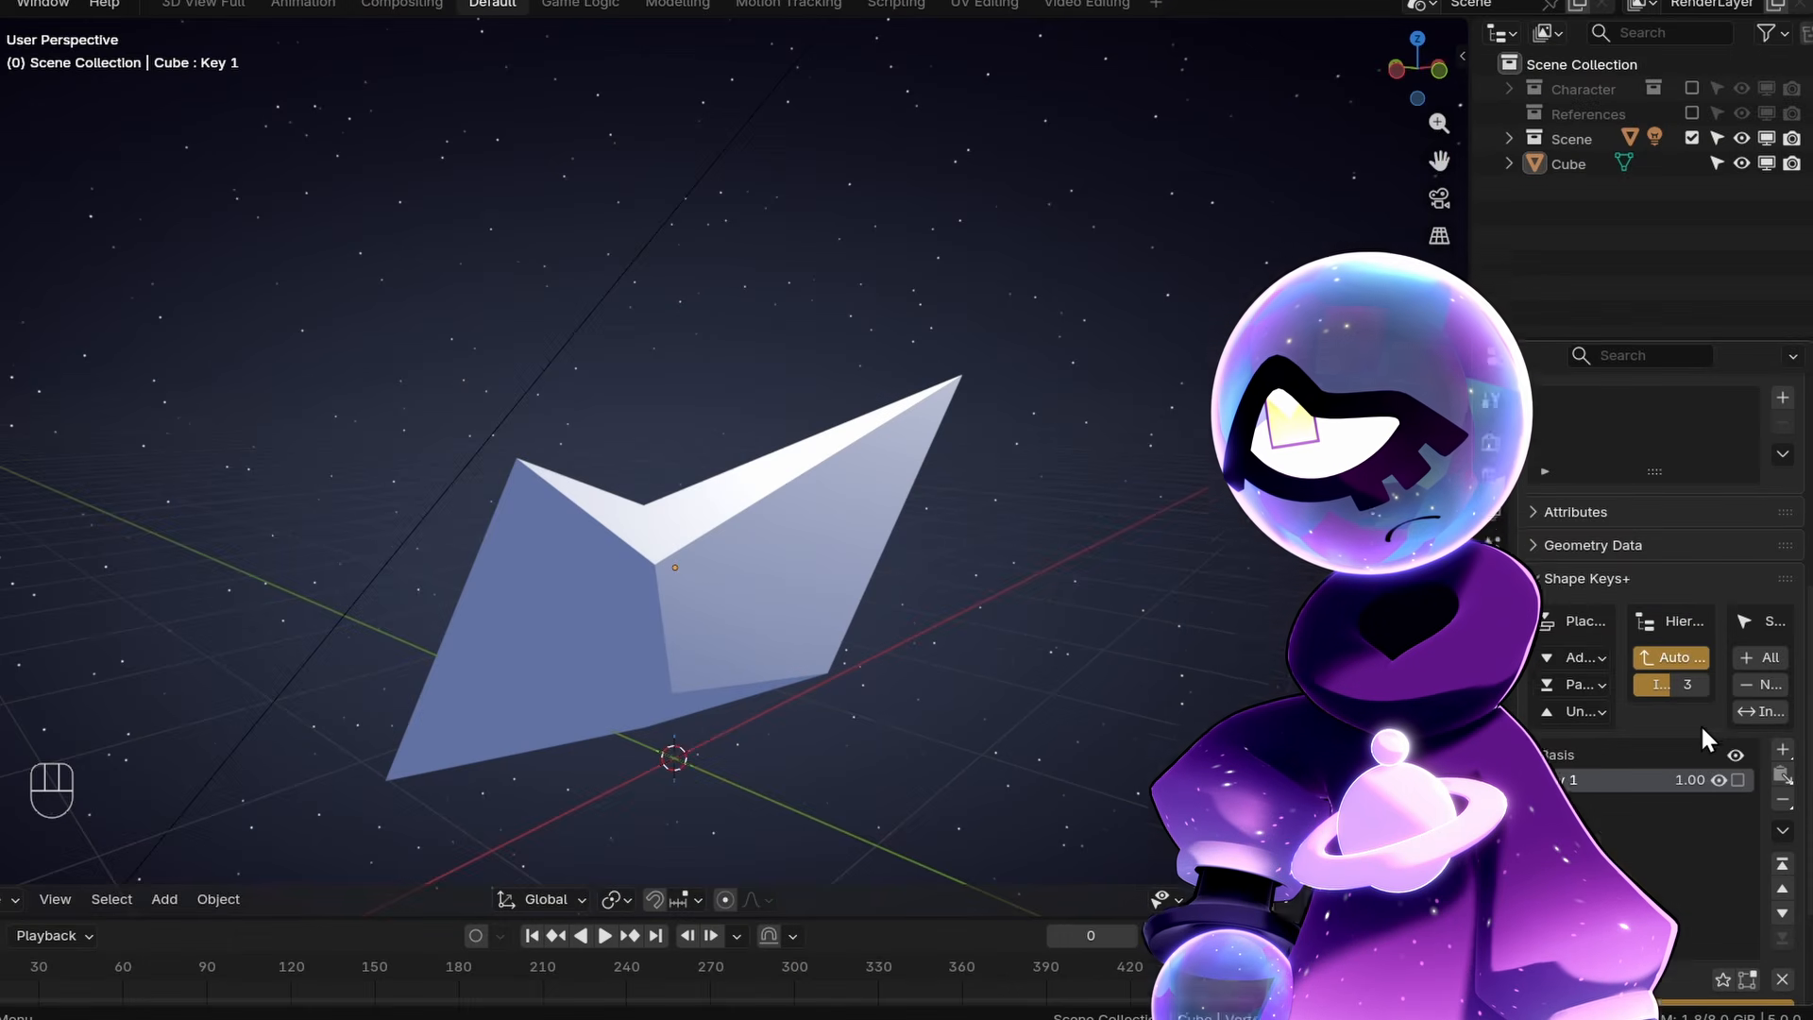
scroll(1731, 745, down, 4)
mouse_move(1749, 863)
mouse_down()
mouse_move(1480, 863)
mouse_move(1748, 863)
mouse_up()
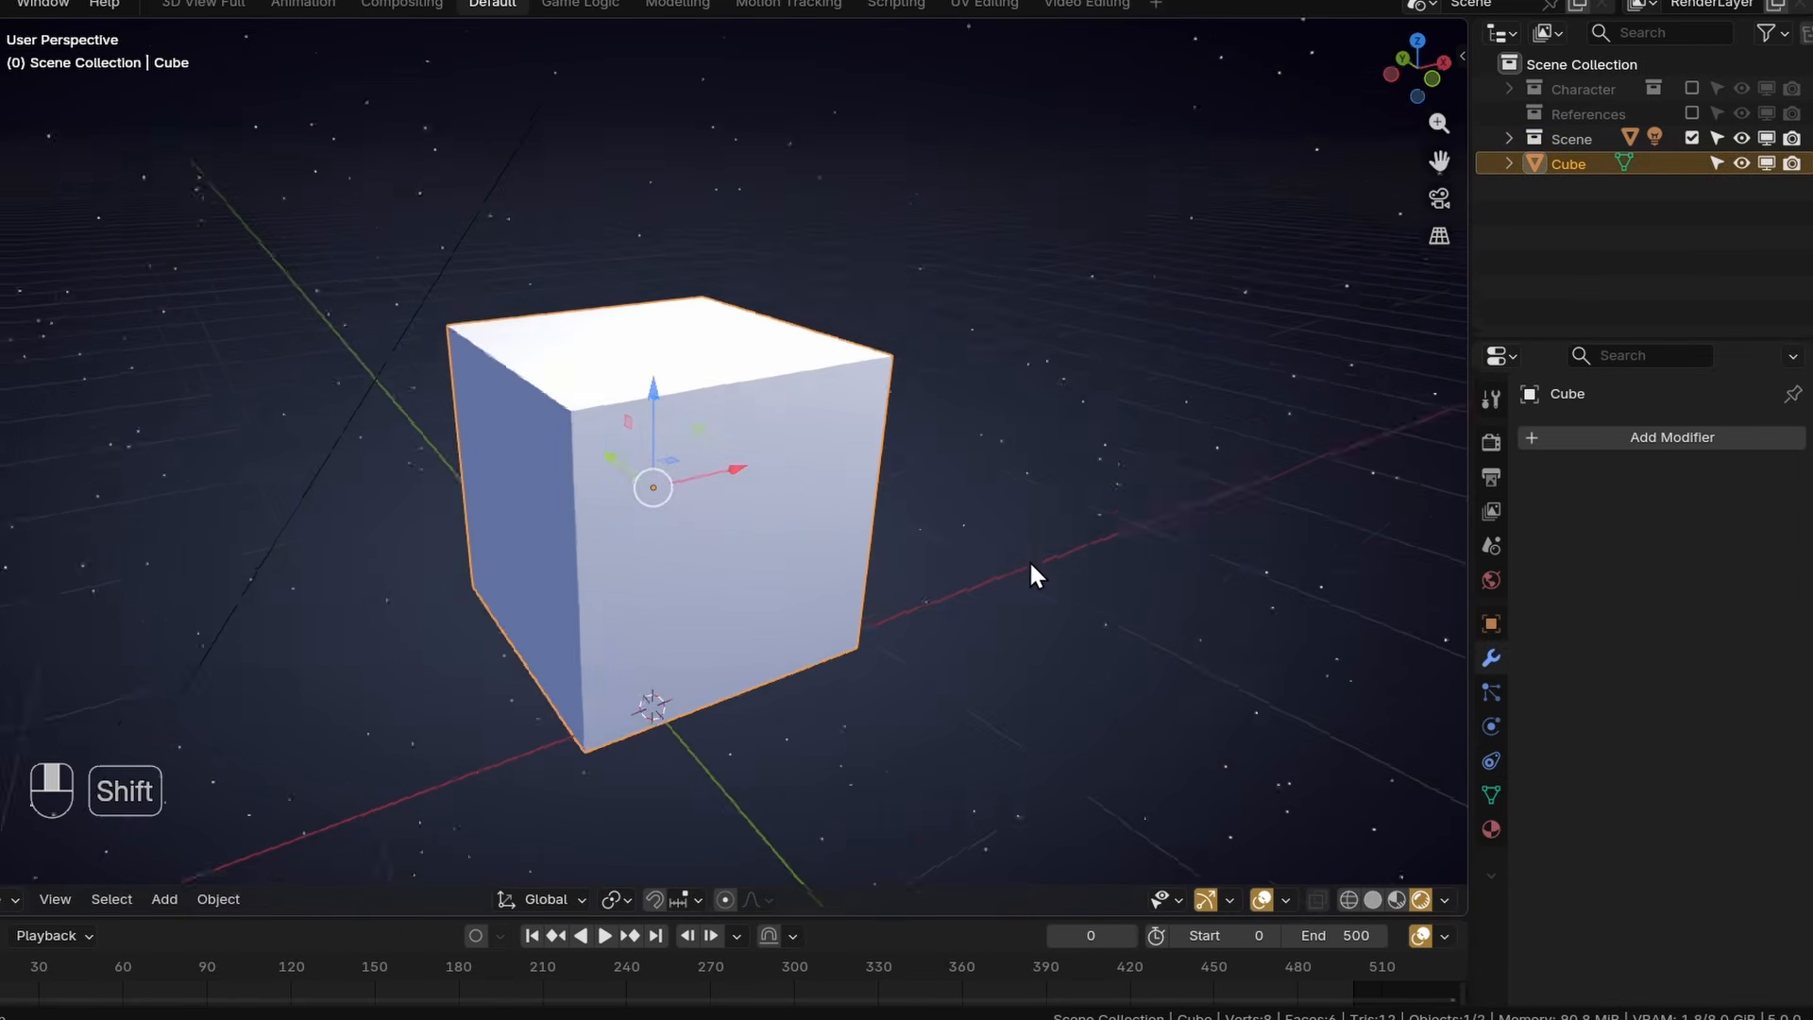
Add a basis shape key and one further shape key to the cube's mesh.
mouse_move(1032, 574)
middle_down()
mouse_move(793, 574)
mouse_move(1045, 583)
middle_up()
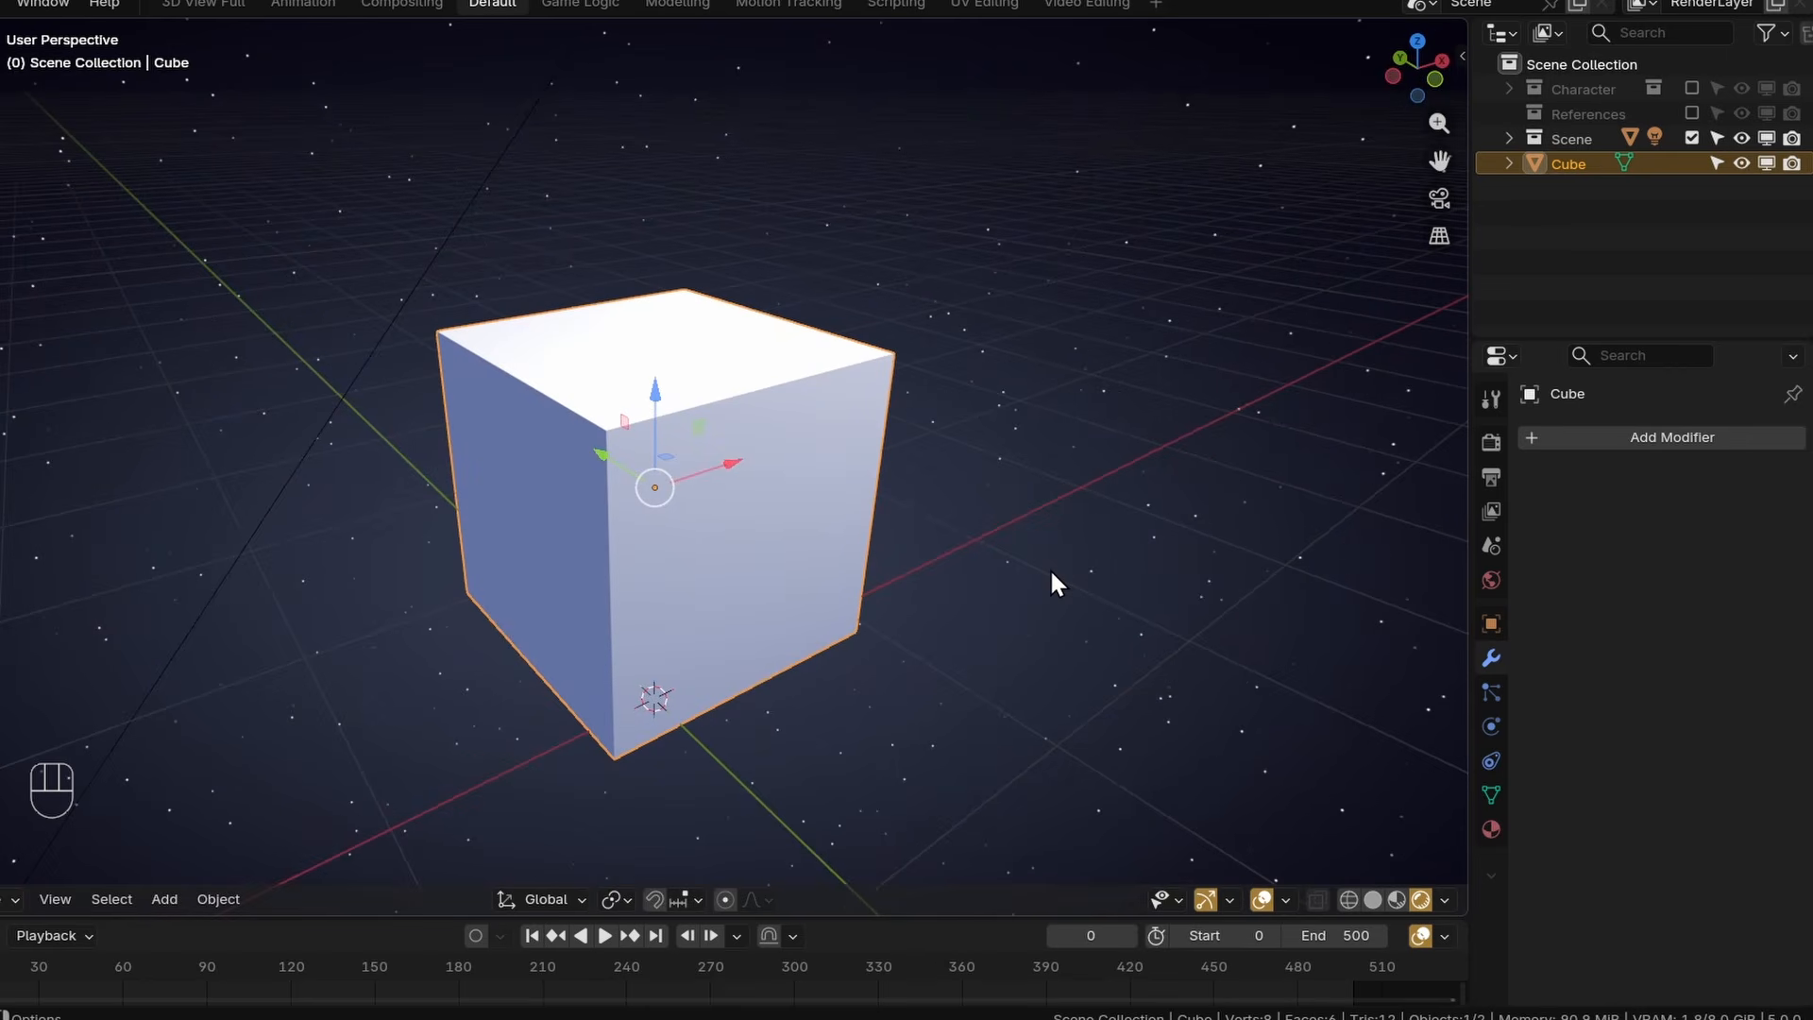
click(1491, 797)
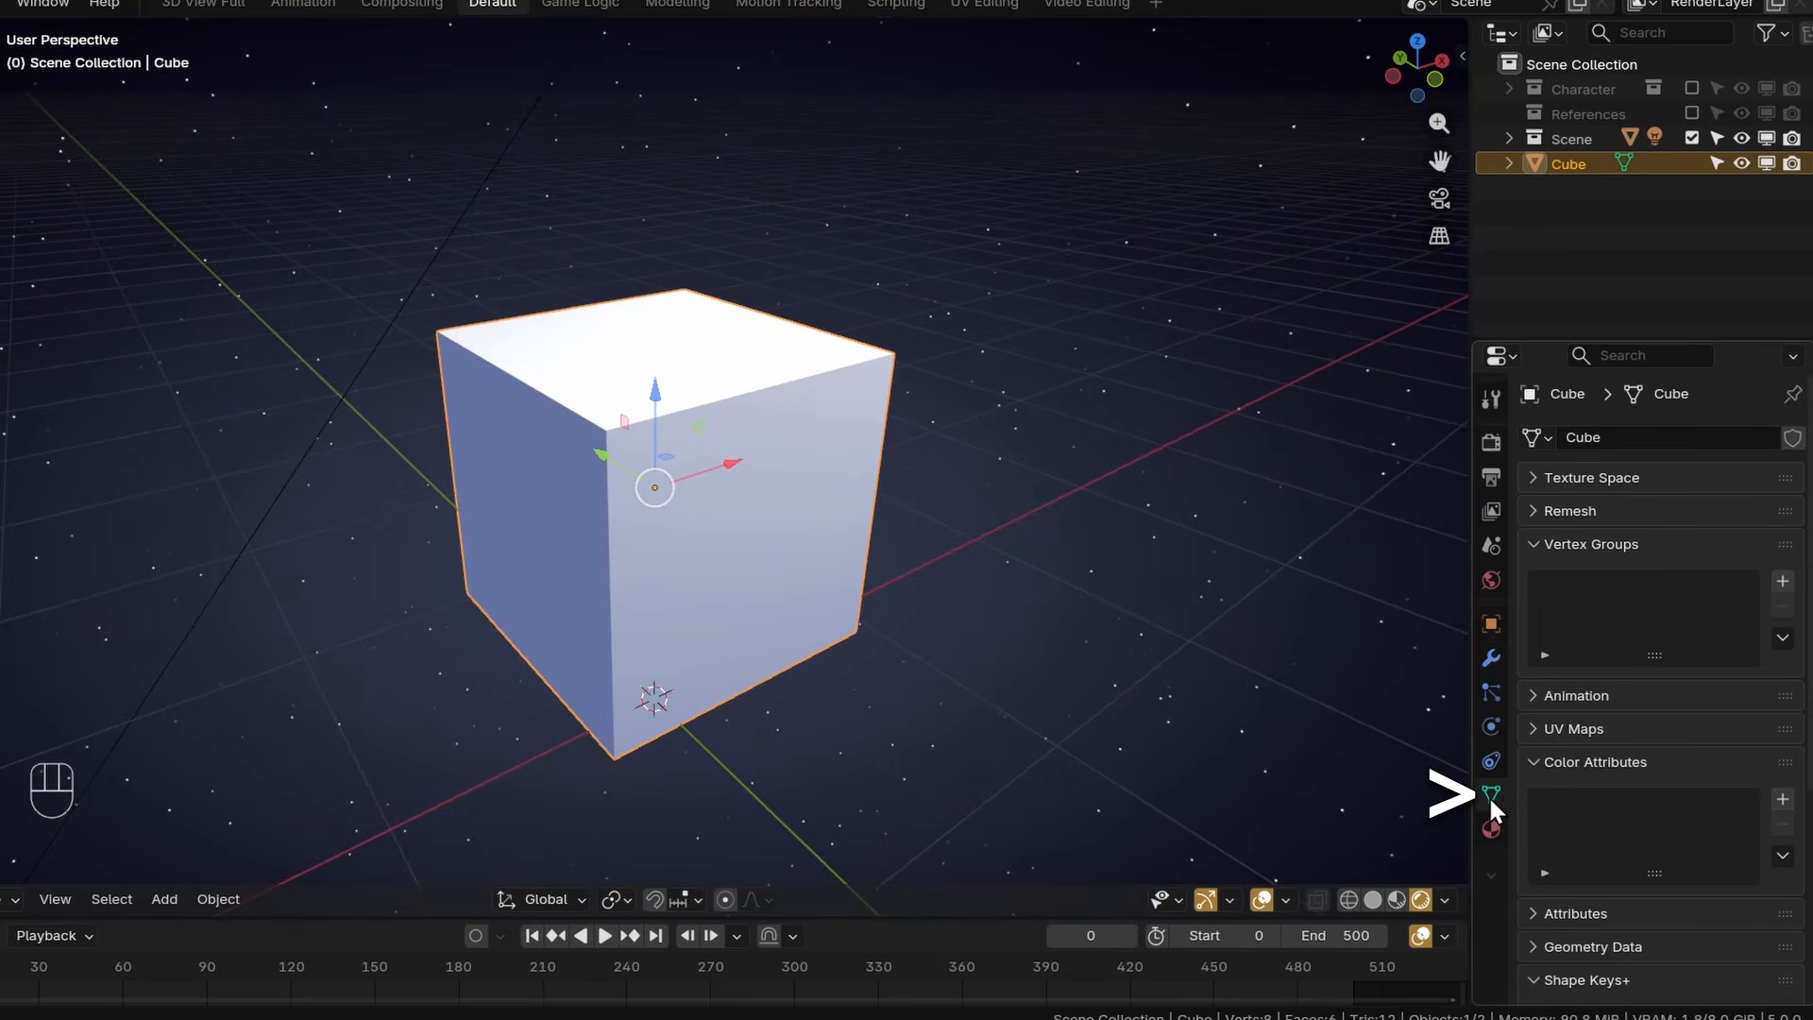
scroll(1637, 578, down, 6)
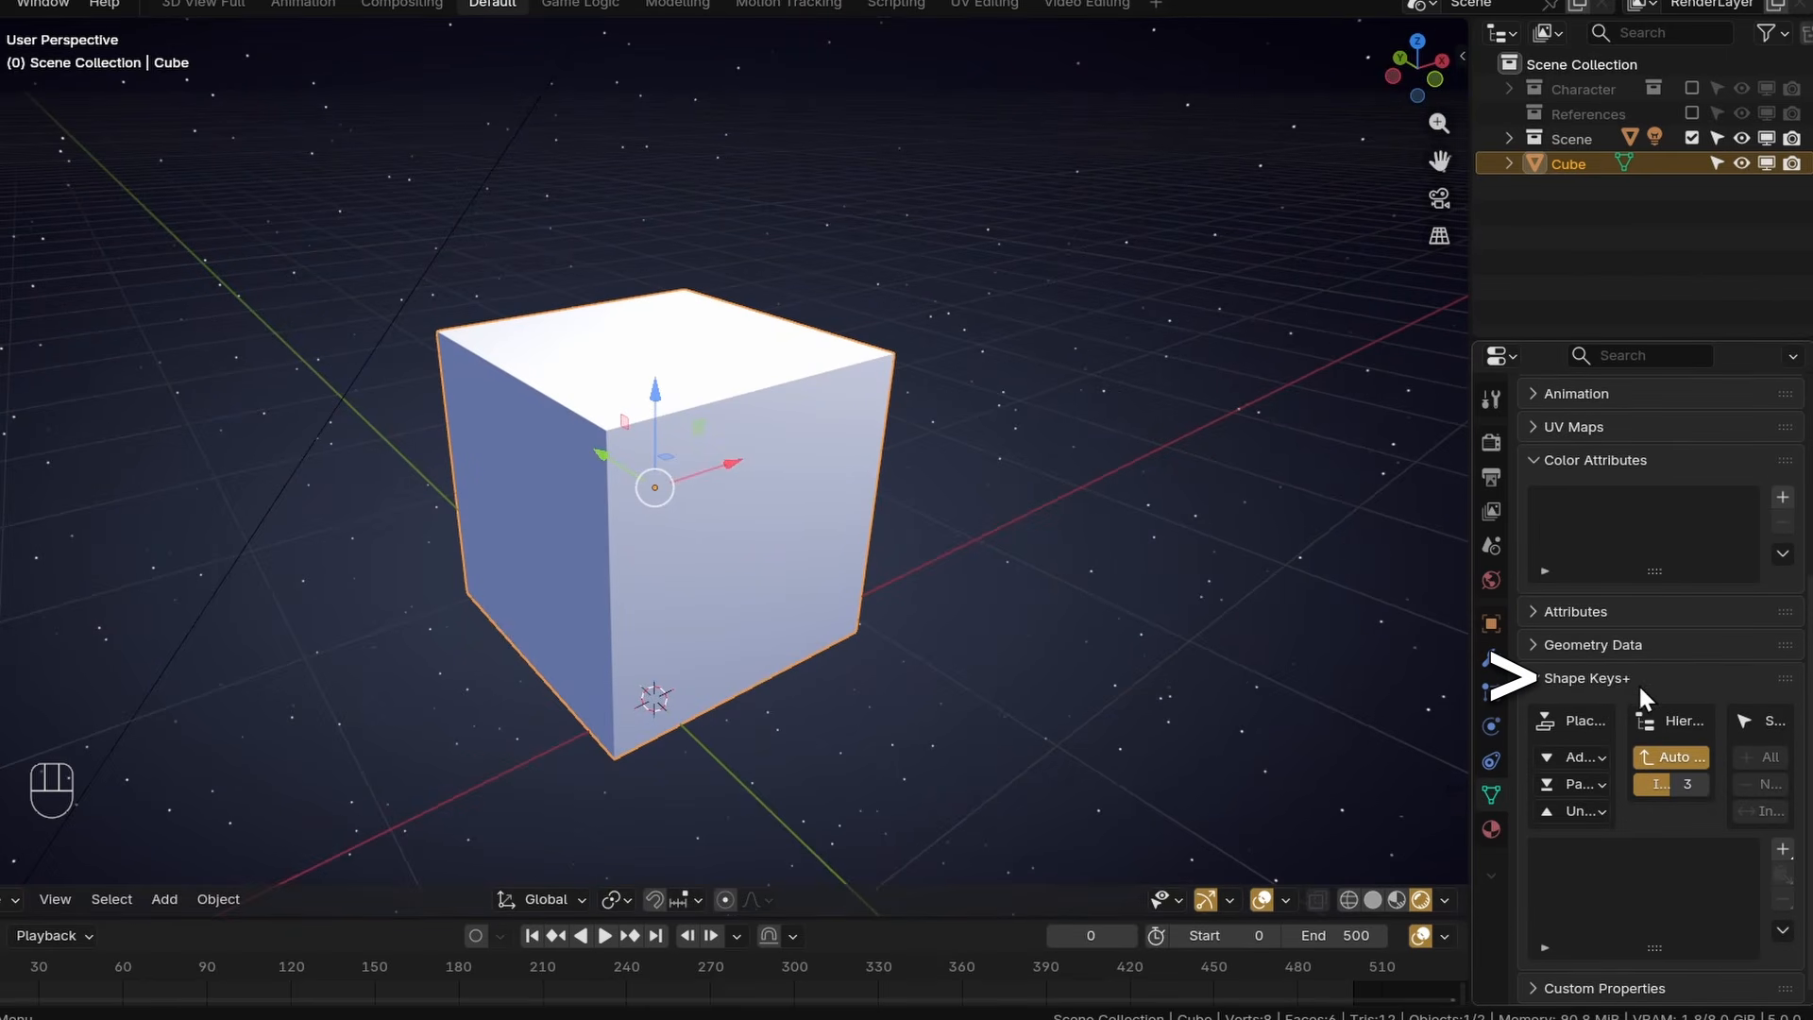
scroll(1662, 736, down, 2)
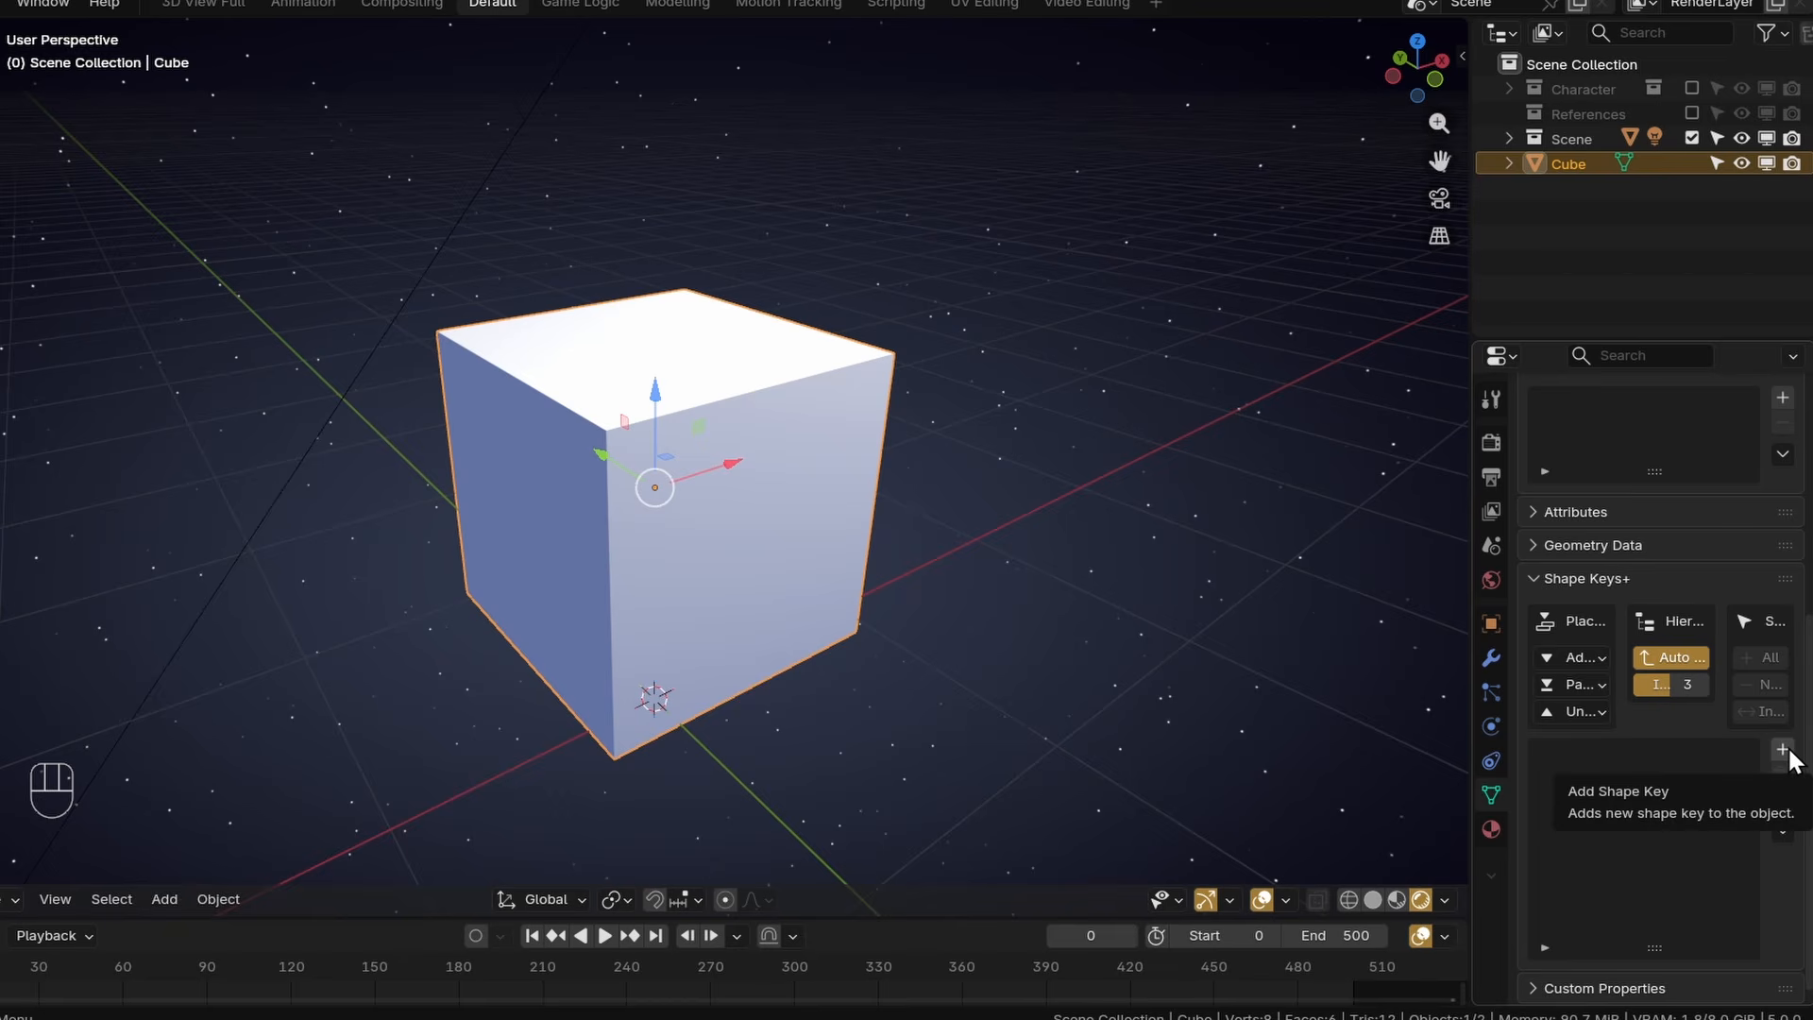
click(1783, 751)
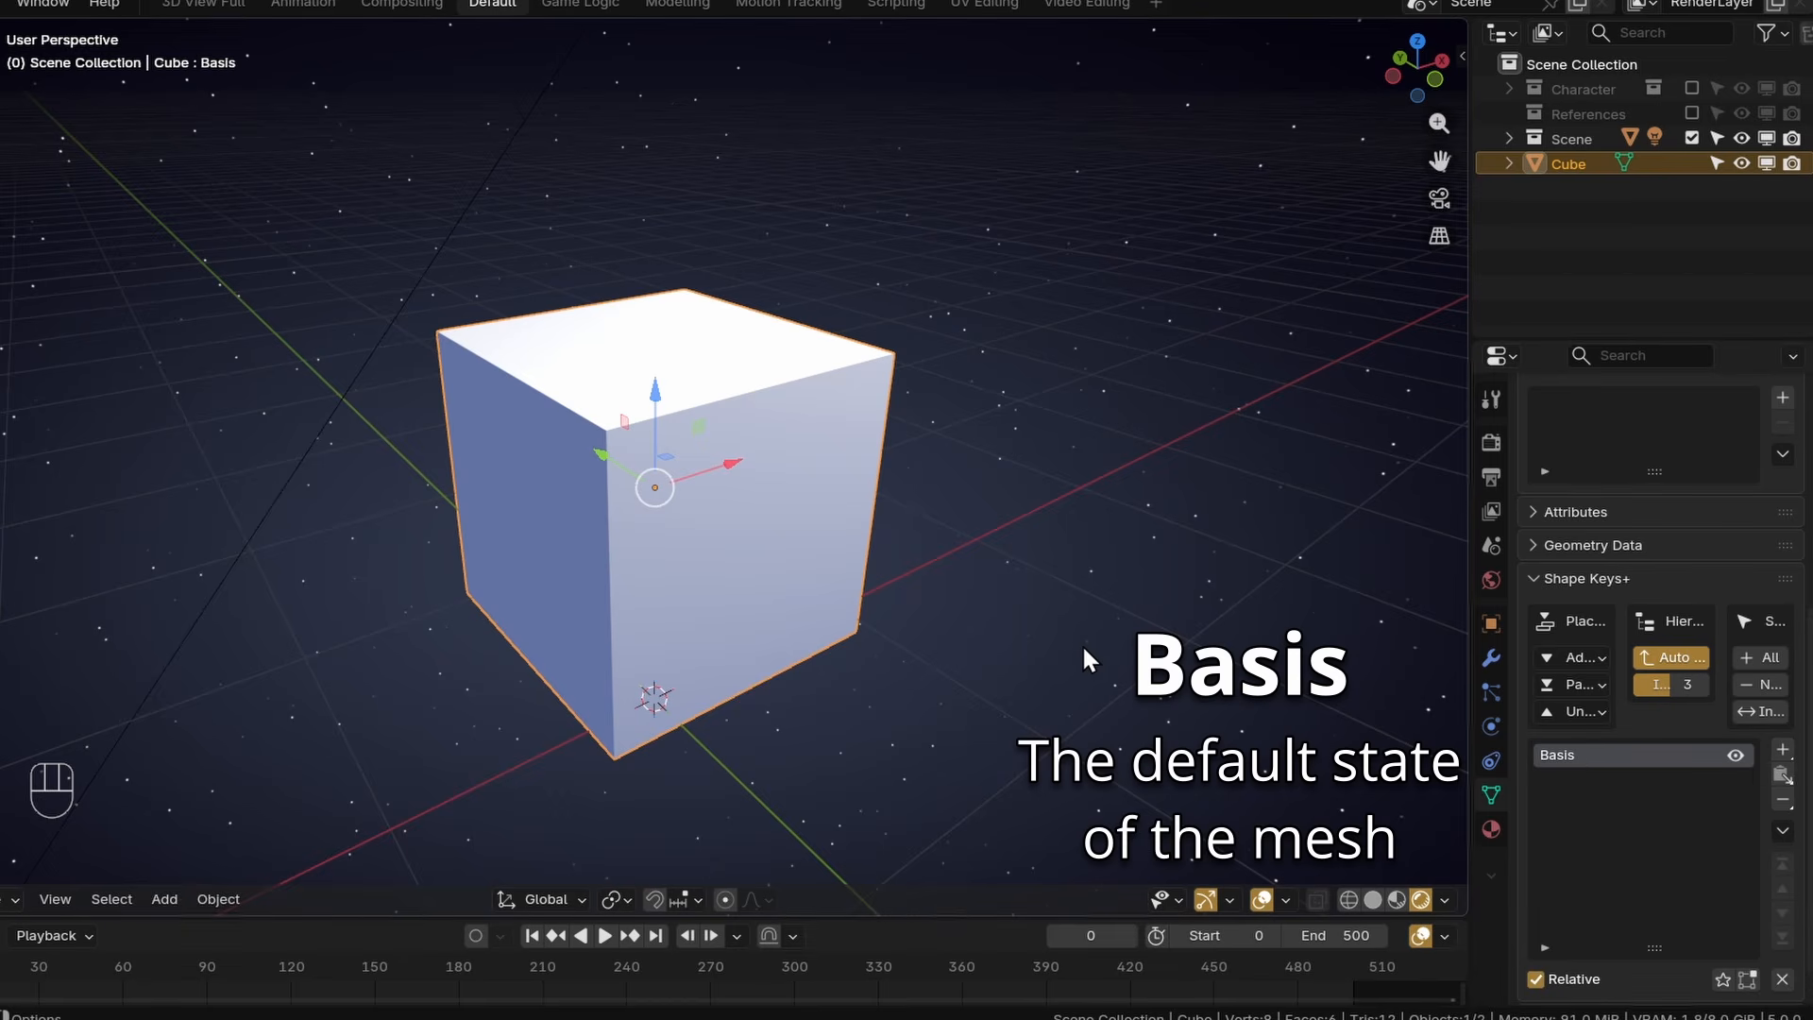
shift+middle_drag(1080, 643, 971, 666)
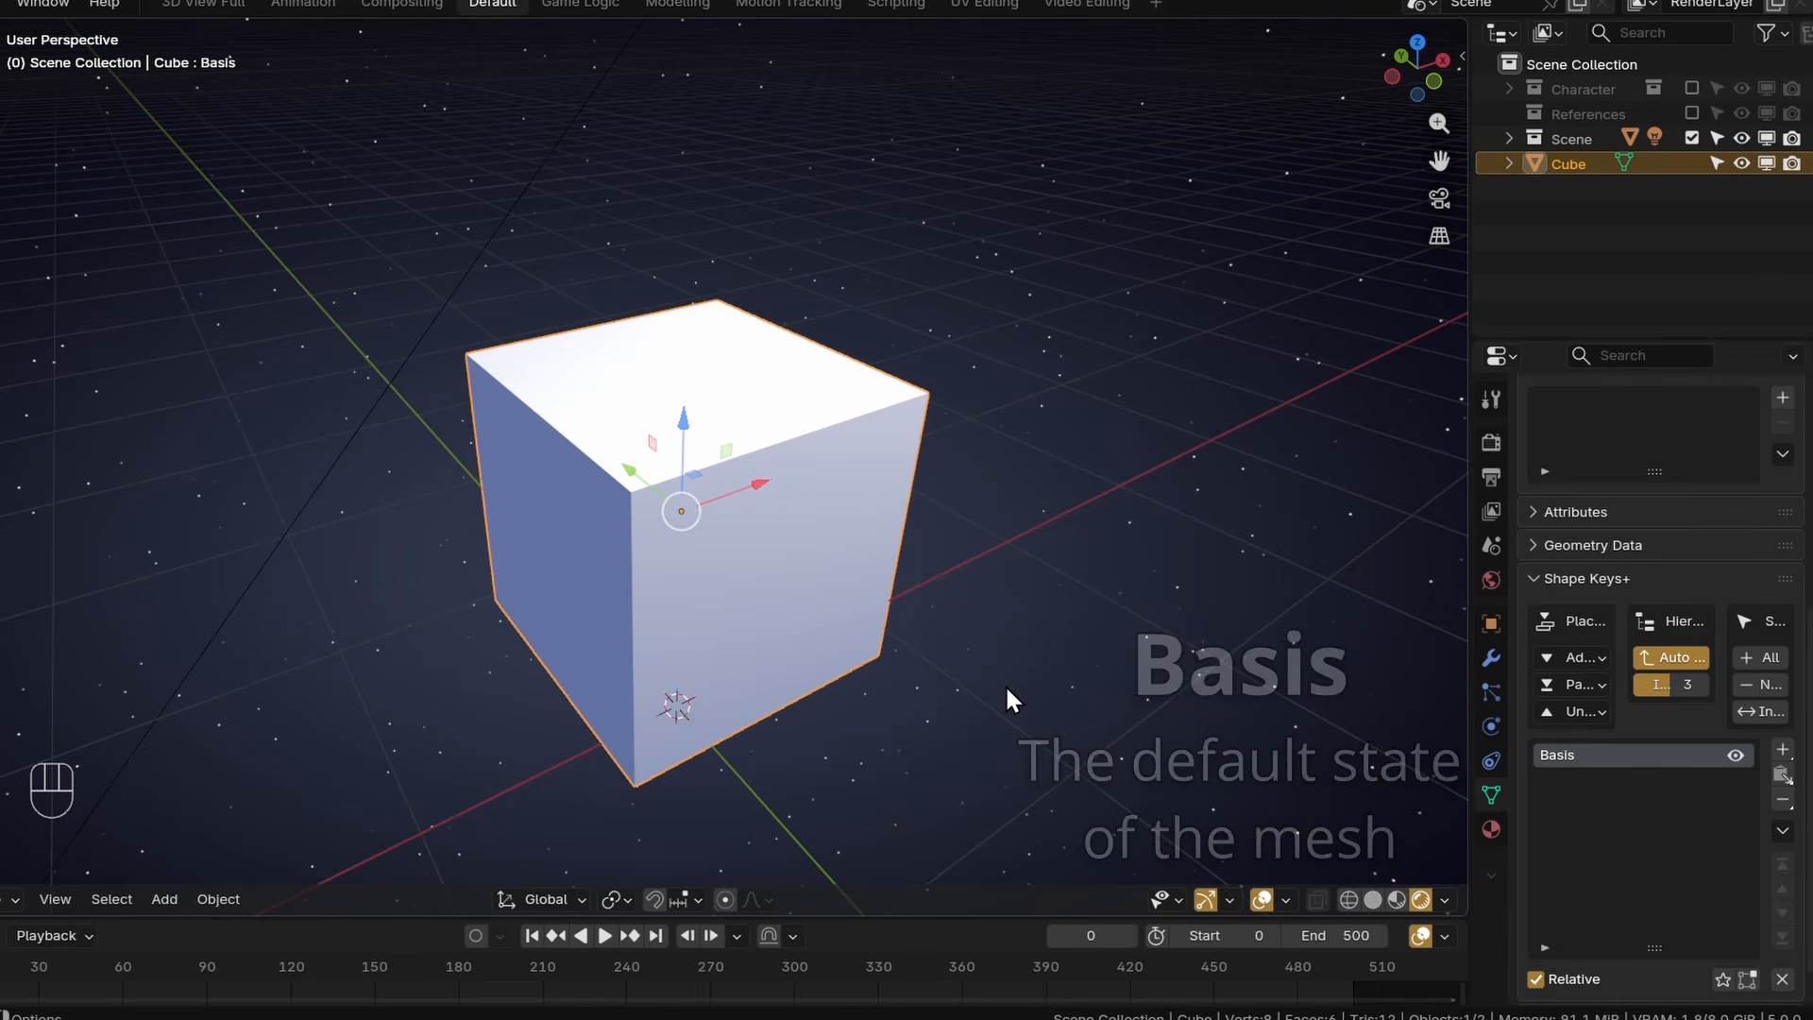
click(1783, 750)
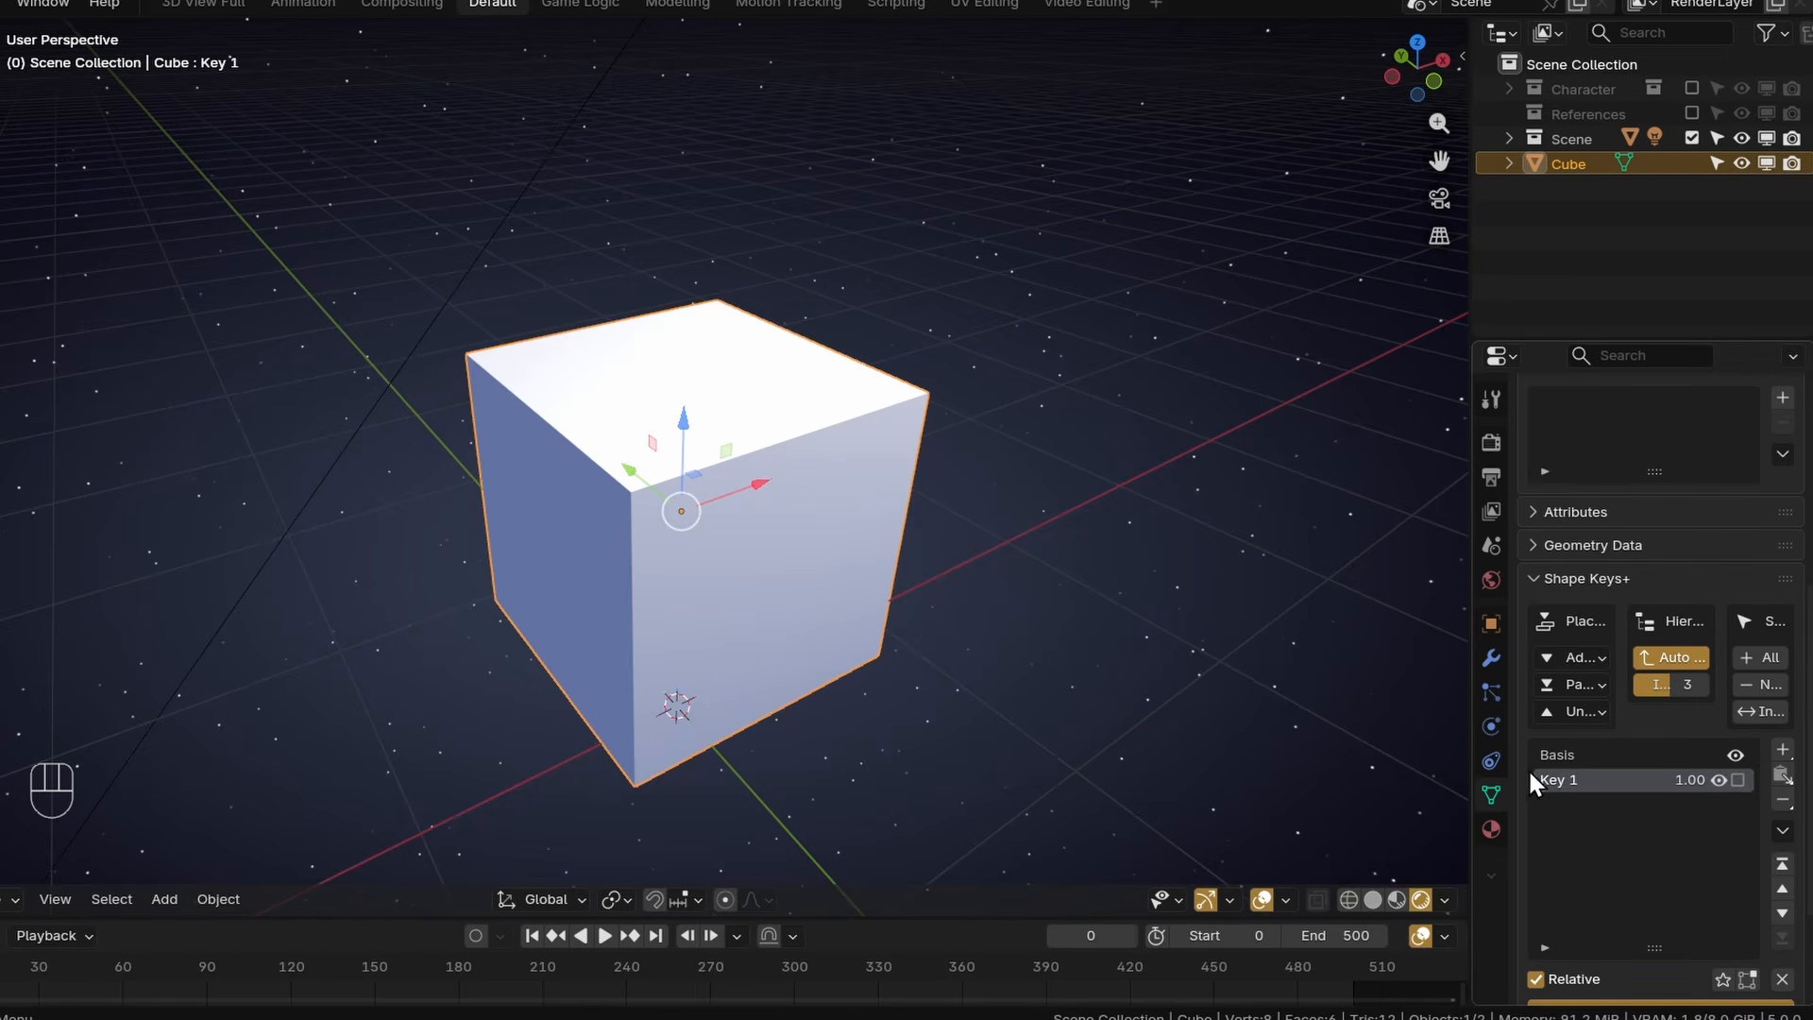
In Edit Mode with Key 1 active, pull the cube's right upper corner up and outward and its left lower corner outward.
key(Tab)
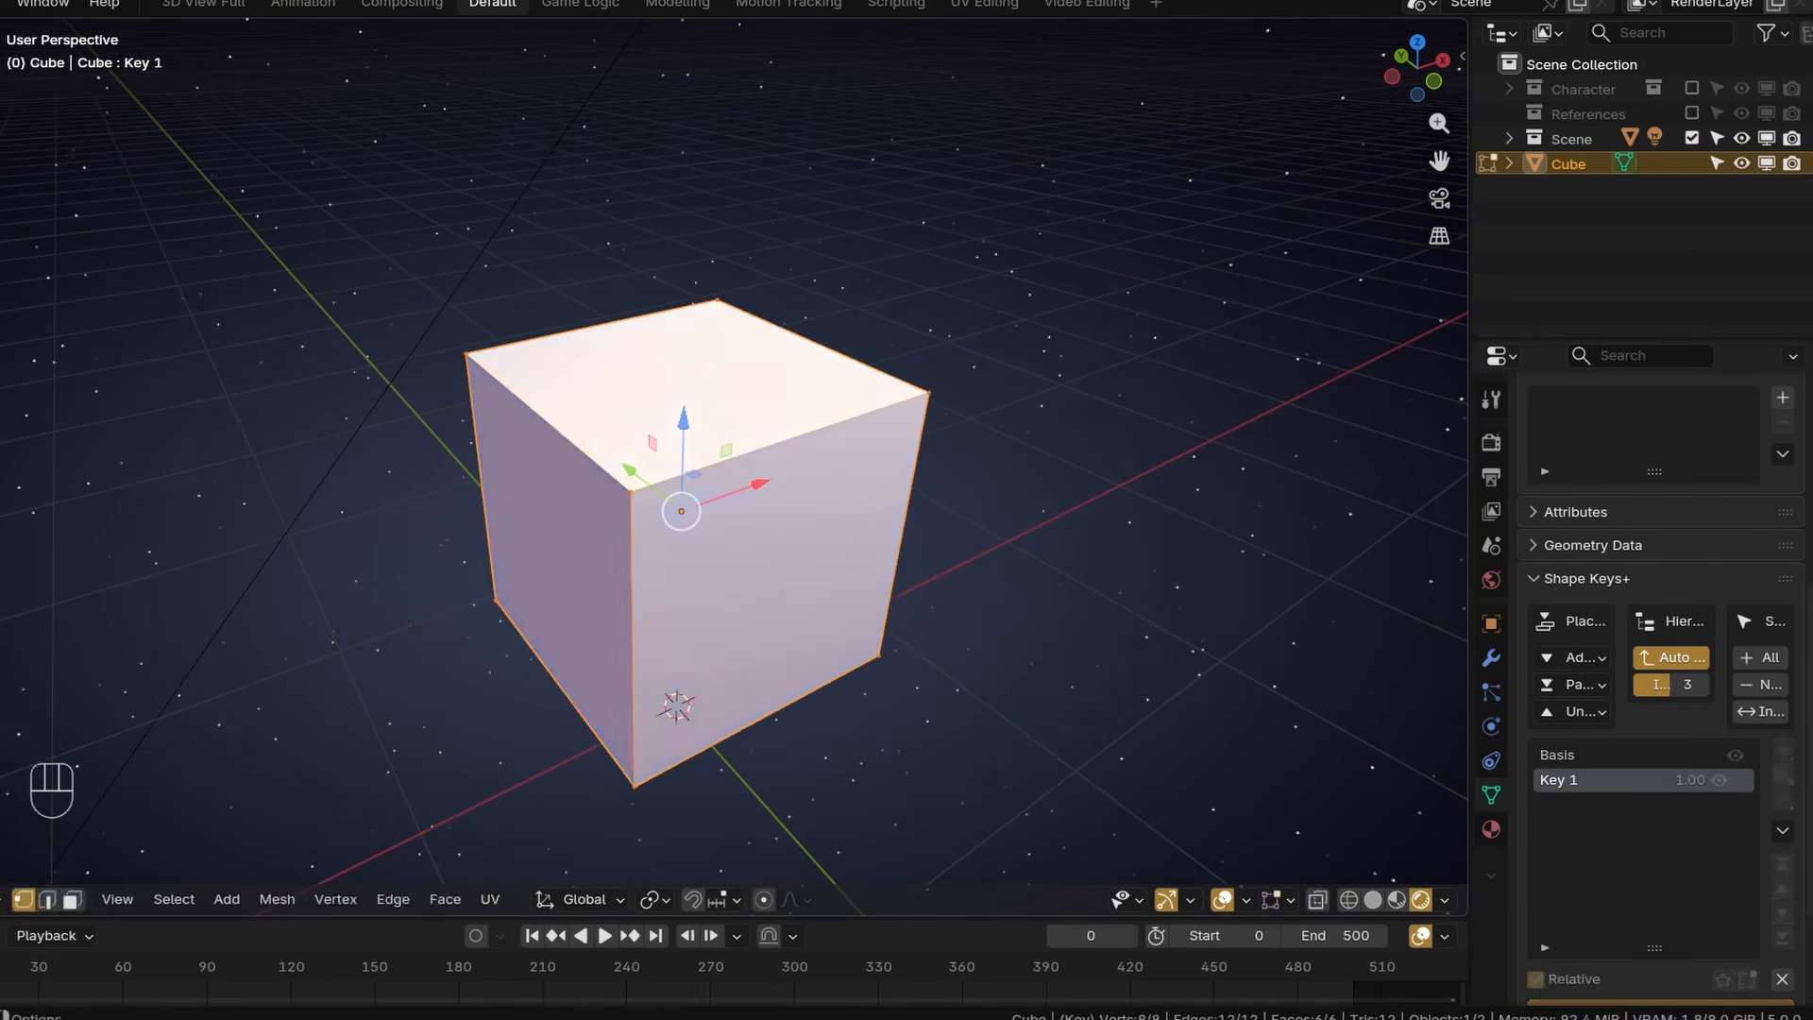
click(912, 586)
click(933, 412)
middle_drag(933, 557, 967, 477)
key(g)
click(1157, 362)
click(486, 669)
key(g)
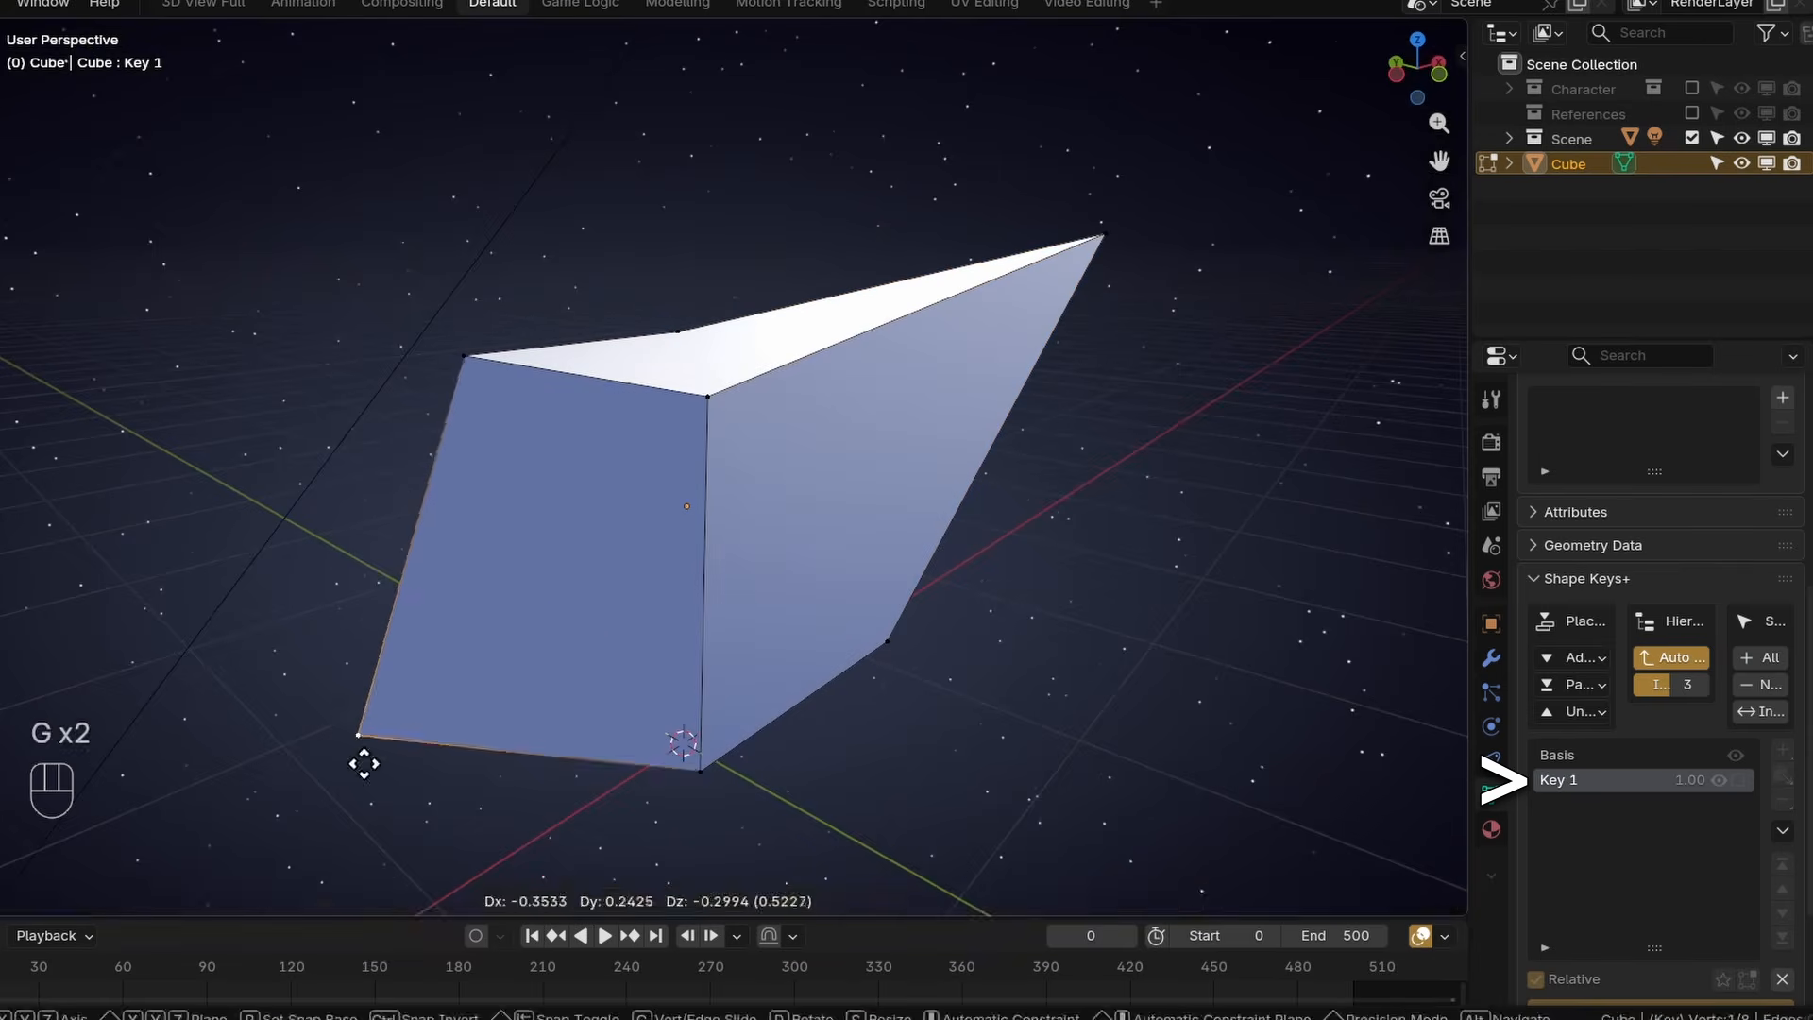
click(364, 761)
Move the cube's left upper and front upper corners freehand for Key 1, return to Object Mode and deselect the cube.
click(472, 330)
key(g)
middle_drag(982, 566, 661, 481)
key(g)
key(g)
click(597, 652)
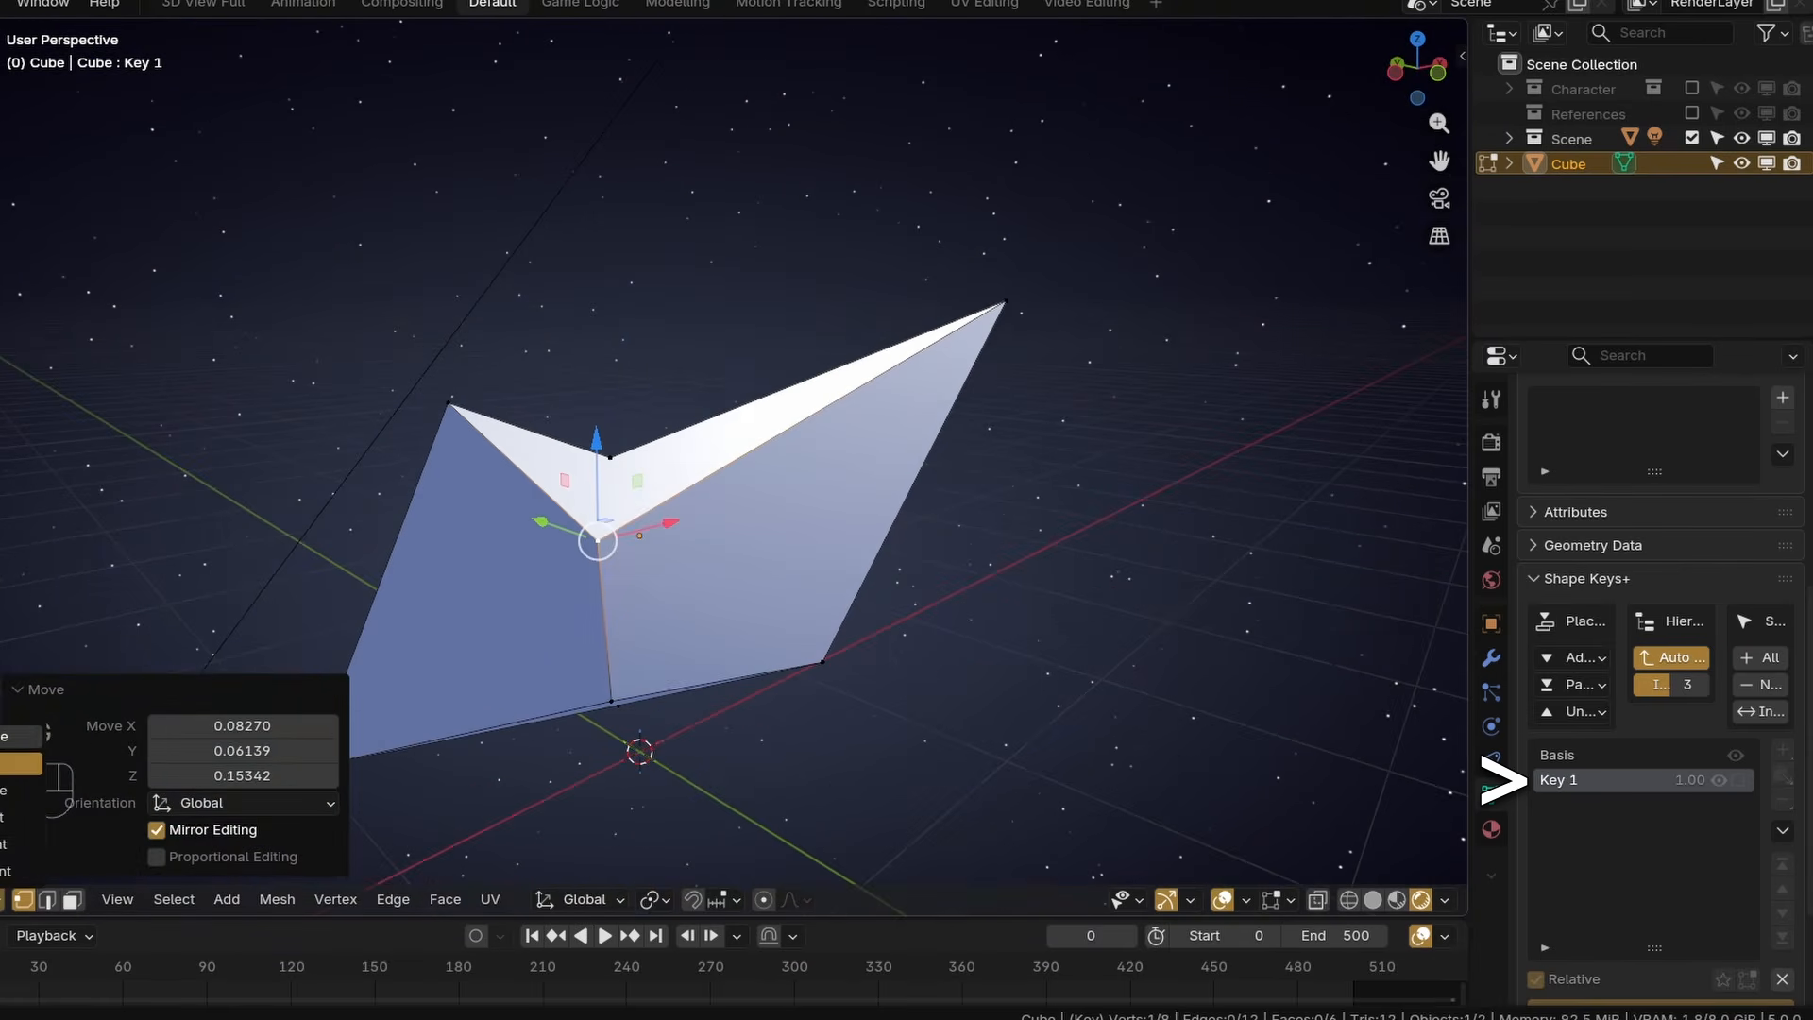
key(Tab)
click(807, 751)
middle_drag(718, 699, 793, 752)
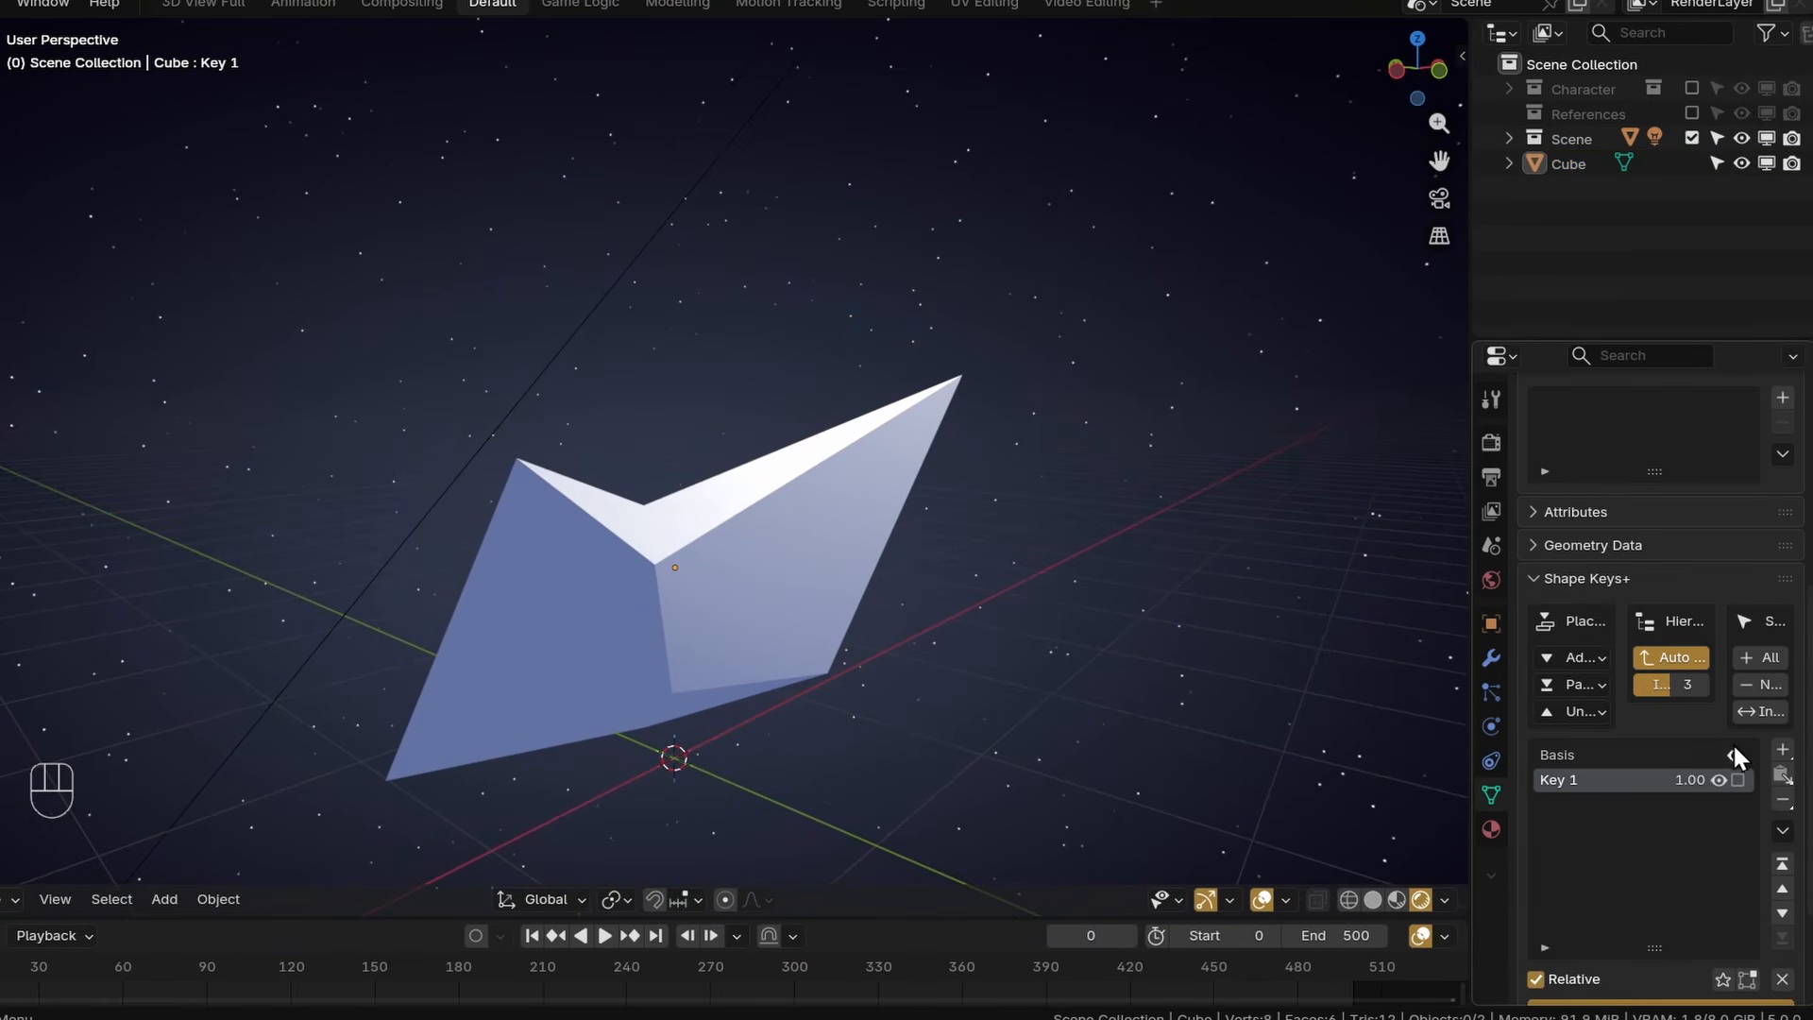
Test Key 1 by lowering its value to 0 and raising it back to 1.
scroll(1736, 774, down, 4)
drag(1748, 876, 1526, 867)
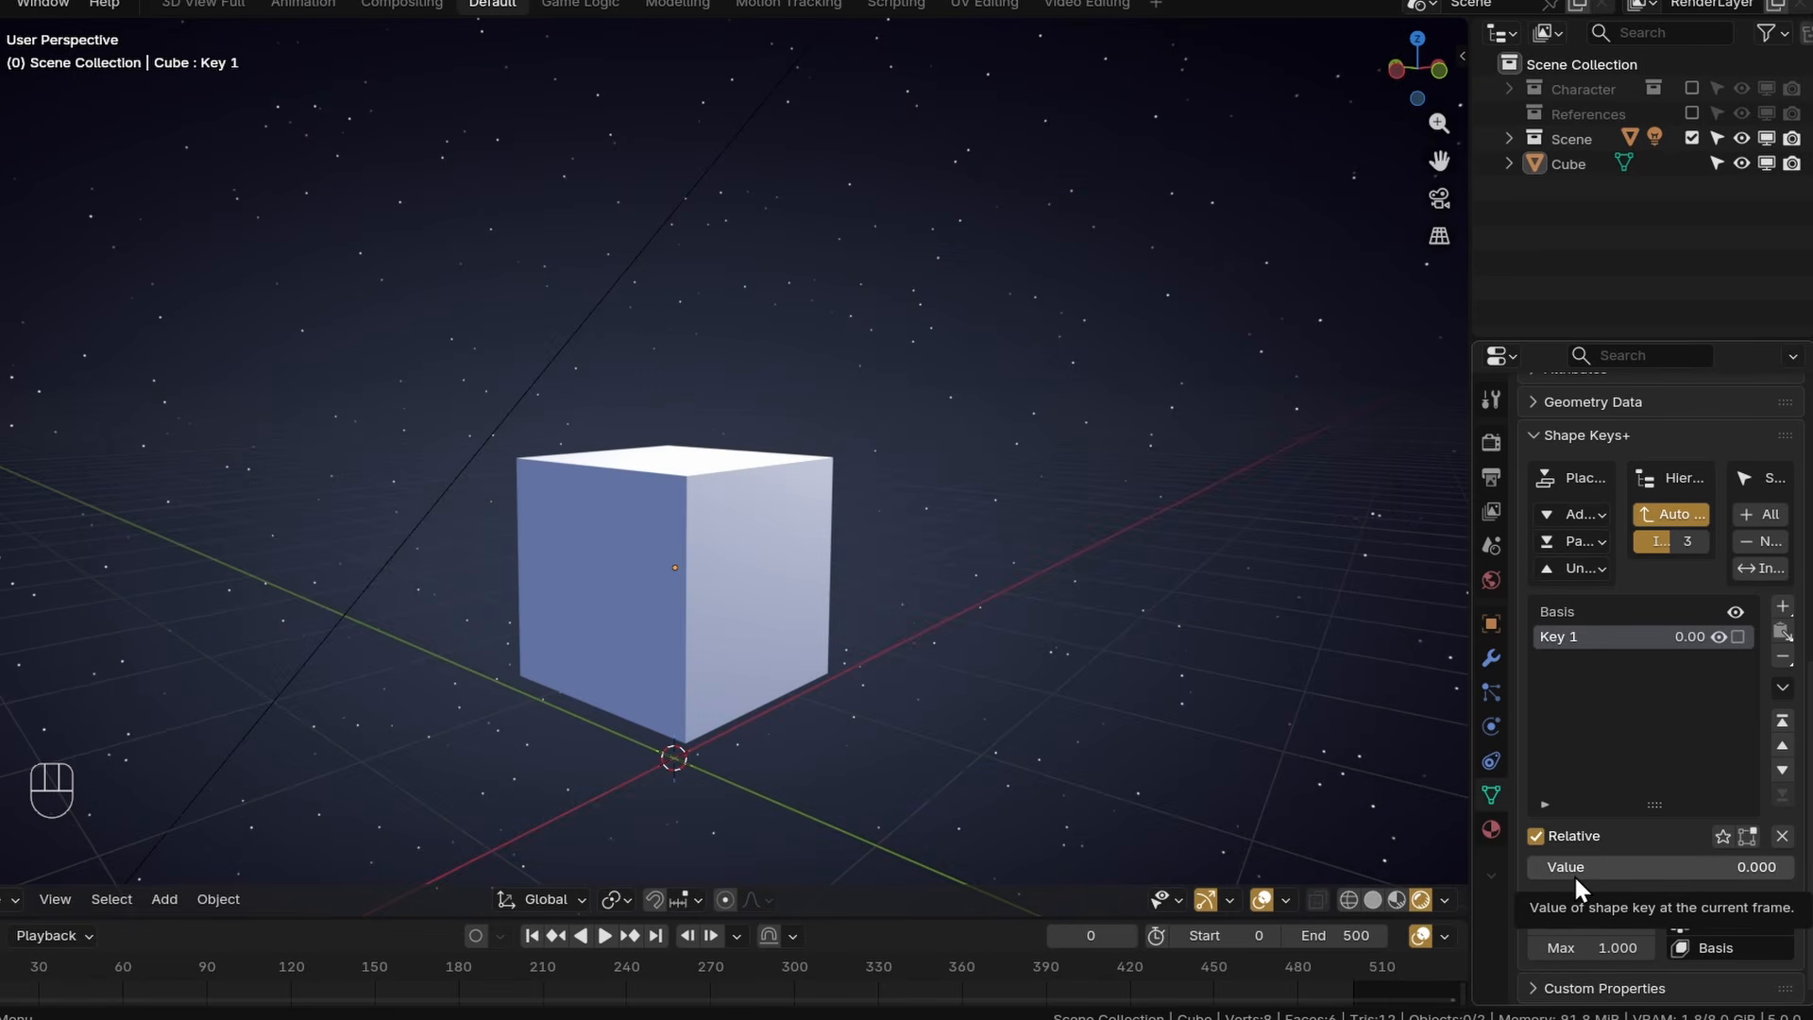
middle_drag(1122, 672, 1071, 727)
drag(1549, 867, 1790, 867)
Add another shape key to the cube and pull the right upper corner to a new position in Edit Mode.
click(1780, 609)
click(6, 907)
click(9, 849)
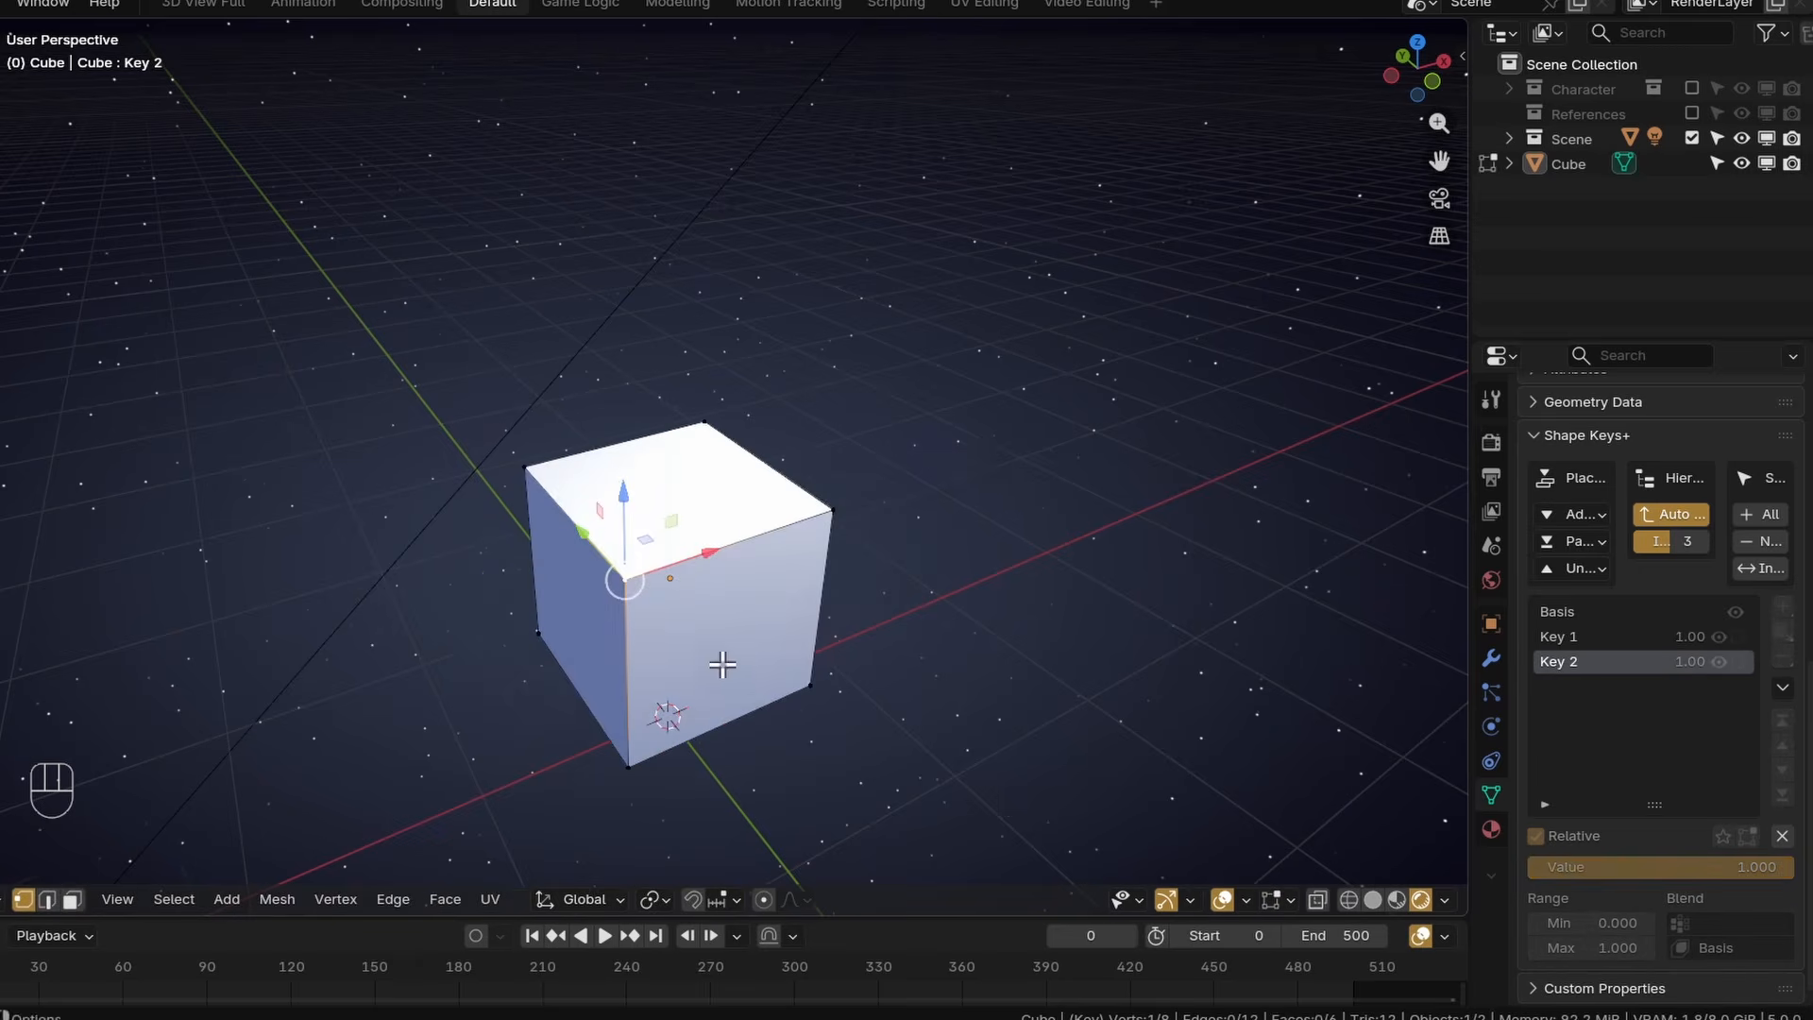
click(835, 495)
middle_drag(850, 524, 964, 454)
key(g)
click(973, 572)
Move the cube's left upper and left lower corners freehand for Key 2 and return to Object Mode.
click(520, 487)
key(g)
click(532, 667)
key(g)
click(490, 572)
click(7, 902)
click(11, 874)
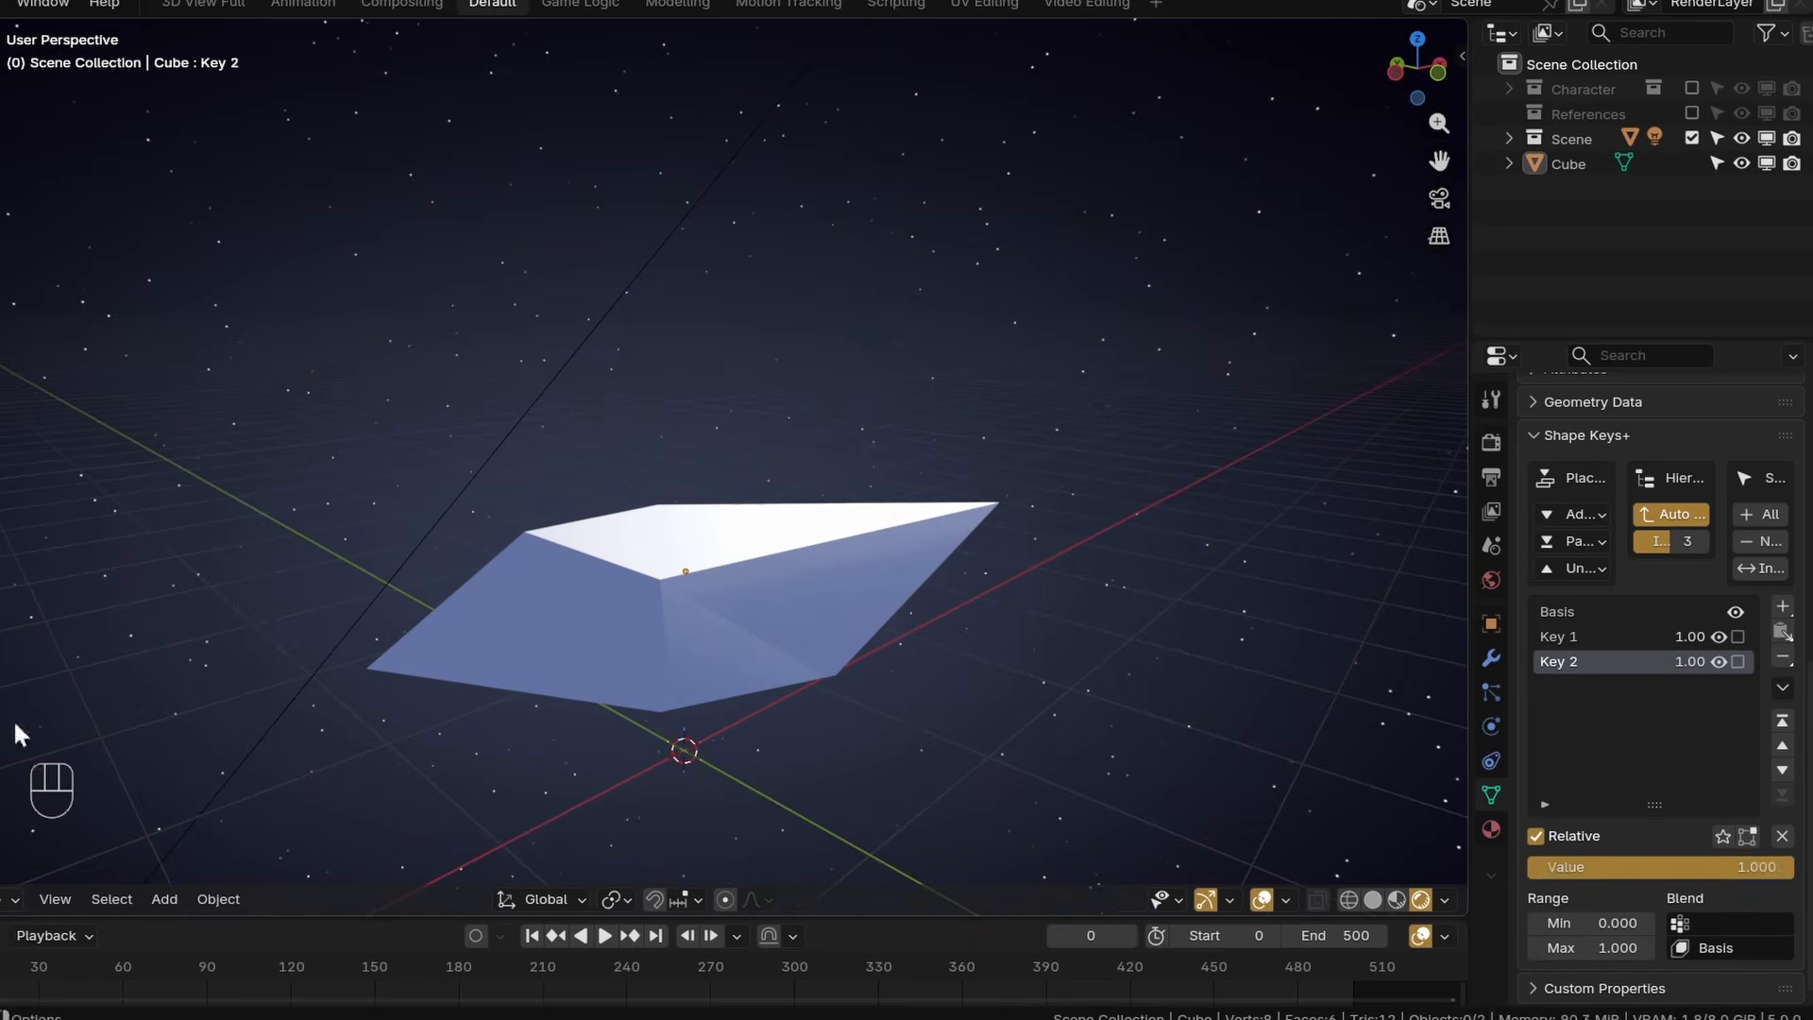
Try different value combinations of Key 1 and Key 2, ending with both set to 0.
drag(1728, 867, 1517, 863)
click(1546, 639)
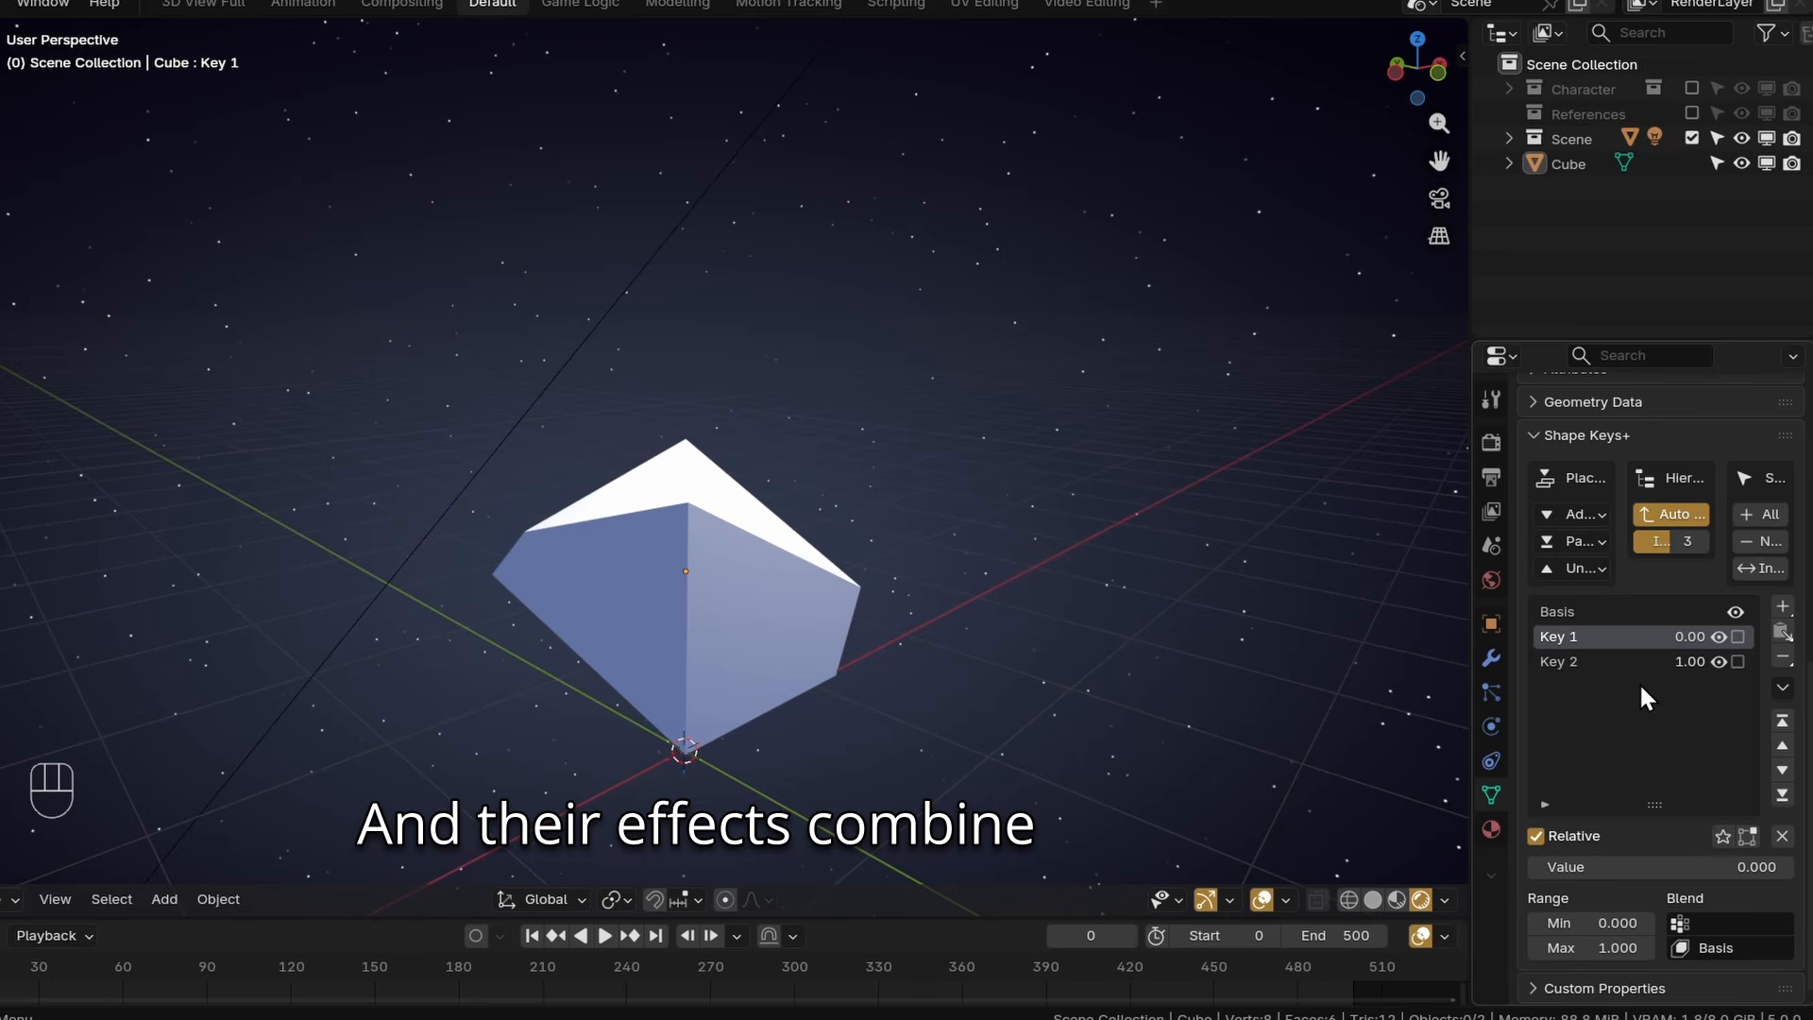
click(1587, 661)
drag(1640, 864, 1452, 863)
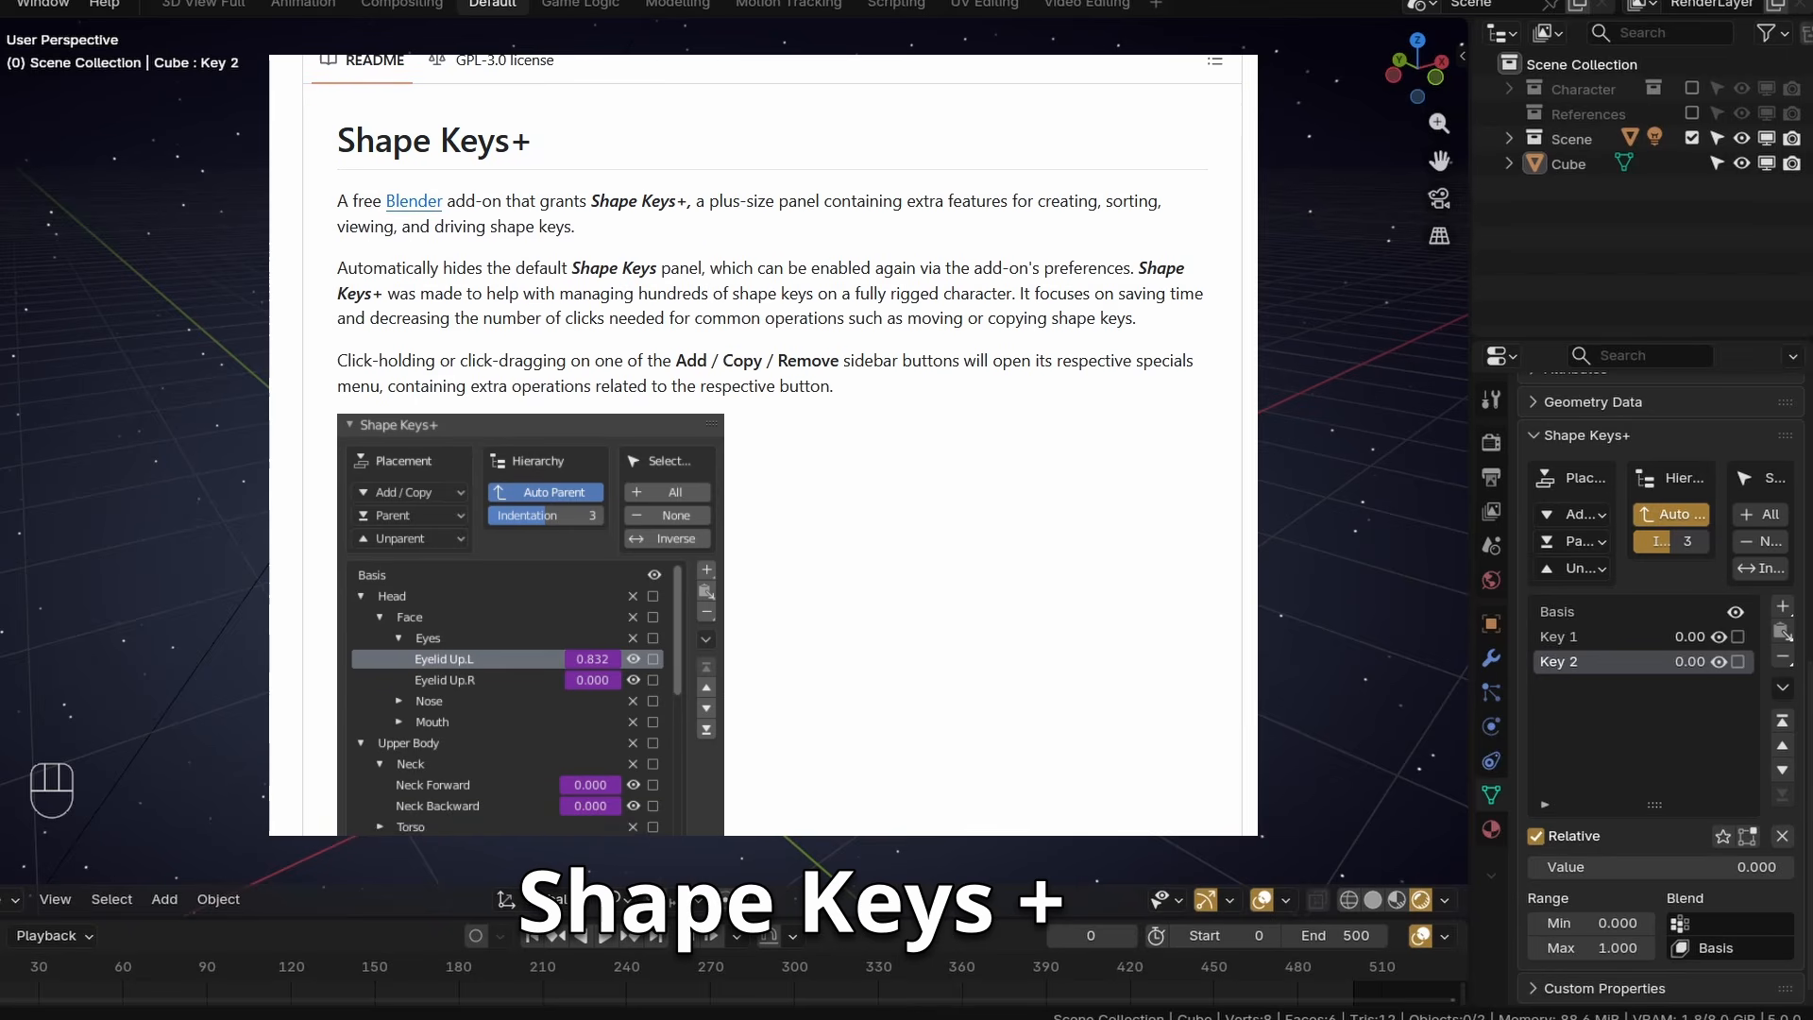
Create a new shape key folder and parent Key 2 to it.
drag(1781, 606, 1749, 627)
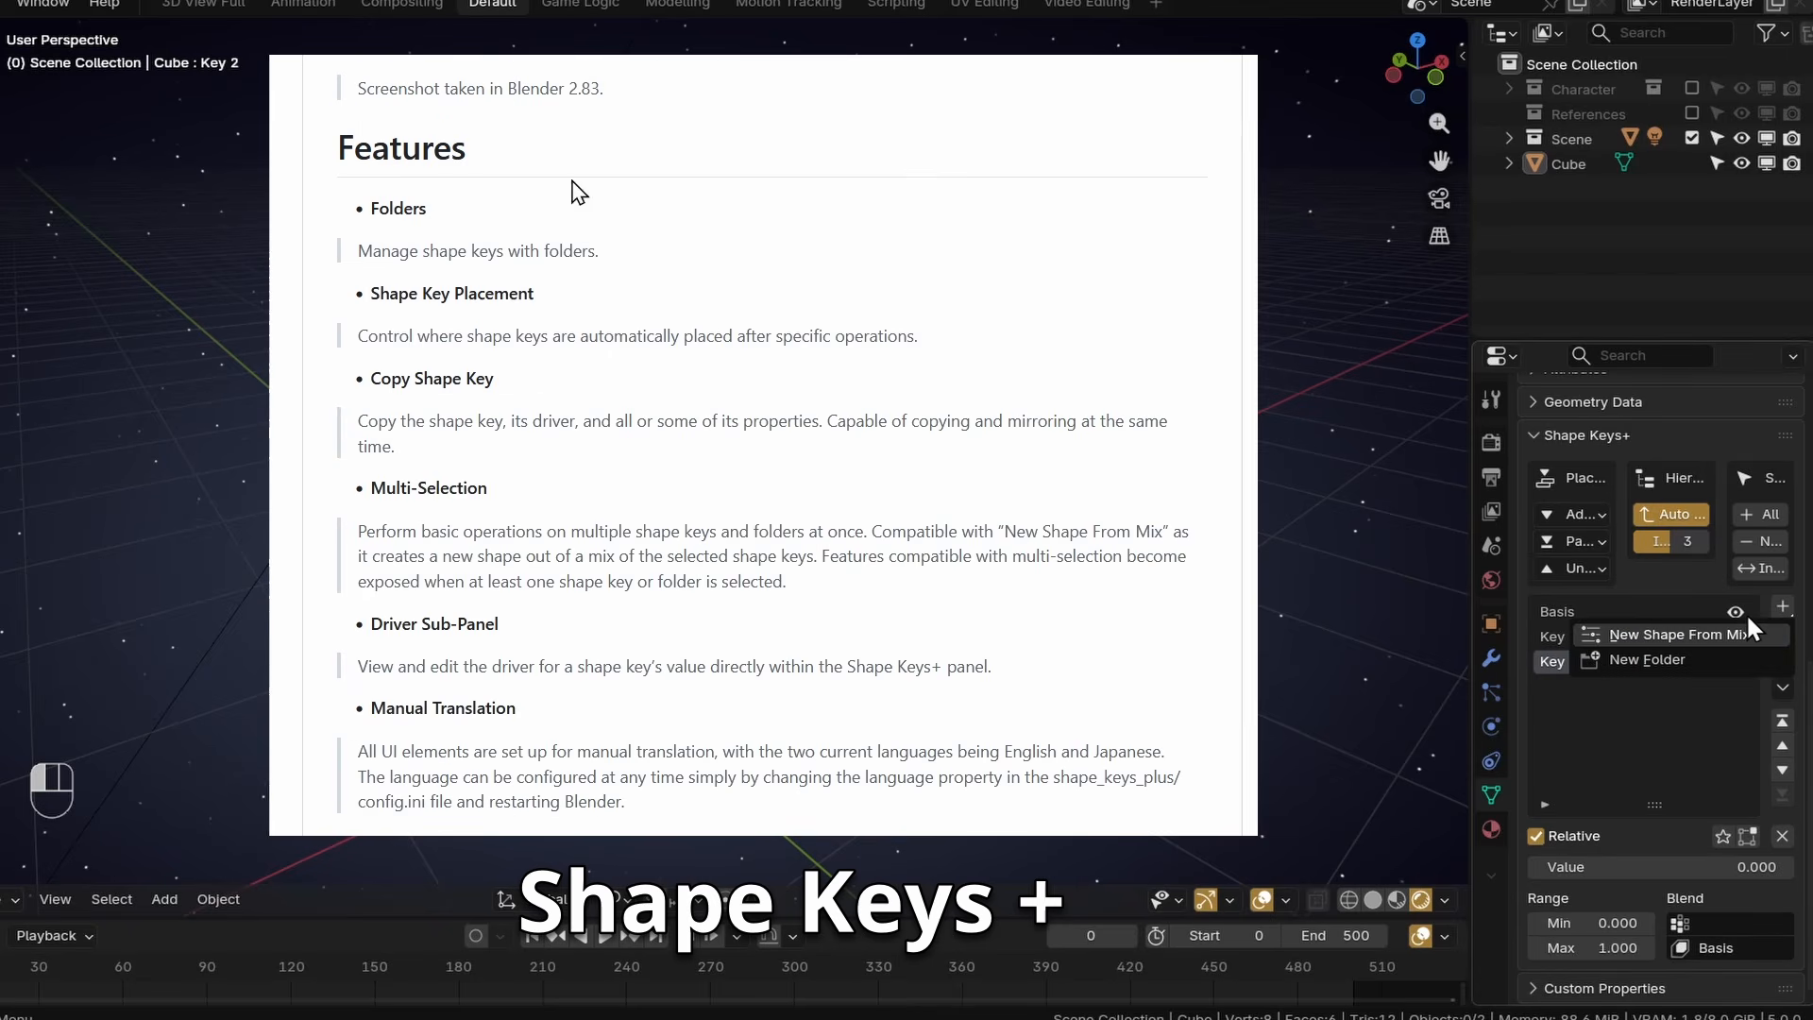
click(1678, 659)
click(1603, 772)
click(1549, 799)
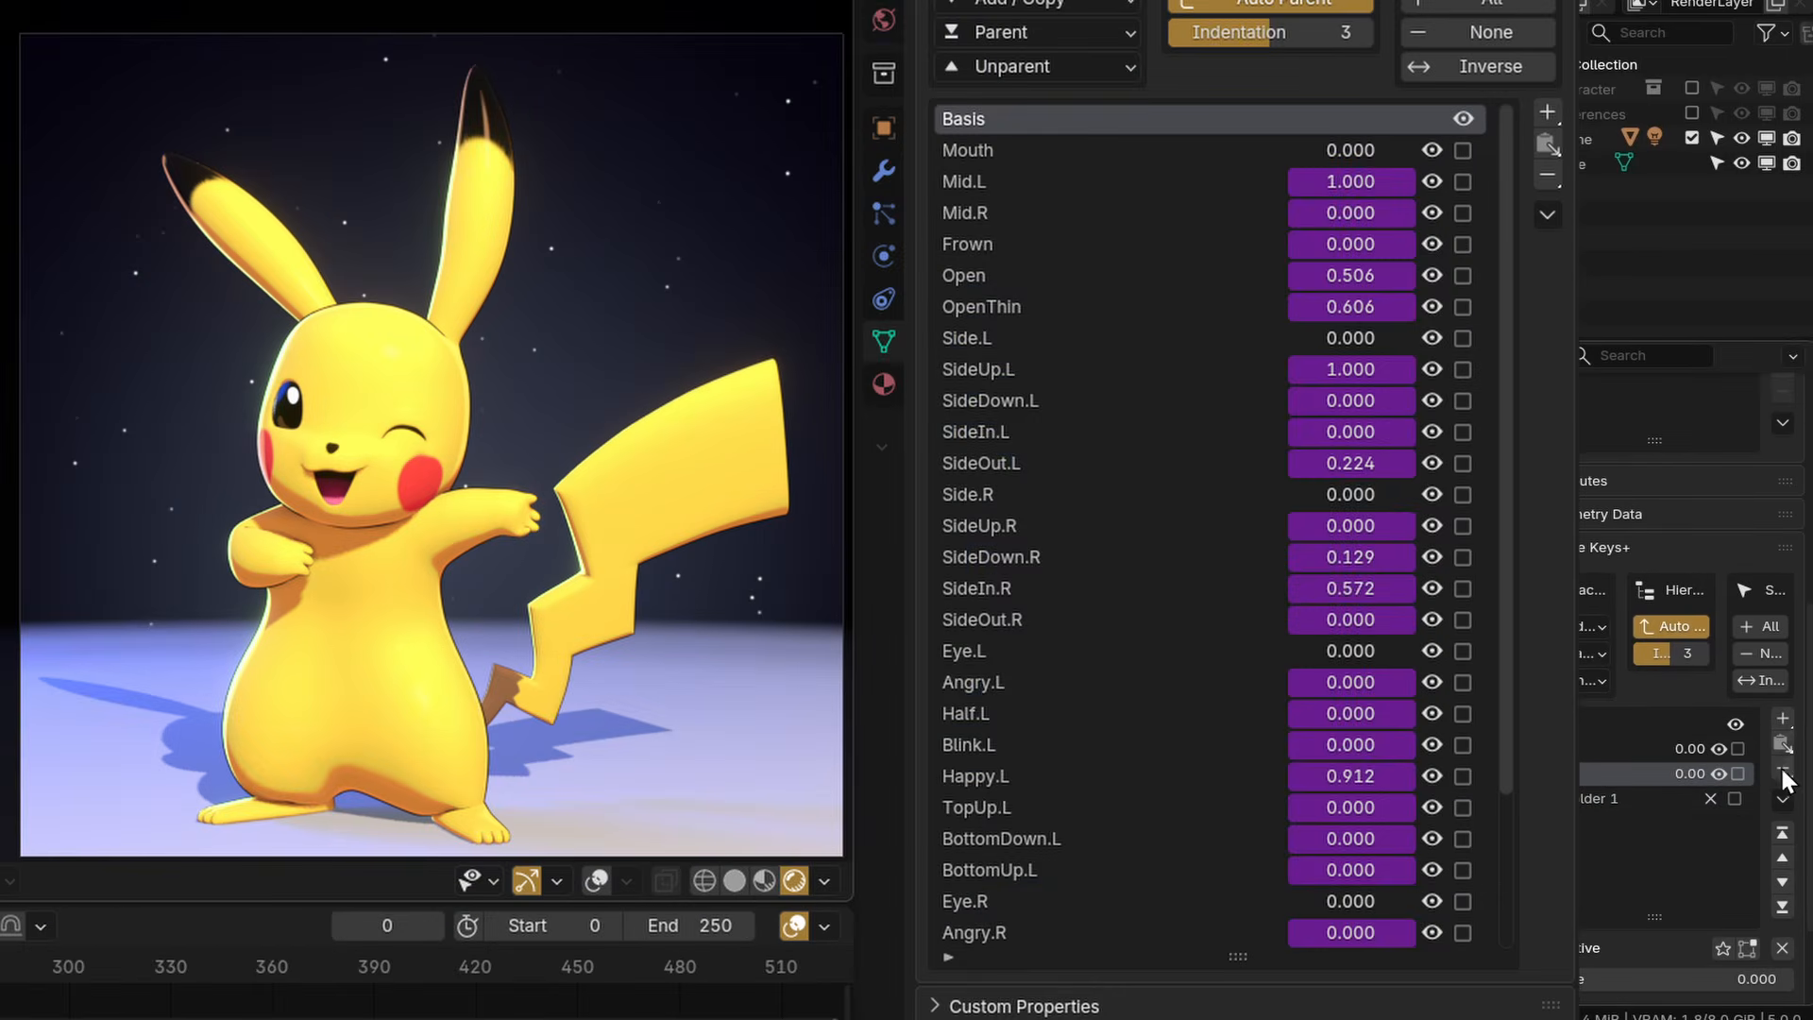
click(1783, 799)
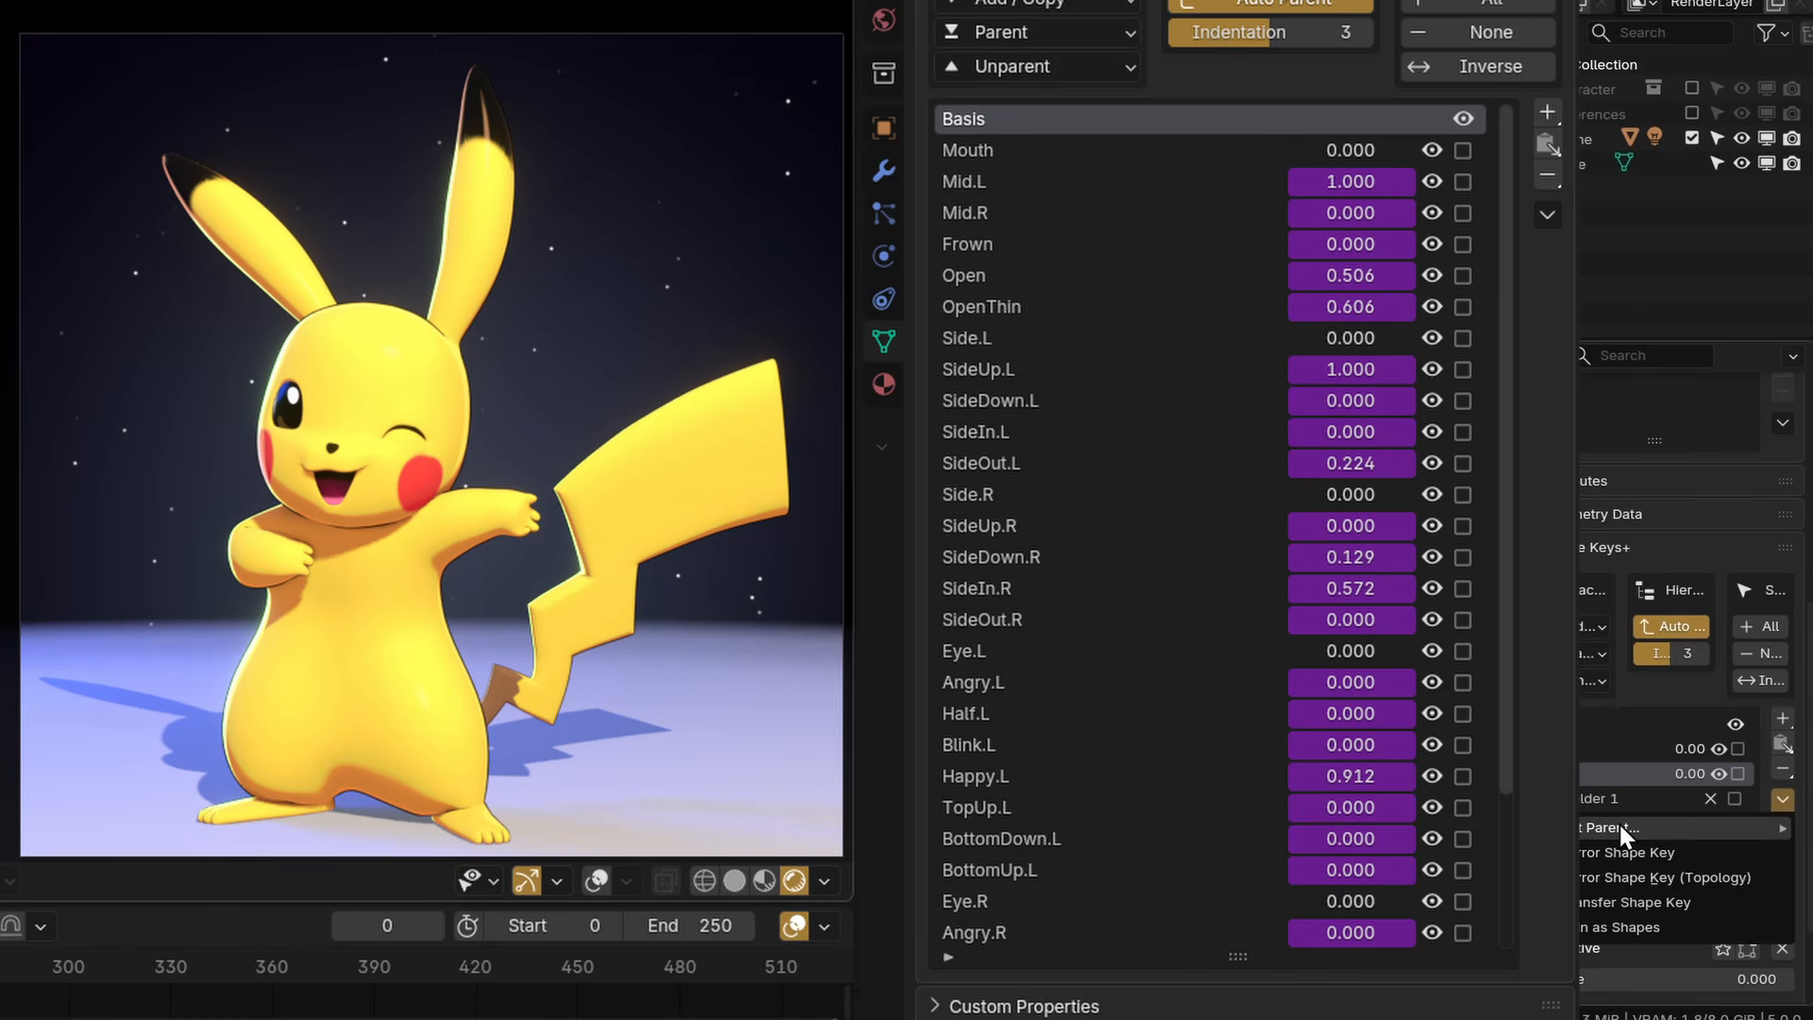
click(1483, 853)
Parent Key 1 to Folder 1 as well, and collapse and expand the folder.
click(1584, 746)
click(1784, 801)
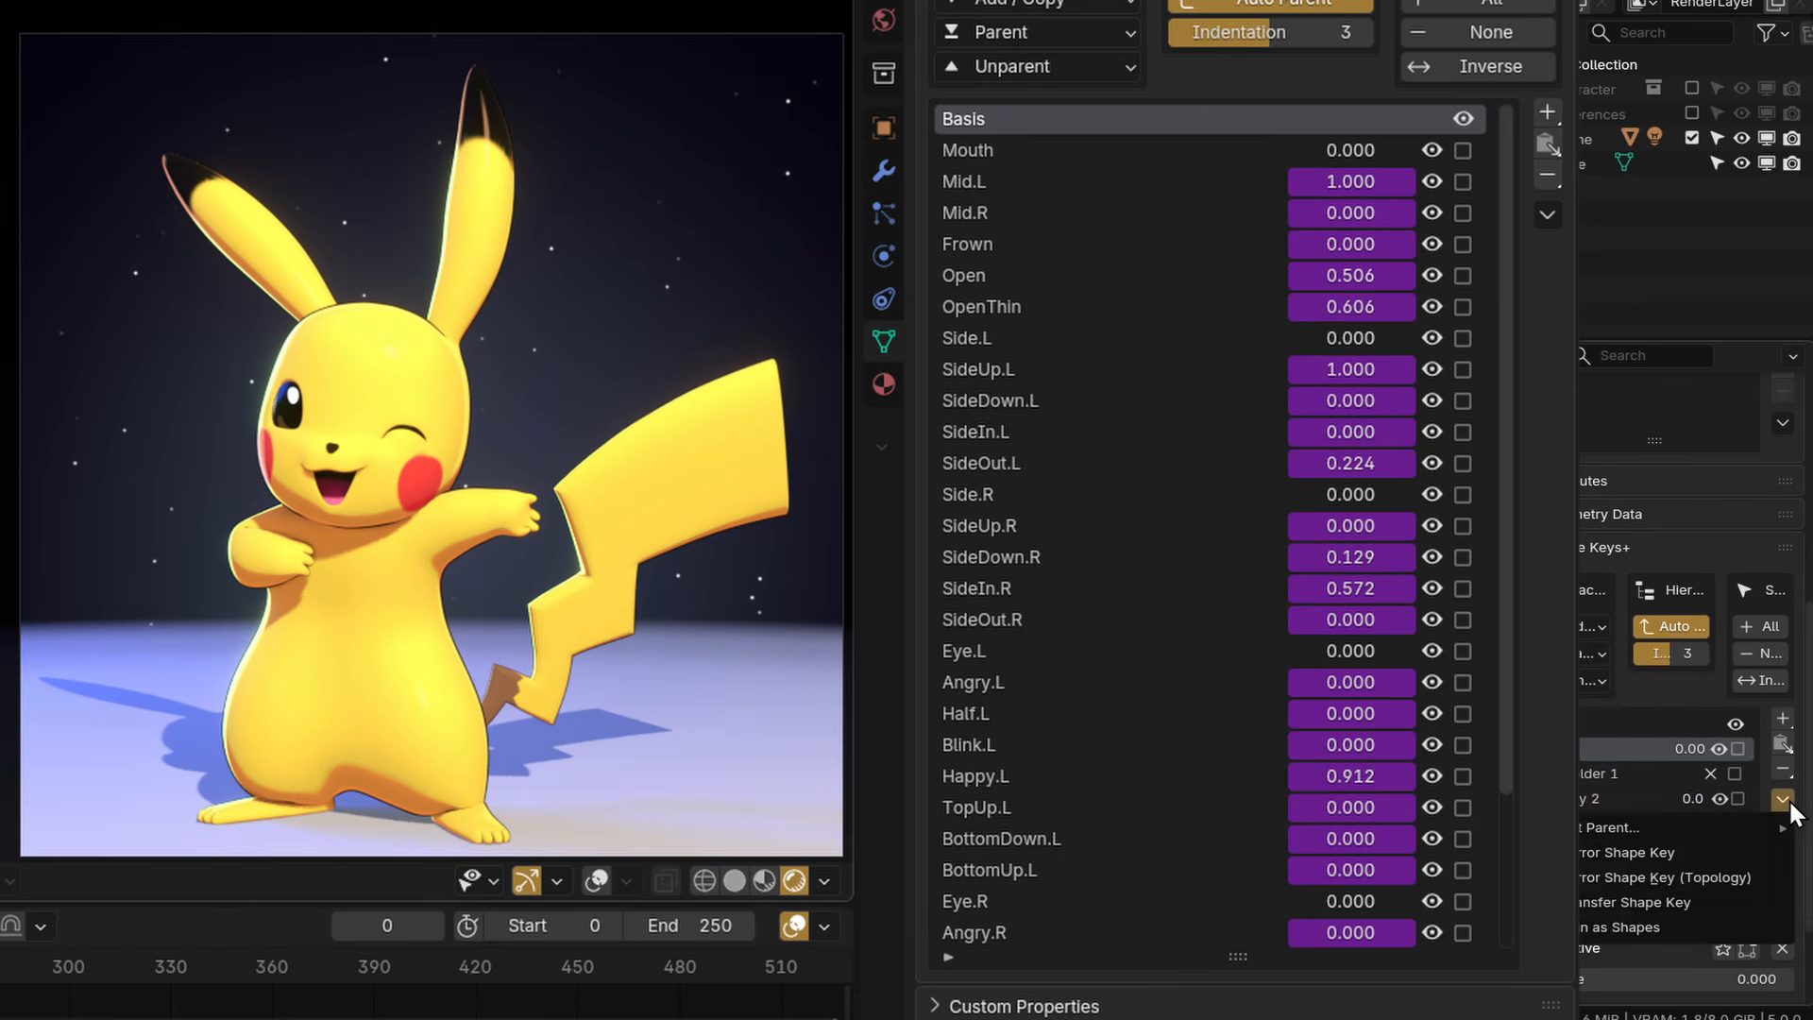
click(1483, 853)
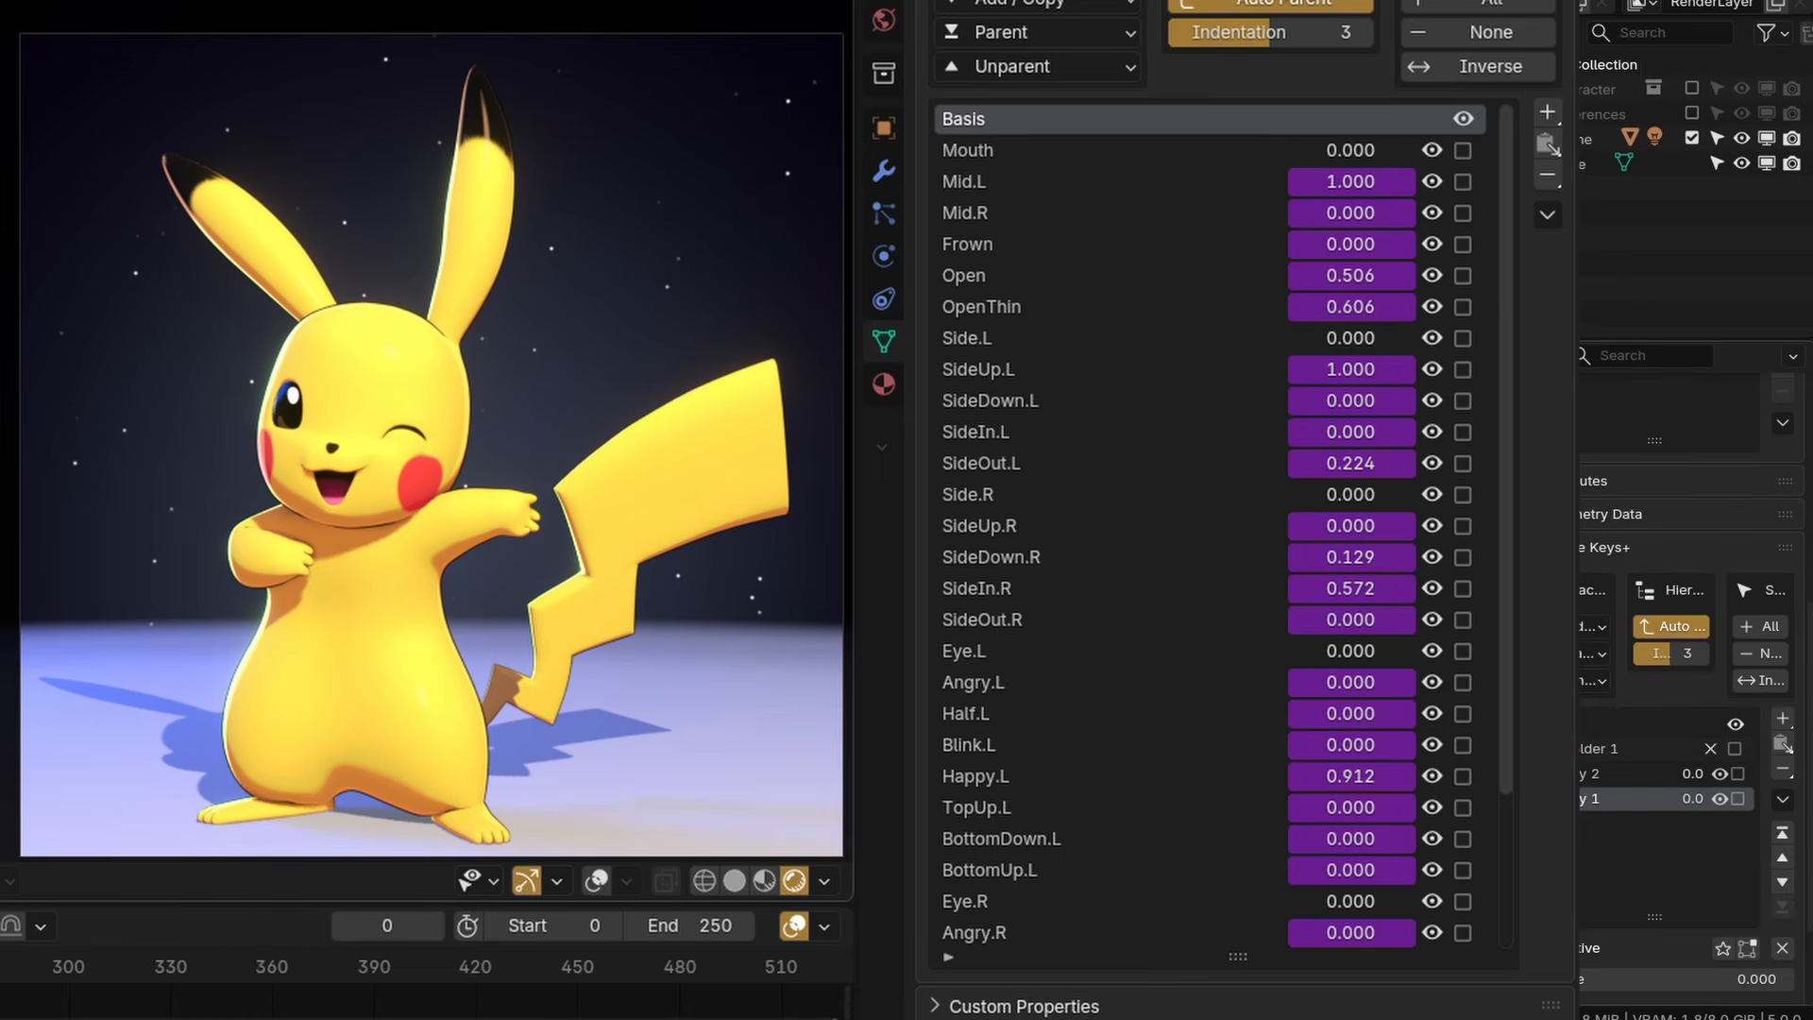
click(1549, 749)
click(1550, 748)
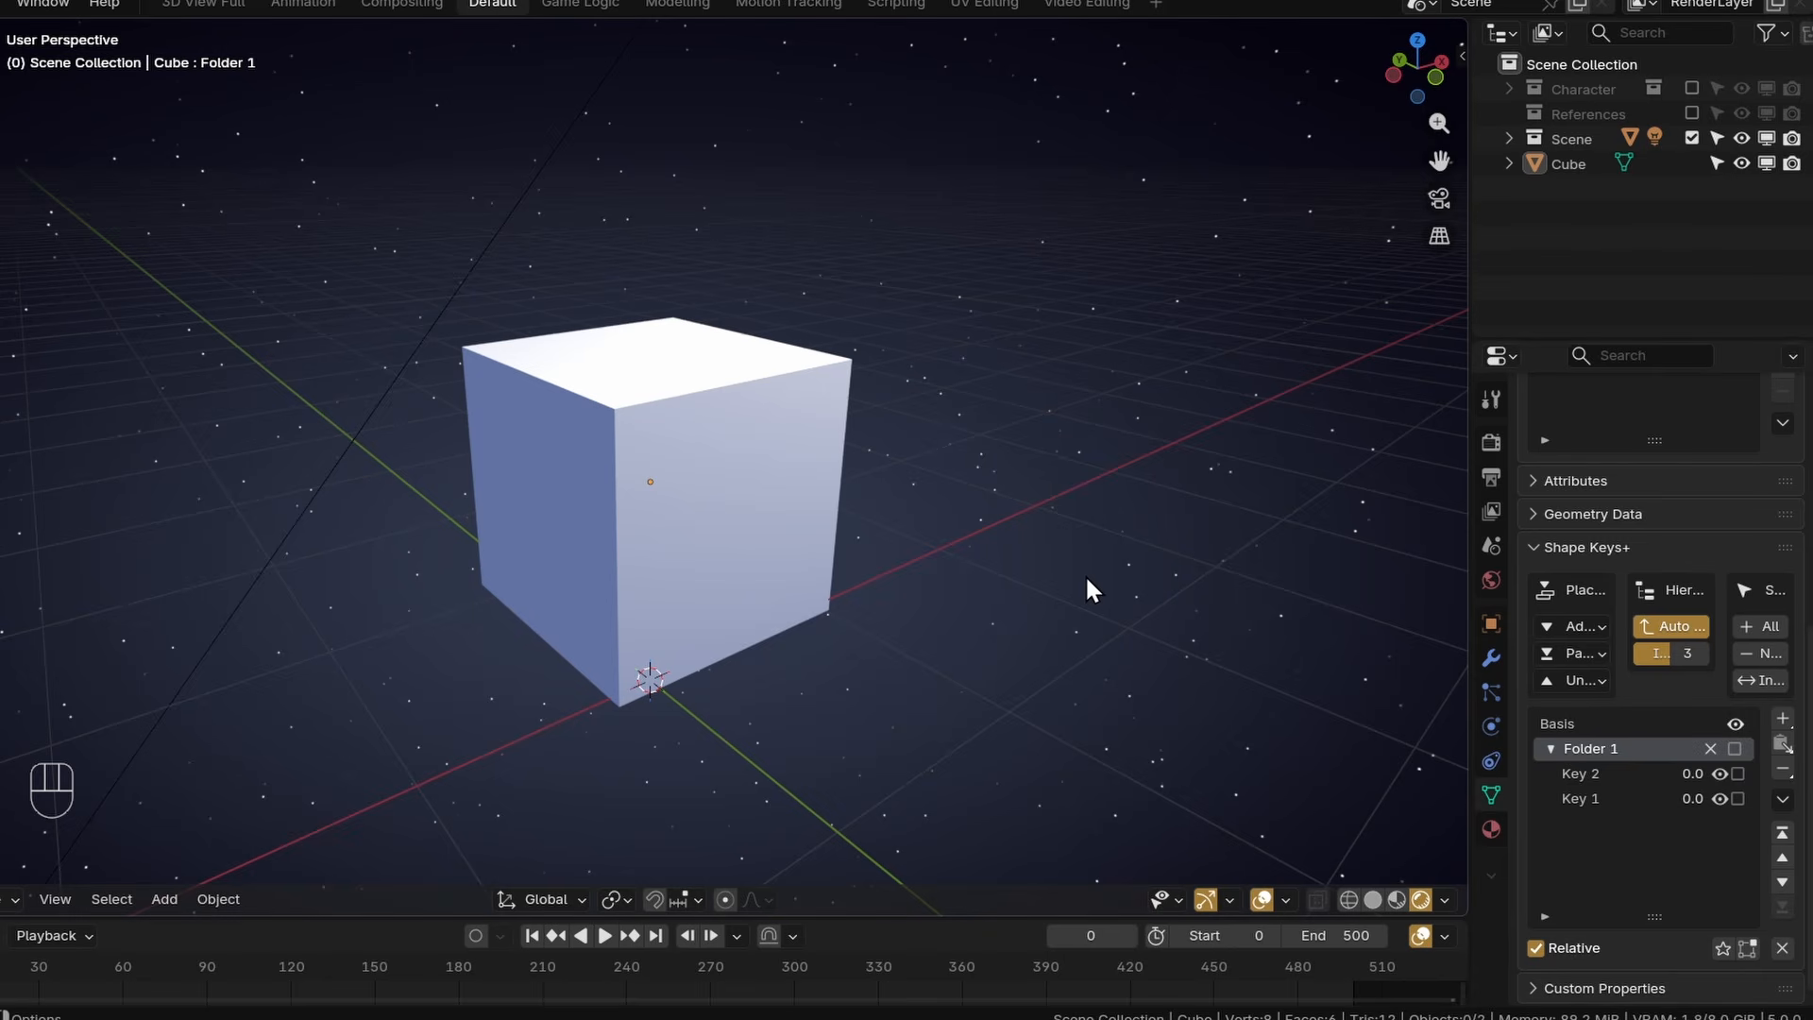
Undo the folder creation and the parenting of both shape keys.
key(ctrl+z)
key(ctrl+z)
key(ctrl+z)
key(ctrl+z)
key(ctrl+z)
key(ctrl+z)
key(ctrl+z)
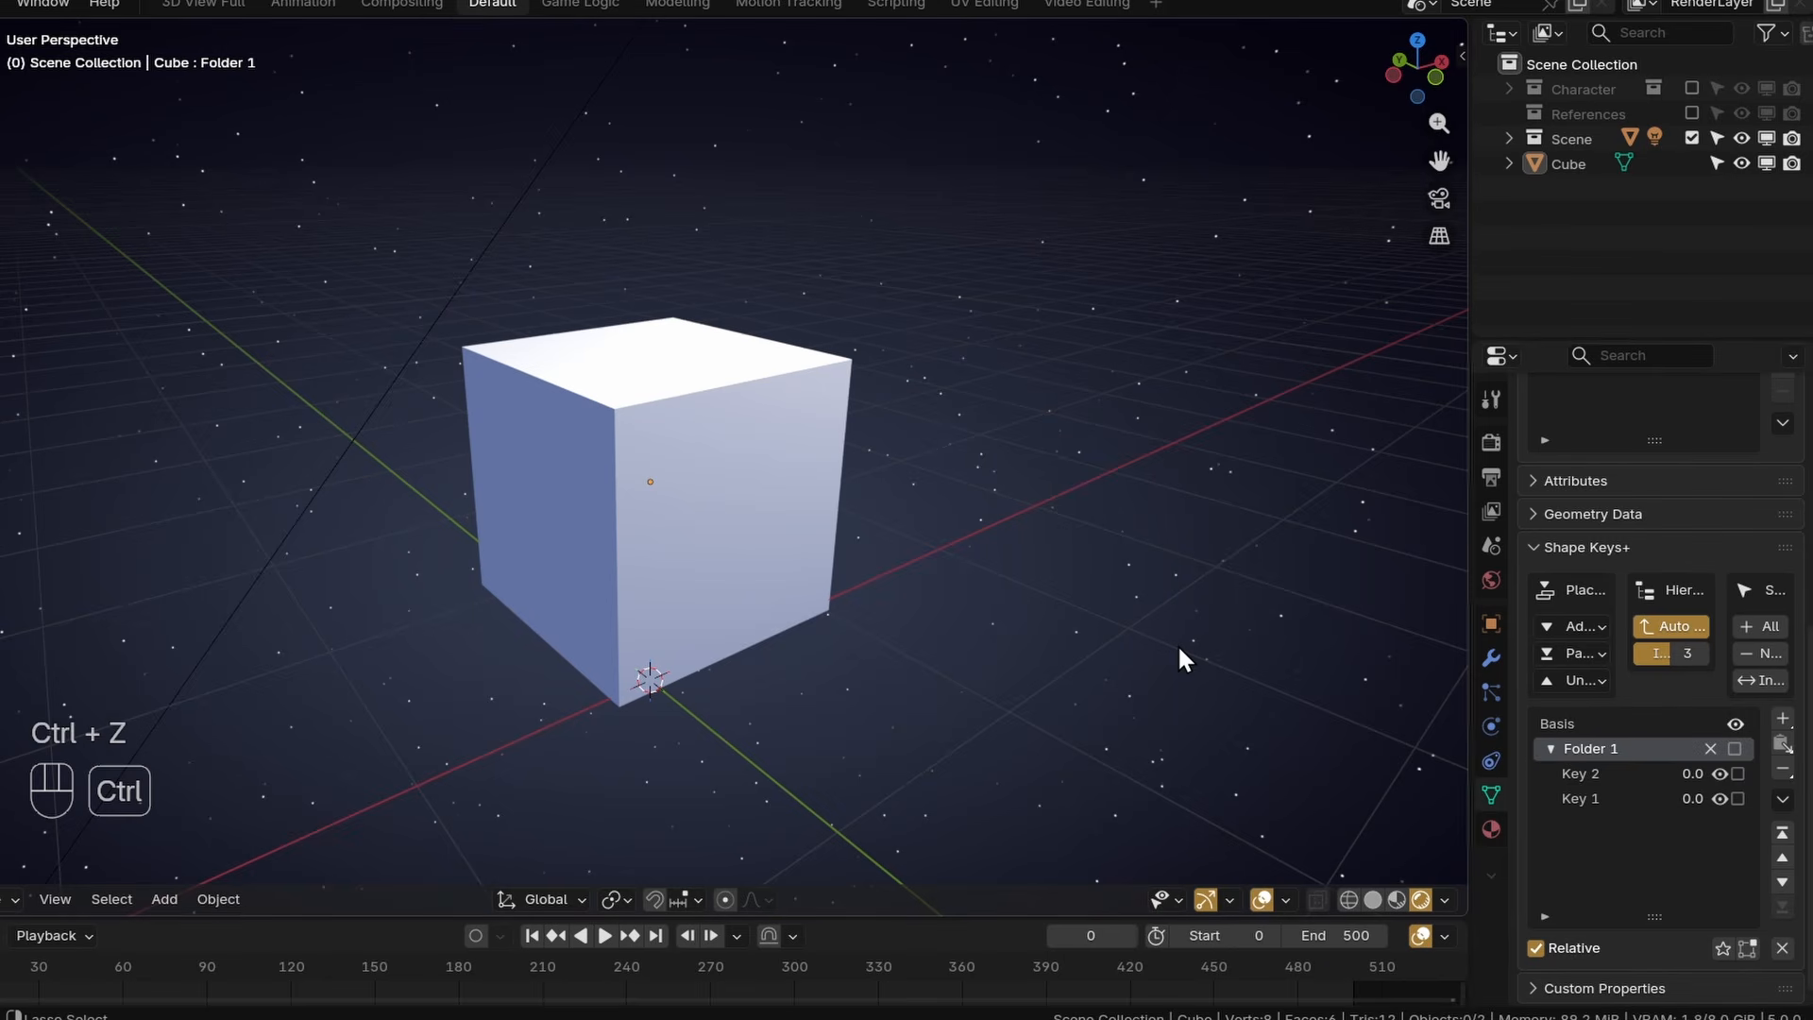
key(ctrl+z)
key(ctrl+z)
key(ctrl+z)
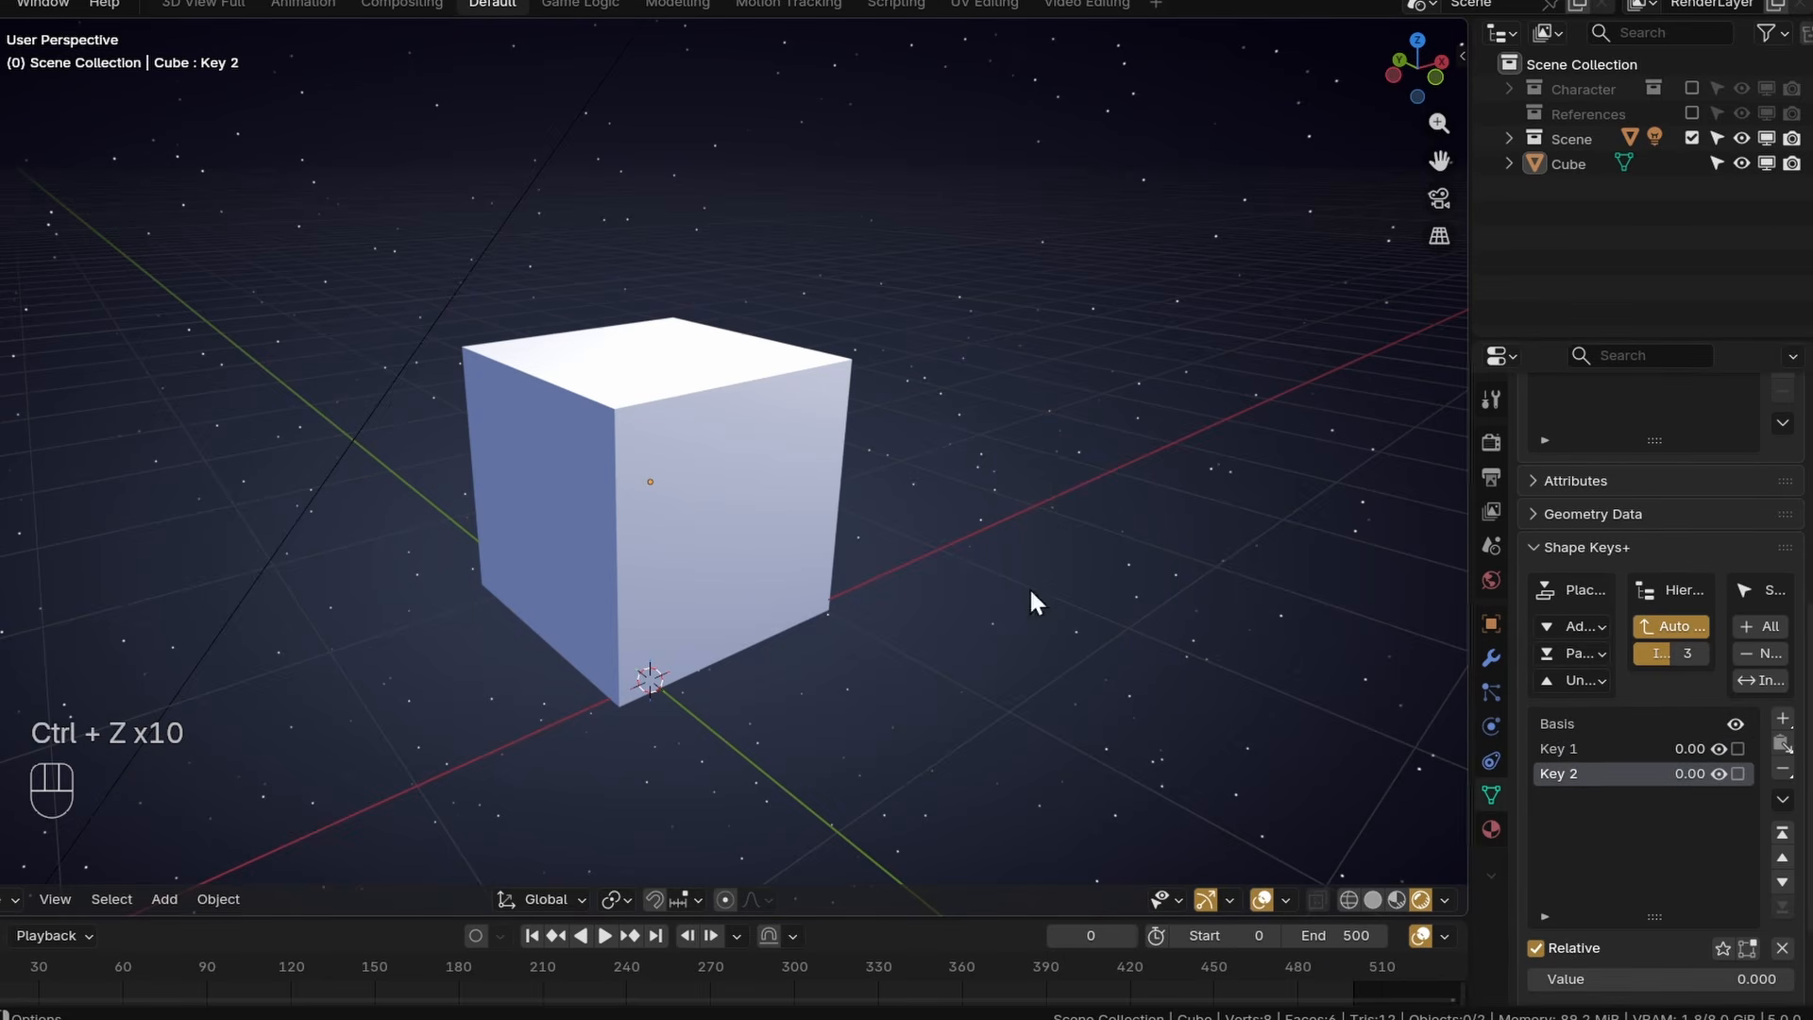
middle_drag(1030, 586, 899, 552)
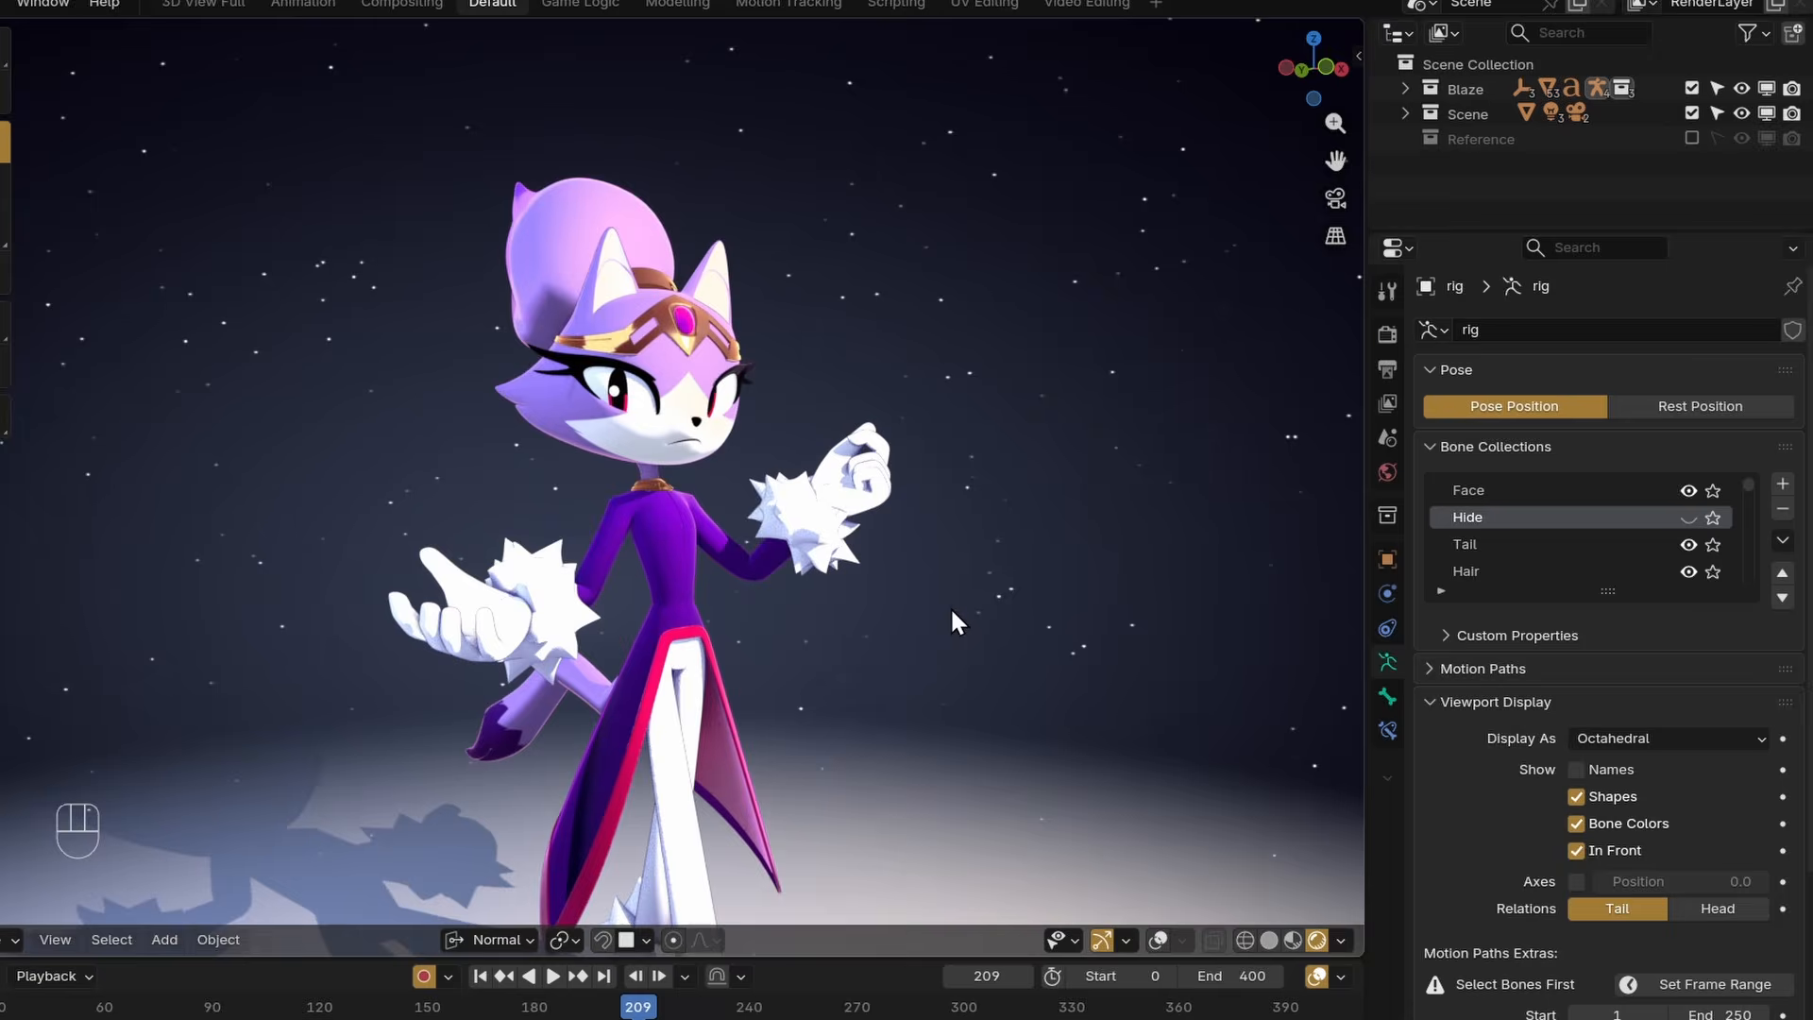
Select the cat character's head mesh and set its LClosed shape key value to 1.
mouse_move(950, 607)
middle_down()
mouse_move(848, 574)
mouse_move(955, 595)
middle_up()
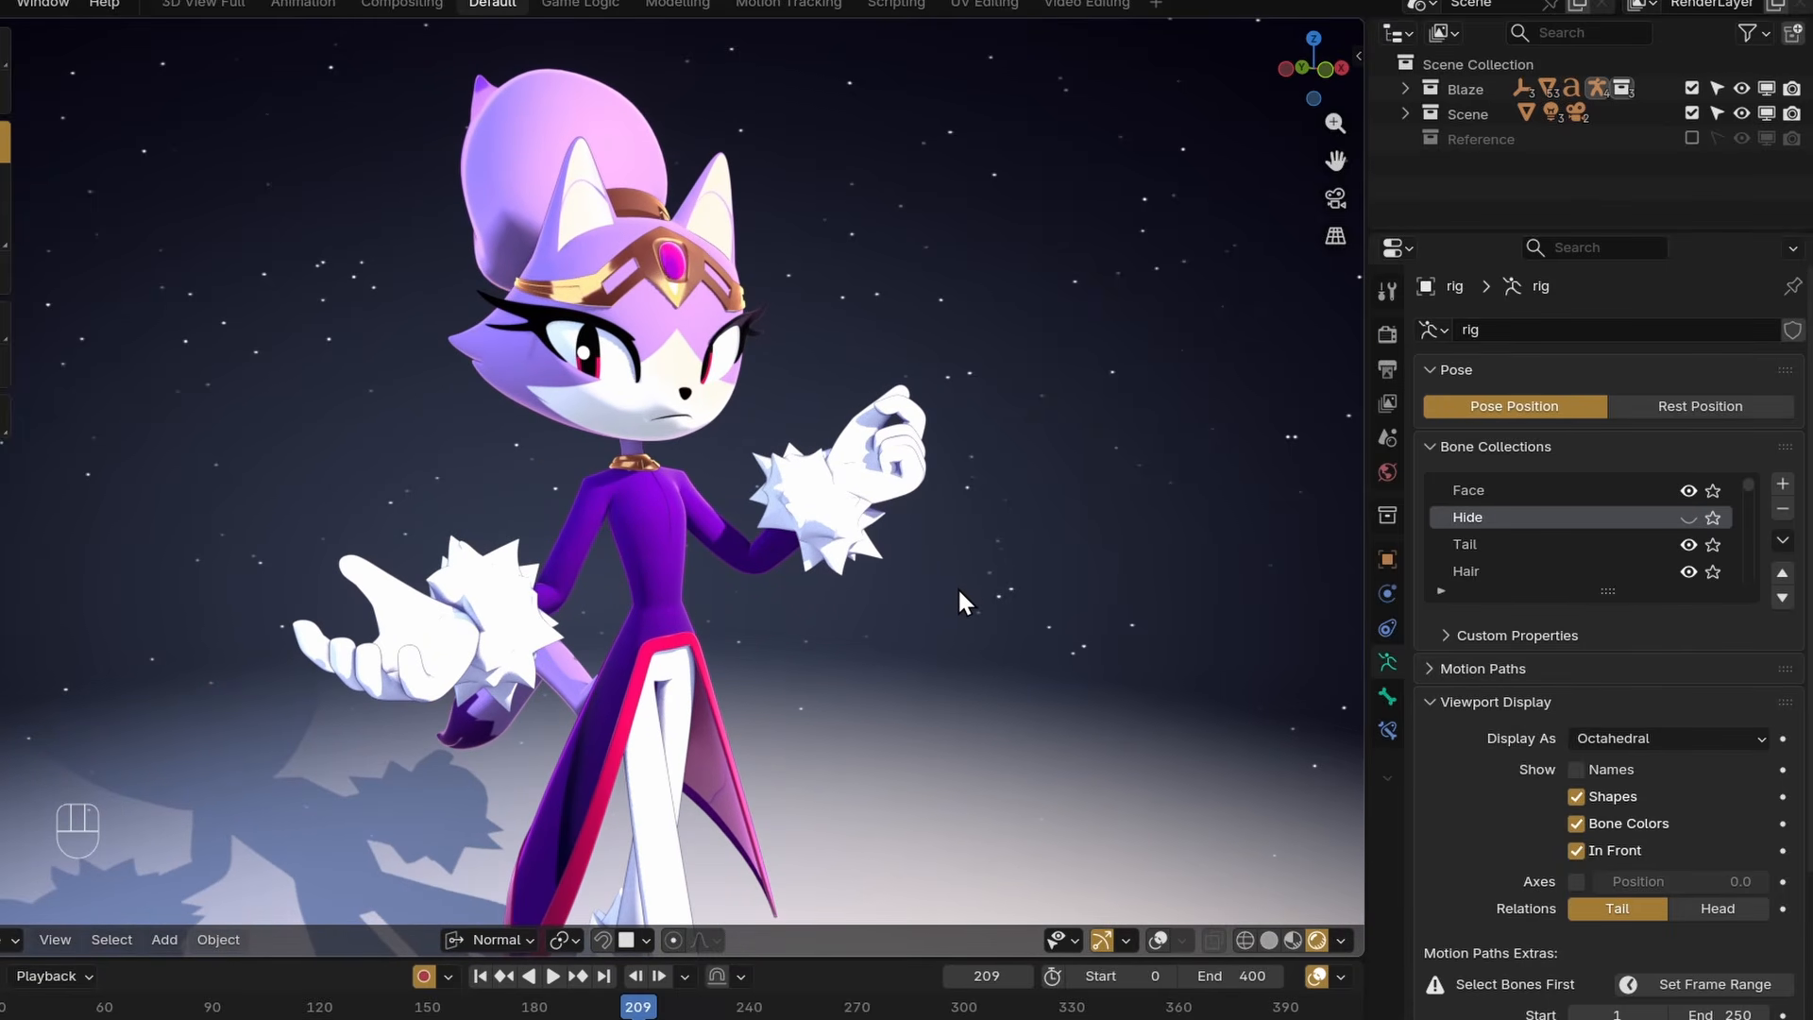
click(722, 403)
scroll(1587, 672, down, 8)
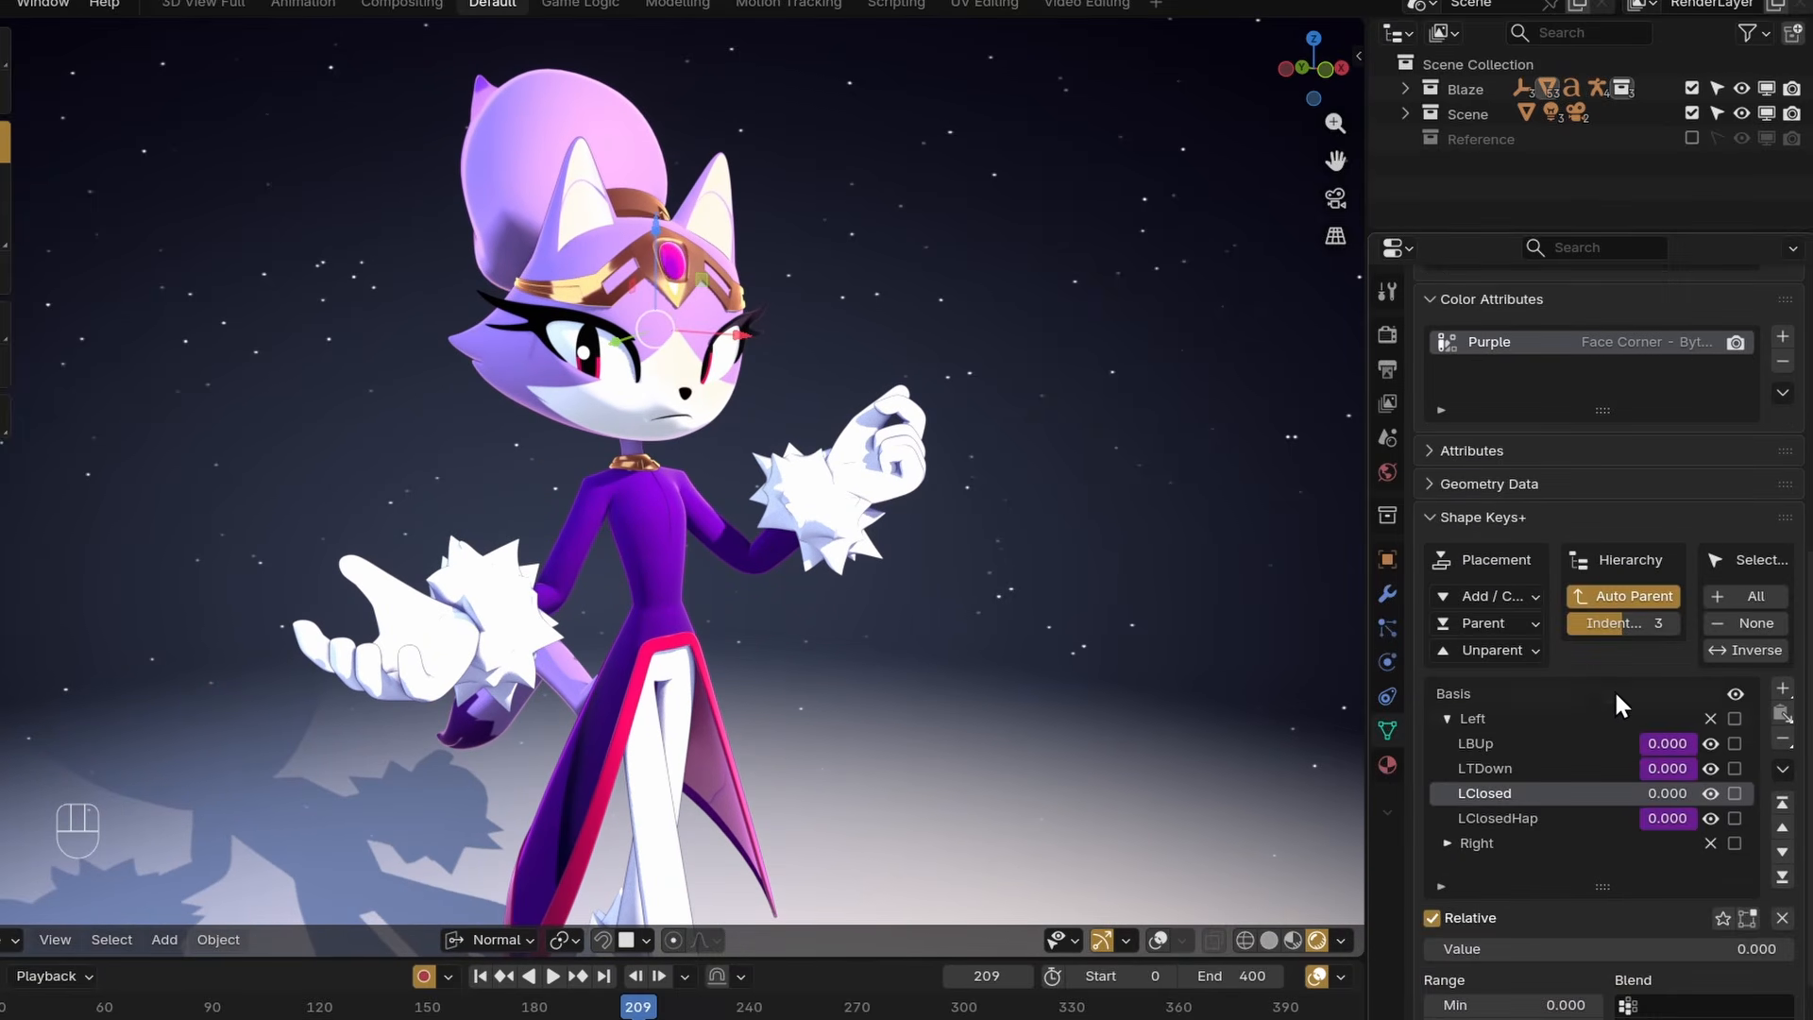
click(1081, 483)
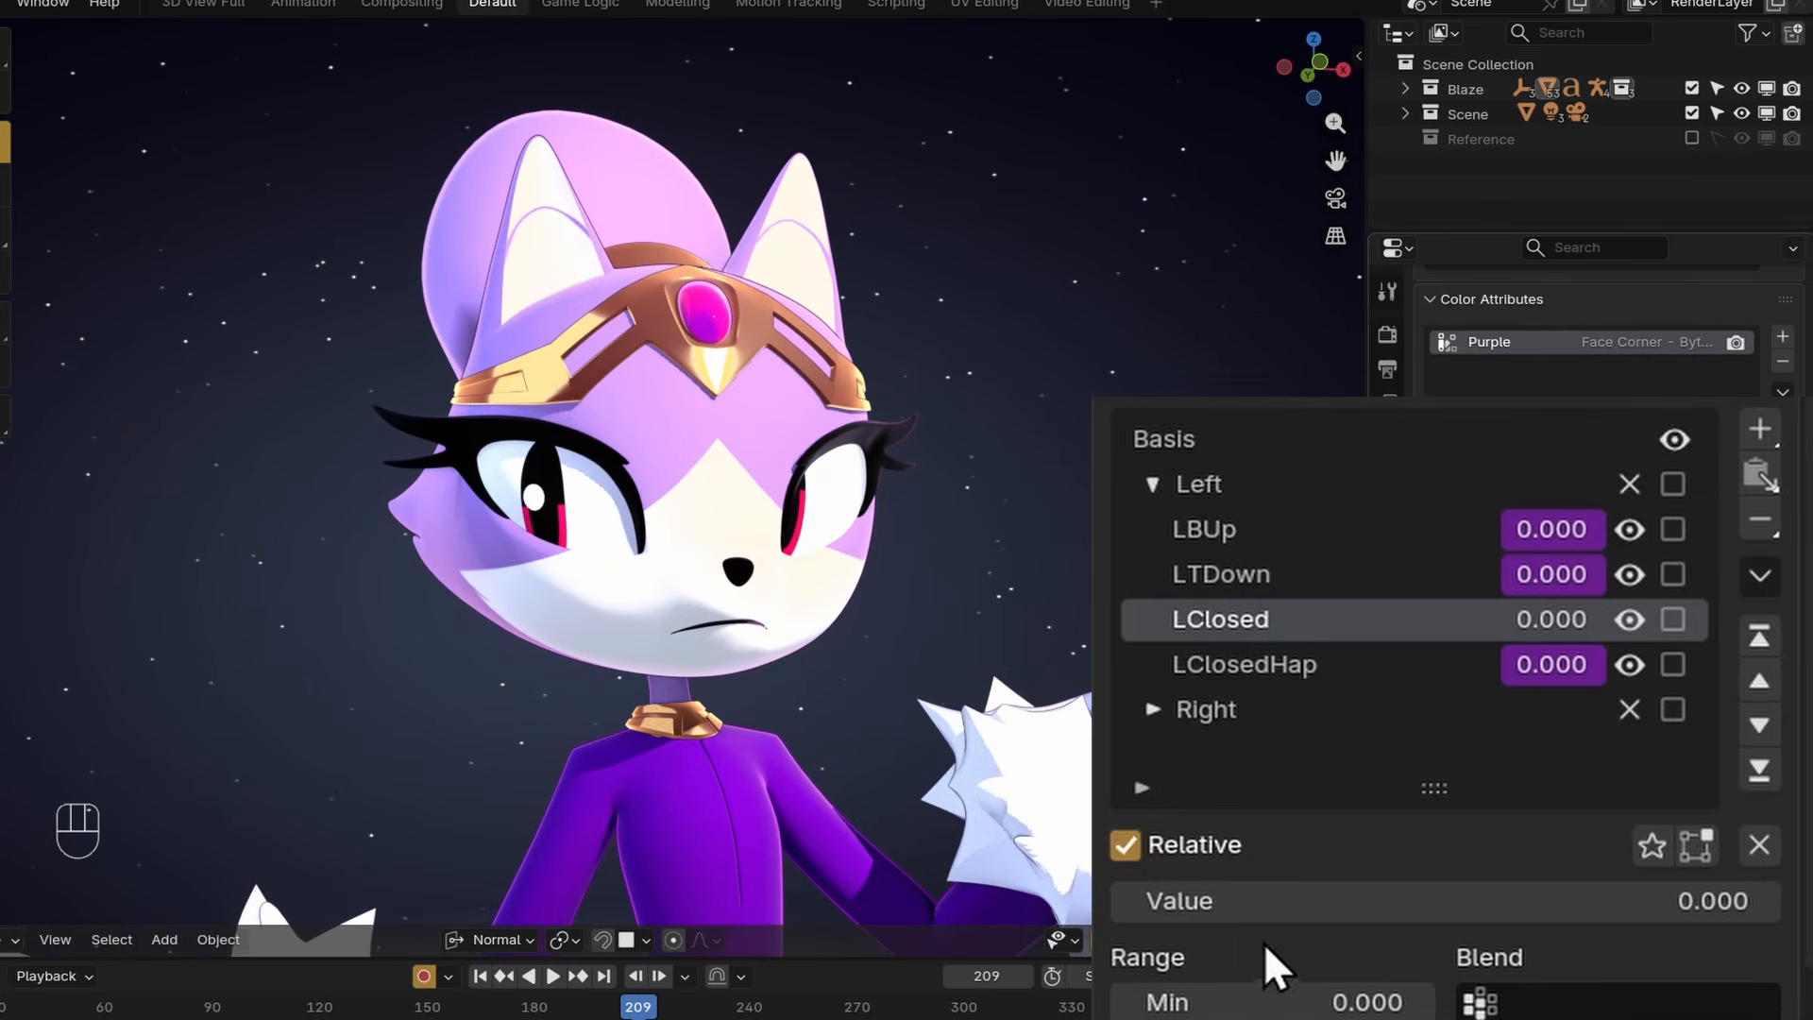
drag(1474, 948, 1792, 948)
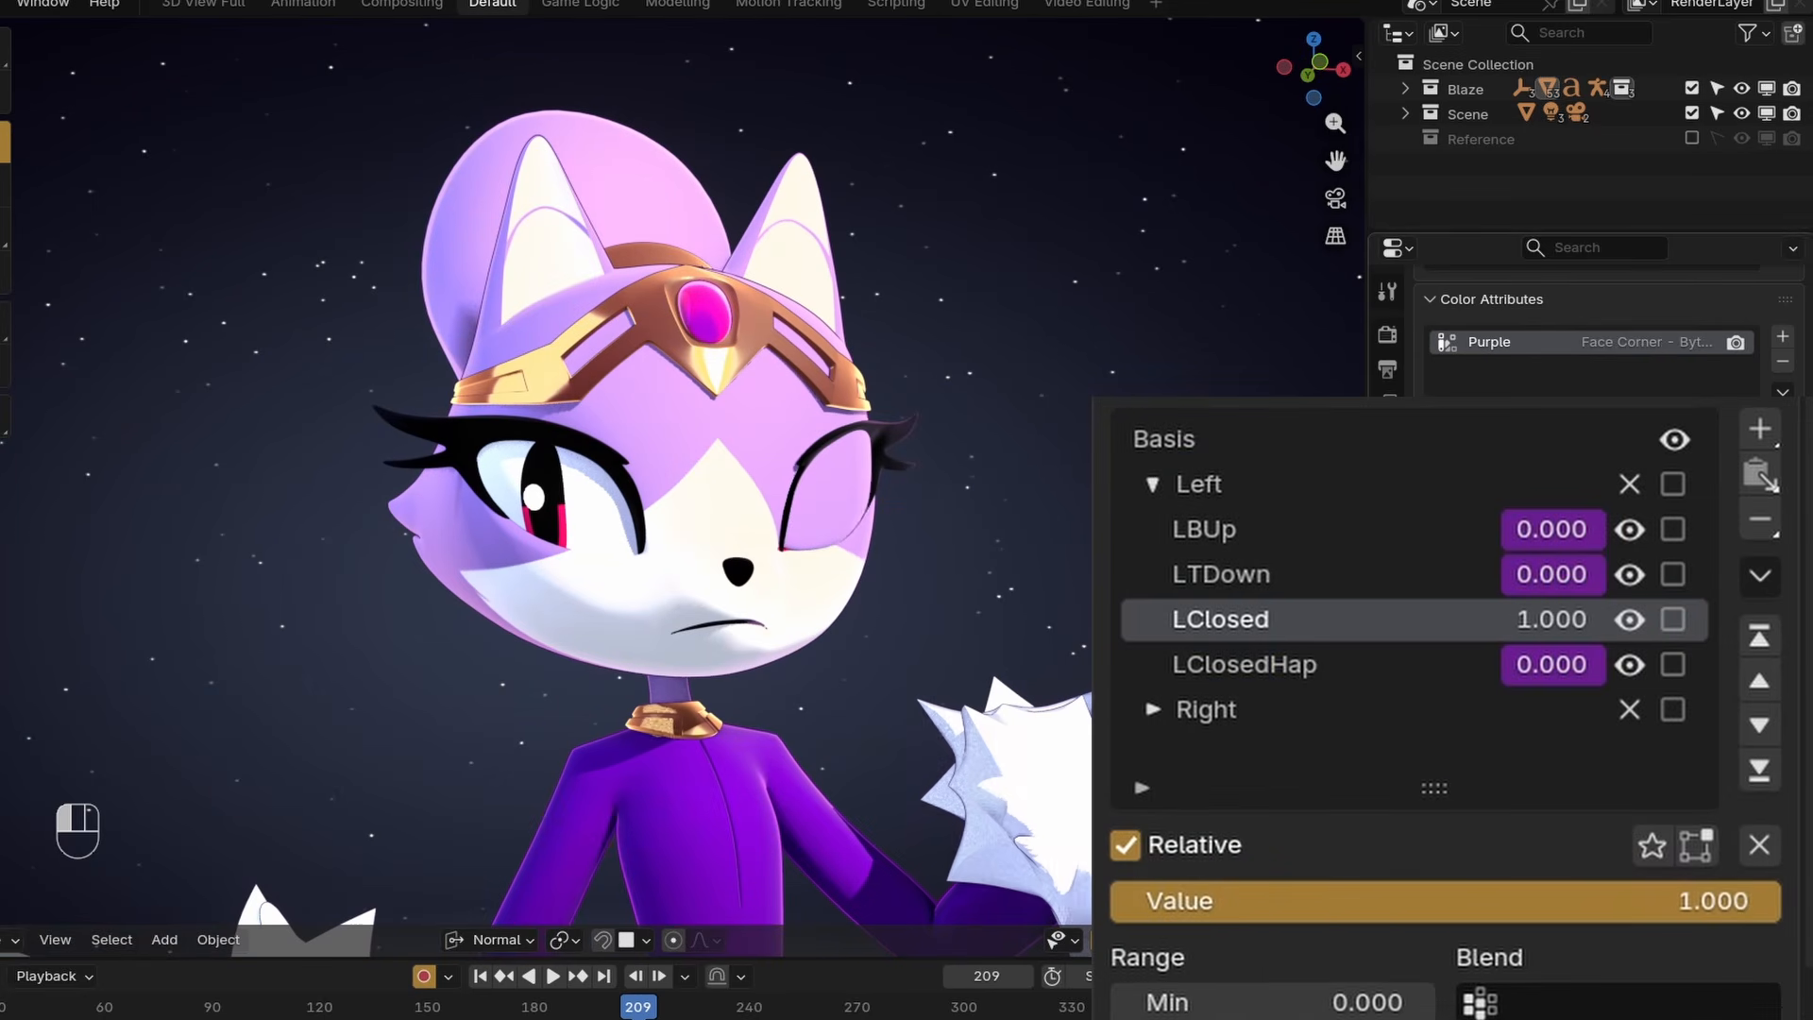
Hide the eyelash mesh temporarily to inspect the closed eyelid, and set the eyelashes' LClosed shape key value to 1.
middle_drag(982, 548, 884, 410)
key(h)
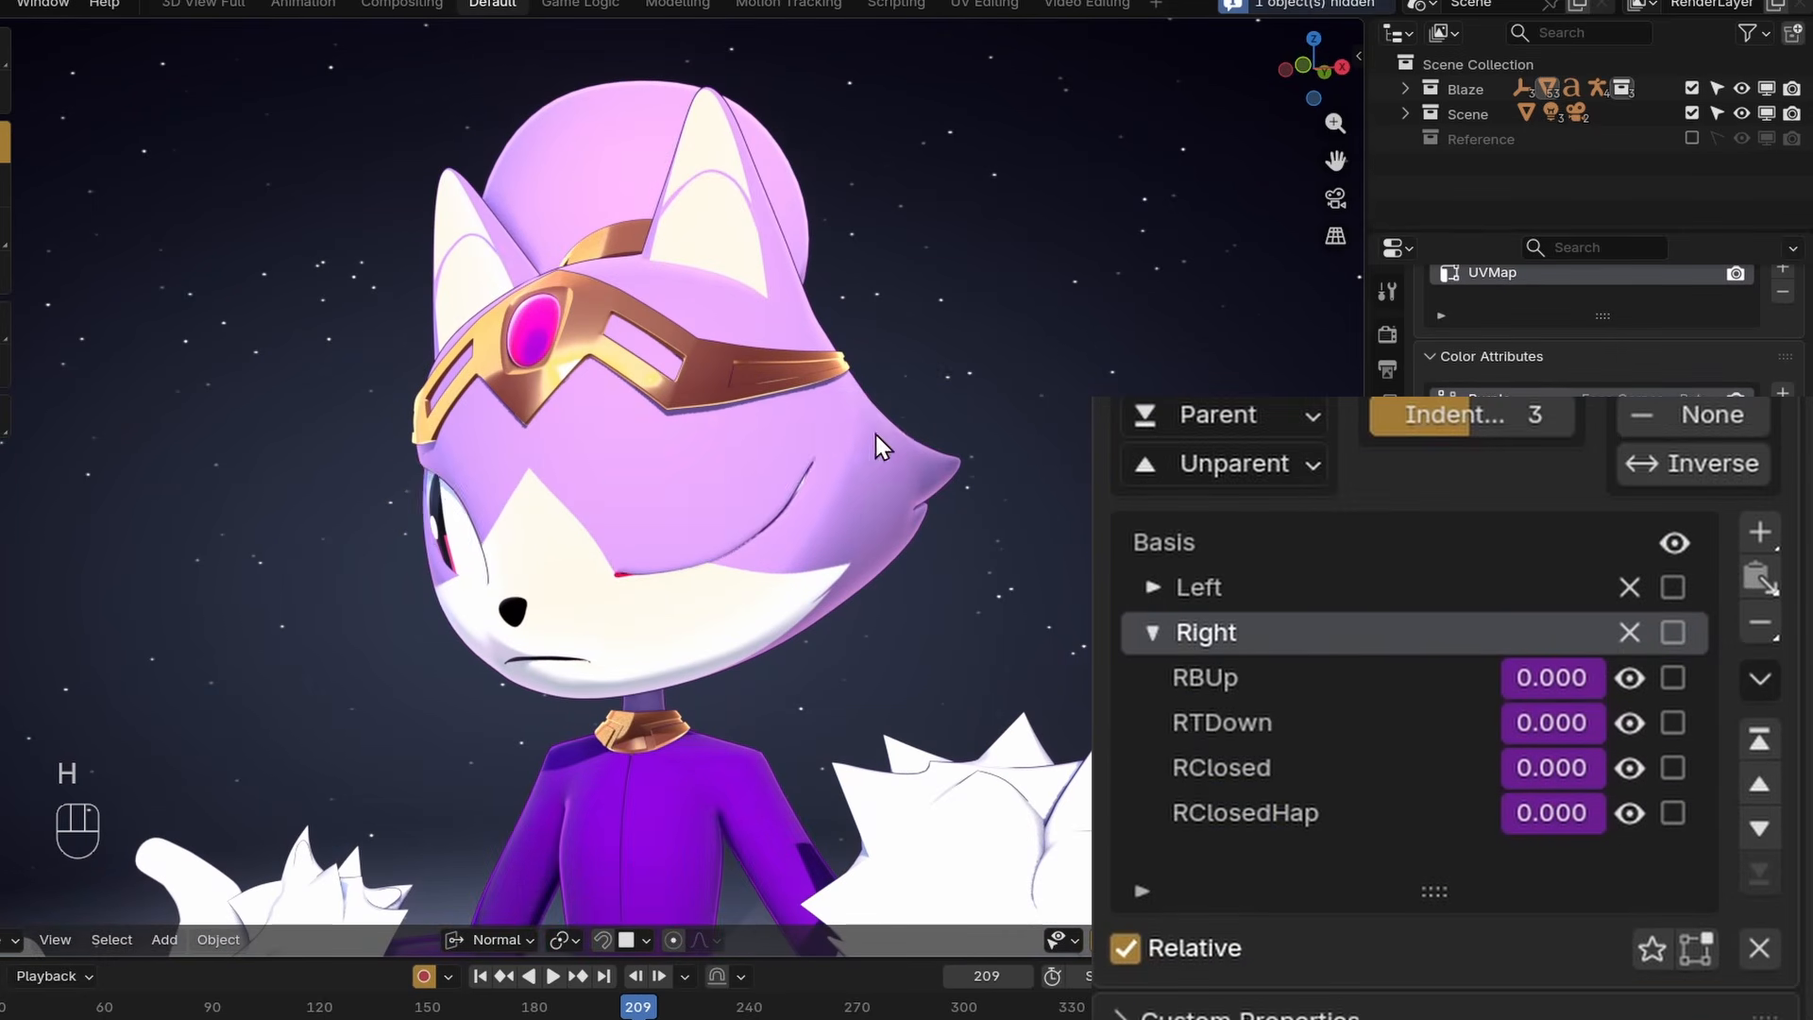
middle_drag(876, 435, 971, 526)
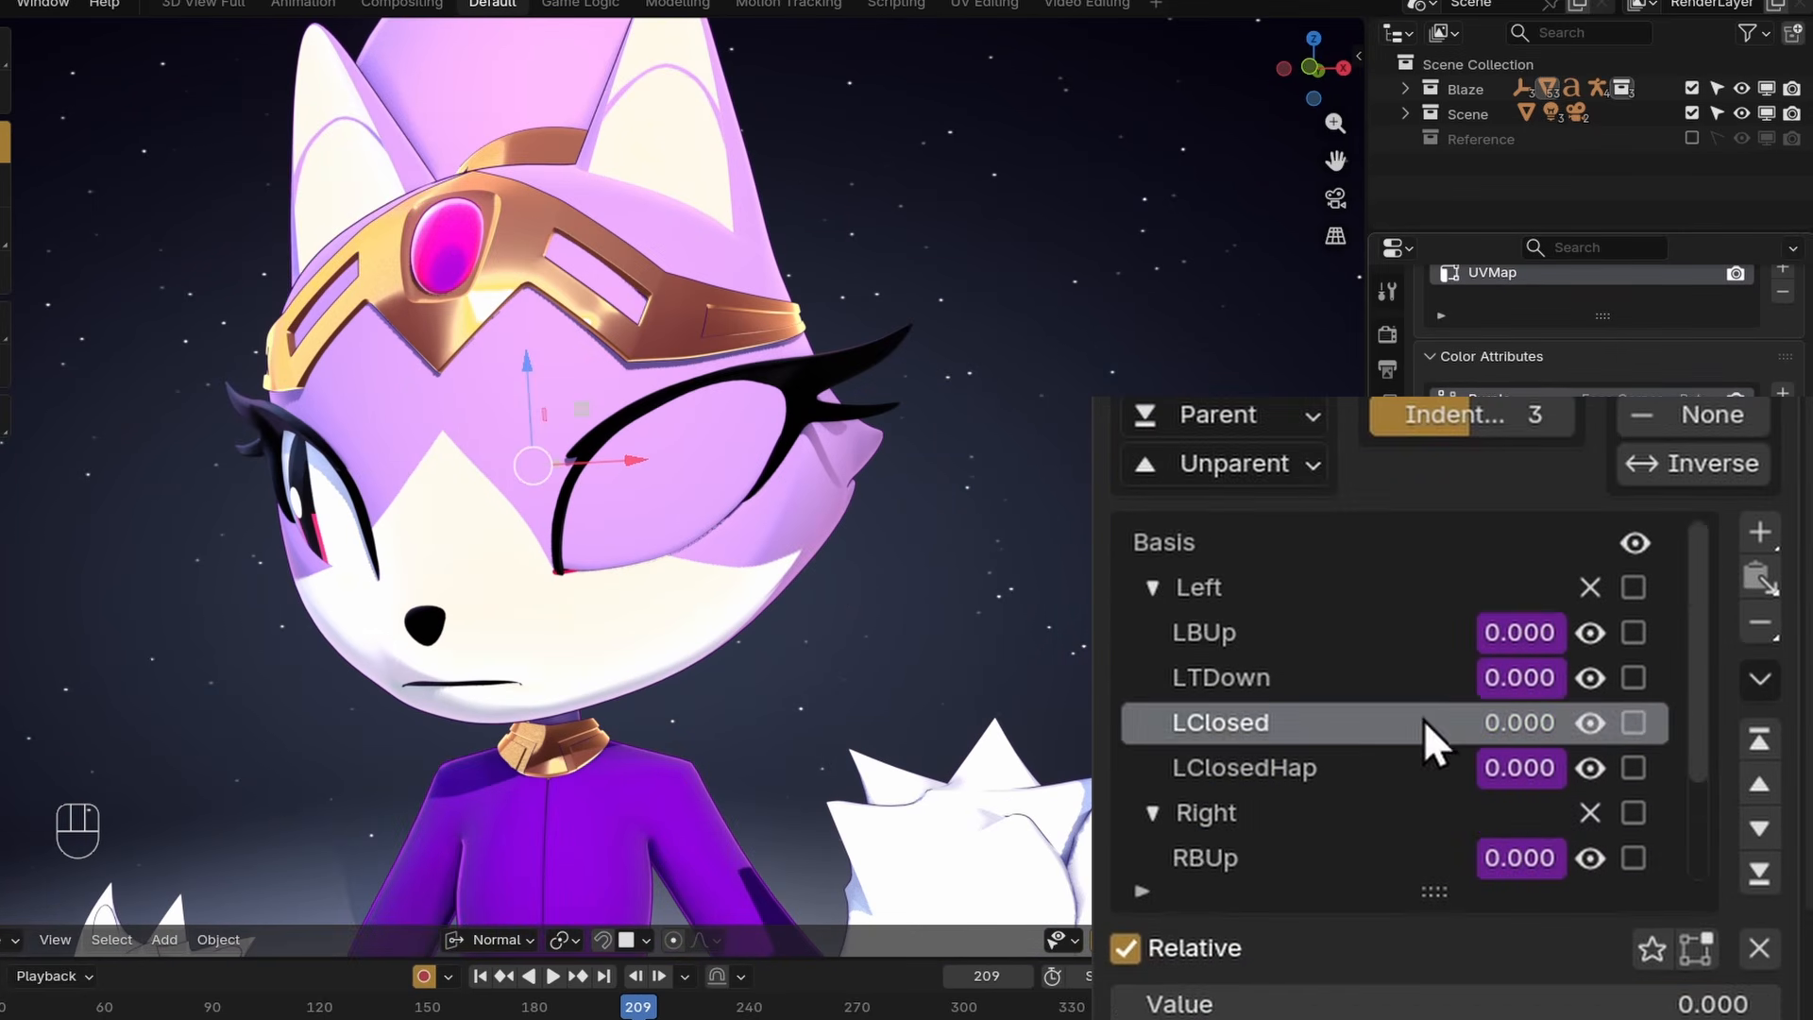
drag(1398, 1004, 1775, 1004)
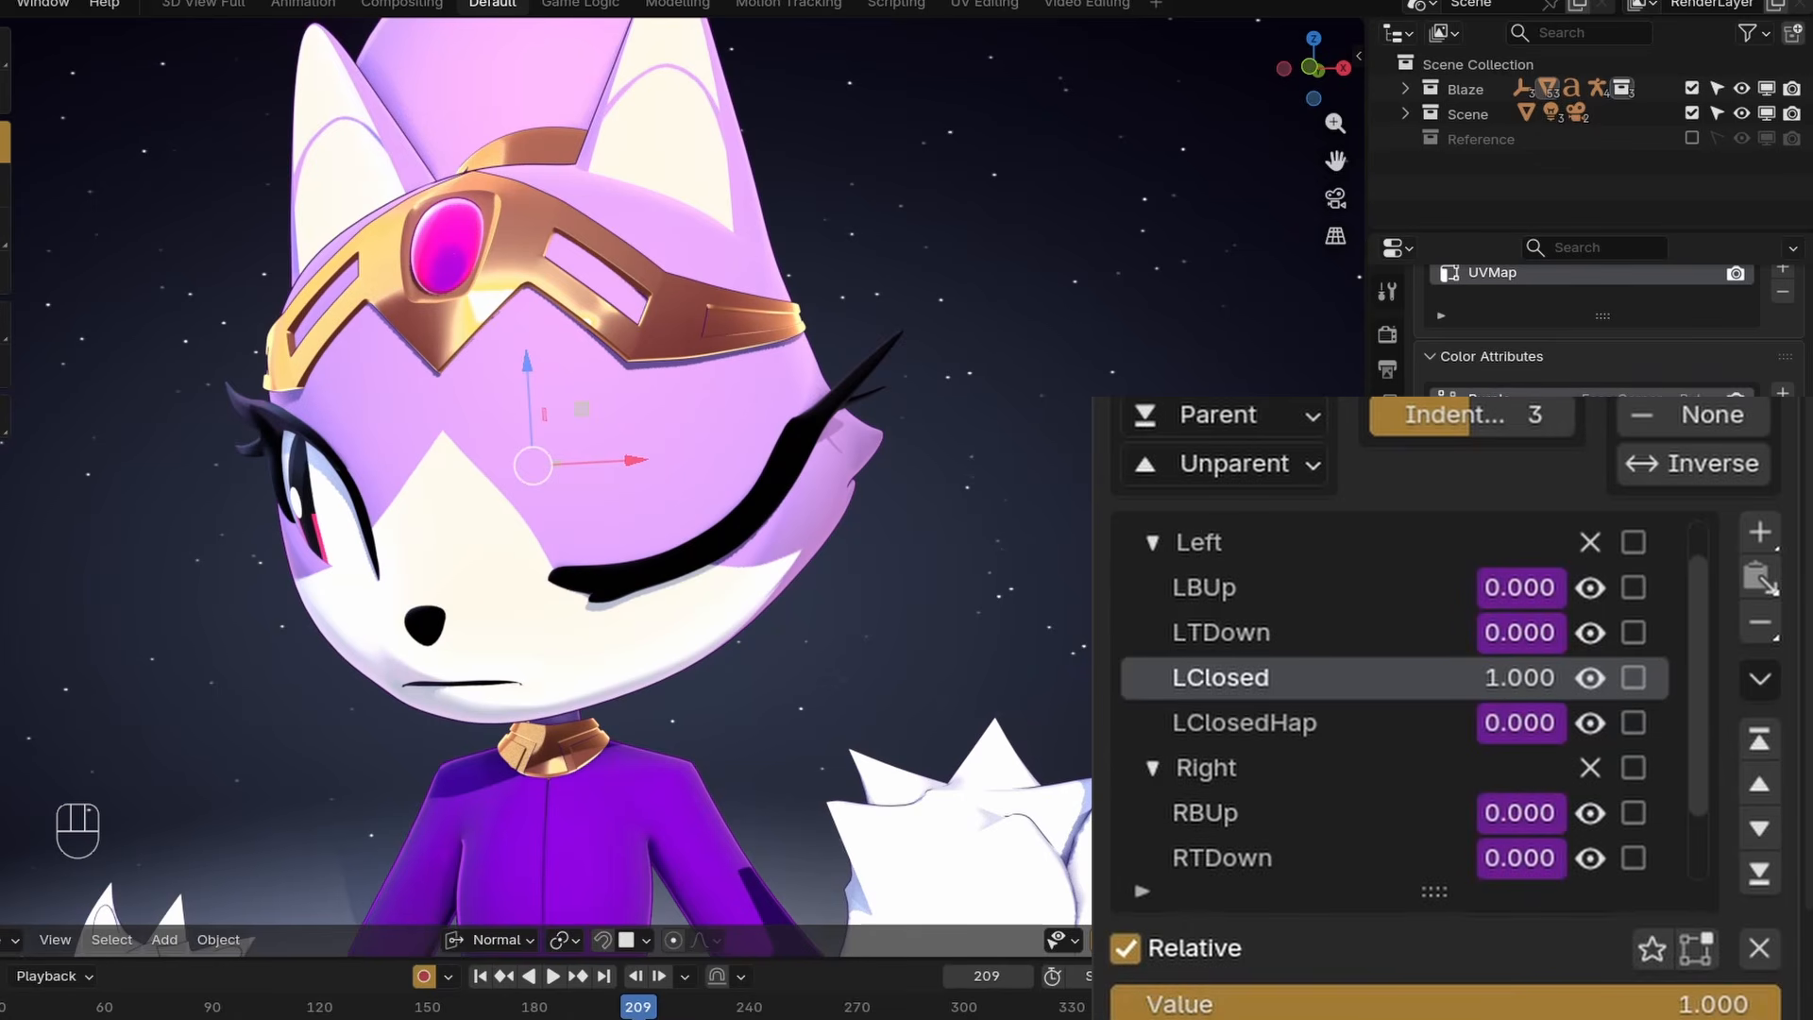
mouse_move(951, 251)
middle_down()
mouse_move(1011, 275)
mouse_move(810, 275)
mouse_move(950, 276)
mouse_move(996, 236)
mouse_move(950, 247)
middle_up()
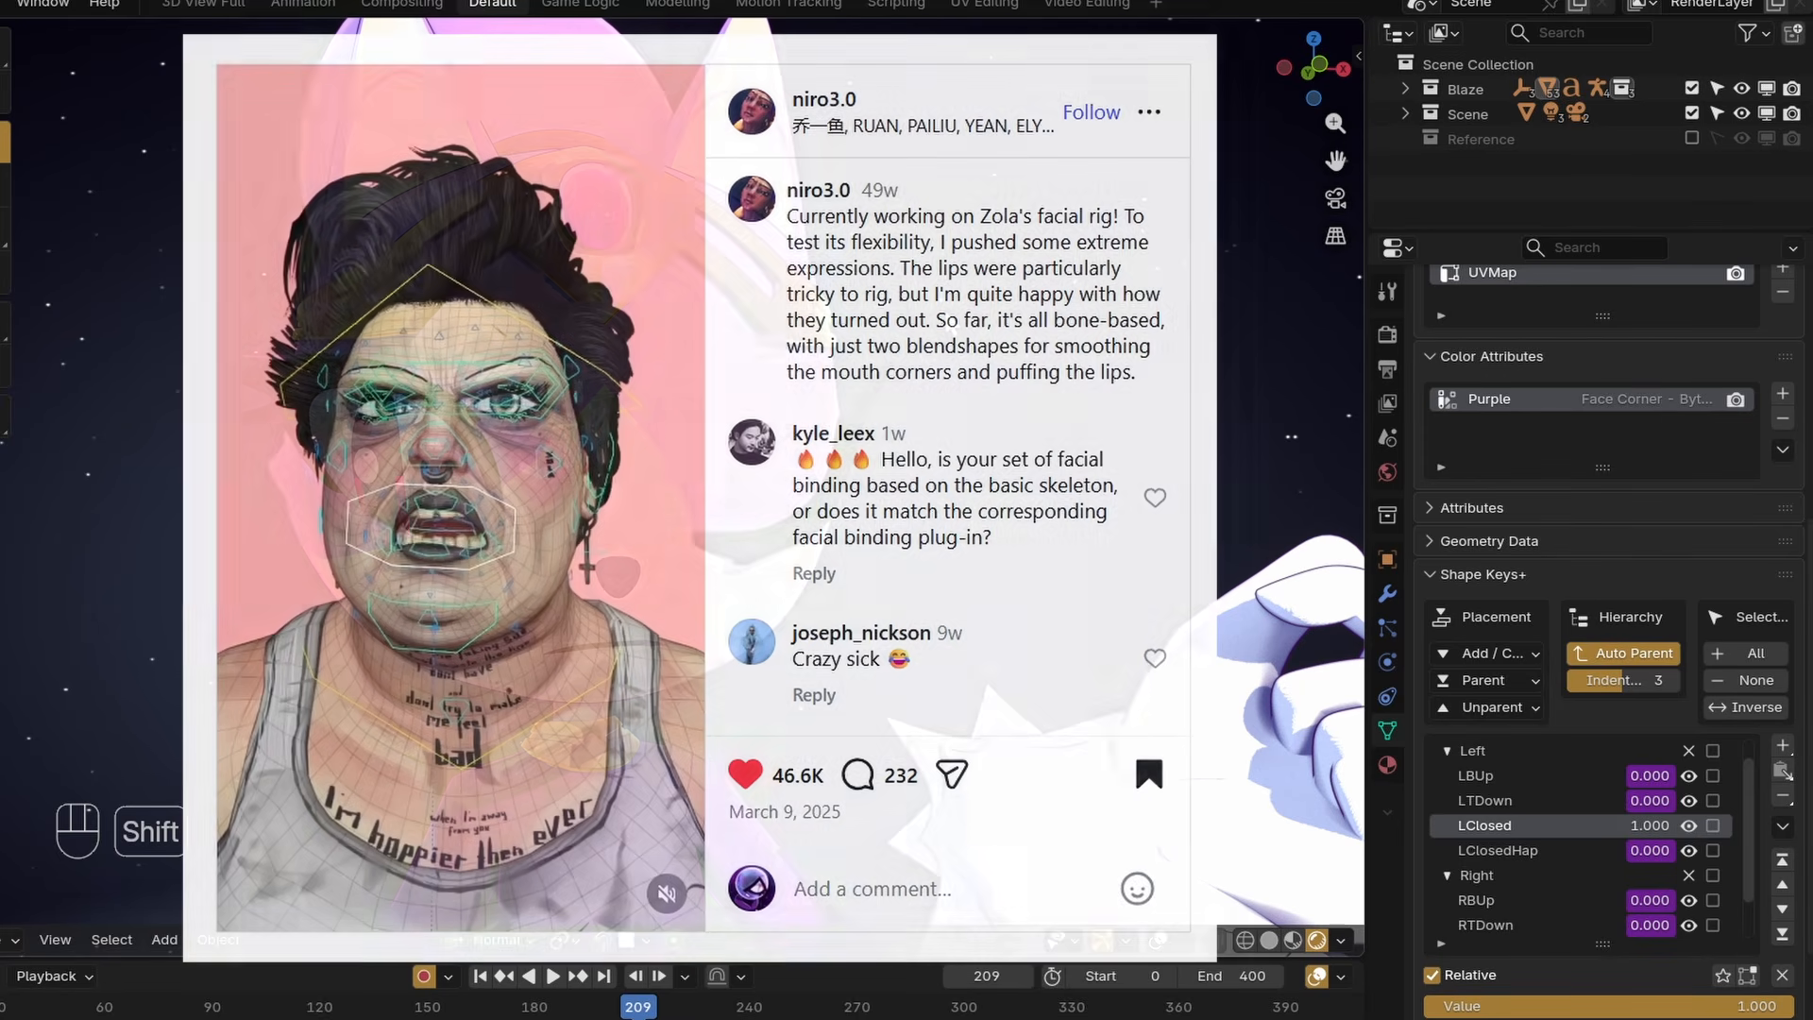
shift+middle_drag(945, 268, 884, 263)
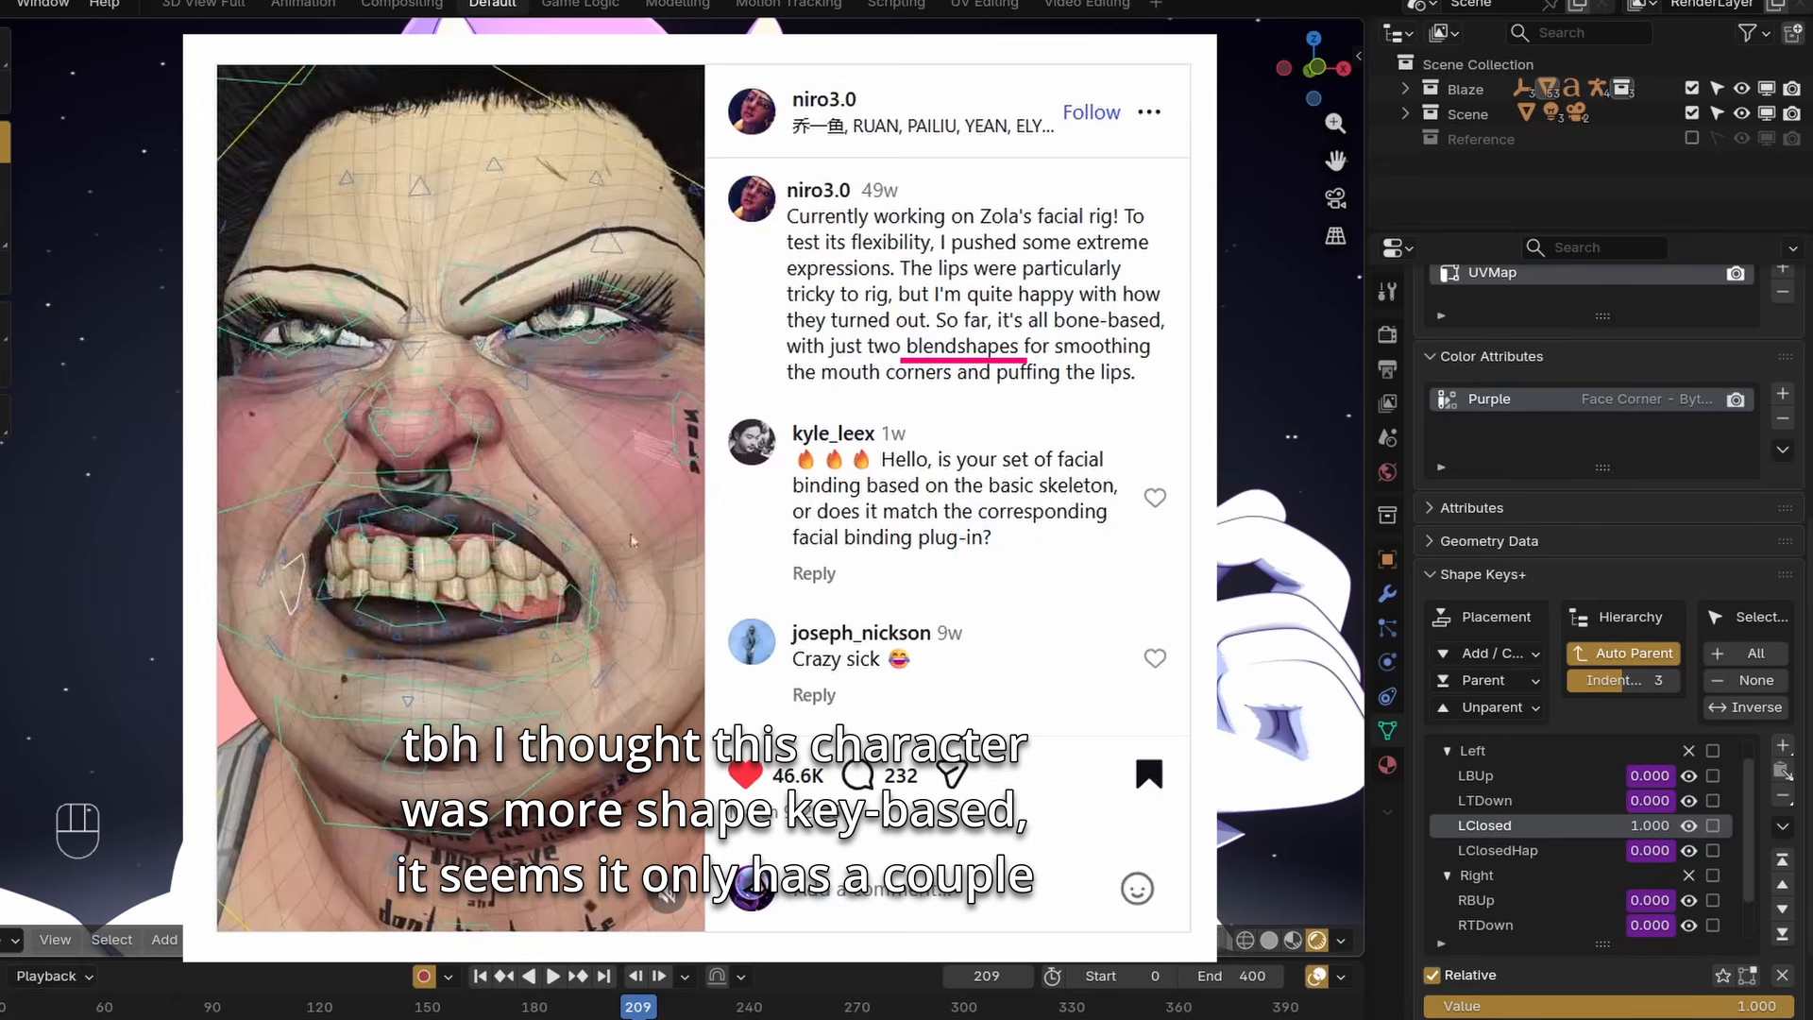
Undo the last two changes and examine the winking cat character with the viewport overlays hidden.
key(ctrl+z)
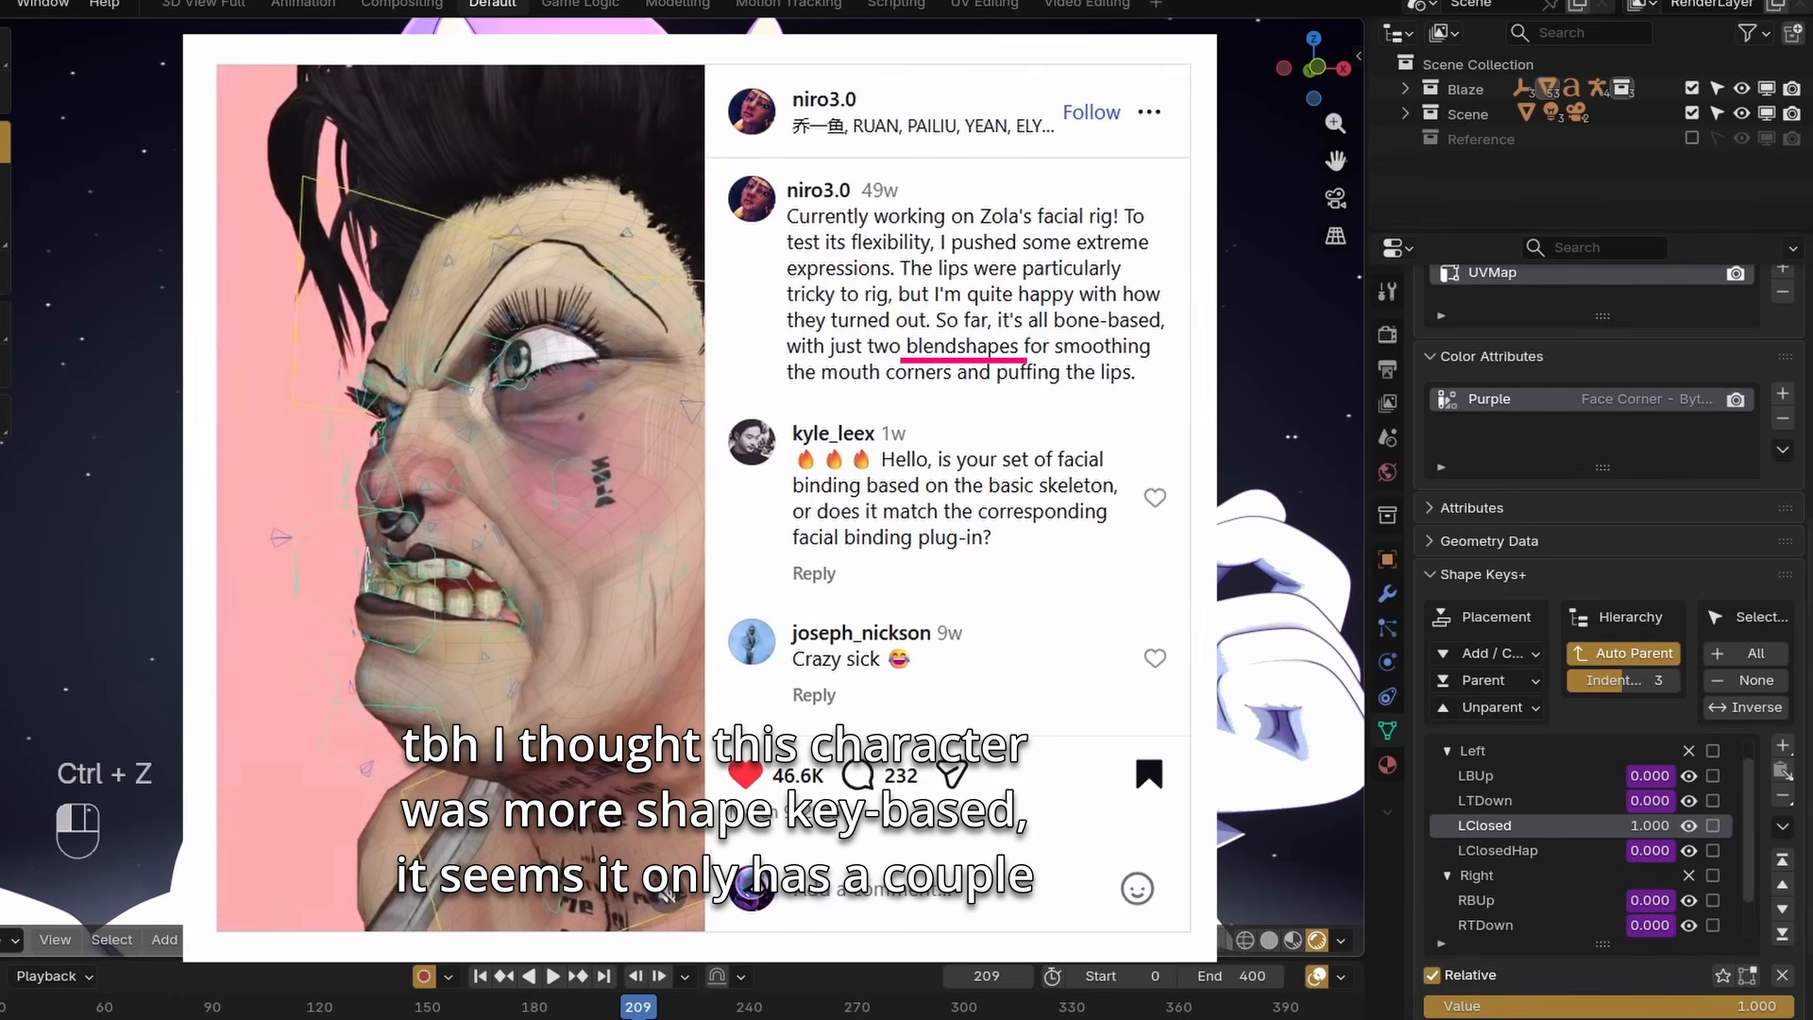
key(ctrl+z)
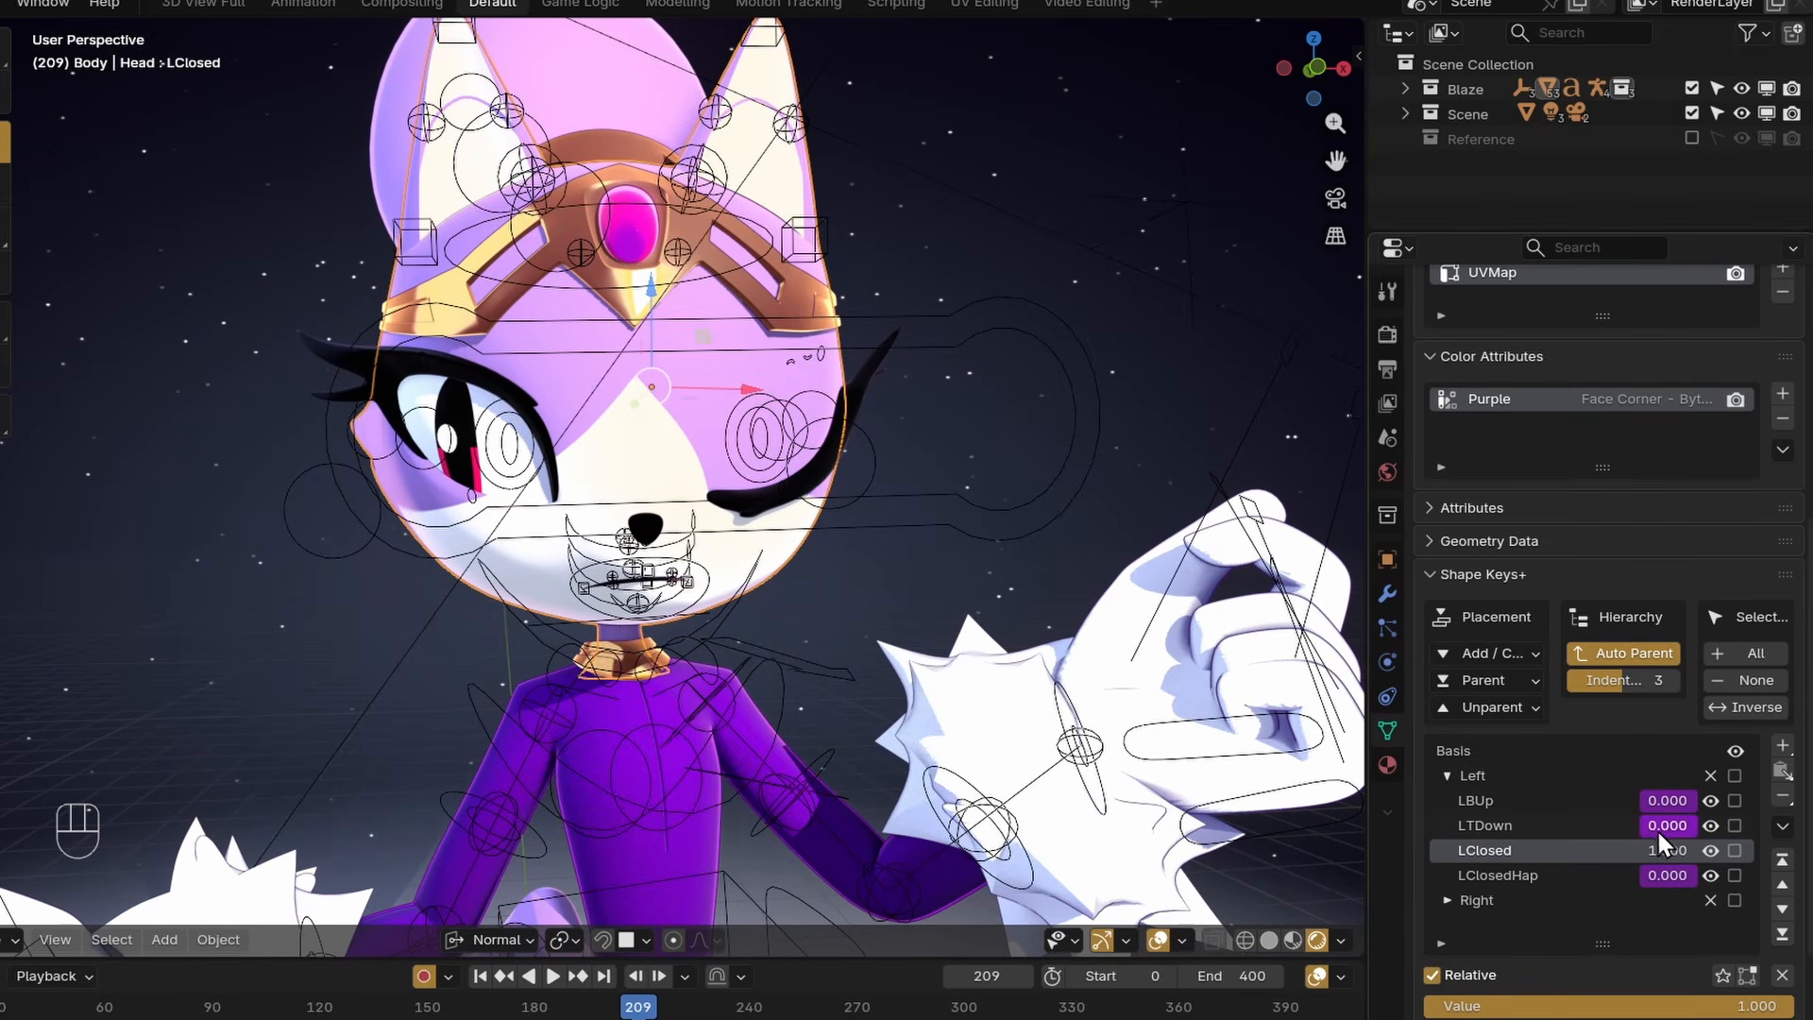
key(shift+z)
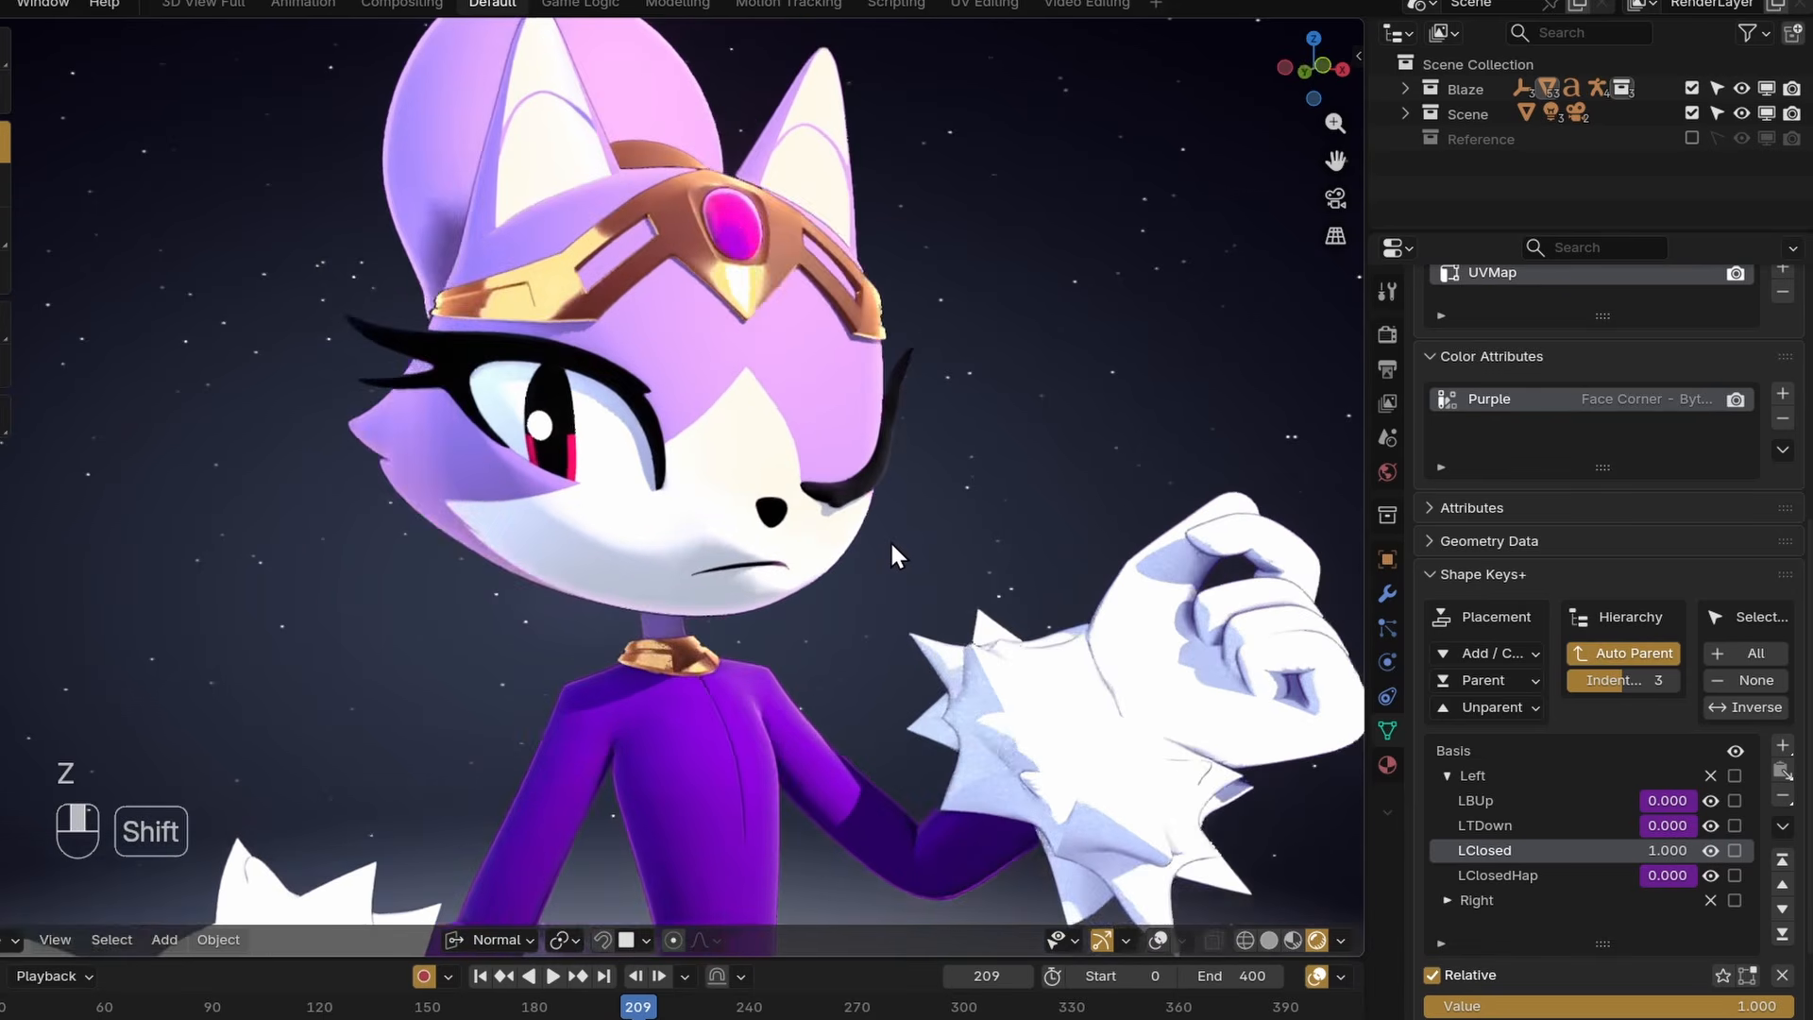
middle_drag(891, 543, 876, 542)
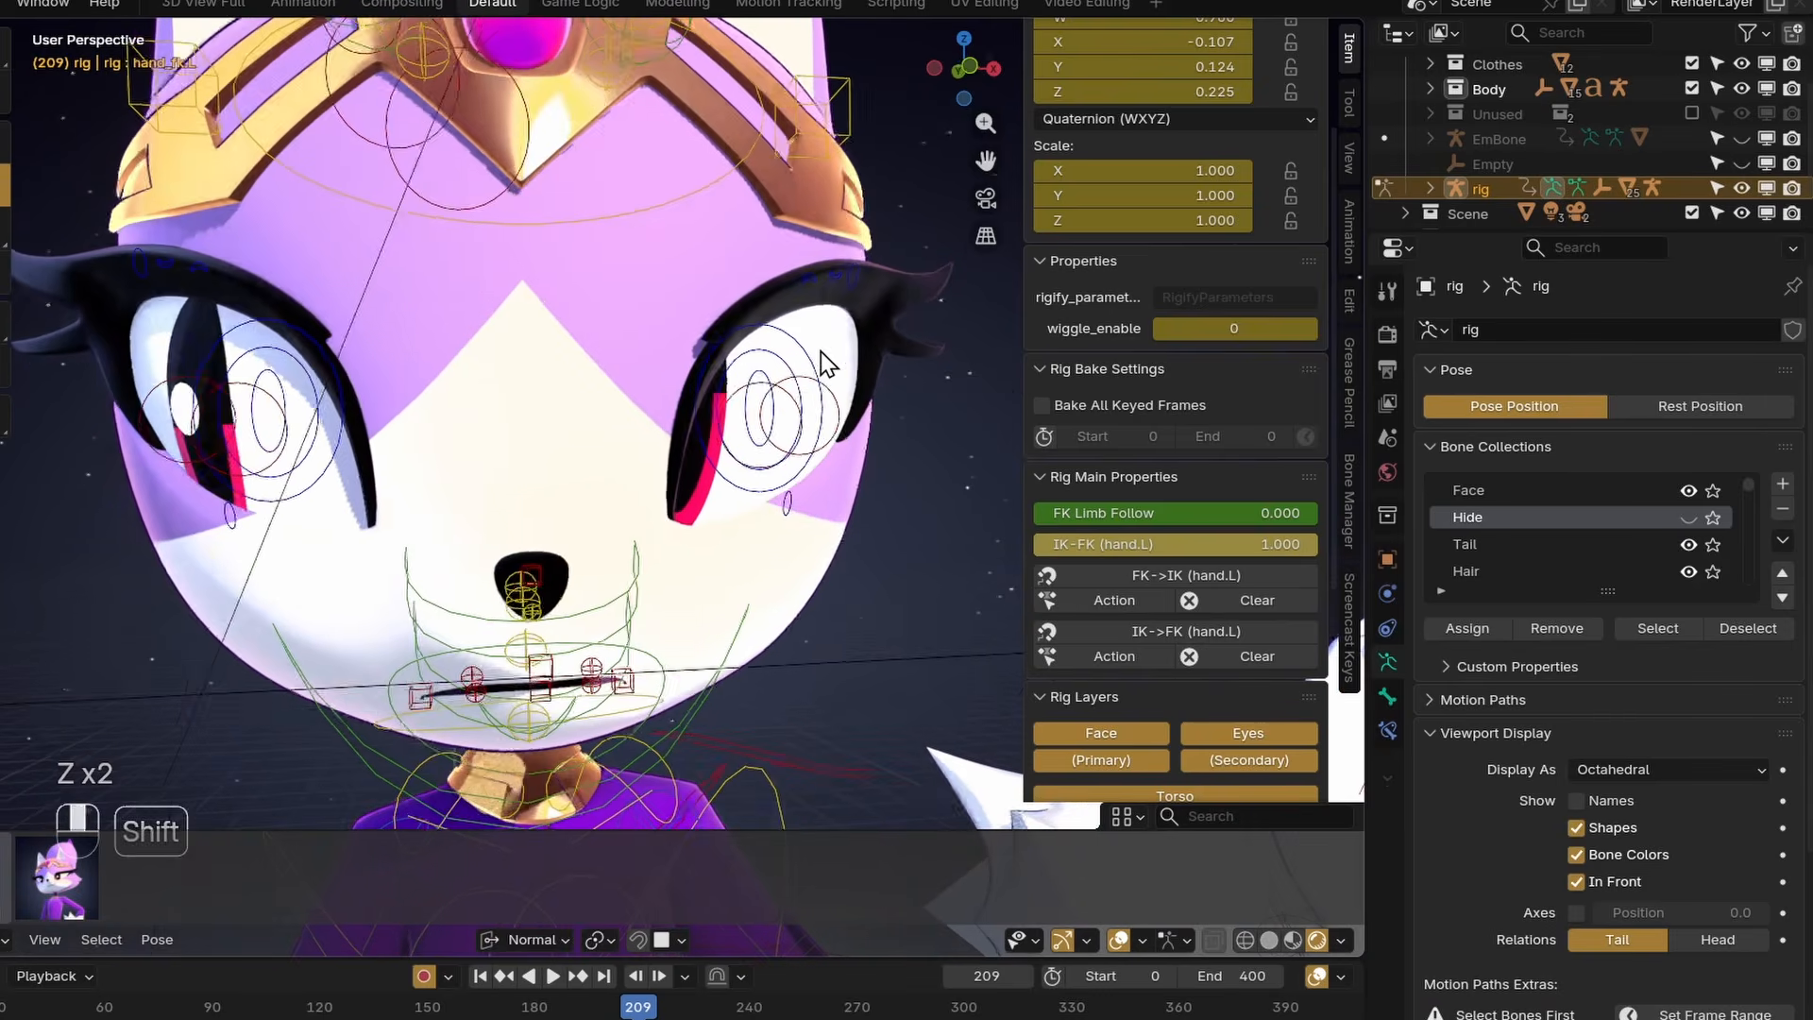
Test the left eyelid's closed, happy-closed and third shaping bones in turn, returning each to about its starting place.
click(836, 281)
key(g)
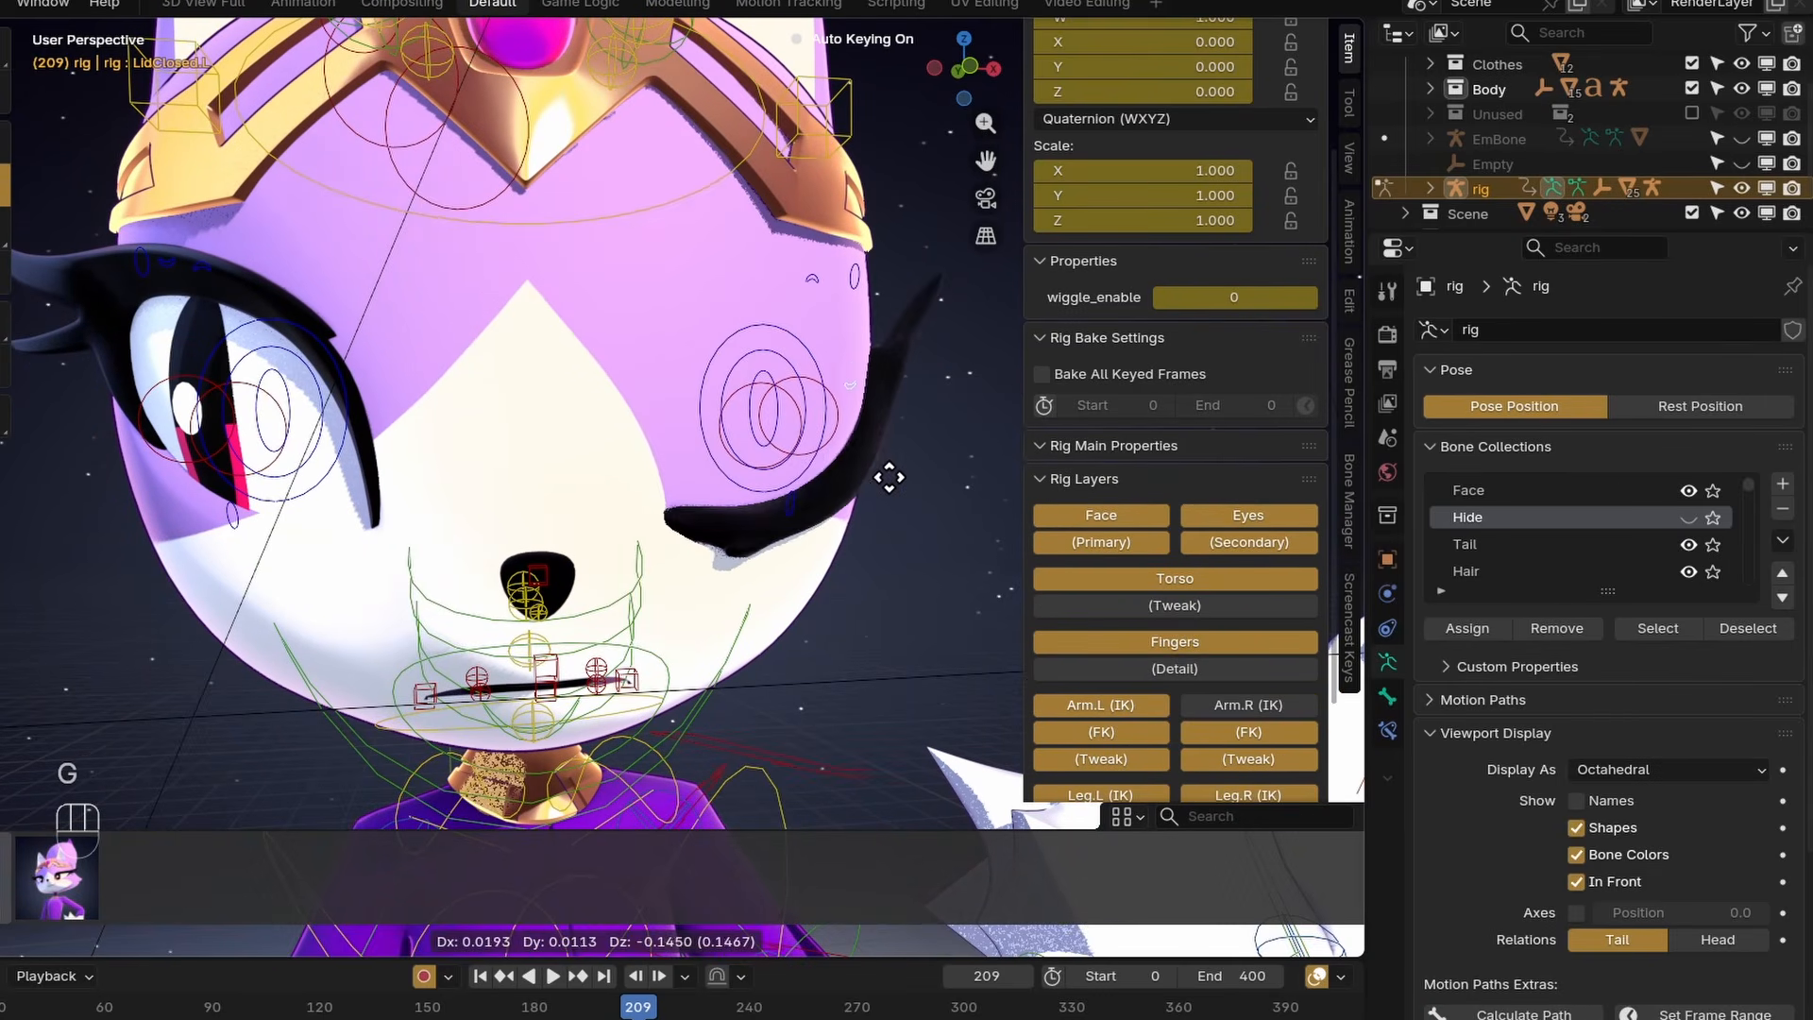
click(853, 300)
click(814, 280)
key(g)
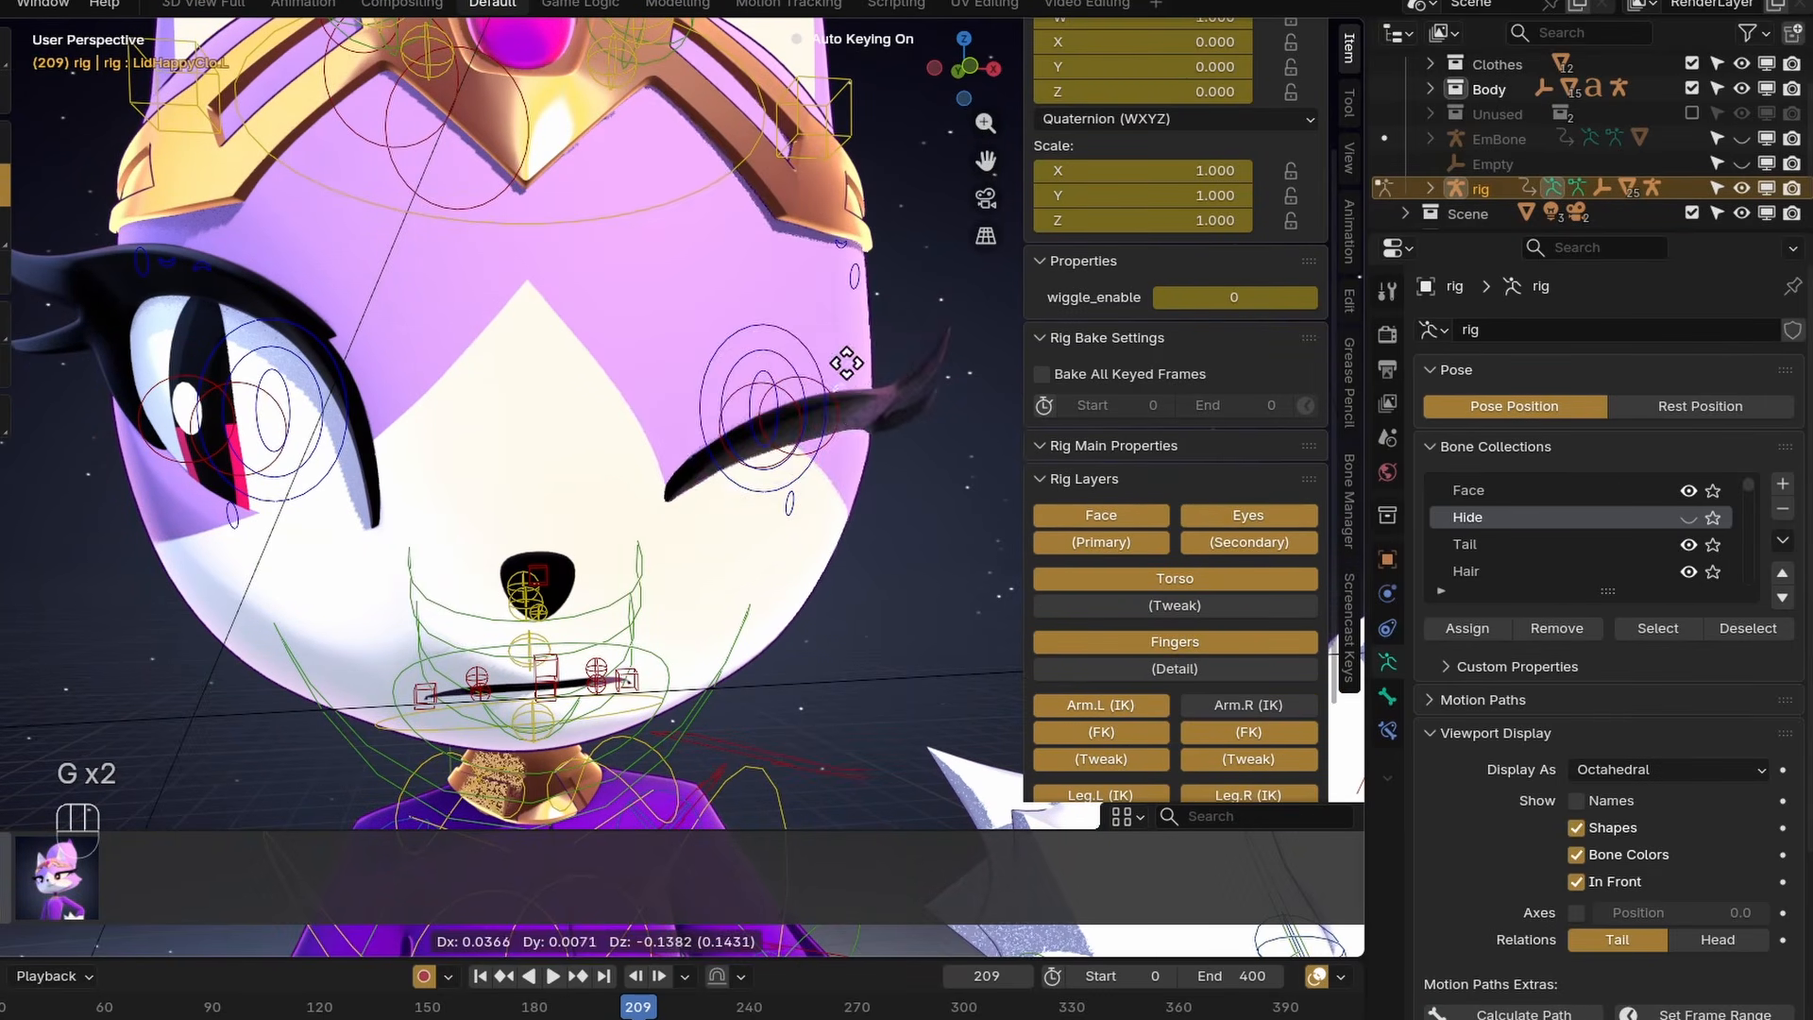
click(850, 293)
click(871, 277)
key(g)
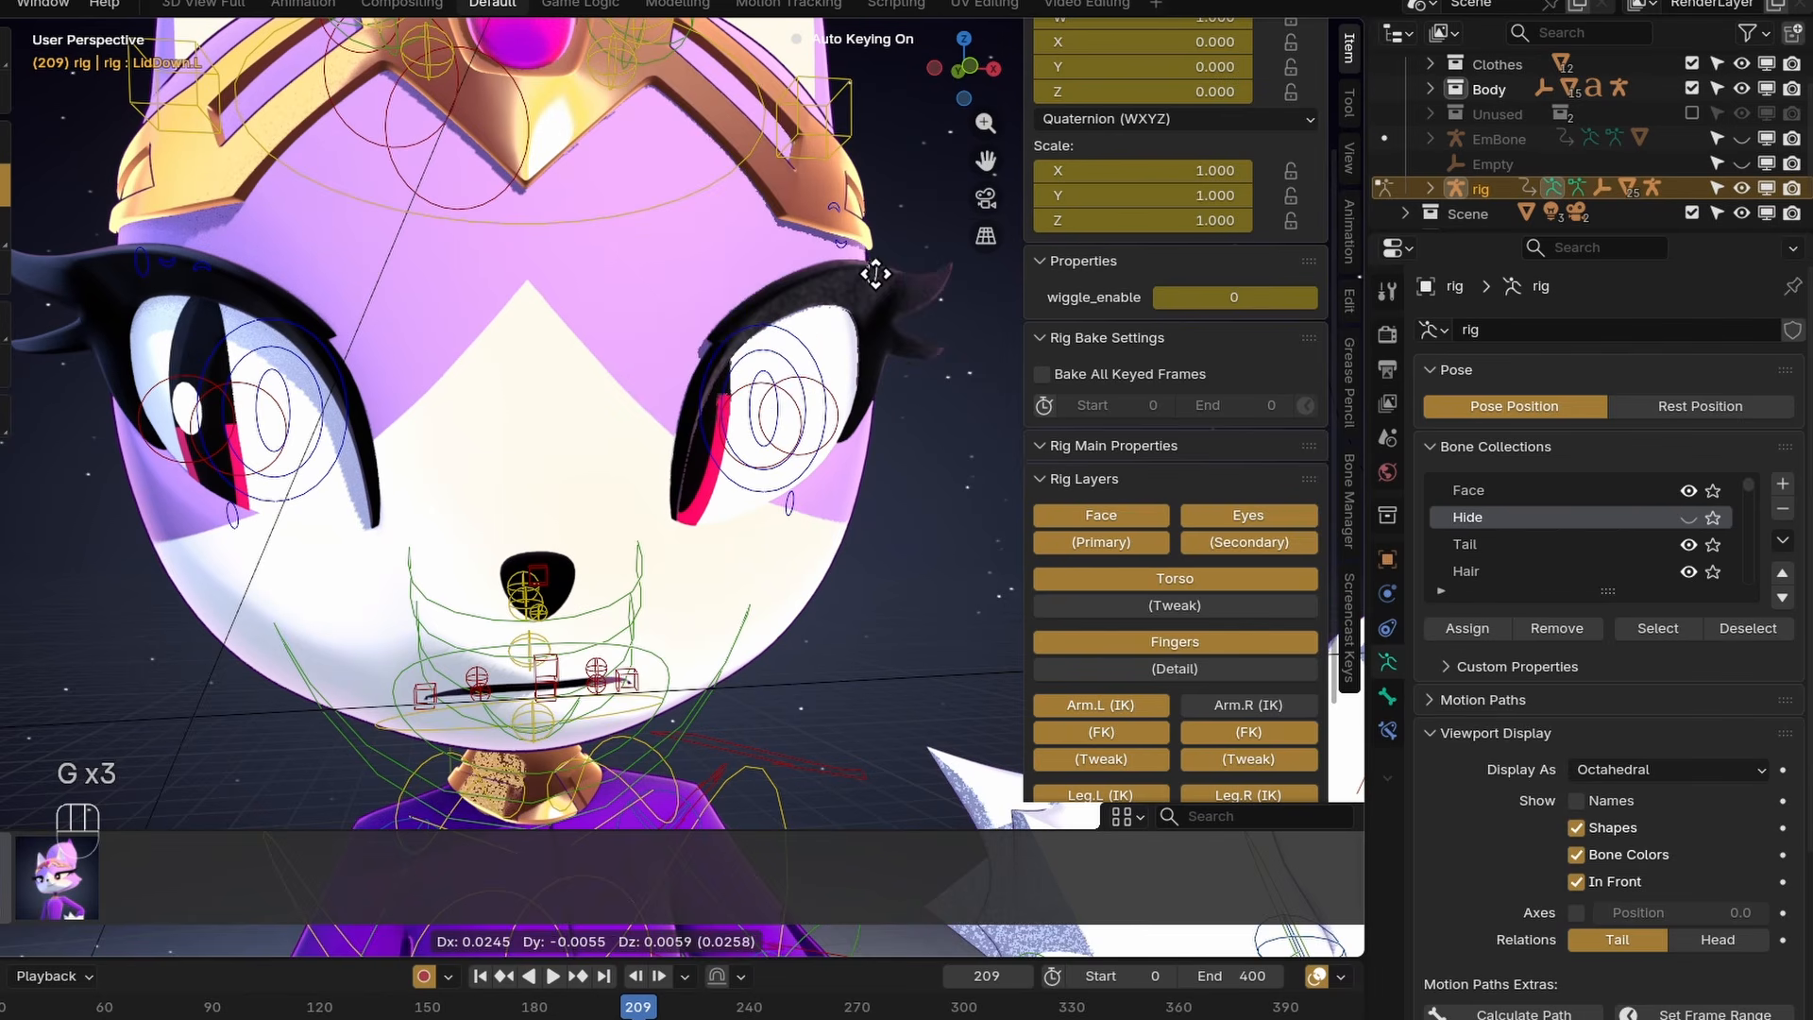
click(874, 271)
Close both eyes by moving the left and right closed-eyelid bones down, and view the face without overlays.
click(842, 251)
key(g)
click(858, 406)
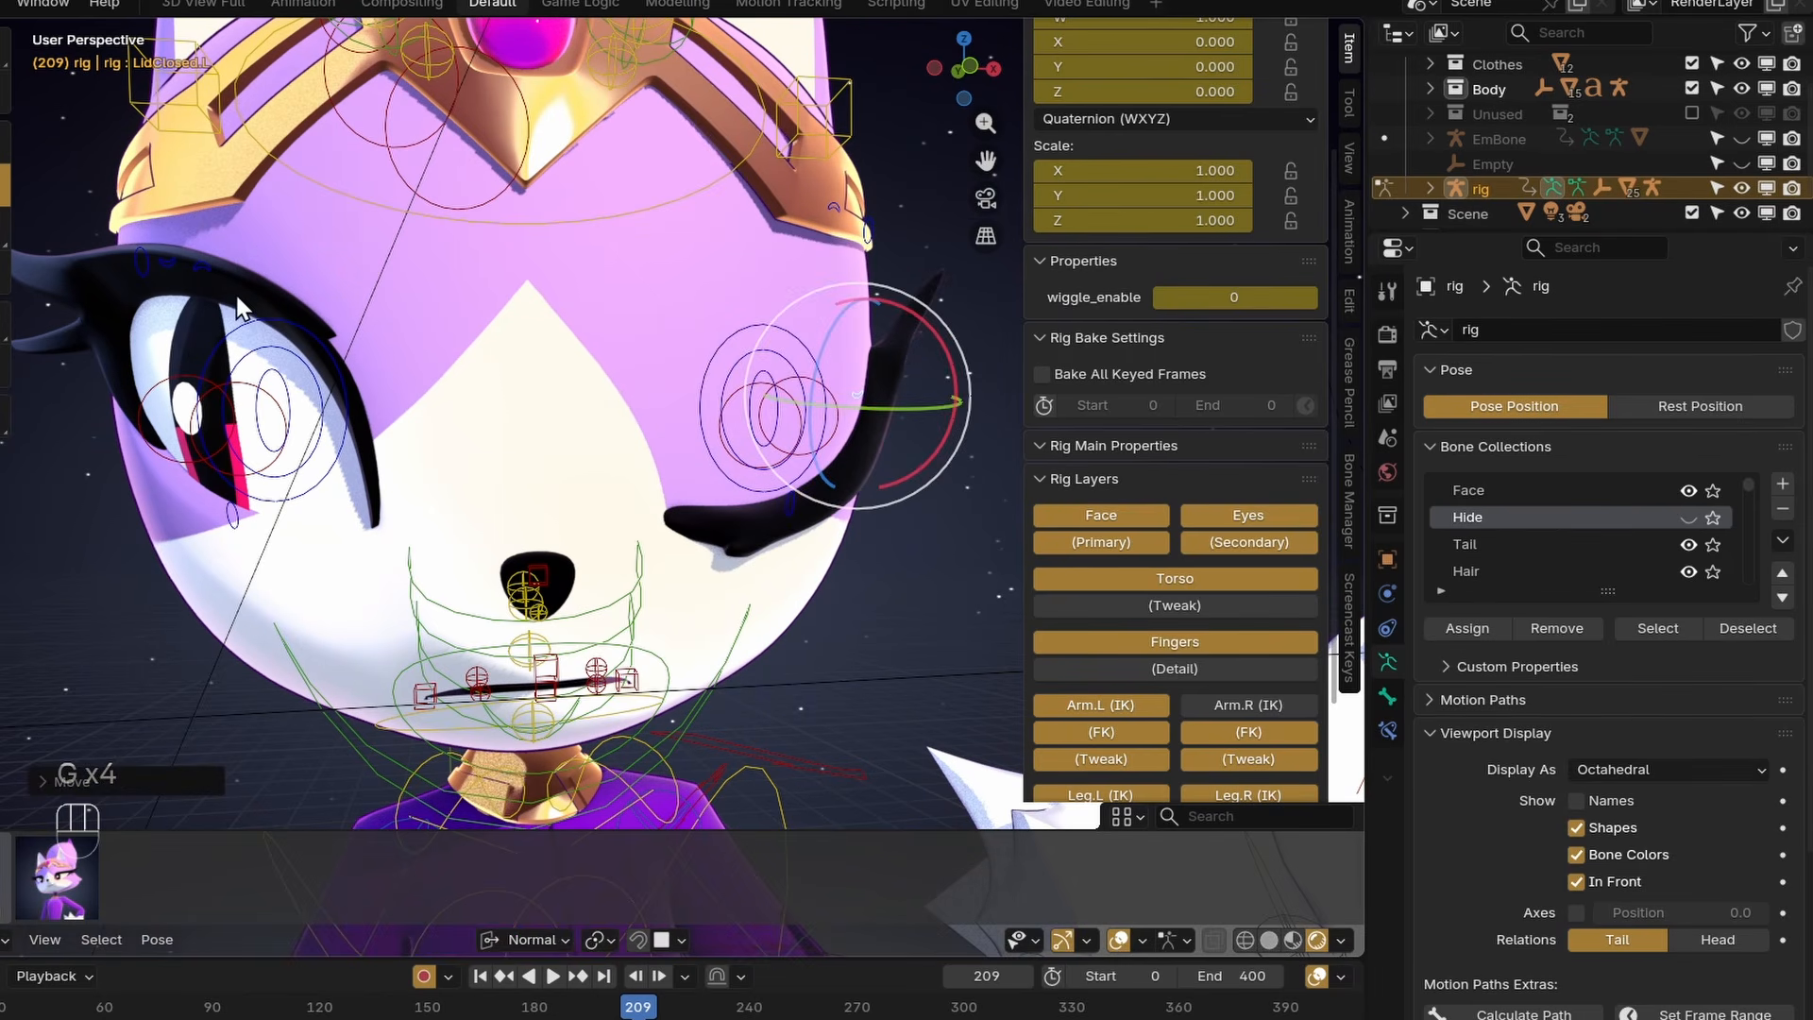
click(170, 264)
key(g)
click(251, 415)
key(shift+alt+z)
scroll(703, 487, down, 1)
scroll(703, 488, down, 3)
mouse_move(702, 487)
middle_down()
mouse_move(738, 444)
mouse_move(698, 468)
middle_up()
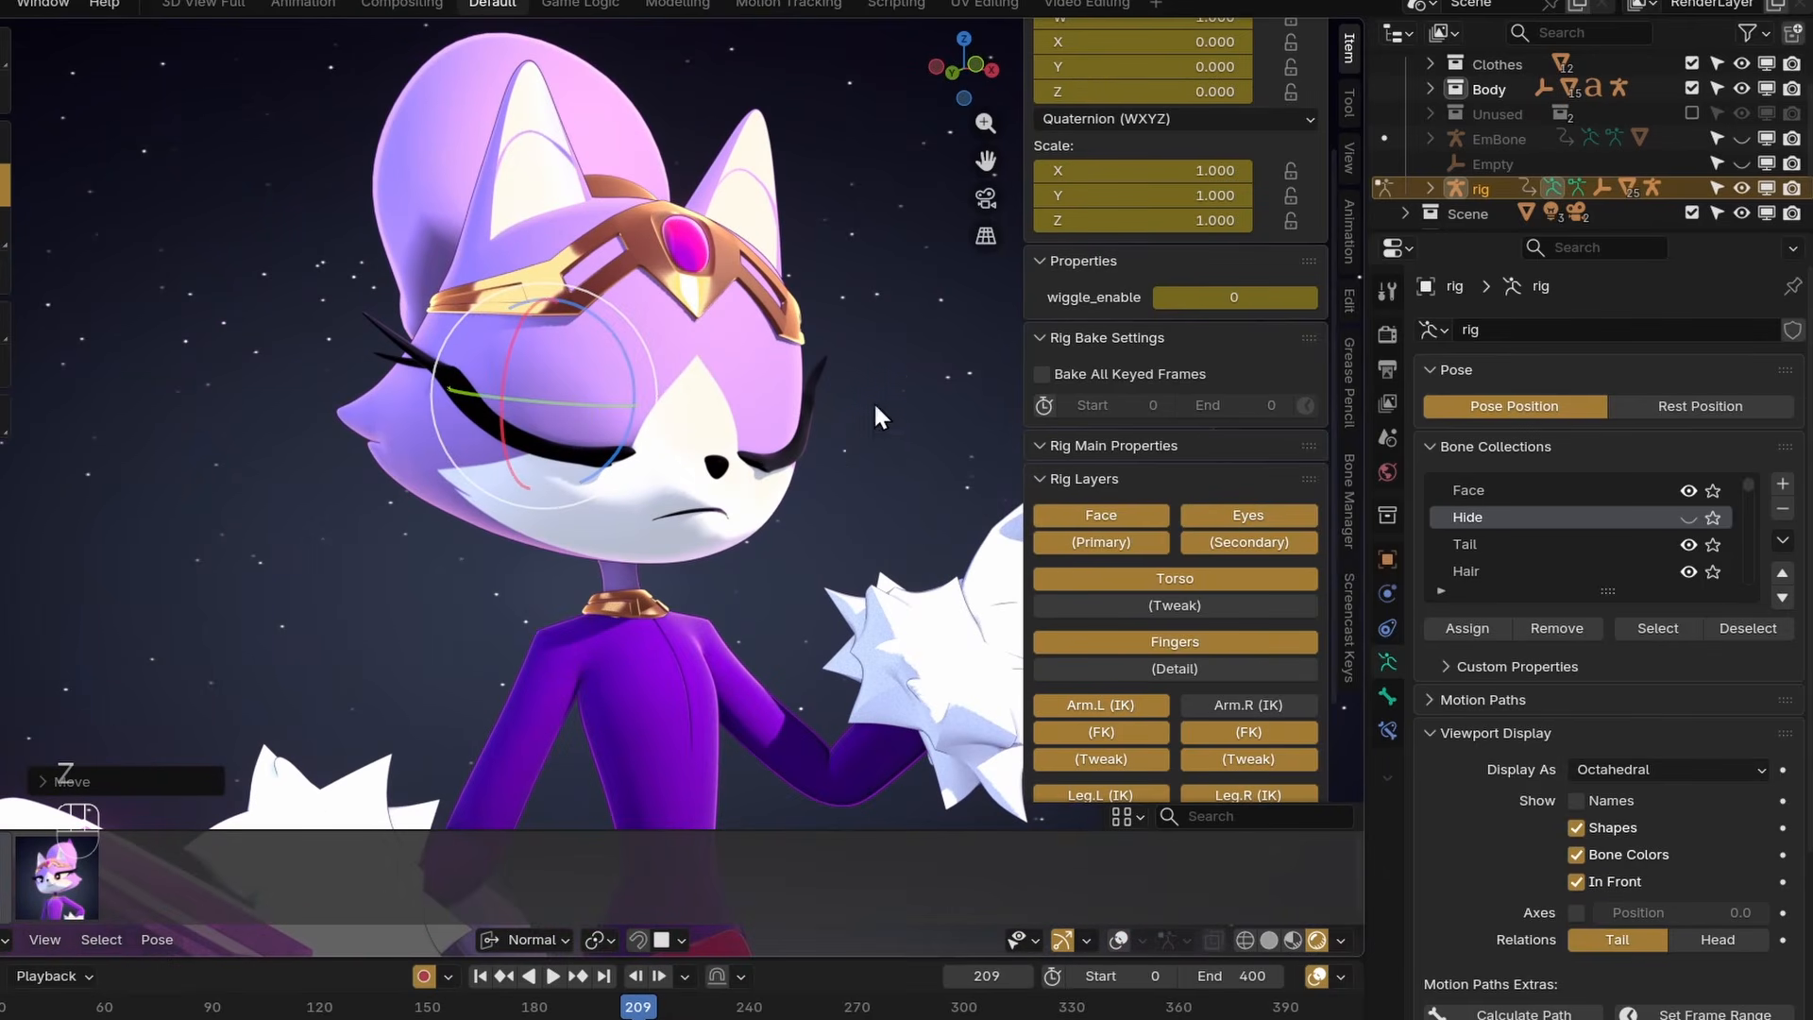
Enable X-Axis Mirror for posing and move the selected eyelid bone to pose both eyelids together.
click(1353, 111)
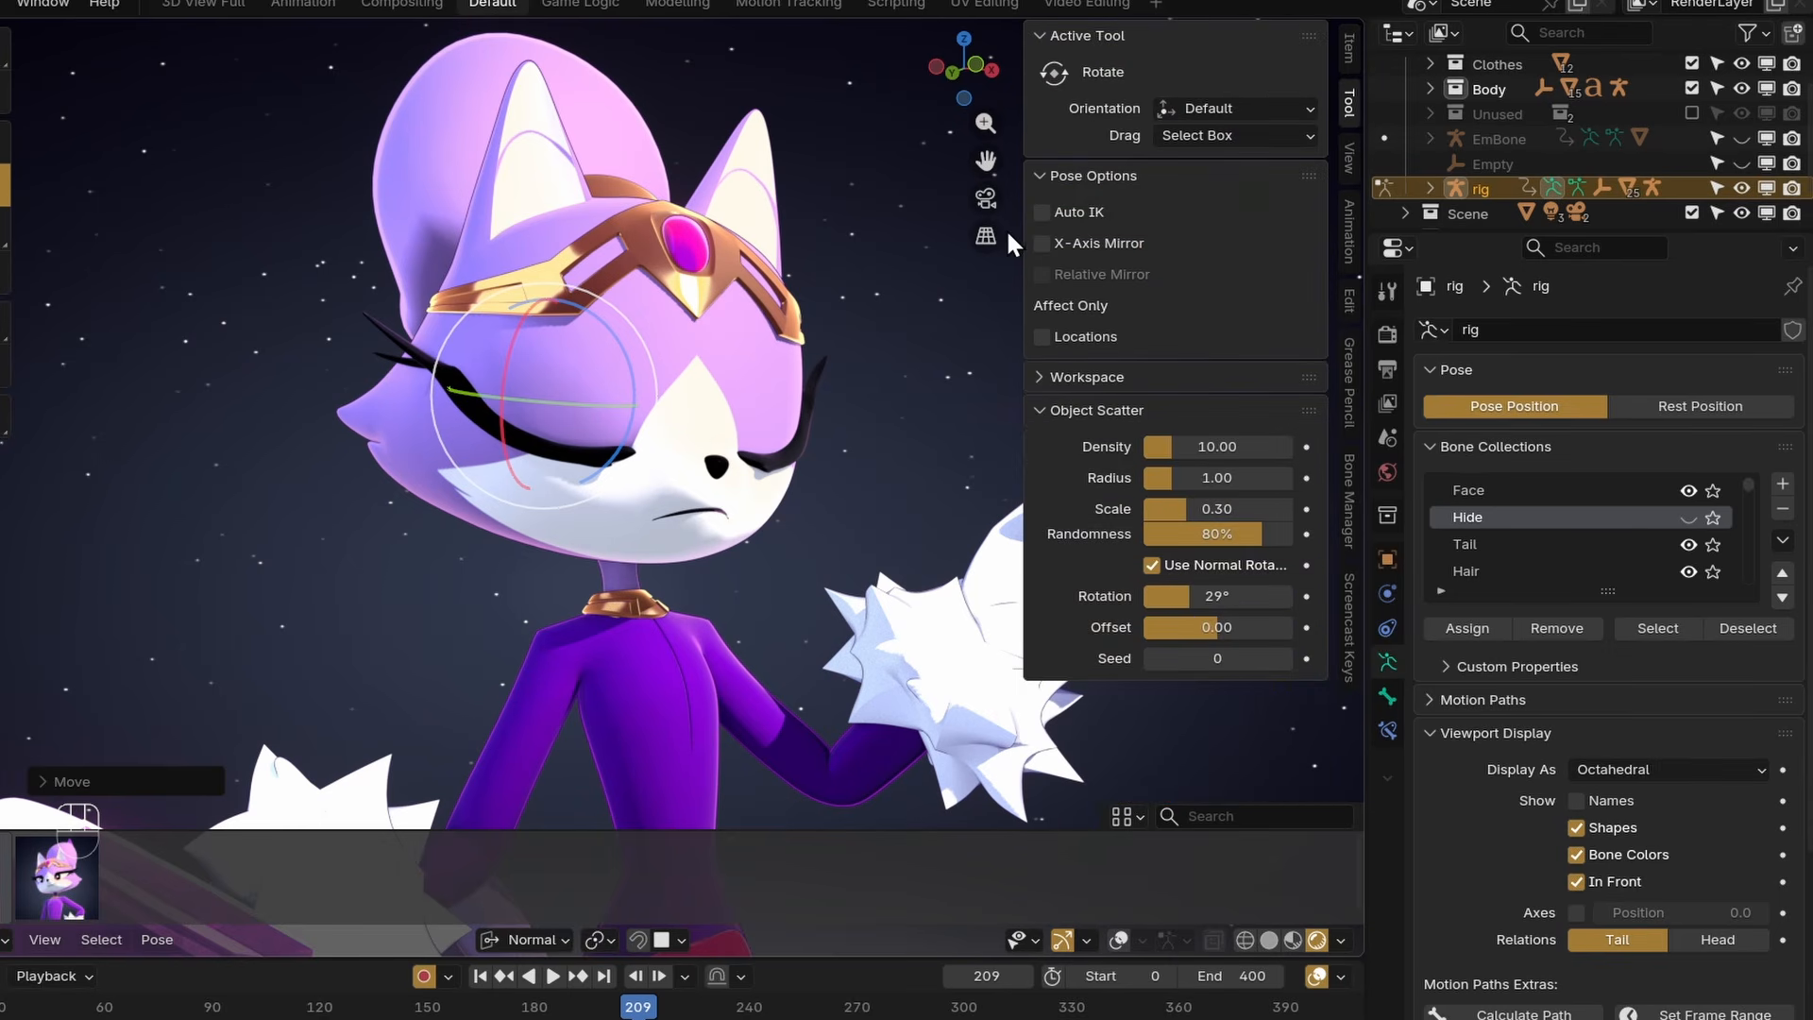
key(g)
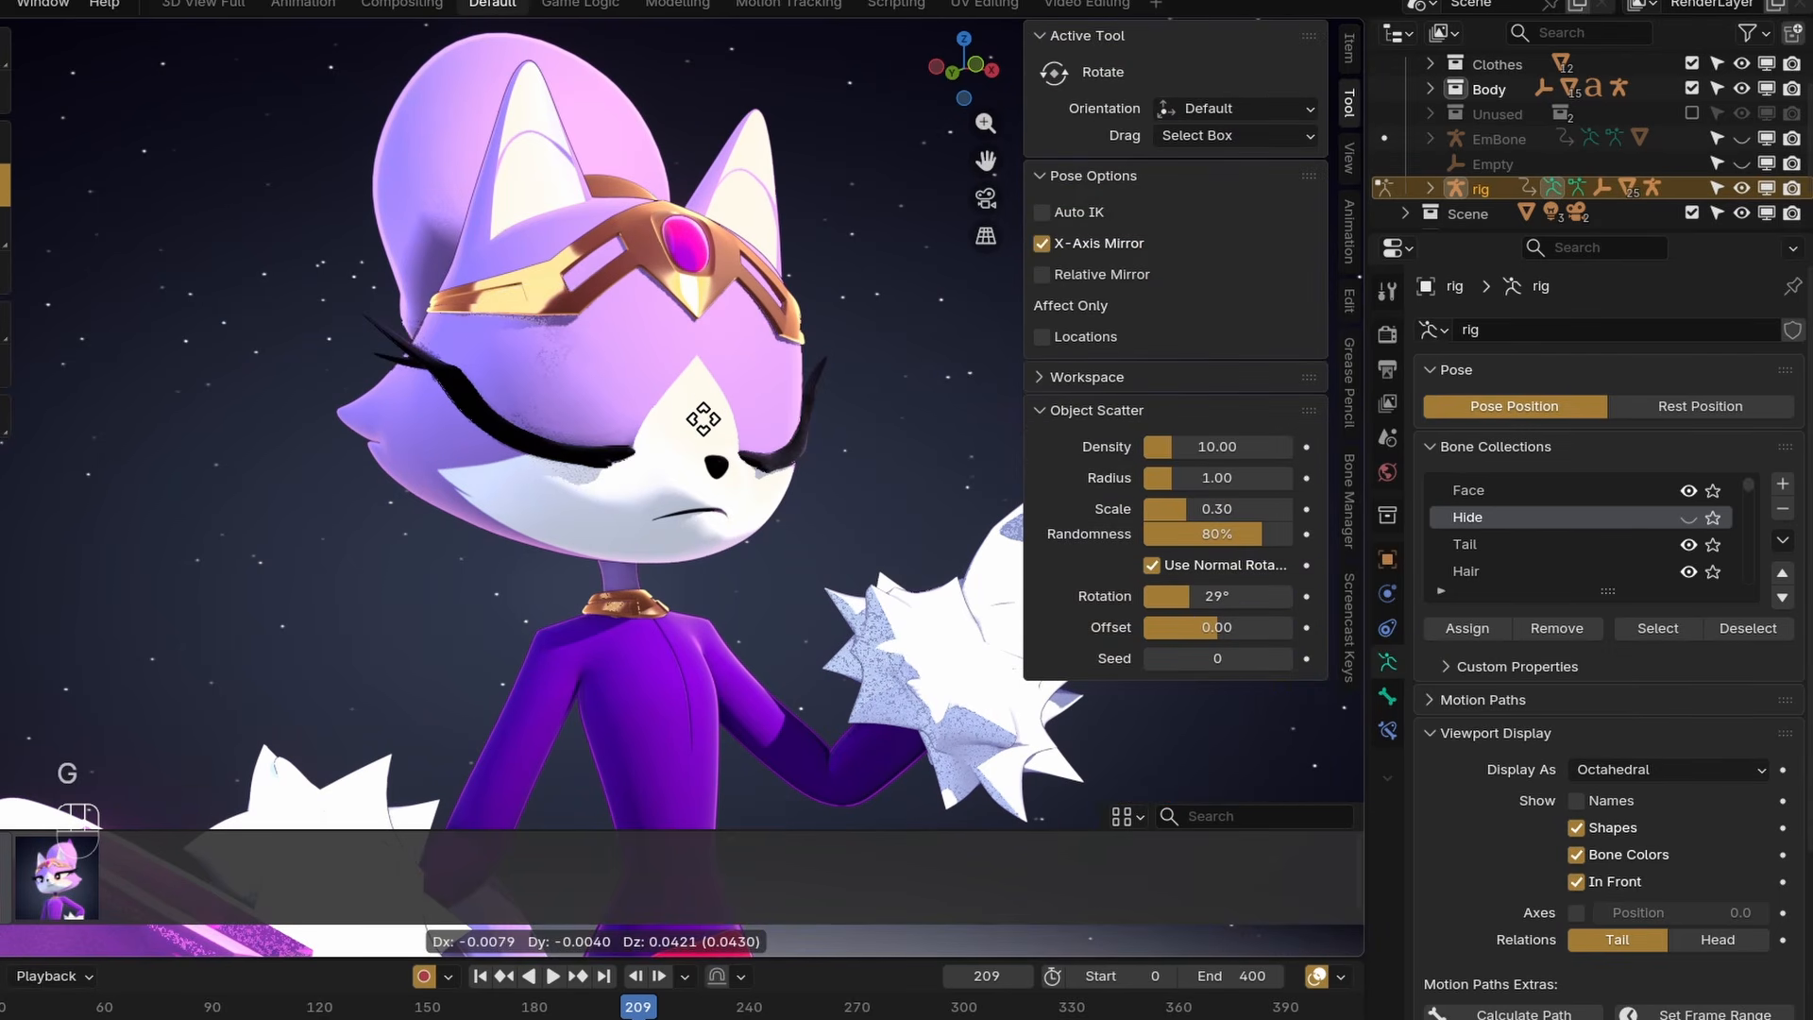
click(712, 370)
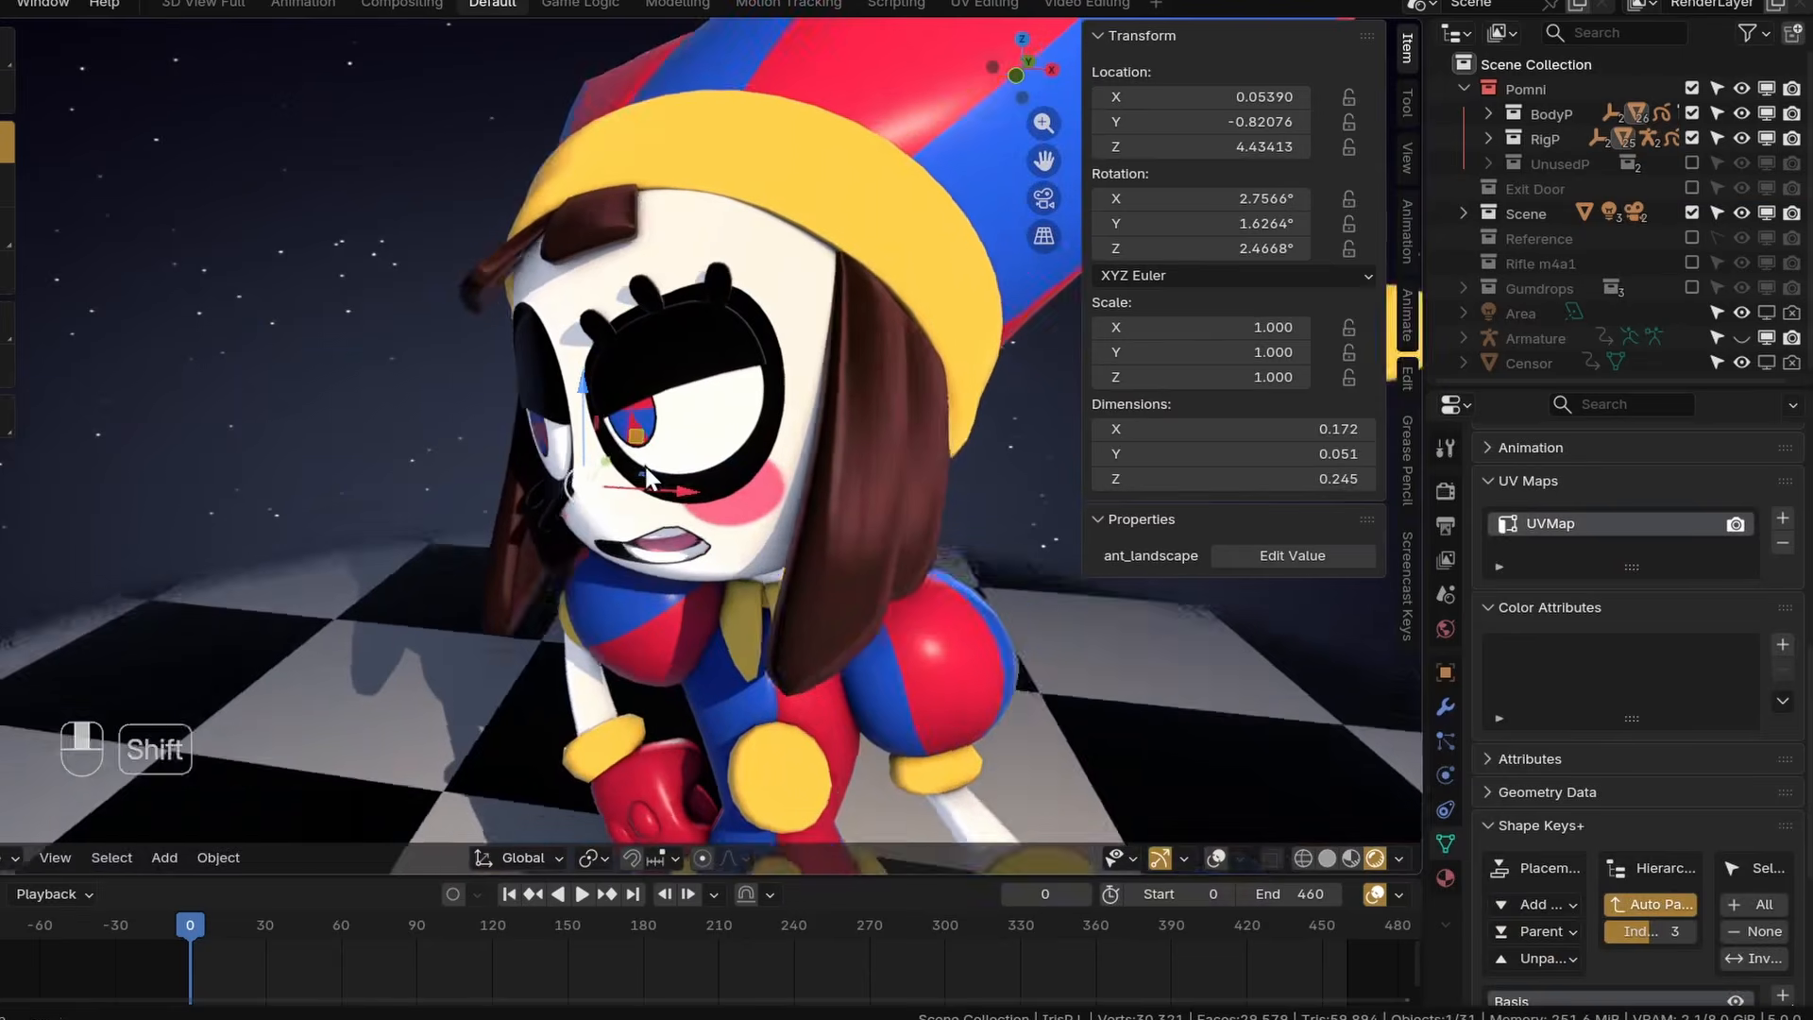
Try moving the jester character's left iris mesh directly across the face, and undo the move.
scroll(644, 467, up, 5)
shift+middle_drag(644, 466, 633, 455)
key(g)
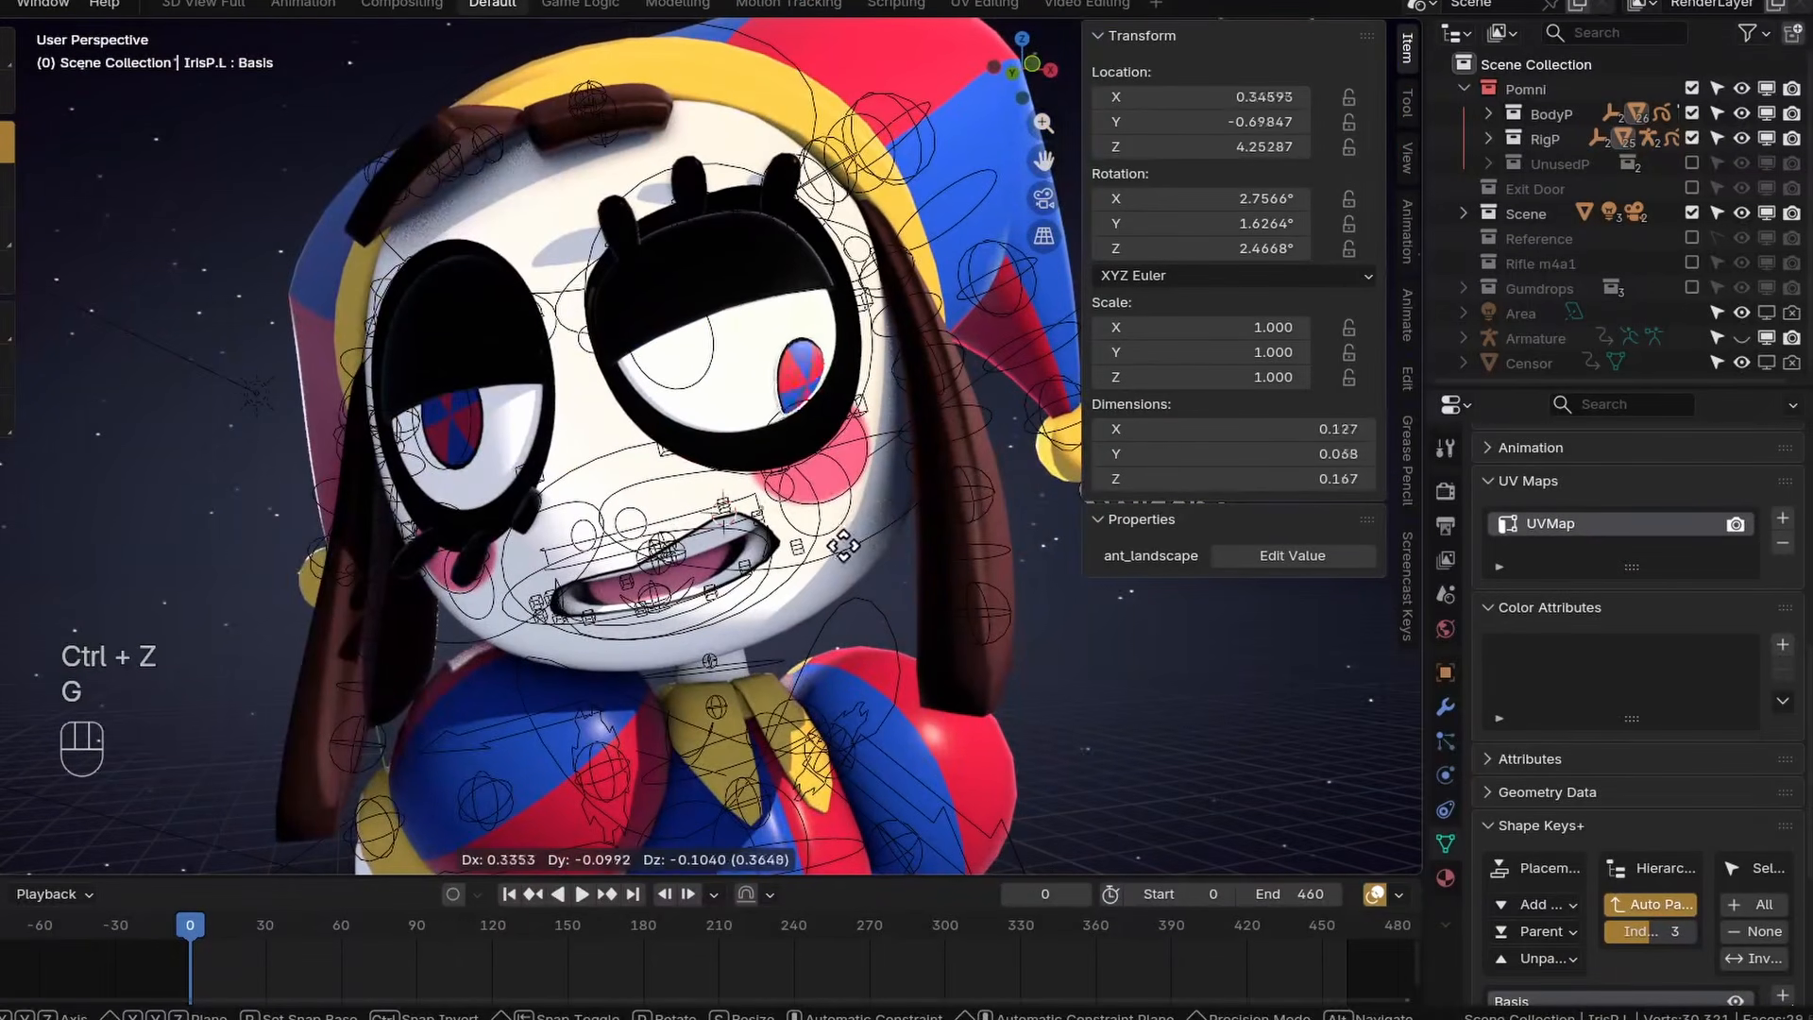
click(989, 482)
key(ctrl+z)
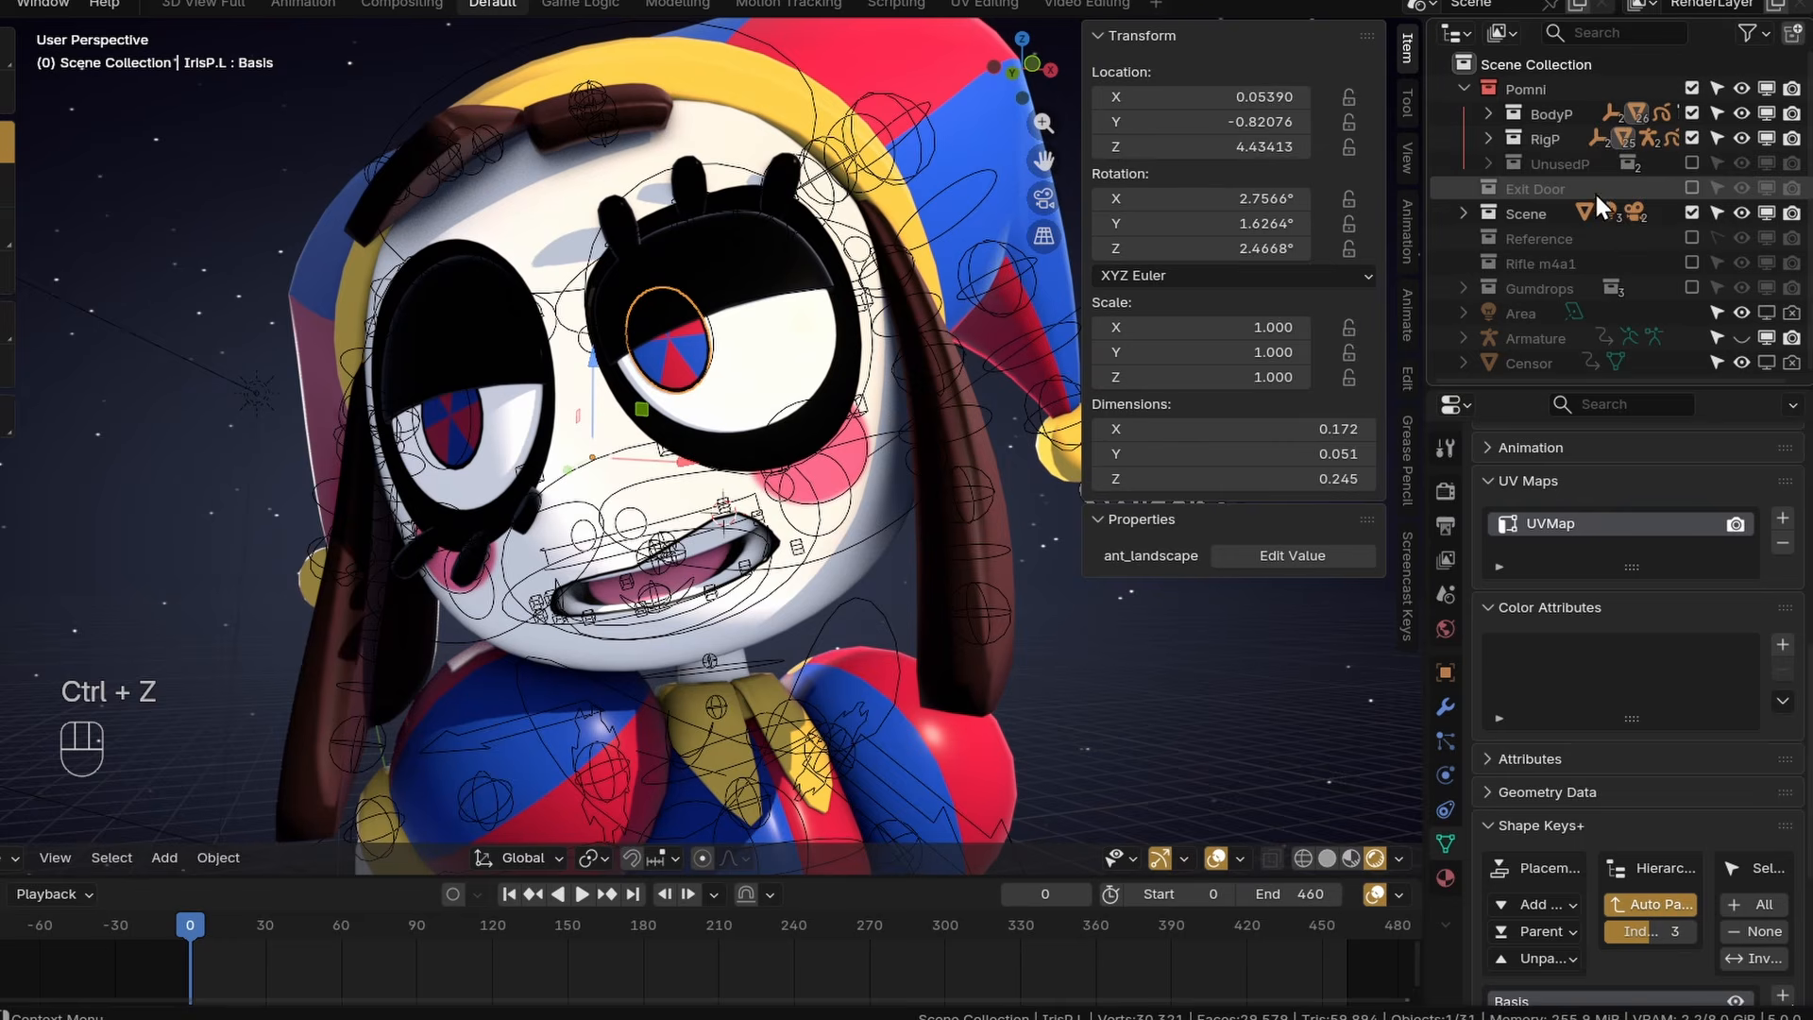
Exclude the RigP collection and examine the jester's face without the rig controls.
click(1692, 138)
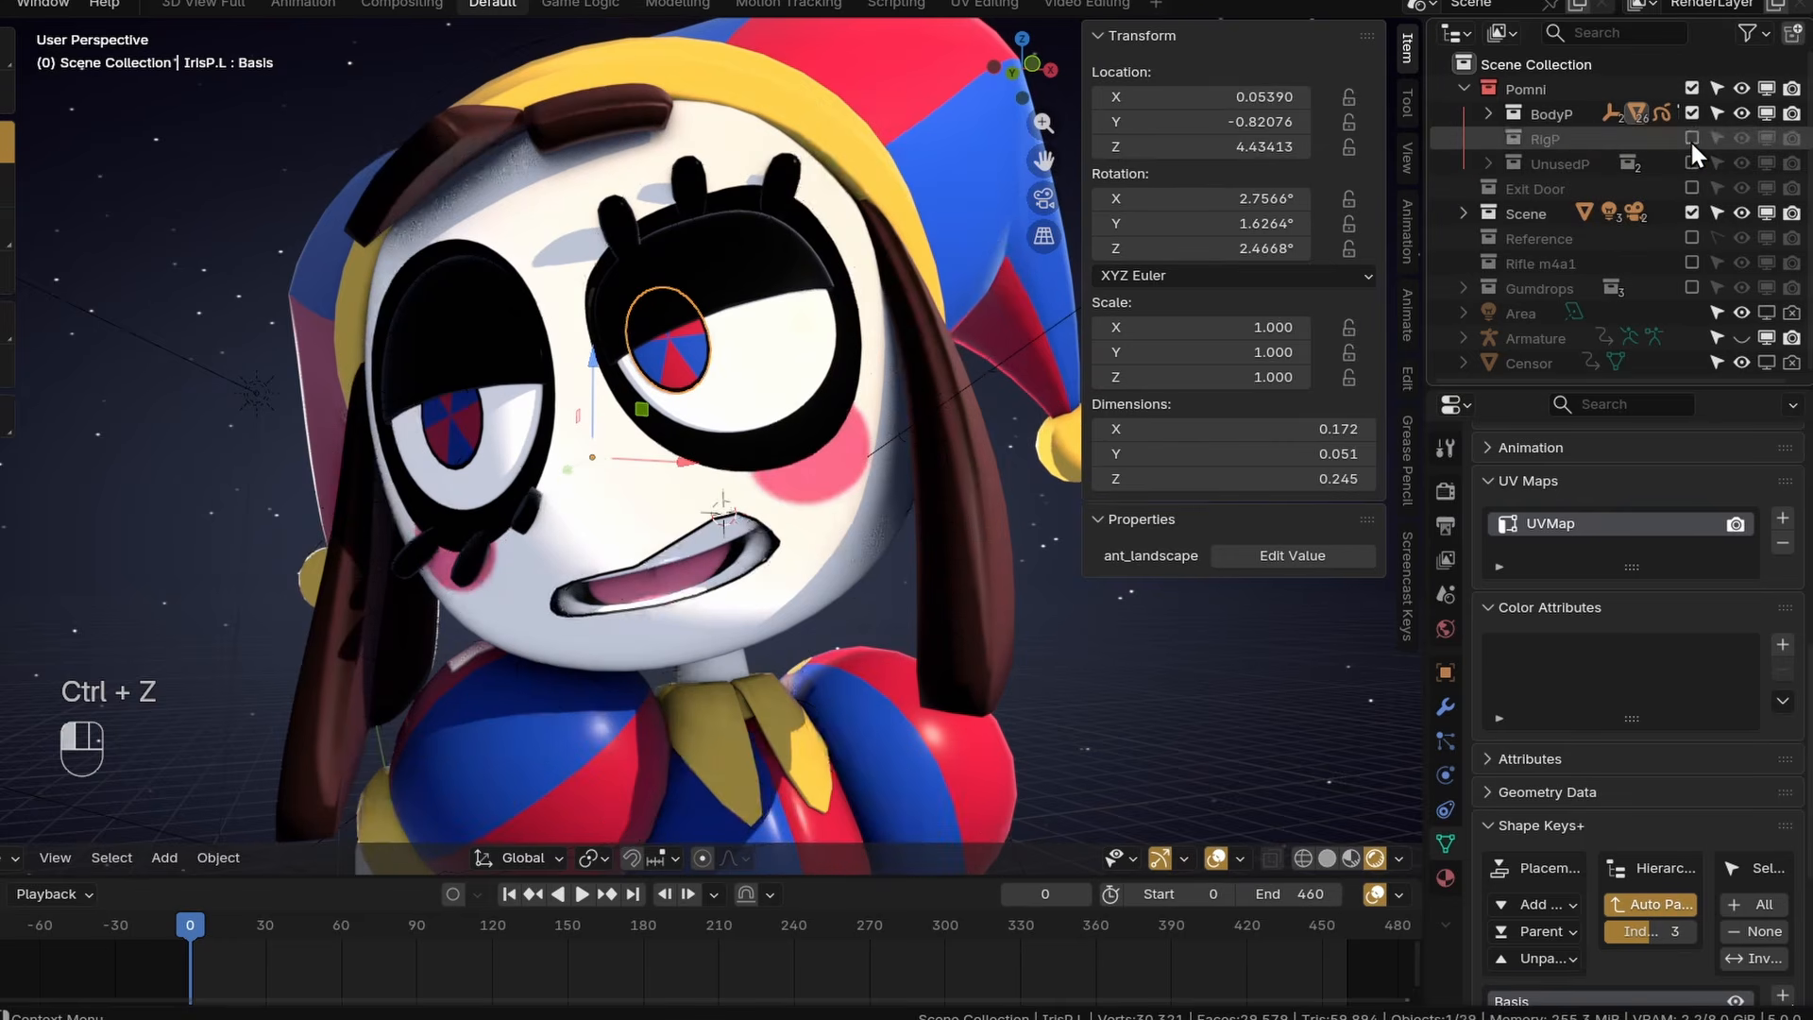
middle_drag(624, 492, 665, 507)
shift+middle_drag(665, 507, 673, 475)
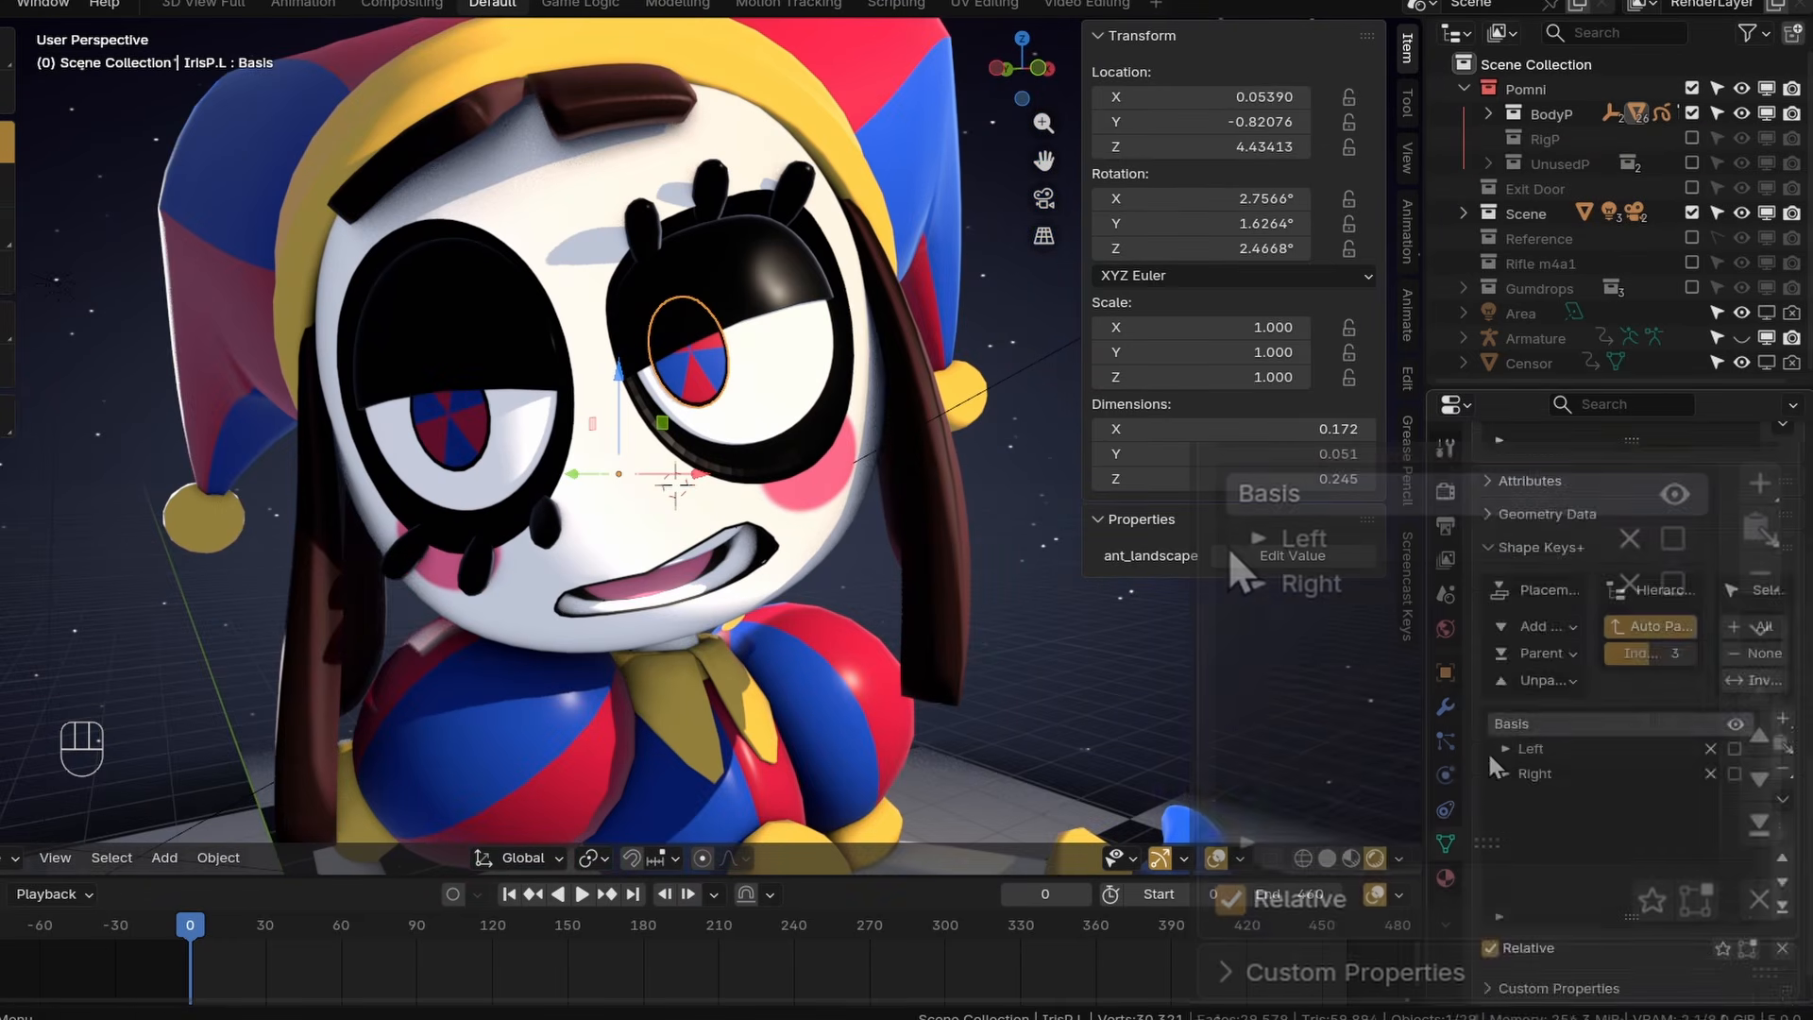
Expand the iris's Left, Movement.L and Size.L shape key folders and look through their keys.
click(1257, 538)
click(1294, 584)
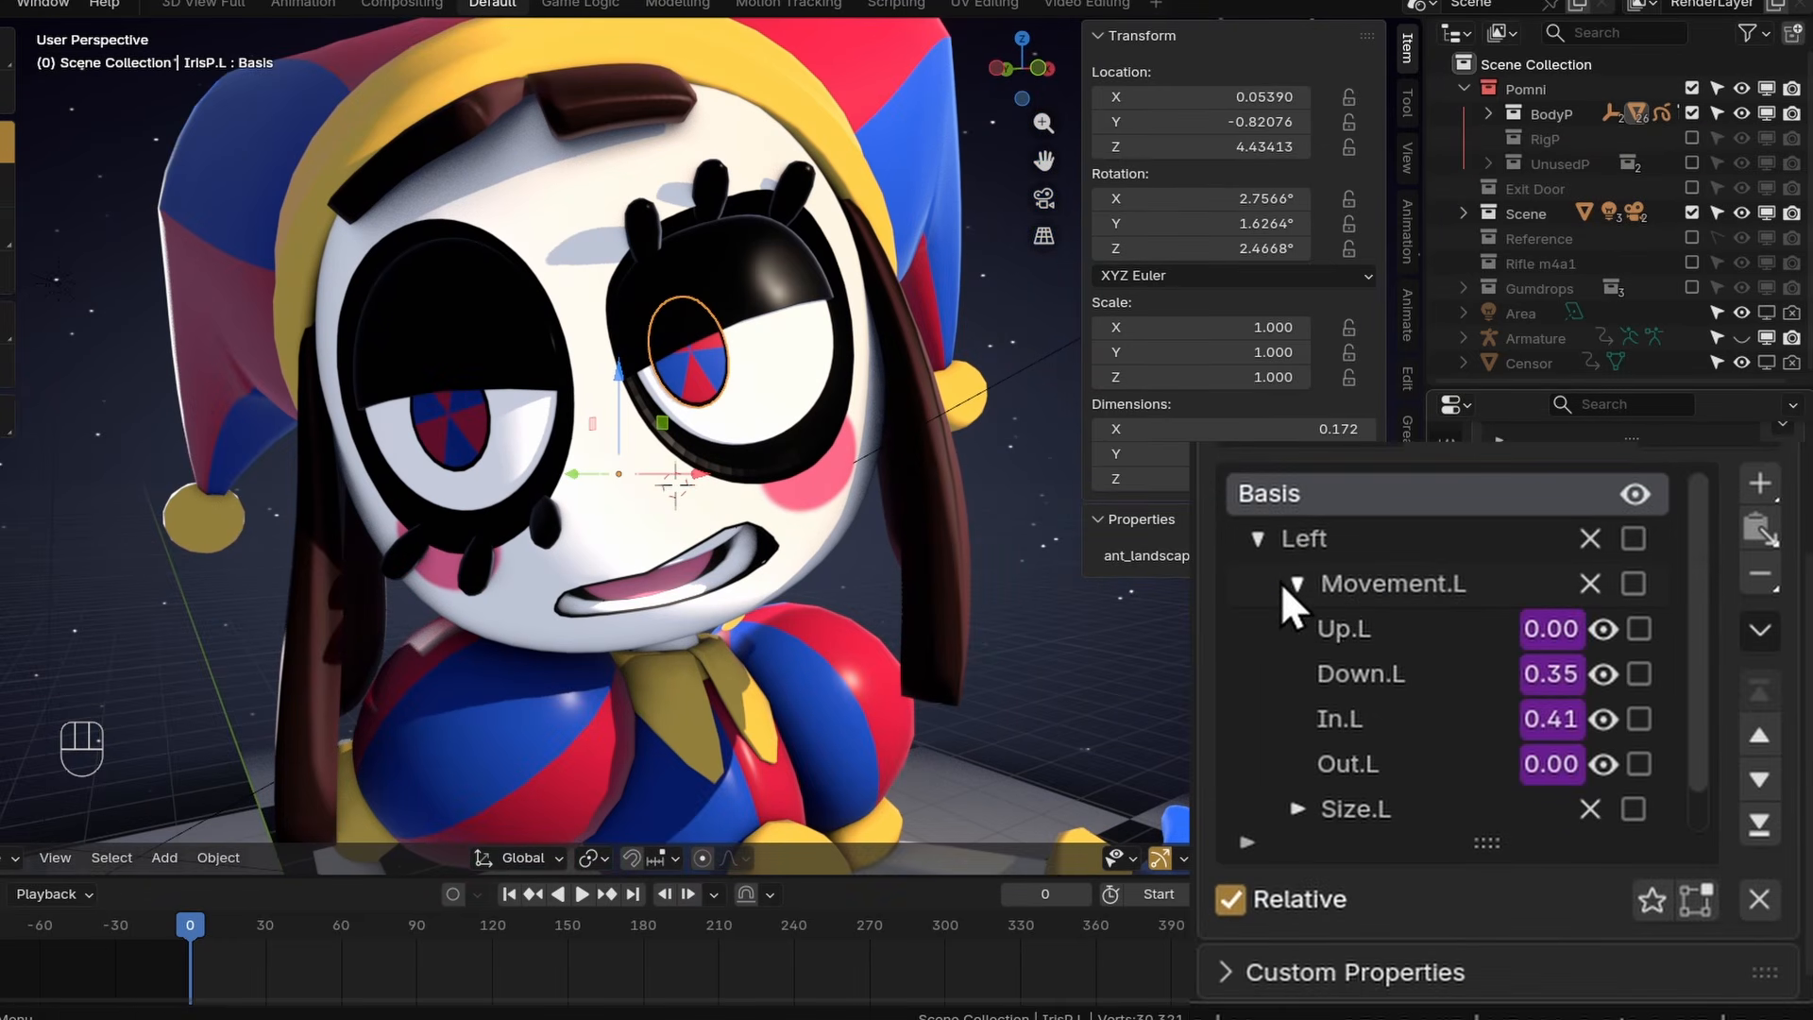
scroll(1454, 609, down, 1)
click(1298, 763)
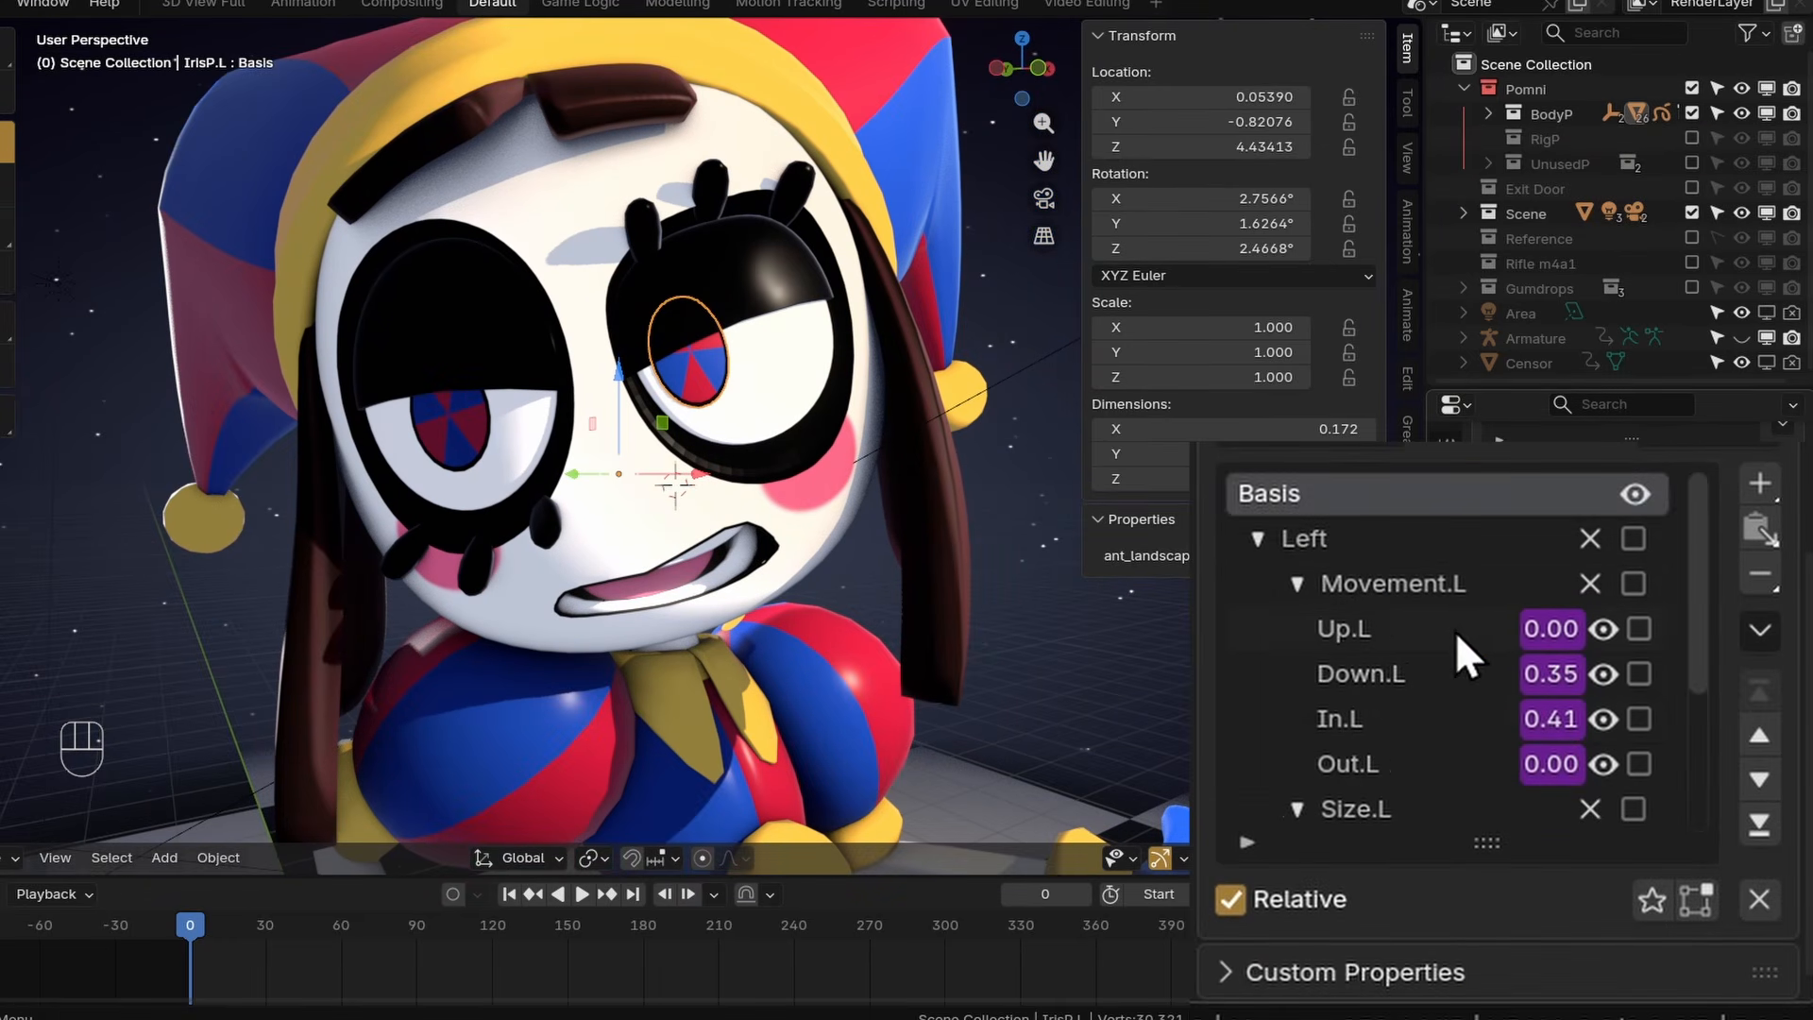
scroll(1457, 633, down, 5)
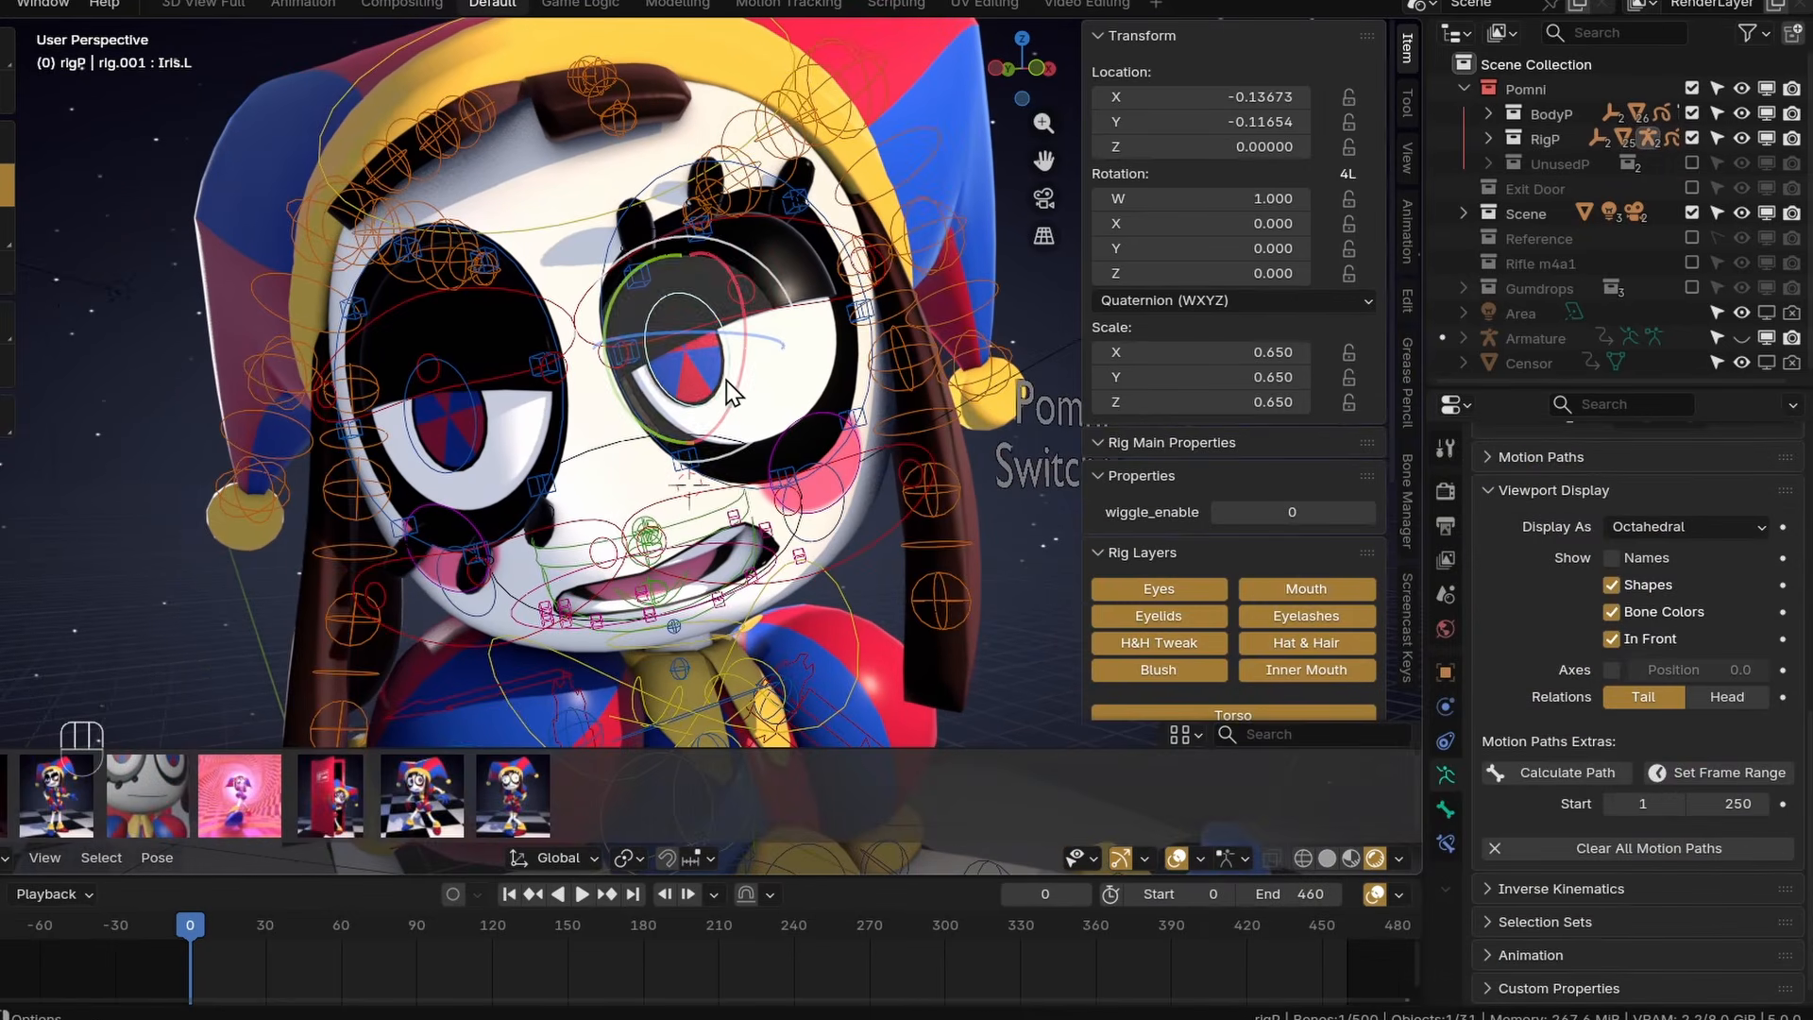
Move the Iris.L bone around inside the left eye to shift the iris.
middle_drag(654, 519, 850, 515)
key(g)
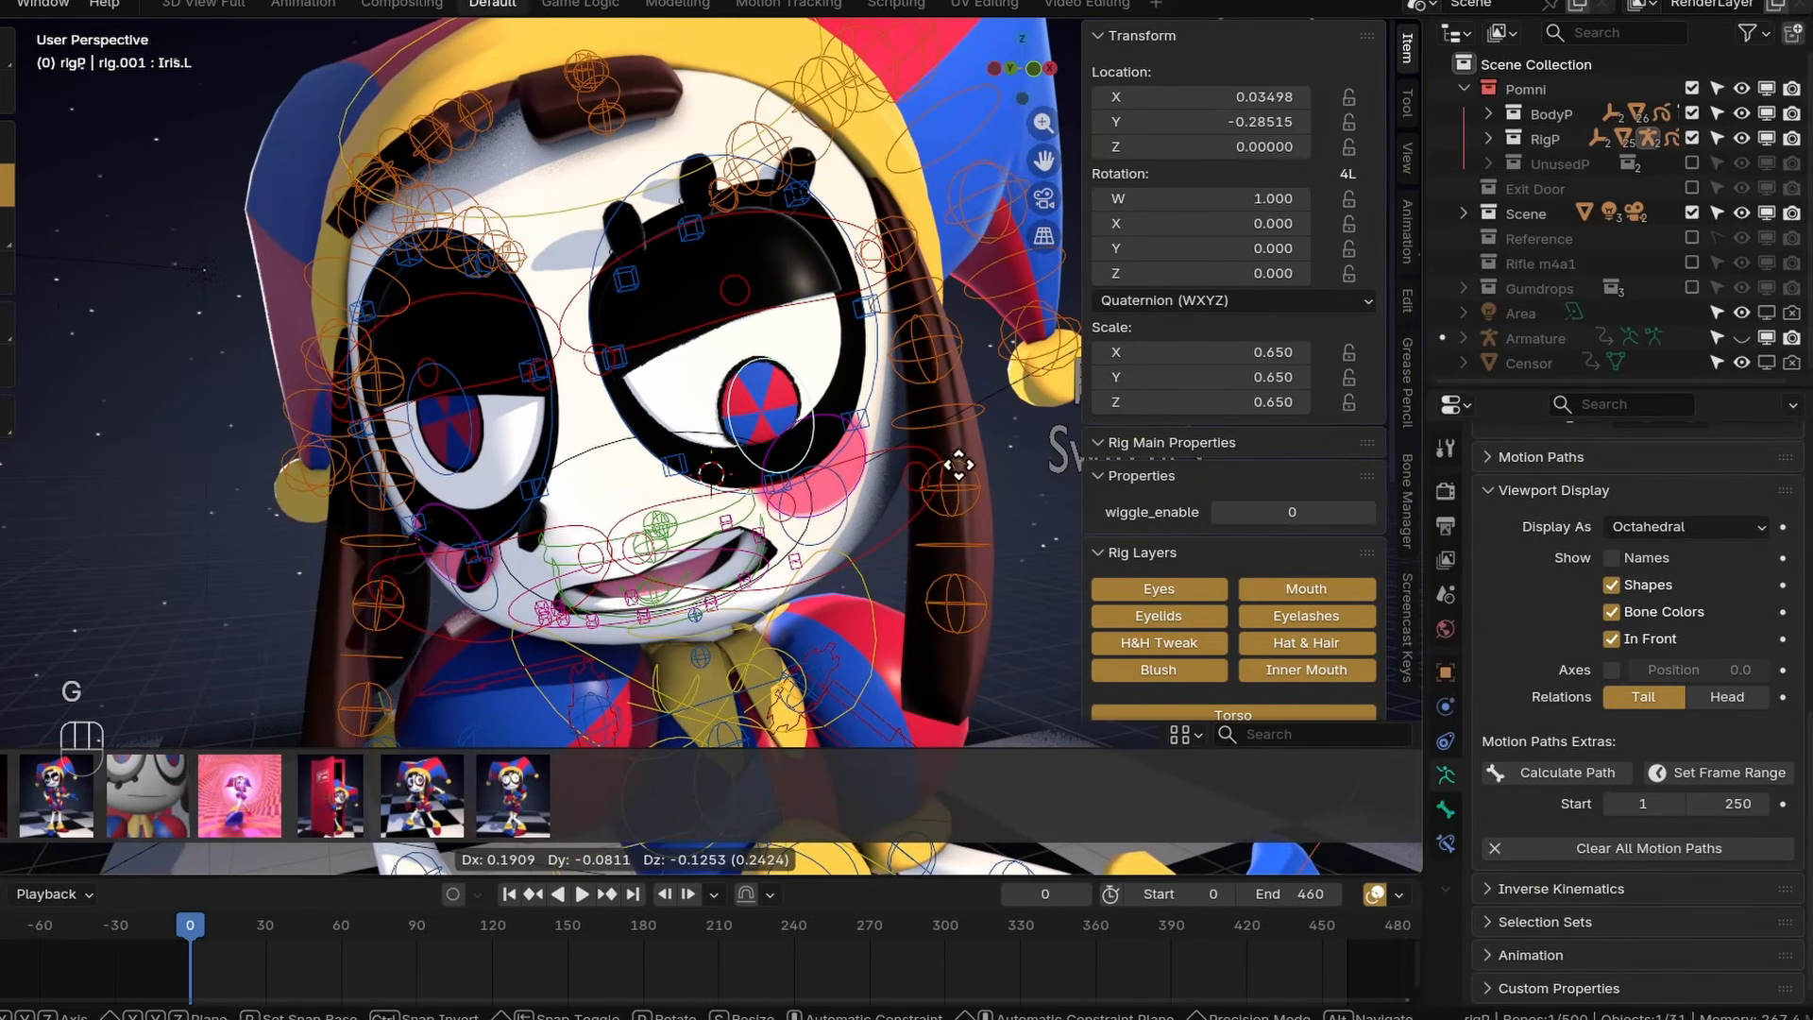
click(859, 425)
key(g)
click(899, 570)
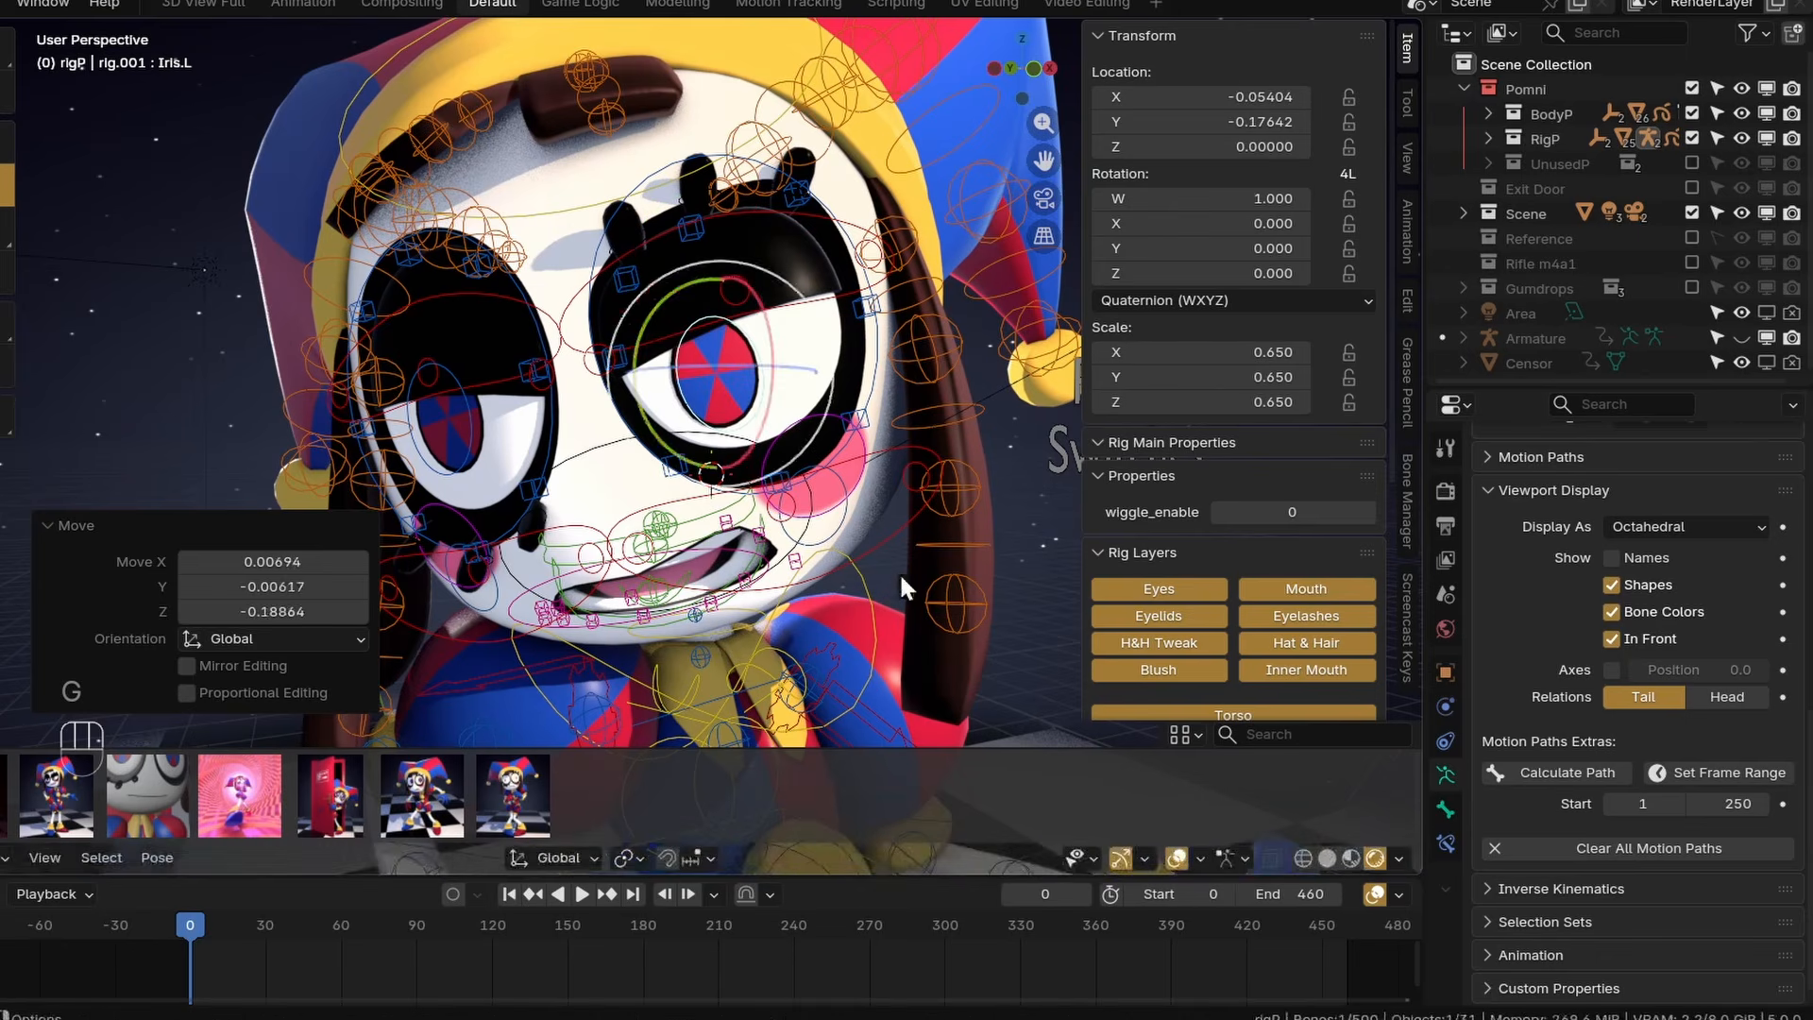
Scale the Iris.L bone to resize the iris, undo the scaling, and start moving the bone again.
key(s)
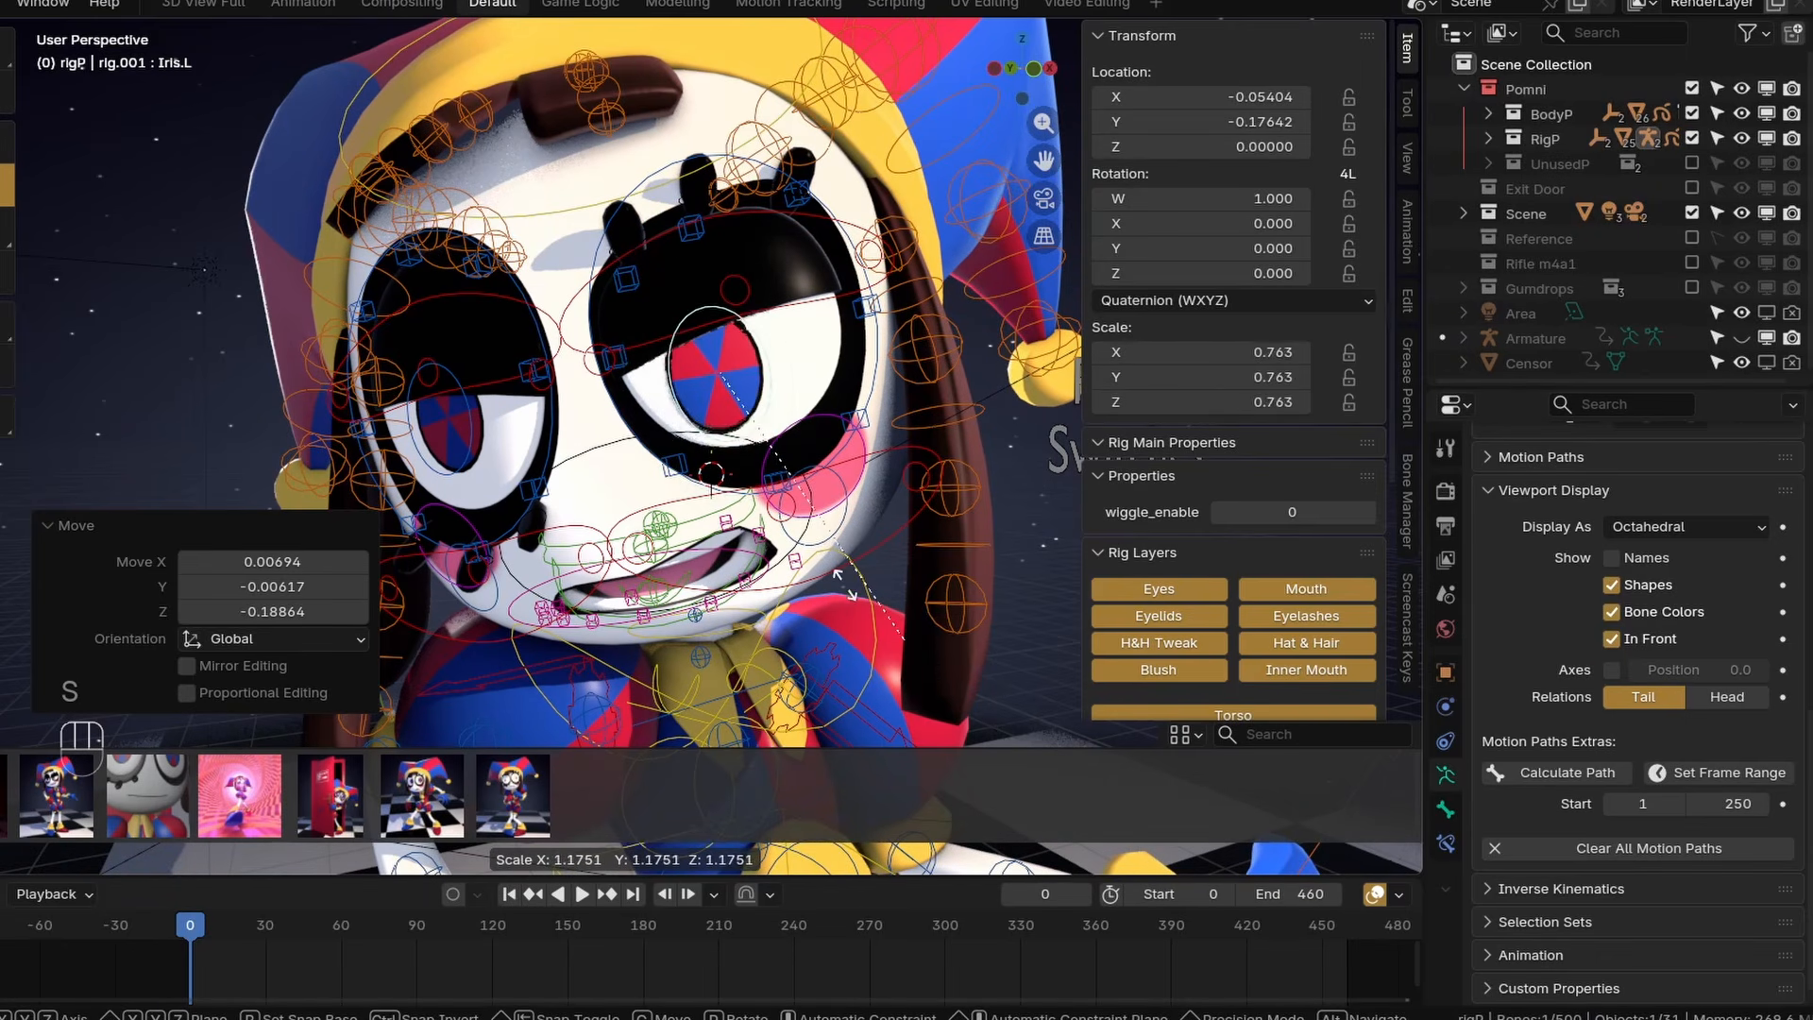
click(747, 444)
key(ctrl+z)
key(g)
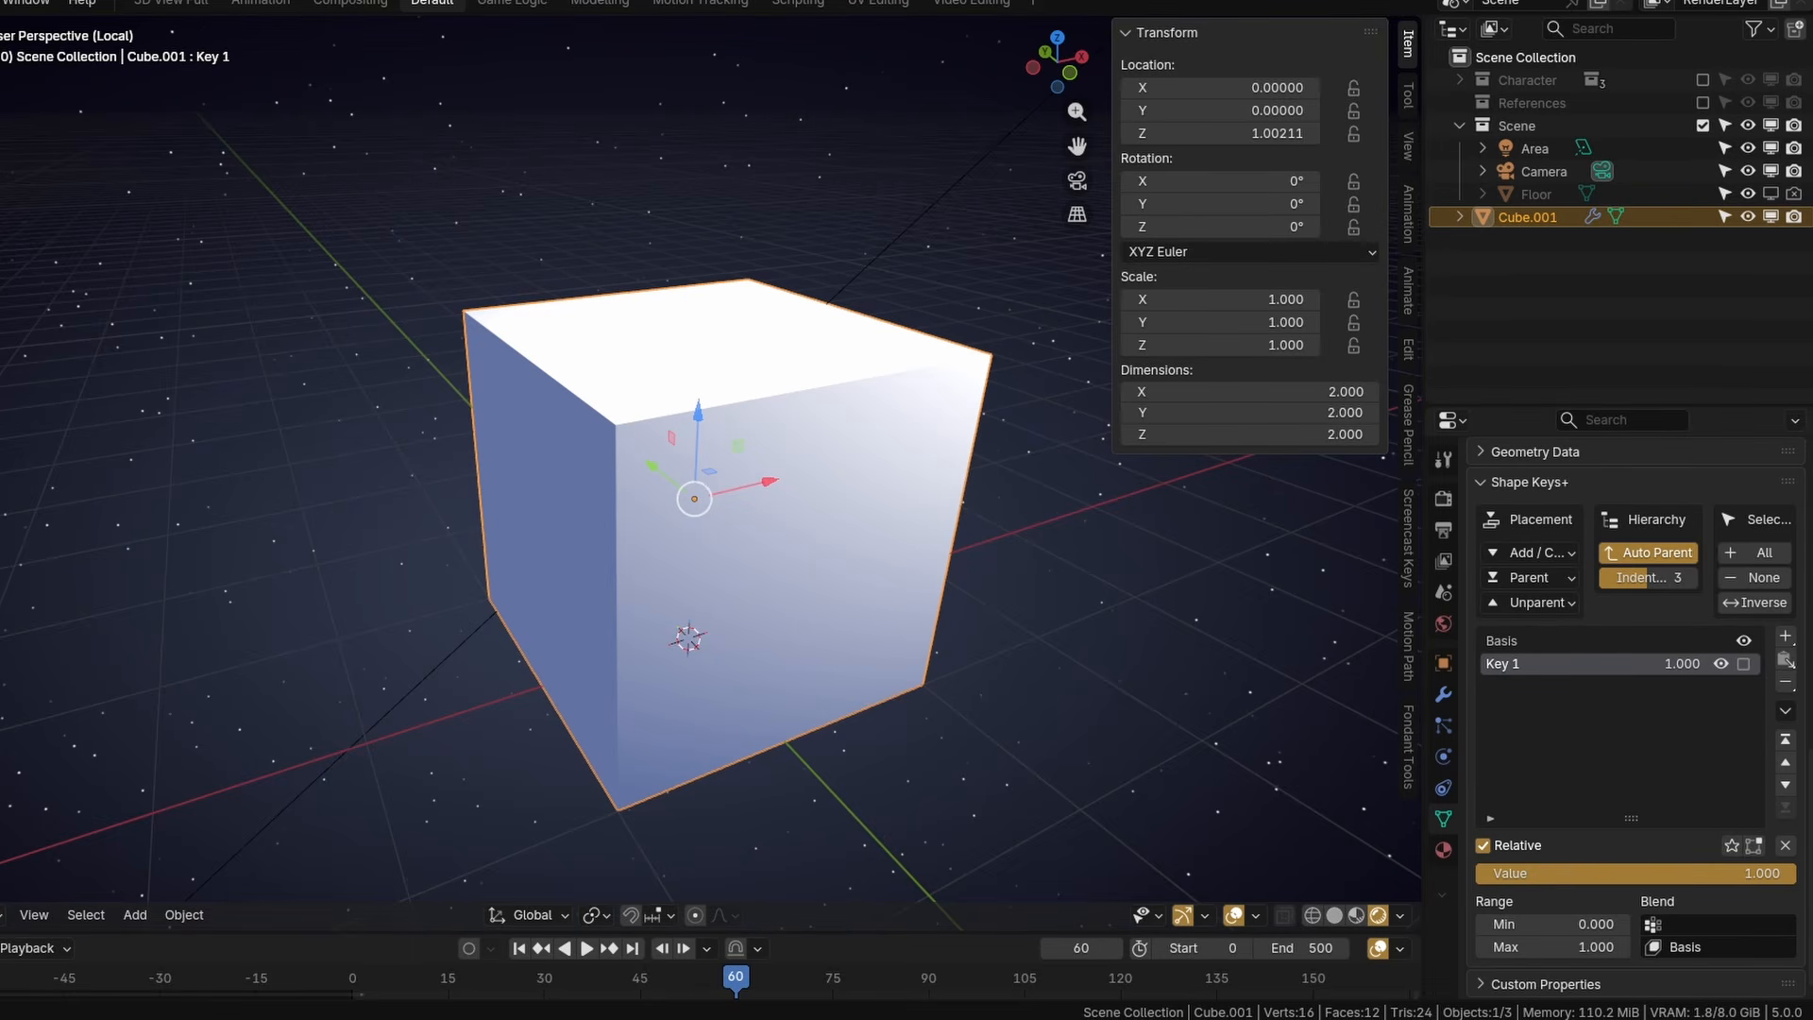
Add a driver to the cube's Key 1 value and another to the Principled BSDF's Roughness.
right_click(1695, 661)
click(1598, 689)
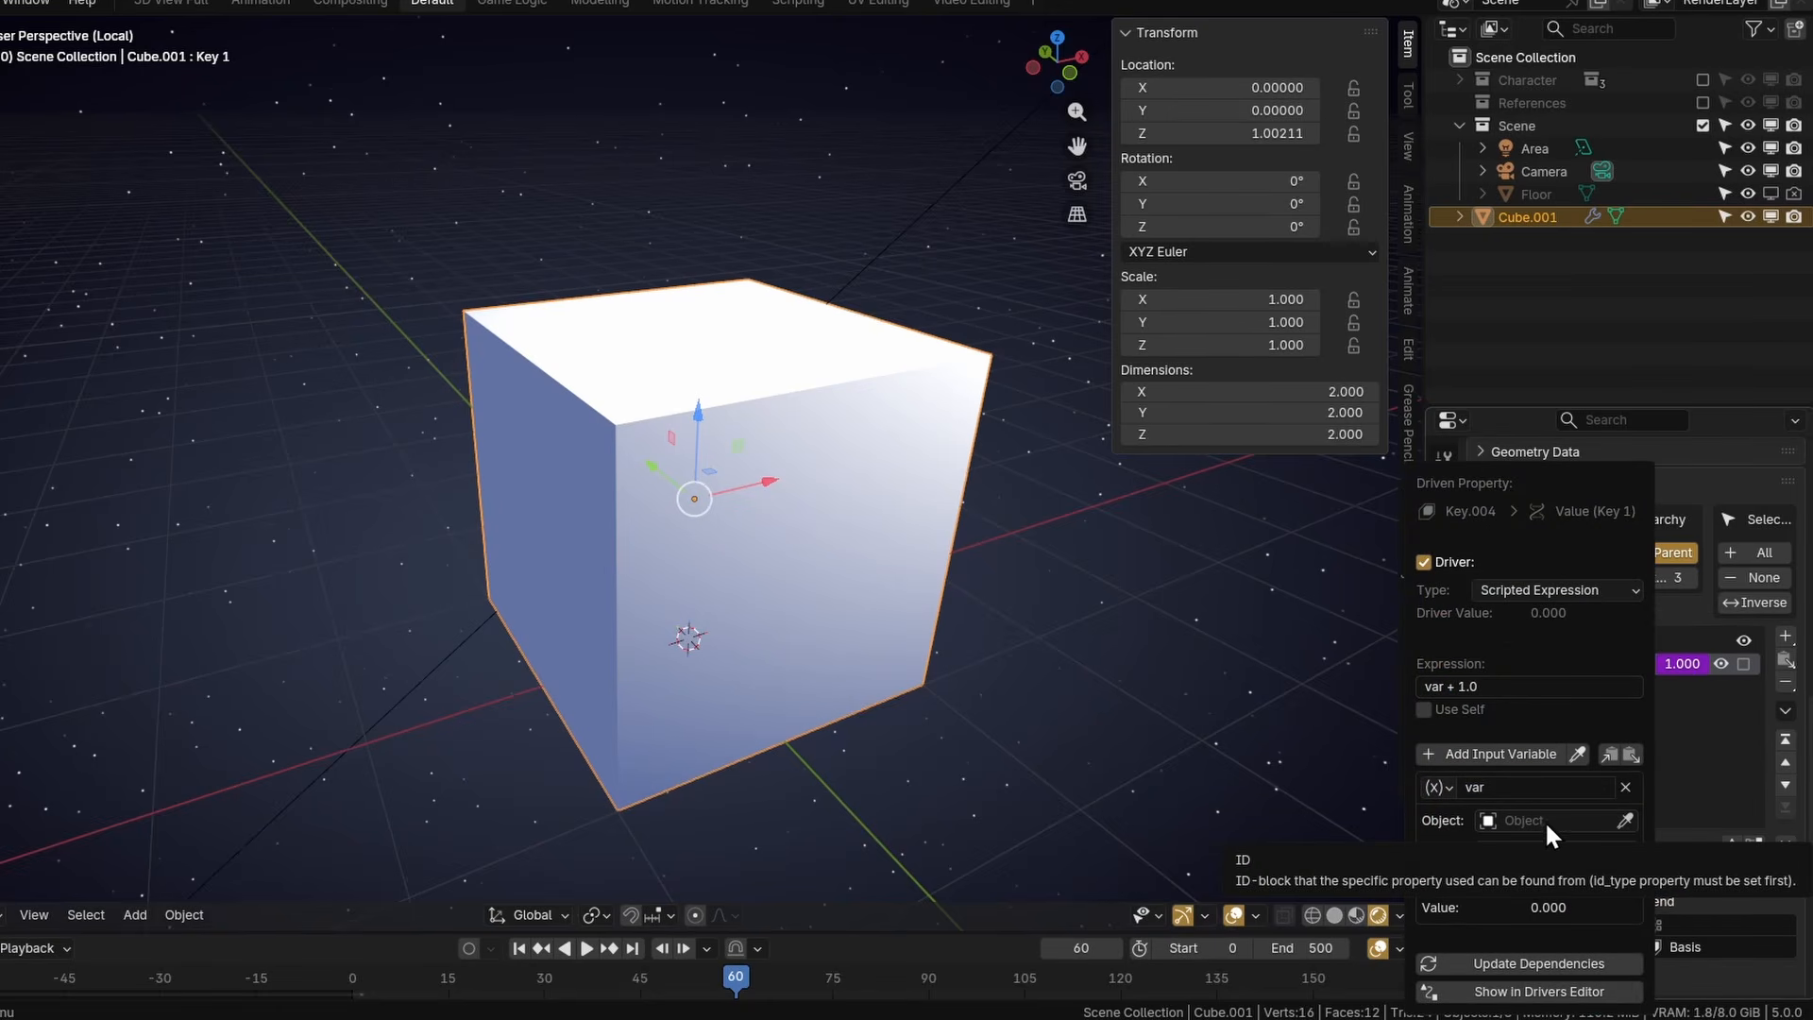
right_click(910, 338)
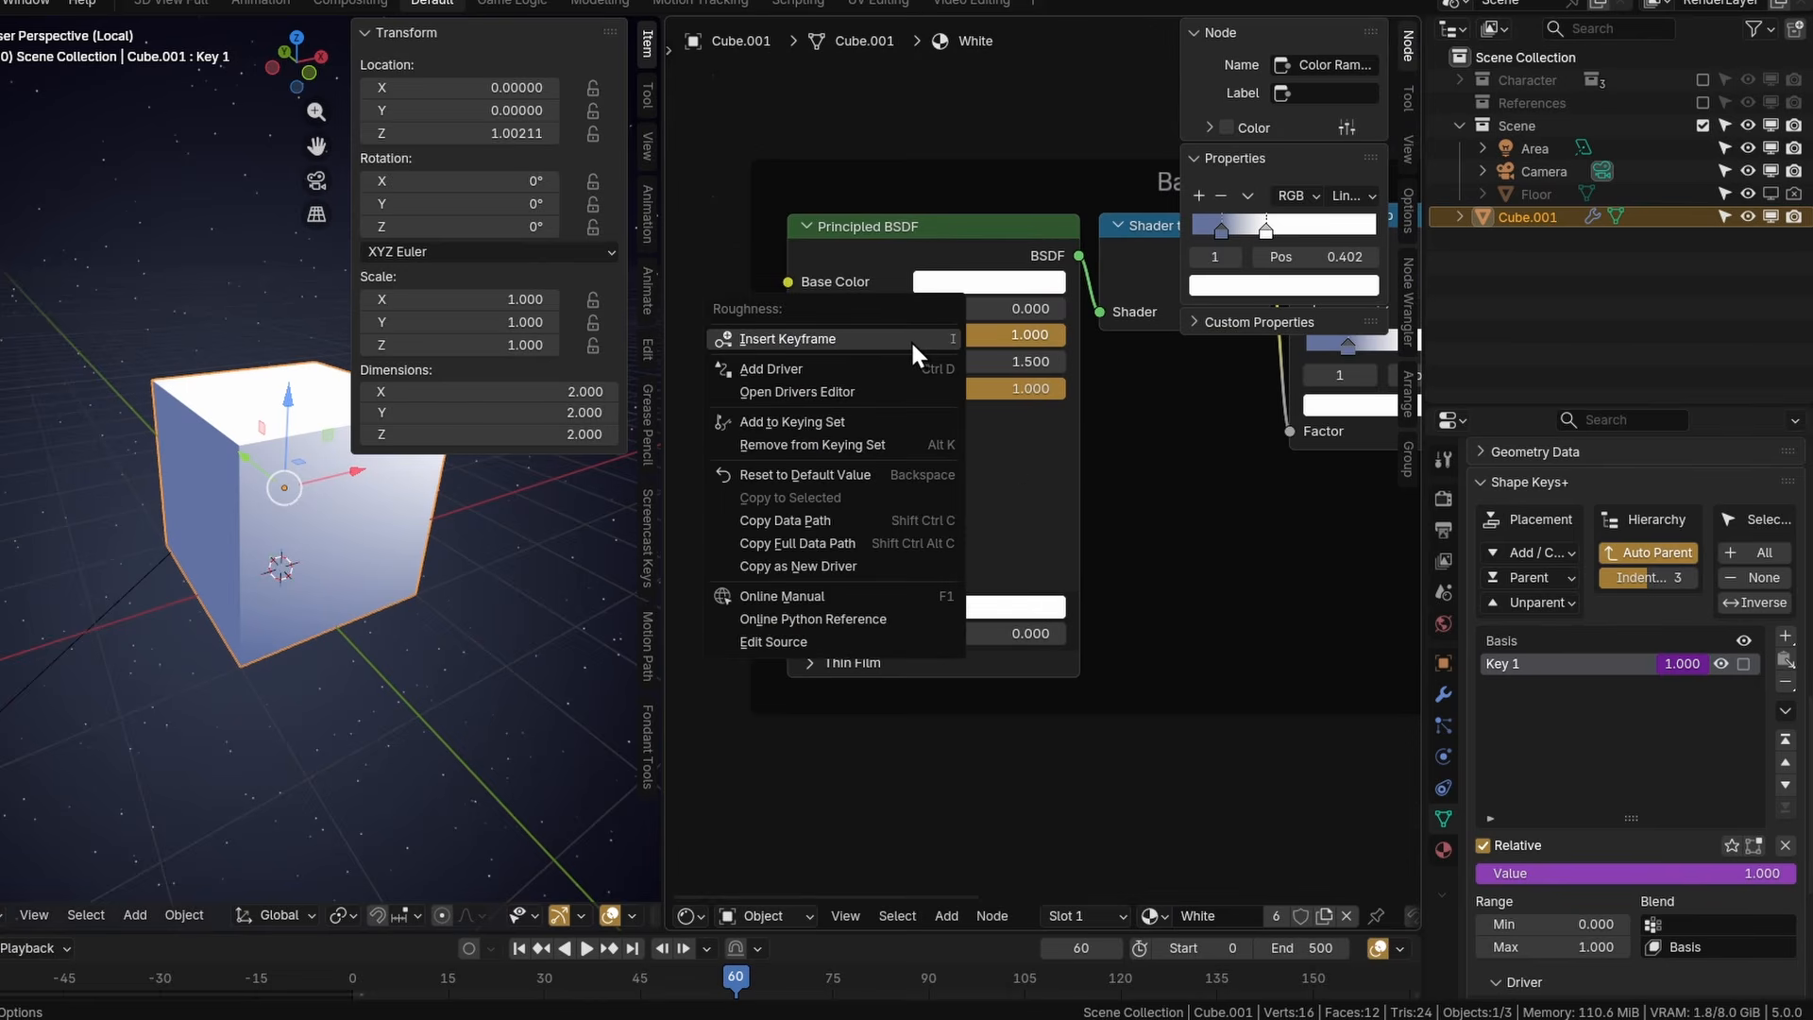
click(811, 369)
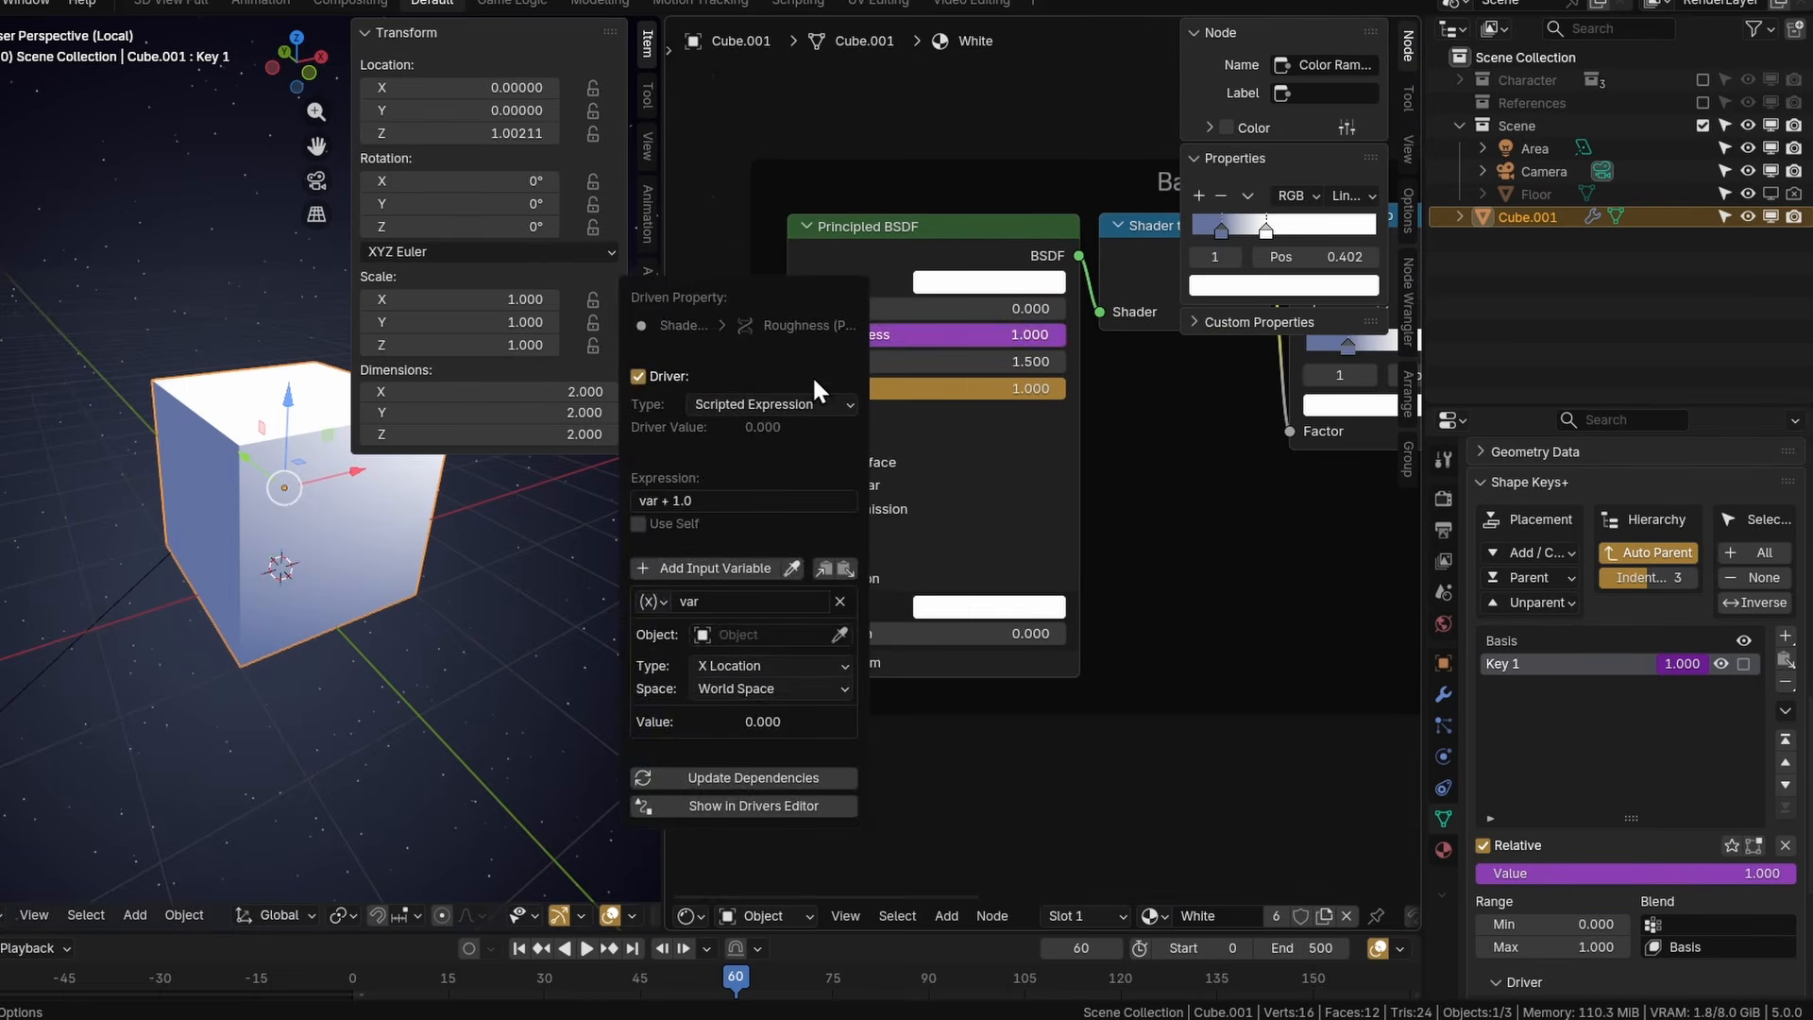
Edit Key 1's driver variable to read the X Location of the torso bone on the rig object.
click(1443, 694)
right_click(1679, 641)
click(1586, 667)
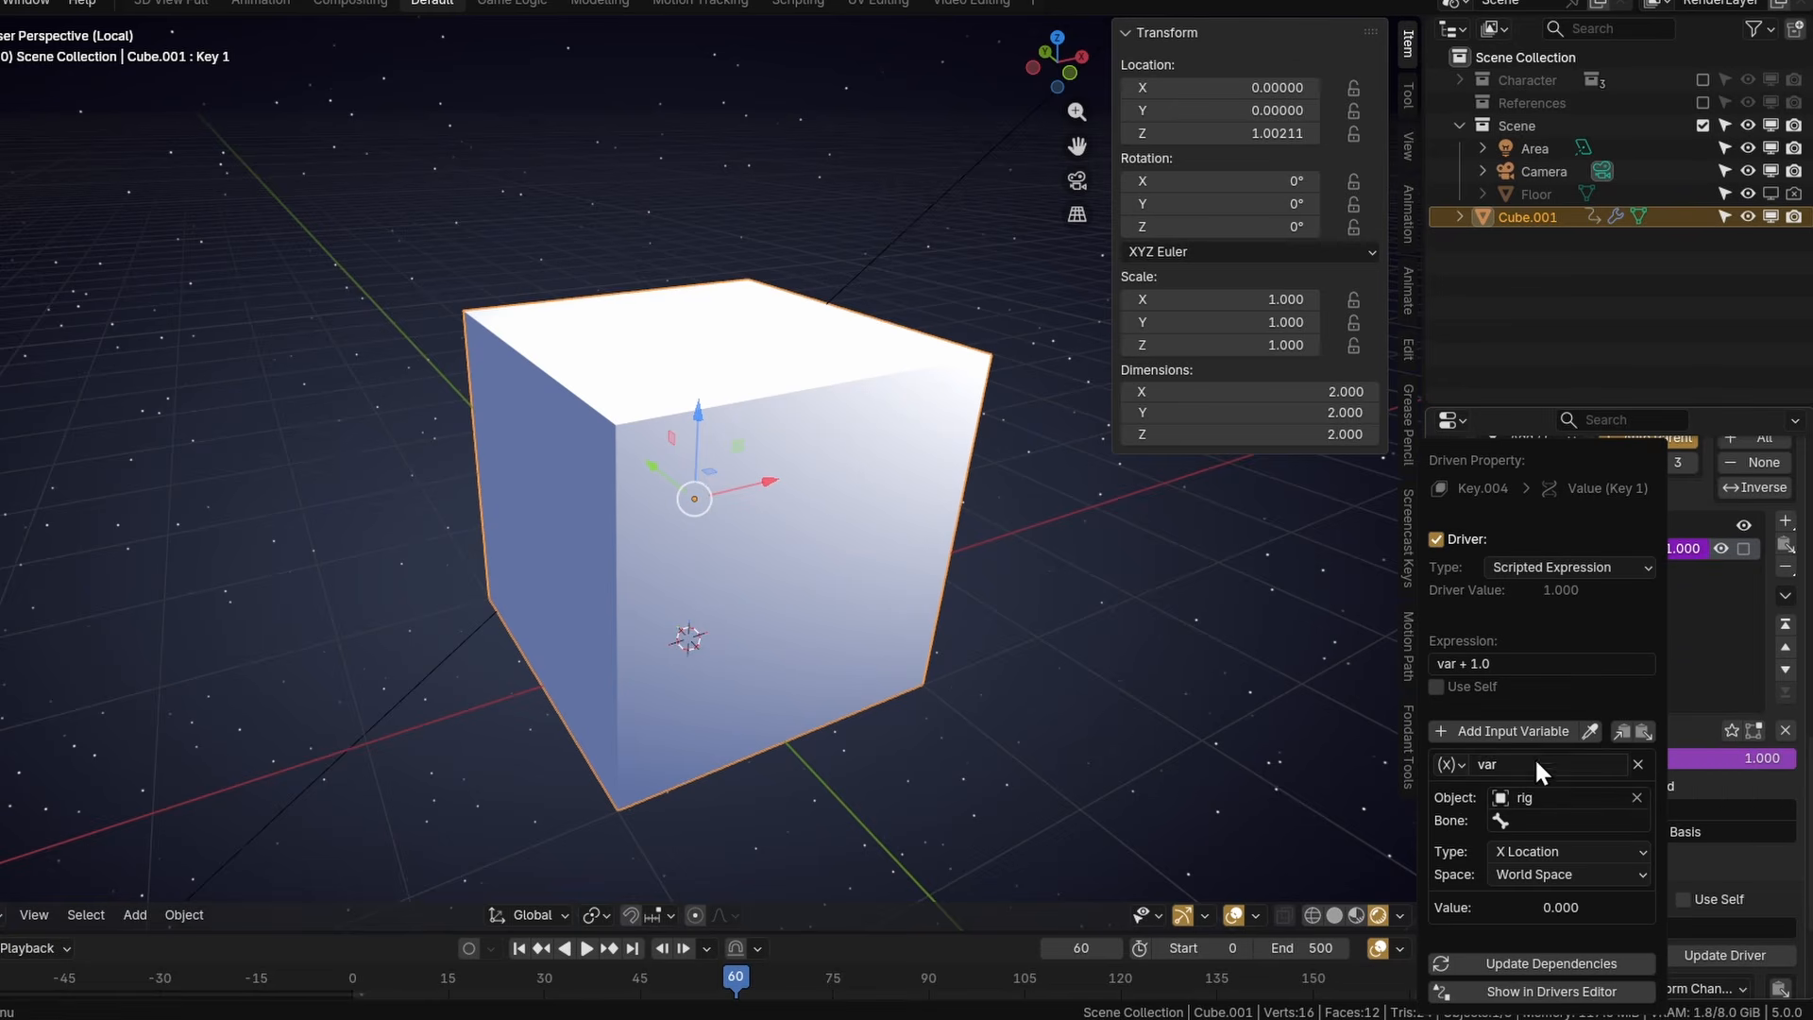
click(1568, 821)
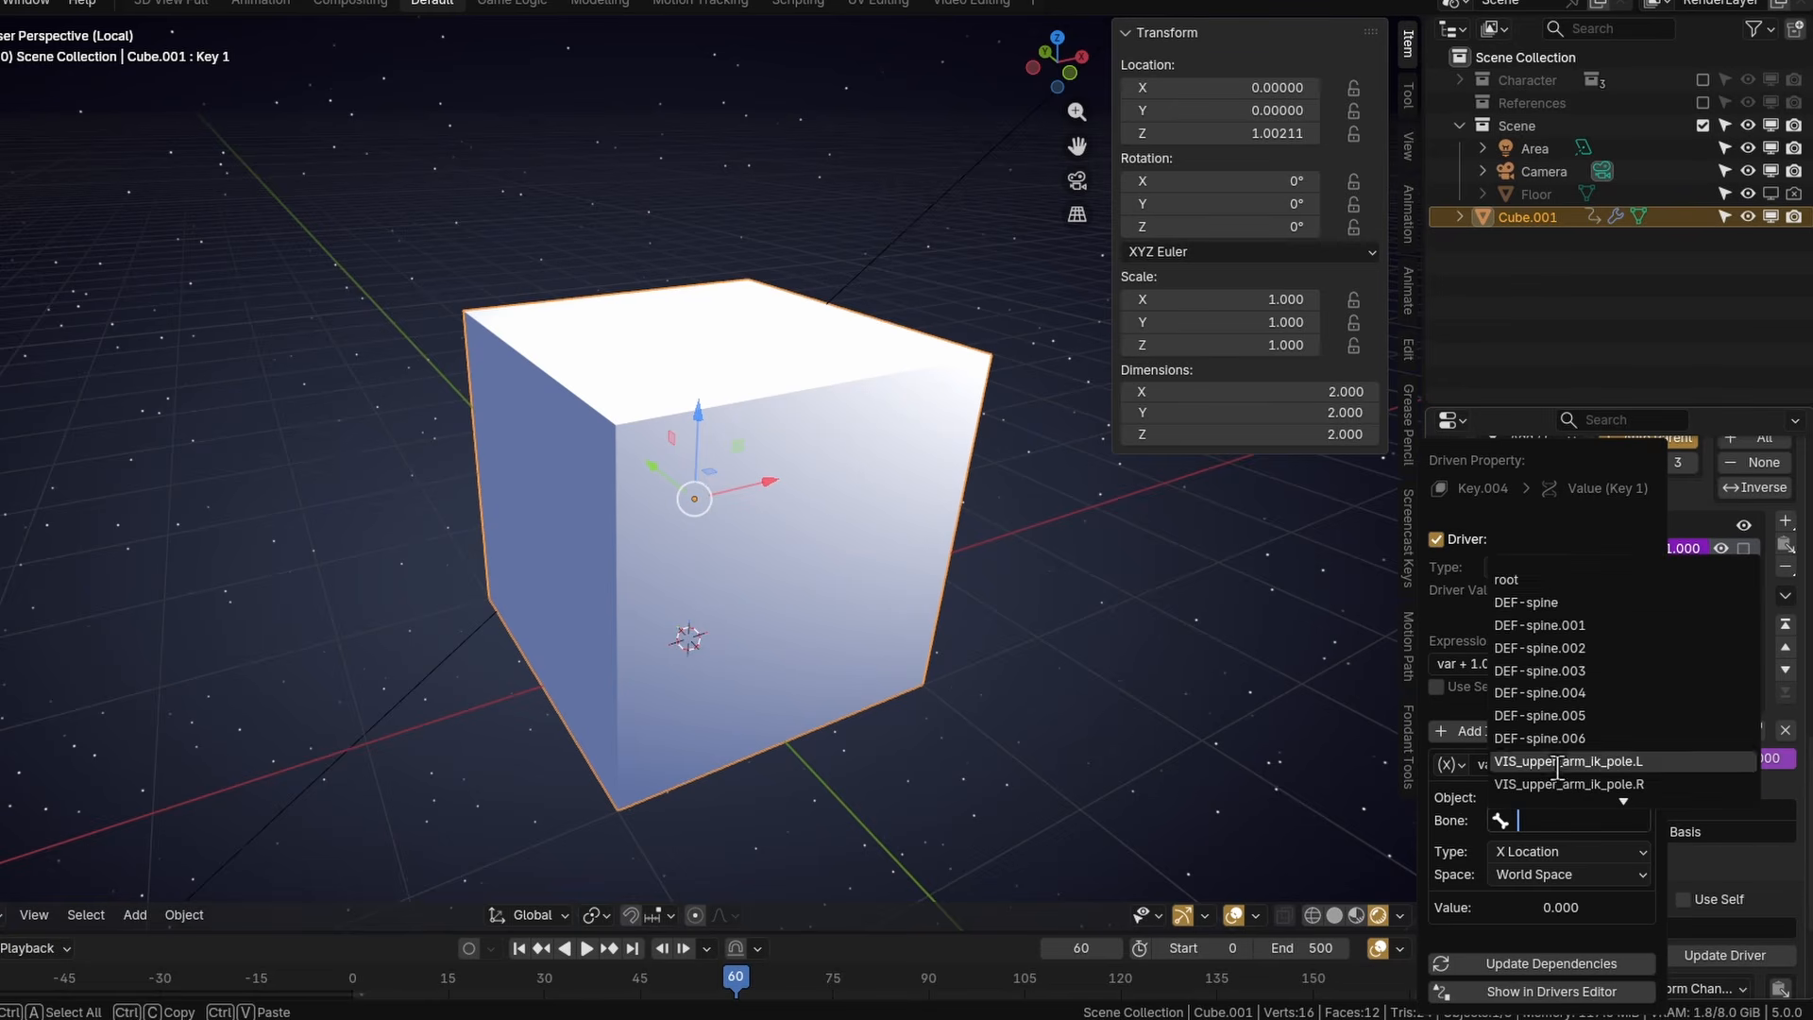
text(torso)
click(1509, 586)
click(1520, 852)
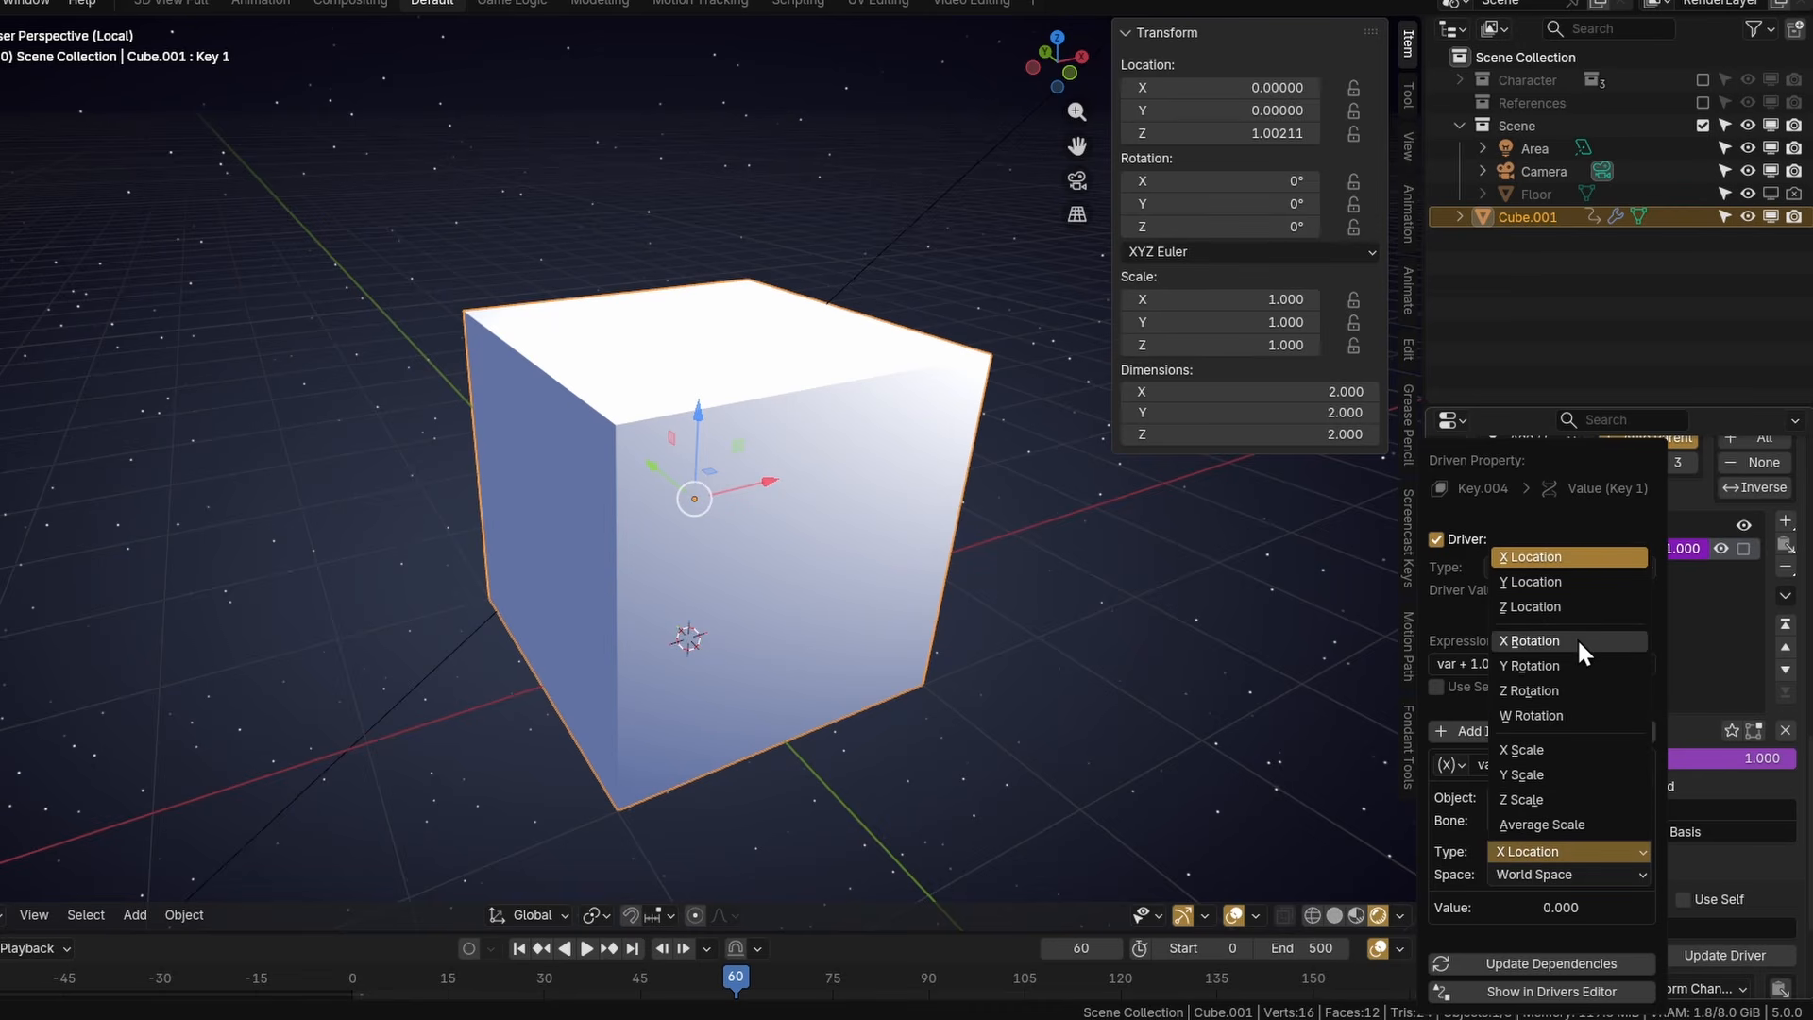
click(1576, 563)
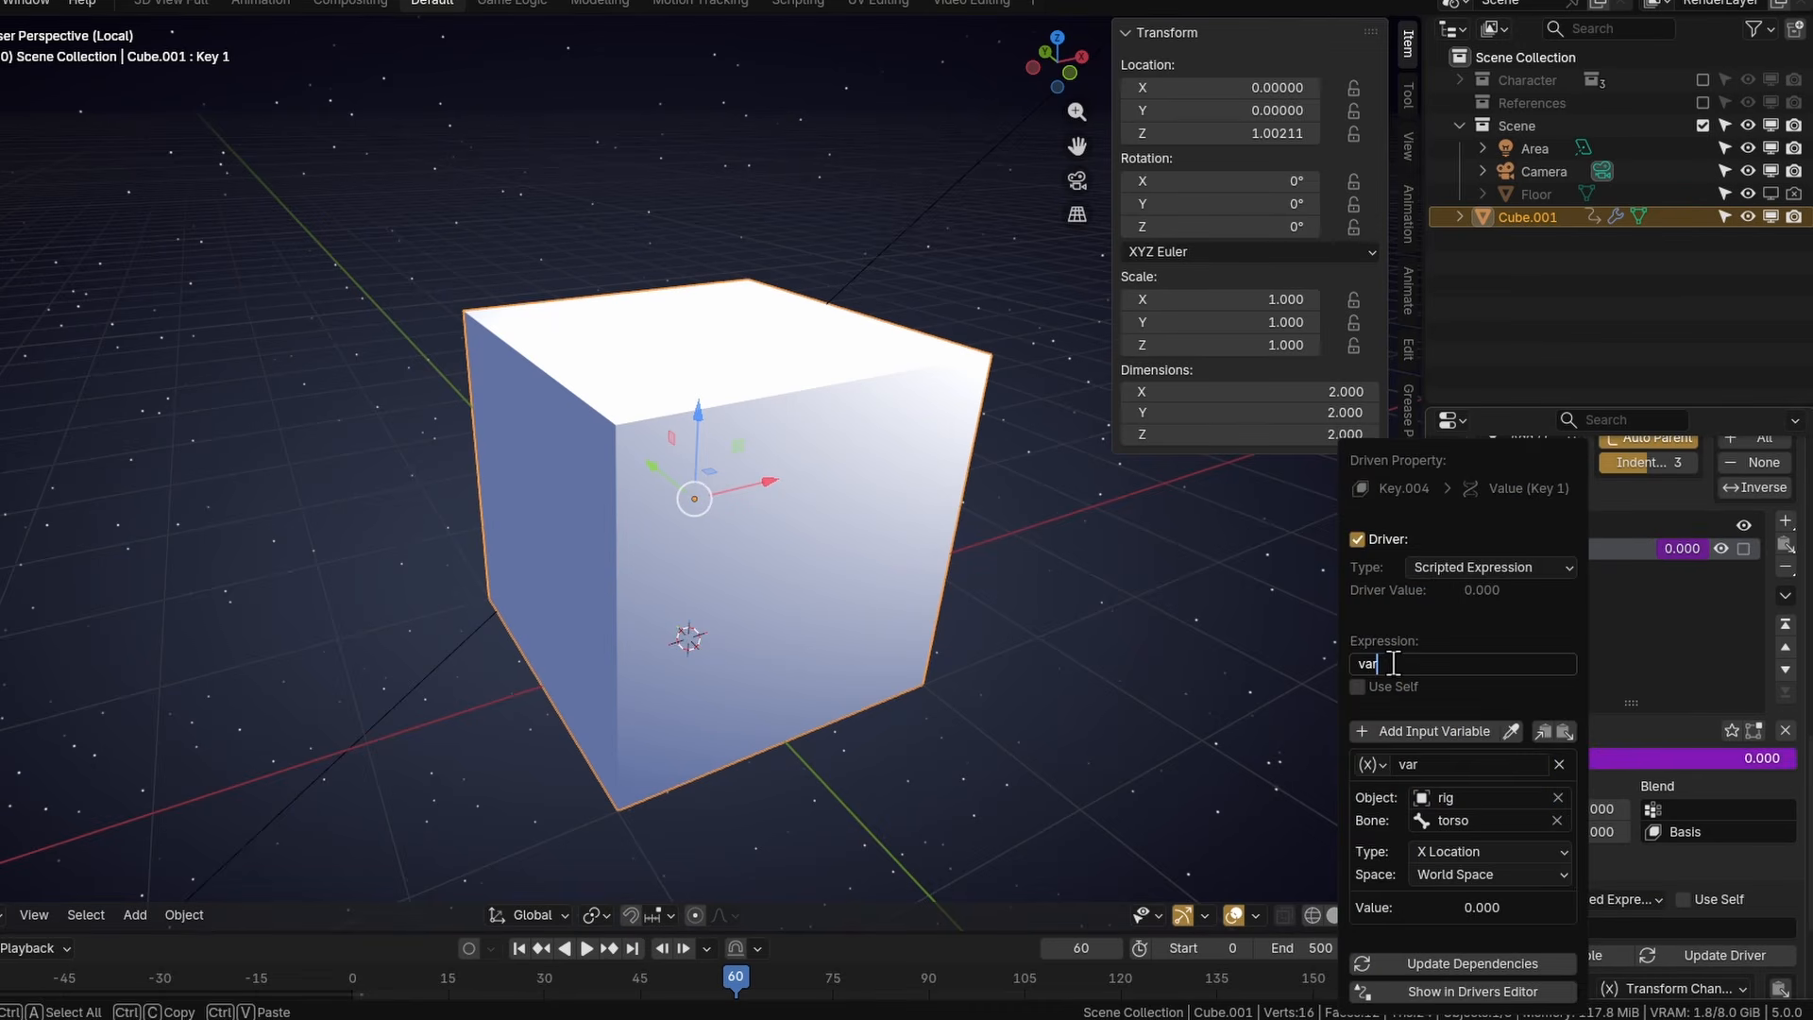
Set Key 1's driver expression to (var*5)*-1.
text(*5)
key(Home)
text(()
key(End)
text()*-1)
key(Return)
click(1738, 758)
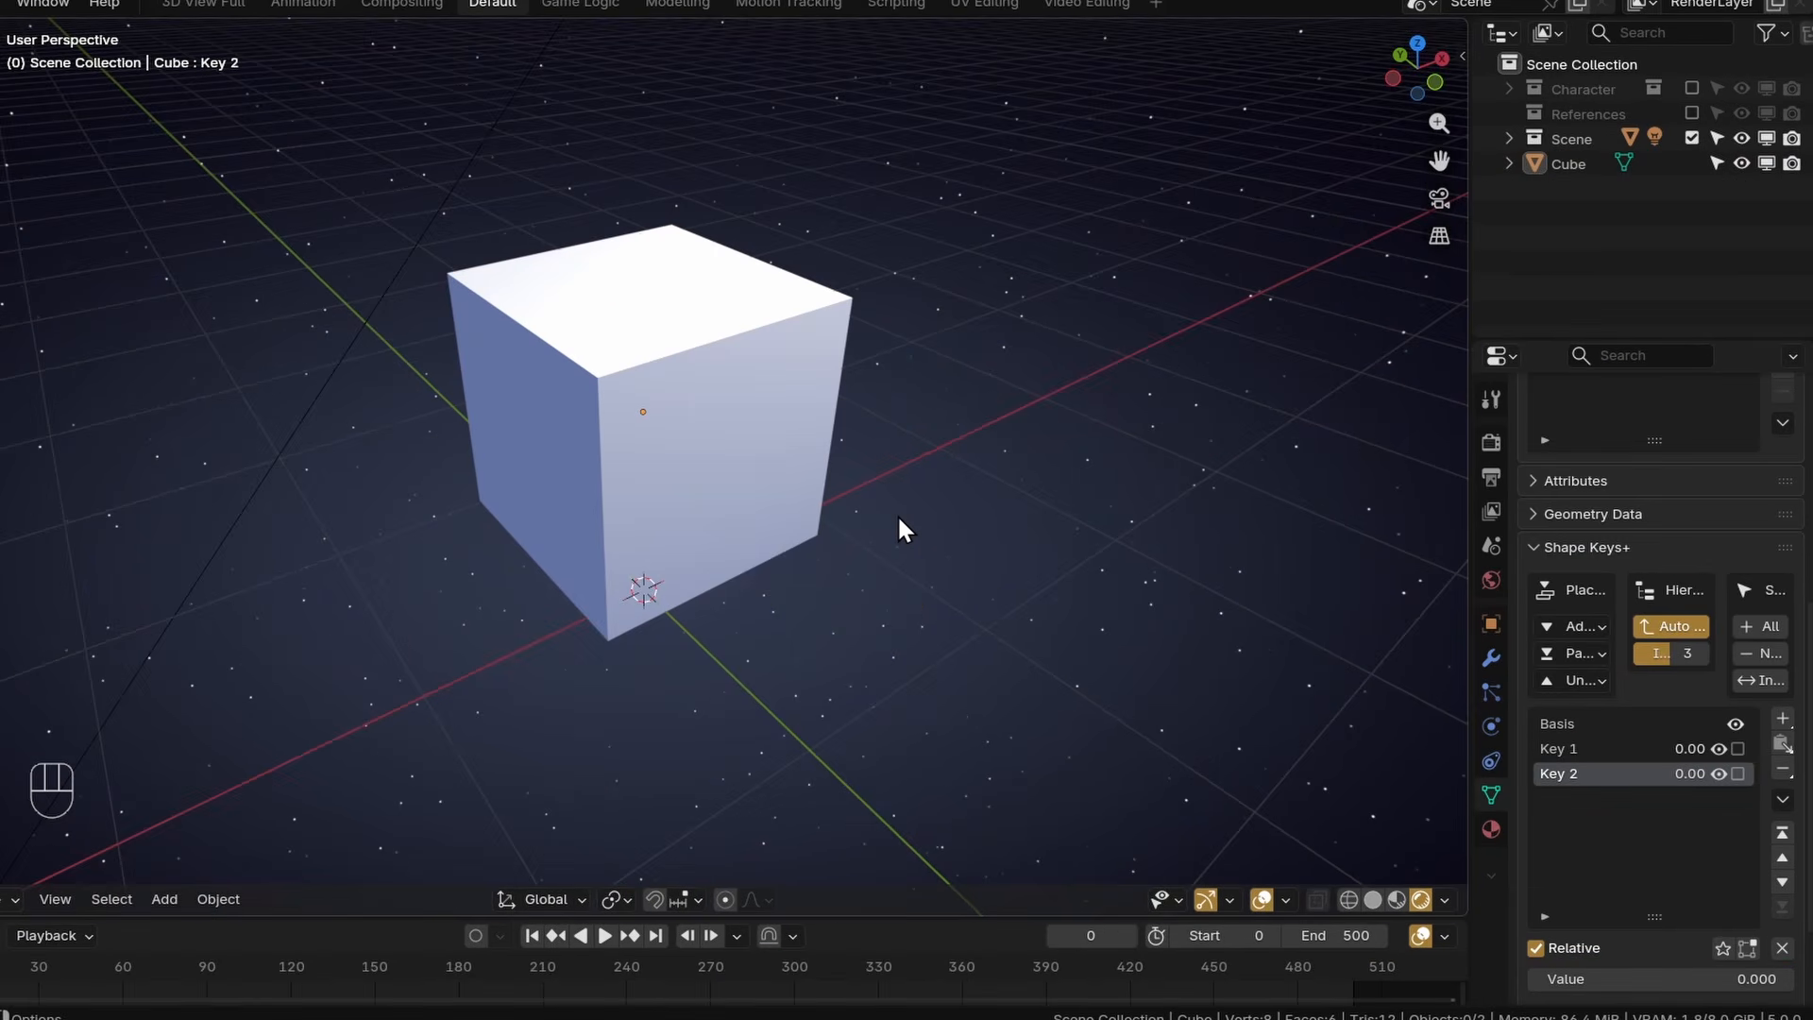
Save the file, and add a single-bone armature beside the cube.
shift+middle_drag(892, 468, 859, 497)
key(ctrl+s)
key(shift+a)
mouse_move(855, 690)
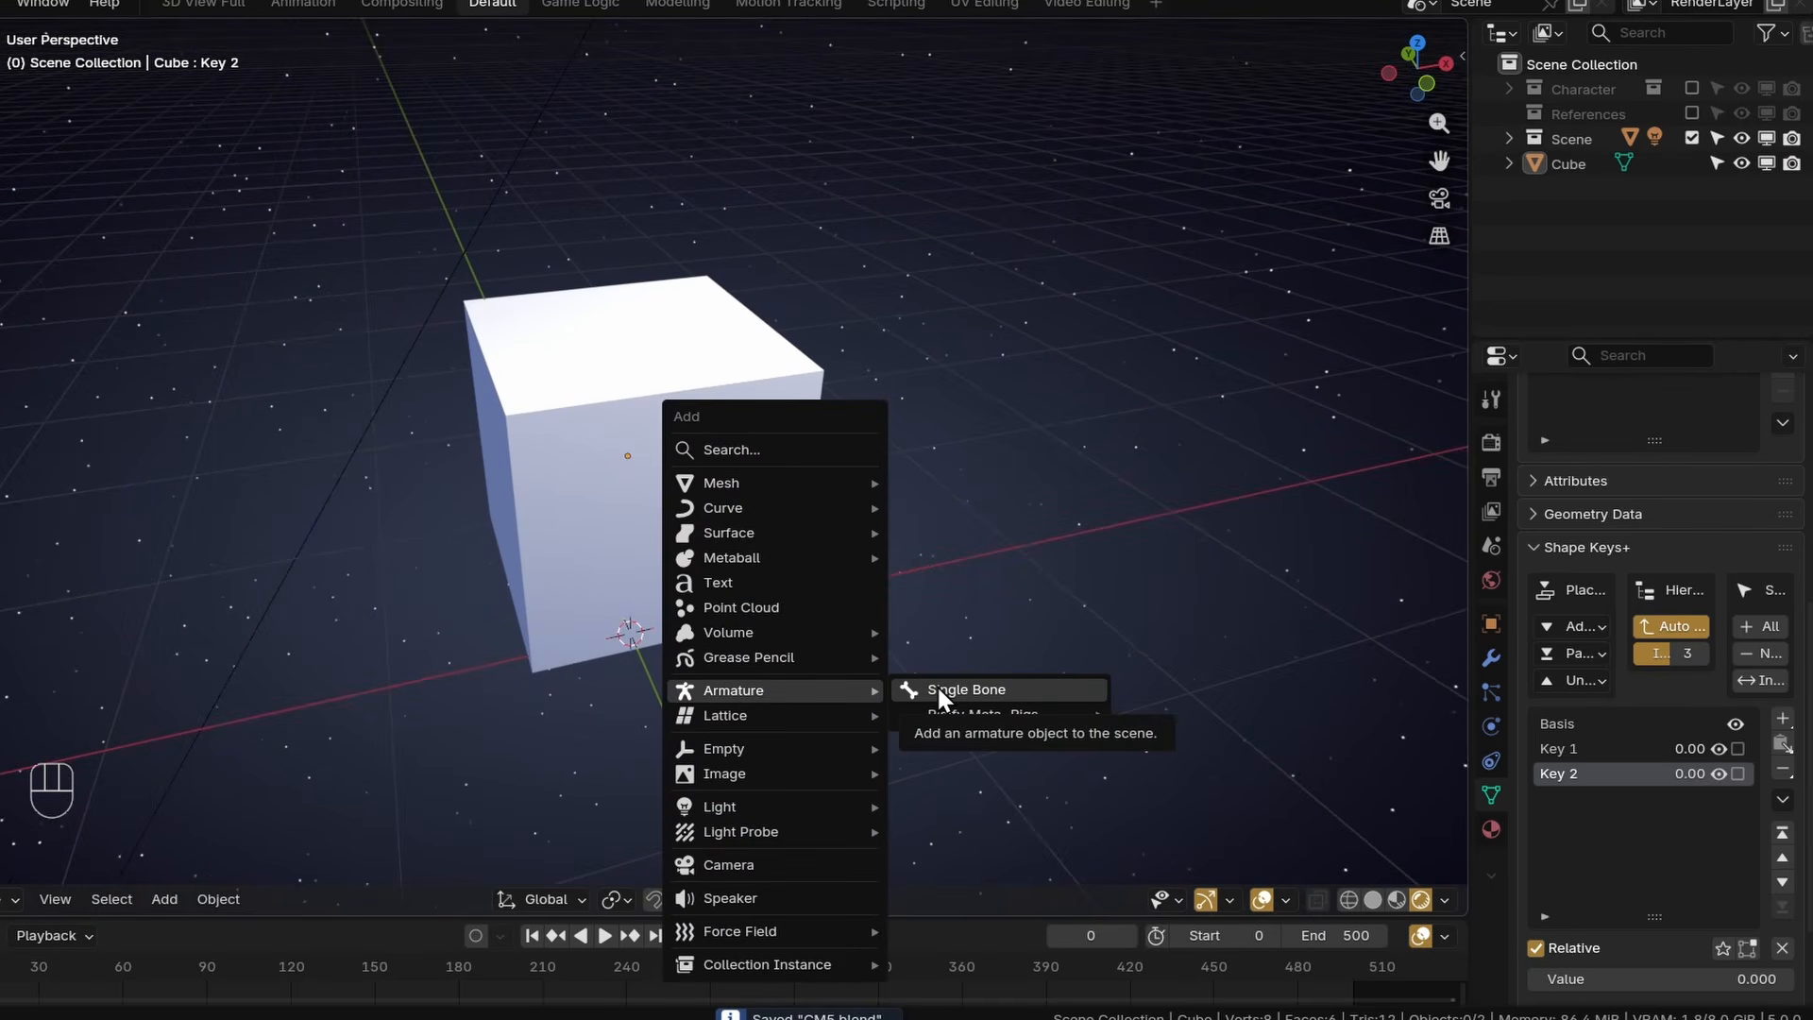
click(939, 689)
key(g)
key(y)
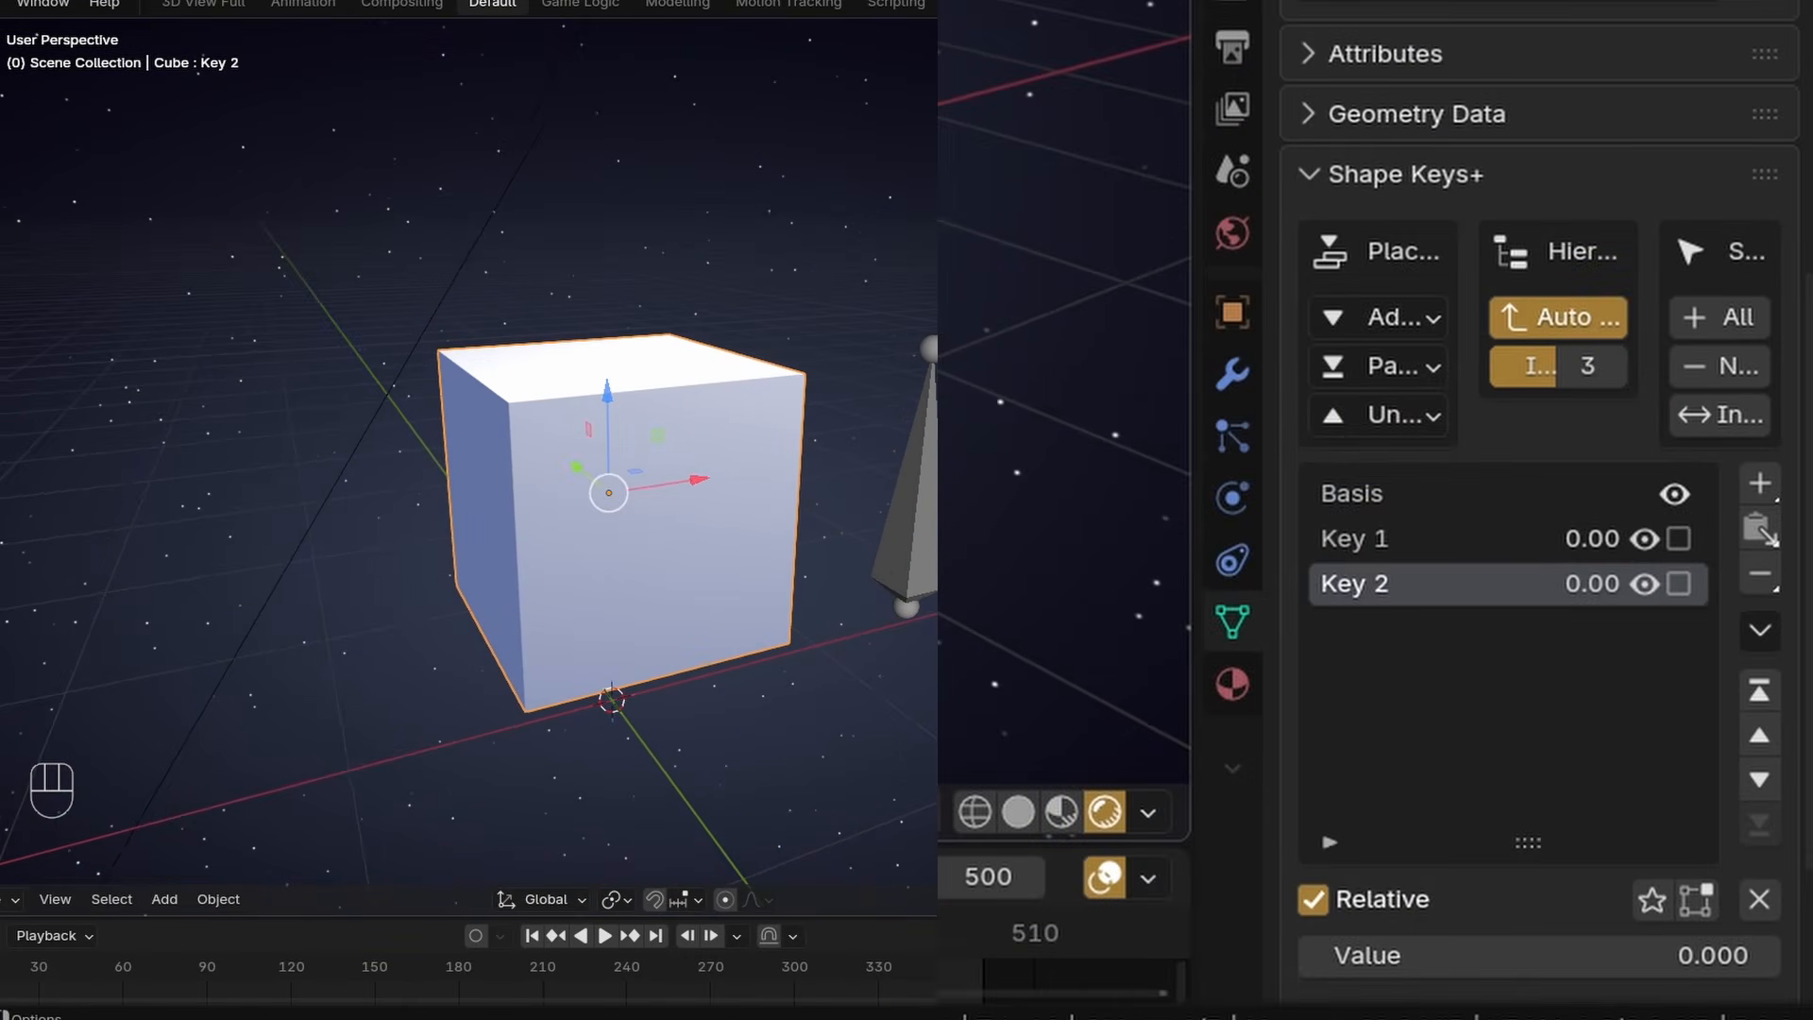
Add a driver to the value of the cube's Key 1 shape key.
click(1374, 539)
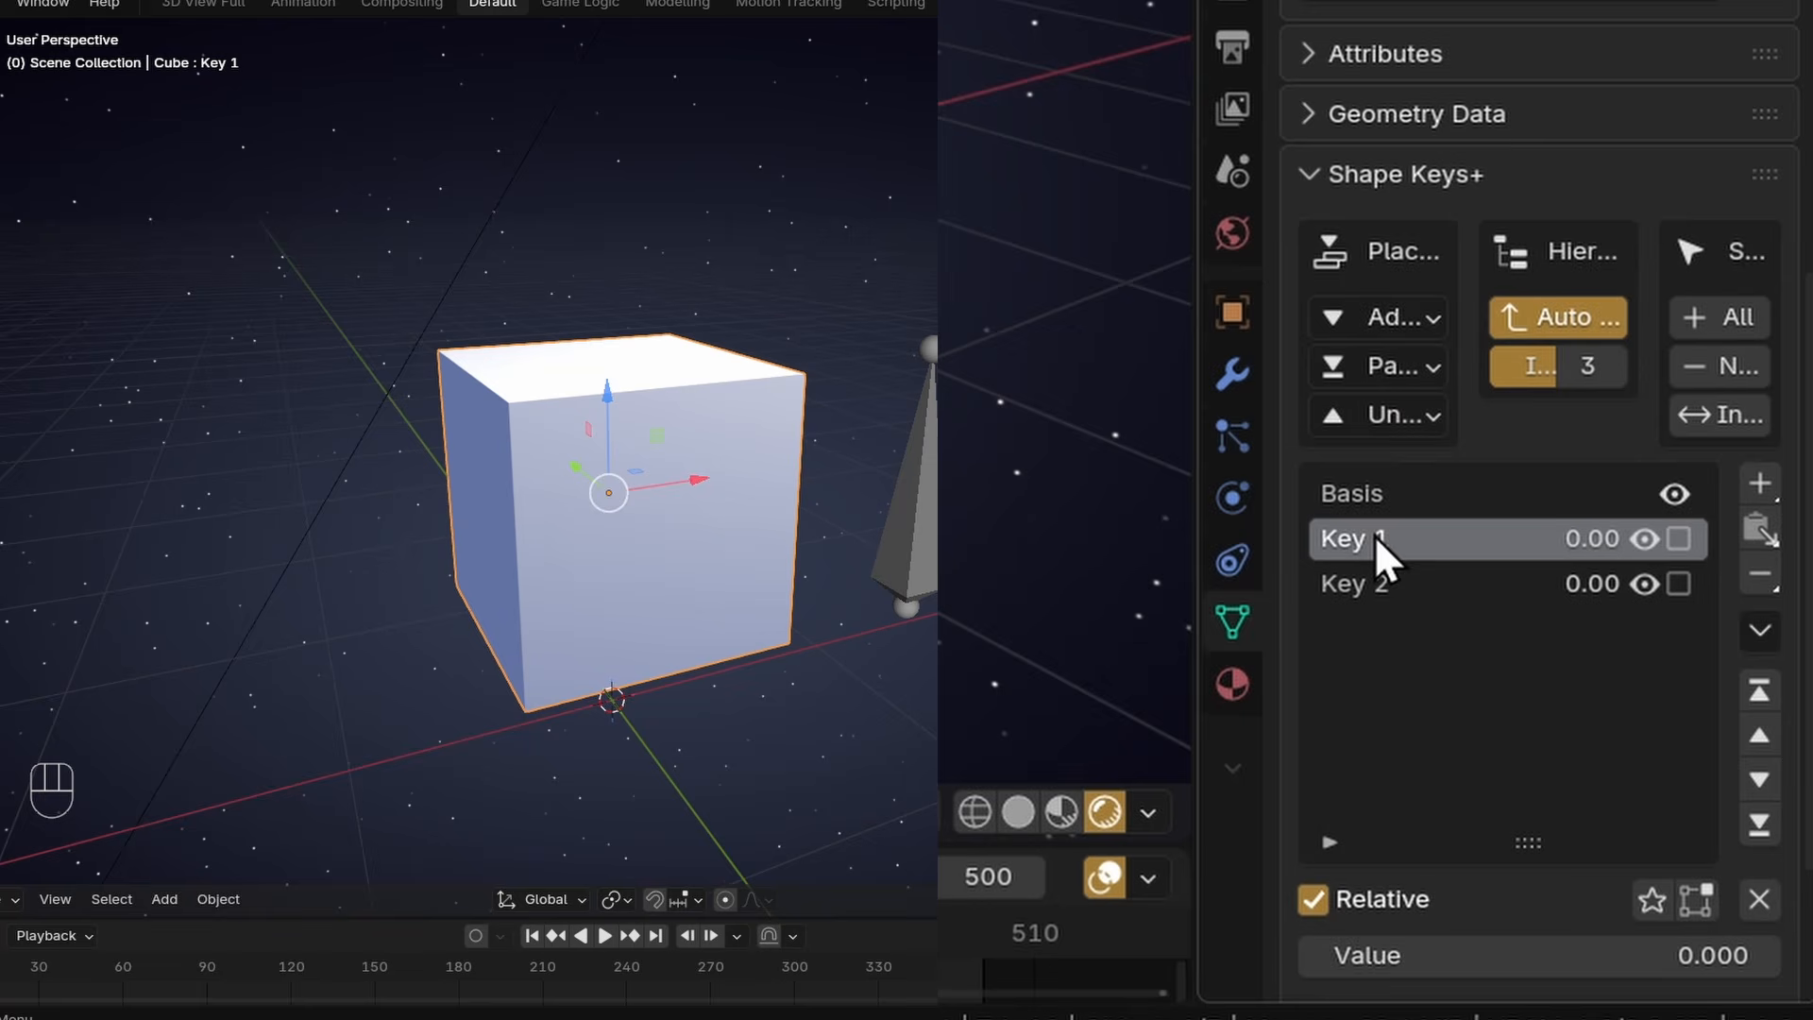
right_click(1588, 538)
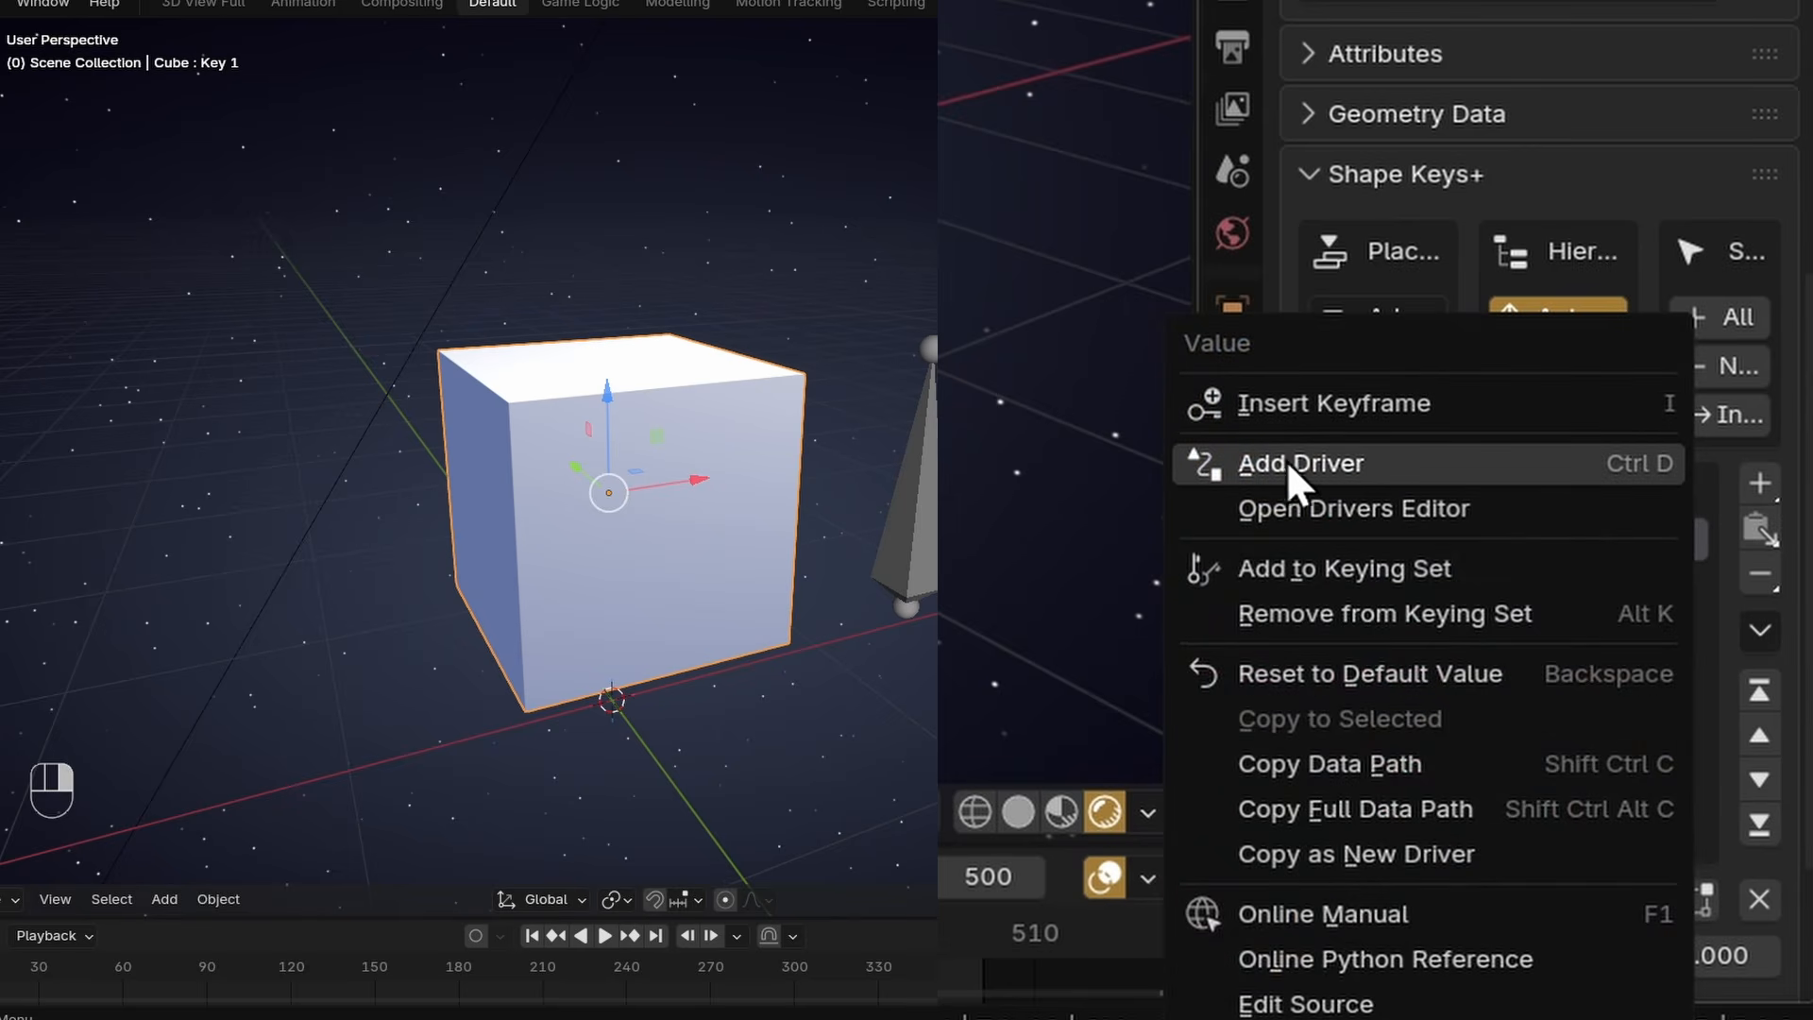
click(1319, 468)
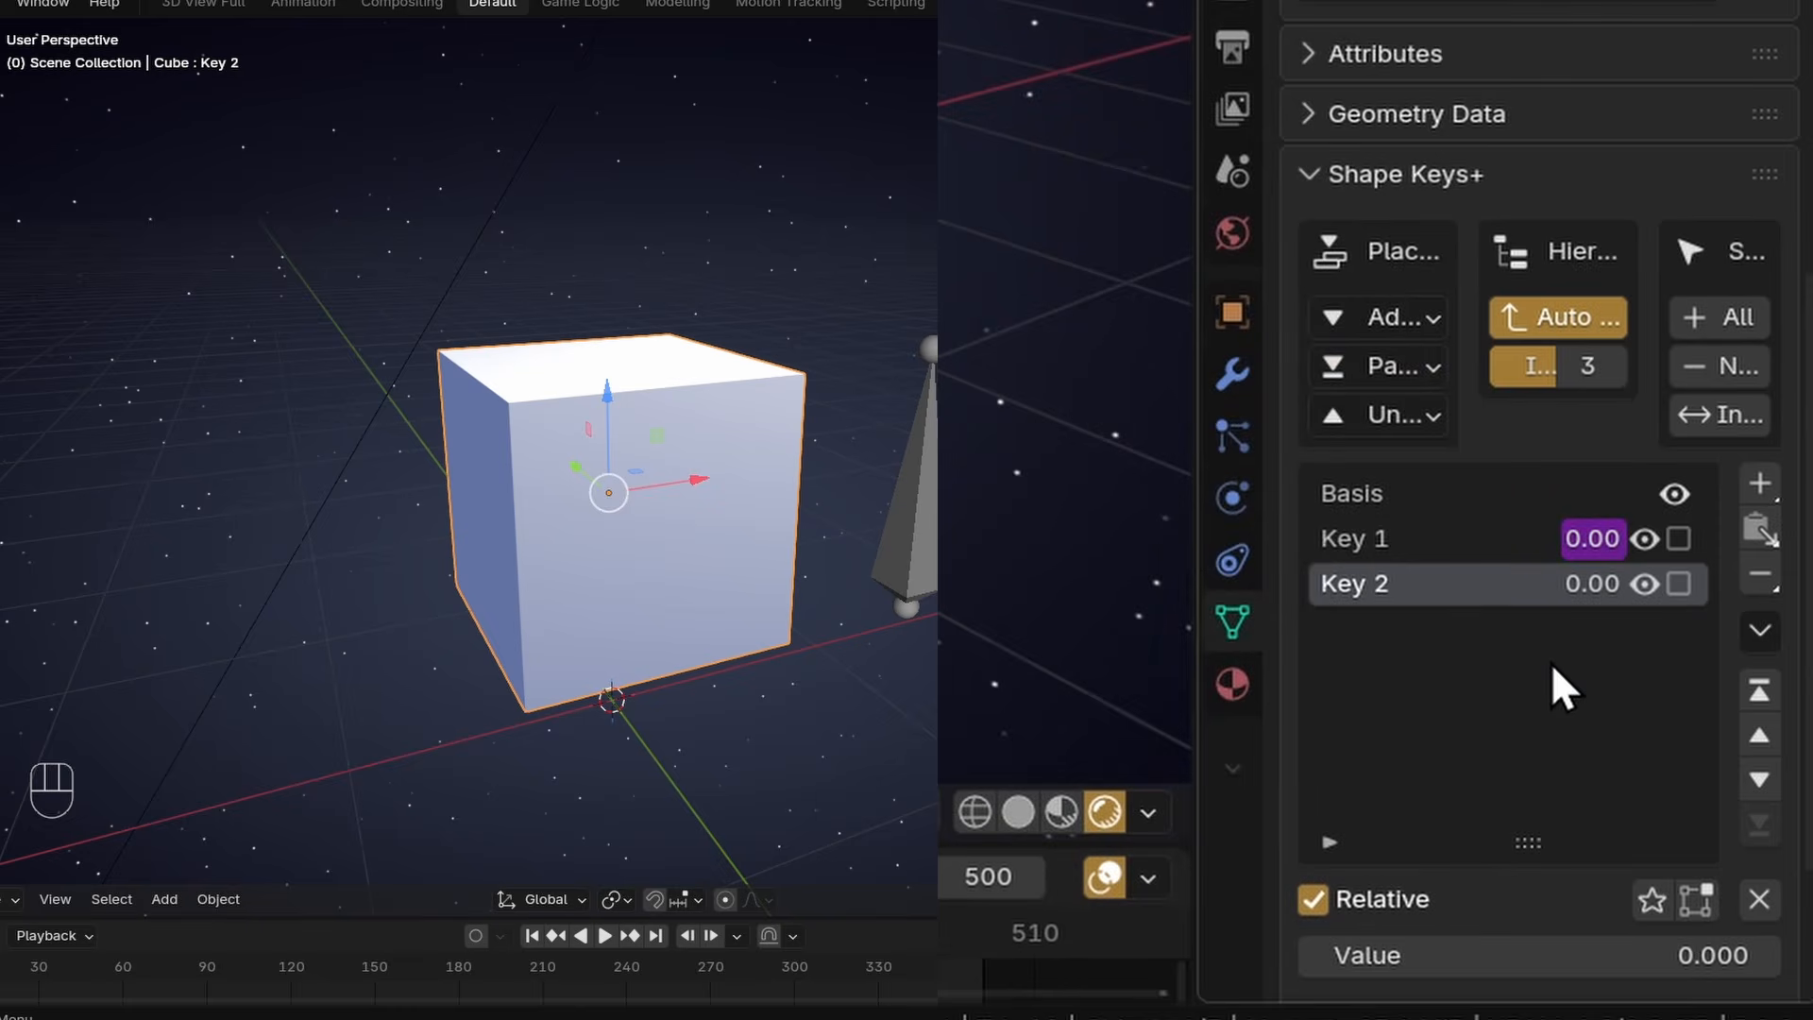
Edit Key 1's driver variable to target the bone named Bone on the Armature object.
right_click(1606, 538)
click(1291, 461)
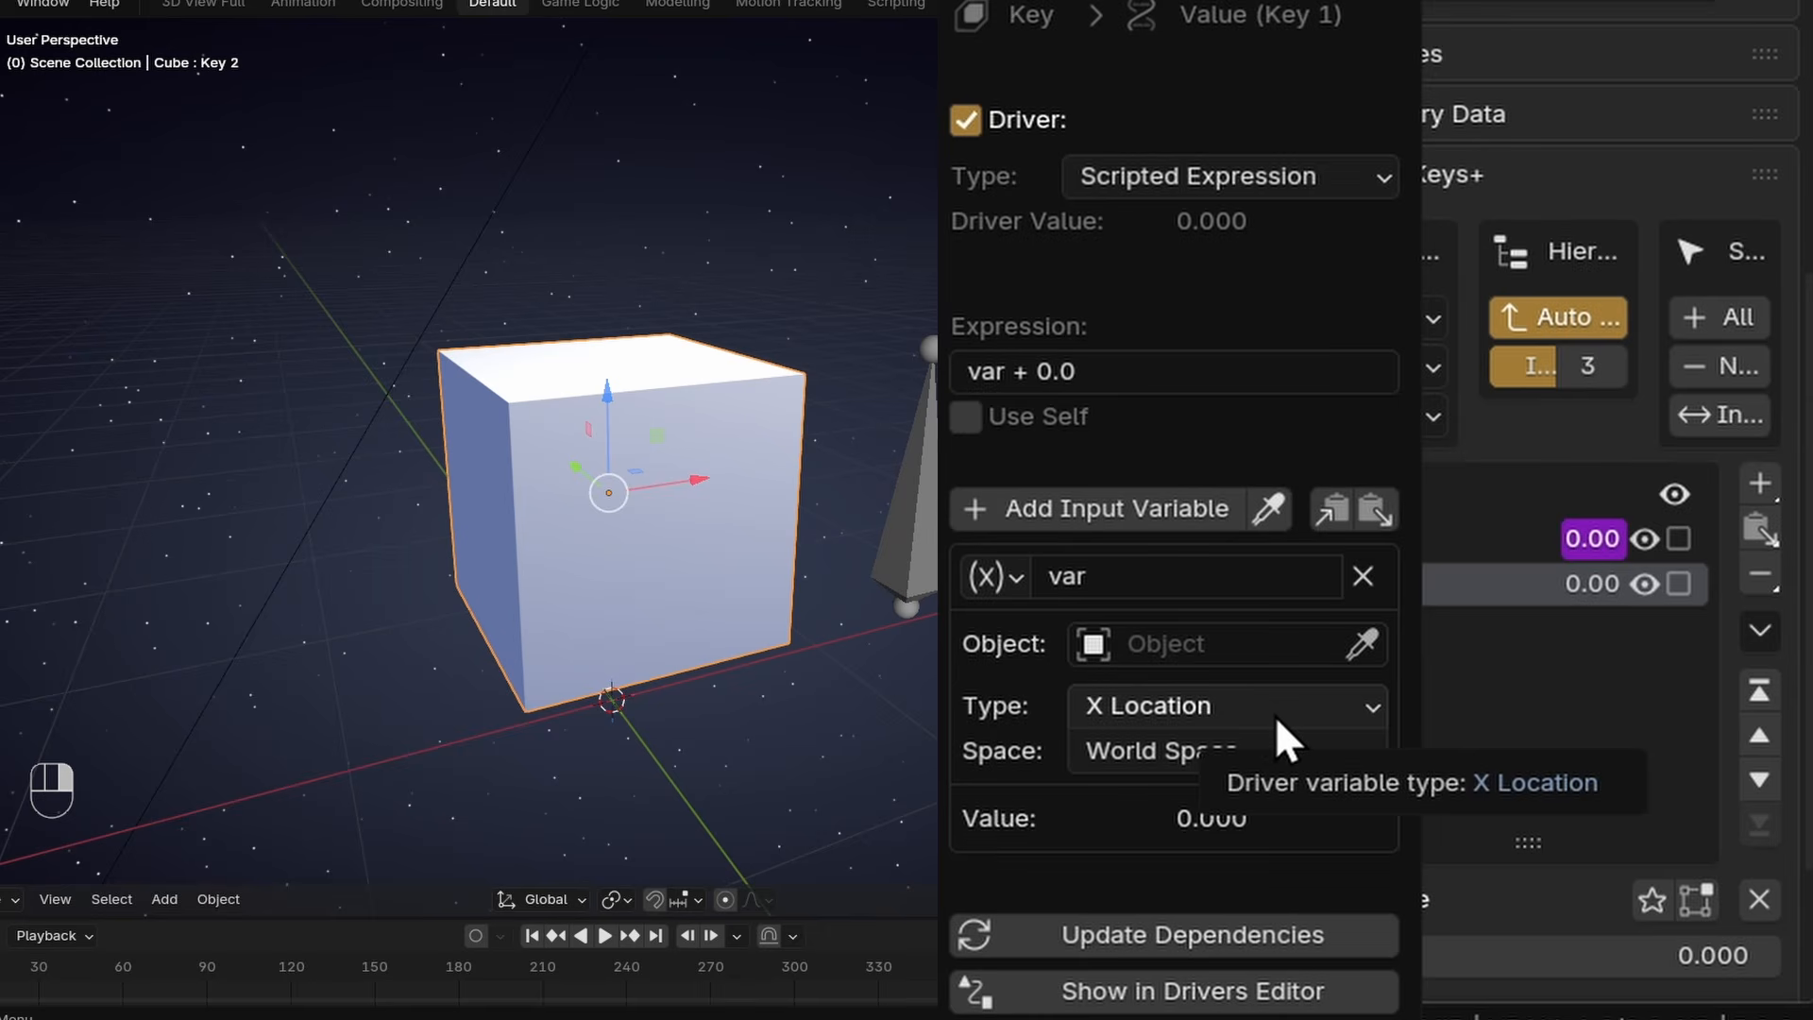
click(1199, 644)
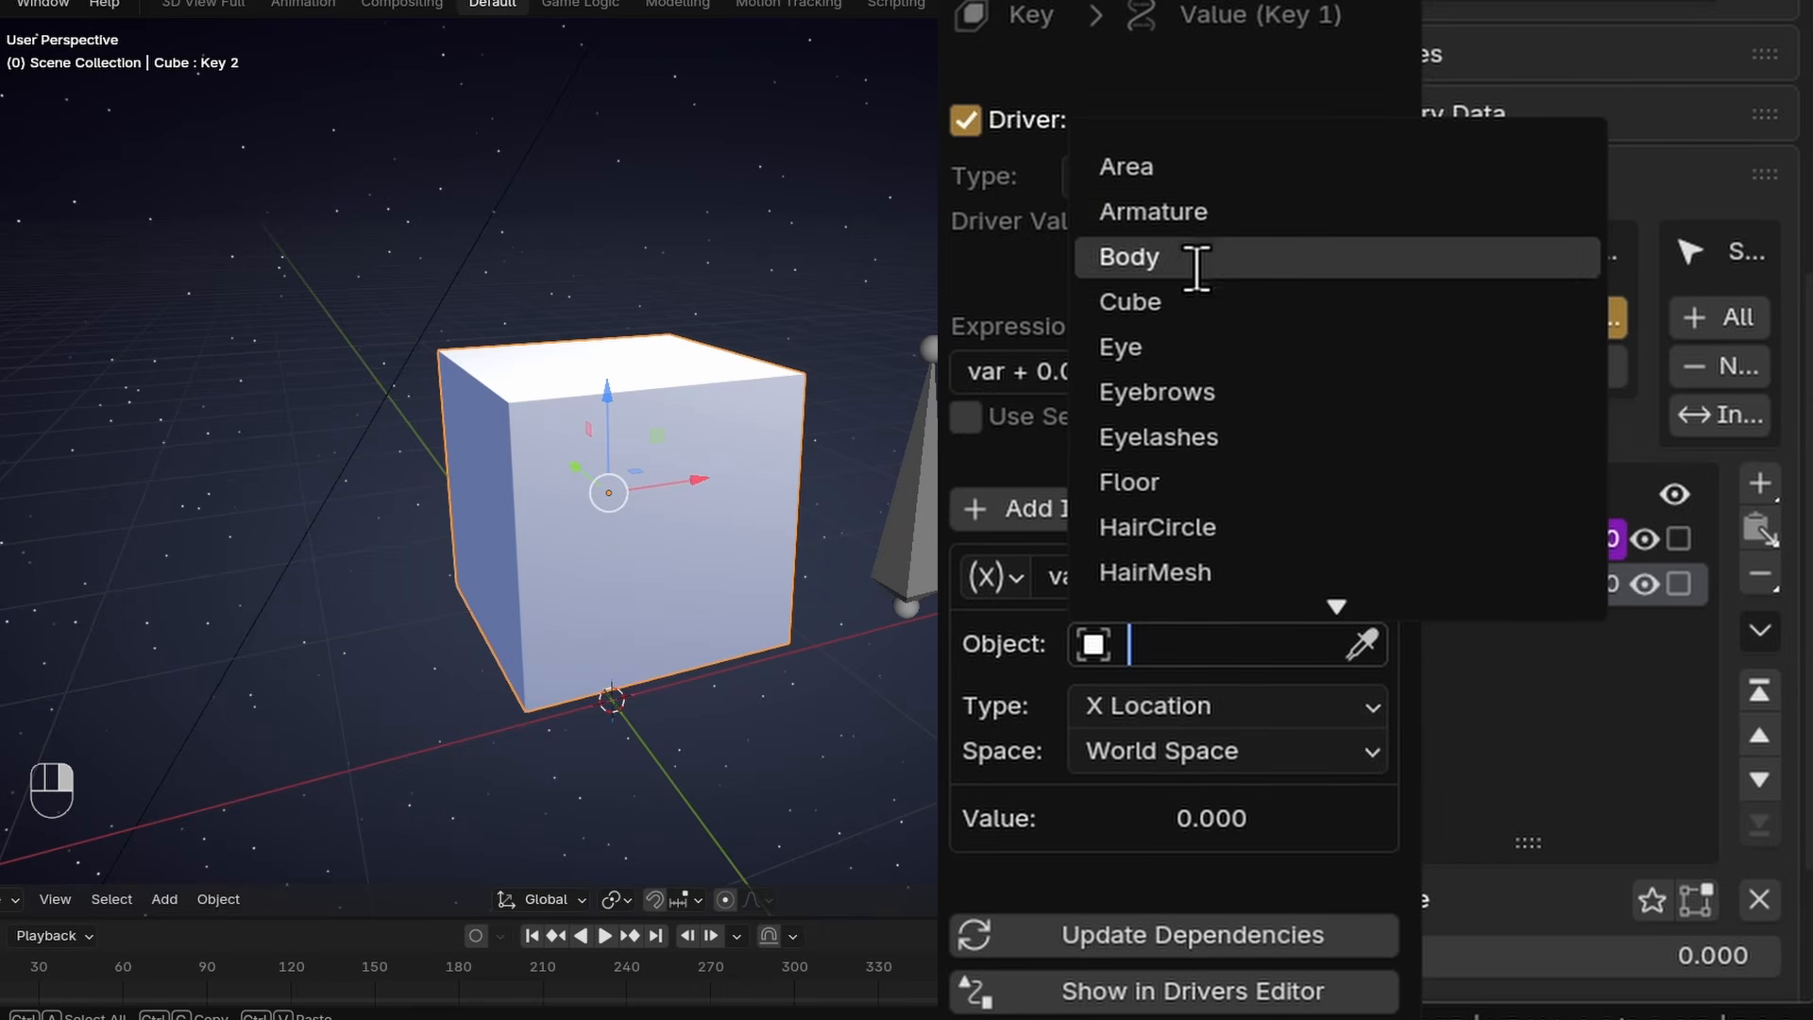
click(1222, 214)
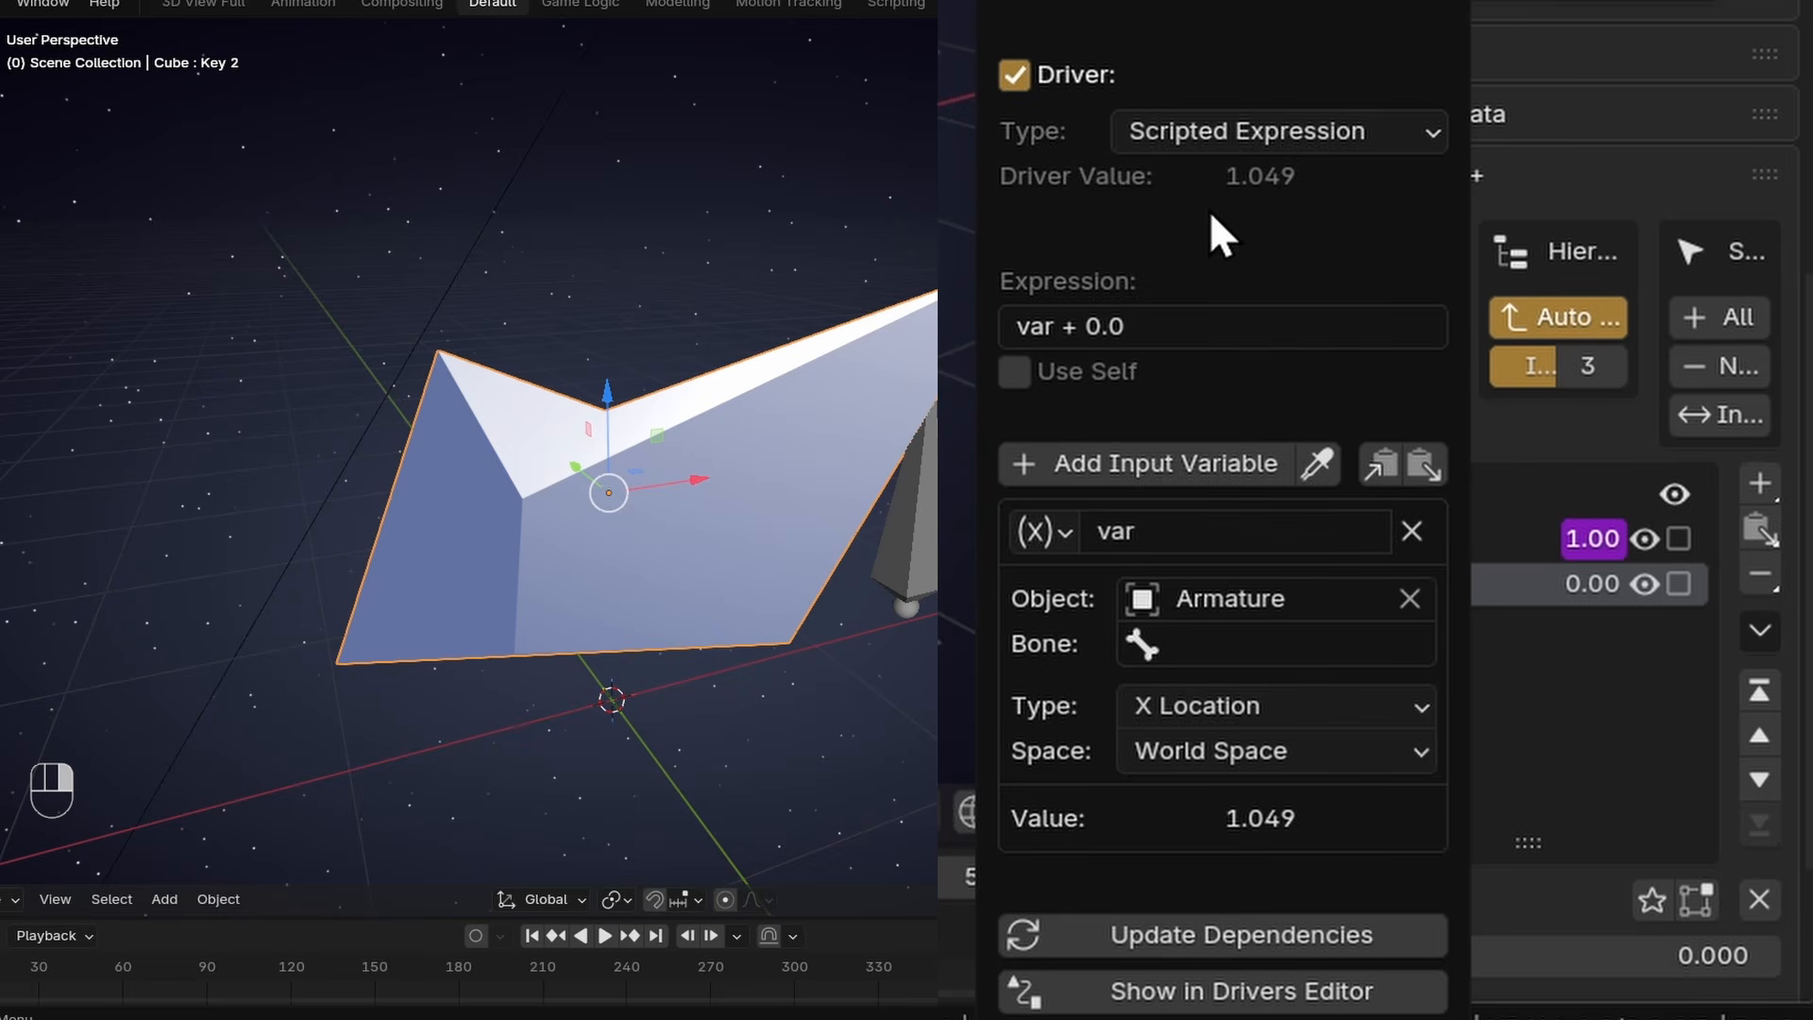
click(1180, 642)
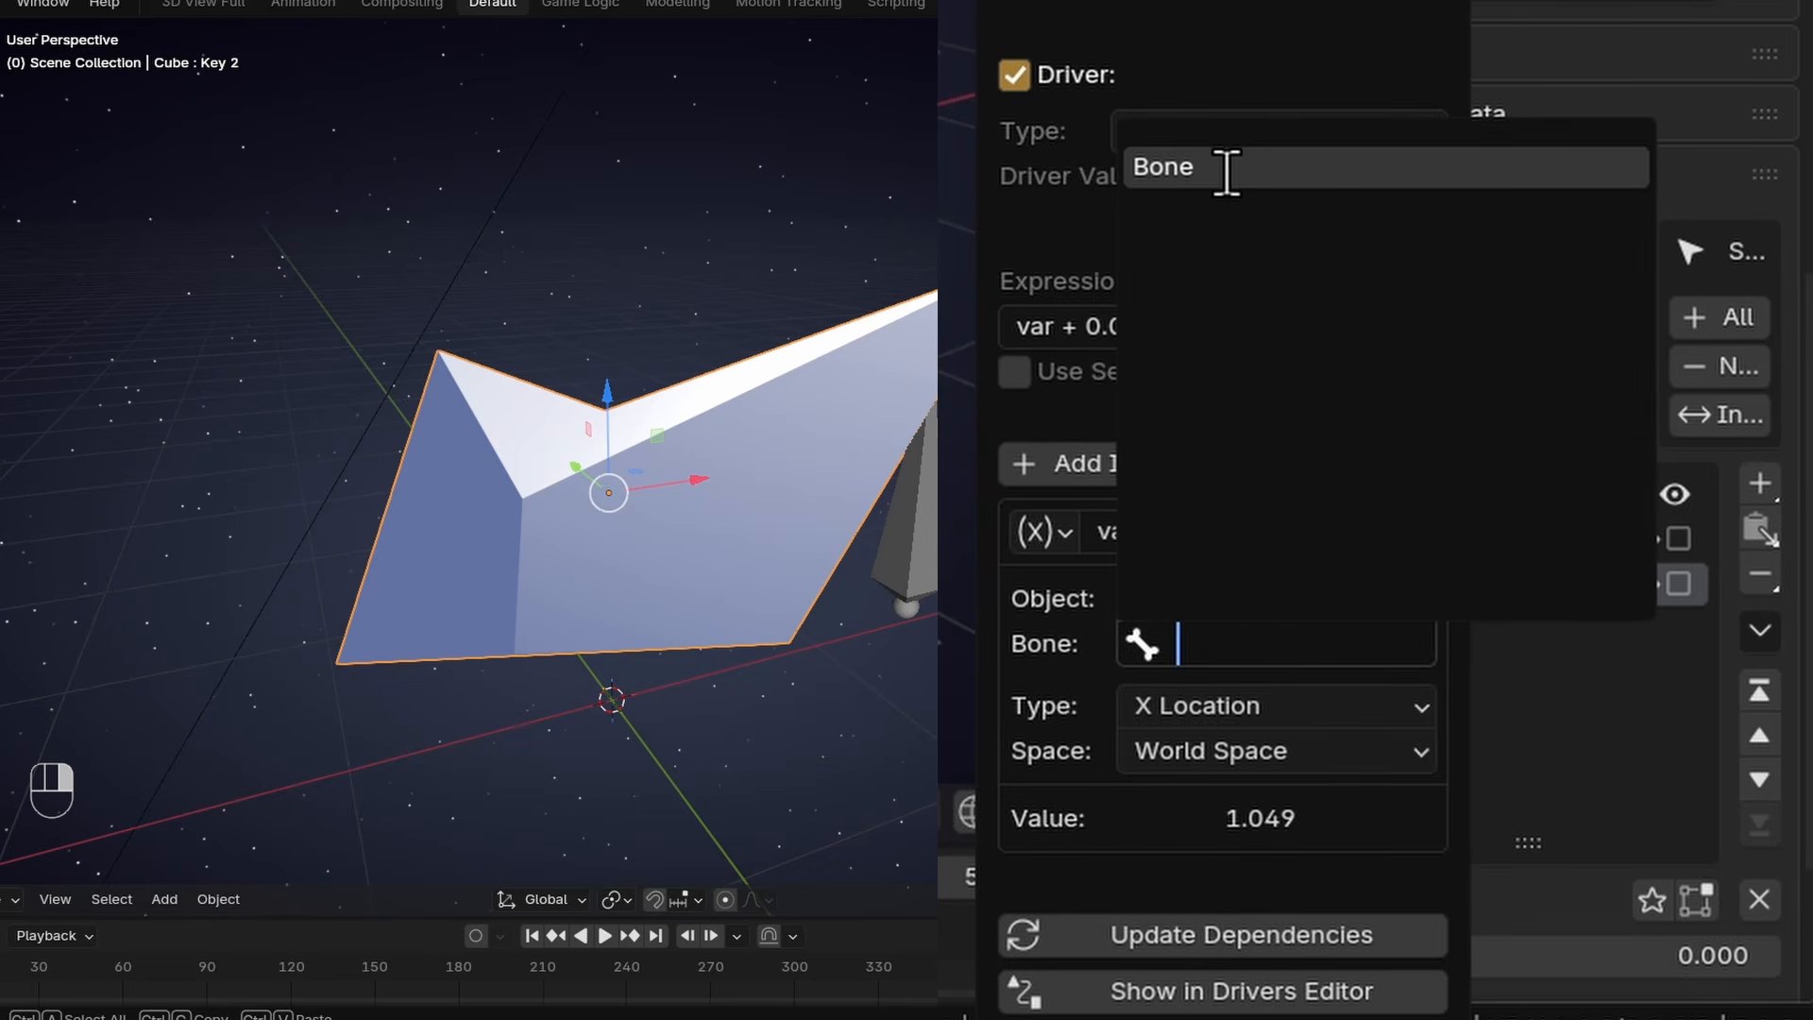
click(1168, 180)
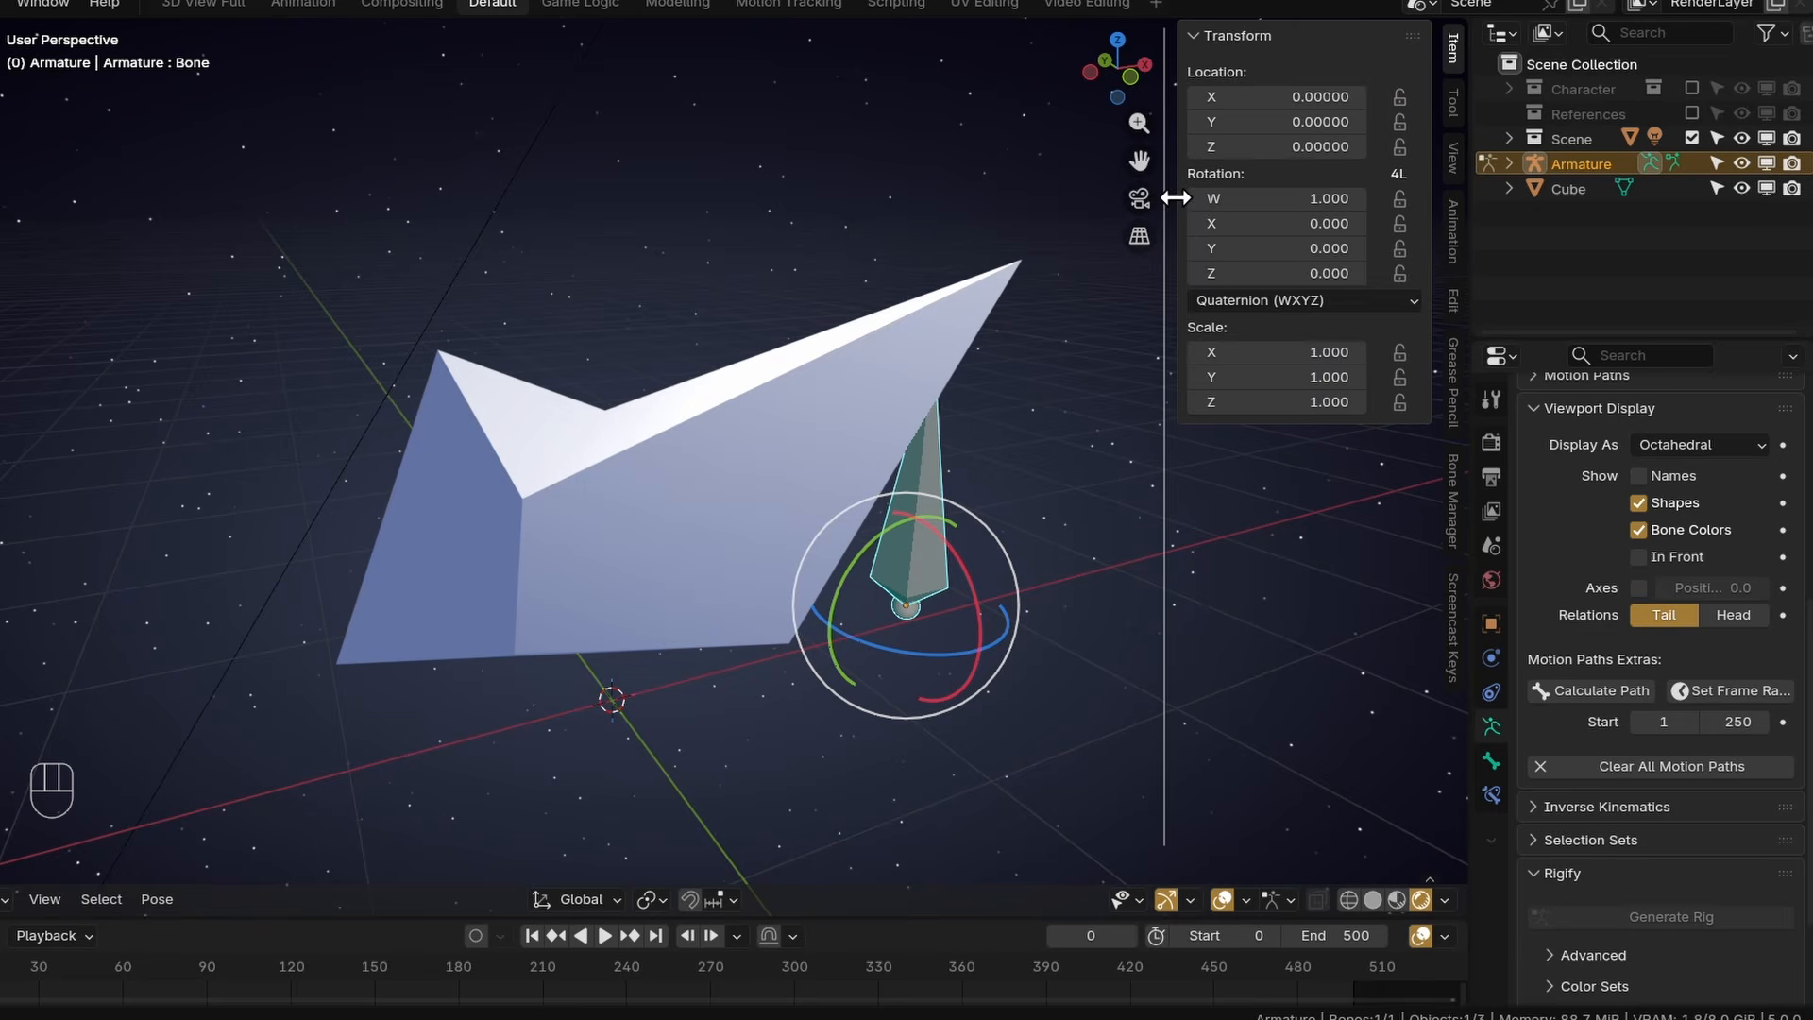
Change the transform type read by Key 1's driver variable to Y Location.
drag(1175, 198, 1180, 197)
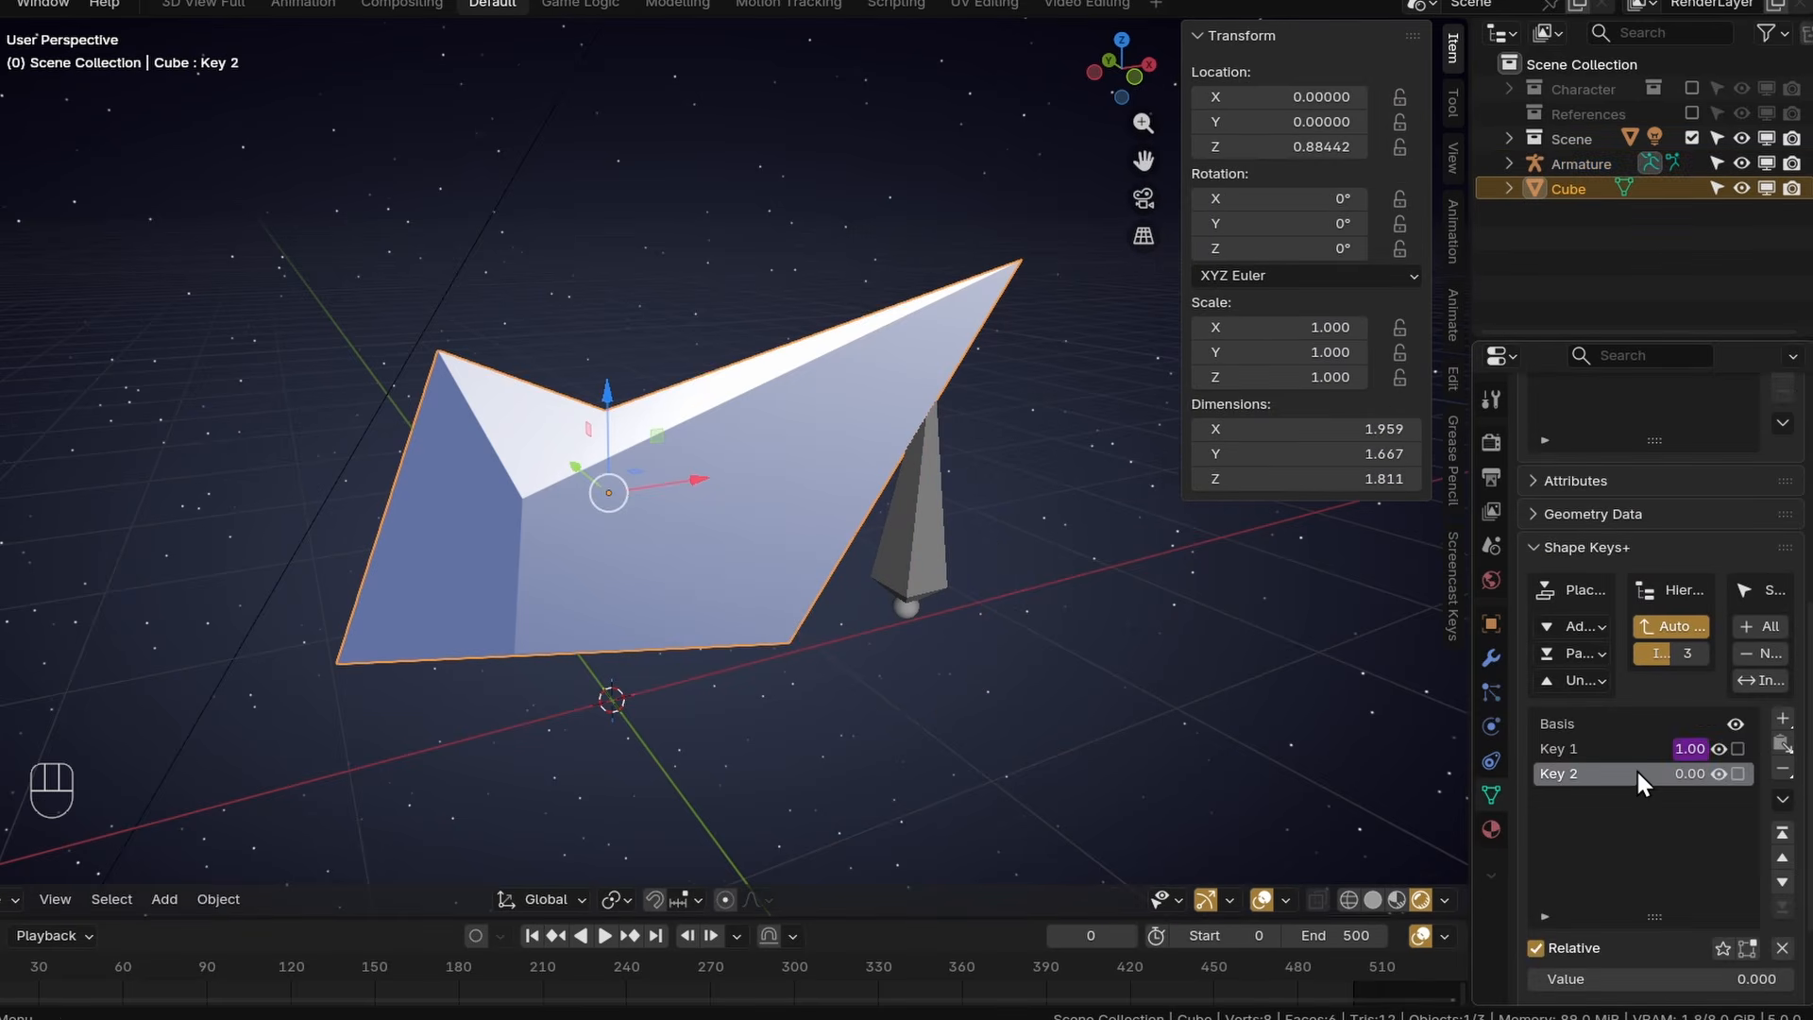
key(ctrl+z)
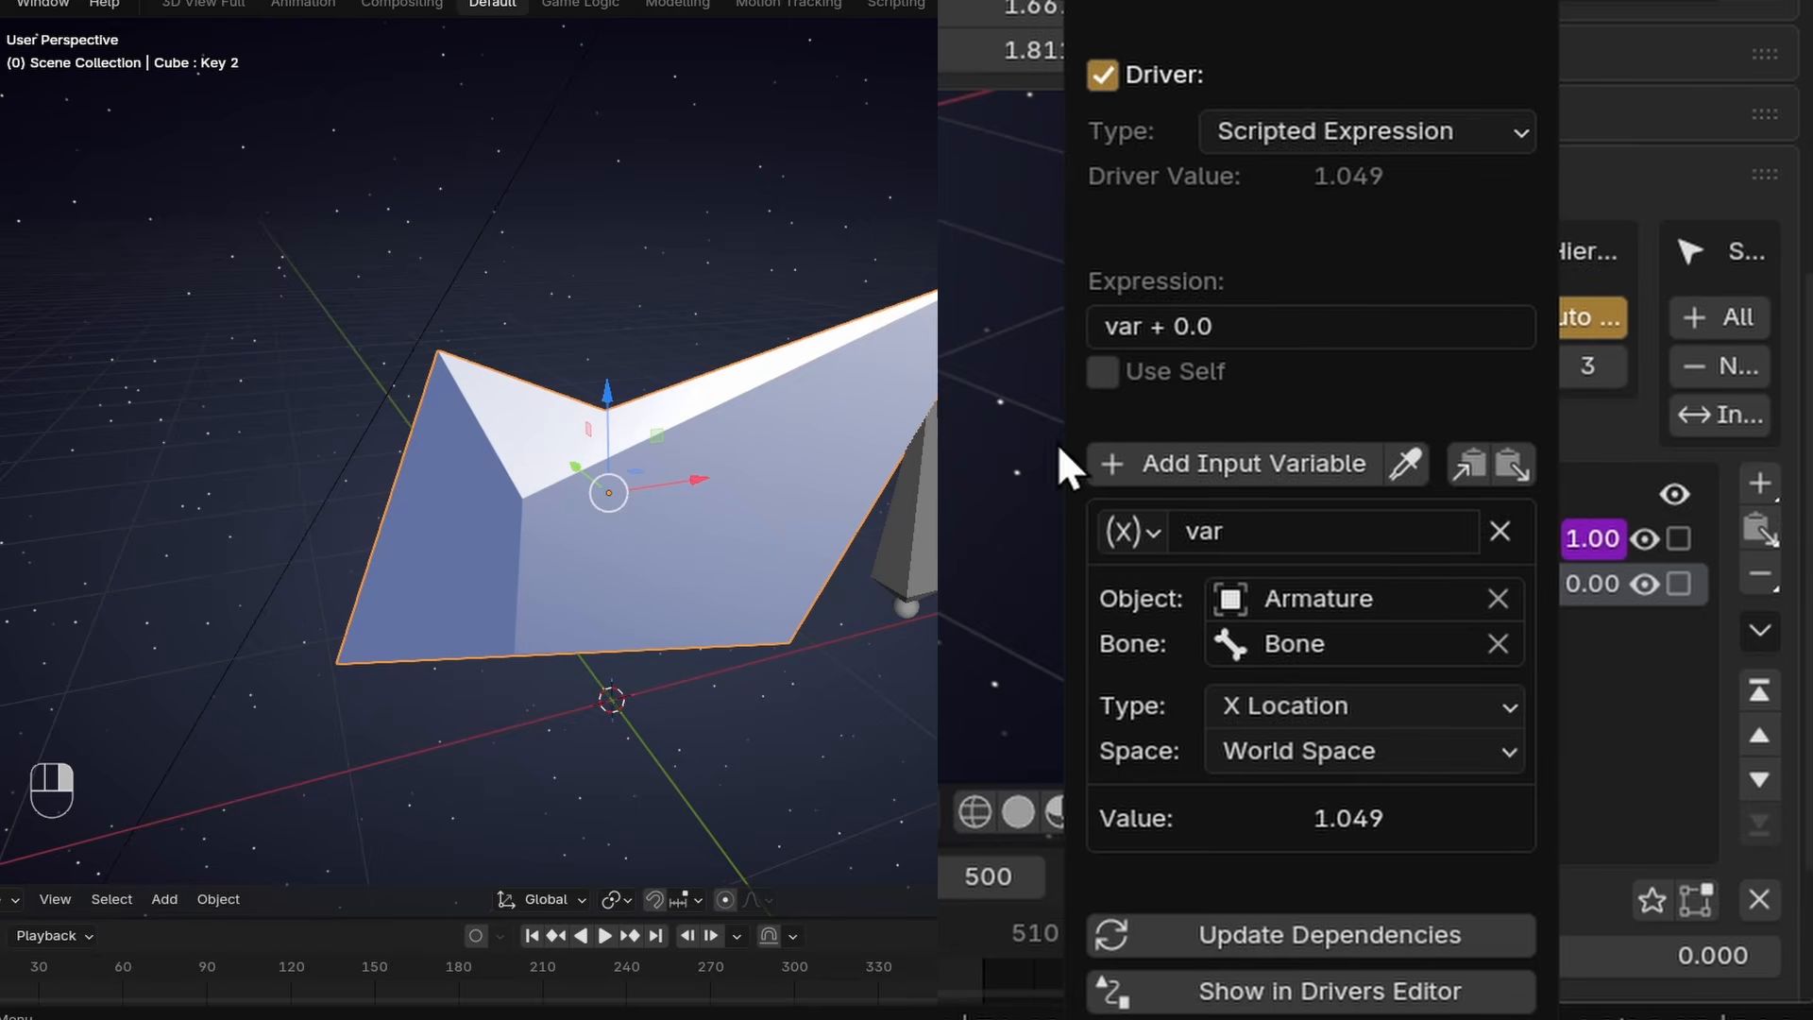
click(1502, 840)
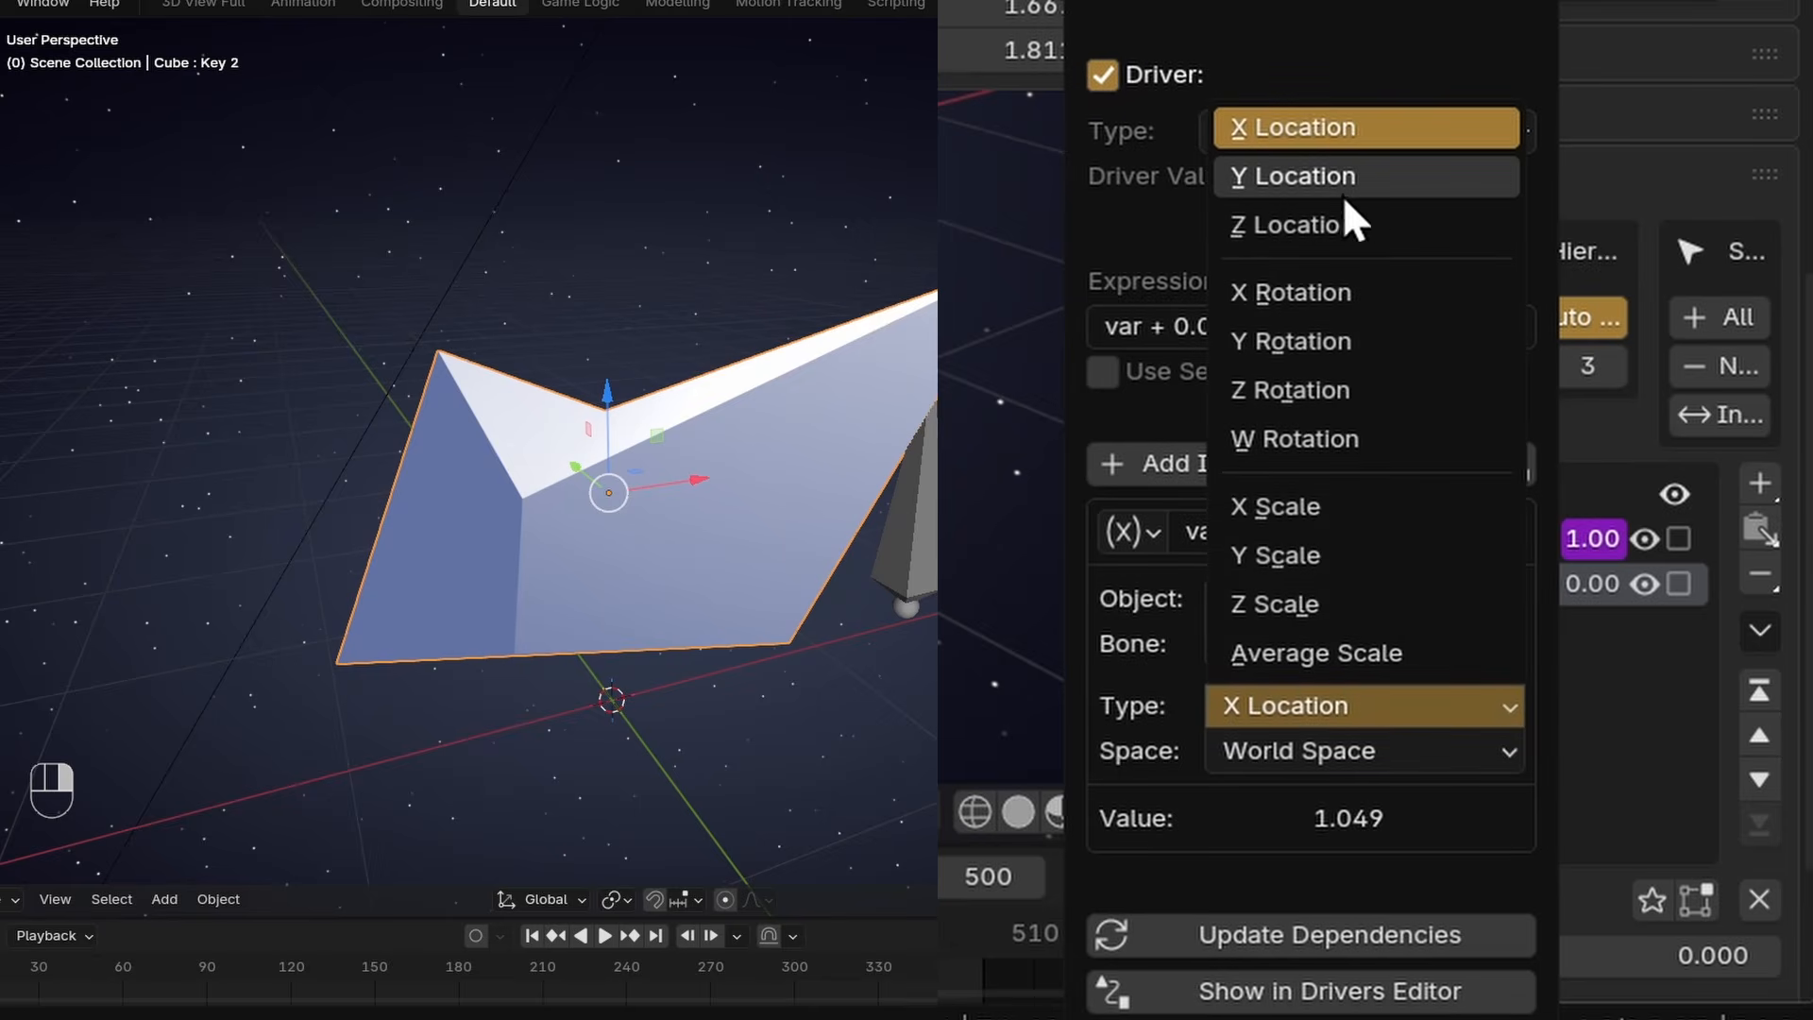
click(1284, 170)
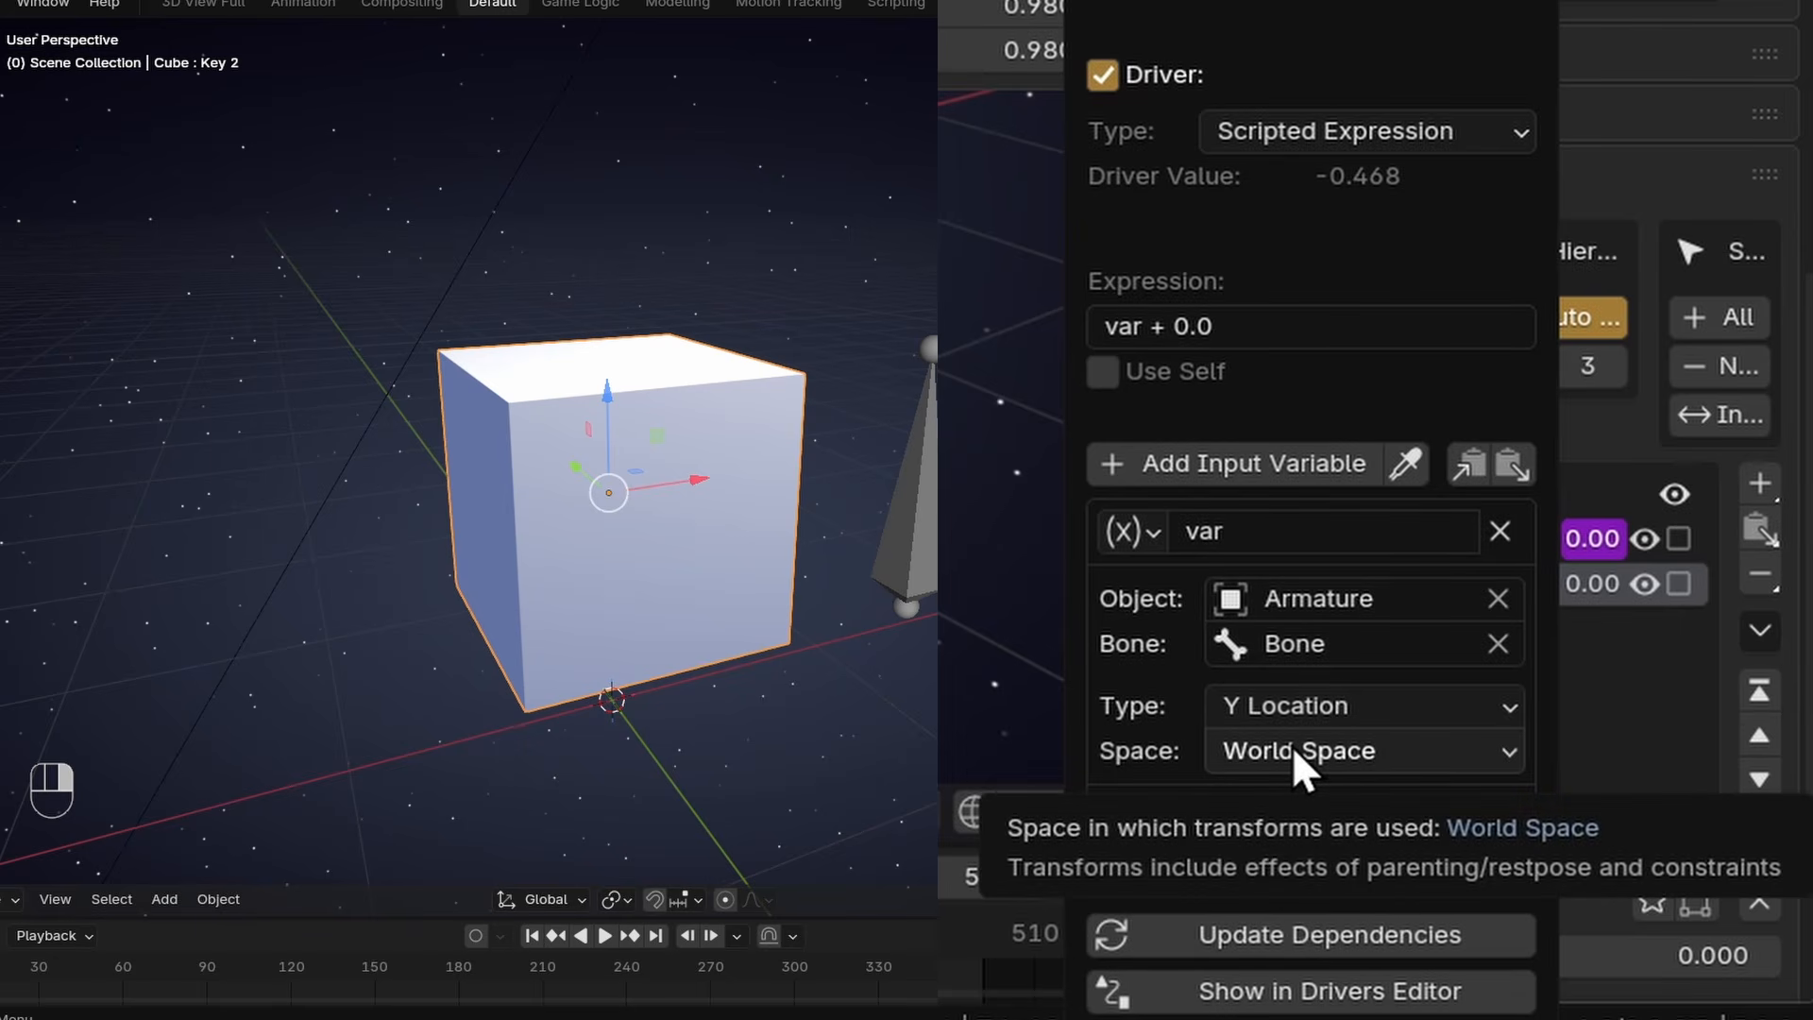
Select the bone beside the cube in Pose Mode and try moving it along the Z axis.
shift+middle_drag(982, 548, 950, 682)
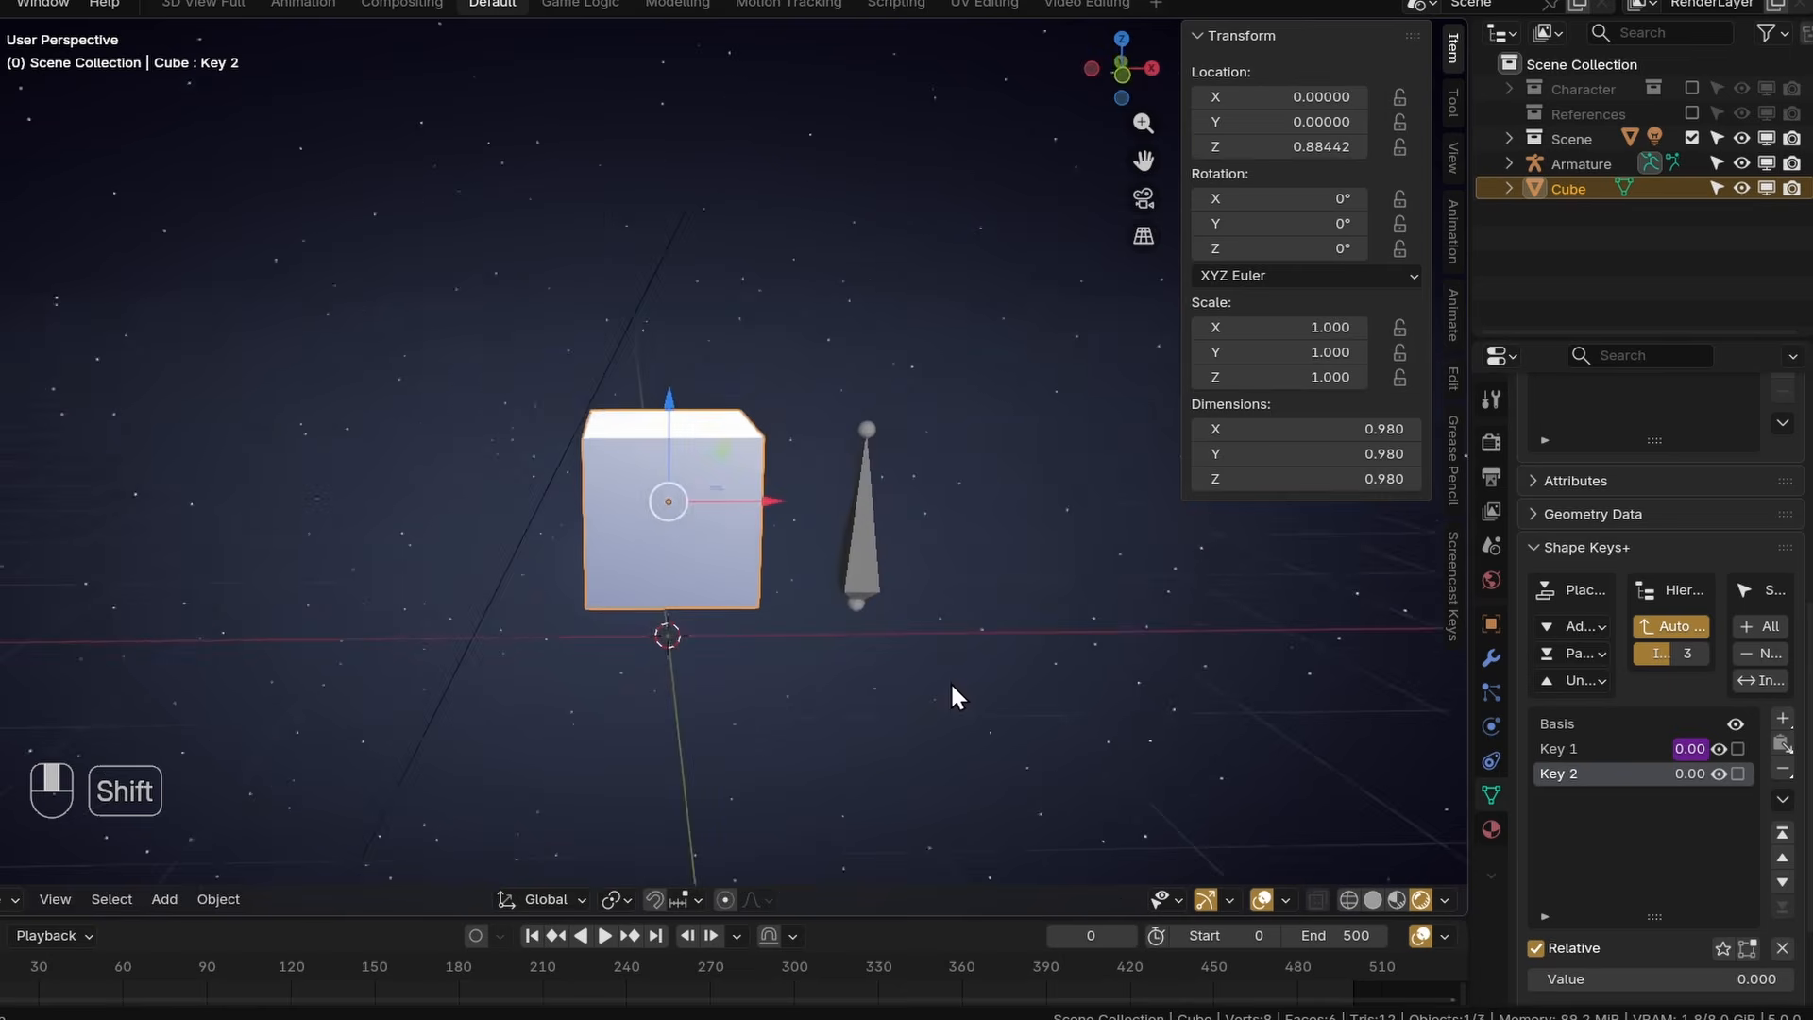
click(857, 572)
middle_drag(884, 587, 955, 623)
scroll(956, 623, up, 2)
shift+middle_drag(956, 623, 897, 590)
click(656, 511)
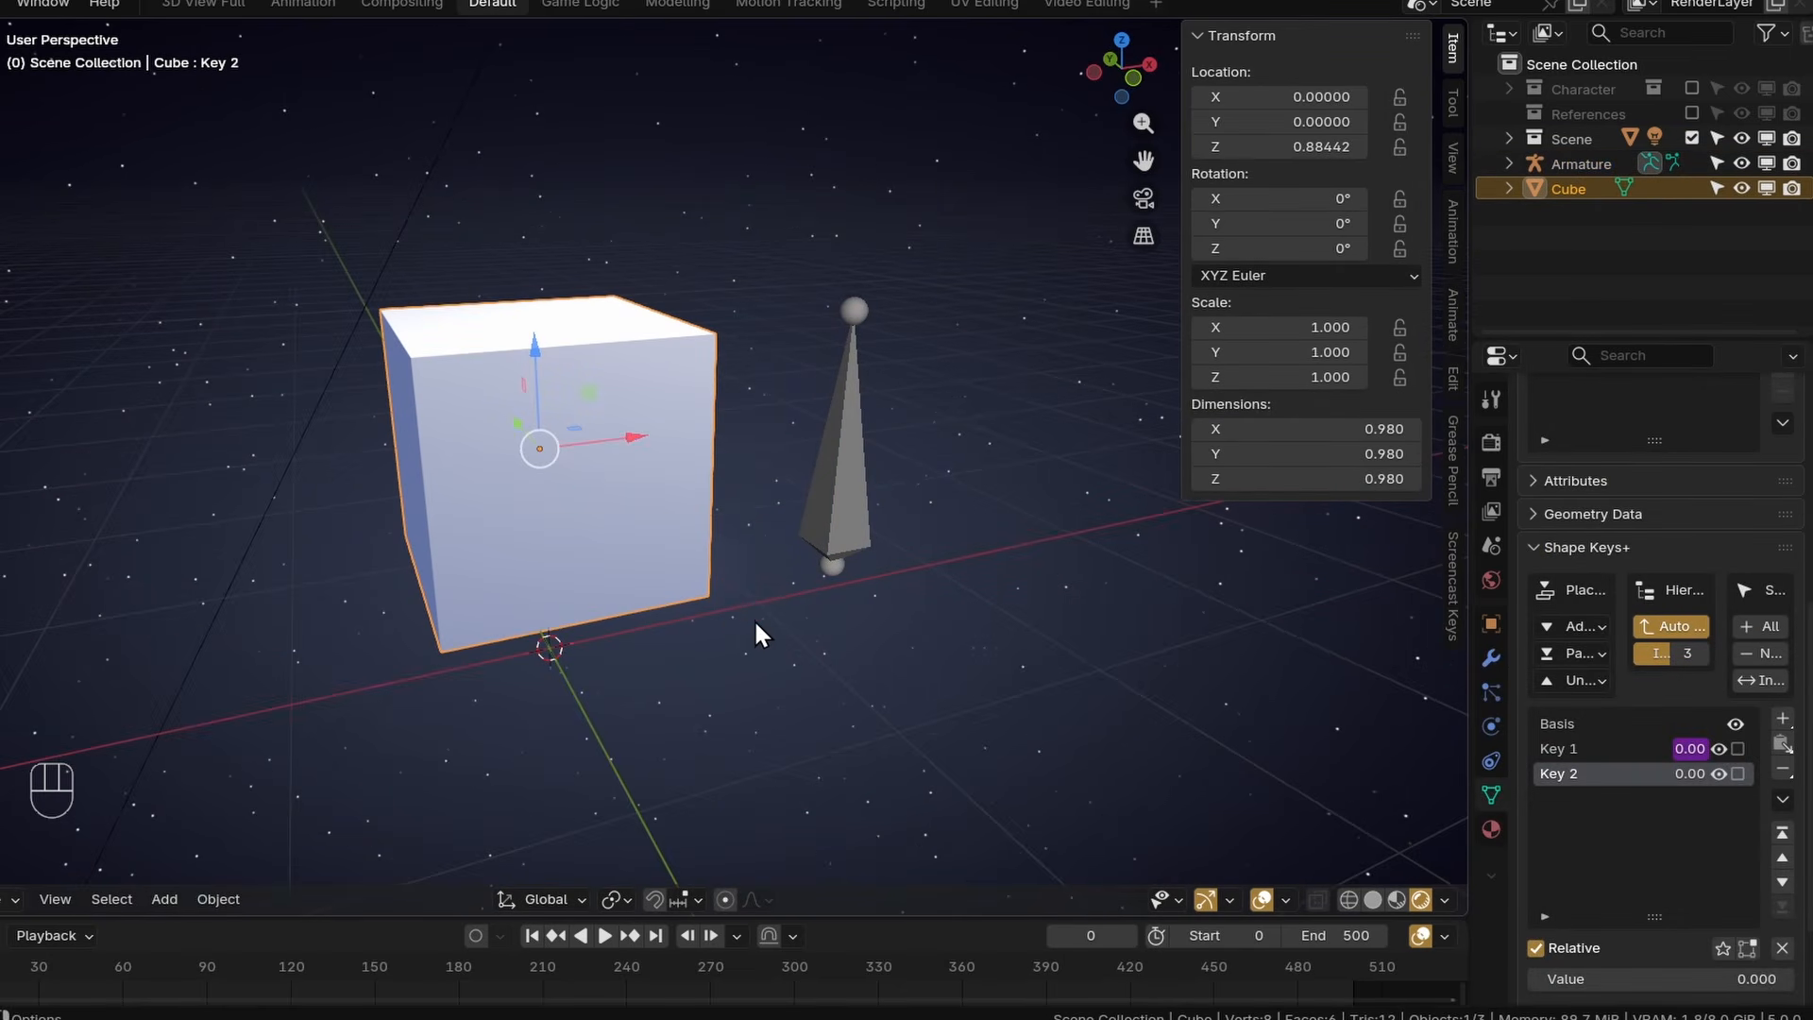
click(839, 471)
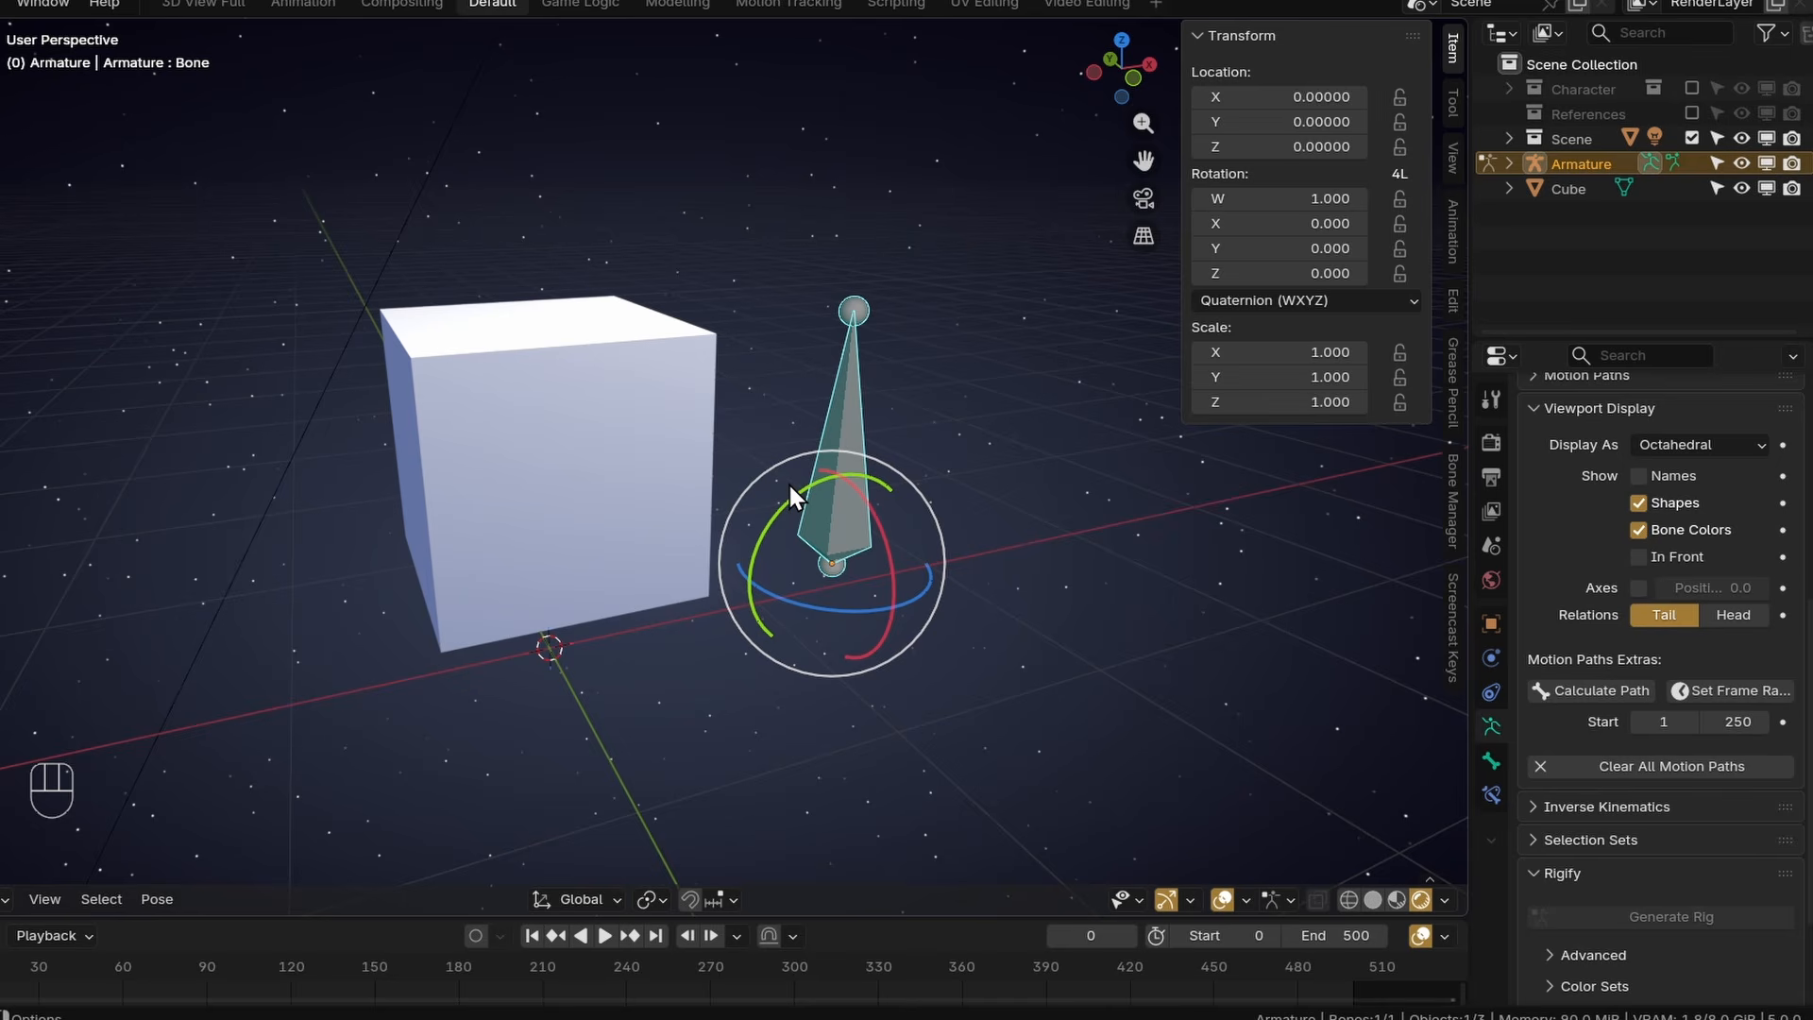
key(g)
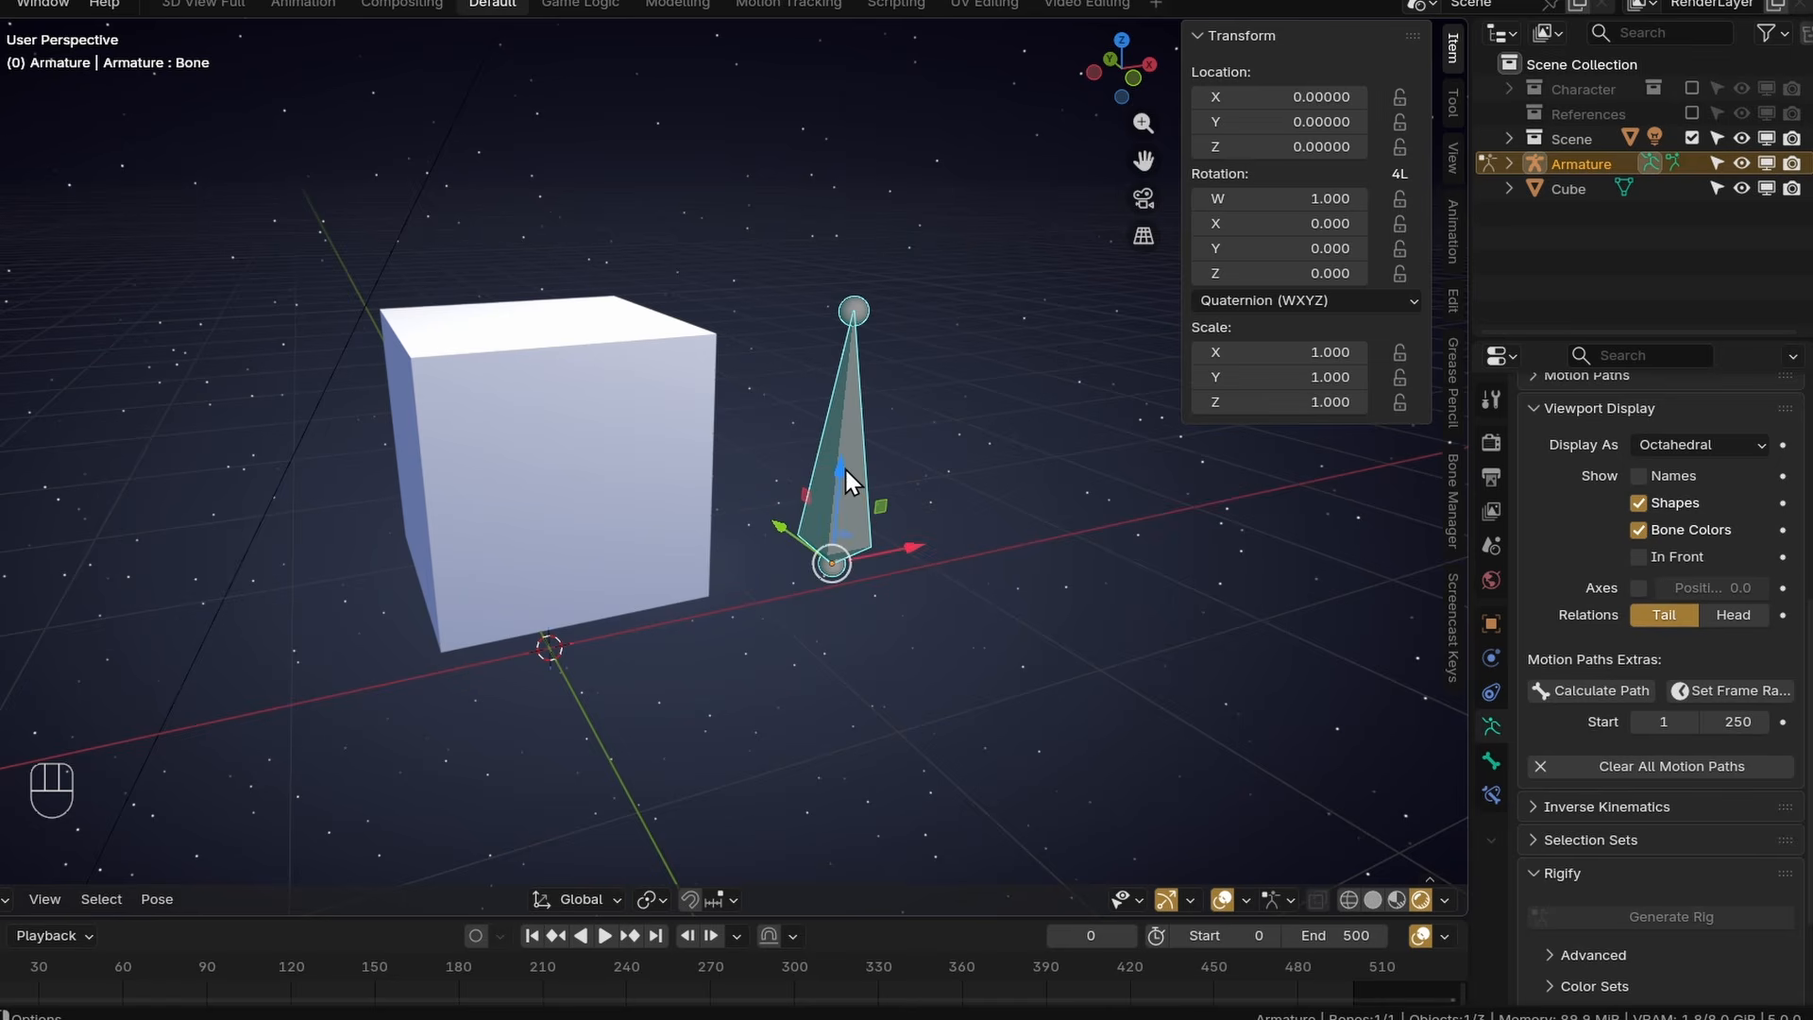
key(z)
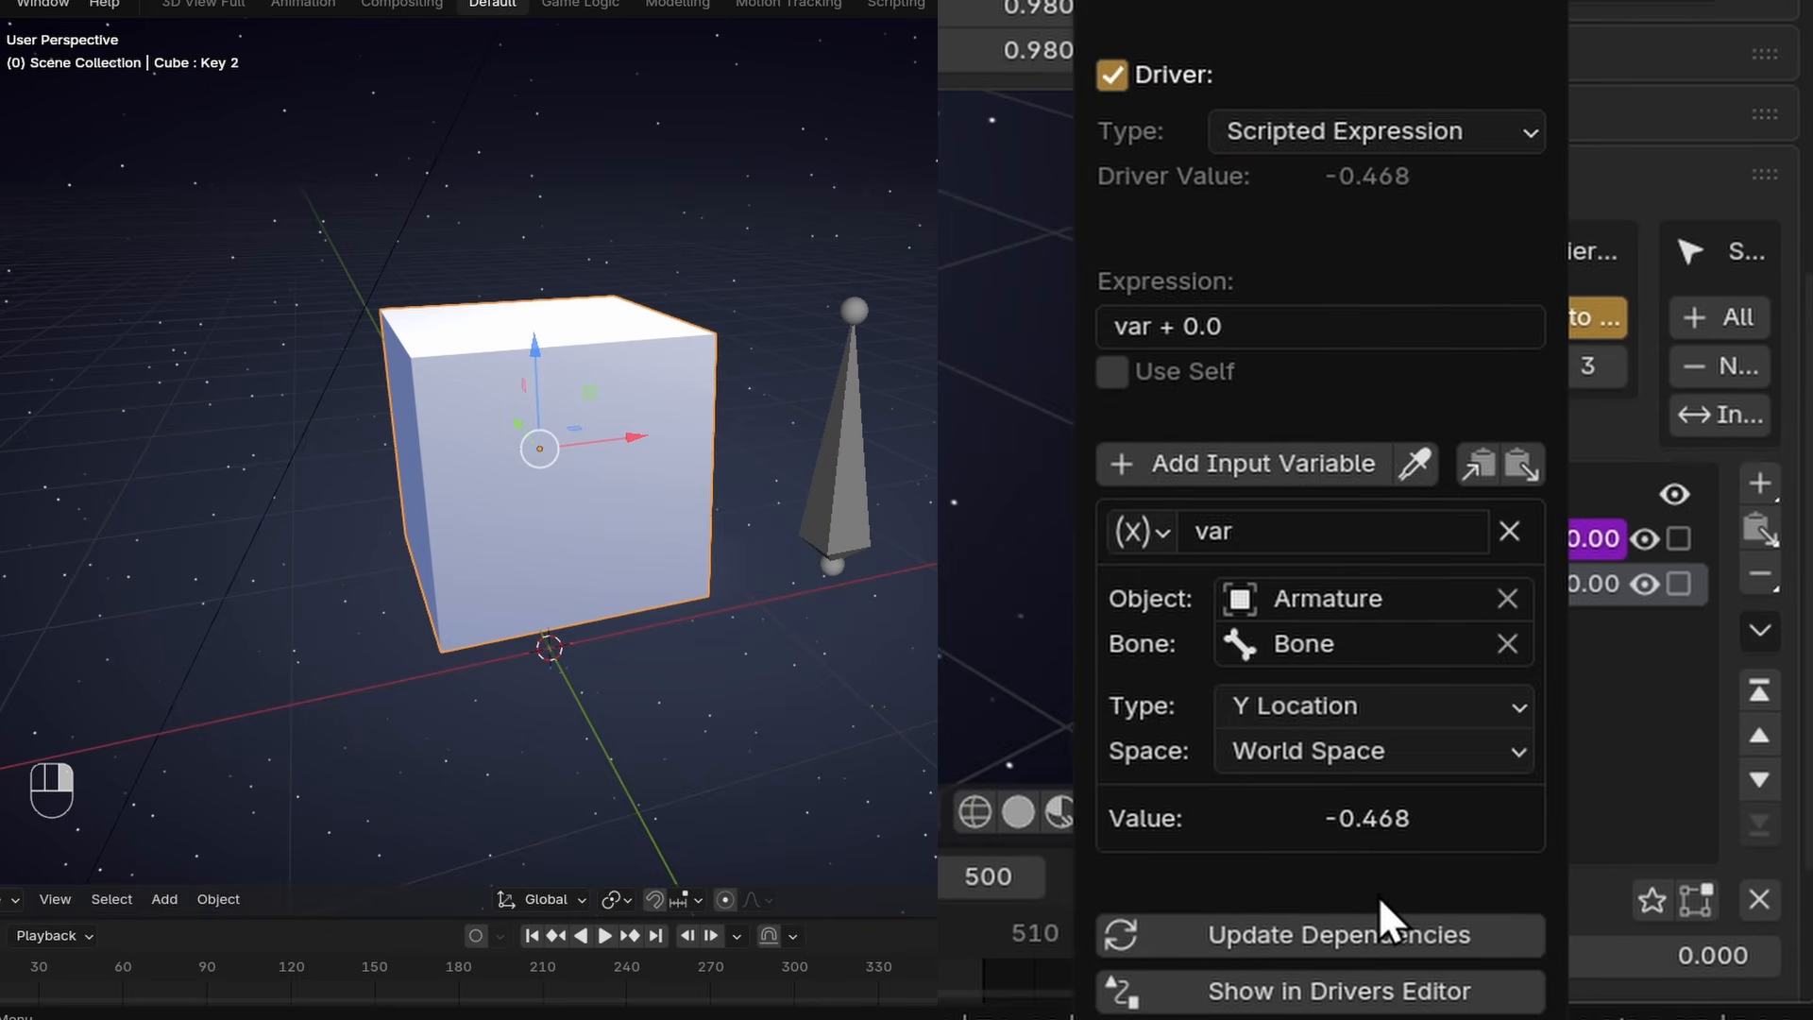
Set the space of Key 1's driver variable to Local Space, test it by moving the bone down, and clear the bone's location.
click(1369, 751)
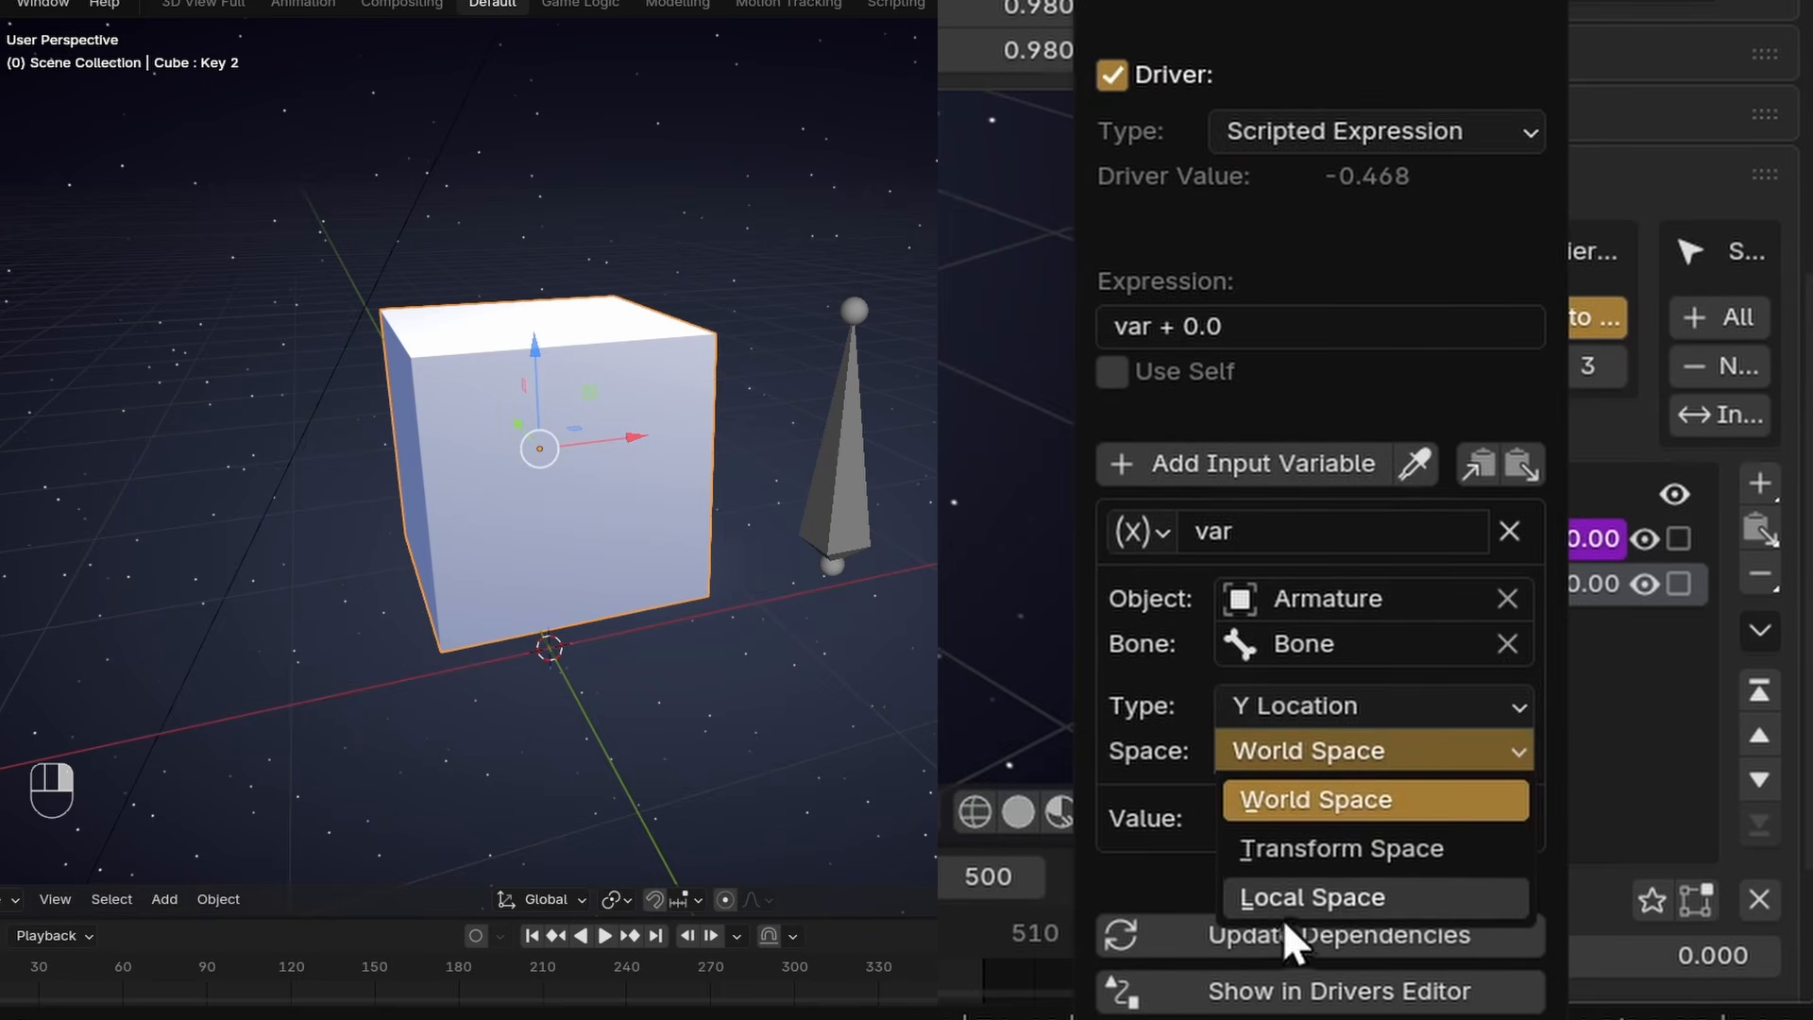
click(1329, 896)
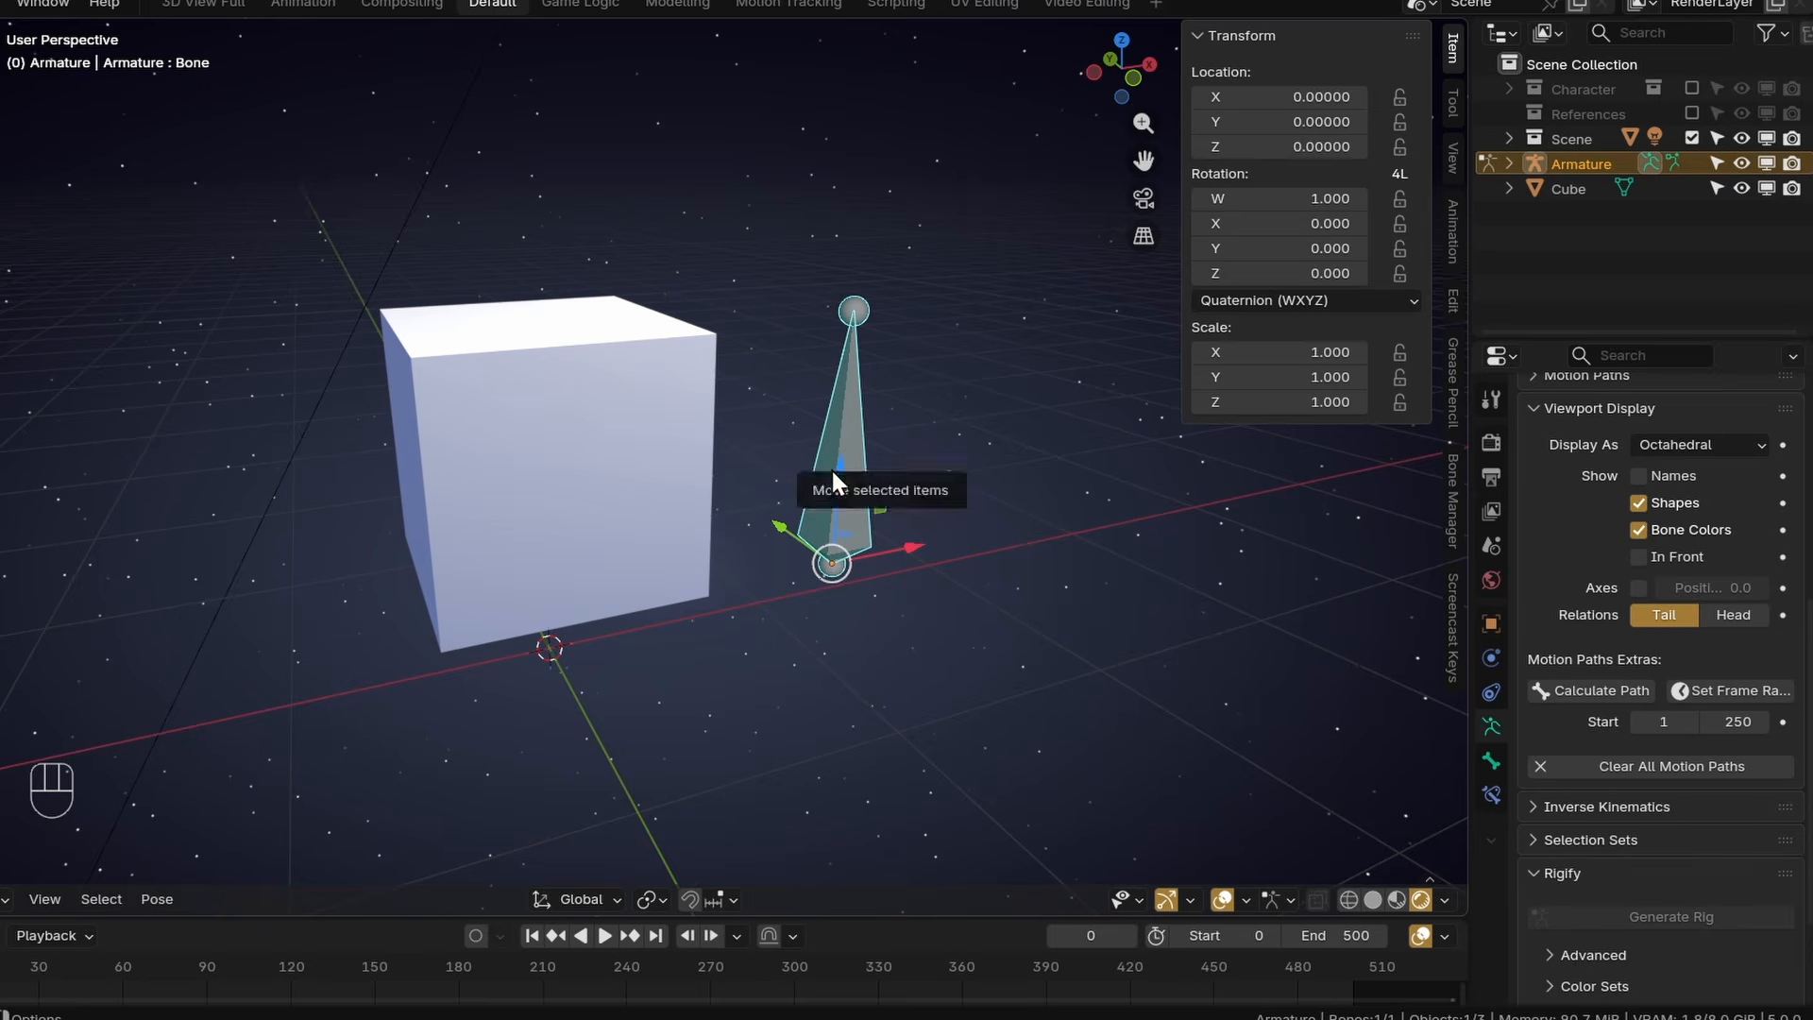
drag(830, 467, 850, 729)
key(alt+g)
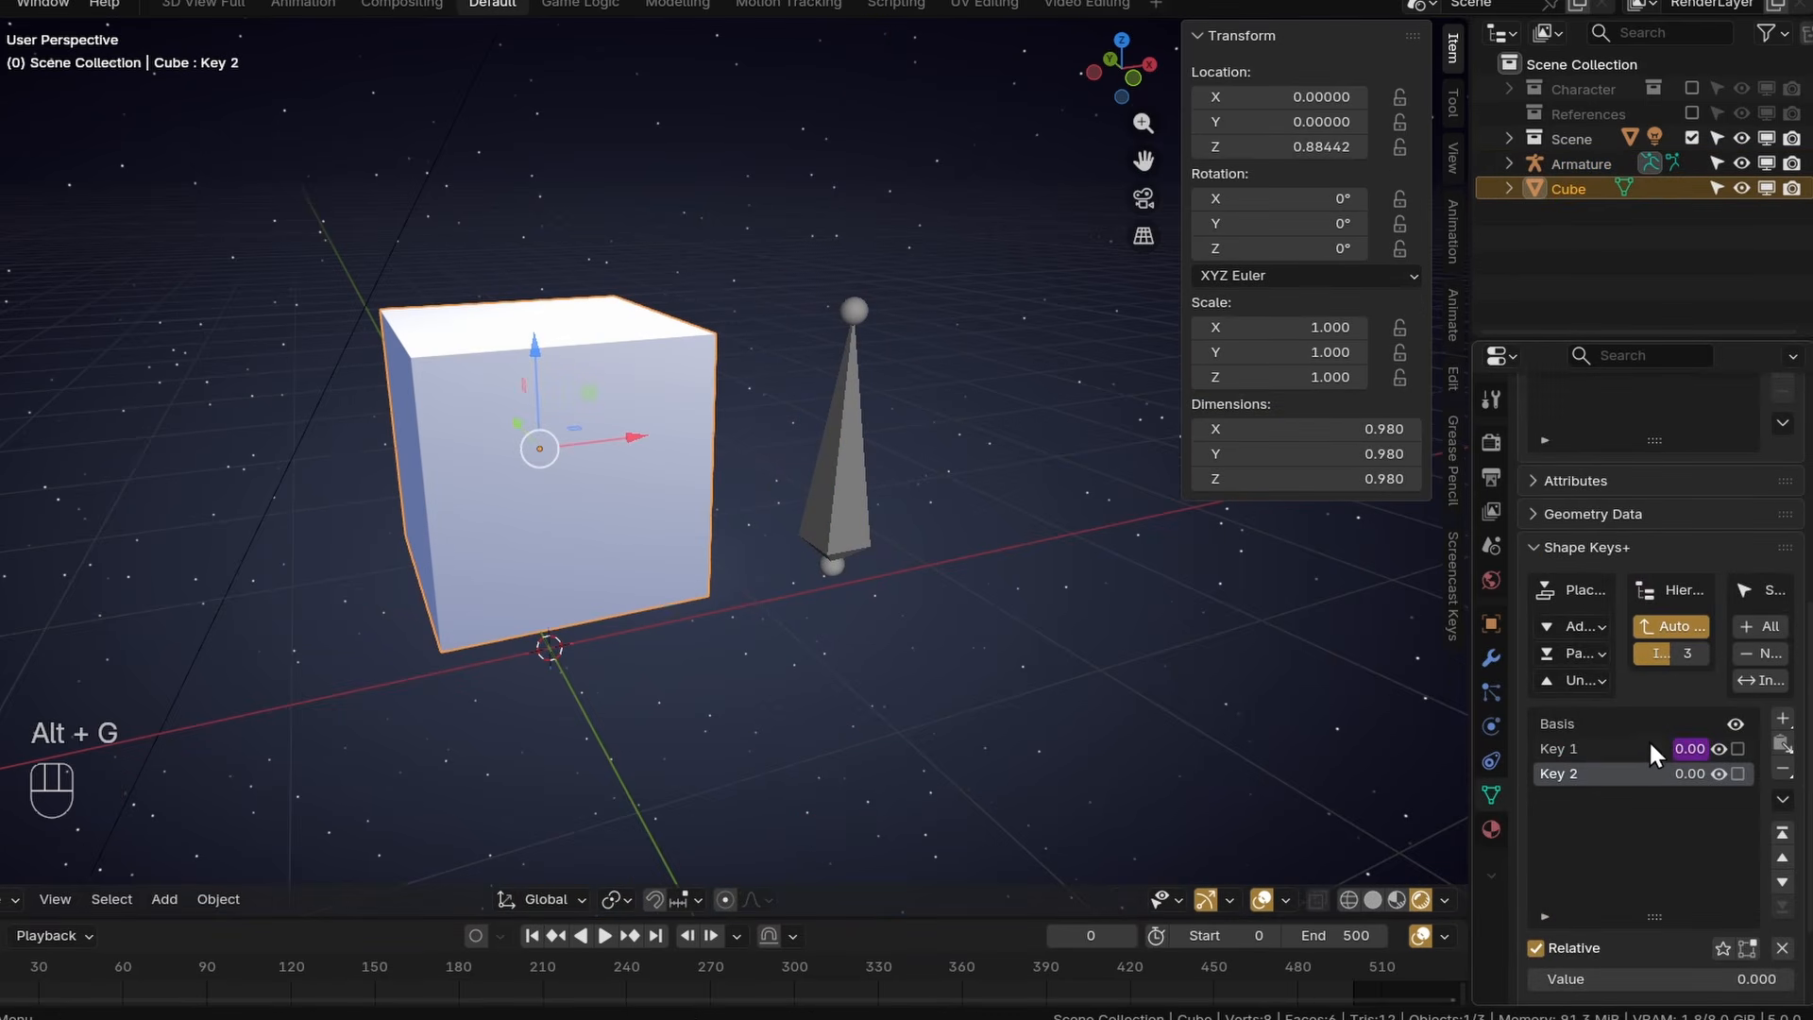
right_click(1671, 748)
click(1502, 710)
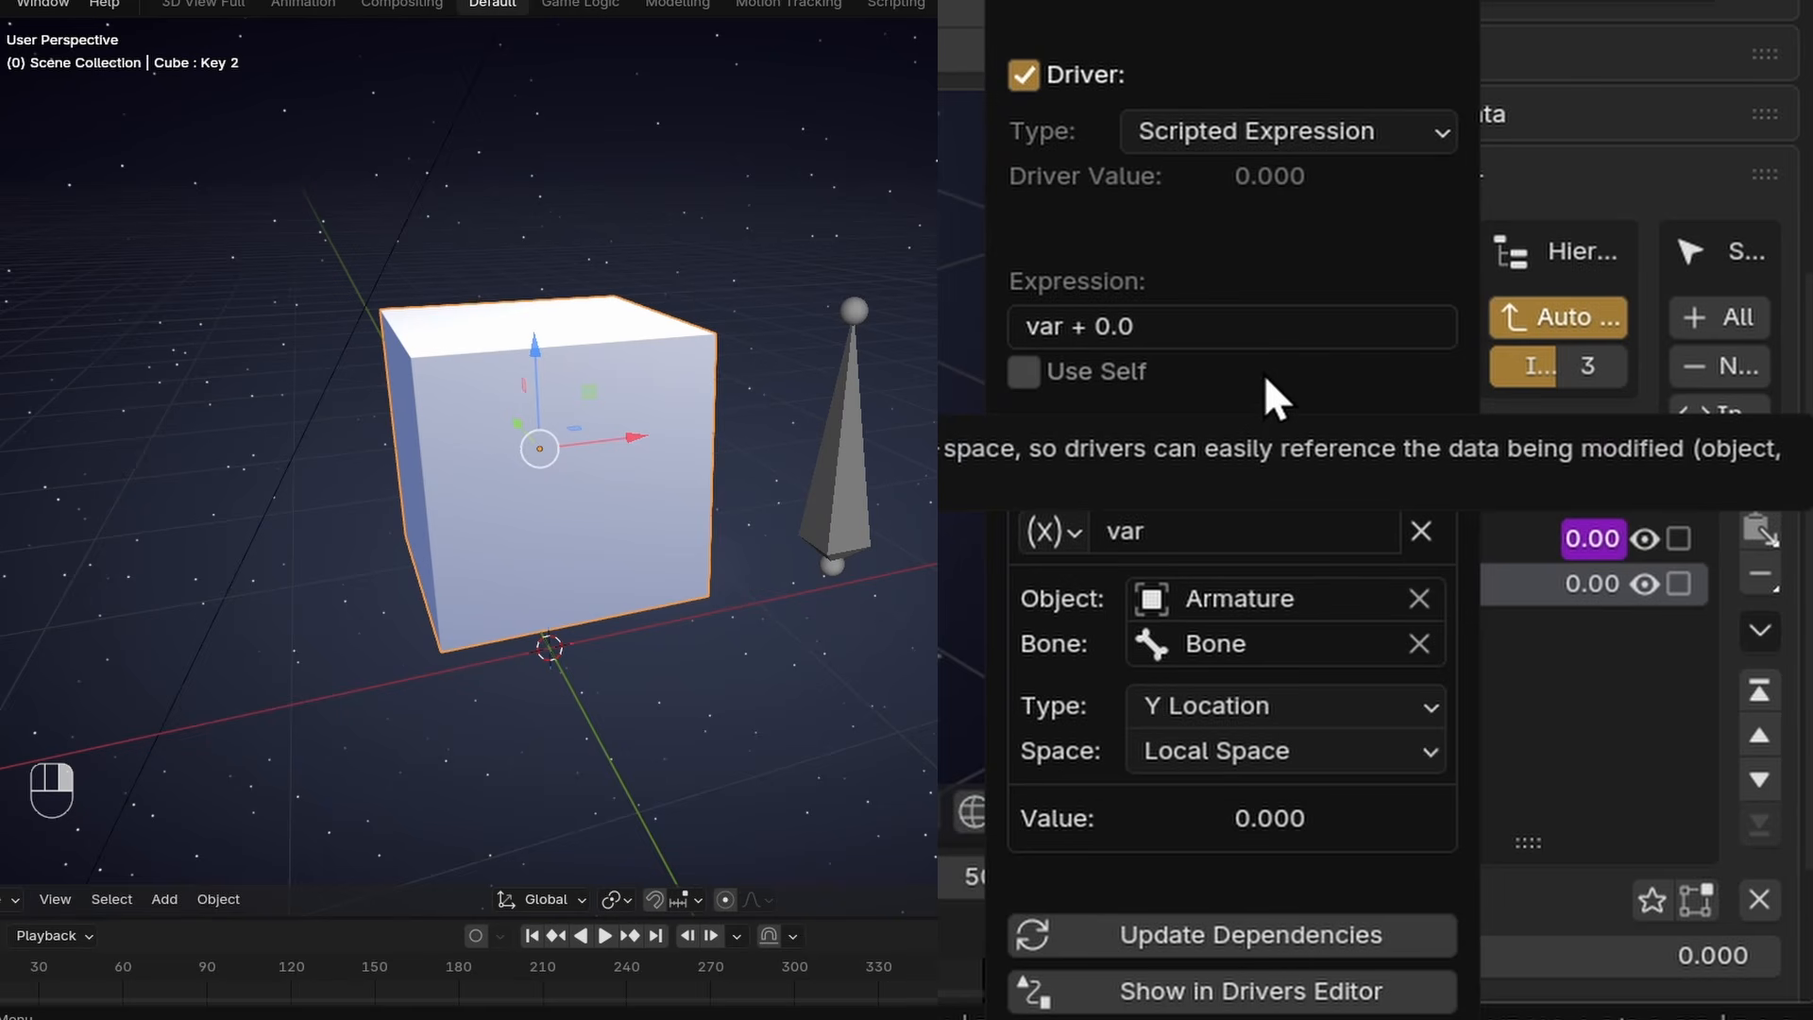
click(1190, 325)
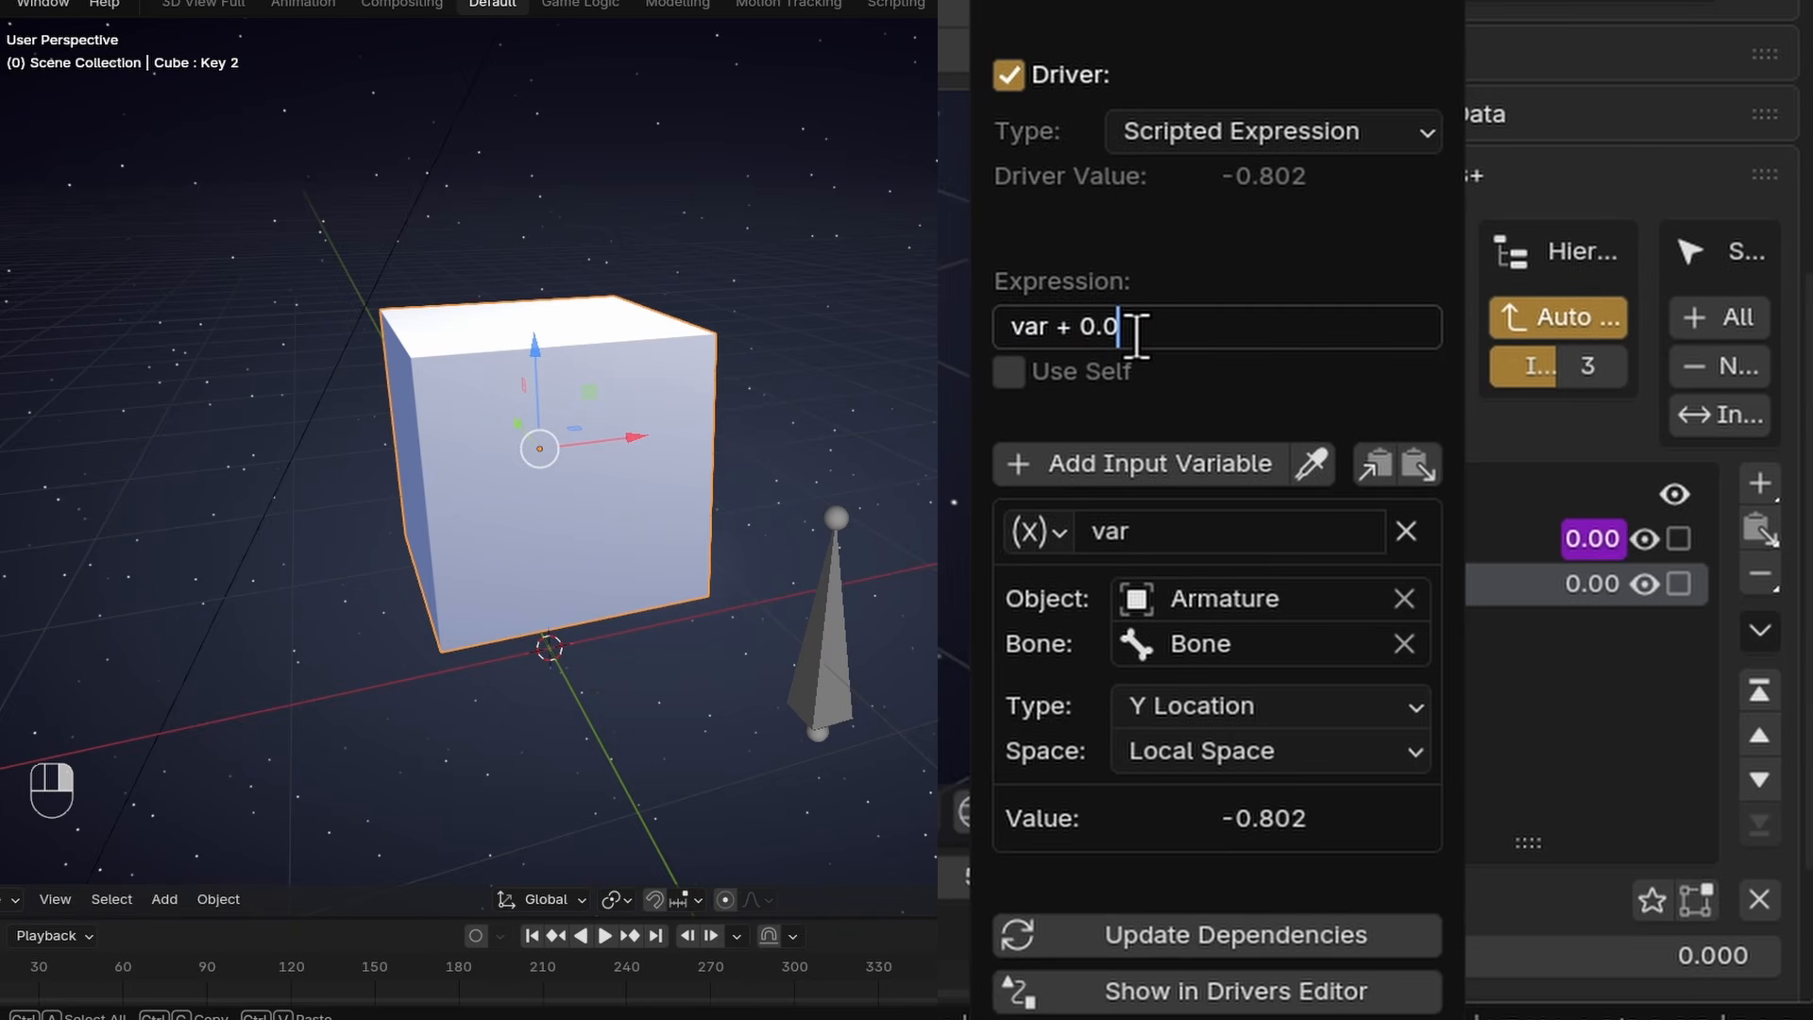
key(BackSpace)
key(BackSpace)
key(BackSpace)
key(BackSpace)
key(BackSpace)
key(BackSpace)
key(Left)
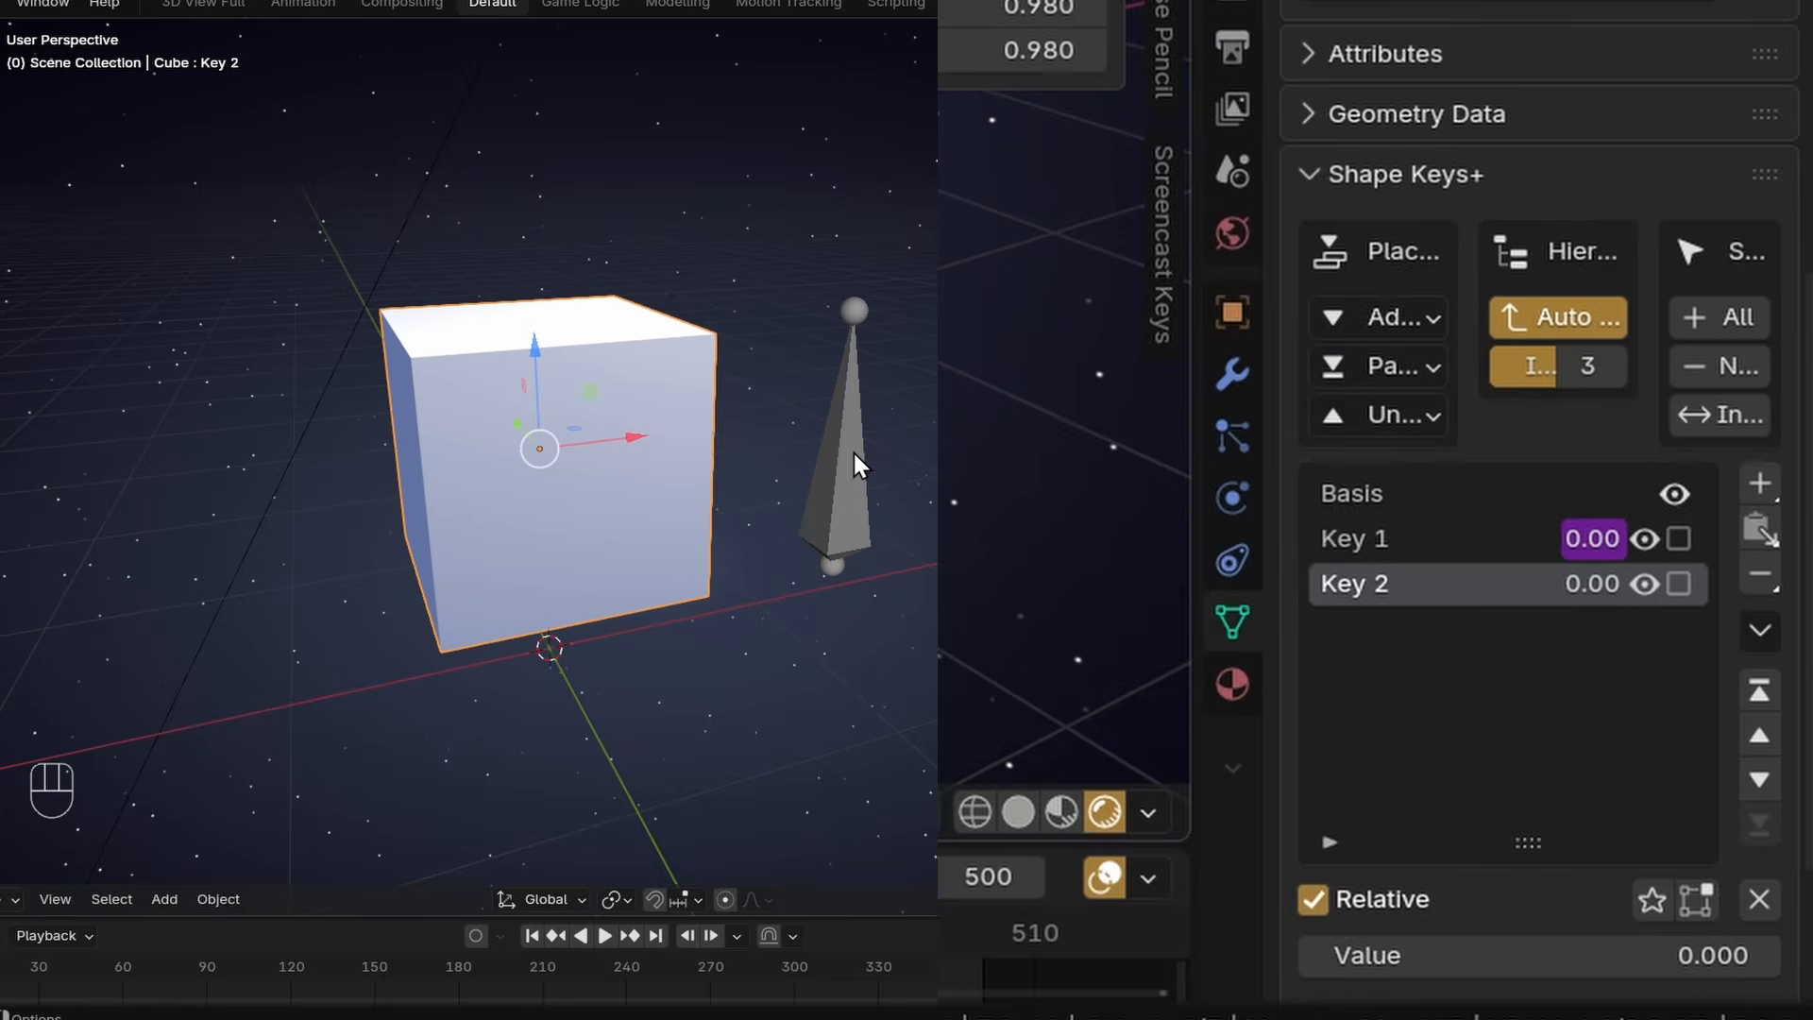
Move the bone down about 0.8 along the Z axis in Pose Mode and reselect the cube.
click(835, 451)
key(ctrl+Tab)
key(g)
key(z)
click(660, 491)
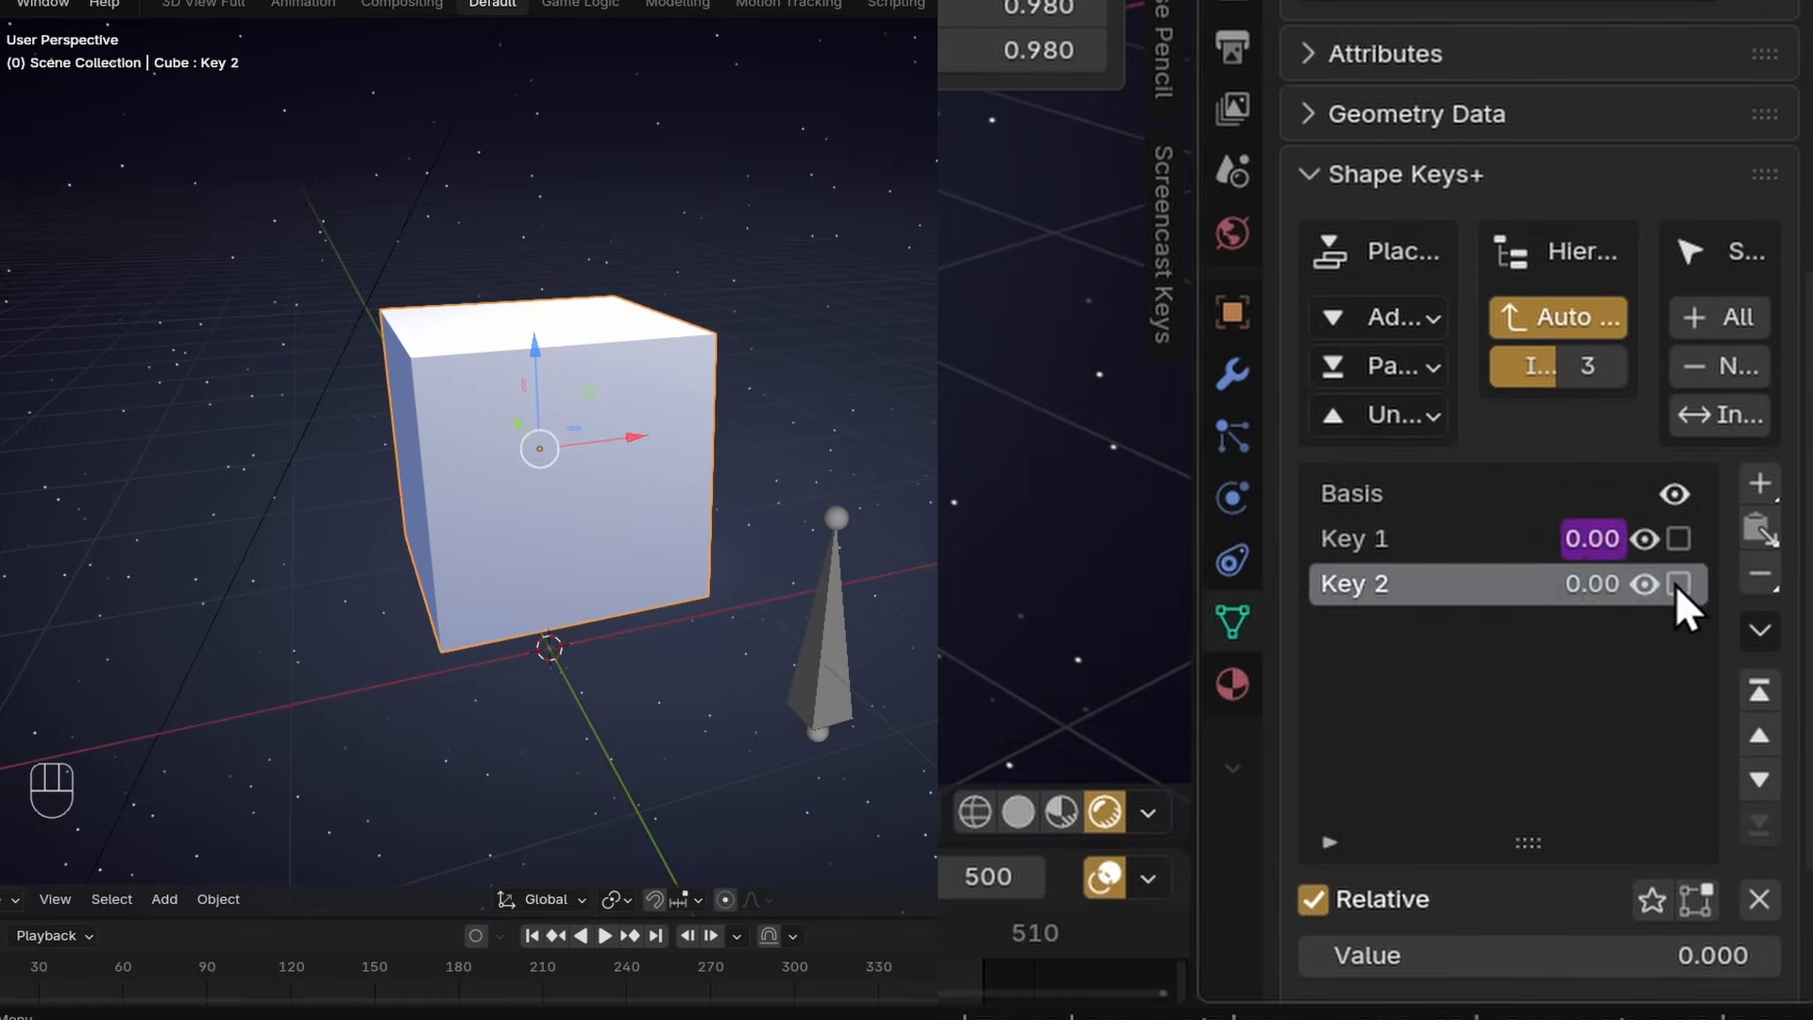
Set Key 1's driver expression to -var.
right_click(1593, 538)
click(1304, 462)
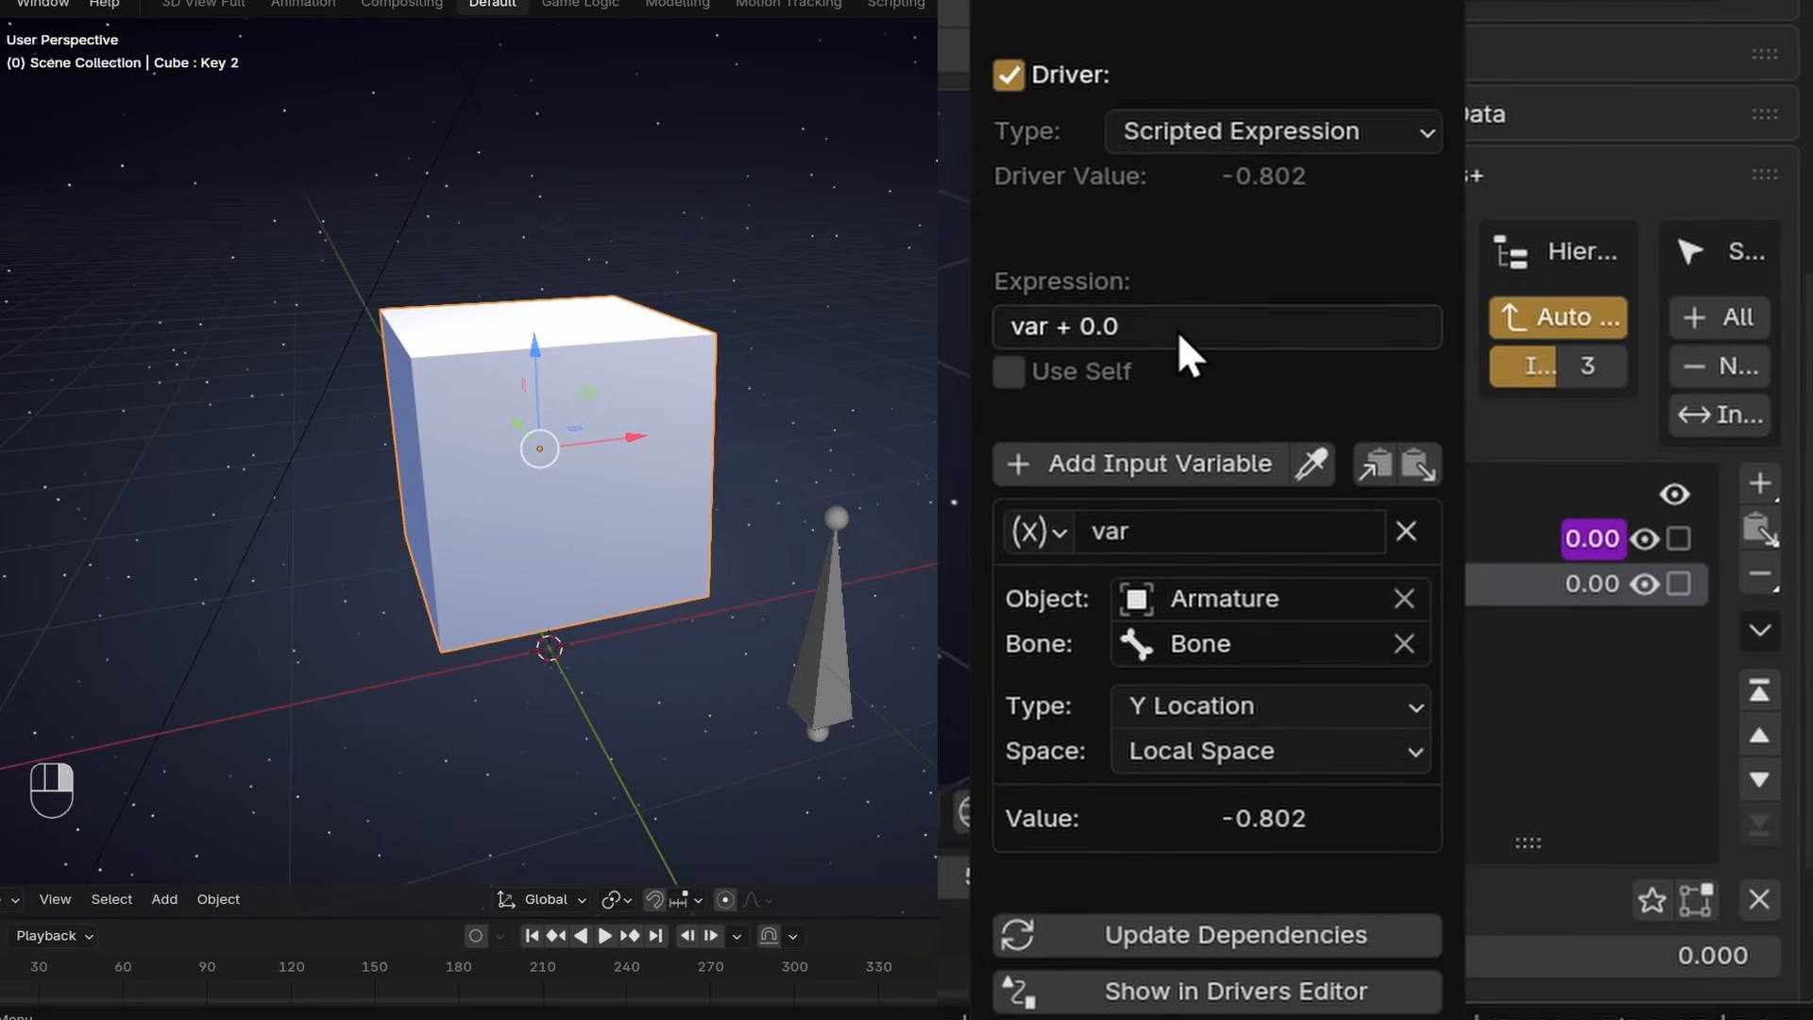
click(1009, 326)
key(BackSpace)
key(BackSpace)
key(BackSpace)
key(BackSpace)
key(Left)
key(Left)
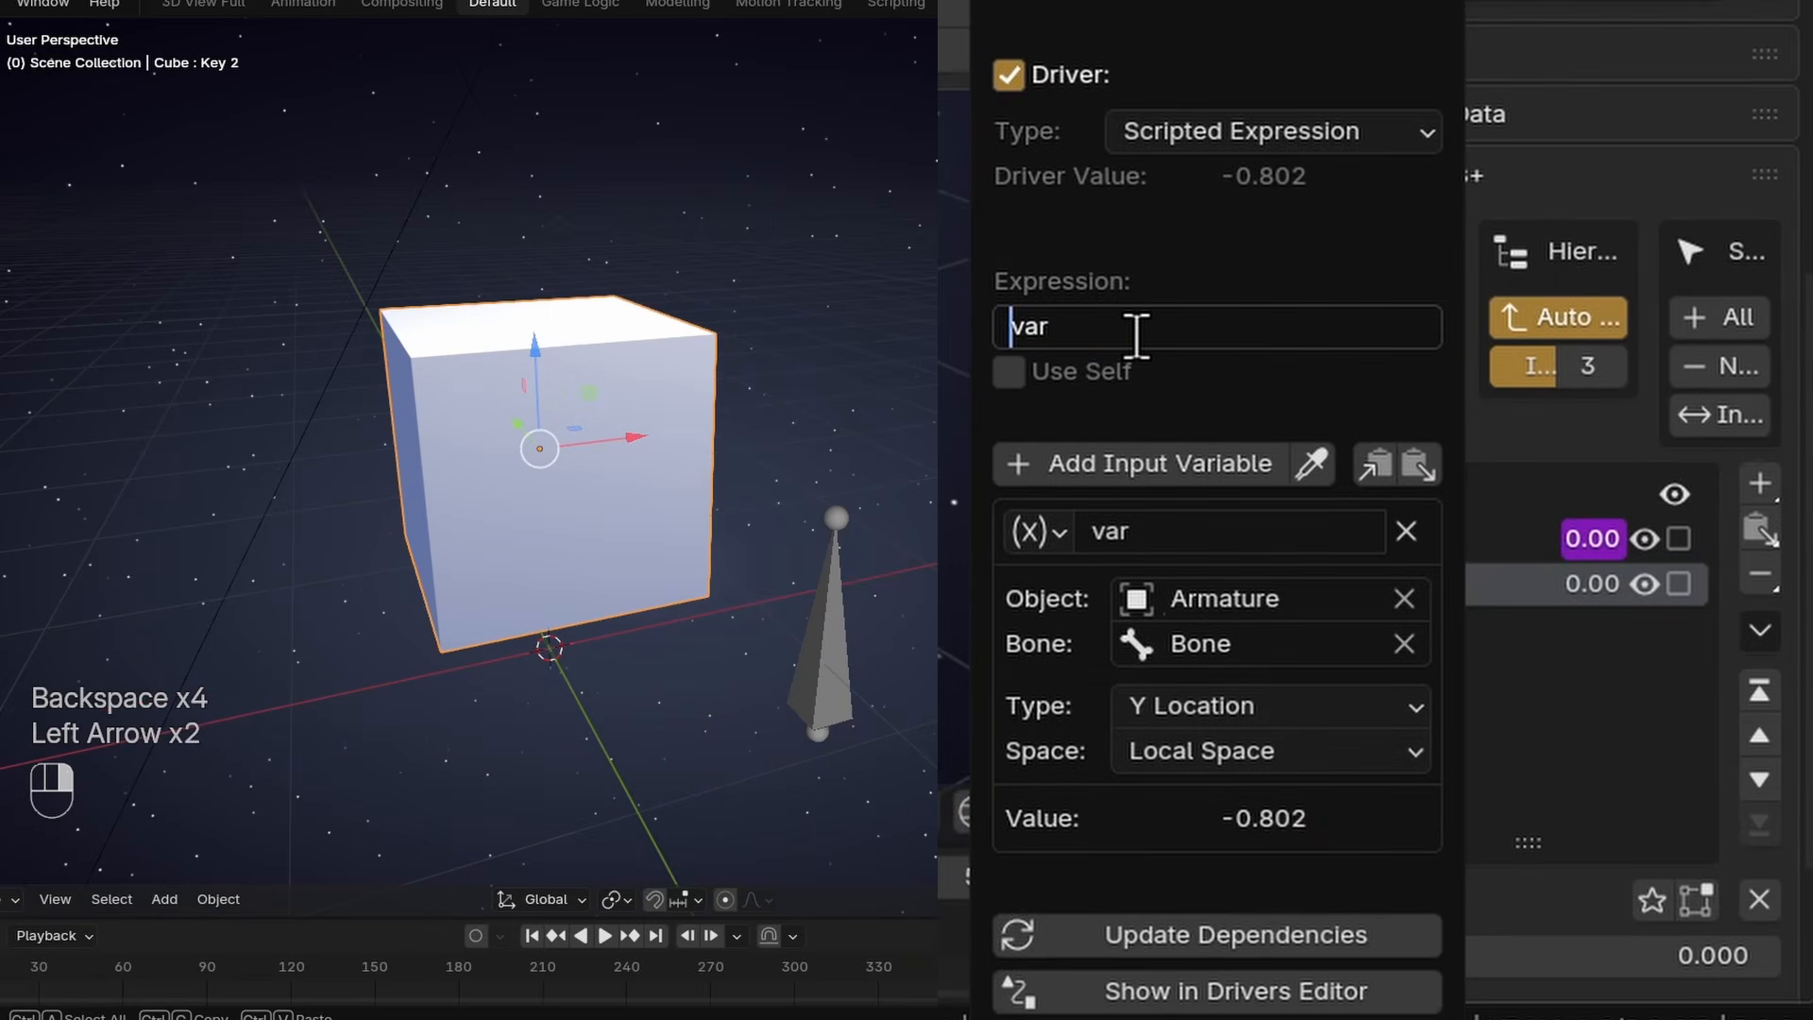
text(-)
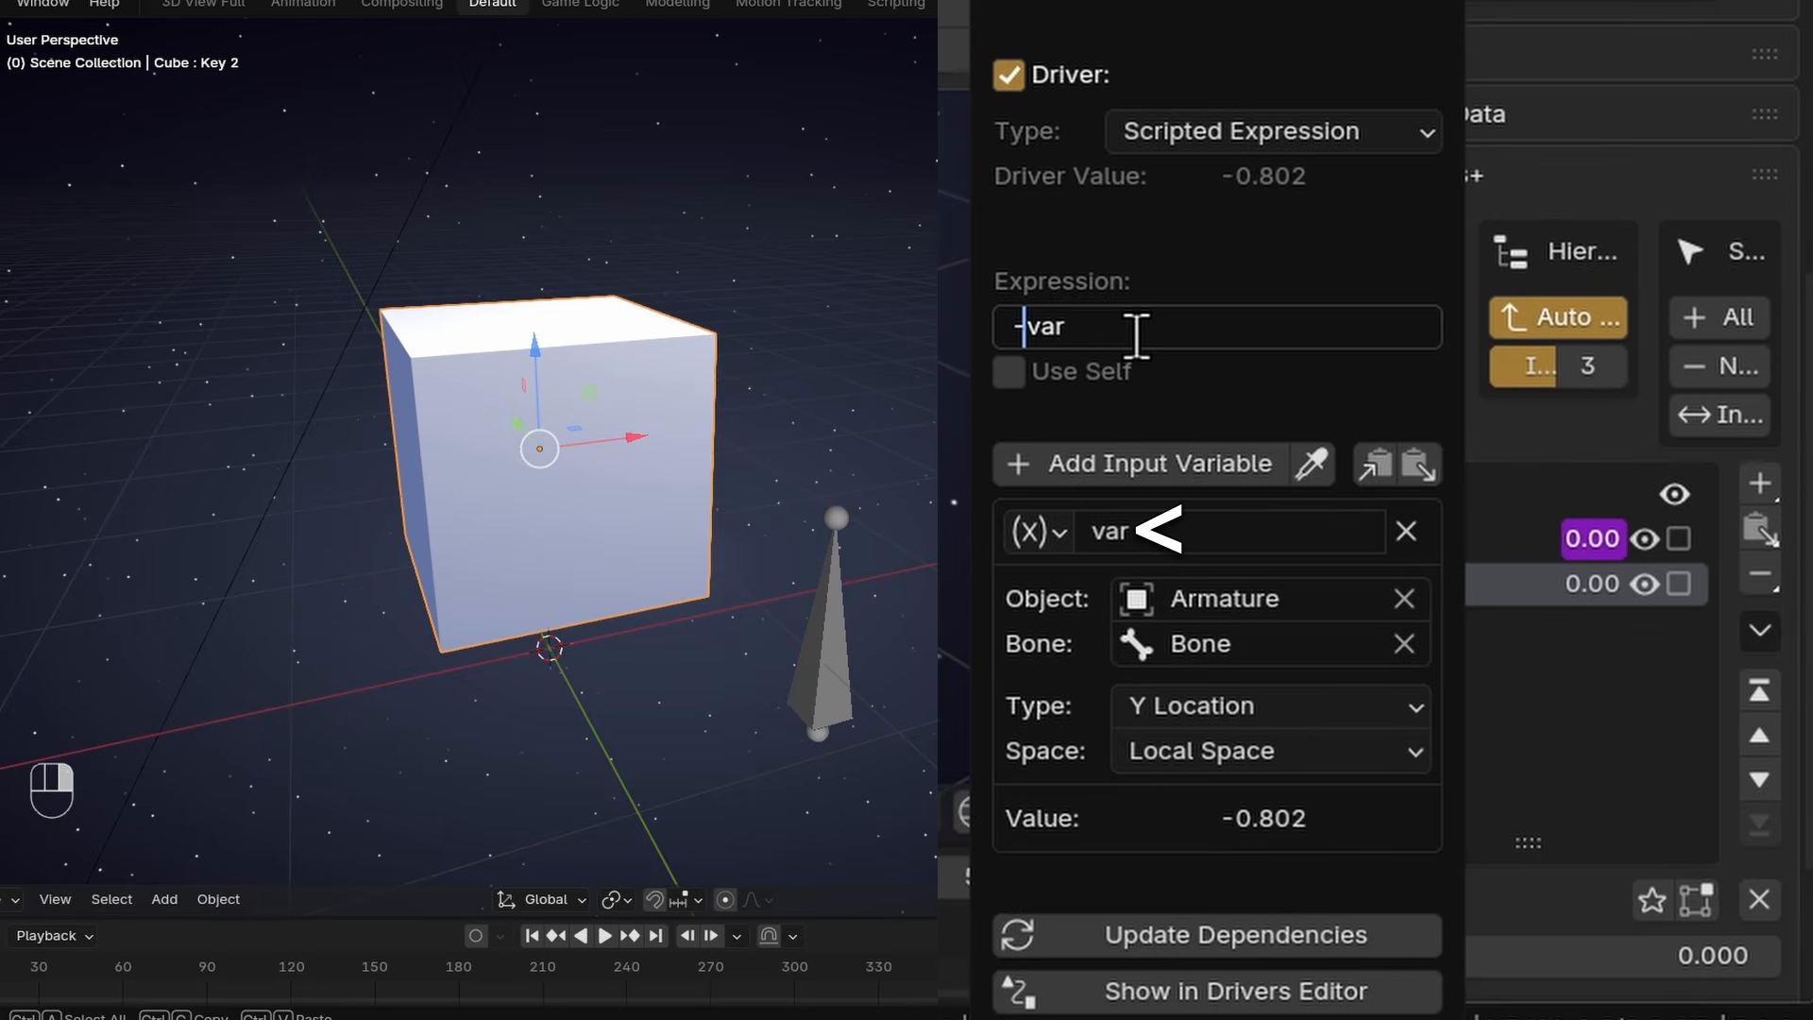
key(Return)
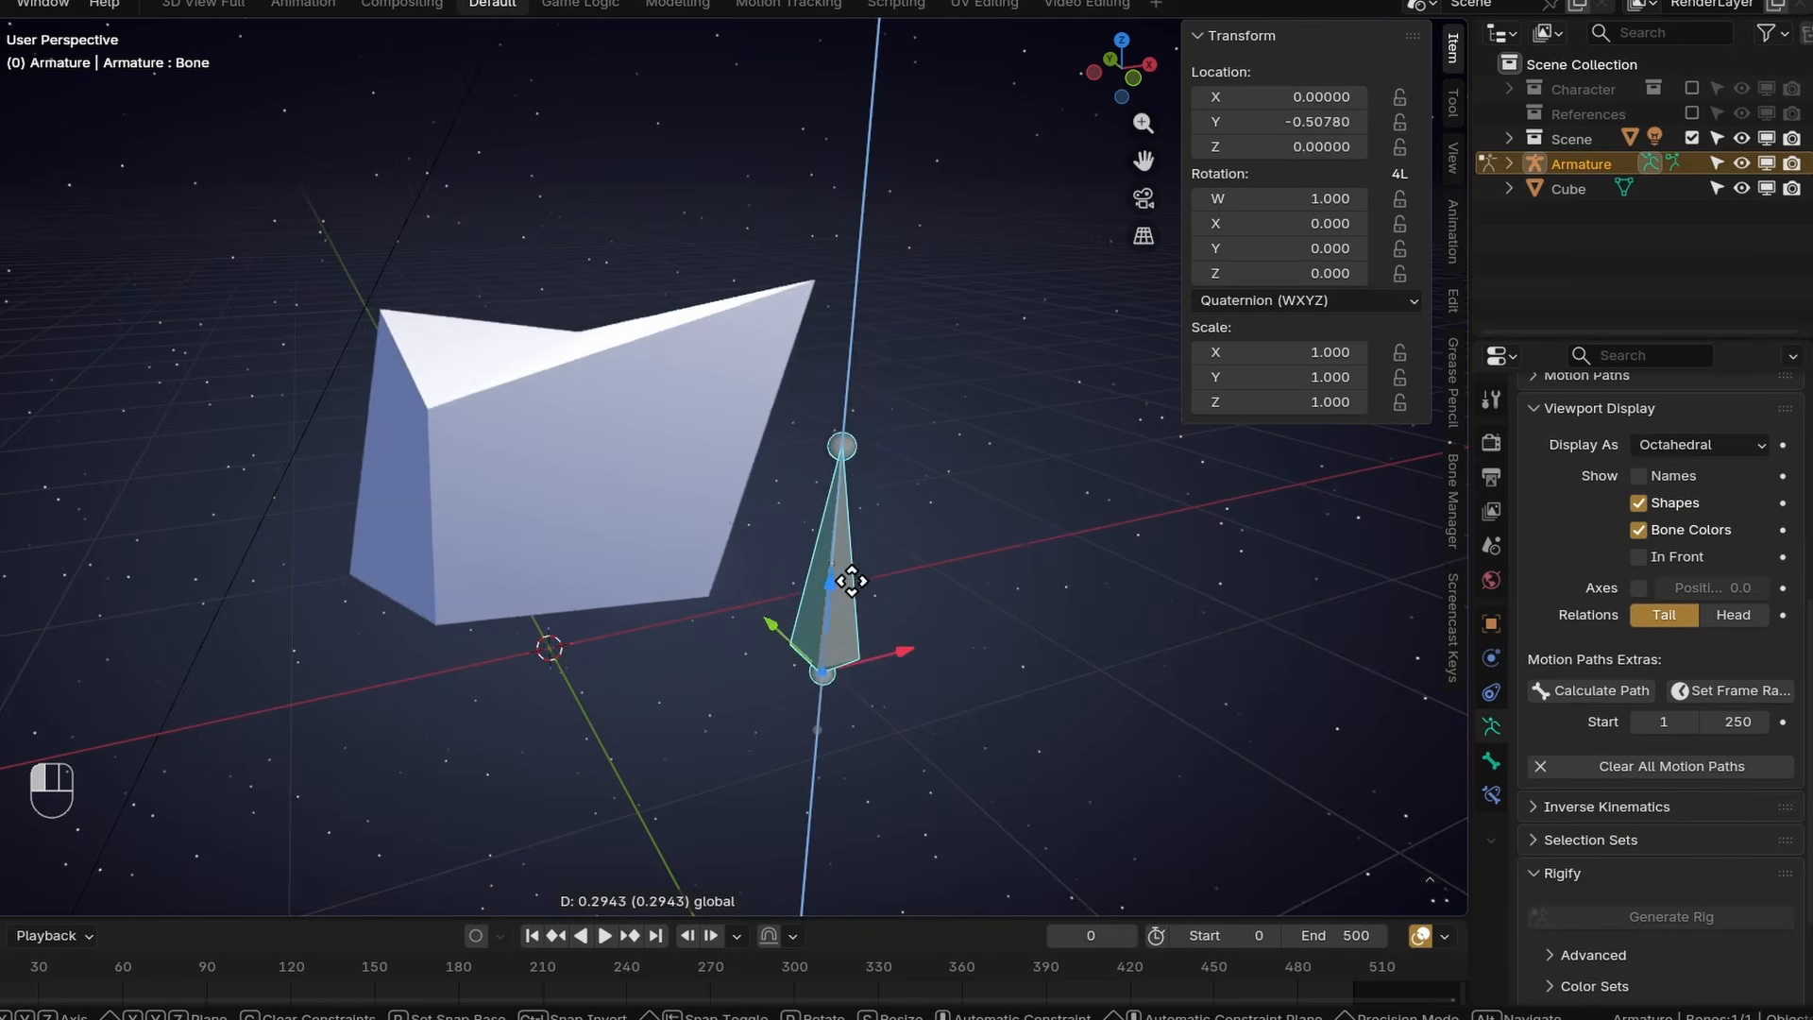
Test the inverted driver by moving the bone up and down along the Z axis.
drag(852, 581, 857, 118)
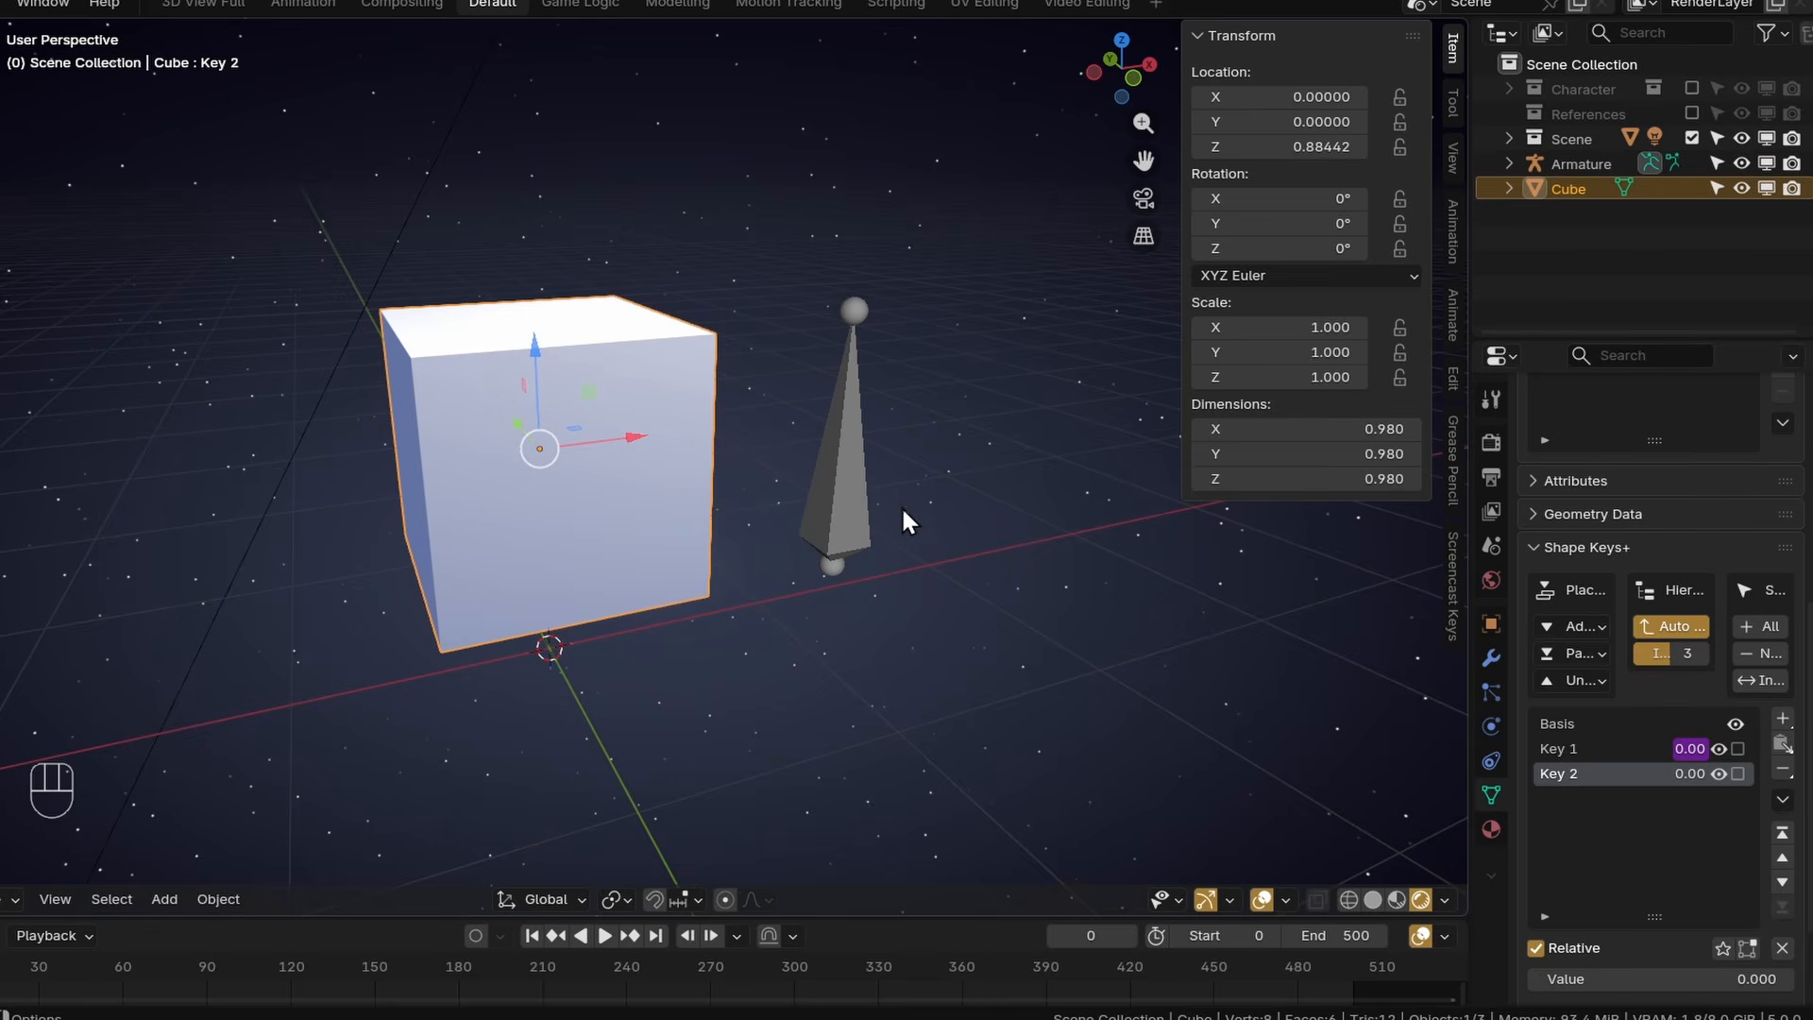
click(864, 485)
drag(842, 481, 830, 681)
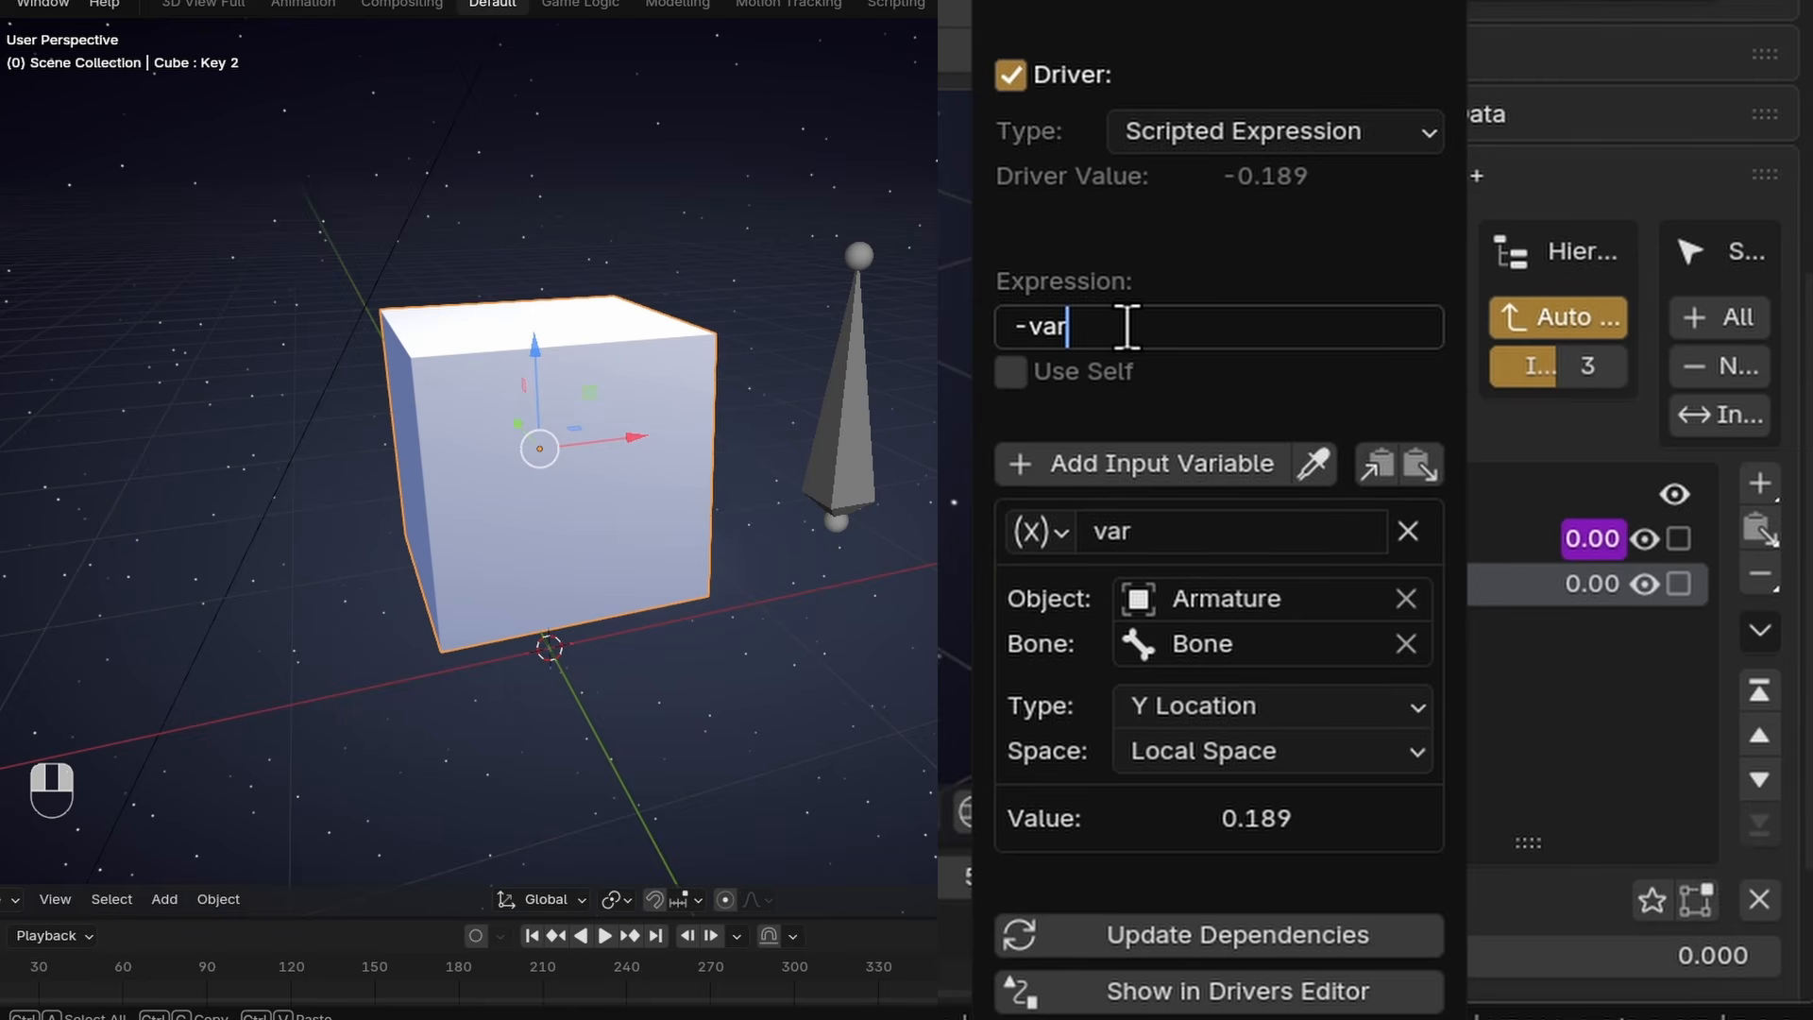
Set Key 1's driver expression to -var*2 and test it by moving the bone.
text(*2)
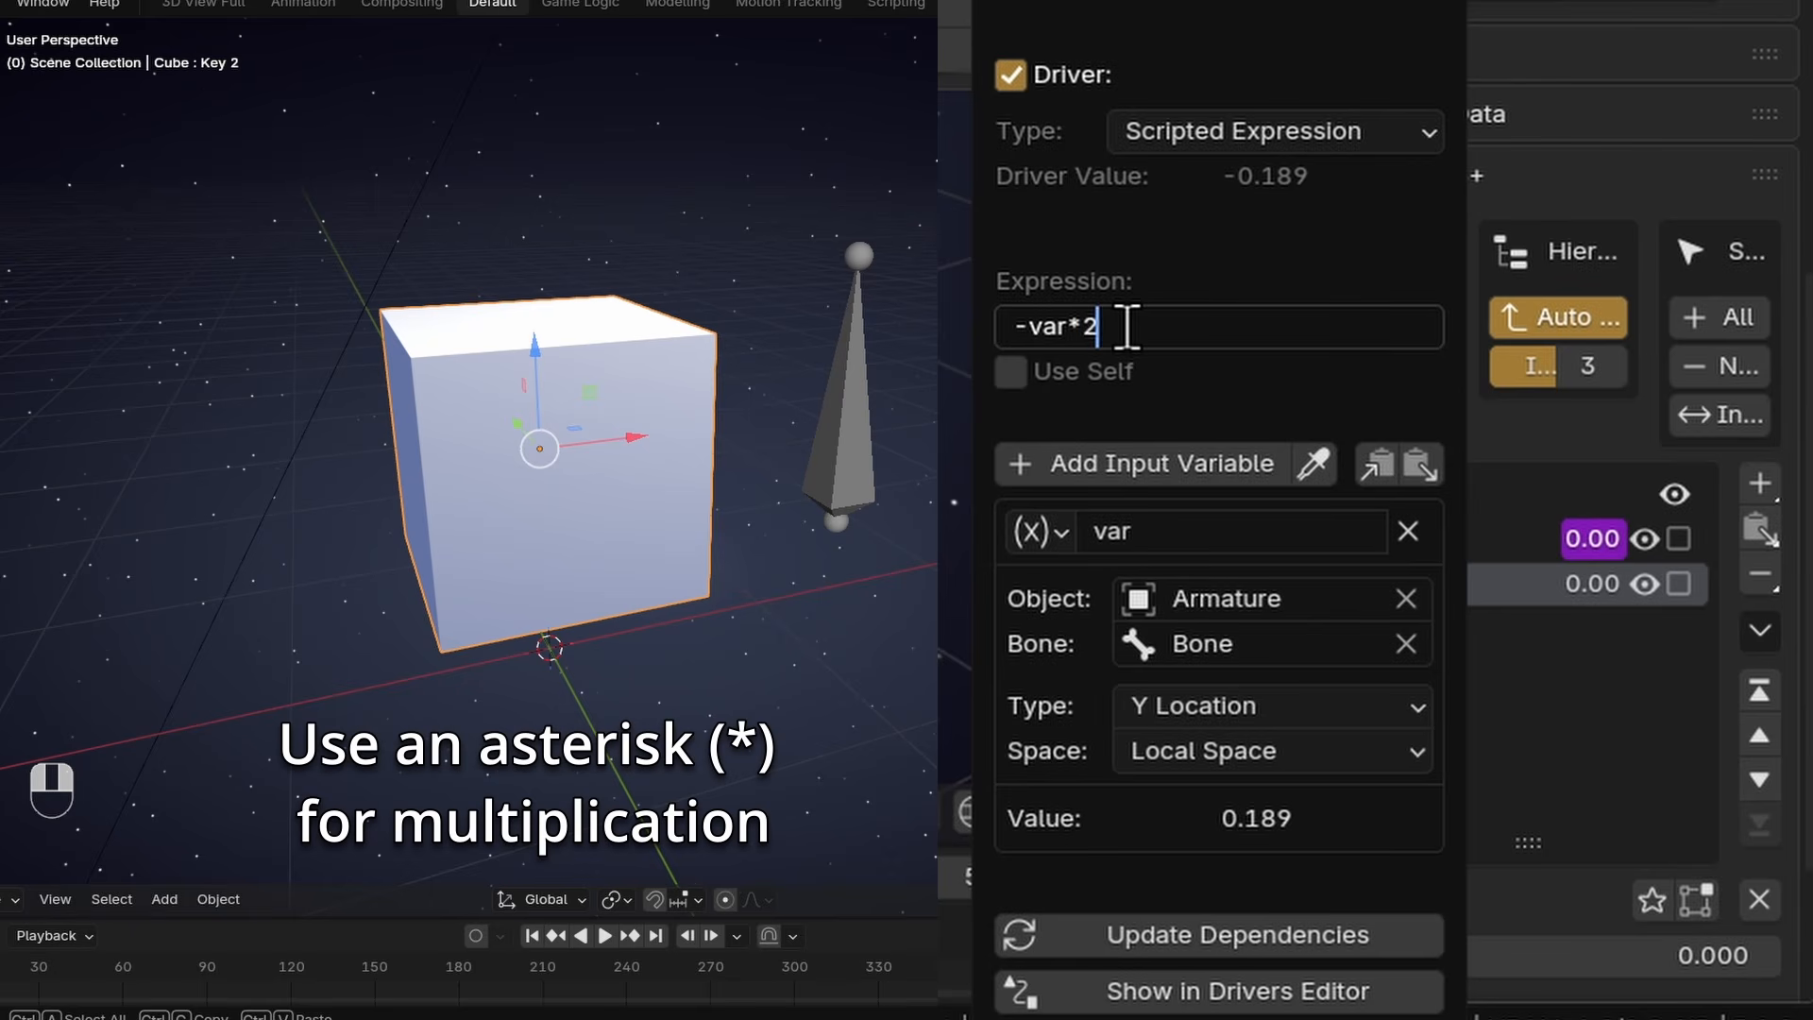
key(Return)
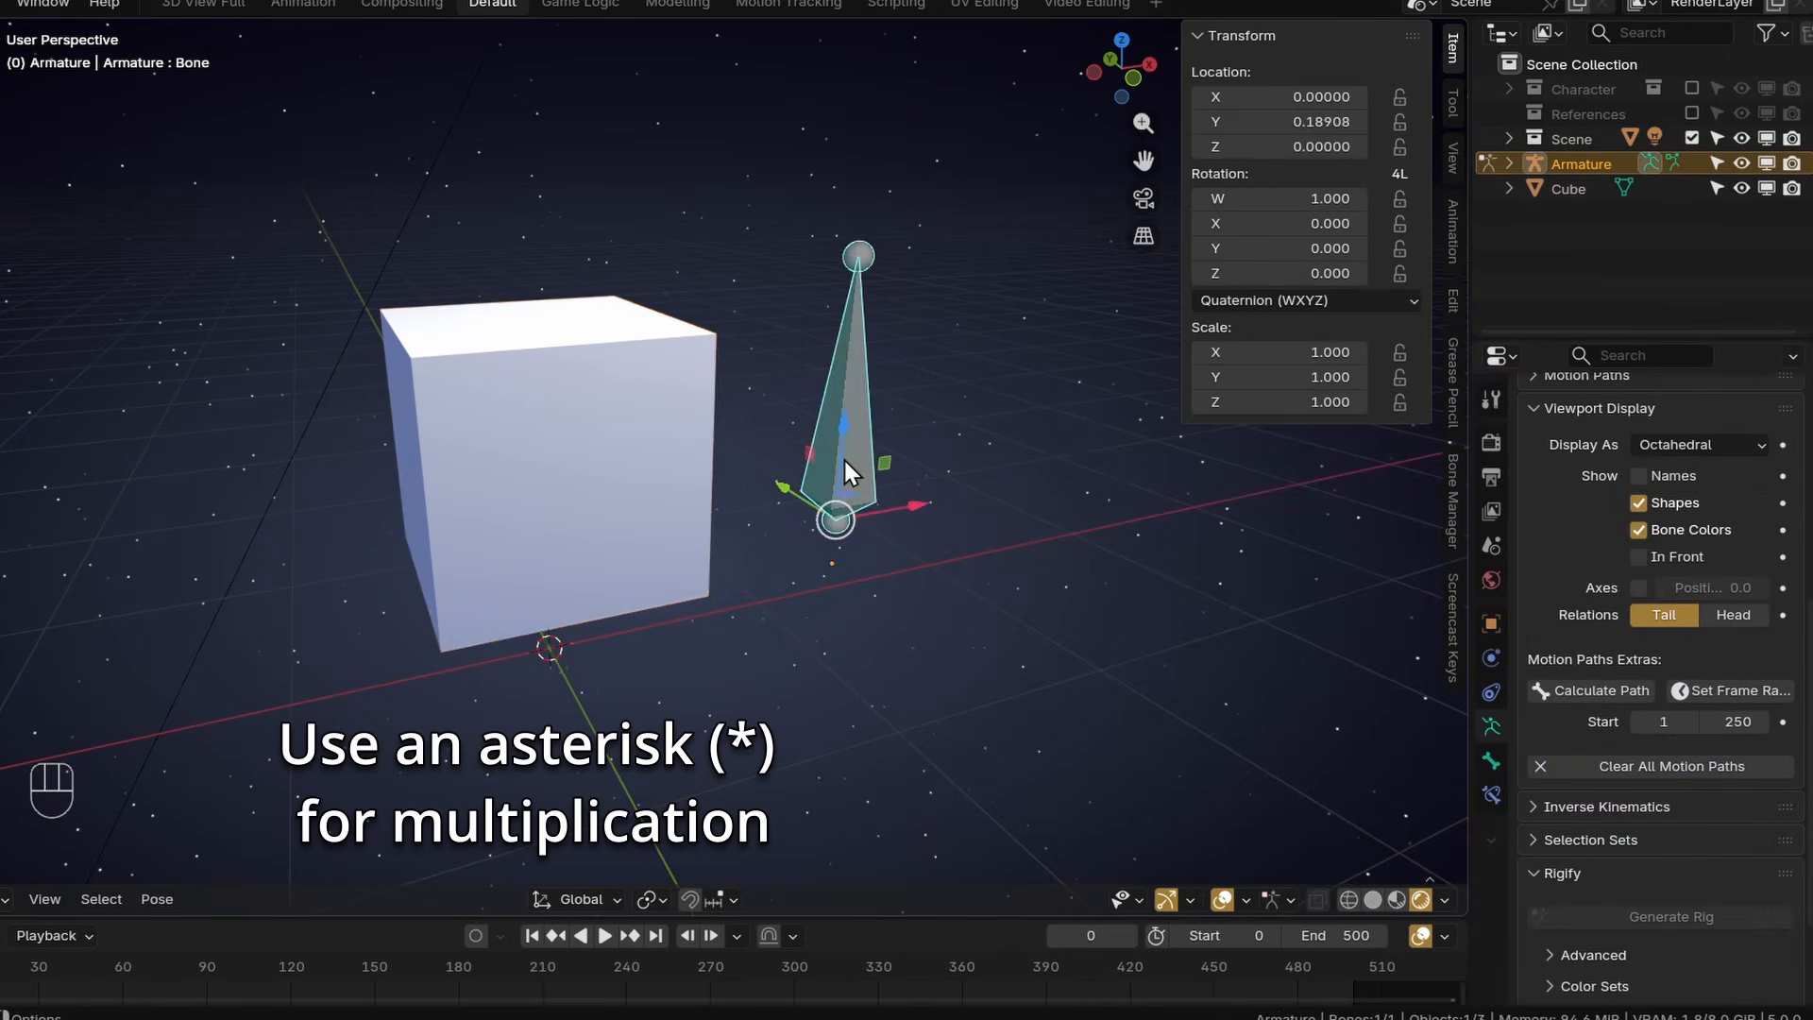
drag(845, 461, 744, 445)
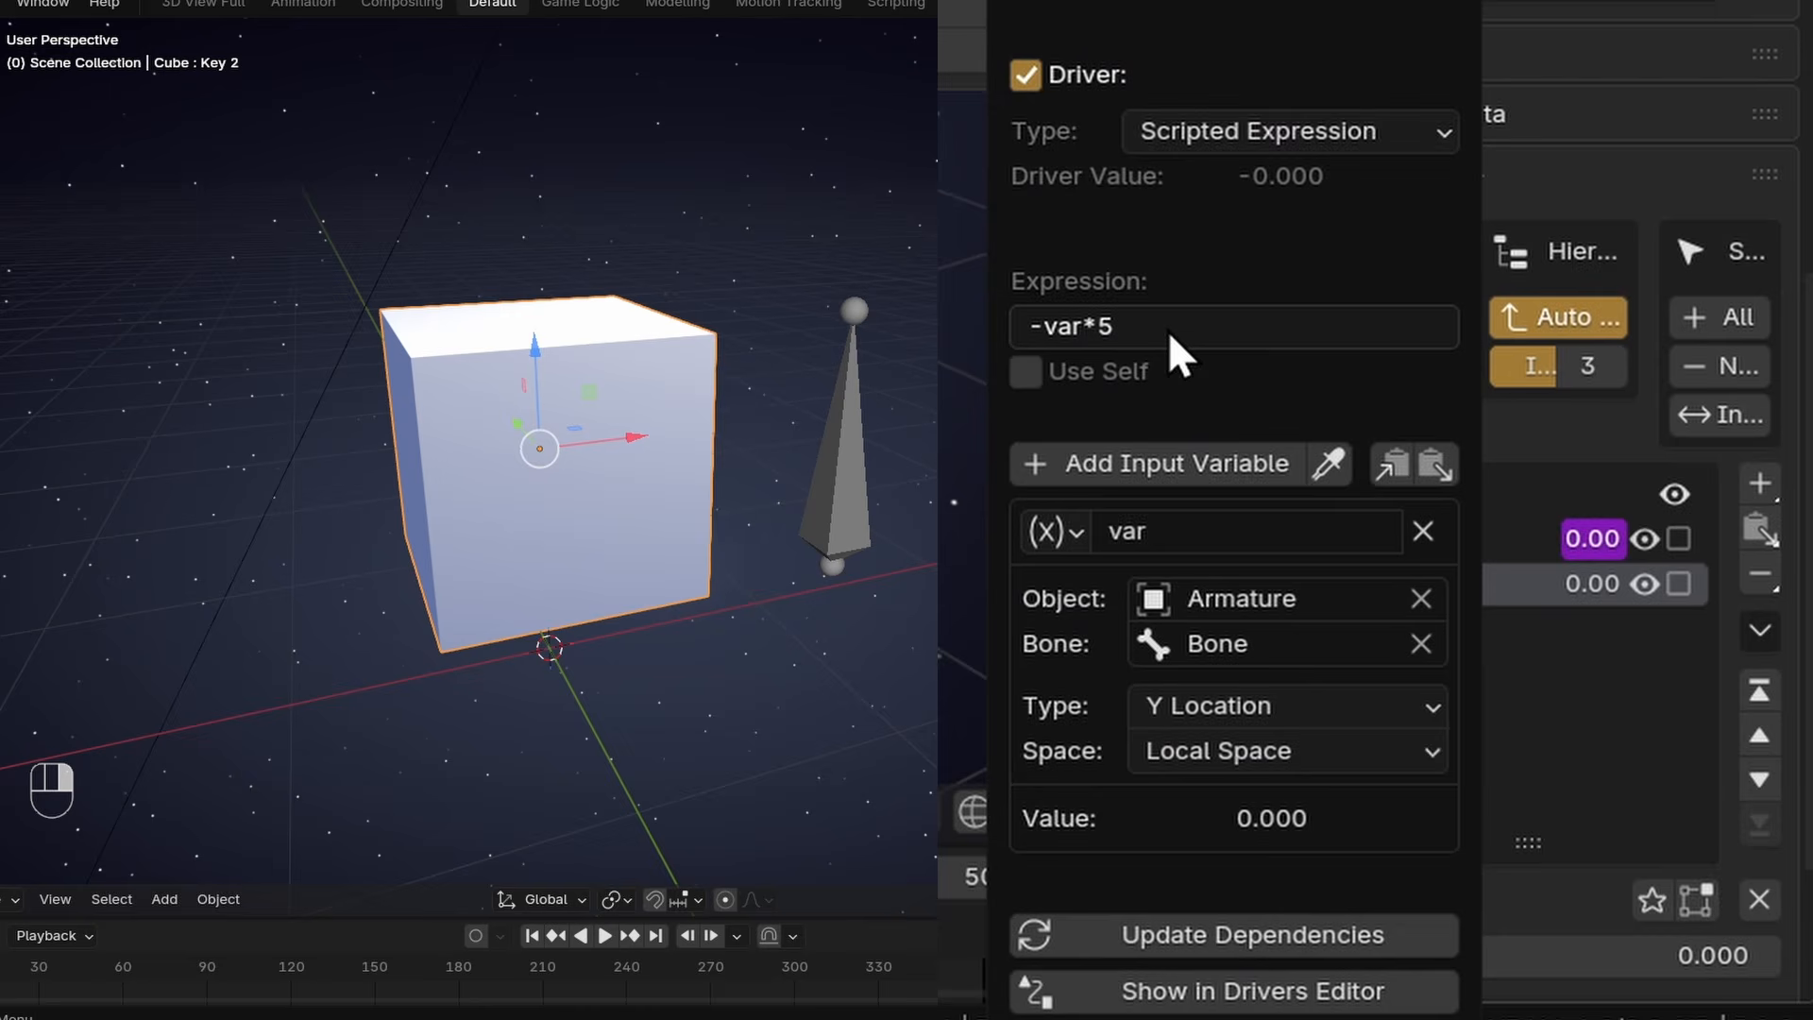
Change Key 1's driver expression to -var/5.
click(1169, 331)
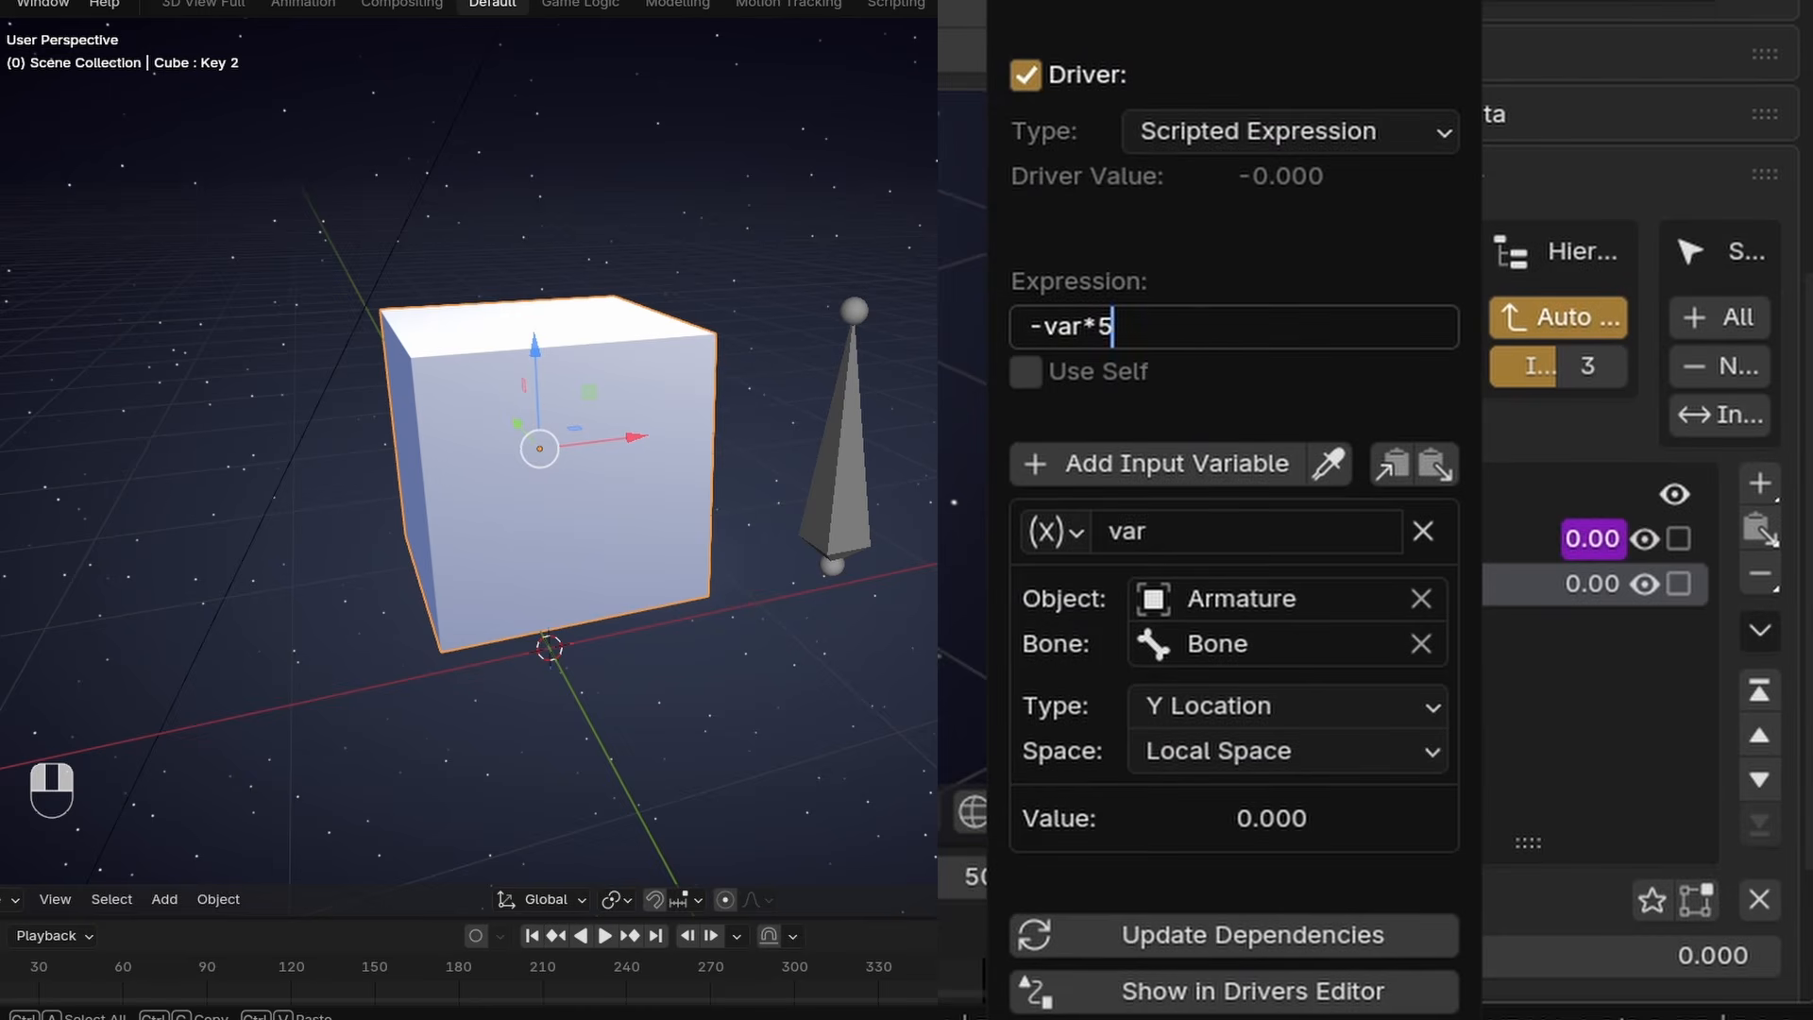
key(BackSpace)
key(BackSpace)
text(/5)
key(Return)
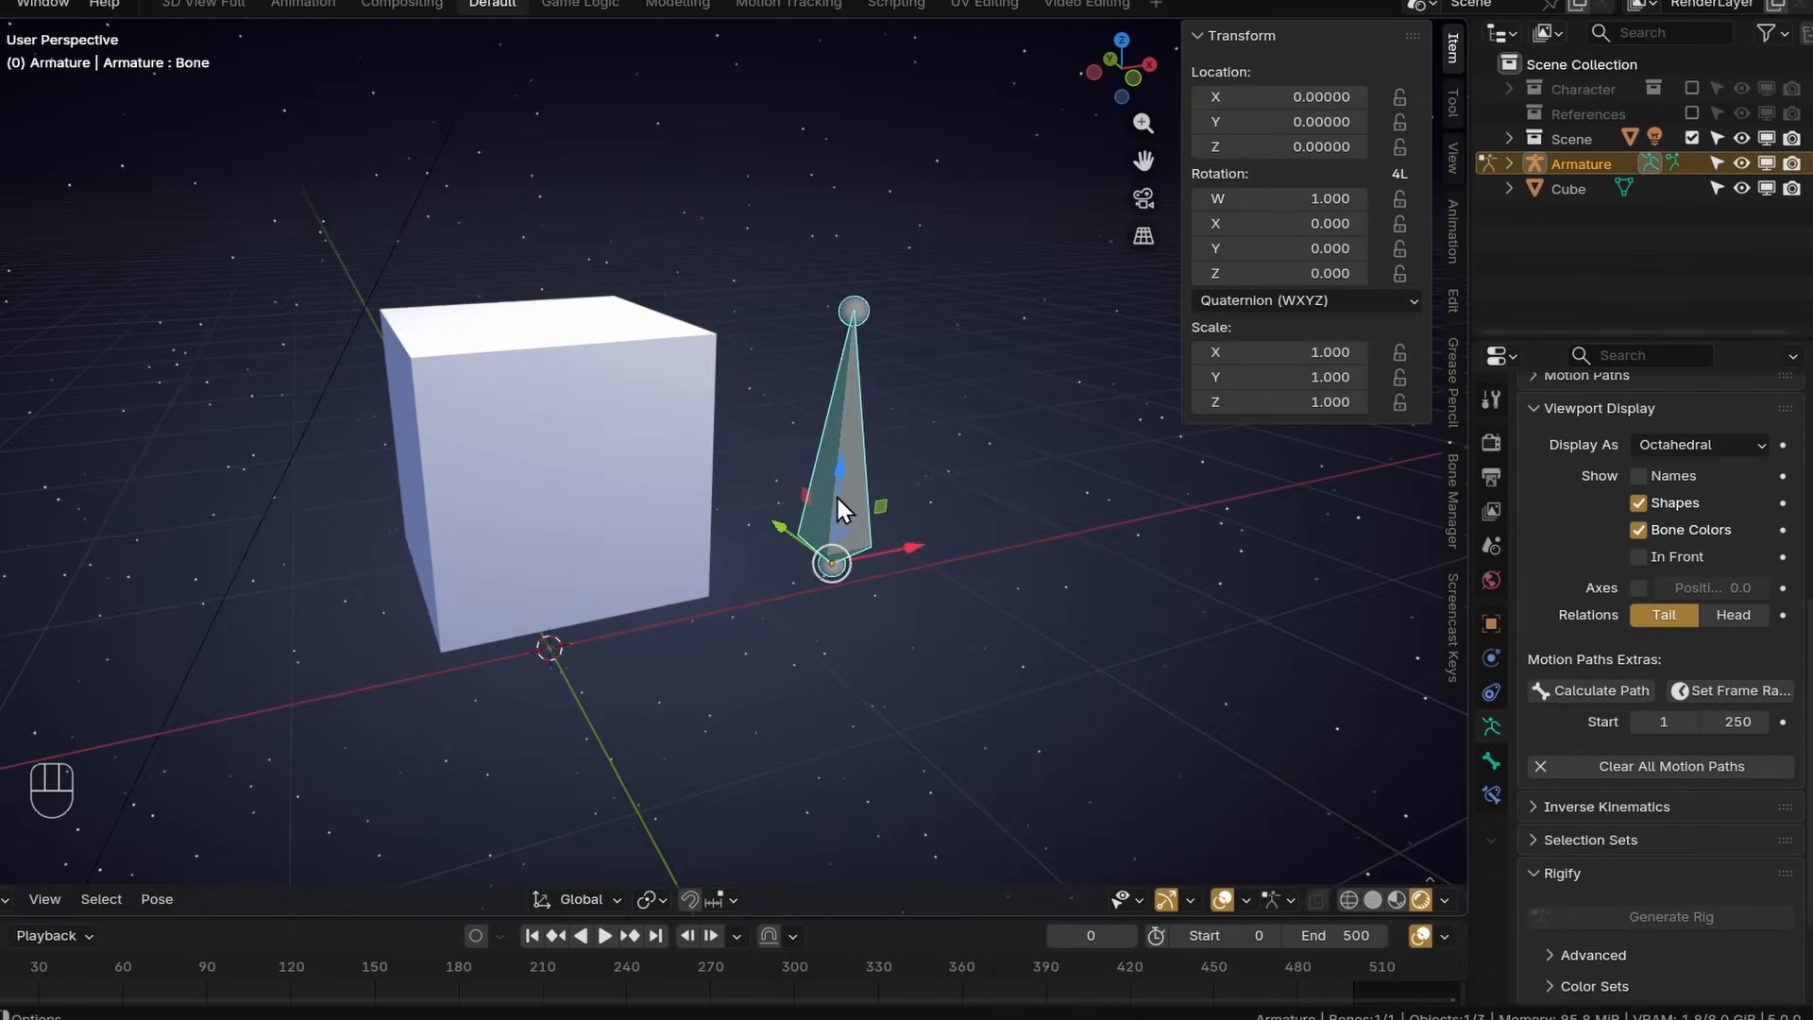
Test Key 1's driver by moving the bone far down and up along the Z axis.
drag(835, 495, 762, 32)
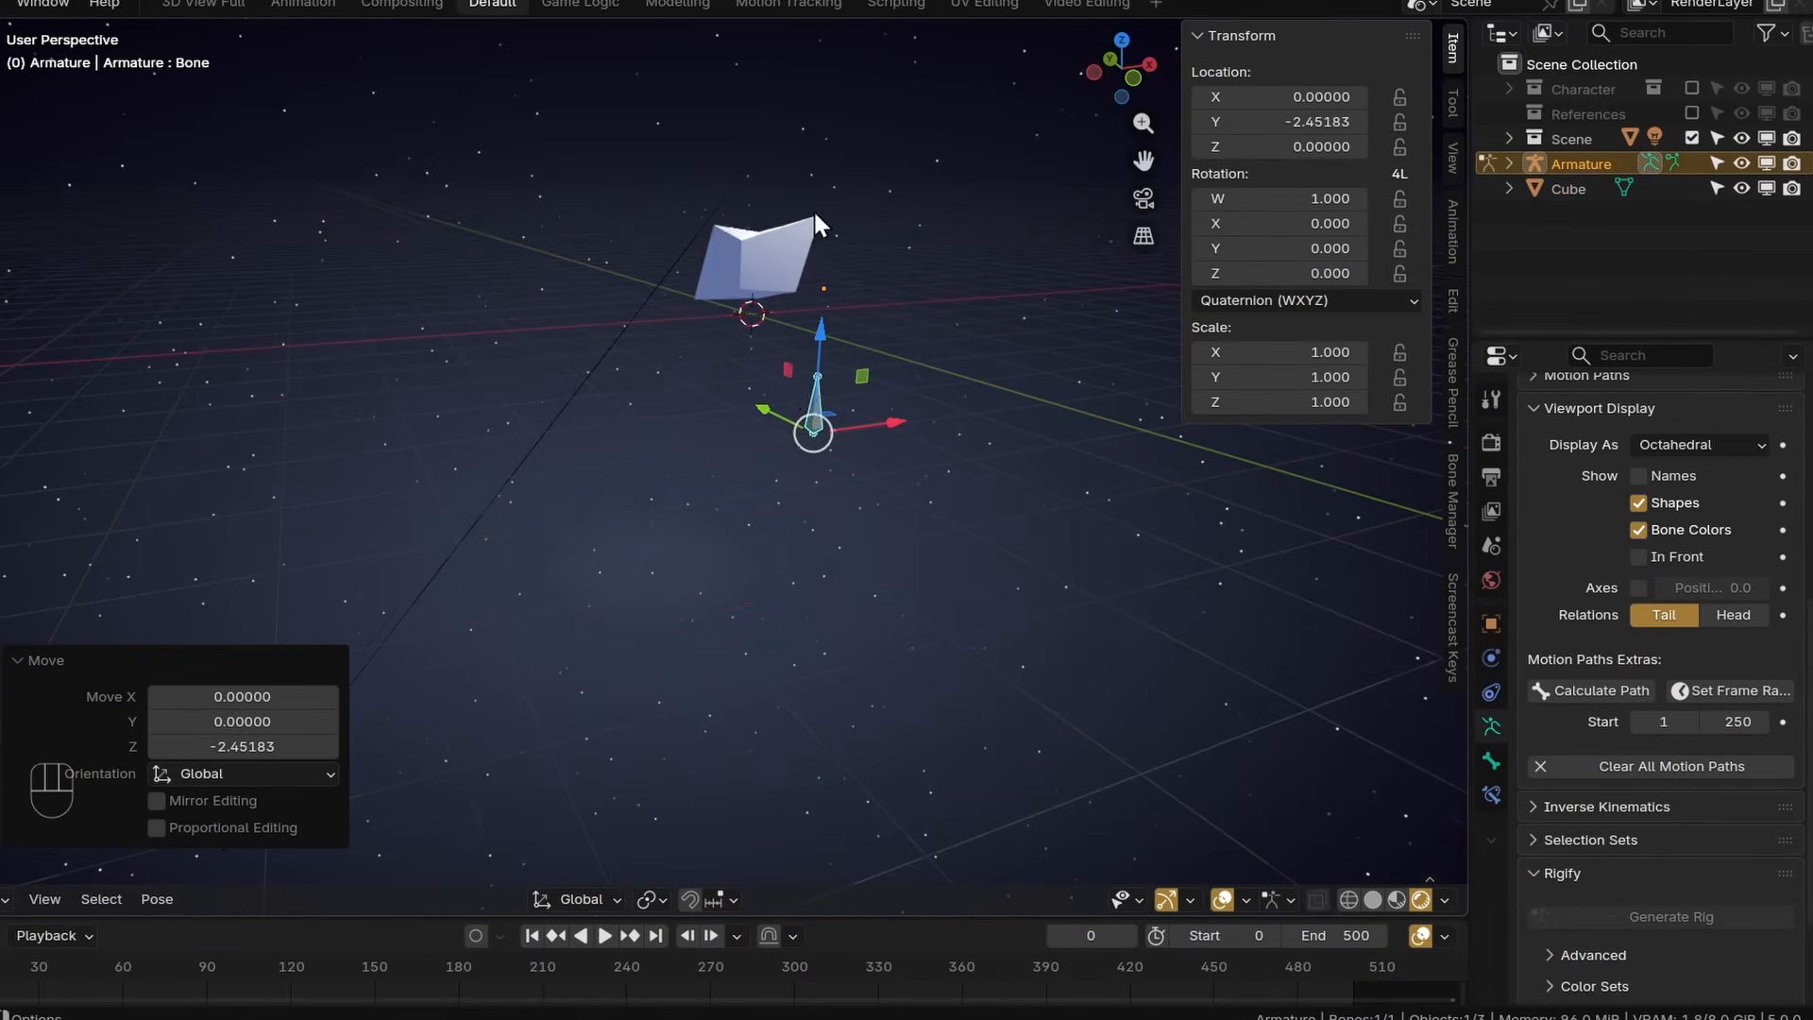
drag(808, 420, 836, 165)
shift+middle_drag(836, 231, 765, 322)
scroll(765, 322, up, 3)
drag(765, 331, 802, 360)
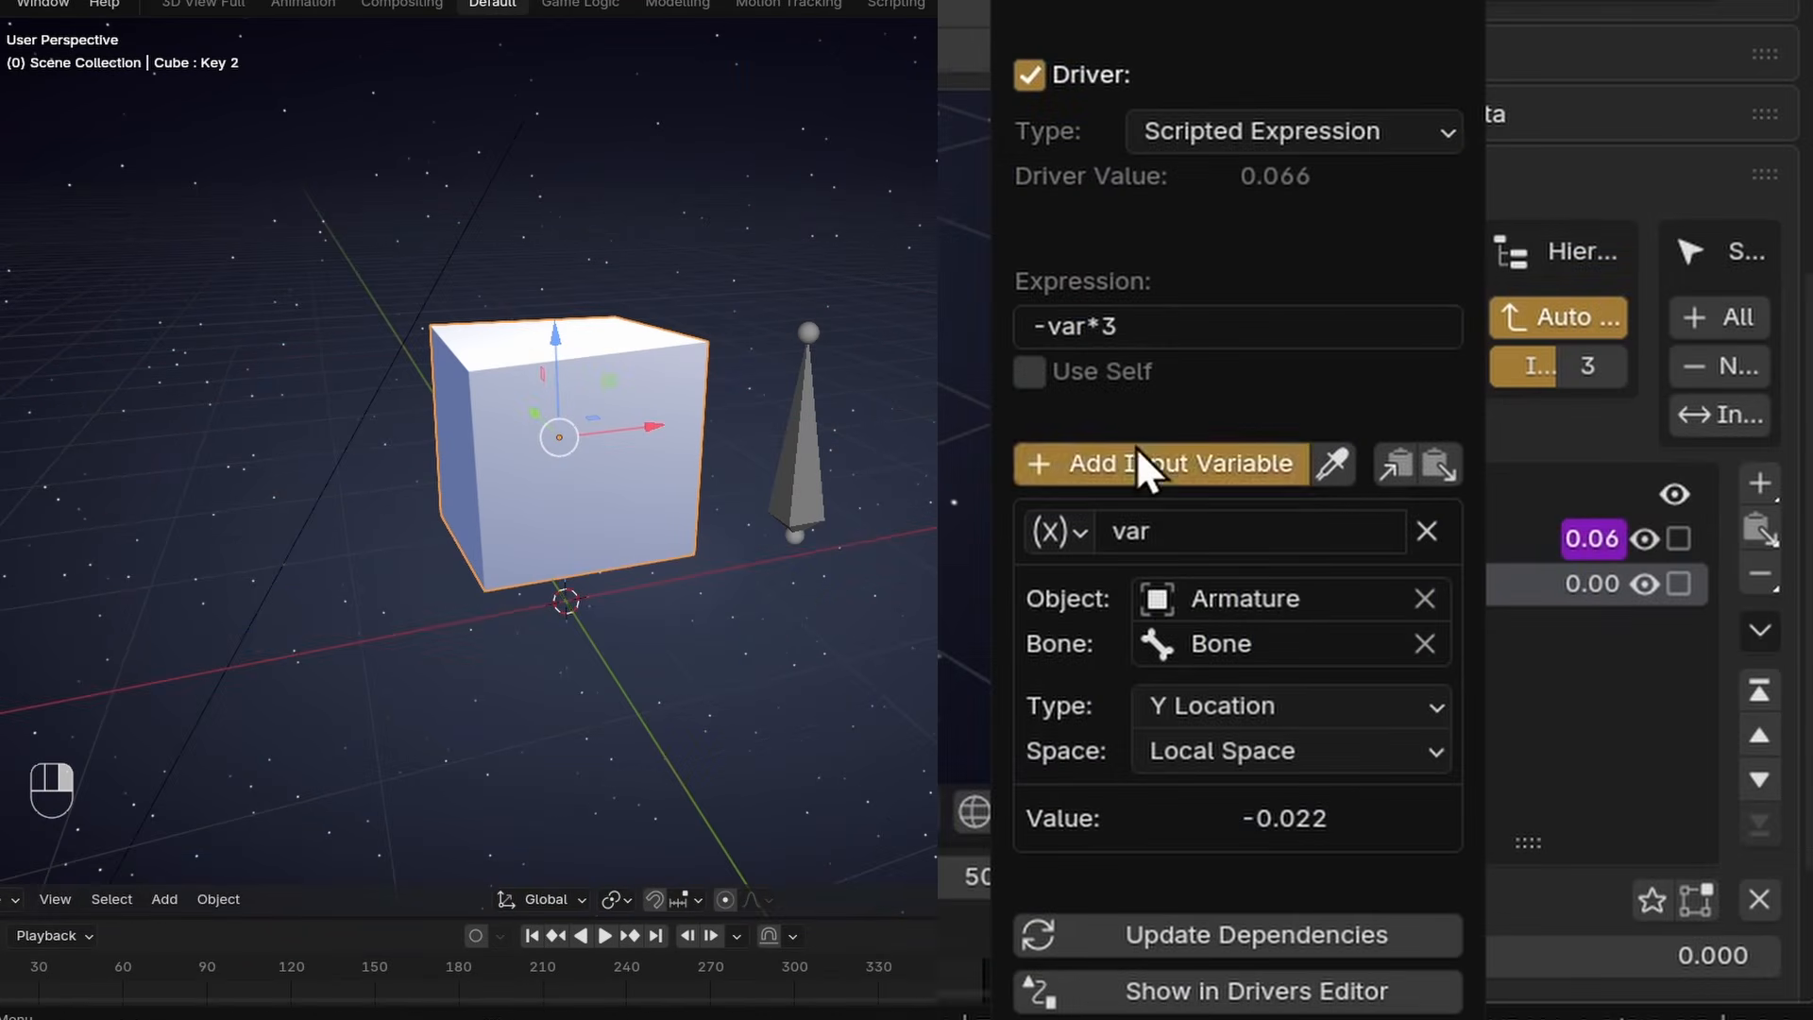
Add a second input variable to Key 1's driver and remove it again.
click(1138, 455)
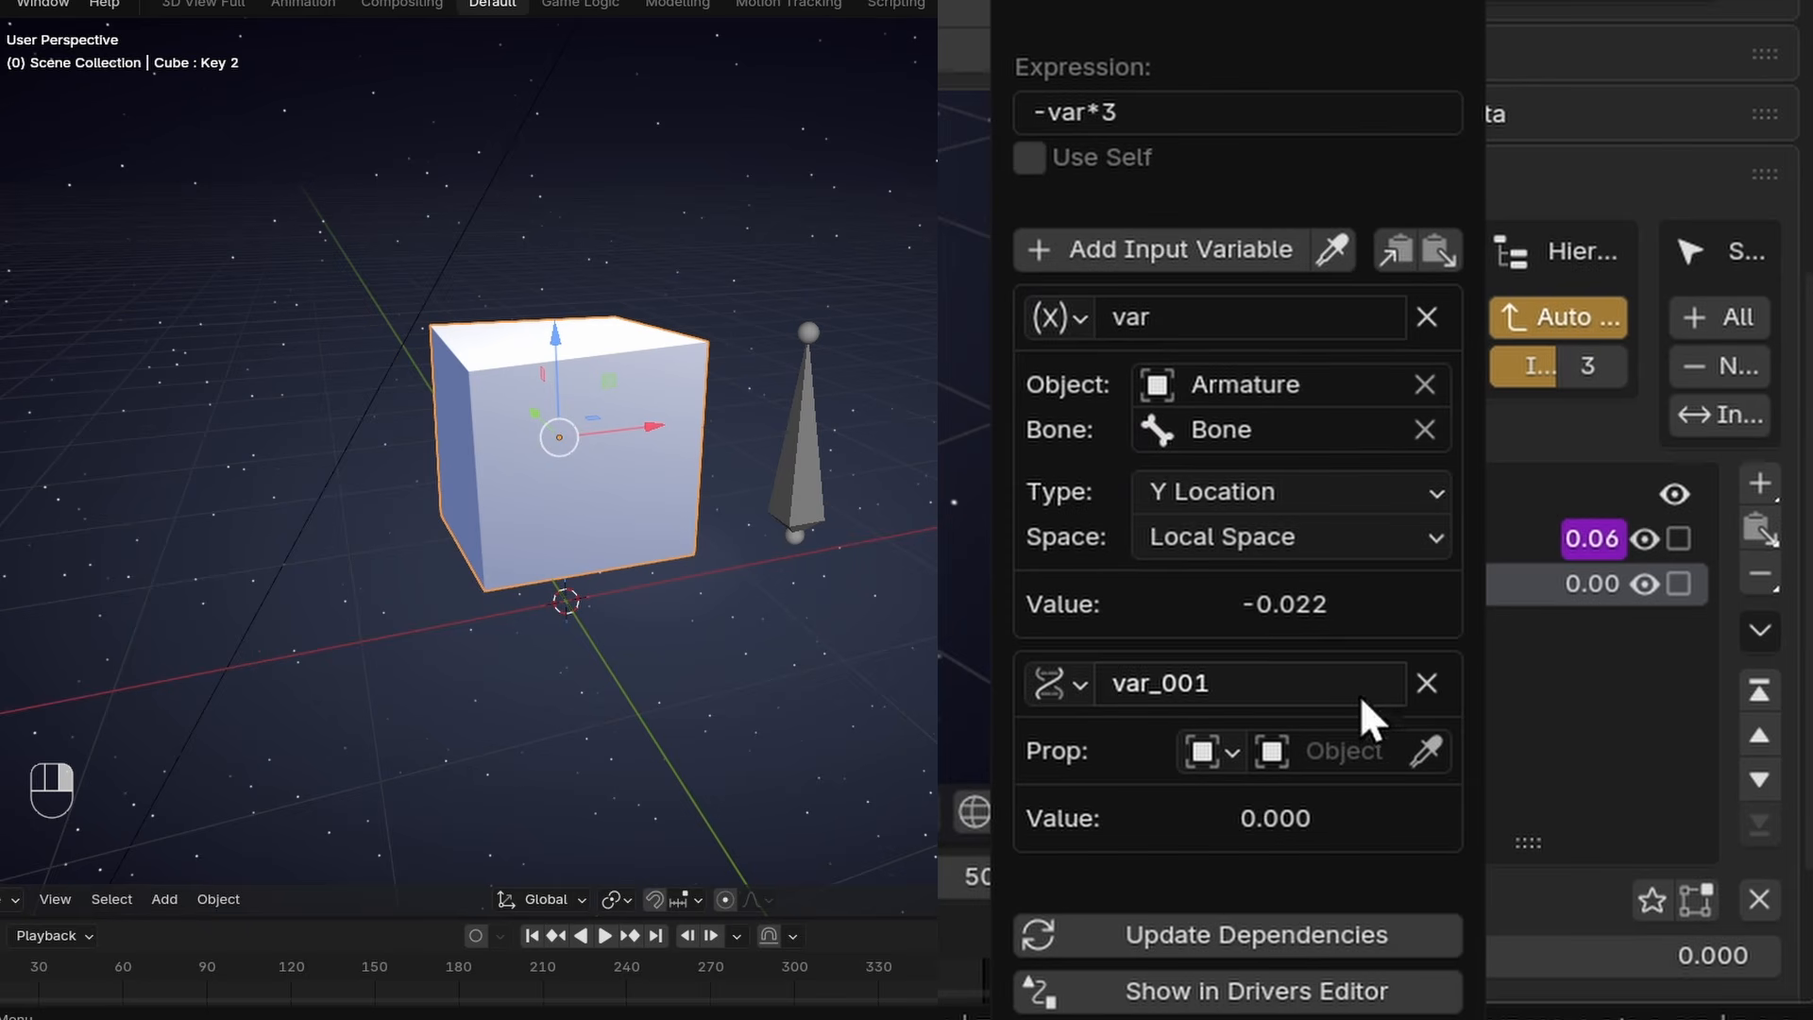
click(1426, 684)
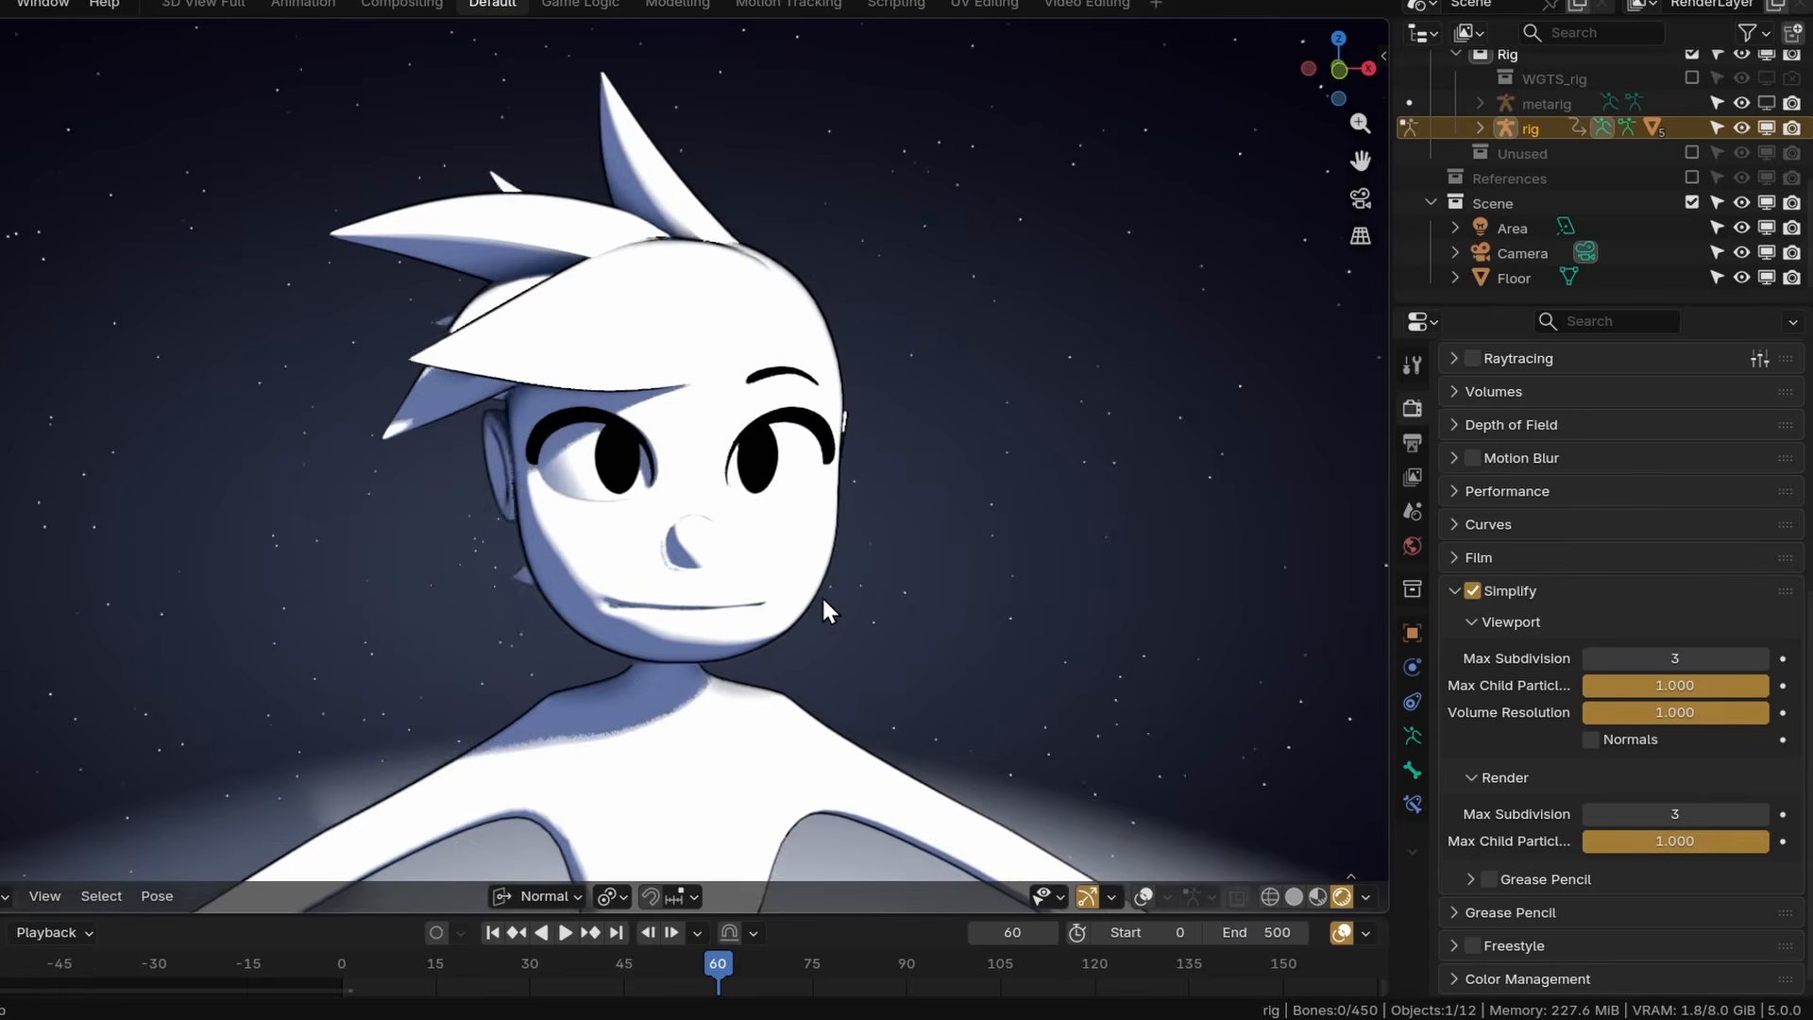
Add a Basis shape key to the character's body mesh and try to apply its Mirror modifier.
middle_drag(823, 601, 672, 555)
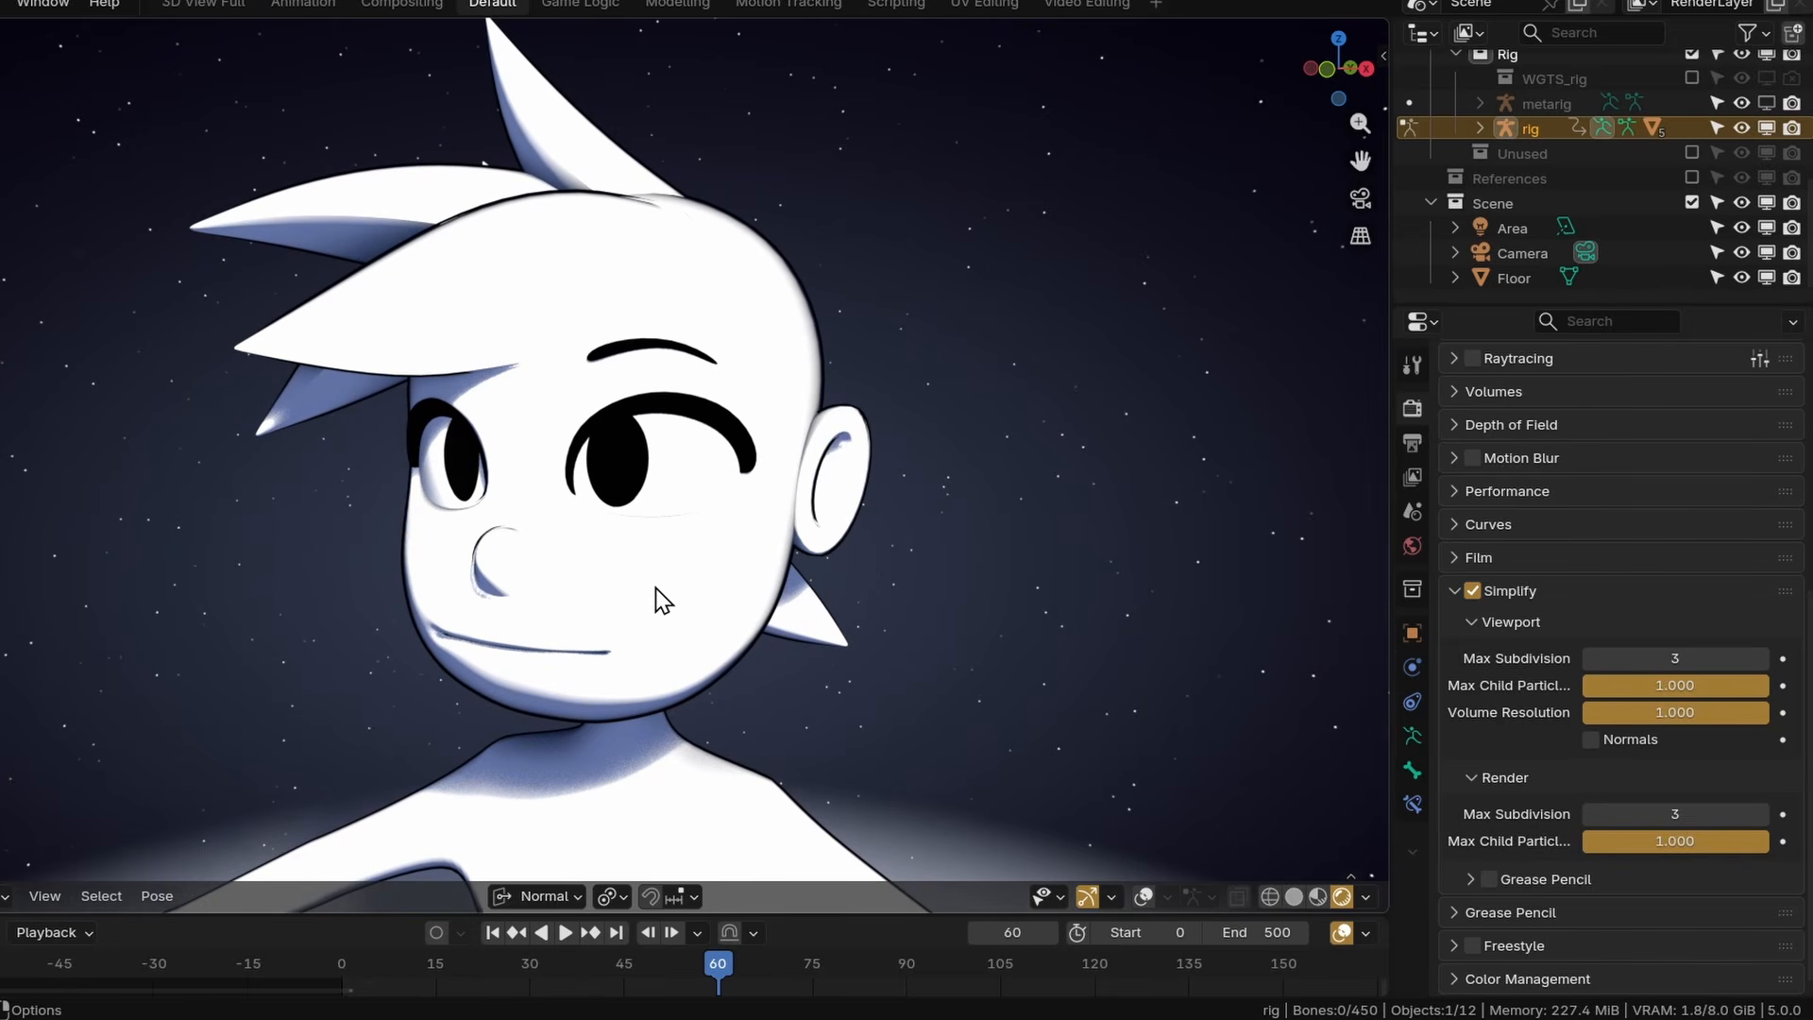
middle_drag(855, 745, 910, 757)
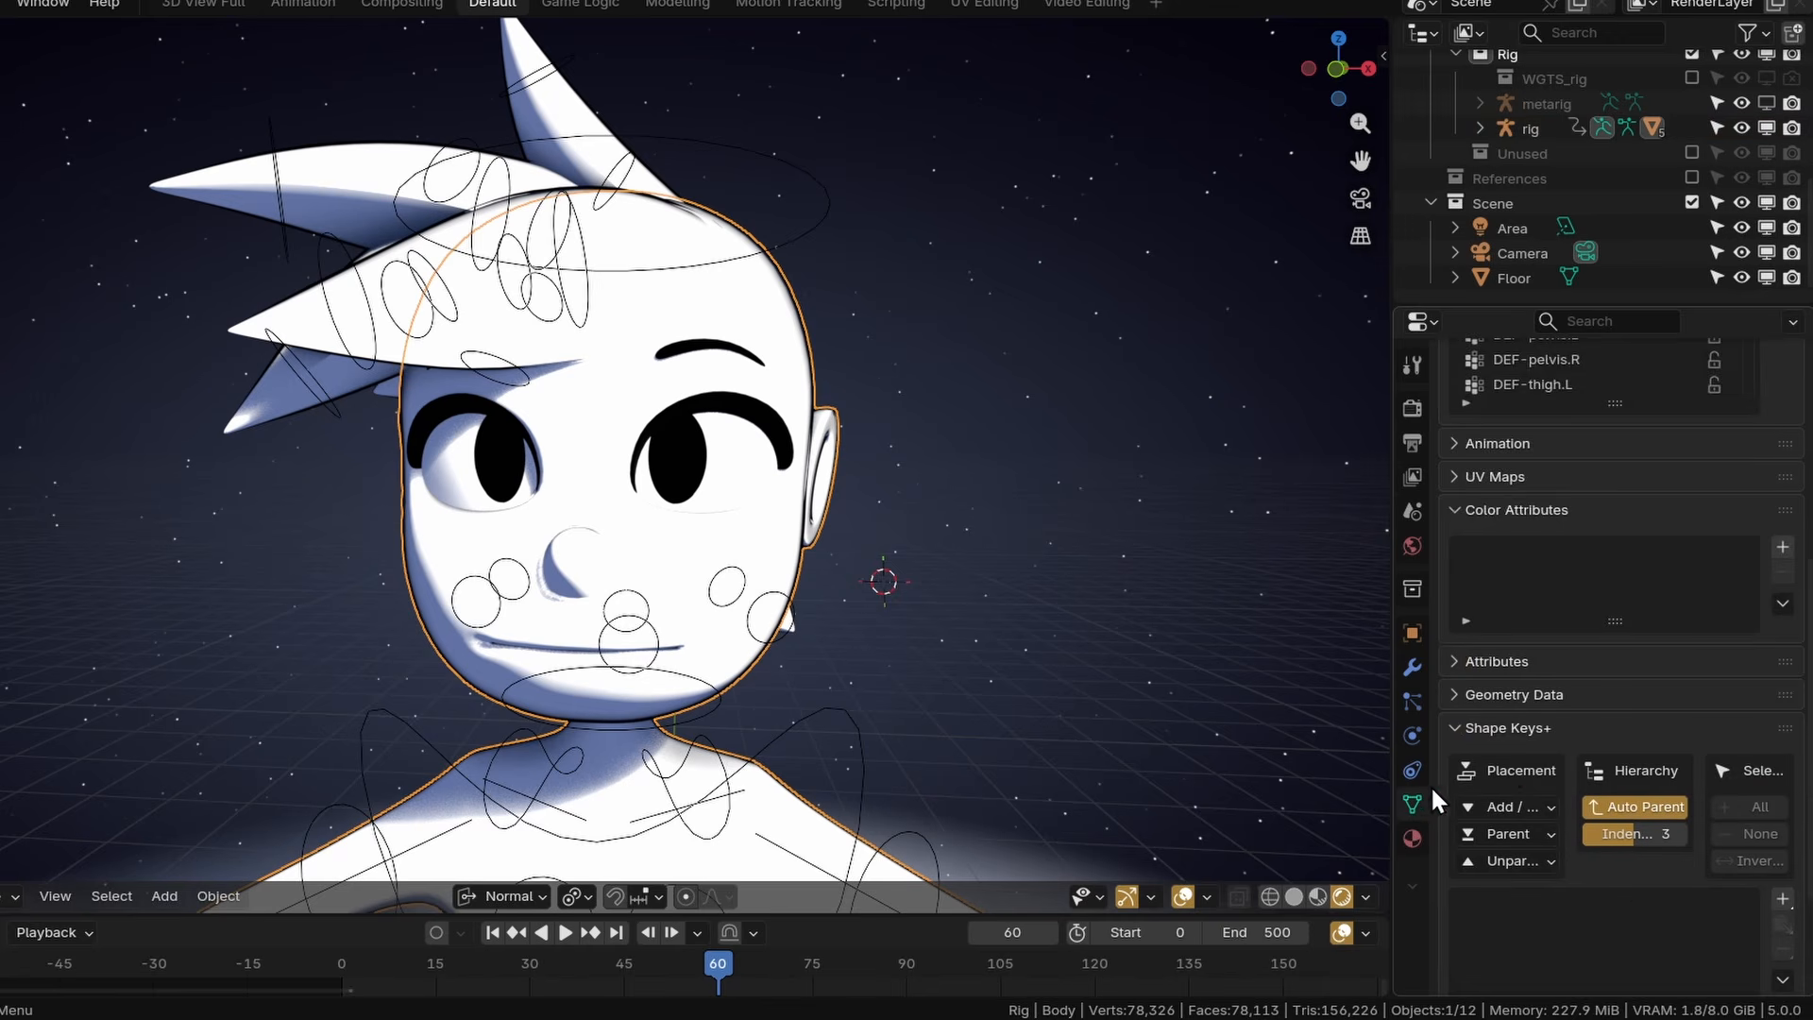
scroll(1549, 767, down, 3)
click(1781, 746)
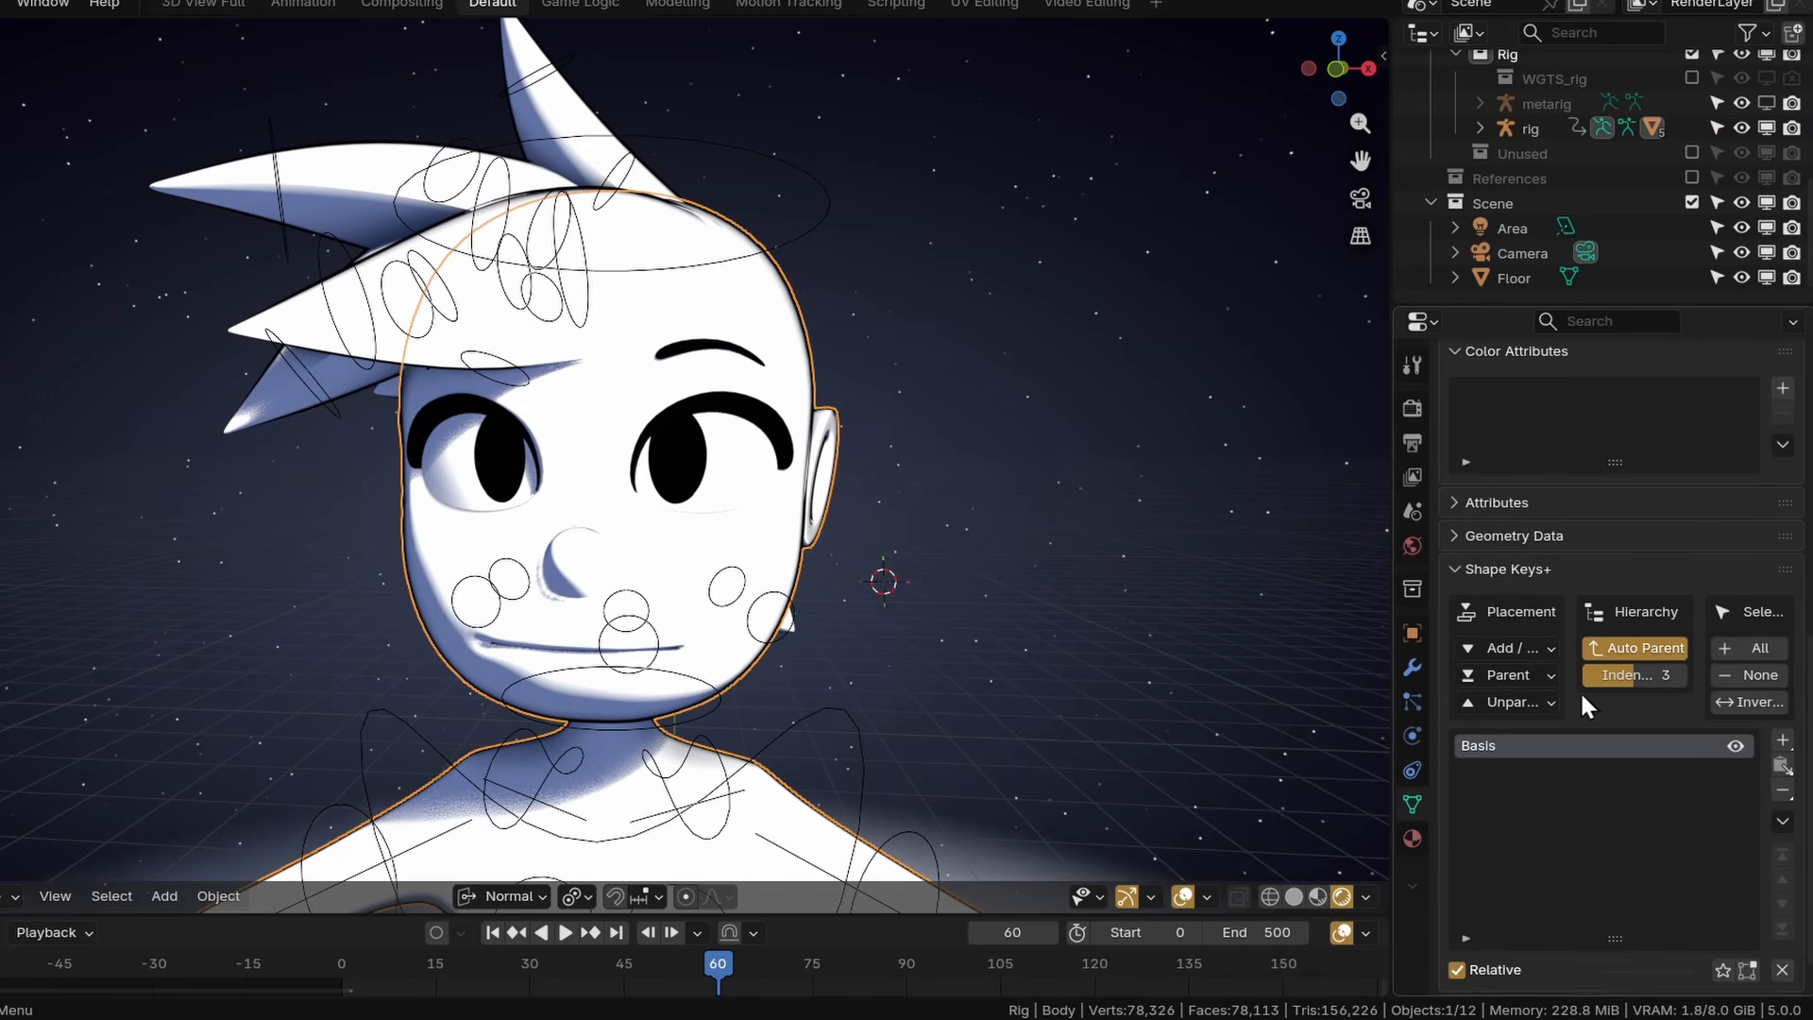
click(1409, 665)
click(1730, 498)
click(1652, 523)
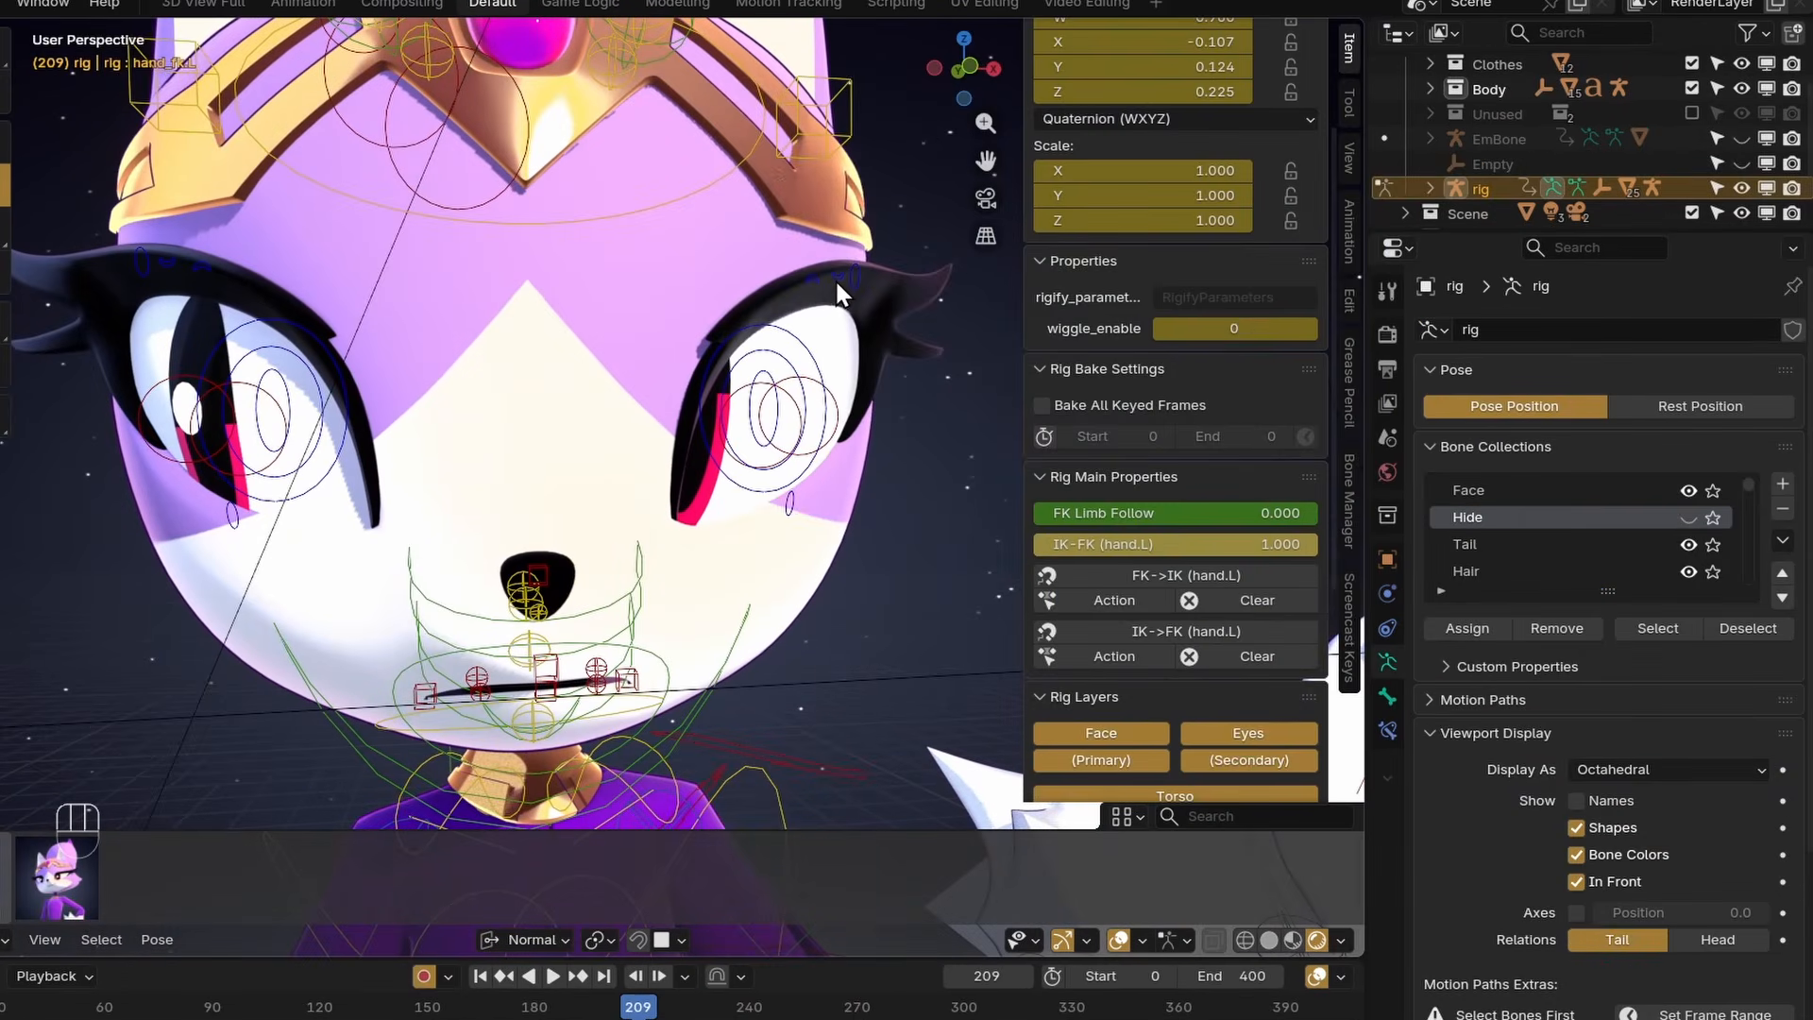
Test the upper eyelid control bone on the purple character's eye by moving it.
click(835, 278)
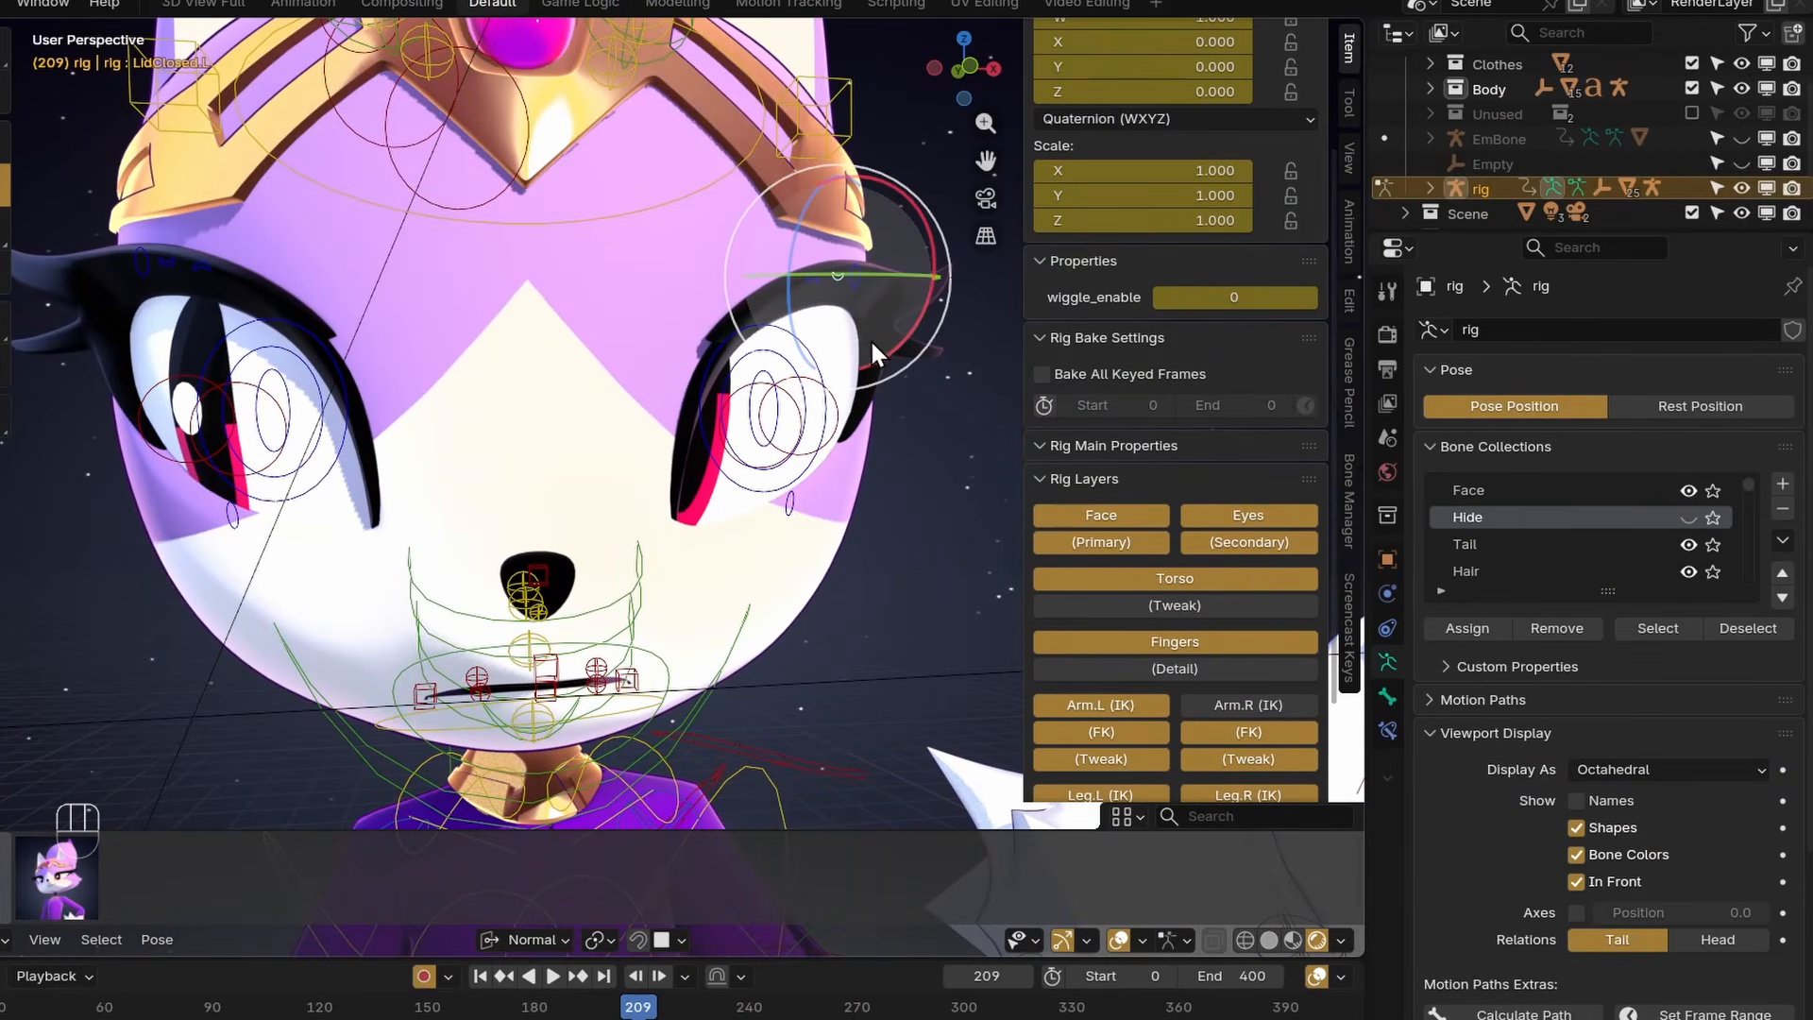
key(g)
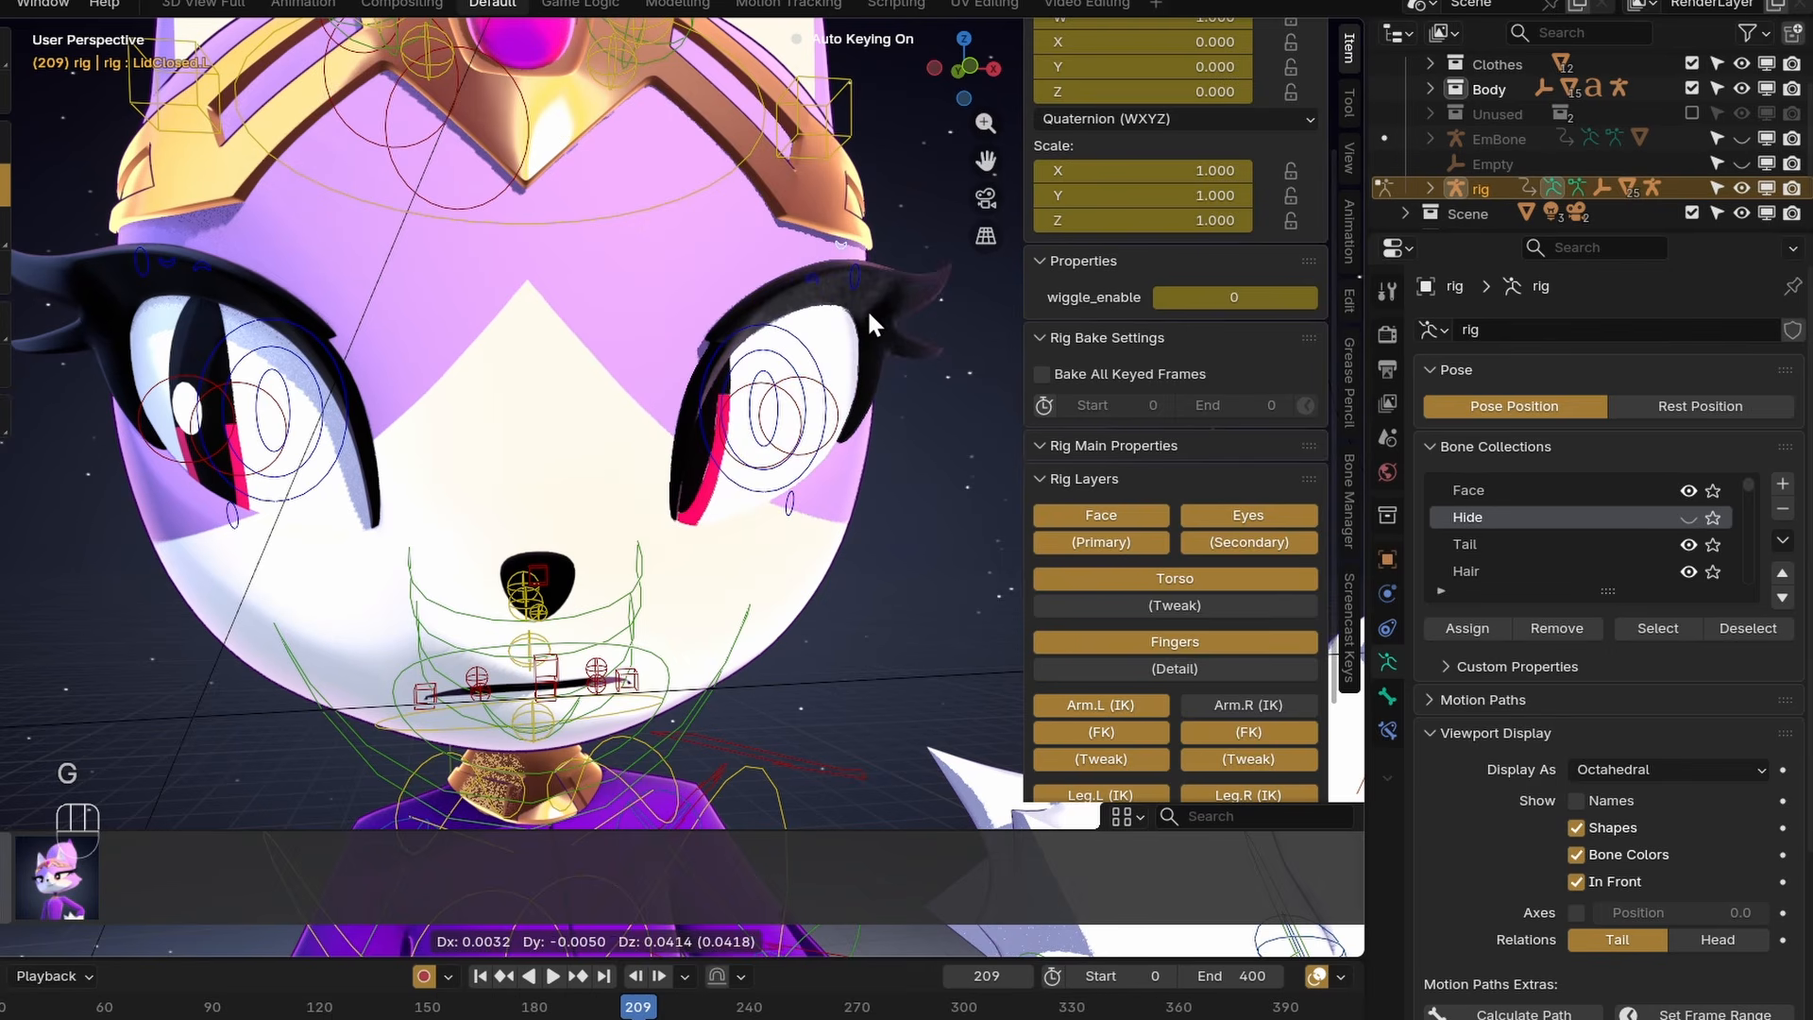
key(g)
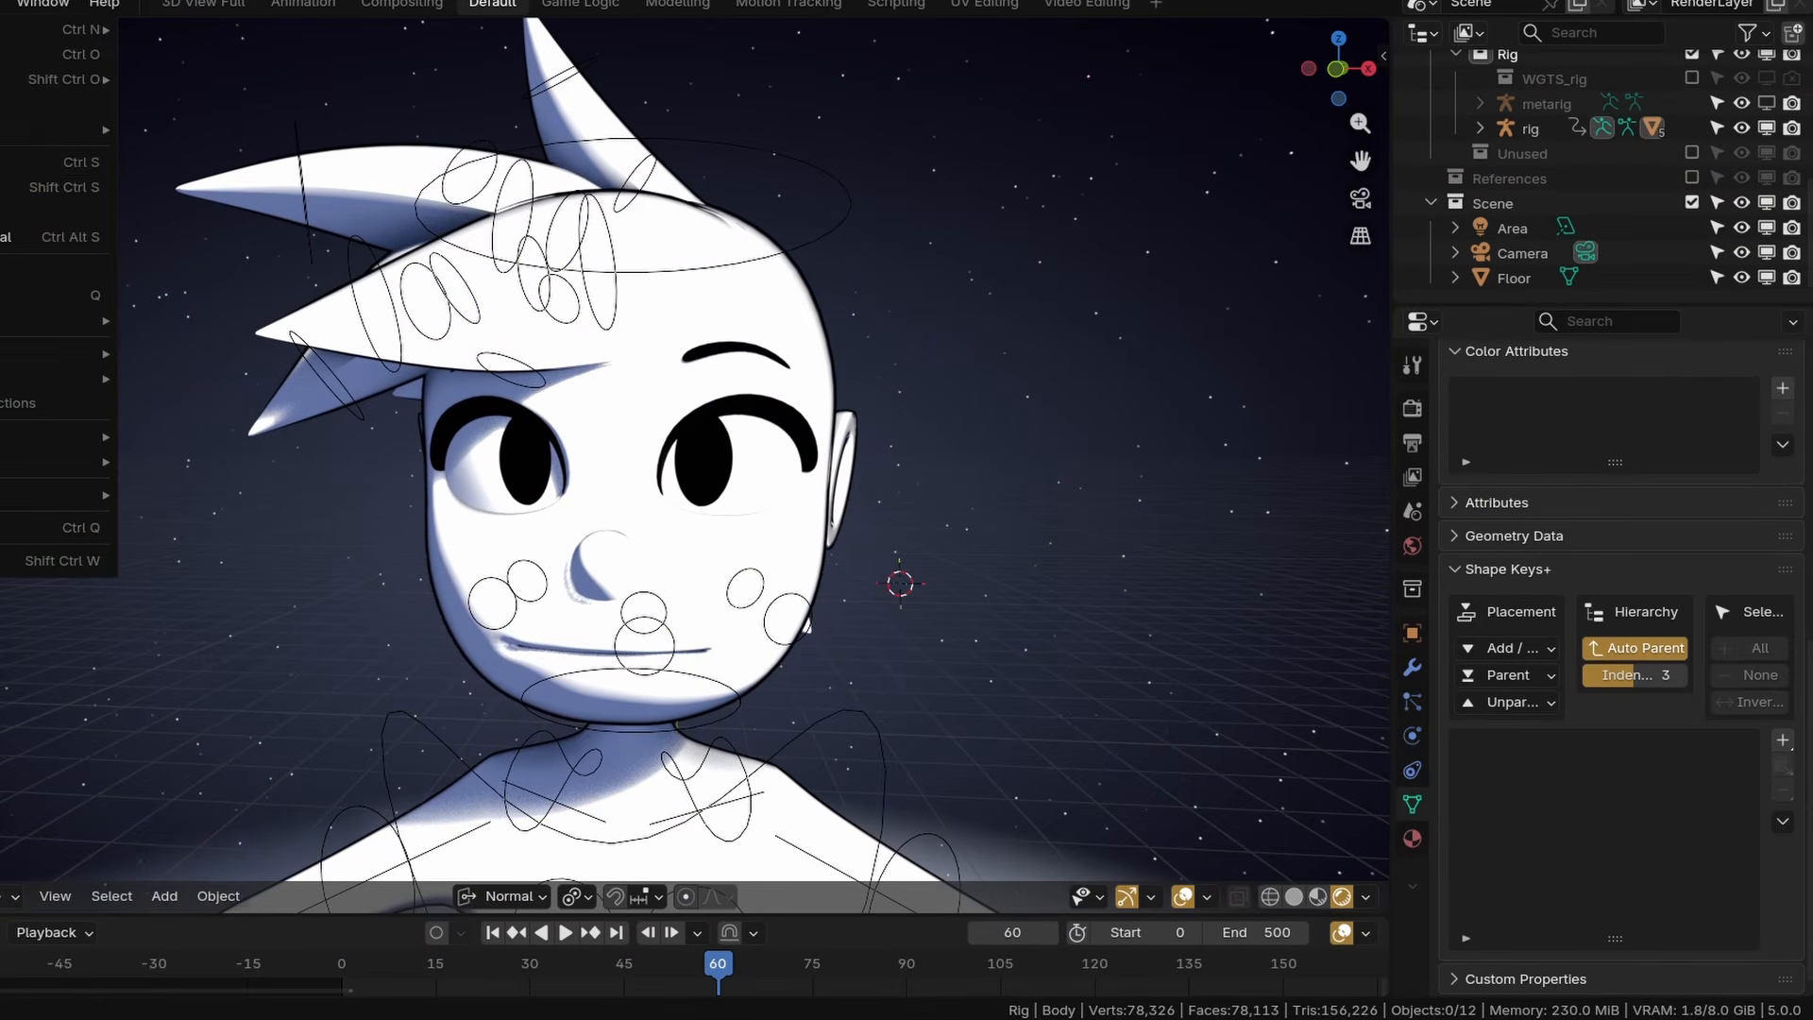
Search the add-on preferences for "sk" and examine the SKkeeper add-on's details.
click(56, 187)
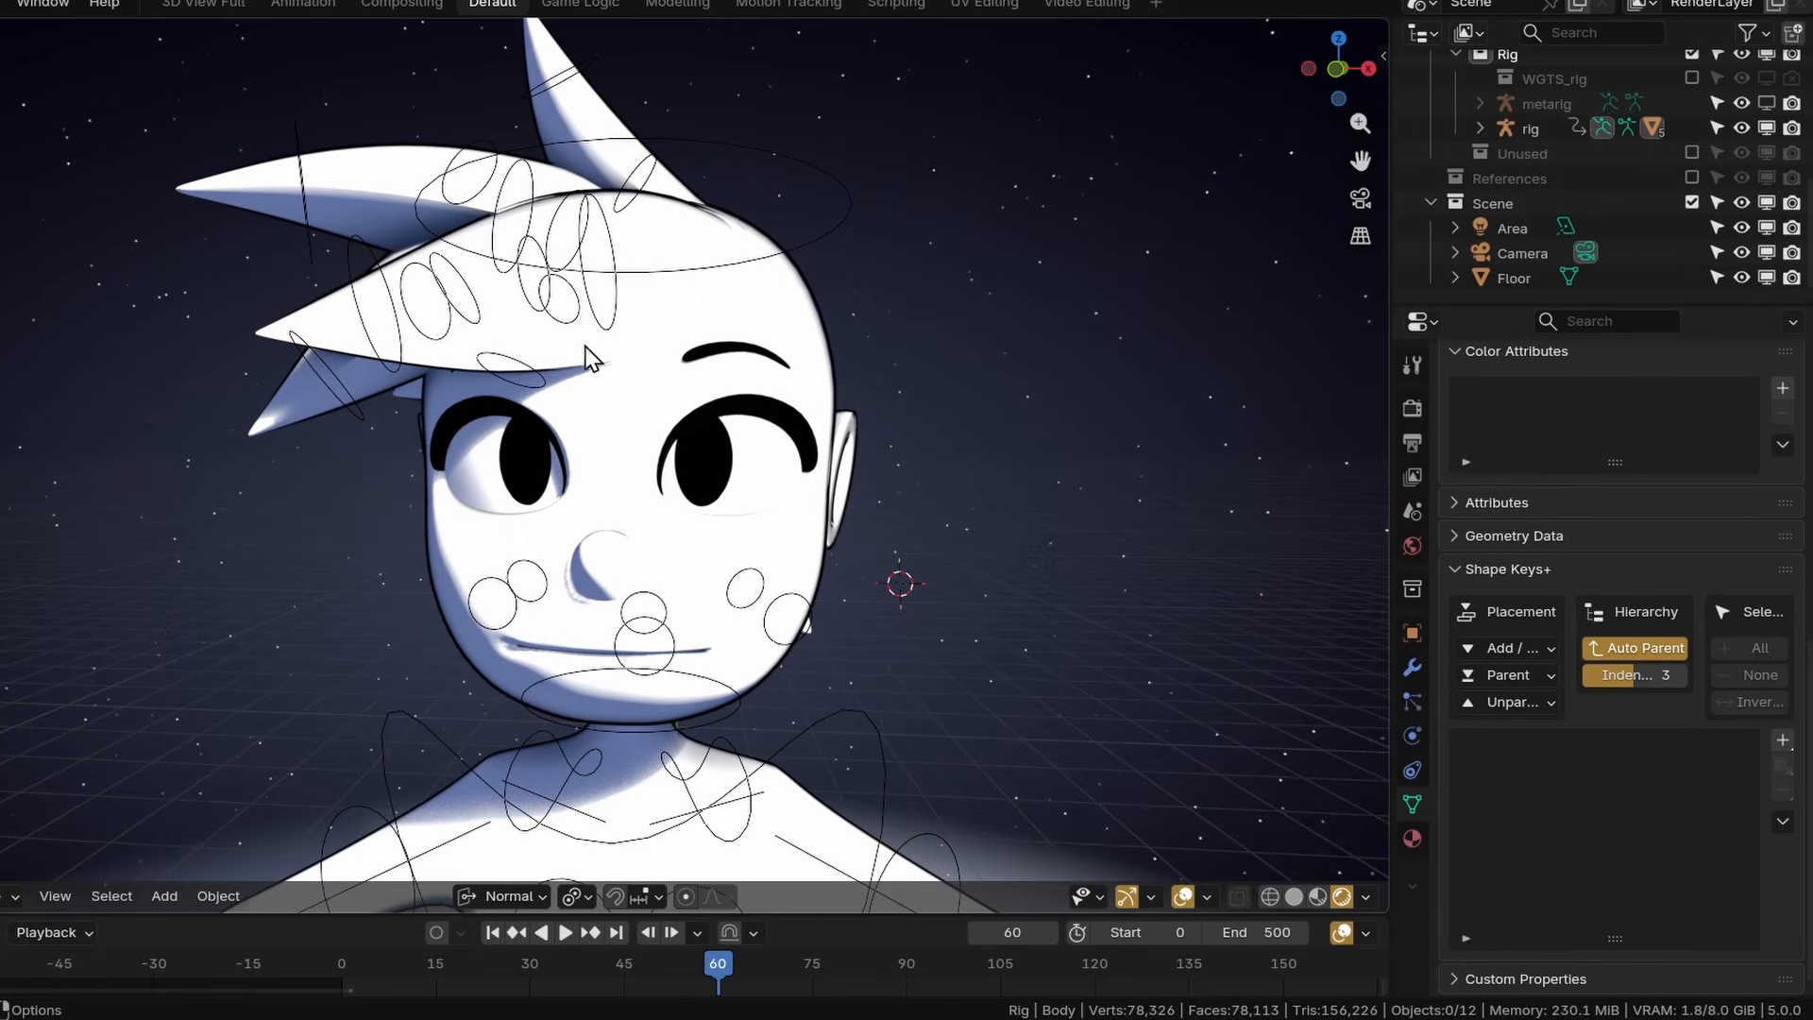
click(5, 349)
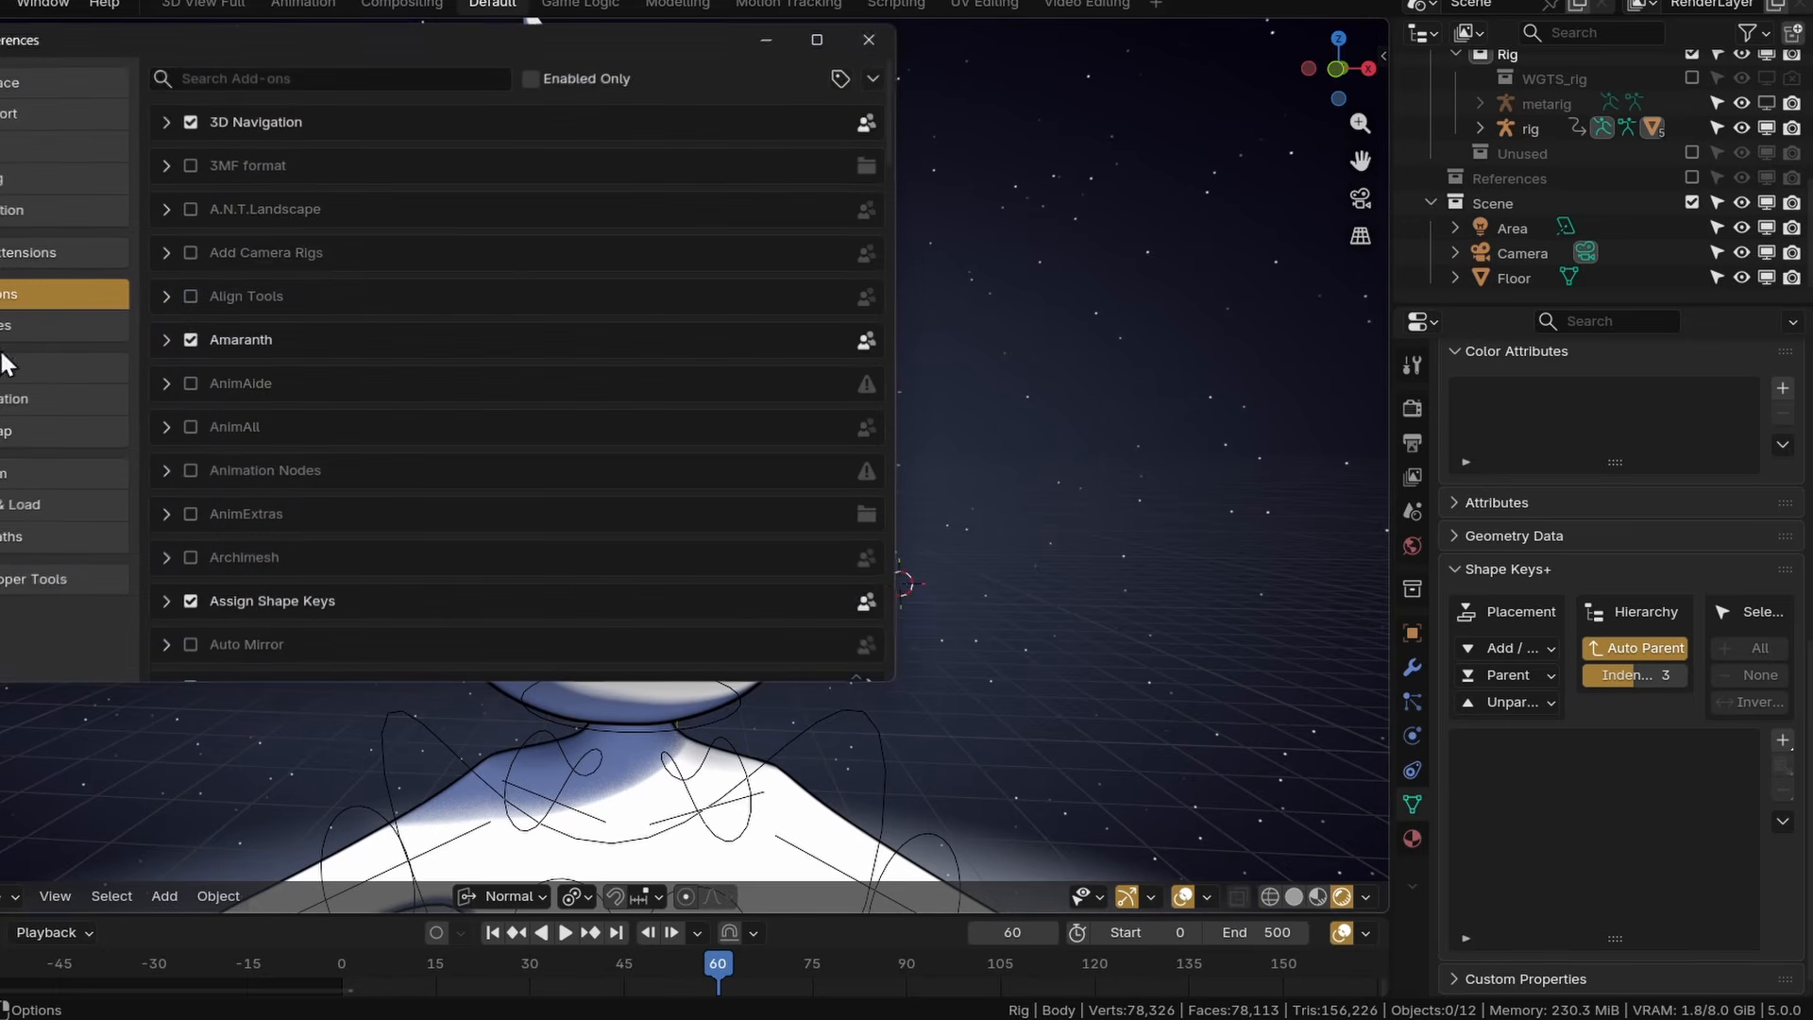
click(338, 76)
text(sk)
click(166, 296)
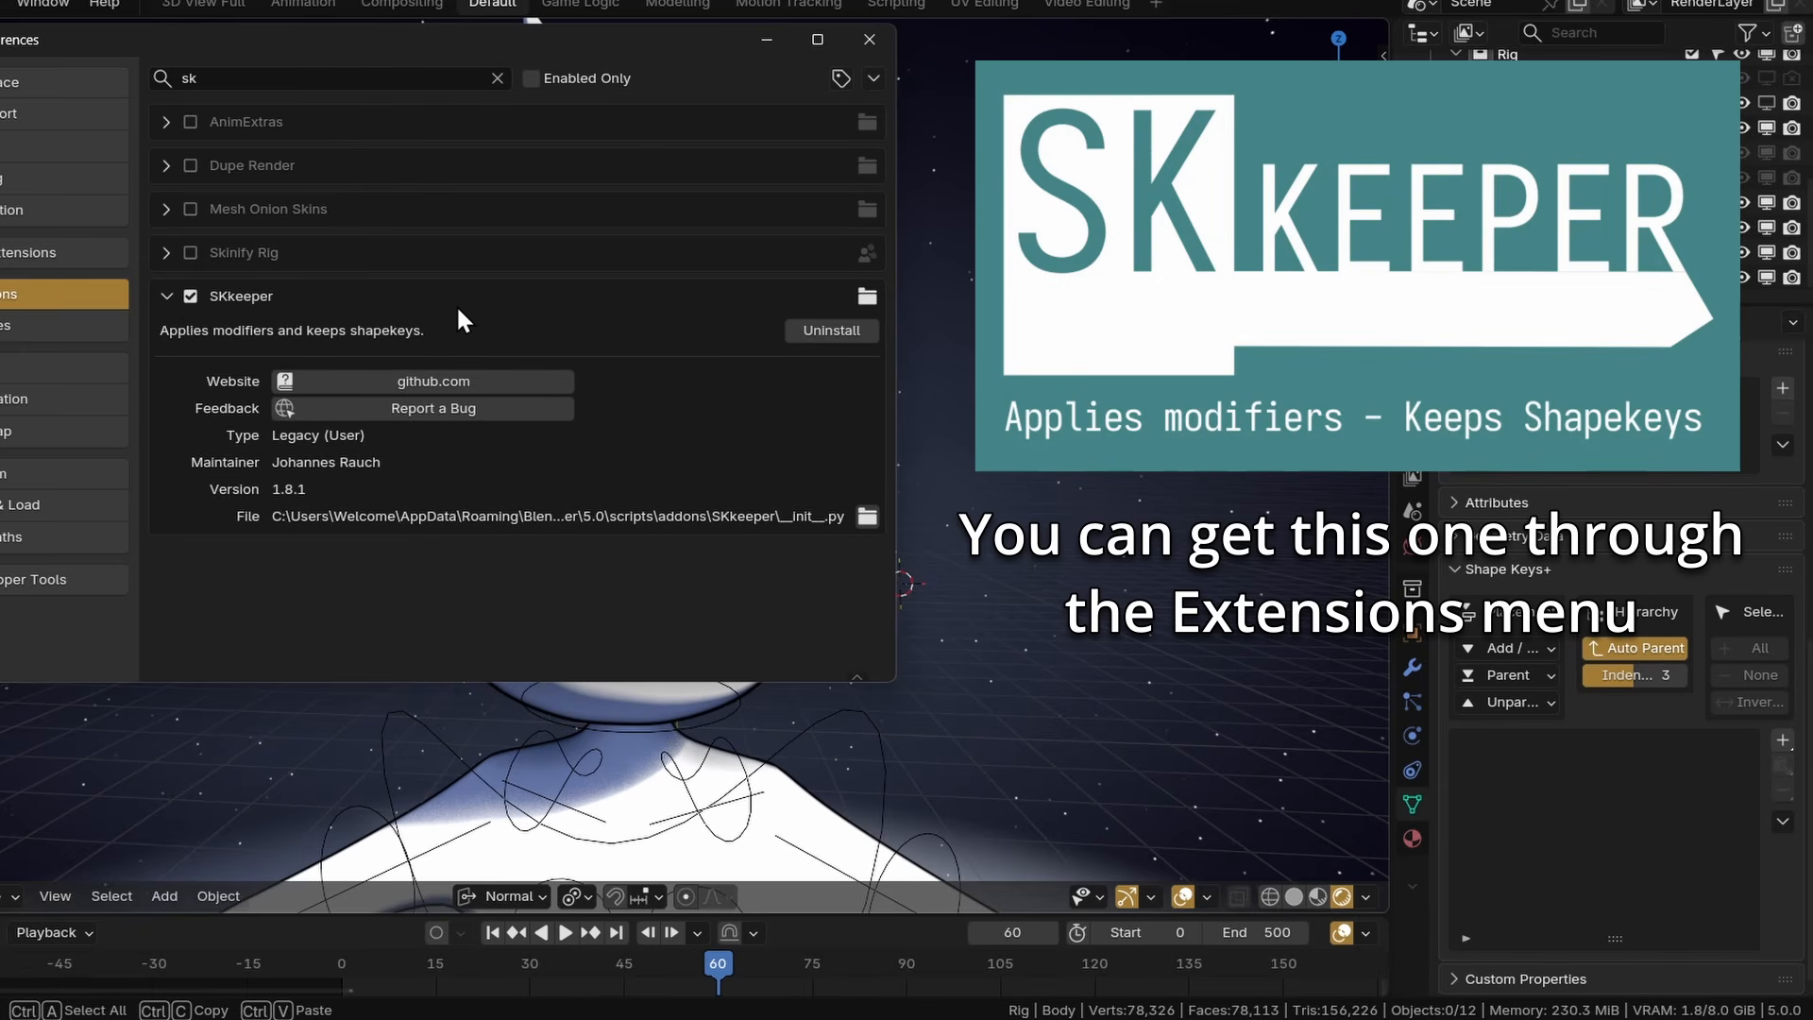
click(163, 297)
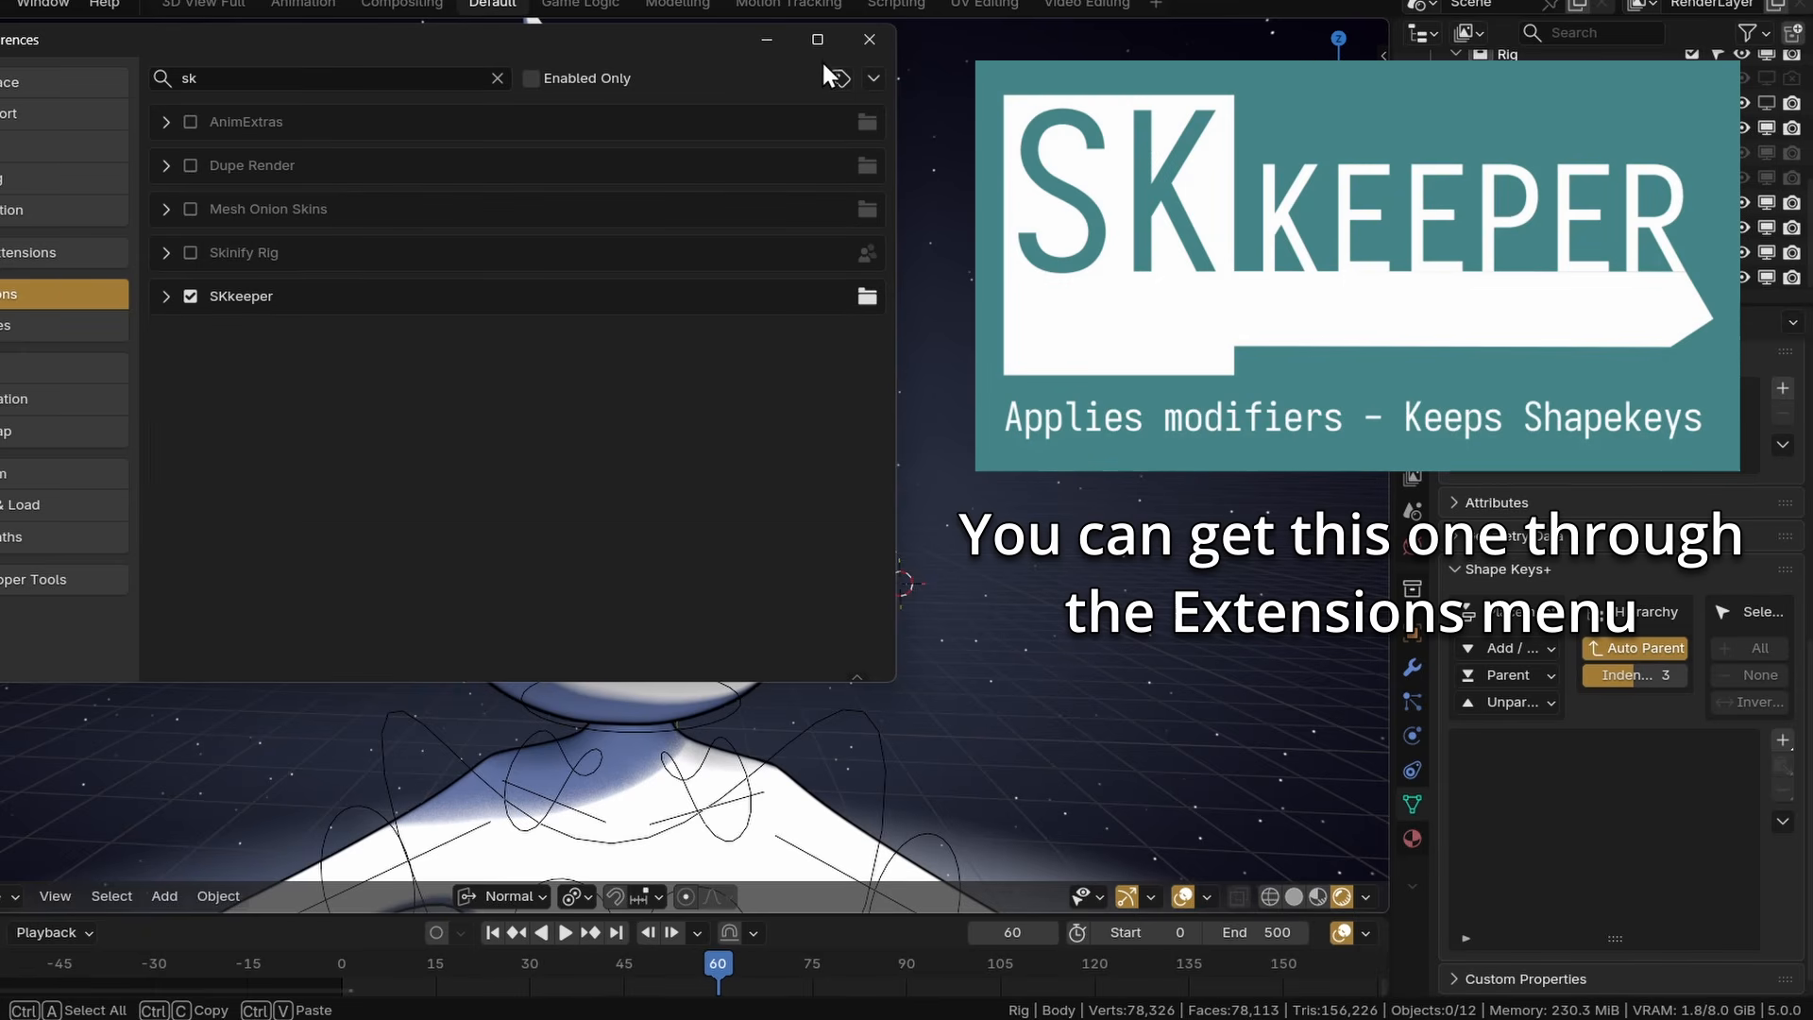
click(870, 39)
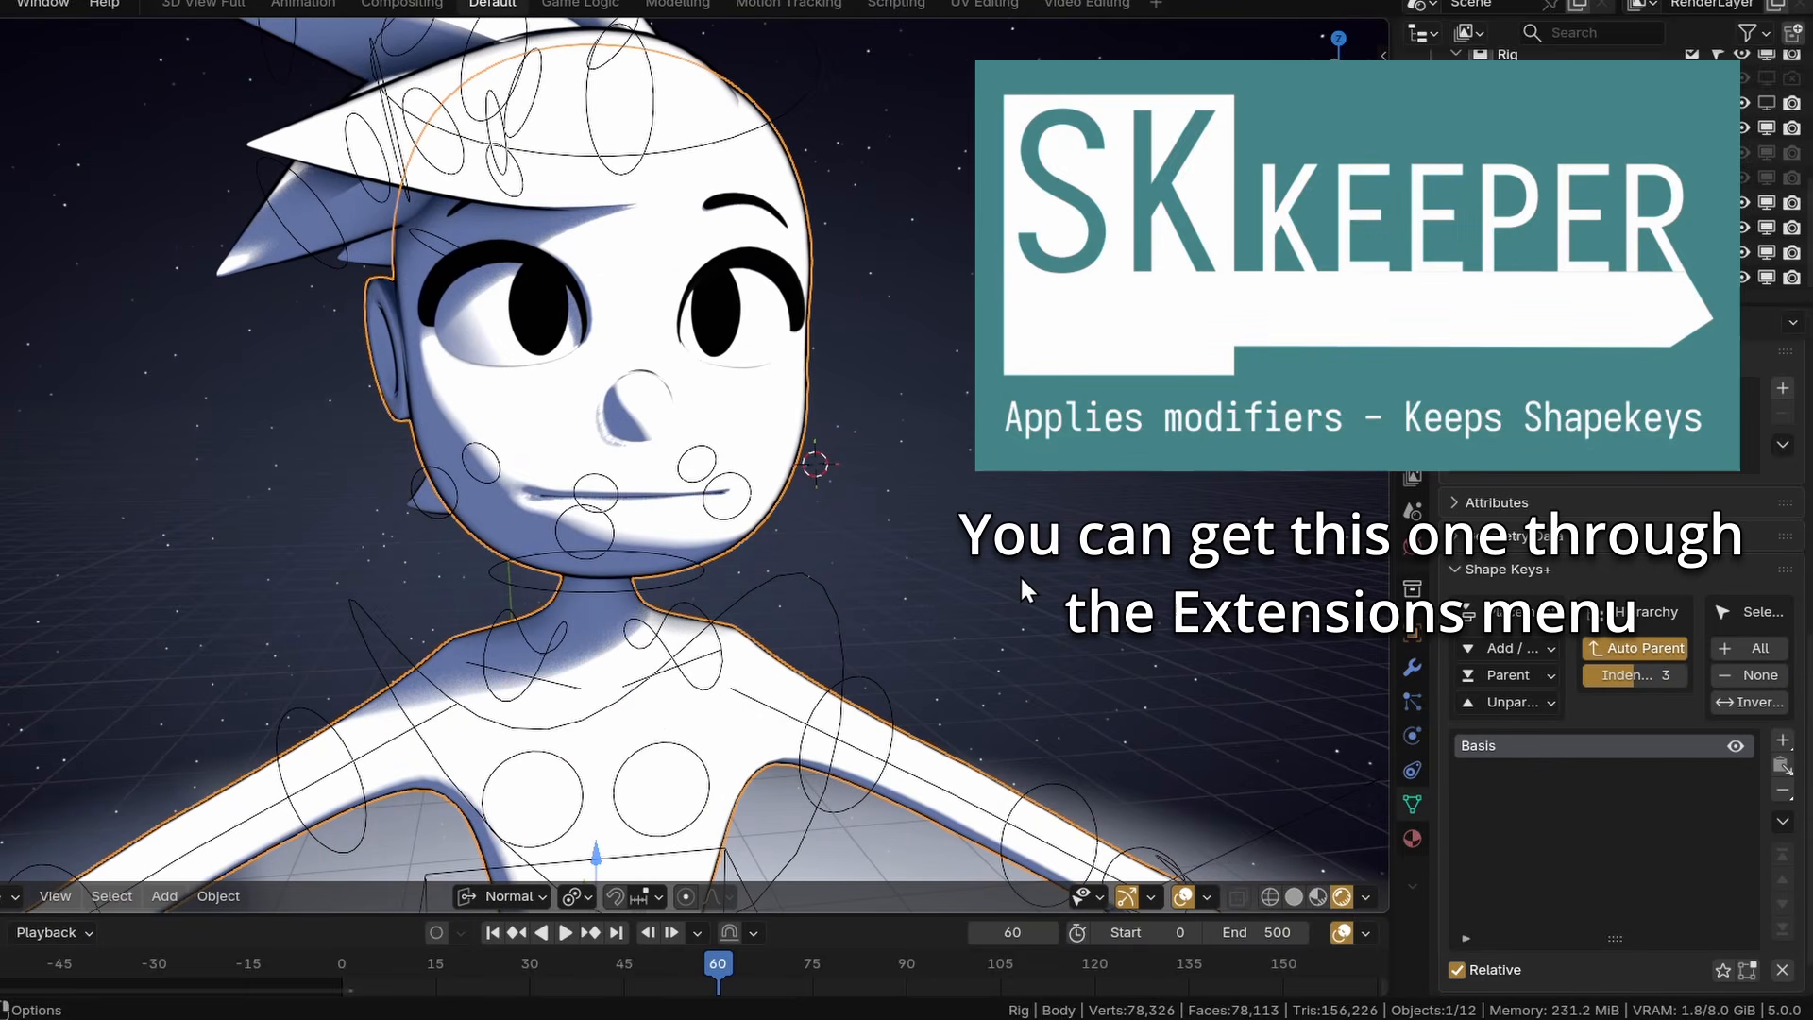
Apply only the body's Mirror modifier with Apply Chosen Modifiers (Keep Shapekeys).
scroll(994, 608, up, 3)
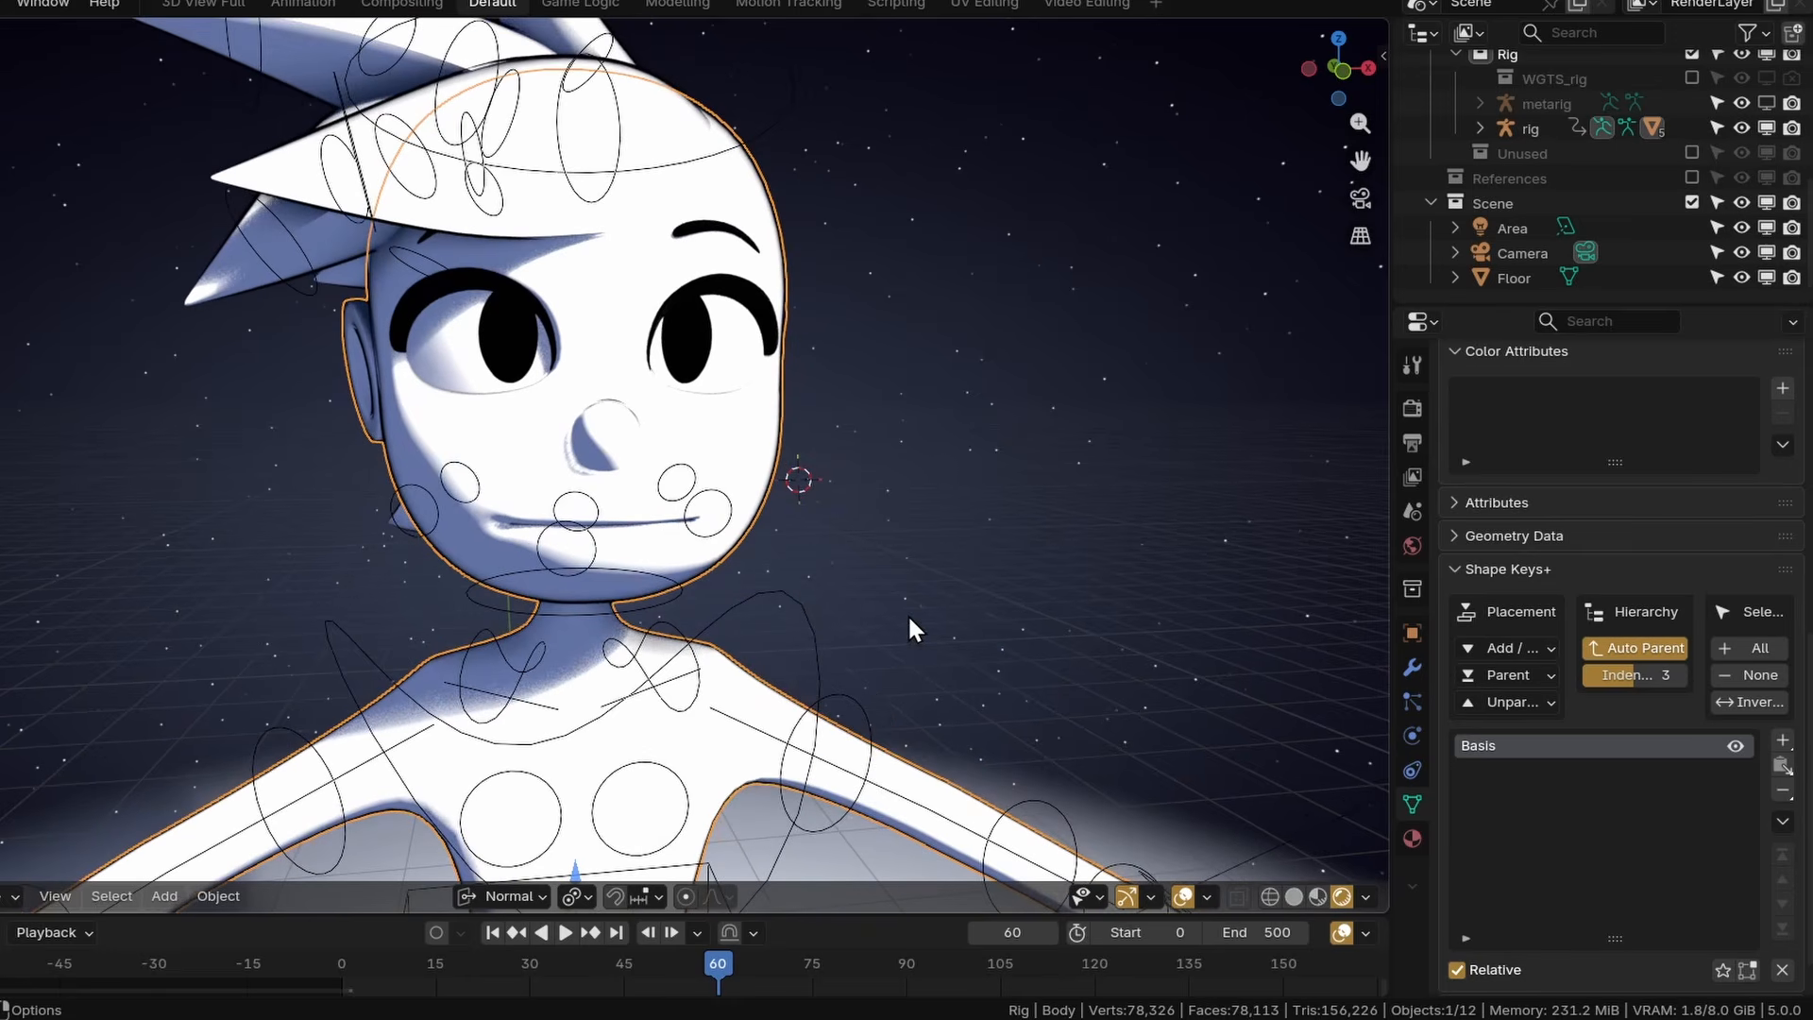
click(218, 897)
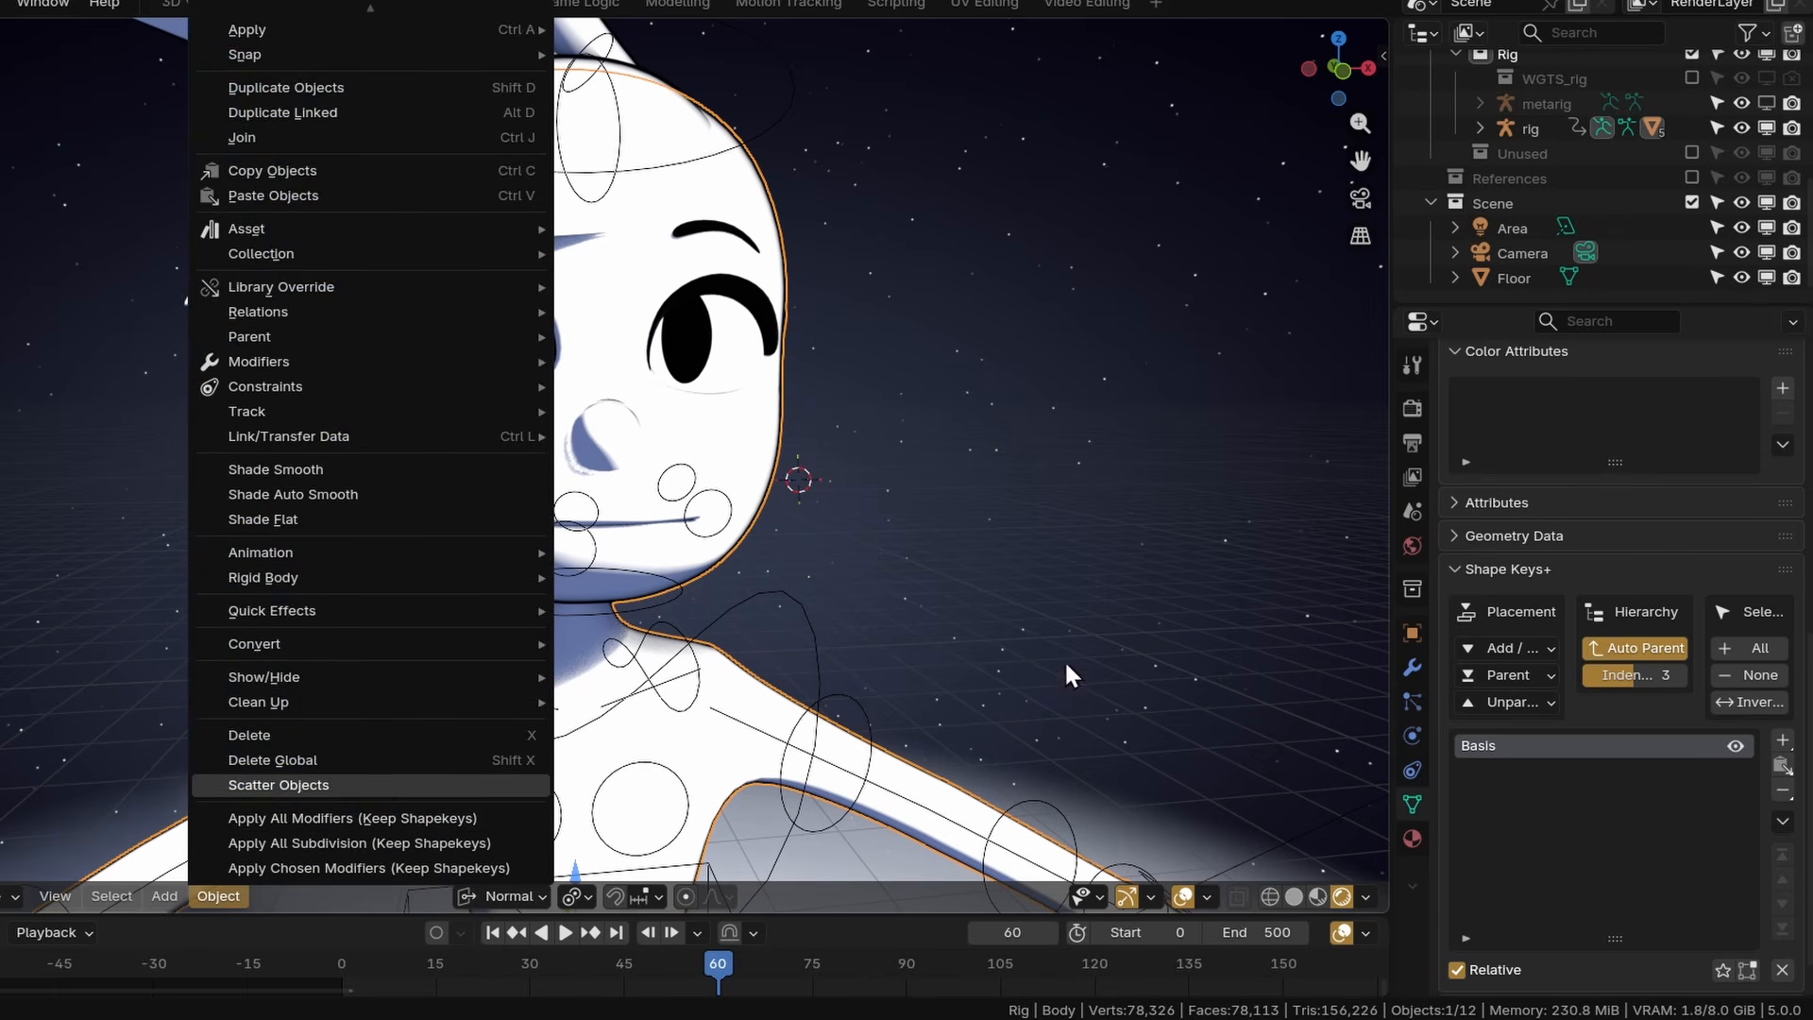
click(348, 865)
click(179, 881)
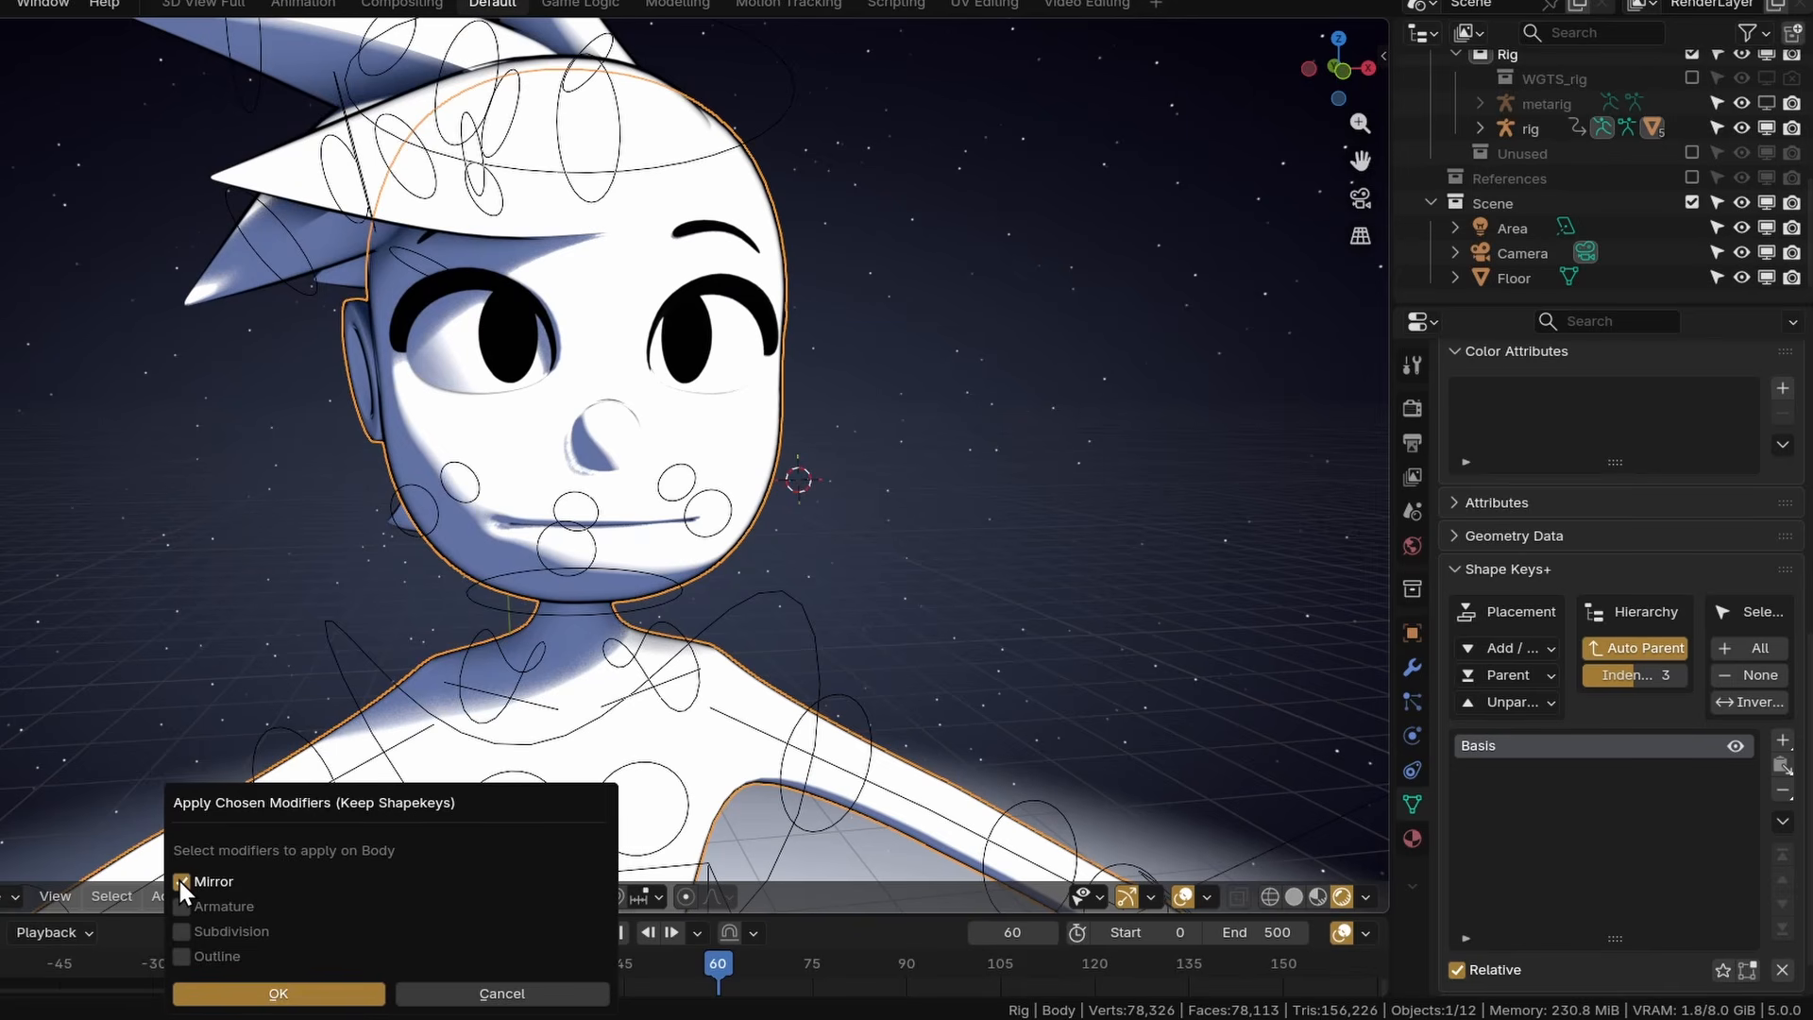
click(239, 992)
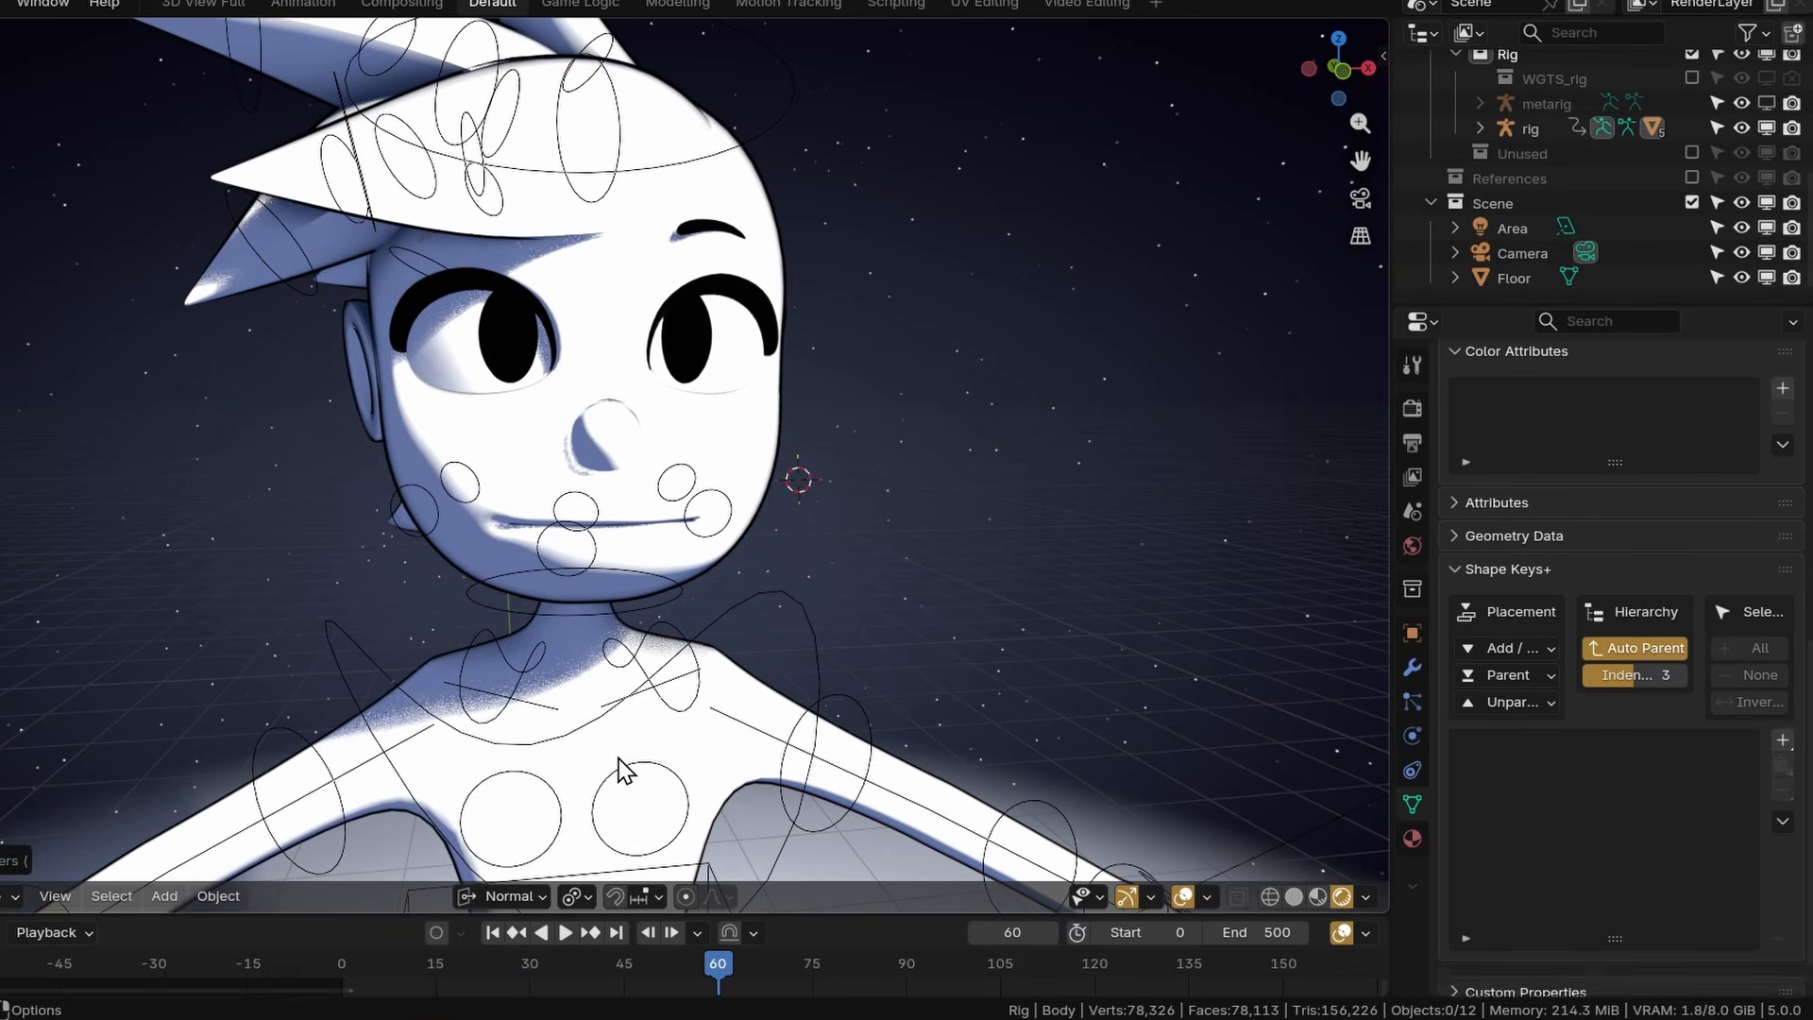
Check the body's modifier stack and undo the Mirror modifier application.
click(782, 593)
middle_drag(875, 509, 914, 514)
click(1412, 667)
key(ctrl+z)
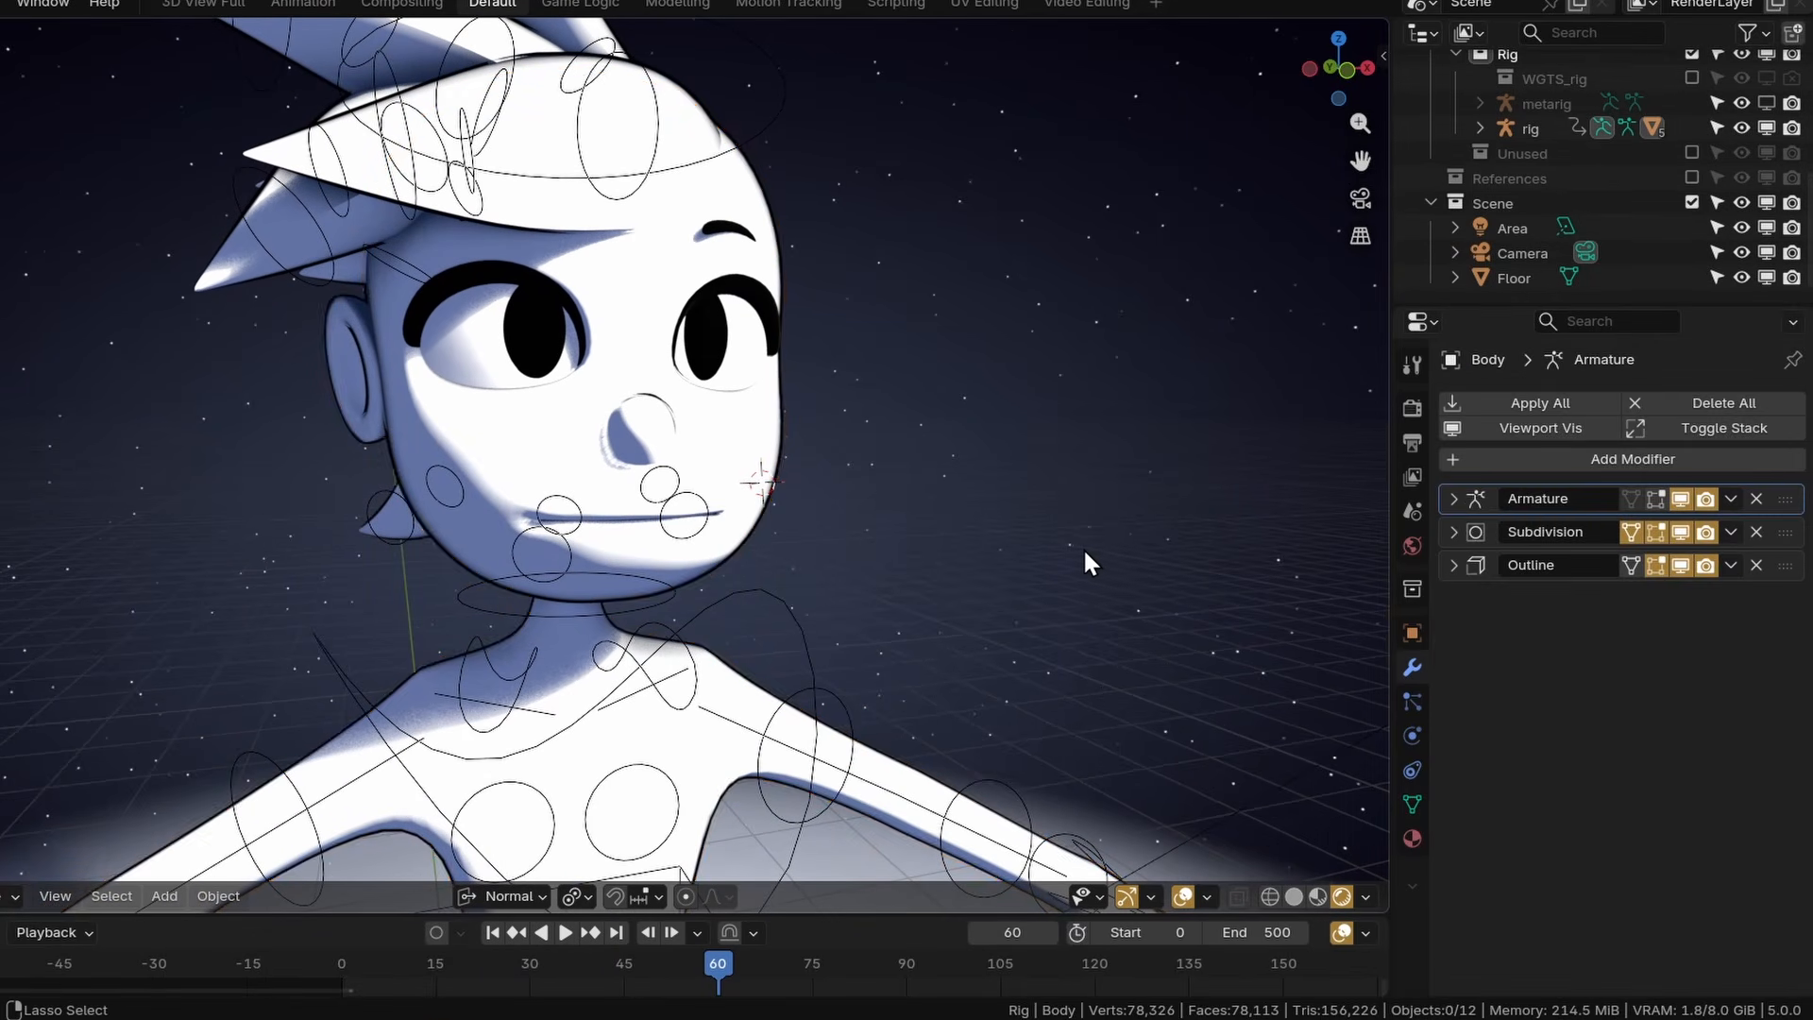
key(ctrl+z)
Remove the Basis shape key from the body mesh.
click(1412, 803)
click(761, 491)
scroll(1606, 742, down, 15)
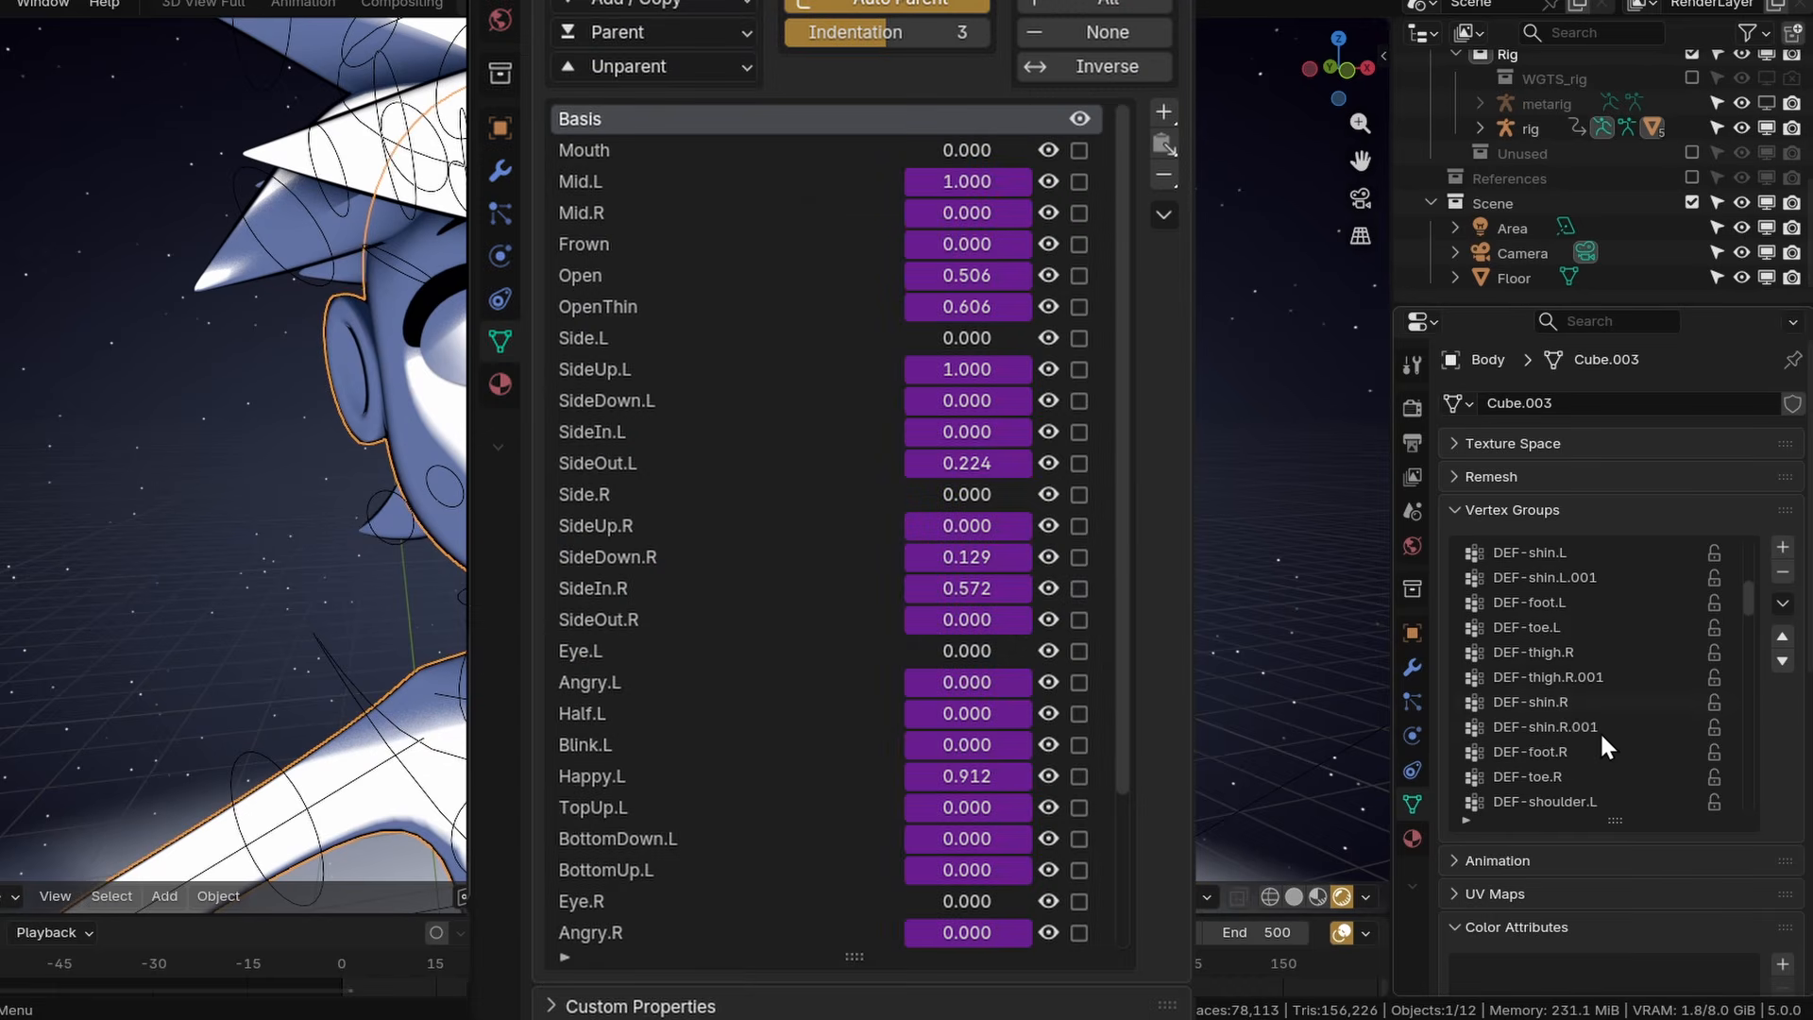
scroll(1777, 818, down, 12)
click(1776, 765)
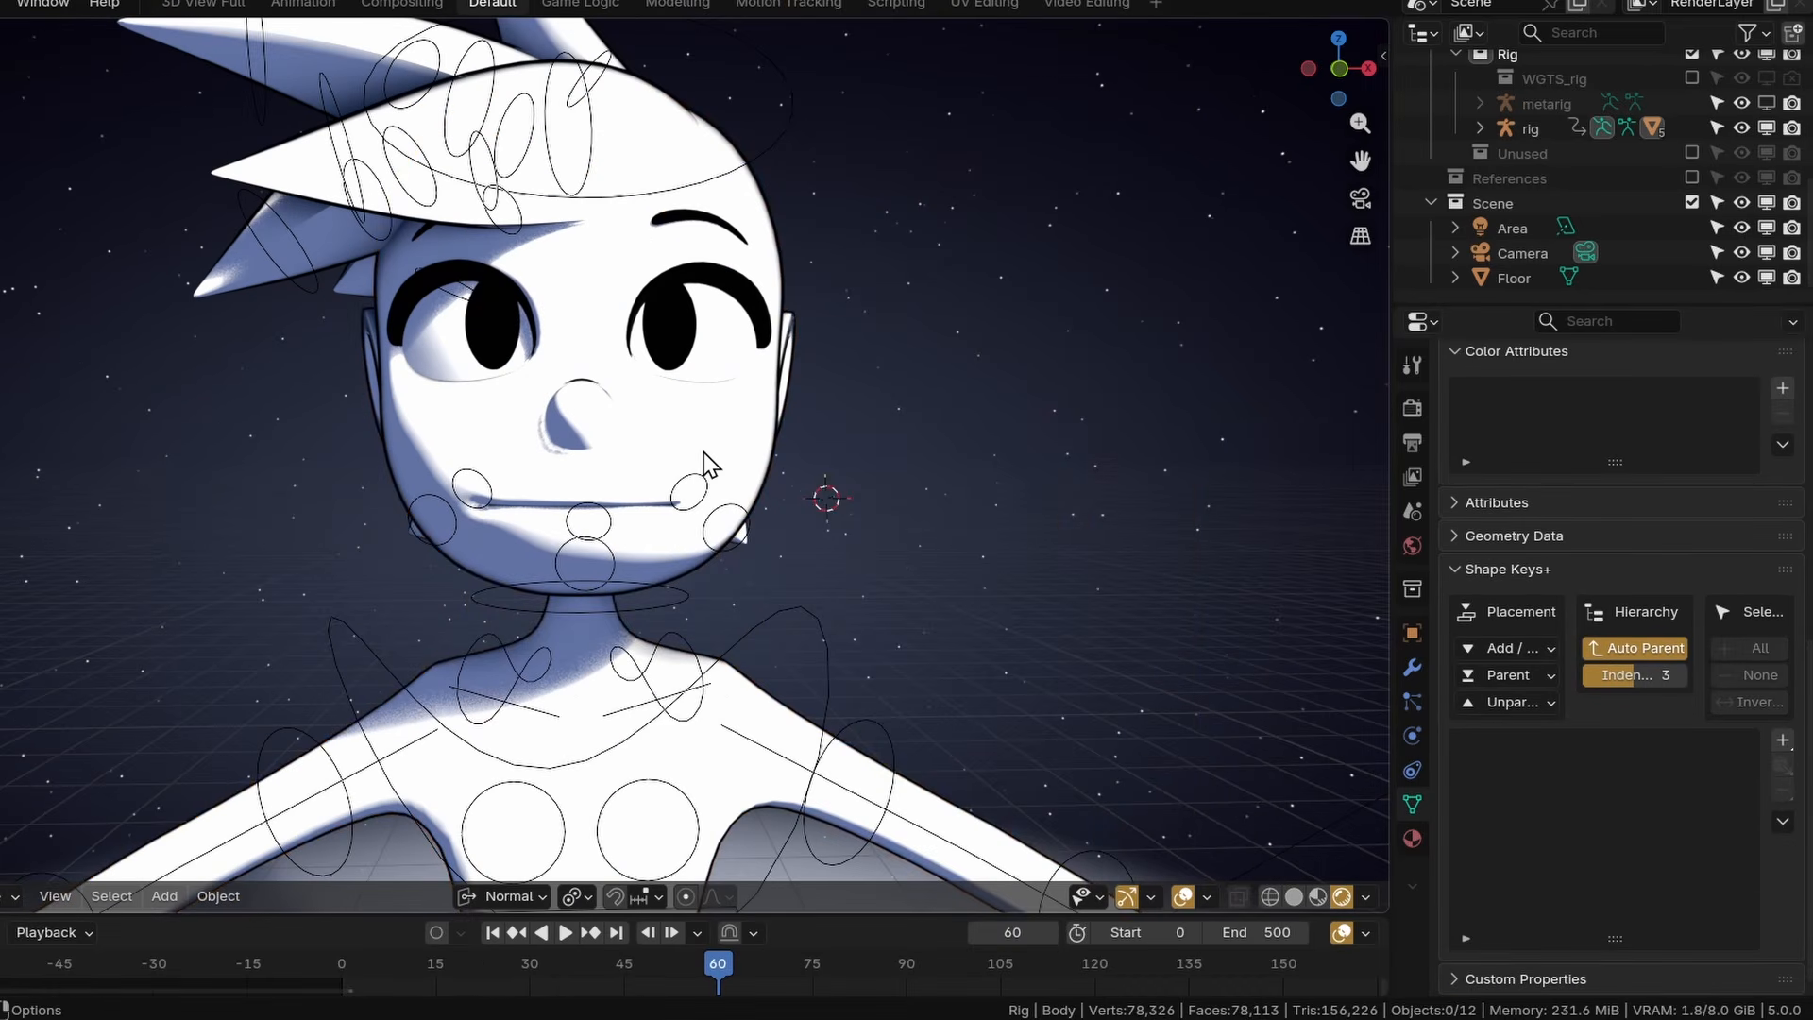
Apply the Mirror modifier on the body mesh.
click(1412, 668)
click(1731, 499)
click(1605, 526)
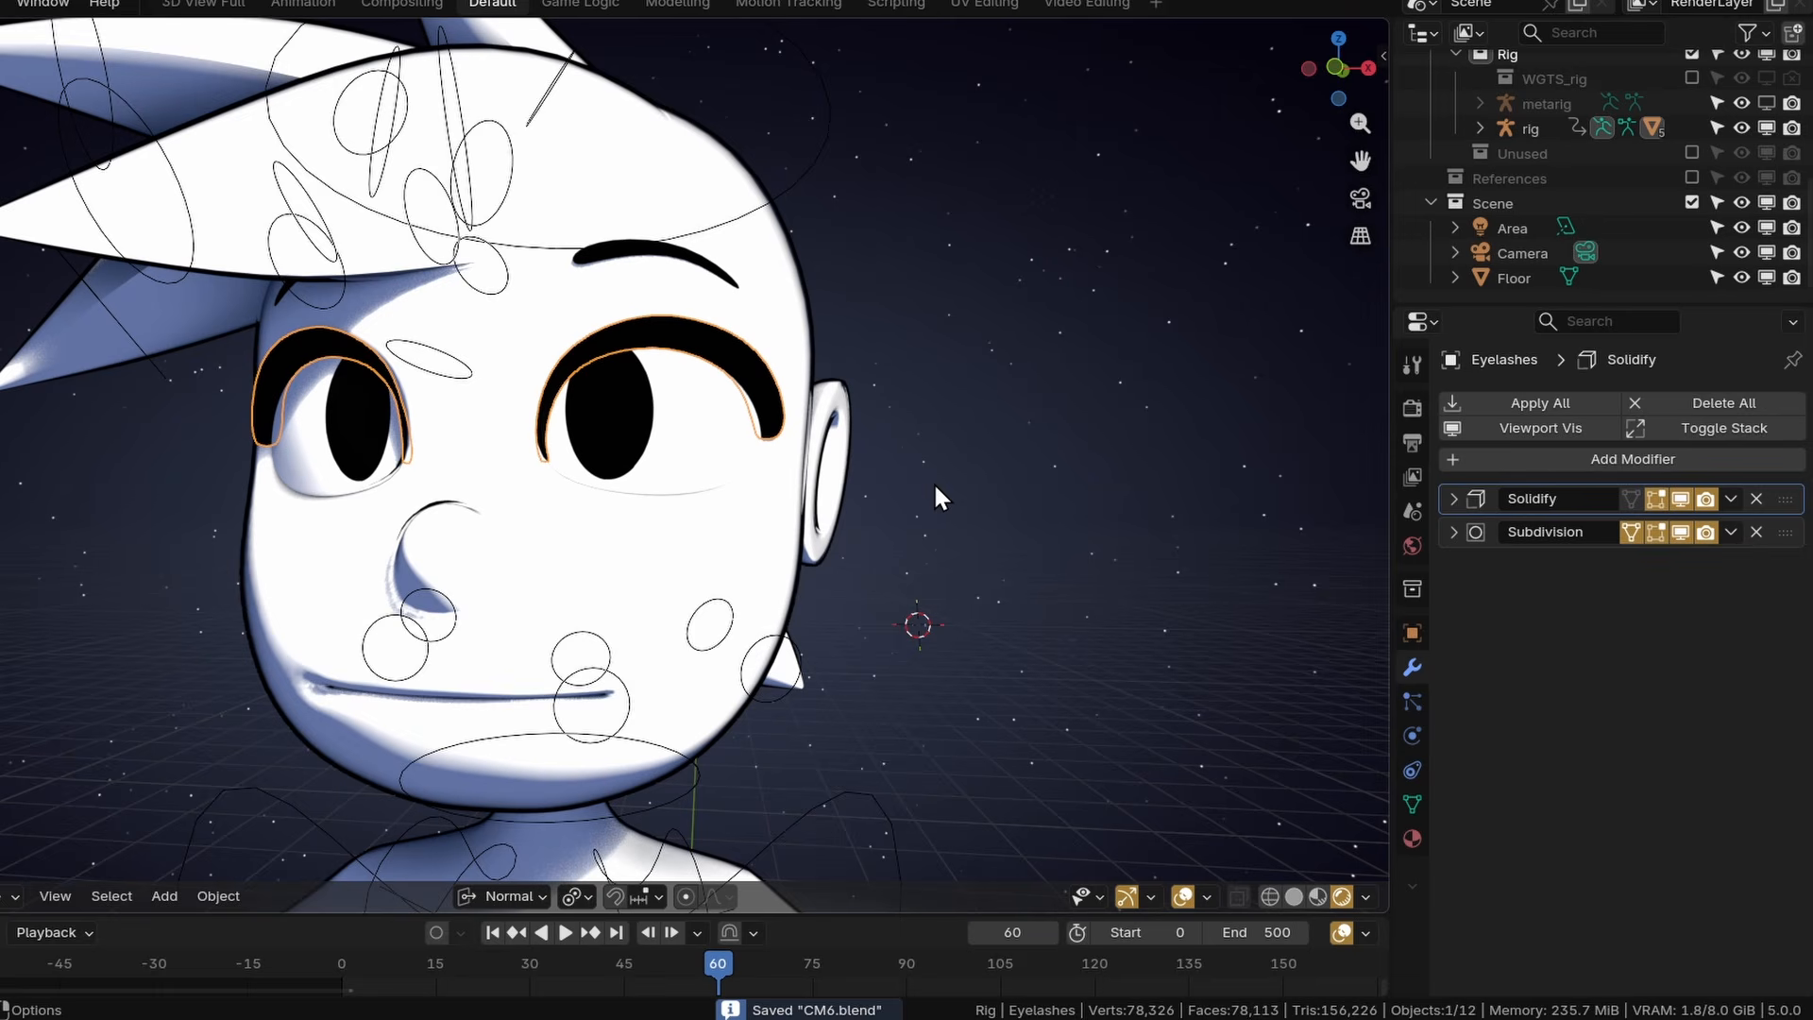
Apply the Solidify modifier on the eyelashes.
scroll(846, 531, up, 3)
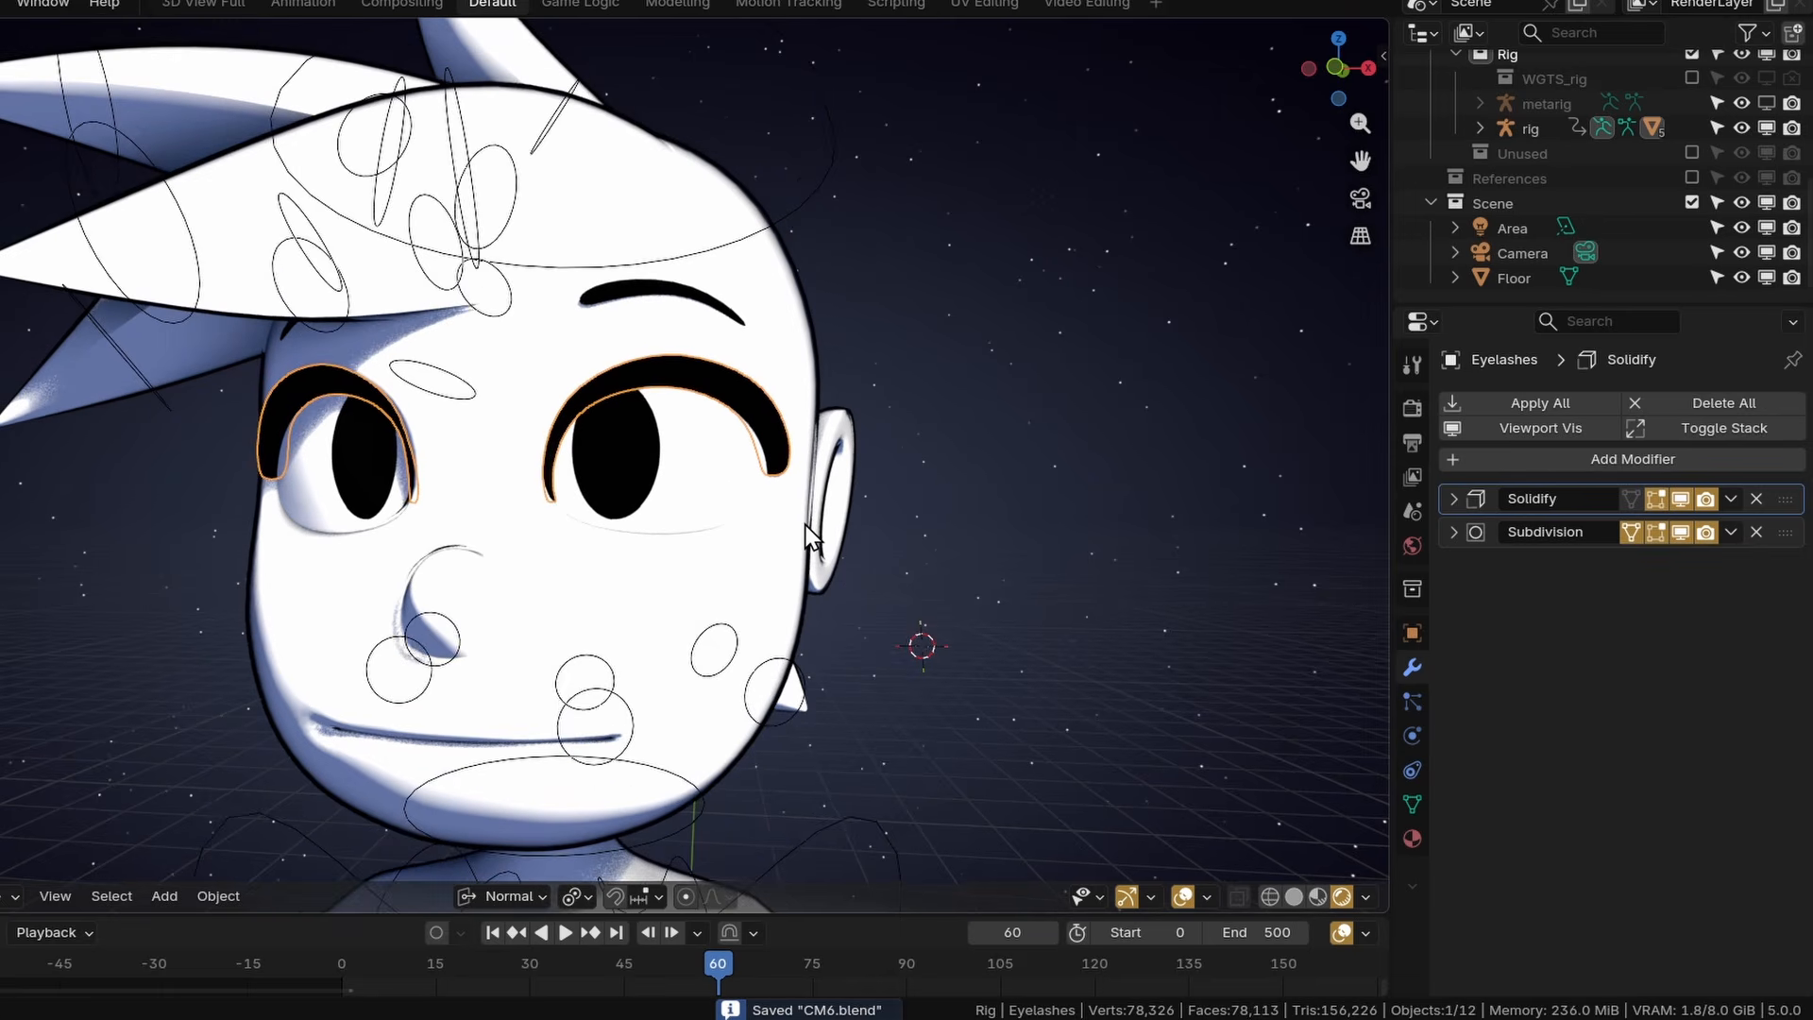
mouse_move(886, 547)
middle_down()
mouse_move(928, 540)
mouse_move(874, 545)
middle_up()
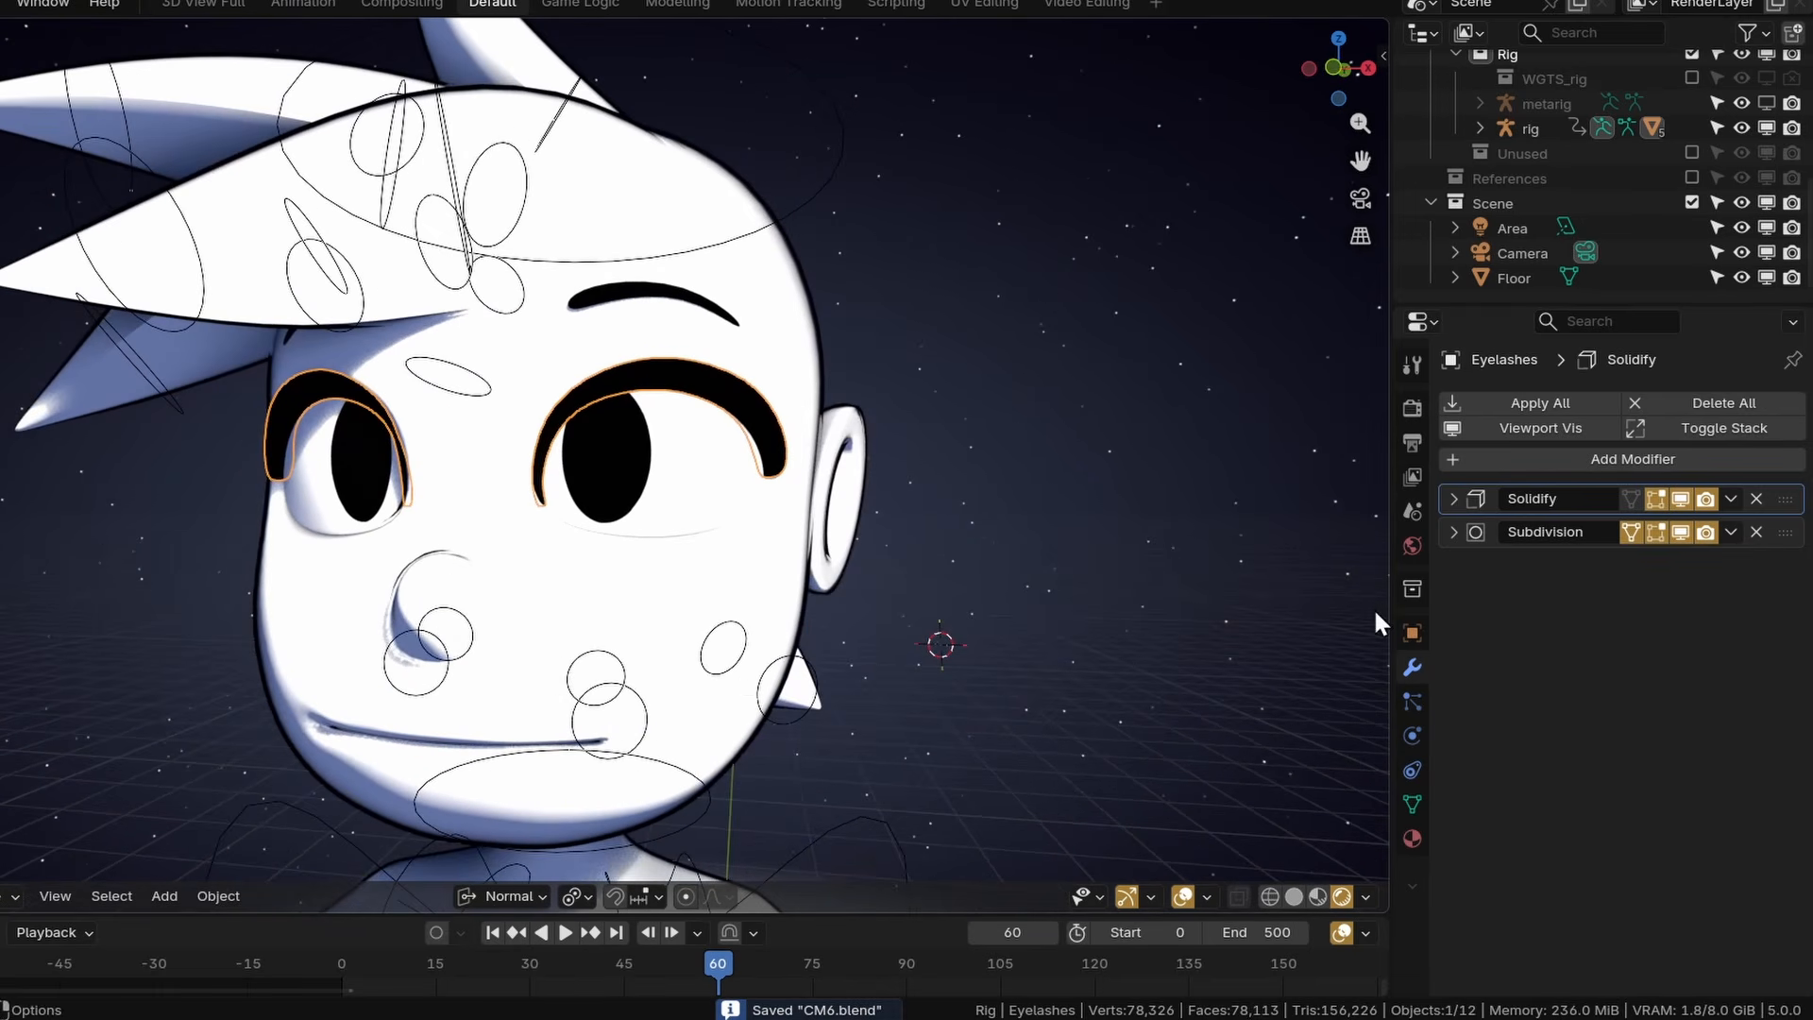
click(1456, 500)
click(1732, 499)
click(1606, 526)
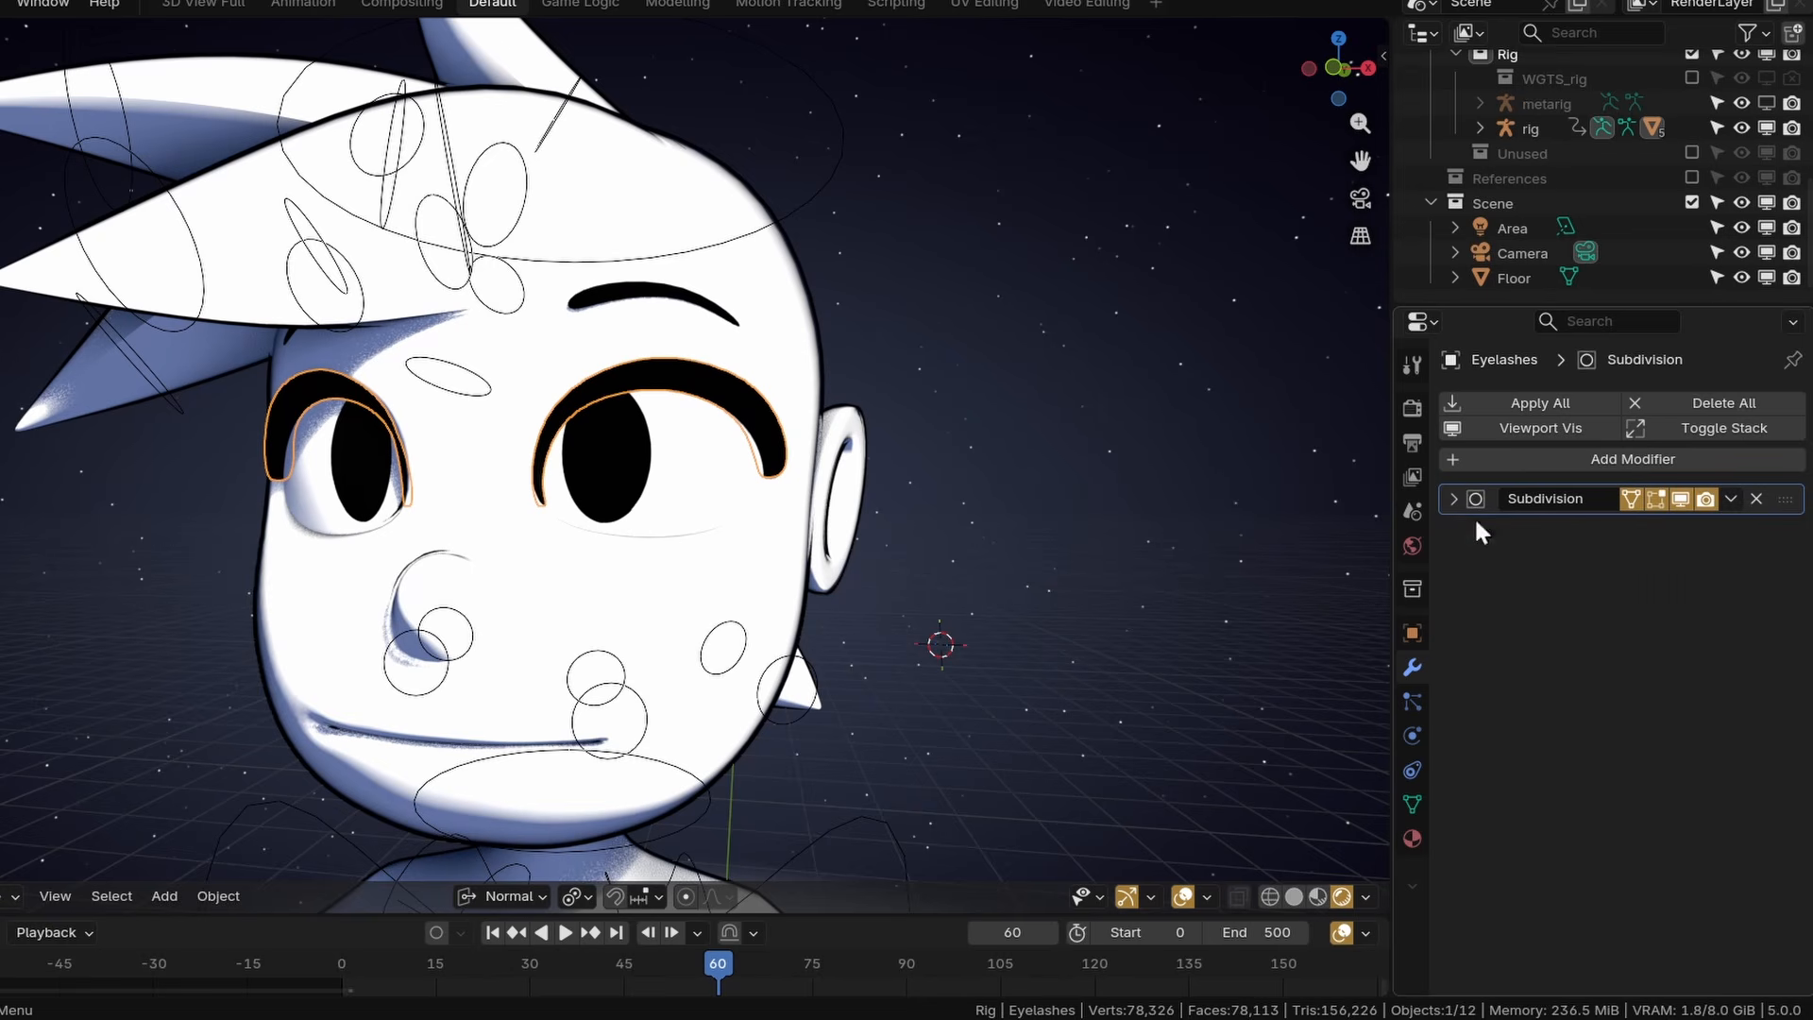
Join the eyelashes into the body mesh.
middle_drag(887, 380, 753, 412)
shift+click(760, 406)
key(ctrl+j)
middle_drag(340, 535, 377, 643)
Try moving the upper eyelash vertices of the joined body mesh with proportional editing, and undo the move.
click(12, 896)
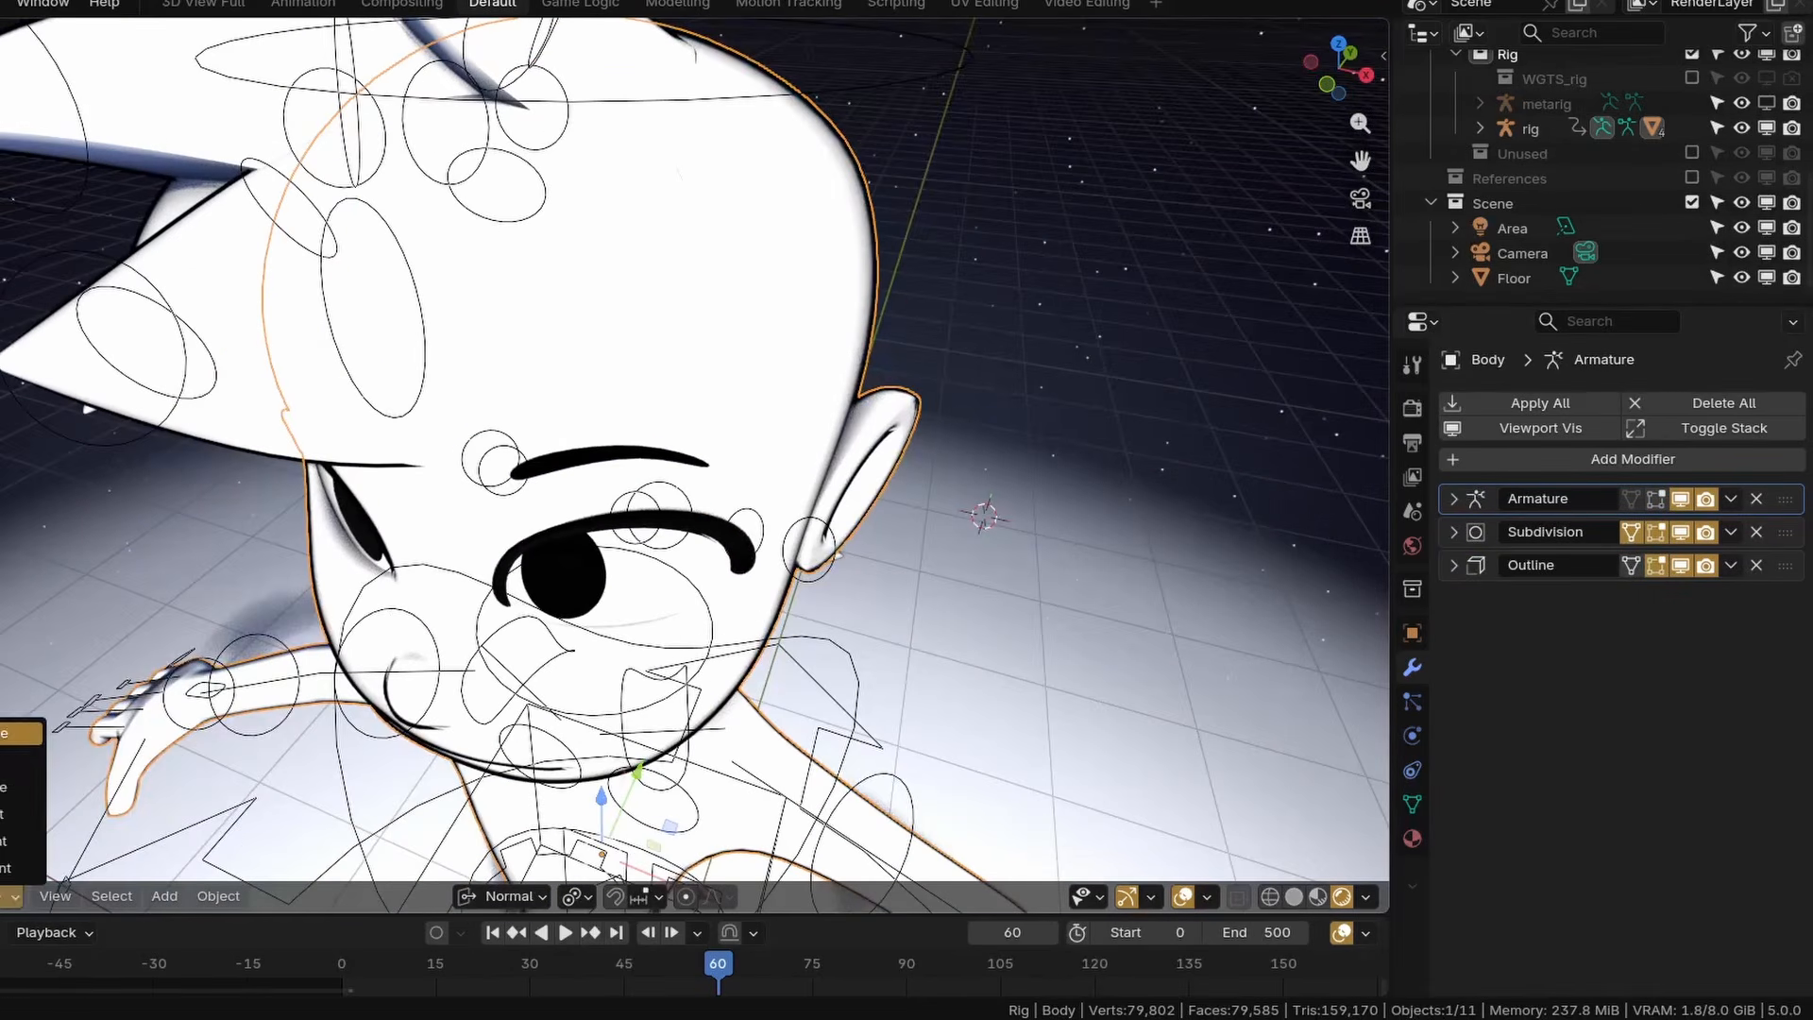
click(21, 761)
scroll(548, 454, up, 3)
middle_drag(557, 462, 501, 373)
click(516, 377)
shift+click(529, 383)
key(g)
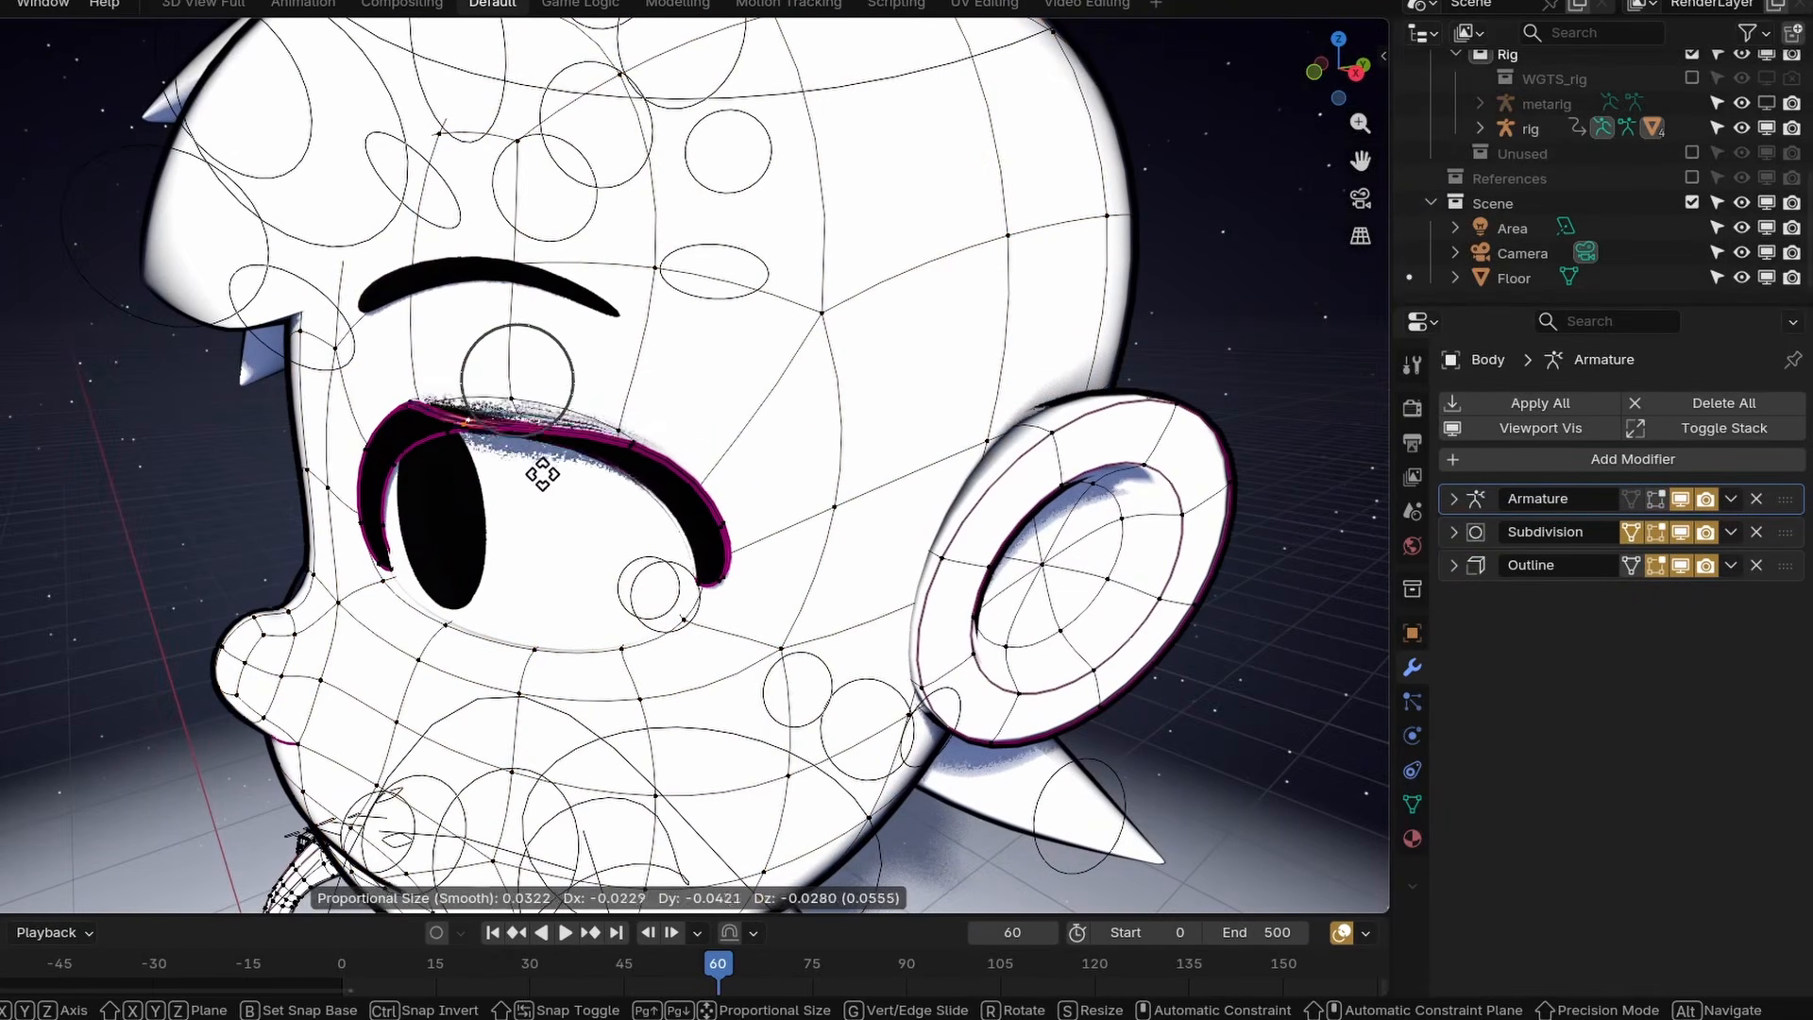
click(514, 458)
key(ctrl+z)
key(ctrl+z)
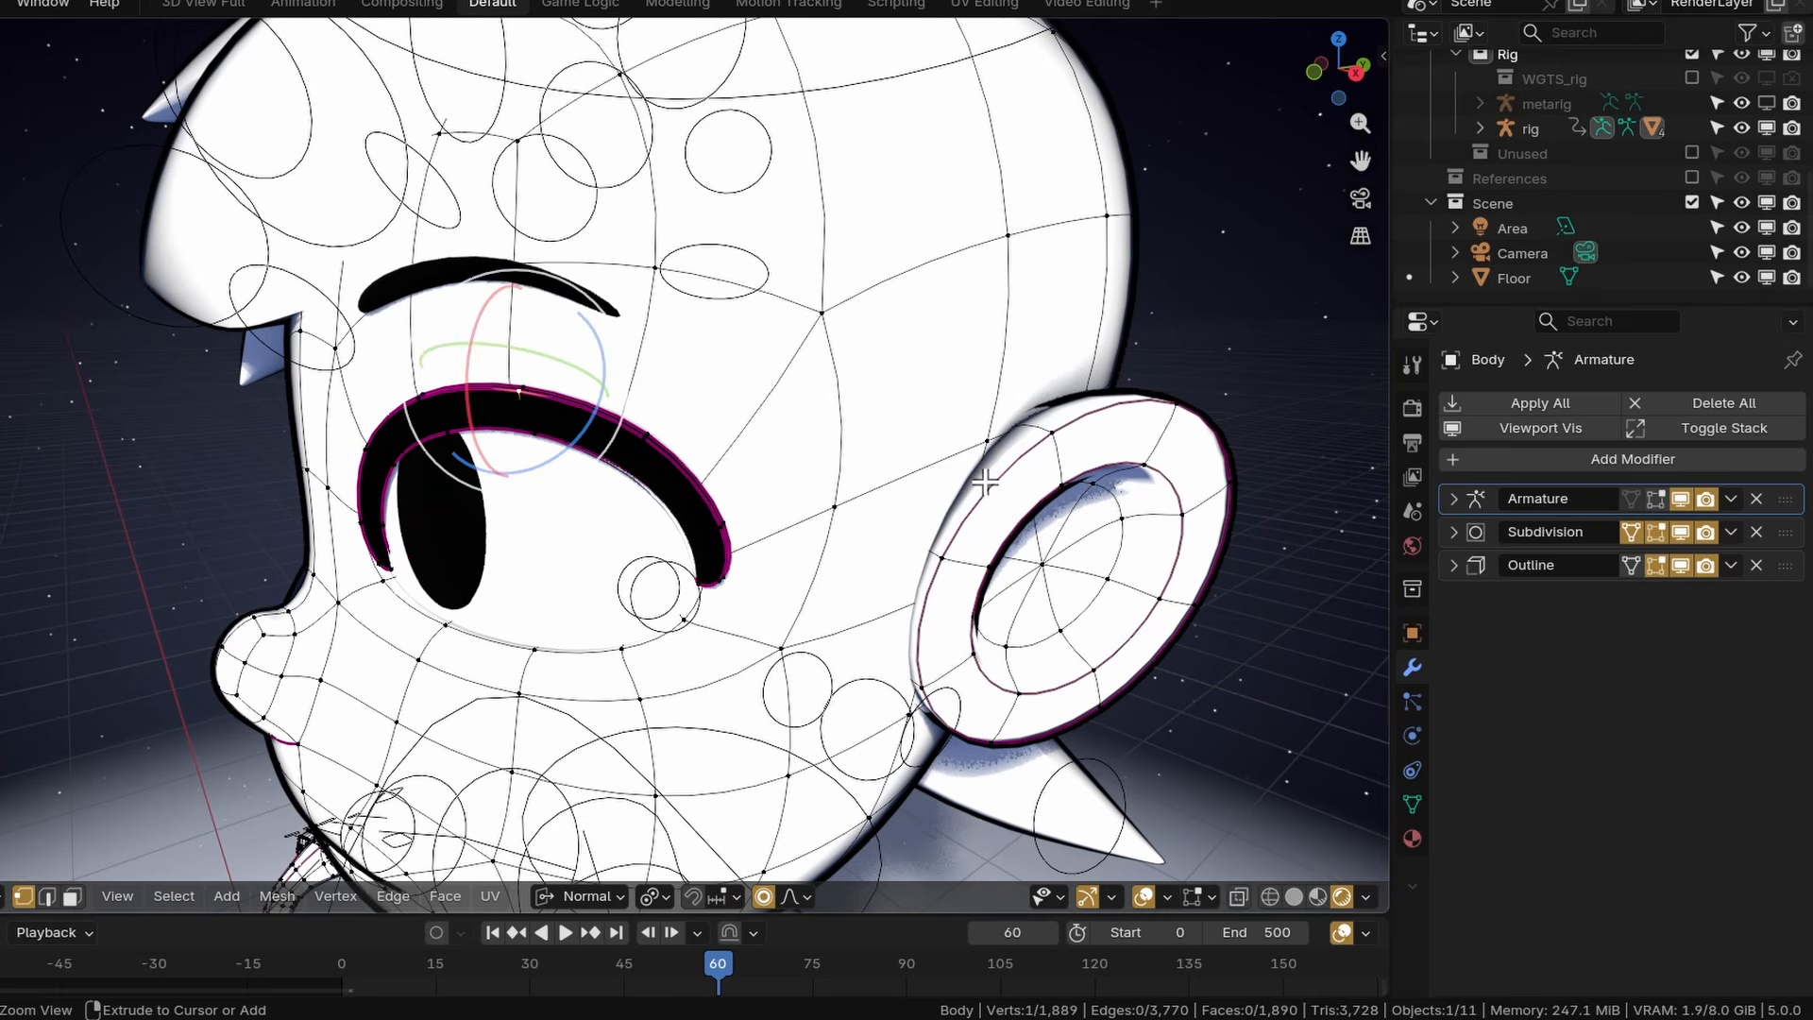
key(l)
middle_drag(803, 553, 907, 498)
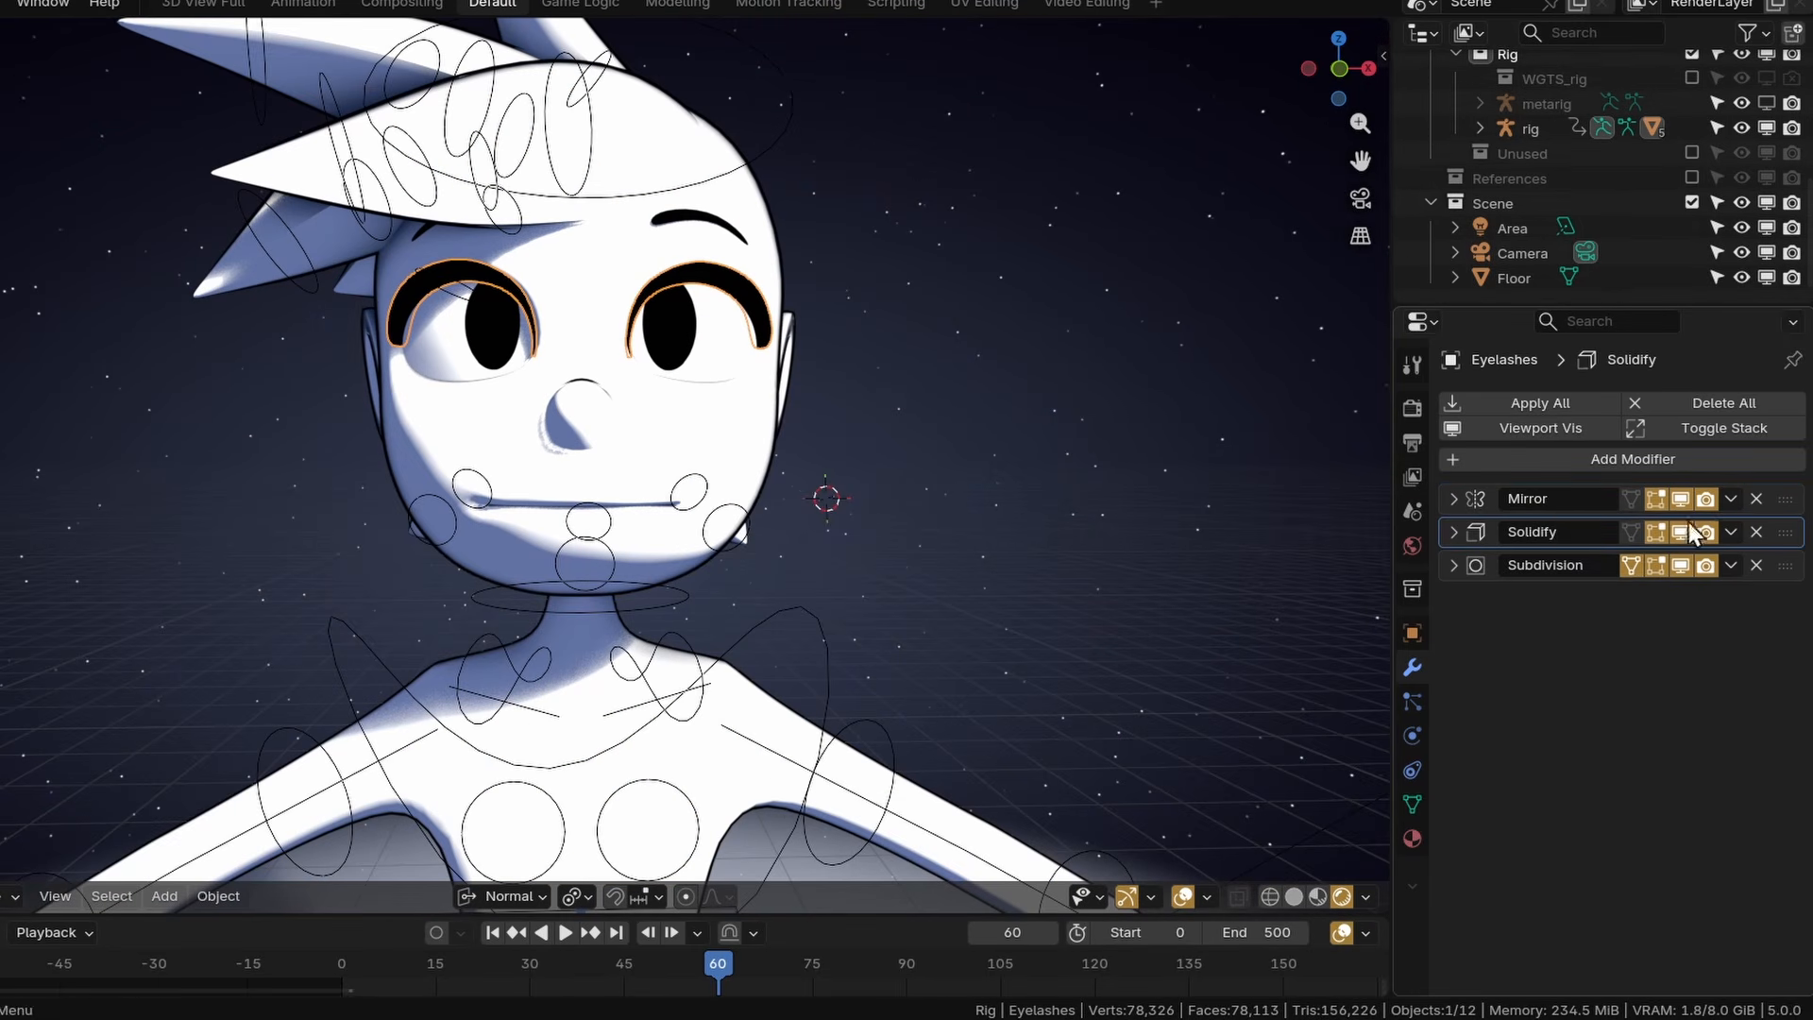
Apply the Mirror modifier on the eyelashes and on the irises.
click(1731, 498)
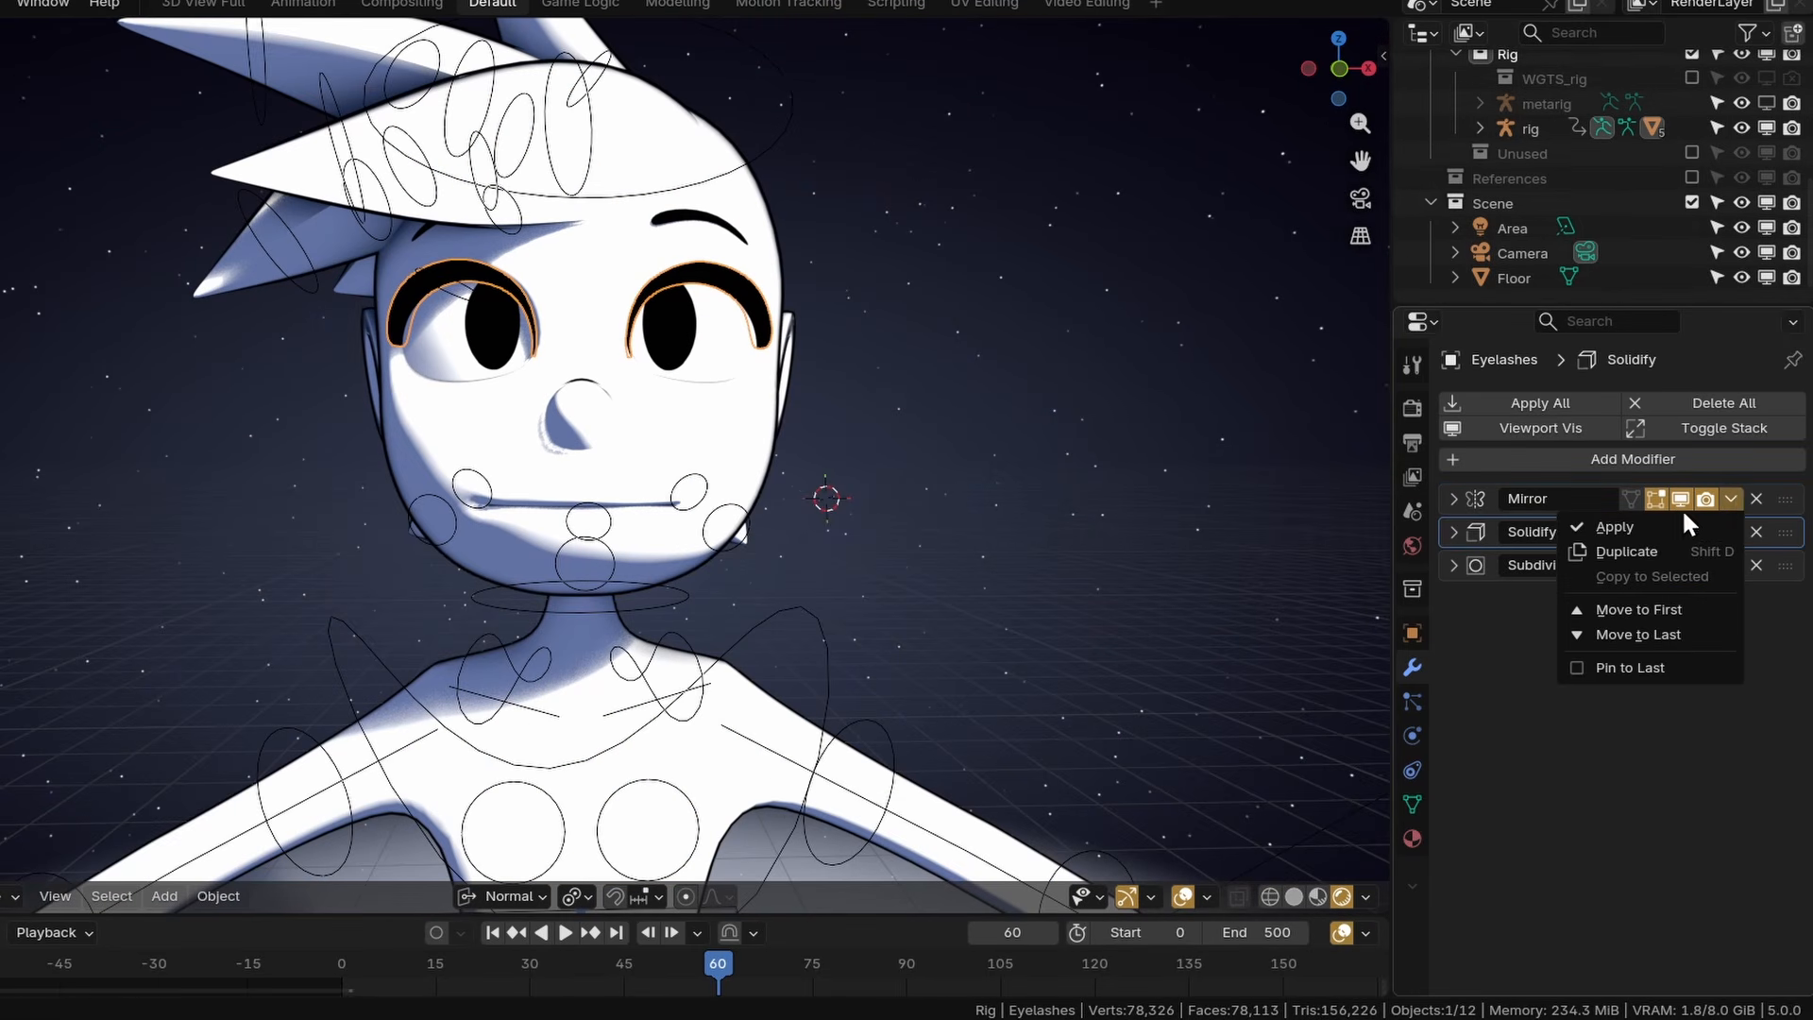
click(1610, 524)
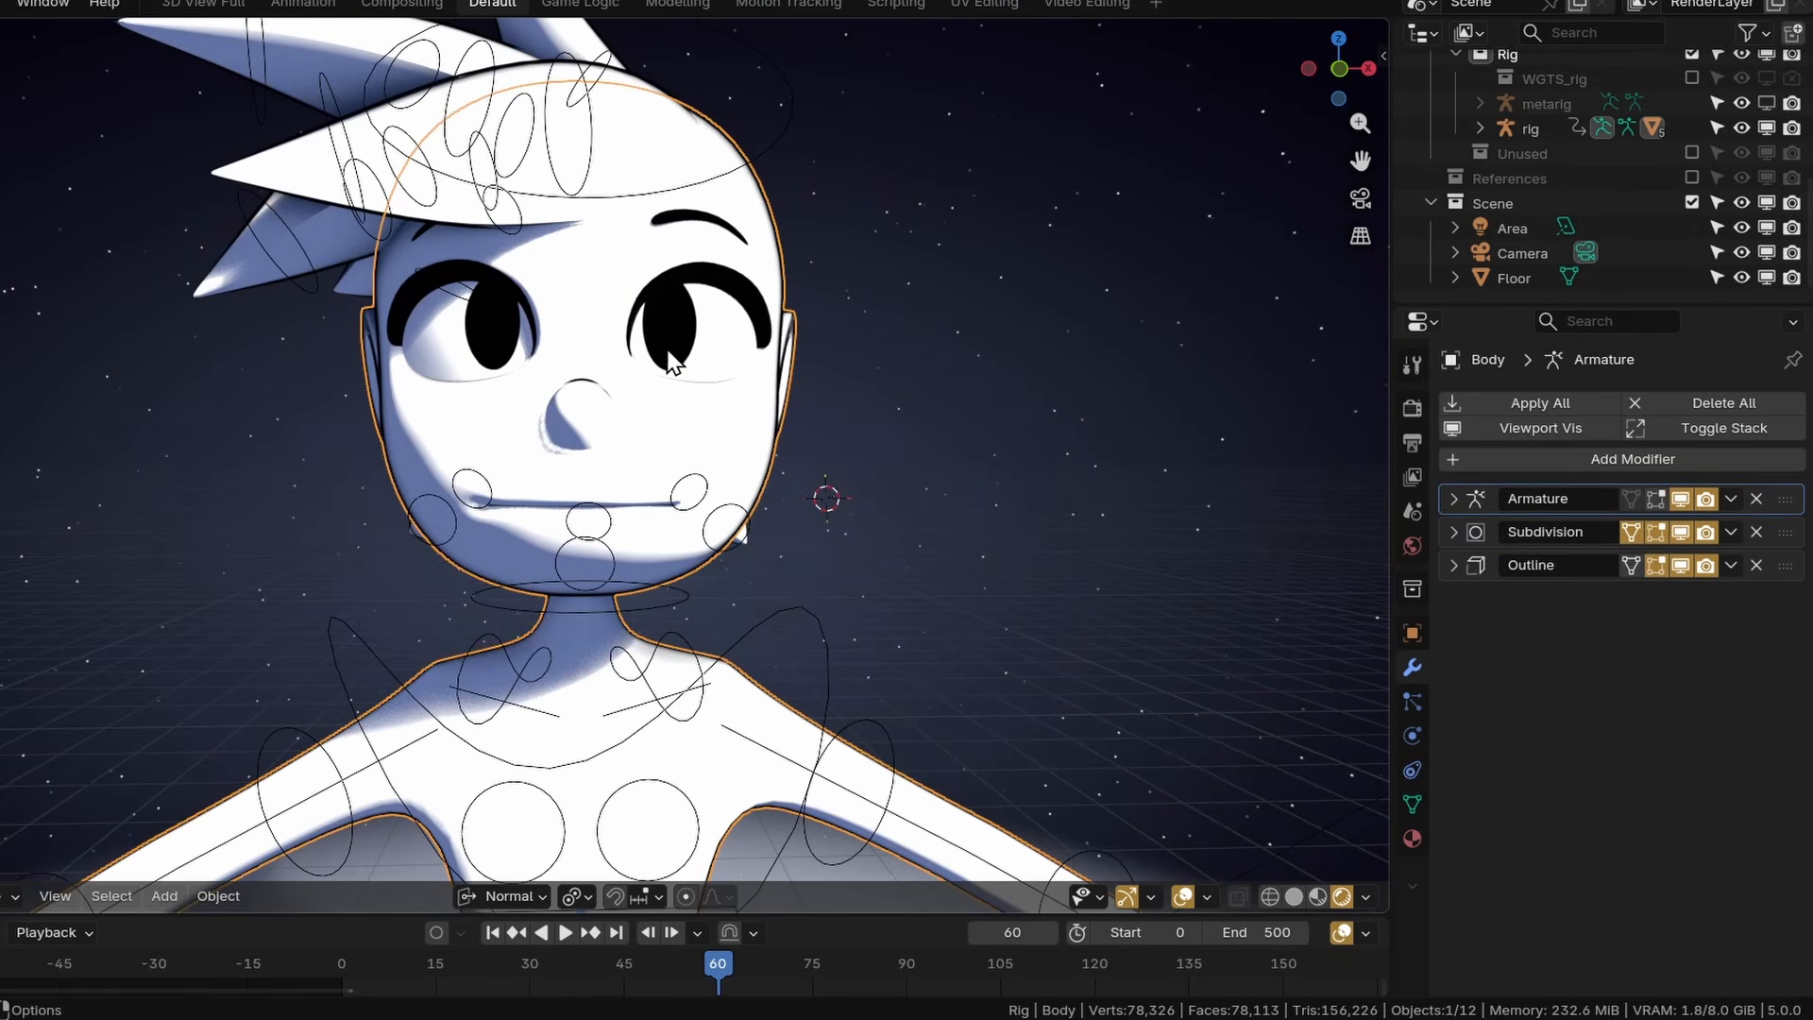
click(674, 359)
click(1731, 498)
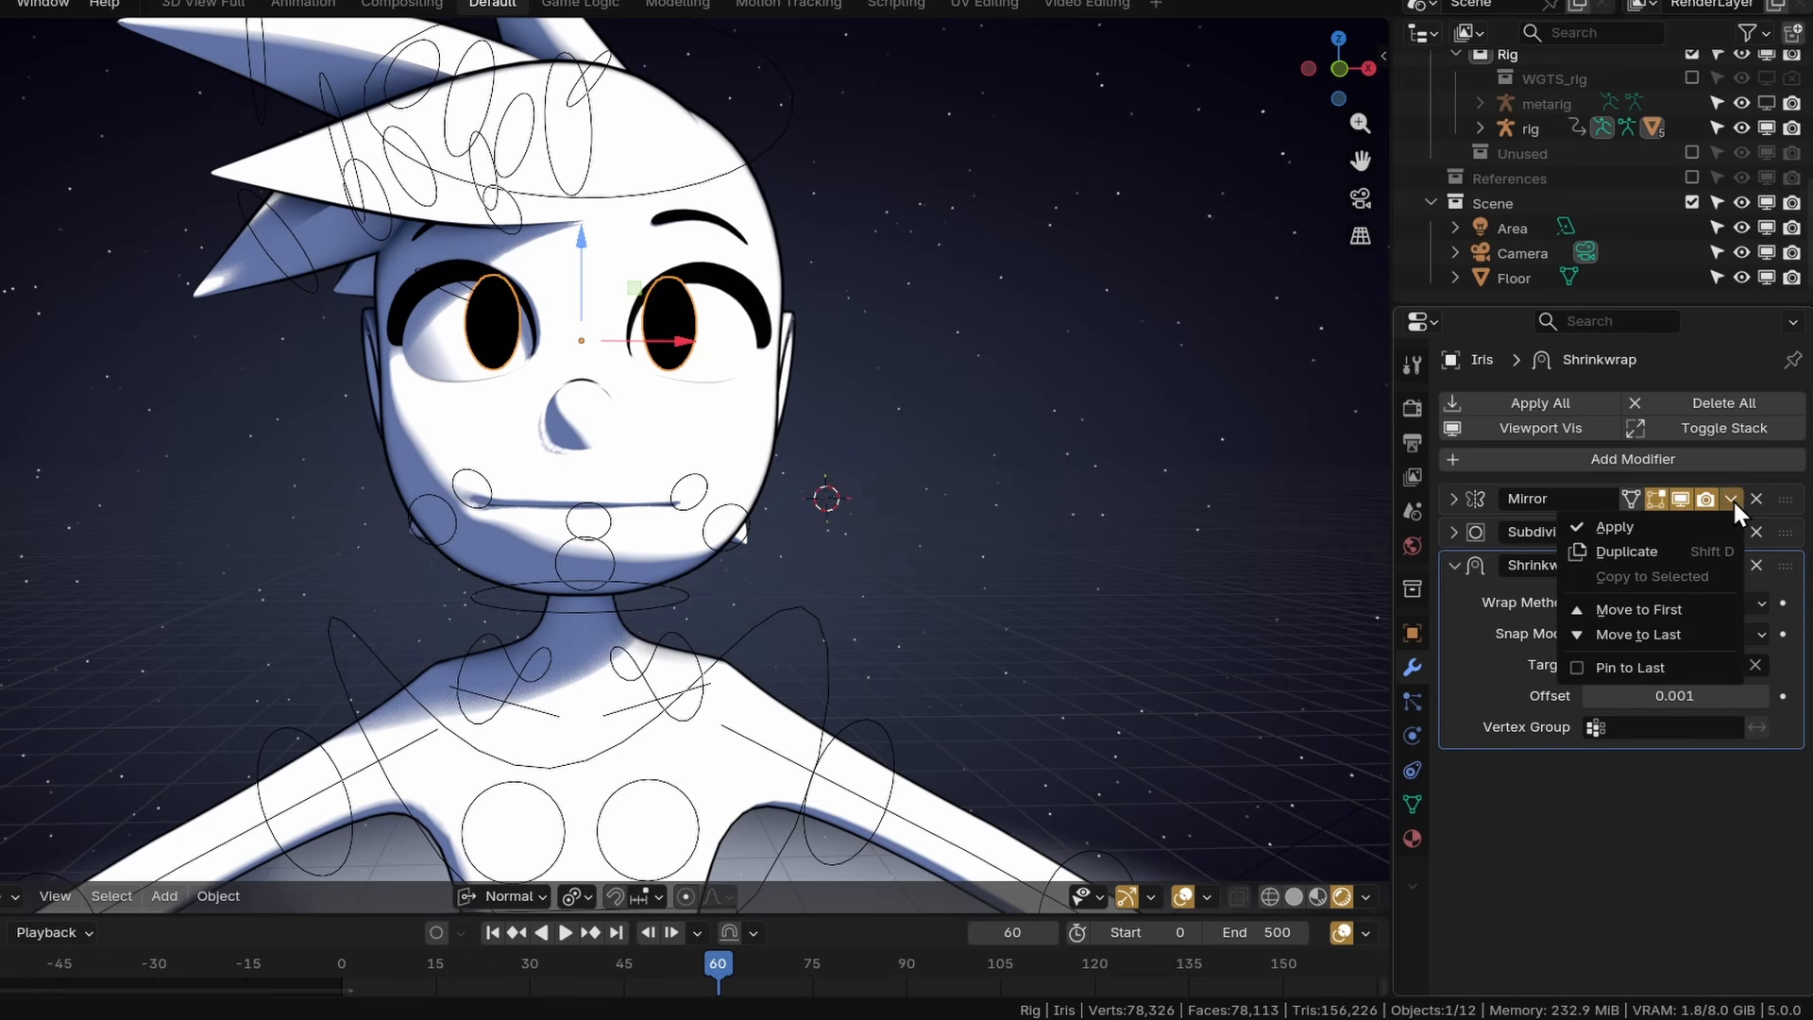
click(1609, 526)
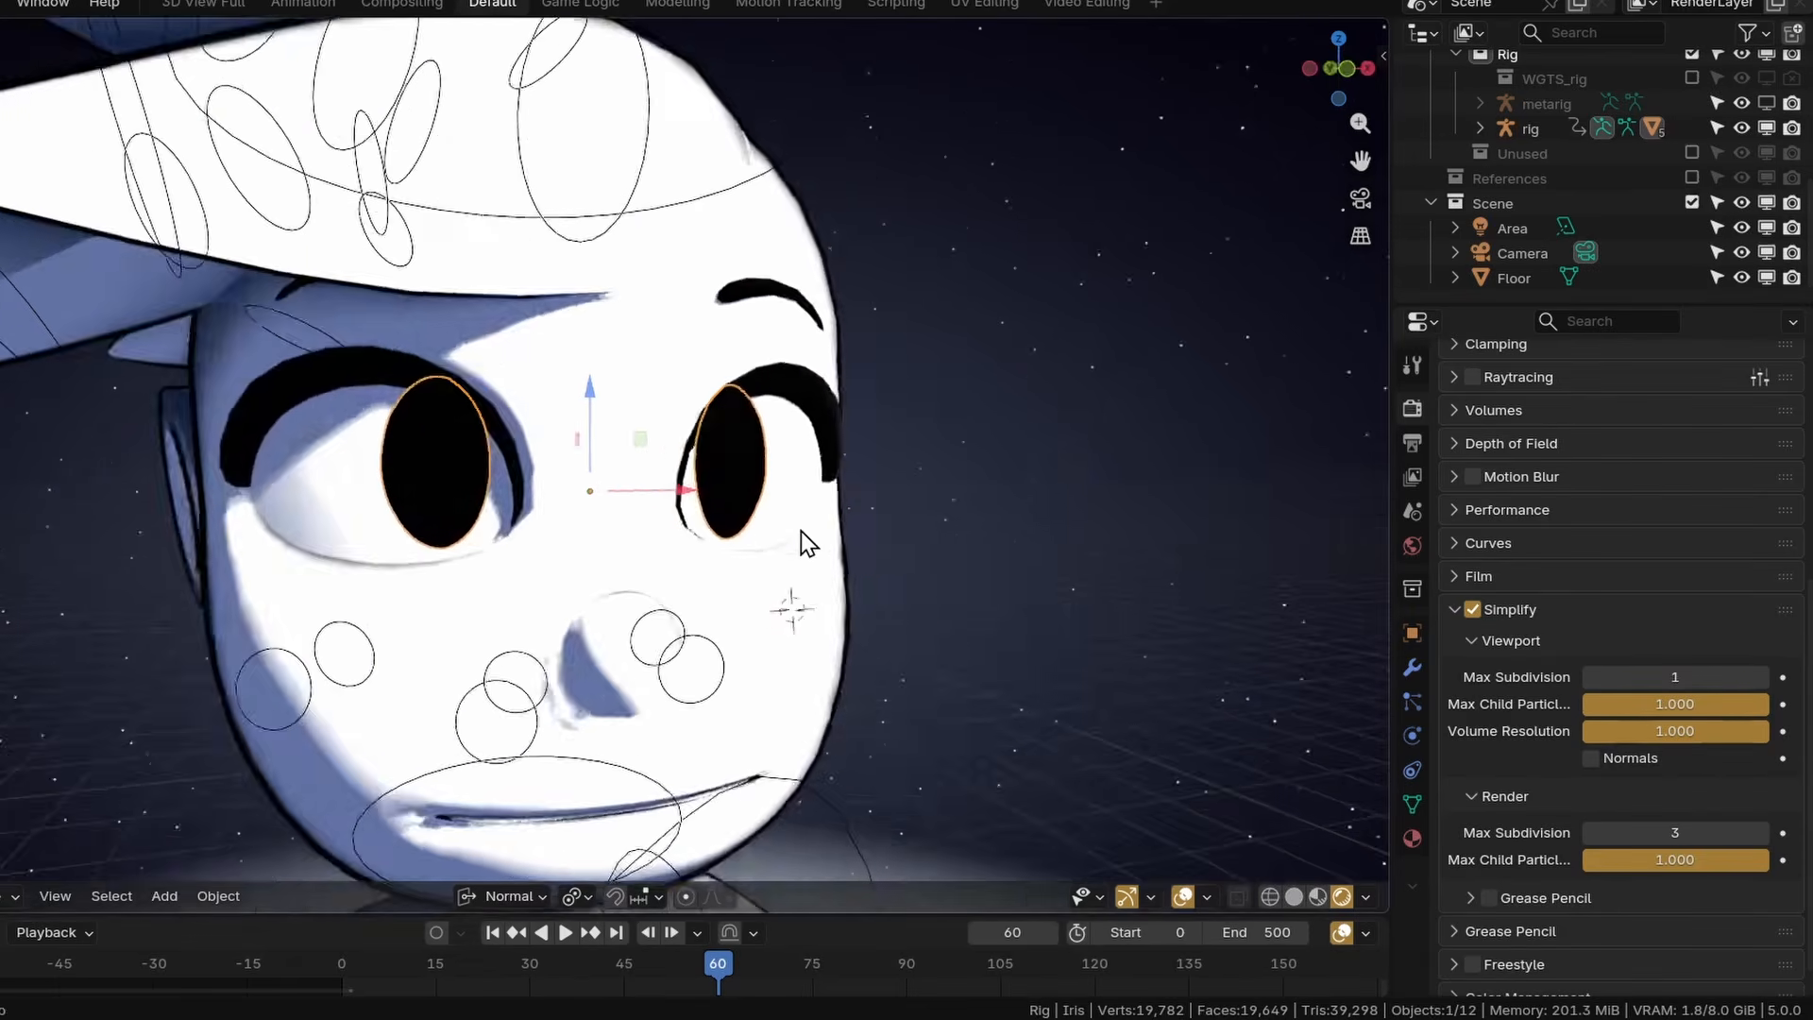
Save the file and add a Basis shape key to the irises.
middle_drag(801, 533, 695, 539)
key(ctrl+s)
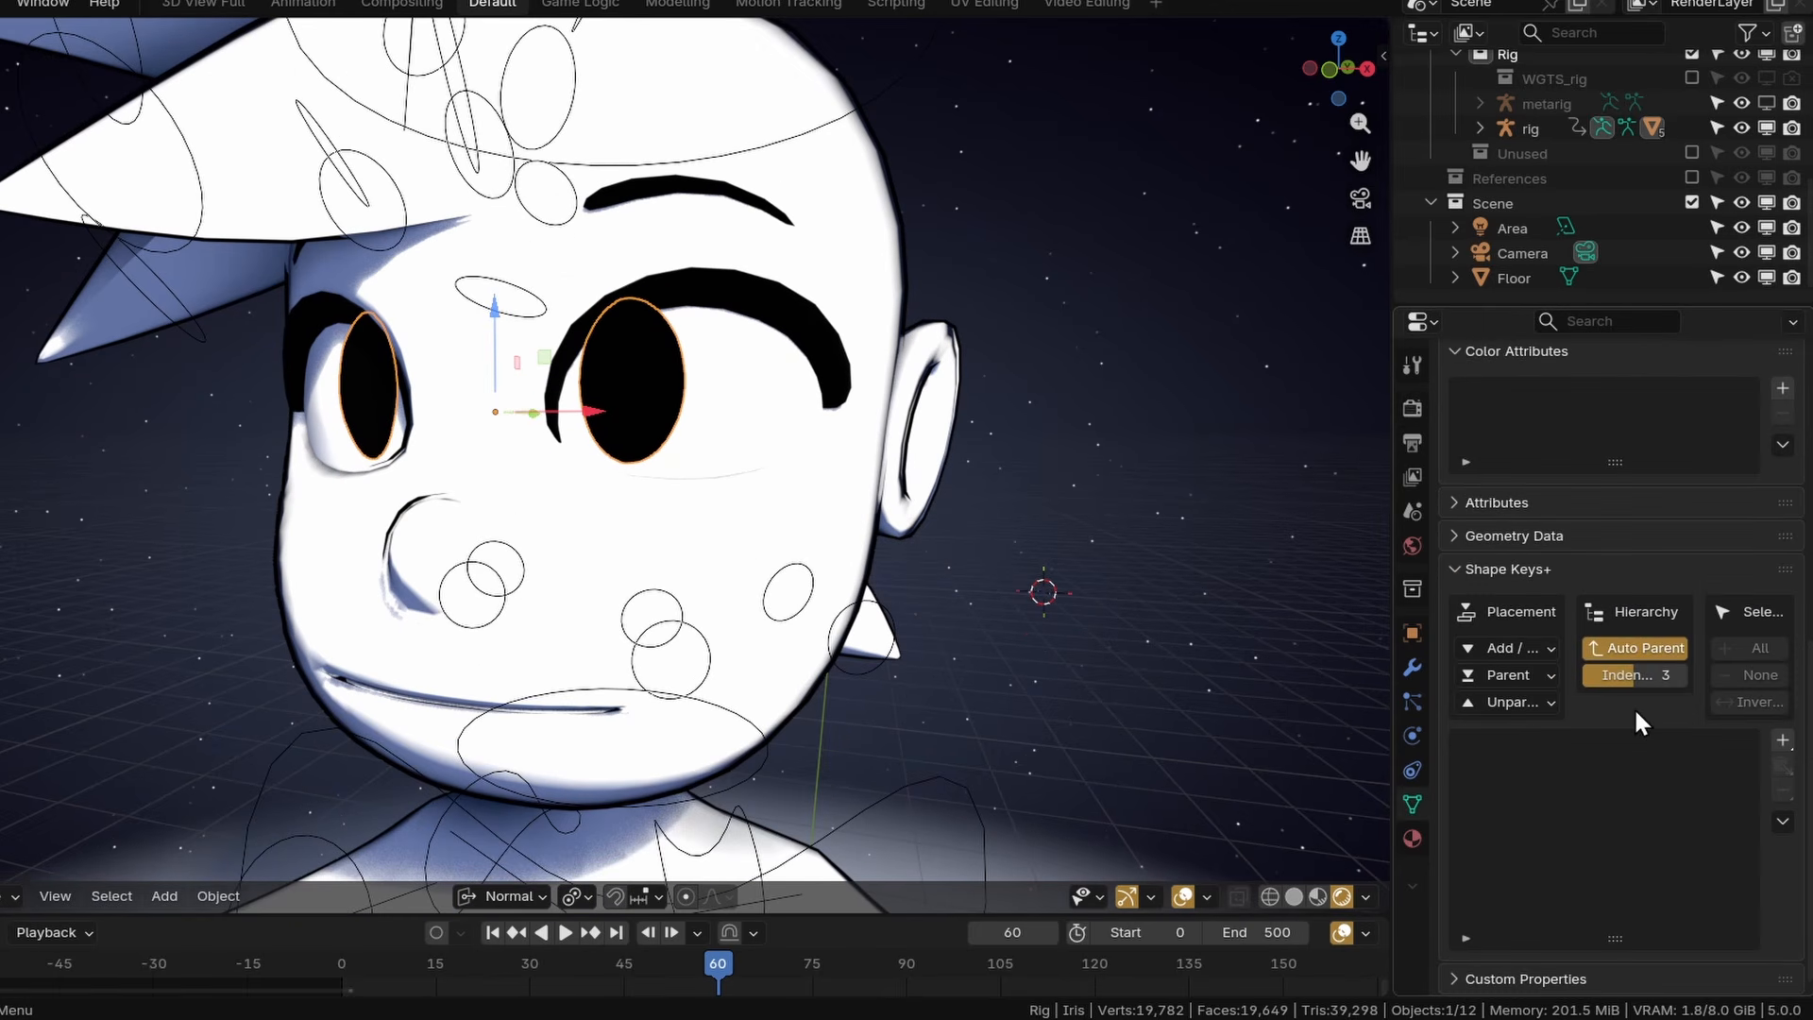
click(1782, 740)
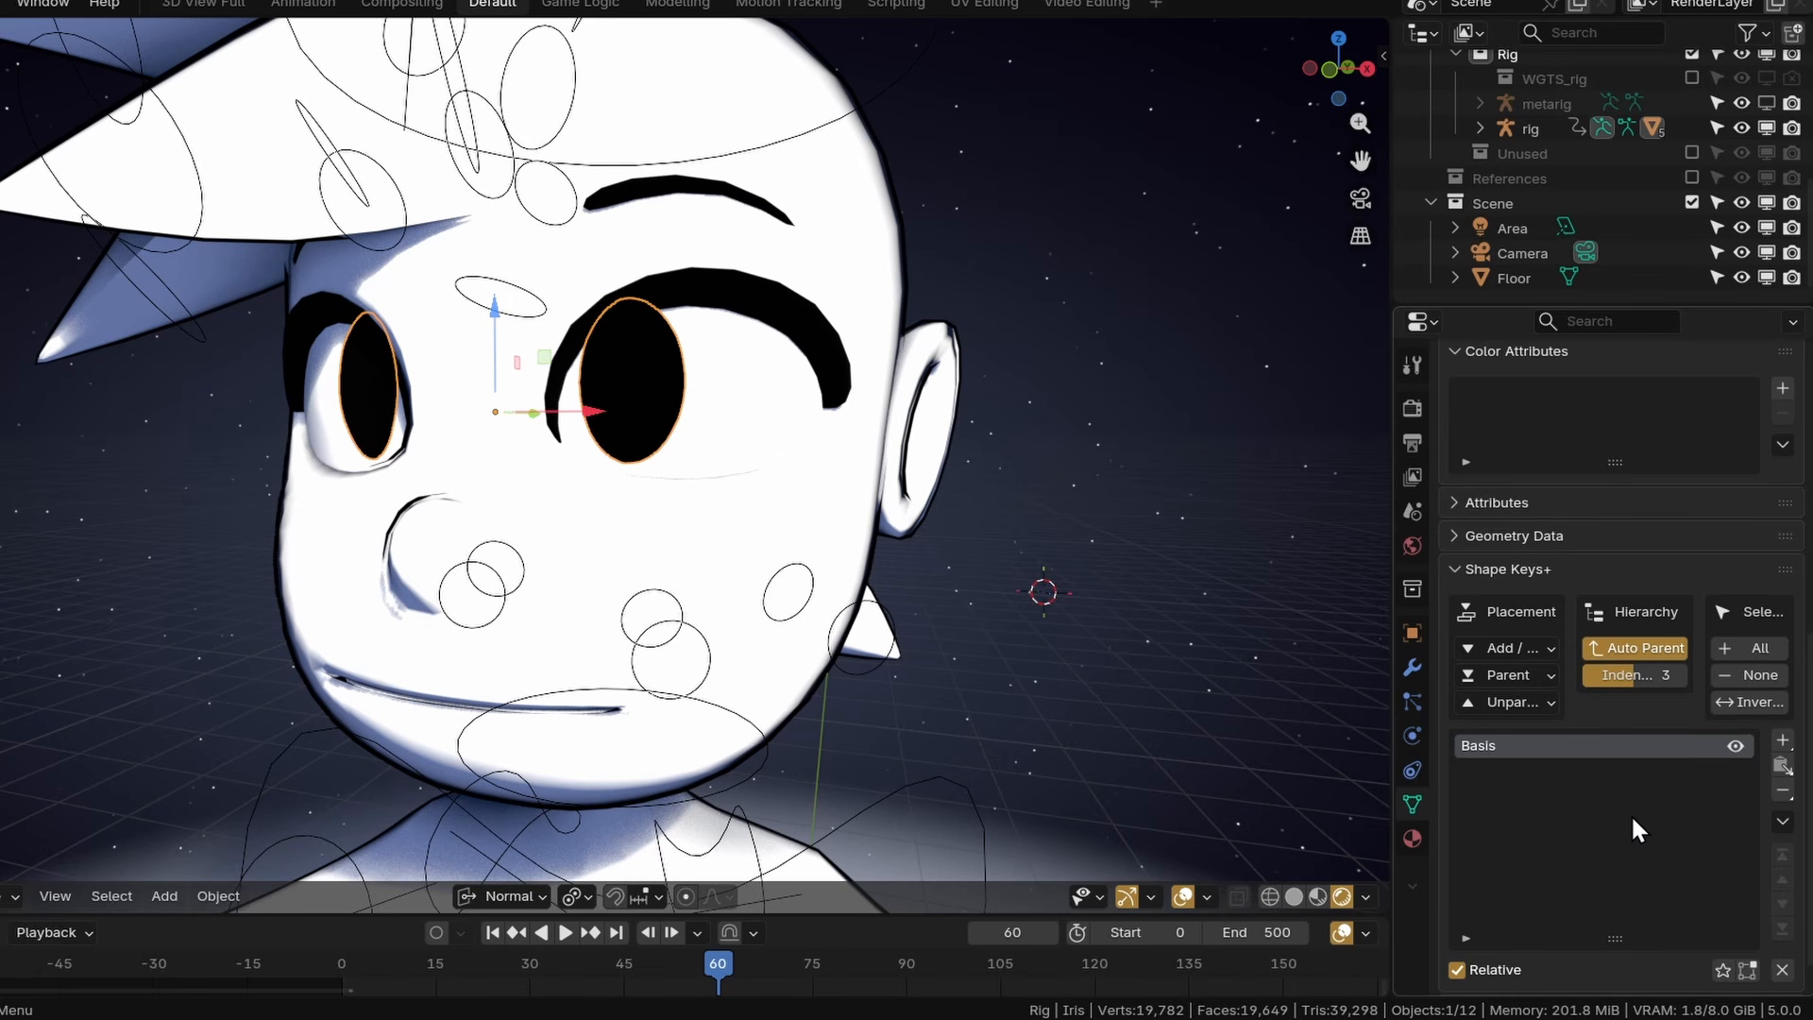
Add a folder to the irises' shape key list and name it Movement.L.
click(1783, 742)
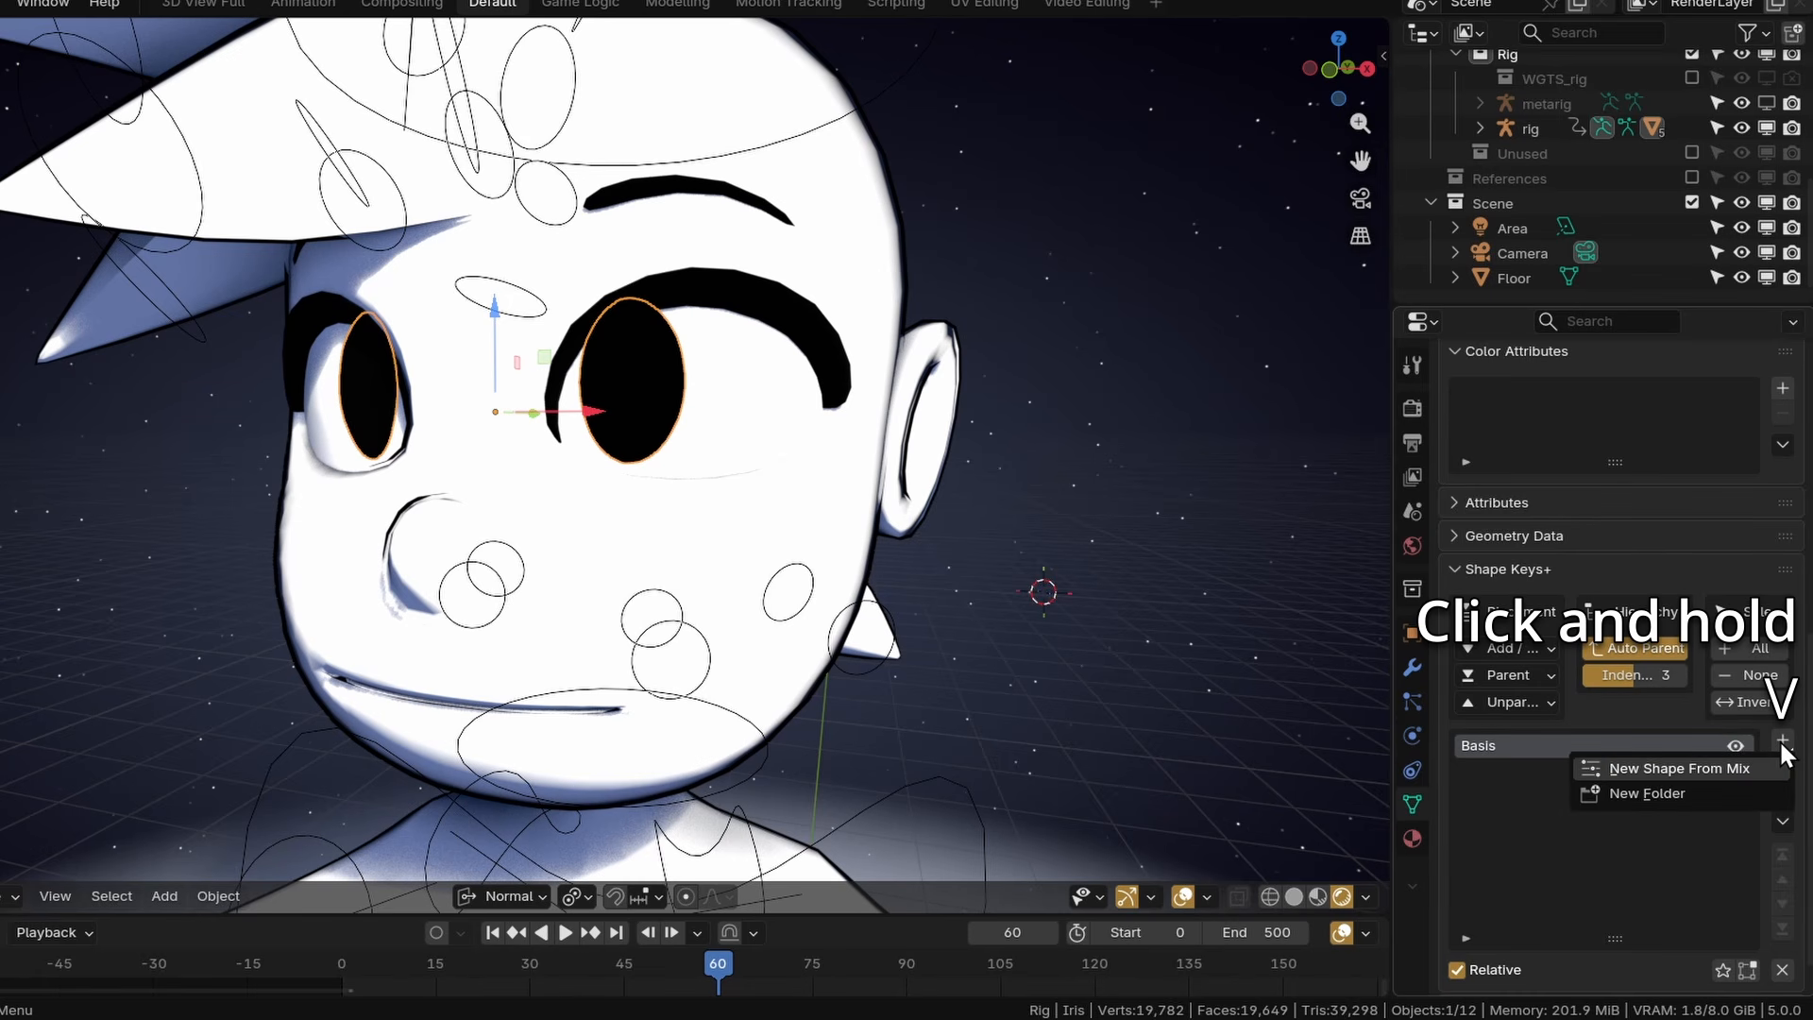
click(1643, 794)
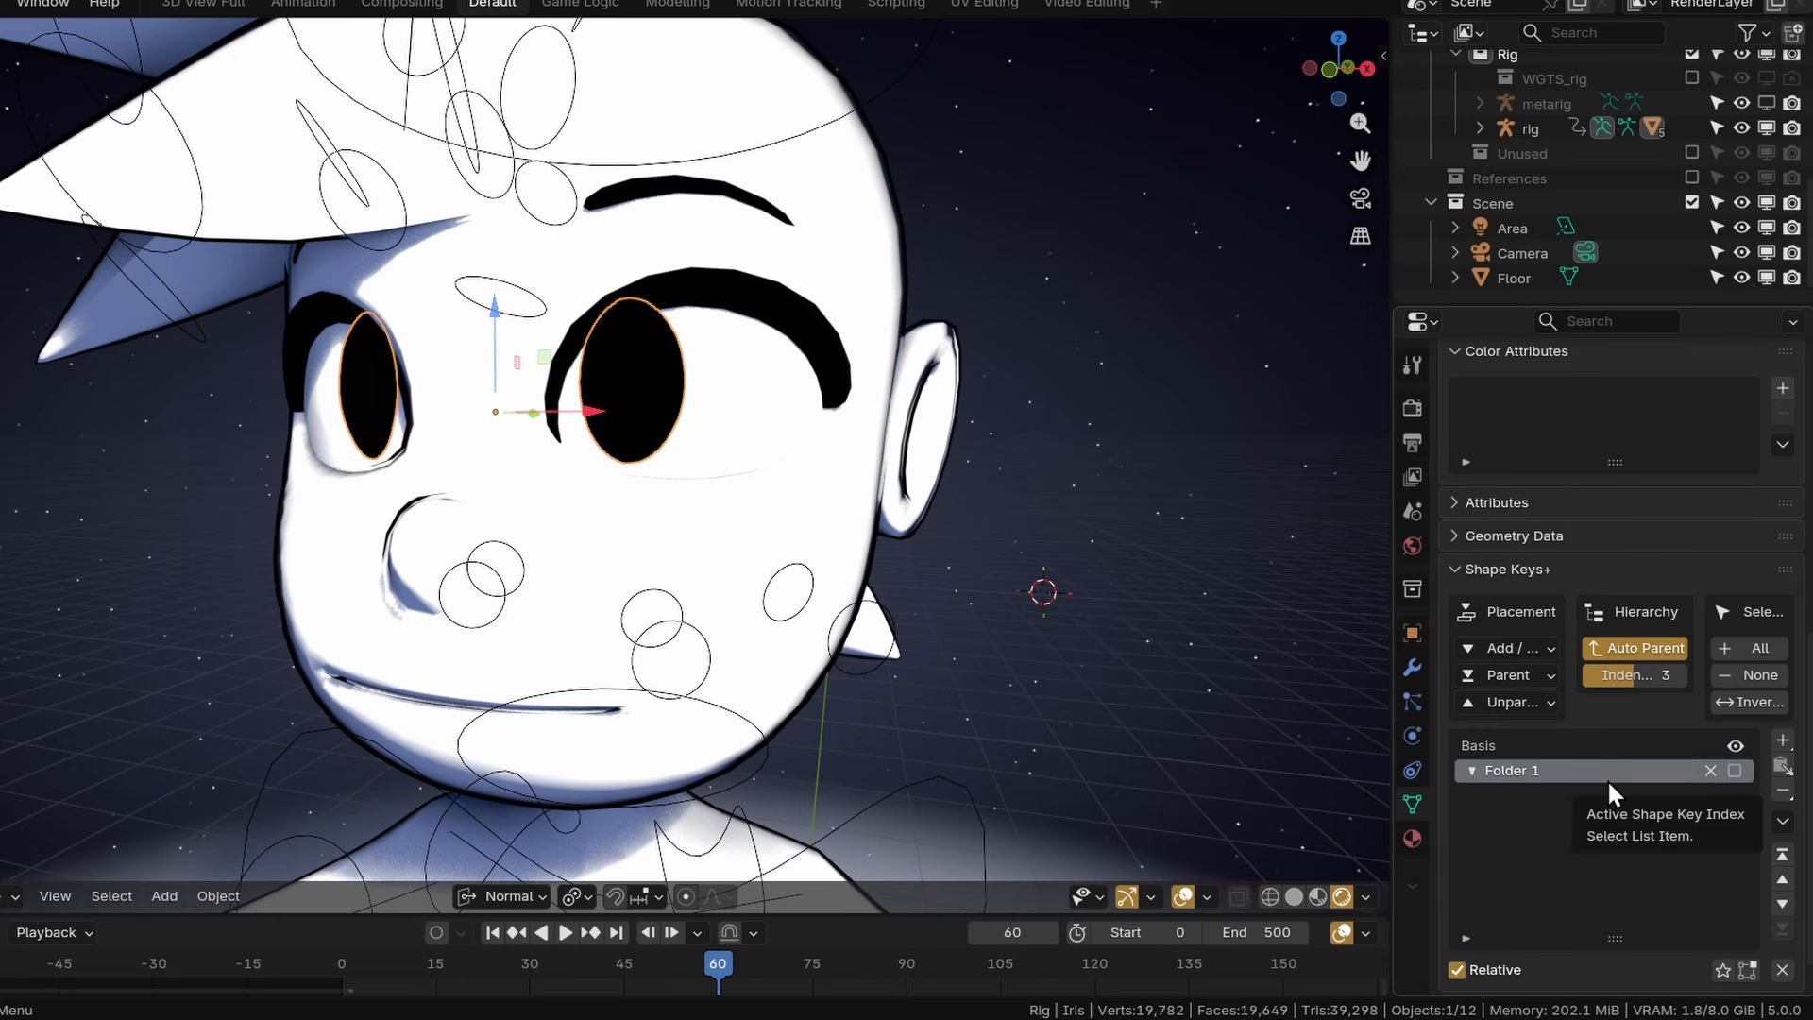
double_click(1556, 773)
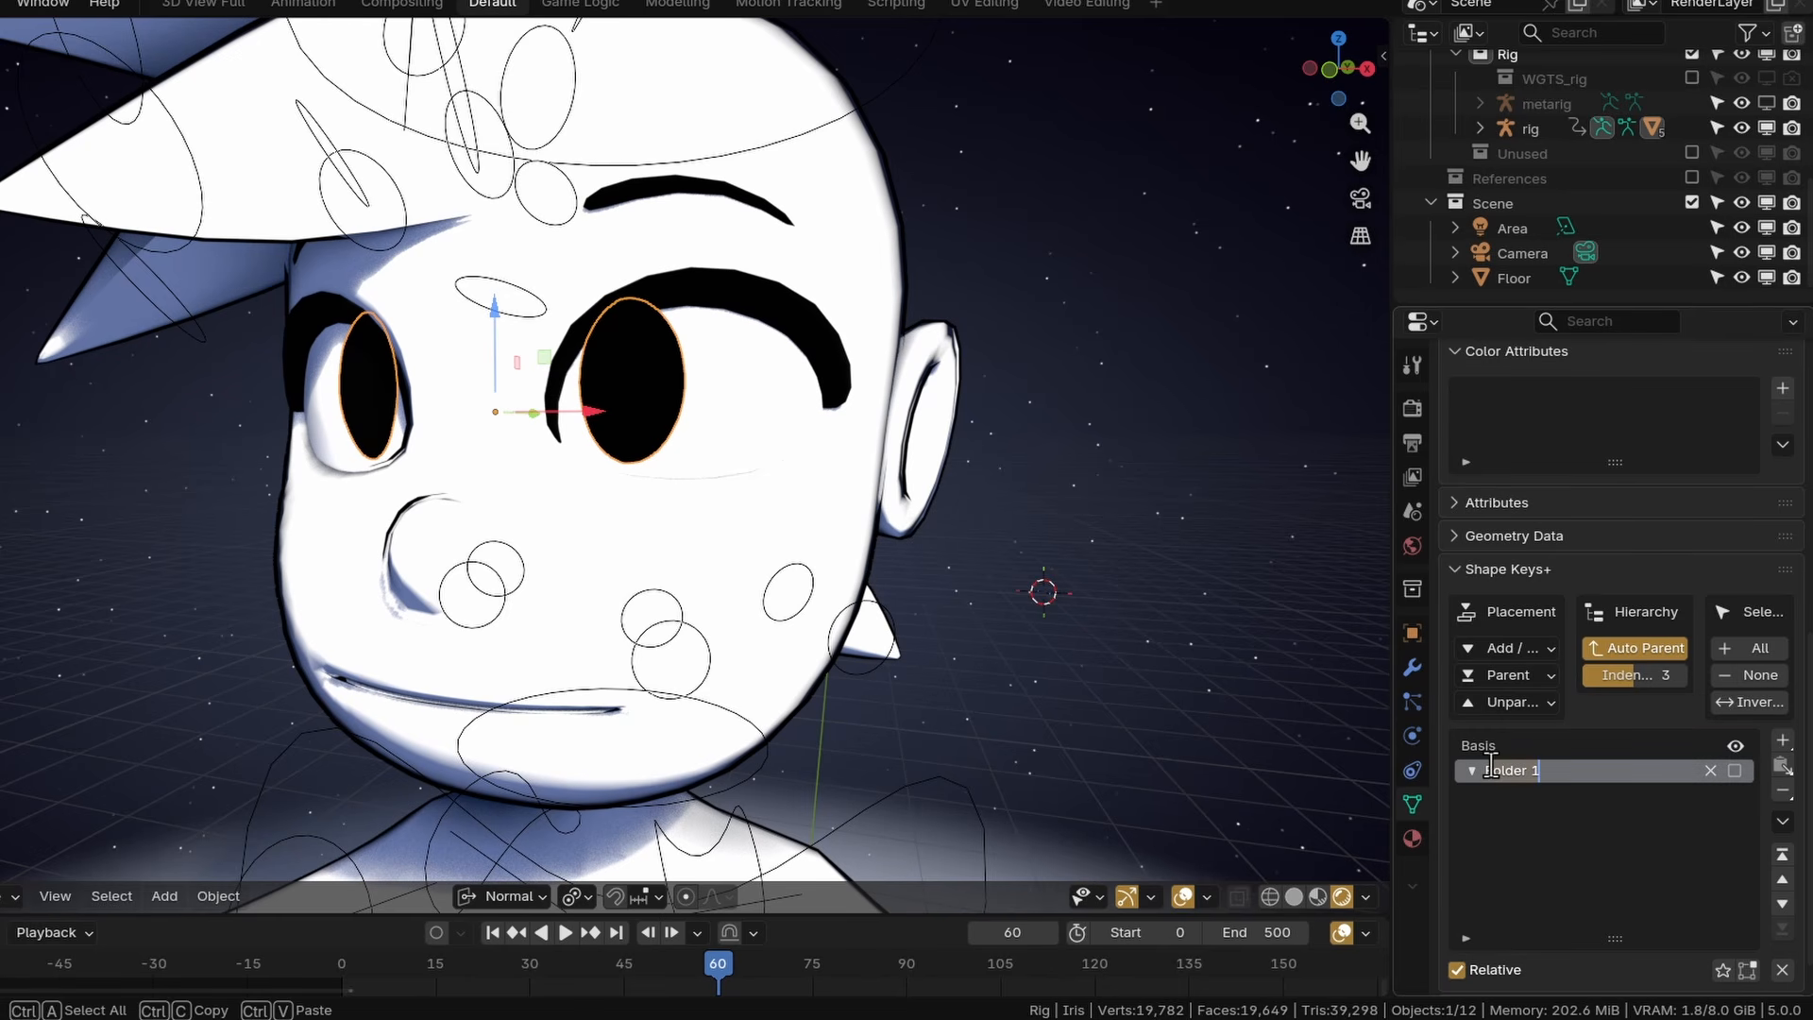
text(Movement.L)
key(Return)
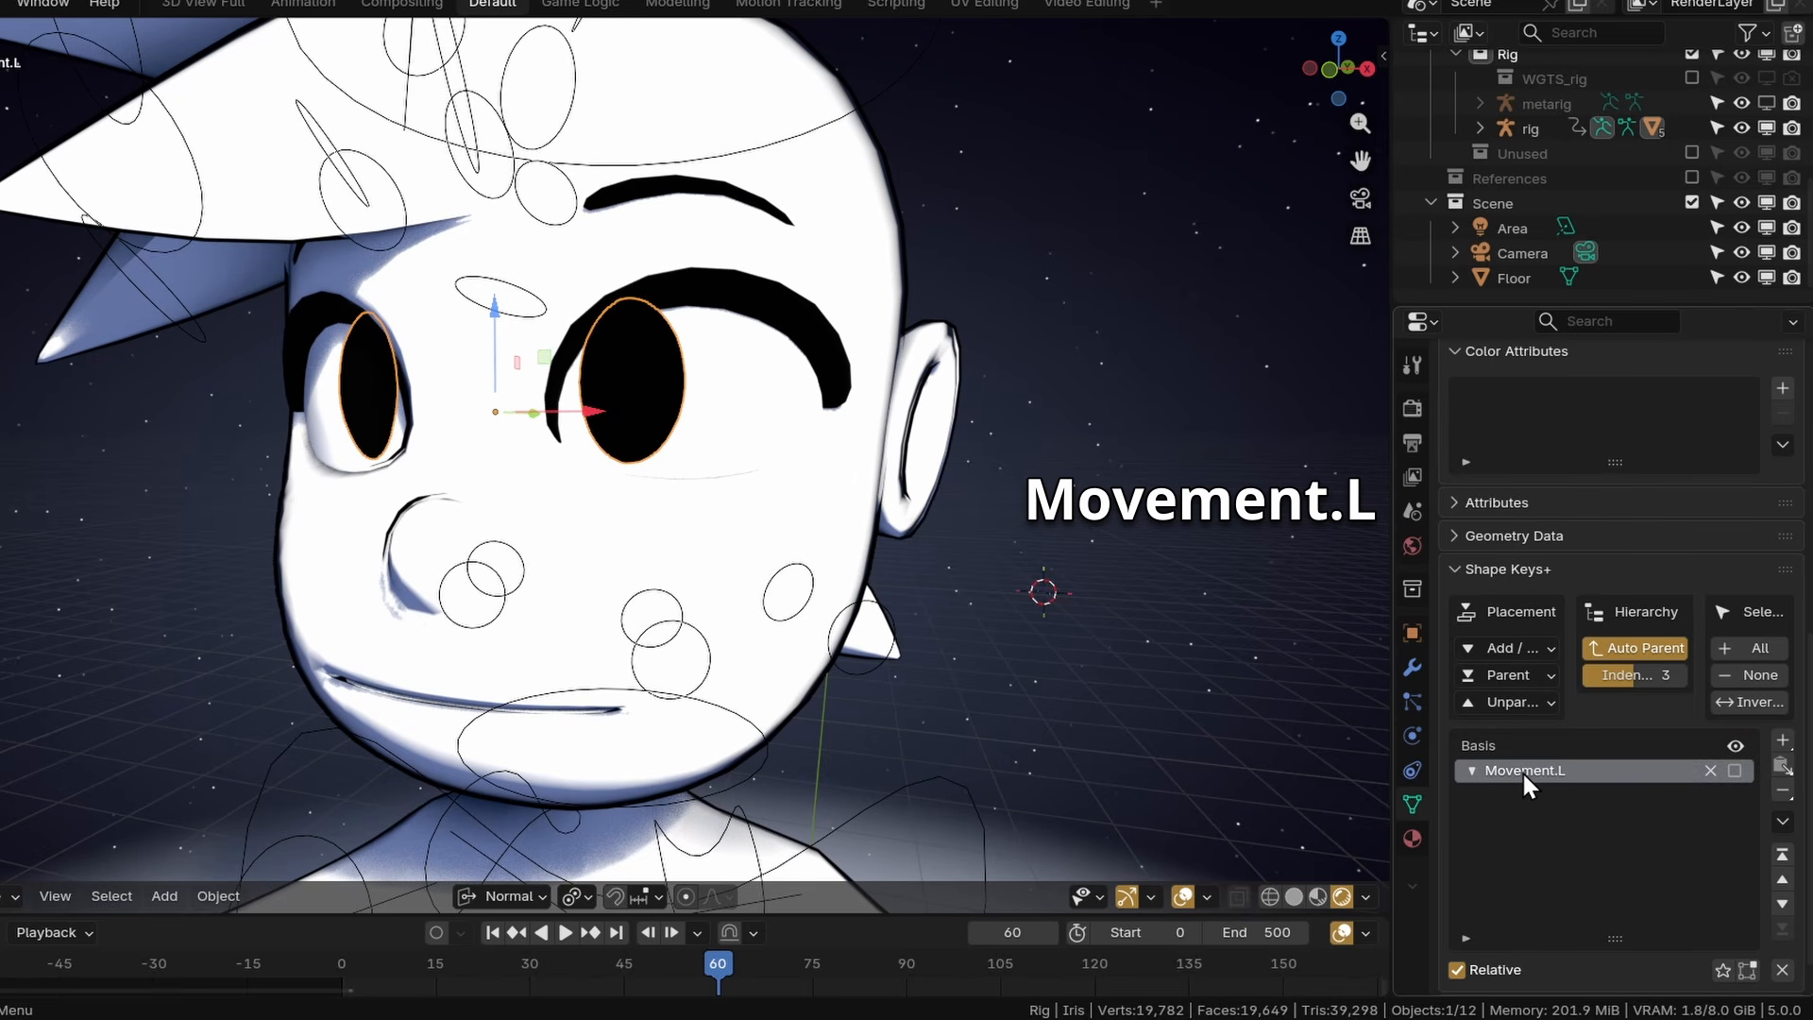
Add four shape keys inside the Movement.L folder.
click(1783, 741)
click(1783, 740)
click(1783, 740)
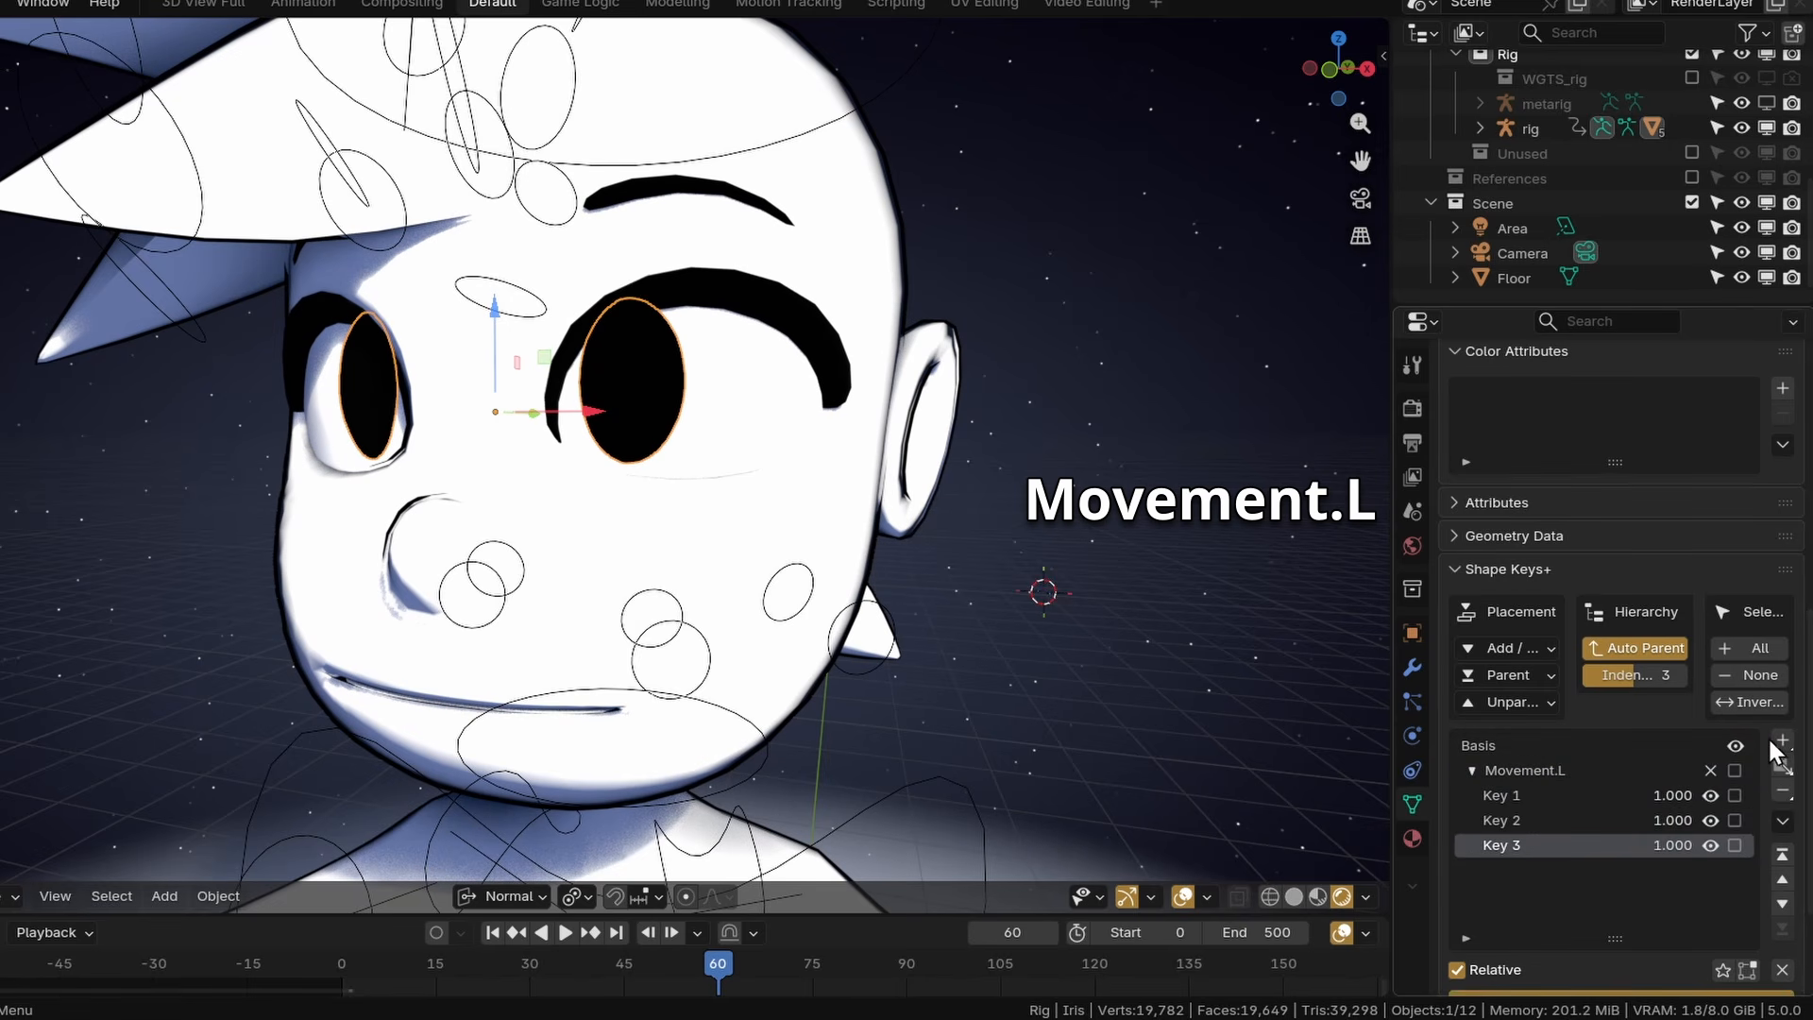
click(1783, 740)
Rename the first two shape keys in Movement.L as Up.L and Down.L.
double_click(1516, 797)
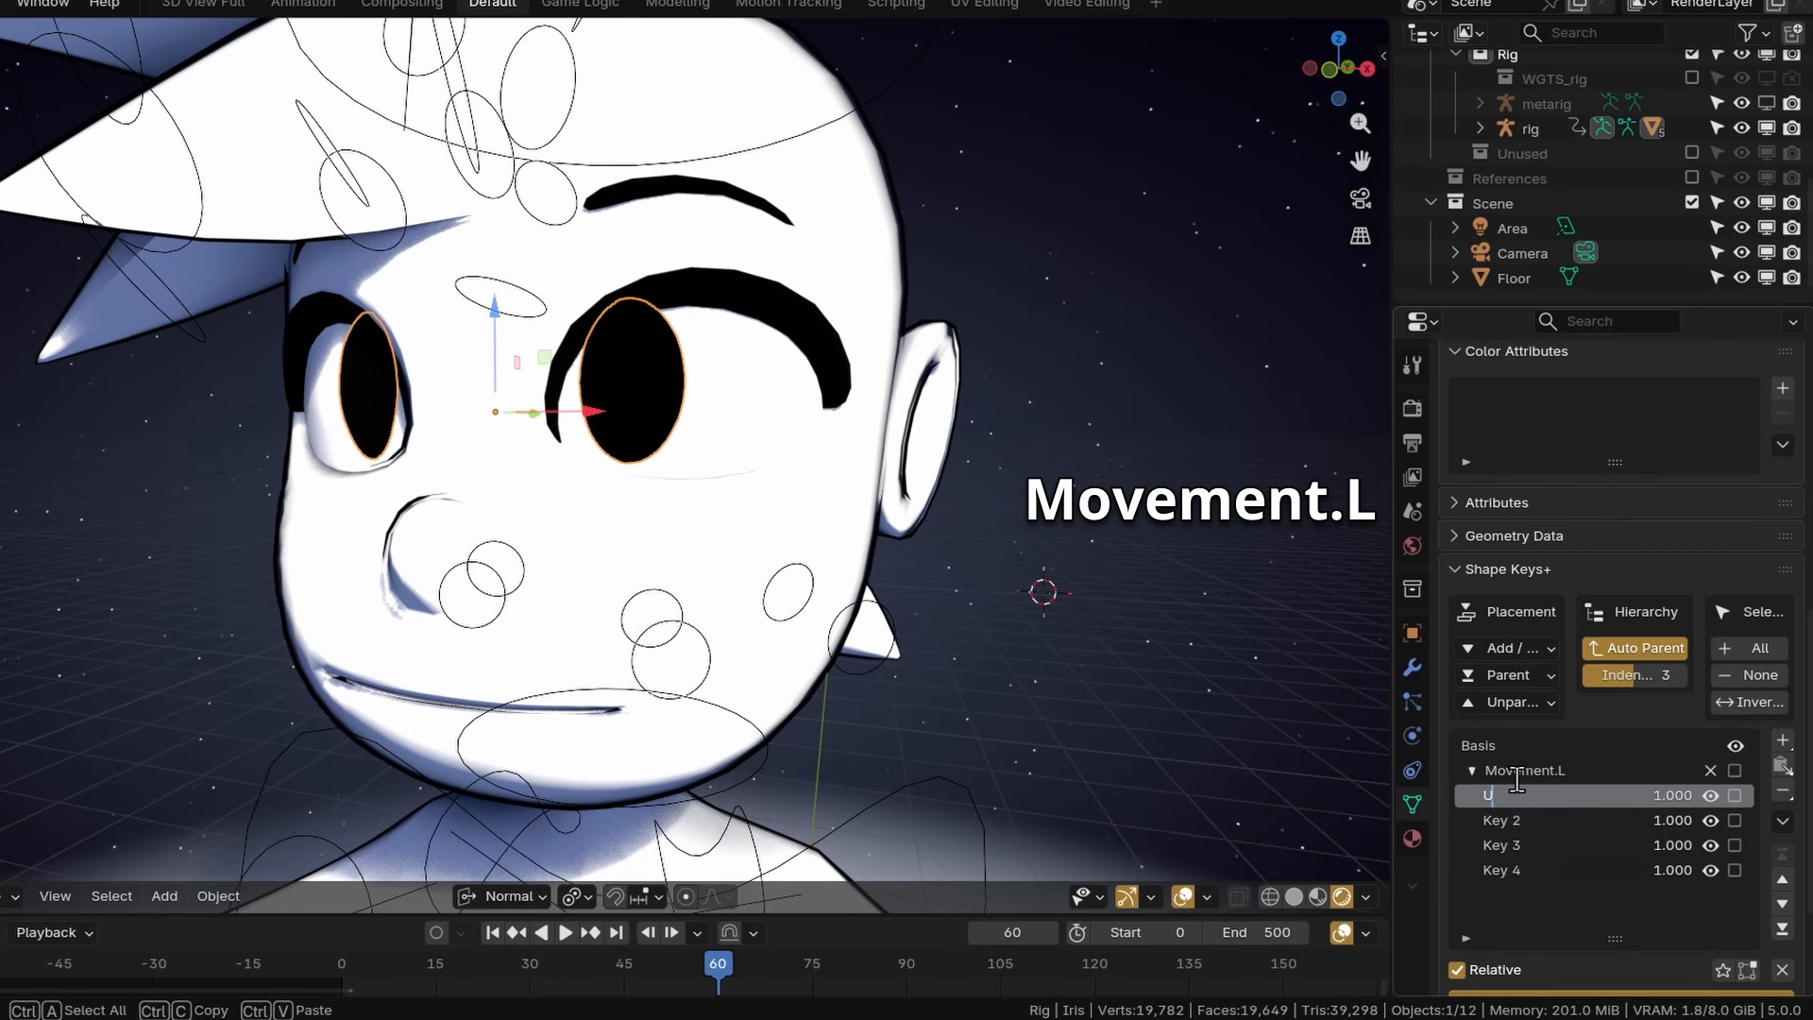
text(Up.L)
key(Return)
double_click(1519, 814)
text(Down.L)
key(Return)
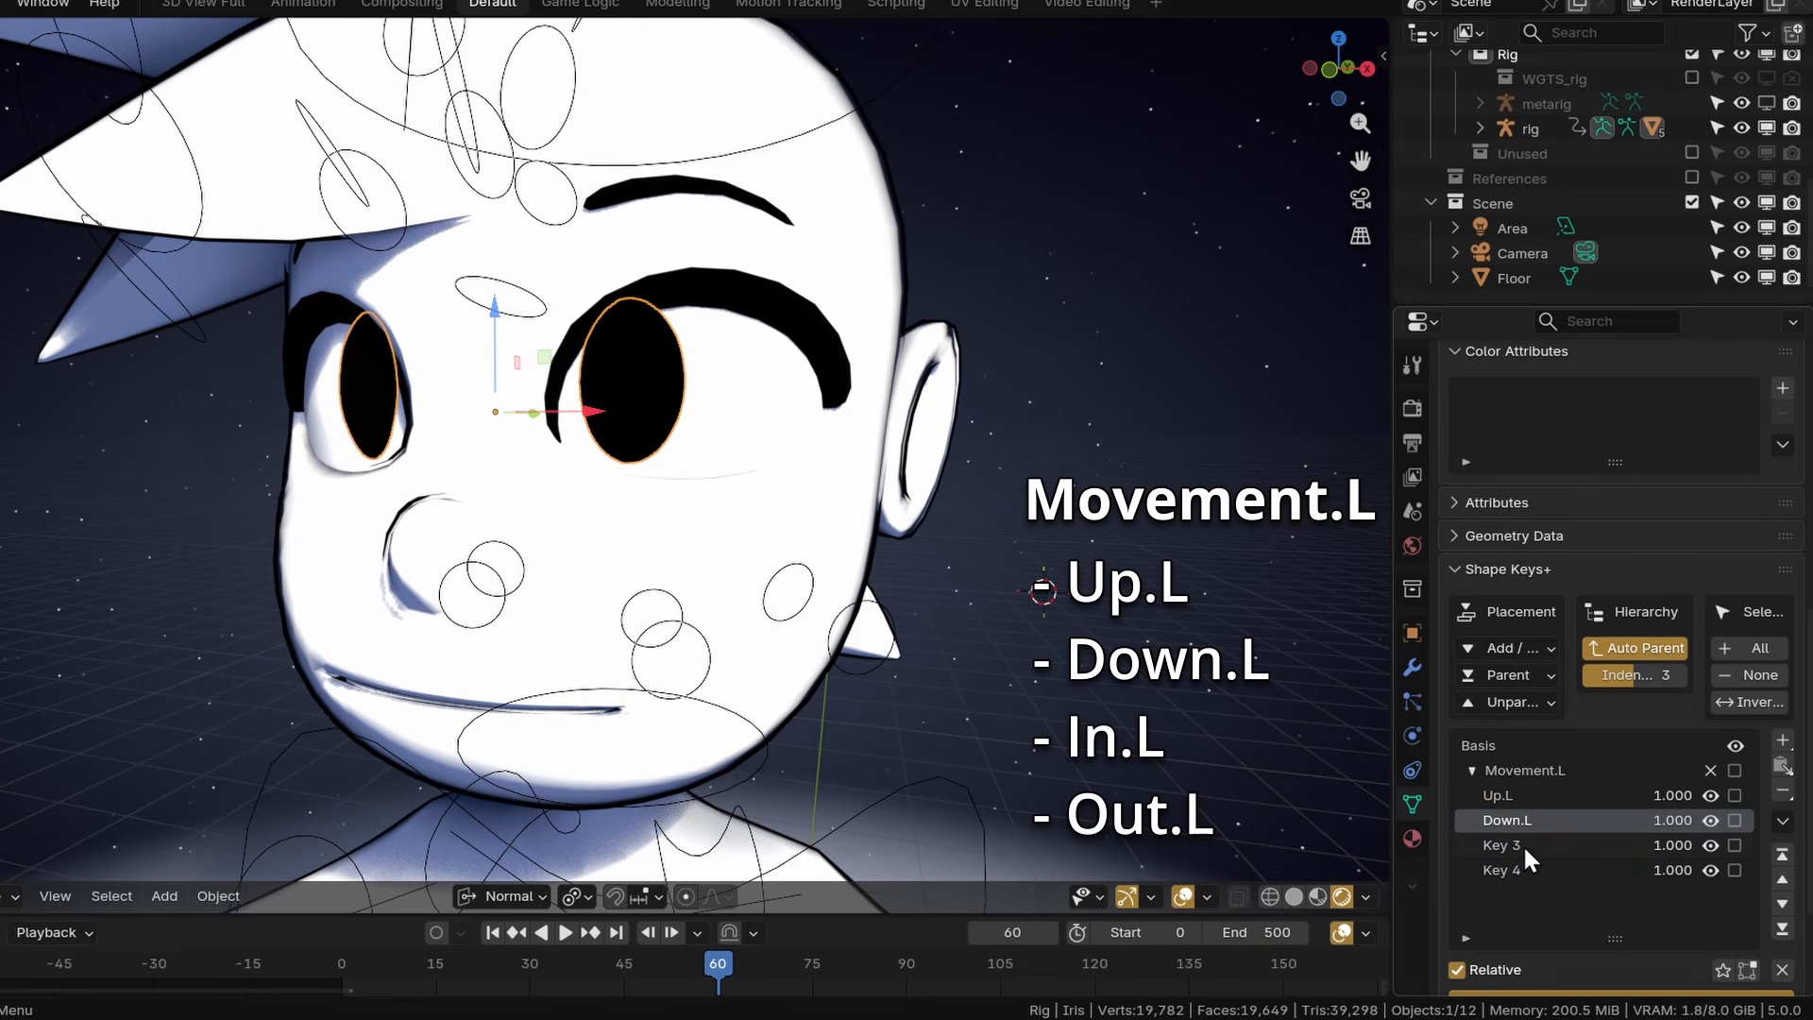
Rename the remaining two shape keys as In.L and Out.L, deselect the irises and save the file.
double_click(1511, 844)
text(In.L)
key(Return)
double_click(1511, 869)
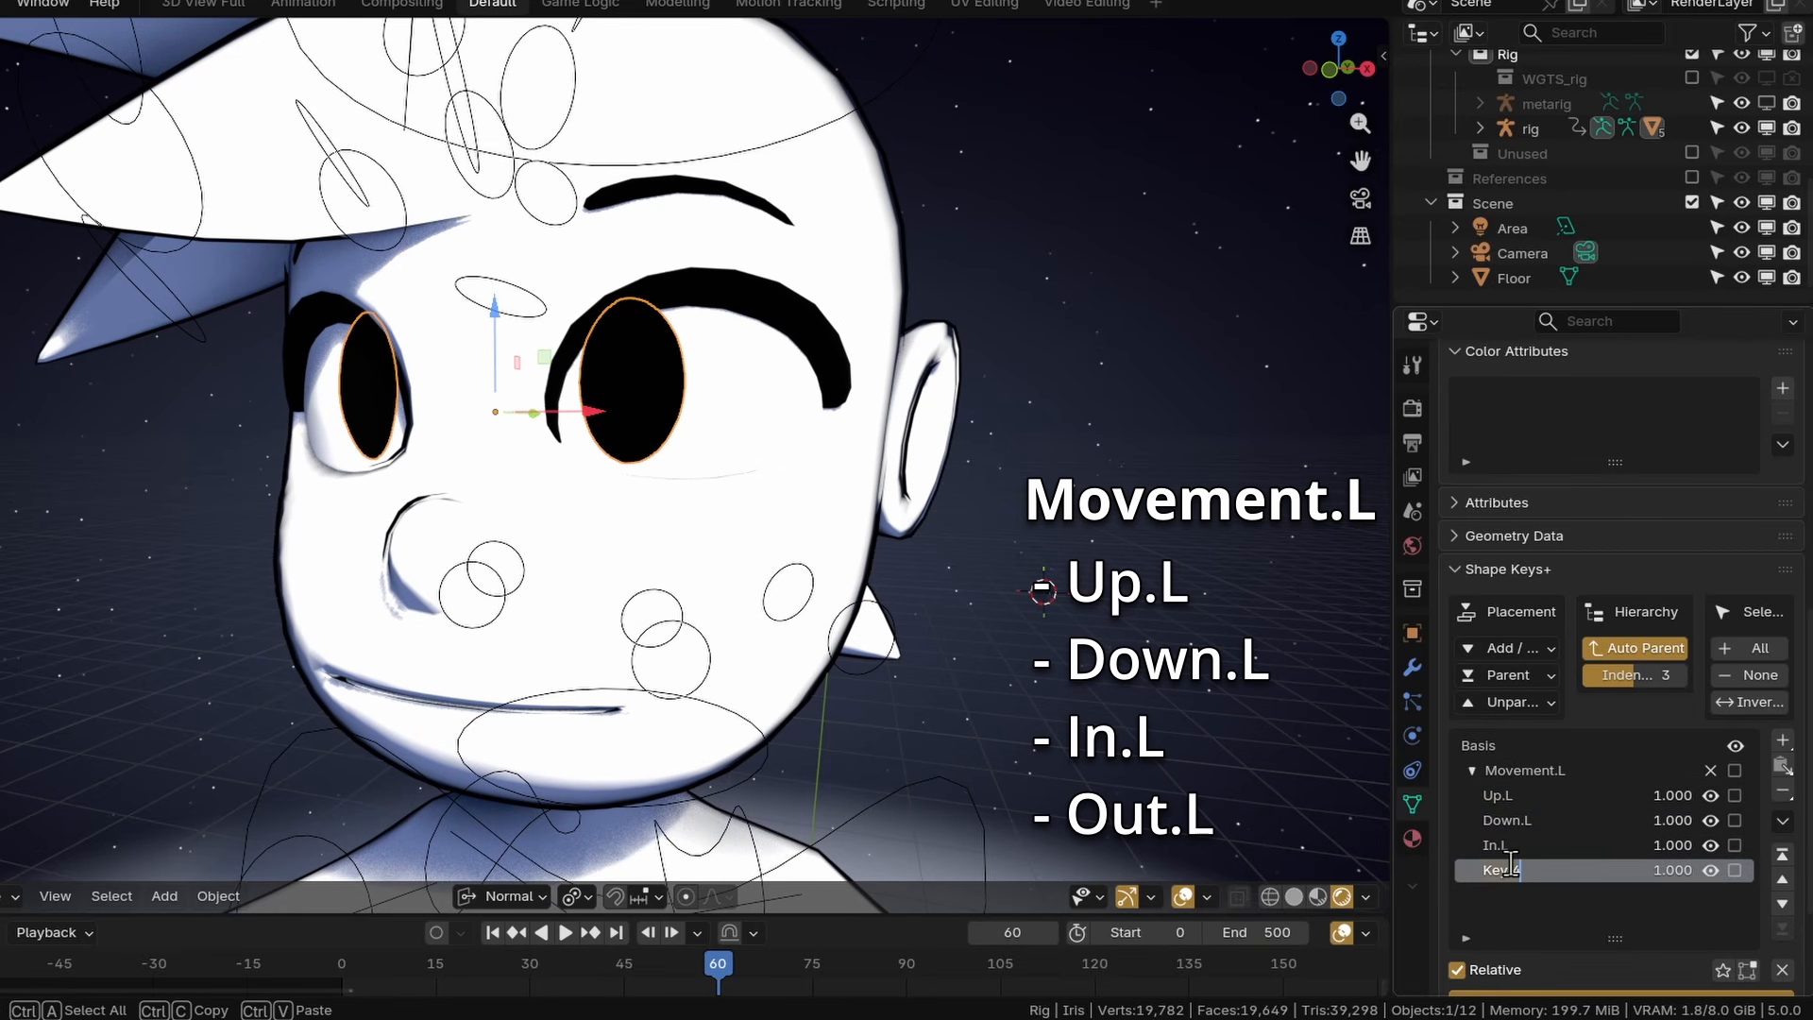
text(Out.L)
key(Return)
key(alt+a)
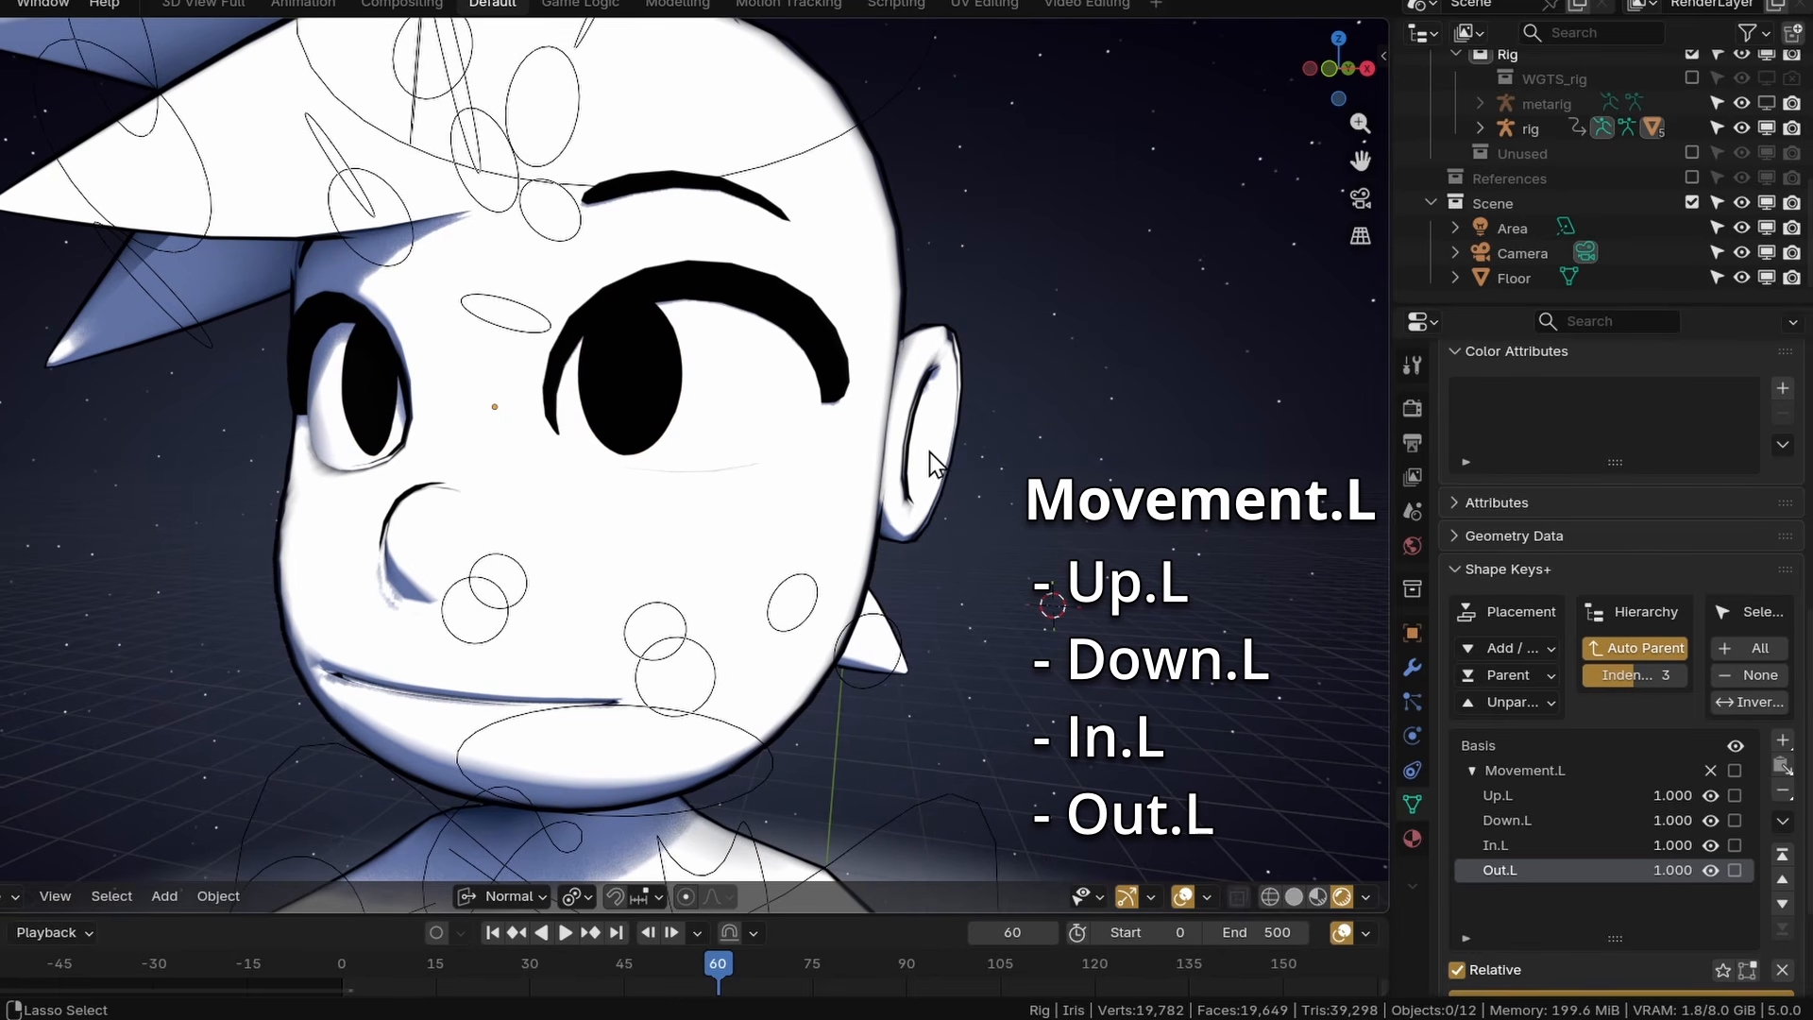
key(ctrl+s)
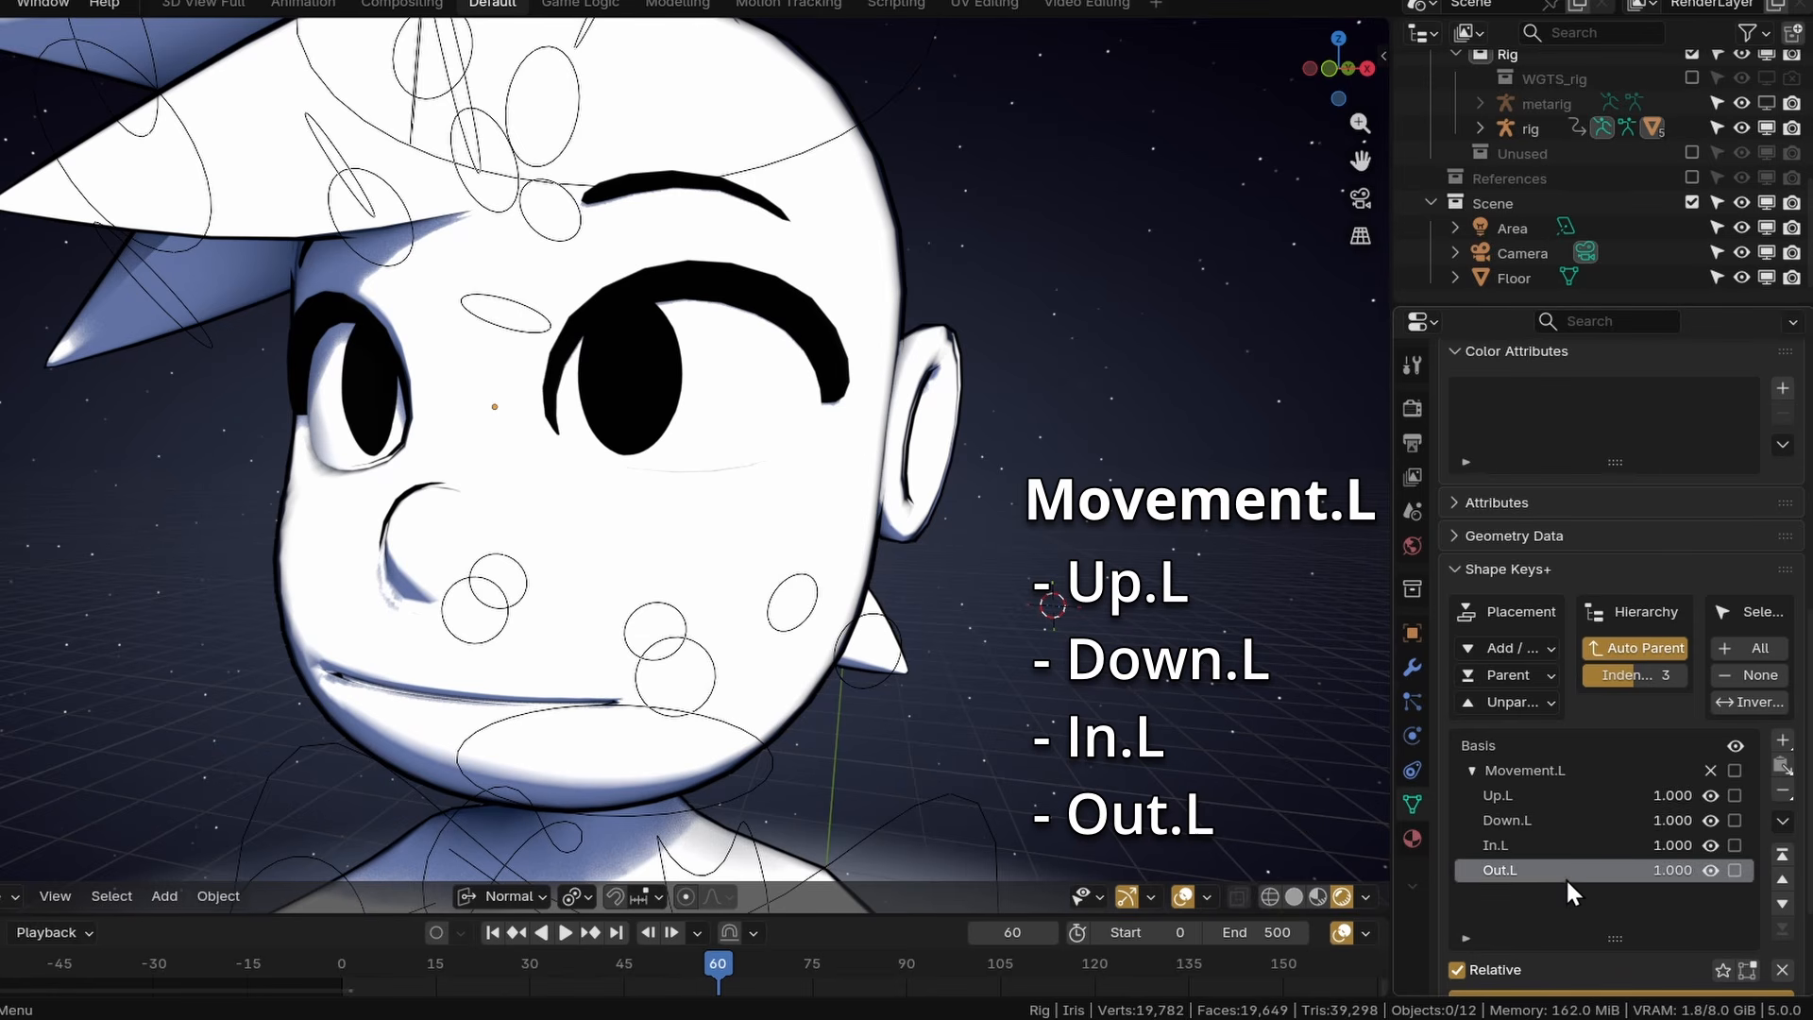
middle_drag(605, 529, 682, 442)
click(681, 414)
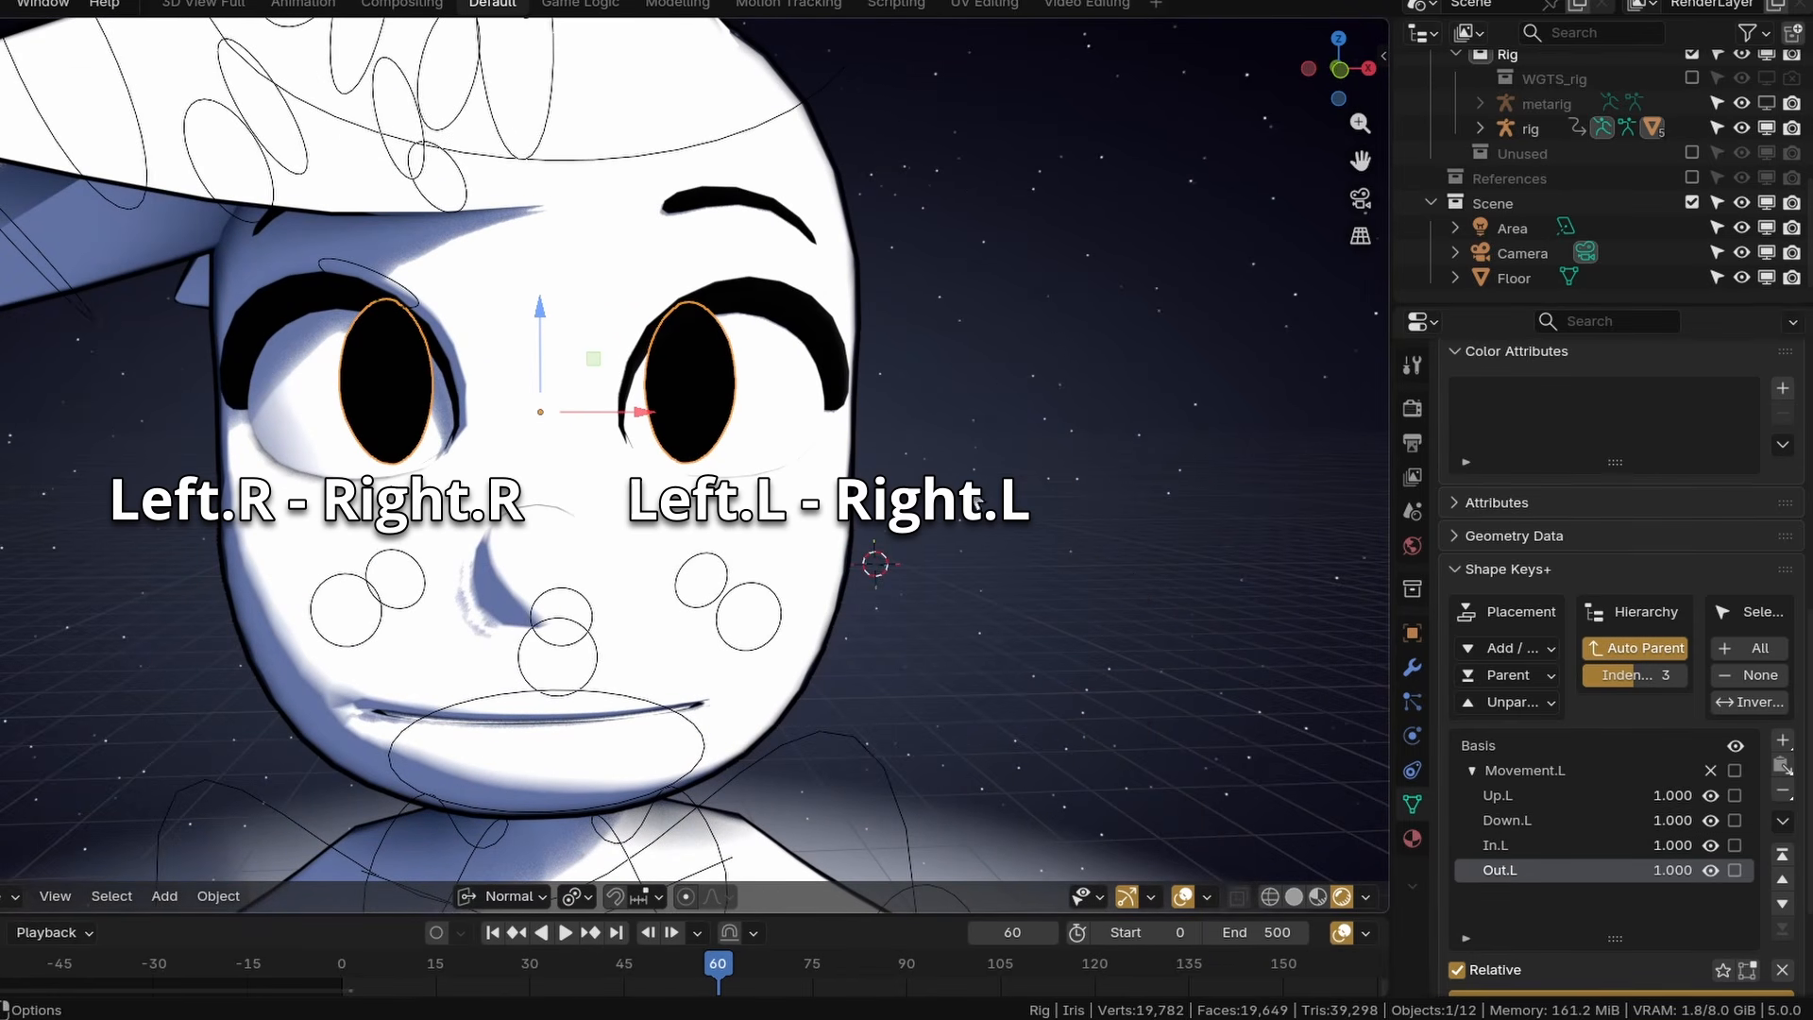
middle_drag(1020, 448, 980, 514)
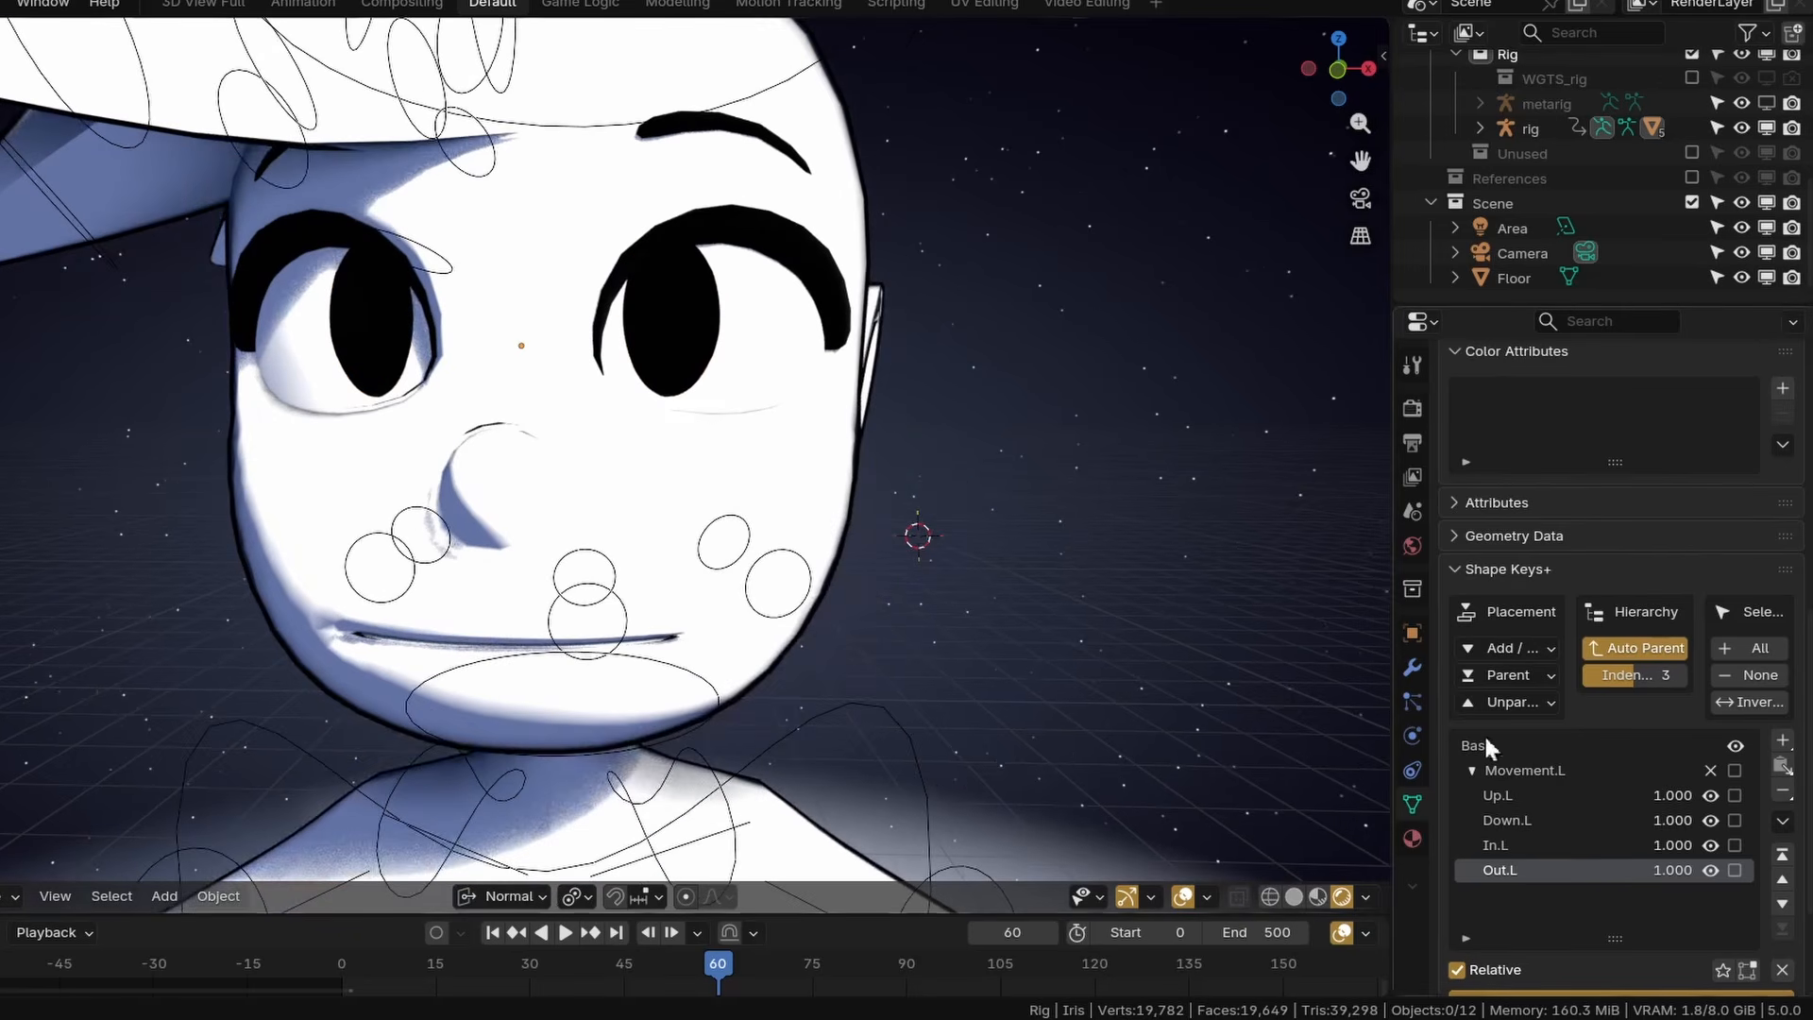
Add a shape key directly below Basis and set Movement.L as its parent folder.
click(1482, 742)
click(1785, 742)
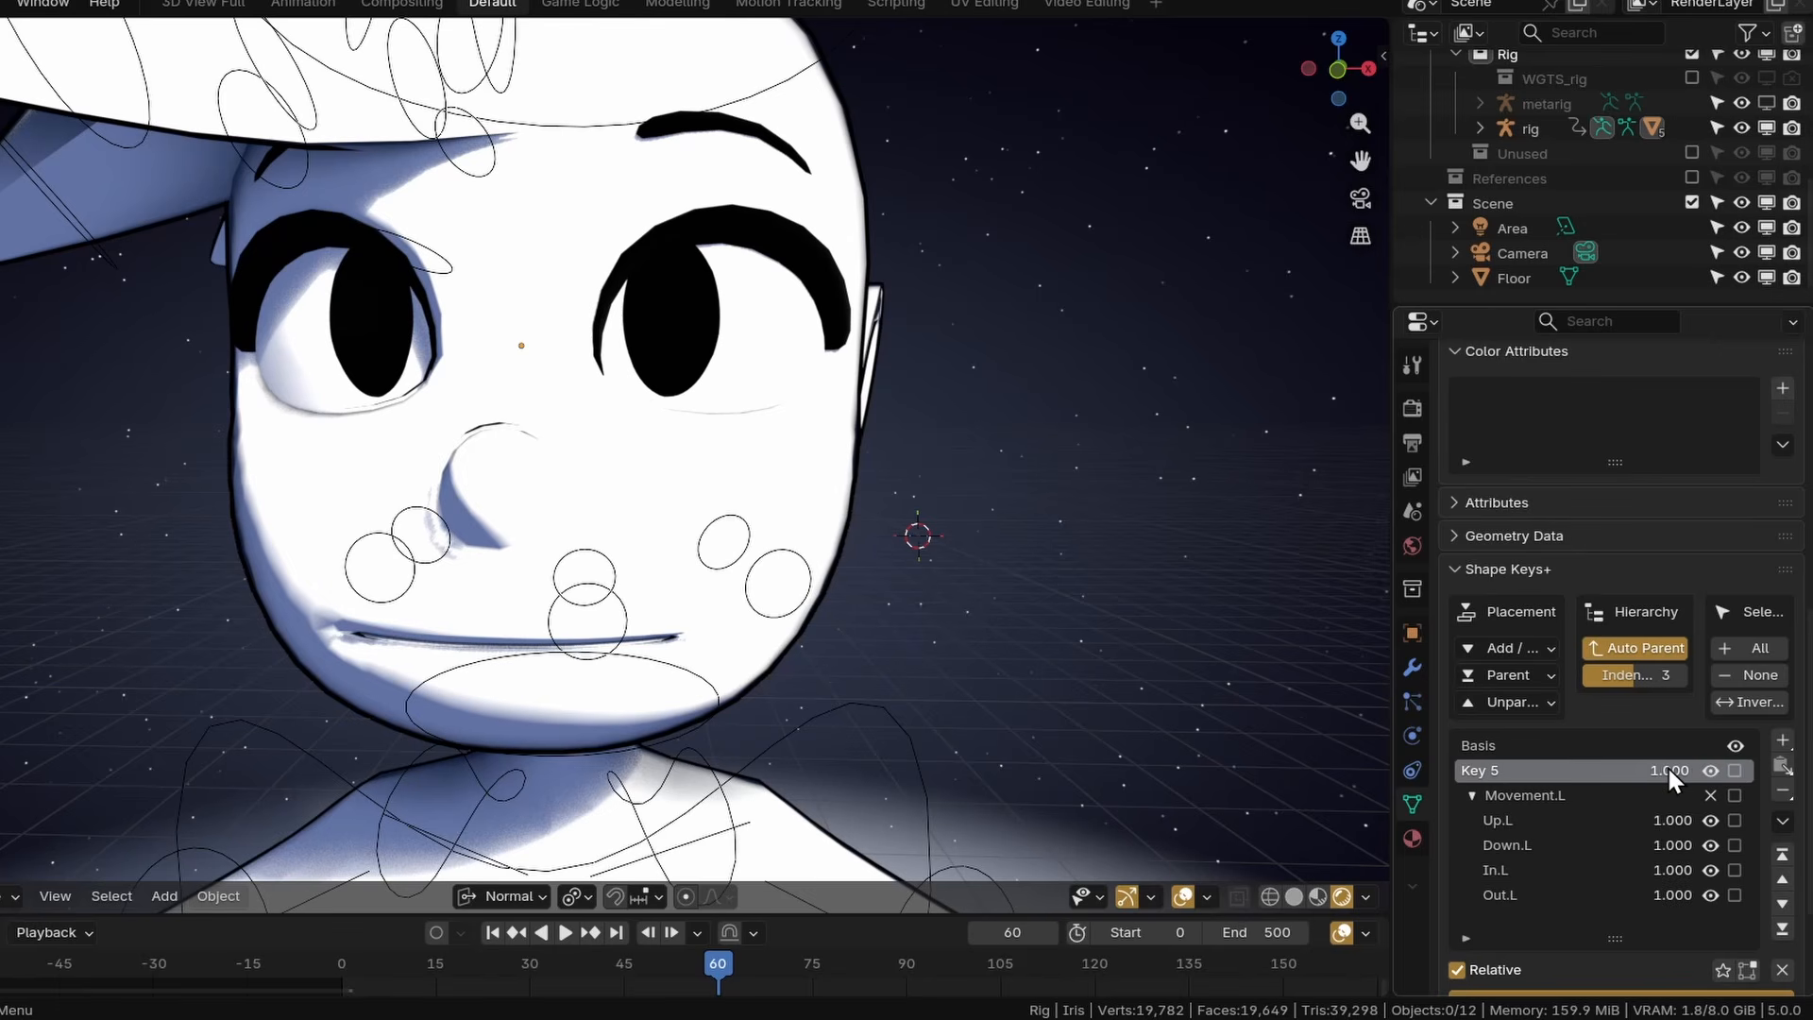
click(1782, 821)
mouse_move(1651, 853)
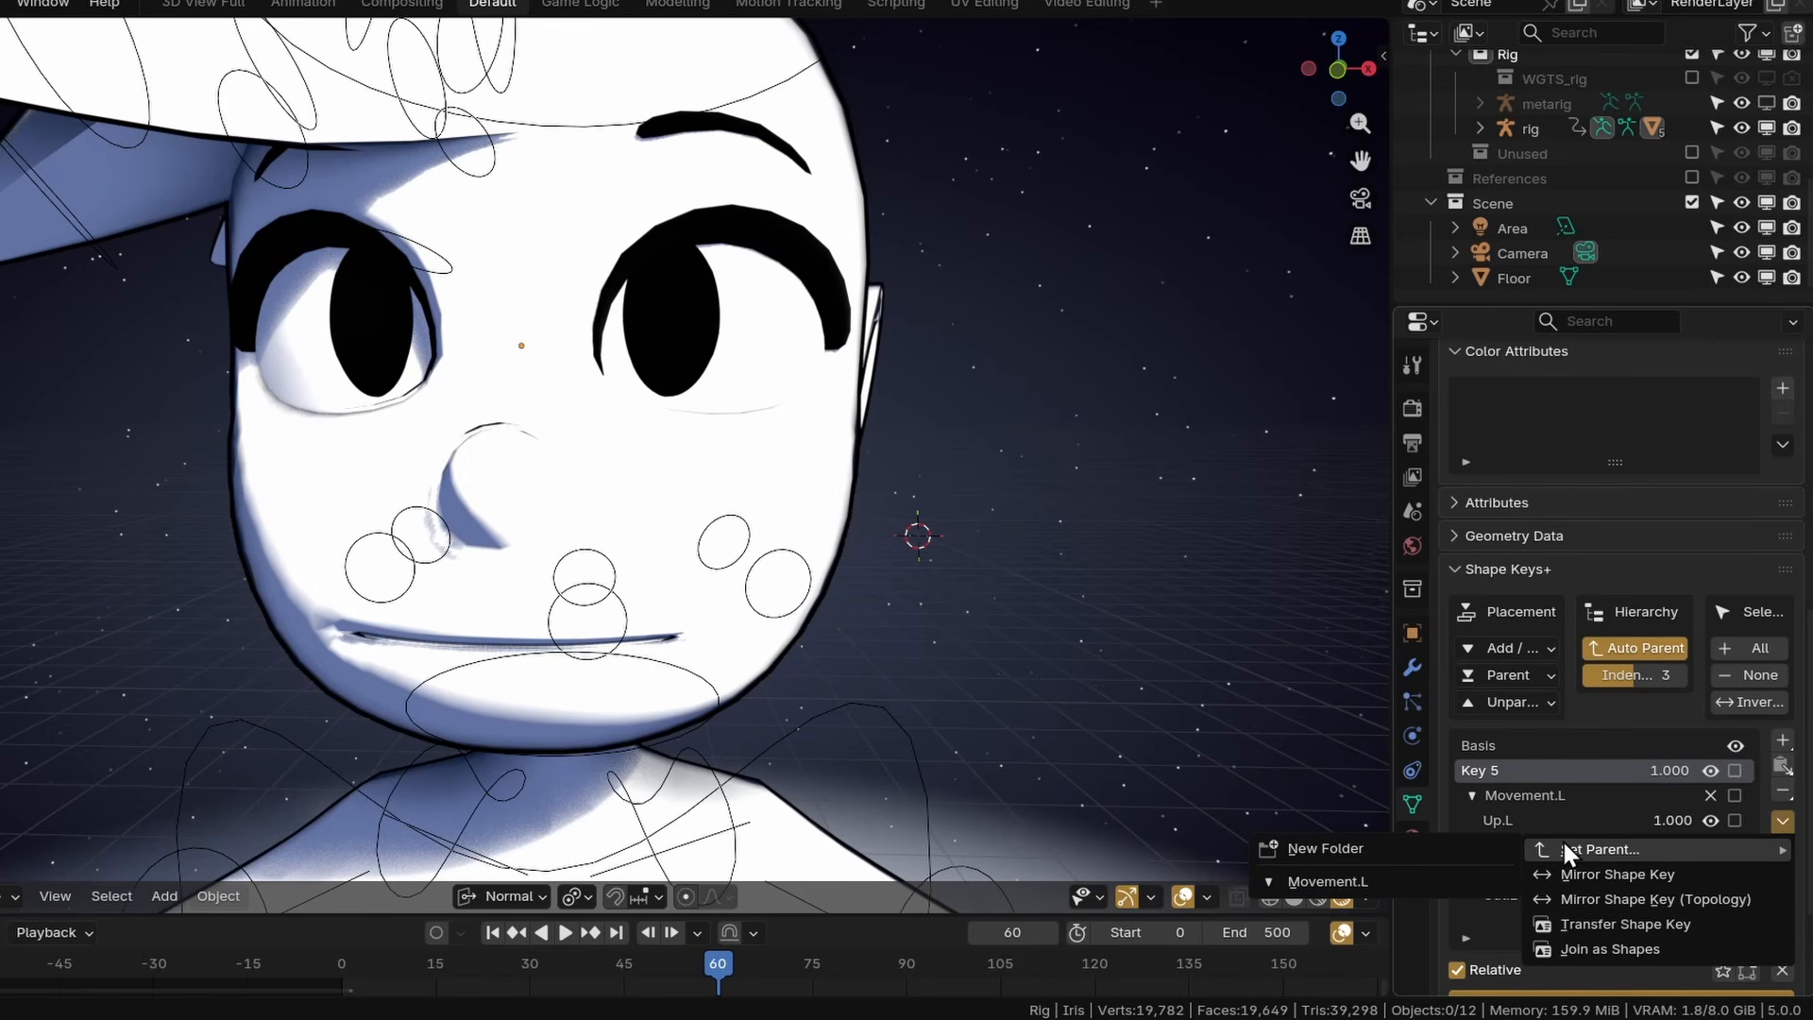
click(1332, 882)
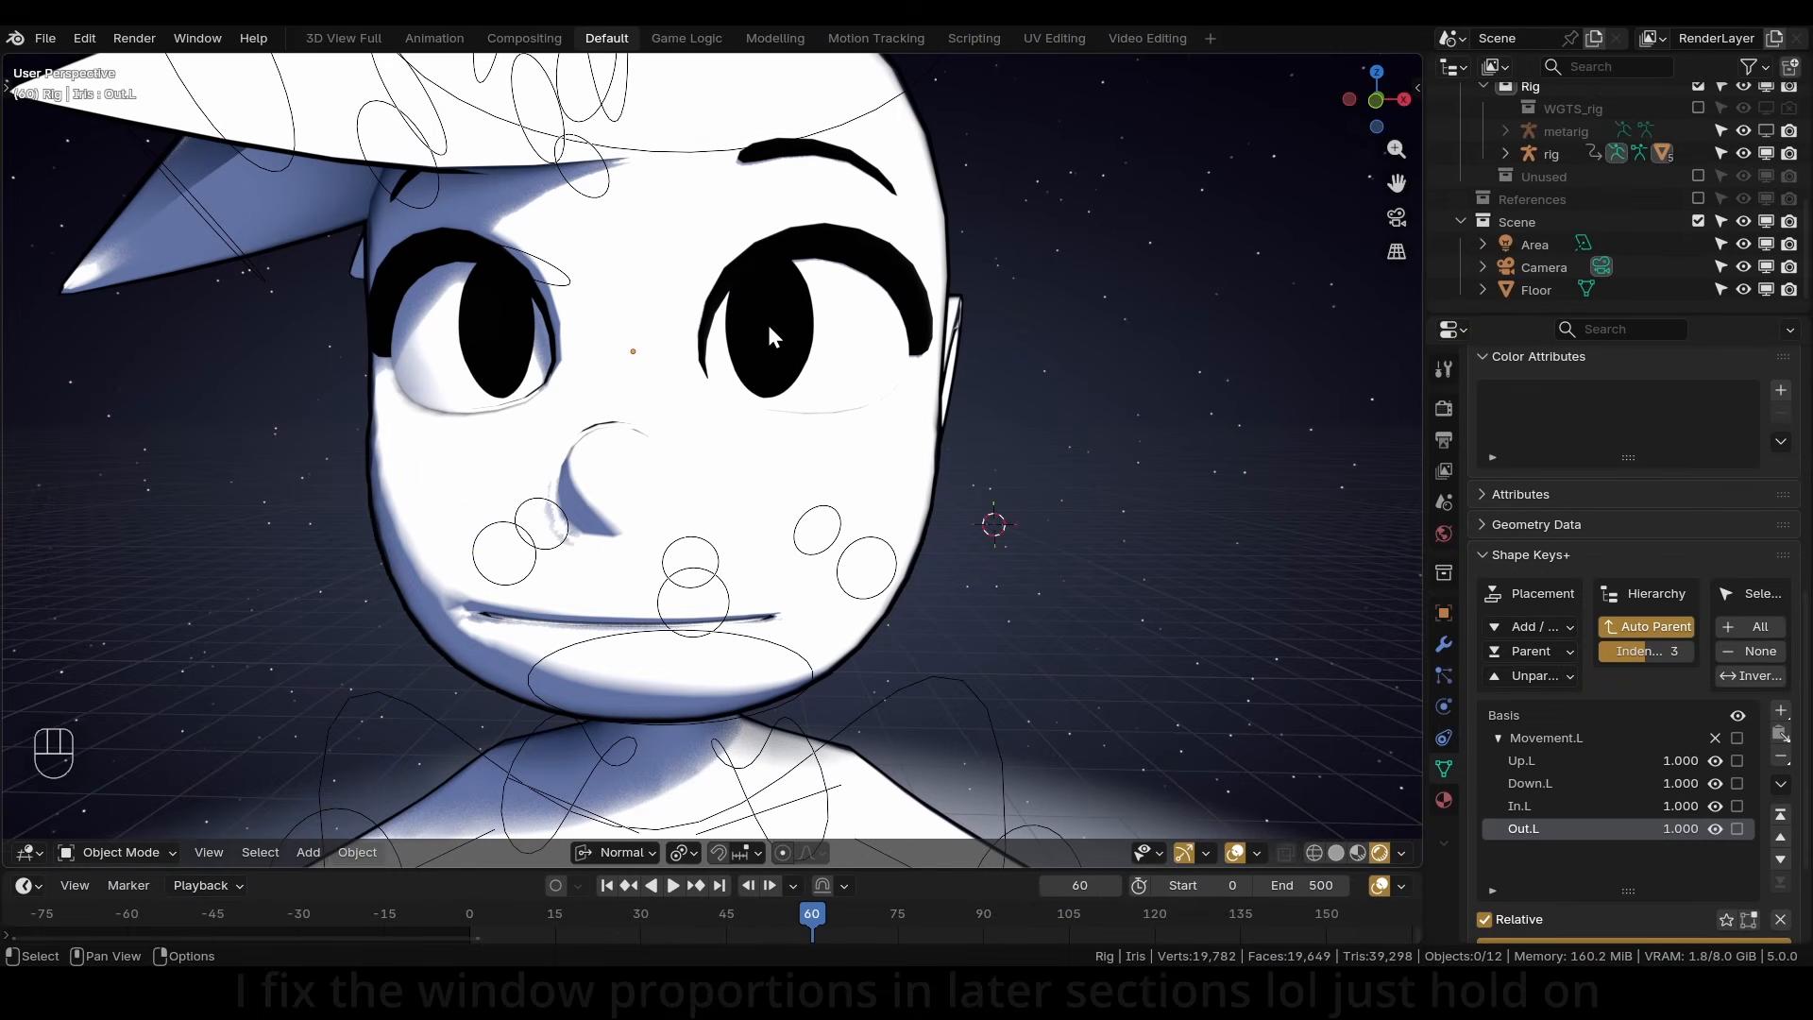
Put the irises in Edit Mode and make Basis the active shape key.
click(164, 848)
click(112, 733)
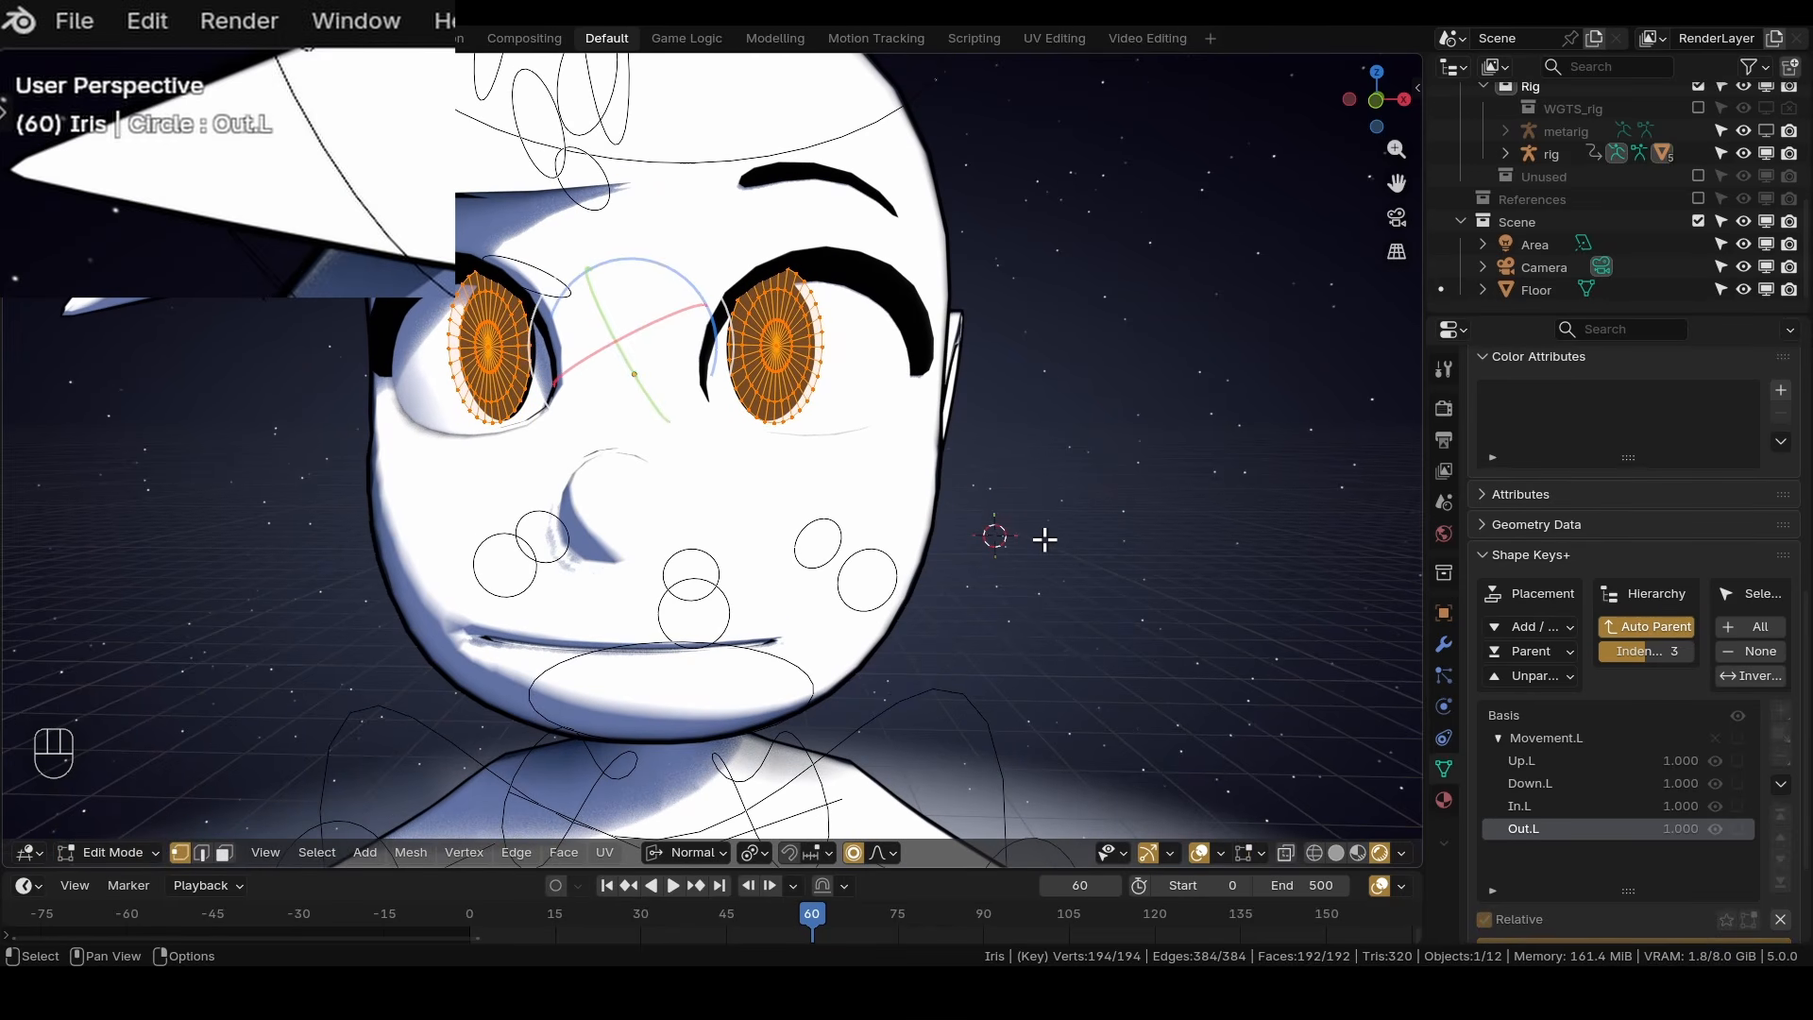
shift+middle_drag(326, 250, 352, 316)
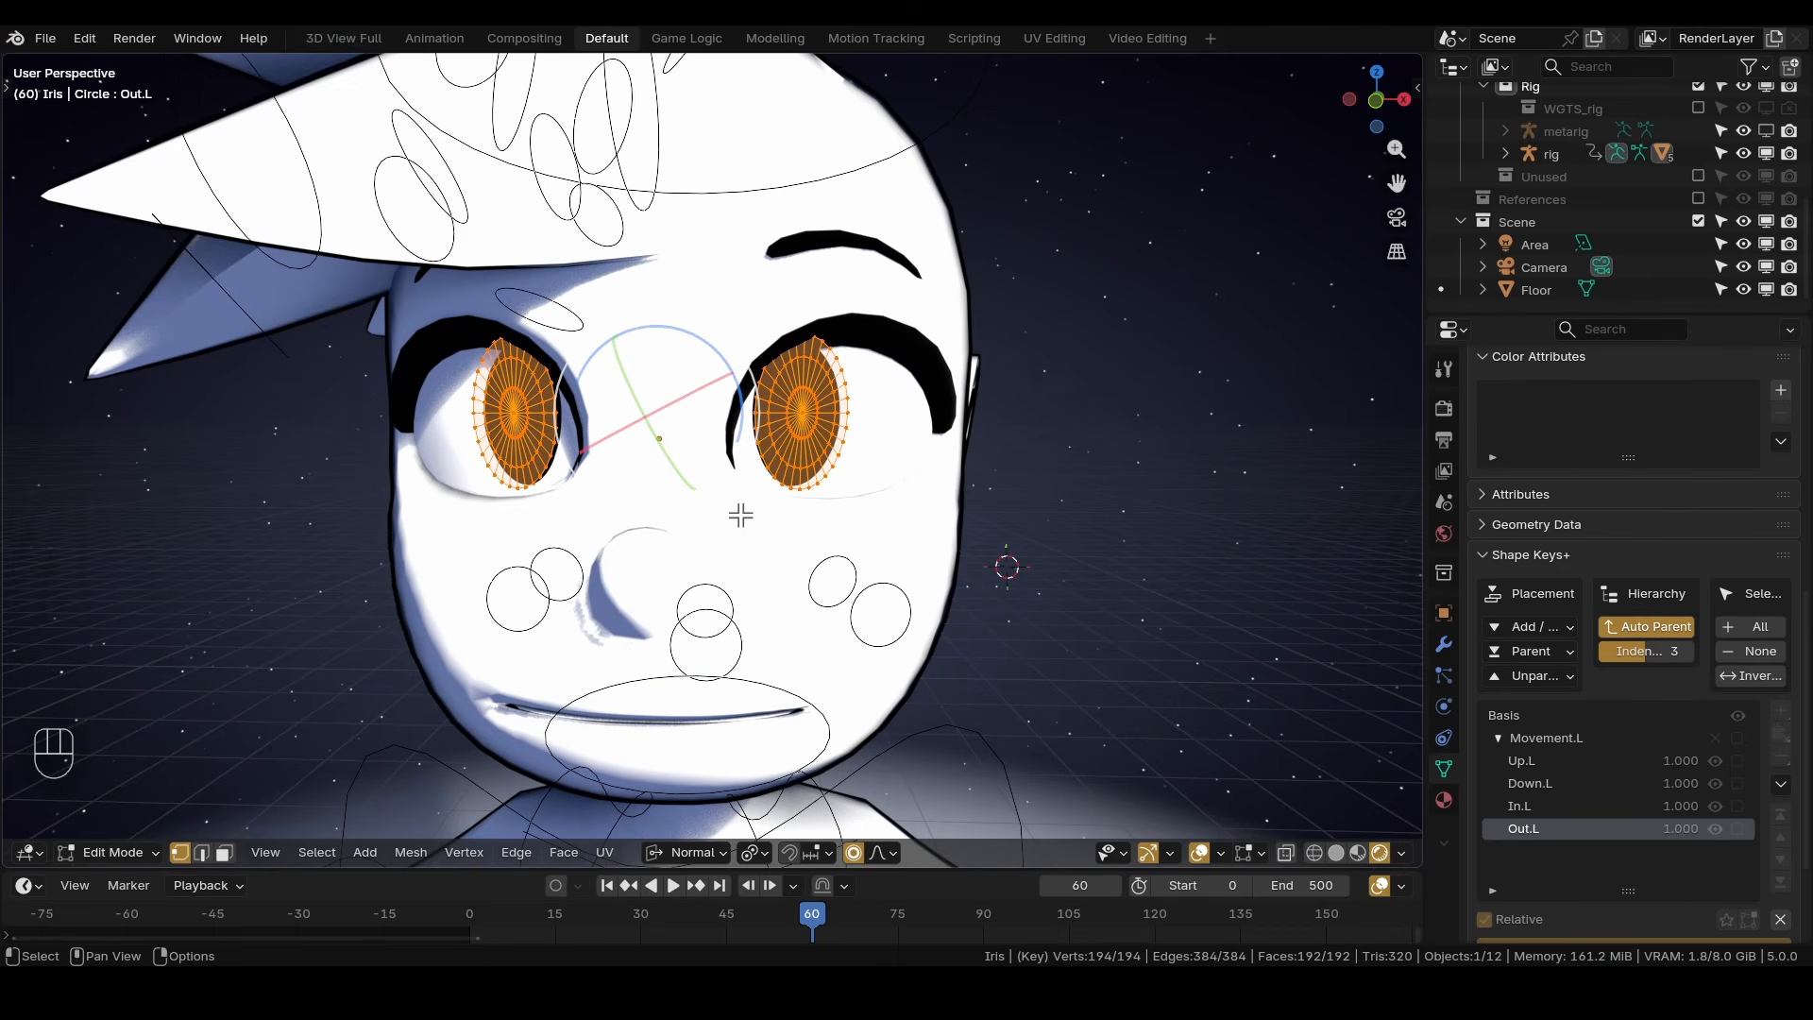
scroll(1473, 751, up, 1)
click(1511, 761)
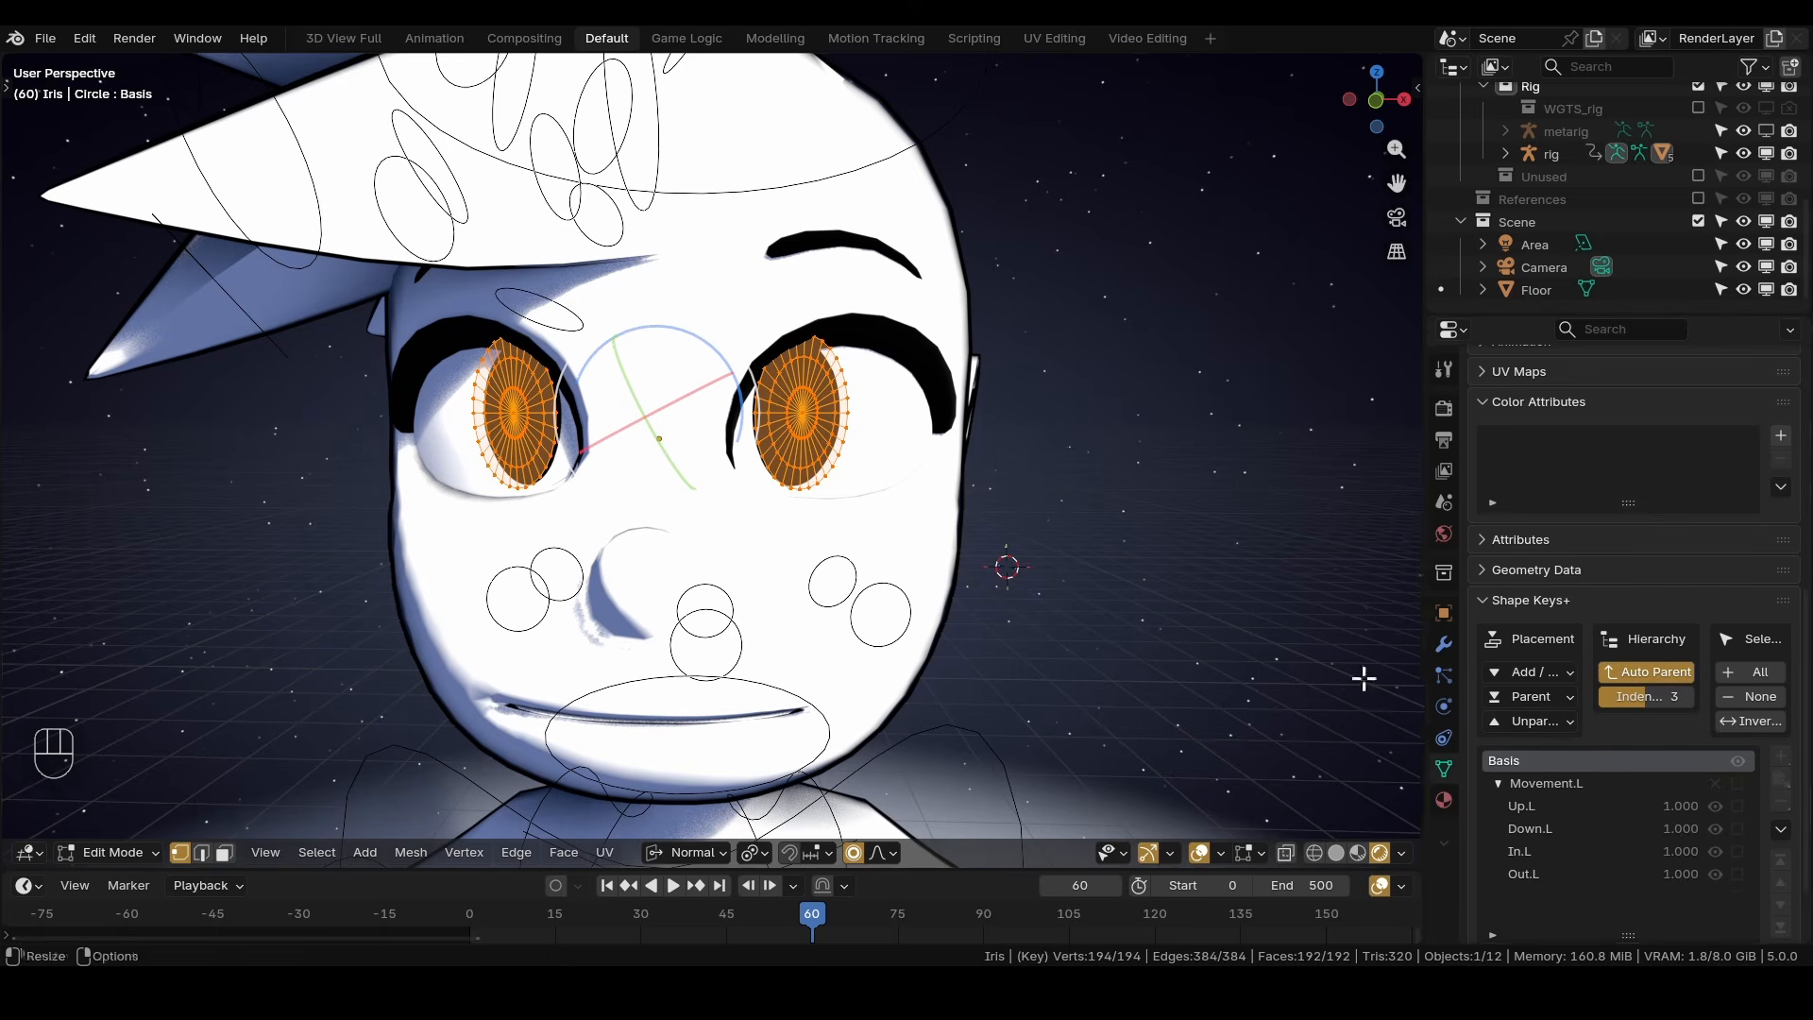
Try moving the character's linked left iris up above the eye in the Basis shape, and undo the move.
click(795, 405)
key(l)
key(g)
click(888, 217)
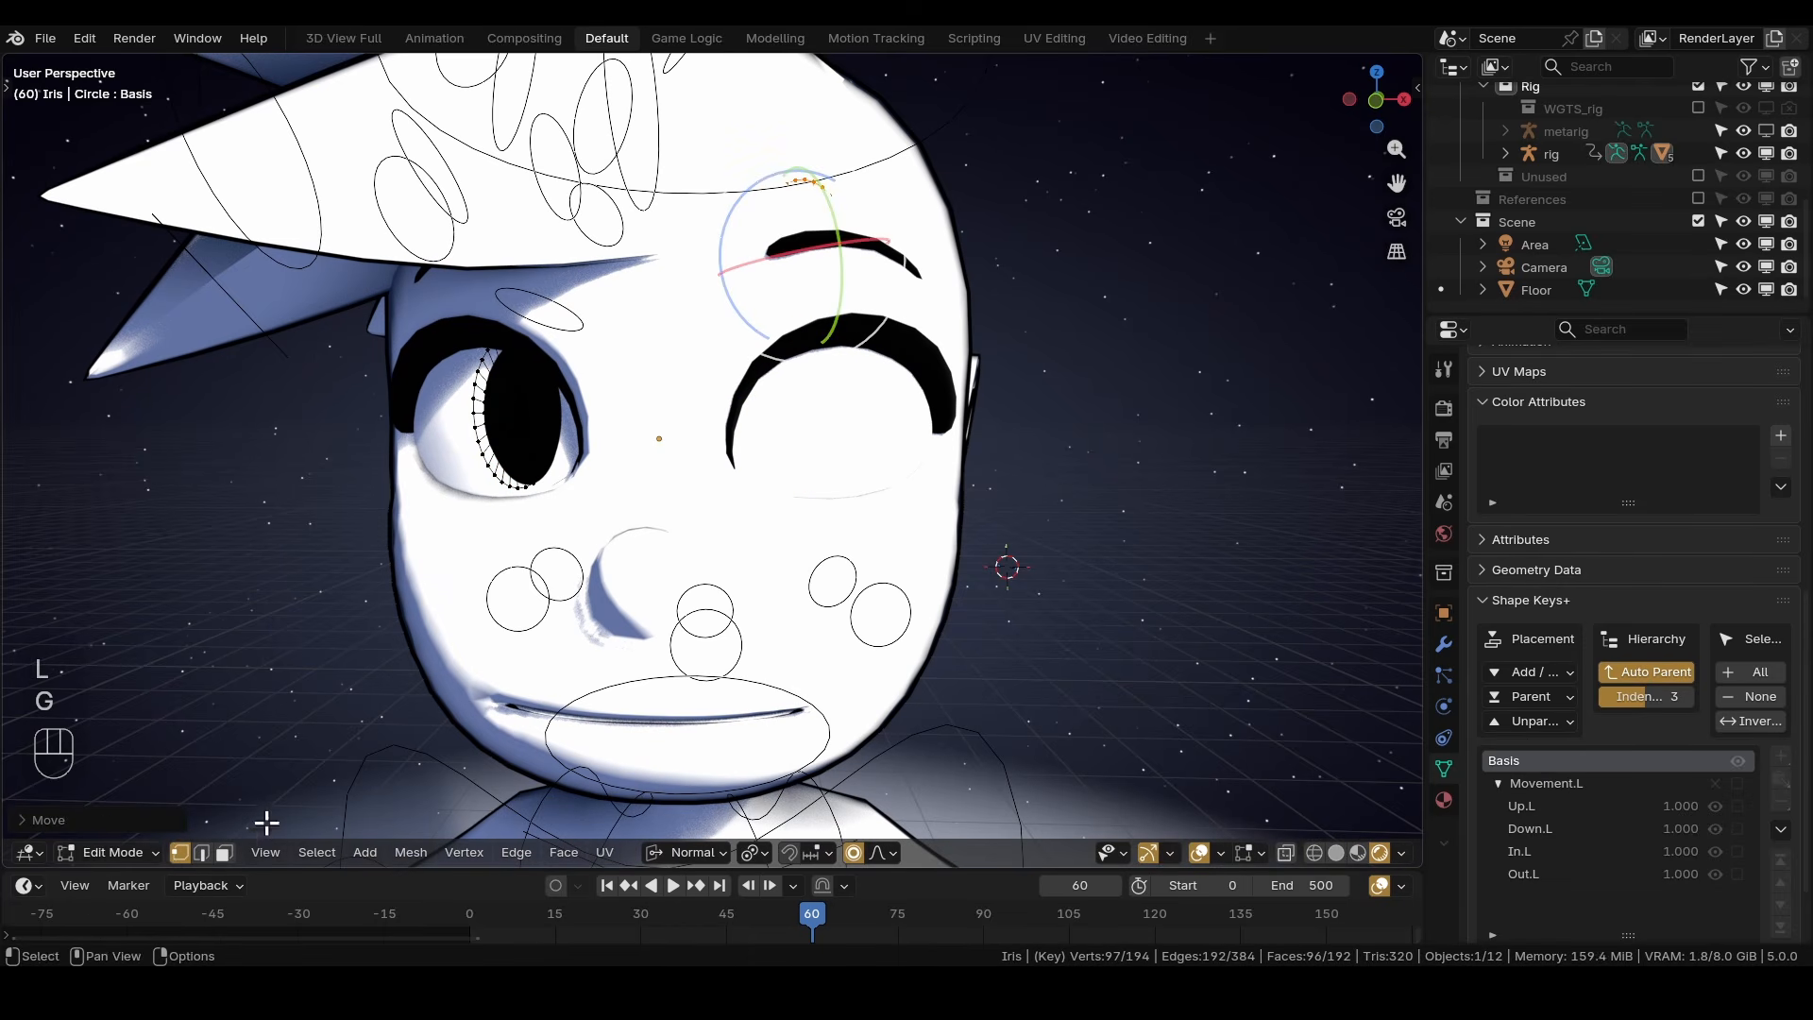
click(142, 850)
click(128, 704)
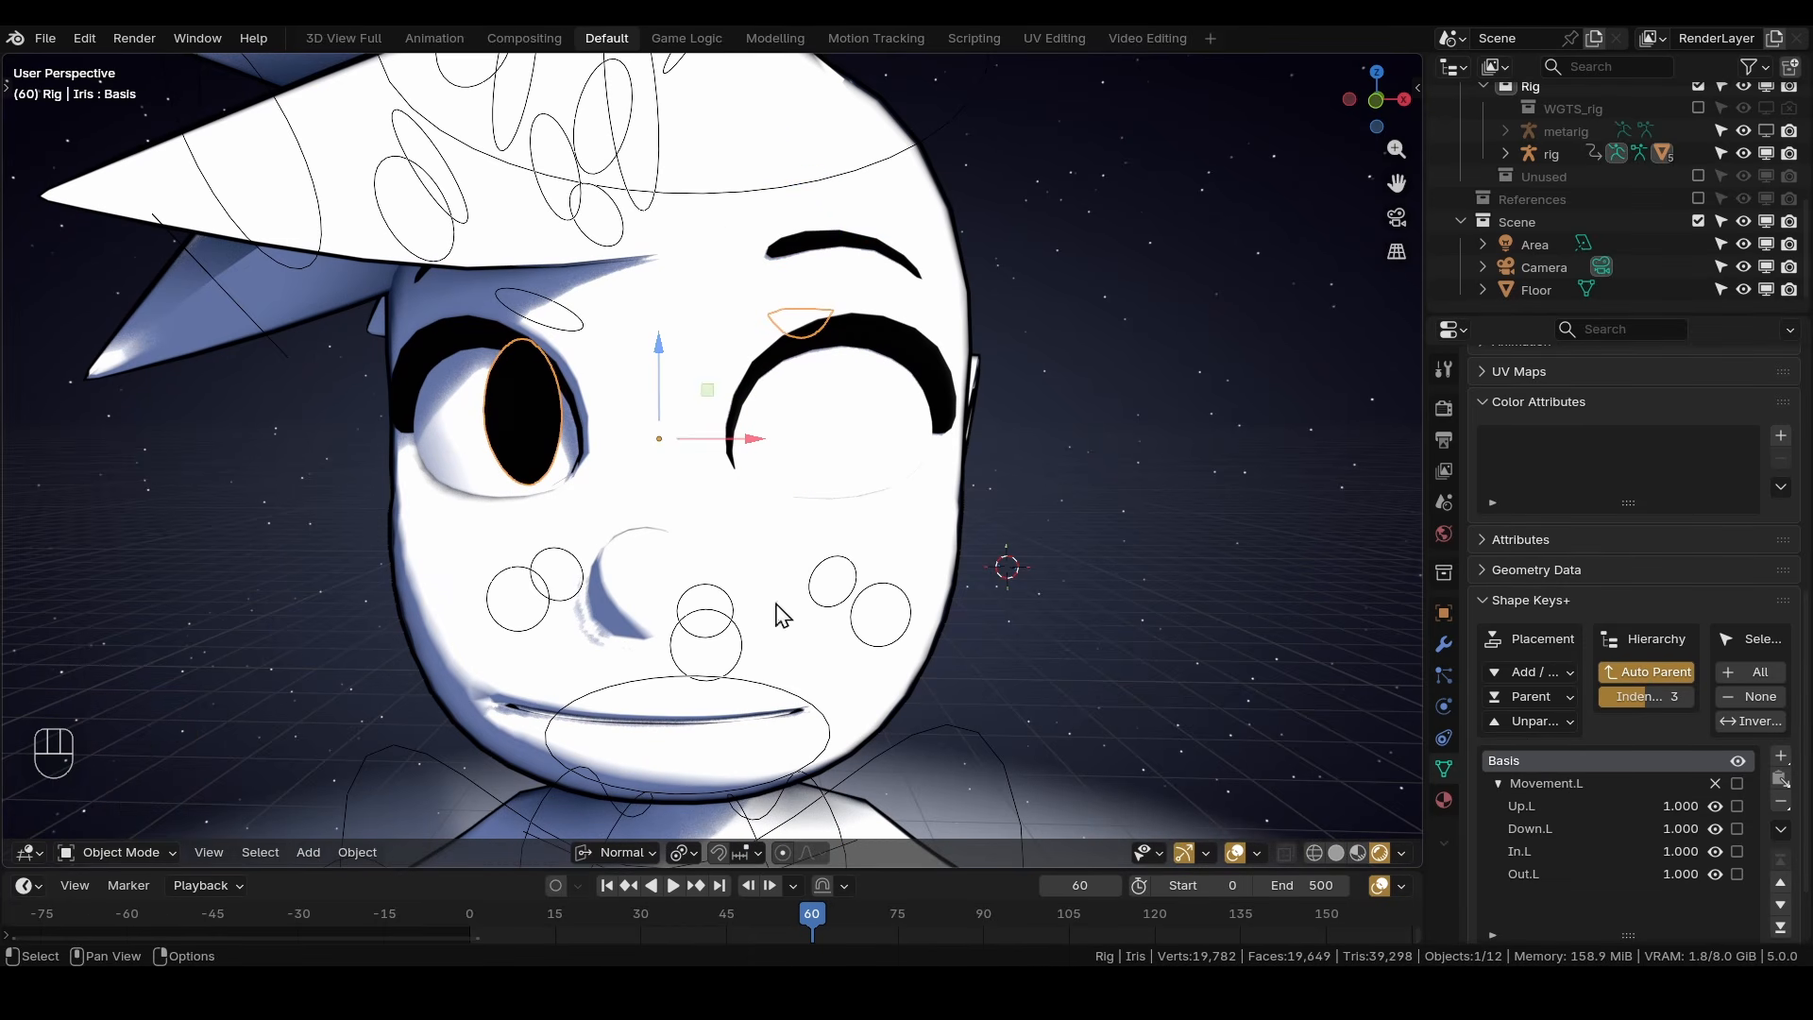
key(ctrl+z)
key(ctrl+z)
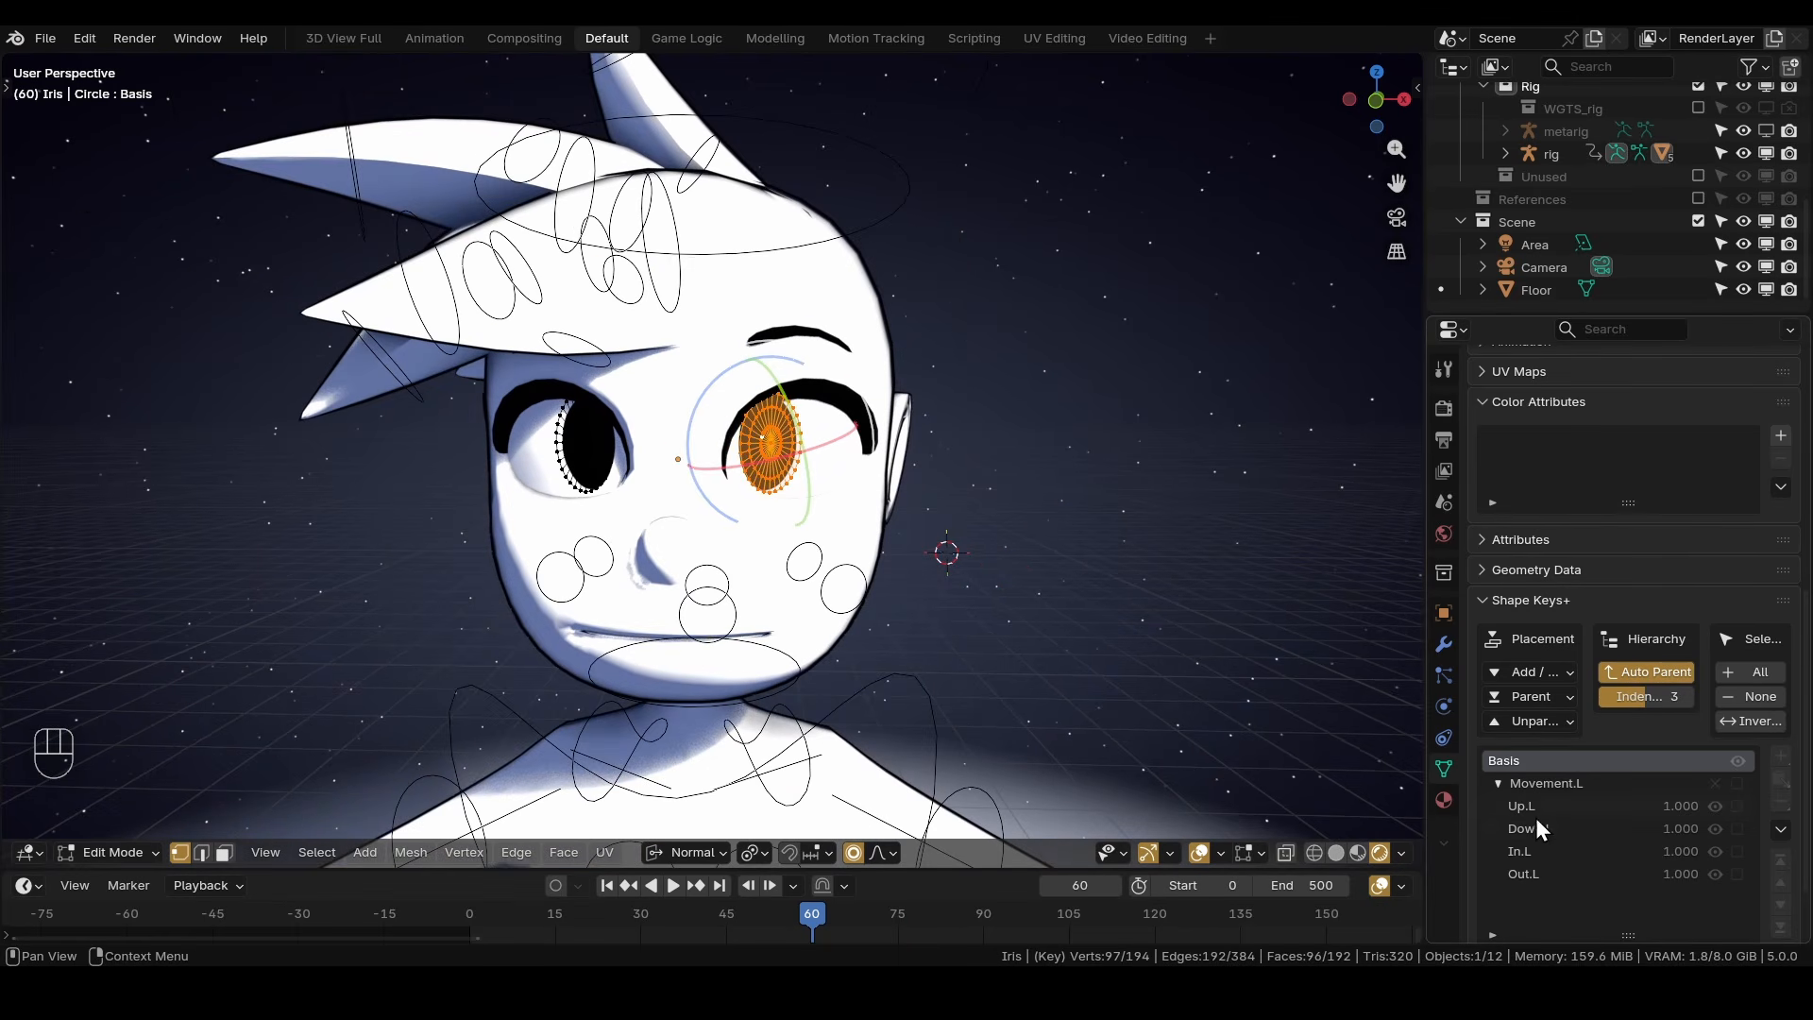
Try scaling up the character's left iris in Up.L, test the key's value in Object Mode, and undo the changes.
key(s)
click(930, 537)
click(98, 855)
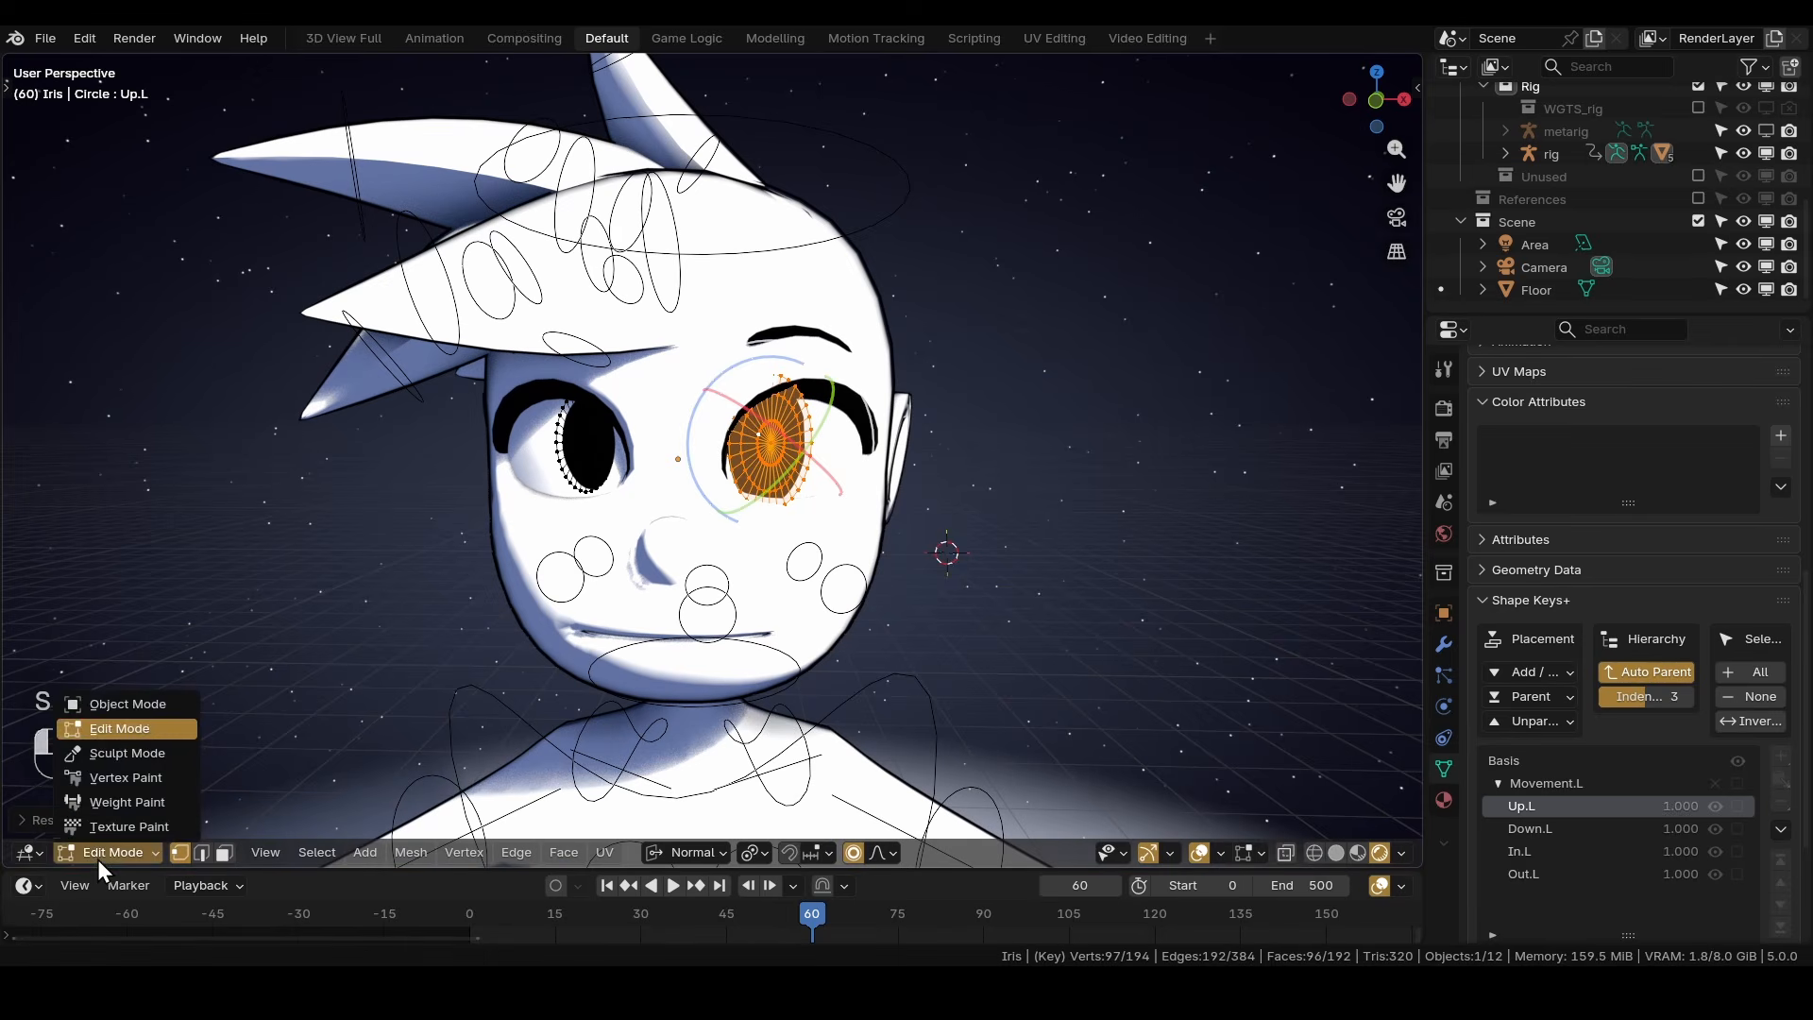
click(128, 701)
scroll(1617, 863, down, 3)
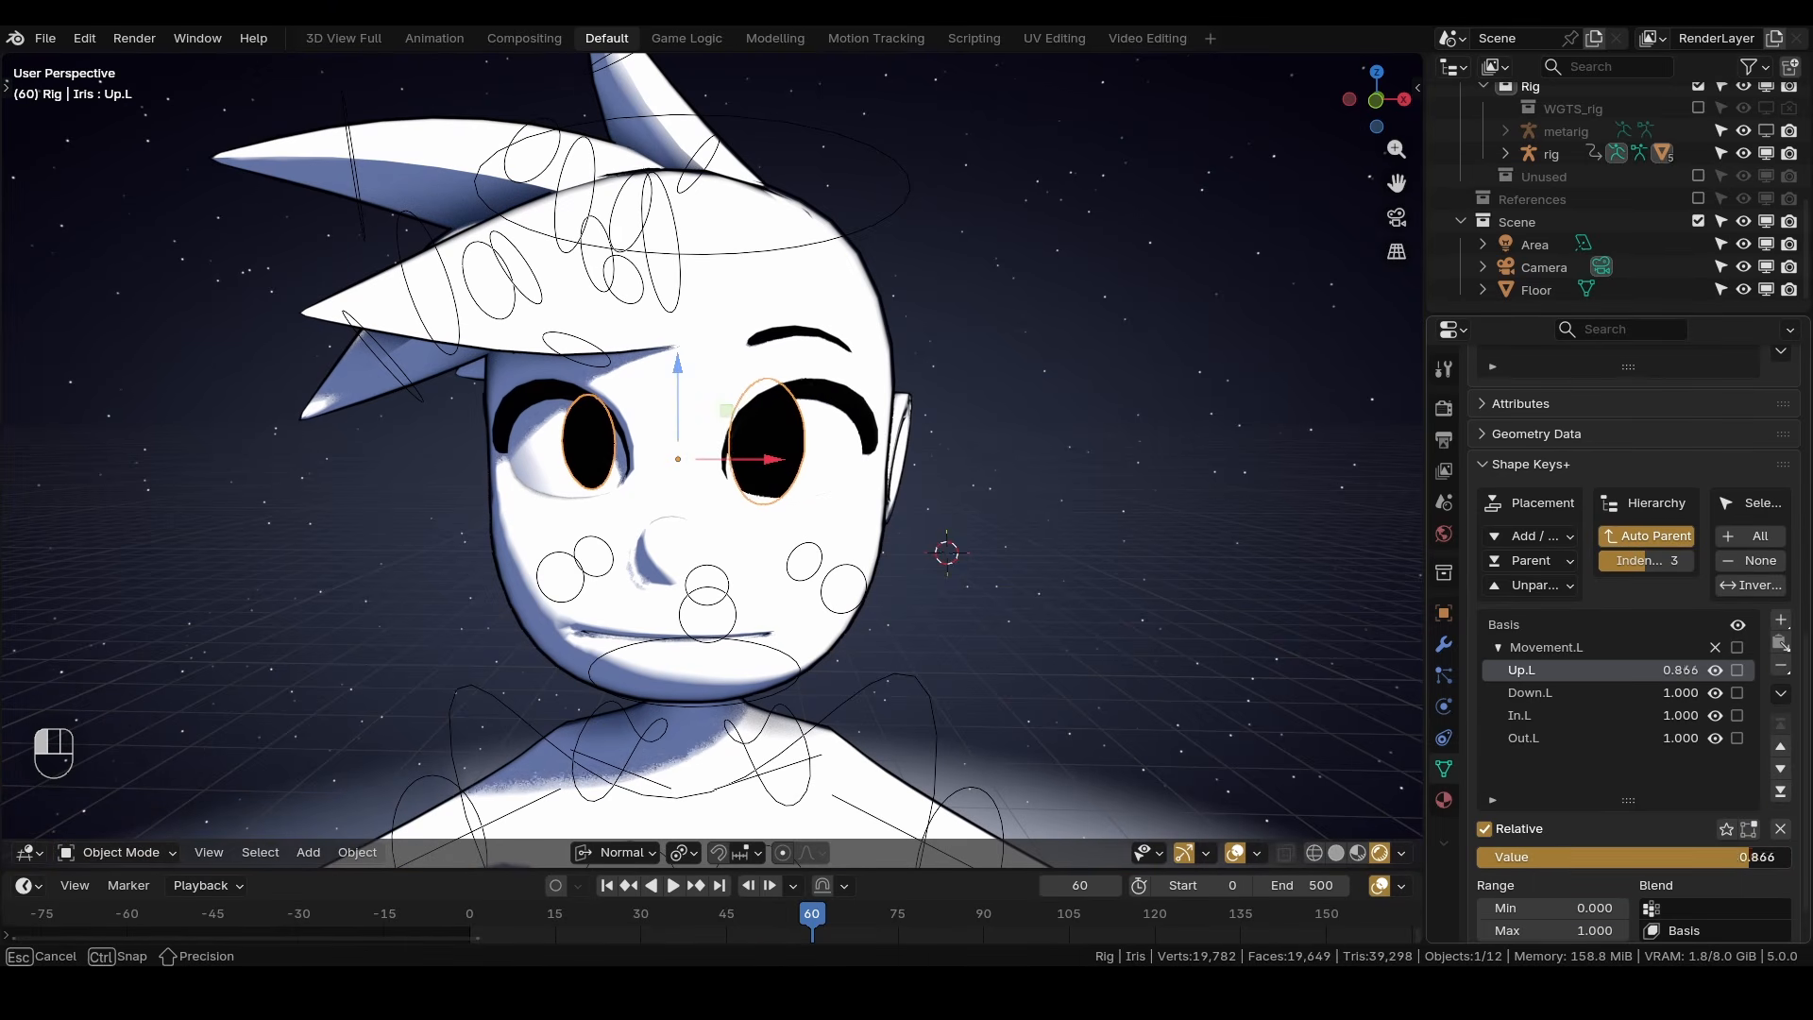
key(ctrl+z)
key(ctrl+z)
key(ctrl+z)
key(ctrl+z)
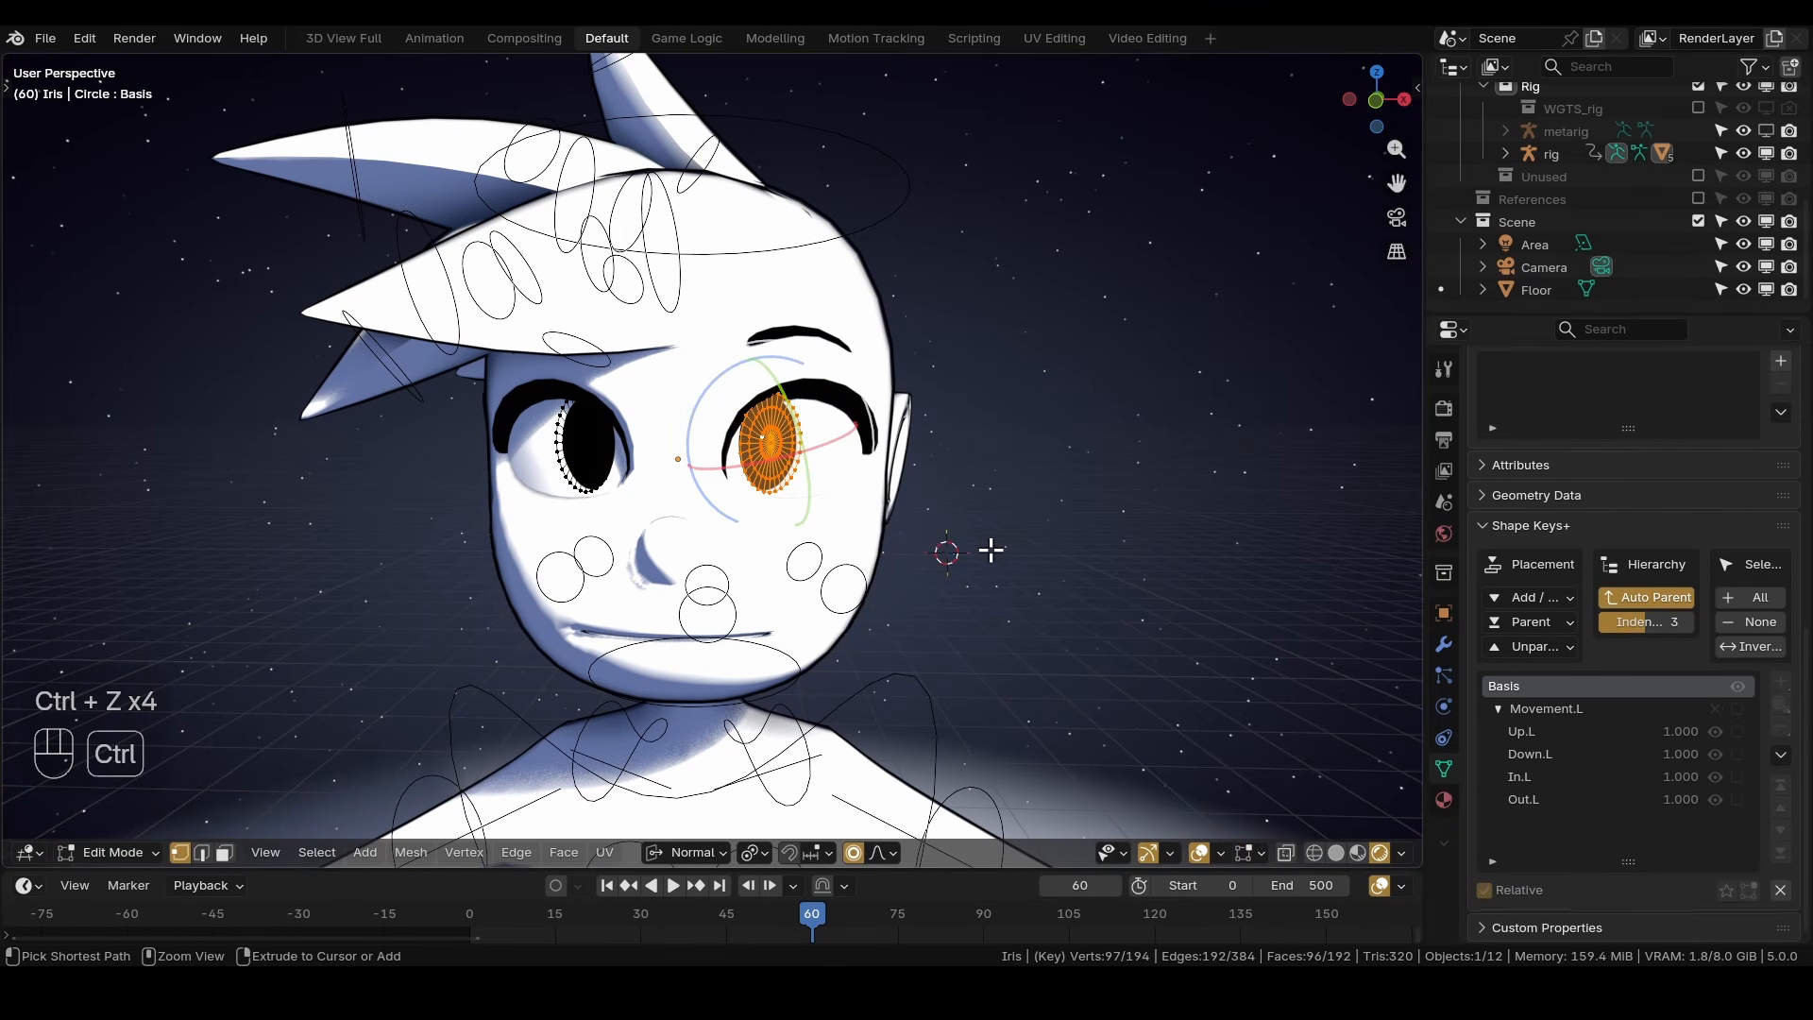
Set the four Movement.L shape keys to 0 with Up.L active in Edit Mode, and show the mesh editing options.
click(105, 853)
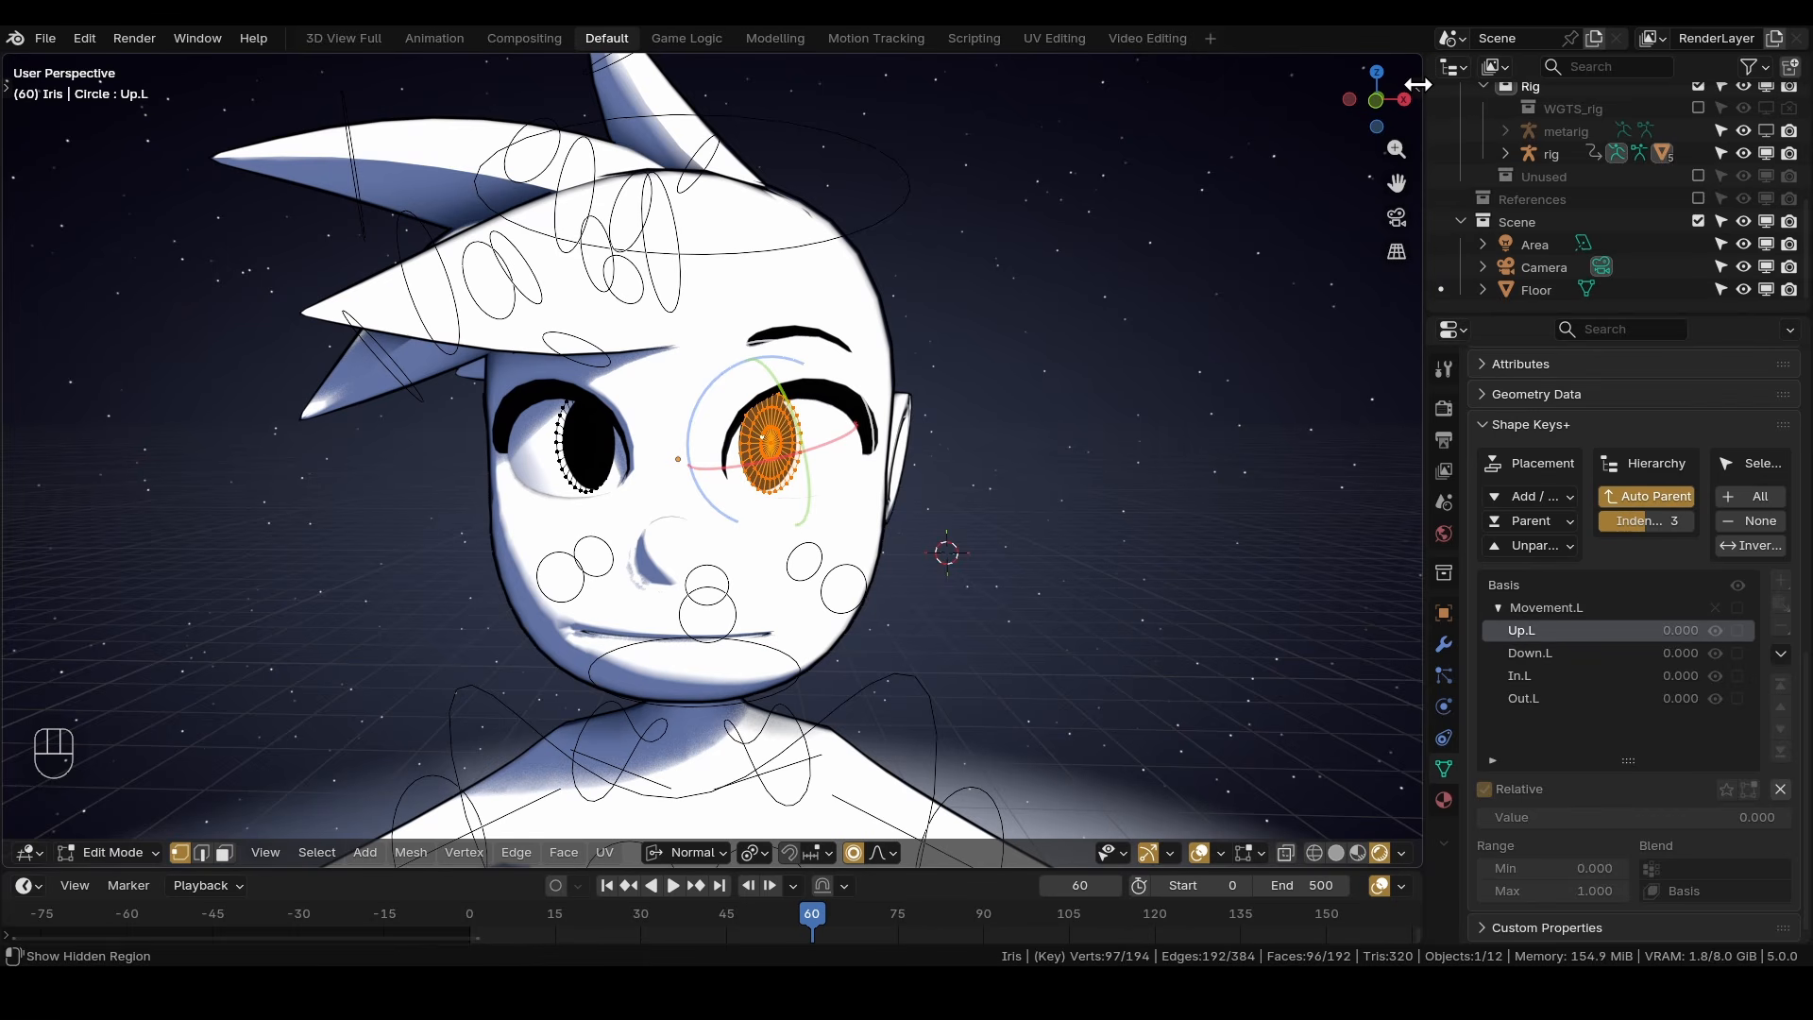
key(n)
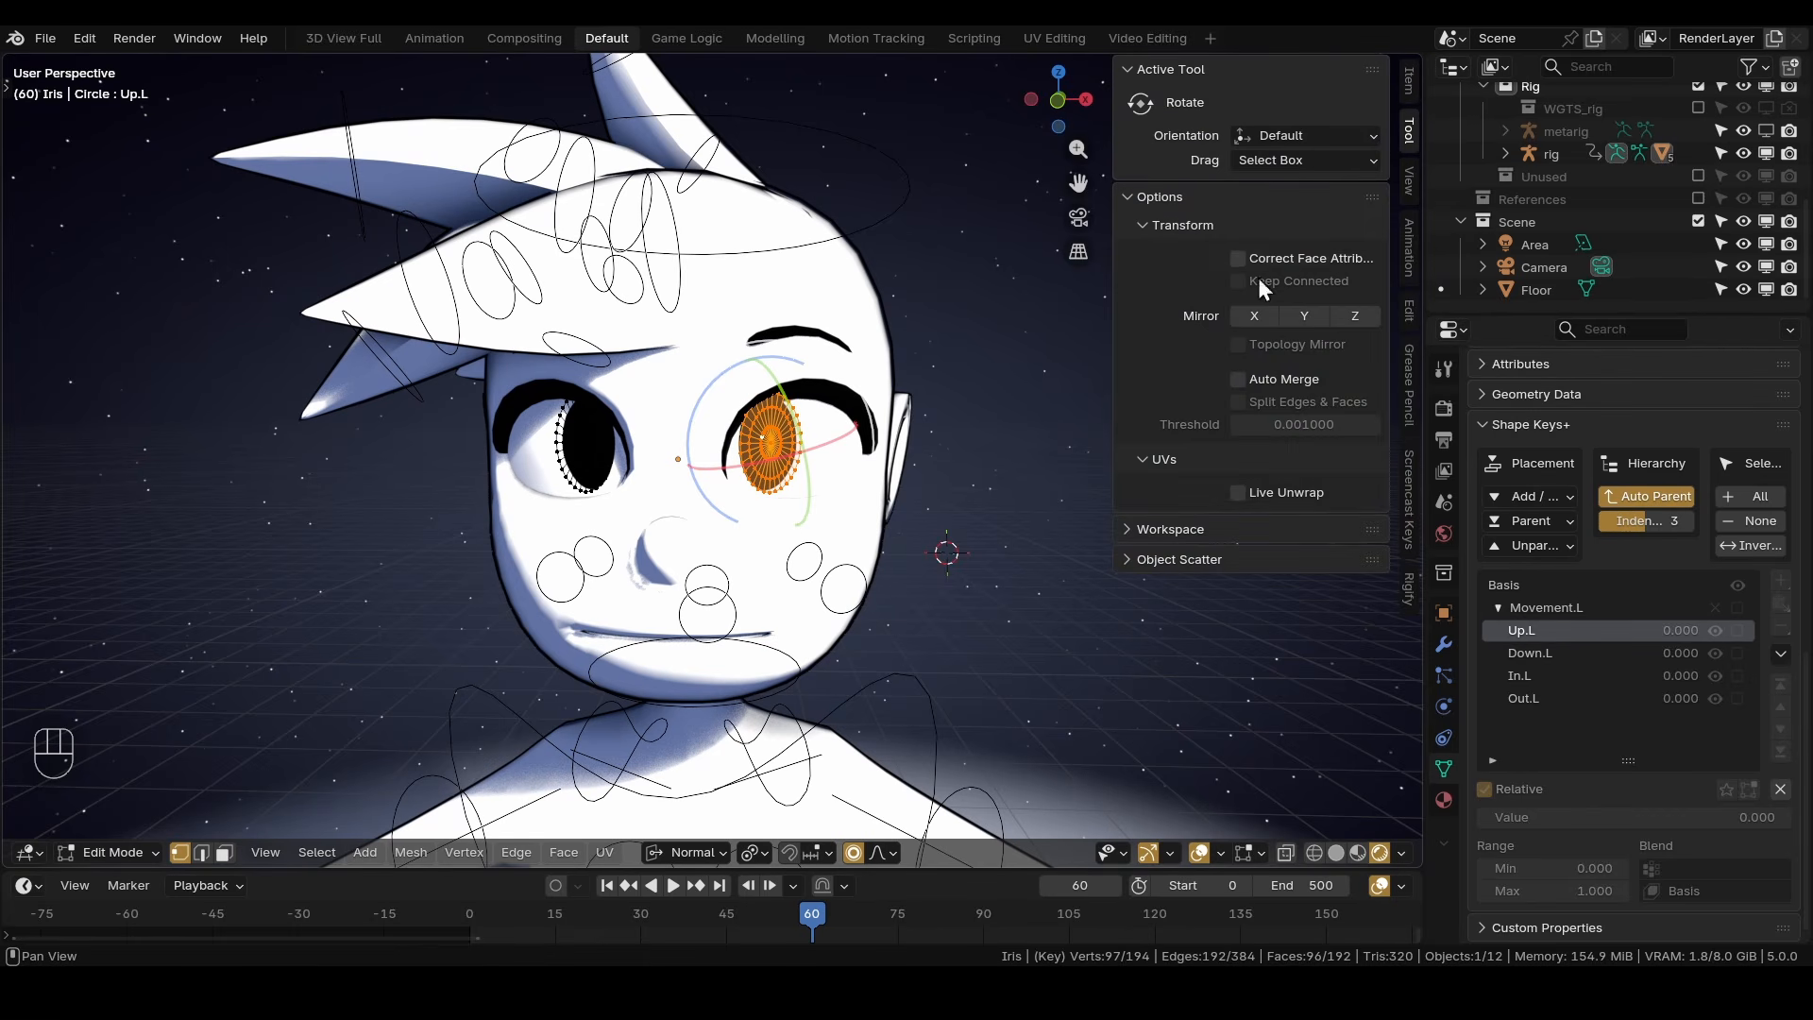
click(1407, 119)
click(1408, 121)
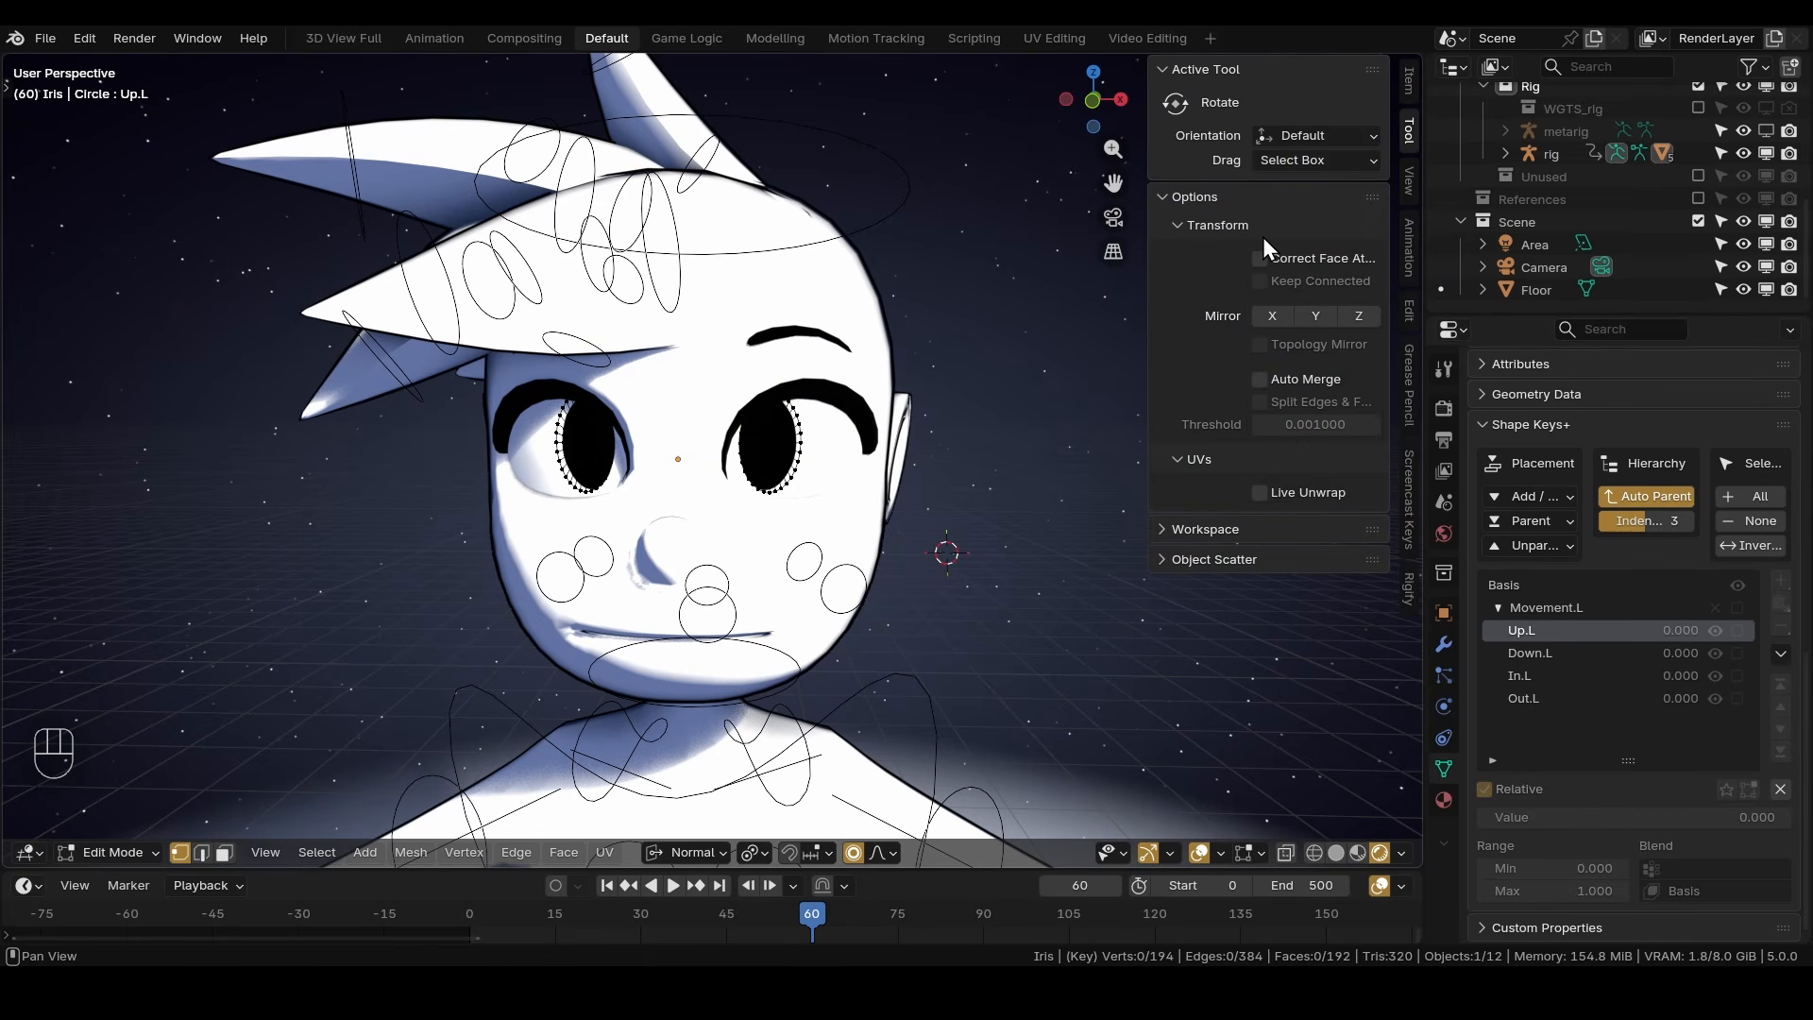
Try moving the character's left iris with X mirroring enabled, undo the move and disable X mirroring.
click(1272, 319)
key(l)
key(g)
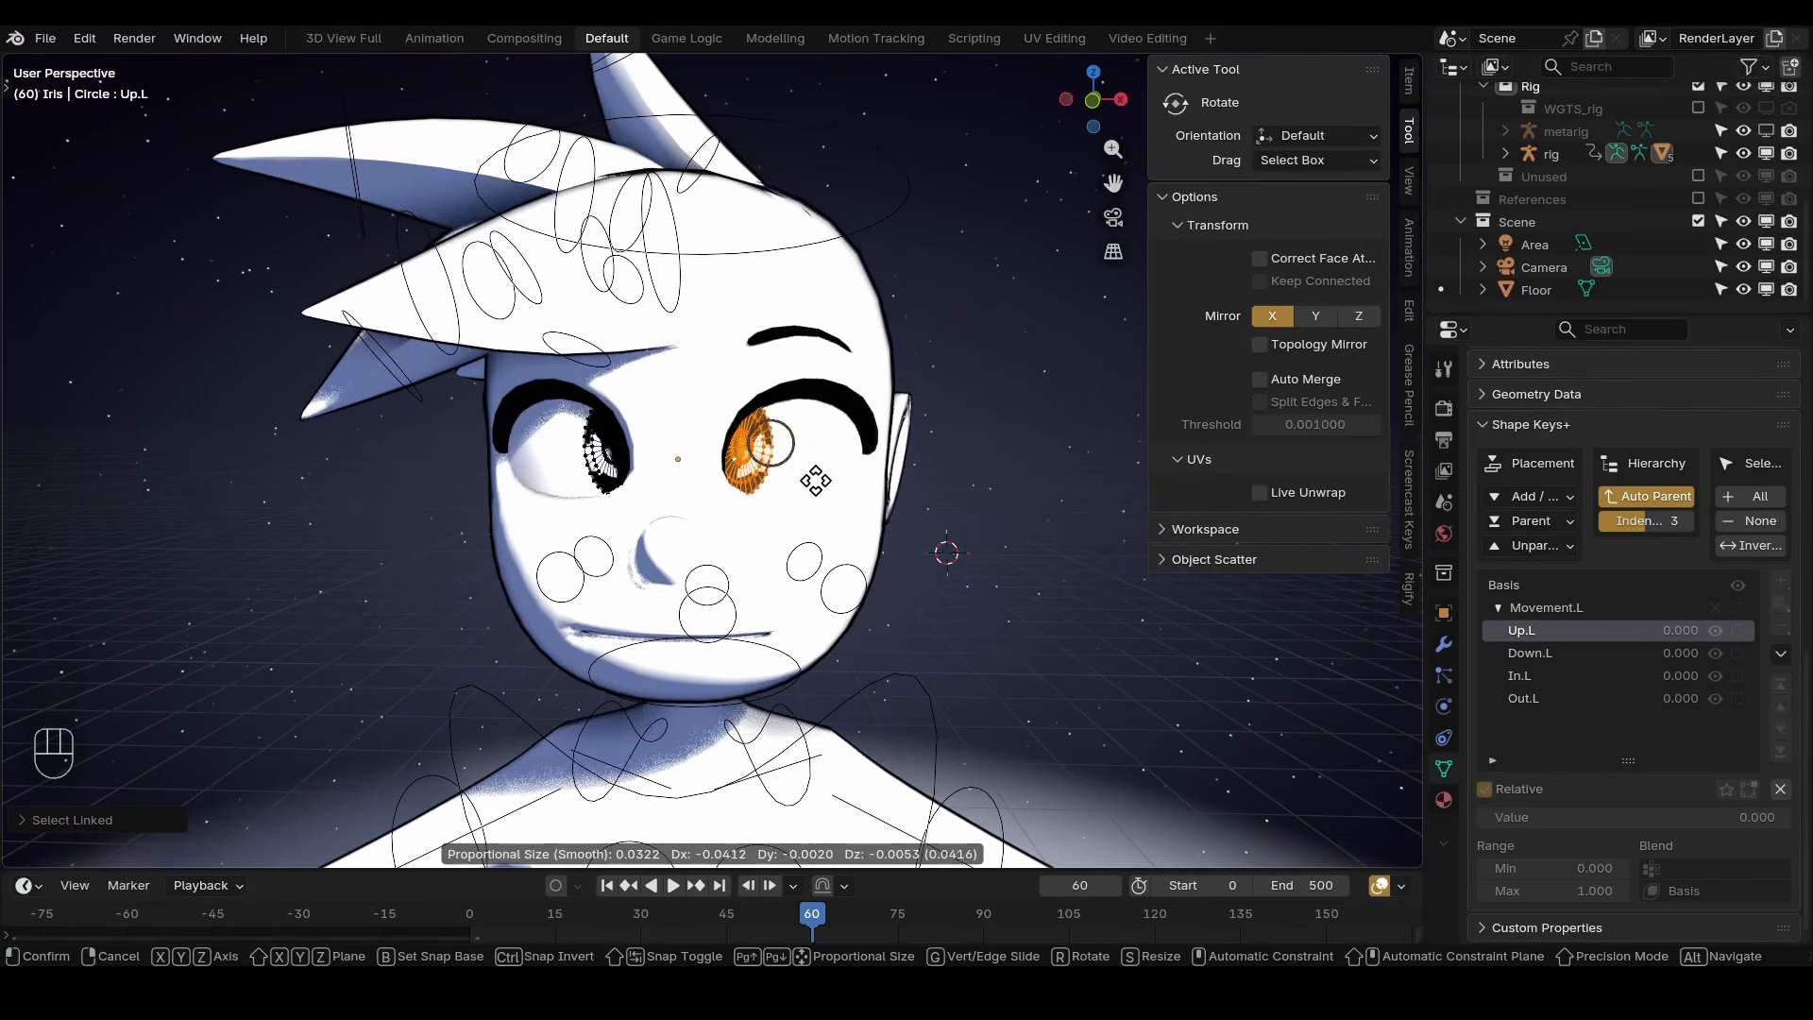
key(ctrl+z)
click(1272, 317)
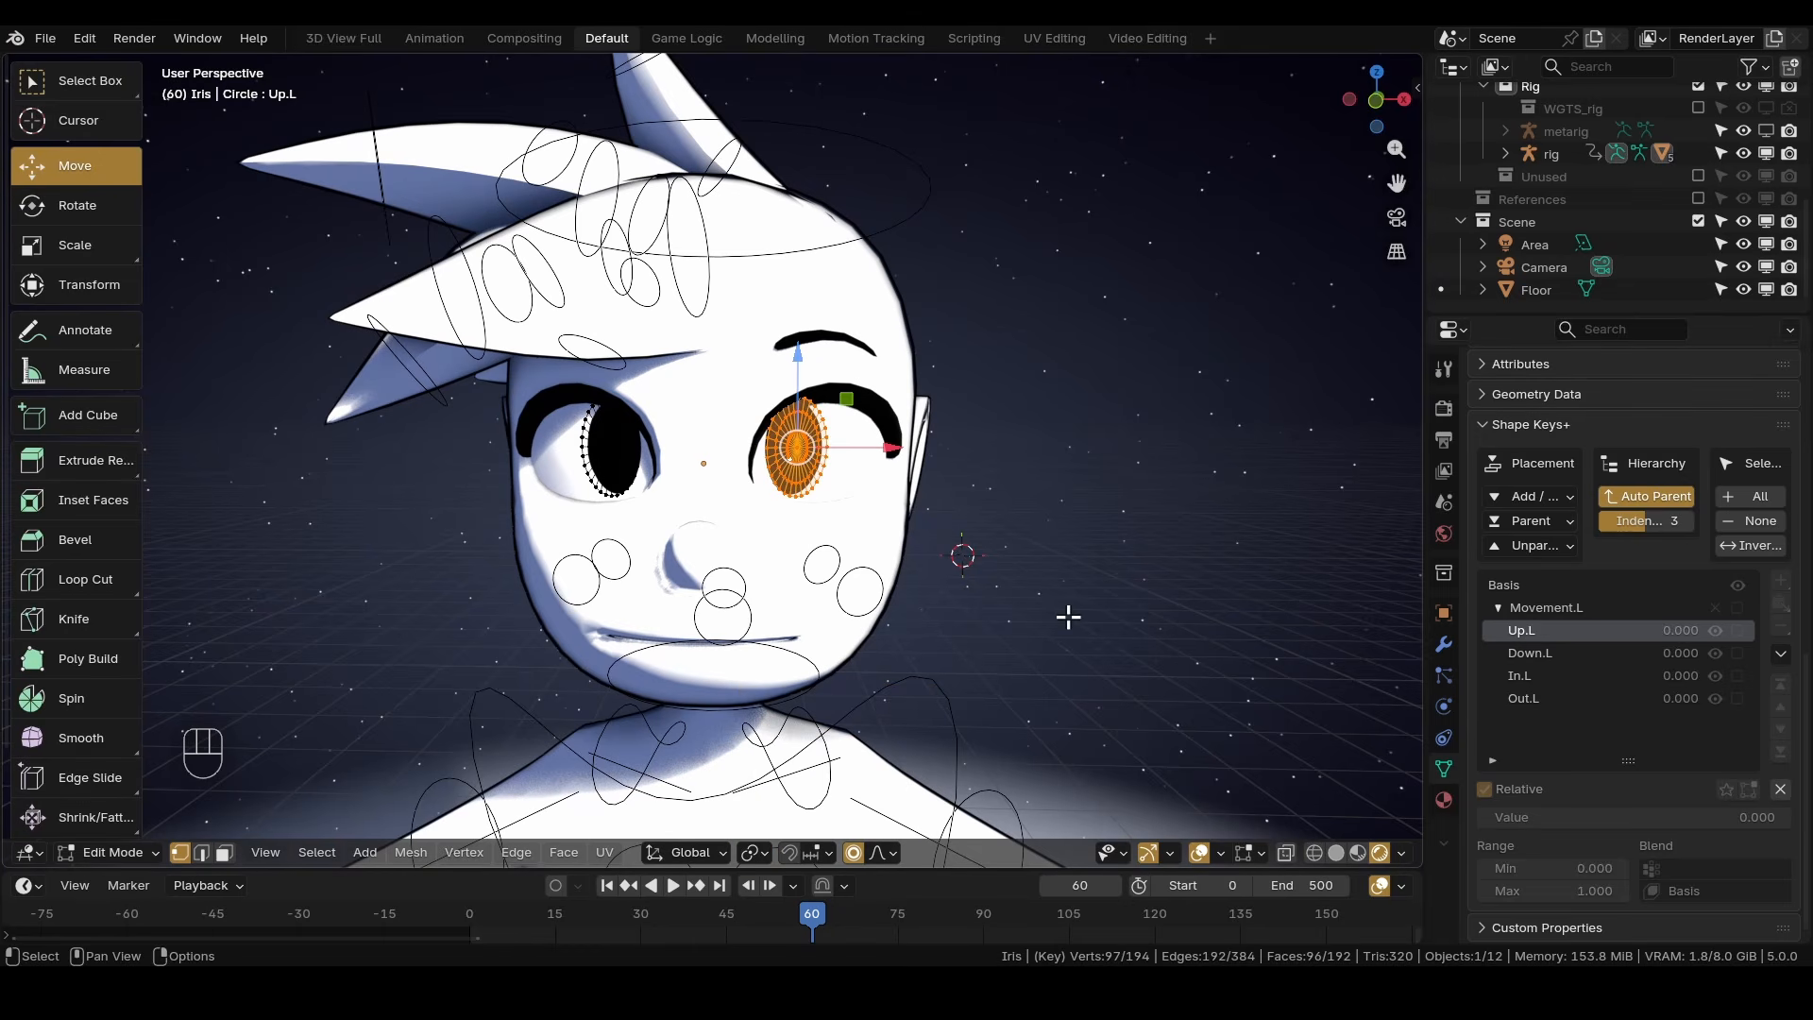
Move the character's left iris straight up above the eye in the Up.L shape key.
shift+middle_drag(1057, 607, 1064, 605)
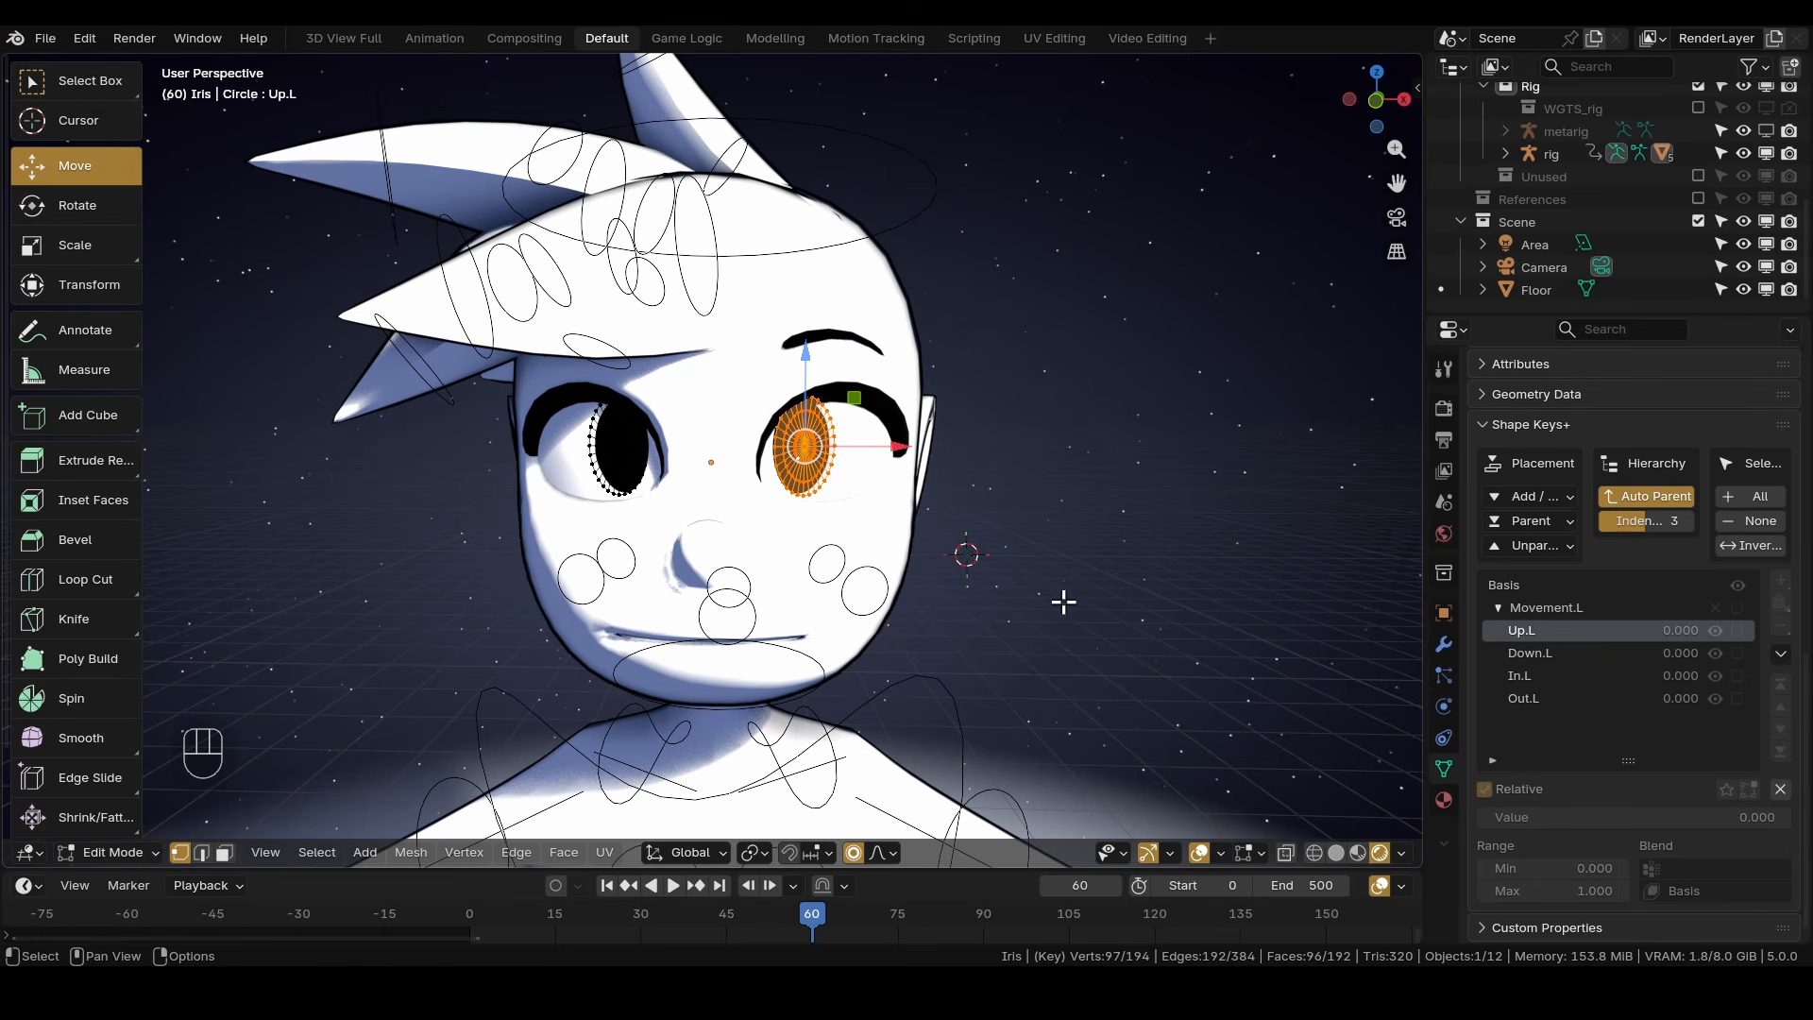
key(KP_Decimal)
scroll(1020, 519, down, 6)
middle_drag(699, 392, 610, 400)
scroll(608, 436, up, 3)
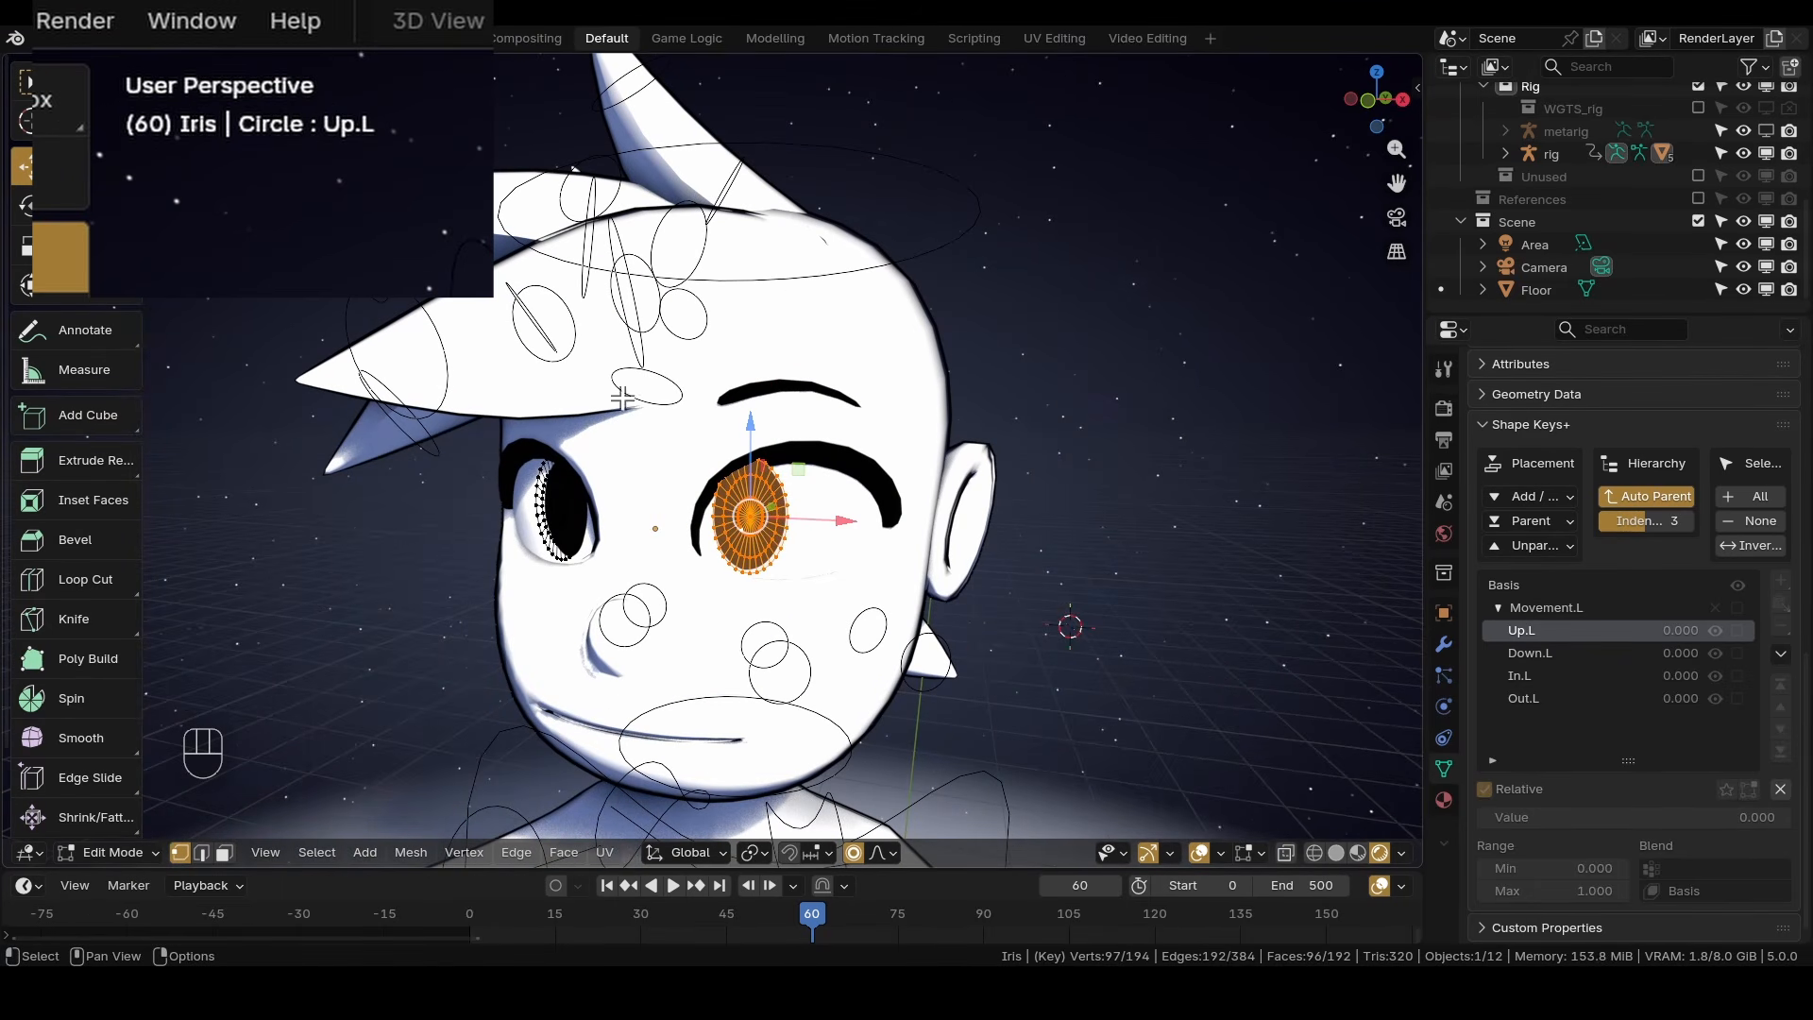
middle_drag(782, 462, 846, 540)
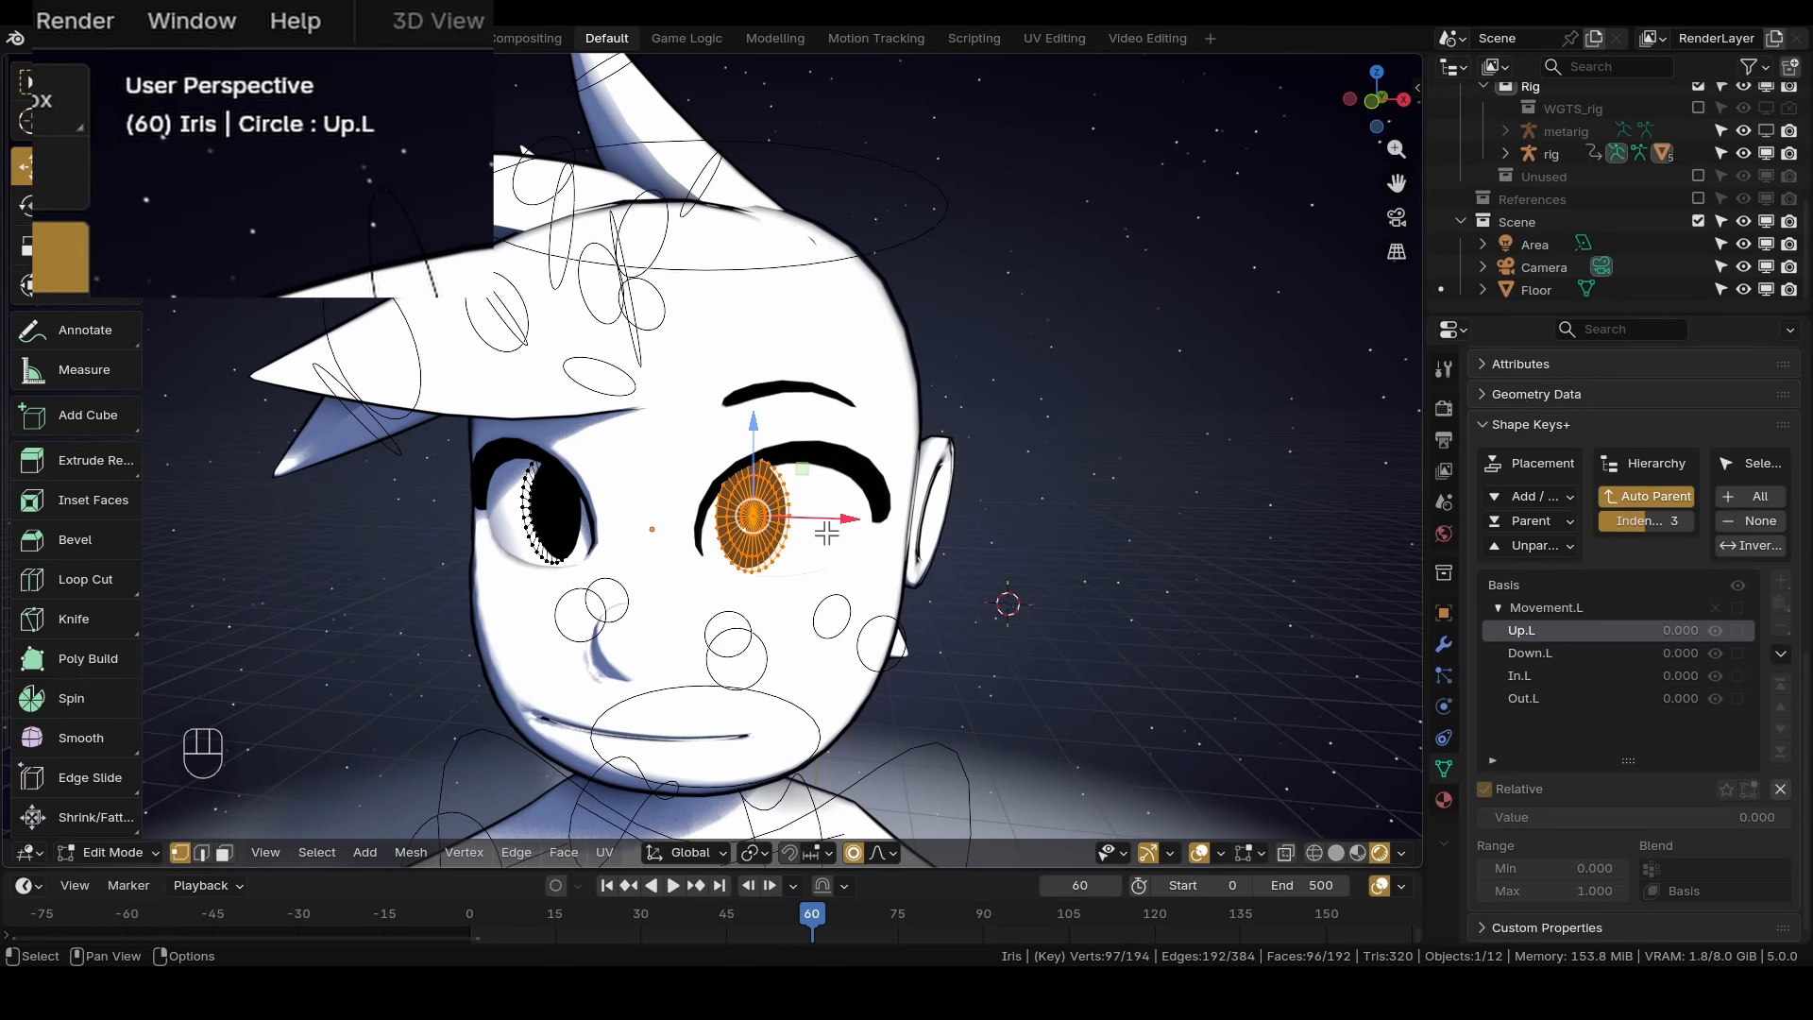
scroll(798, 527, up, 3)
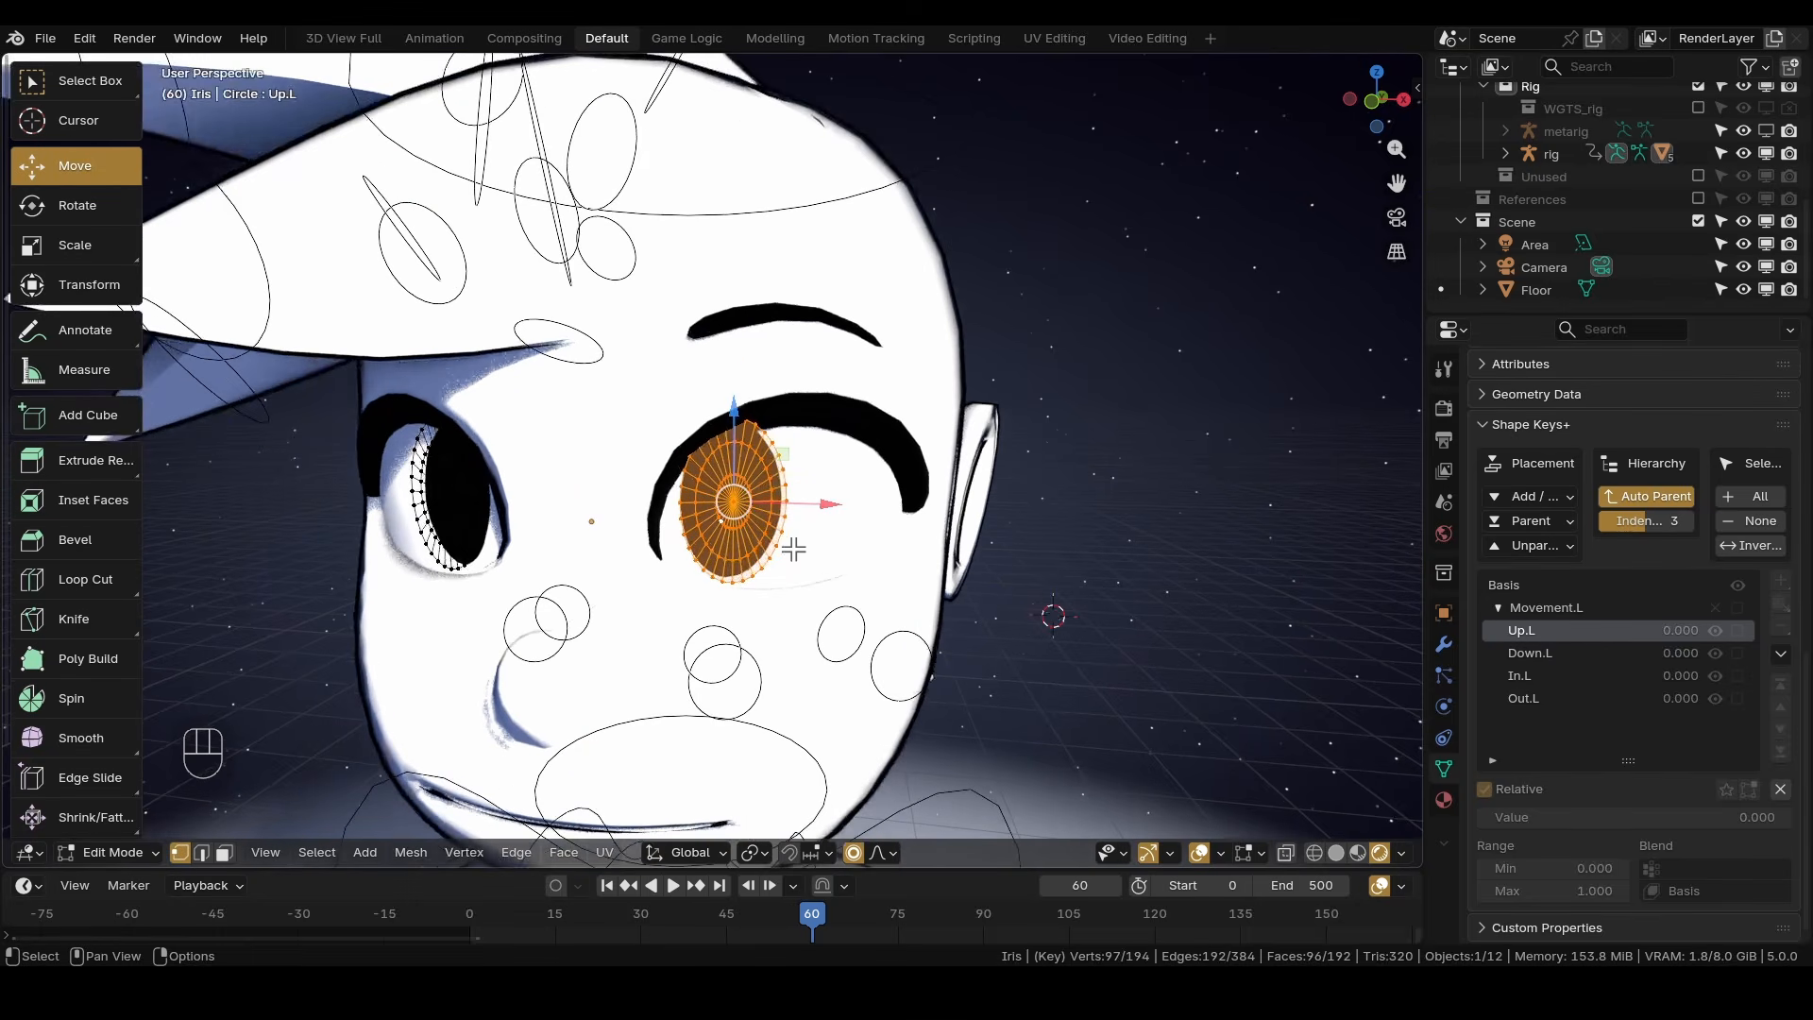
shift+middle_drag(797, 548, 733, 539)
drag(733, 416, 725, 280)
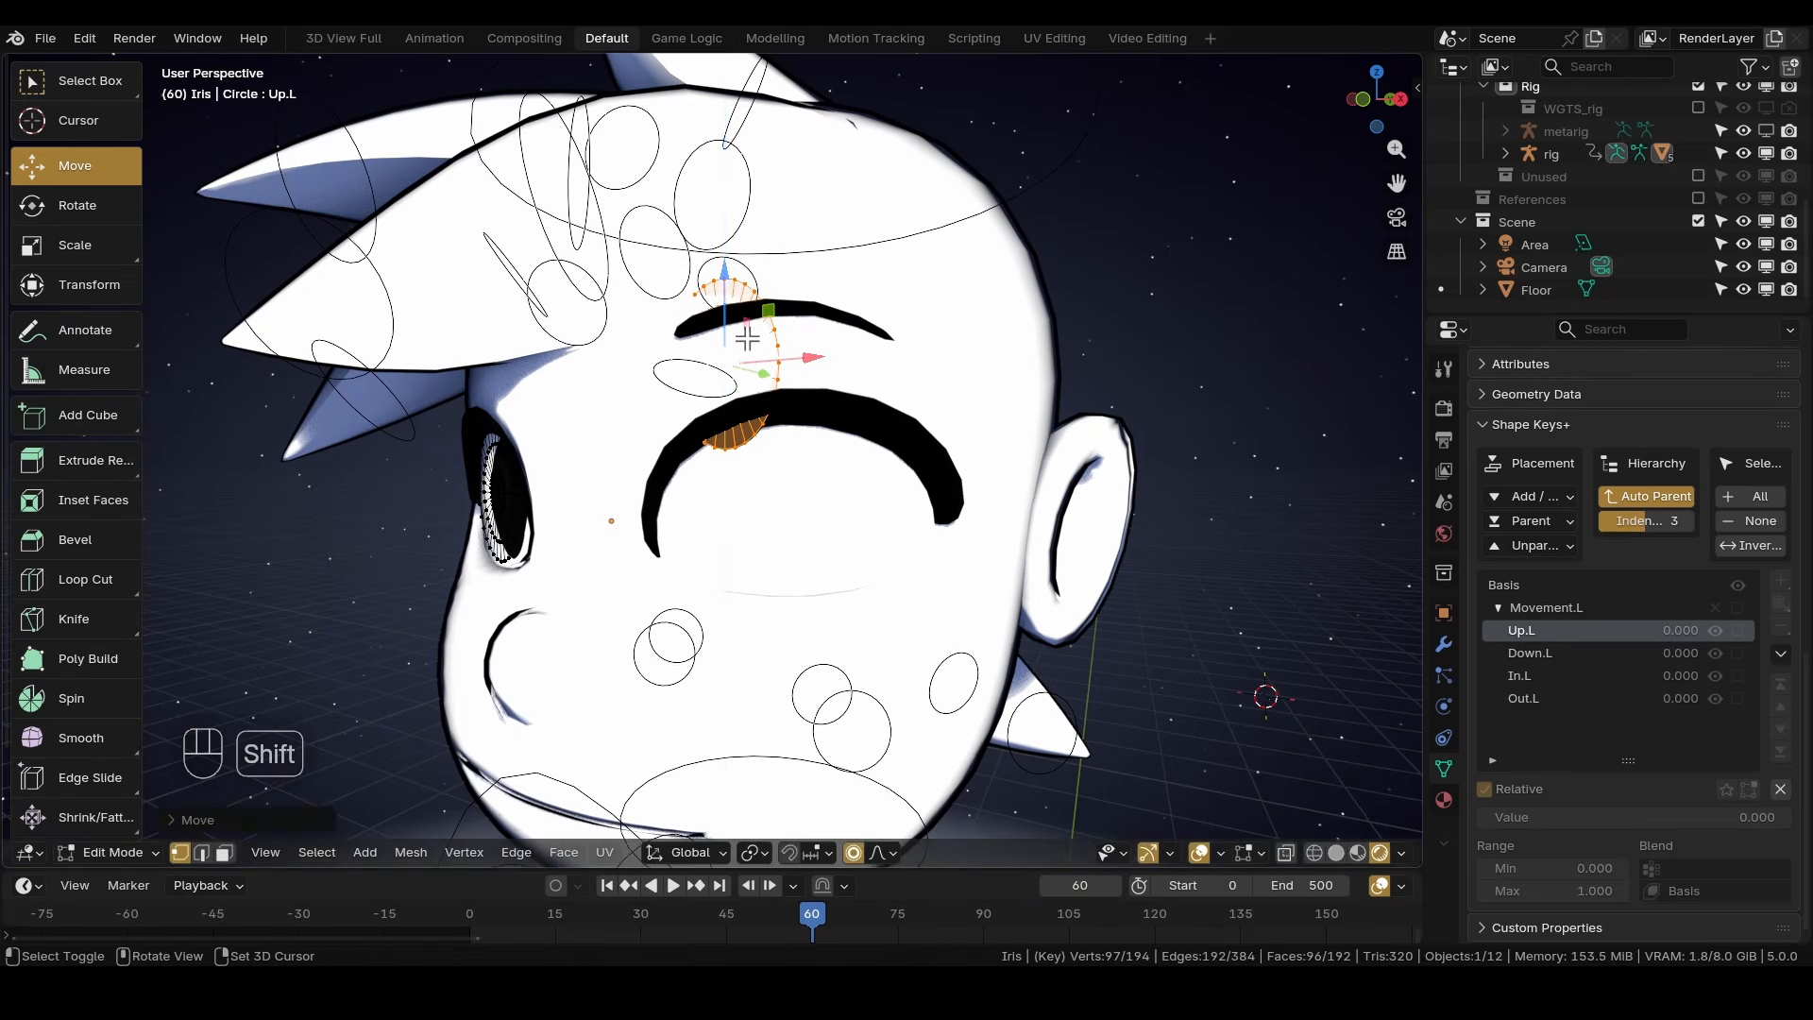
shift+middle_drag(746, 333, 692, 498)
key(shift+alt+z)
key(shift+alt+z)
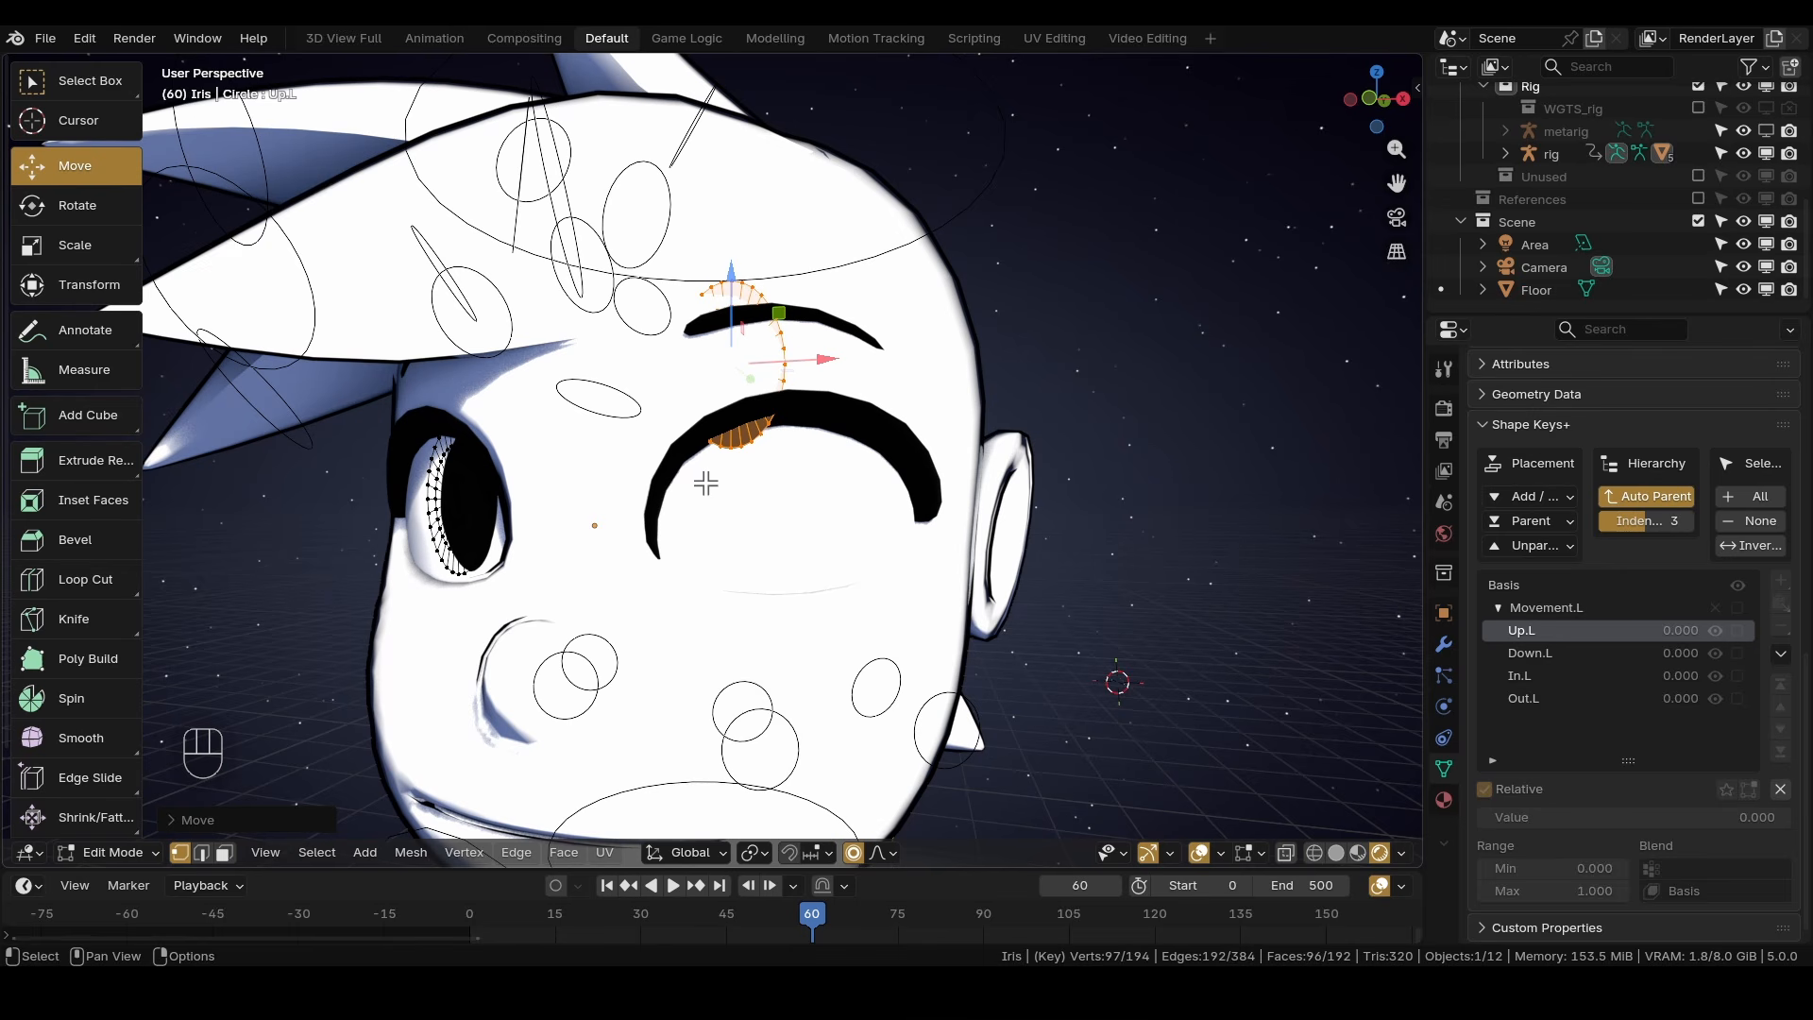
Test the Up.L shape key's value in Object Mode.
click(104, 854)
click(128, 706)
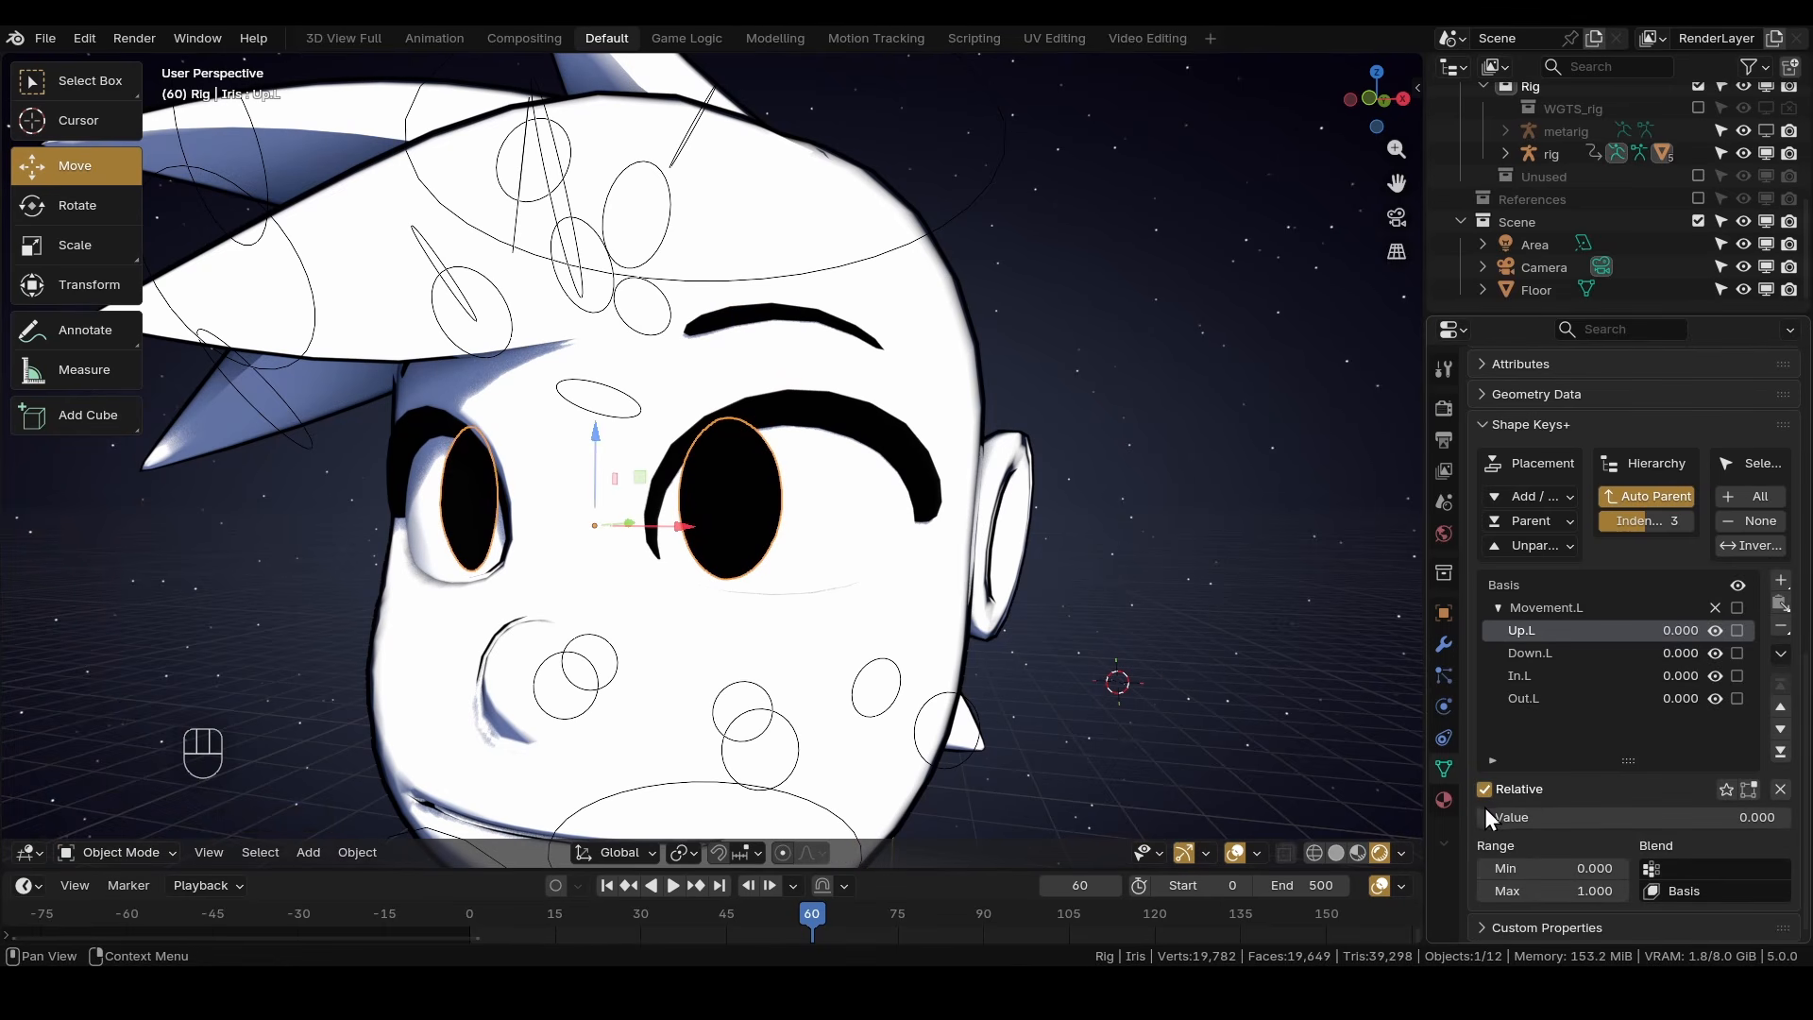
mouse_move(1484, 809)
mouse_down()
mouse_move(1785, 817)
mouse_move(1481, 819)
mouse_up()
Move the left iris down along Z below the eye in the Down.L shape key in Edit Mode.
click(134, 854)
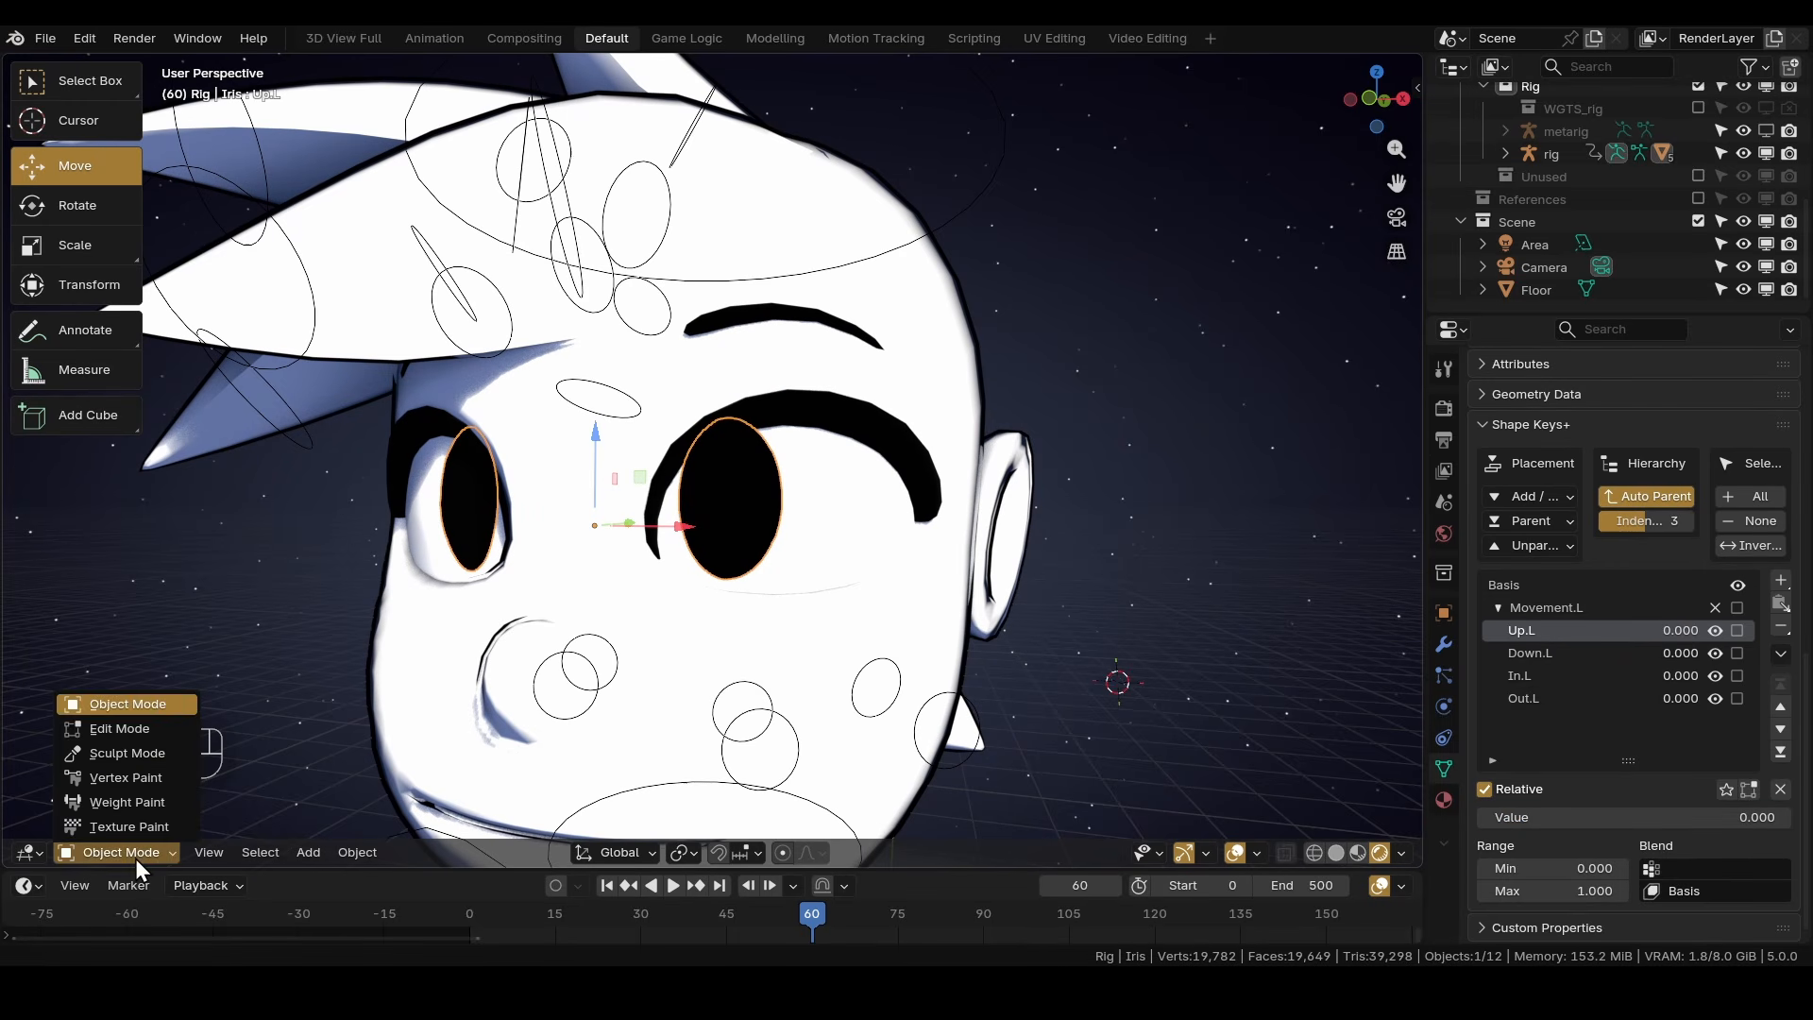
click(123, 733)
click(1545, 652)
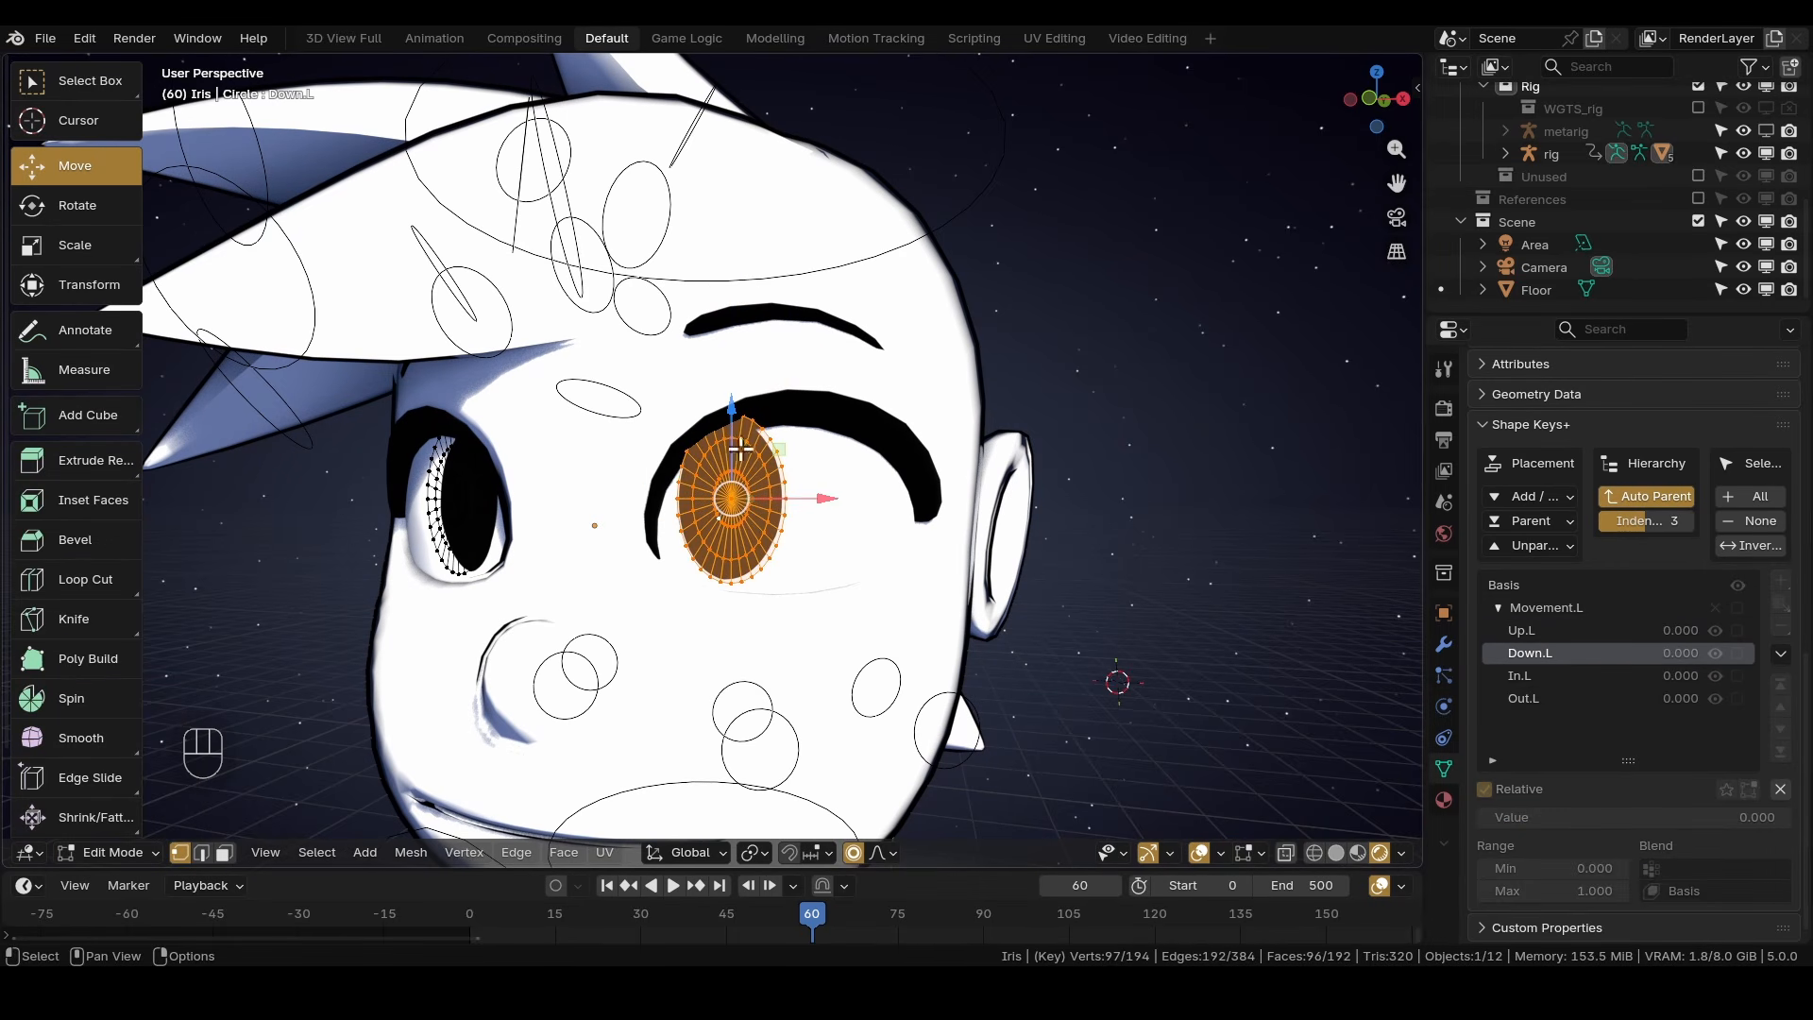
key(g)
key(z)
click(768, 602)
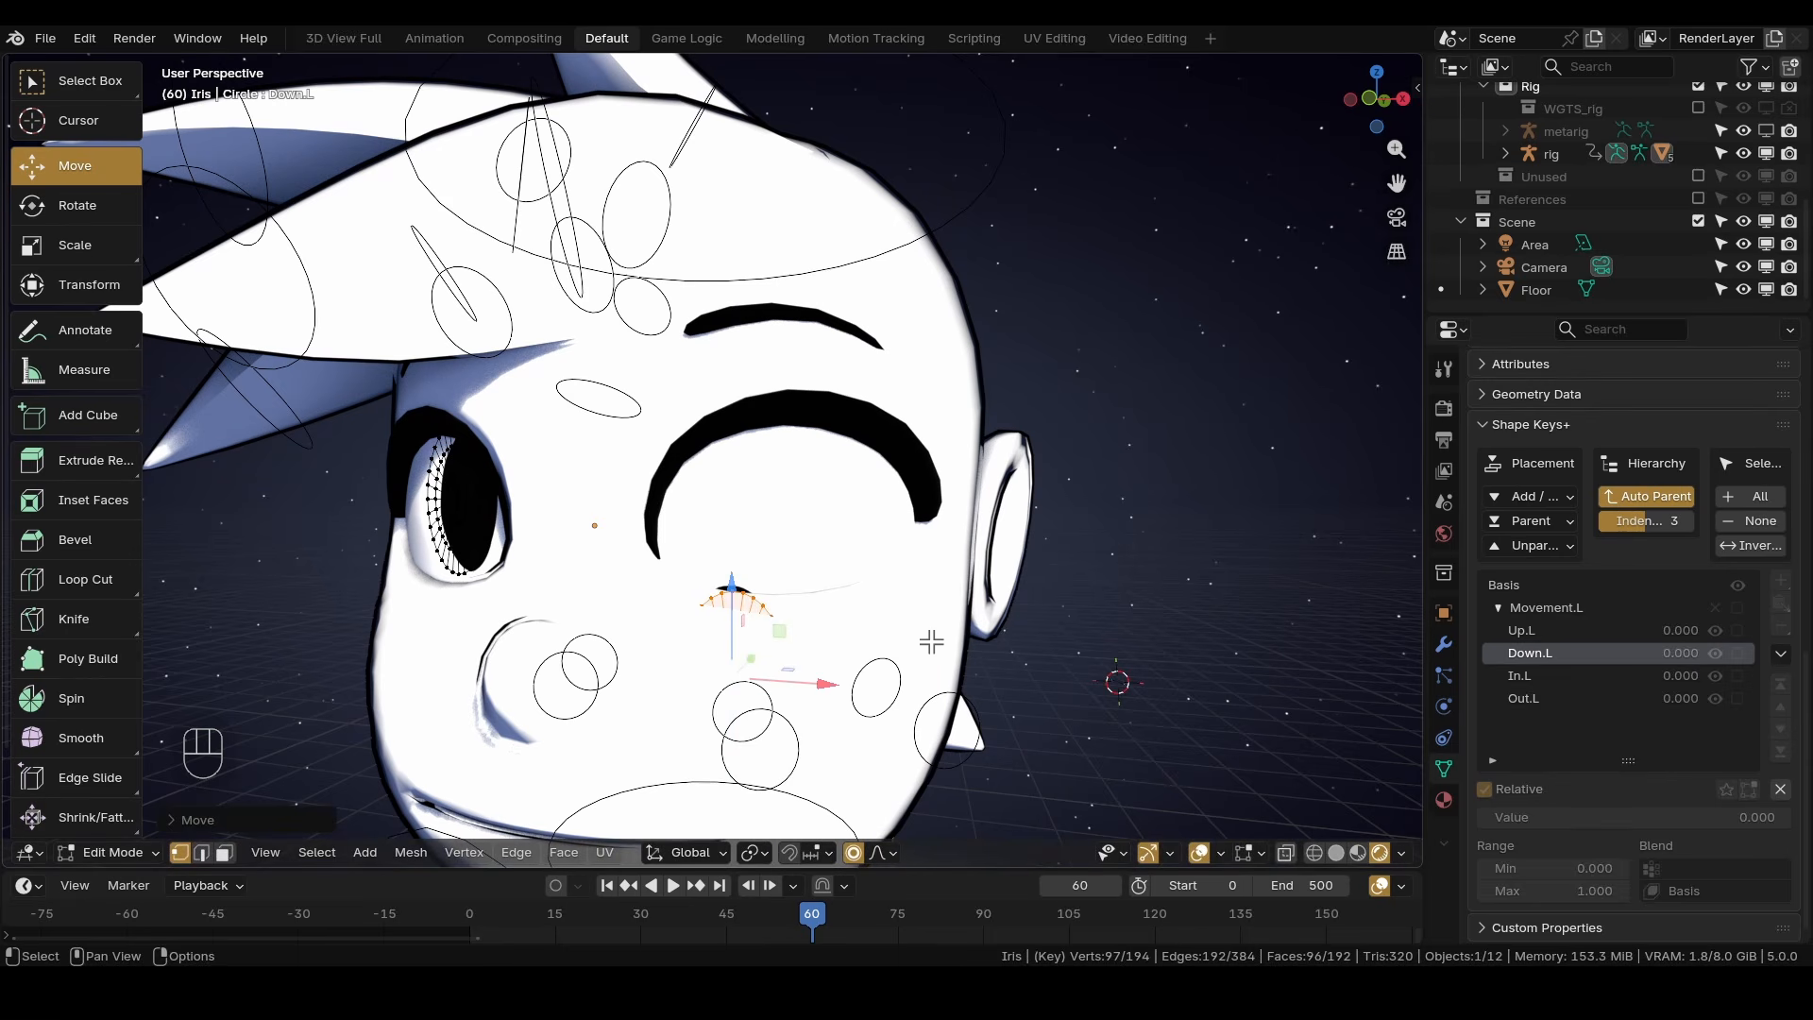
Move the left iris inward toward the nose in the In.L shape key, adjusting it to the eye surface.
click(1509, 679)
middle_drag(888, 491, 813, 547)
drag(782, 535, 719, 535)
drag(710, 459, 701, 482)
drag(722, 534, 700, 534)
scroll(701, 535, up, 2)
mouse_move(701, 534)
middle_down()
mouse_move(416, 749)
mouse_move(377, 737)
mouse_move(643, 512)
mouse_move(682, 520)
middle_up()
Move the left iris toward the outer eye corner in the Out.L shape key and rotate it toward the side of the face.
click(1514, 703)
drag(694, 512, 921, 576)
shift+middle_drag(921, 577, 785, 604)
key(r)
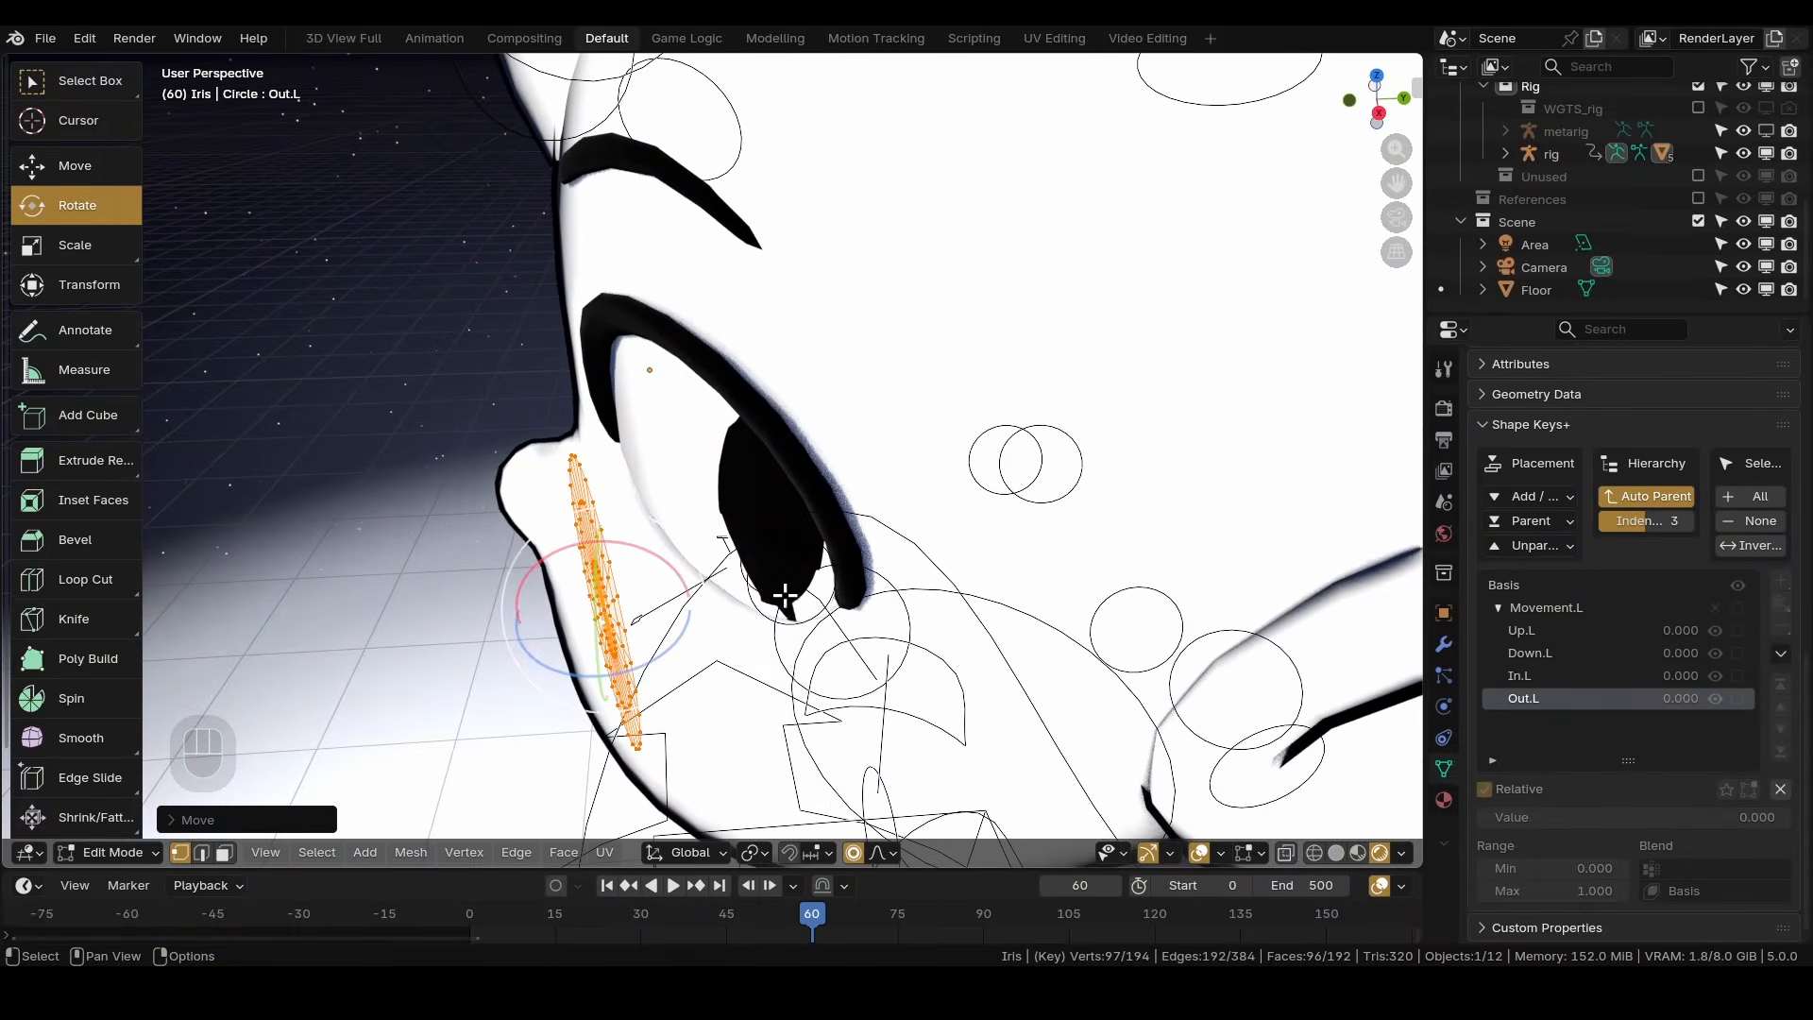
drag(619, 675, 669, 653)
click(75, 166)
middle_drag(624, 652, 574, 737)
Reposition the rotated left iris near the outer eye corner in Out.L, and undo the last adjustment.
drag(570, 702, 718, 644)
click(106, 207)
click(106, 170)
middle_drag(718, 566, 906, 605)
drag(881, 570, 1011, 616)
click(94, 205)
key(ctrl+z)
Rotate the left iris in Out.L to follow the curve of the face at the outer eye corner.
middle_drag(982, 623, 830, 652)
drag(831, 625, 855, 615)
middle_drag(854, 615, 890, 486)
key(z)
key(z)
scroll(891, 485, down, 3)
click(102, 180)
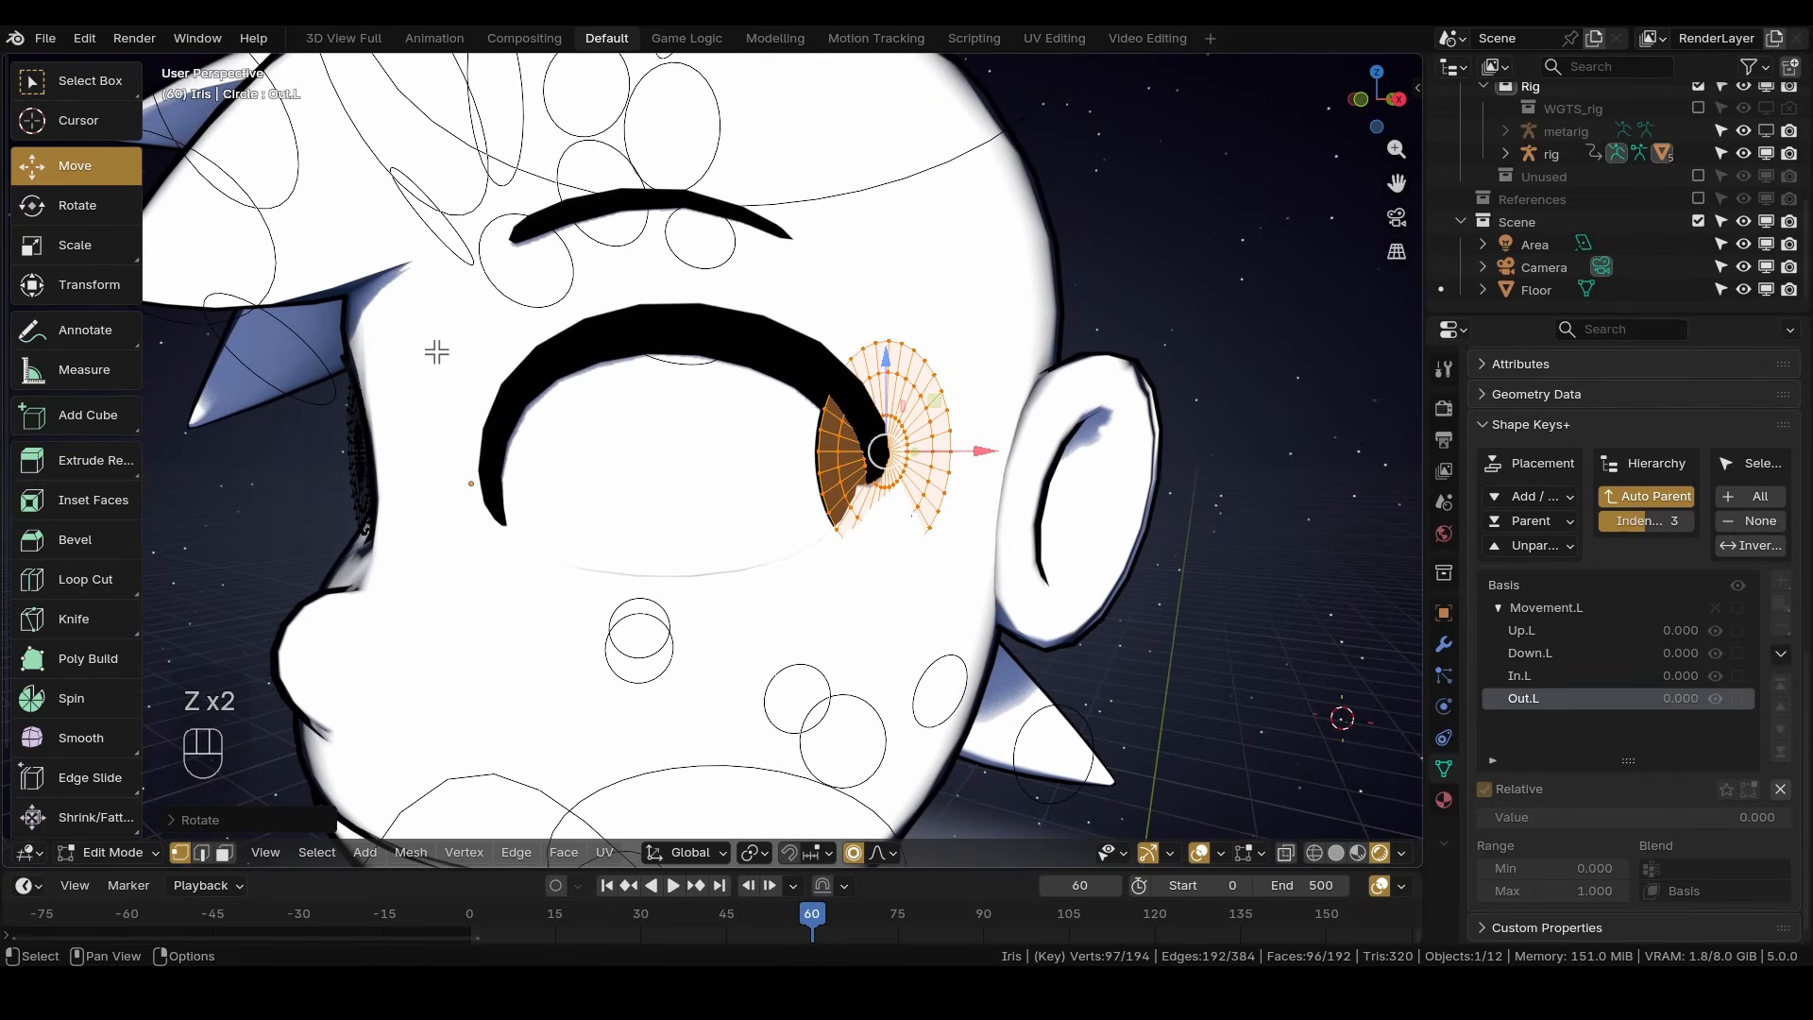
middle_drag(436, 352, 1048, 660)
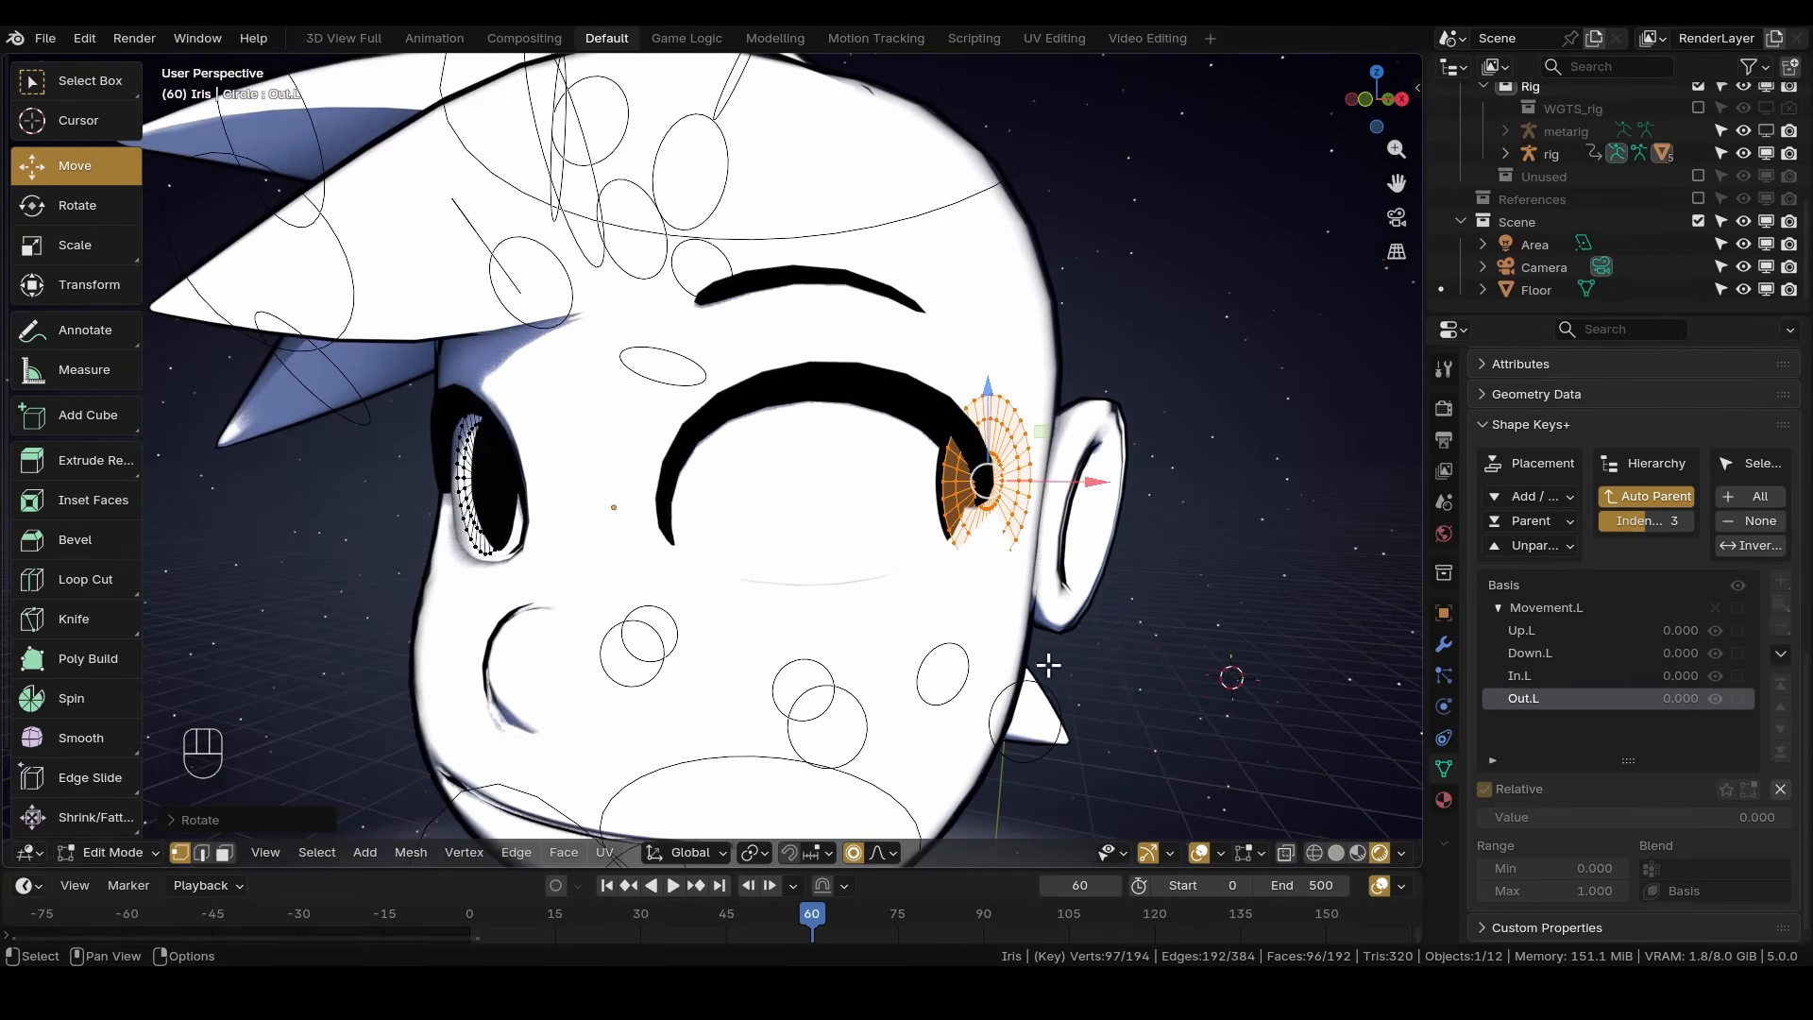
Test the Out.L shape key's value in Object Mode.
click(131, 851)
click(131, 822)
drag(1544, 813, 208, 820)
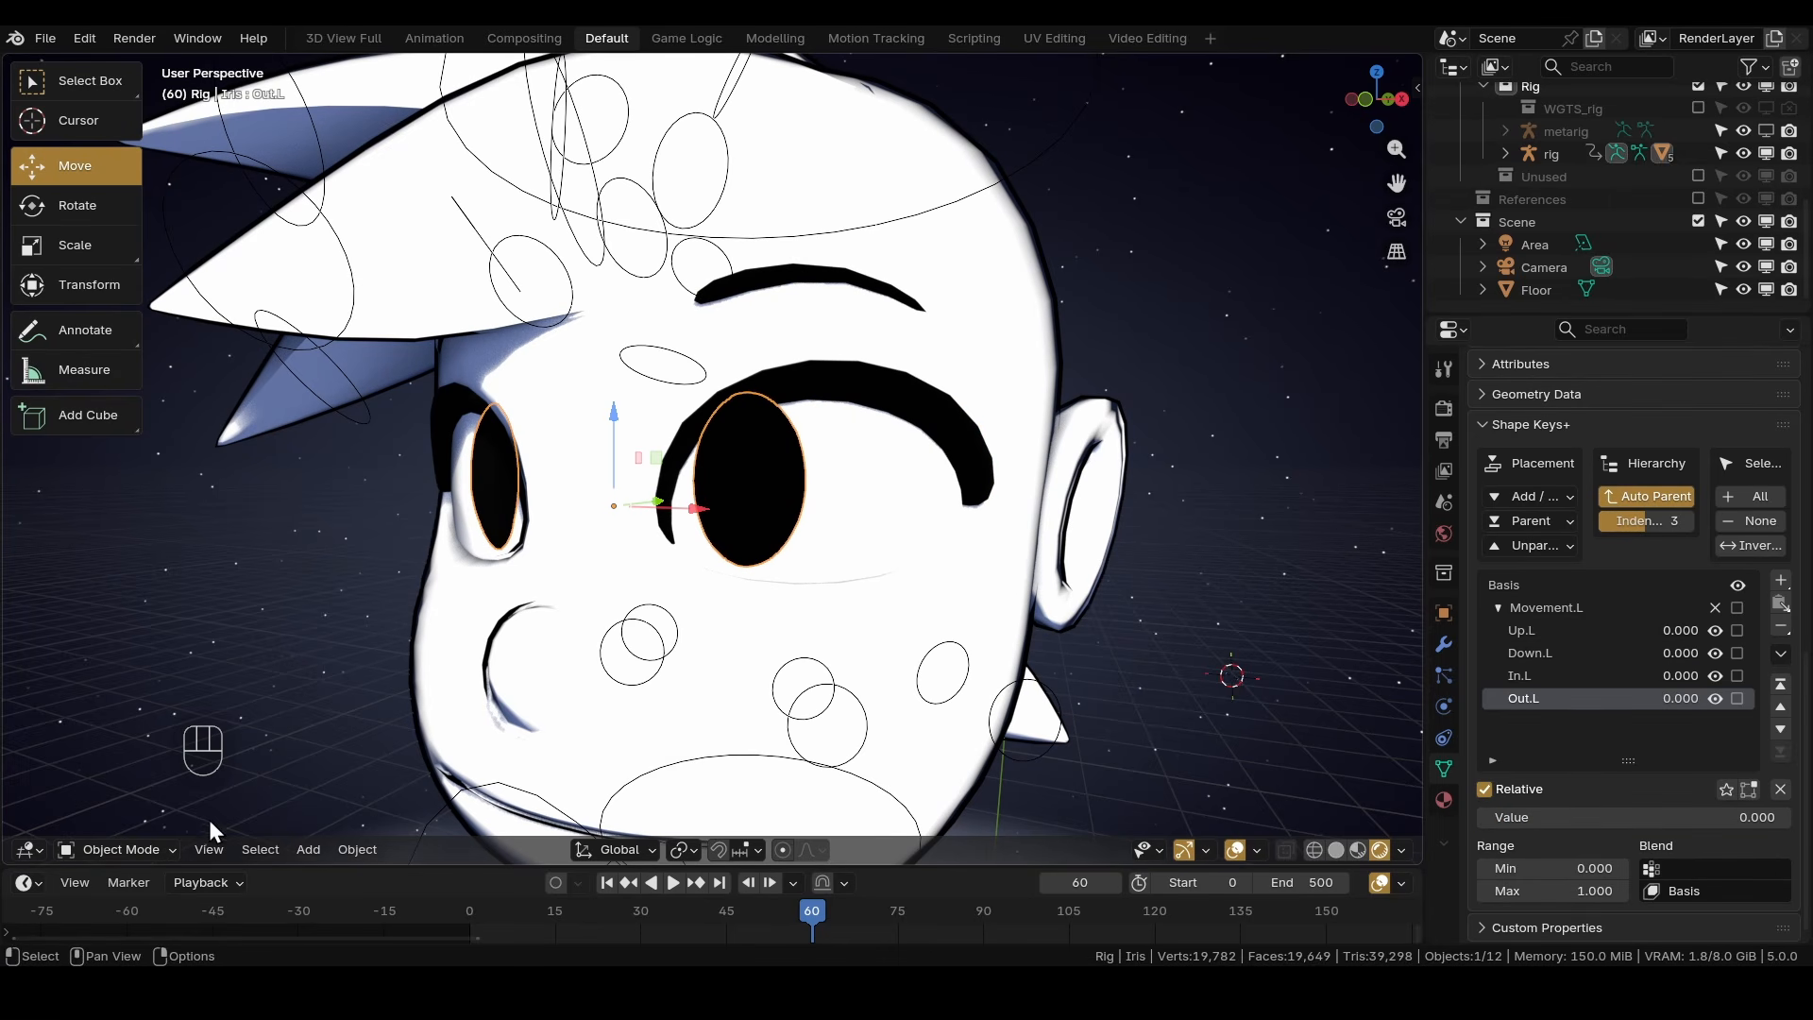
Nudge the left iris in Out.L away from the face surface in Edit Mode so the mesh clears it.
click(115, 849)
click(116, 727)
mouse_move(753, 592)
middle_down()
mouse_move(899, 632)
mouse_move(779, 587)
middle_up()
key(g)
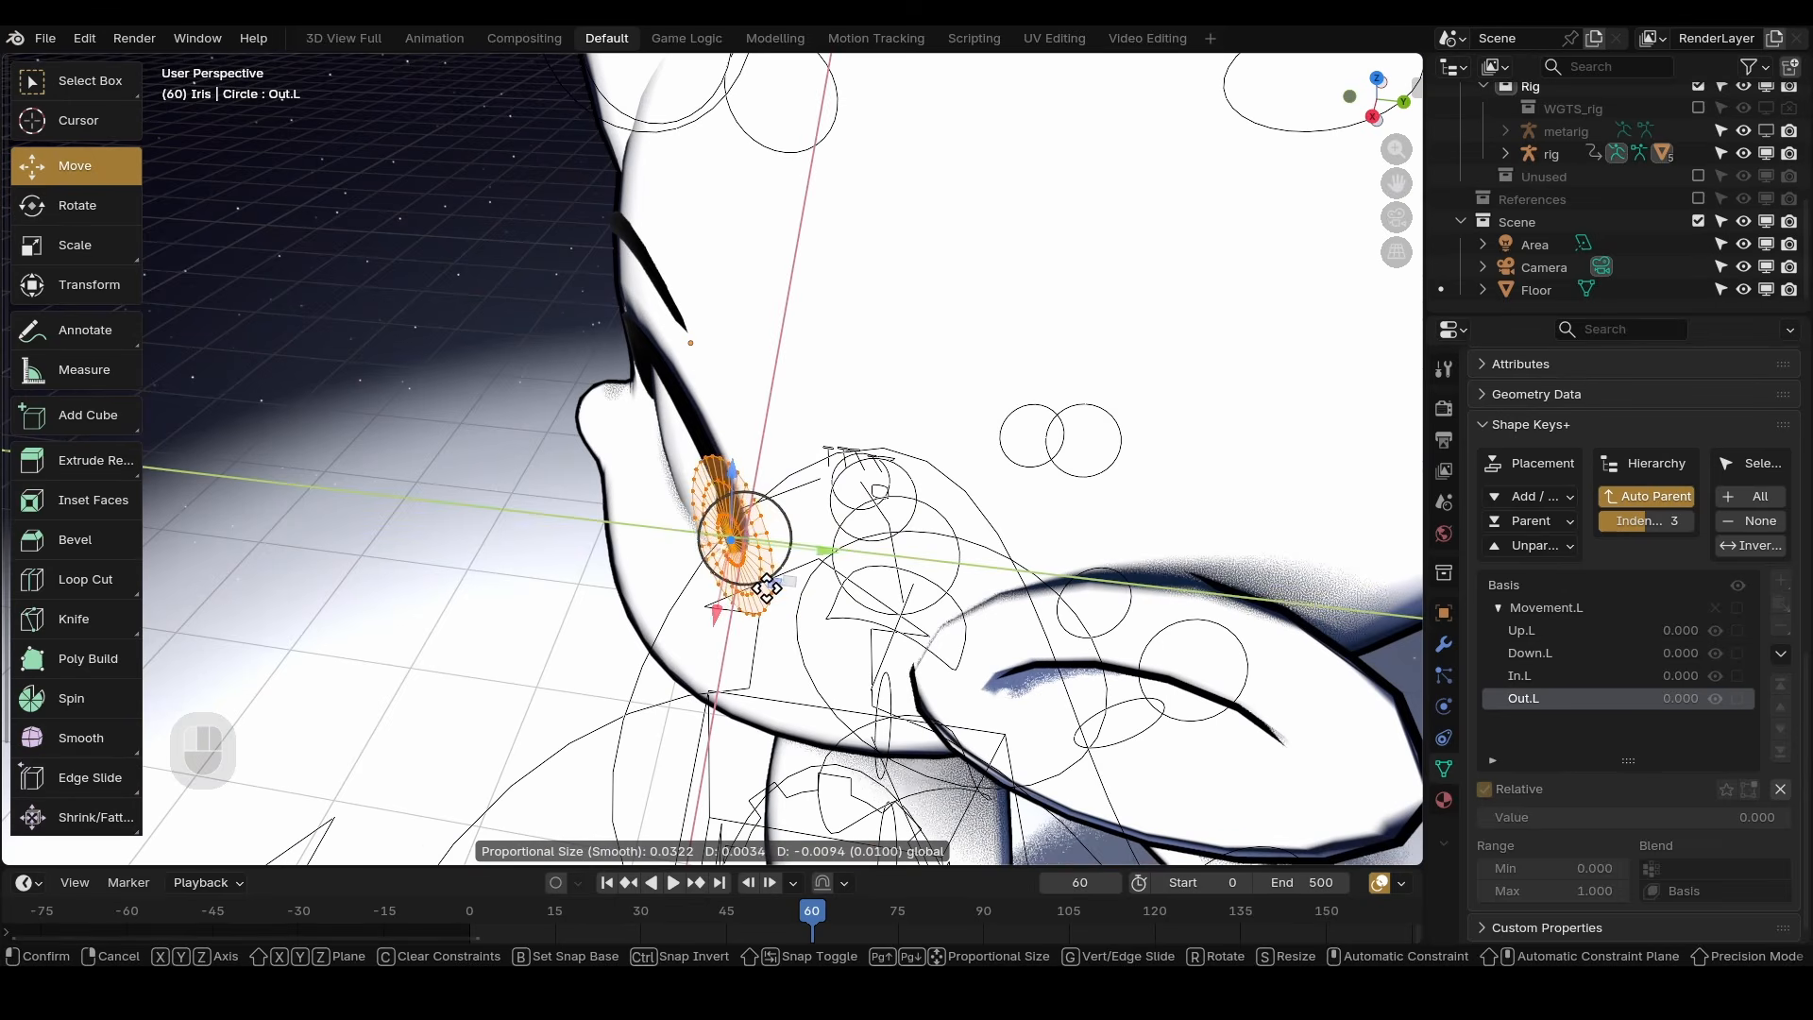
drag(767, 588, 740, 592)
middle_drag(740, 592, 855, 529)
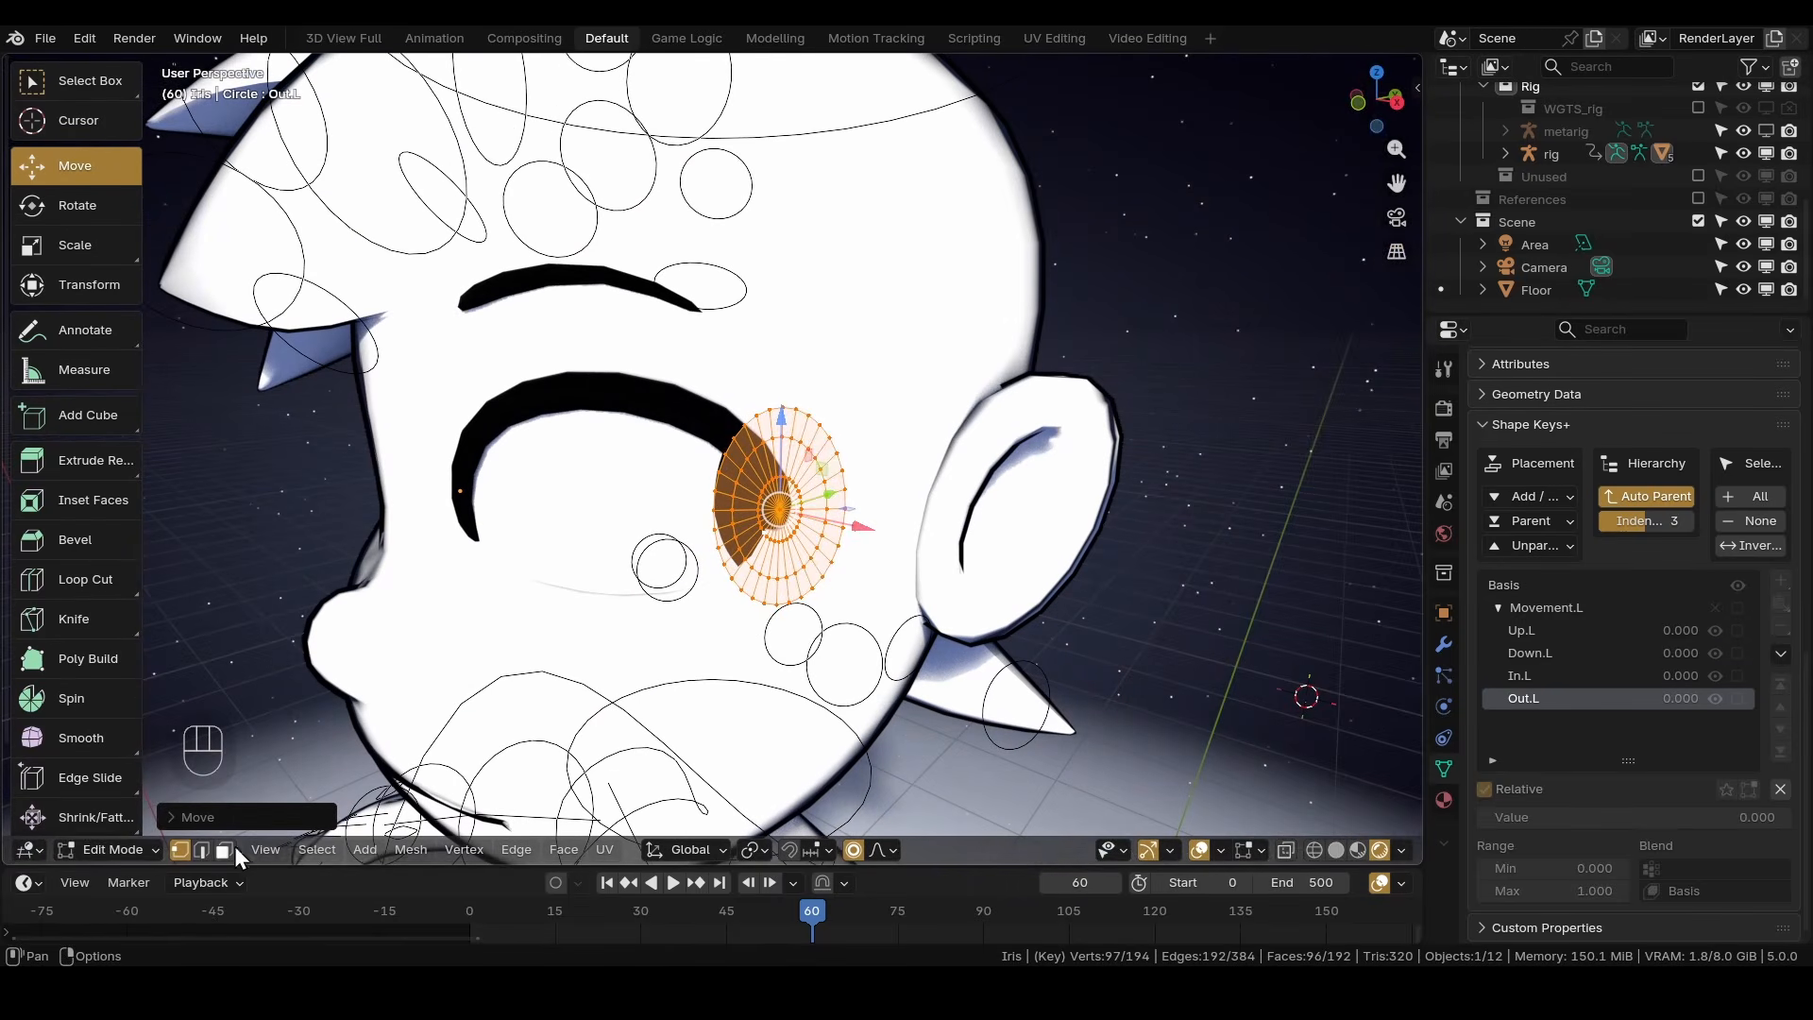
Check the left iris movement shape keys in Object Mode, then deselect the iris and save the file.
click(118, 849)
click(116, 704)
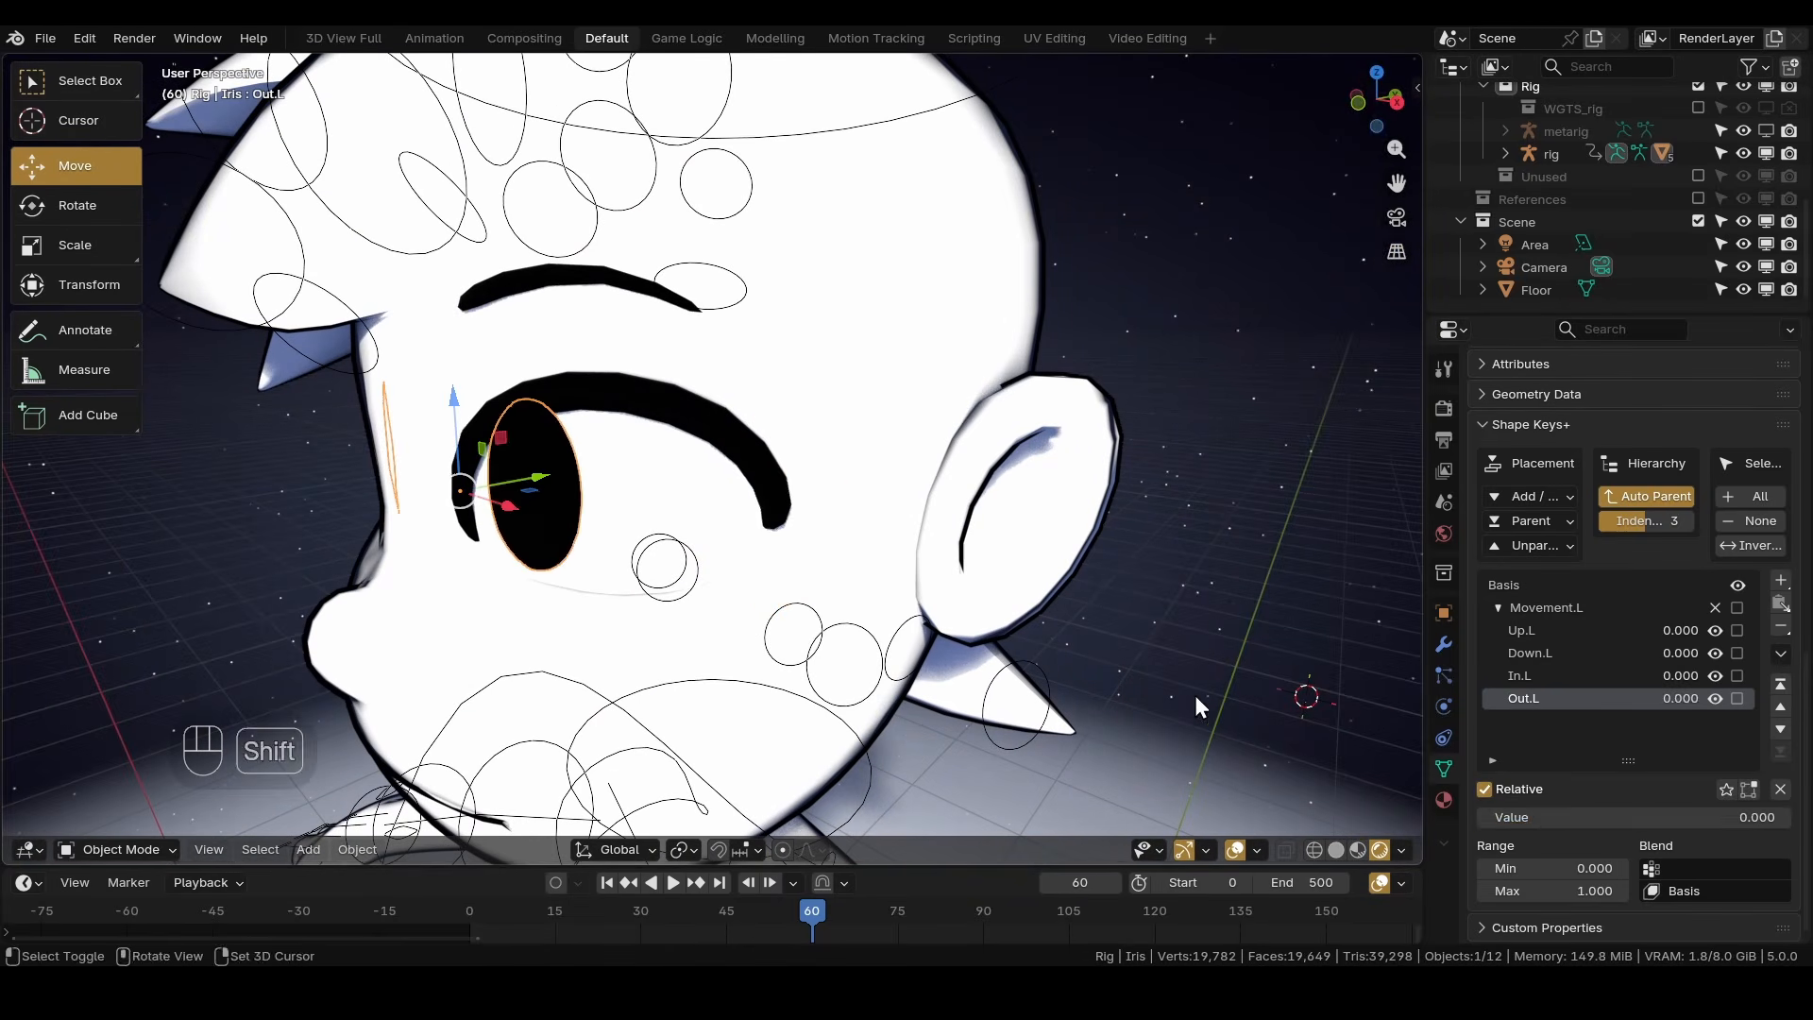
click(1517, 673)
mouse_move(1523, 818)
mouse_down()
mouse_move(1672, 818)
mouse_move(1516, 818)
mouse_up()
click(1524, 652)
click(1523, 630)
middle_drag(855, 525, 979, 511)
click(1277, 554)
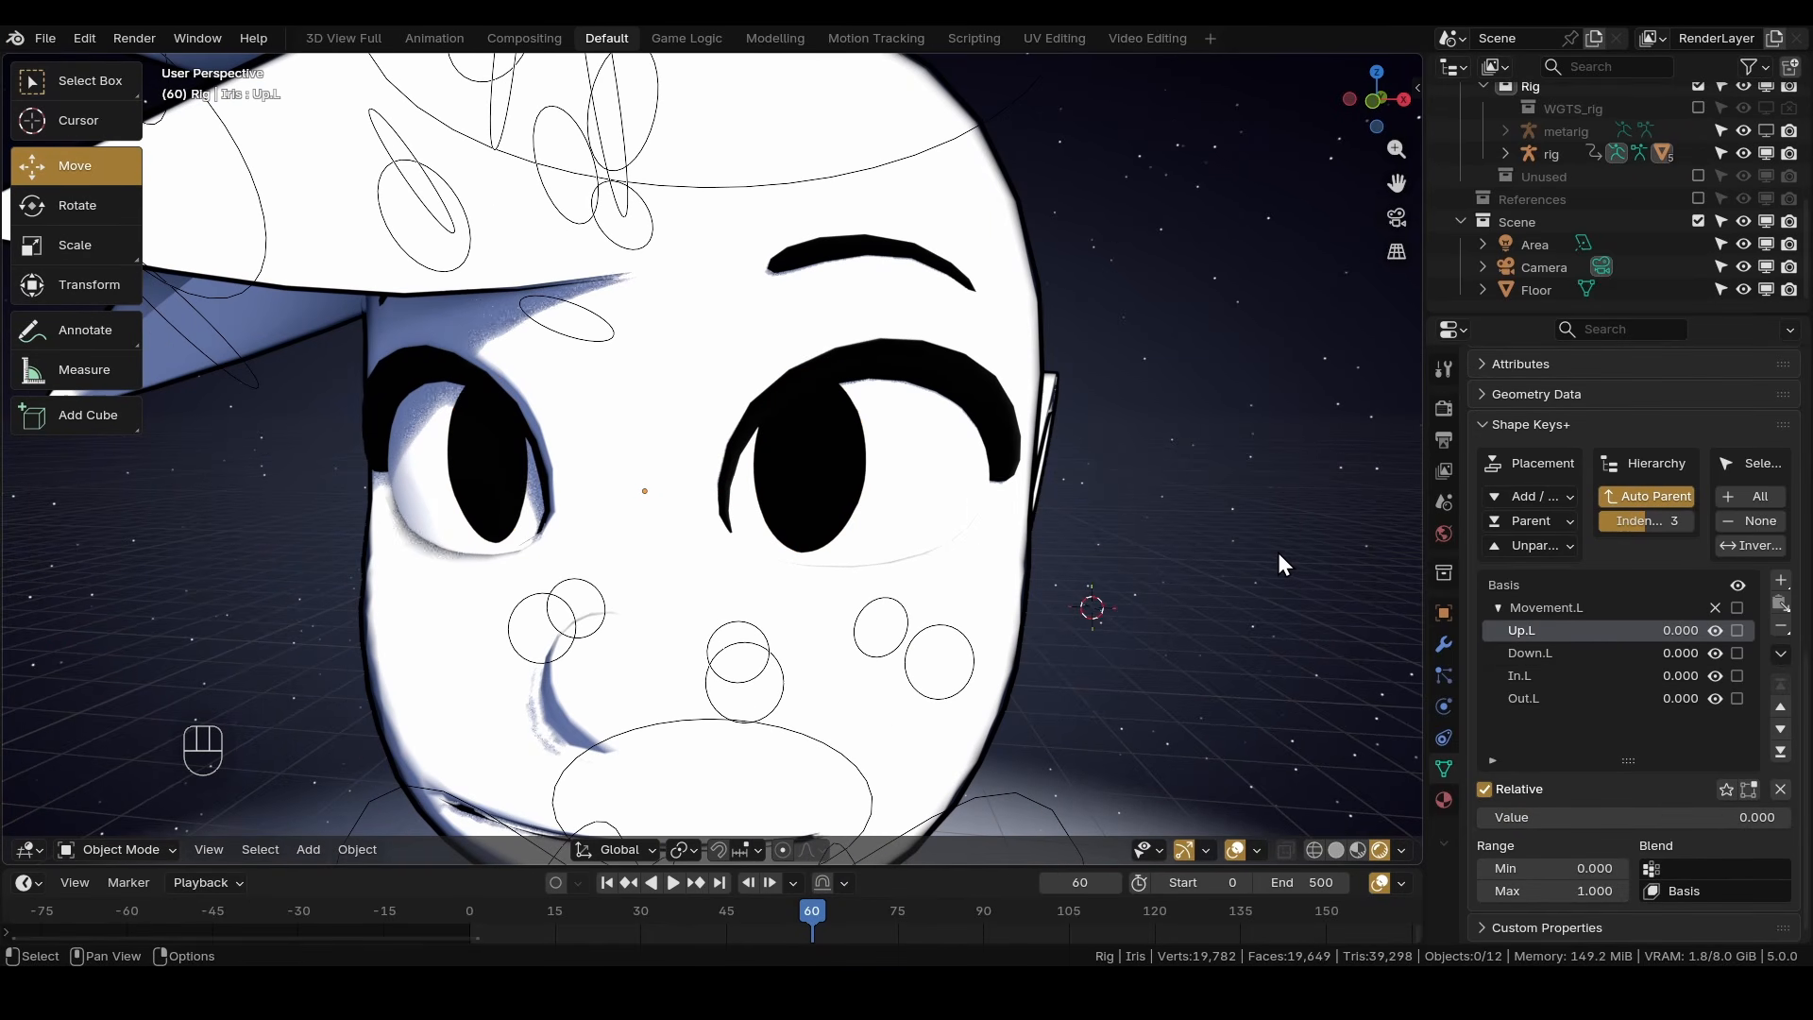
key(ctrl+s)
scroll(1505, 578, up, 3)
Add a shape key folder directly below Basis and name it Size.L.
click(1533, 686)
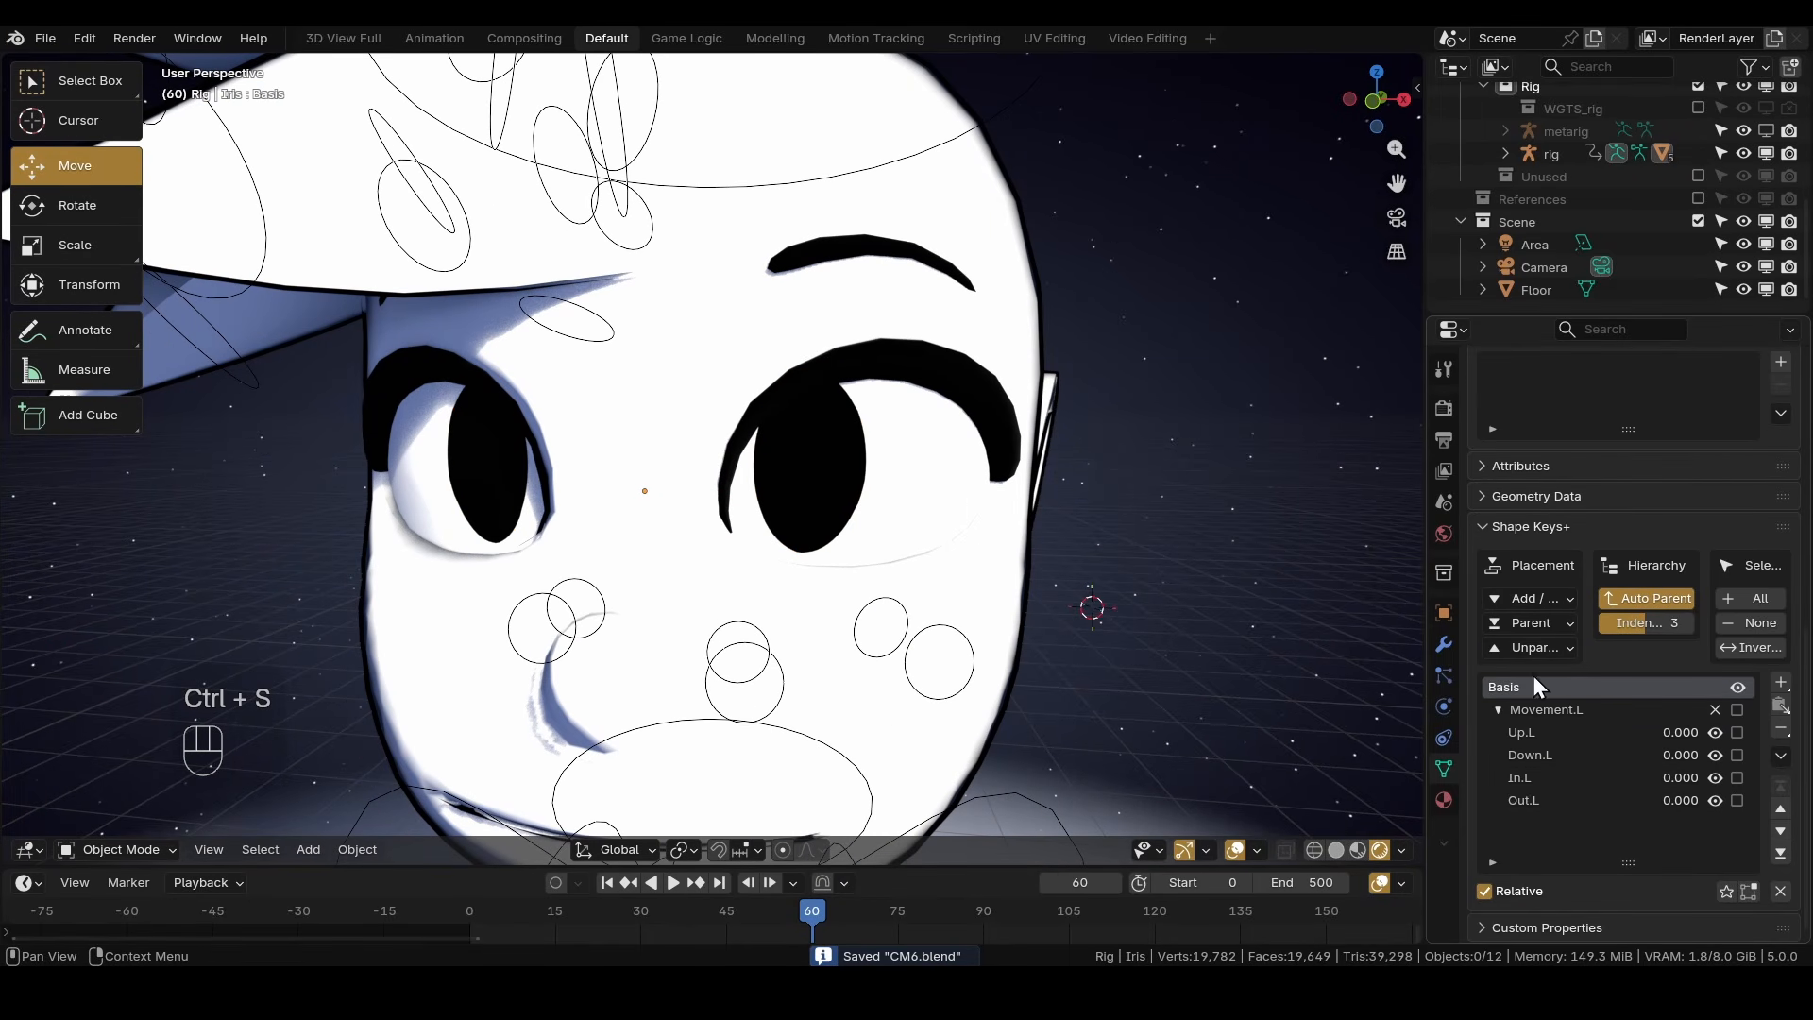
scroll(1377, 605, down, 1)
scroll(1358, 632, up, 1)
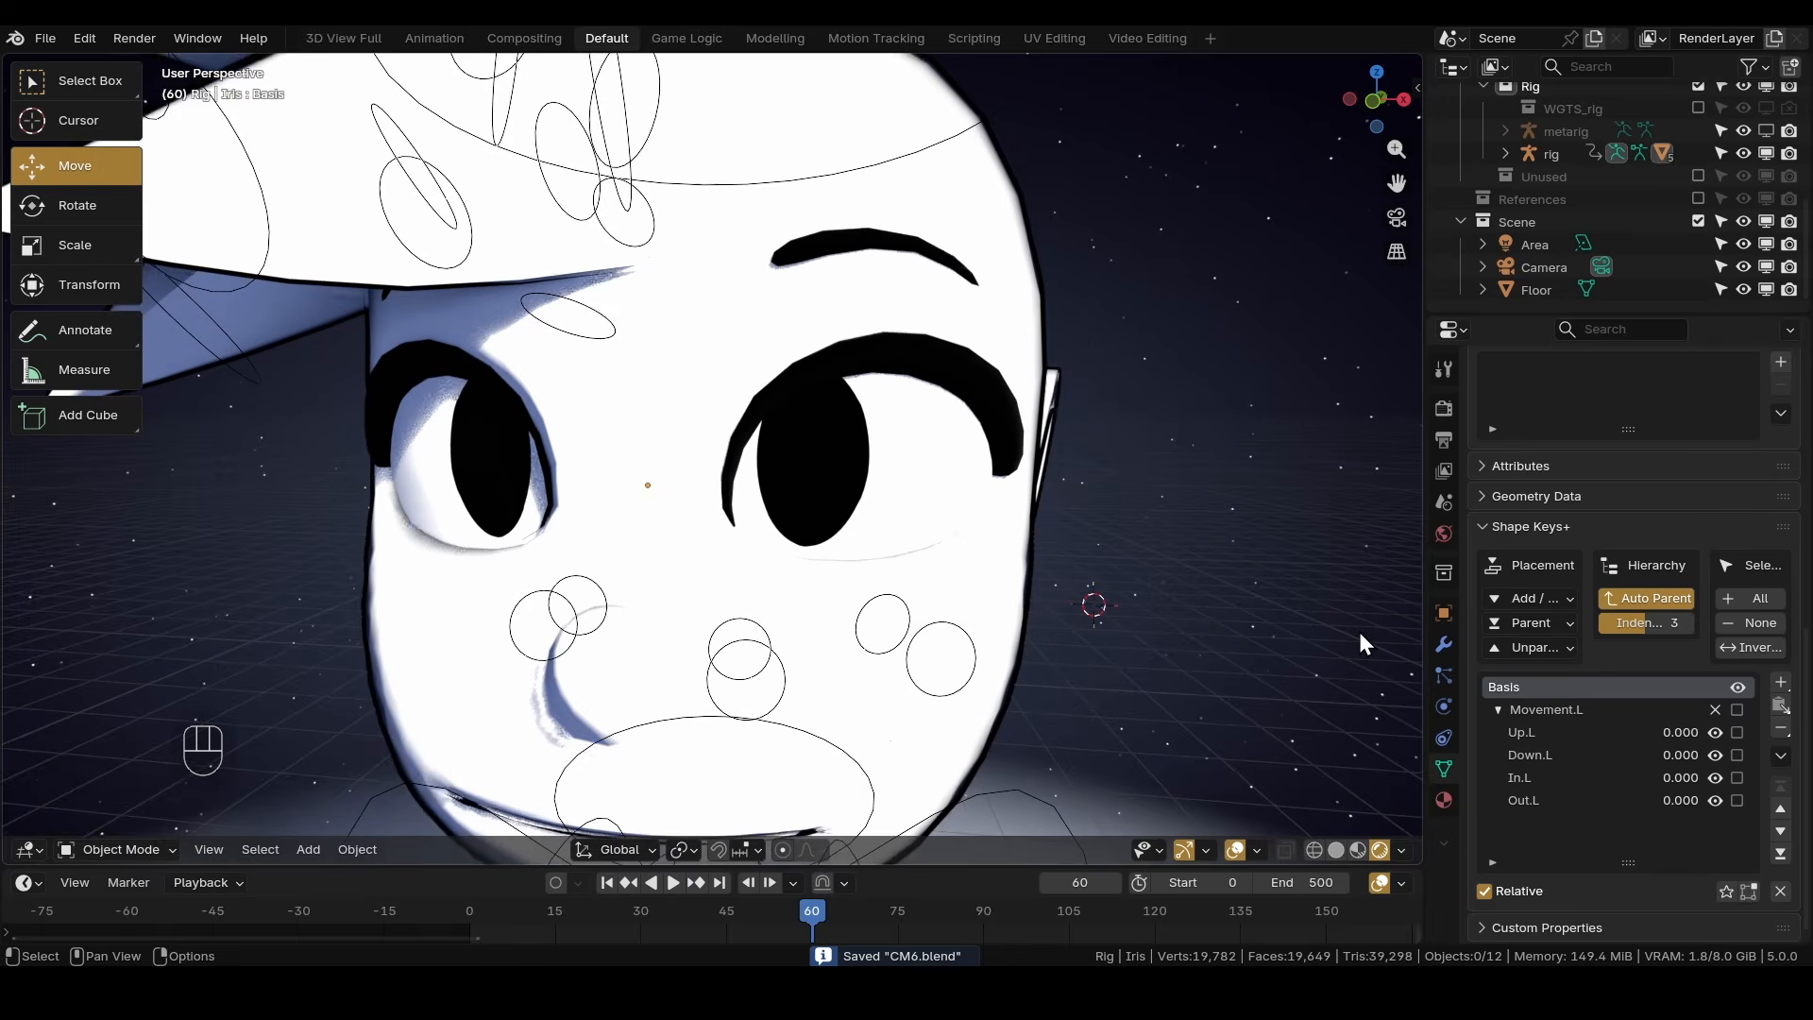
right_click(1731, 710)
click(1662, 731)
double_click(1512, 710)
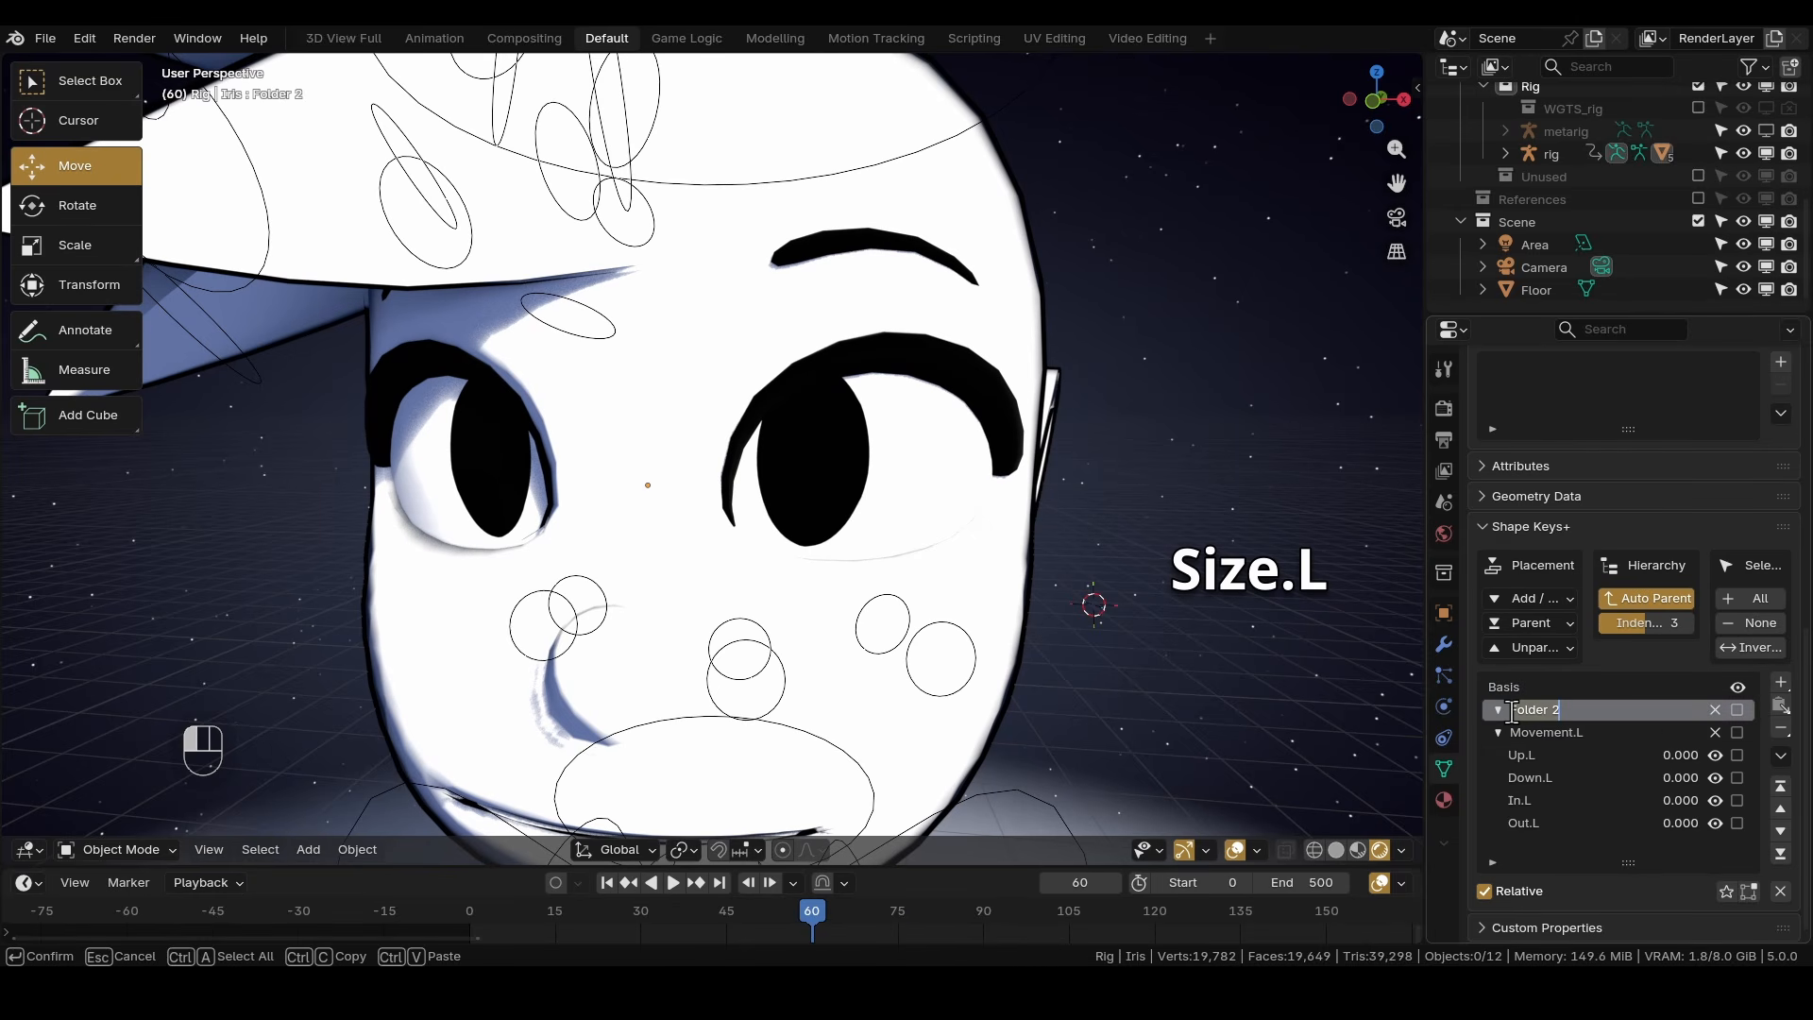
text(Size.L)
key(Return)
Add two shape keys to the Size.L folder and name them Big.L and Small.L.
click(1780, 682)
click(1780, 682)
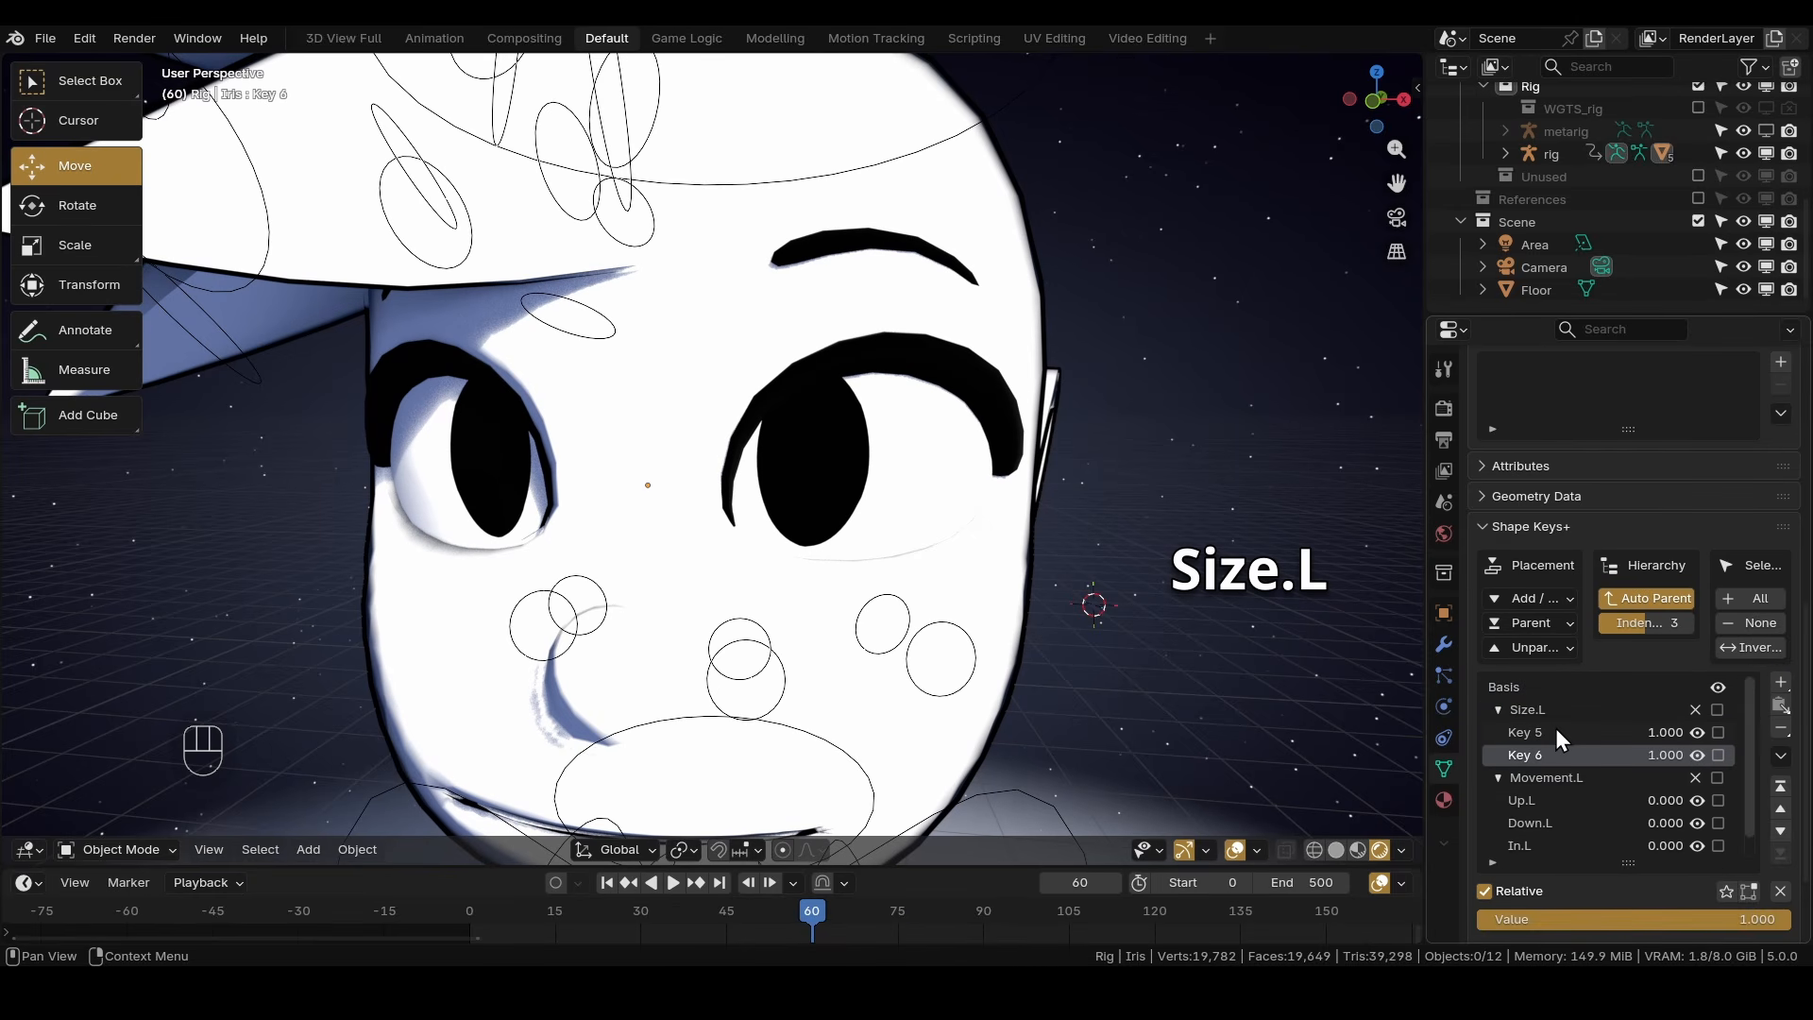
double_click(1512, 733)
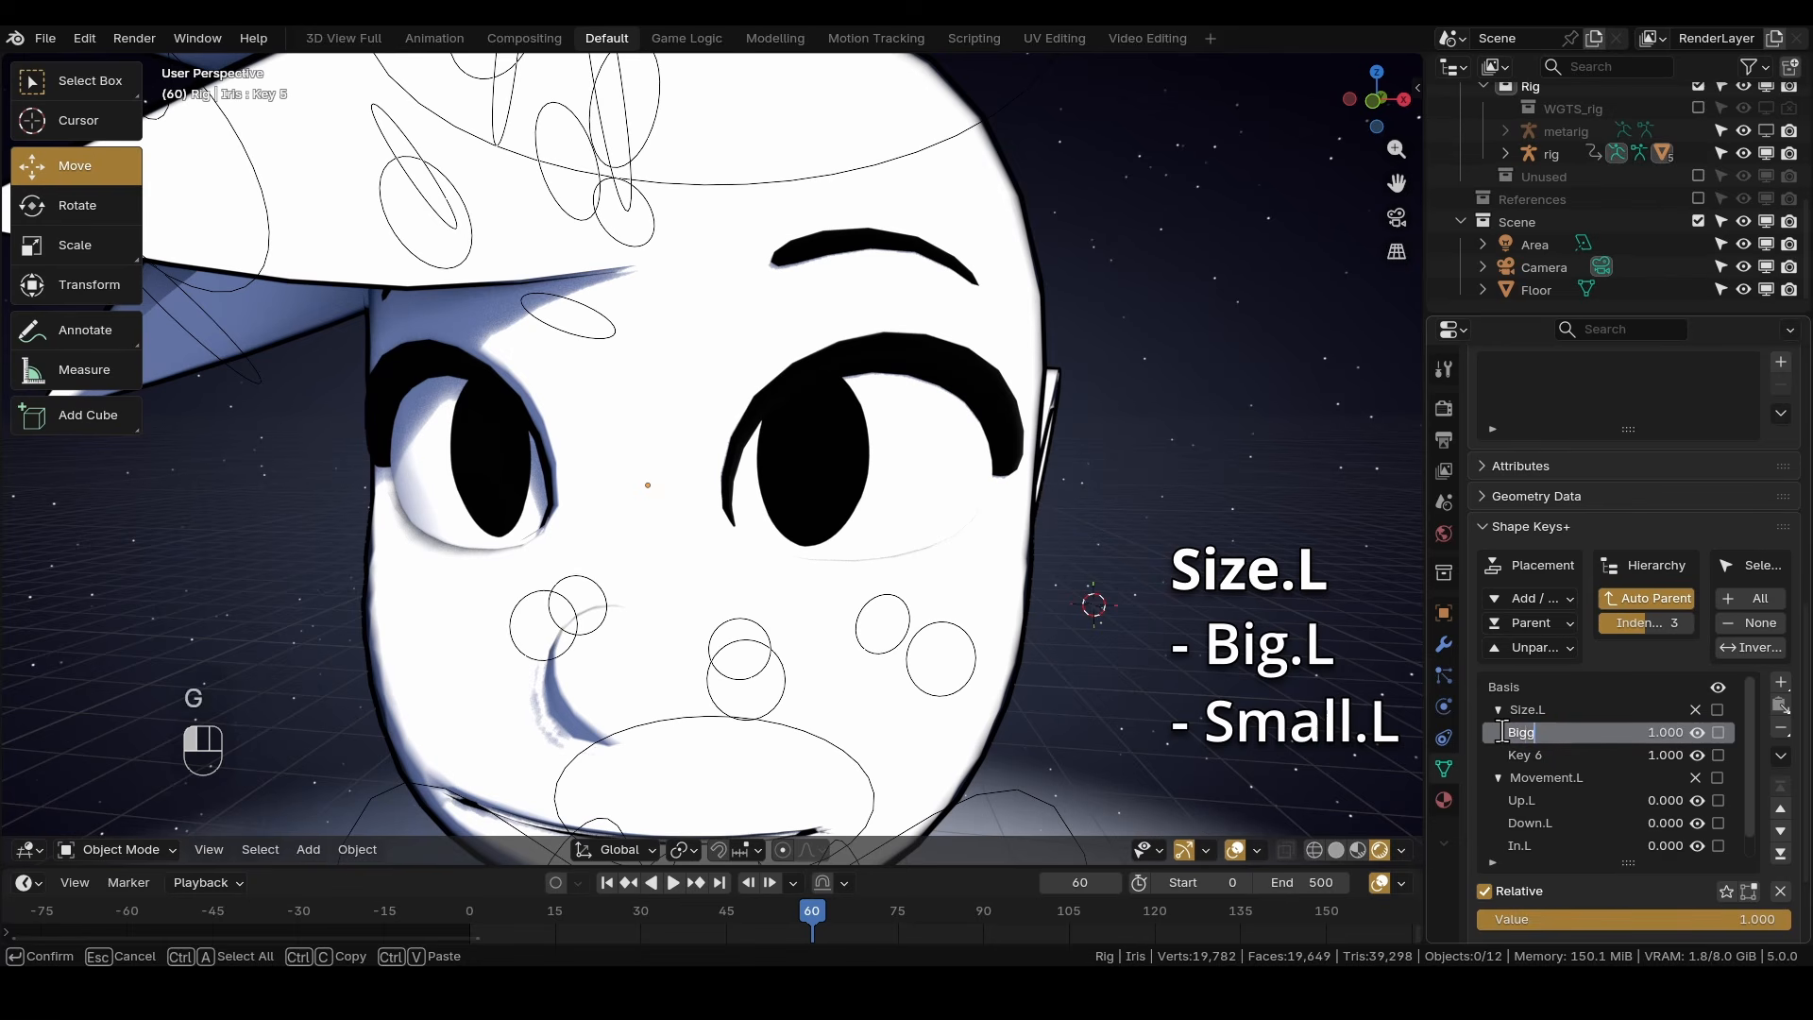
text(Big.L)
key(Return)
double_click(1528, 755)
text(Small.)
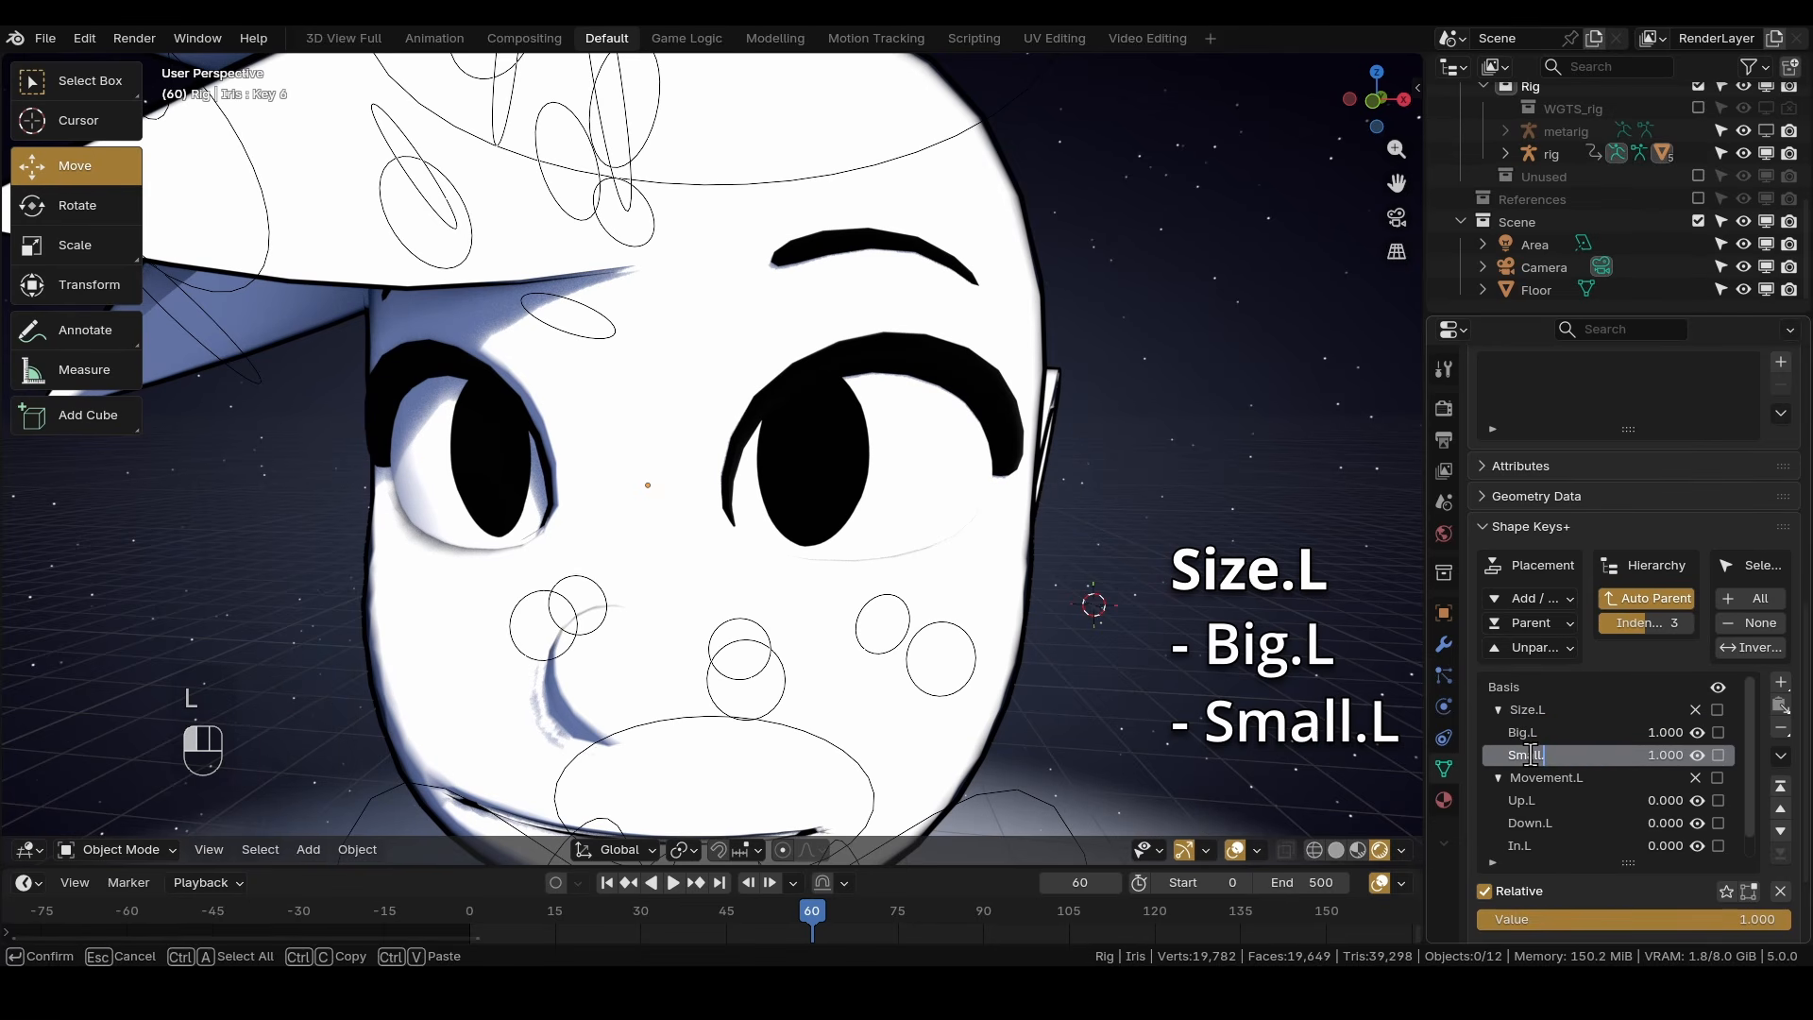
text(L)
key(Return)
Scale up the left iris in the Big.L shape key in Edit Mode.
click(1528, 735)
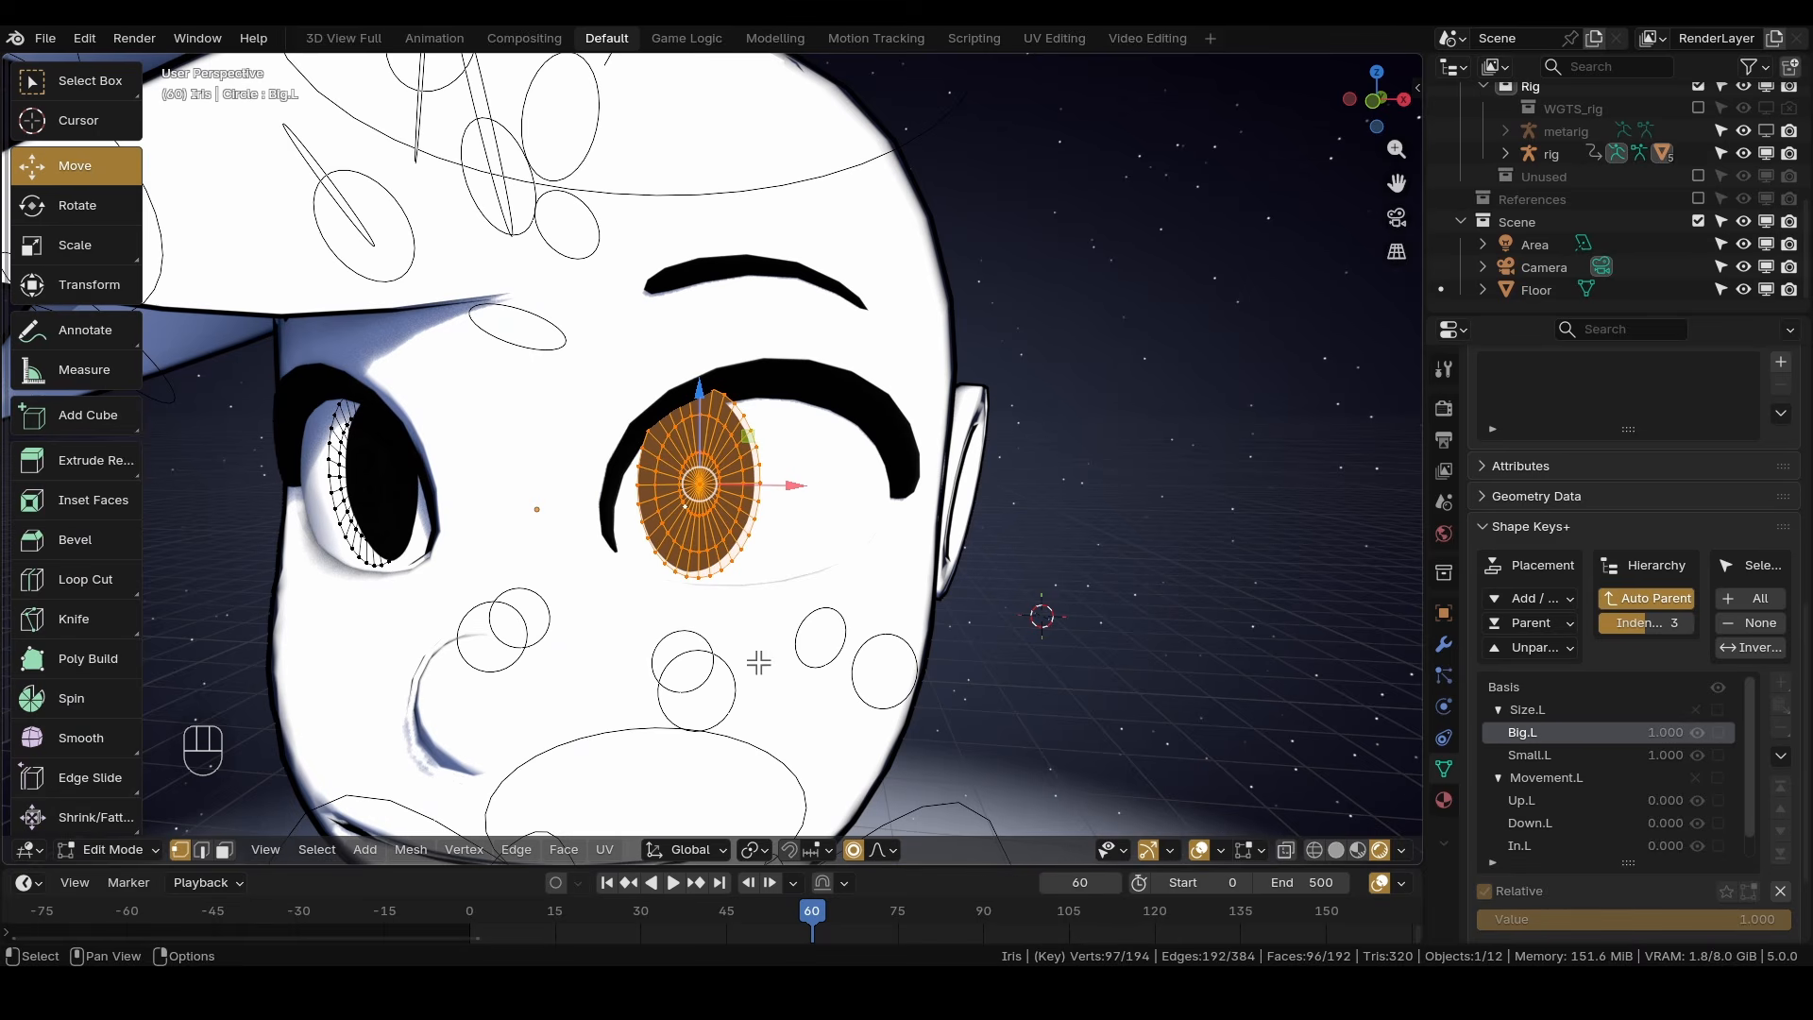
key(s)
click(939, 704)
shift+middle_drag(939, 705, 870, 620)
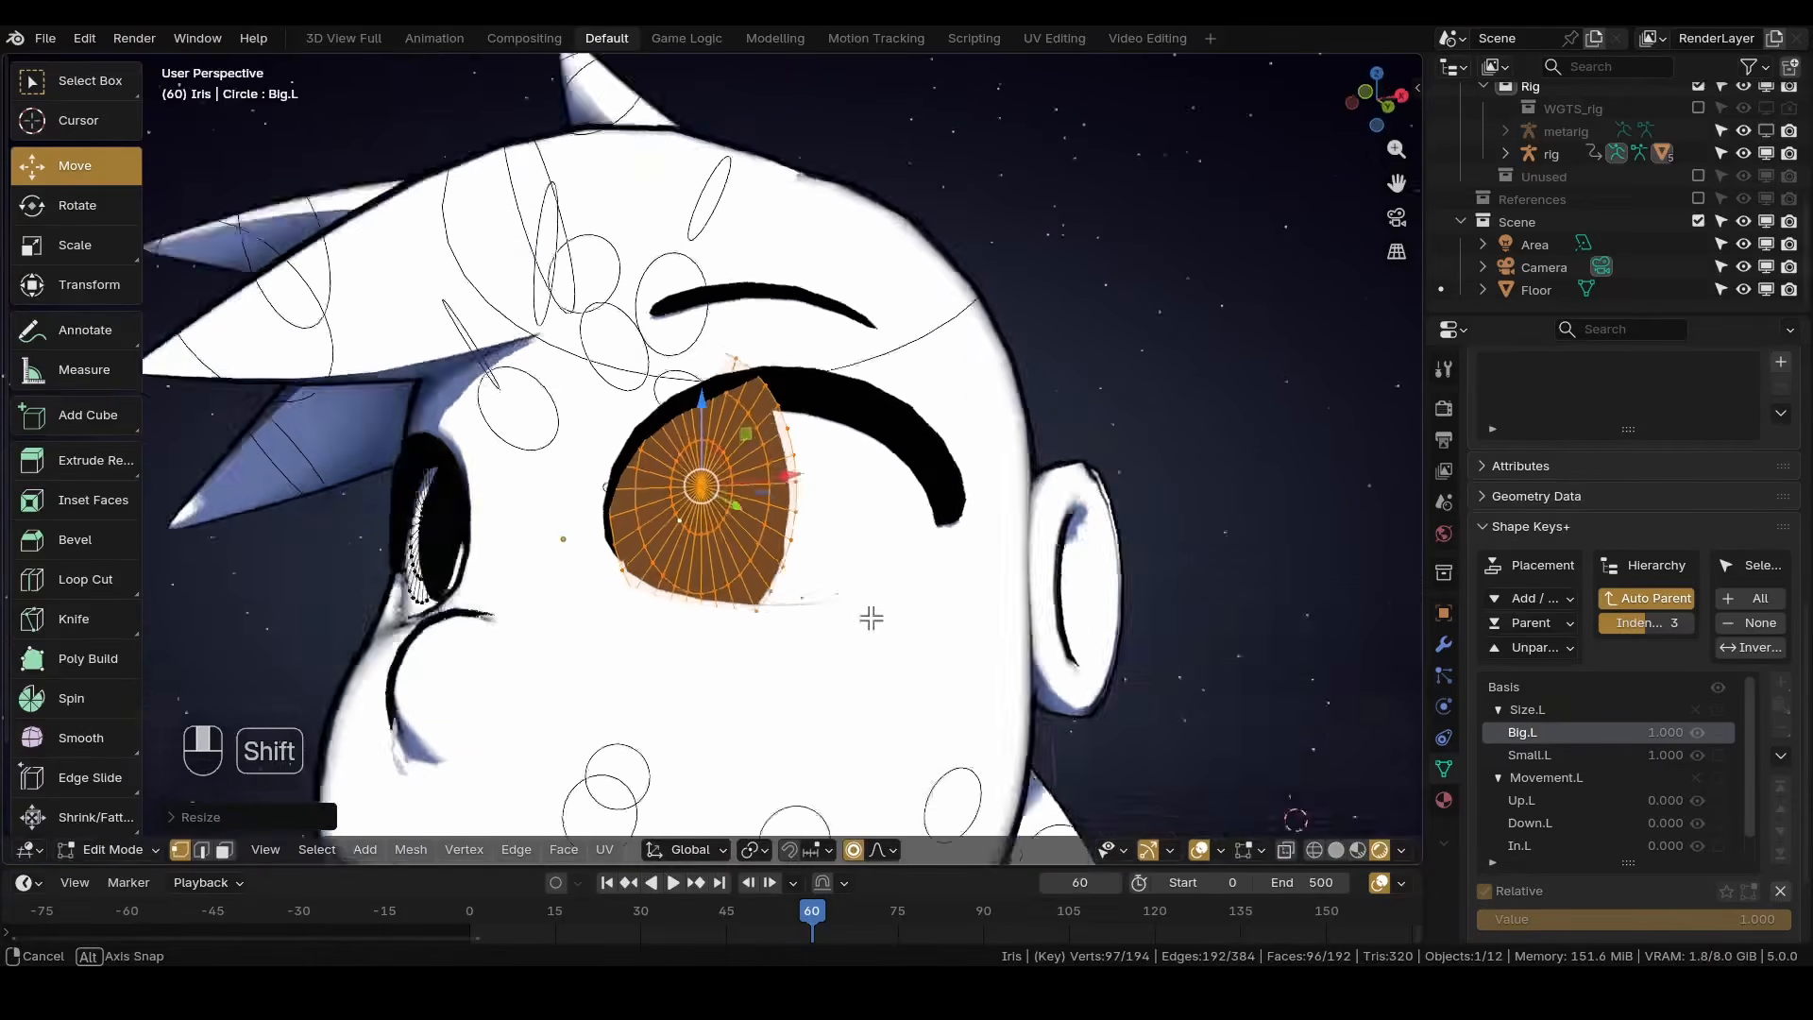
Scale down the left iris to a small pupil in the Small.L shape key.
click(1530, 754)
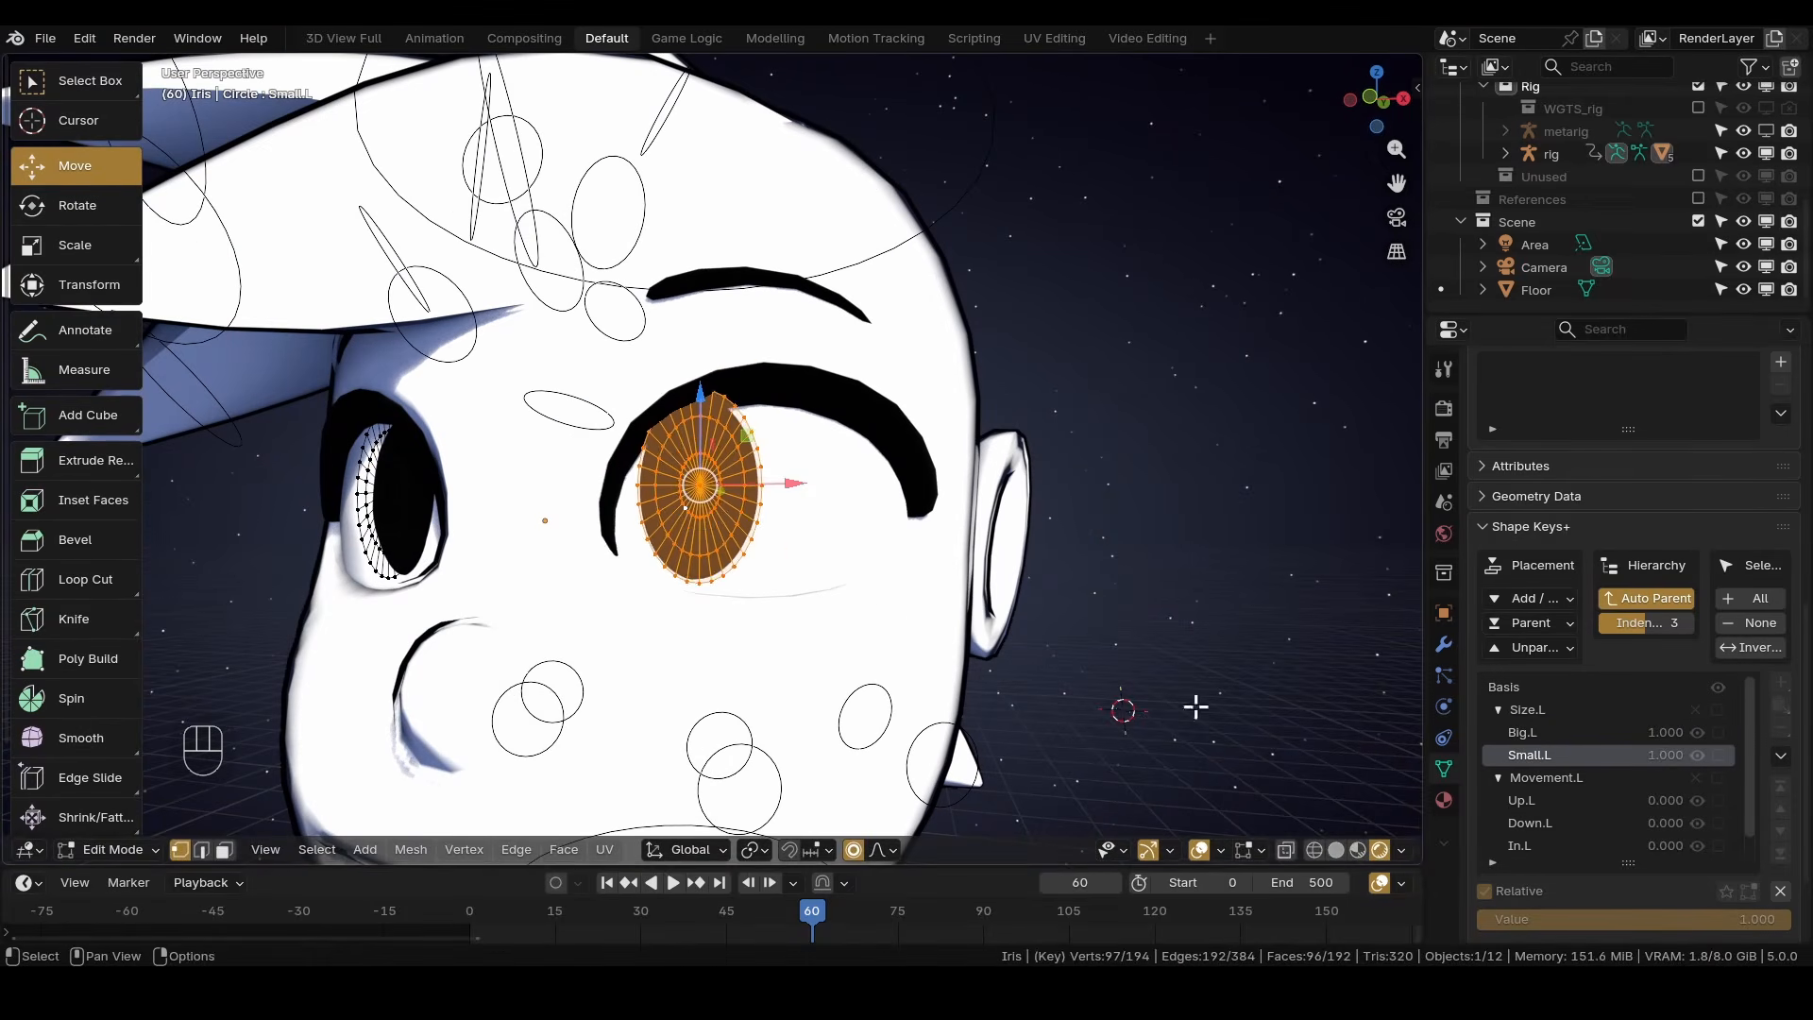
key(s)
click(781, 566)
key(z)
shift+middle_drag(756, 605, 755, 661)
key(z)
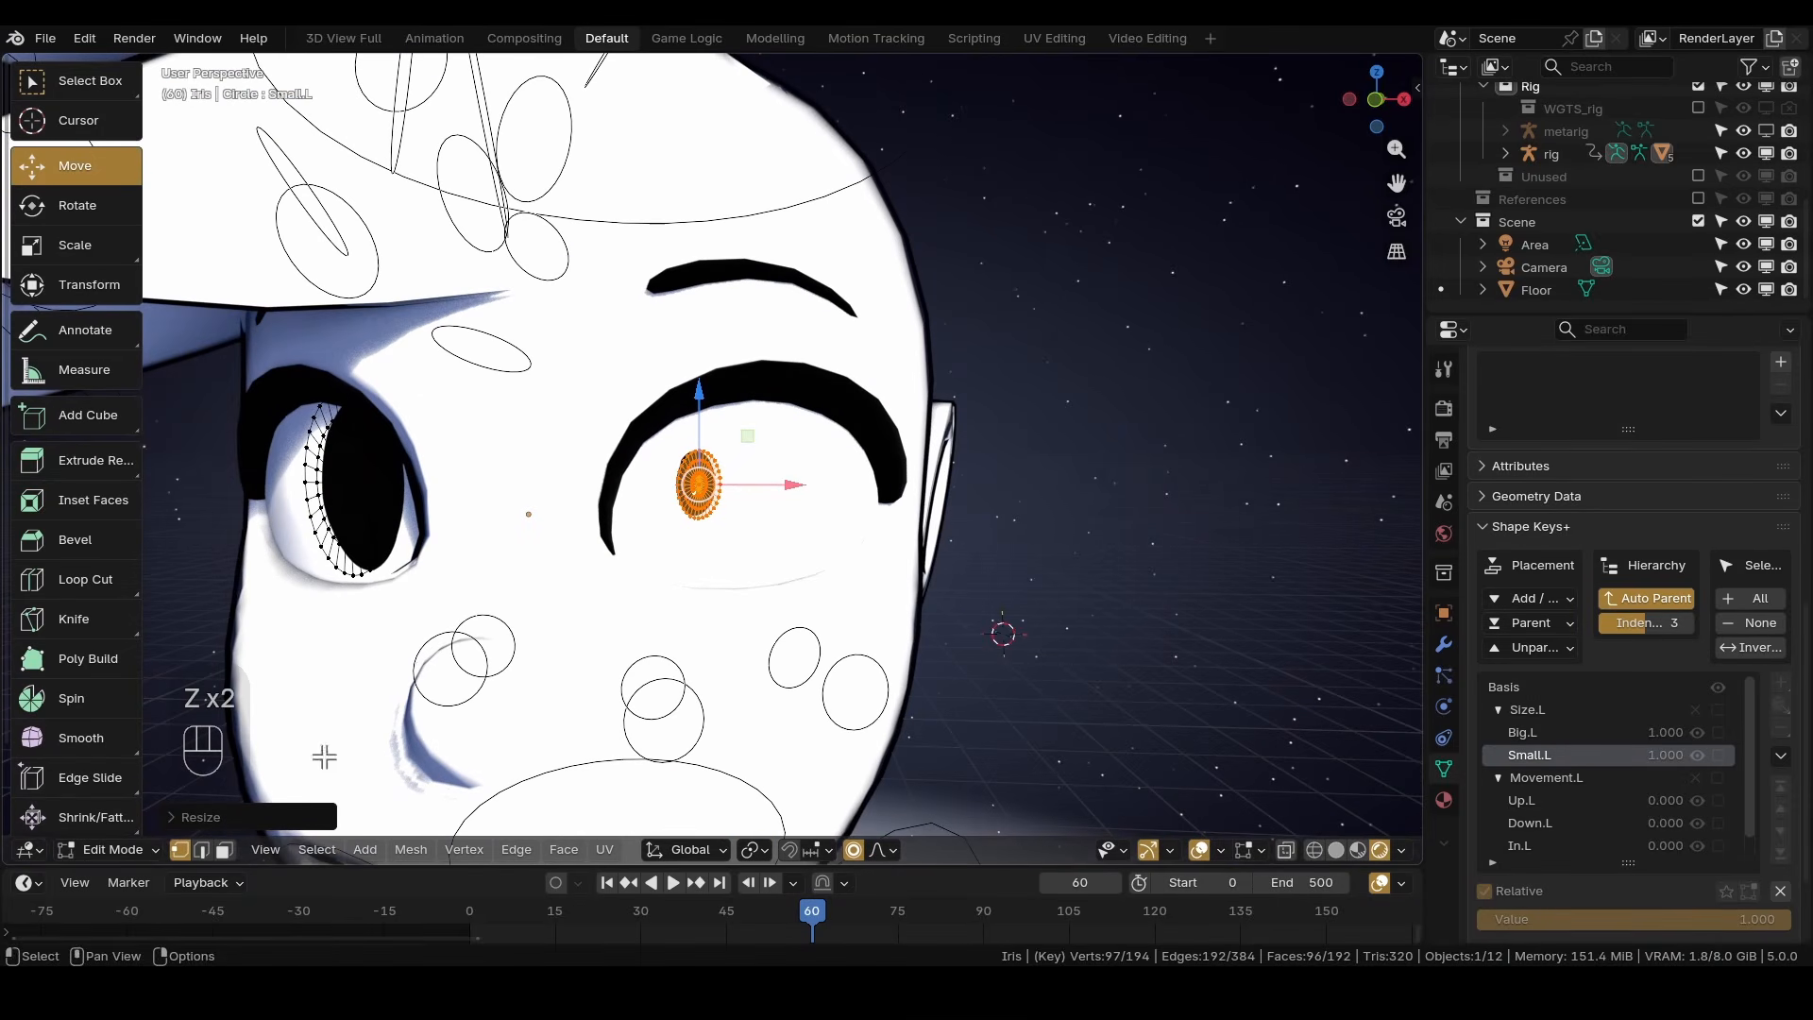
Test Small.L and Big.L in Object Mode, leaving both values at 0, and save the file.
click(148, 850)
click(128, 701)
click(973, 538)
mouse_move(972, 538)
middle_down()
mouse_move(960, 519)
mouse_move(997, 537)
middle_up()
drag(1521, 916, 1207, 919)
click(1563, 731)
drag(1627, 919, 1311, 919)
mouse_move(1482, 922)
mouse_down()
mouse_move(1757, 918)
mouse_move(1473, 919)
mouse_up()
click(1554, 752)
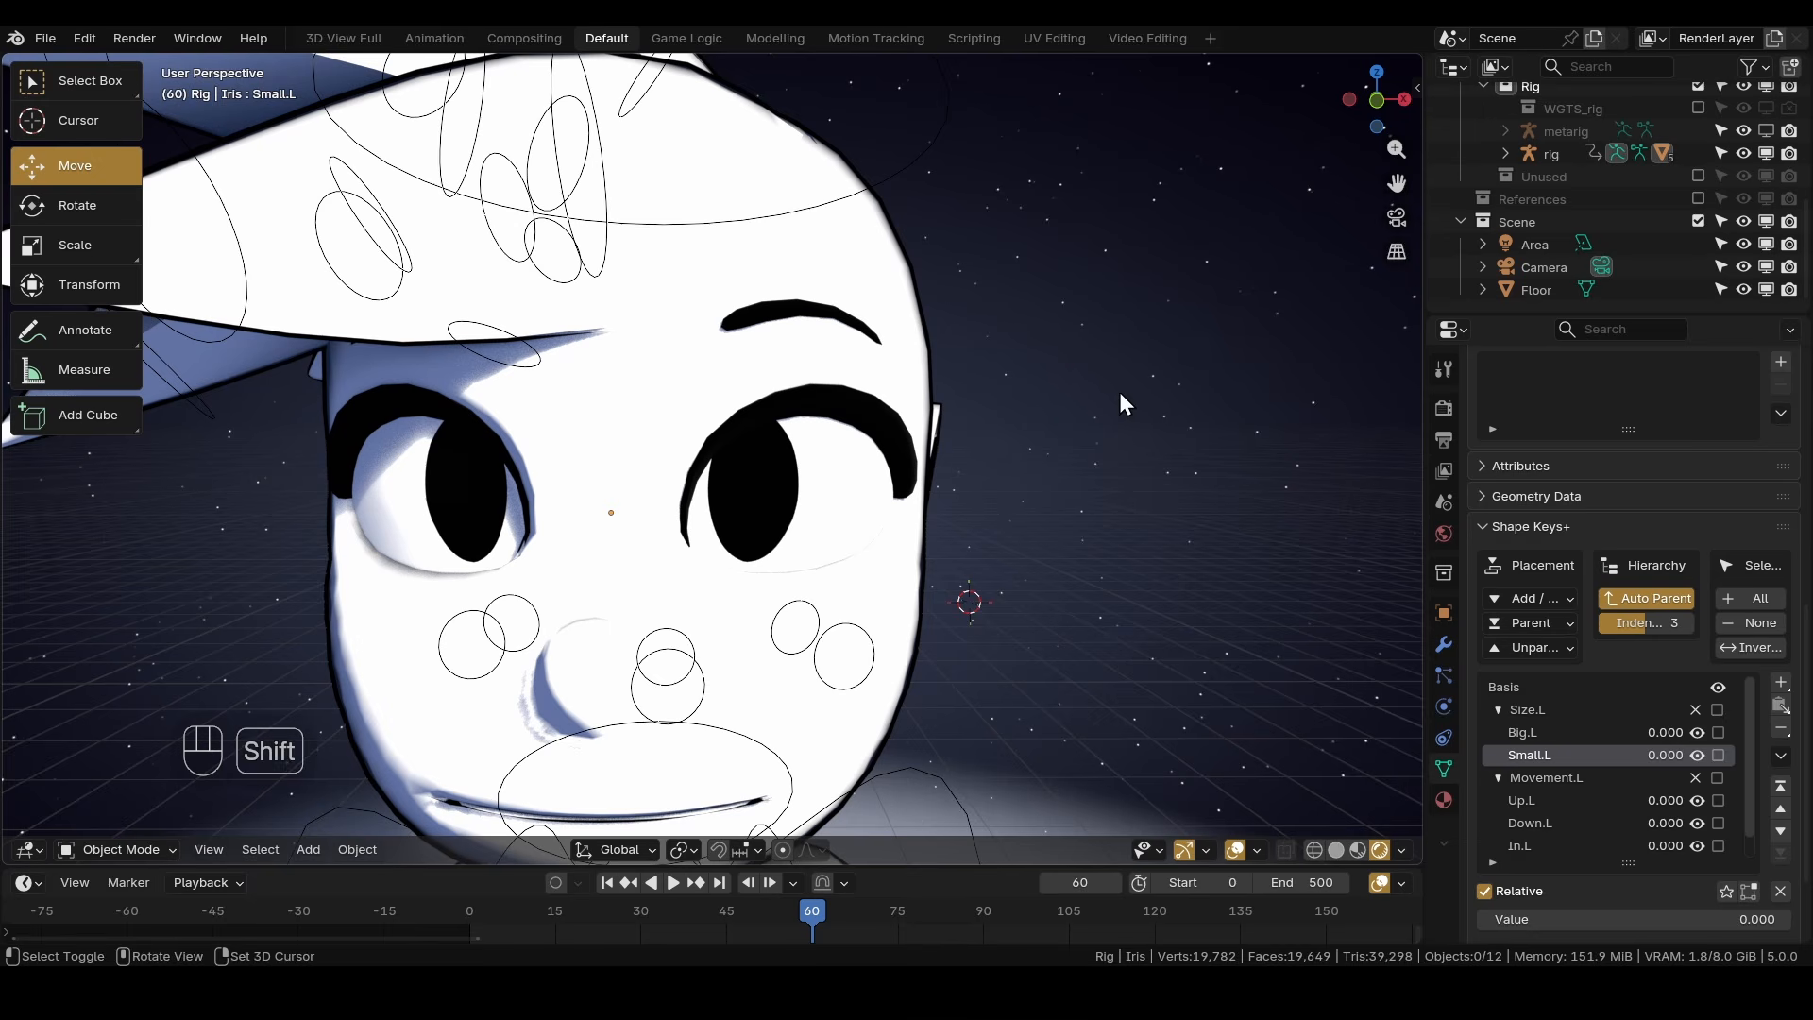
middle_drag(1015, 396, 956, 404)
key(ctrl+s)
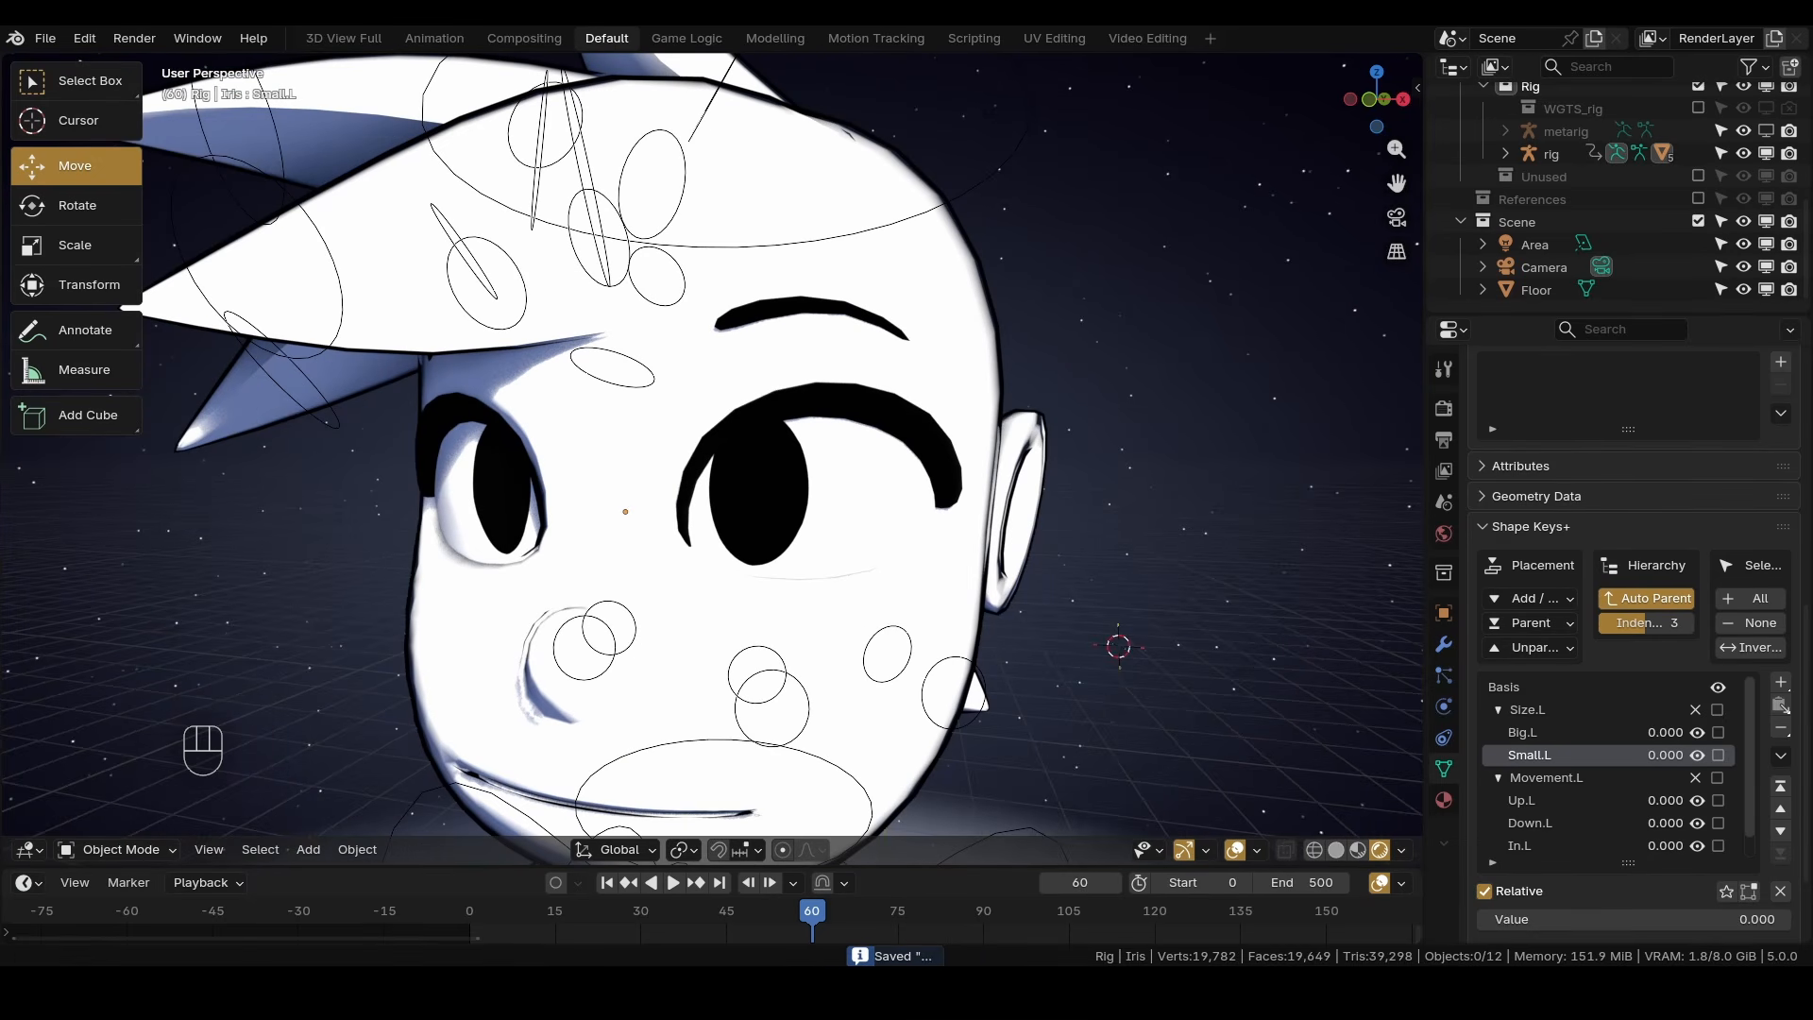
Move the Movement.L folder above the collapsed Size.L folder in the shape key list and save the file.
click(1500, 710)
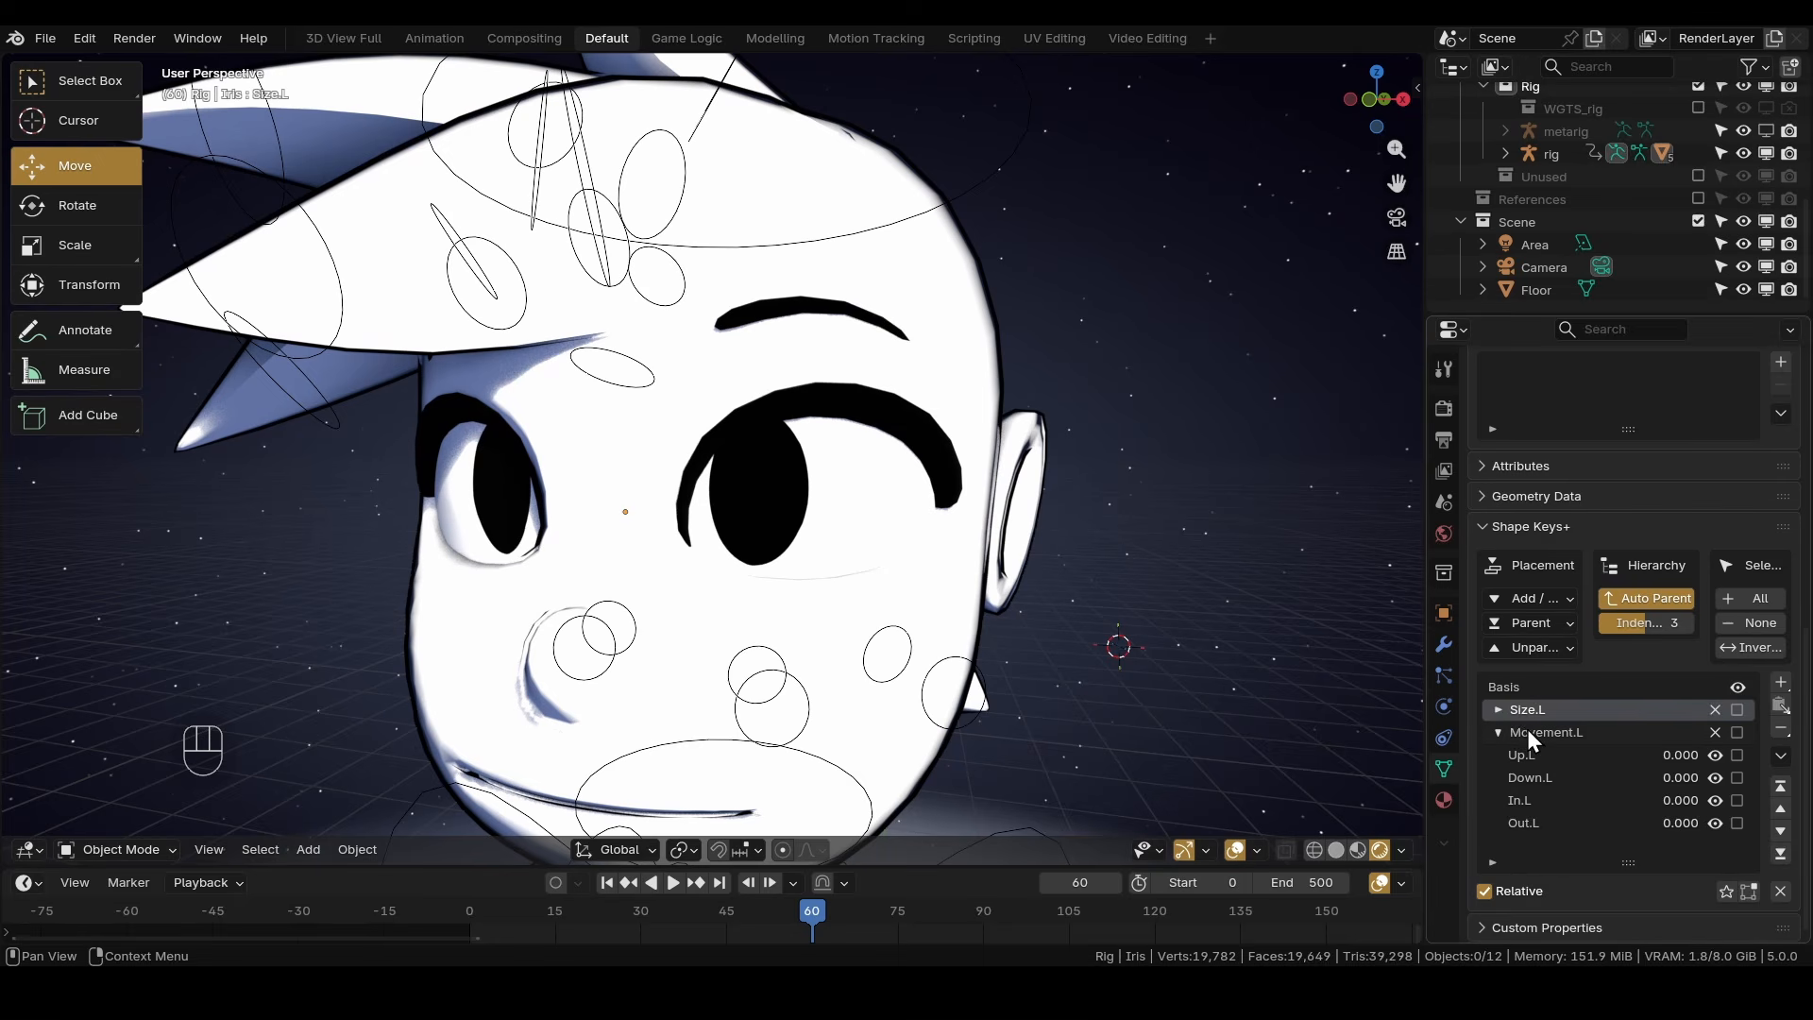
click(1527, 730)
click(1781, 707)
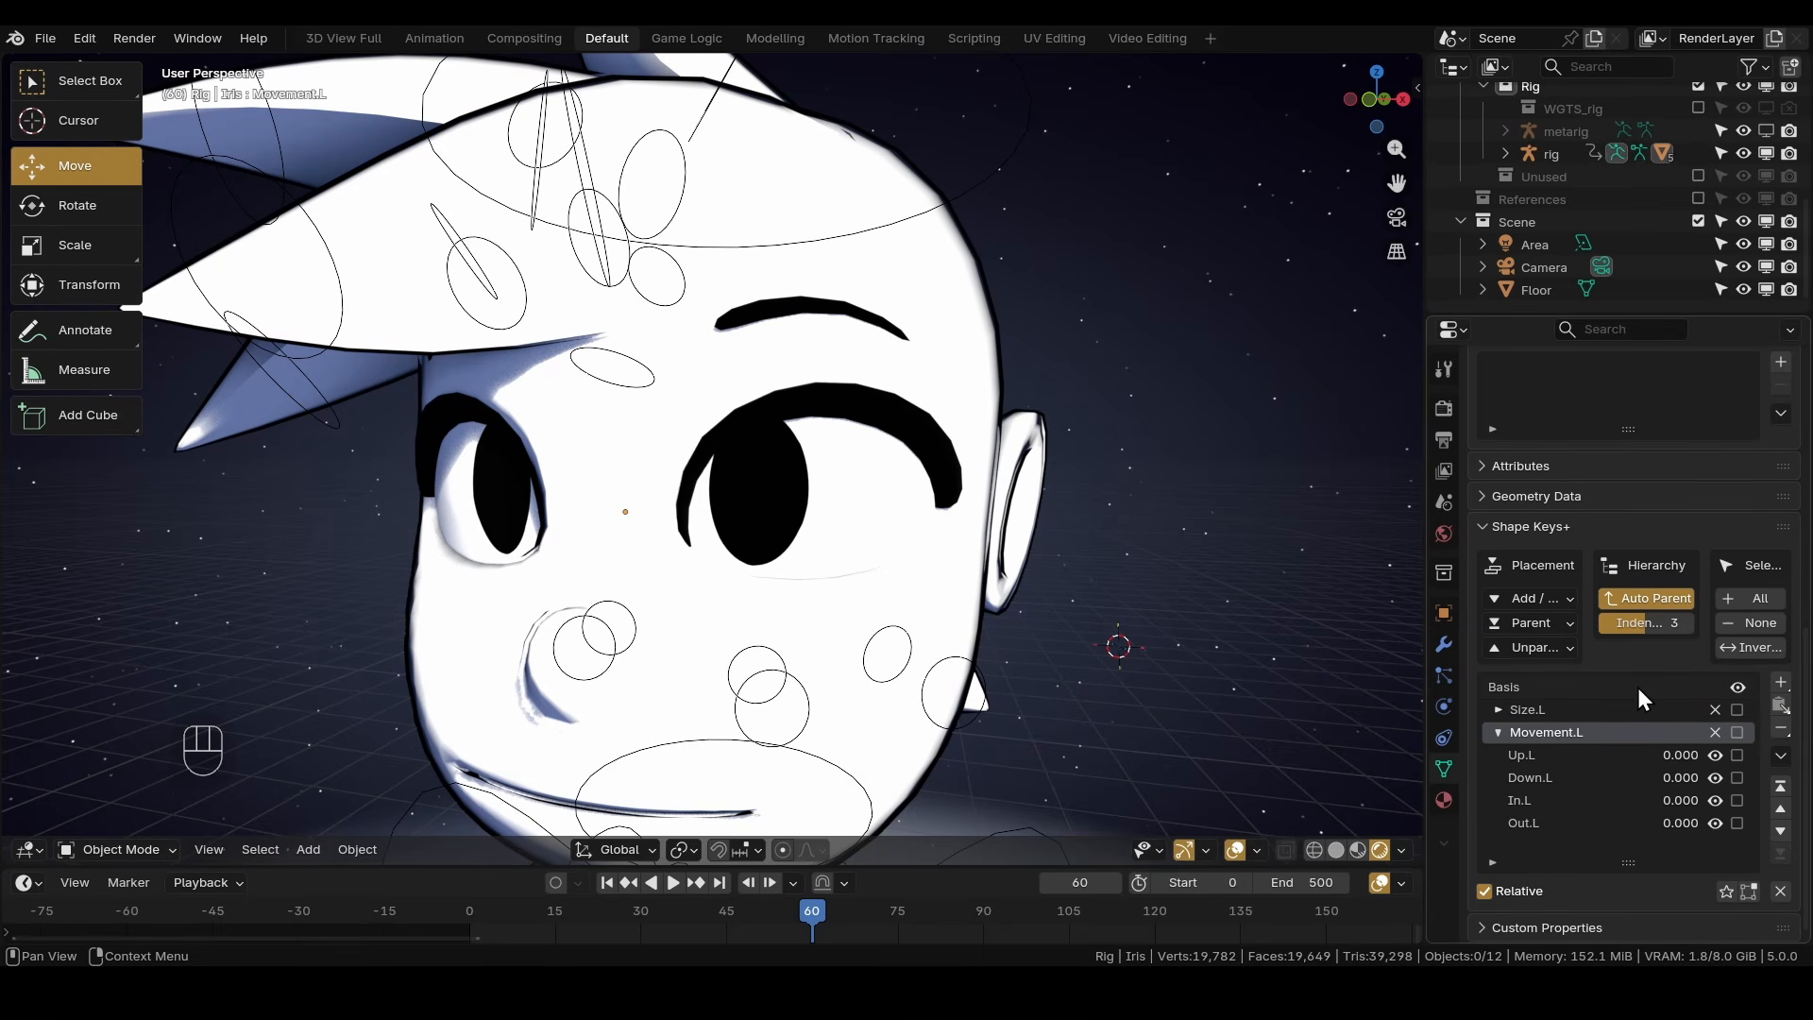
click(1776, 799)
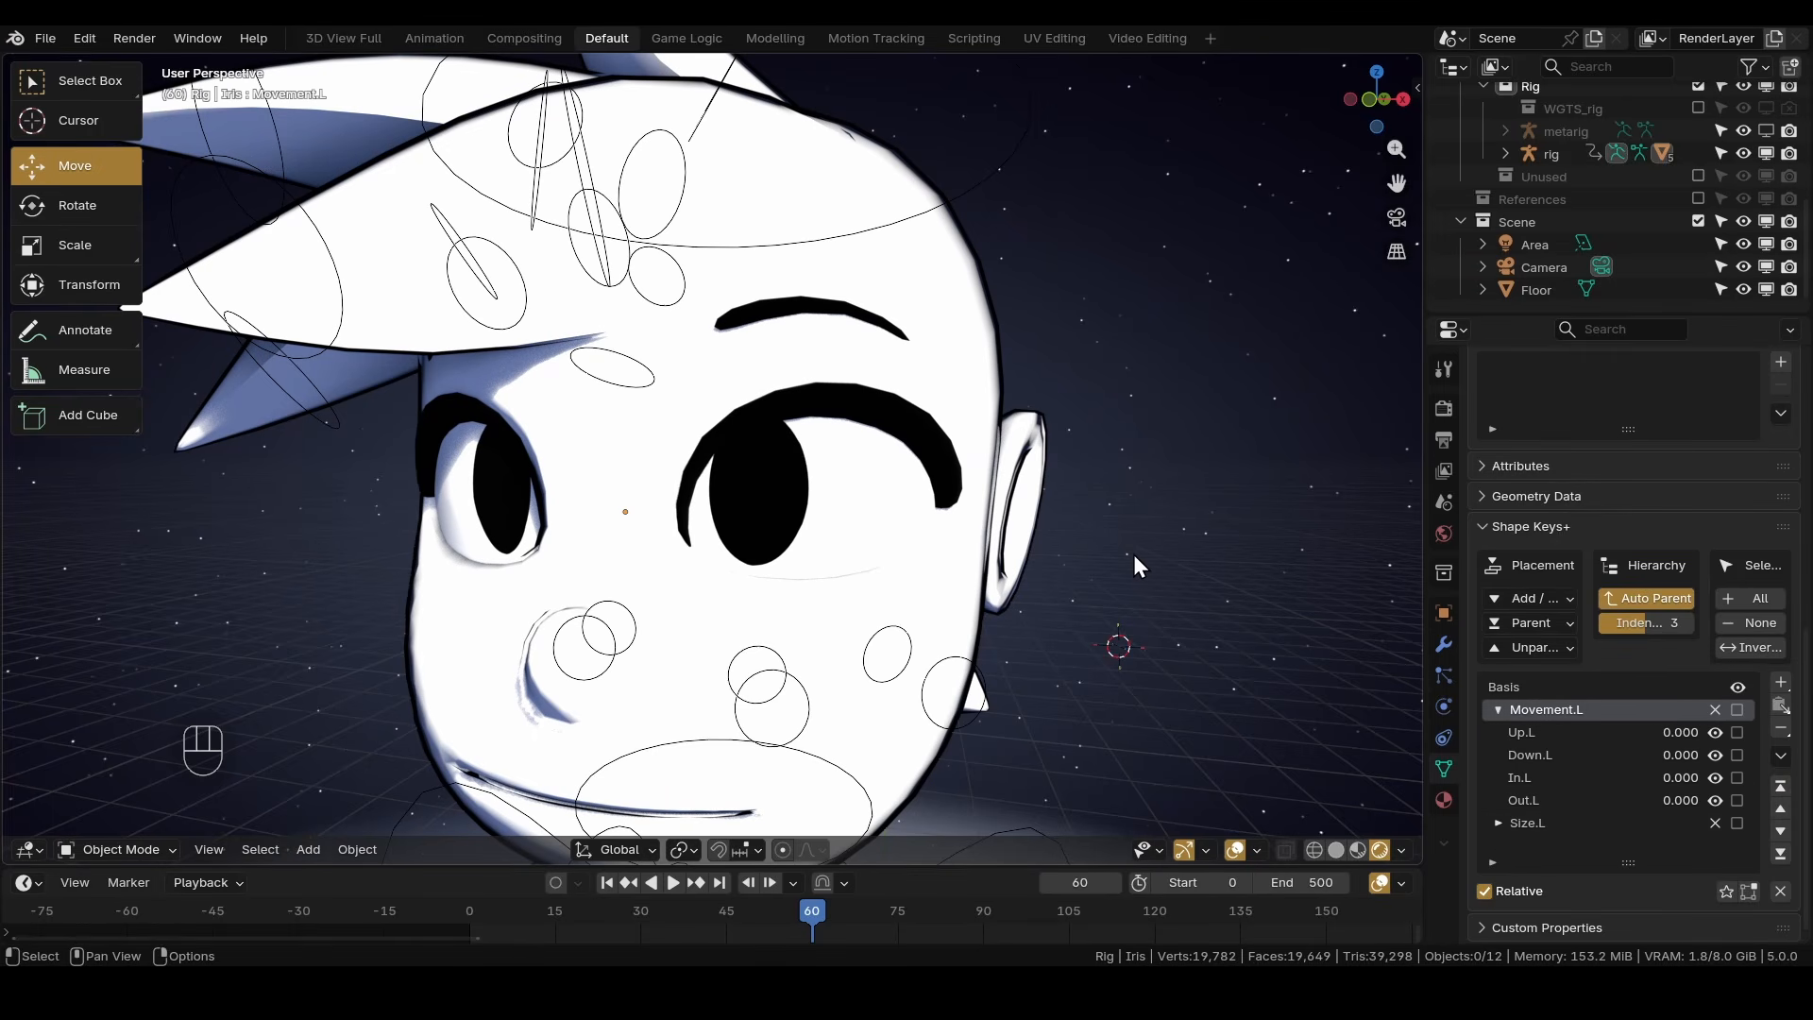
key(ctrl+s)
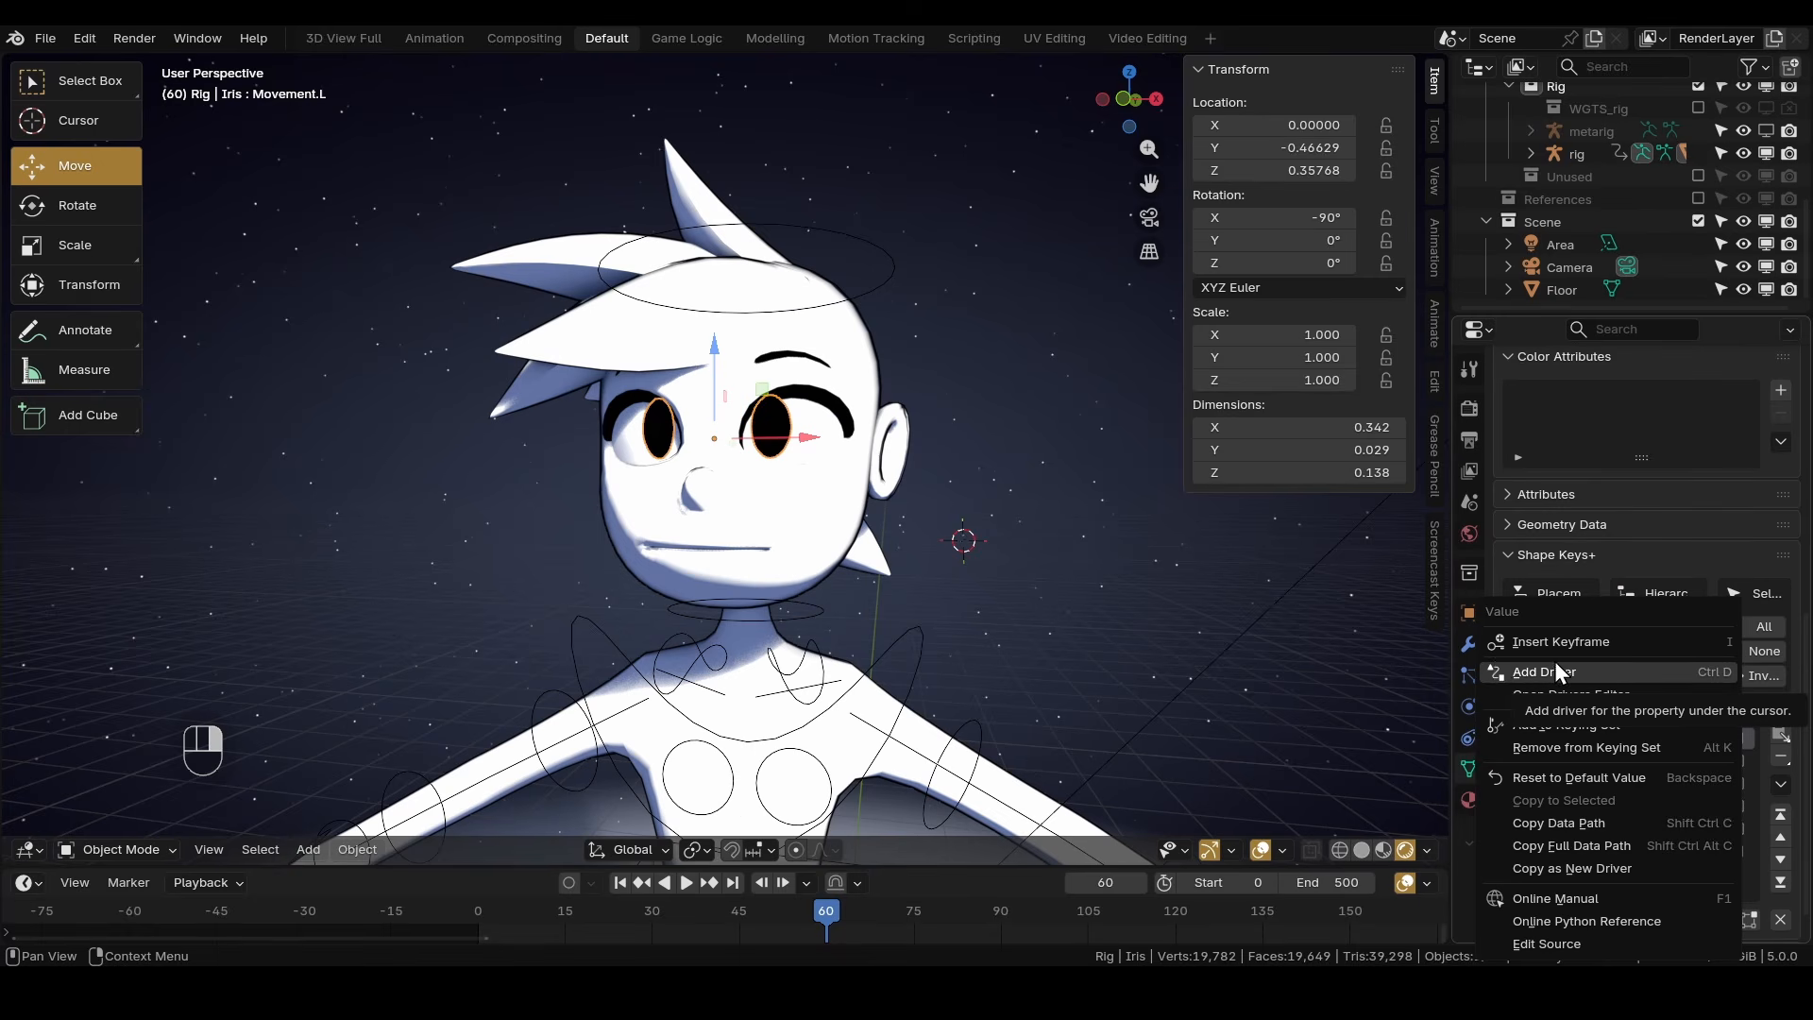
Try adding a driver to the Up.L shape key value, delete it and save the file.
click(1554, 670)
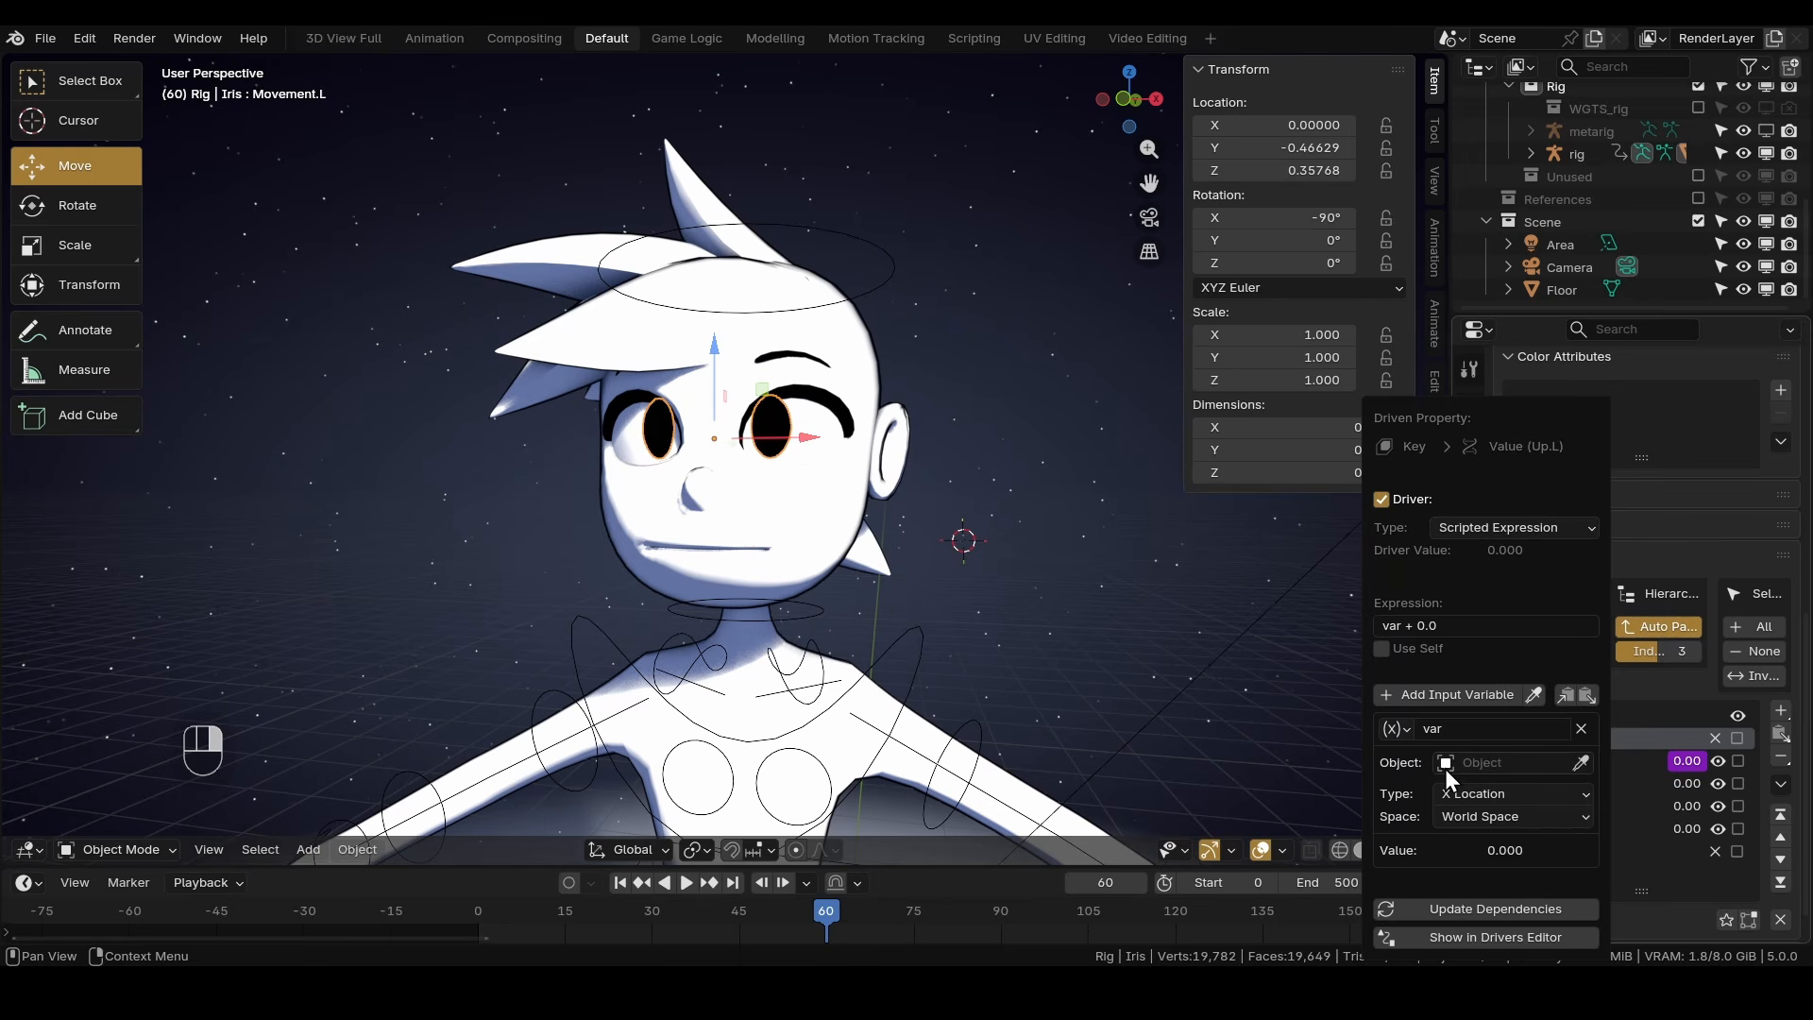
right_click(1688, 760)
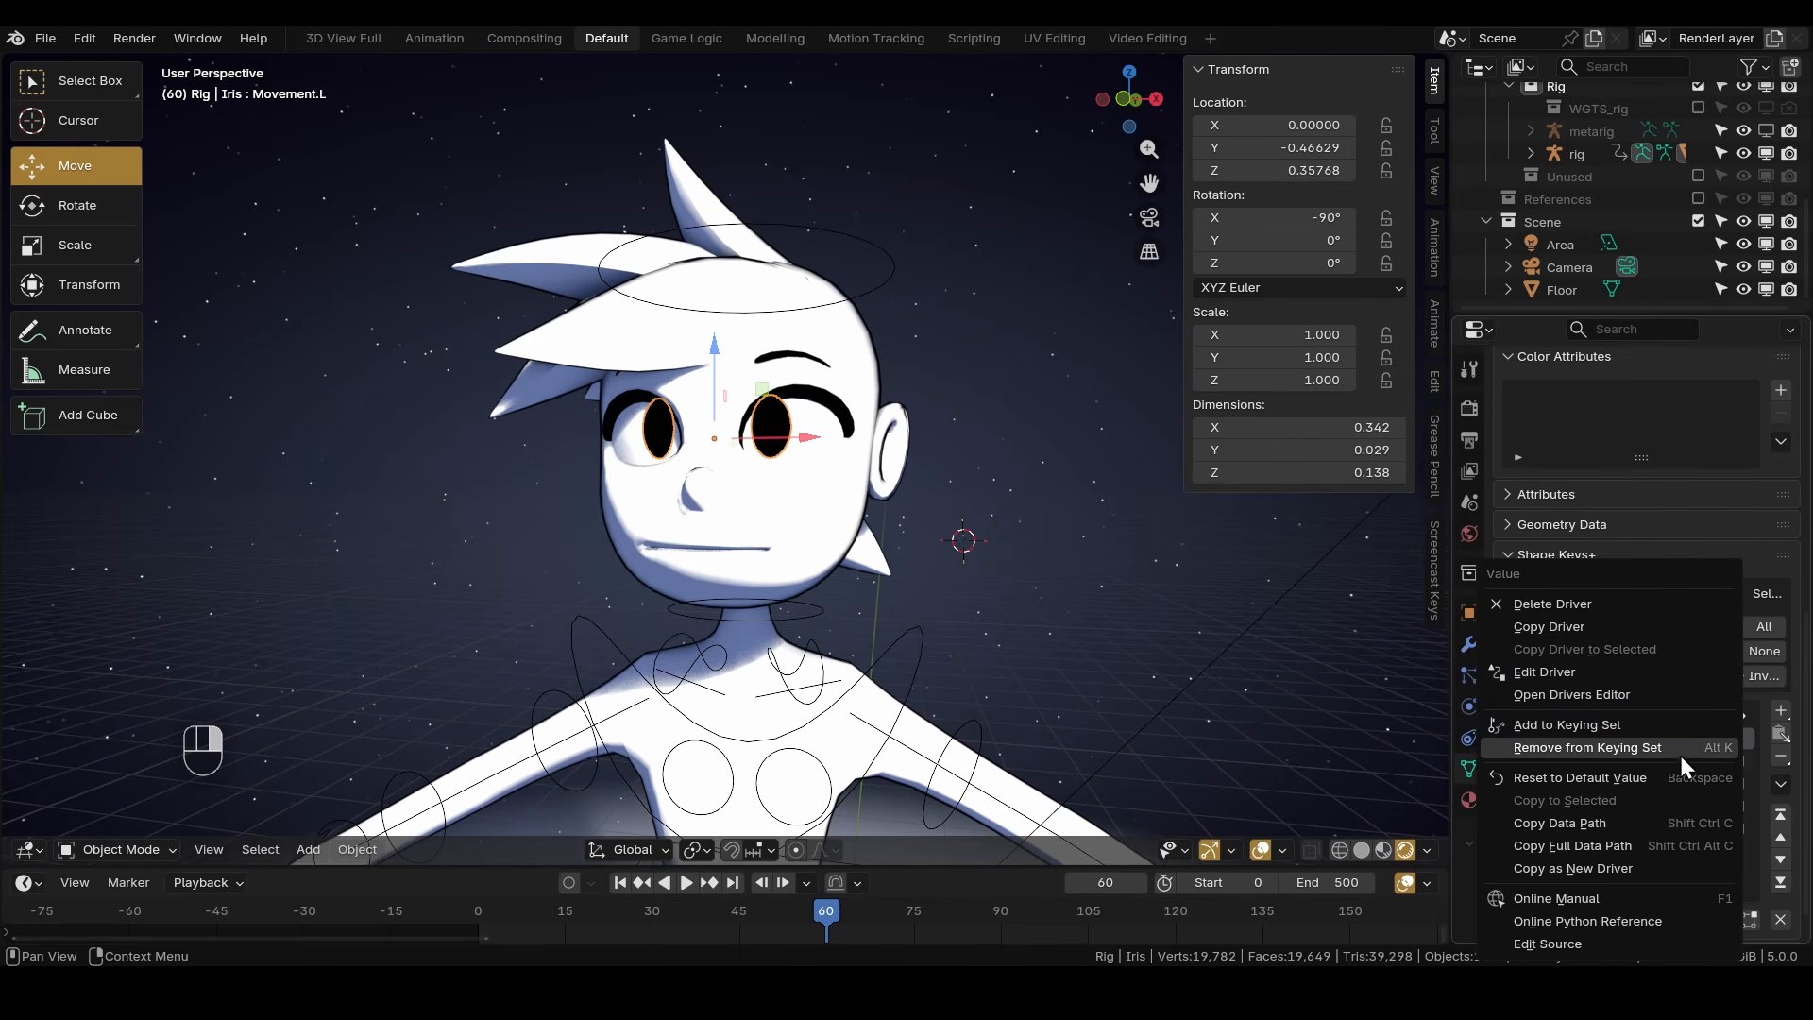
click(1556, 604)
click(1018, 592)
key(ctrl+s)
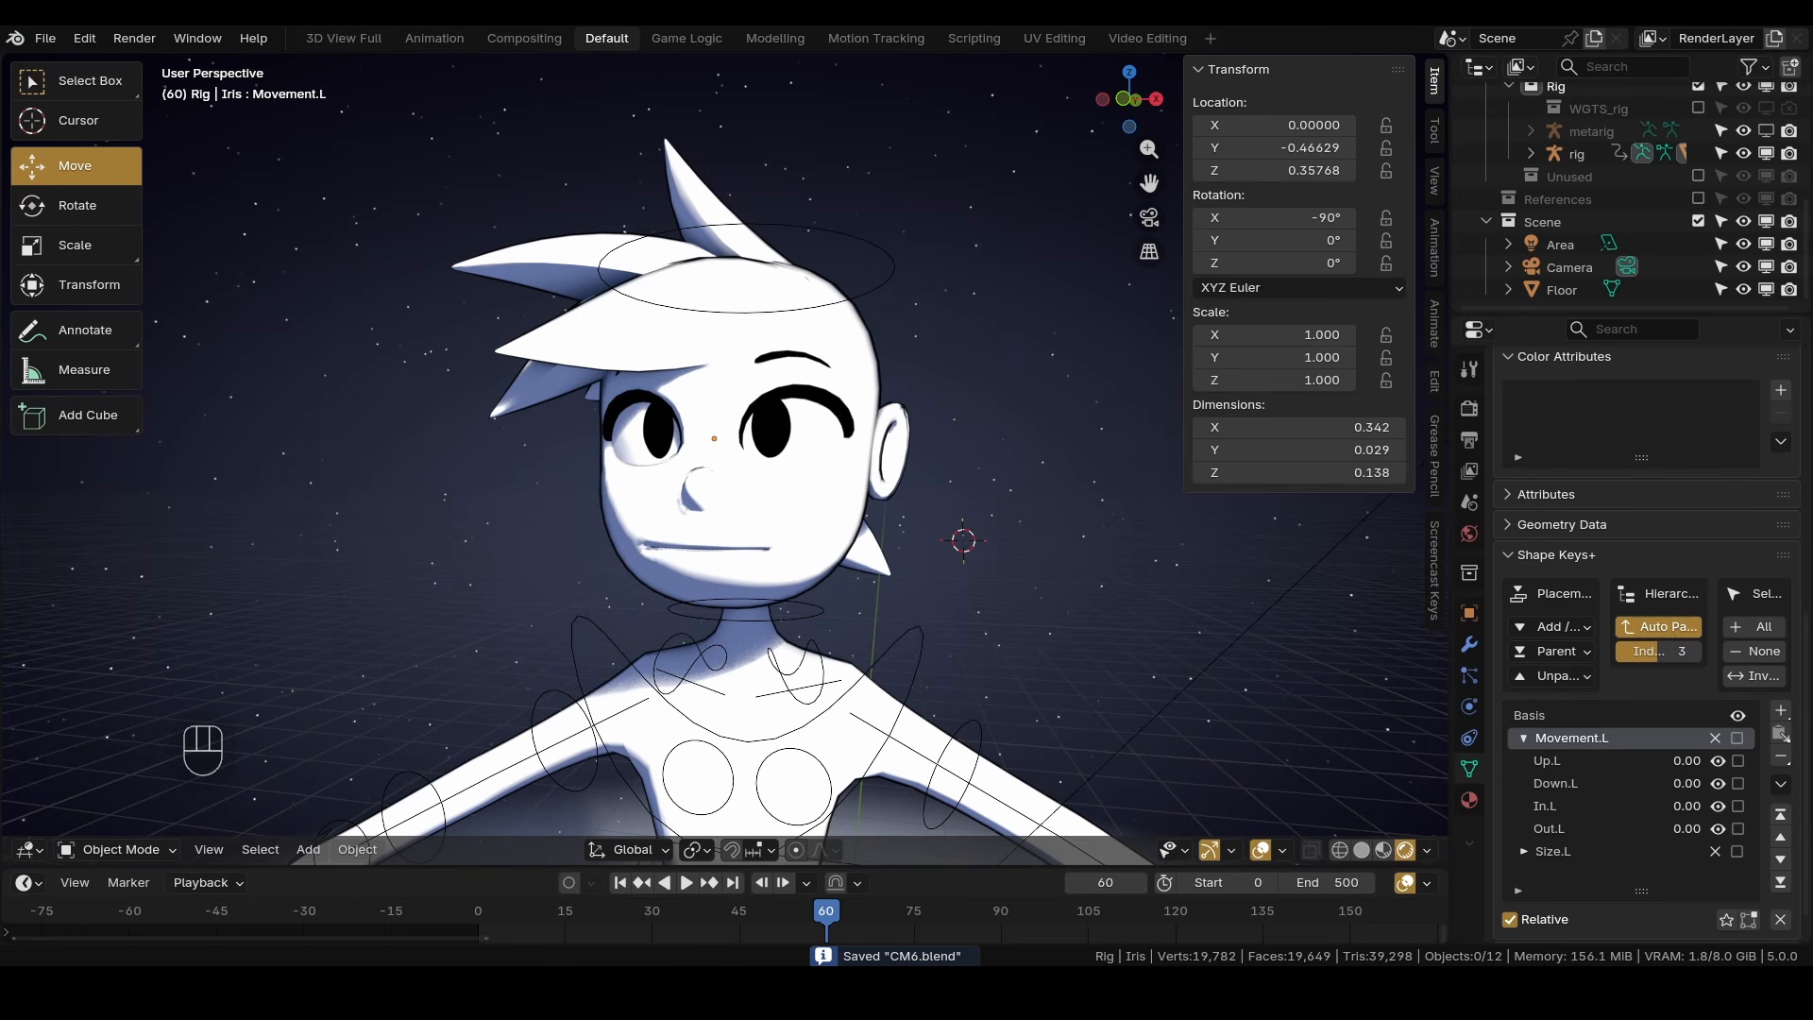
Select the character rig and switch it to Edit Mode.
click(910, 656)
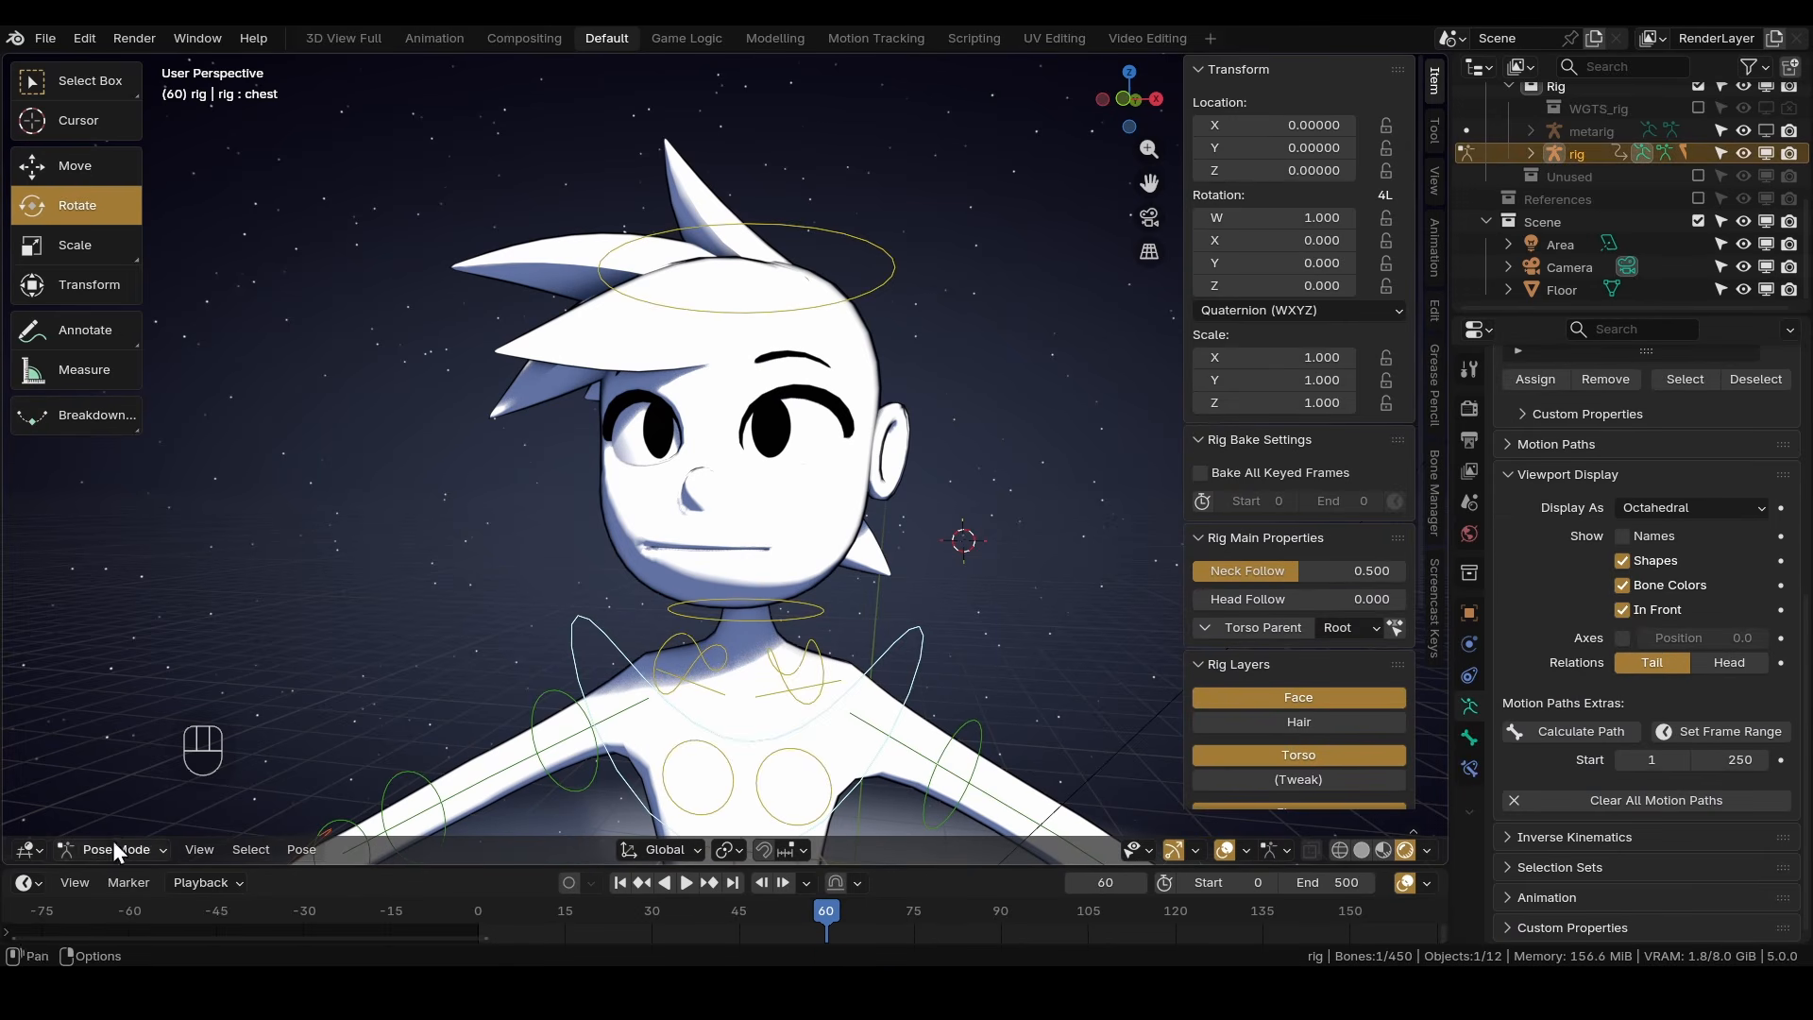
click(112, 847)
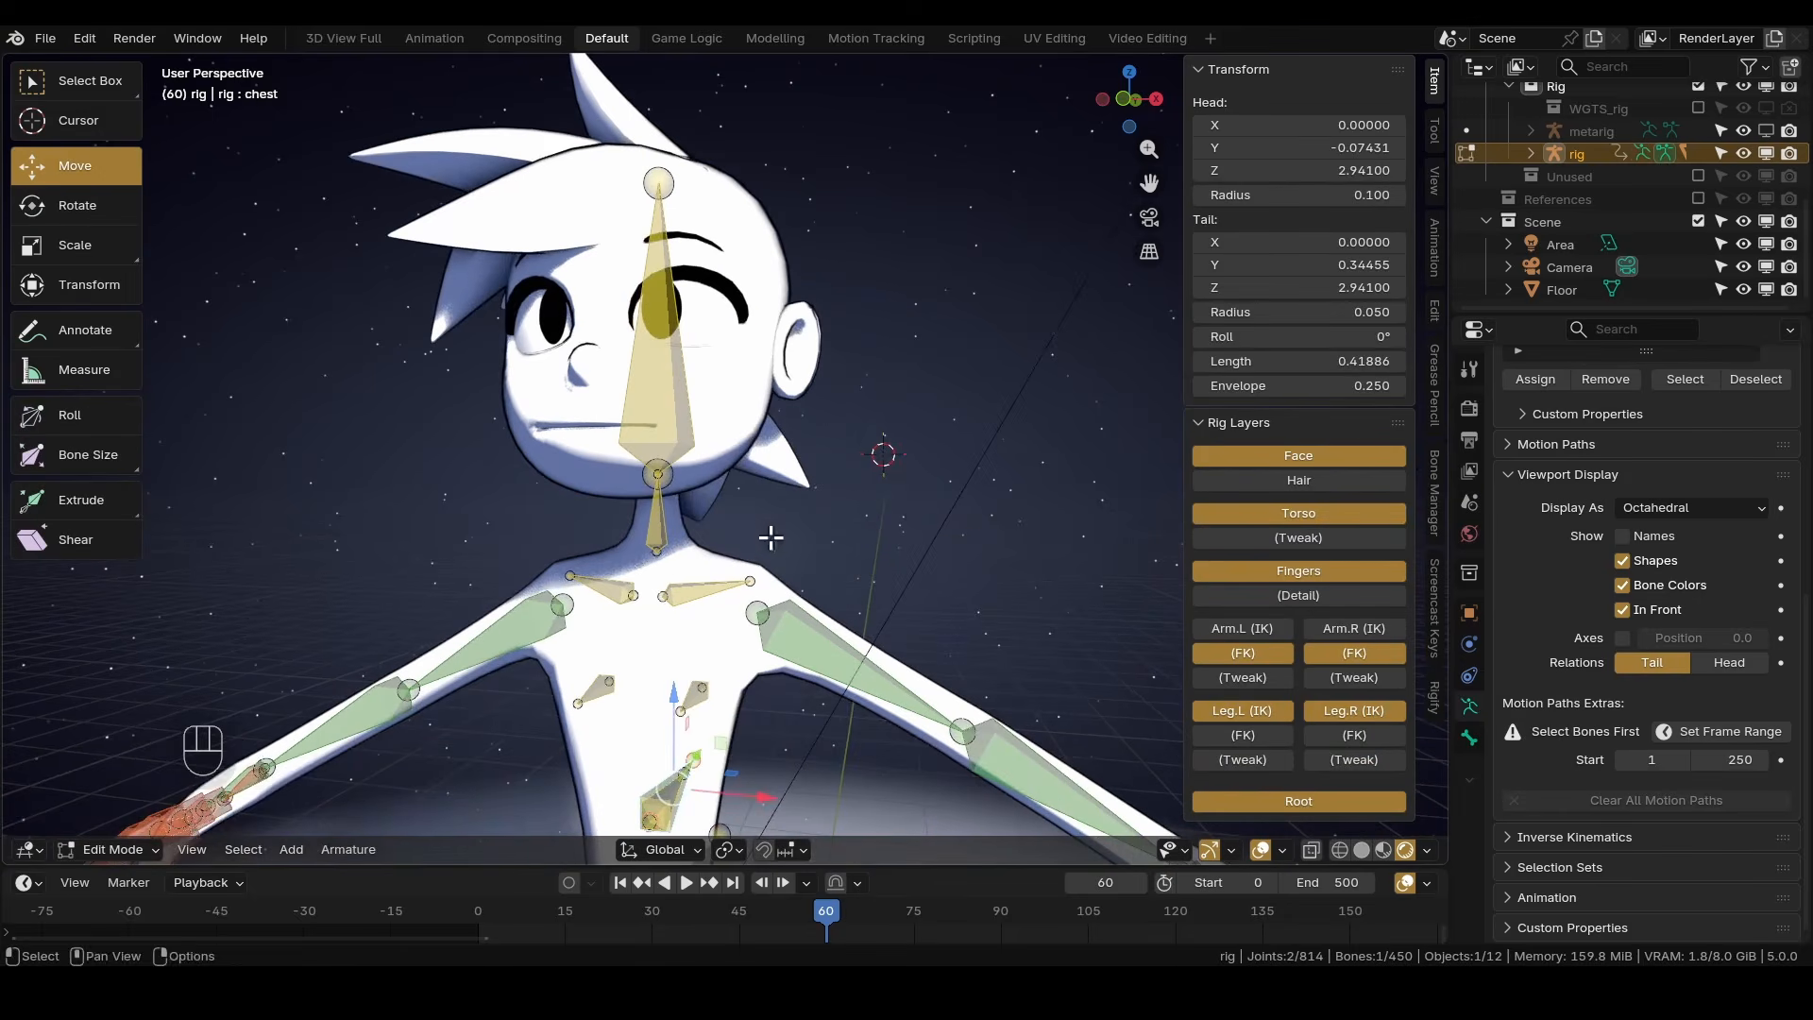
Try regenerating the rig from the metarig after adding a loose bone to it, and undo these changes.
key(shift+a)
click(112, 849)
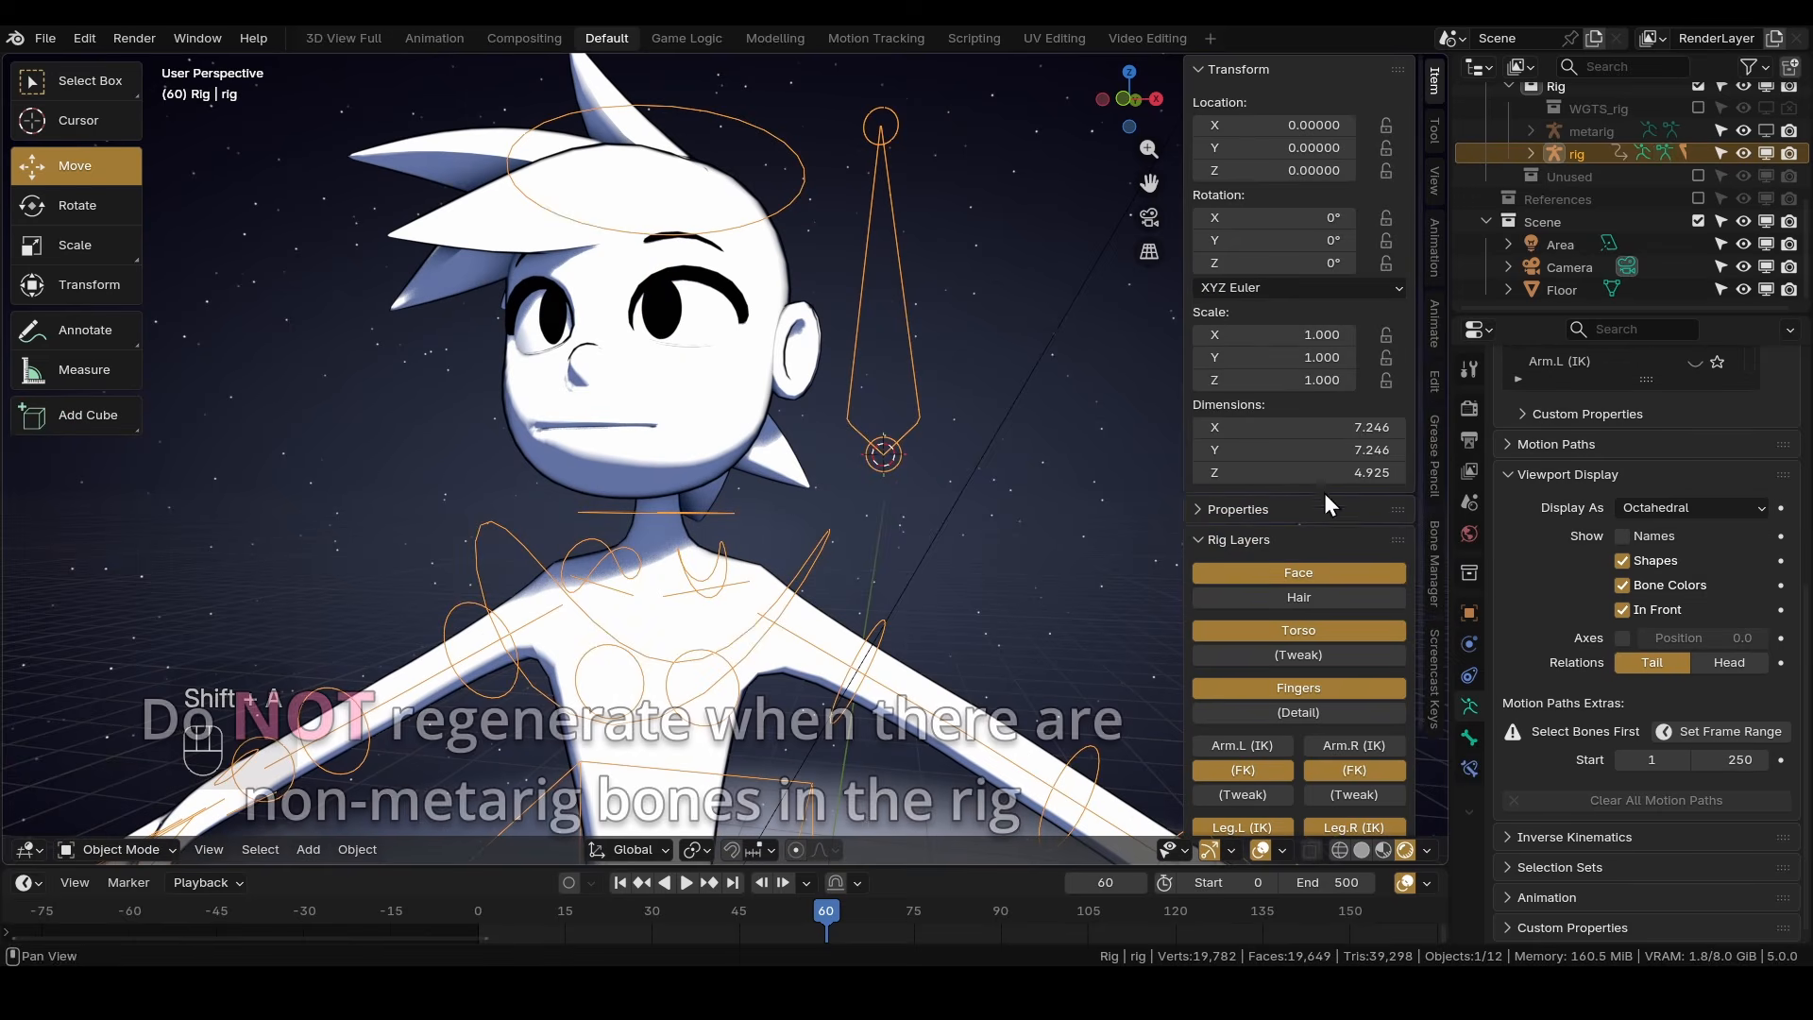
click(1744, 131)
click(1596, 131)
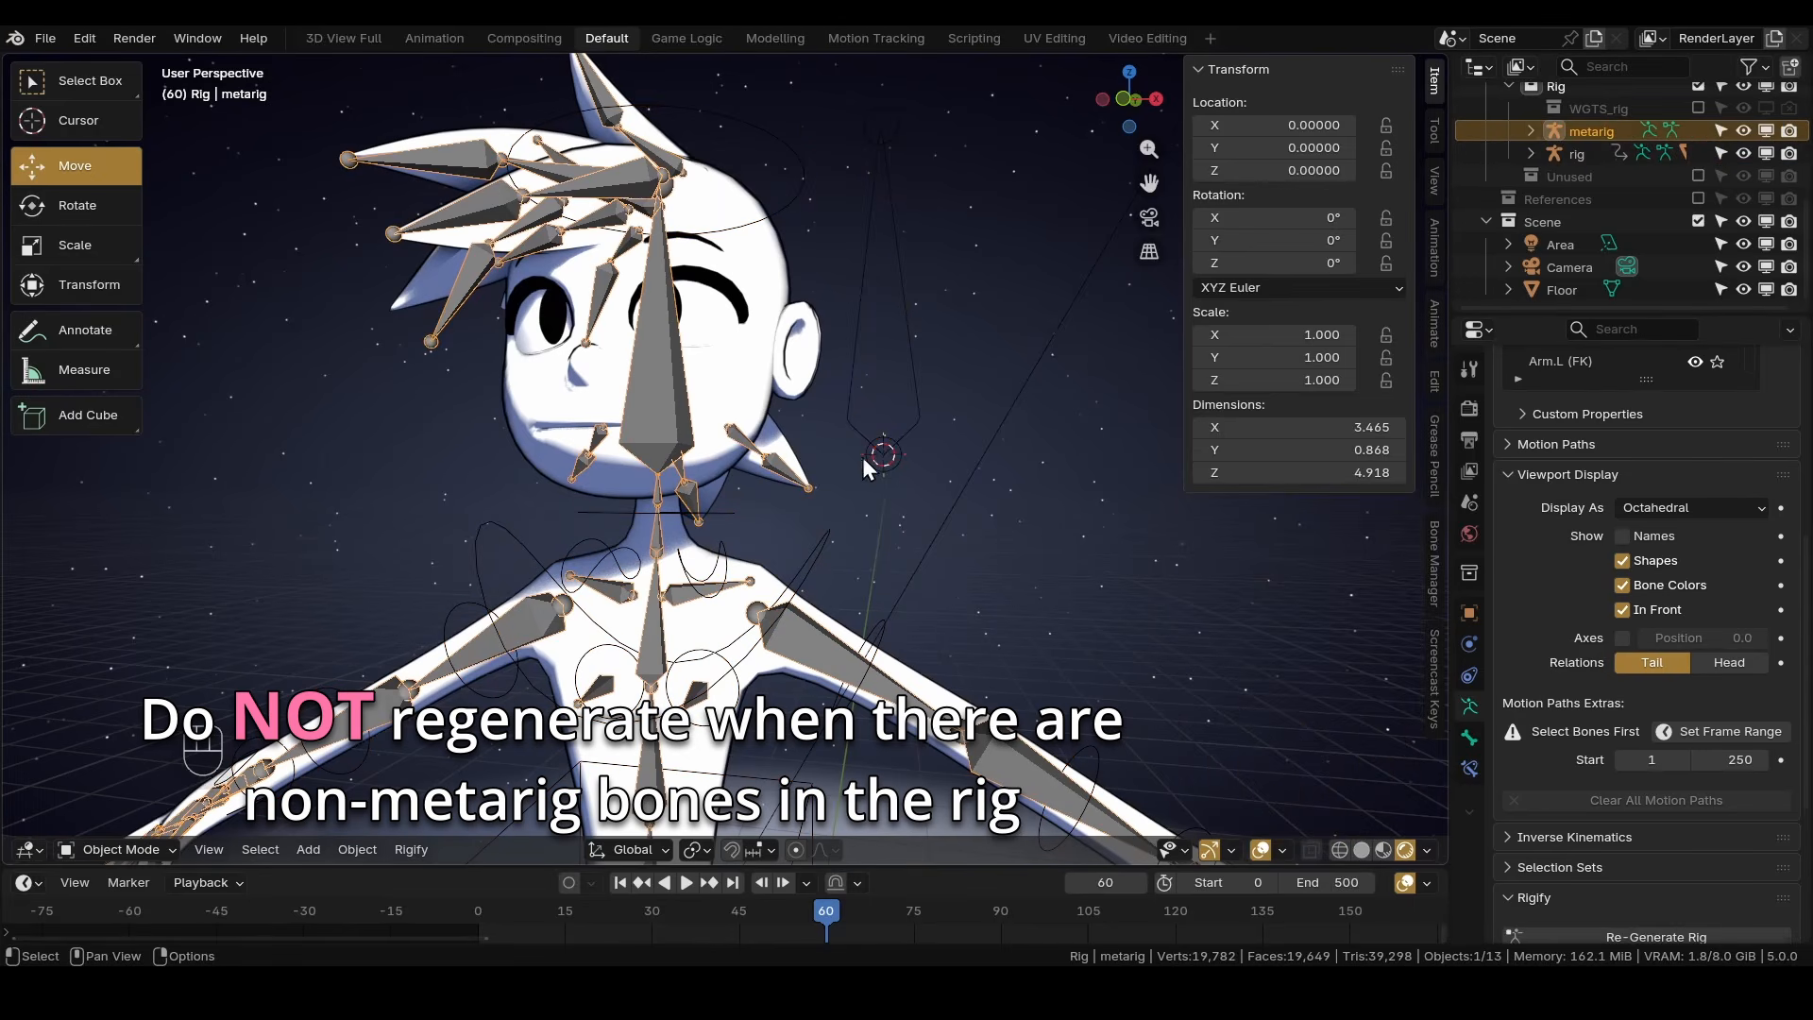
scroll(1583, 724, down, 4)
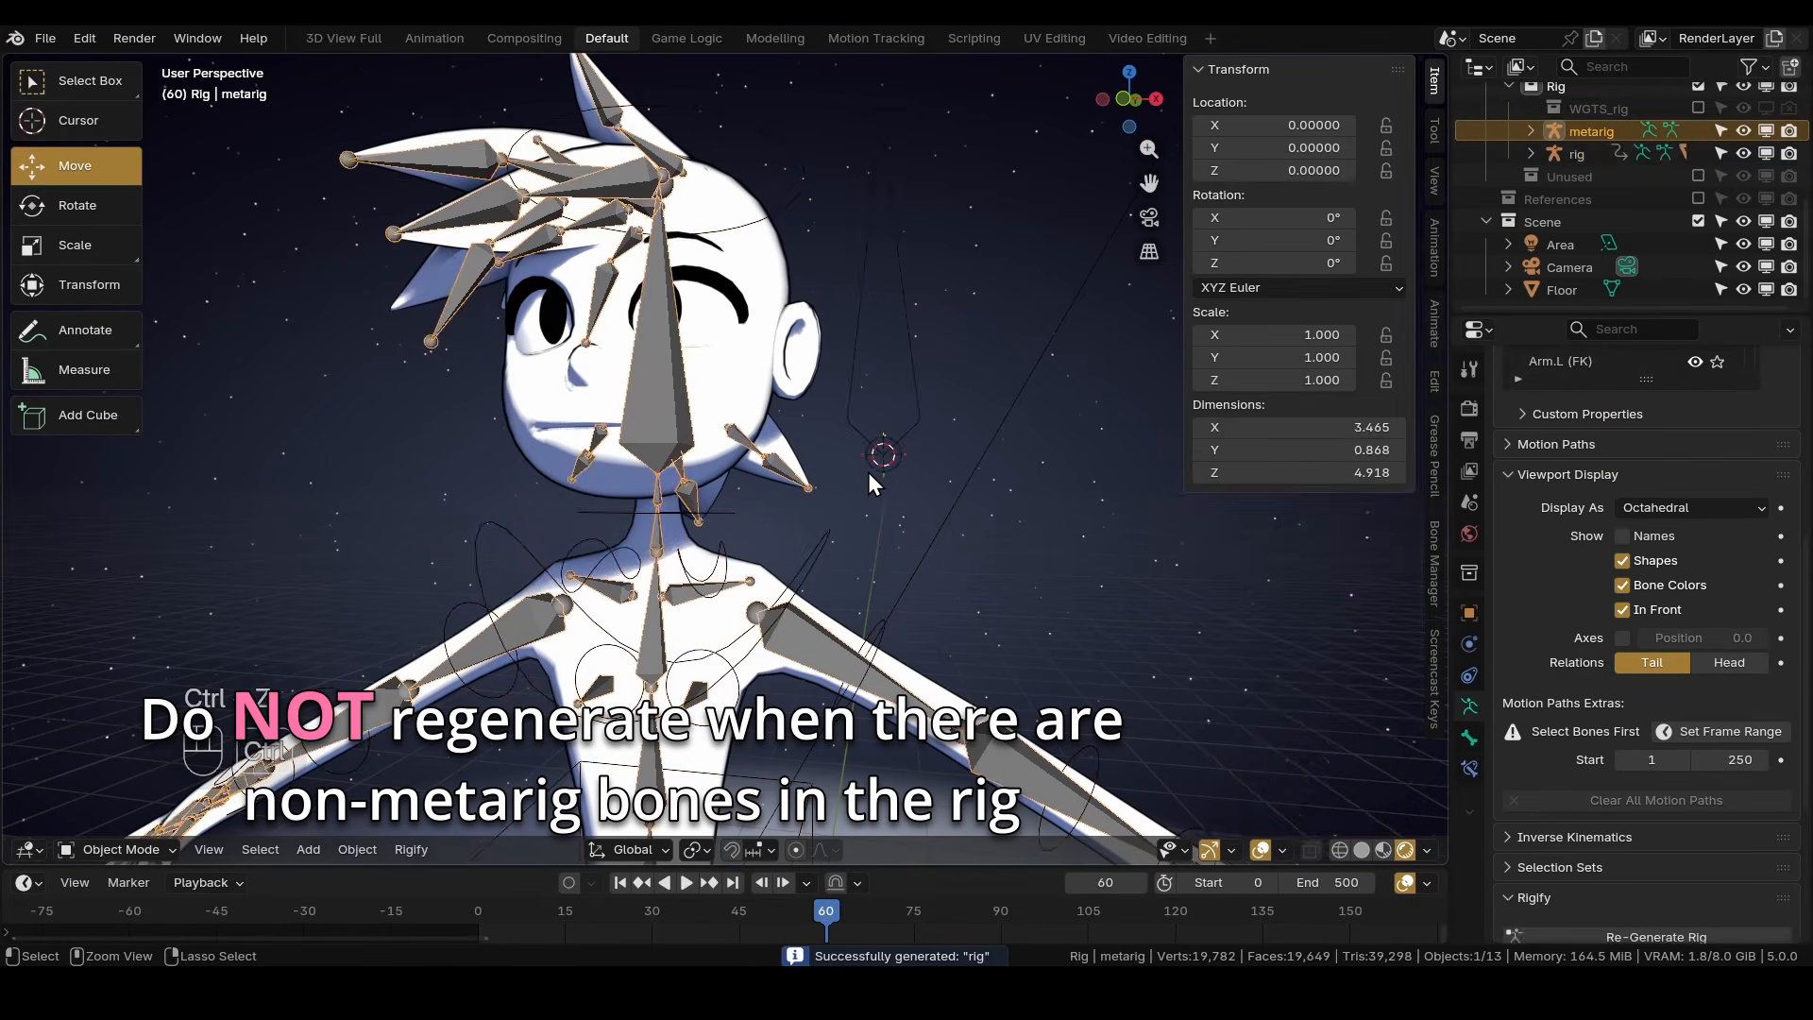
key(ctrl+z)
key(ctrl+z)
key(ctrl+z)
key(ctrl+z)
key(ctrl+z)
Deselect all bones, save the file and make Face the active bone collection of the rig.
click(892, 370)
middle_drag(893, 369, 841, 498)
key(ctrl+s)
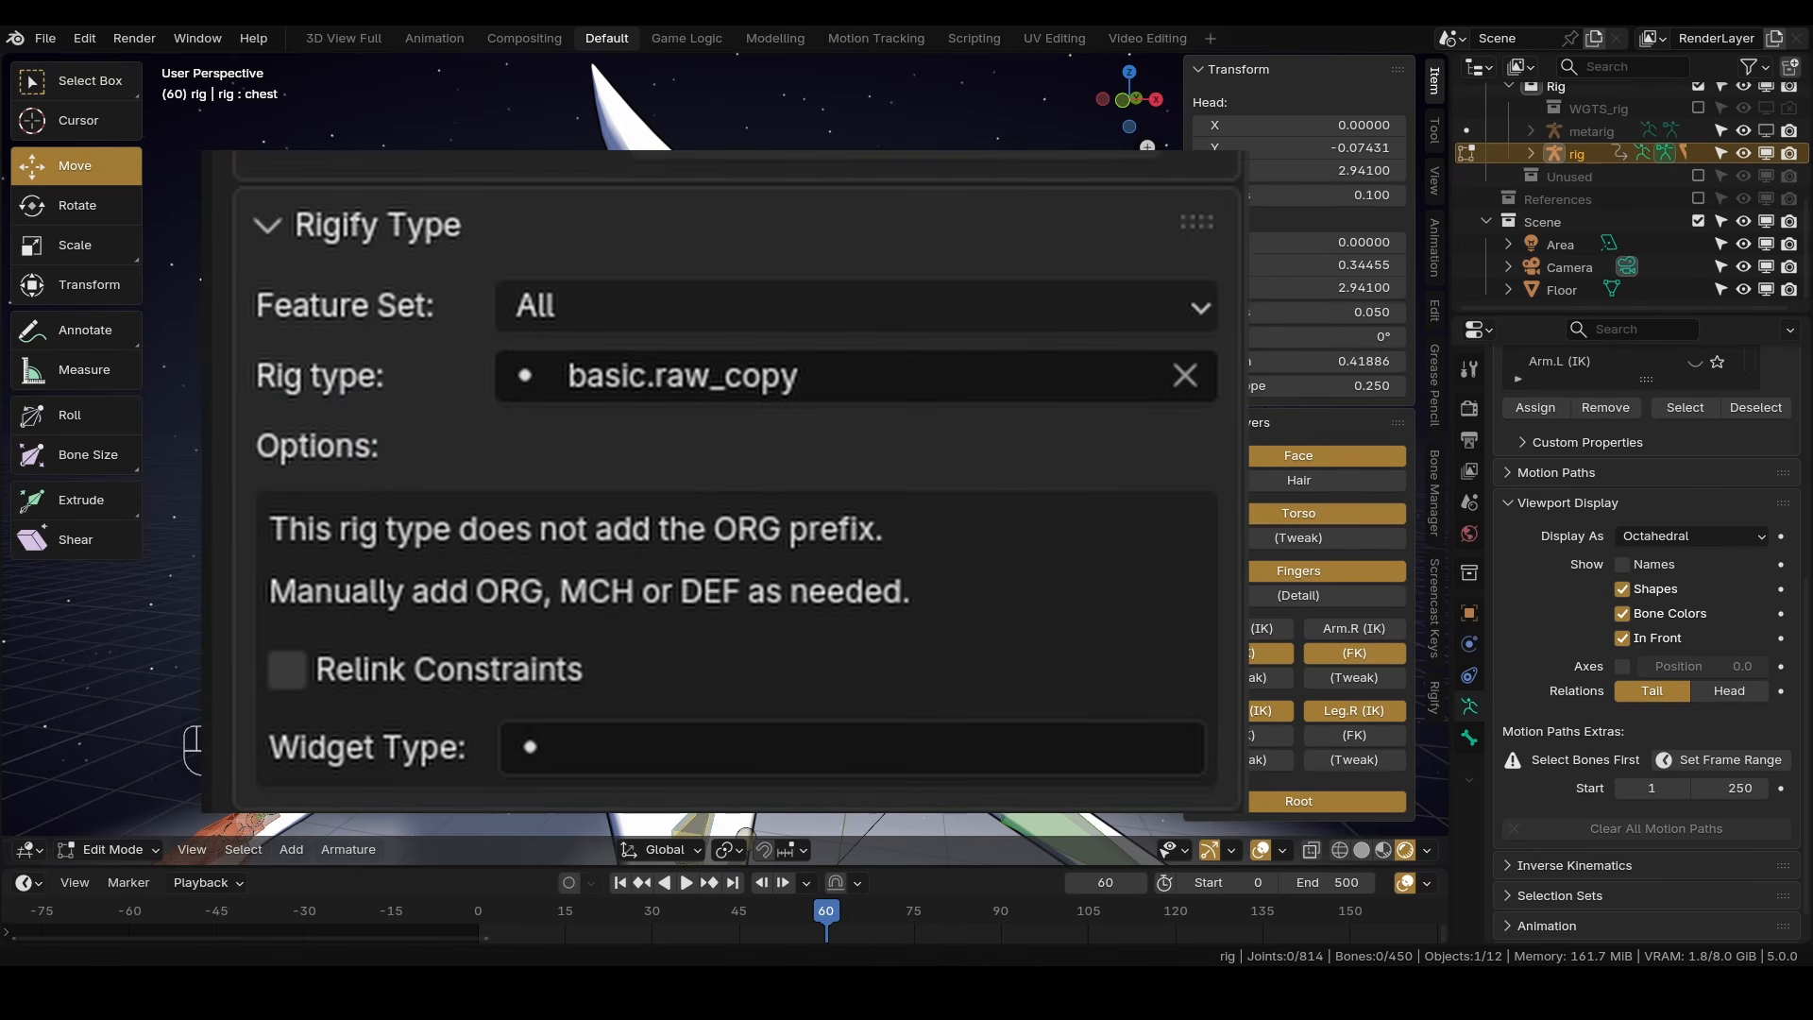
scroll(770, 529, down, 3)
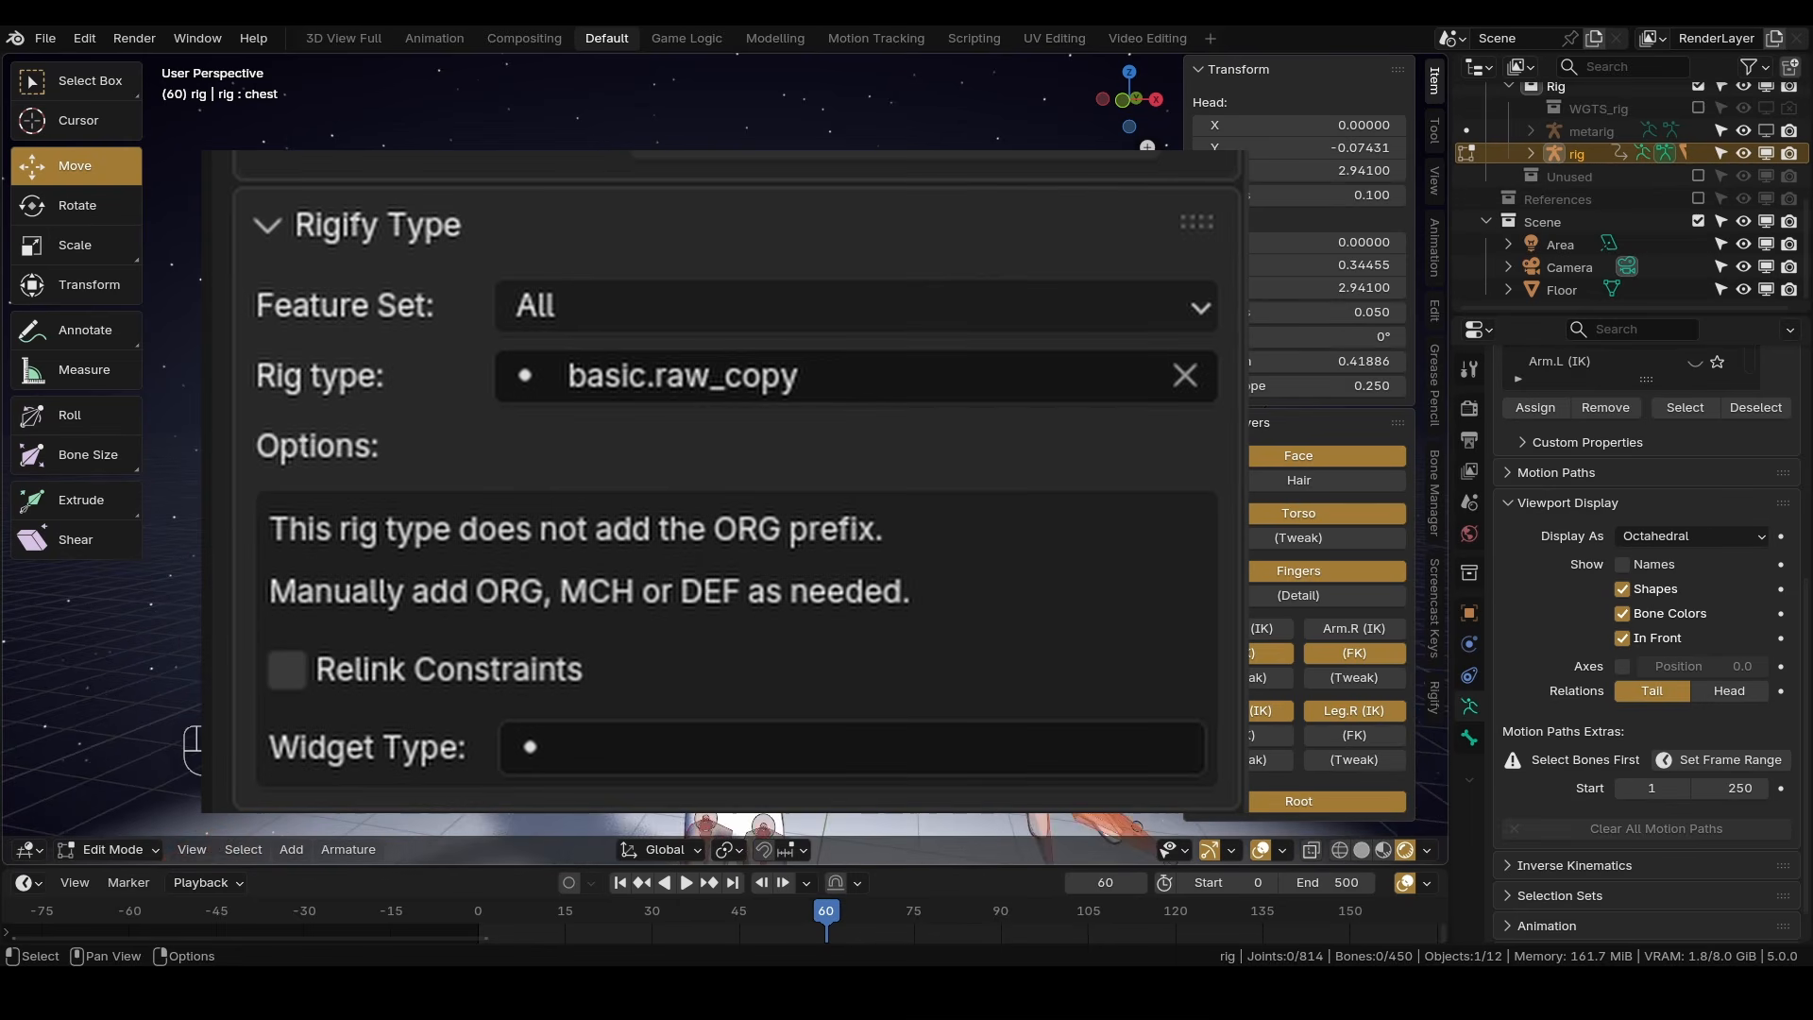
shift+middle_drag(770, 529, 722, 566)
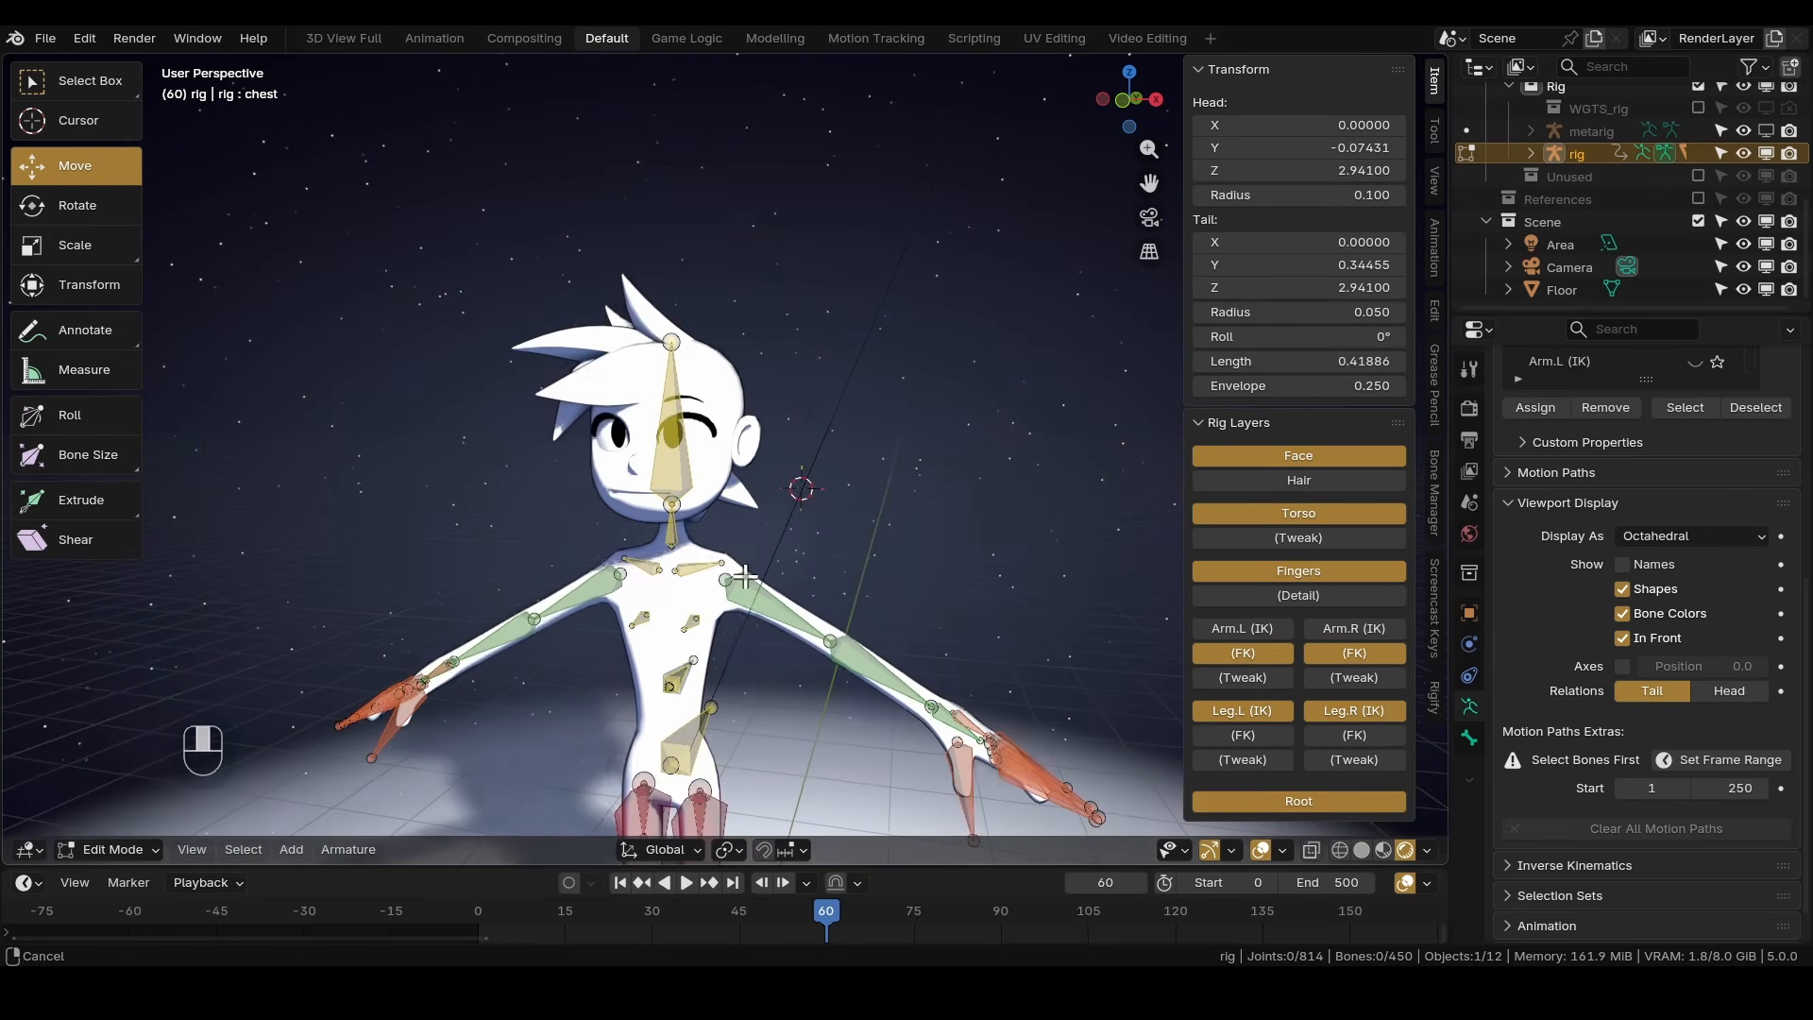
scroll(1563, 718, up, 8)
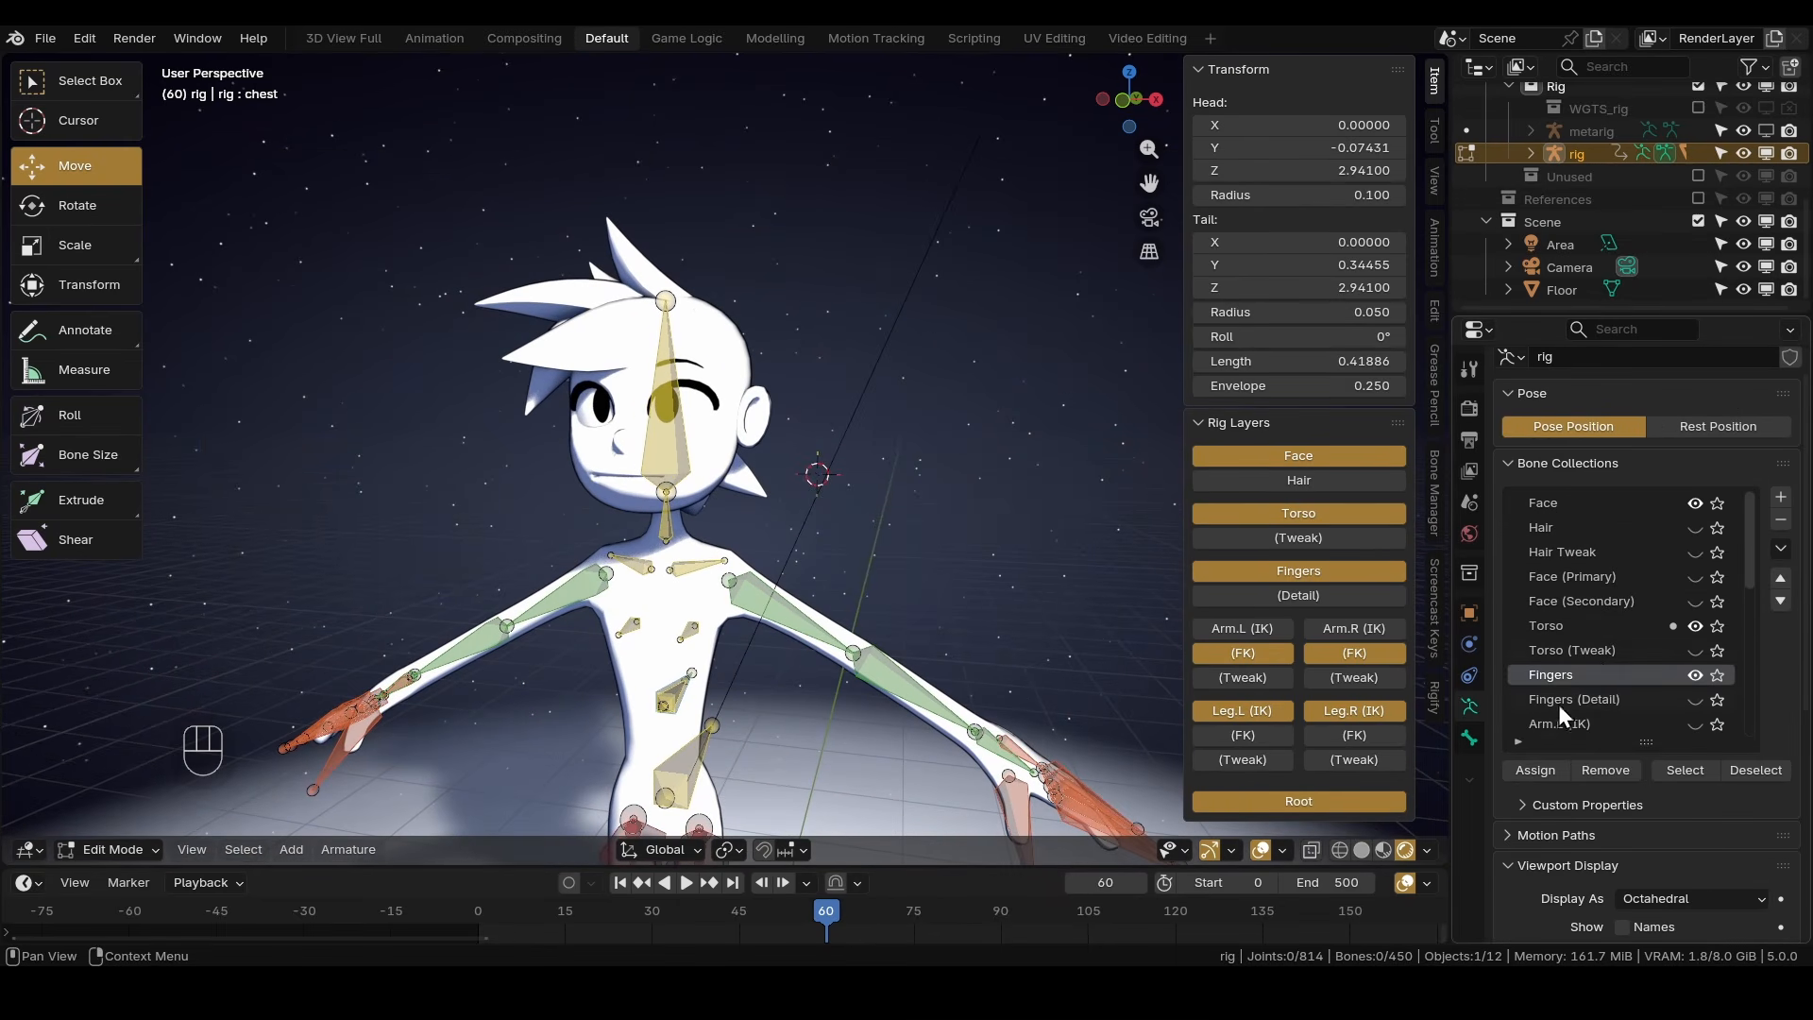
click(1554, 503)
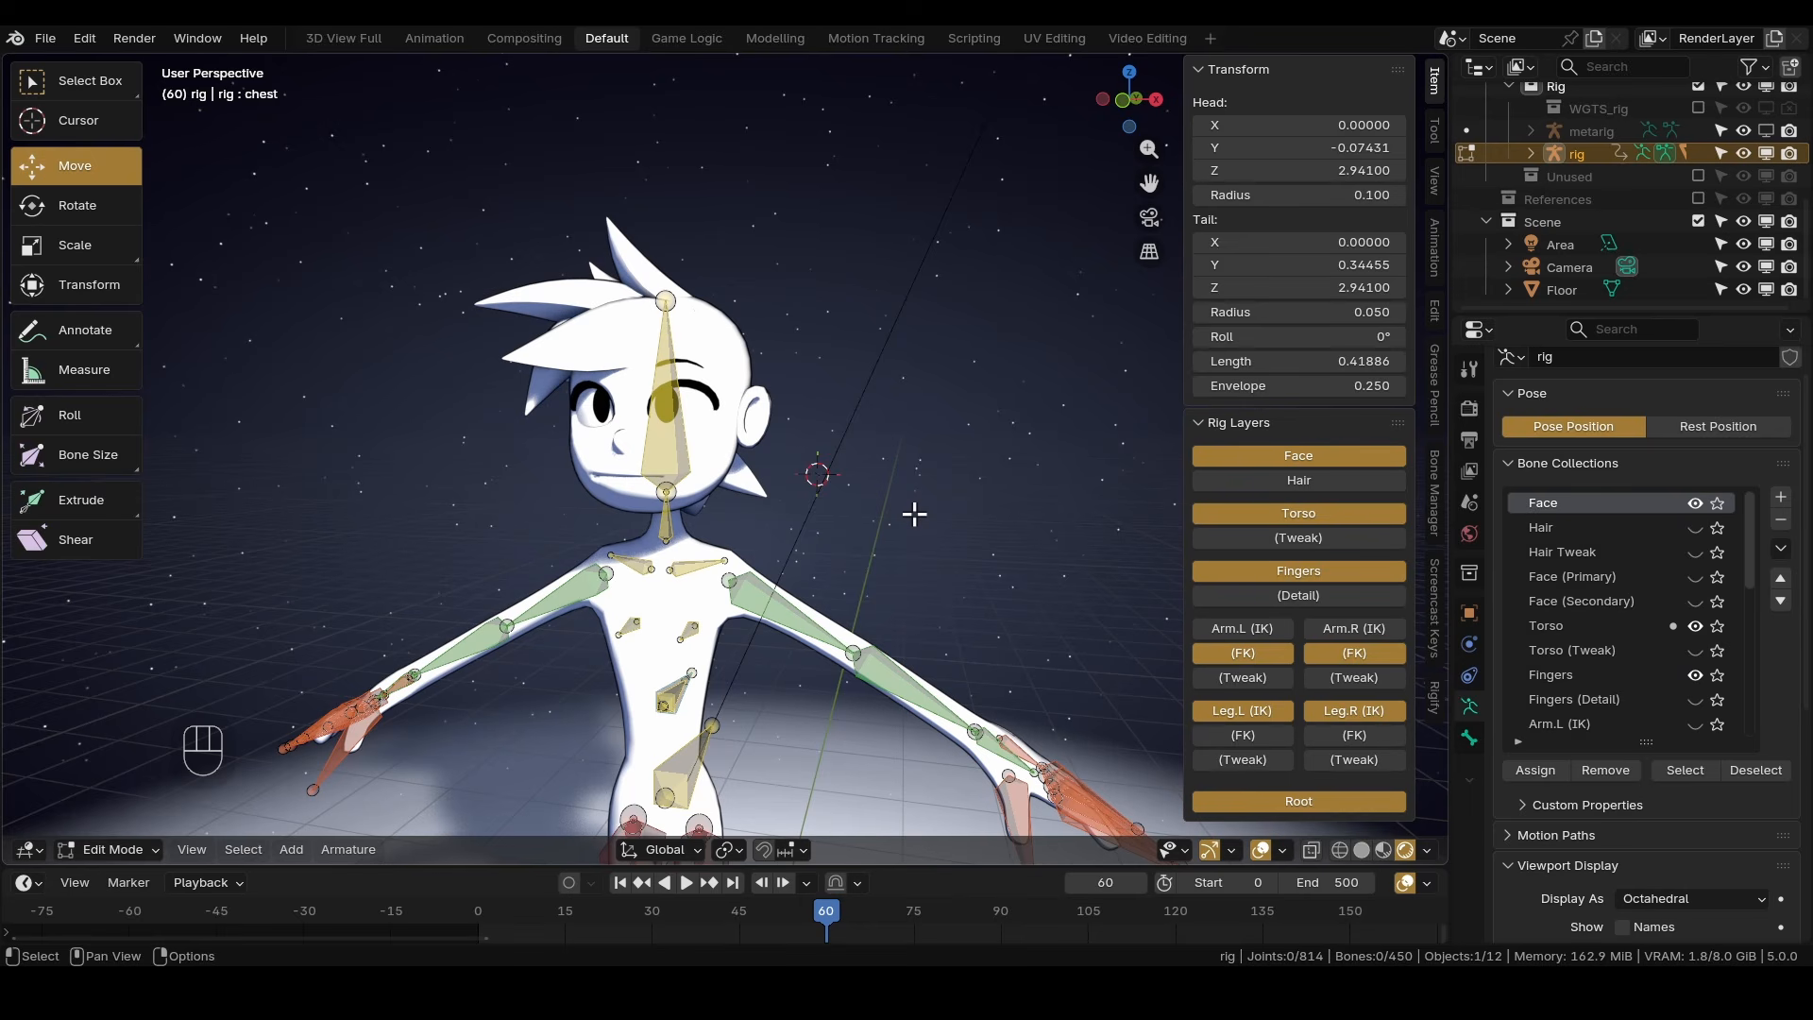
Add a trial bone to the Face collection, test the Face layer's visibility in Object Mode, and delete the bone in Edit Mode.
key(shift+a)
click(109, 849)
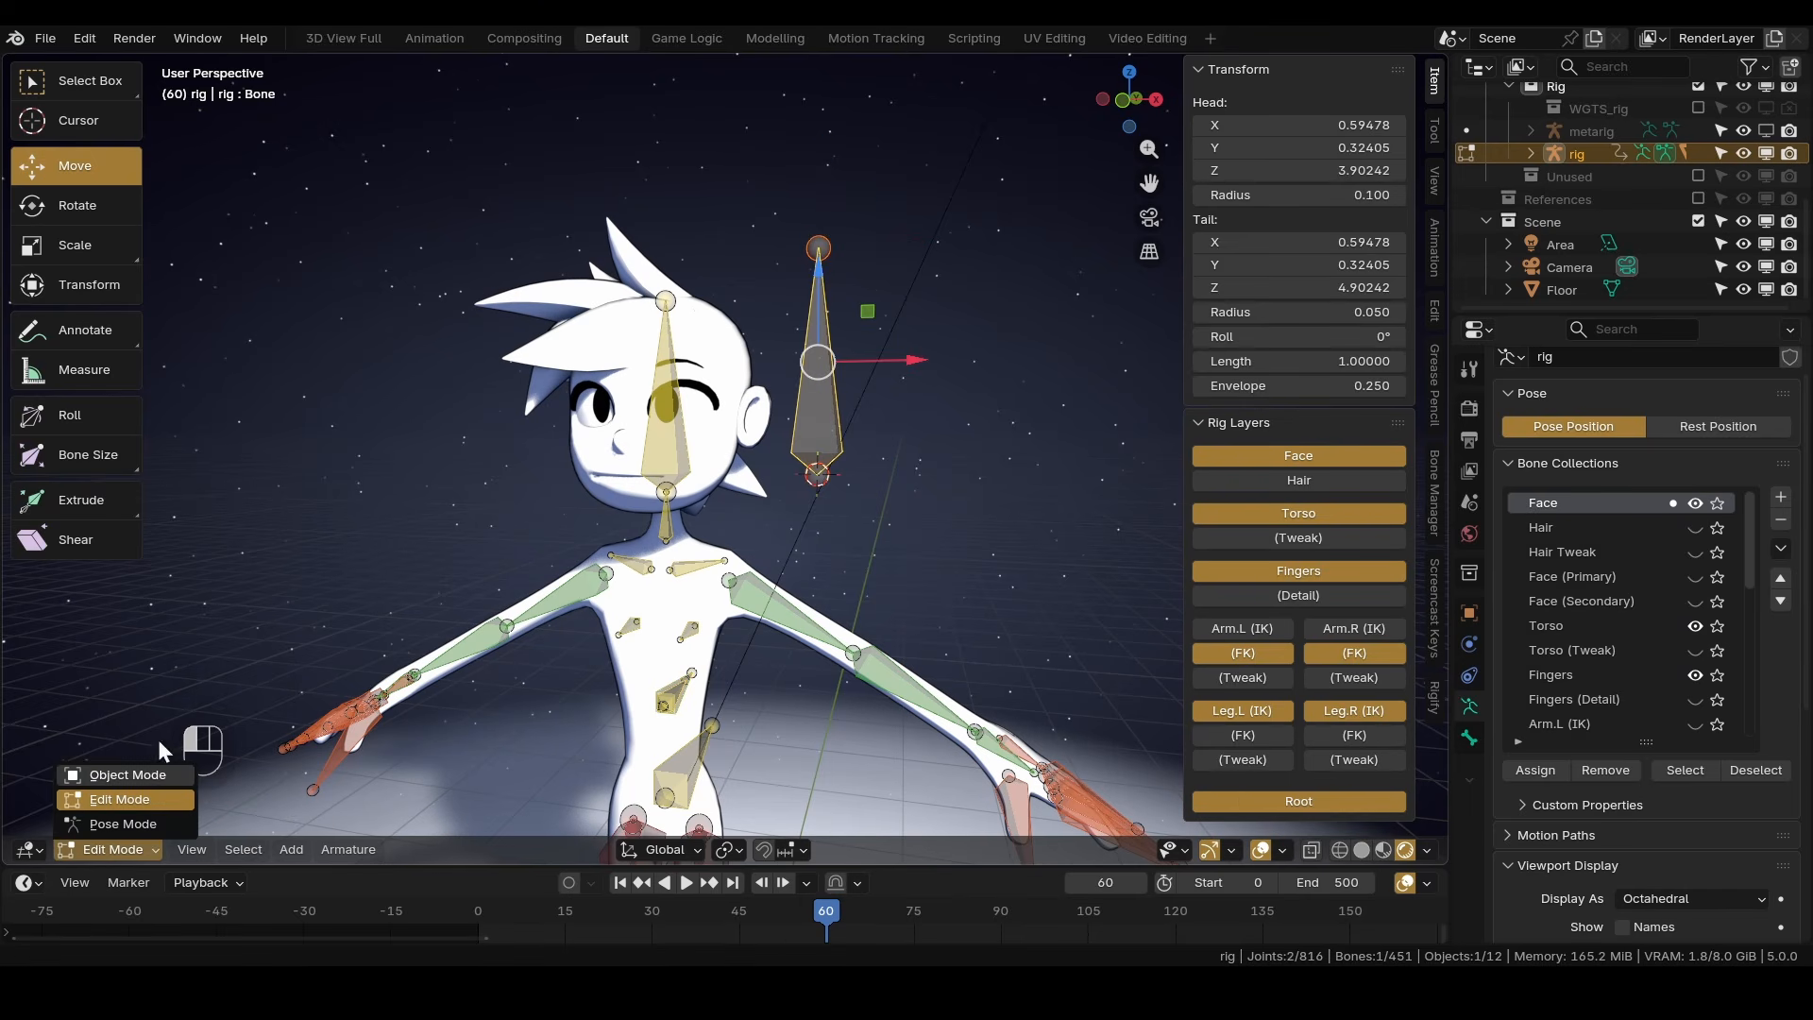
click(127, 774)
click(1337, 578)
click(1337, 578)
click(1338, 579)
click(1339, 580)
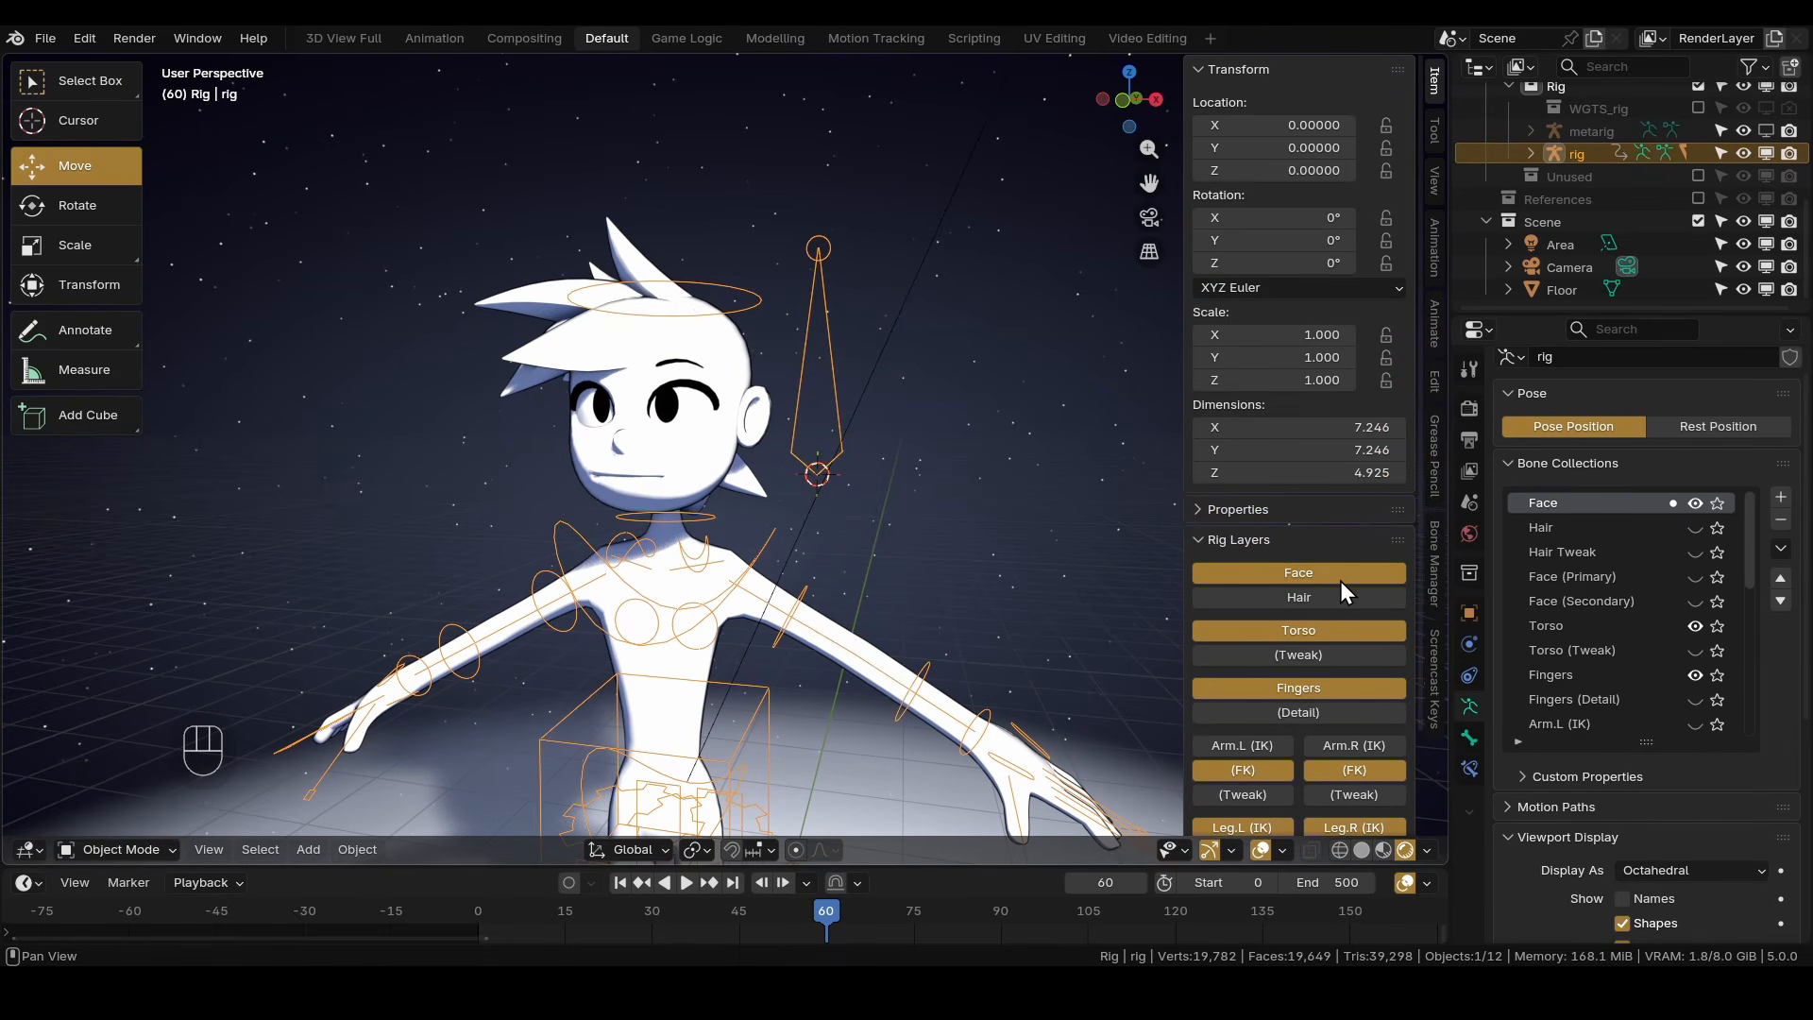
click(142, 847)
click(132, 799)
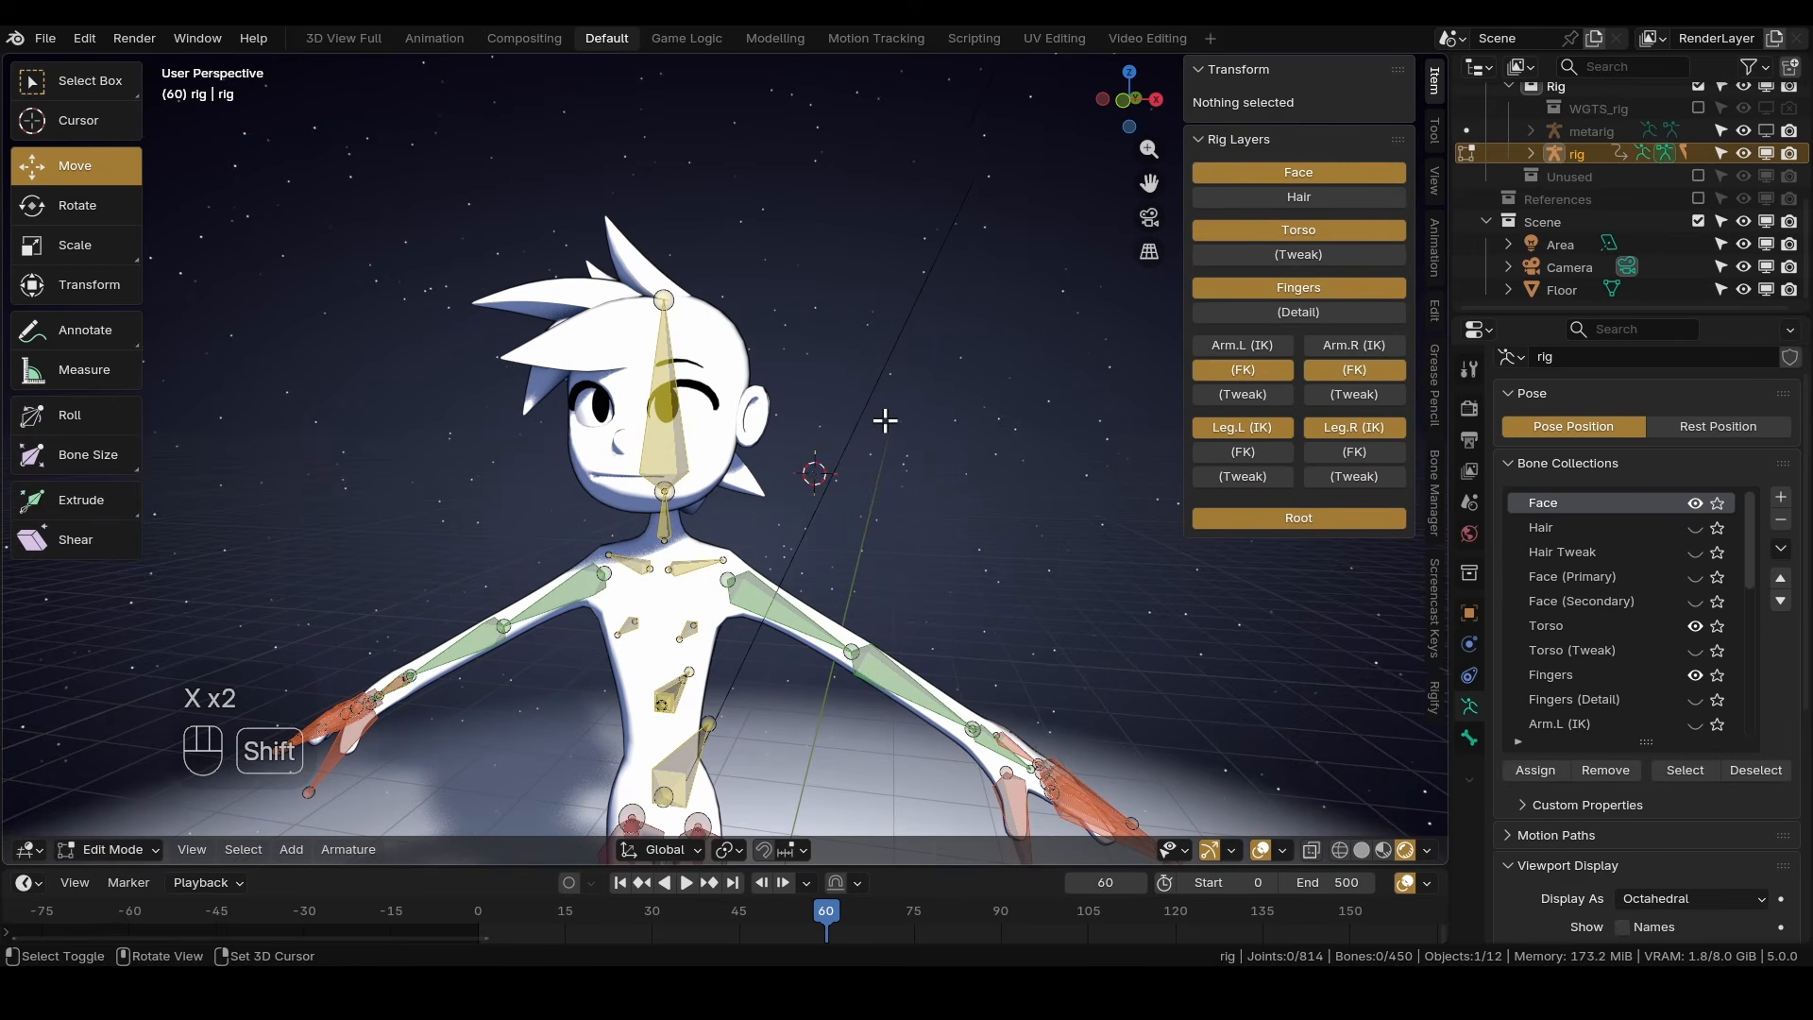
Add a new bone to the Face collection at the 3D cursor and save the file.
key(shift+a)
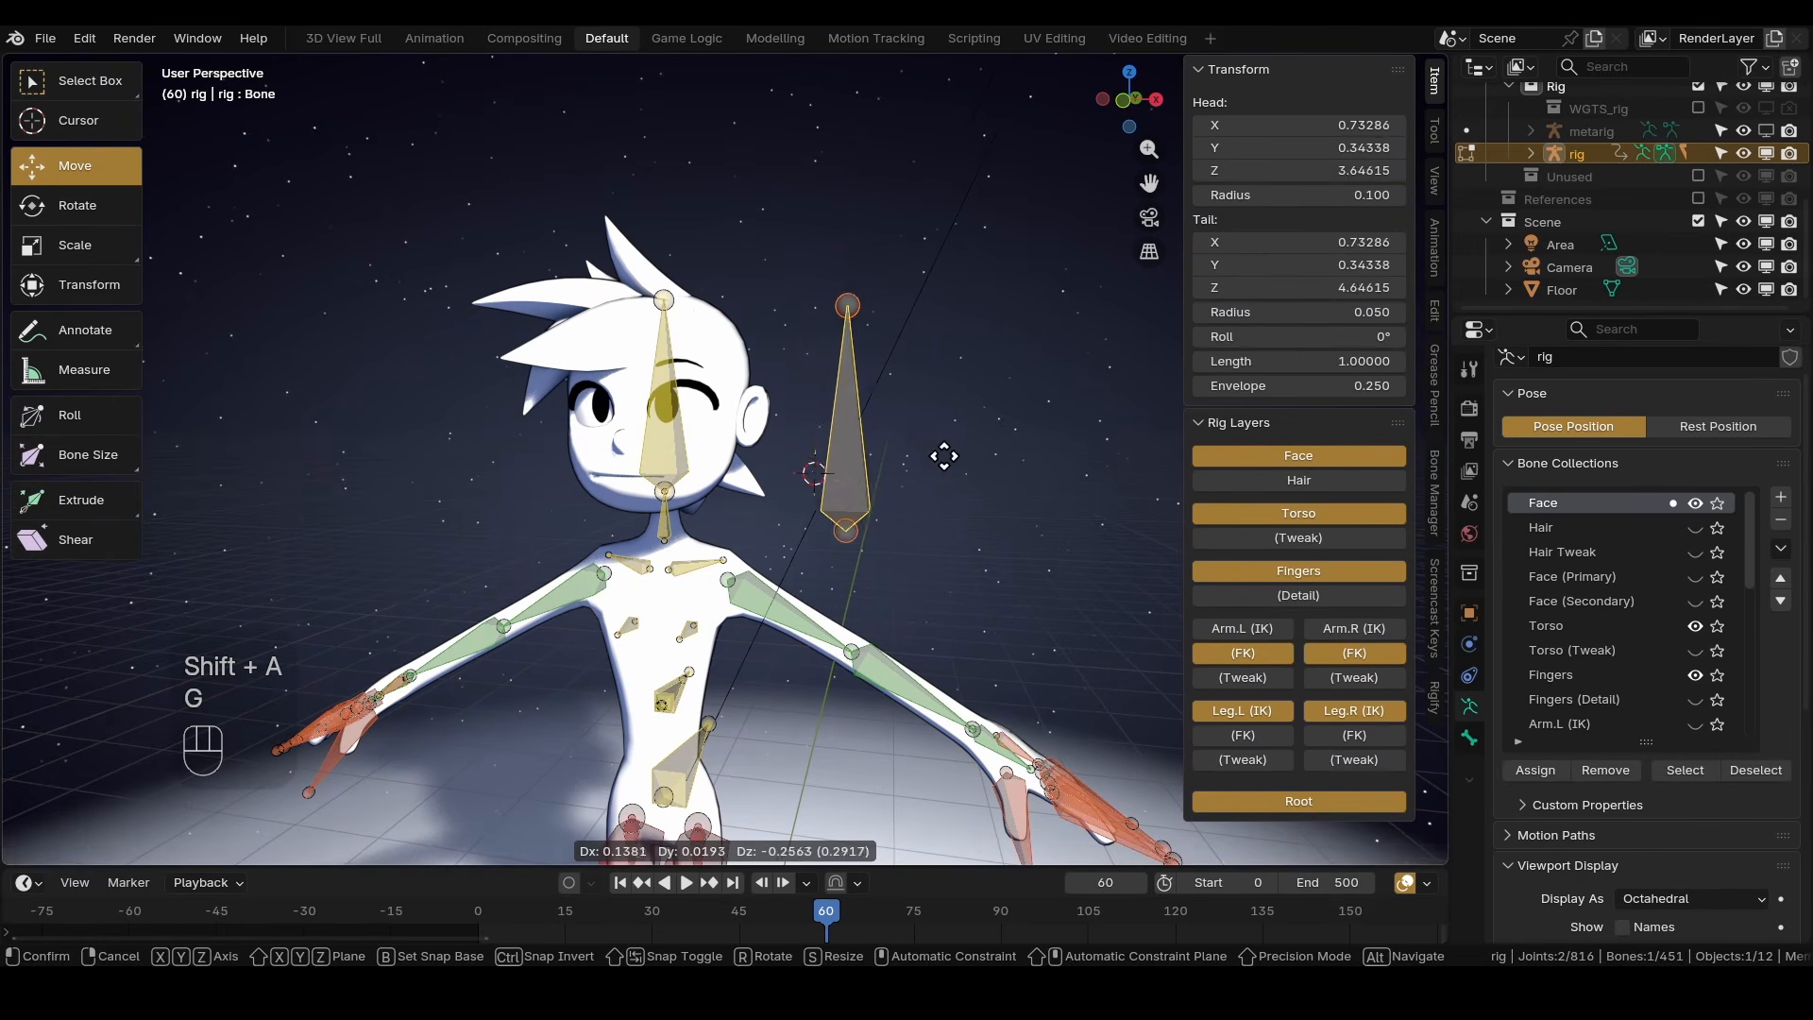
click(927, 410)
key(ctrl+z)
key(ctrl+s)
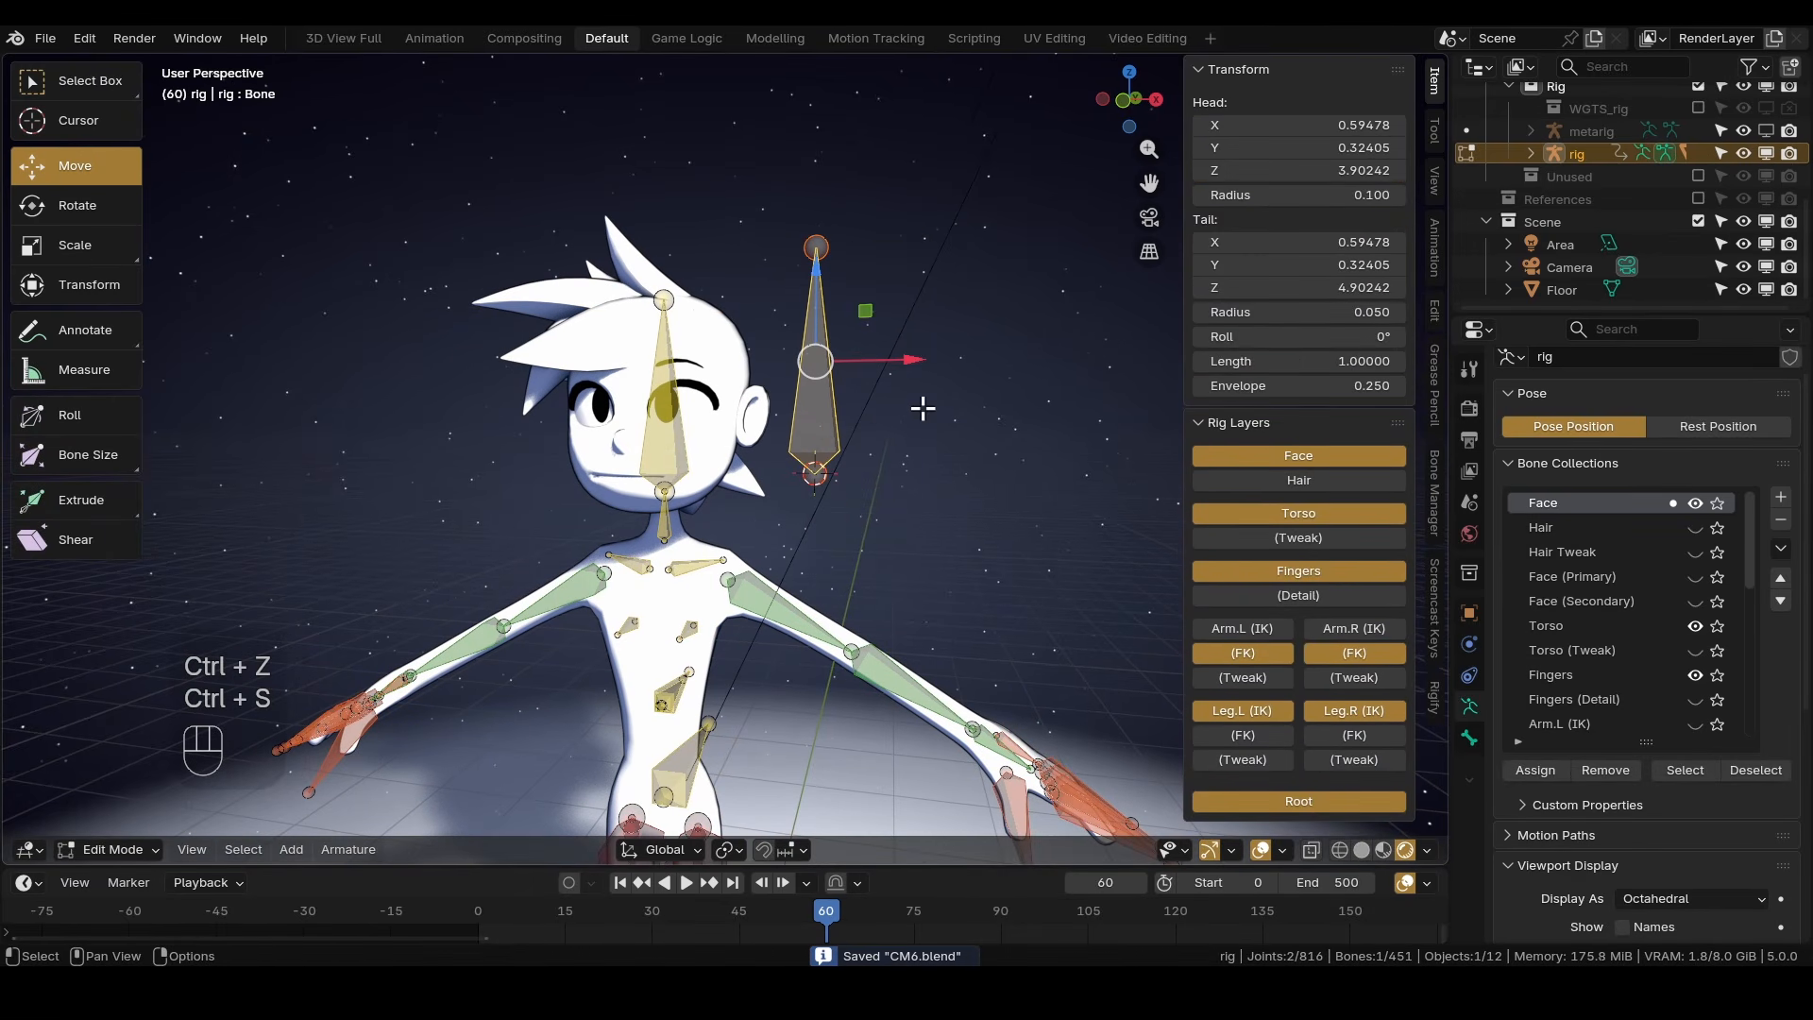
In the right side view, shrink the new bone to a length of about 0.077 and place it just in front of the eye.
key(KP_3)
key(g)
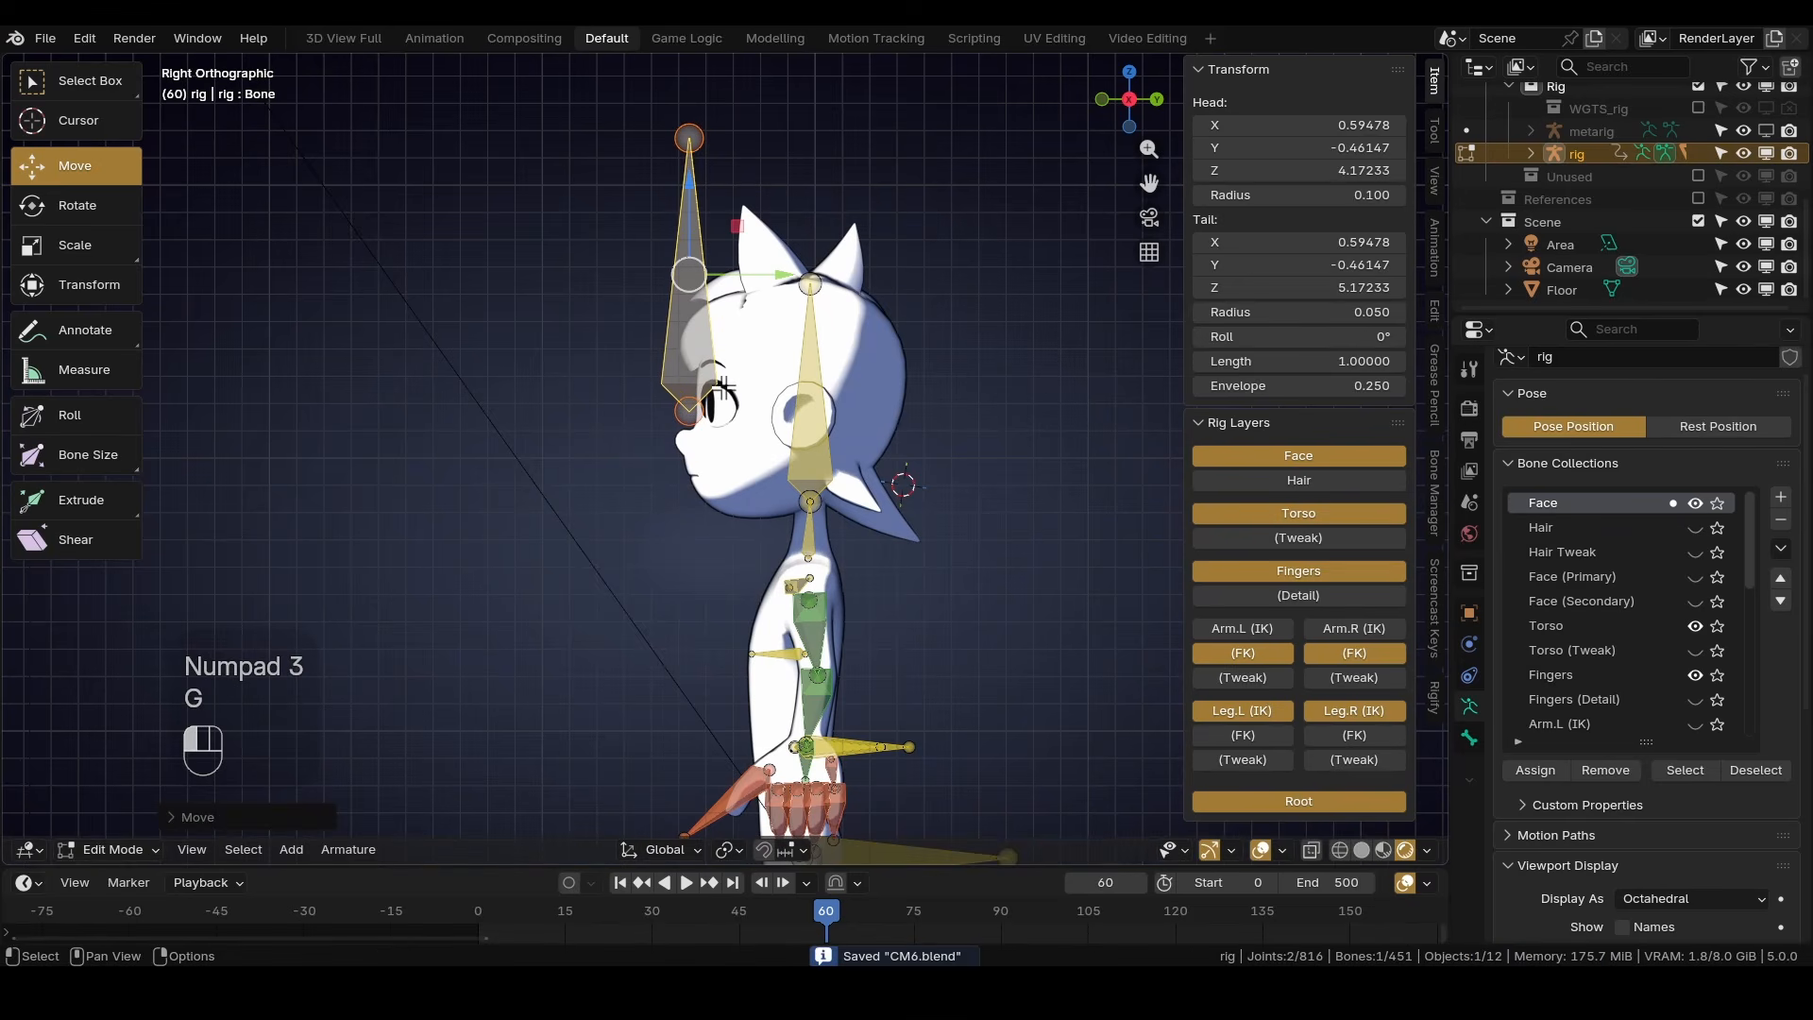
key(s)
click(710, 340)
scroll(715, 333, up, 5)
key(g)
click(743, 651)
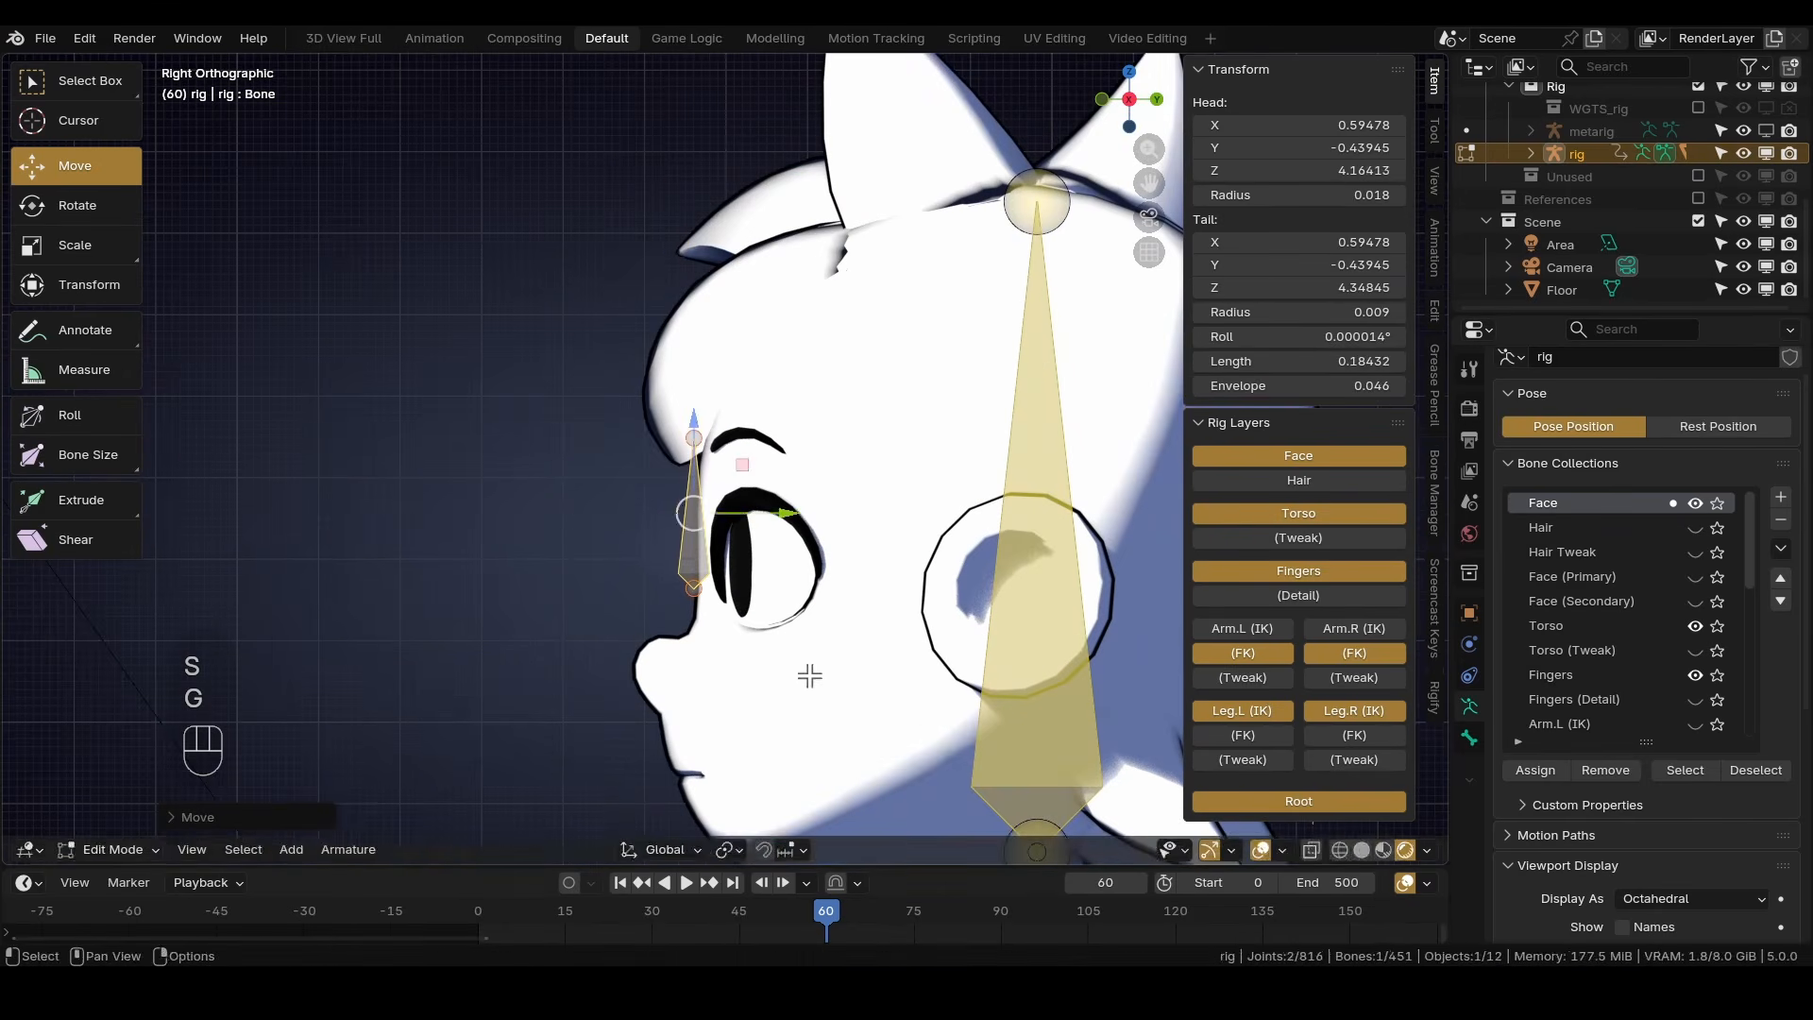
key(s)
key(g)
click(741, 685)
Position the bone's head at the centre of the left iris, just in front of the eye, and scale the bone to about 0.065 long.
key(KP_1)
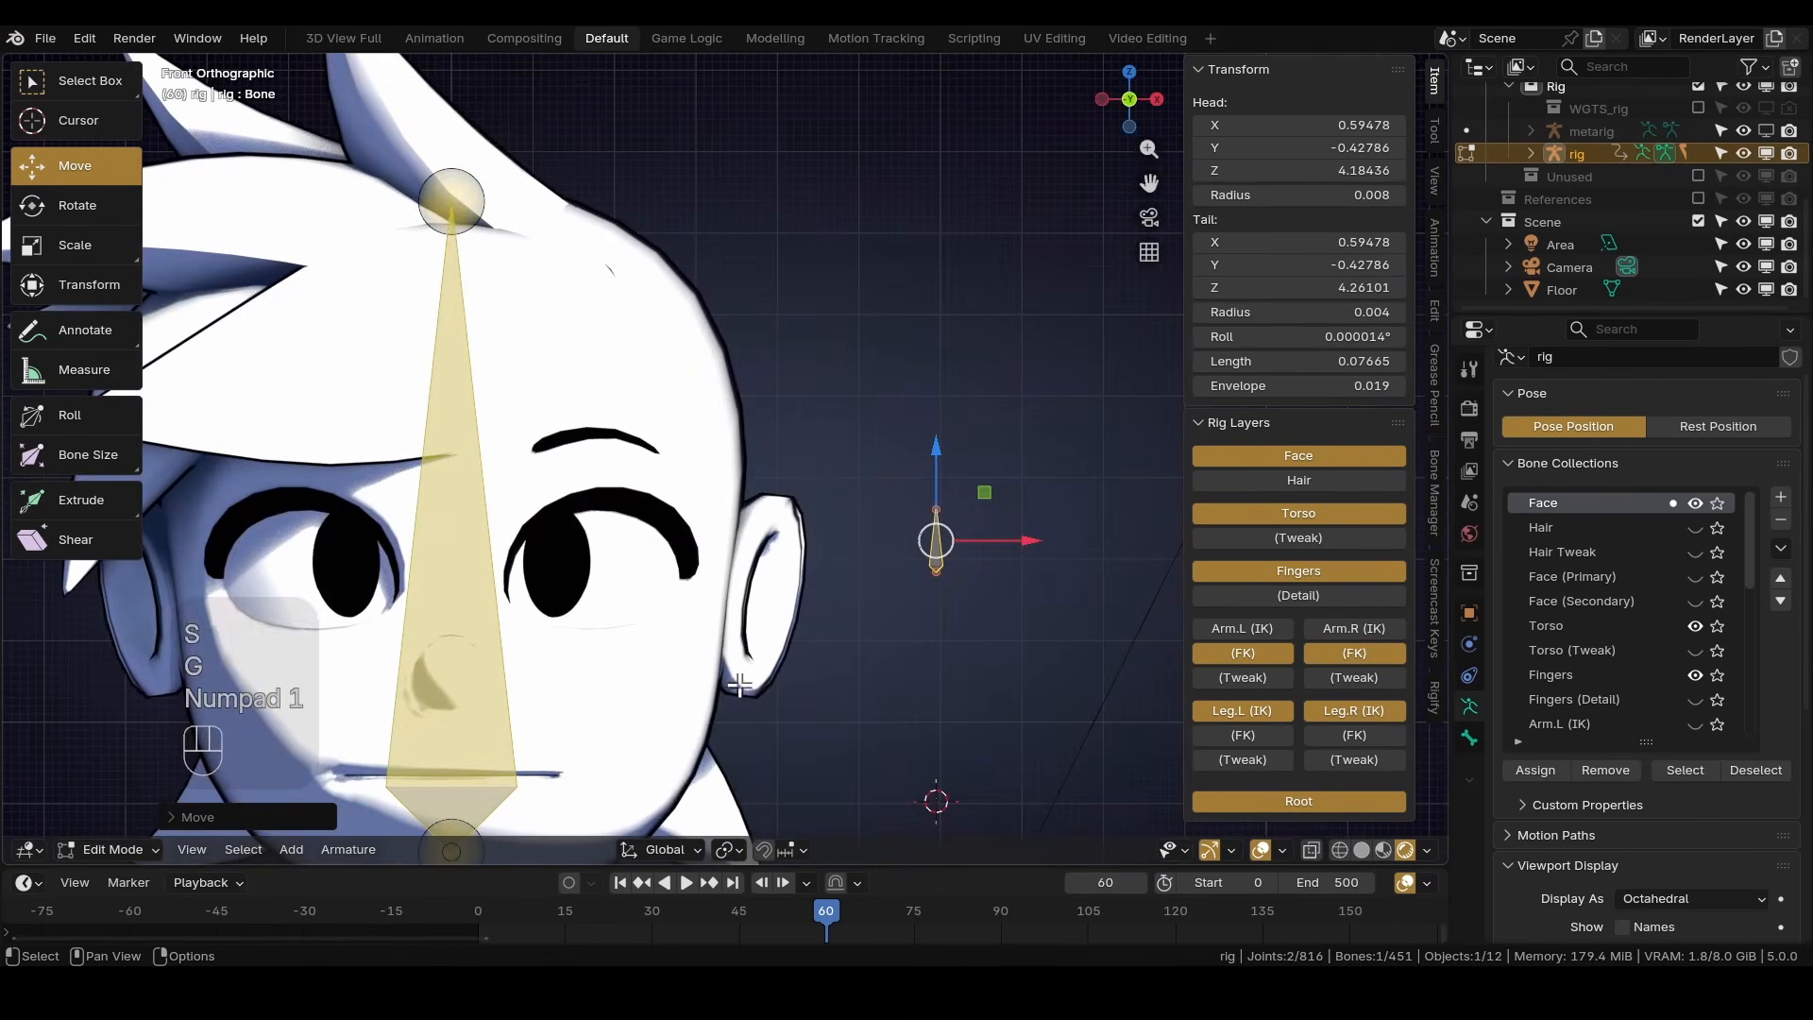
drag(1001, 529, 641, 499)
scroll(753, 588, up, 5)
key(s)
click(699, 601)
scroll(640, 499, down, 1)
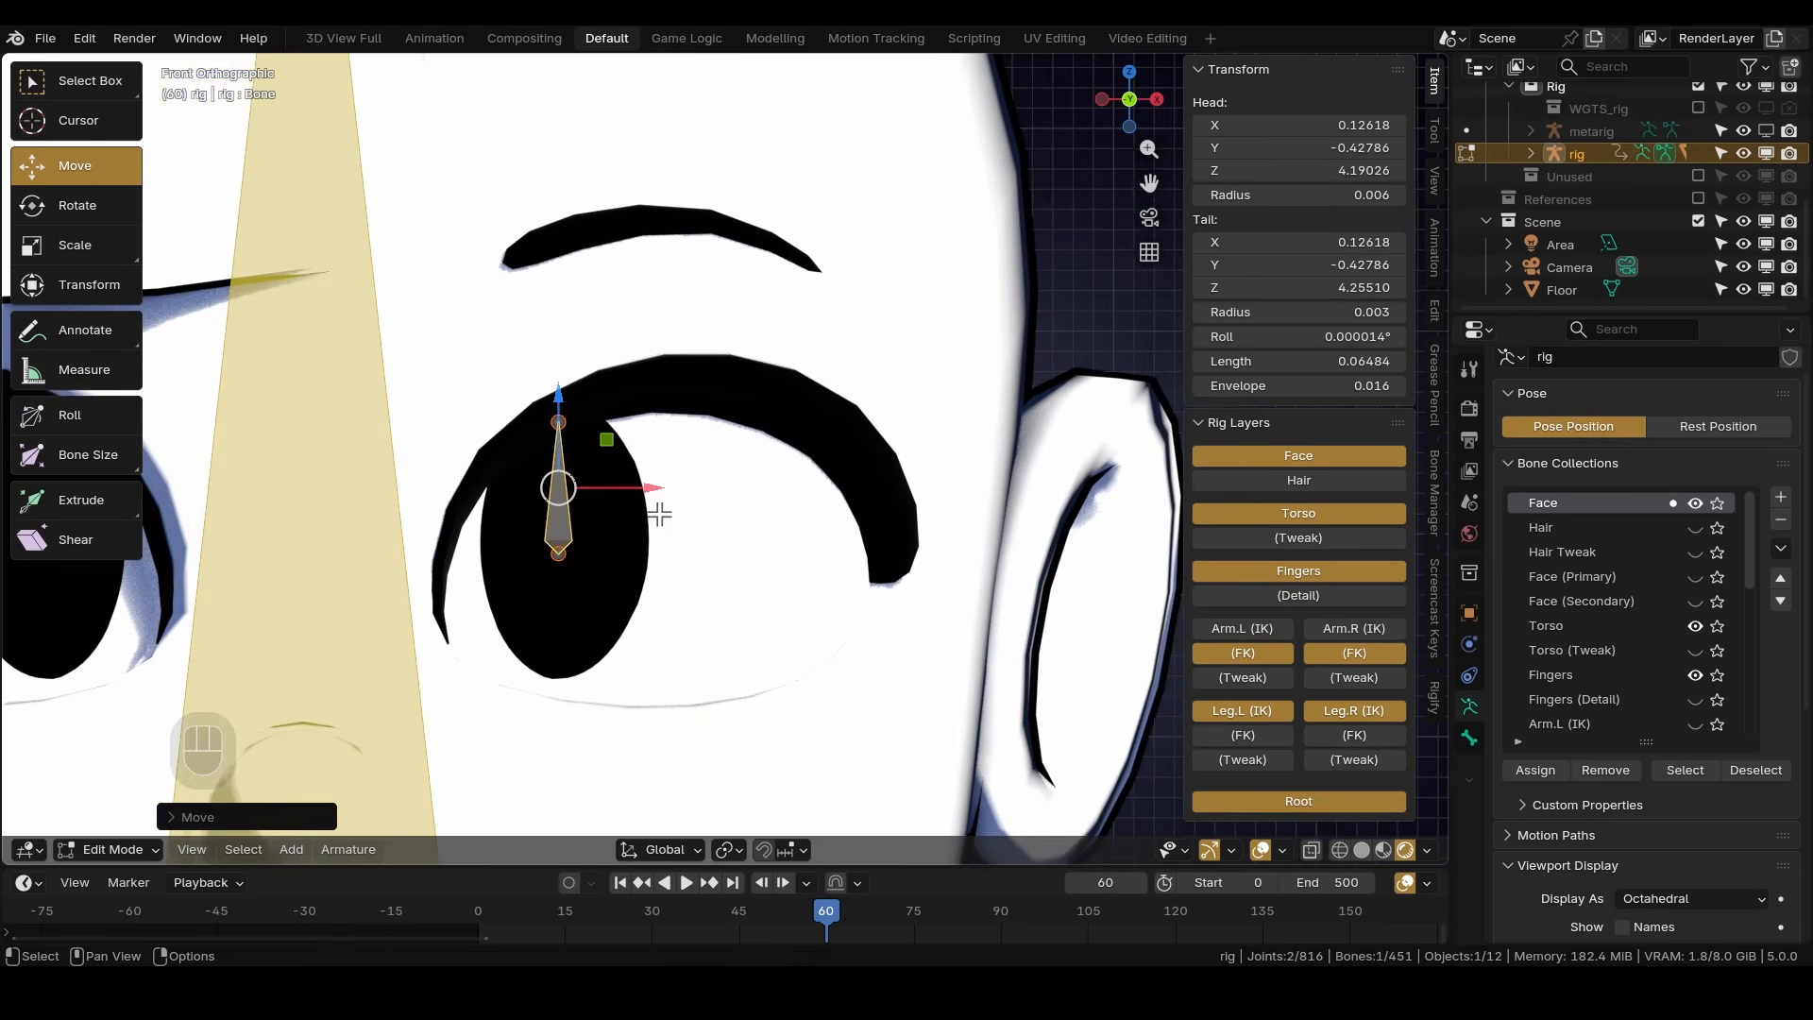
key(KP_3)
drag(754, 499, 762, 489)
key(KP_1)
Test the bone's pivot by rotating it in Pose Mode, undo the rotation and return to Edit Mode.
key(r)
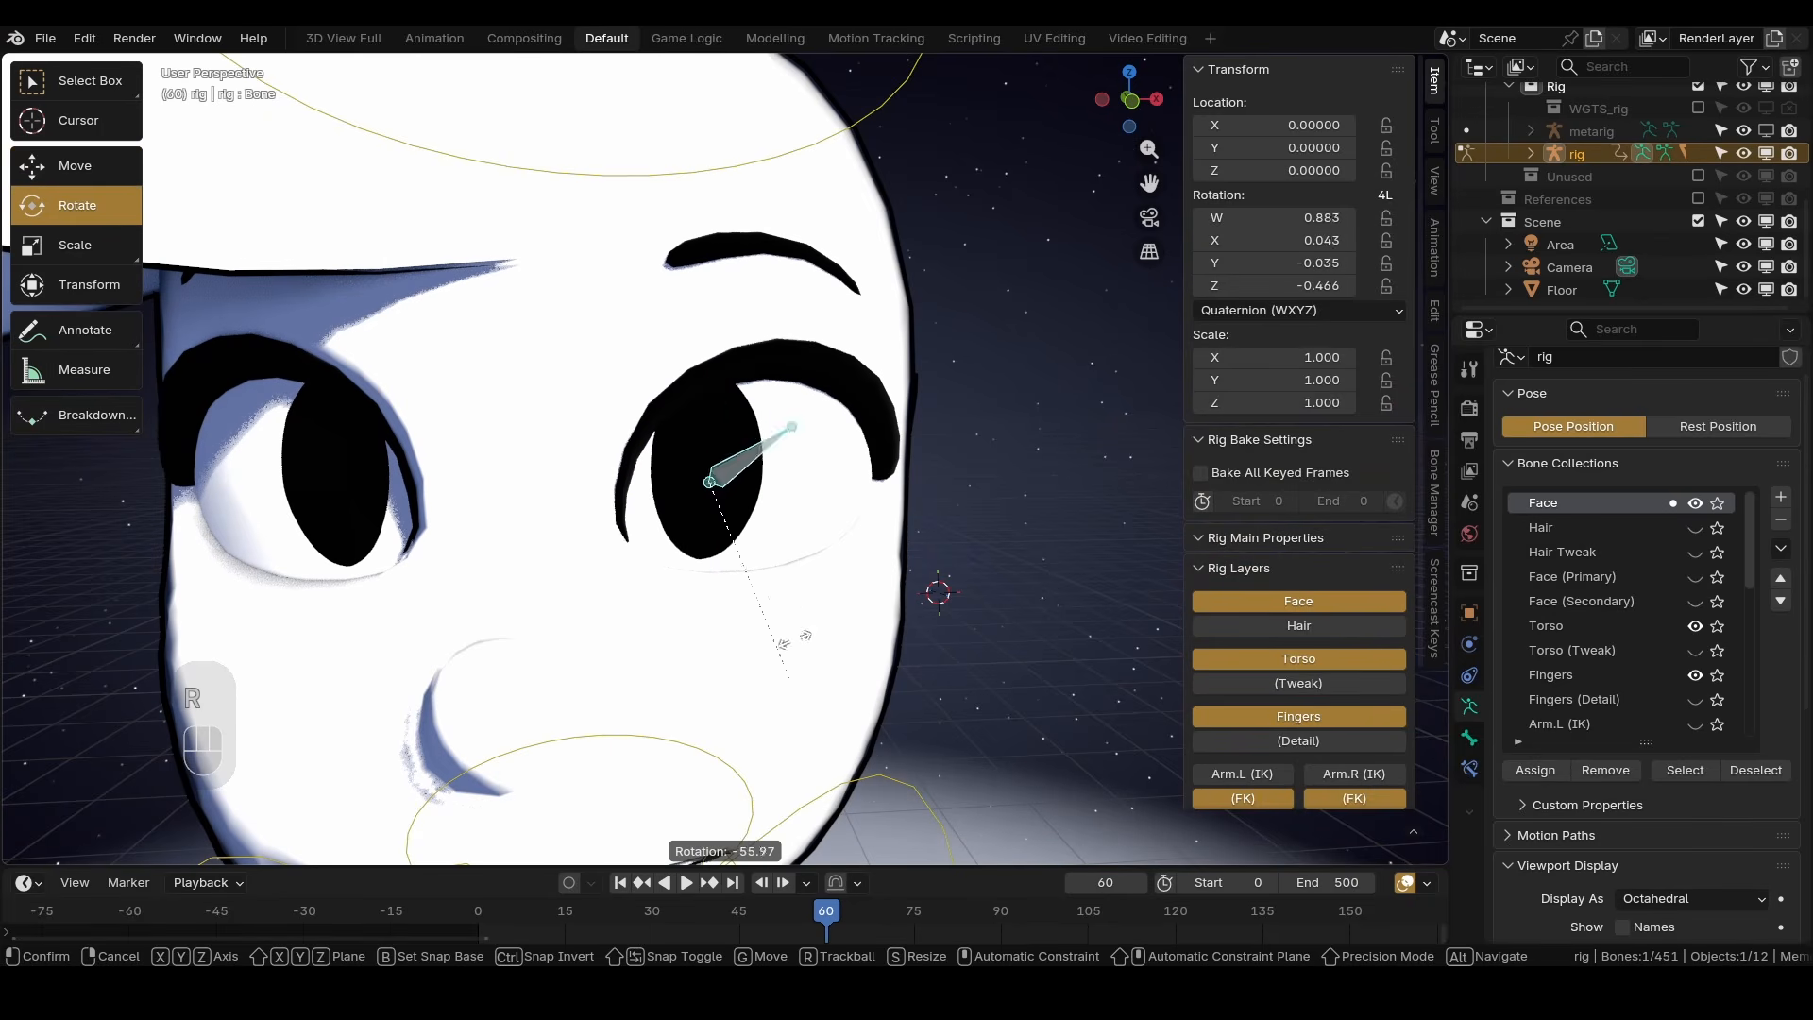
click(826, 571)
key(ctrl+z)
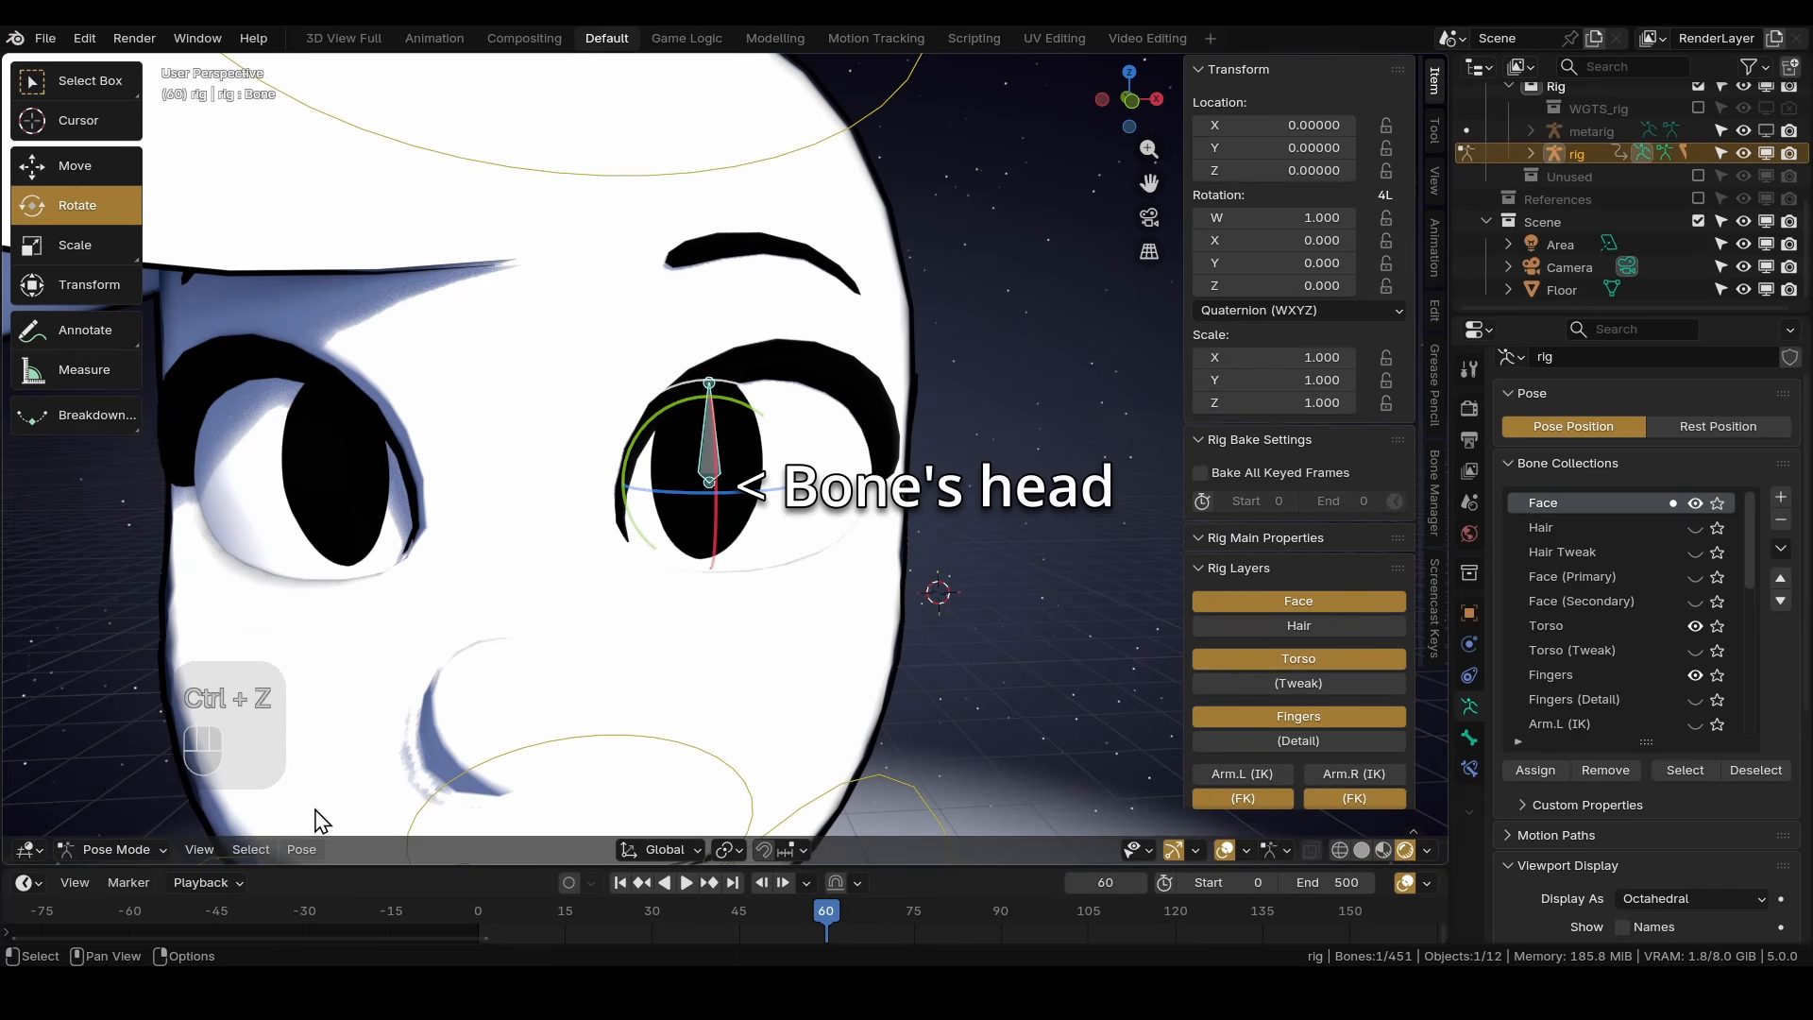
click(114, 849)
click(114, 798)
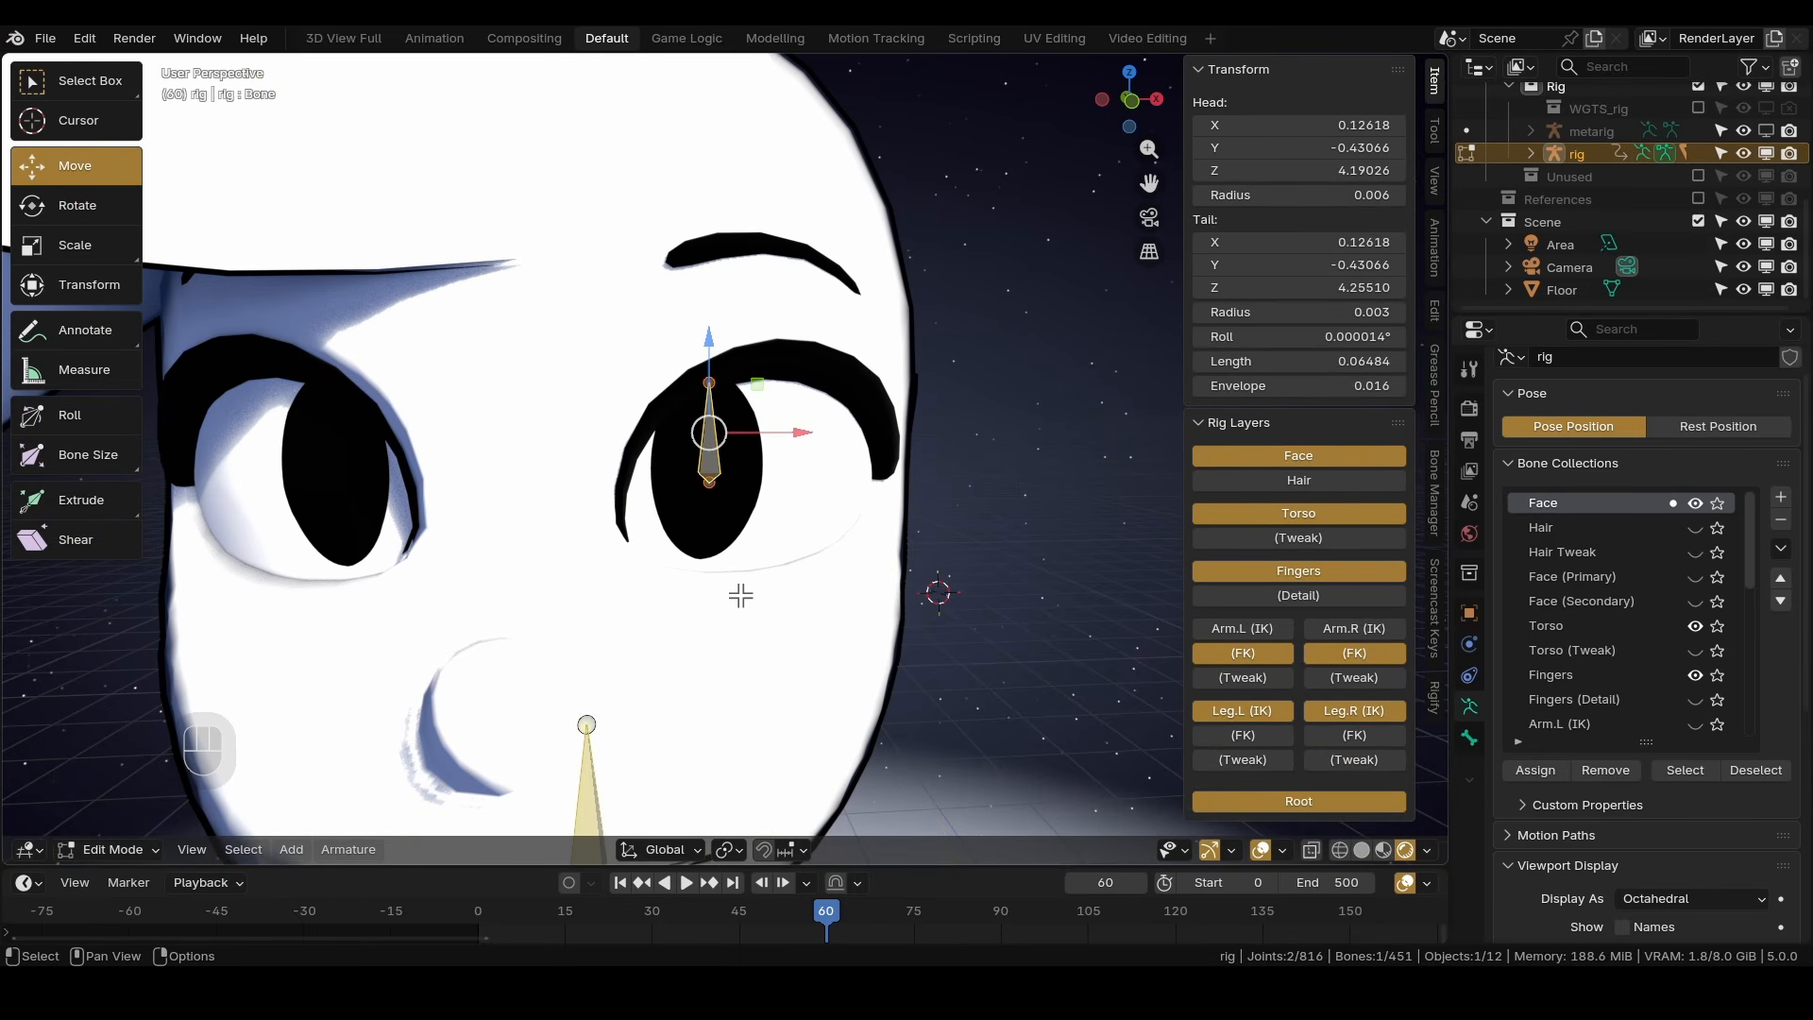
Rename the new eye bone as Iris.L.
click(1471, 738)
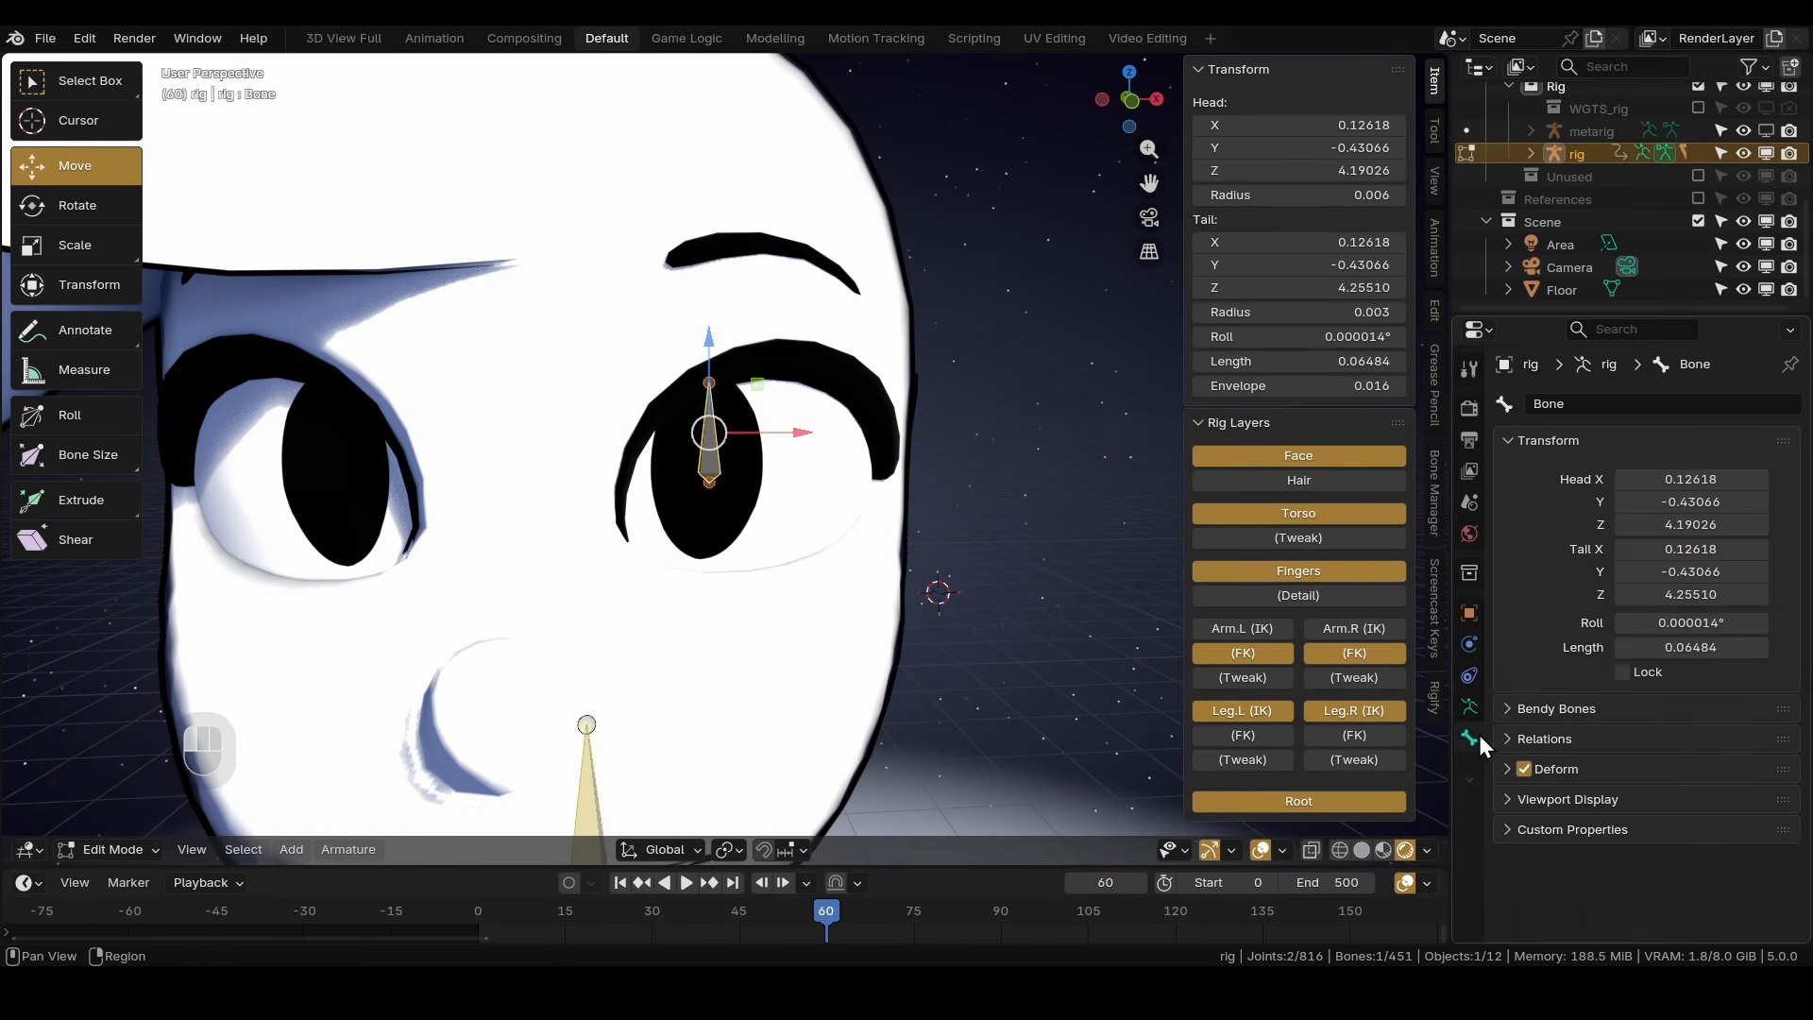
click(1606, 400)
text(Iris.L)
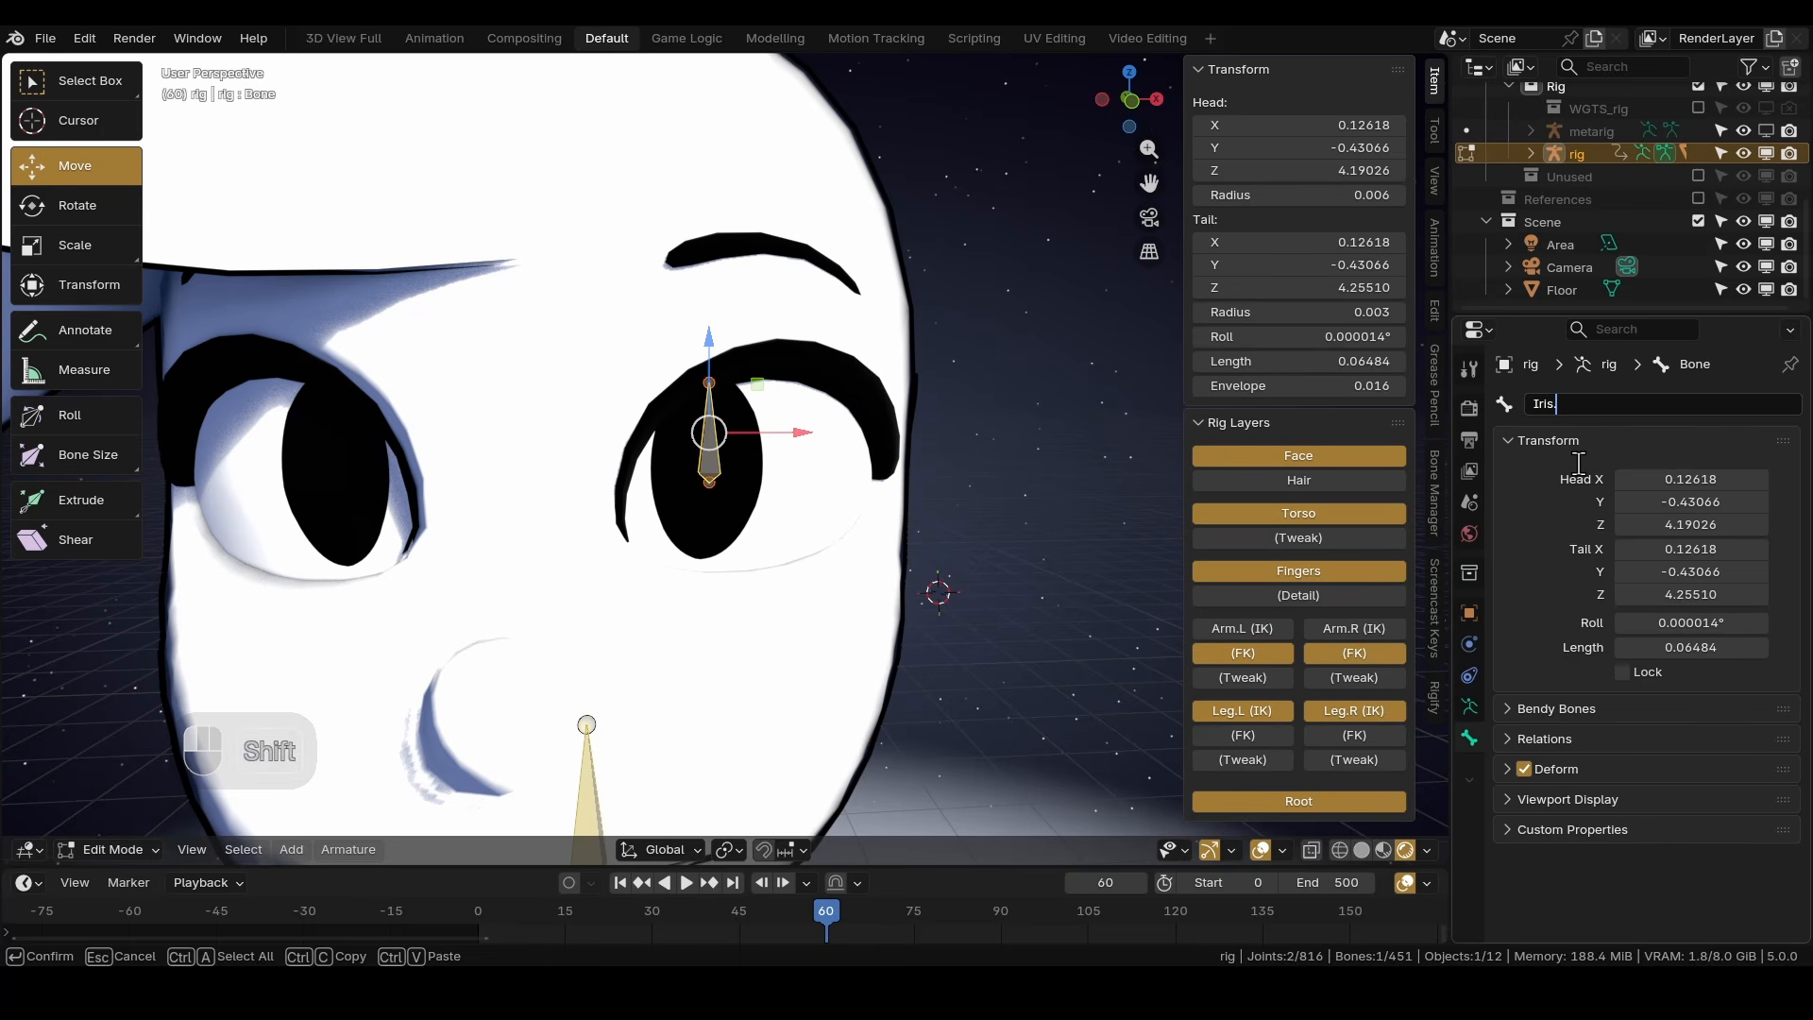
key(Return)
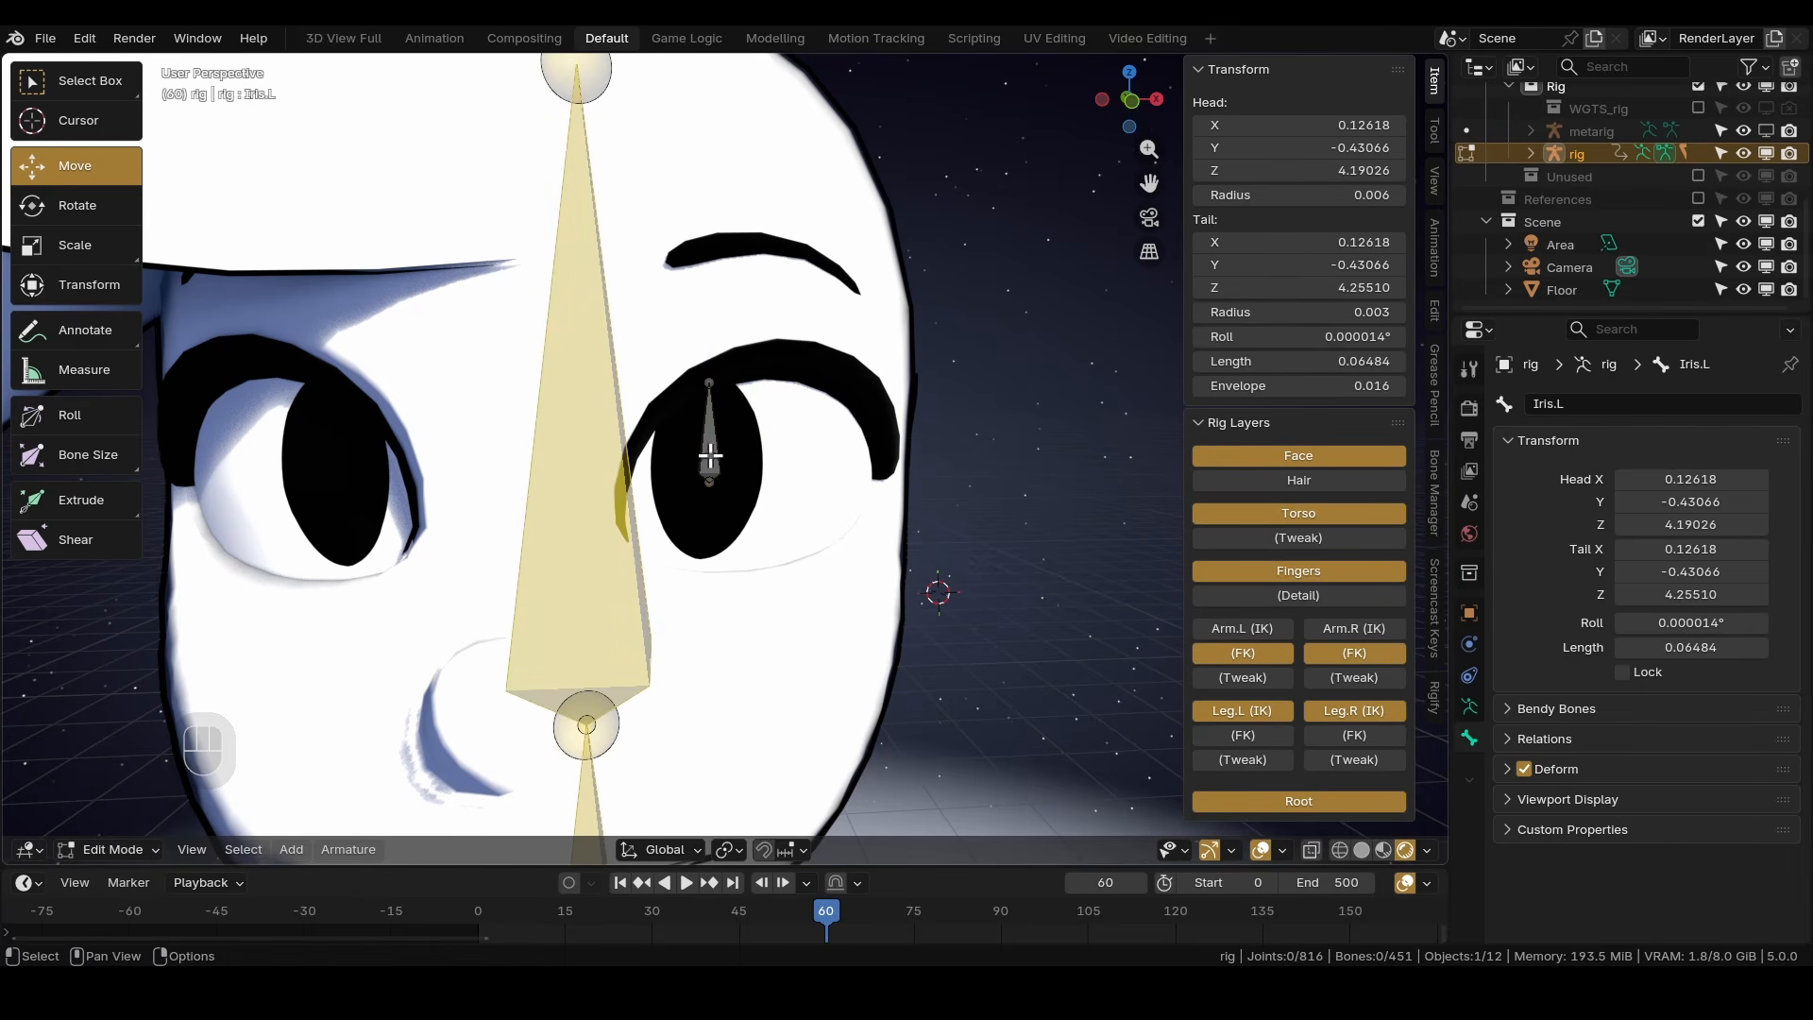
Parent the Iris.L bone to the head bone.
click(711, 456)
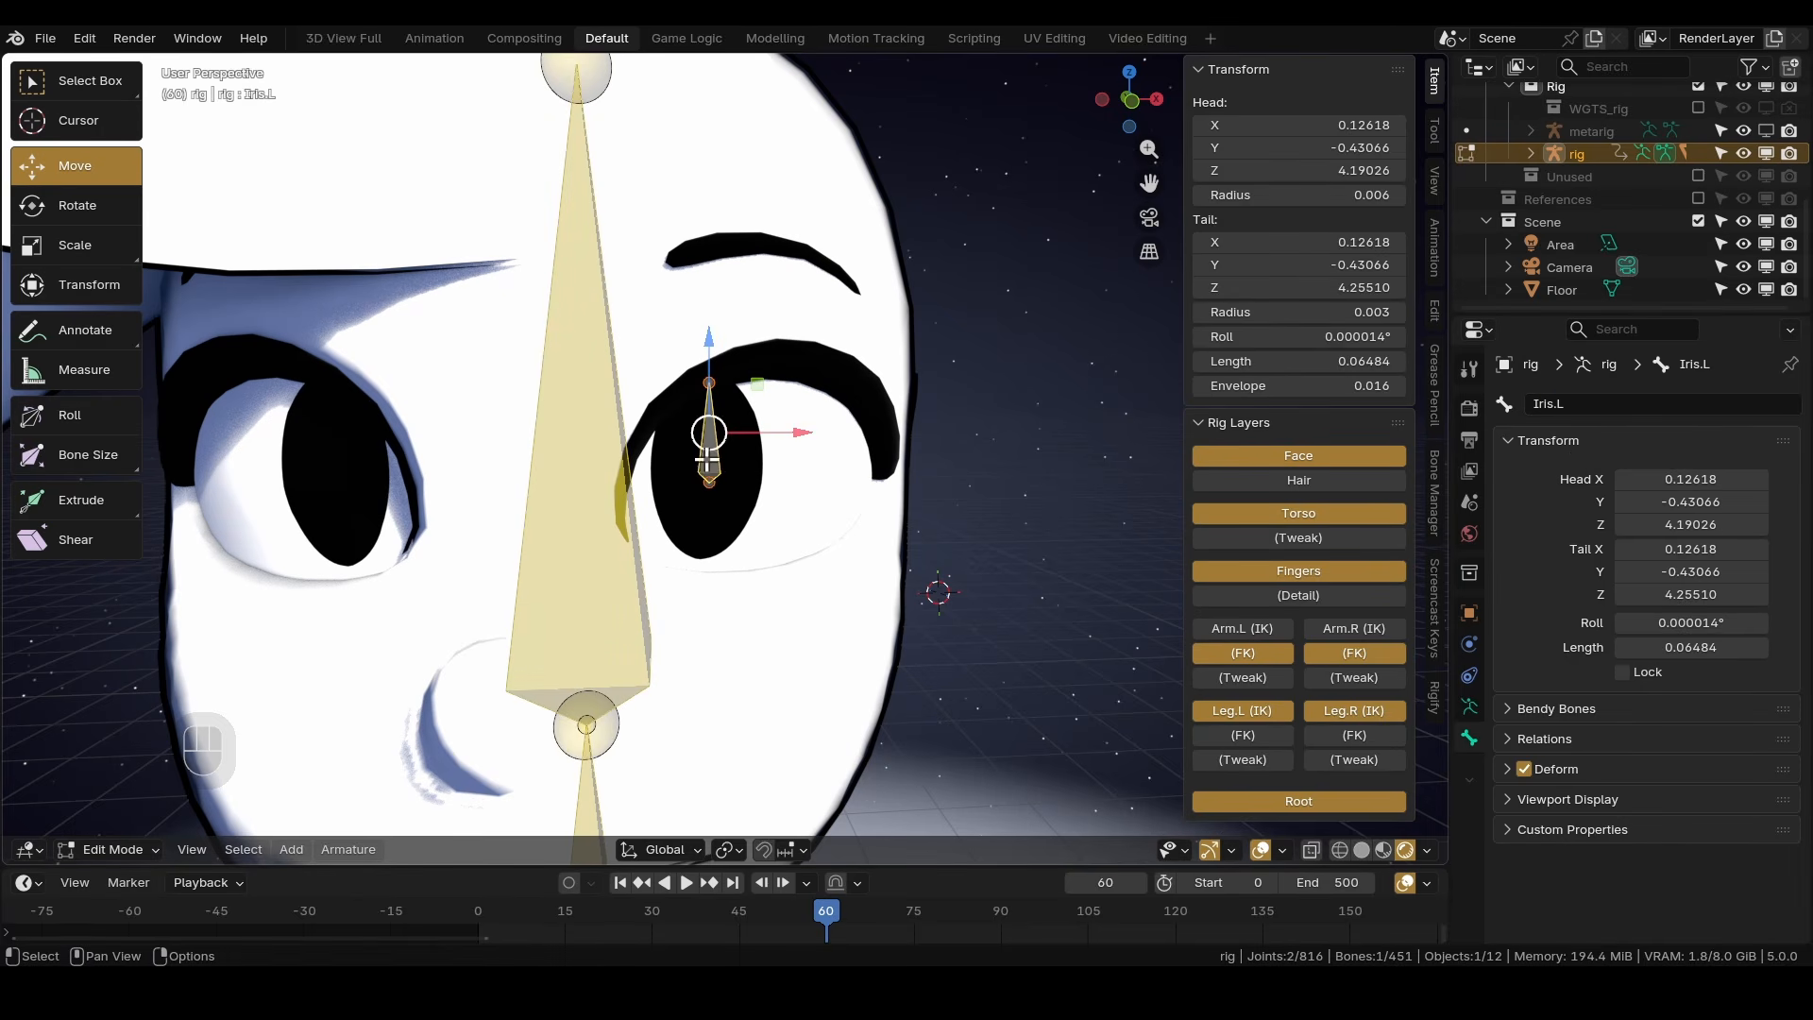
shift+middle_drag(613, 458, 638, 458)
shift+click(638, 458)
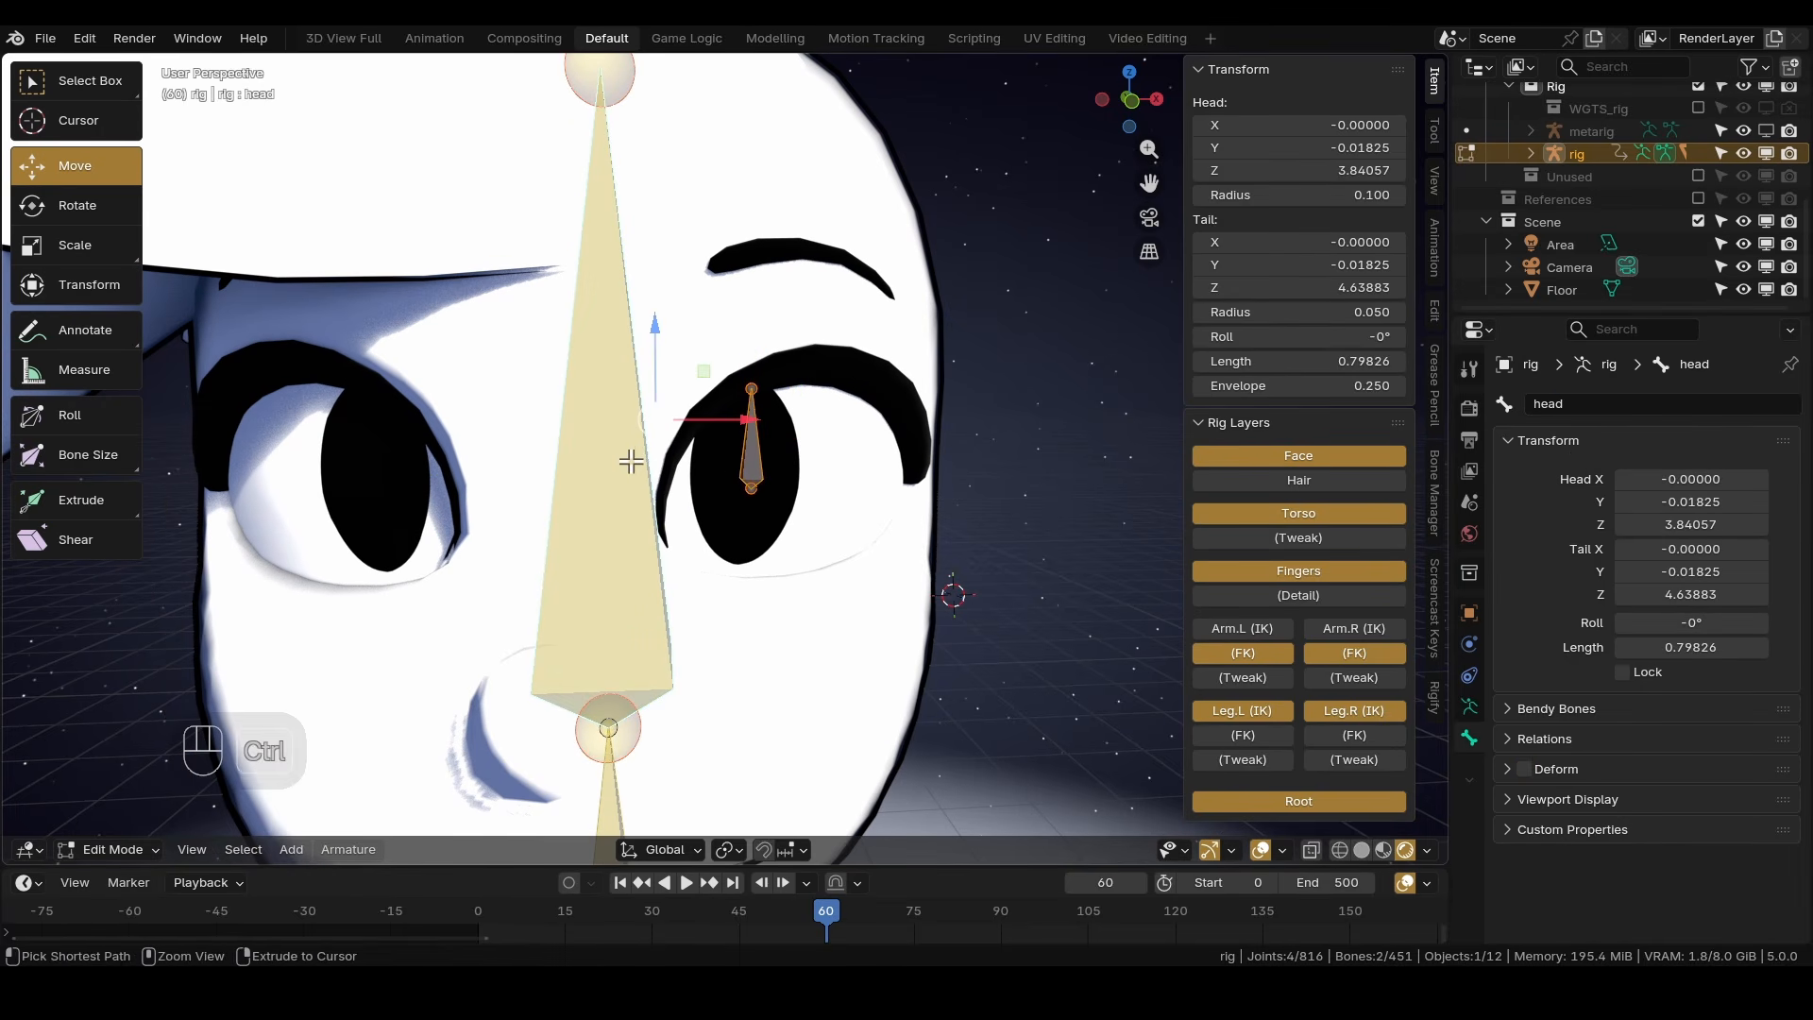
key(ctrl+p)
click(544, 464)
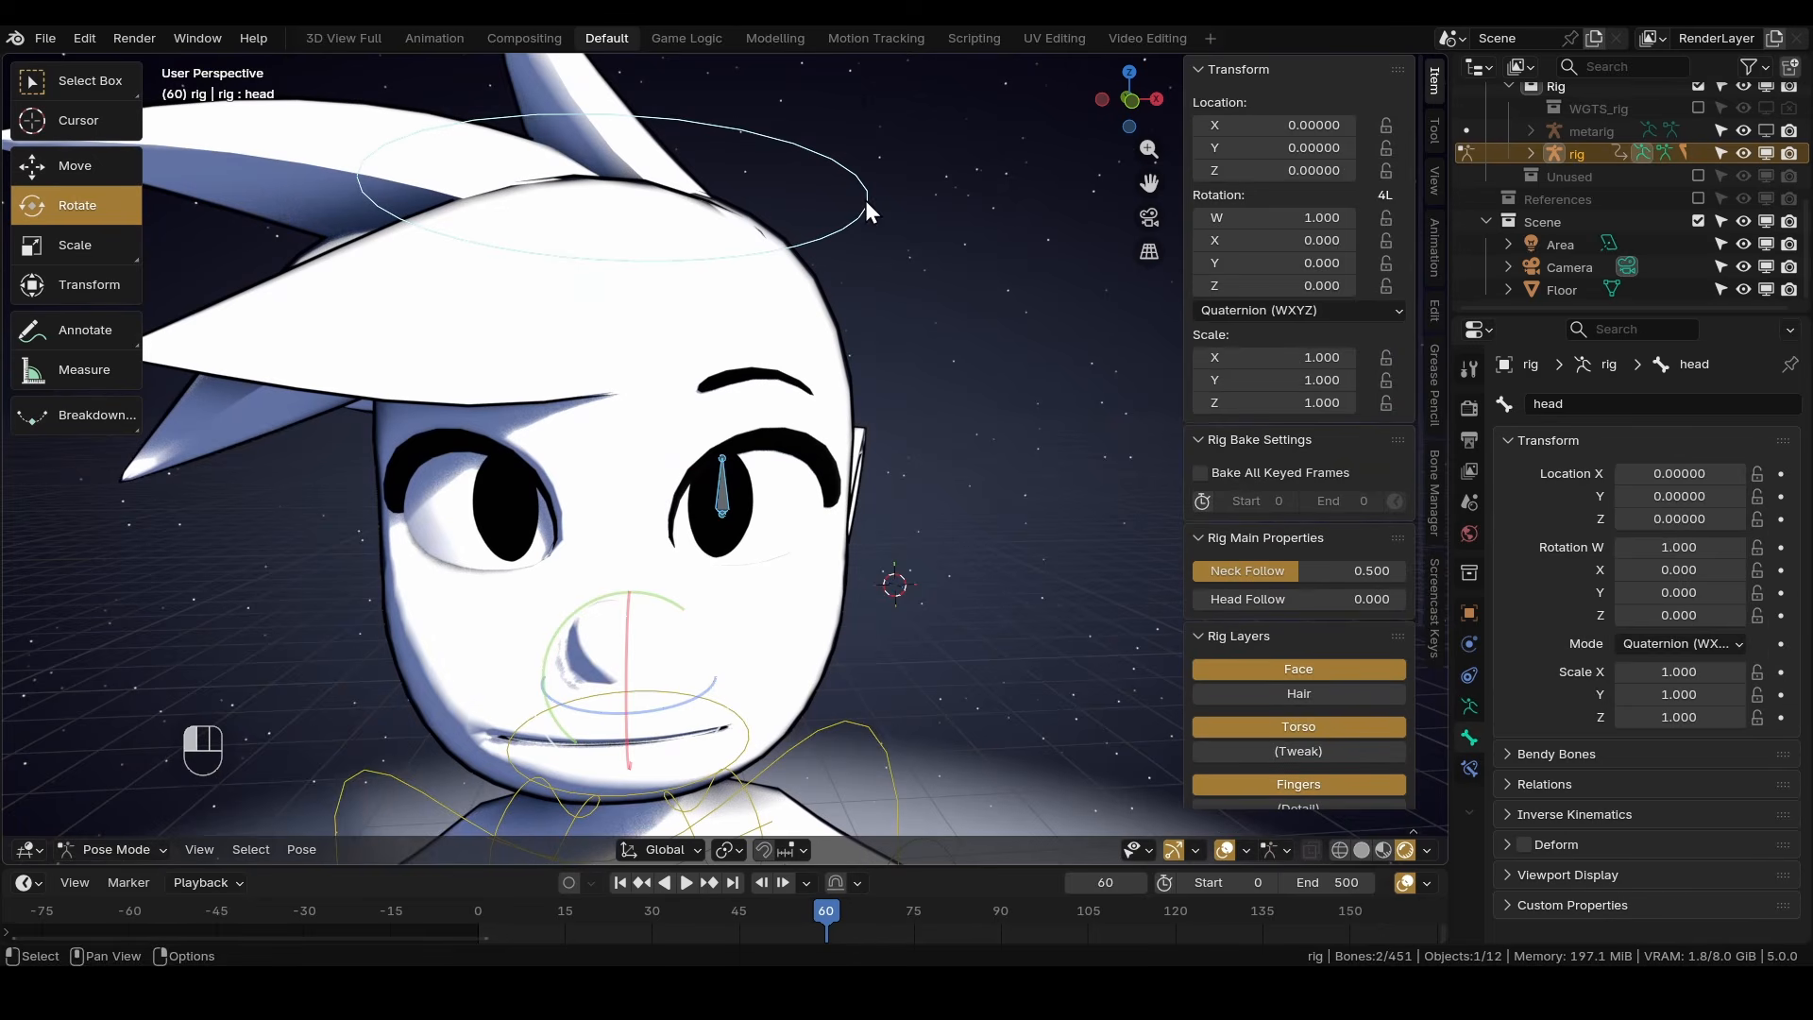
Rotate the head bone in Pose Mode to test whether Iris.L follows, and undo the rotation.
key(r)
click(806, 412)
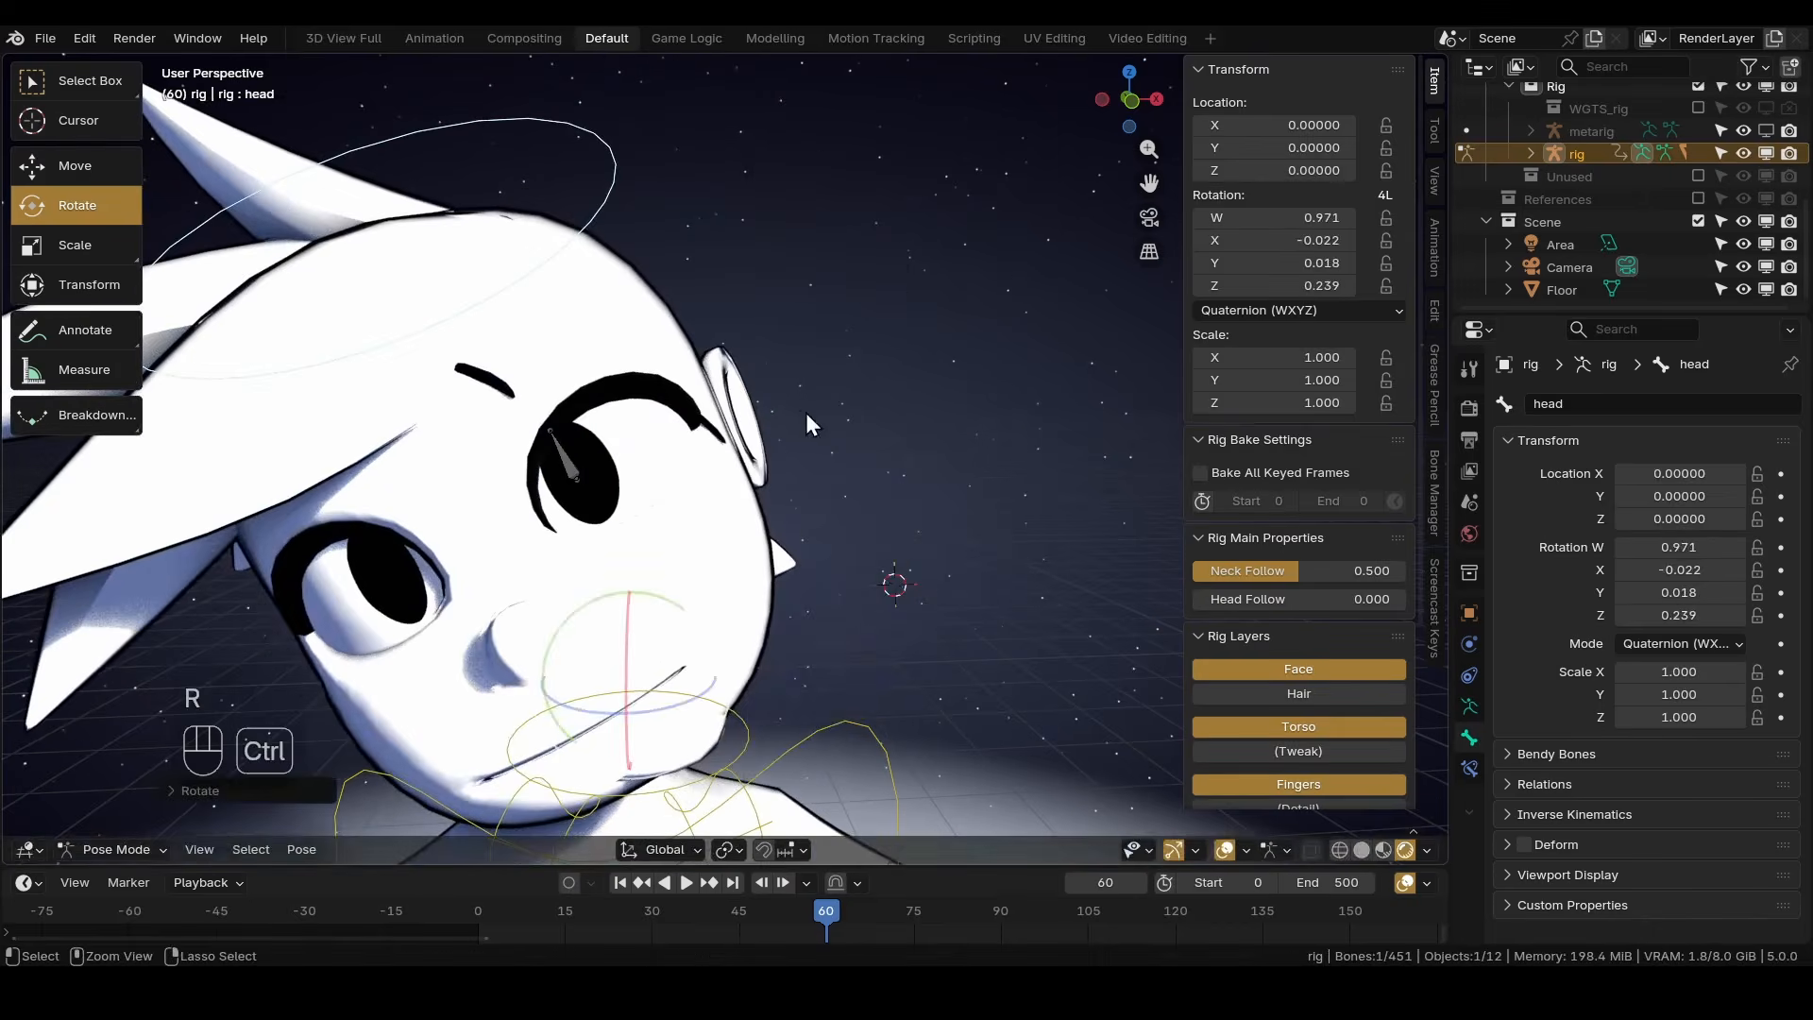
key(ctrl+z)
Symmetrize the Iris.L bone in Edit Mode to make a mirrored bone on the right iris, and check it from the front.
click(721, 495)
scroll(721, 497, up, 2)
click(157, 848)
click(119, 799)
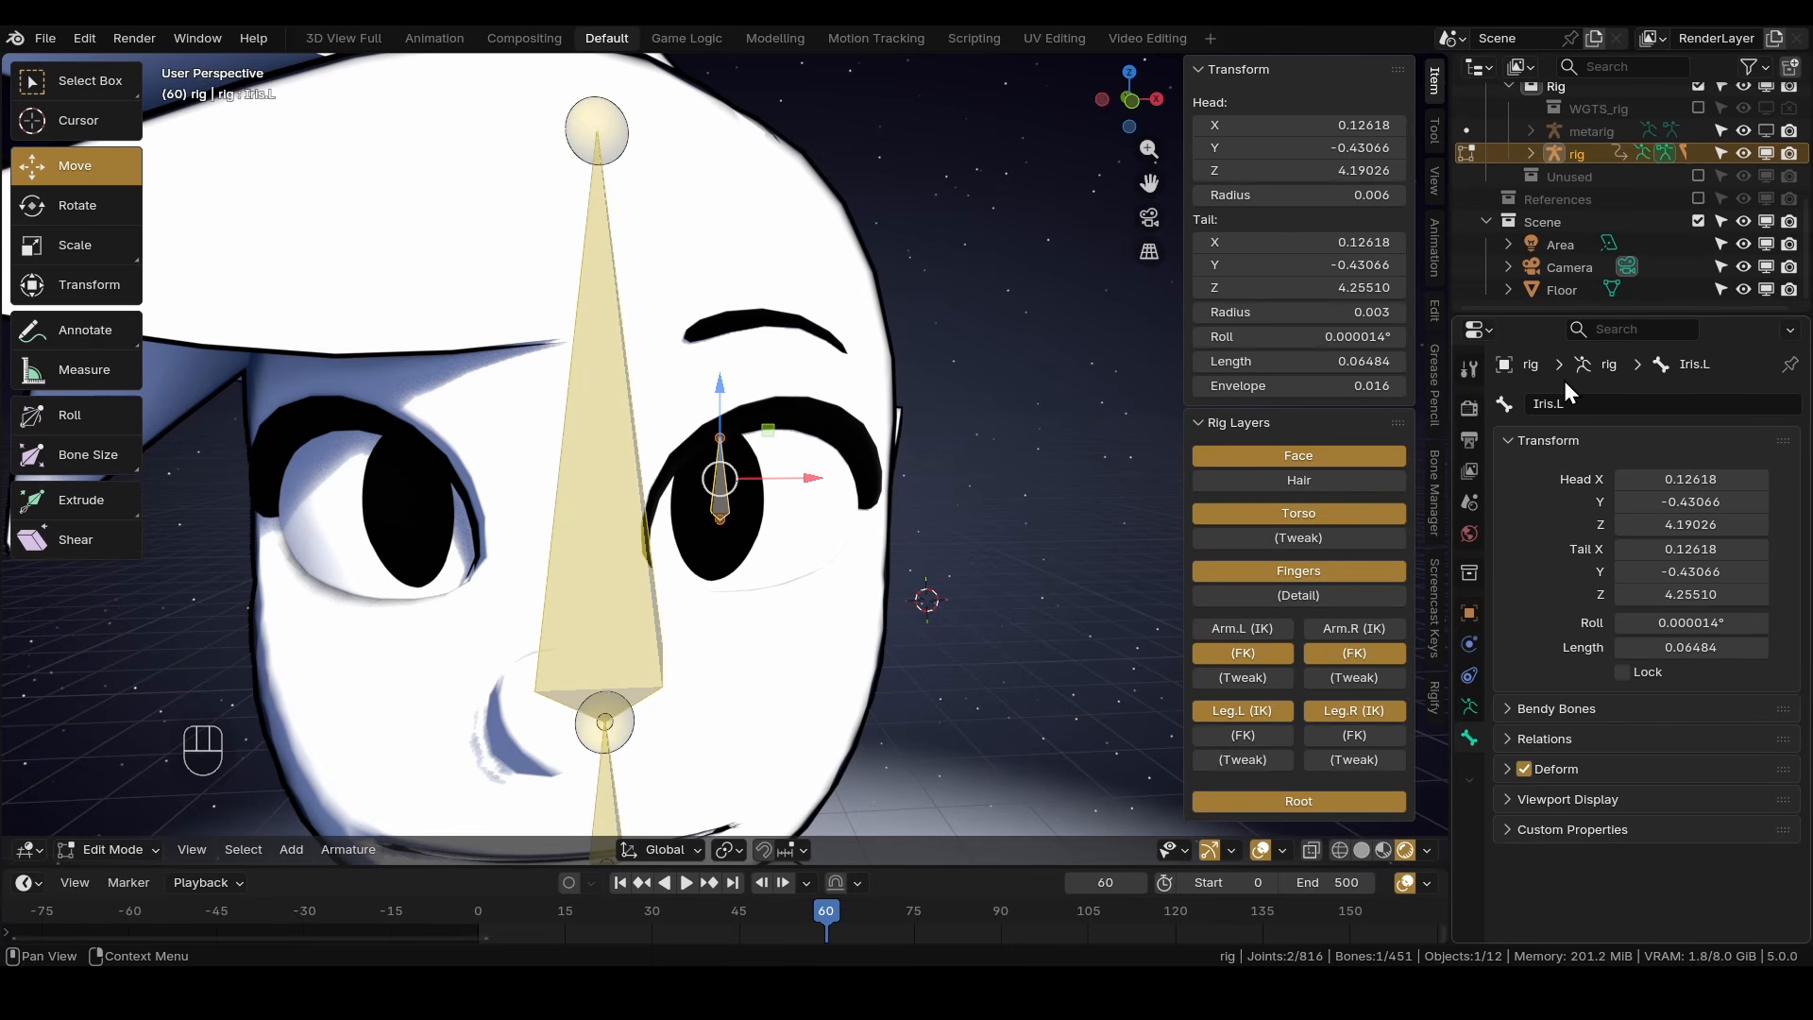
right_click(722, 495)
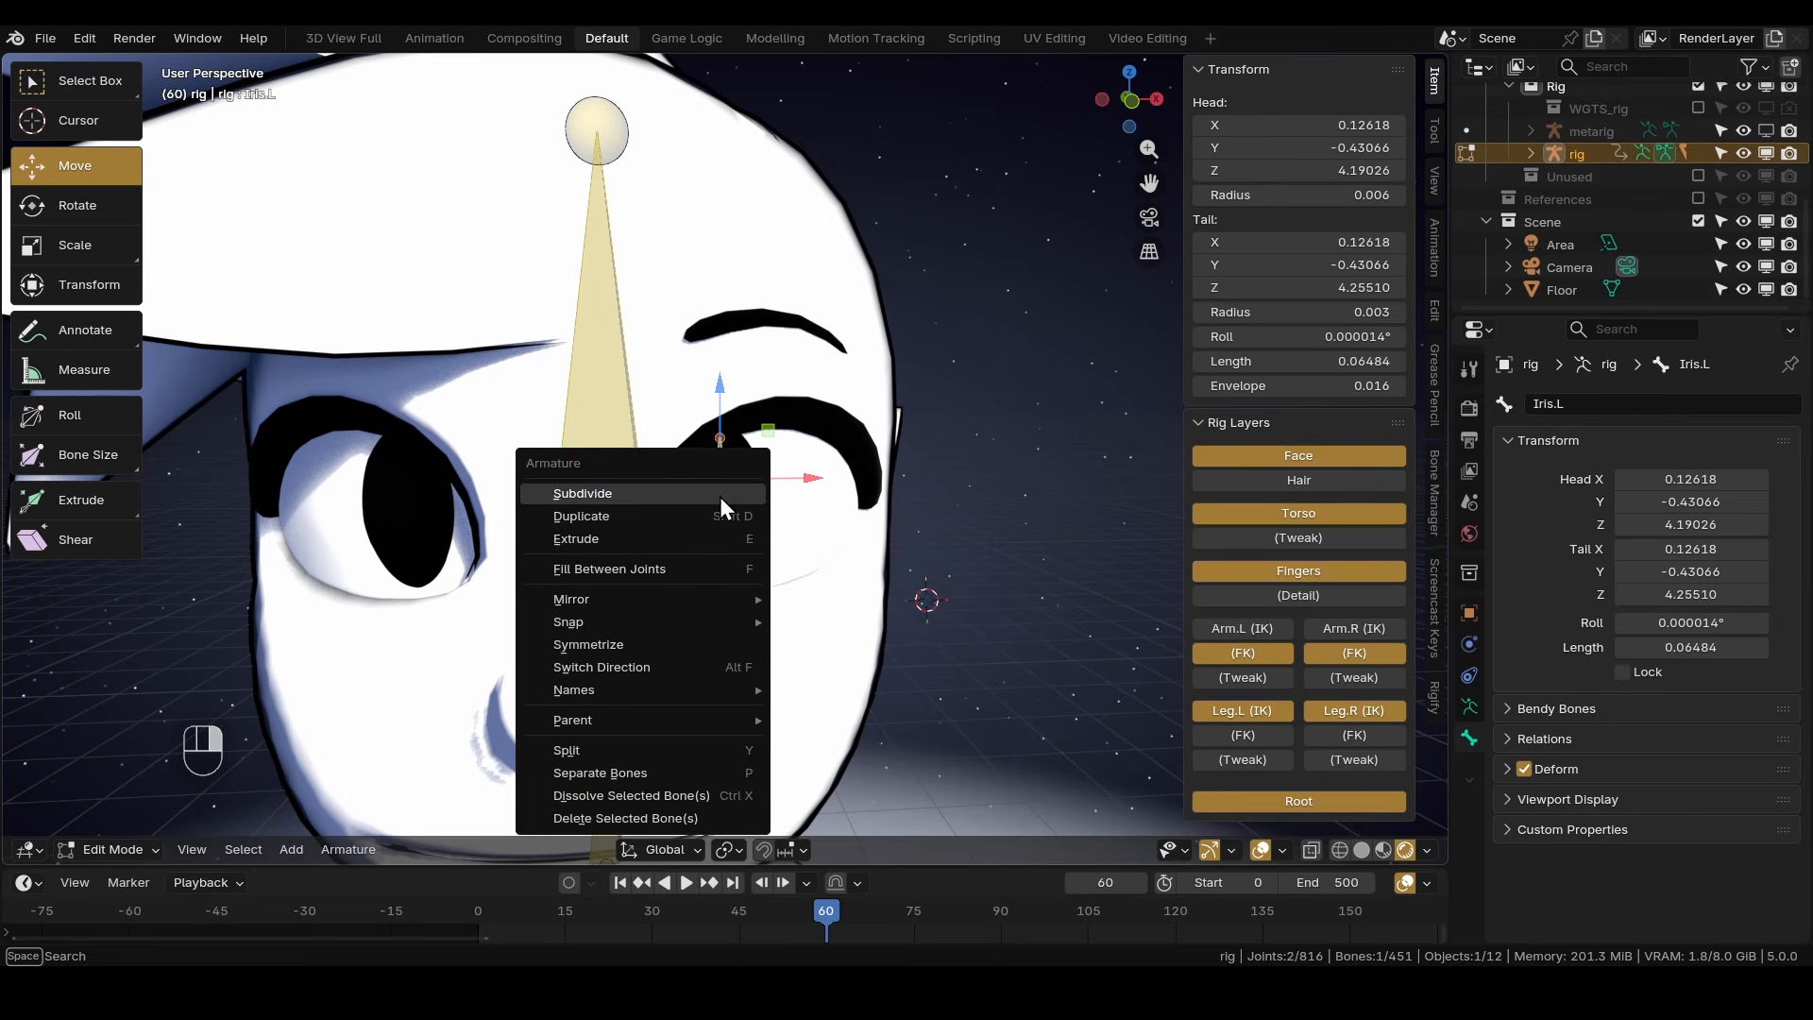
click(568, 643)
key(KP_1)
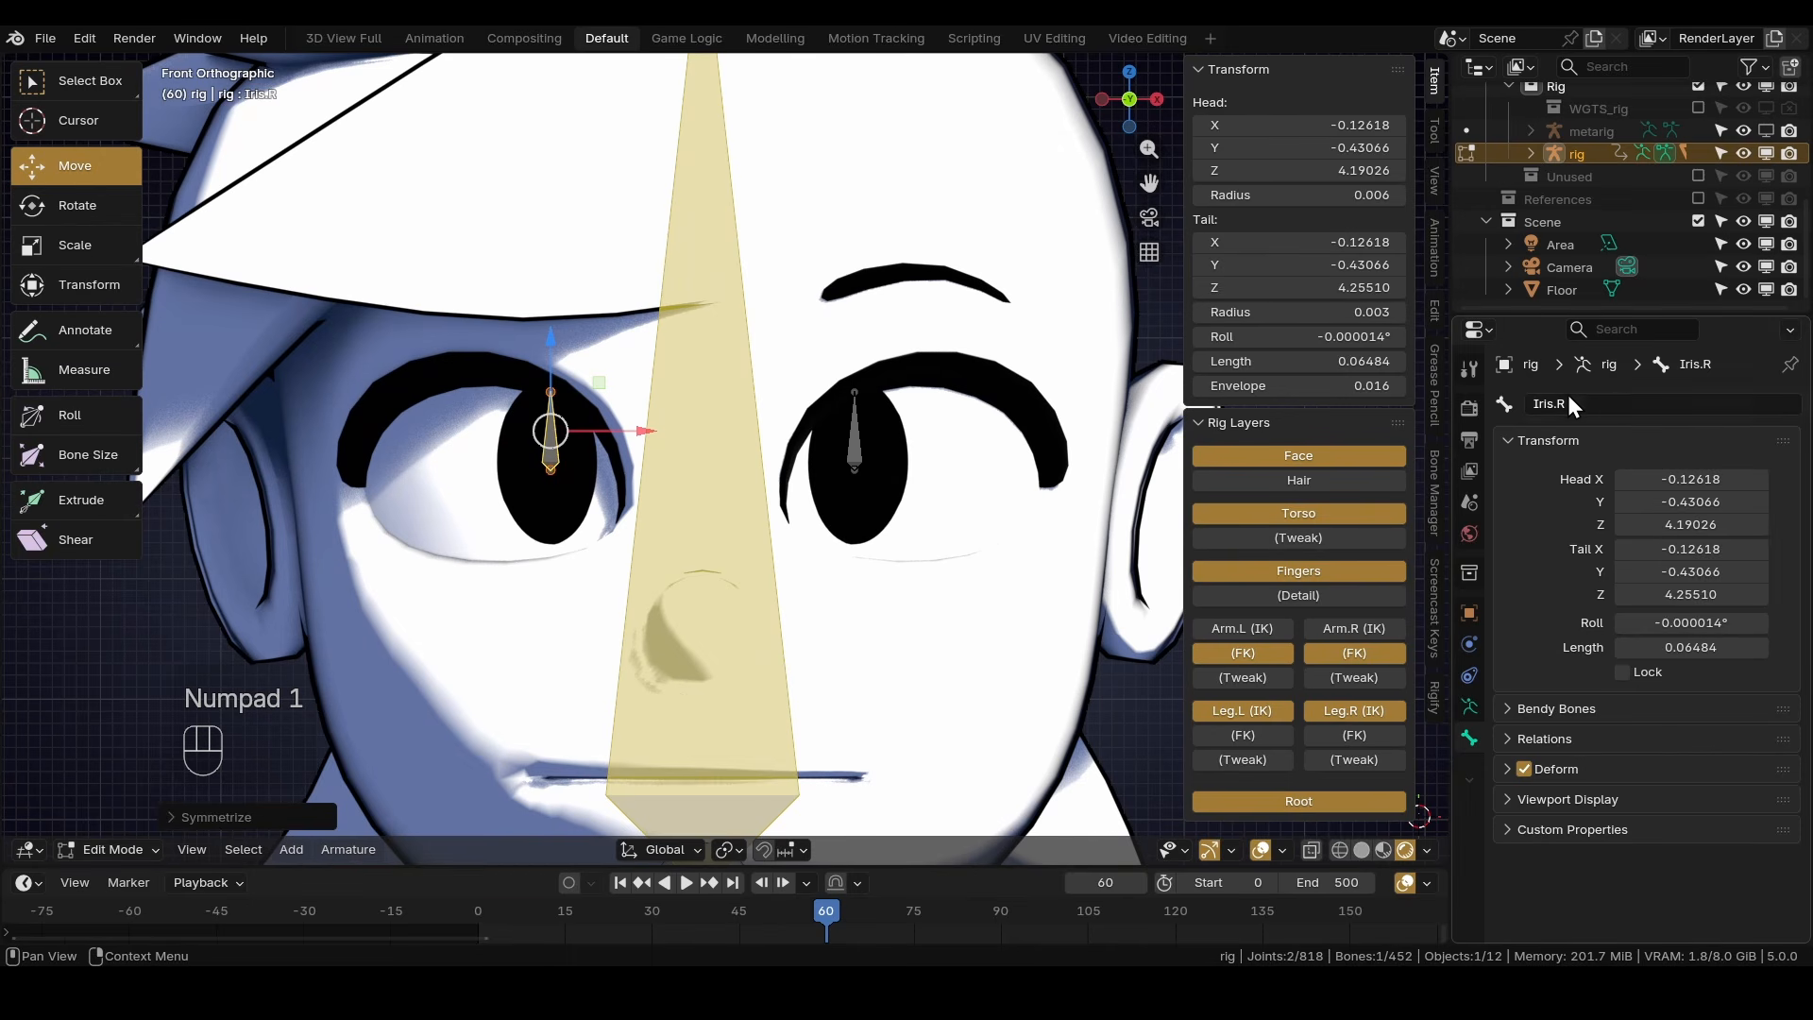
Test X-Axis Mirror in Pose Mode by moving the Iris.L bone, undo the move, and turn the mirroring off.
click(855, 421)
click(549, 465)
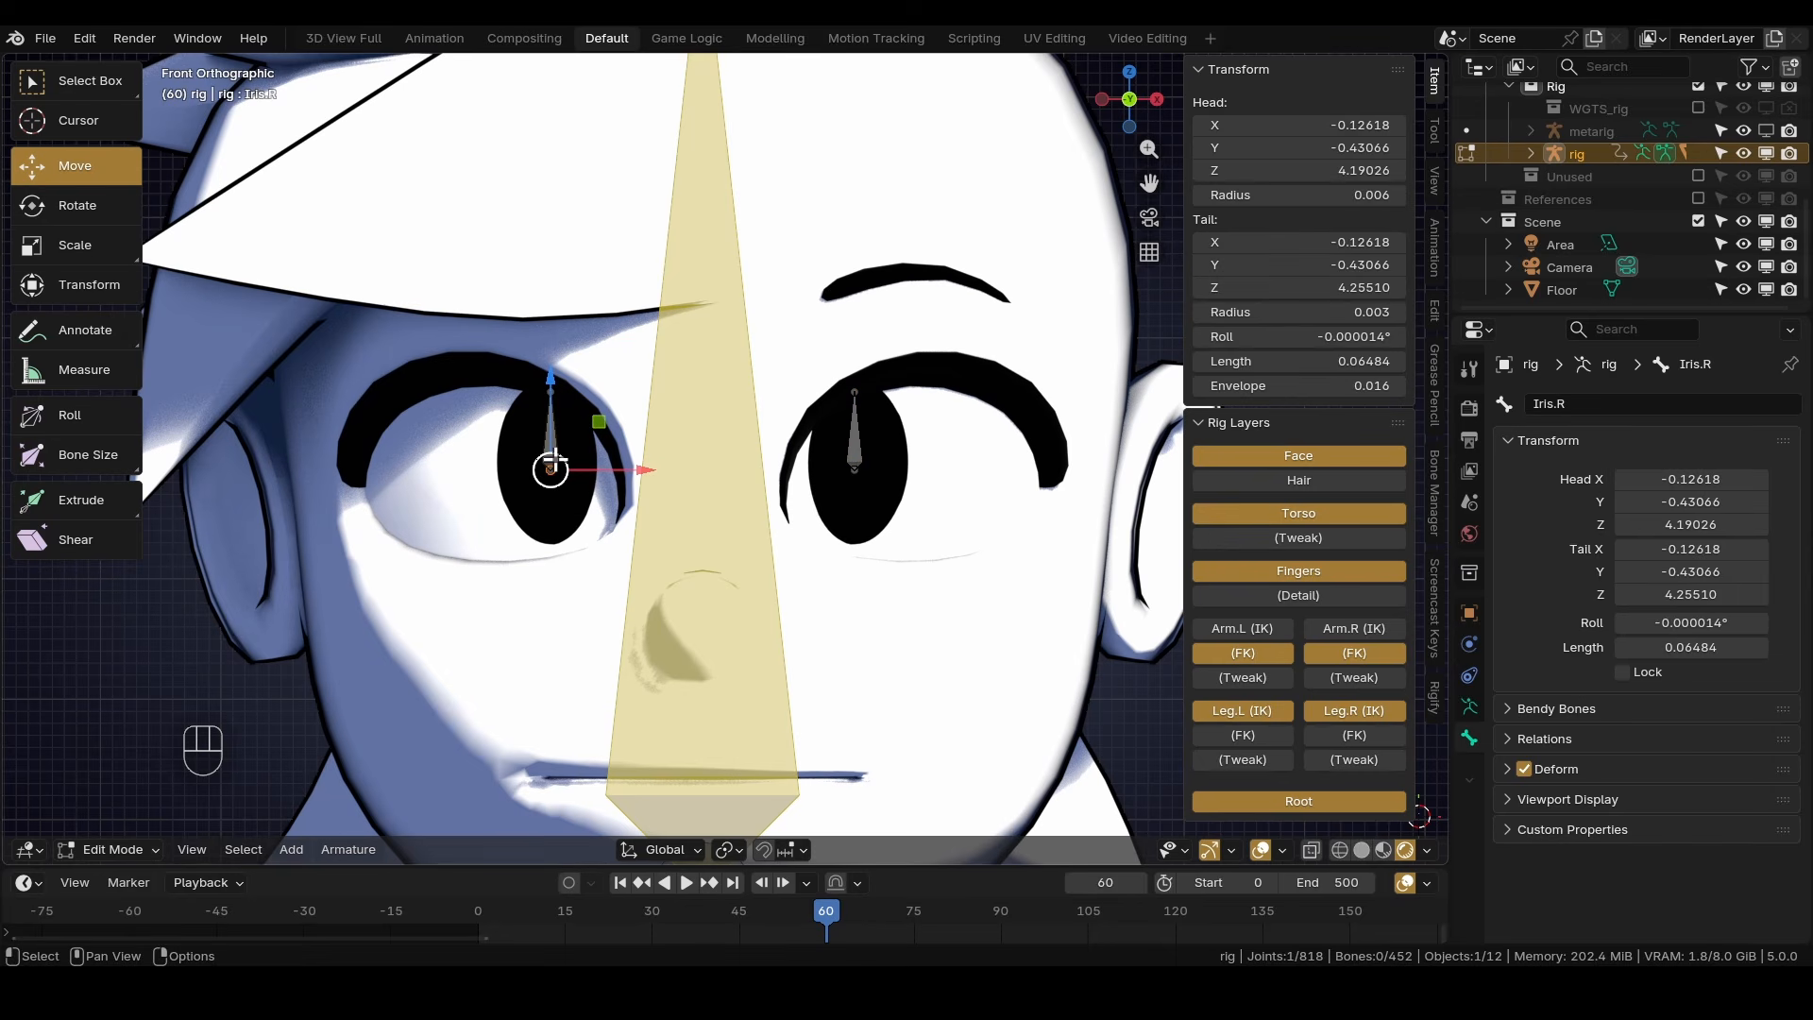
key(ctrl+Tab)
click(1434, 129)
click(1201, 258)
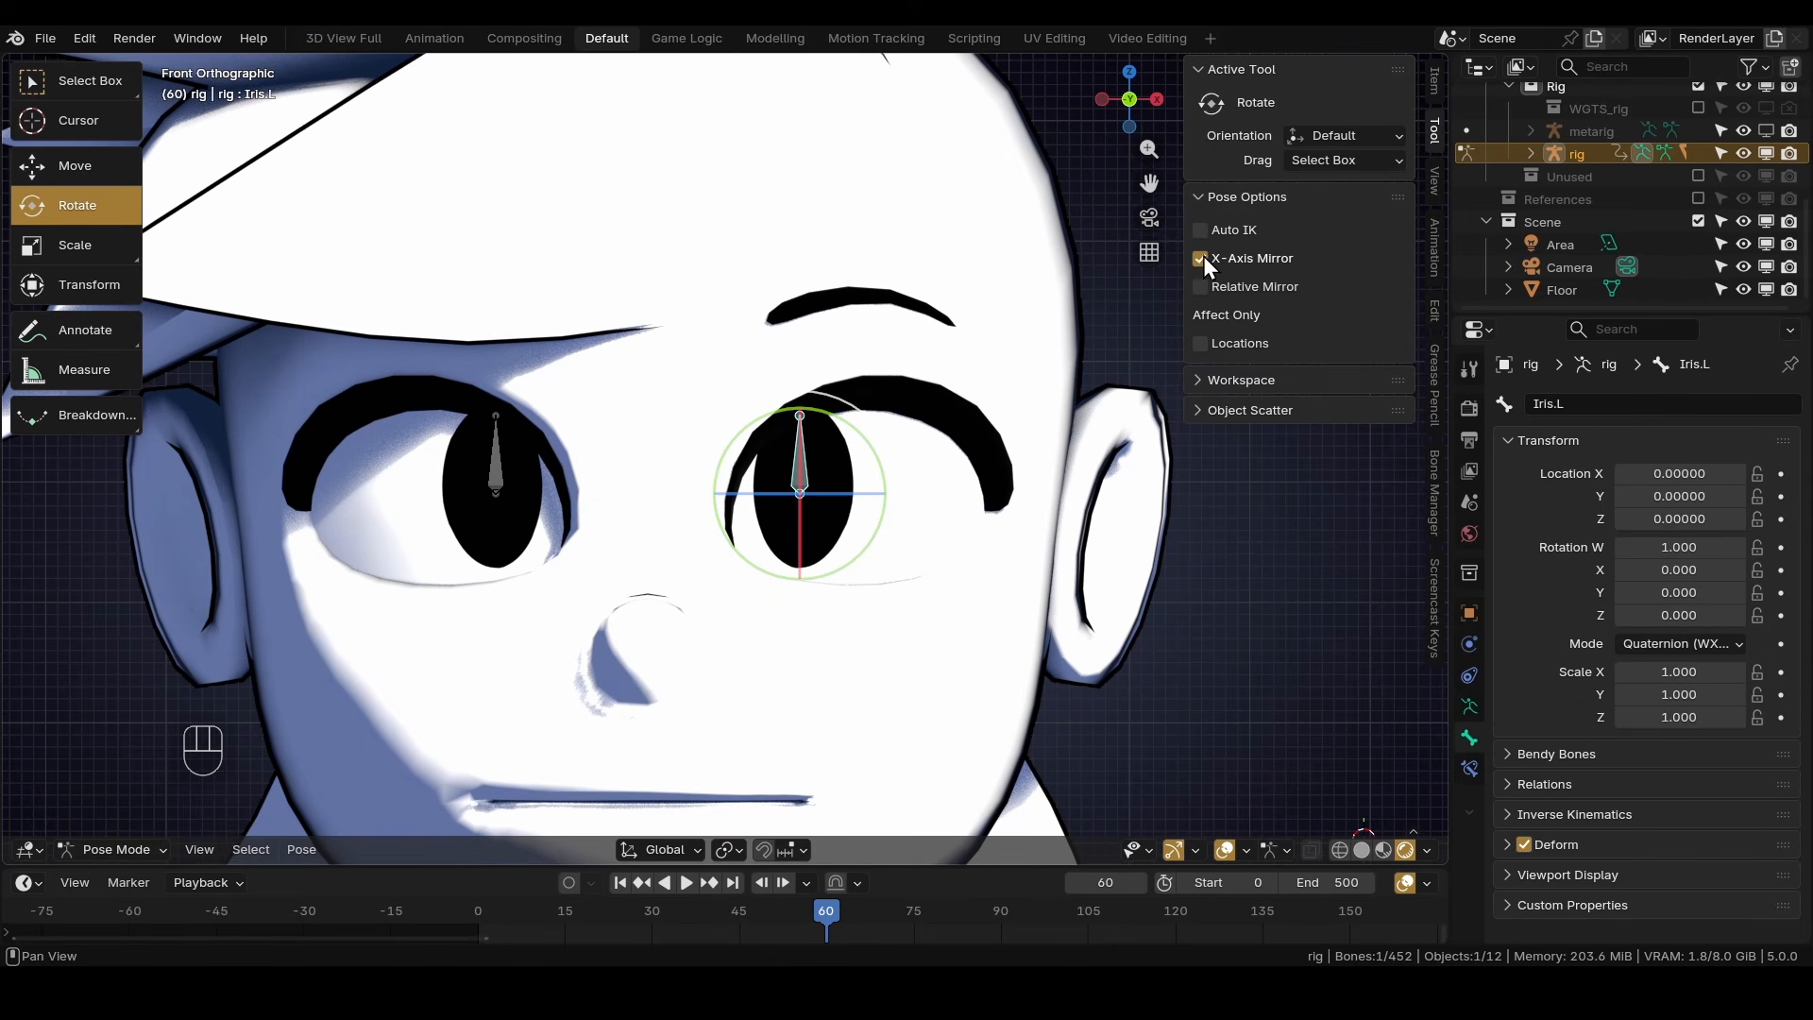
key(g)
click(984, 463)
key(ctrl+z)
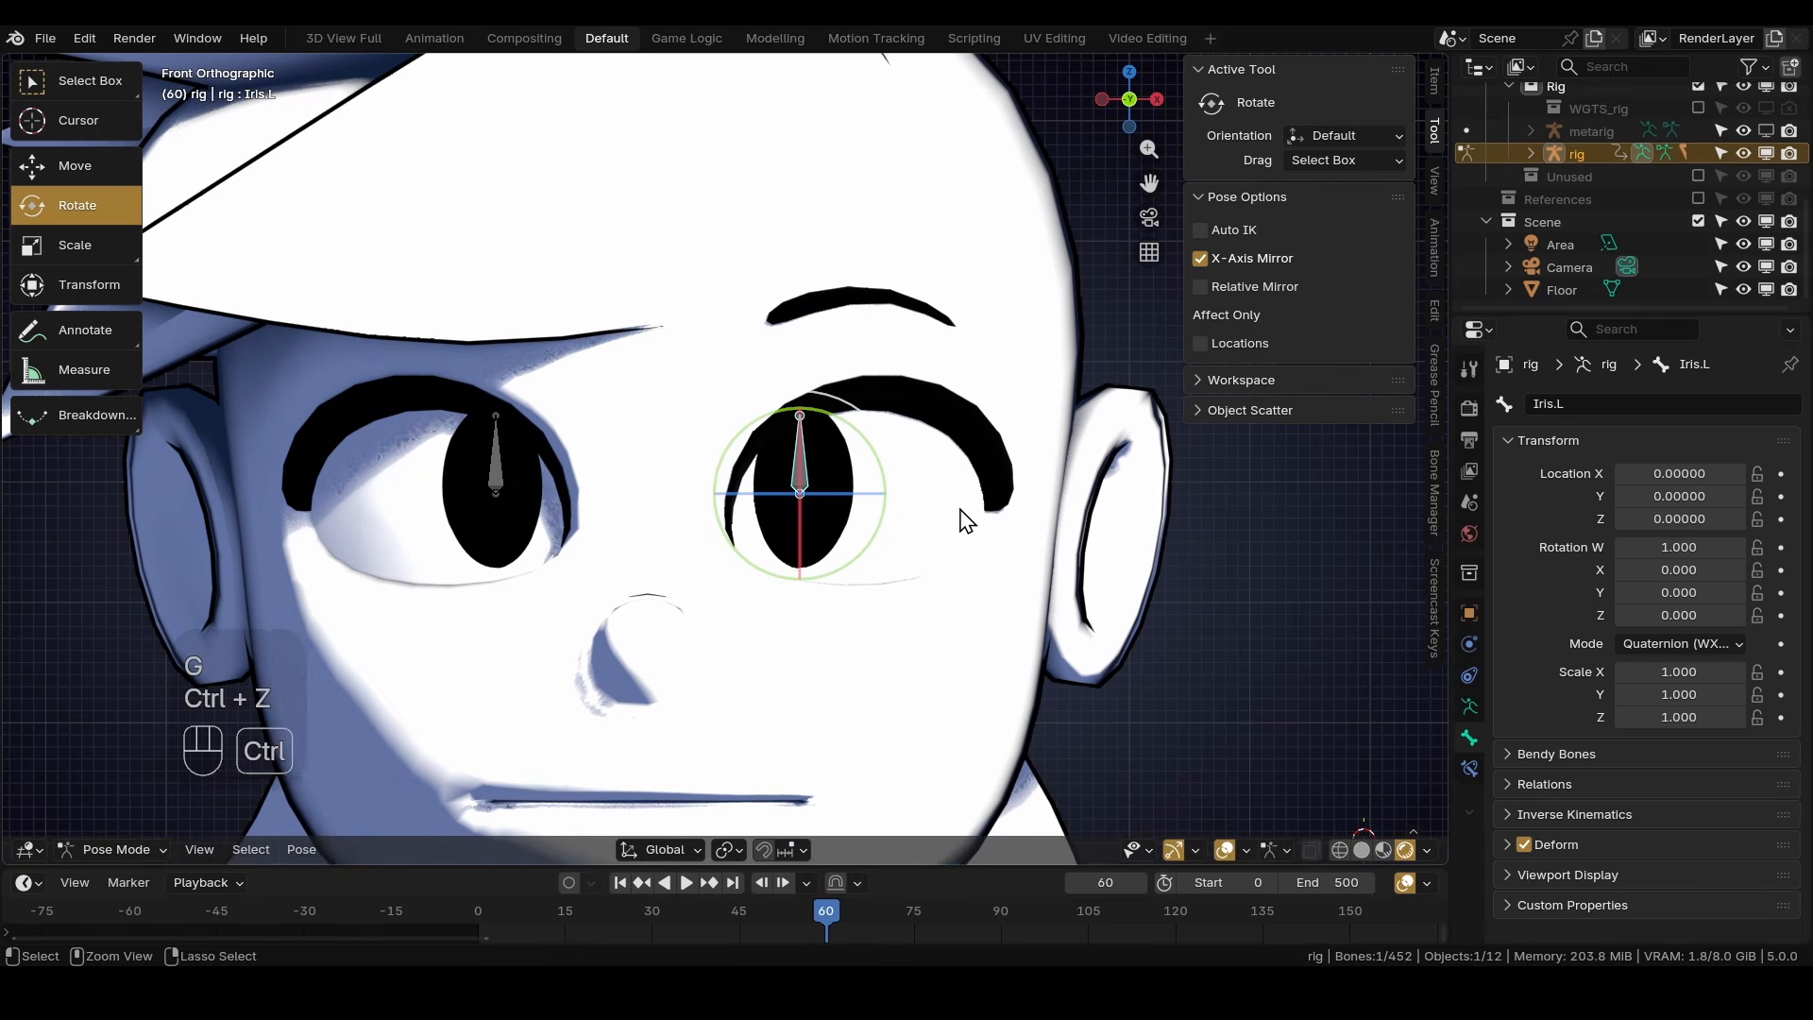
click(1200, 258)
Return the rig to Edit Mode and save the file.
click(137, 848)
click(119, 807)
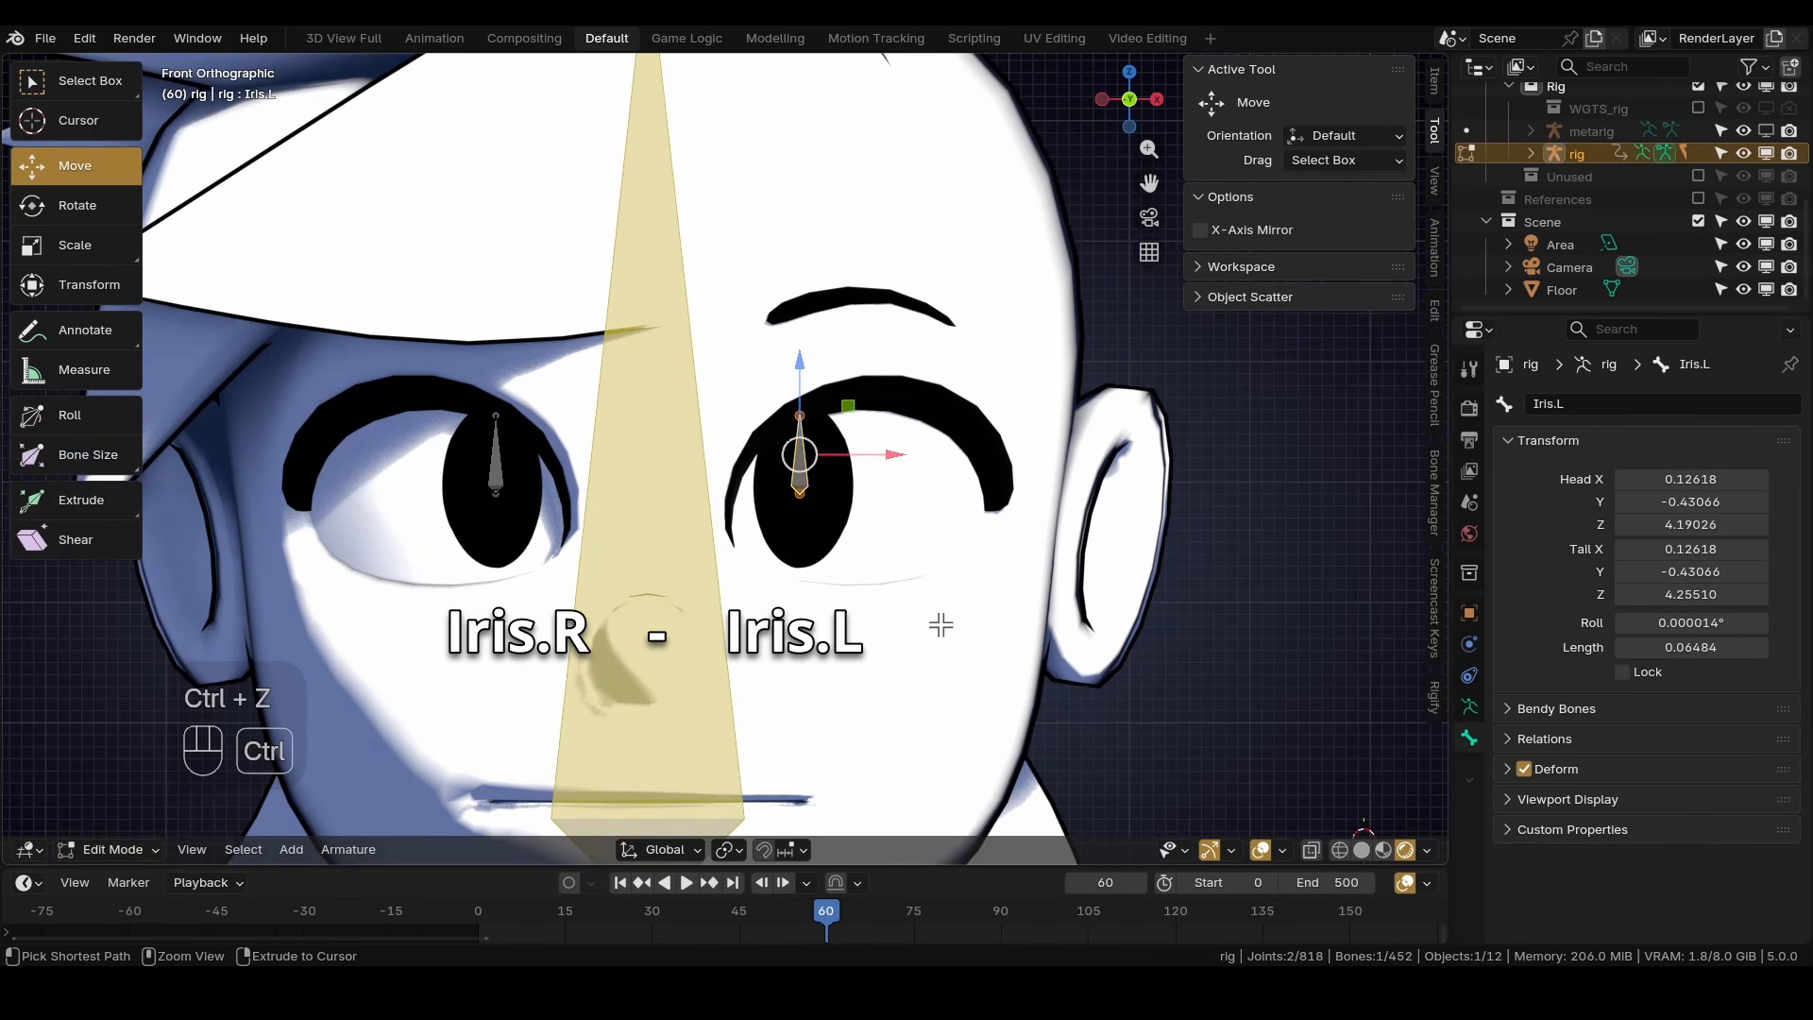
key(ctrl+s)
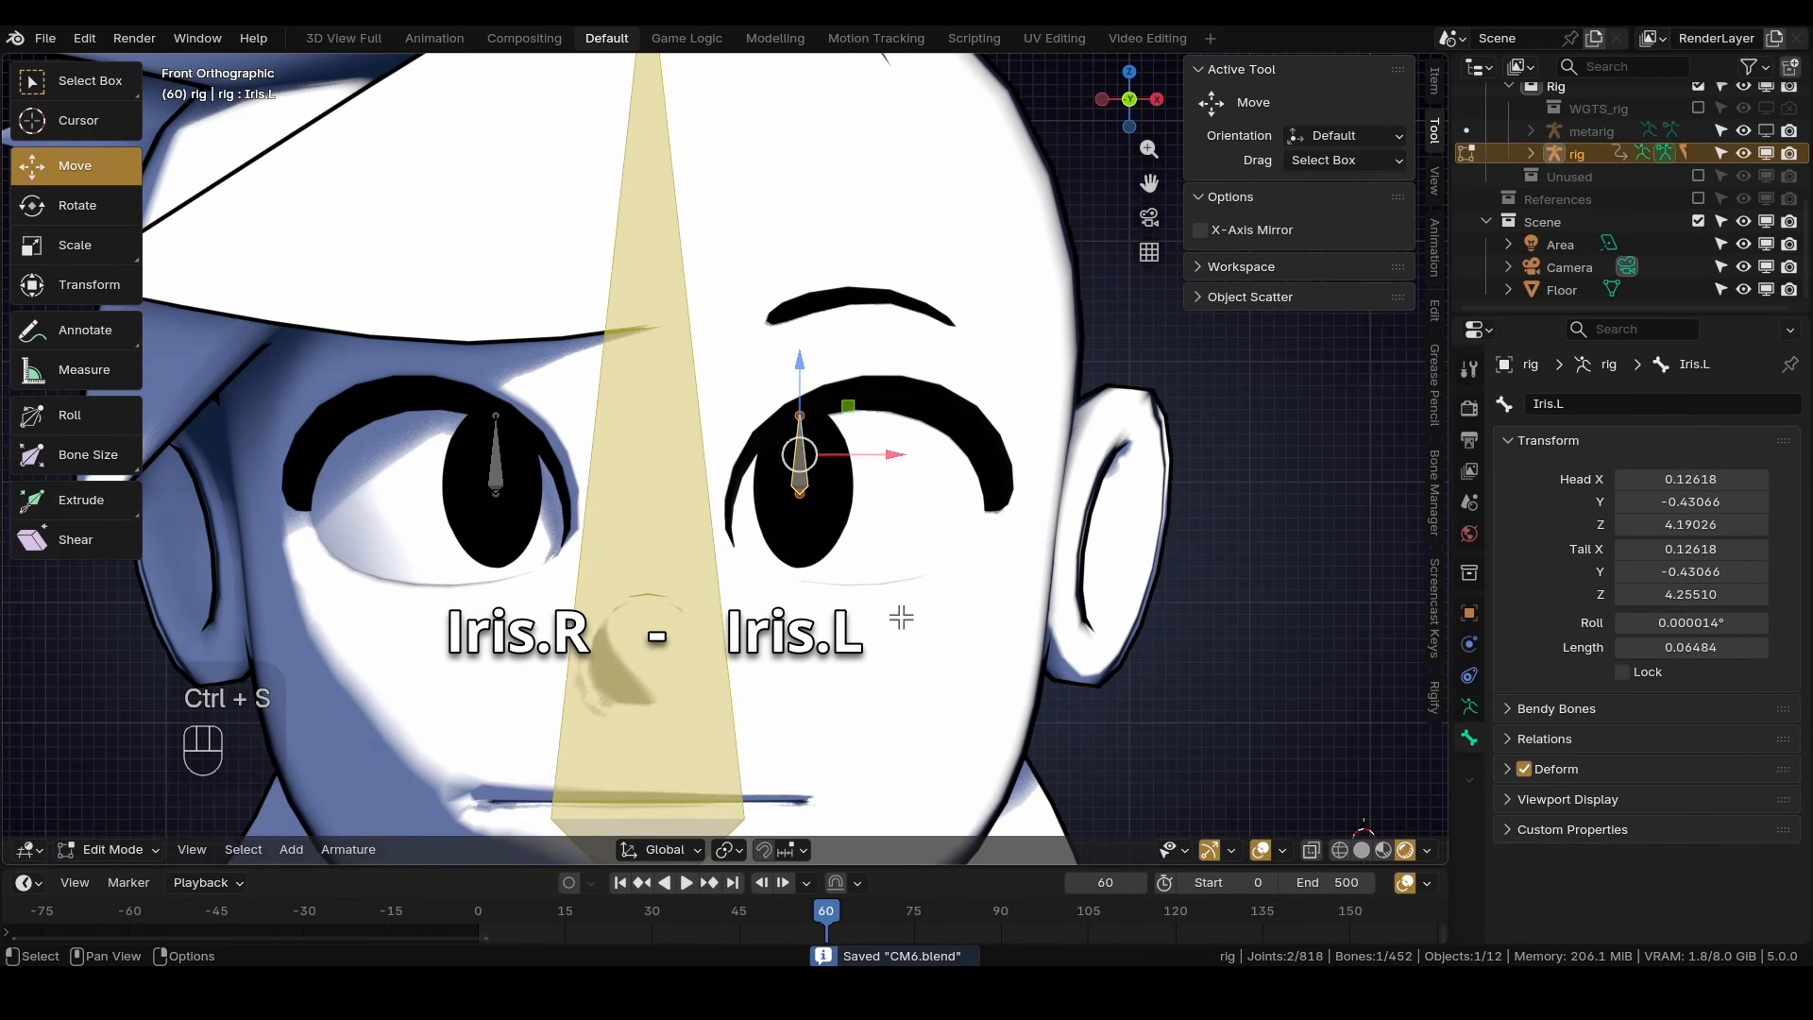
With X-Axis Mirror on in Edit Mode, undo a test move of Iris.L and nudge the bone along X to 0.12775.
scroll(894, 619, down, 1)
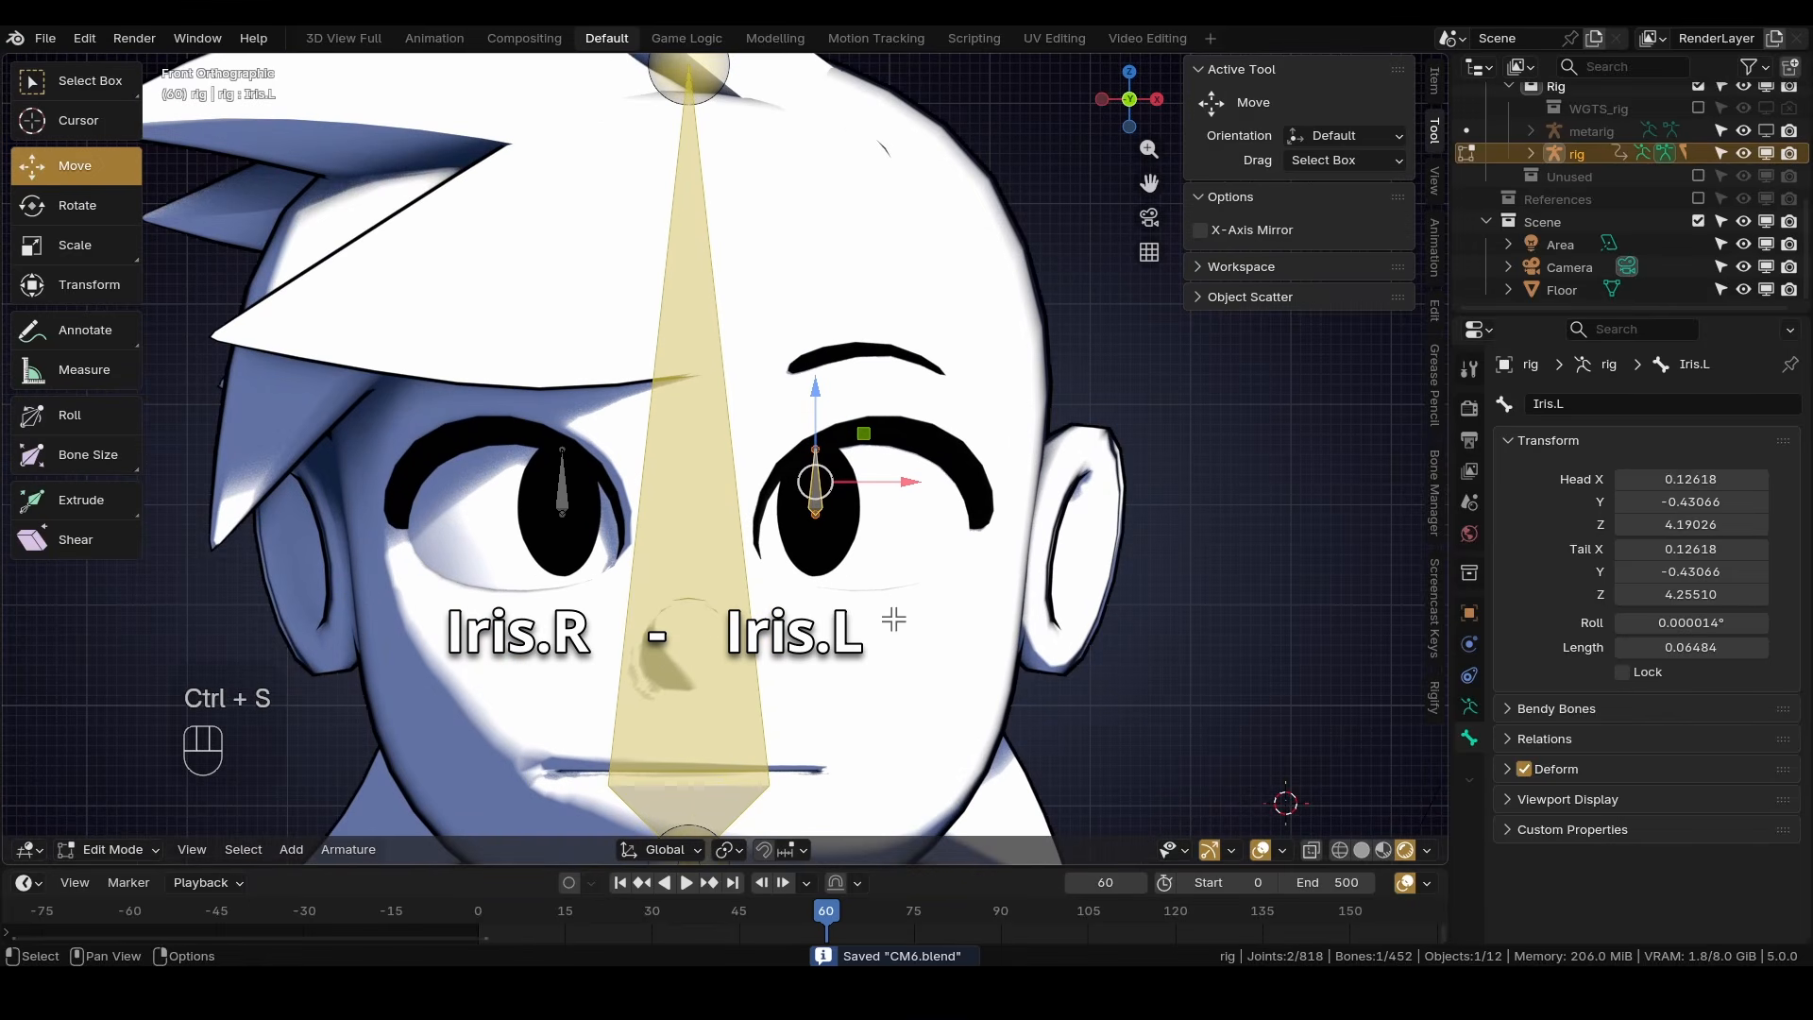
mouse_move(902, 616)
middle_down()
mouse_move(898, 635)
mouse_move(881, 628)
middle_up()
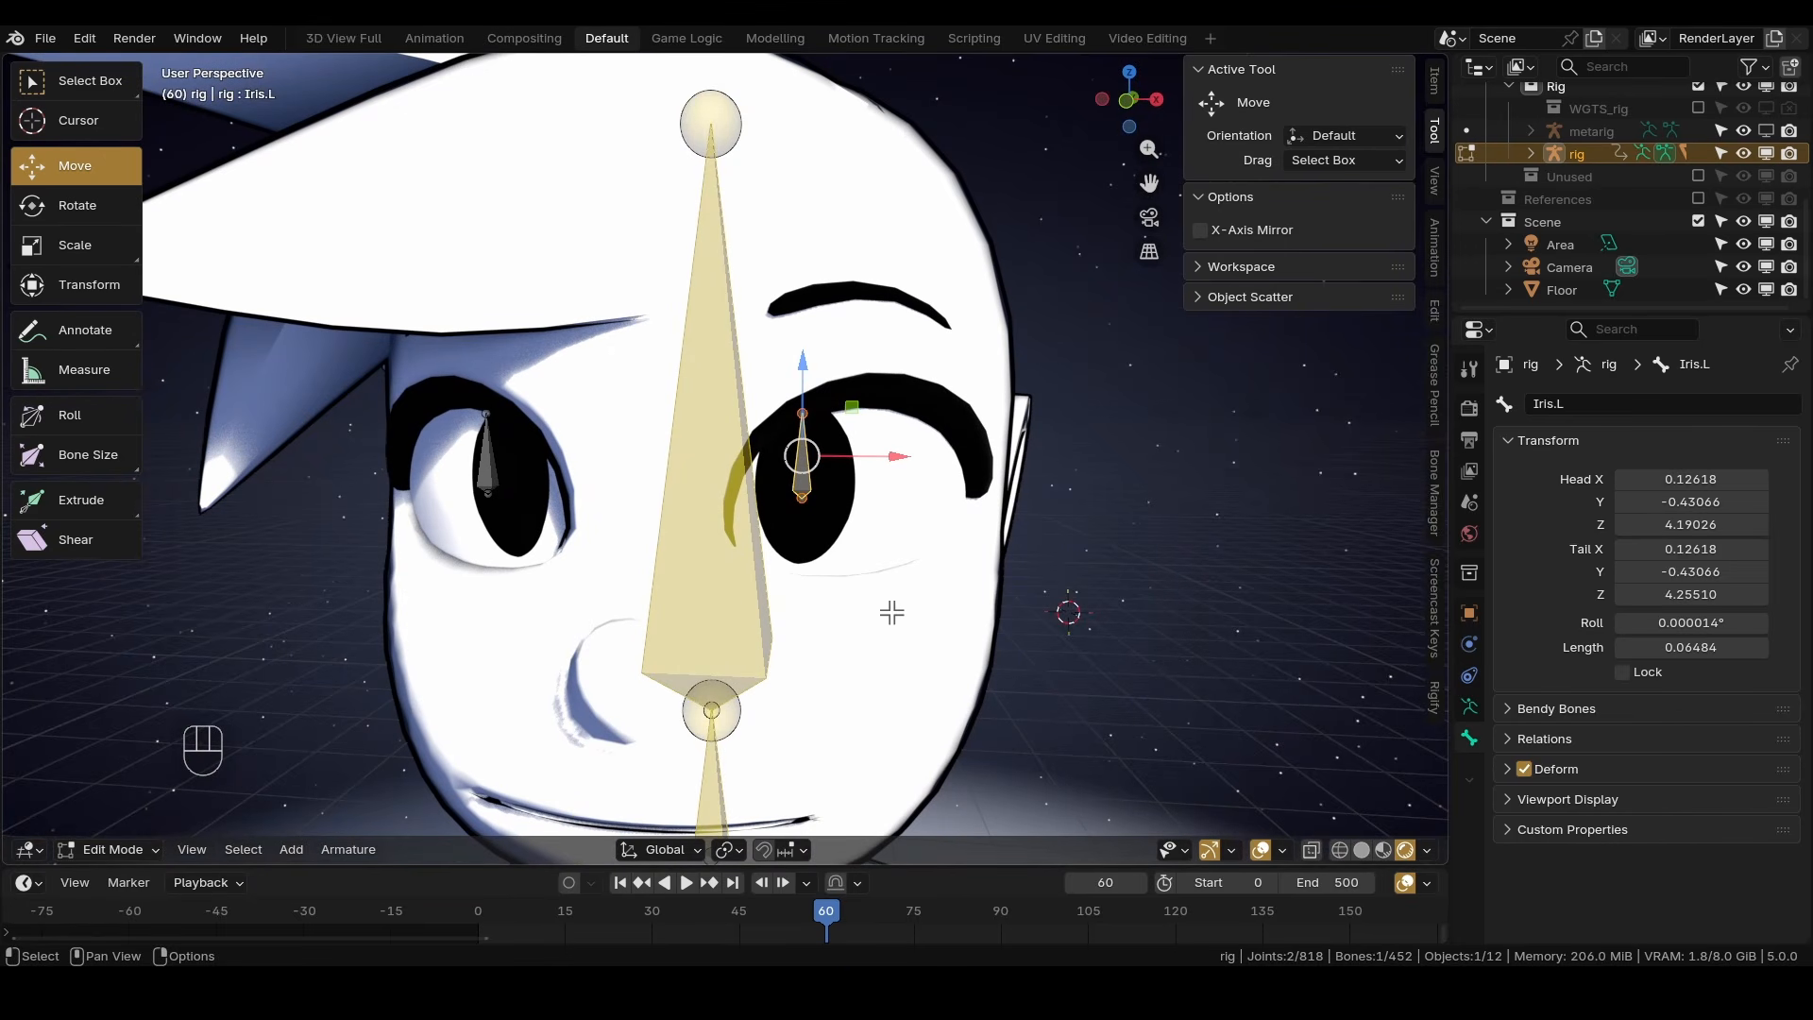
key(KP_1)
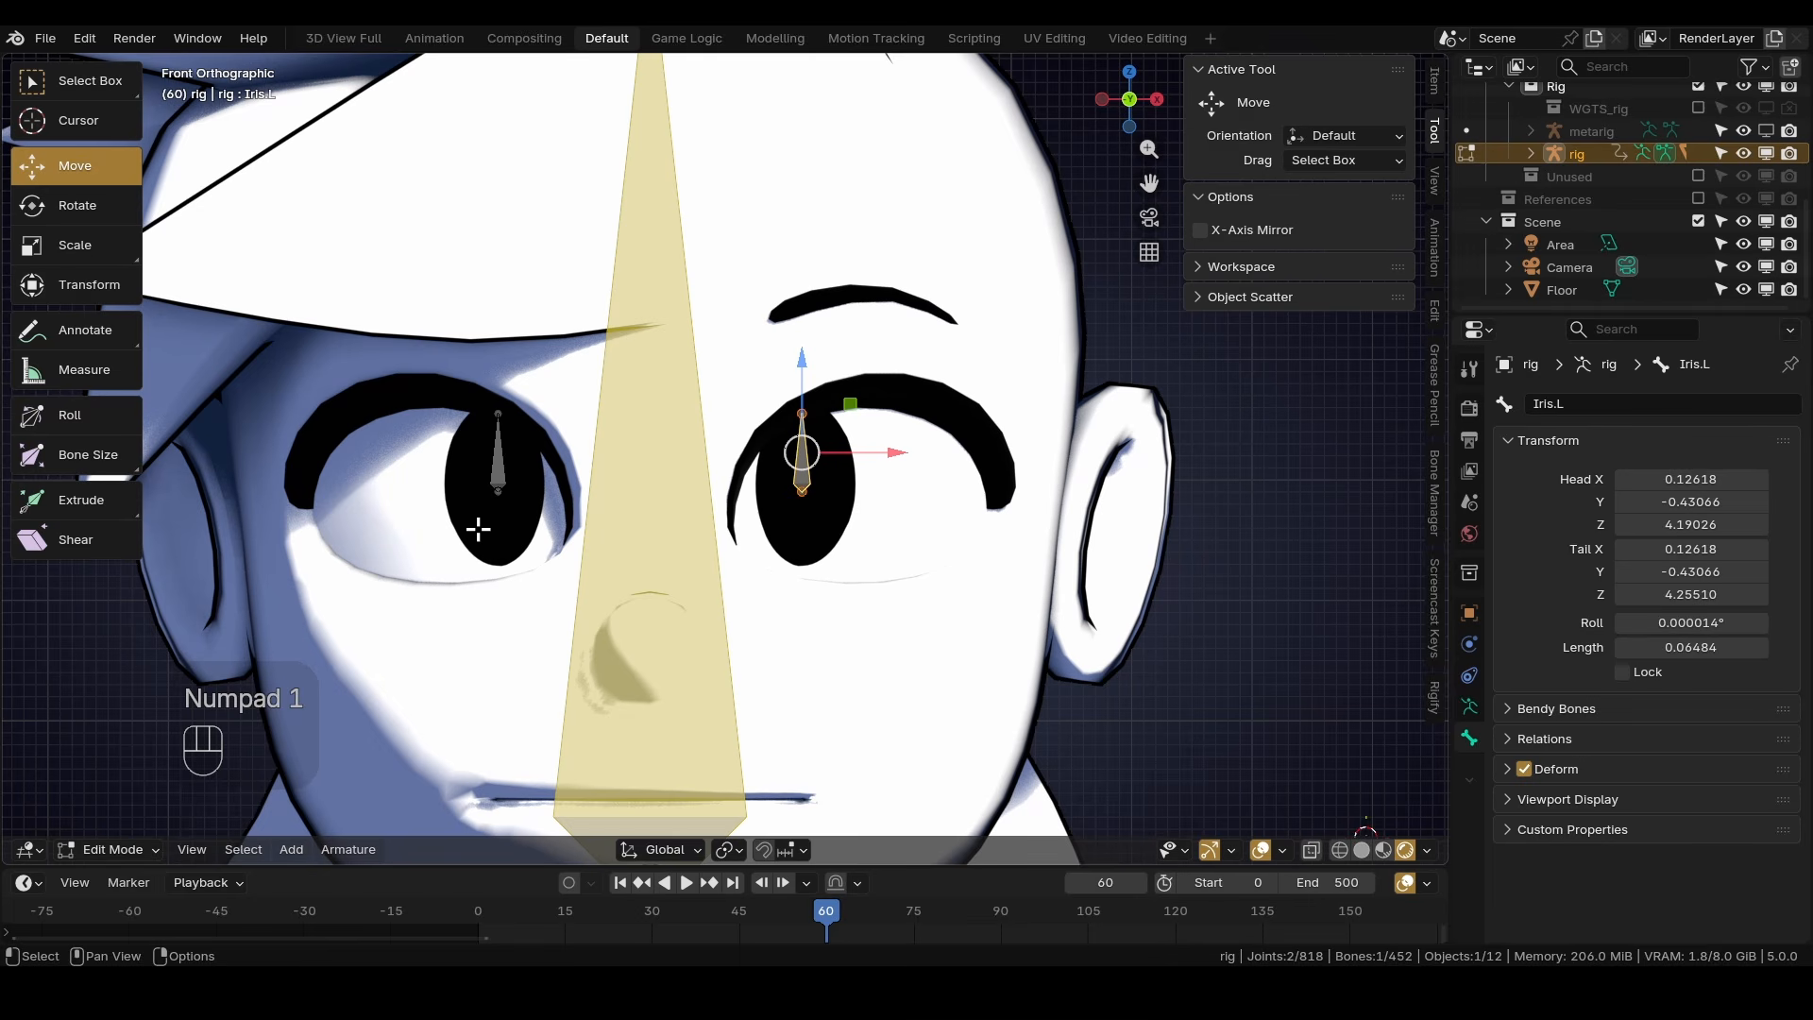
shift+middle_drag(594, 590, 631, 602)
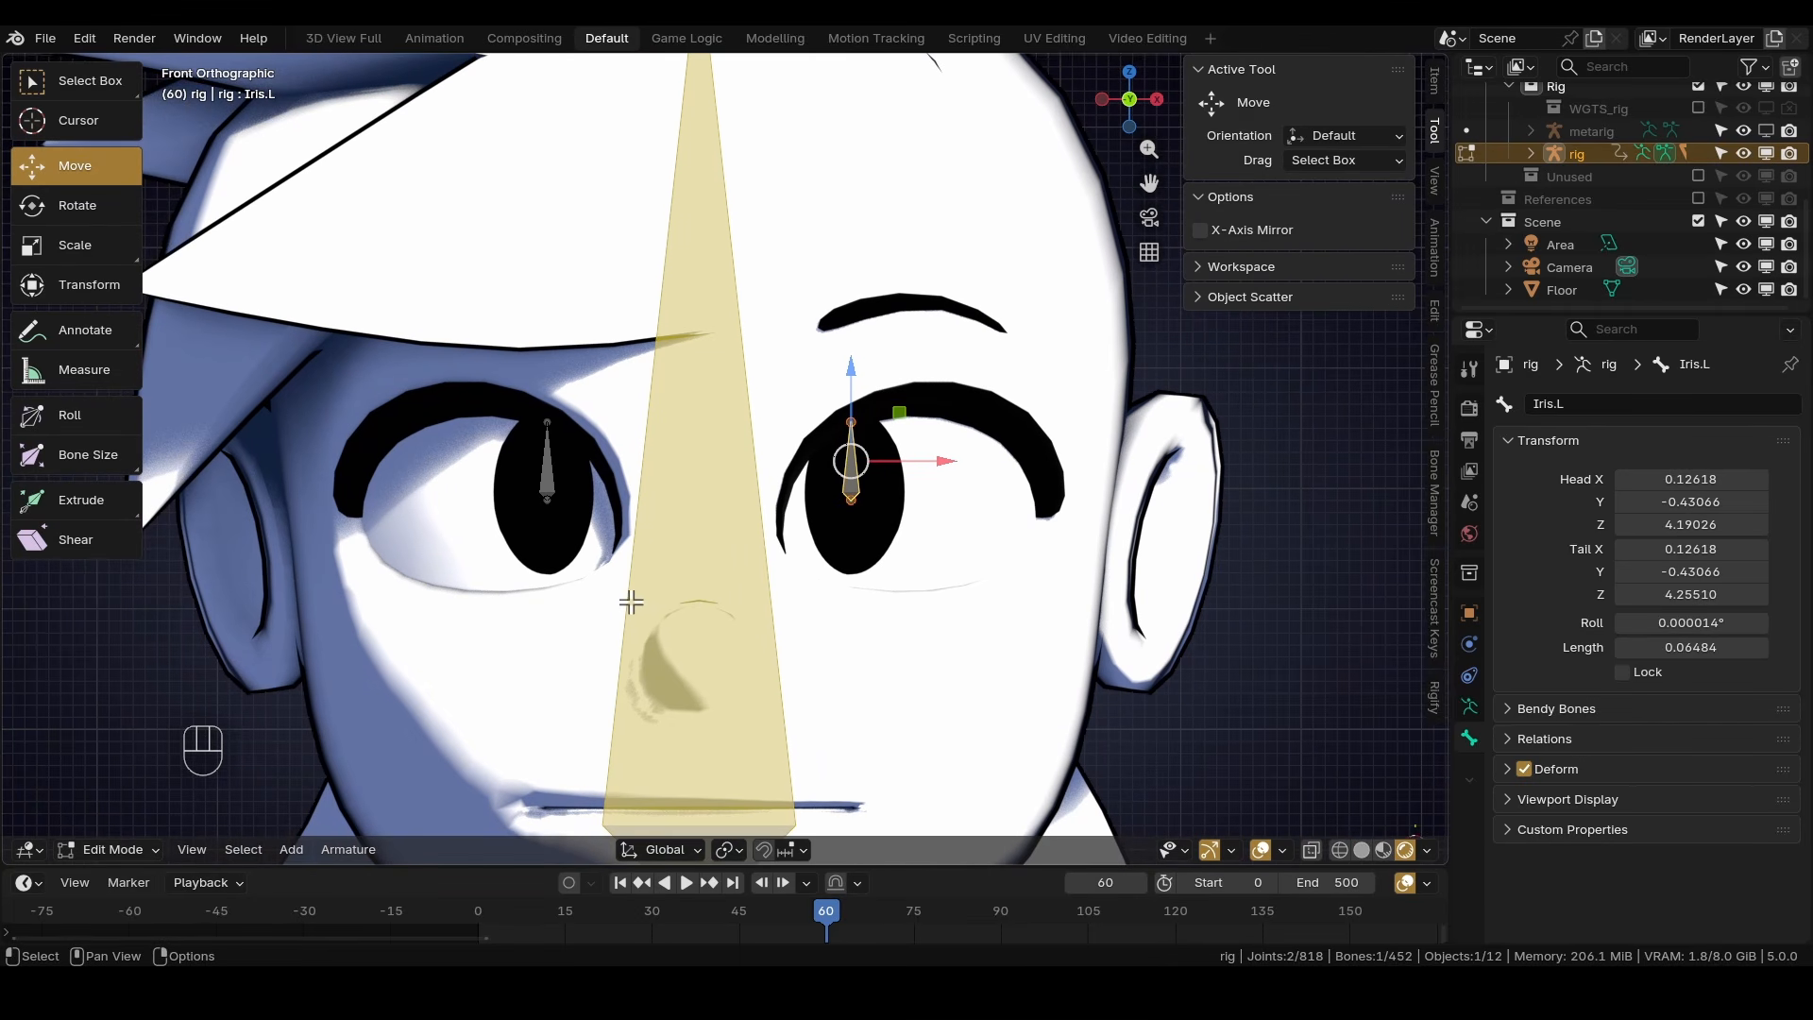
shift+middle_drag(856, 661, 762, 597)
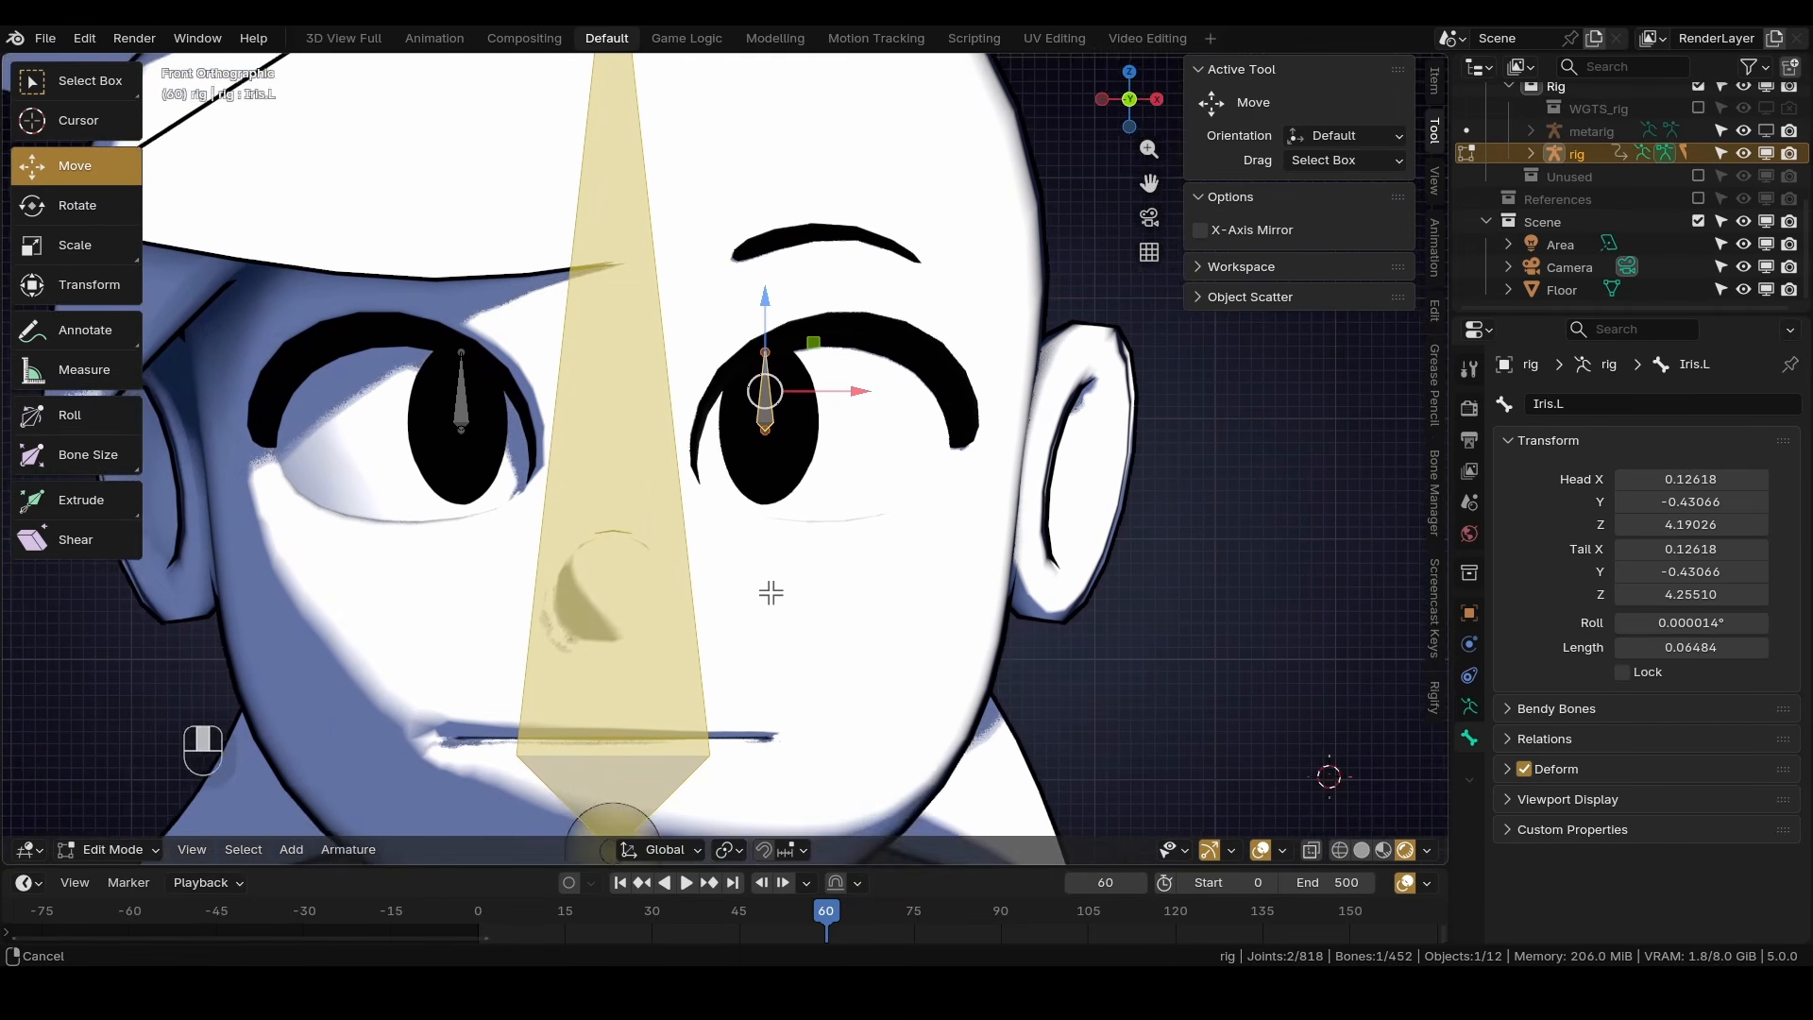
shift+middle_drag(633, 460, 627, 502)
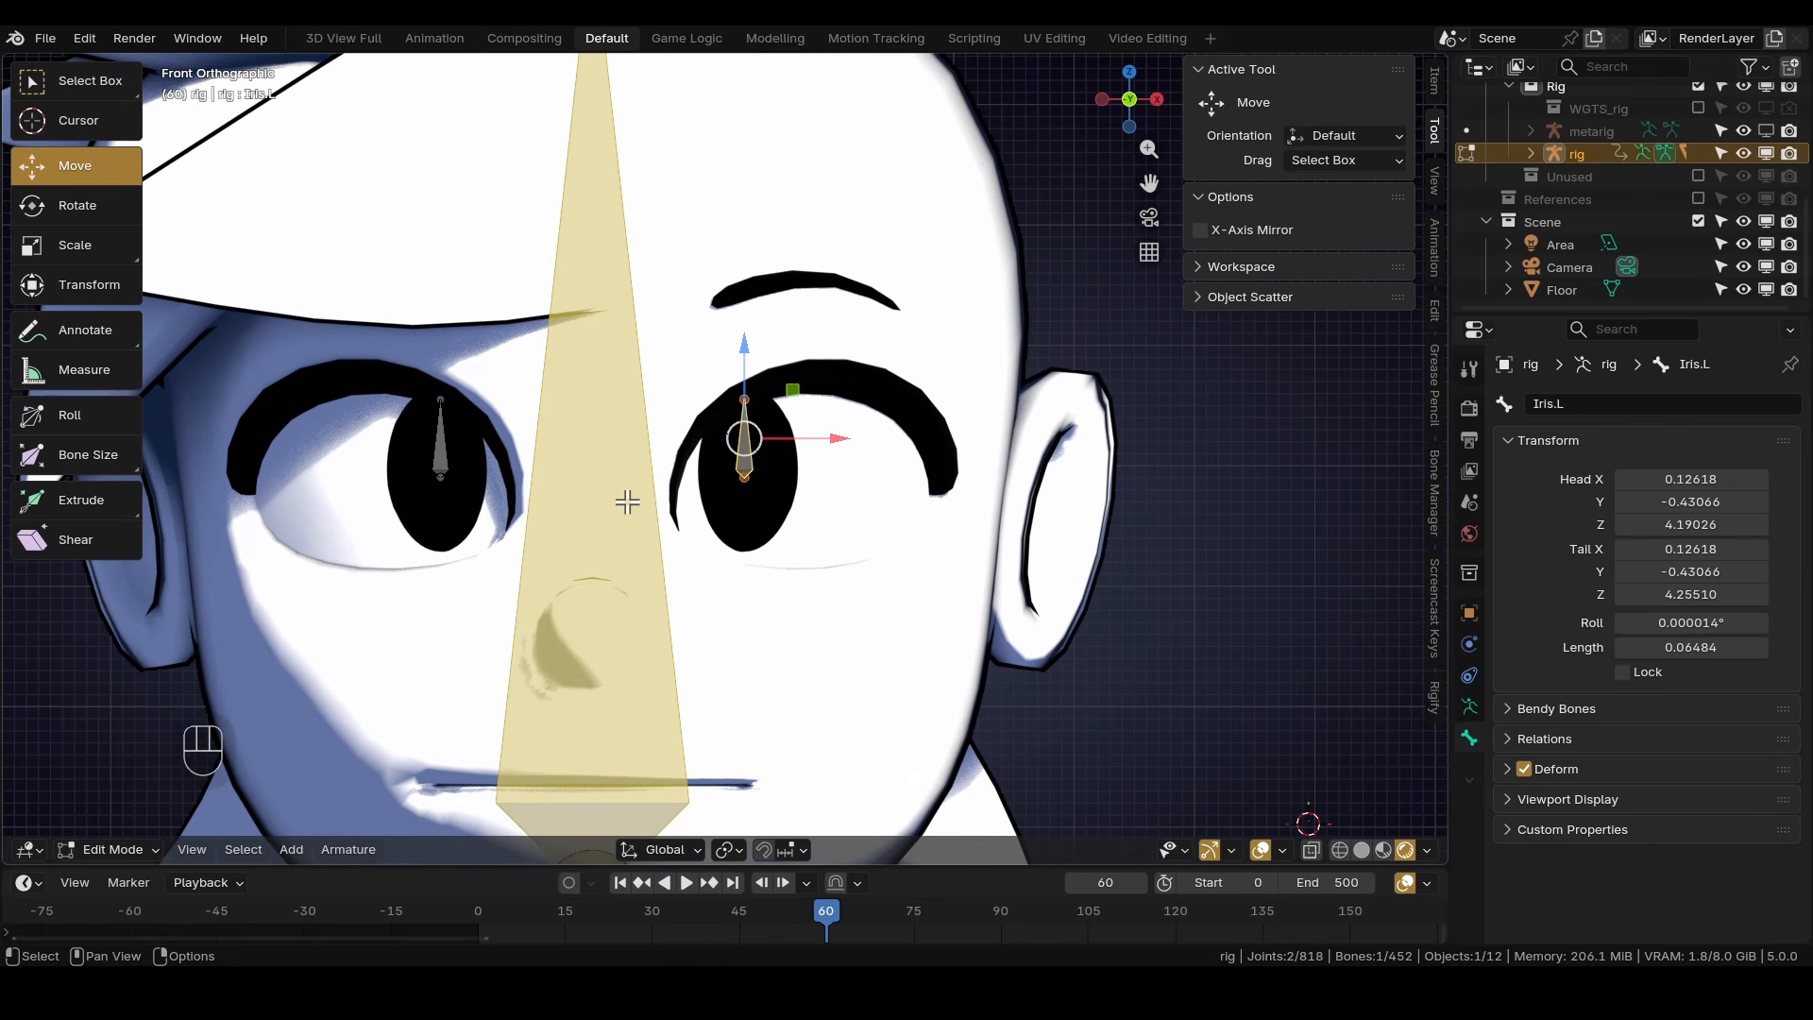
key(g)
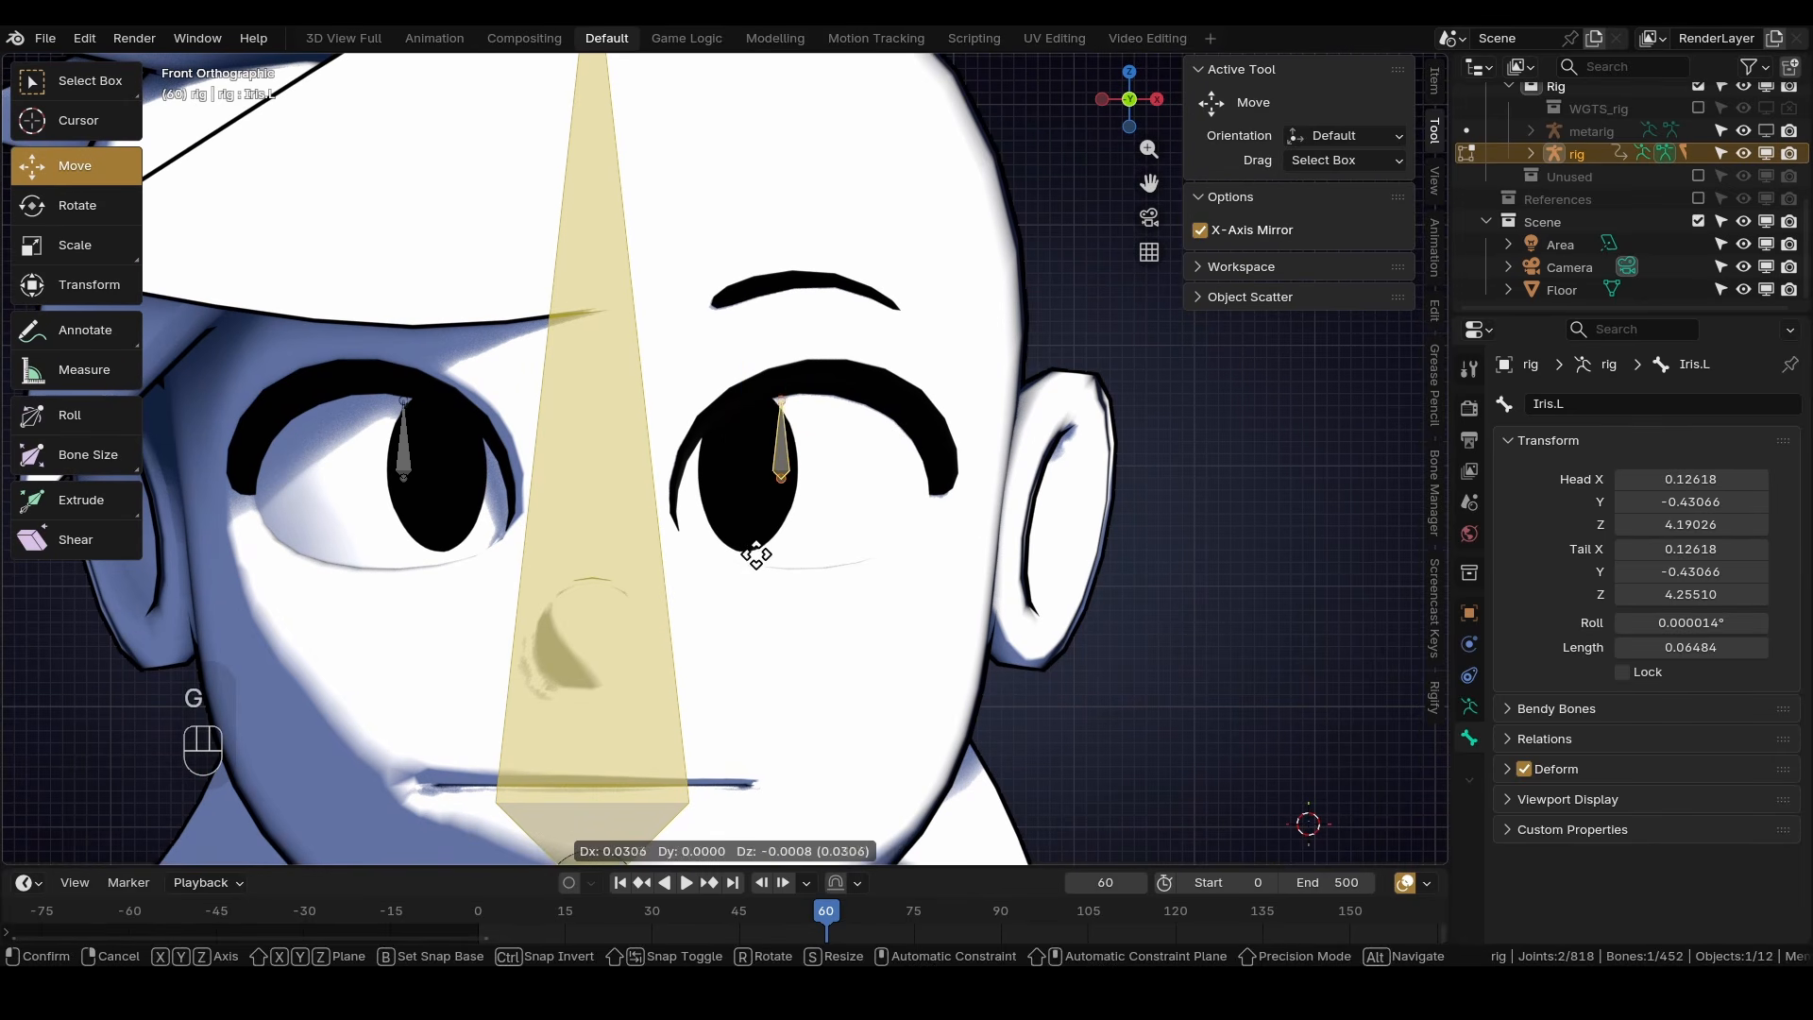
key(ctrl+z)
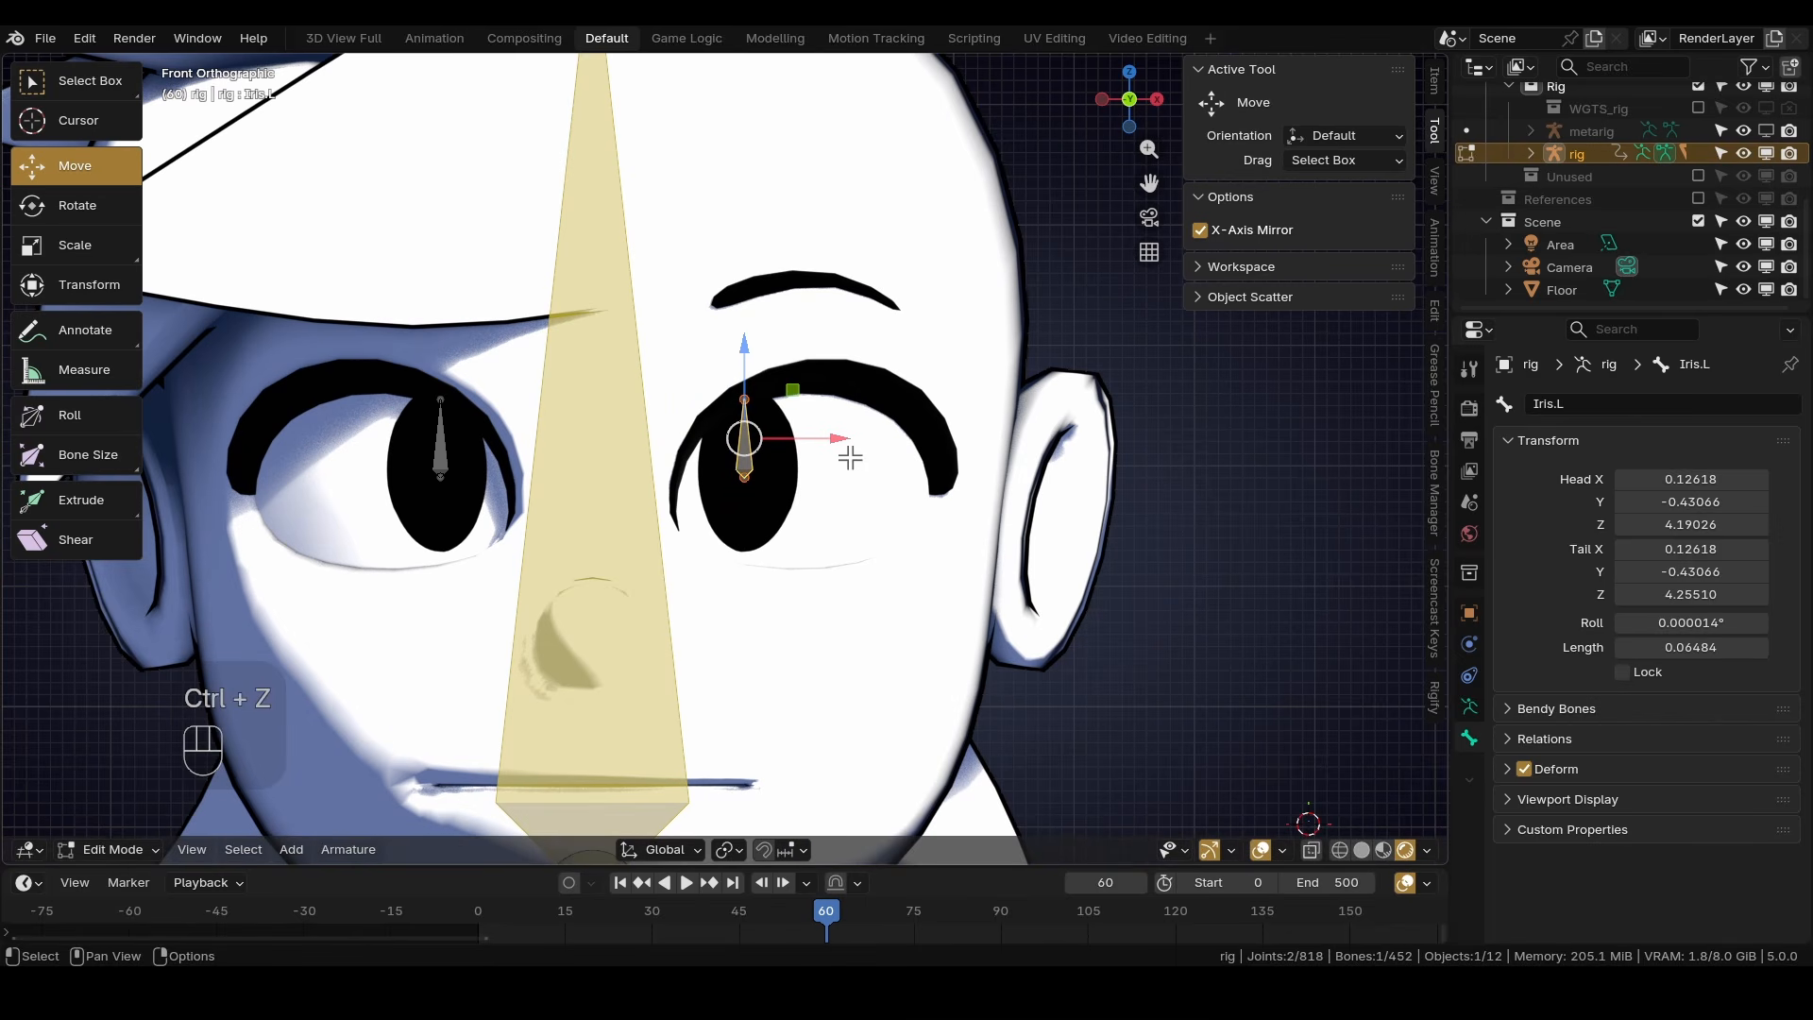
drag(836, 438, 850, 454)
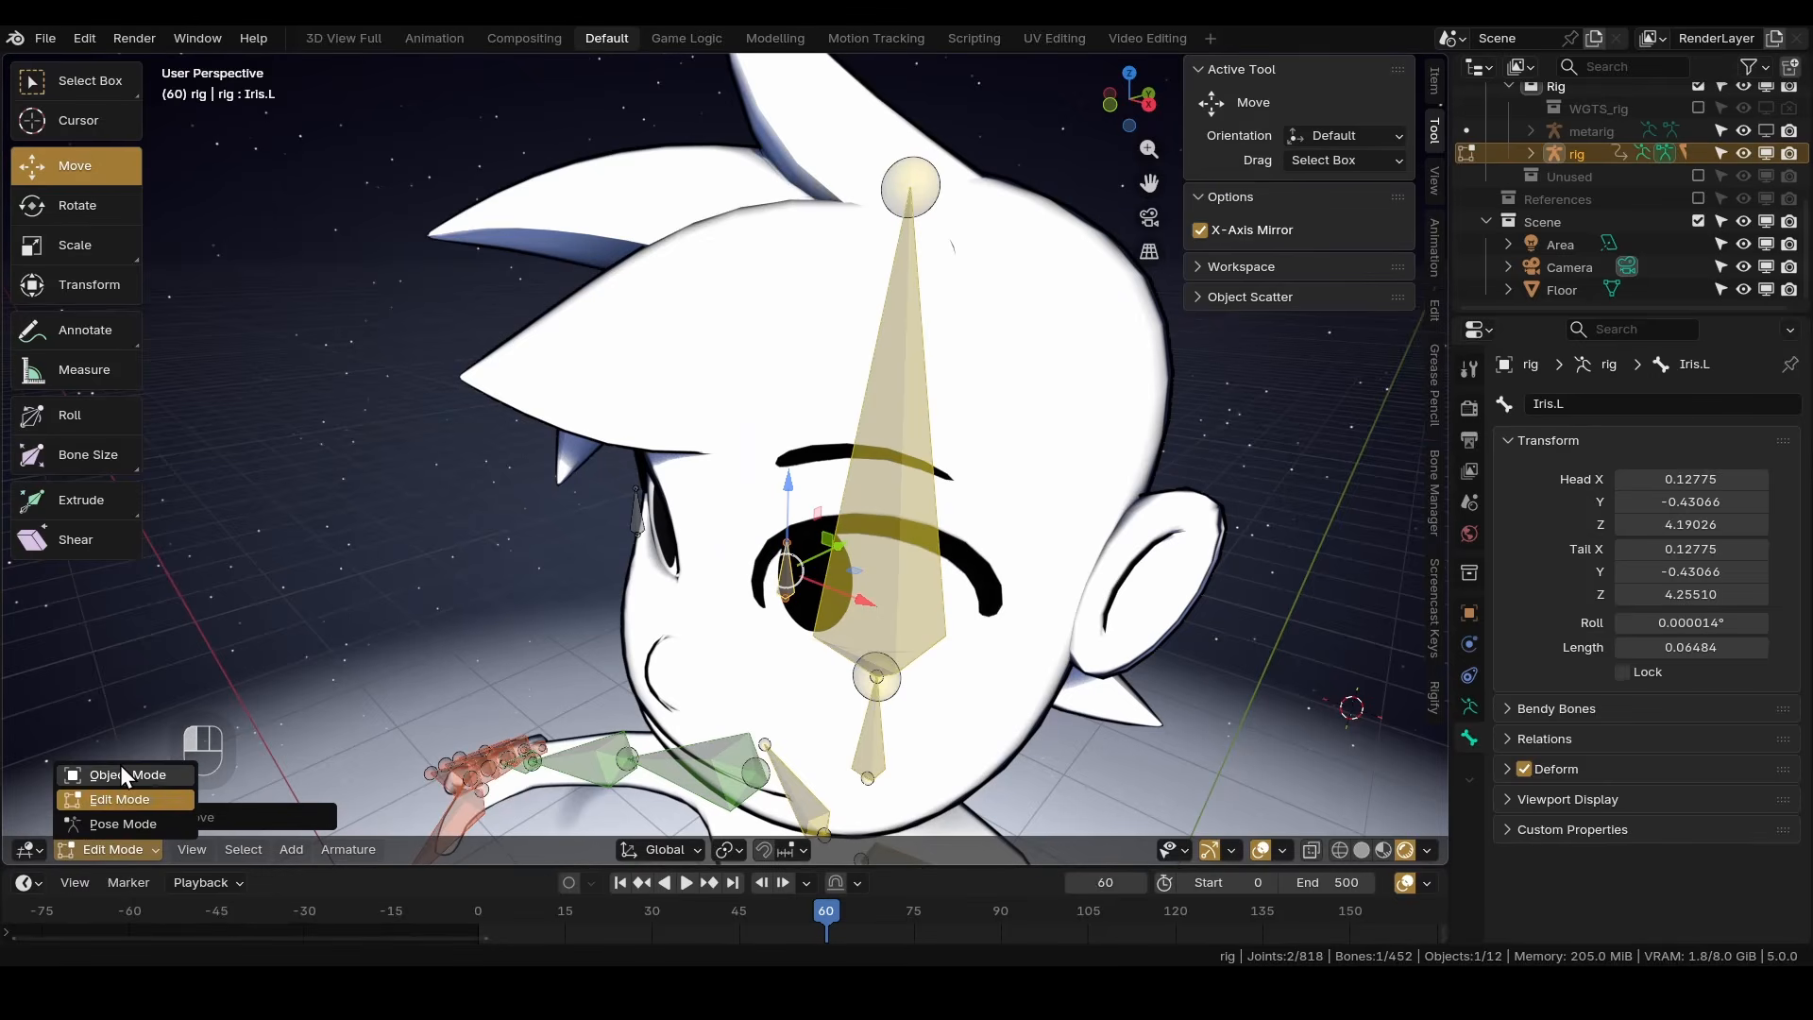
Select the Iris mesh in Object Mode and enlarge the Properties editor to show its shape keys.
click(120, 765)
middle_drag(937, 573, 911, 575)
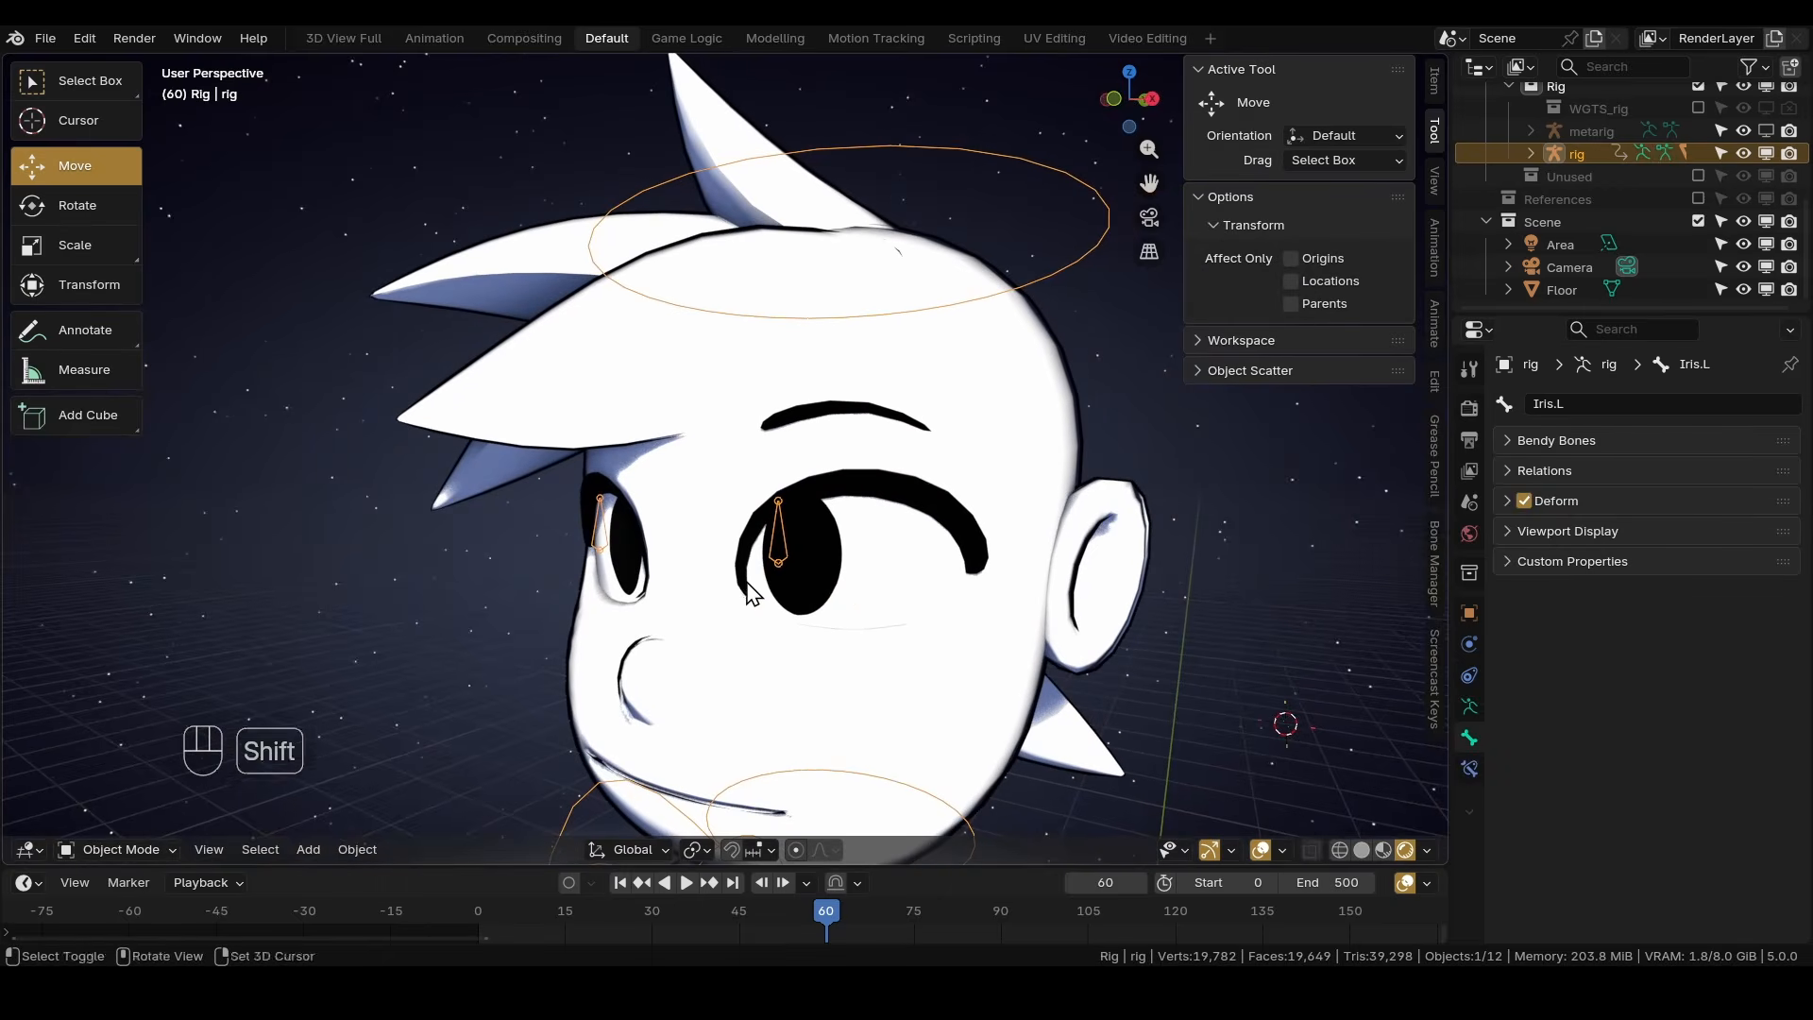
middle_drag(753, 595, 886, 548)
click(809, 599)
drag(1451, 364, 1424, 354)
drag(1516, 314, 1527, 130)
click(1442, 585)
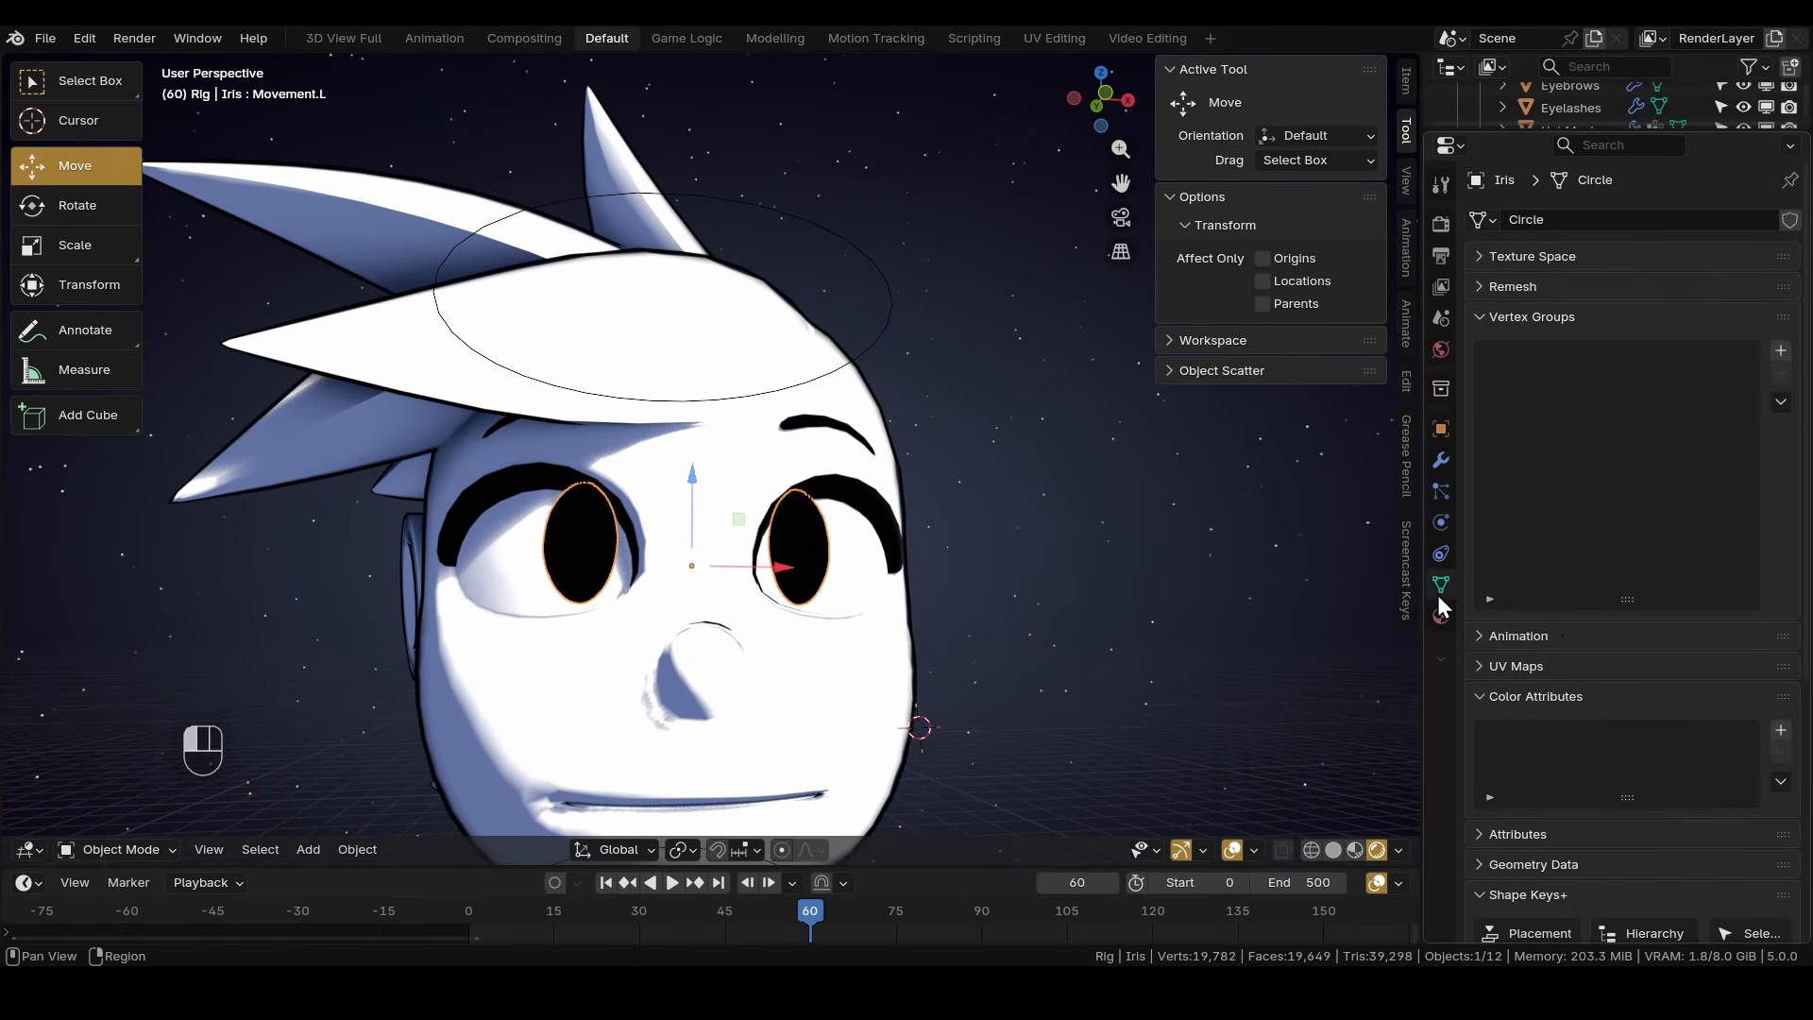
scroll(1730, 654, down, 8)
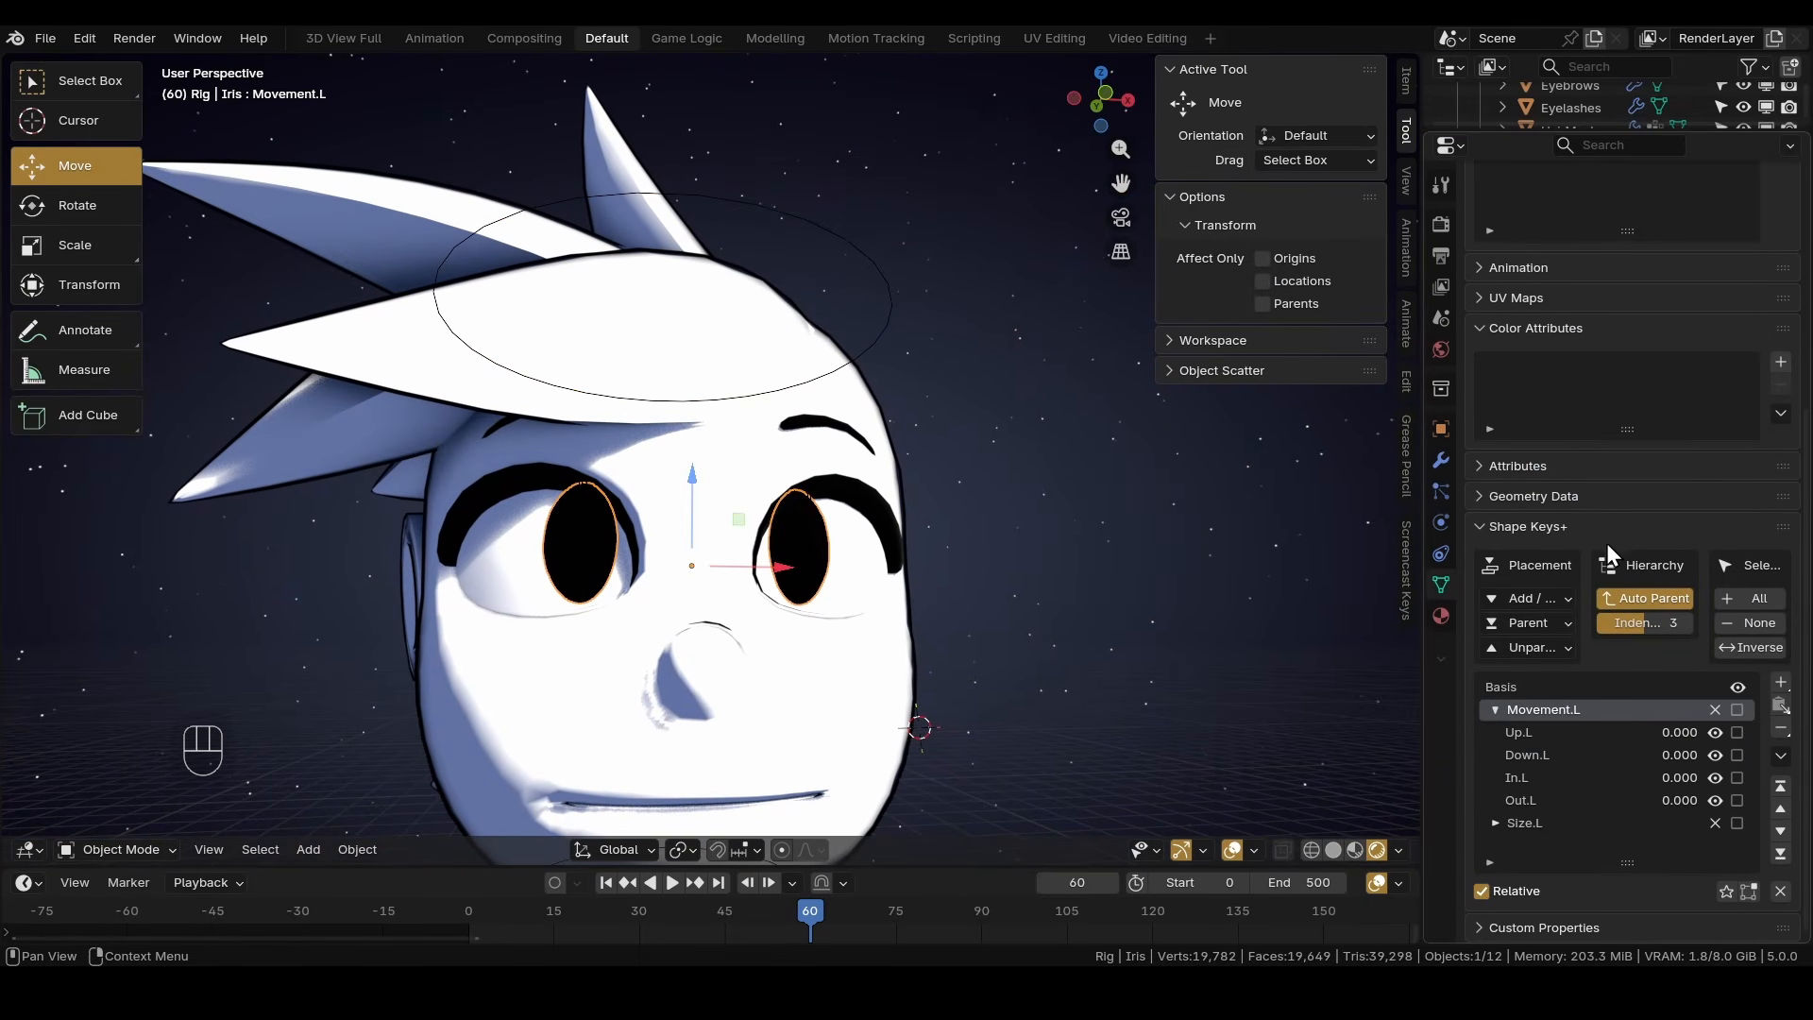
Add a driver to the Up.L shape key, with rig as the object and Iris.L as the bone.
right_click(1672, 734)
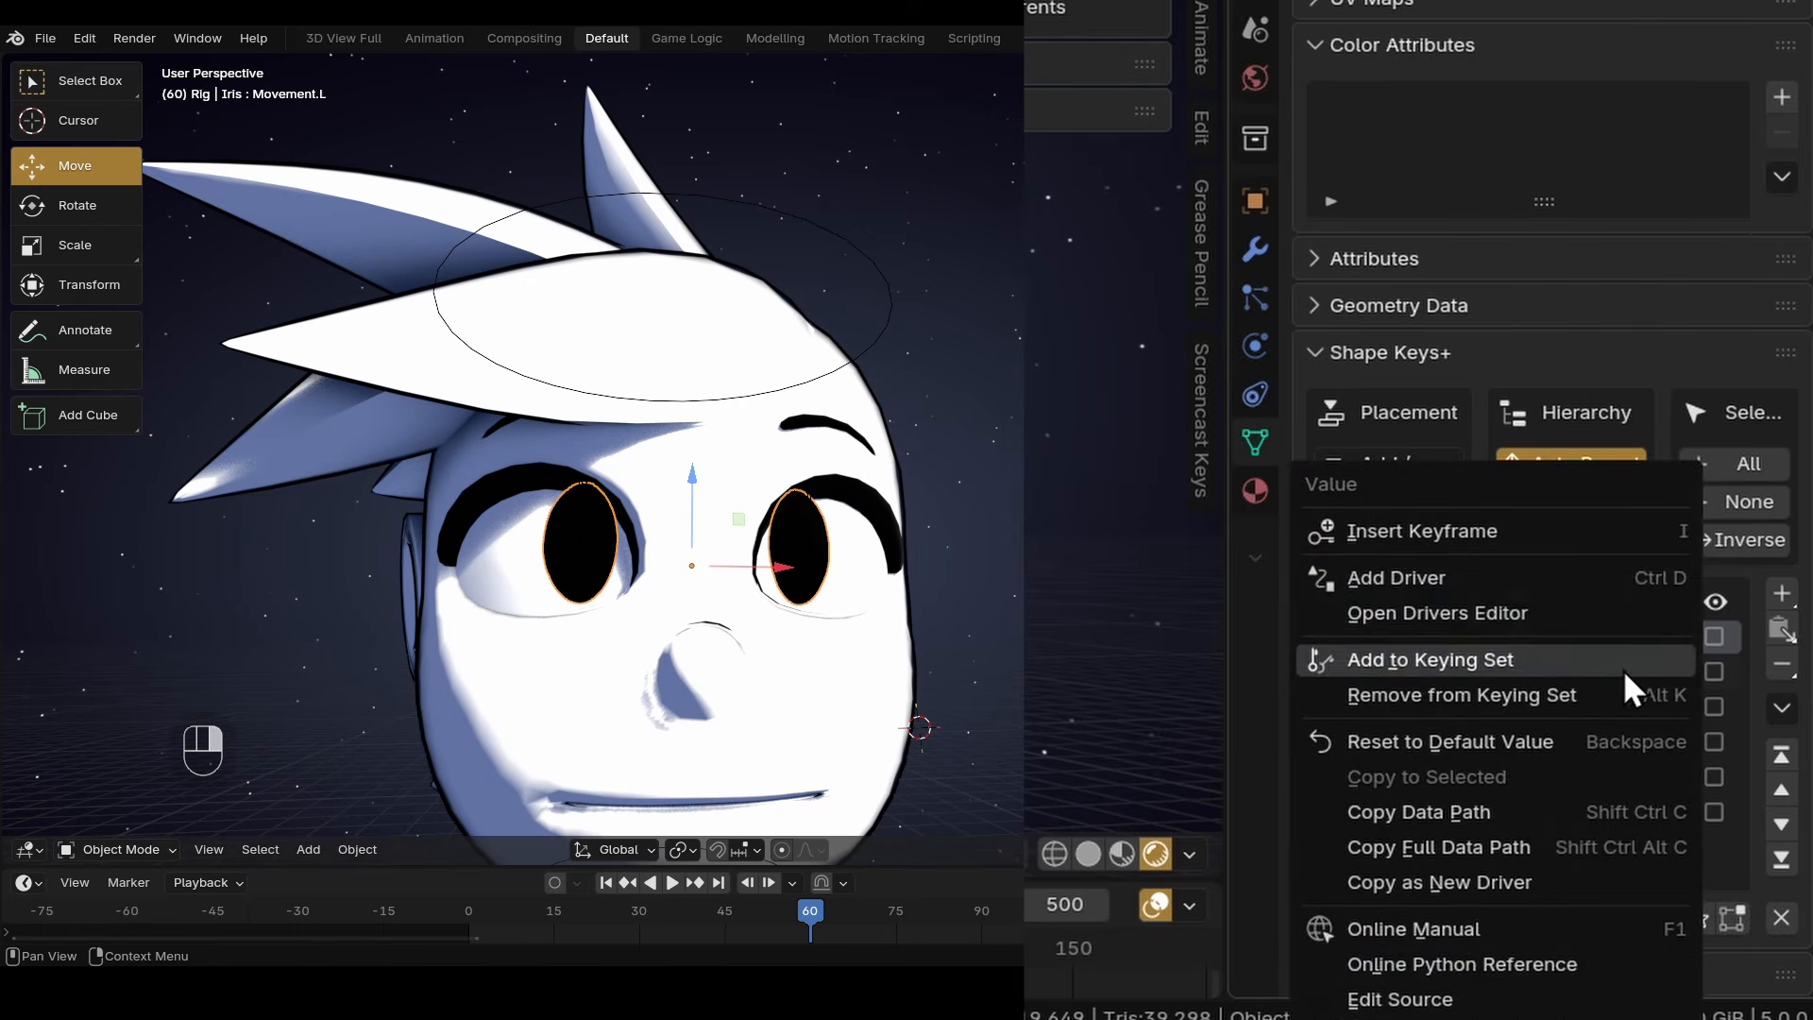
click(1401, 576)
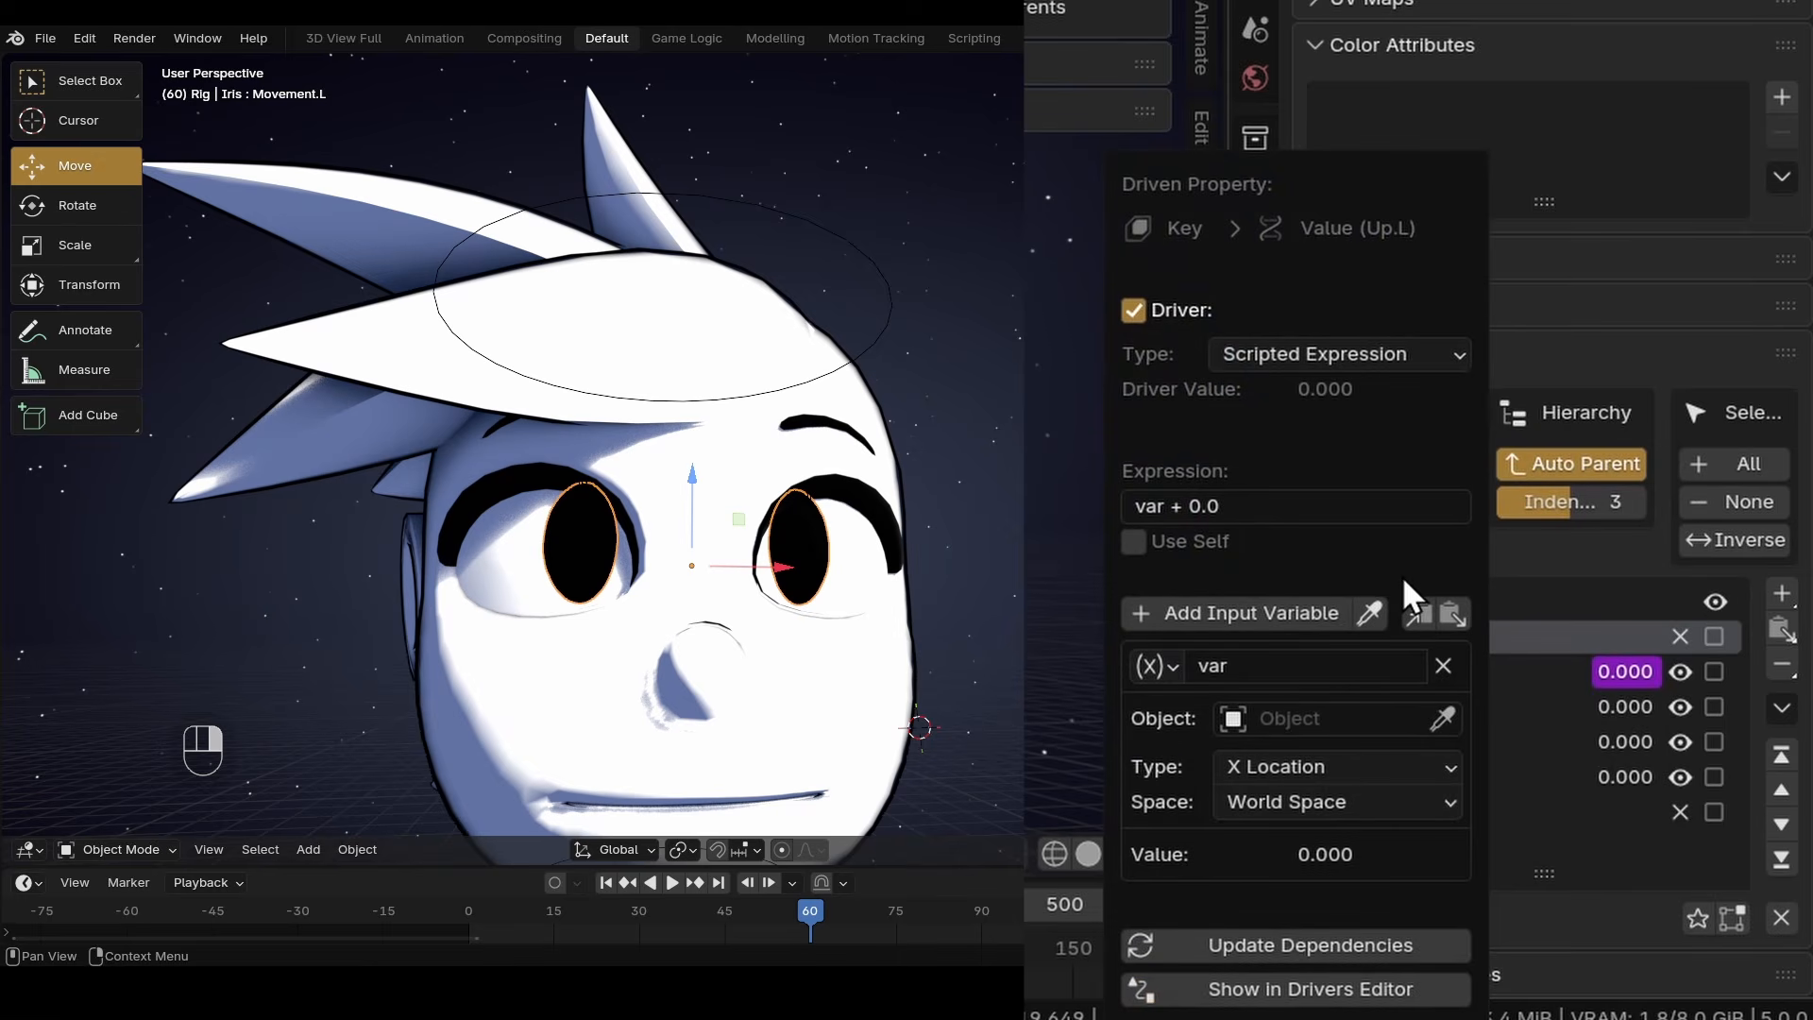
click(1283, 715)
text(rig)
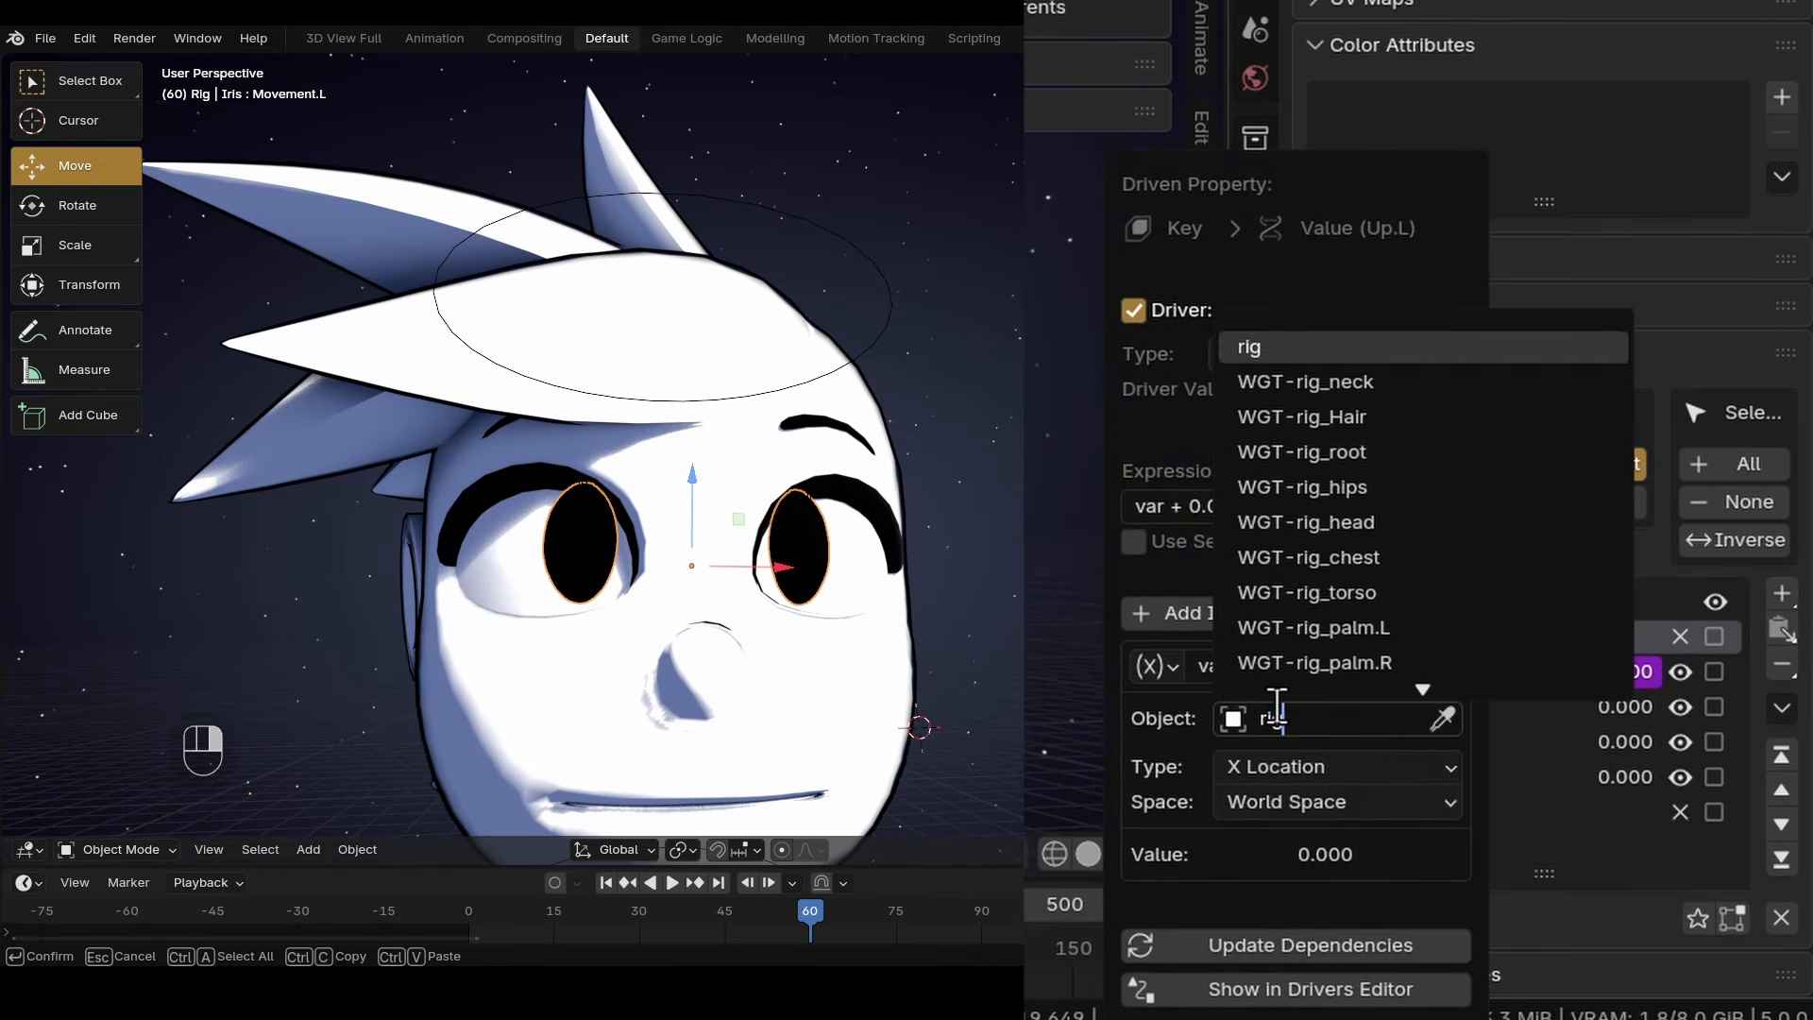
click(1254, 345)
click(1266, 715)
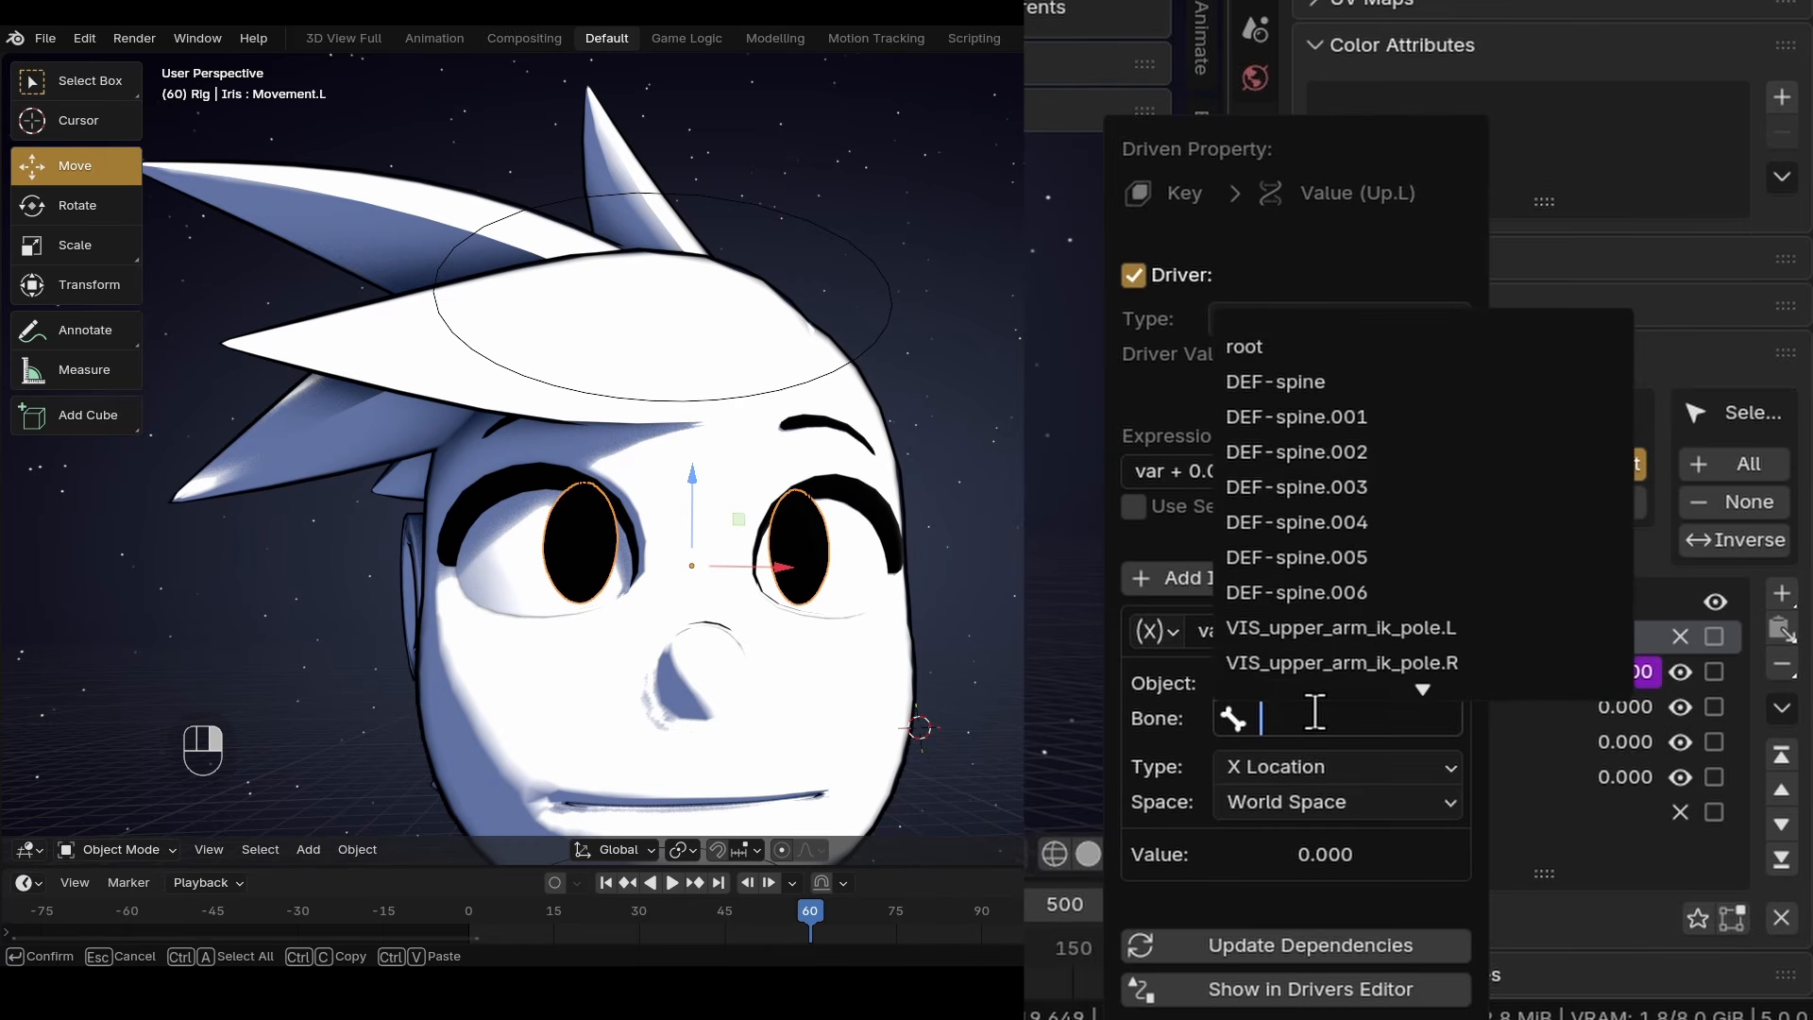
text(iris)
click(1245, 347)
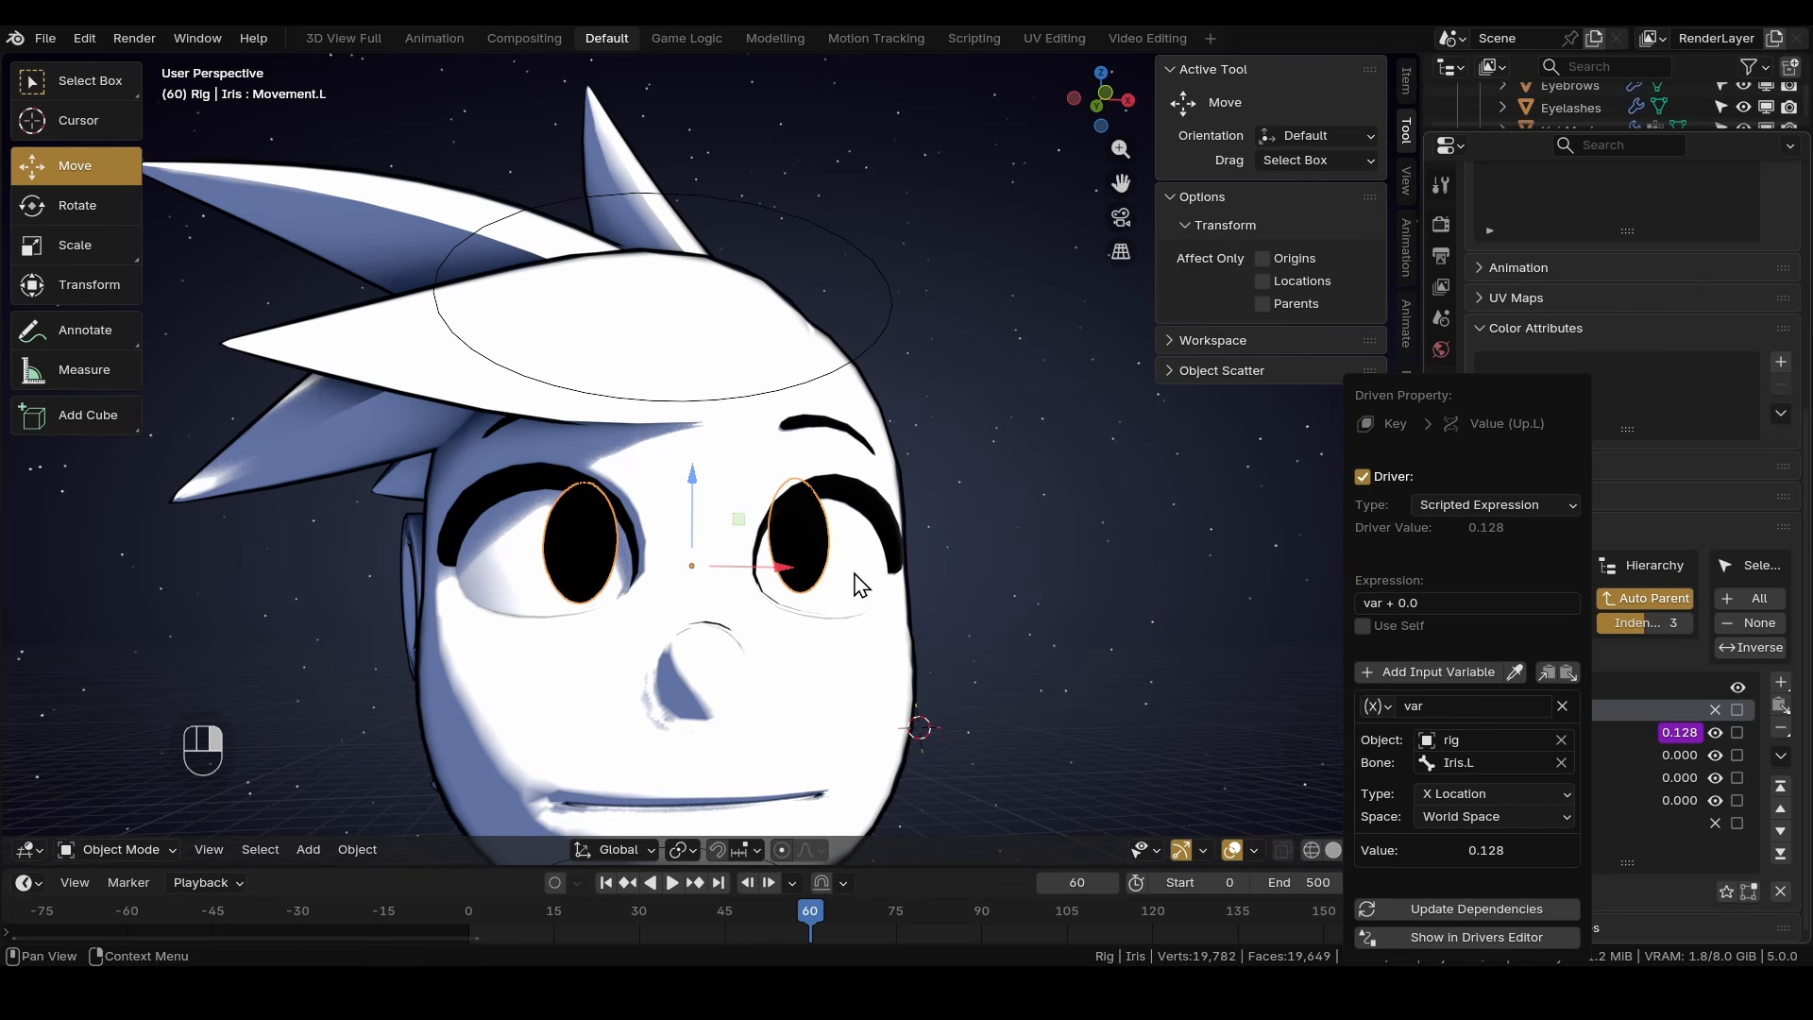
Select the rig and turn on Axes in its armature viewport display.
middle_drag(897, 588, 844, 512)
scroll(972, 606, up, 3)
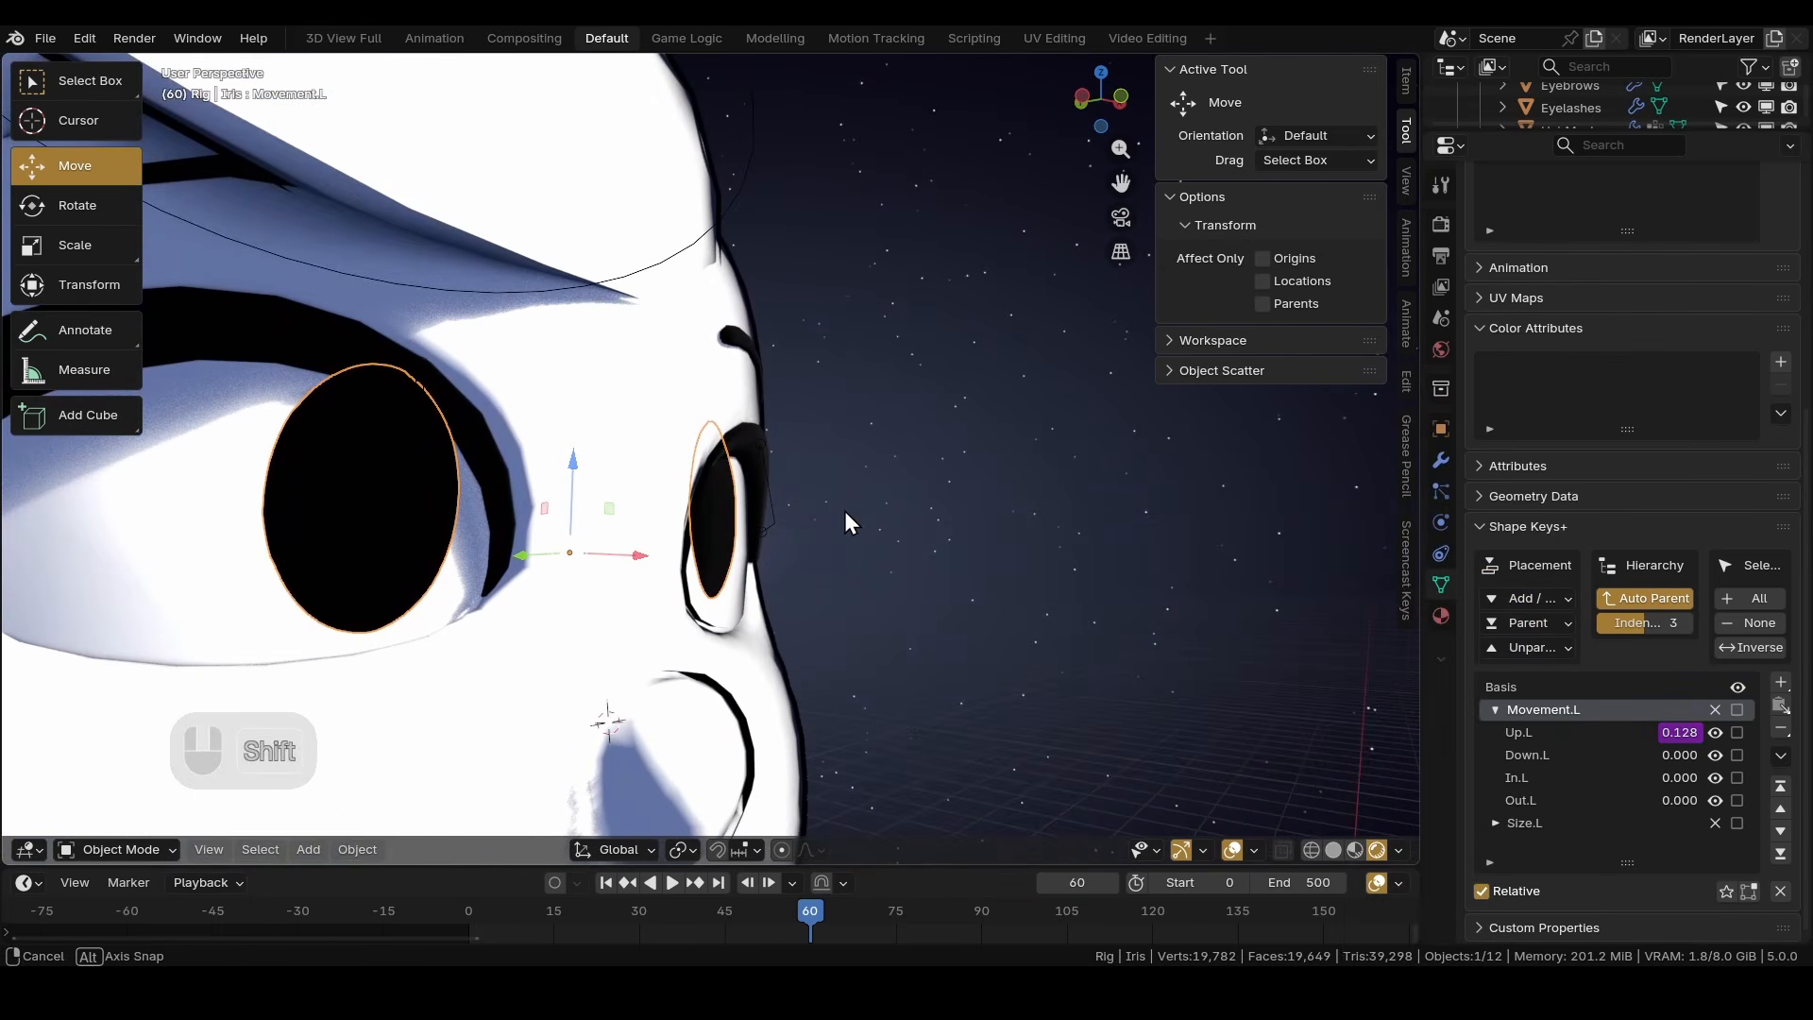
click(1332, 850)
middle_drag(1086, 665, 904, 639)
shift+middle_drag(904, 638, 948, 654)
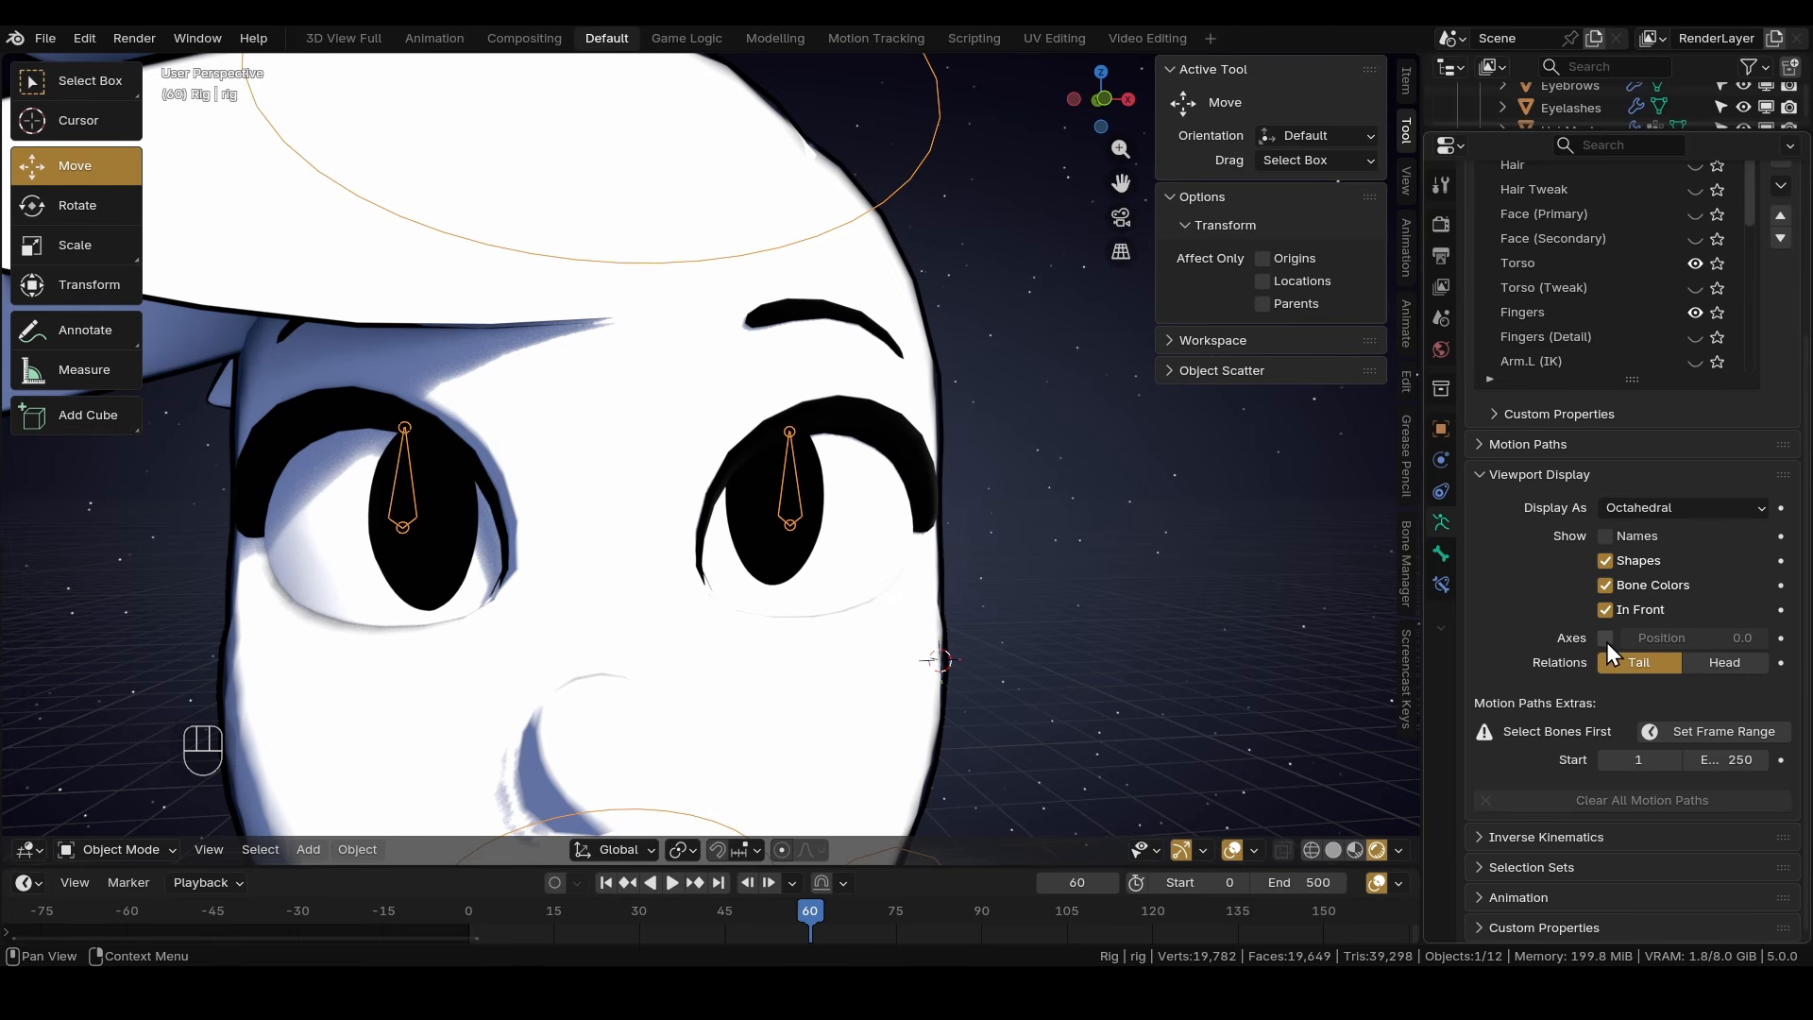
click(1606, 639)
Examine the Iris.L bone's axes up close to see which local axis runs vertically.
scroll(878, 519, up, 5)
shift+middle_drag(780, 522, 801, 485)
scroll(800, 510, down, 3)
click(798, 472)
scroll(801, 472, down, 2)
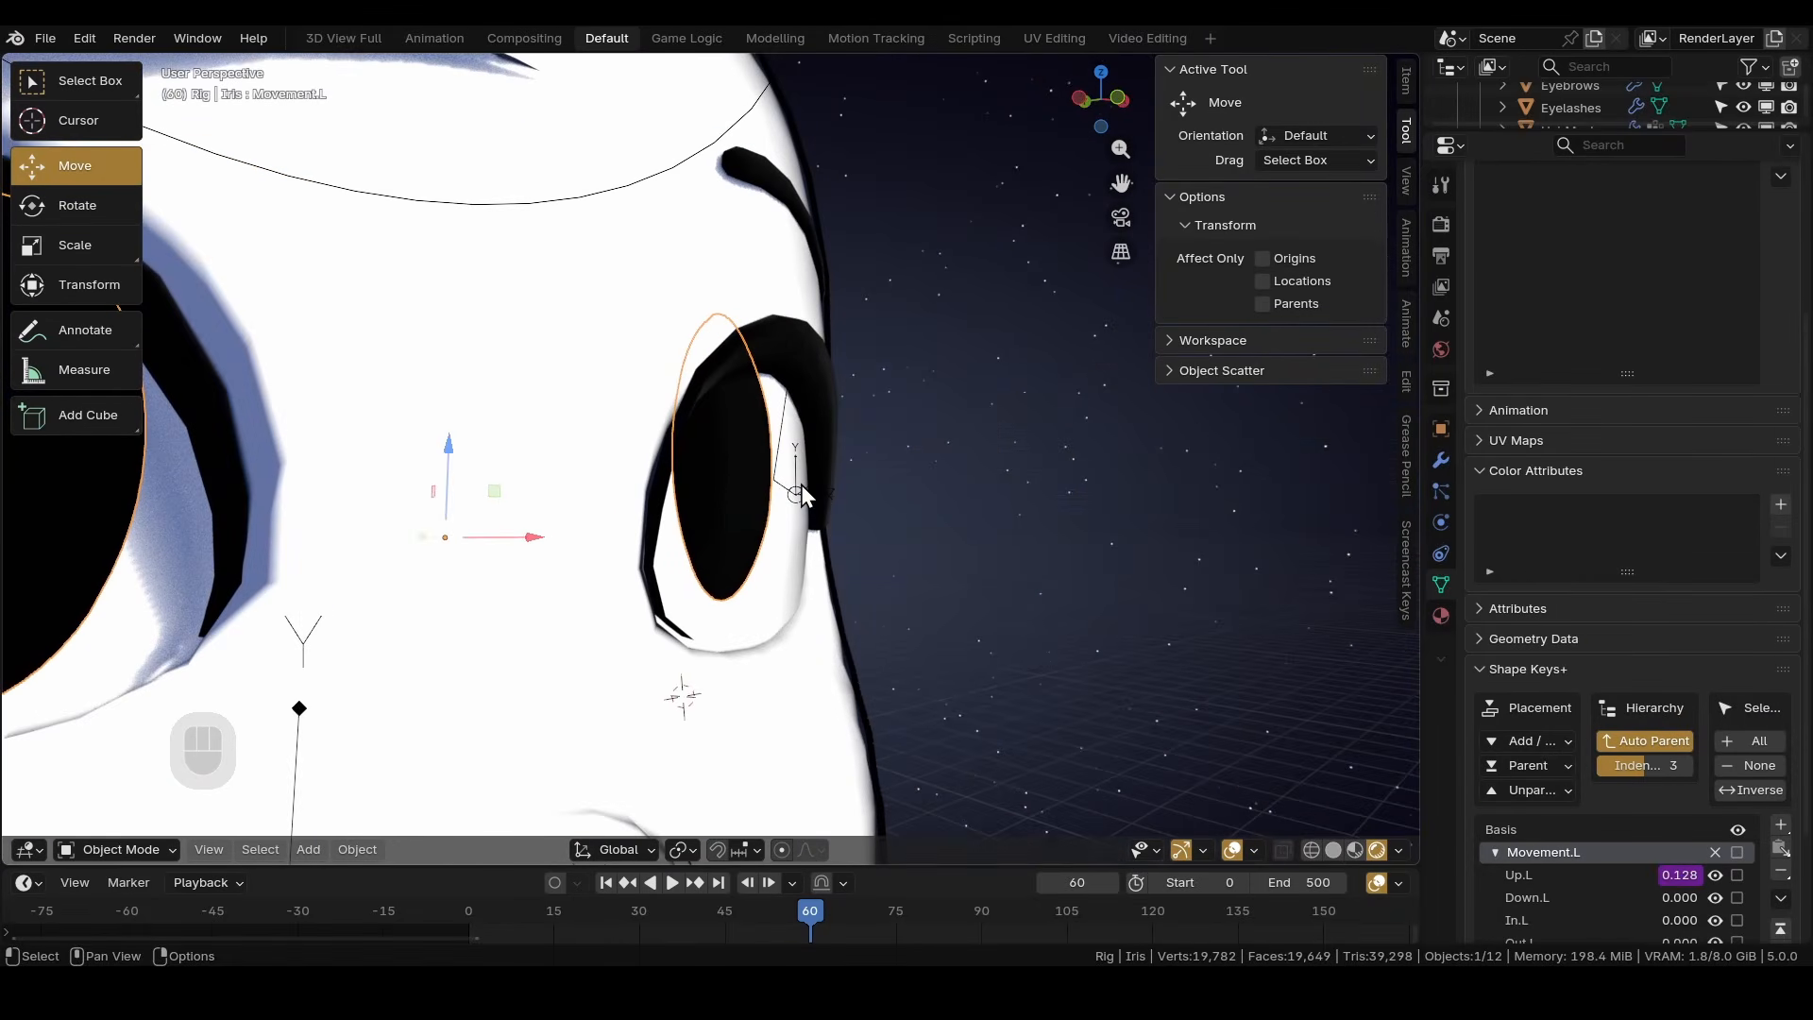
click(801, 484)
shift+middle_drag(1059, 559, 864, 555)
scroll(862, 557, down, 3)
Set the Iris mesh's Up.L driver variable to Y Location in Local Space.
click(848, 540)
scroll(1617, 795, down, 3)
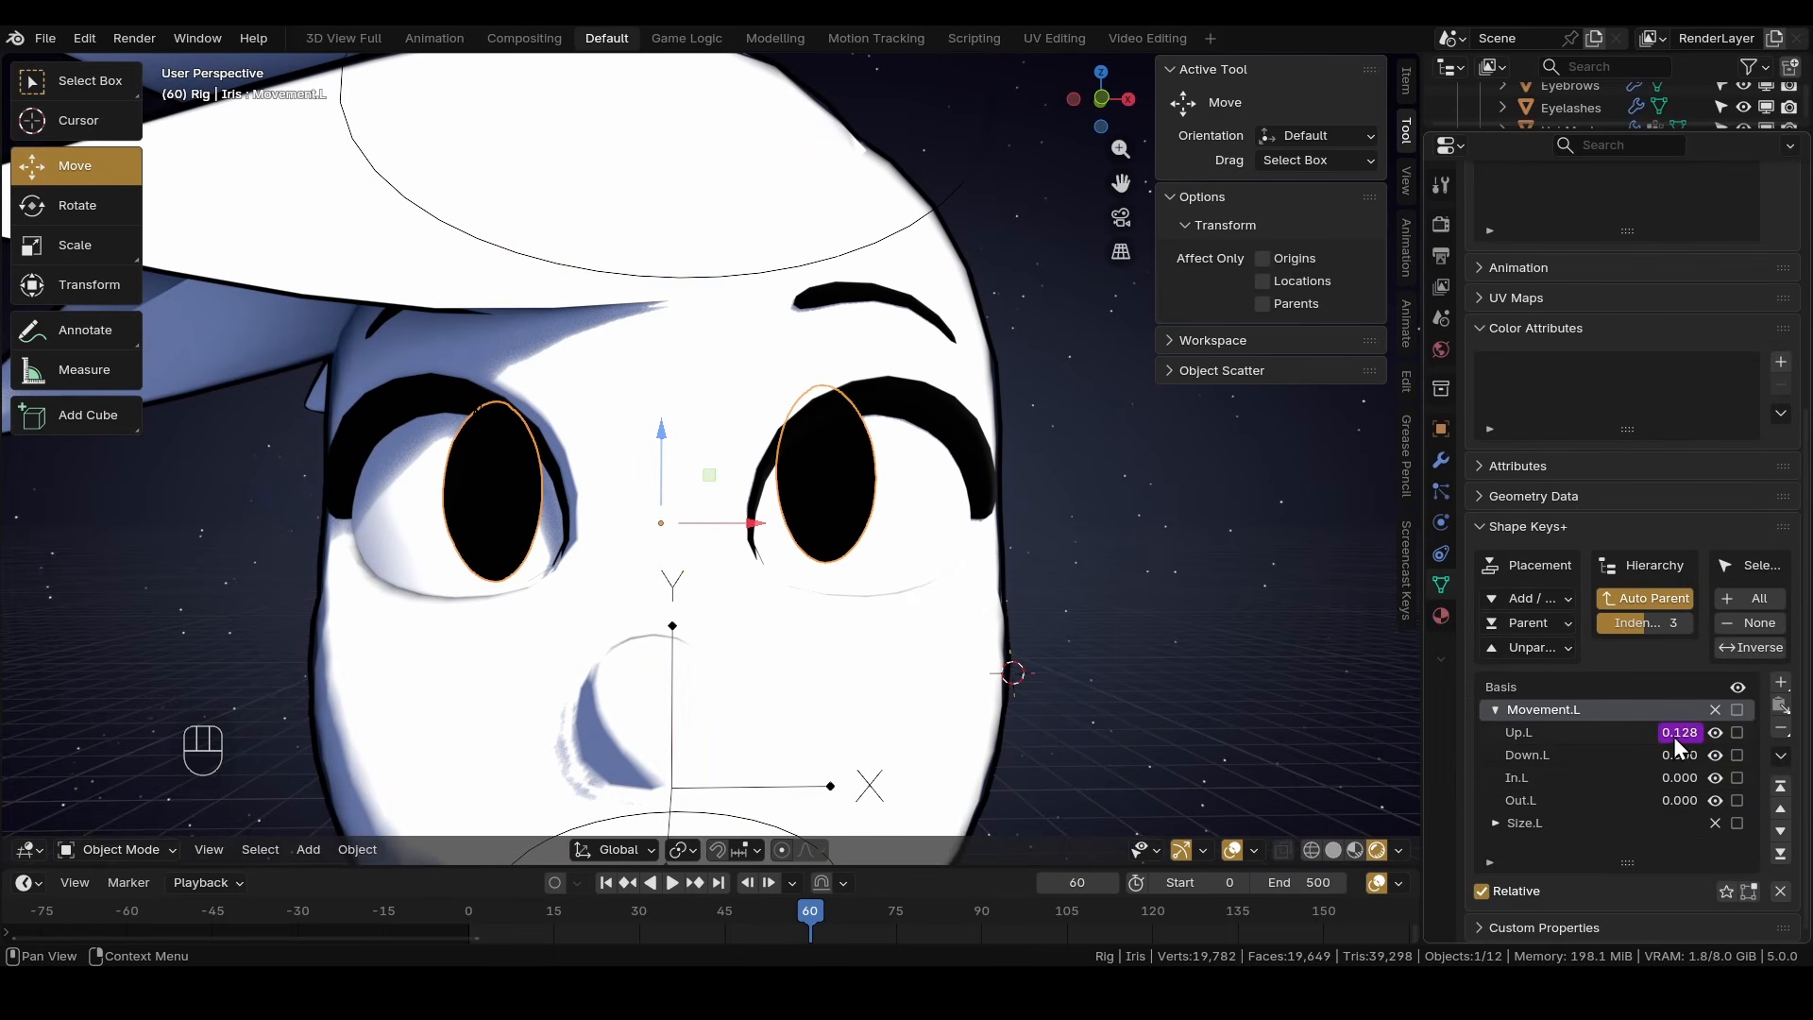
right_click(1677, 735)
click(1388, 578)
click(1328, 767)
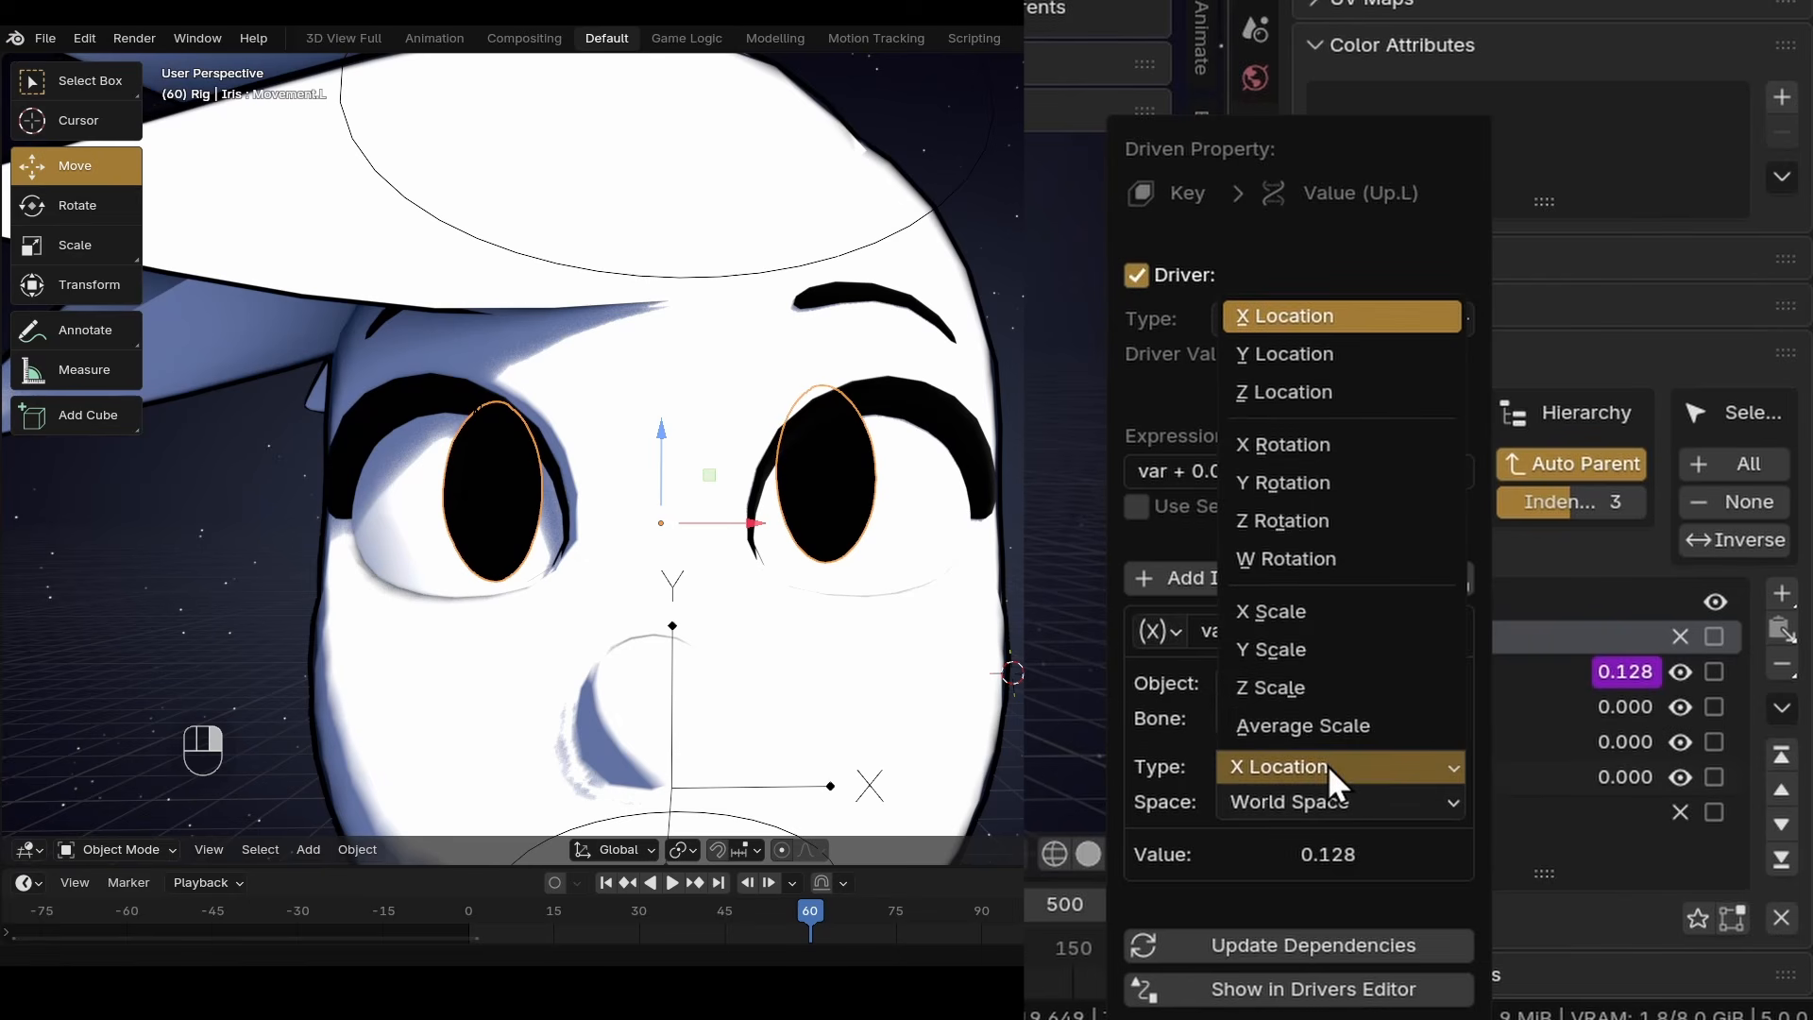
click(1283, 354)
click(1322, 811)
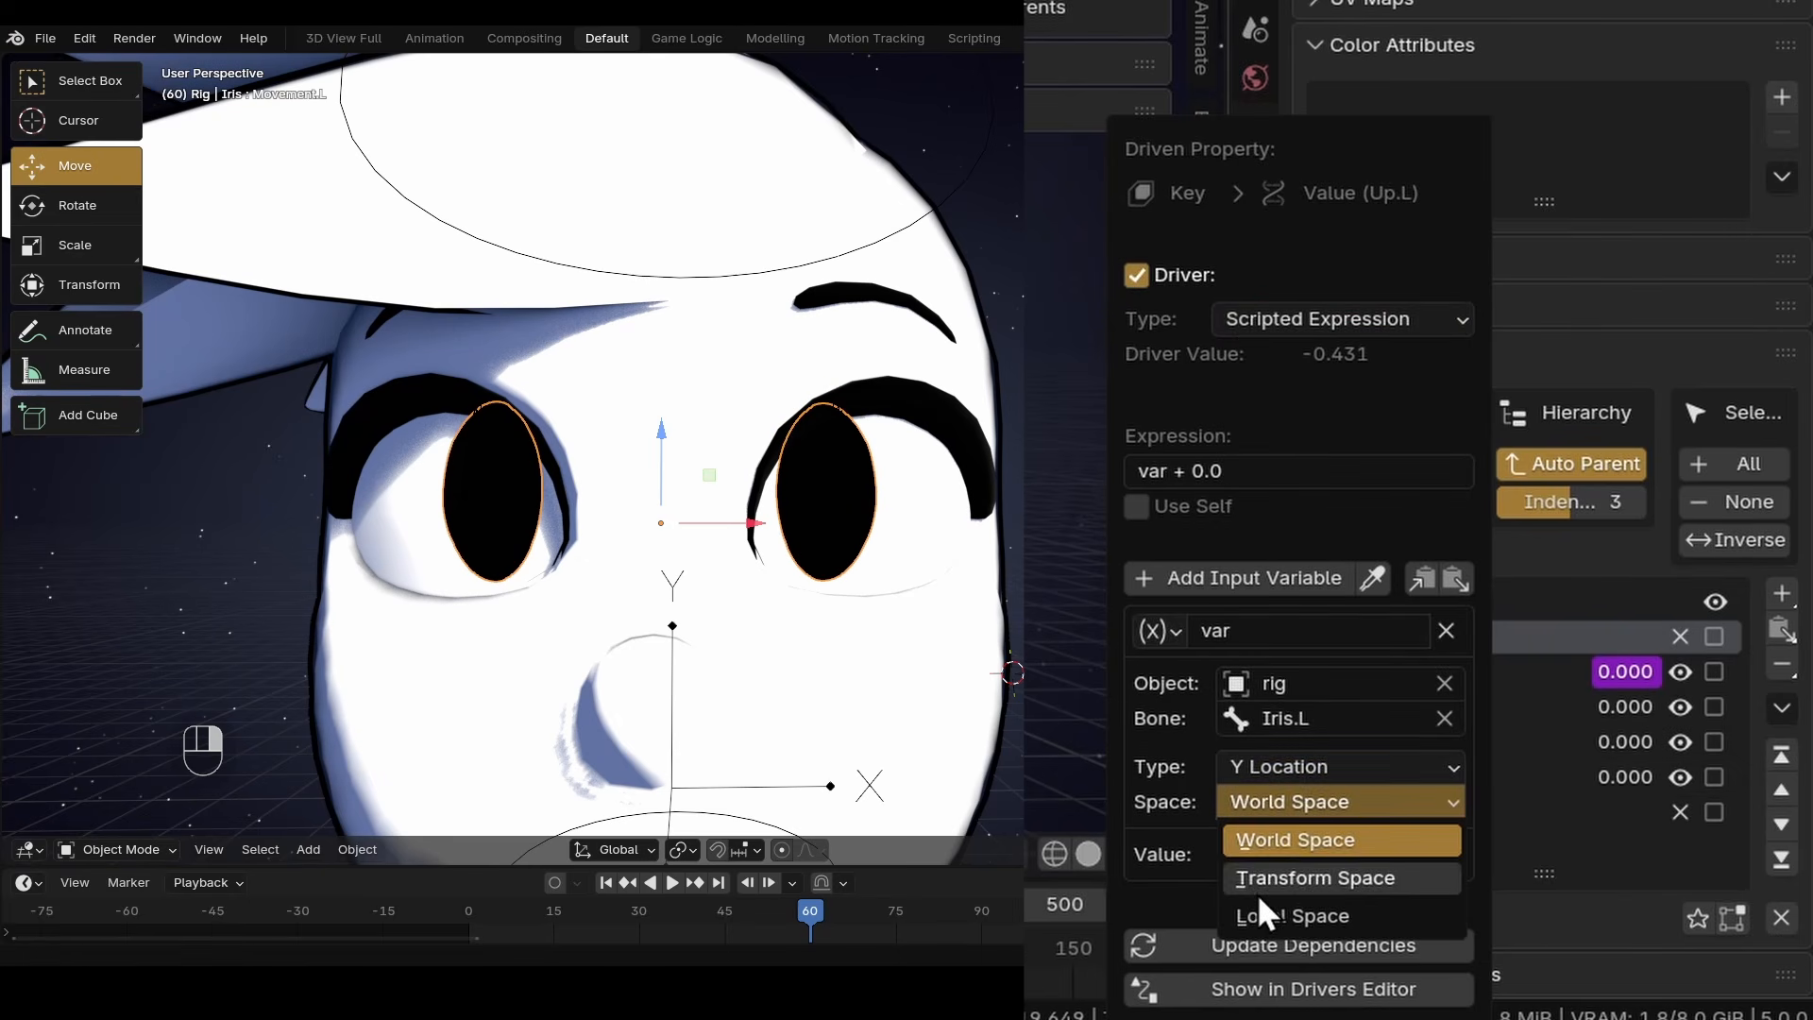
click(1275, 910)
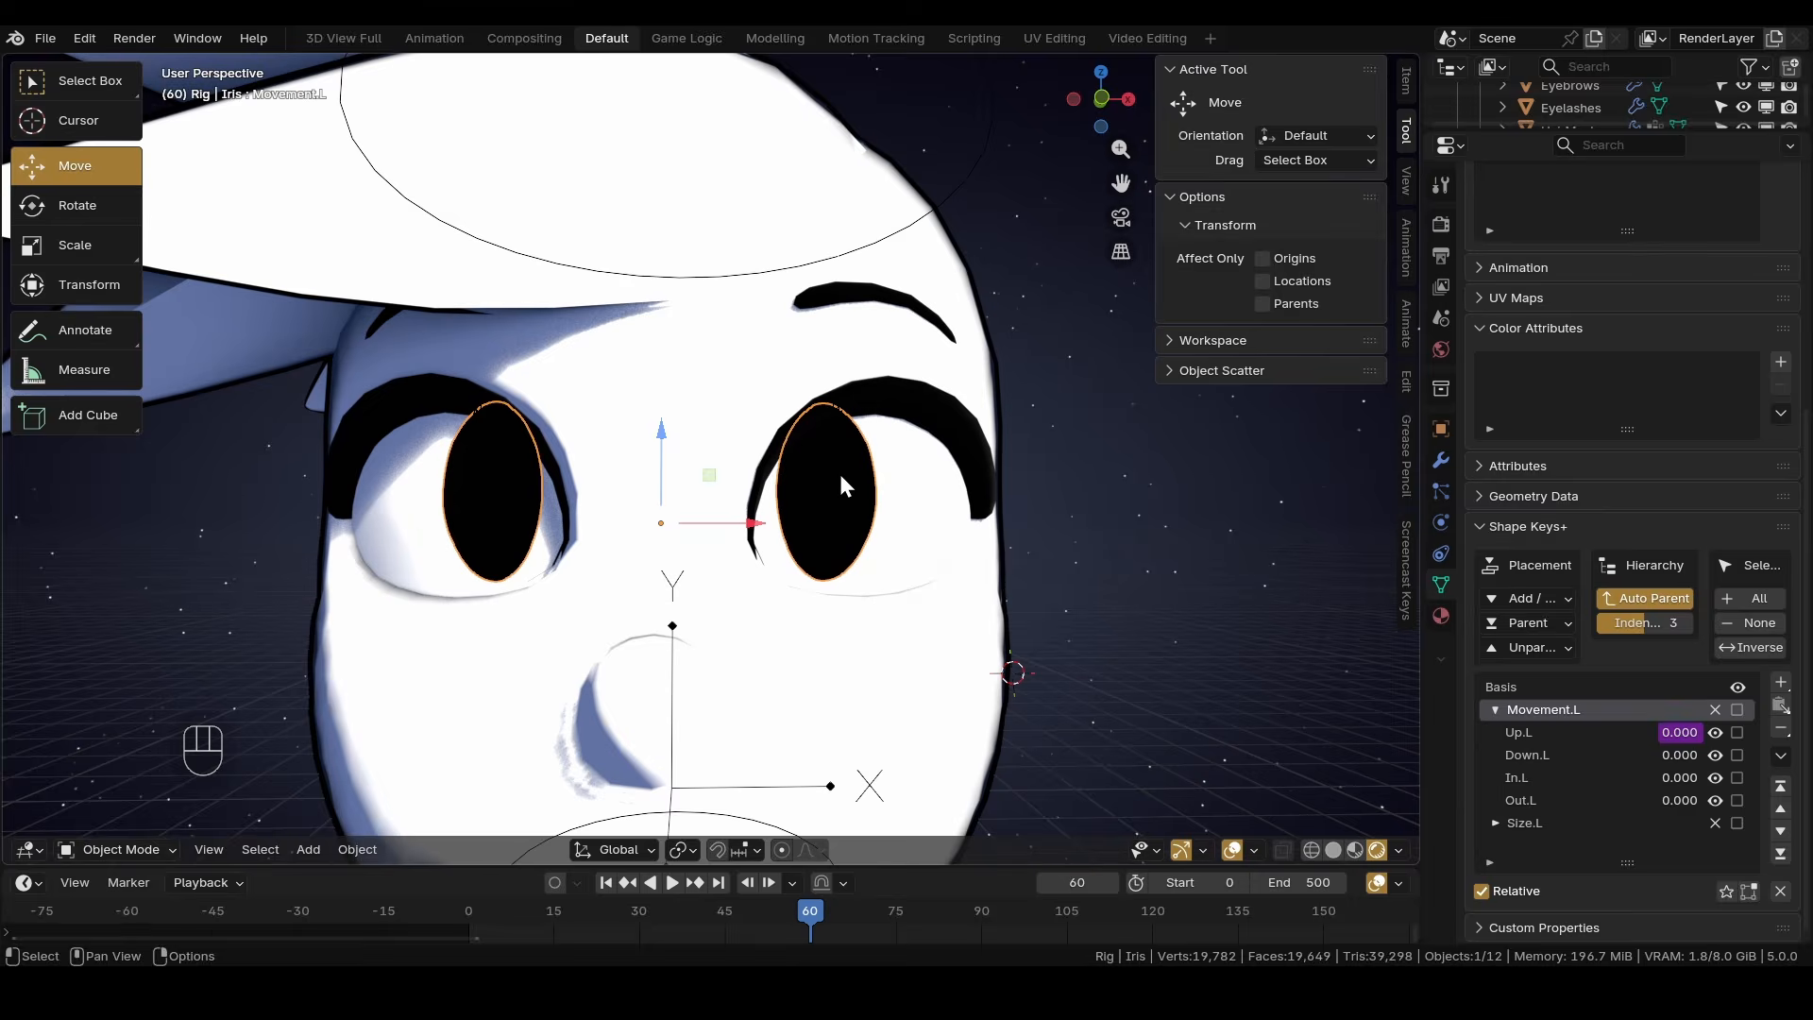
Move the Iris.L bone vertically in Pose Mode to test the Up.L driver.
click(838, 471)
click(93, 845)
click(102, 828)
click(75, 165)
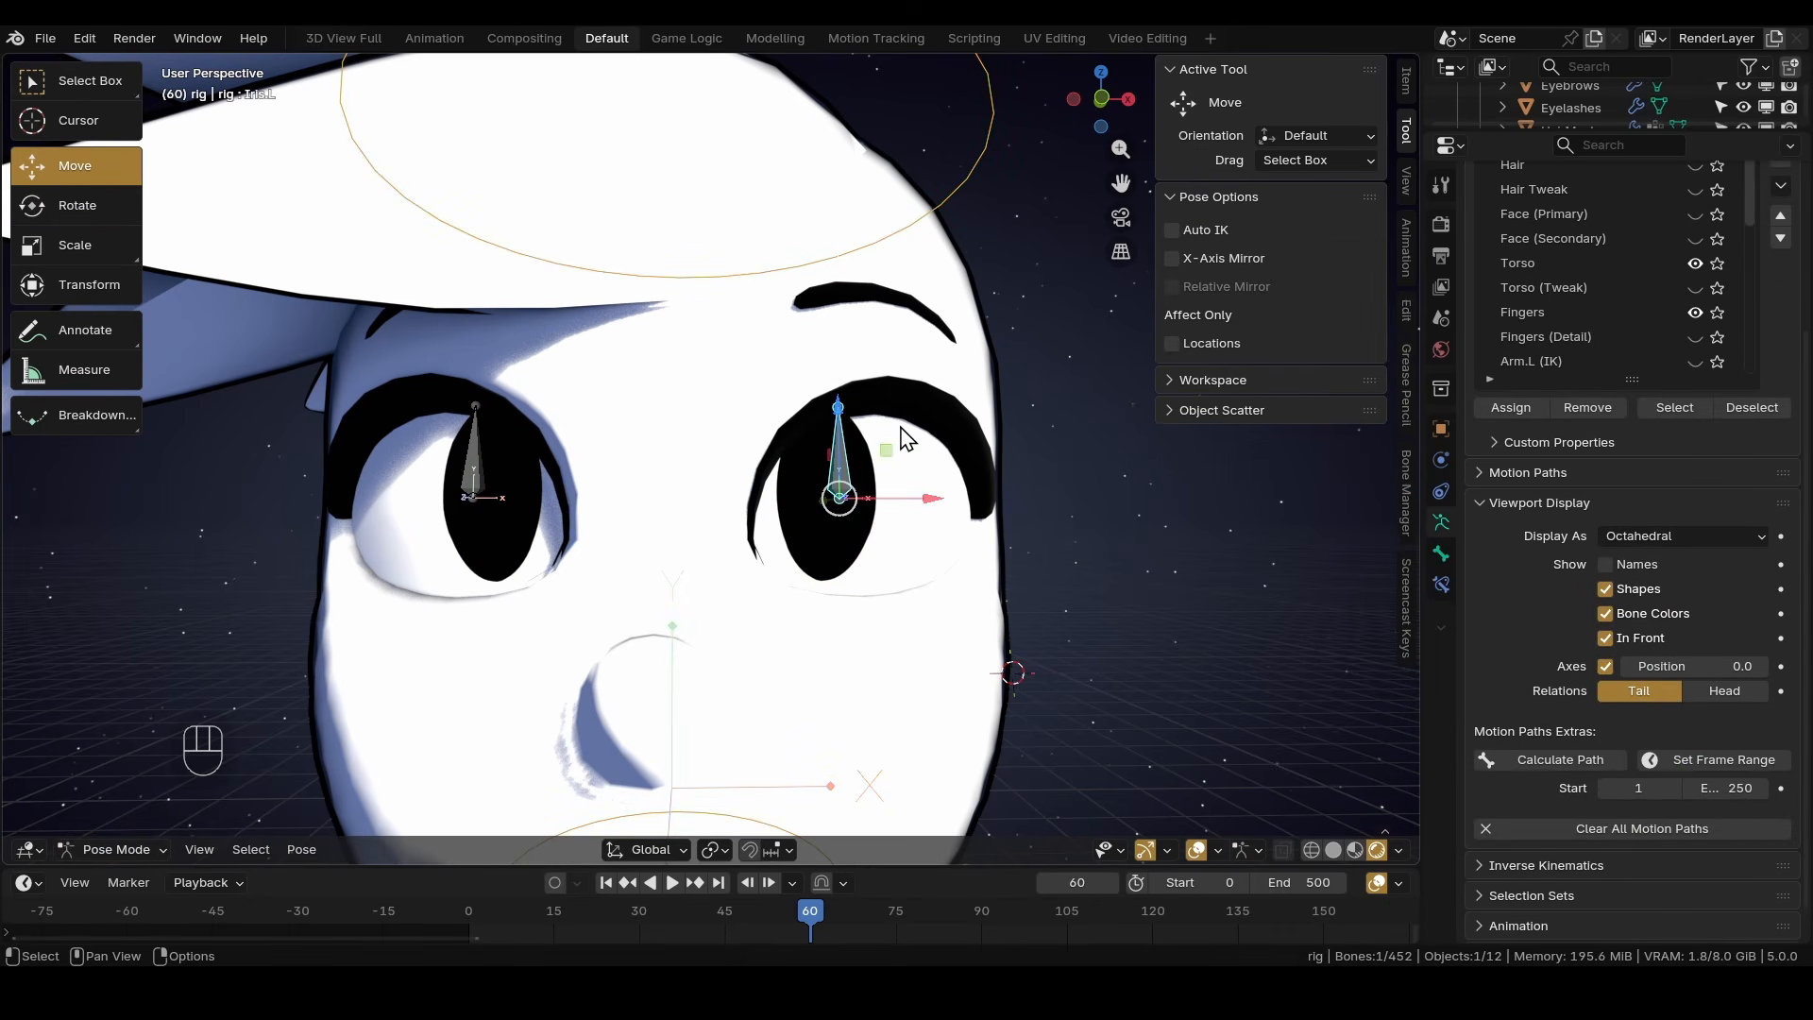
drag(839, 425, 882, 656)
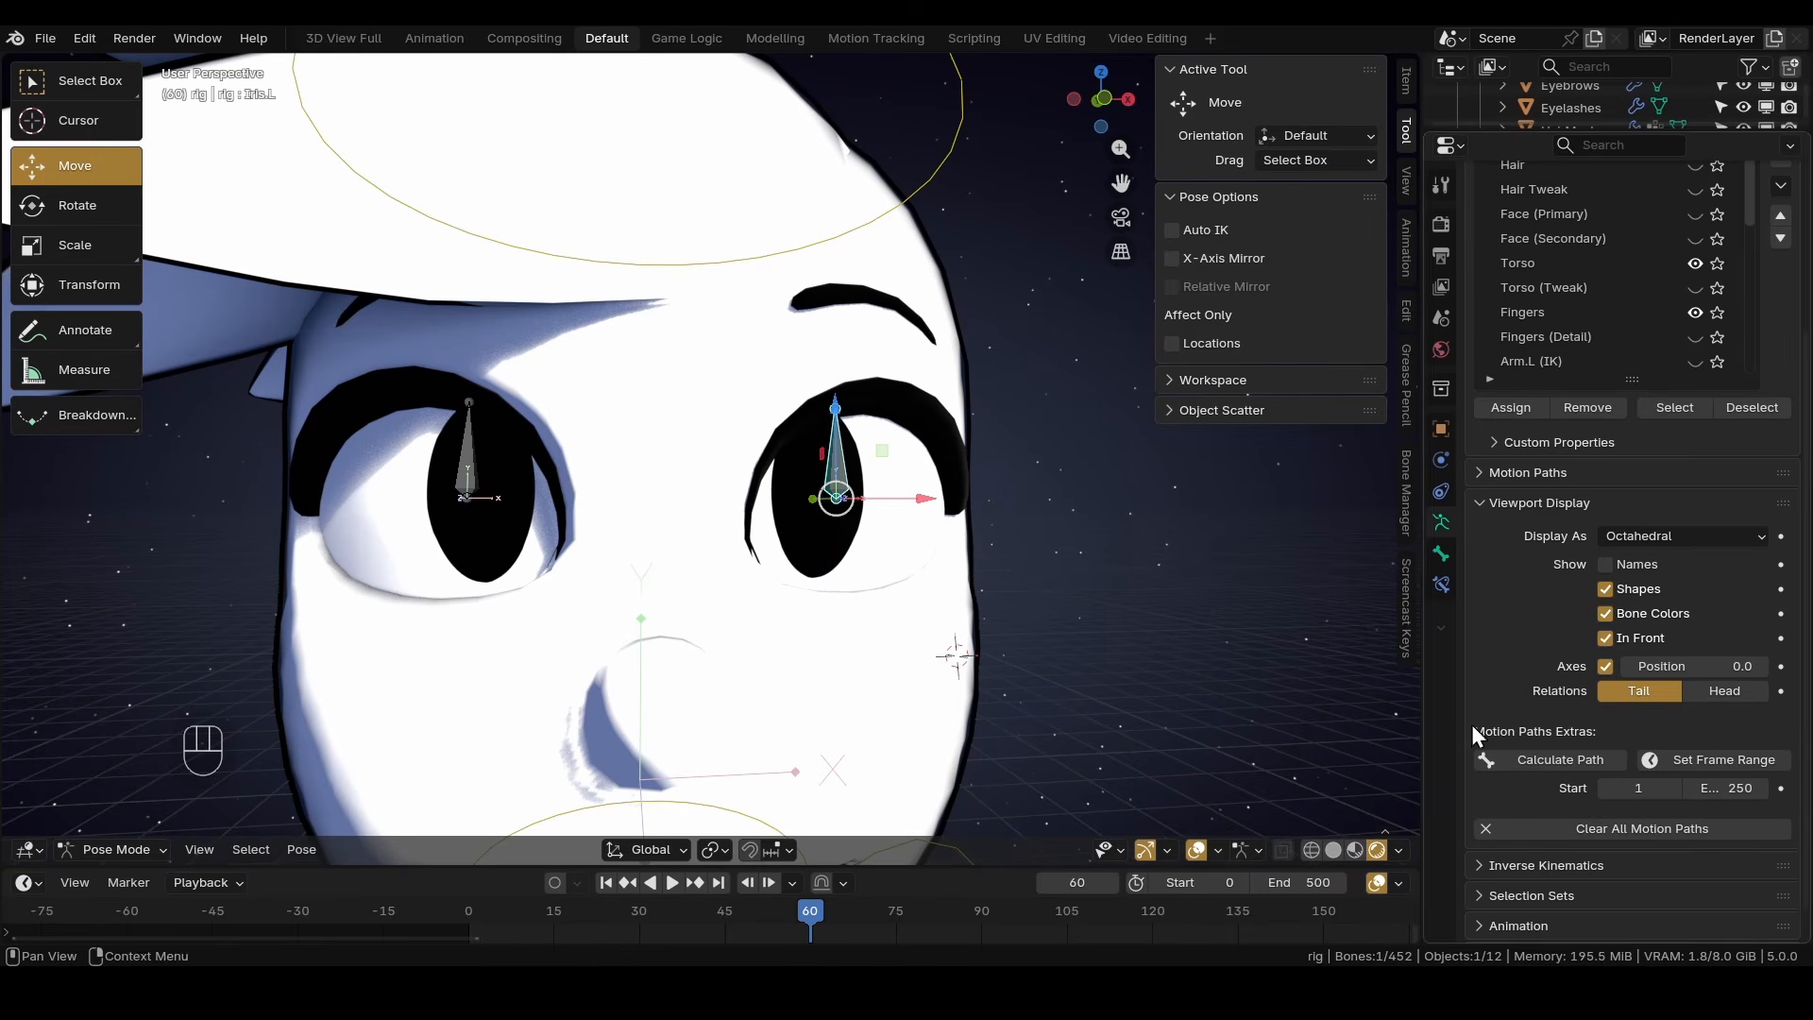
Change the Iris mesh's Up.L driver expression to multiply var by a factor in place of adding 0.0.
click(808, 564)
scroll(1681, 756, down, 4)
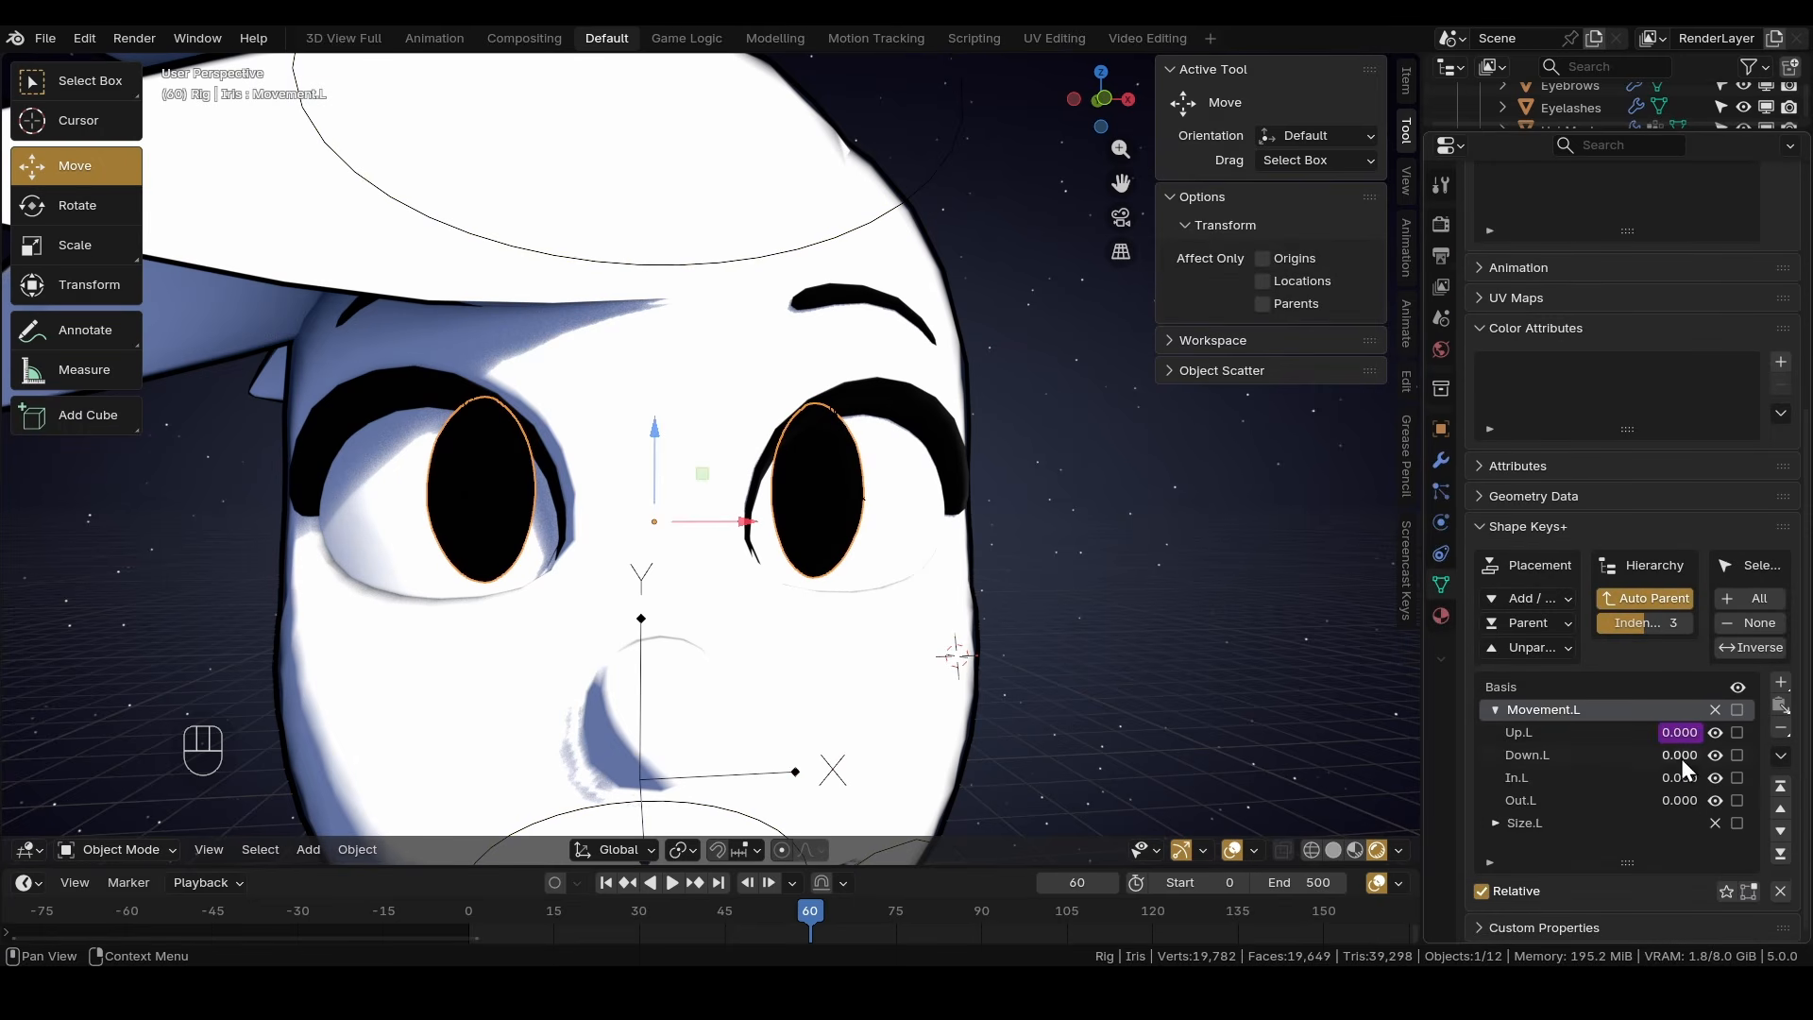
right_click(1680, 711)
click(1545, 577)
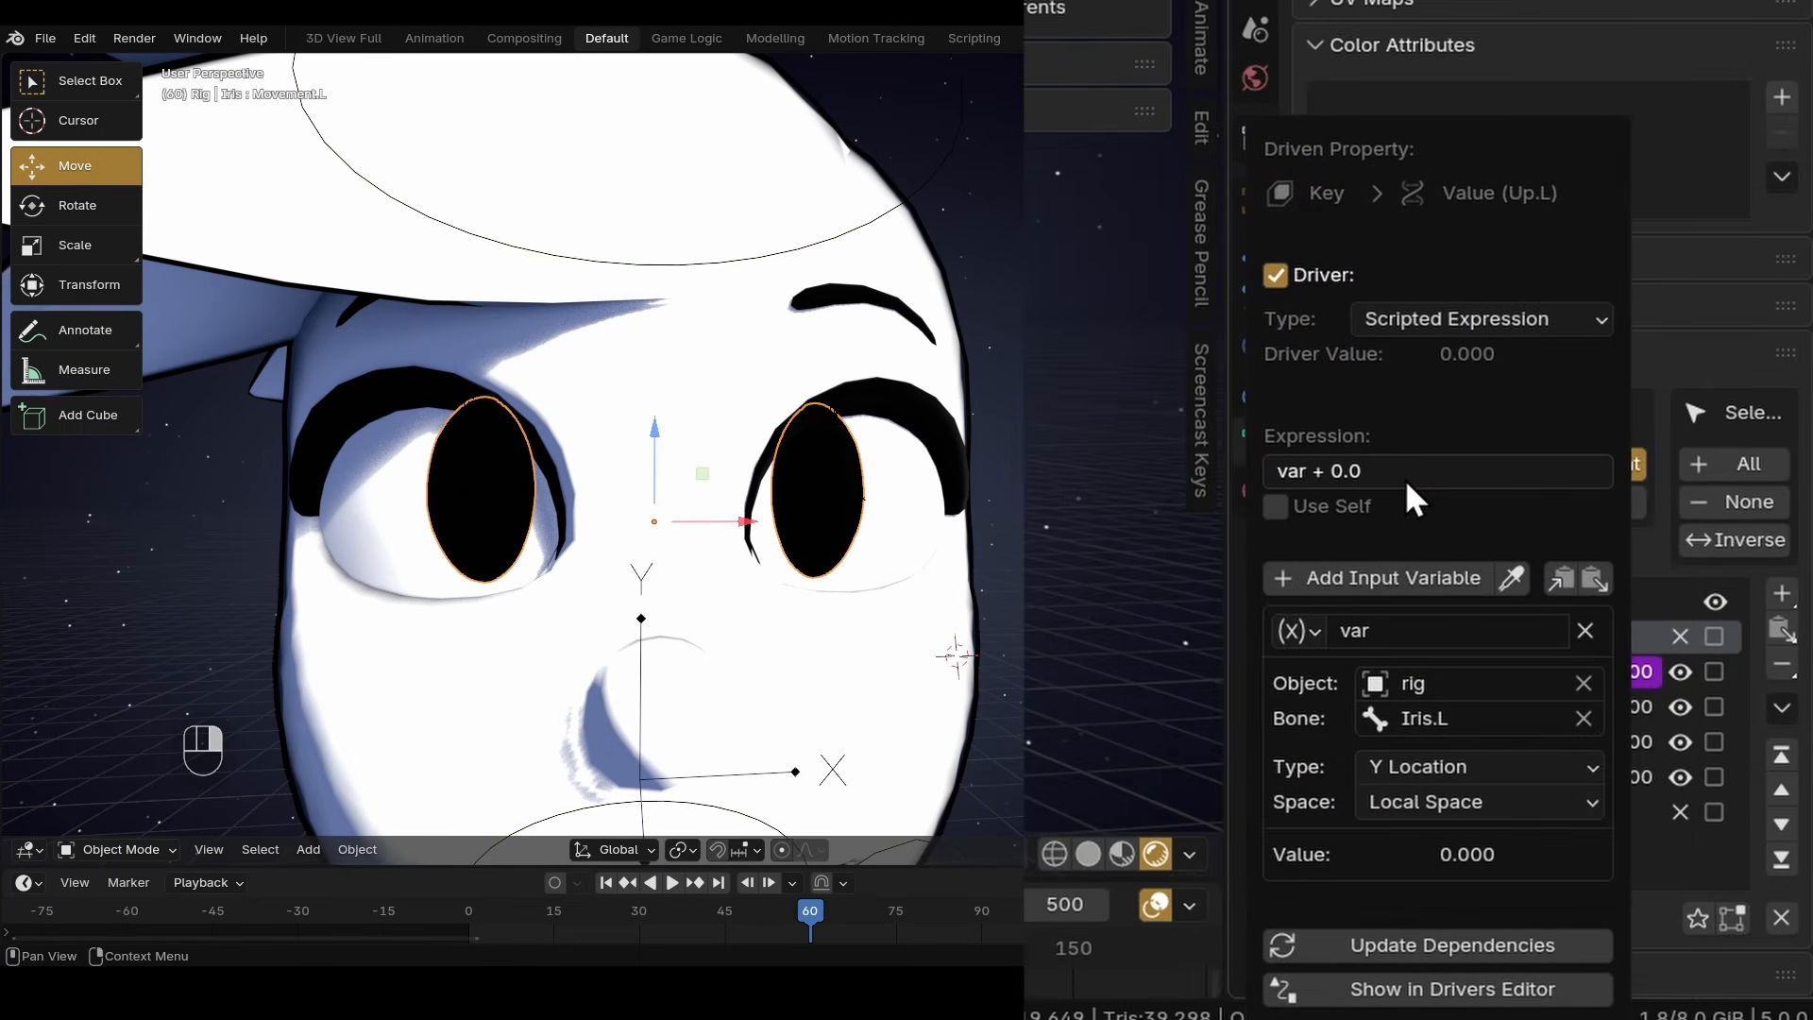
double_click(1406, 479)
key(BackSpace)
key(BackSpace)
key(BackSpace)
key(BackSpace)
key(BackSpace)
key(BackSpace)
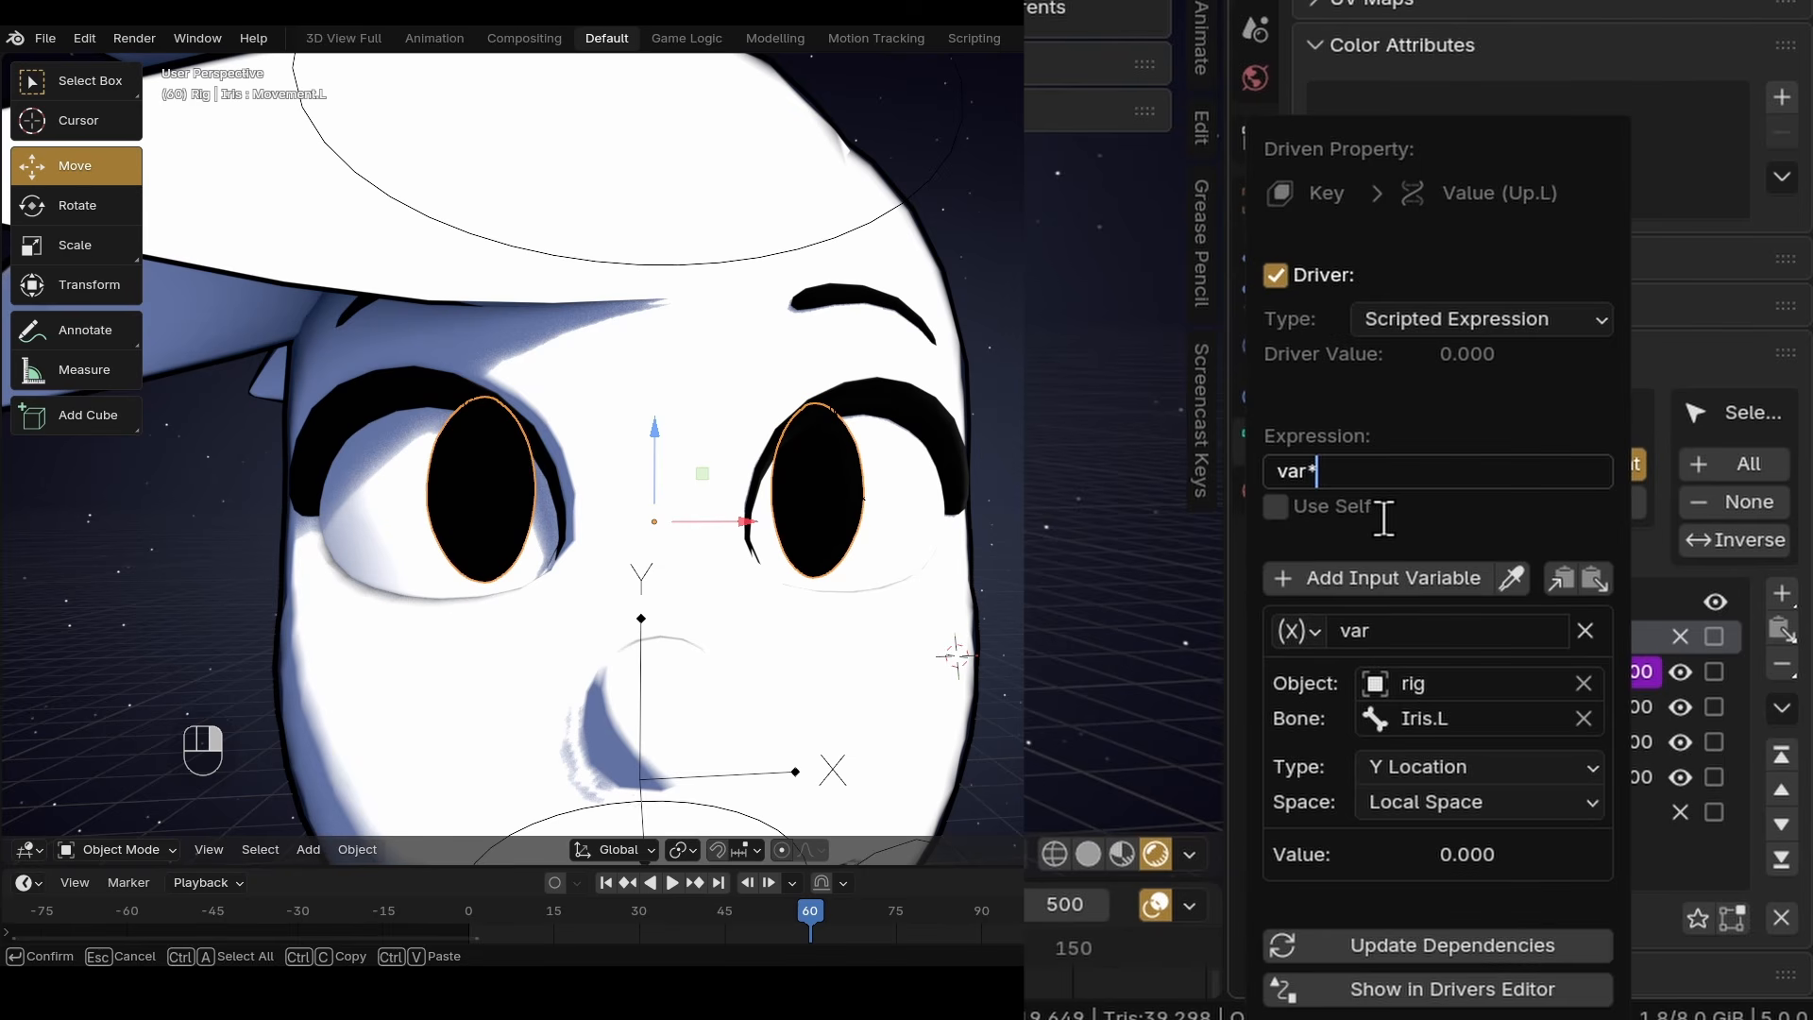
key(Return)
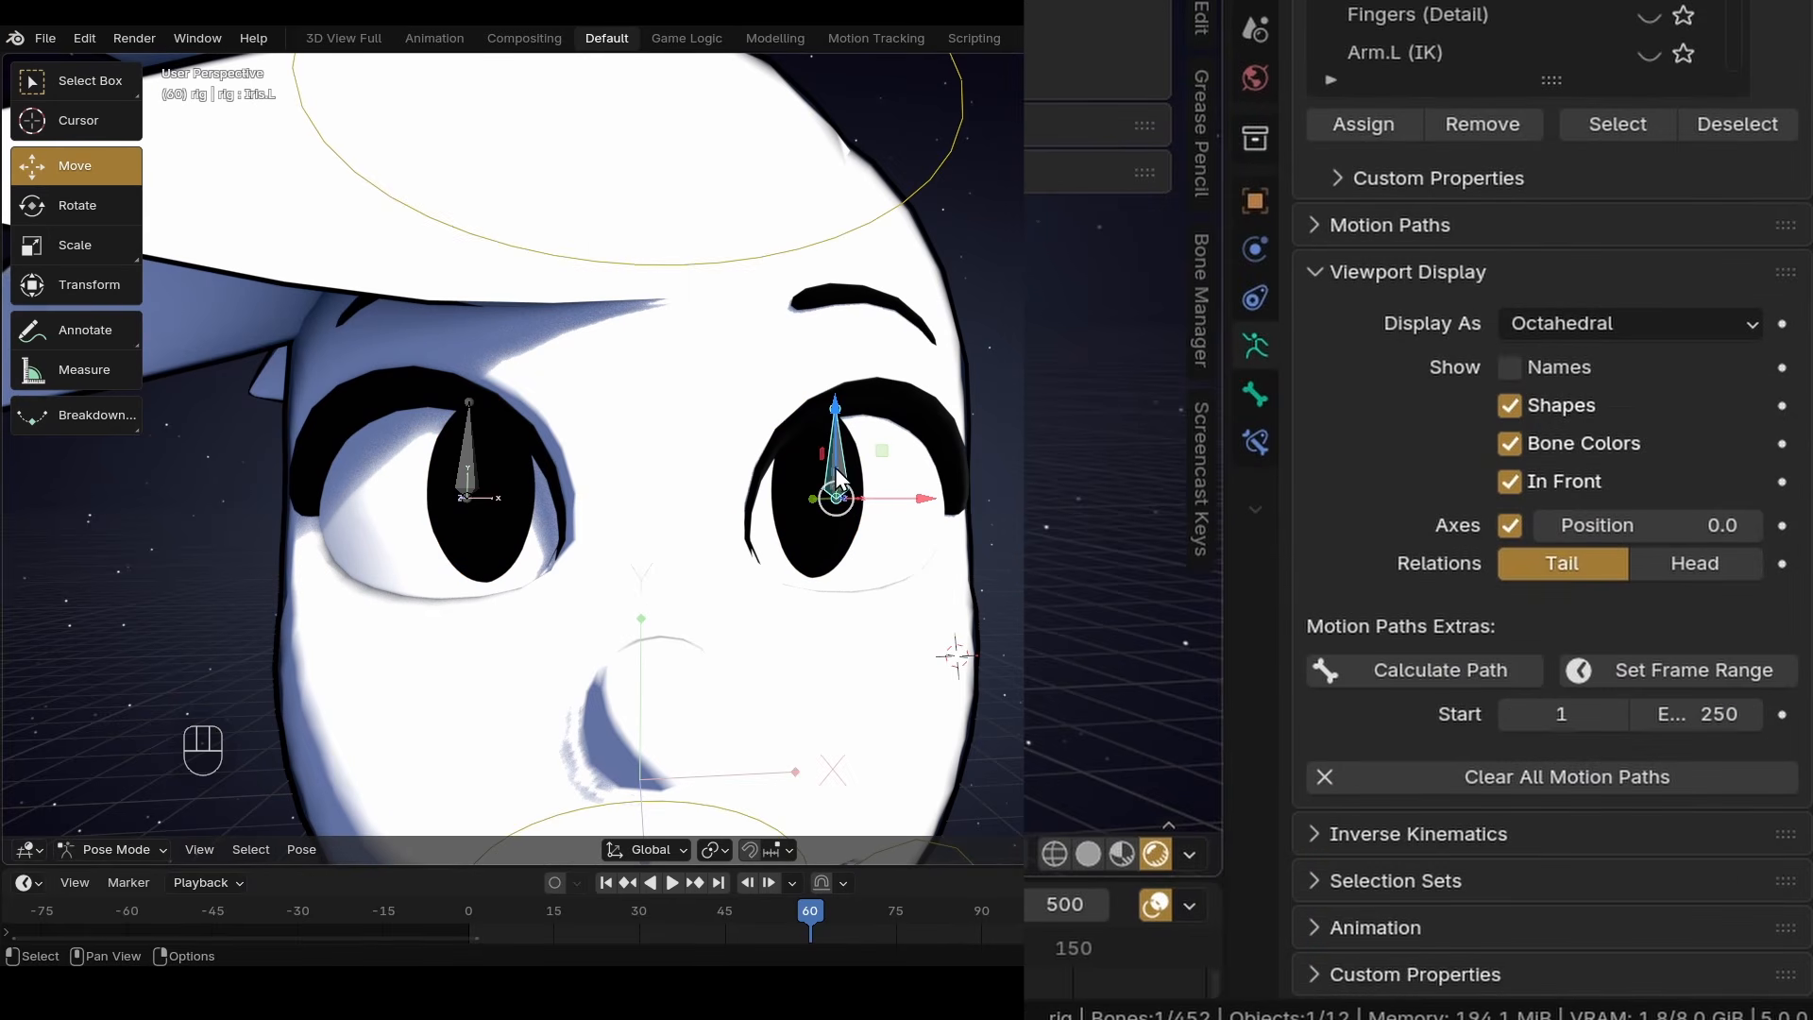
Test the Iris.L bone's upward movement before and after setting the Iris mesh's Up.L driver expression to var*6, undoing each move.
drag(835, 398, 835, 283)
key(ctrl+z)
right_click(1624, 848)
click(1369, 591)
click(1215, 469)
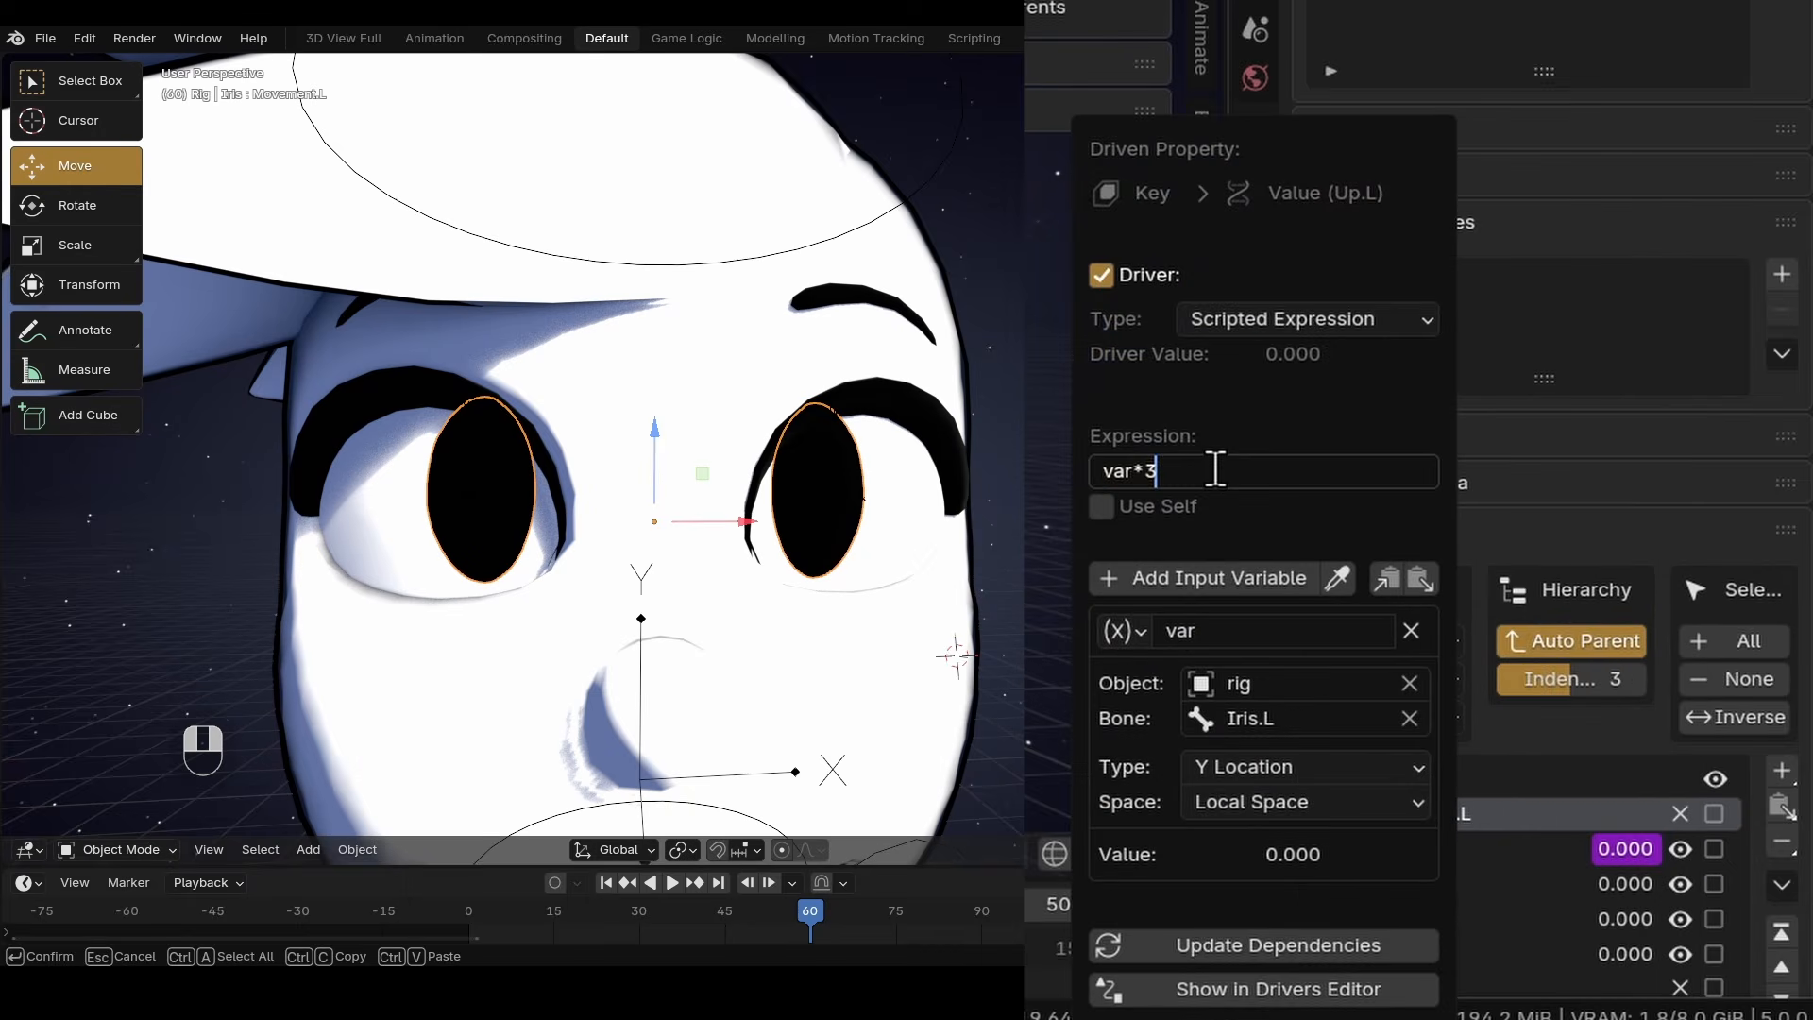
key(BackSpace)
text(6)
key(Return)
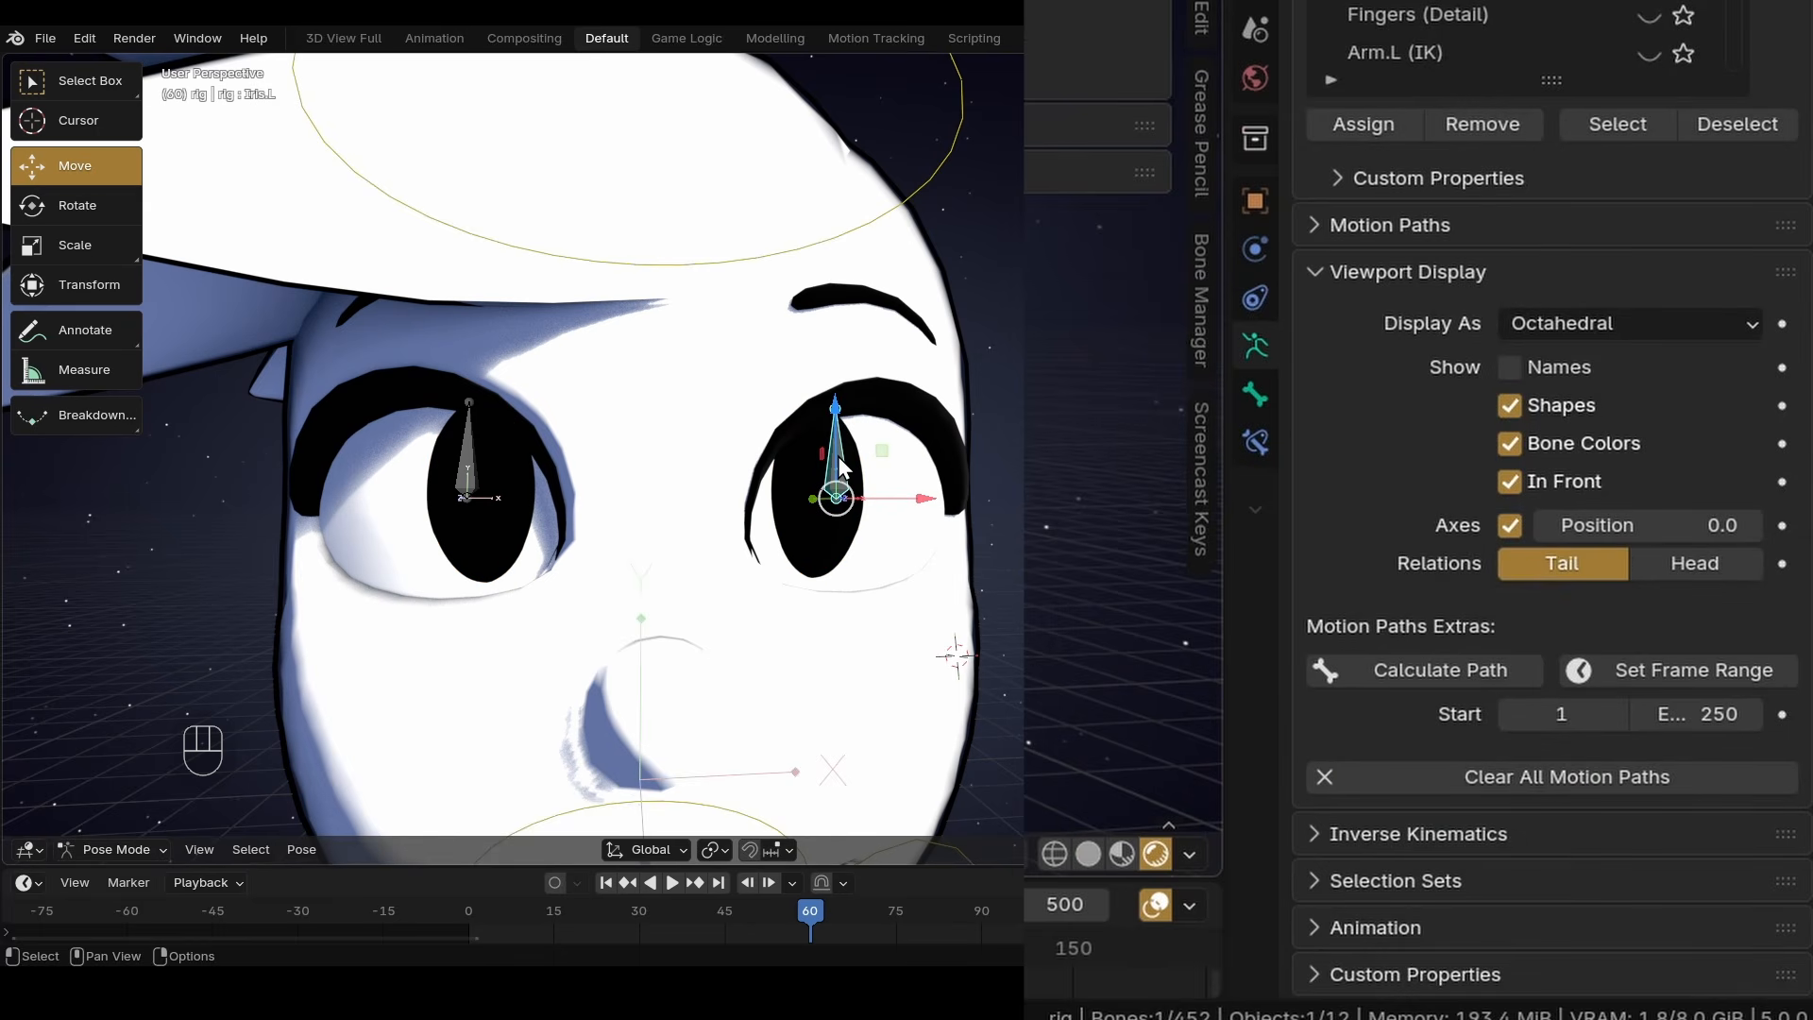
drag(840, 465, 820, 434)
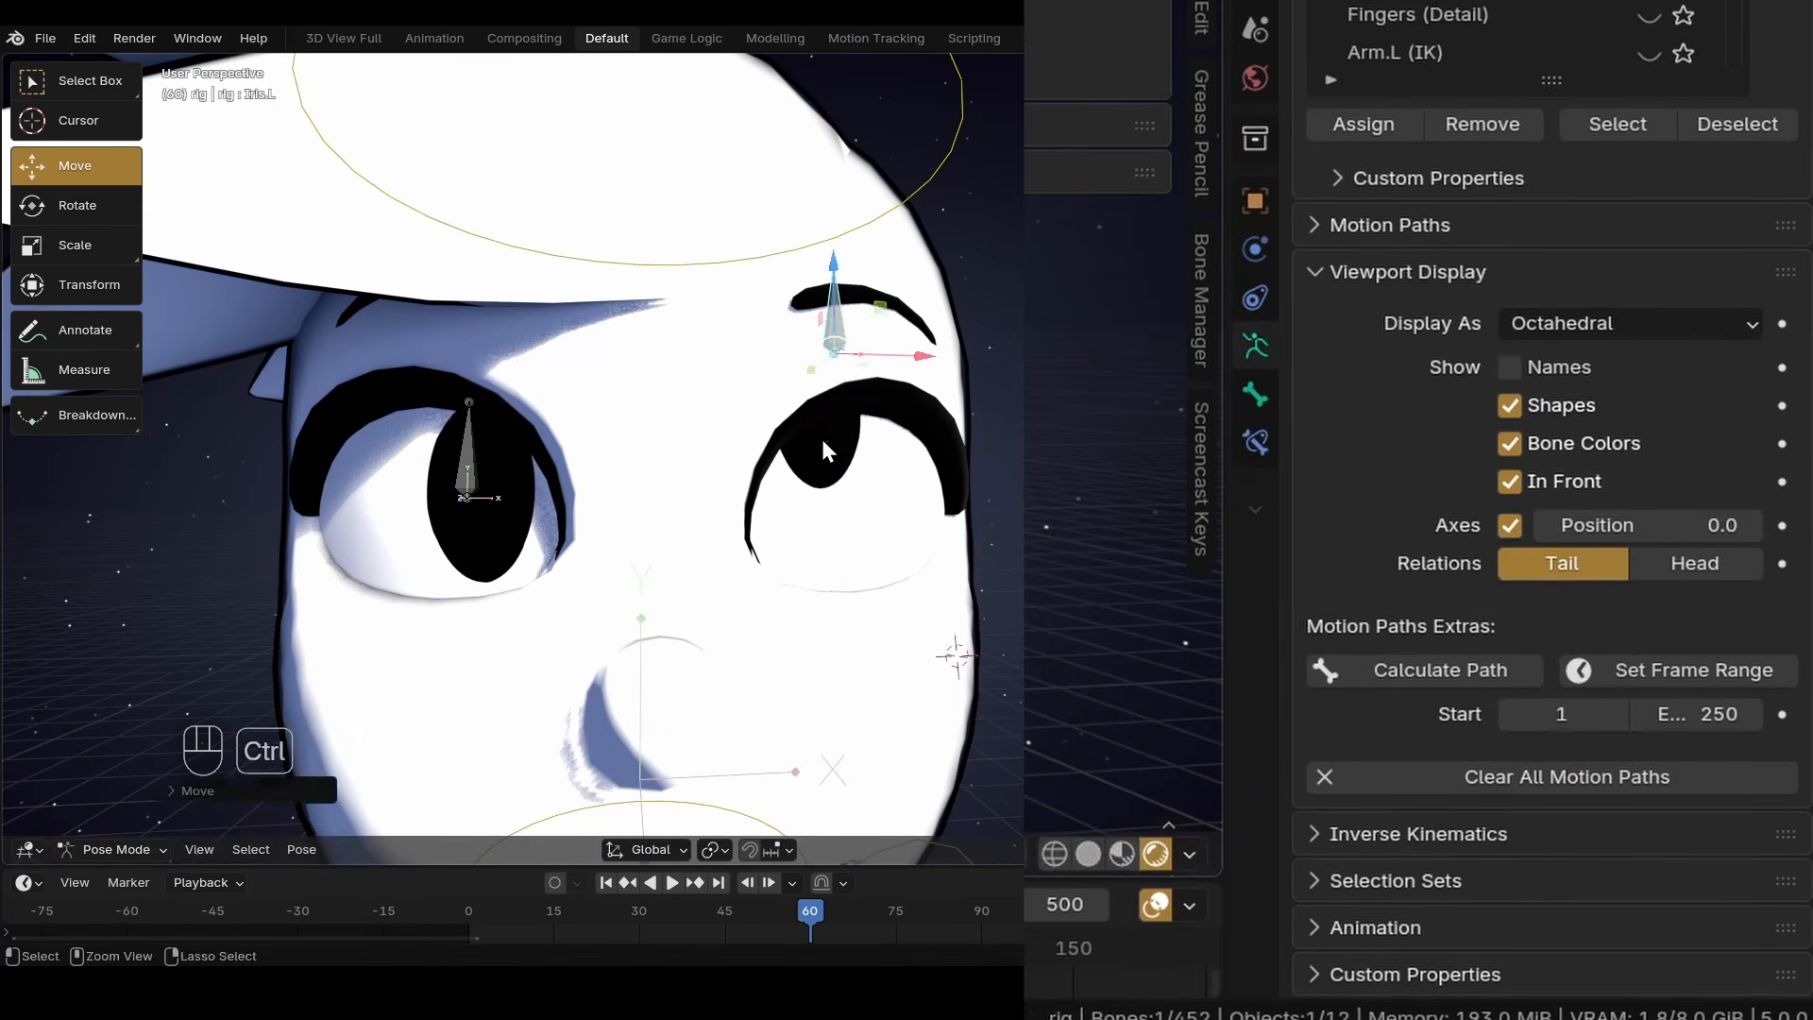
key(ctrl+z)
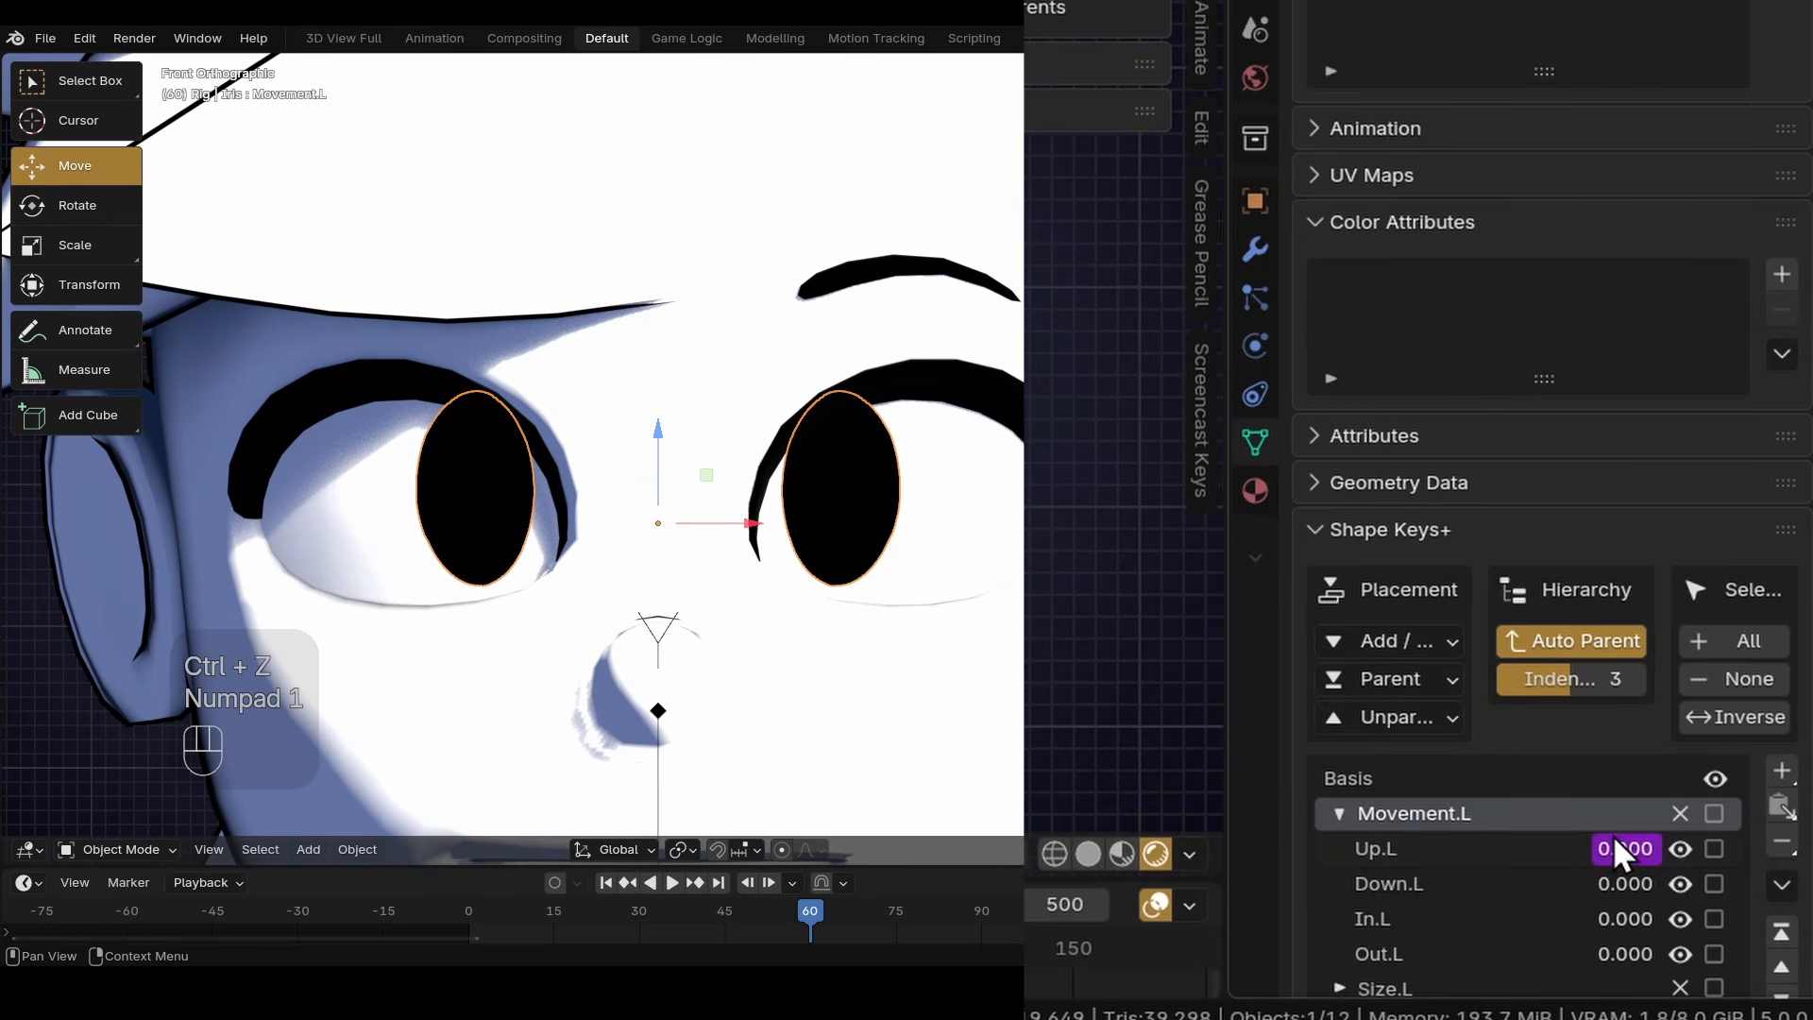
Set the Iris mesh's Up.L driver expression to var*8 and test it by moving the Iris.L bone vertically.
right_click(1617, 847)
click(1392, 581)
click(1228, 472)
key(BackSpace)
text(8)
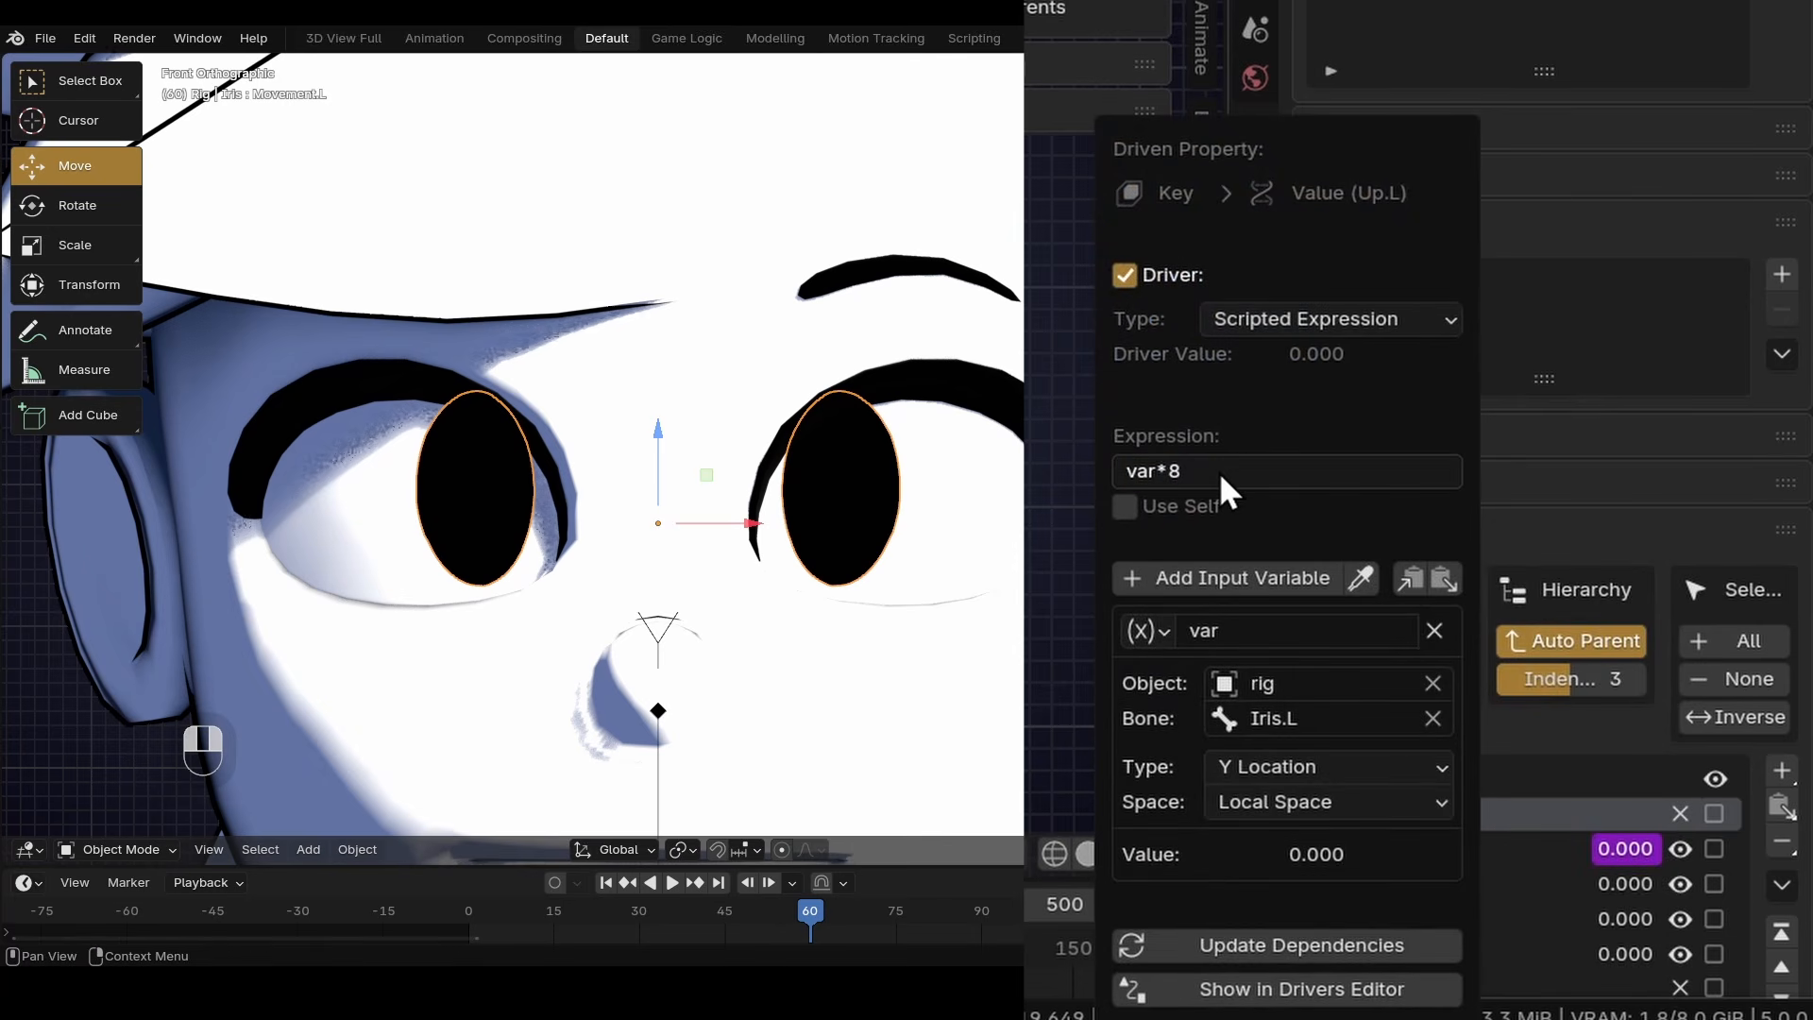
key(Return)
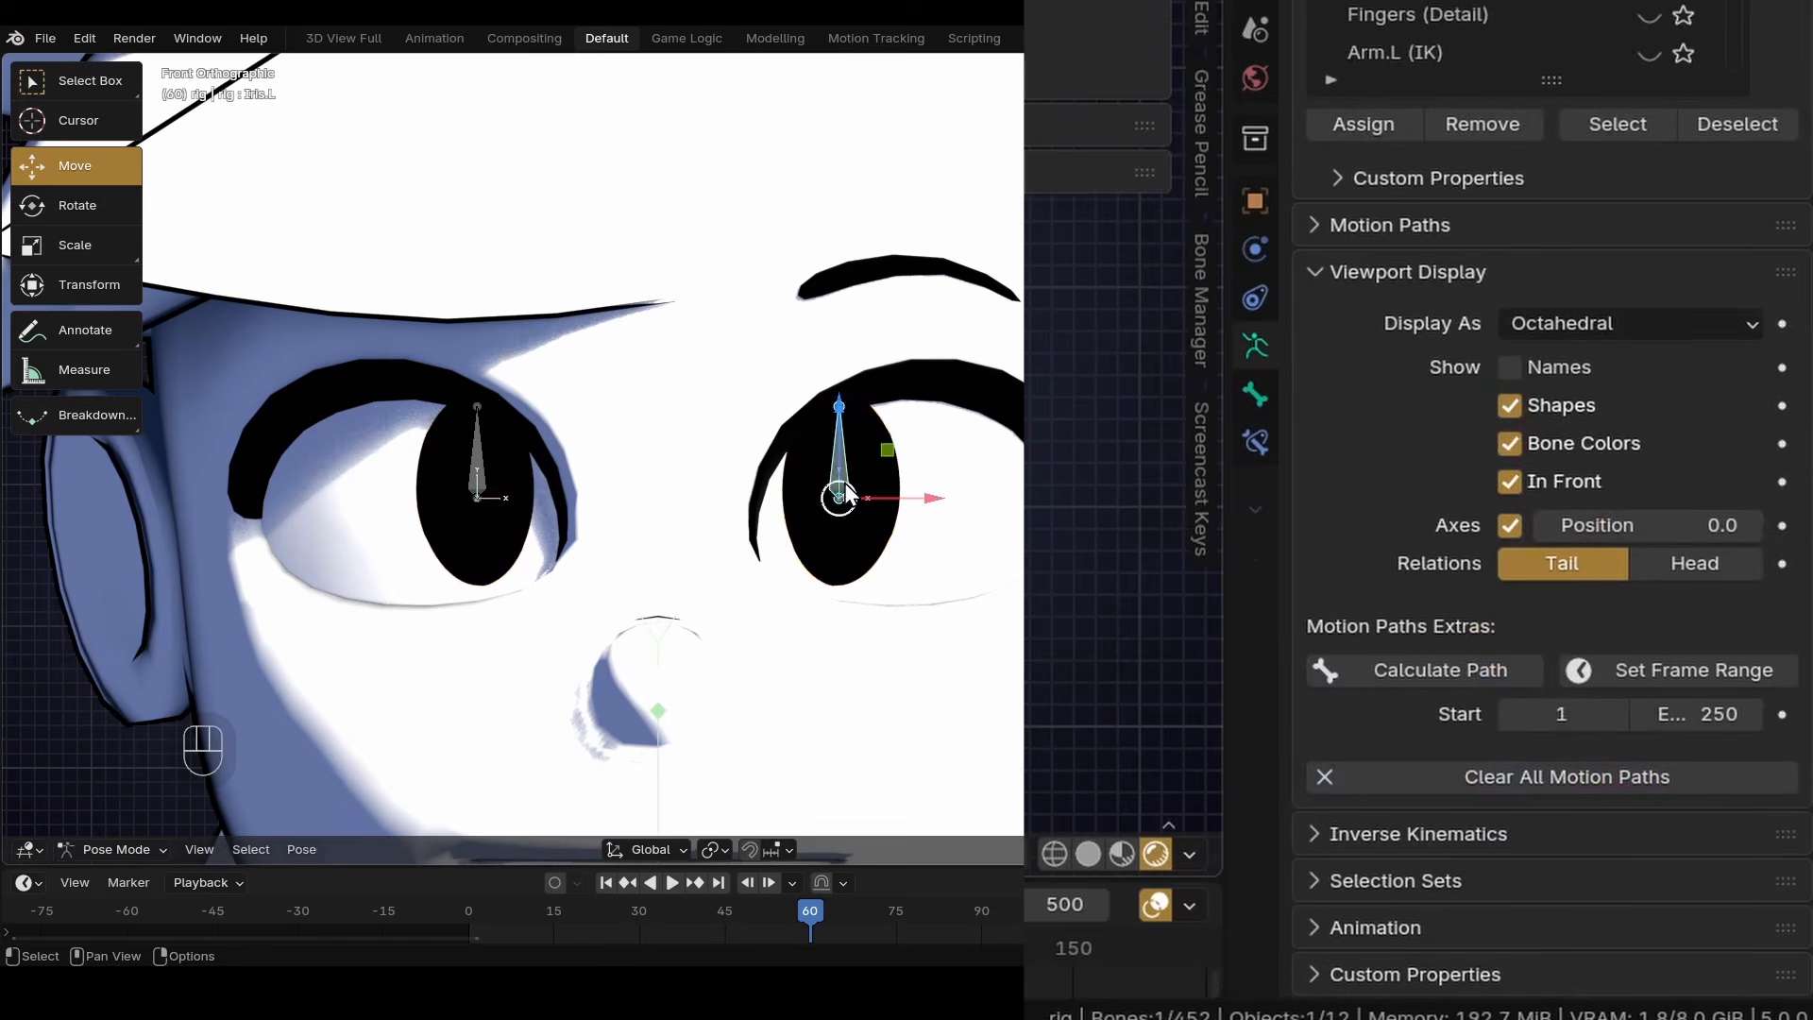
mouse_move(844, 484)
mouse_down()
mouse_move(843, 363)
mouse_move(841, 475)
mouse_up()
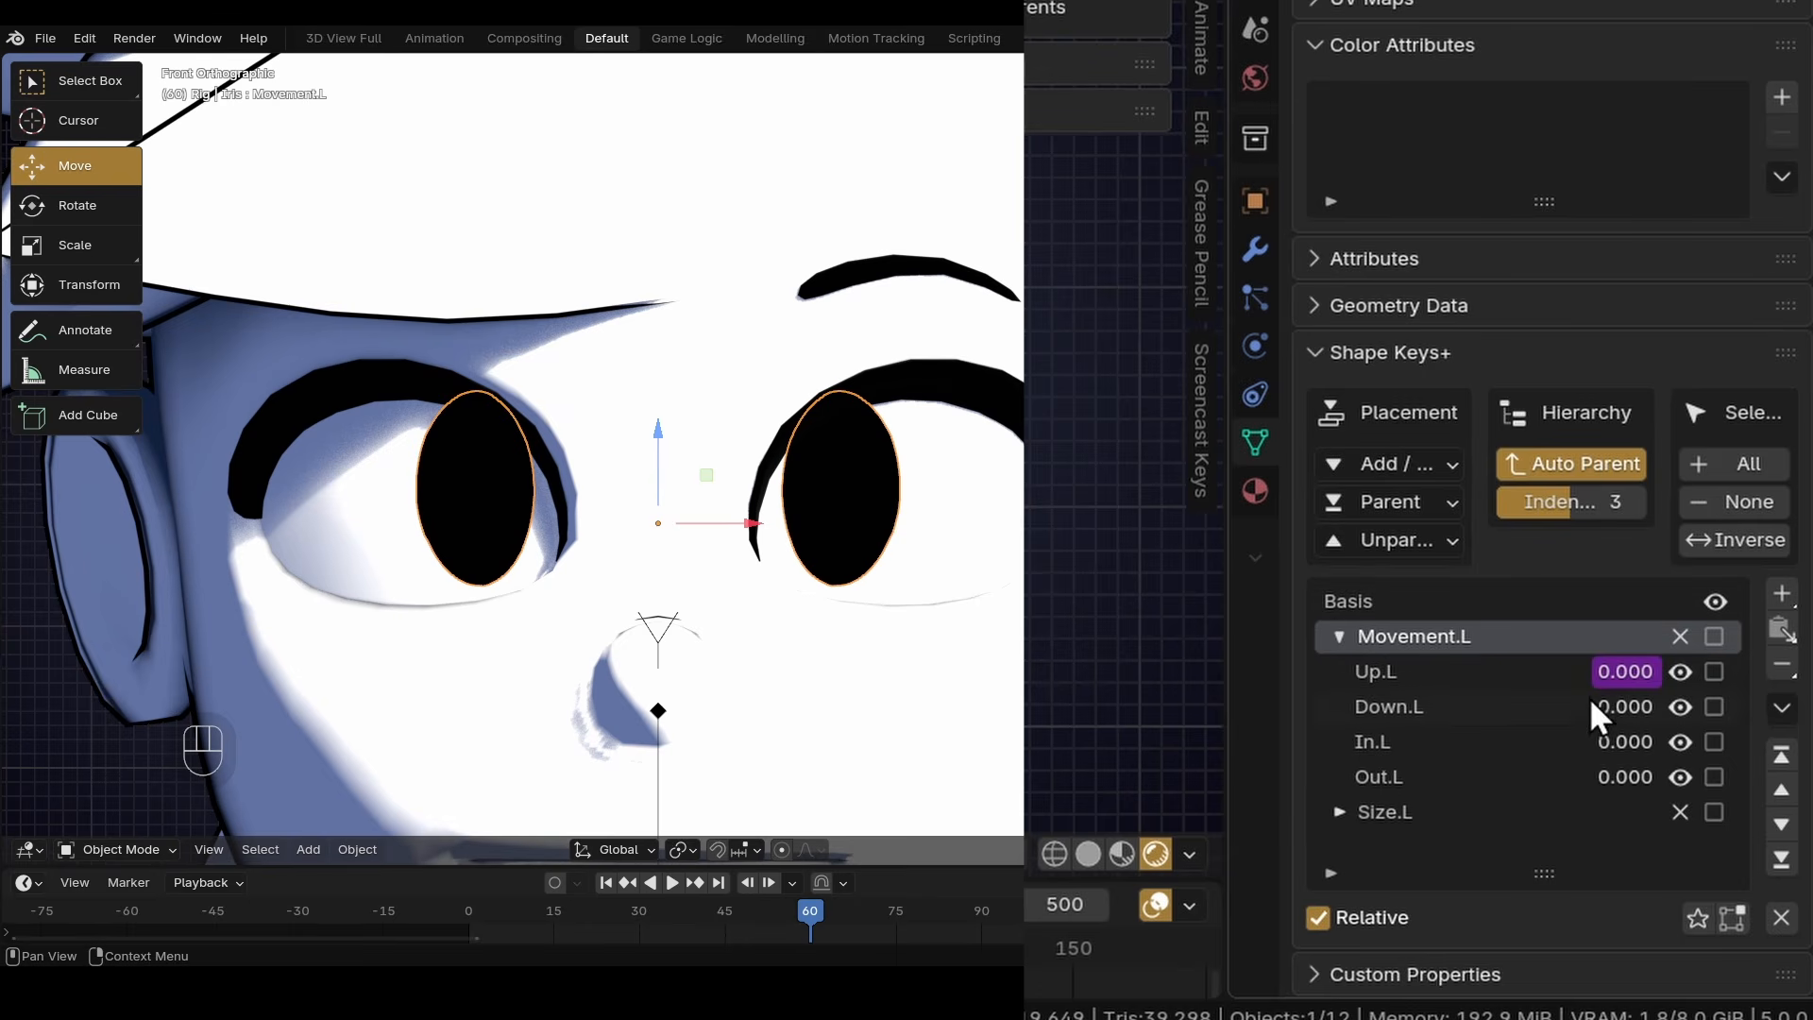
Copy the driver from the Up.L shape key and paste it onto Down.L.
right_click(1611, 666)
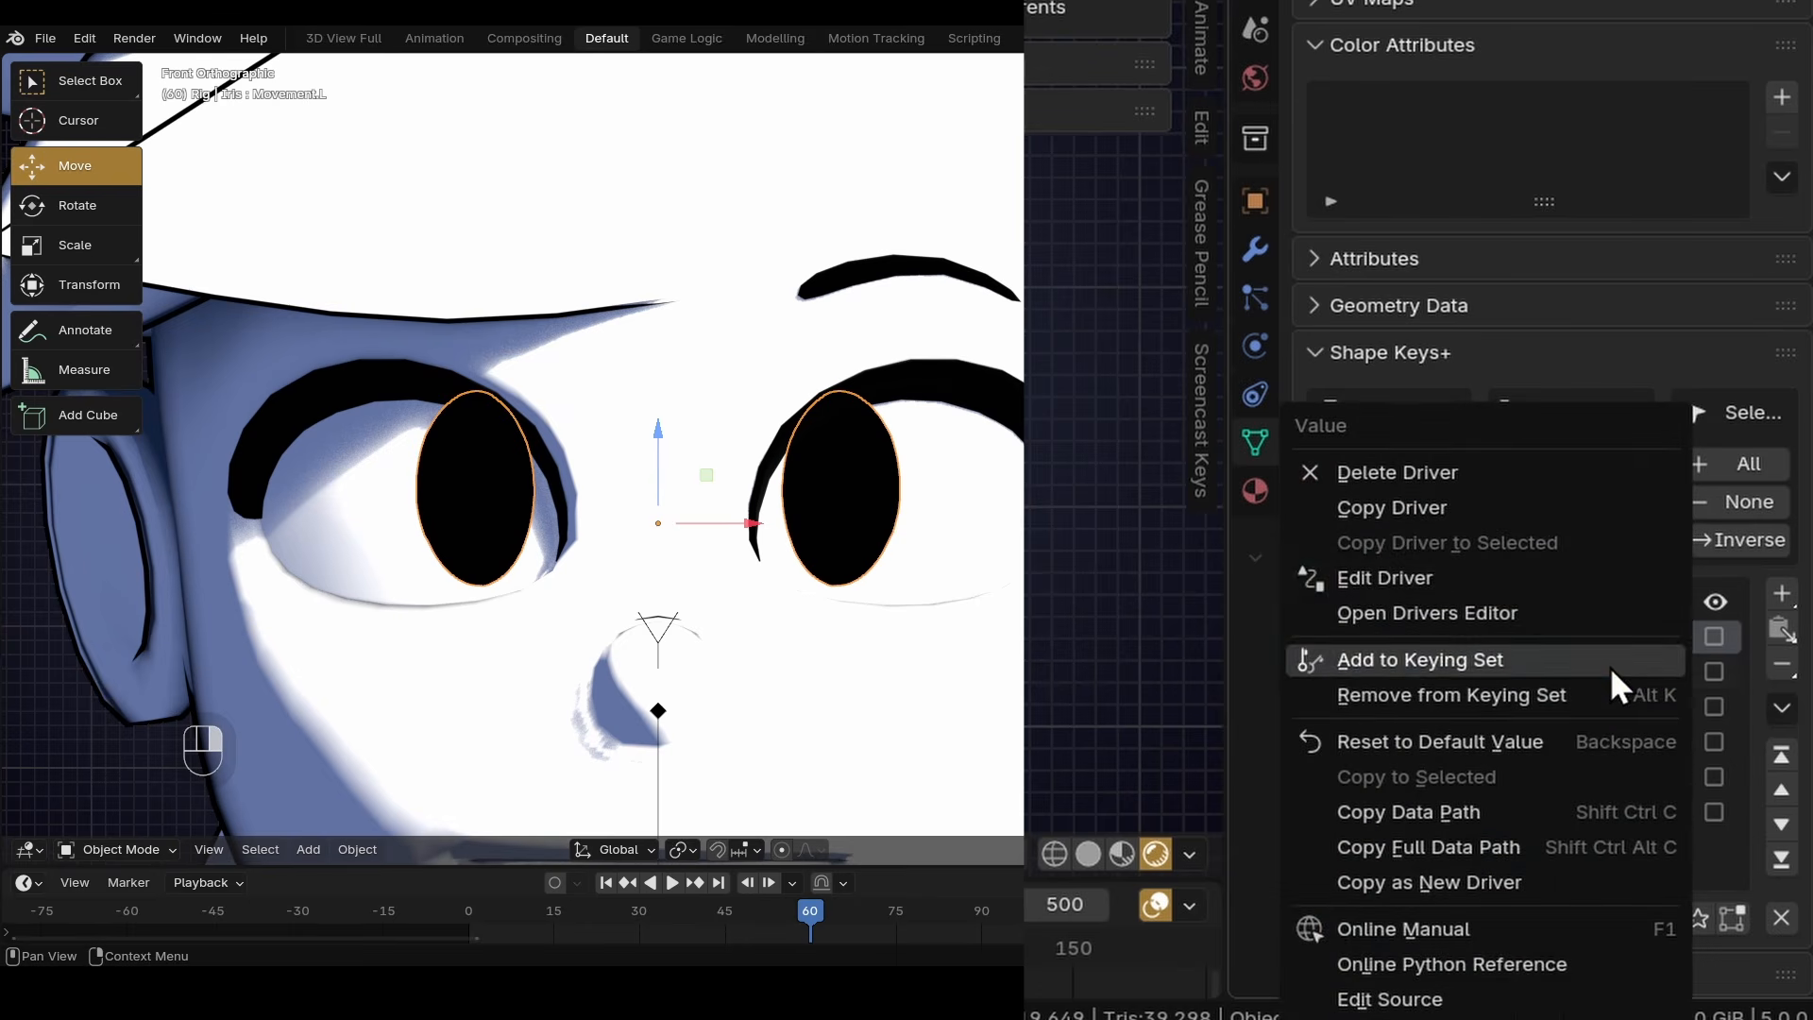
click(1402, 507)
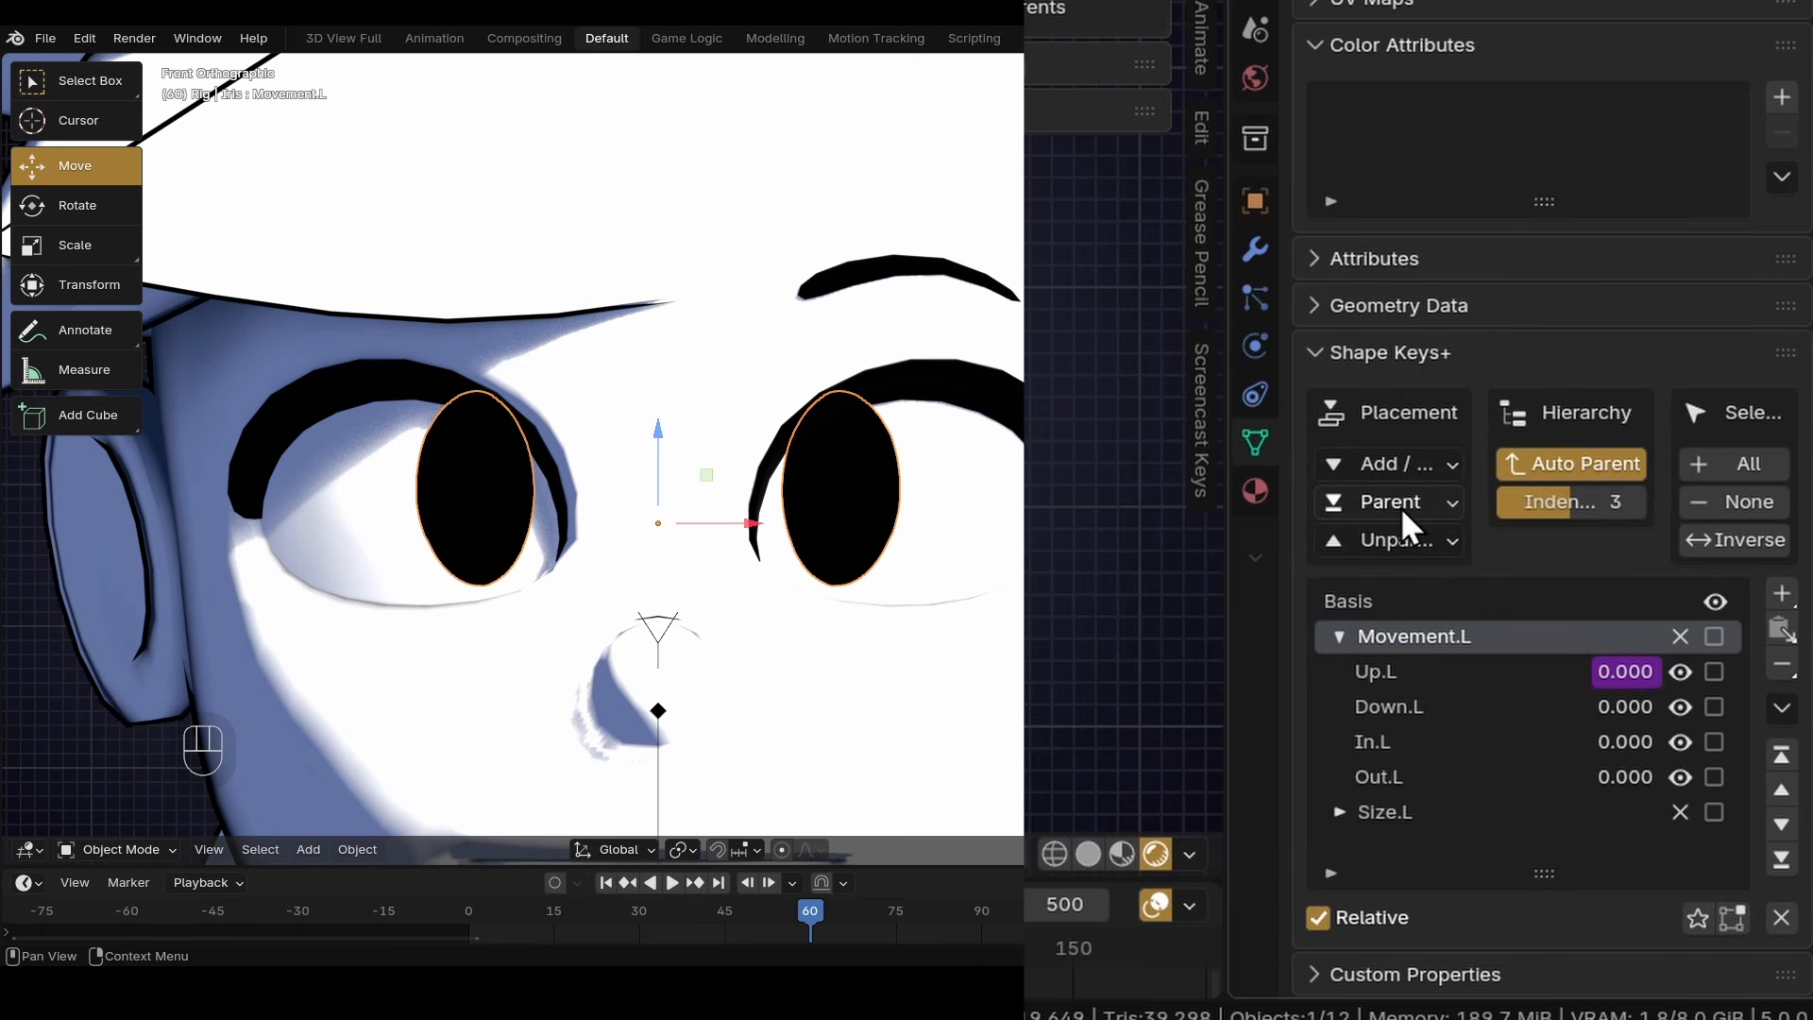
right_click(1607, 701)
click(1422, 578)
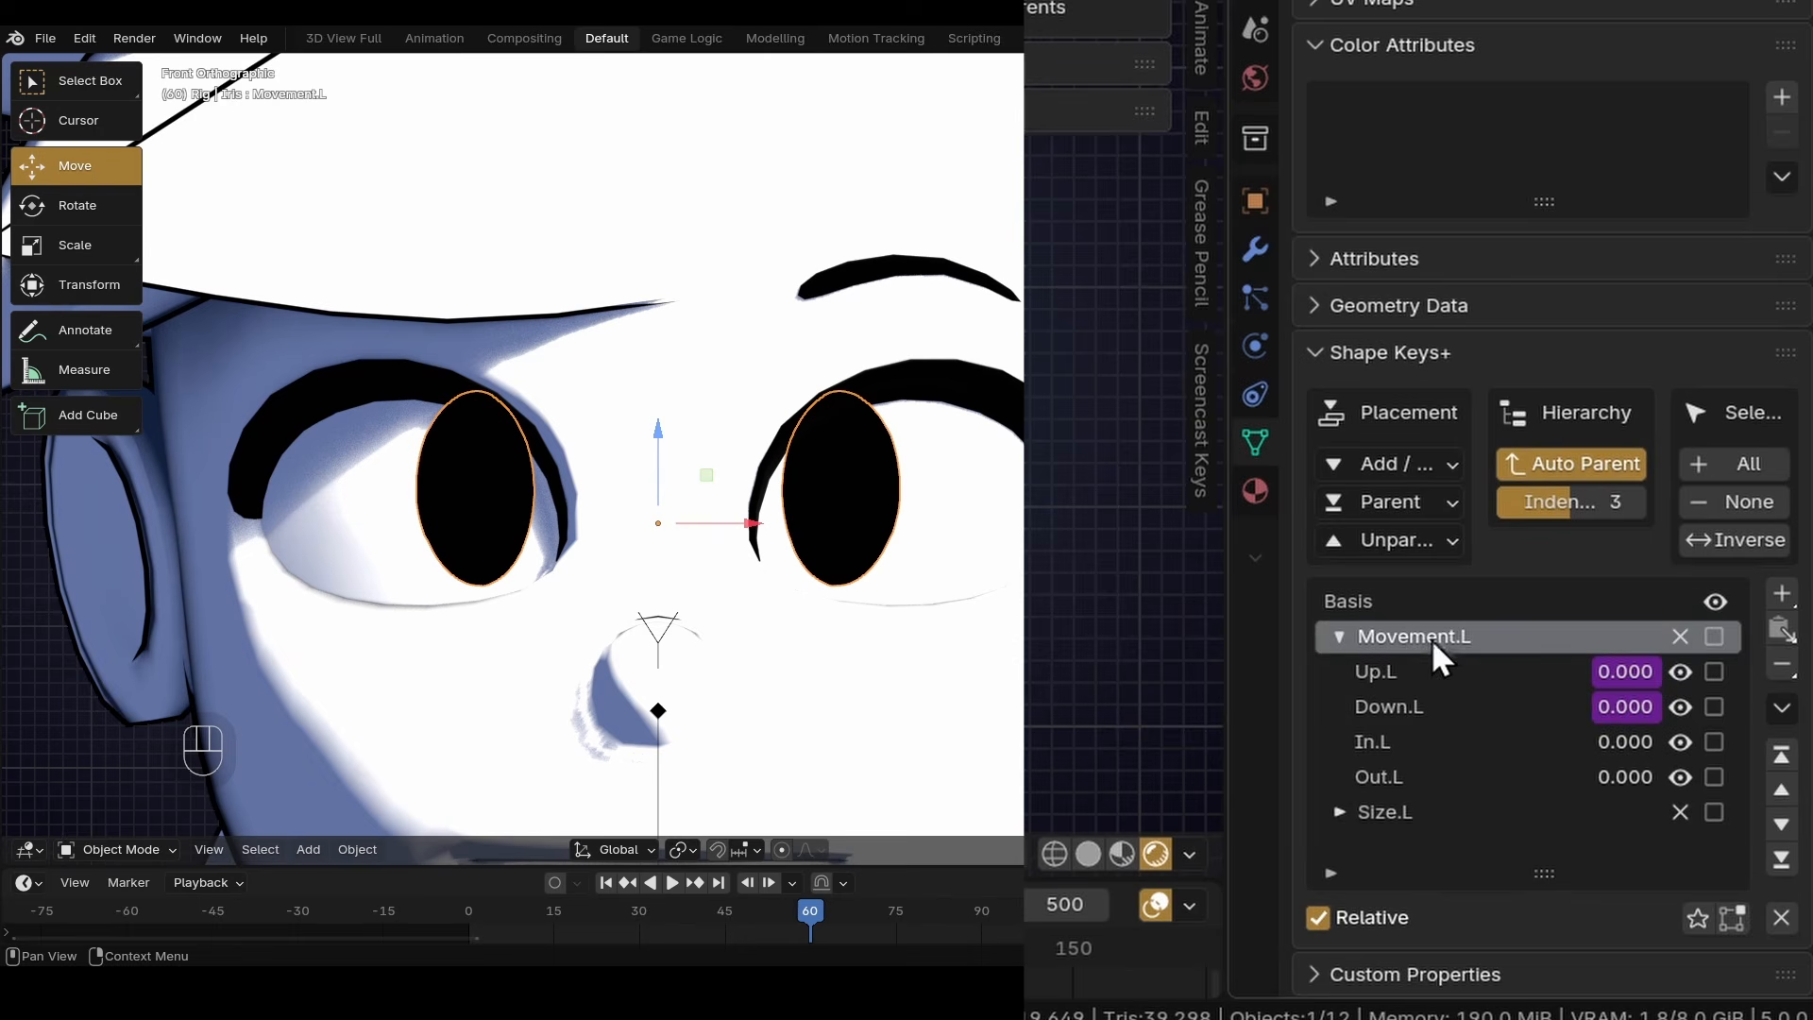
Edit the Down.L driver and change its expression to var*-8.
right_click(1608, 709)
click(1499, 582)
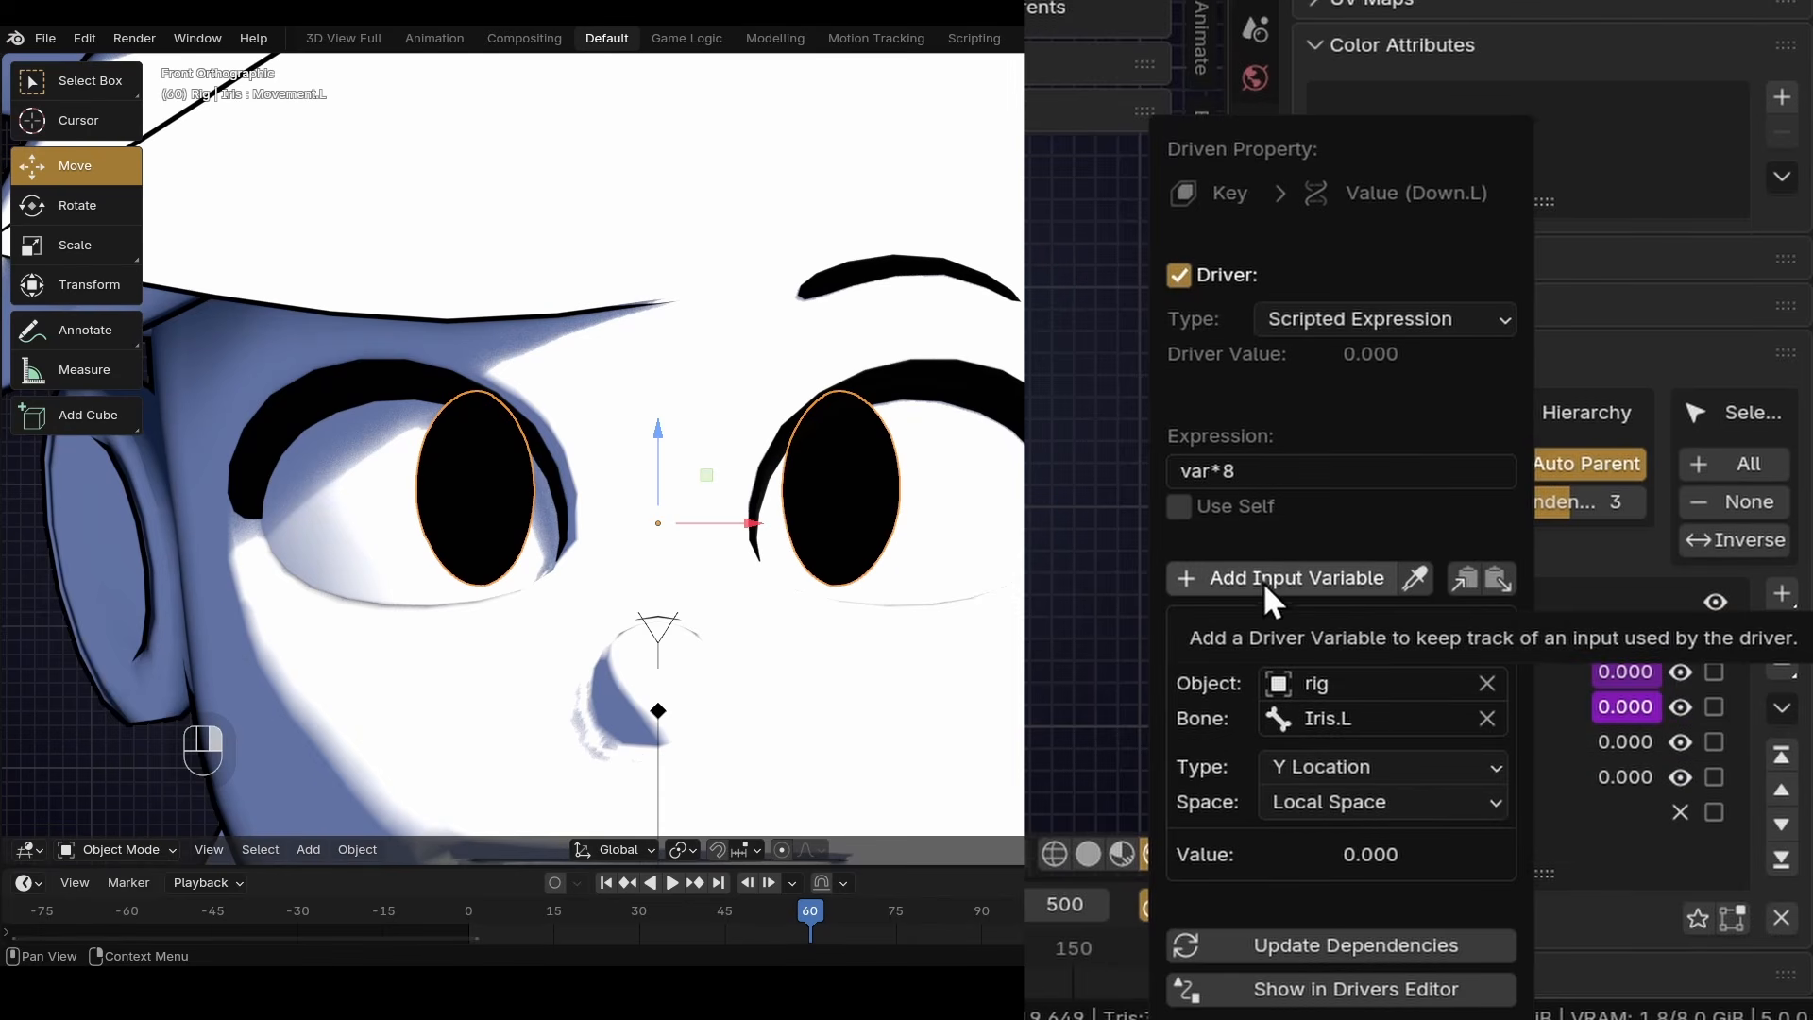
click(1172, 470)
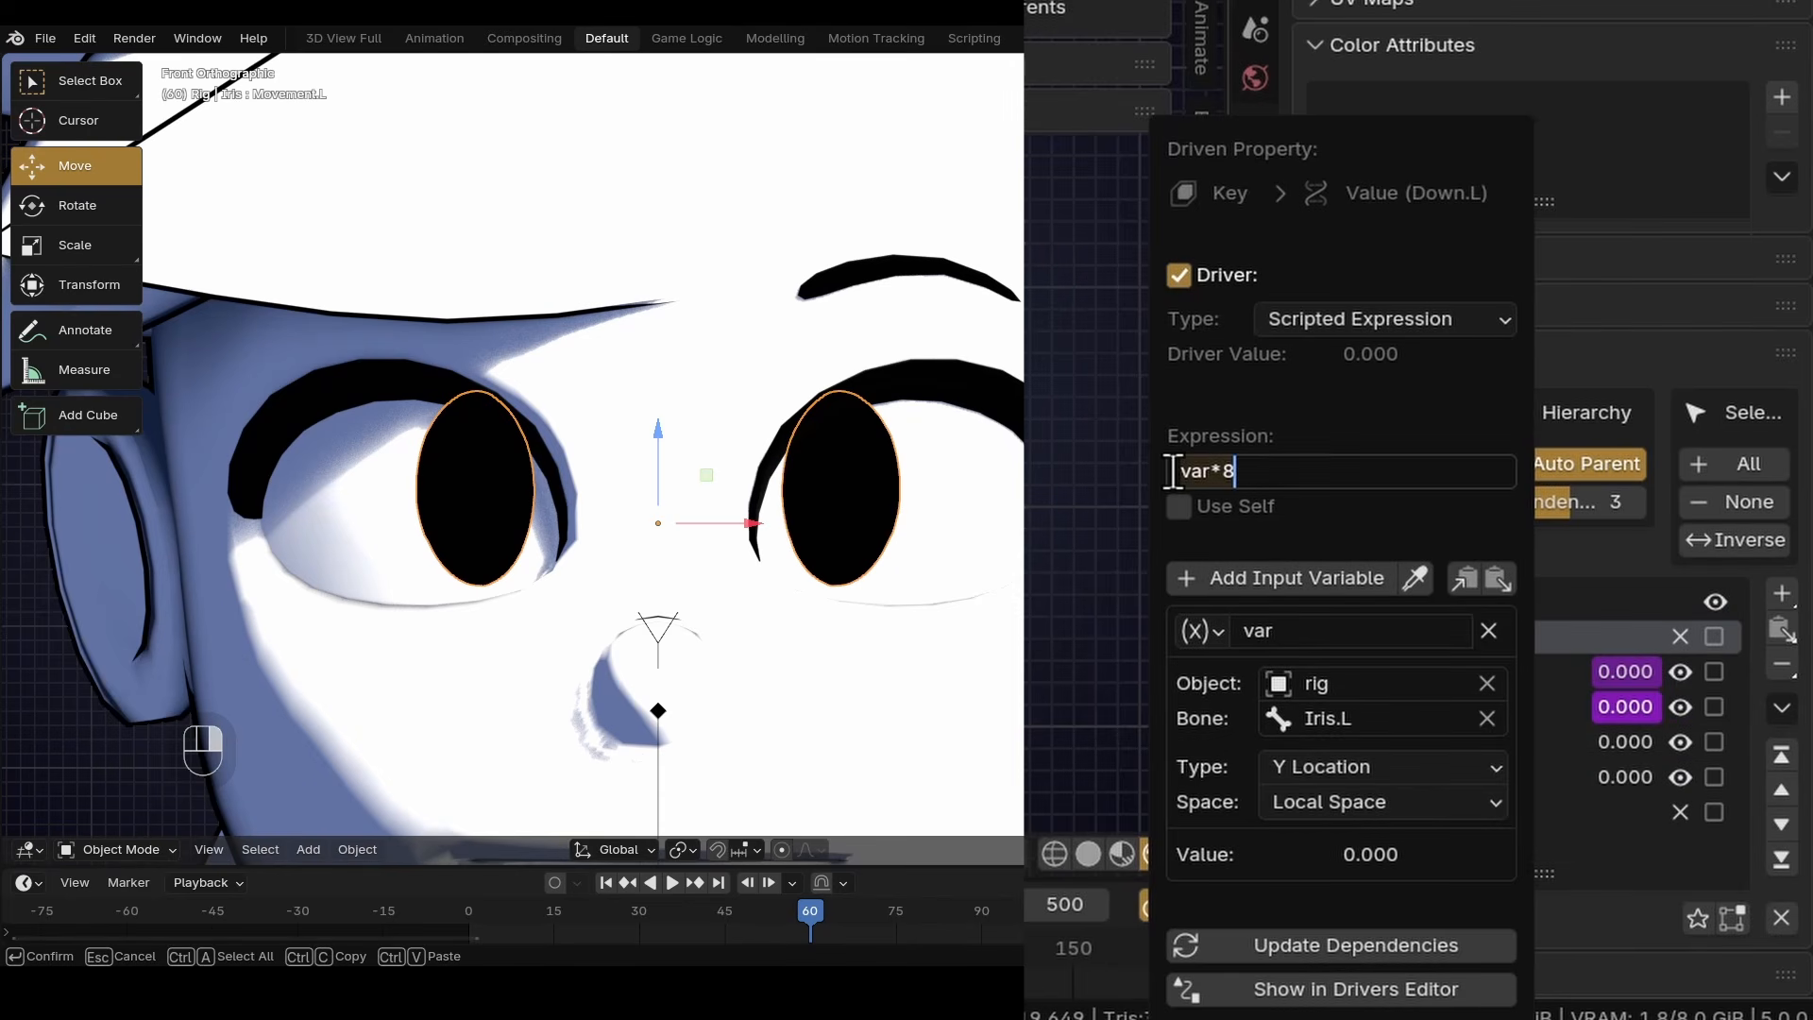
text(-)
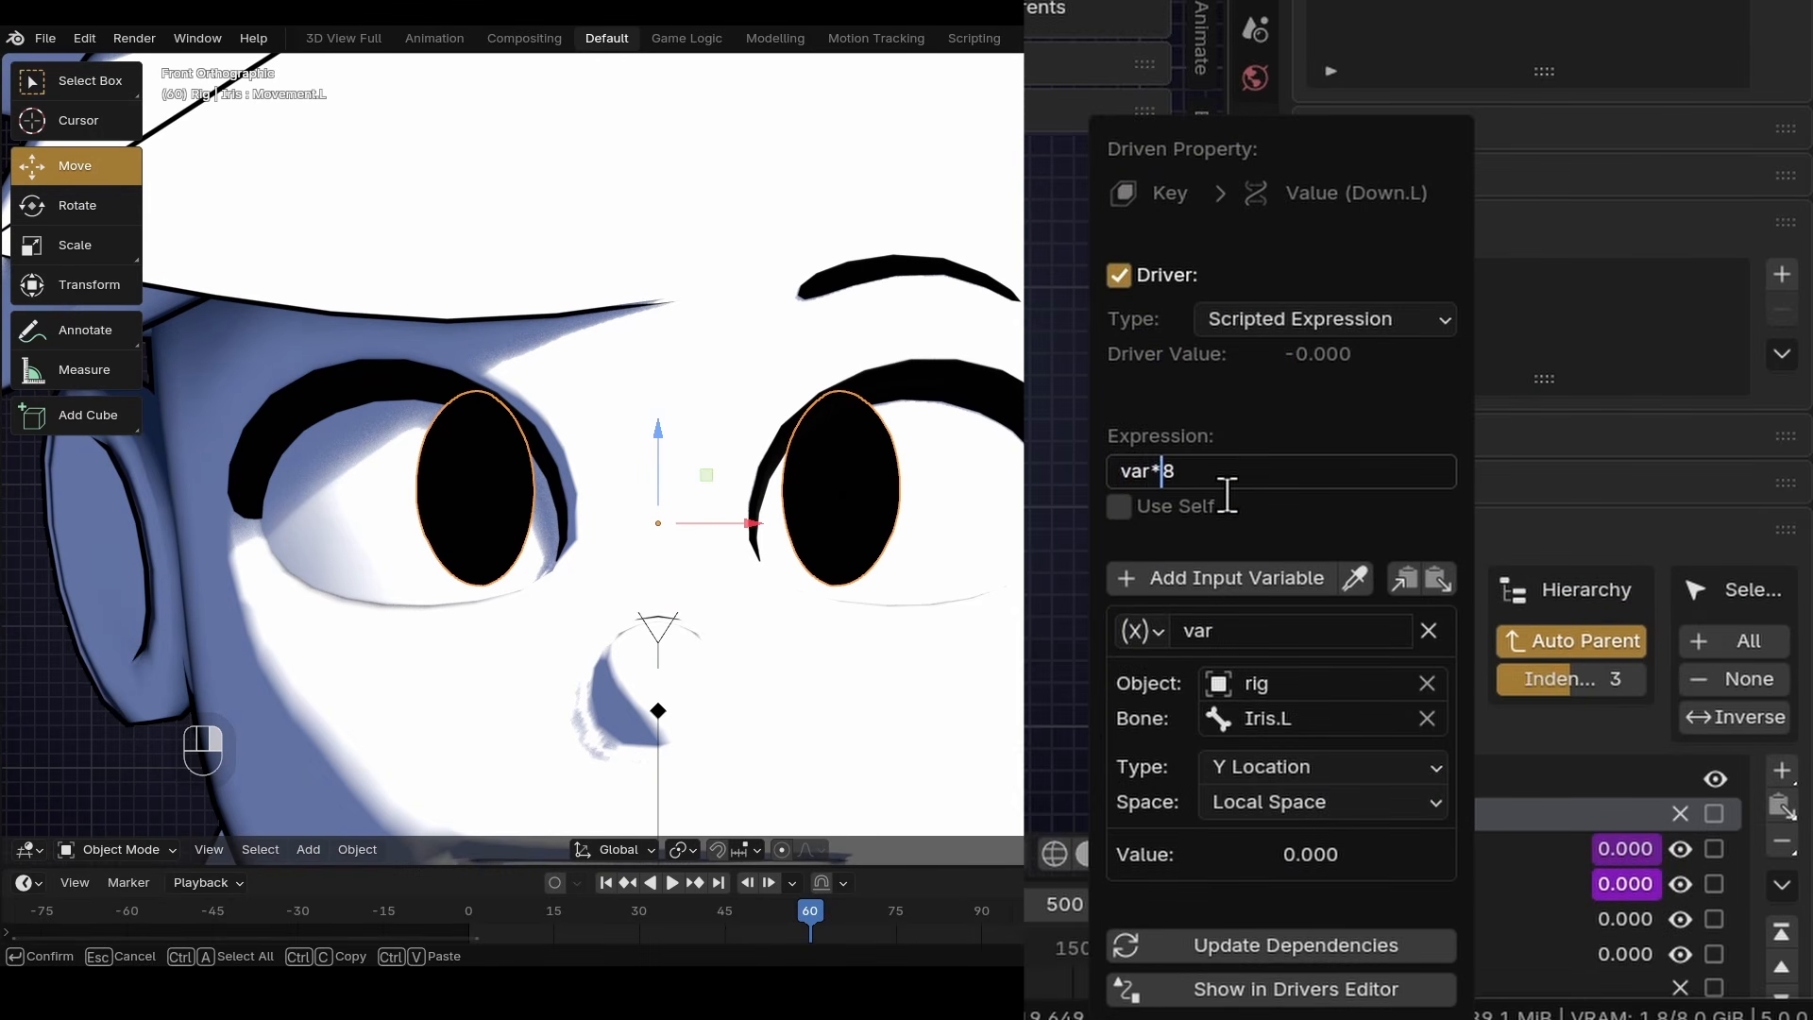
key(Return)
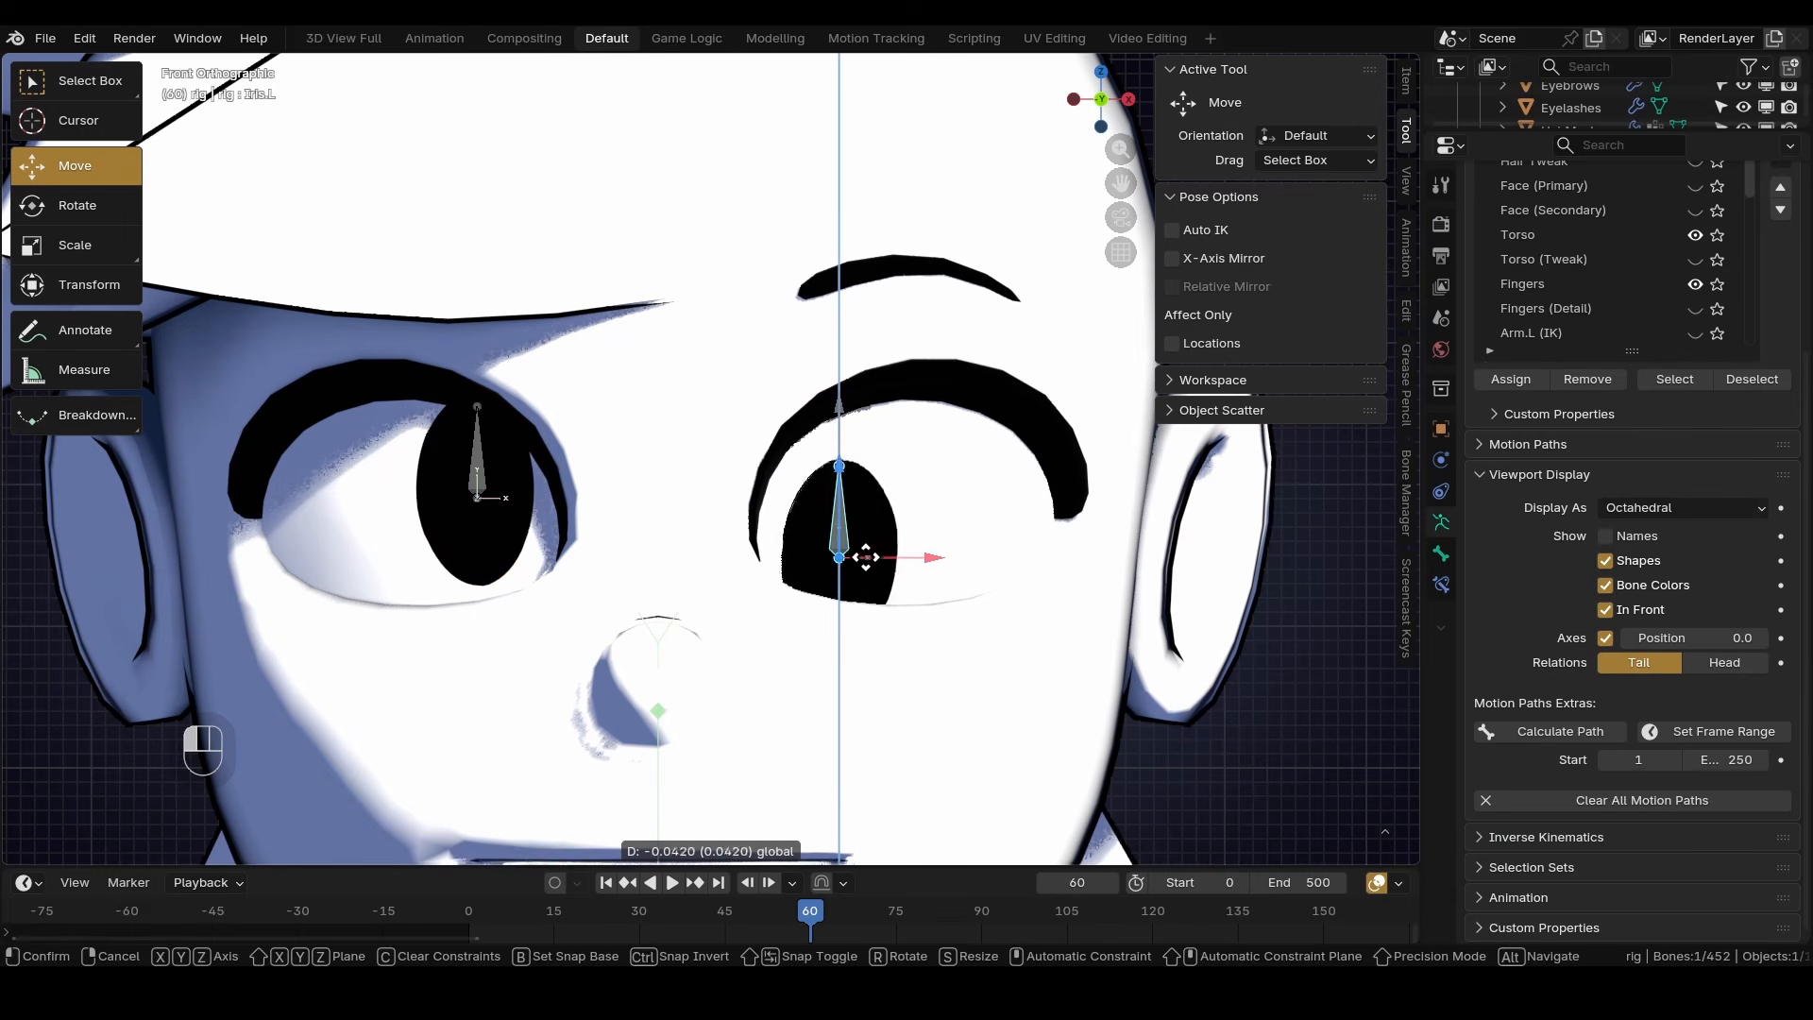
Test the Down.L driver by moving the Iris.L bone down, undo the move, and save the file.
drag(861, 550, 943, 550)
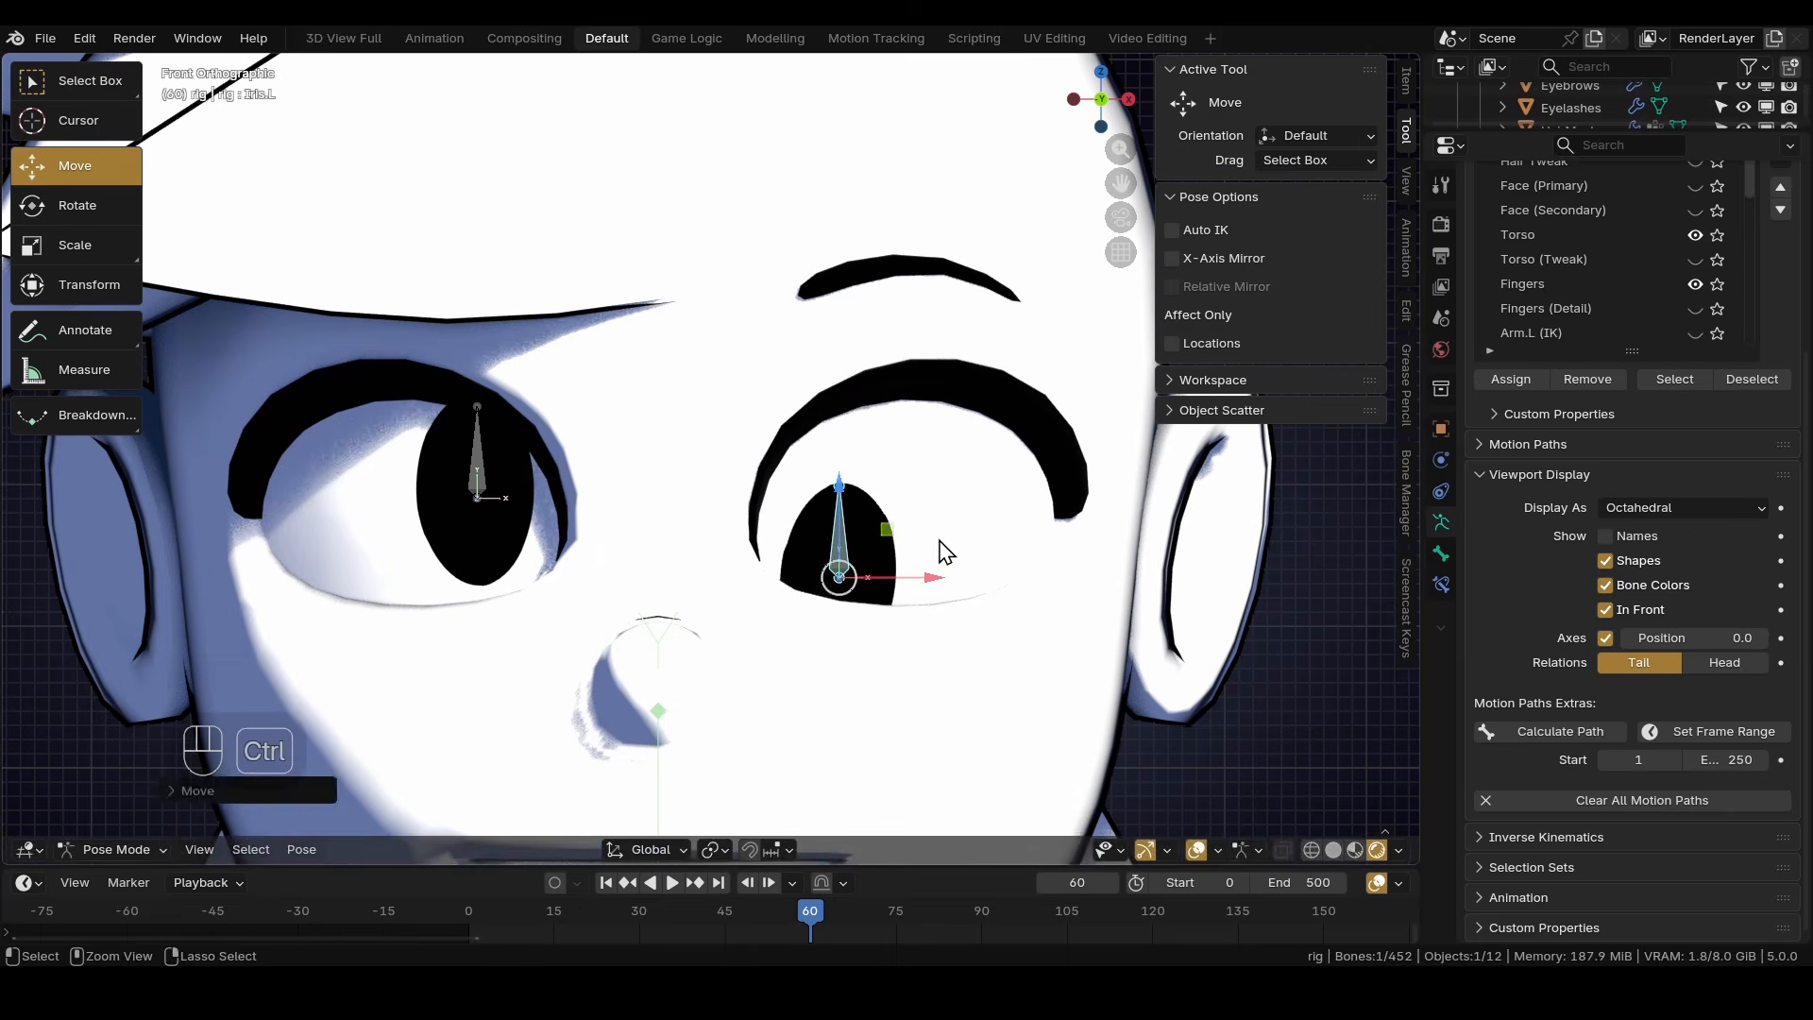
key(ctrl+z)
key(ctrl+s)
Select the iris mesh and copy the driver from the Down.L shape key to In.L.
click(876, 555)
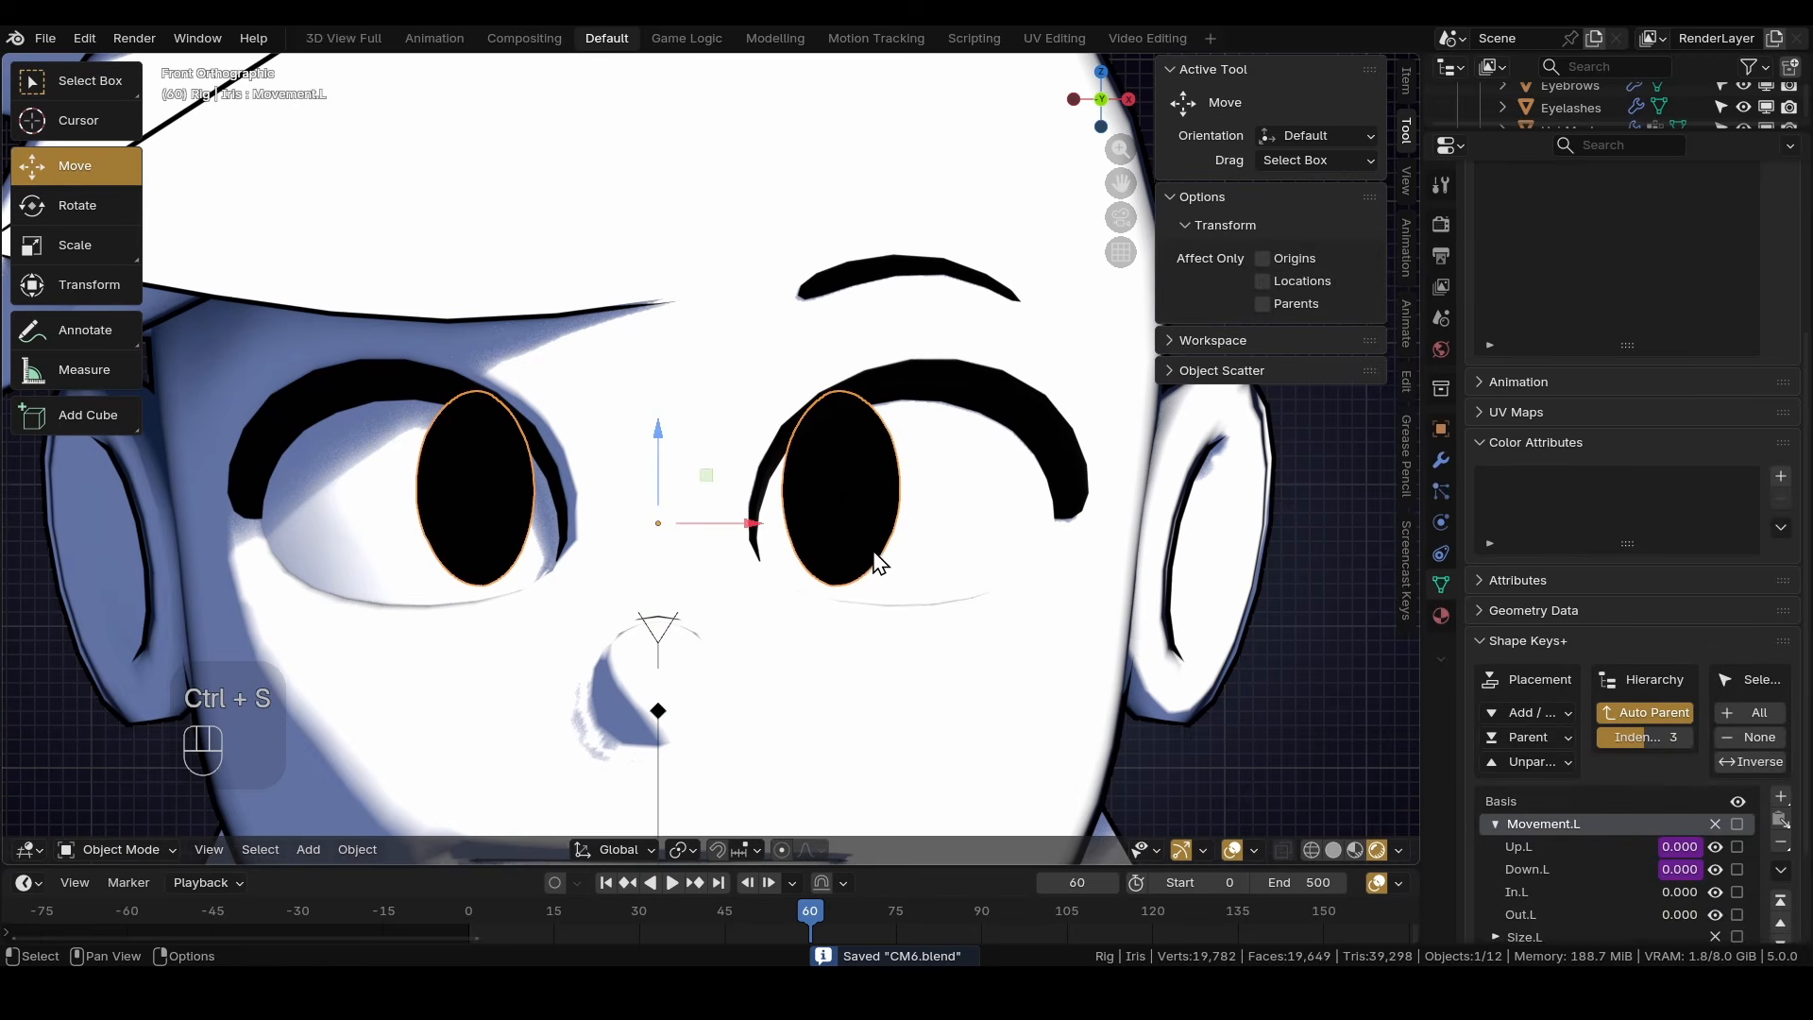
scroll(1748, 734, down, 2)
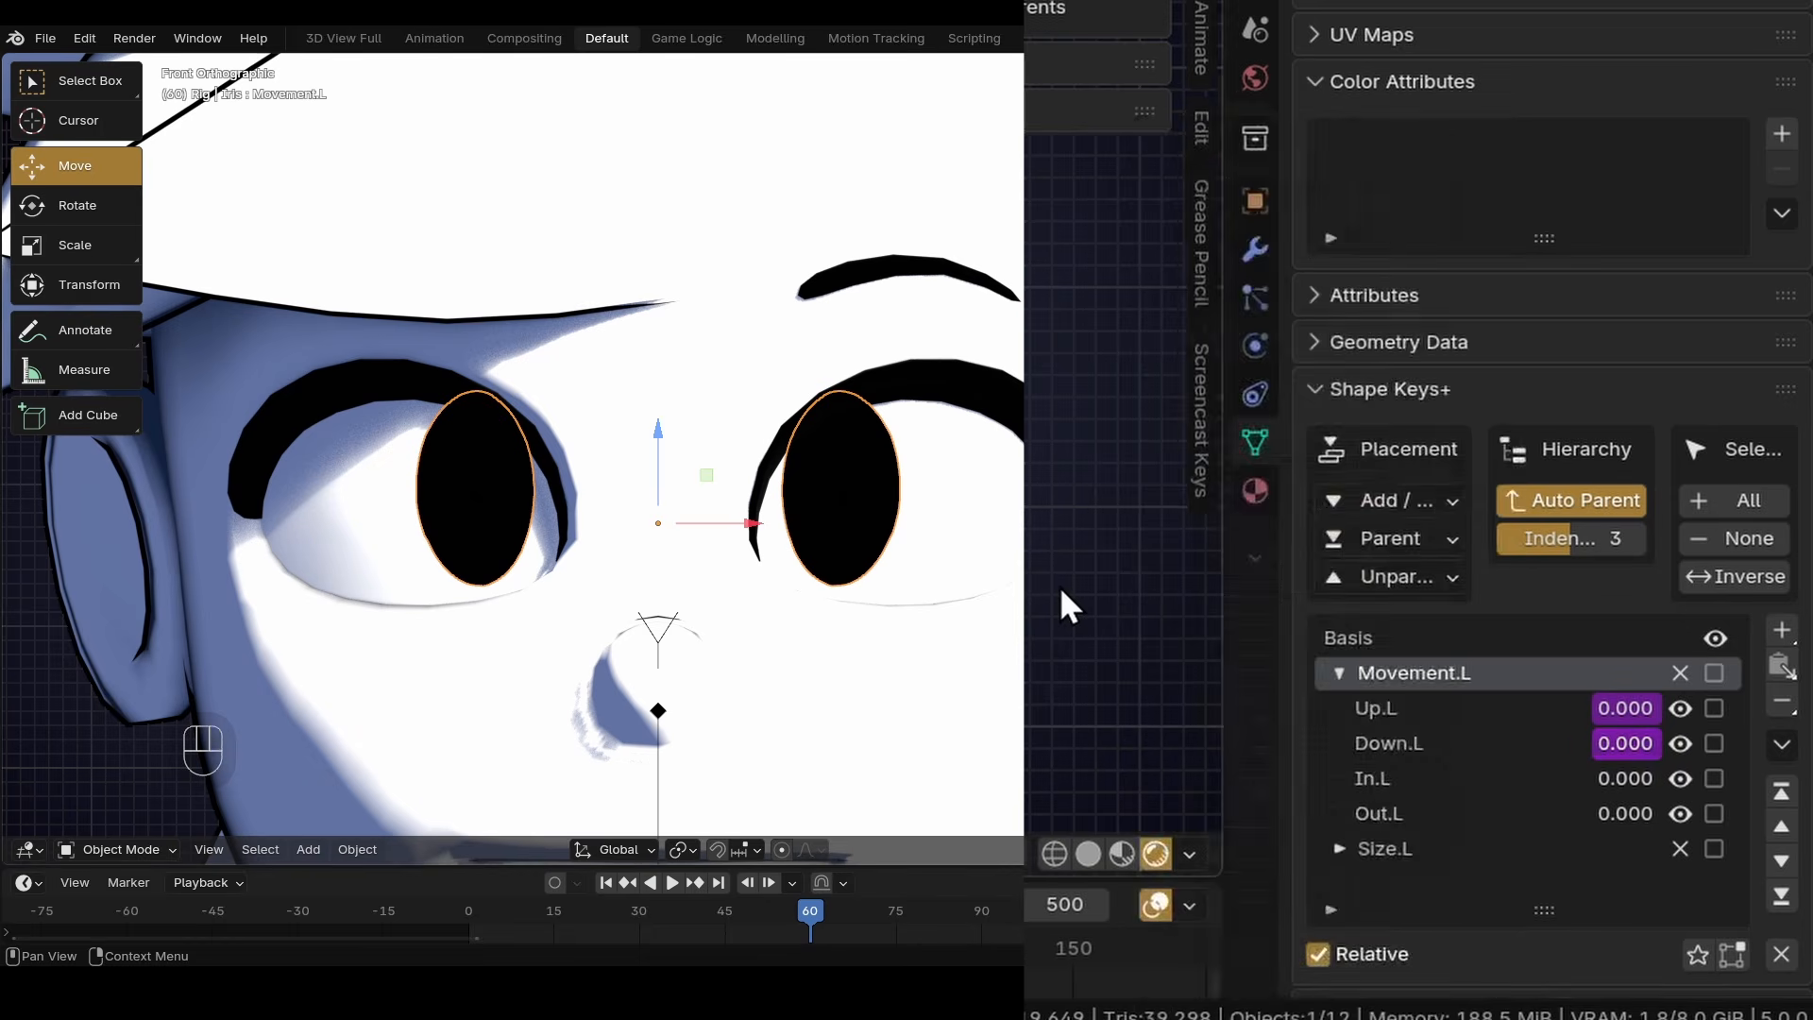
right_click(1640, 737)
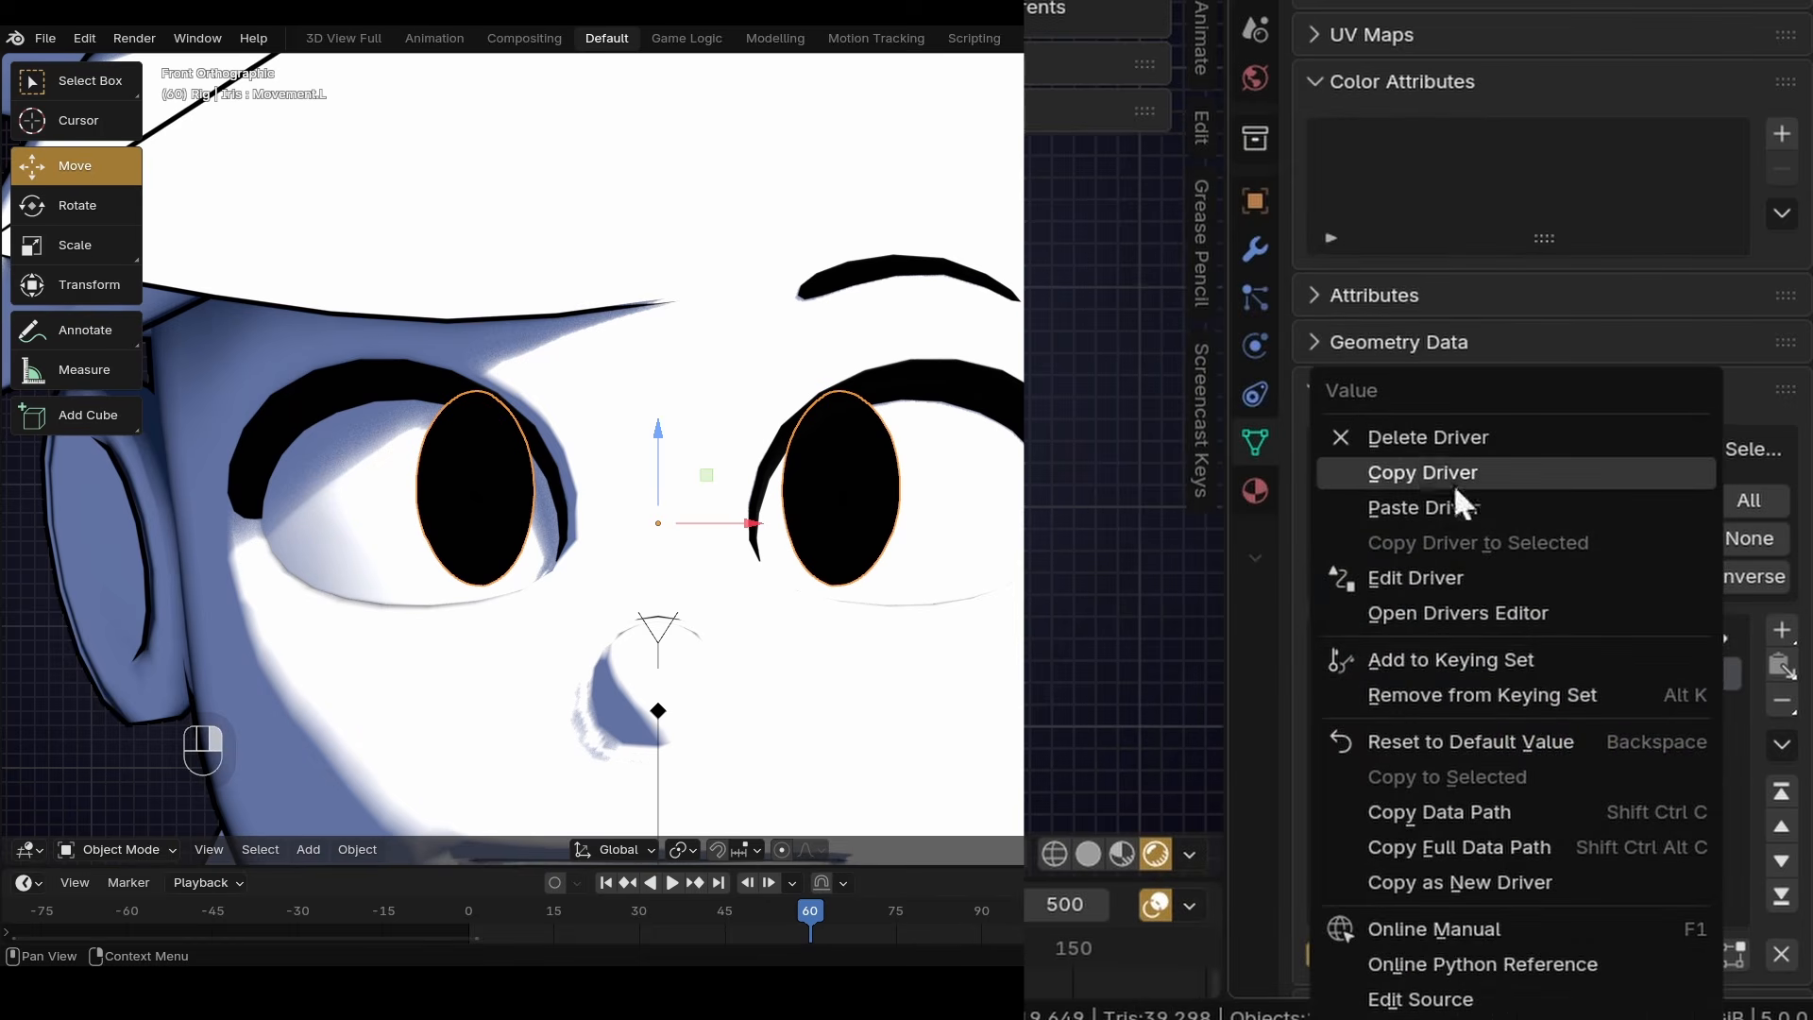
click(1454, 485)
right_click(1631, 780)
click(1446, 576)
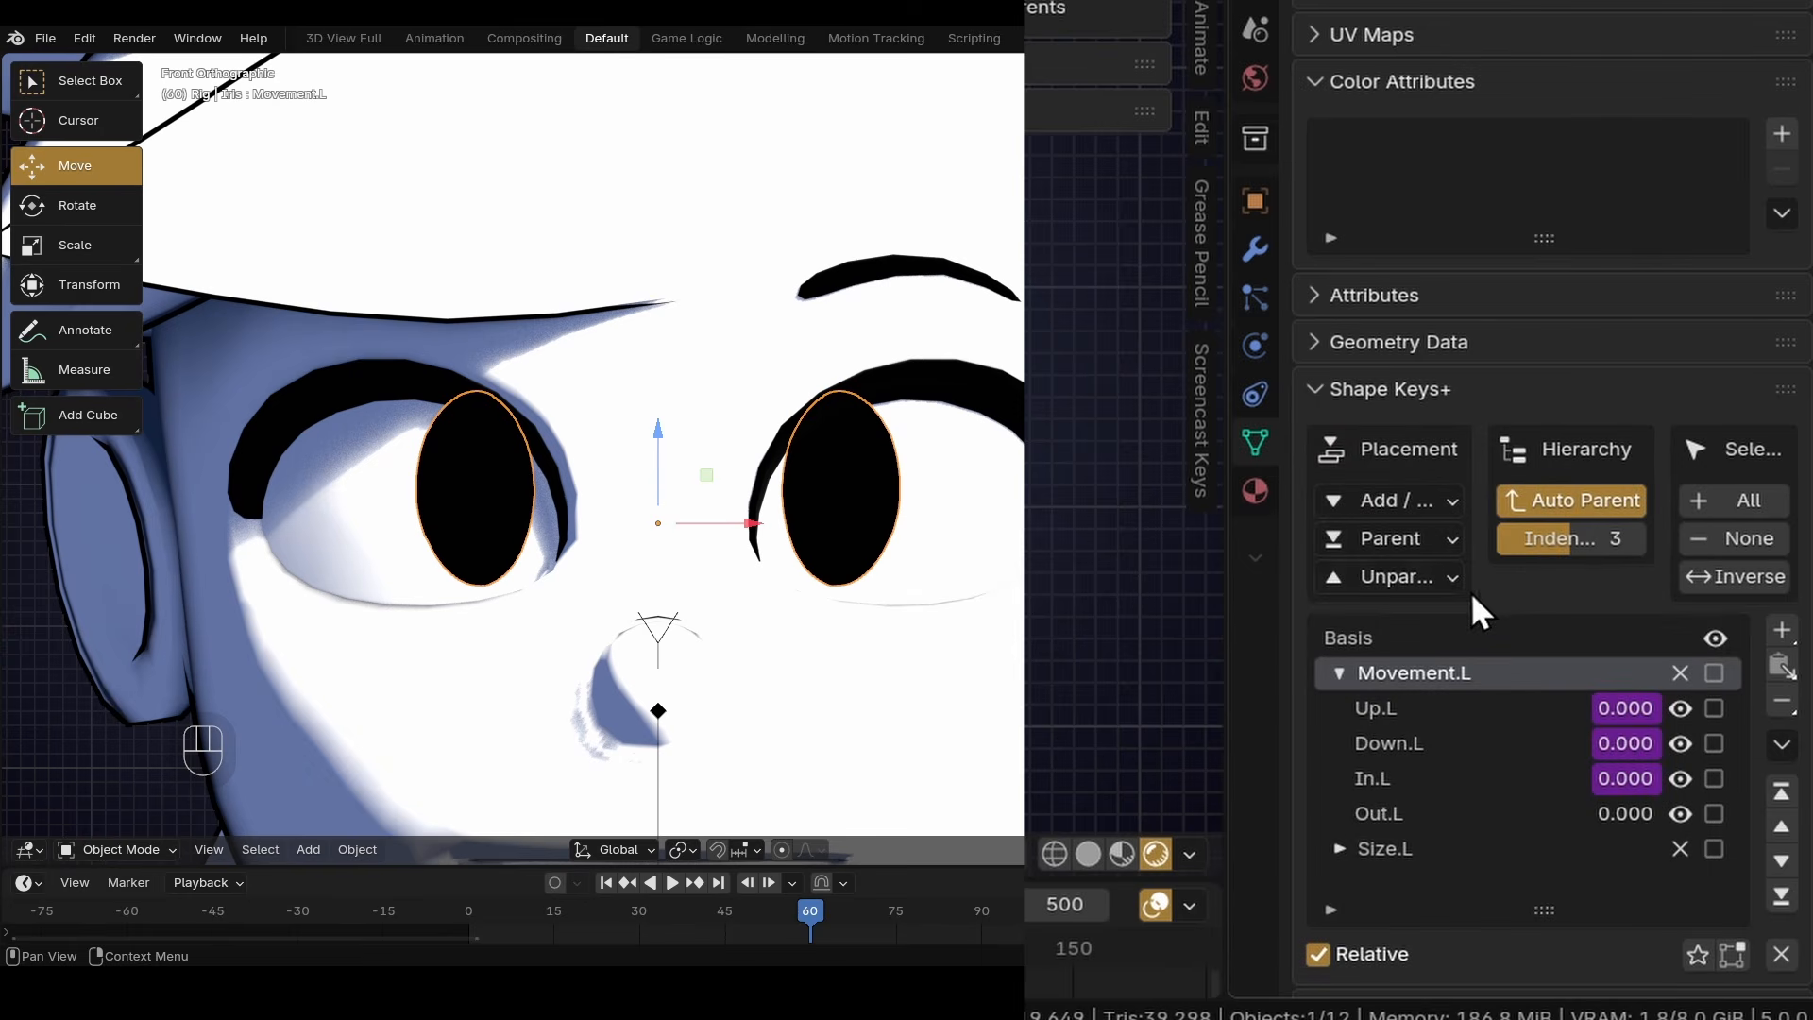
Check the Iris.L bone's axes and set the In.L driver's variable type to X Location.
right_click(1617, 777)
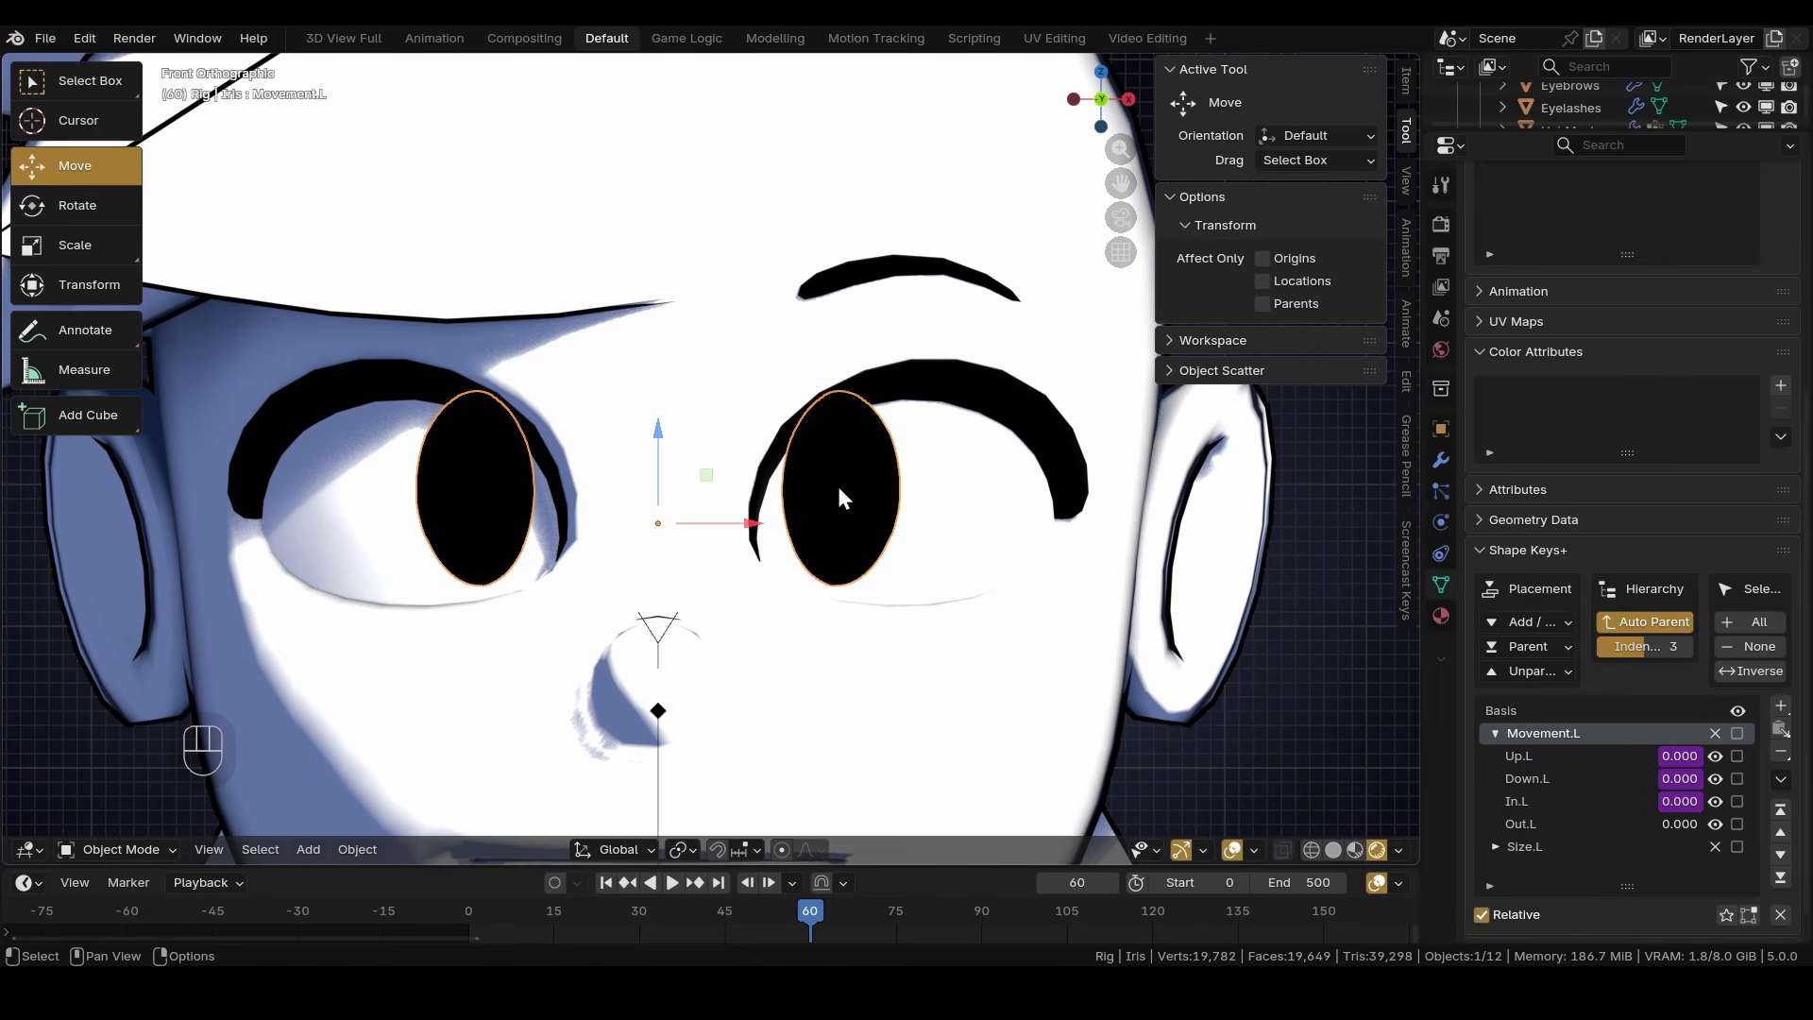
scroll(860, 501, up, 6)
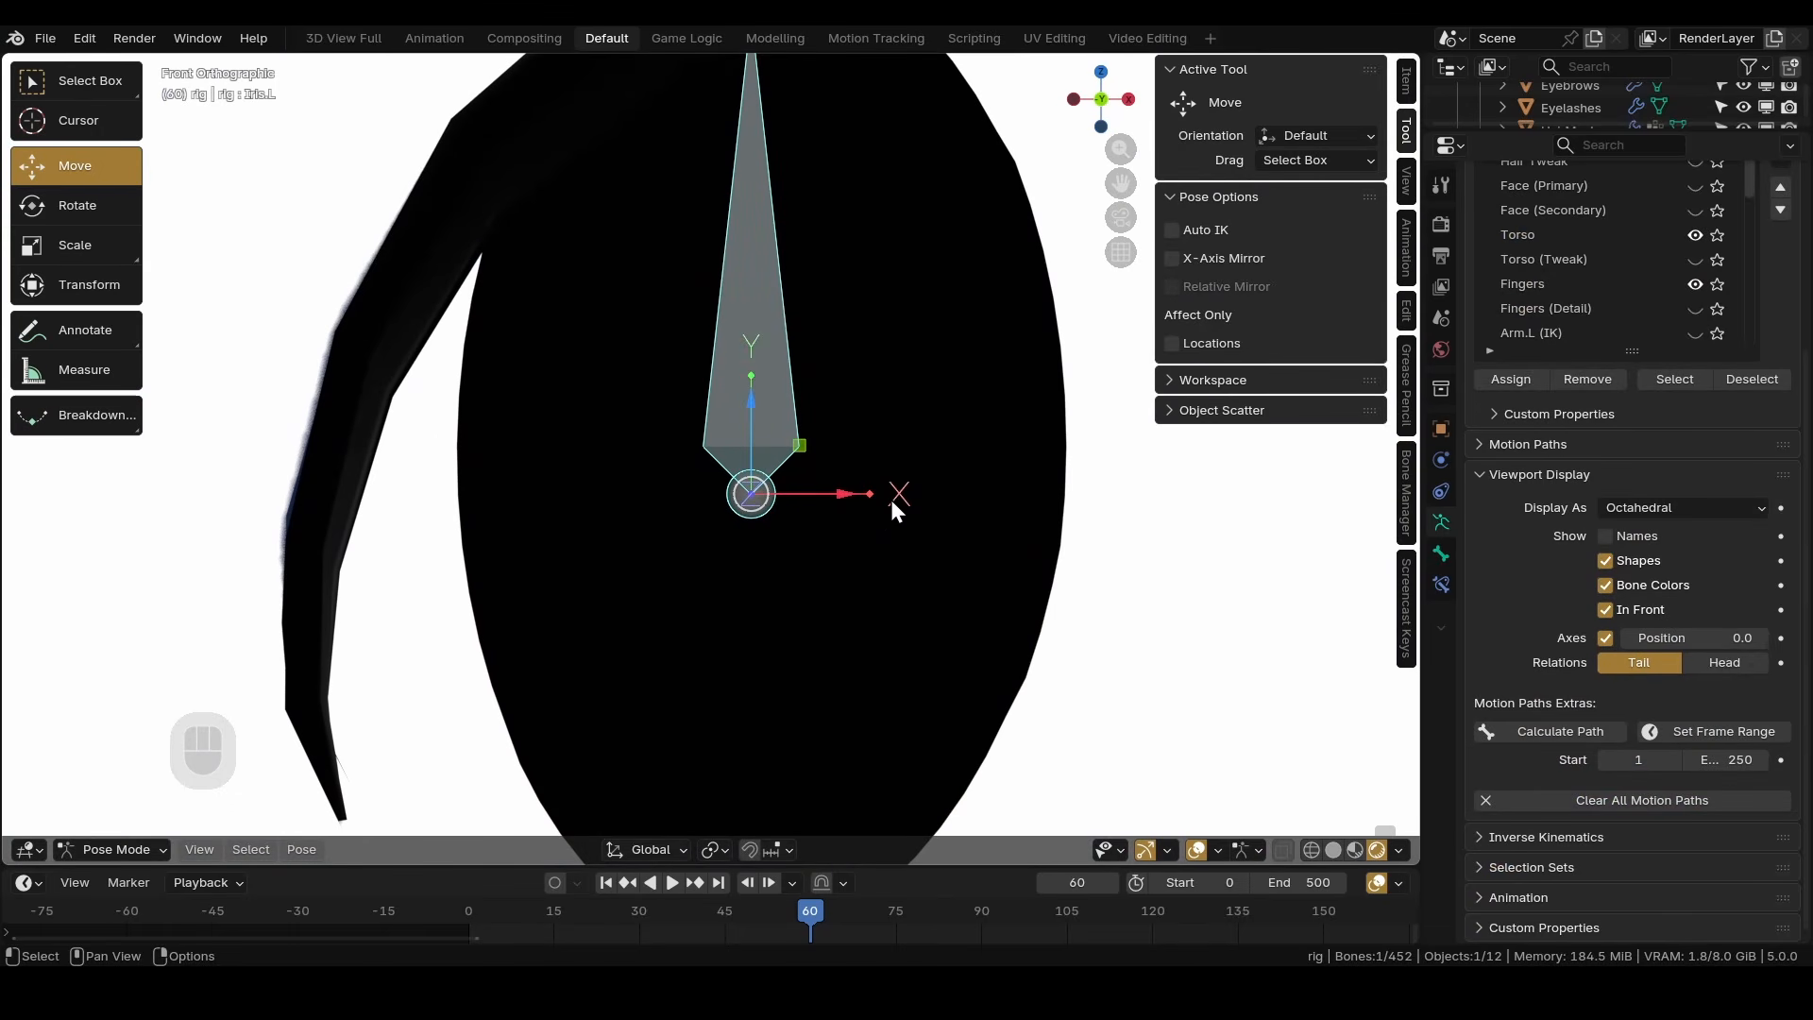
scroll(895, 510, up, 1)
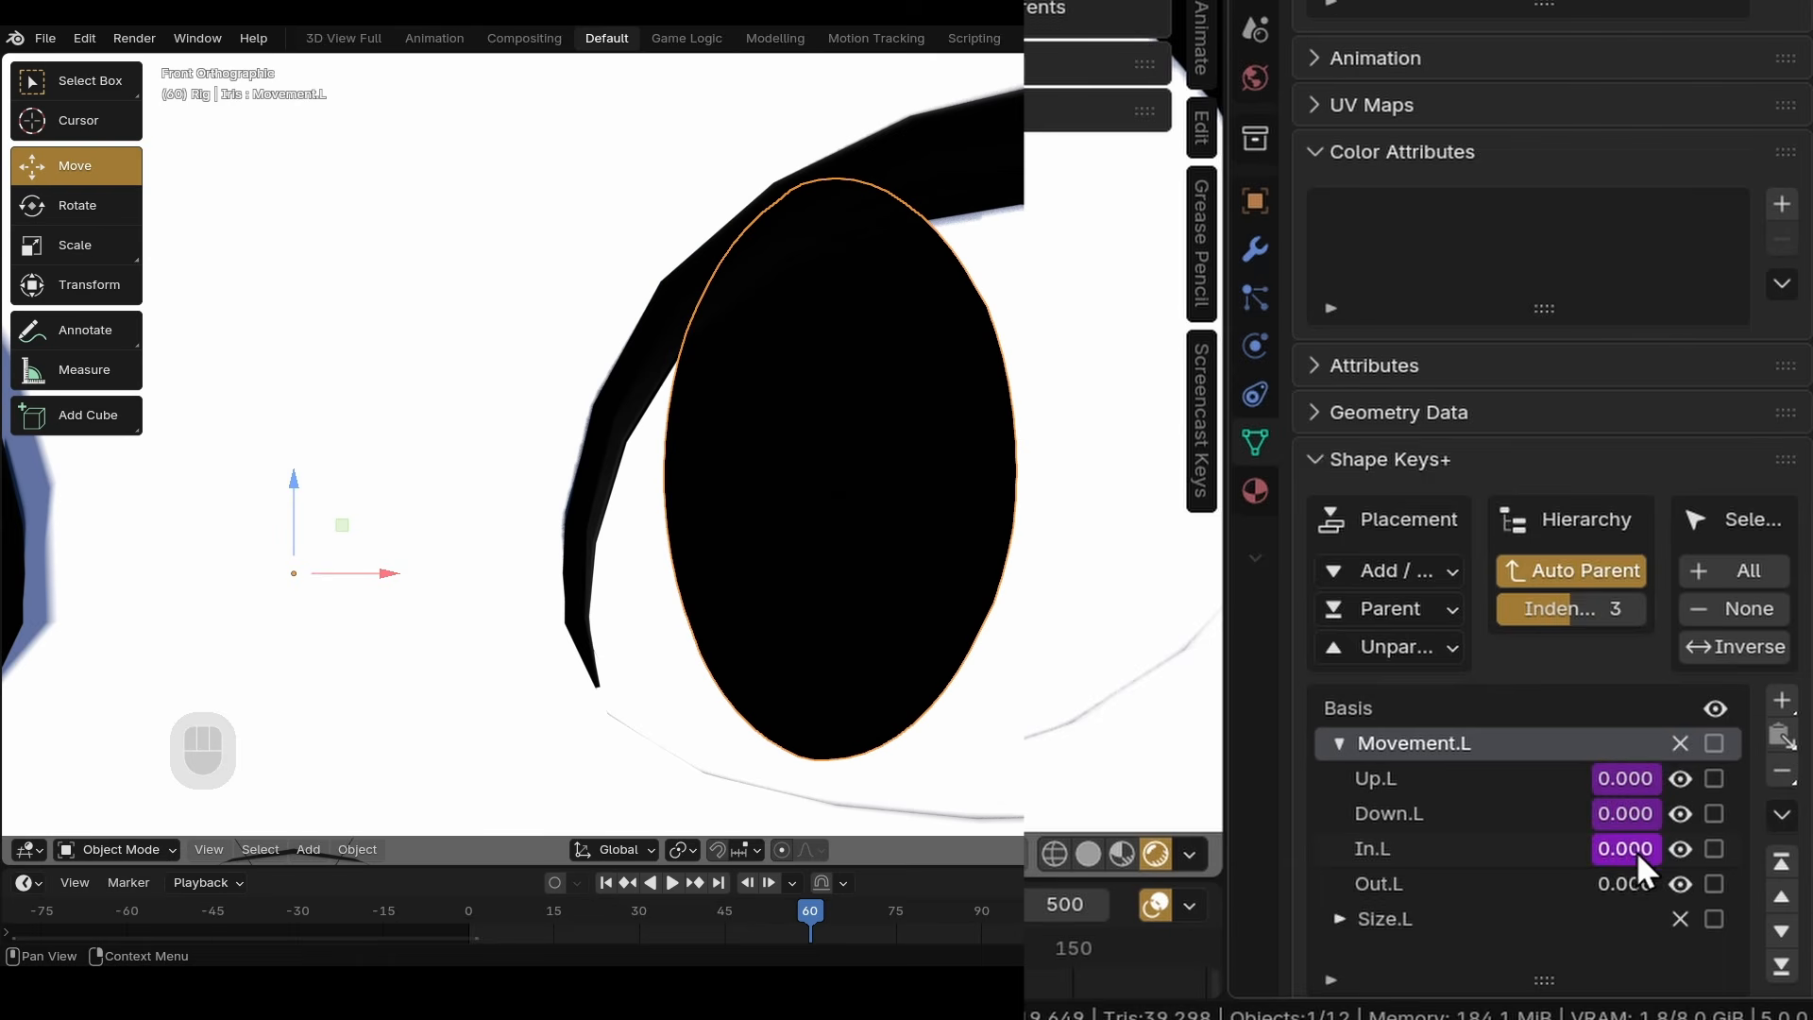
right_click(1630, 850)
click(1441, 581)
click(1332, 767)
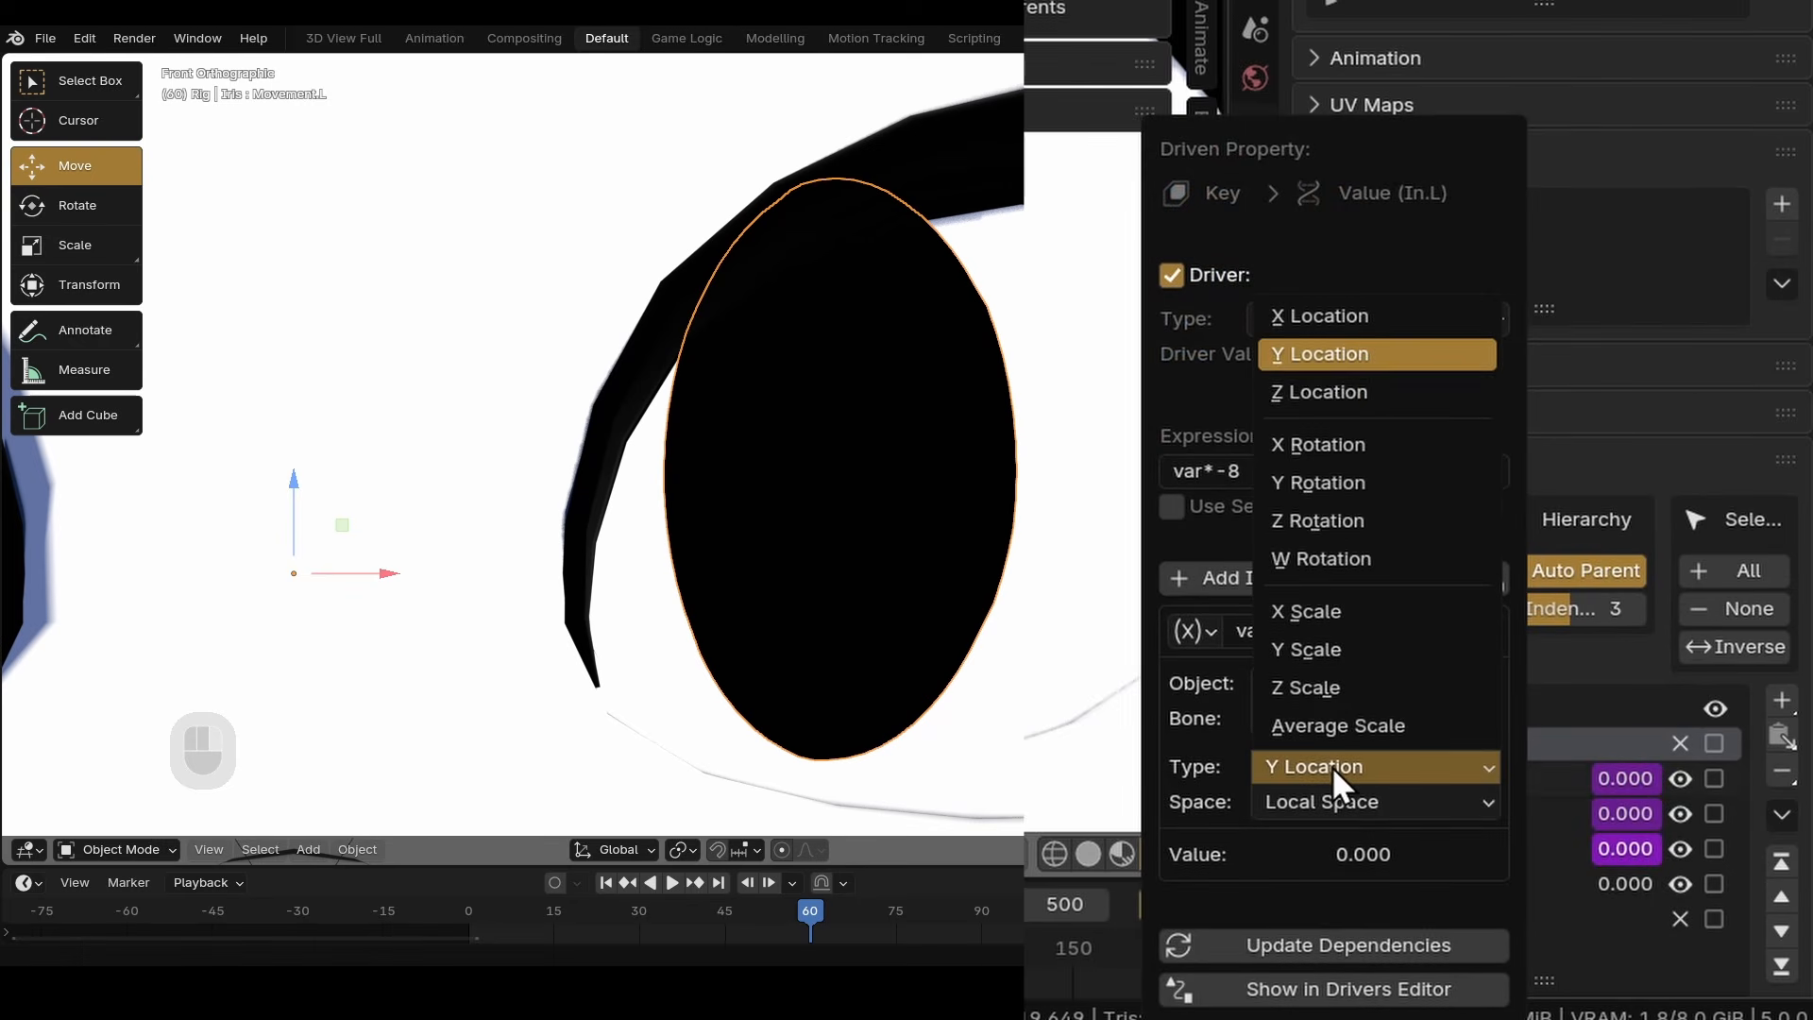
click(1295, 318)
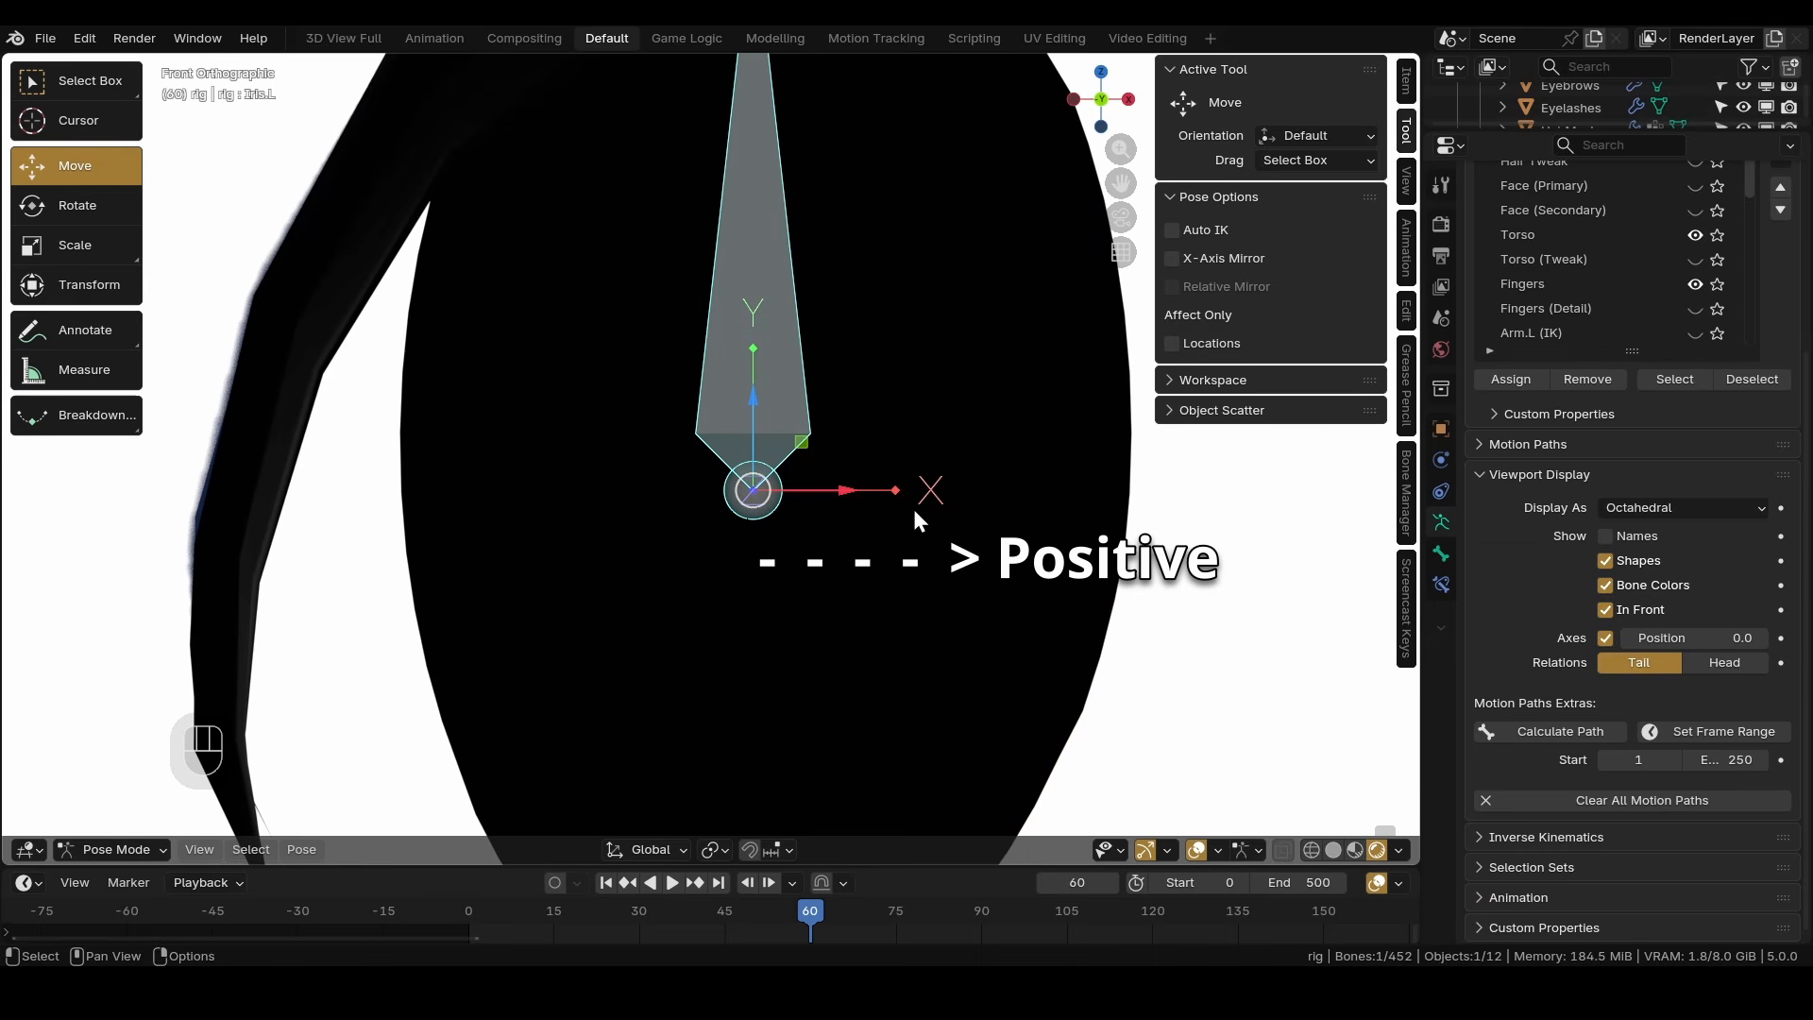
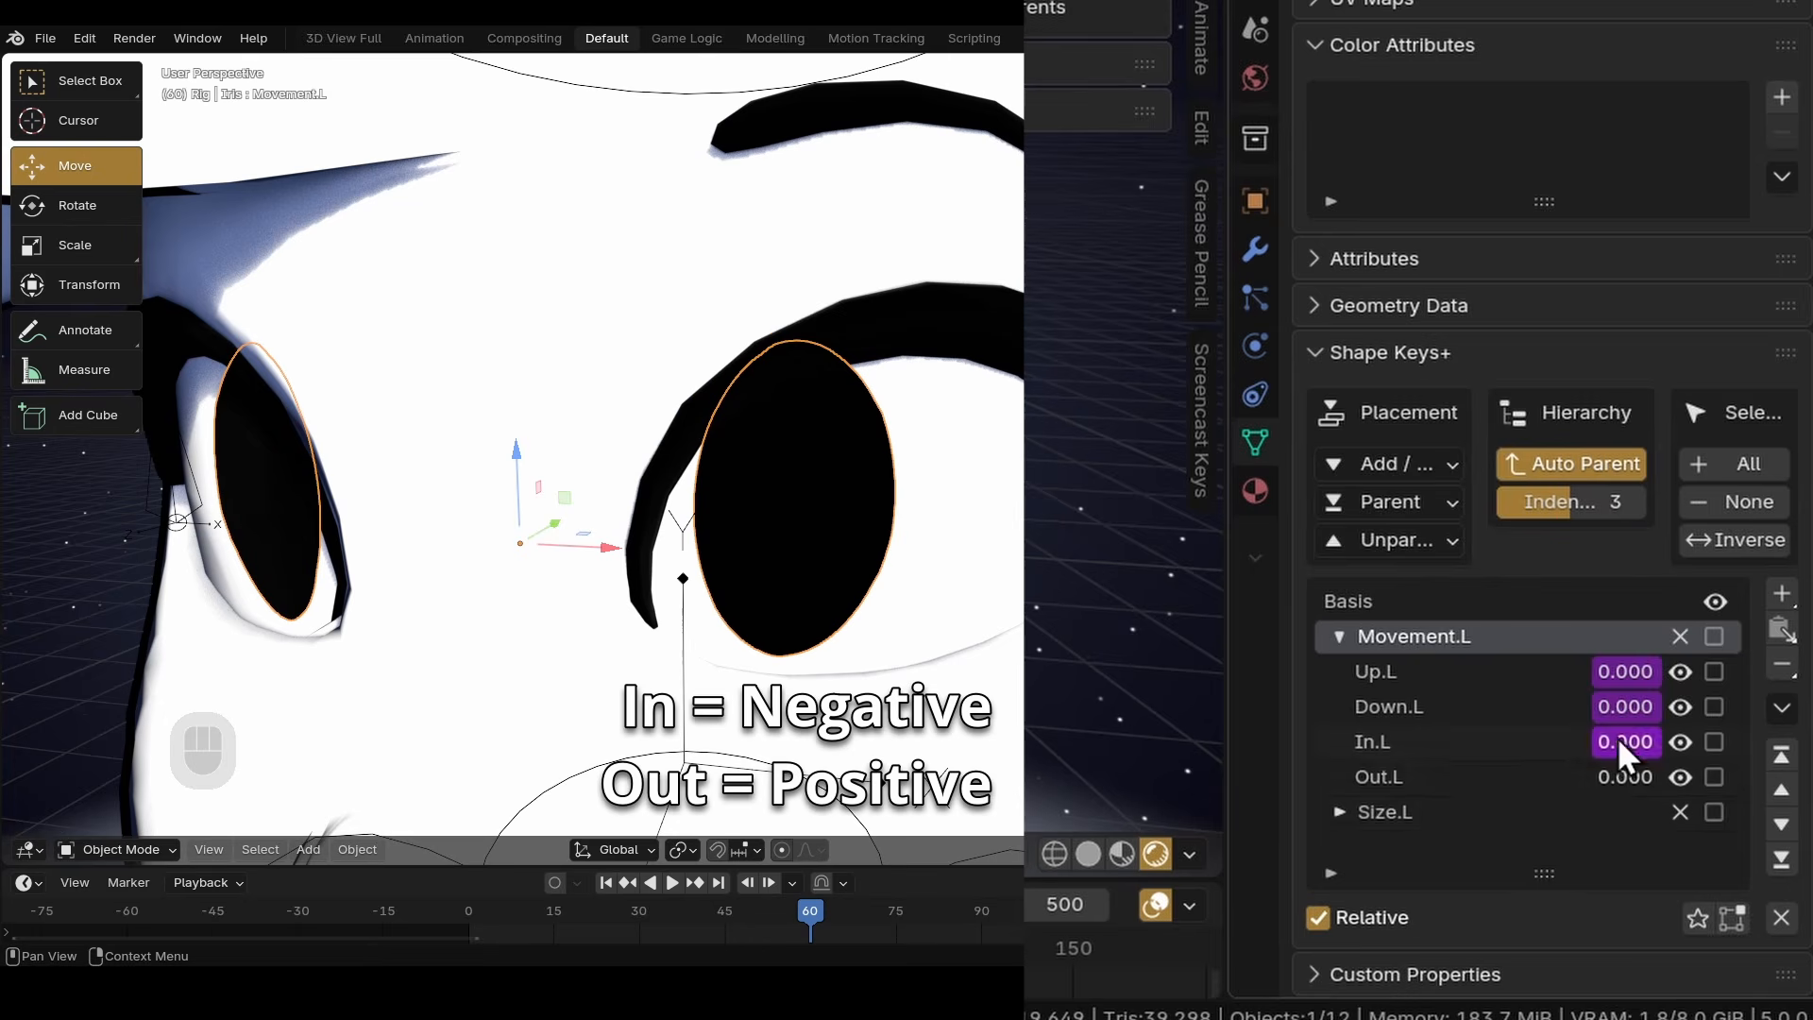
Copy the In.L driver to the Out.L shape key and change its expression to var*8.
right_click(1619, 777)
click(1410, 579)
right_click(1629, 744)
click(1406, 587)
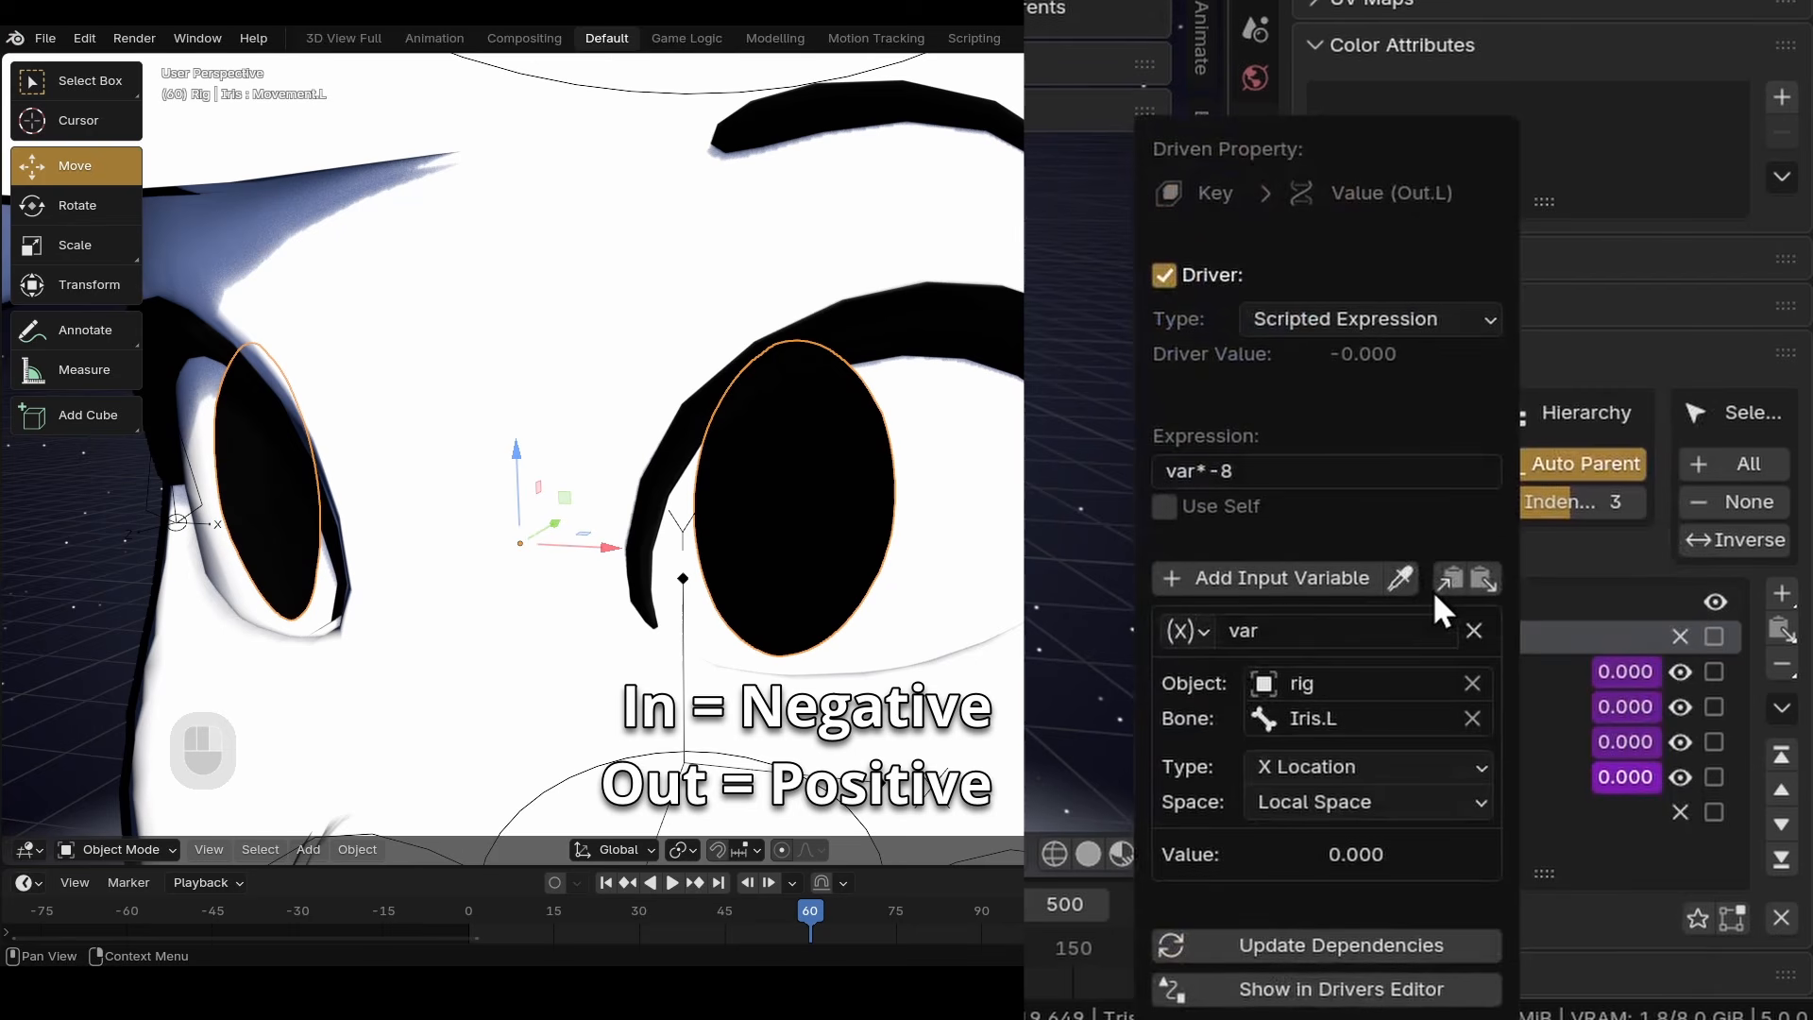
click(1237, 471)
text(var*8)
key(Return)
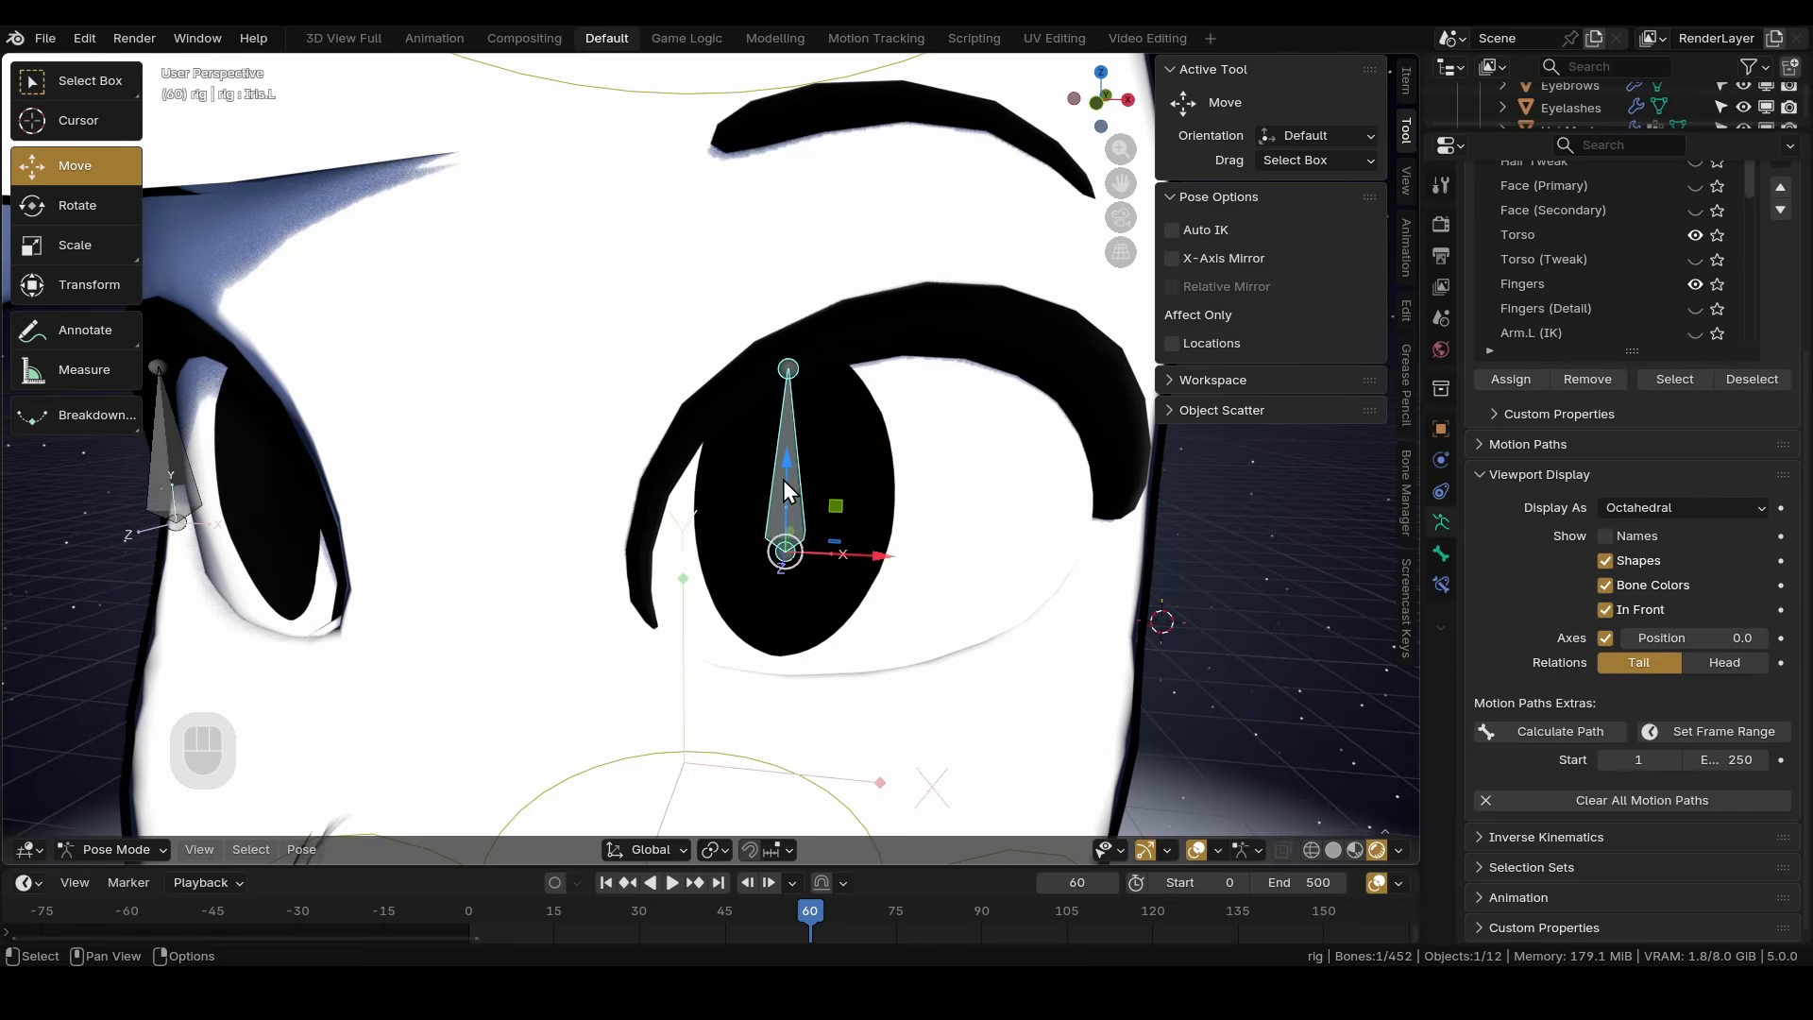
Test the In.L and Out.L drivers by moving the Iris.L bone sideways and freely, and clear its location.
key(g)
key(x)
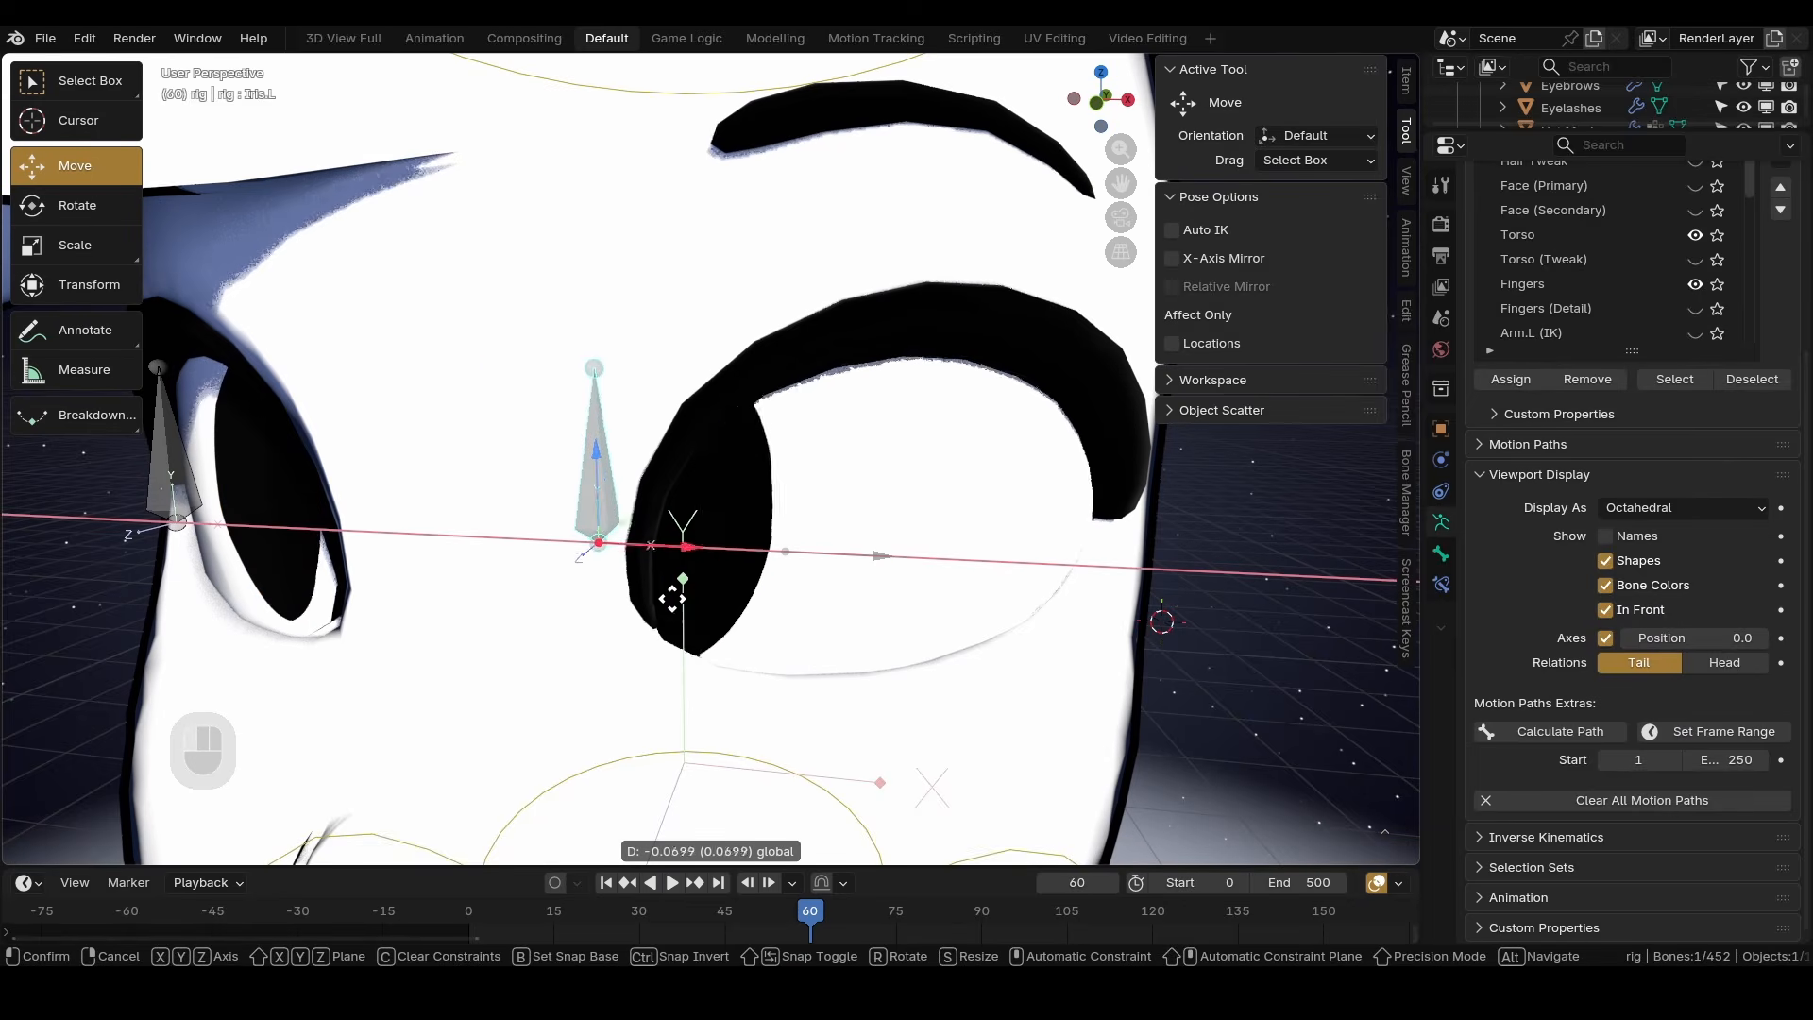
drag(746, 606, 939, 563)
middle_drag(939, 563, 930, 539)
key(g)
click(800, 637)
key(alt+g)
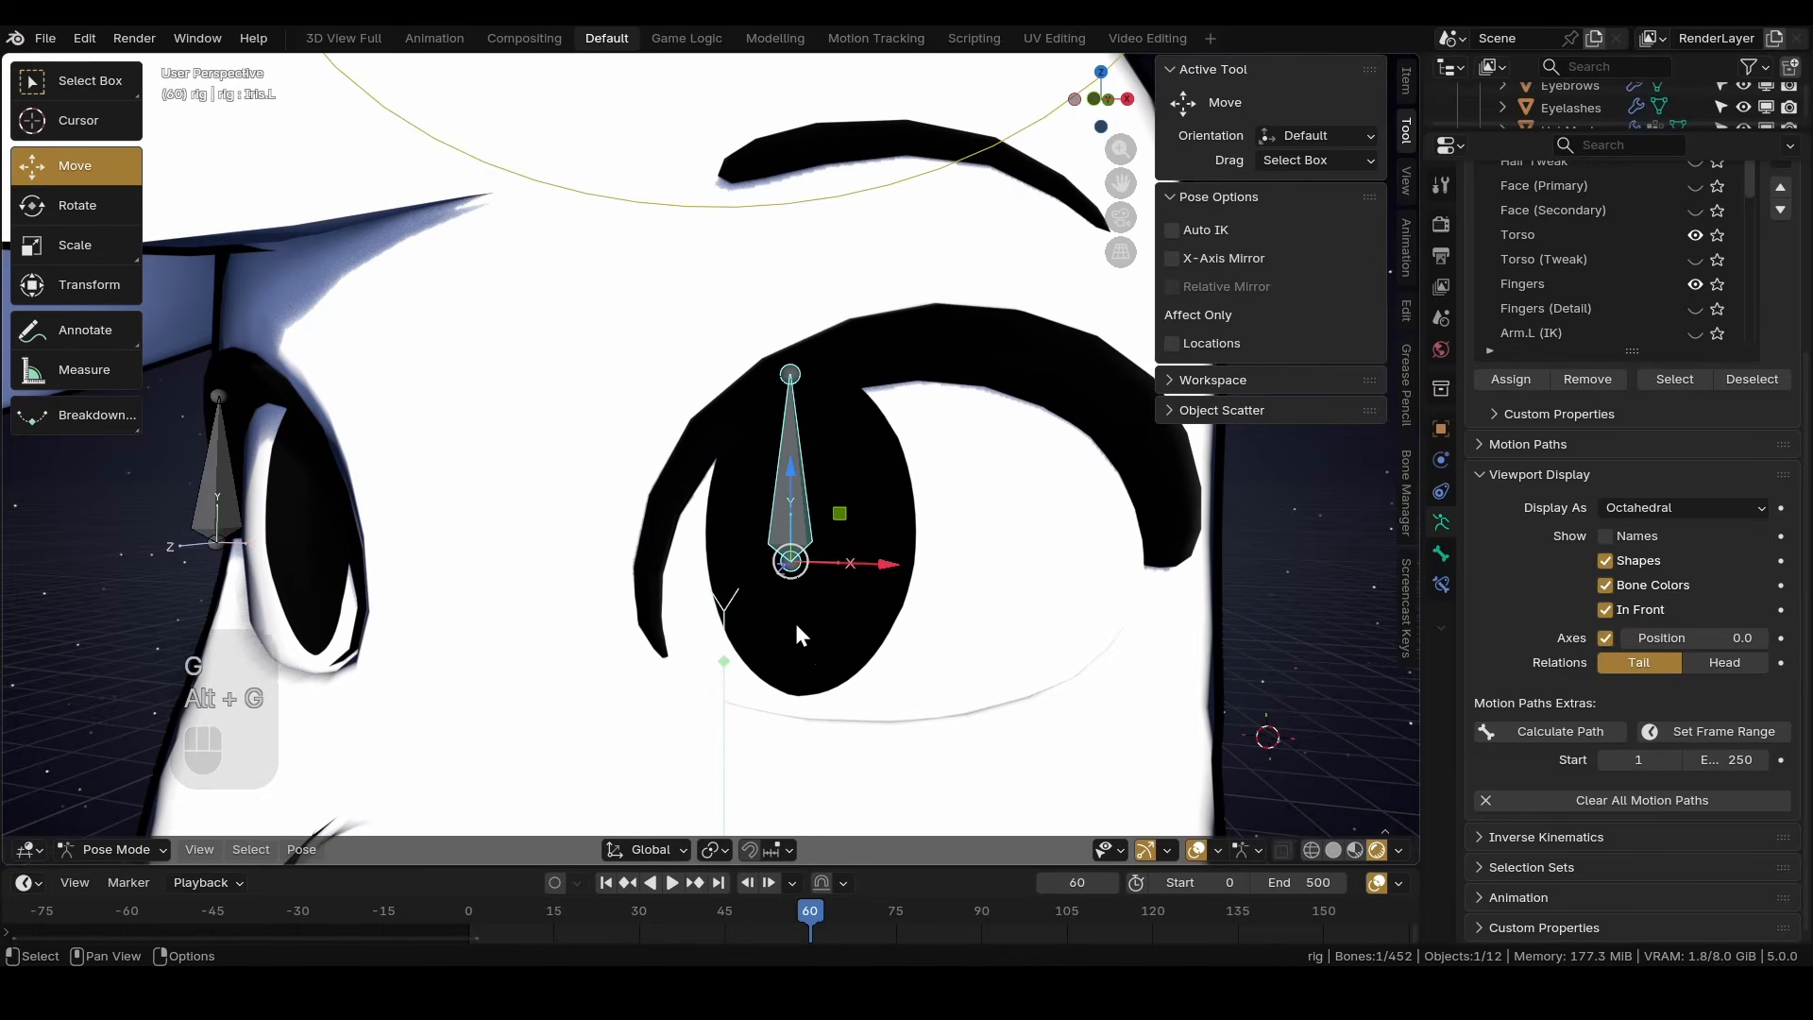
Set the In.L driver's expression to var*-12 and move the Iris.L bone slightly inward to test it.
key(KP_1)
click(763, 678)
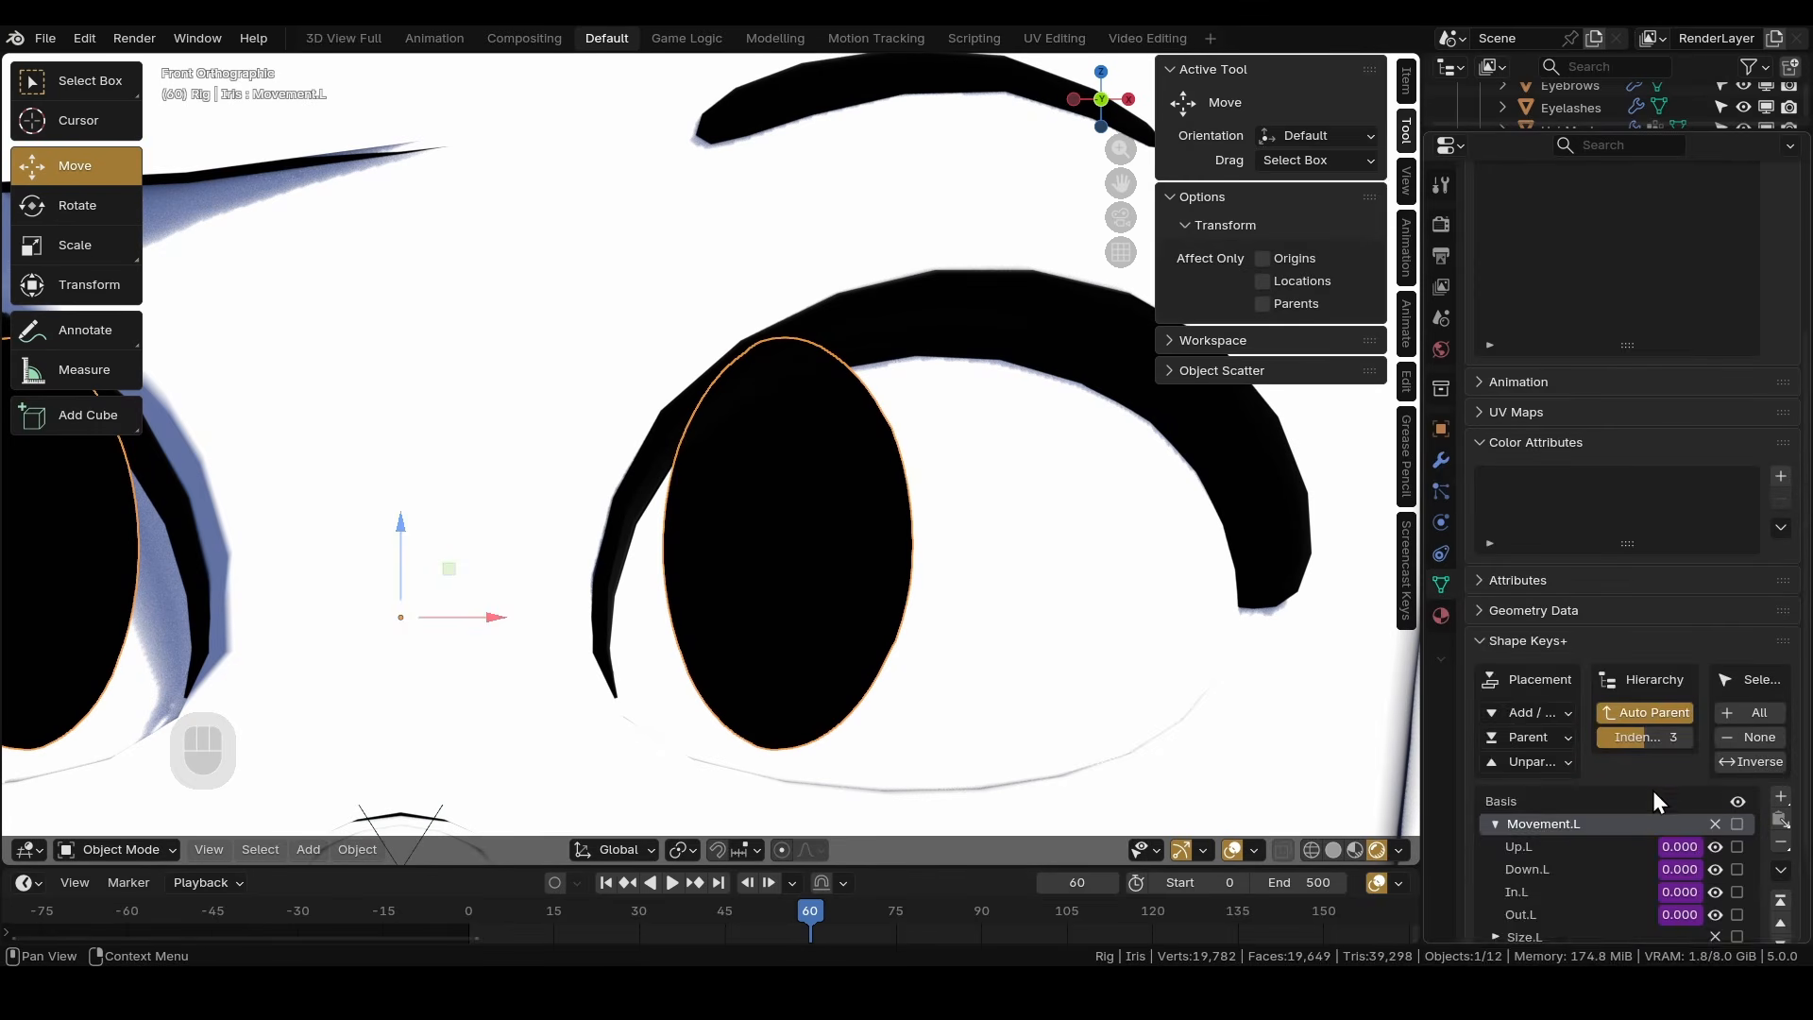
scroll(1653, 790, down, 3)
right_click(1690, 715)
click(1500, 672)
double_click(1384, 605)
key(Return)
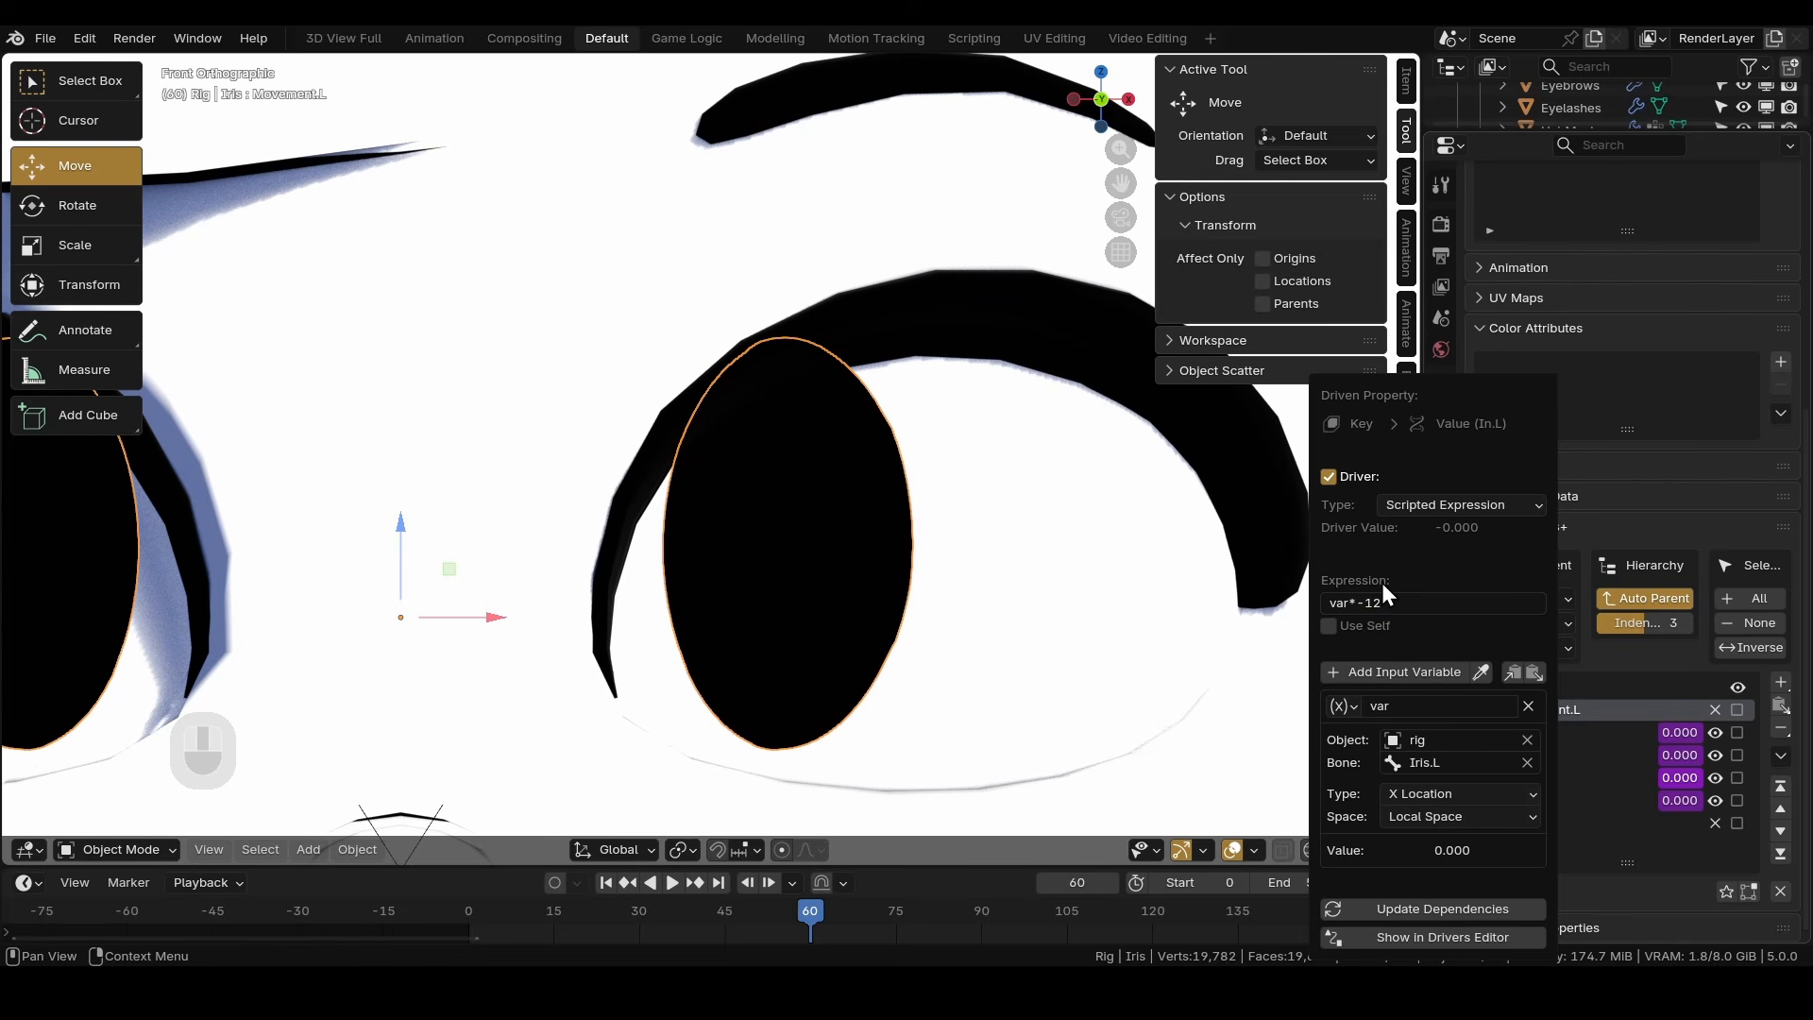
click(780, 546)
drag(878, 564, 818, 564)
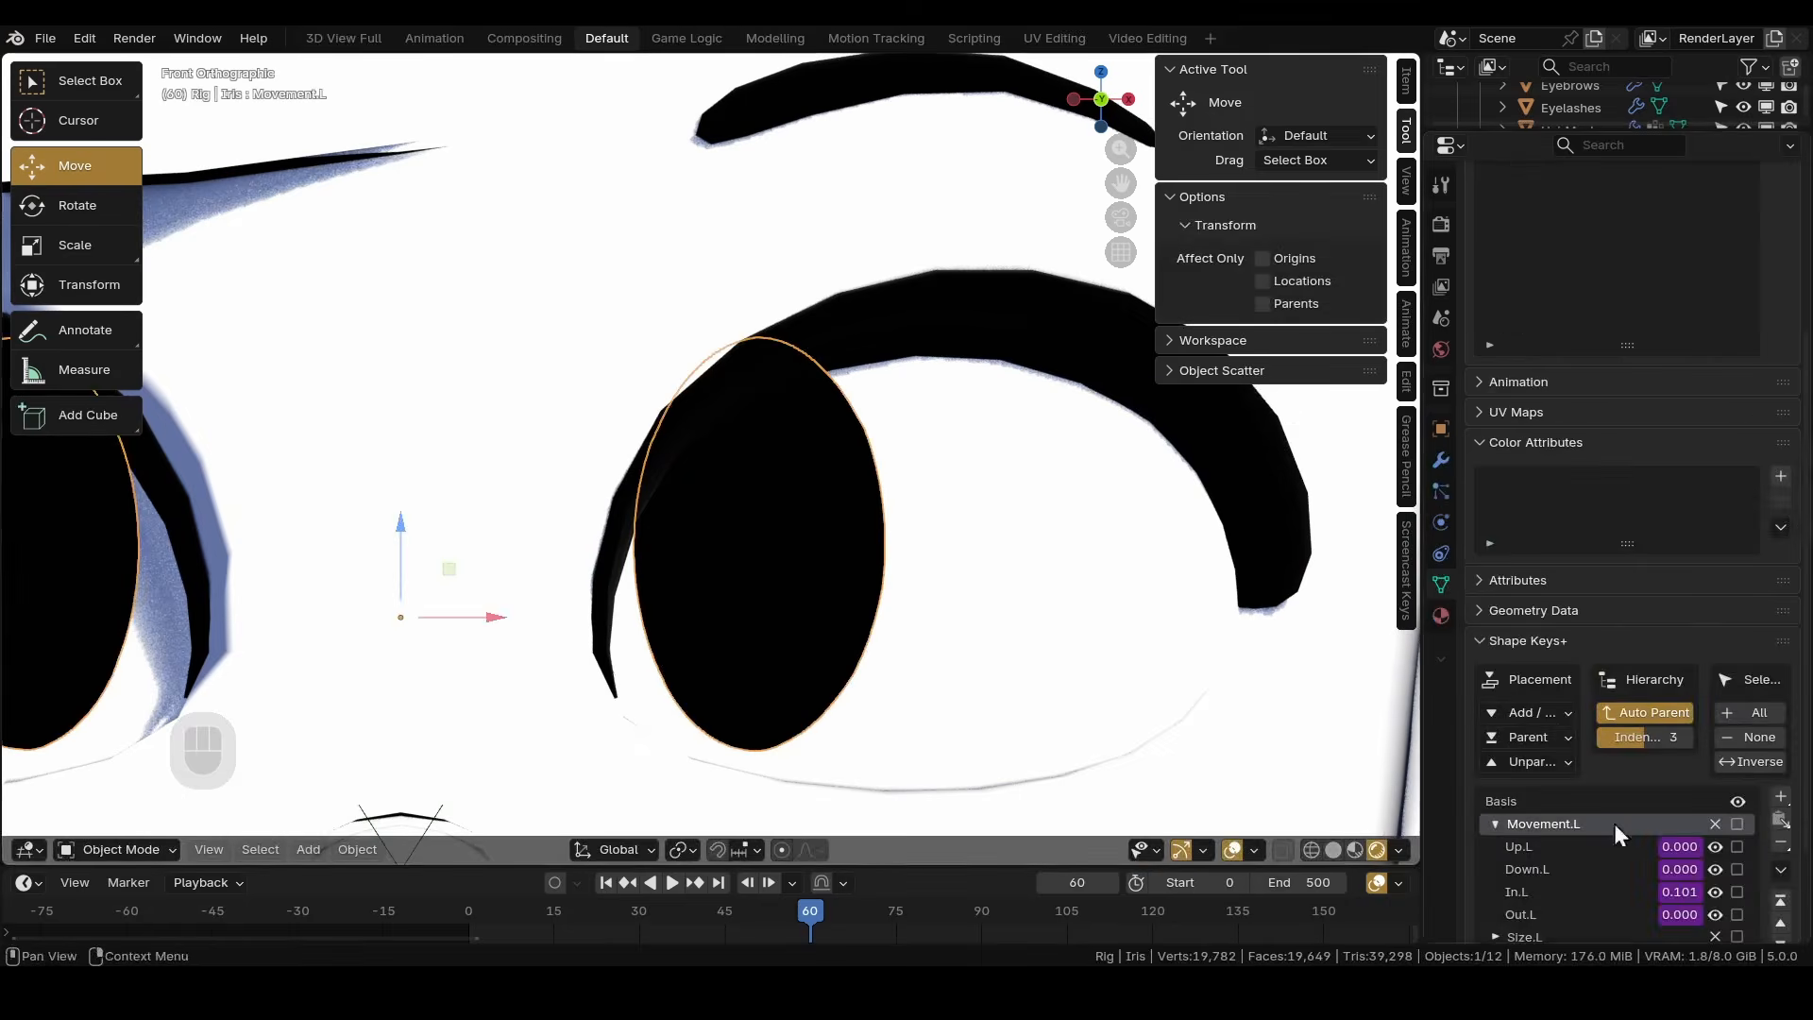
Change the multiplication number in the In.L driver's expression to 11, test it with the Iris.L bone, and undo the bone move.
right_click(1680, 892)
click(1500, 673)
double_click(1419, 601)
text(11)
key(Return)
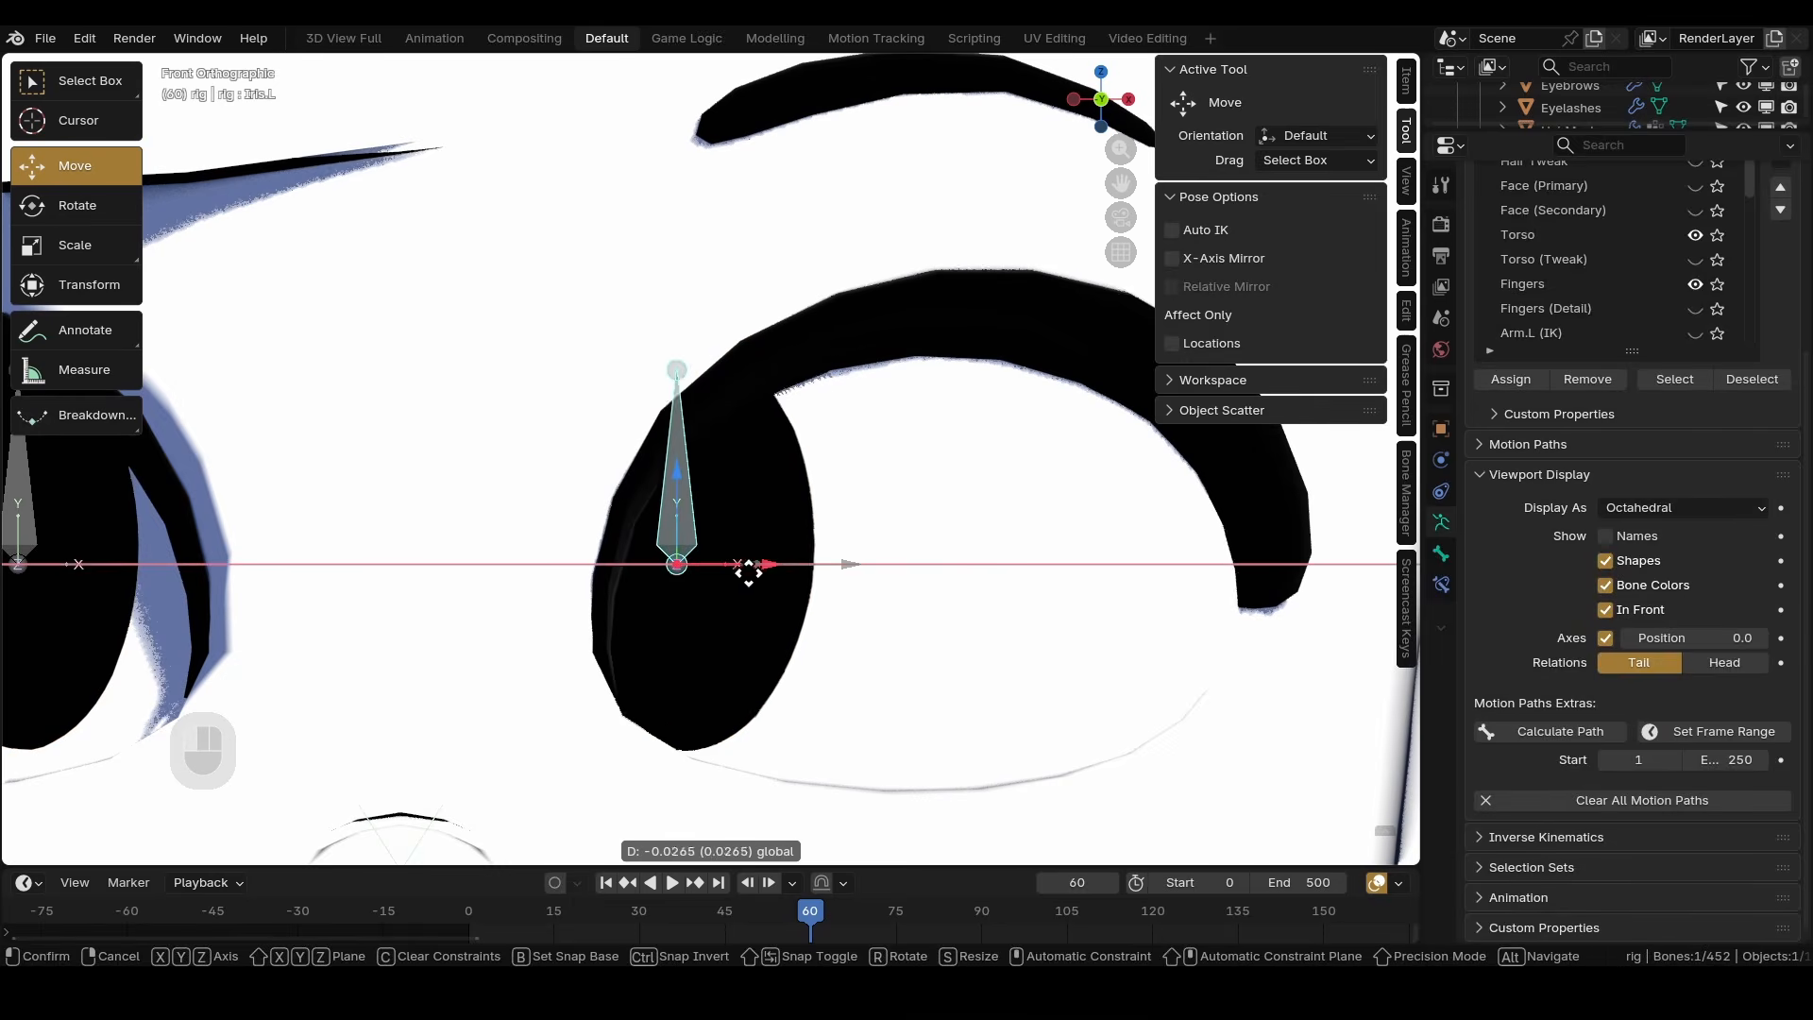
key(ctrl+z)
Open the In.L driver and the Out.L driver for editing.
right_click(1680, 777)
click(1537, 673)
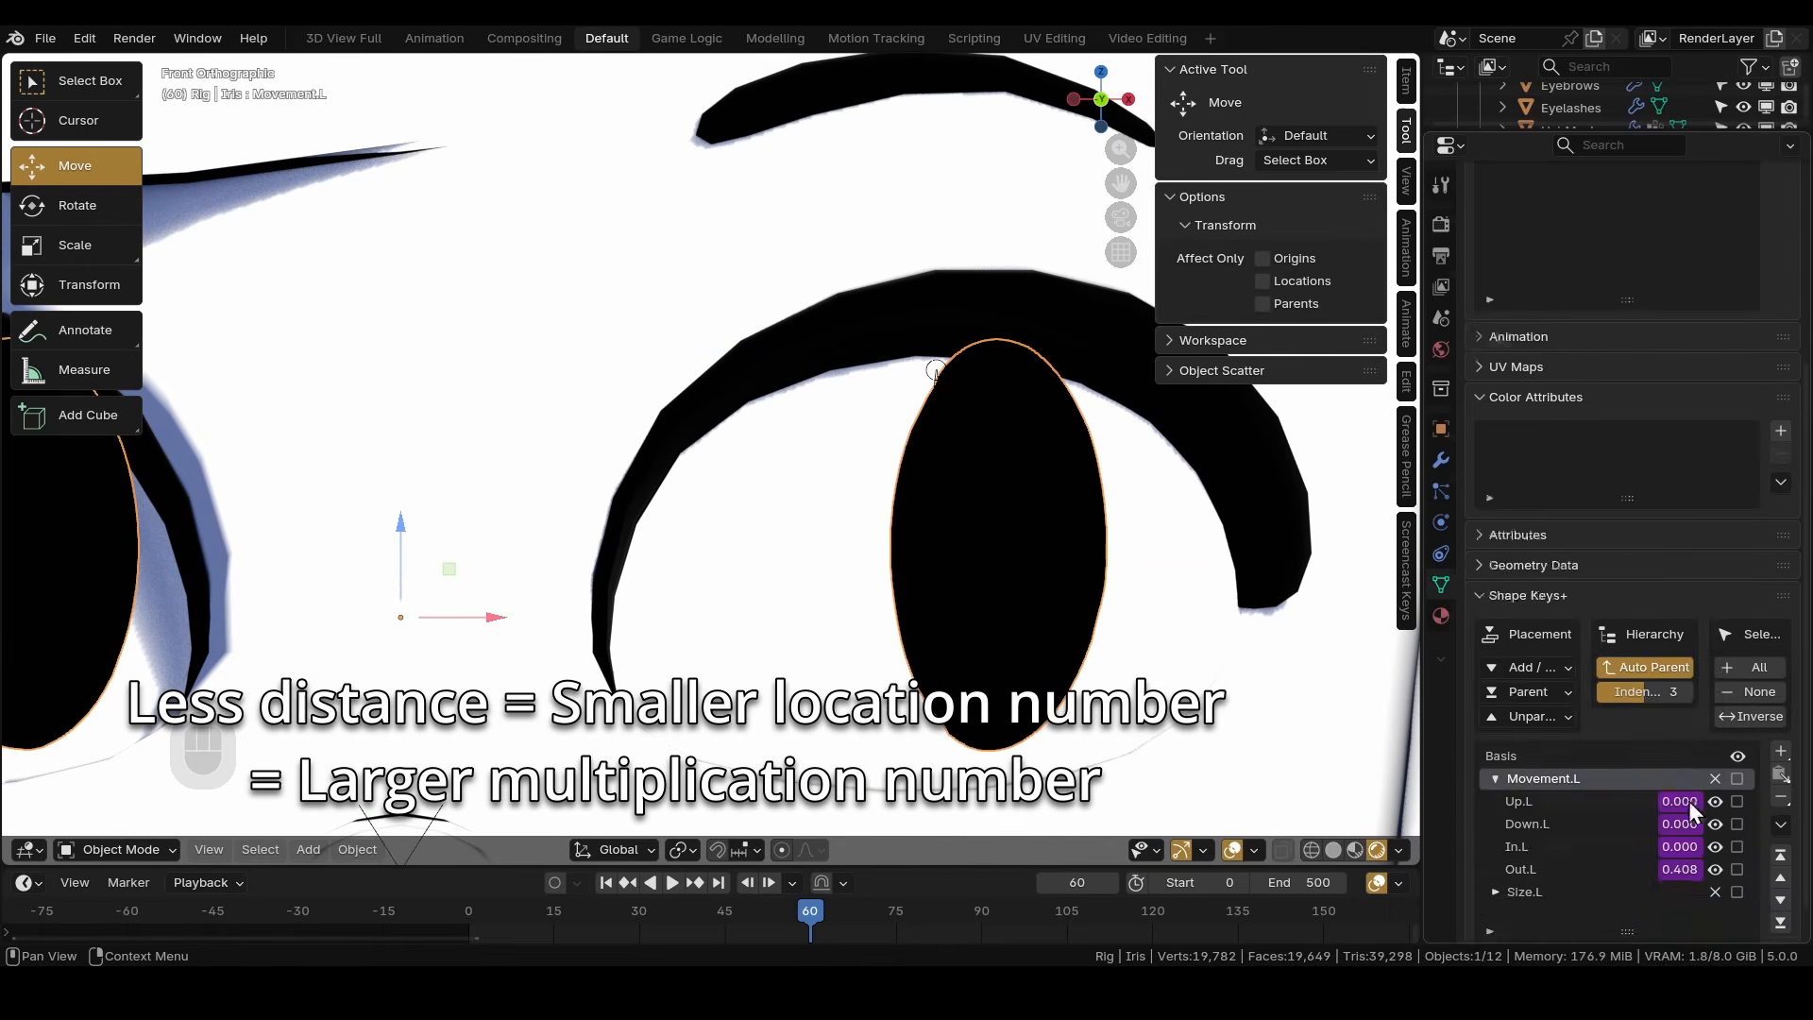
right_click(1691, 812)
click(1549, 708)
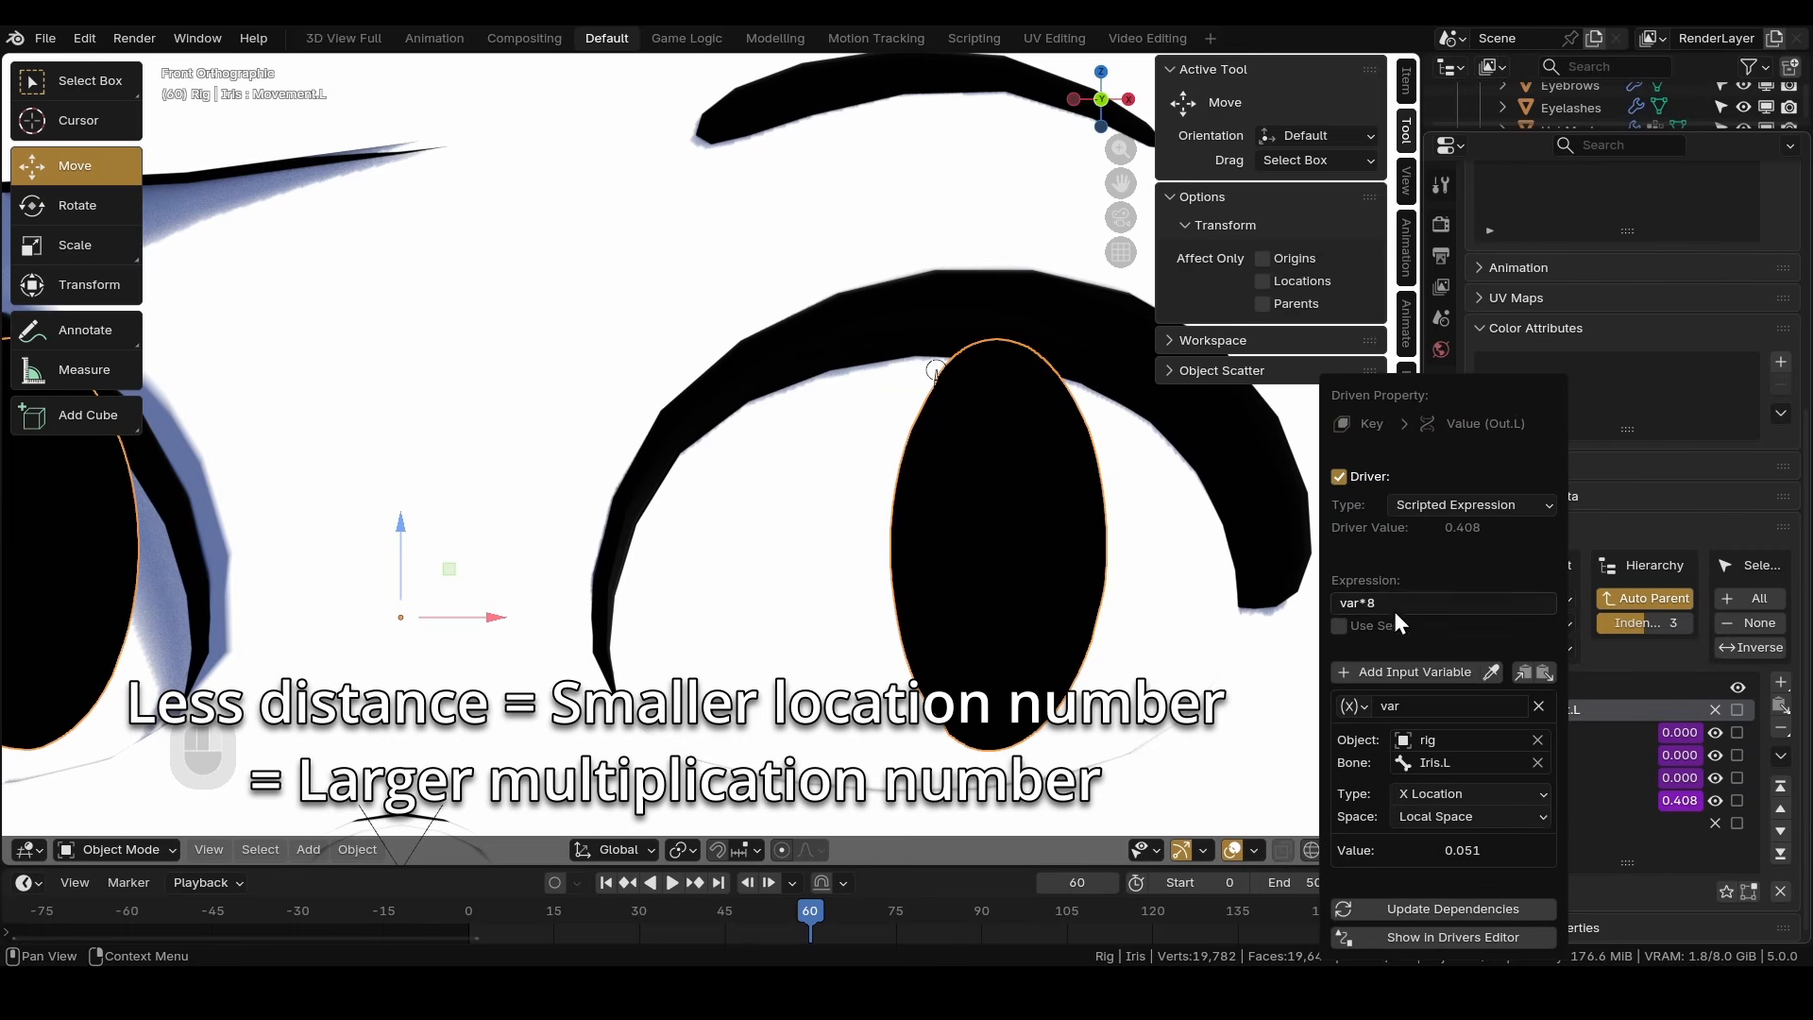
Move the Iris.L bone outward to test the Out.L driver, clear its location, and return to the front view.
key(g)
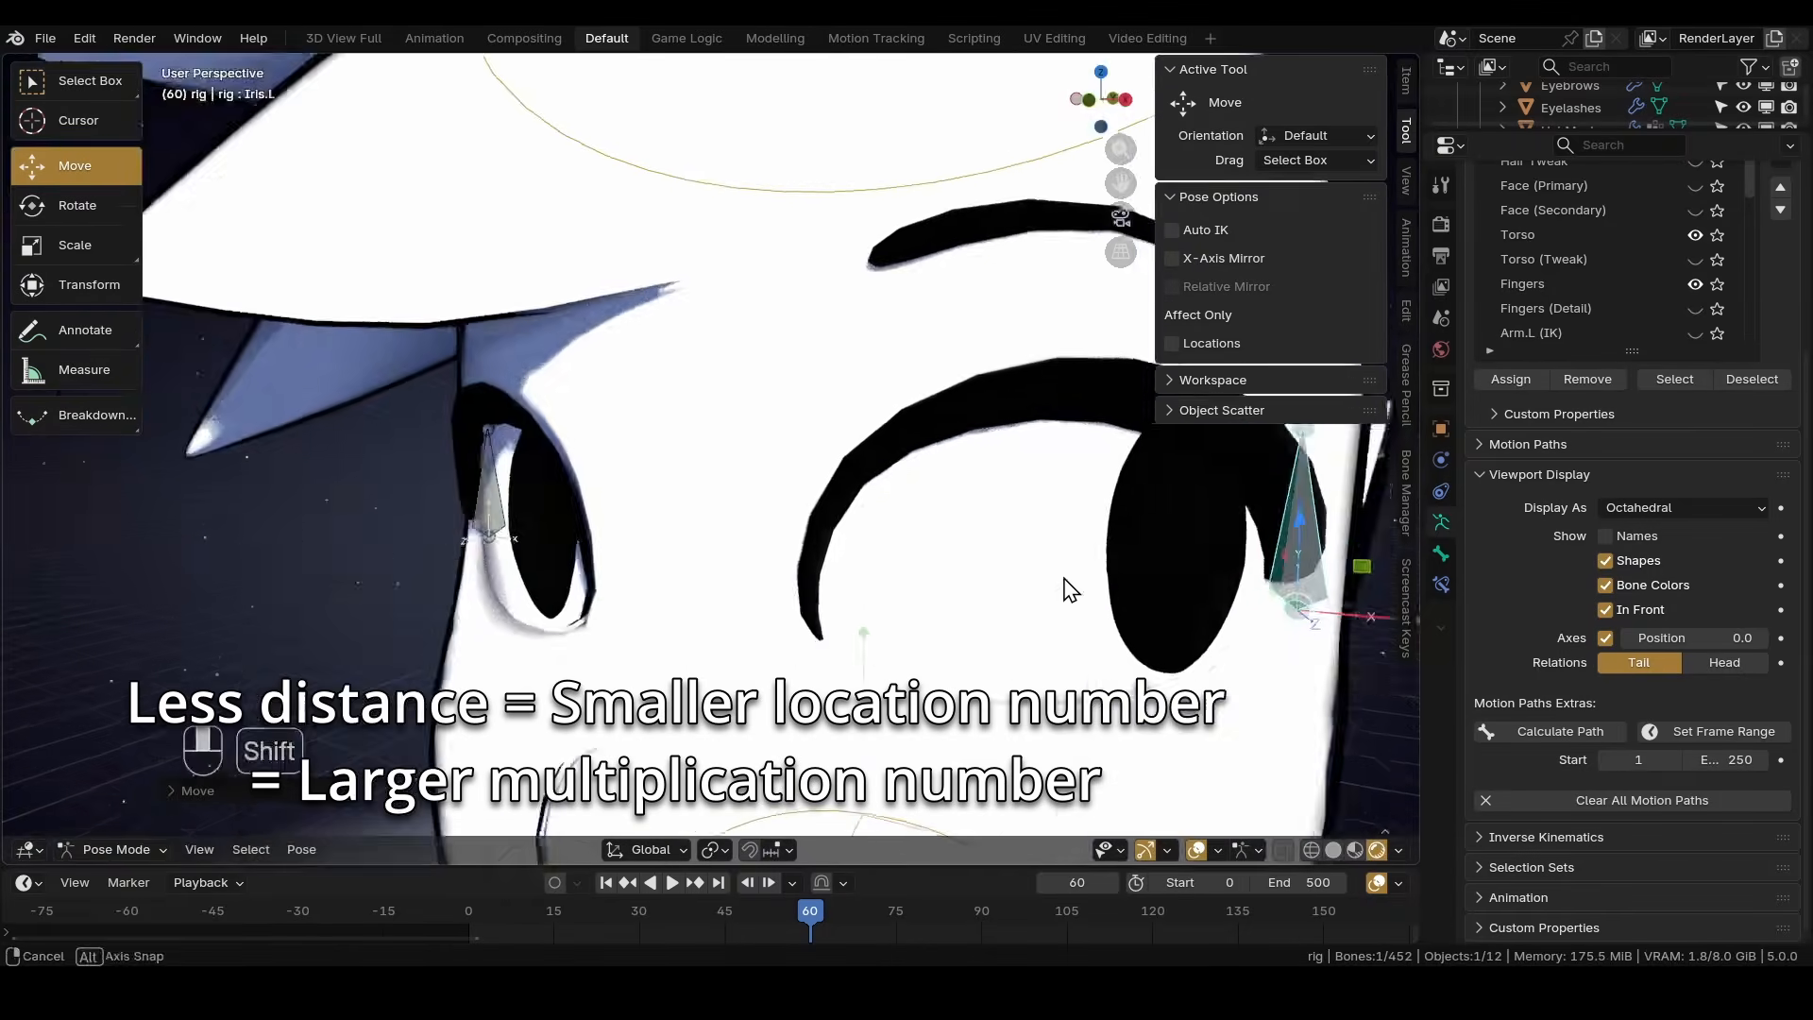
click(713, 619)
key(alt+g)
key(KP_1)
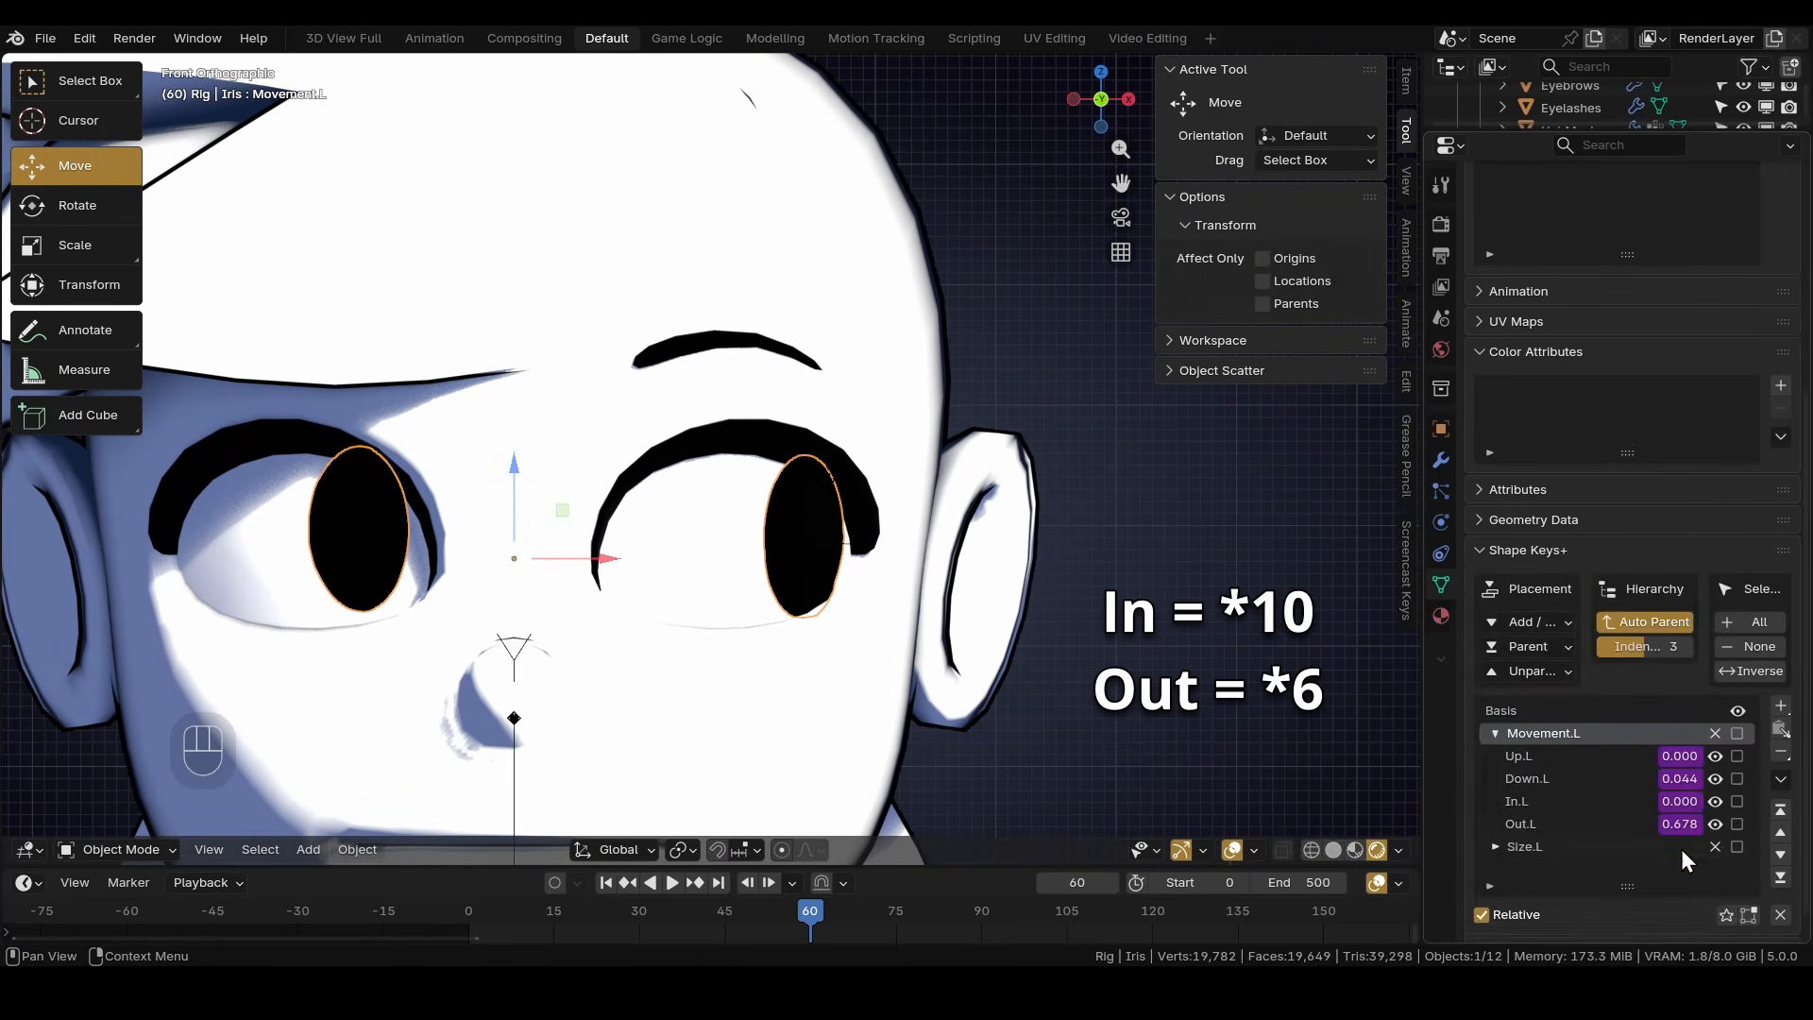
Reopen the Out.L driver for editing and move the Iris.L bone across the eye to test both sideways limits.
right_click(1686, 859)
click(1549, 755)
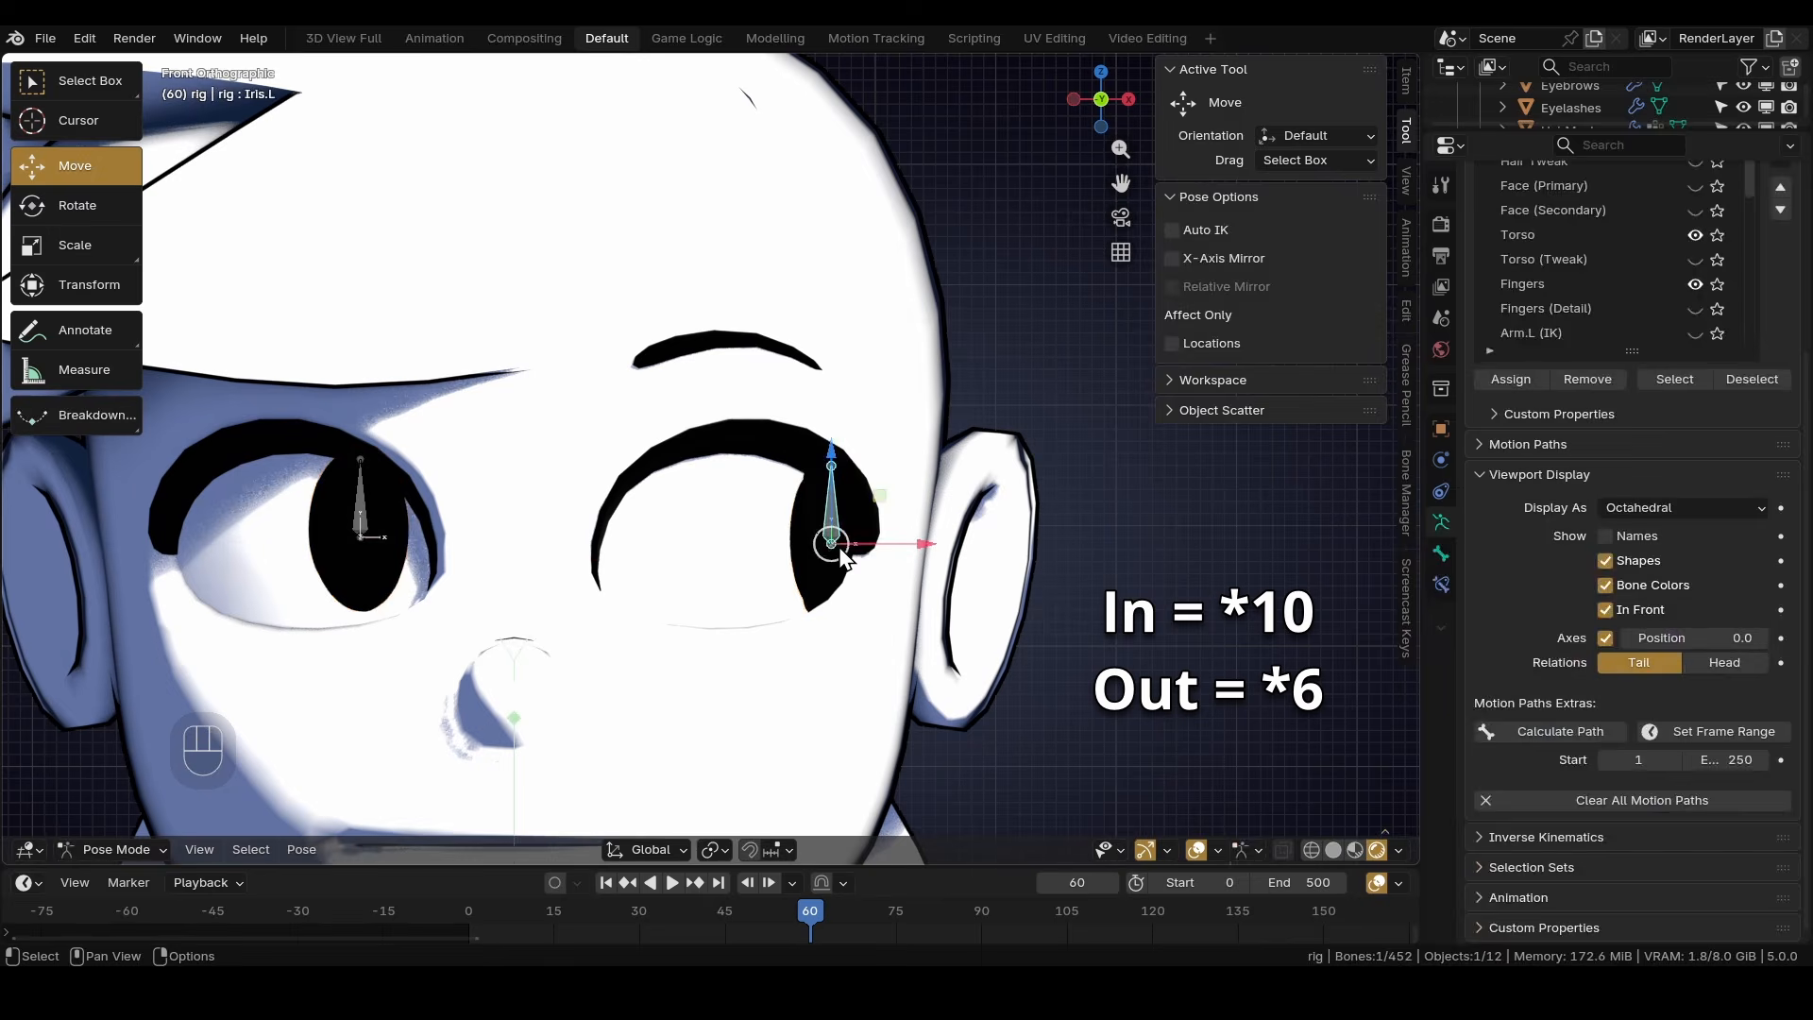
key(g)
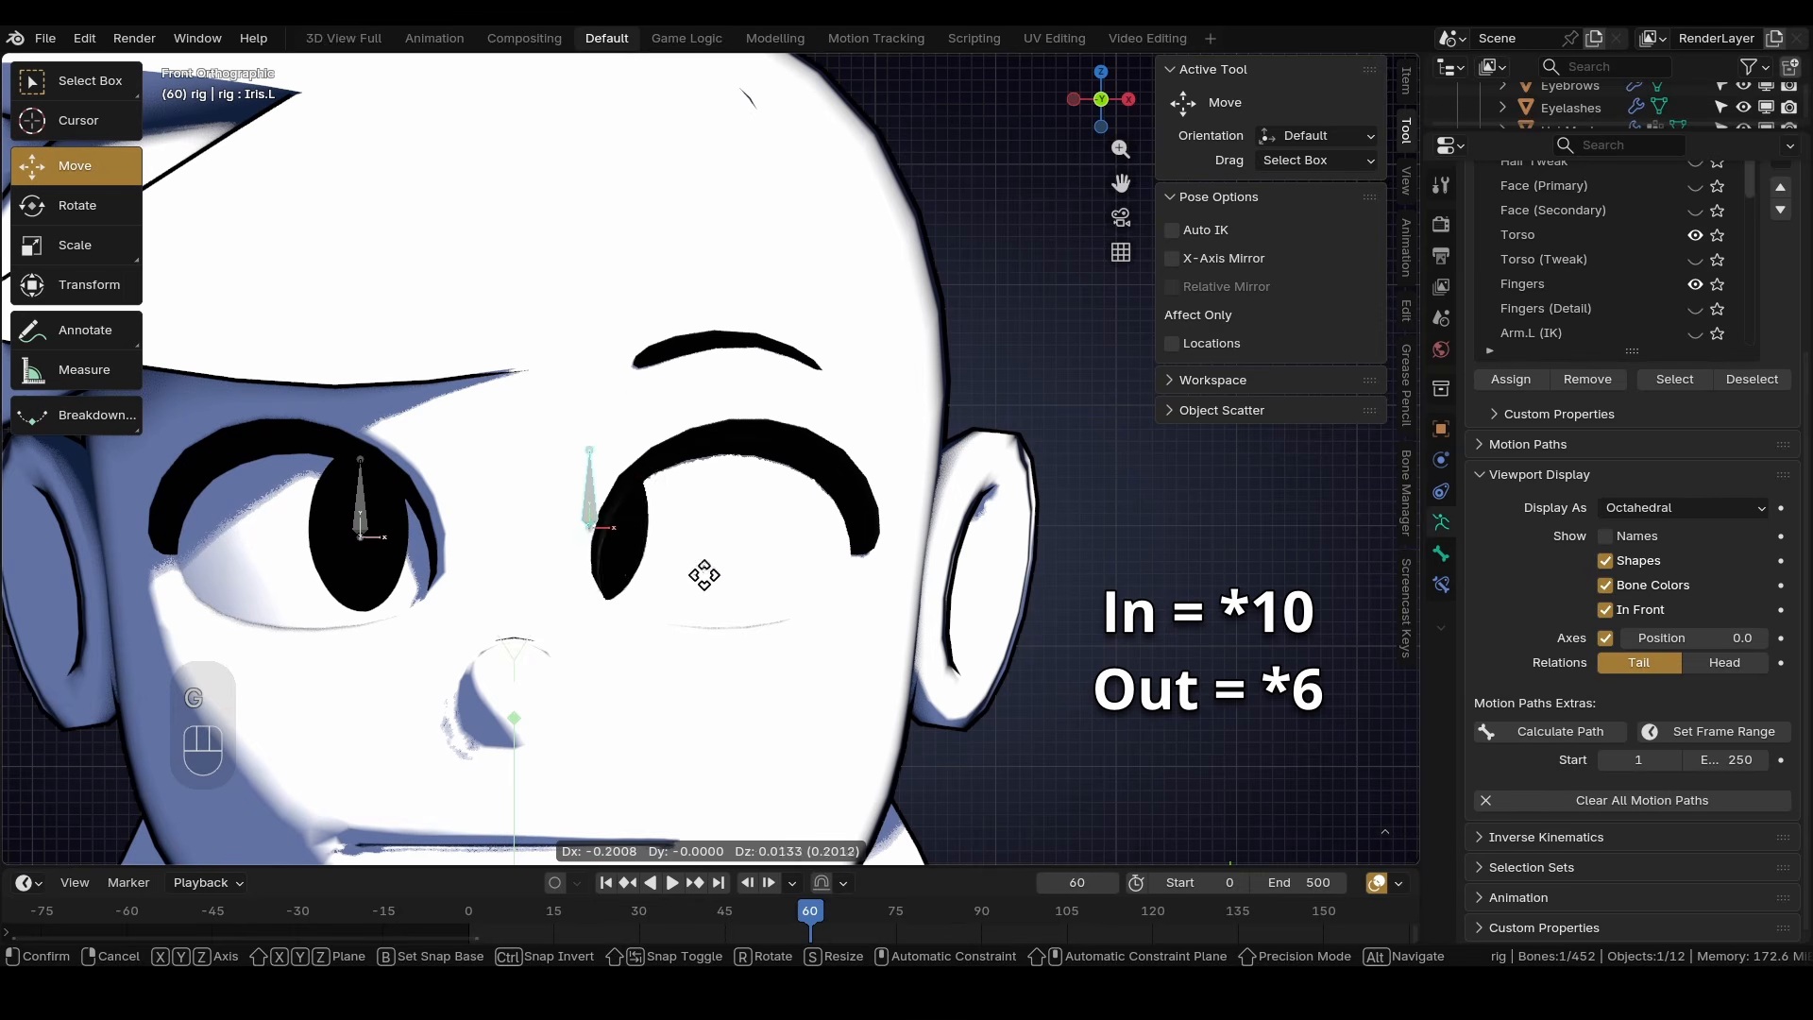
click(746, 546)
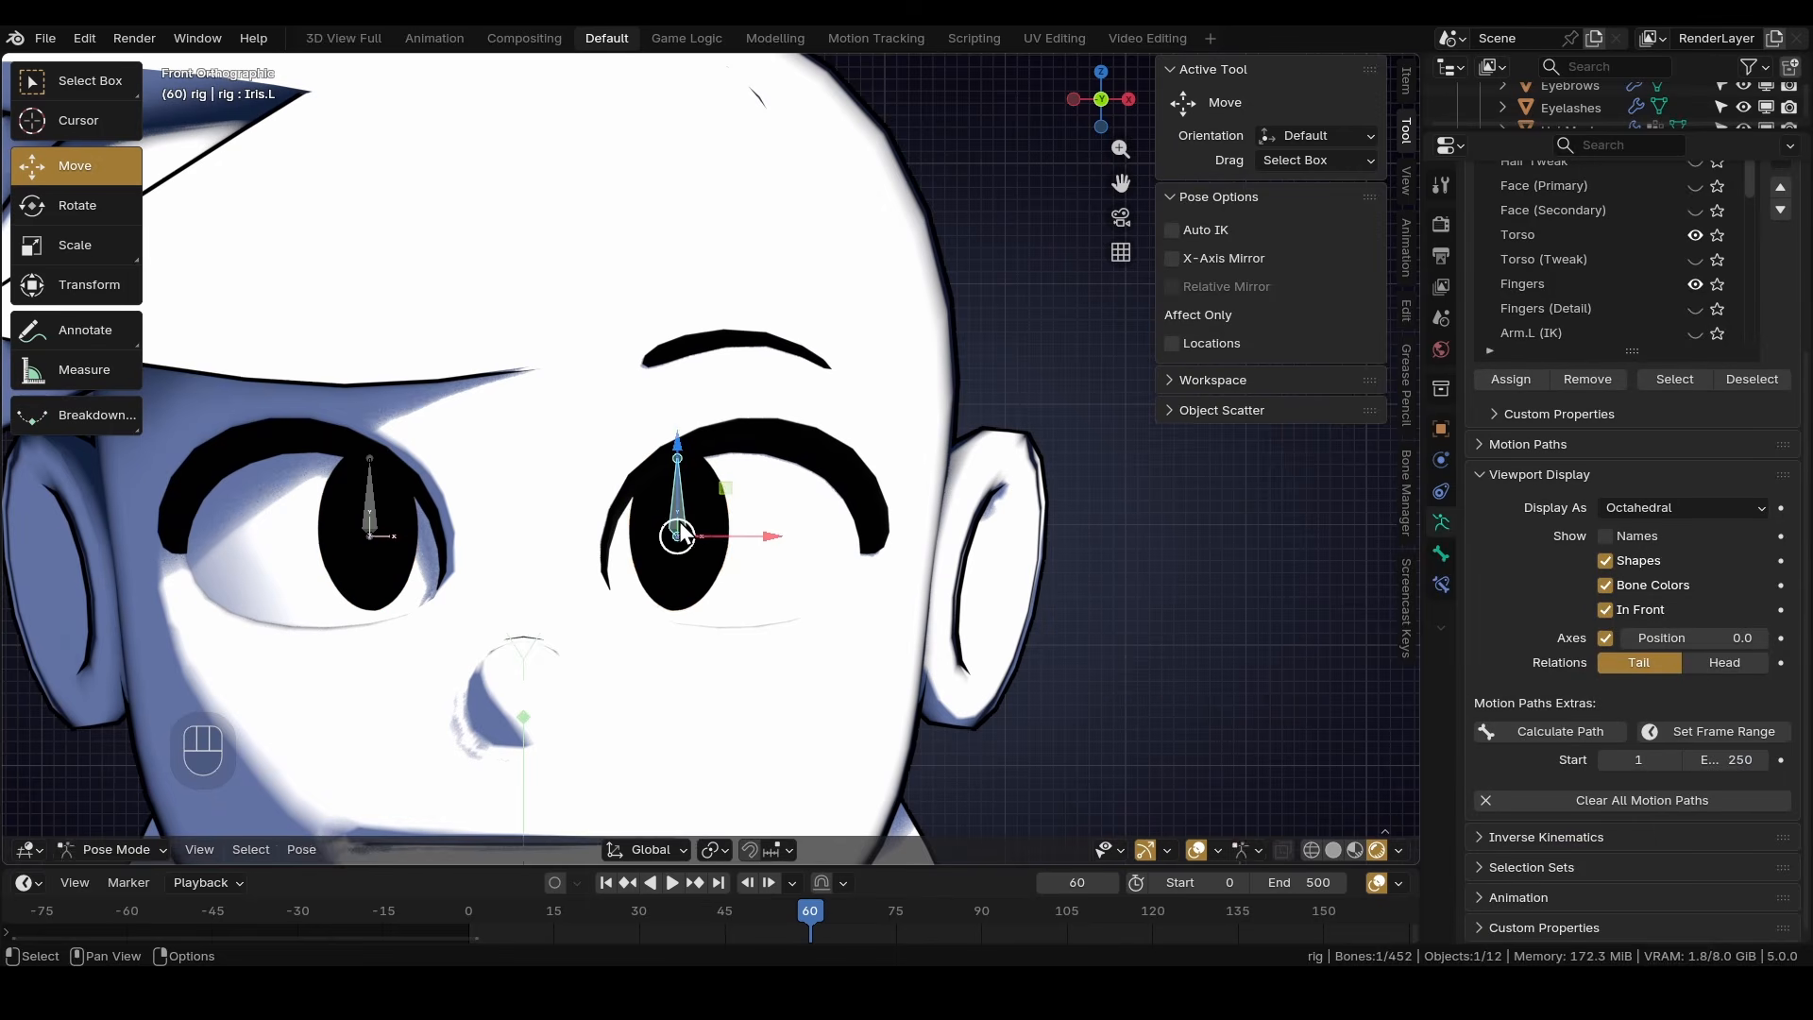
Move the Iris.L bone inward and down to test the combined shape keys, and clear its location.
key(g)
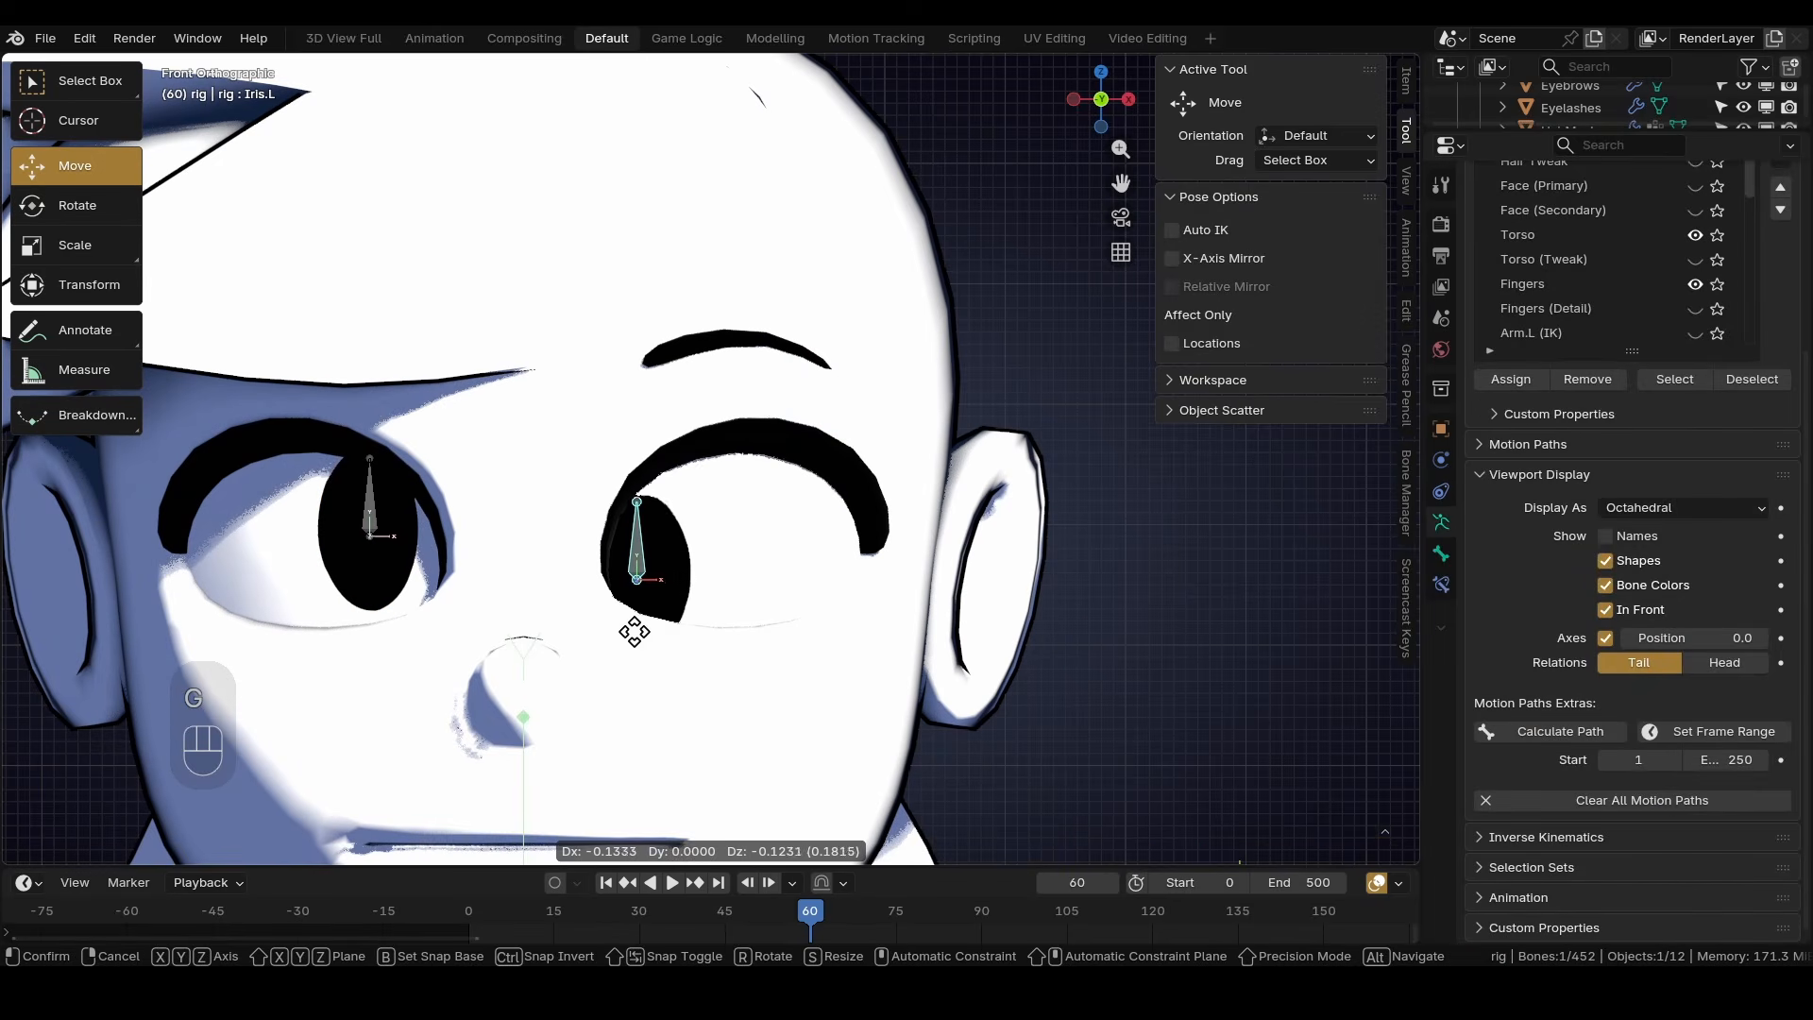
right_click(756, 628)
key(alt+g)
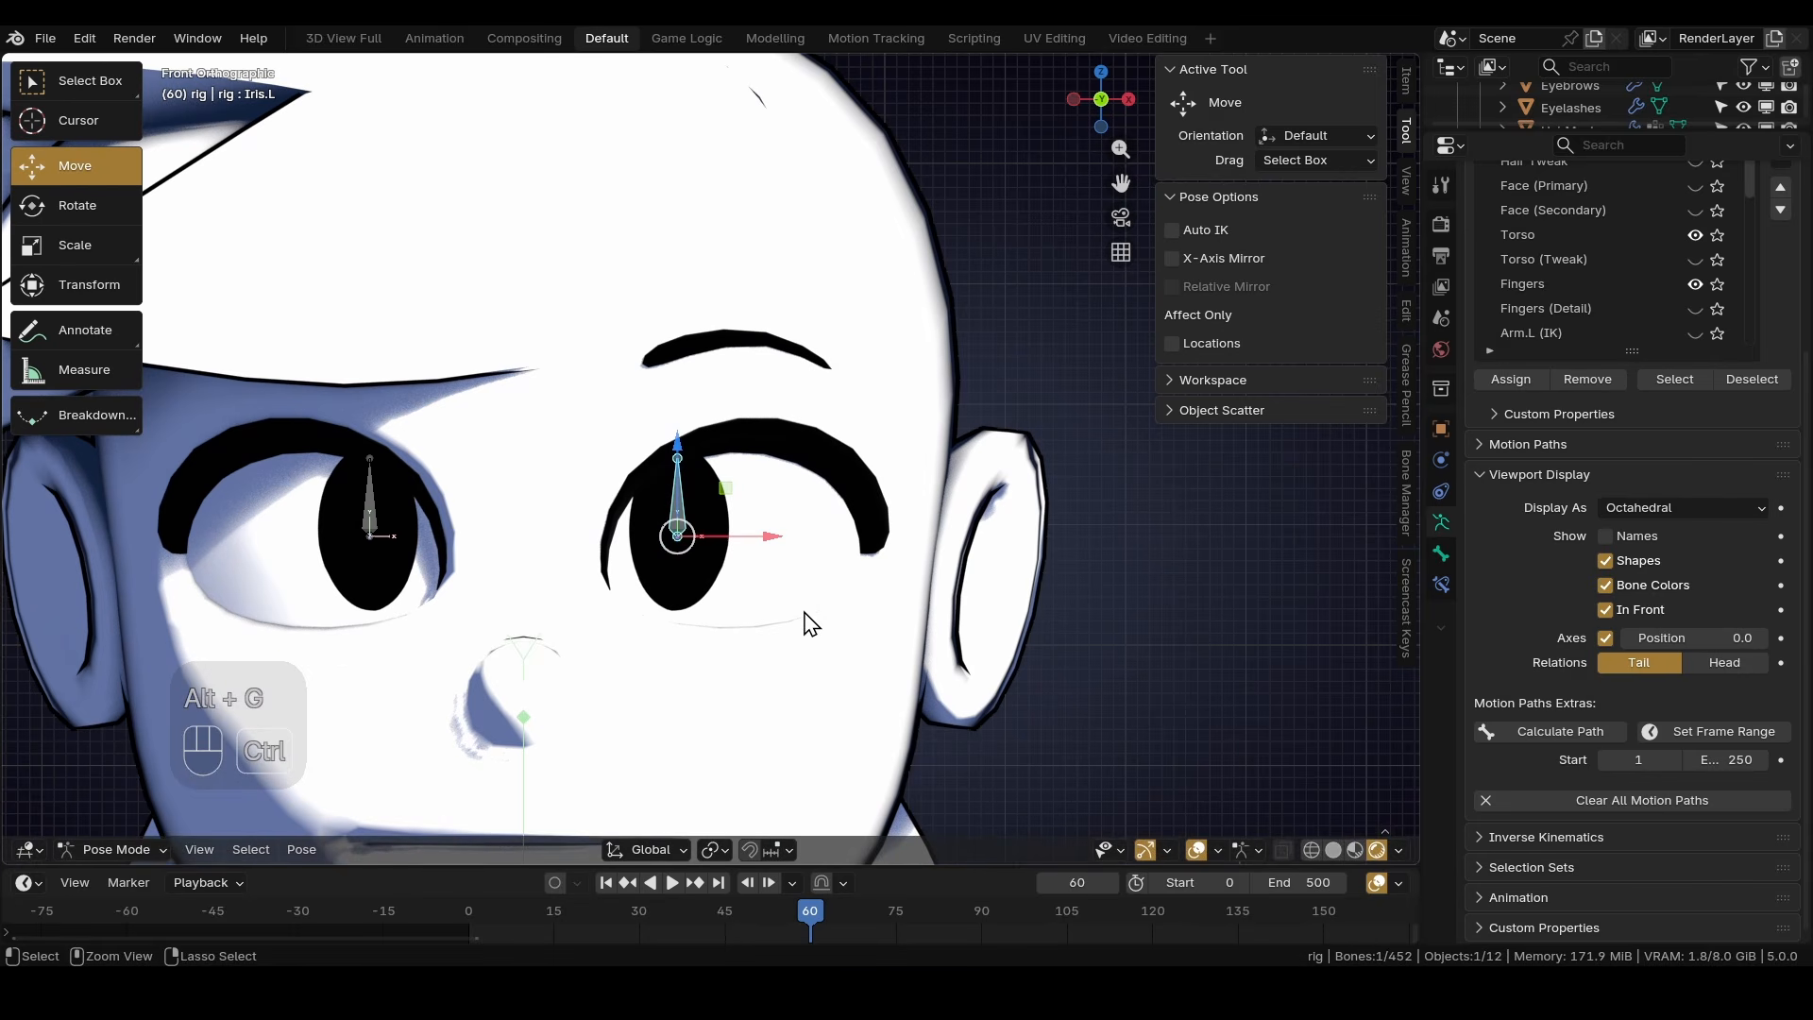
Save the file.
key(ctrl+s)
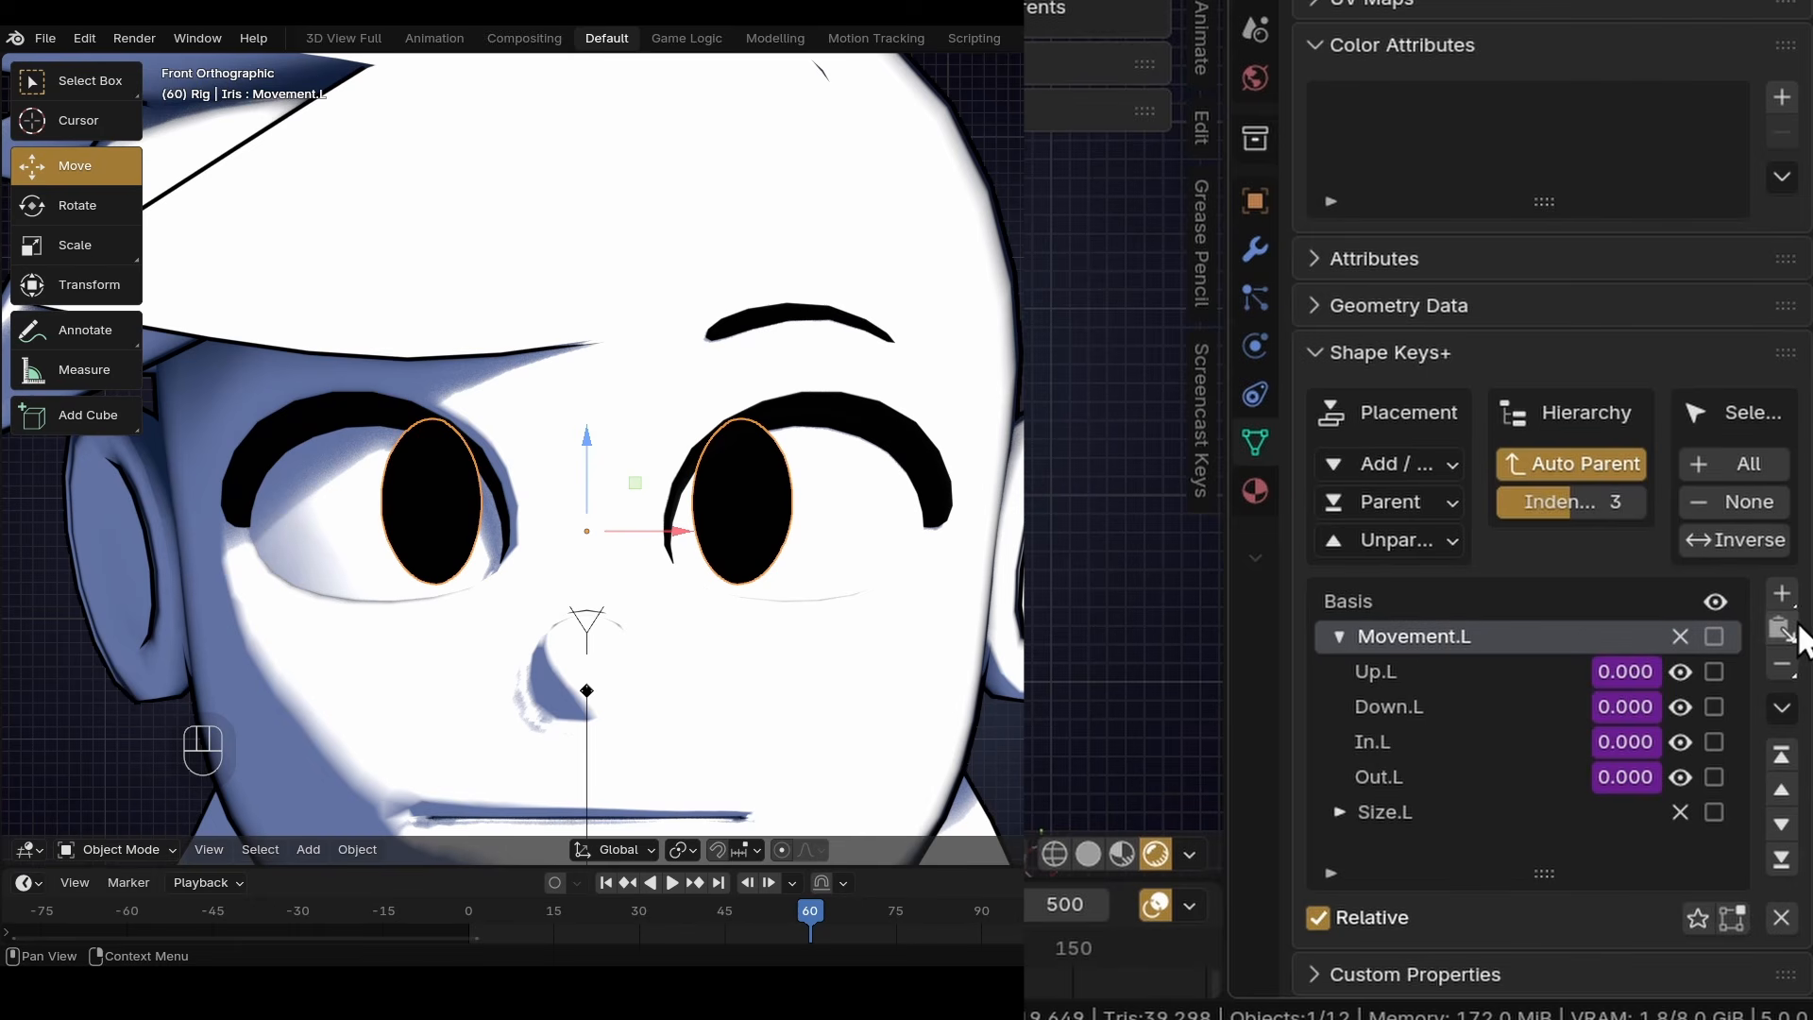
Copy the Movement.L shape key folder using the mirrored copy option.
click(1781, 629)
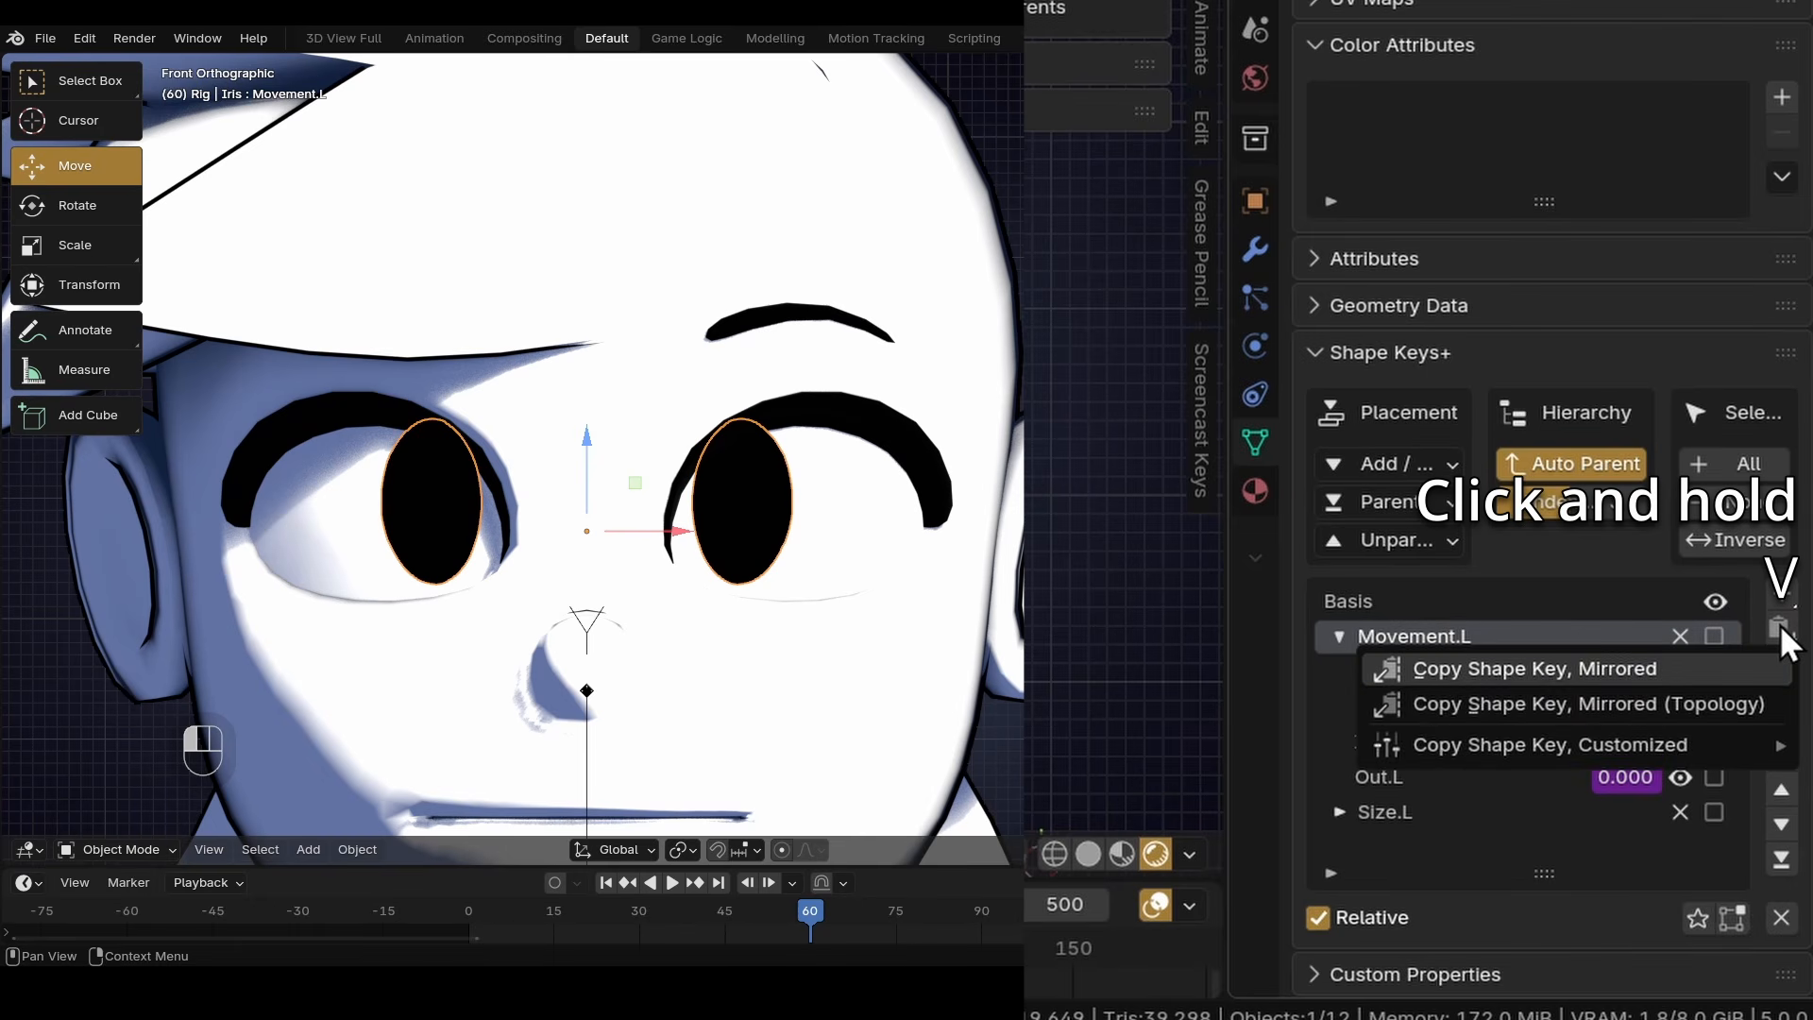
click(1536, 667)
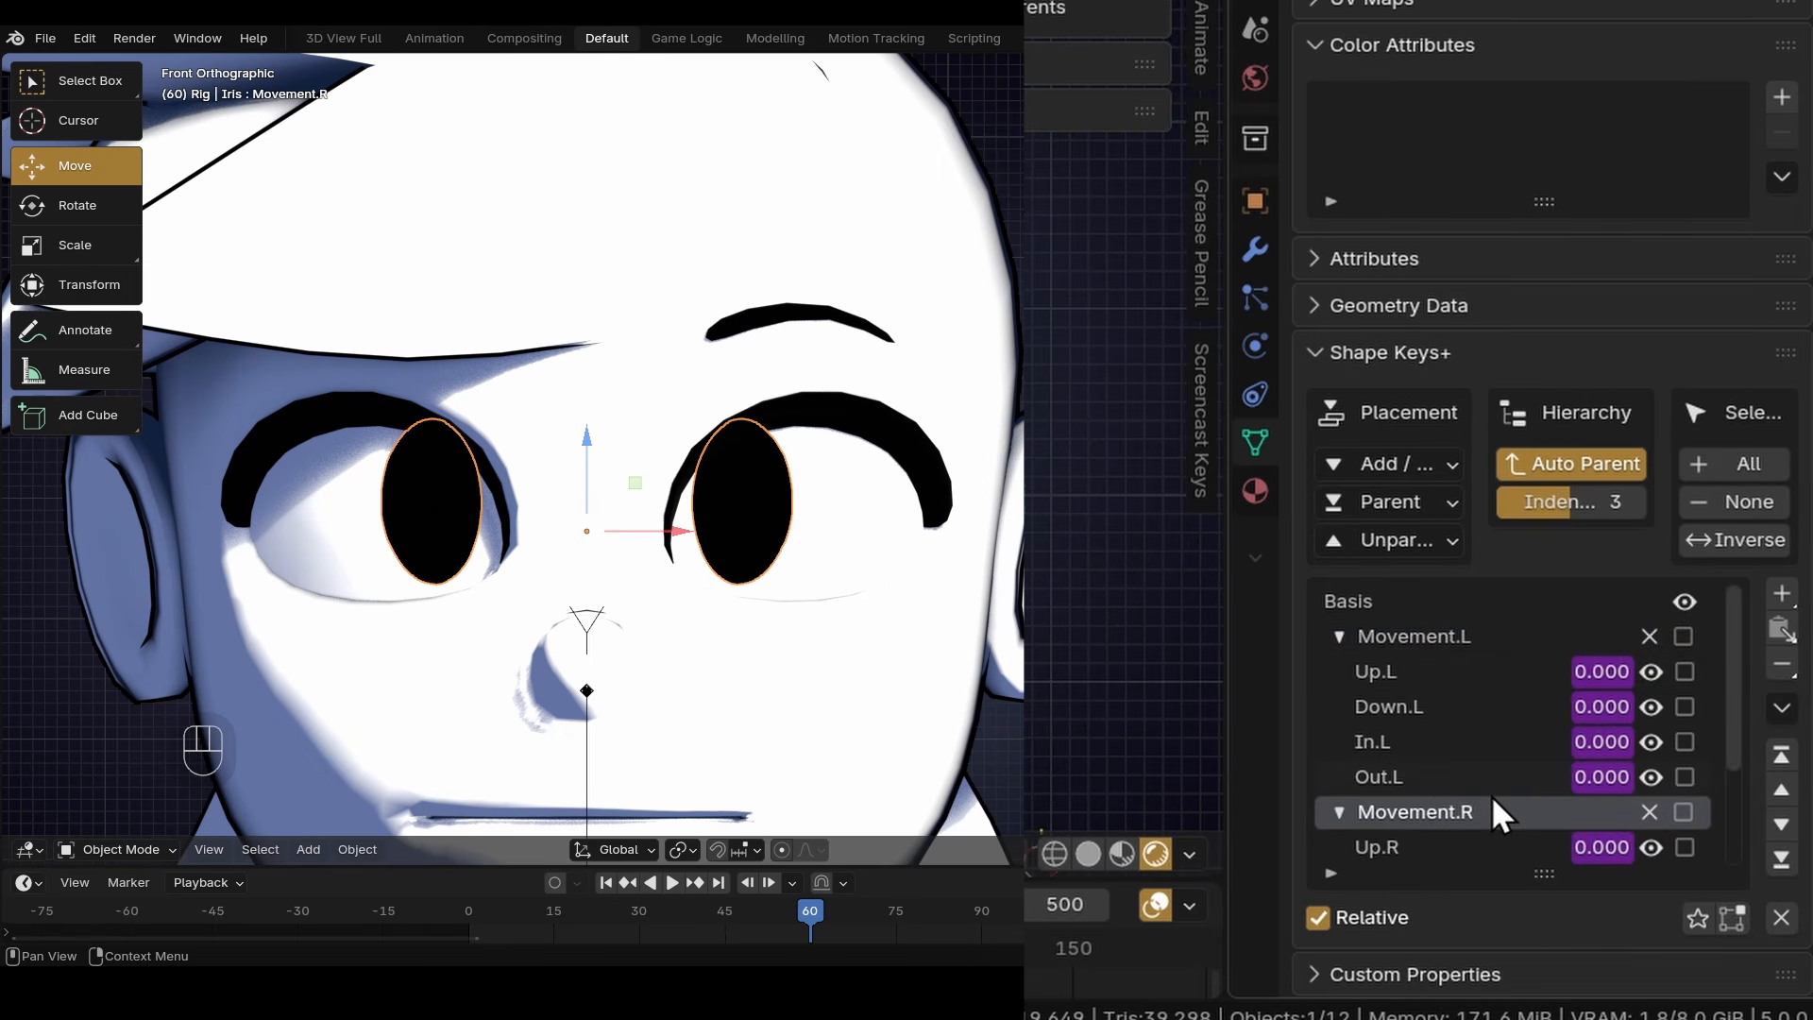
scroll(1474, 769, down, 4)
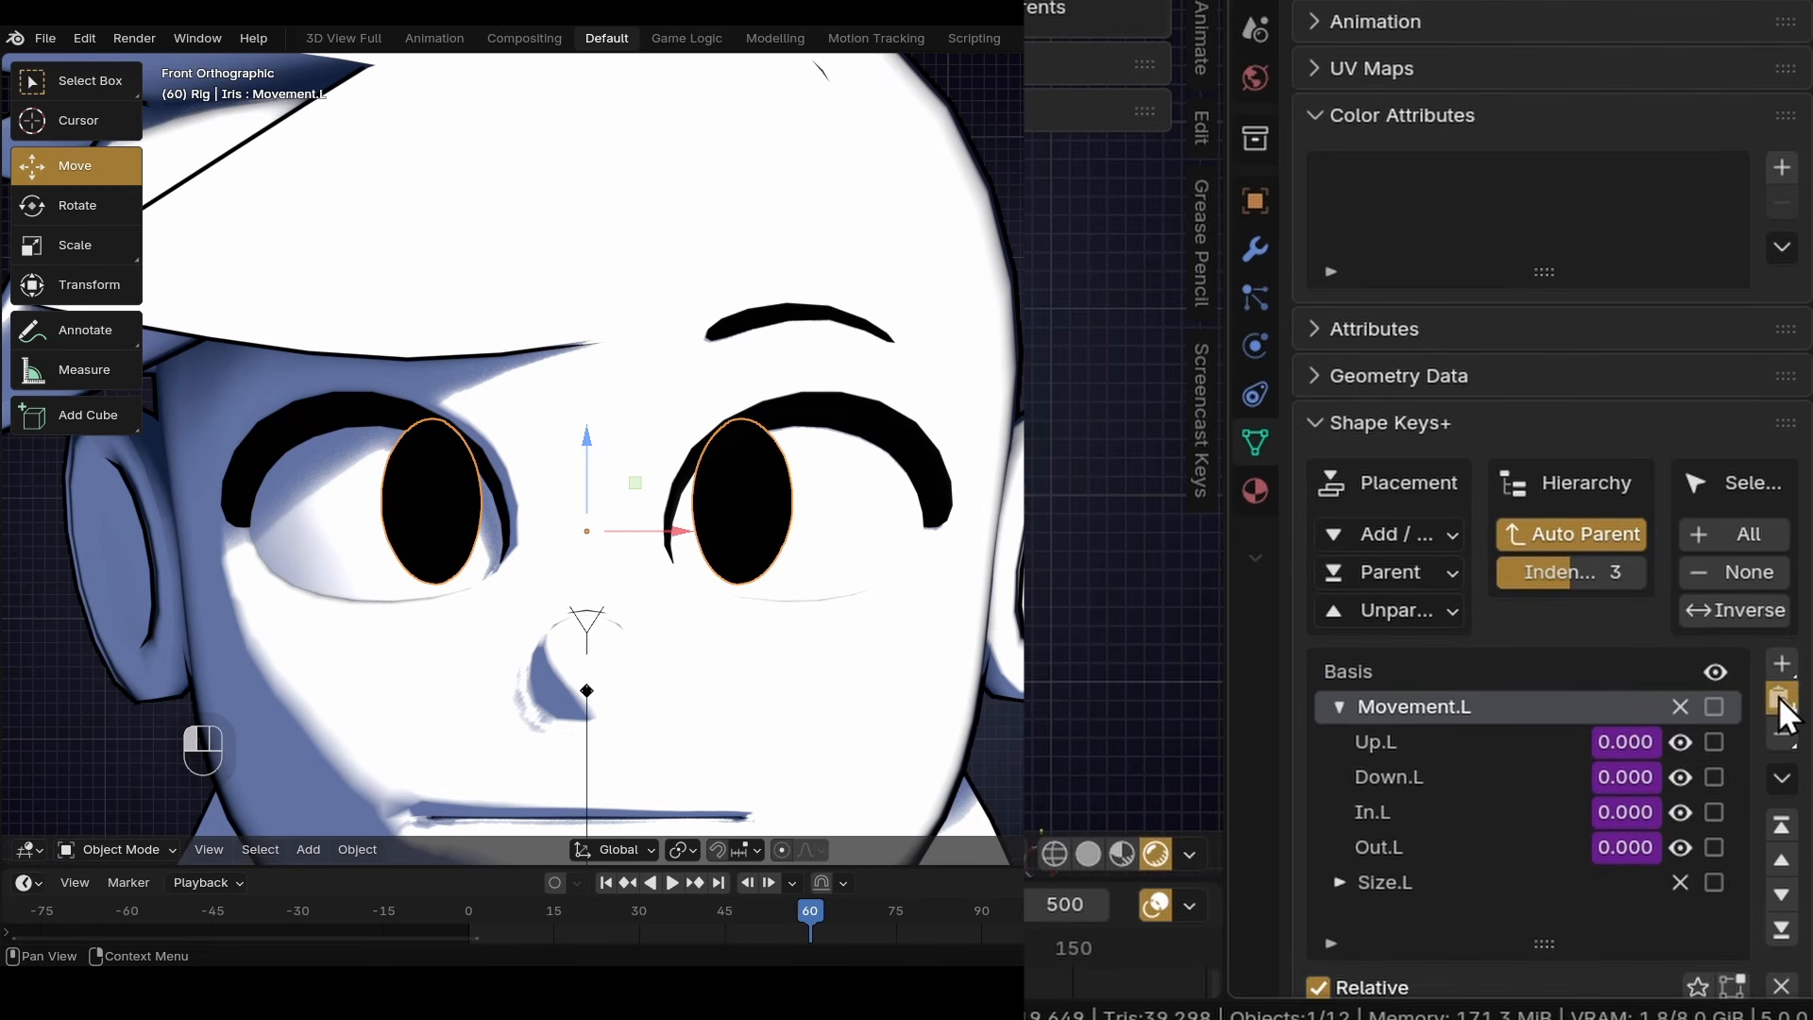
Duplicate the Movement.L shape key folder, mirror the copied shape key, and rename the copy Movement.R.
click(1780, 697)
scroll(1753, 670, down, 2)
click(1780, 708)
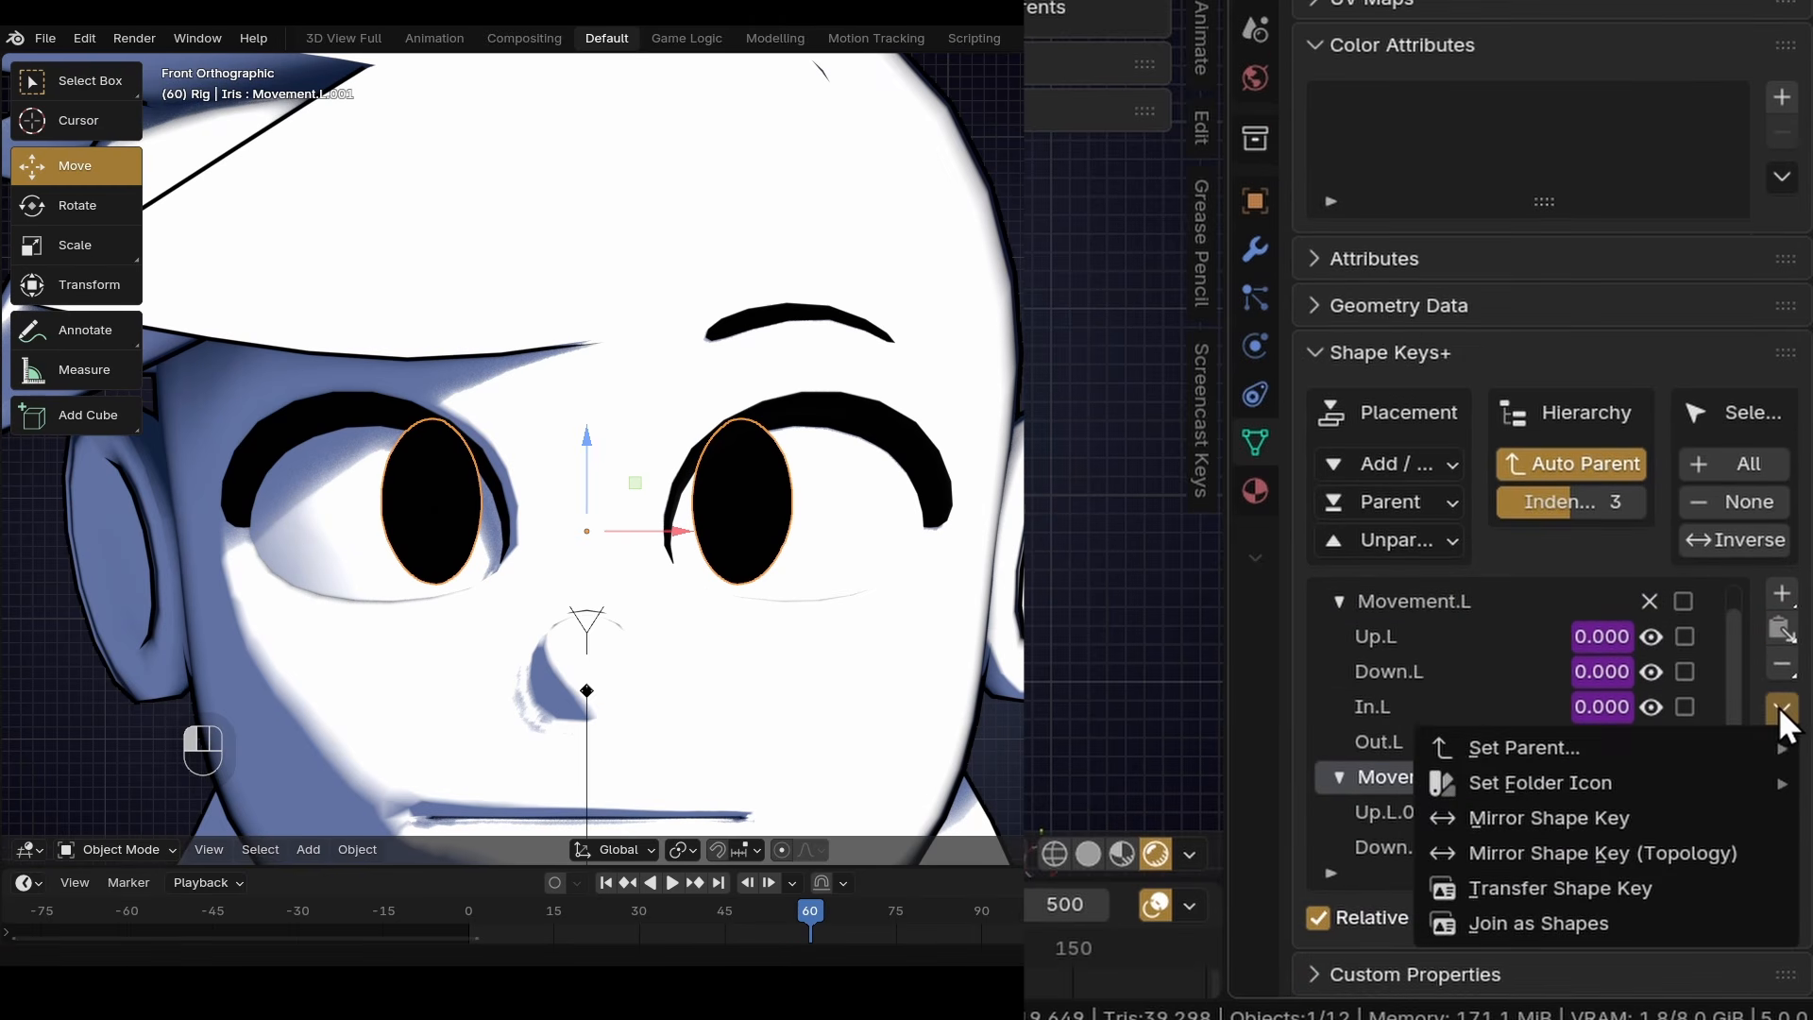
click(1596, 814)
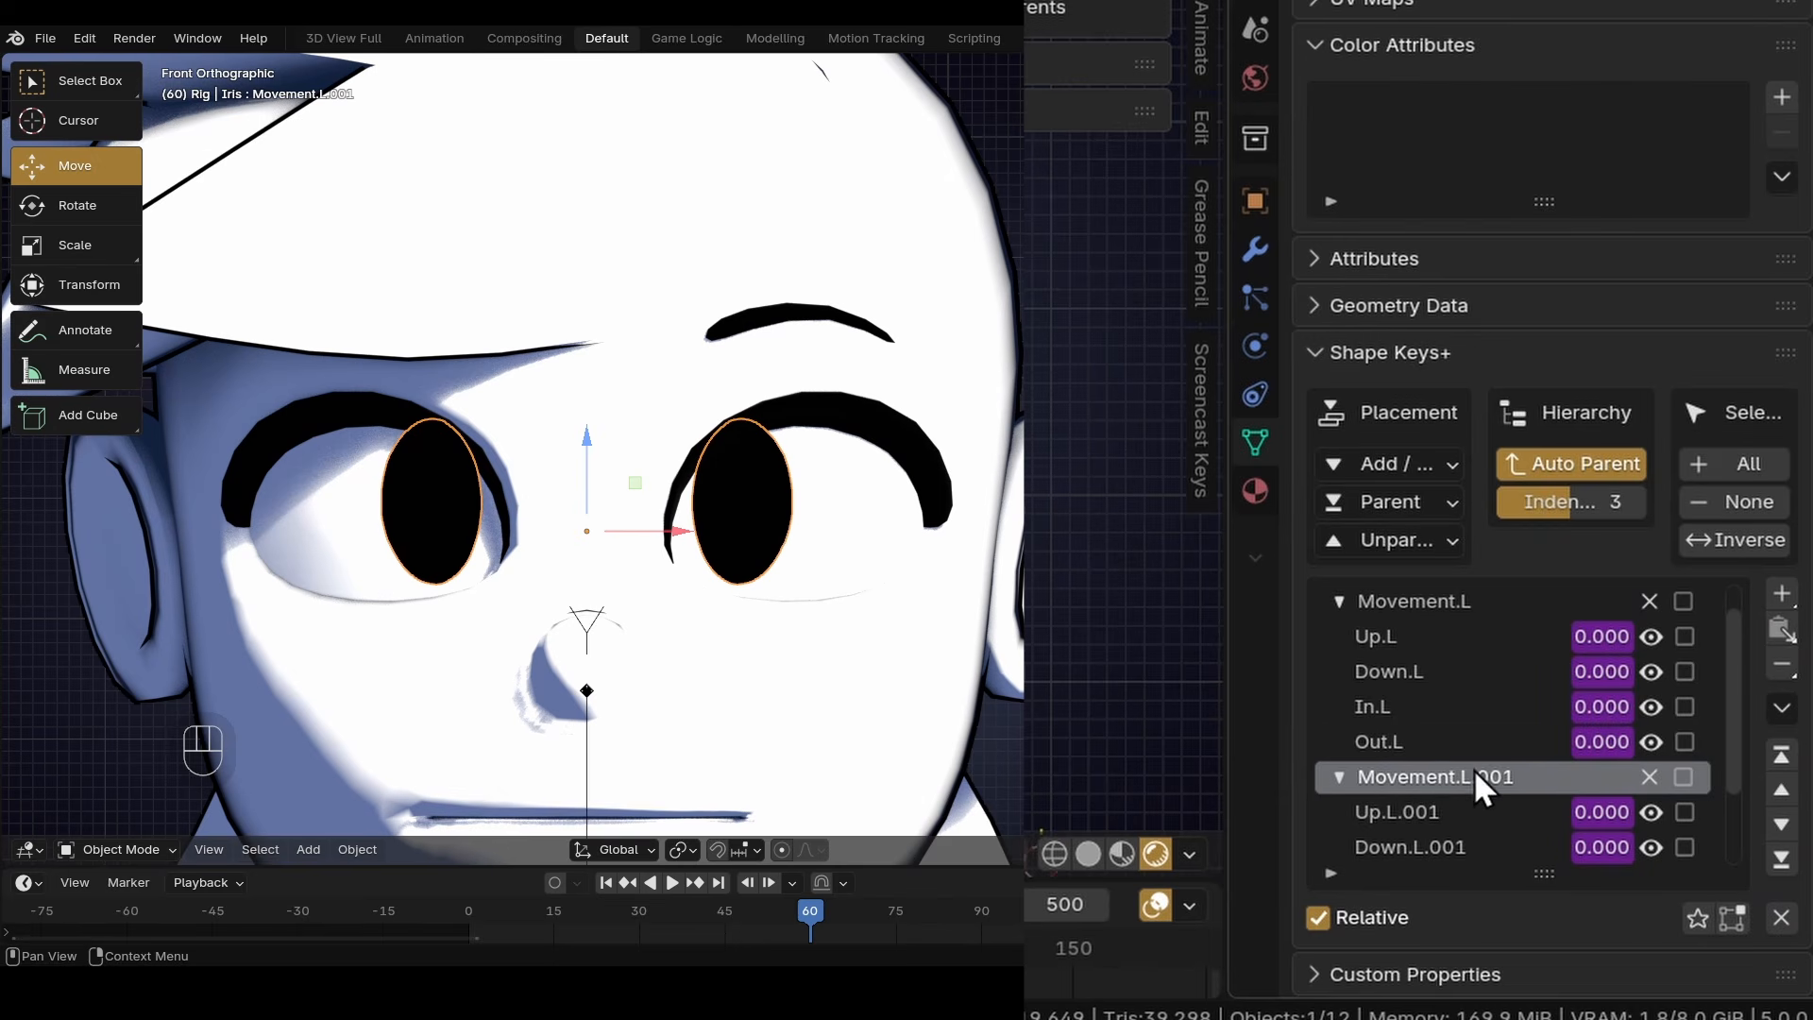
scroll(1473, 769, down, 3)
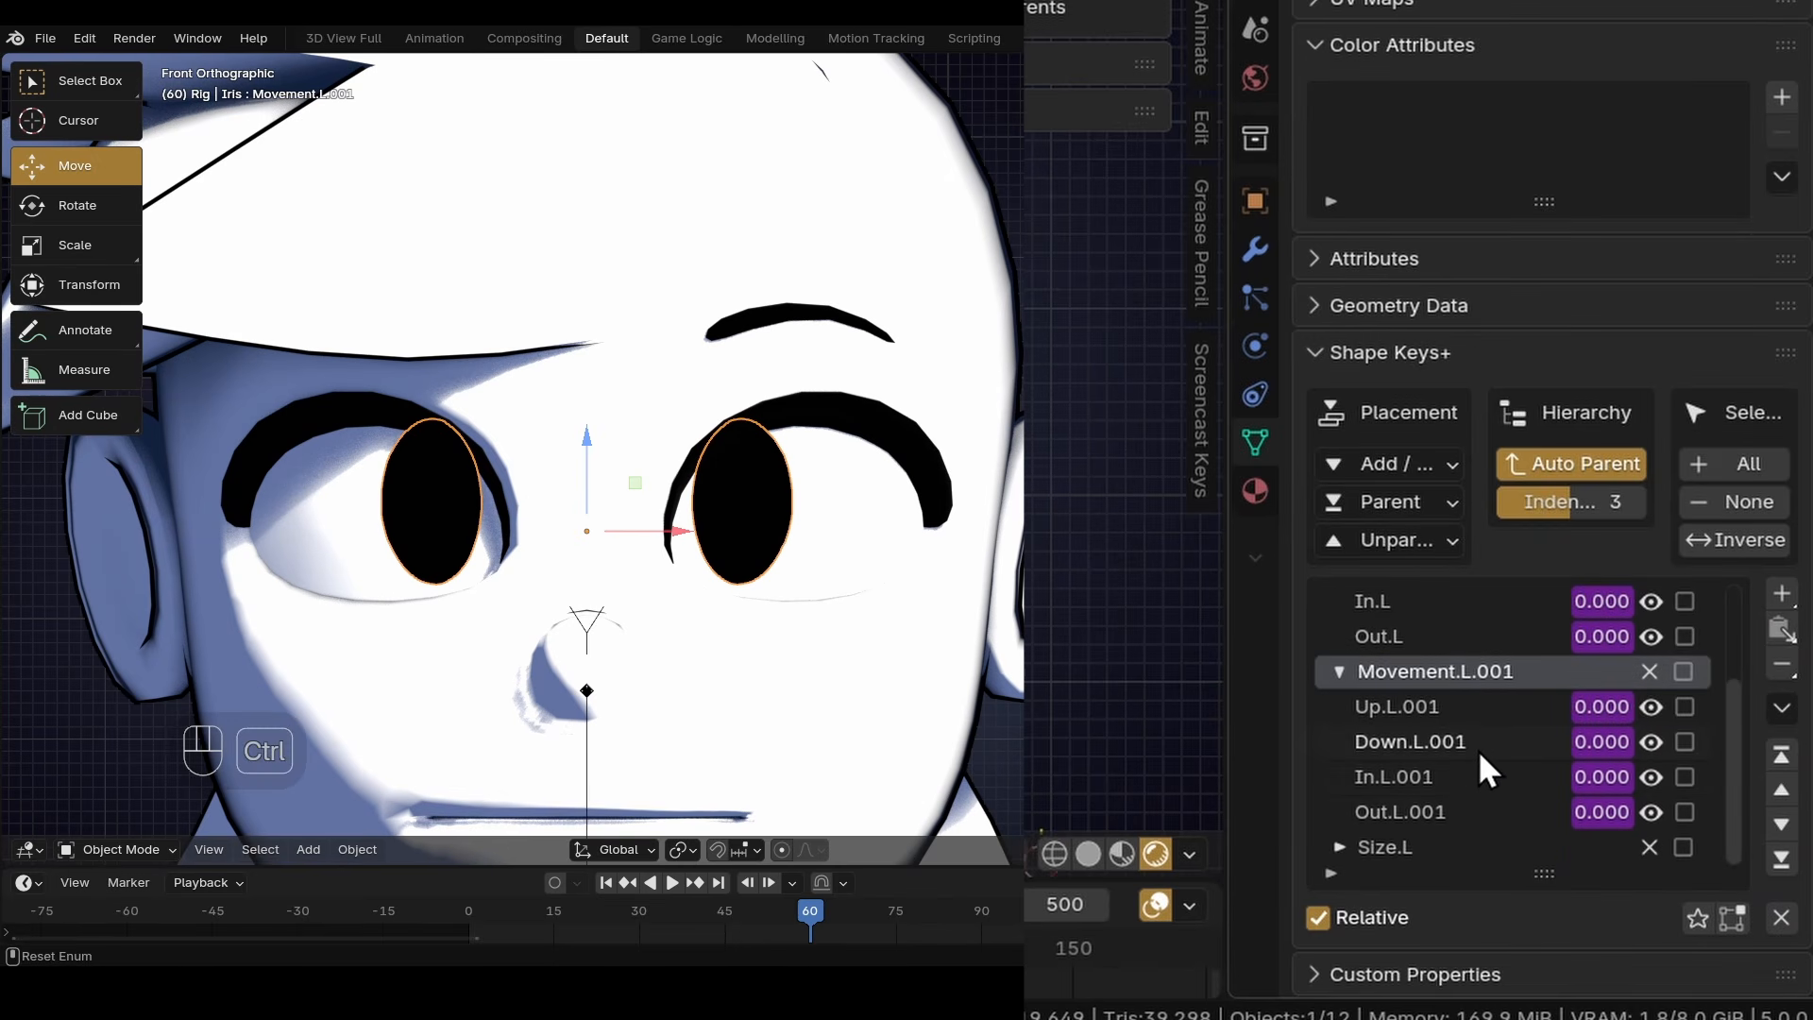
double_click(1477, 670)
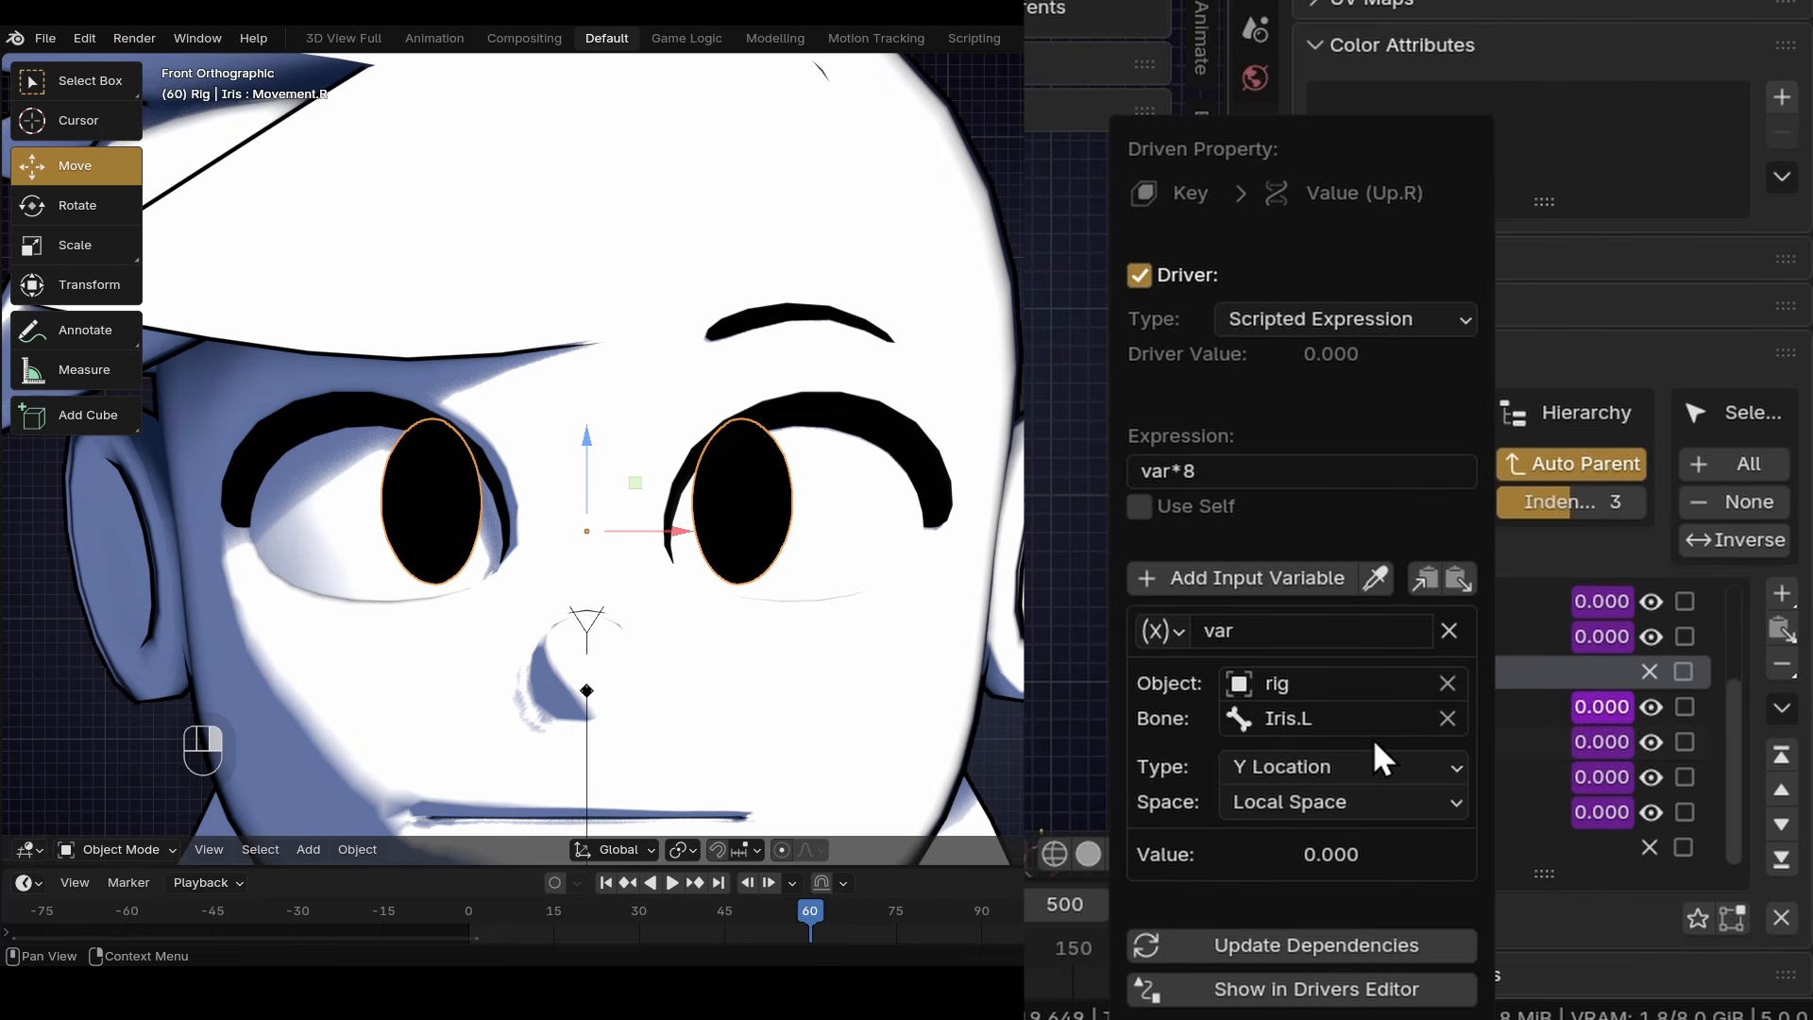
Change the target bone to Iris.R in the Up.R and Down.R shape key drivers.
click(1340, 718)
text(Iris.)
click(1273, 394)
right_click(1592, 716)
click(1417, 578)
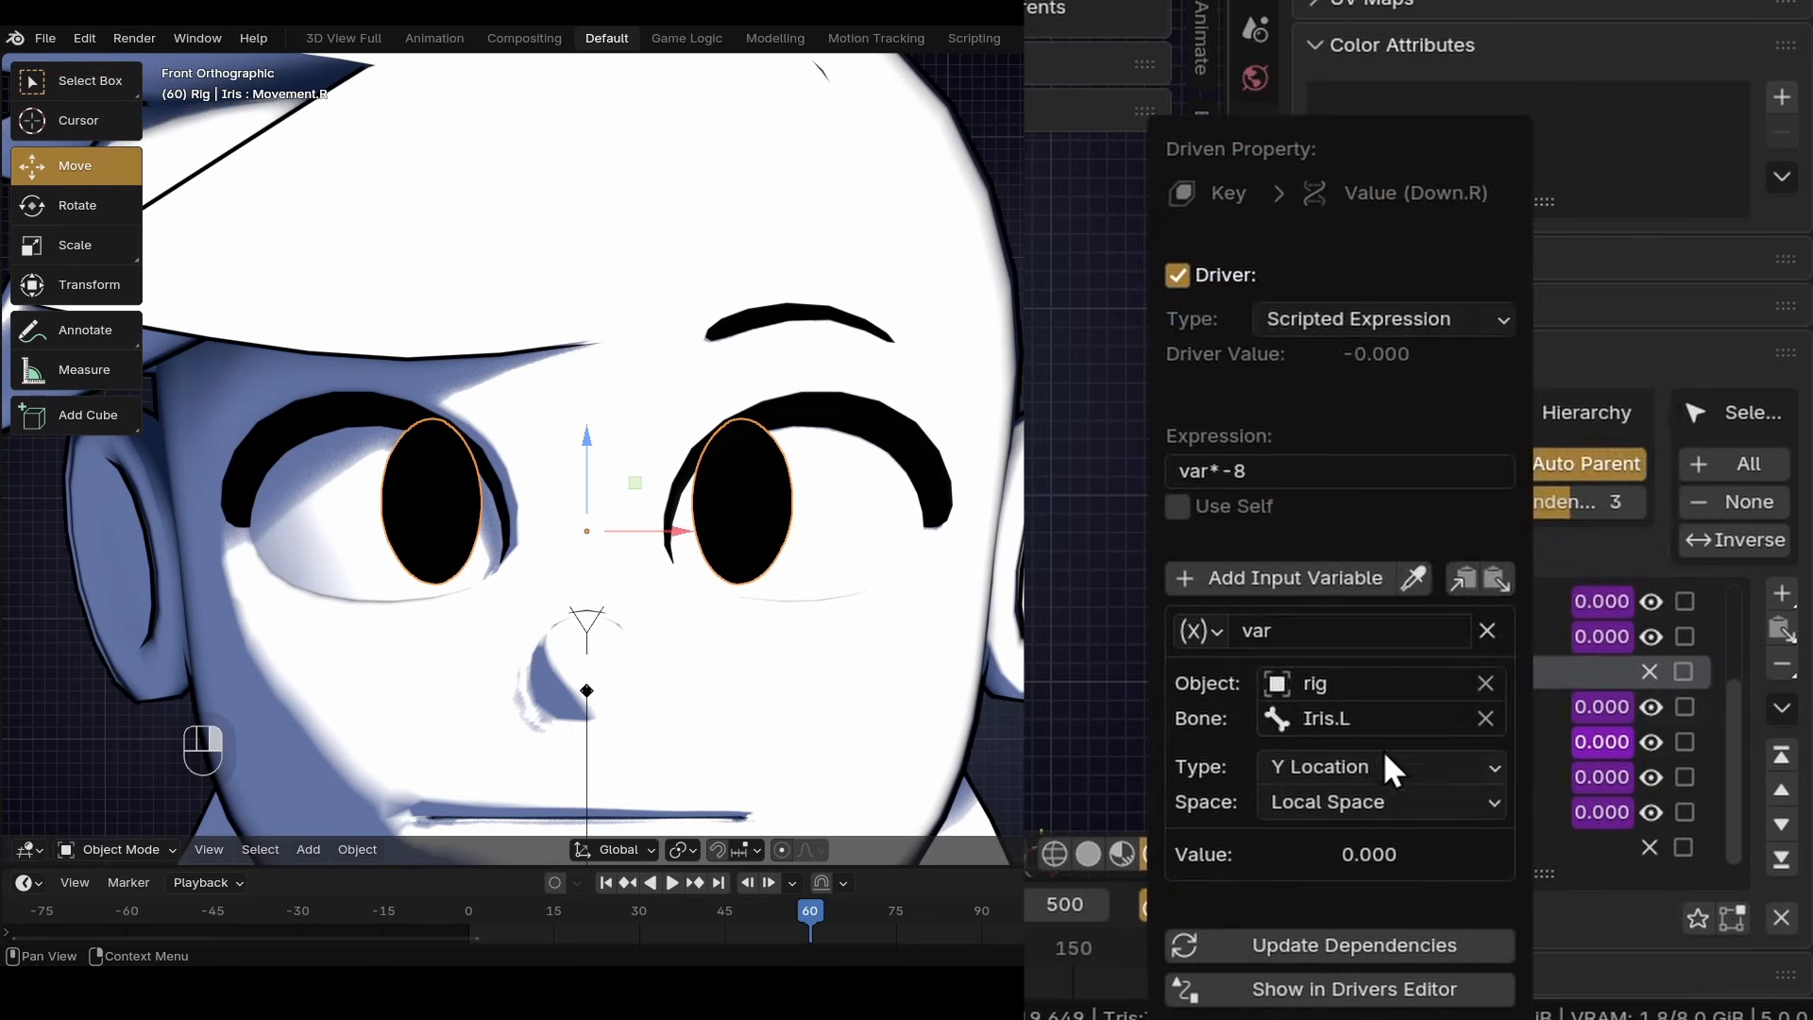
click(1327, 718)
key(BackSpace)
click(1348, 385)
Change the target bone to Iris.R in the In.R and Out.R shape key drivers.
right_click(1596, 776)
click(1398, 578)
click(1317, 718)
click(1331, 386)
right_click(1596, 811)
click(1398, 578)
click(1322, 717)
key(BackSpace)
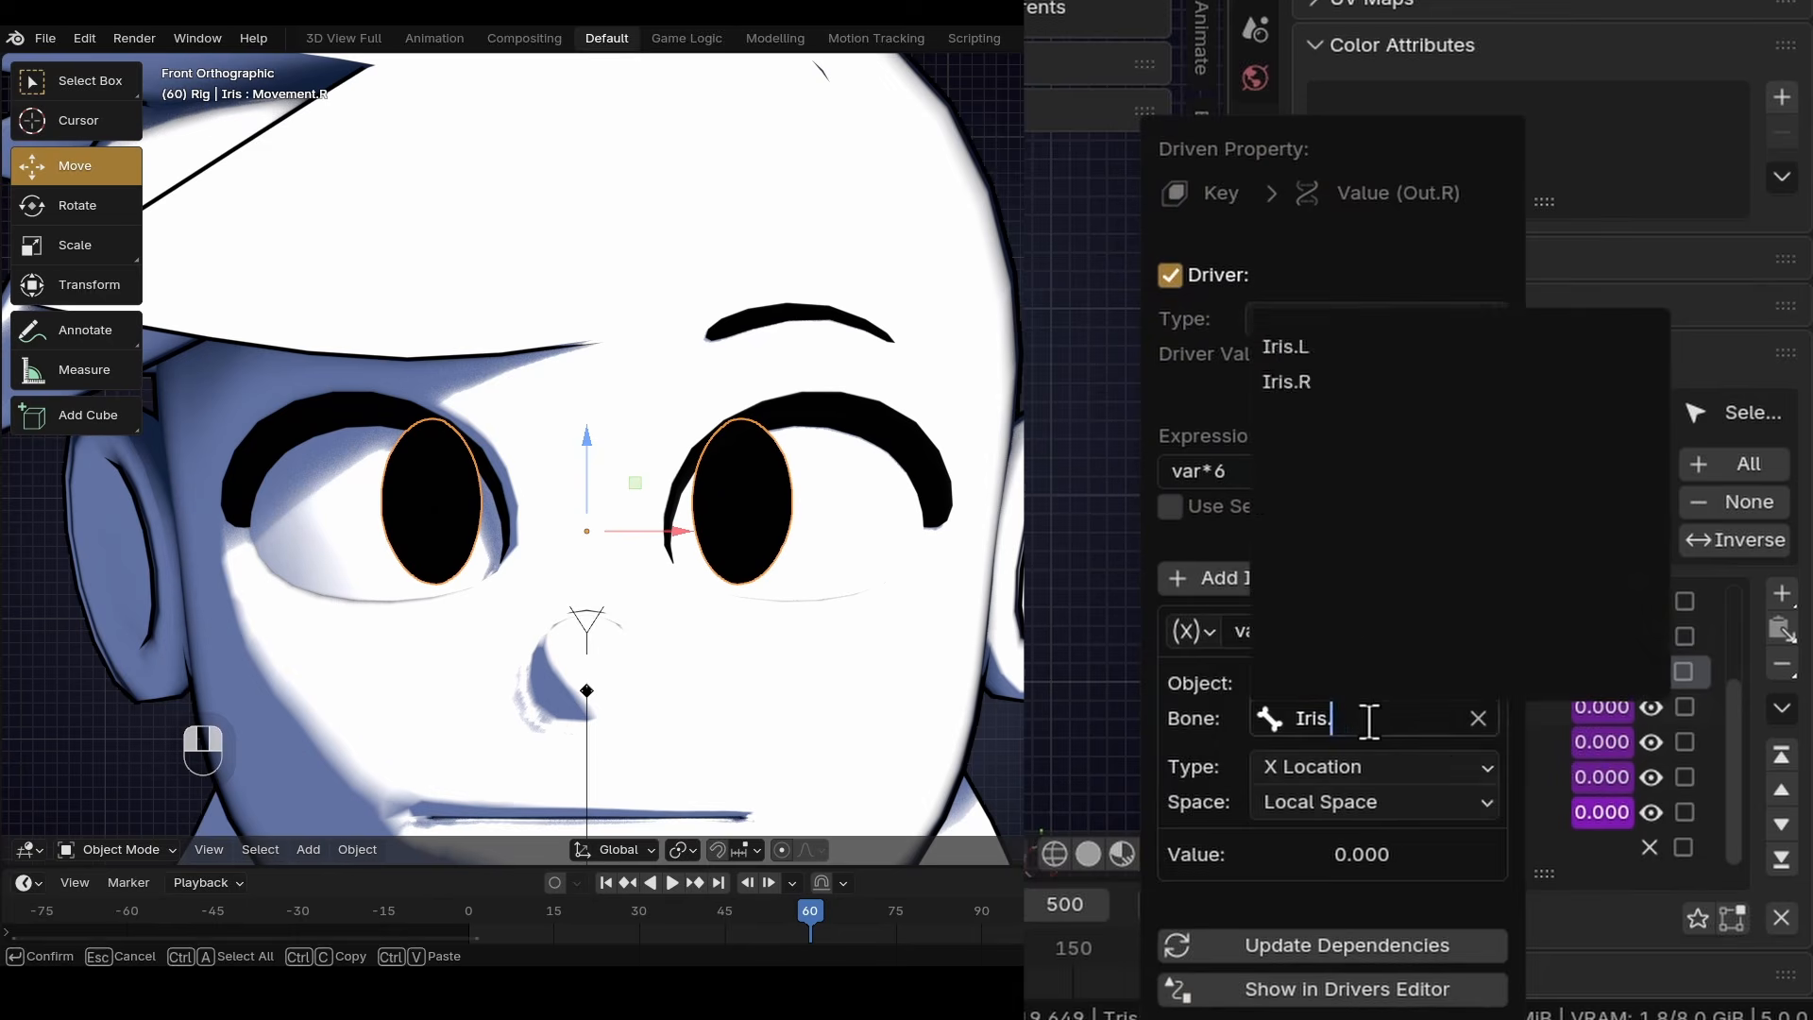
click(1287, 385)
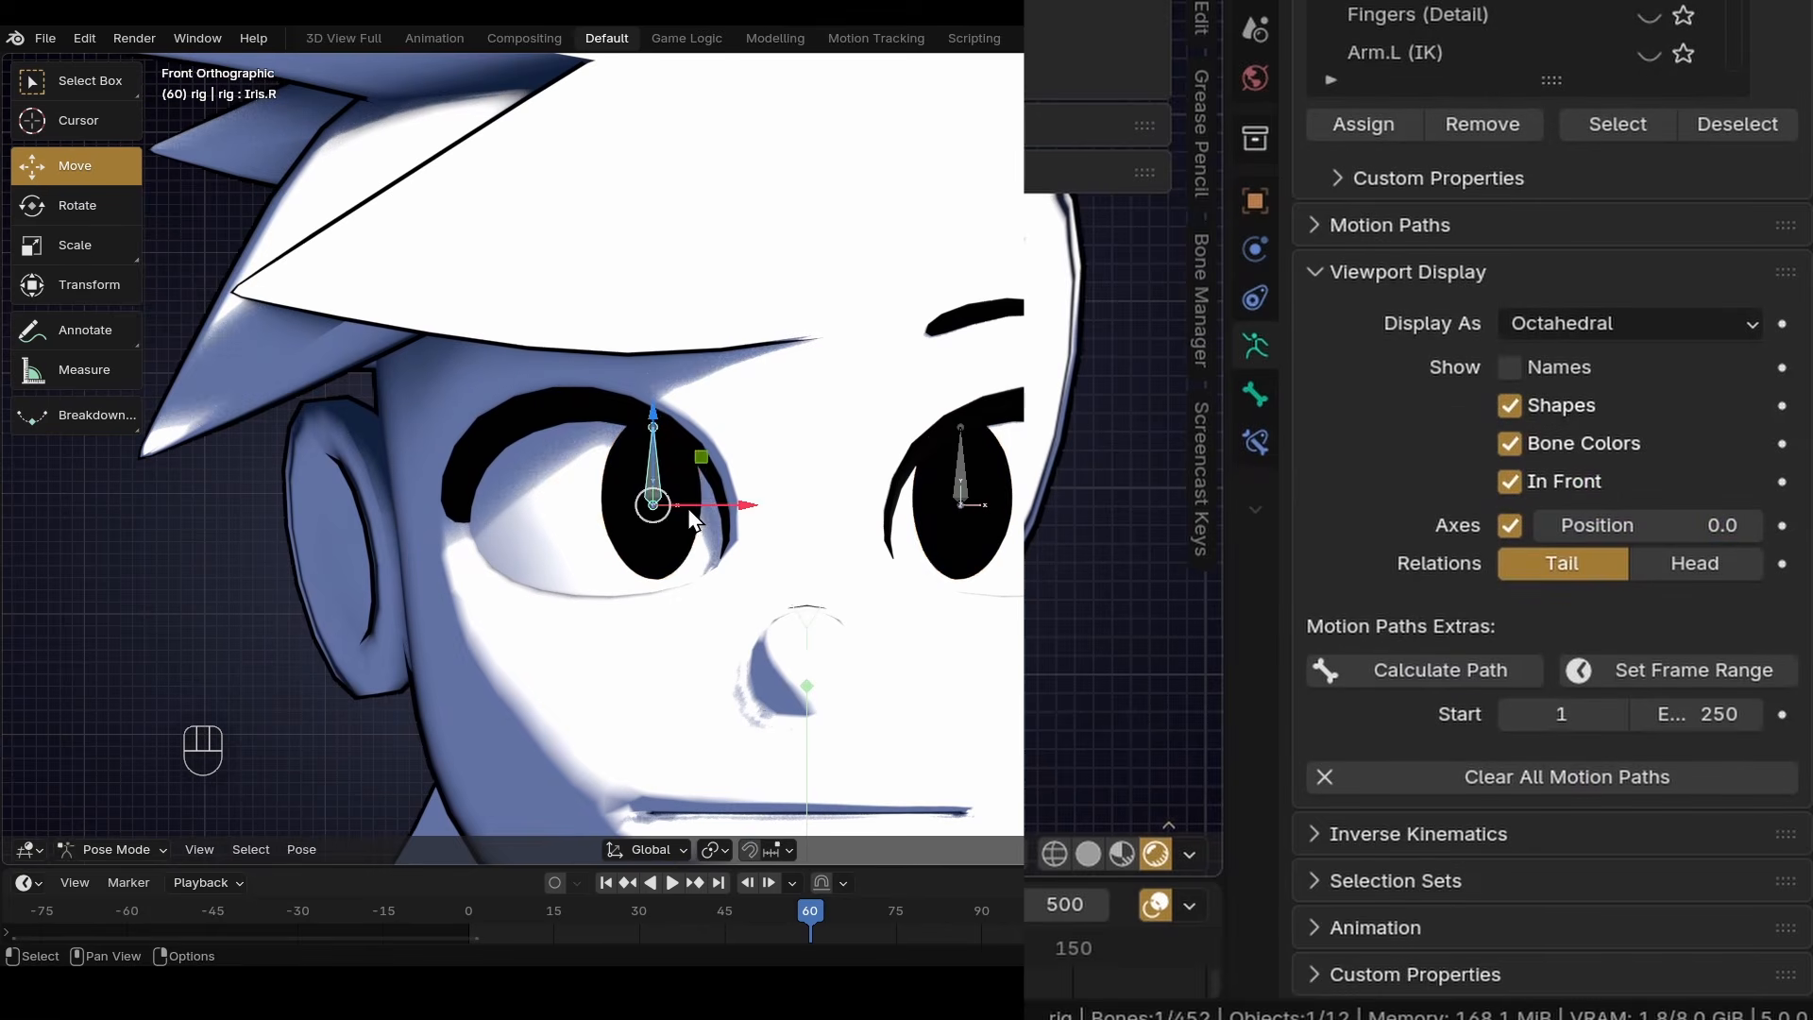
Move the Iris.R bone around the eye to test its copied drivers, and undo the move.
key(g)
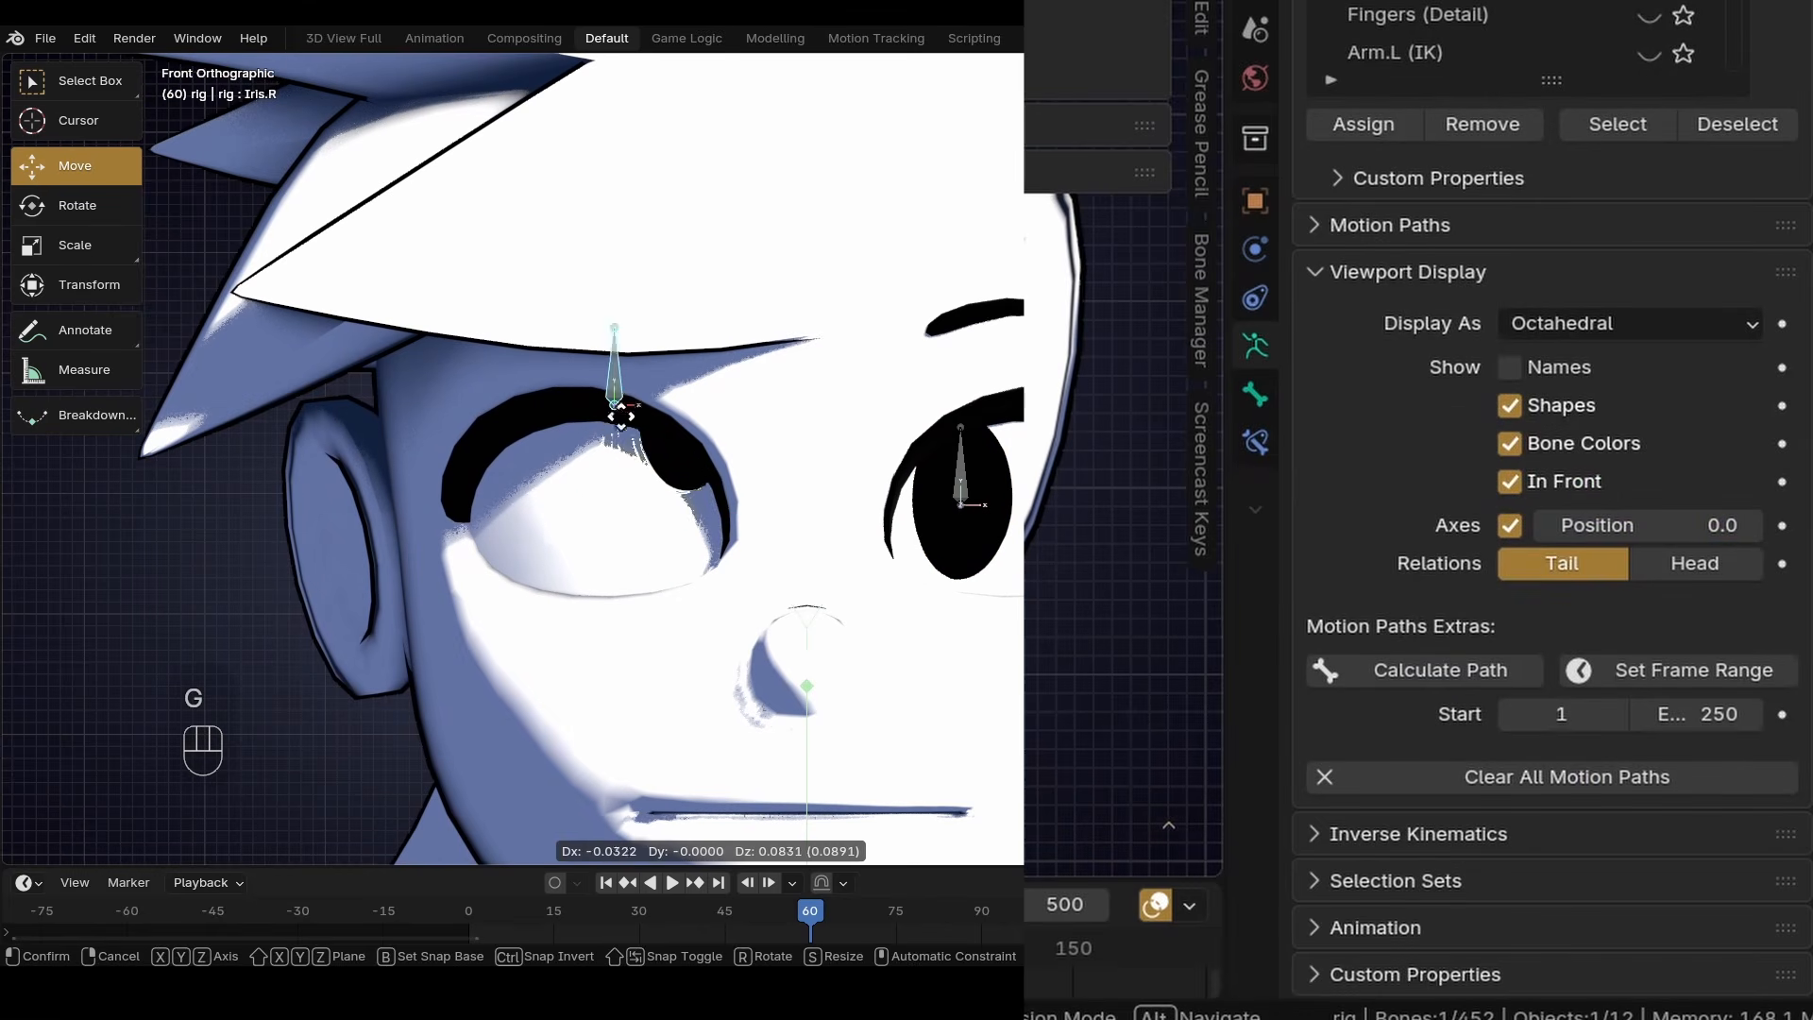
click(769, 511)
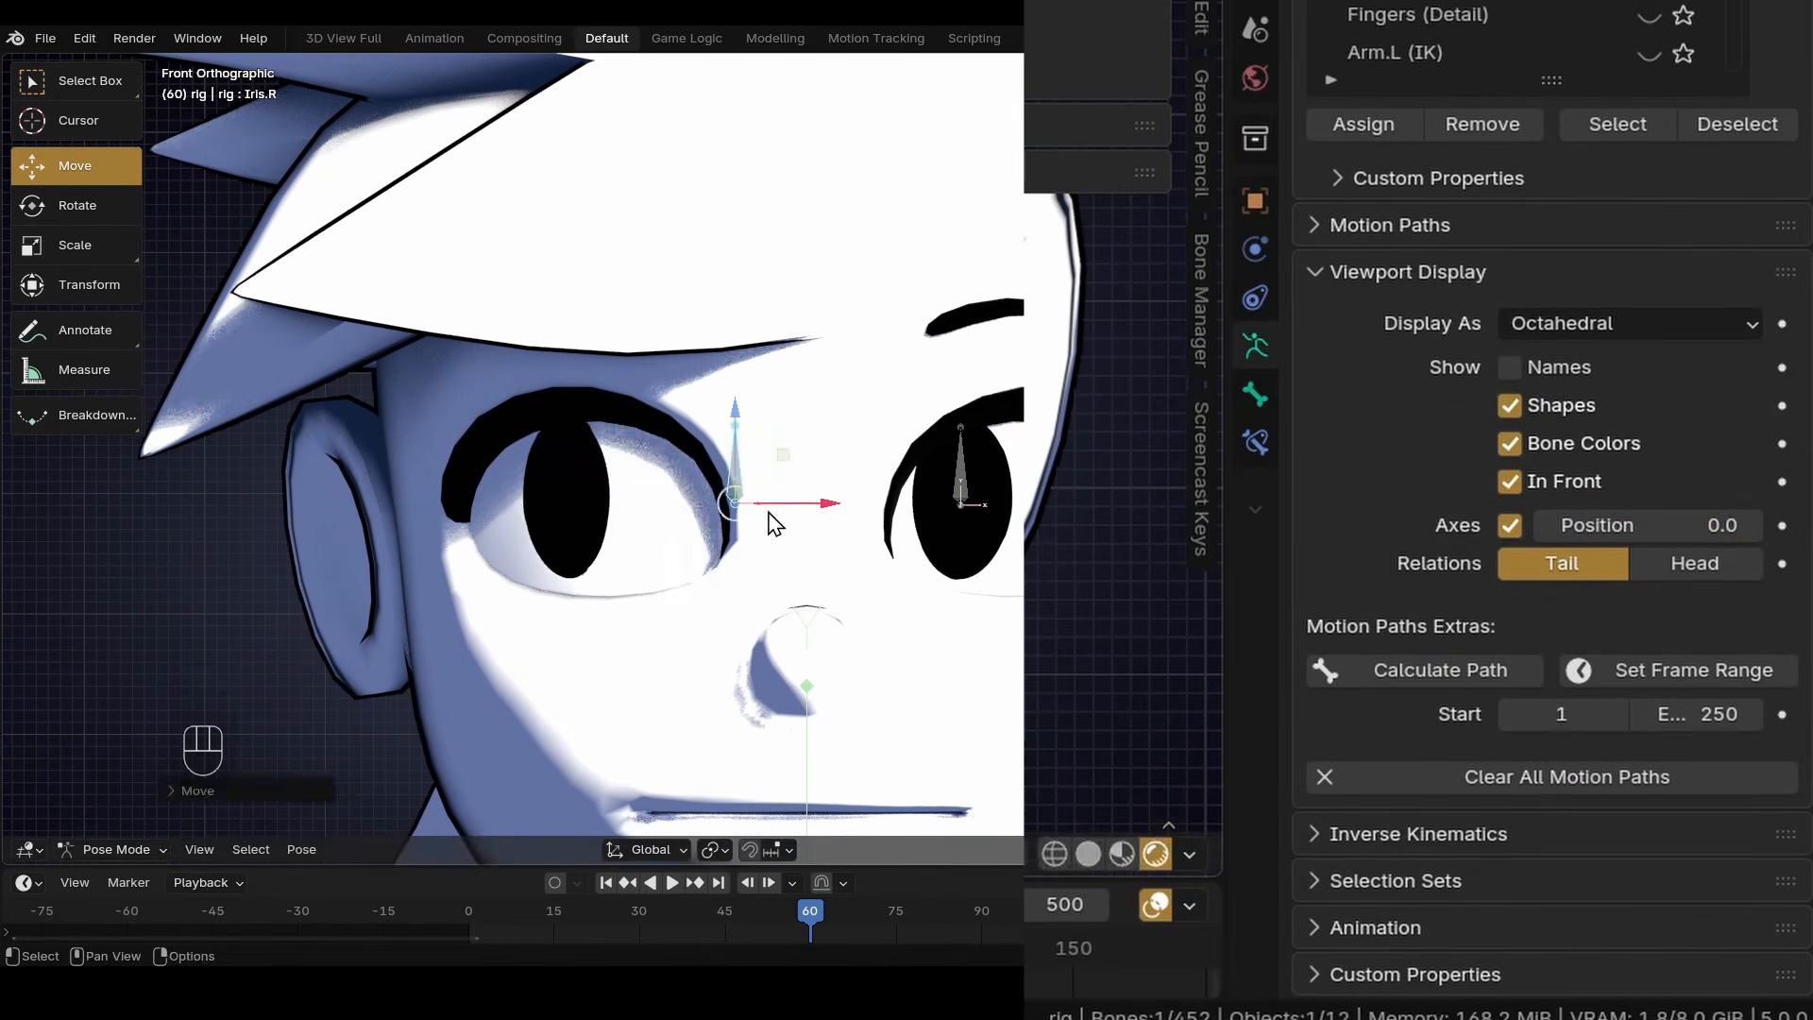
key(ctrl+z)
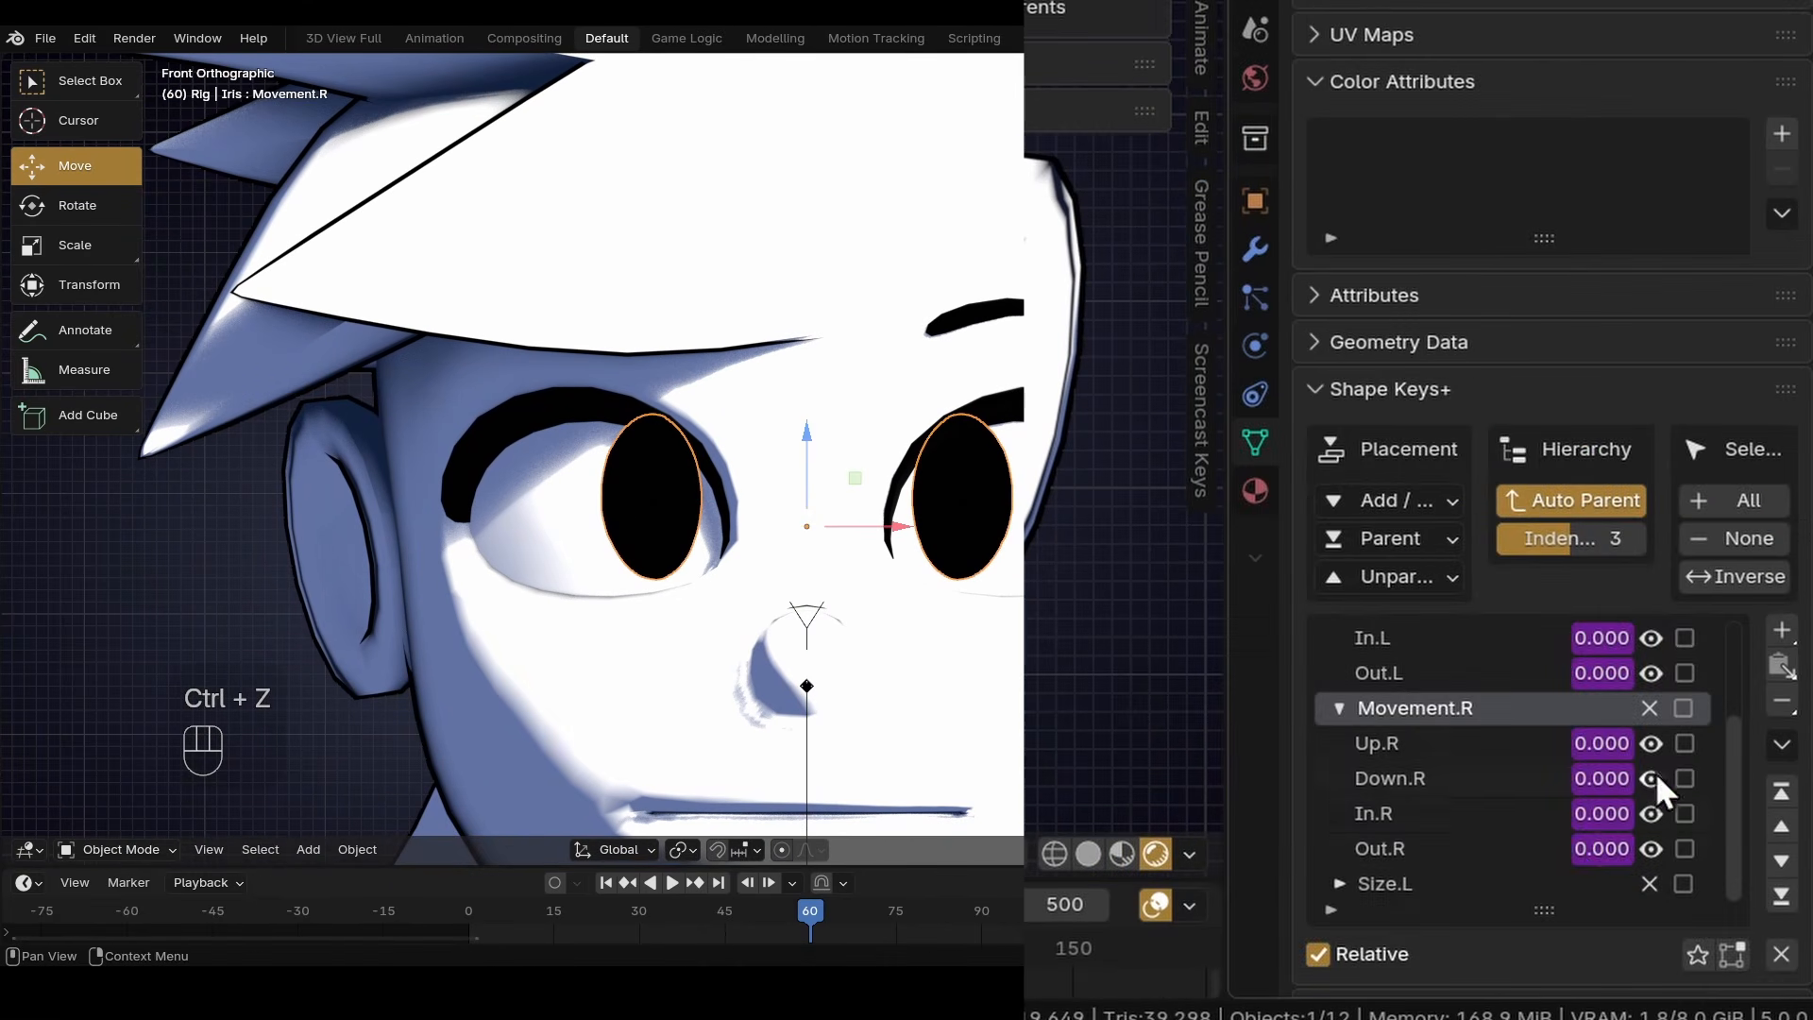
Reverse the sign of the multiplier in the In.R driver's expression to positive 10.
right_click(1656, 772)
click(1360, 577)
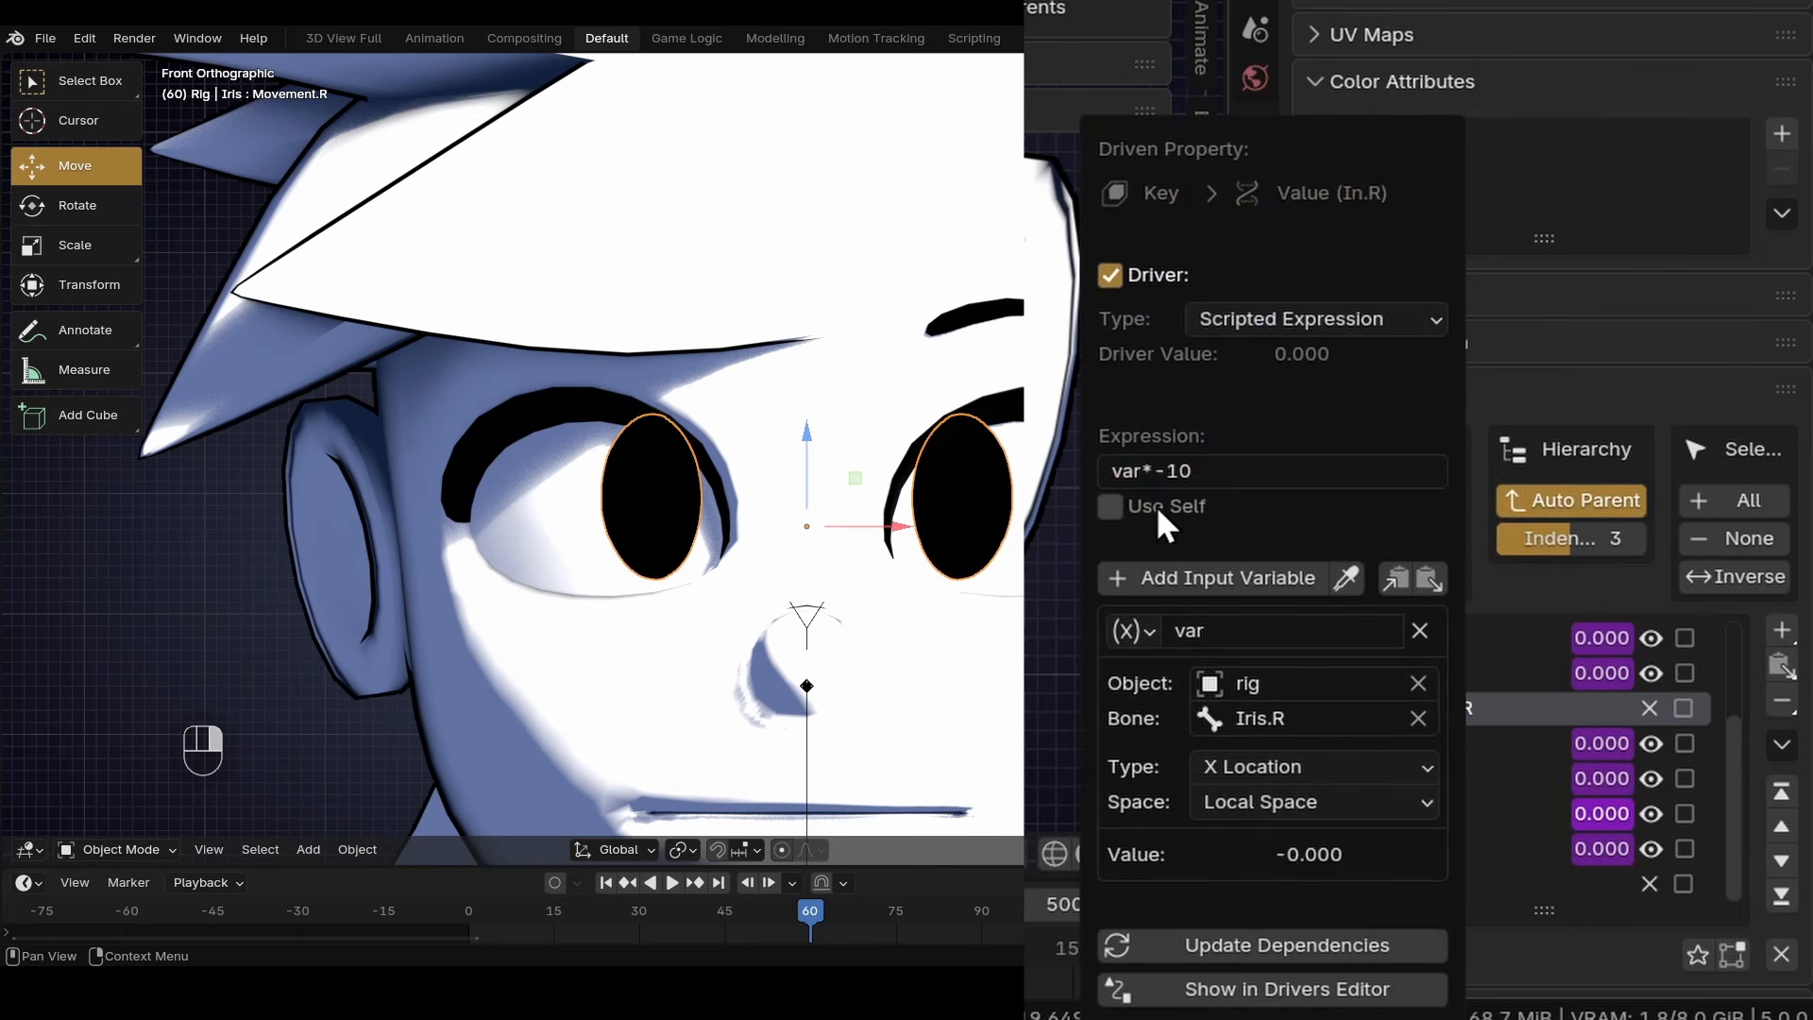
click(1178, 471)
text(1)
key(Return)
Set the Out.R driver's expression to var*-6.
right_click(1587, 856)
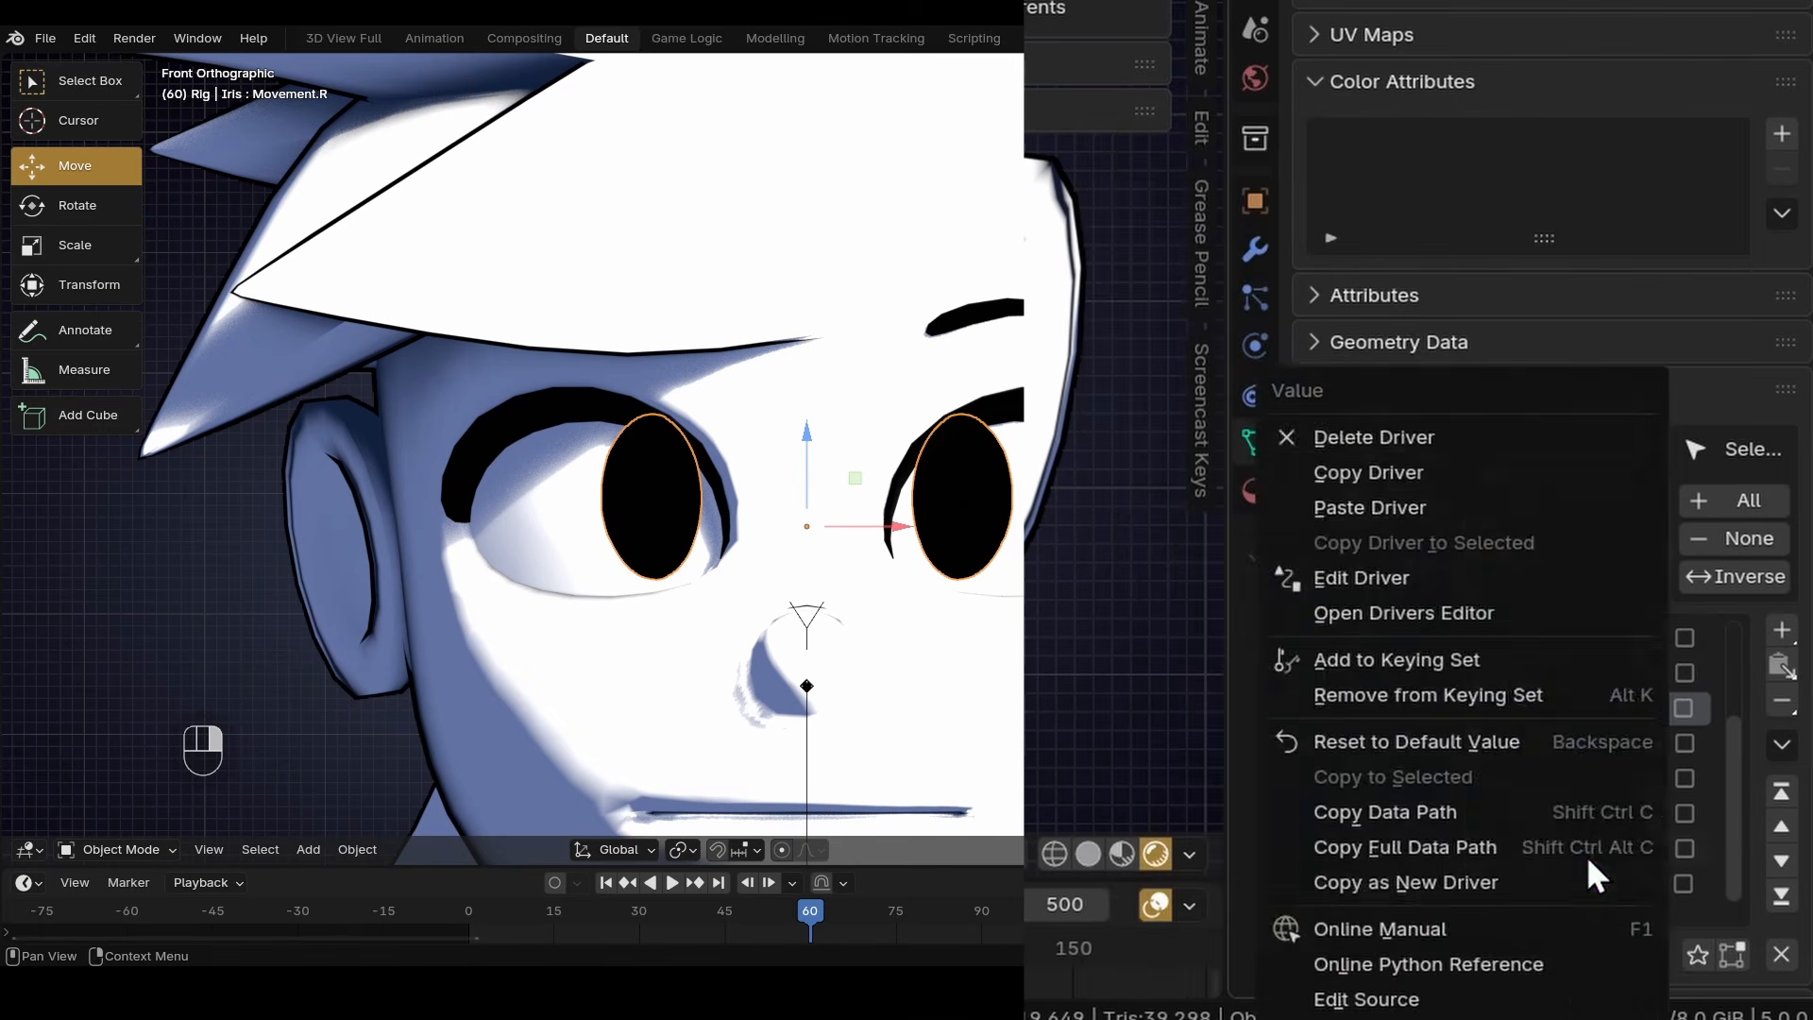
click(1360, 579)
click(1149, 475)
text(-6)
key(Return)
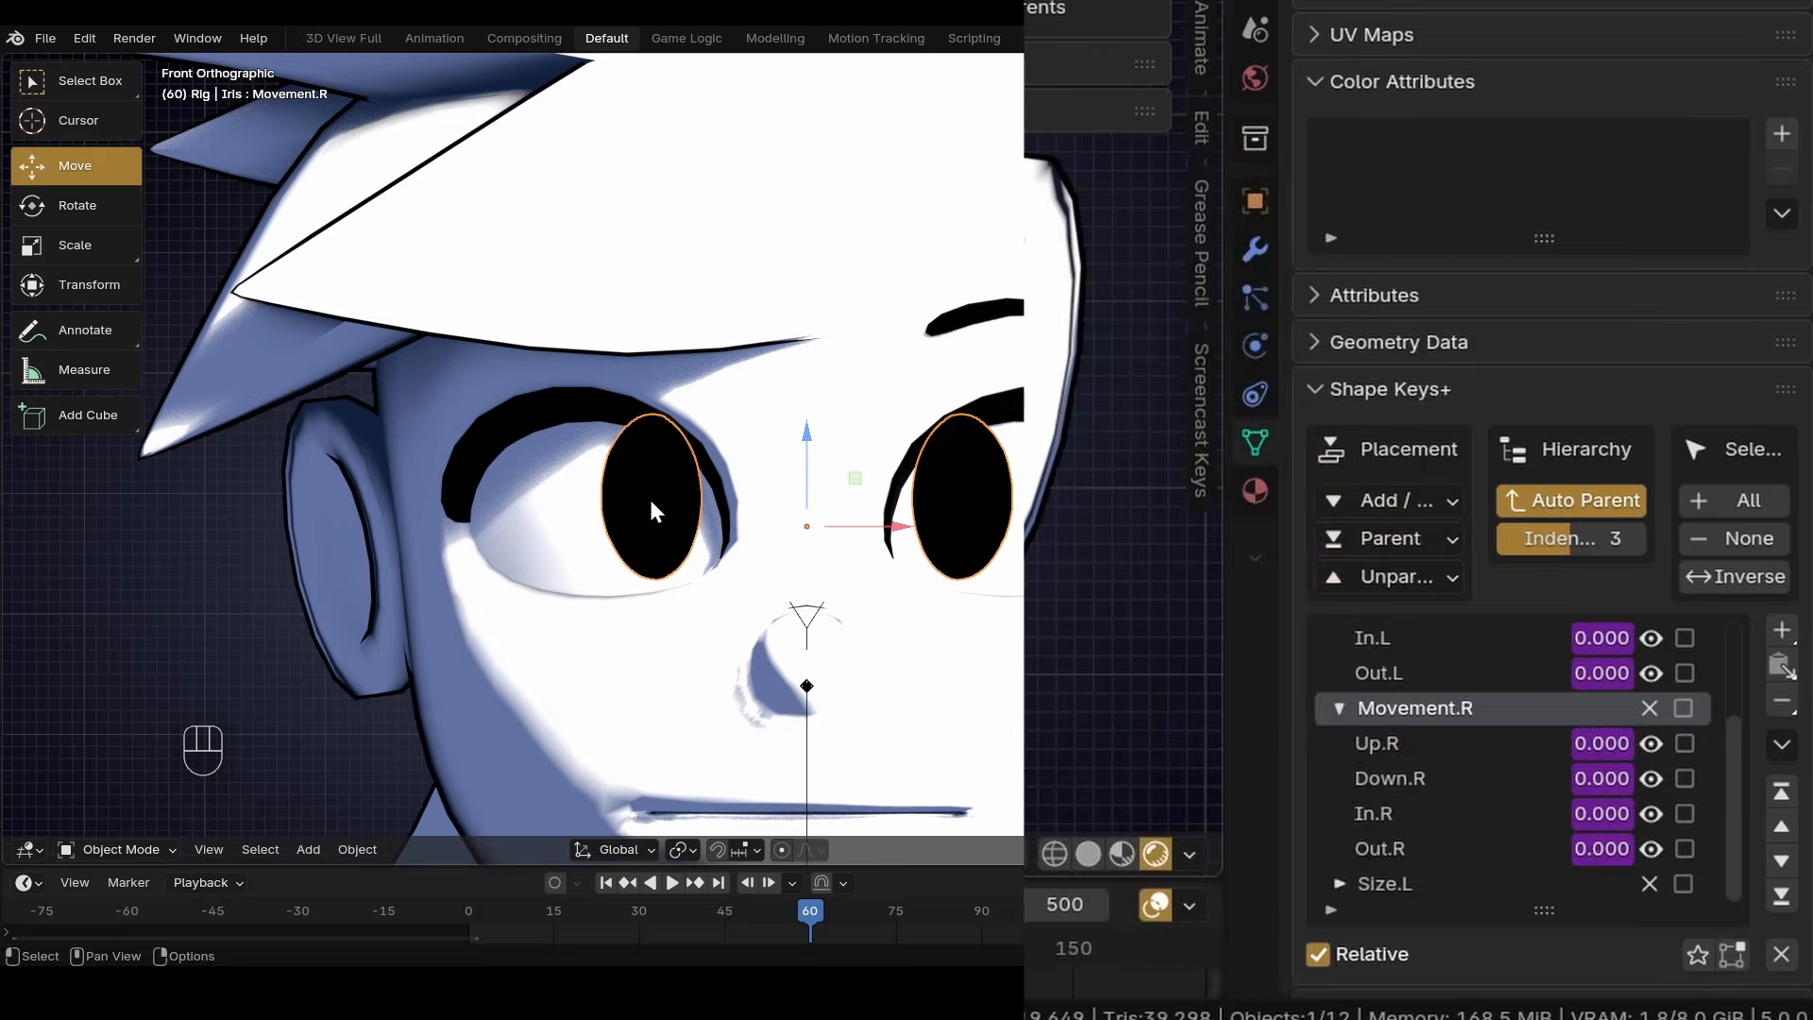
Move the Iris.R bone inward to test the corrected sideways drivers, and undo the move.
key(g)
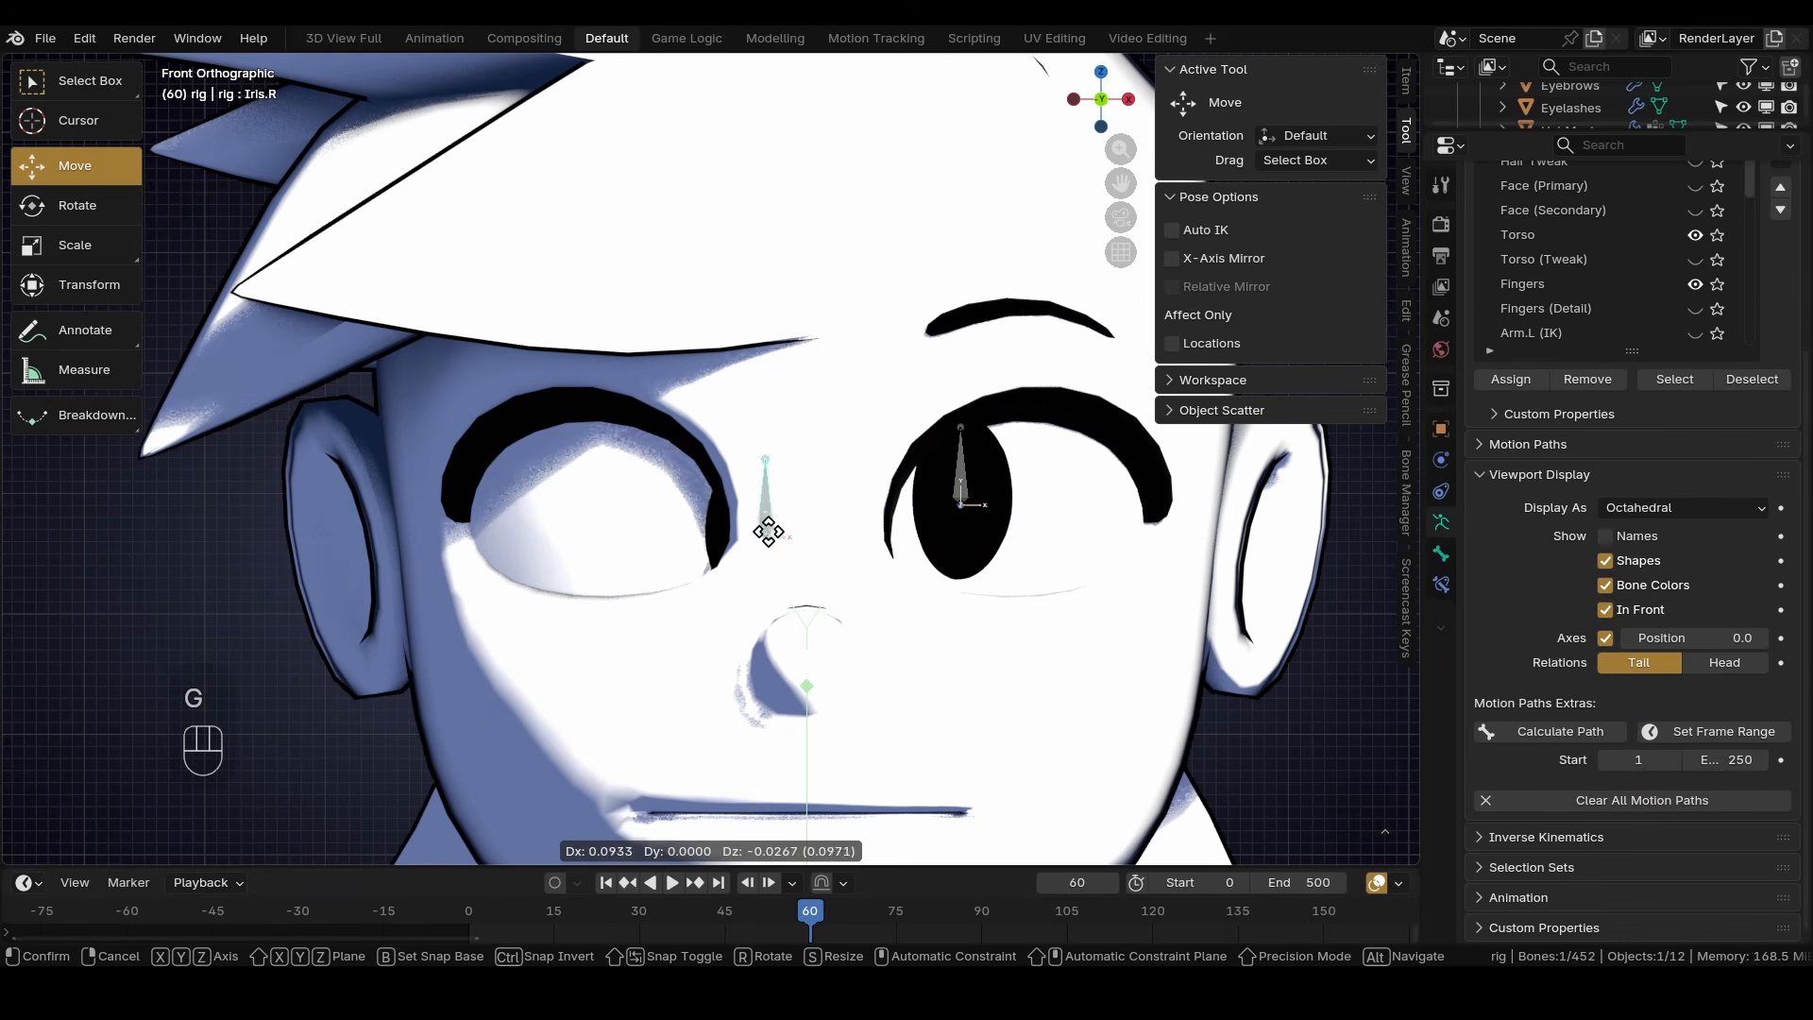
click(668, 543)
key(ctrl+z)
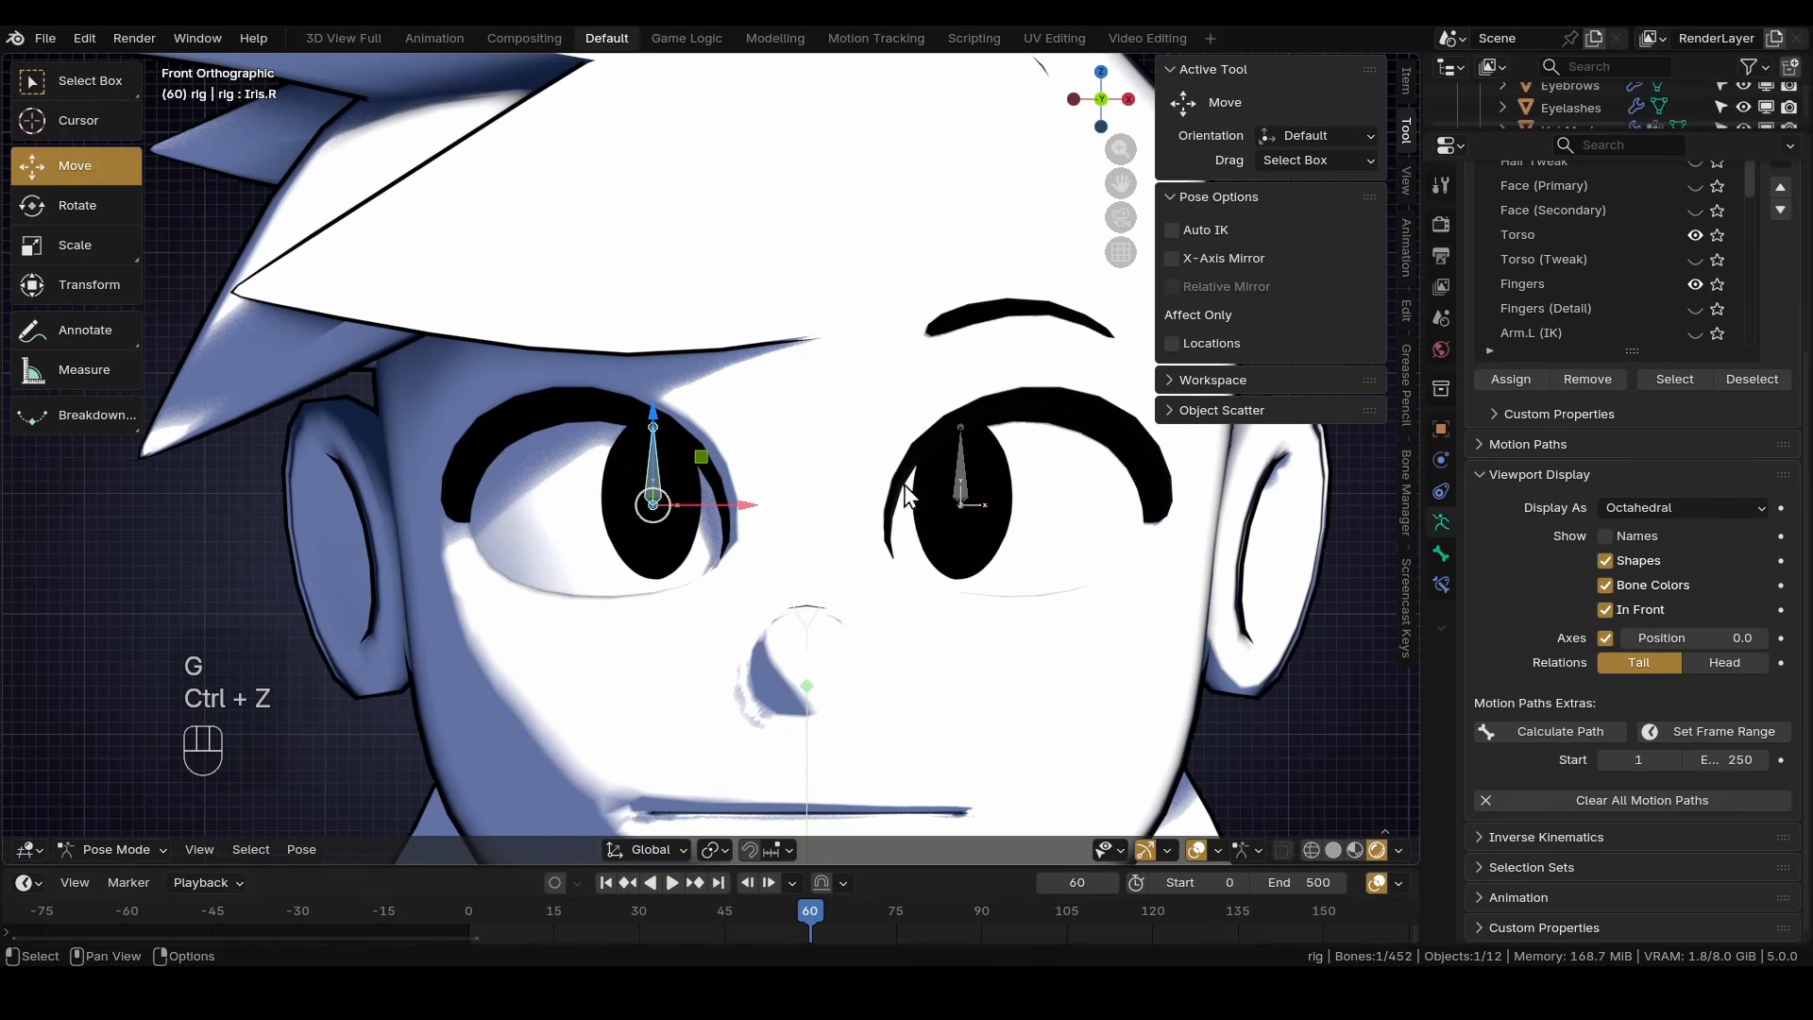
Move both iris bones together to test the two eyes, and move the Iris.L bone on its own.
shift+click(963, 490)
shift+middle_drag(1004, 510, 906, 486)
key(g)
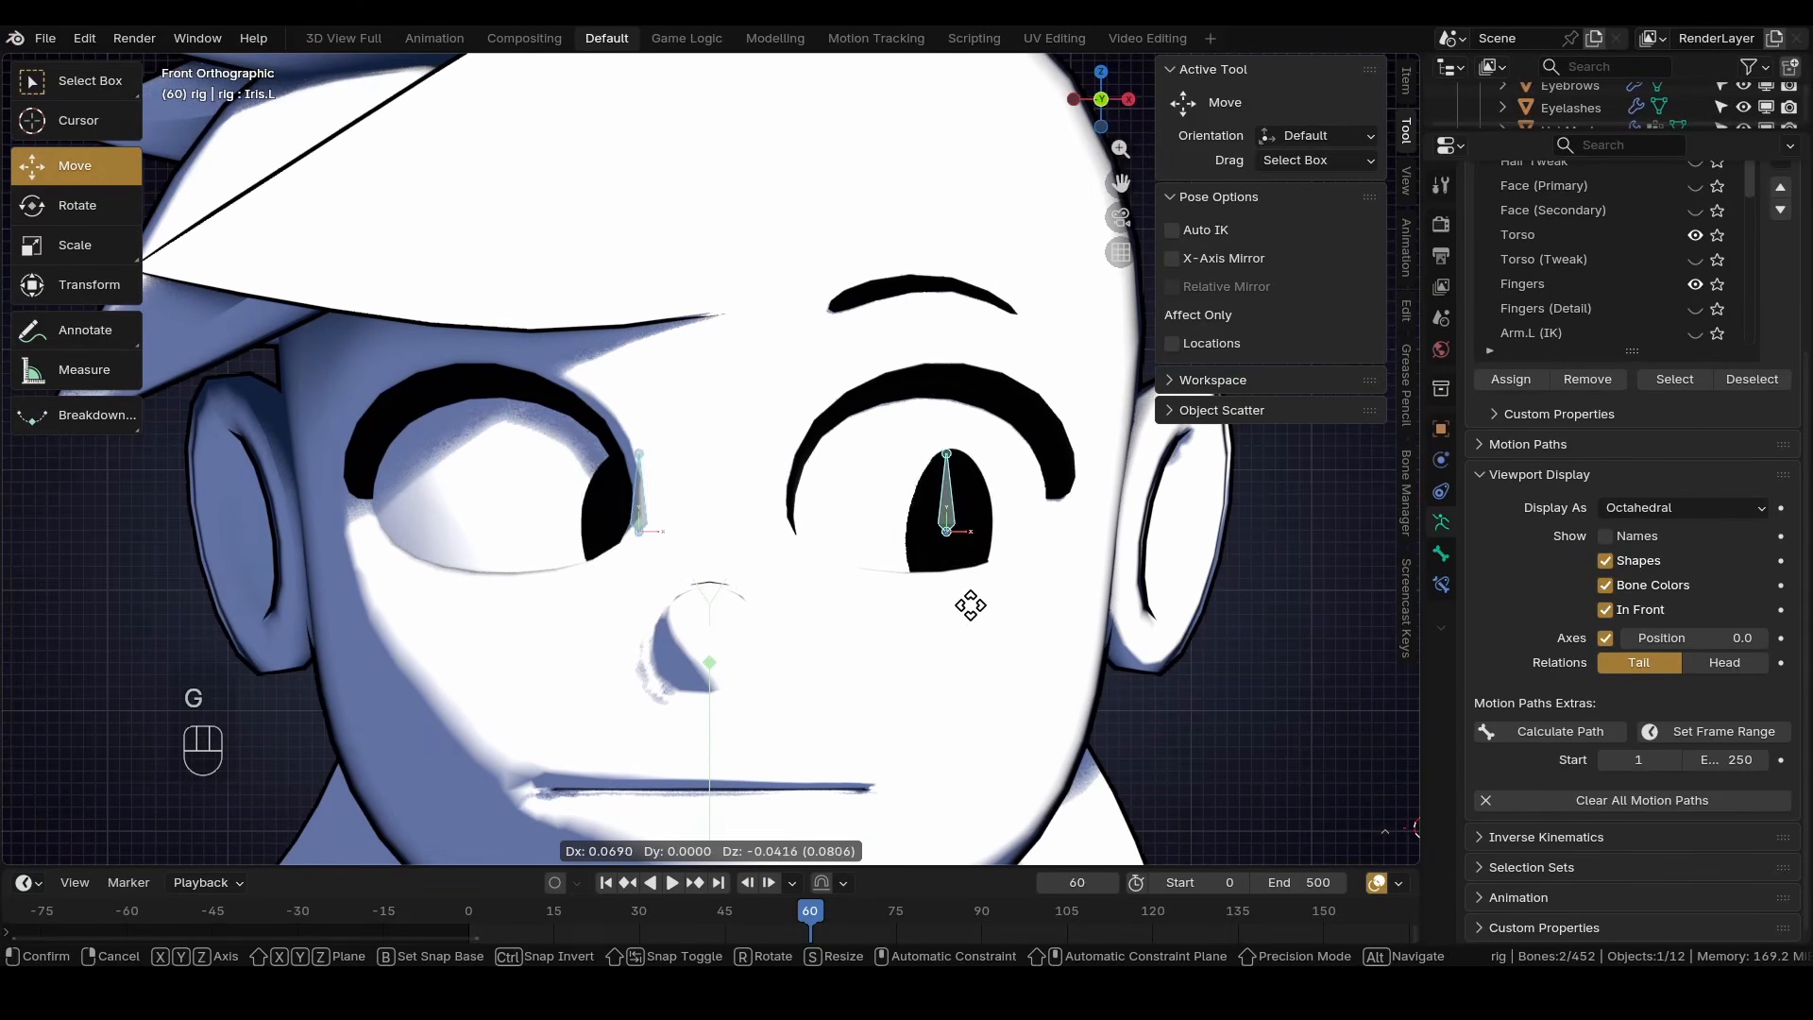
click(847, 506)
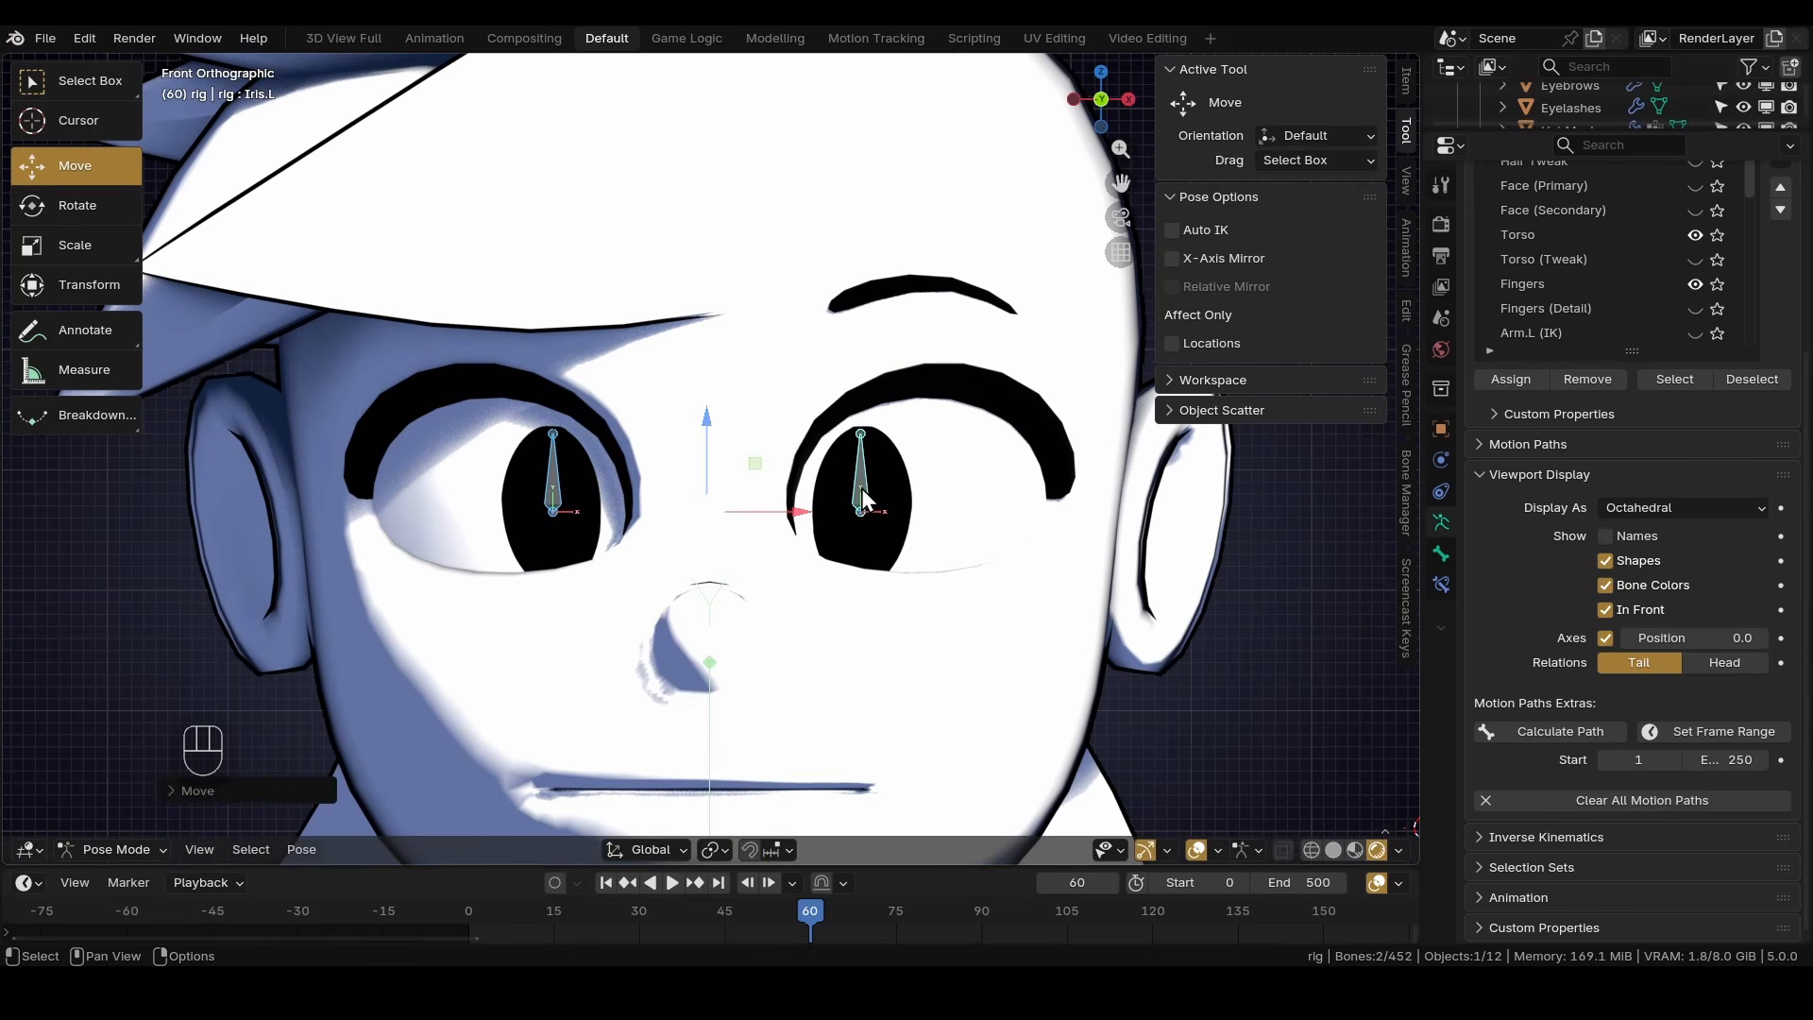
click(862, 500)
key(g)
click(1007, 544)
Select both iris bones from an angled view, try moving them together, and undo the move.
middle_drag(597, 500, 500, 472)
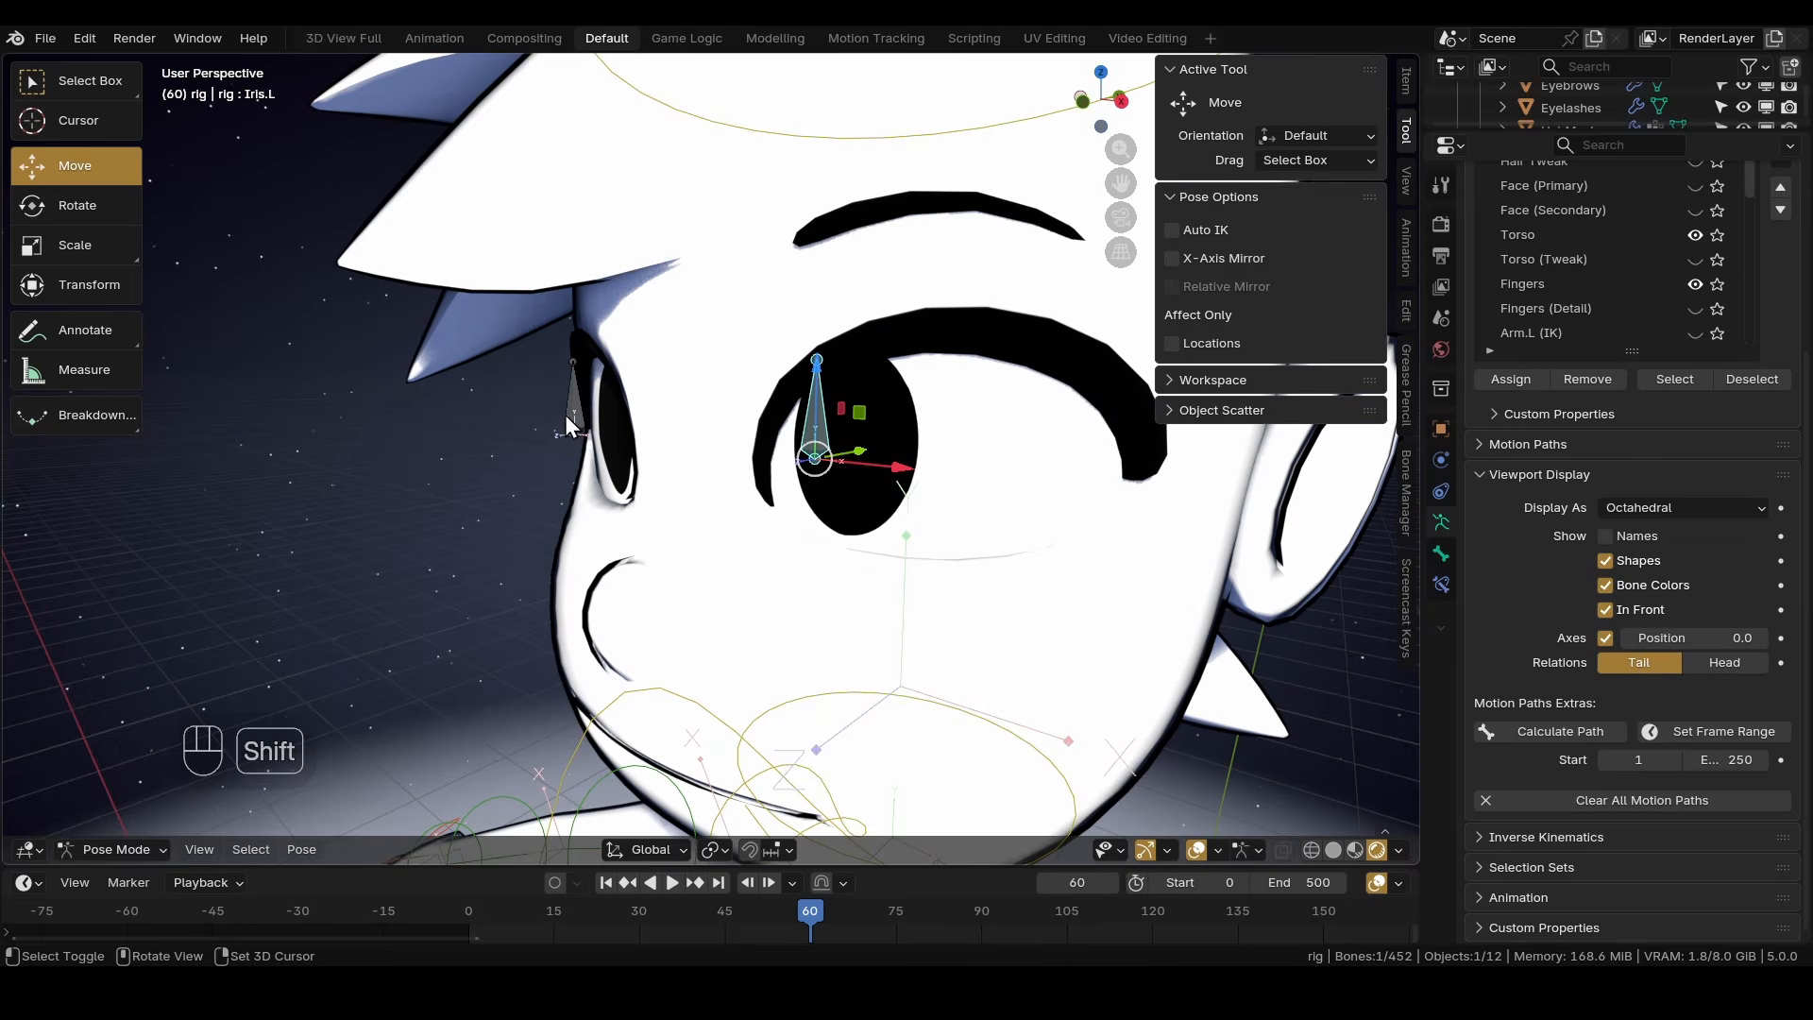
shift+click(570, 416)
middle_drag(570, 417, 578, 487)
drag(697, 402, 674, 466)
key(ctrl+z)
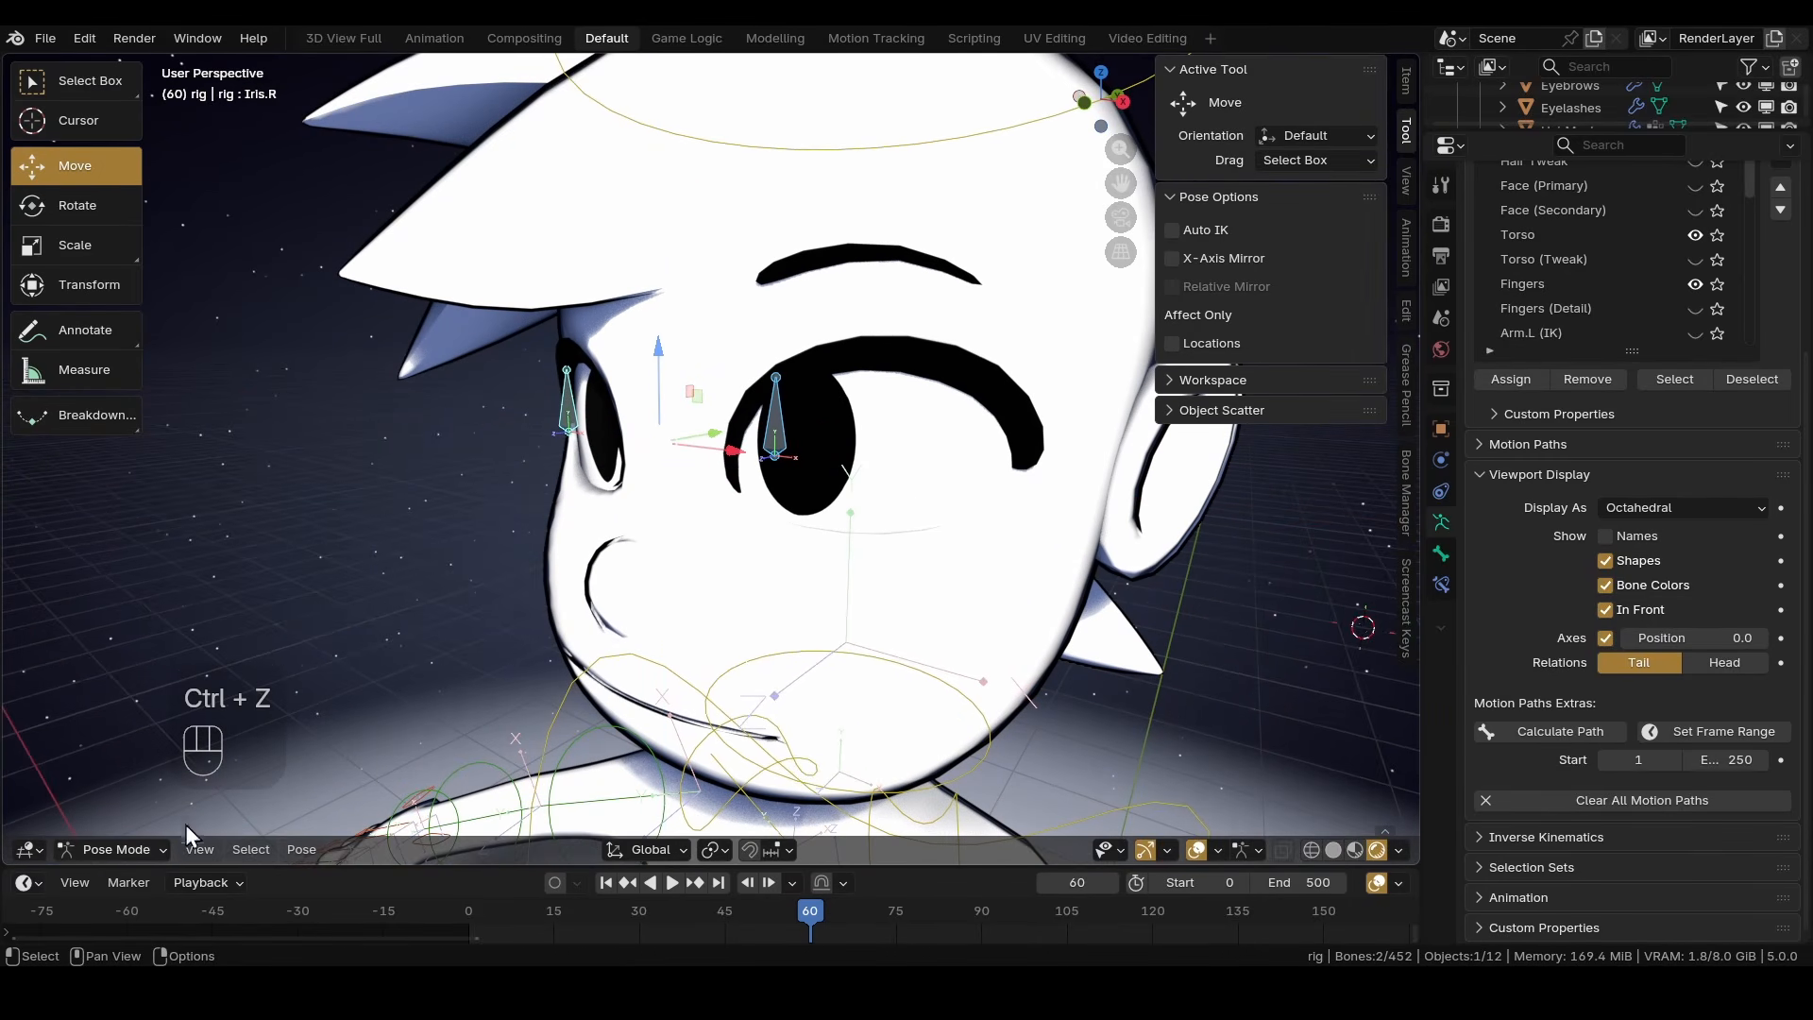
Switch the rig to Edit Mode, duplicate the Iris.L bone, and move the copy toward the middle between the eyes.
click(125, 849)
click(126, 803)
click(778, 427)
middle_drag(779, 439, 805, 473)
key(shift+d)
right_click(806, 474)
drag(904, 454, 754, 440)
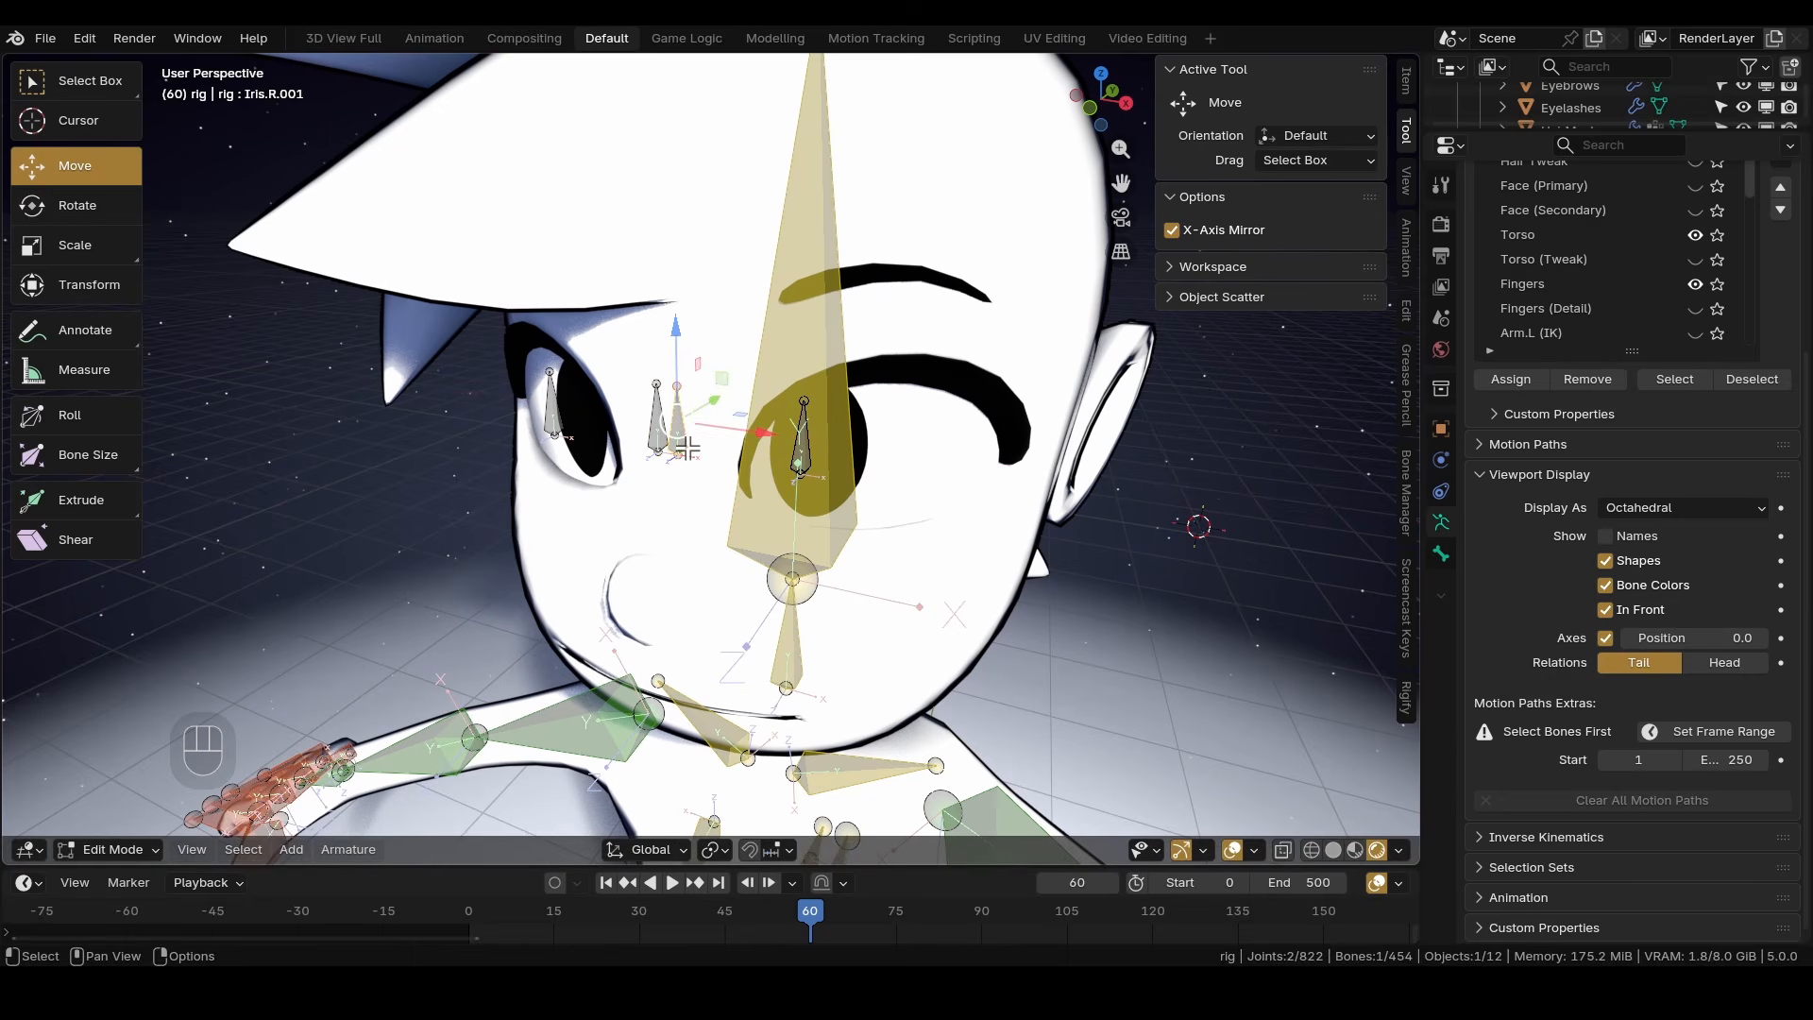
Turn off X-axis mirroring and delete the extra mirrored bone Iris.R.001.
key(x)
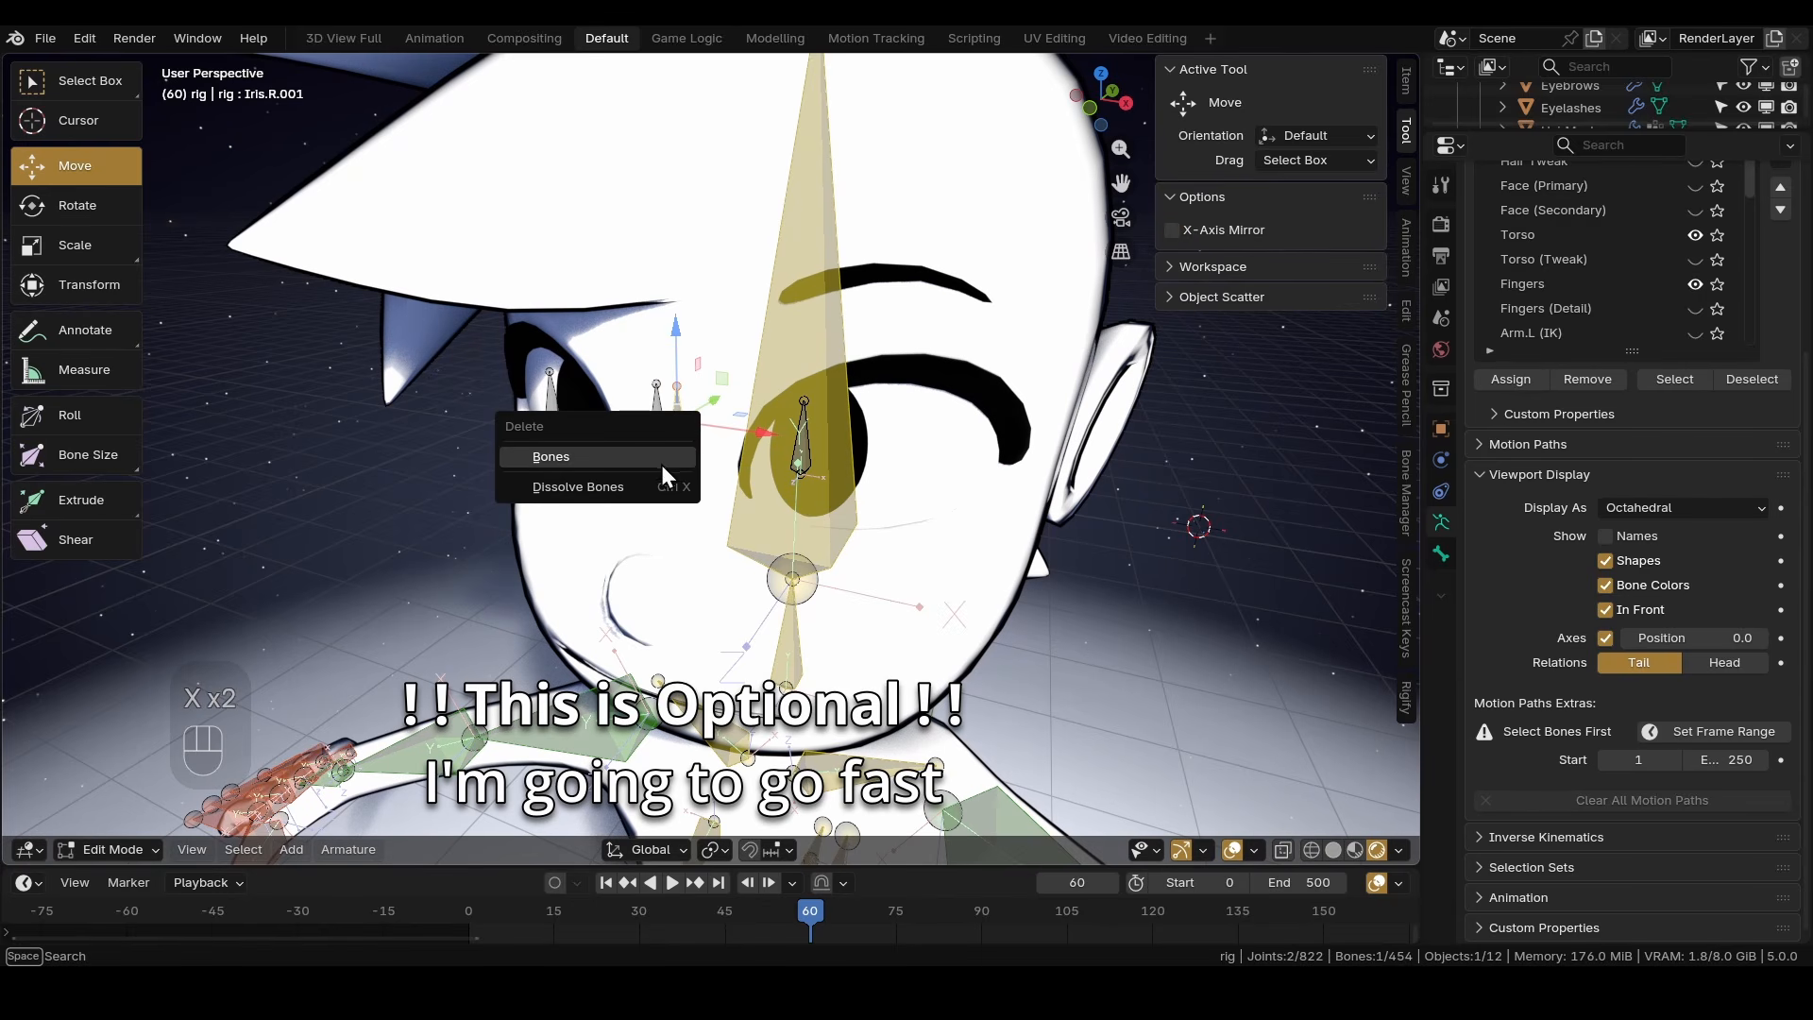
click(661, 465)
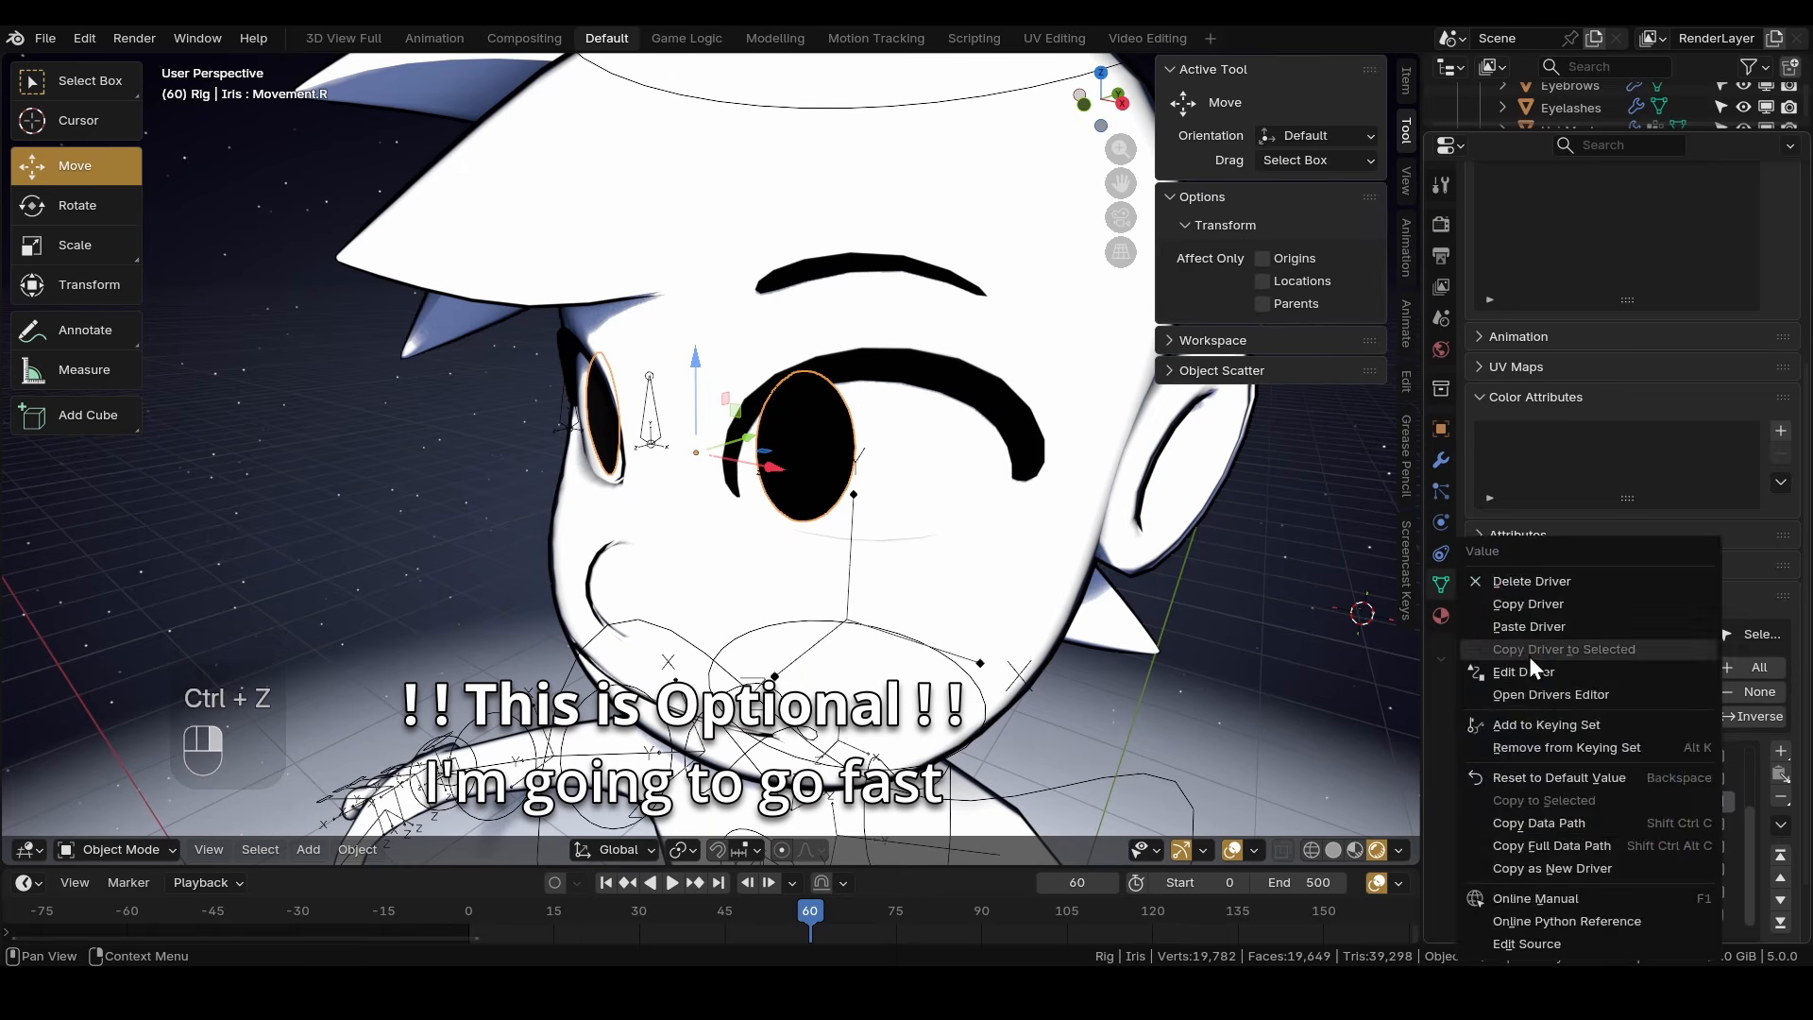
Add a second input variable to the Up.R driver and make it a transform channel.
click(1528, 656)
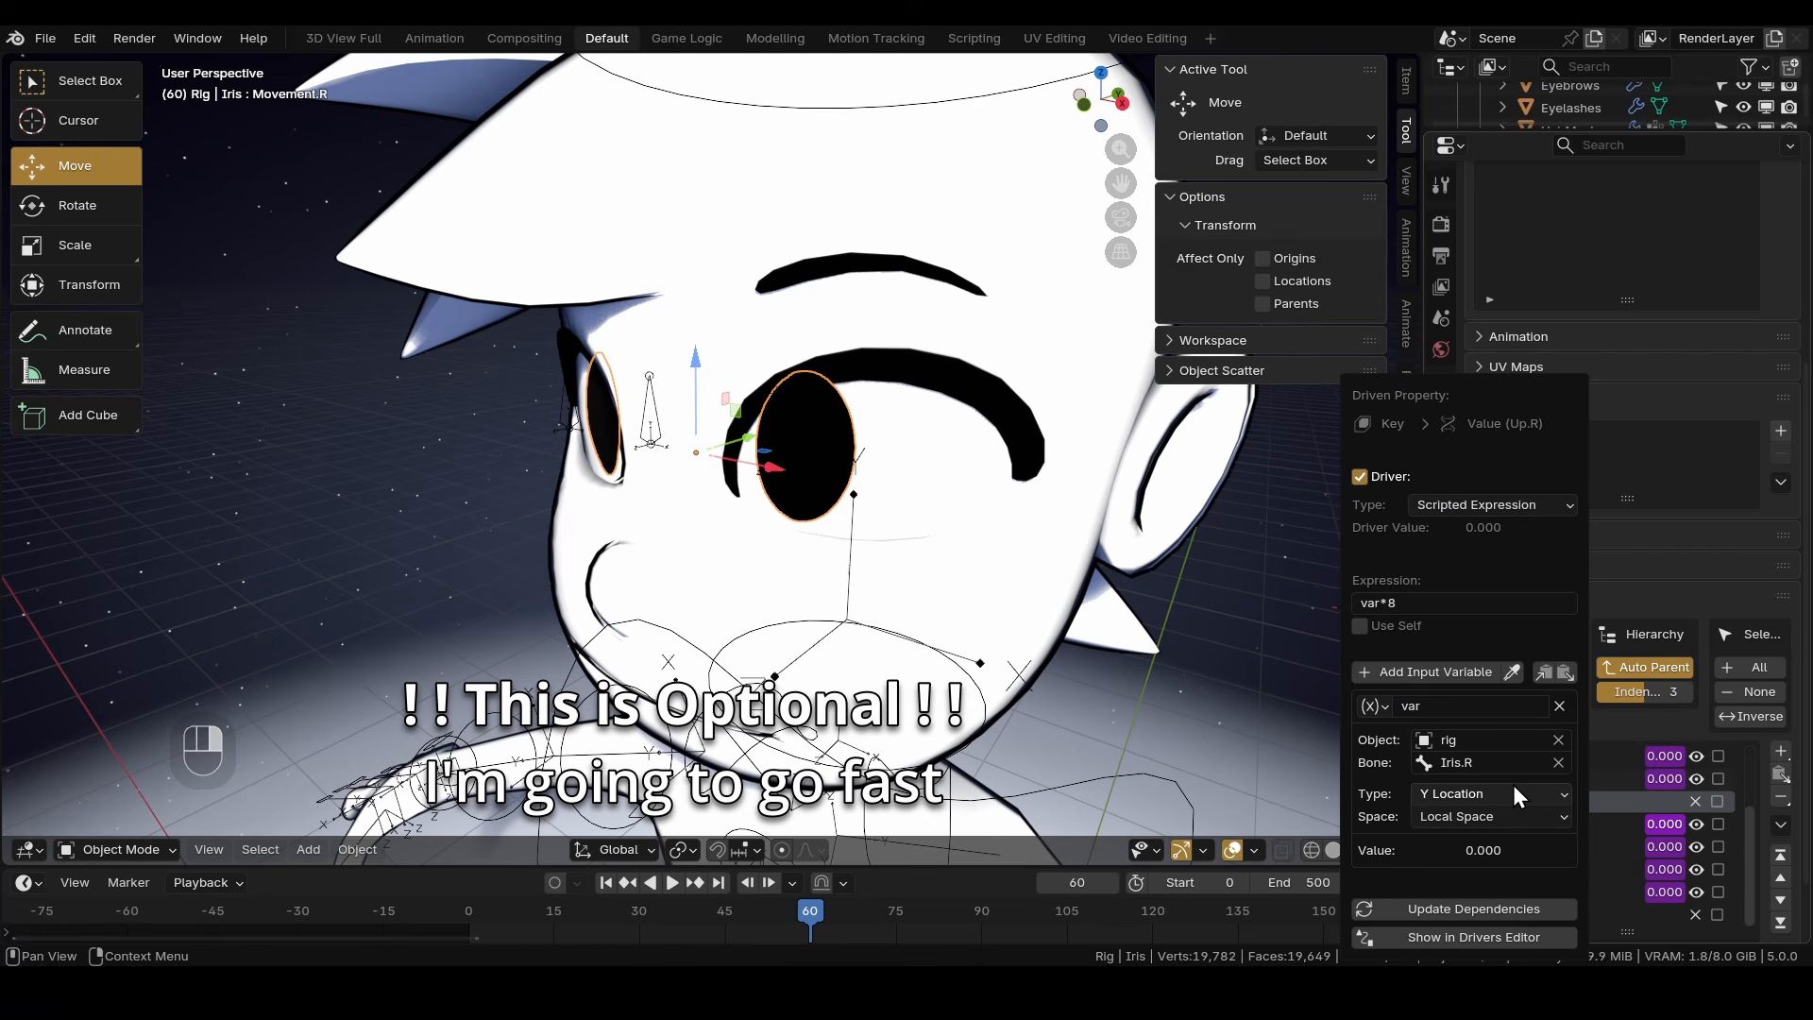
click(1454, 670)
click(1381, 780)
click(1407, 867)
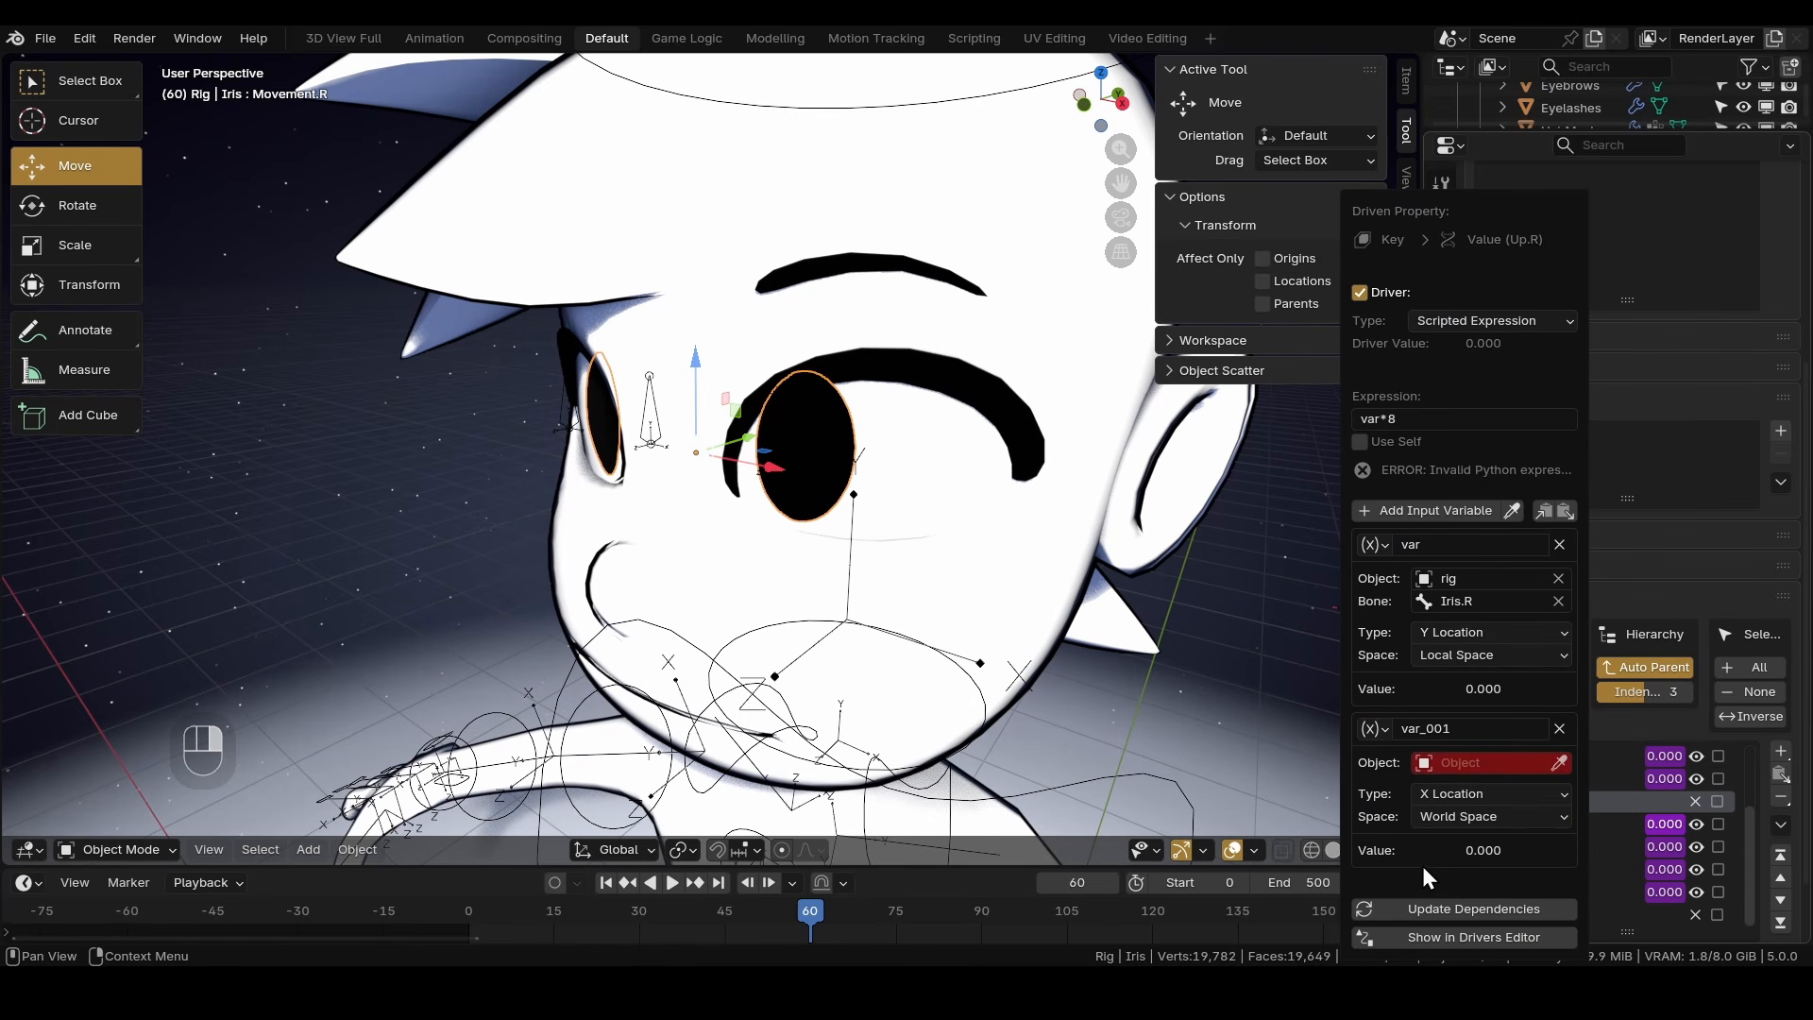
Target the Up.R driver's new variable at the rig object's Iris.L.001 bone.
click(1472, 762)
text(r)
click(1440, 524)
click(1475, 760)
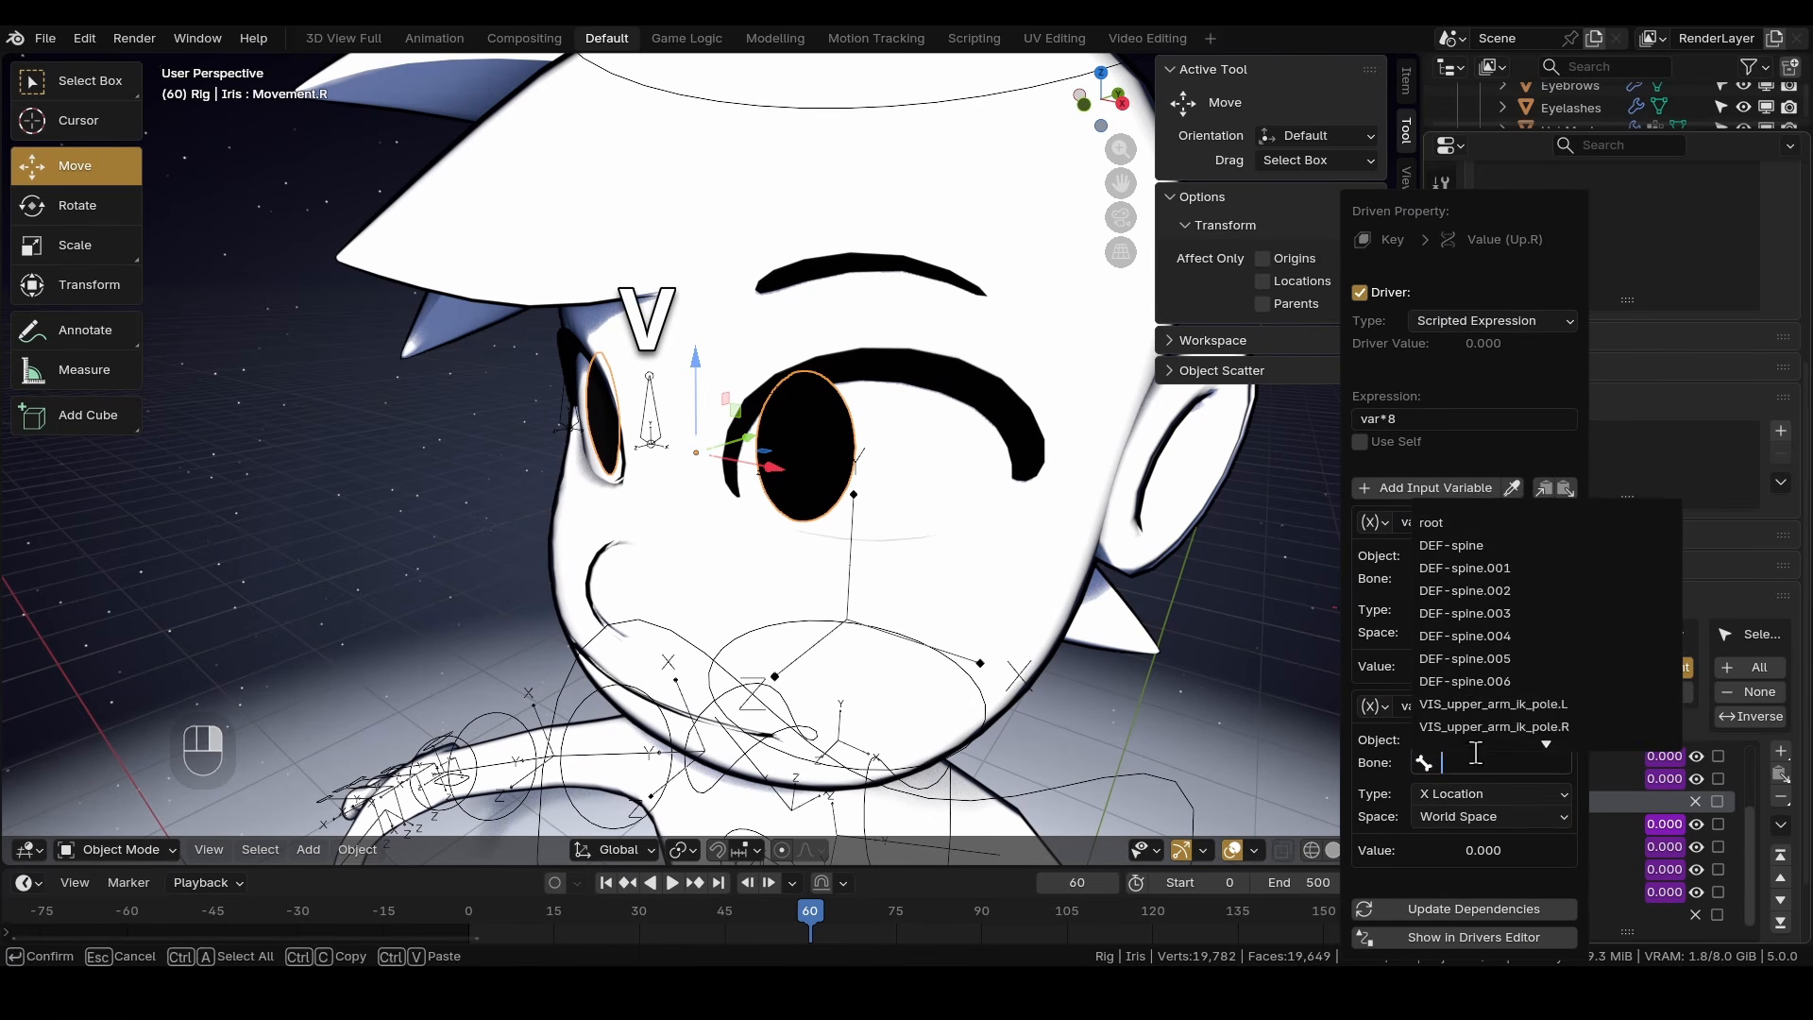
text(ir)
click(1485, 570)
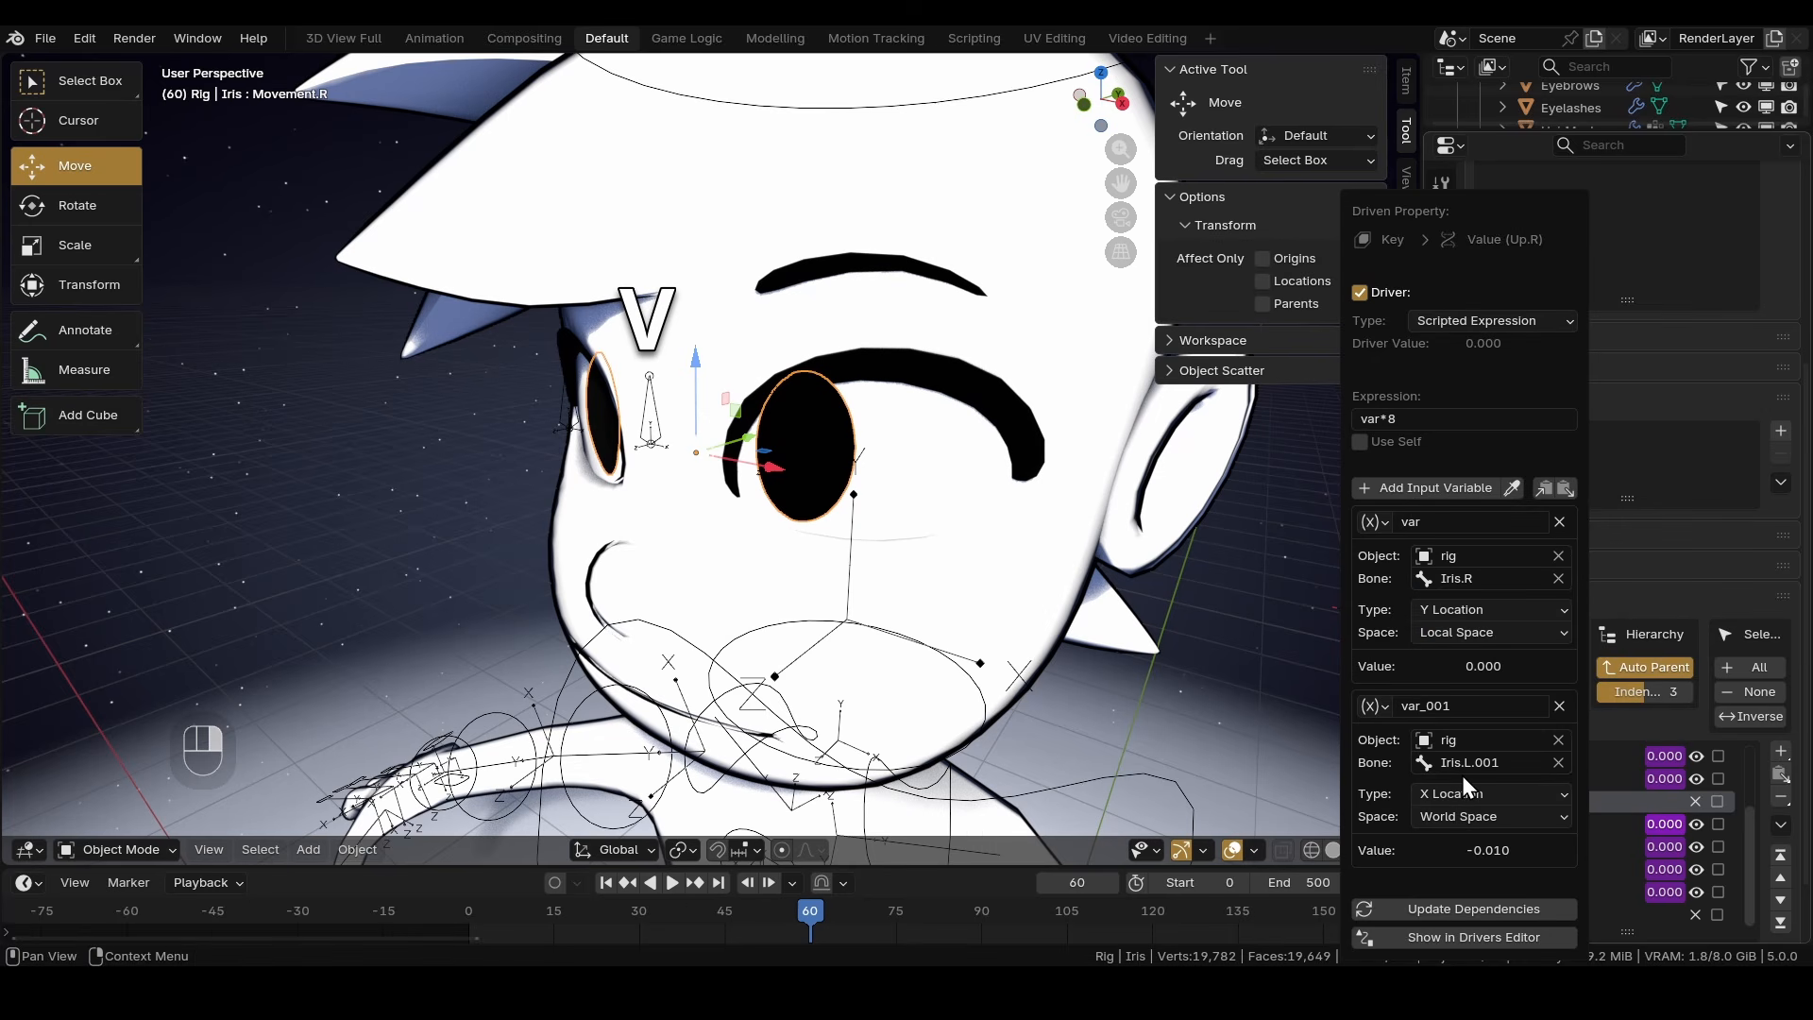
Rename the second variable Master and set the Up.R driver's expression to (var+Master)*8.
click(1448, 705)
text(Master)
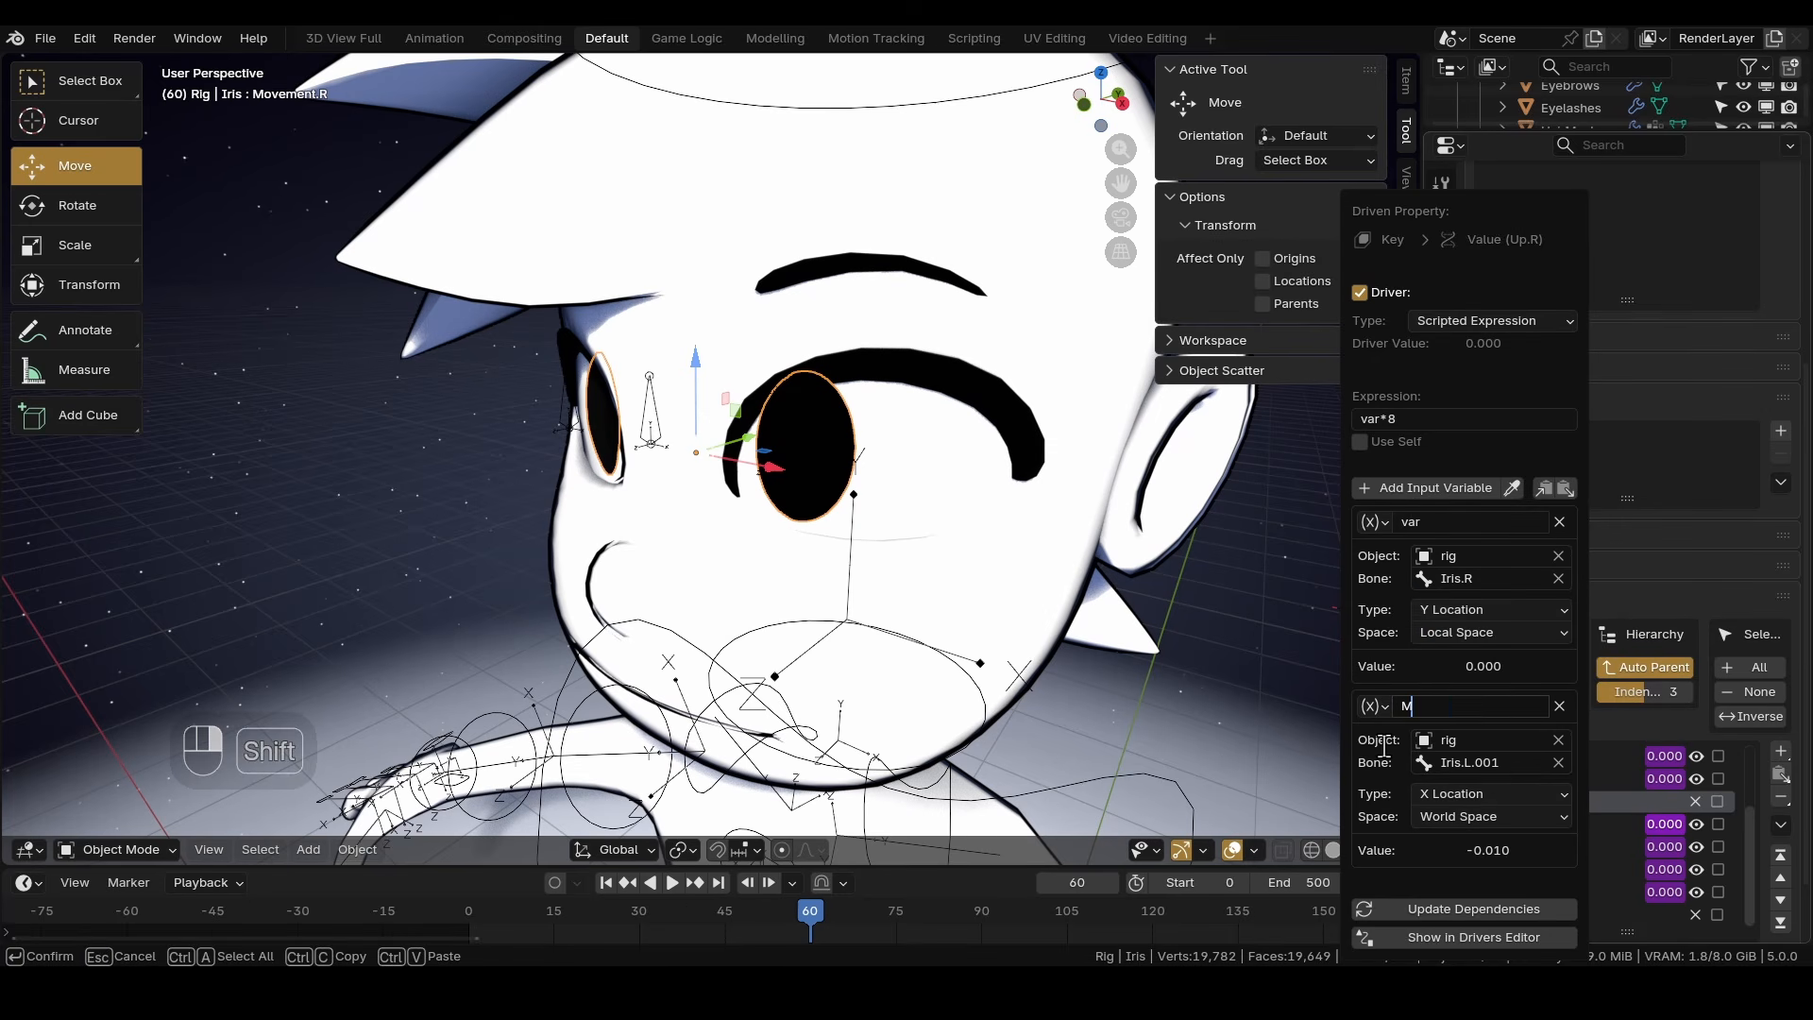
text(()
key(Right)
key(Right)
key(Right)
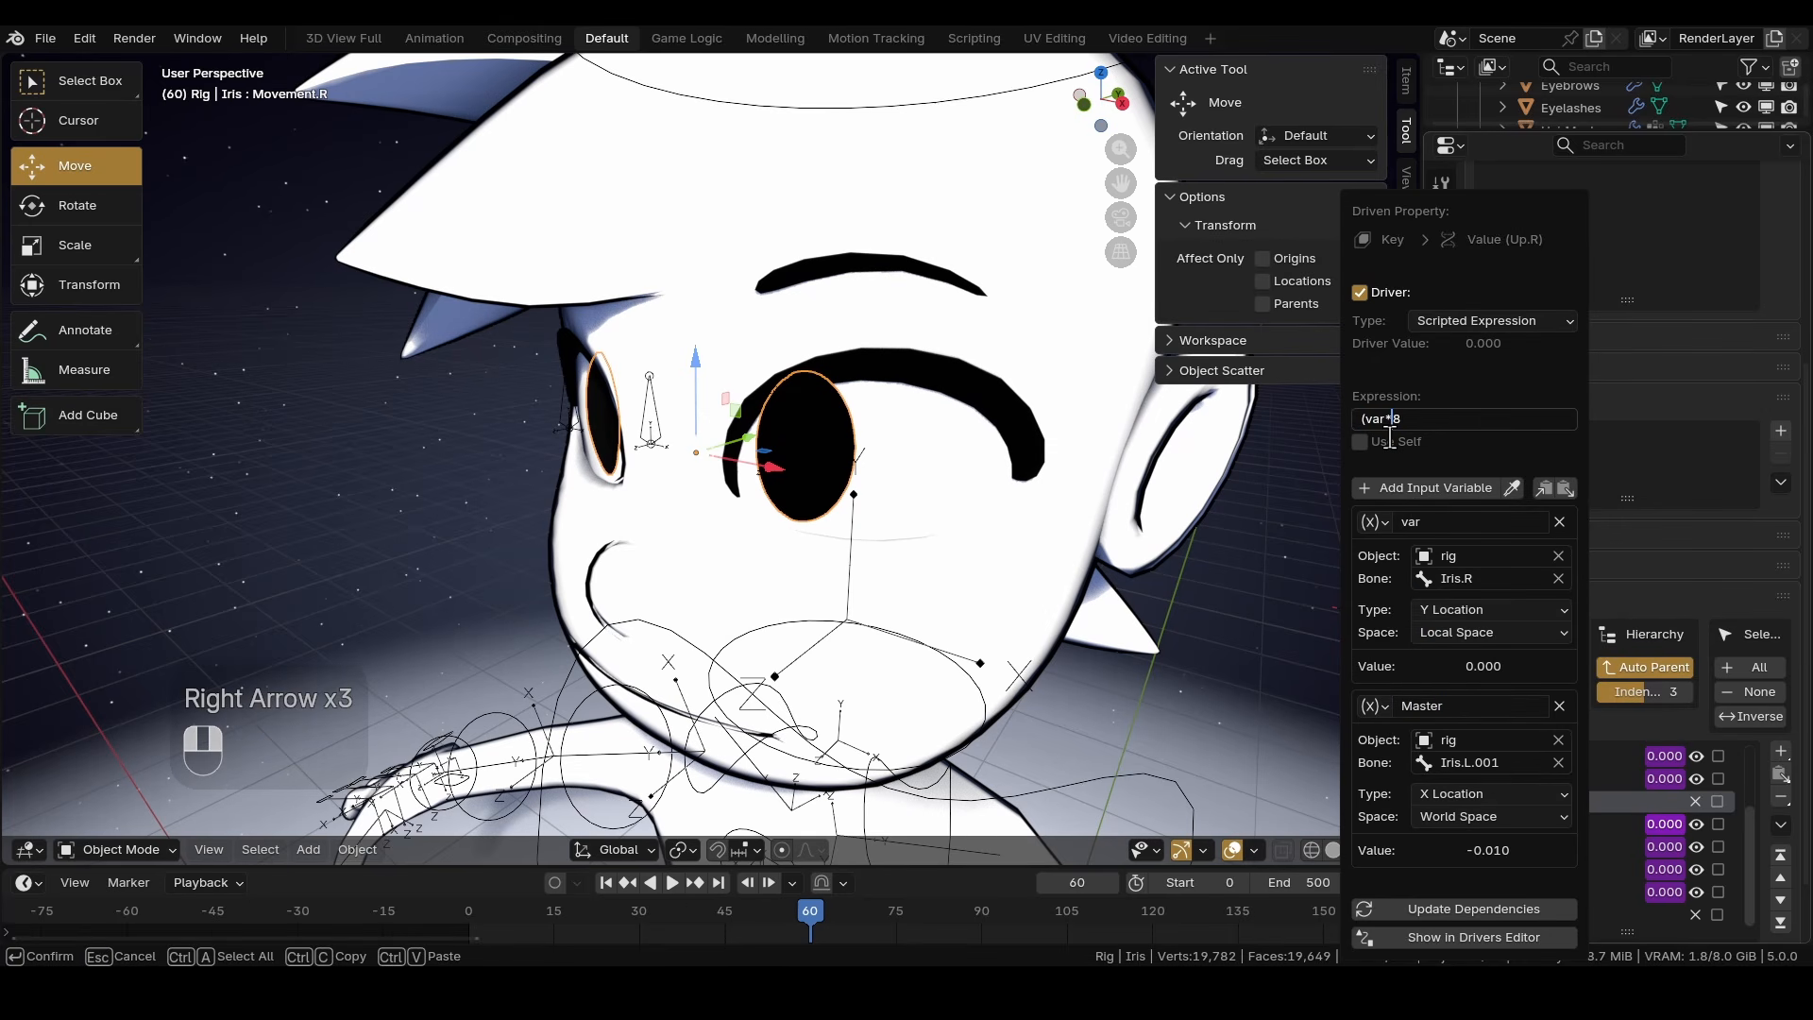
key(Left)
text(+Mas)
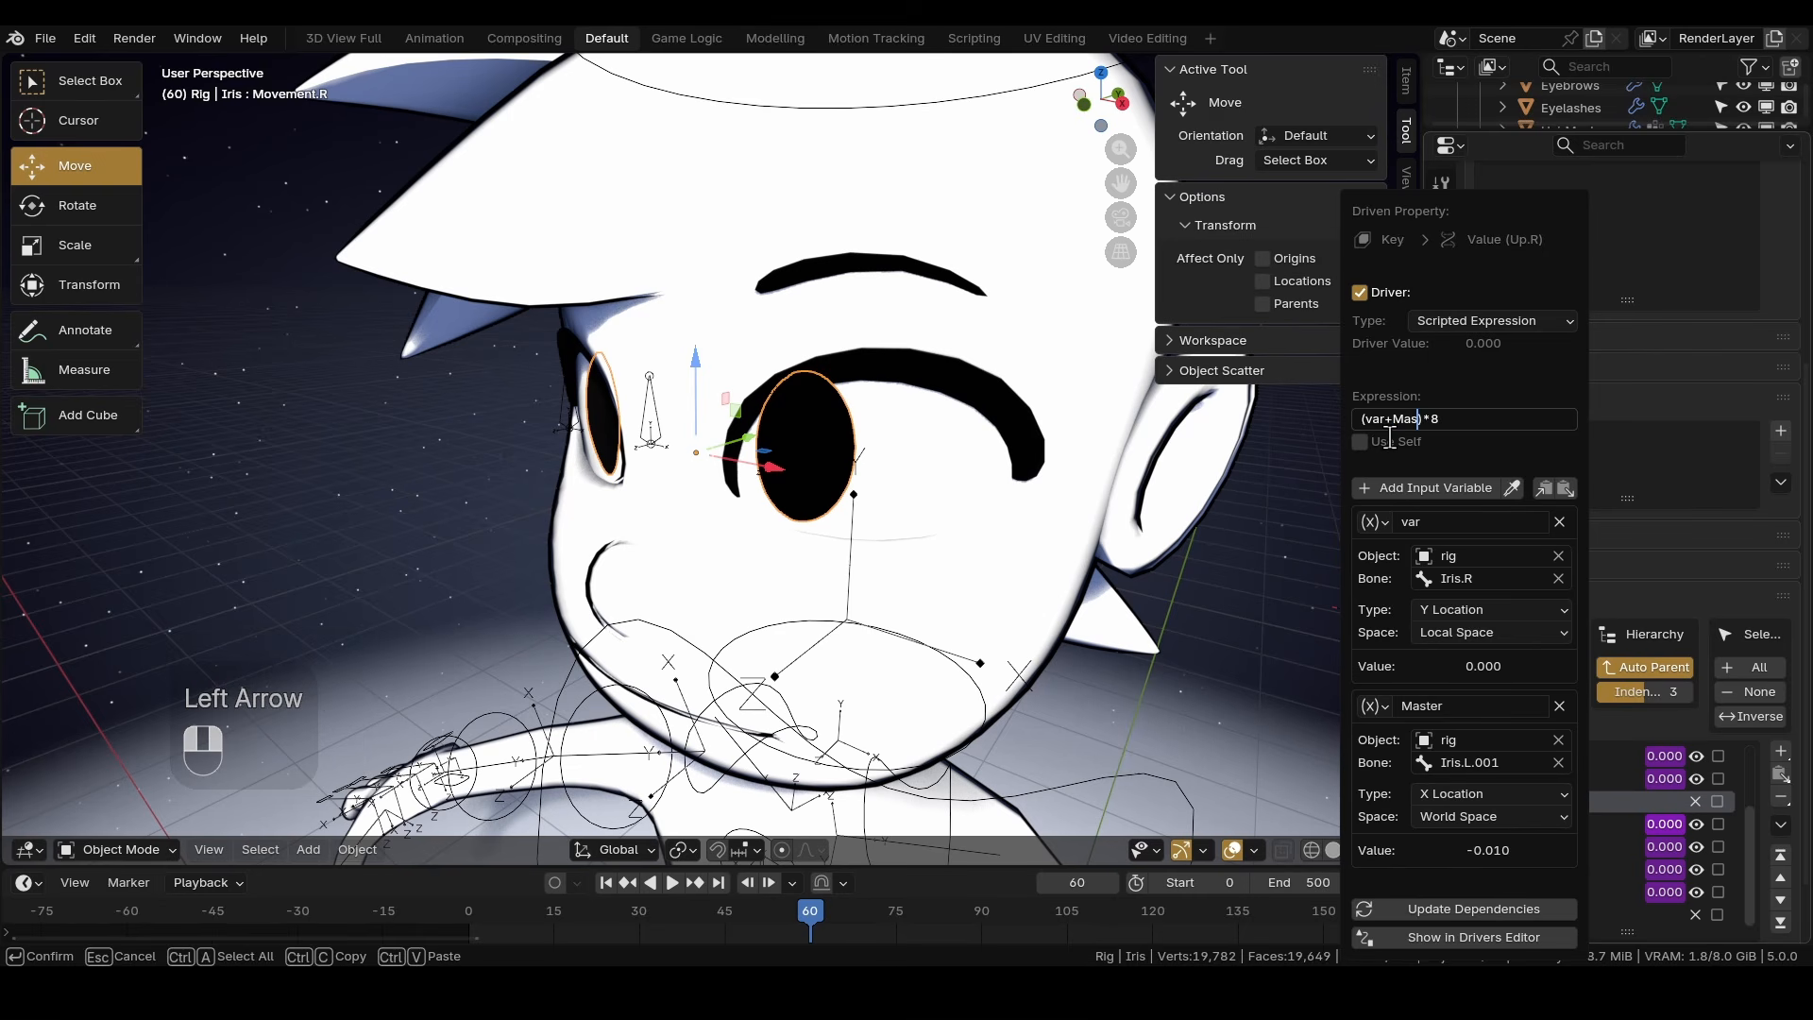
click(484, 511)
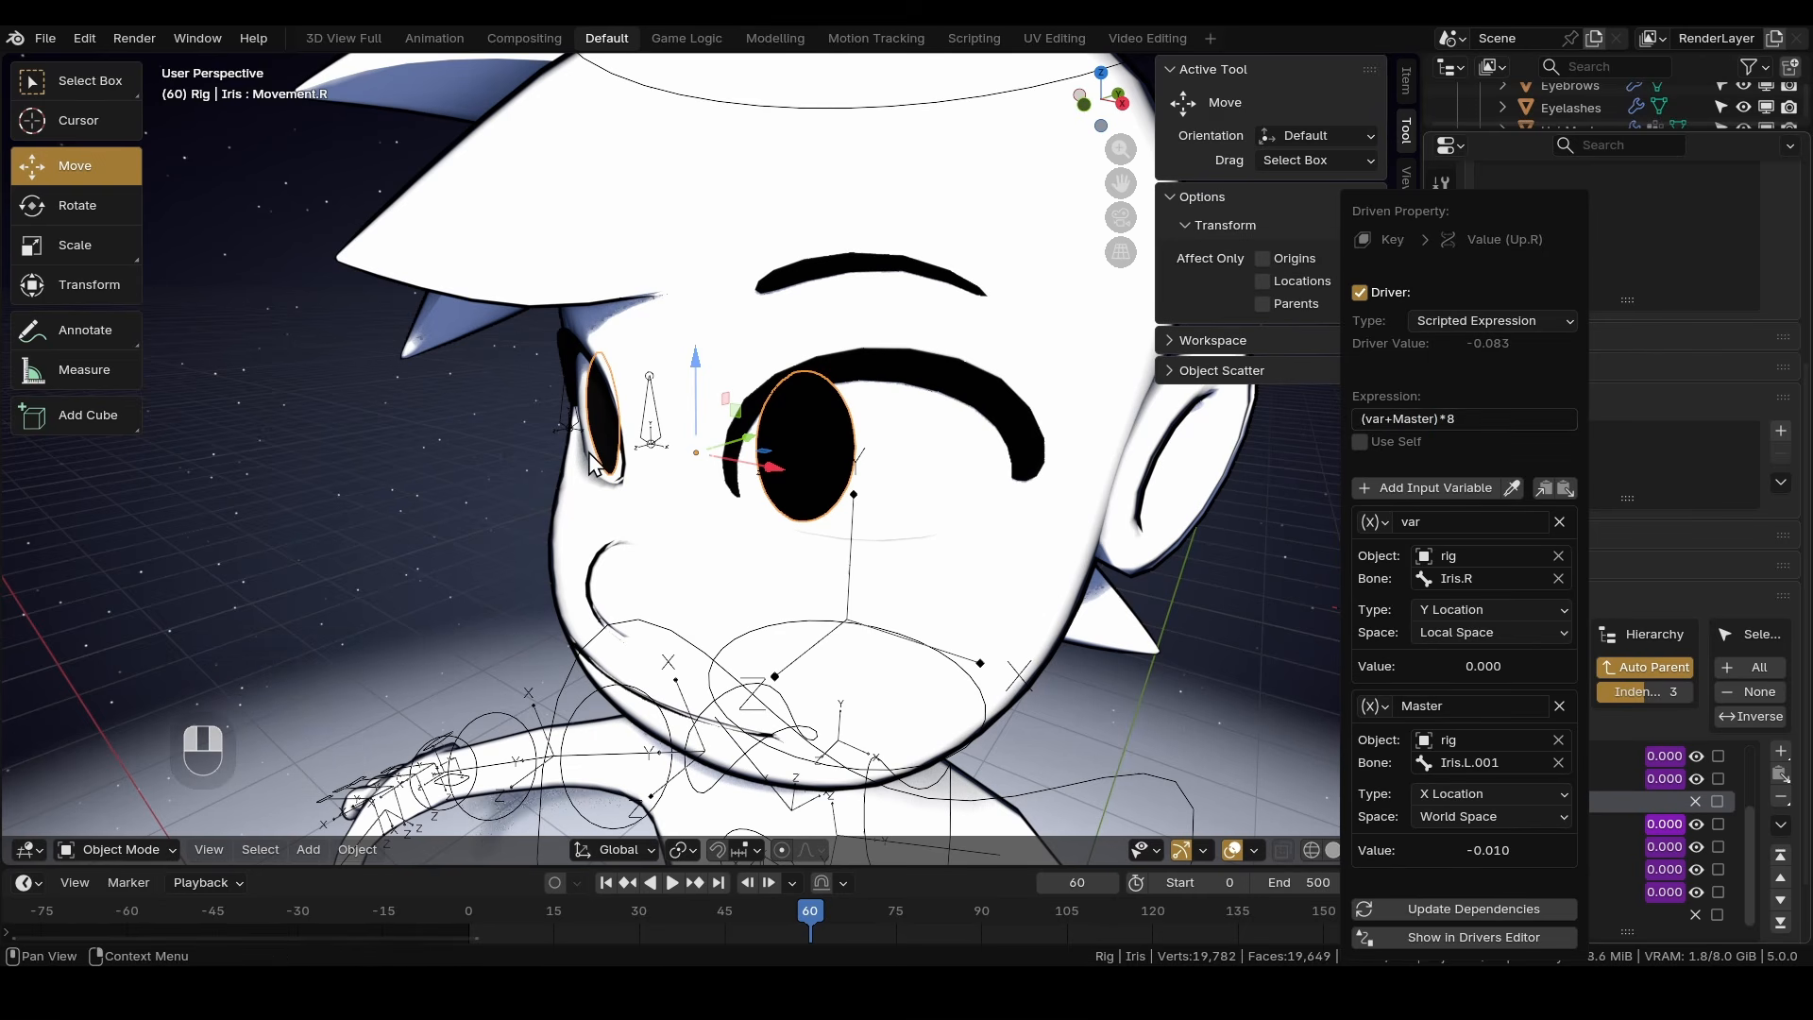
Move the central Iris.L.001 bone to test its effect on the Up.R driver, and undo the move.
click(653, 431)
middle_drag(653, 431, 582, 483)
key(g)
click(755, 503)
key(ctrl+z)
key(ctrl+z)
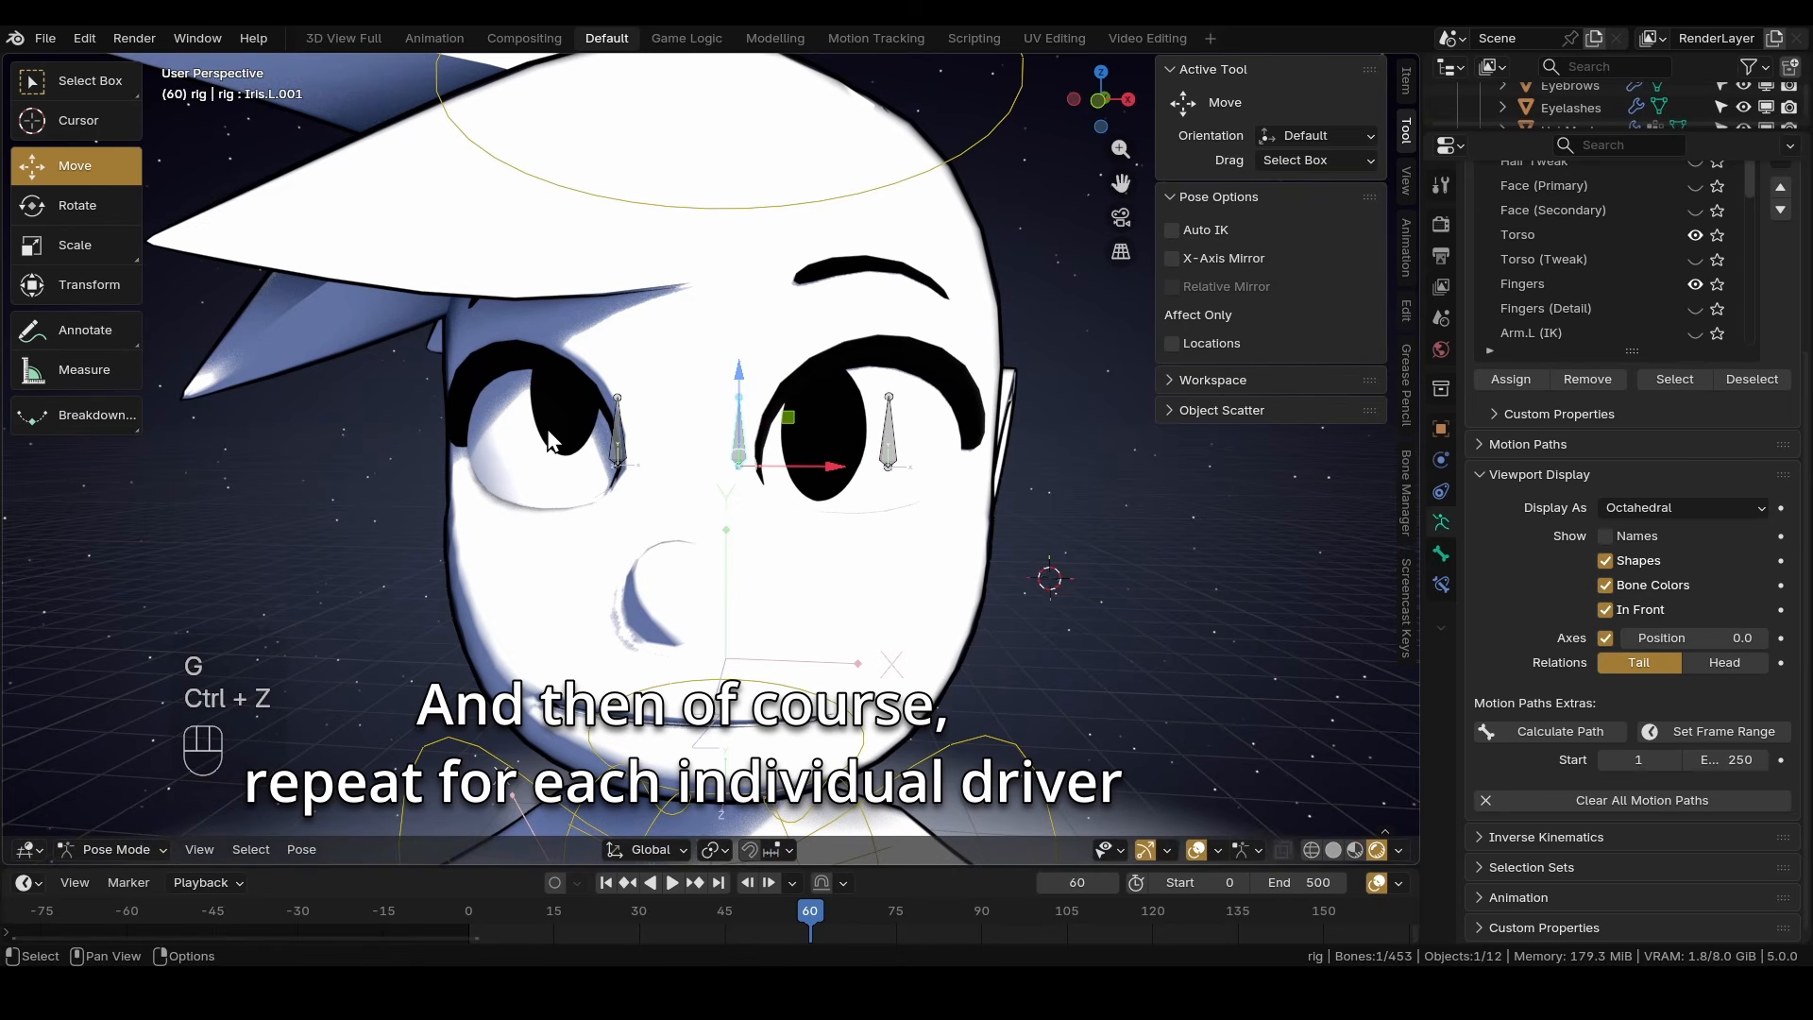
Change the coordinate space of the Master variable in the Up.R driver and save the file.
click(582, 474)
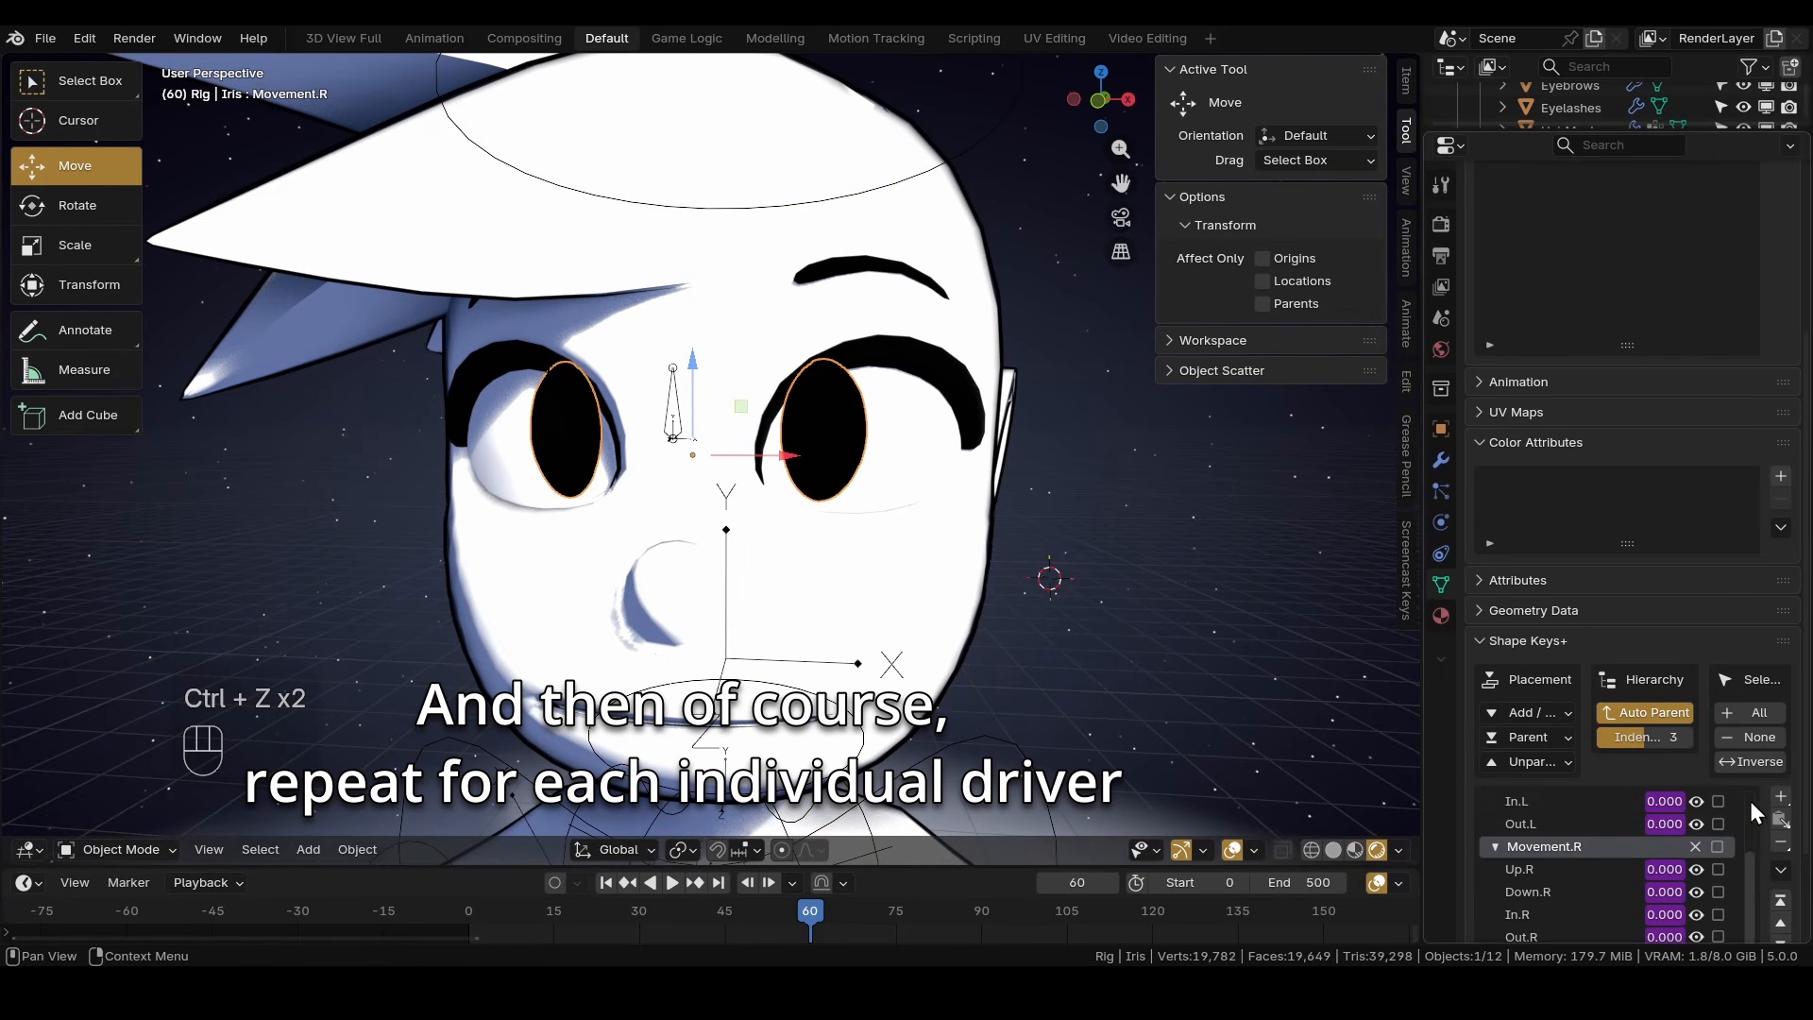
right_click(1668, 870)
click(1521, 680)
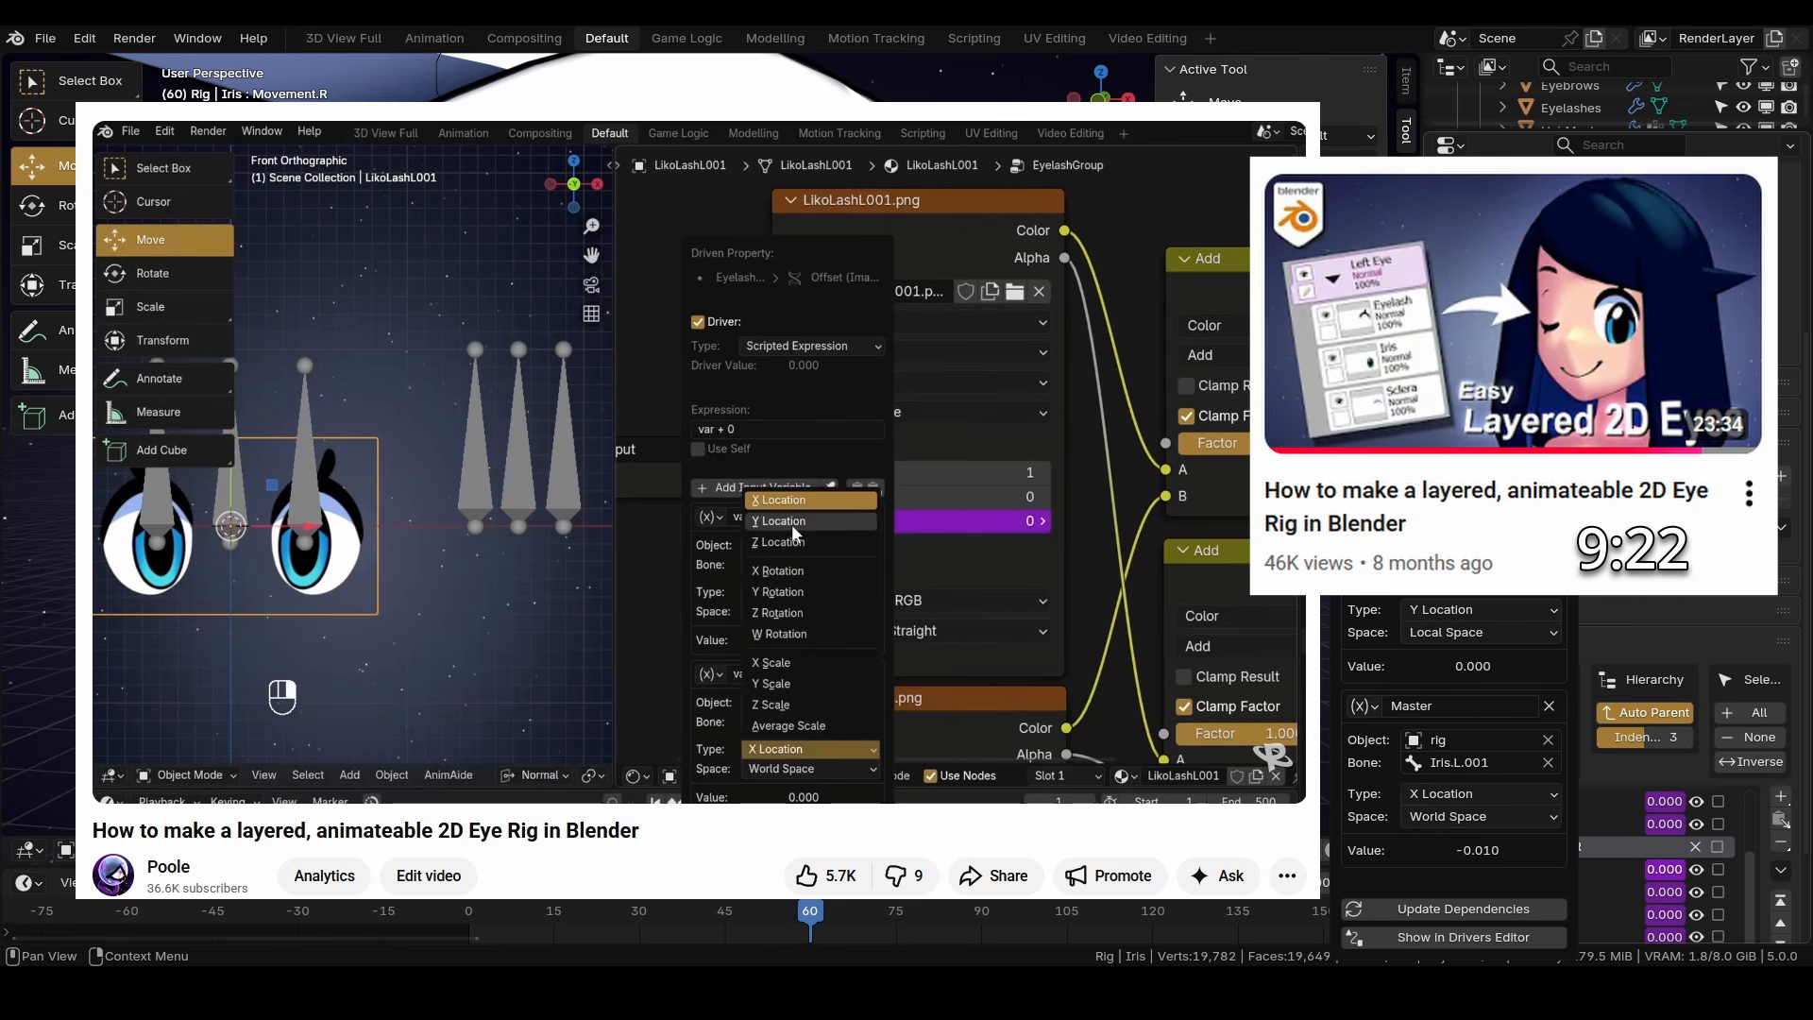
click(1426, 814)
click(1426, 880)
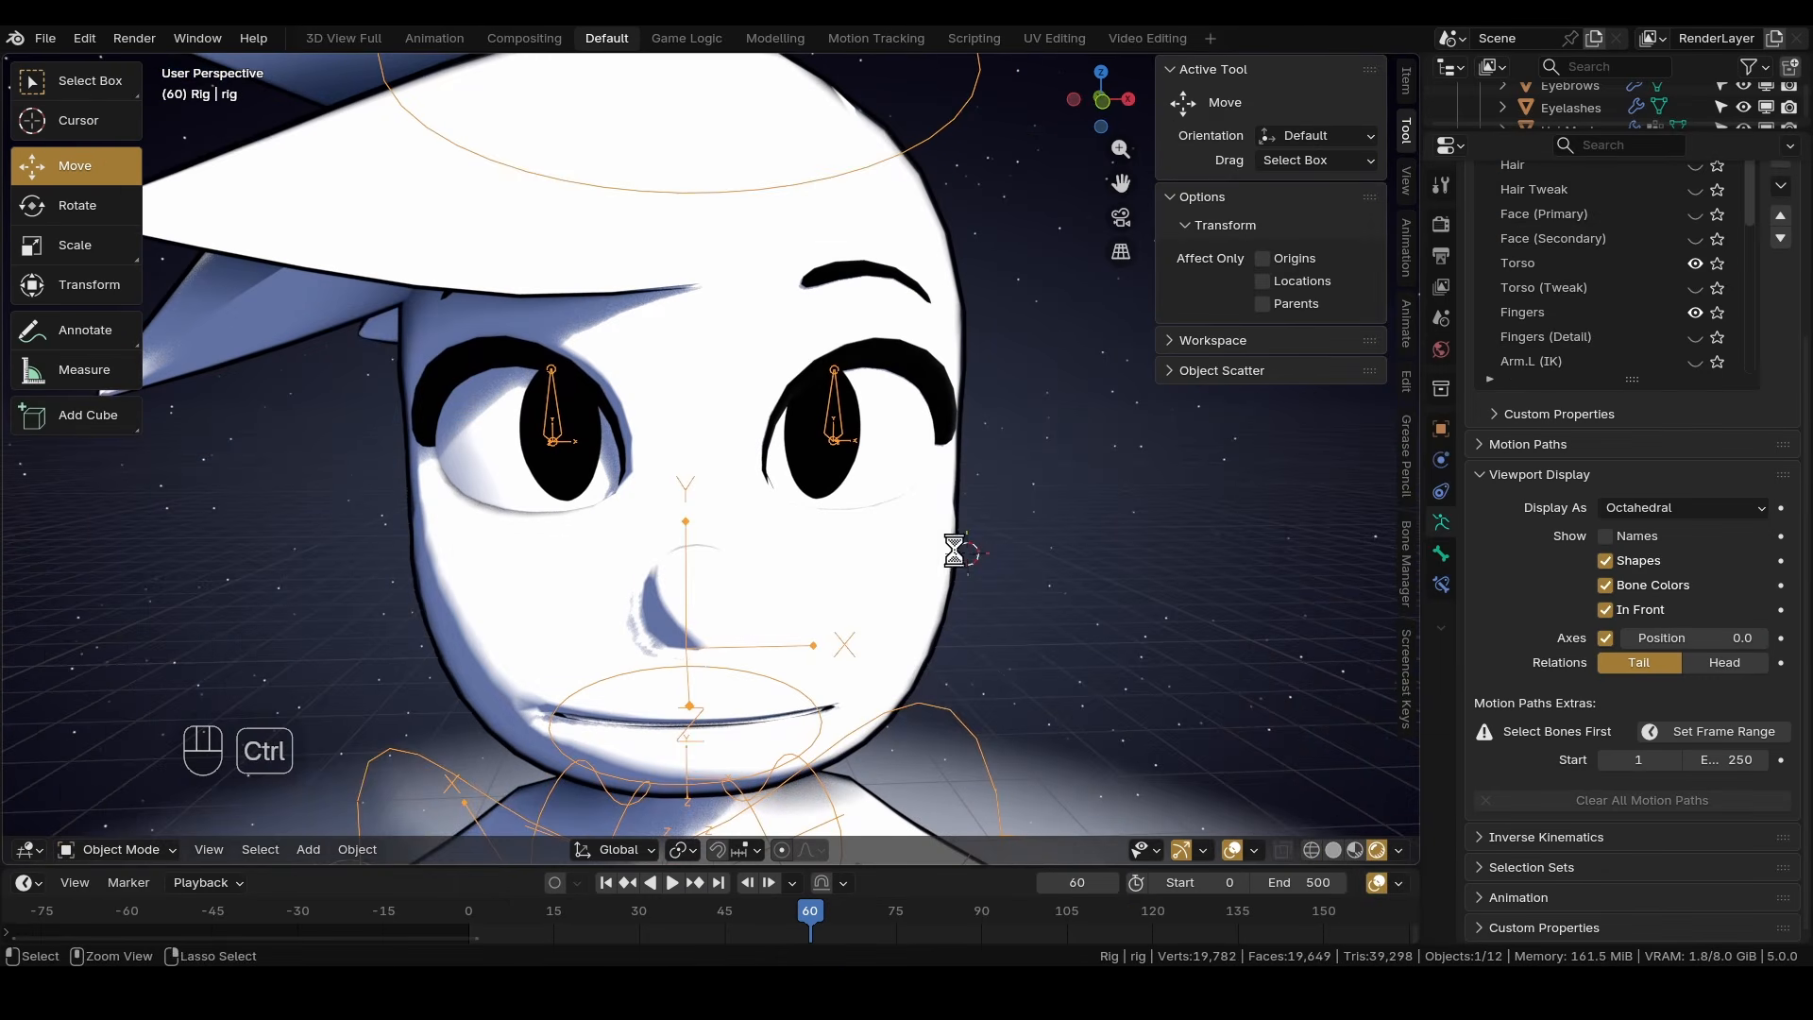
key(ctrl+s)
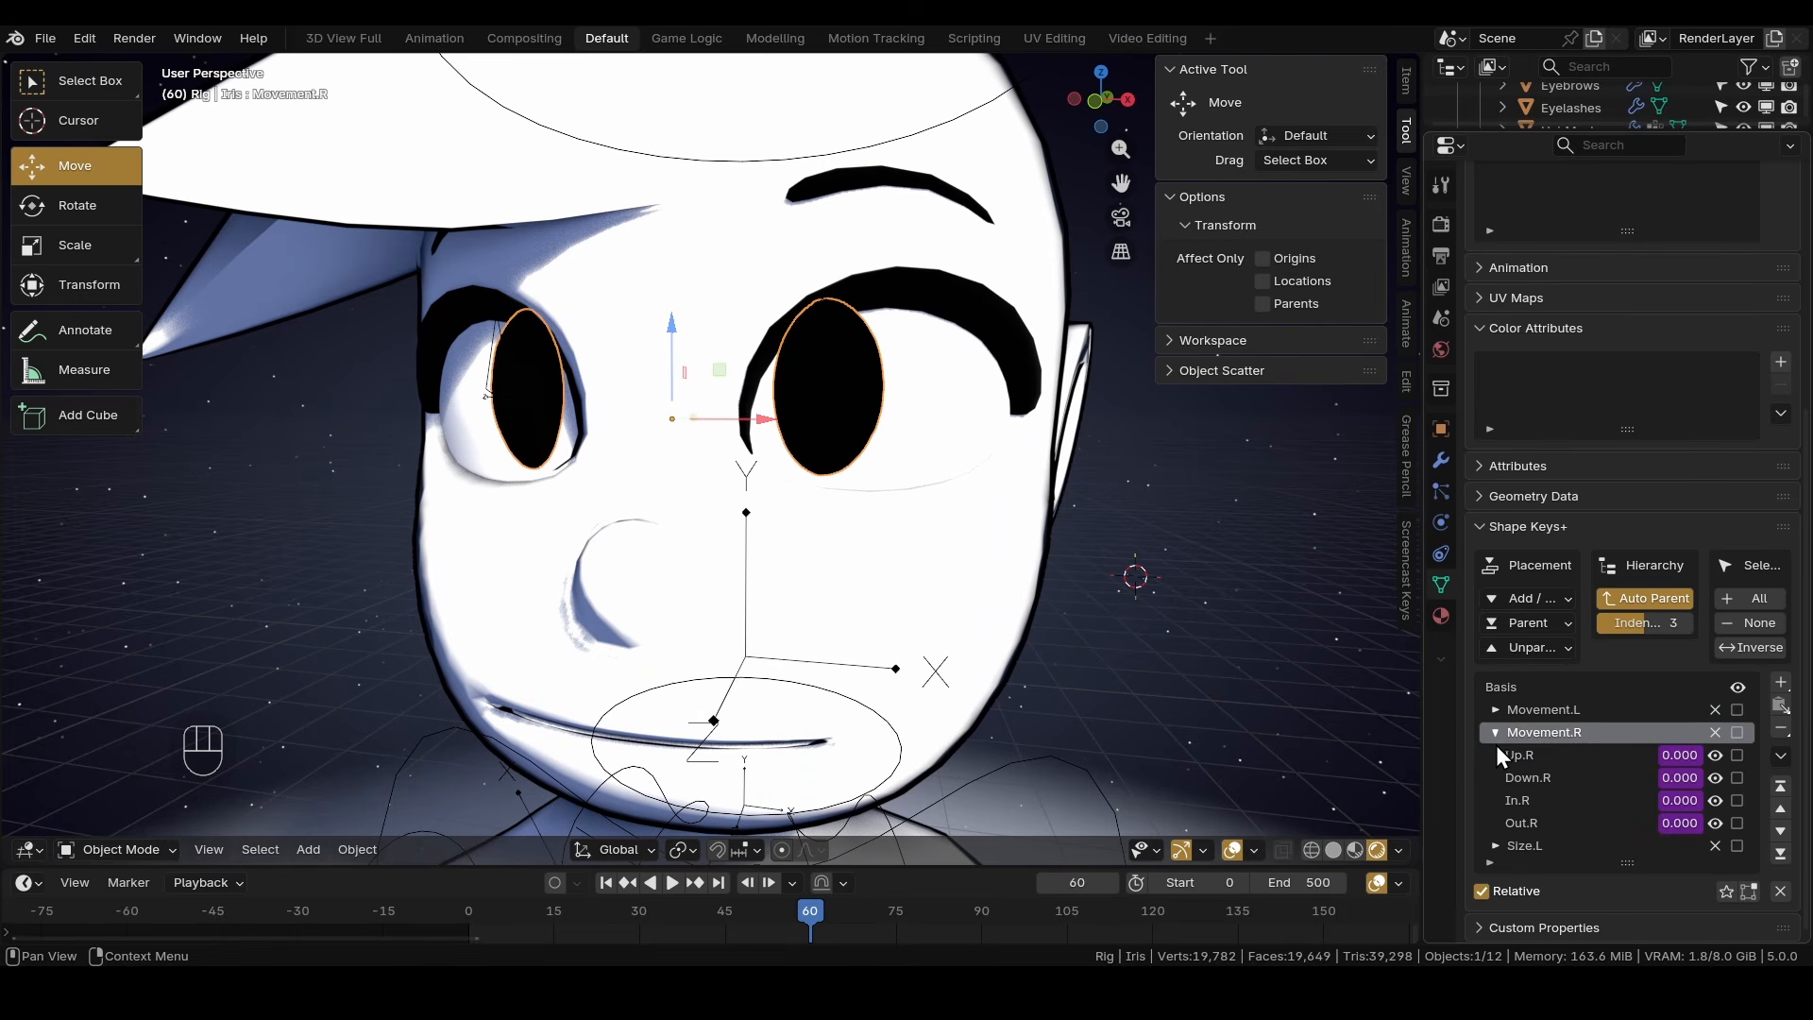
Add a driver to the Big.L shape key in the Size.L group and target it at the rig object's Iris.L bone.
click(1496, 753)
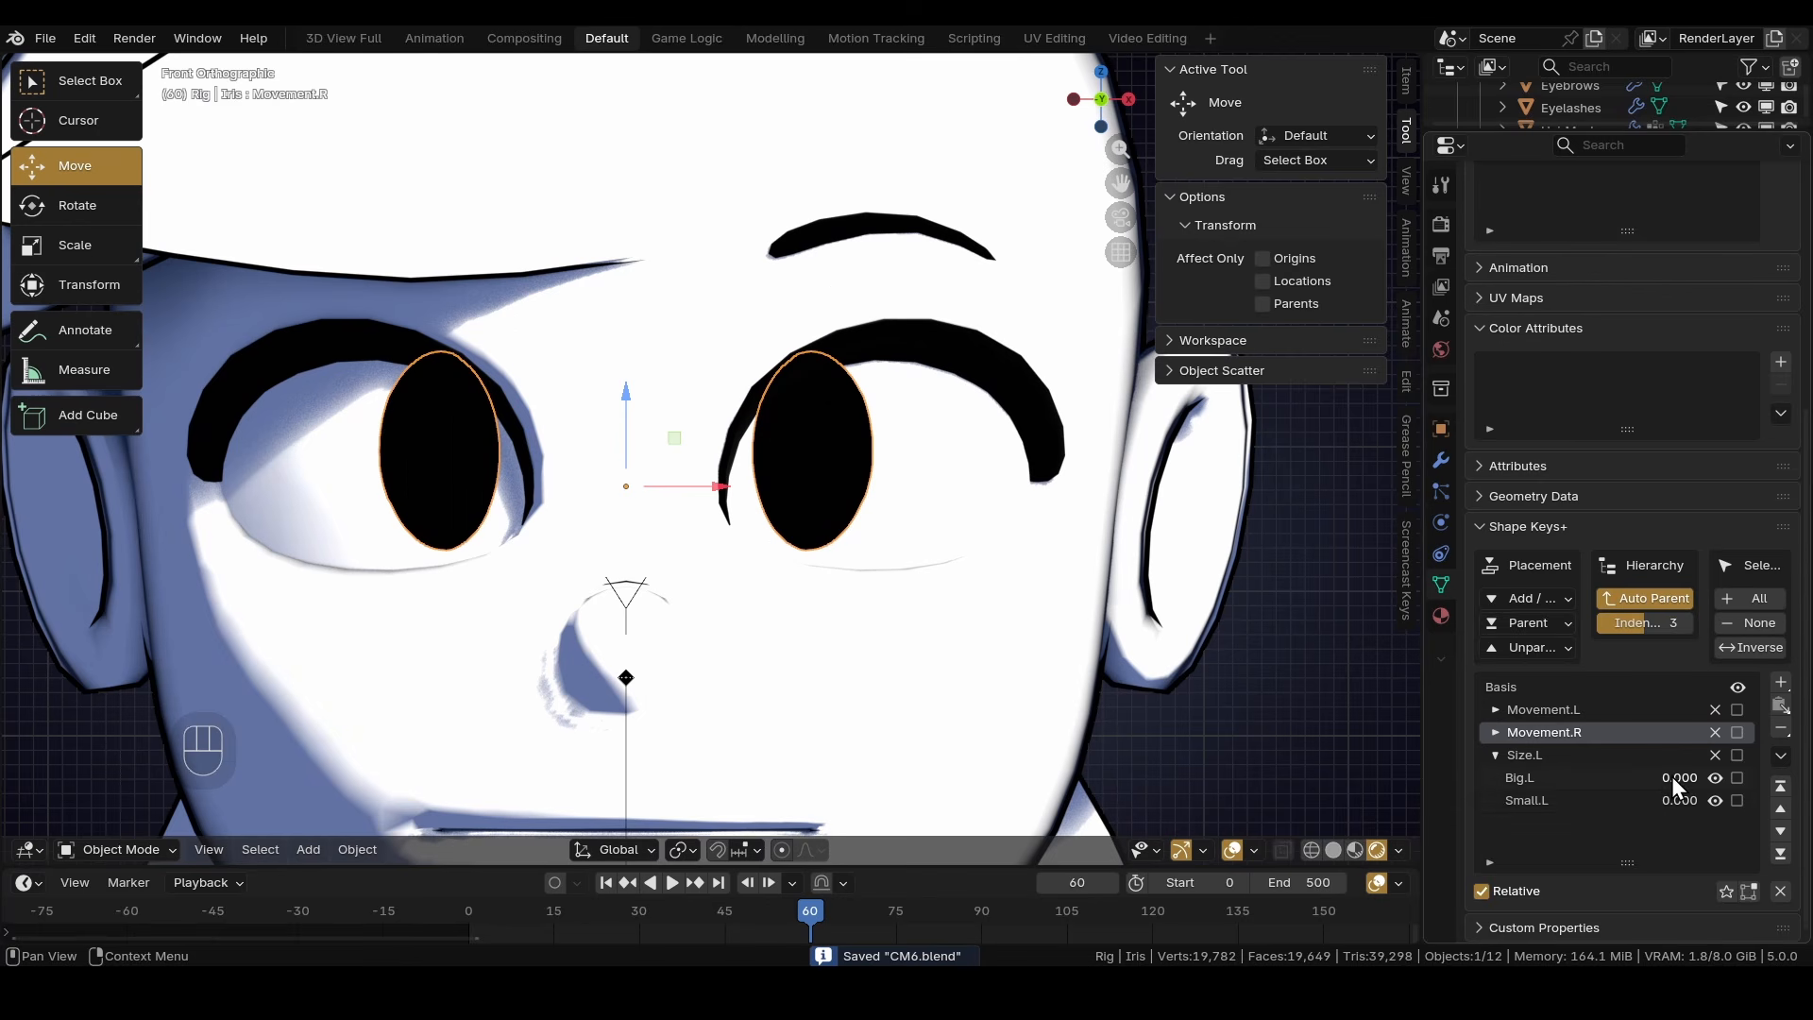
right_click(1672, 776)
click(1572, 655)
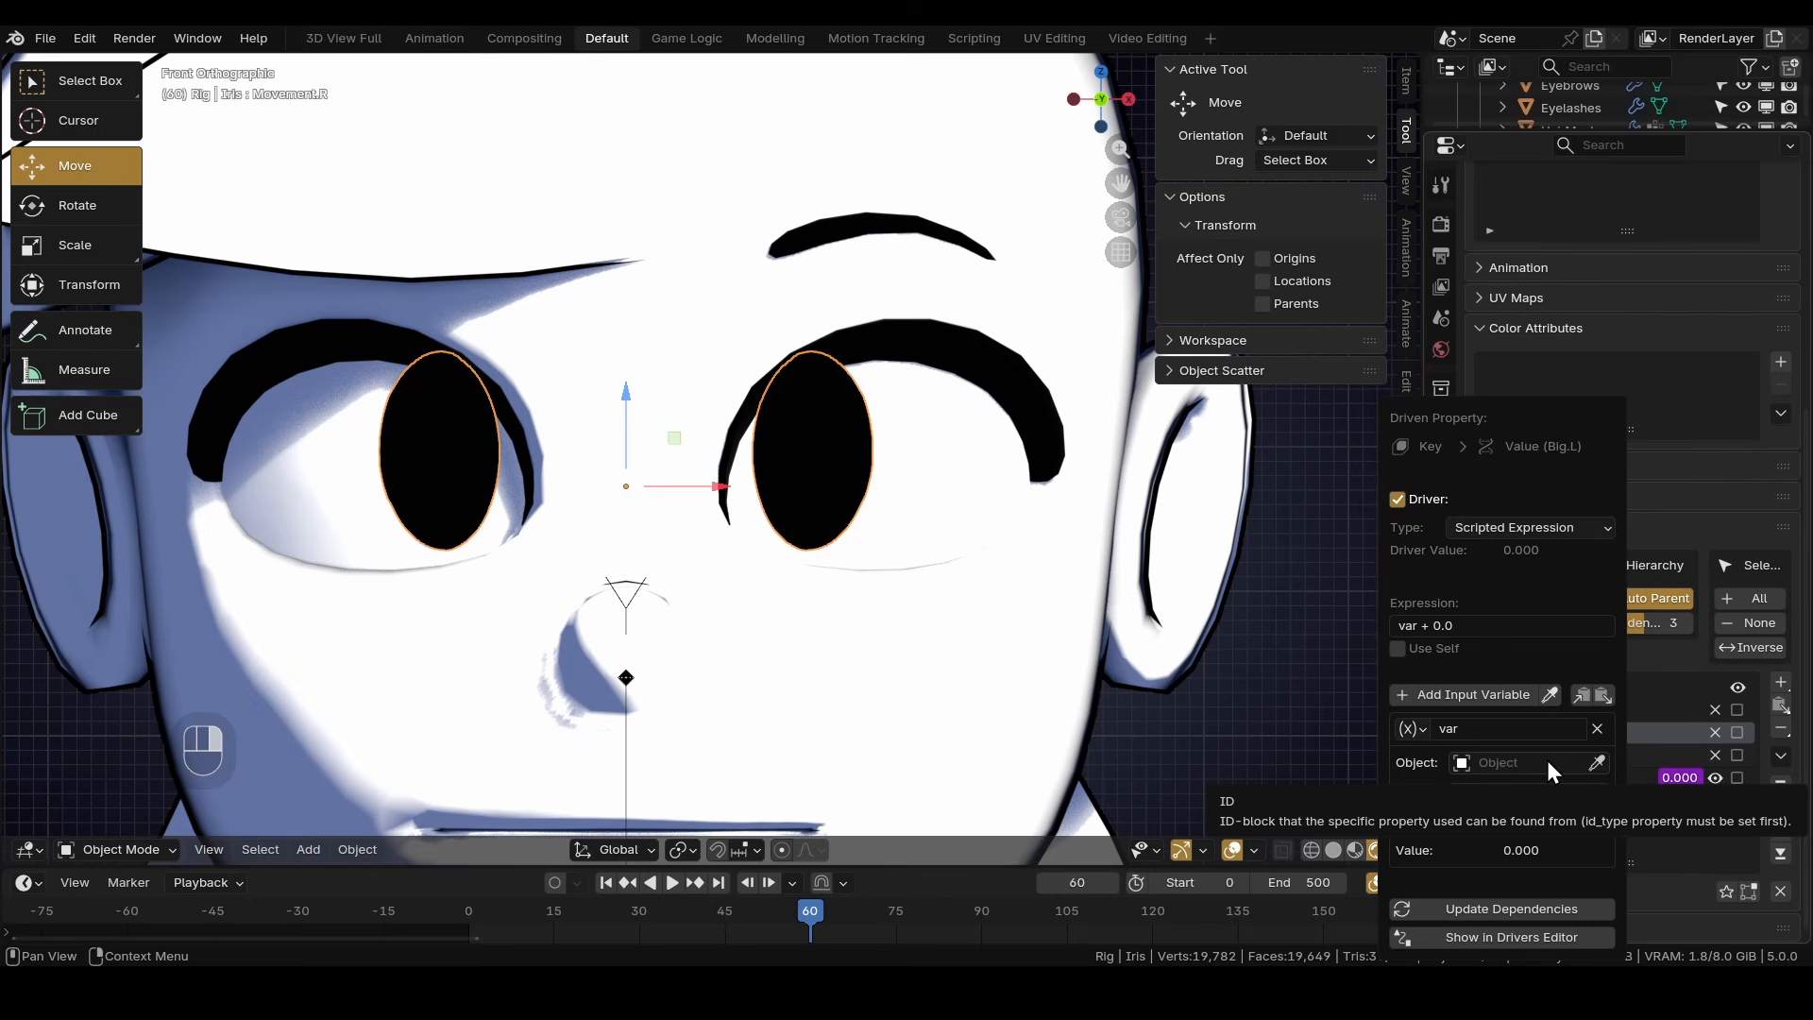
click(1512, 761)
text(rig)
key(Return)
click(1518, 760)
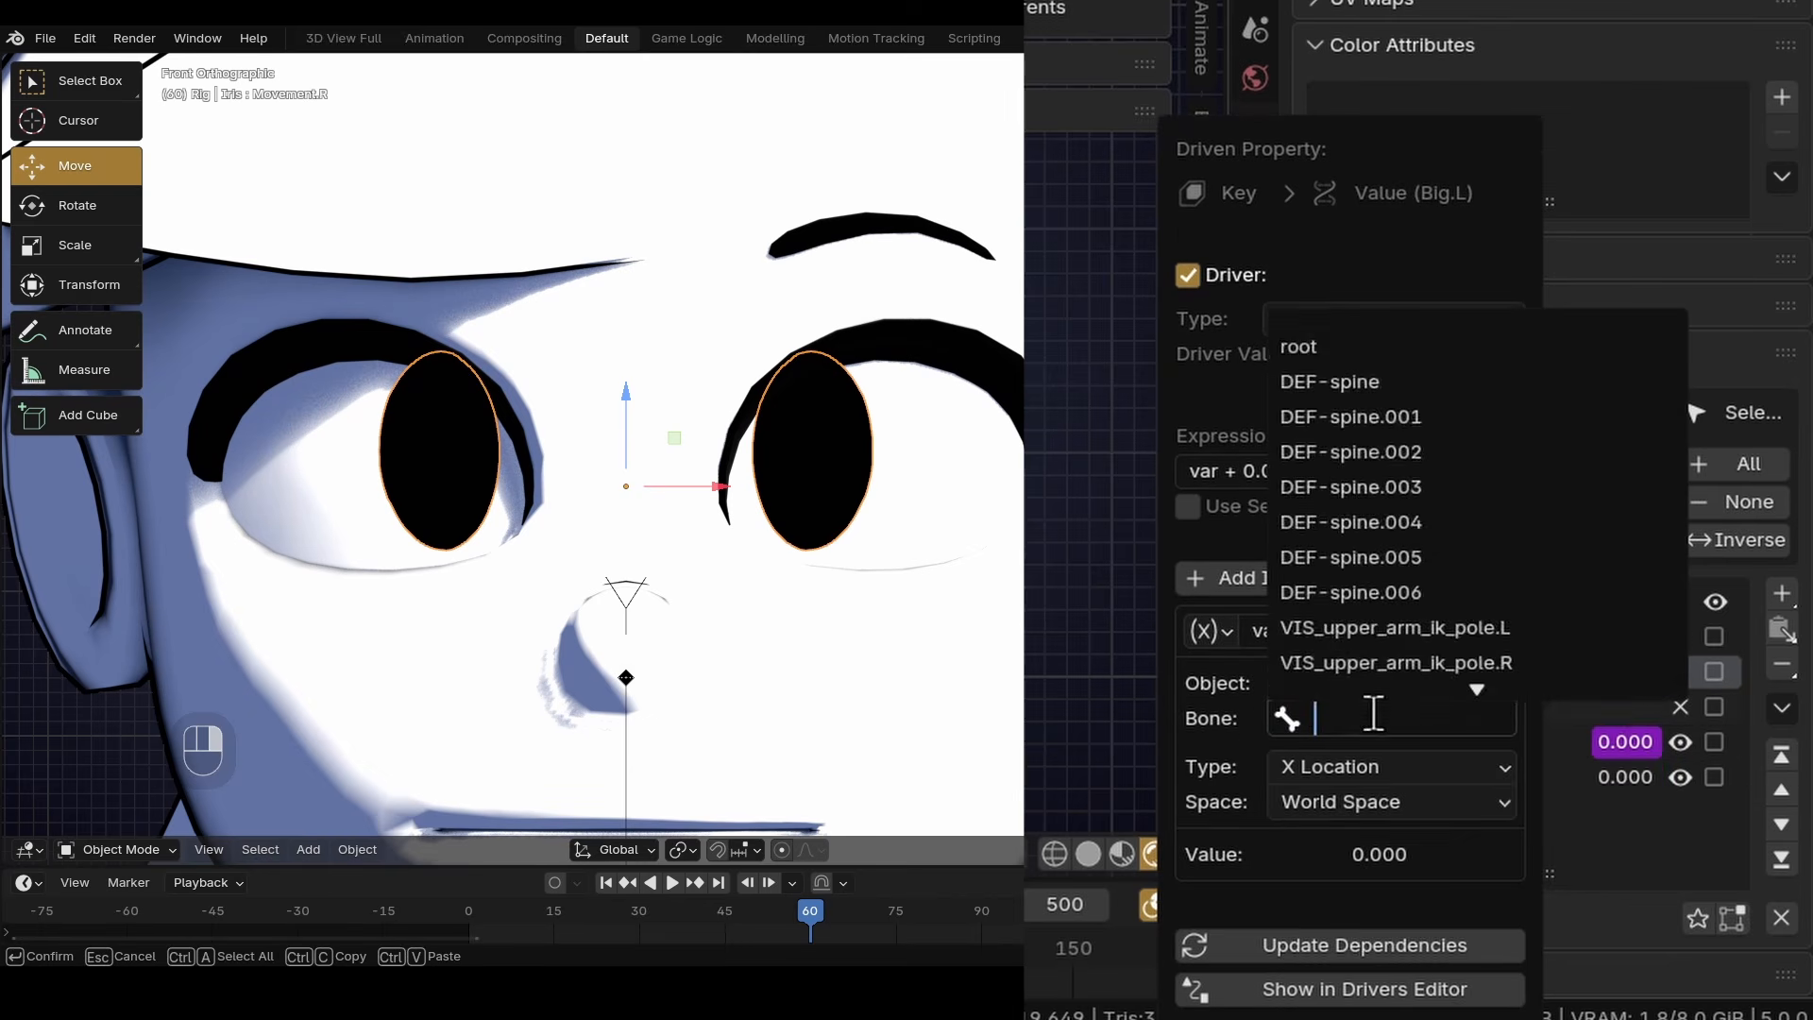
text(iris)
key(Return)
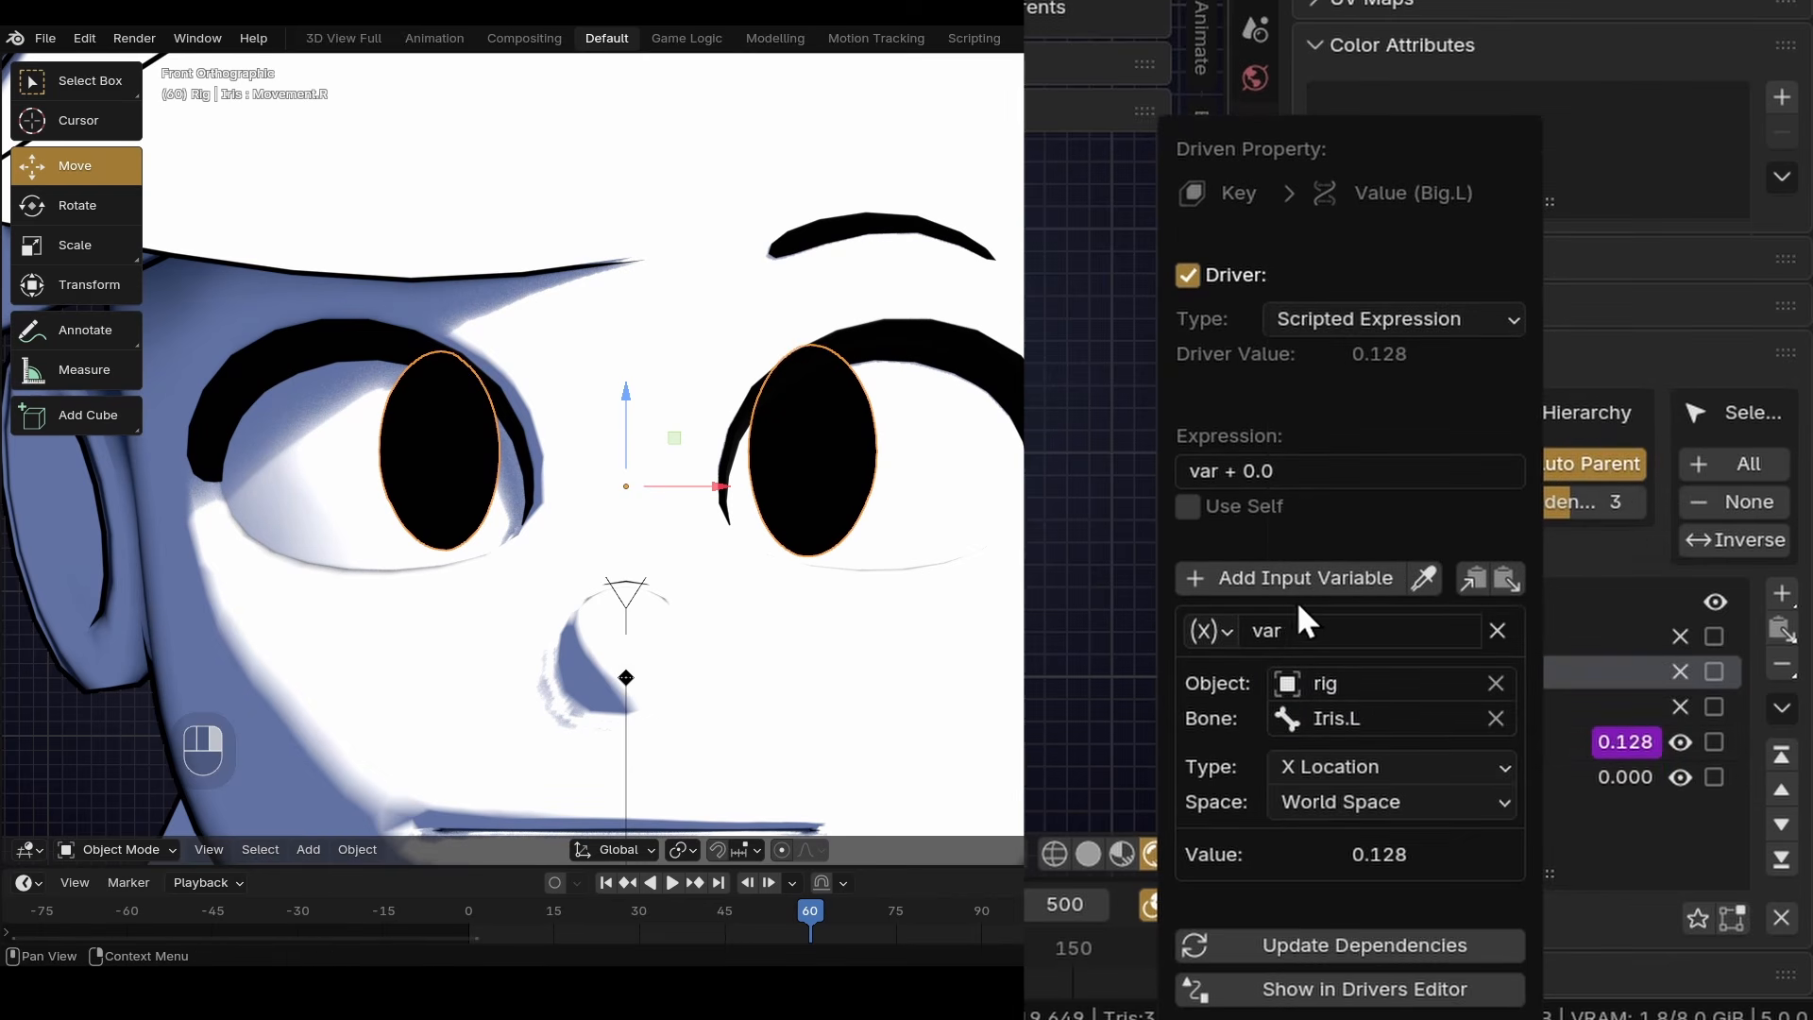
Make the Big.L driver's variable read the bone's X Scale in Local Space.
click(1313, 767)
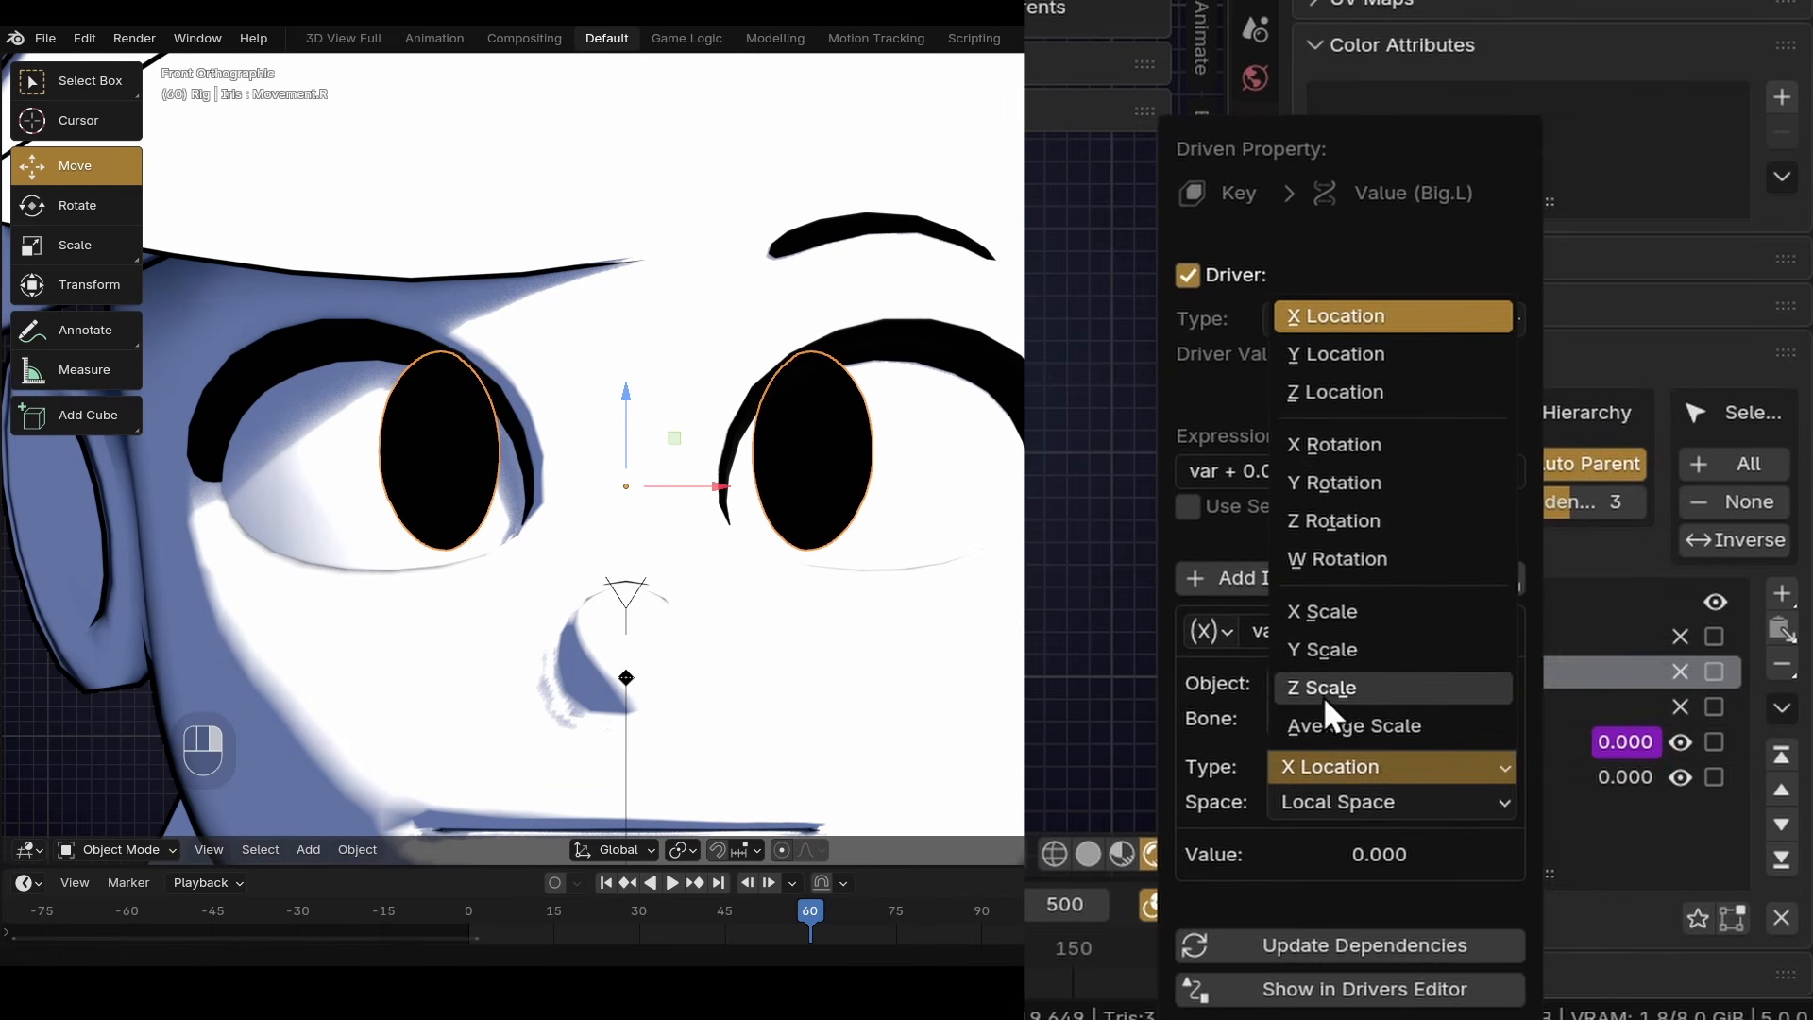
click(1323, 689)
click(1322, 774)
click(1312, 612)
click(1318, 798)
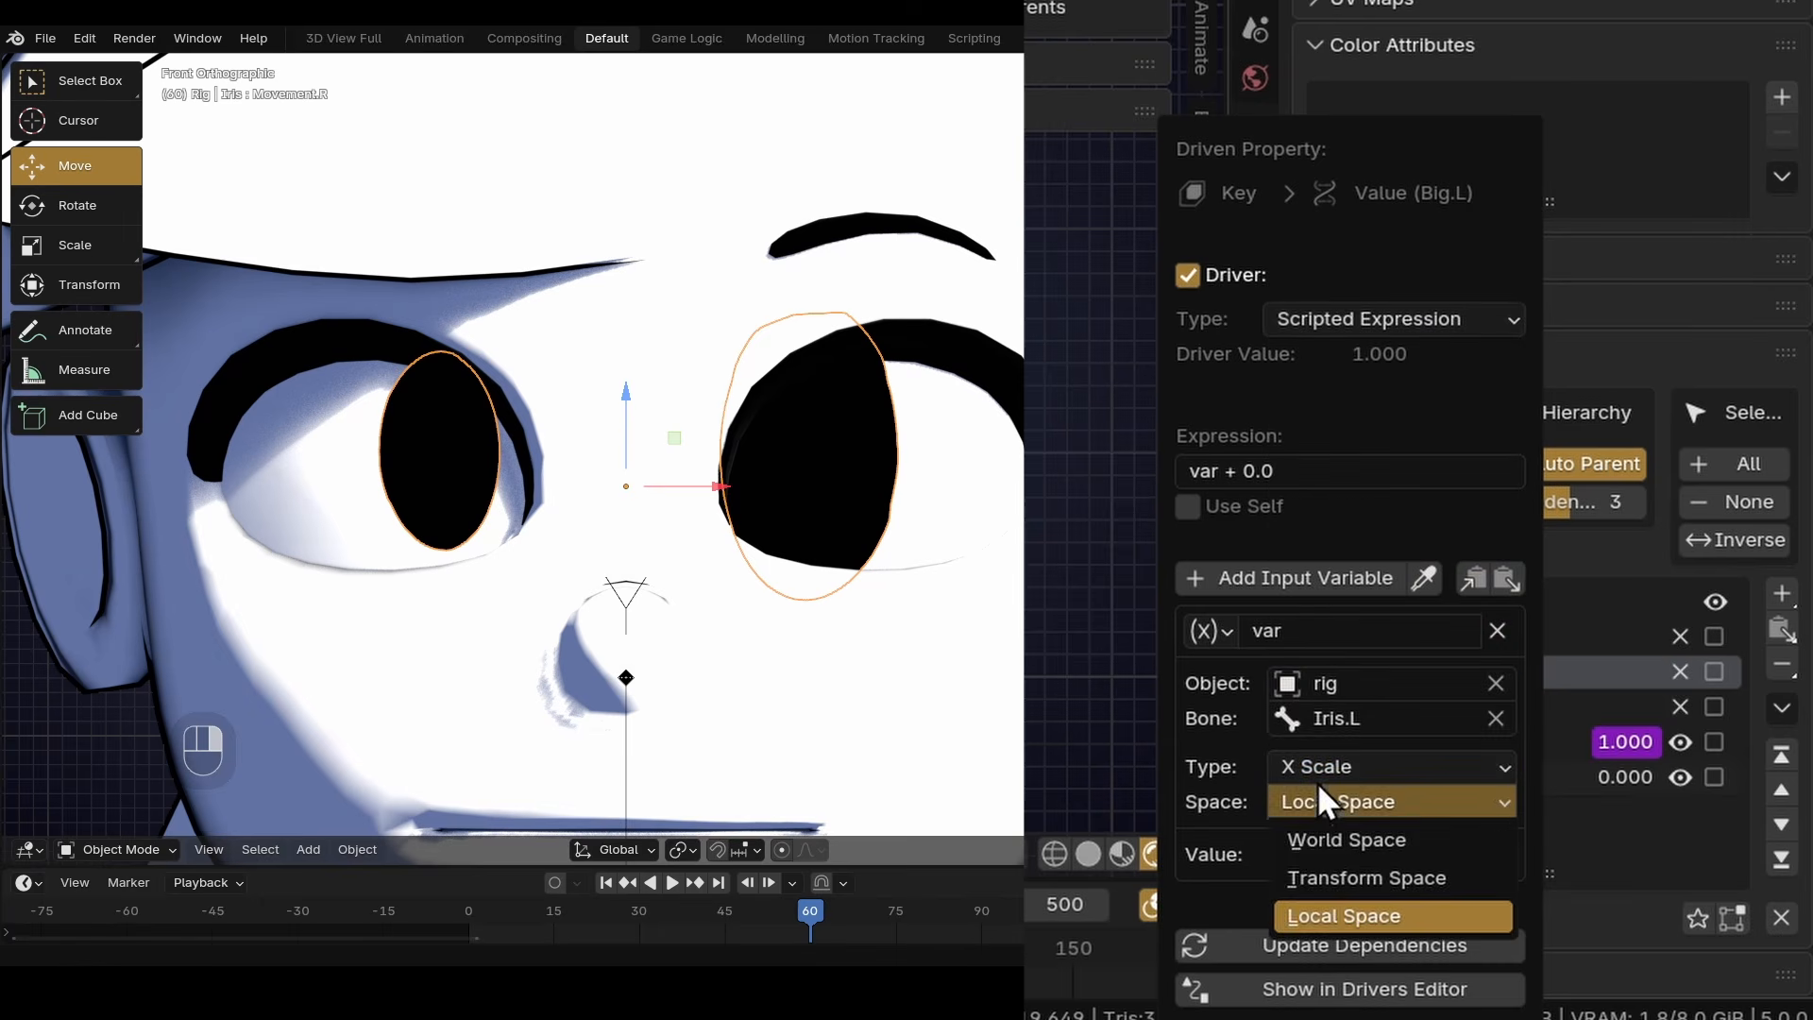
click(1322, 786)
click(1322, 770)
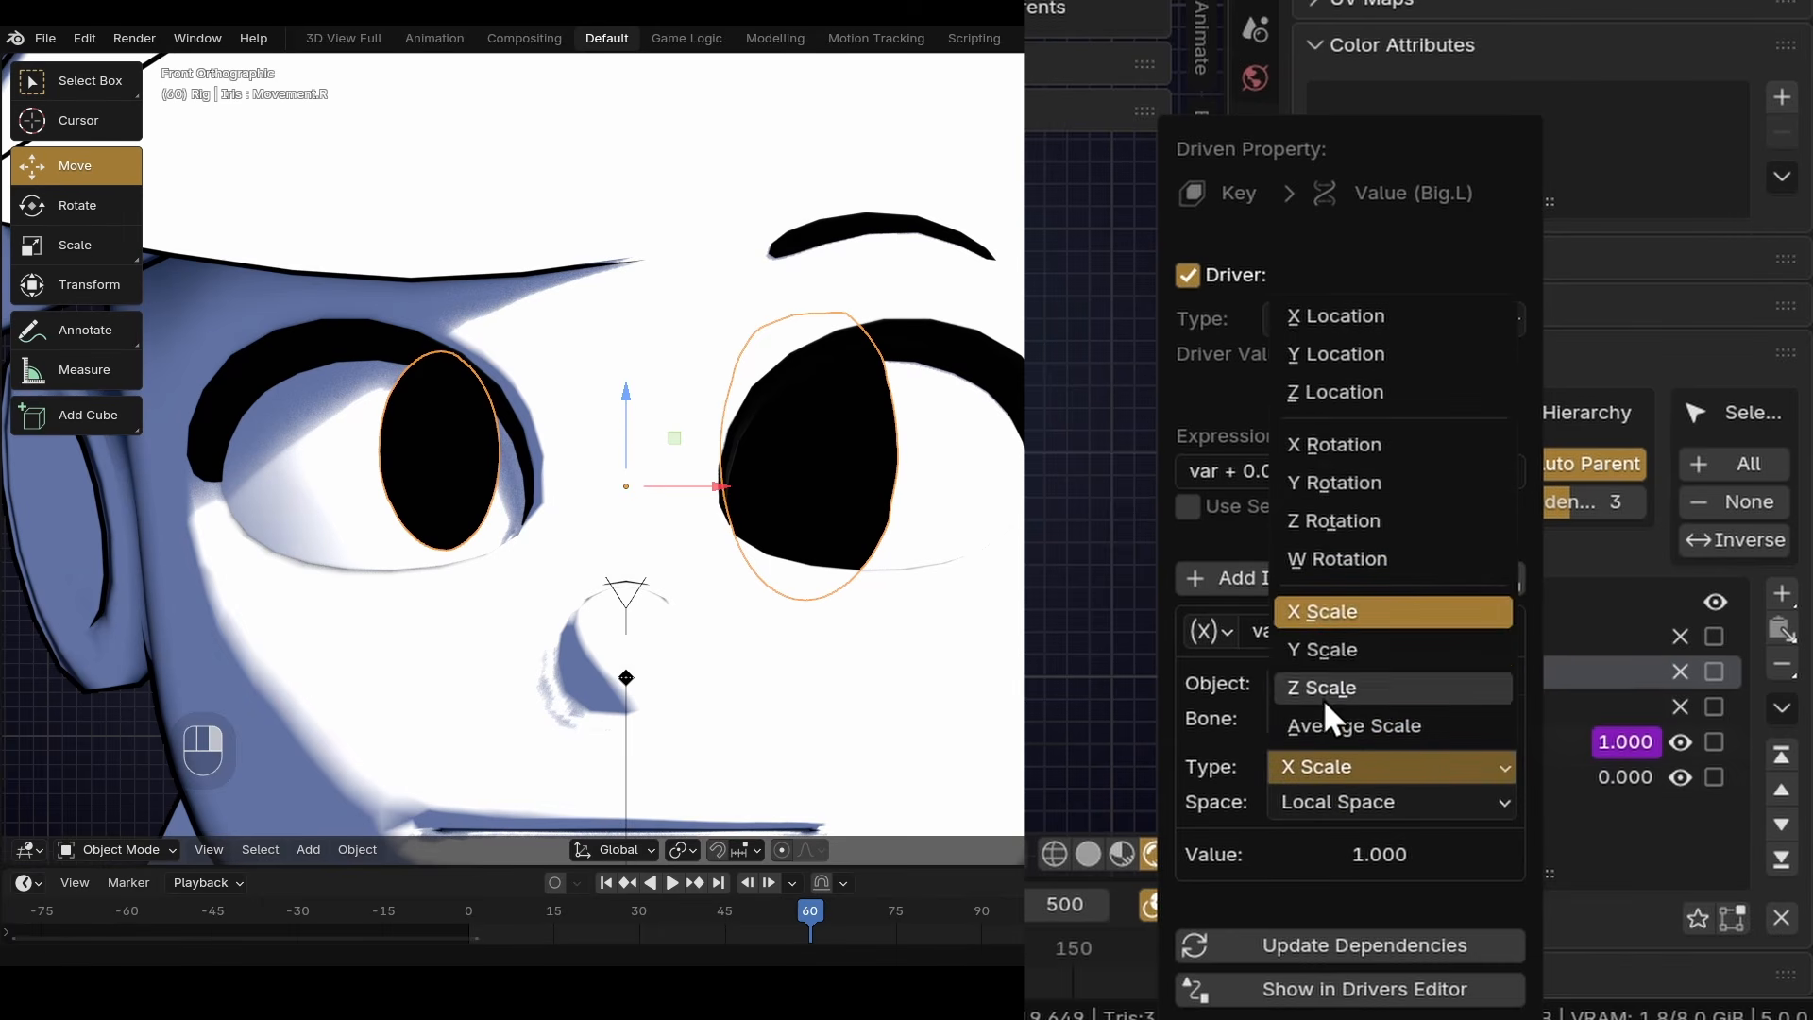
click(1314, 621)
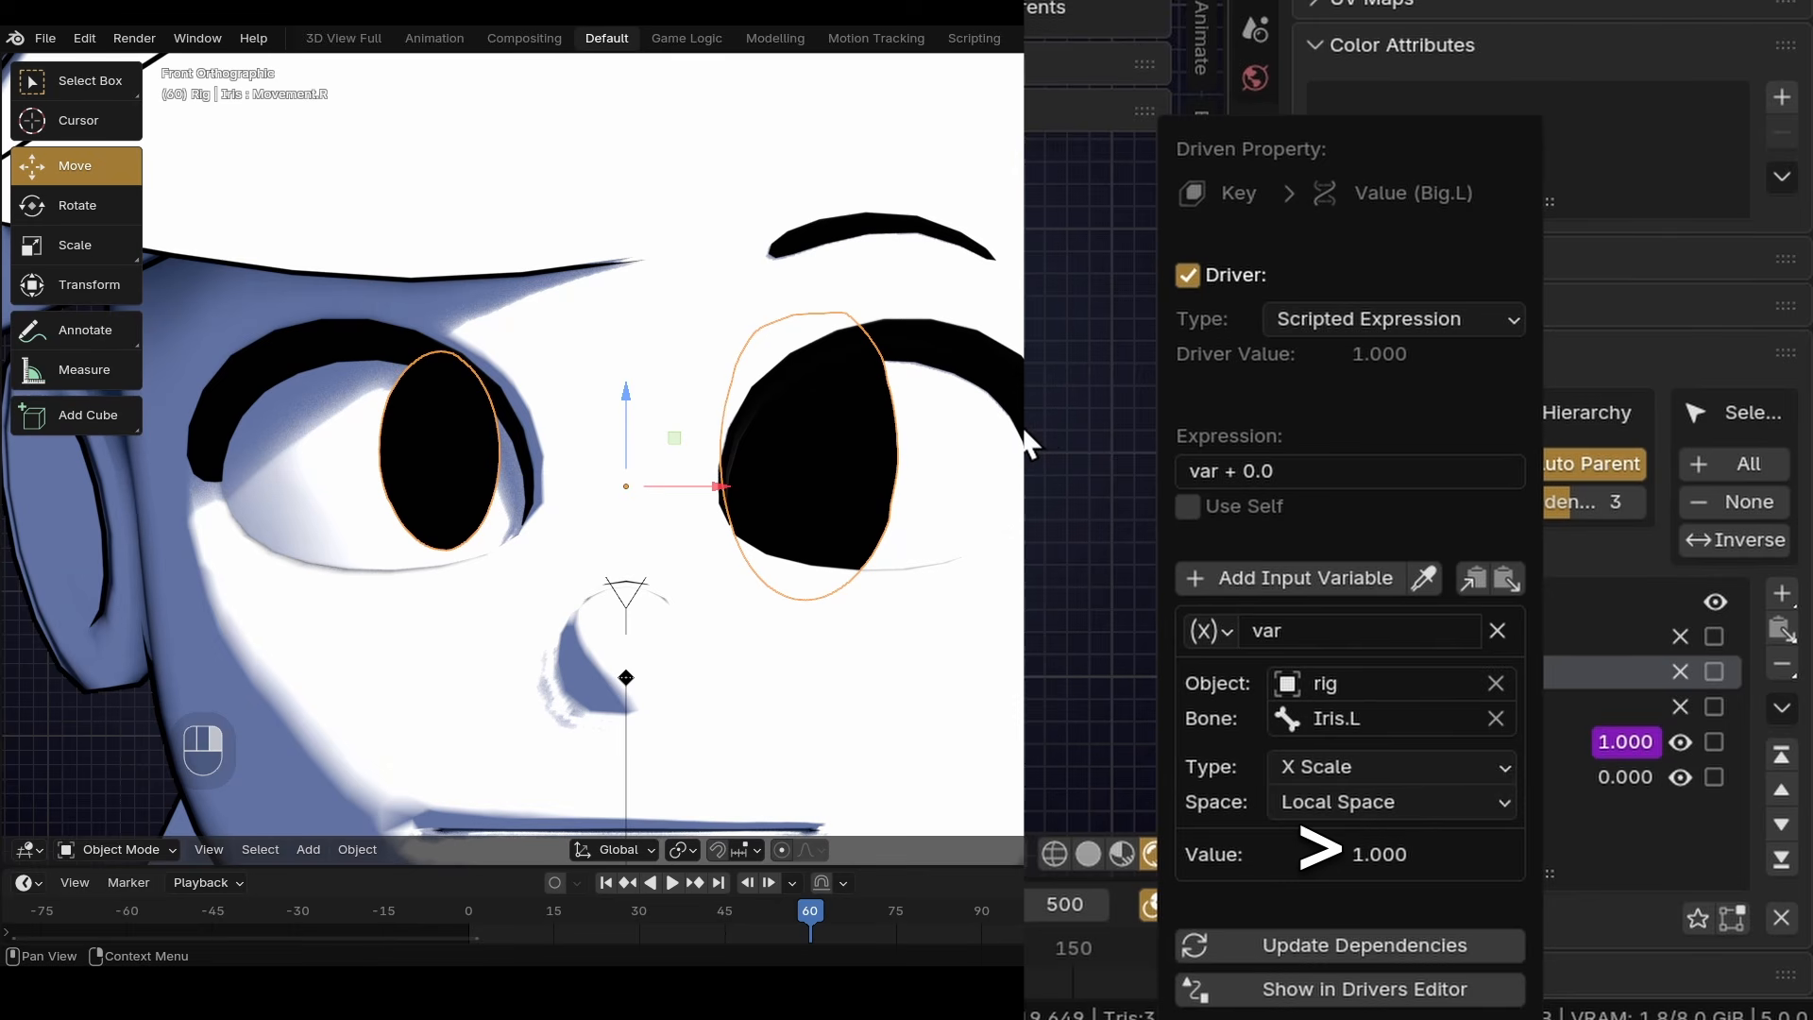
Set the Big.L driver's expression to var-1.
click(1295, 472)
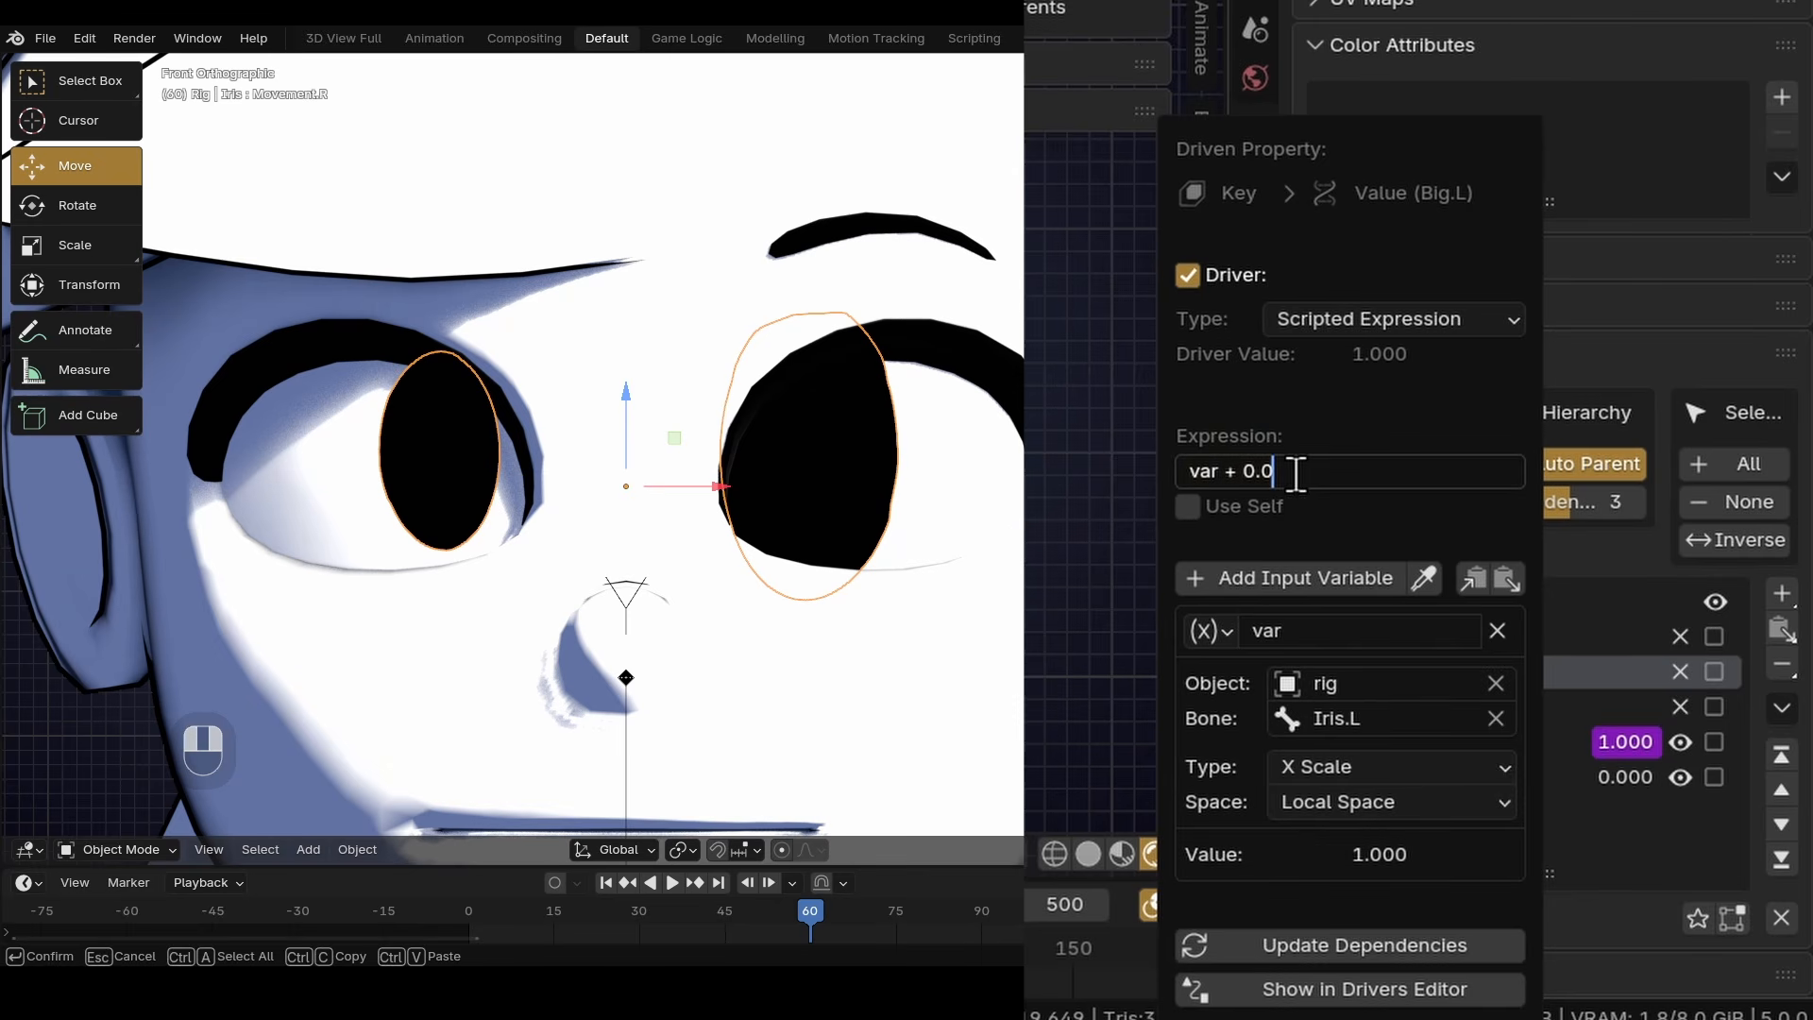
key(BackSpace)
key(BackSpace)
key(BackSpace)
key(BackSpace)
key(BackSpace)
key(BackSpace)
key(Return)
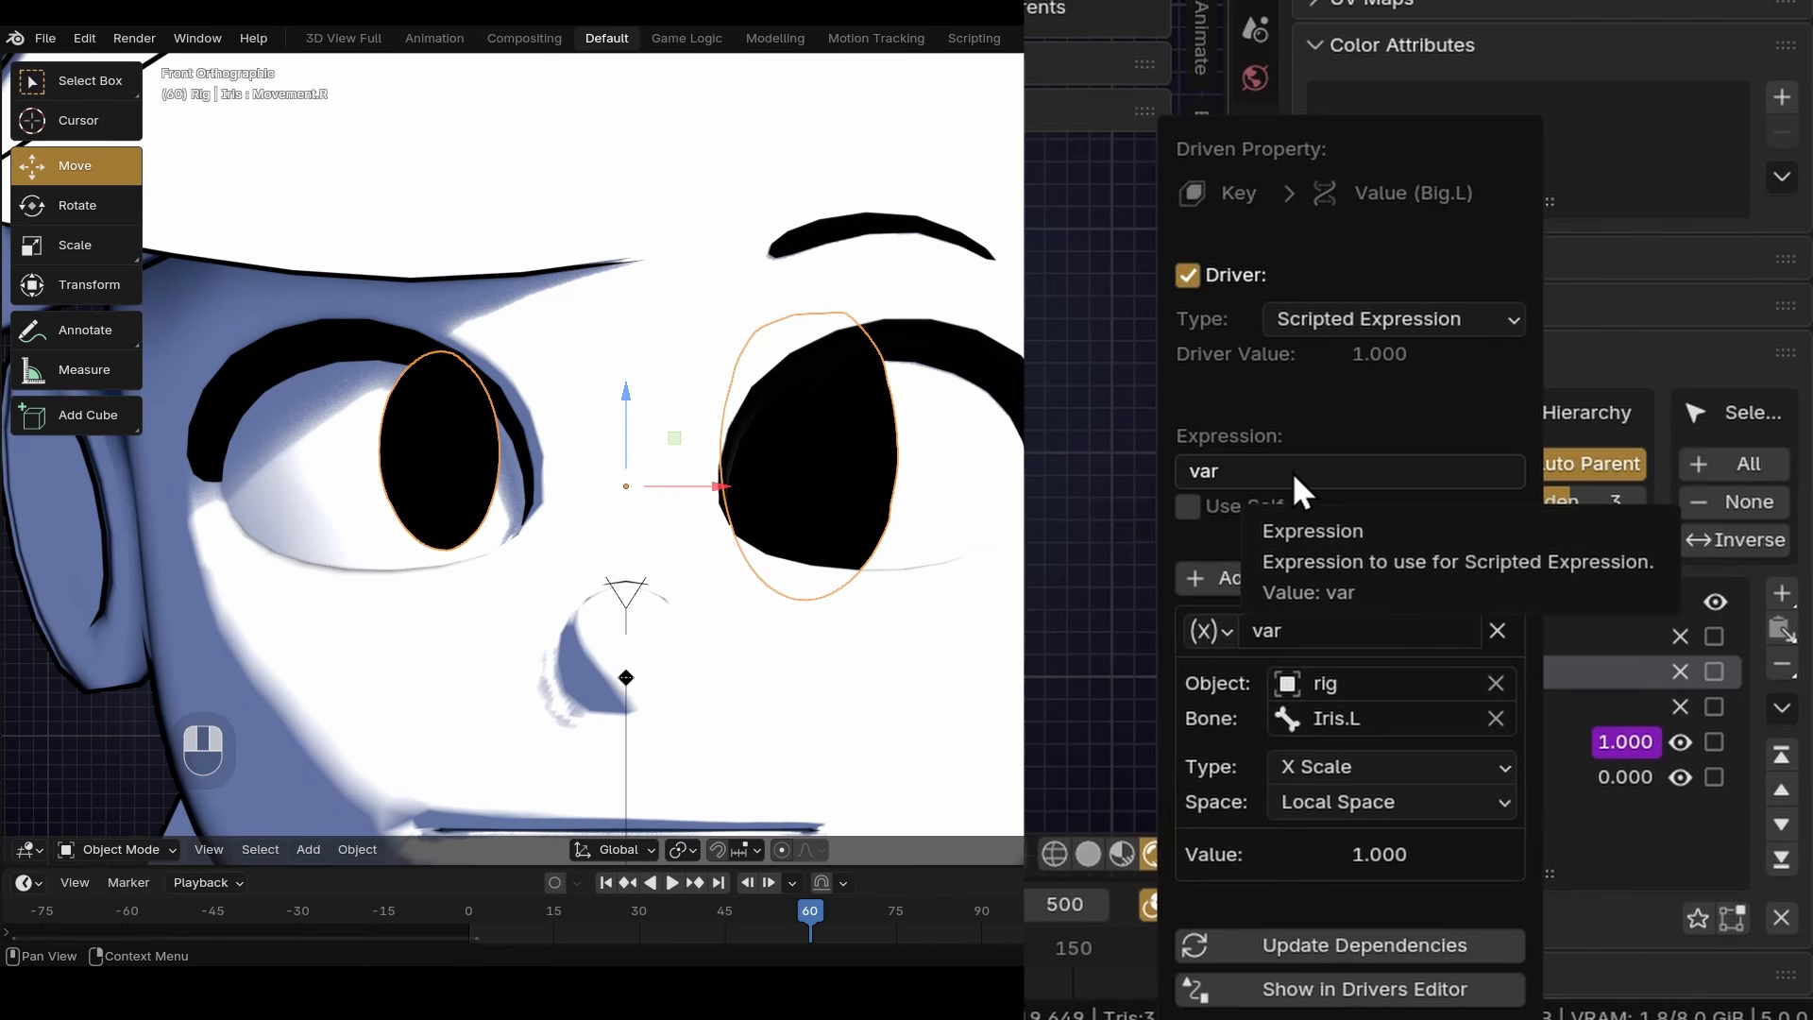
click(1282, 472)
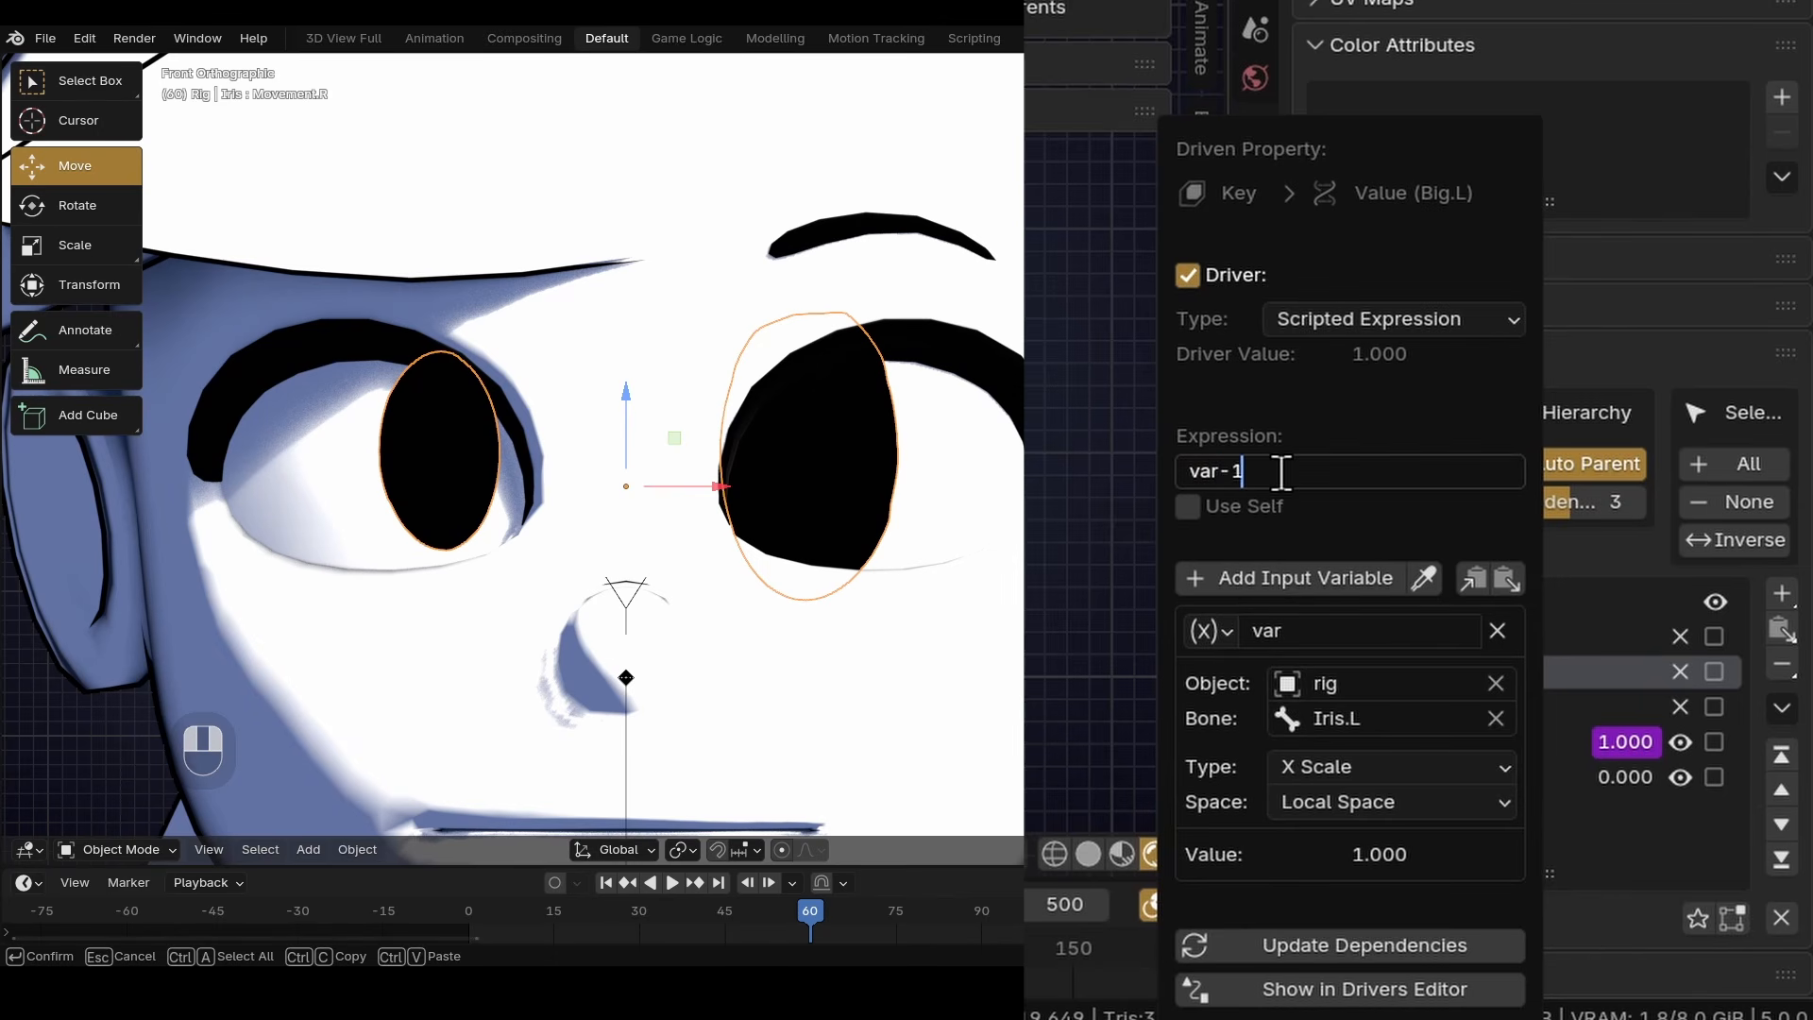
key(Return)
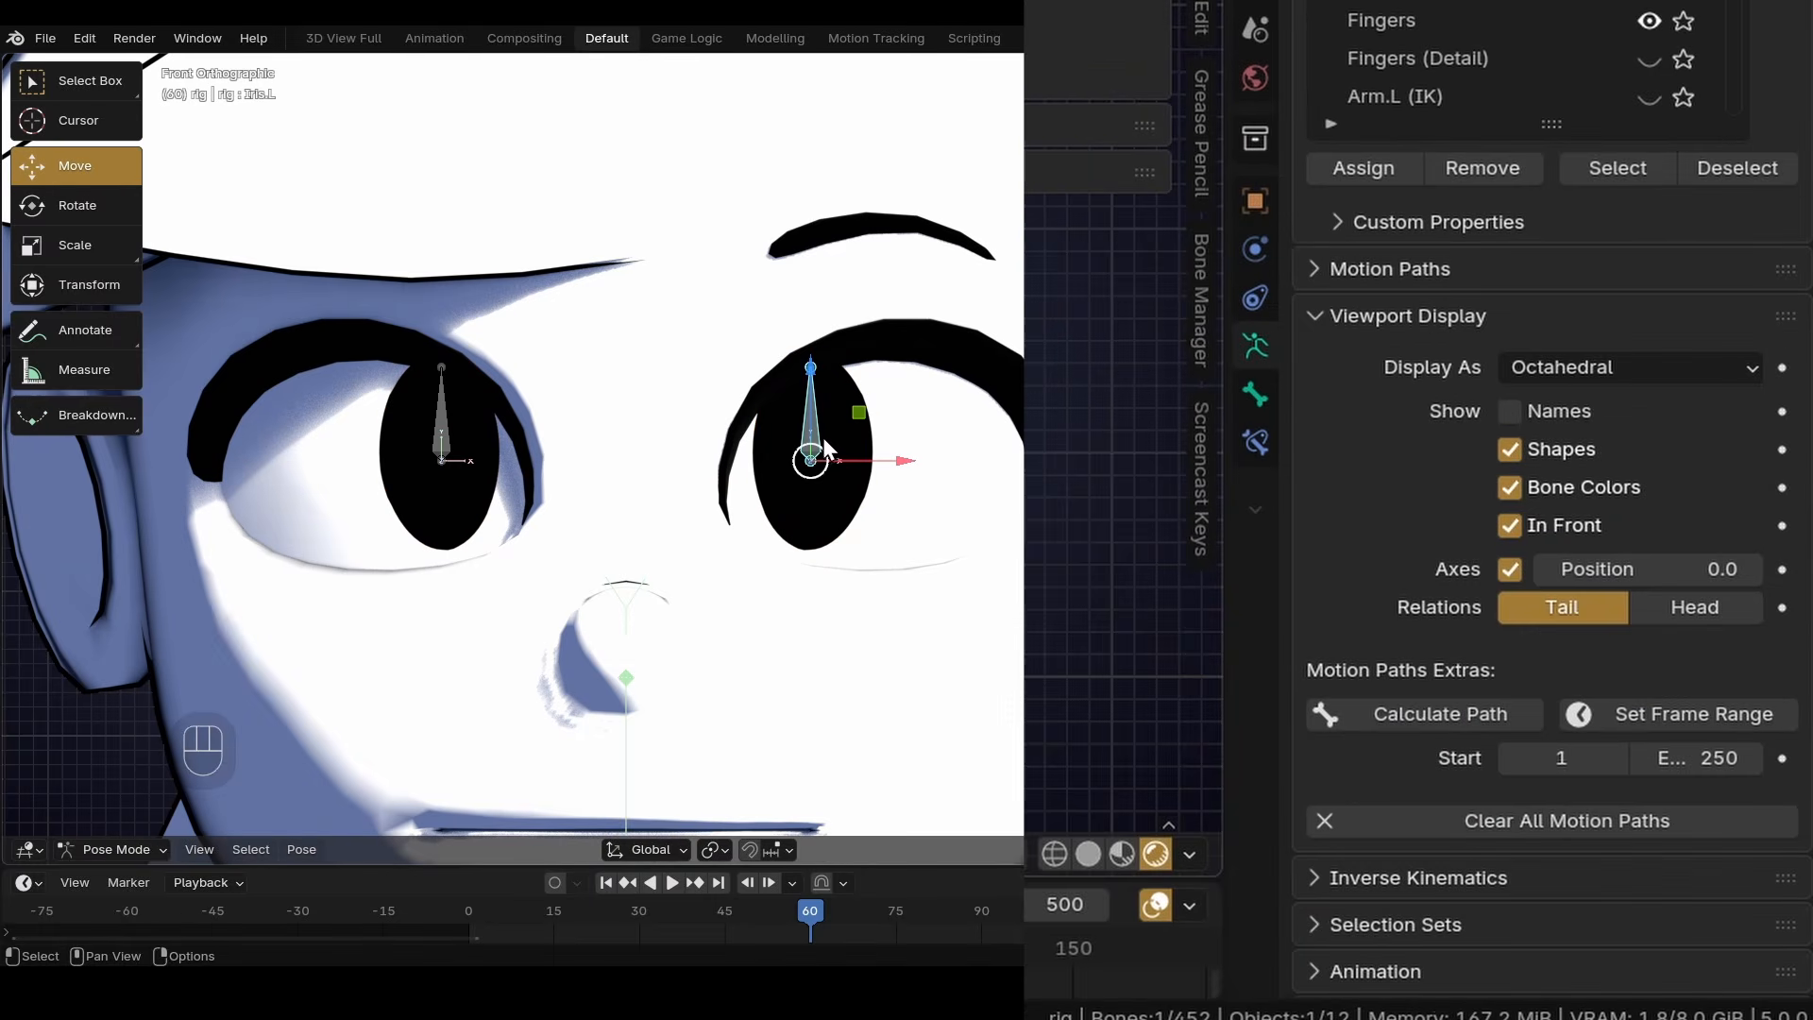
Scale the Iris.L bone to test the Big.L driver, and undo the scaling.
key(s)
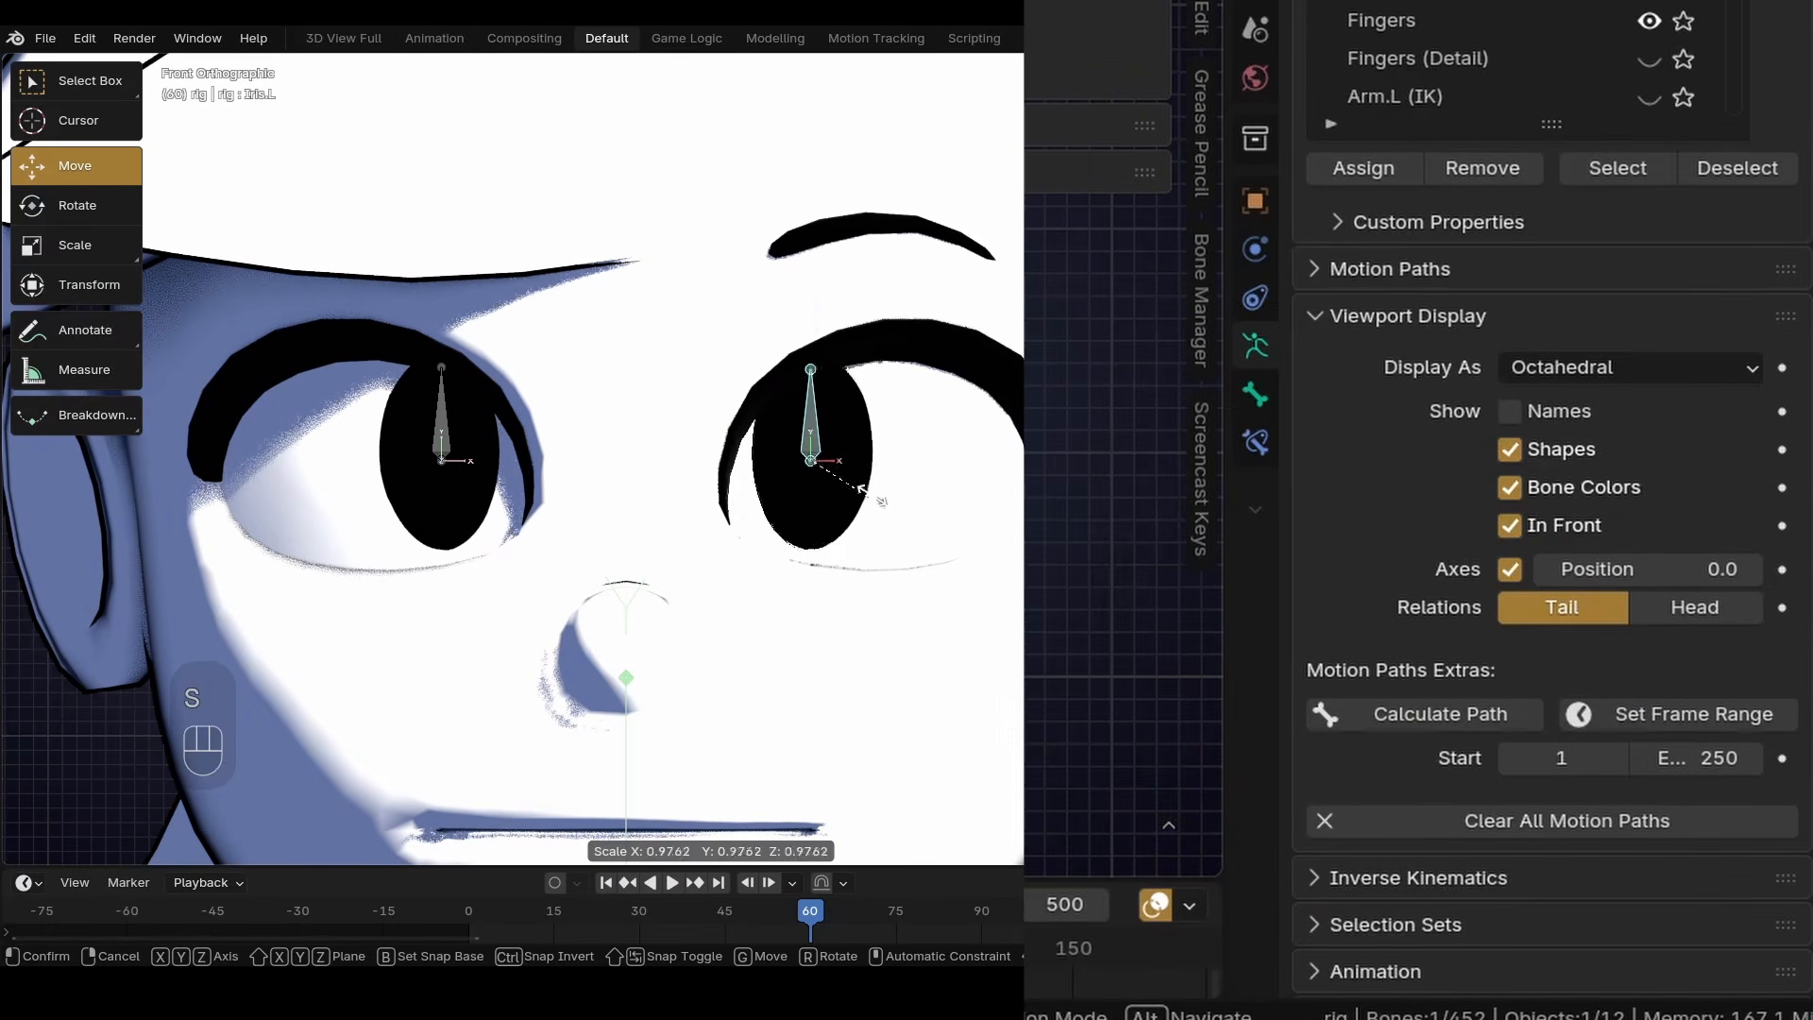
click(902, 553)
key(ctrl+z)
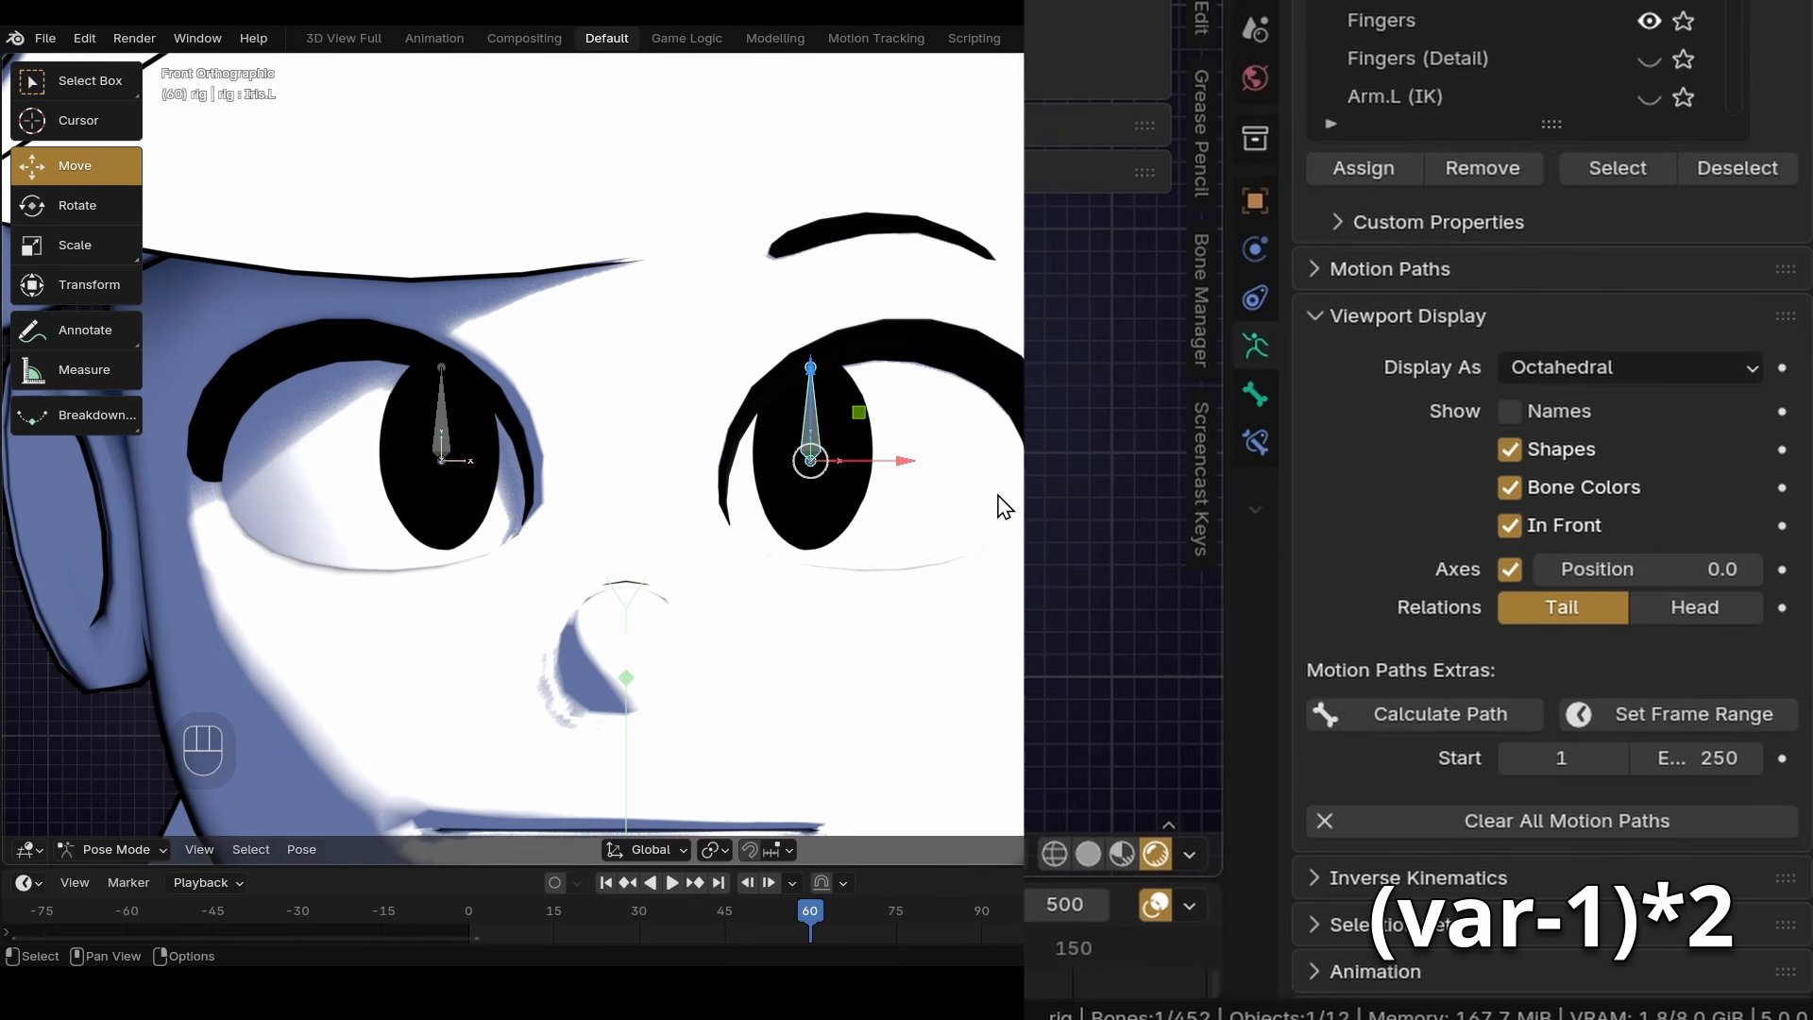
key(ctrl+z)
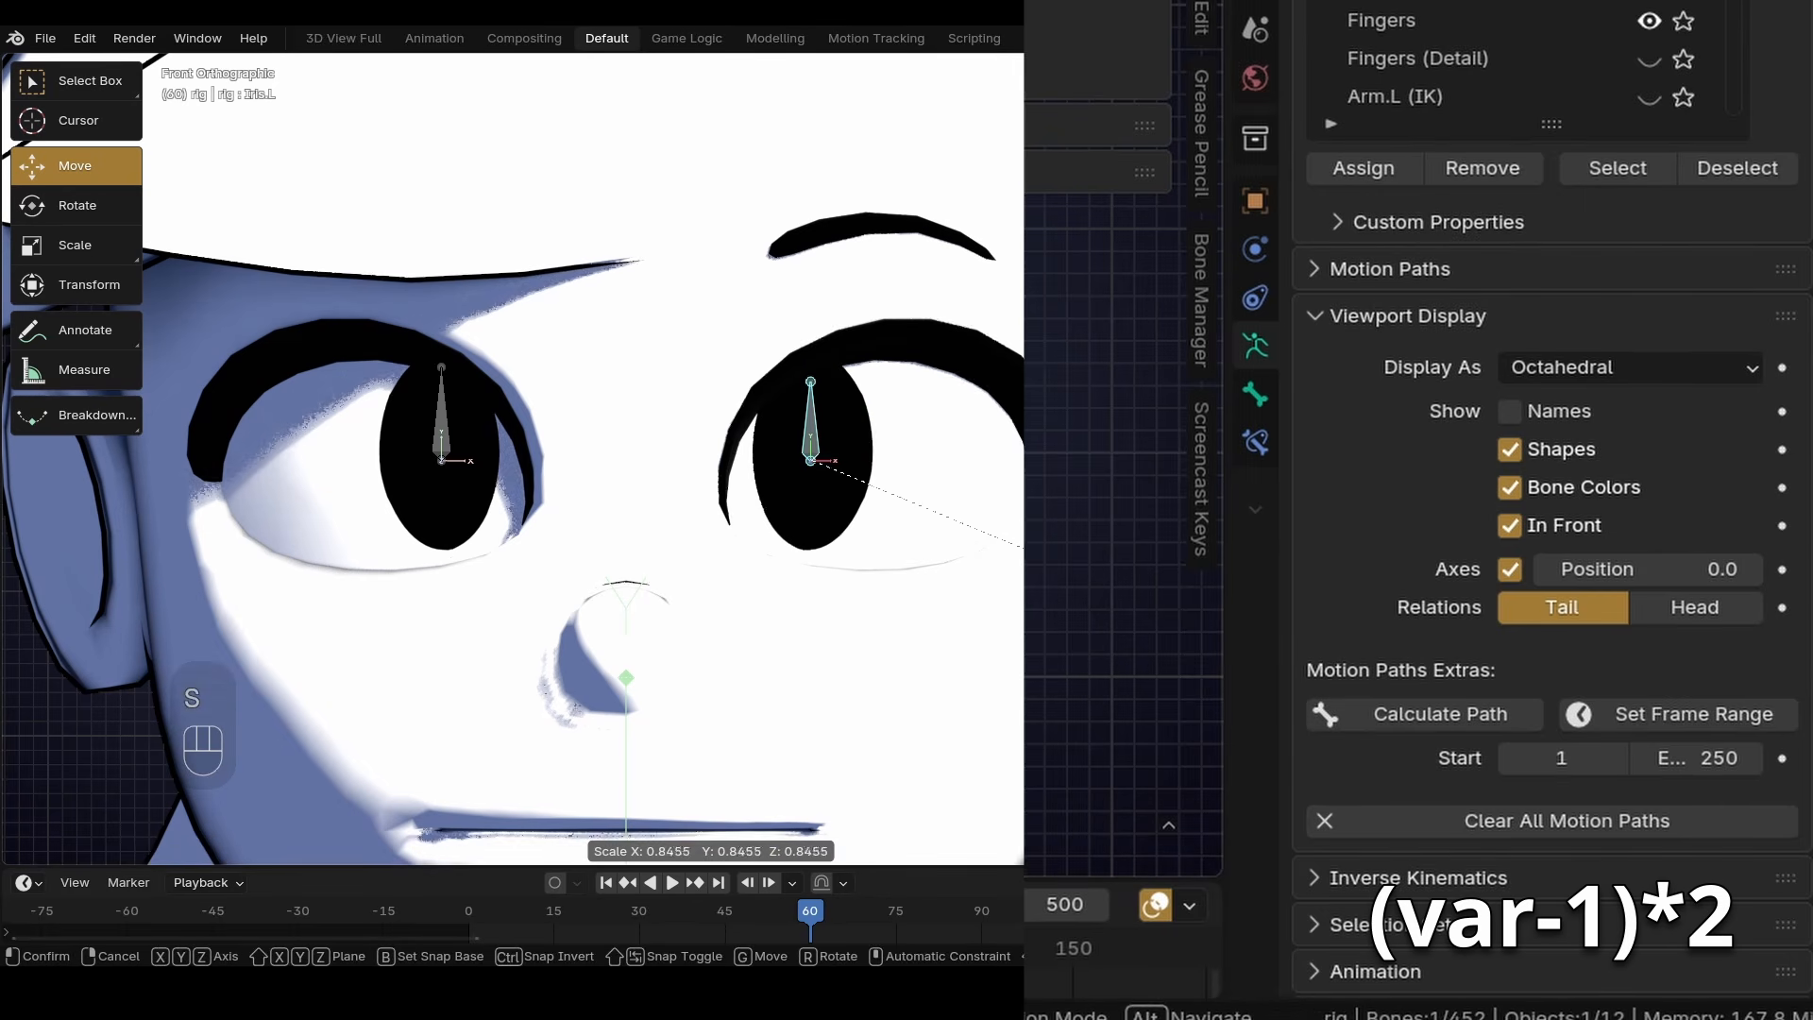
Copy the Big.L driver and paste it onto the Small.L shape key.
right_click(1617, 739)
click(1453, 482)
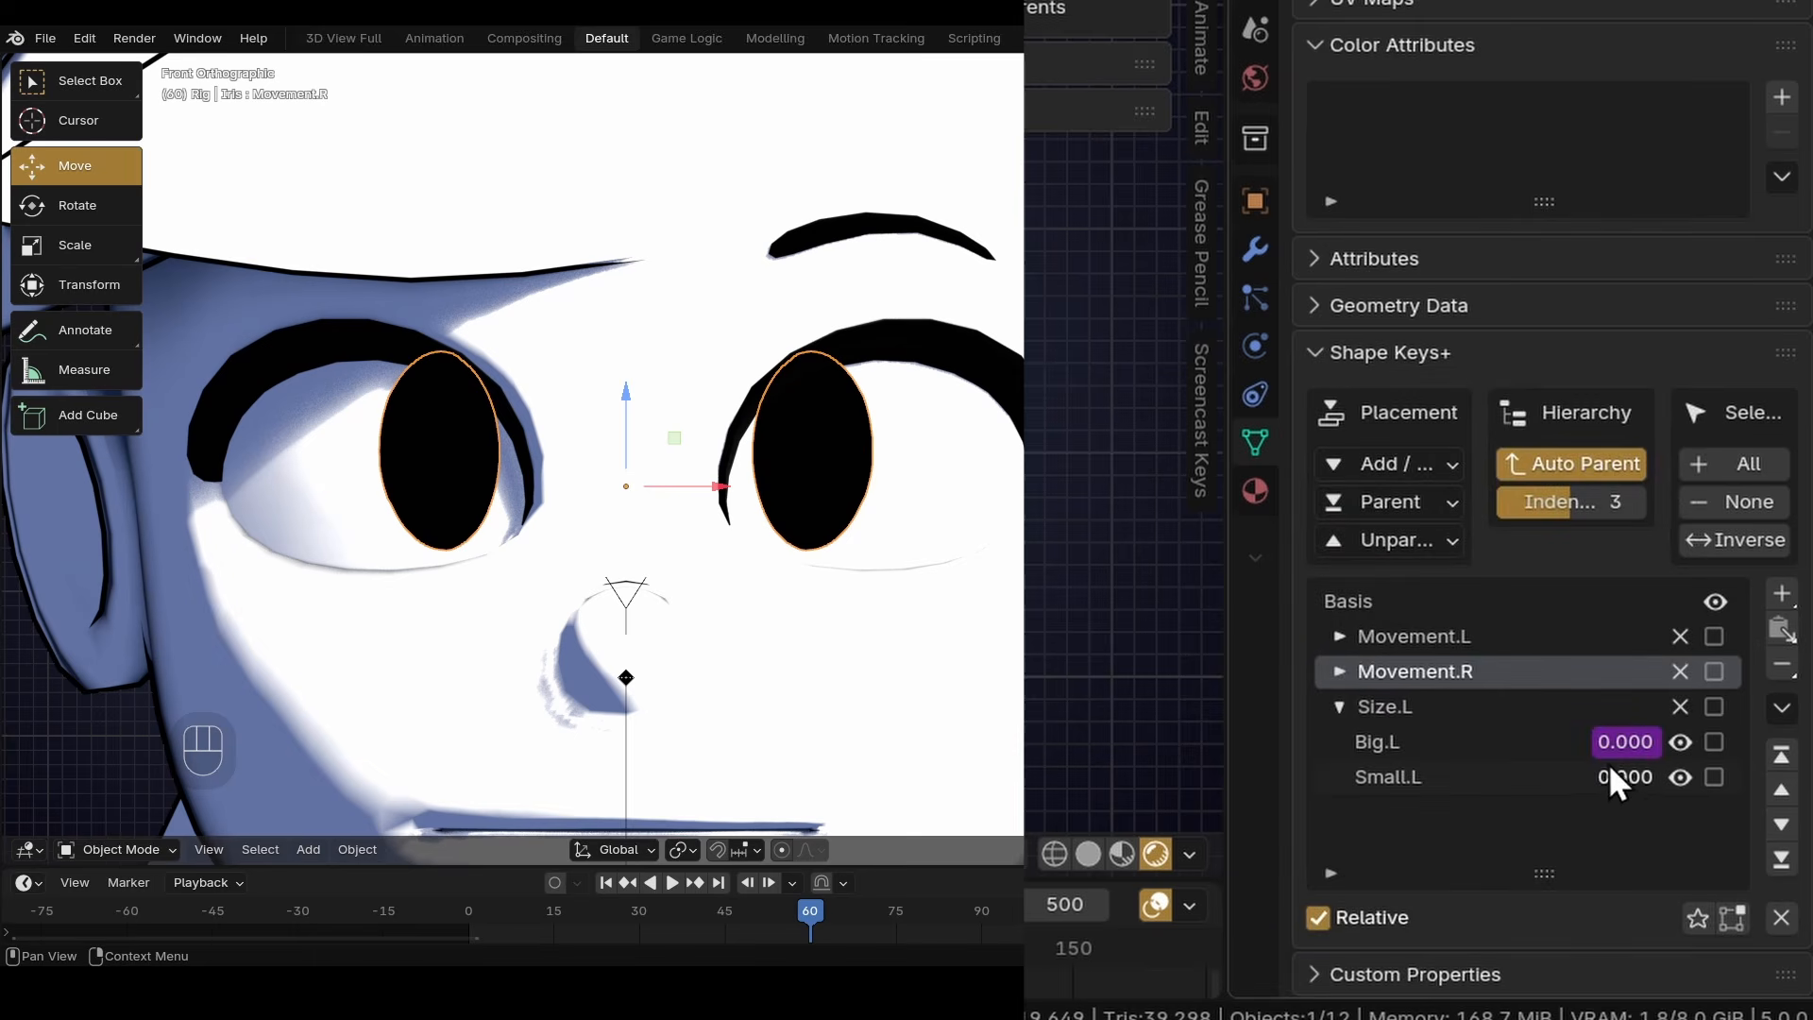
right_click(1610, 772)
click(1490, 588)
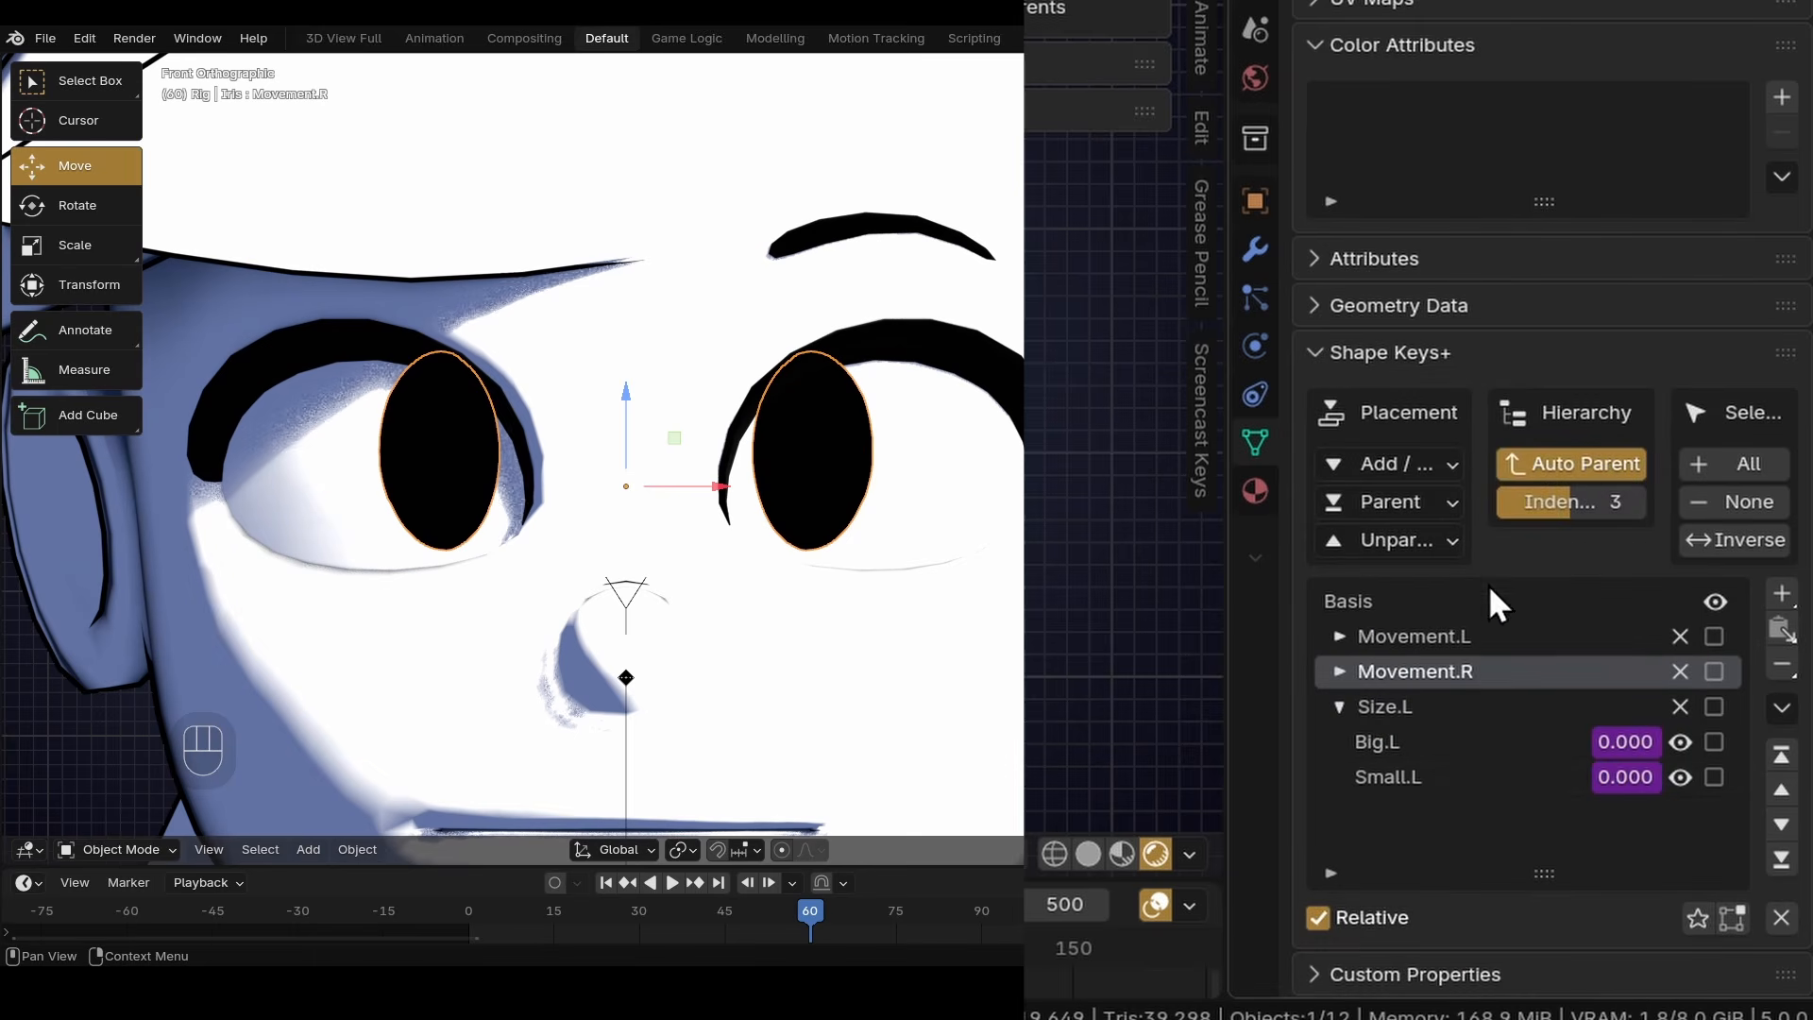
Set the Small.L driver's expression to -var+1.
right_click(1622, 770)
click(1430, 582)
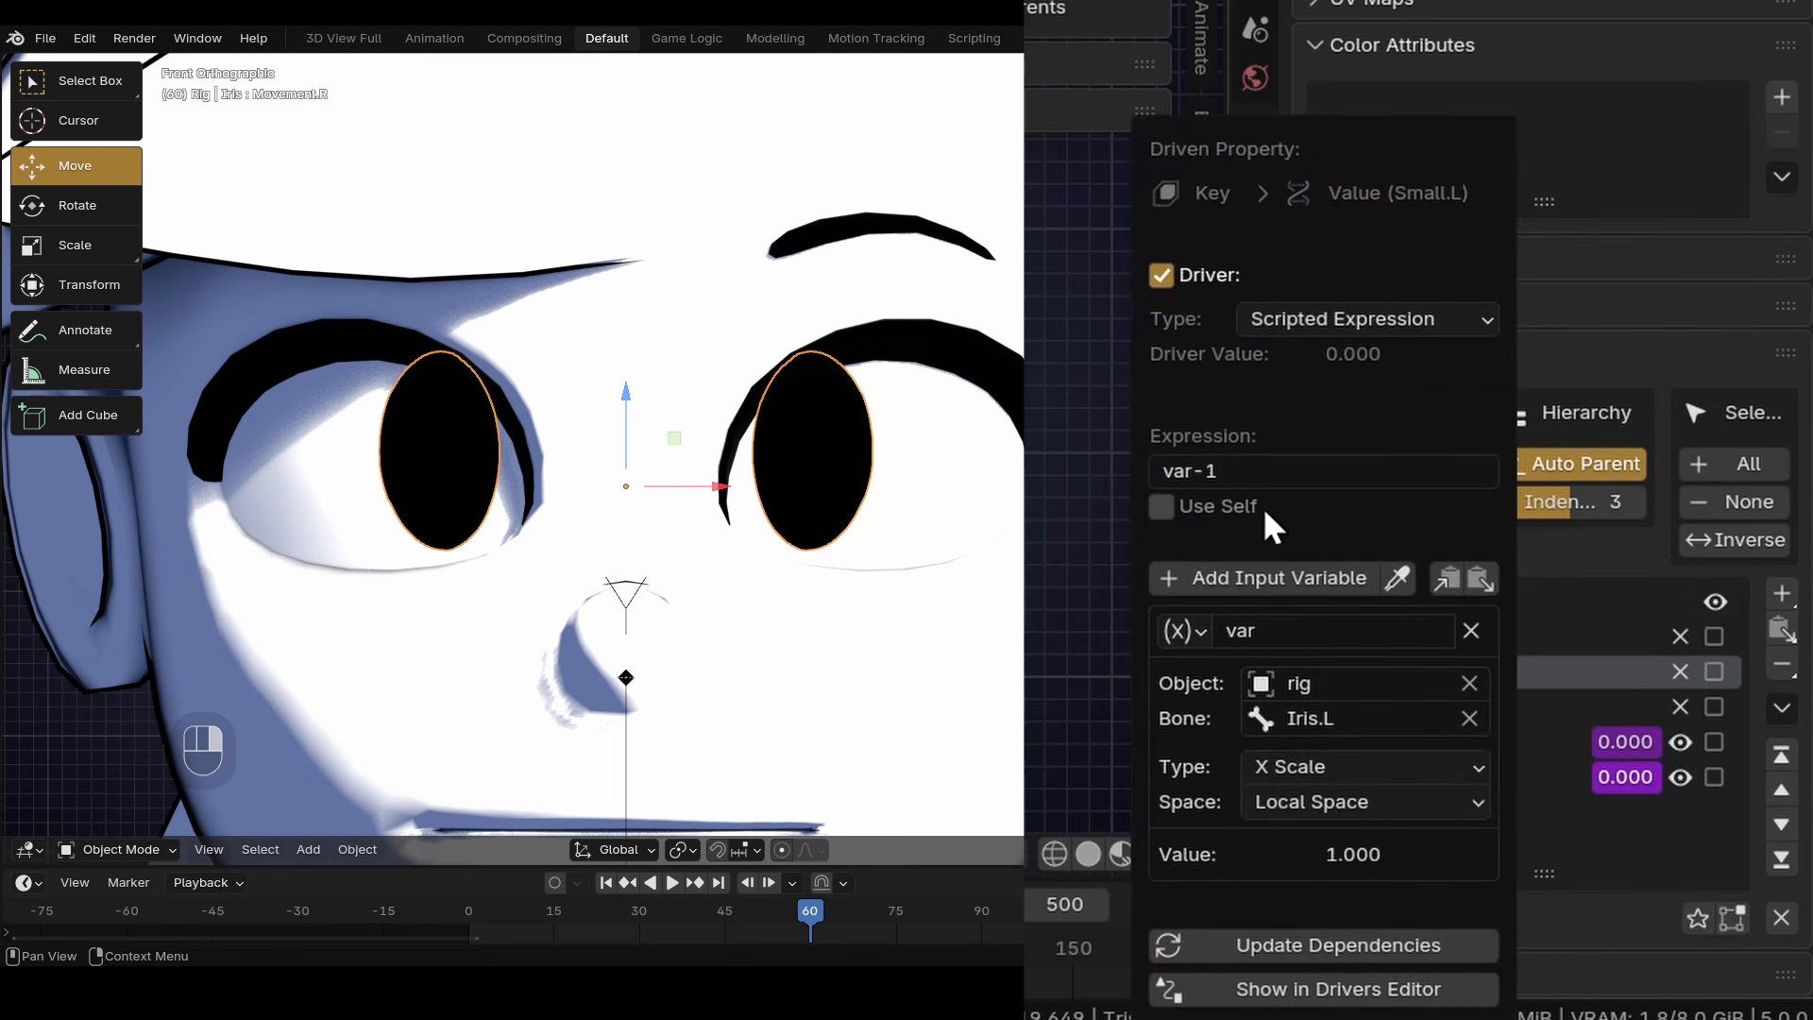
click(1304, 472)
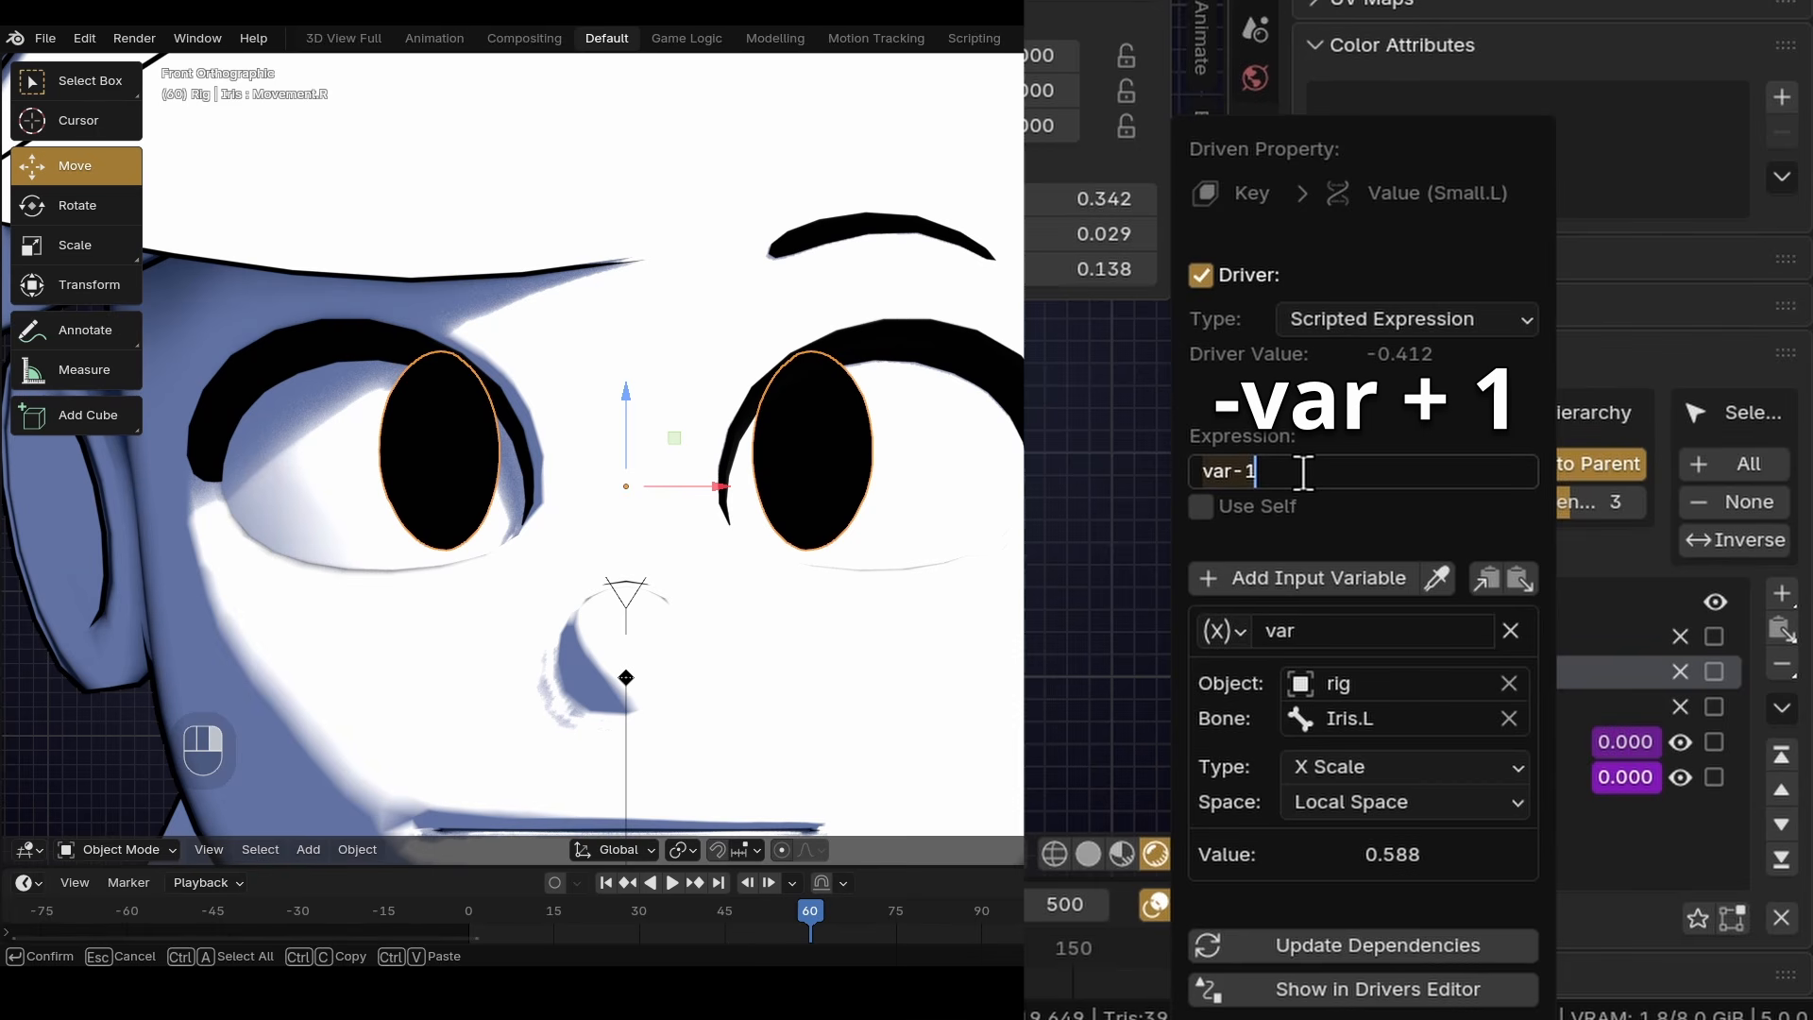
text(-var+1)
key(Return)
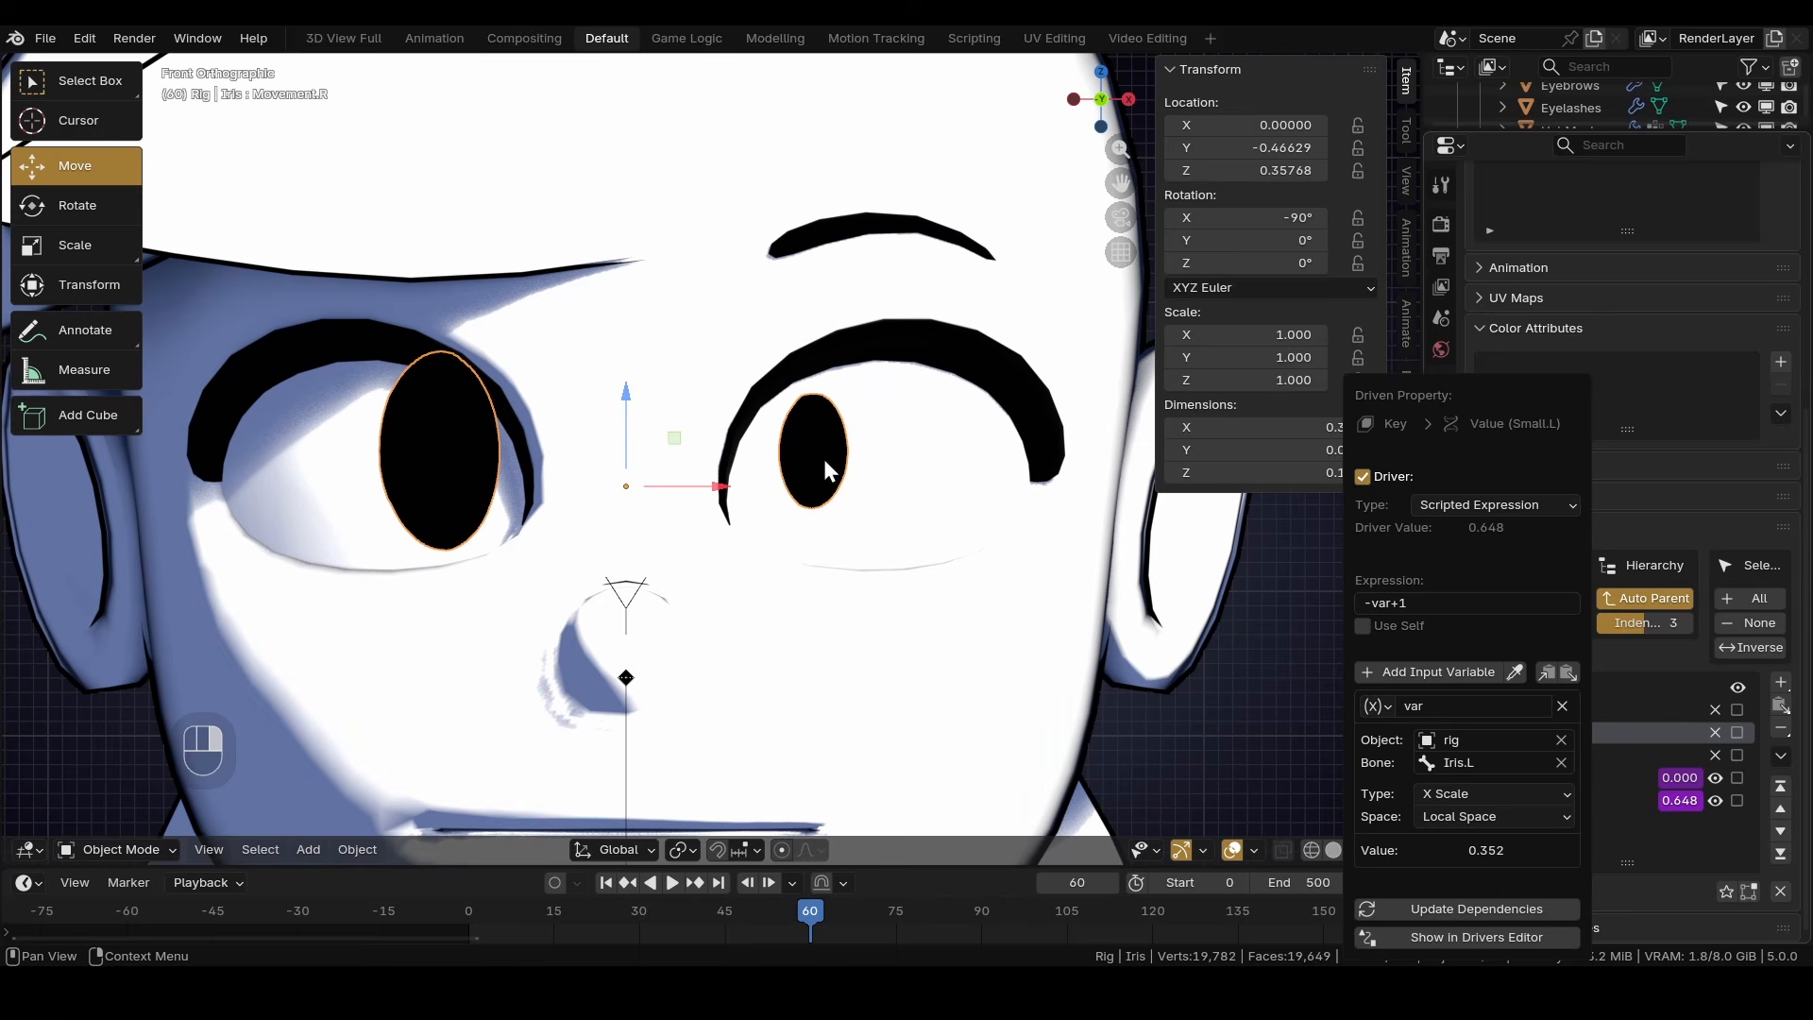
Scale the Iris.L bone down to test the Small.L driver, and reset the bone's scale.
click(824, 459)
key(s)
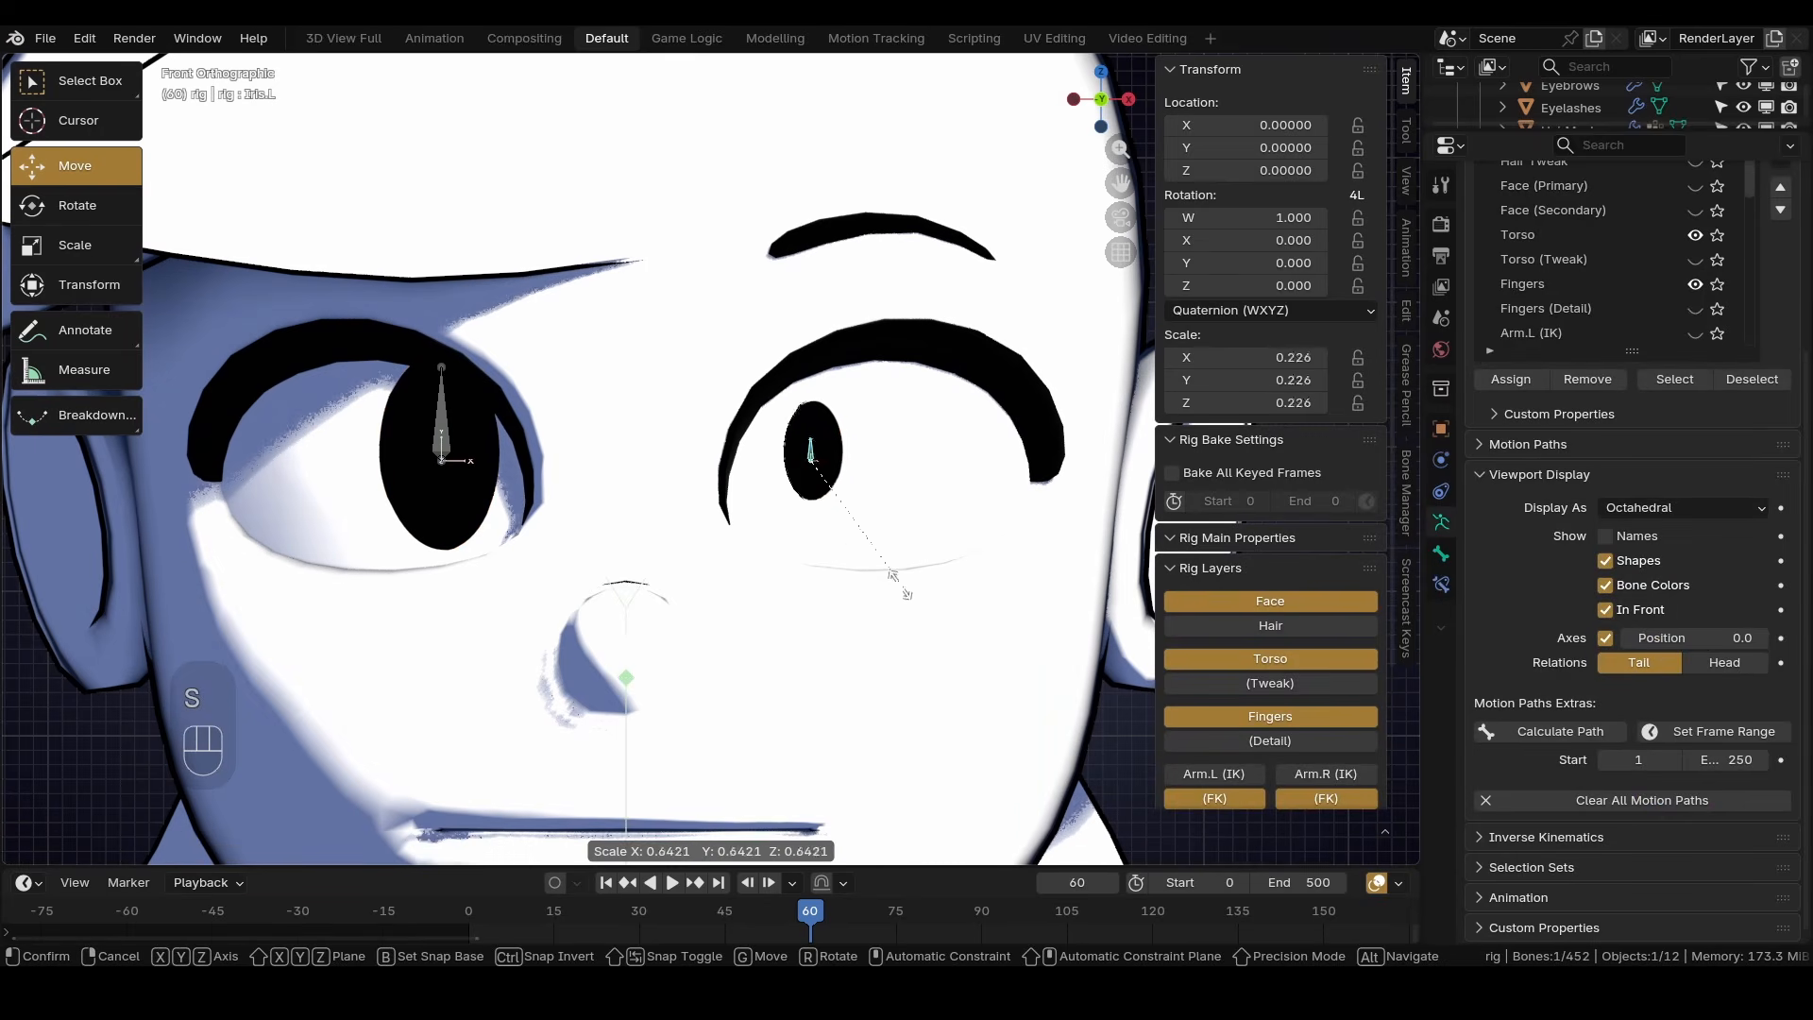
click(821, 467)
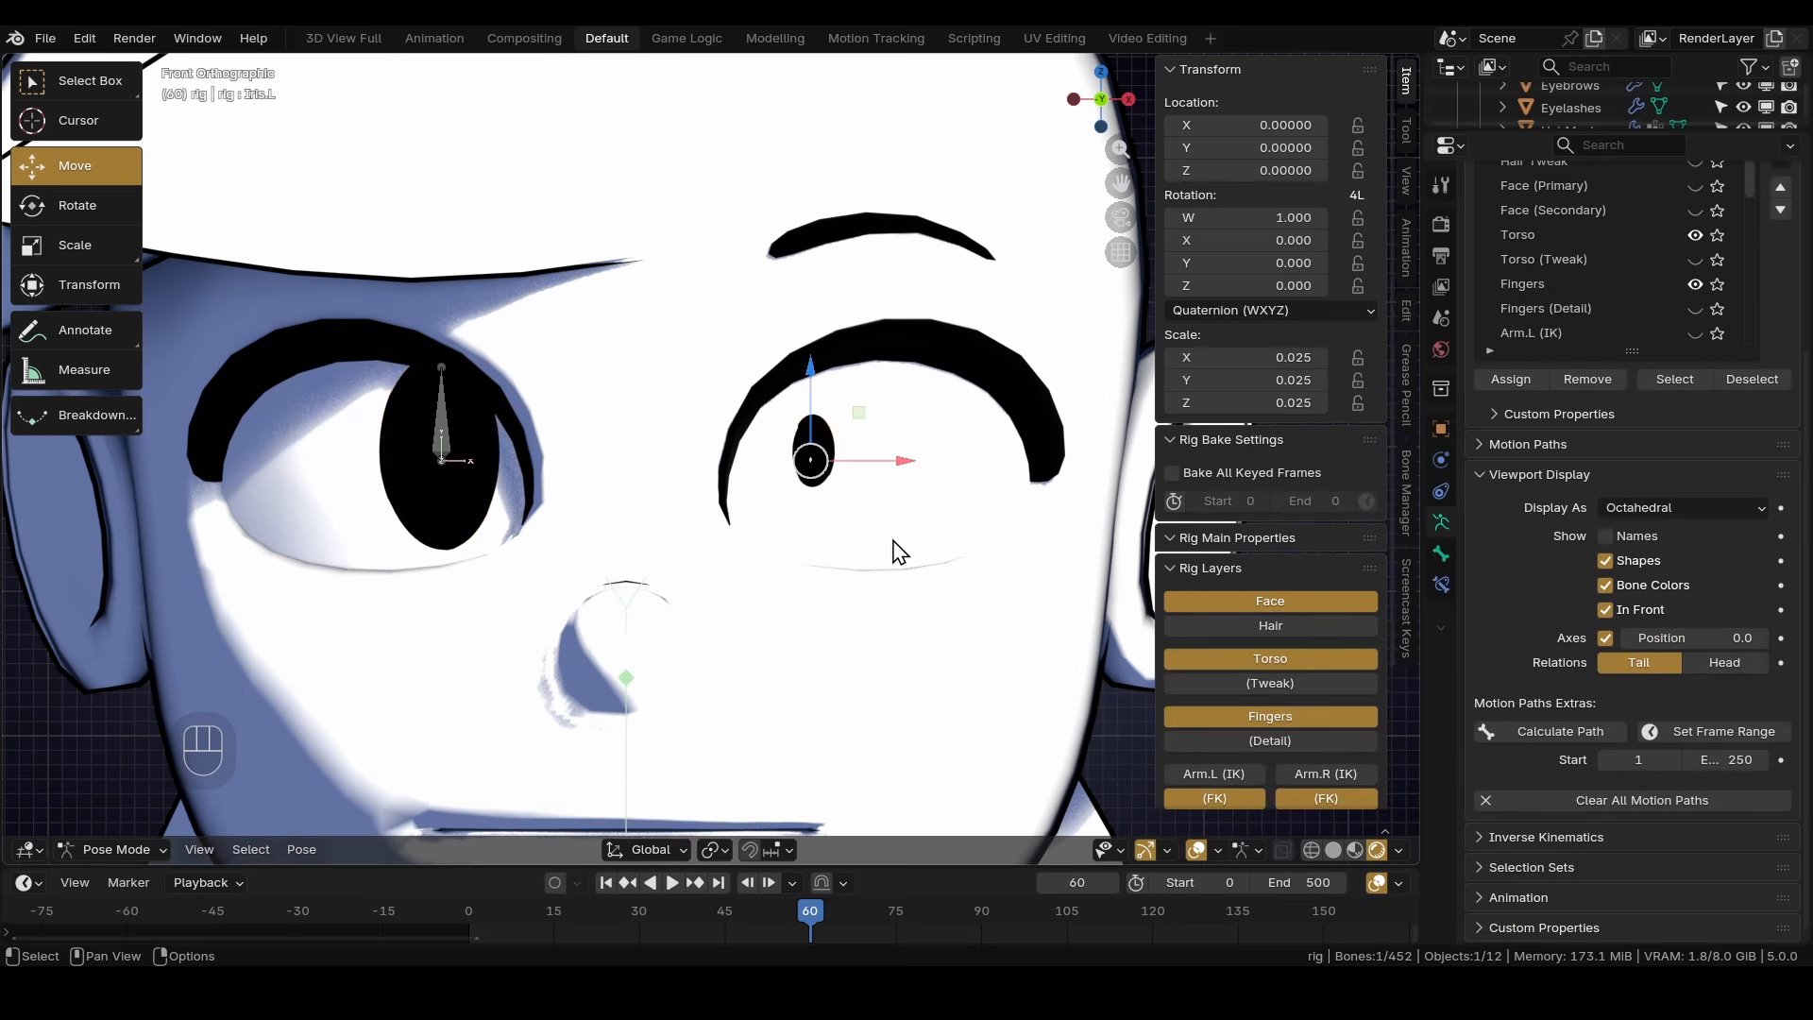
key(alt+s)
key(s)
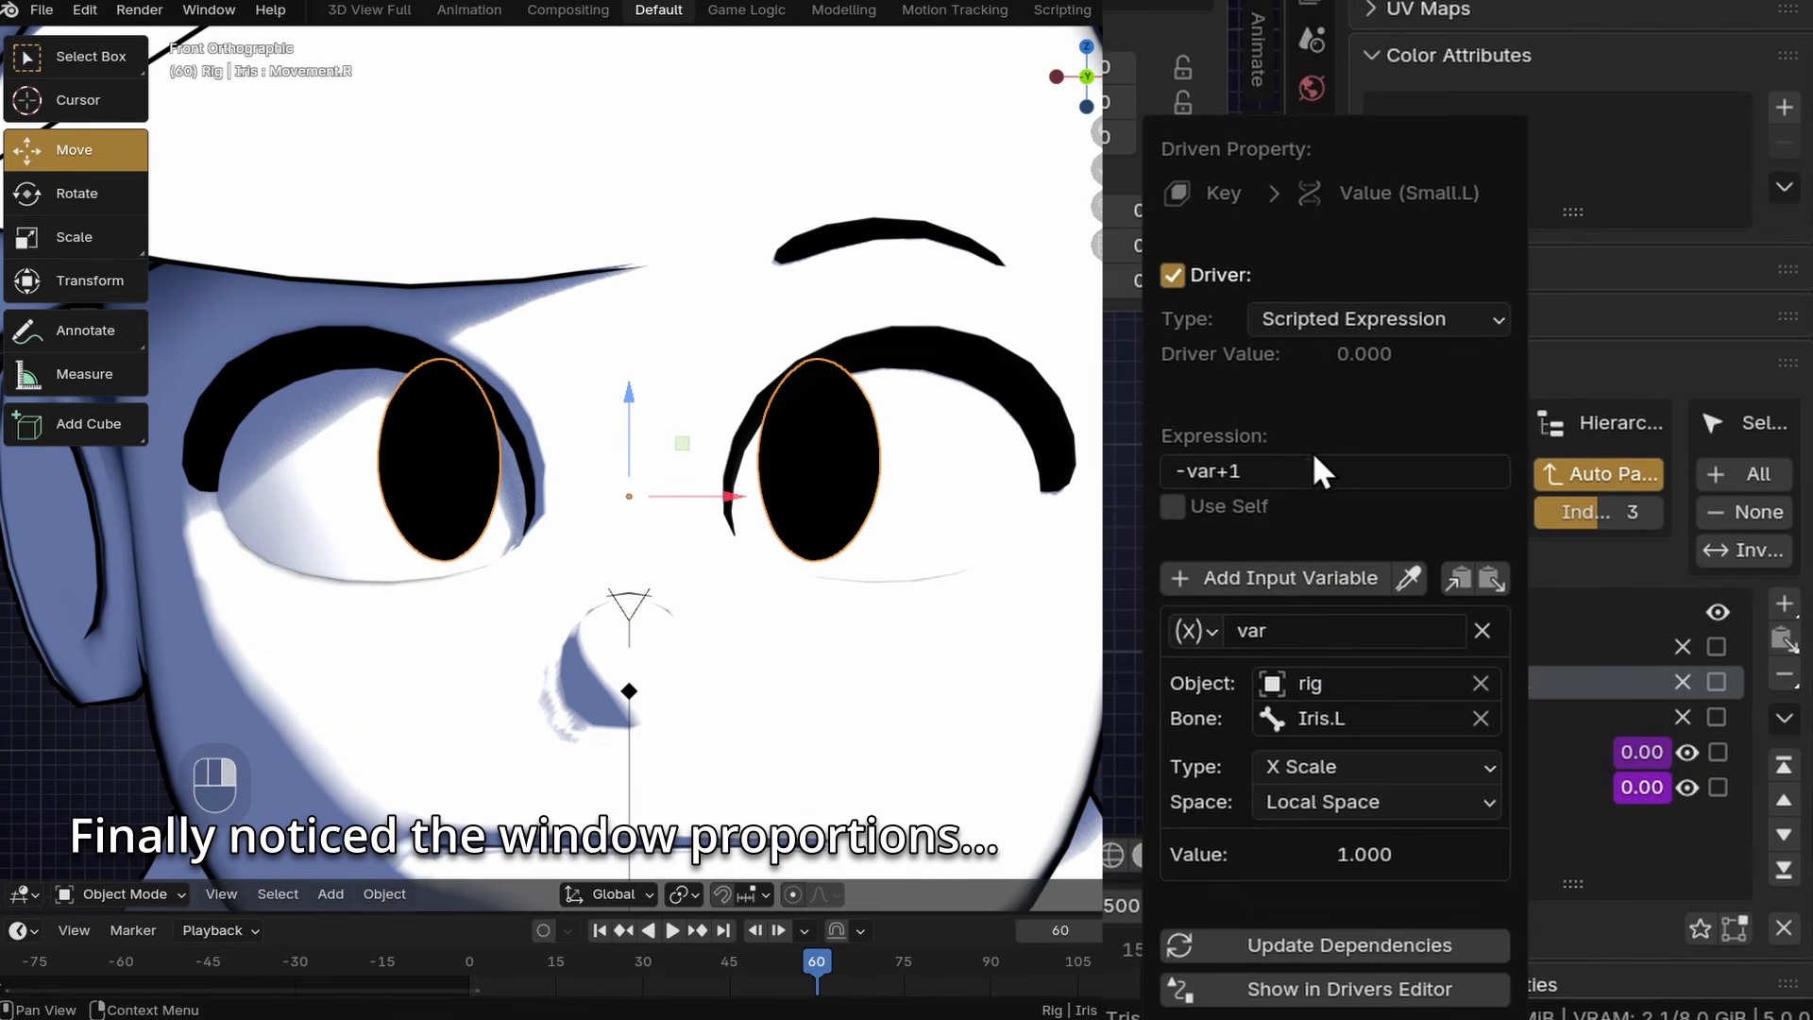
Set the Small.L driver's expression to (-var+1)*2 and scale the Iris.L bone to test it.
double_click(1317, 471)
text())
key(Left)
key(Left)
key(Left)
key(Left)
key(Left)
key(Left)
key(Left)
text(()
key(End)
text(*)
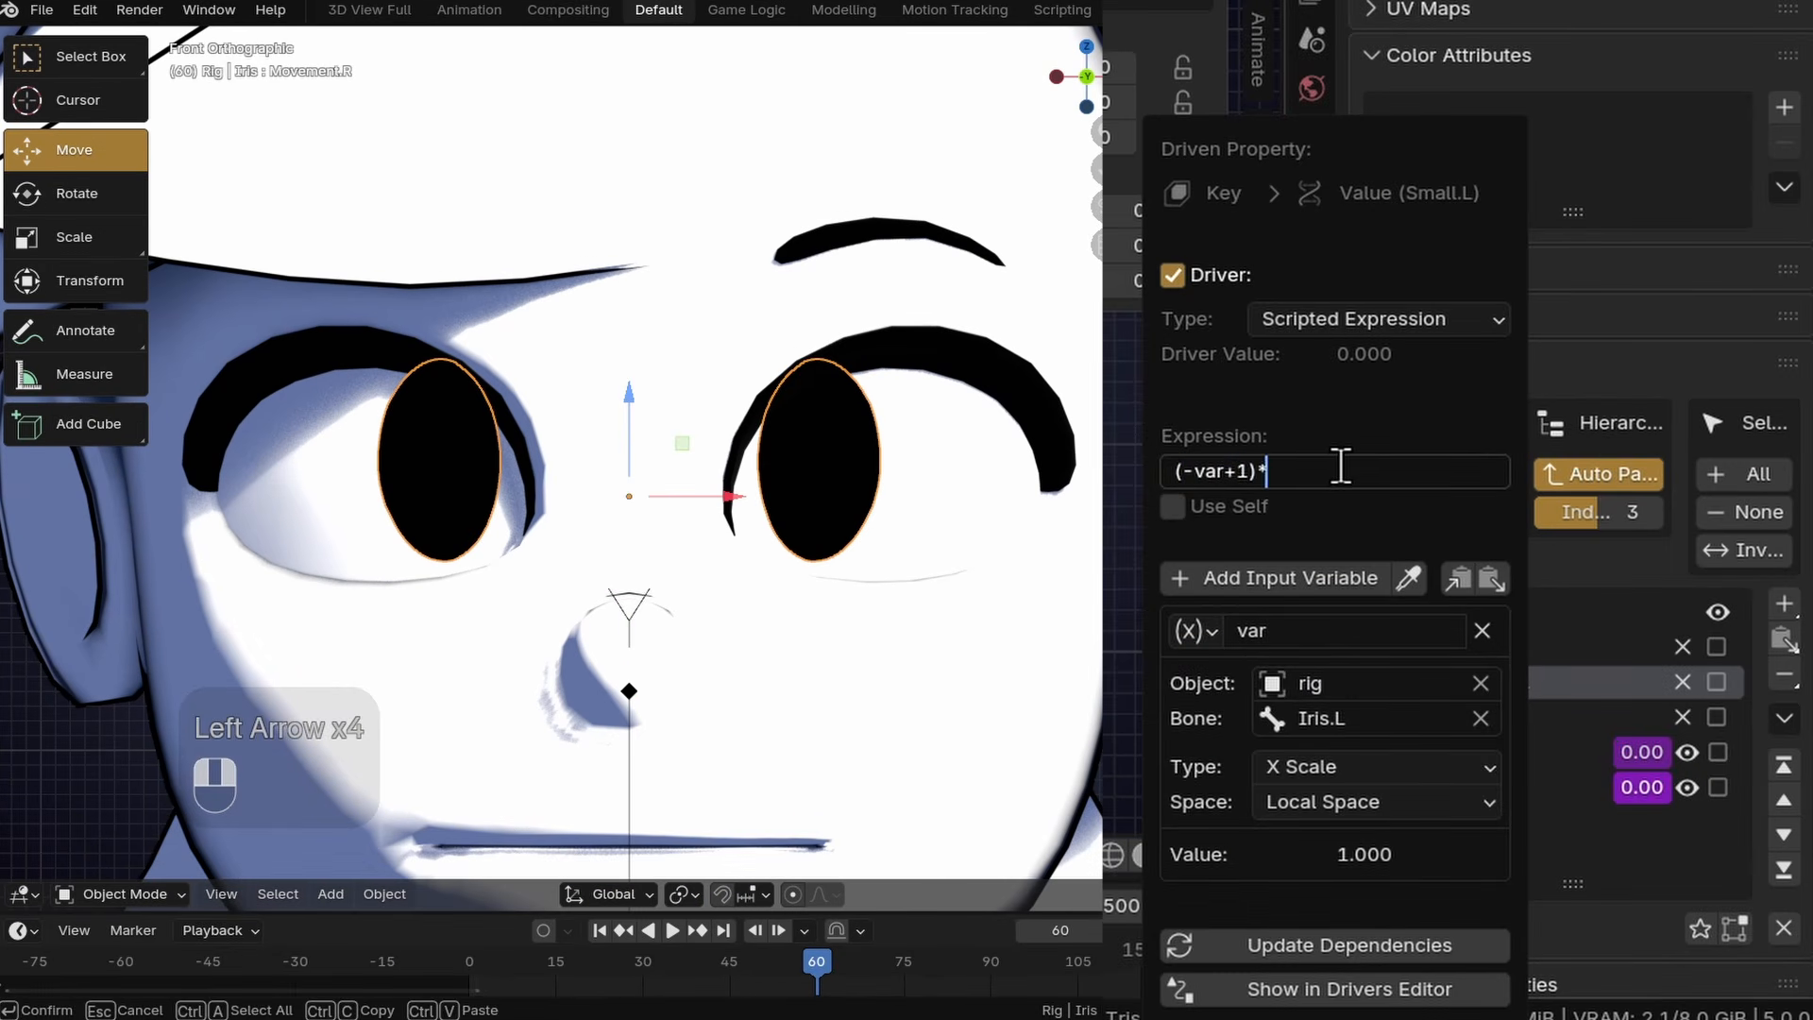
text(2)
key(Return)
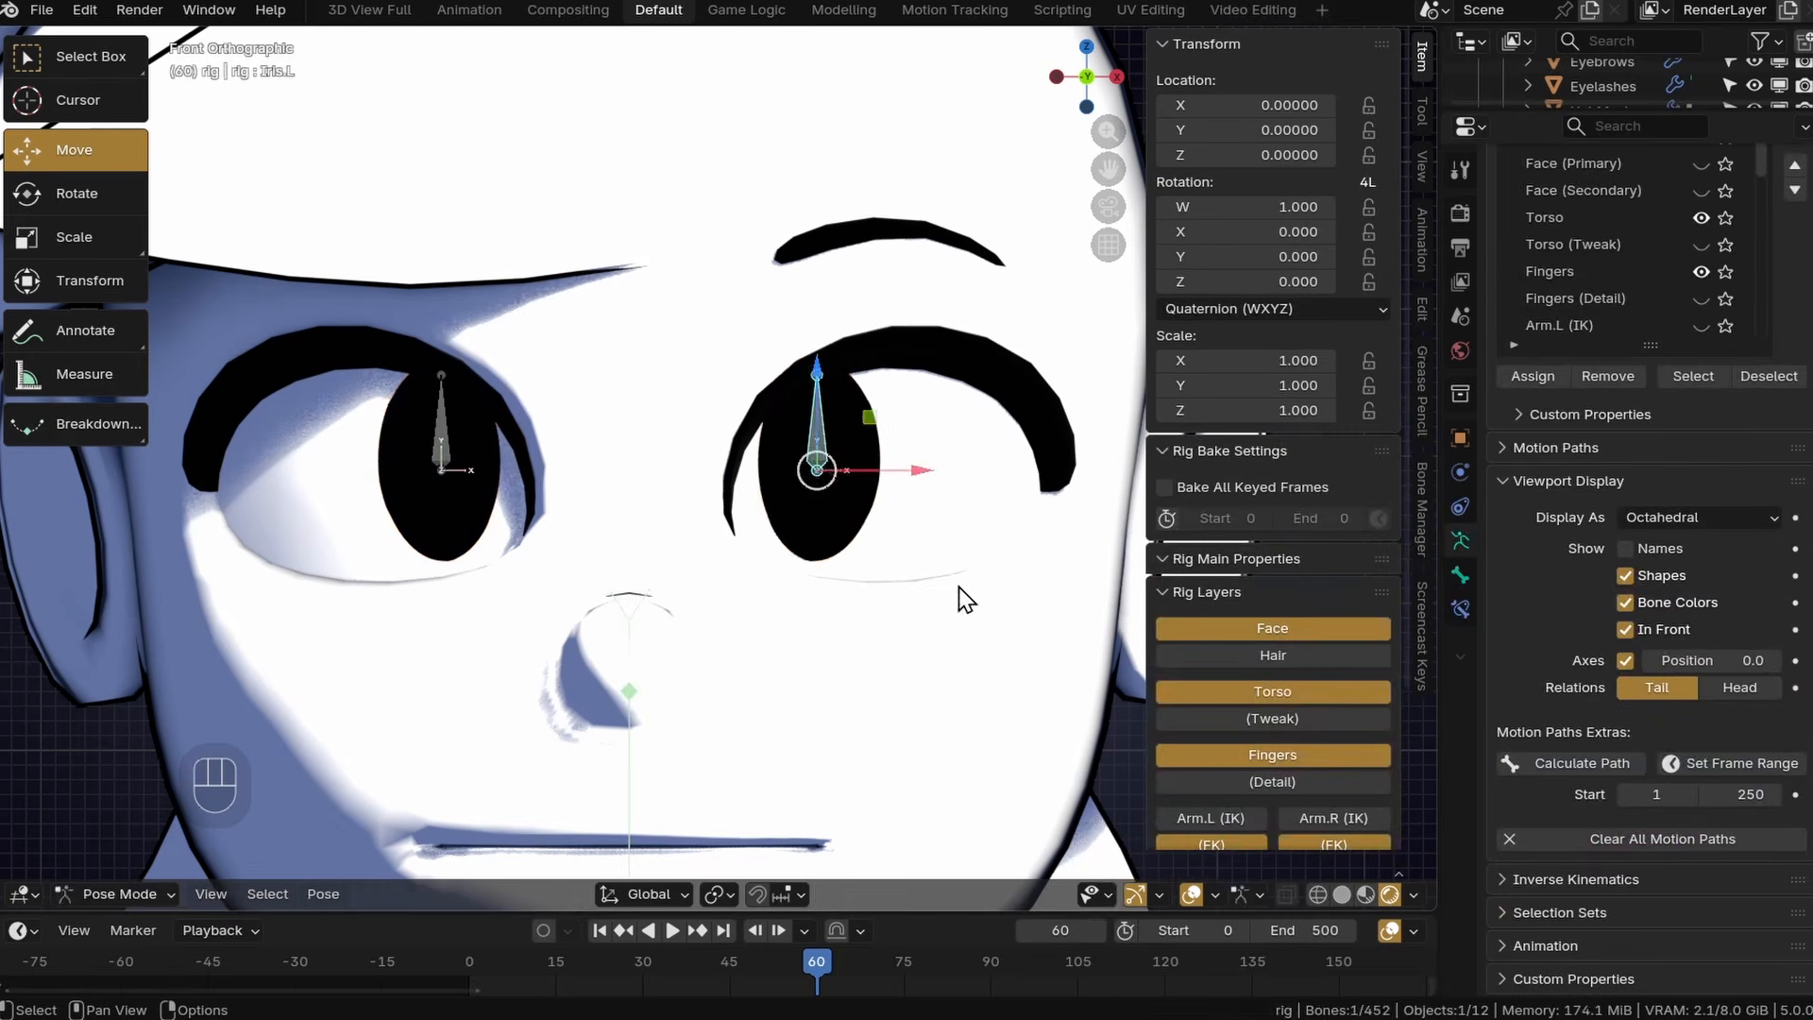
key(s)
click(831, 480)
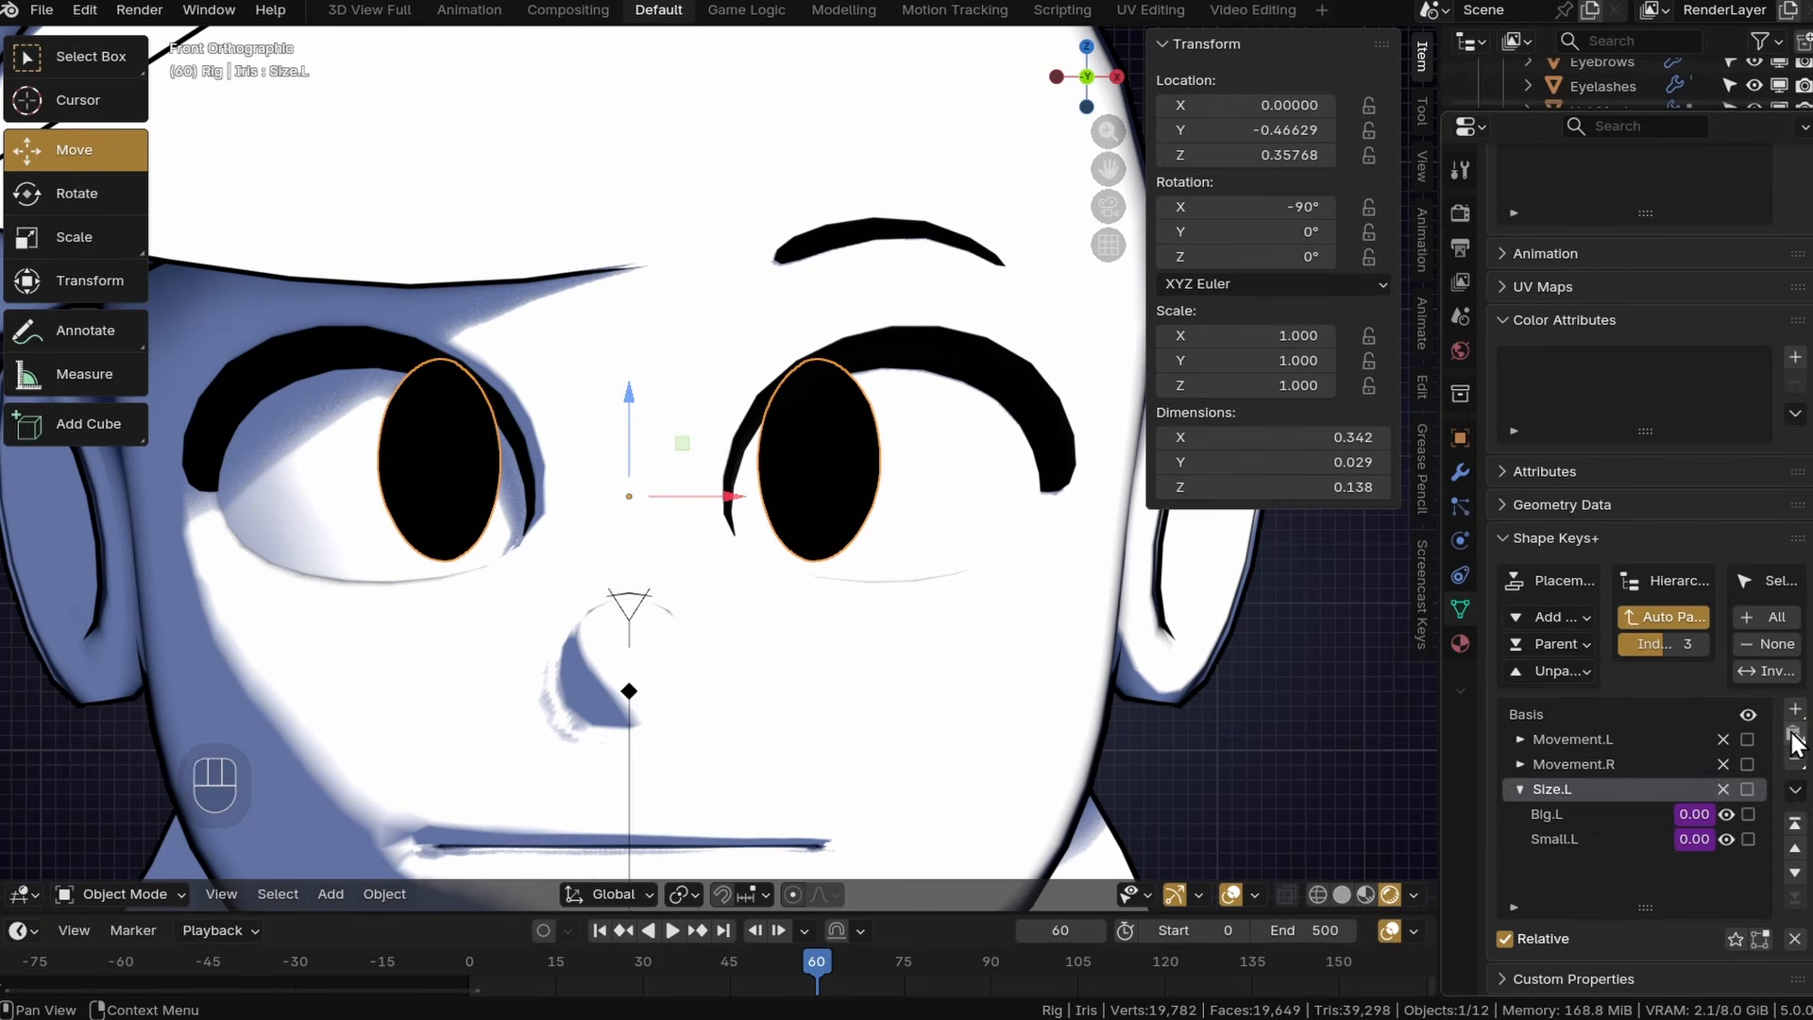
Copy the Size.L shape key group for the other eye as Size.R with Big.R and Small.R keys.
right_click(1641, 767)
click(1640, 764)
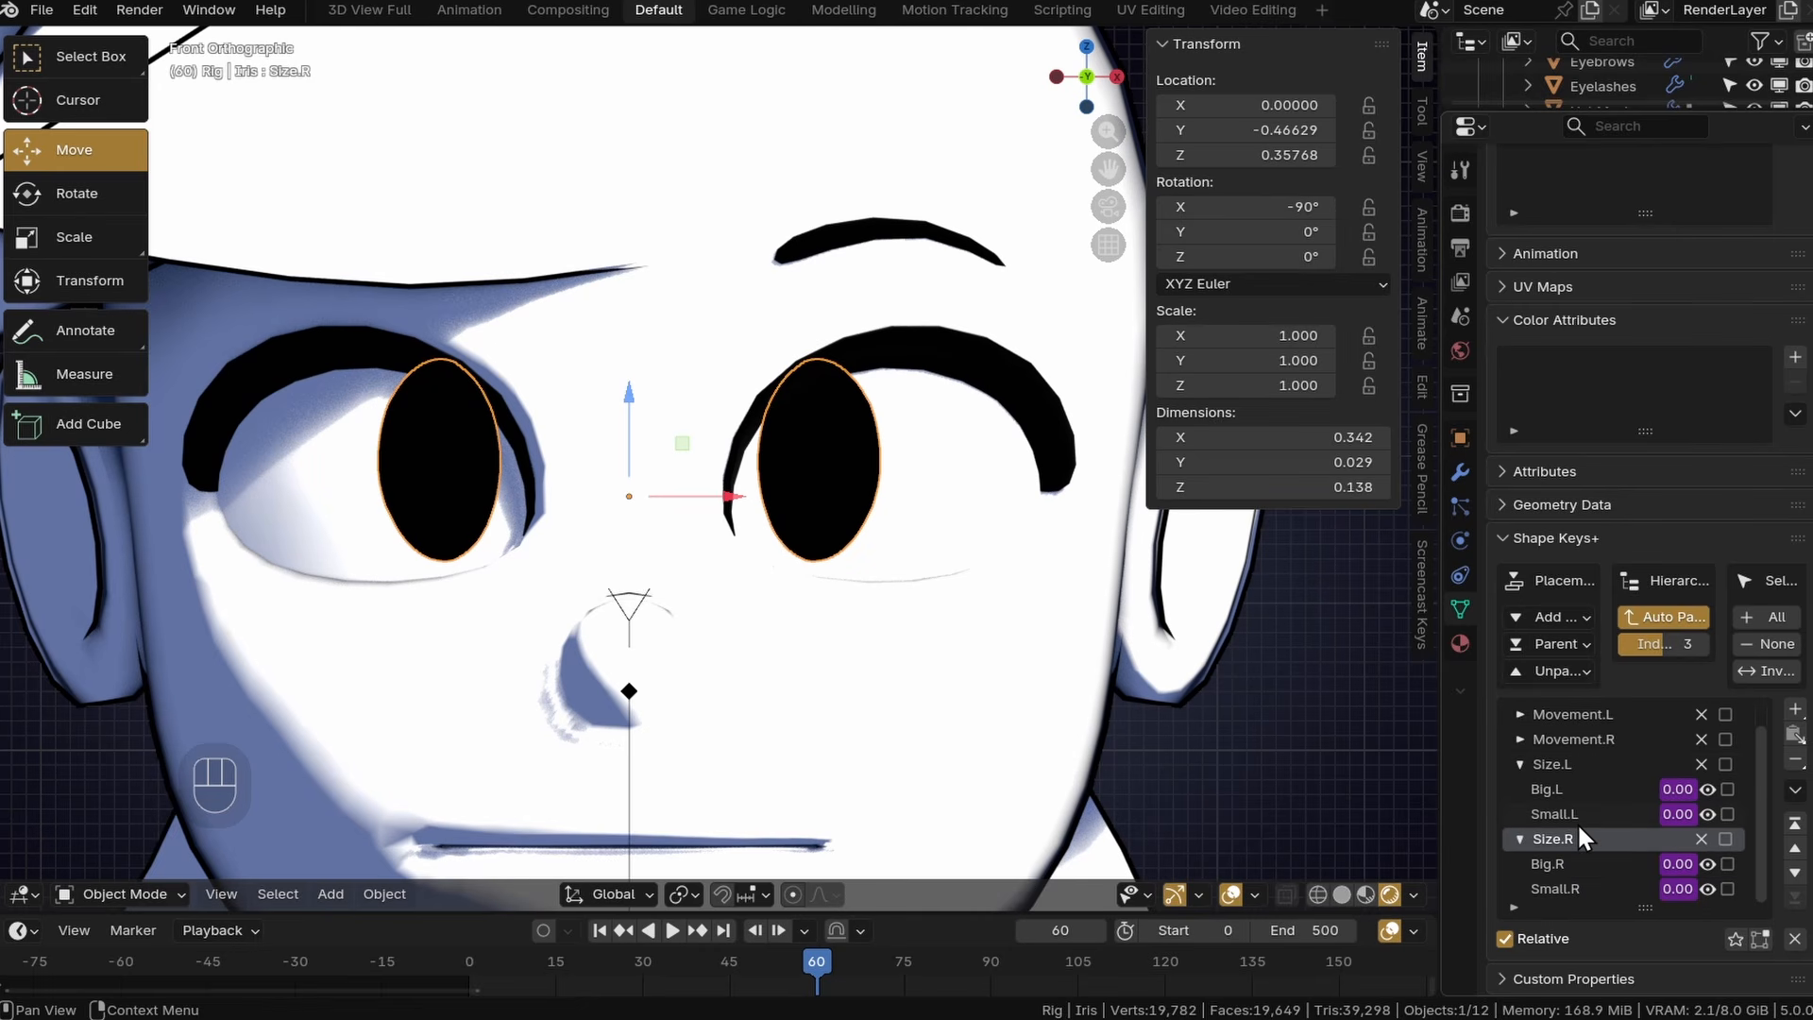
click(1519, 789)
Retarget the Big.R and Small.R drivers to the Iris.R bone.
right_click(1686, 839)
click(1644, 699)
click(1526, 794)
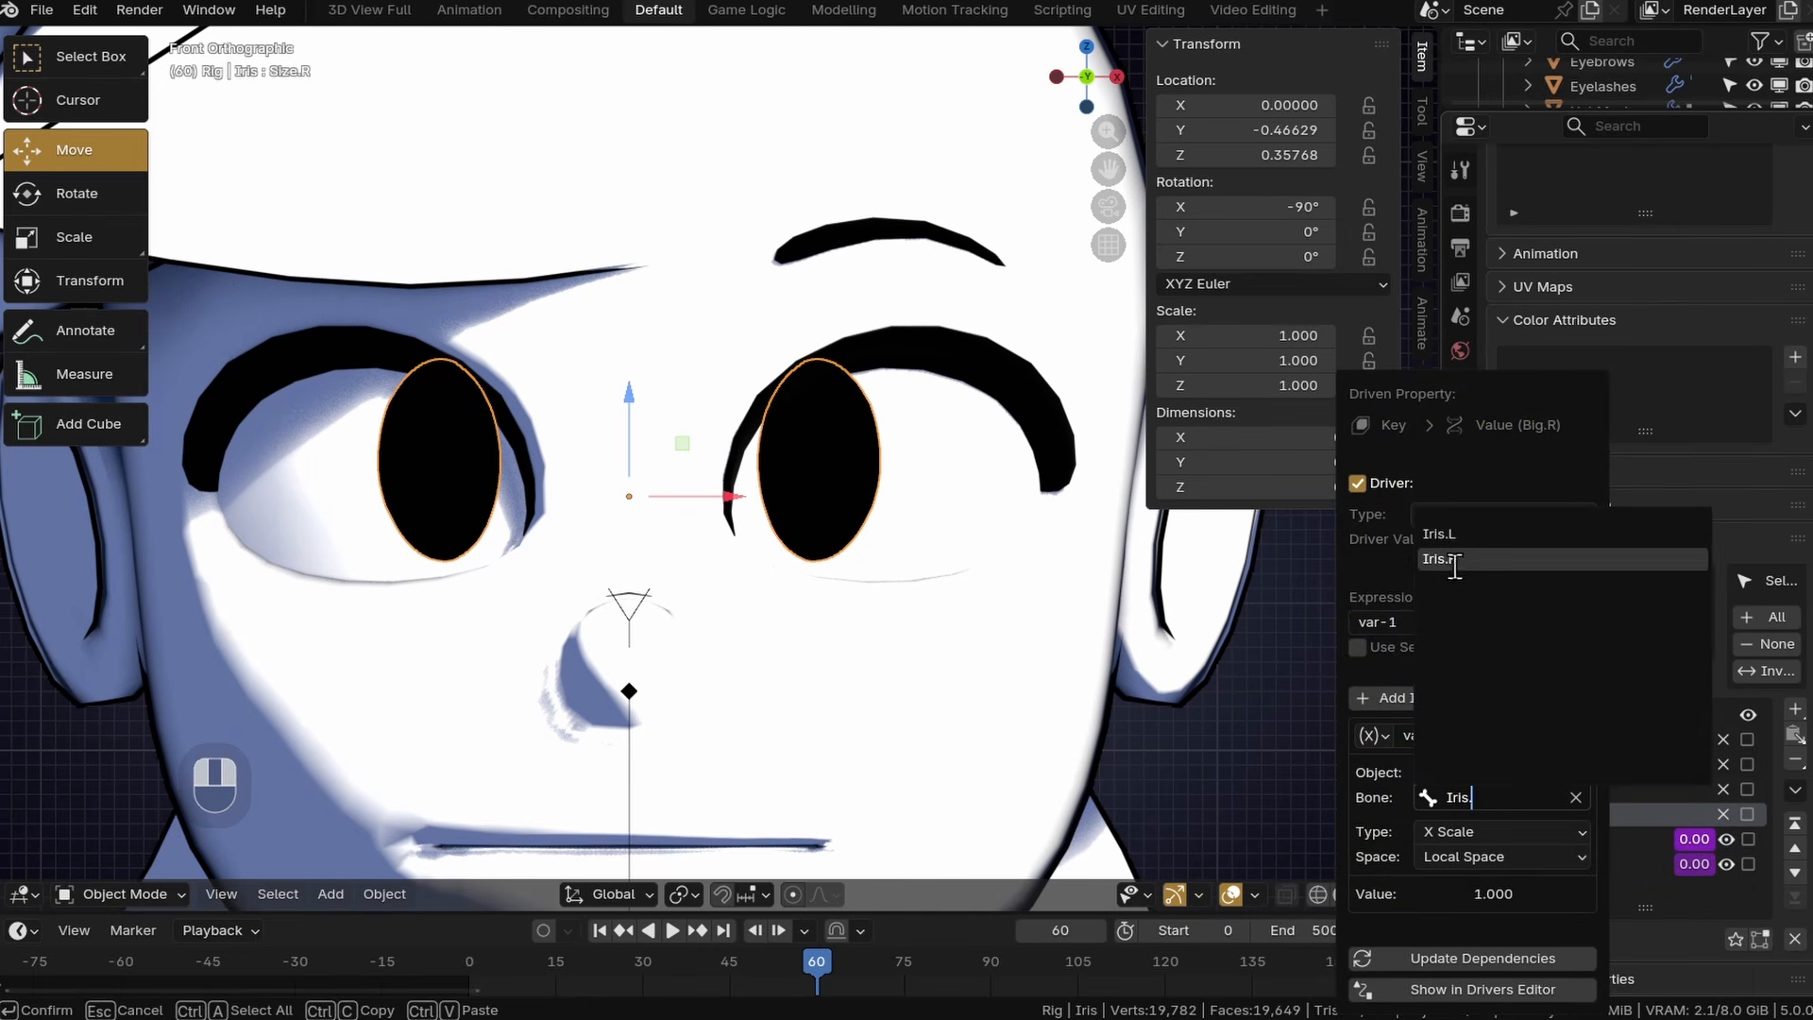
right_click(1692, 863)
click(1568, 696)
click(1524, 797)
key(BackSpace)
text(R)
key(Return)
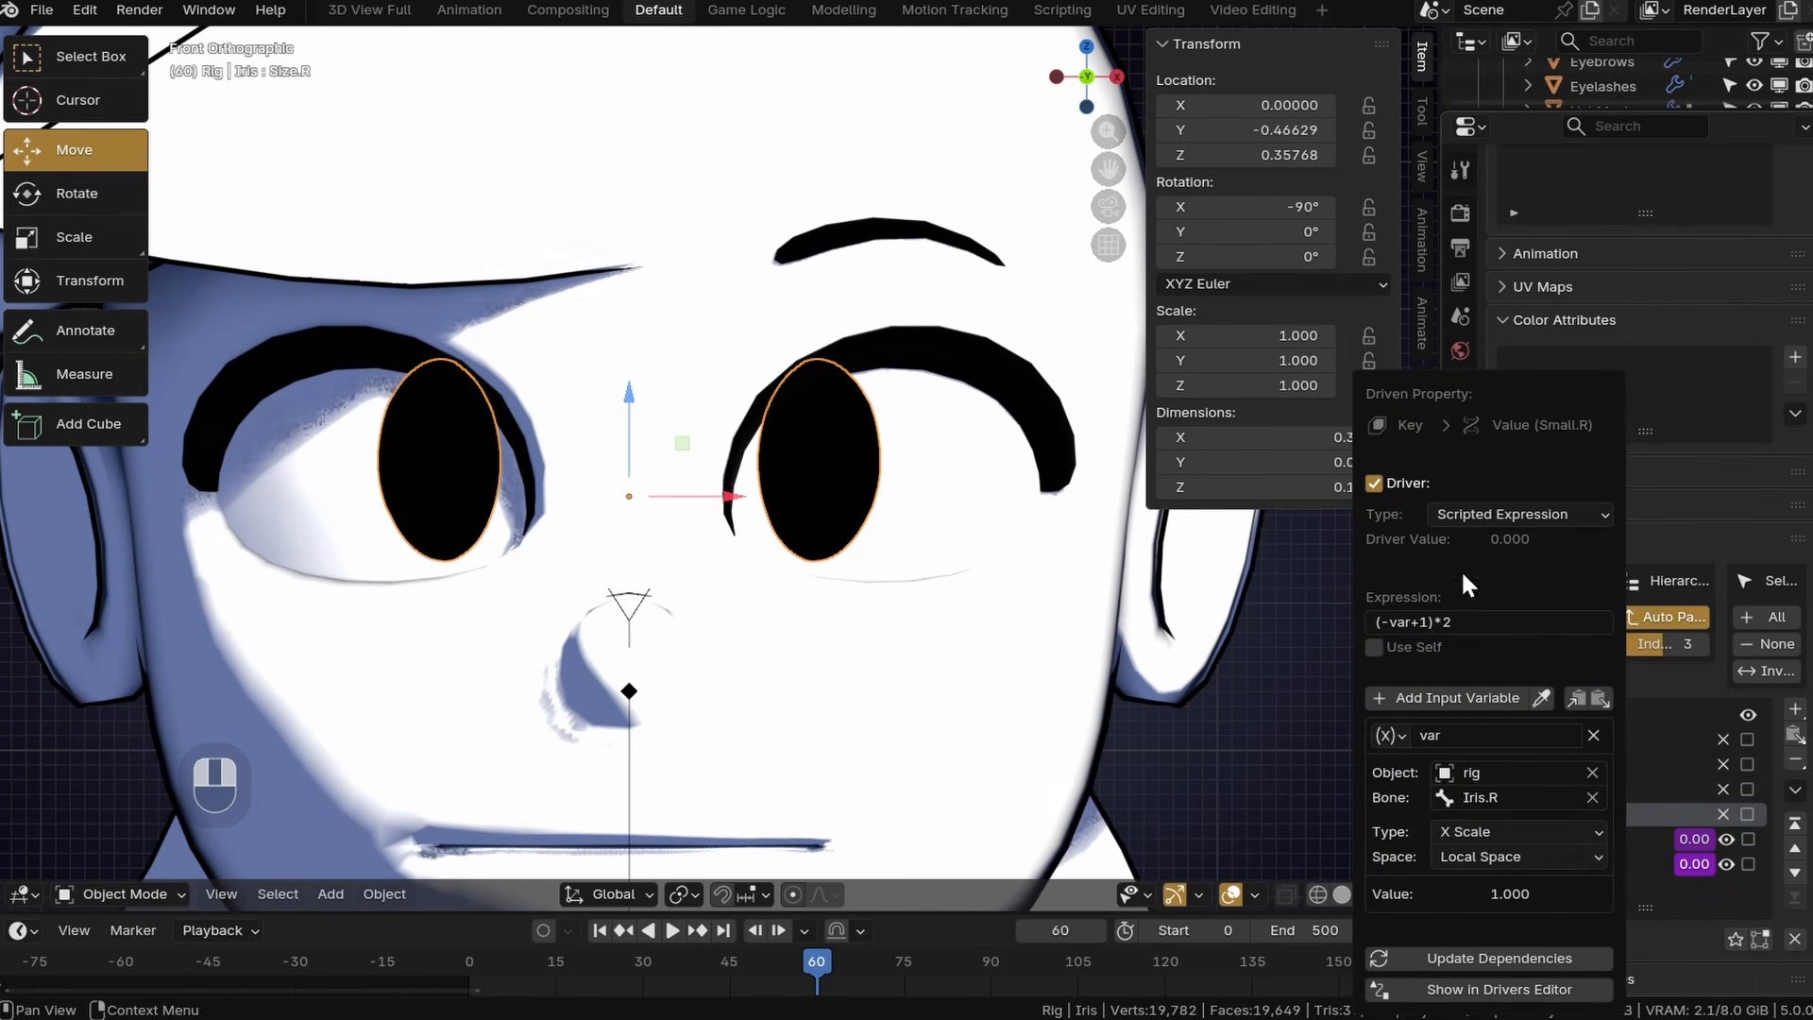
Scale the Iris.R bone to test the Big.R and Small.R drivers, and undo the scaling.
click(441, 454)
key(s)
click(752, 661)
key(ctrl+z)
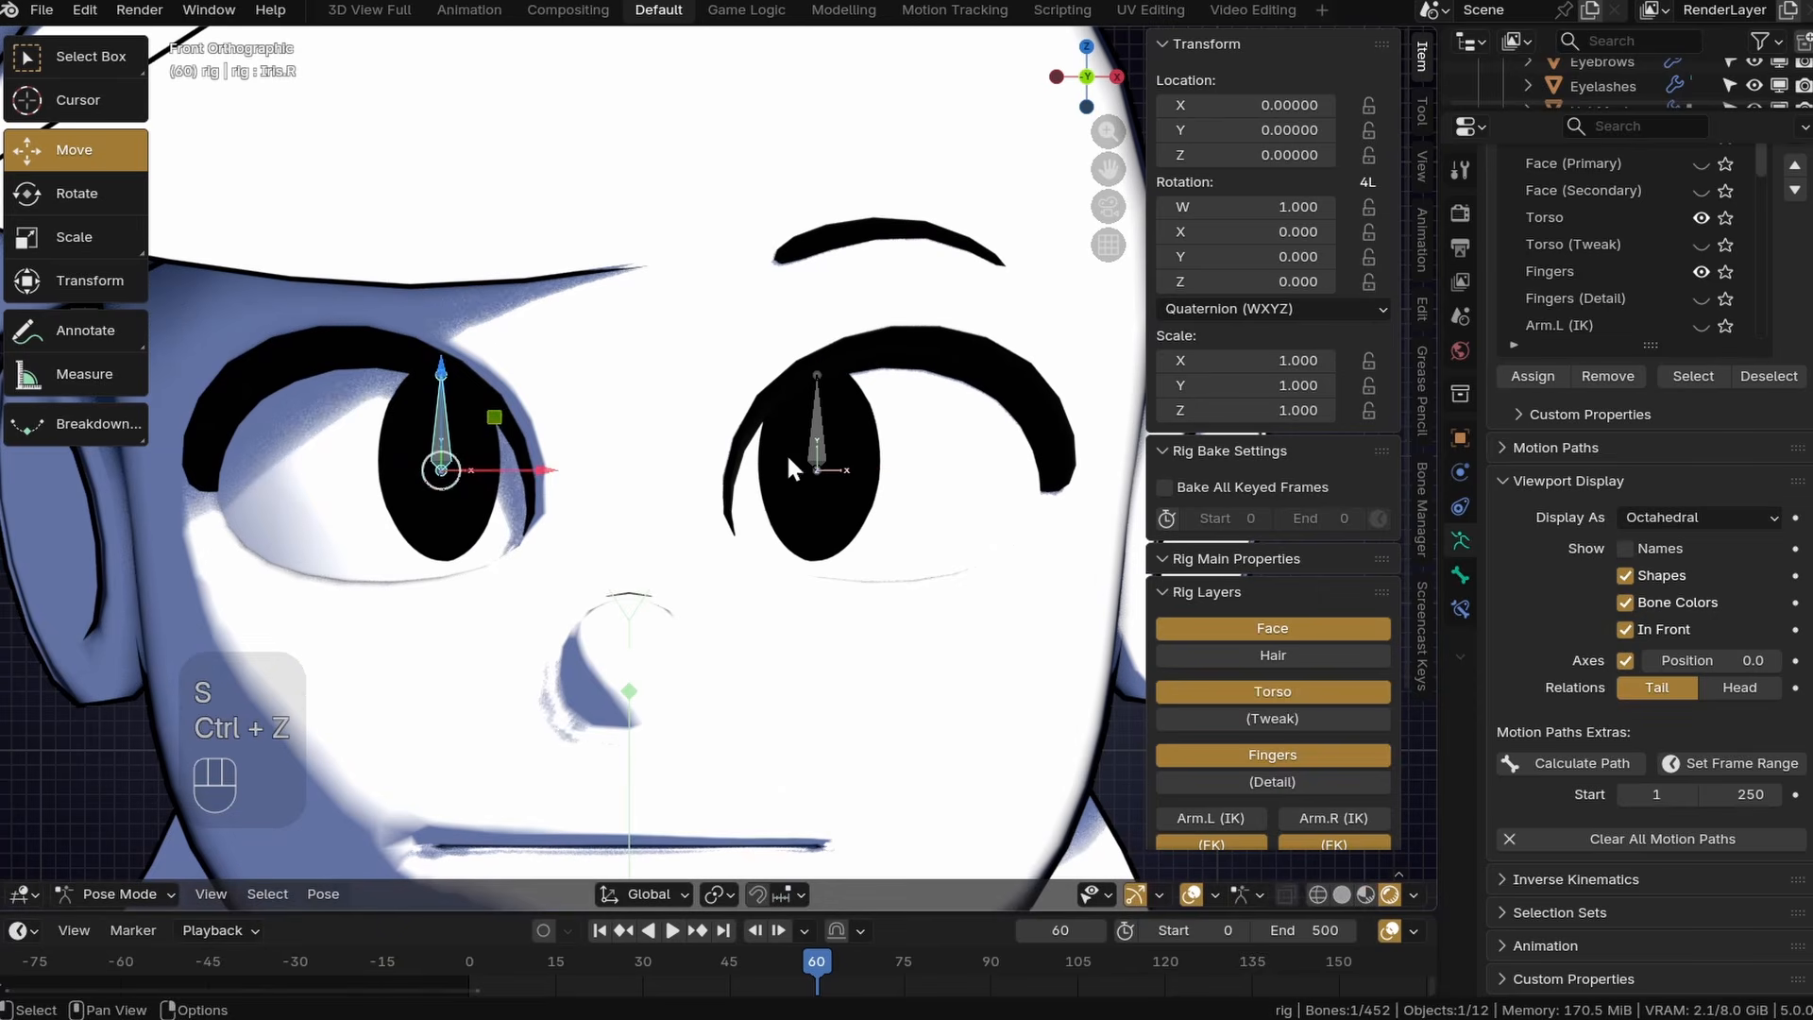
Scale the Iris.L and Iris.R bones in turn to check how the size drivers resize each iris.
click(816, 450)
key(s)
click(1084, 850)
click(441, 453)
key(s)
click(848, 750)
middle_drag(693, 603, 890, 643)
key(ctrl+z)
key(s)
click(588, 557)
click(809, 481)
key(s)
click(850, 591)
key(z)
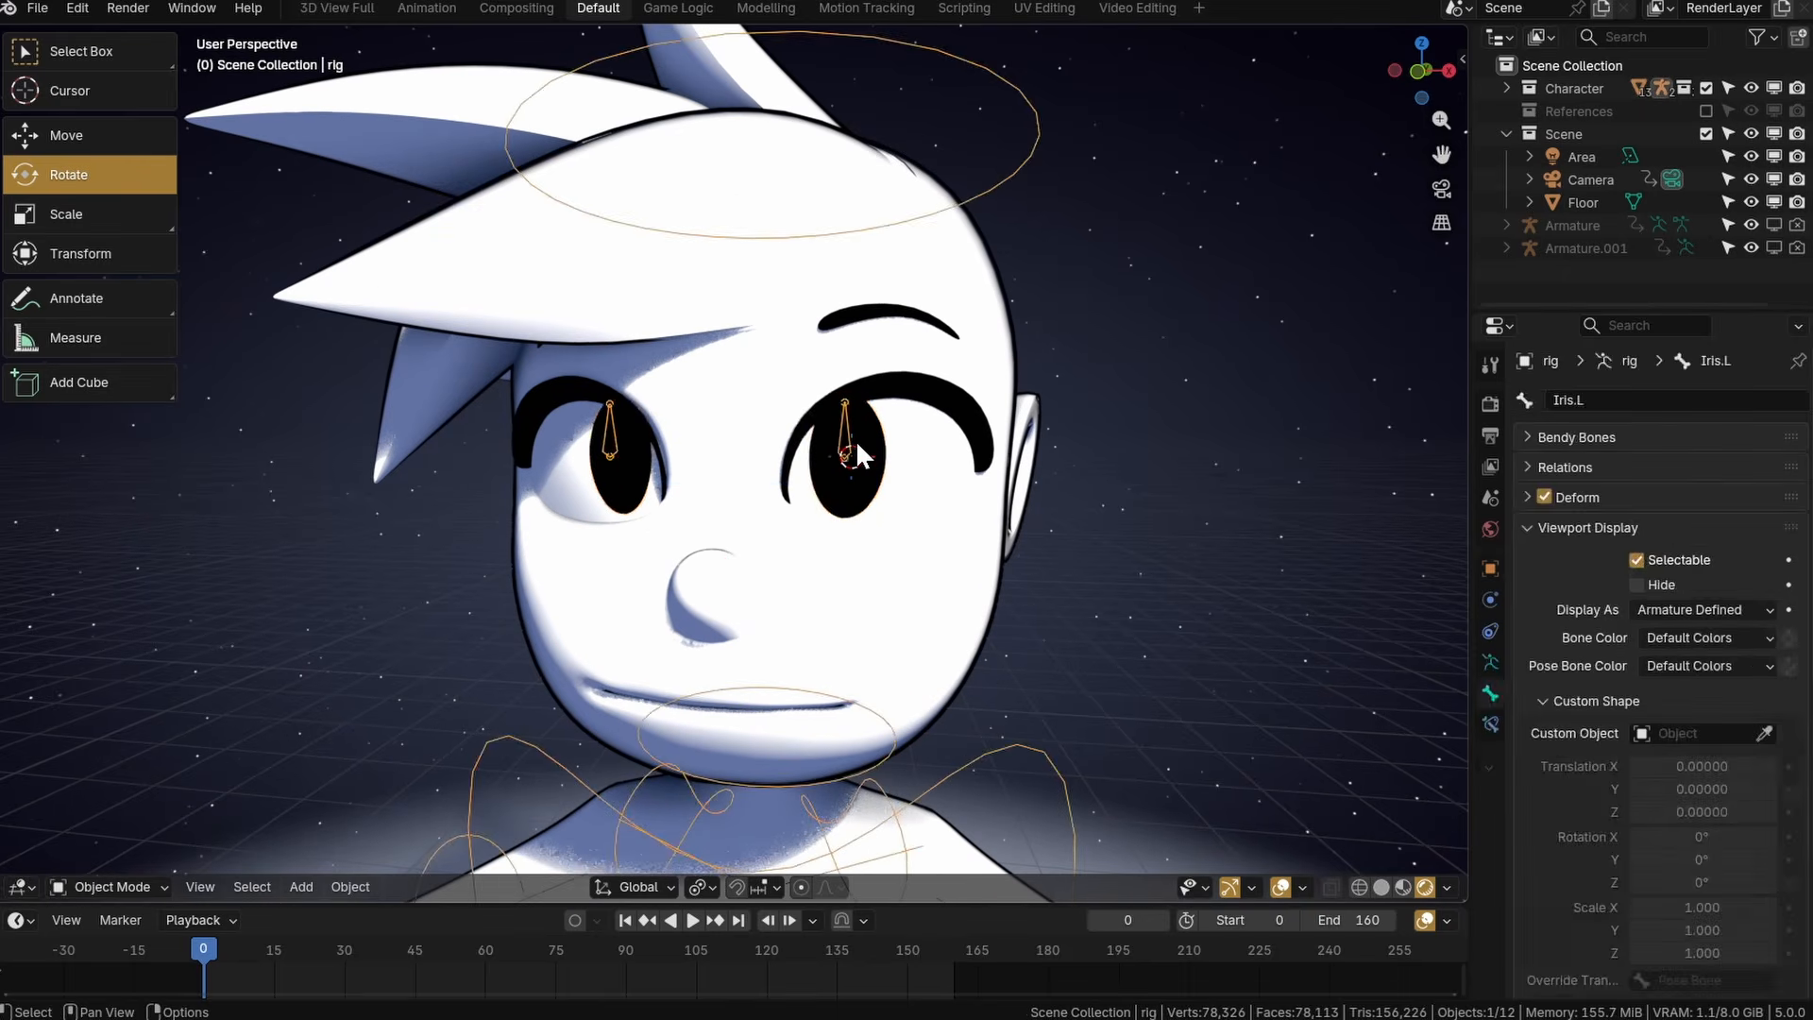
Parent the Iris mesh to the rig using Armature Deform With Empty Groups.
middle_drag(856, 439, 1015, 604)
click(866, 515)
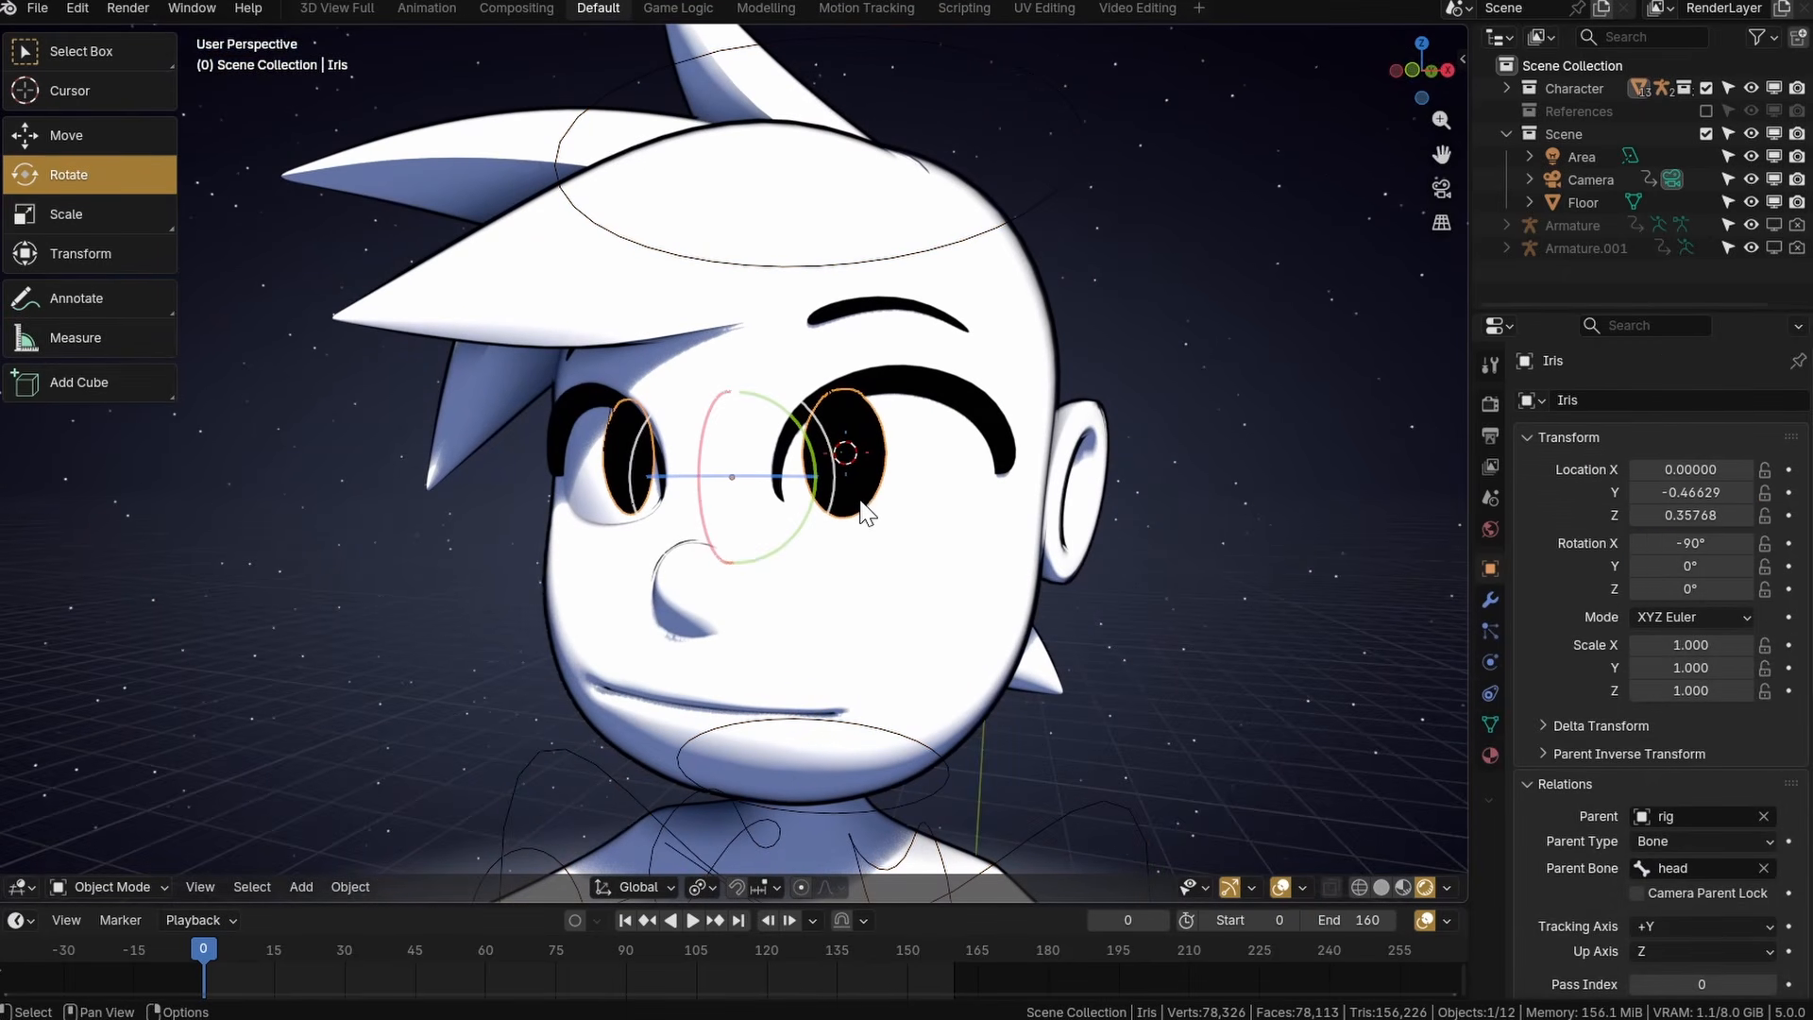
shift+click(825, 433)
key(ctrl+p)
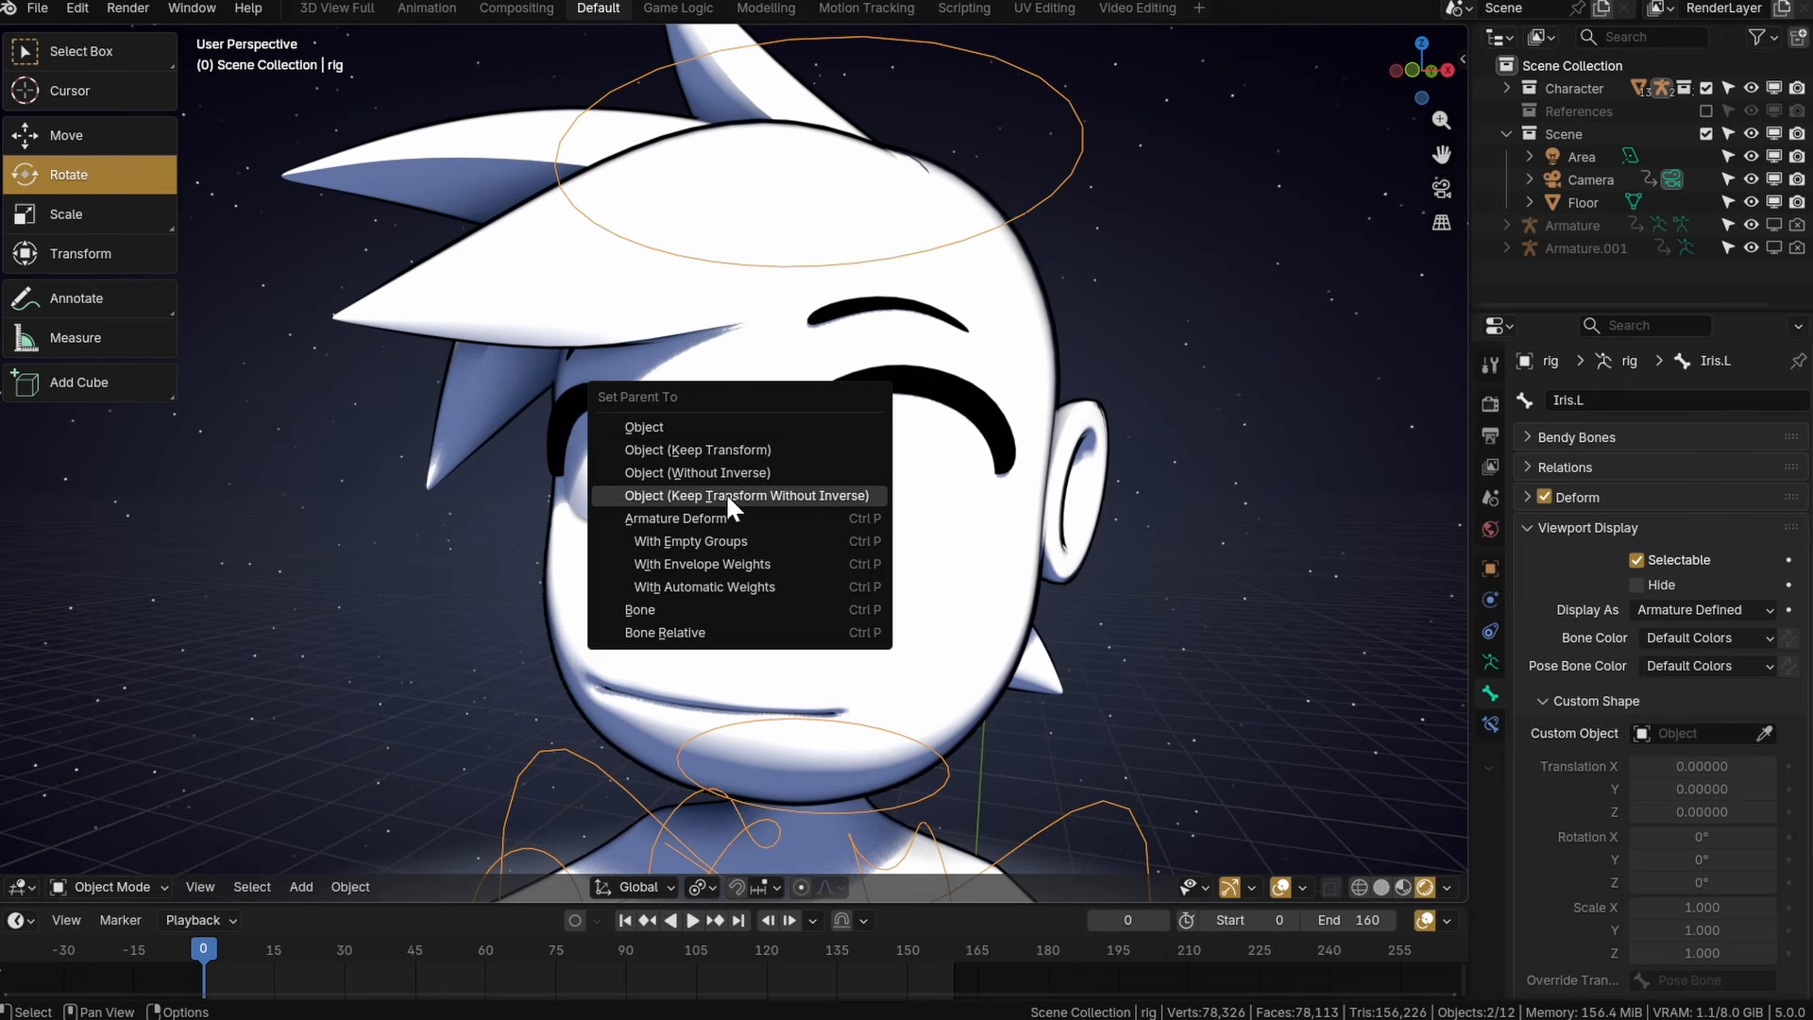
click(690, 541)
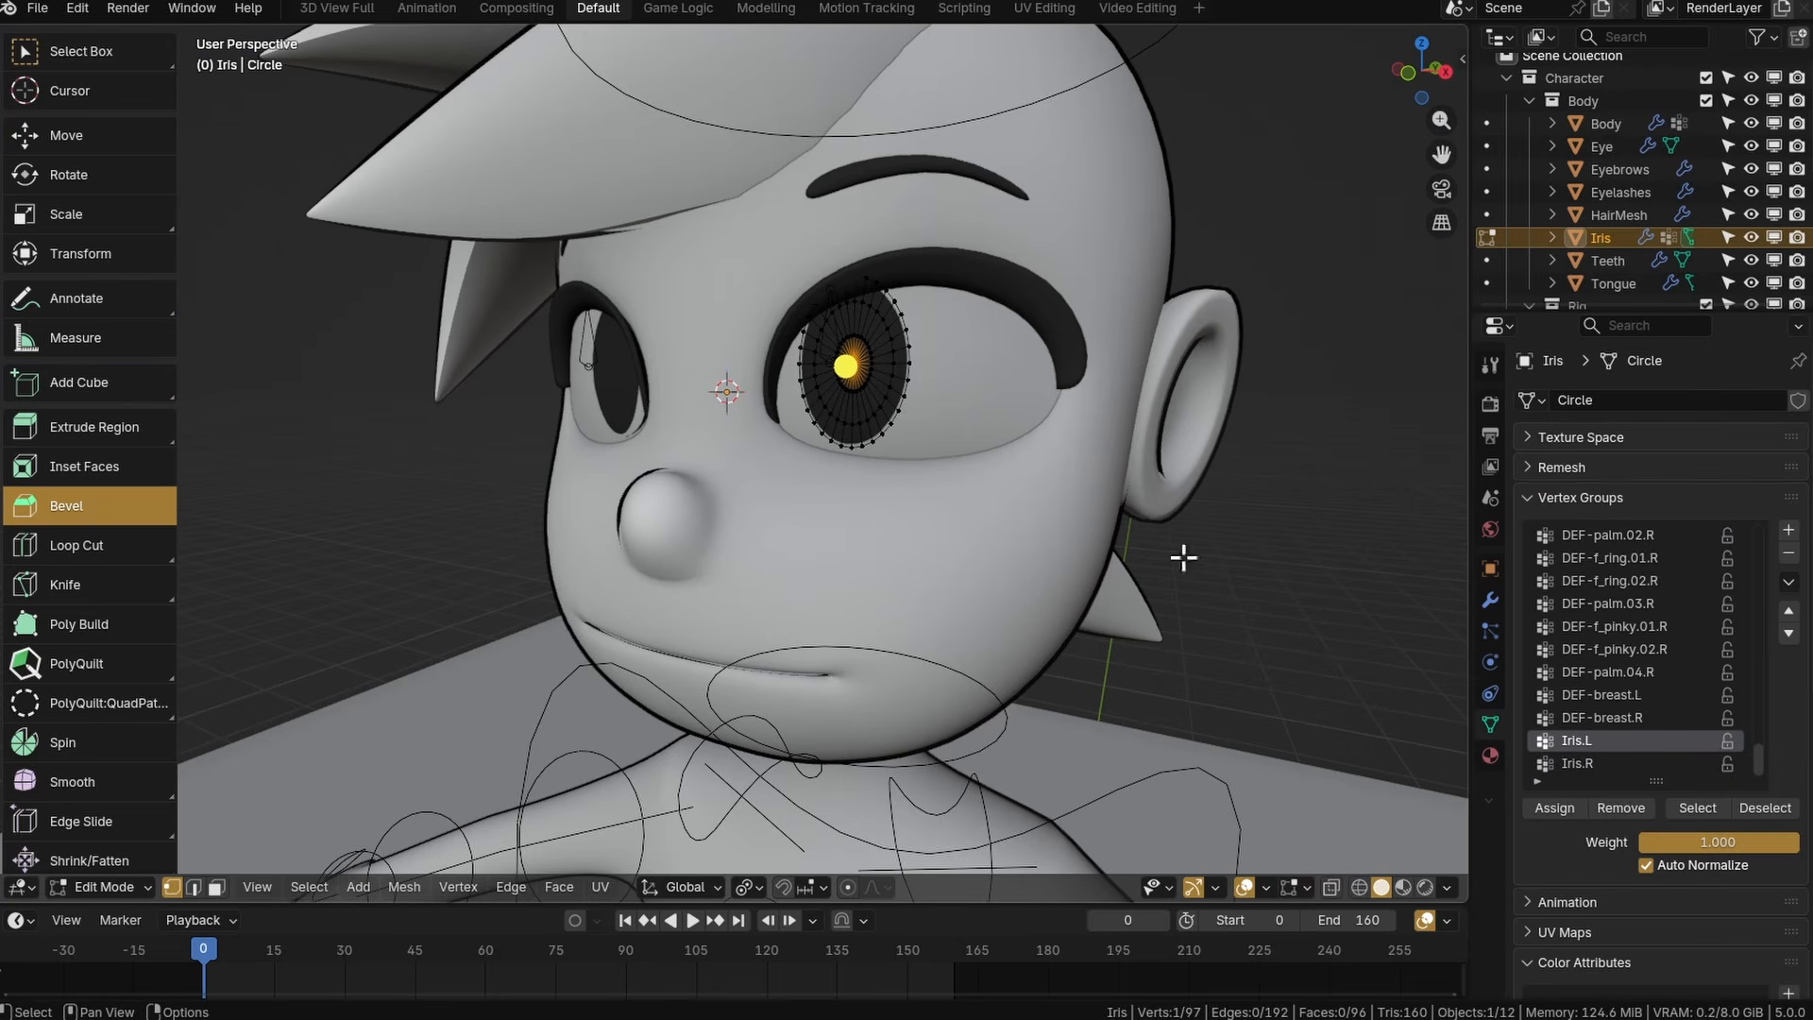
Assign all vertices of the iris mesh to the Iris.L vertex group and leave Edit Mode.
key(a)
click(1554, 808)
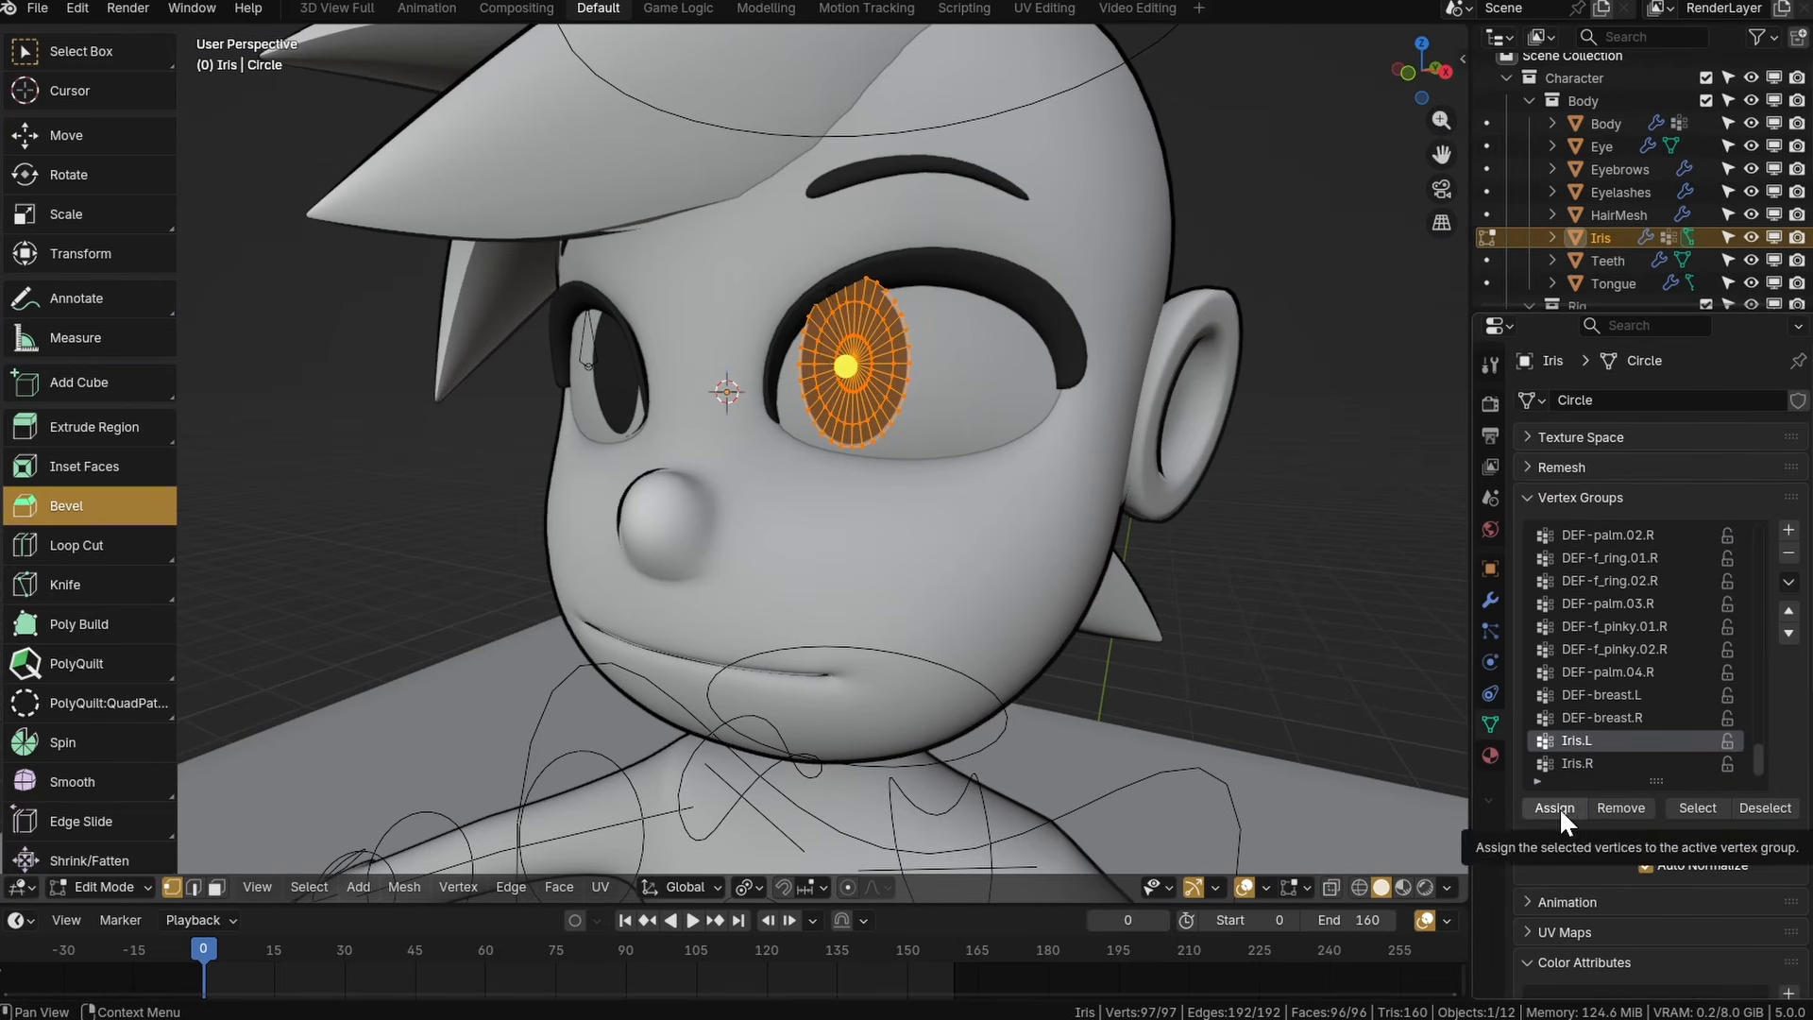
middle_drag(720, 501, 897, 416)
key(Tab)
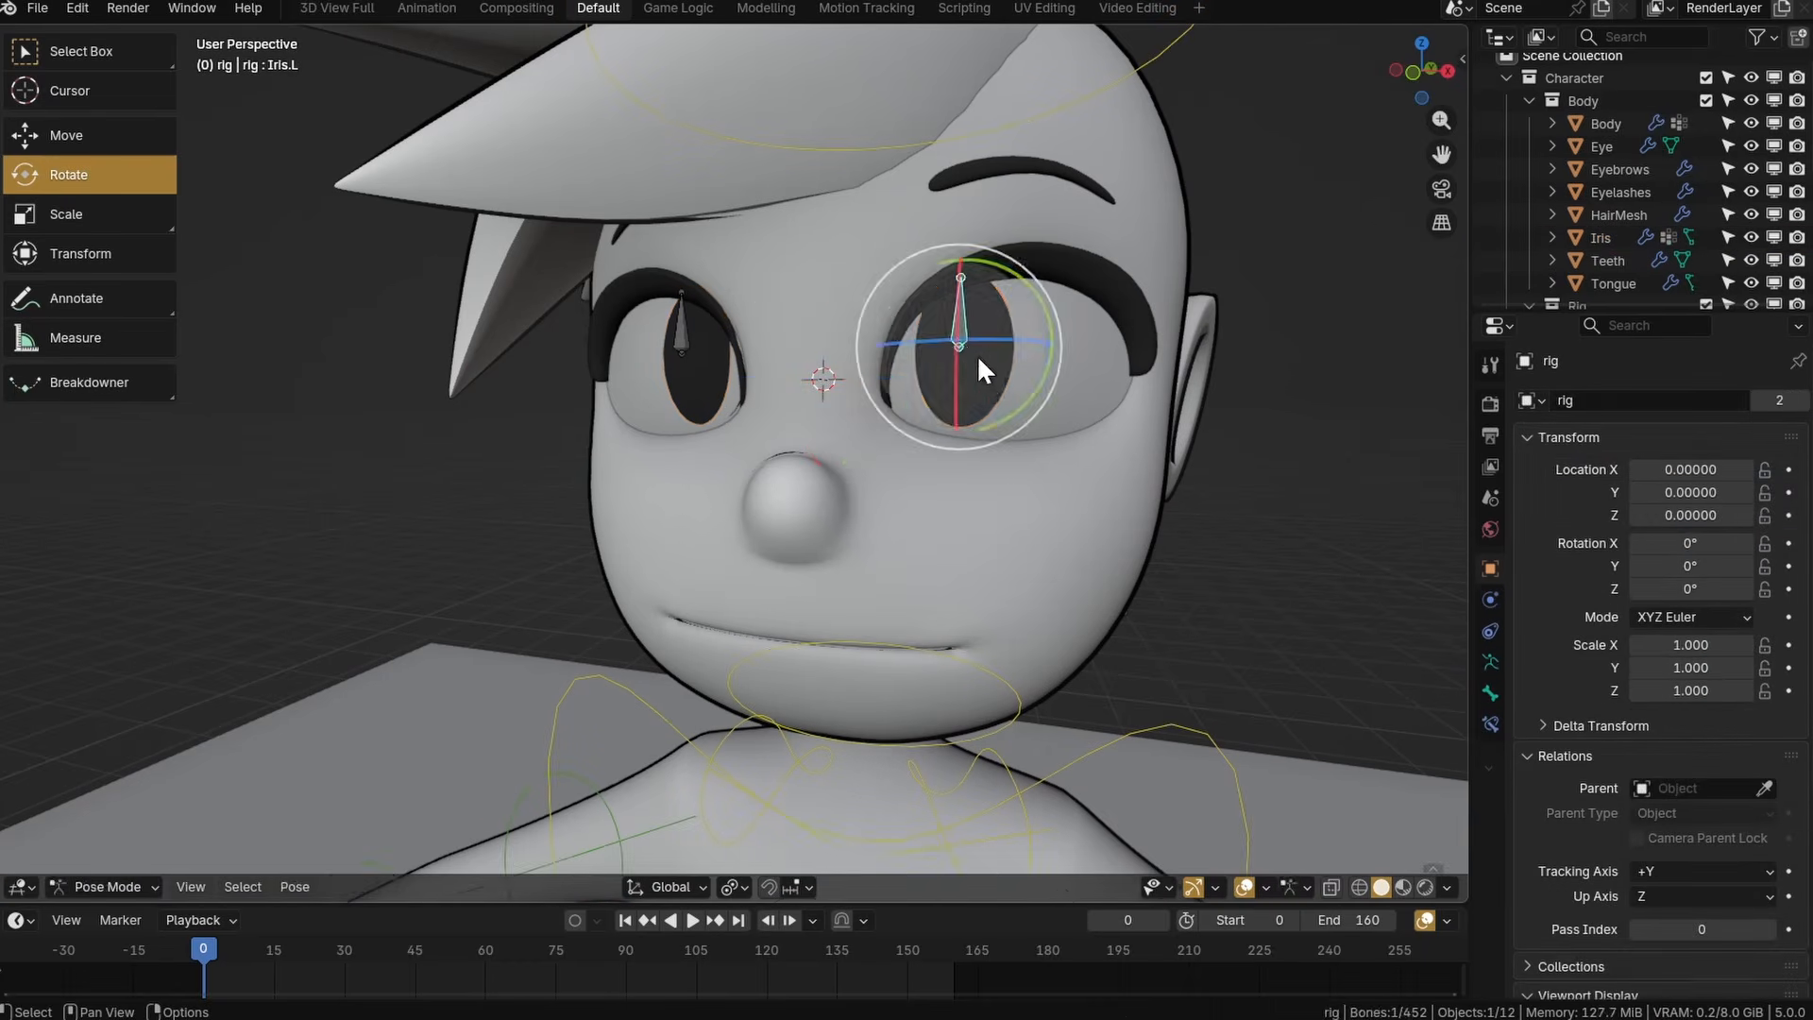
Move the Iris.L bone around and scale it, viewing from the front and side, to check how the iris follows.
key(g)
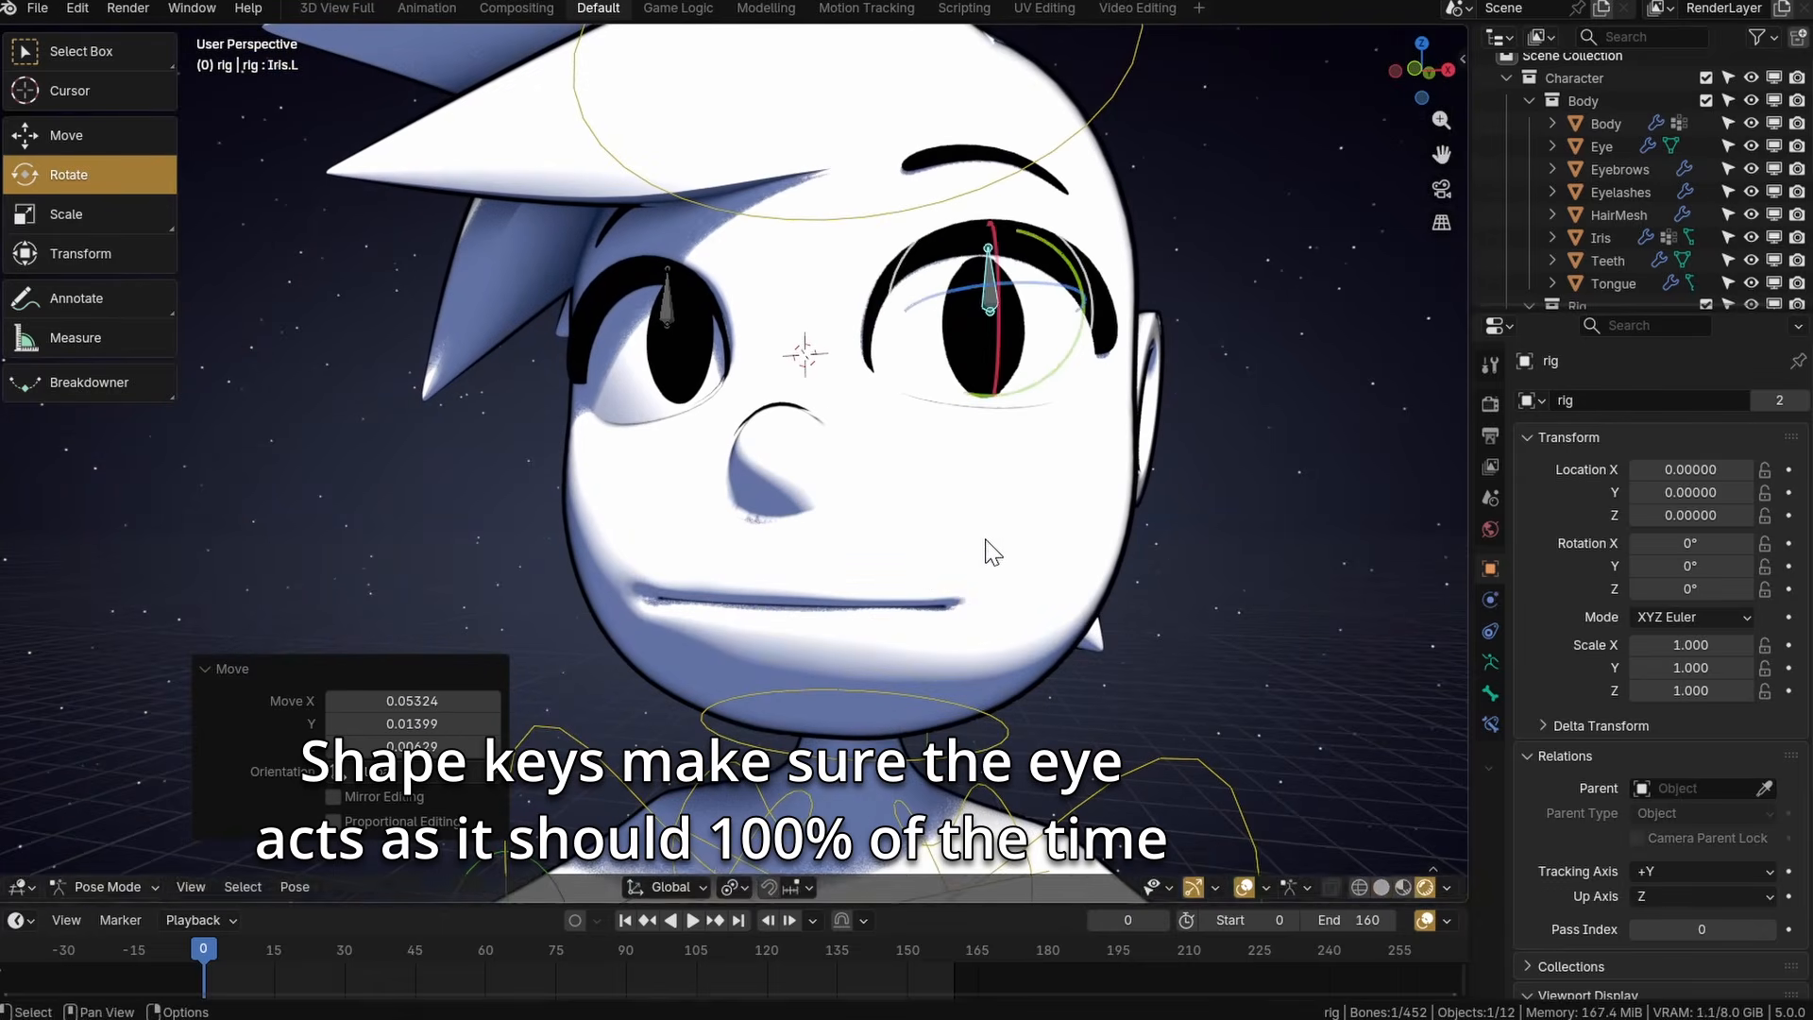
key(s)
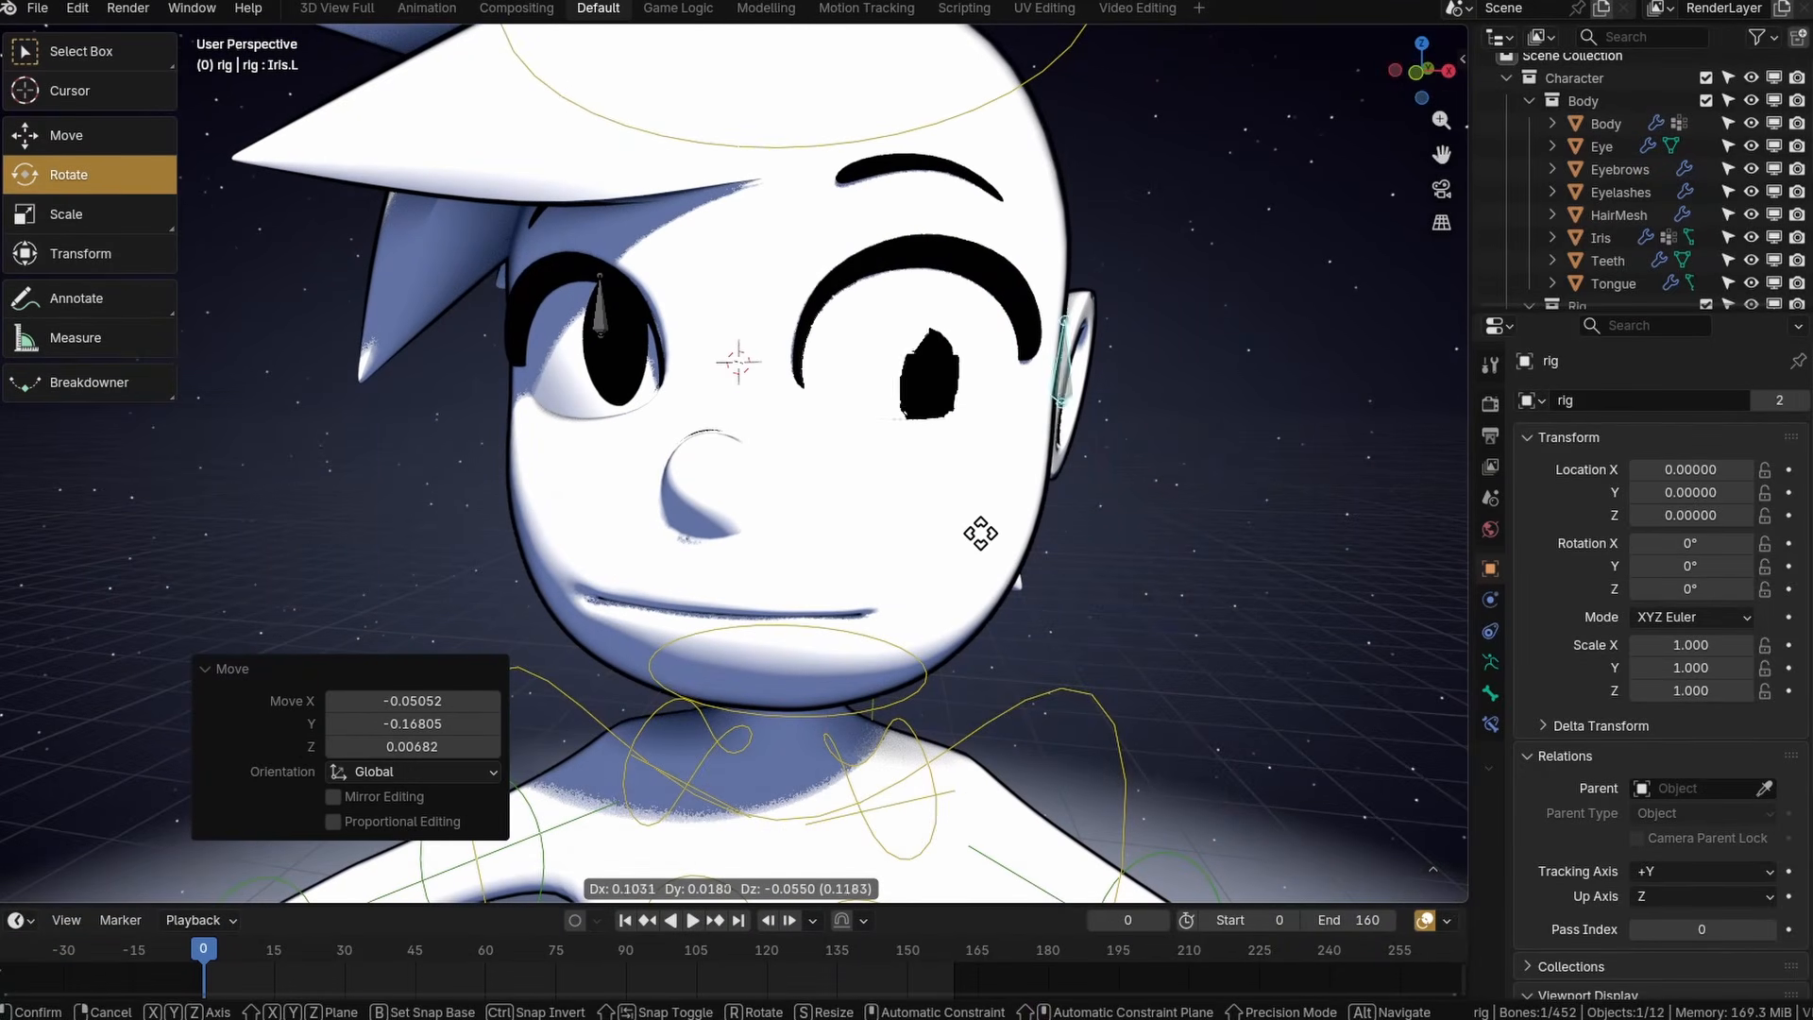
click(913, 525)
middle_drag(919, 526, 637, 511)
key(g)
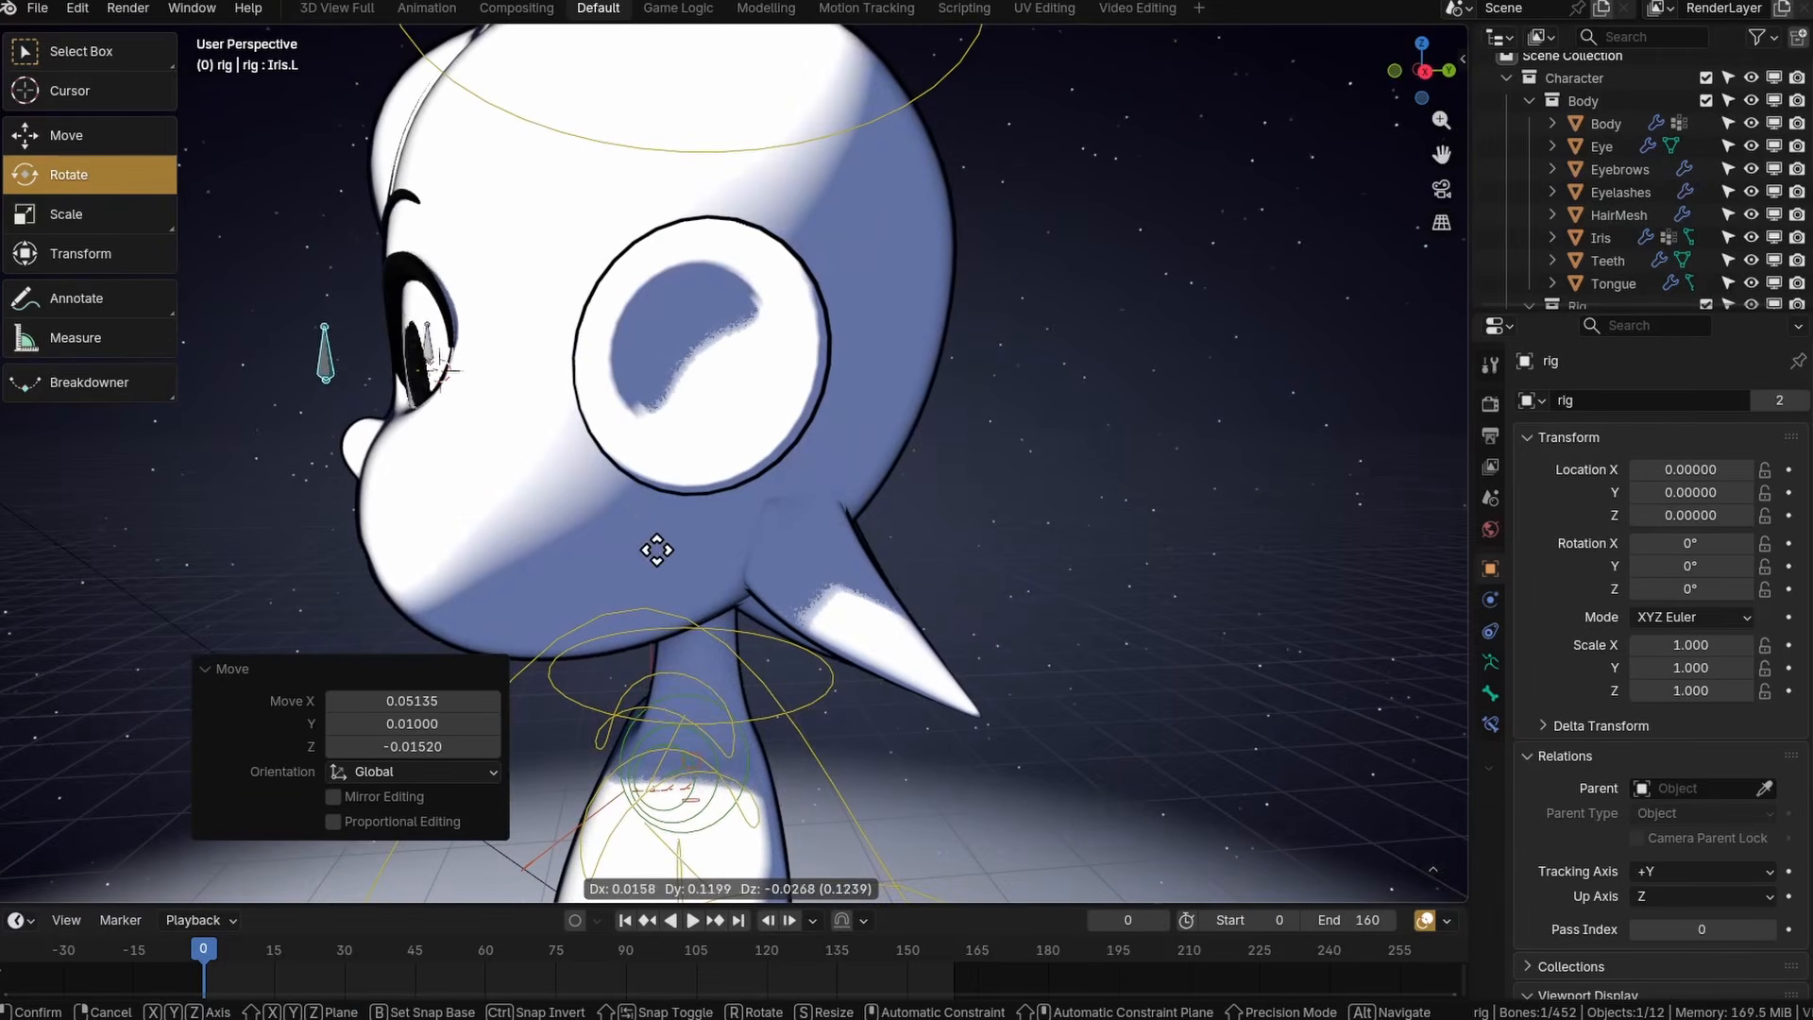
click(679, 527)
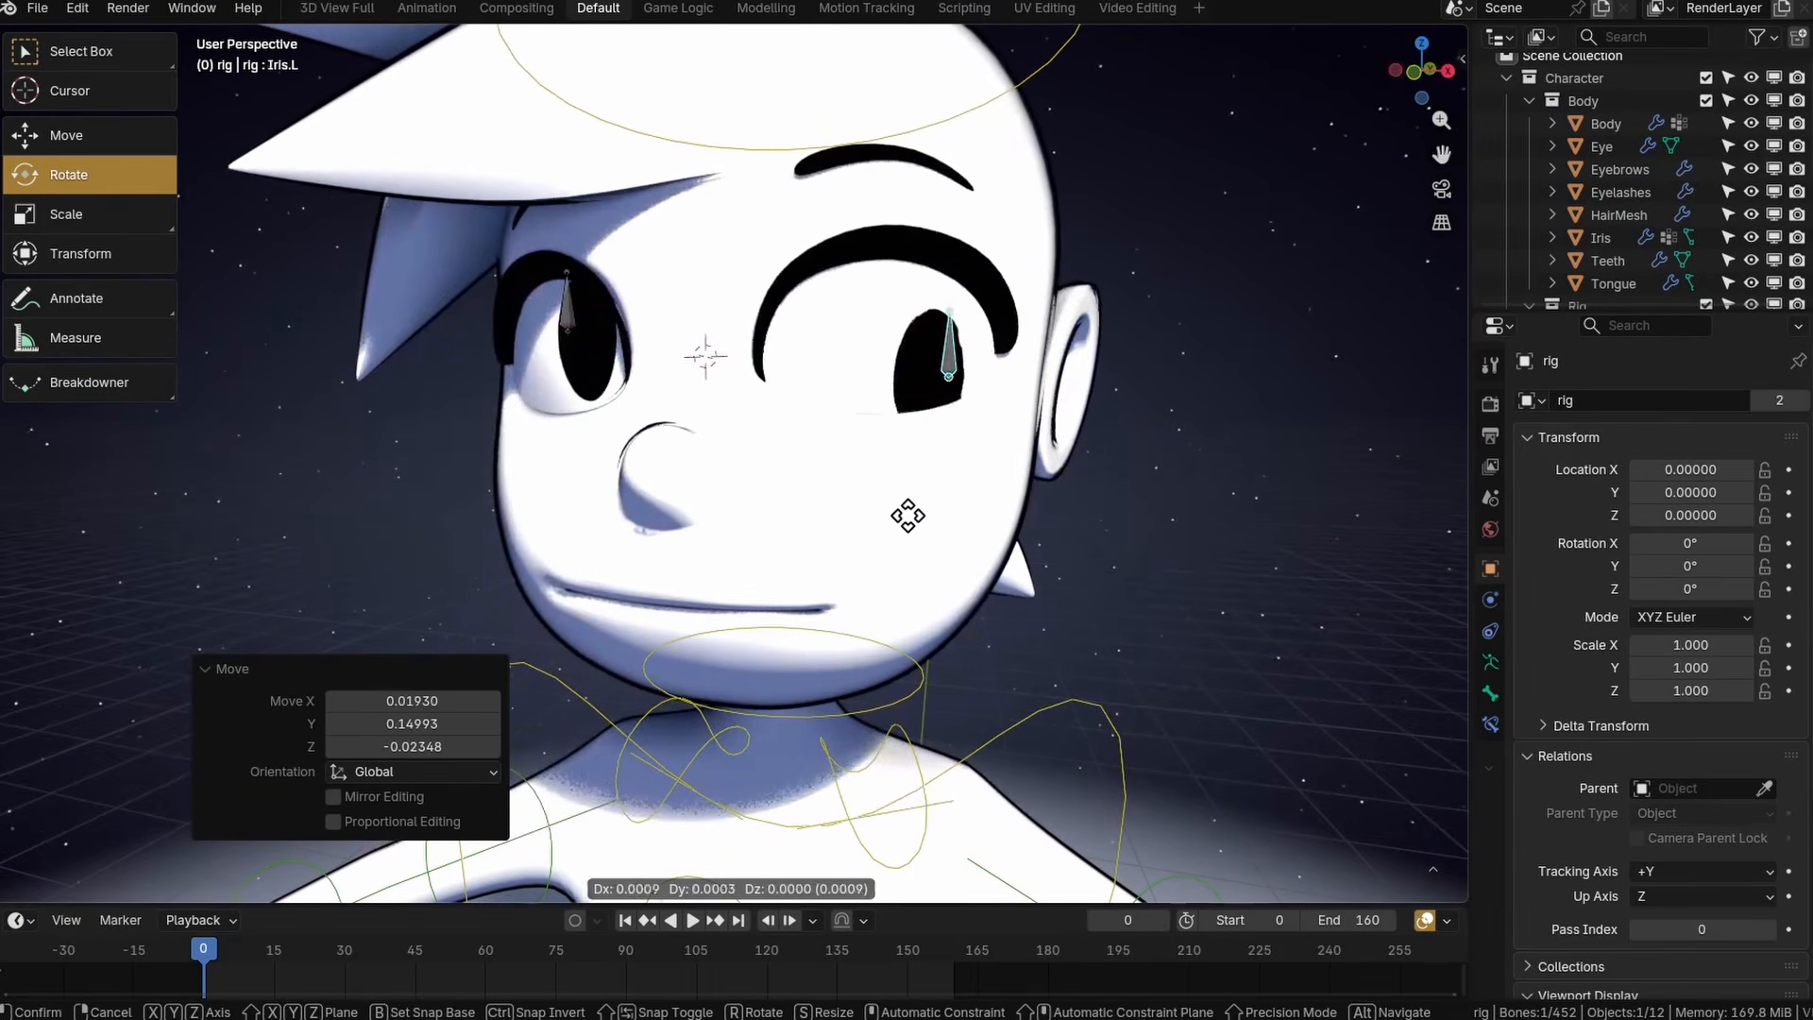
click(867, 520)
middle_drag(861, 510, 933, 517)
key(g)
click(975, 494)
key(s)
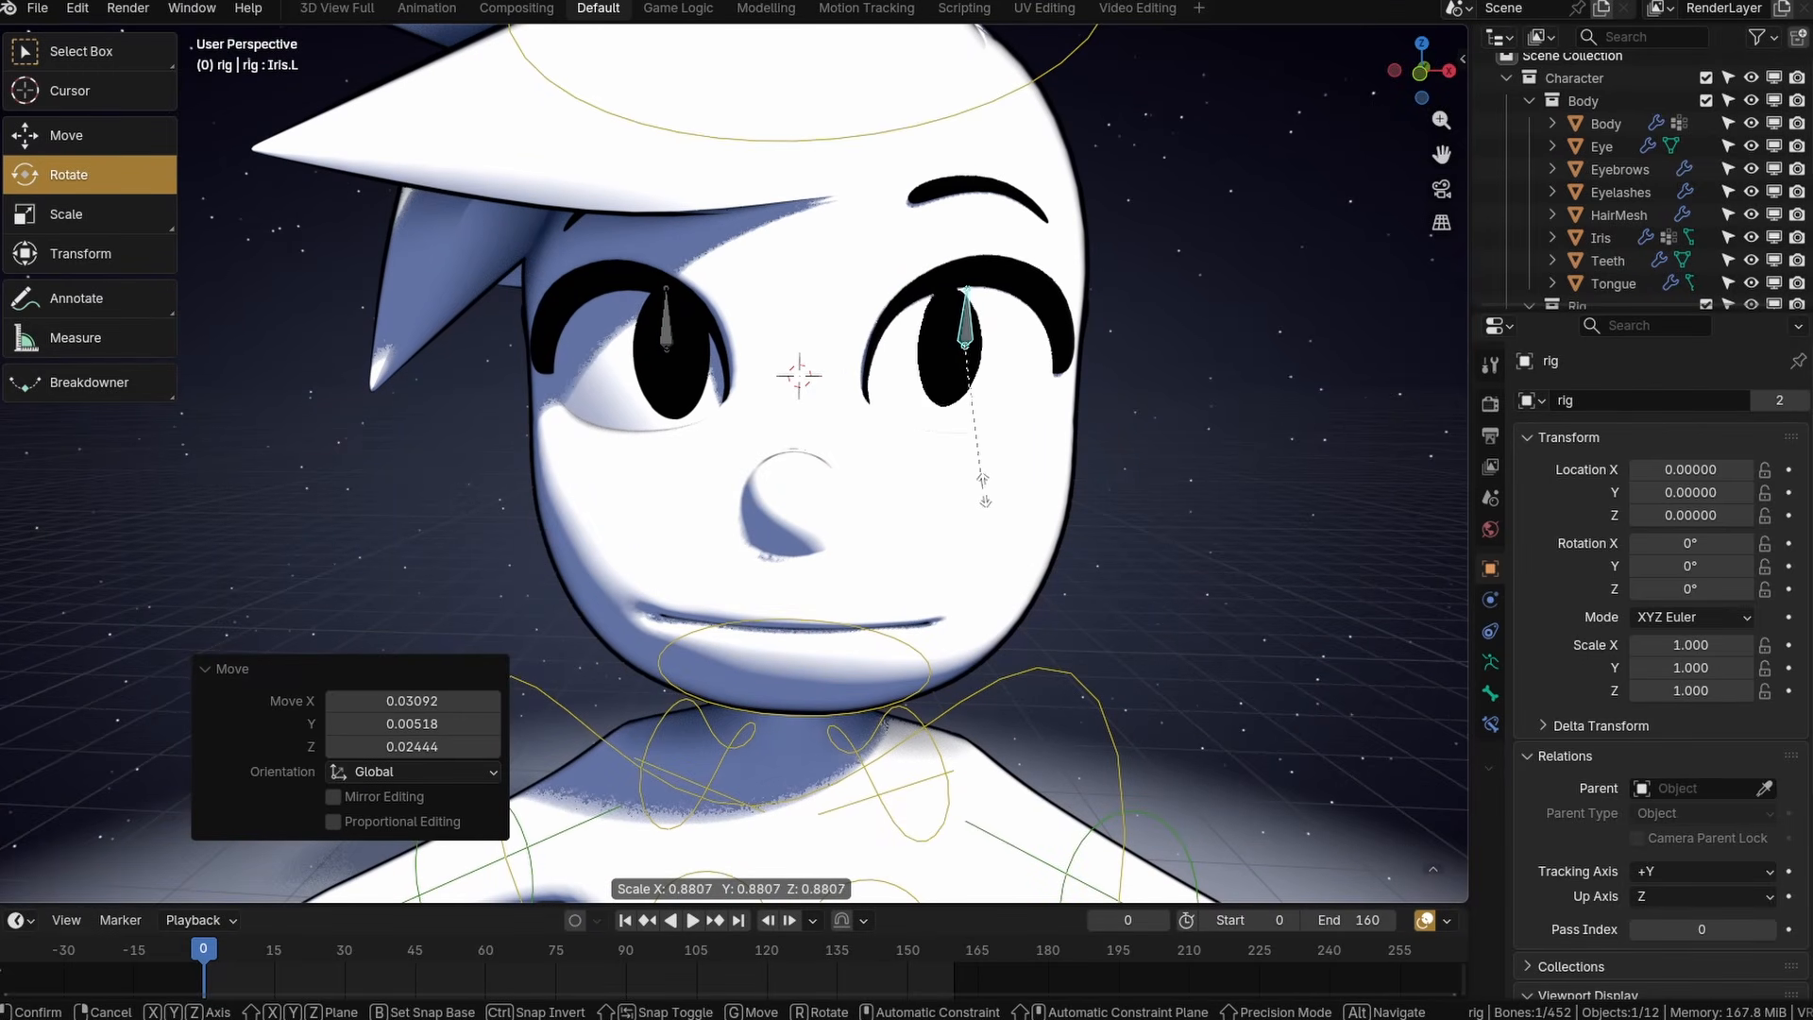
click(1007, 518)
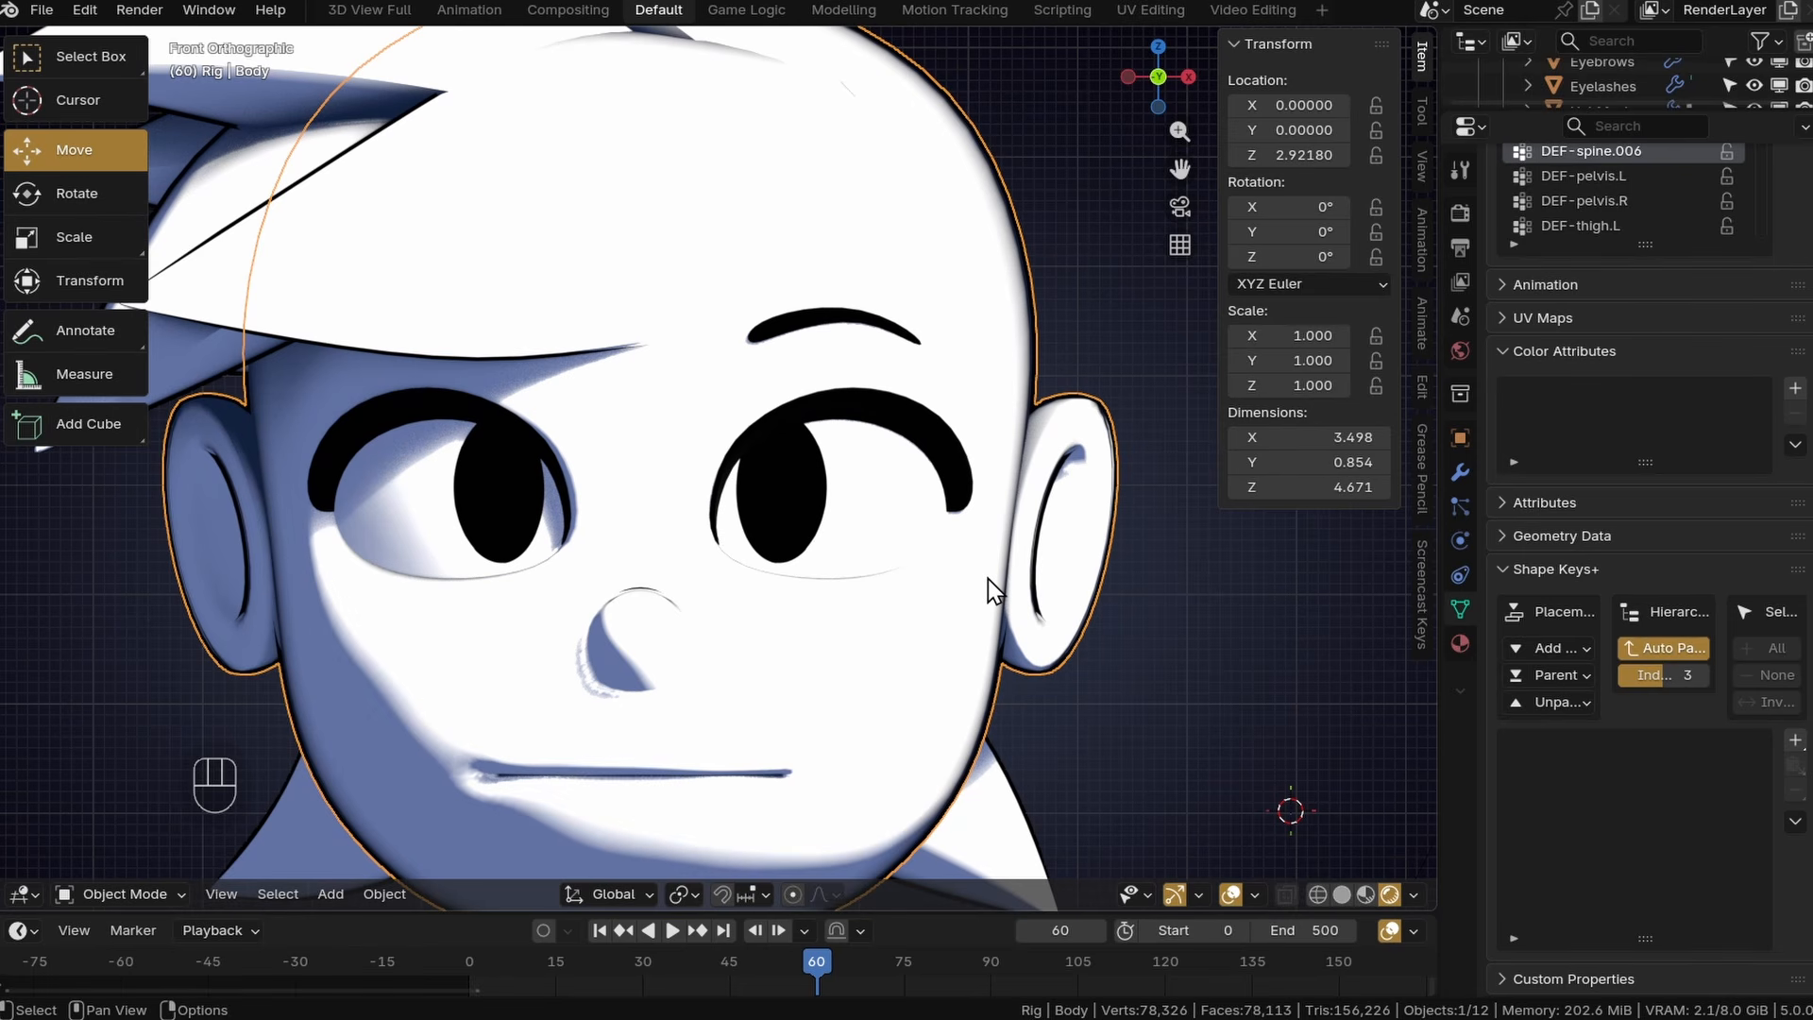
Add a Basis shape key to the Body mesh and a shape key folder named Eye.L.
scroll(988, 580, up, 1)
shift+middle_drag(1023, 577, 935, 606)
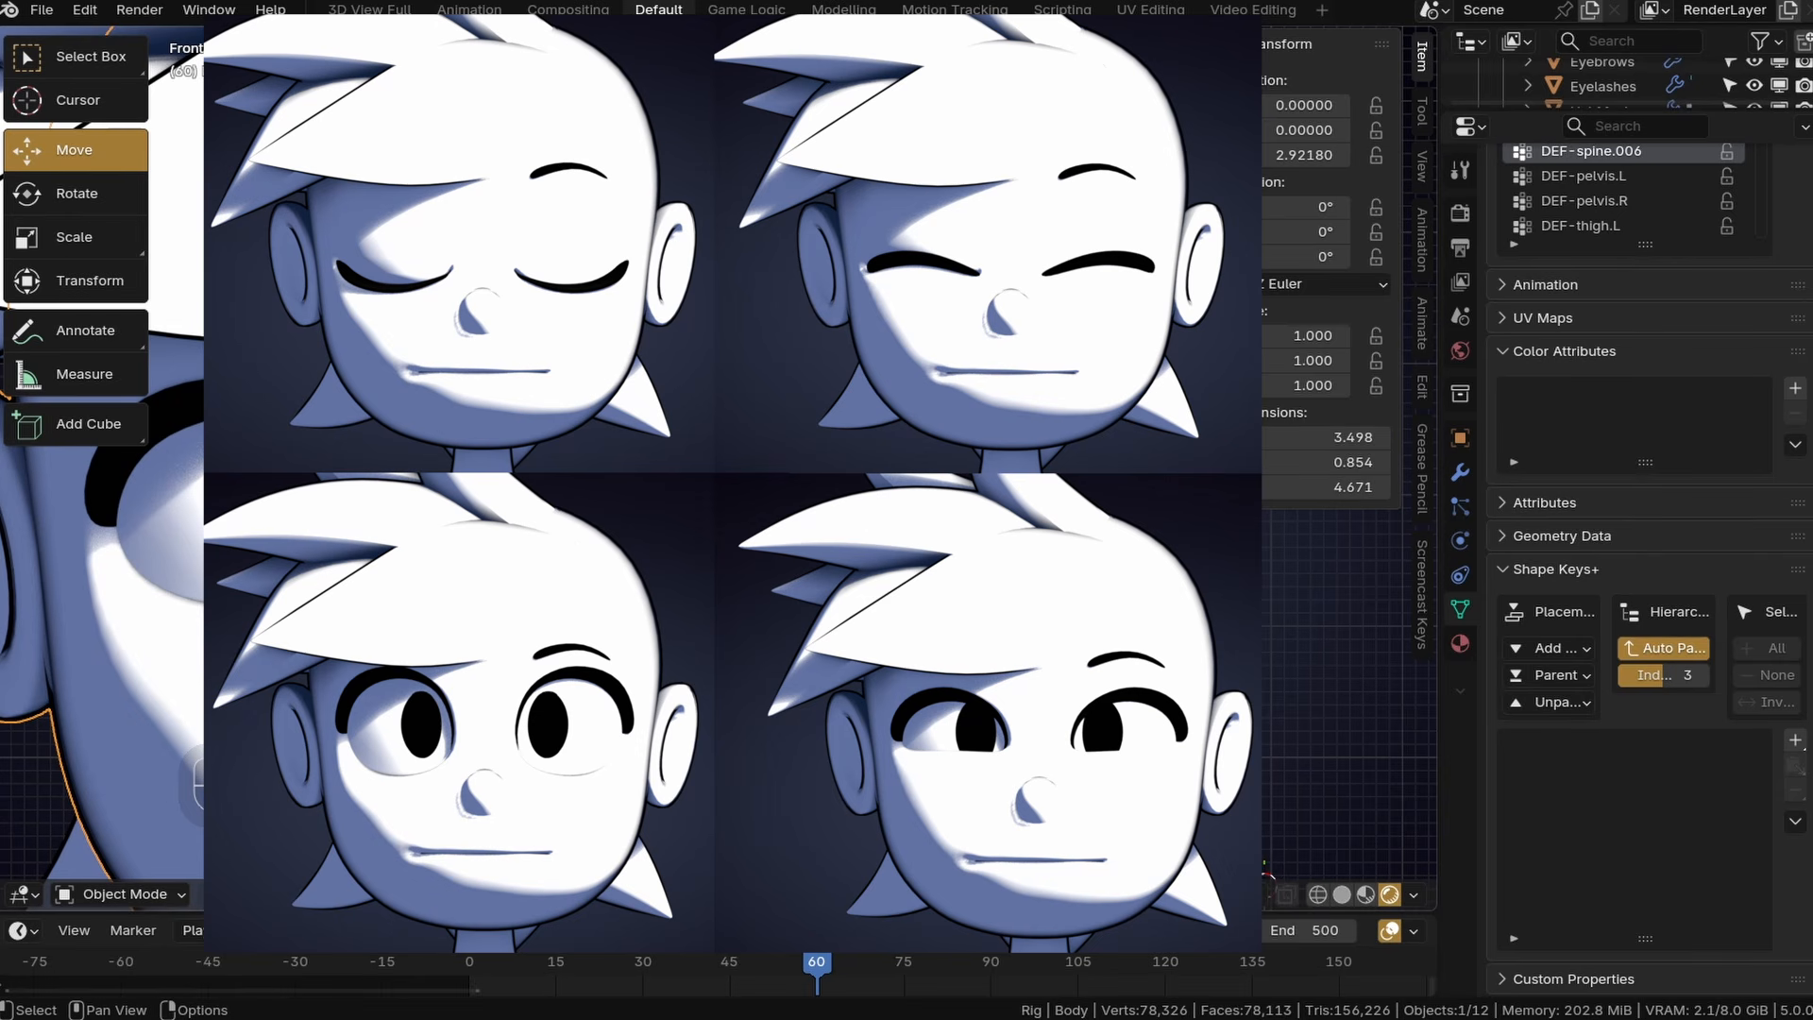
scroll(670, 548, up, 1)
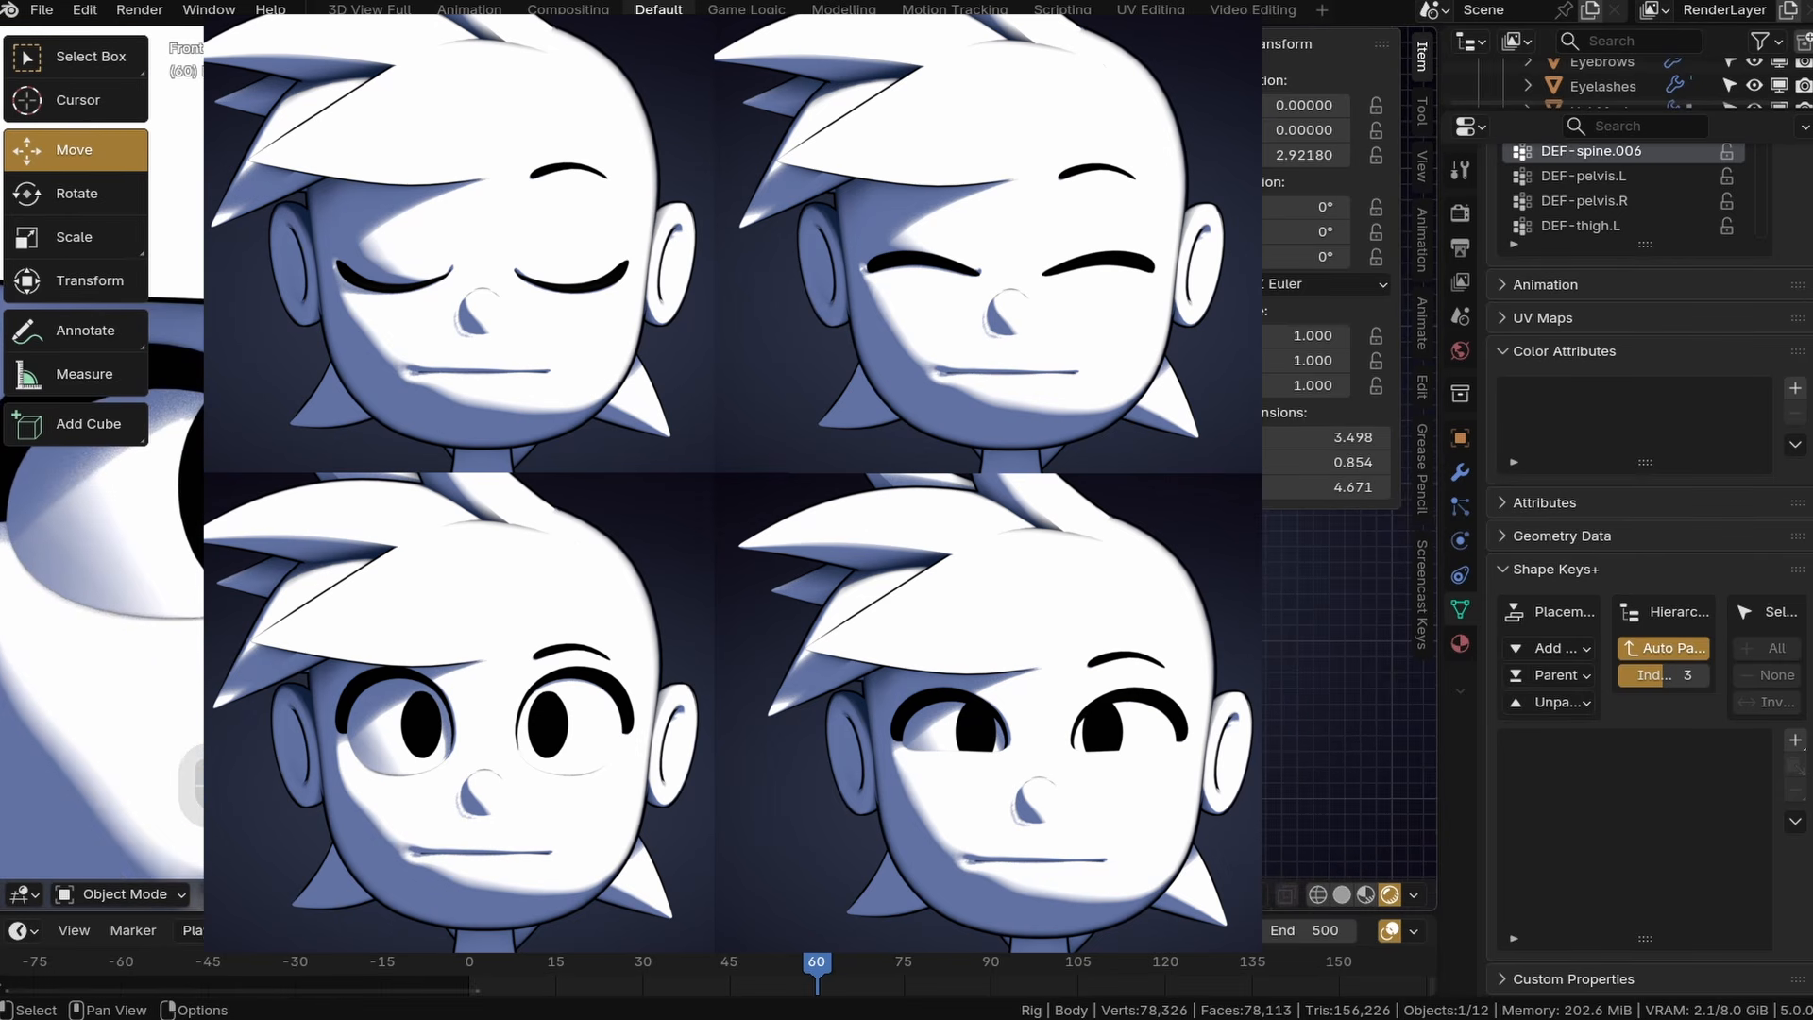
scroll(670, 548, down, 1)
shift+middle_drag(669, 529, 575, 555)
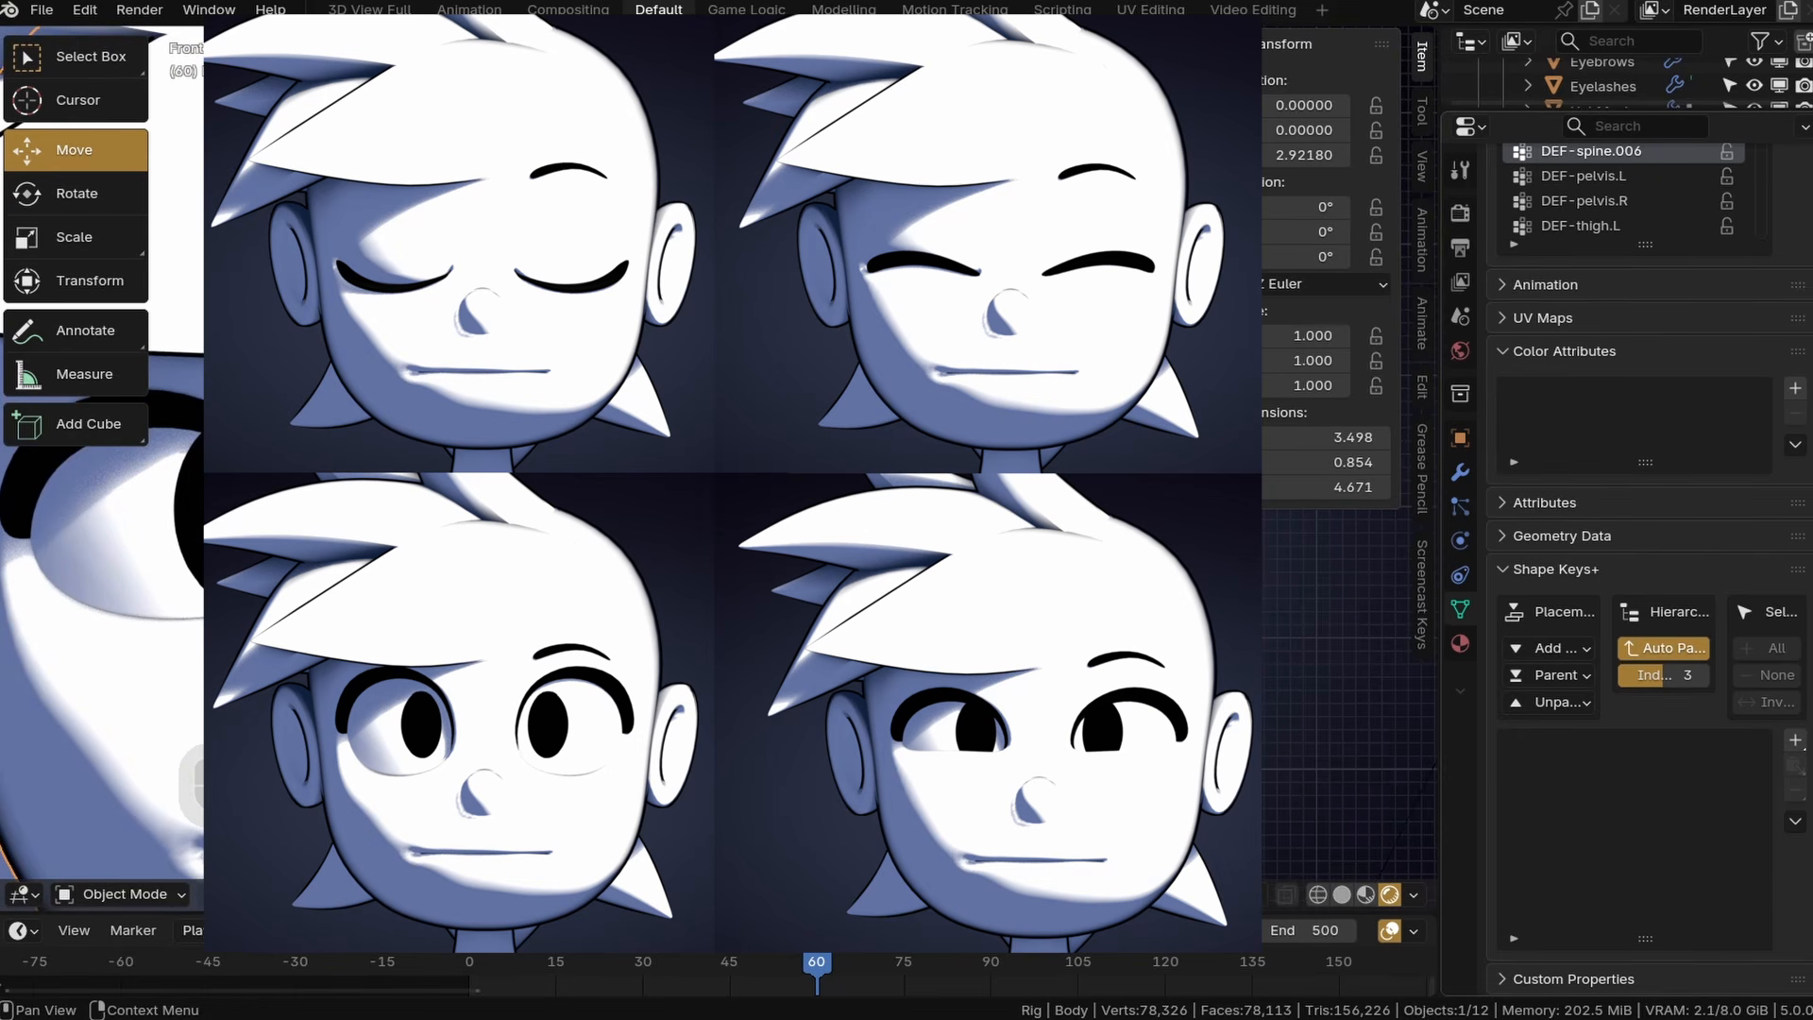
click(1795, 741)
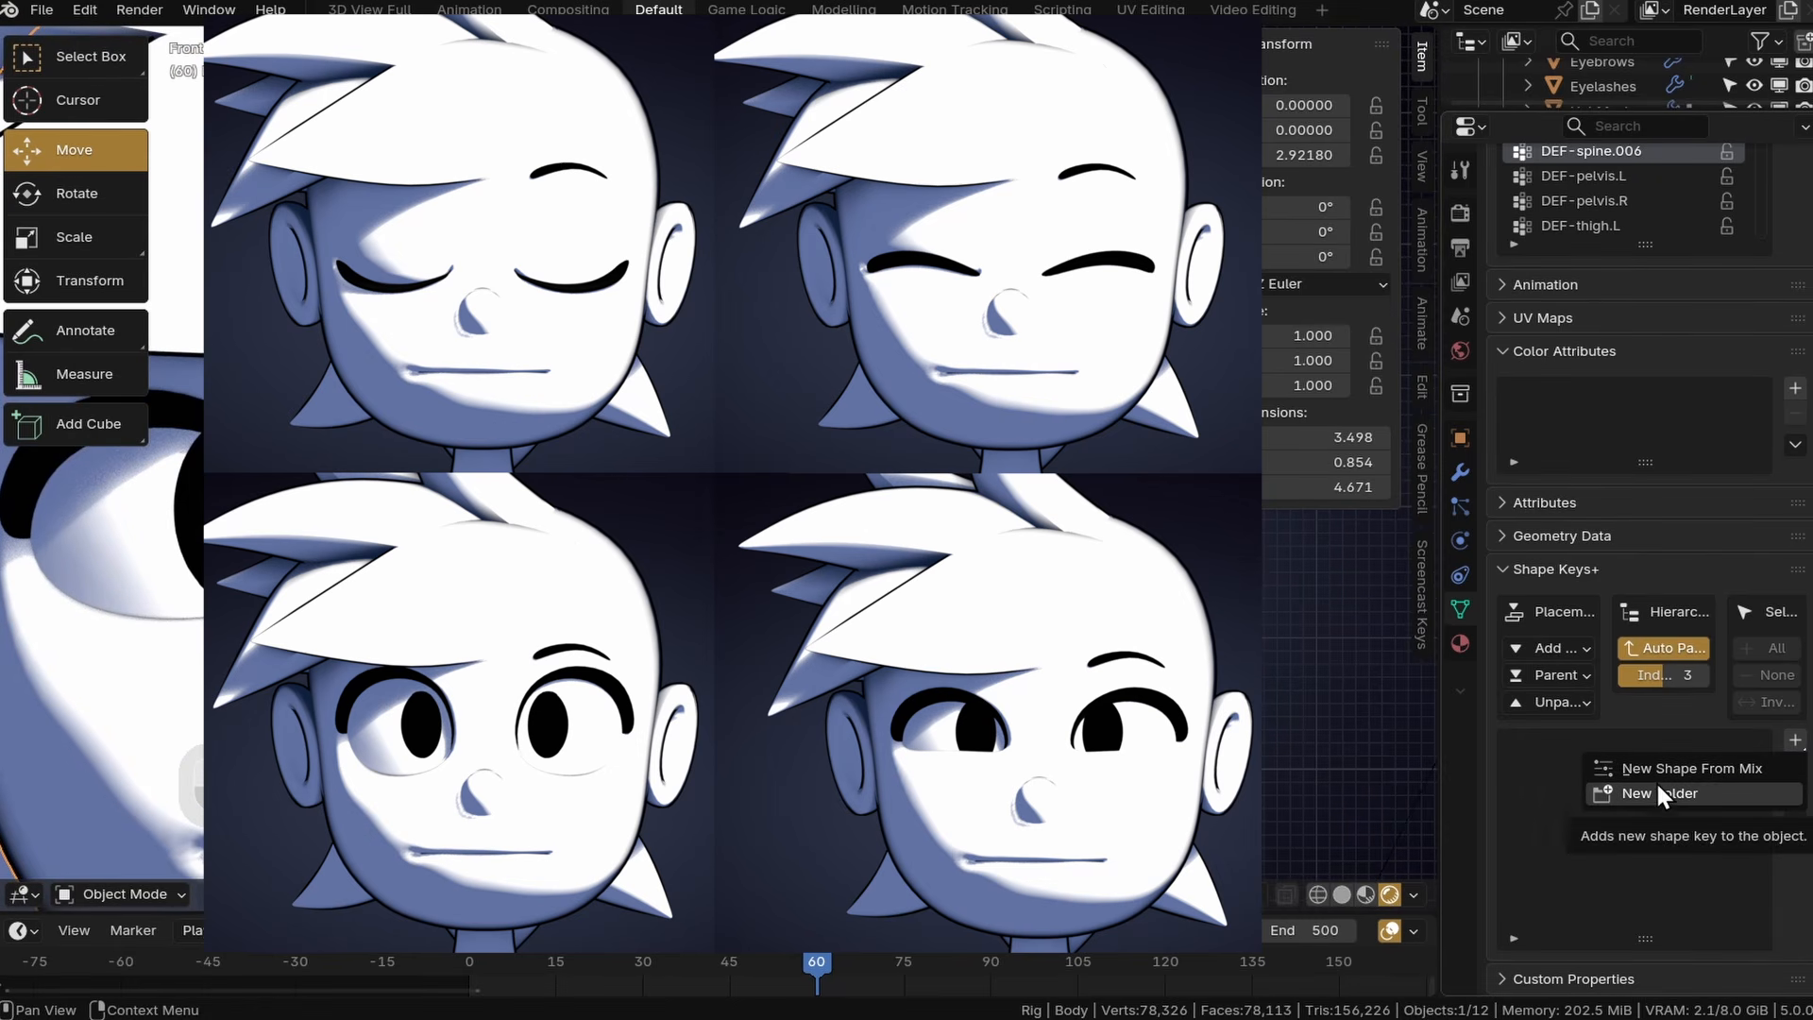
click(1795, 741)
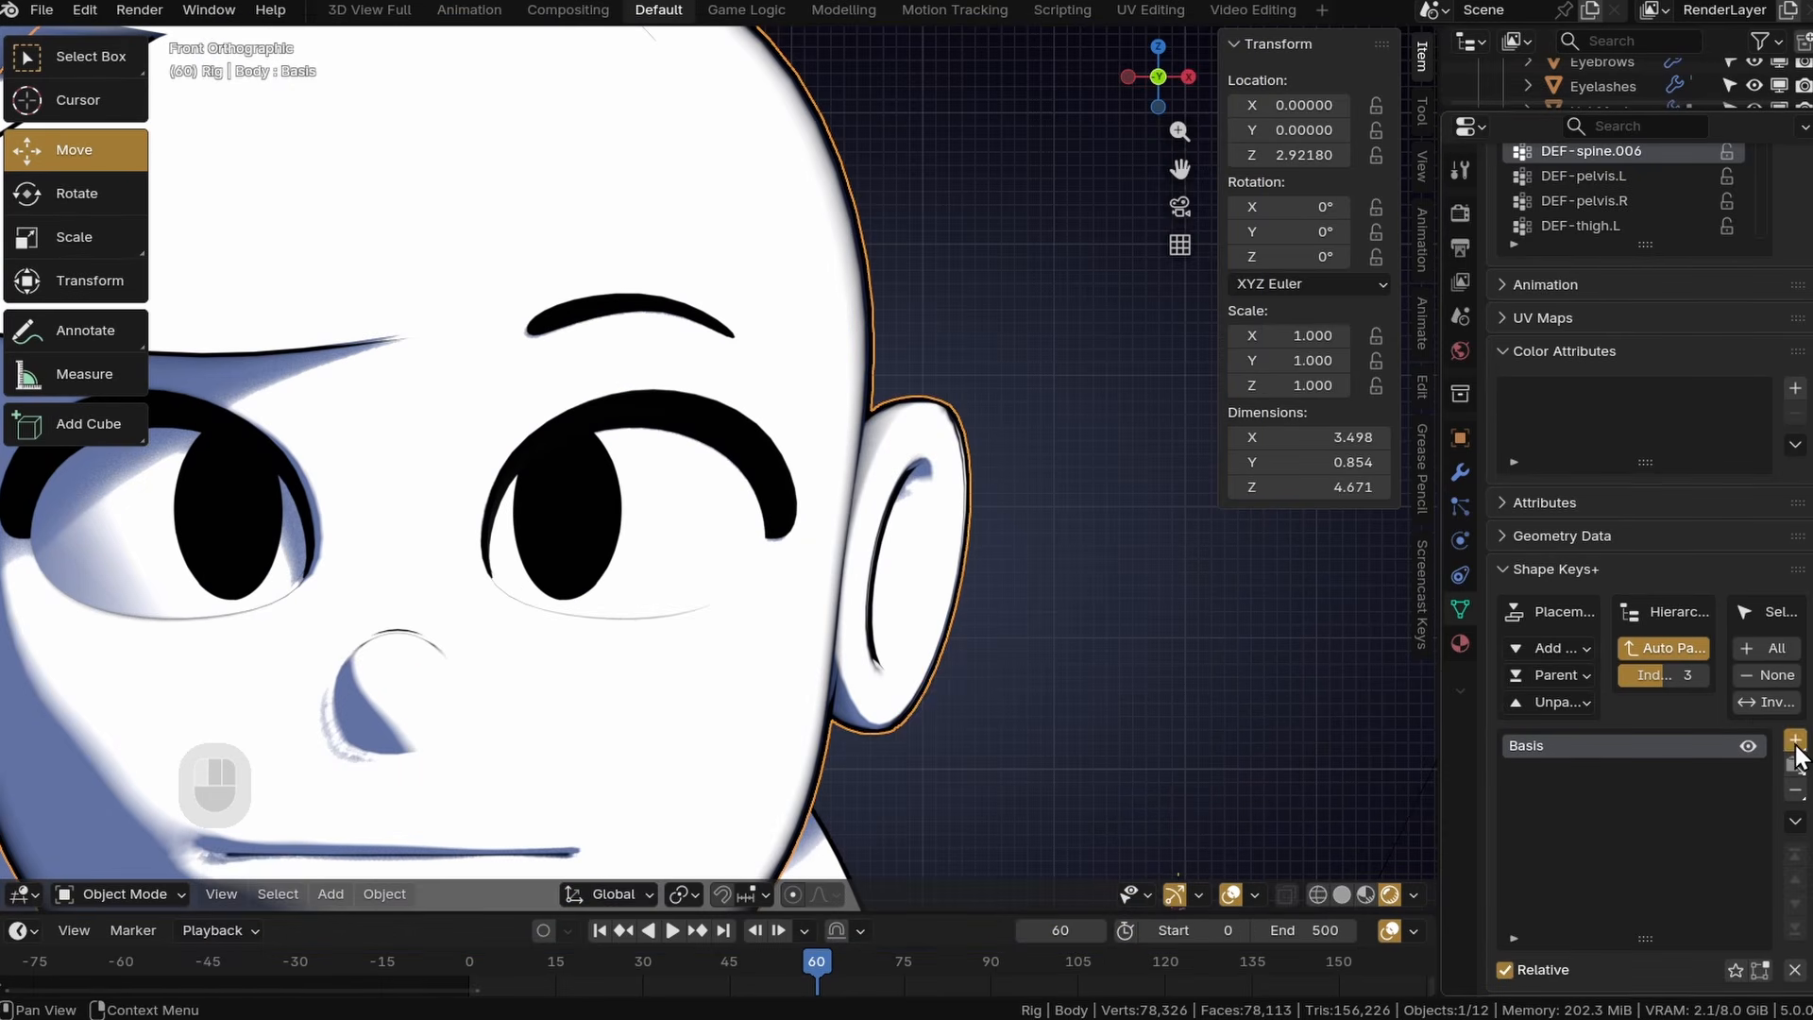
click(1798, 765)
click(1703, 793)
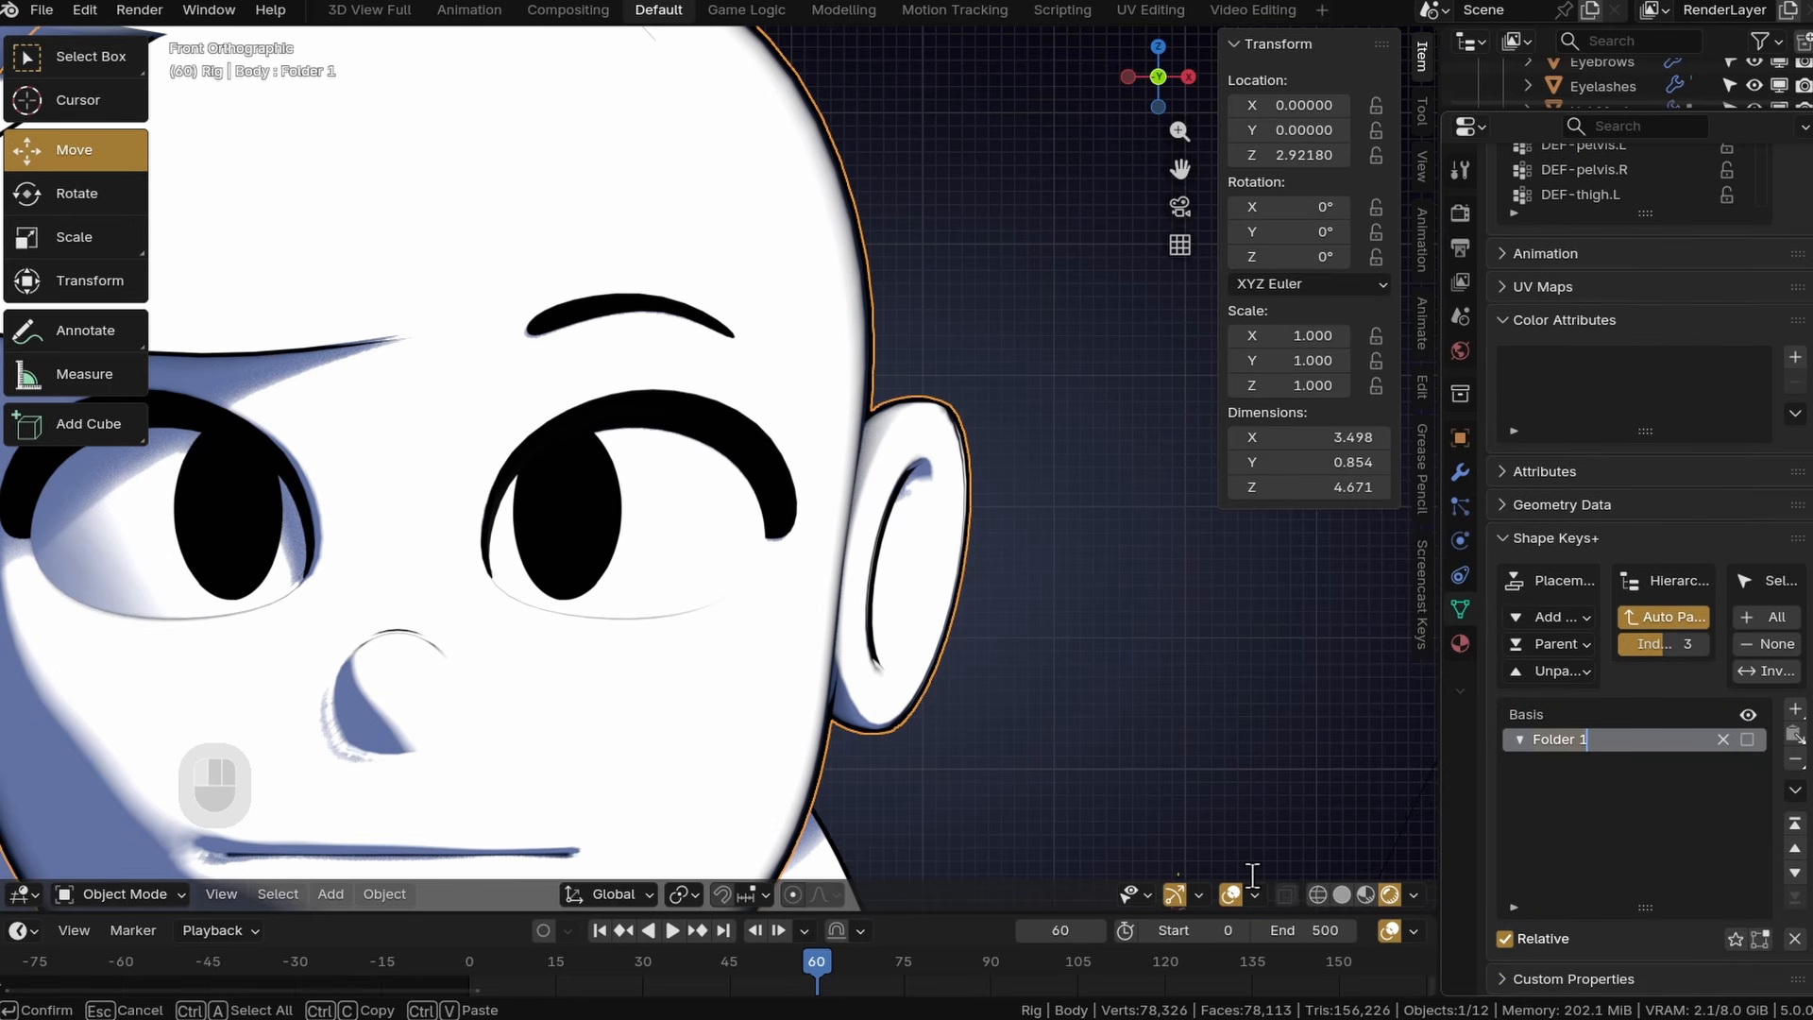
double_click(1606, 740)
text(Eye.L)
key(Return)
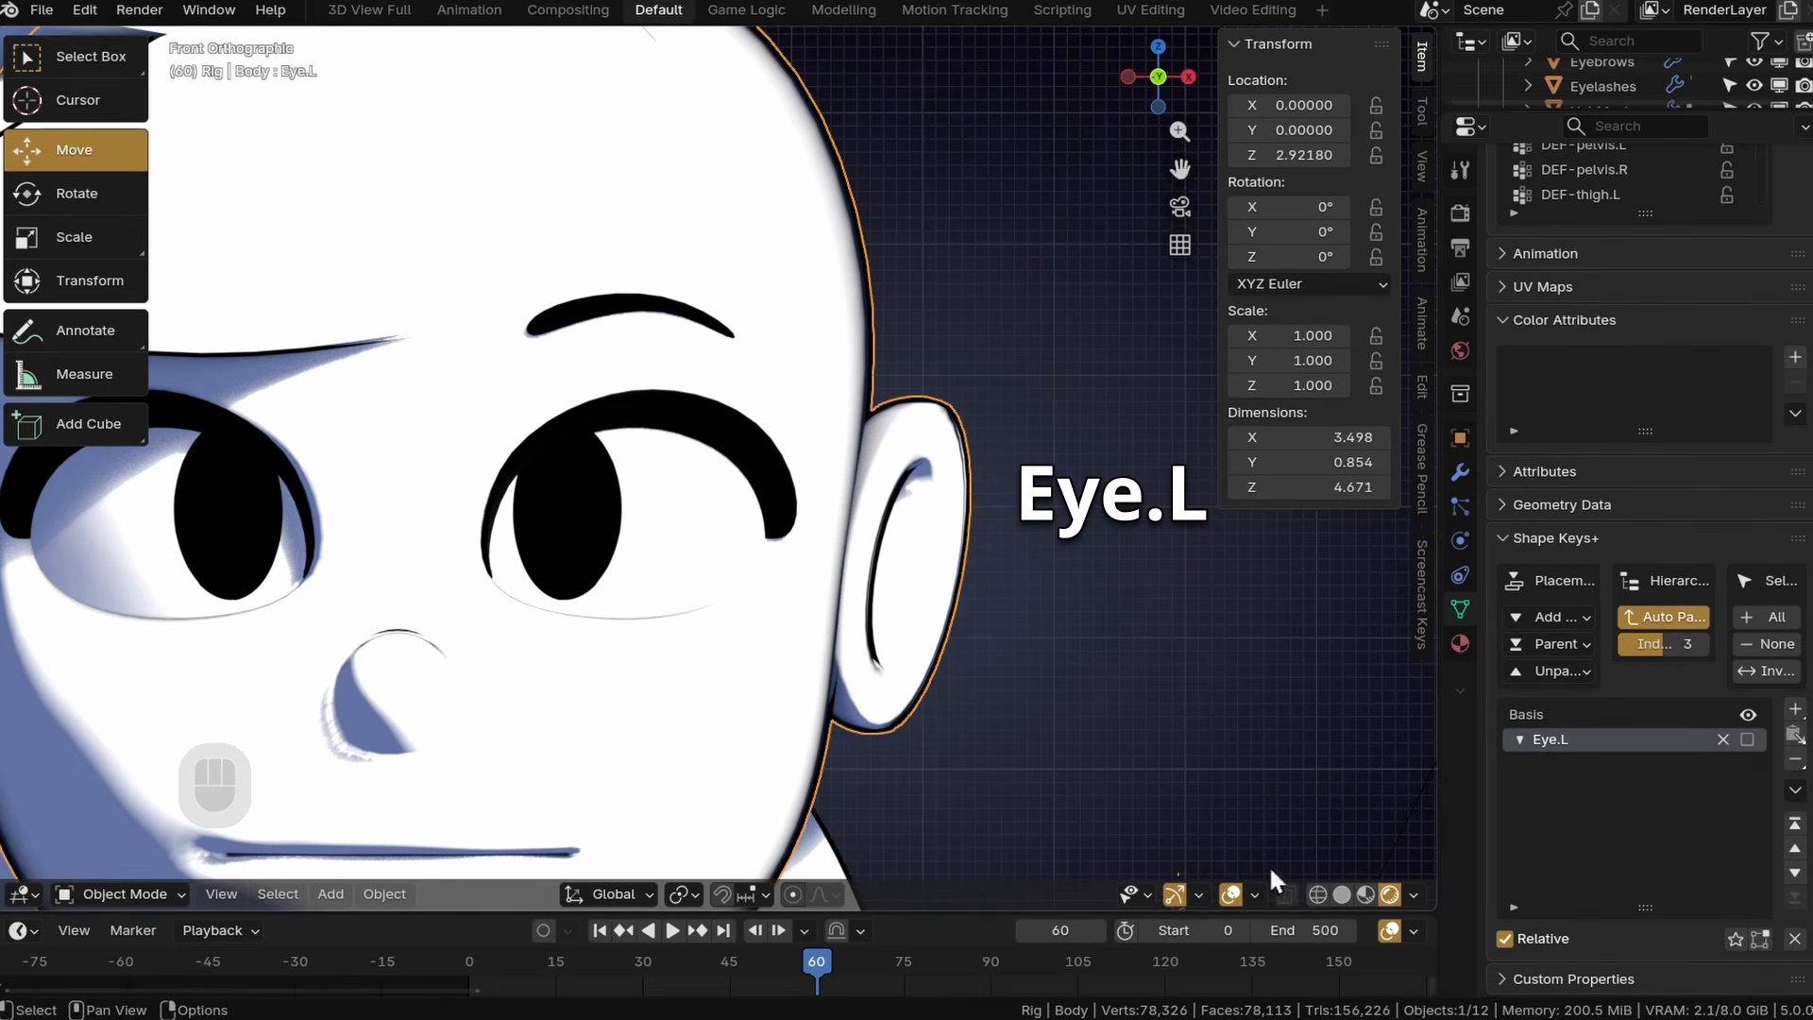
Add four shape keys inside the Eye.L folder and rename the first one Blink.L.
click(1792, 711)
click(1793, 711)
click(1792, 712)
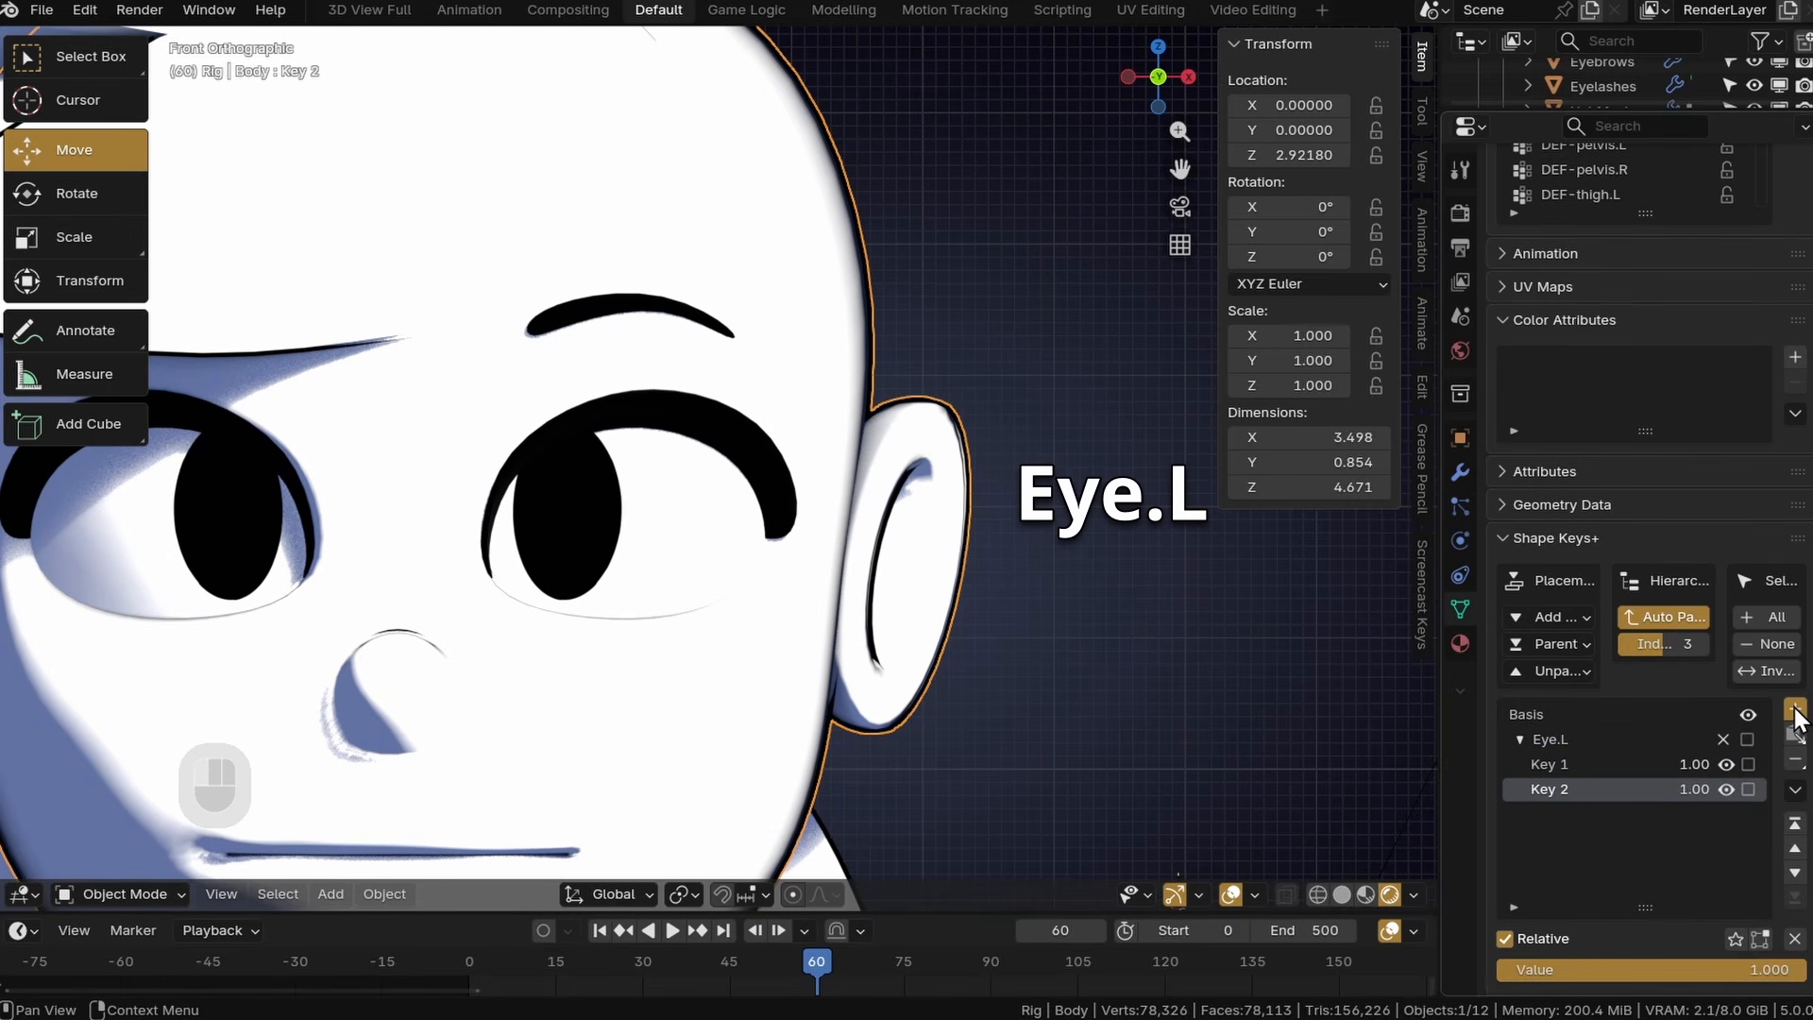
click(1792, 711)
double_click(1568, 756)
text(Blink.L)
key(Return)
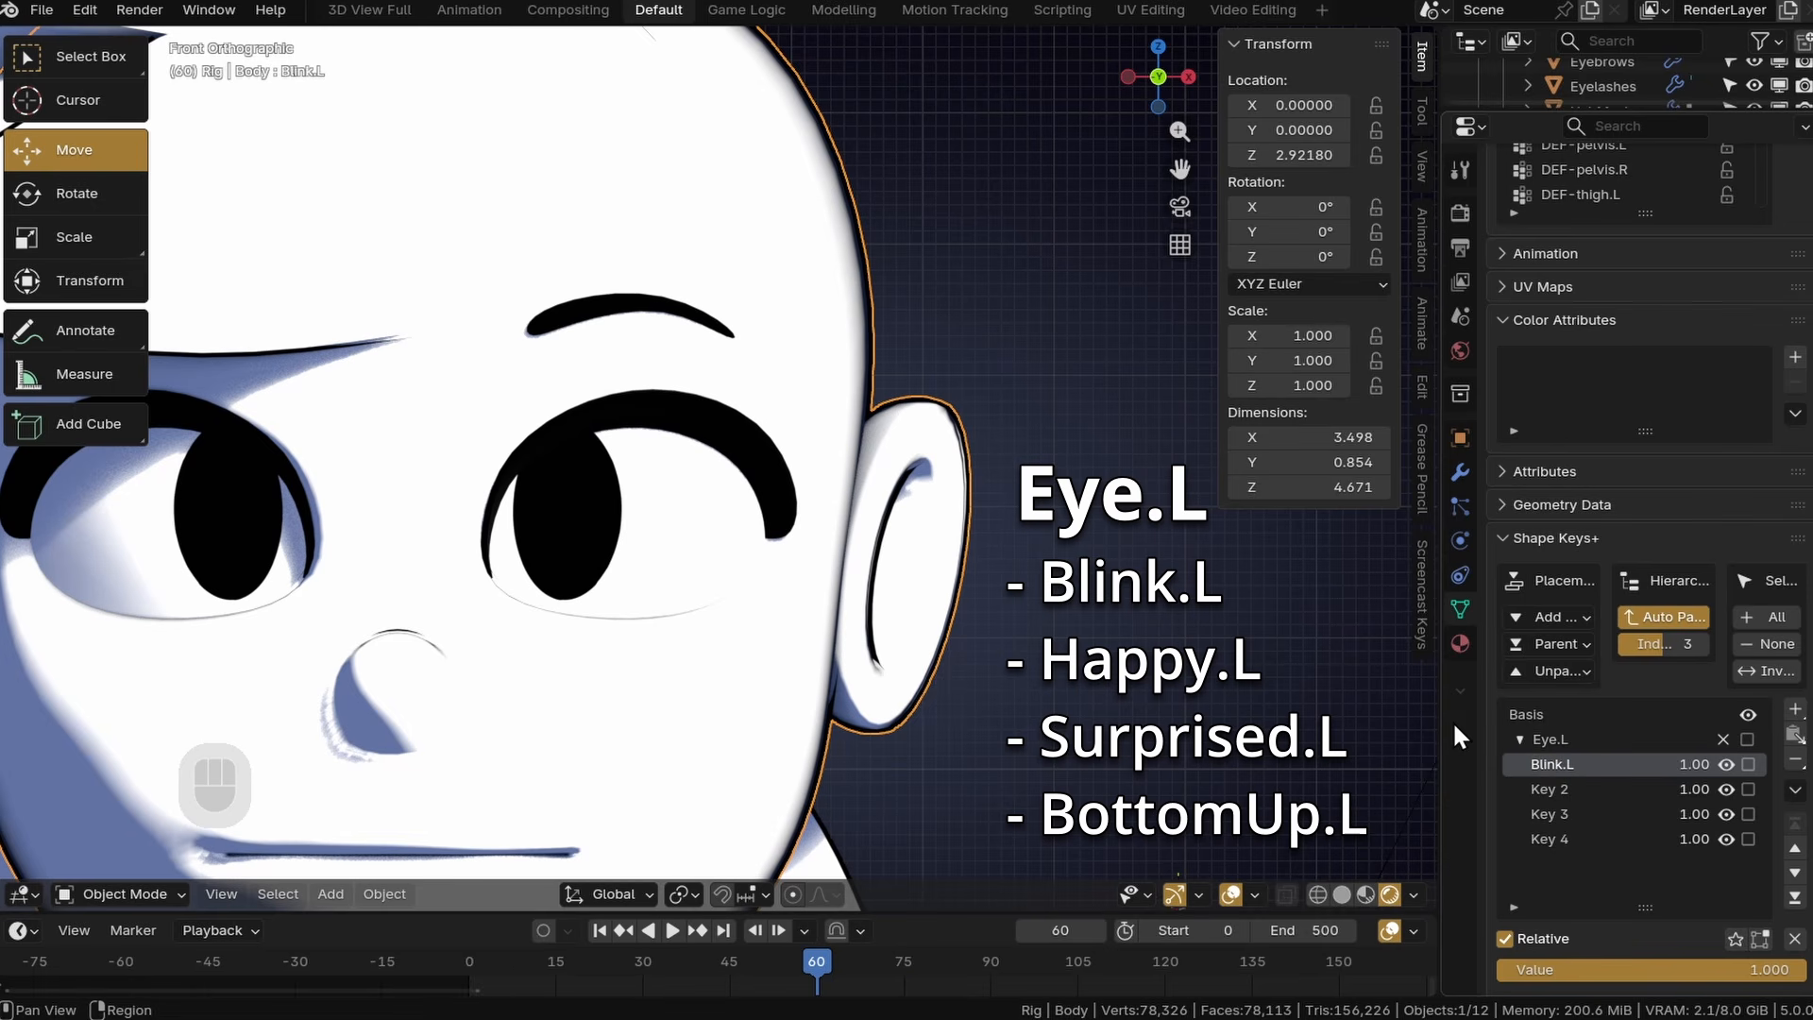
Rename the remaining three shape keys Happy.L, Surprised.L and BottomUp.L.
double_click(1566, 787)
text(Happy.L)
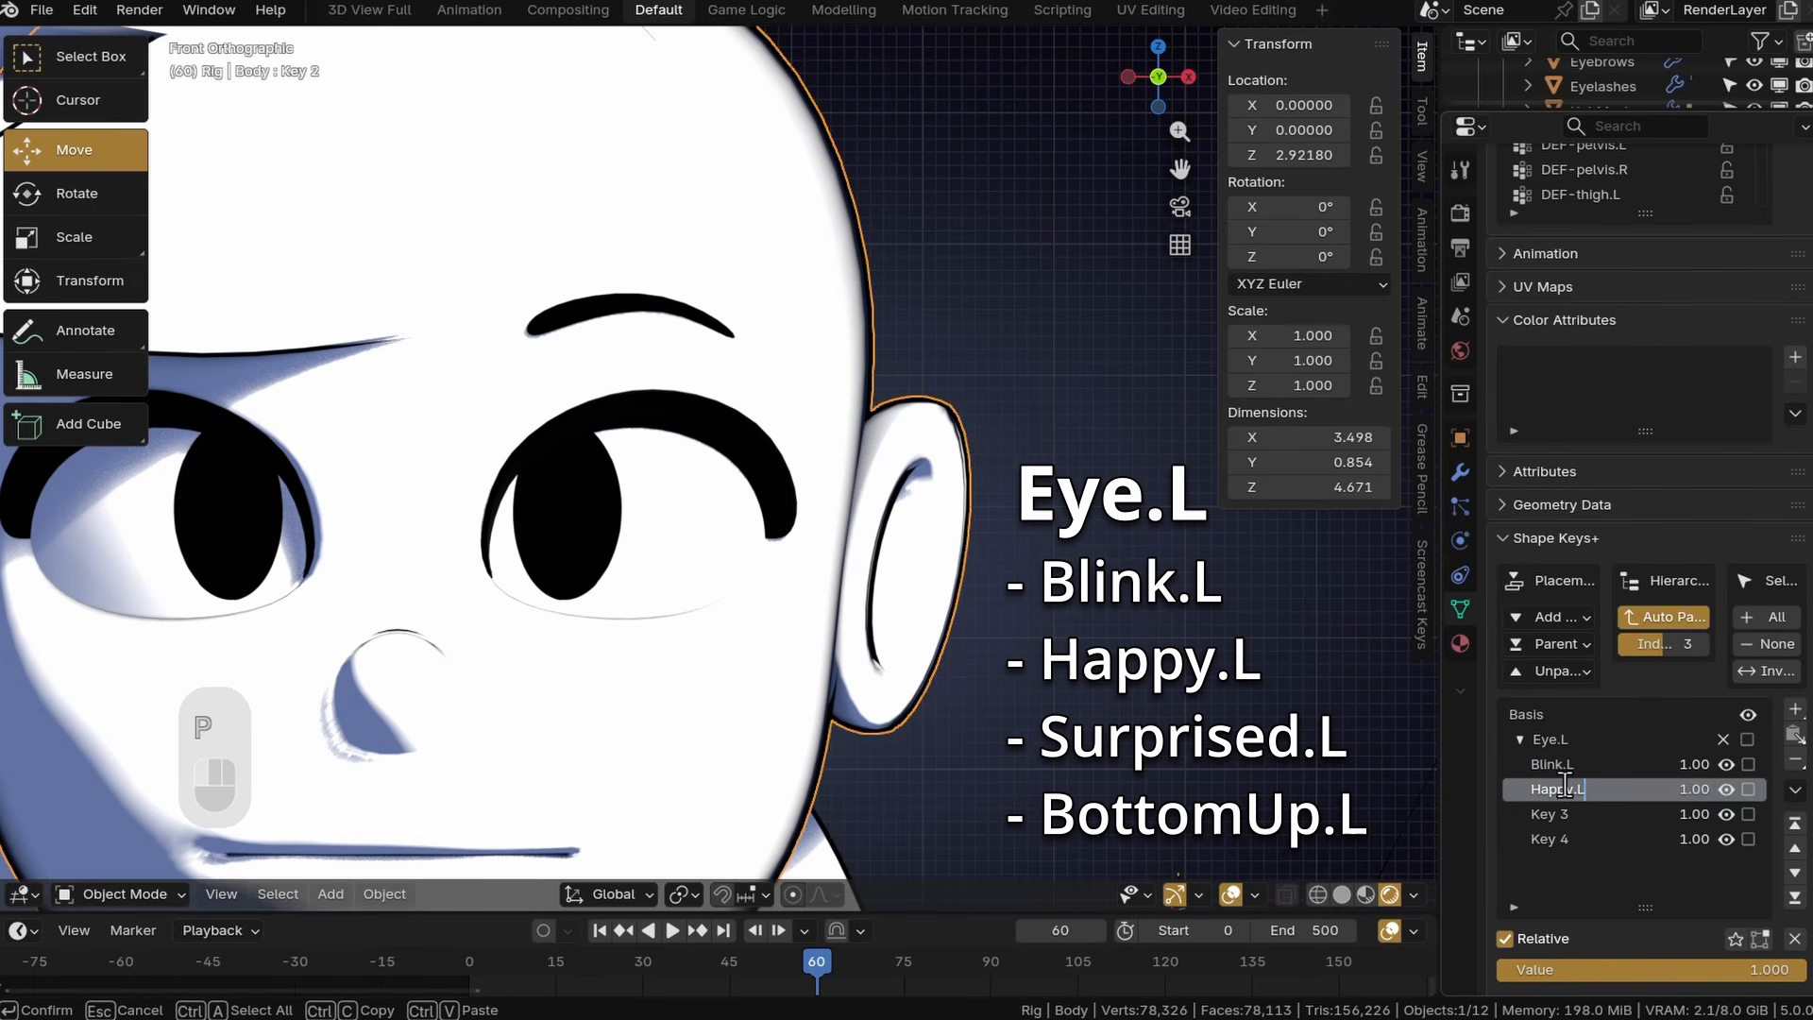
key(Return)
double_click(1557, 813)
text(Surprised.L)
key(Return)
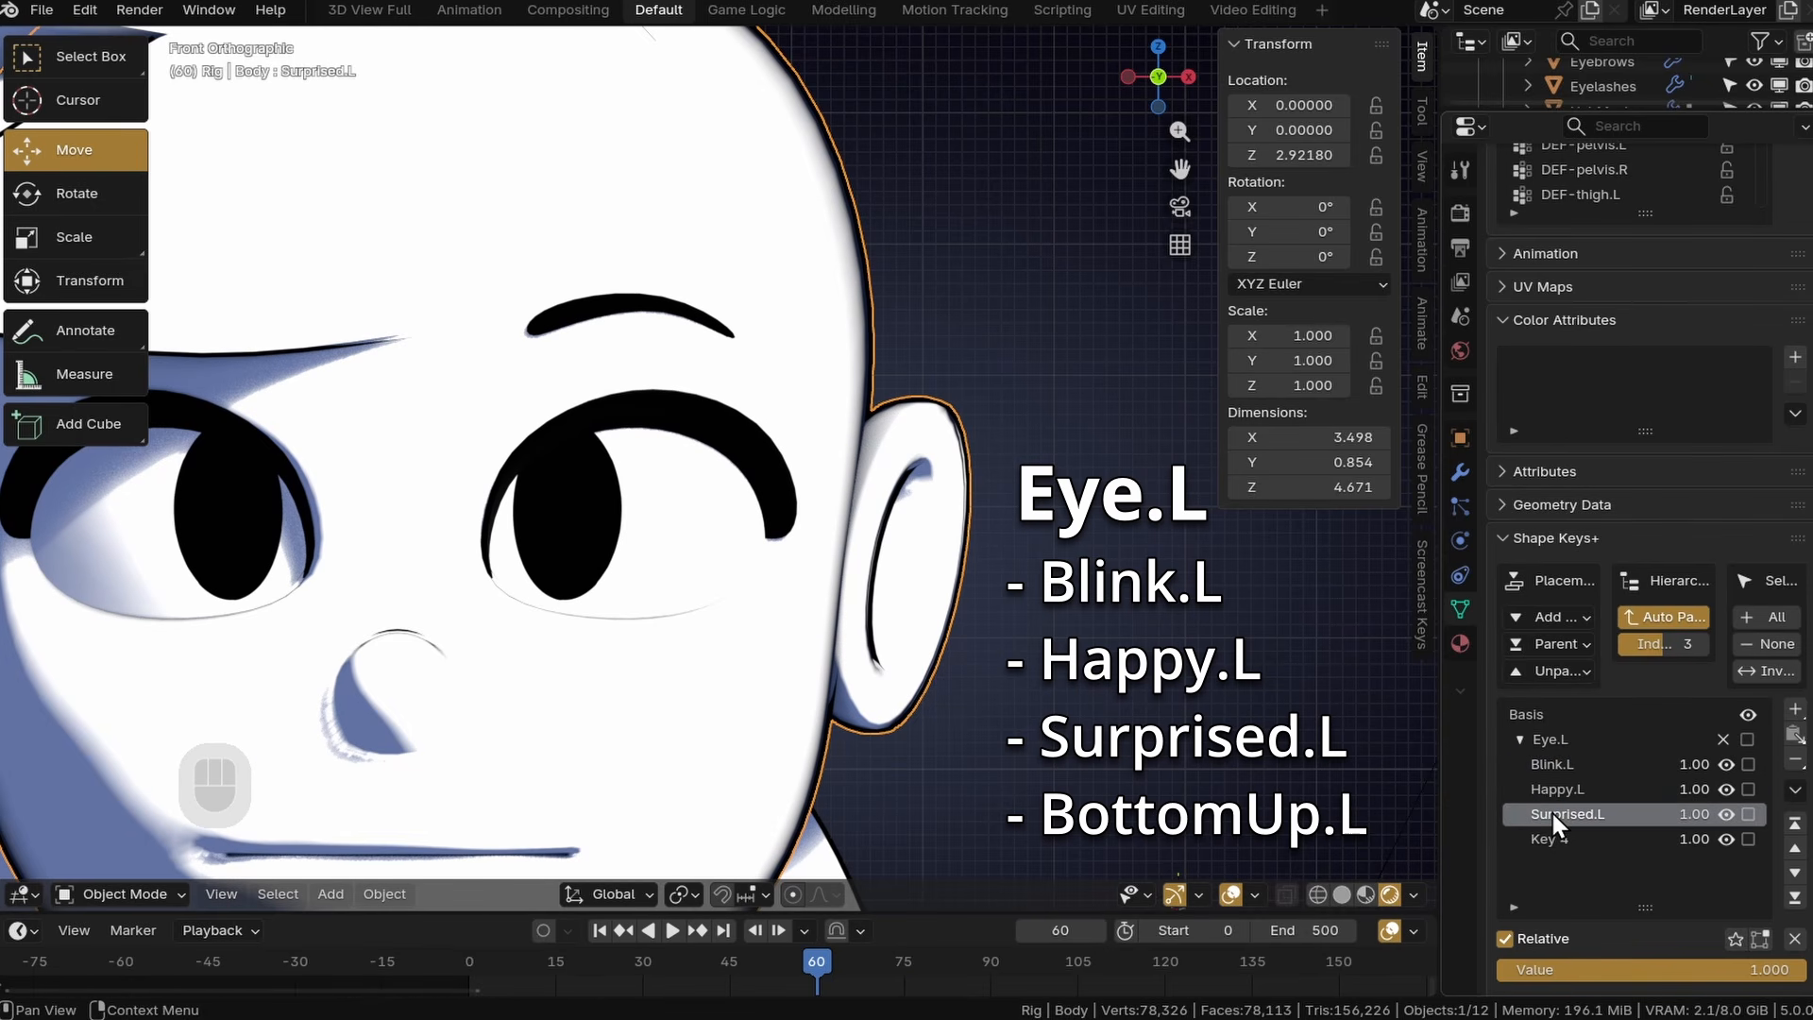
double_click(1551, 839)
text(BottomUp.L)
key(Return)
Hide the eyelashes and put the Body mesh into Edit Mode.
shift+middle_drag(1105, 678, 1206, 645)
click(864, 401)
key(h)
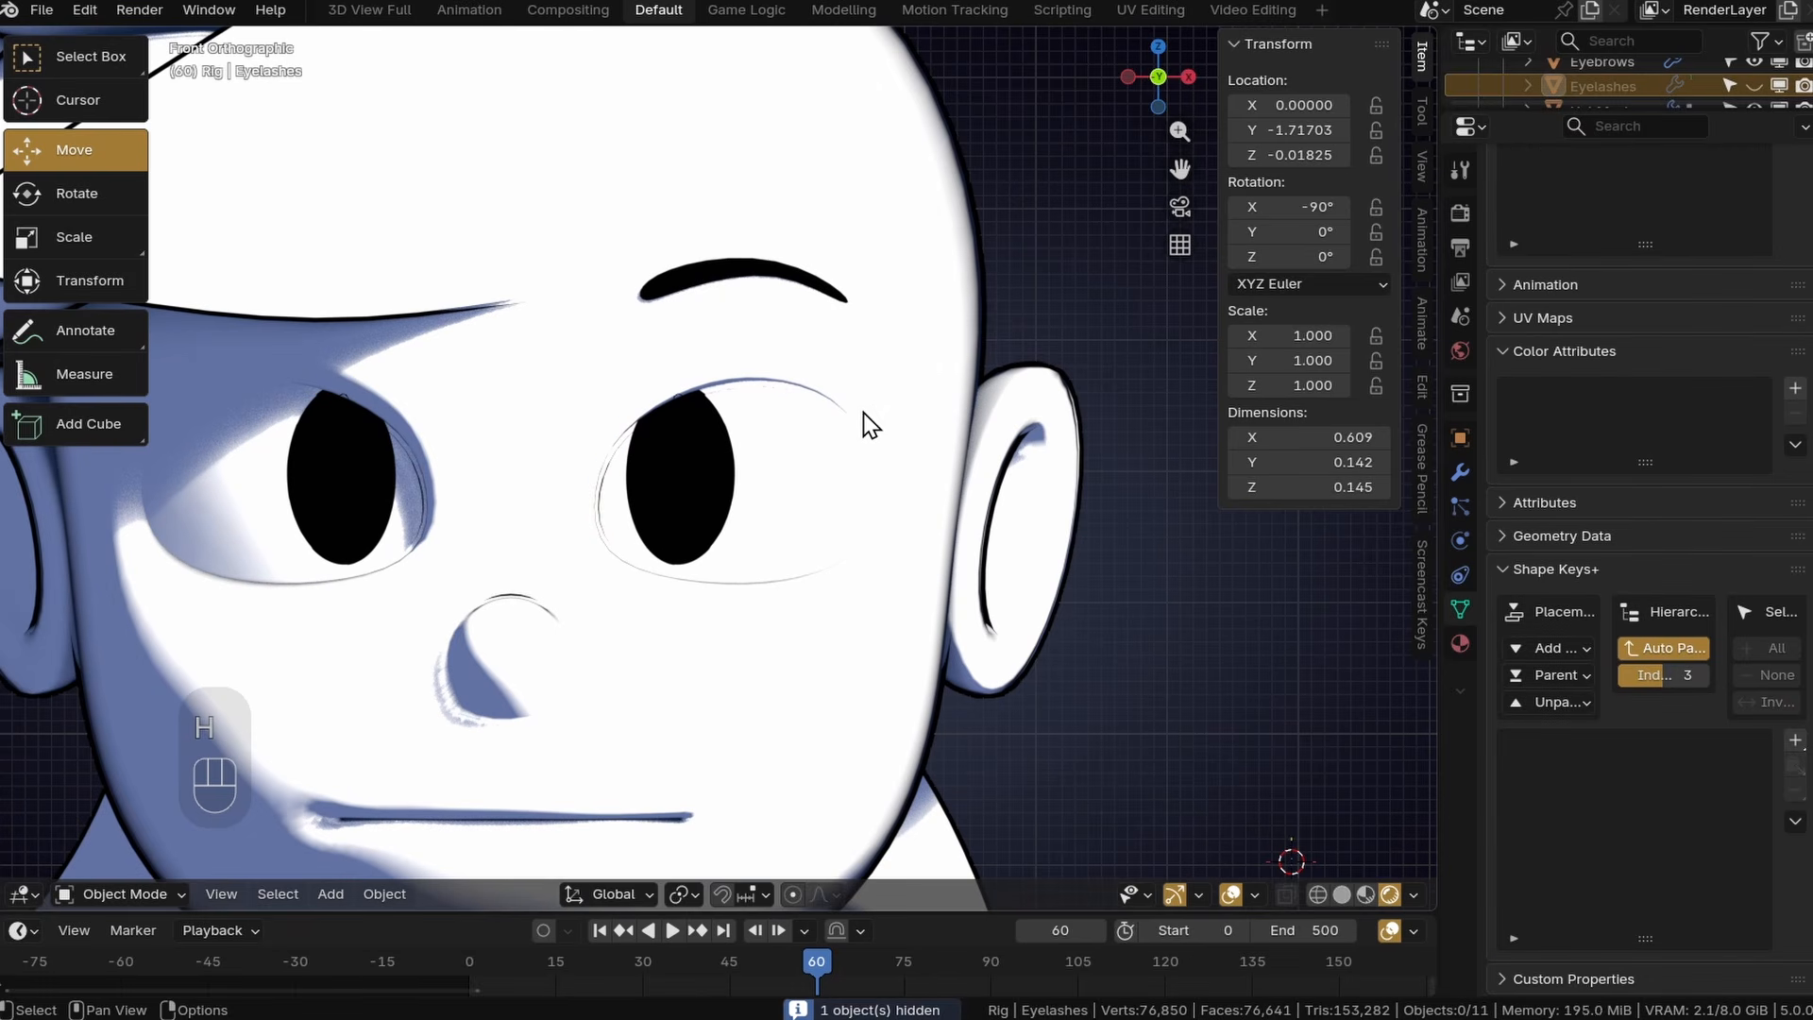
click(870, 393)
click(99, 898)
click(92, 739)
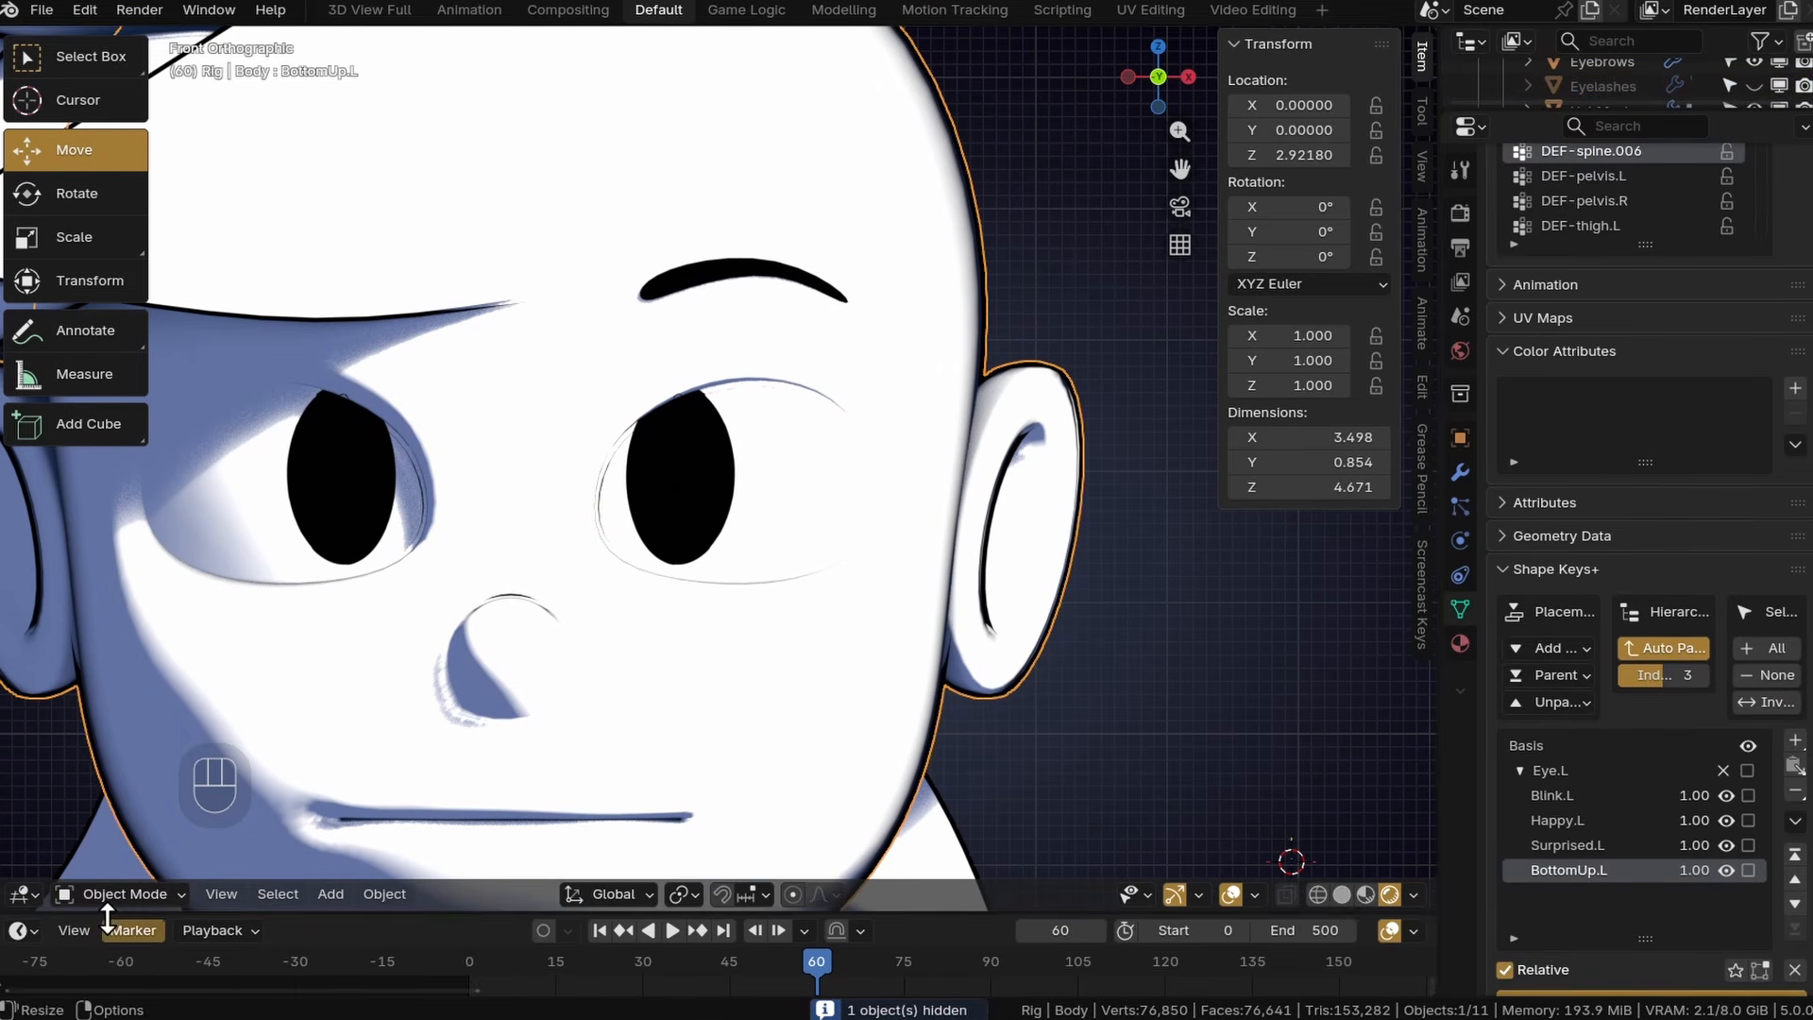
click(102, 897)
click(94, 757)
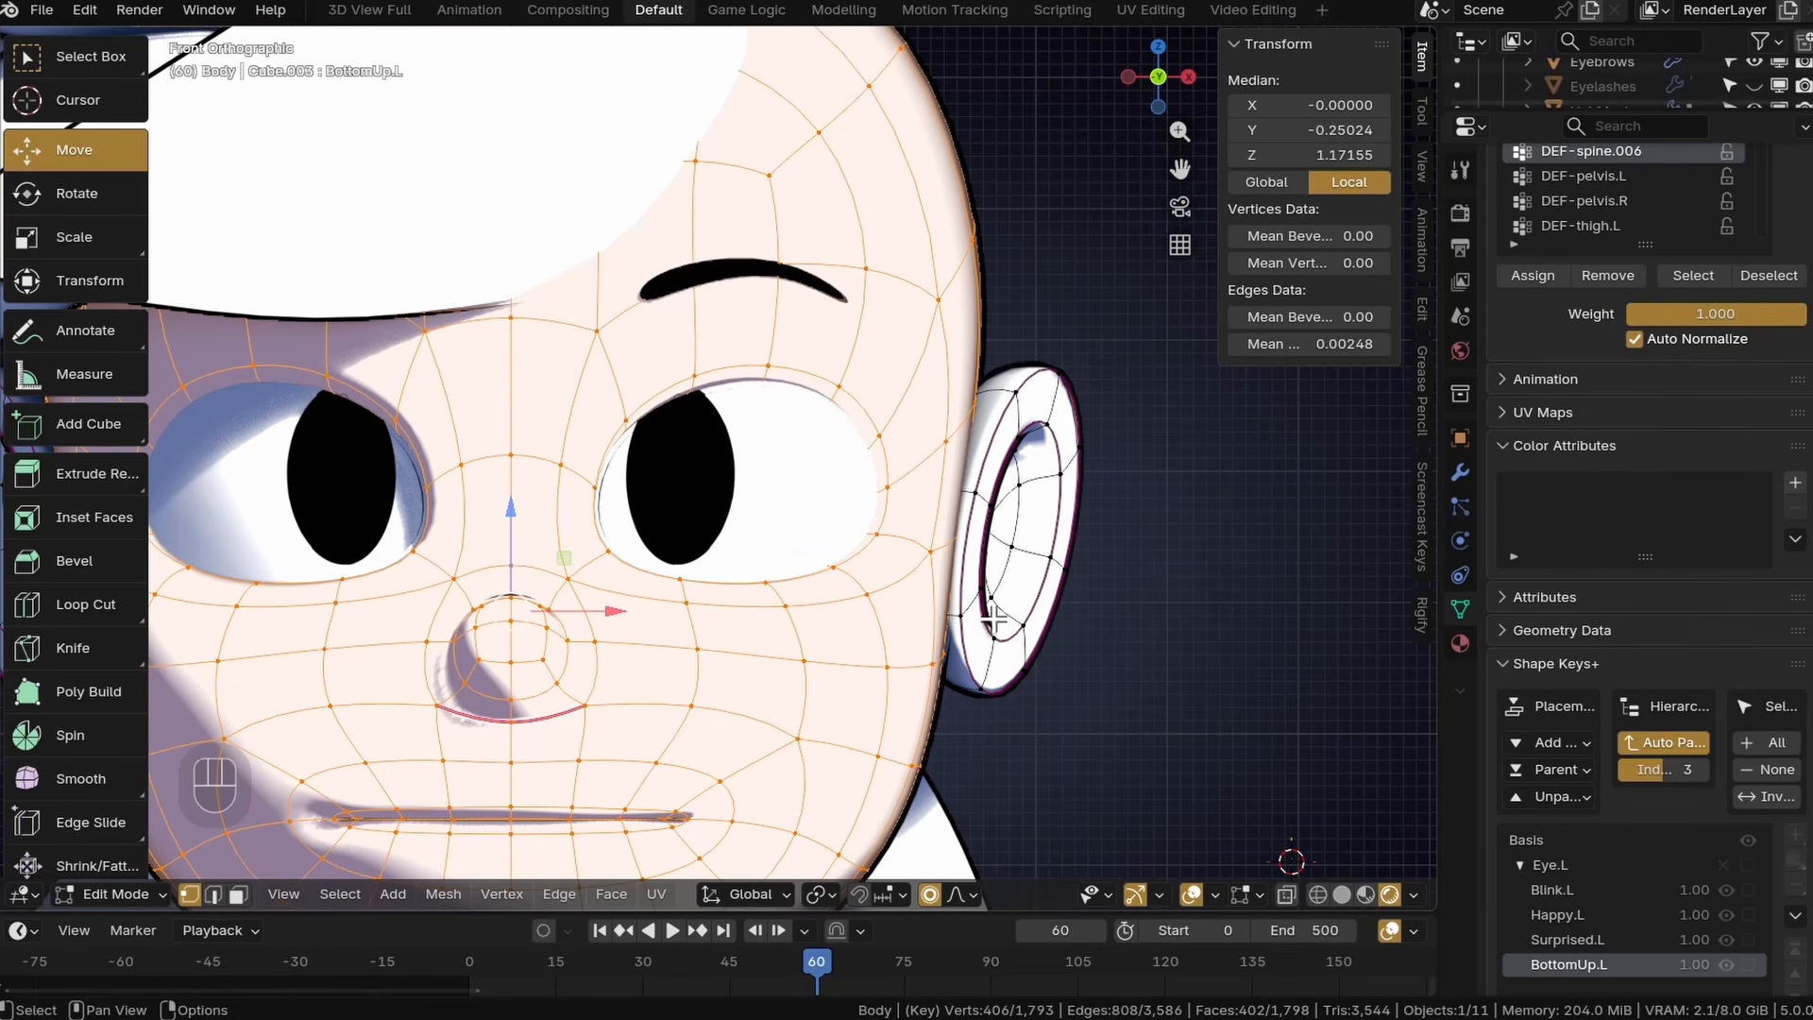
Make Blink.L the active shape key, select the left eye's upper-eyelid vertex and switch the viewport to solid shading.
click(1559, 892)
click(769, 361)
shift+middle_drag(771, 363, 792, 392)
middle_drag(798, 397, 633, 402)
shift+middle_drag(633, 401, 841, 373)
middle_drag(841, 373, 954, 401)
shift+middle_drag(954, 402, 930, 431)
shift+middle_drag(931, 430, 861, 433)
middle_drag(861, 433, 923, 443)
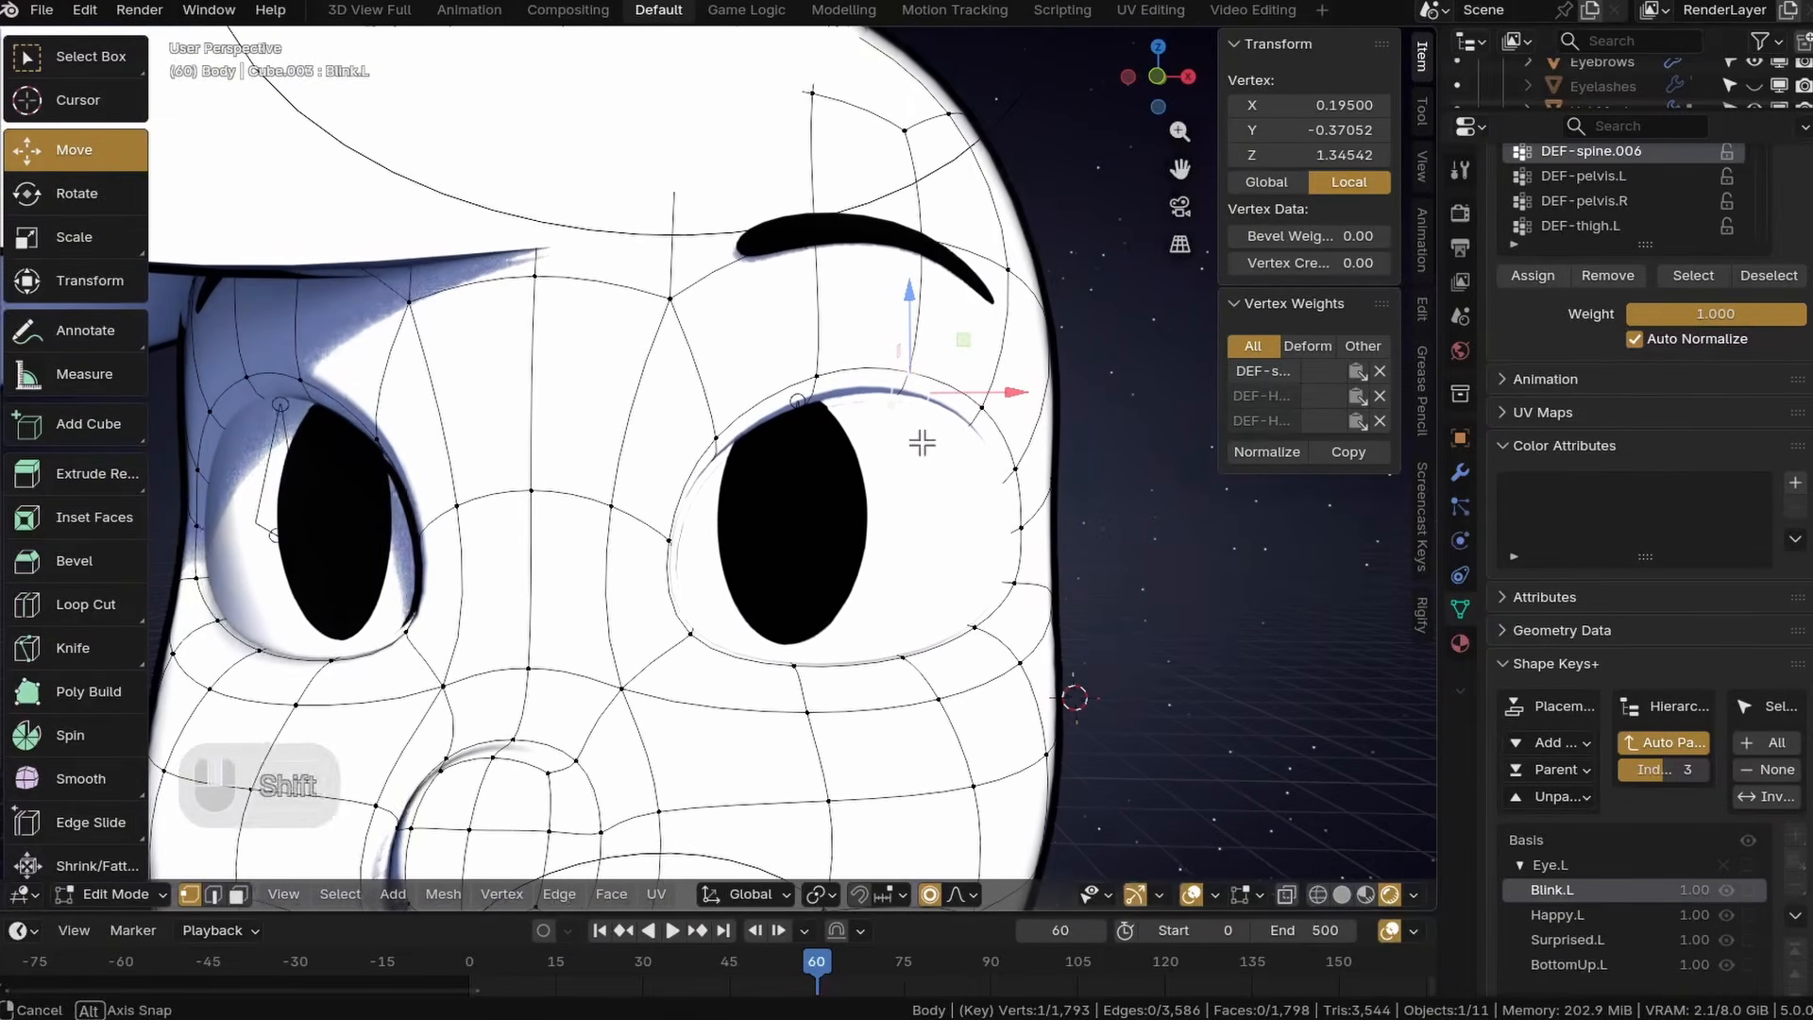
click(1345, 895)
shift+middle_drag(1131, 711, 1081, 614)
mouse_move(1081, 614)
middle_down()
mouse_move(1016, 610)
mouse_move(1072, 694)
middle_up()
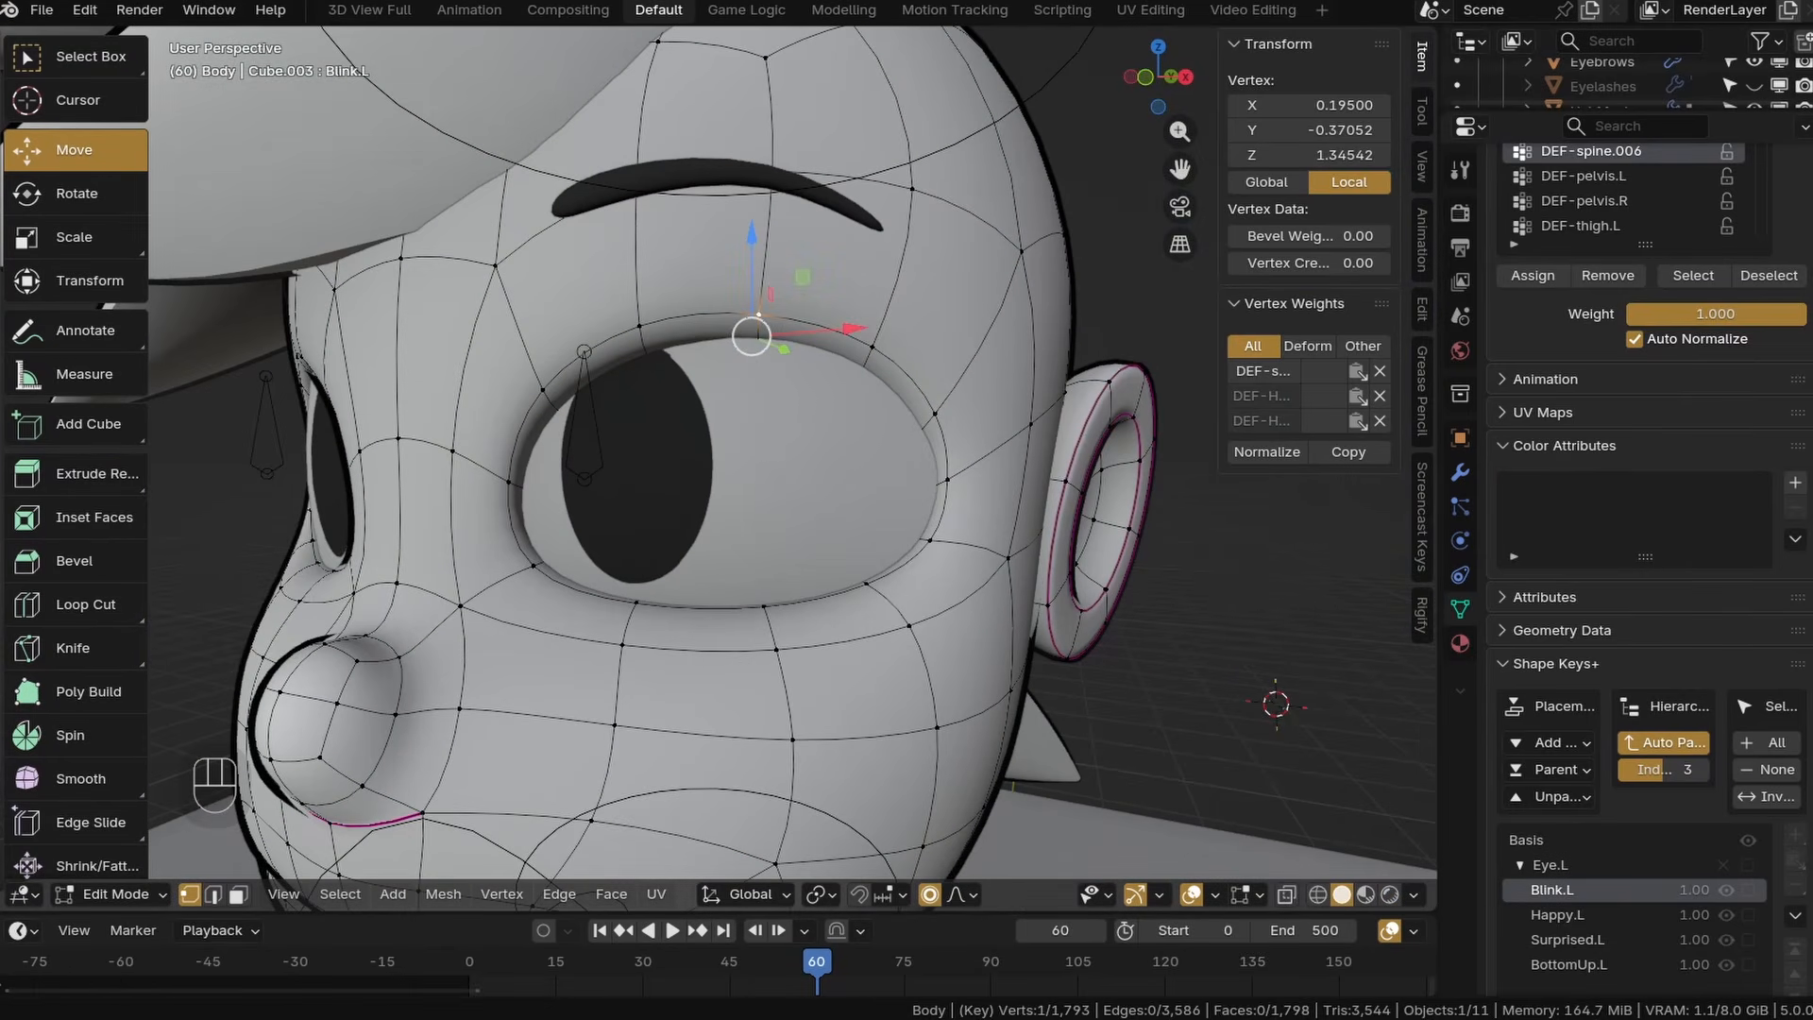
With X-ray on, select the middle vertices of the left upper eyelid and lower them to the bottom lid.
mouse_move(707, 436)
middle_down()
mouse_move(712, 364)
mouse_move(711, 434)
middle_up()
shift+middle_drag(711, 434, 722, 491)
click(1286, 895)
mouse_move(722, 552)
middle_down()
mouse_move(745, 490)
mouse_move(738, 529)
middle_up()
middle_drag(739, 529, 676, 493)
ctrl+shift+click(668, 418)
middle_drag(672, 425, 746, 463)
drag(752, 358, 755, 590)
Lower the outer and then the inner vertices of the left upper eyelid towards the bottom lid.
click(858, 430)
middle_drag(789, 566, 902, 482)
ctrl+shift+click(860, 453)
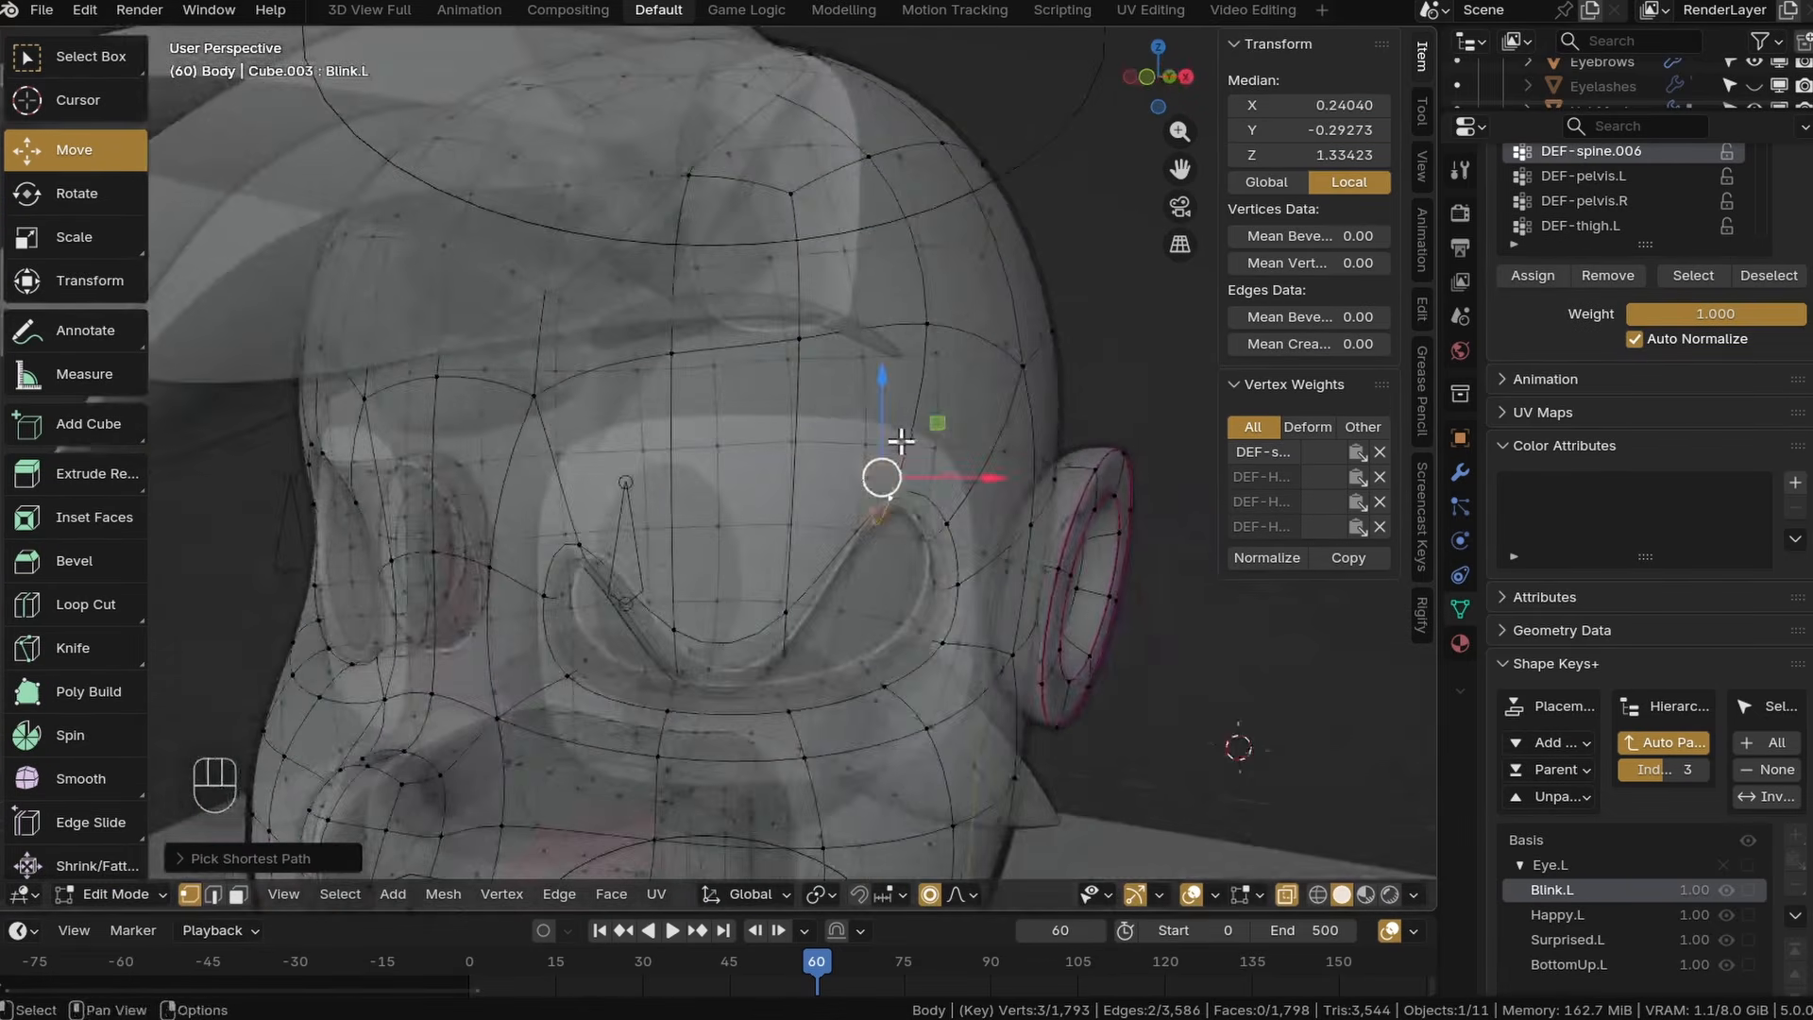
drag(882, 386, 883, 588)
click(643, 362)
middle_drag(813, 586, 651, 520)
ctrl+shift+click(639, 463)
drag(610, 416, 623, 593)
mouse_move(699, 585)
middle_down()
mouse_move(611, 615)
mouse_move(675, 566)
middle_up()
Turn X-ray off and nudge a vertex on the closing lid edge slightly downward.
click(1286, 894)
middle_drag(628, 647, 809, 412)
click(642, 619)
scroll(651, 619, up, 6)
click(741, 755)
scroll(708, 733, down, 5)
drag(805, 408, 810, 441)
Lower the two upper-lid vertices at the outer corner of the left eye to meet the bottom lid.
click(951, 312)
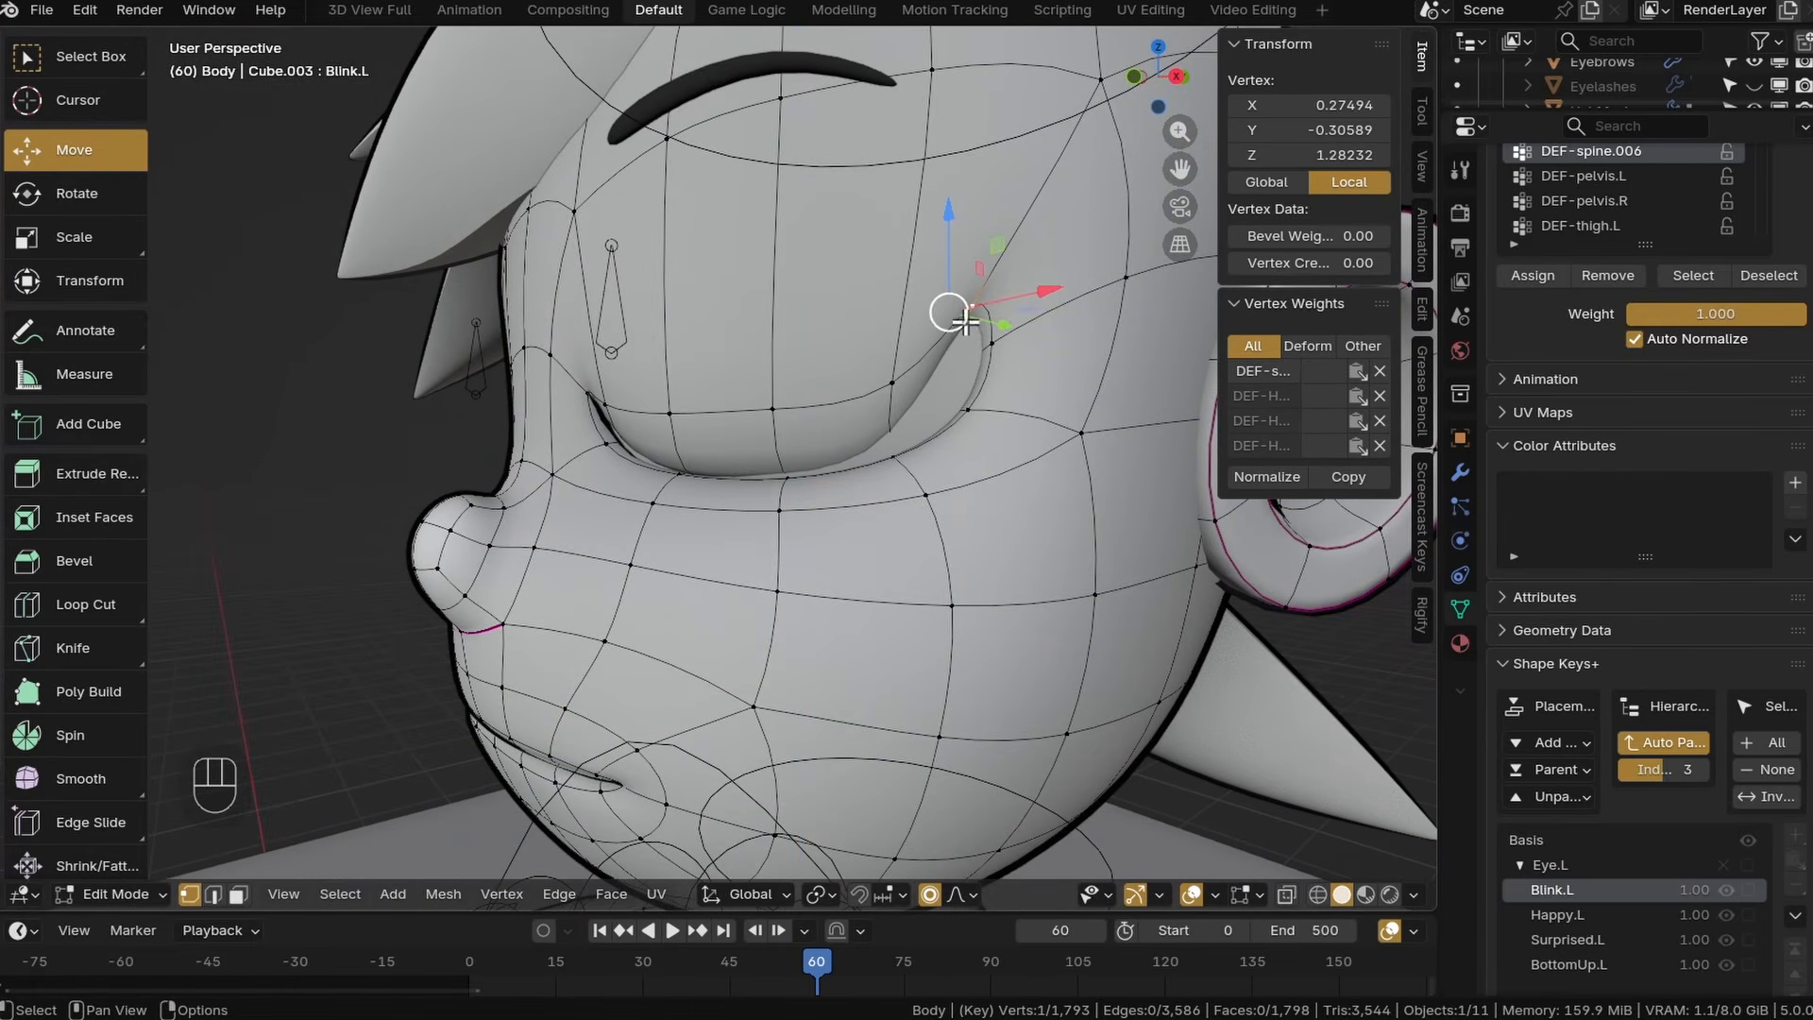
shift+click(970, 313)
drag(970, 253, 977, 364)
scroll(976, 335, up, 1)
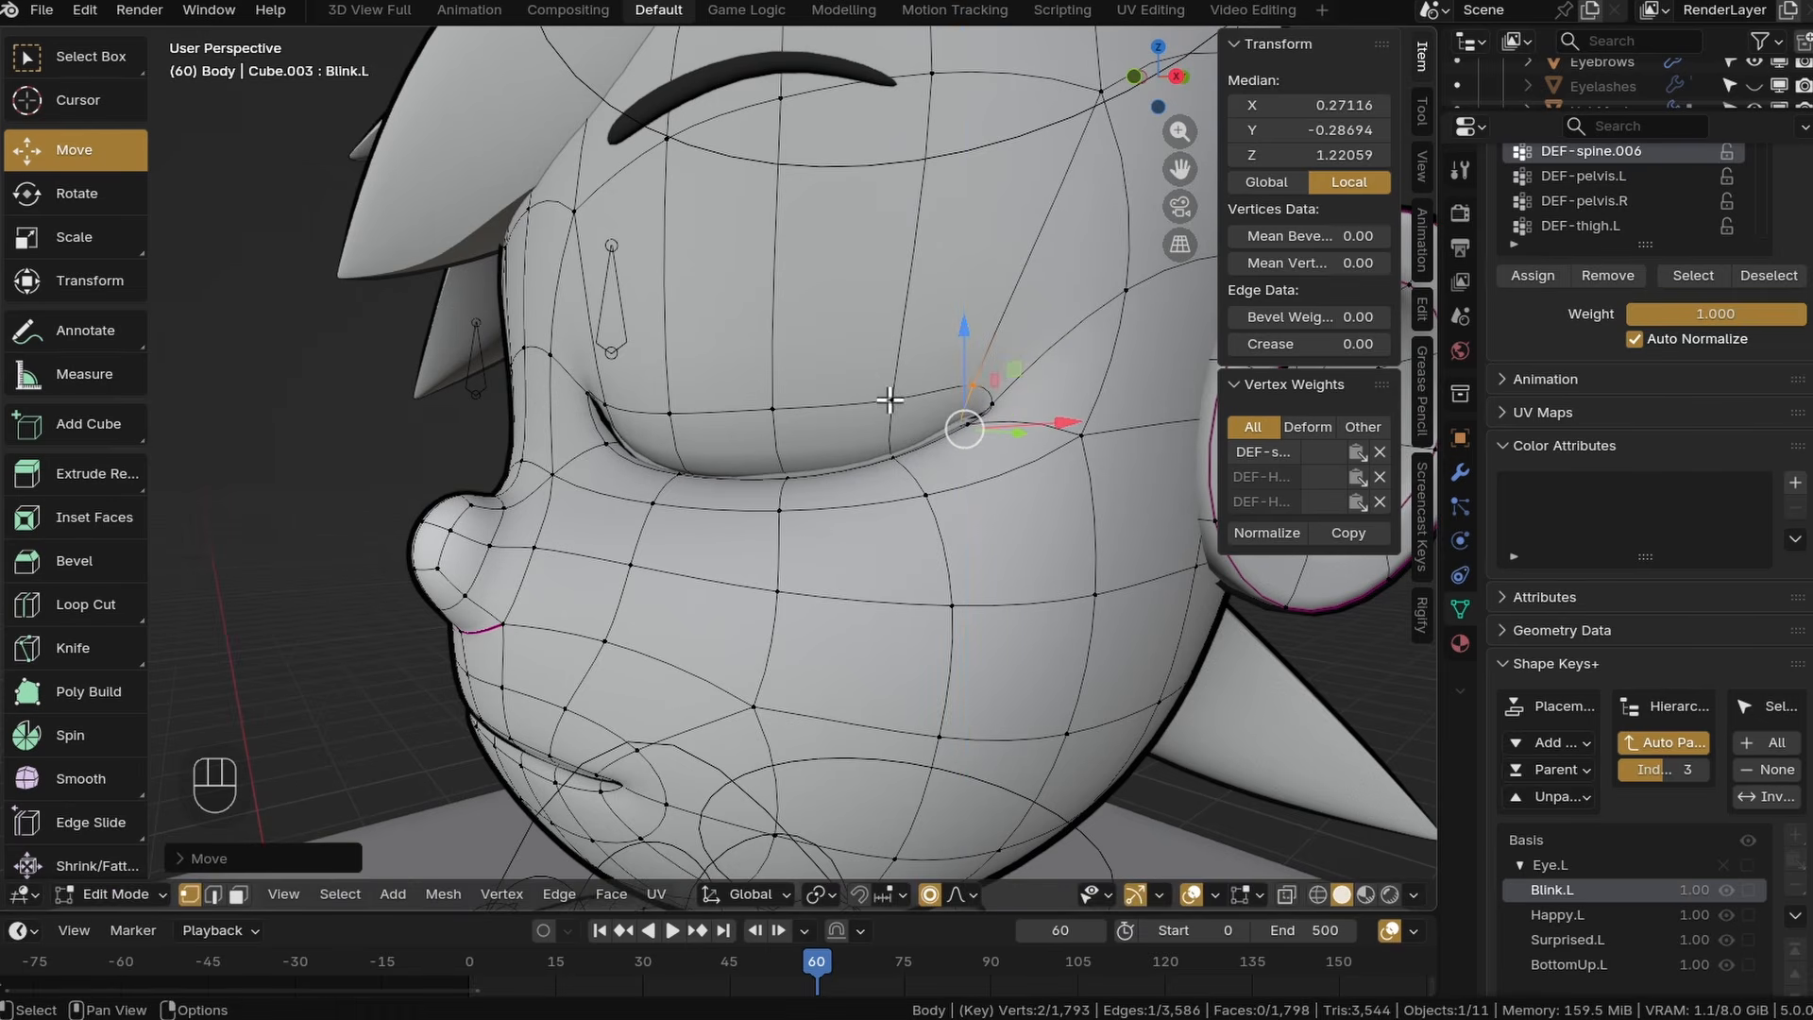
Select the vertices along the middle of the closed lid and lower them slightly.
click(892, 405)
middle_drag(849, 411, 902, 415)
shift+click(792, 412)
shift+click(682, 408)
drag(785, 379, 787, 401)
Lower the upper-lid vertices at the inner corner of the left eye to close the remaining gap.
middle_drag(642, 409, 676, 410)
click(566, 381)
shift+click(587, 397)
drag(578, 307, 583, 391)
click(602, 402)
shift+click(607, 431)
click(585, 478)
Edge-slide the row of vertices below the left eyebrow downward to even out the closed eyelid's topology.
scroll(699, 472, down, 3)
key(z)
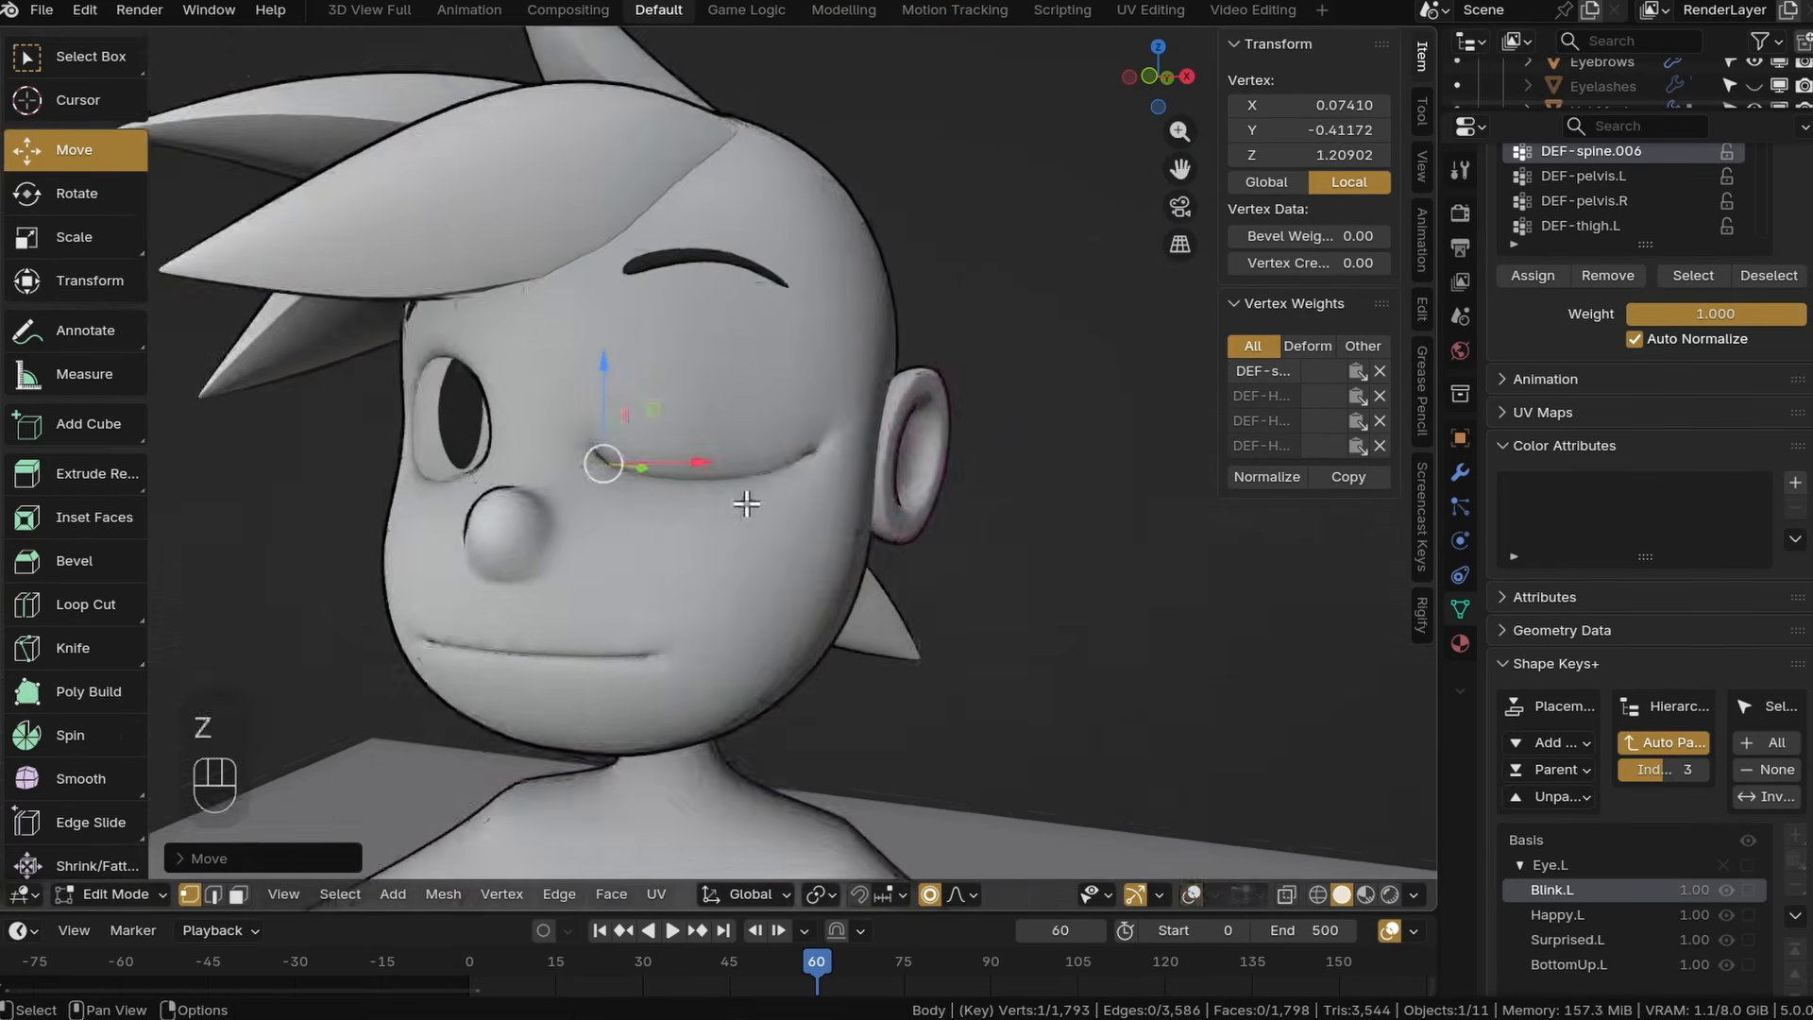
middle_drag(745, 502, 753, 521)
key(z)
click(697, 334)
shift+click(766, 331)
key(g)
key(g)
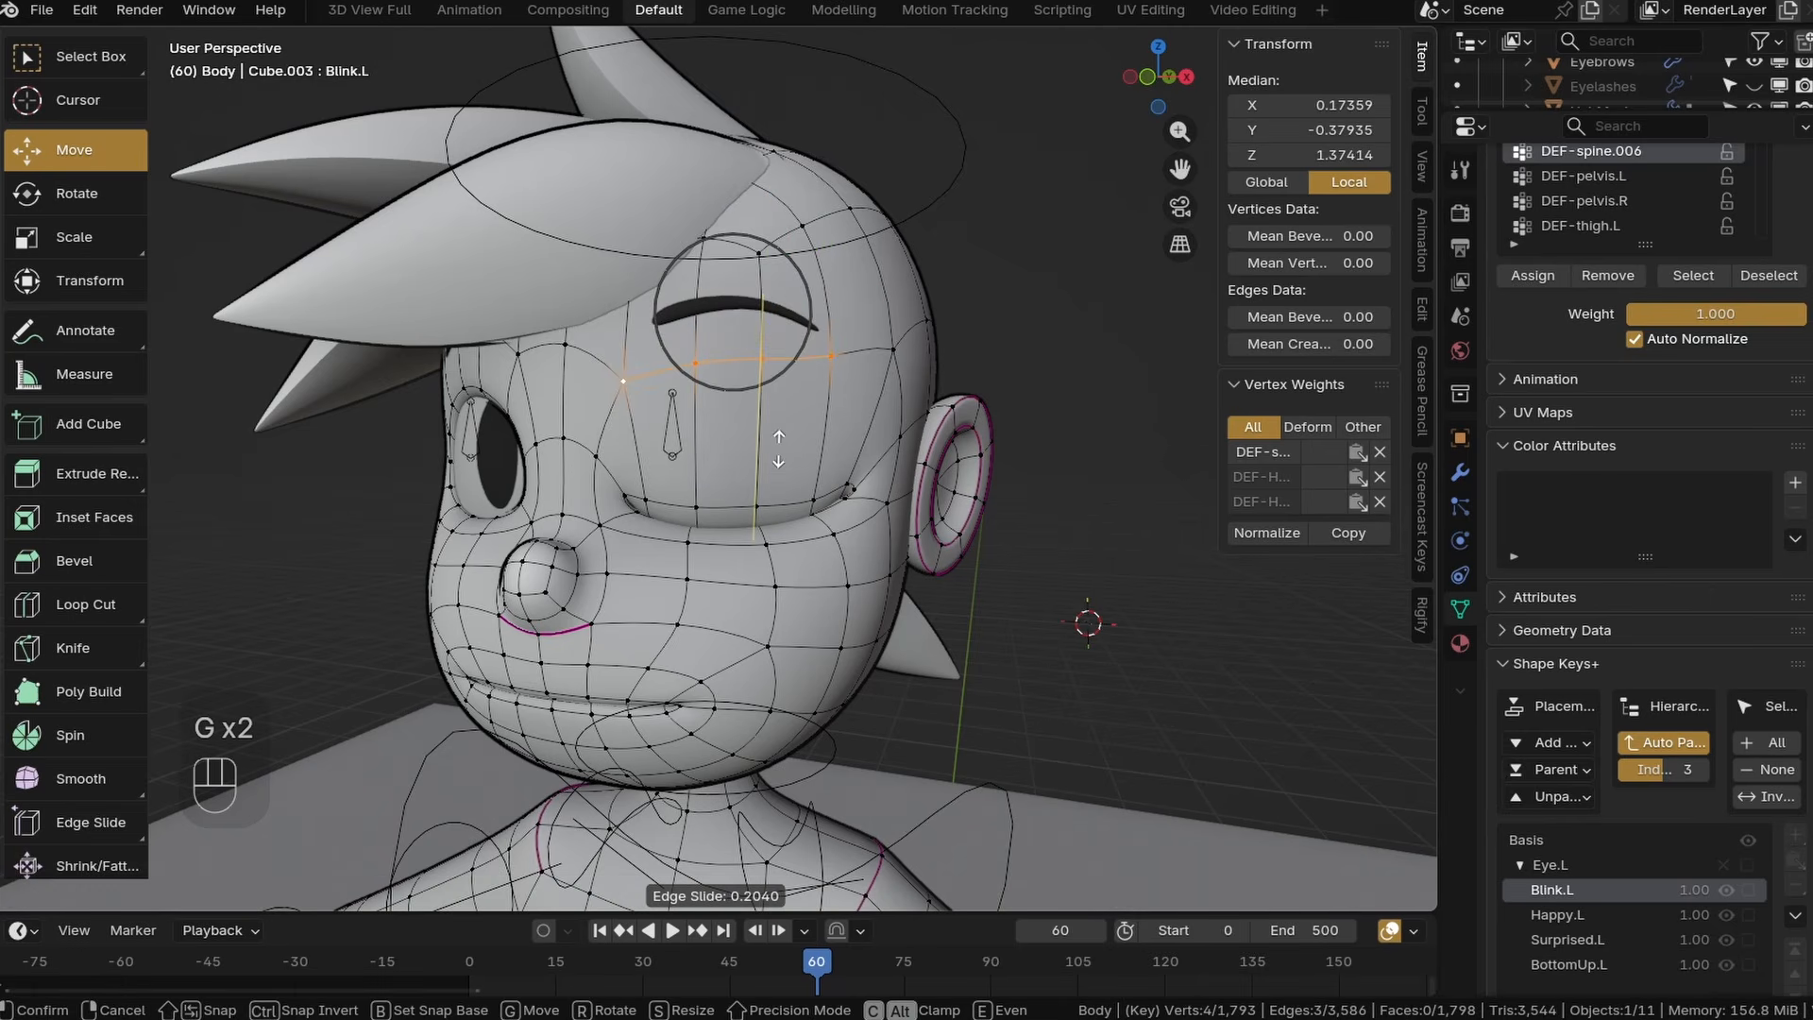
click(740, 416)
Adjust the middle vertex of the closed lid line slightly downward and inspect the smooth blink shape.
key(z)
middle_drag(740, 473, 755, 547)
key(z)
key(z)
scroll(764, 547, up, 3)
key(z)
click(779, 462)
drag(794, 574, 774, 587)
key(z)
scroll(825, 541, down, 4)
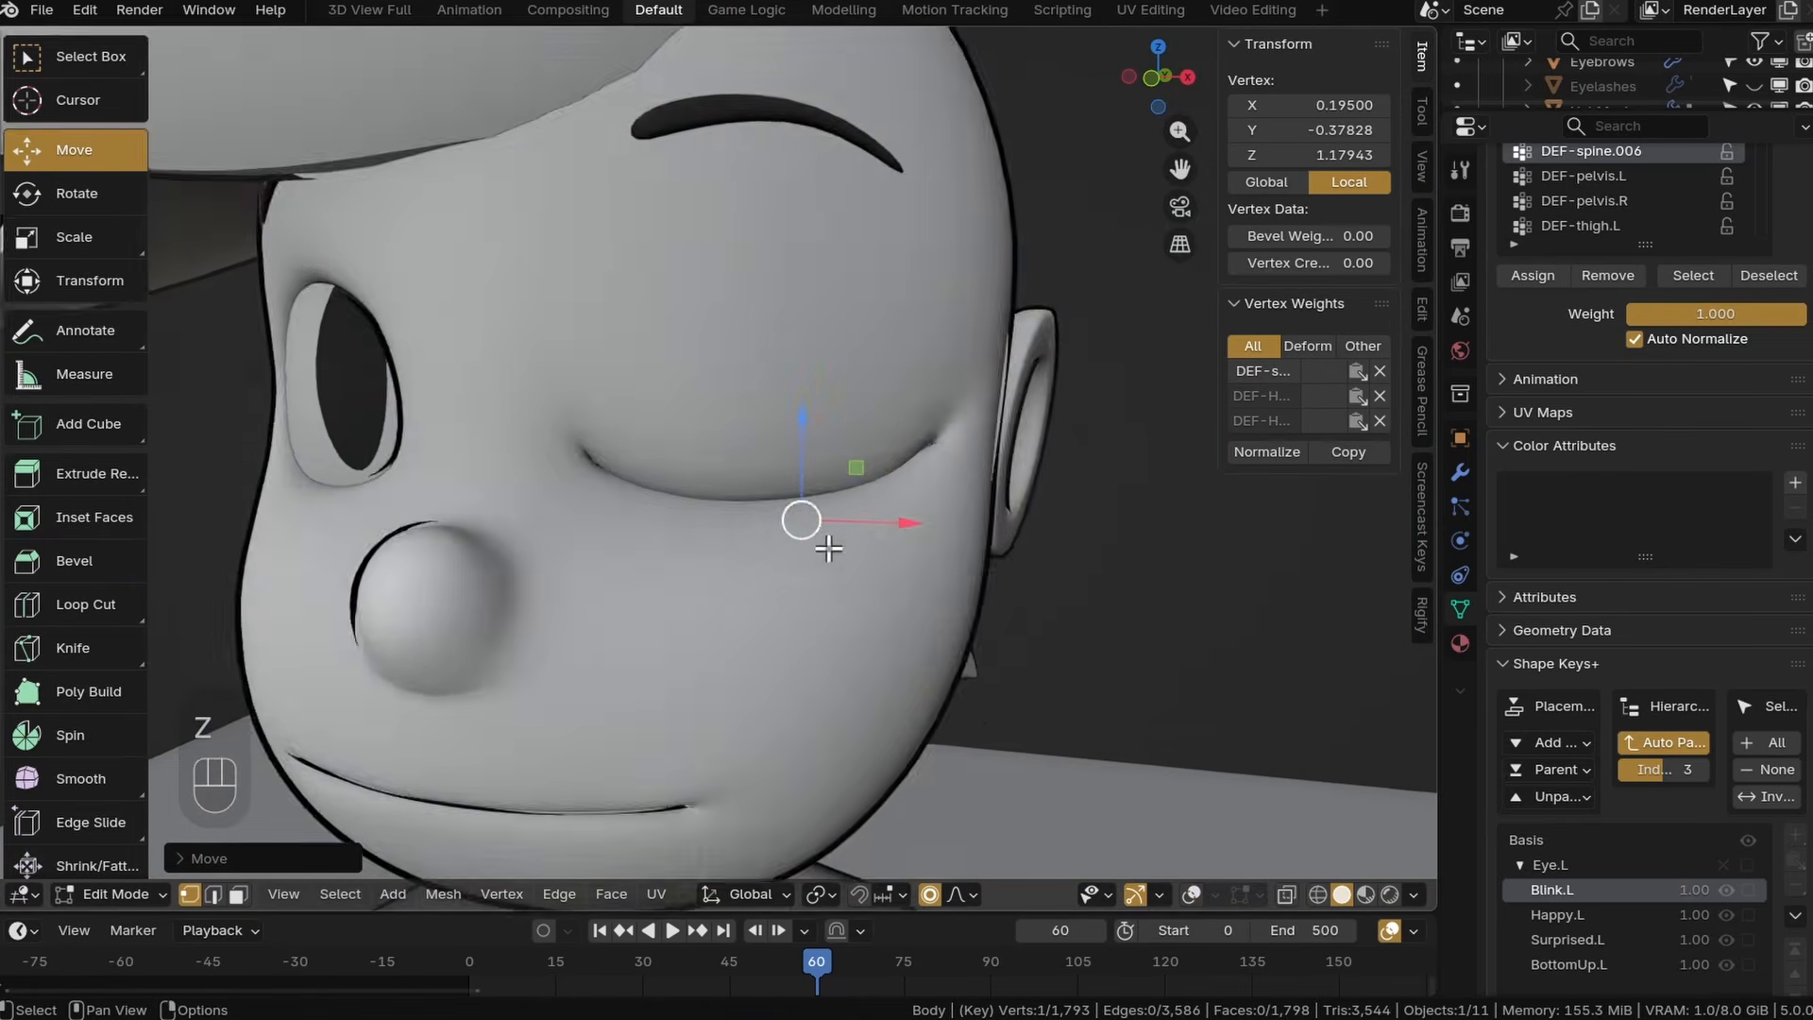
Set the Eye.L shape key values to 0, make Happy.L the active key and return to Object Mode.
key(z)
scroll(1643, 784, down, 3)
click(1691, 772)
click(1572, 745)
click(1574, 769)
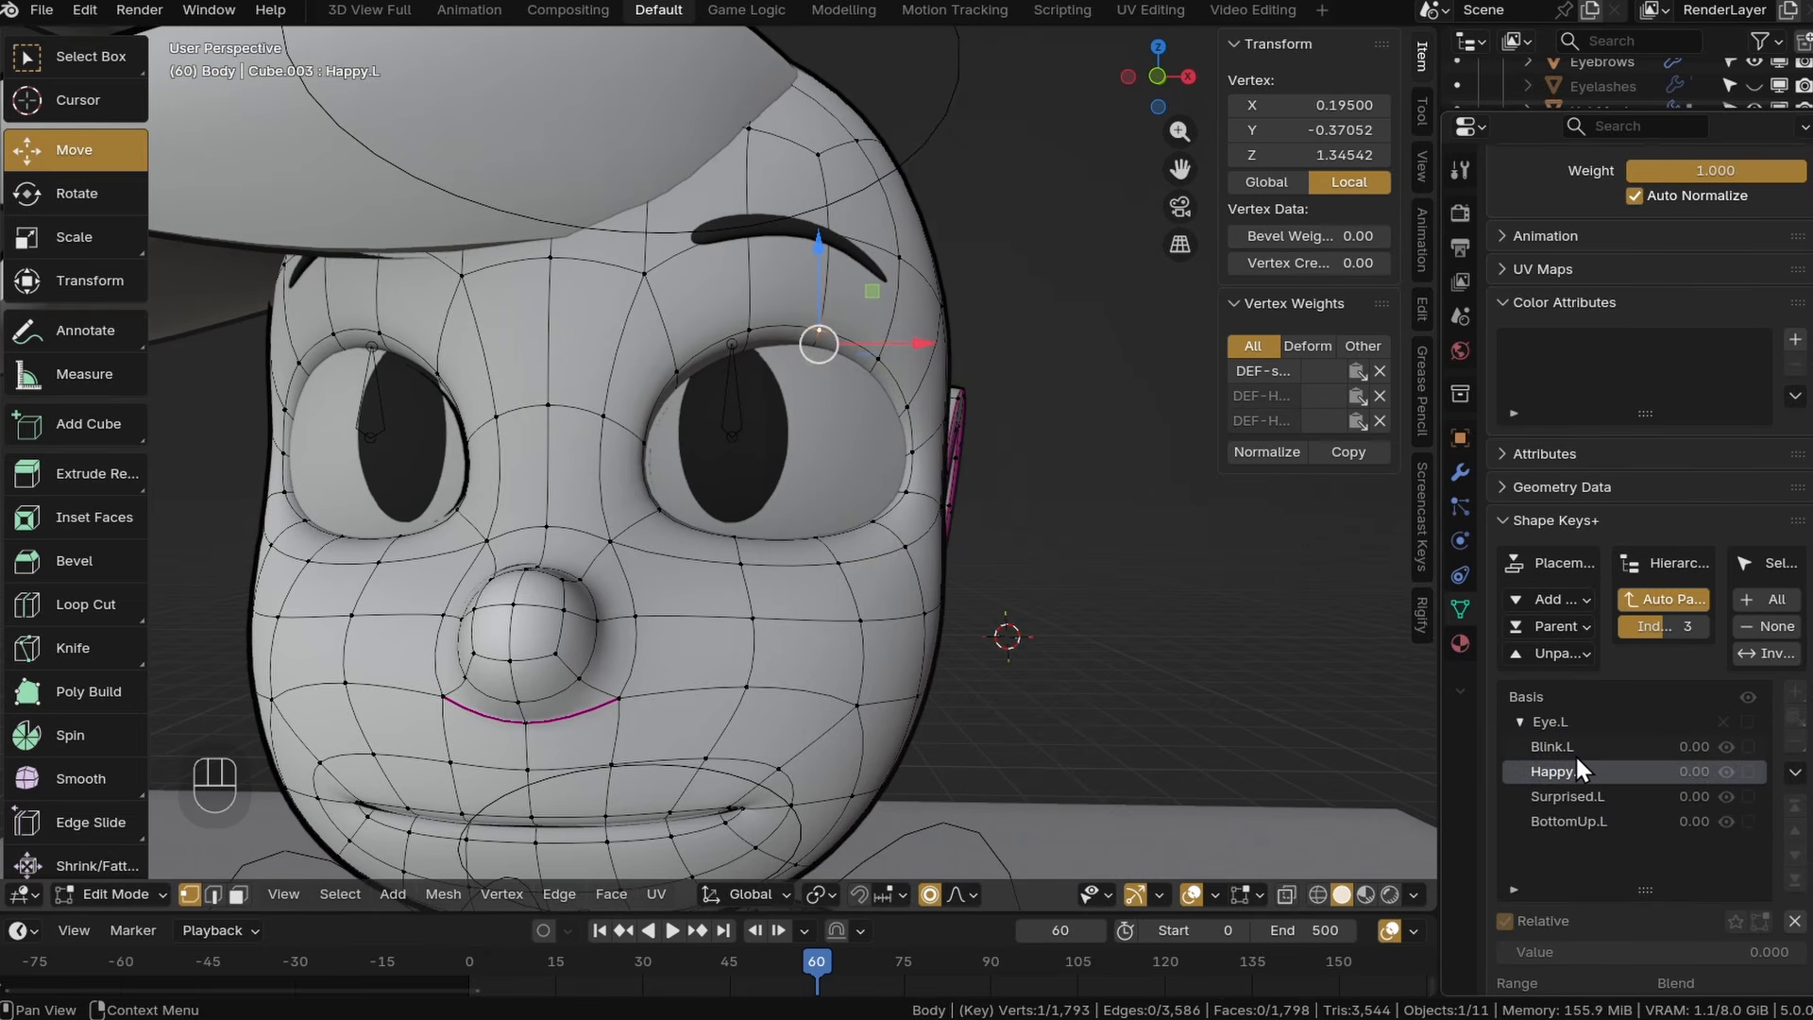
click(108, 894)
click(111, 732)
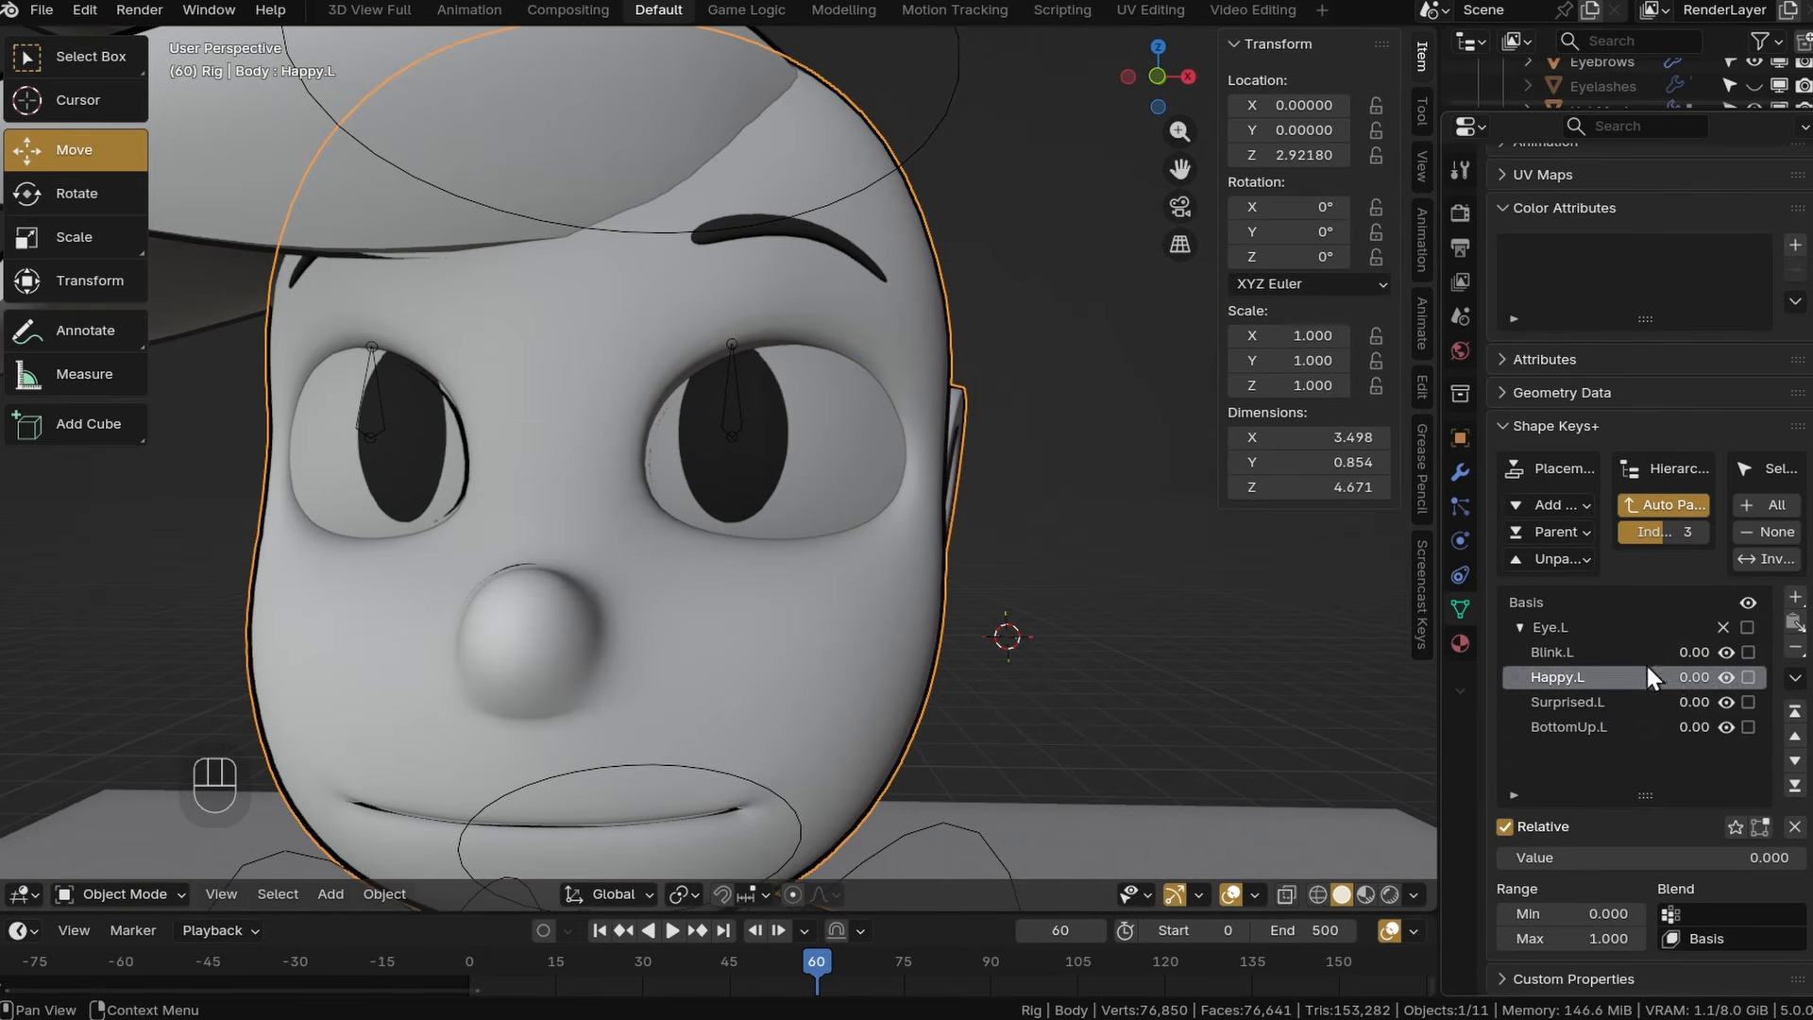
Replace the Happy.L shape key with a duplicate of Blink.L renamed Happy.L.
click(1795, 649)
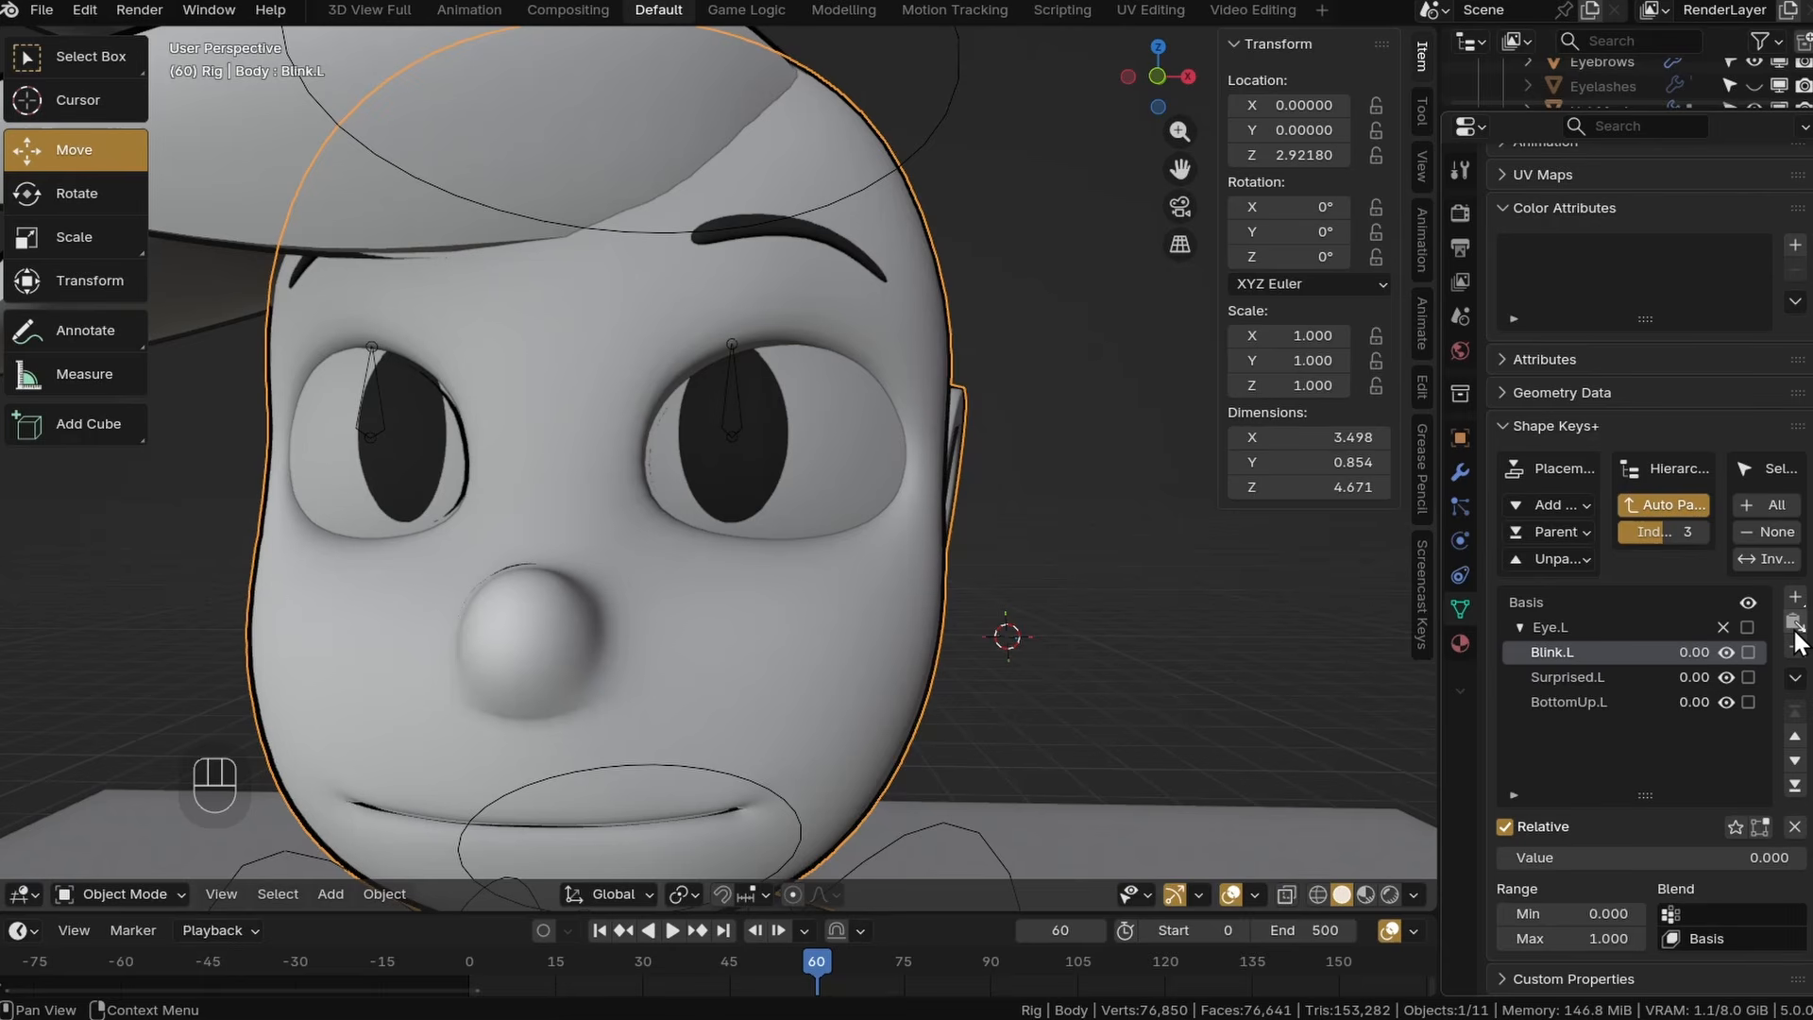
click(1796, 640)
double_click(1575, 680)
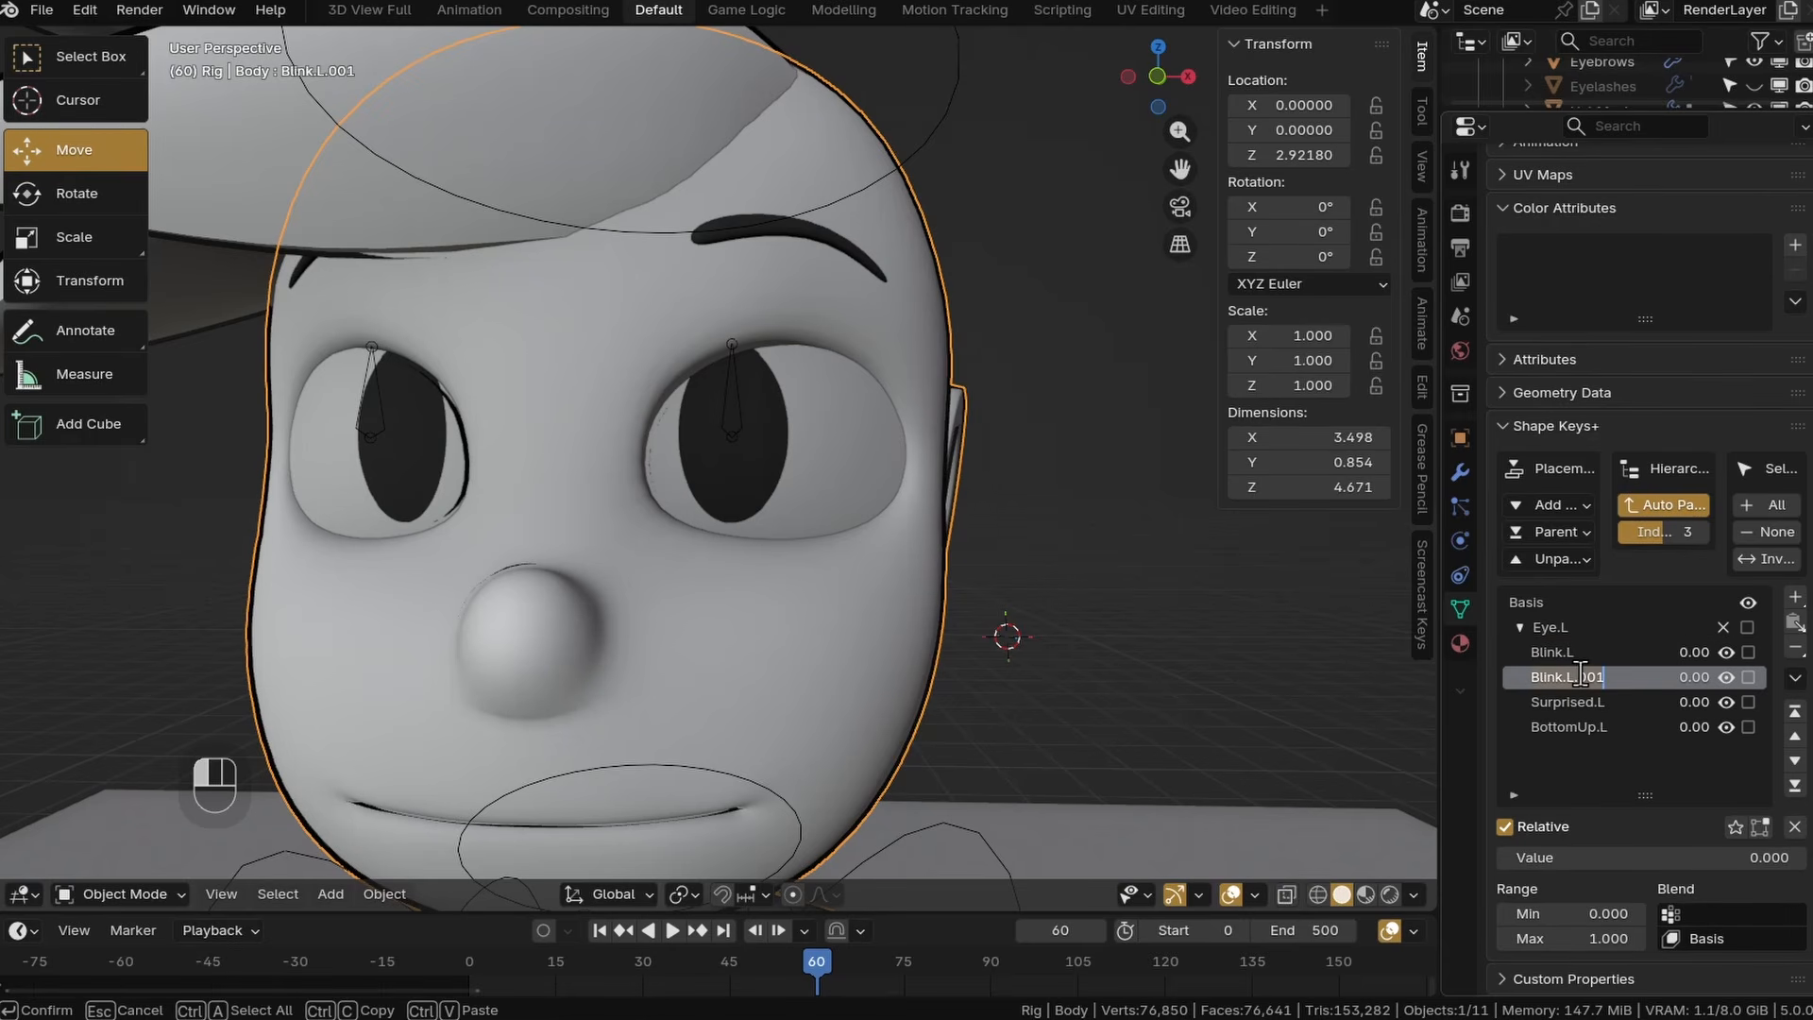
text(Happy.L)
key(Return)
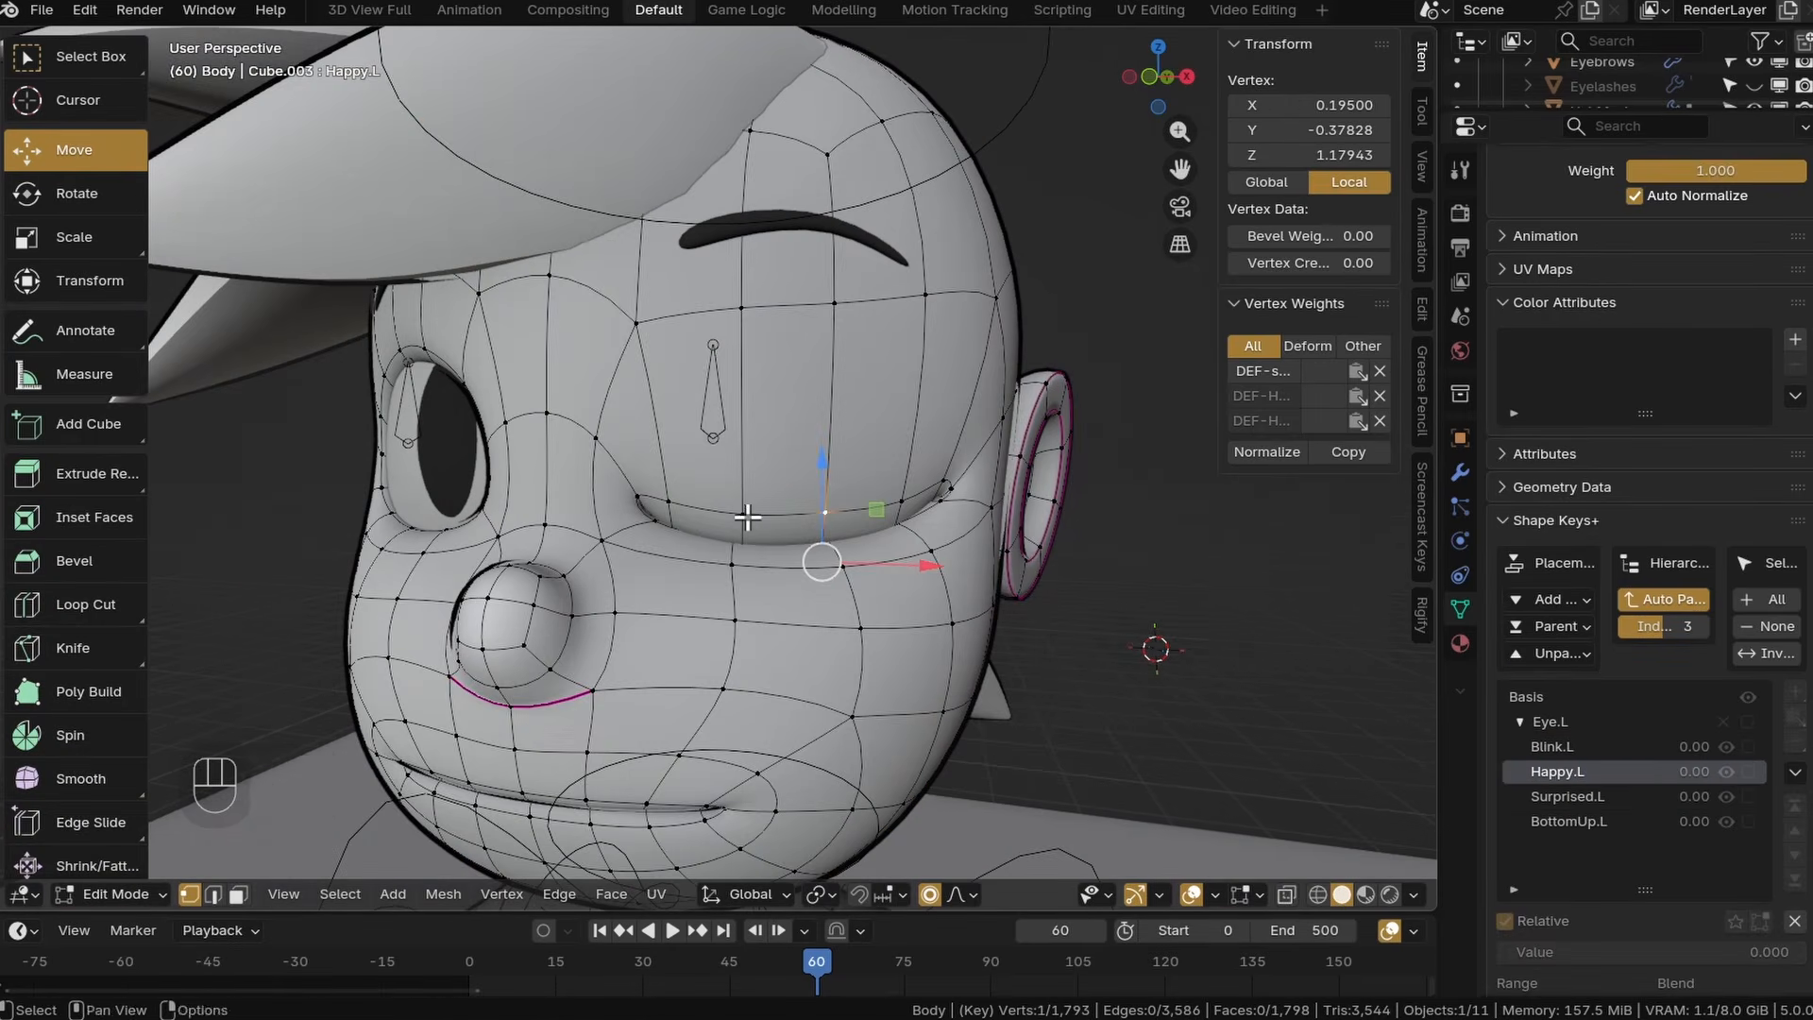
Bend the closed left lid line into an upward arc in Happy.L and lower the vertices at its inner corner.
shift+click(748, 518)
middle_drag(748, 517, 536, 451)
shift+click(619, 643)
shift+click(453, 416)
key(v)
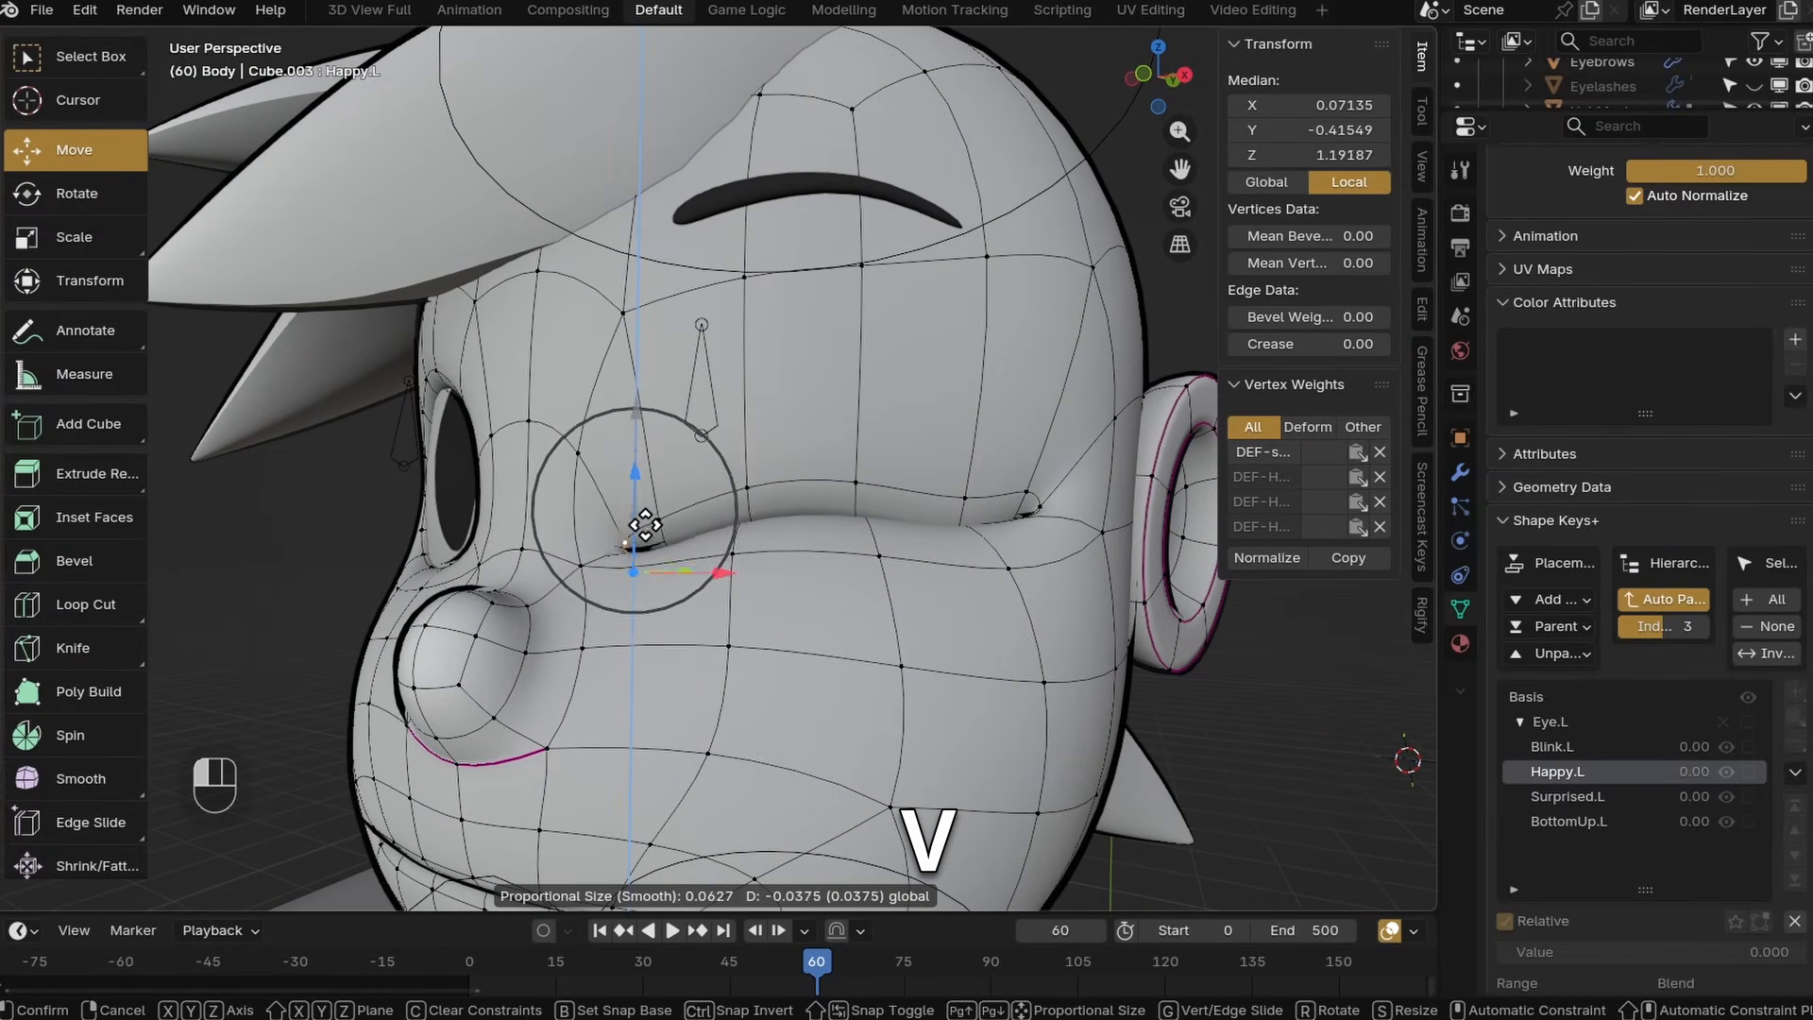
key(s)
key(ctrl+z)
click(660, 540)
drag(650, 491, 648, 506)
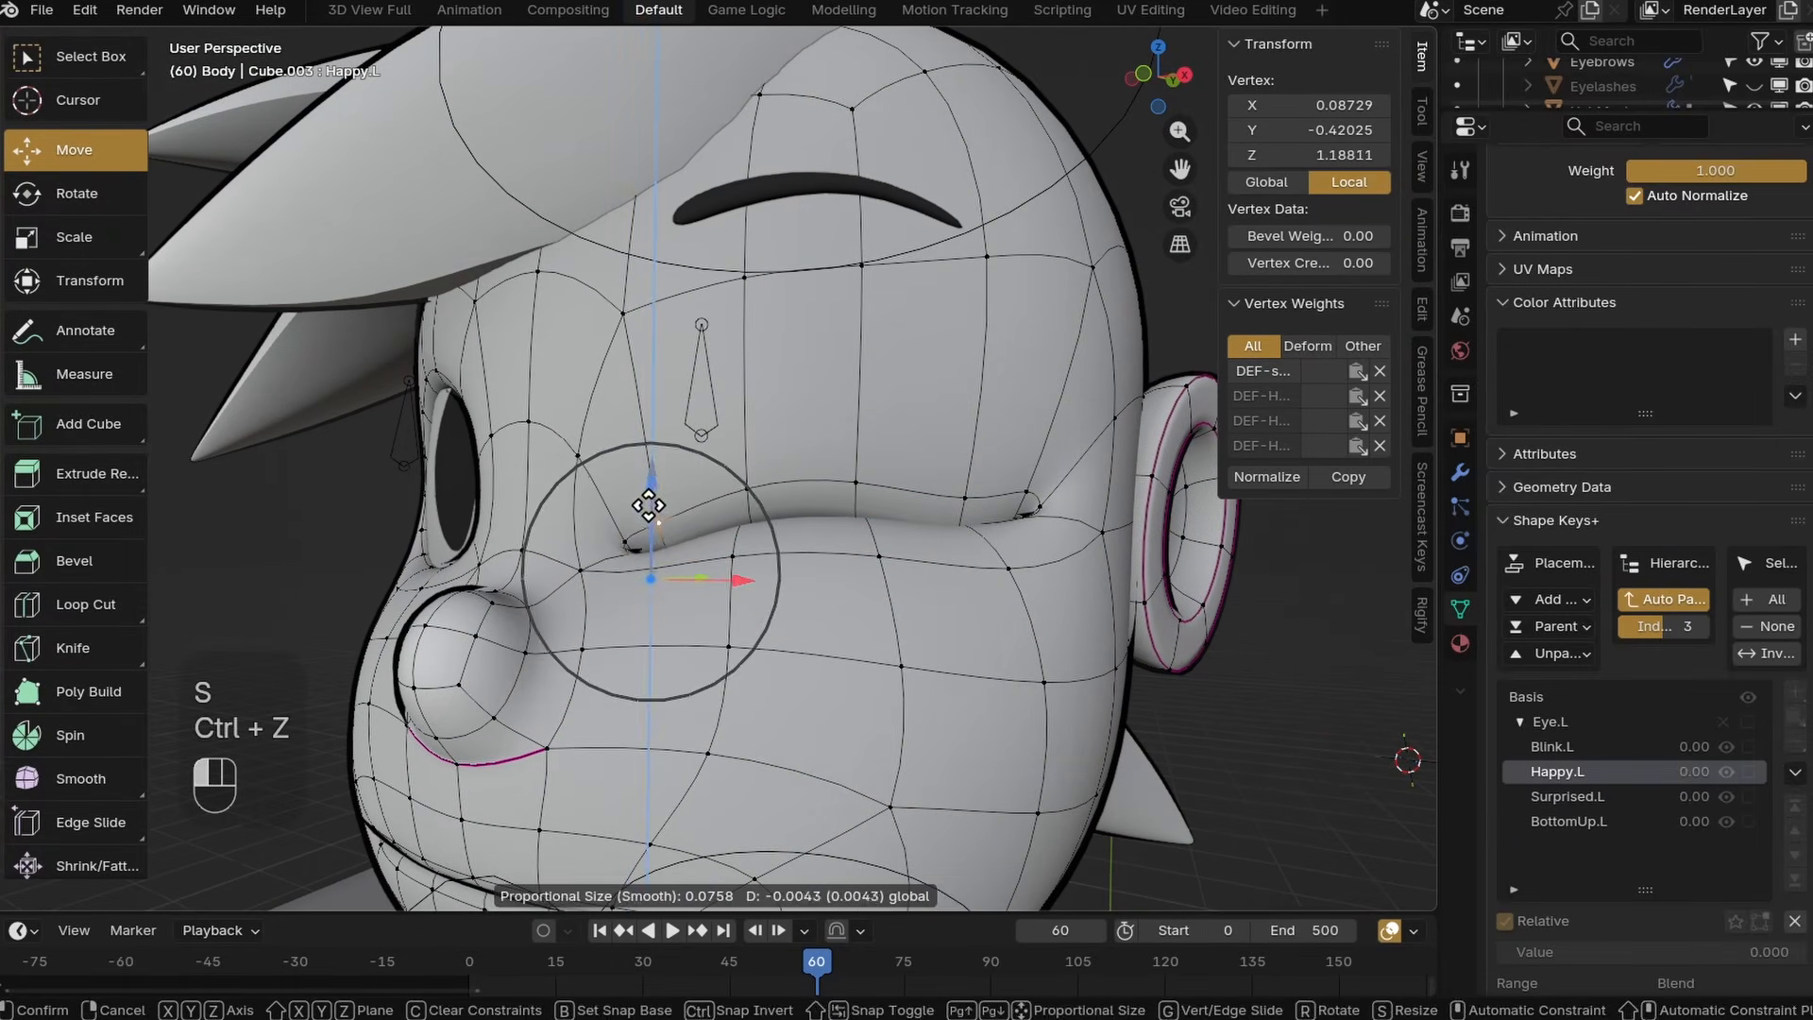
Lower the outer-corner vertex of the left lid line and raise the two lid vertices beside it.
click(1027, 494)
drag(1028, 494, 1028, 515)
click(963, 538)
middle_drag(1027, 514, 930, 567)
click(1286, 895)
shift+click(918, 520)
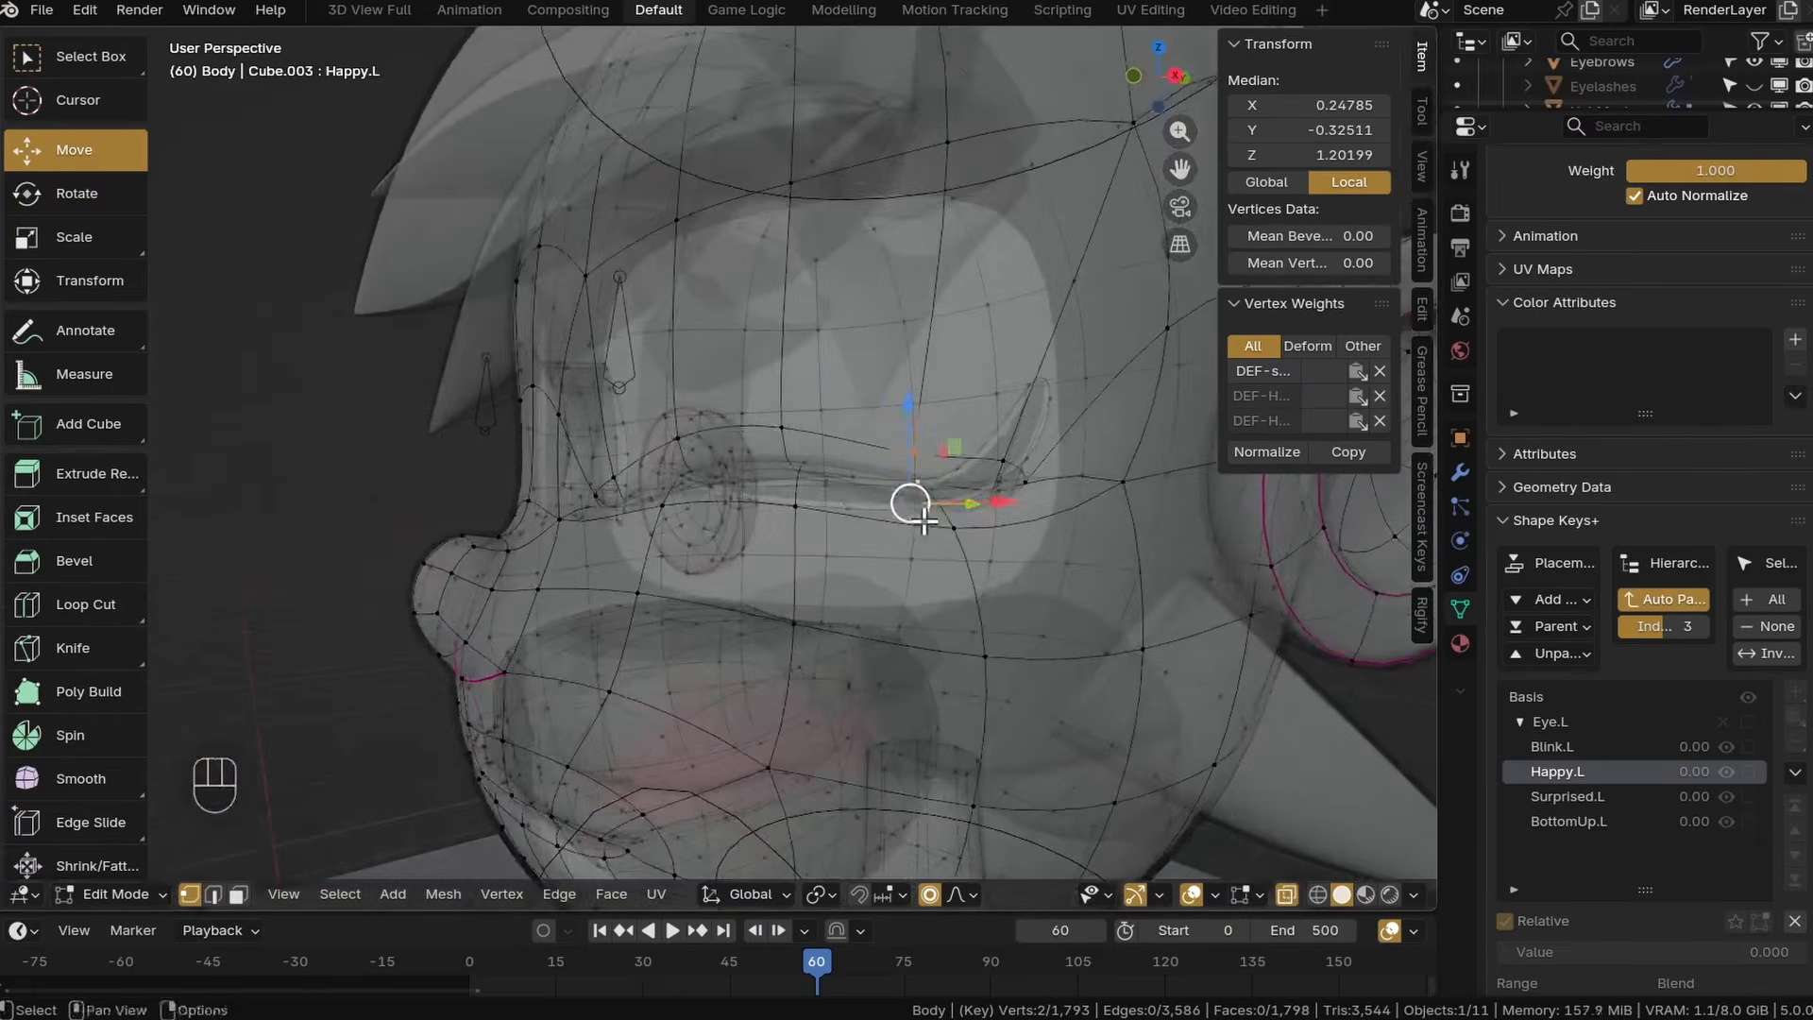
drag(911, 408, 911, 366)
Raise the upper-lid vertex near the outer corner by about 0.018 and shift the lid vertex at the inner corner.
click(1286, 895)
shift+middle_drag(931, 536, 955, 537)
click(1008, 477)
click(933, 447)
drag(916, 401, 915, 372)
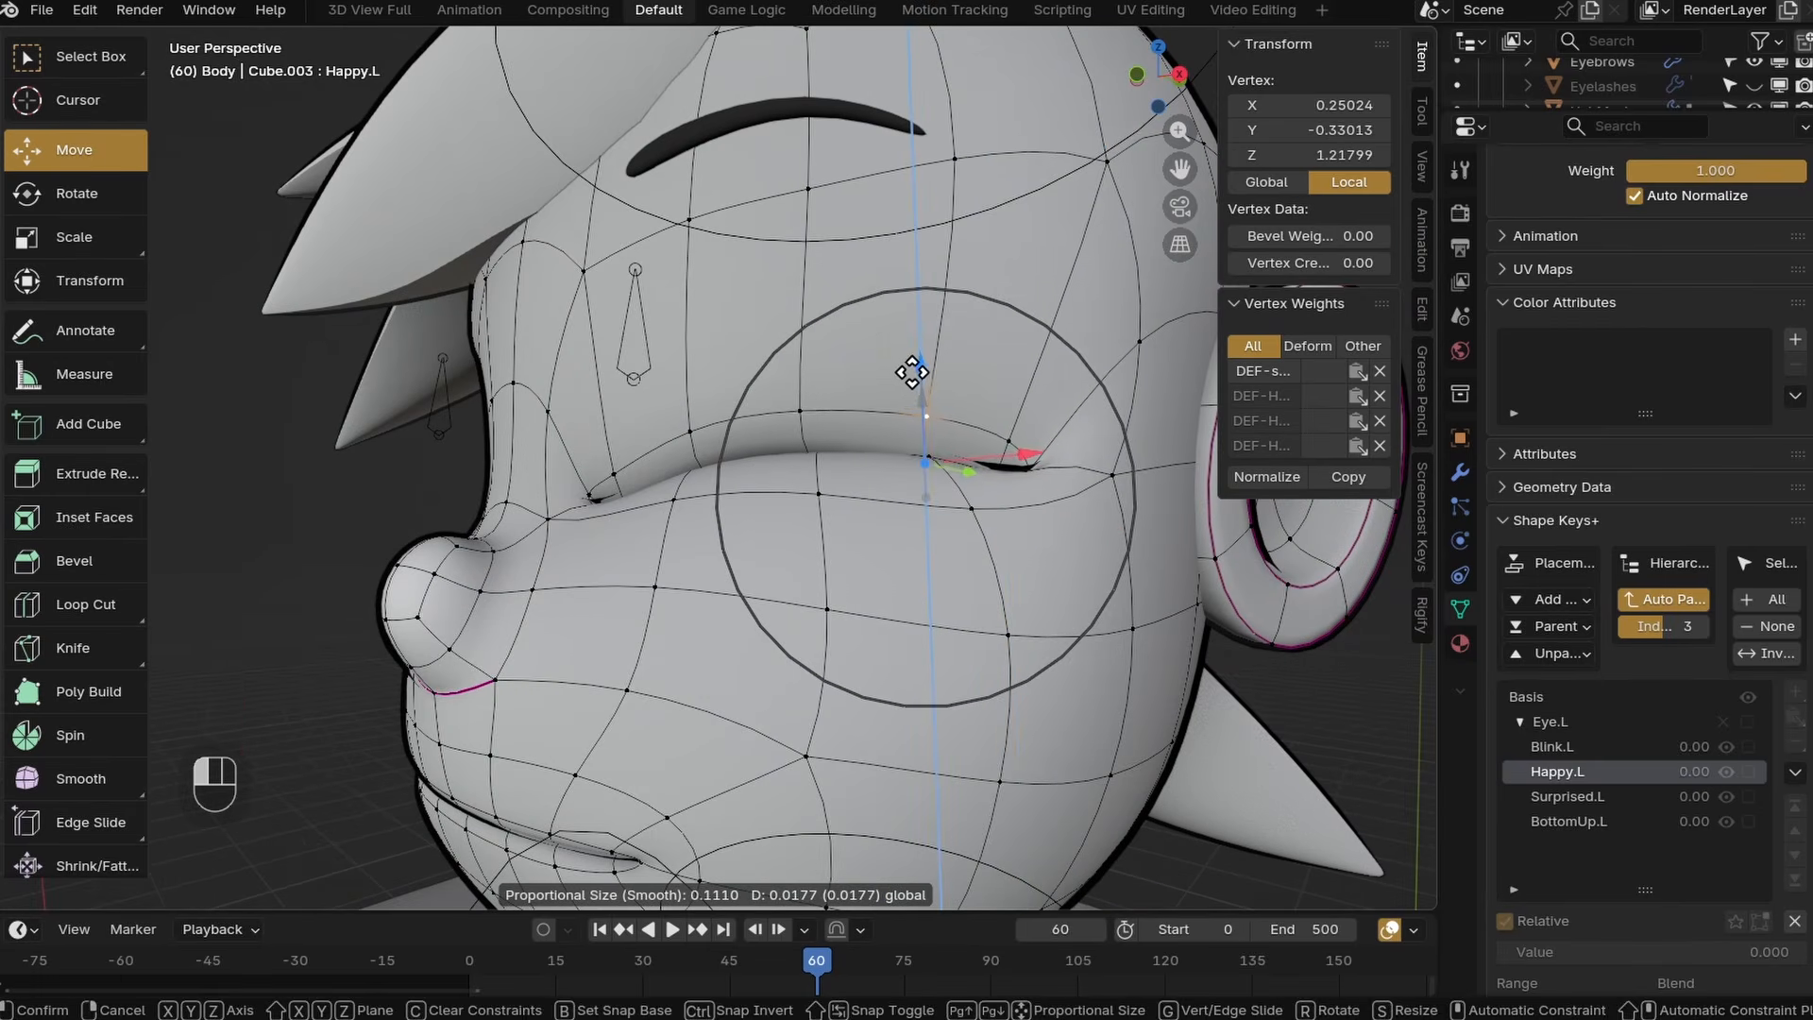
middle_drag(633, 425, 723, 435)
click(643, 467)
mouse_move(652, 436)
mouse_down()
mouse_move(657, 416)
mouse_move(628, 441)
mouse_up()
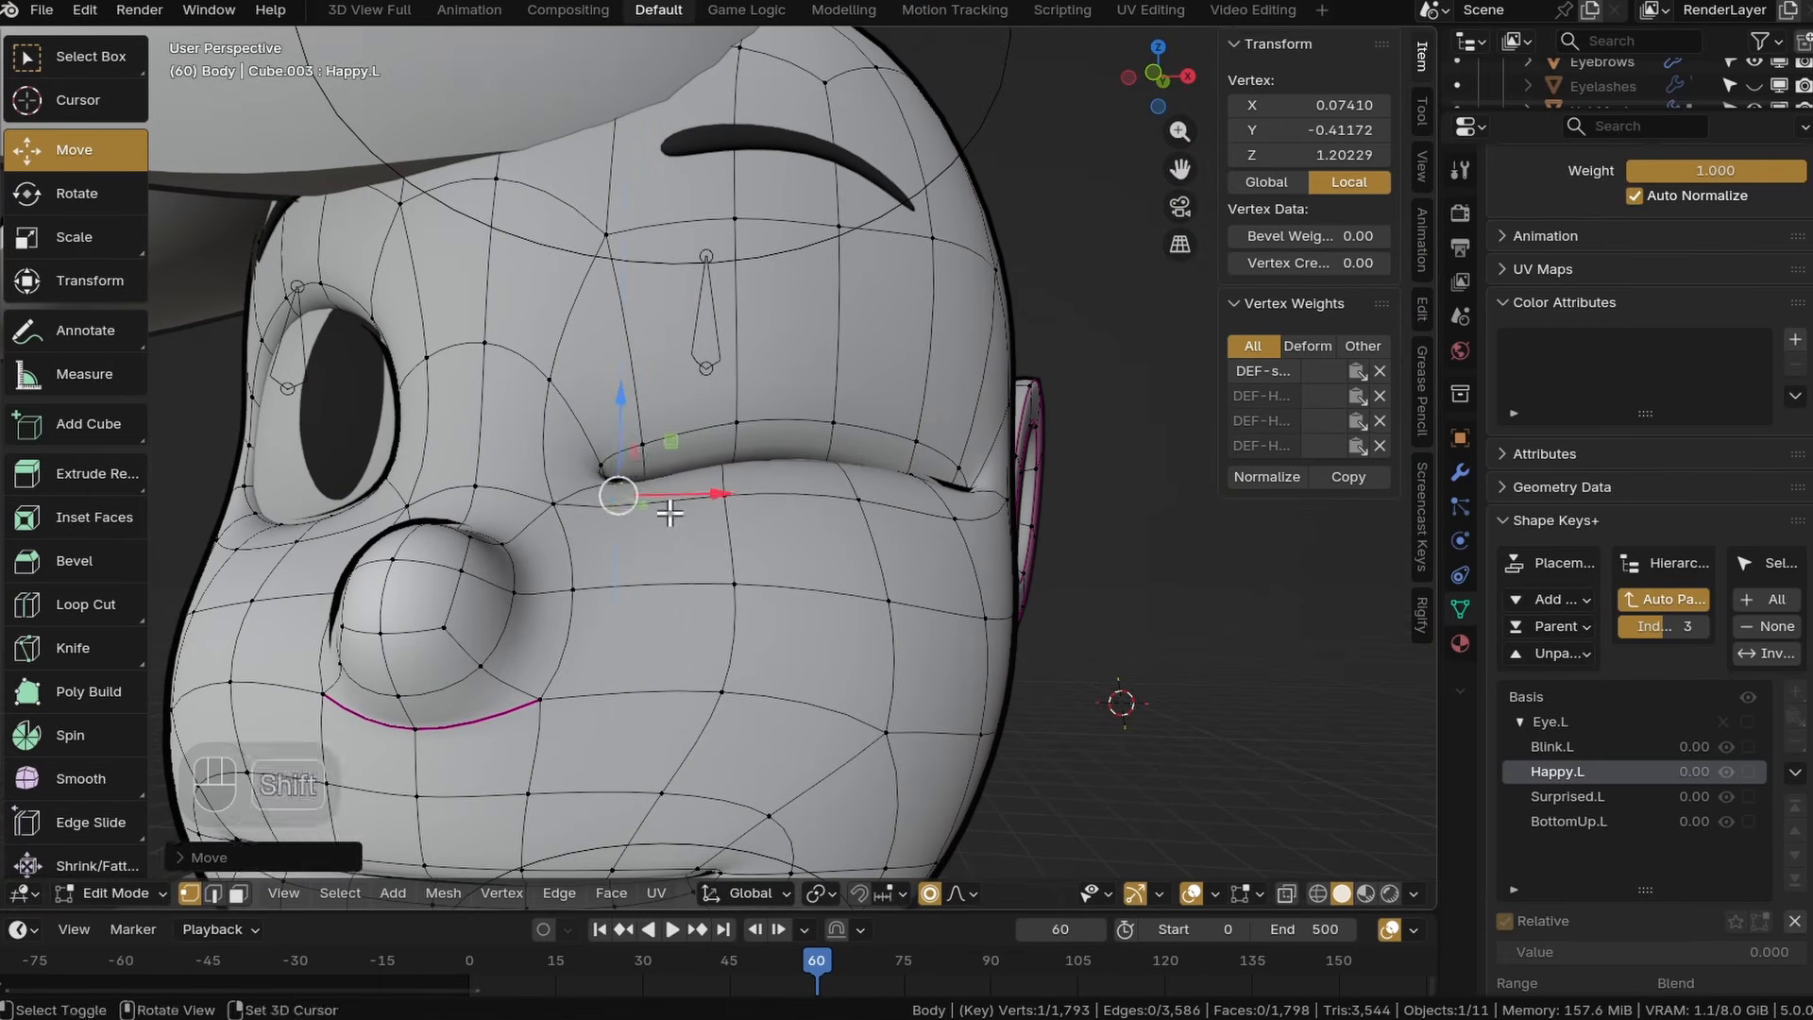
Raise the upper-lid vertex at the middle of the left lid line to complete the happy arch.
shift+middle_drag(669, 512, 785, 522)
key(z)
key(z)
click(791, 467)
drag(795, 404, 792, 295)
scroll(791, 453, up, 4)
scroll(779, 364, down, 5)
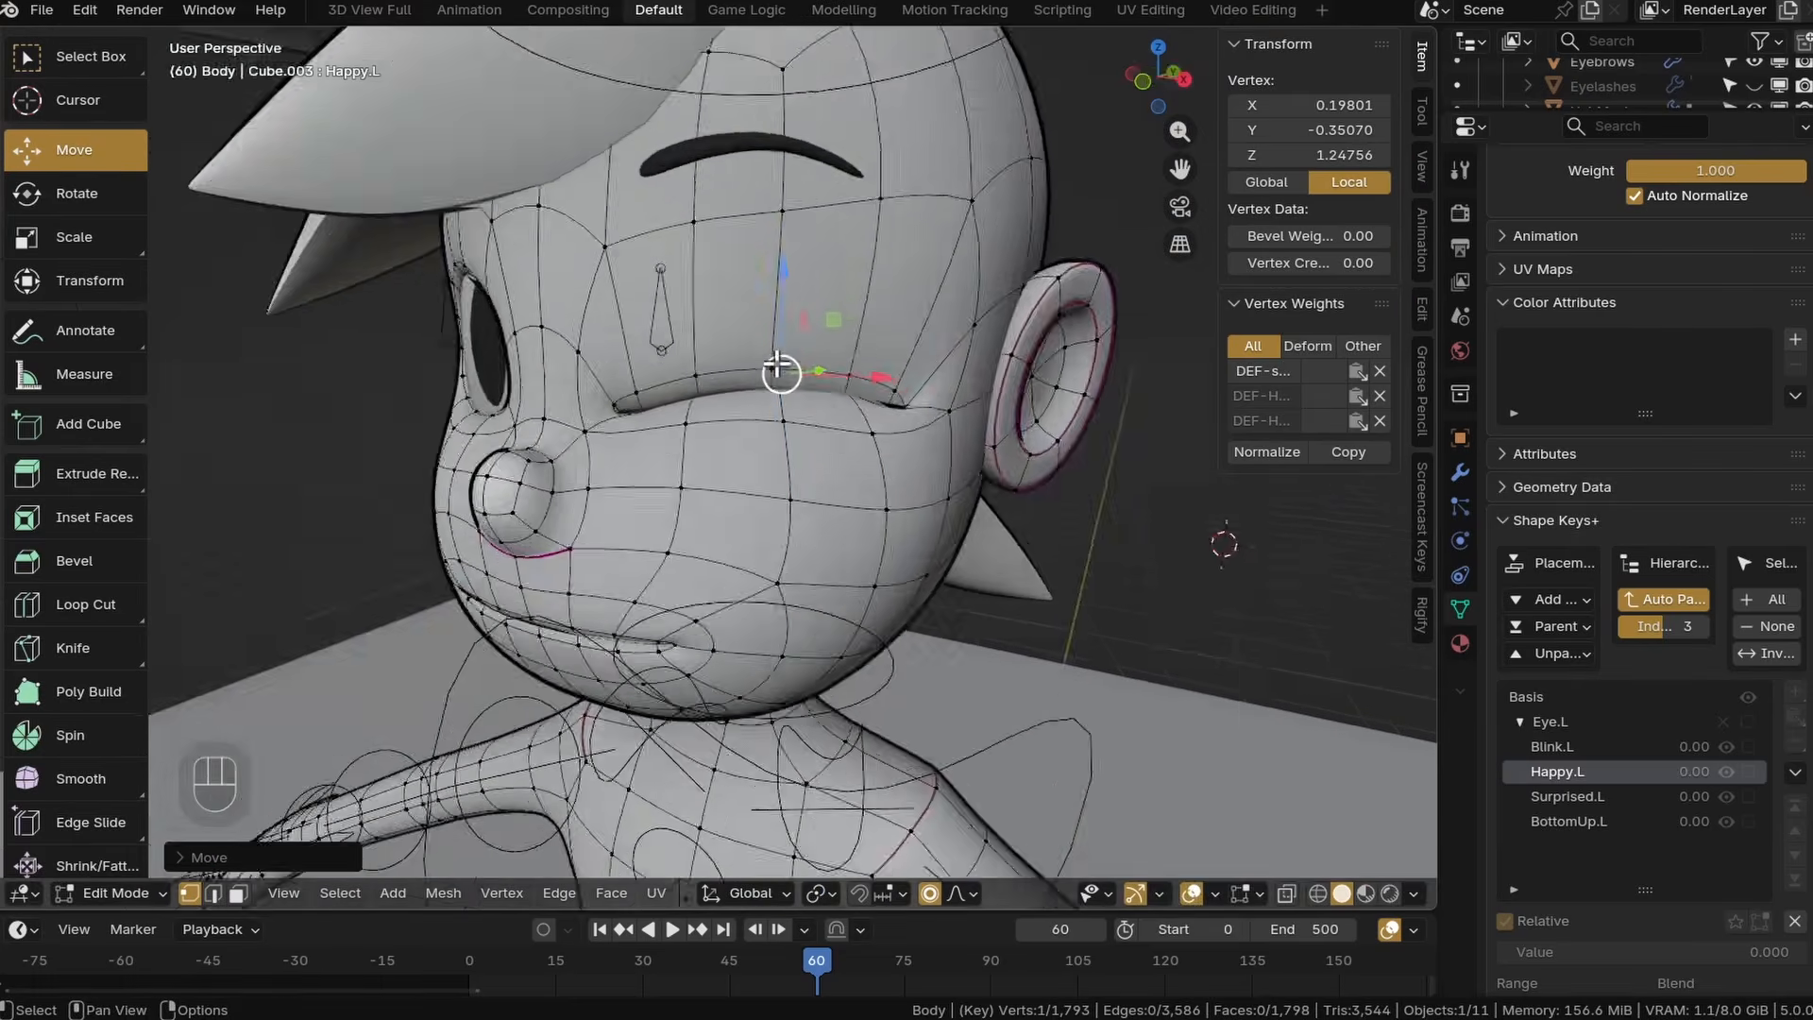
middle_drag(777, 364, 874, 331)
key(z)
Make Surprised.L the active shape key and reopen the body mesh in Edit Mode.
click(113, 893)
click(113, 863)
scroll(1704, 900, down, 3)
click(1568, 701)
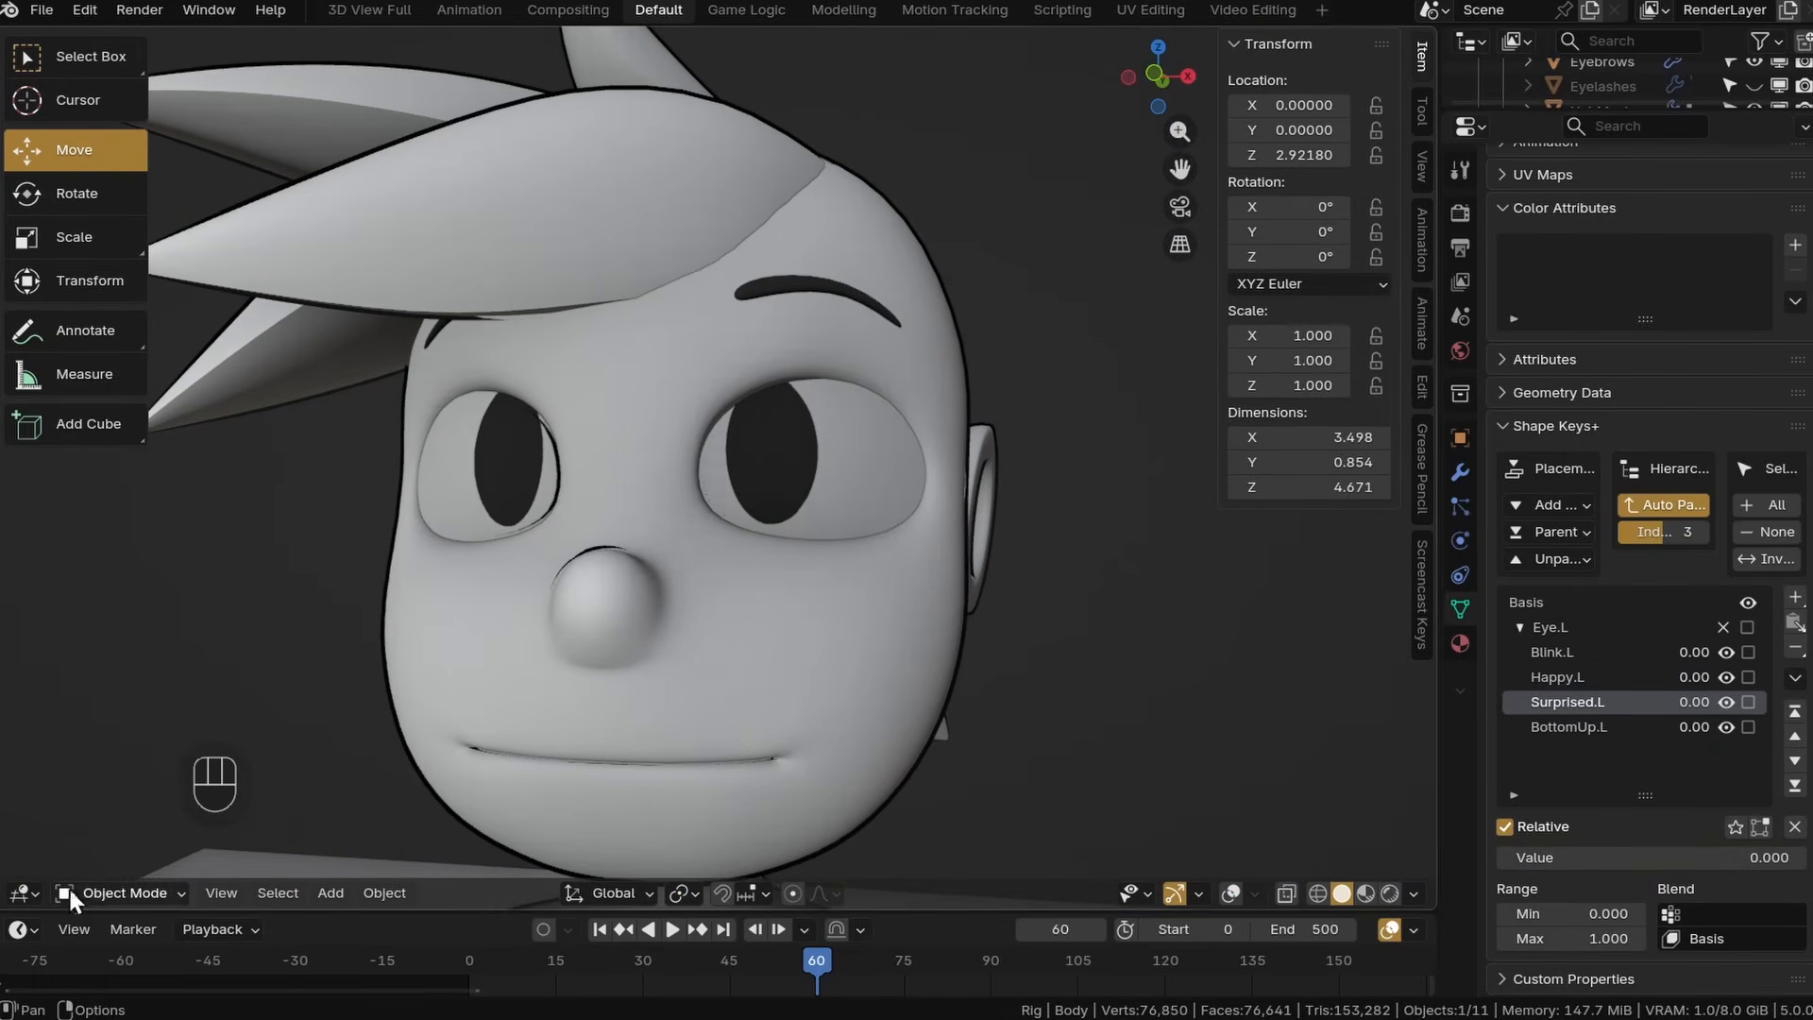
click(71, 894)
click(99, 840)
Widen the left eye by raising its upper-lid vertices, lowering its lower-lid vertices and adjusting the vertex toward the outer corner.
key(z)
click(741, 375)
middle_drag(897, 397, 803, 401)
ctrl+click(845, 370)
drag(811, 302, 812, 266)
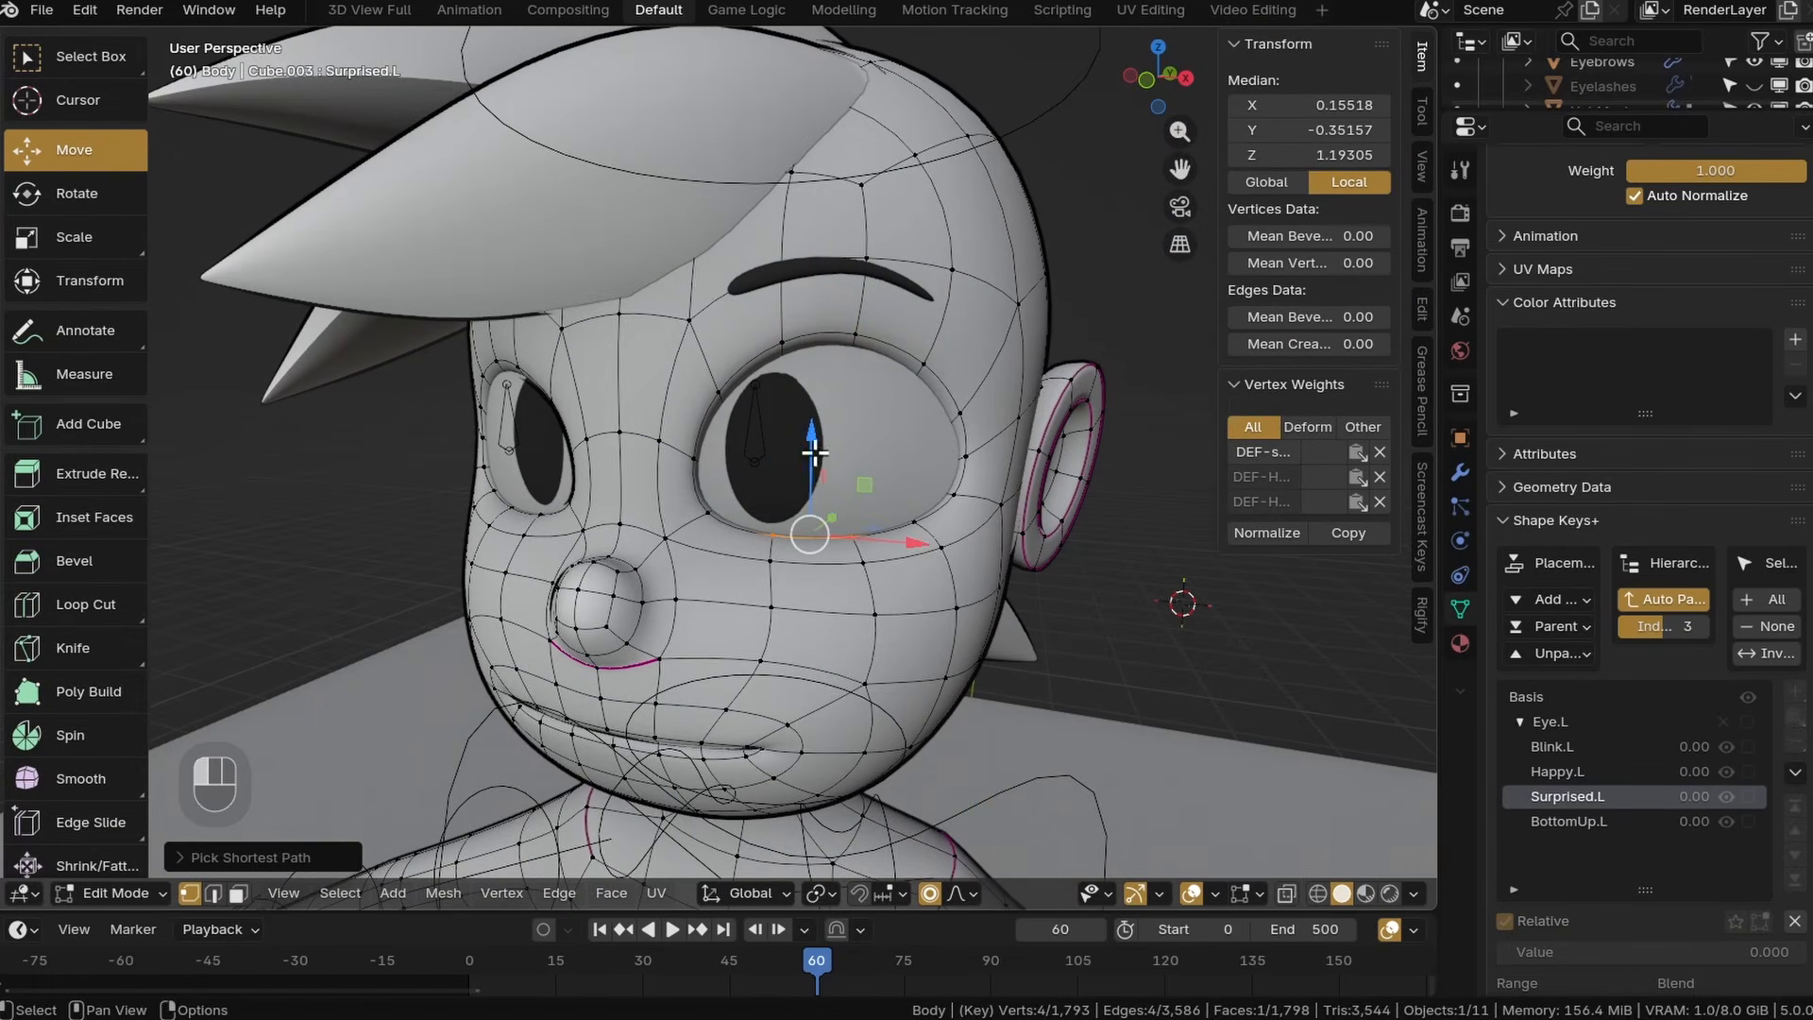
drag(810, 437, 818, 538)
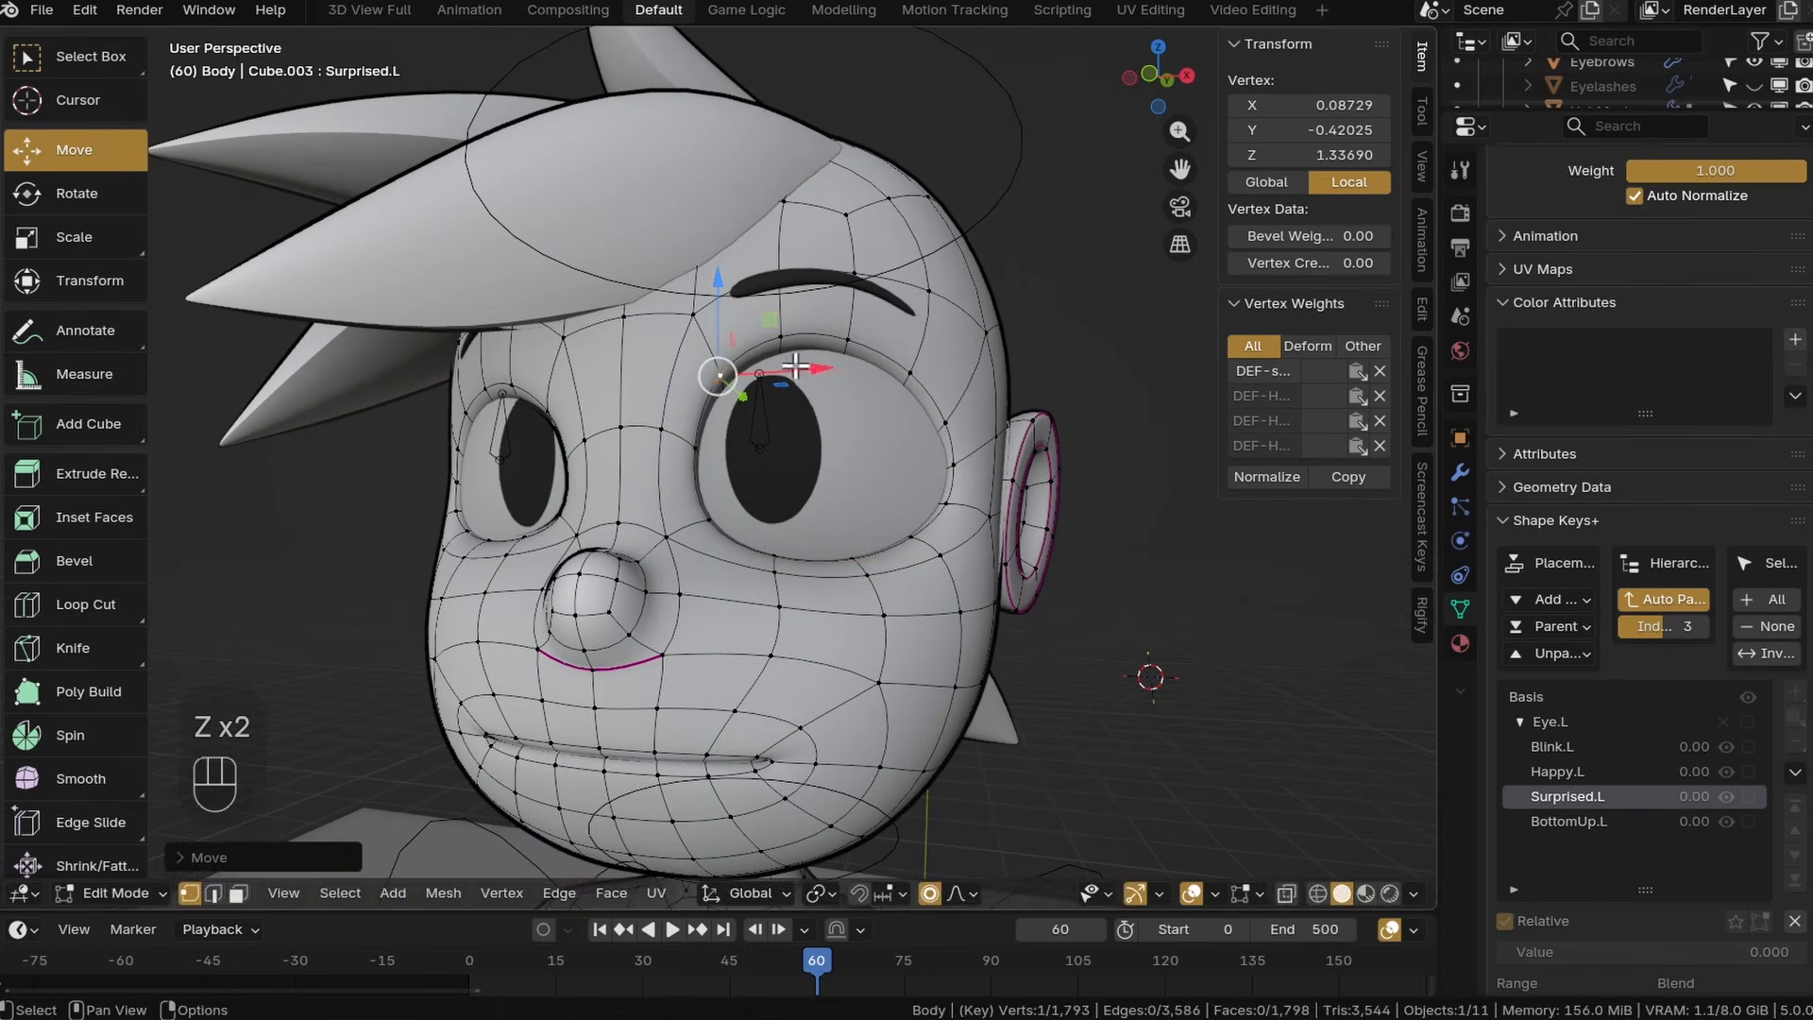
click(944, 408)
drag(937, 368, 945, 444)
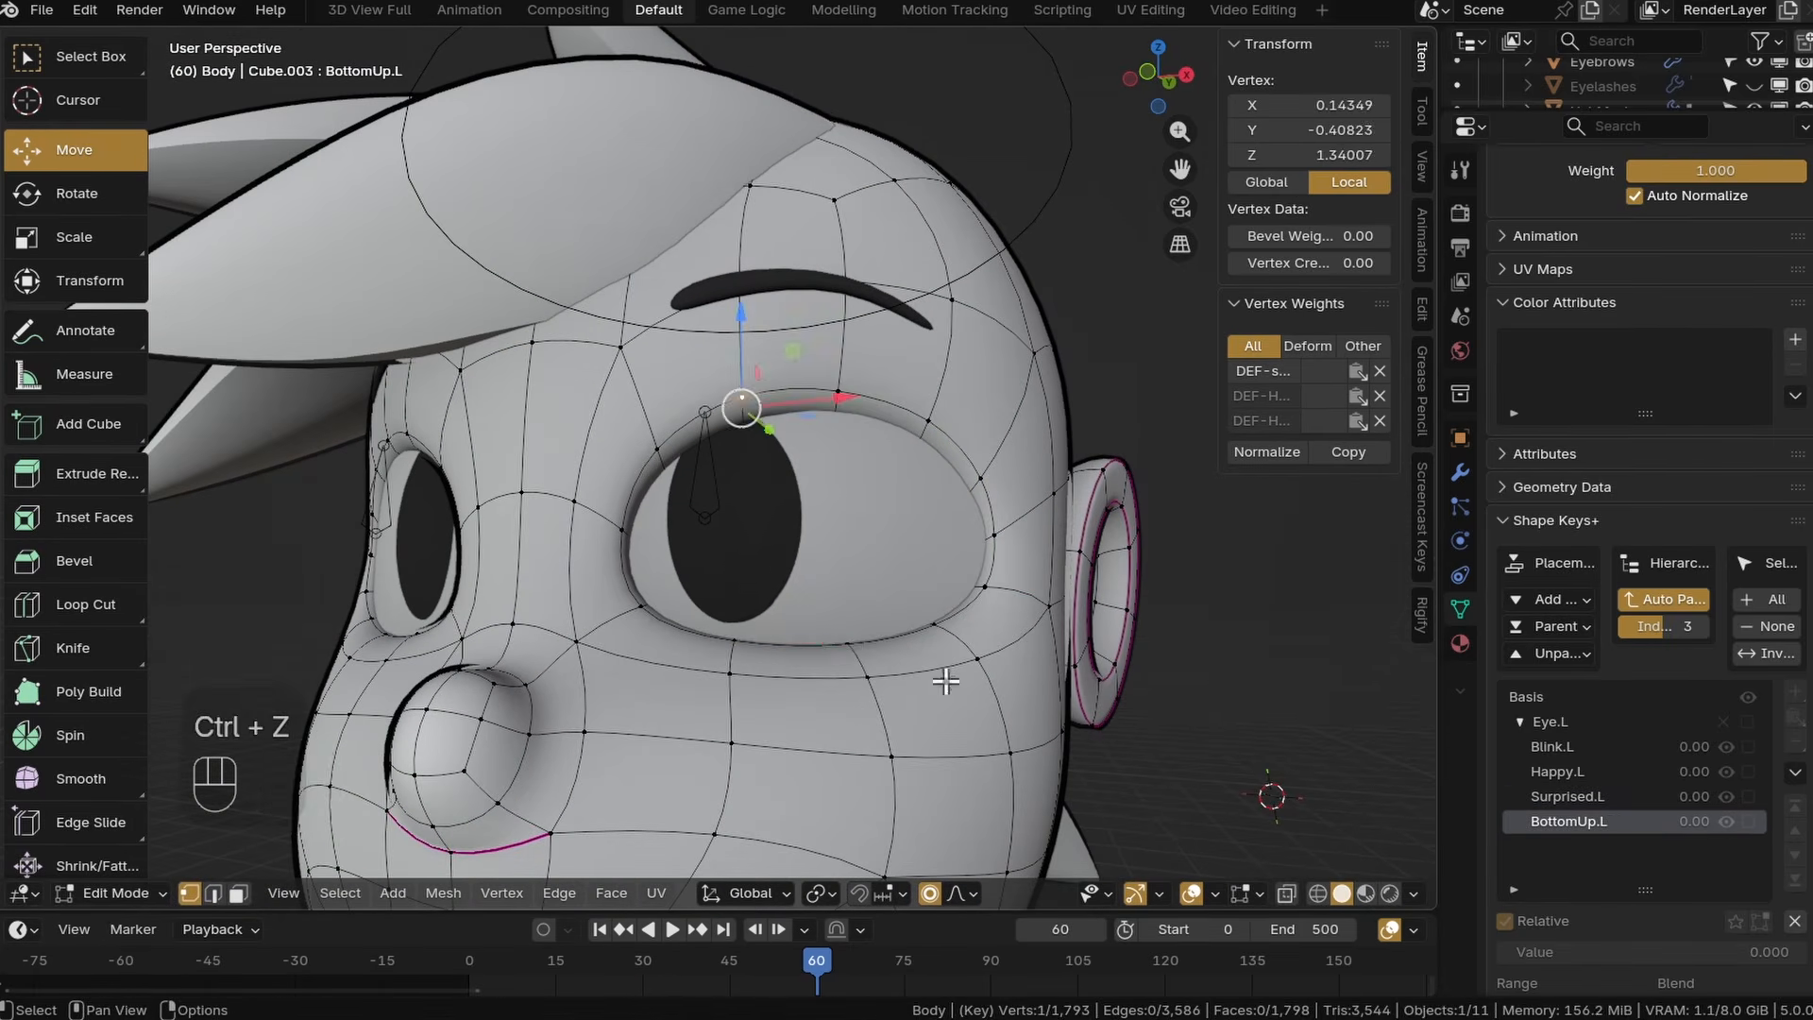
Raise the left eye's lower-lid vertices to an almost straight line in BottomUp.L and return to Object Mode.
shift+click(791, 581)
drag(793, 528, 798, 510)
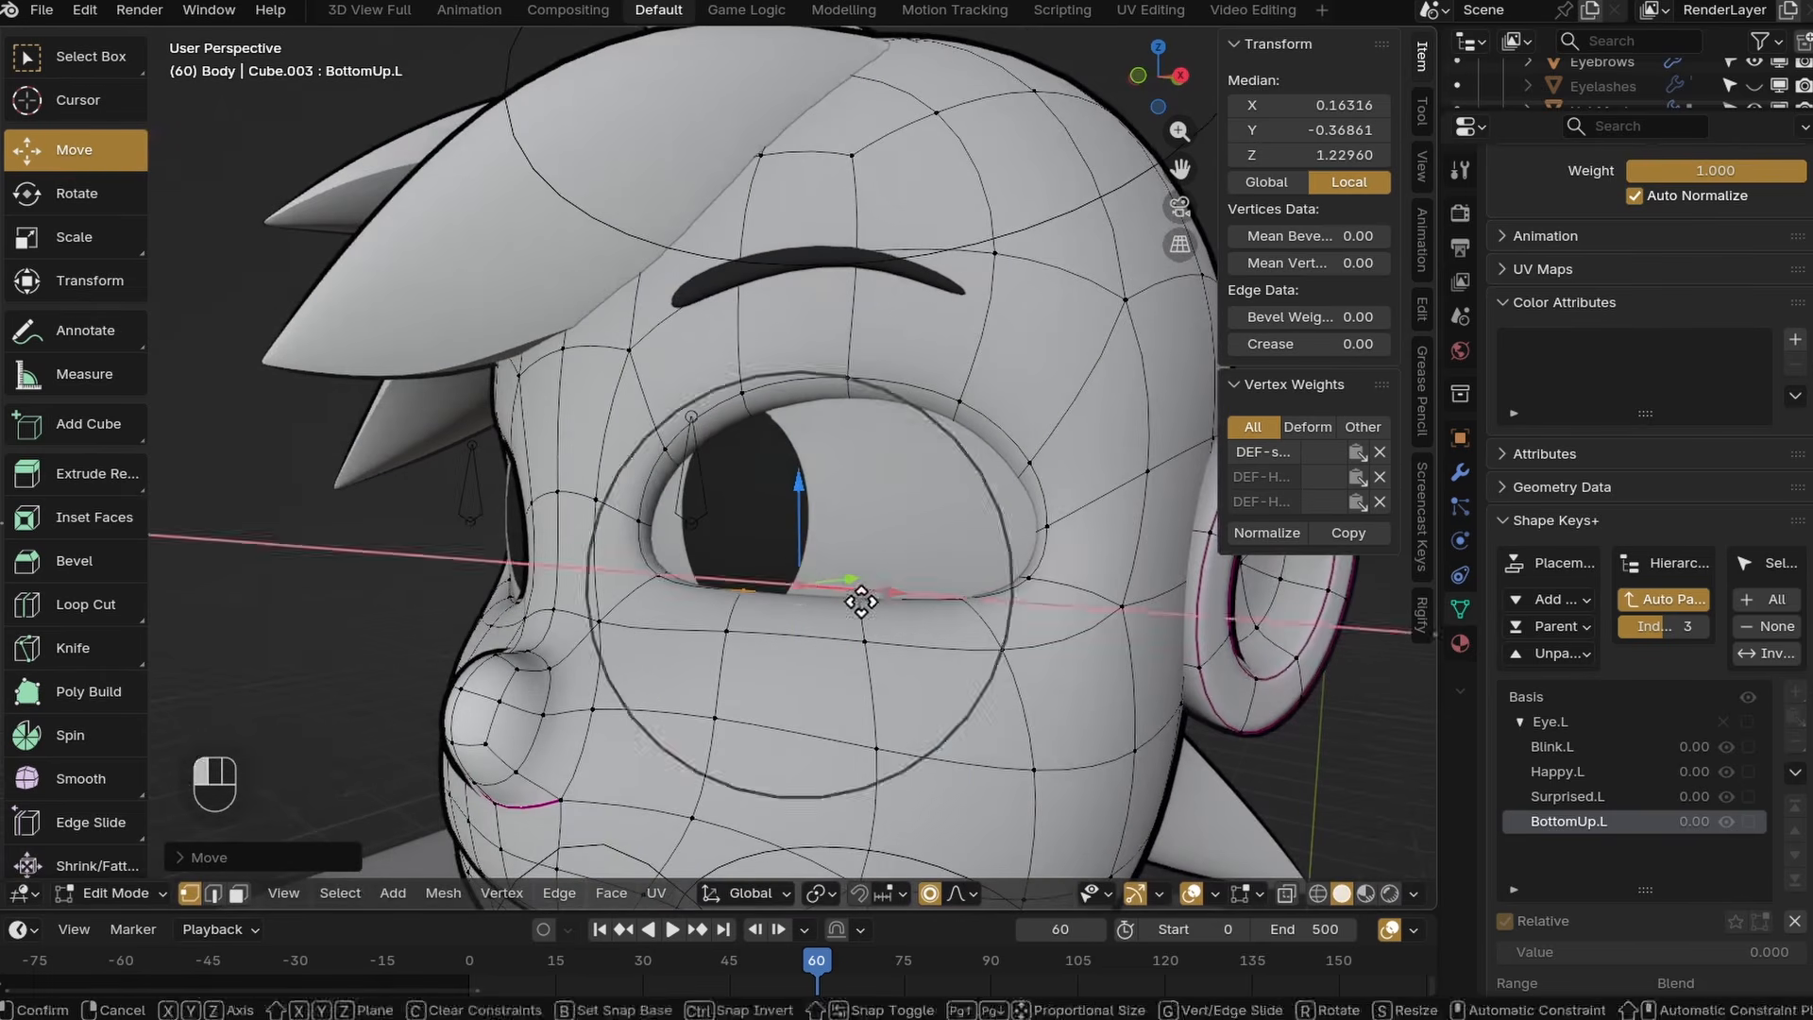
key(ctrl+z)
drag(831, 506, 949, 498)
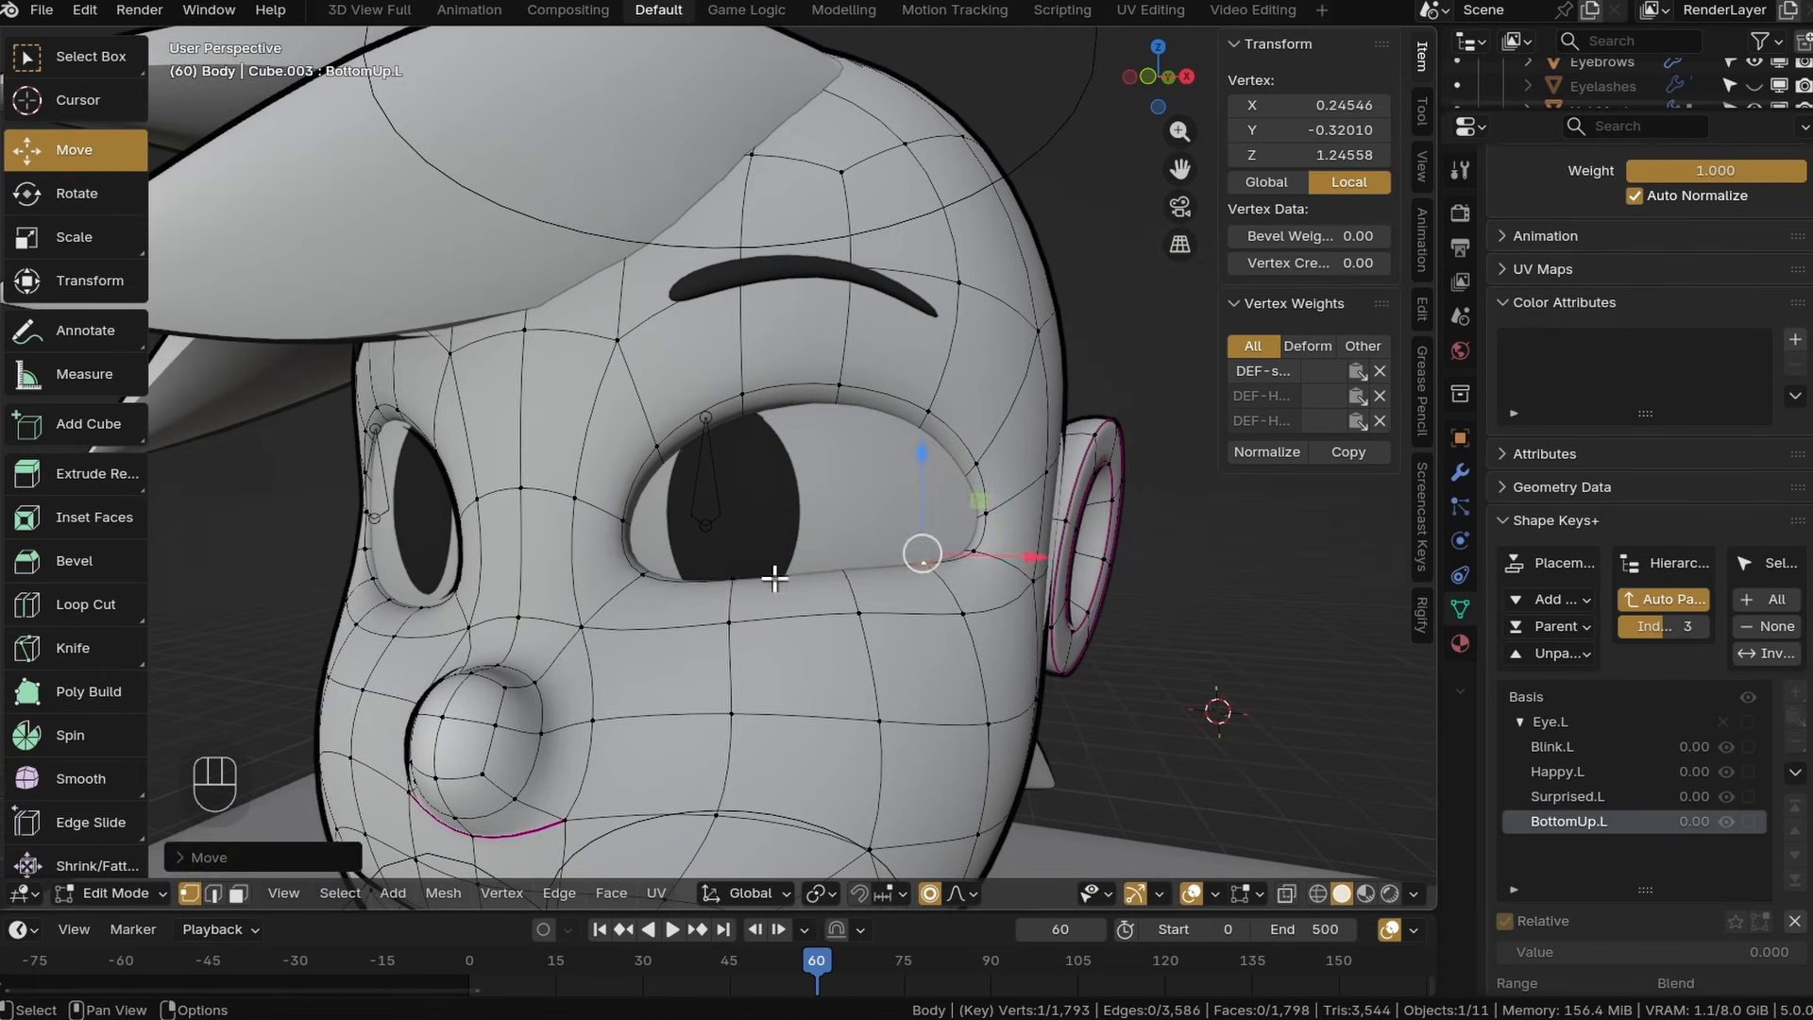
key(g)
key(z)
click(728, 554)
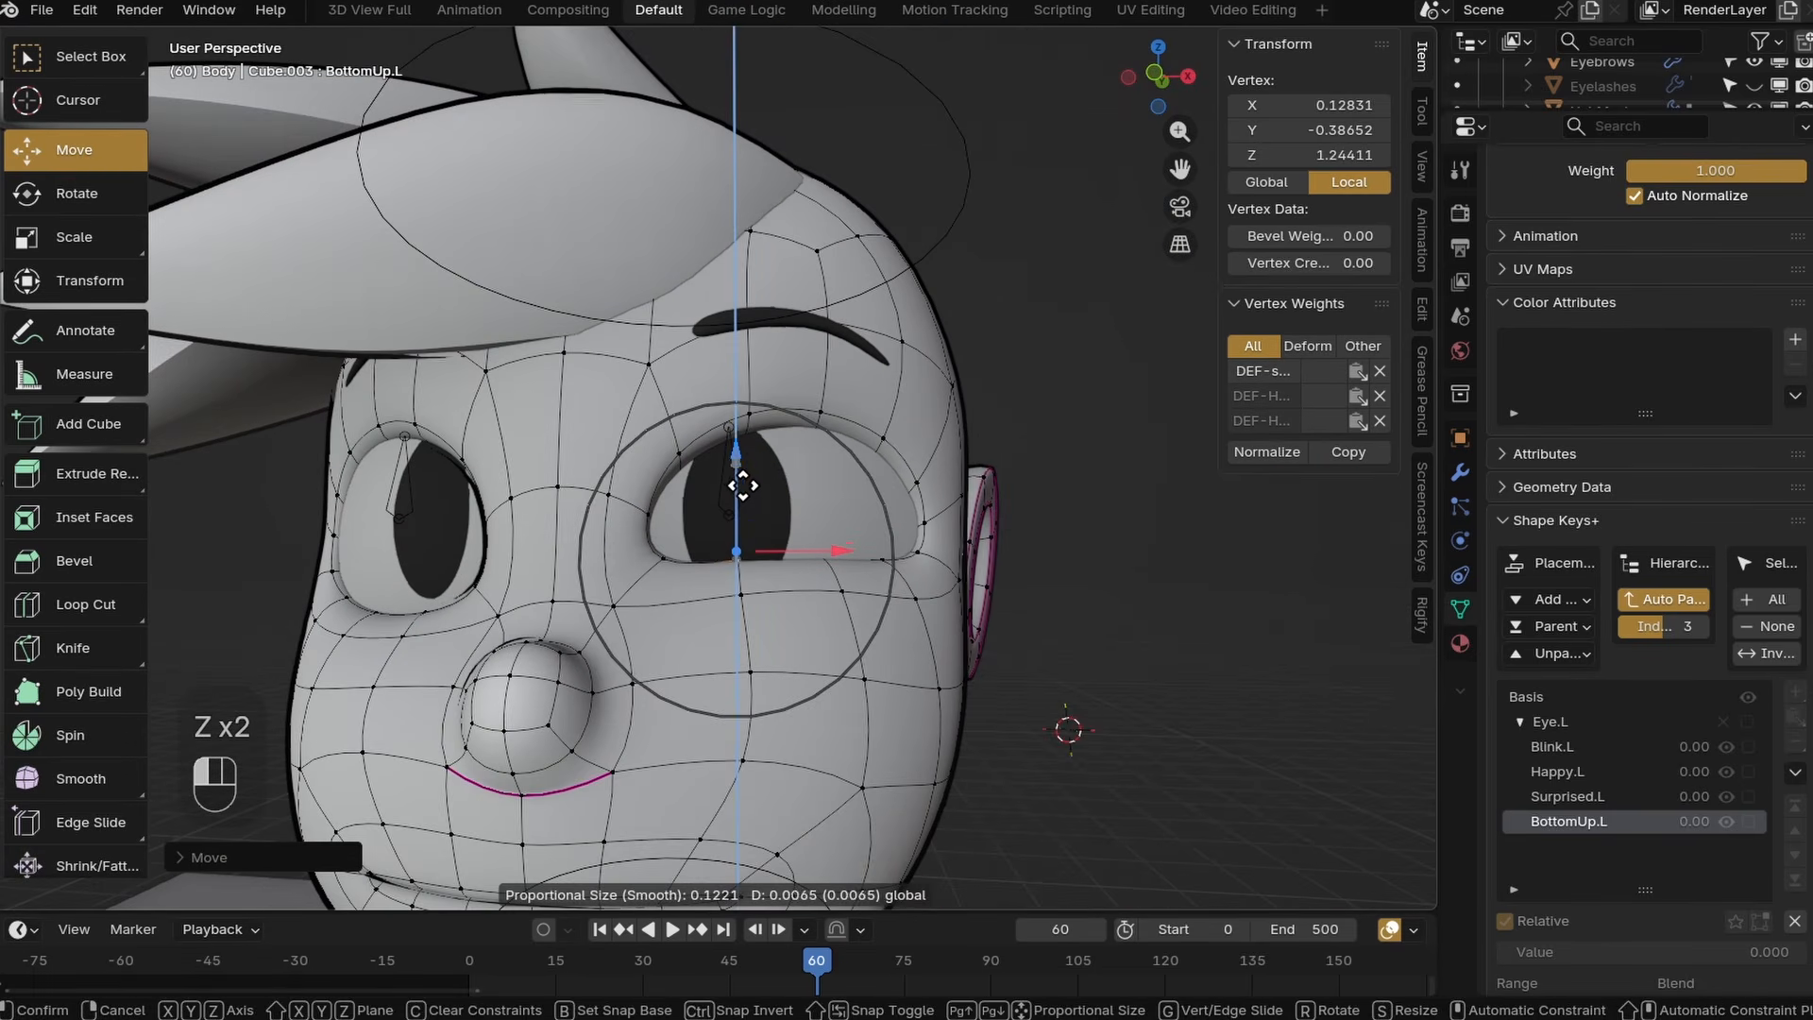
click(114, 892)
click(140, 720)
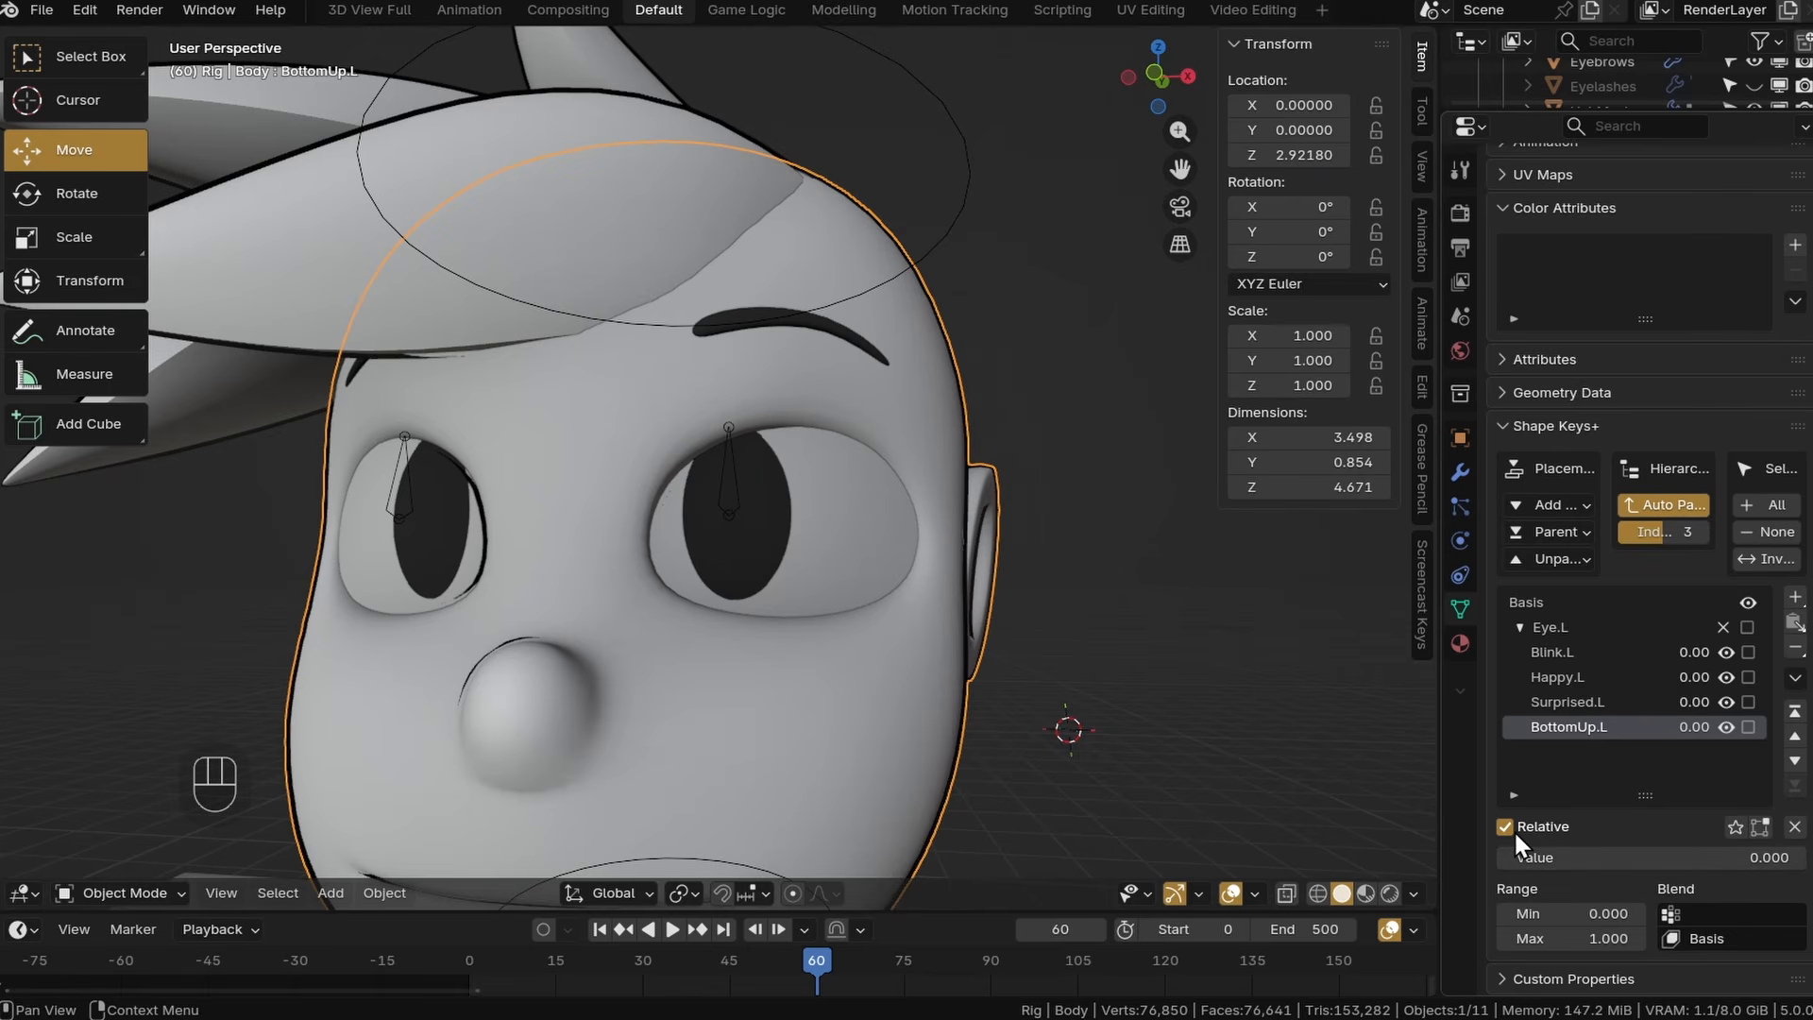
Preview the body's left-eye shape keys by varying their values, including Happy.L at 1.000.
click(1568, 702)
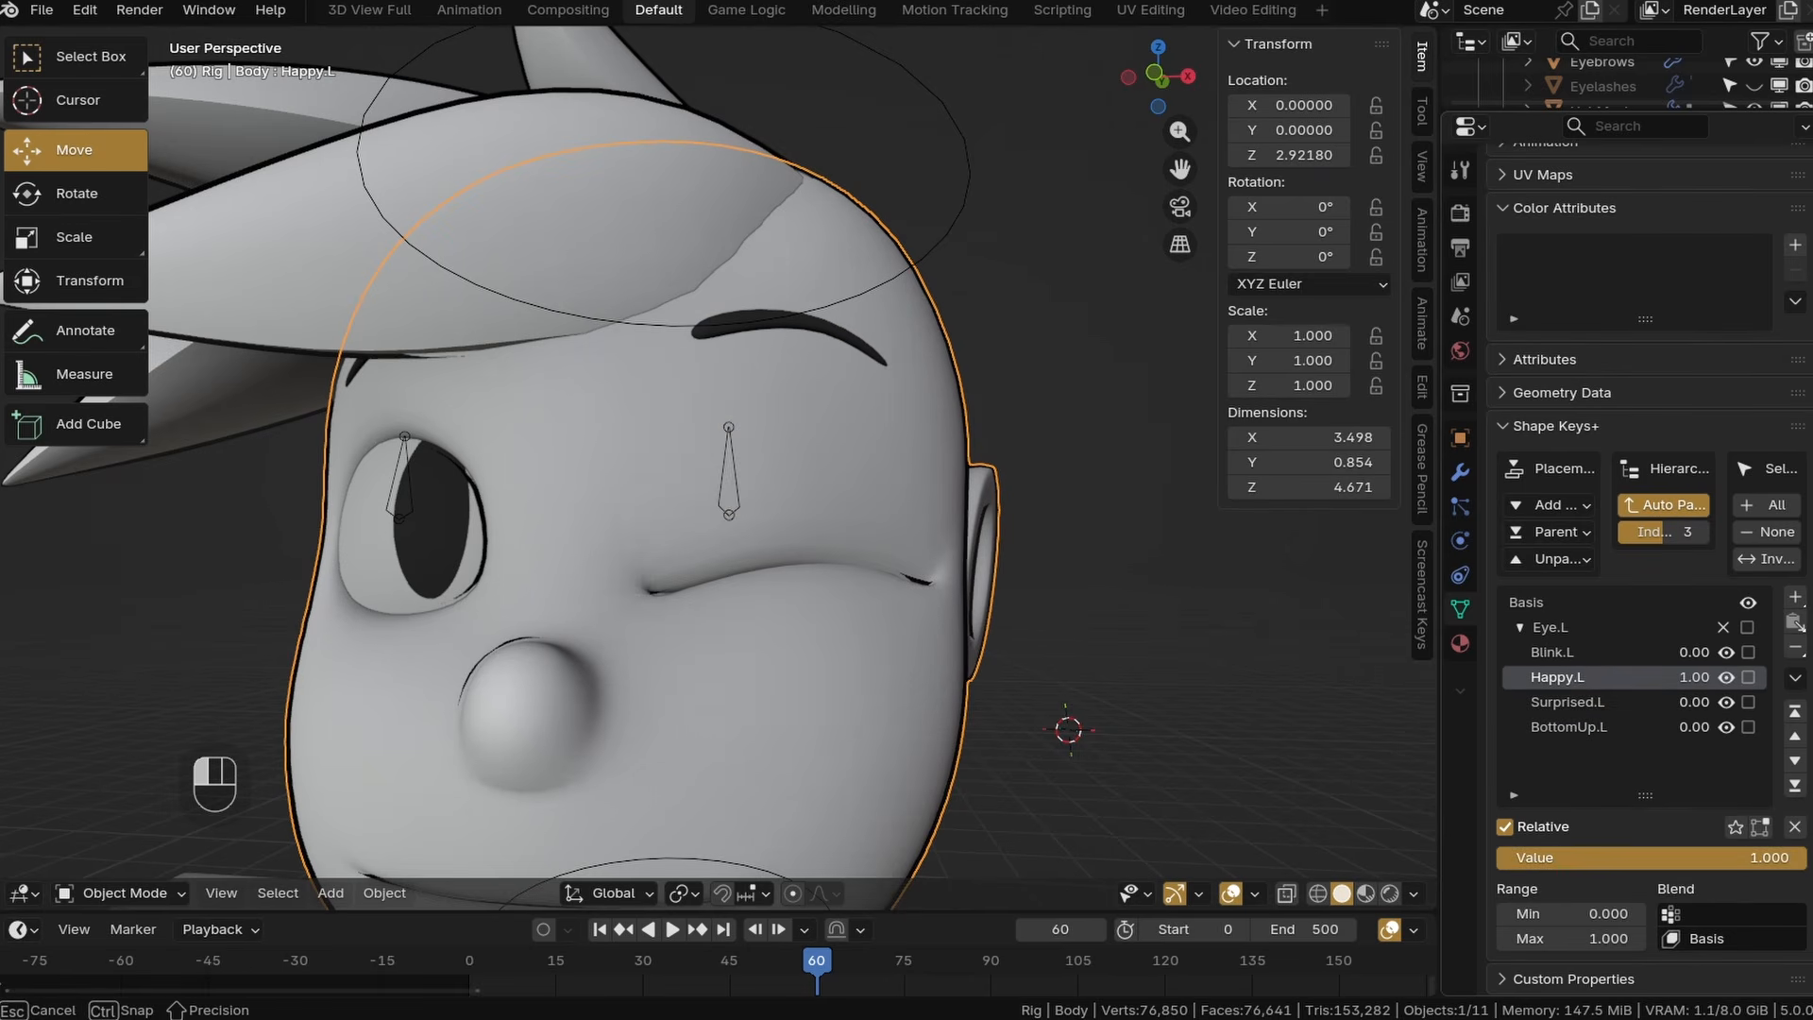
click(1550, 627)
drag(1606, 970, 1757, 969)
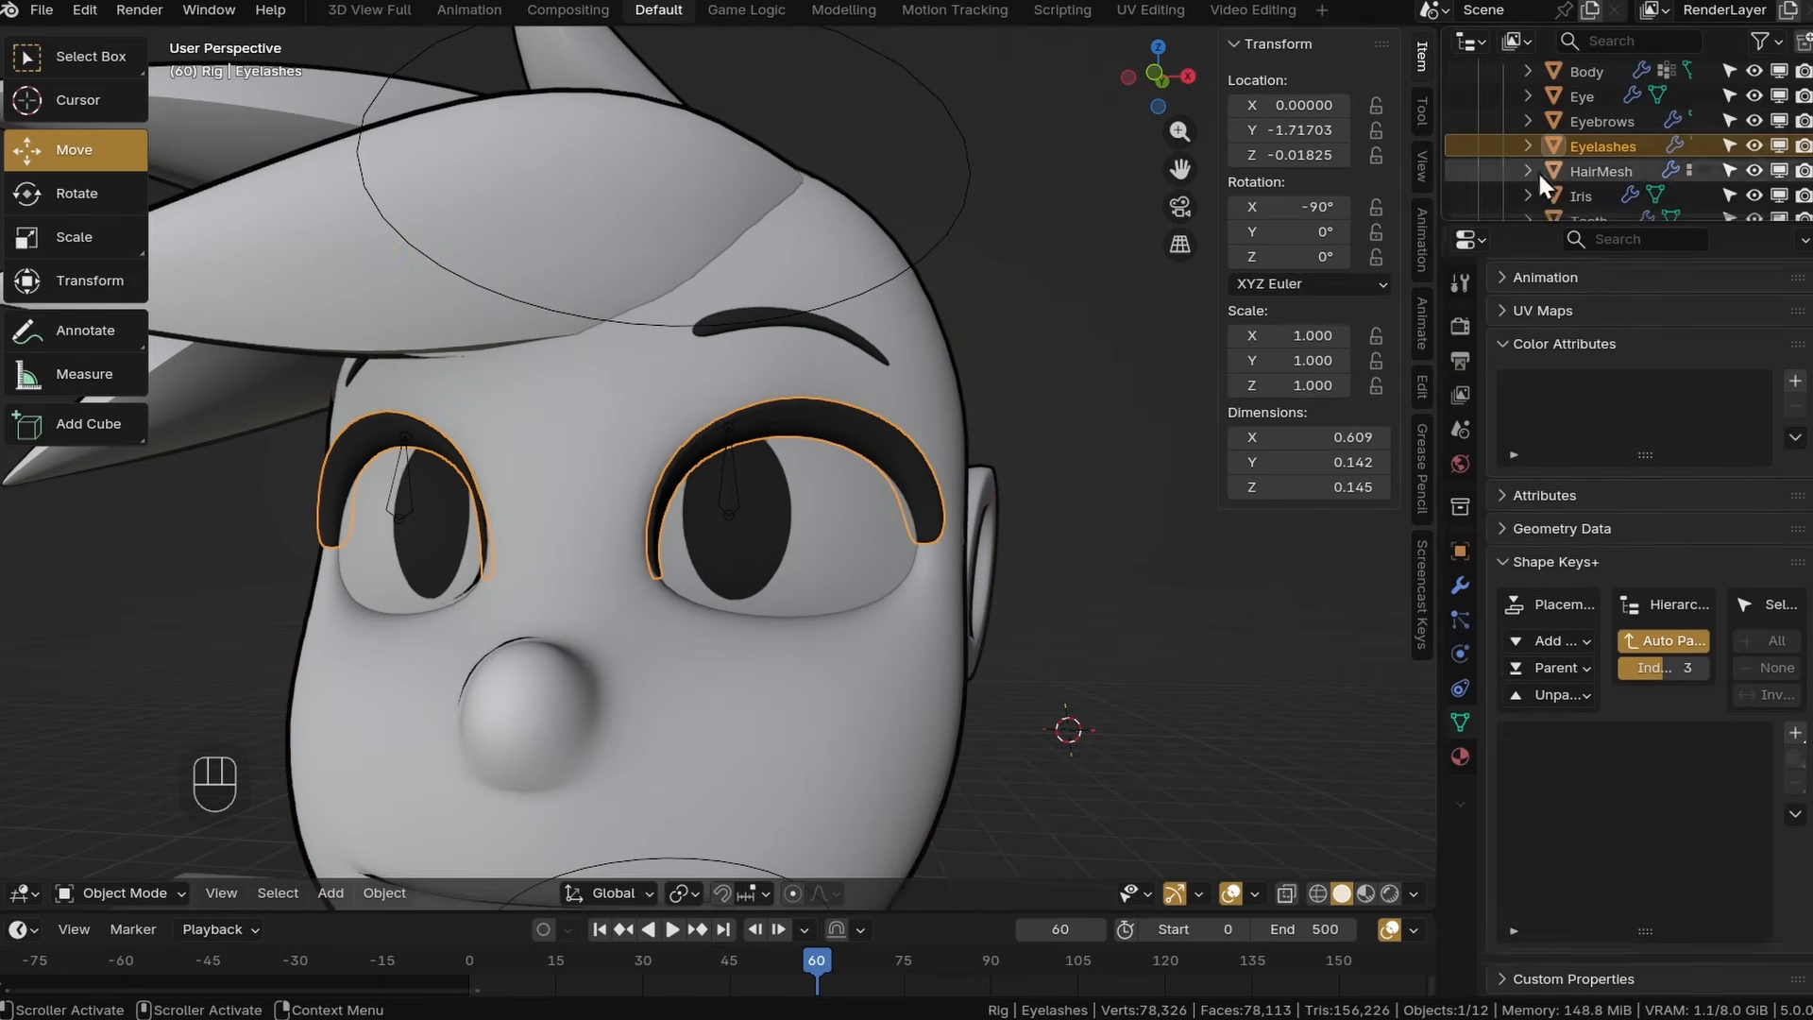
Create the Eye.L, Blink.L, Surprised.L and BottomUp.L shape keys on the Eyelashes mesh and make Blink.L active.
middle_drag(813, 515, 1104, 625)
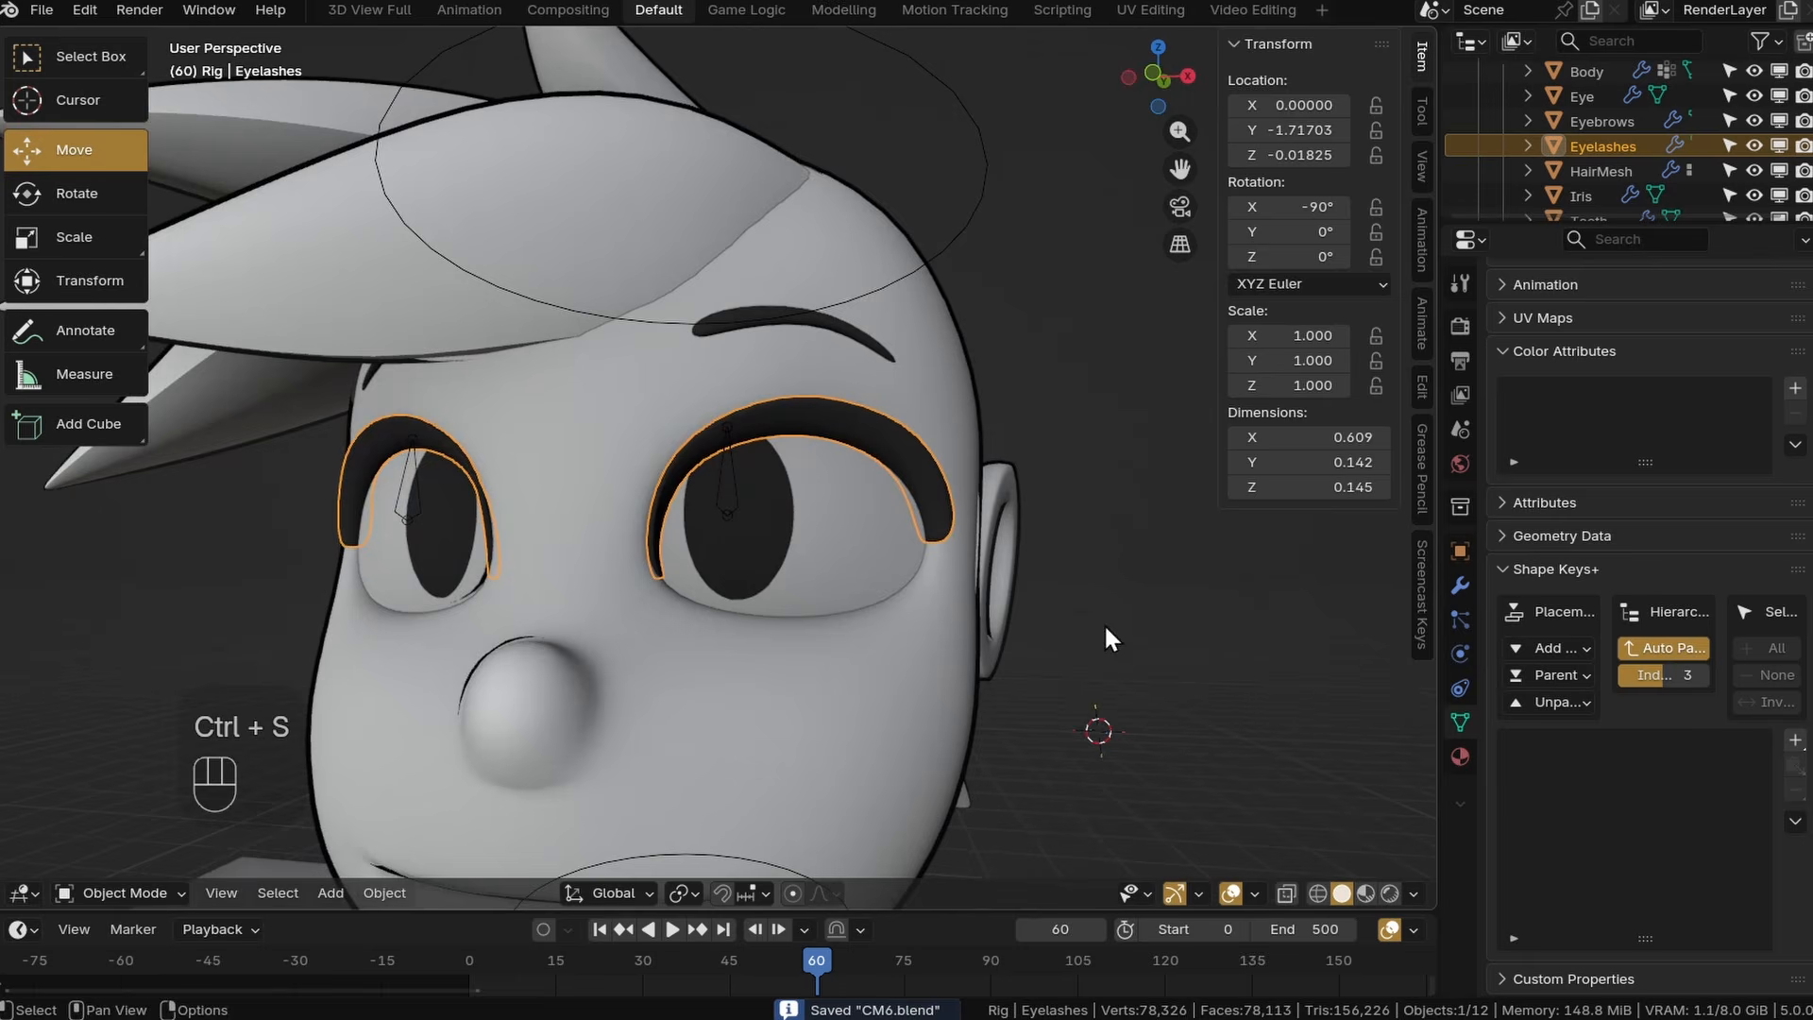
click(1781, 736)
click(1793, 713)
double_click(1578, 765)
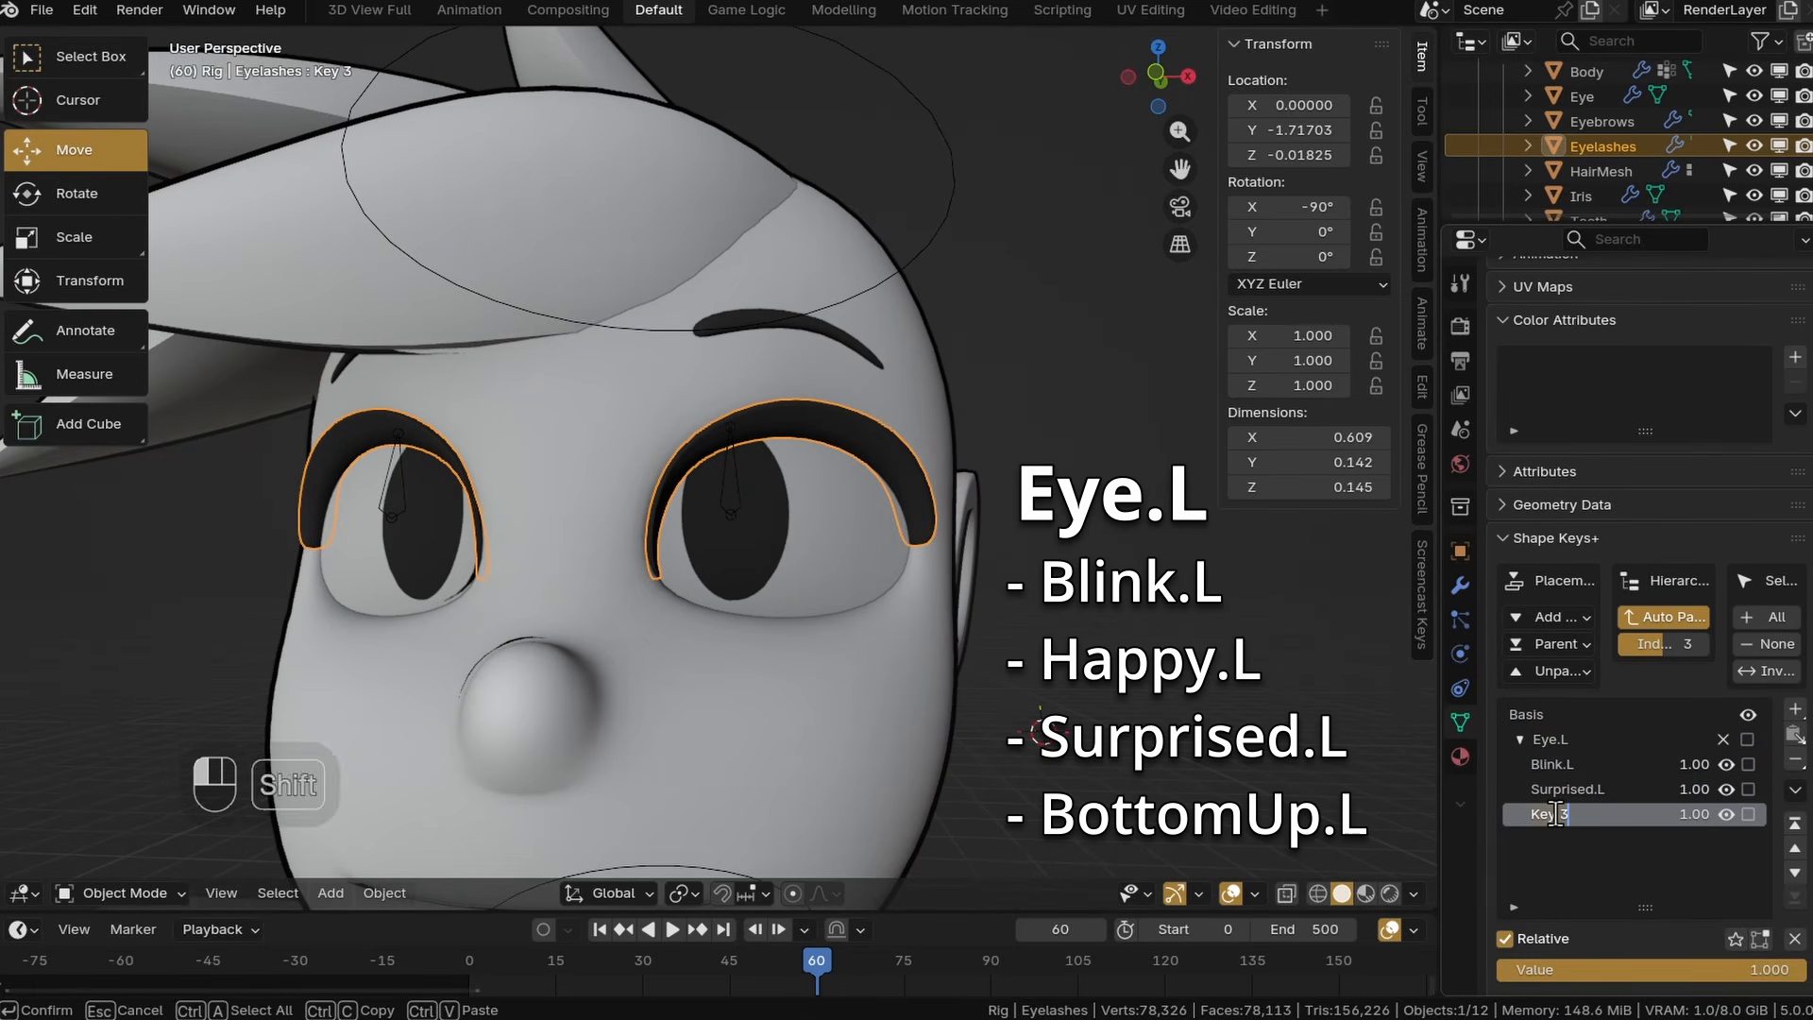
click(1548, 761)
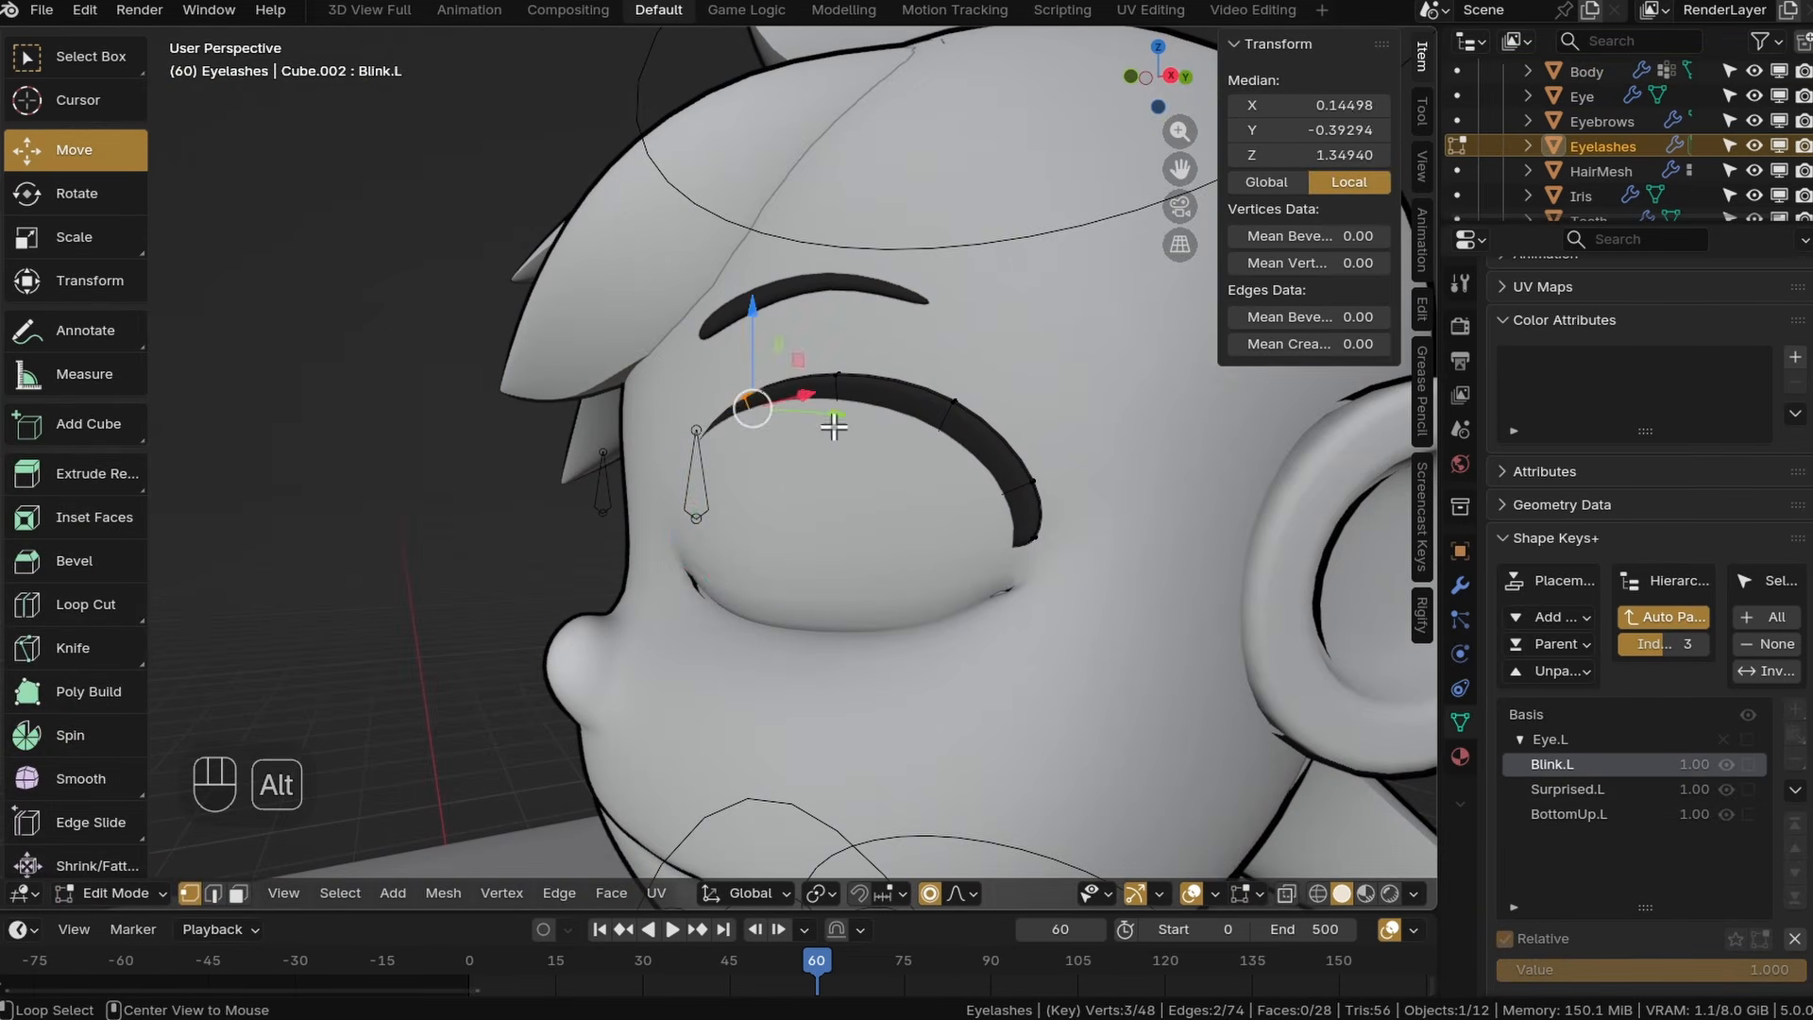
Lower the middle section of the left eyelash onto the closed lid in Blink.L and rotate it to follow the surface.
key(g)
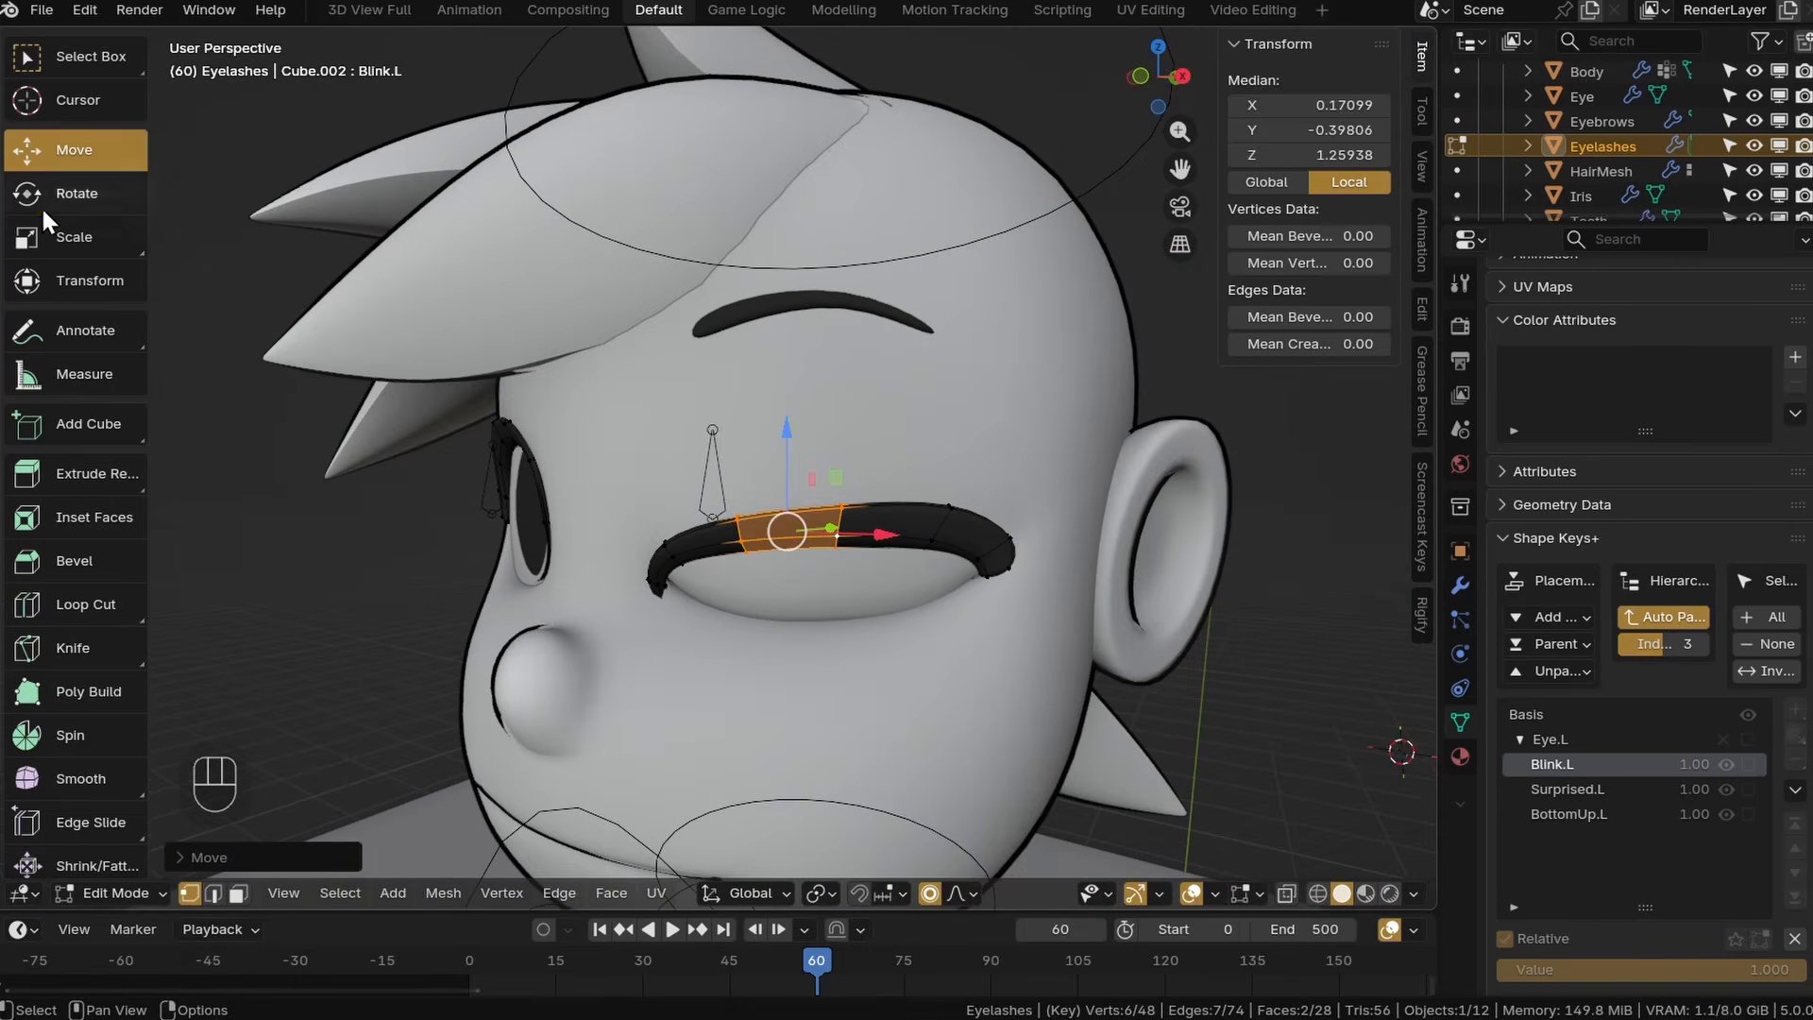
key(r)
key(r)
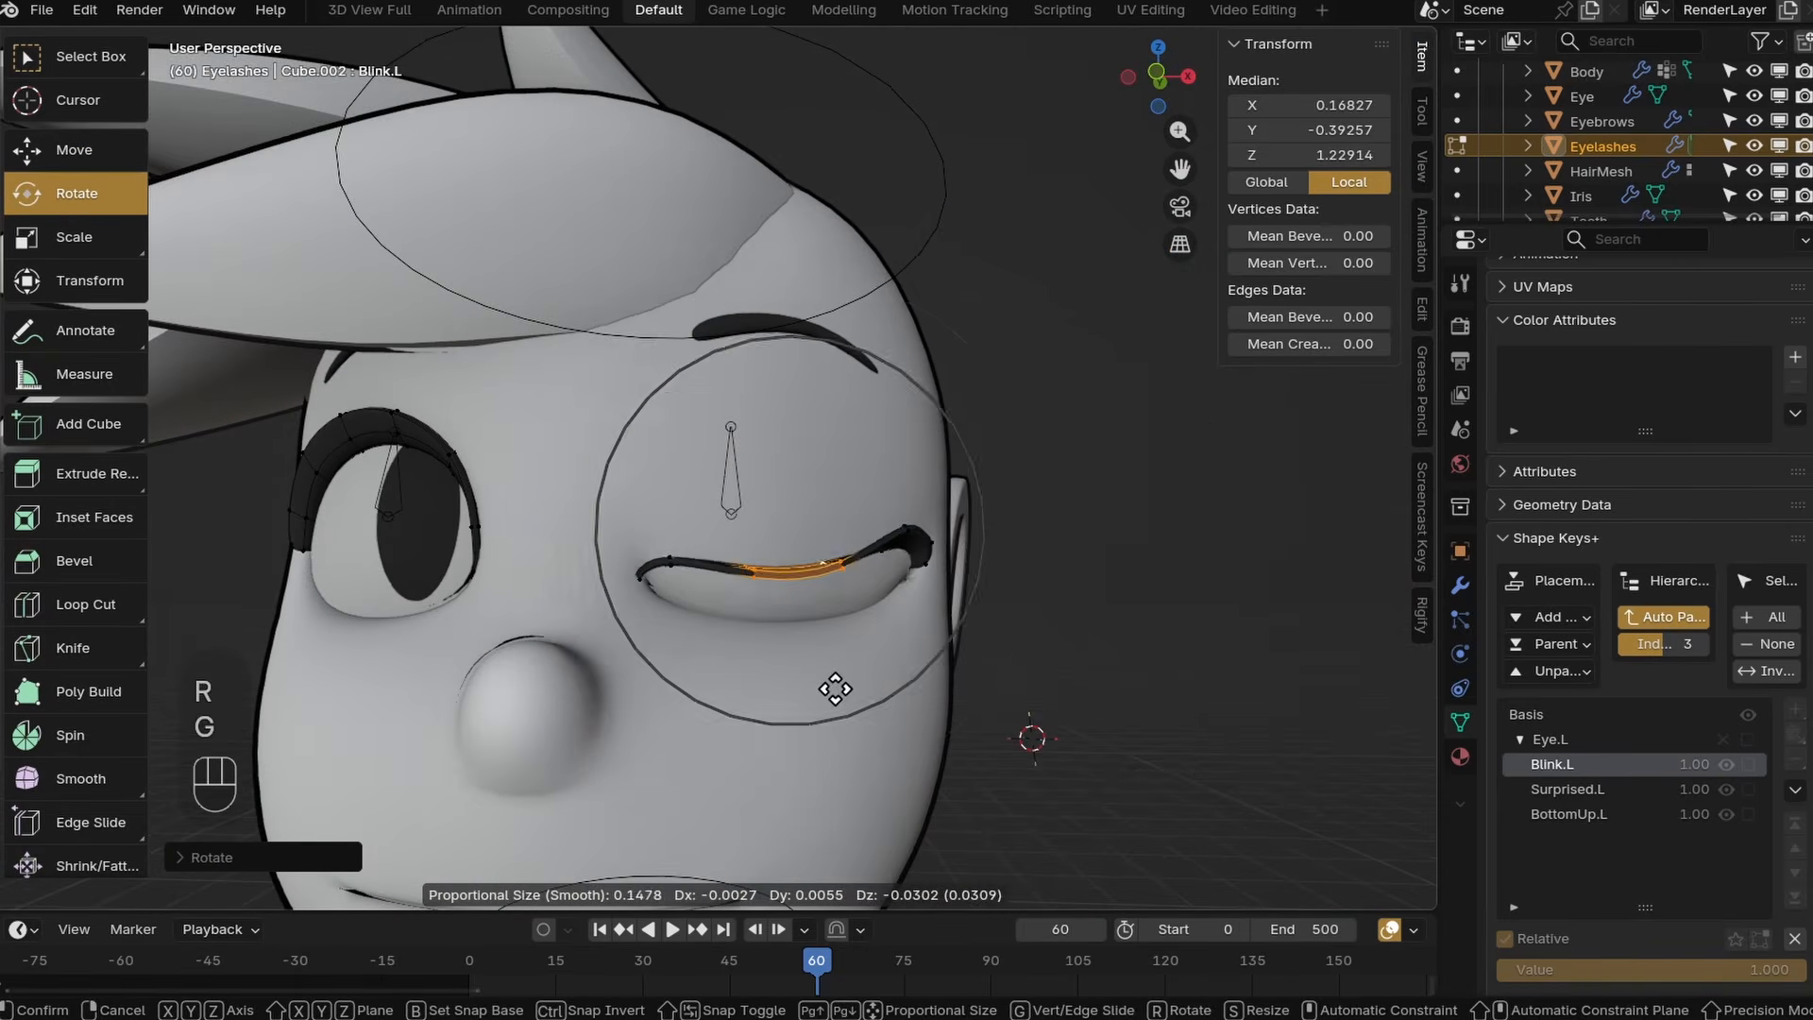
click(828, 687)
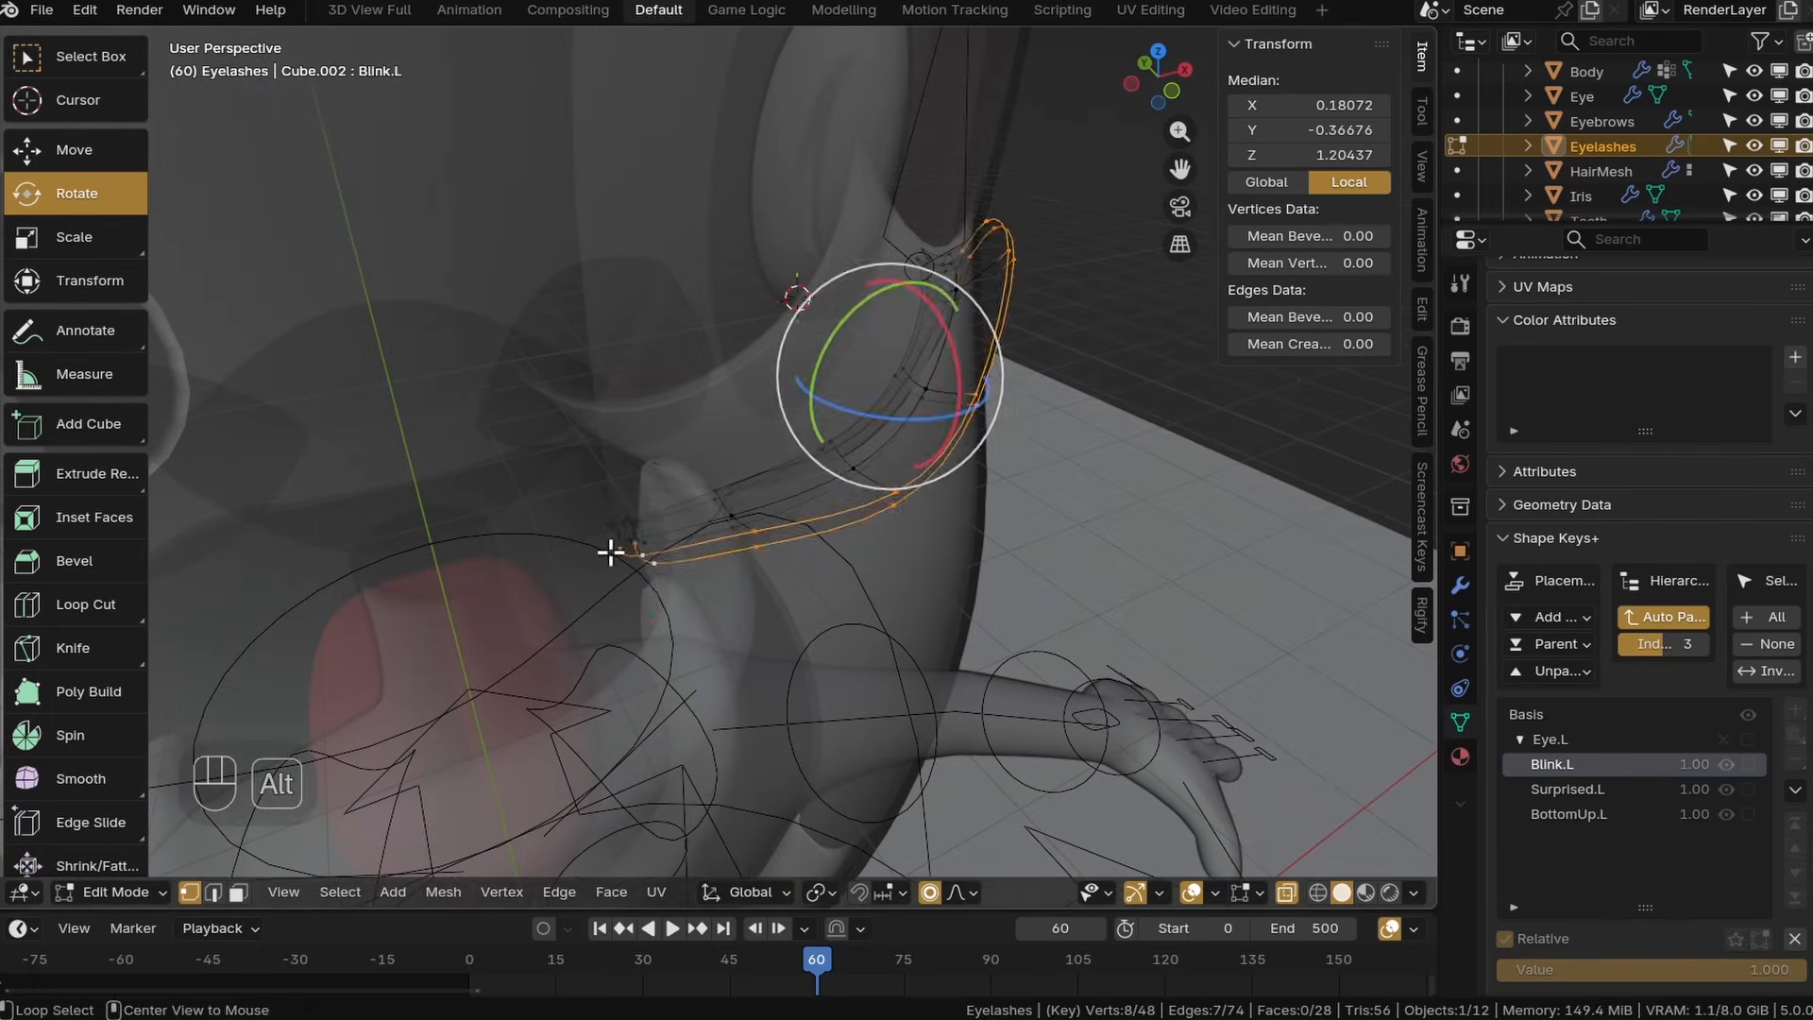
Rotate the vertex loop at the left eyelash's outer end and reposition the neighbouring vertices toward the lid line.
key(g)
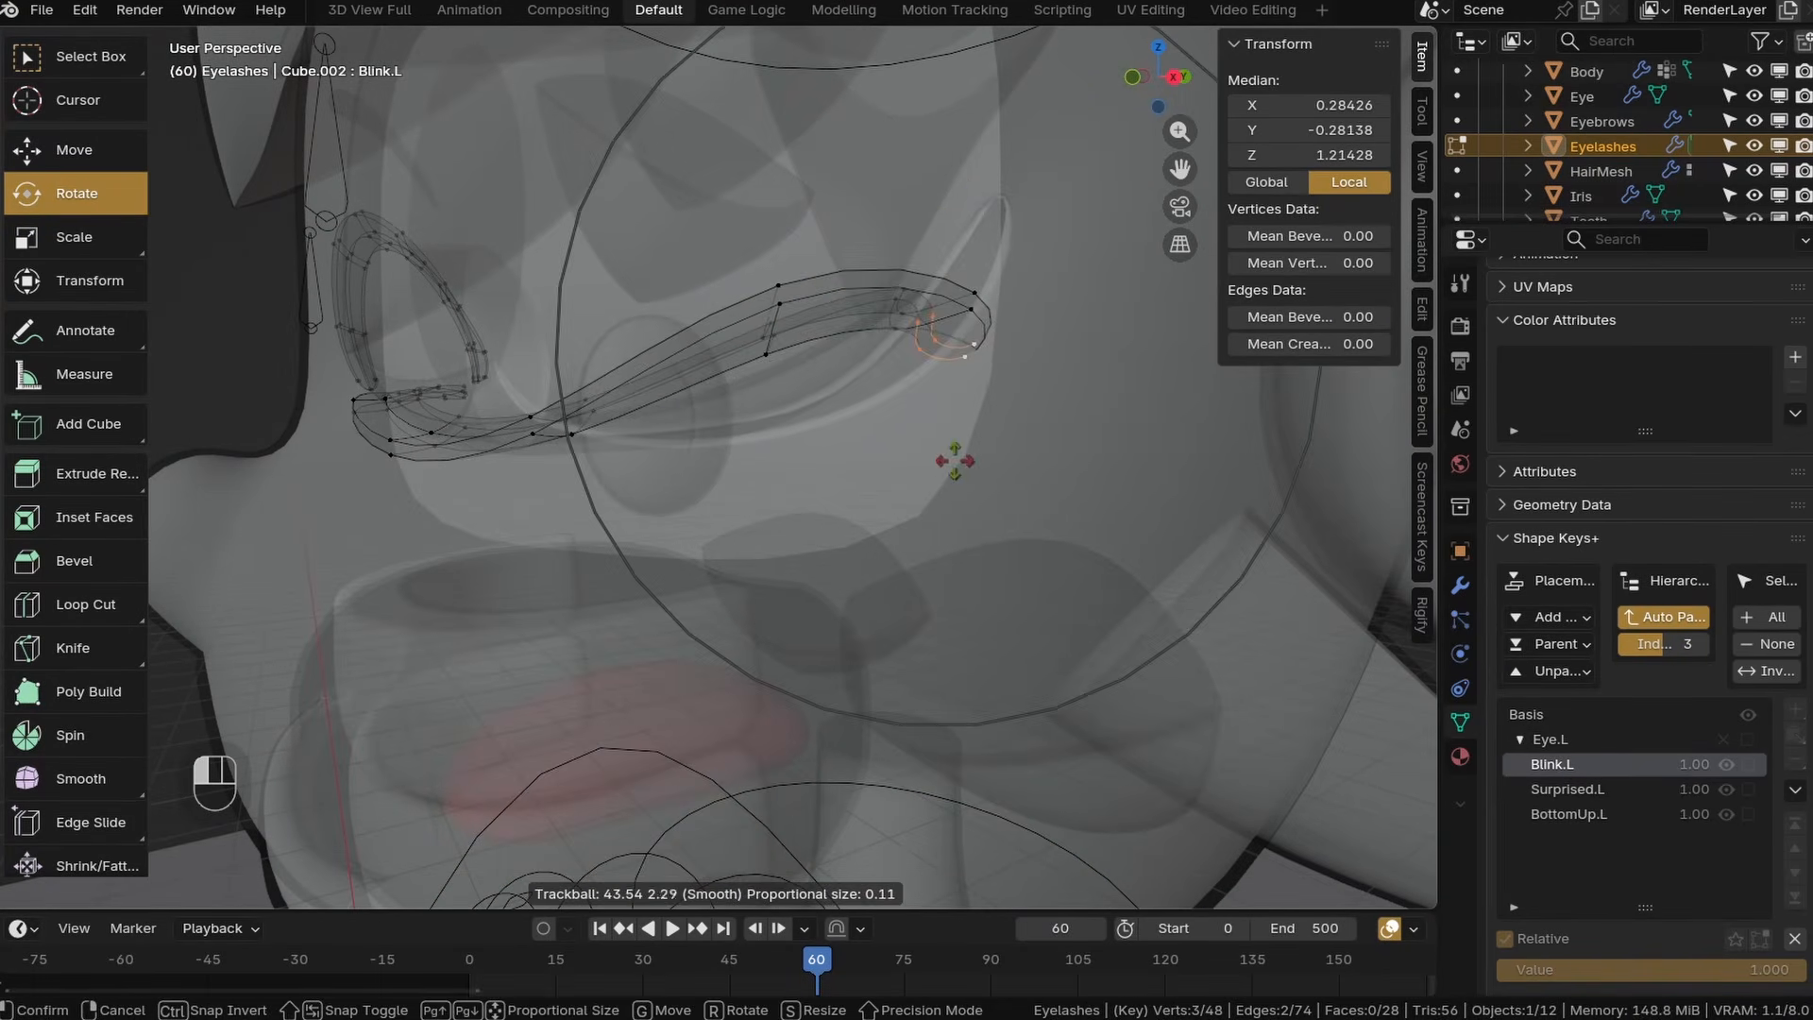
click(952, 458)
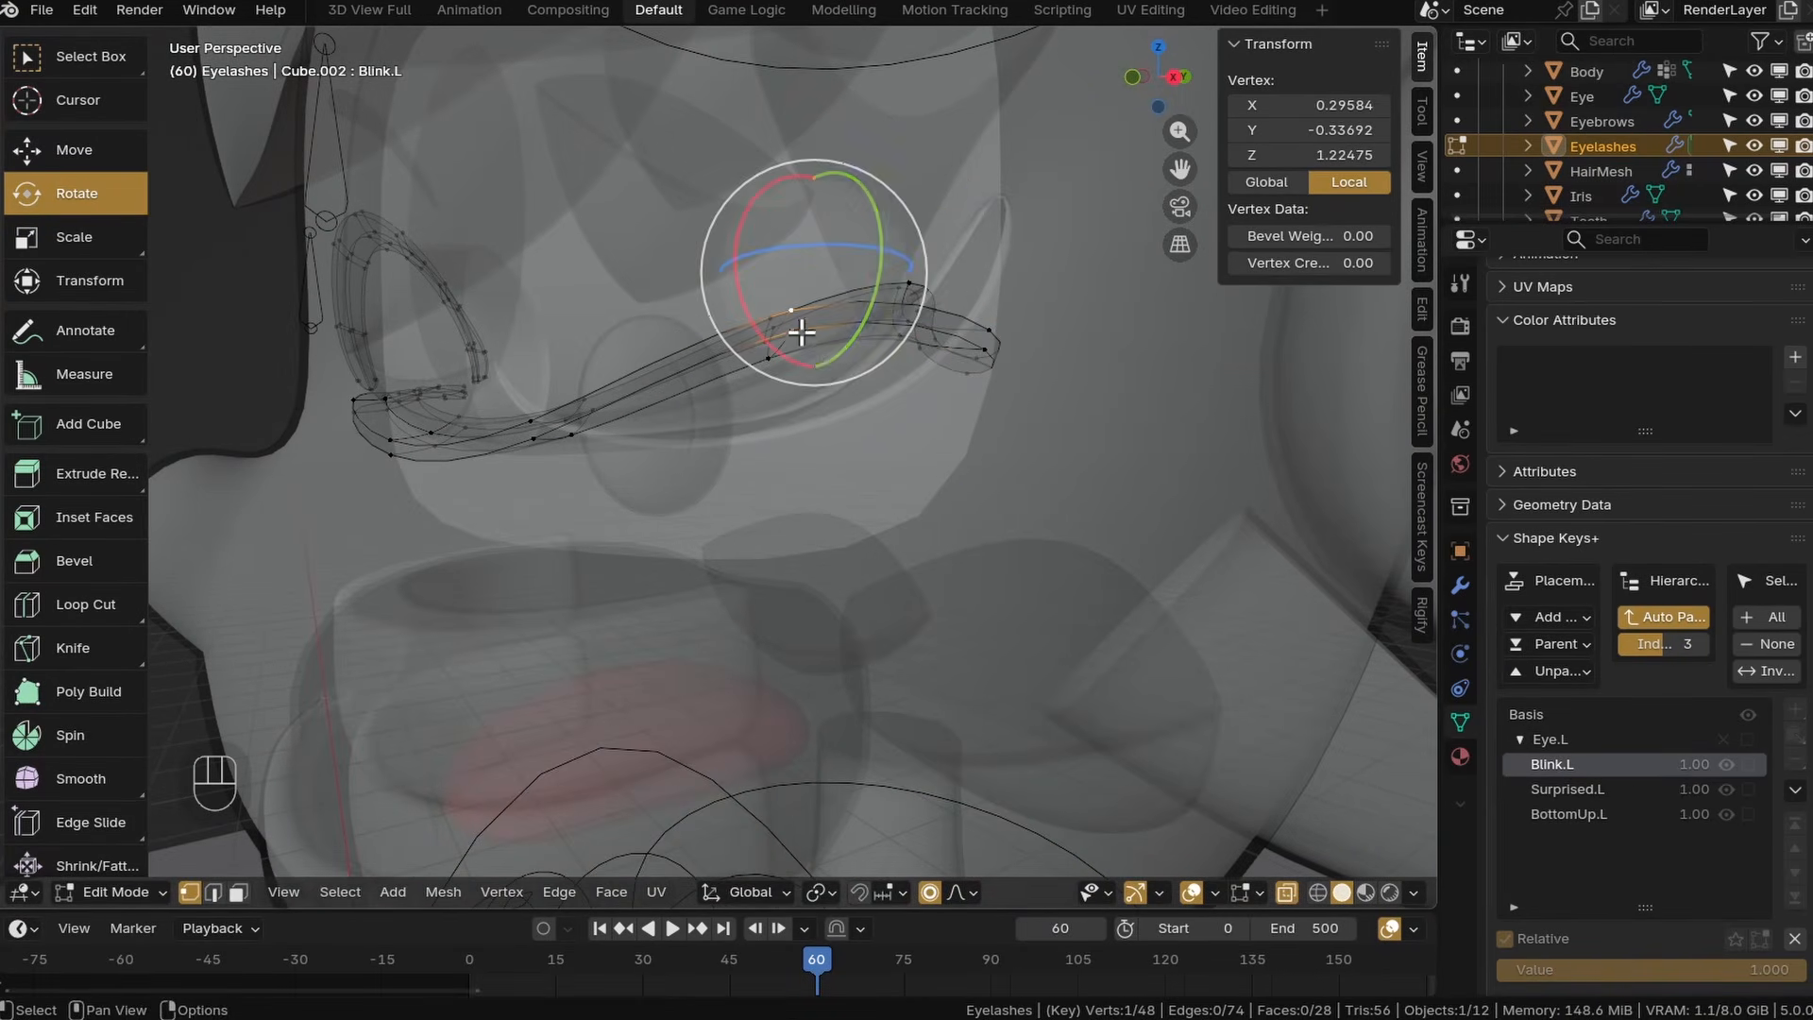
key(g)
click(907, 411)
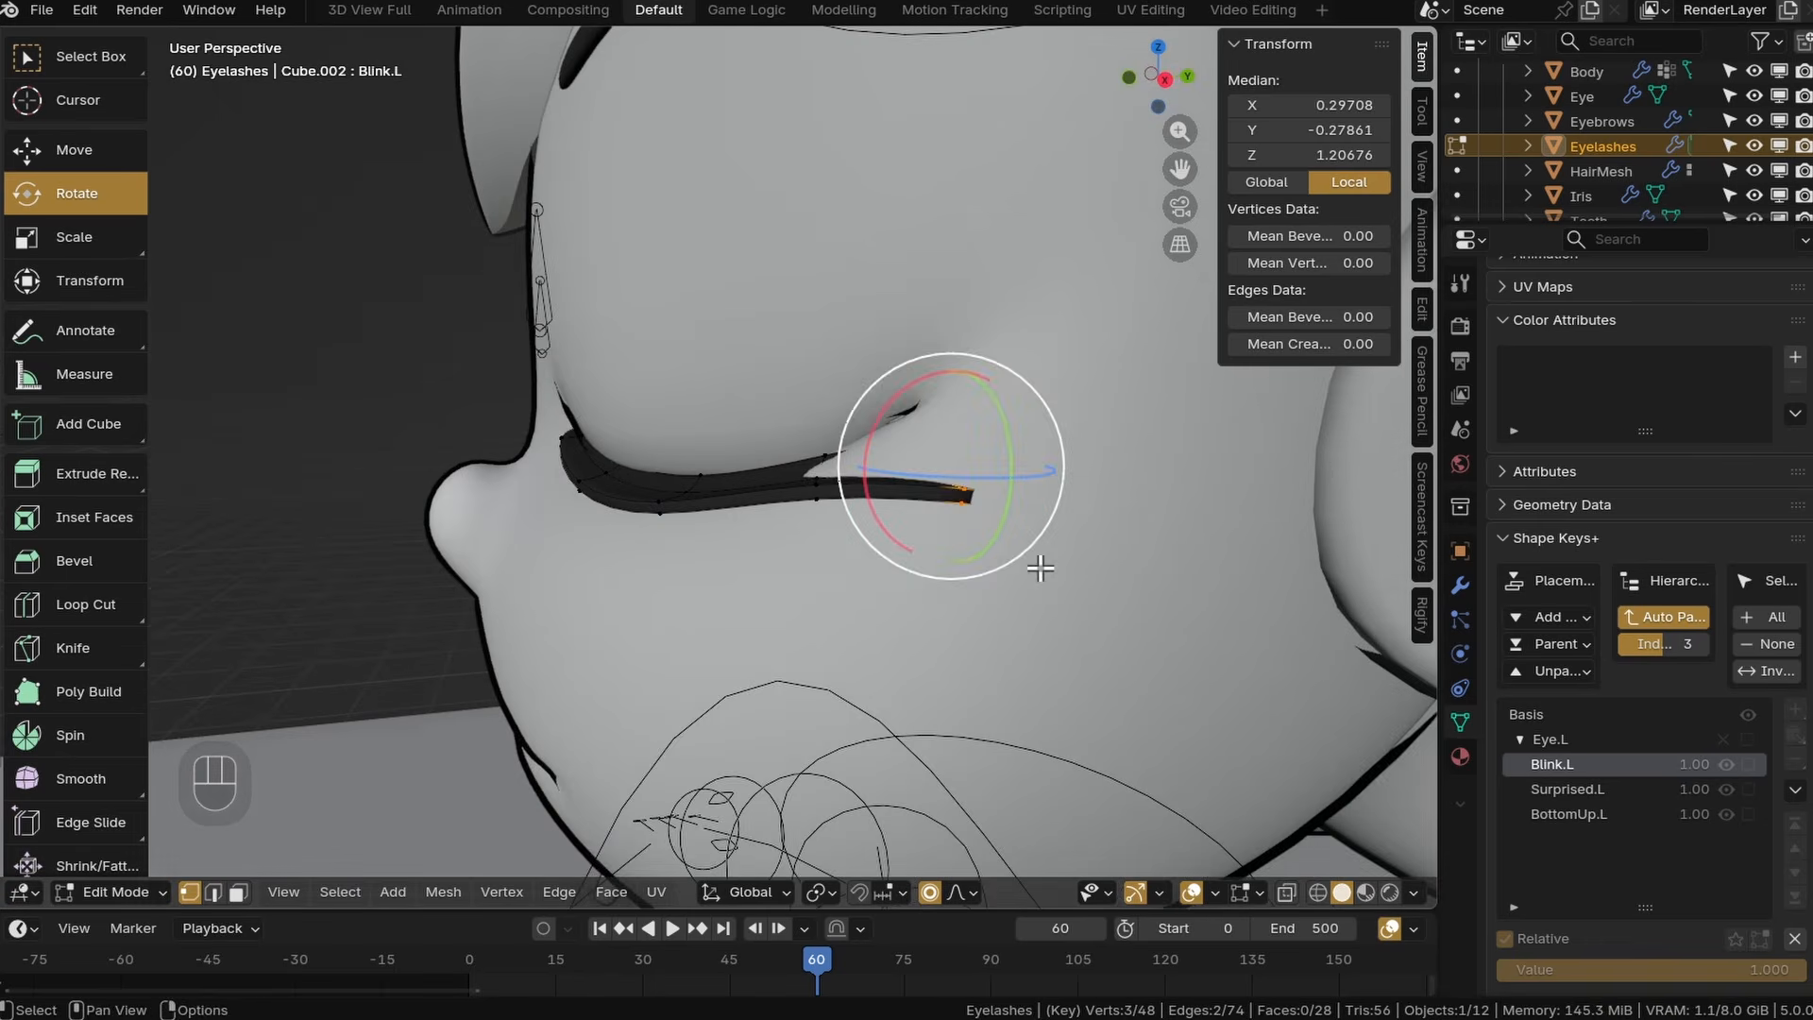
Fit the left eyelash's outer-end vertices to the closed lid's corner and check the blink in Object Mode.
key(g)
key(g)
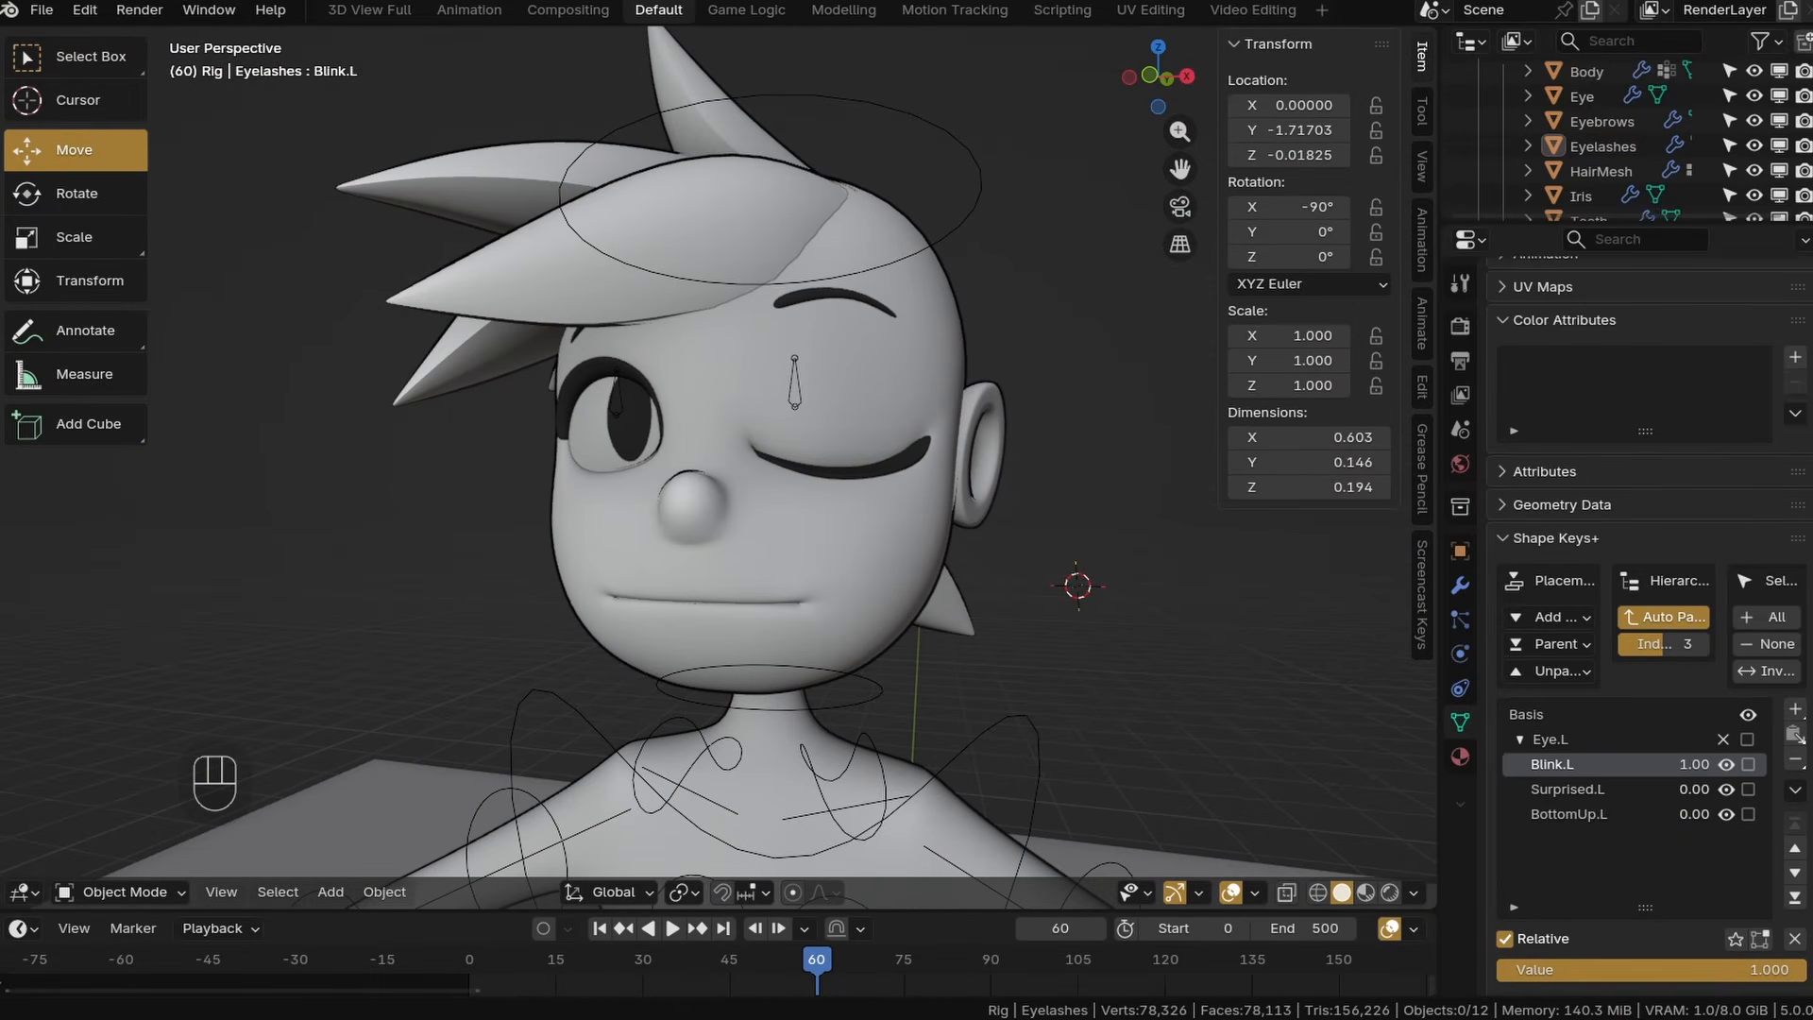
click(898, 456)
scroll(902, 470, up, 3)
key(z)
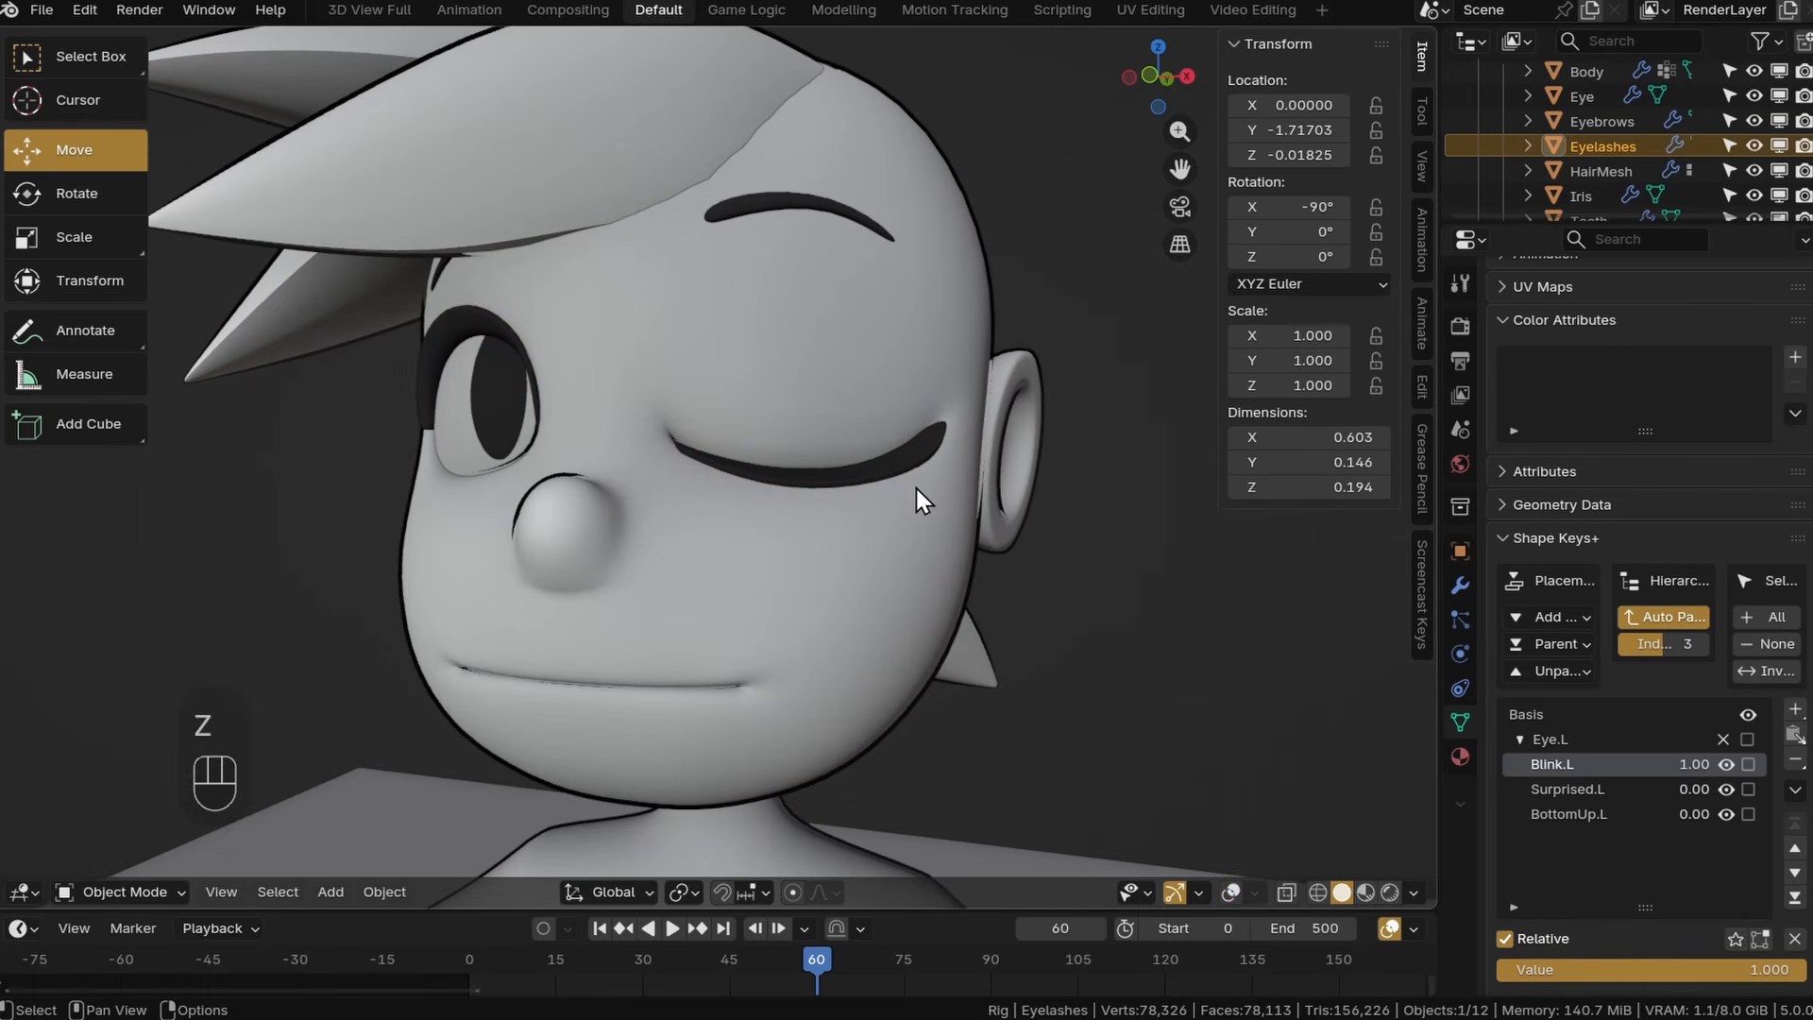
key(z)
scroll(905, 487, up, 1)
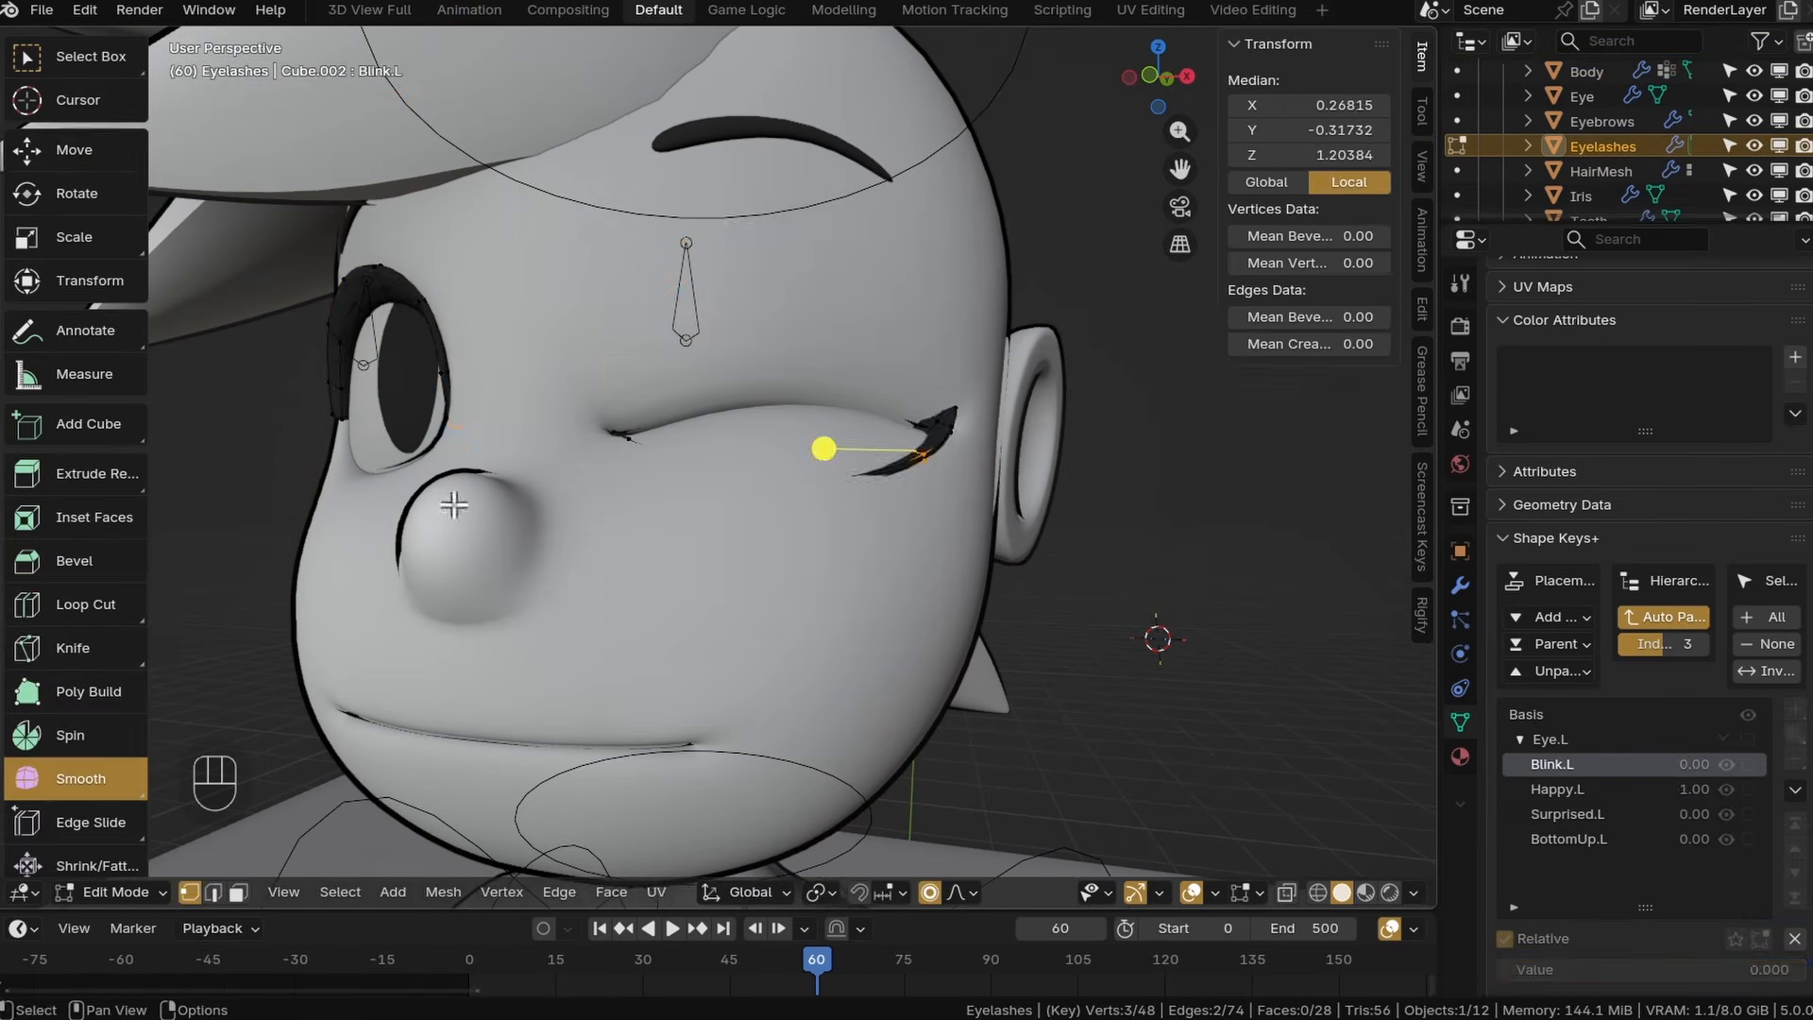
Move the middle section of the left eyelash down toward the arched lid in Happy.L, working from the side view.
key(alt+z)
key(KP_6)
key(KP_3)
key(KP_6)
key(g)
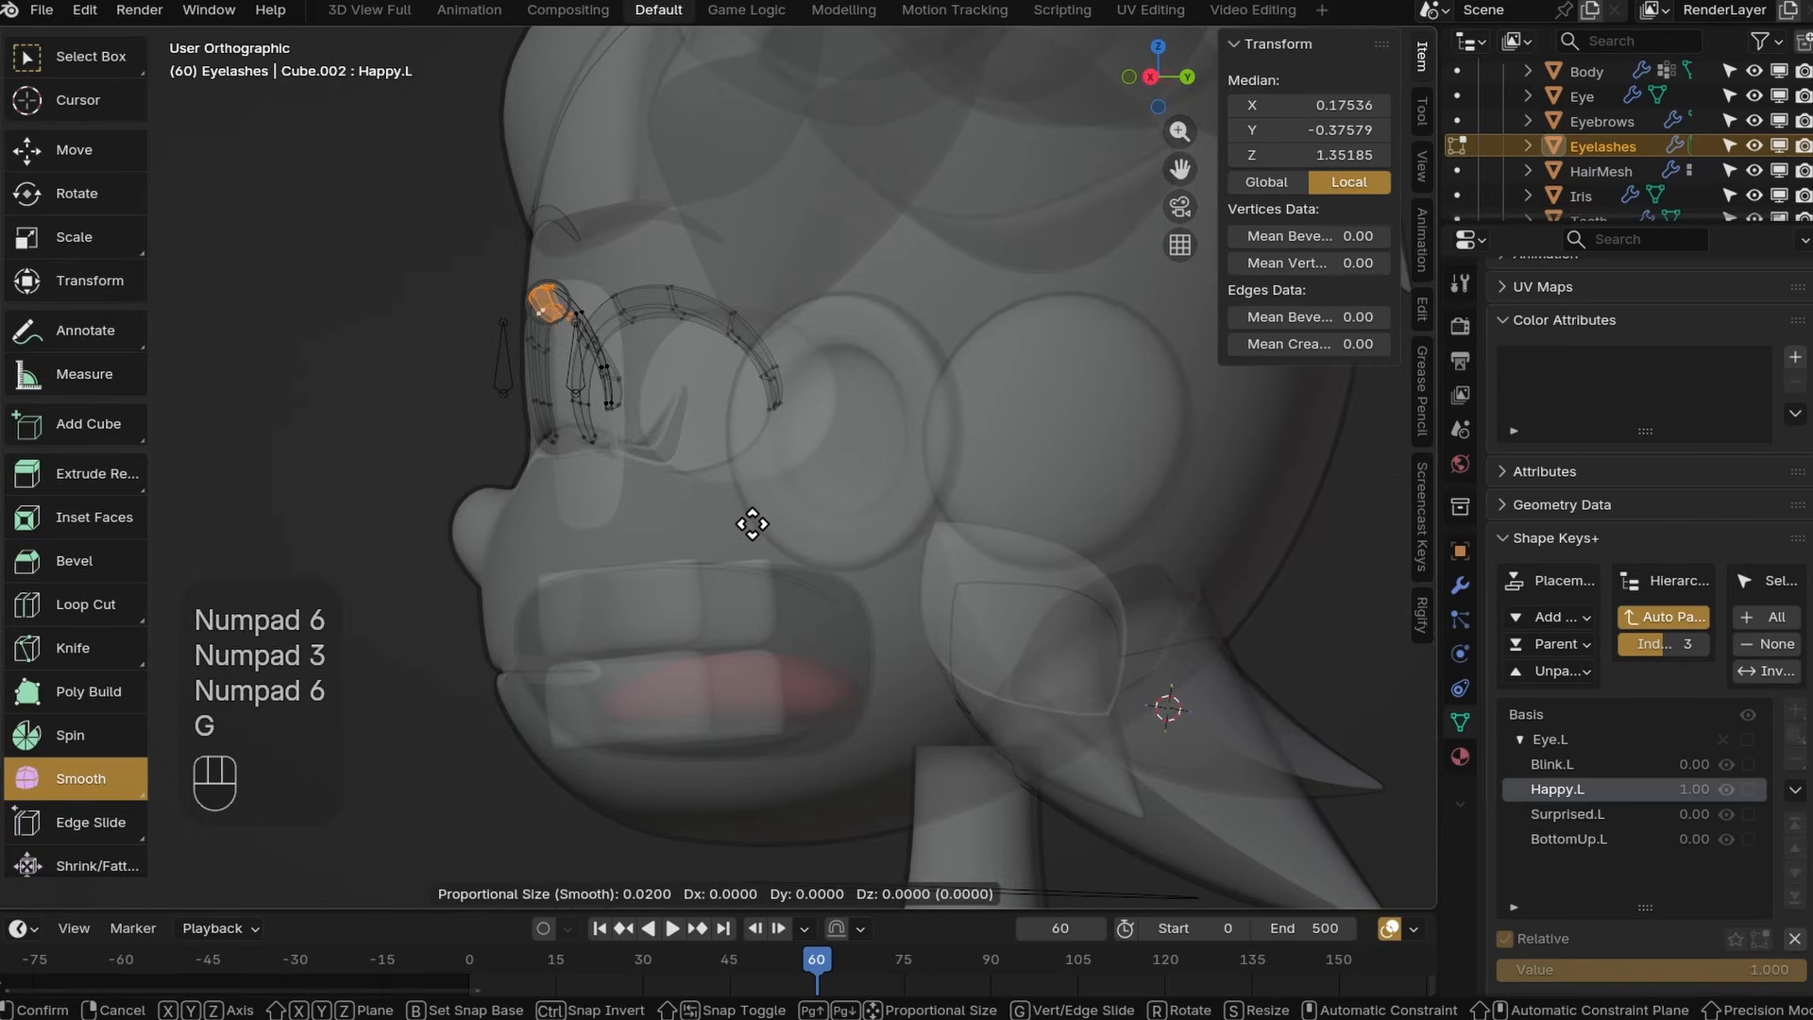
key(alt+z)
key(KP_Decimal)
key(g)
click(813, 587)
Reposition further vertices along the left eyelash from several angles so it follows the happy lid's arch.
middle_drag(813, 586, 968, 428)
shift+click(770, 491)
key(g)
click(803, 557)
key(g)
click(1040, 506)
middle_drag(1040, 506, 967, 519)
key(g)
click(797, 535)
Adjust the vertices at the outer end of the left eyelash to meet the corner of the happy lid.
key(alt+z)
key(alt+z)
key(g)
click(841, 560)
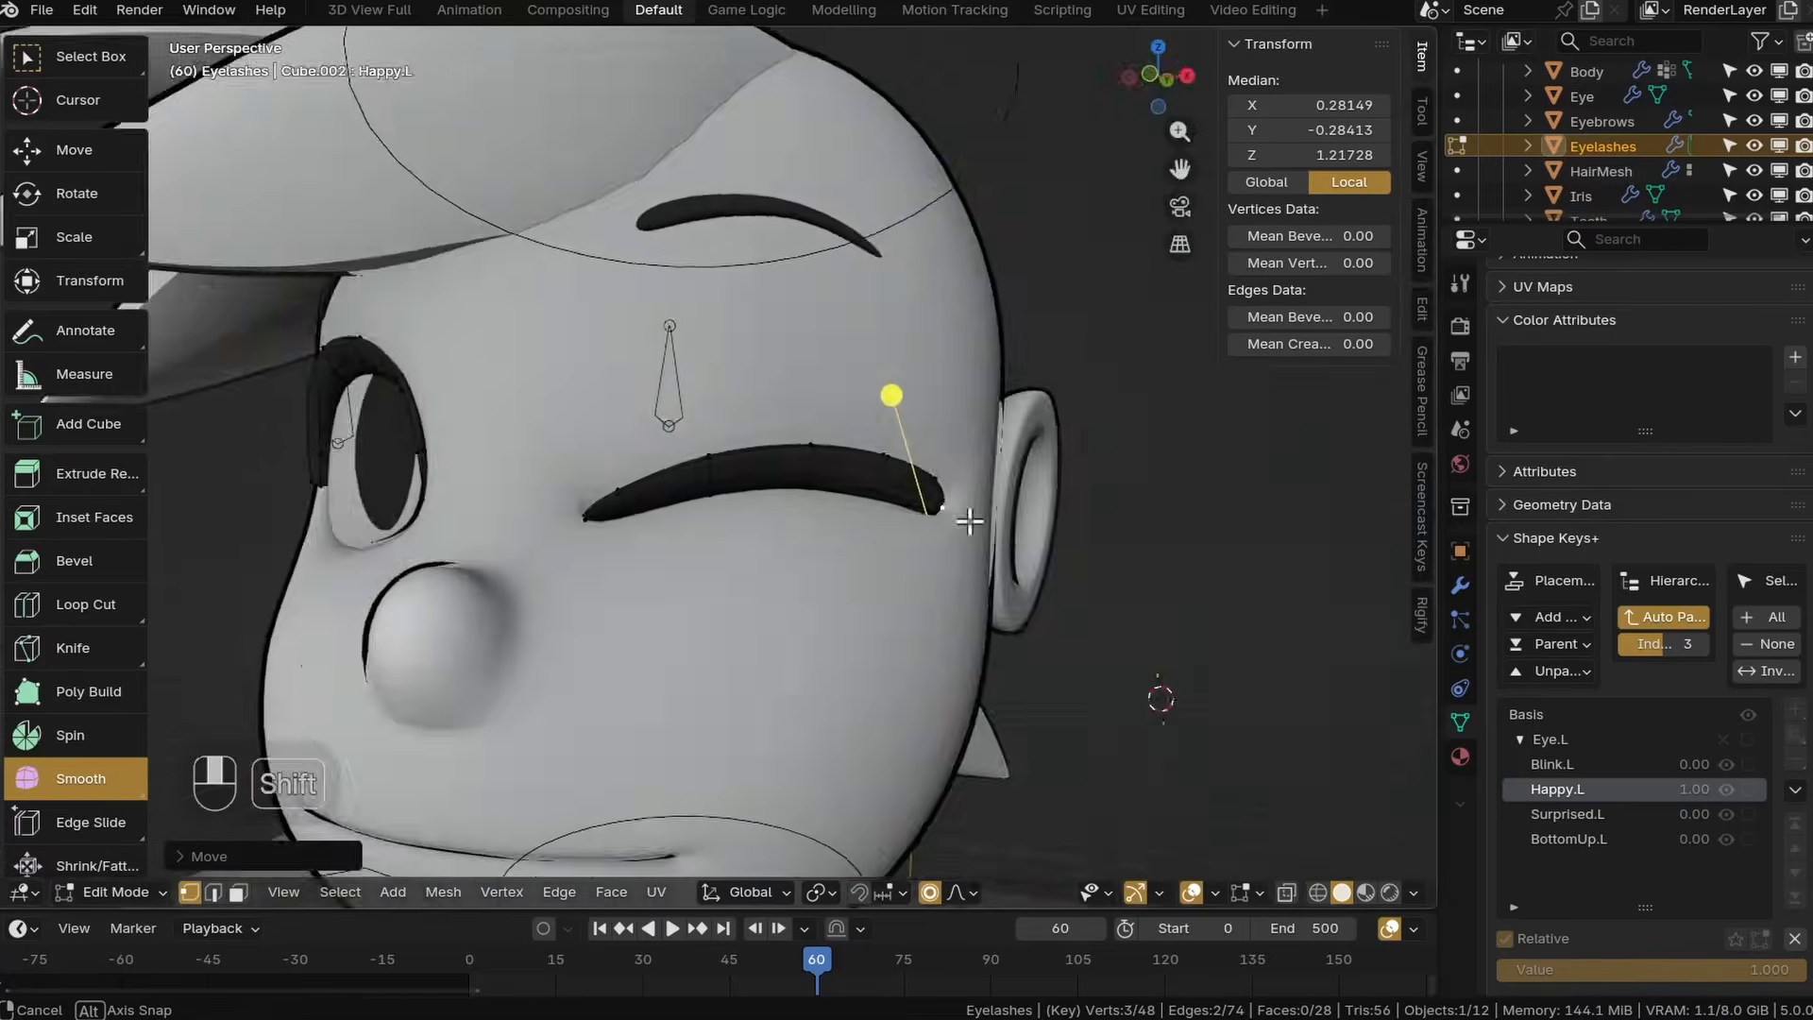
key(g)
click(851, 566)
Leave Edit Mode, make Surprised.L the active eyelash shape key and reopen the Eyelashes mesh for editing.
scroll(851, 567, down, 5)
click(121, 890)
click(142, 730)
click(931, 429)
click(1568, 814)
key(Tab)
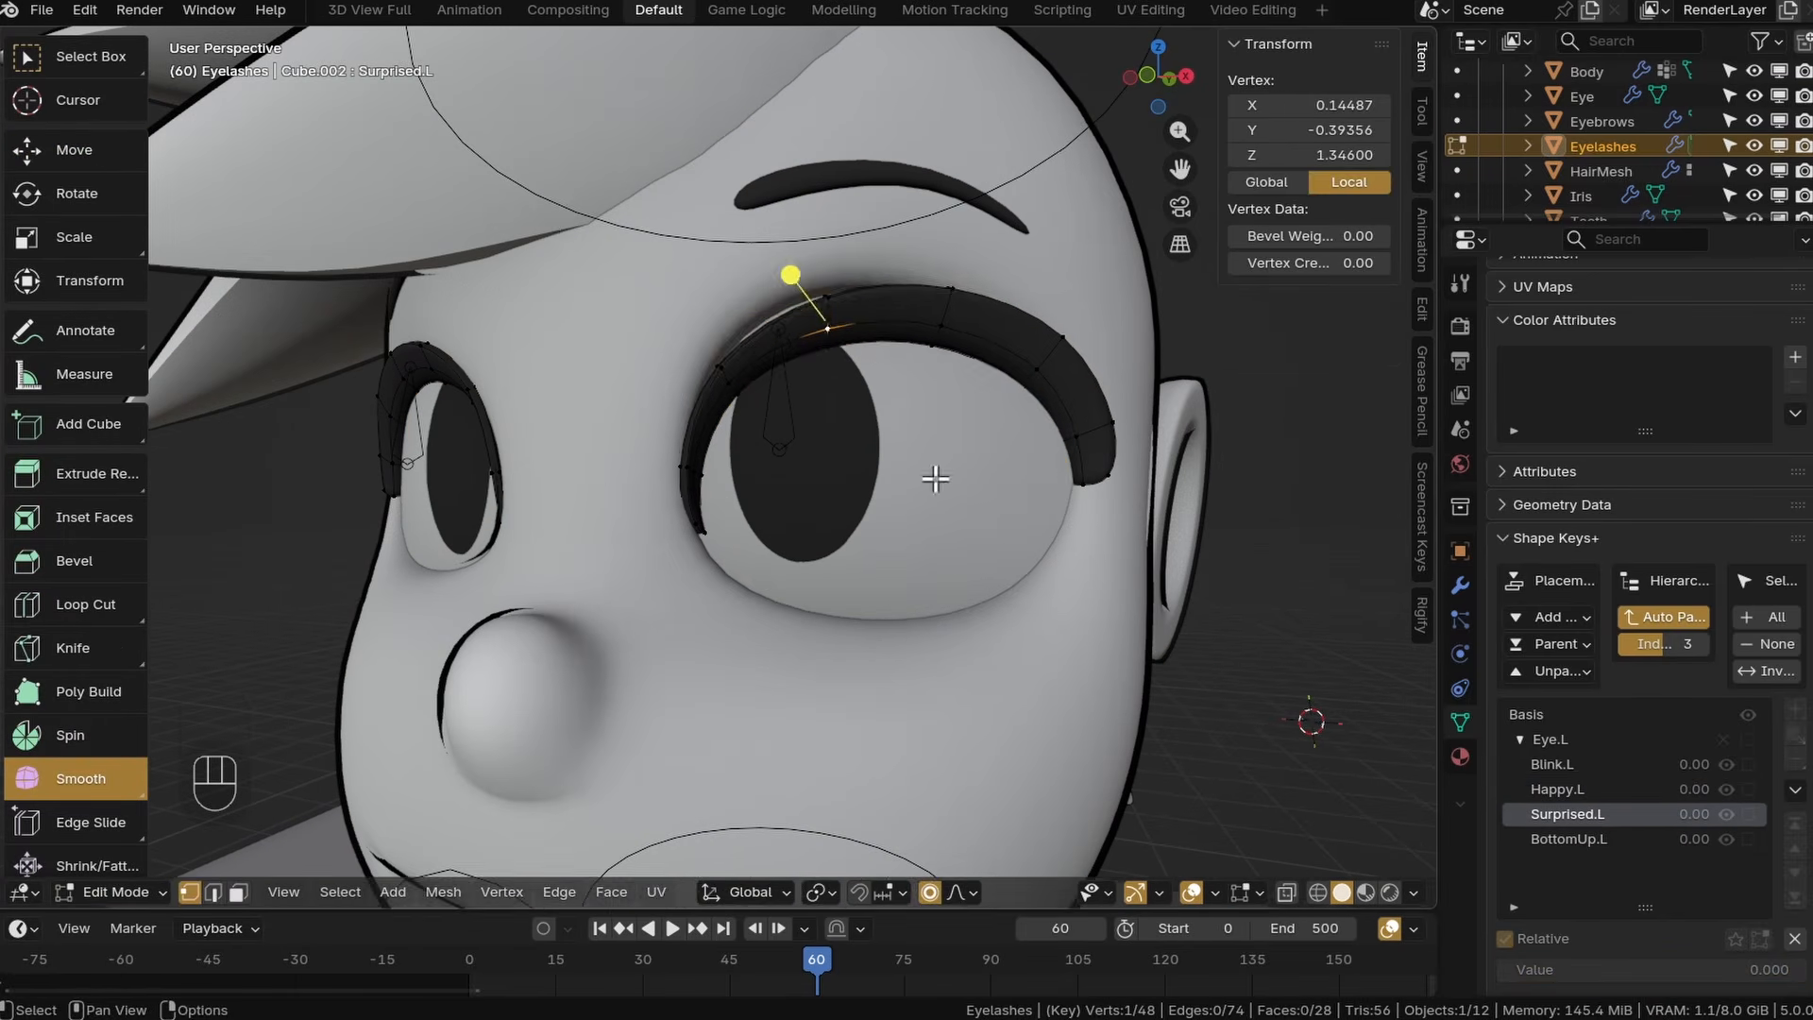
Move the left eyelash's upper inner vertex and its outer vertex loop up to match the widened lid.
key(g)
click(874, 326)
alt+click(1040, 360)
key(g)
click(992, 274)
Move the left eyelash's upper vertex loops and its inner-side vertices to follow the widened lid of the Surprised.L shape key.
middle_drag(1039, 360, 756, 370)
alt+click(959, 238)
key(g)
click(945, 234)
key(g)
click(756, 364)
alt+click(733, 370)
key(g)
click(757, 367)
click(751, 359)
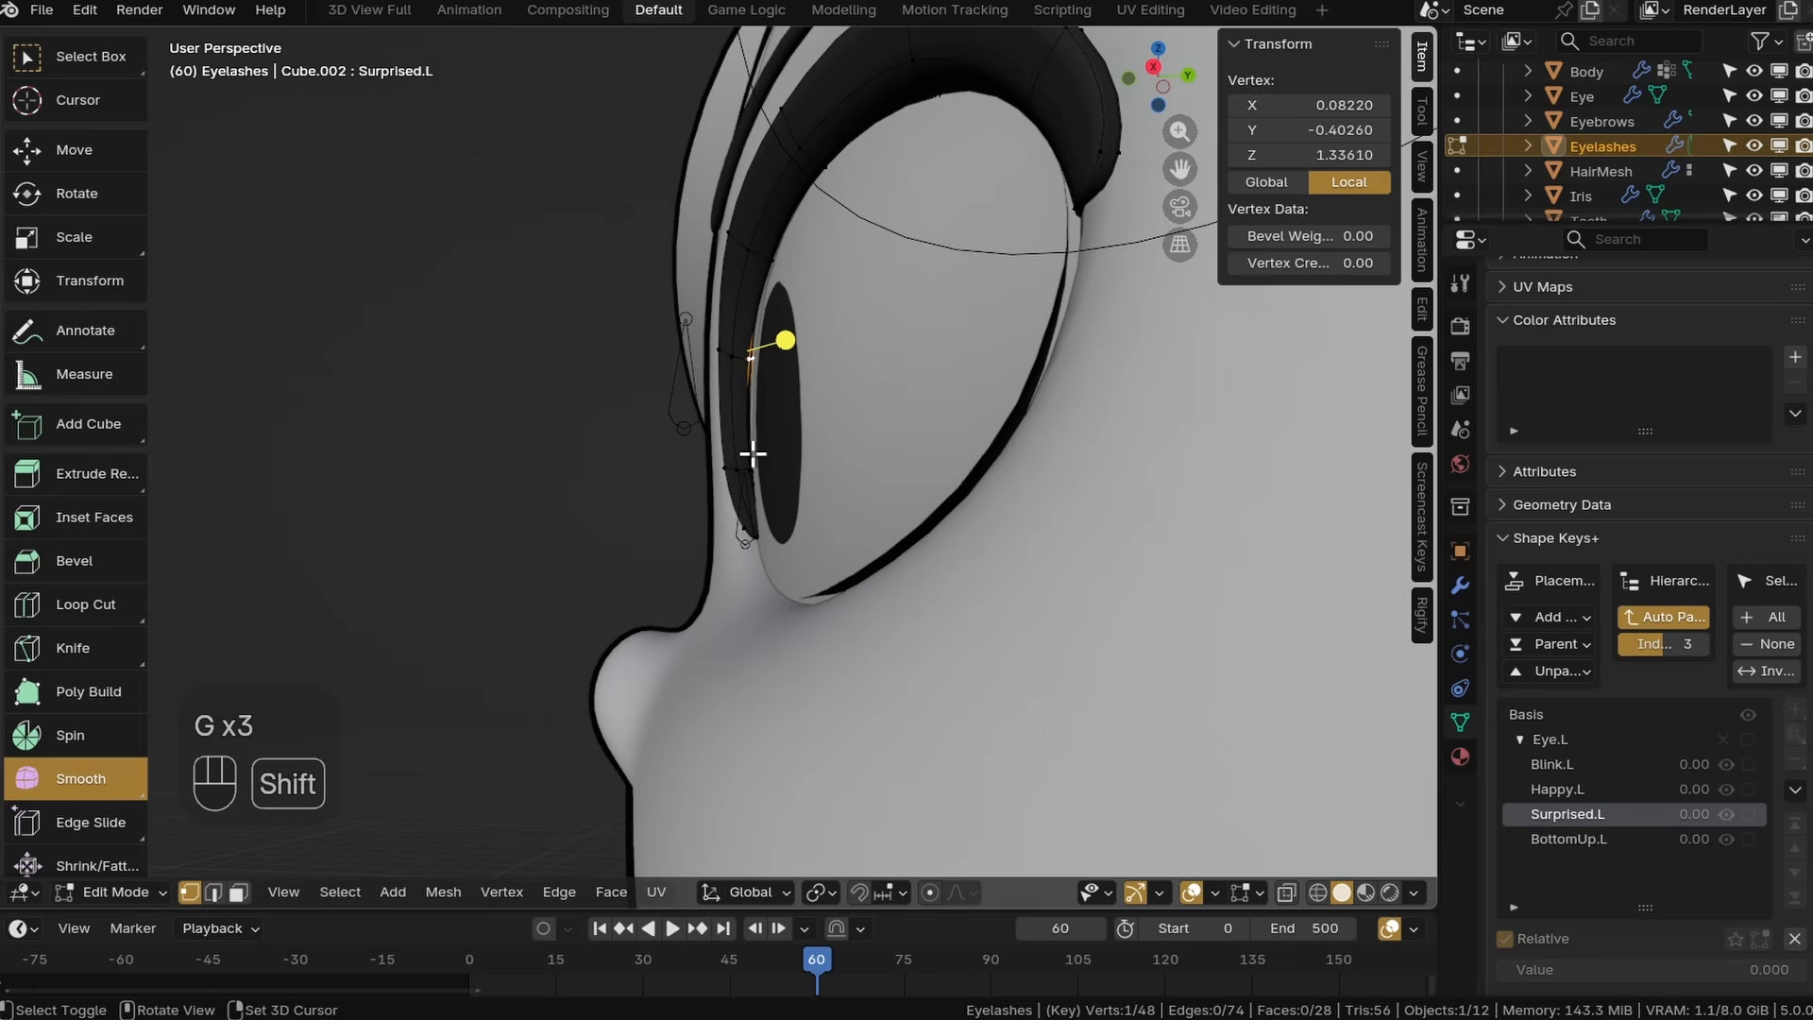
Shrink/Fatten the selected inner eyelash vertices and move the eyelash geometry along Z to finish the Surprised.L lash shape.
shift+click(771, 261)
key(alt+s)
click(772, 274)
click(571, 595)
key(g)
key(z)
key(z)
key(z)
click(721, 609)
scroll(749, 547, down, 4)
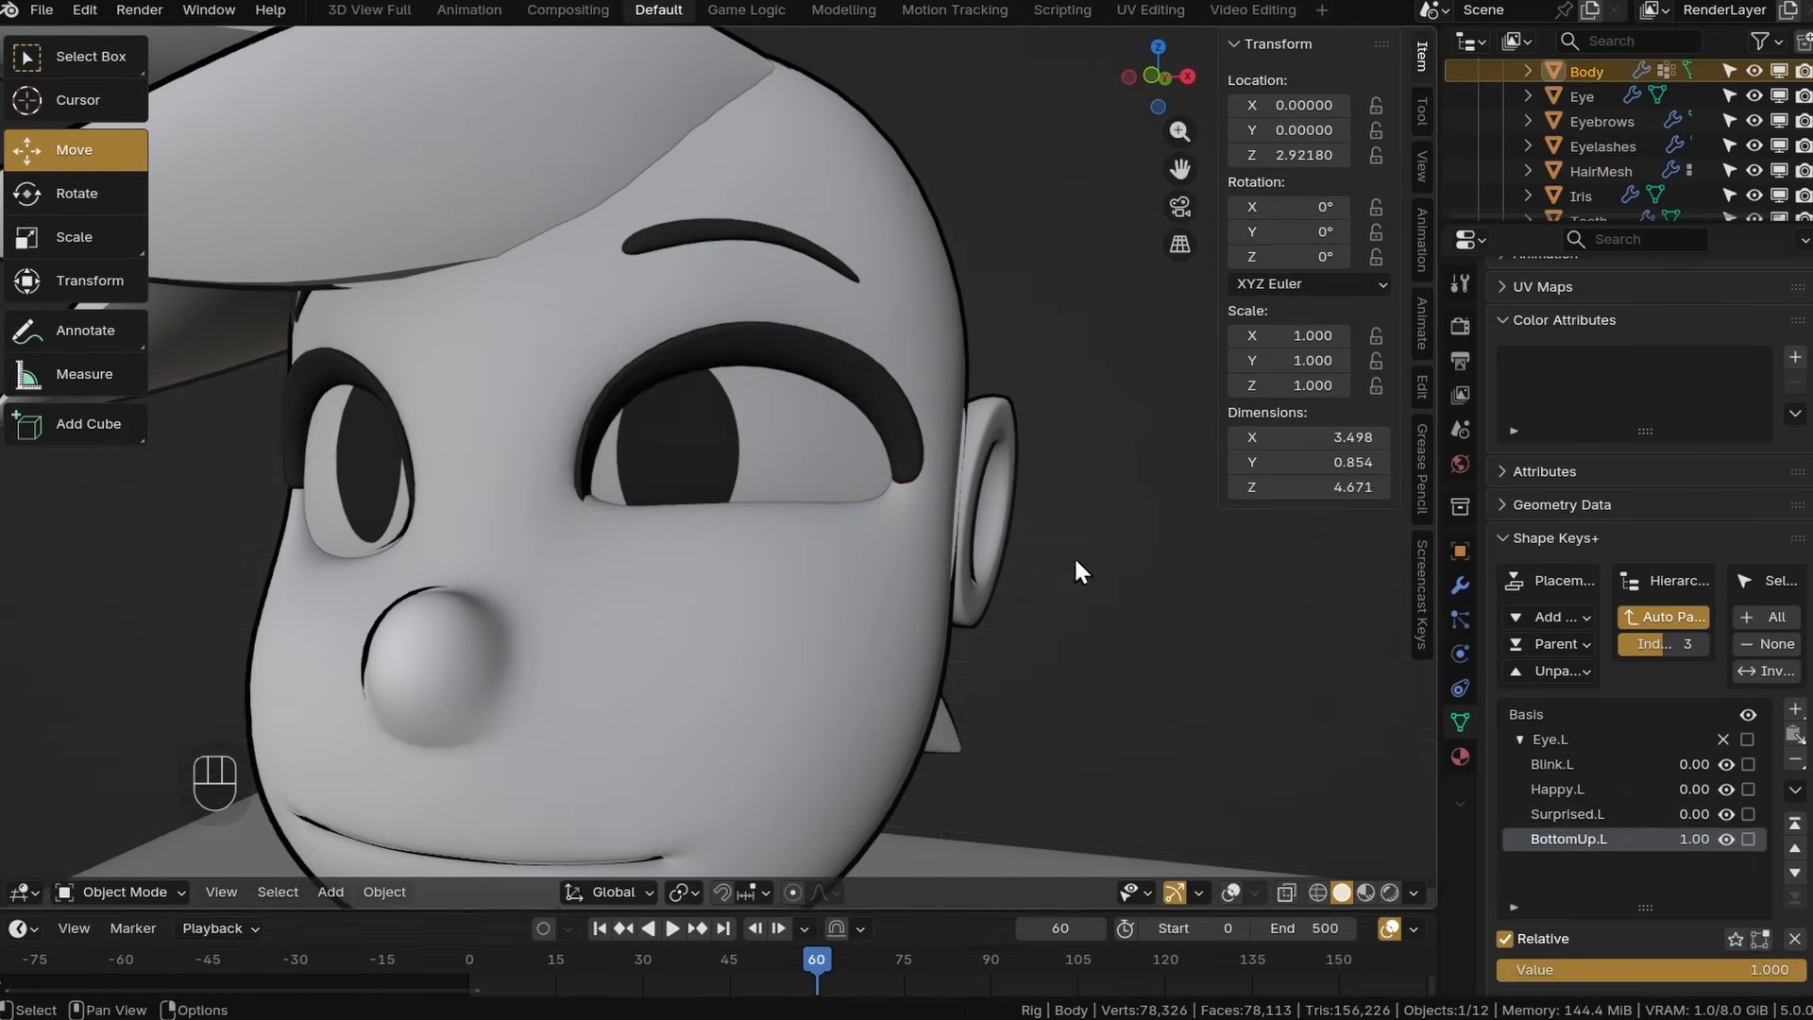
Make BottomUp.L the active Eyelashes shape key and move the left eyelash's vertices in Edit Mode to fit the raised lower lid.
click(906, 436)
click(1569, 839)
key(shift+alt+z)
key(Tab)
click(929, 893)
key(g)
click(741, 434)
key(g)
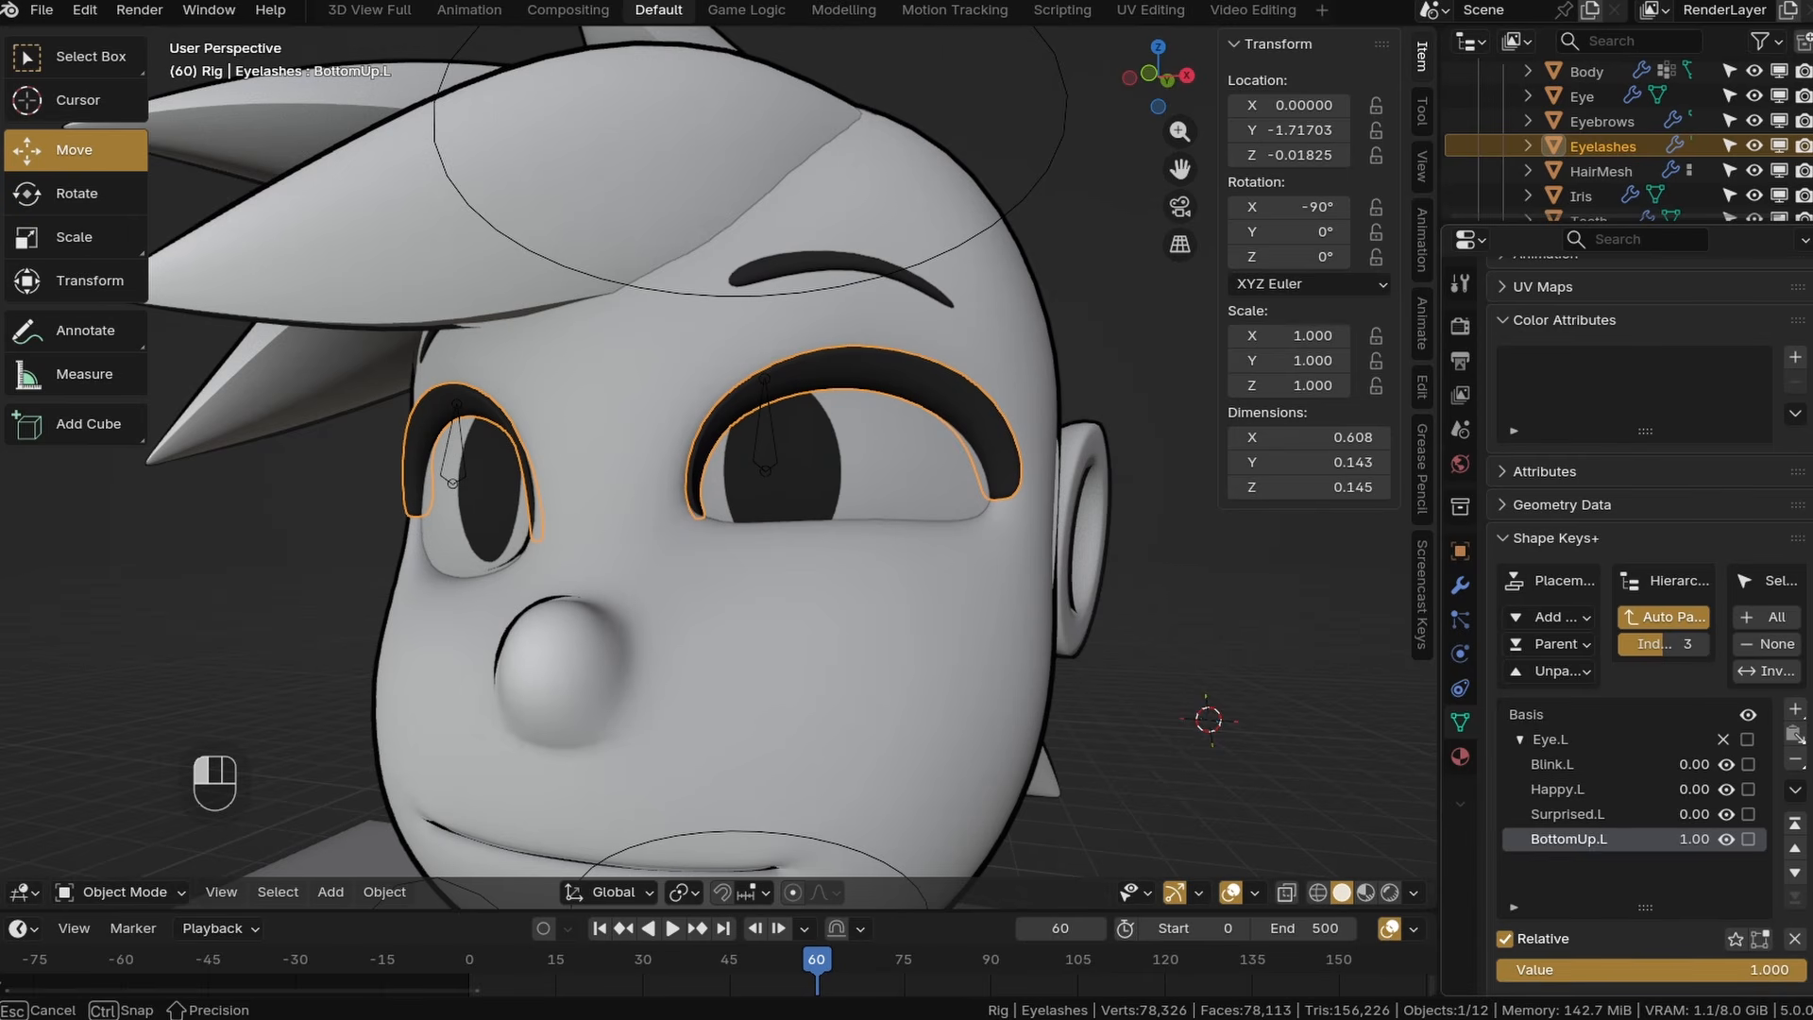
Reset the body mesh's BottomUp.L shape key value to 0.000 and deselect the body.
click(1006, 666)
drag(1698, 967, 1501, 970)
middle_drag(687, 213, 812, 246)
scroll(1039, 425, down, 3)
shift+middle_drag(1124, 510, 1109, 572)
click(1171, 557)
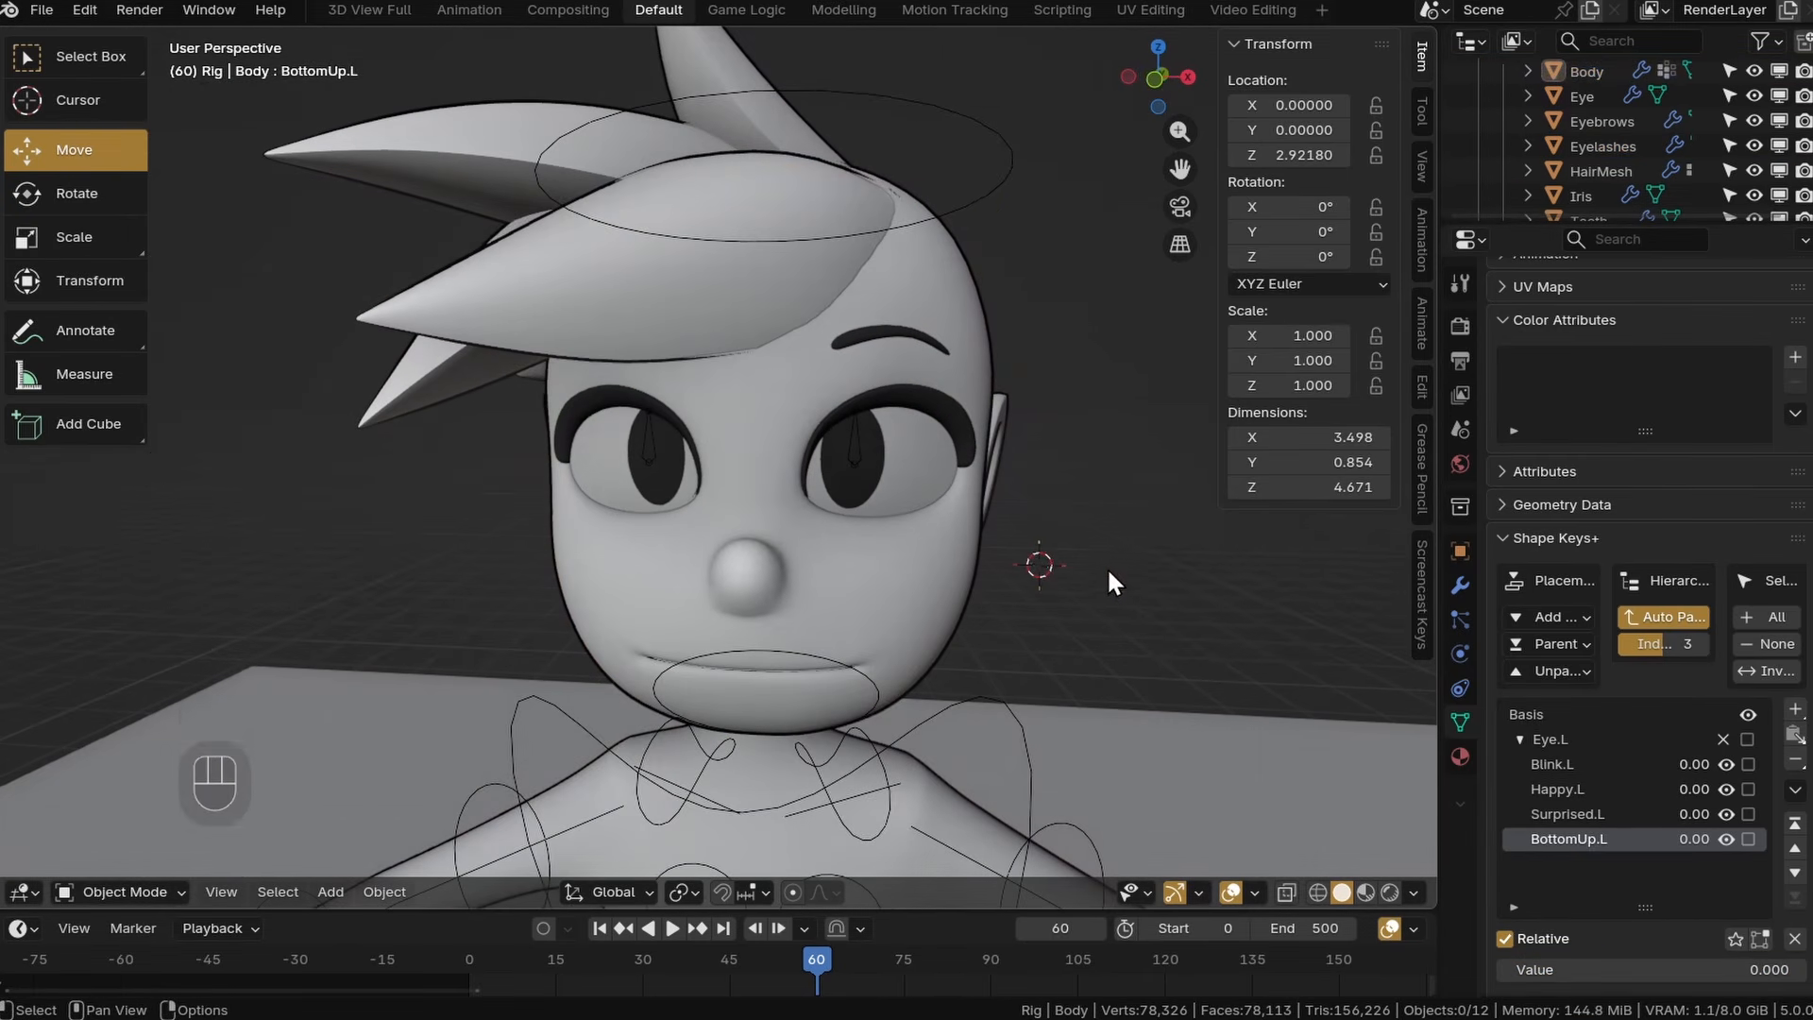
Enter Edit Mode on the rig armature and add a new bone for controlling the left eyelids.
scroll(921, 467, up, 4)
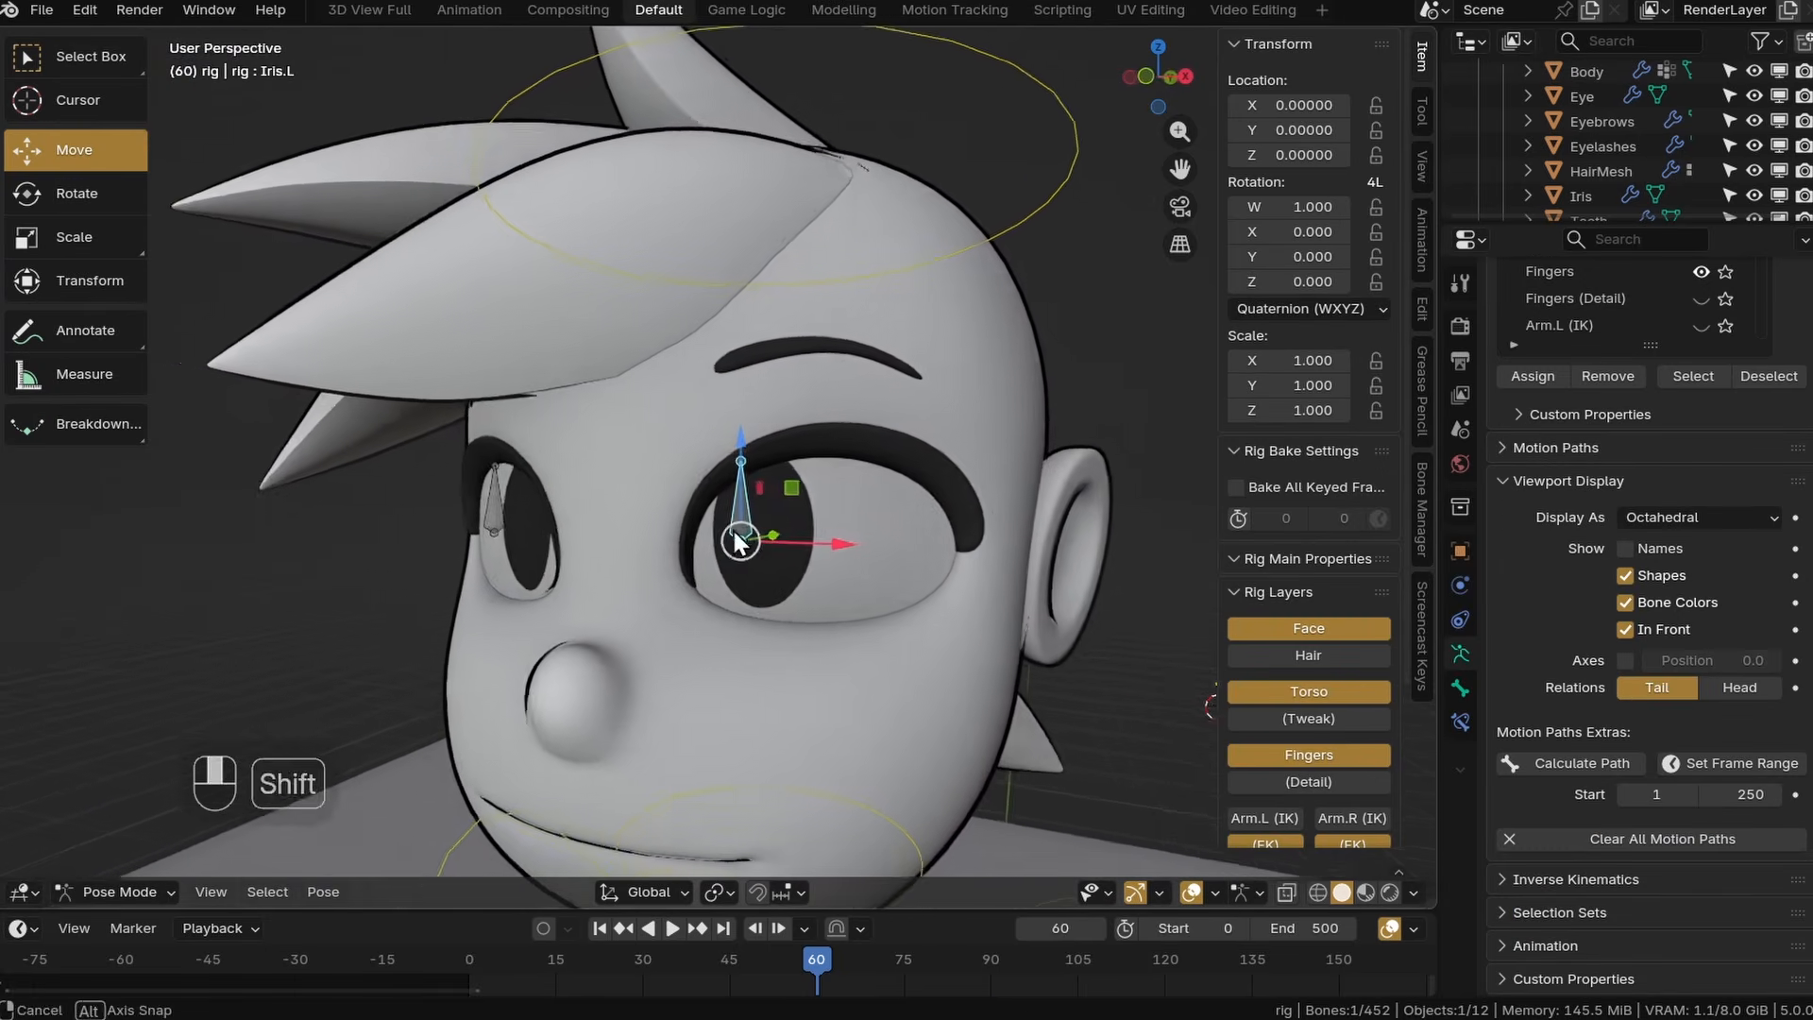
scroll(736, 593, up, 5)
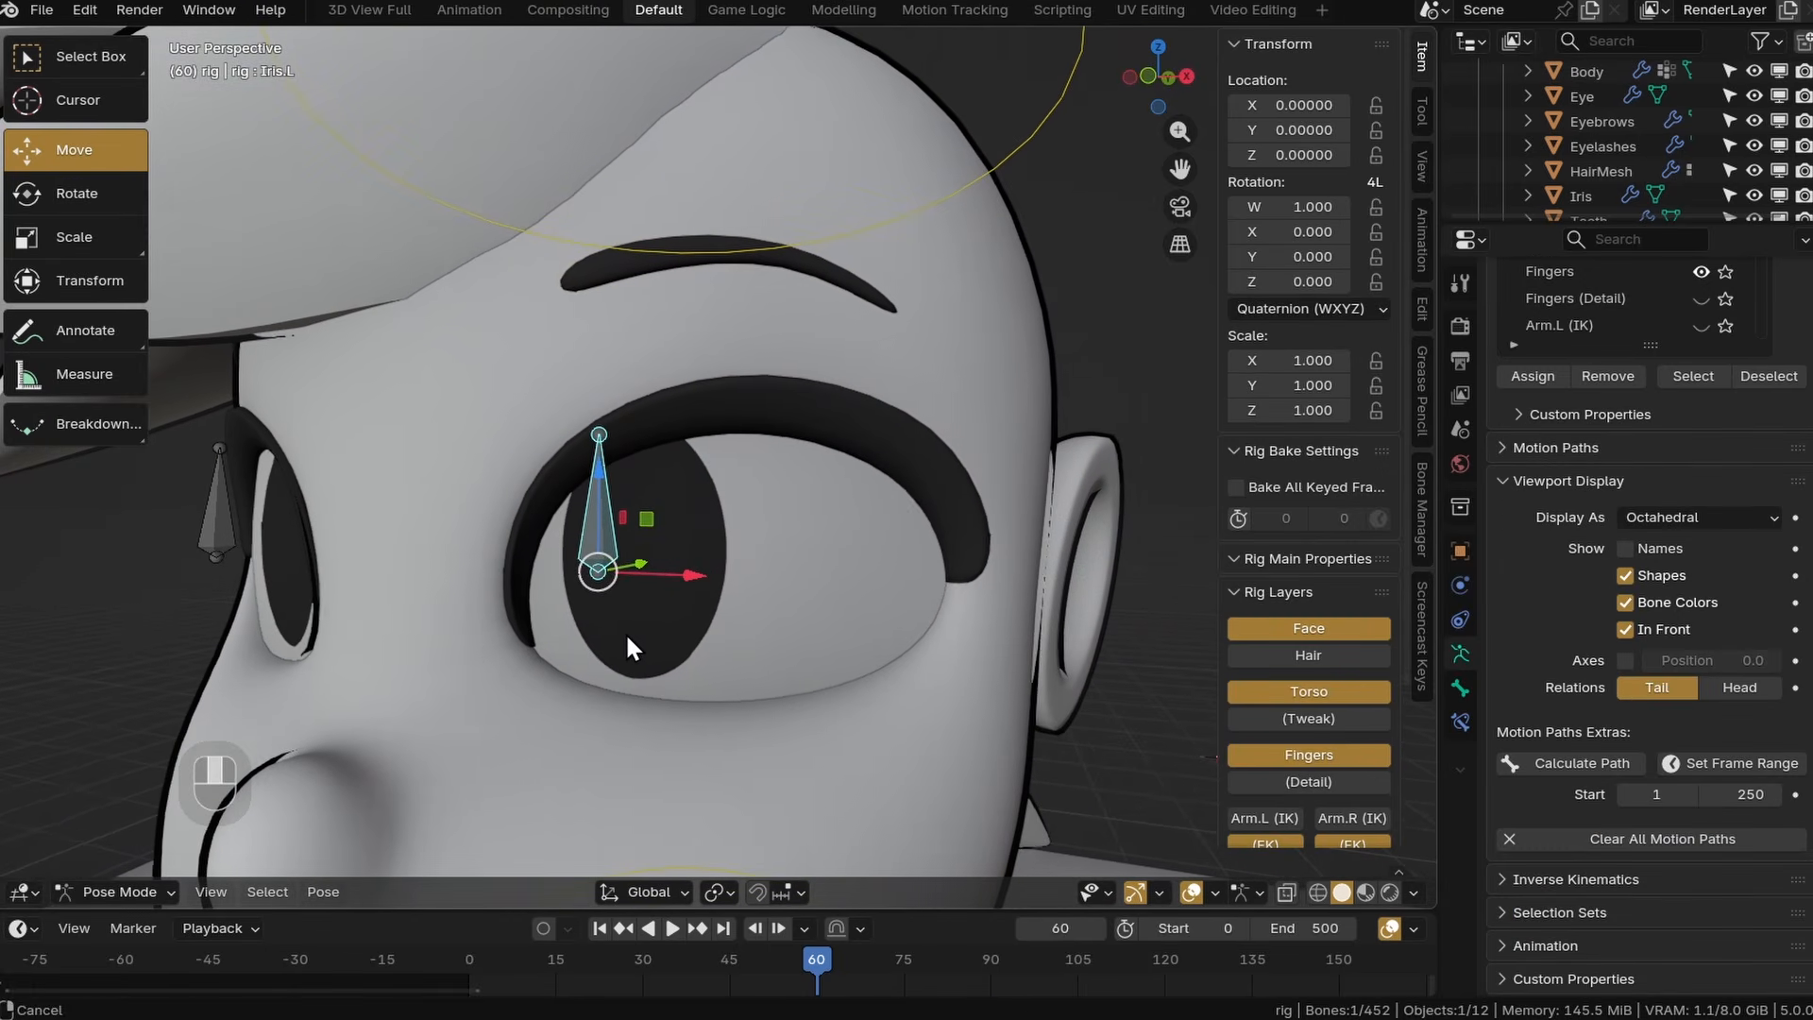
middle_drag(628, 636, 674, 627)
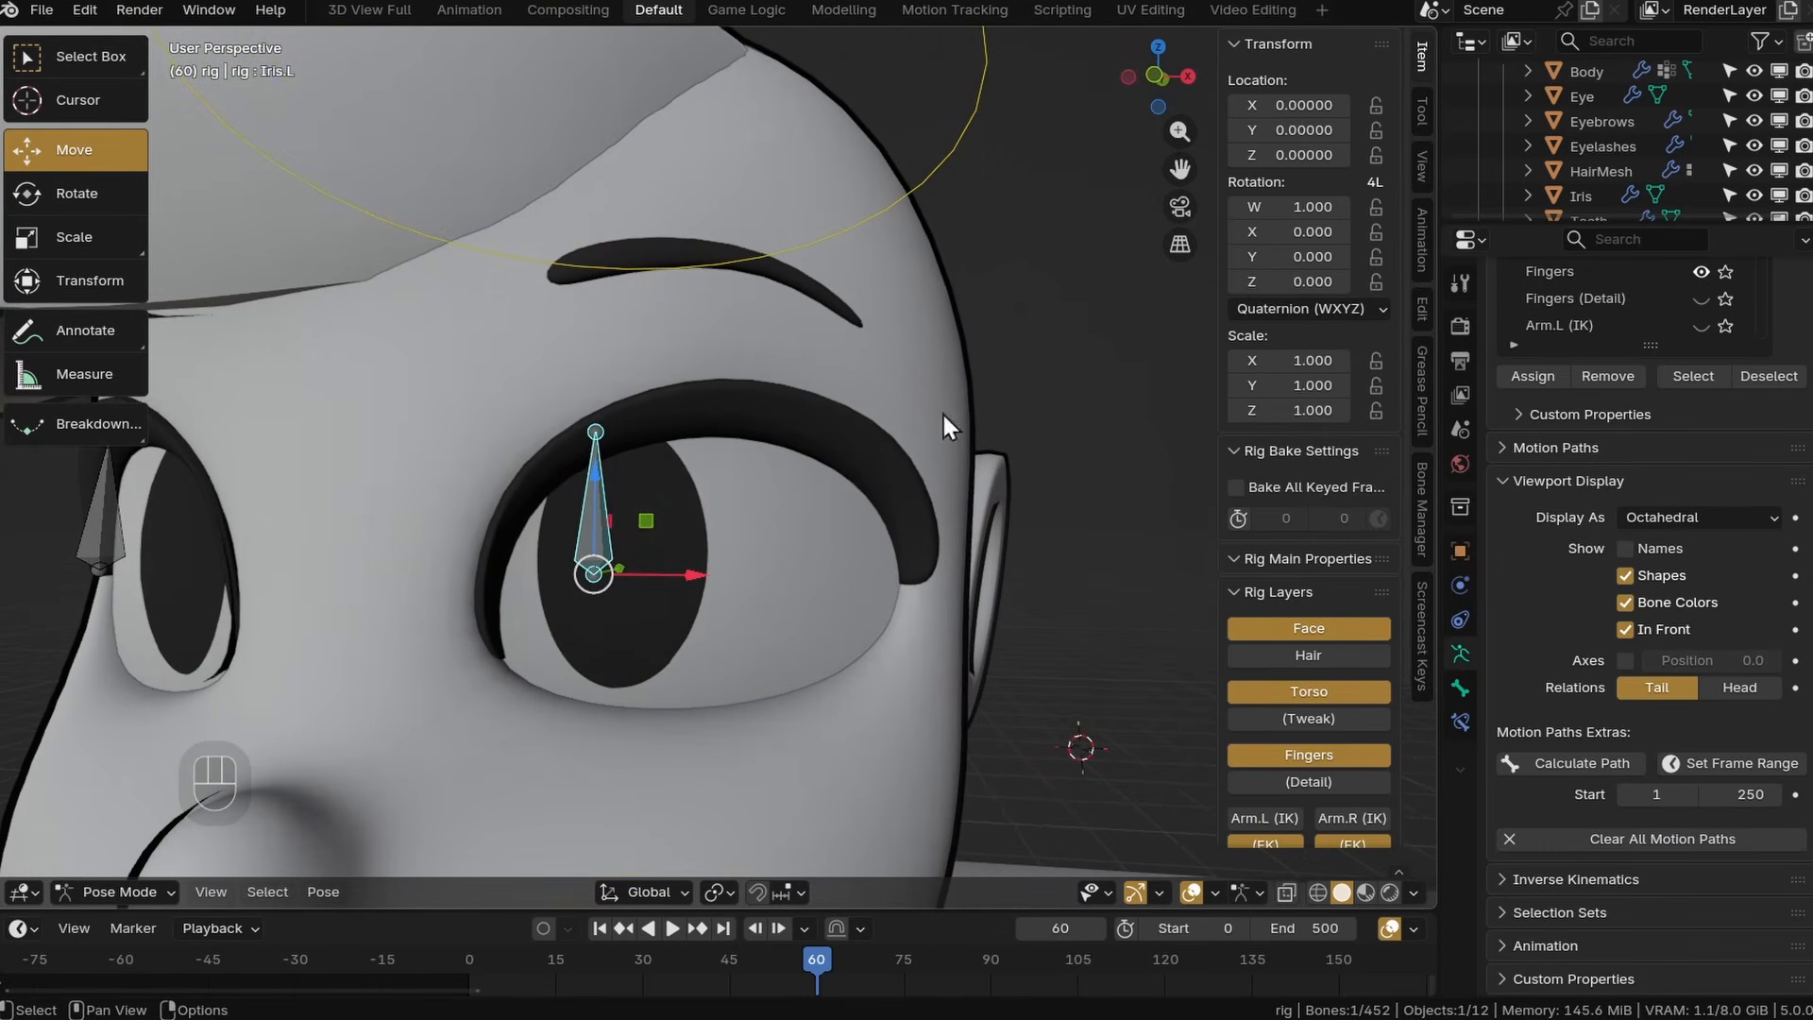
middle_drag(880, 512, 738, 633)
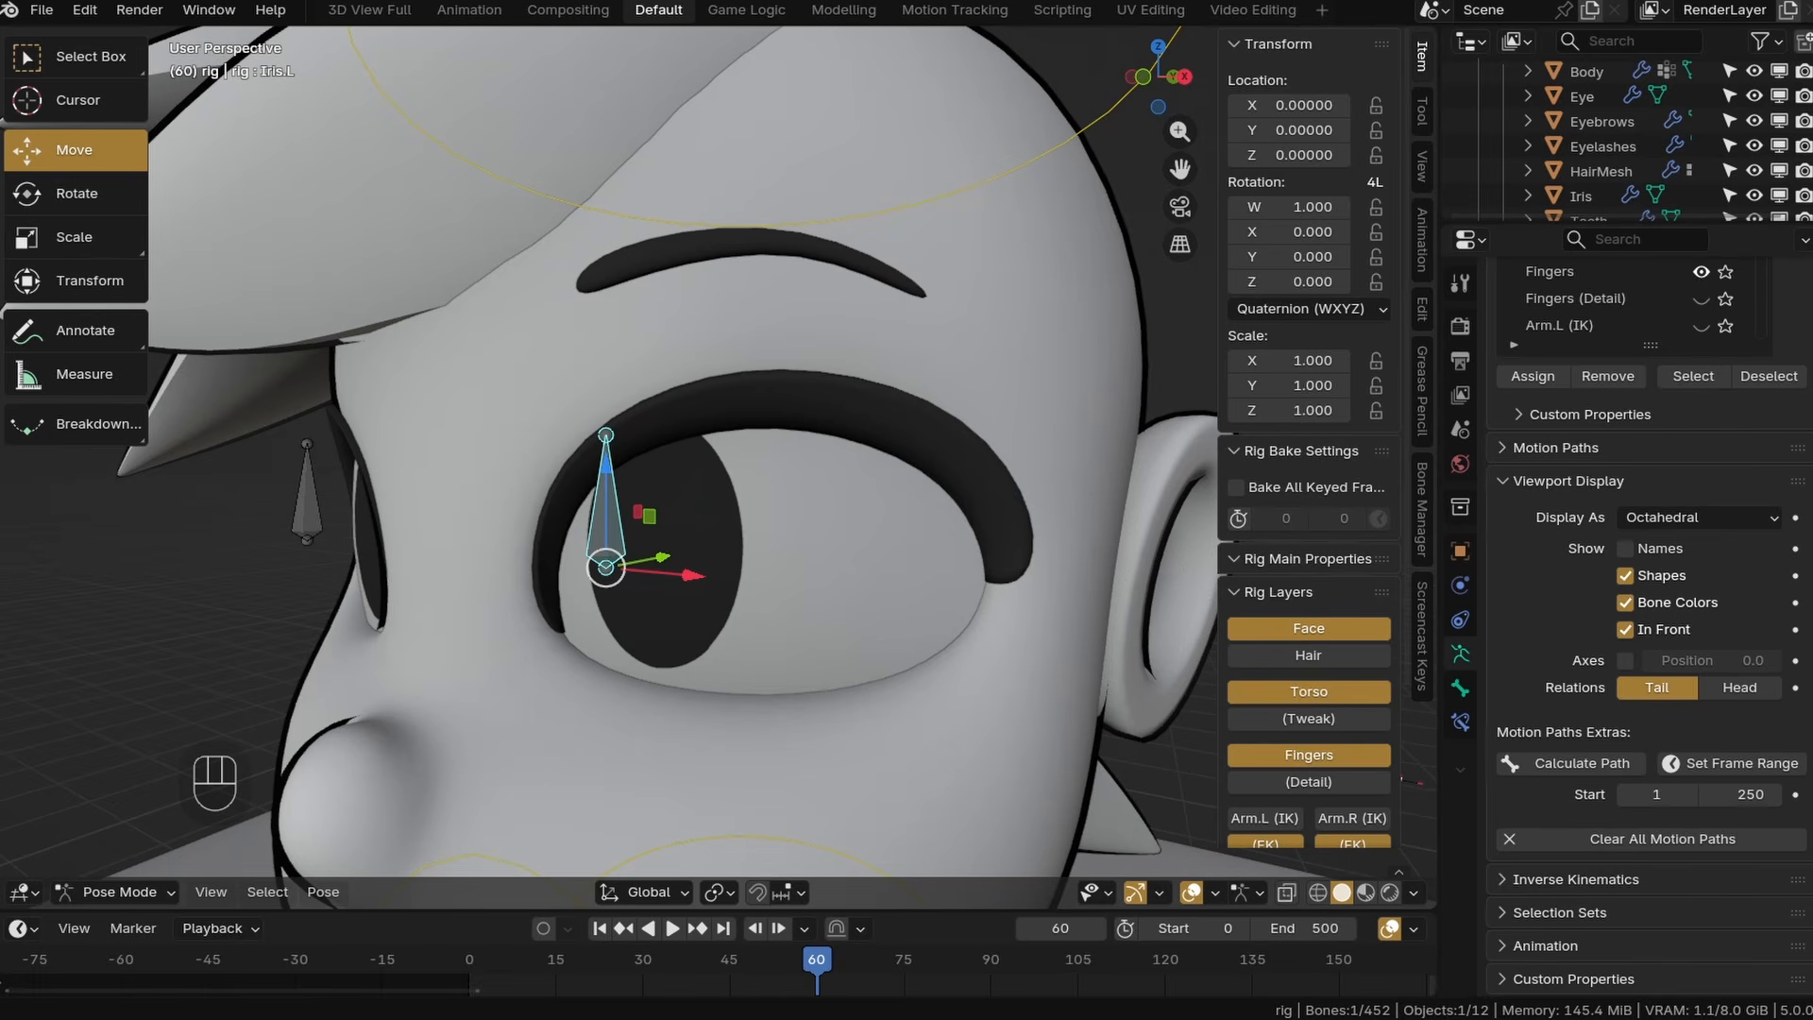
middle_drag(903, 370, 707, 388)
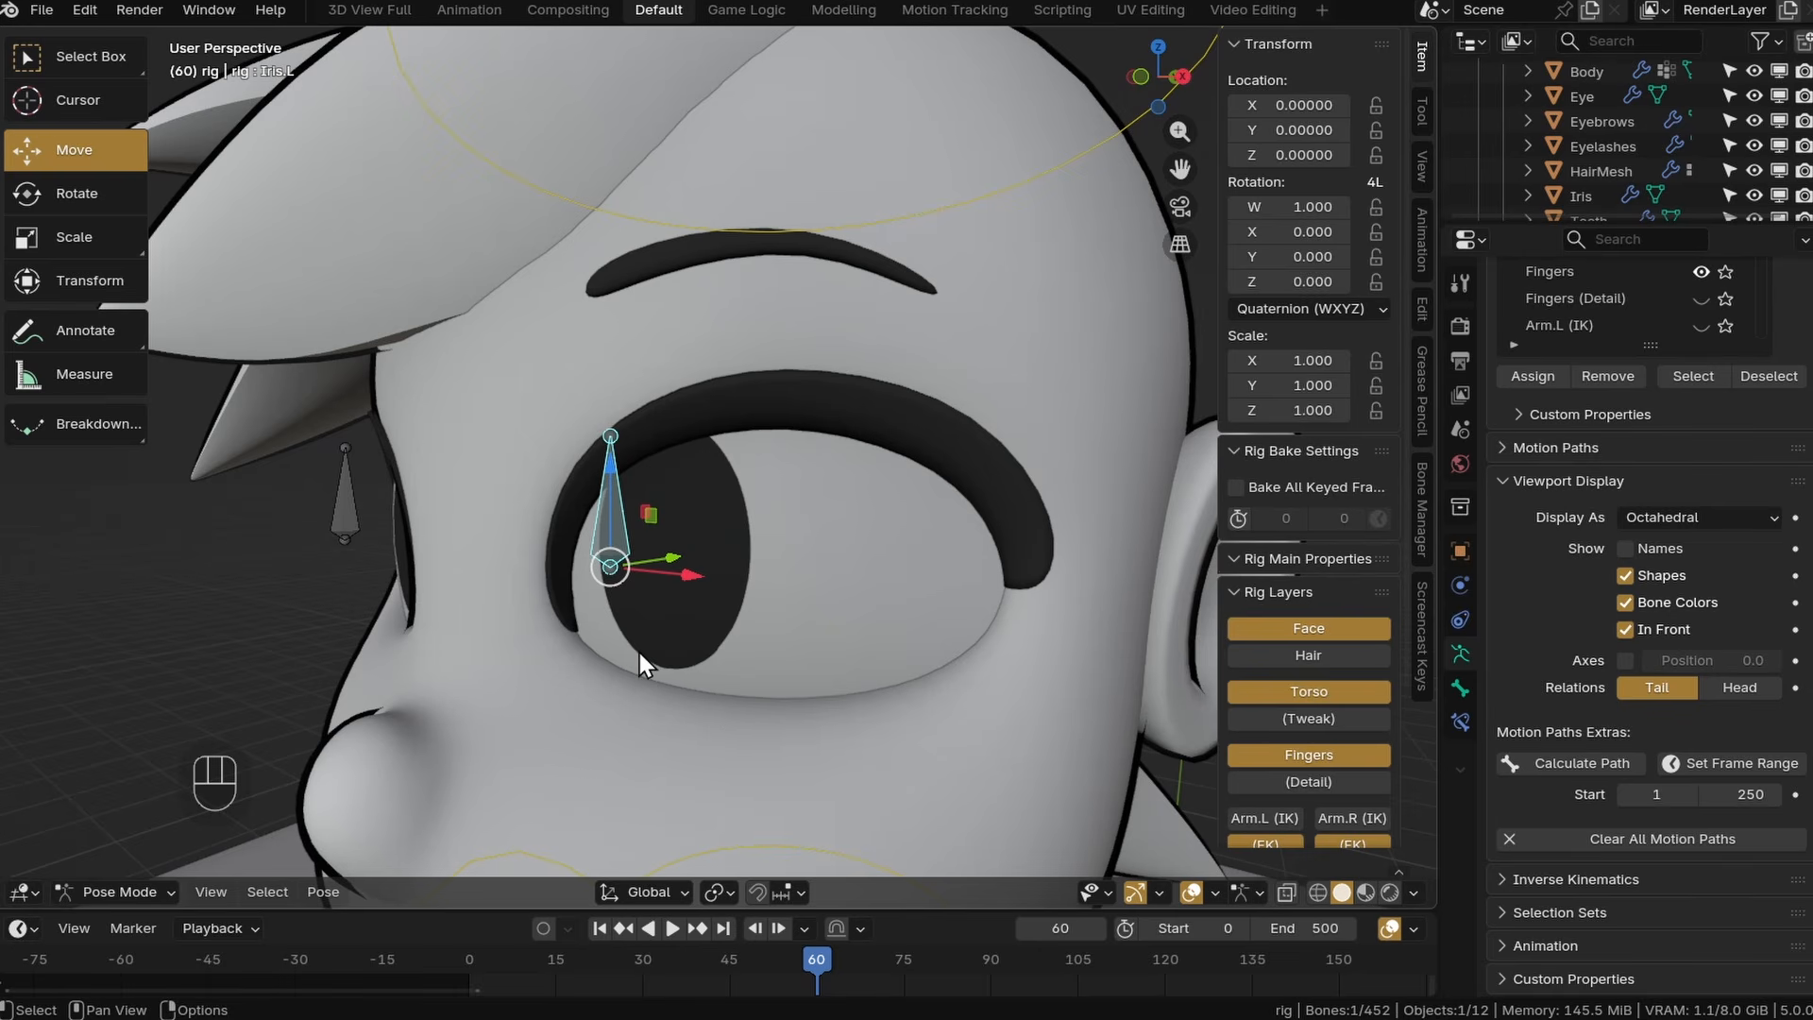
key(Tab)
key(shift+a)
Position the new bone in front of the left upper eyelid, scale it to a small control size and save the file.
key(KP_3)
key(KP_1)
key(g)
key(KP_3)
key(g)
middle_drag(676, 595, 802, 595)
key(g)
key(s)
key(ctrl+s)
Duplicate the lid bone to the lower lid and beside the upper one, naming the three bones TopLid.L, BotLid.L and Happy.L.
key(shift+d)
middle_drag(692, 473, 947, 542)
key(shift+d)
key(g)
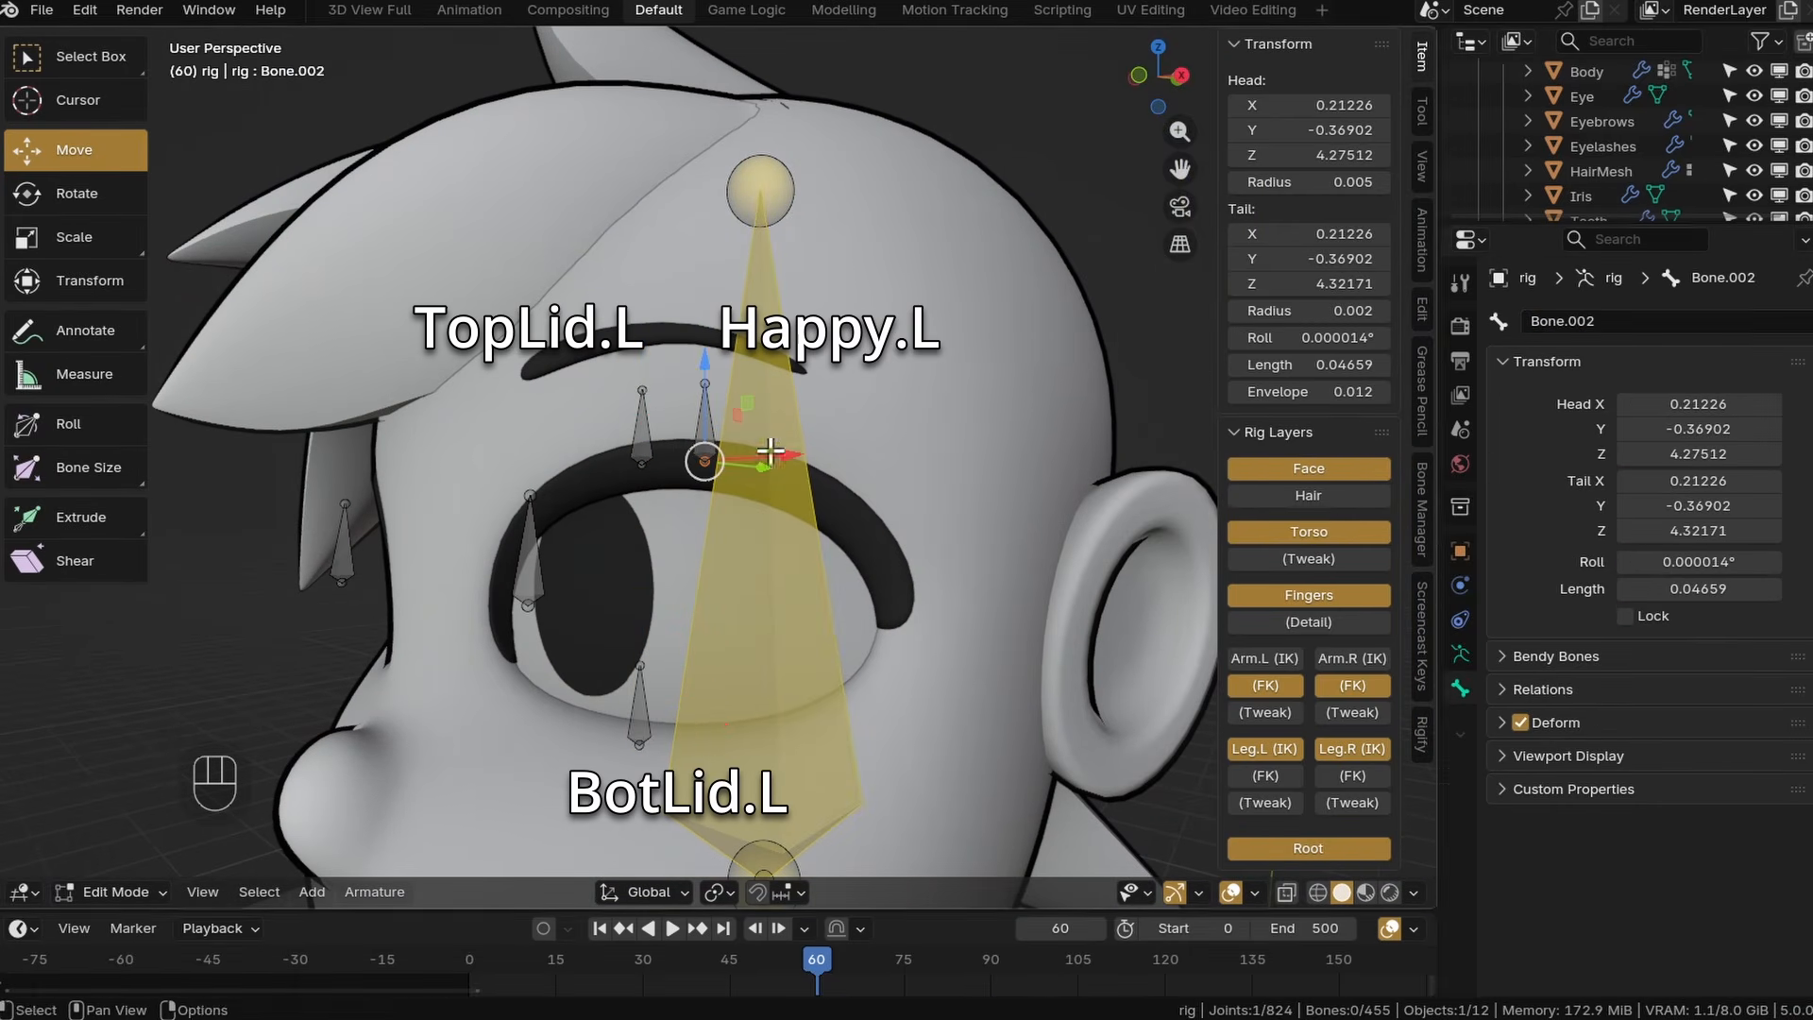
text(.L)
key(Return)
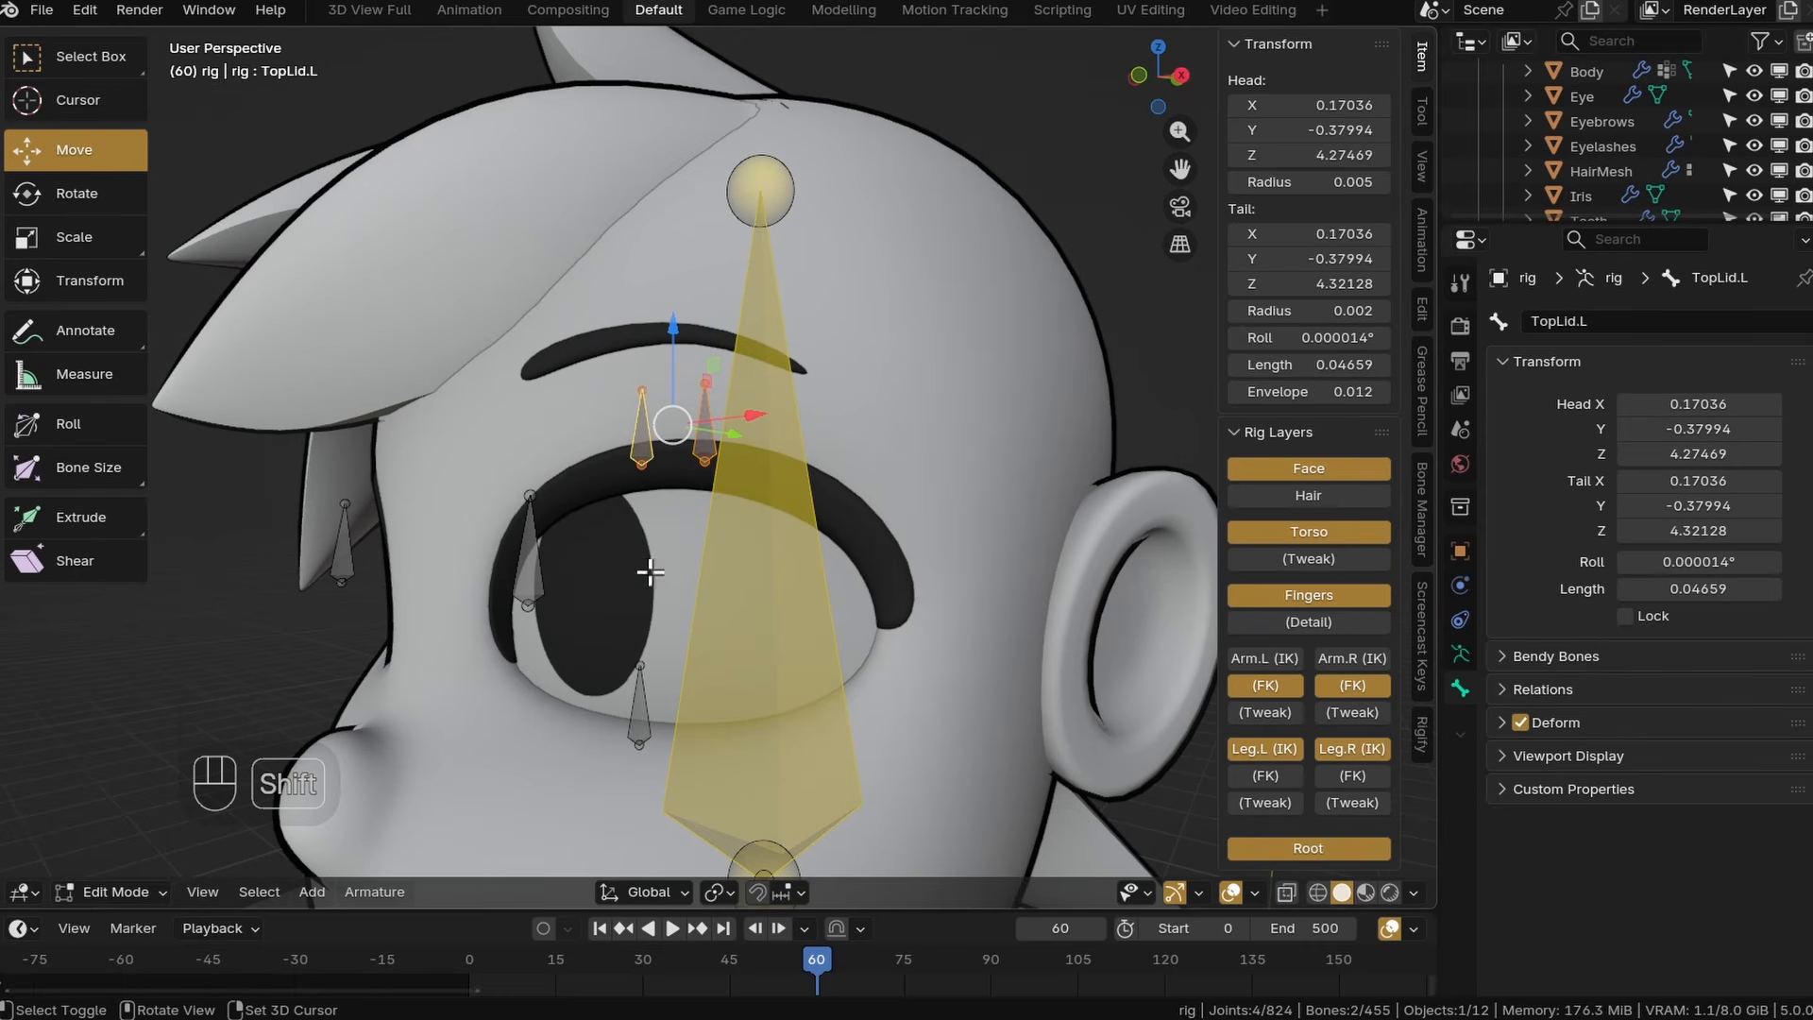
Undo the last change and parent the three eyelid control bones to the head bone.
key(ctrl+z)
key(ctrl+p)
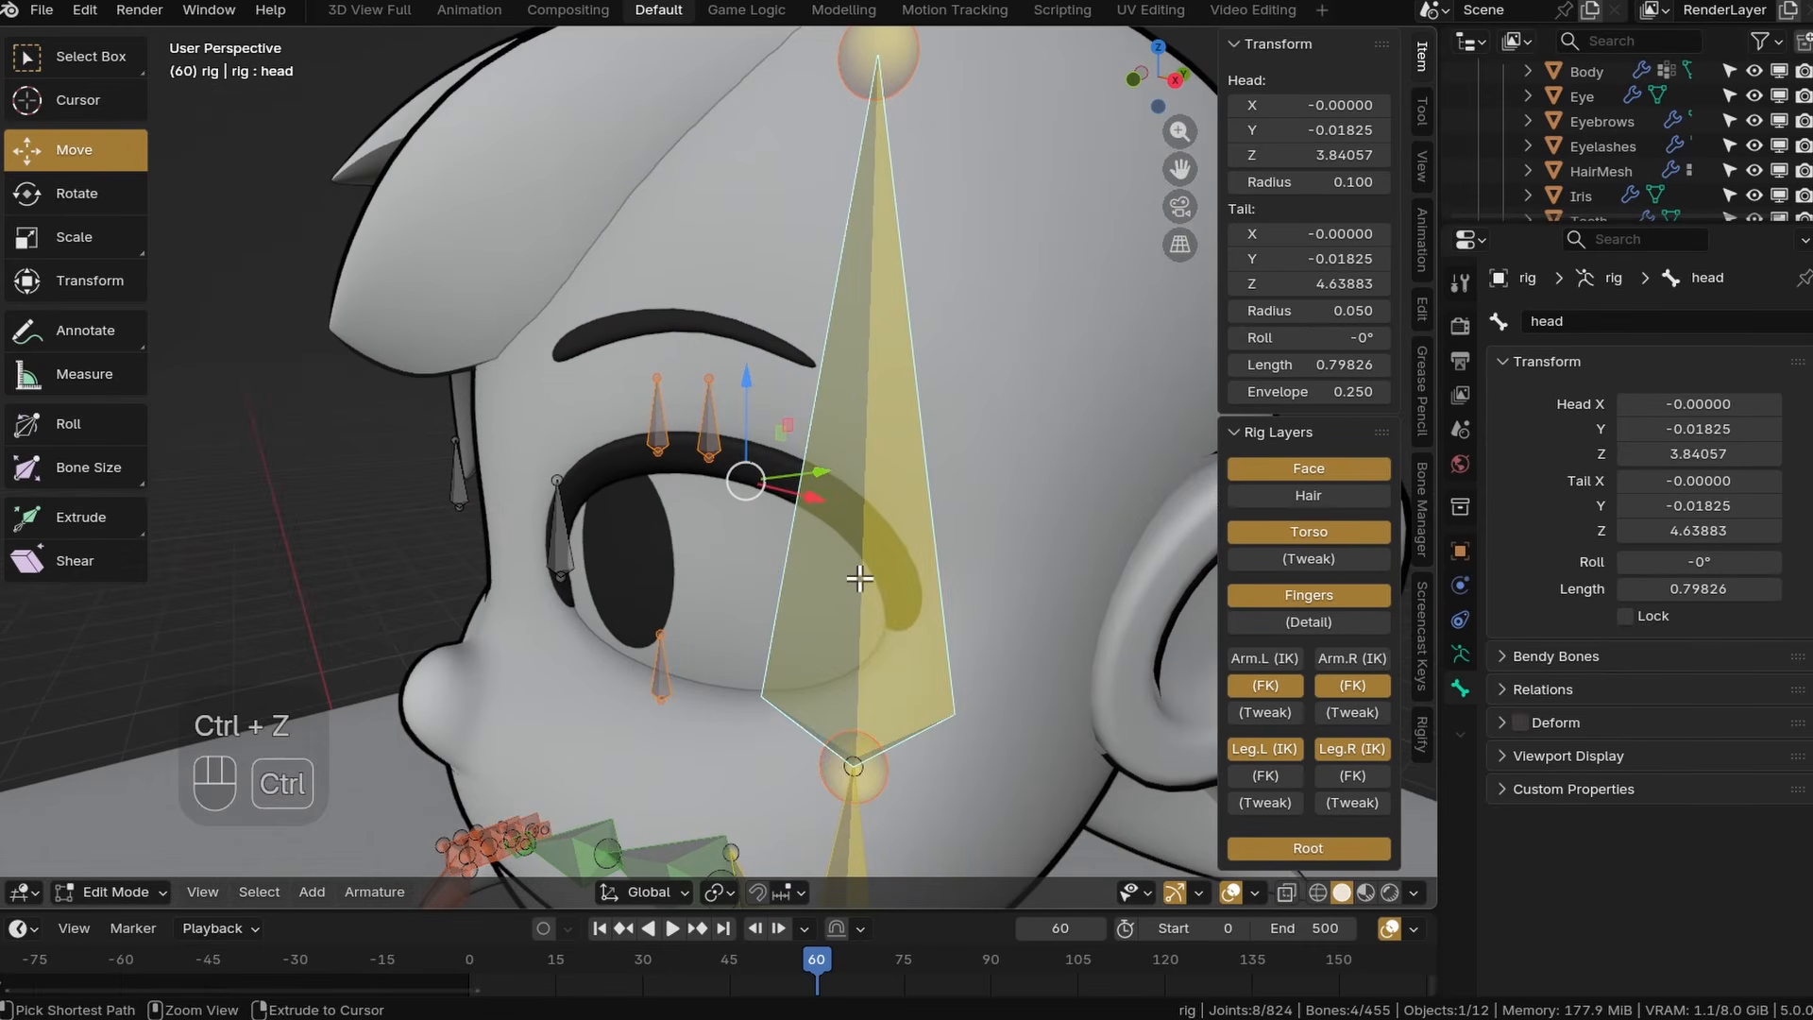
click(710, 540)
middle_drag(710, 540, 748, 460)
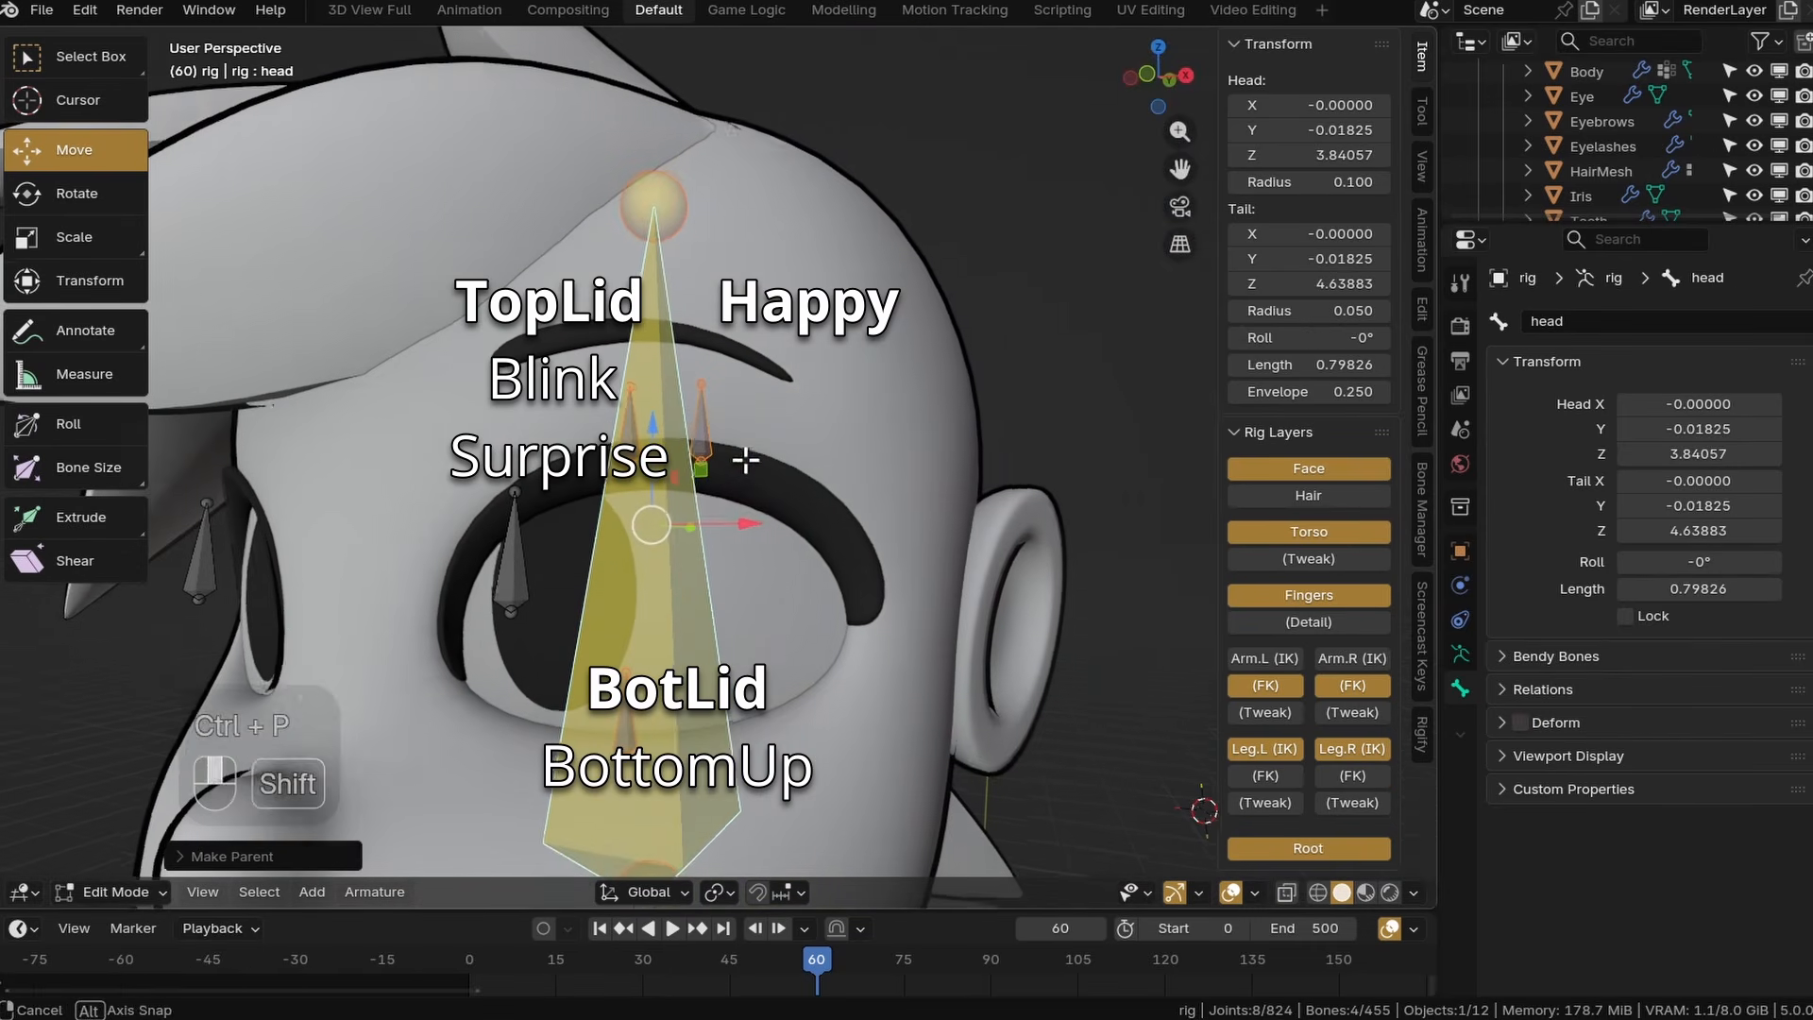
Rotate the head bone in Pose Mode to check that the eyelid bones follow, and undo the rotation.
click(128, 890)
click(121, 814)
key(r)
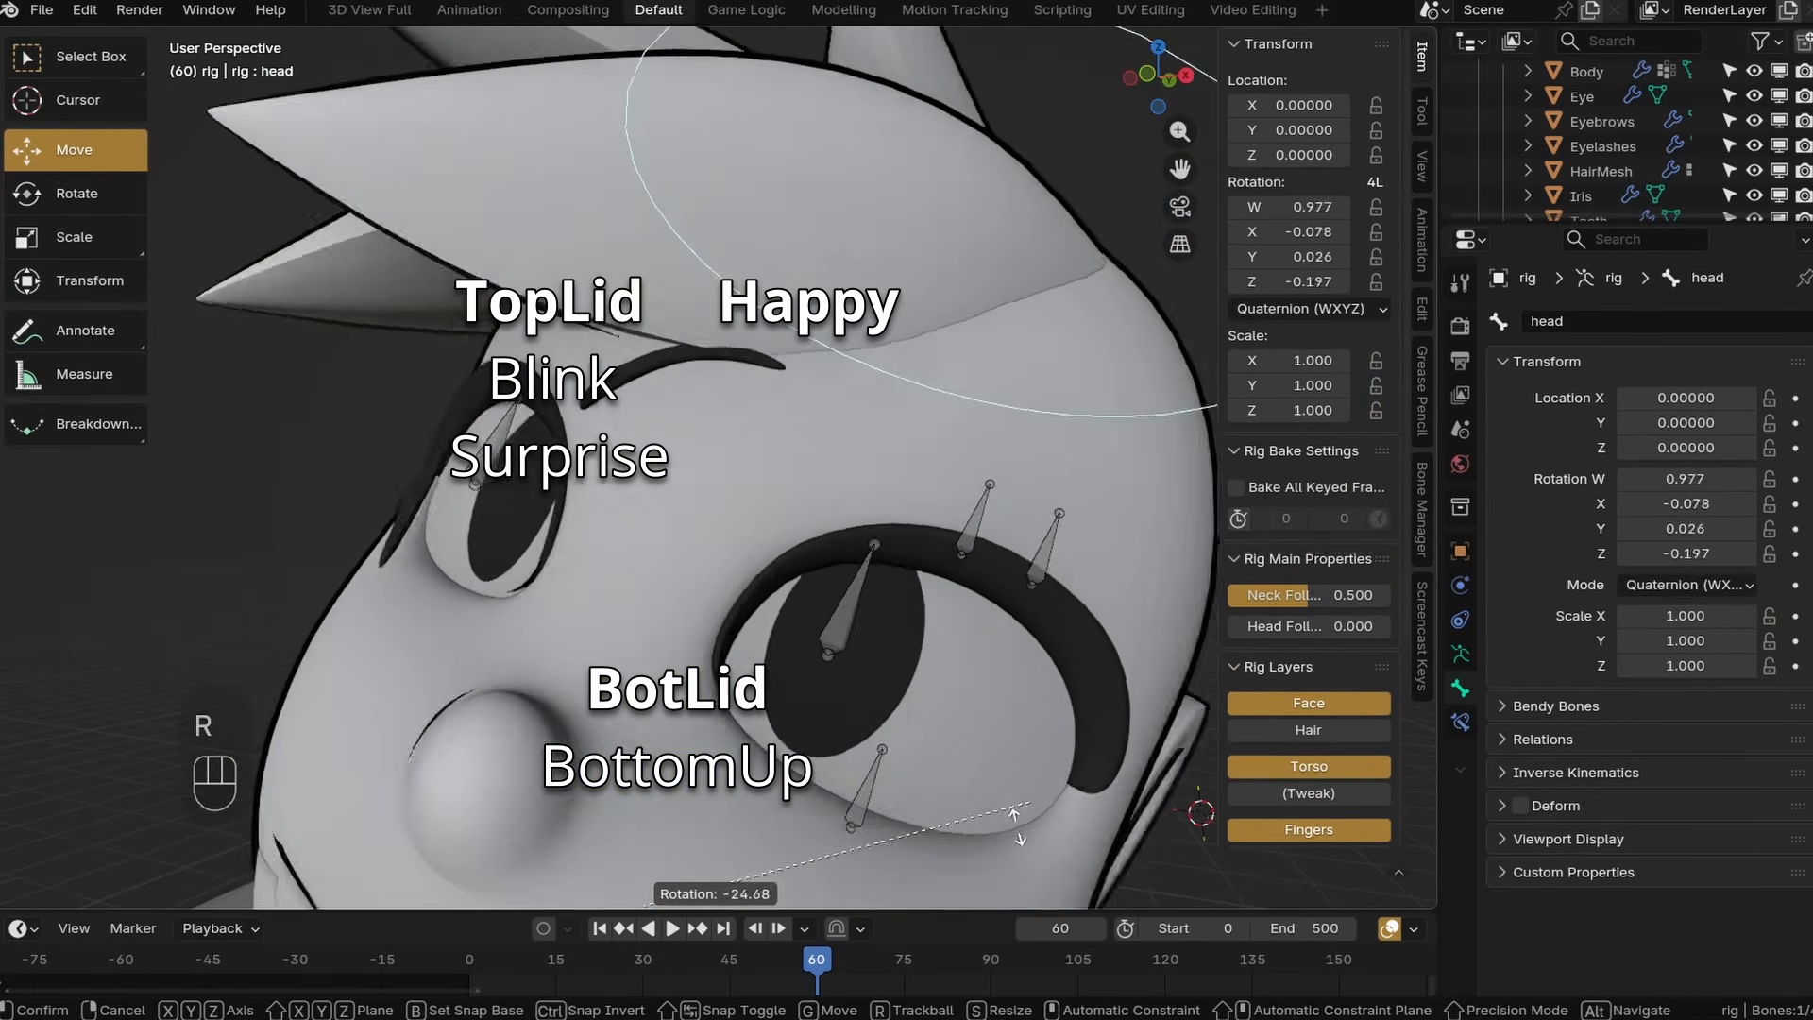
click(761, 430)
key(ctrl+z)
Select the Happy.L bone beside the upper lid bone and save the file.
shift+middle_drag(803, 542, 817, 545)
click(719, 451)
shift+middle_drag(741, 495, 818, 501)
middle_drag(752, 398, 796, 436)
key(ctrl+s)
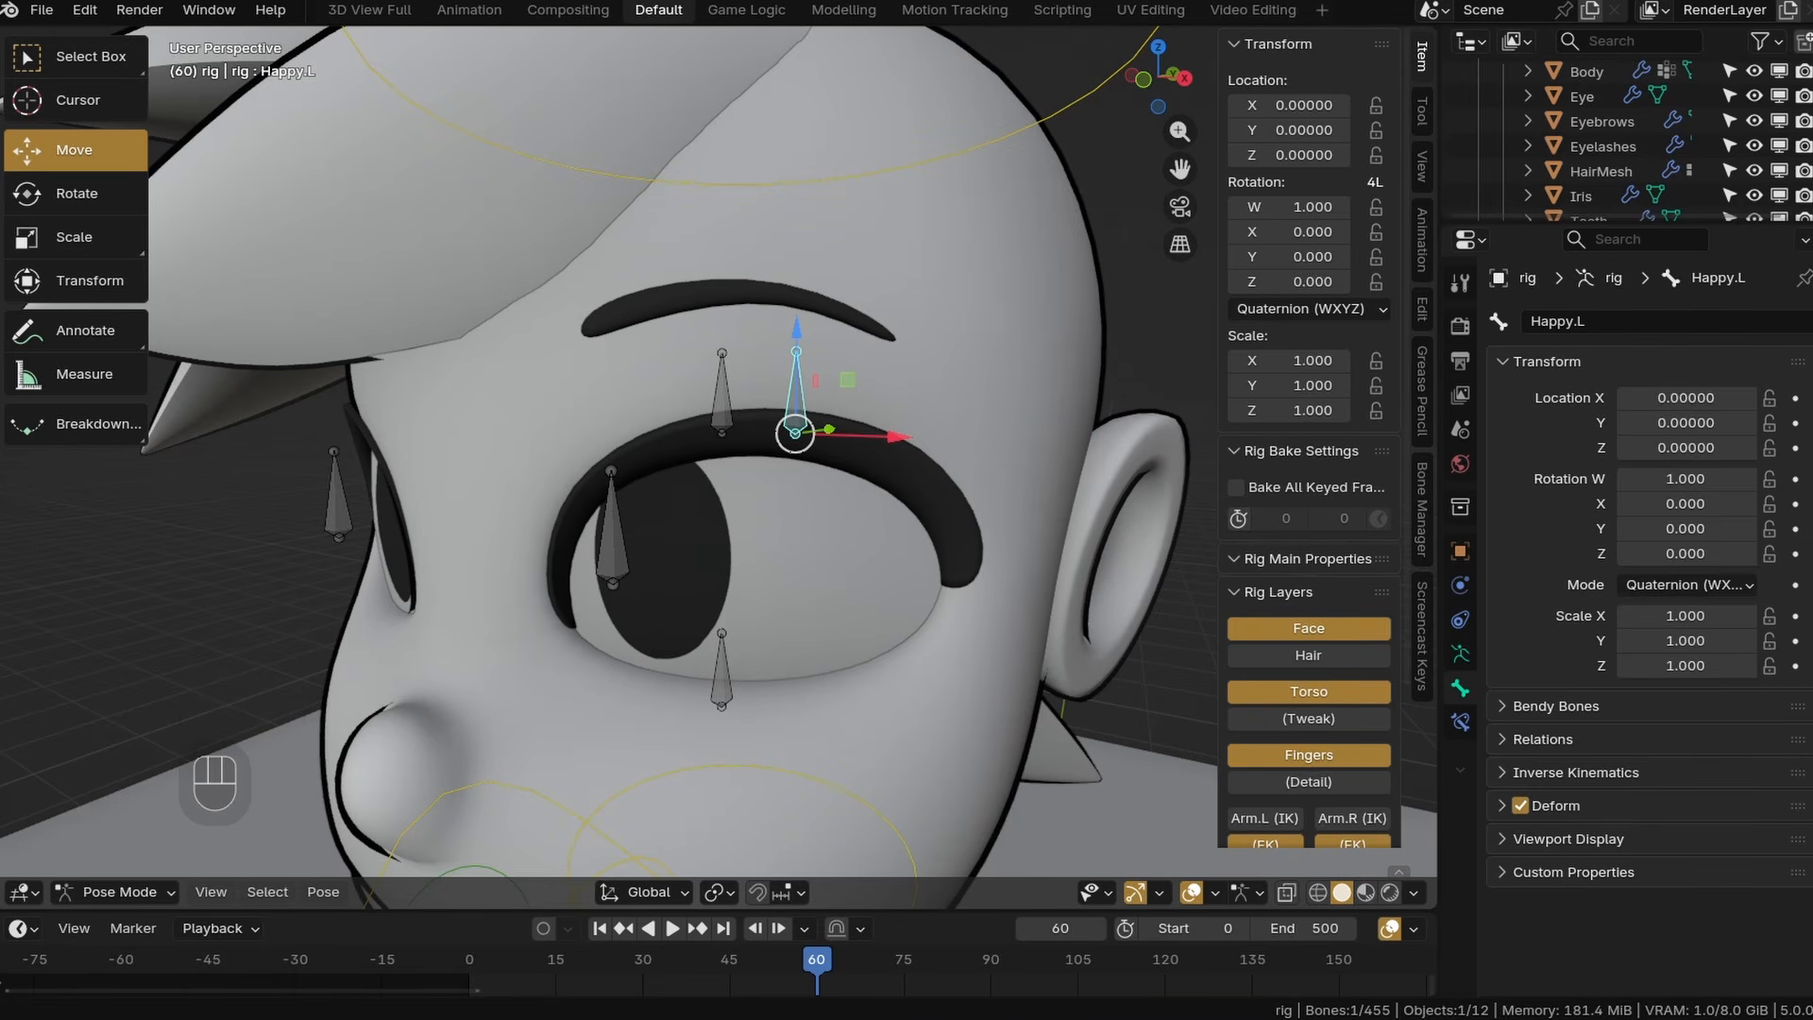
Symmetrize the three left eyelid bones to the right side in Edit Mode and return to Pose Mode.
key(Tab)
shift+middle_drag(863, 640, 841, 557)
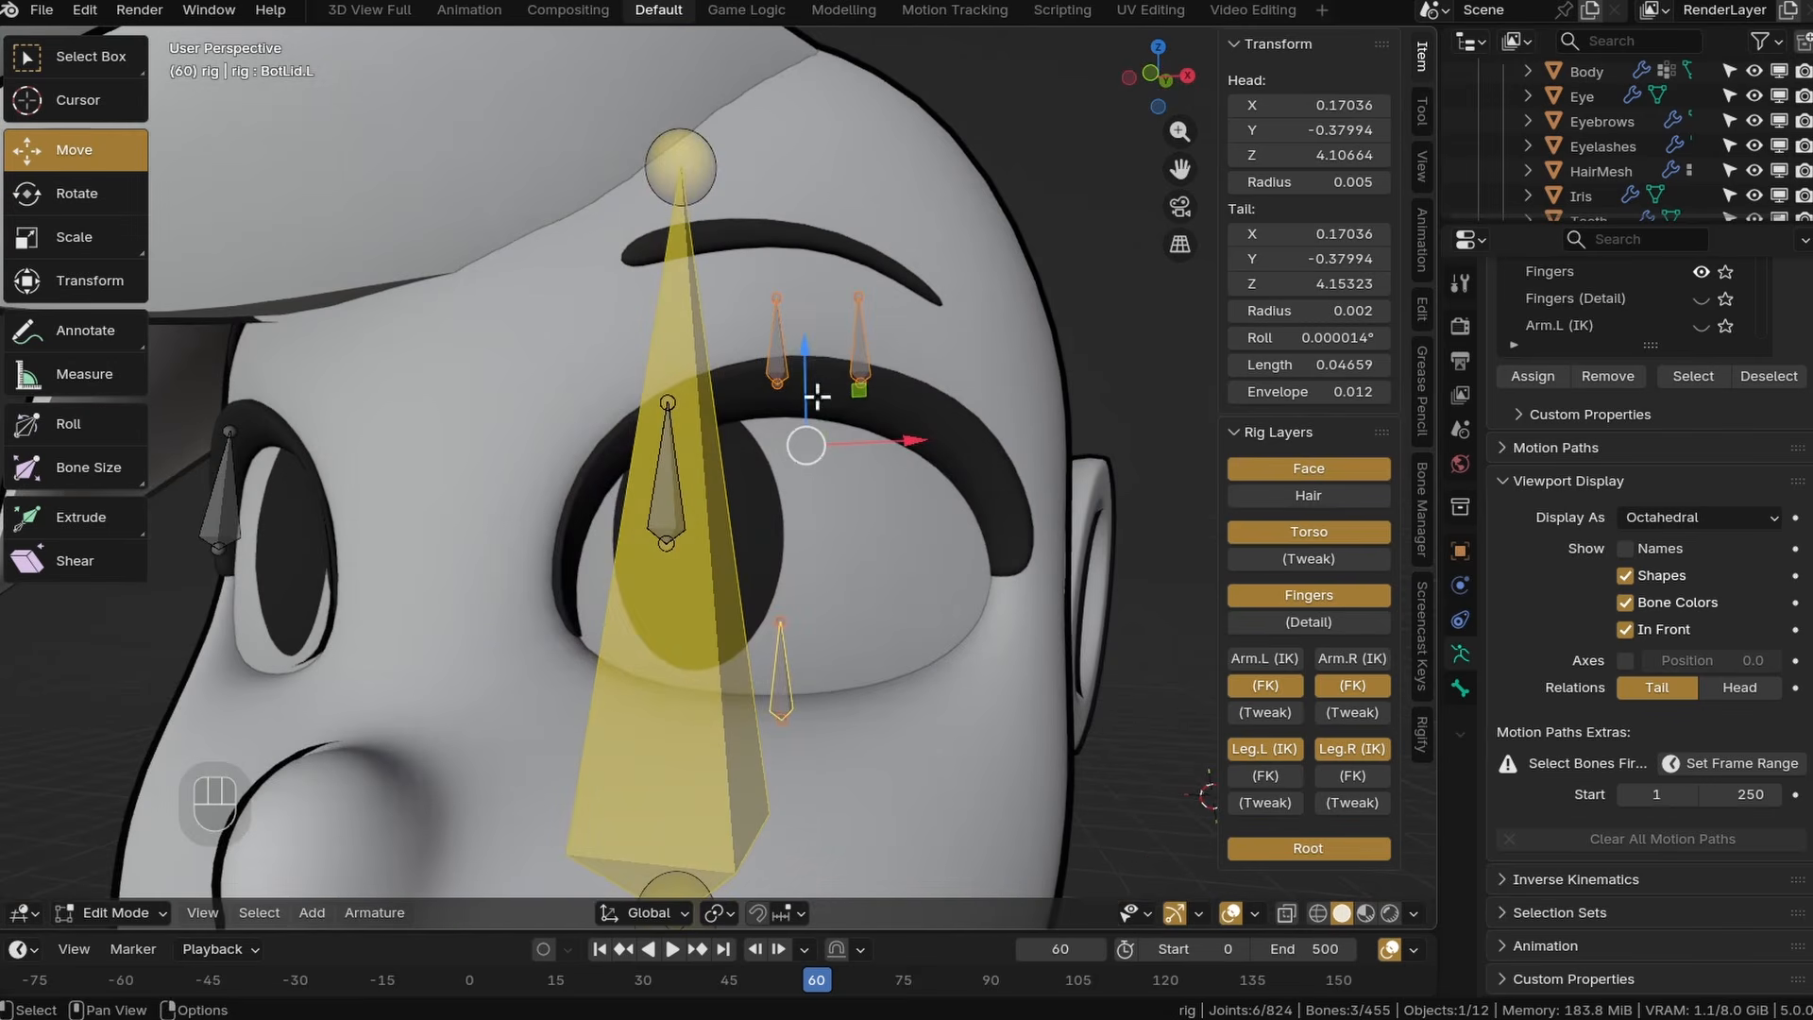
right_click(771, 335)
click(771, 334)
shift+middle_drag(831, 473, 905, 496)
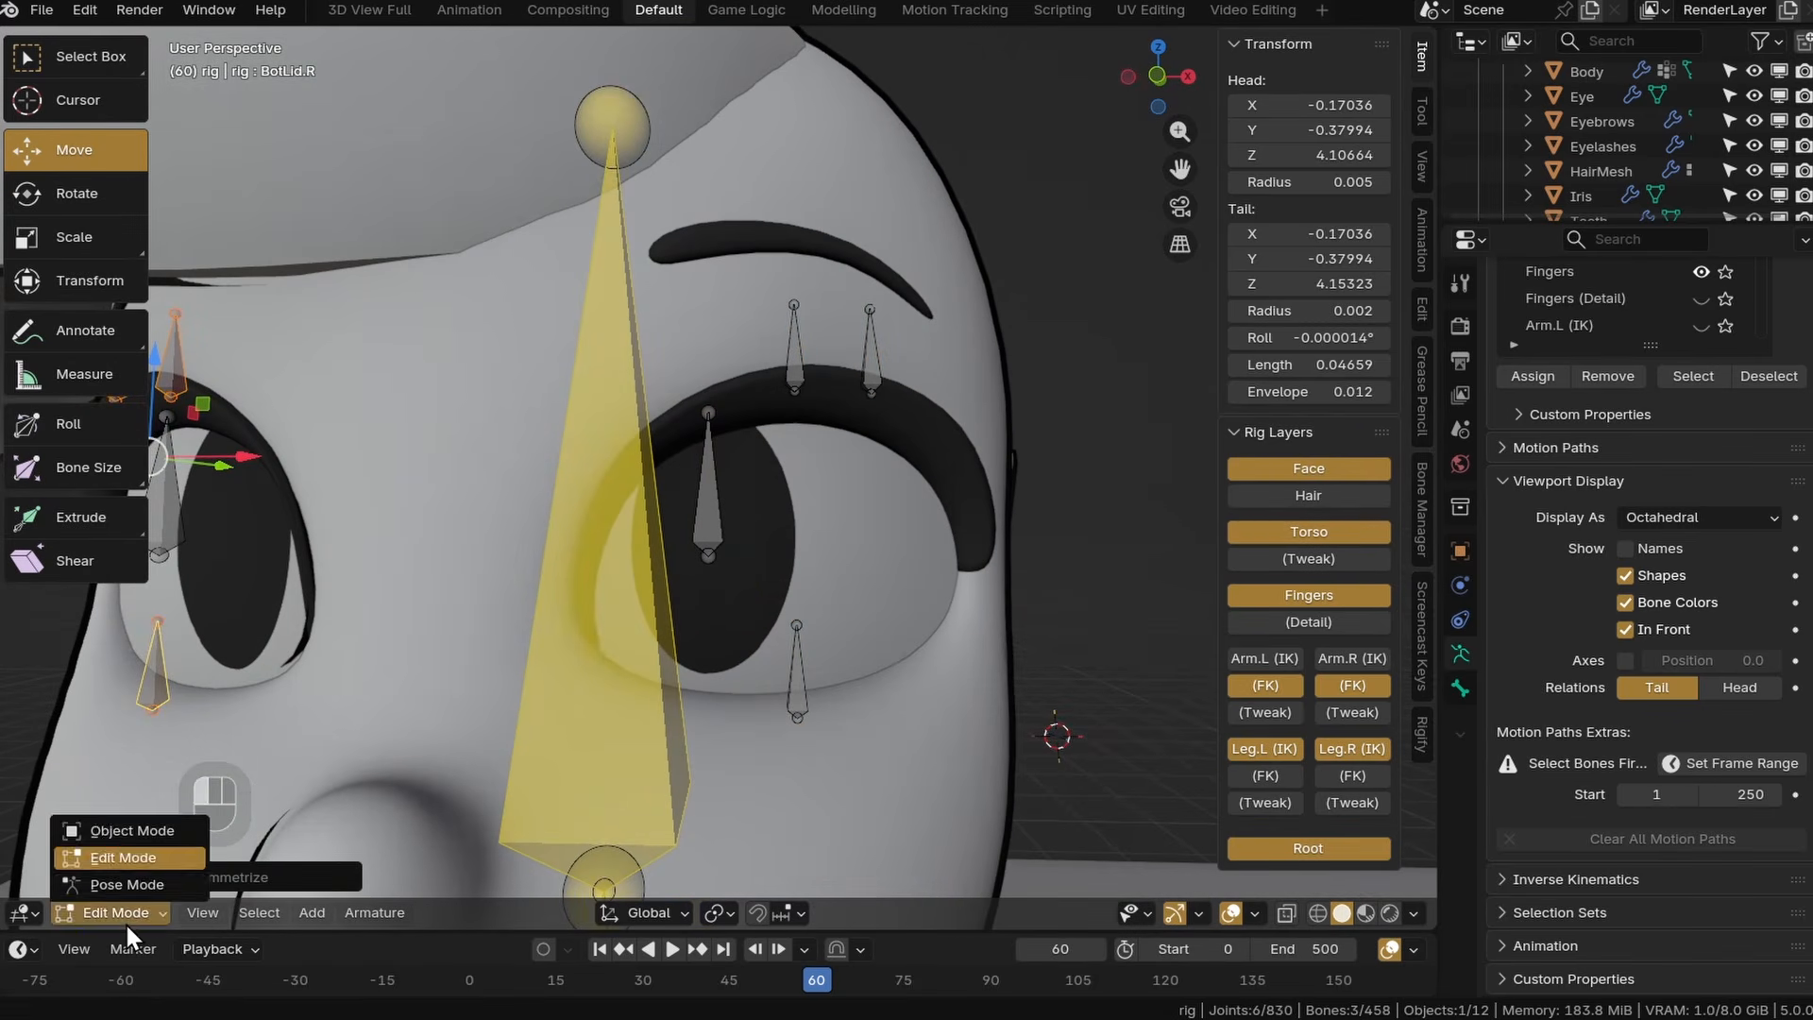
click(126, 884)
middle_drag(768, 690, 754, 357)
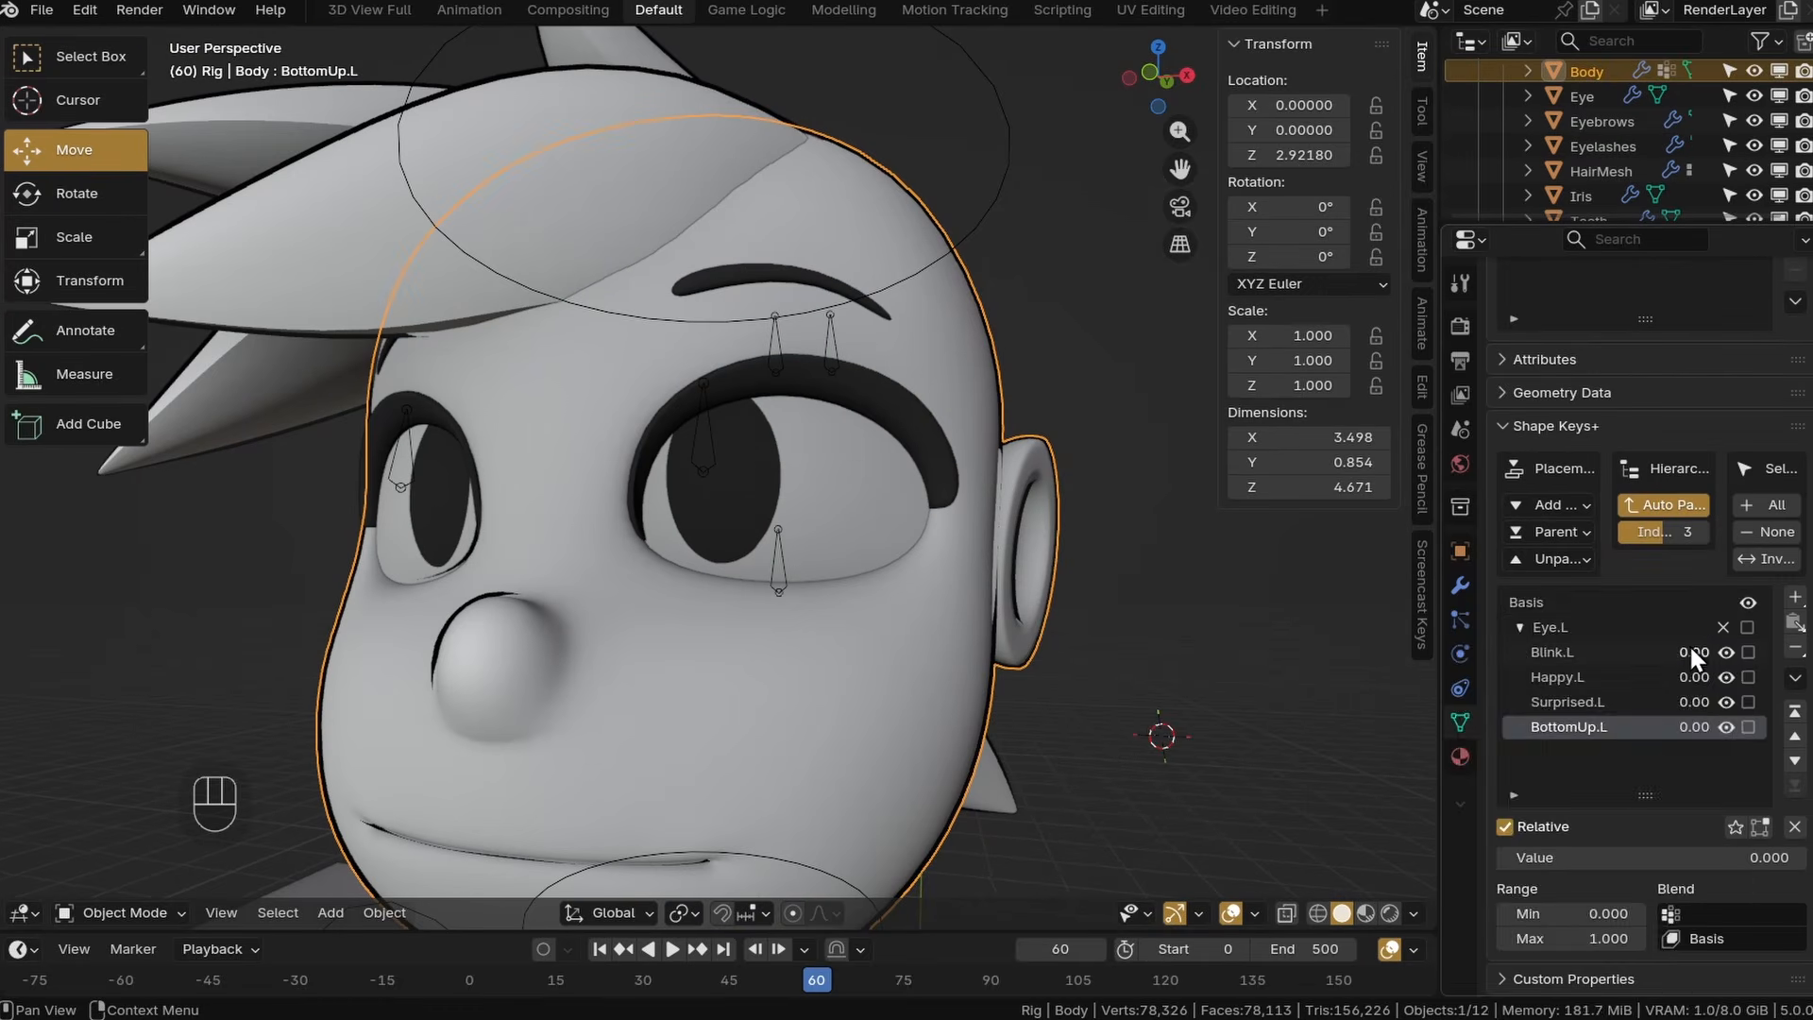
Add a driver to the body's Blink.L shape key value, with rig as the input variable's object.
right_click(1687, 642)
click(1534, 705)
click(1461, 798)
text(rig)
key(Return)
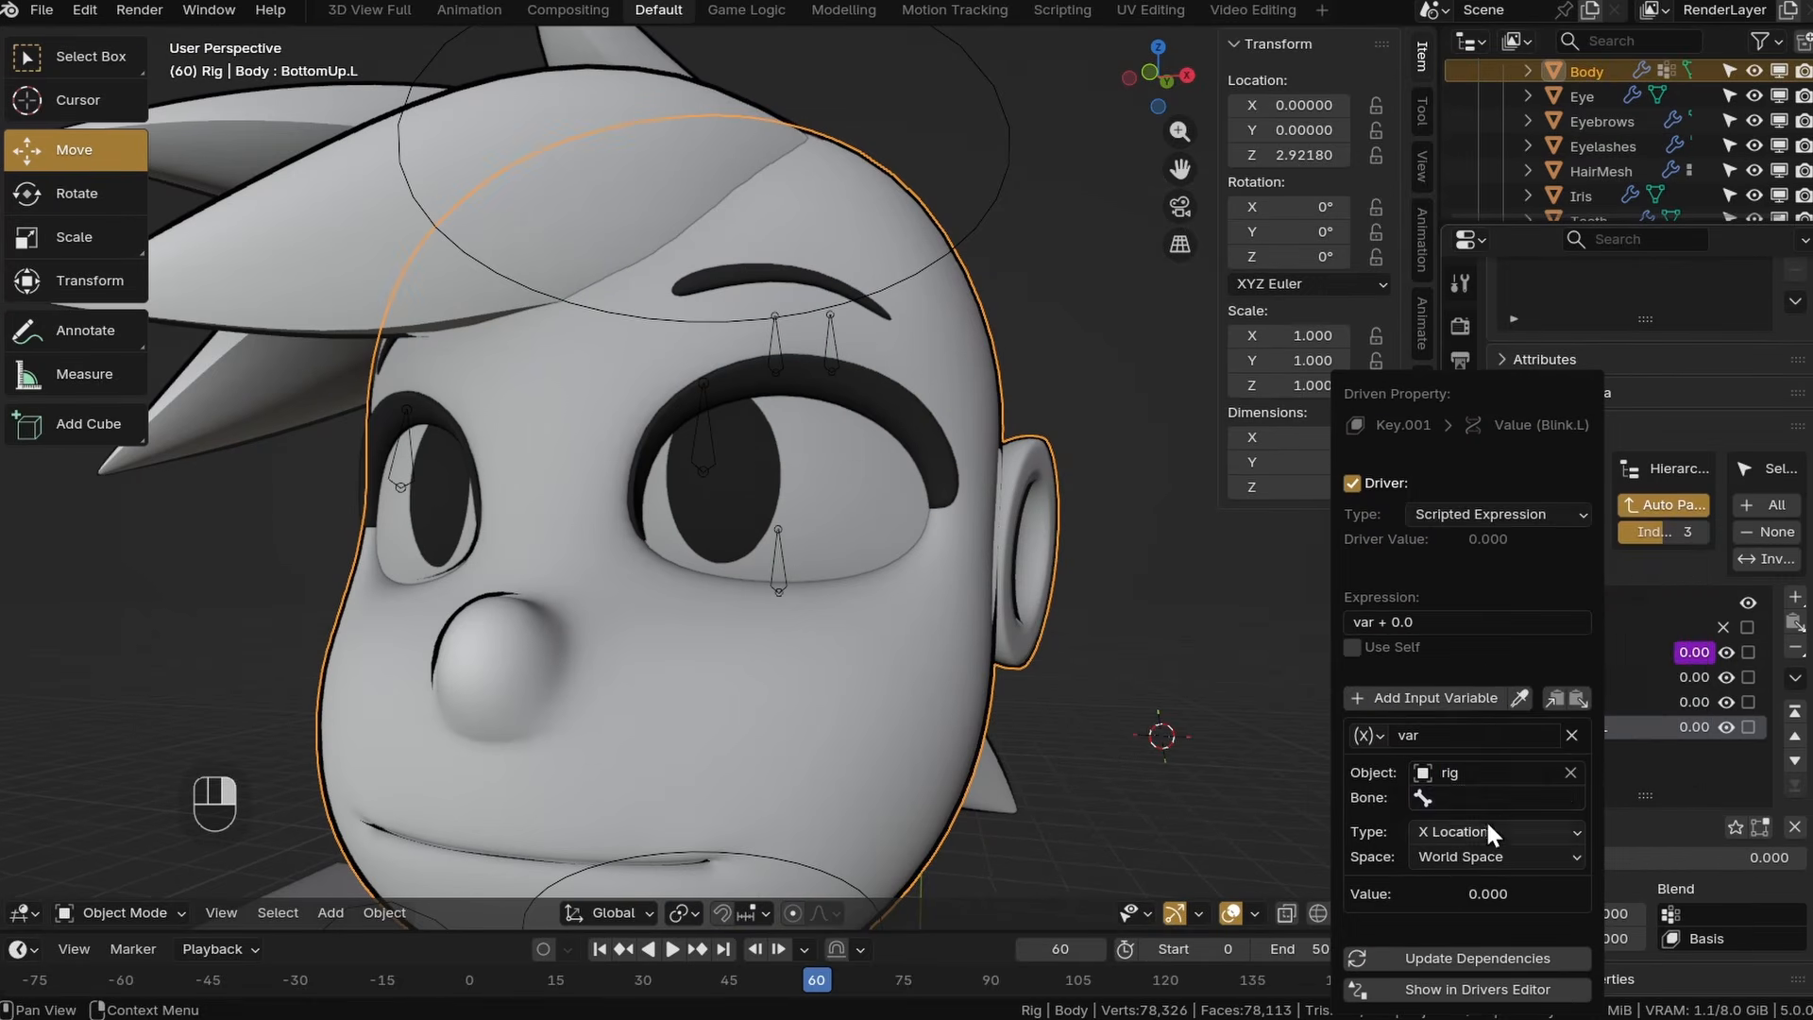
Set the Blink.L driver variable to the TopLid.L bone's Y Location in Local Space.
click(1470, 798)
text(top)
key(Return)
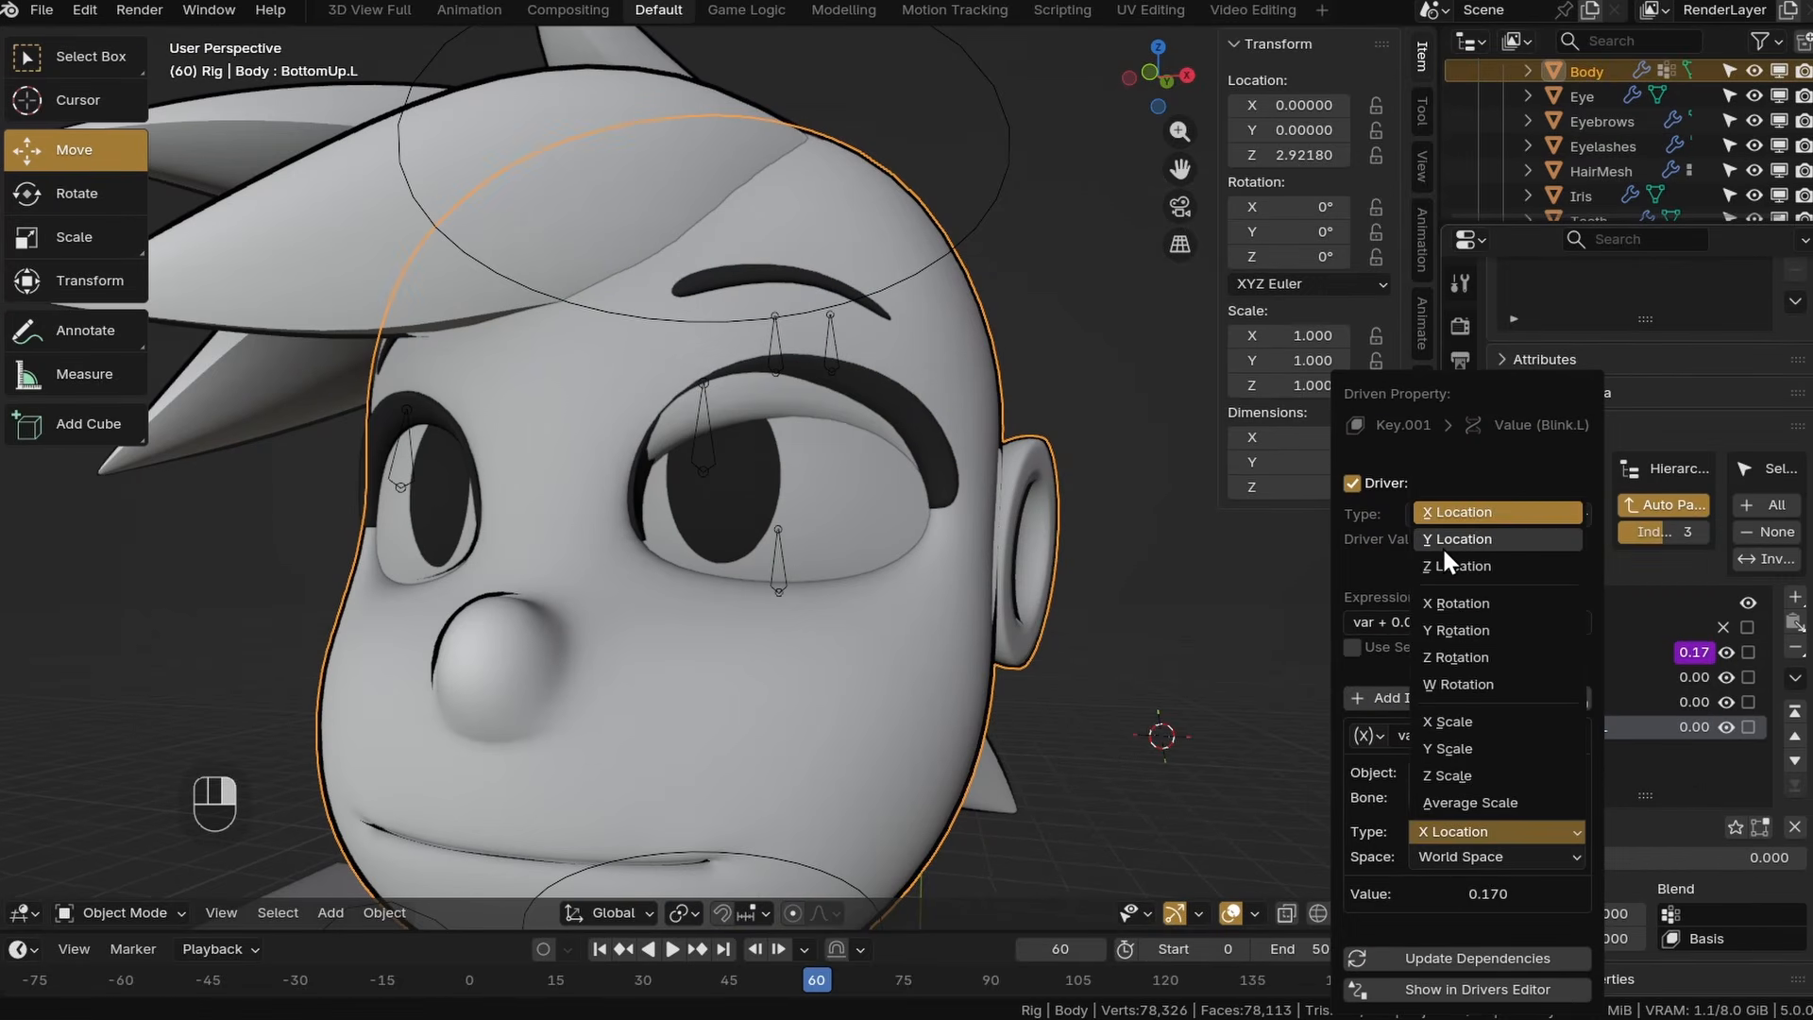
click(1443, 546)
click(1450, 857)
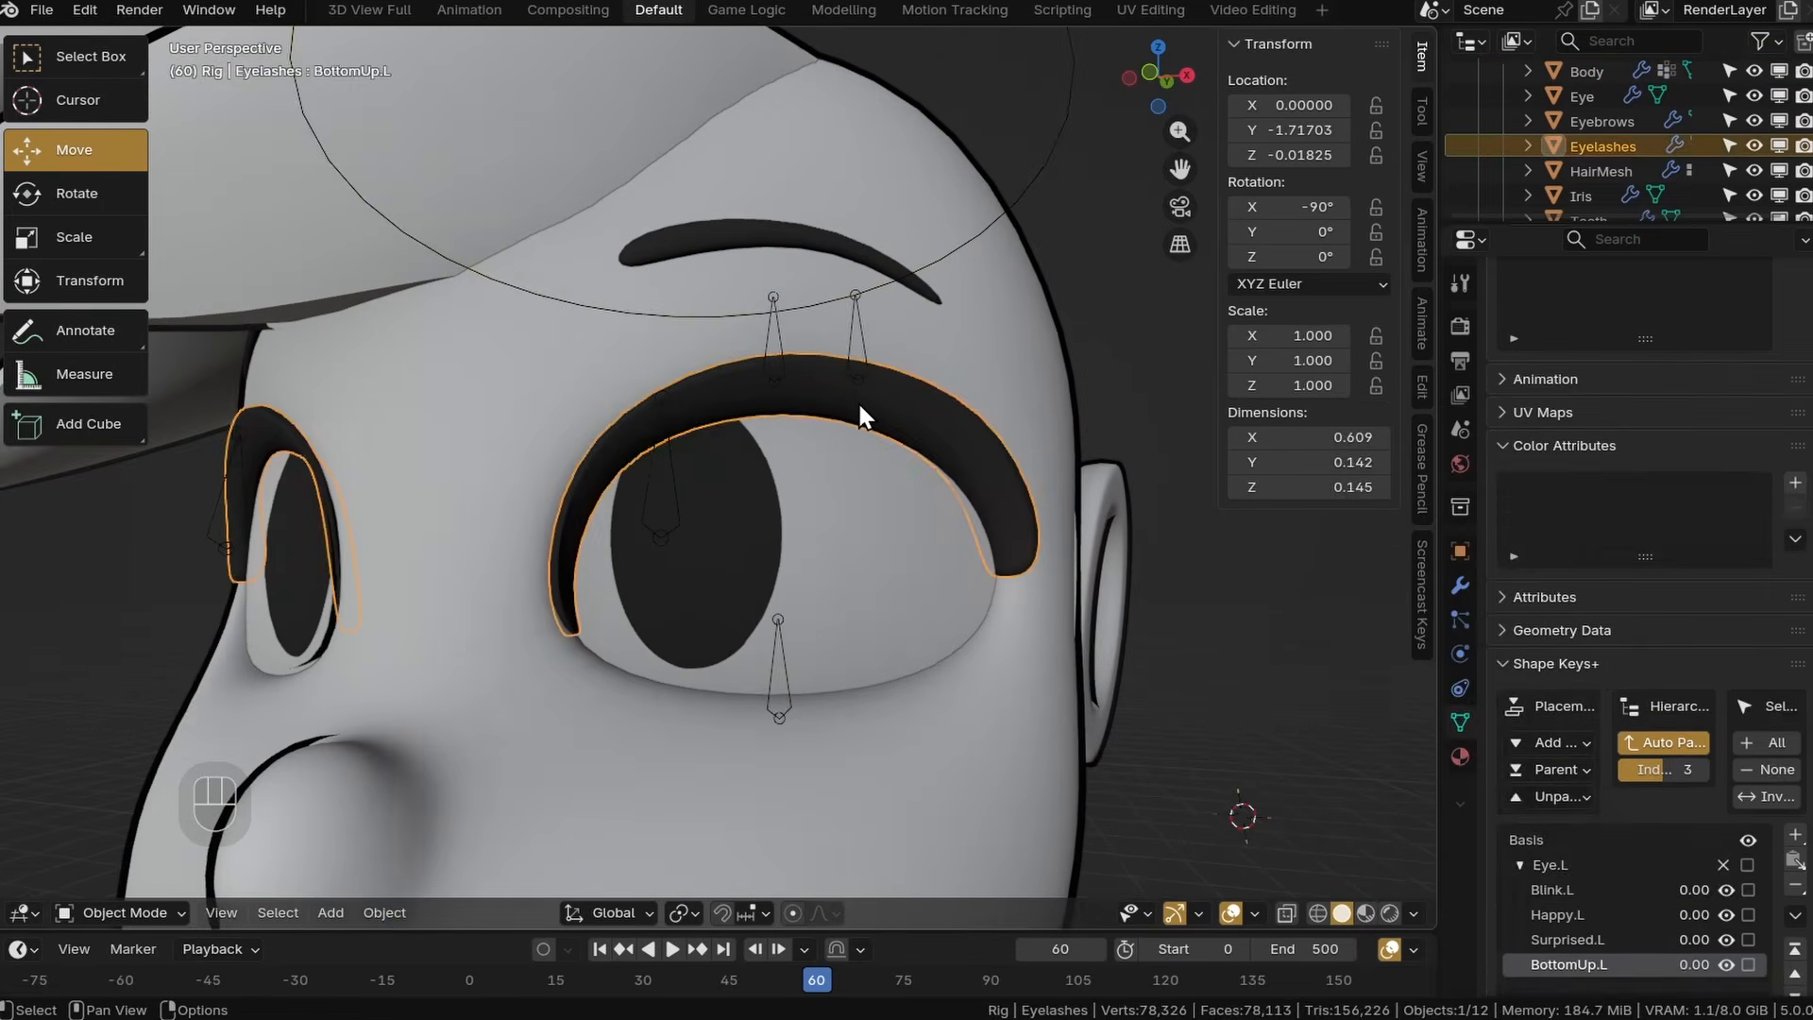
Hide the Eyelashes object, move the TopLid.L bone to test the blink driver and undo the movement.
key(h)
drag(777, 397, 806, 409)
key(Escape)
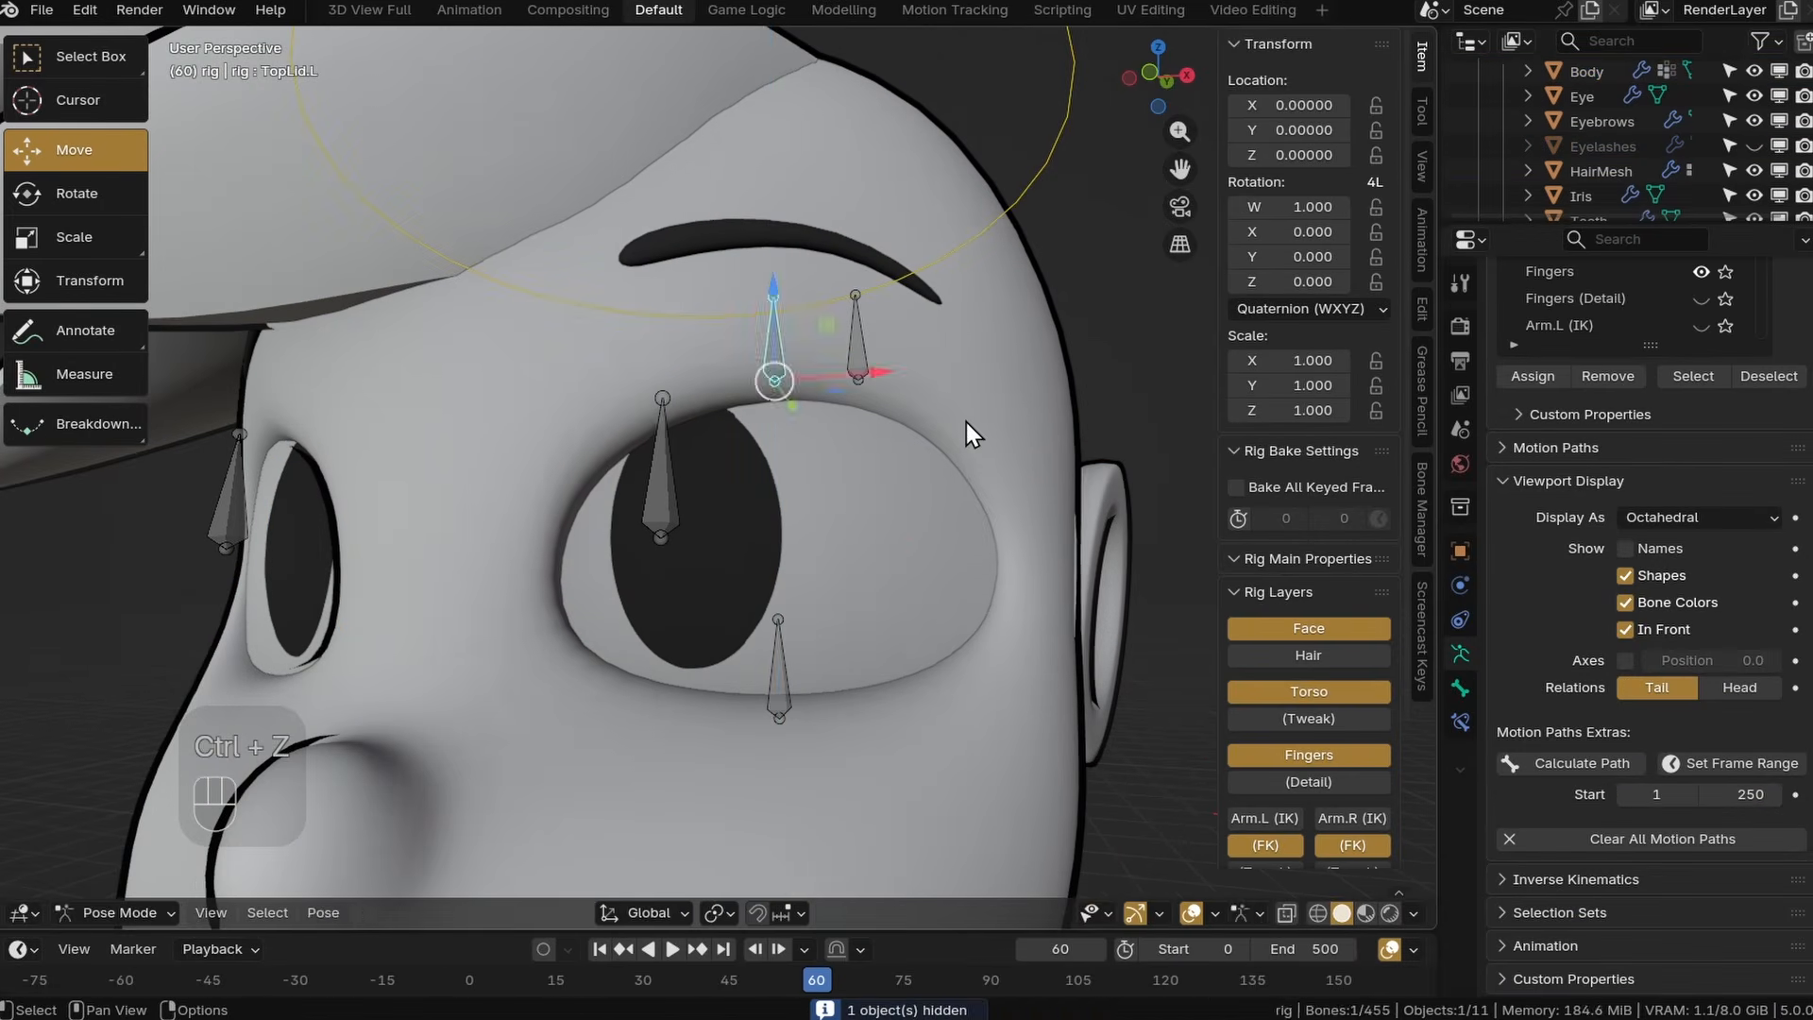
key(ctrl+z)
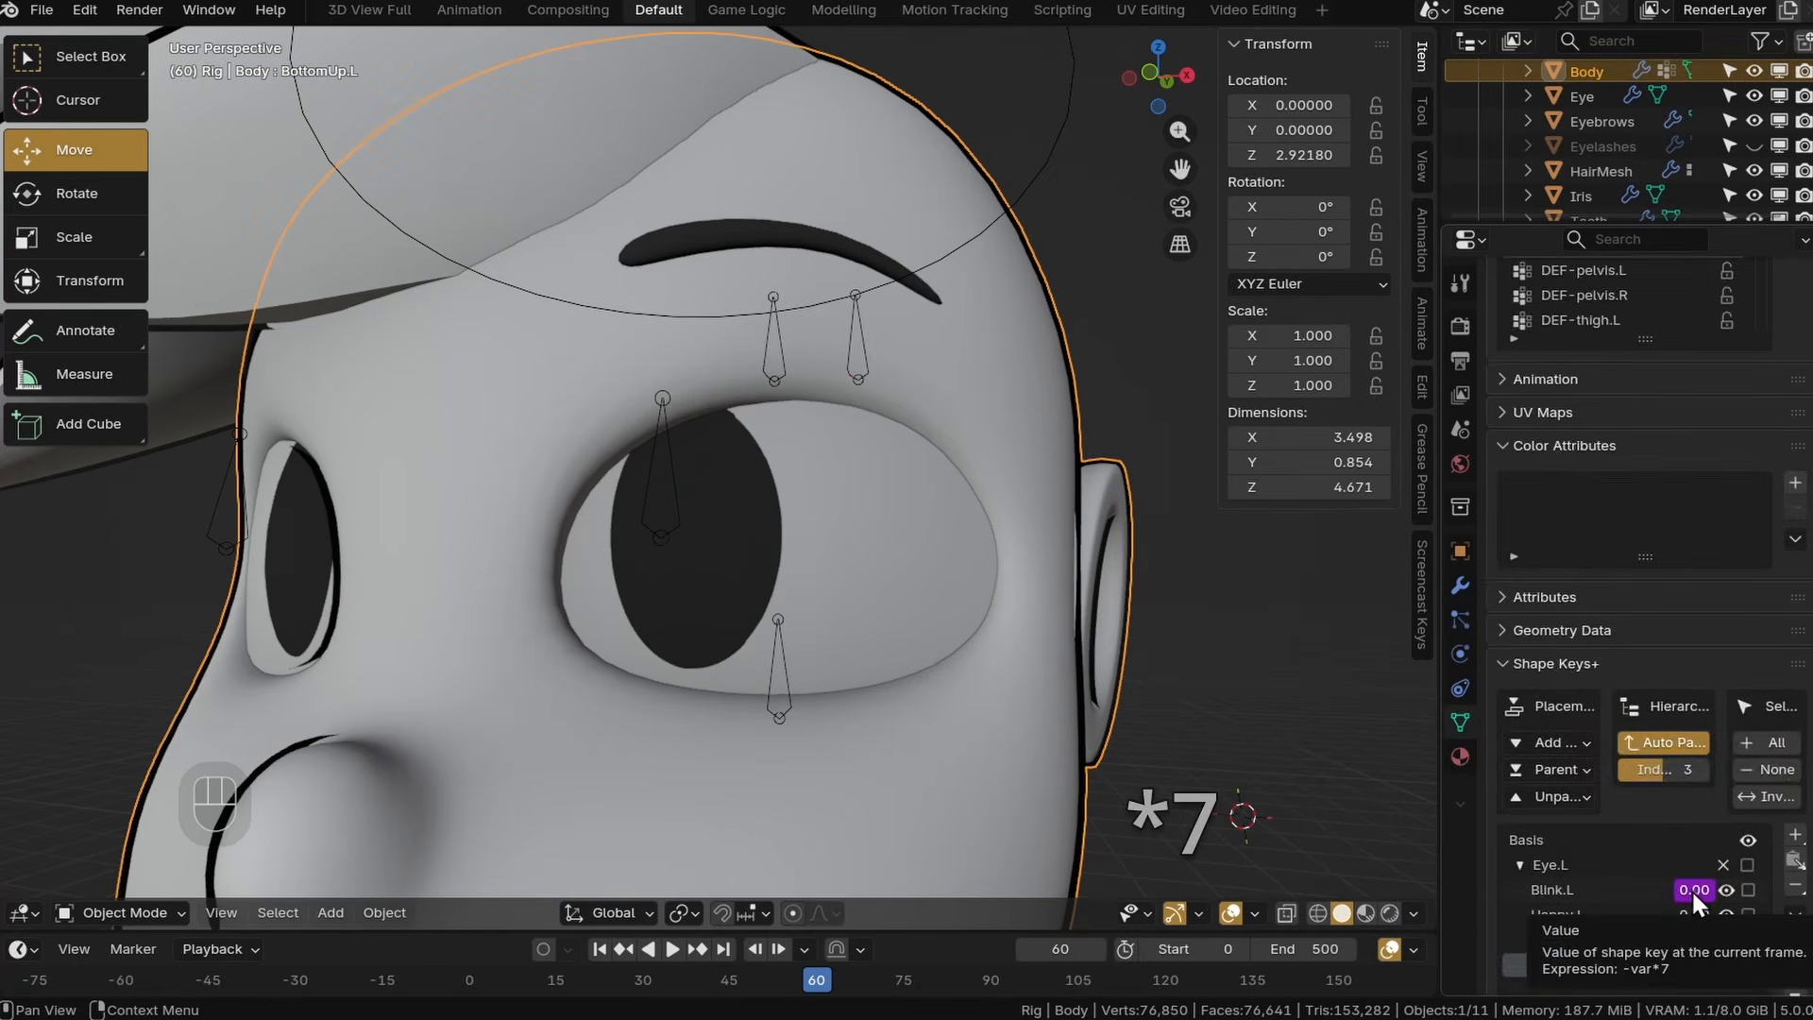
Copy the Blink.L driver onto the body's Happy.L shape key and set its variable's bone to Happy.L.
scroll(1691, 888, down, 5)
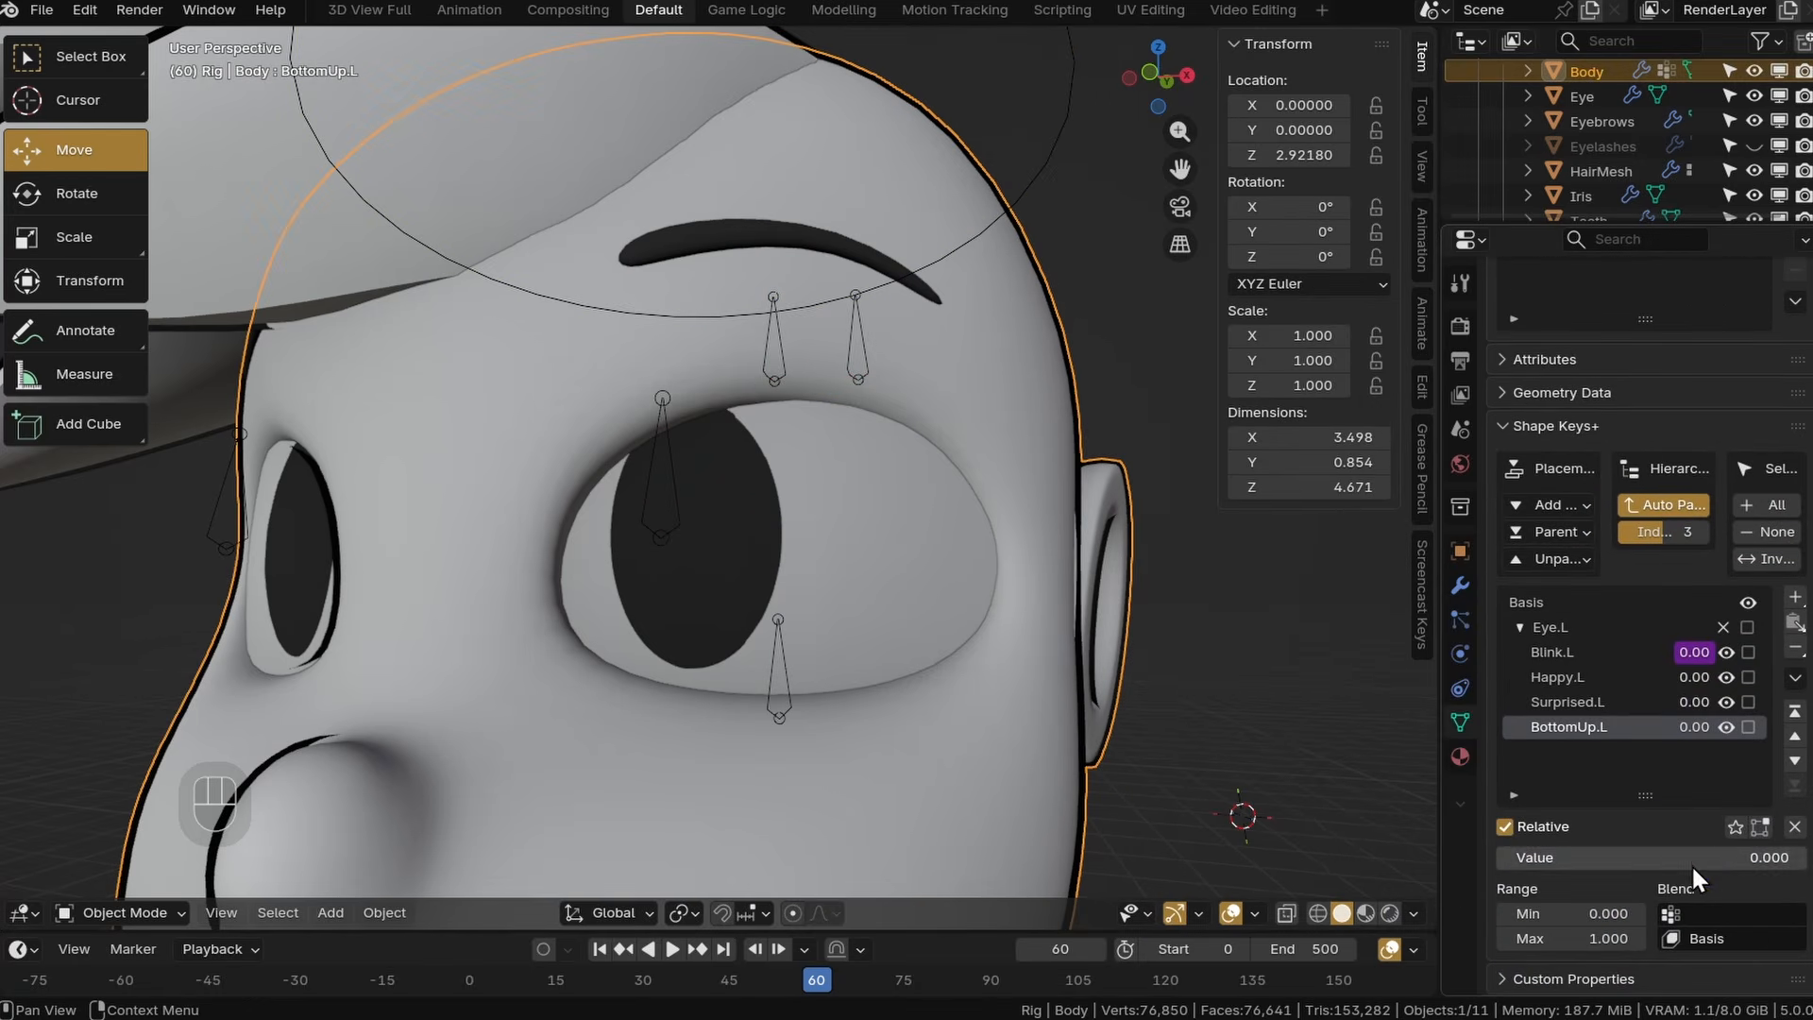
right_click(1687, 651)
click(1579, 578)
right_click(1693, 673)
click(1572, 697)
right_click(1681, 670)
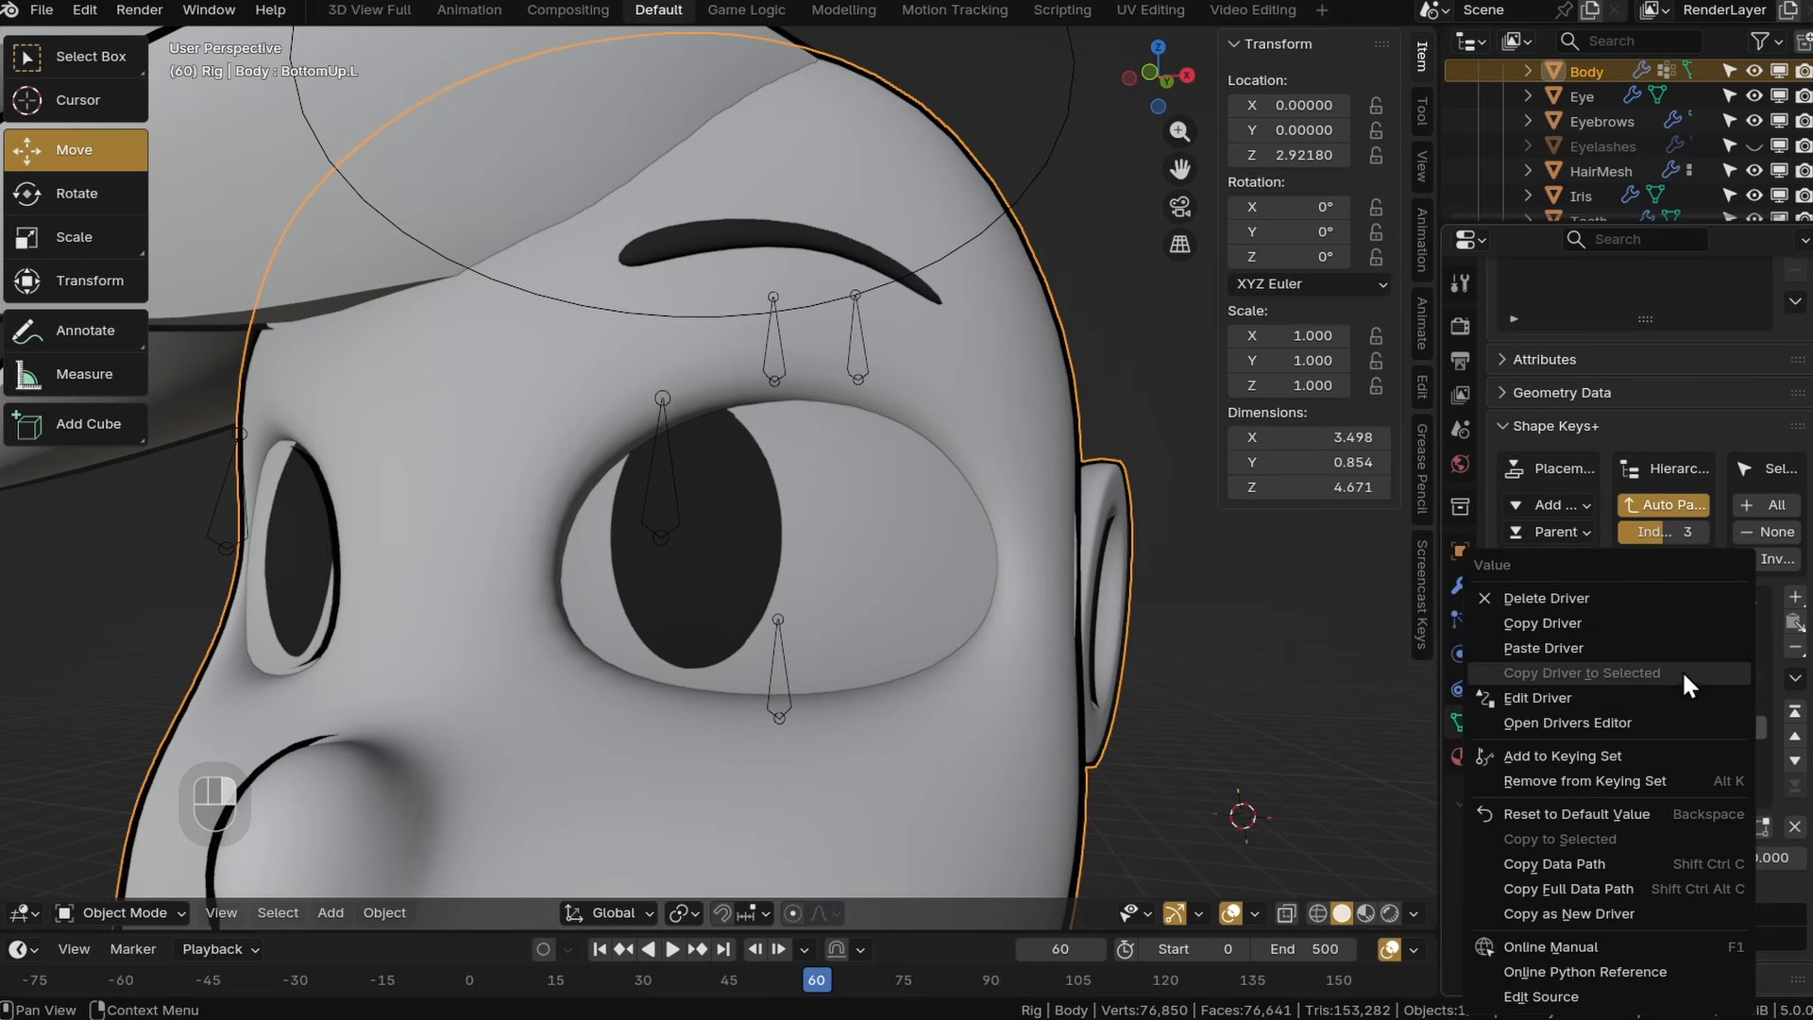
click(1549, 690)
click(1546, 798)
click(1512, 560)
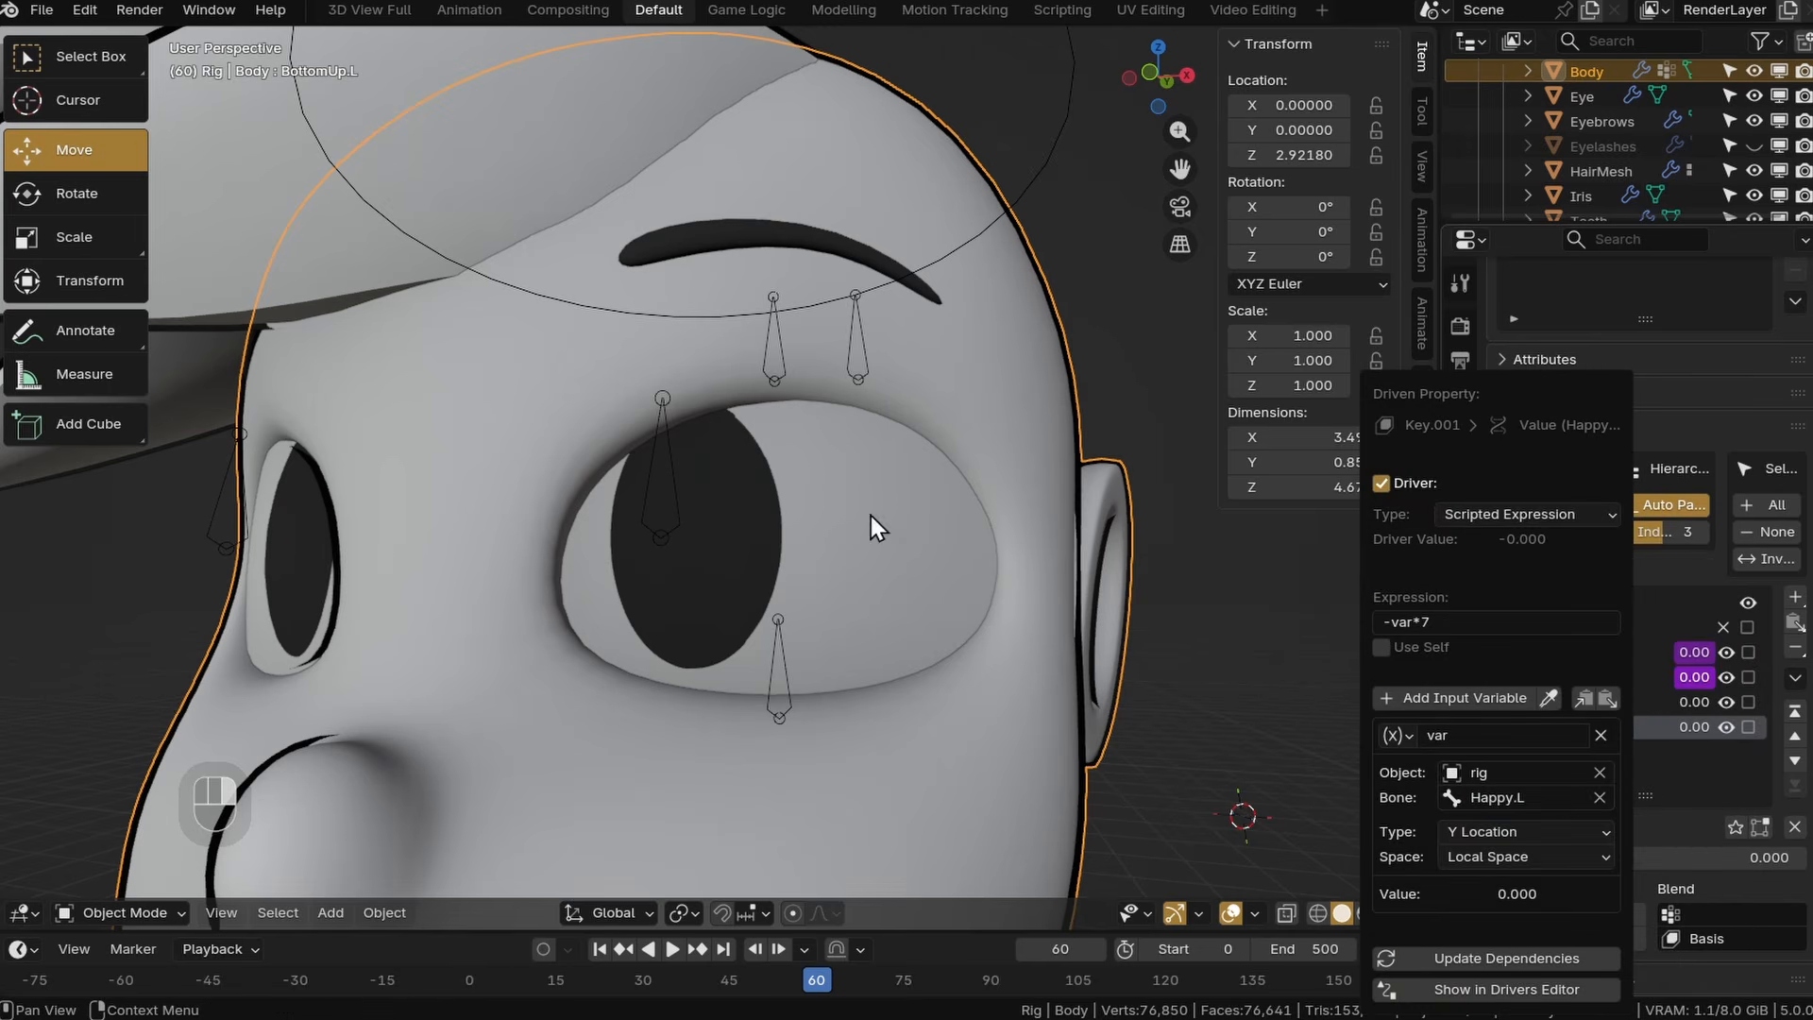
Move the Happy.L bone down in Pose Mode to test the happy lid driver.
click(861, 352)
key(ctrl+Tab)
drag(857, 279, 889, 631)
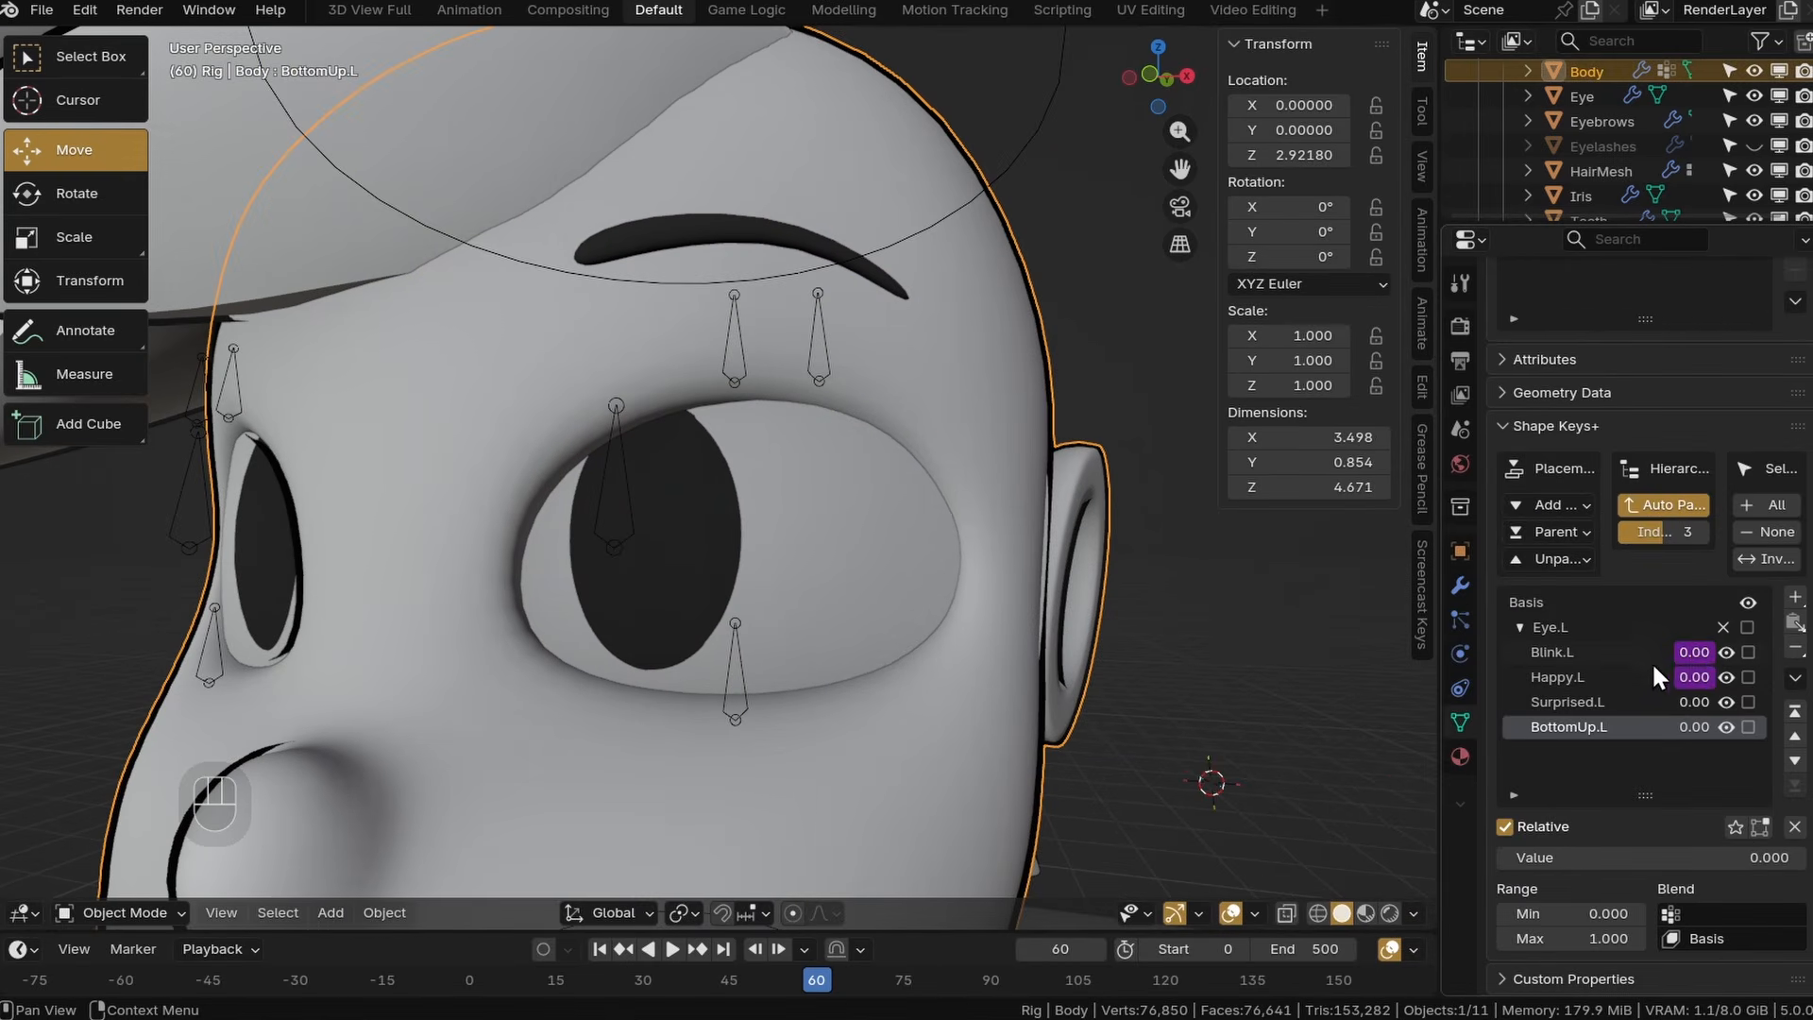
Copy the Blink.L driver onto the body's Surprised.L shape key and open the pasted driver for editing.
right_click(1681, 651)
click(1551, 570)
right_click(1677, 704)
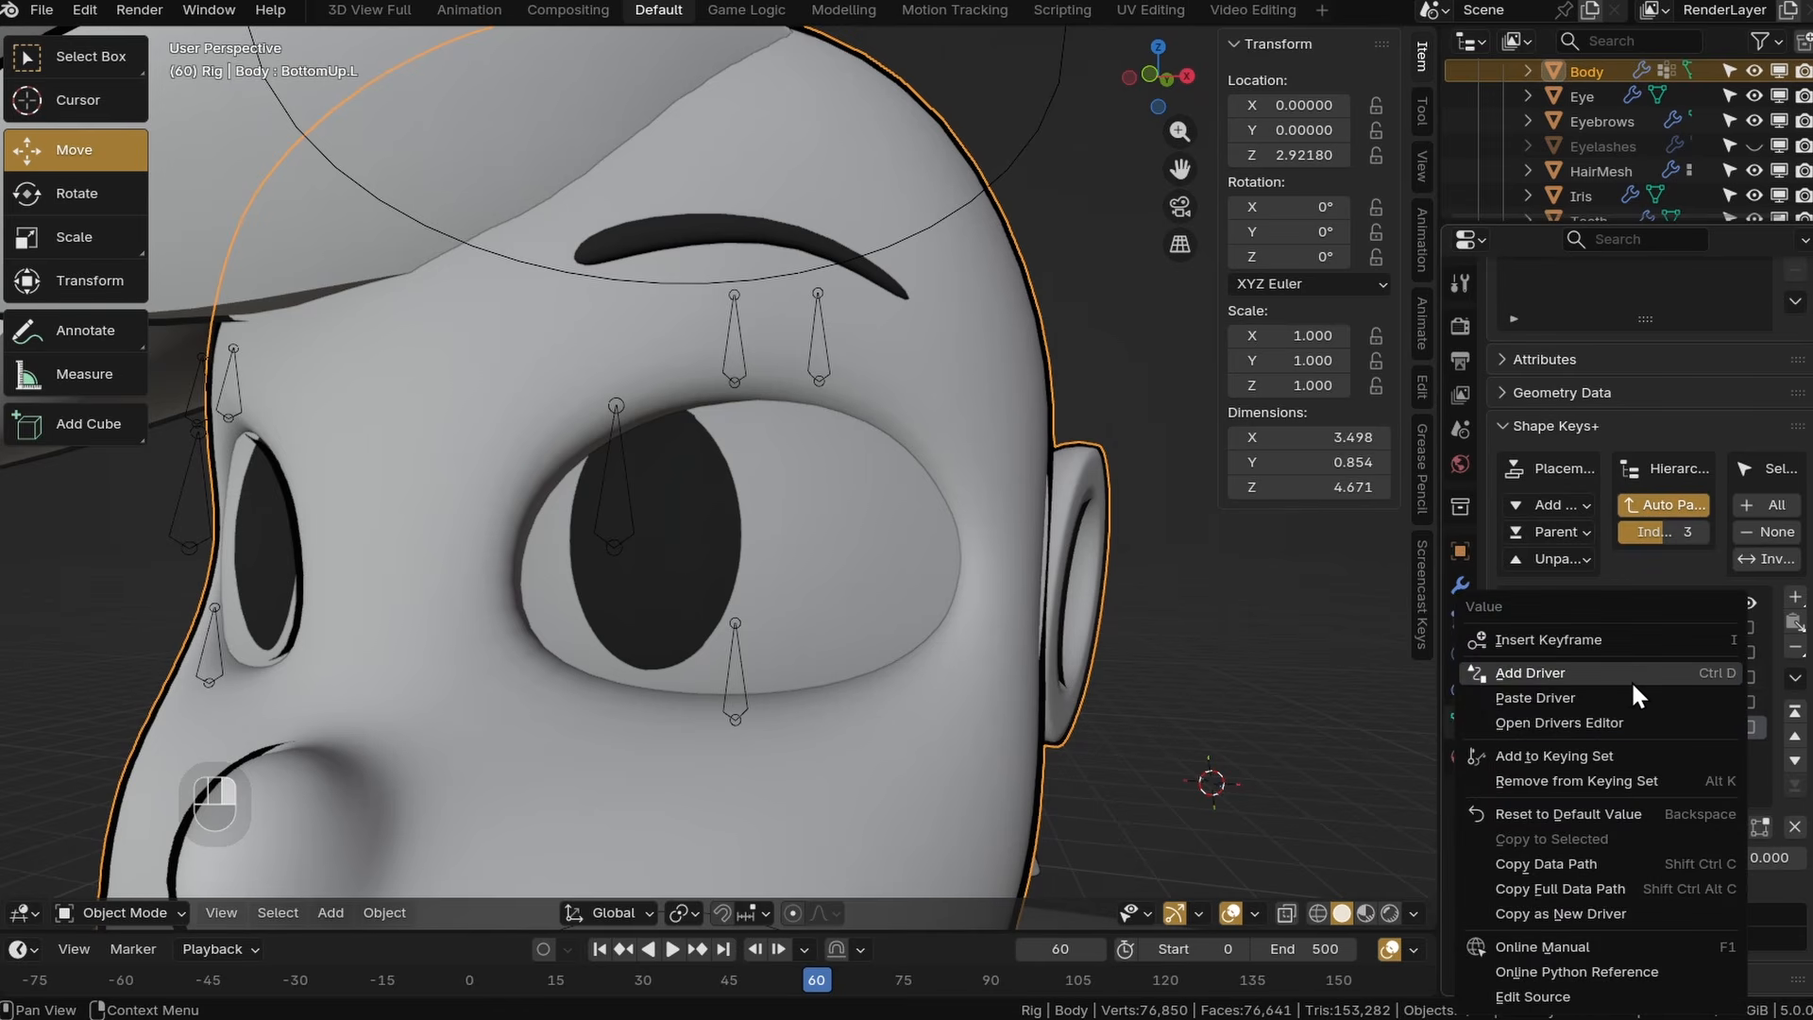
click(1554, 688)
right_click(1672, 699)
click(1549, 689)
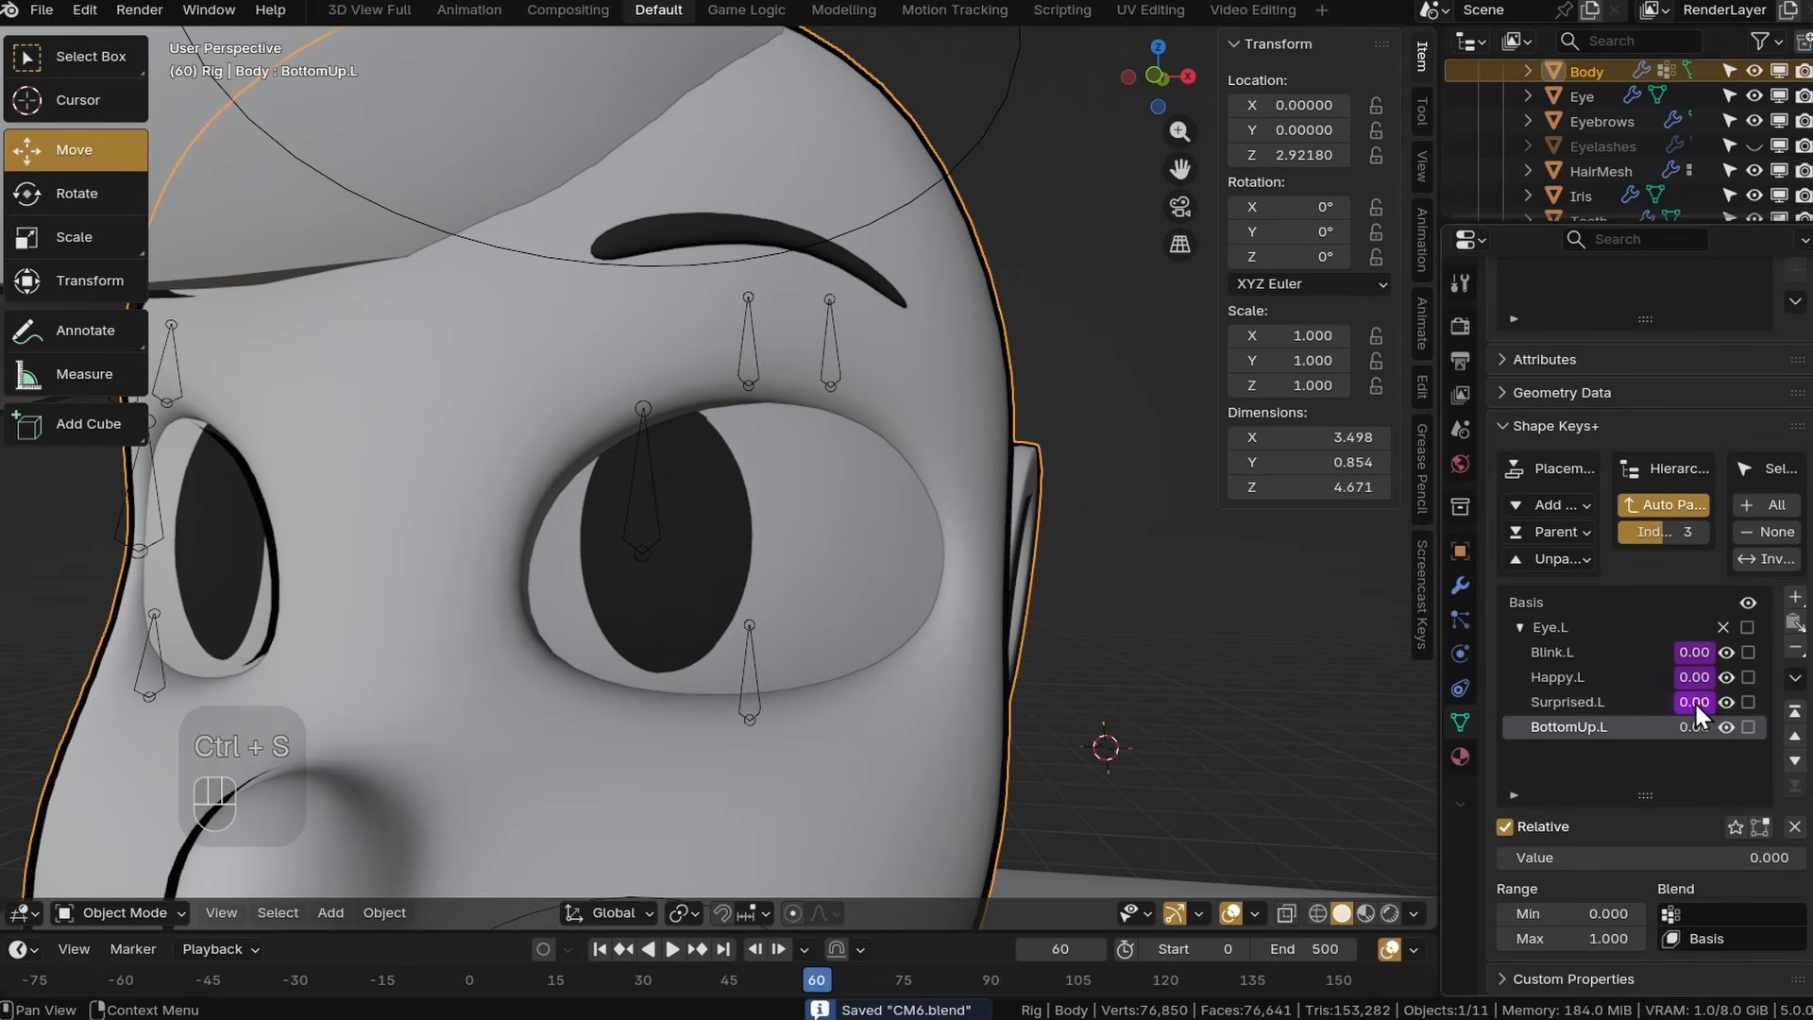
Copy the Surprised.L driver onto the body's BottomUp.L shape key and set its variable's bone to BotLid.L.
right_click(1591, 683)
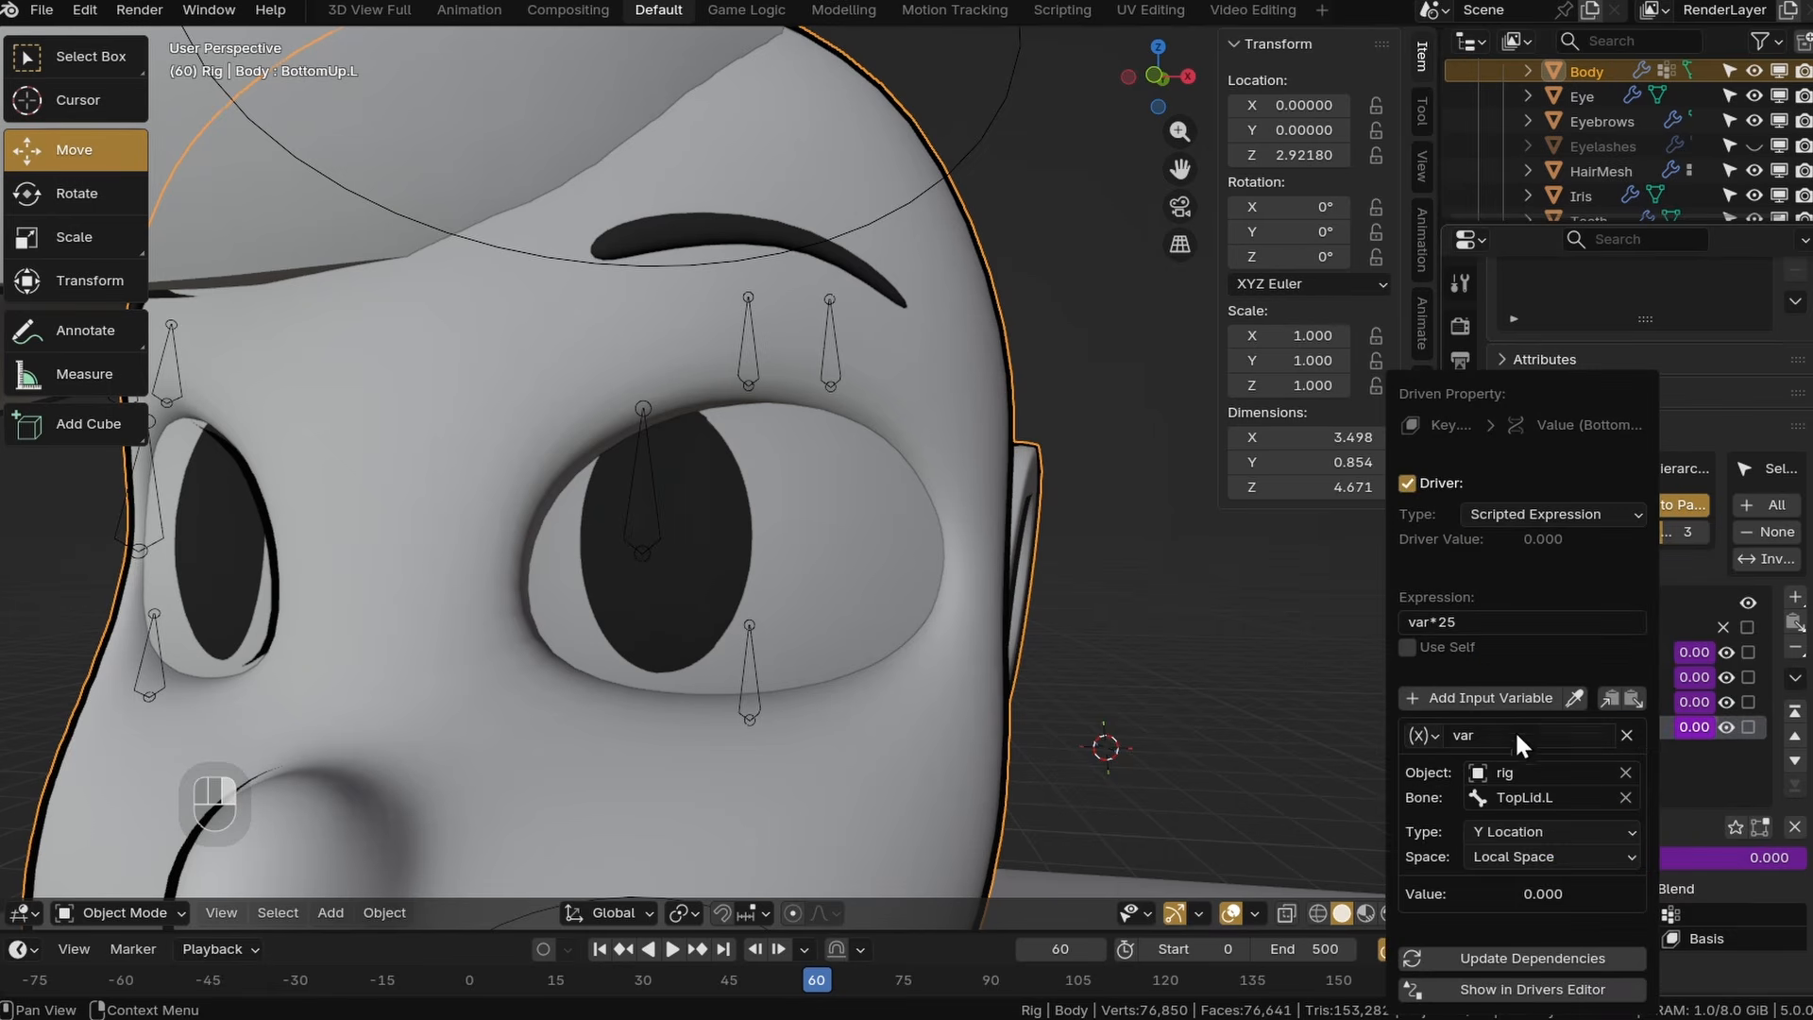
click(1514, 797)
click(1502, 535)
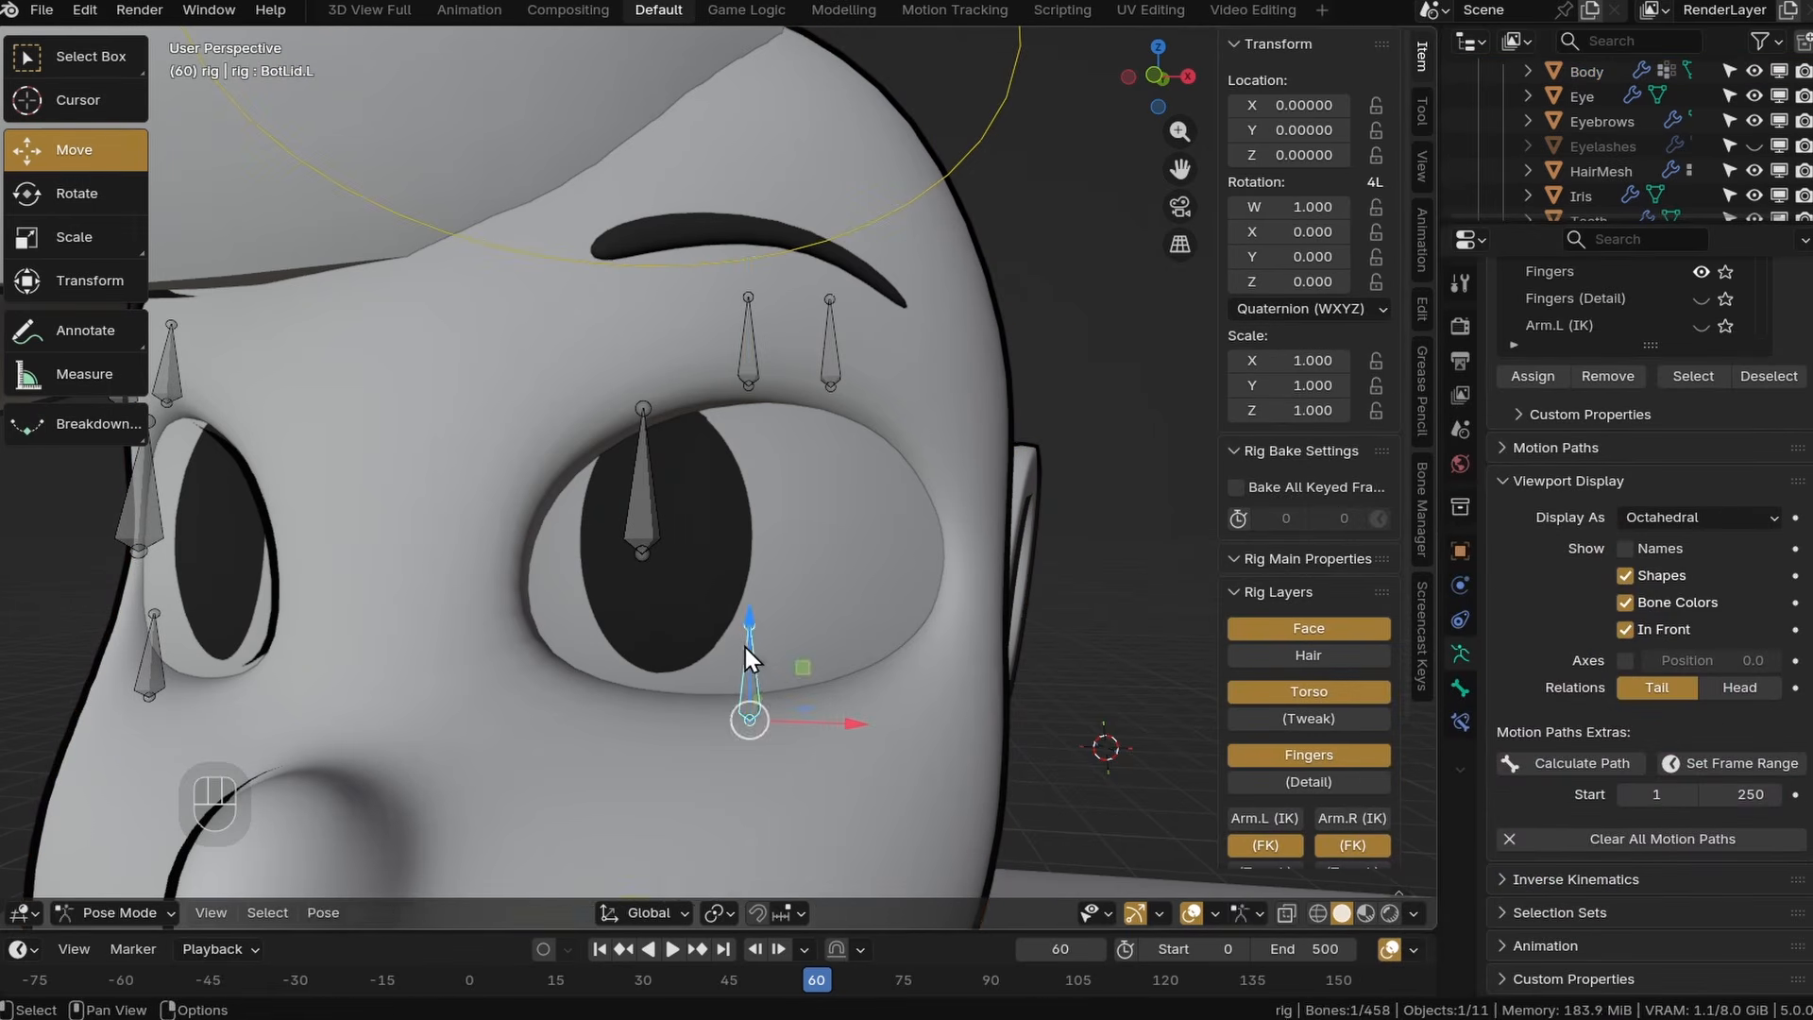
Move the BotLid.L bone up and down along Z to test the lower lid driver.
key(g)
key(z)
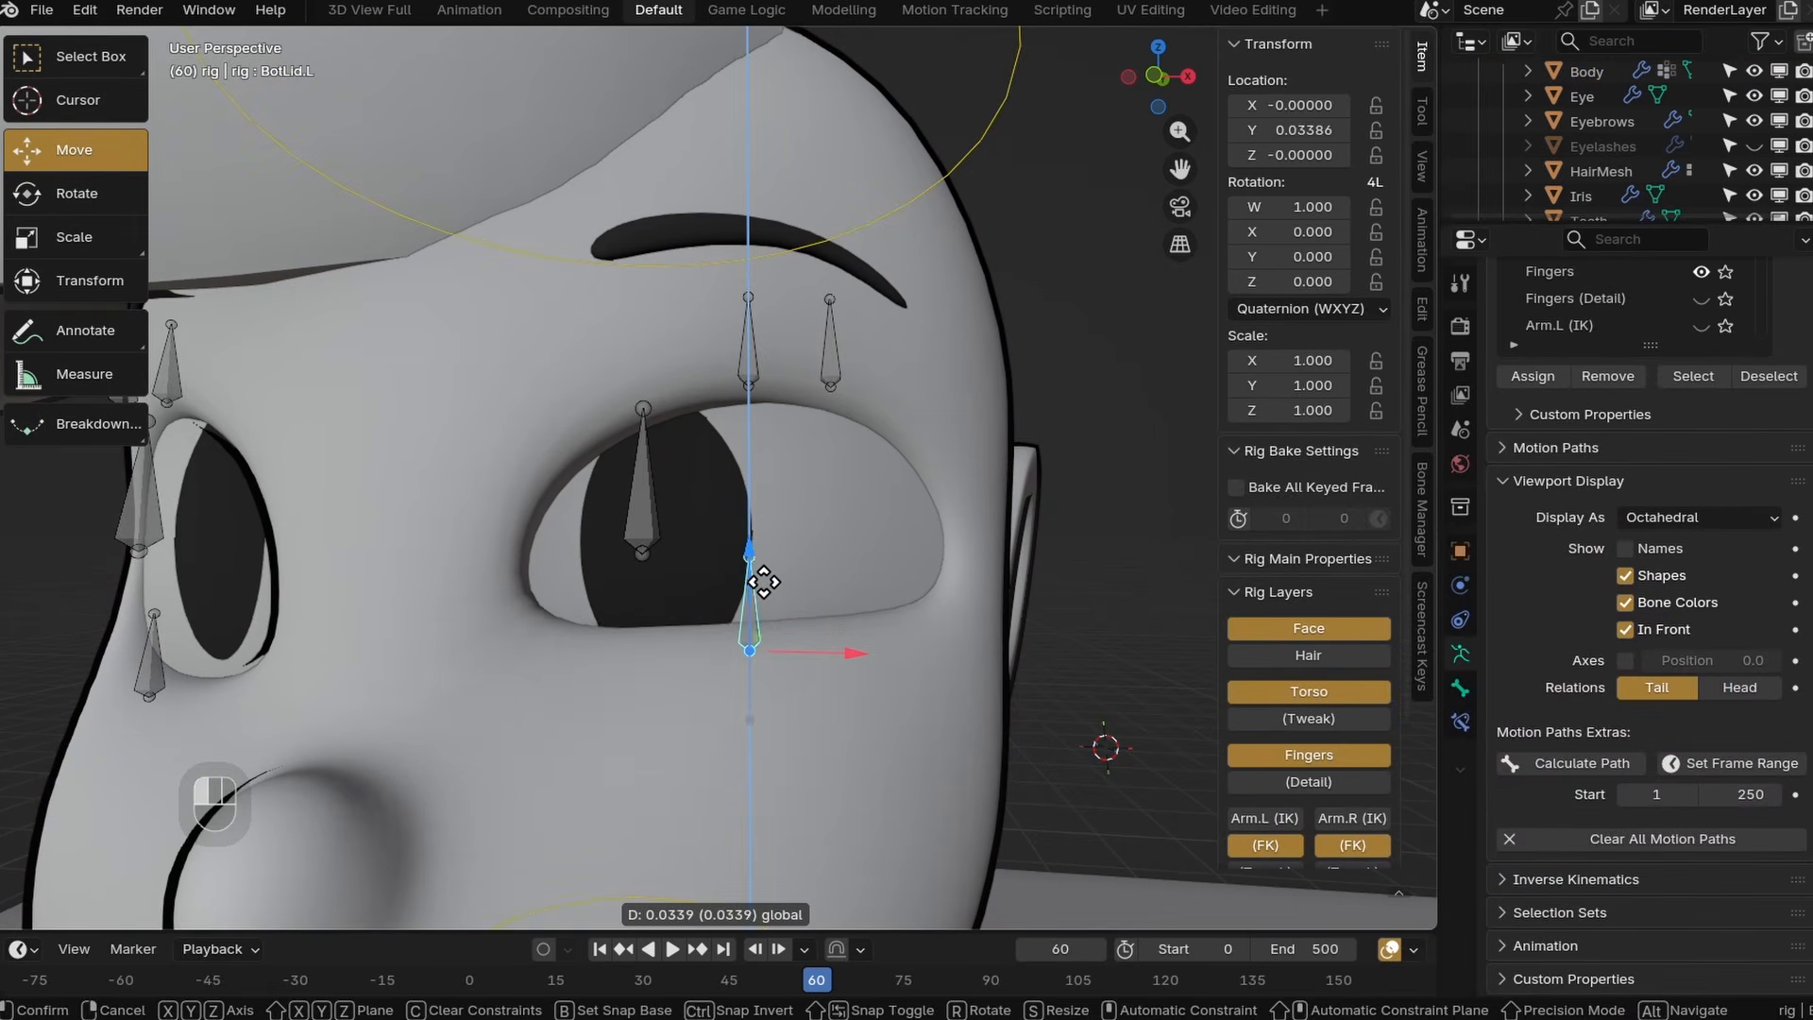
click(797, 631)
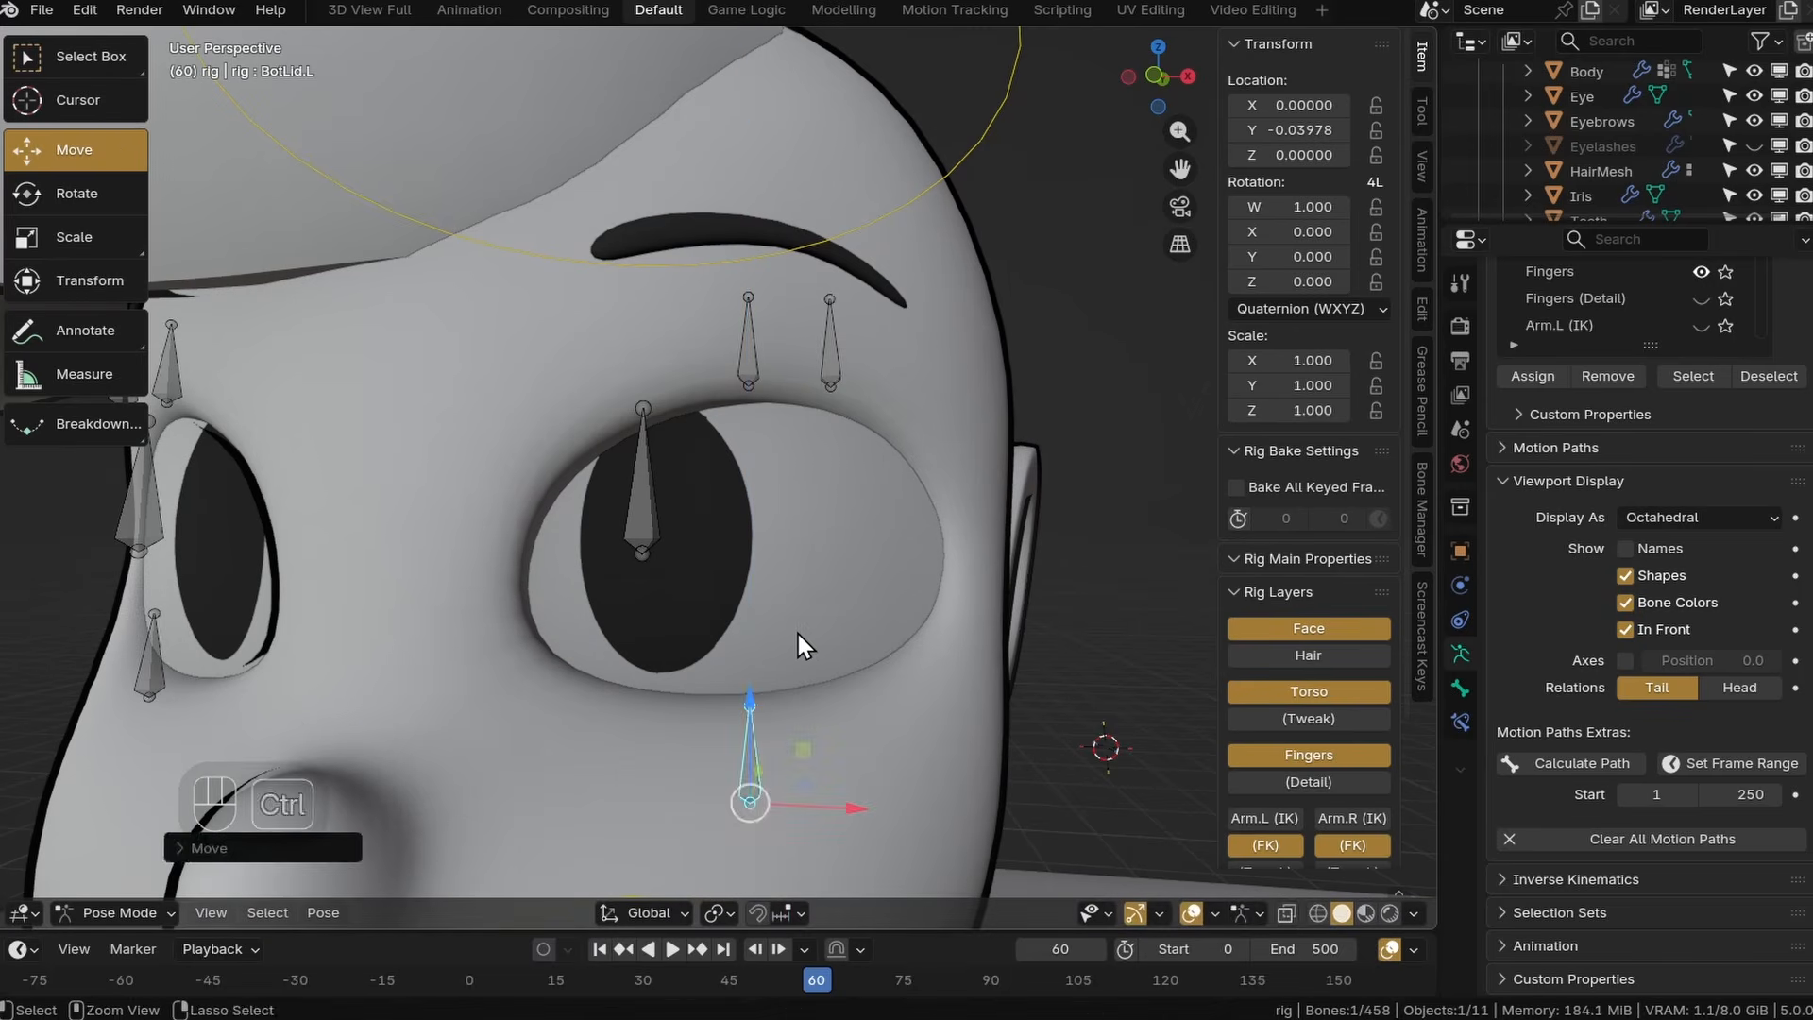
Move the TopLid.L bone along Z to test the blink and surprised lid drivers together.
middle_drag(840, 625, 822, 695)
click(750, 363)
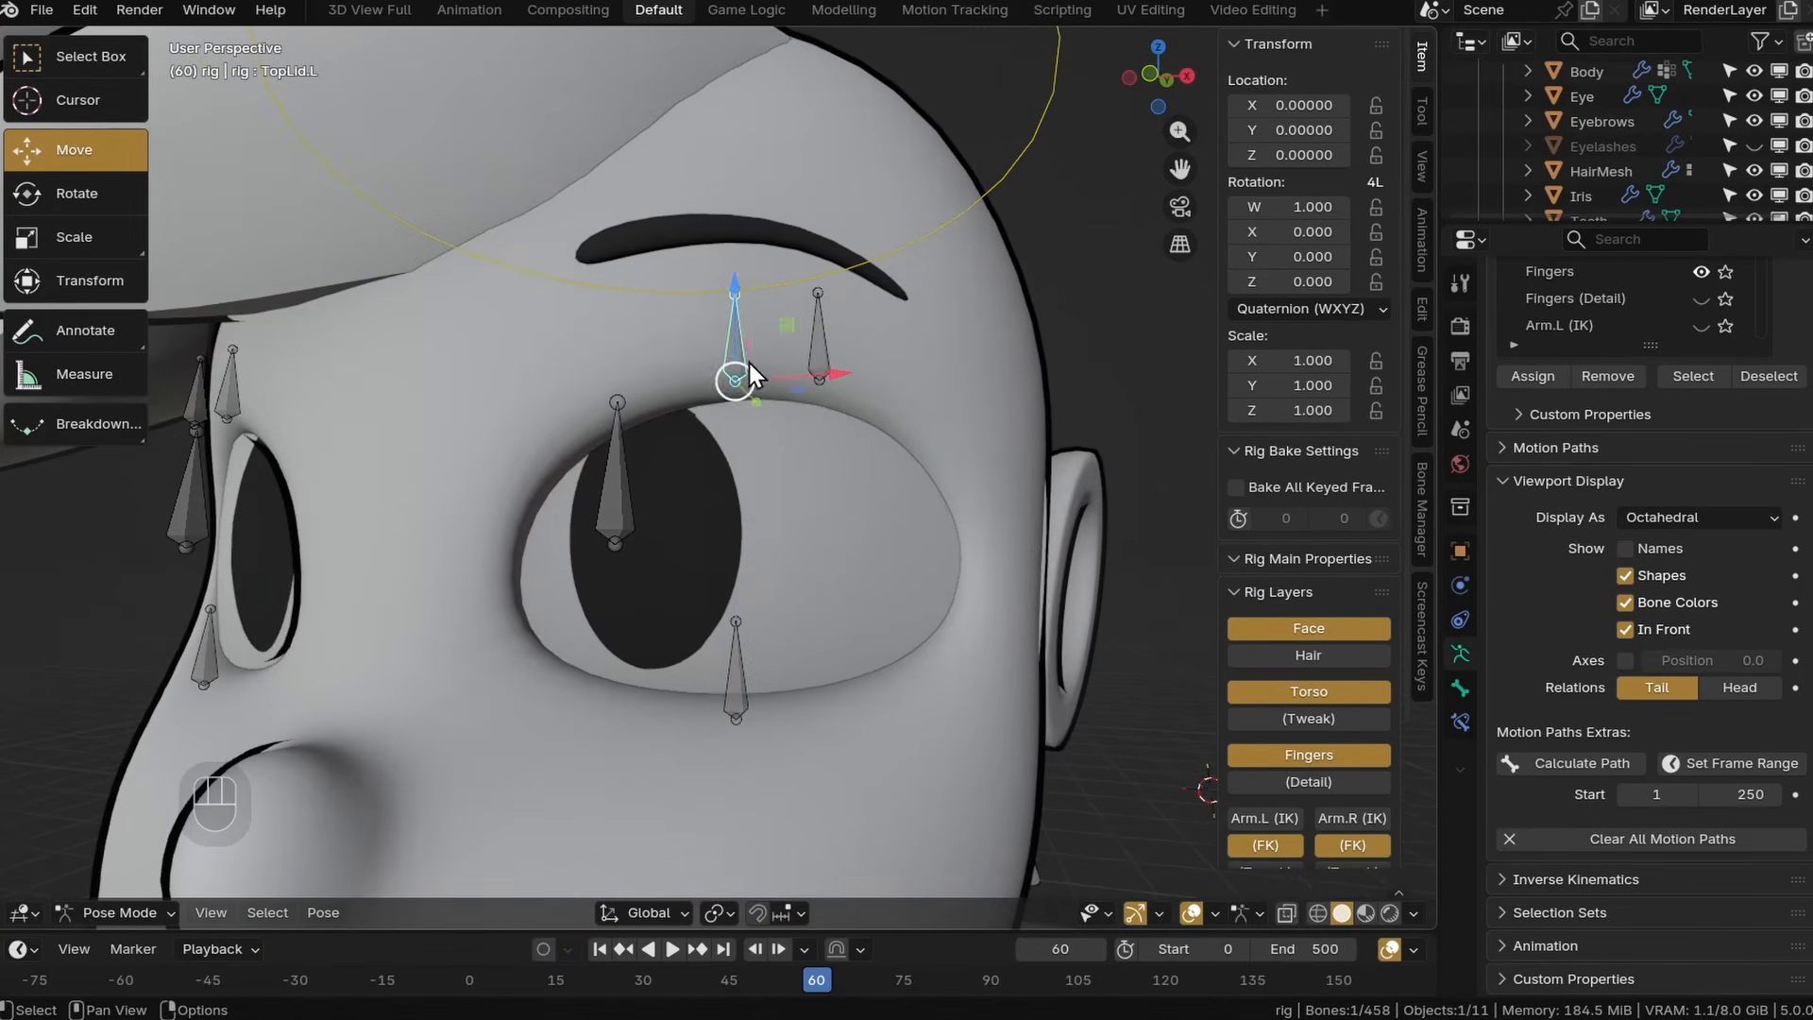
key(g)
key(z)
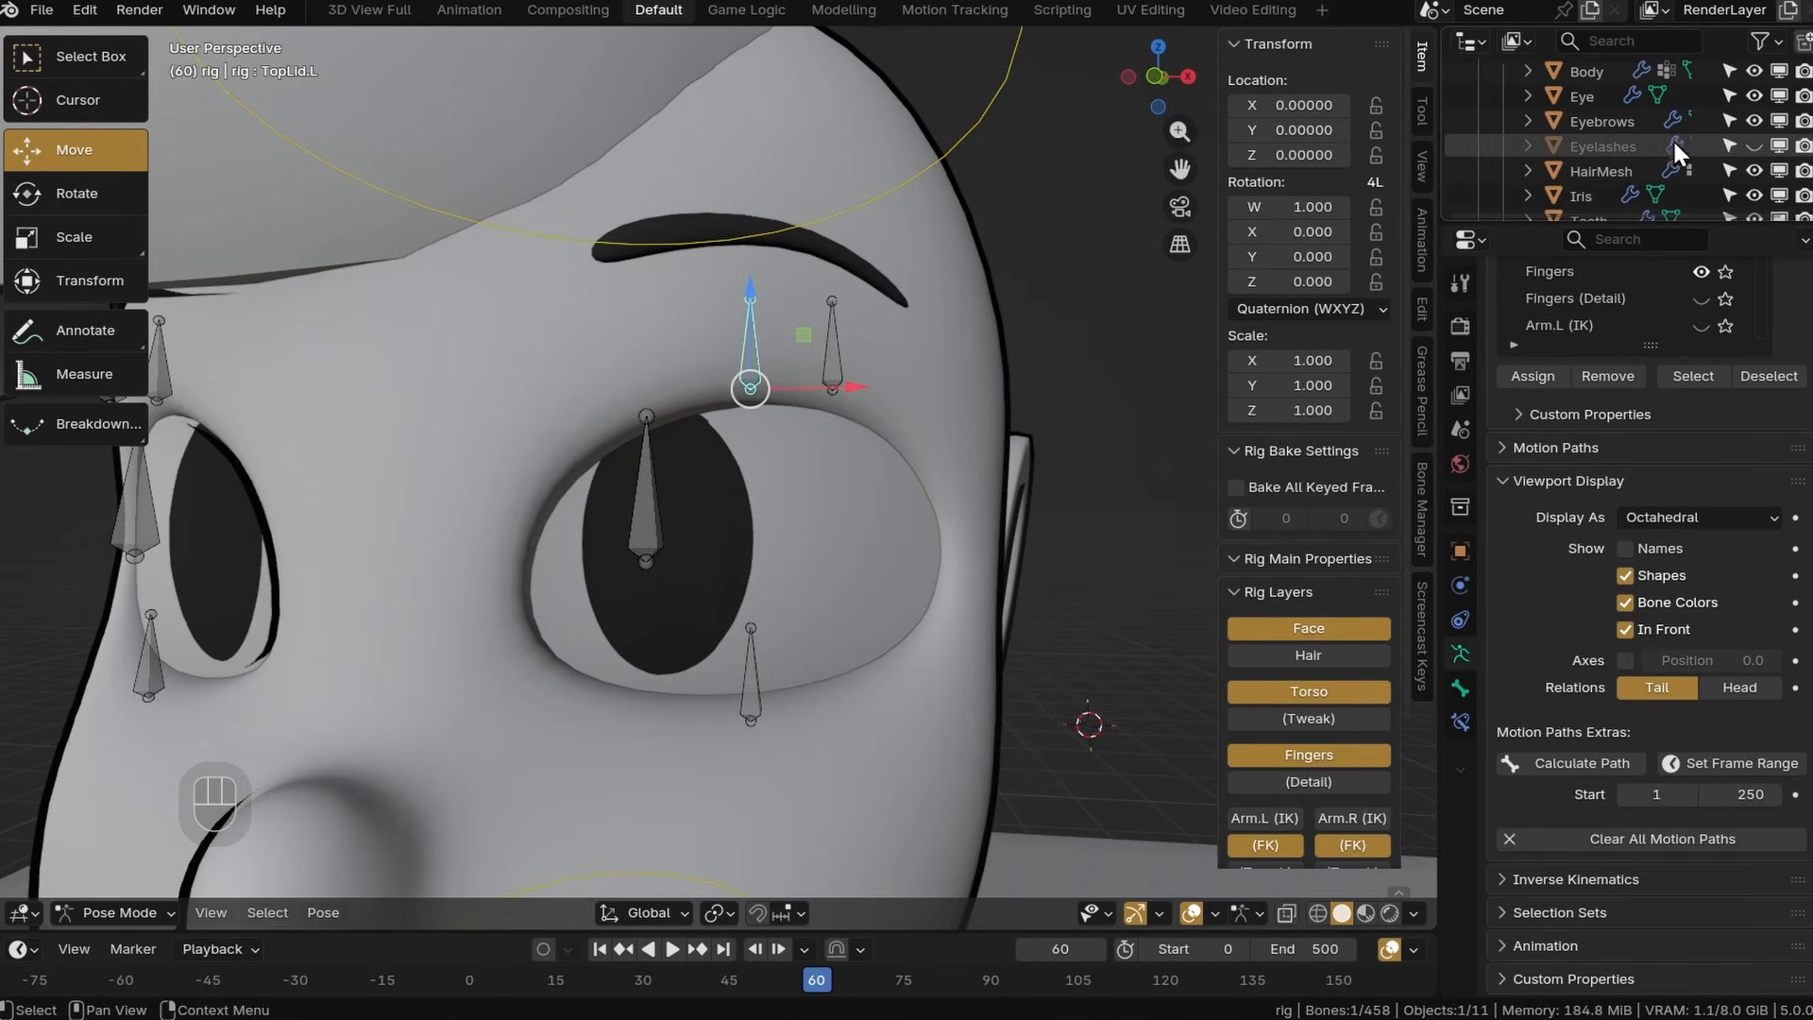
Unhide the eyelashes, select the body mesh and save the file.
click(1754, 147)
click(945, 319)
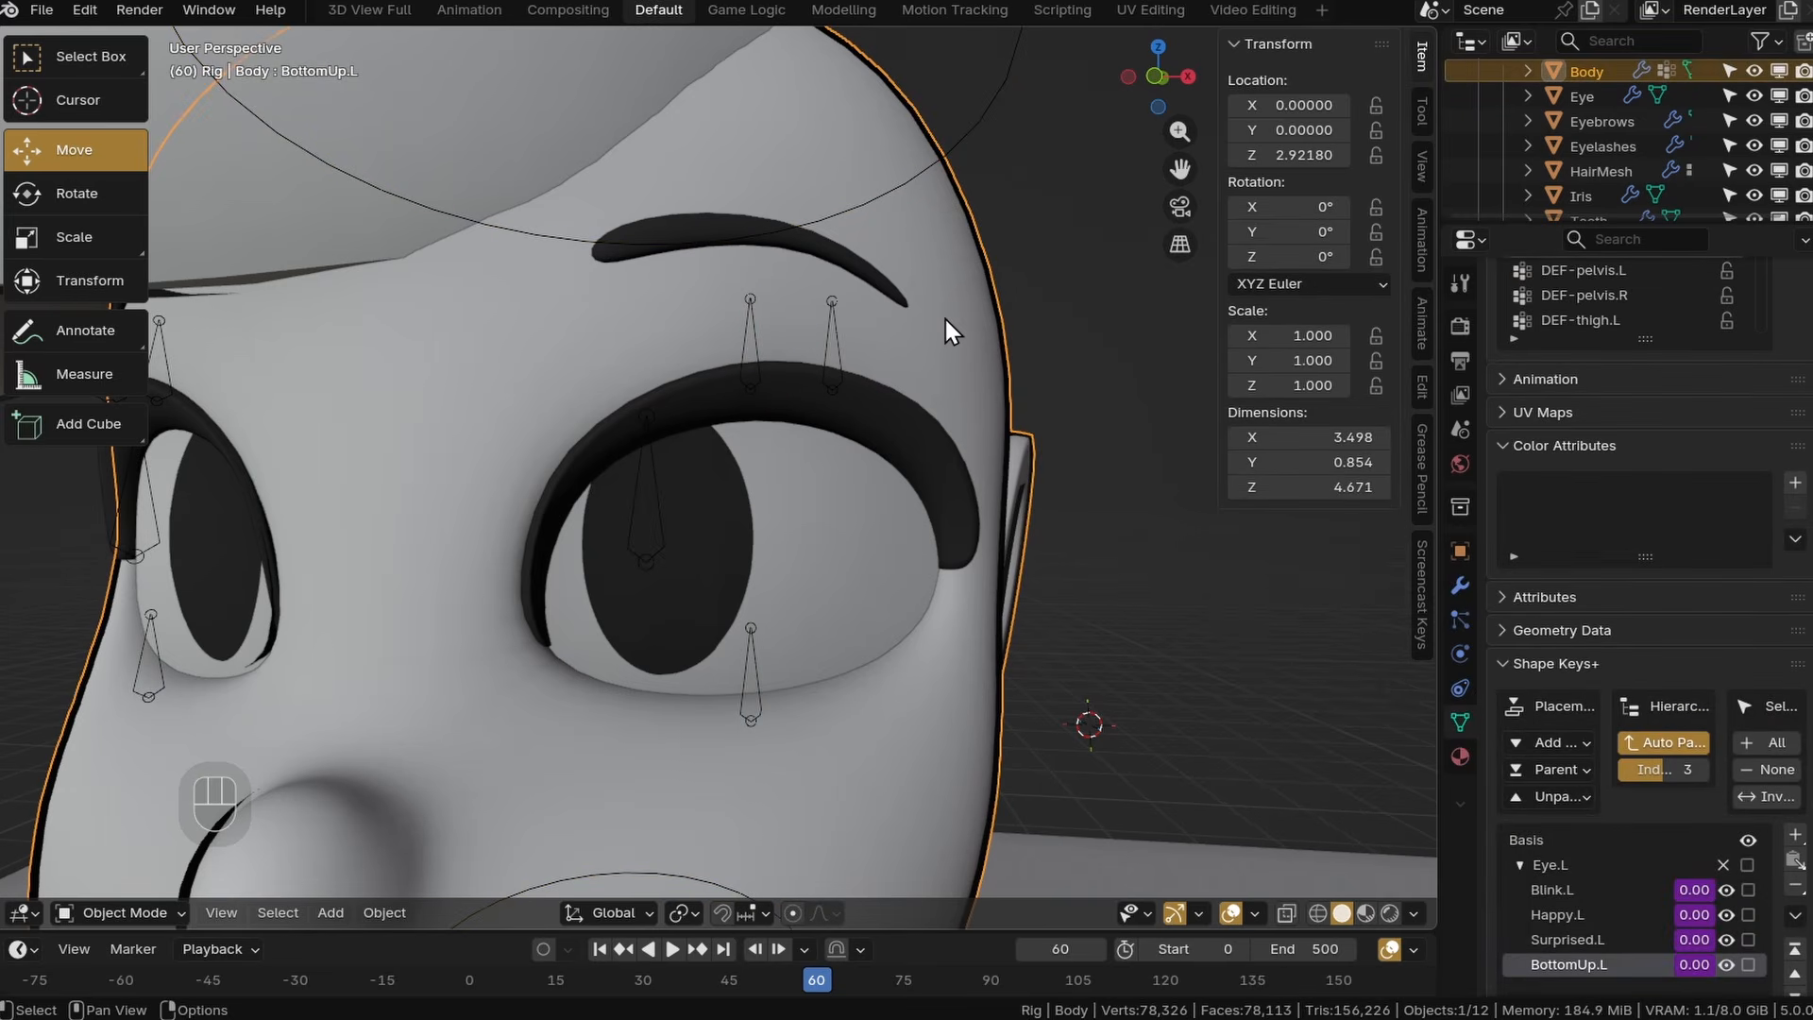
key(ctrl+s)
Copy the body's Blink.L shape key driver and paste it onto the eyelashes' Blink.L shape key.
scroll(1715, 487, down, 10)
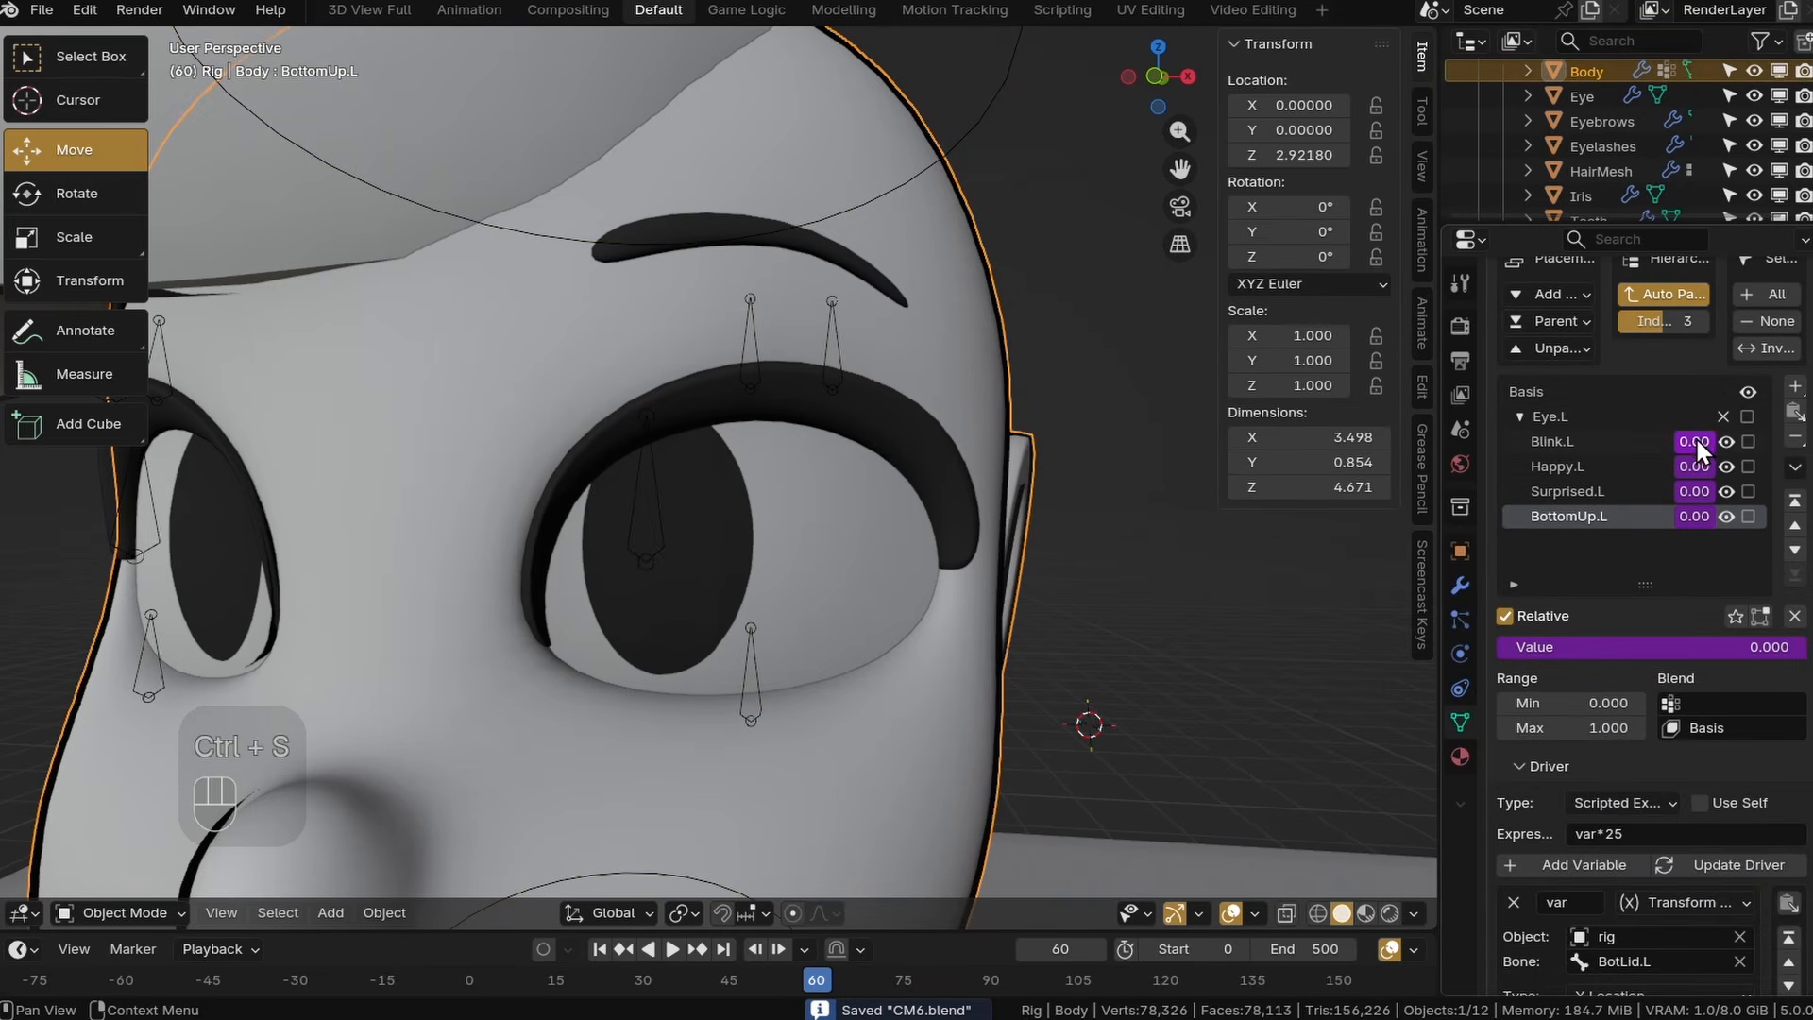
right_click(1696, 441)
click(1561, 363)
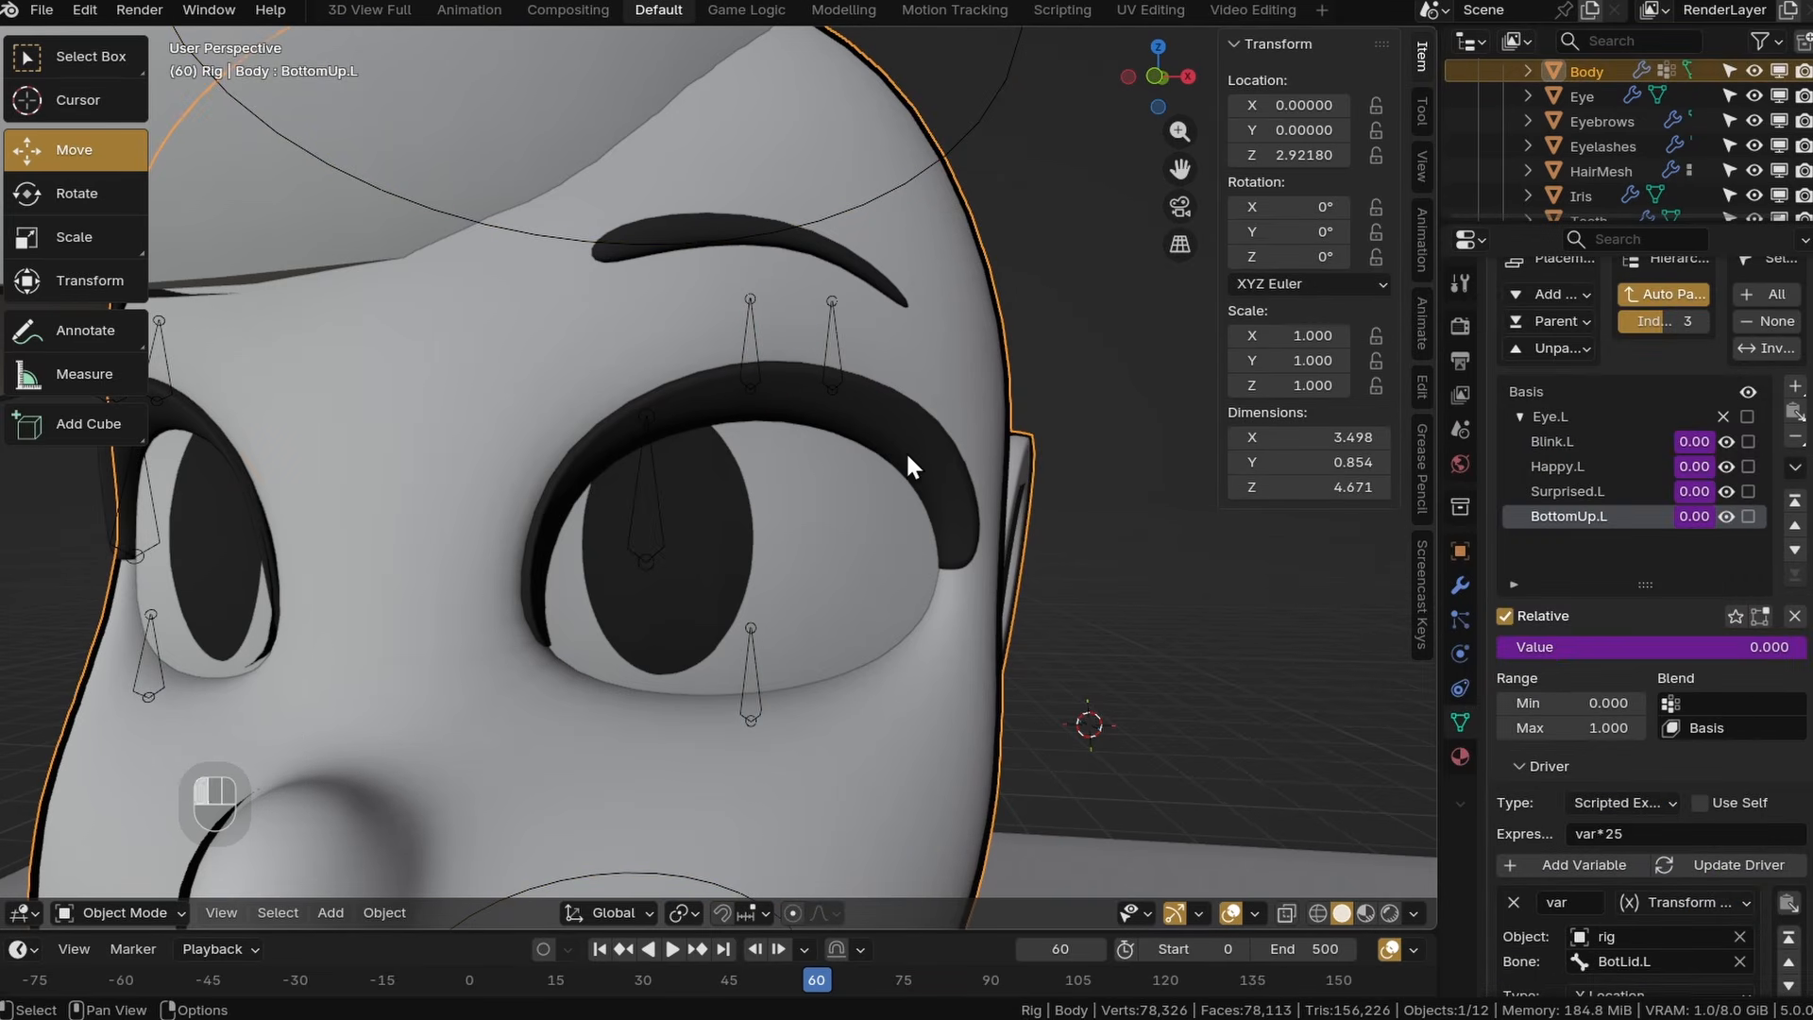
click(905, 450)
right_click(1691, 654)
click(1525, 697)
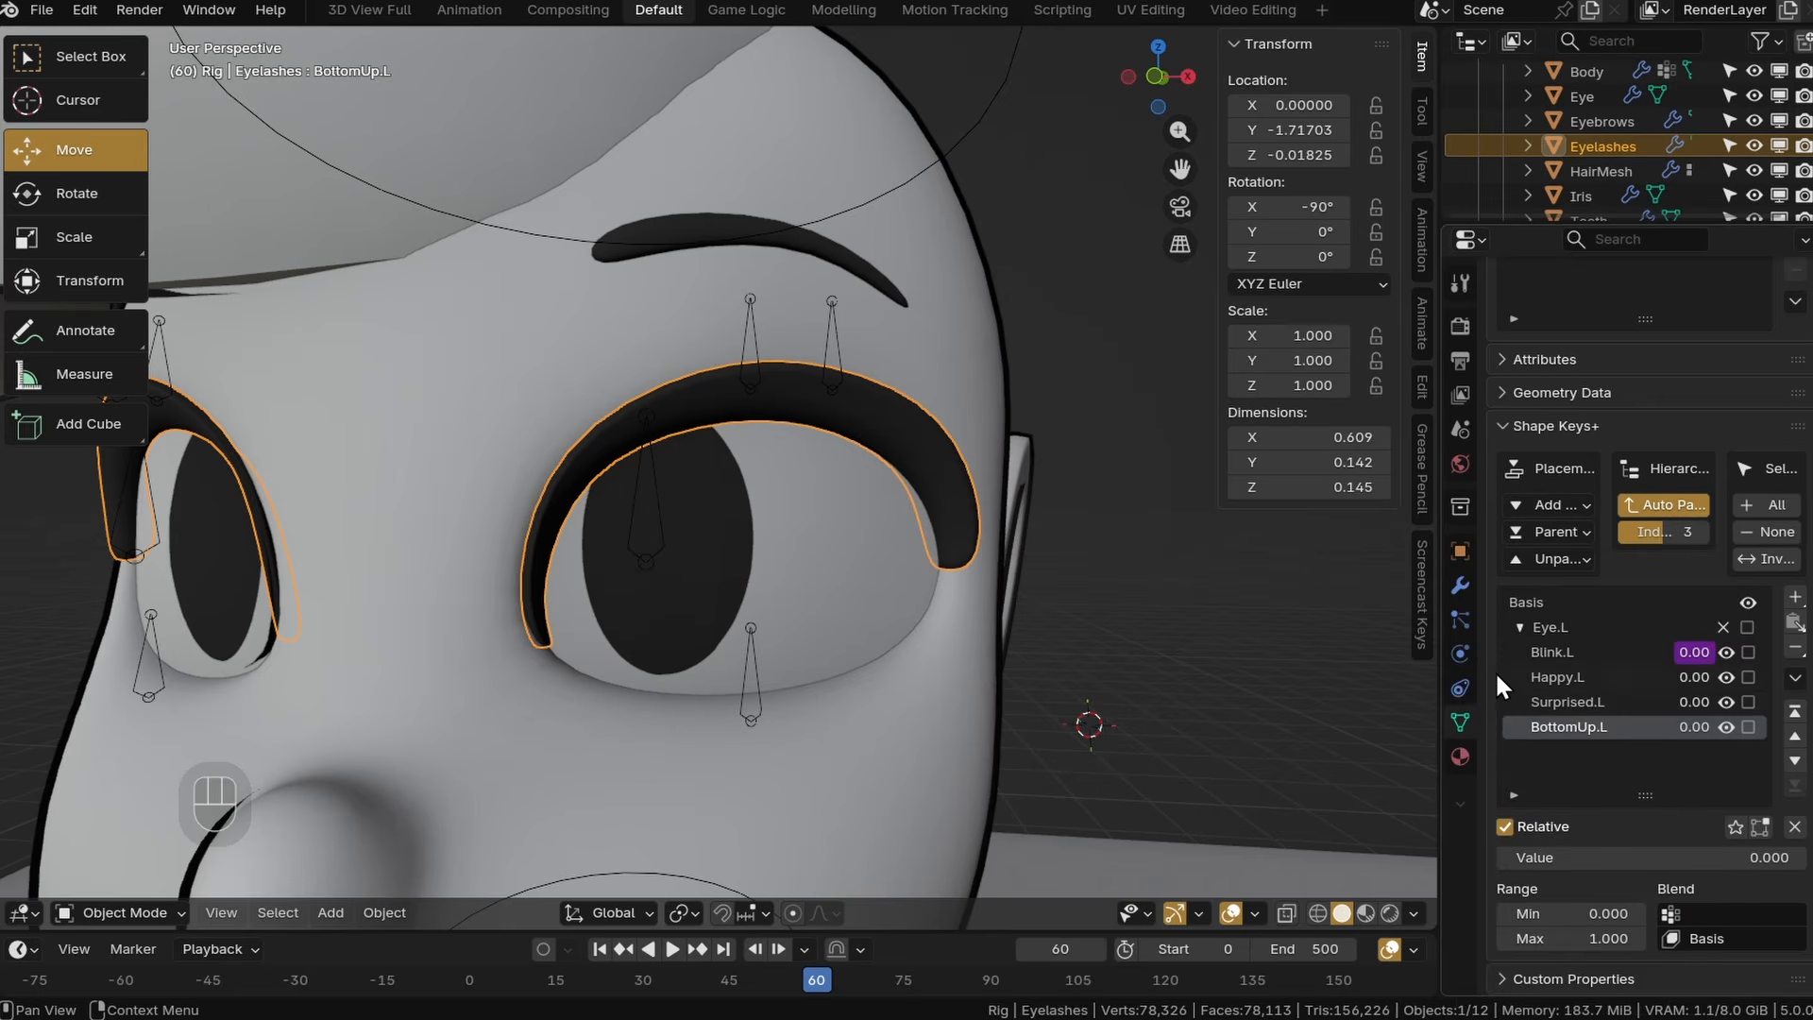
Move the TopLid.L bone along Z to test the eyelashes' blink driver and clear its location.
click(755, 332)
key(ctrl+Tab)
key(g)
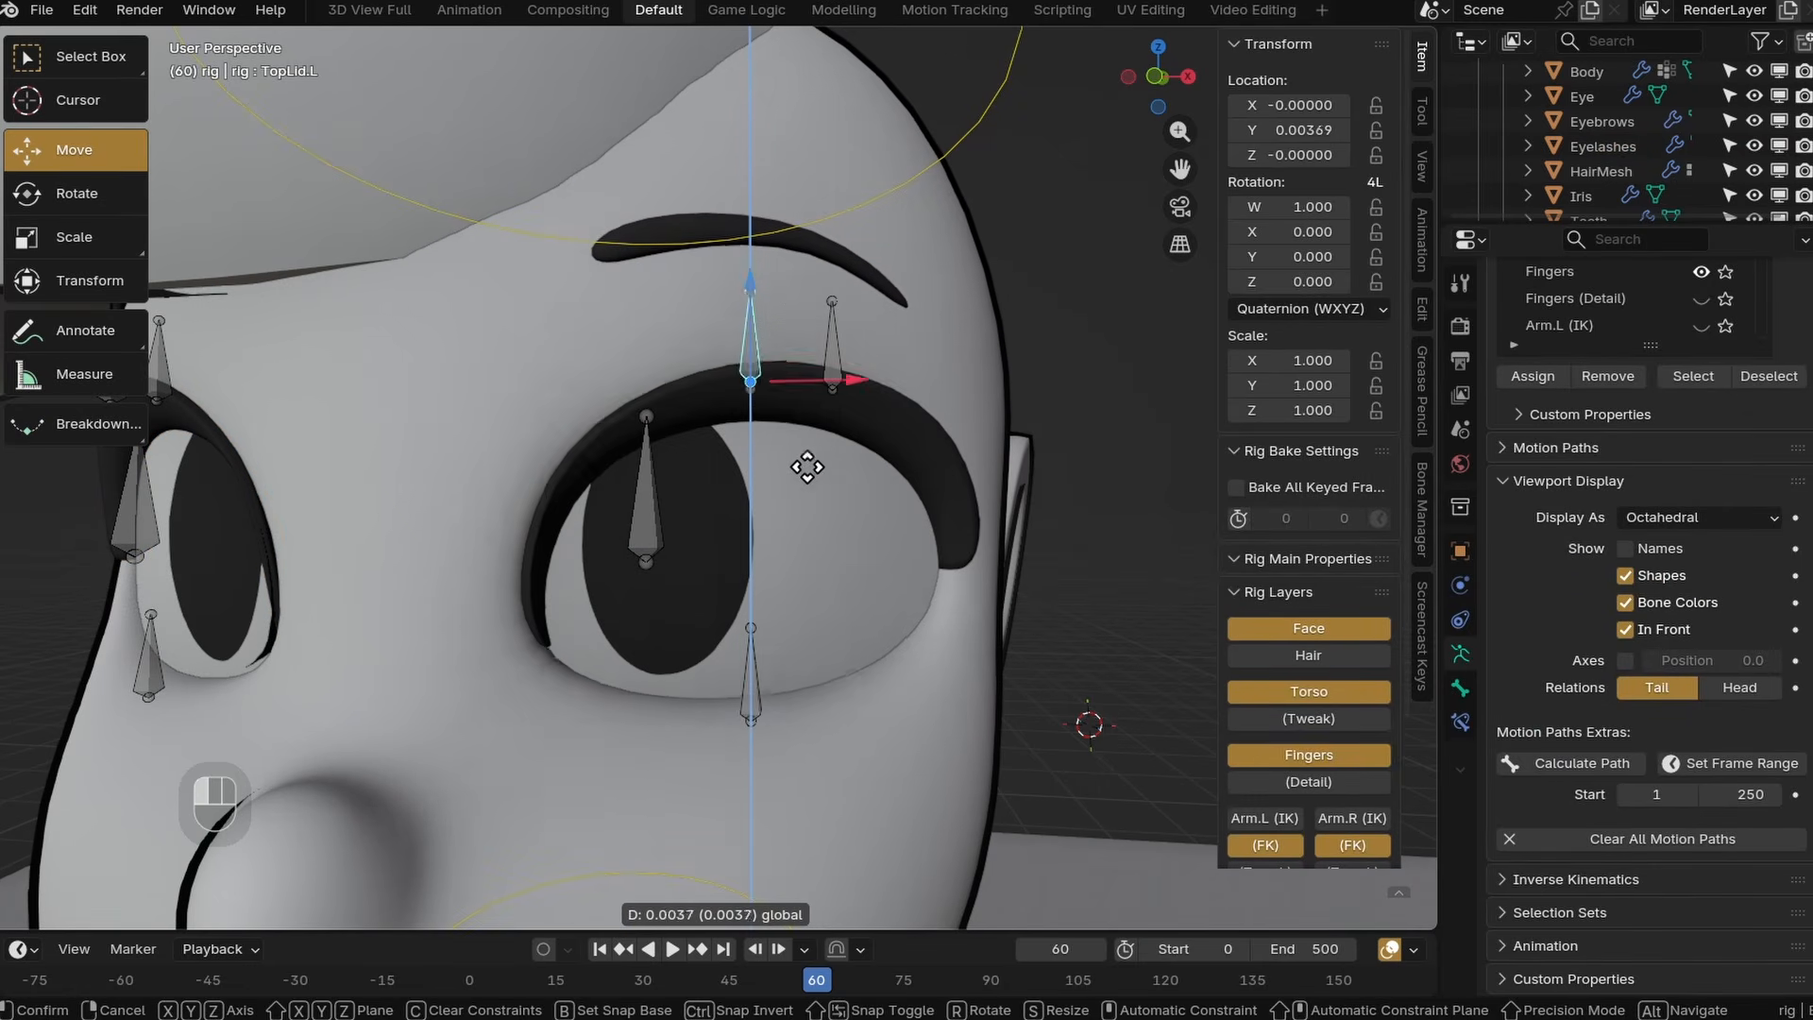
click(812, 623)
key(alt+g)
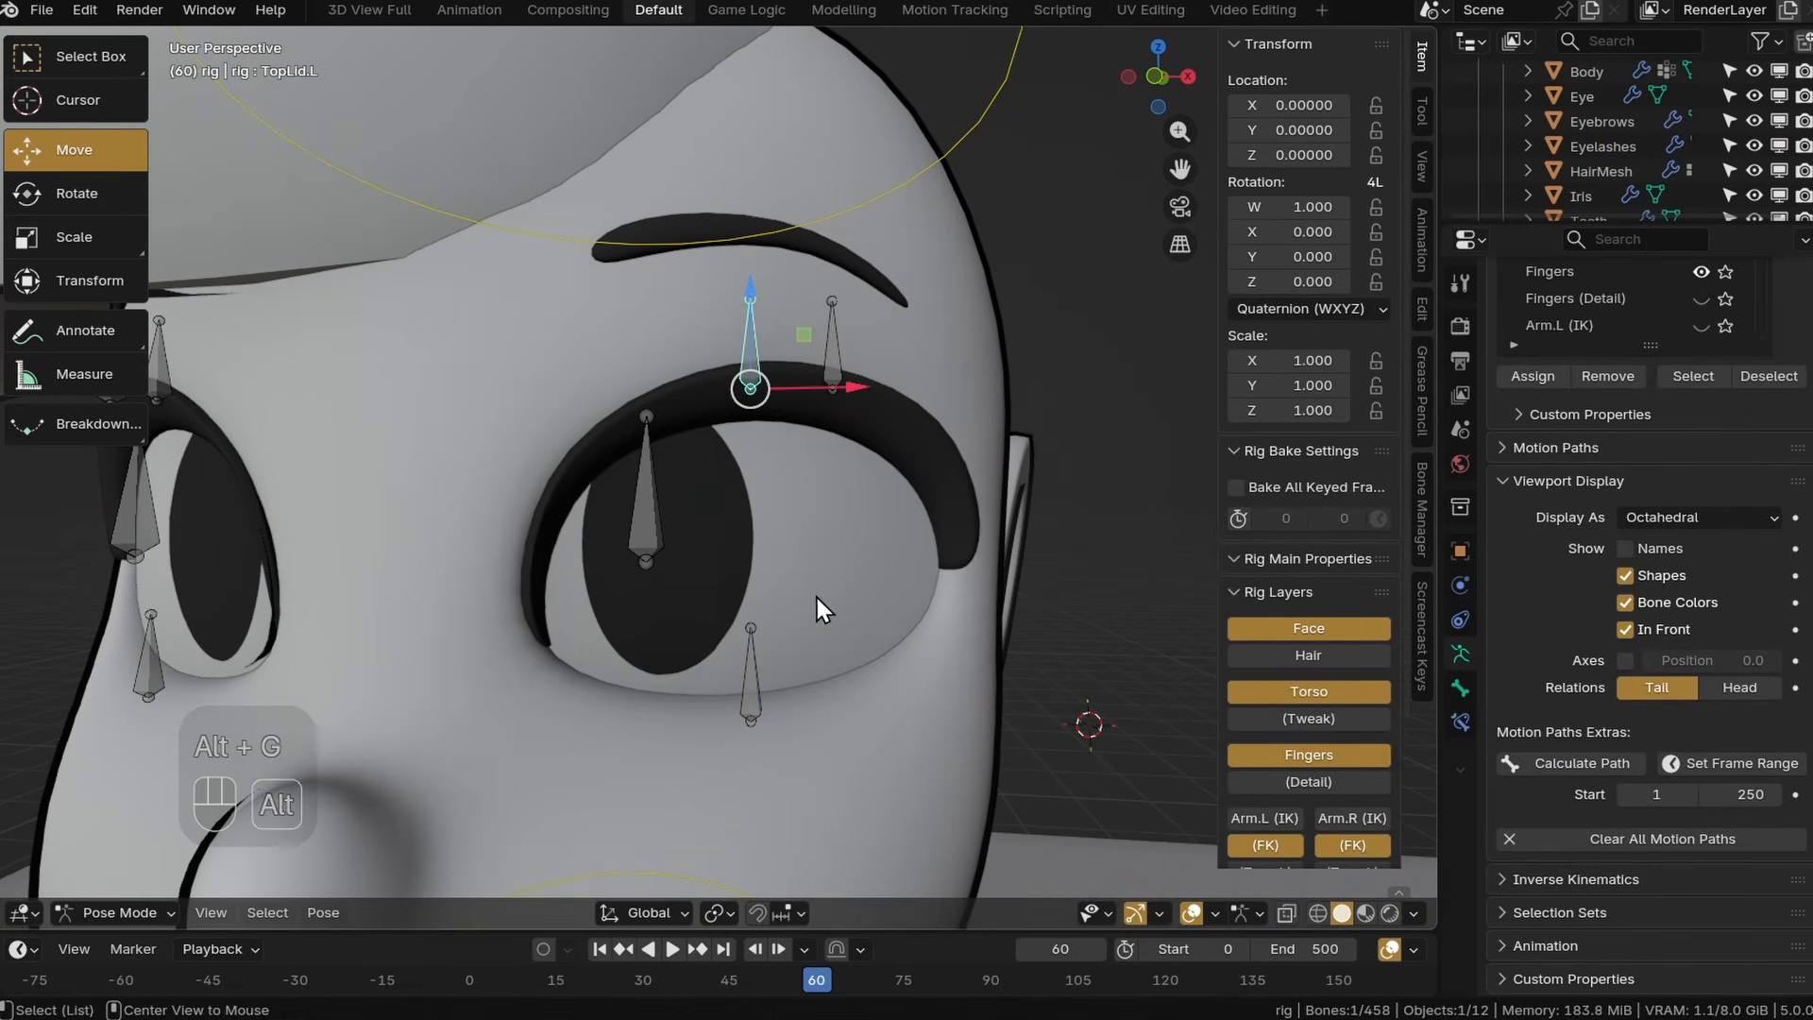
Give the eyelashes' Surprised.L shape key the matching driver from the body.
key(ctrl+Tab)
click(845, 522)
right_click(1715, 783)
Raise the TopLid.L bone along Z to test the eyelashes, undo the move and save the file.
drag(753, 326, 706, 674)
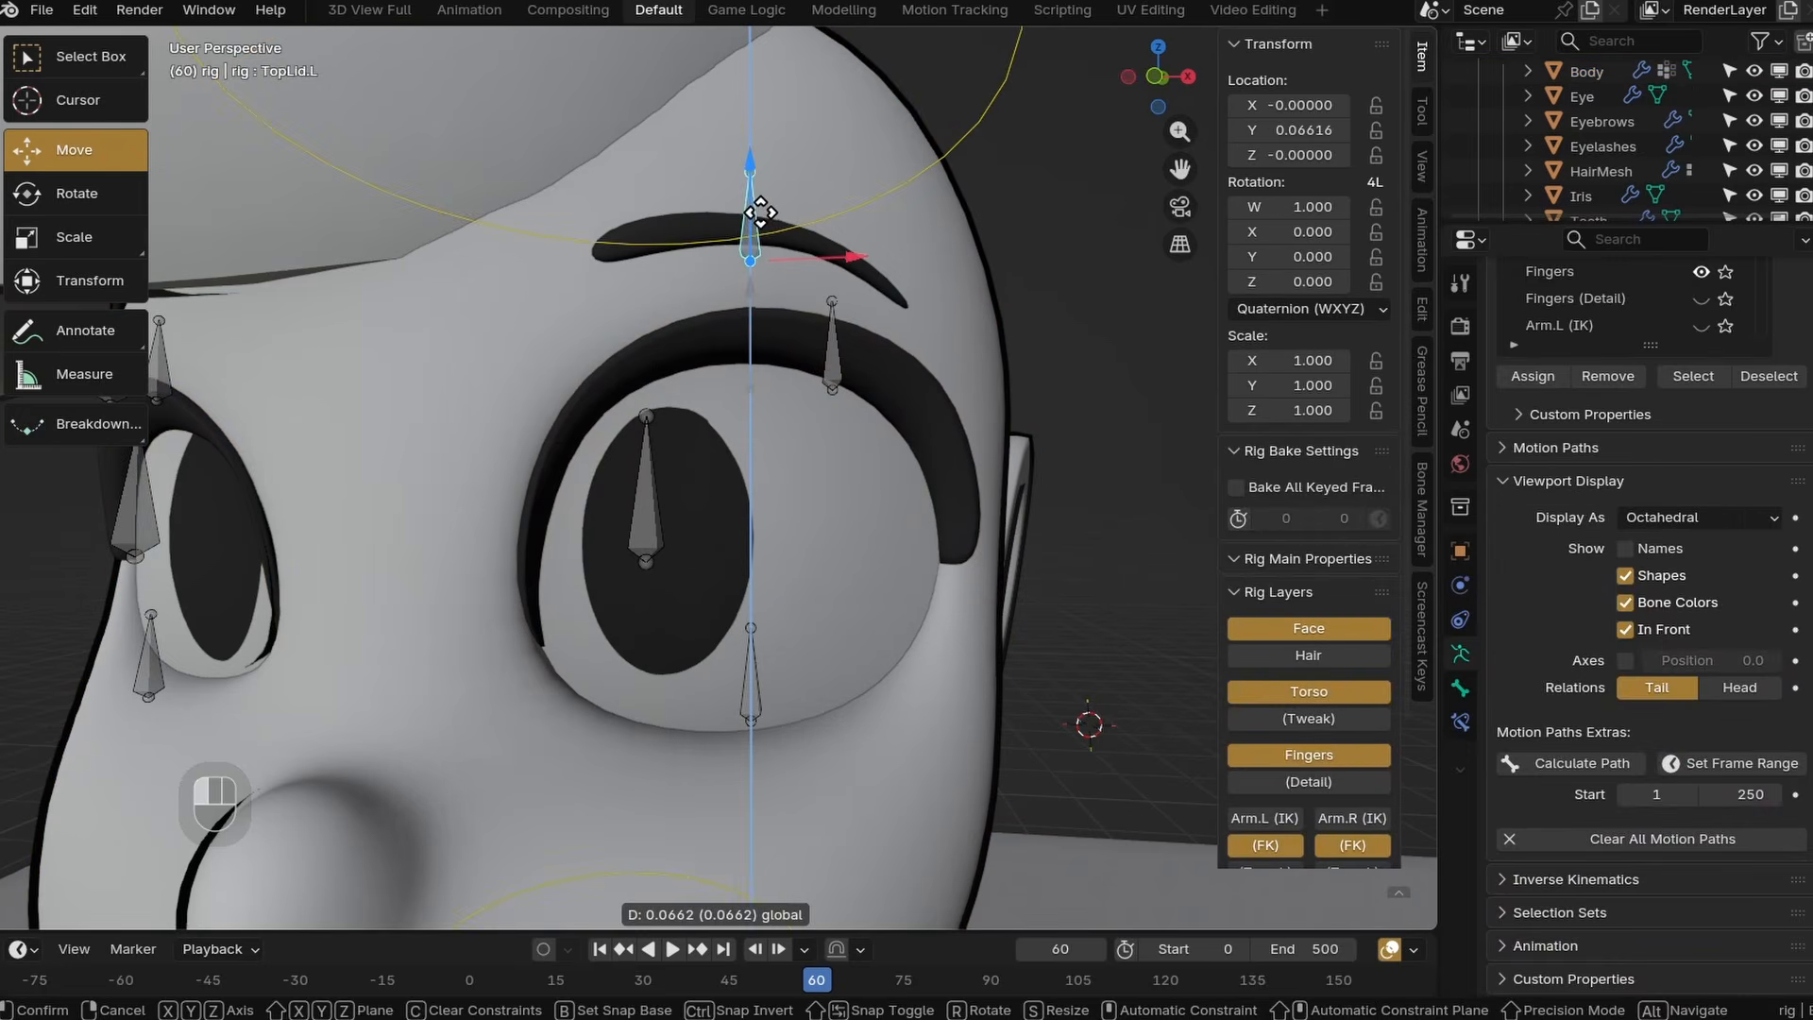
key(ctrl+z)
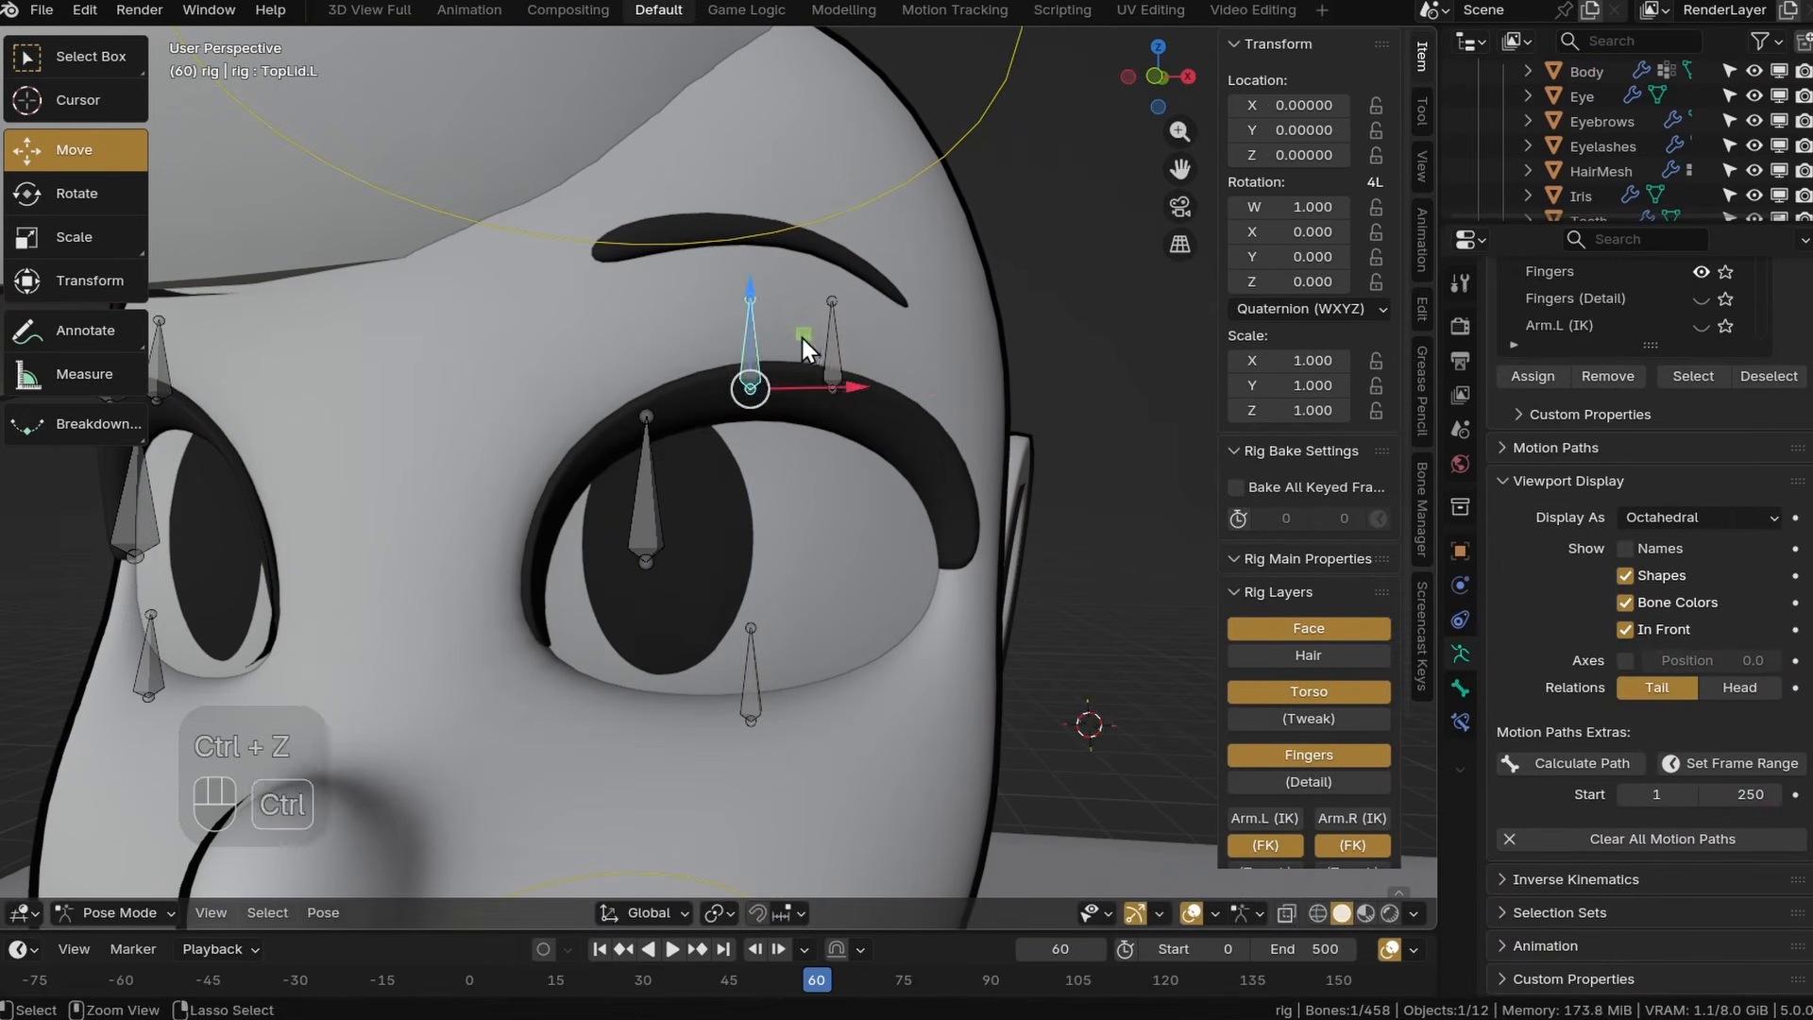
key(ctrl+s)
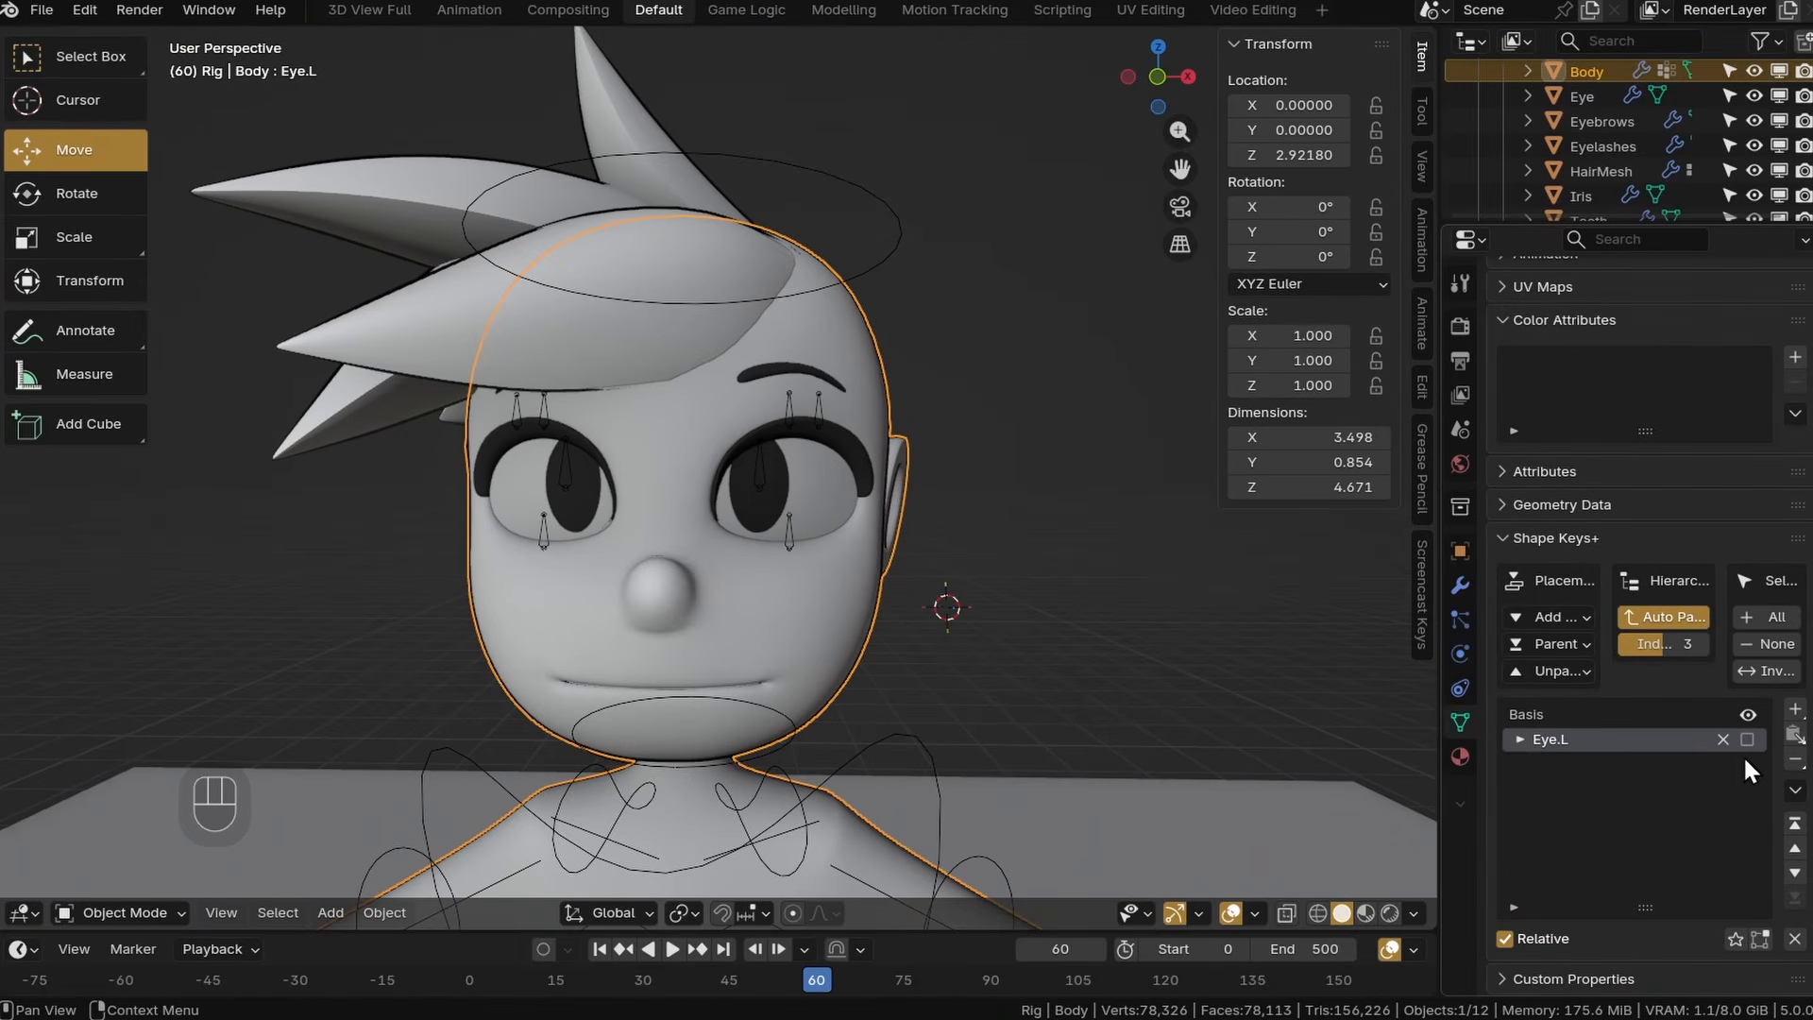
Mirror the body's Eye.L shape key group into Eye.R and set the Blink.R driver's bone to TopLid.R.
drag(1796, 736, 1622, 758)
click(1522, 764)
right_drag(1692, 789, 1600, 699)
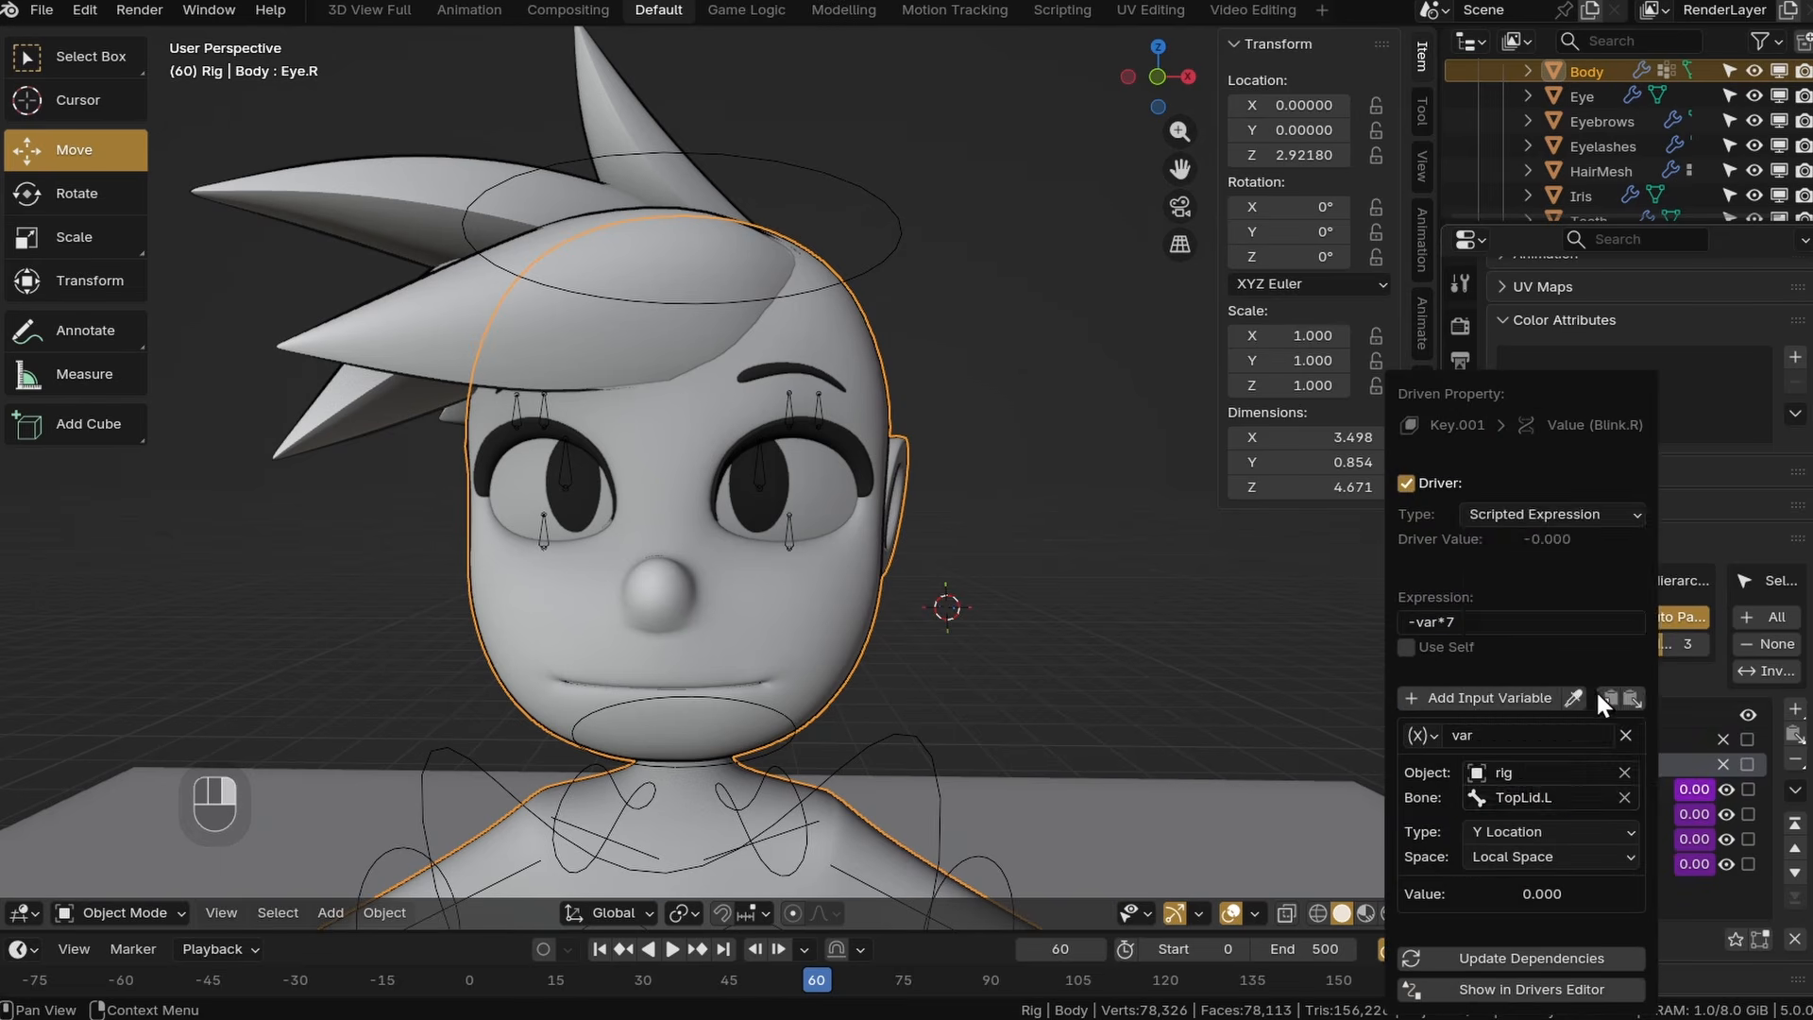
click(1549, 798)
key(BackSpace)
click(1547, 559)
Set the driver bones of the body's Happy.R, Surprised.R and BottomUp.R shape keys to Happy.R, TopLid.R and BotLid.R.
right_click(1693, 814)
click(1592, 701)
click(1545, 798)
click(1535, 560)
right_click(1693, 839)
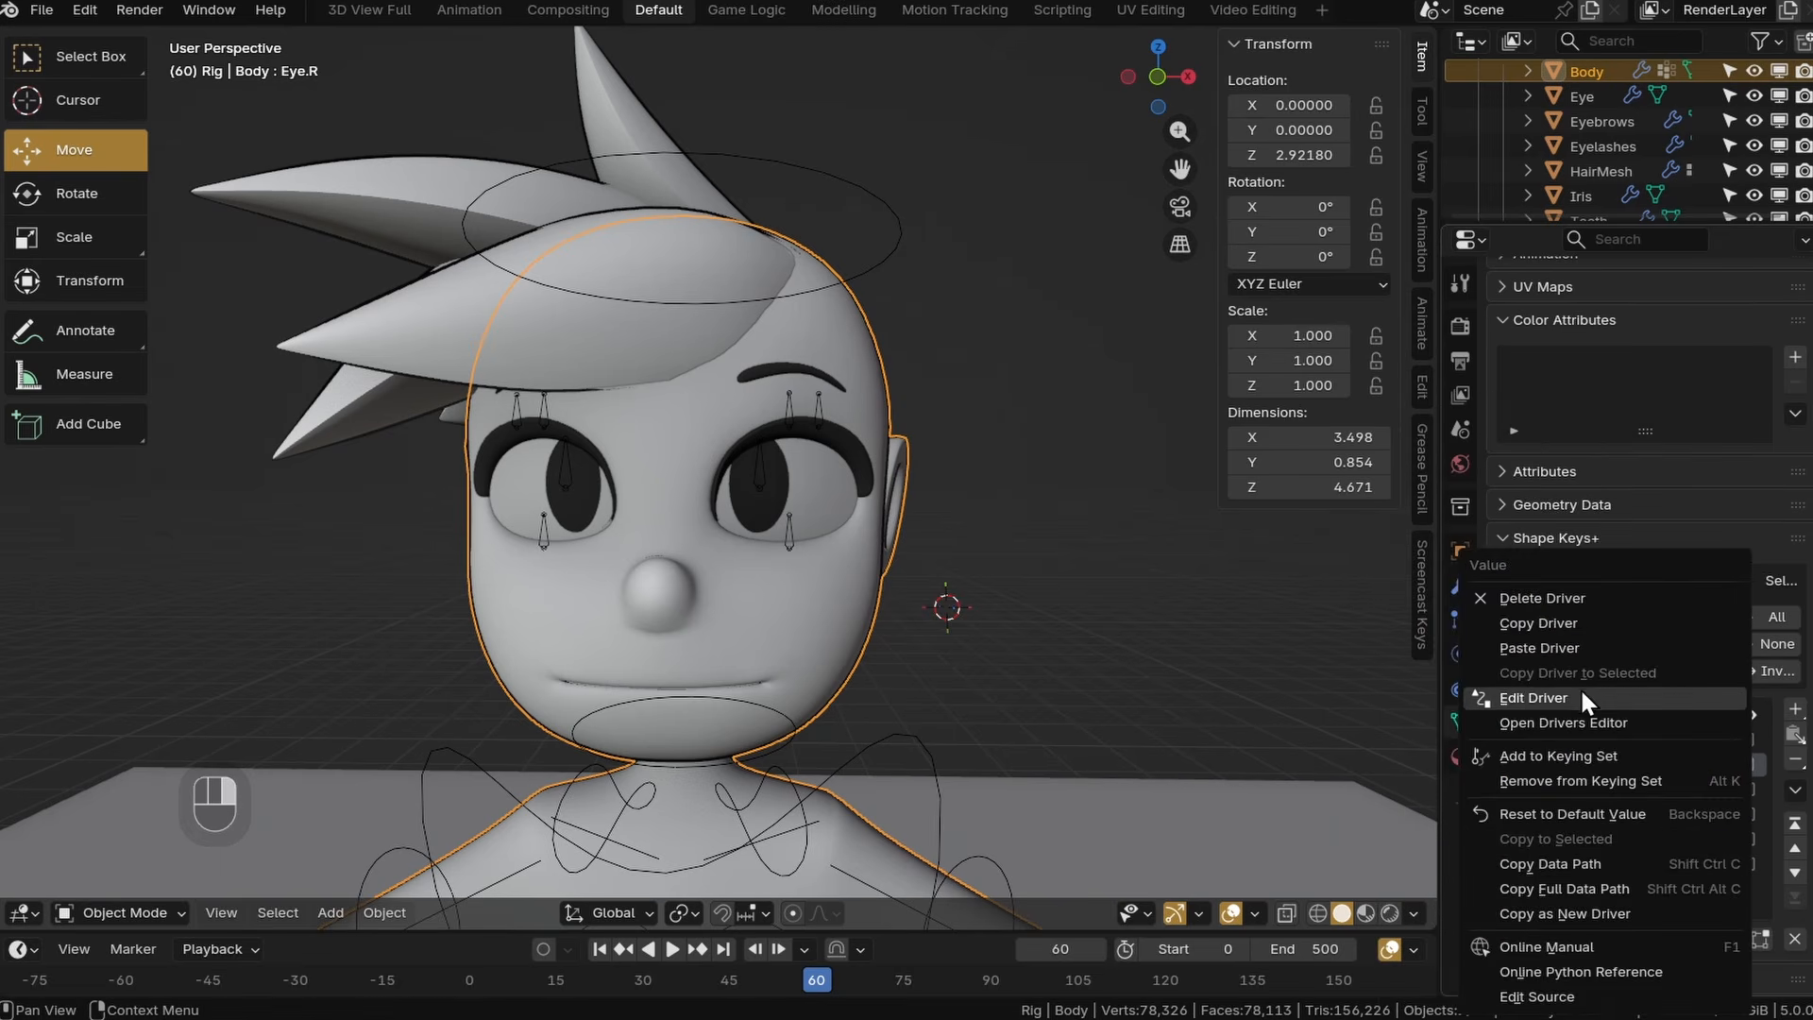
click(1579, 697)
right_click(1693, 865)
click(1579, 699)
click(1535, 560)
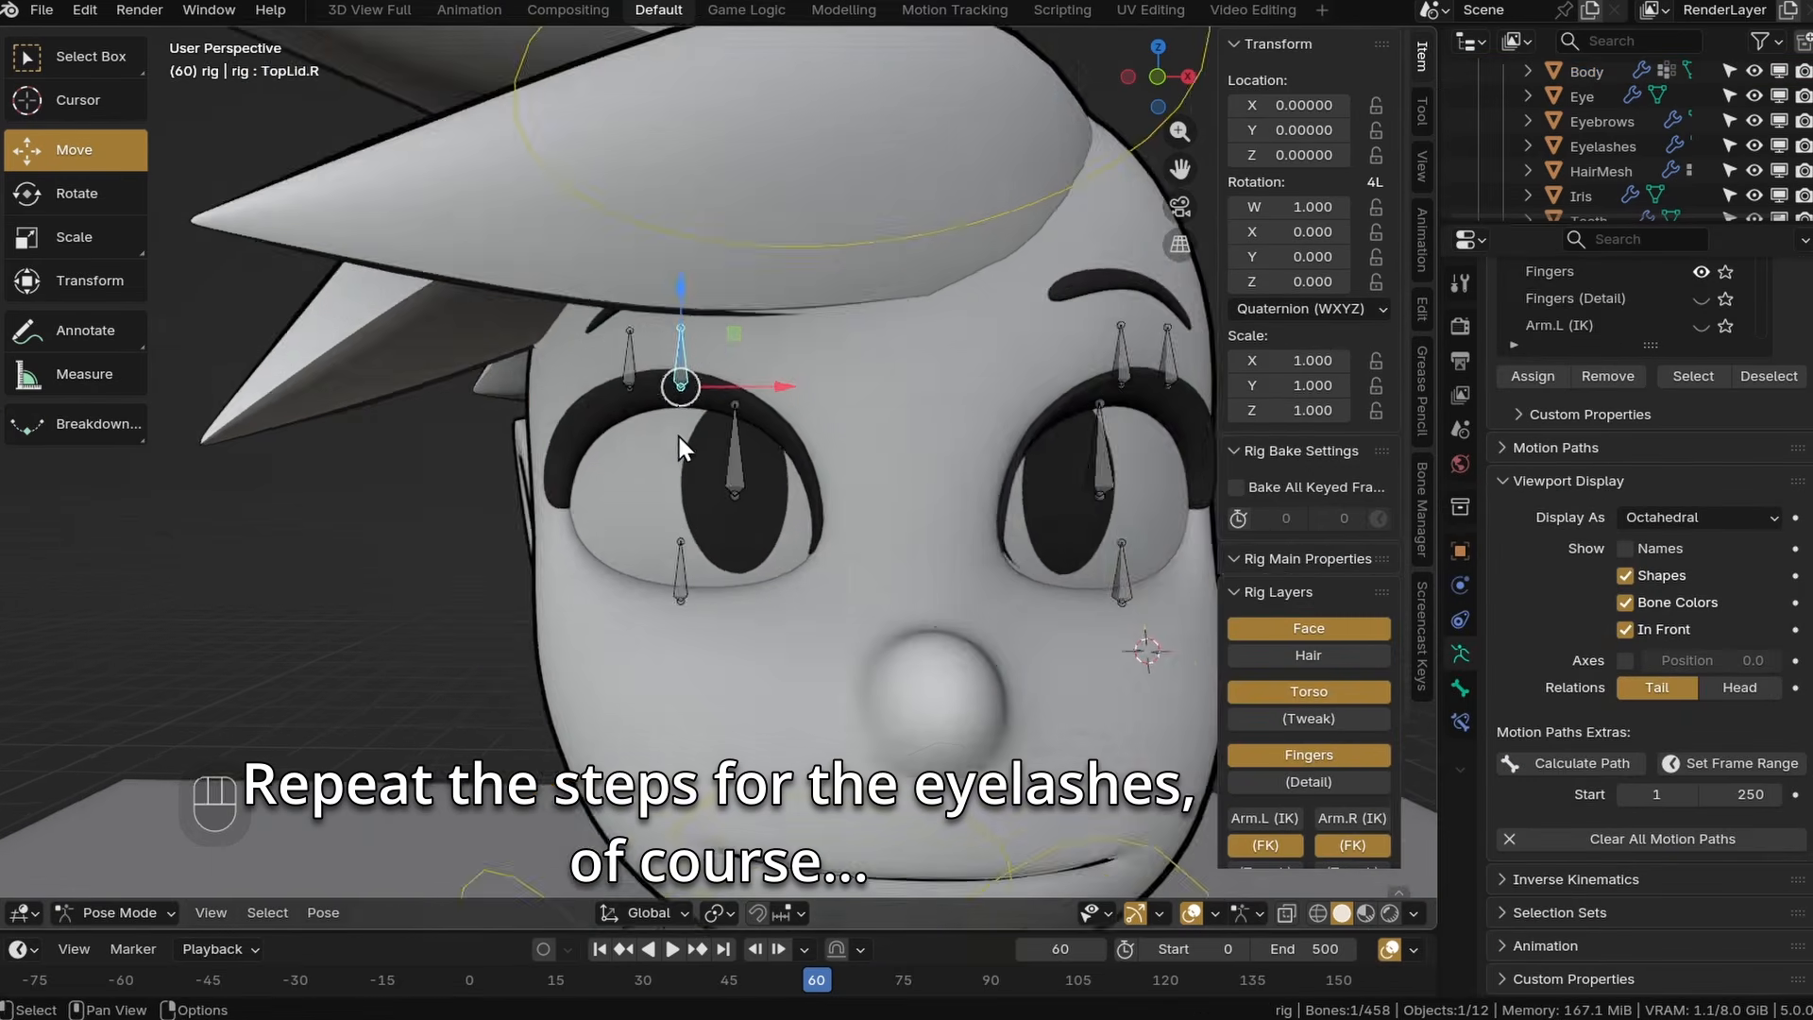
Move the TopLid.R bone down and up along Z to test the right upper lid, and undo the move.
scroll(678, 437, up, 3)
key(g)
key(z)
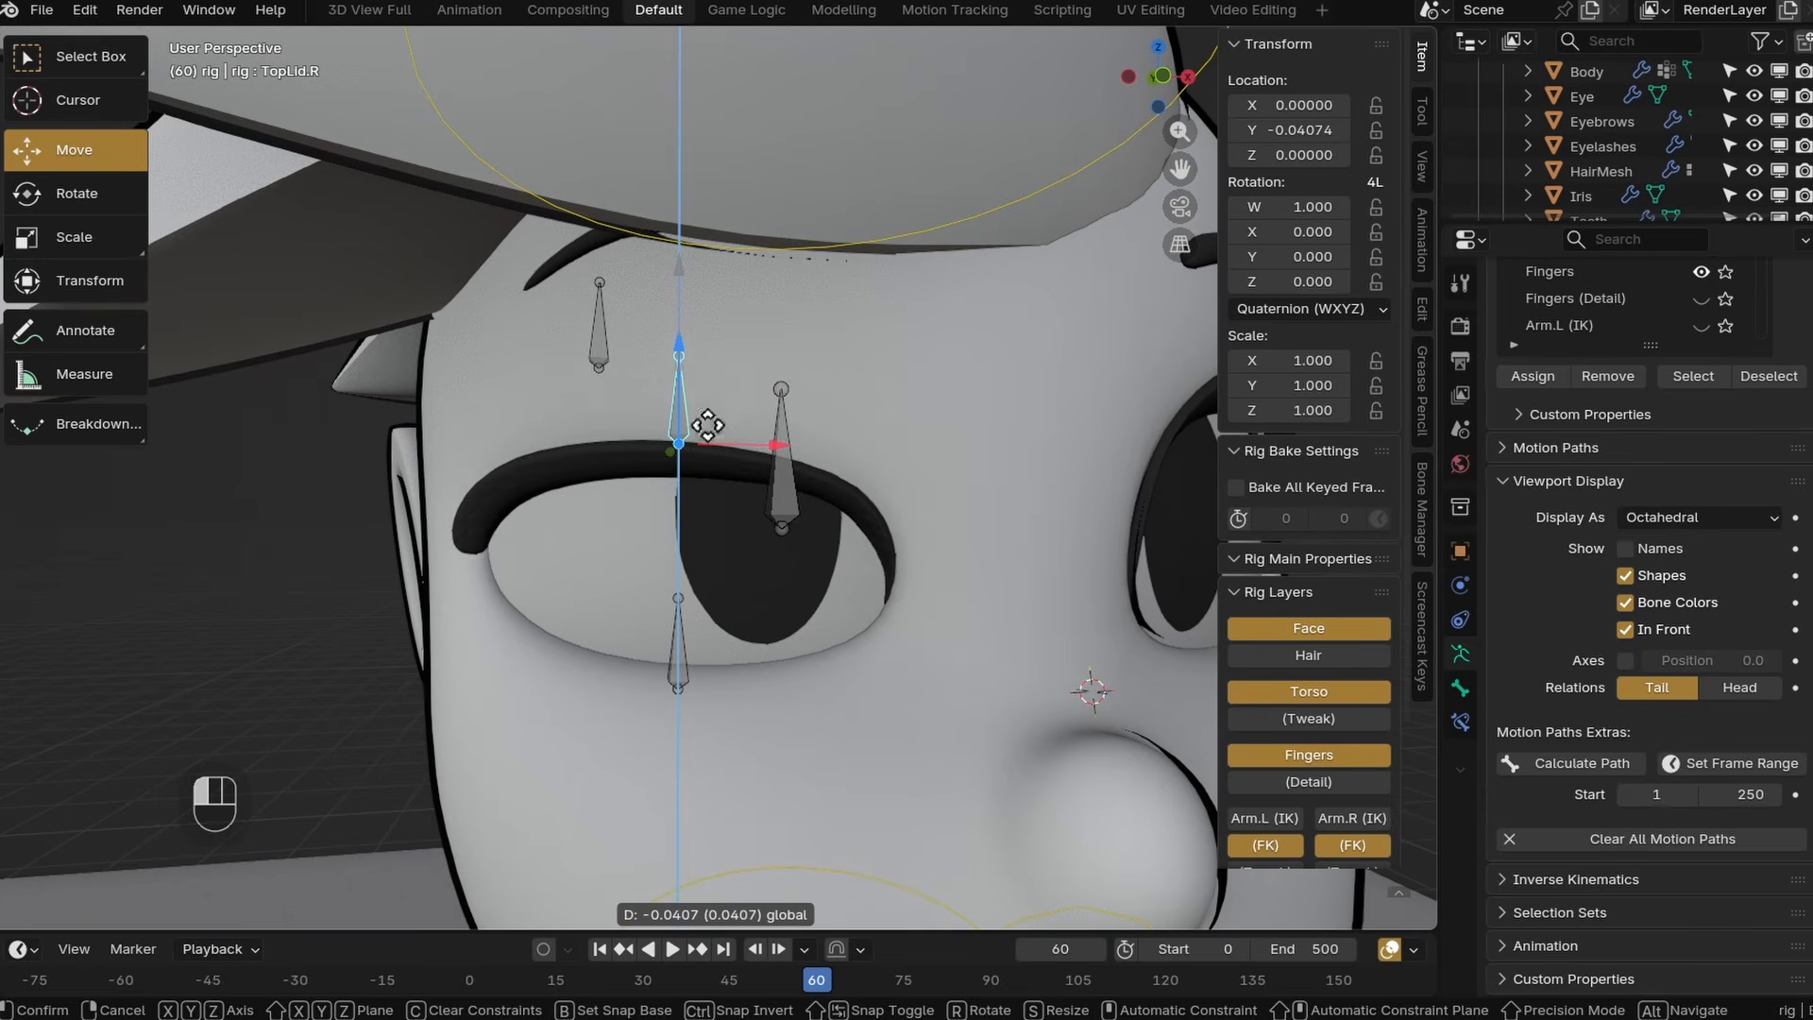
drag(707, 425, 715, 207)
key(ctrl+z)
Move the Happy.R and BotLid.R bones along Z to test their drivers, undoing each move.
click(615, 307)
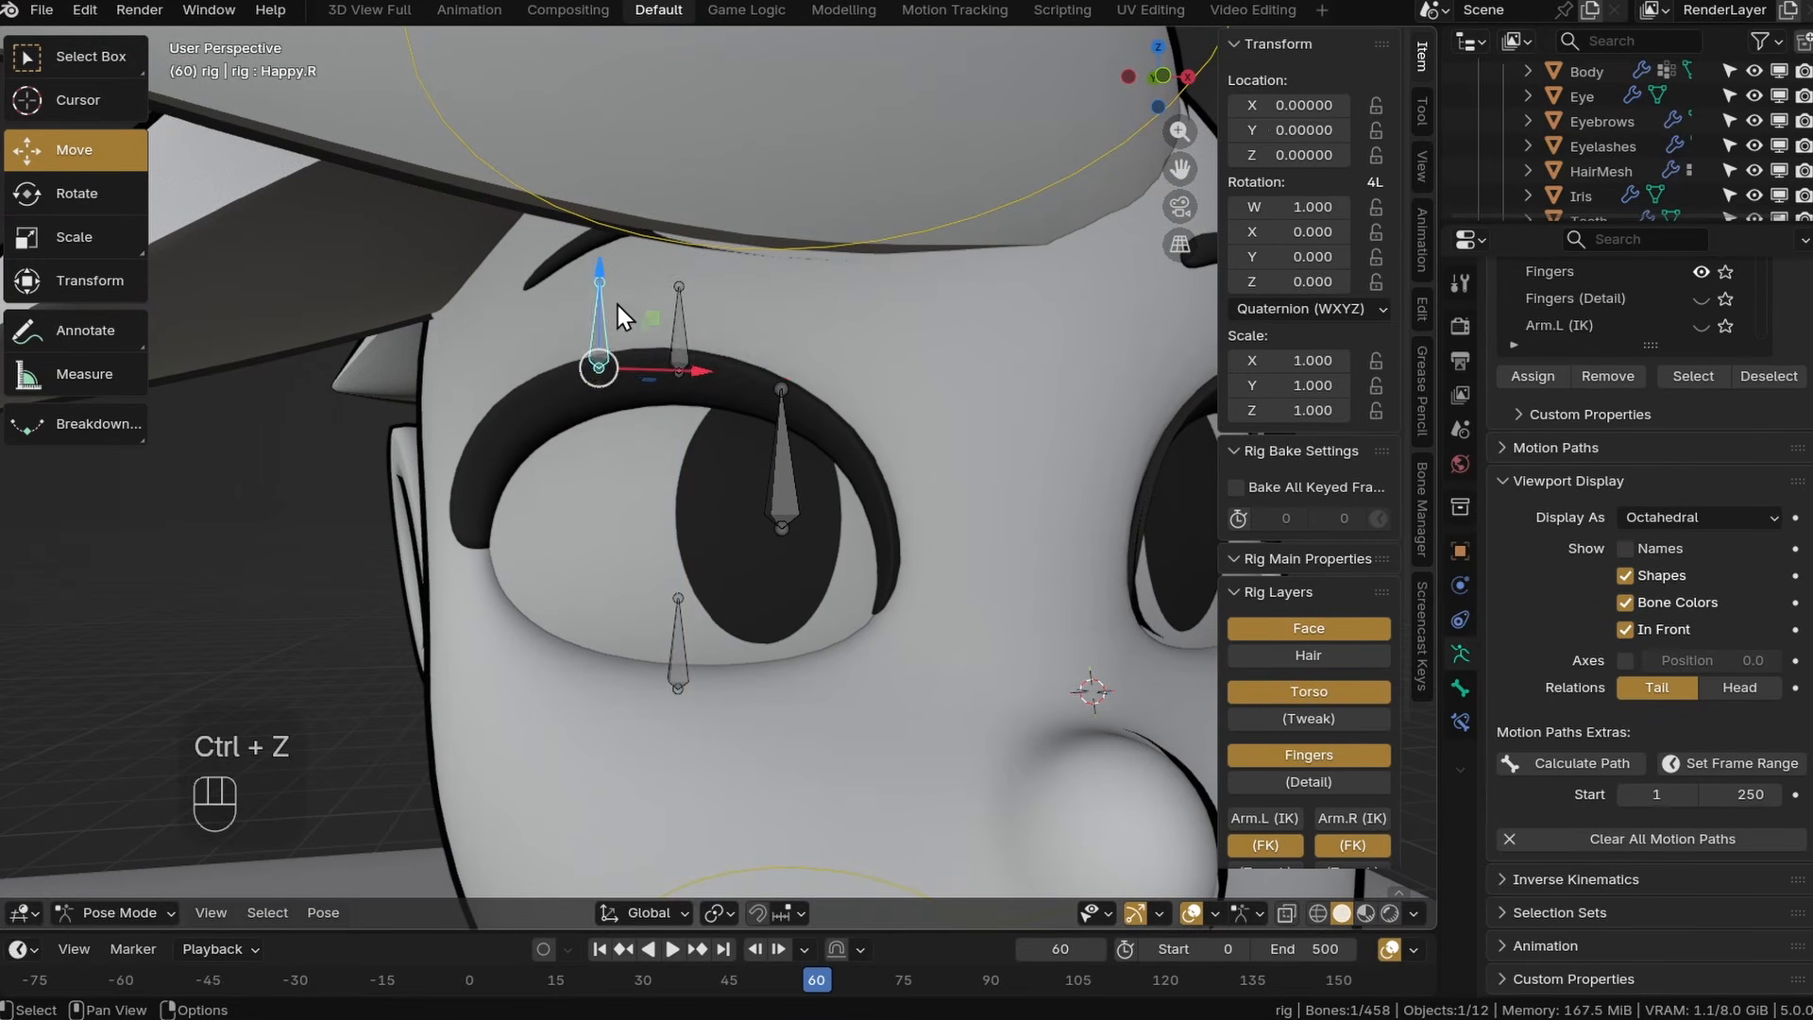
mouse_move(601, 273)
mouse_down()
mouse_move(620, 340)
mouse_move(620, 284)
mouse_up()
key(ctrl+z)
click(680, 655)
drag(678, 590, 684, 486)
key(ctrl+z)
scroll(812, 453, down, 4)
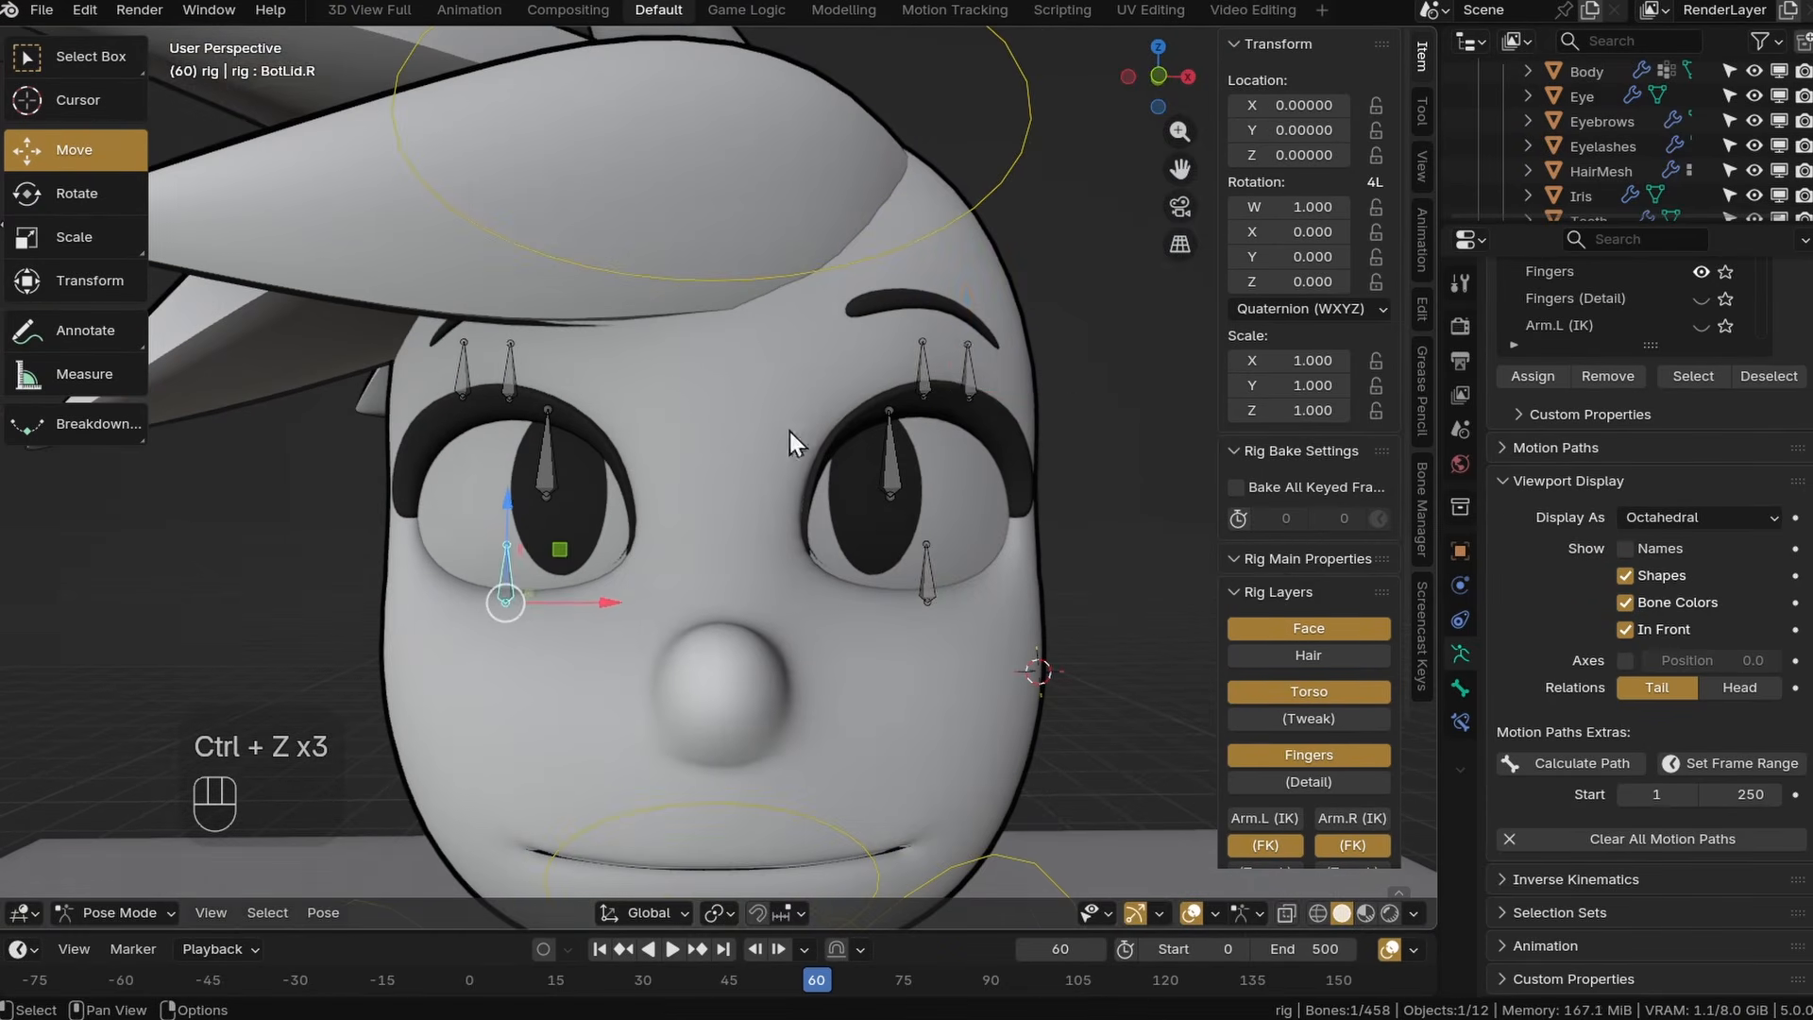
Enable X-Axis Mirror for posing and move the Happy.L bone along Z to test both eyes together.
click(1424, 117)
click(1256, 249)
drag(967, 302, 999, 501)
key(shift+alt+z)
scroll(1025, 476, down, 3)
mouse_move(1024, 477)
middle_down()
mouse_move(1082, 481)
mouse_move(996, 463)
middle_up()
drag(985, 439, 979, 203)
key(z)
Move the TopLid.L bone with mirroring active to test both upper lids.
click(956, 382)
key(z)
drag(947, 332, 990, 342)
middle_drag(990, 345, 1024, 449)
key(shift+alt+z)
Lower the TopLid bones and raise the BotLid bones to half-close both eyes, checking the pose without overlays.
click(927, 533)
scroll(923, 522, up, 2)
click(916, 413)
drag(929, 367, 933, 398)
click(929, 548)
drag(925, 471, 922, 437)
key(z)
scroll(903, 425, down, 2)
middle_drag(1001, 444, 908, 473)
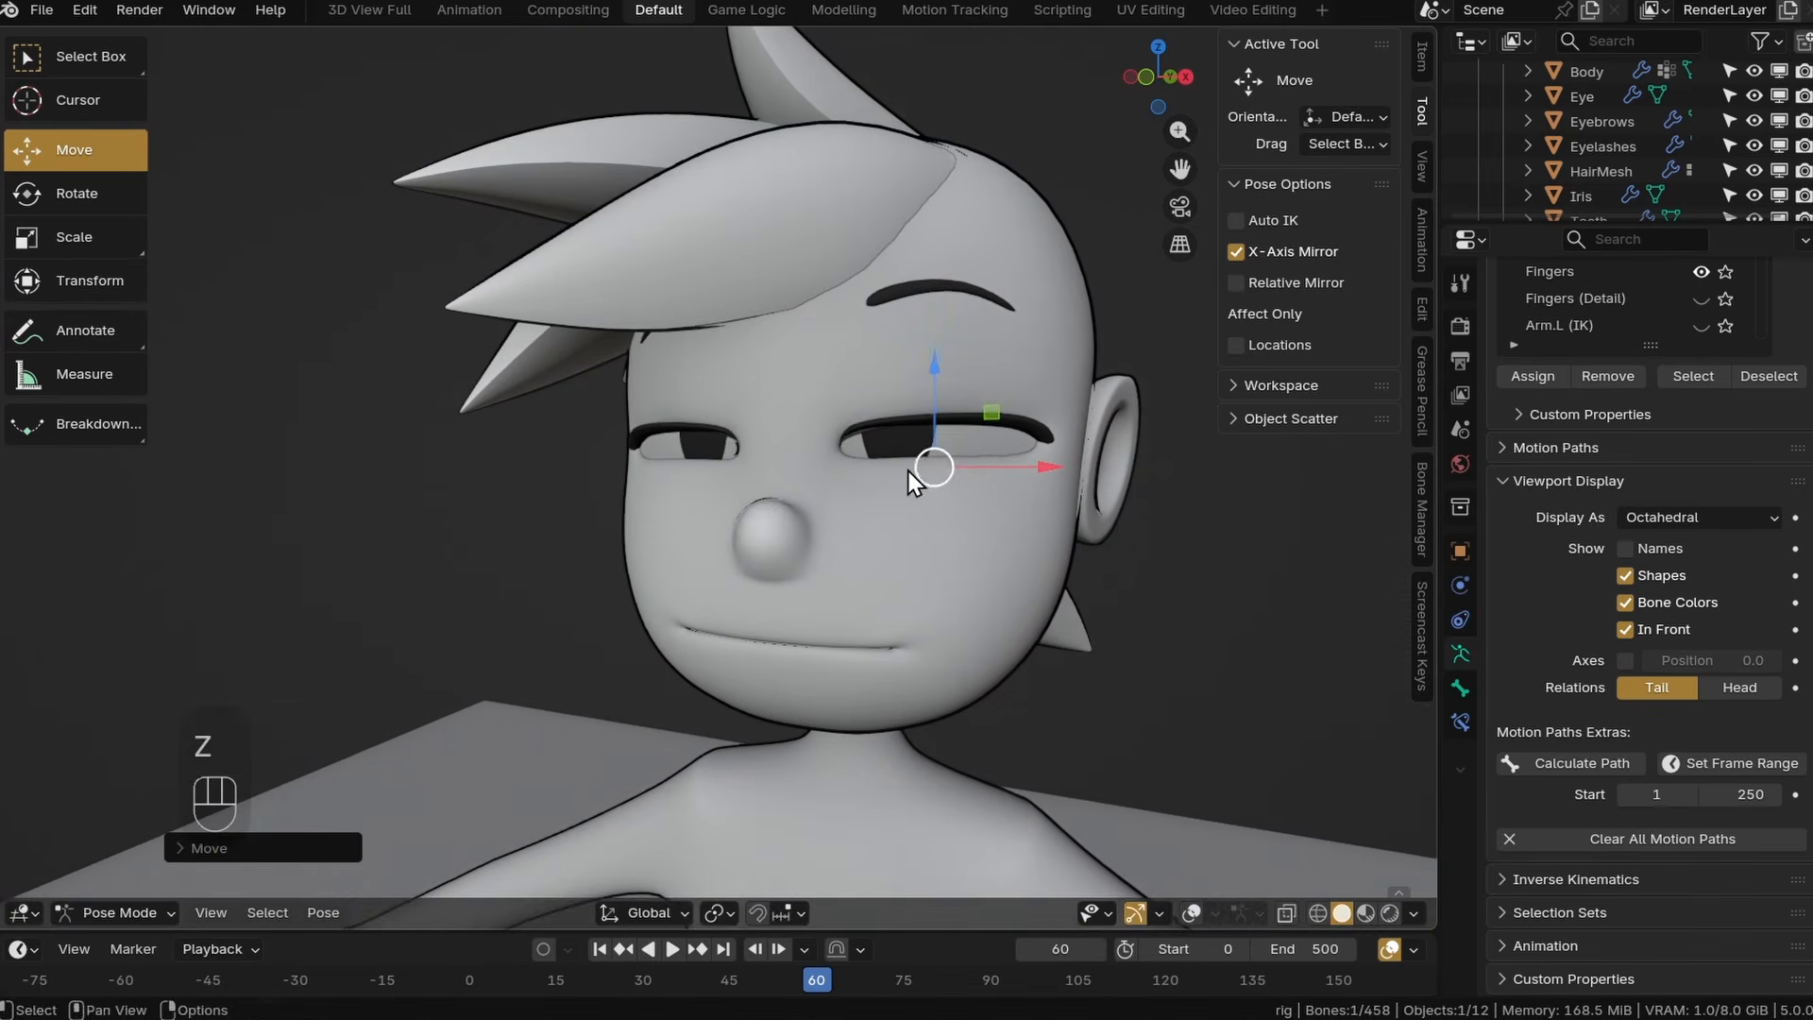
key(shift+alt+z)
click(941, 357)
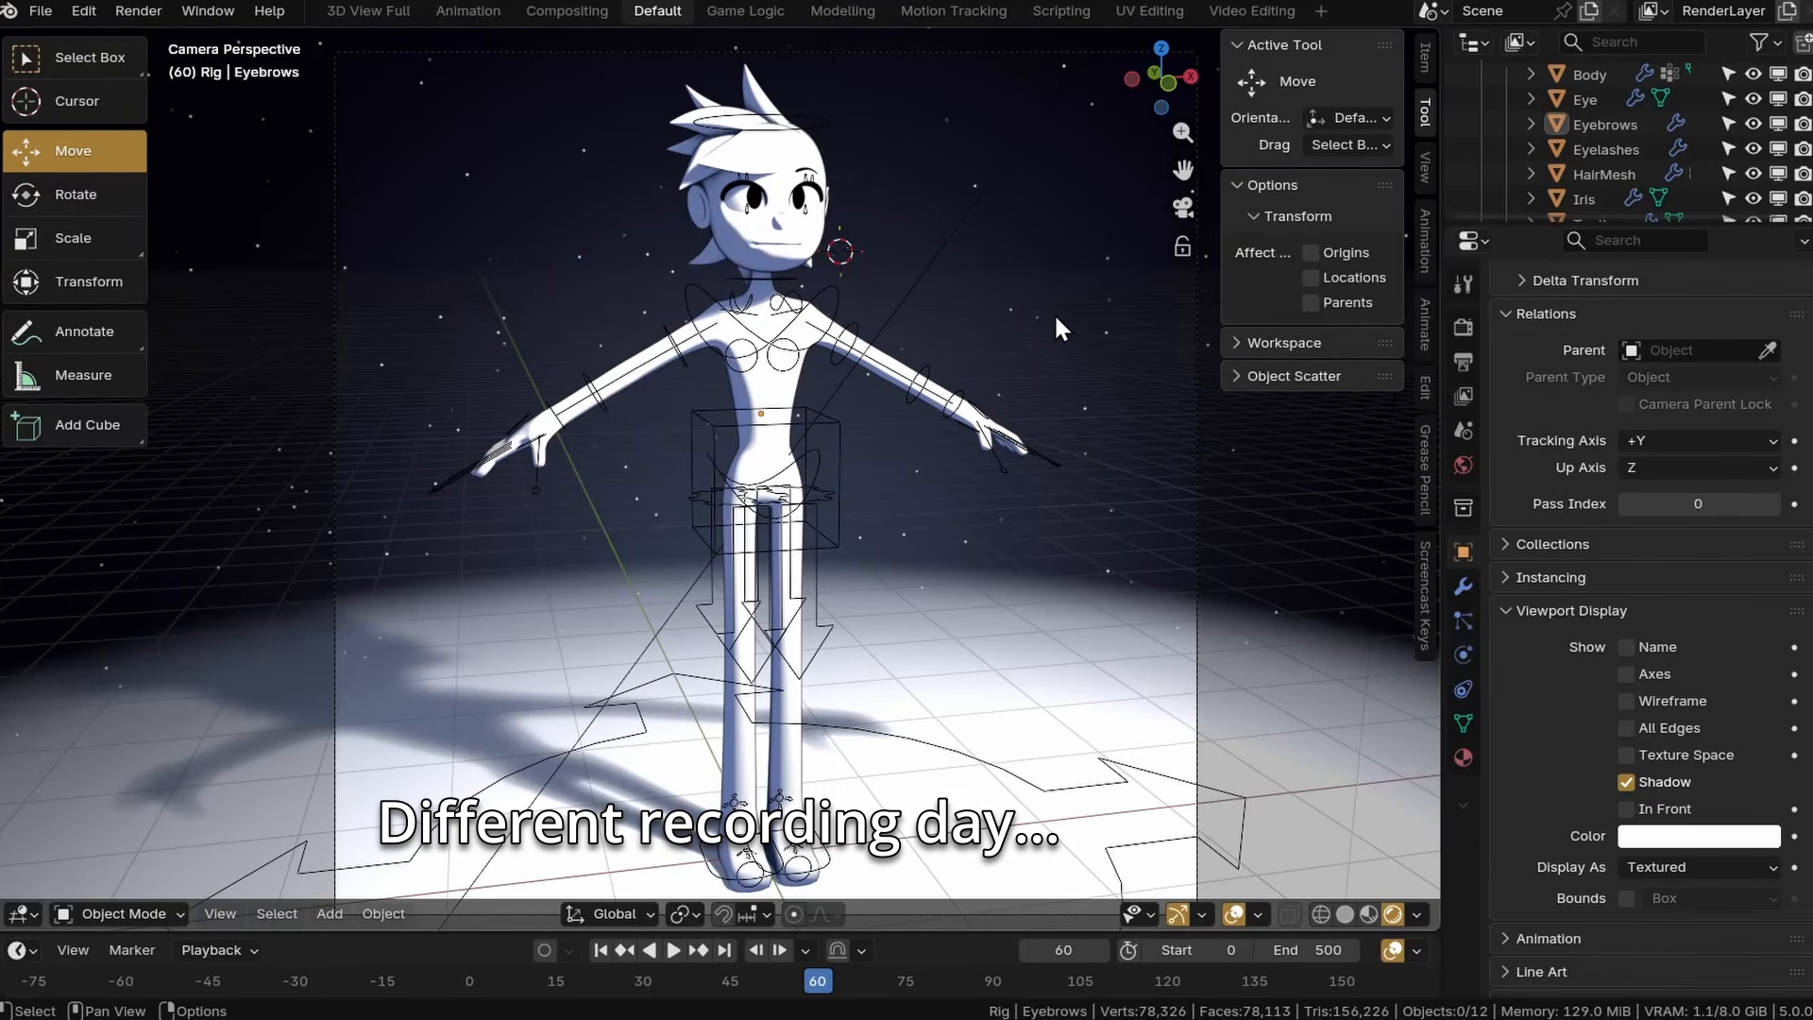
Select the body mesh and add a new shape key with its value at 1.
middle_drag(1056, 316, 1001, 354)
scroll(955, 372, up, 5)
middle_drag(1328, 847, 878, 501)
scroll(778, 438, up, 2)
middle_drag(878, 501, 938, 557)
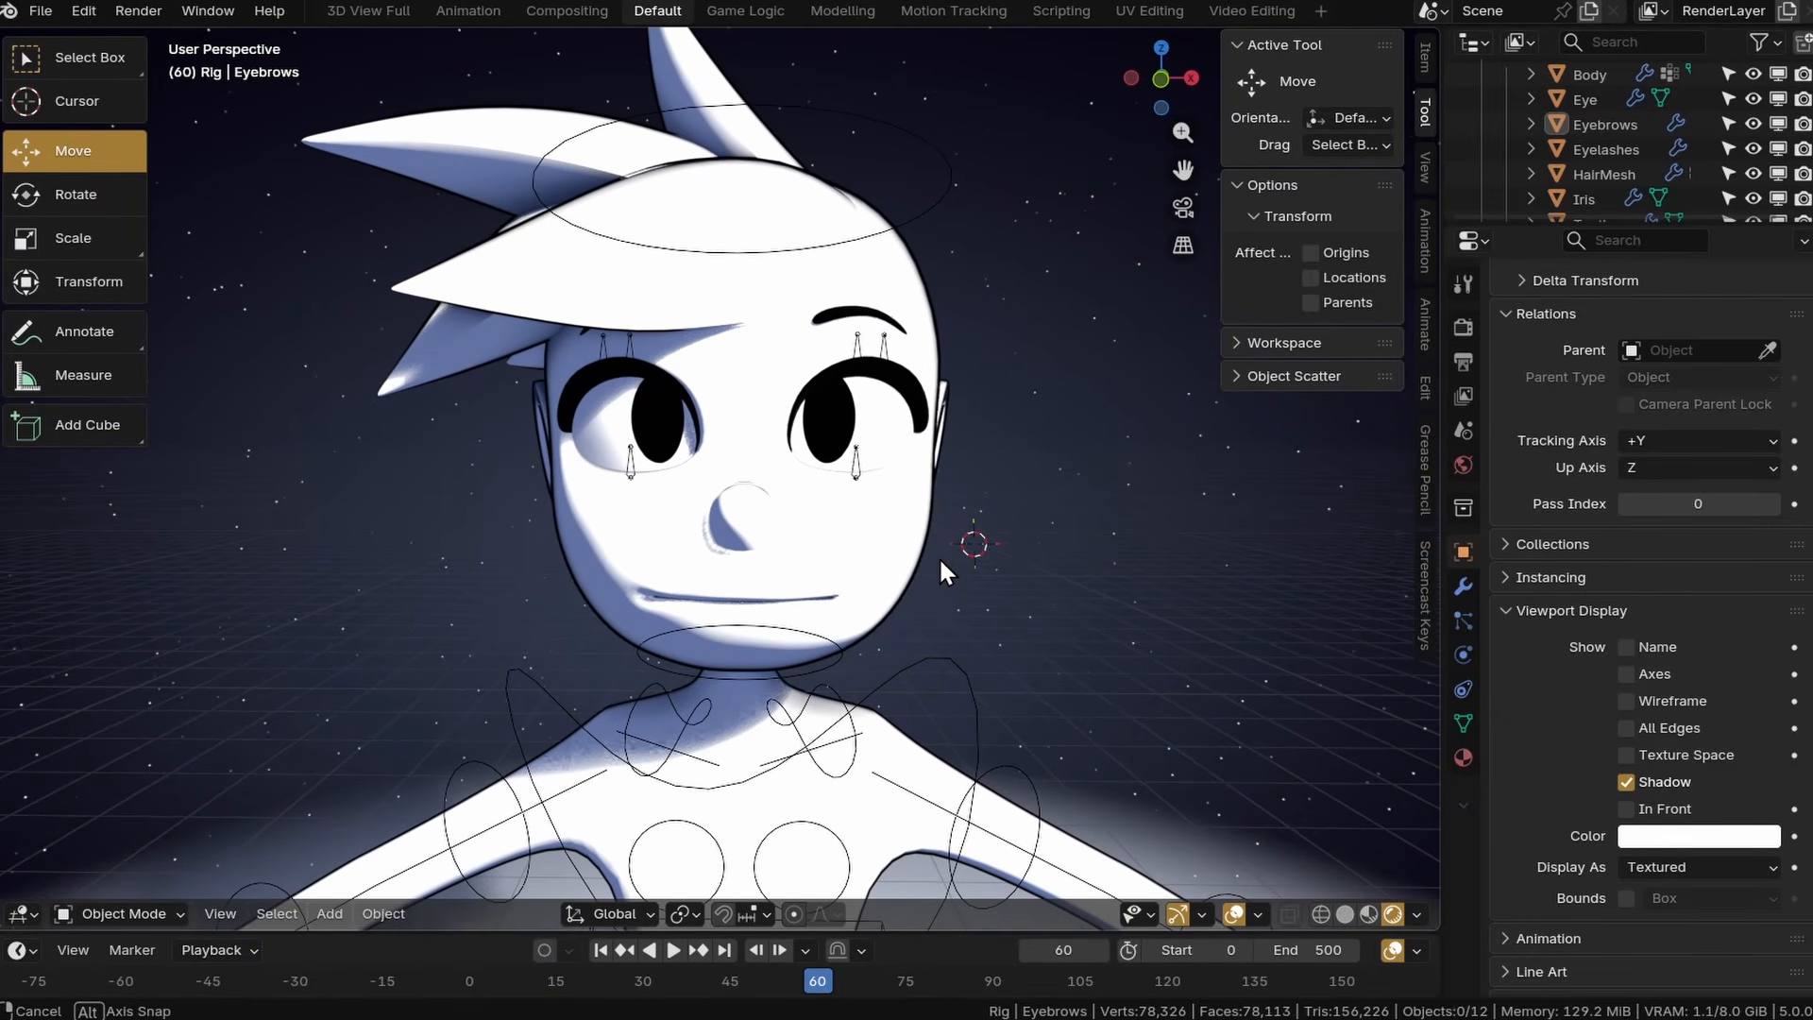
scroll(841, 566, up, 2)
click(837, 547)
click(1463, 724)
scroll(1583, 831, down, 1)
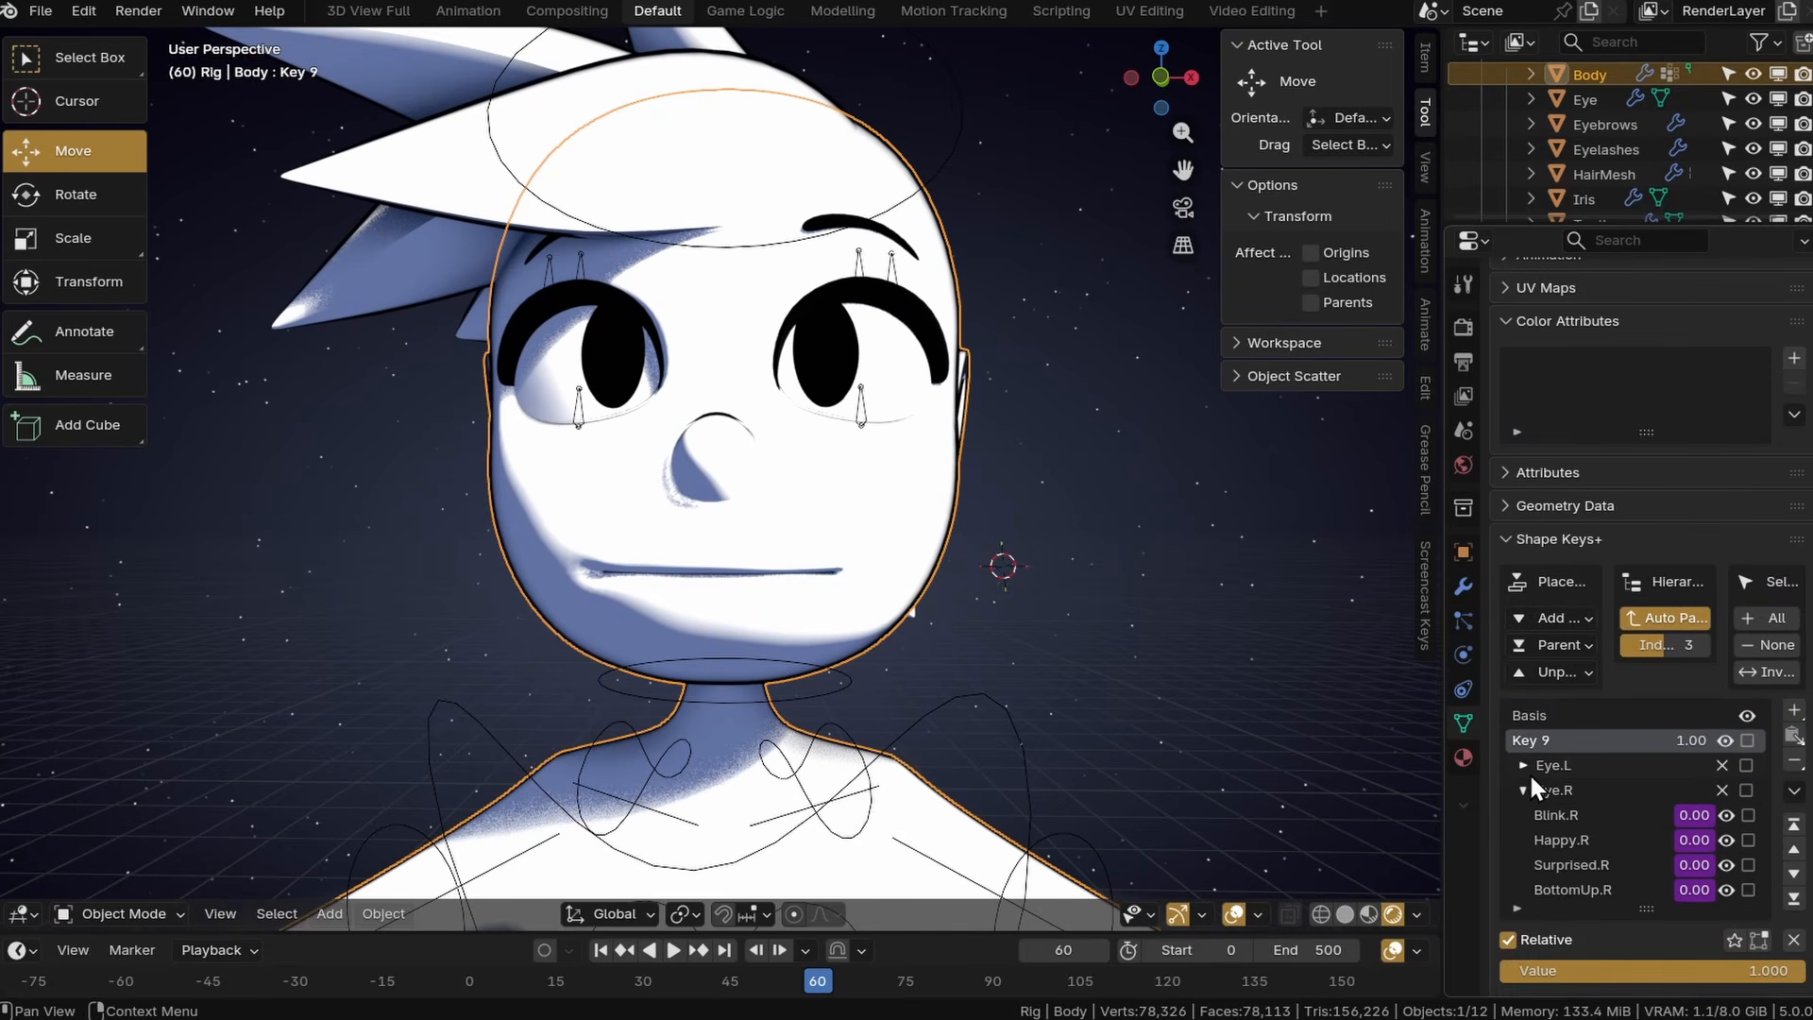
Collapse the Eye.L and Eye.R shape key groups and rename the new shape key to Mouth.
click(1525, 771)
click(1524, 771)
click(1521, 786)
double_click(1589, 741)
text(Mouth)
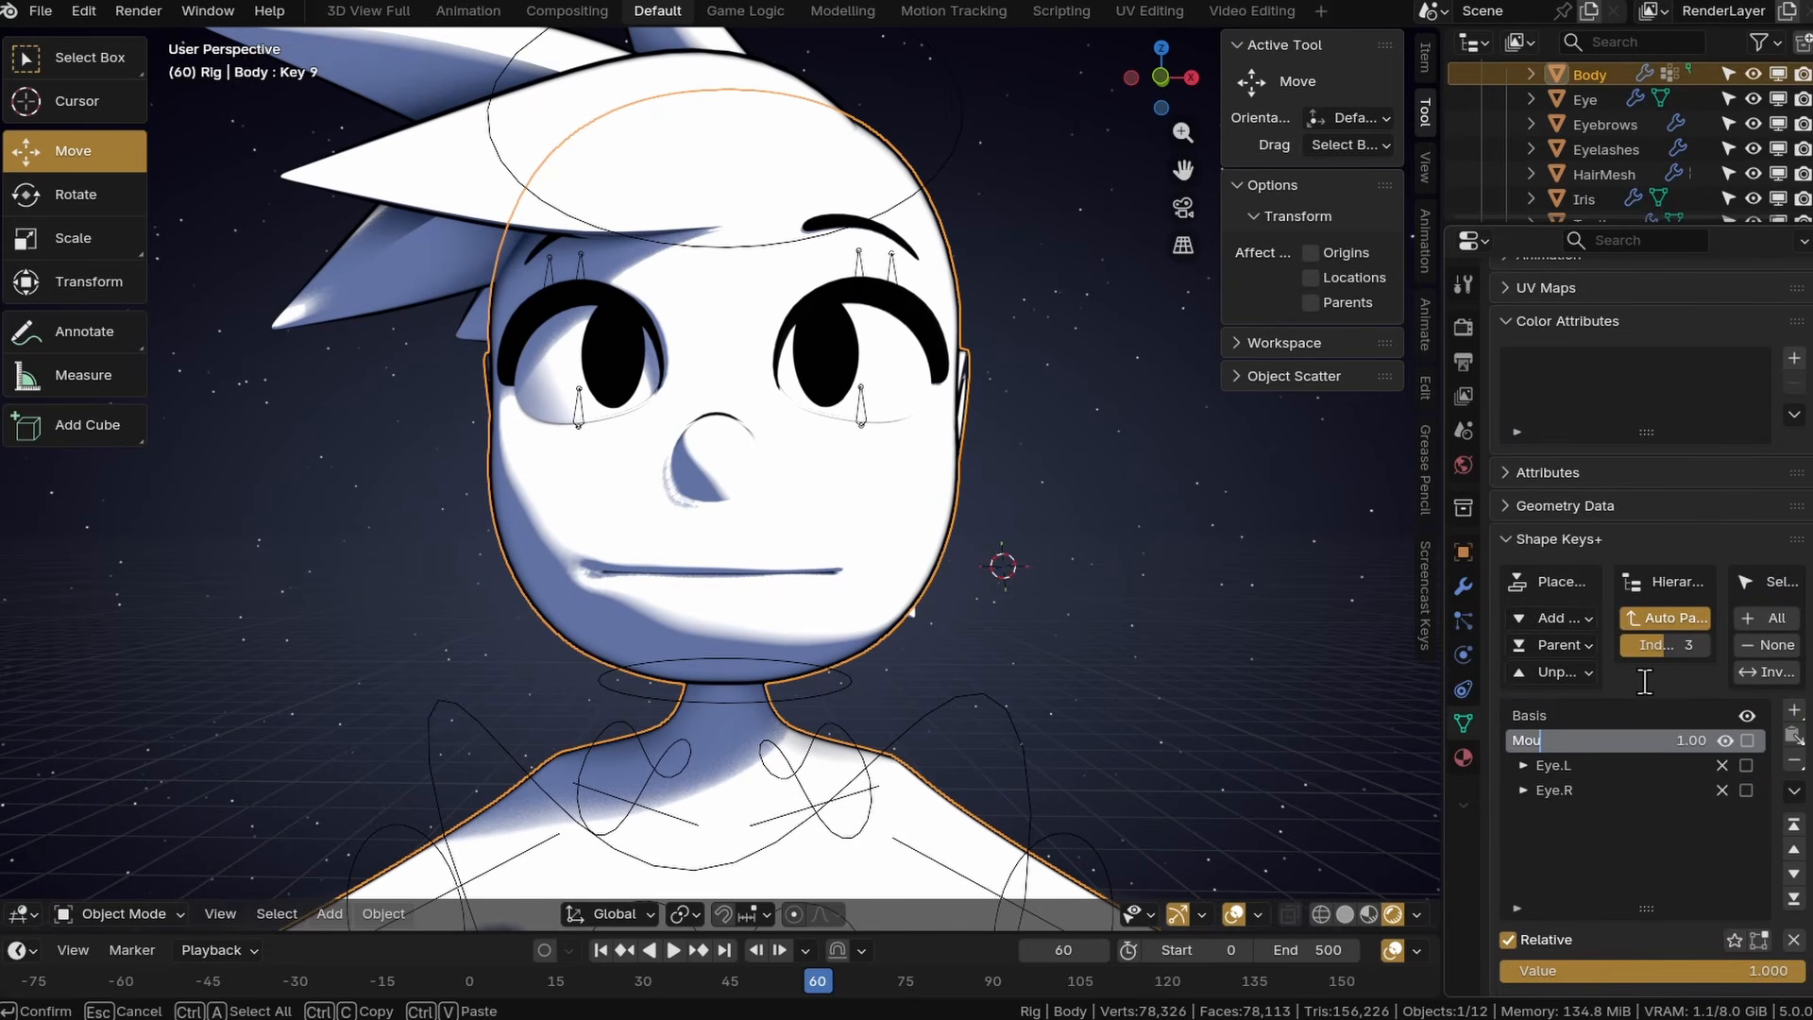
key(Return)
In Edit Mode, raise the character's left mouth corner and part the lips there with proportional editing.
click(120, 805)
click(109, 914)
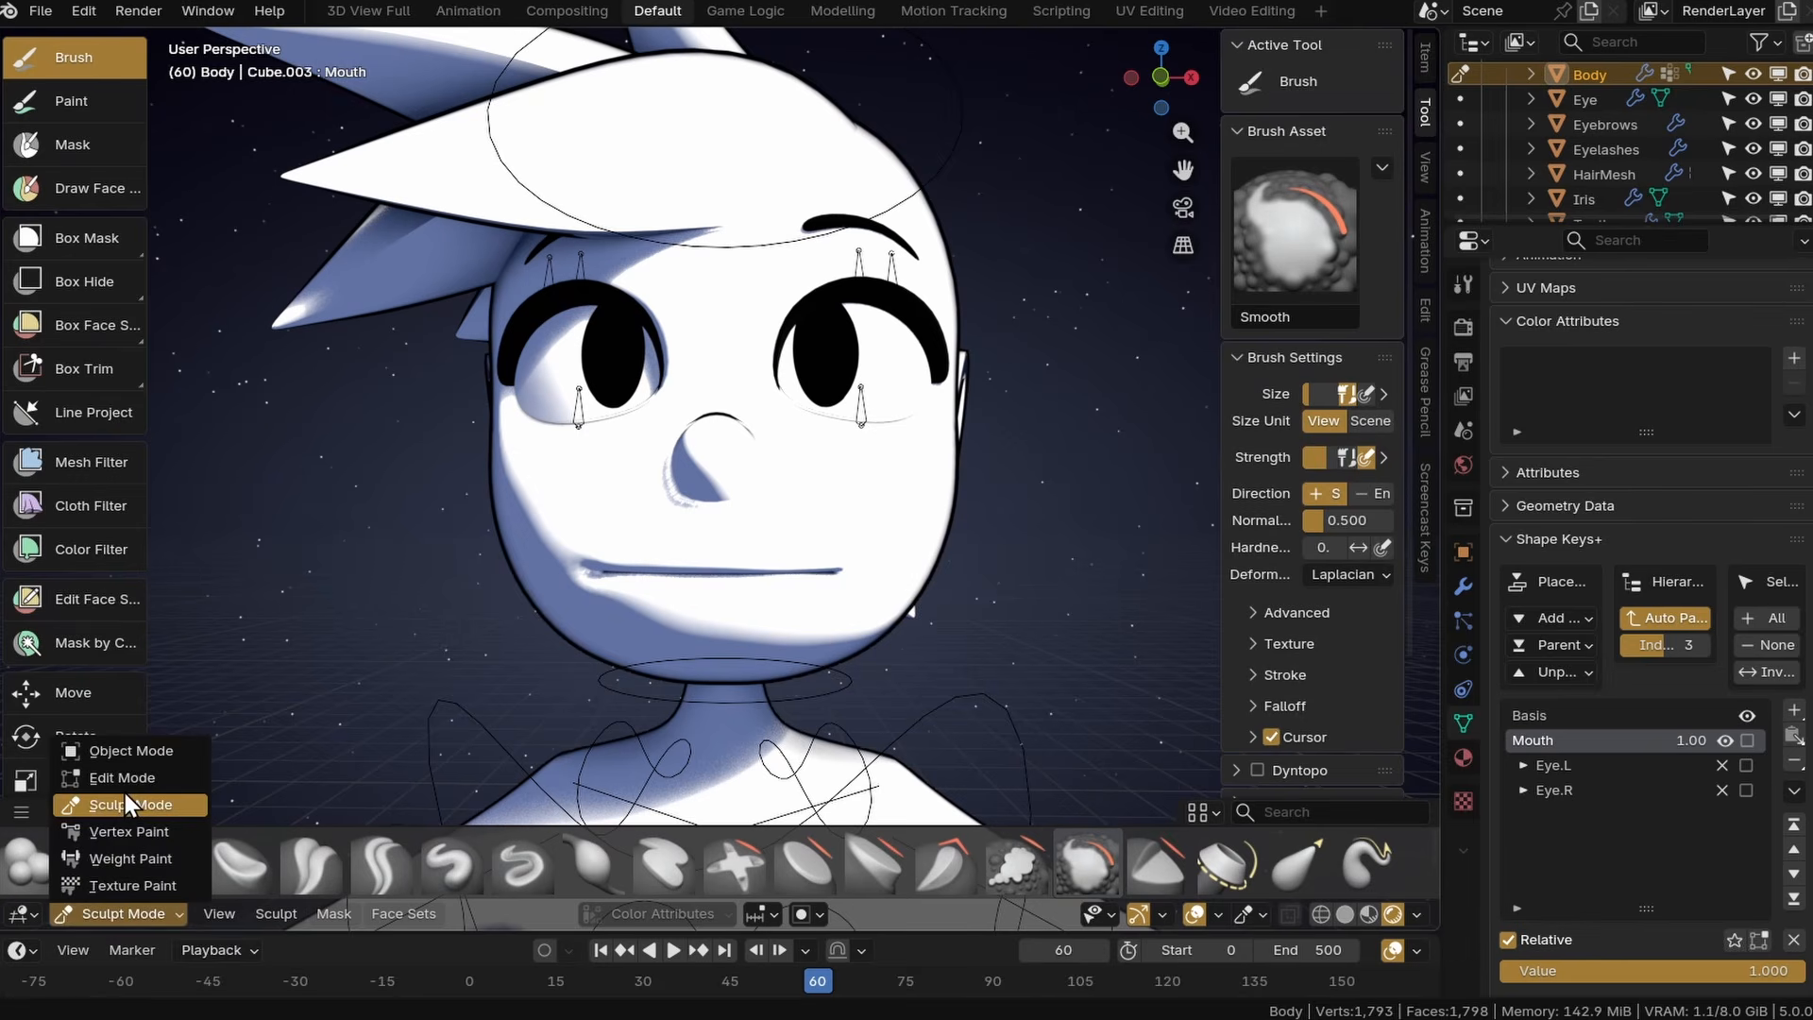
click(123, 777)
scroll(824, 660, up, 4)
key(g)
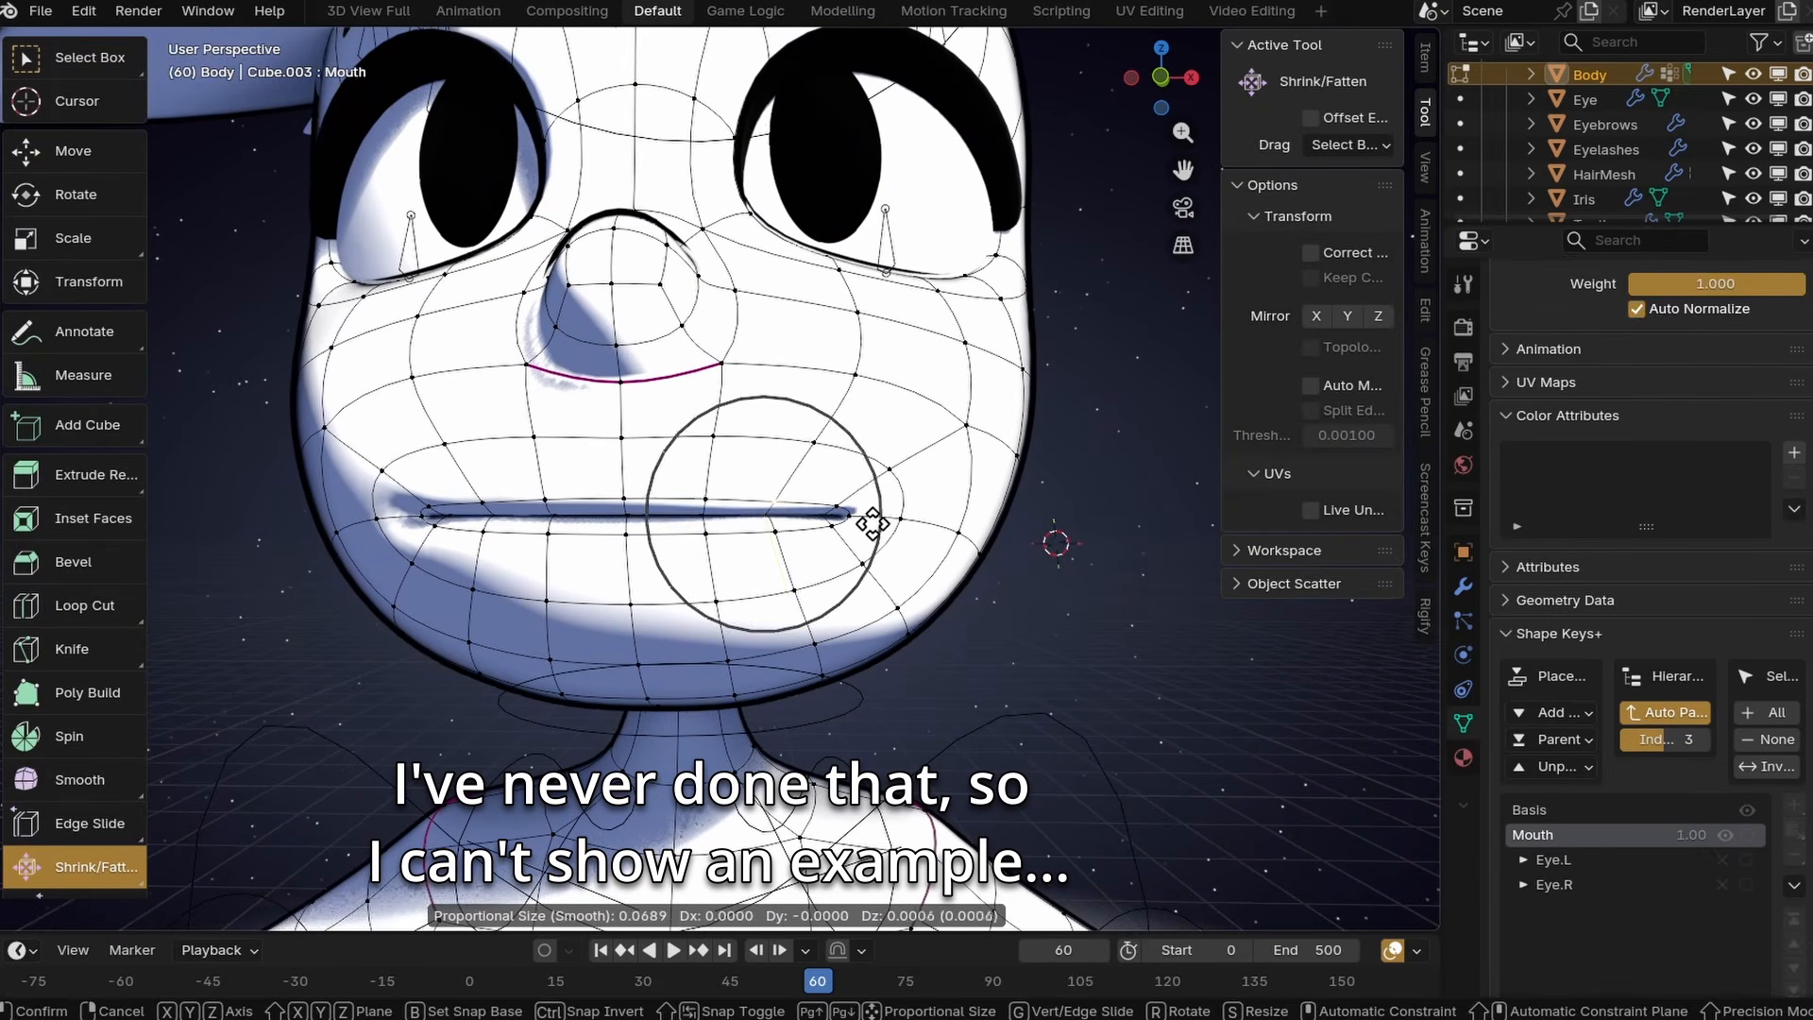
scroll(870, 513, down, 2)
scroll(891, 457, up, 4)
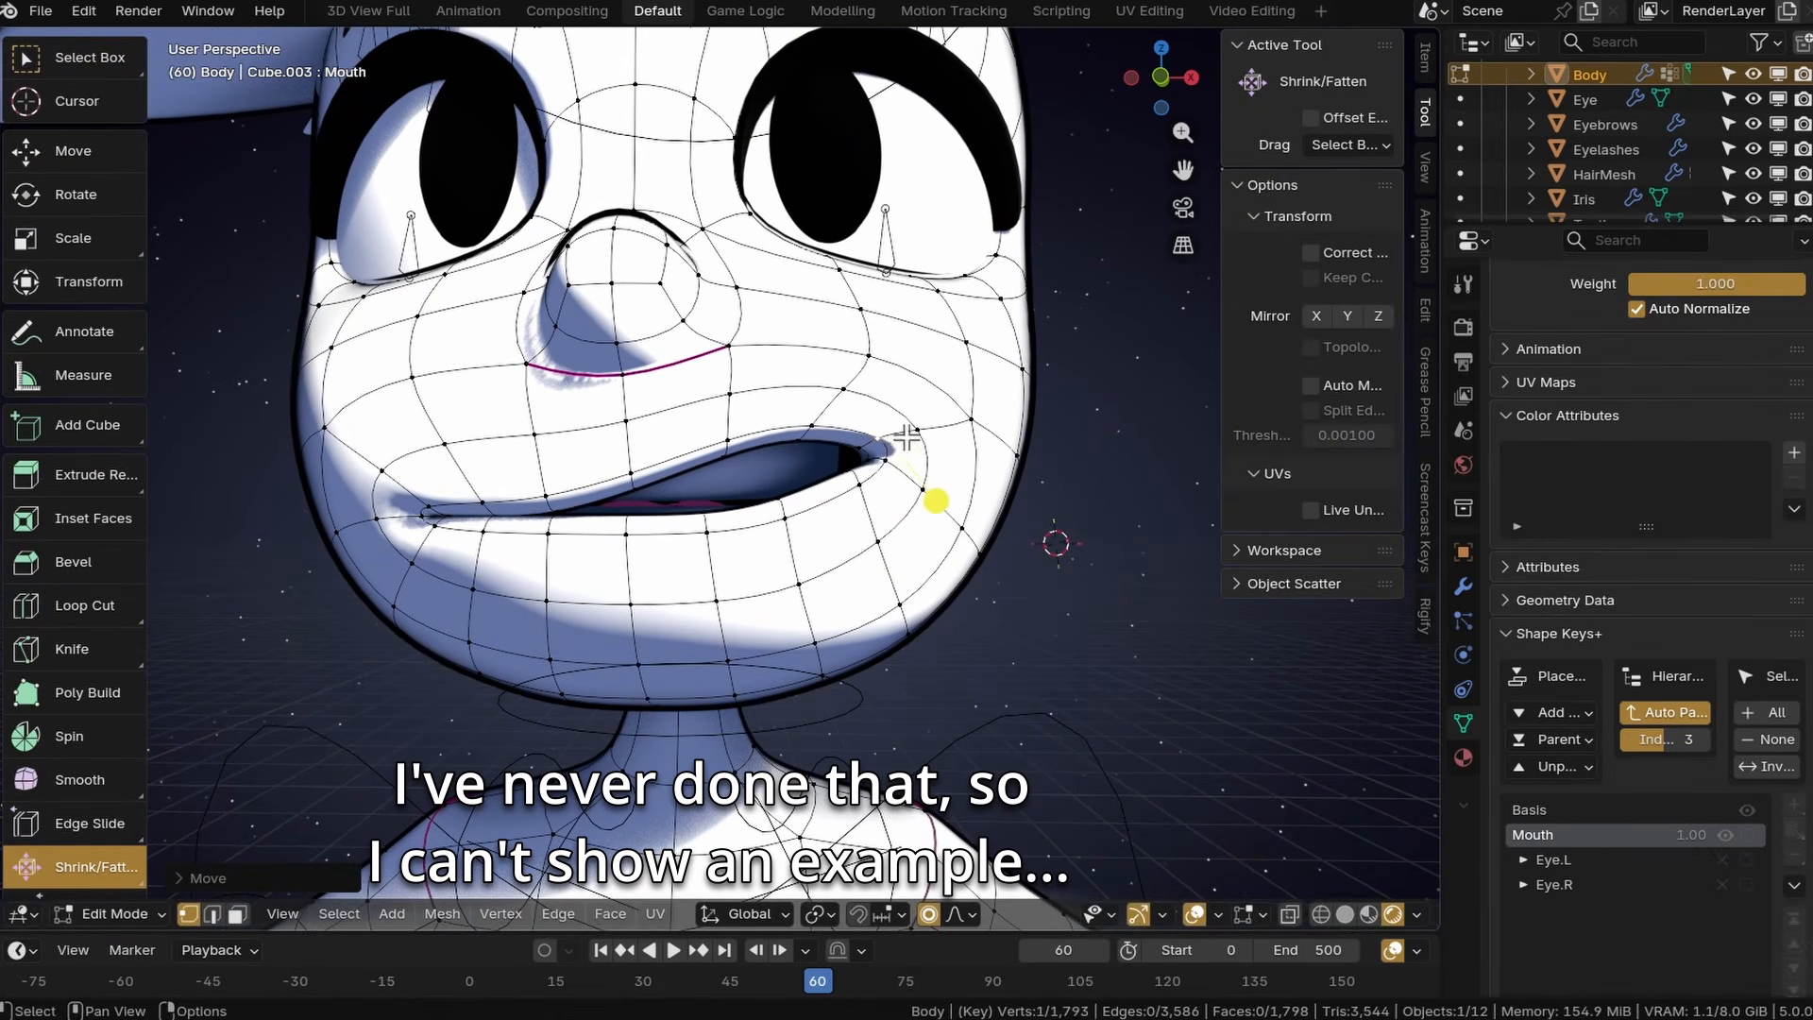
click(873, 573)
Open the character's right side of the mouth by moving upper and lower lip vertices apart with proportional editing.
click(554, 479)
key(g)
scroll(527, 455, down, 5)
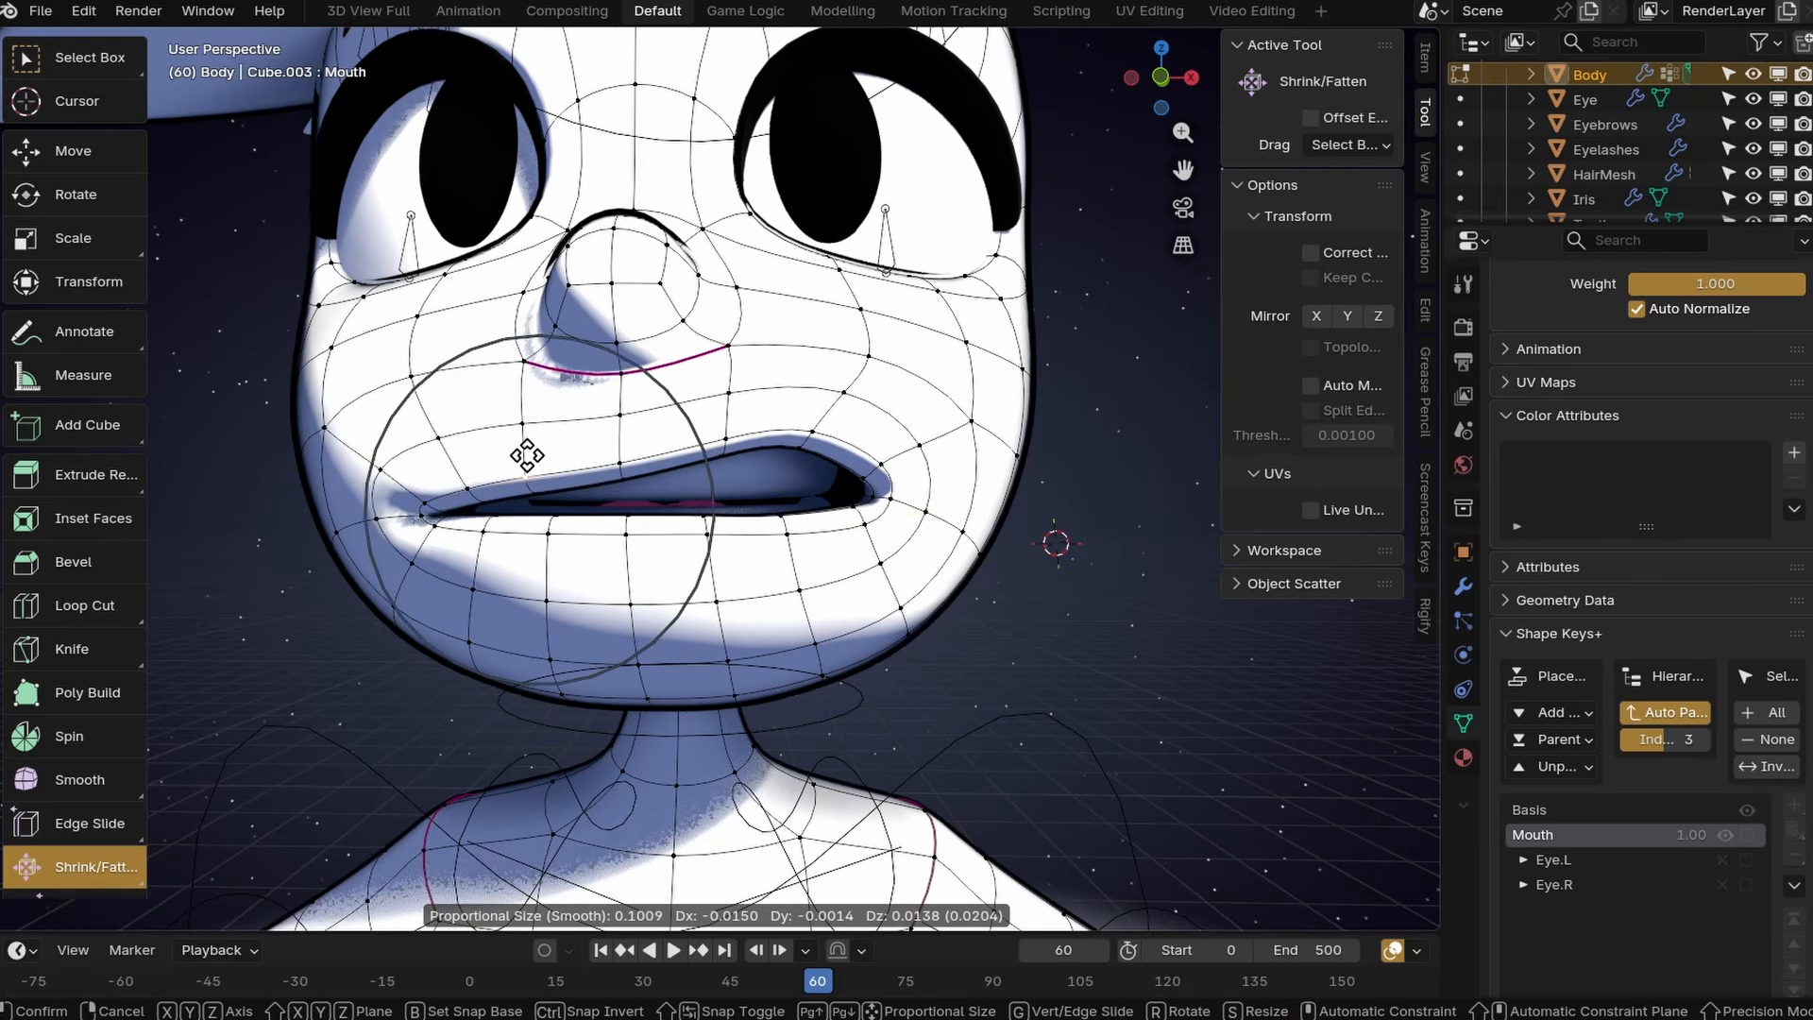
click(521, 453)
click(548, 529)
key(g)
key(g)
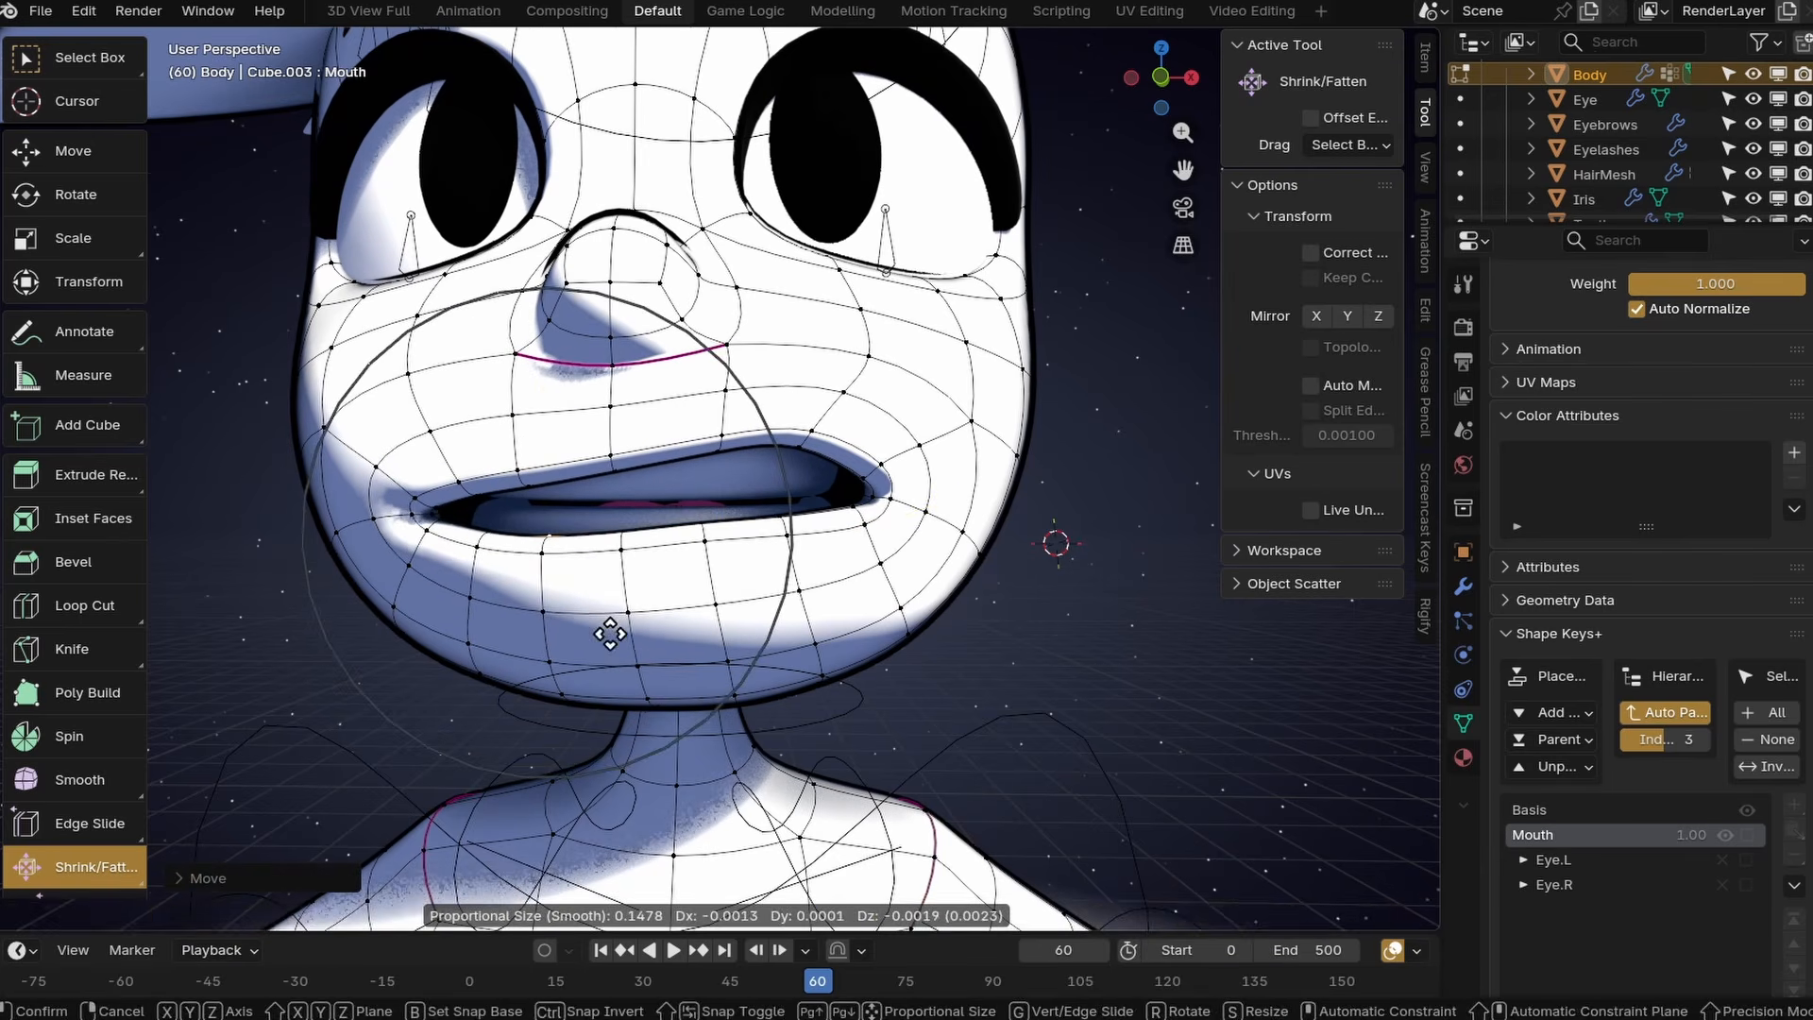
click(609, 632)
Hide the overlays, return to Object Mode and adjust the Mouth shape key's value to preview the deformation.
key(shift+alt+z)
scroll(623, 635, down, 4)
mouse_move(888, 637)
middle_down()
mouse_move(745, 644)
mouse_move(887, 661)
middle_up()
click(115, 914)
click(133, 751)
shift+middle_drag(333, 714, 391, 683)
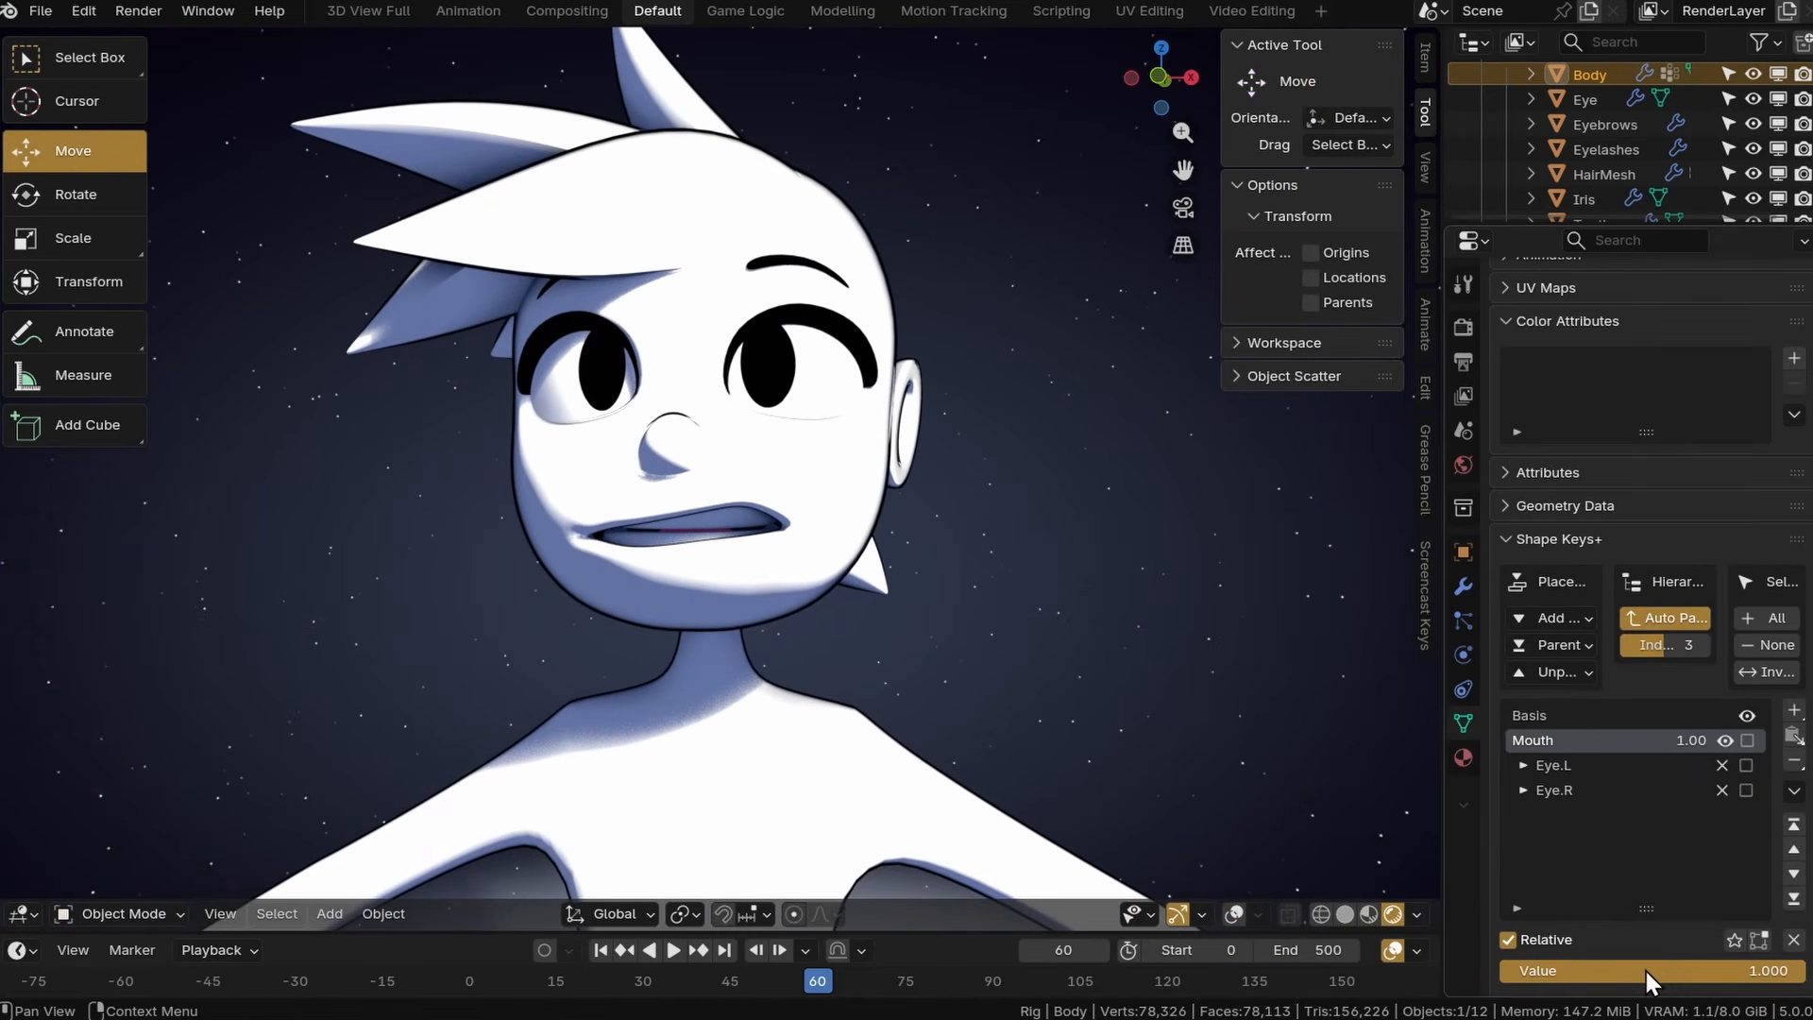
mouse_move(1647, 973)
mouse_down()
mouse_move(1341, 973)
mouse_move(1647, 972)
mouse_up()
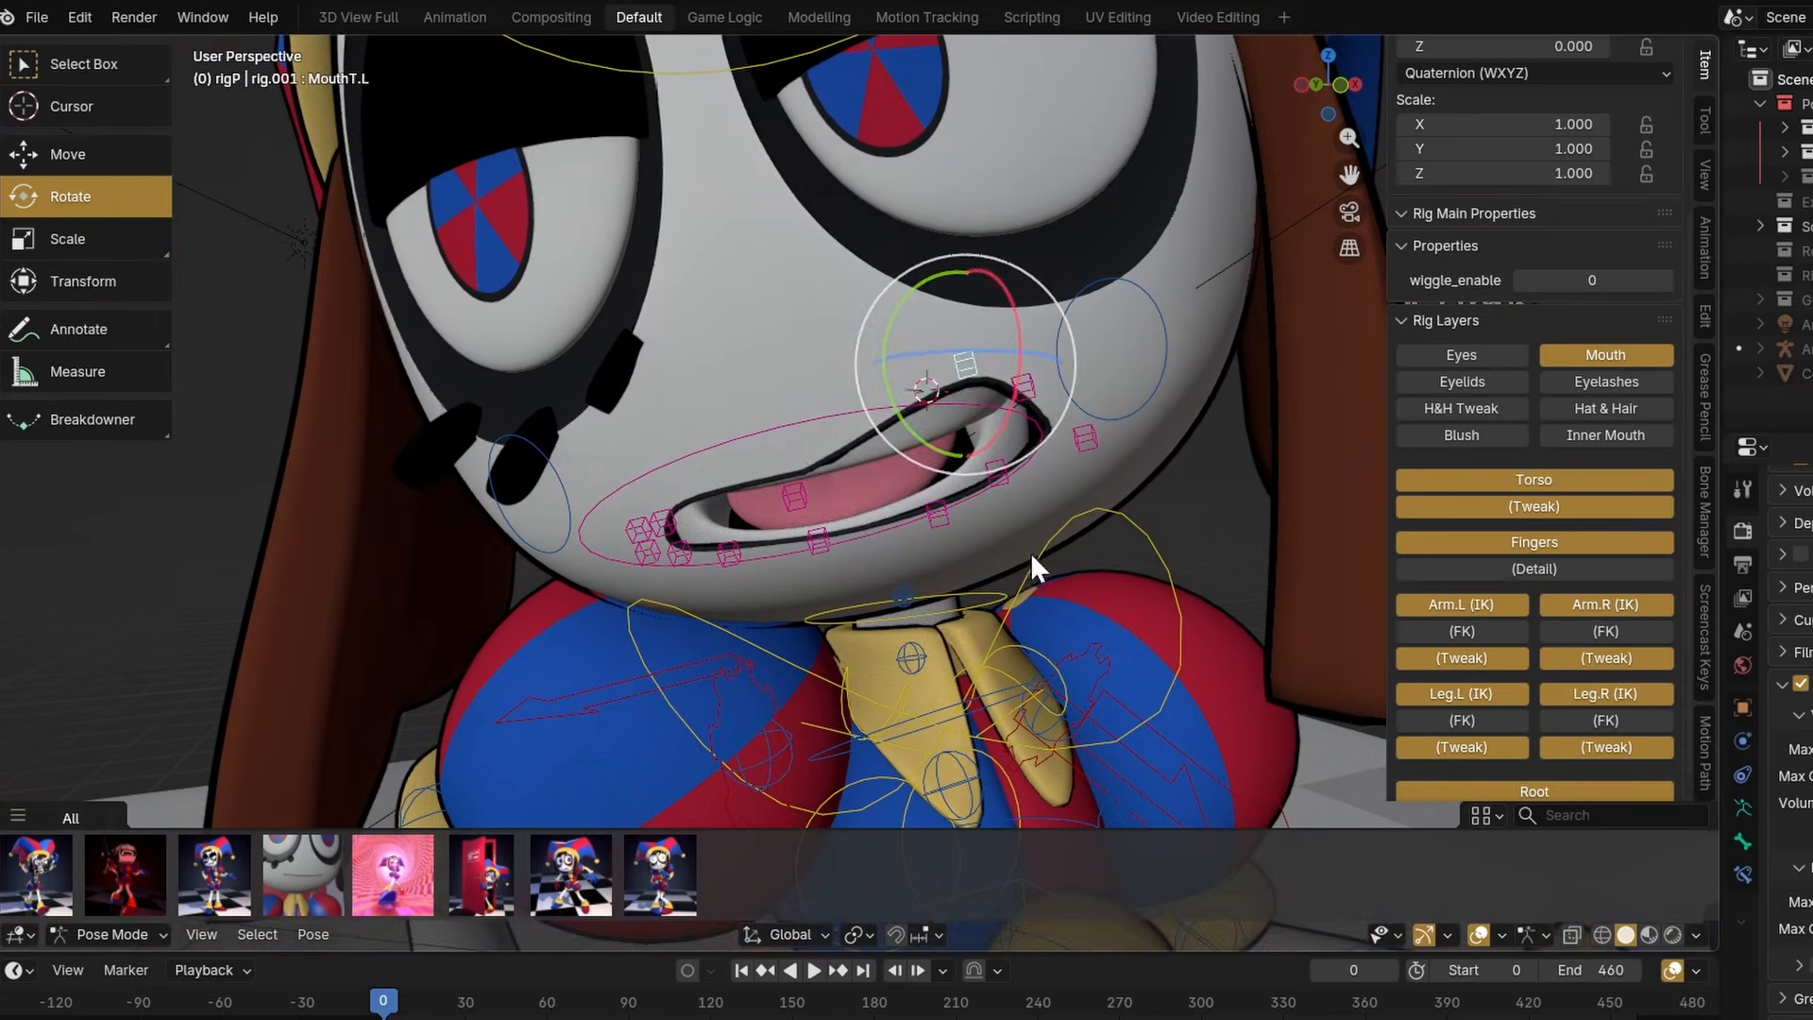
Switch to the Pomni rig and pull the bones at both mouth corners outward to widen the mouth.
key(g)
right_click(992, 435)
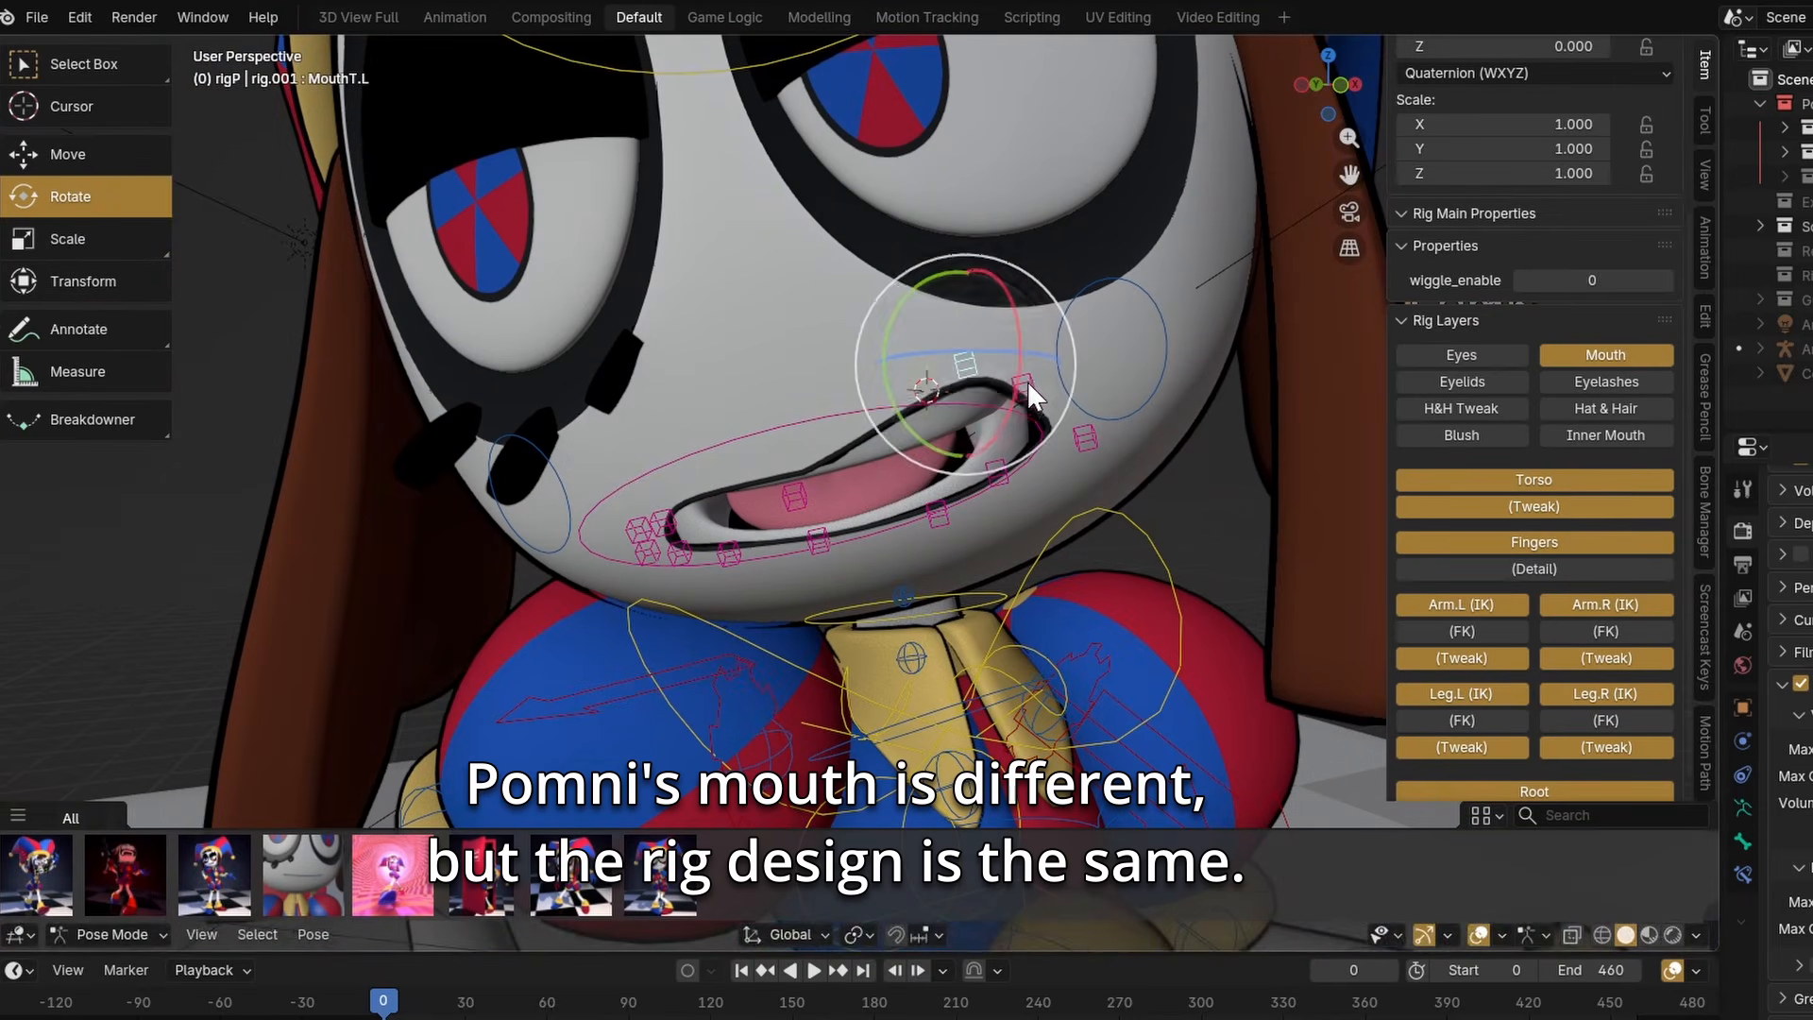
click(1024, 389)
key(g)
click(1092, 385)
click(631, 519)
key(g)
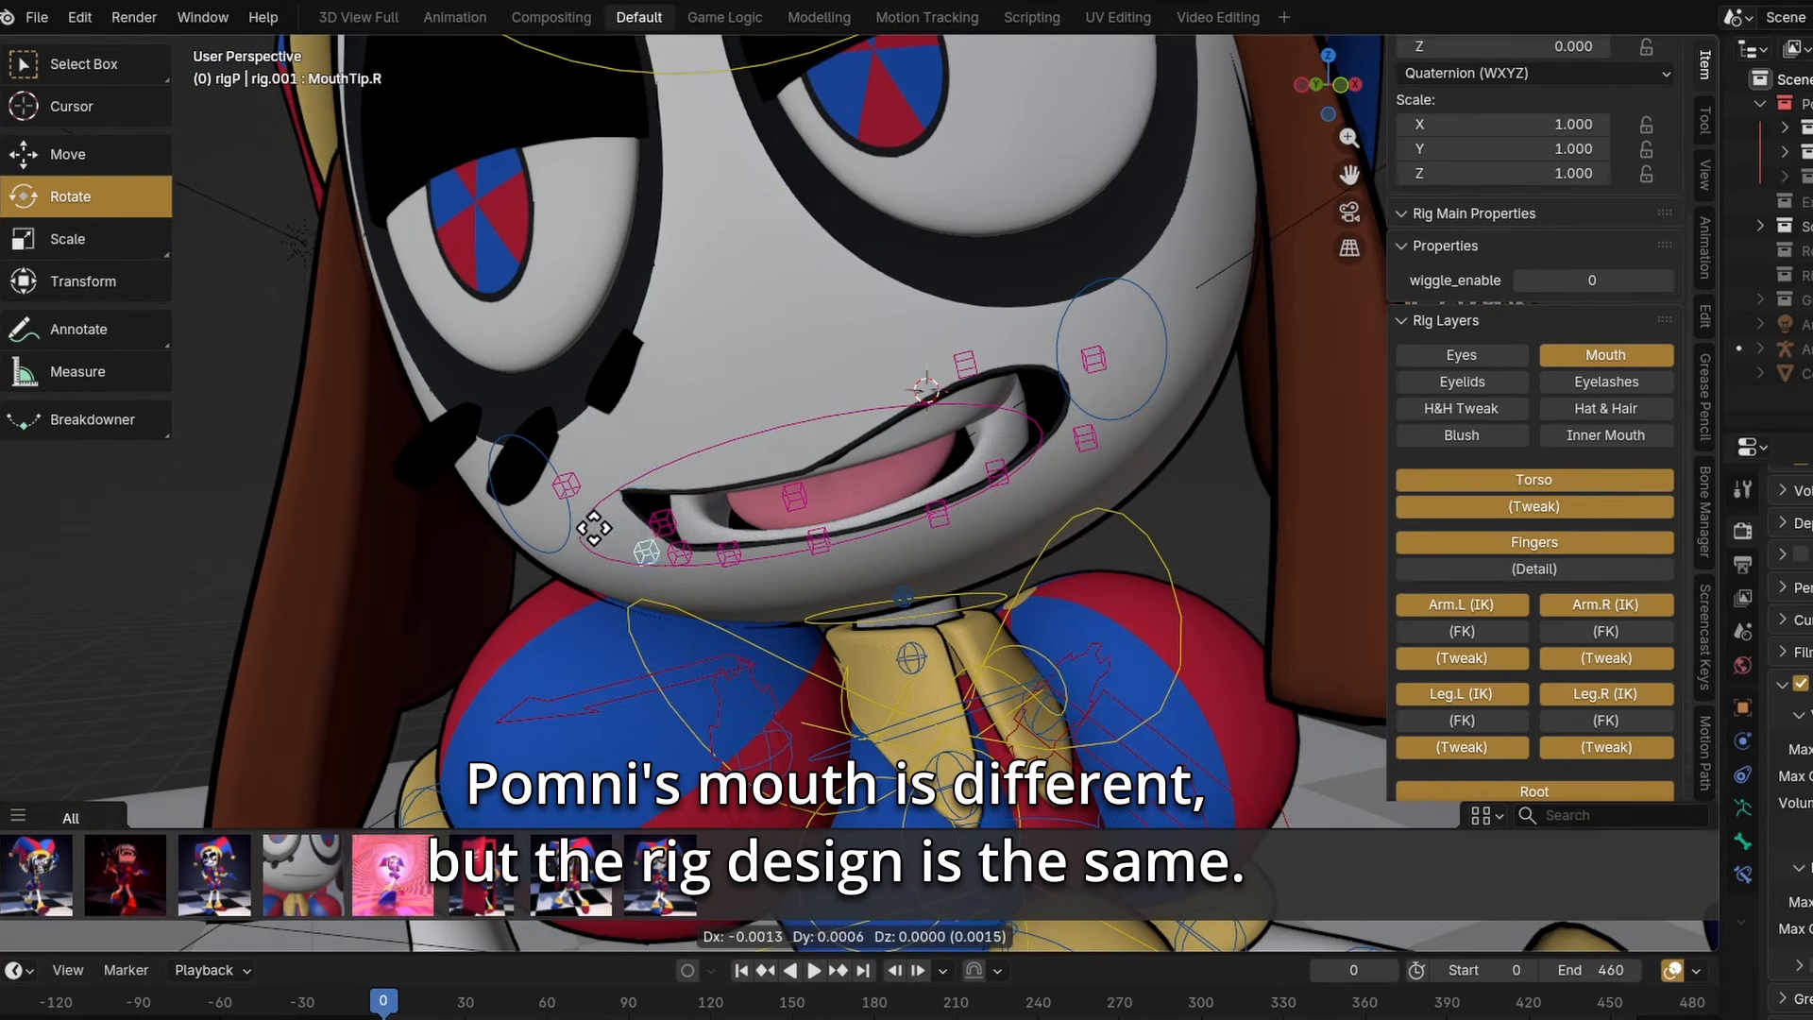
click(595, 526)
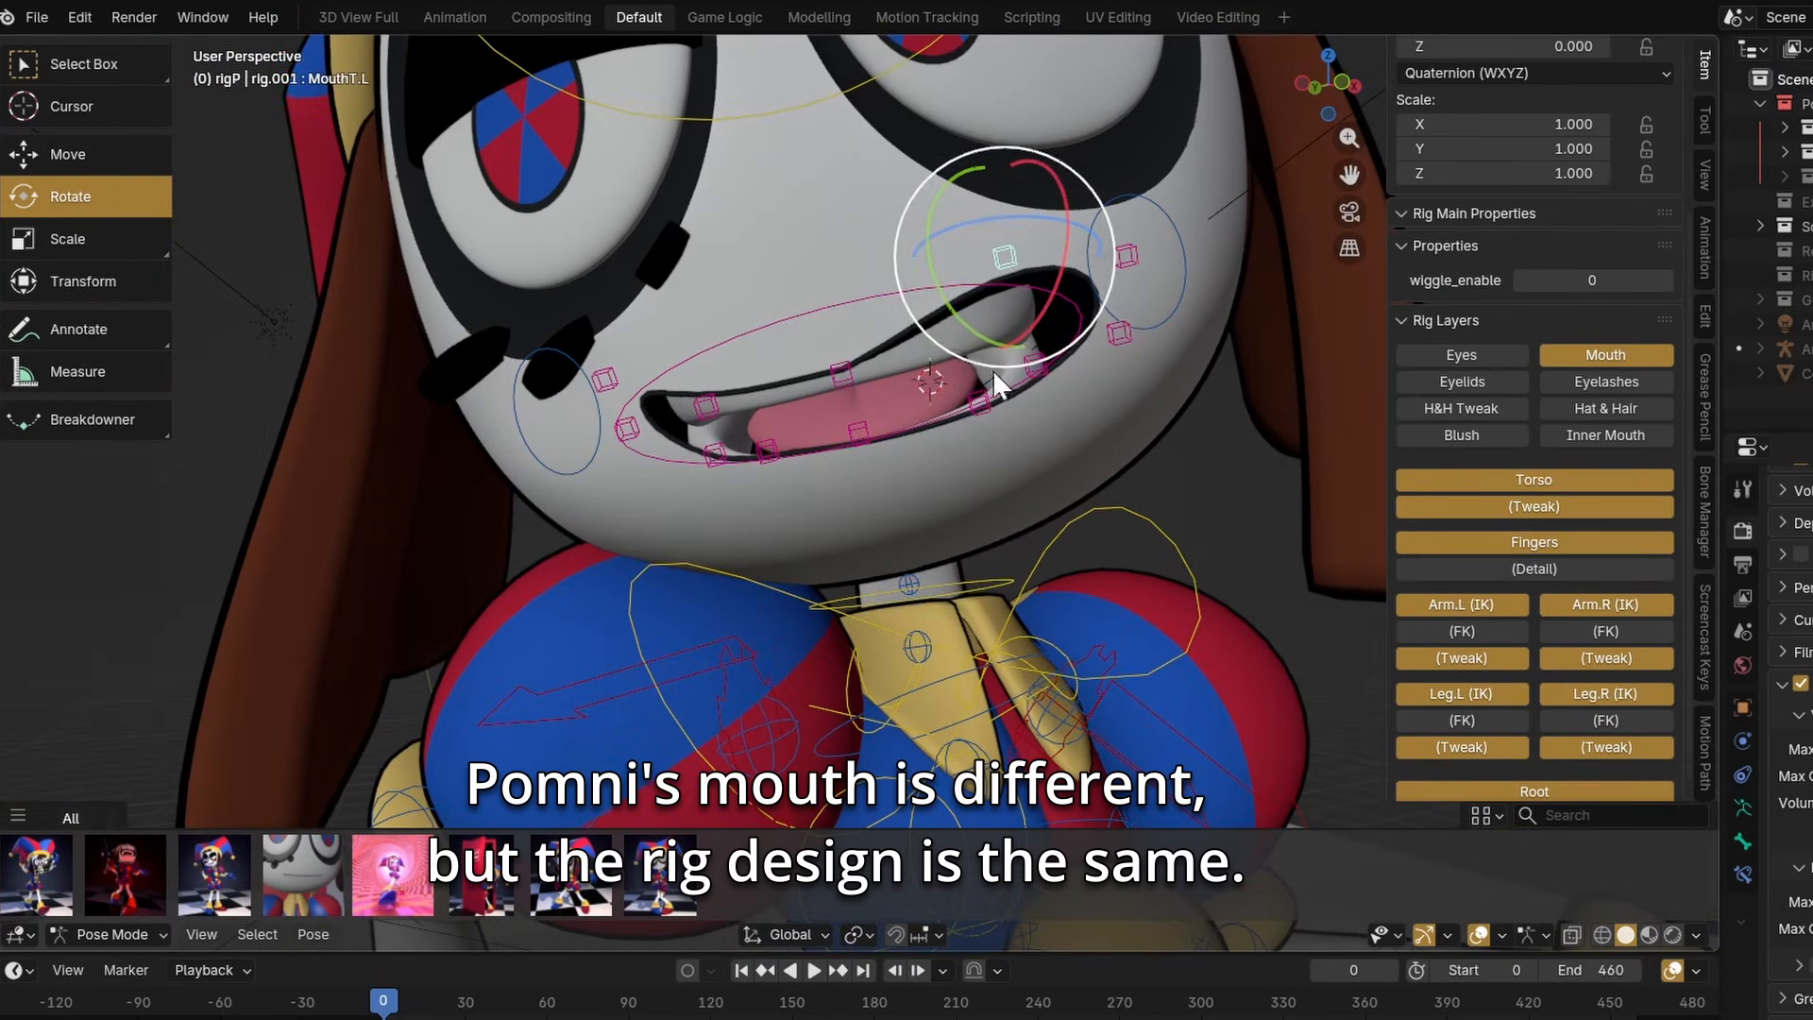
Move the MouthT.L bone down by about 0.037 to reshape the upper lip.
key(g)
click(1010, 283)
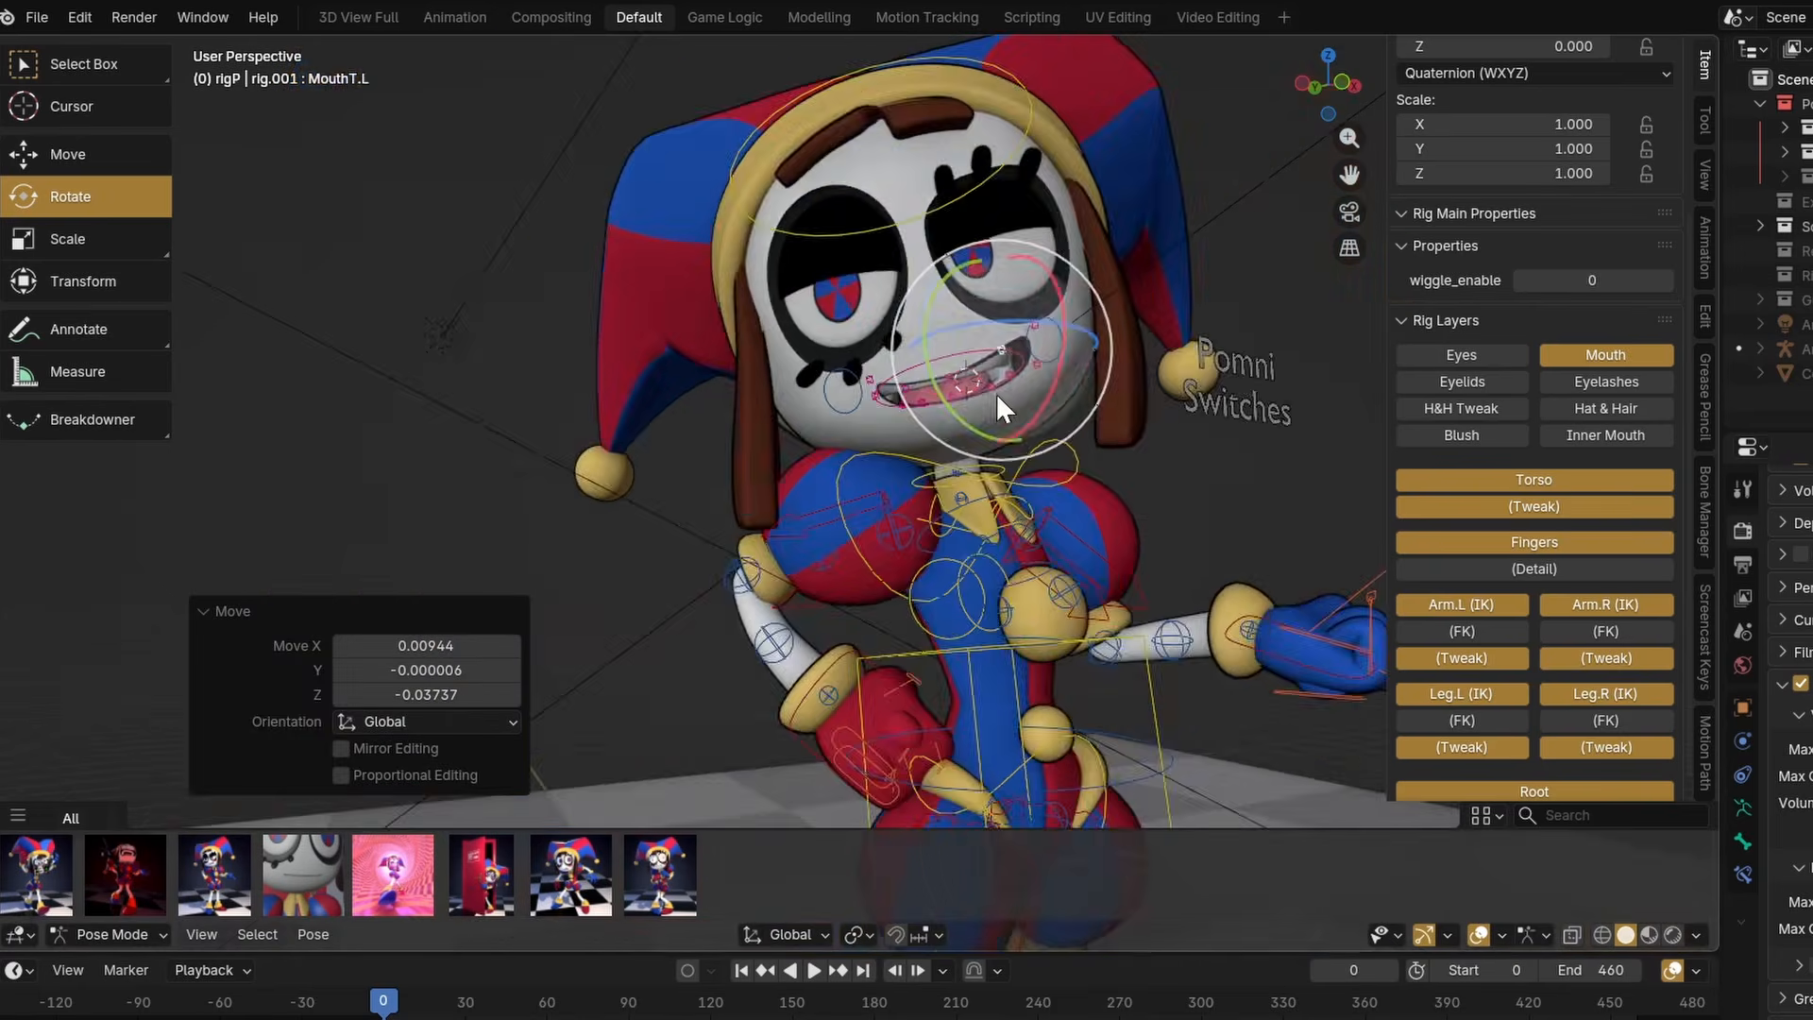
scroll(995, 393, up, 3)
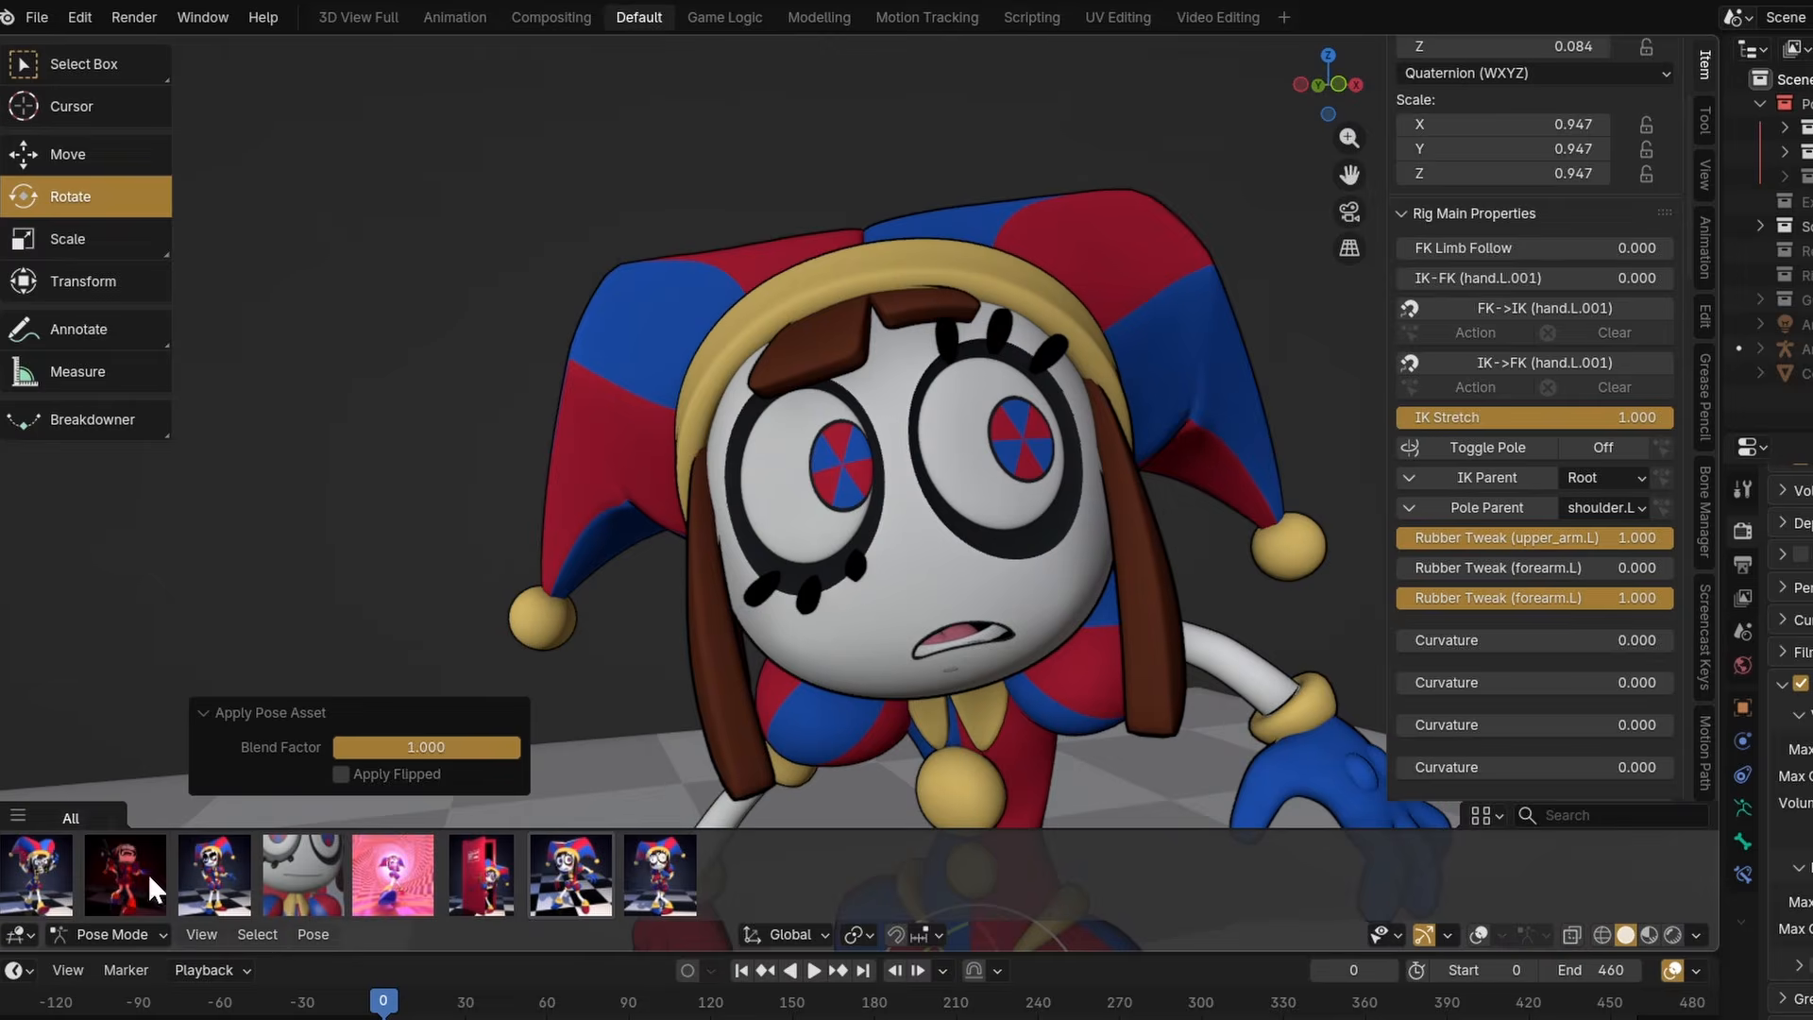
Apply a saved pose asset to the Pomni rig and toggle the viewport overlays.
click(661, 874)
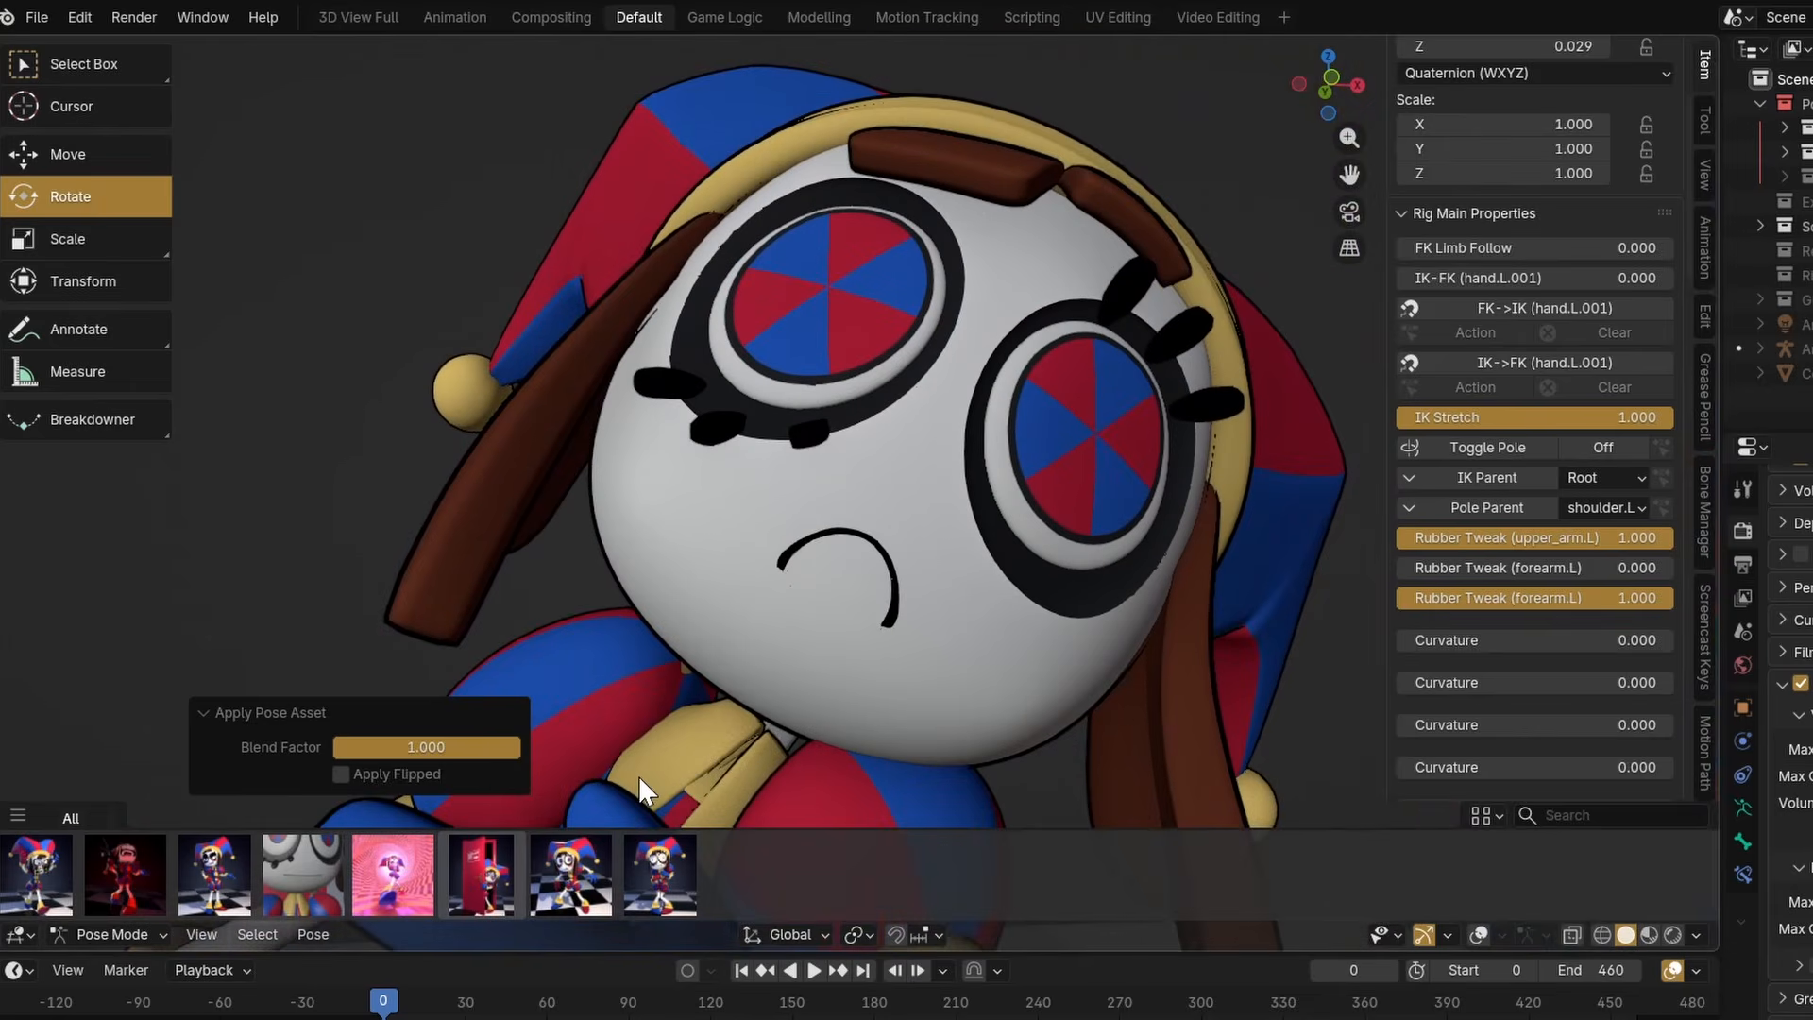
key(shift+alt+z)
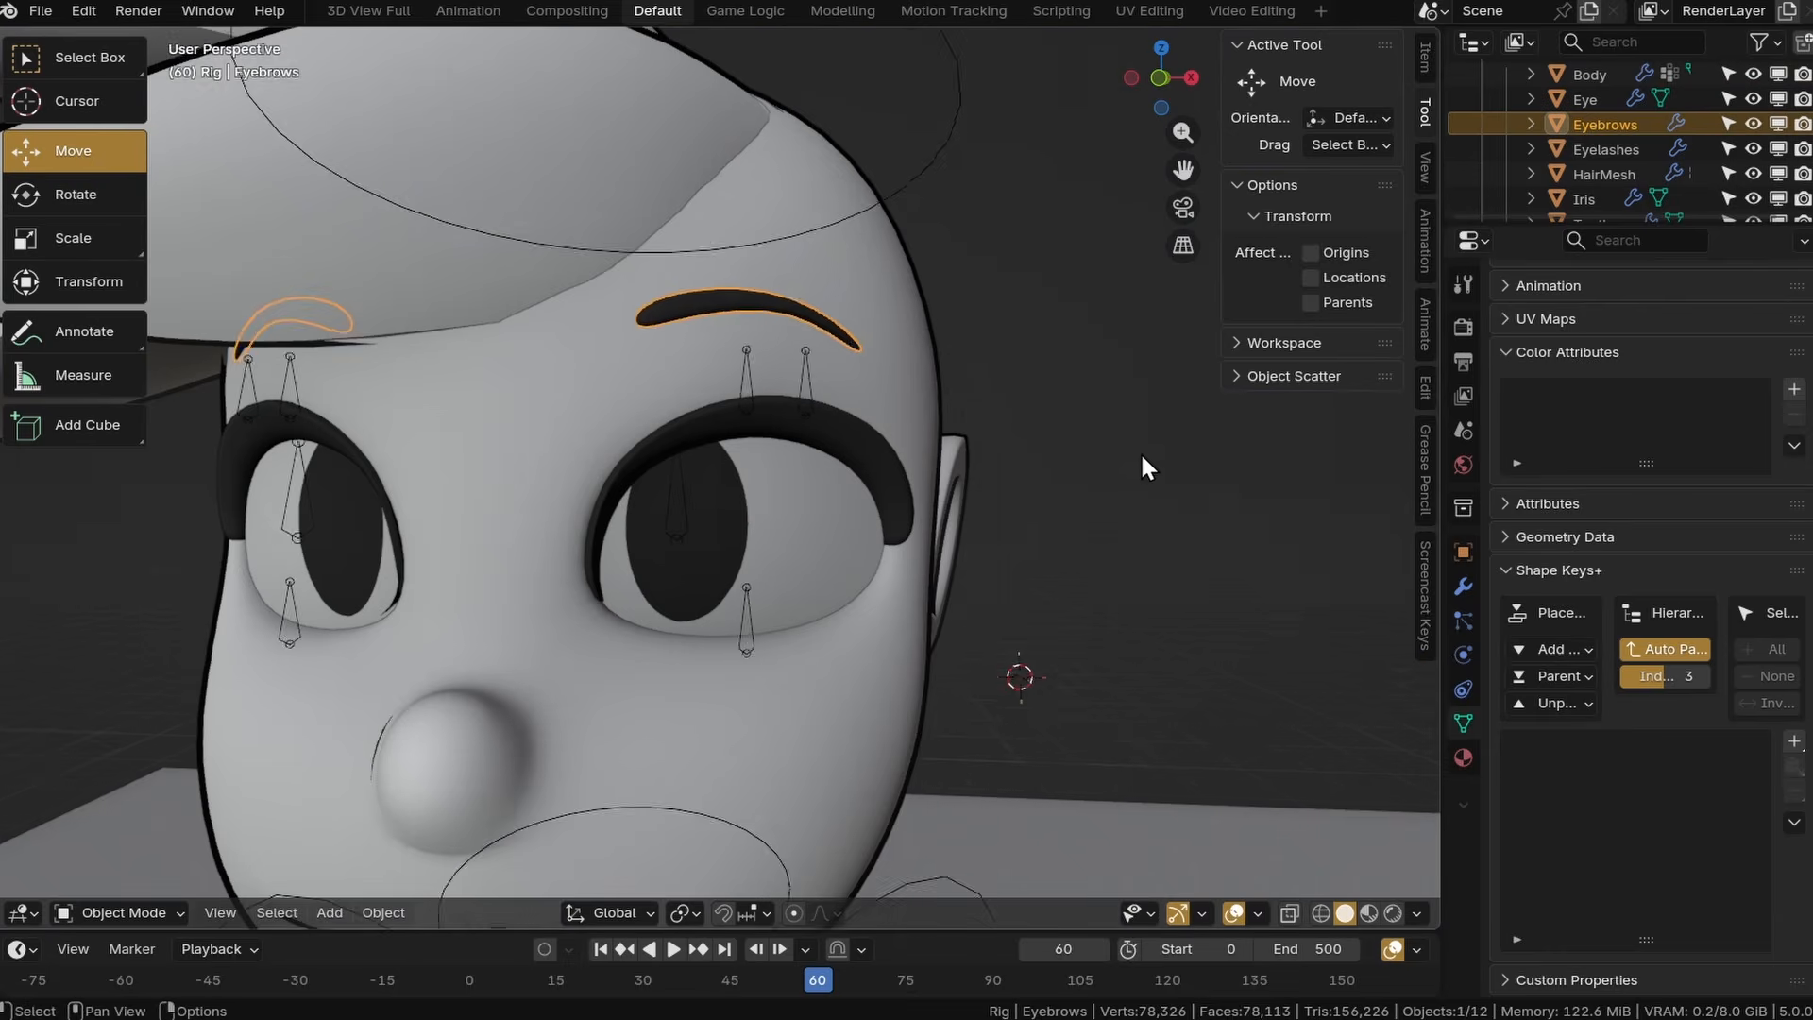
Enable the Wireframe and All Edges display for the Eyebrows object.
scroll(907, 387, up, 4)
shift+middle_drag(907, 388, 1080, 527)
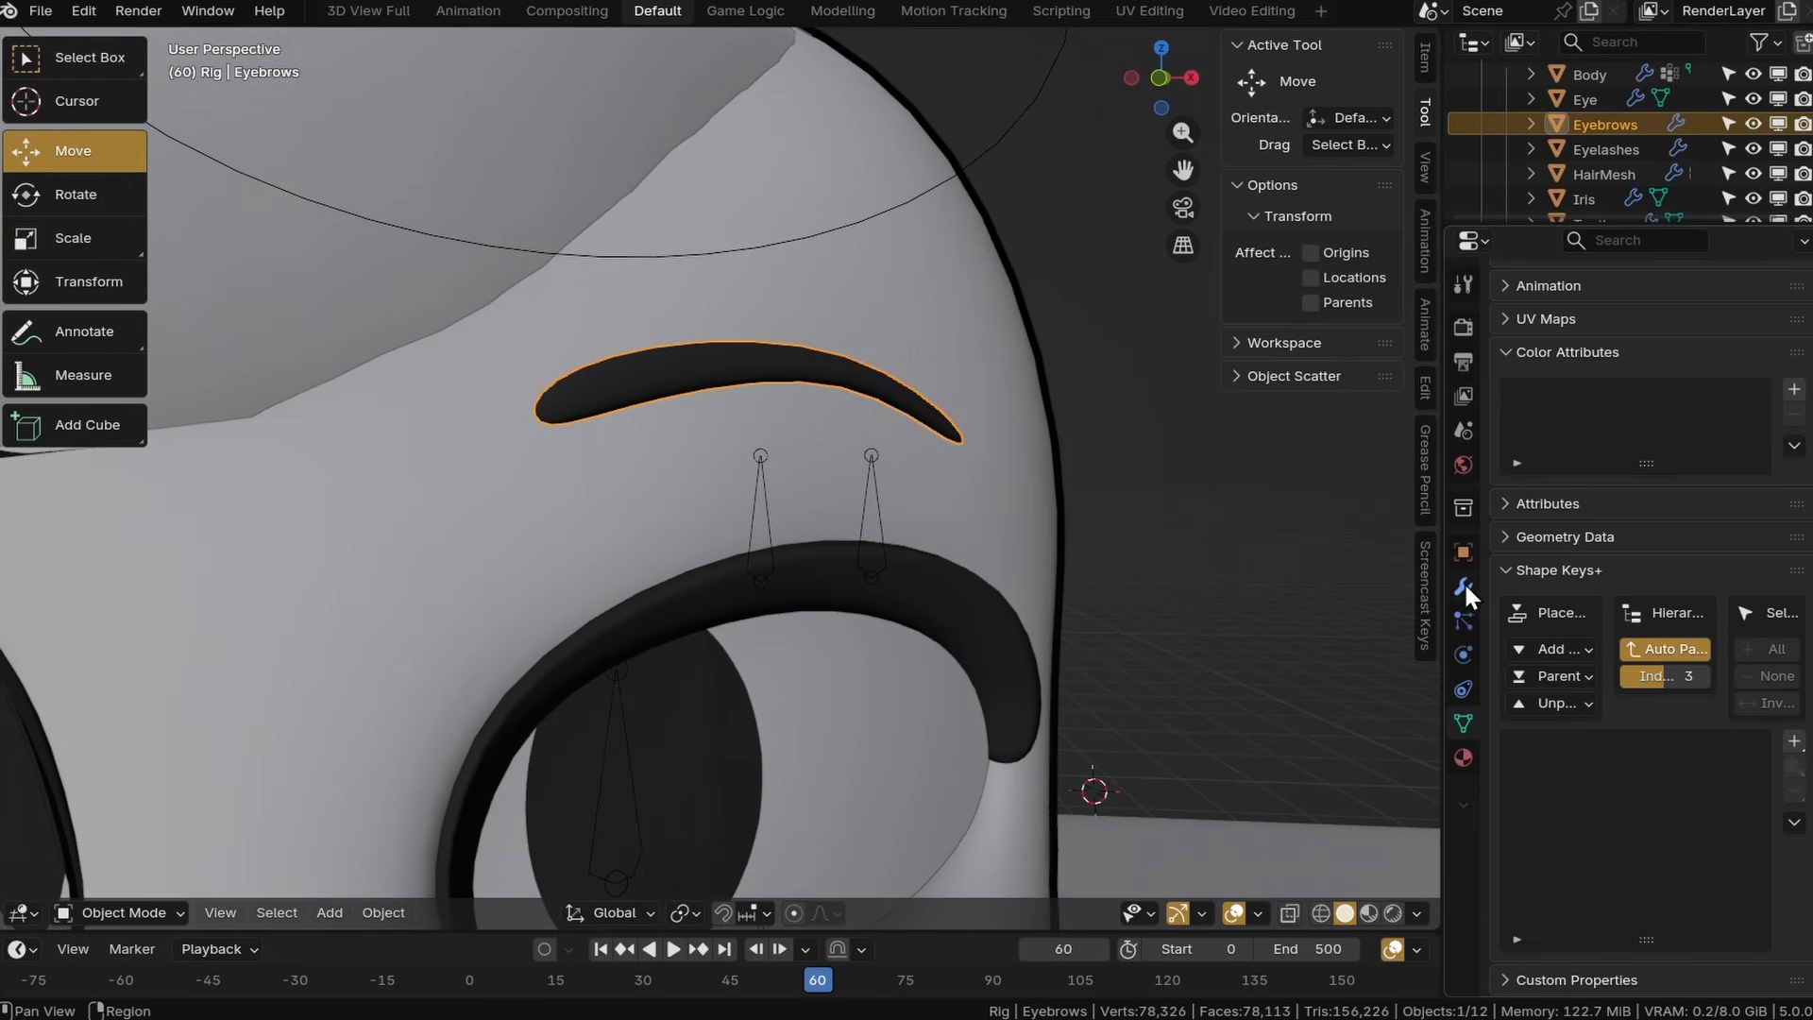
click(1463, 554)
click(1627, 636)
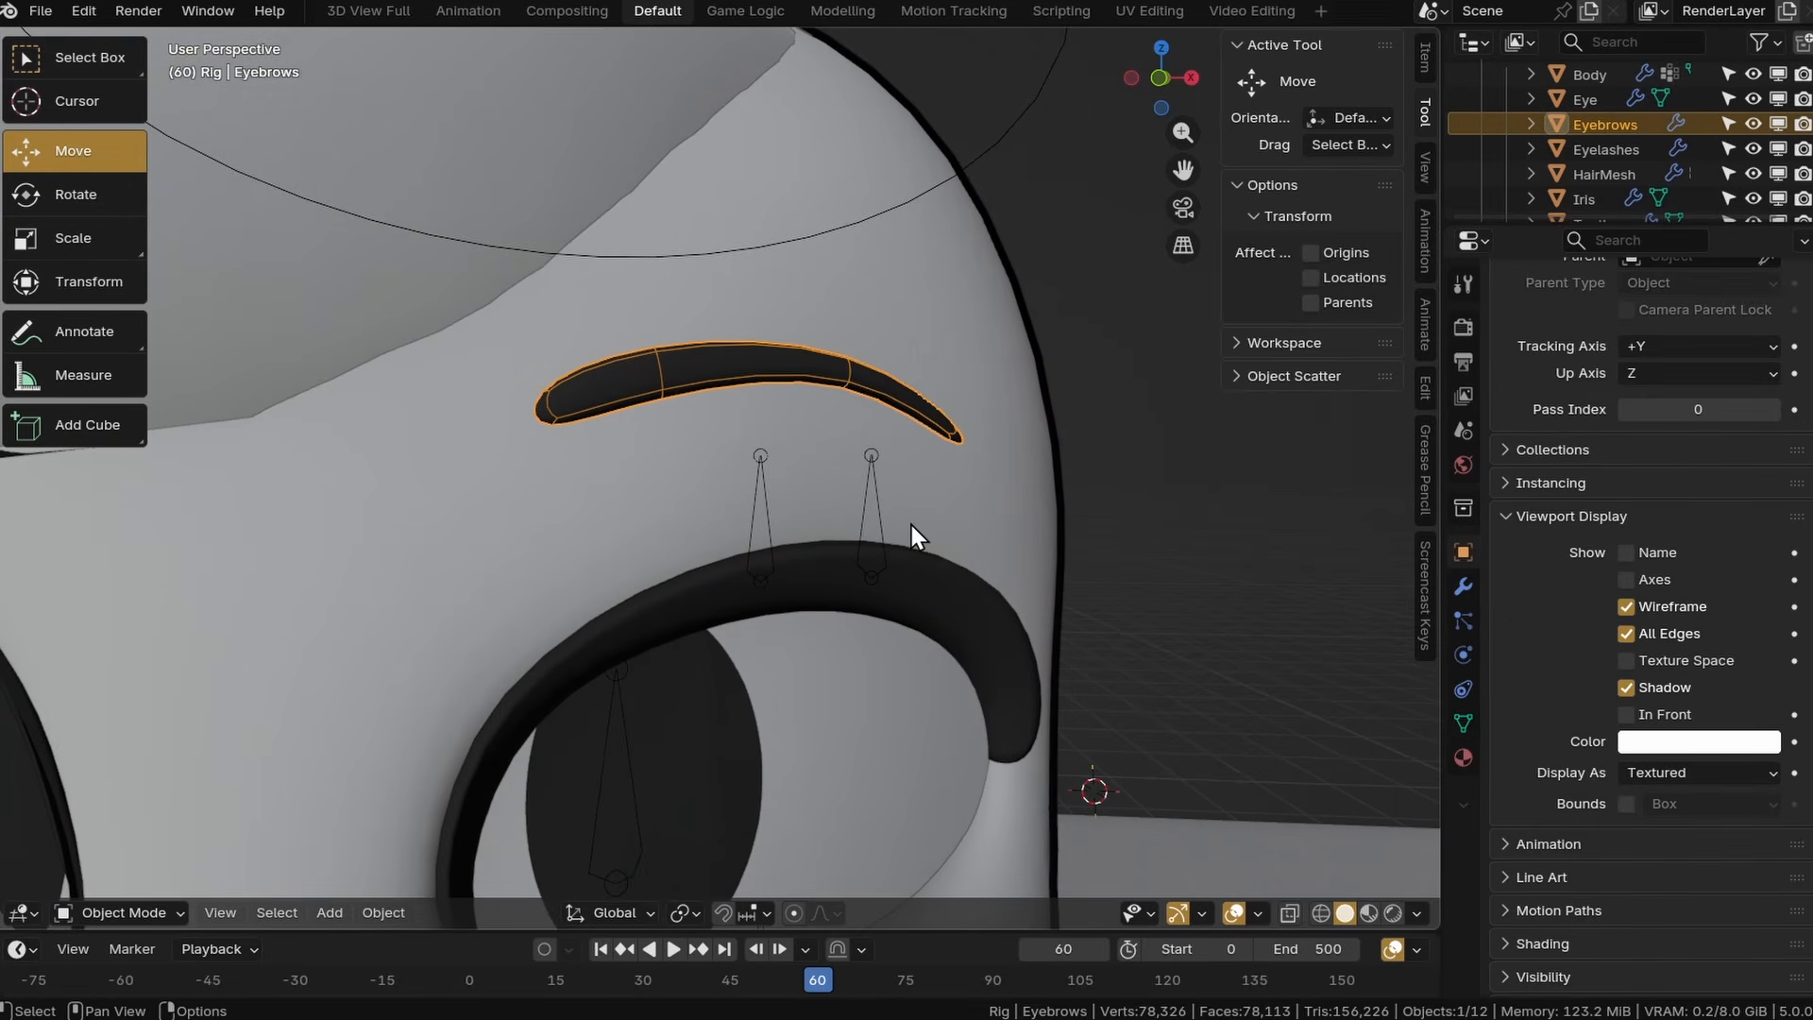
click(1188, 499)
Lighten the viewport display color of the eyebrows' Black material to a medium grey.
click(652, 357)
click(1462, 757)
scroll(1675, 682, up, 6)
click(1652, 427)
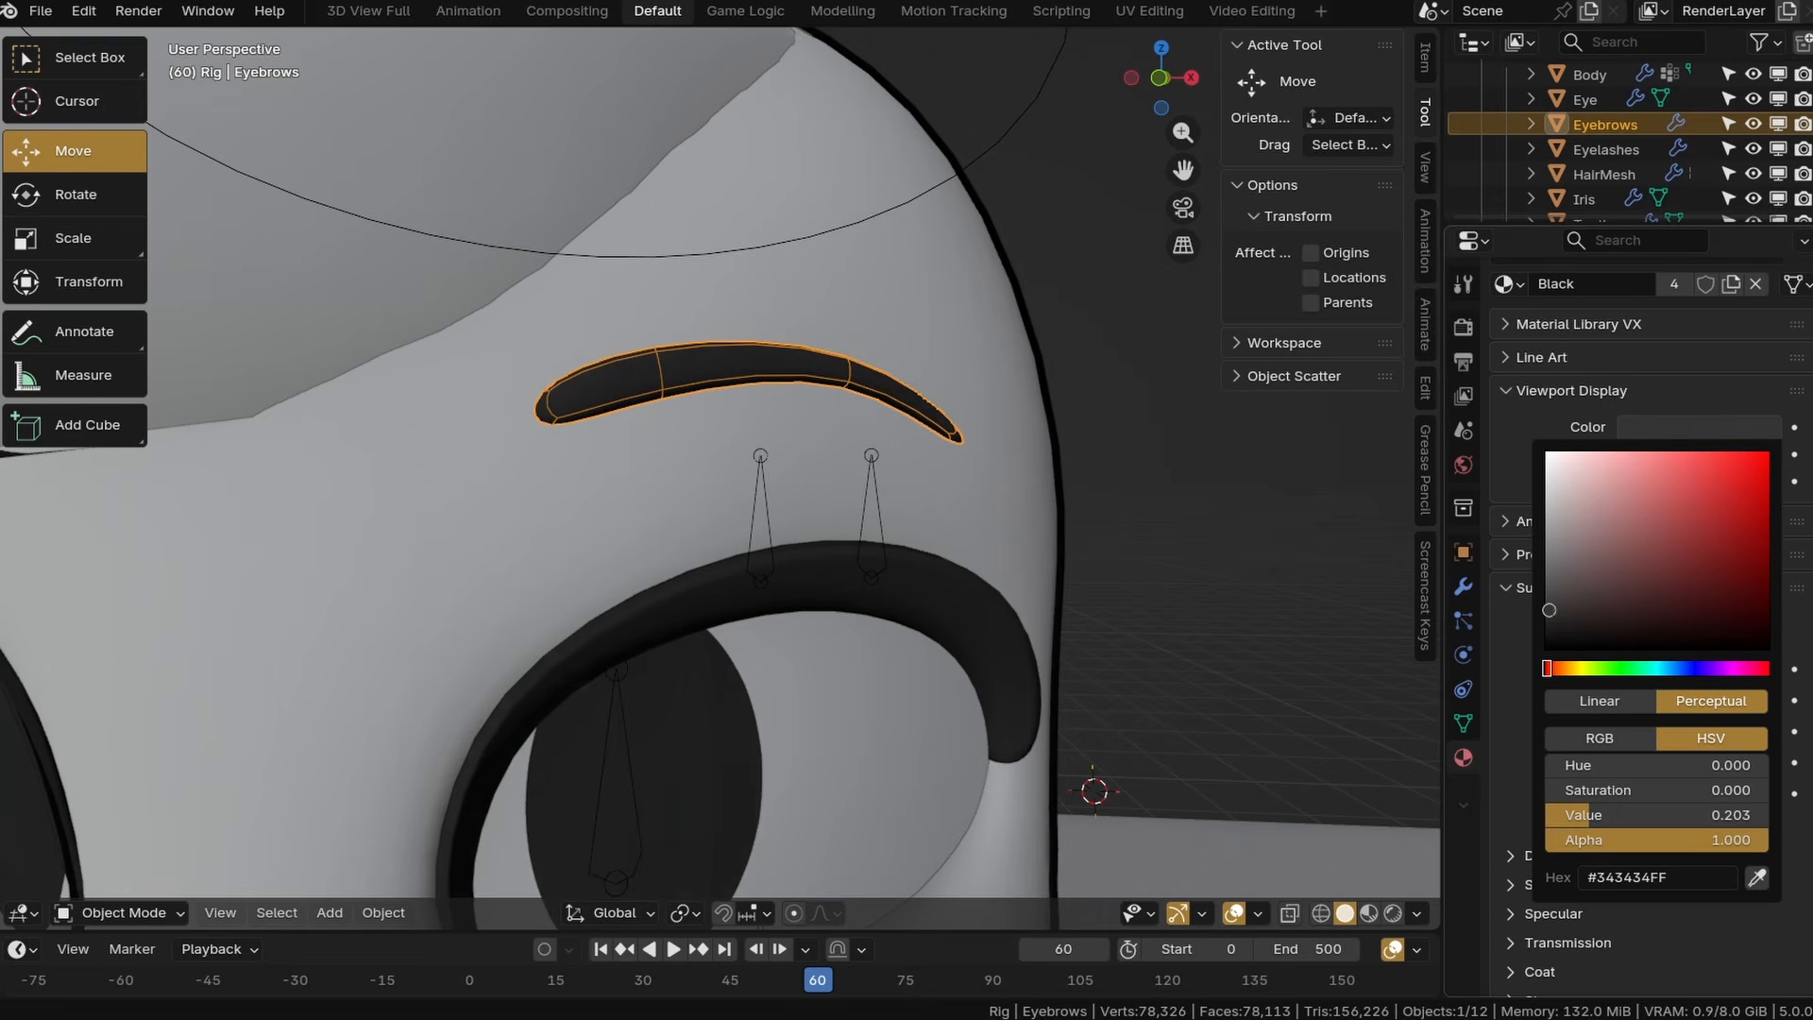
drag(1548, 611, 1547, 565)
click(1140, 603)
shift+middle_drag(1046, 523, 736, 521)
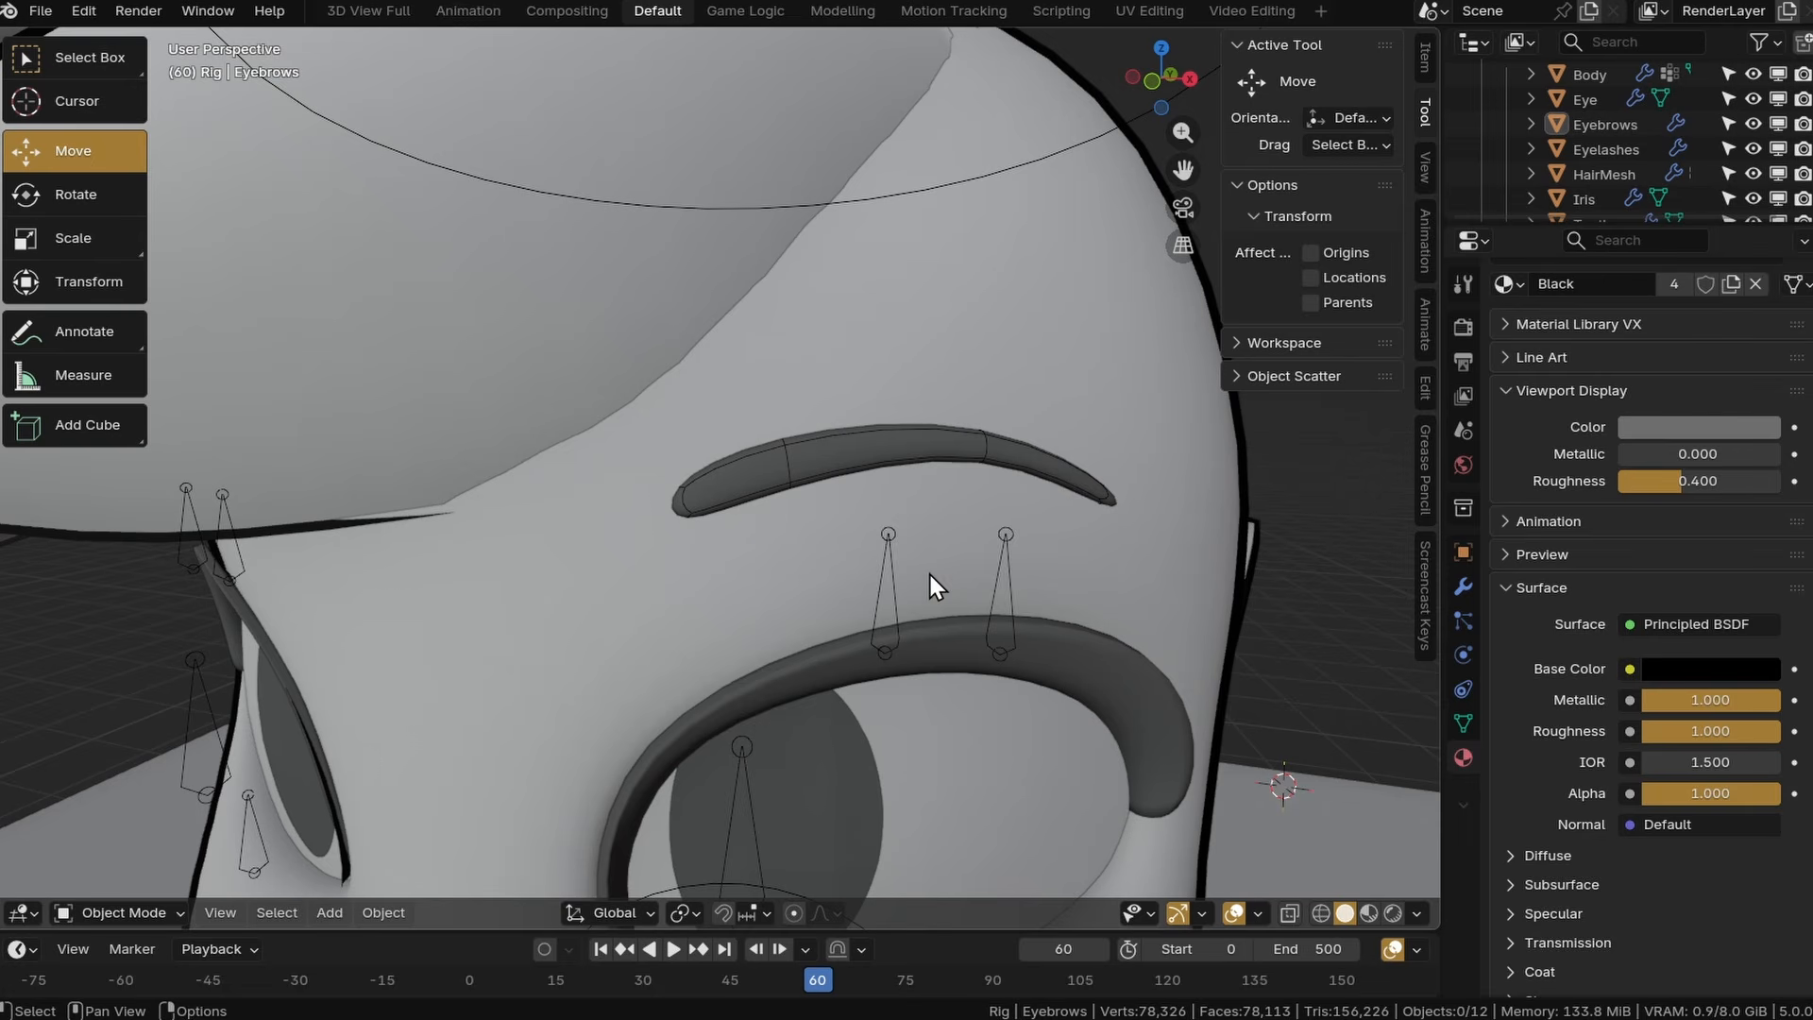
Try an extra loop cut across the middle of the eyebrow mesh, dissolving its edges again.
middle_drag(853, 648, 833, 586)
click(720, 454)
key(Tab)
mouse_move(628, 427)
middle_down()
mouse_move(660, 408)
mouse_move(604, 423)
middle_up()
key(ctrl+r)
double_click(790, 413)
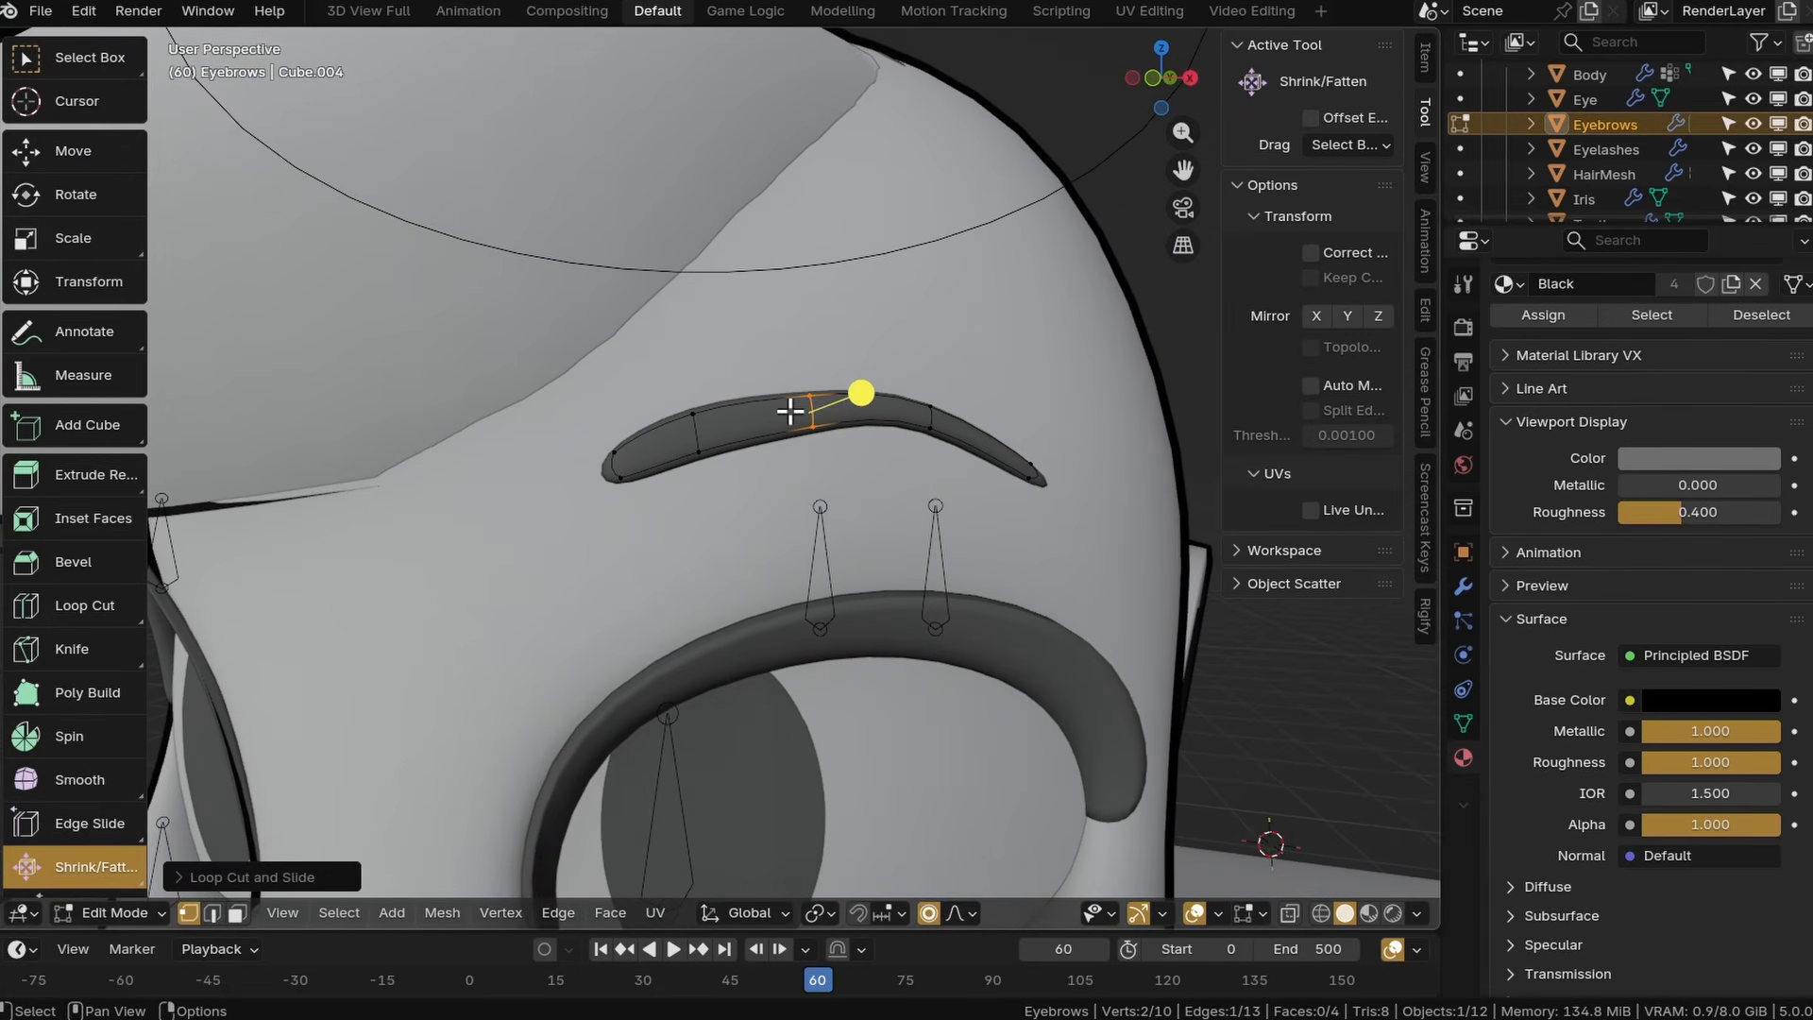
key(x)
click(688, 583)
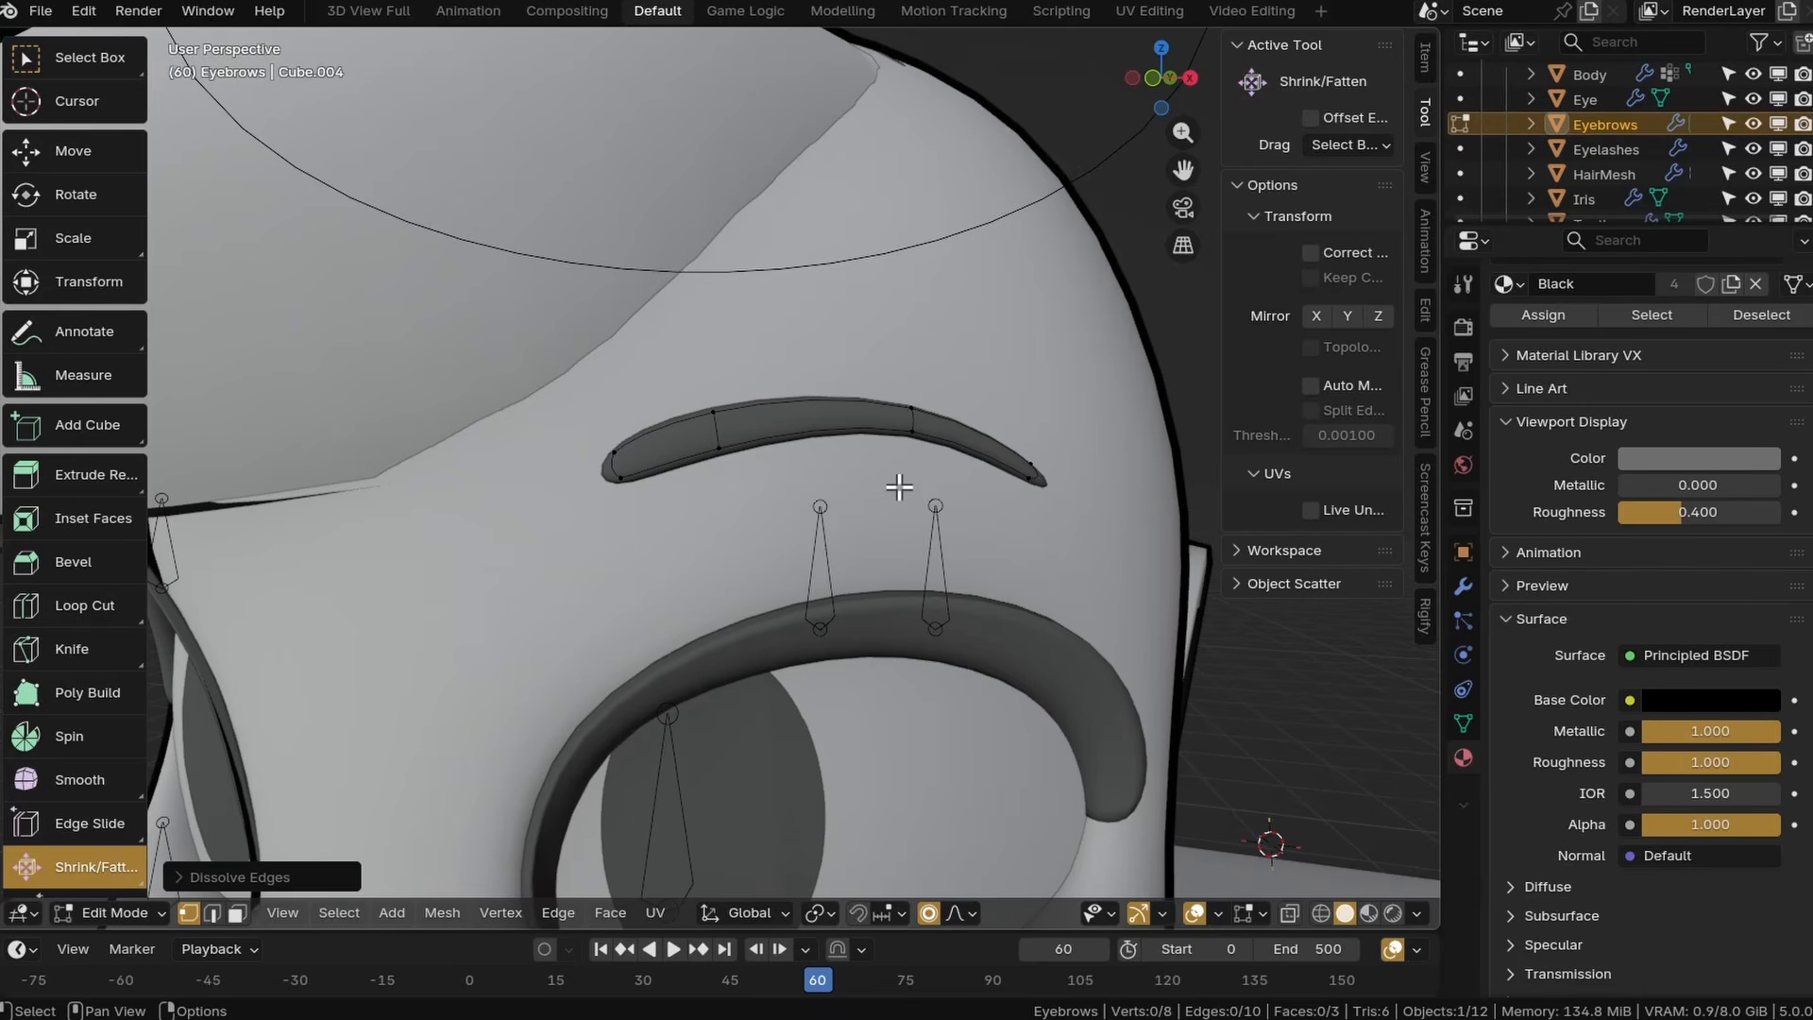
Edit the rig and duplicate the TopLid.L bone with X-axis mirroring, placing the copy at the eyebrow's inner end.
middle_drag(899, 487, 896, 531)
click(108, 912)
click(142, 749)
middle_drag(727, 682, 952, 397)
click(954, 605)
click(104, 856)
middle_drag(952, 396, 850, 445)
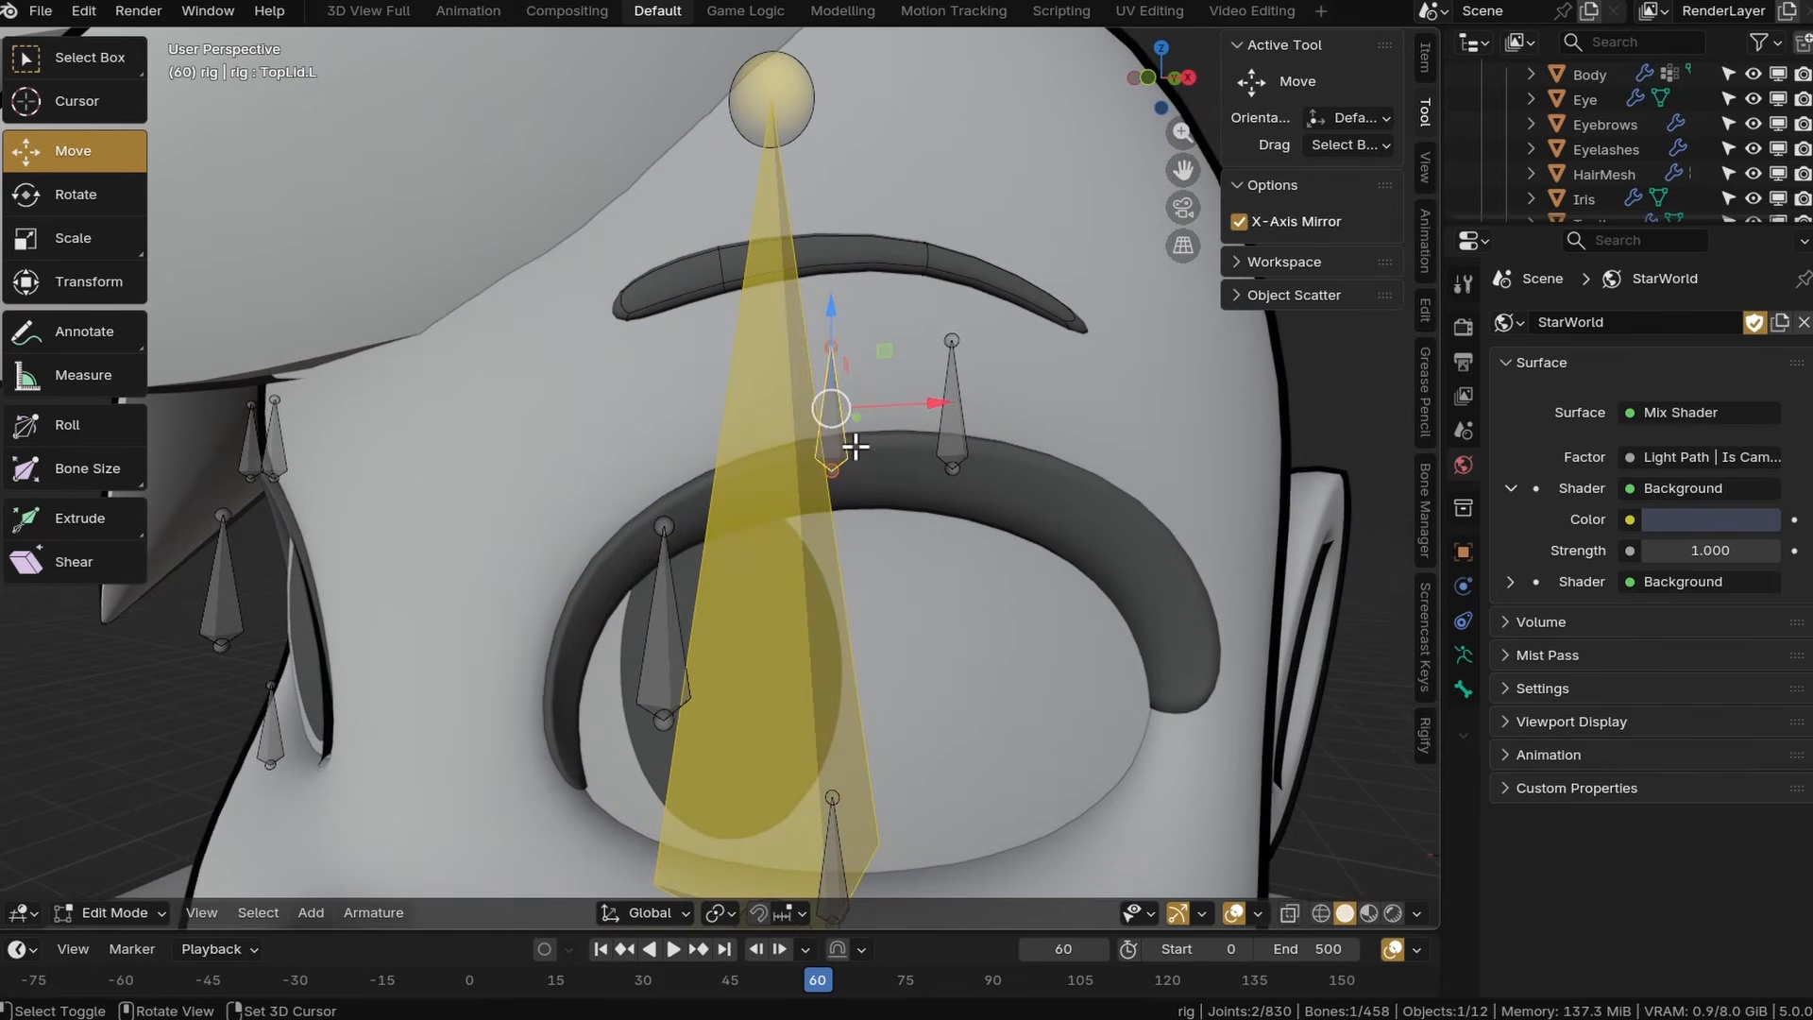
key(shift+d)
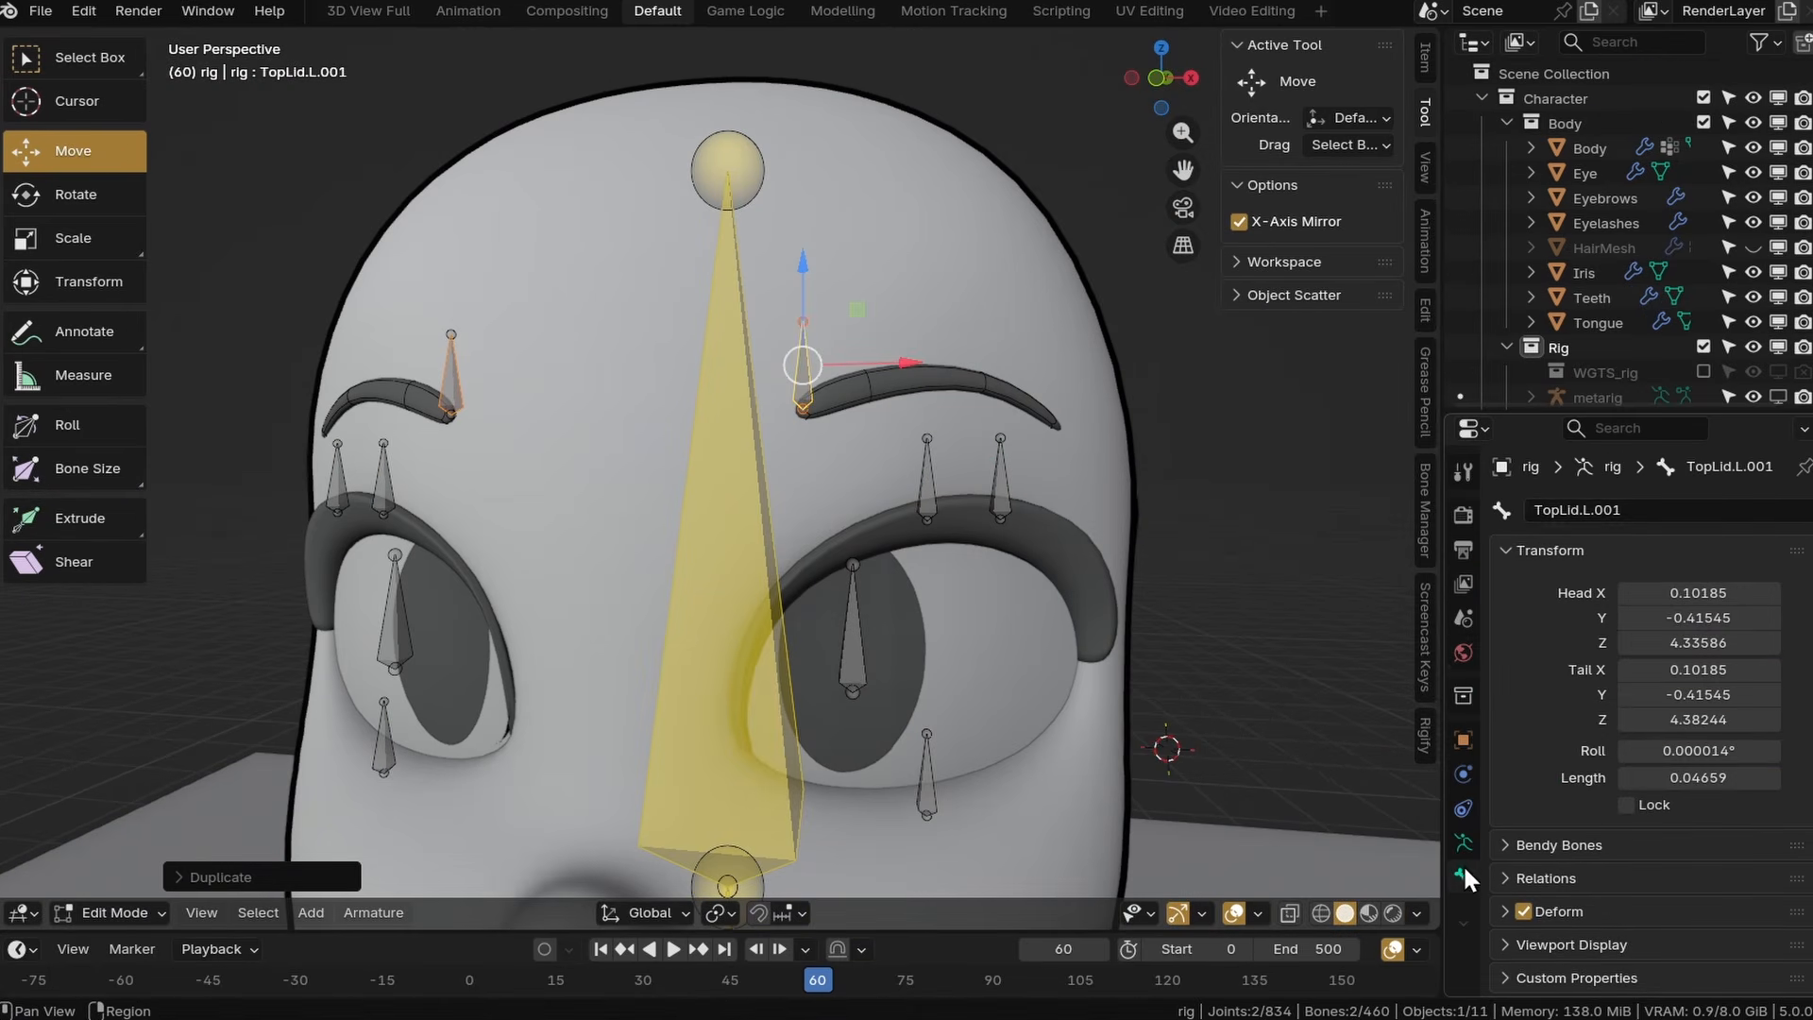
Rename the two mirrored bones at the eyebrows' inner ends to Brow.L and Brow.R.
click(1667, 515)
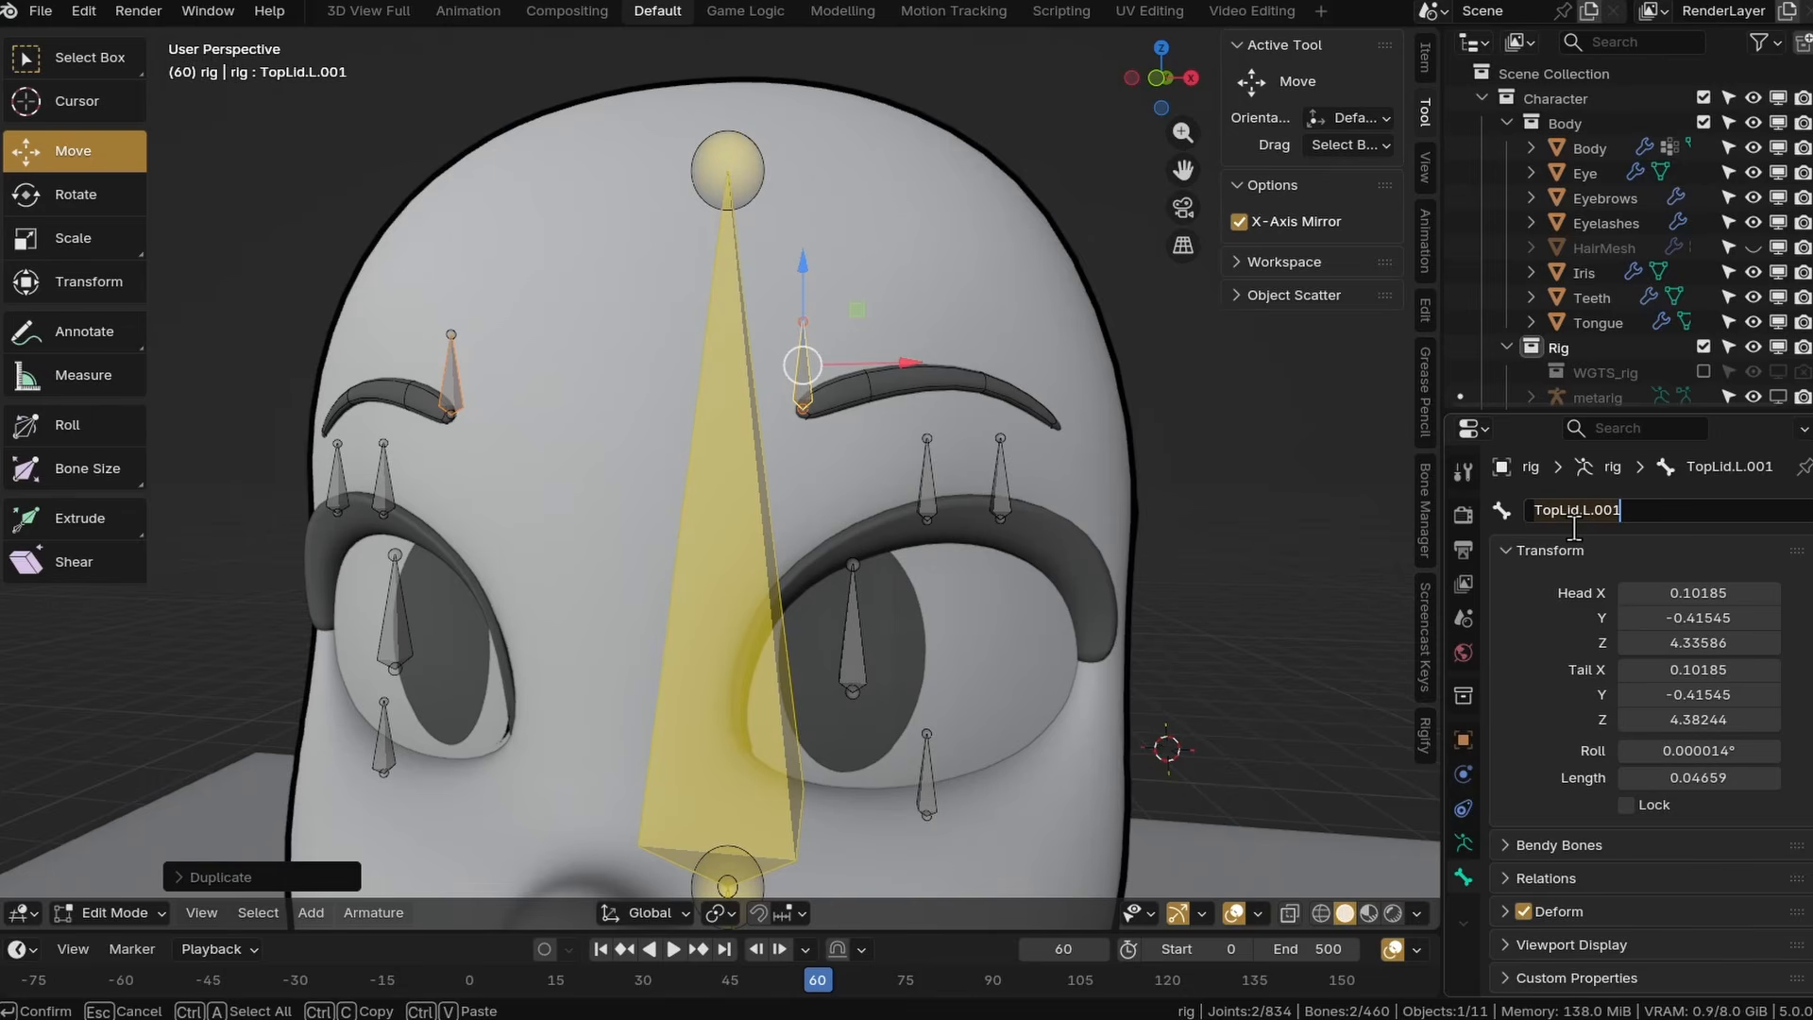
text(Brow.L)
key(Return)
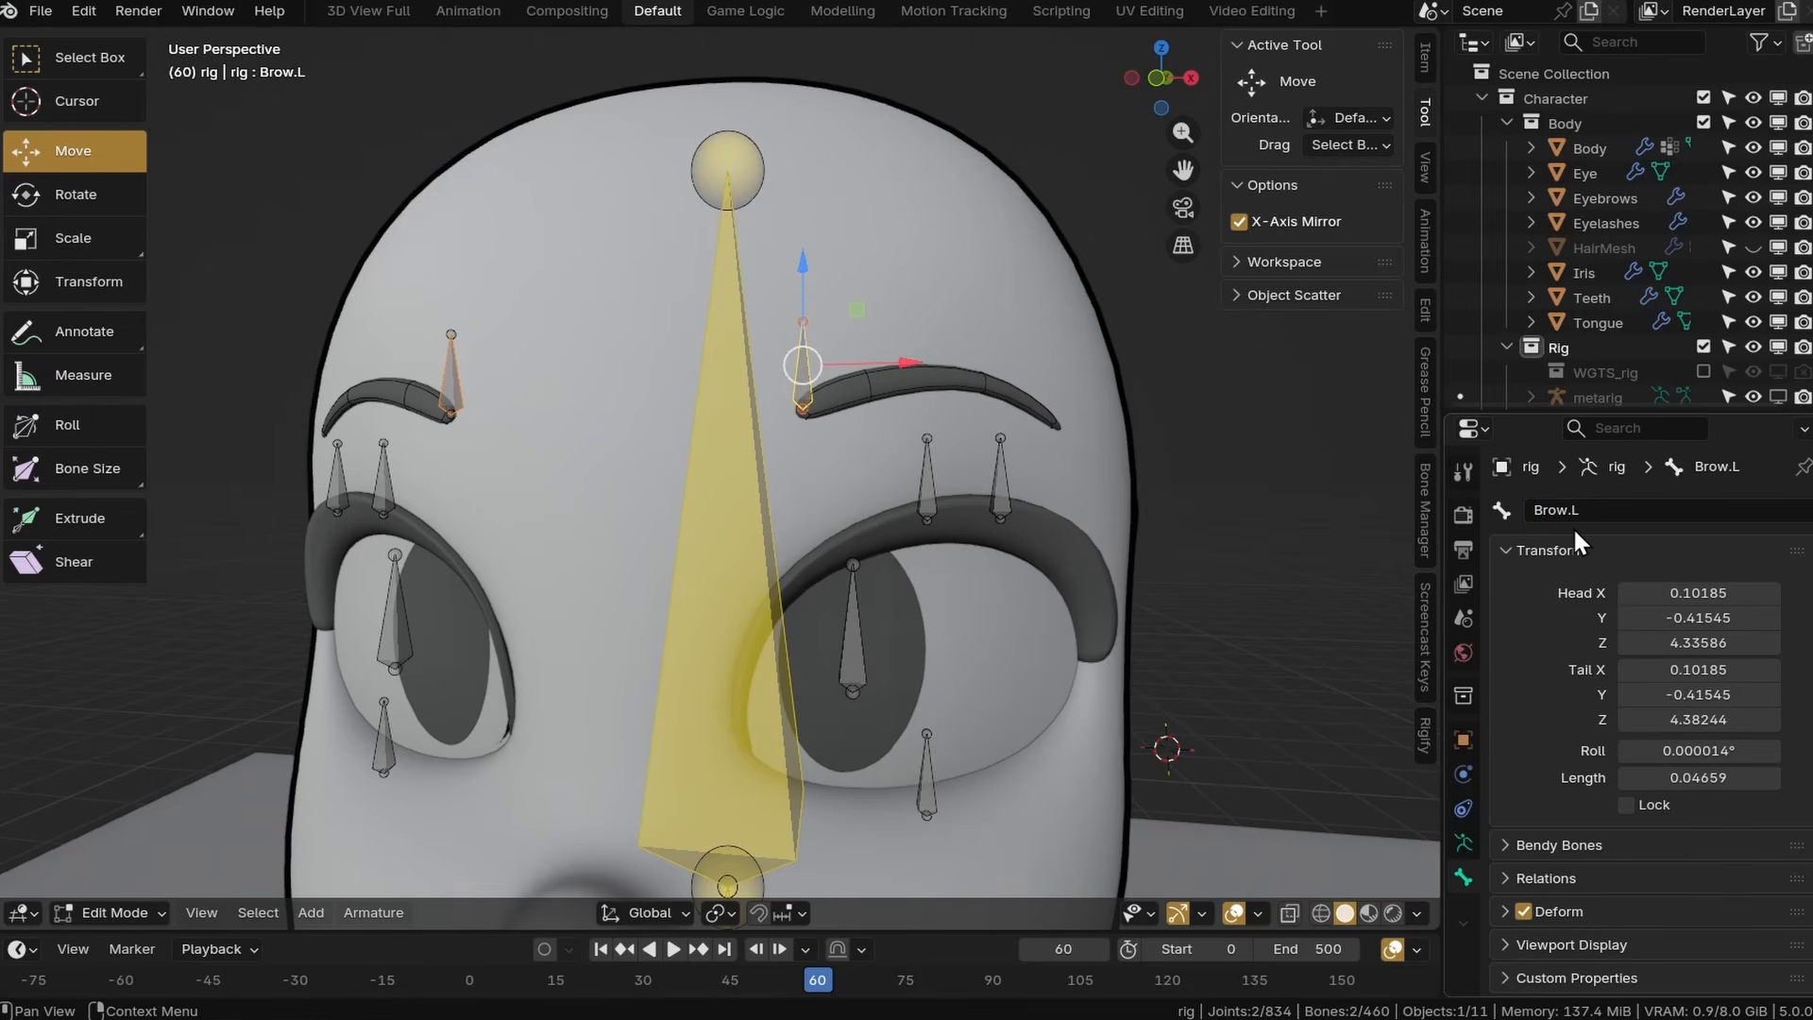
click(451, 382)
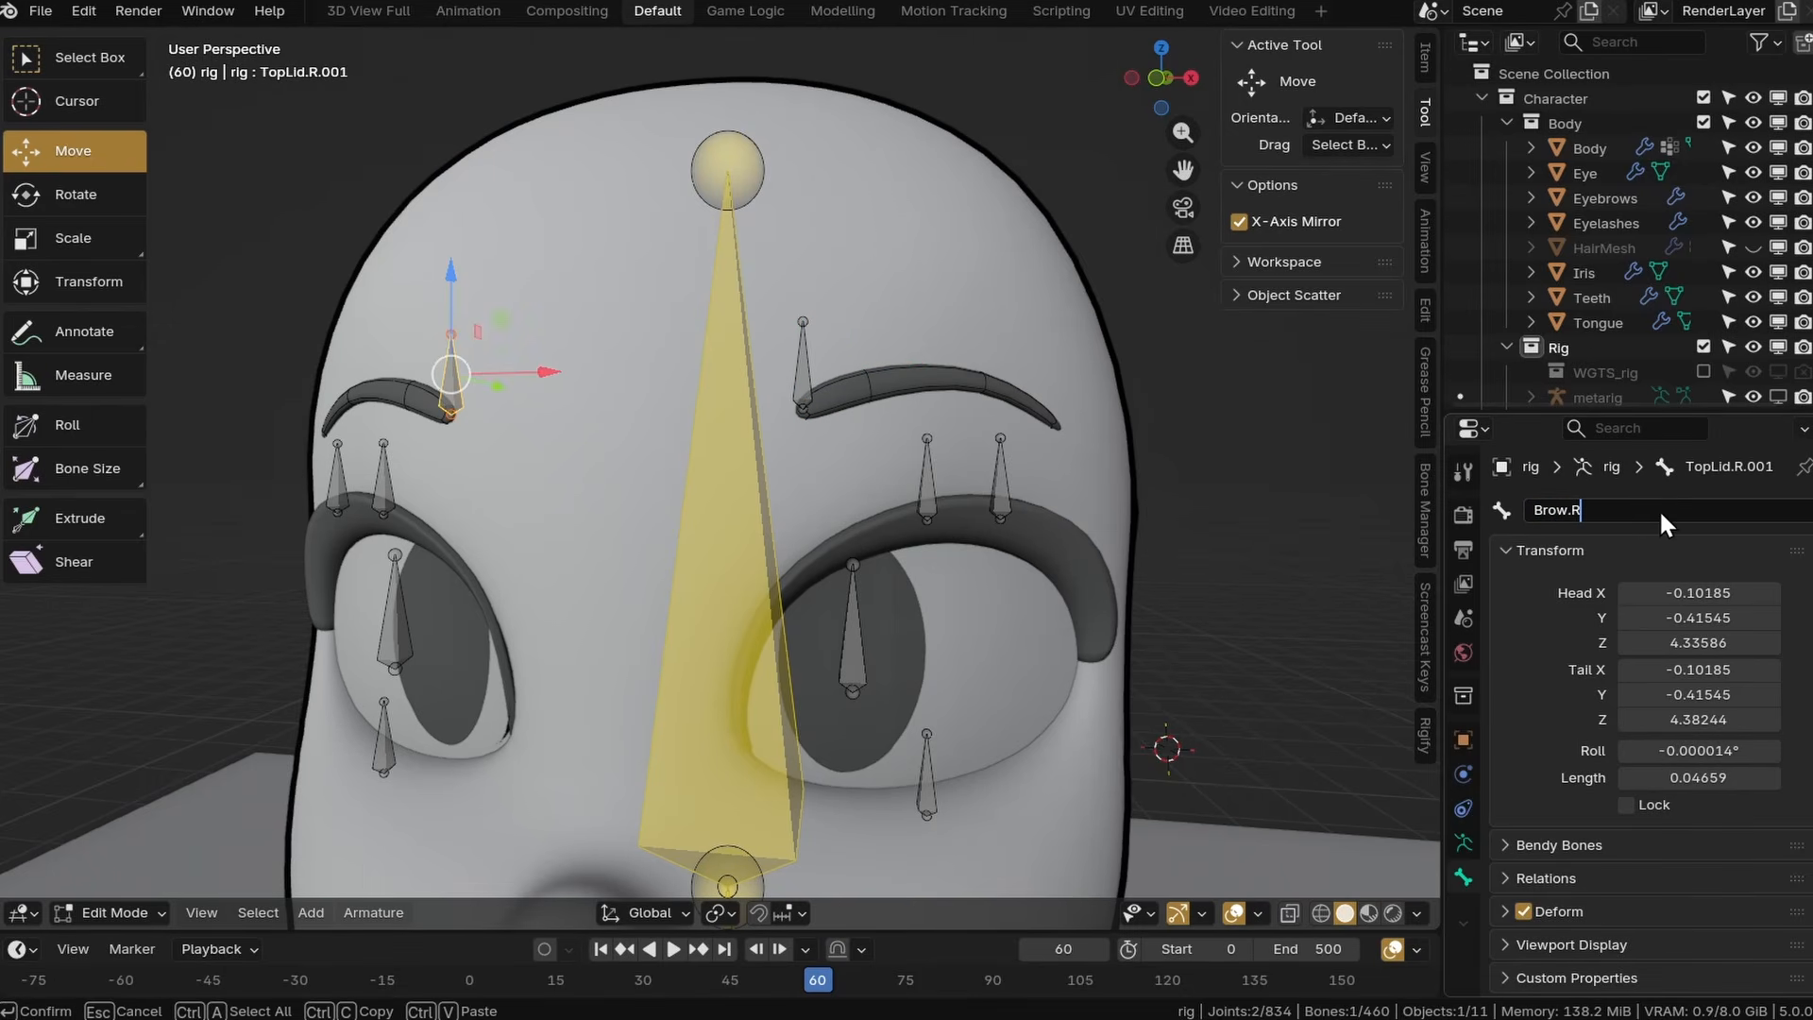
click(1658, 508)
text(Brow.R)
key(Return)
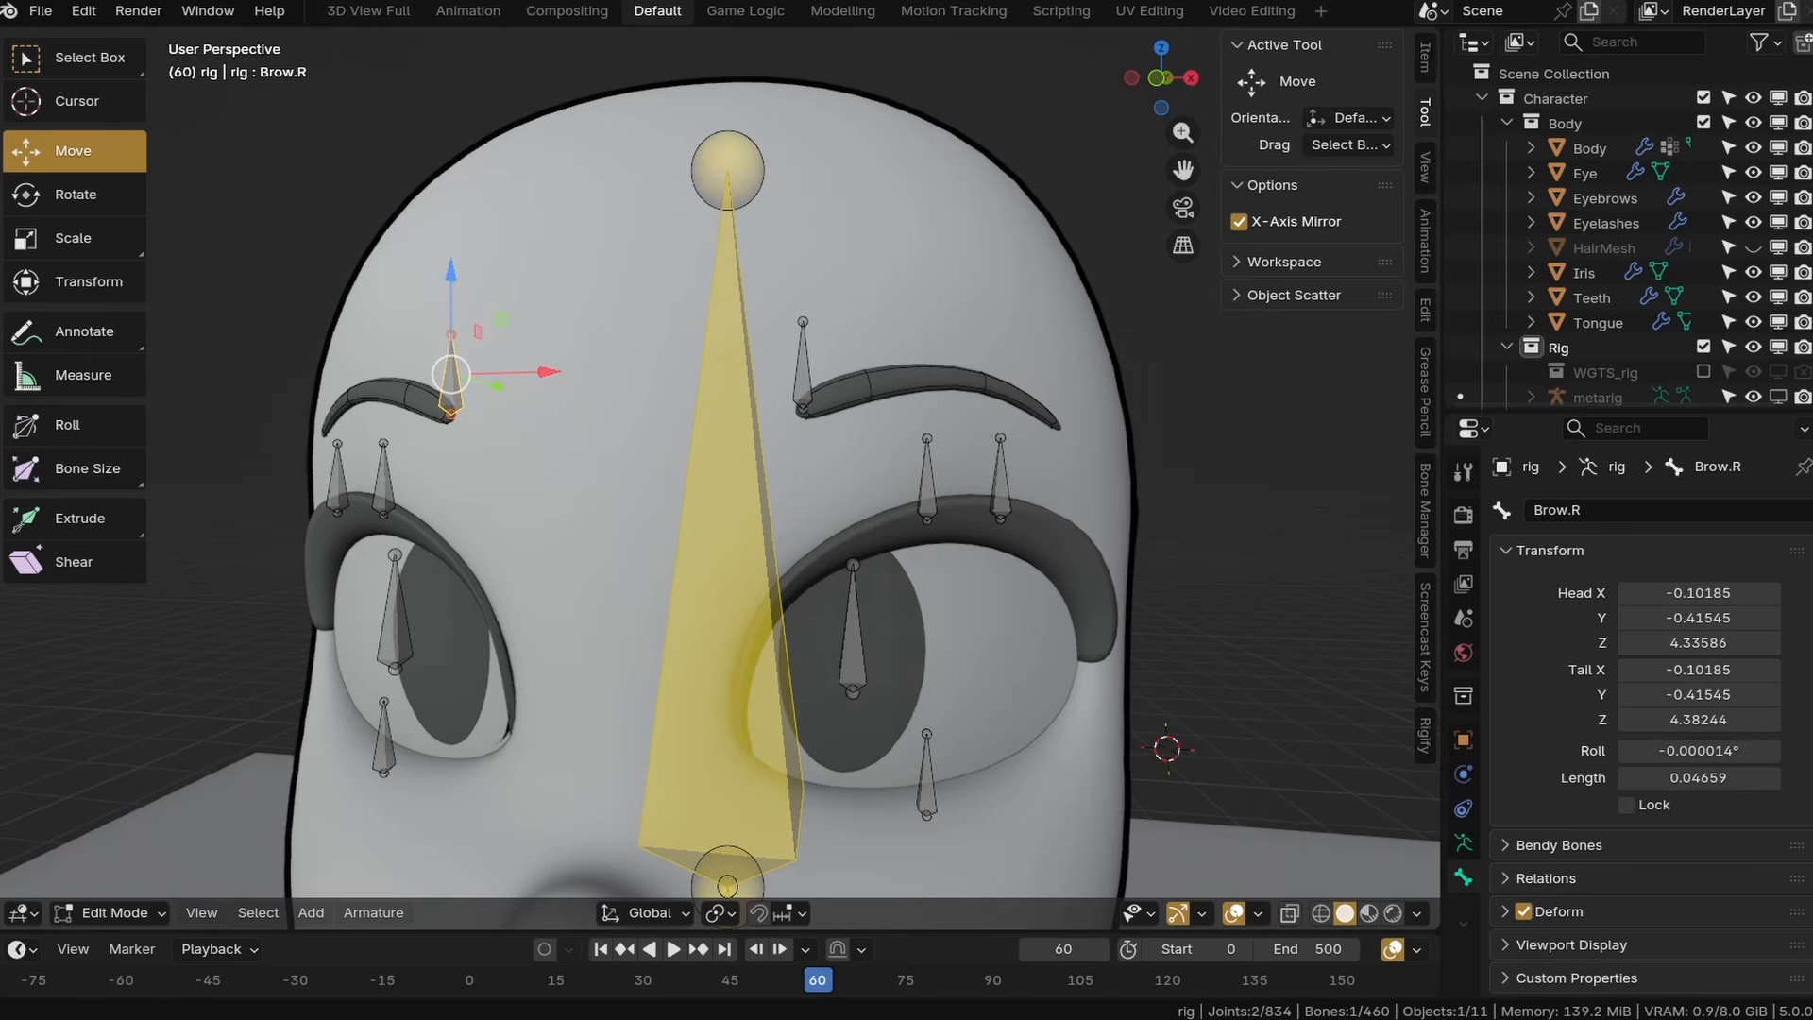
Duplicate the Brow.L bone three times along the eyebrow, placing copies at both middle edge loops and the outer tip.
click(803, 376)
middle_drag(803, 378, 733, 416)
key(shift+d)
click(808, 382)
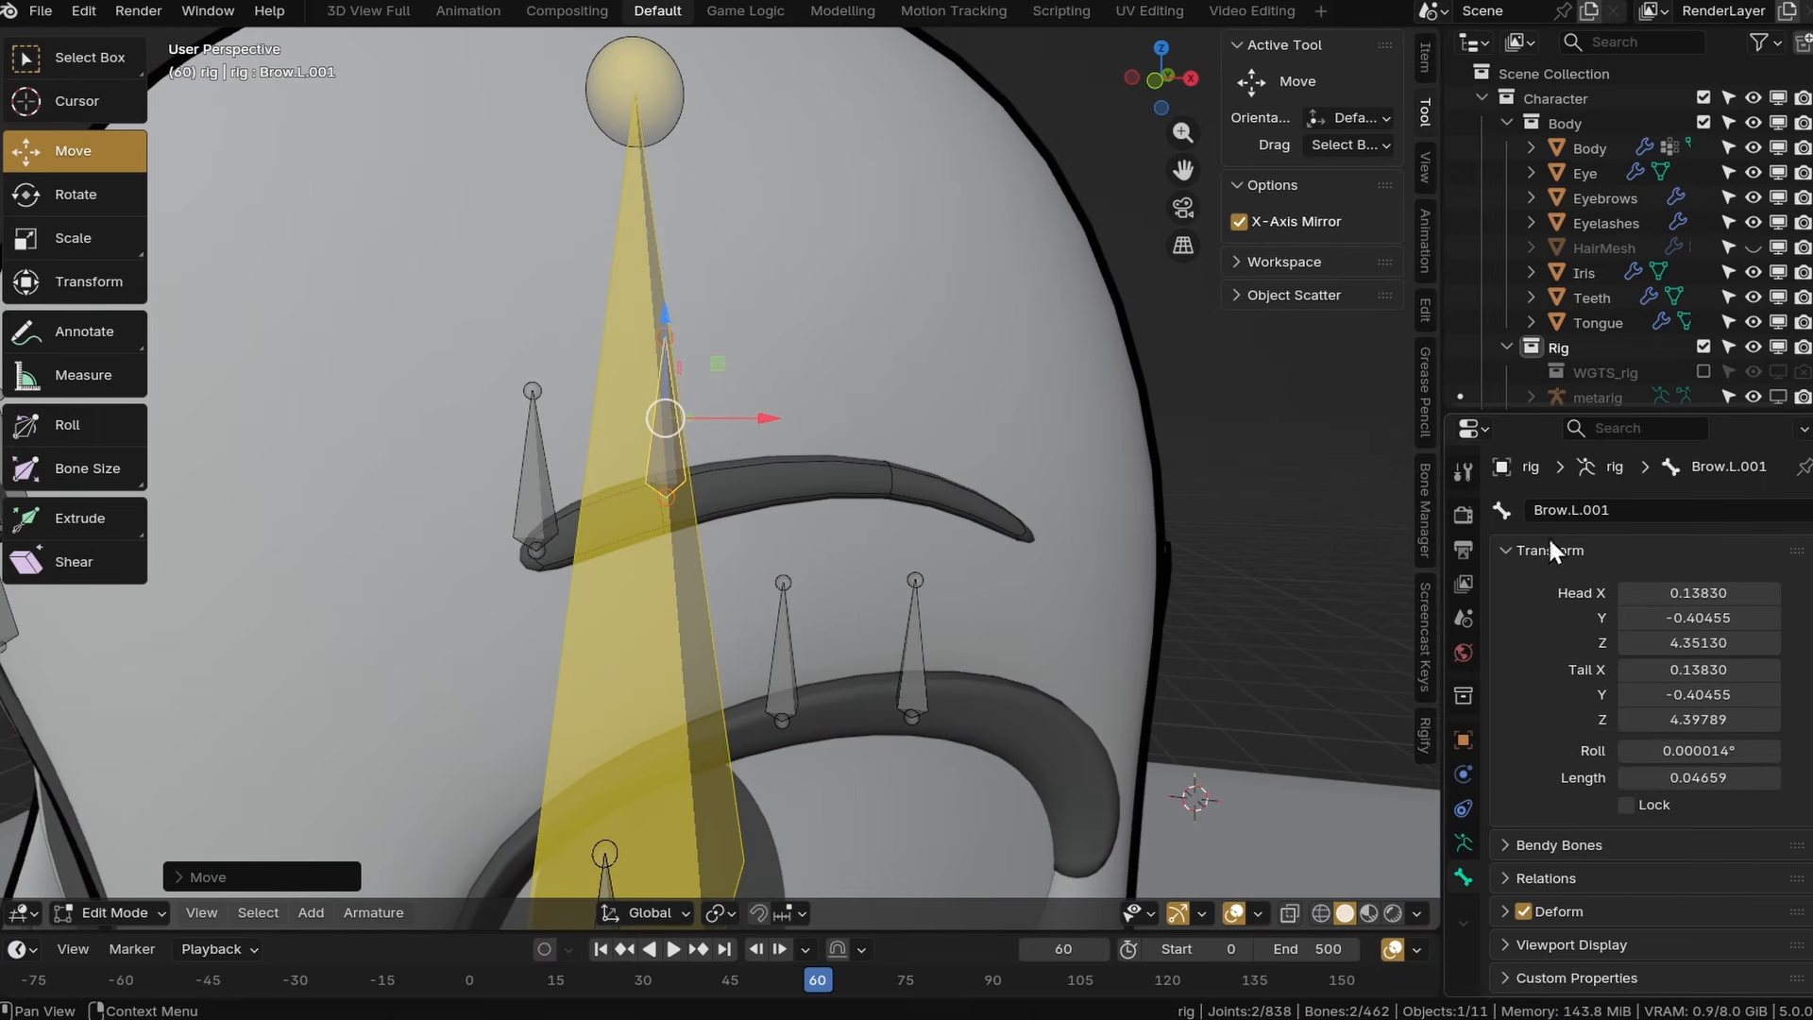
scroll(972, 546, down, 2)
middle_drag(972, 547, 919, 507)
key(shift+d)
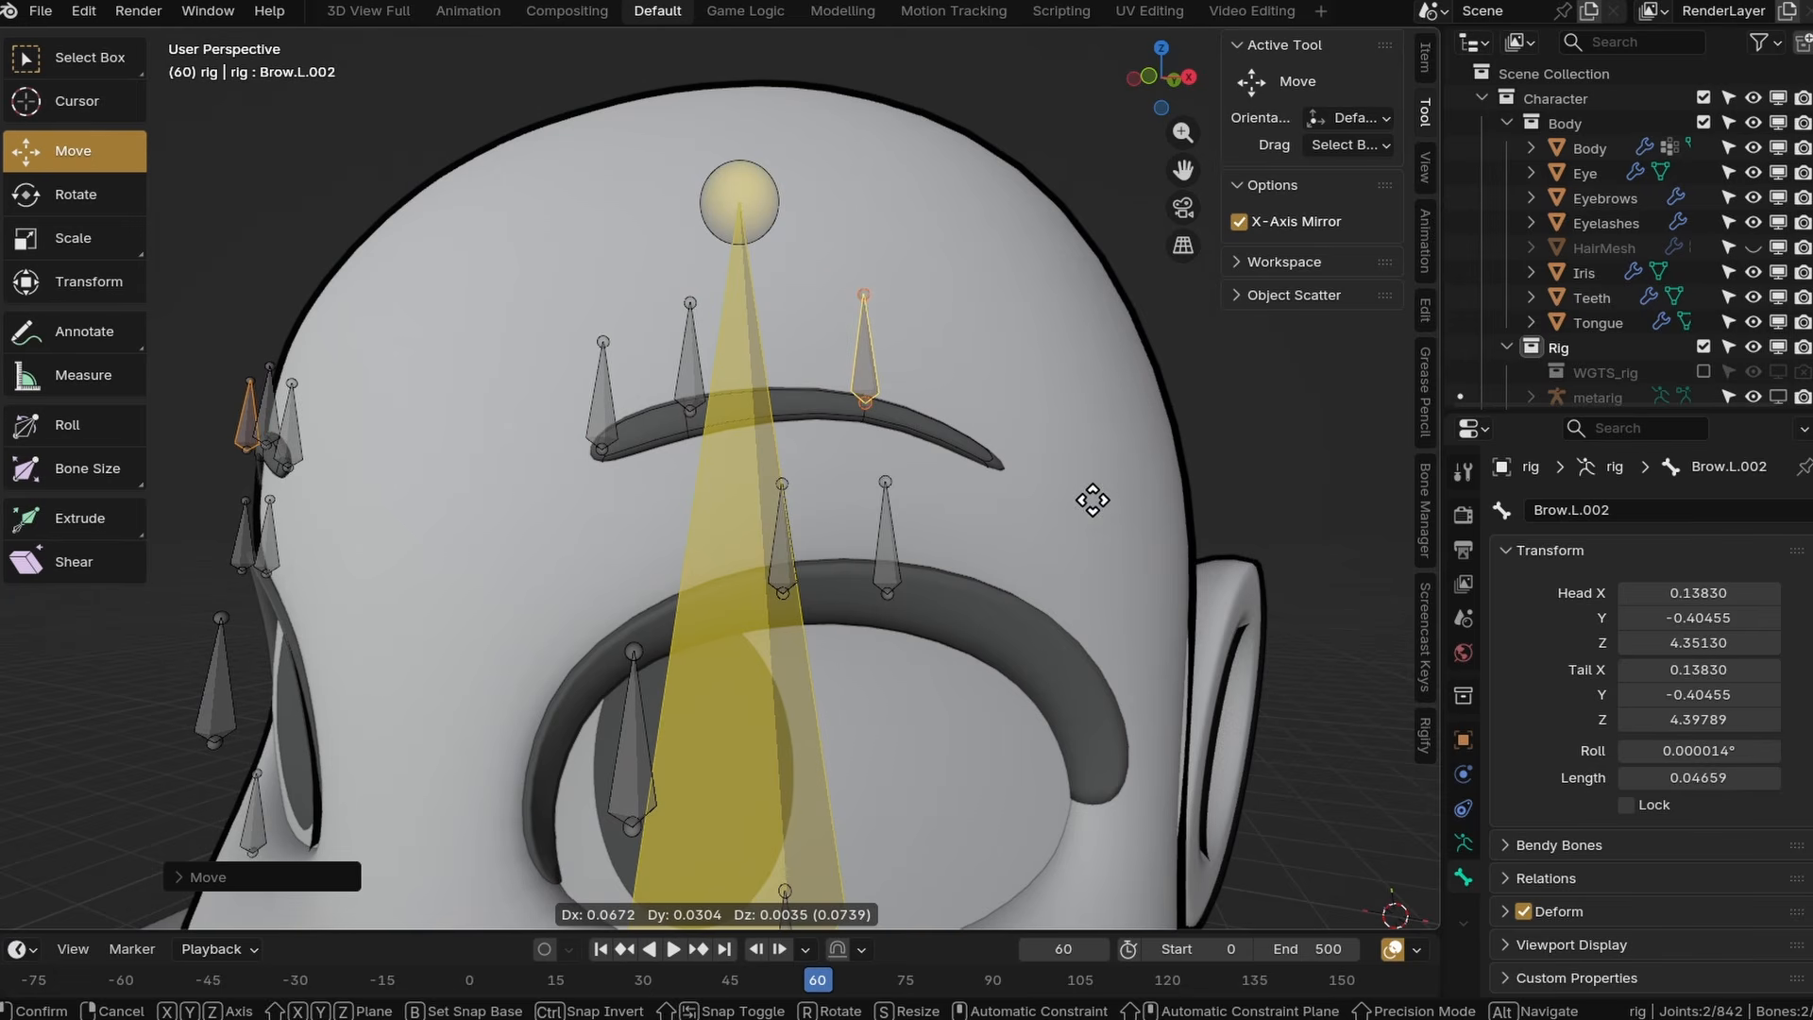
click(1093, 501)
middle_drag(1093, 501, 891, 457)
key(shift+d)
click(1051, 508)
scroll(1004, 478, down, 2)
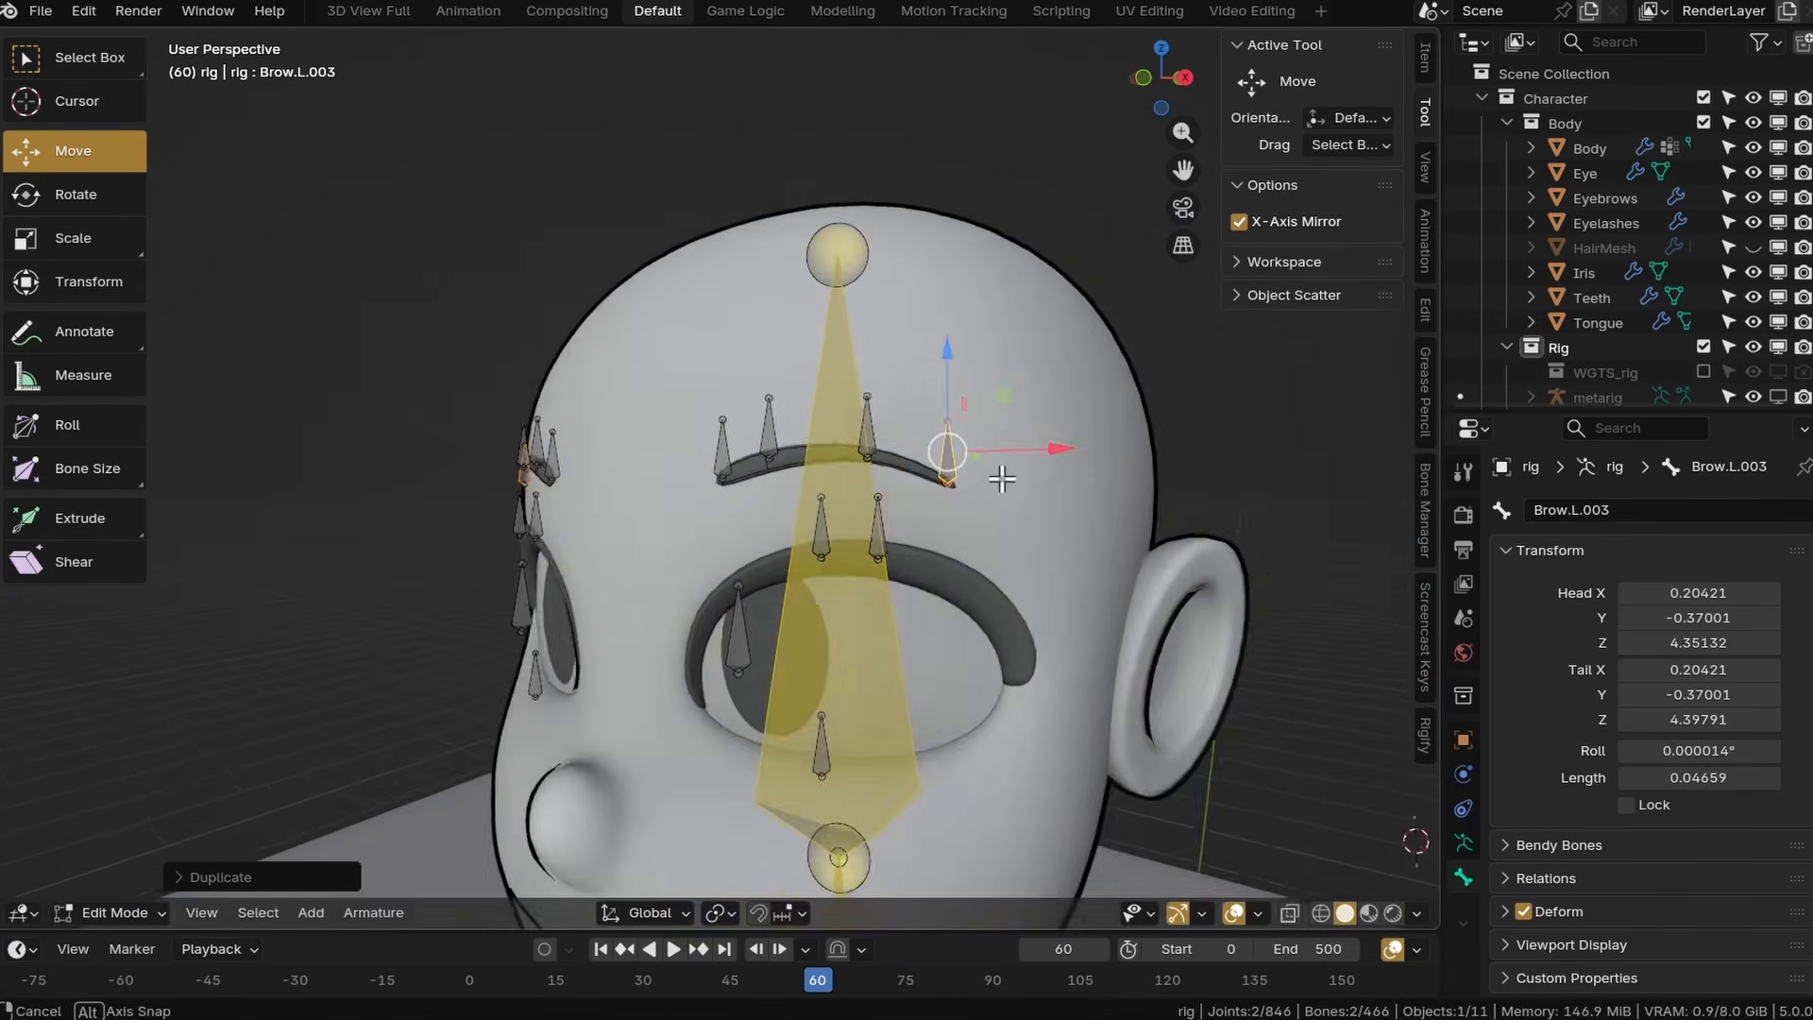
middle_drag(1004, 478, 822, 443)
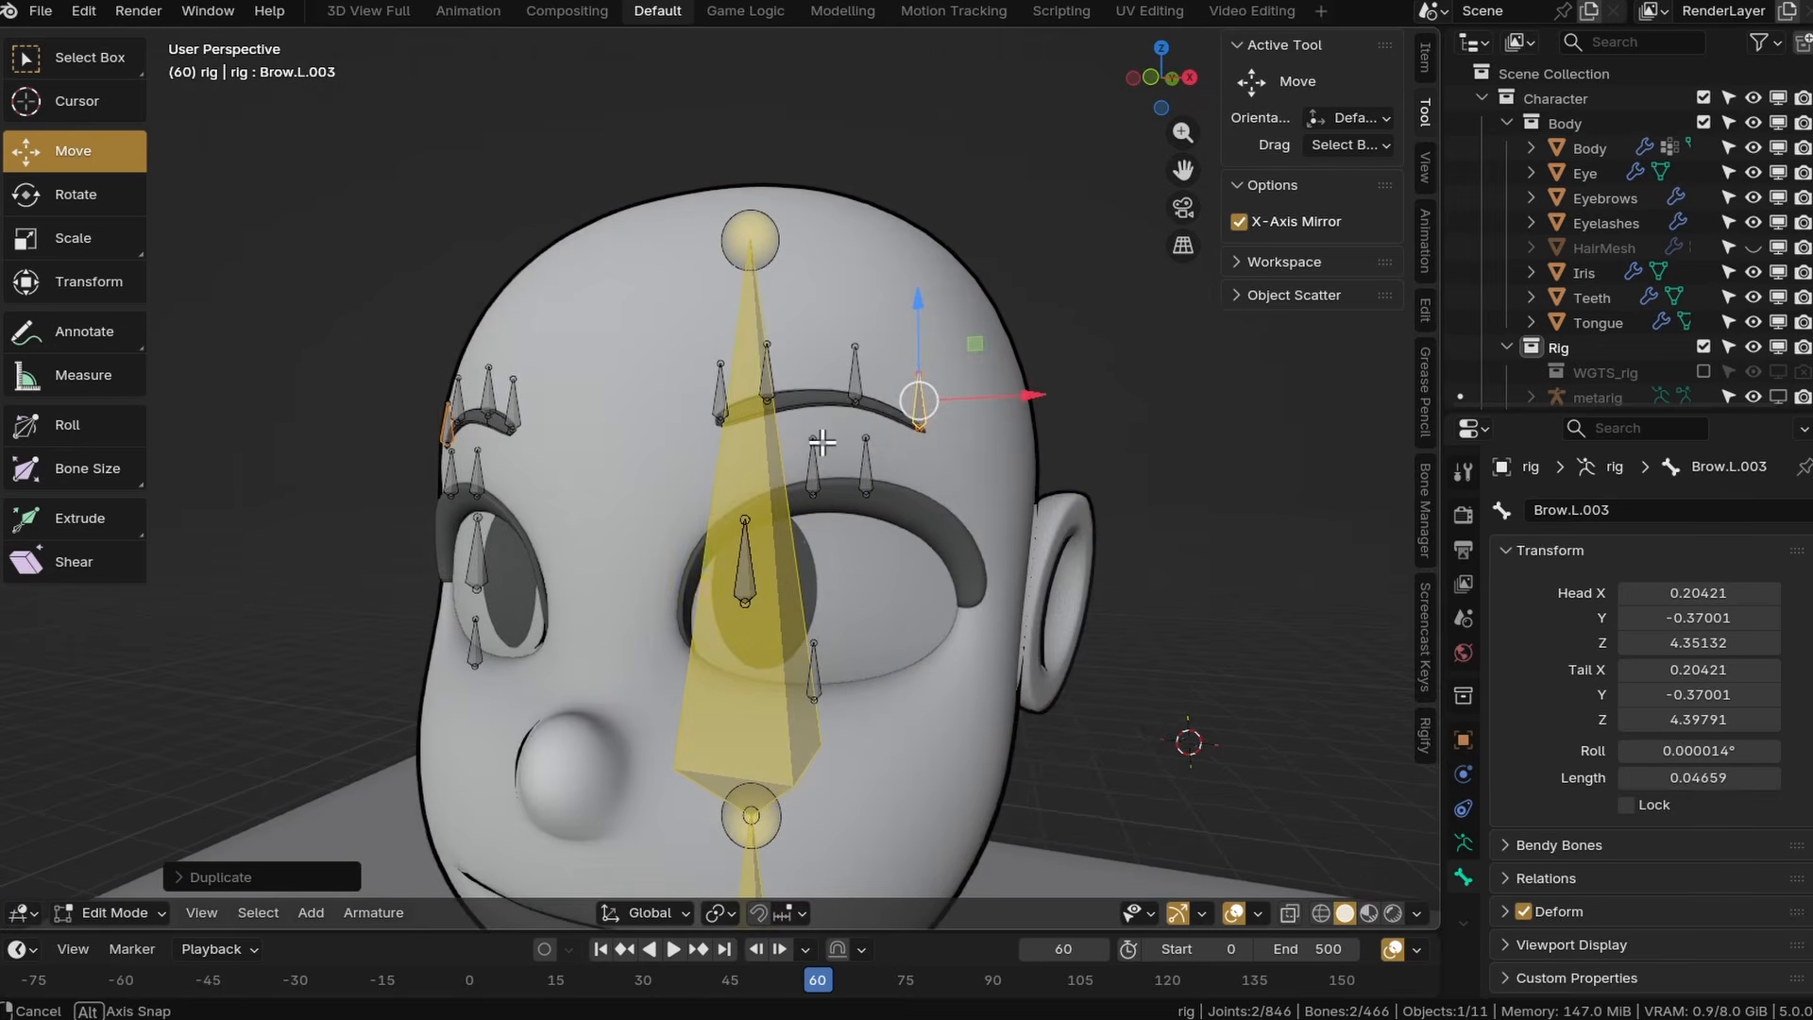
Parent the four left brow bones to the head bone using Keep Offset.
scroll(764, 553, up, 3)
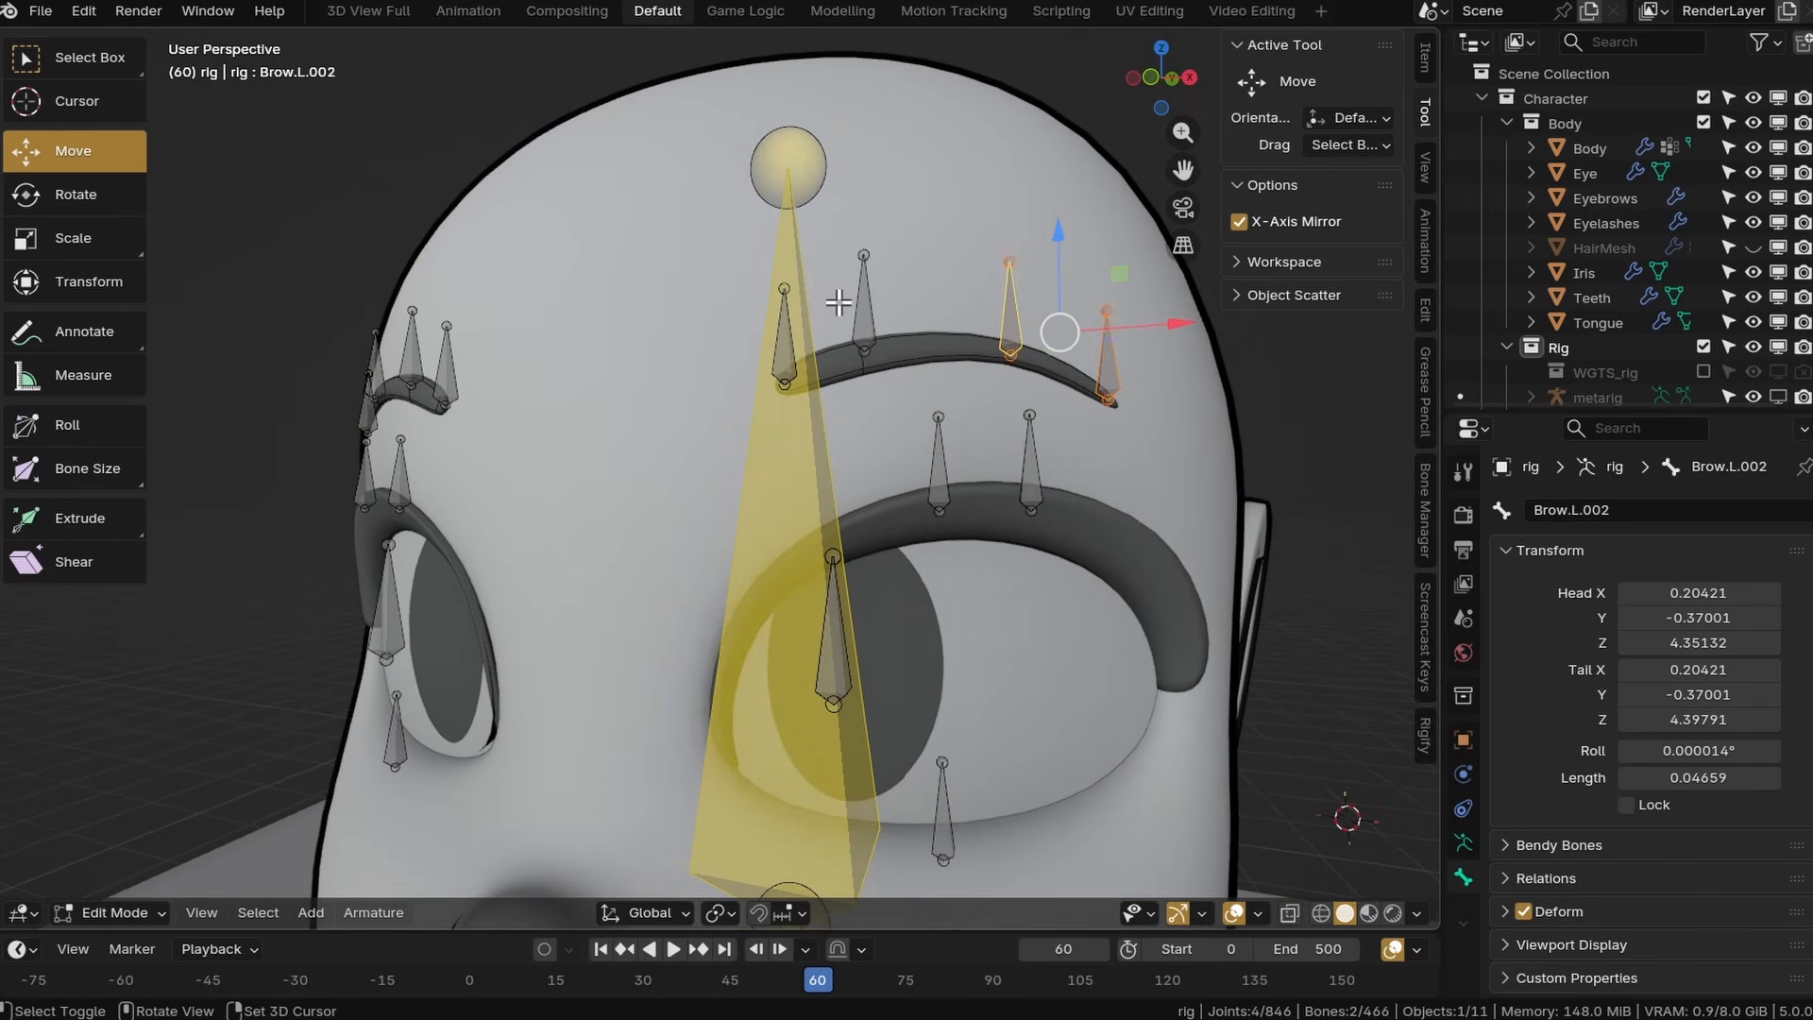
shift+click(779, 409)
key(ctrl+p)
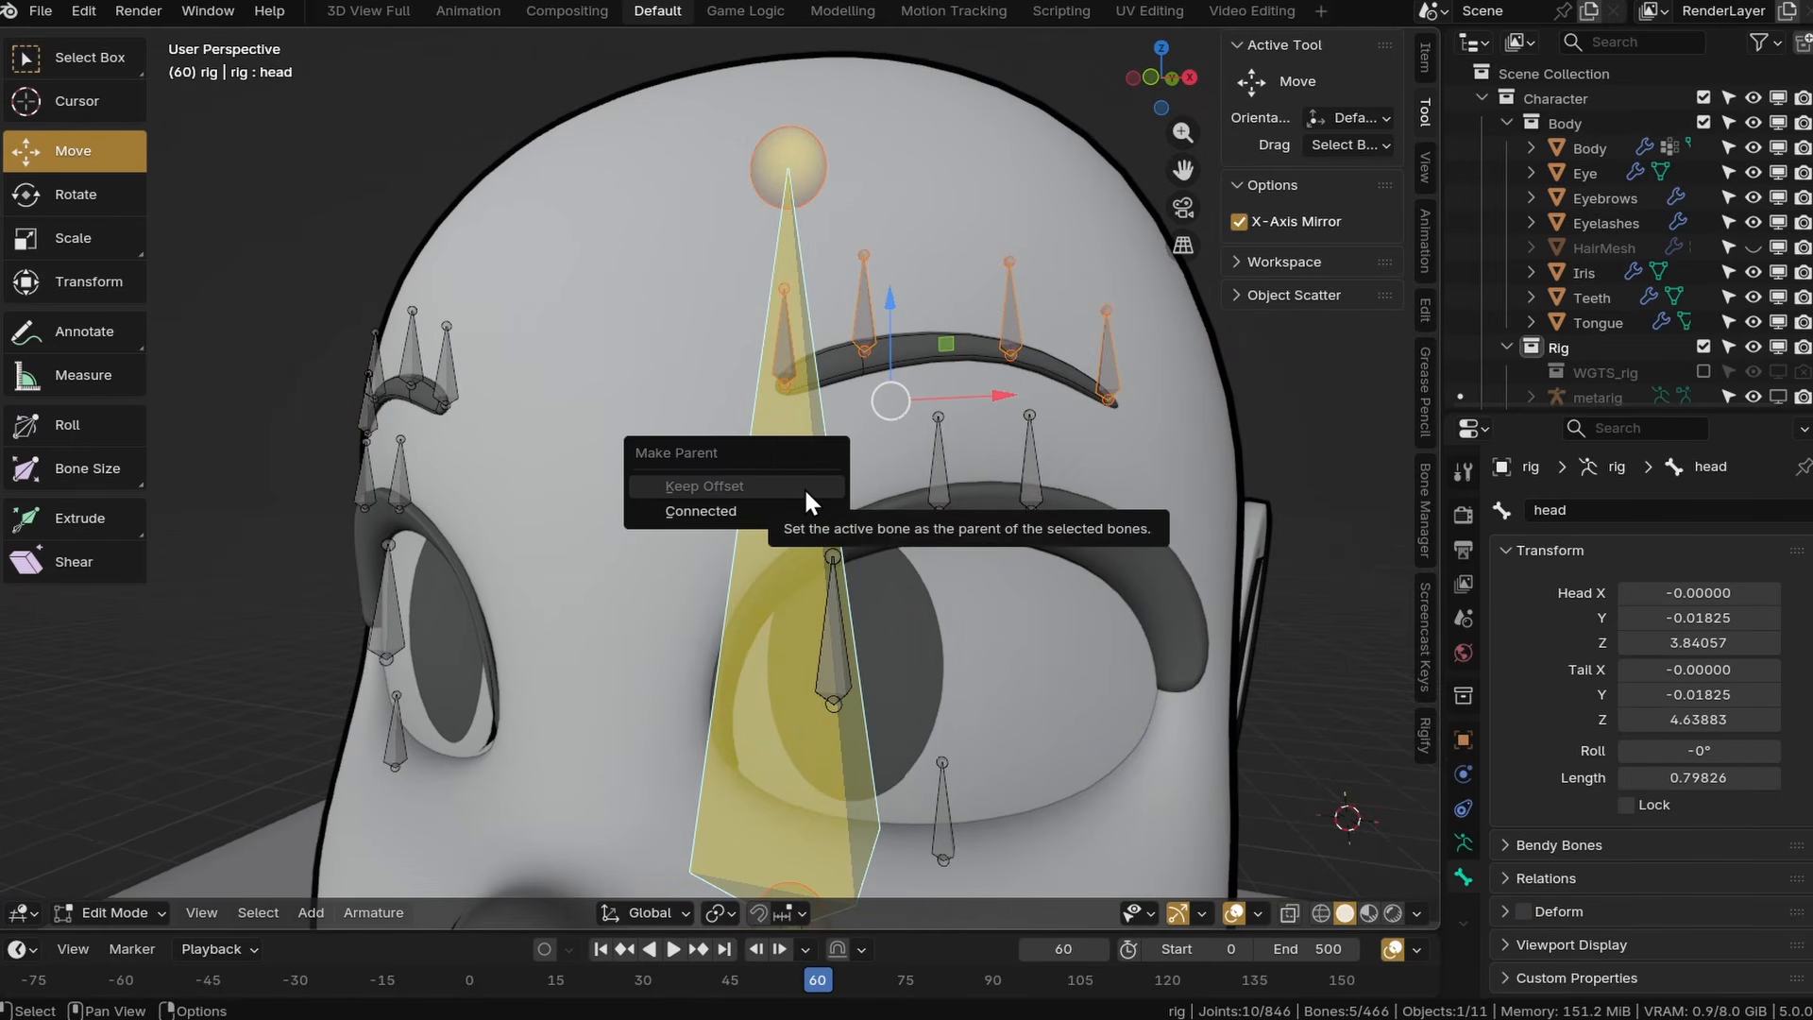
click(703, 496)
click(867, 307)
Return to Object Mode and parent the Eyebrows mesh to the rig using Armature Deform With Empty Groups.
click(109, 912)
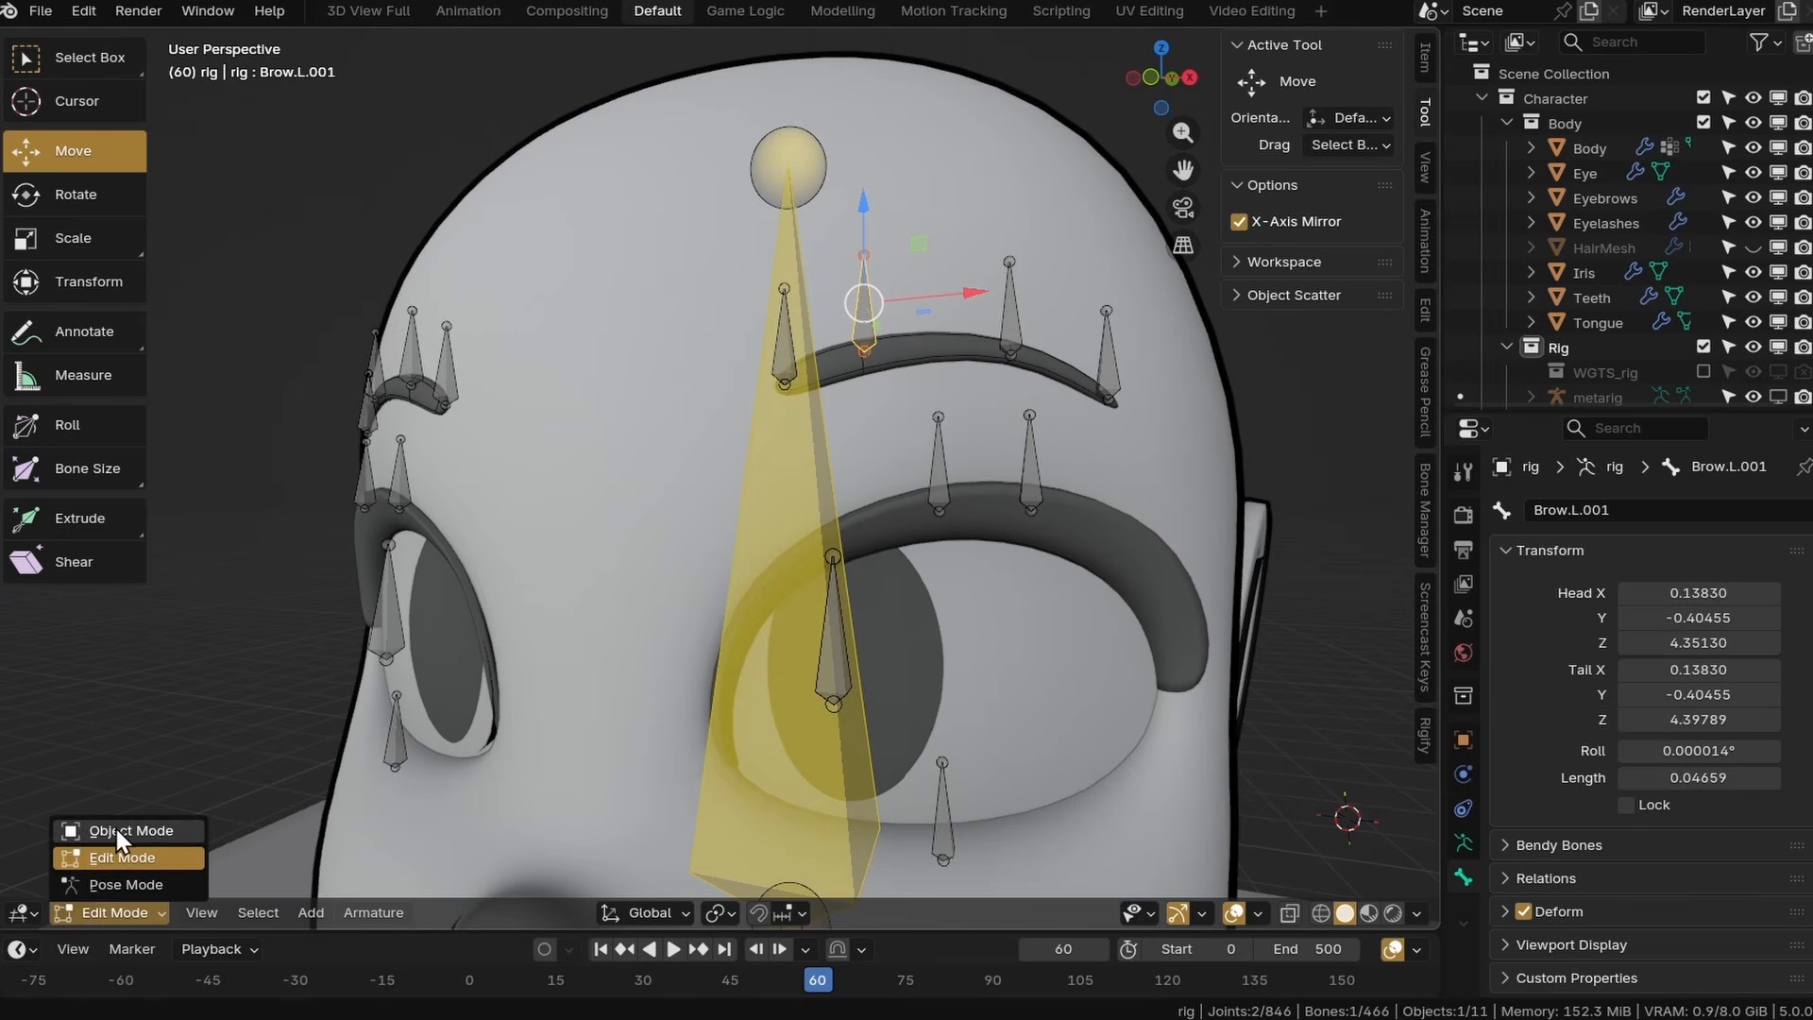
click(132, 831)
click(874, 344)
shift+click(852, 333)
key(ctrl+p)
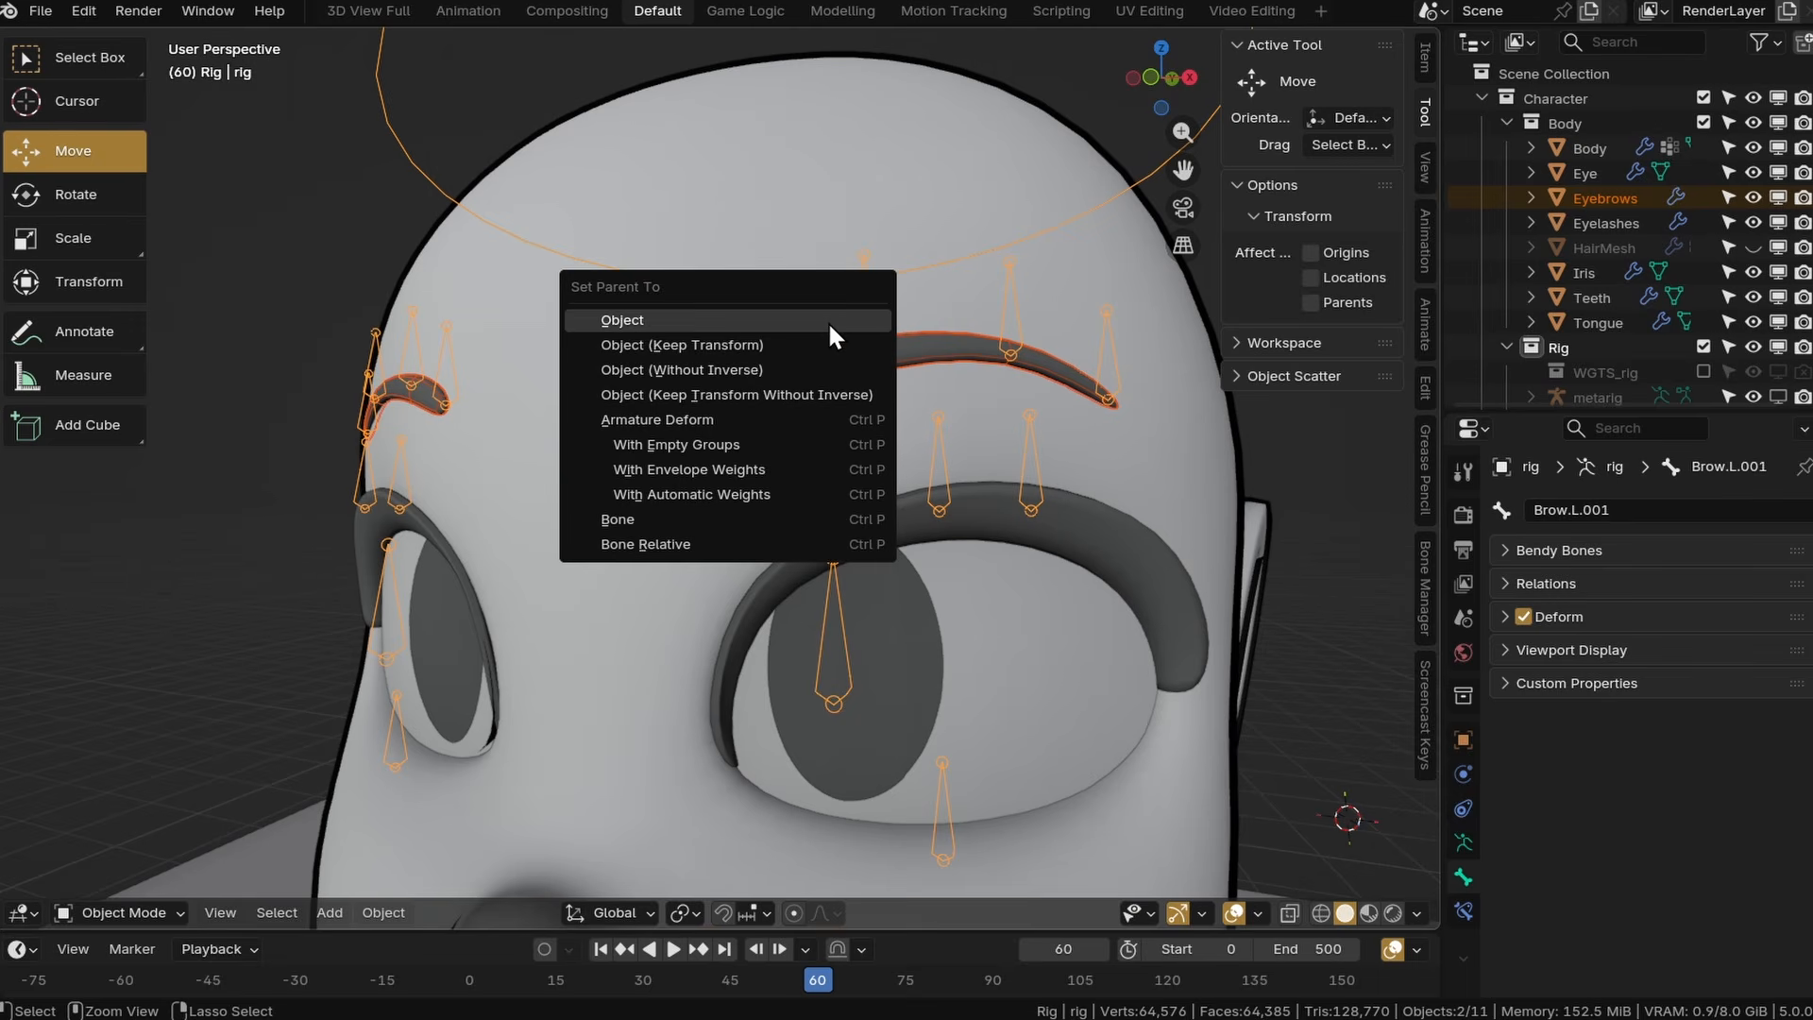
click(693, 446)
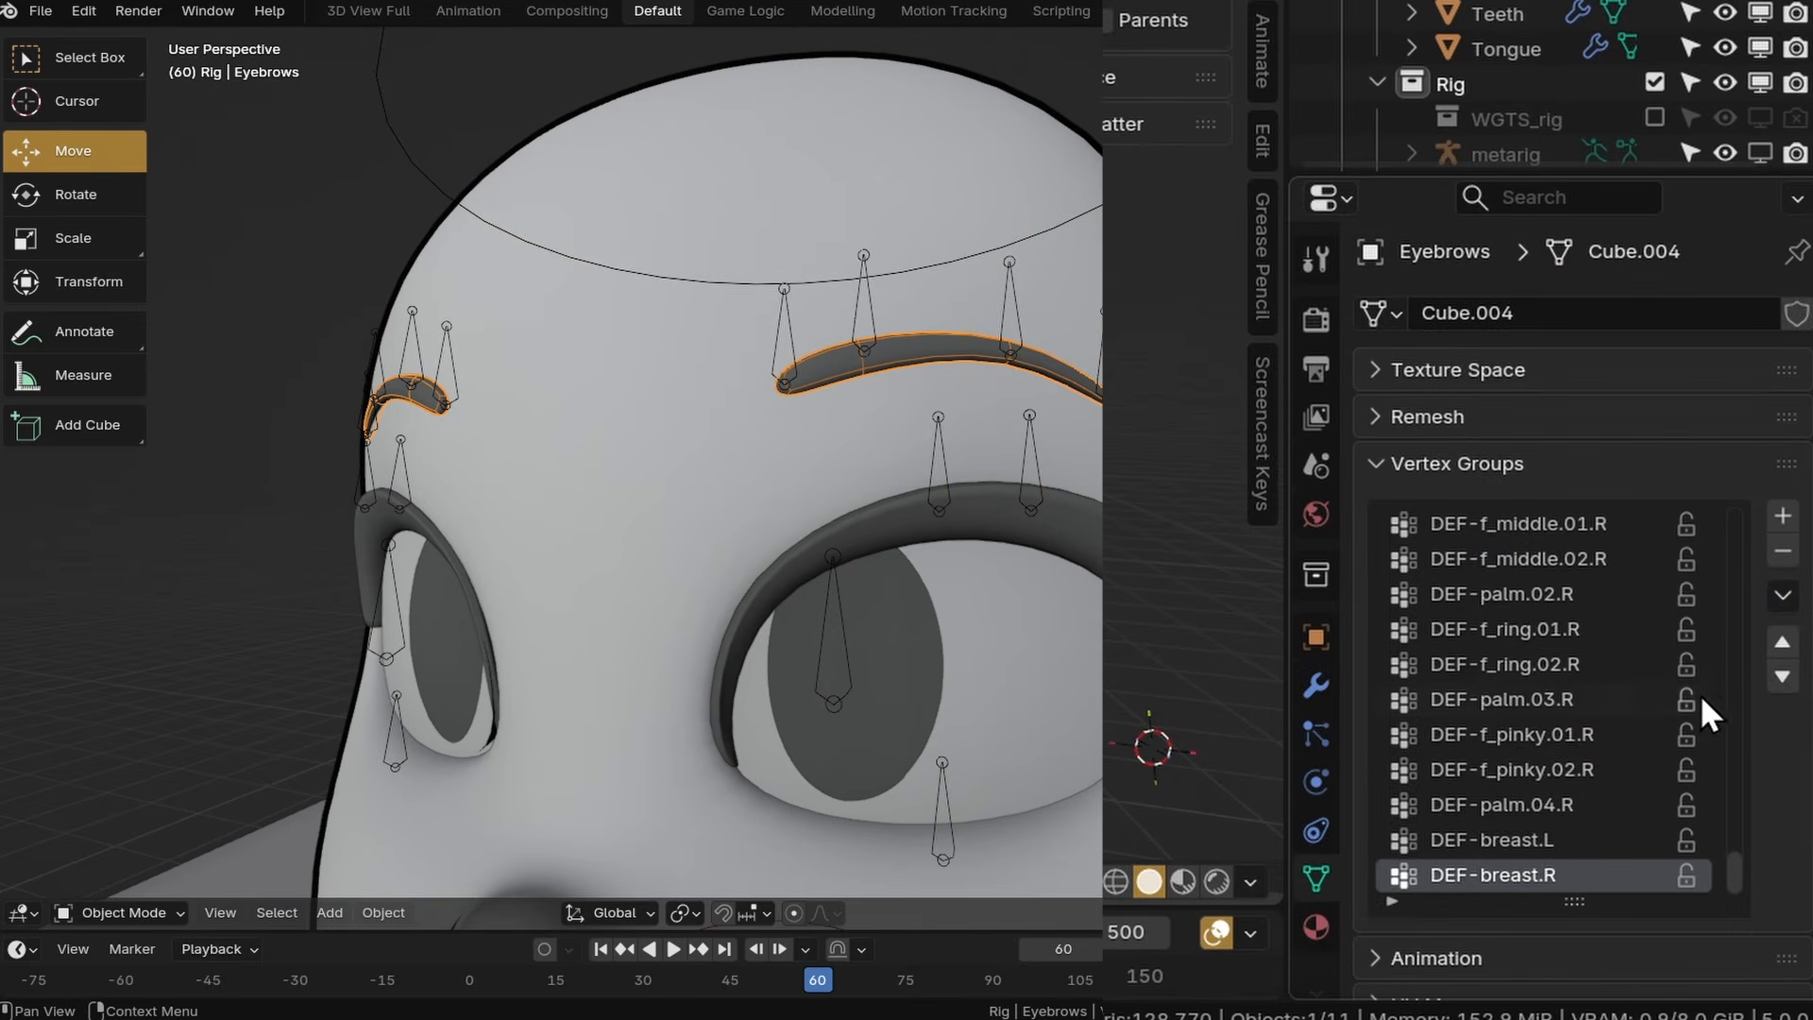
Lock the eight Brow vertex groups, from Brow.L through Brow.R.003, on the Eyebrows mesh.
scroll(1700, 694, down, 4)
scroll(1741, 798, up, 4)
drag(1742, 797, 1736, 634)
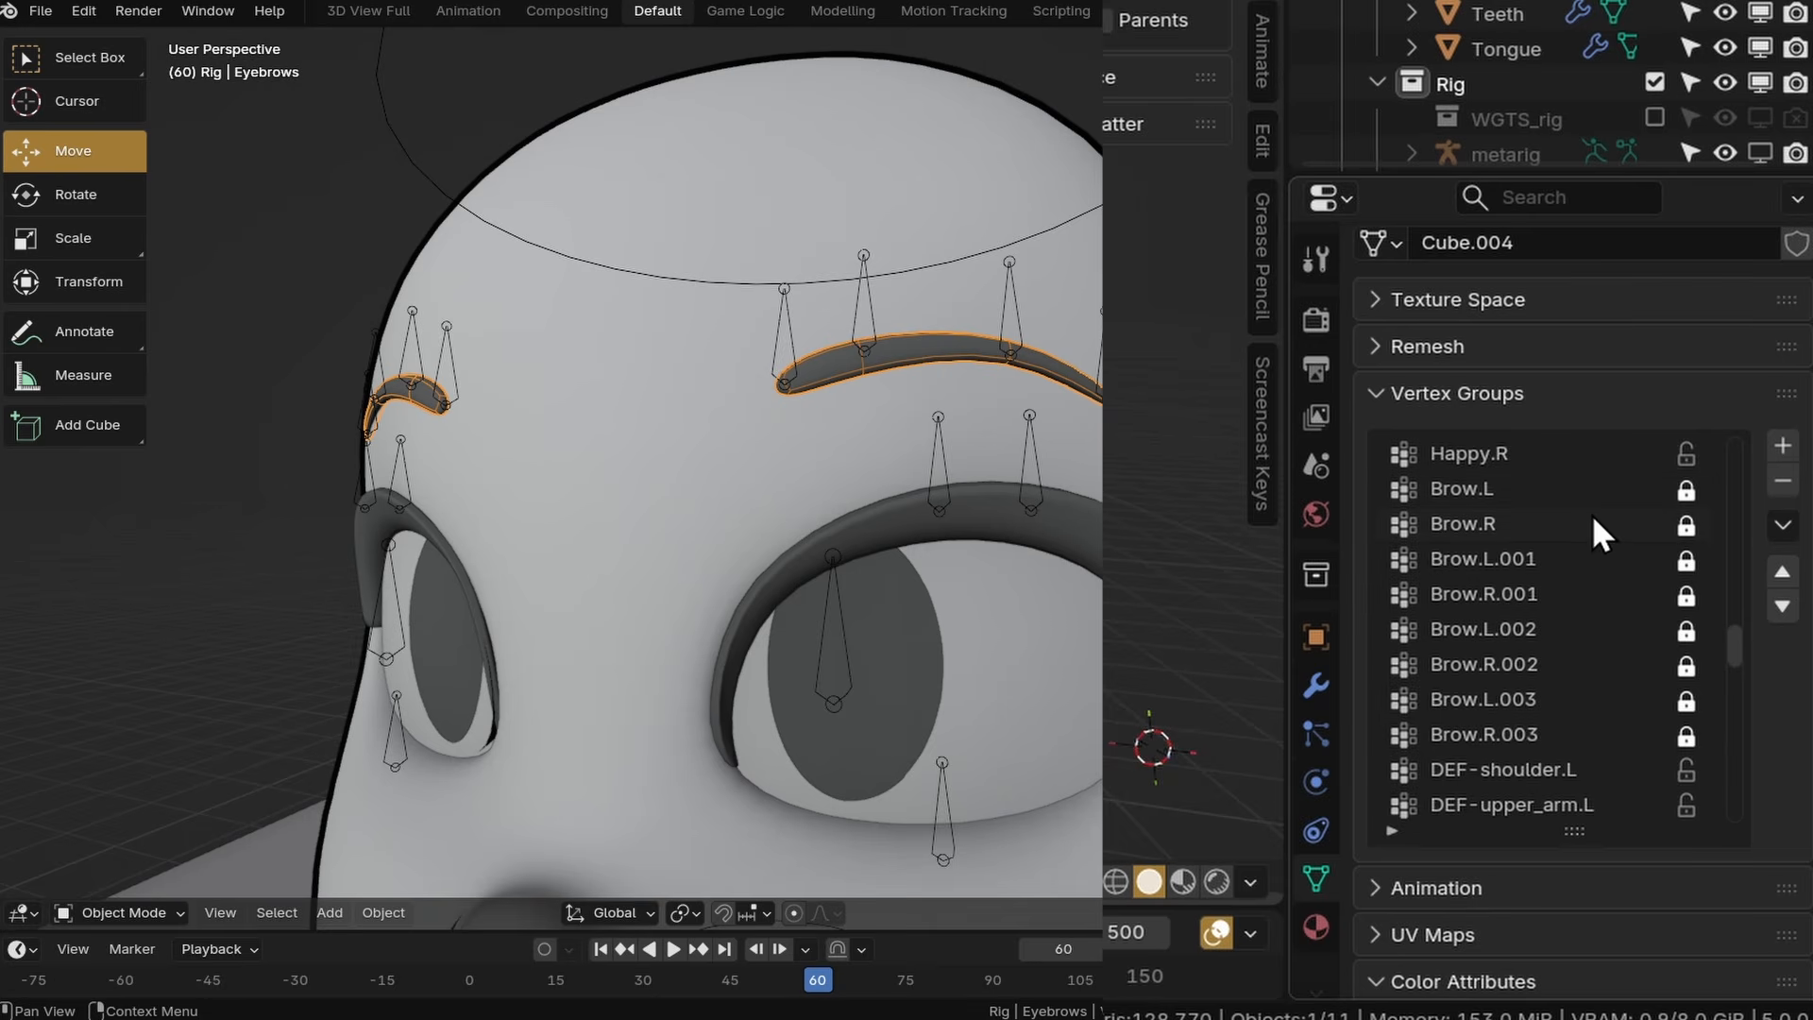
scroll(1681, 699, down, 10)
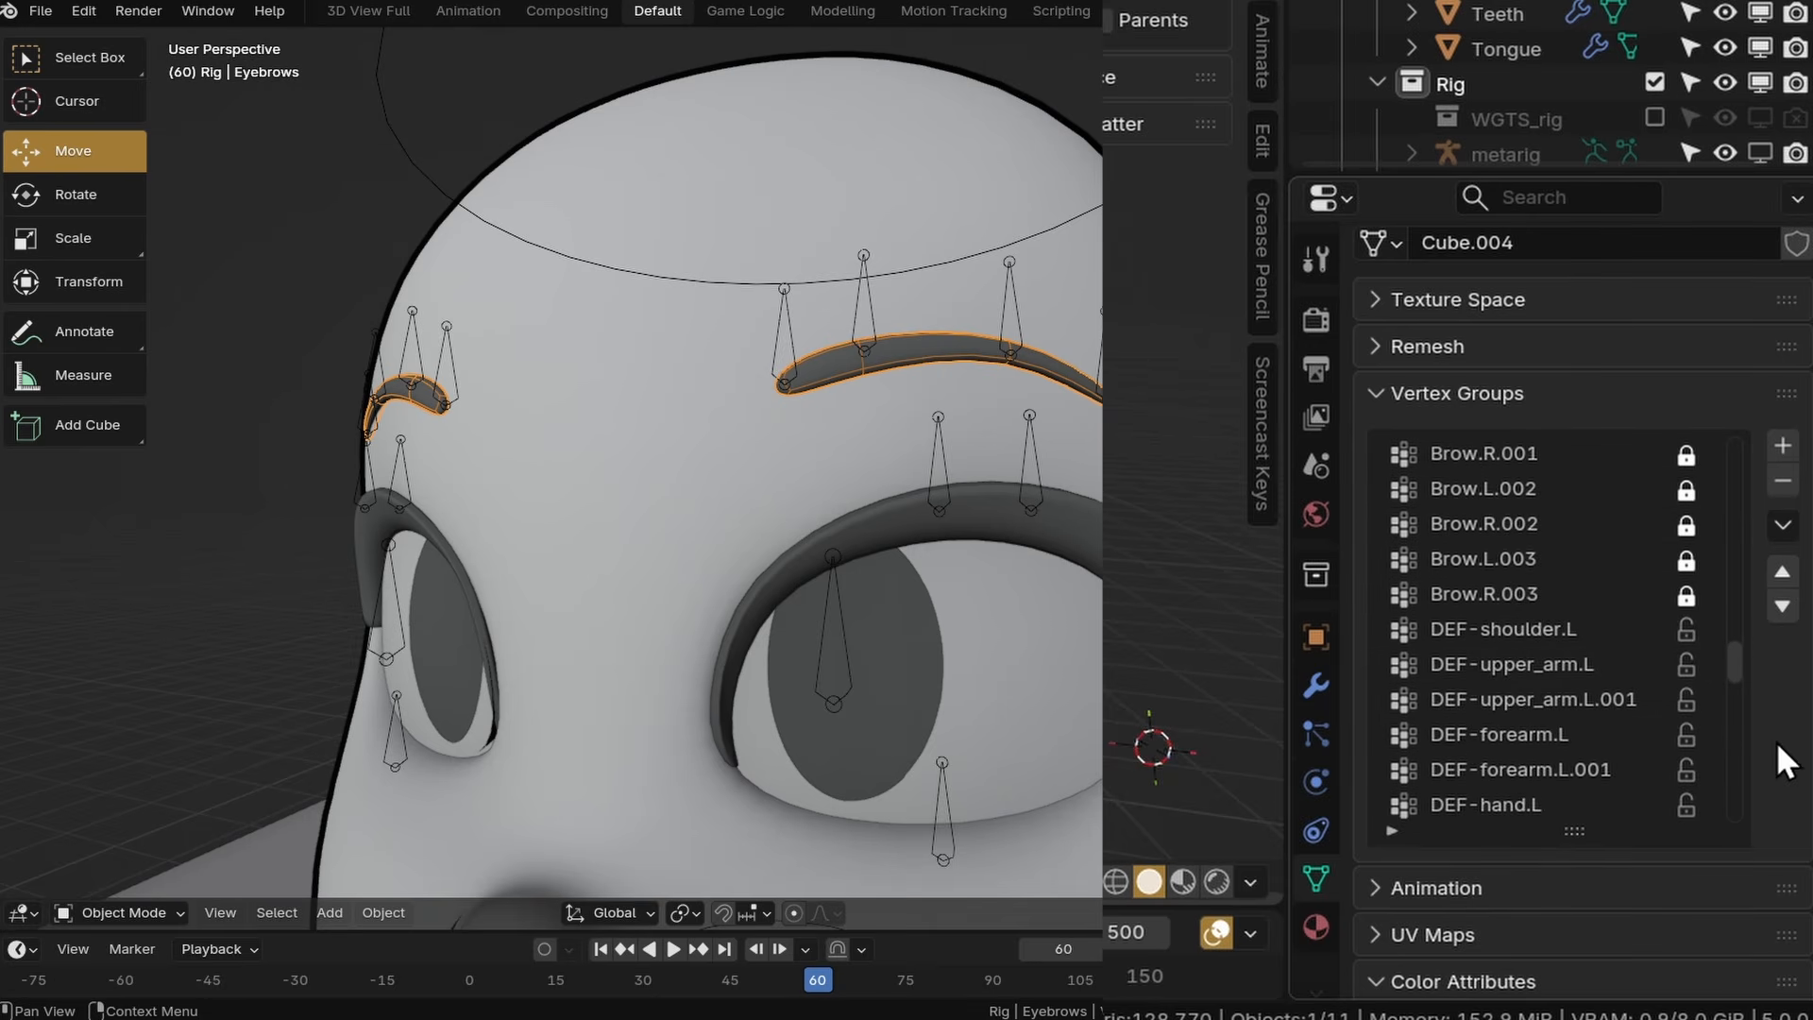
scroll(1753, 466, up, 10)
Delete all unlocked vertex groups from the Eyebrows mesh and unlock the remaining Brow groups.
click(1783, 525)
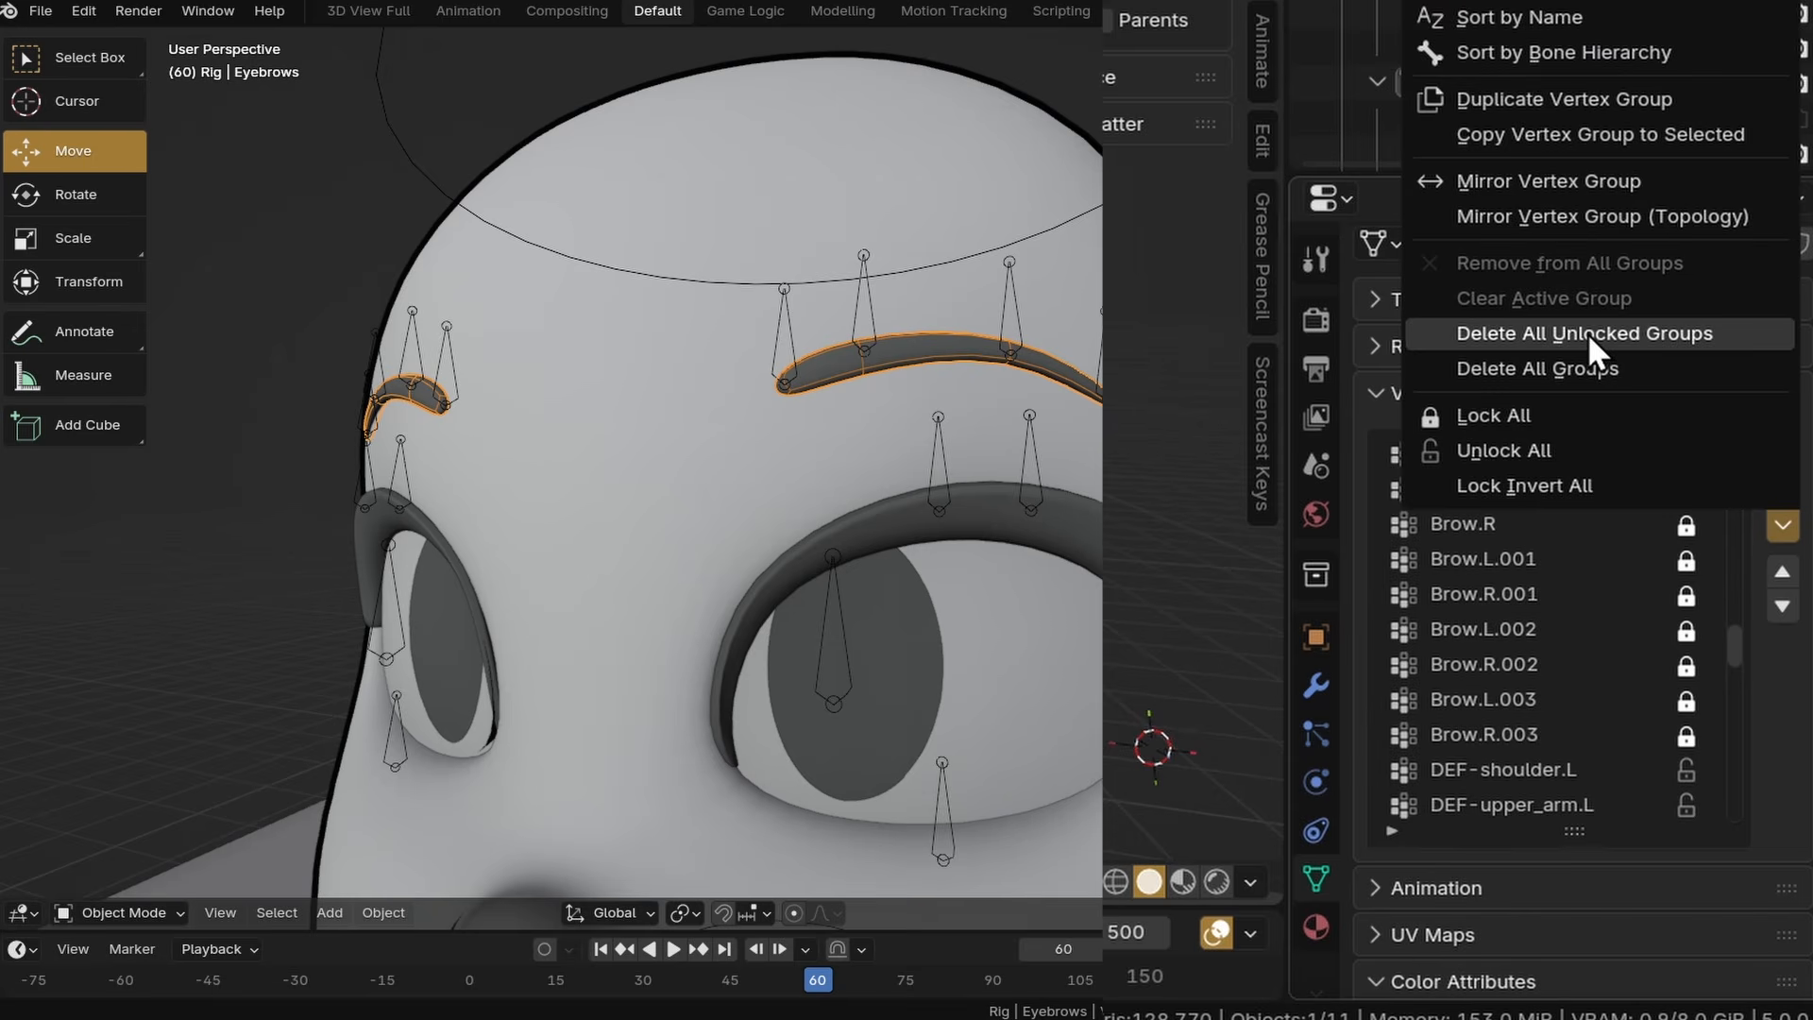
click(1537, 333)
drag(1717, 453, 1719, 582)
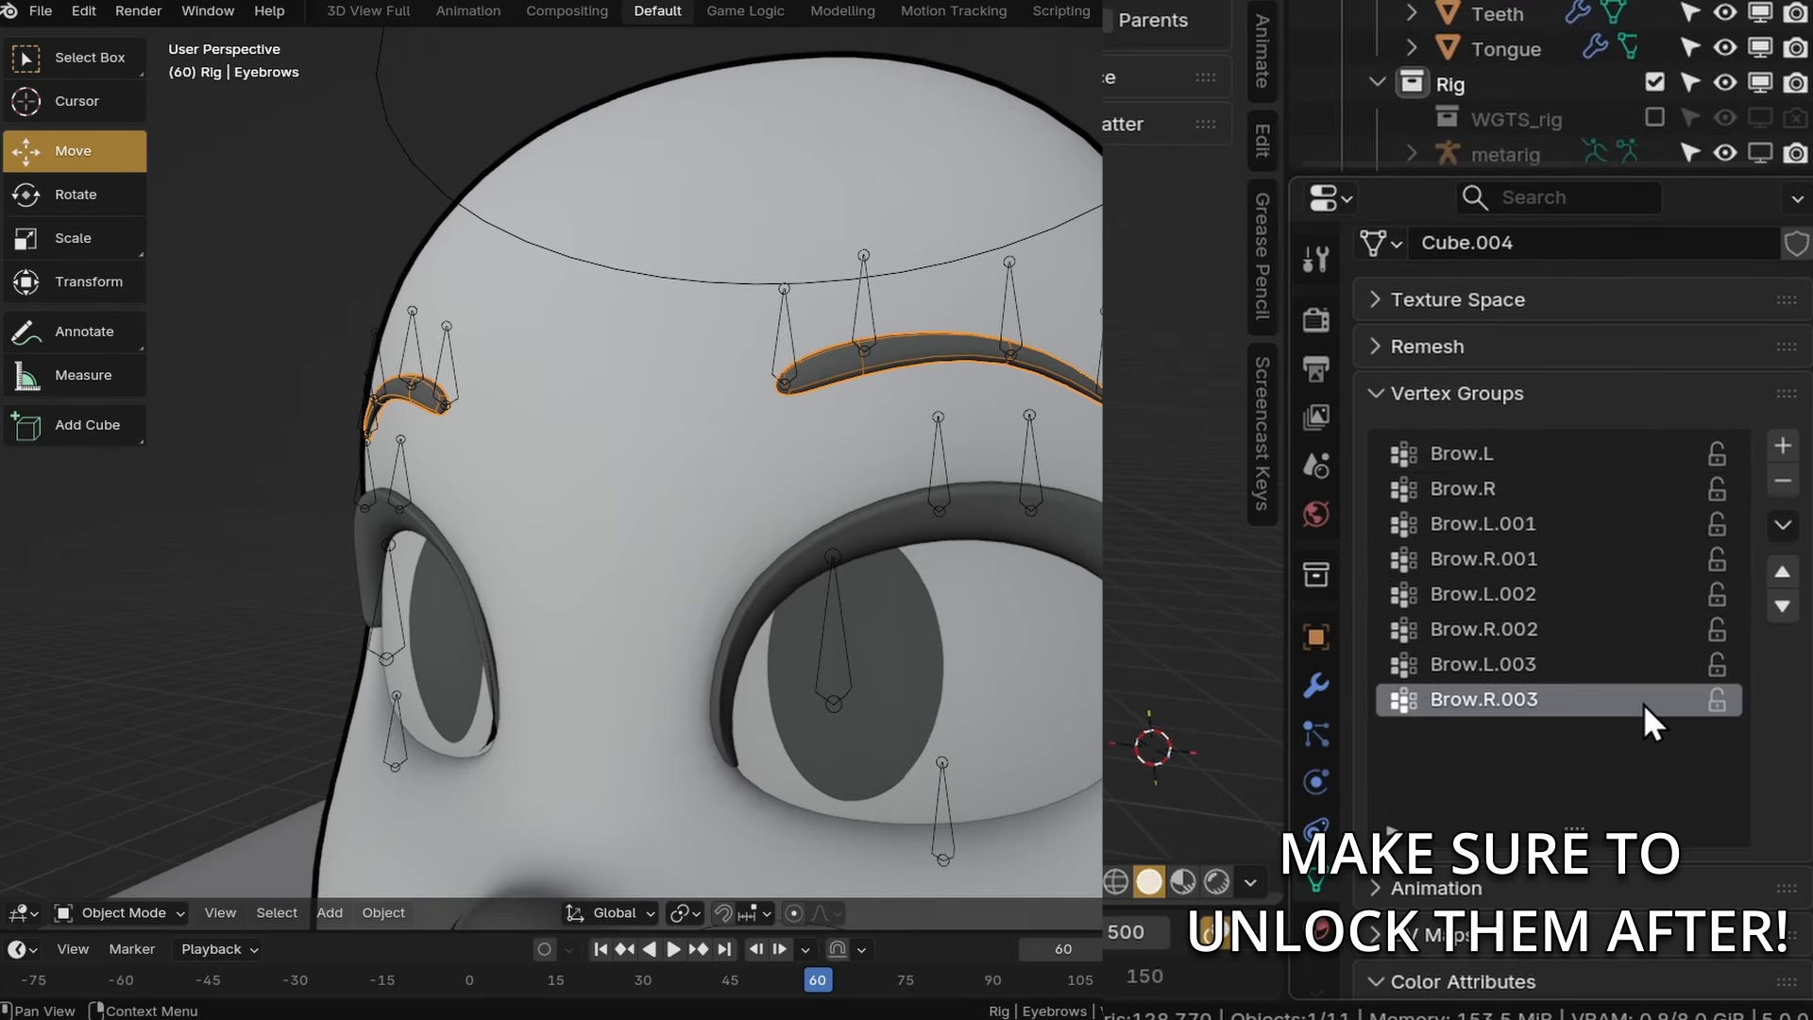
middle_drag(1073, 626, 1037, 703)
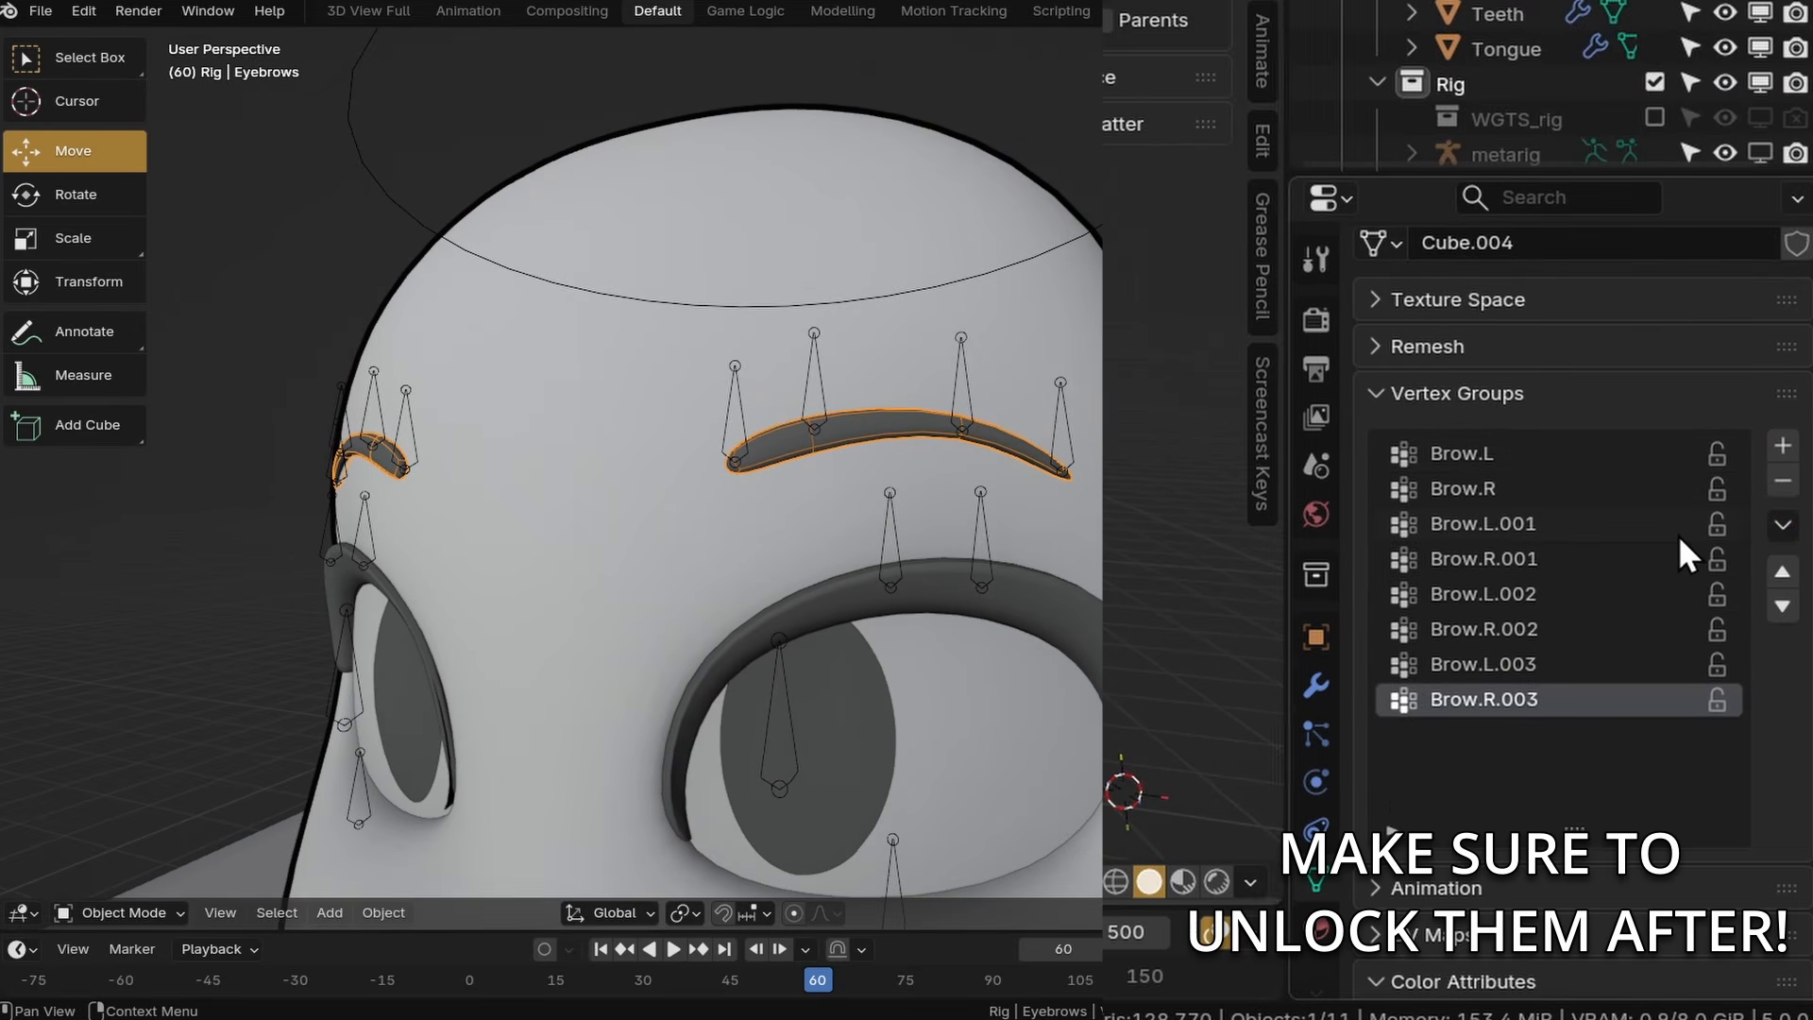
Sort the Eyebrows mesh's vertex groups by name.
click(1781, 525)
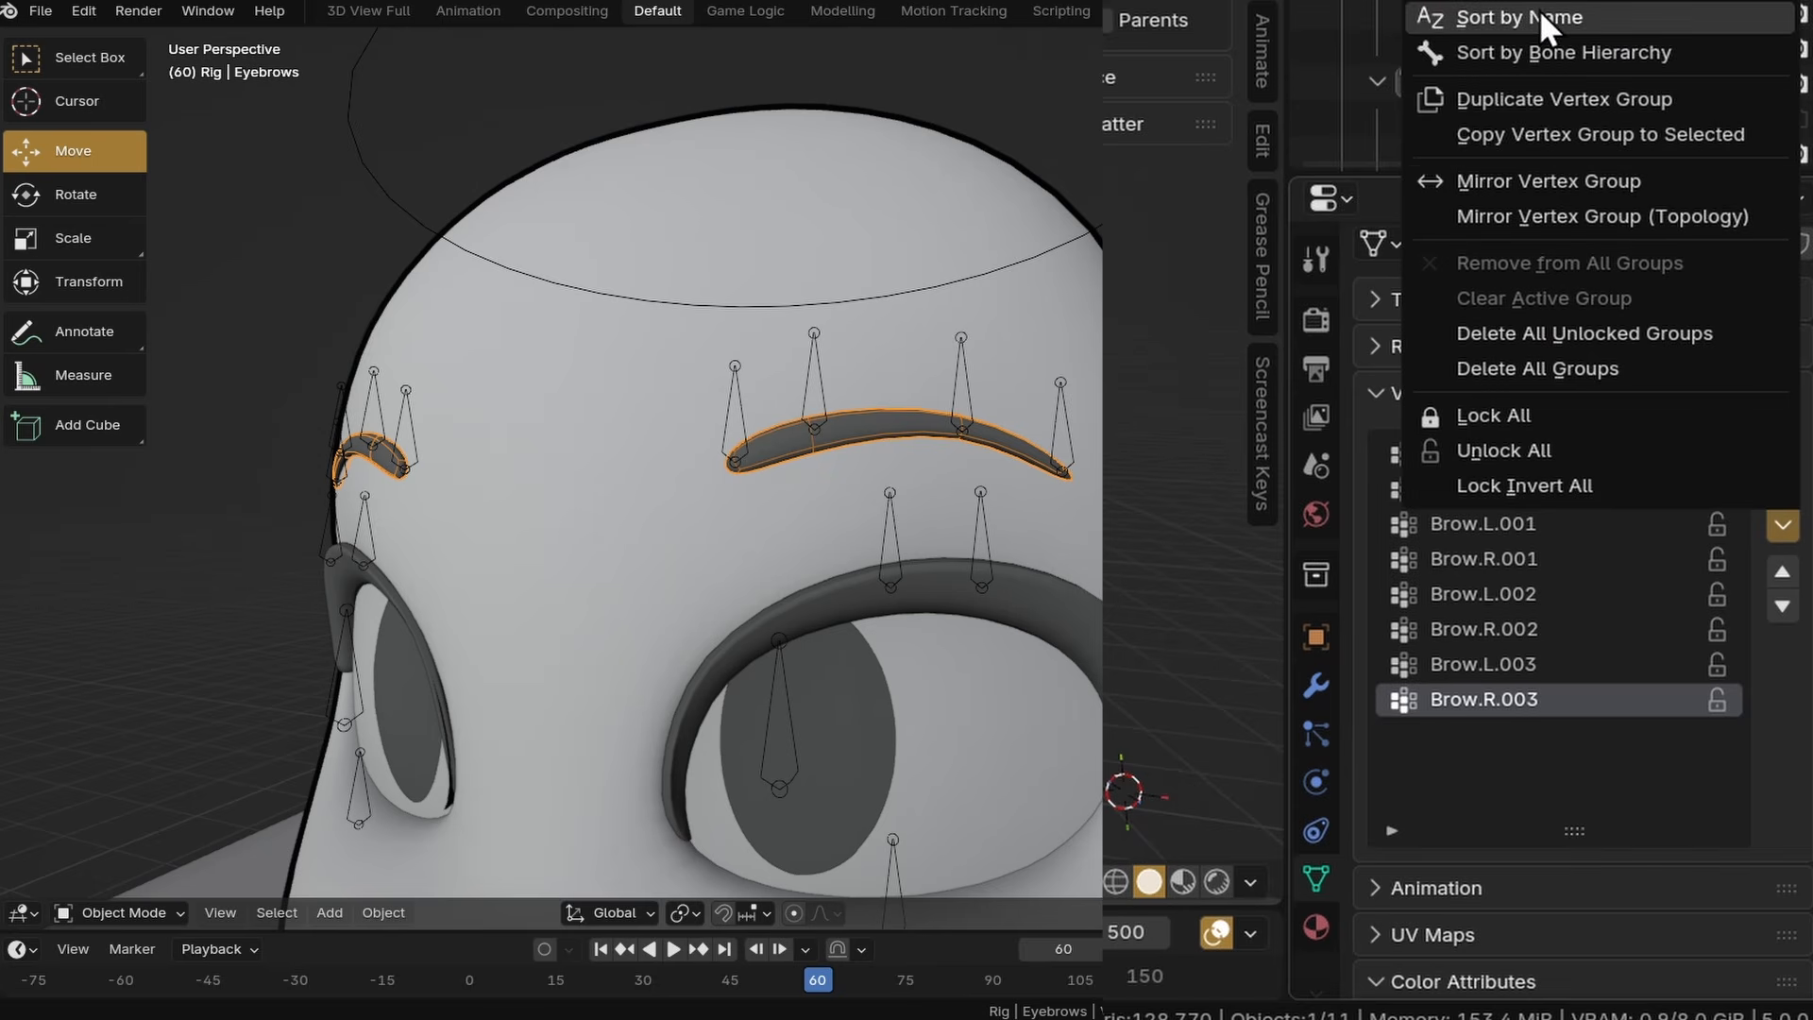
click(1513, 15)
click(1483, 489)
In Edit Mode, weight the eyebrow's inner end loop to Brow.L and assign the neighbouring edge loop to Brow.L.001.
shift+middle_drag(780, 479, 667, 535)
click(89, 911)
click(106, 858)
scroll(687, 587, up, 4)
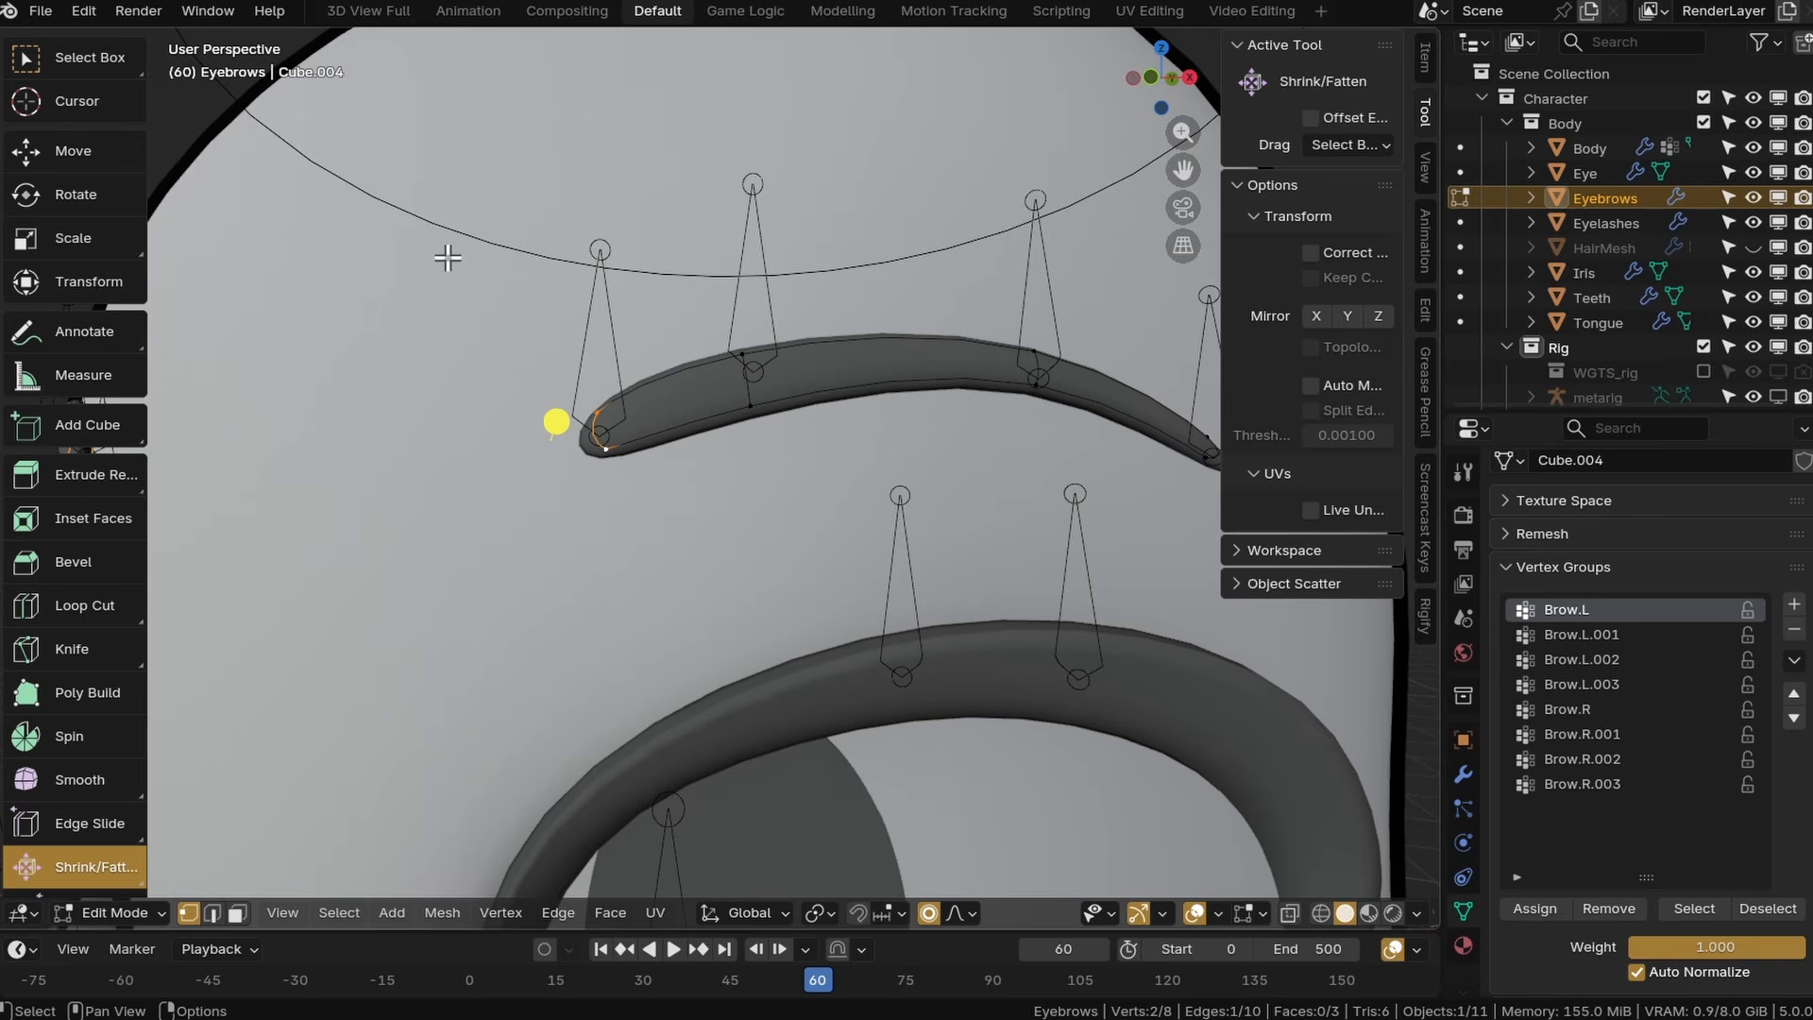
scroll(1563, 787, down, 3)
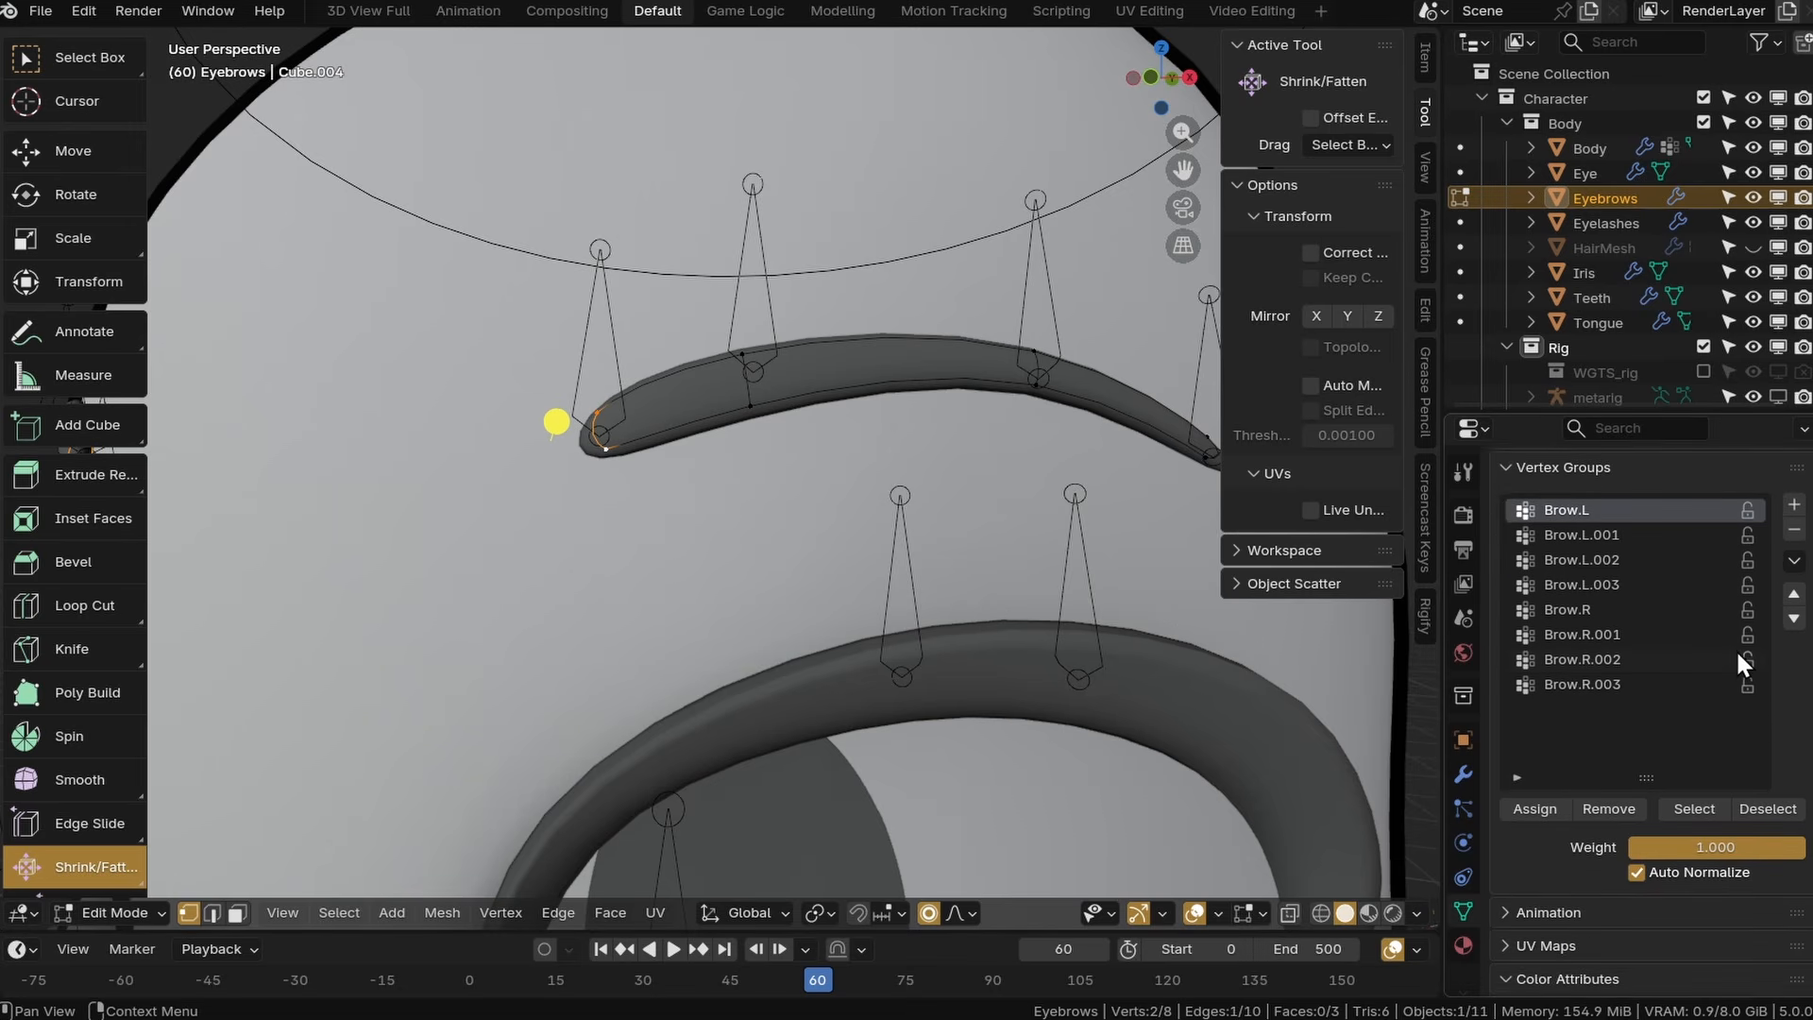
click(740, 340)
click(1582, 534)
click(1534, 811)
Assign the eyebrow's third edge loop to Brow.L.002 and the outer end loop to Brow.L.003.
alt+click(1037, 378)
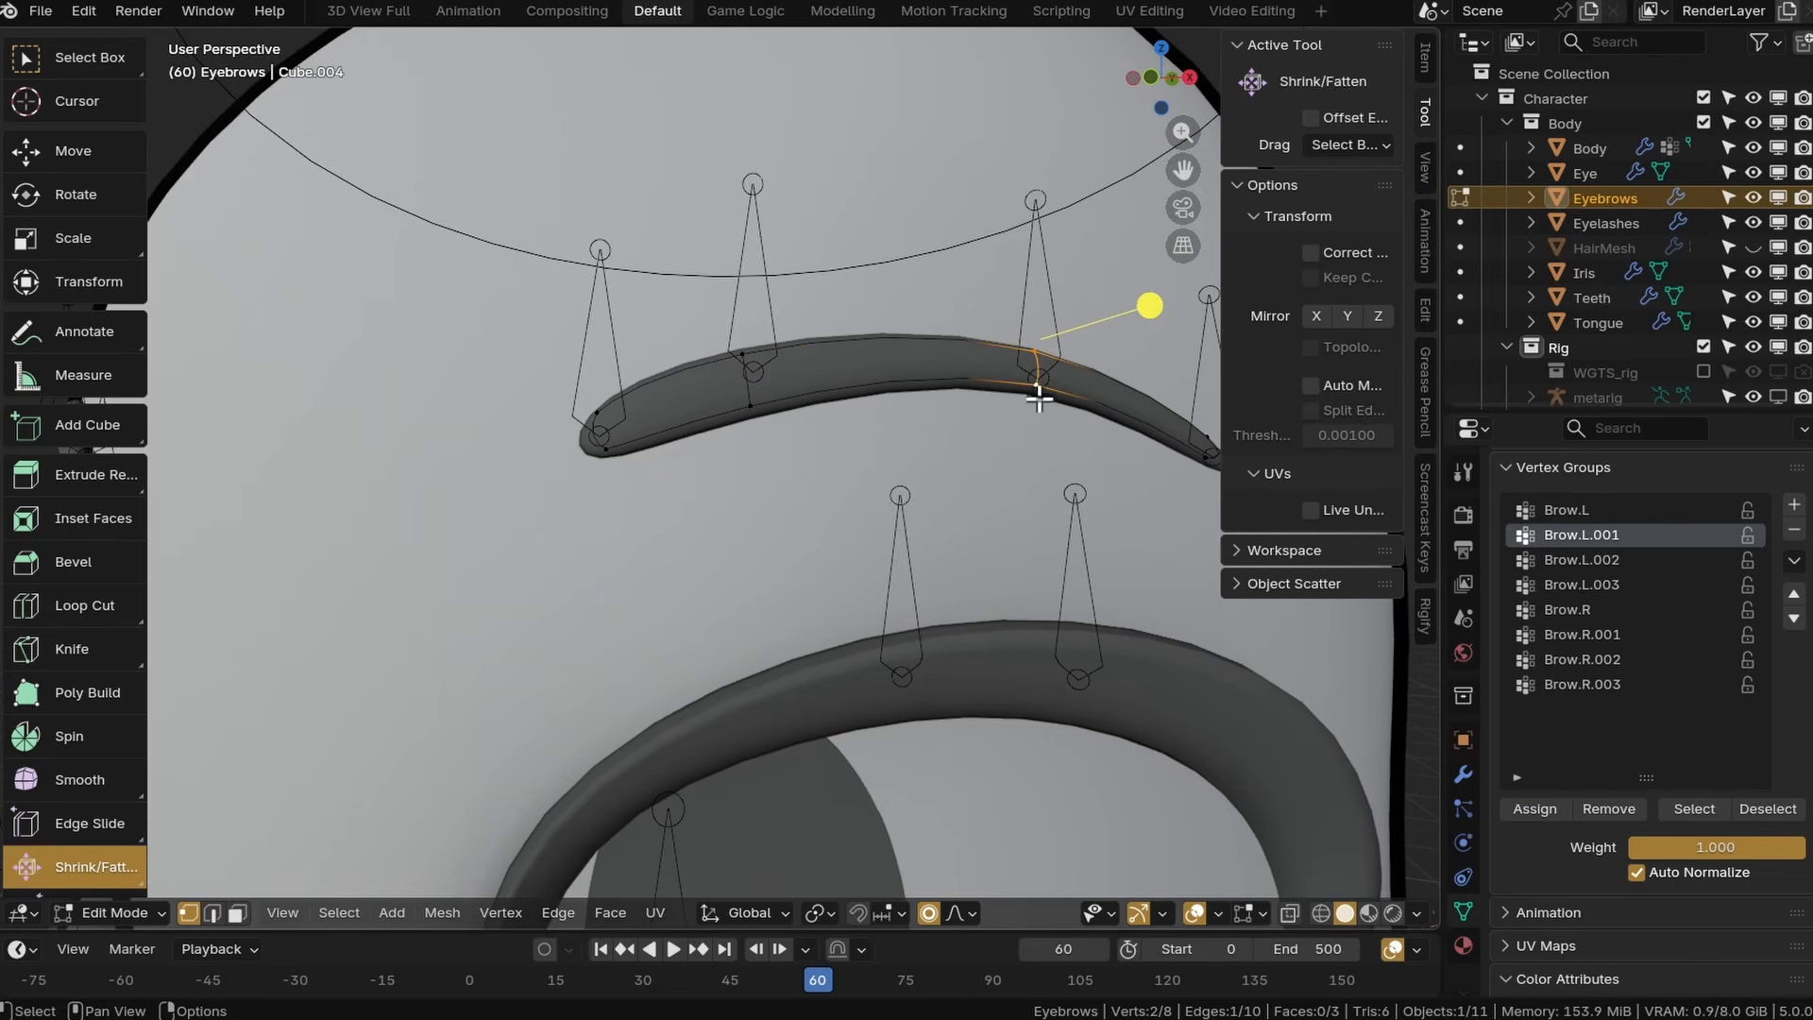
shift+middle_drag(1039, 380, 884, 381)
click(1560, 561)
click(1532, 810)
alt+click(1070, 447)
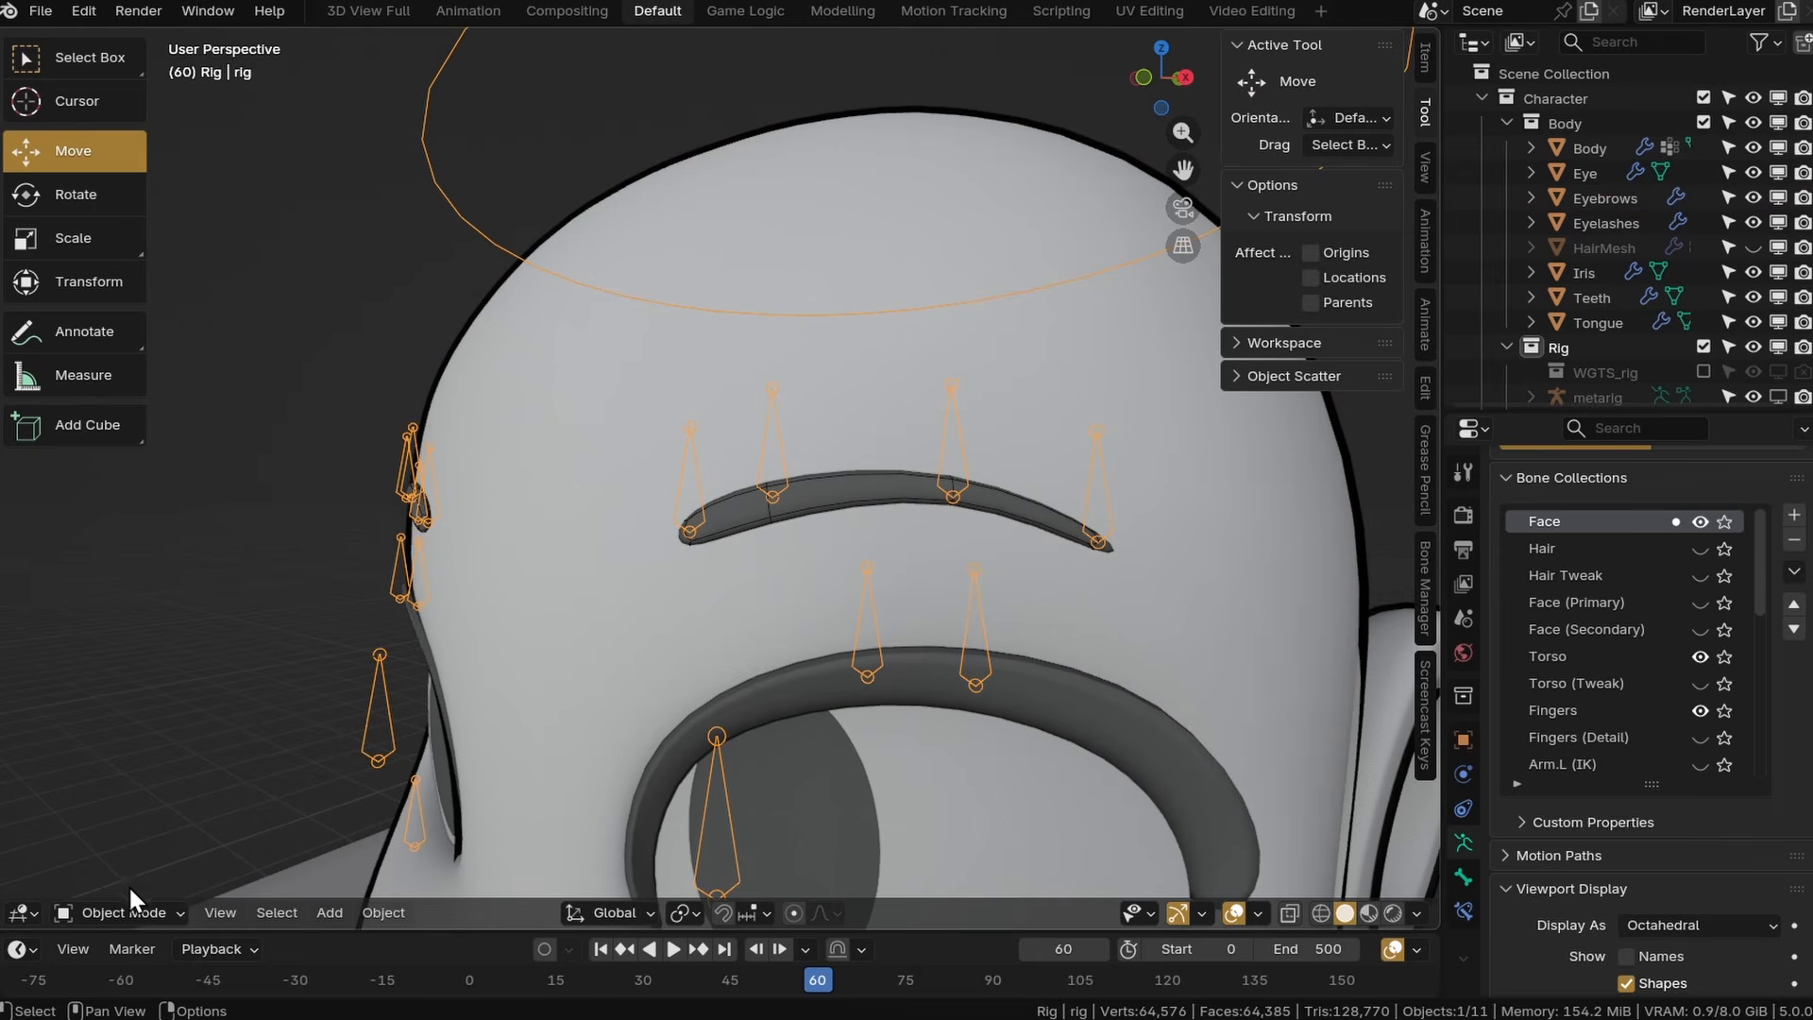
Switch the rig to Pose Mode and try out the brow bones on the eyebrow.
click(114, 912)
click(104, 833)
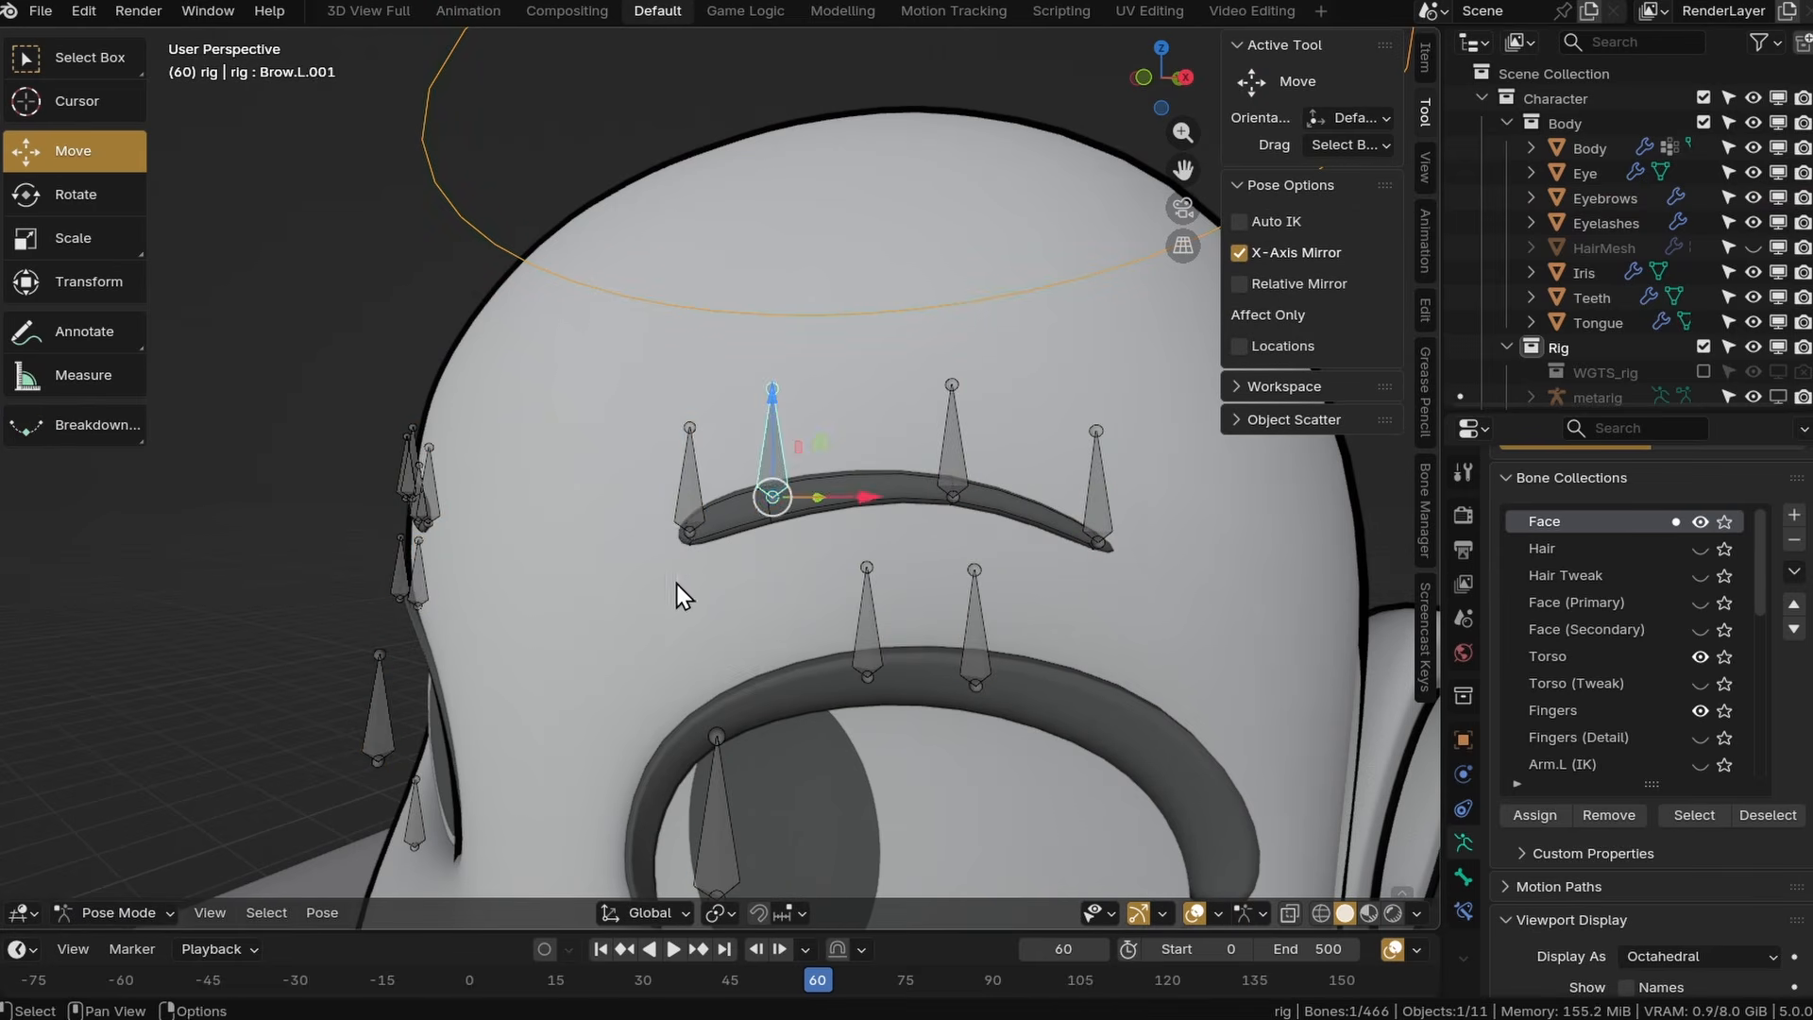
drag(784, 578, 763, 630)
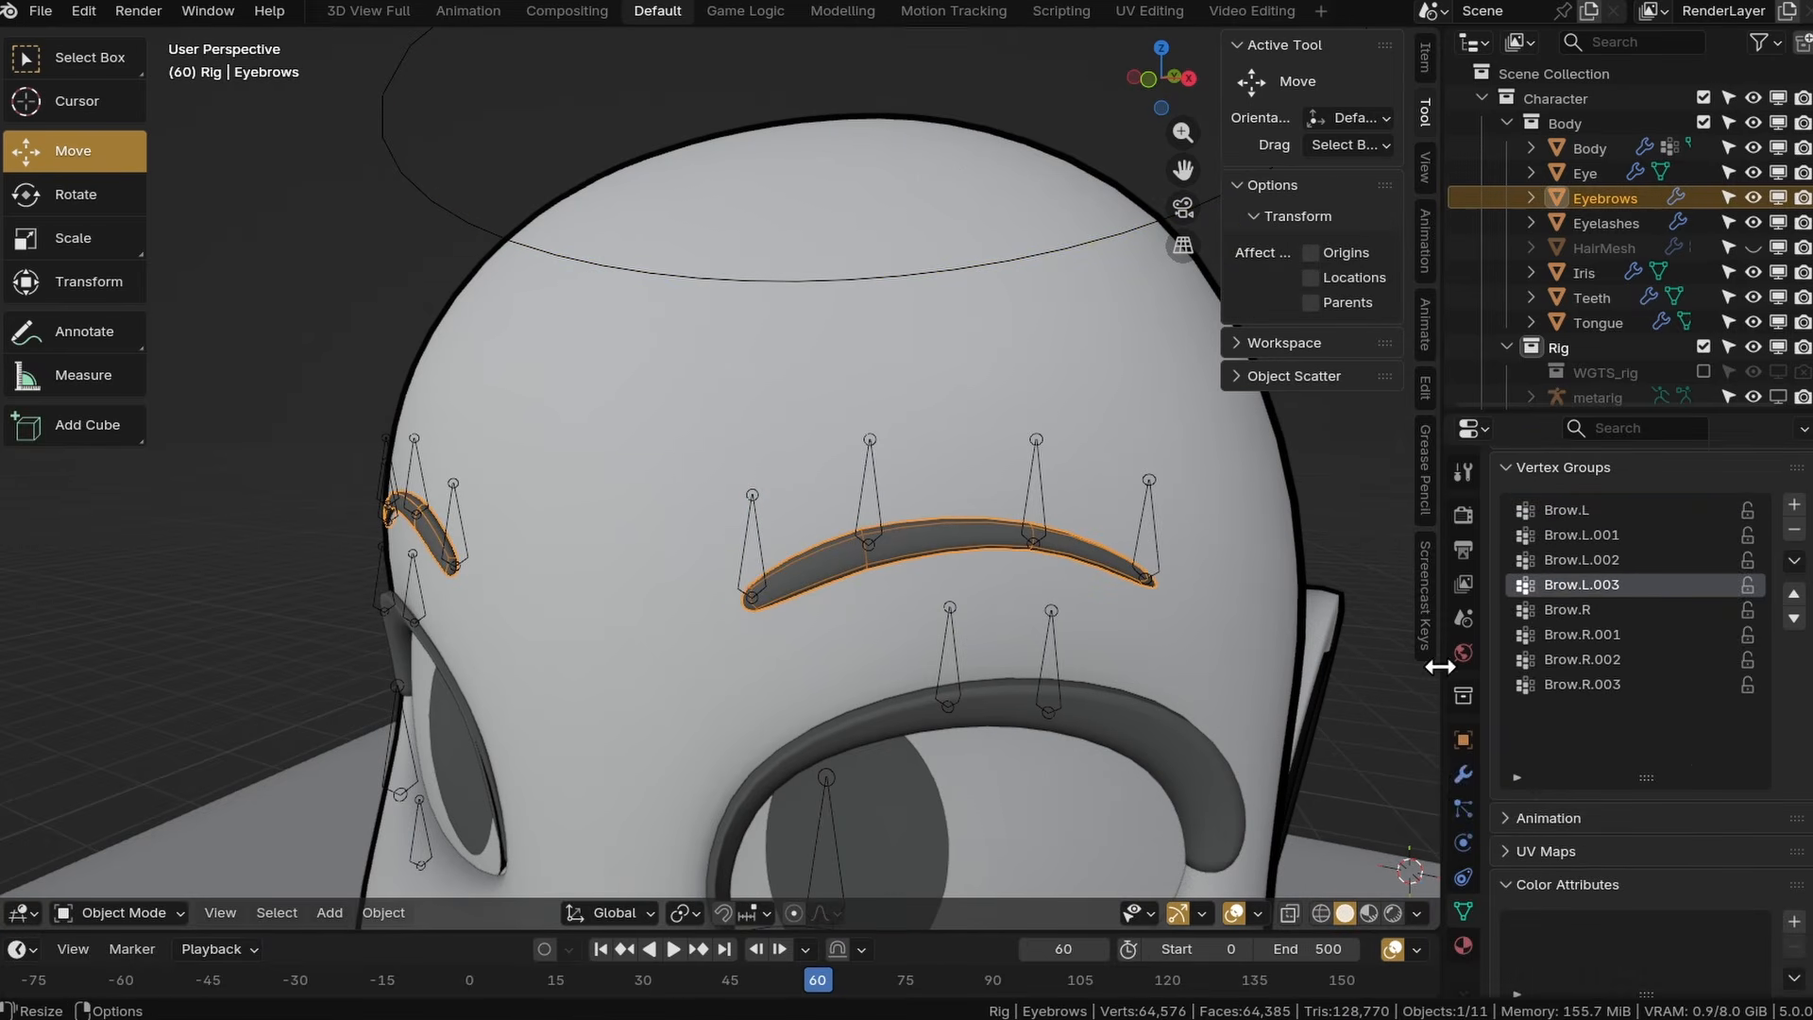
Move the Armature modifier above the Shrinkwrap modifier in the Eyebrows object's stack.
click(1462, 776)
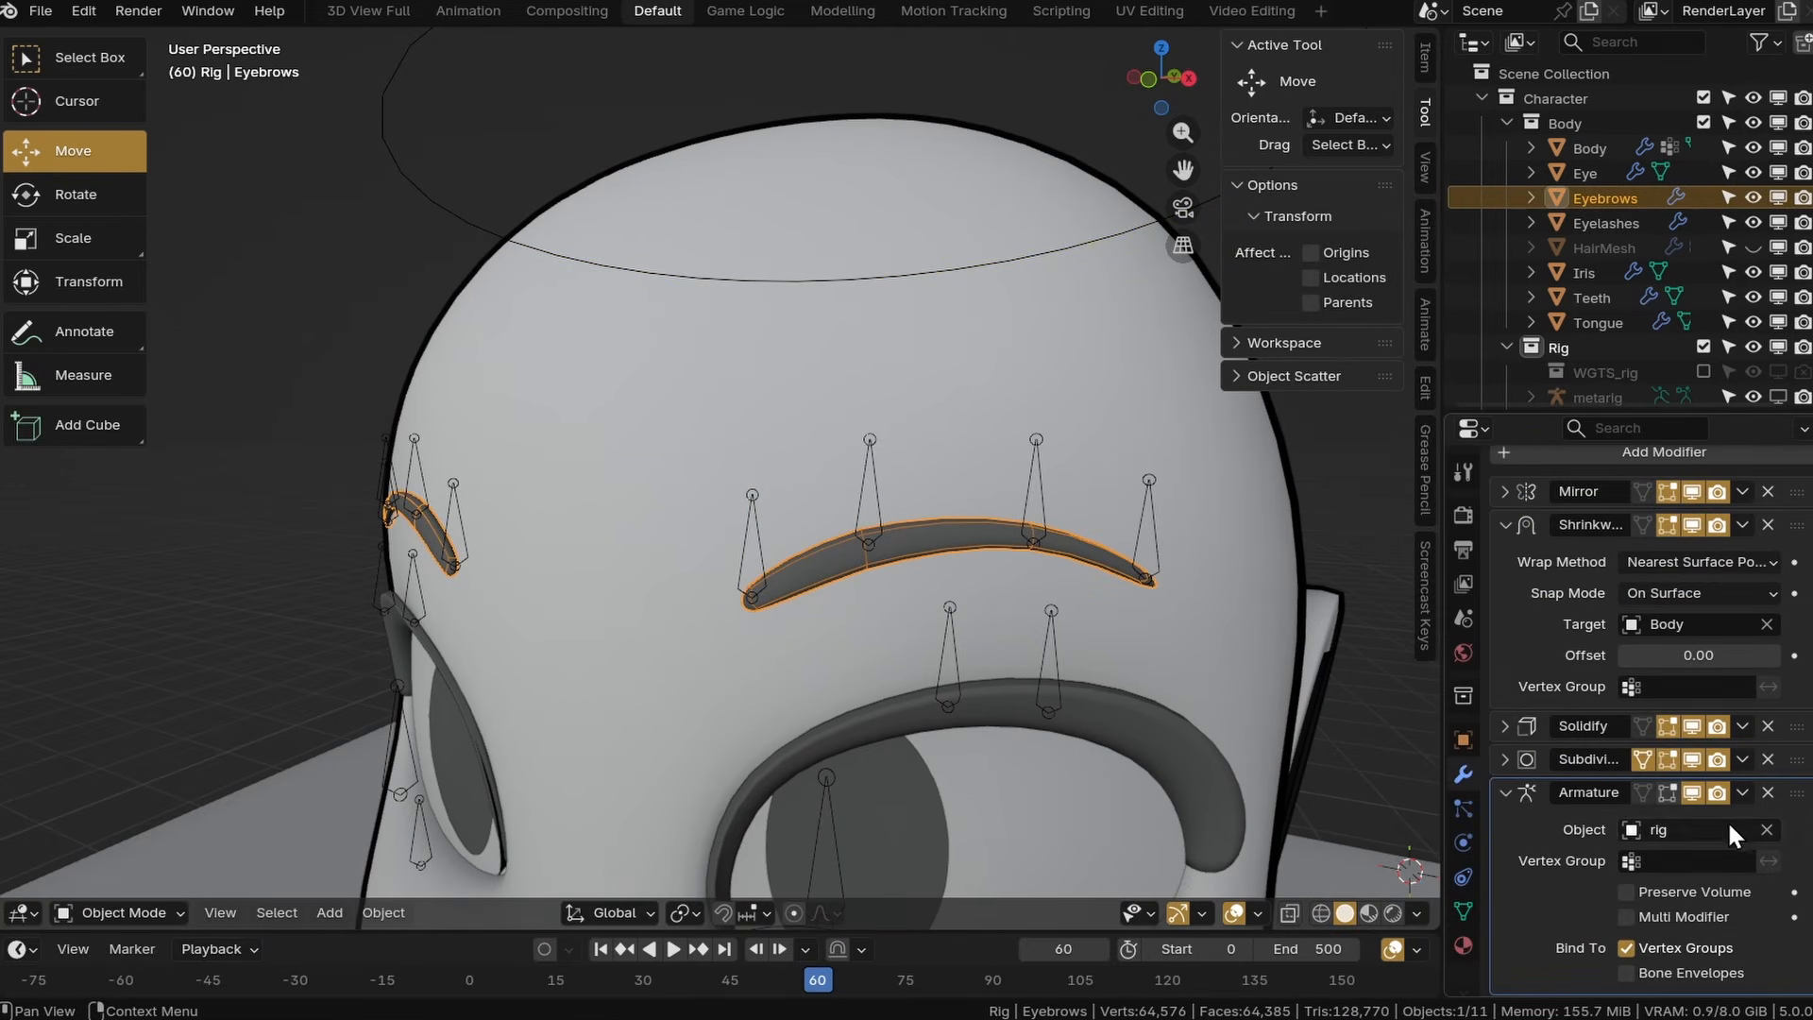
drag(1796, 792, 1782, 524)
middle_drag(951, 619, 975, 466)
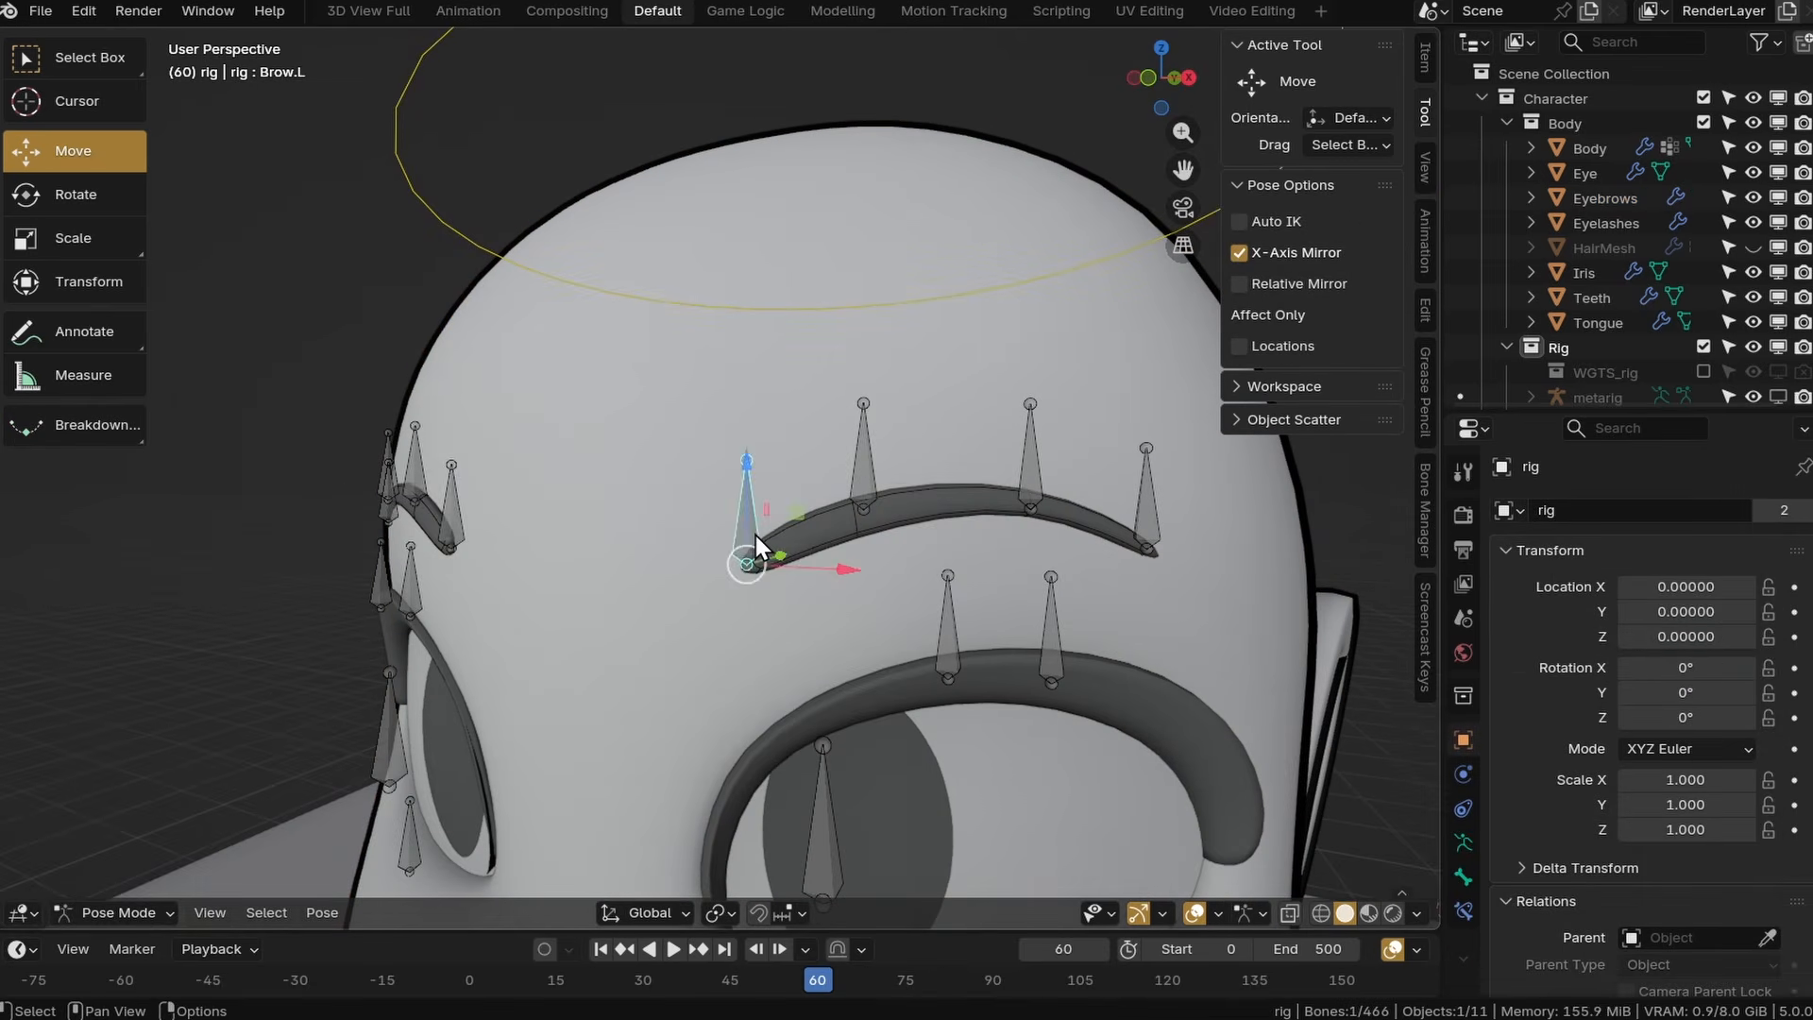
Pose the Brow.L.001 bone by lowering it toward the eye and rotating it slightly clockwise.
click(862, 507)
key(g)
click(862, 595)
key(r)
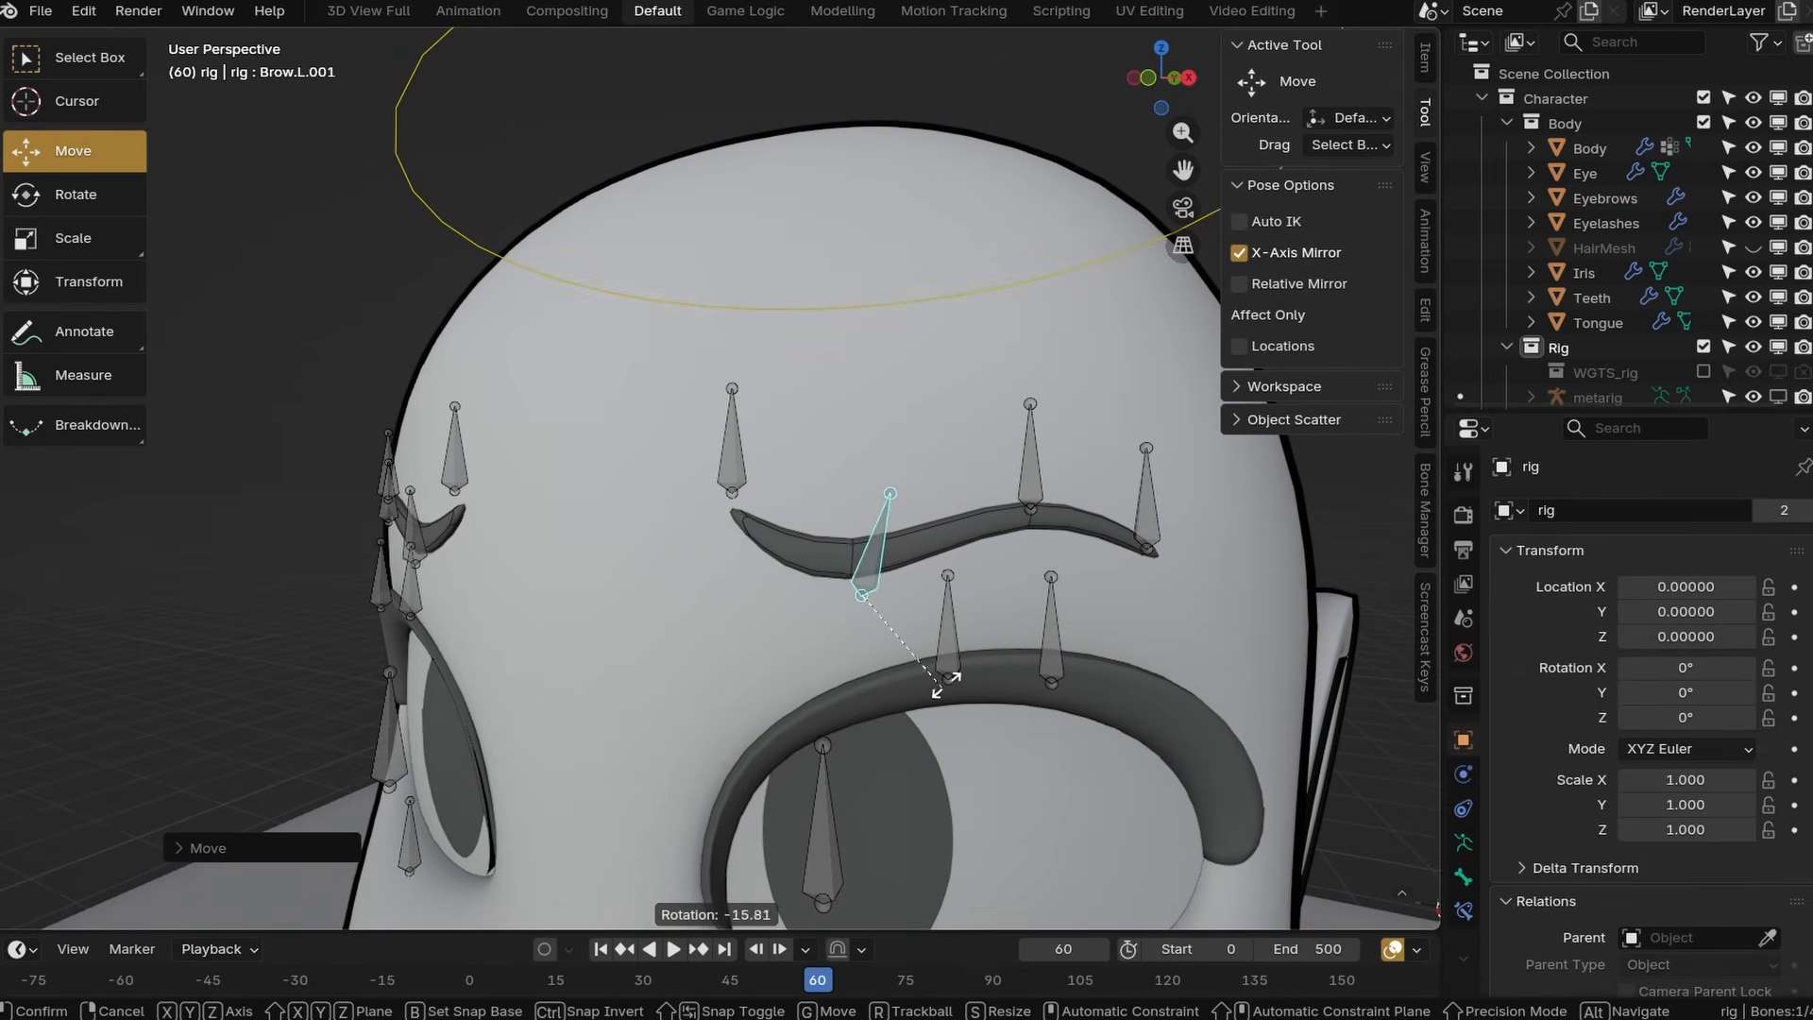
click(944, 672)
key(r)
right_click(803, 558)
Rotate the Brow.L bone clockwise and move it down to shape the eyebrow's inner end.
click(736, 467)
click(736, 467)
key(r)
click(774, 631)
key(g)
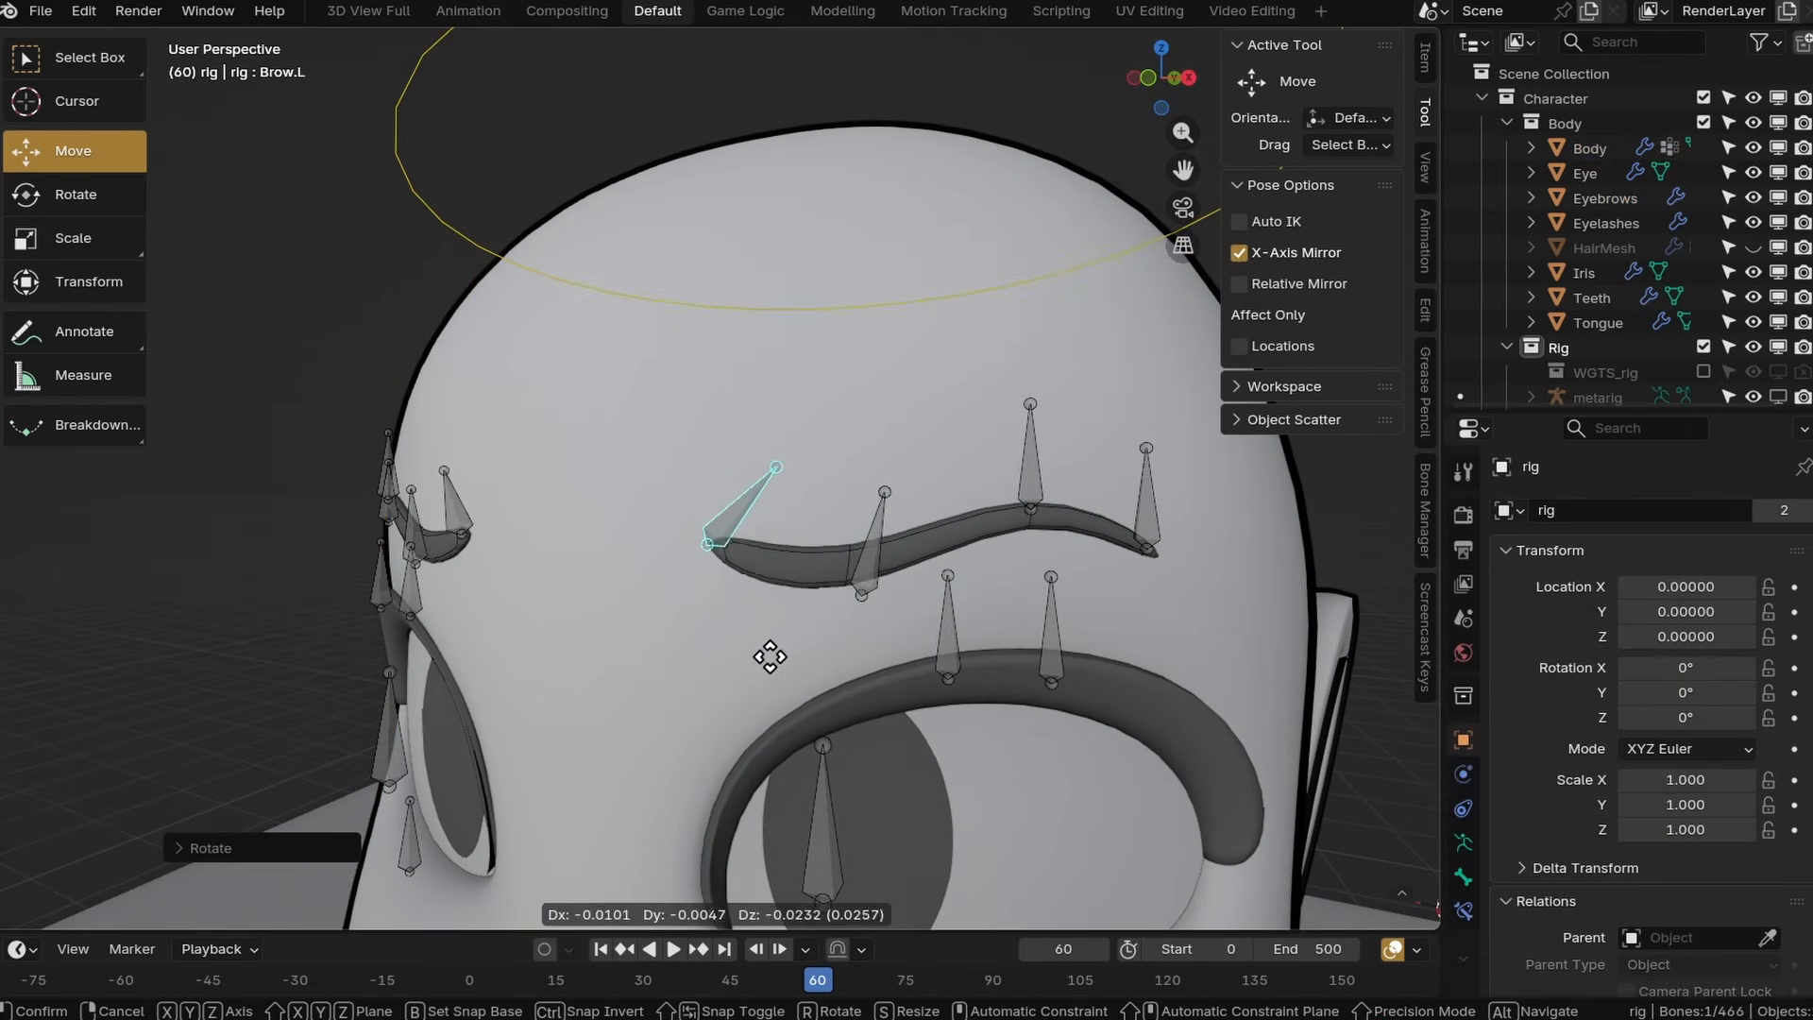
Pose the mirrored eyebrow bones into a worried expression and preview the face with the overlays hidden.
click(791, 639)
shift+click(874, 552)
shift+click(1031, 481)
shift+click(1138, 519)
click(959, 571)
key(g)
click(959, 705)
key(shift+alt+z)
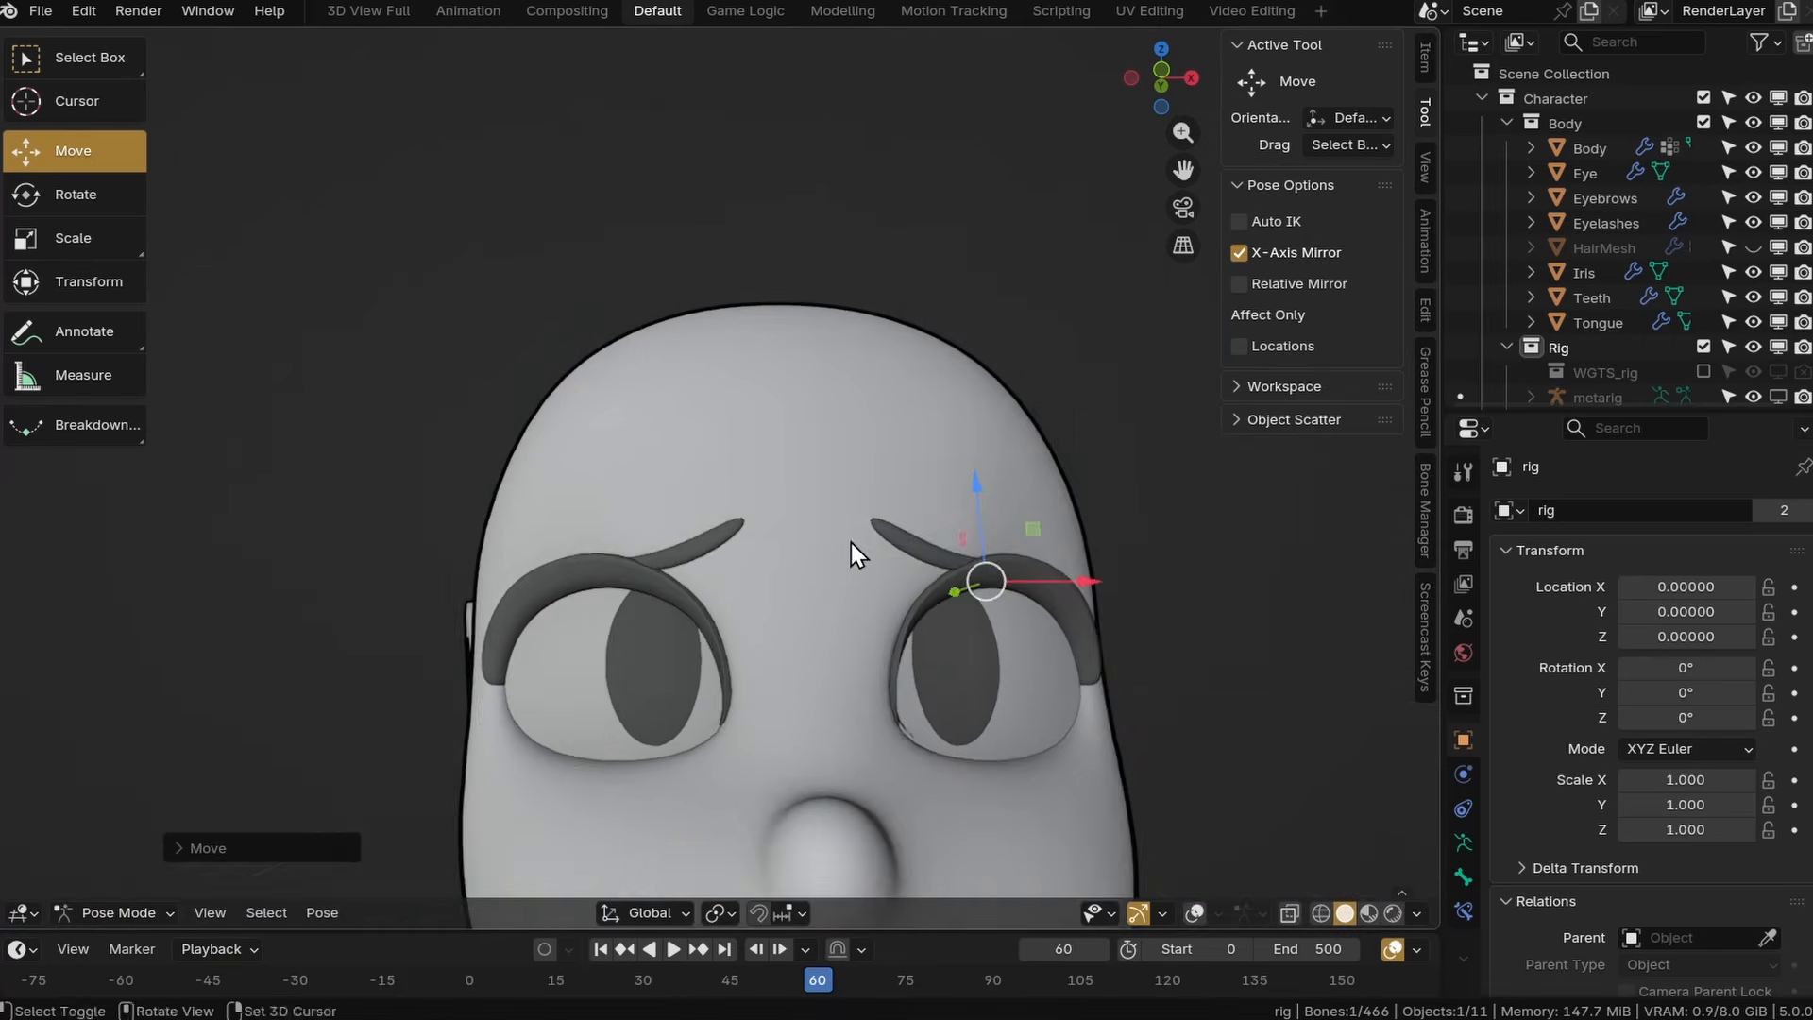
Show the overlays again and shift the inner Brow.L bone to test the eyebrow's shape.
key(shift+alt+z)
mouse_move(852, 543)
shift+middle_down()
mouse_move(831, 629)
mouse_move(788, 616)
mouse_move(821, 538)
shift+middle_up()
click(867, 602)
scroll(788, 616, up, 4)
key(g)
click(756, 591)
click(763, 454)
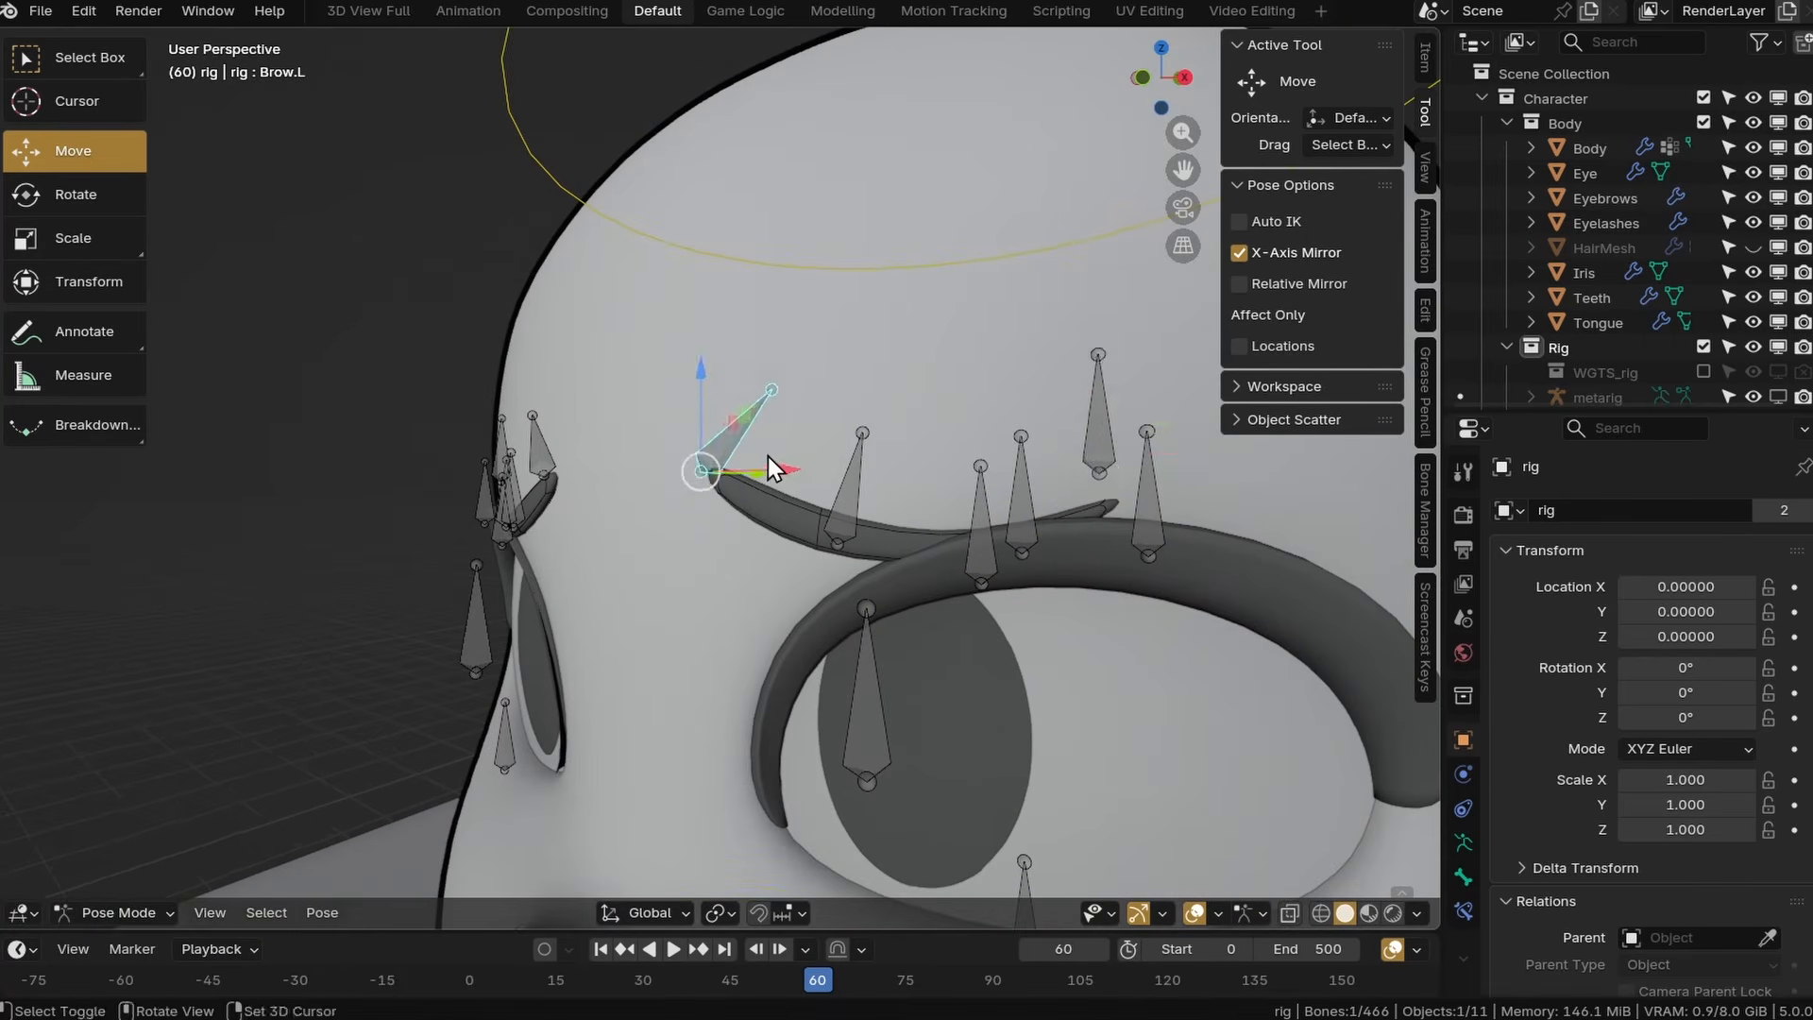
Raise the left eyebrow's bones on the forehead to form a high arch above the eye.
middle_drag(768, 456, 817, 463)
key(g)
click(831, 434)
key(alt+g)
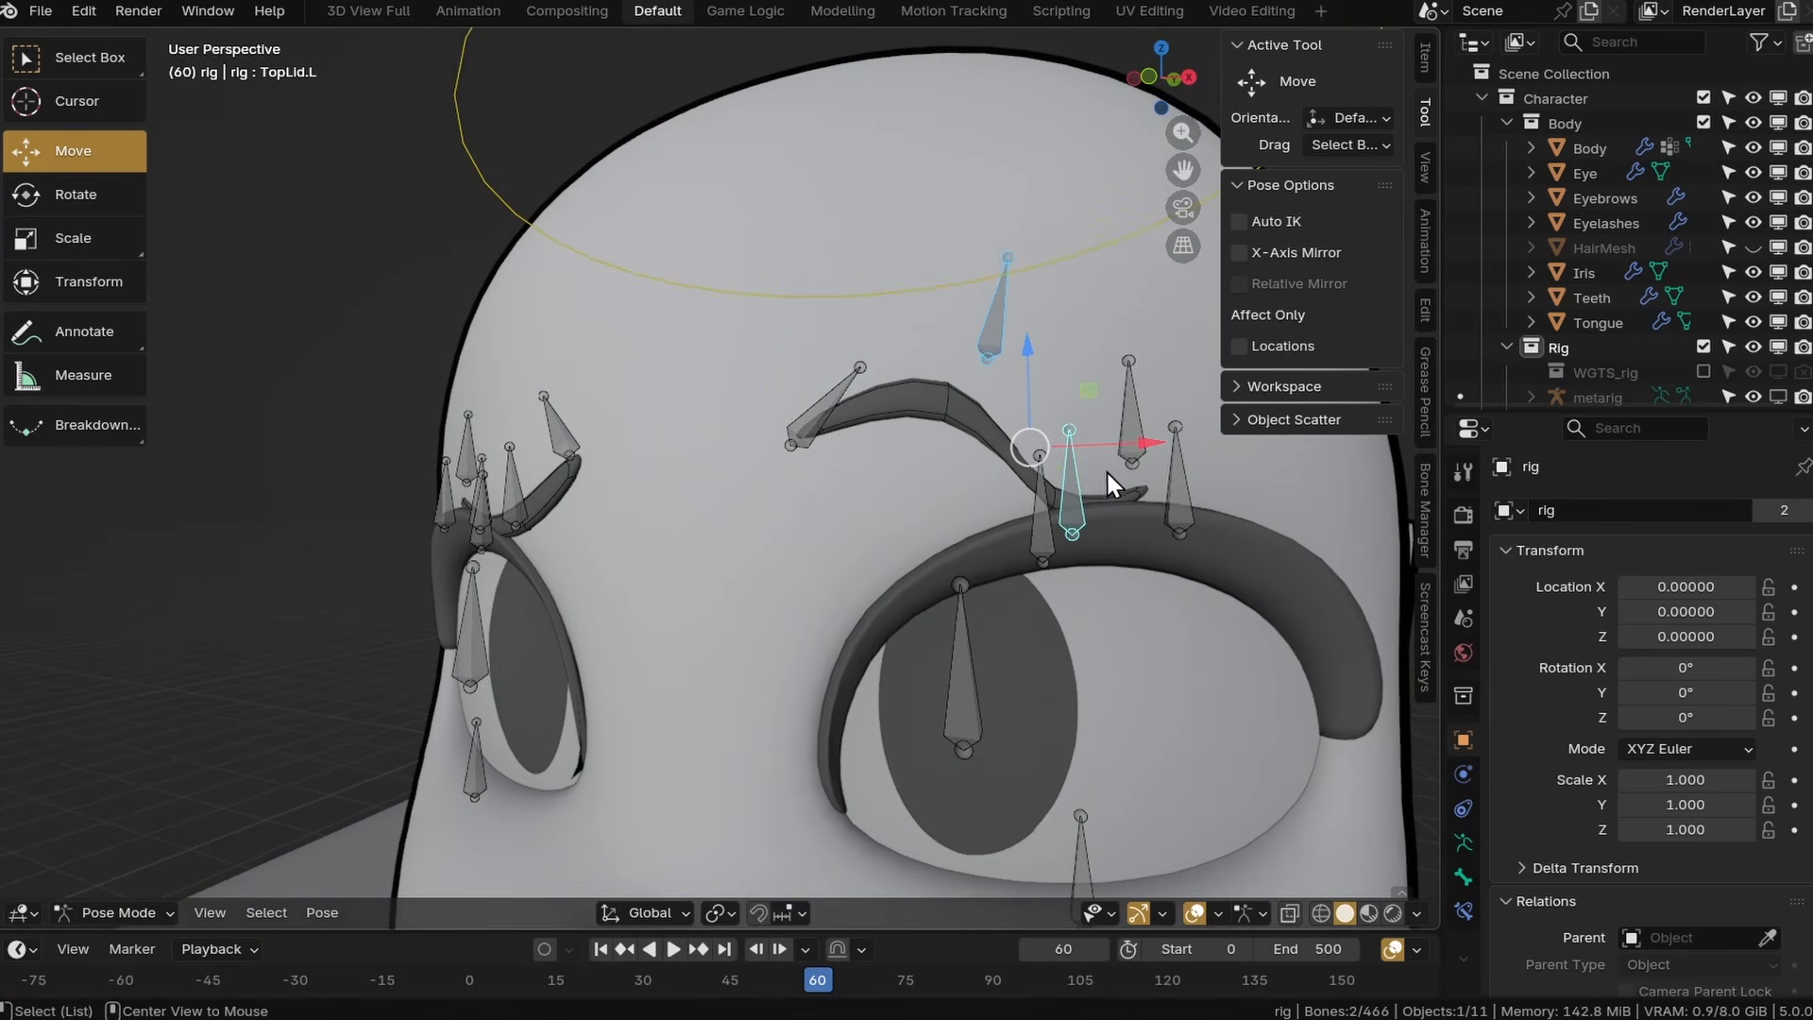
click(1079, 479)
key(g)
click(1099, 369)
key(alt+g)
click(1046, 510)
key(g)
click(1113, 170)
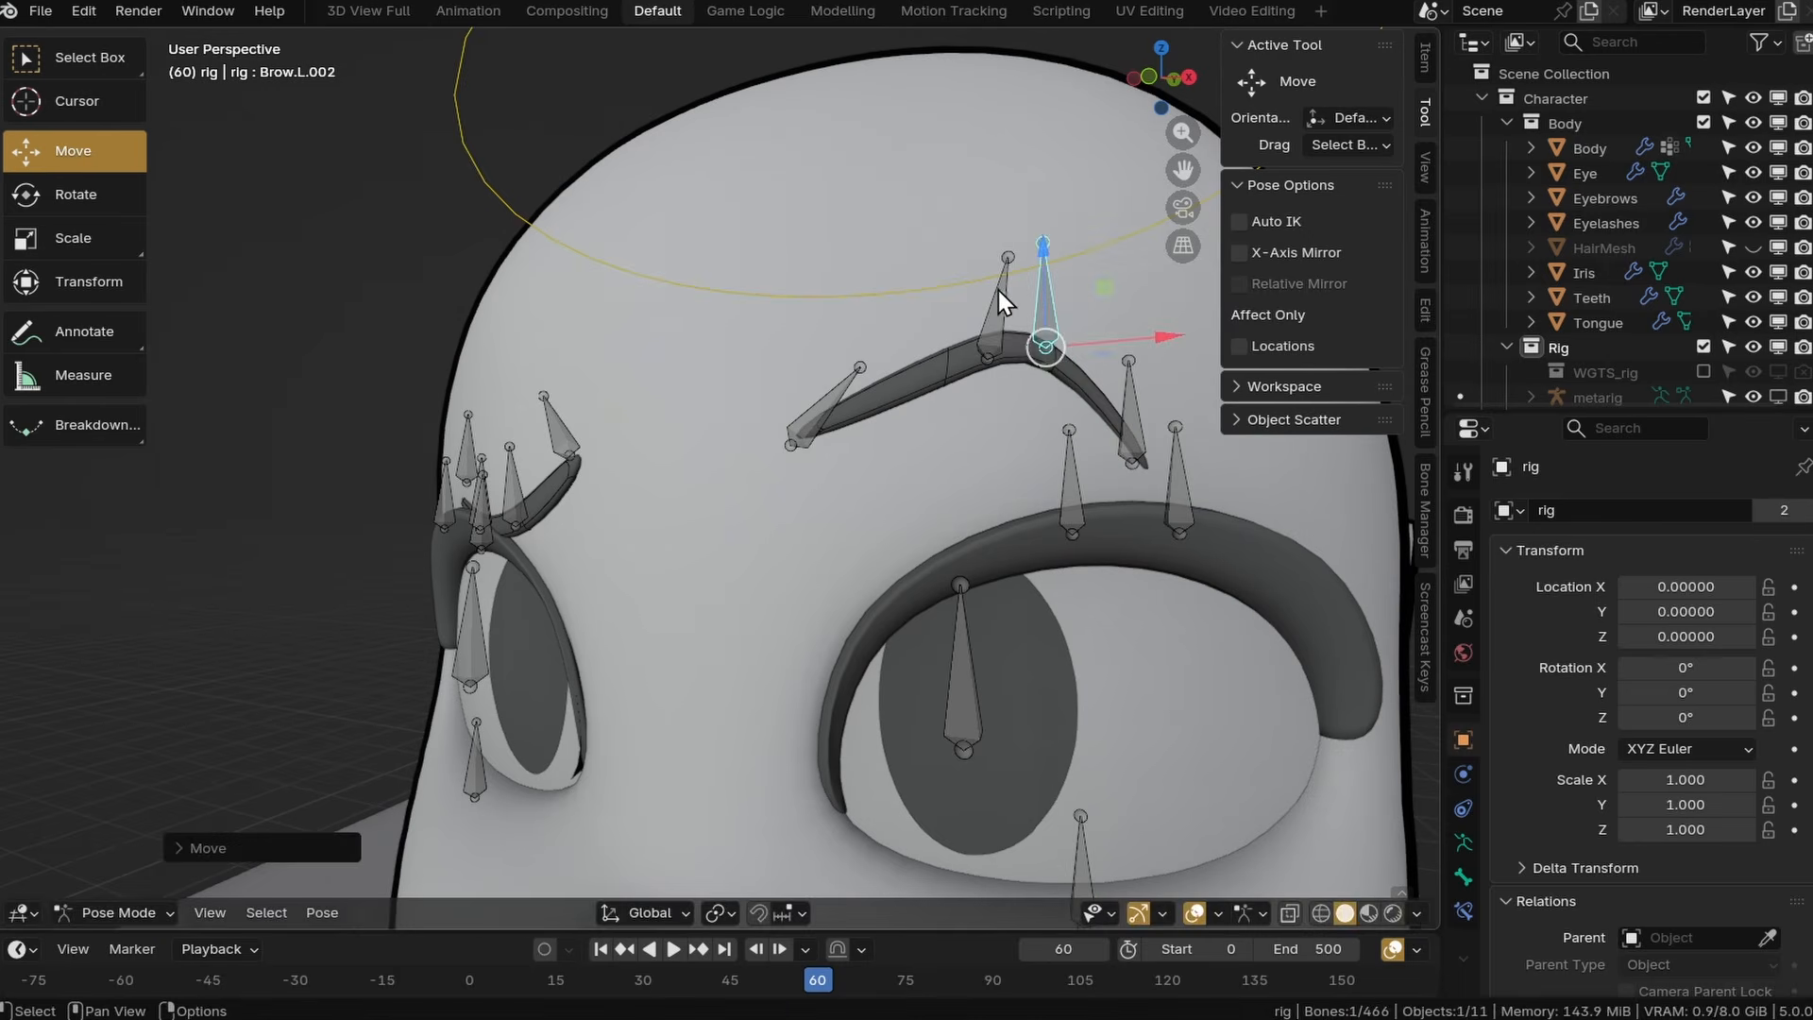
Reposition the second left eyebrow bone and rotate the inner Brow.L bone.
click(997, 298)
key(g)
right_click(994, 314)
click(995, 318)
key(g)
click(910, 341)
click(819, 418)
click(824, 406)
key(r)
click(832, 354)
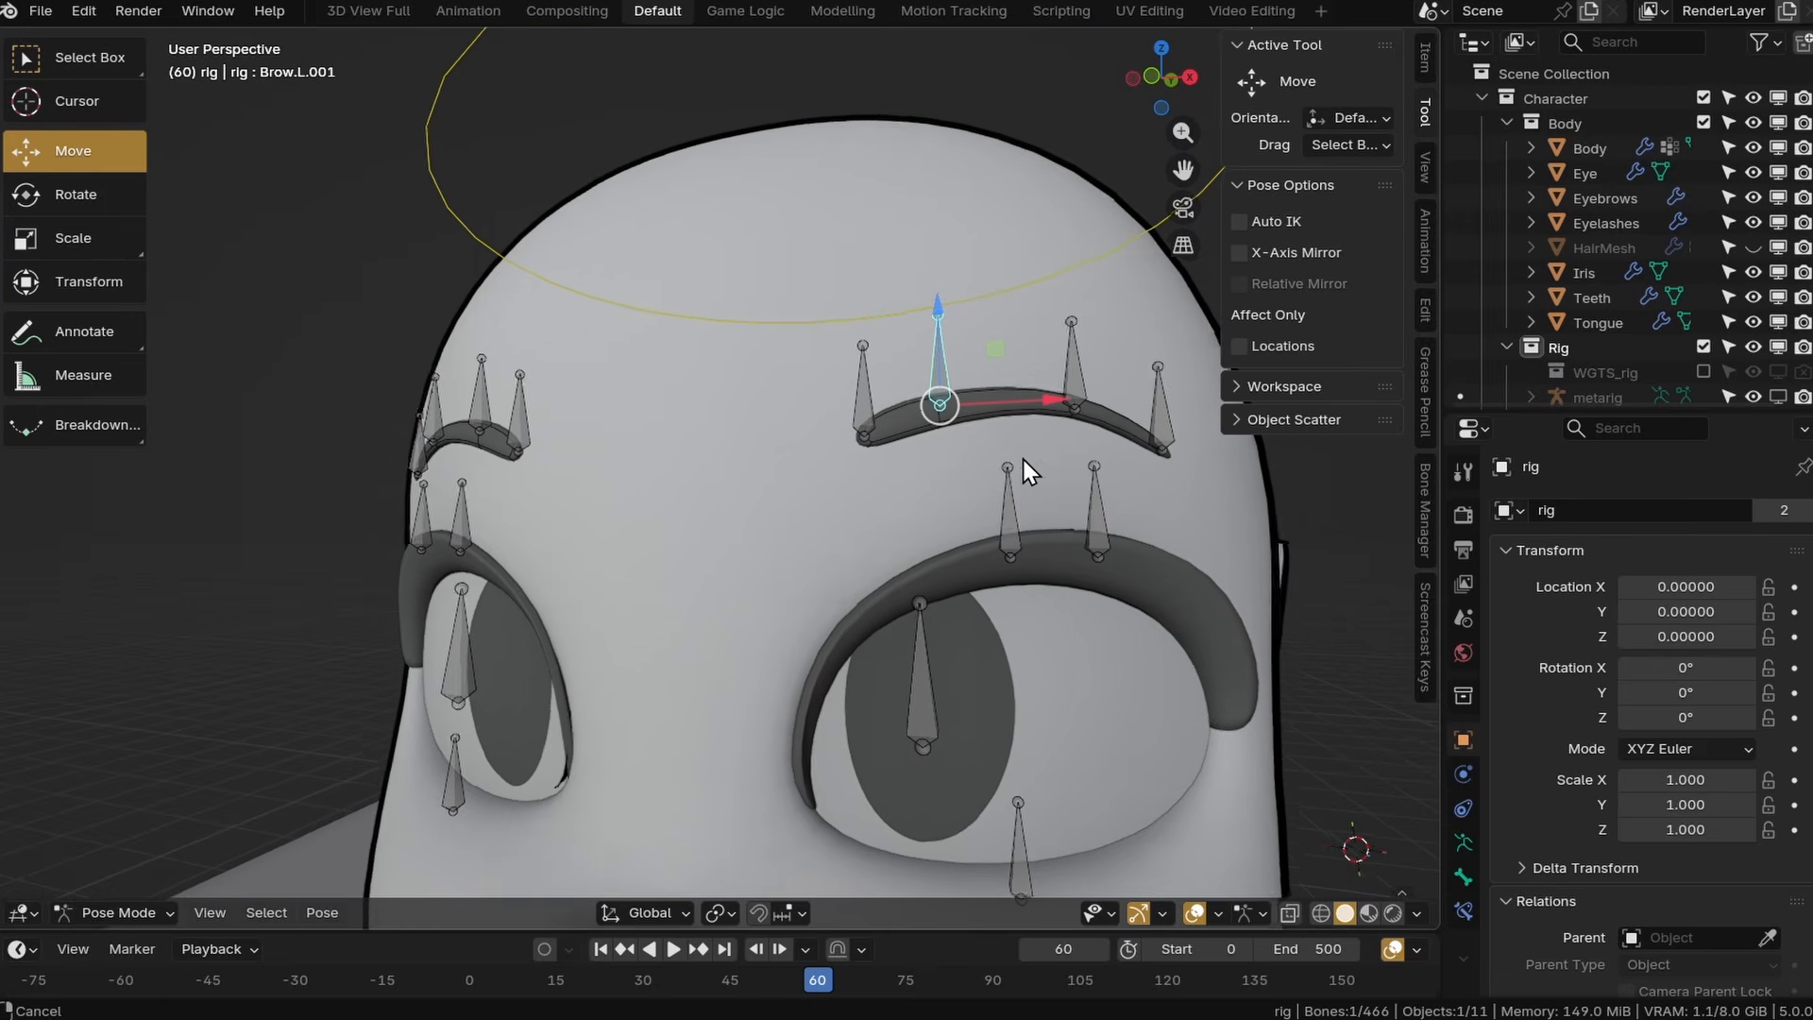
Add a Shrinkwrap bone constraint targeting Body to Brow.L.001 and move the bone over the forehead to test it.
click(1463, 912)
click(1548, 510)
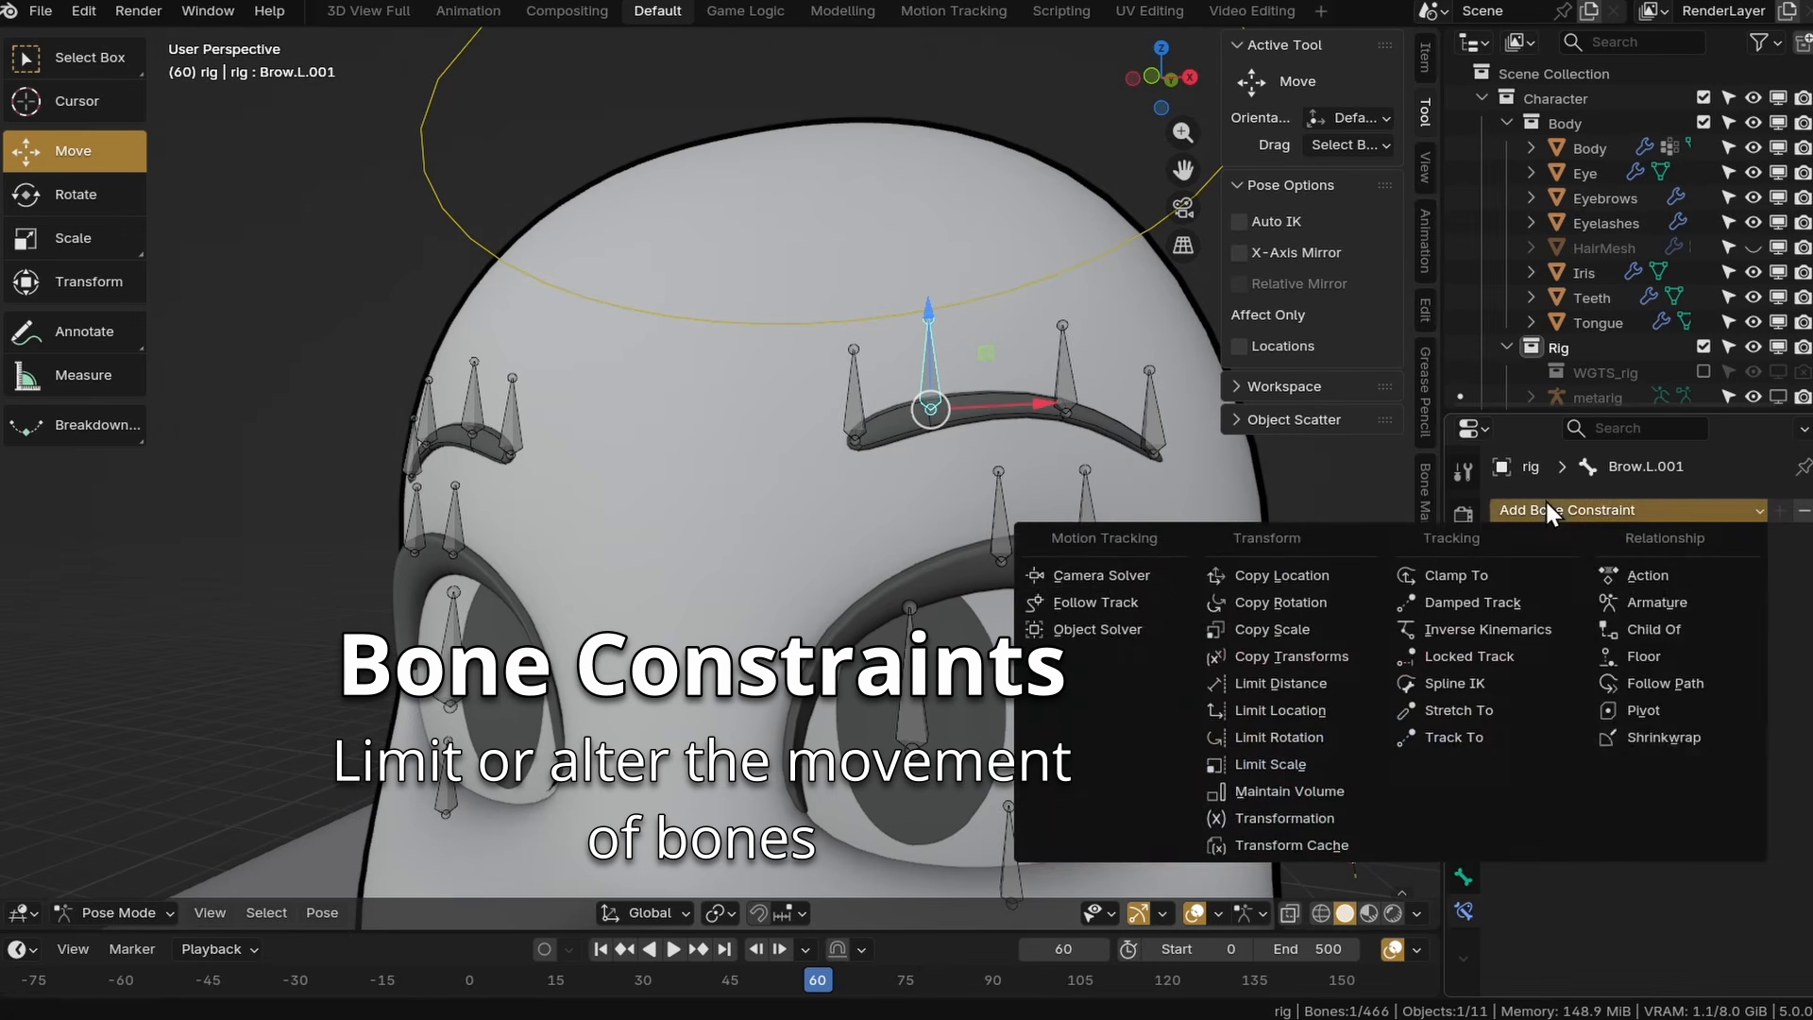
click(1655, 741)
click(1123, 494)
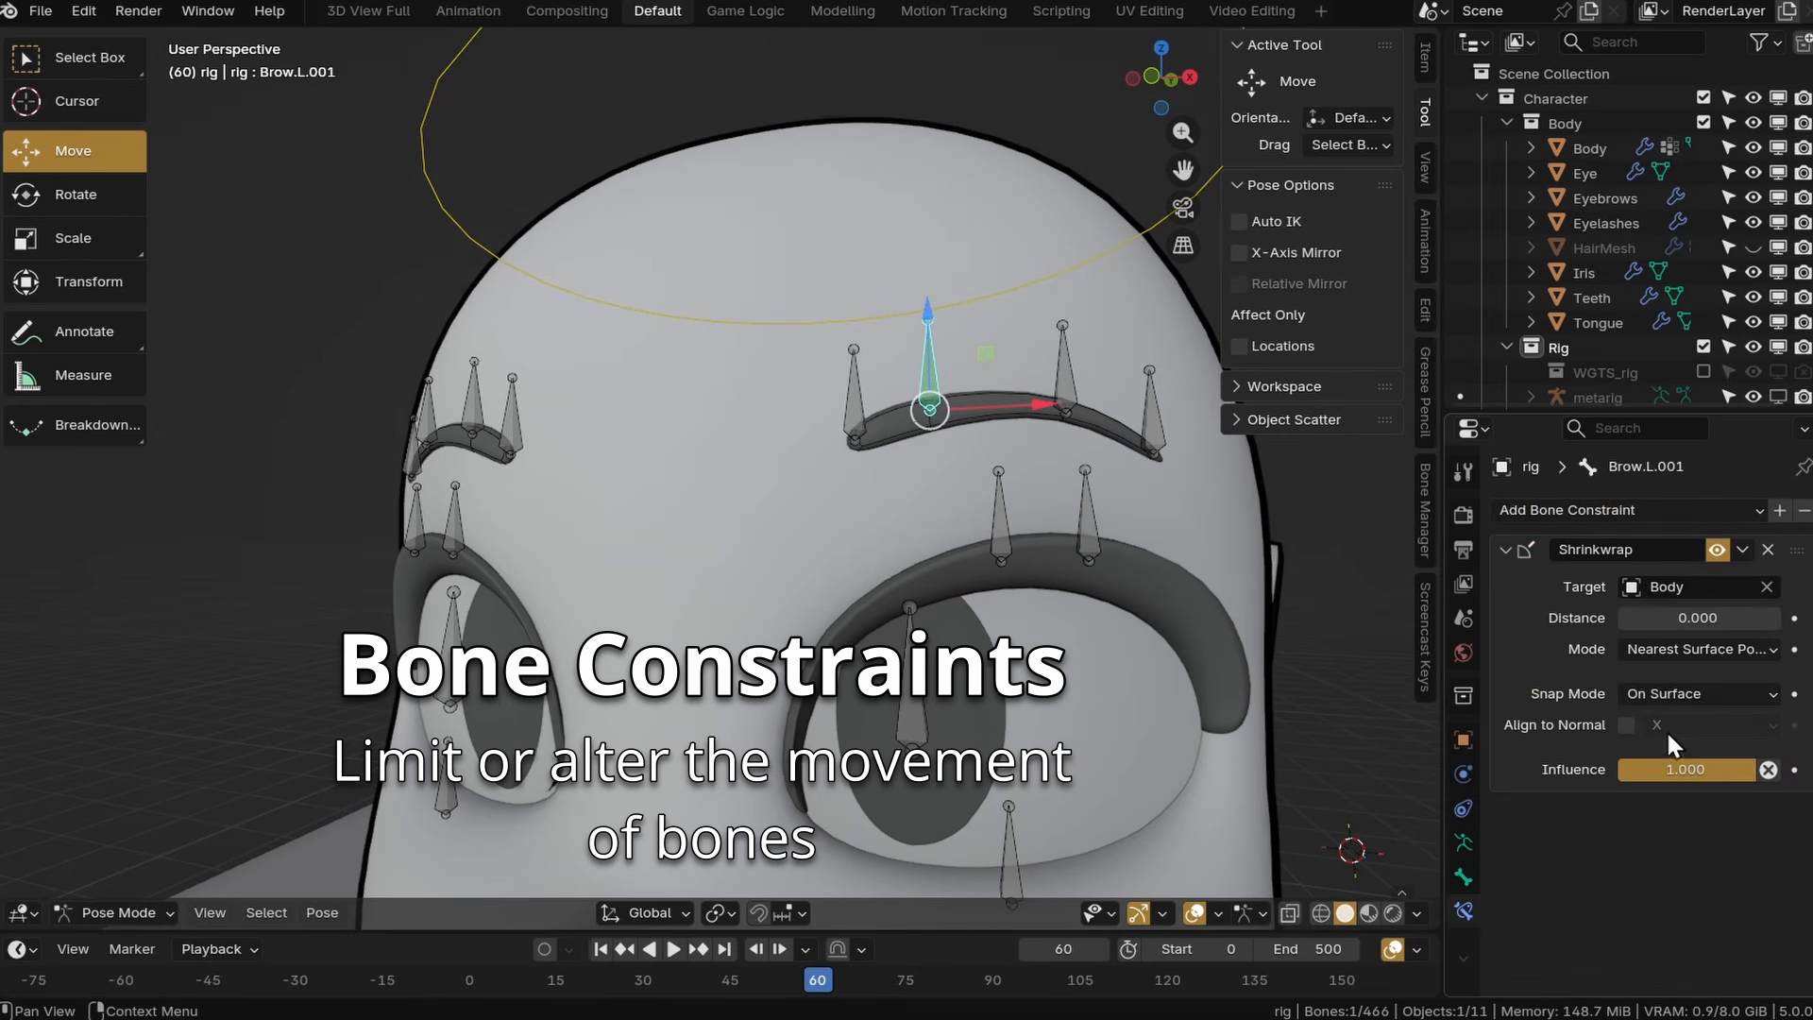
click(1768, 549)
click(1545, 507)
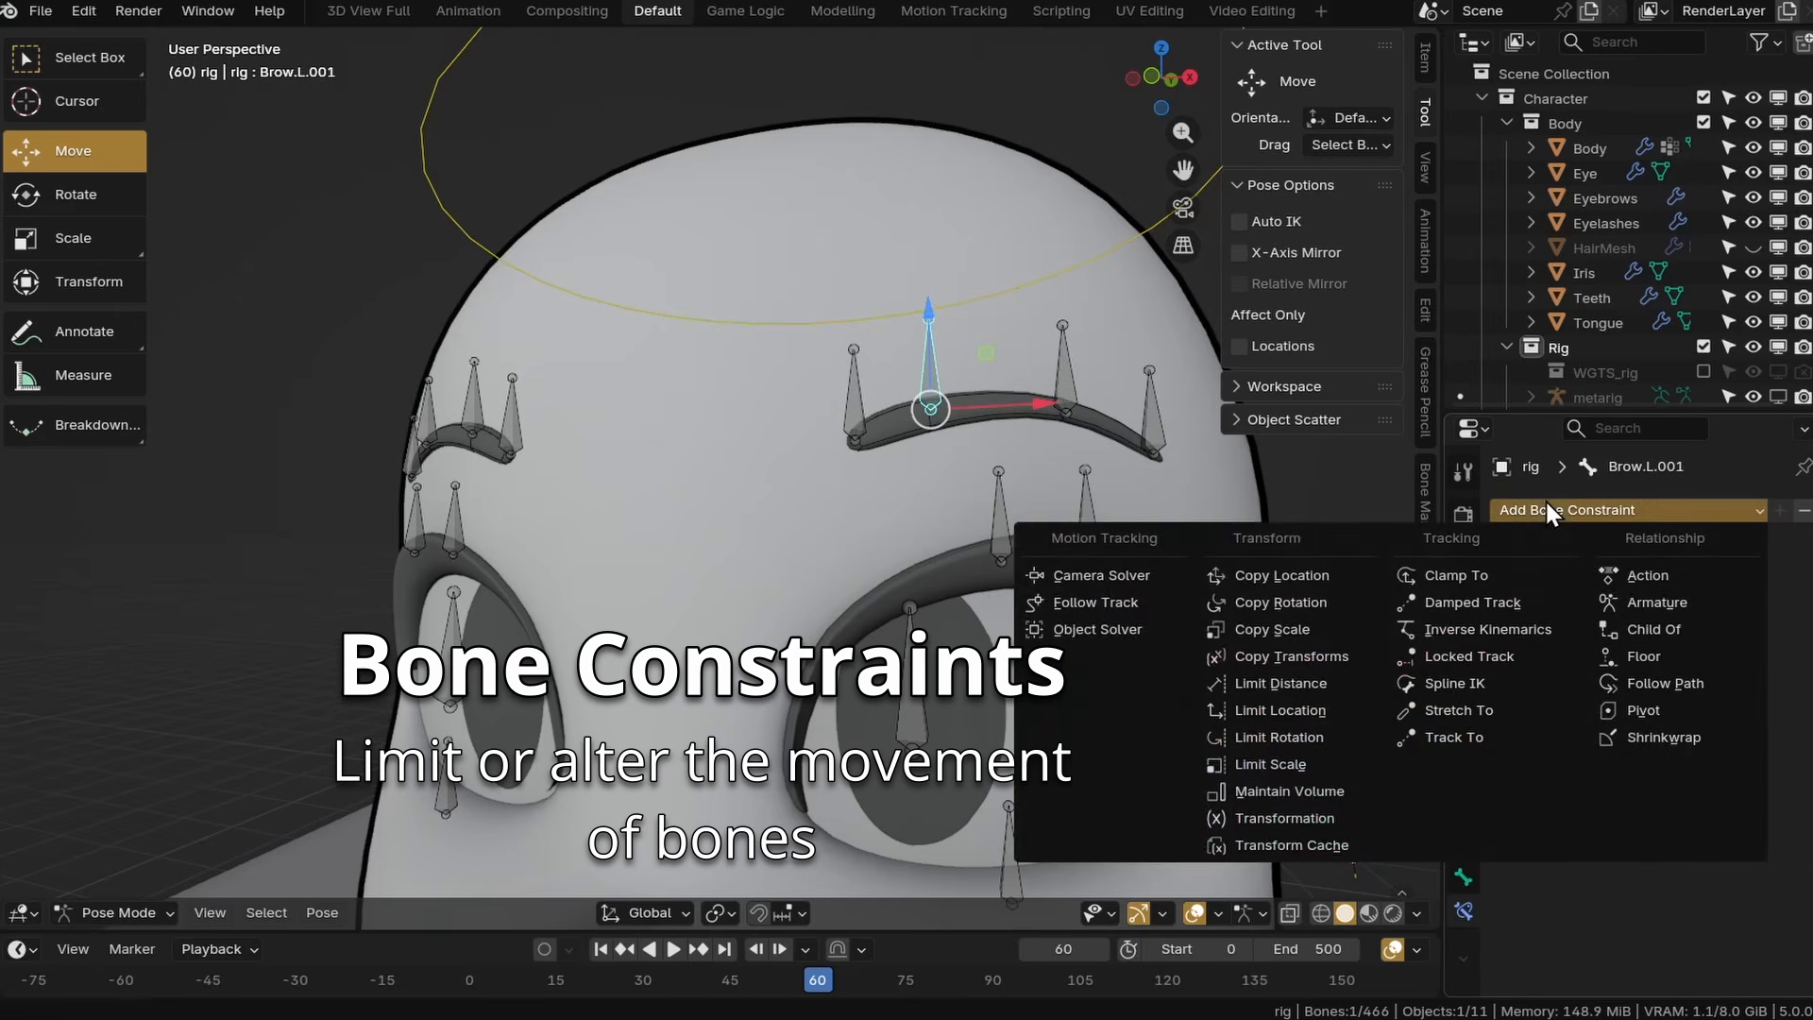
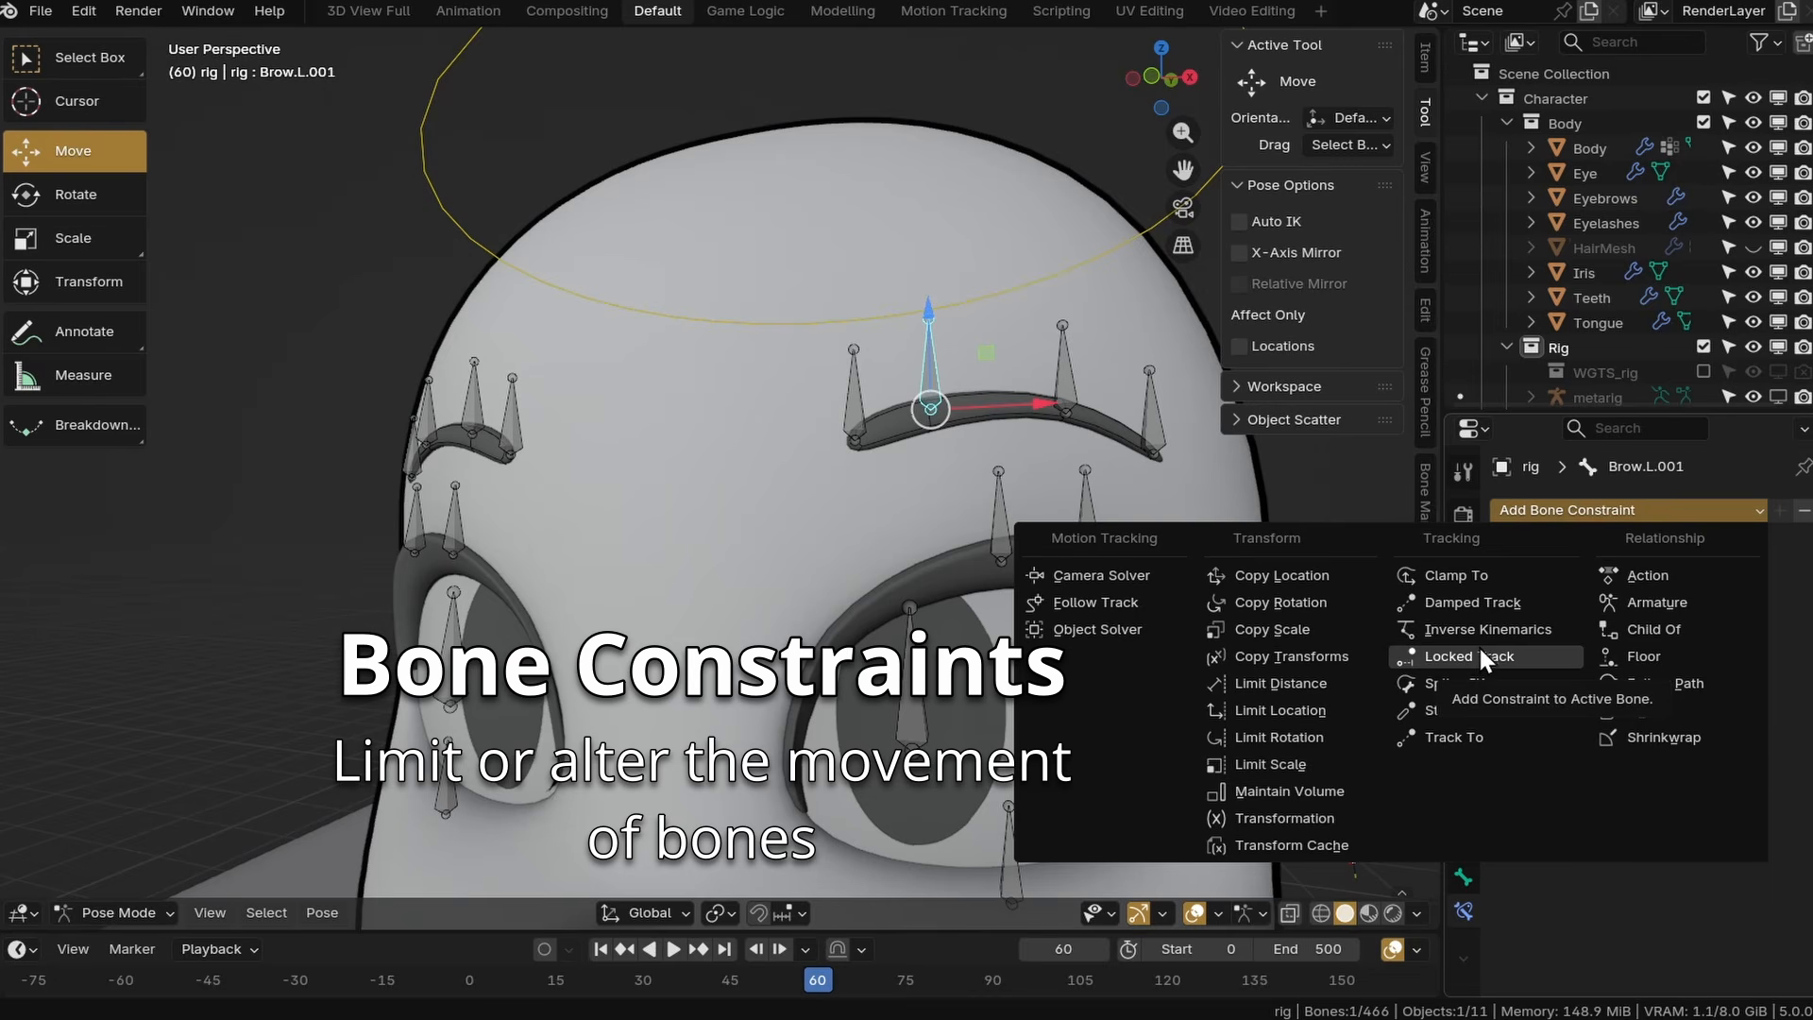
click(1655, 738)
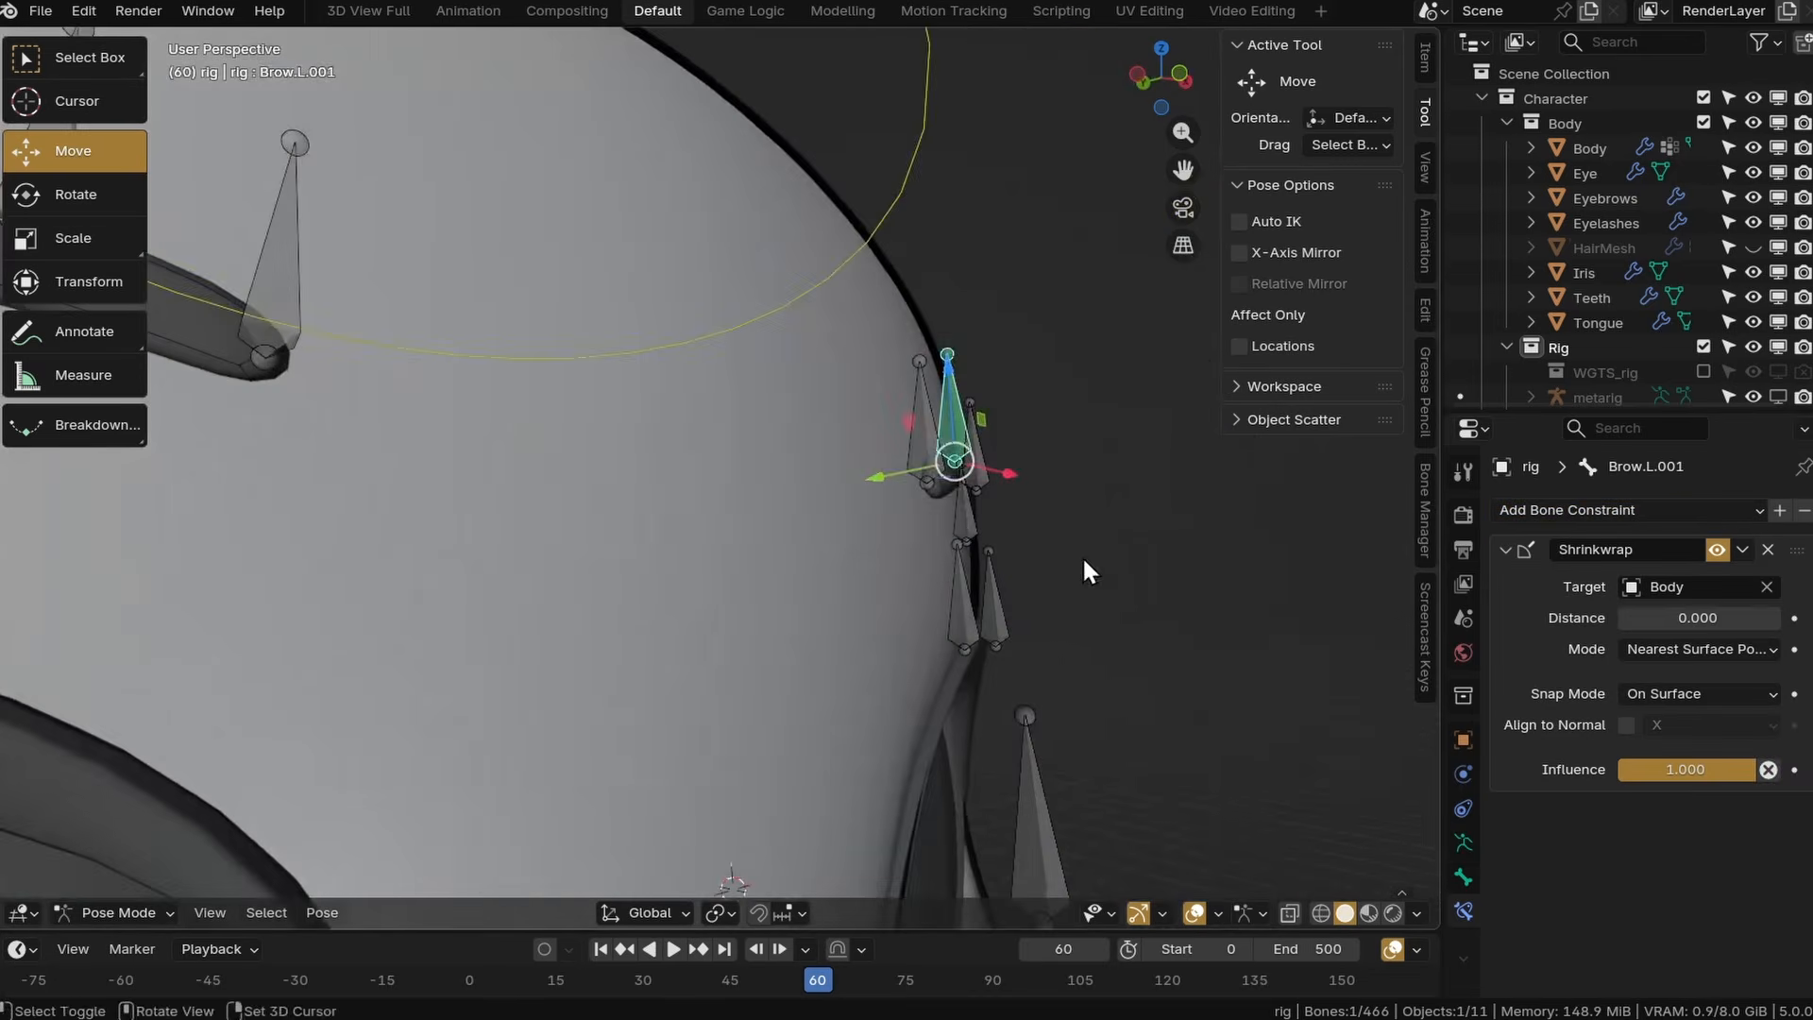
key(g)
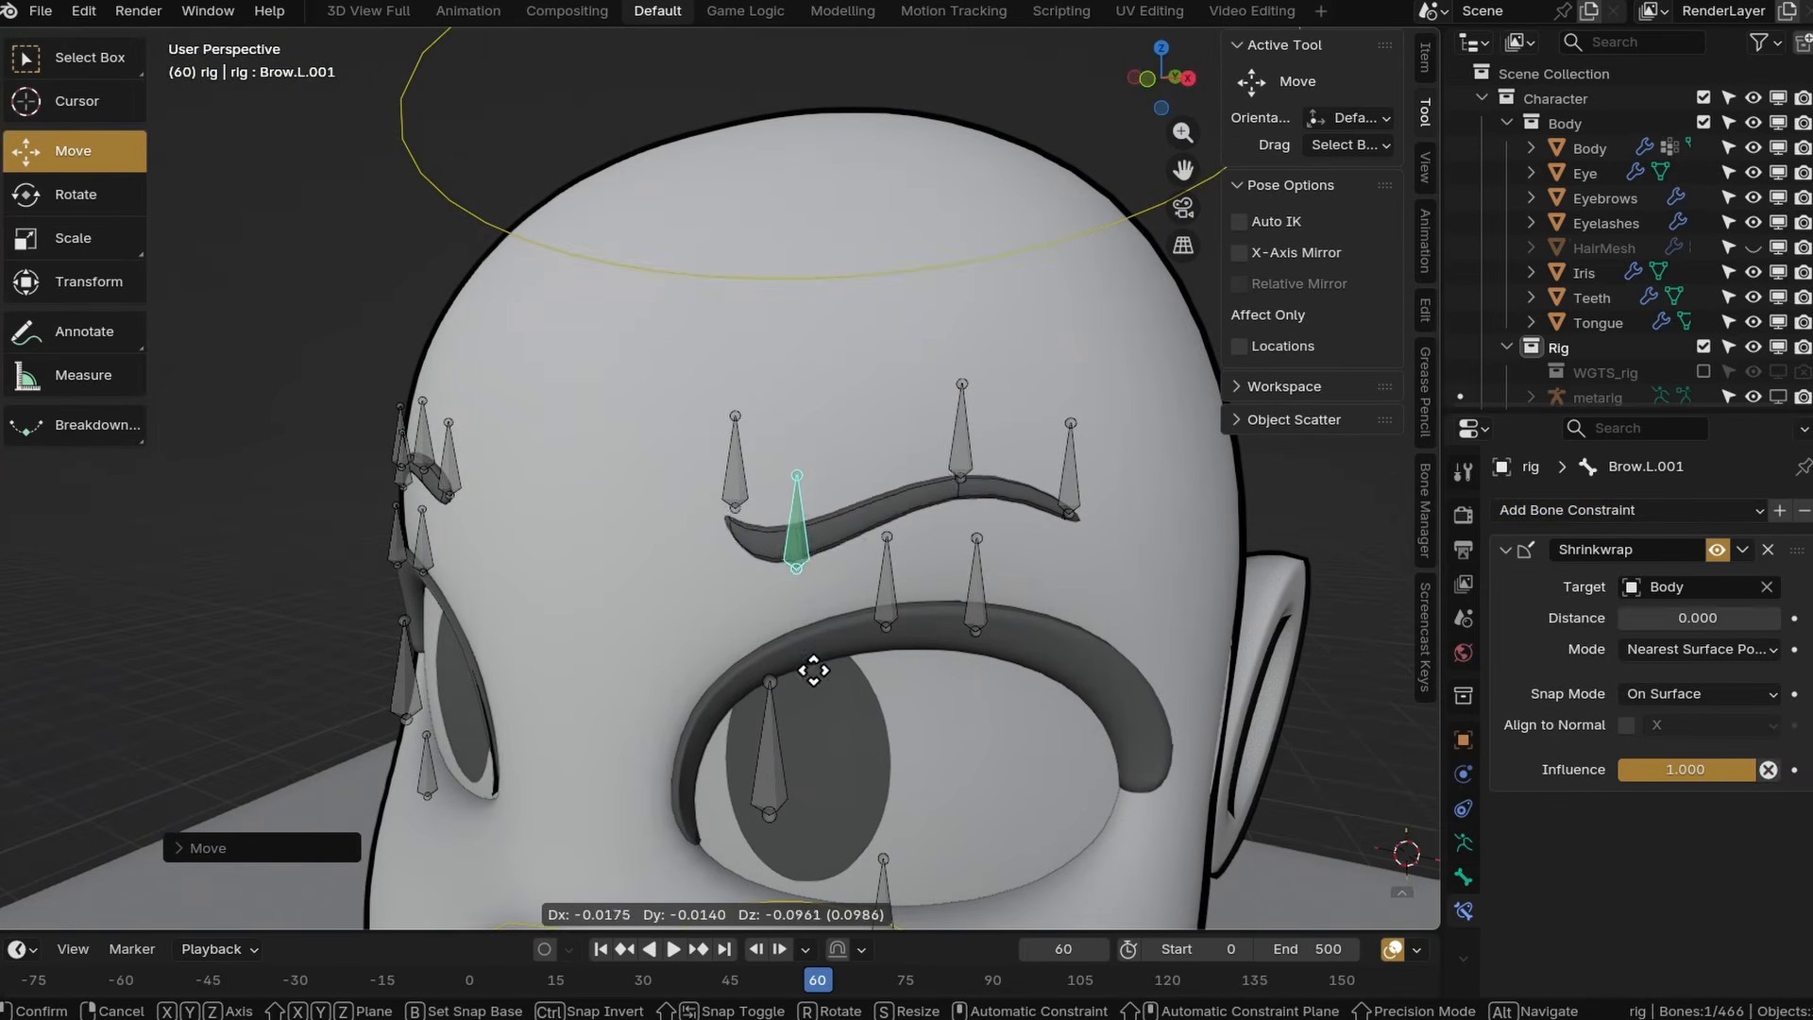
key(g)
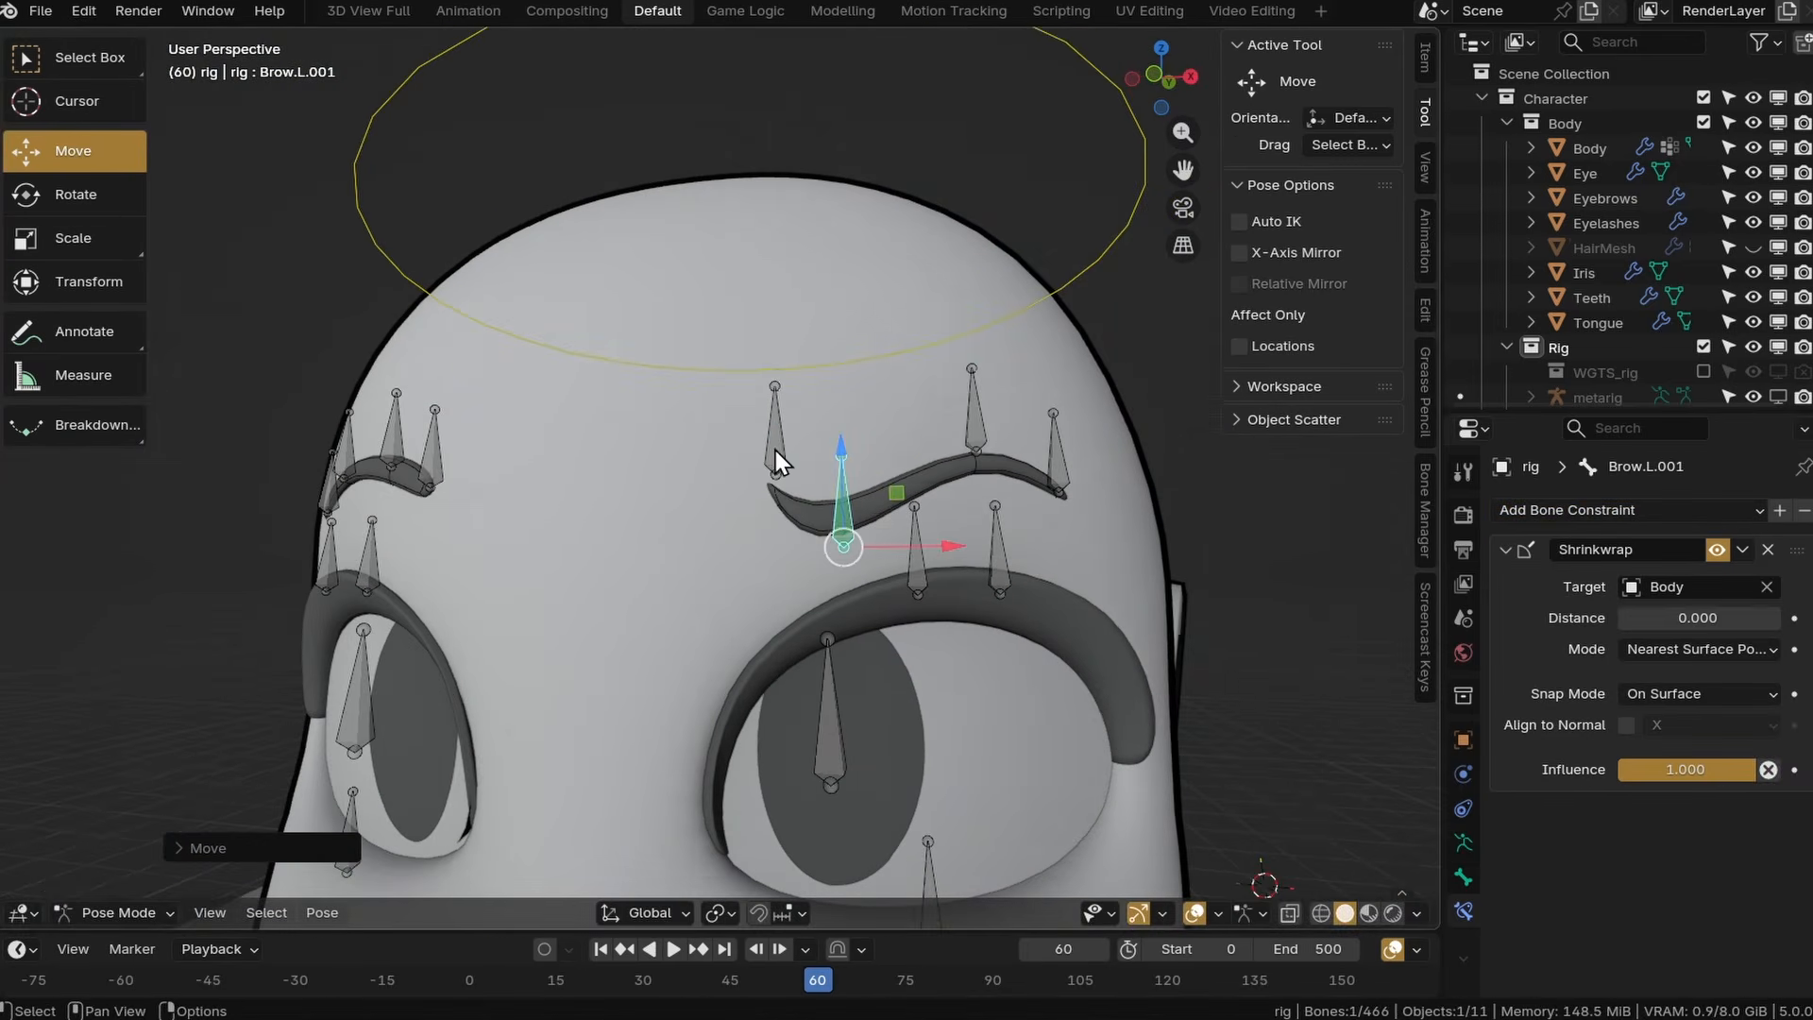
Copy the Shrinkwrap constraint from Brow.L.001 to all other left and right eyebrow bones and test-move the inner left one.
shift+click(774, 454)
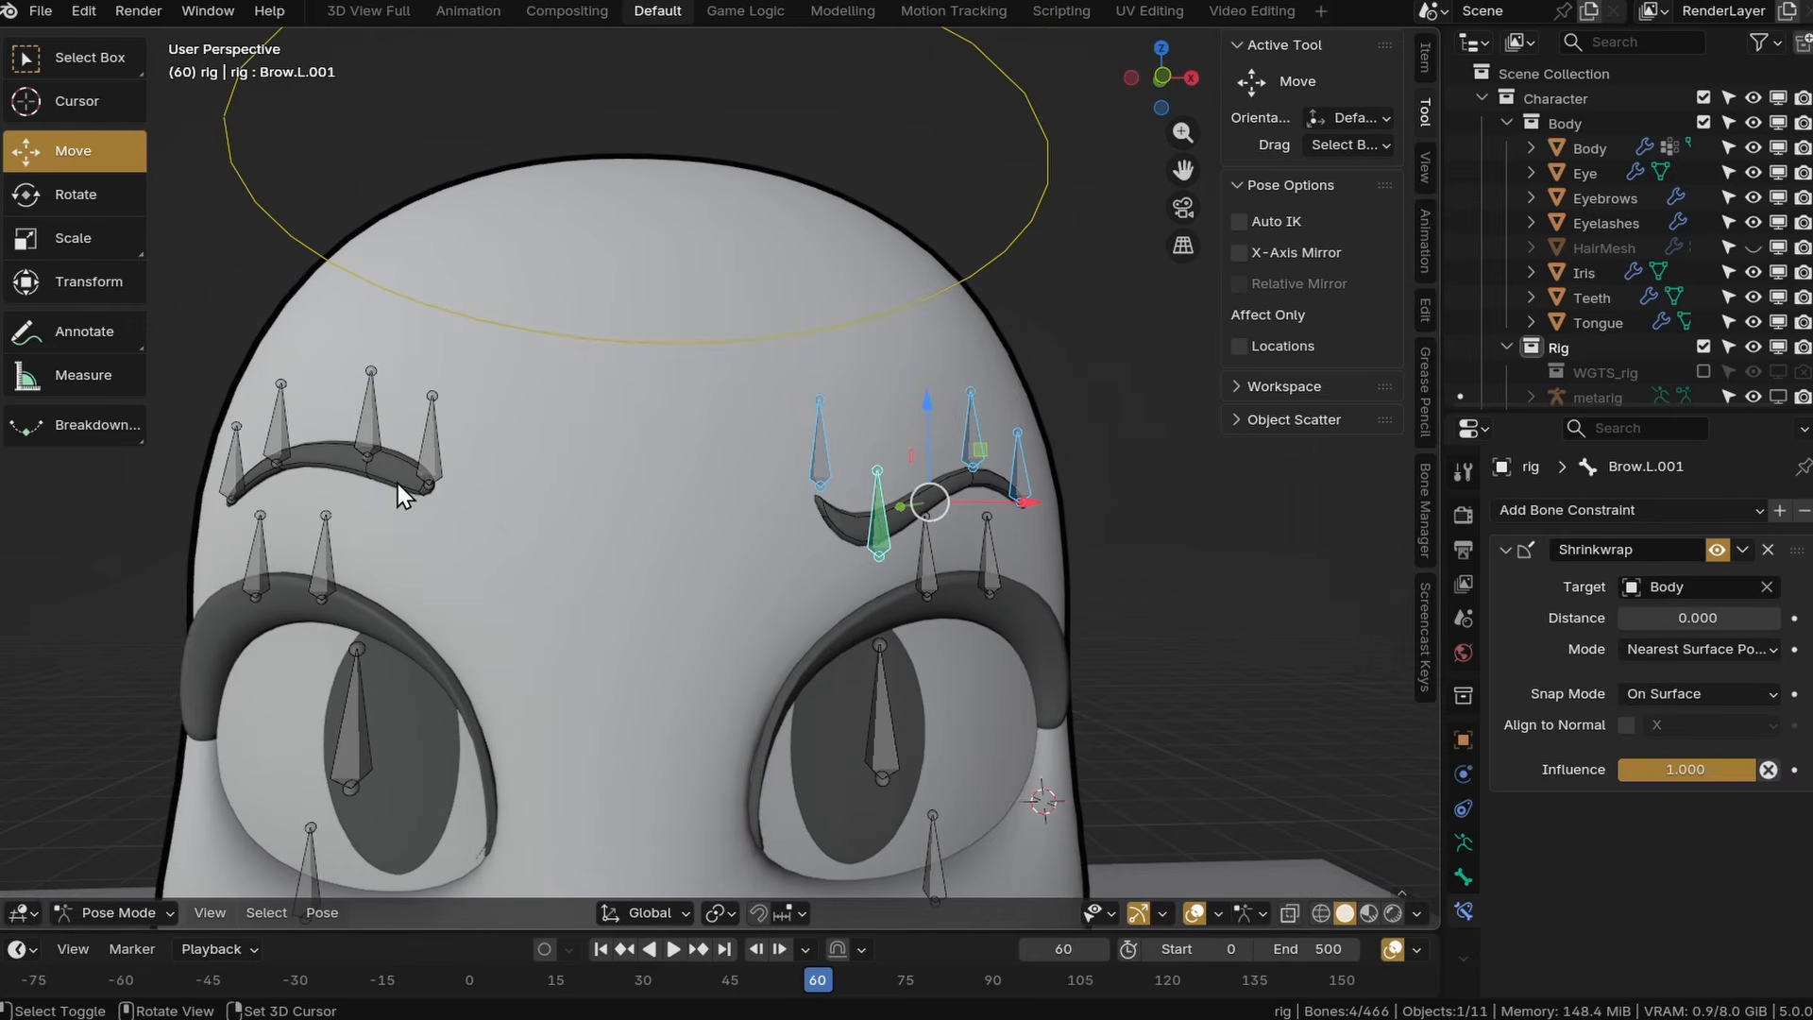
shift+click(248, 458)
shift+click(884, 523)
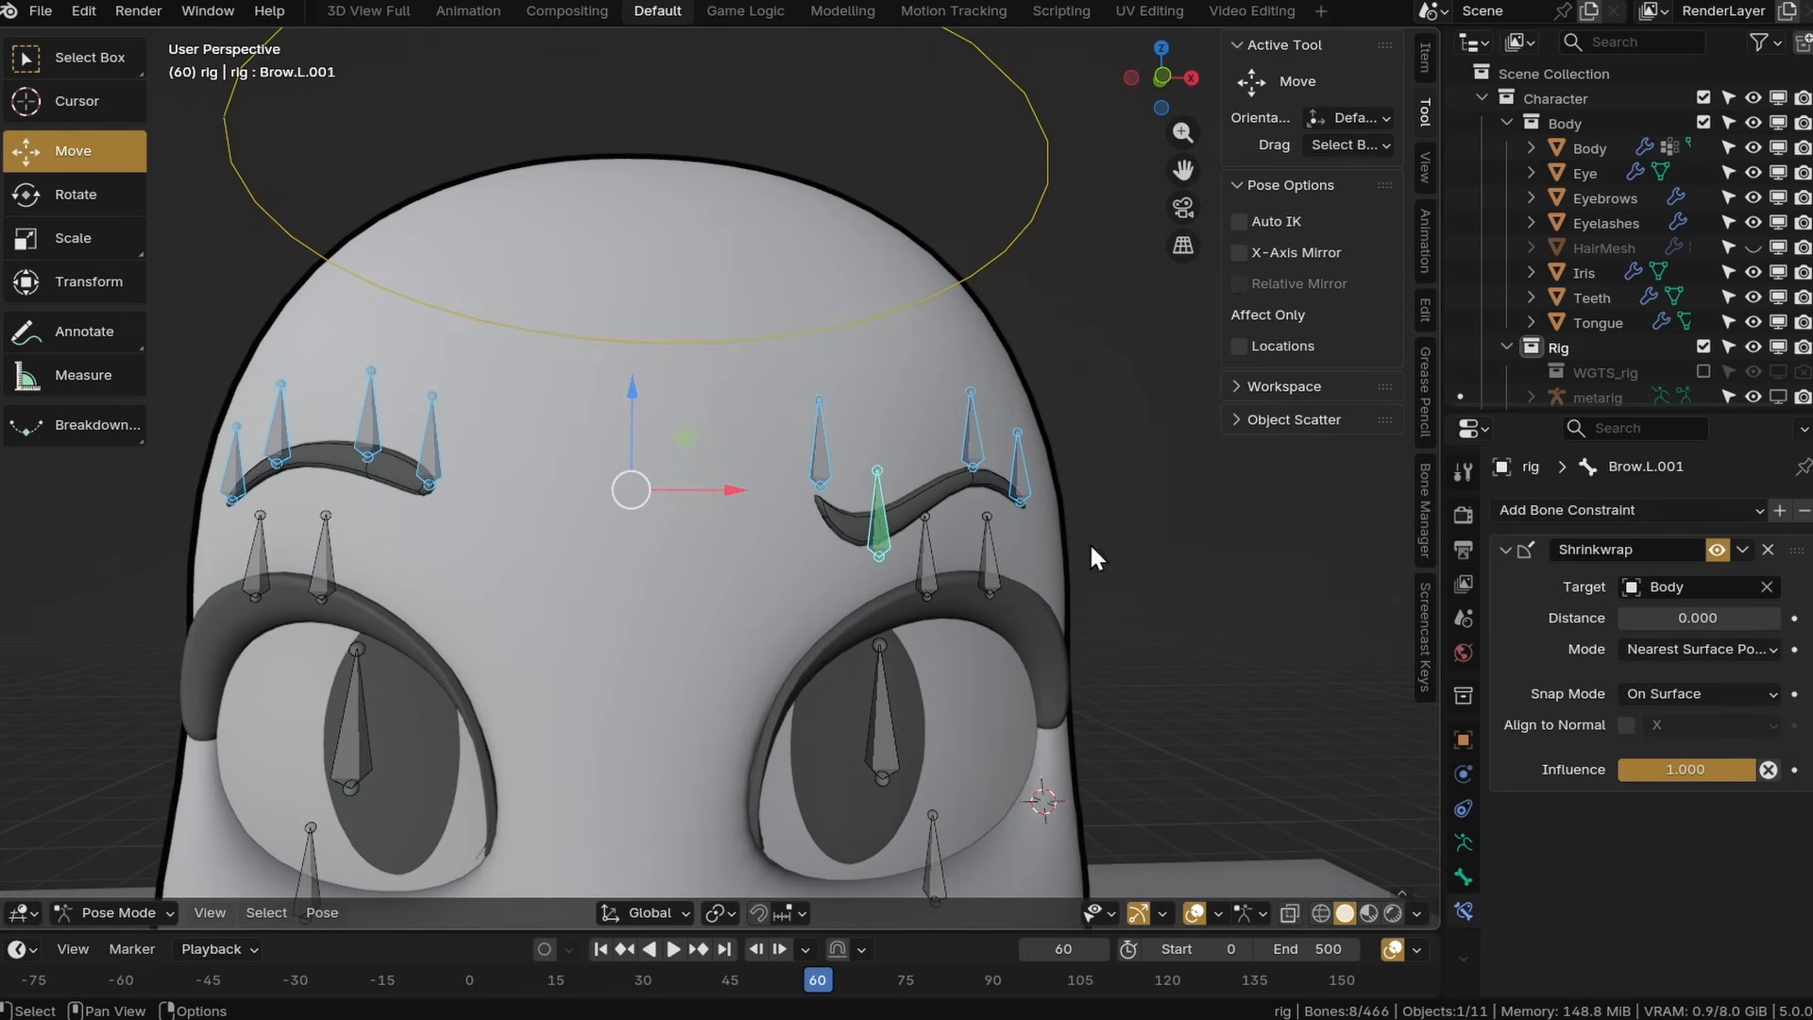
click(1745, 547)
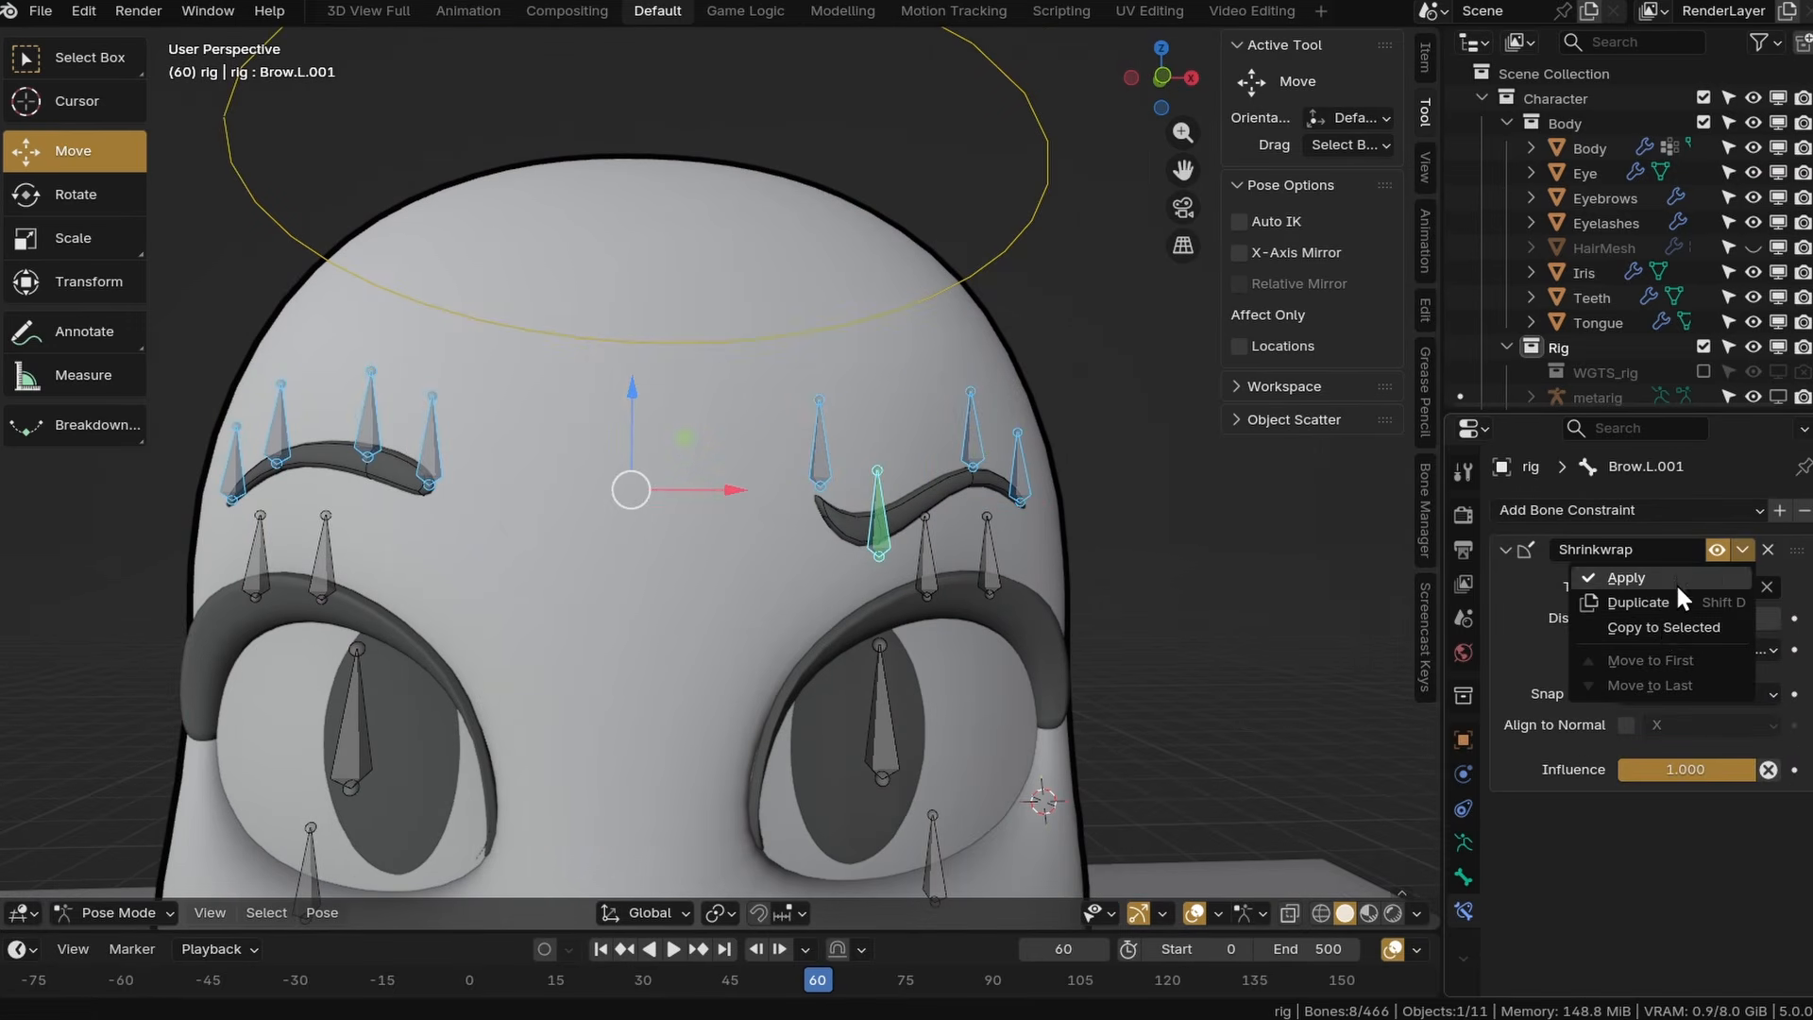
click(1662, 629)
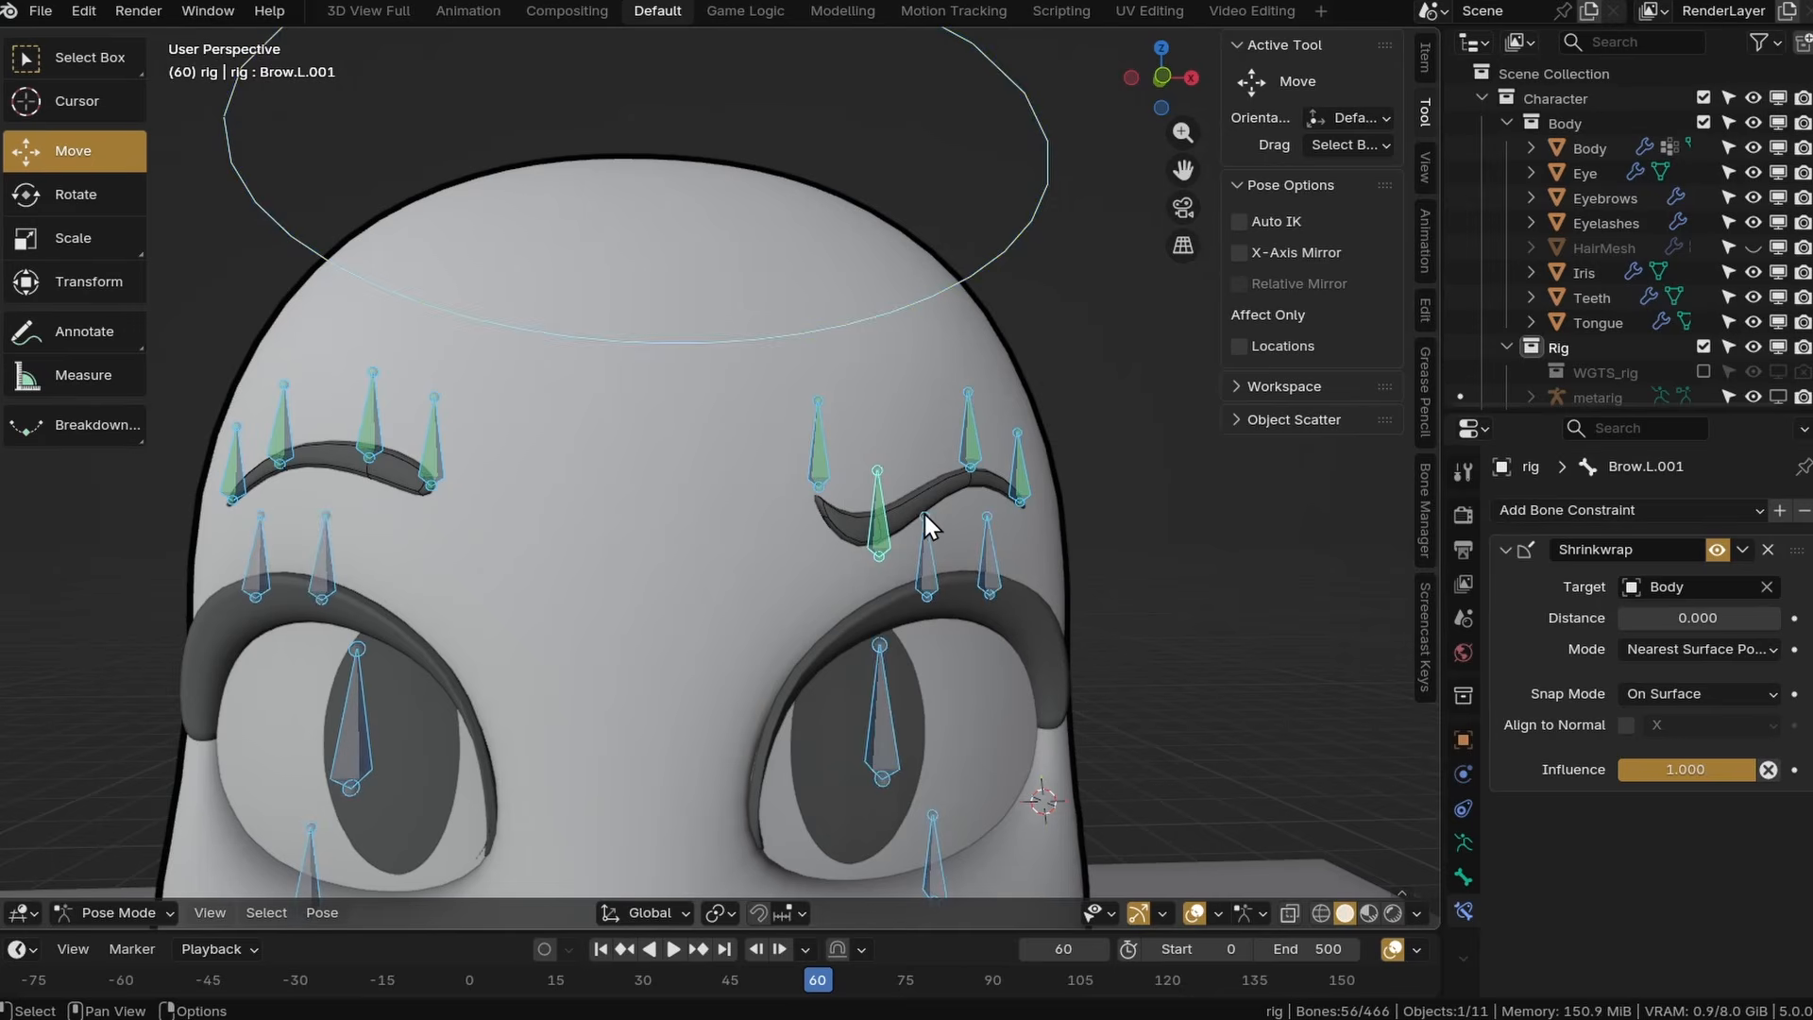
click(821, 462)
key(g)
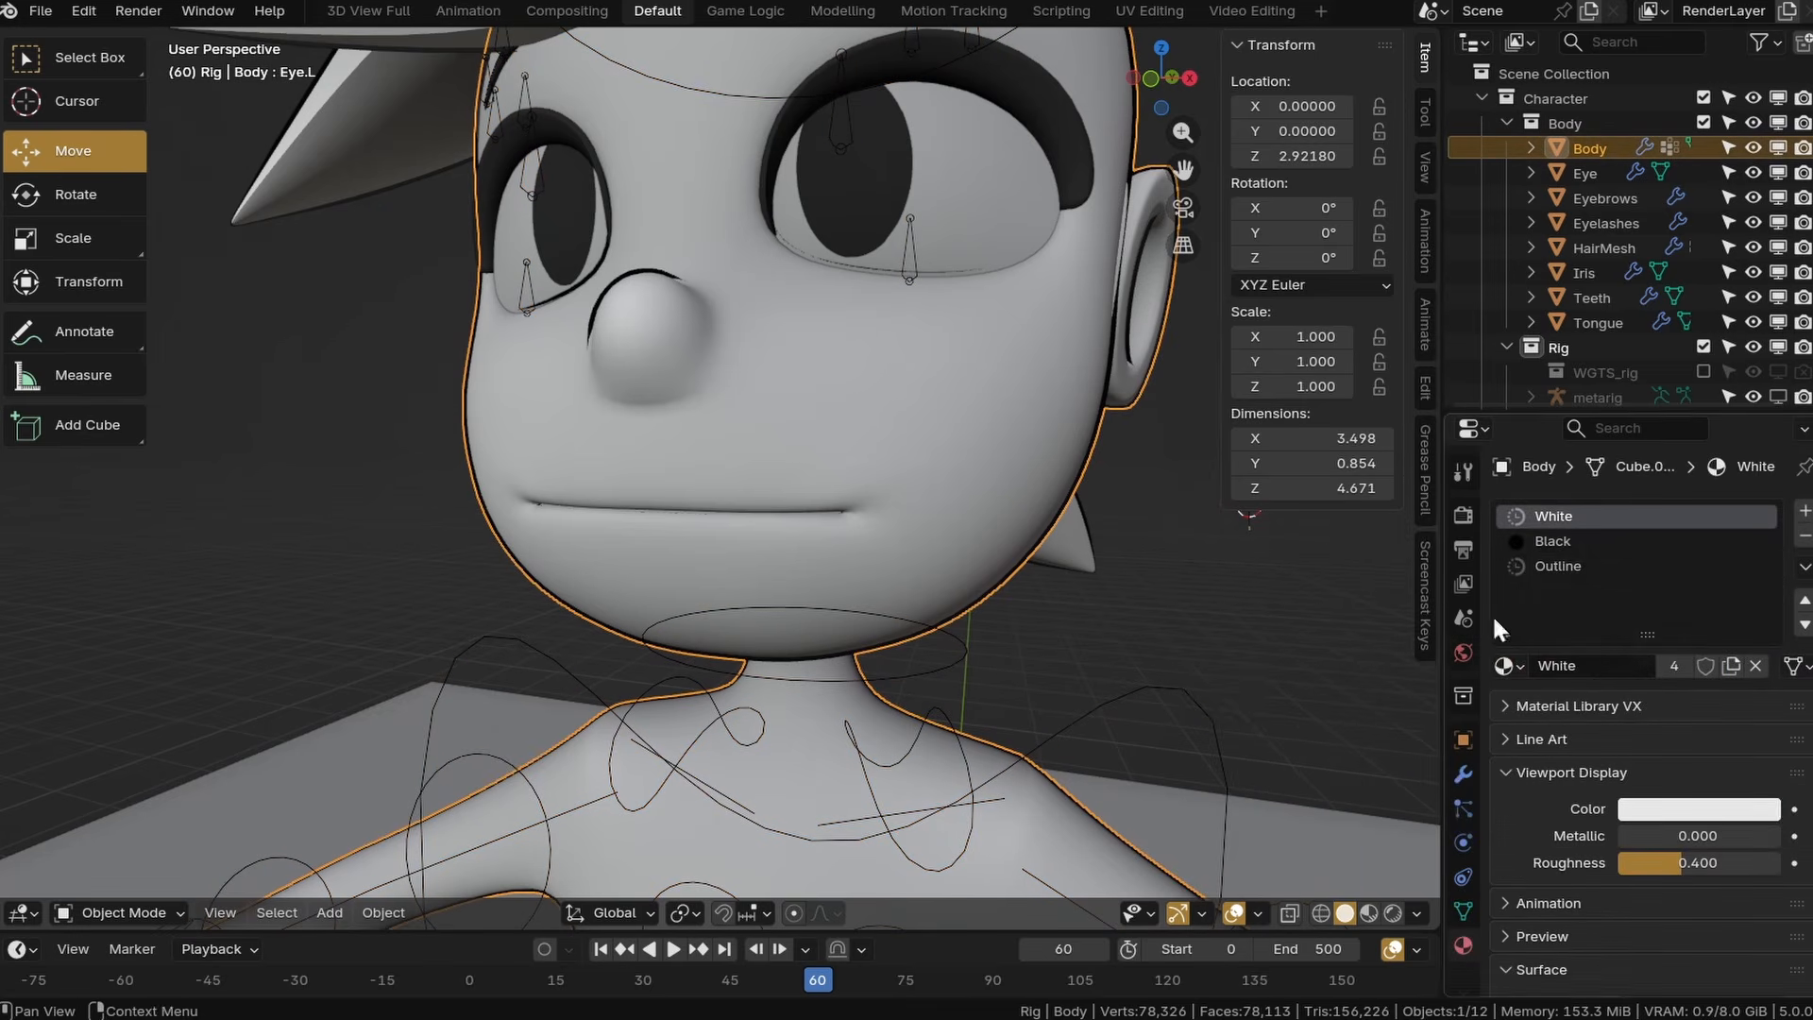
Display the Body mesh's wireframe with all edges and hide its Outline modifier in the viewport.
click(1463, 775)
click(1463, 740)
scroll(1674, 723, down, 8)
scroll(1674, 722, down, 3)
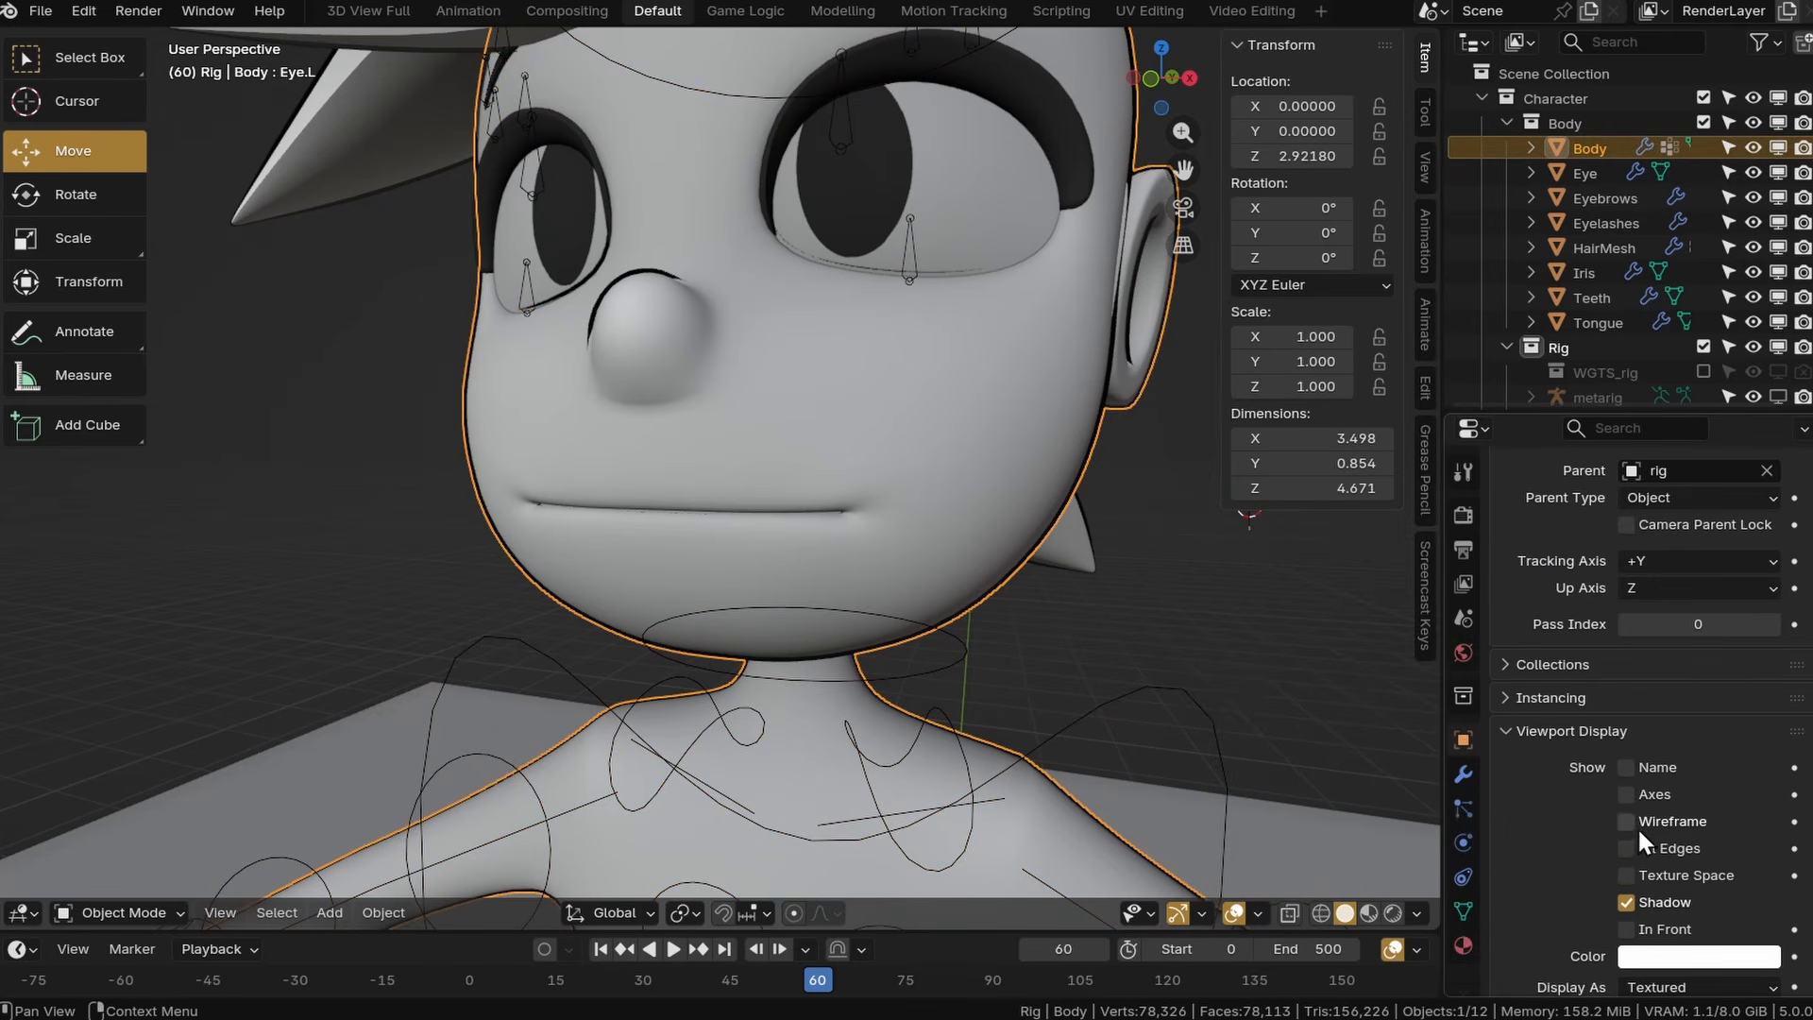
click(1628, 829)
click(1628, 855)
click(1463, 774)
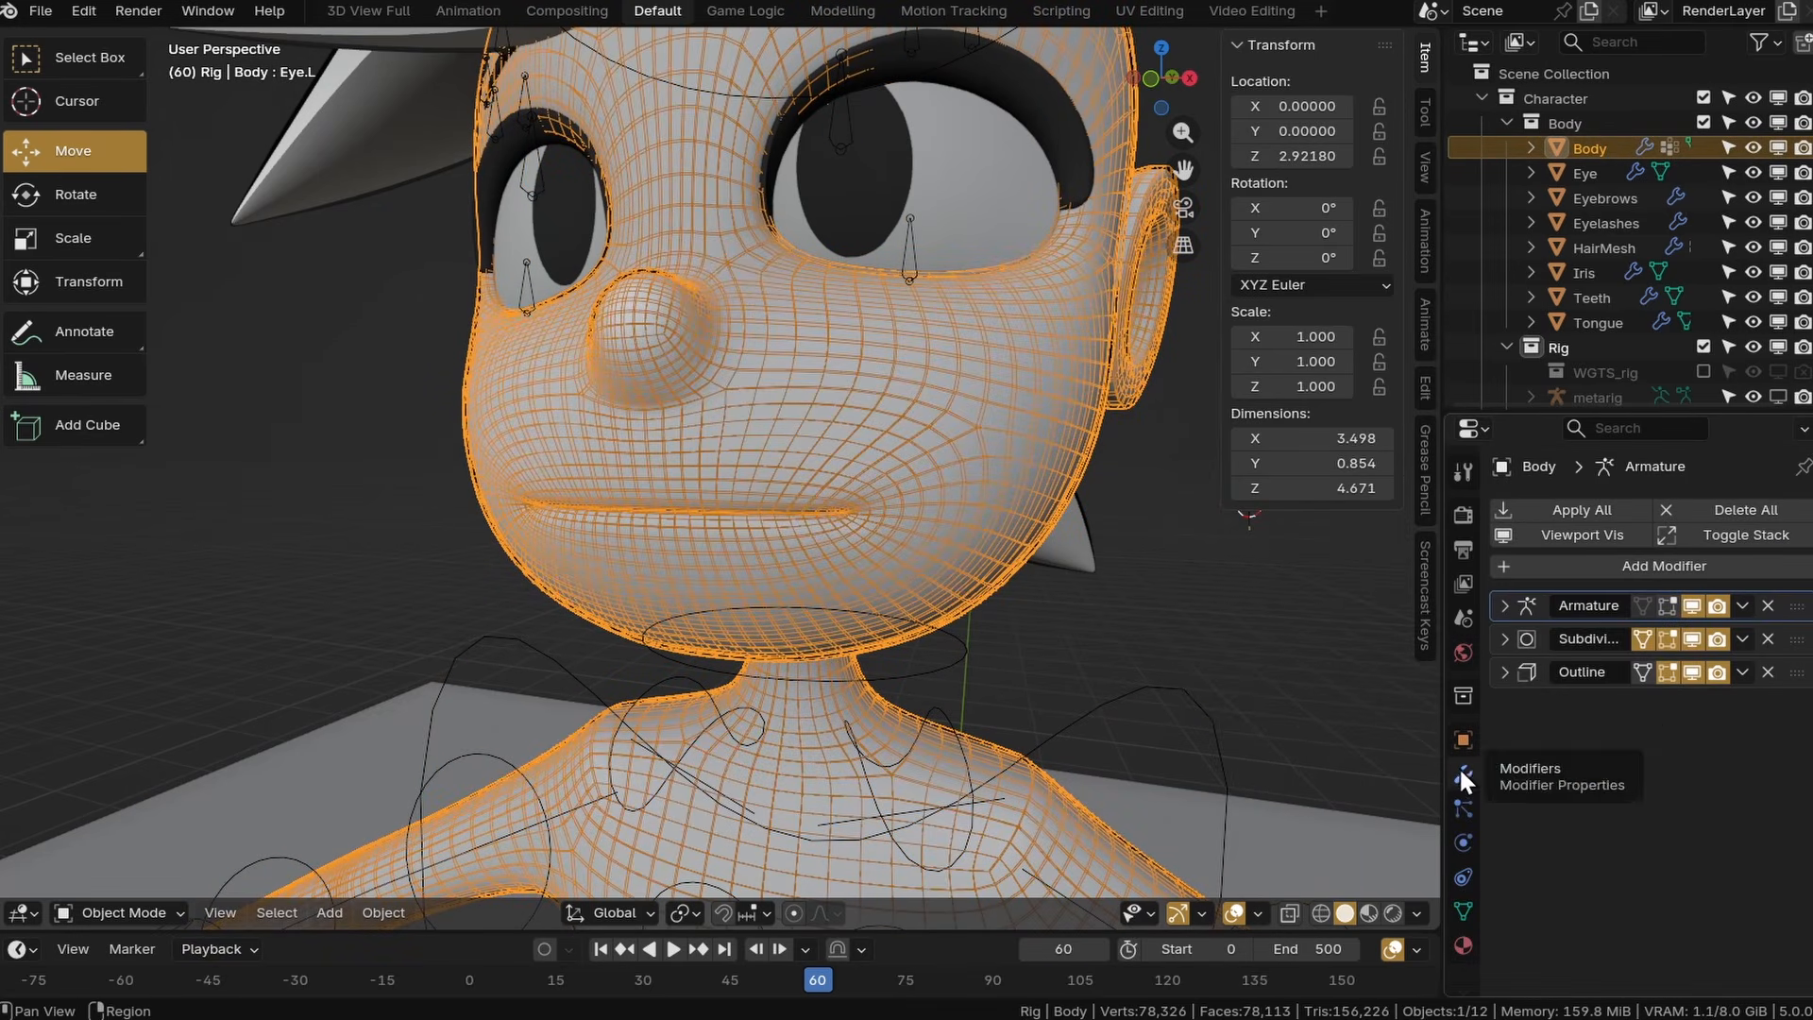
click(1691, 672)
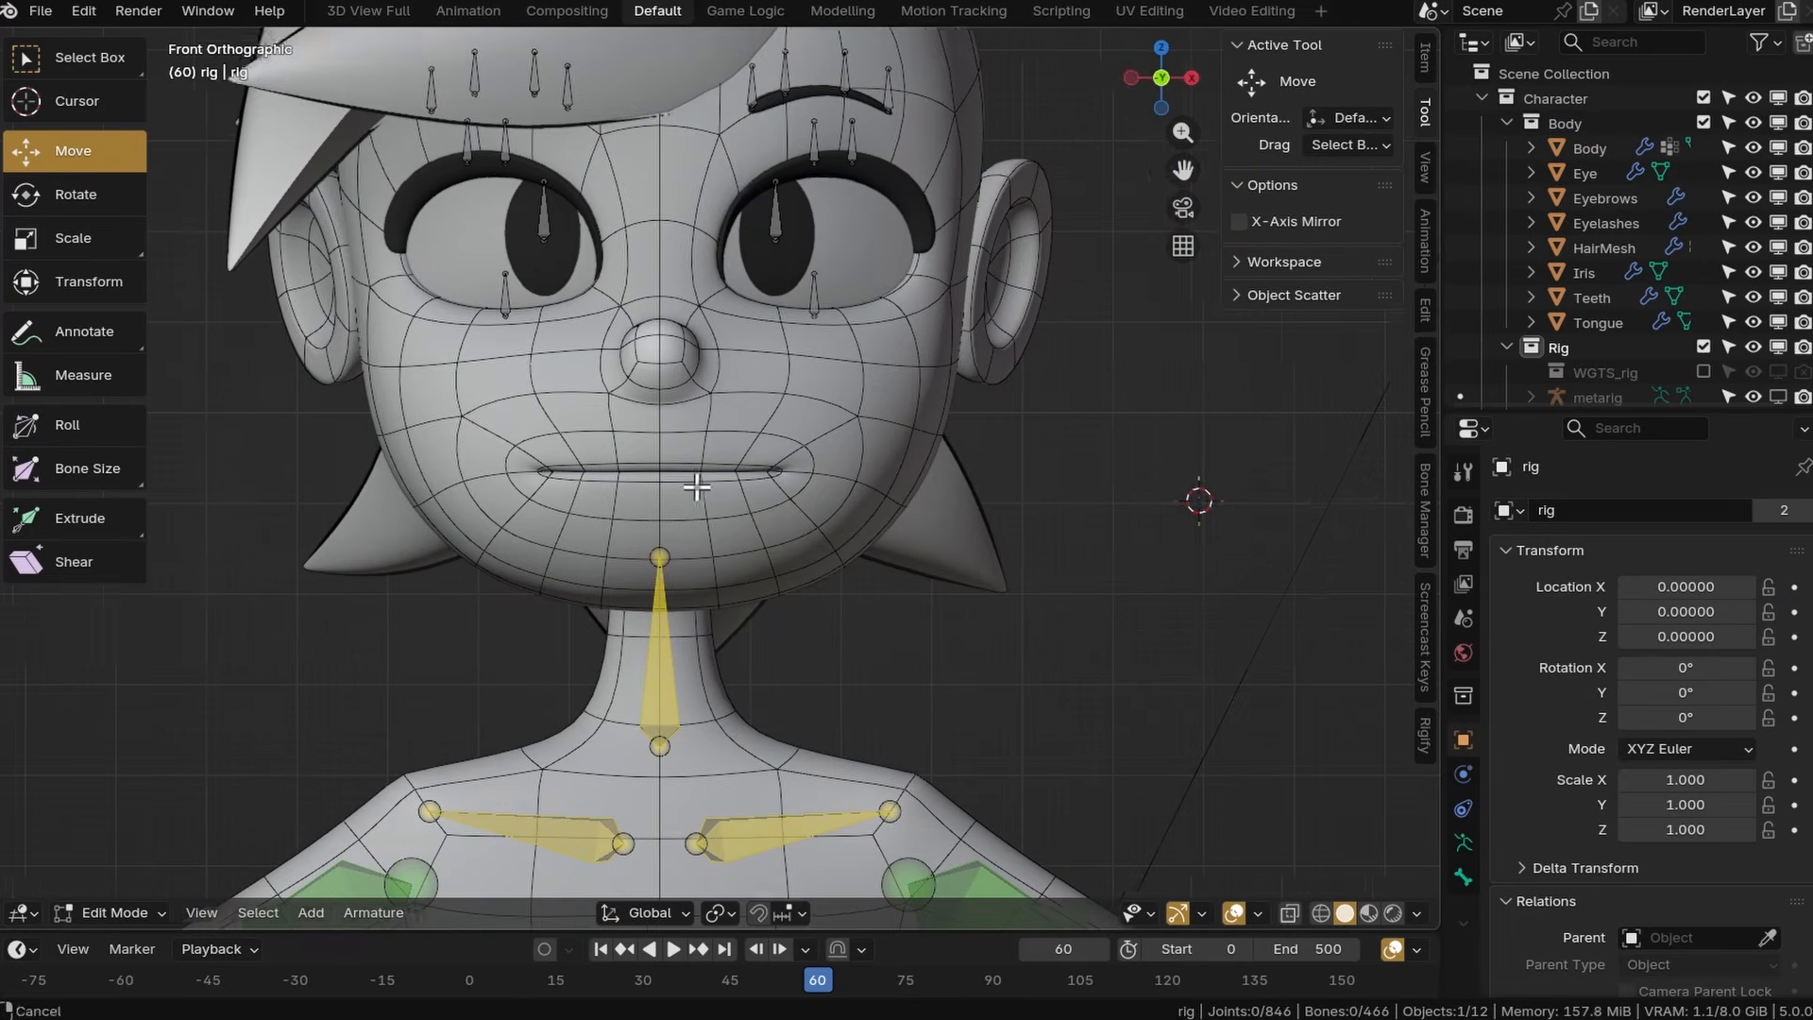
Add a new bone to the rig in front view, move it to the mouth and scale it down.
key(KP_3)
key(KP_1)
key(s)
click(1176, 118)
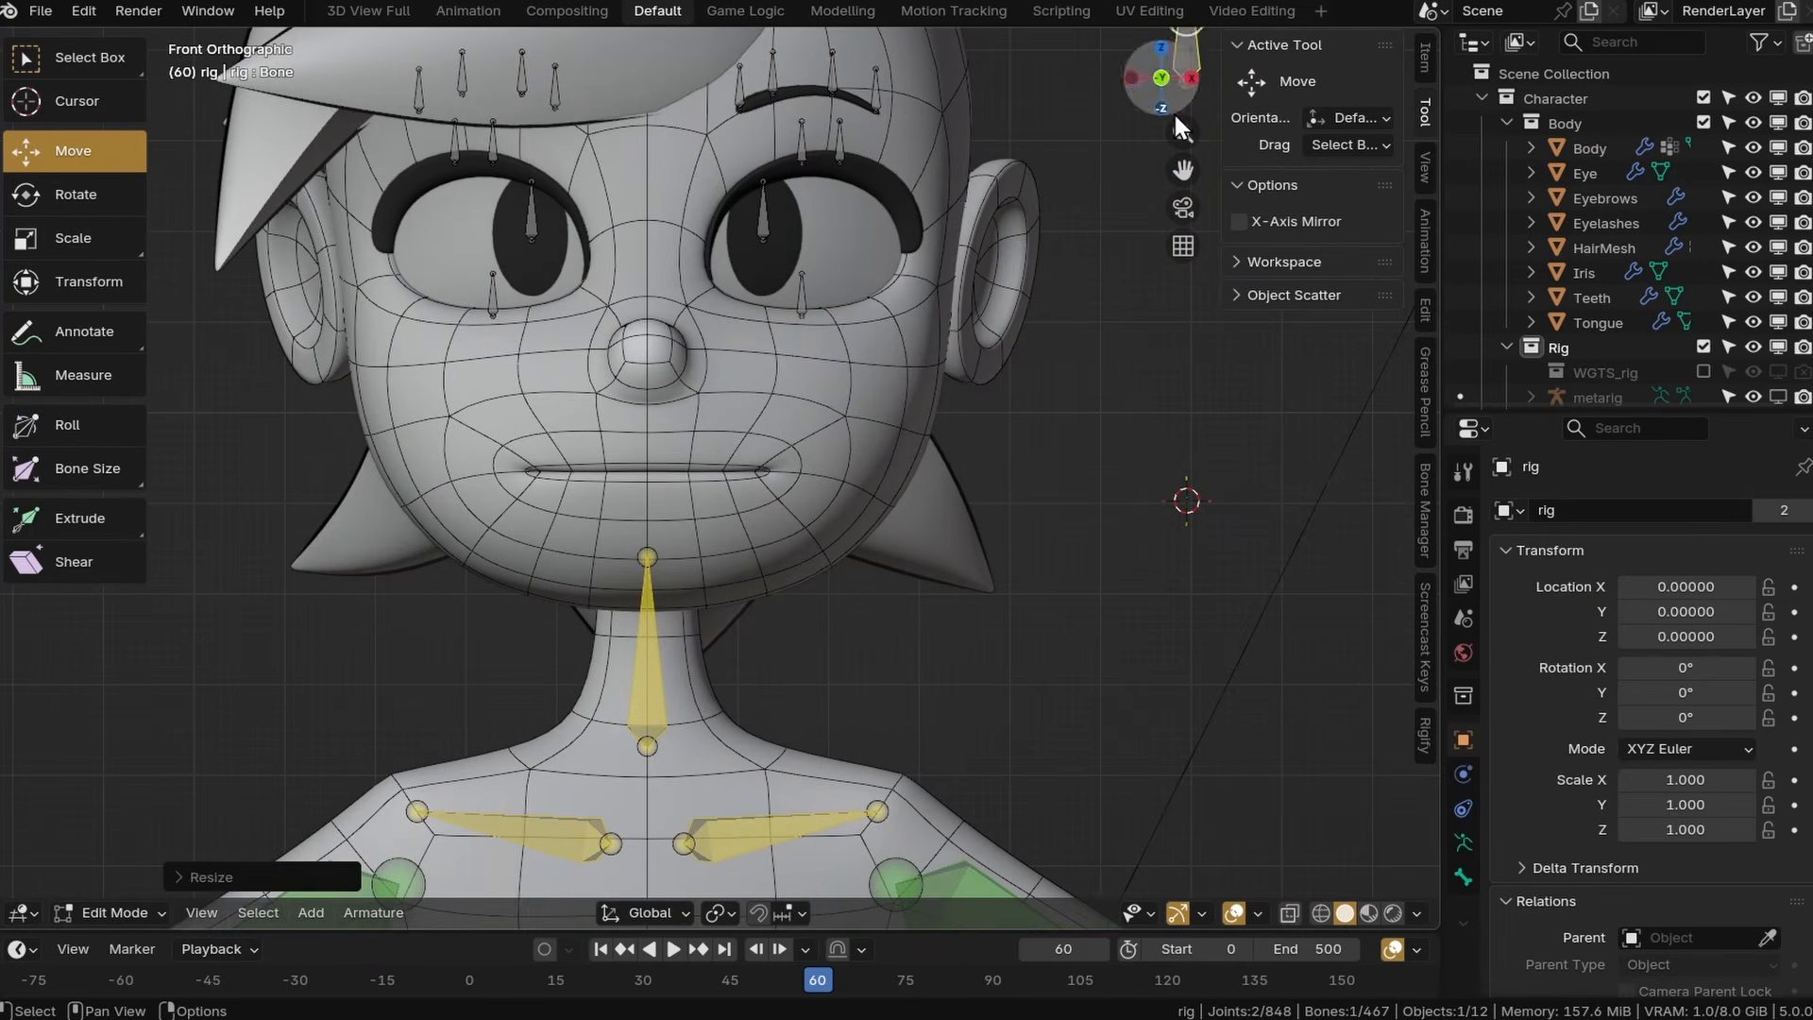
key(g)
click(643, 477)
key(s)
click(695, 403)
Place the small bone upright on the centre line of the upper lip, at the mouth's surface.
scroll(745, 595, up, 10)
drag(793, 142, 788, 552)
scroll(789, 553, up, 3)
shift+middle_drag(788, 552, 762, 271)
drag(877, 397, 604, 432)
scroll(683, 518, down, 4)
Duplicate the bone four times along the upper lip's mesh edges, ending at the character's left mouth corner.
key(shift+d)
click(892, 526)
key(shift+d)
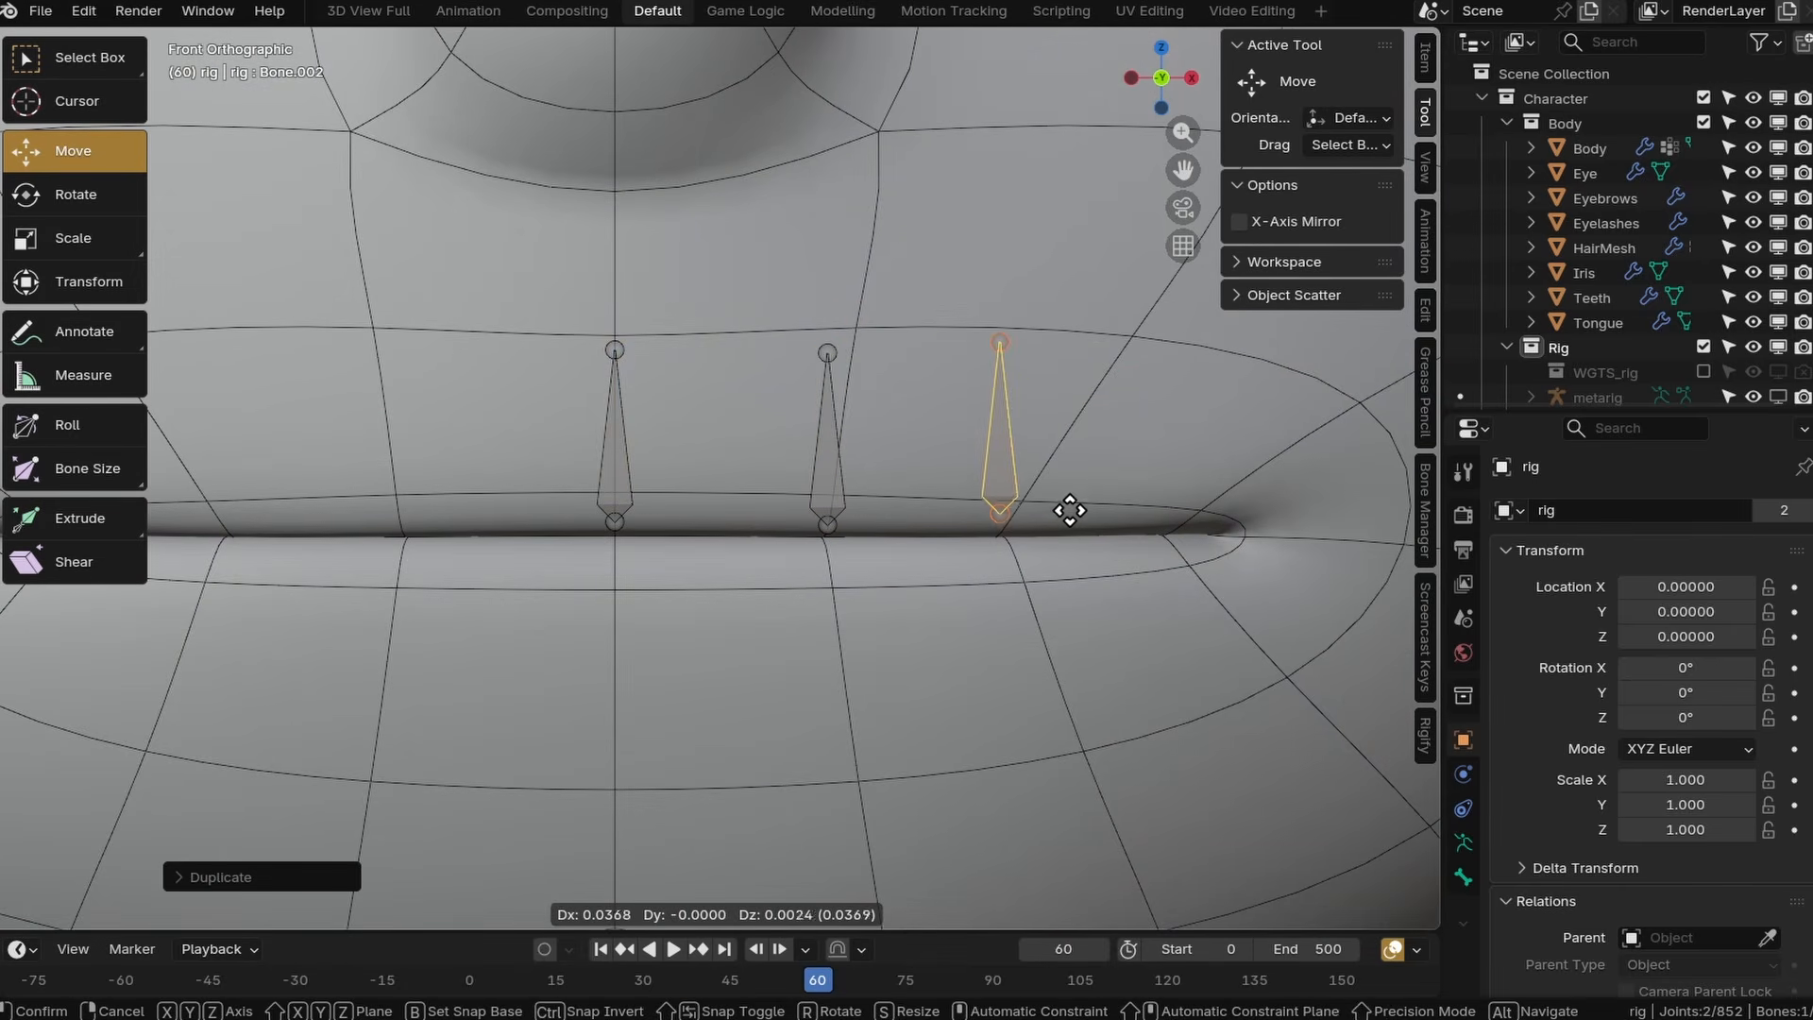
click(1075, 511)
key(shift+d)
click(1247, 517)
key(shift+d)
click(1295, 539)
Duplicate the corner bone four times back along the lower lip to the centre line and save the file.
key(shift+d)
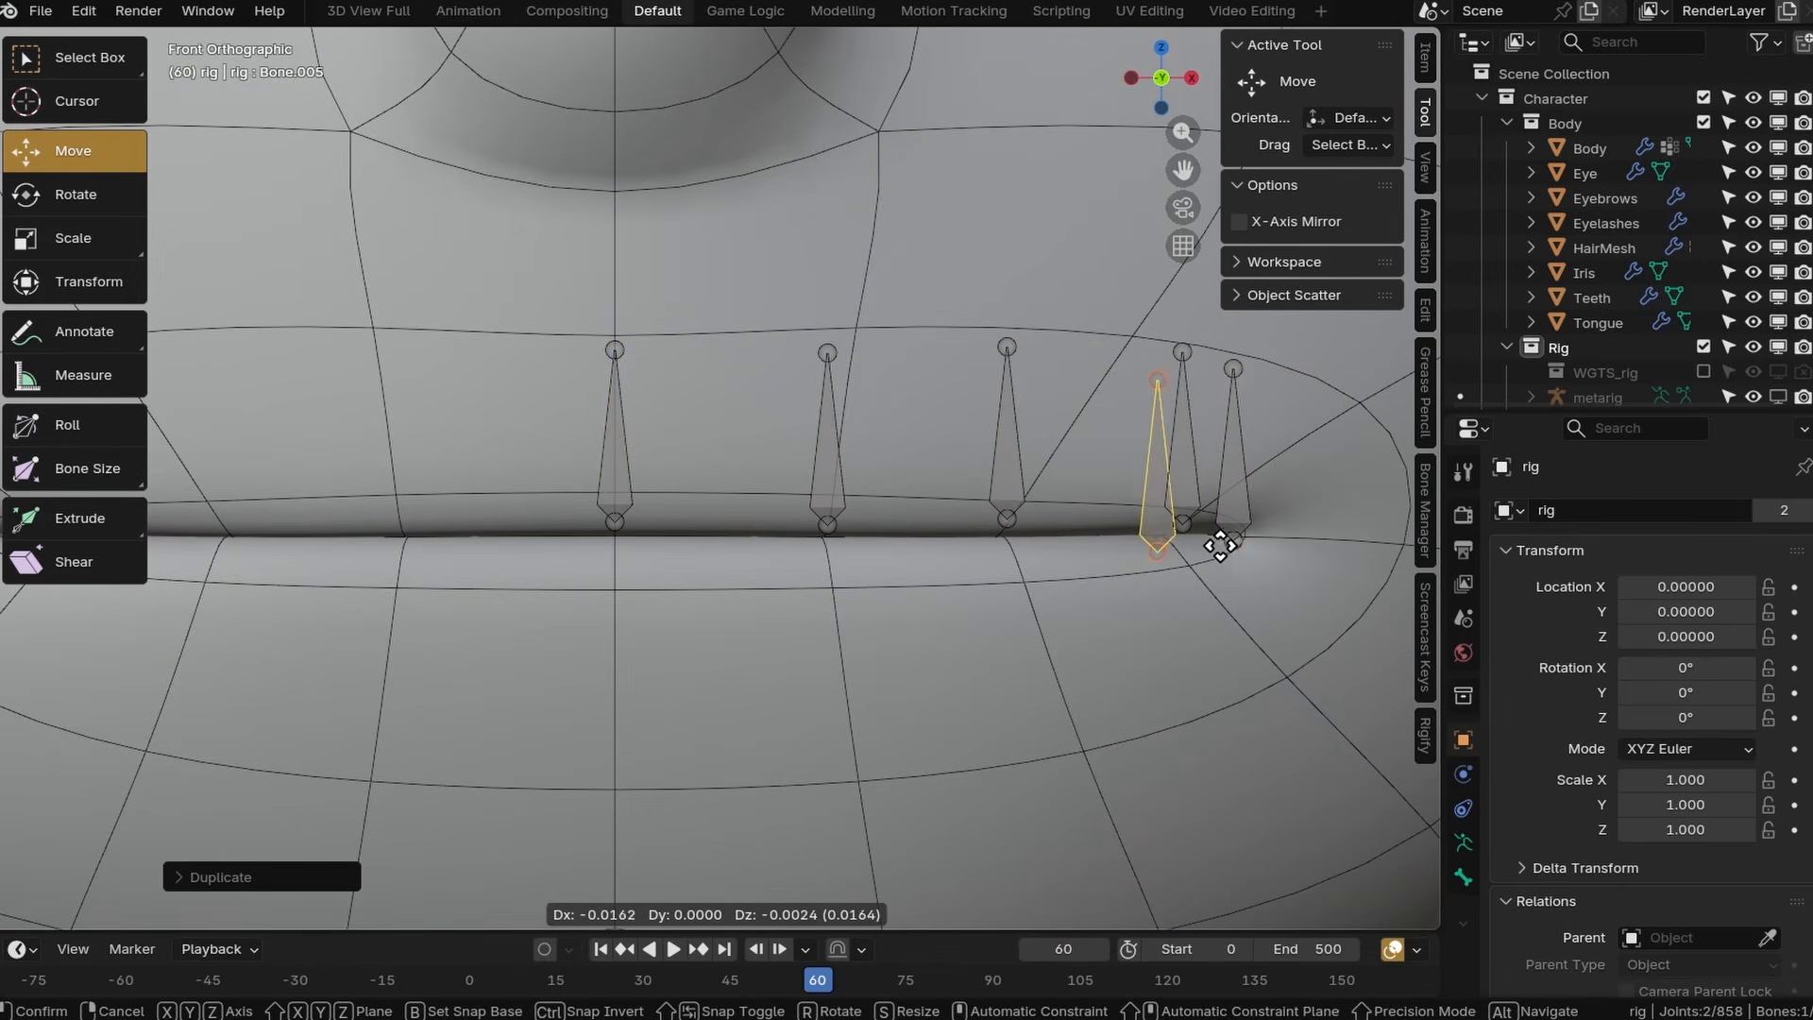
click(1220, 543)
key(shift+d)
click(1057, 554)
key(shift+d)
click(878, 563)
key(shift+d)
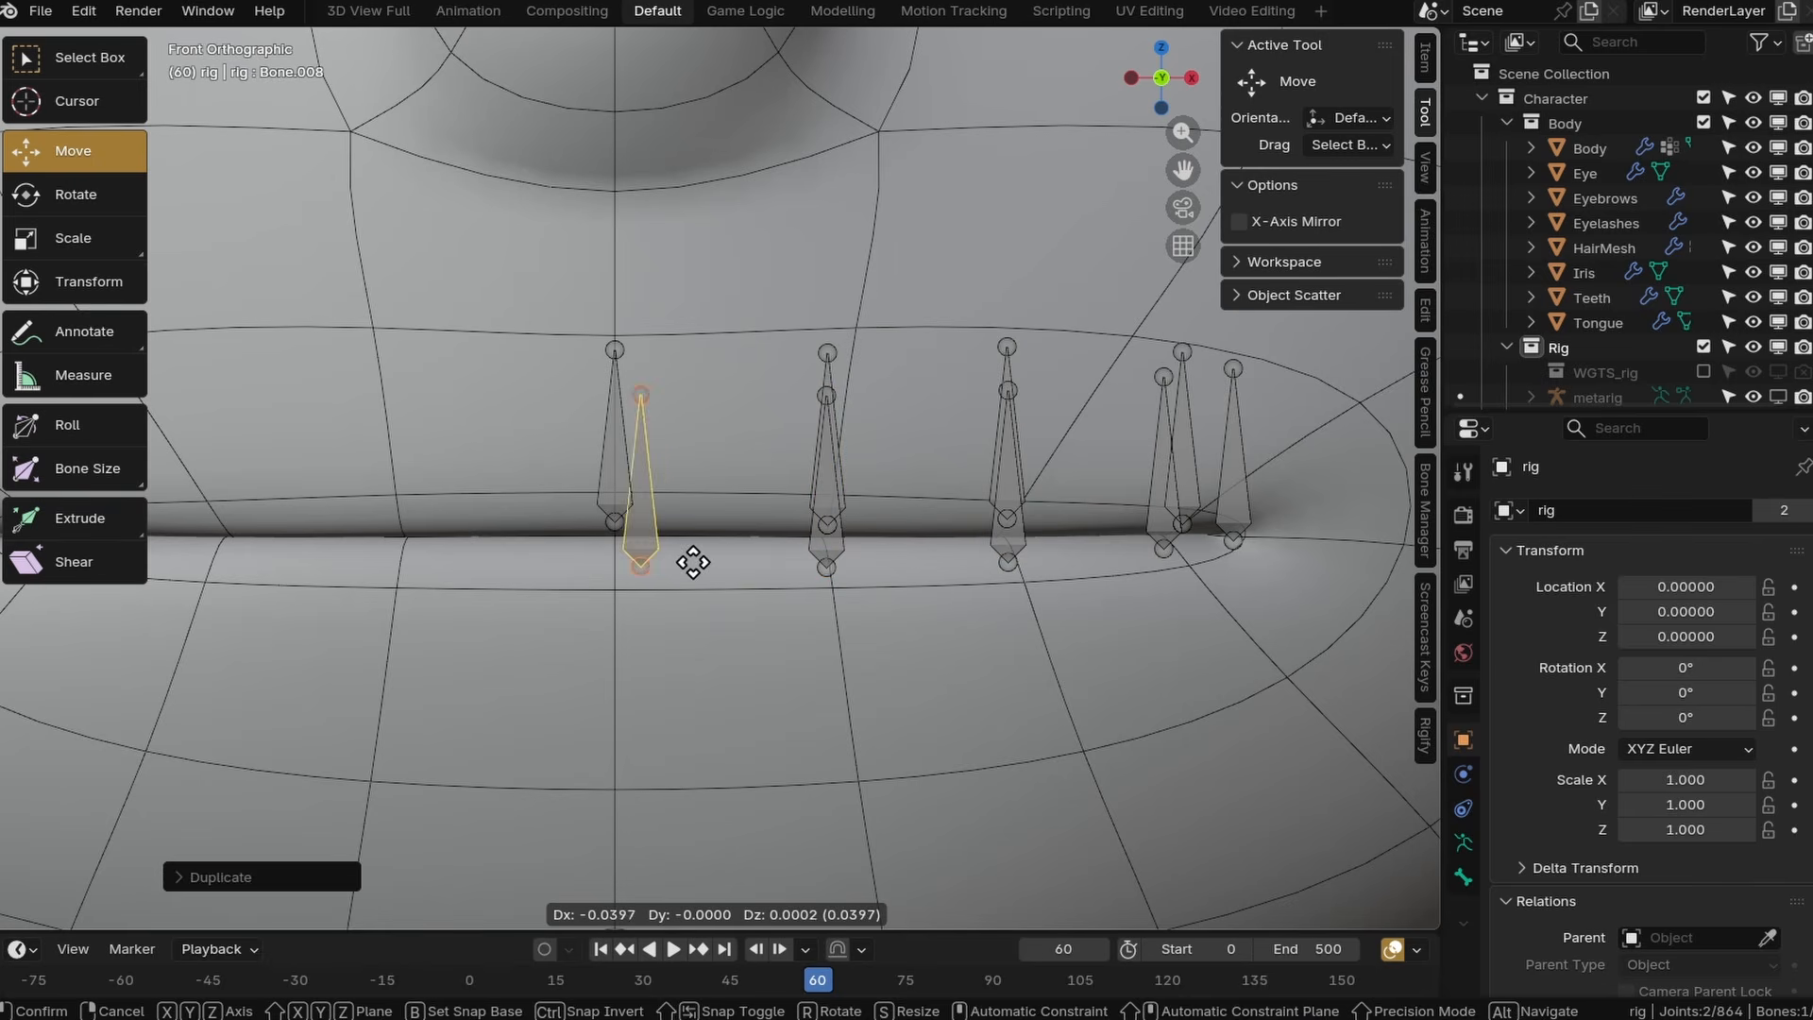
click(668, 564)
scroll(745, 557, down, 2)
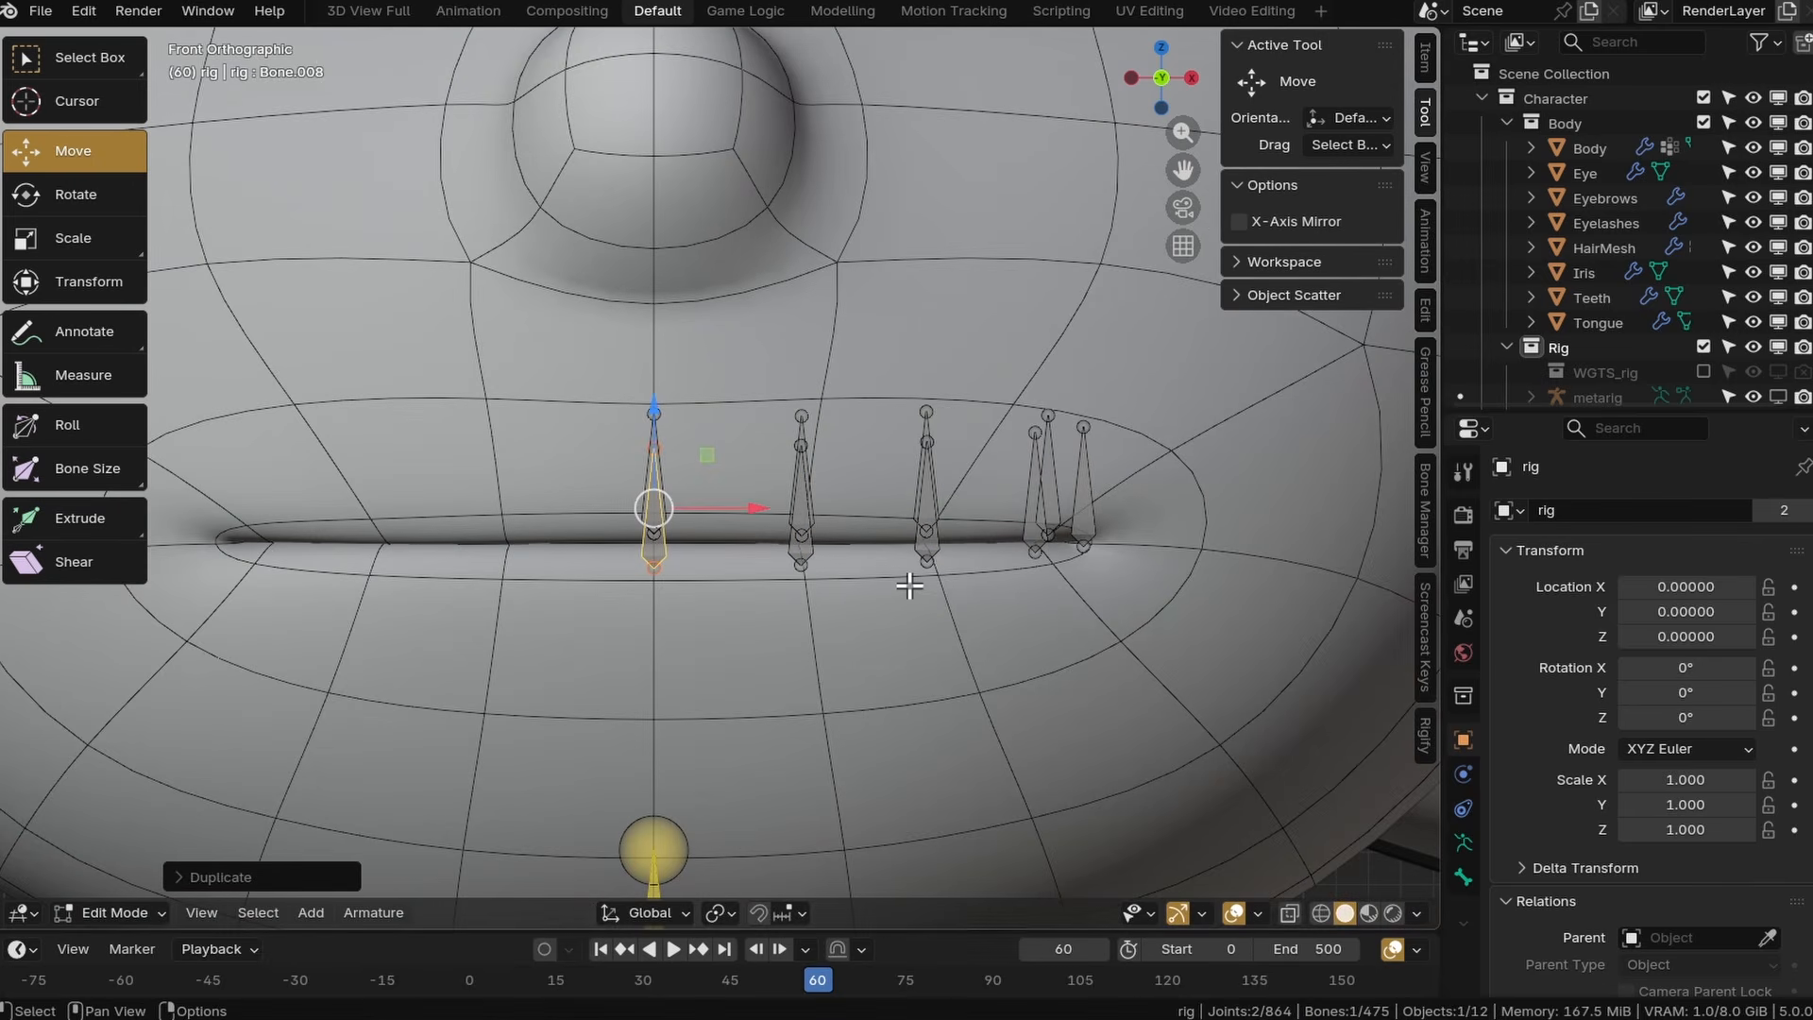
key(ctrl+s)
Fine-tune the positions of the lower-lip bones so they line up with the lip's vertical mesh edges.
scroll(1024, 536, up, 3)
click(1037, 536)
key(g)
click(1205, 604)
click(883, 551)
key(g)
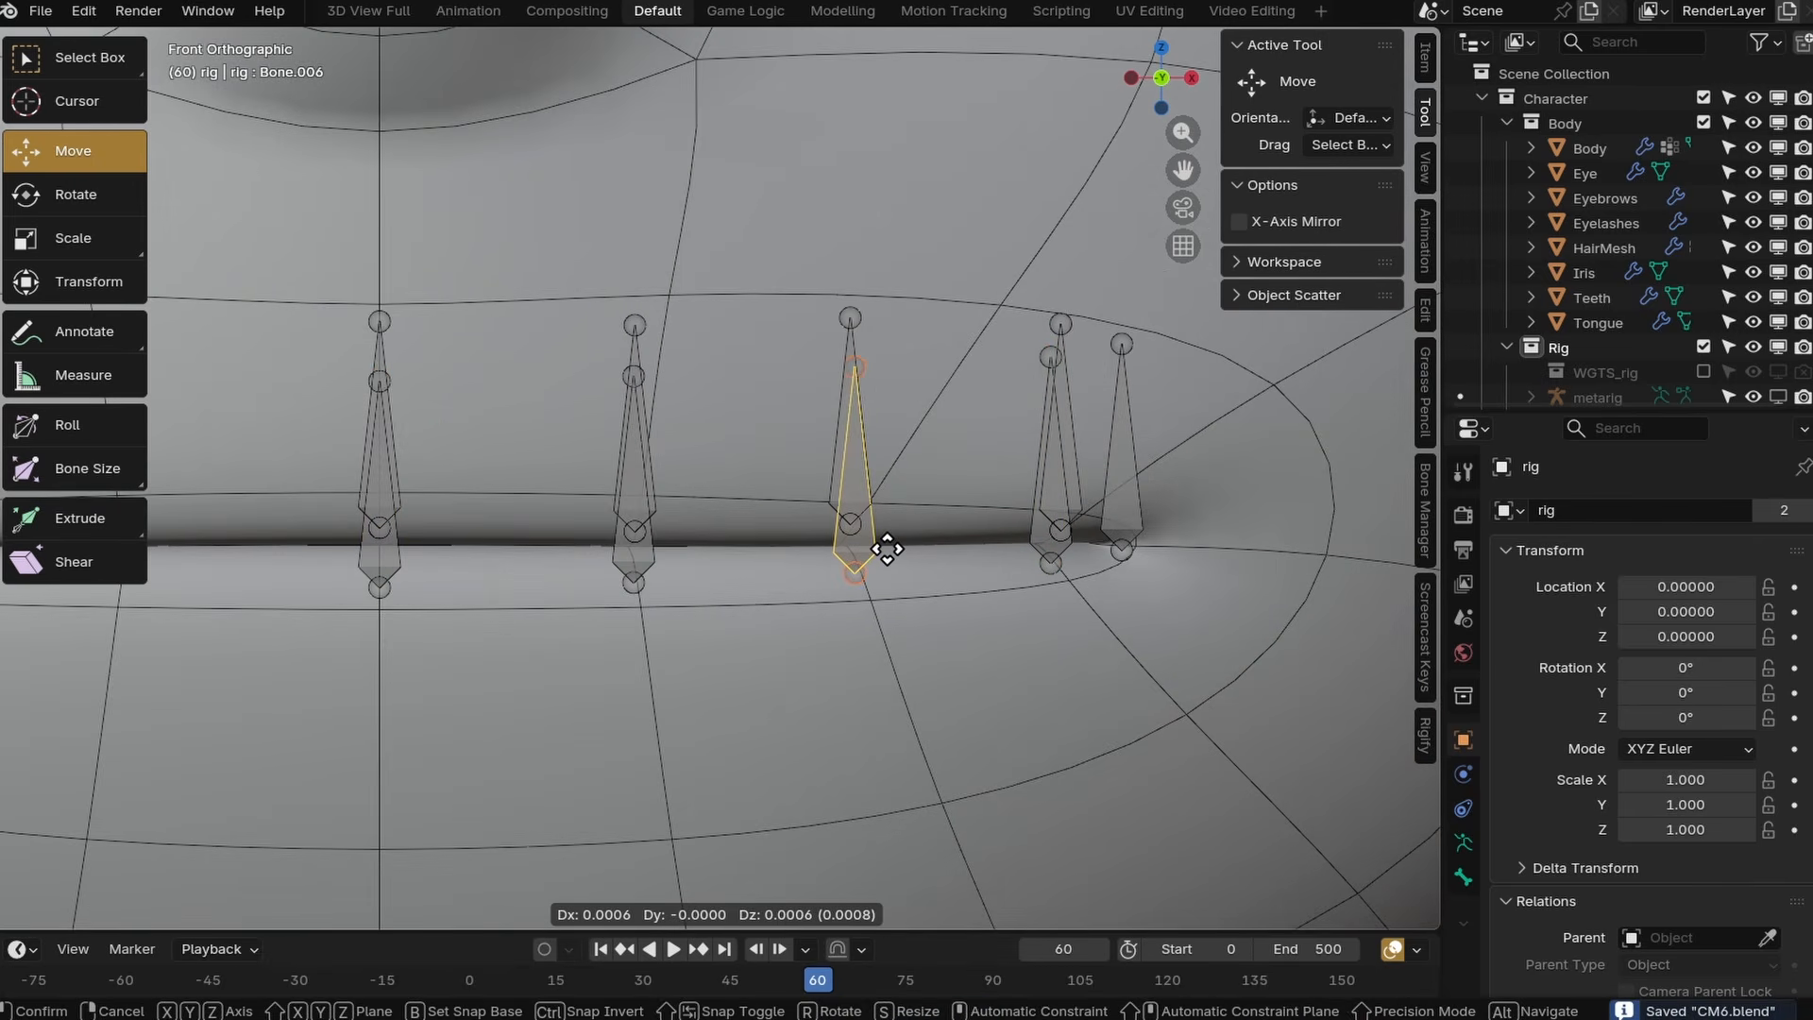
click(888, 549)
click(636, 558)
key(g)
click(638, 556)
scroll(835, 540, down, 3)
middle_drag(850, 538, 835, 541)
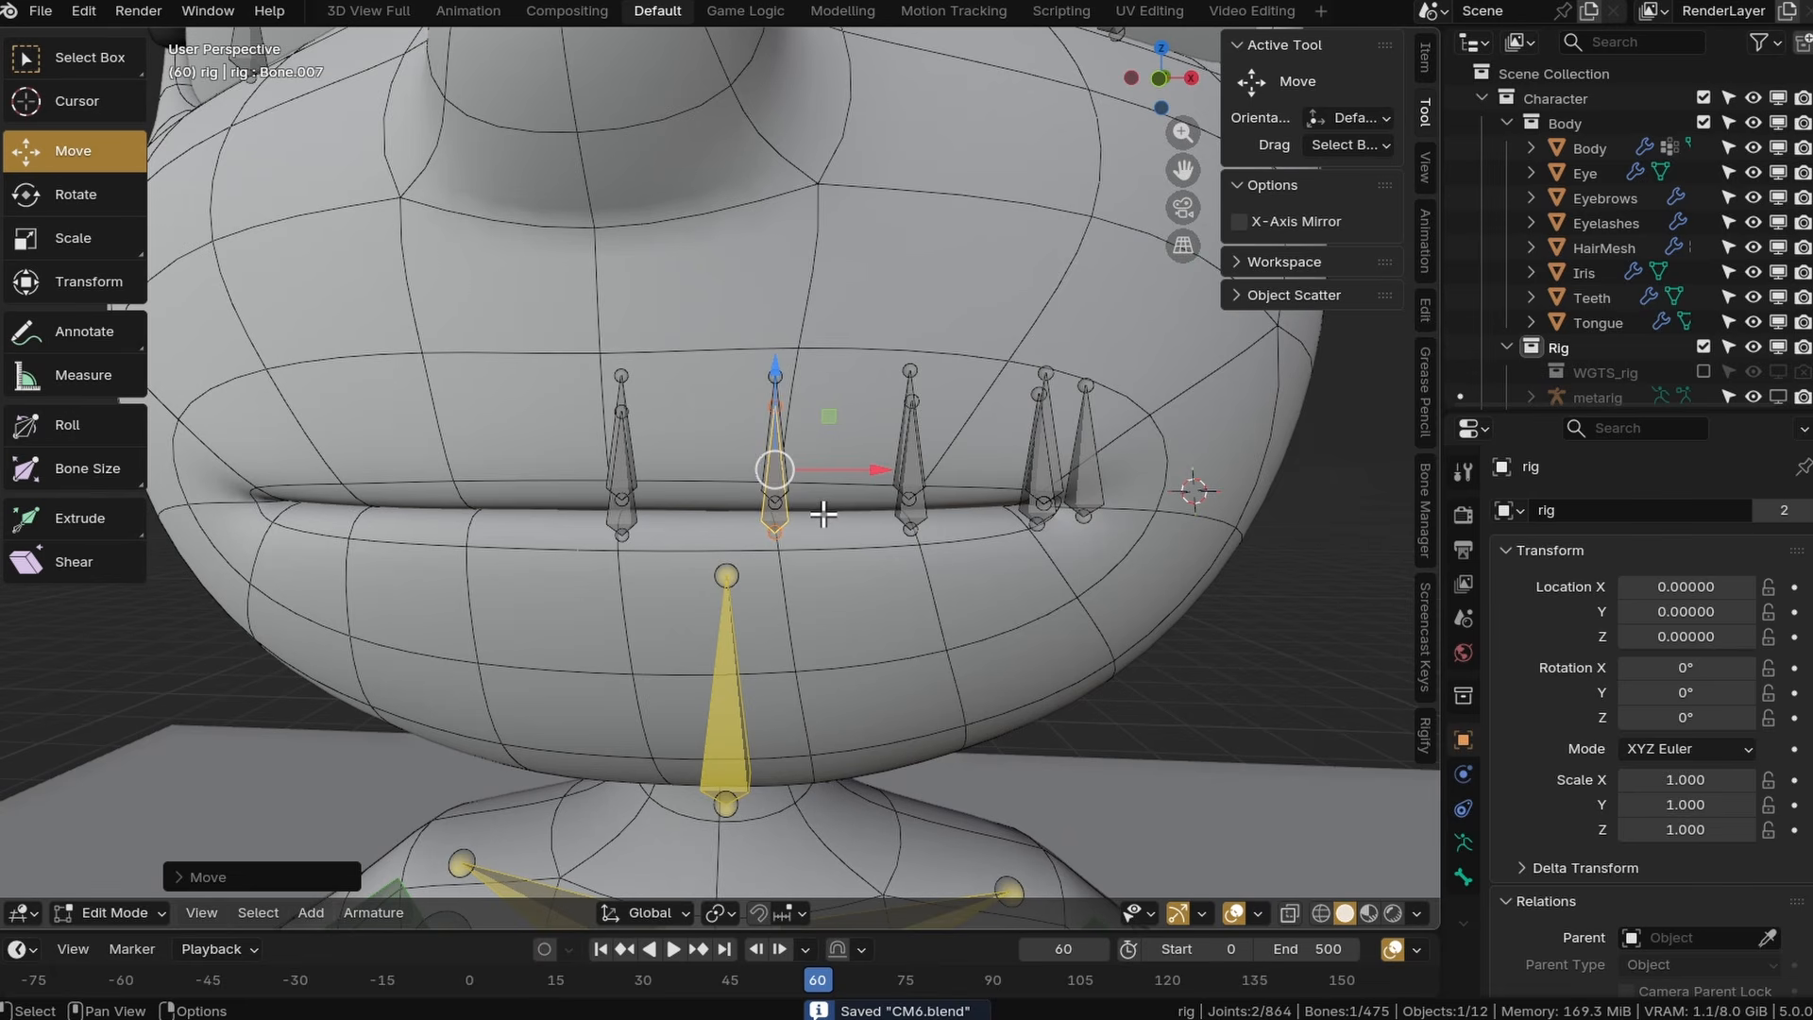
Select the four lower-lip bones and rotate them around their individual origins to point downward along the chin.
shift+click(624, 520)
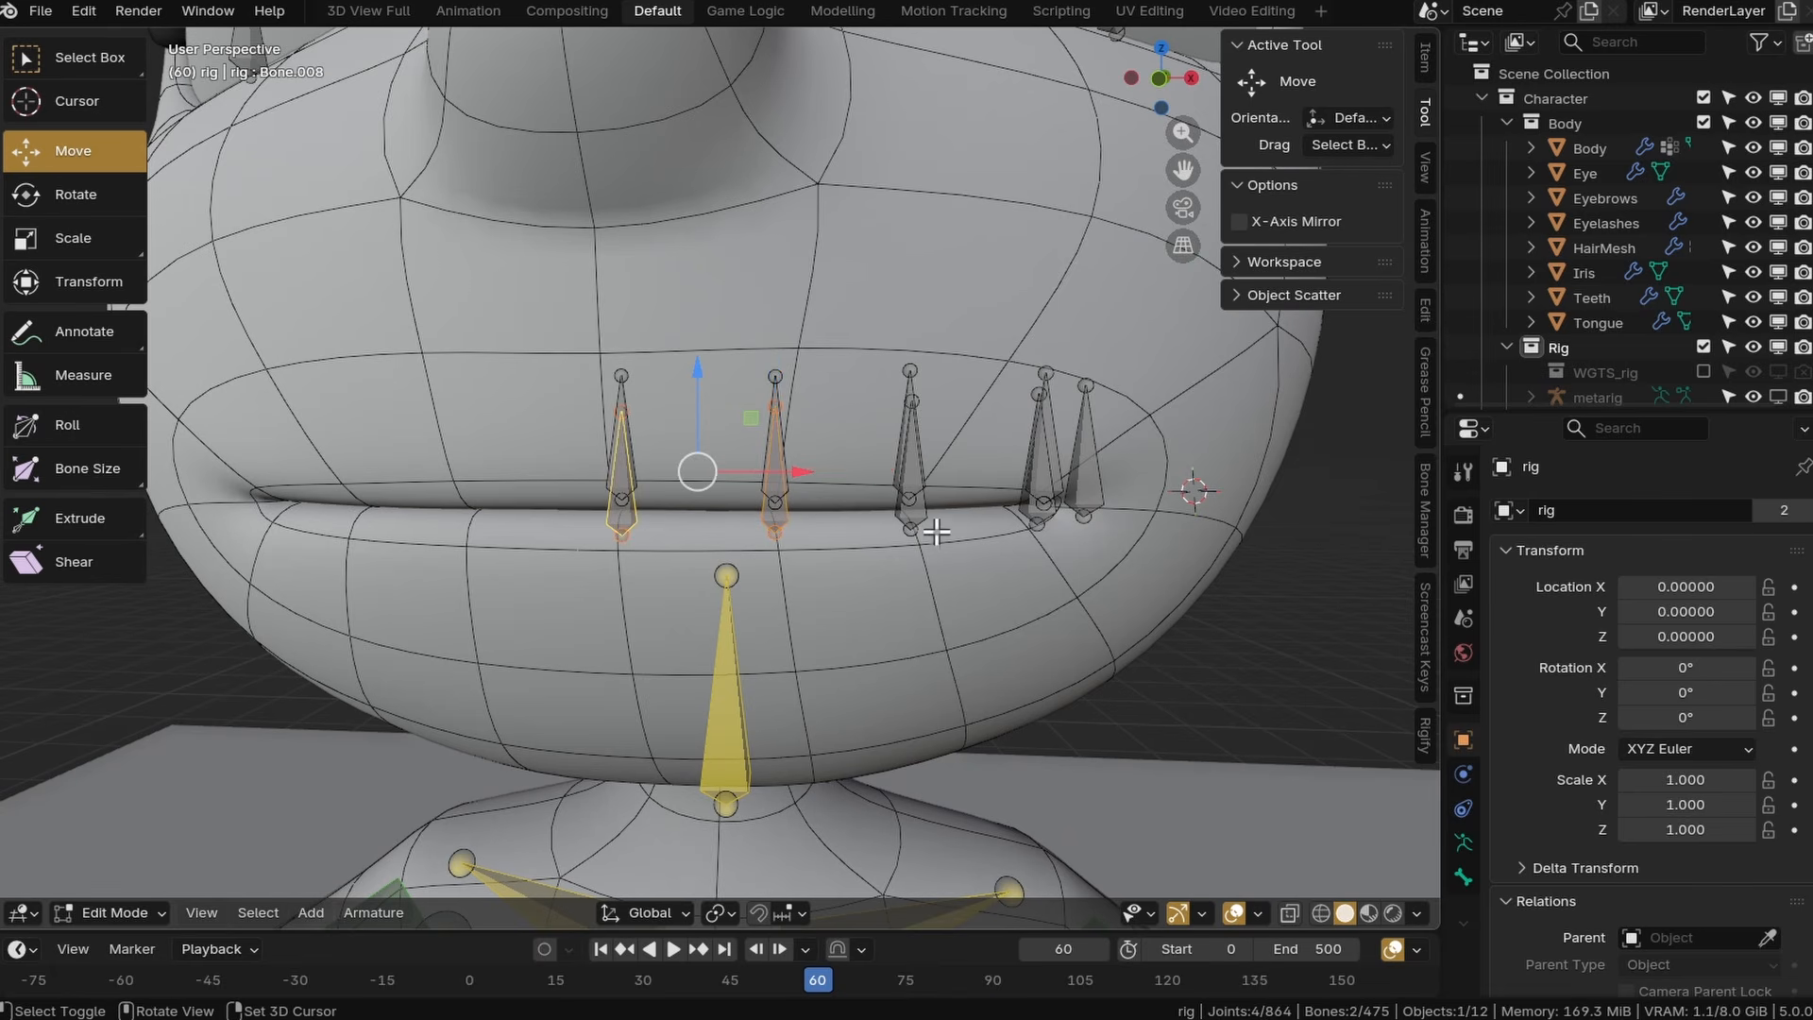
shift+click(1036, 502)
middle_drag(1029, 502, 786, 620)
click(74, 236)
click(81, 206)
click(723, 914)
click(754, 833)
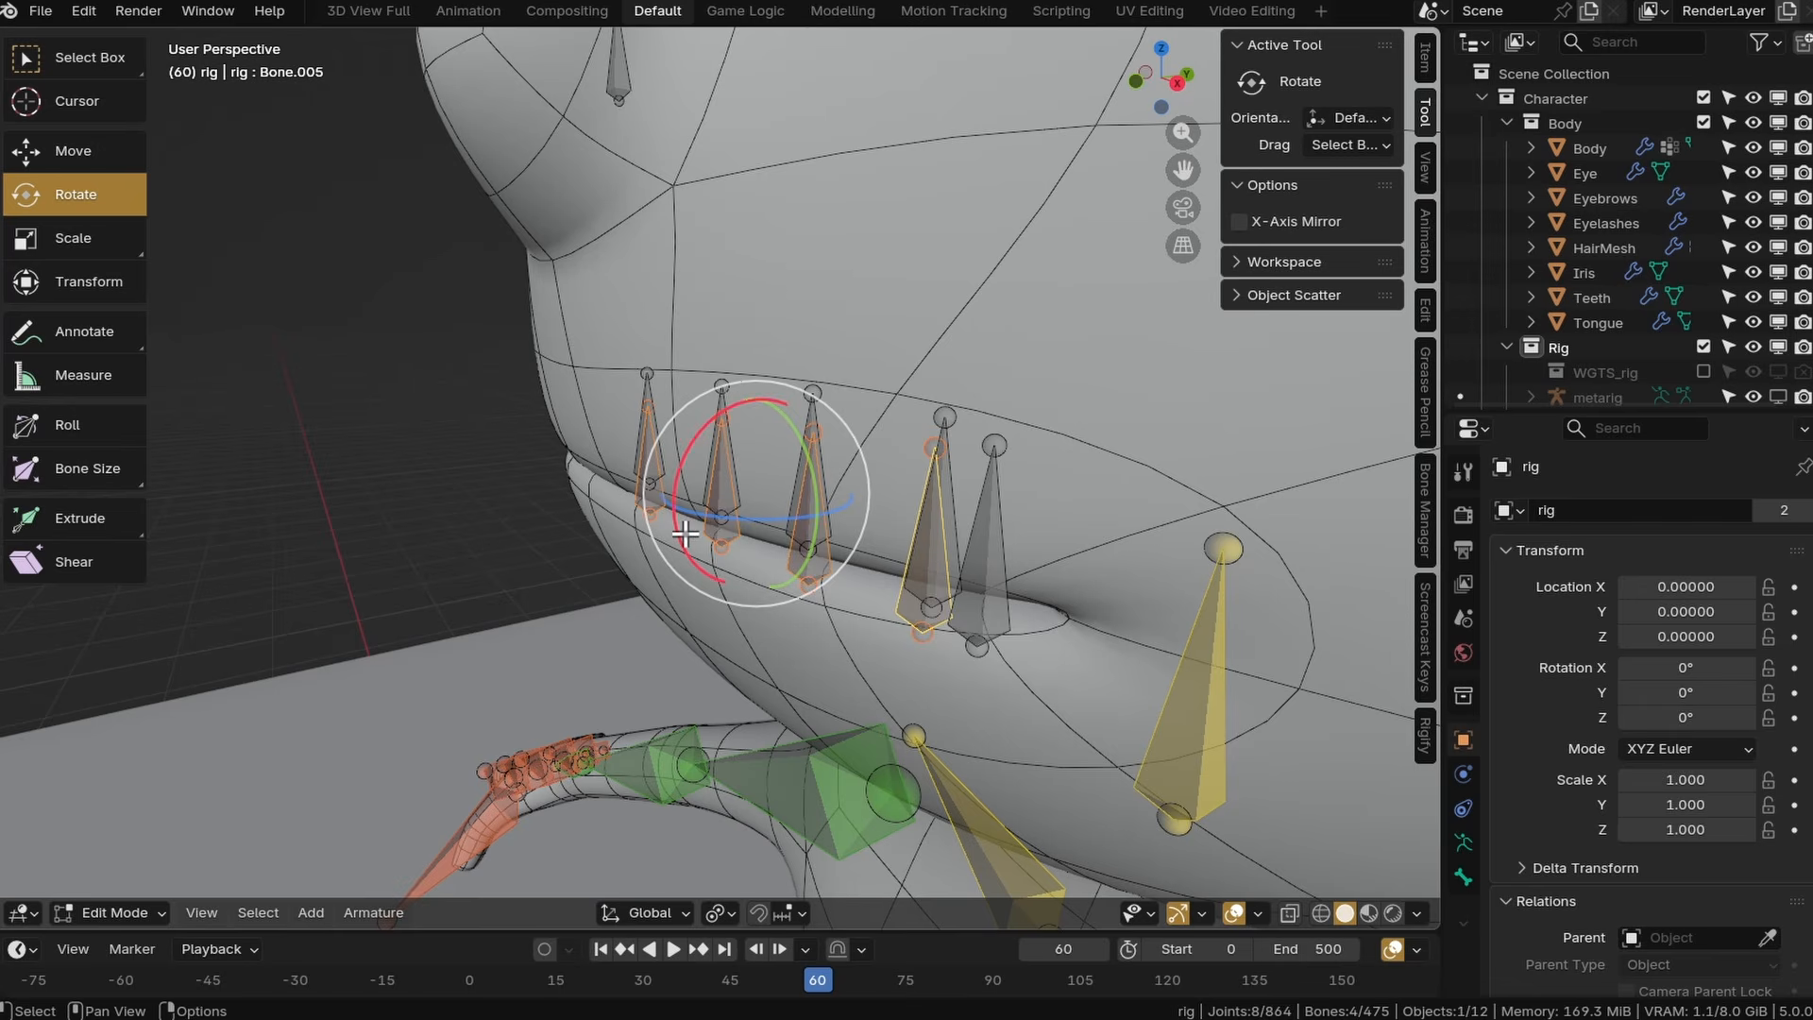
drag(684, 534, 761, 615)
mouse_move(761, 615)
middle_down()
mouse_move(916, 534)
mouse_move(785, 593)
middle_up()
drag(732, 693, 746, 693)
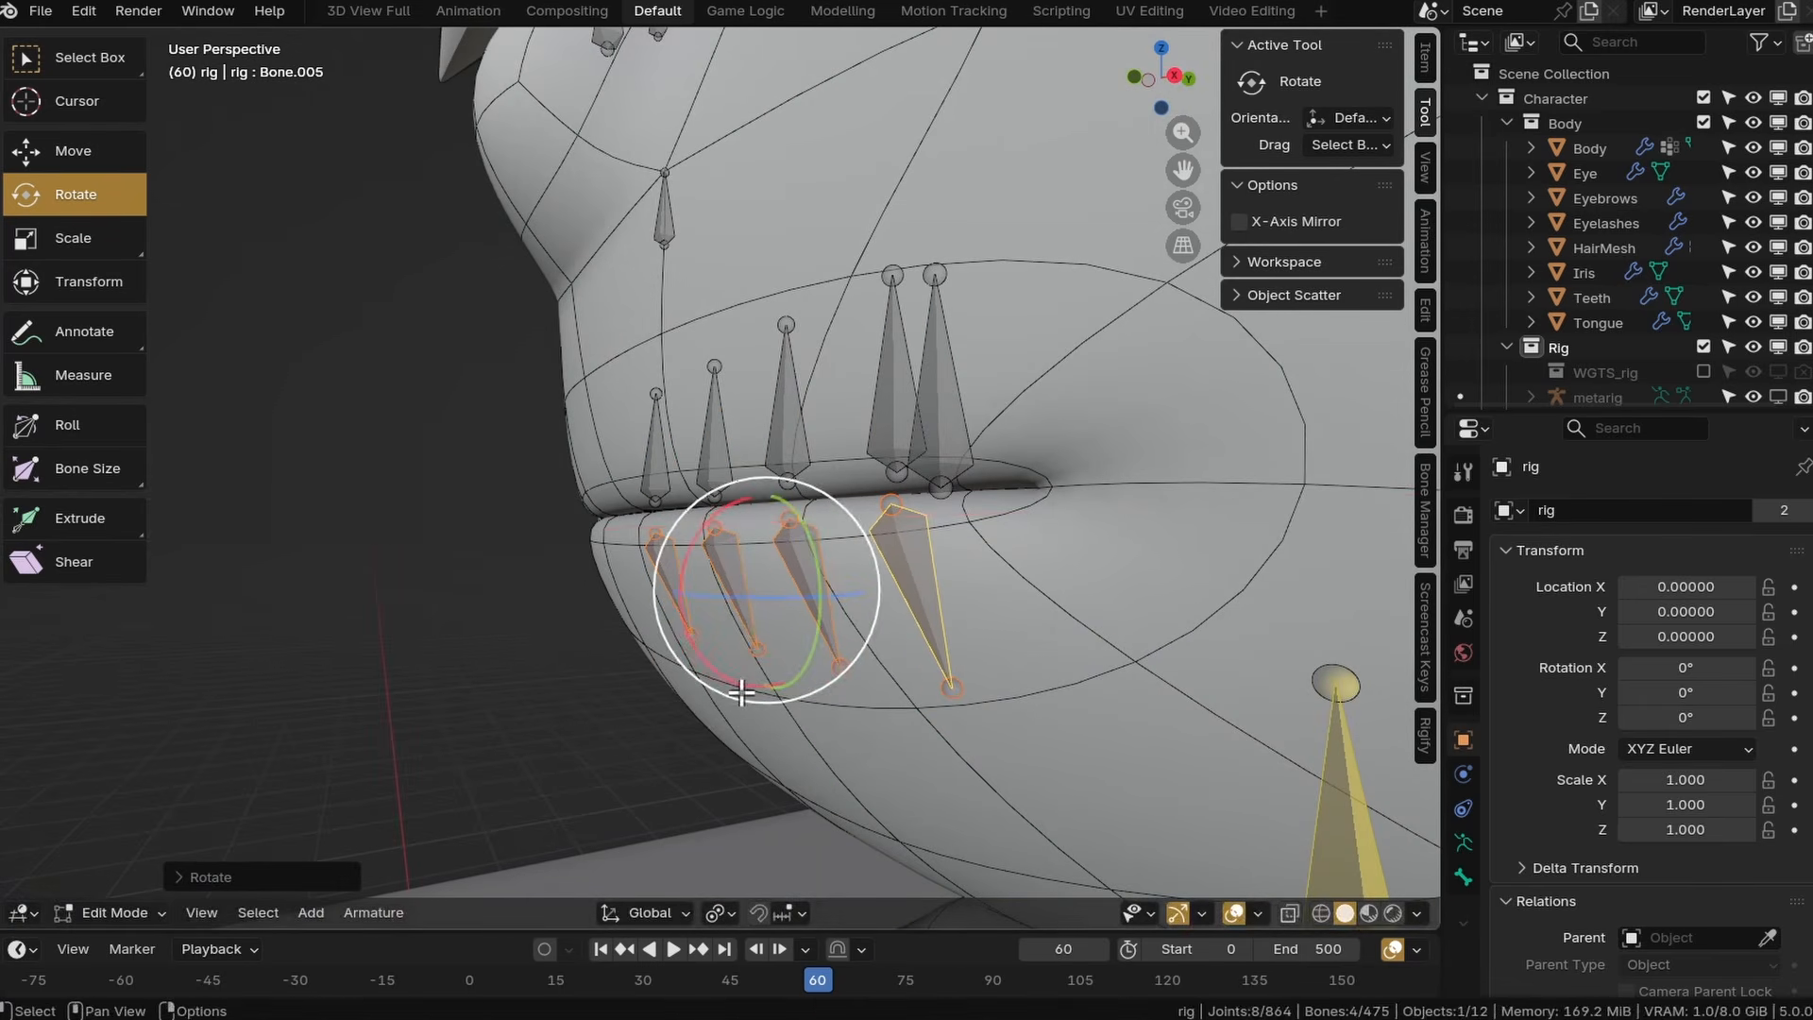
Move the outer mouth bones back into the lips and rotate the corner bone to point outward.
shift+middle_drag(745, 692, 866, 591)
shift+middle_drag(888, 642, 768, 692)
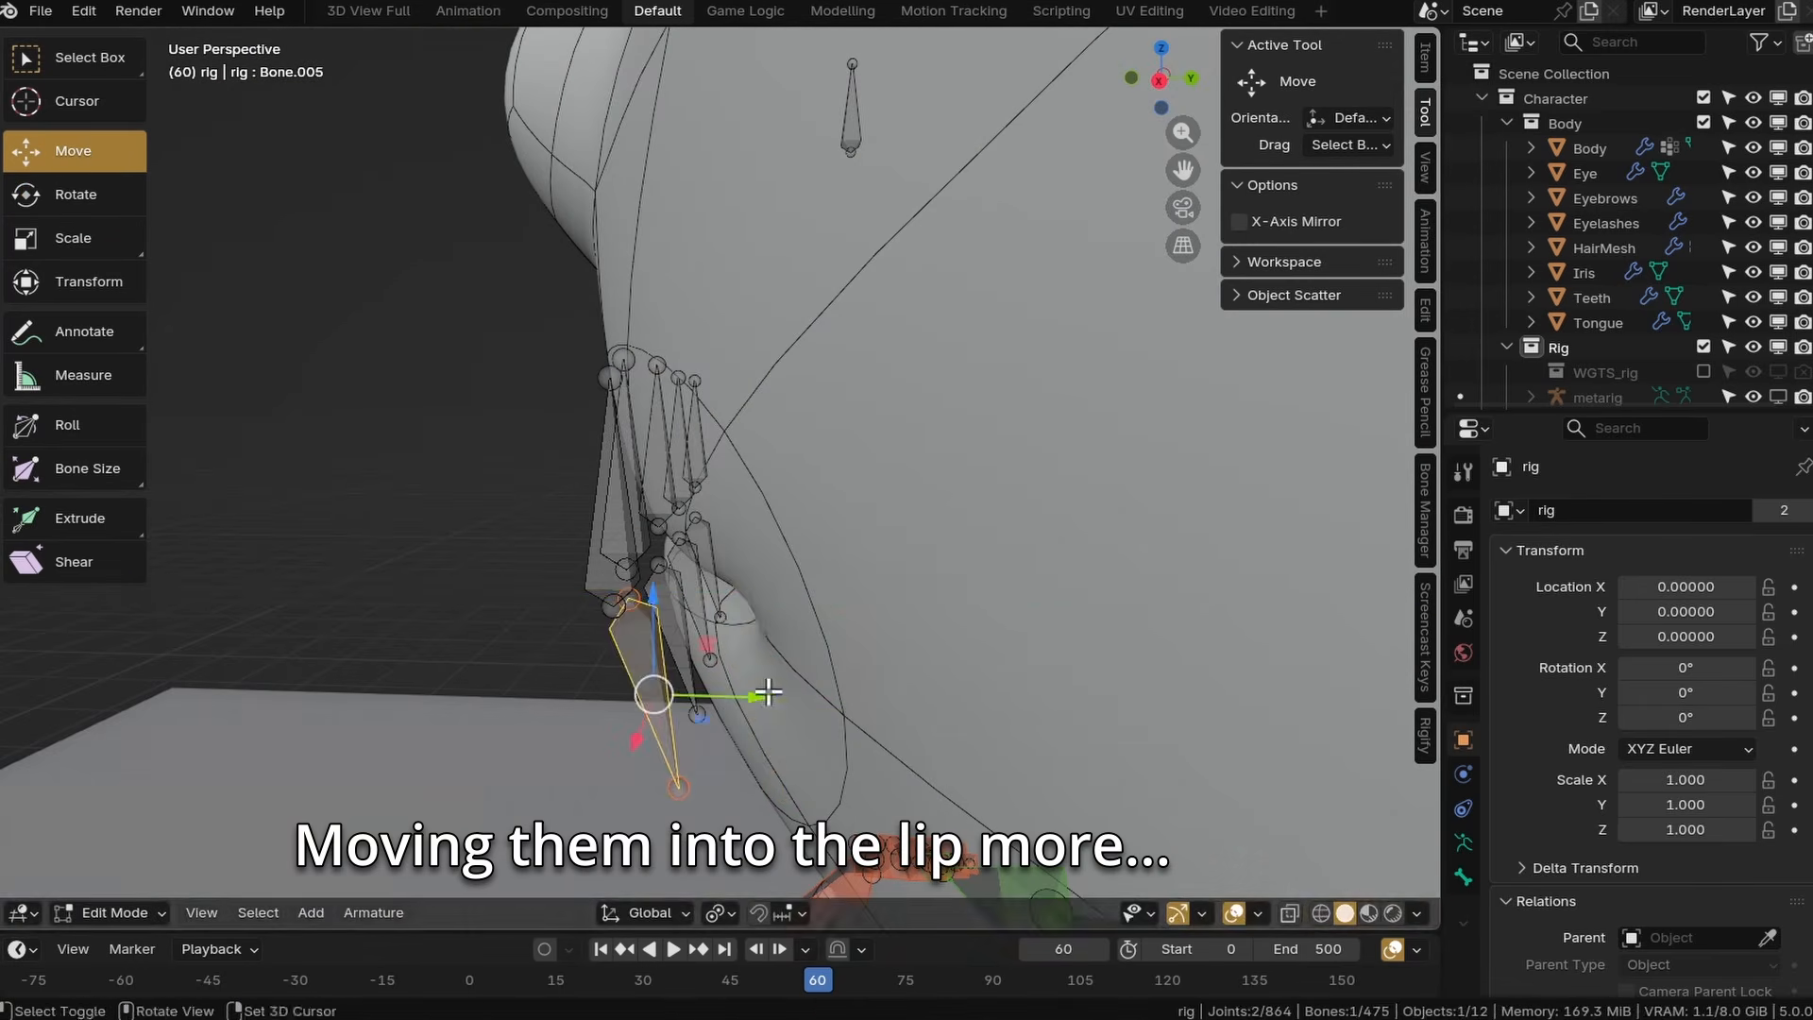
drag(768, 692, 708, 627)
click(633, 444)
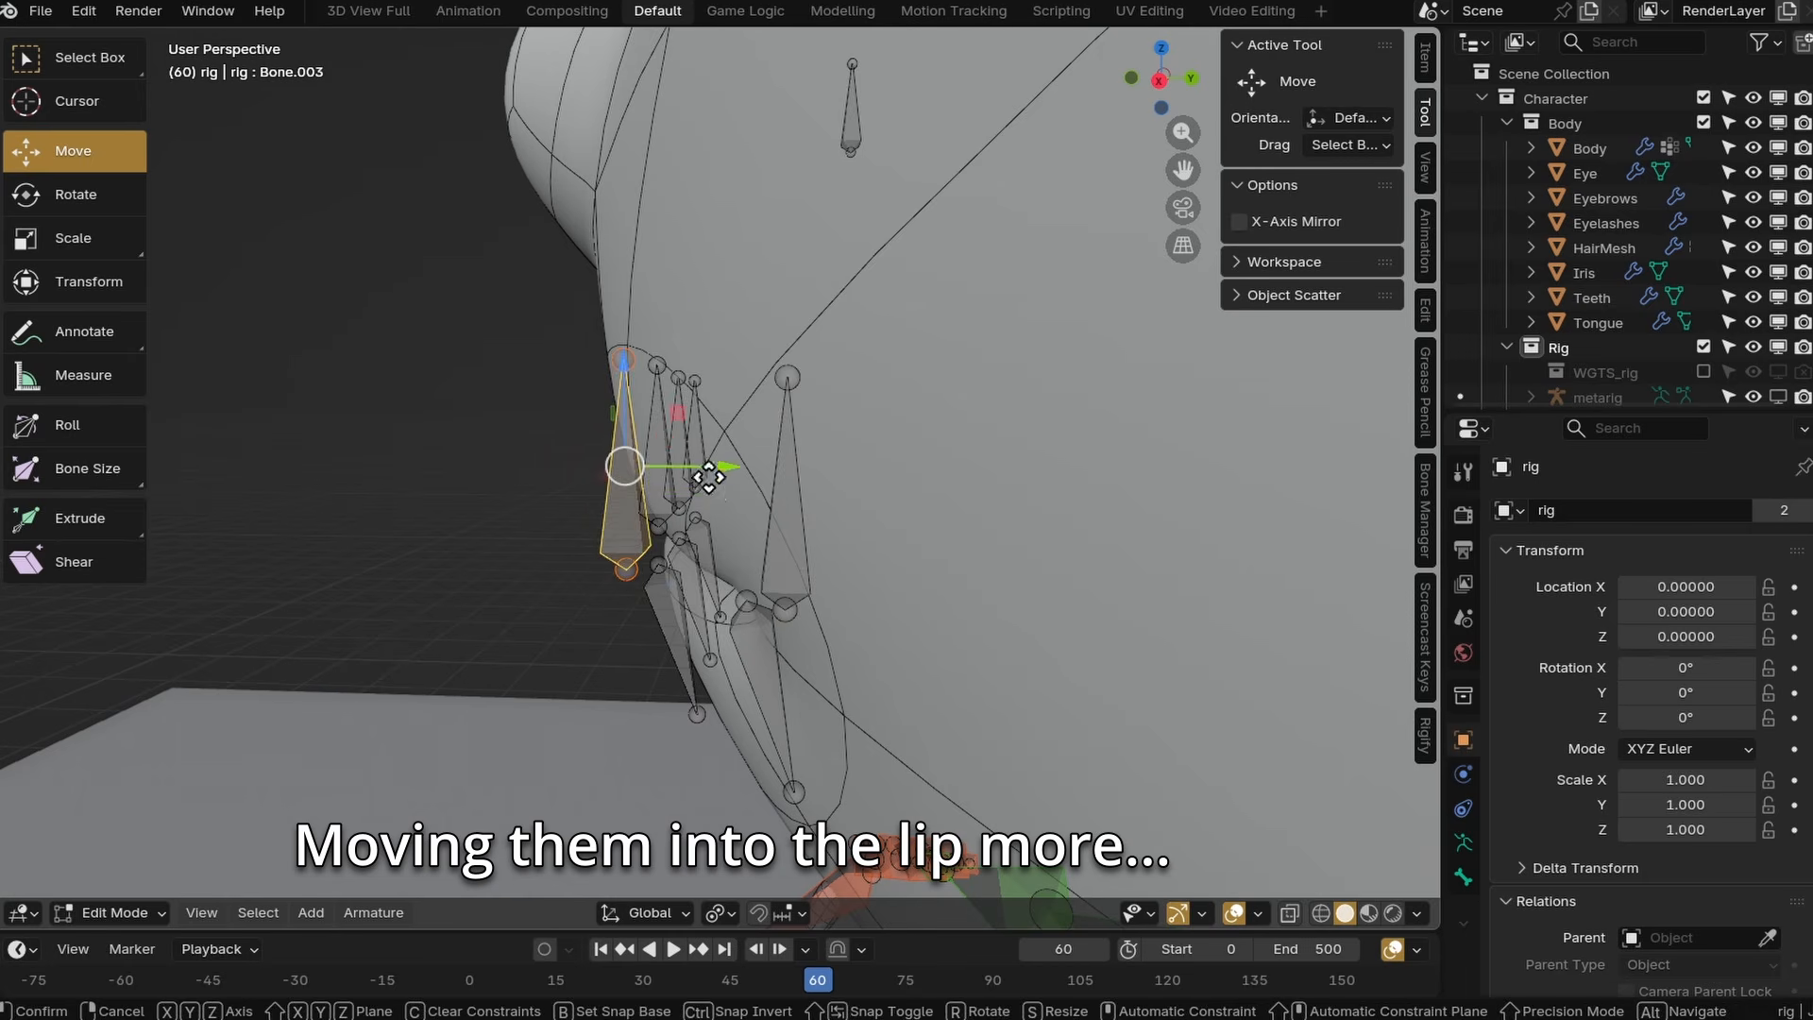
drag(708, 473, 809, 639)
drag(809, 639, 817, 642)
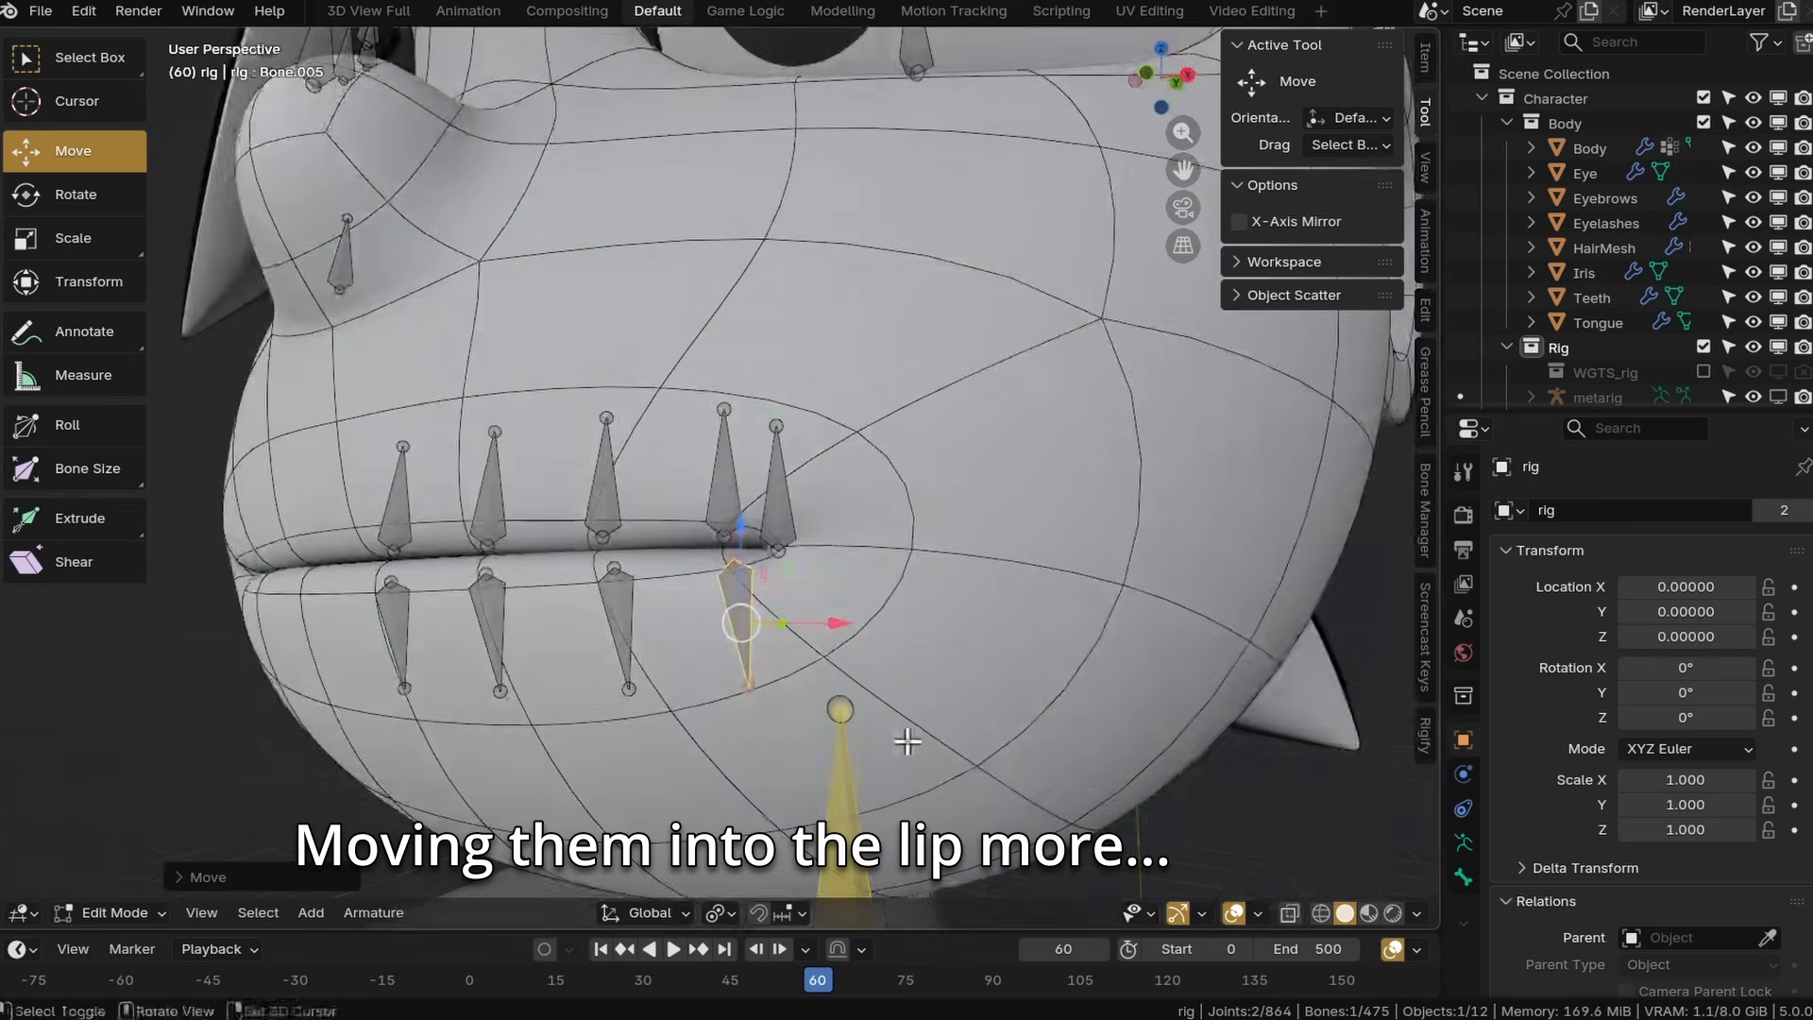
key(r)
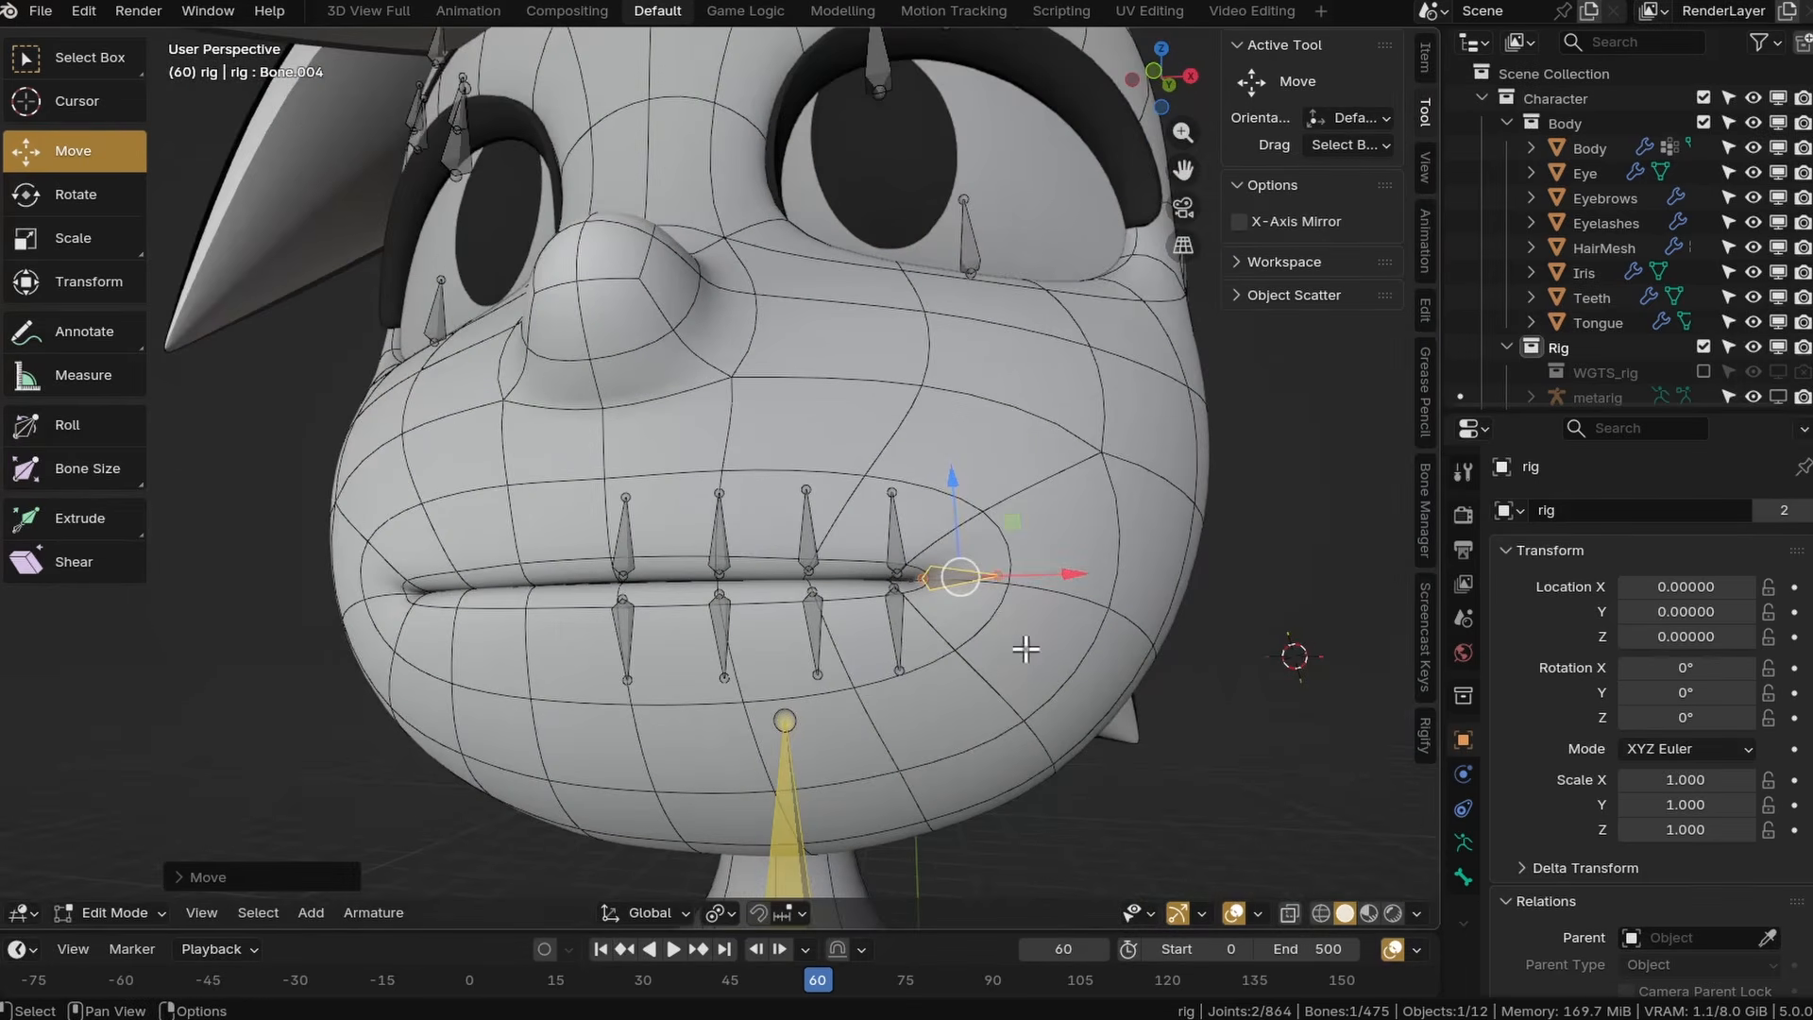
Rename the upper-lip bones from the centre outward as MouthT, MouthT.L, MouthT.L.001 and MouthT.L.002.
click(1632, 514)
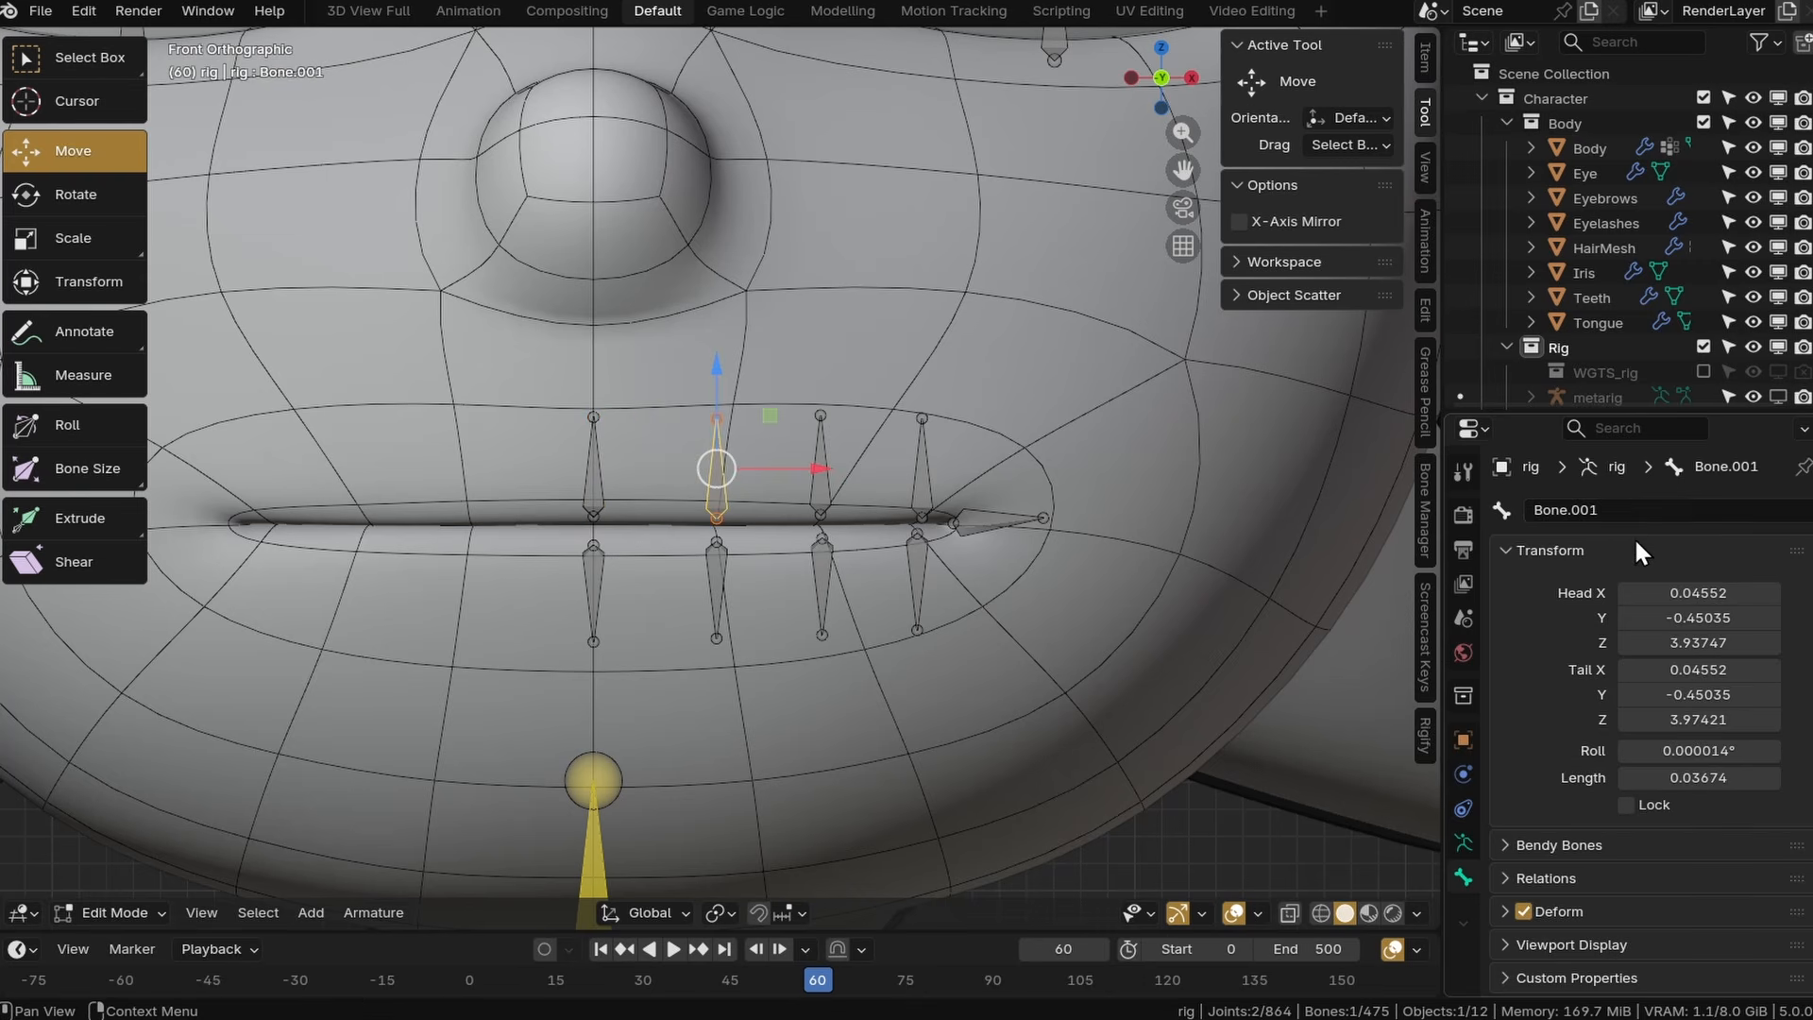
text(MouthT.L)
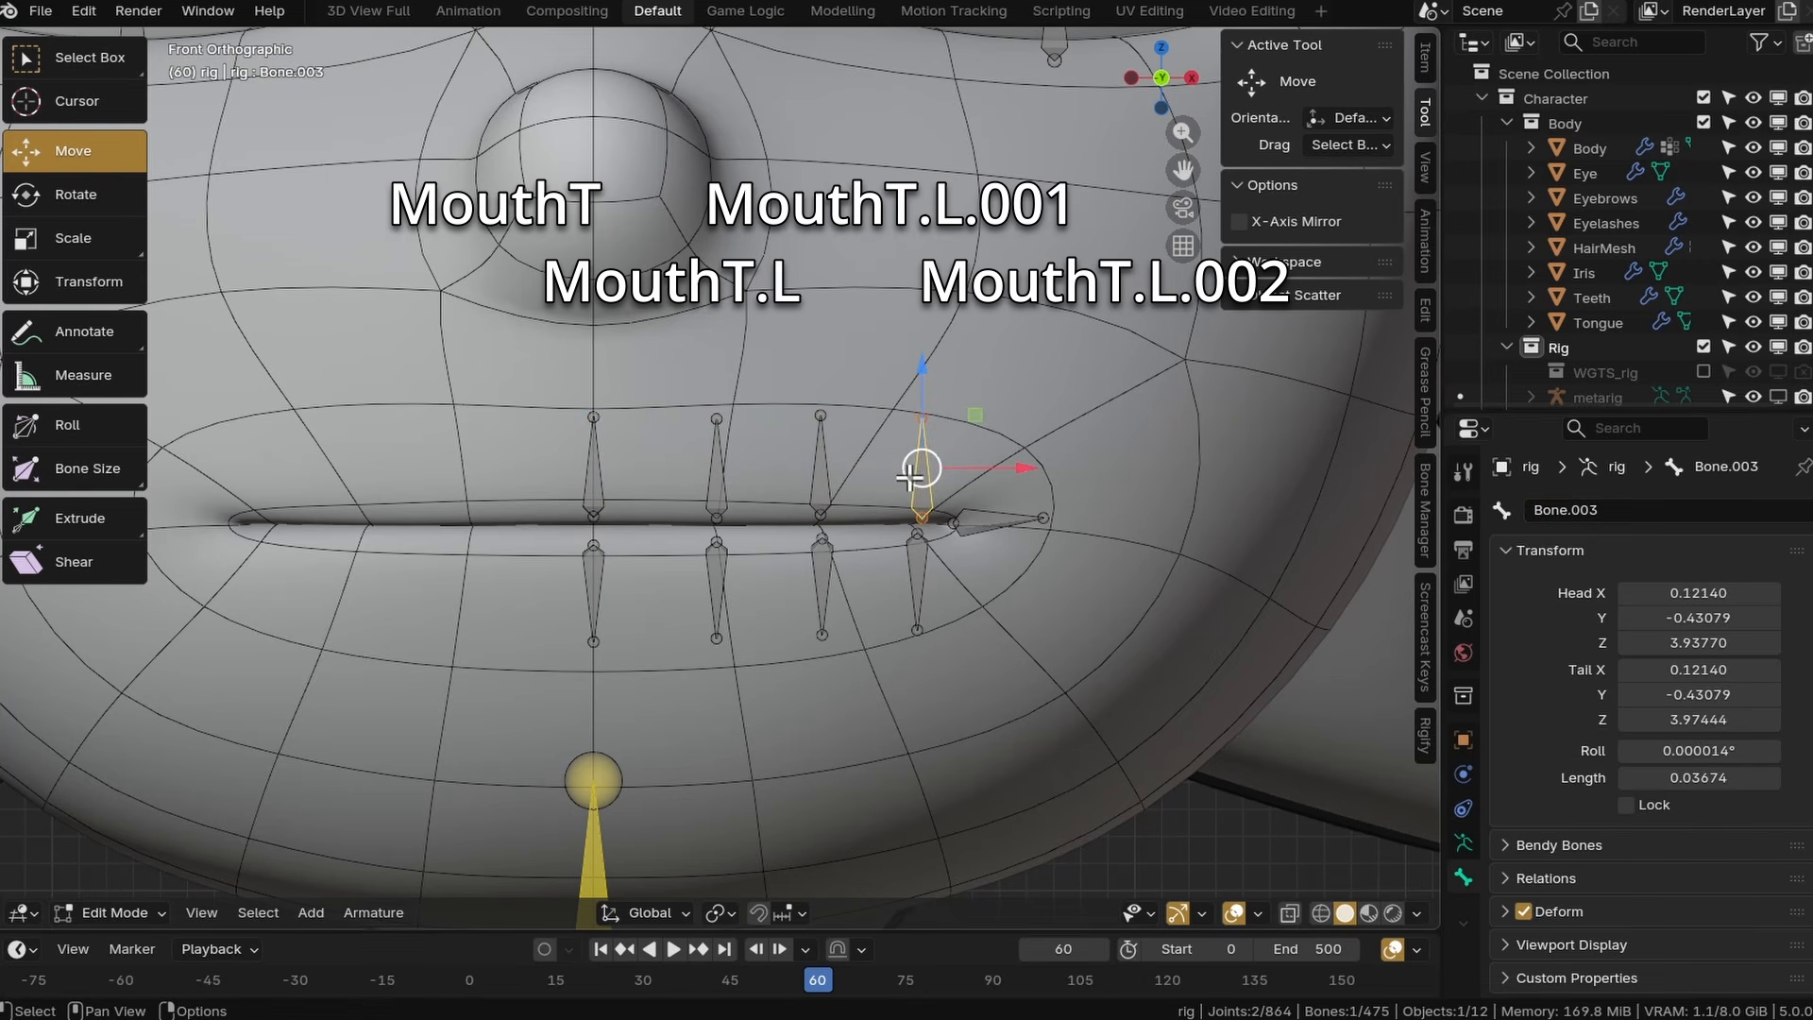
double_click(1579, 511)
text(MouthT.L)
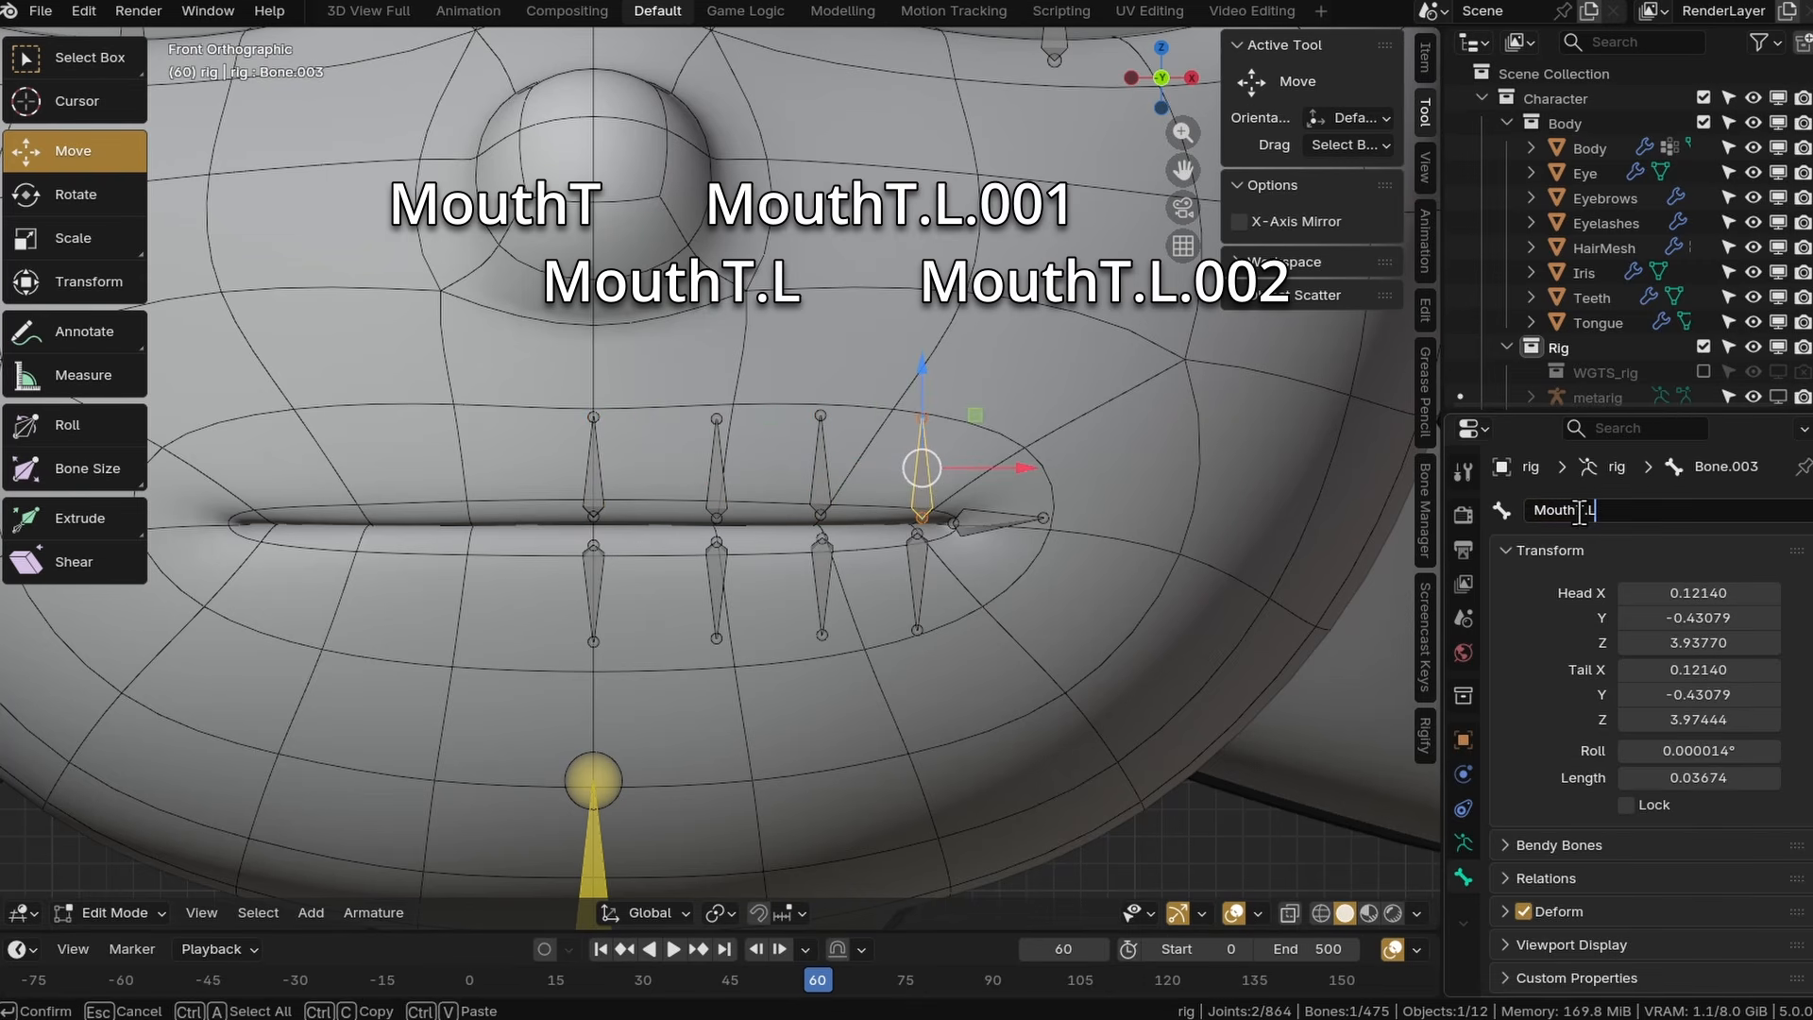
Rename the mouth-corner bone MouthE.L and the lower-lip bones from the centre outward MouthB, MouthB.L, MouthB.L.001 and MouthB.L.002.
double_click(1655, 518)
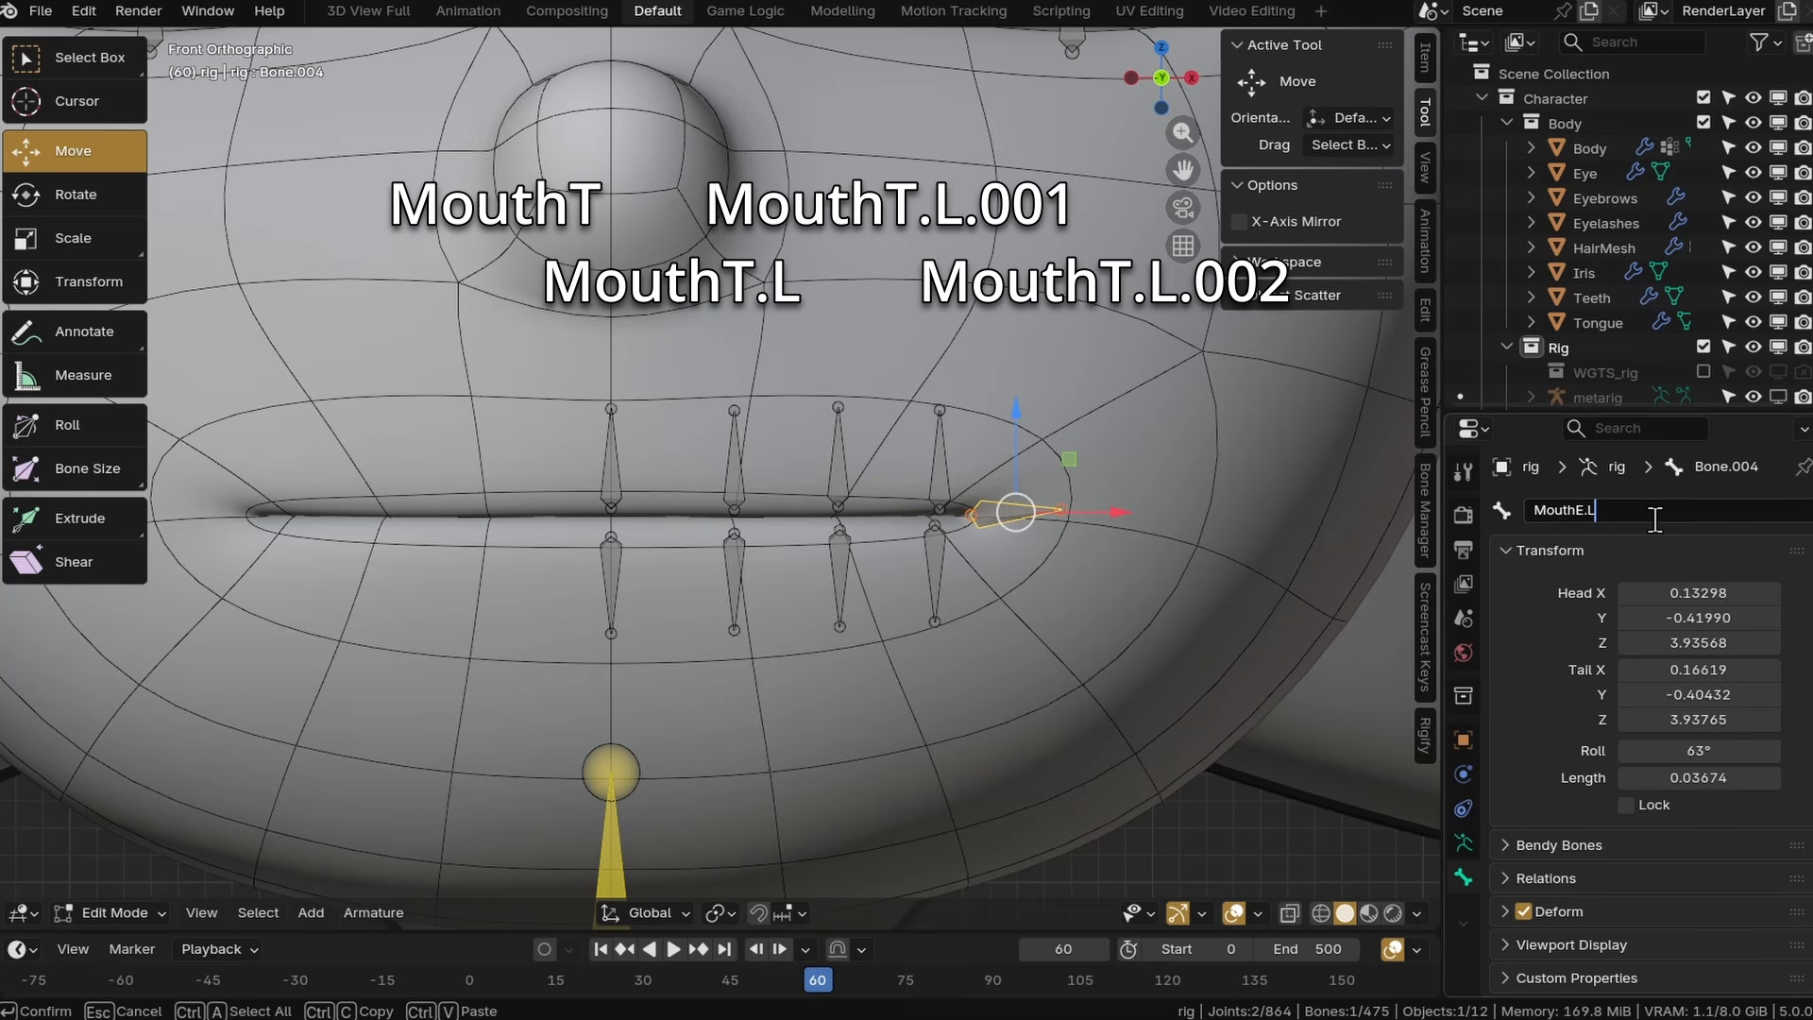
double_click(1610, 519)
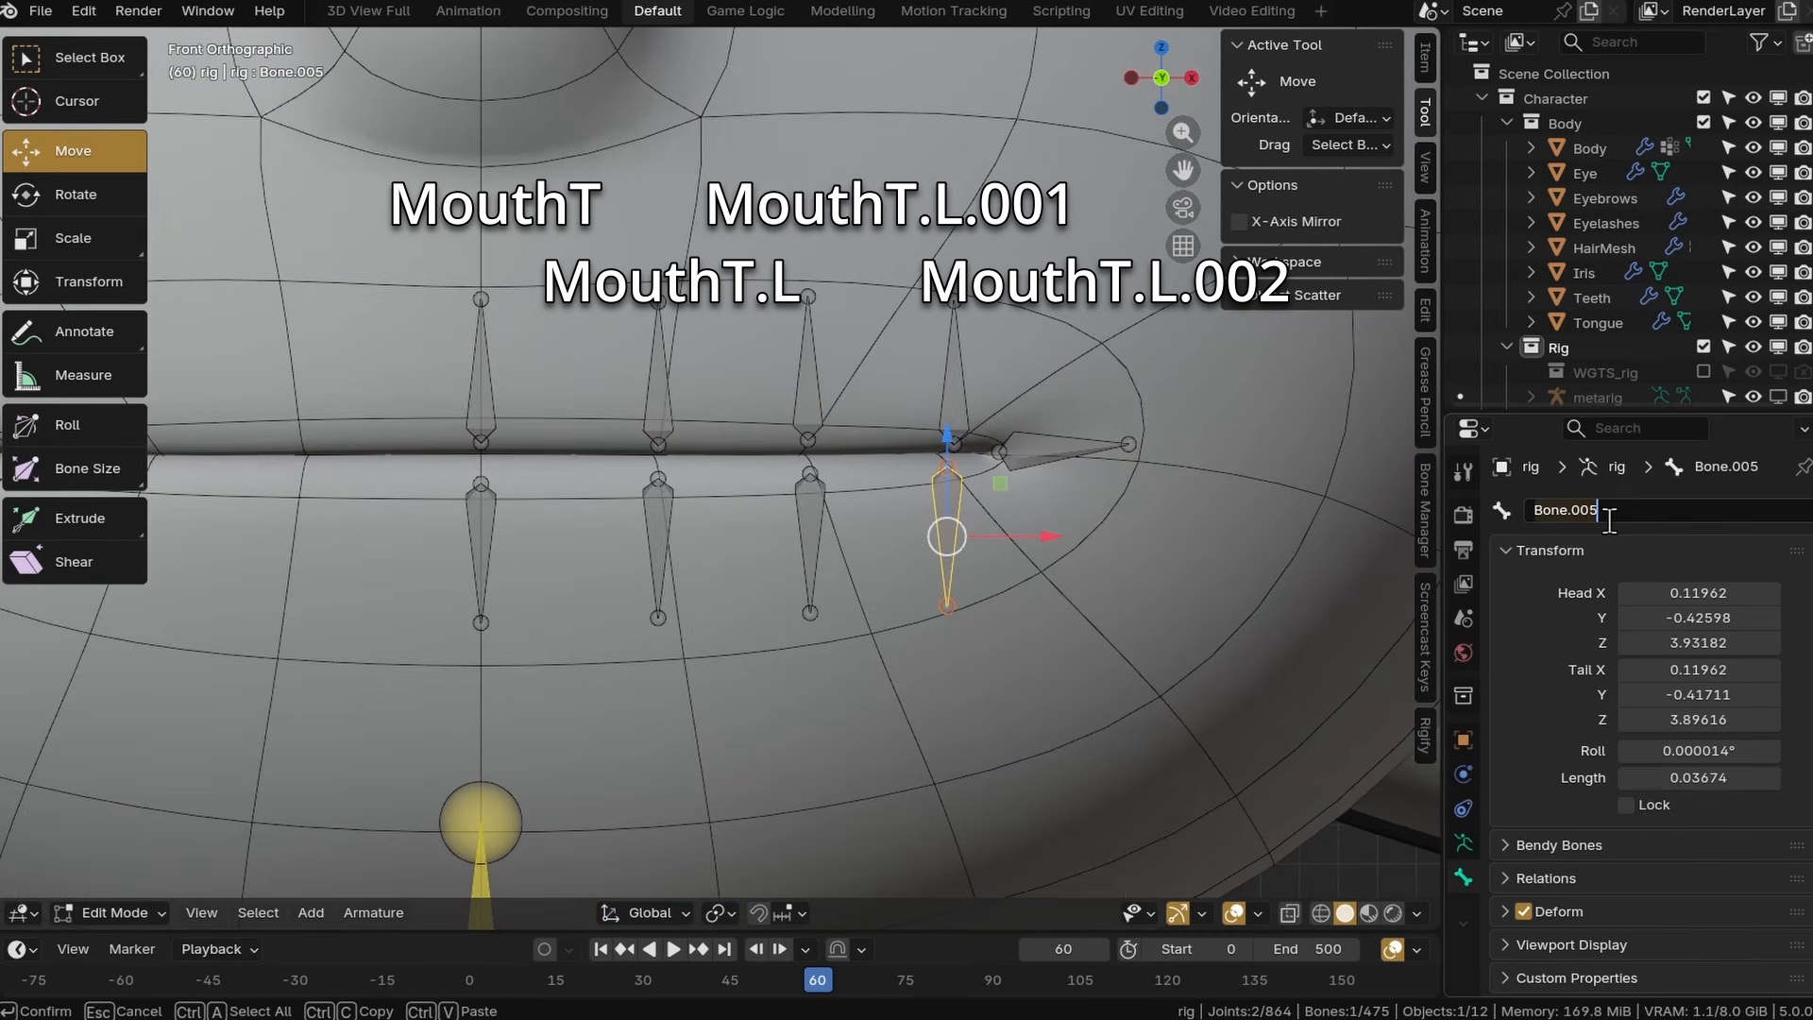
text(MouthB)
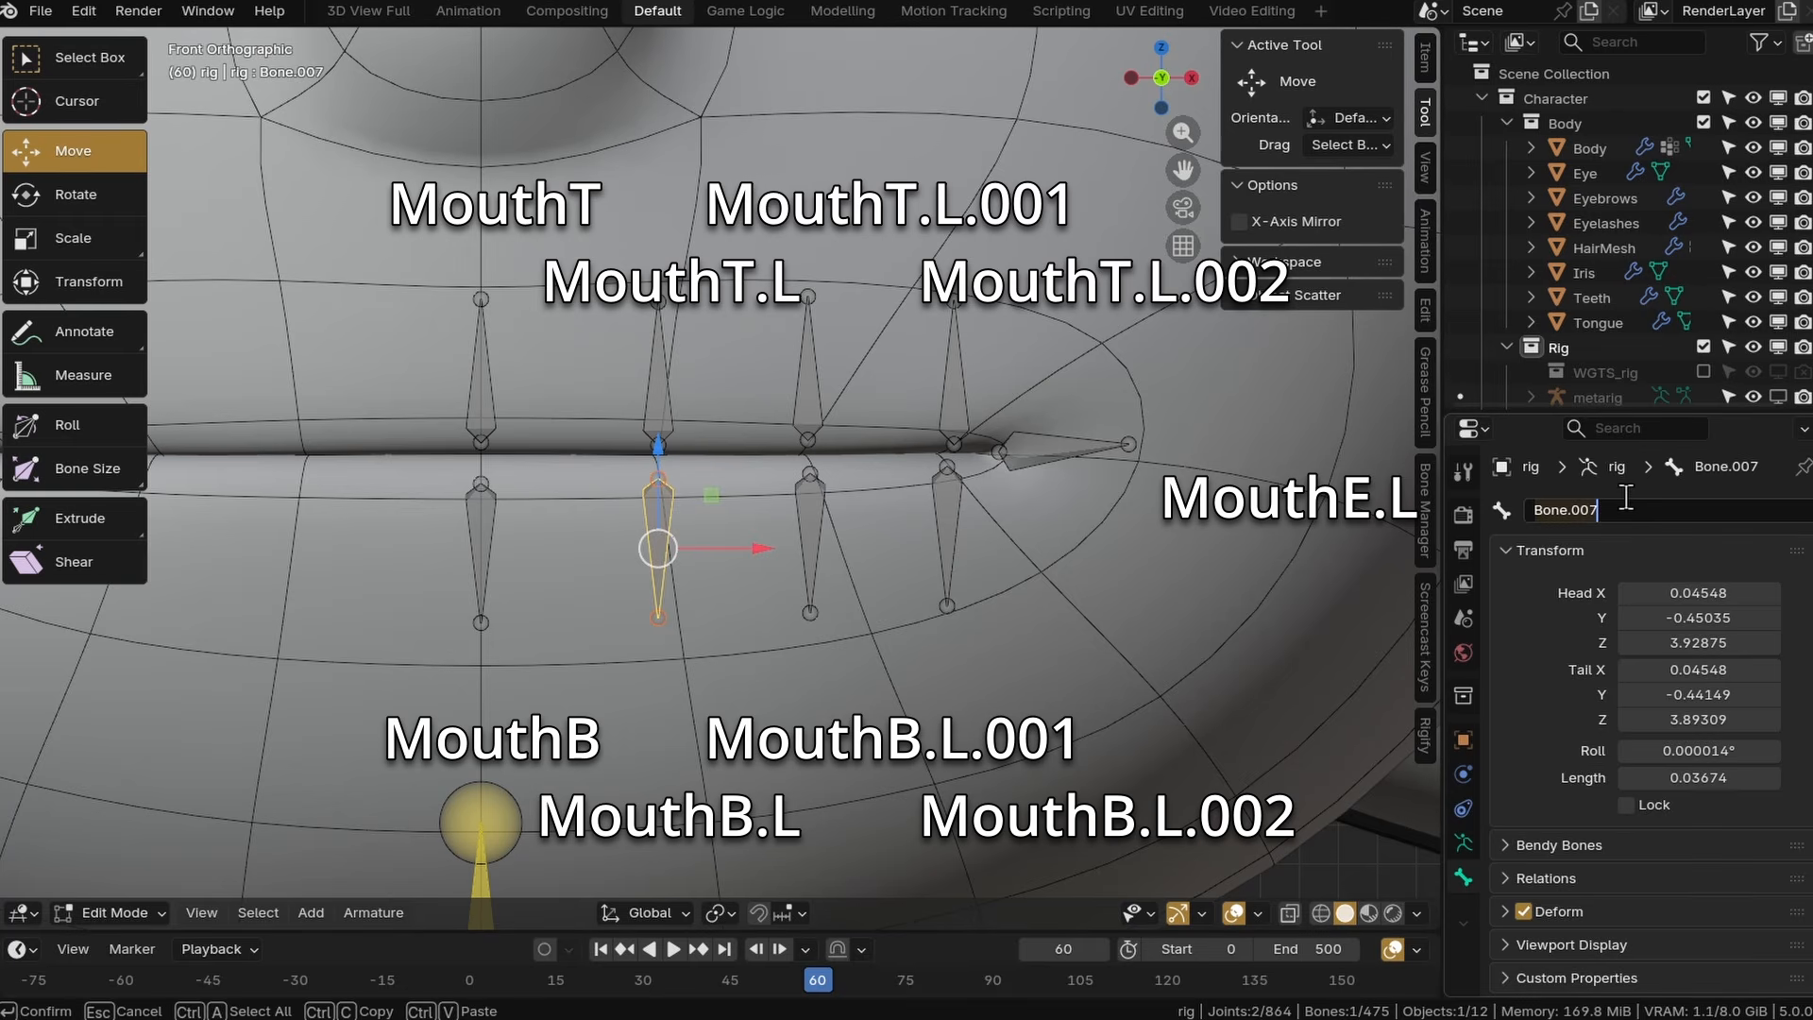
click(810, 526)
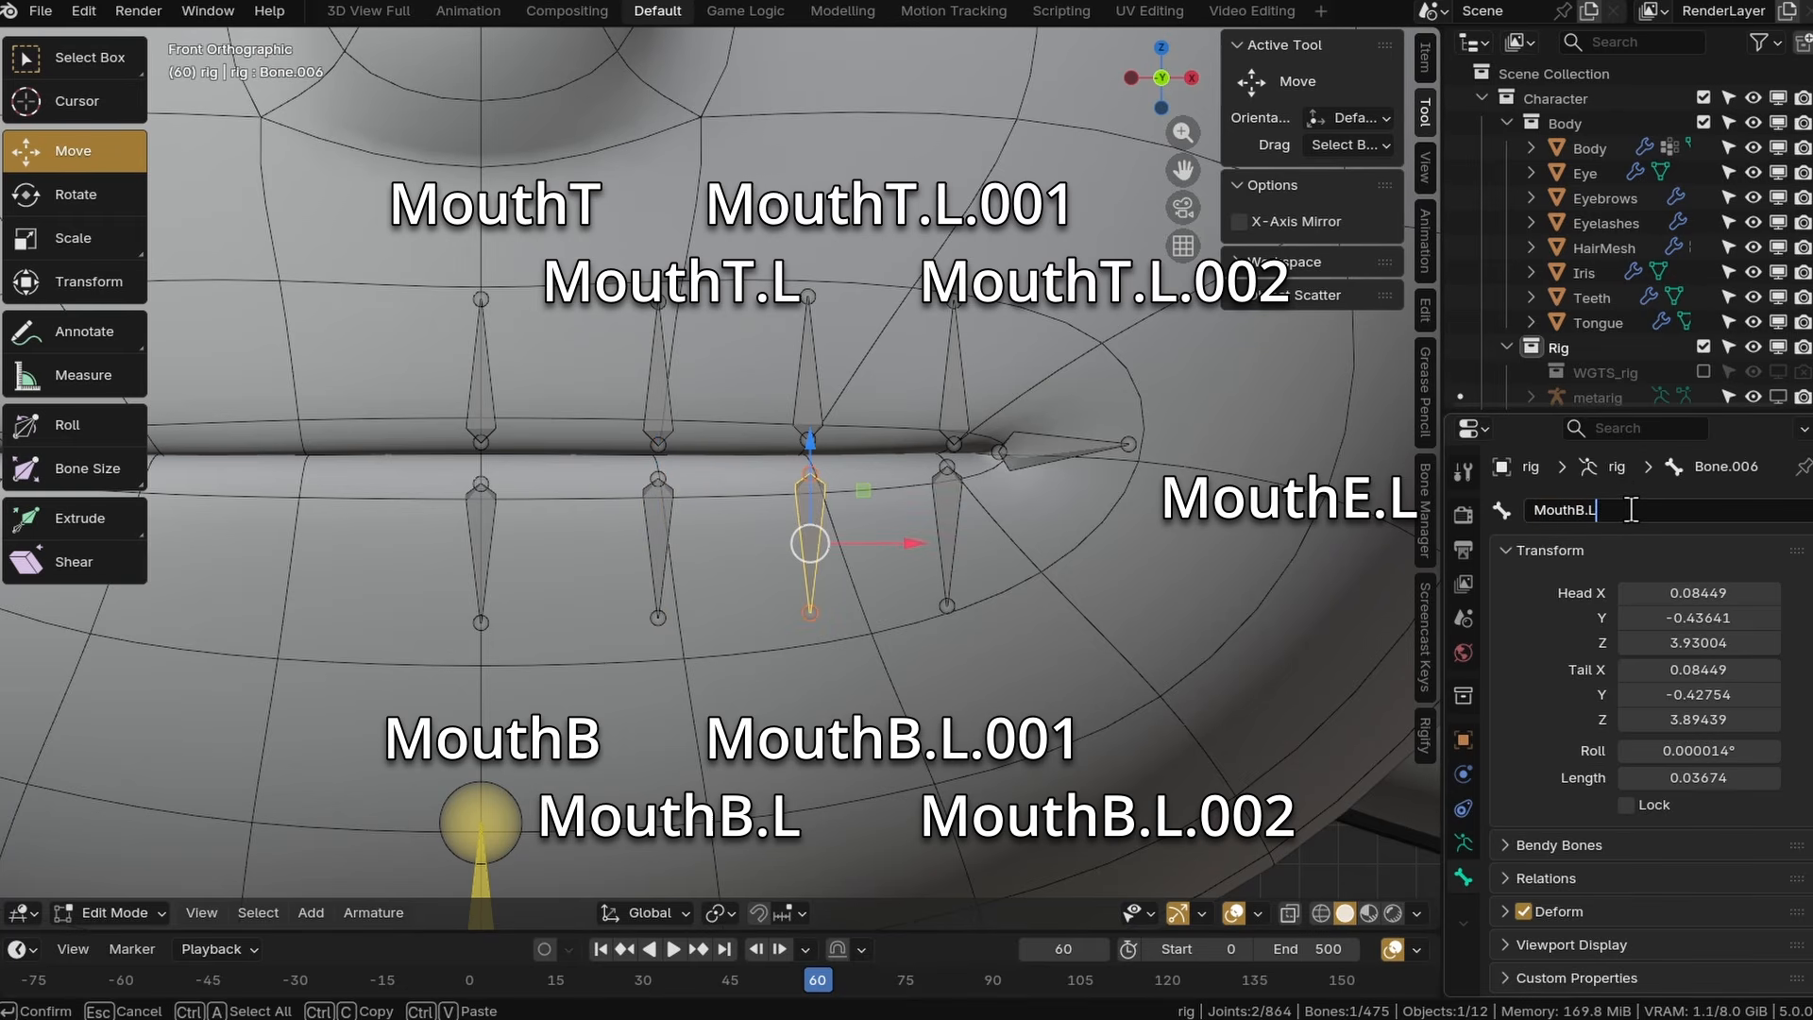
Check the names of the left upper- and lower-lip bones one by one and save the file.
click(952, 472)
click(657, 385)
click(656, 498)
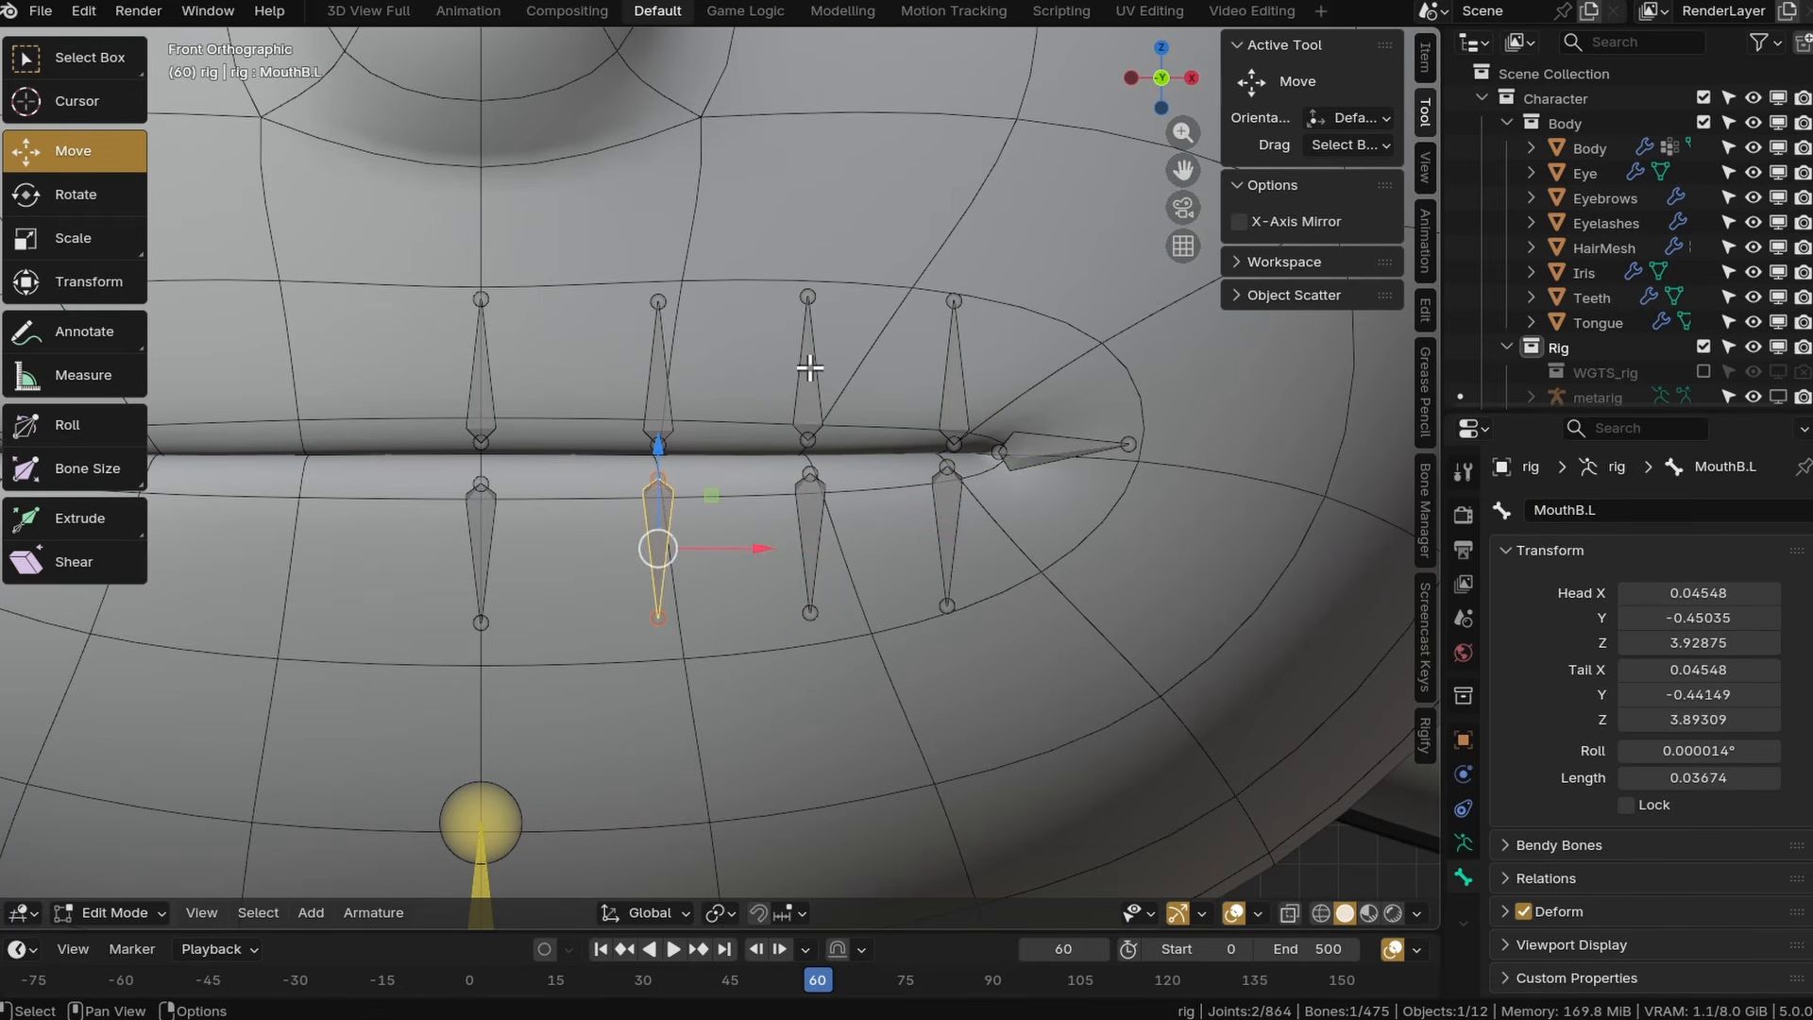
click(810, 368)
click(809, 500)
click(946, 391)
click(932, 489)
scroll(932, 488, down, 4)
key(ctrl+s)
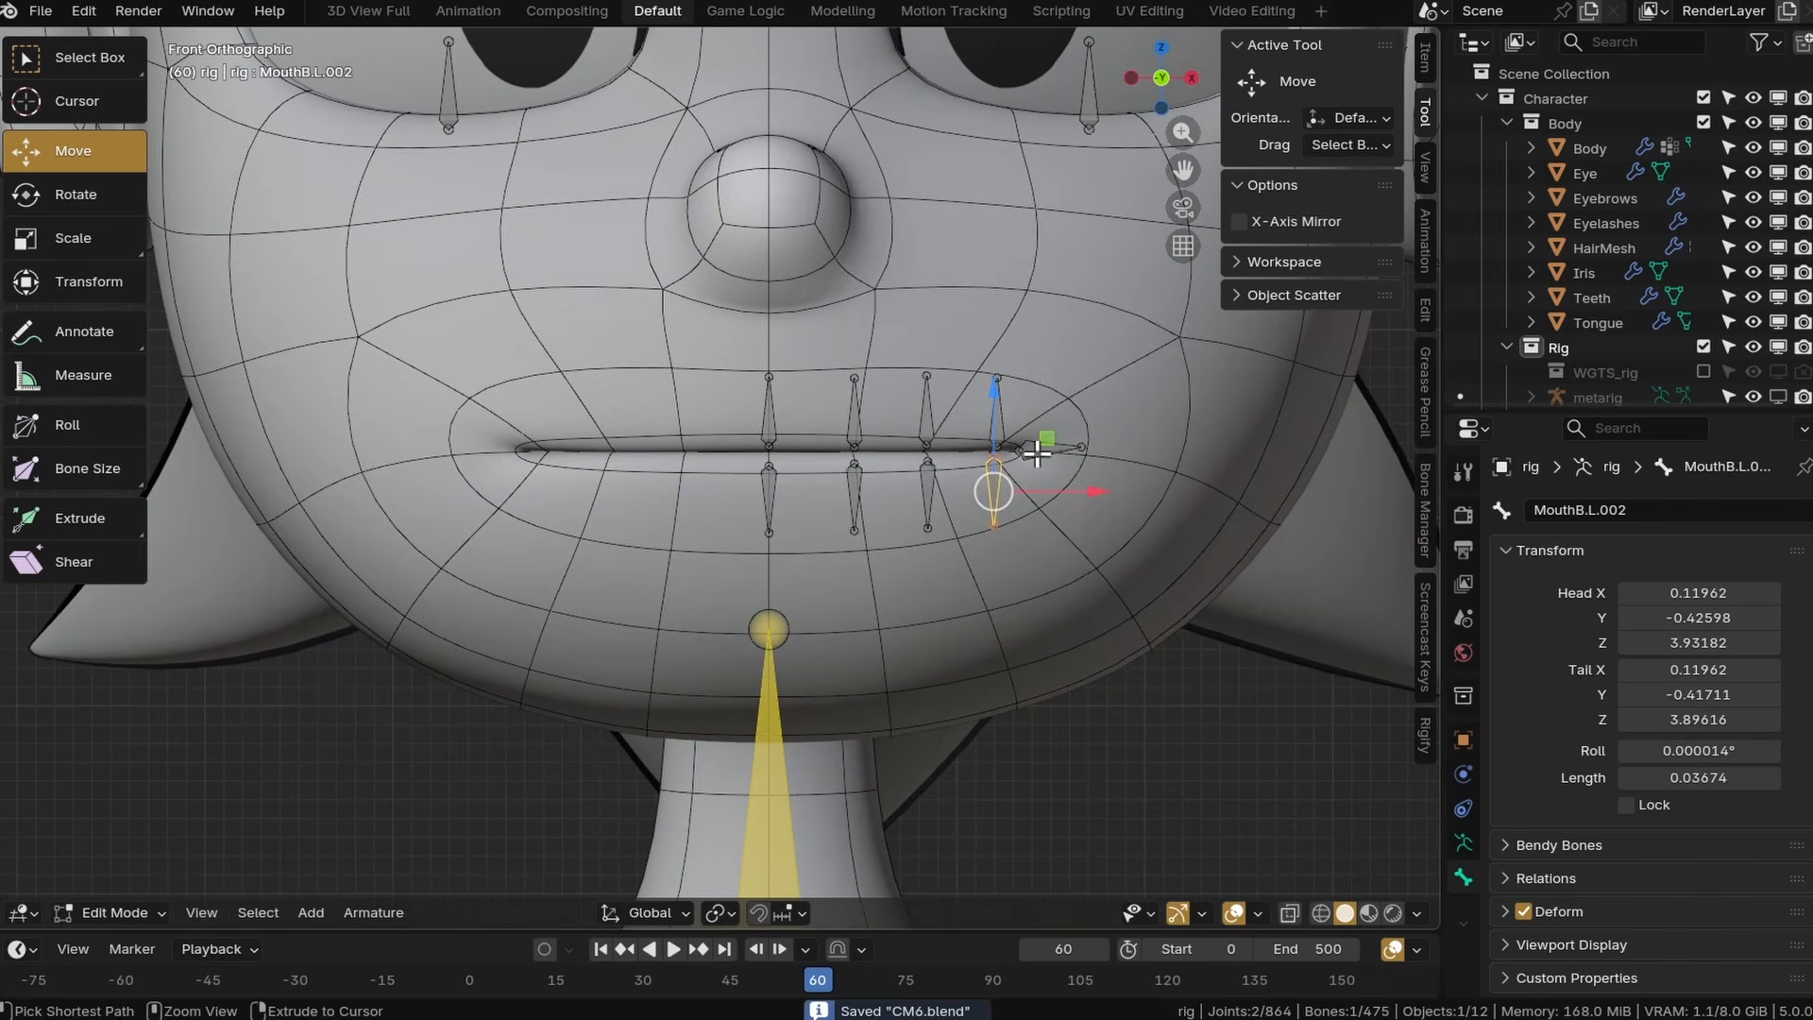
Select the corner bone and the six left-side lip bones and symmetrize them to the other side of the mouth.
scroll(1032, 457, up, 2)
click(1036, 458)
shift+middle_drag(1036, 457, 1066, 477)
key(c)
drag(1057, 477, 891, 547)
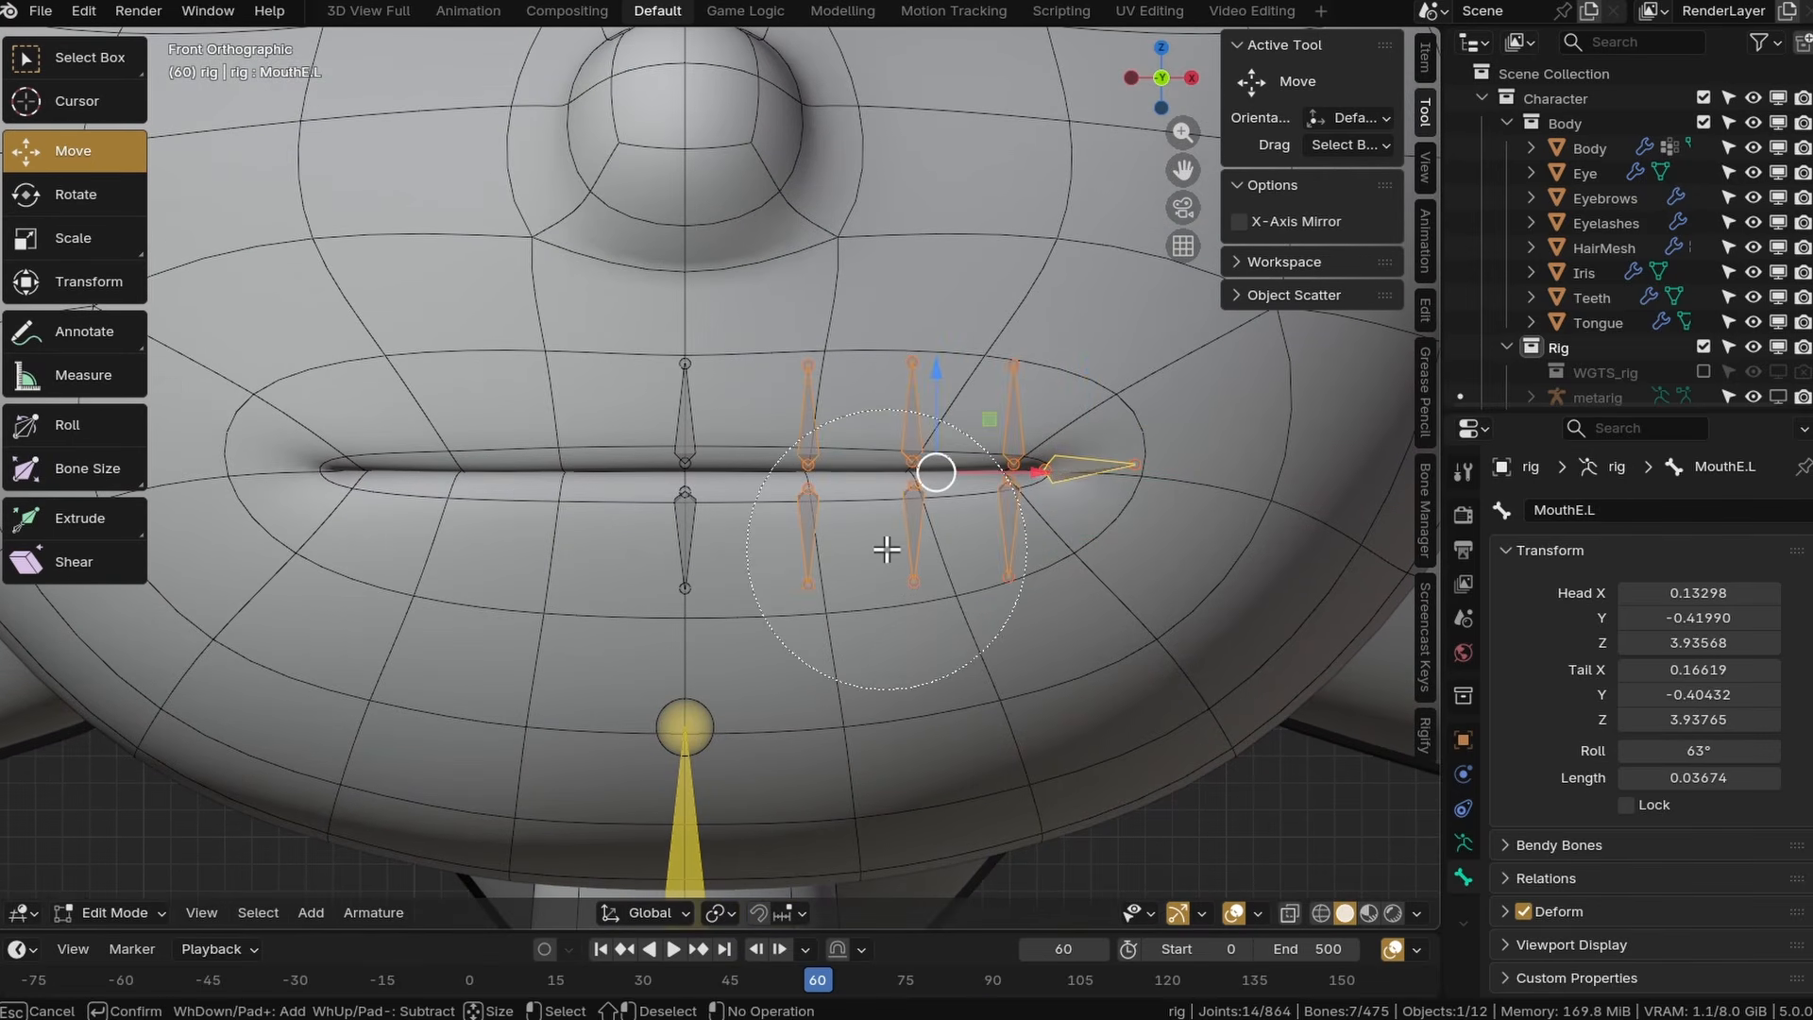
right_click(831, 463)
right_click(811, 440)
click(672, 600)
shift+middle_drag(842, 600, 983, 610)
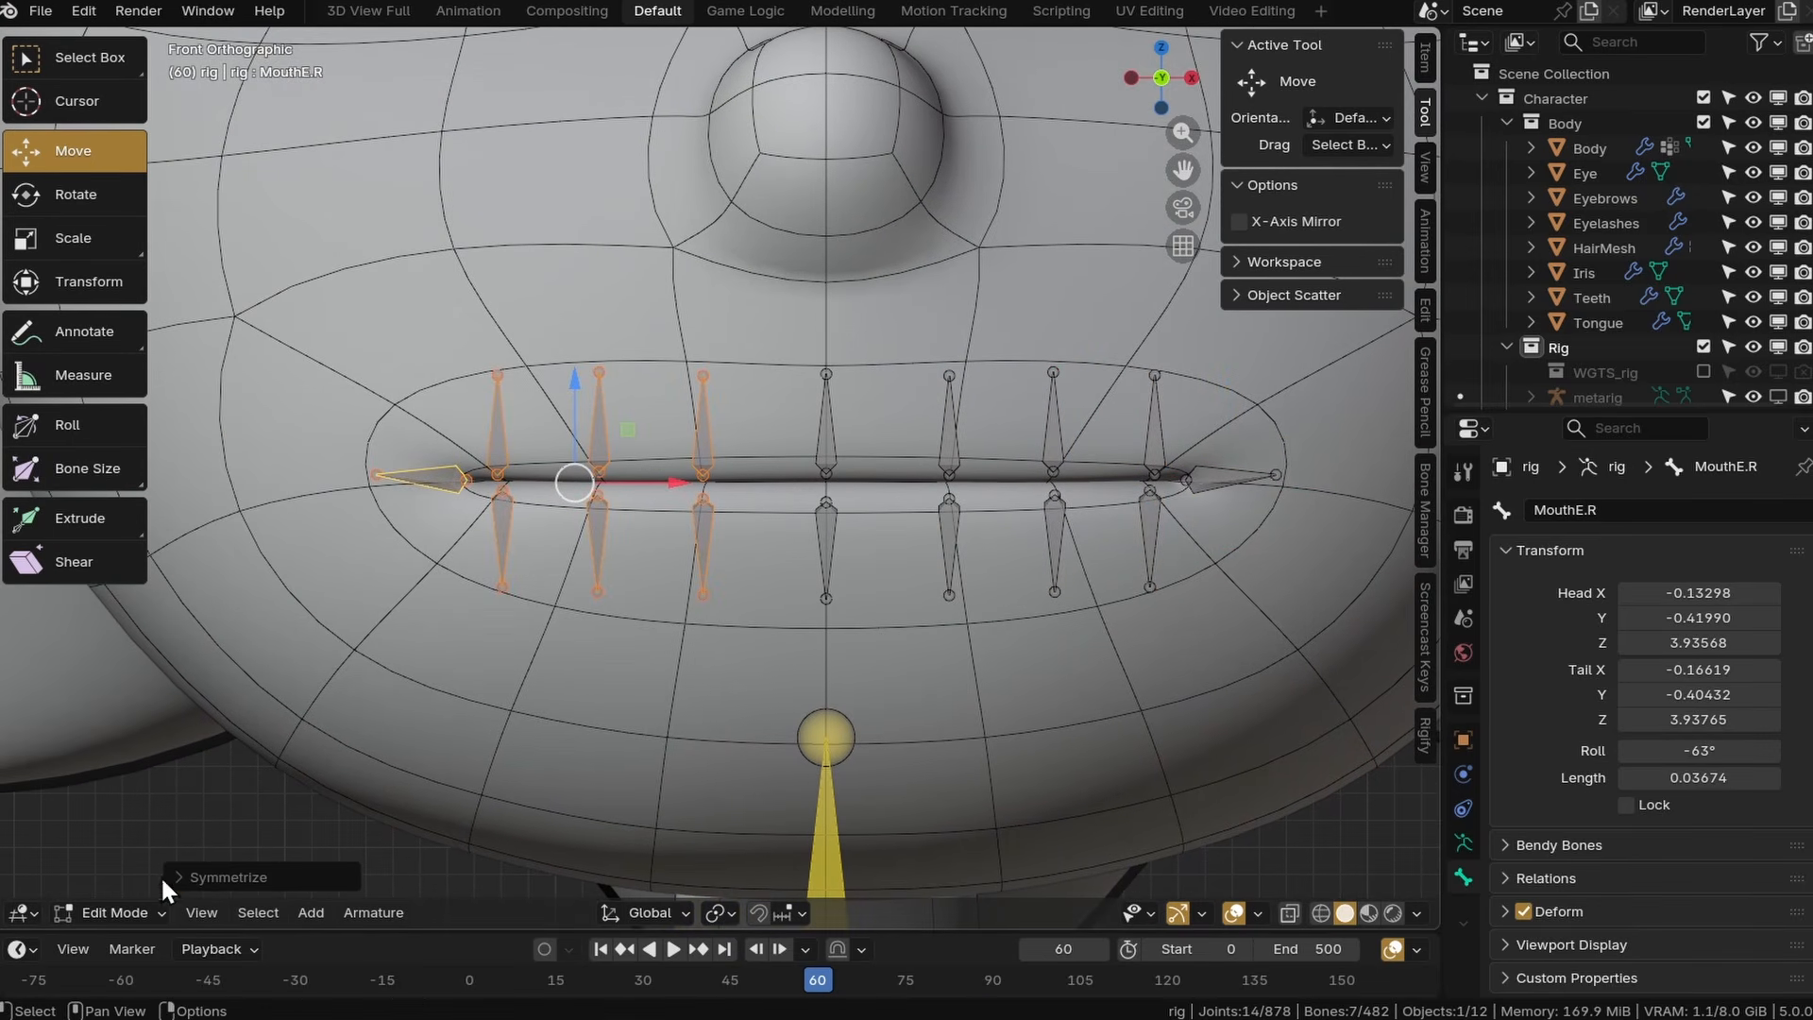
Switch the rig to Pose Mode, save the file and check the mirrored and centre mouth bones.
click(137, 911)
click(132, 882)
shift+middle_drag(514, 652, 446, 685)
click(142, 910)
click(142, 832)
click(627, 566)
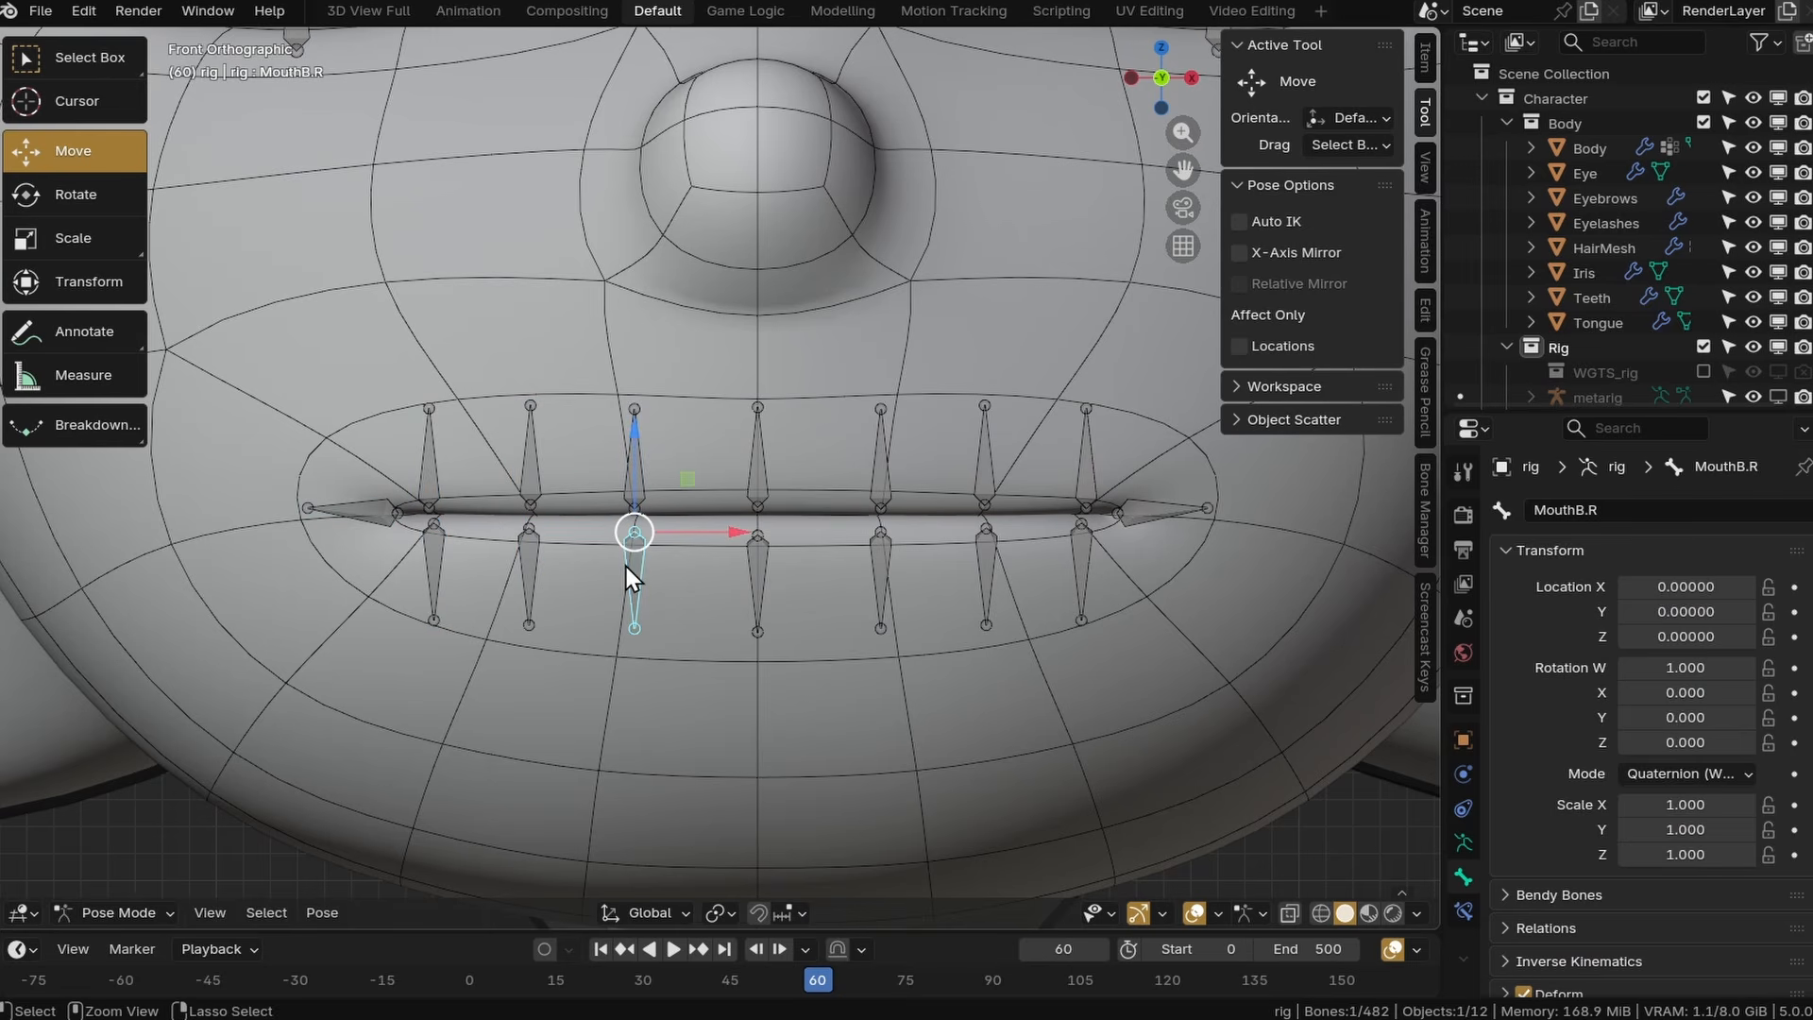
key(ctrl+s)
click(531, 477)
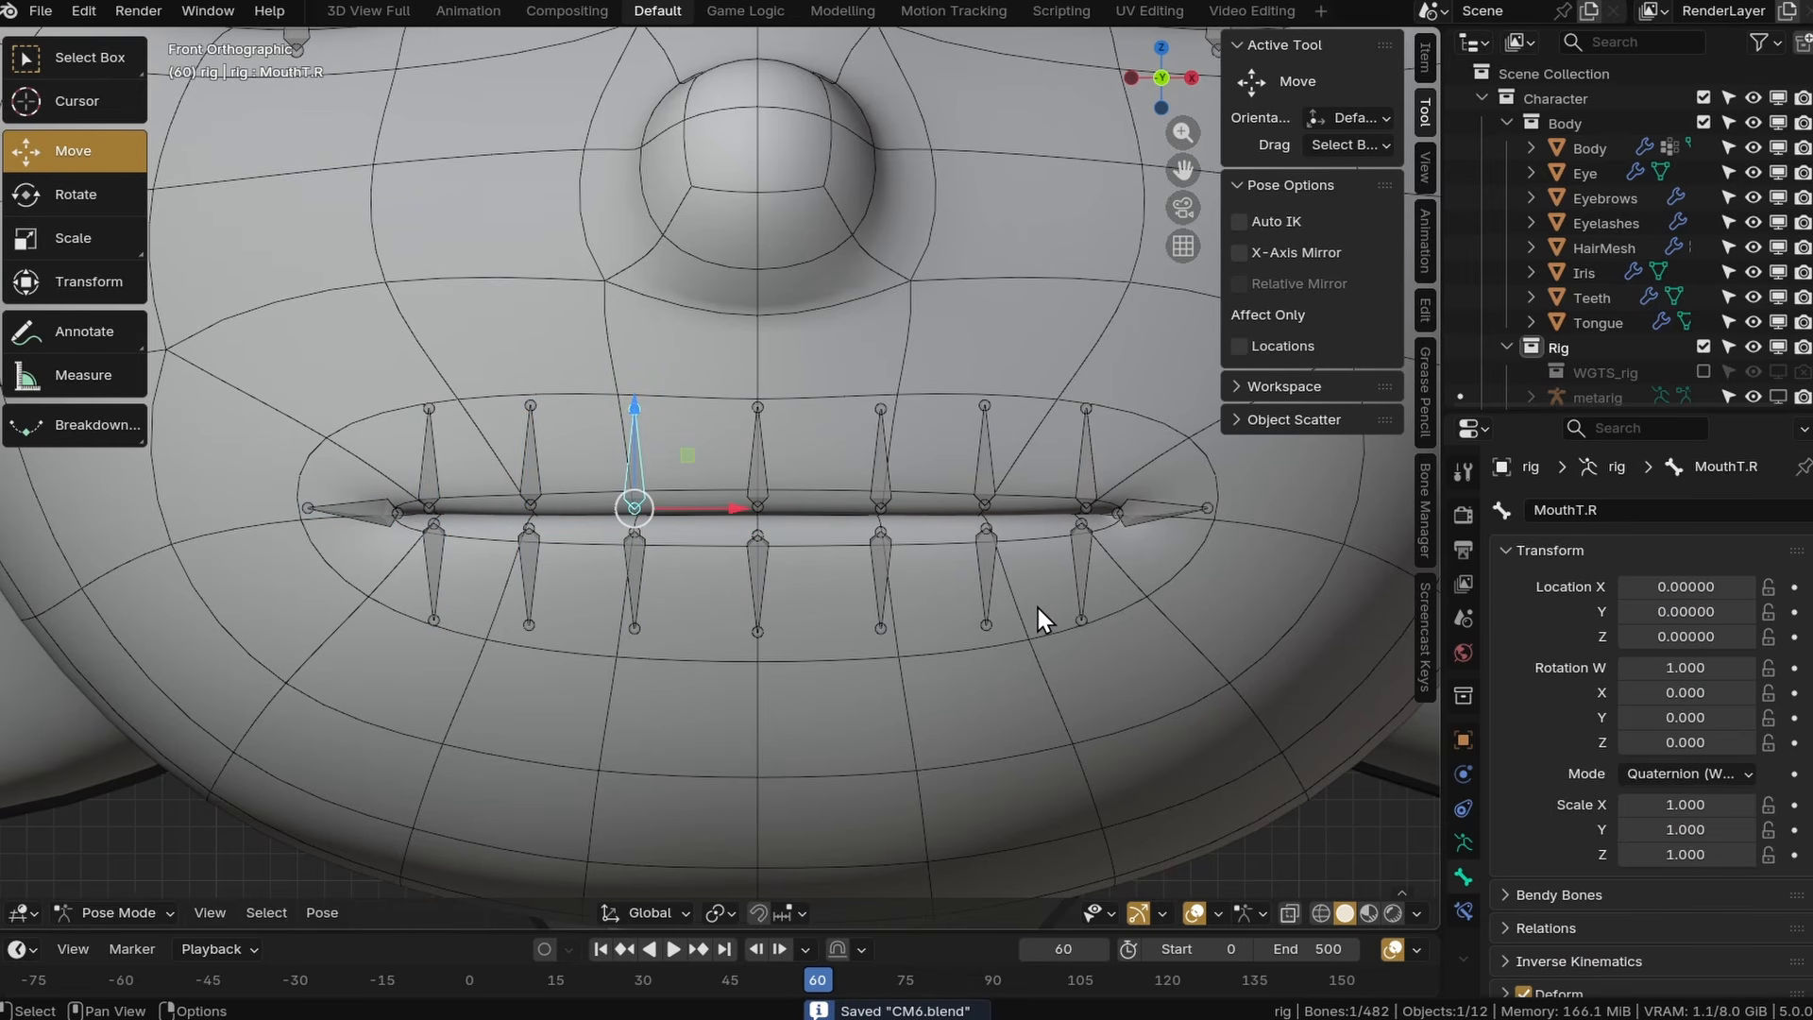
click(761, 472)
scroll(771, 474, down, 4)
middle_drag(836, 460, 930, 500)
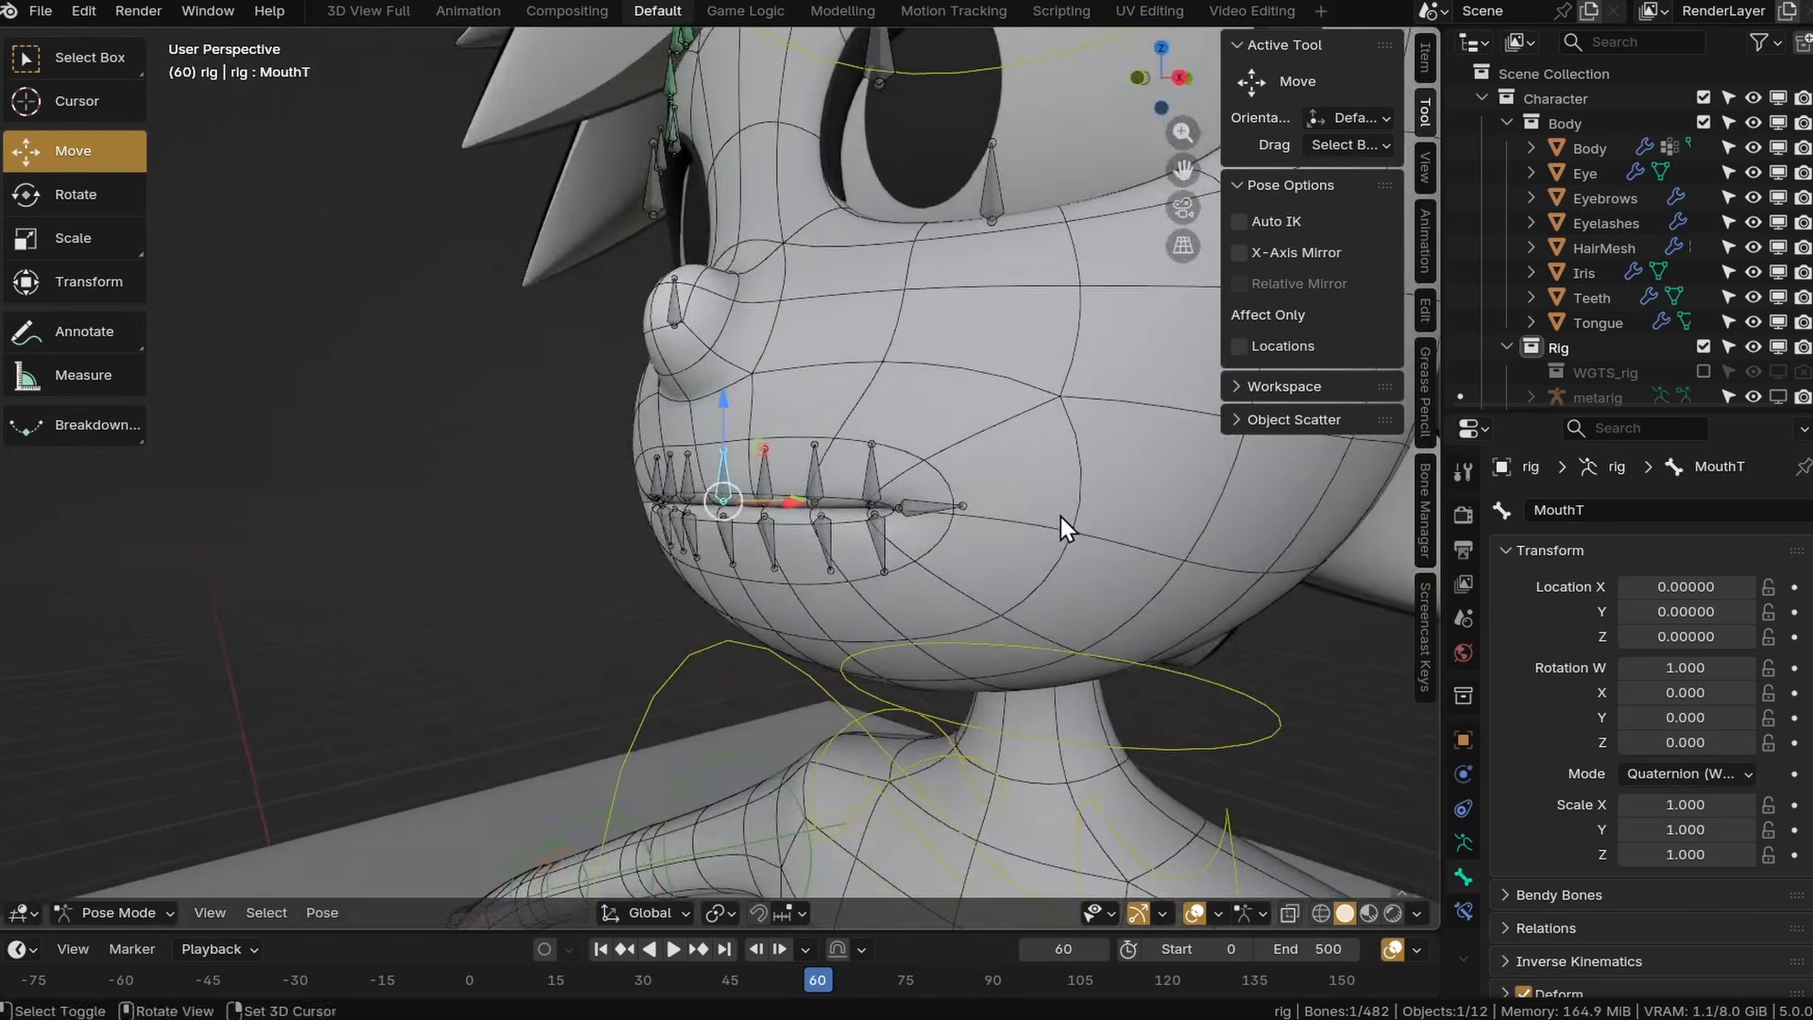
Add a new bone in Edit Mode, scale it down and move it next to the lower face.
scroll(1061, 517, down, 5)
click(118, 912)
click(80, 870)
key(shift+a)
key(s)
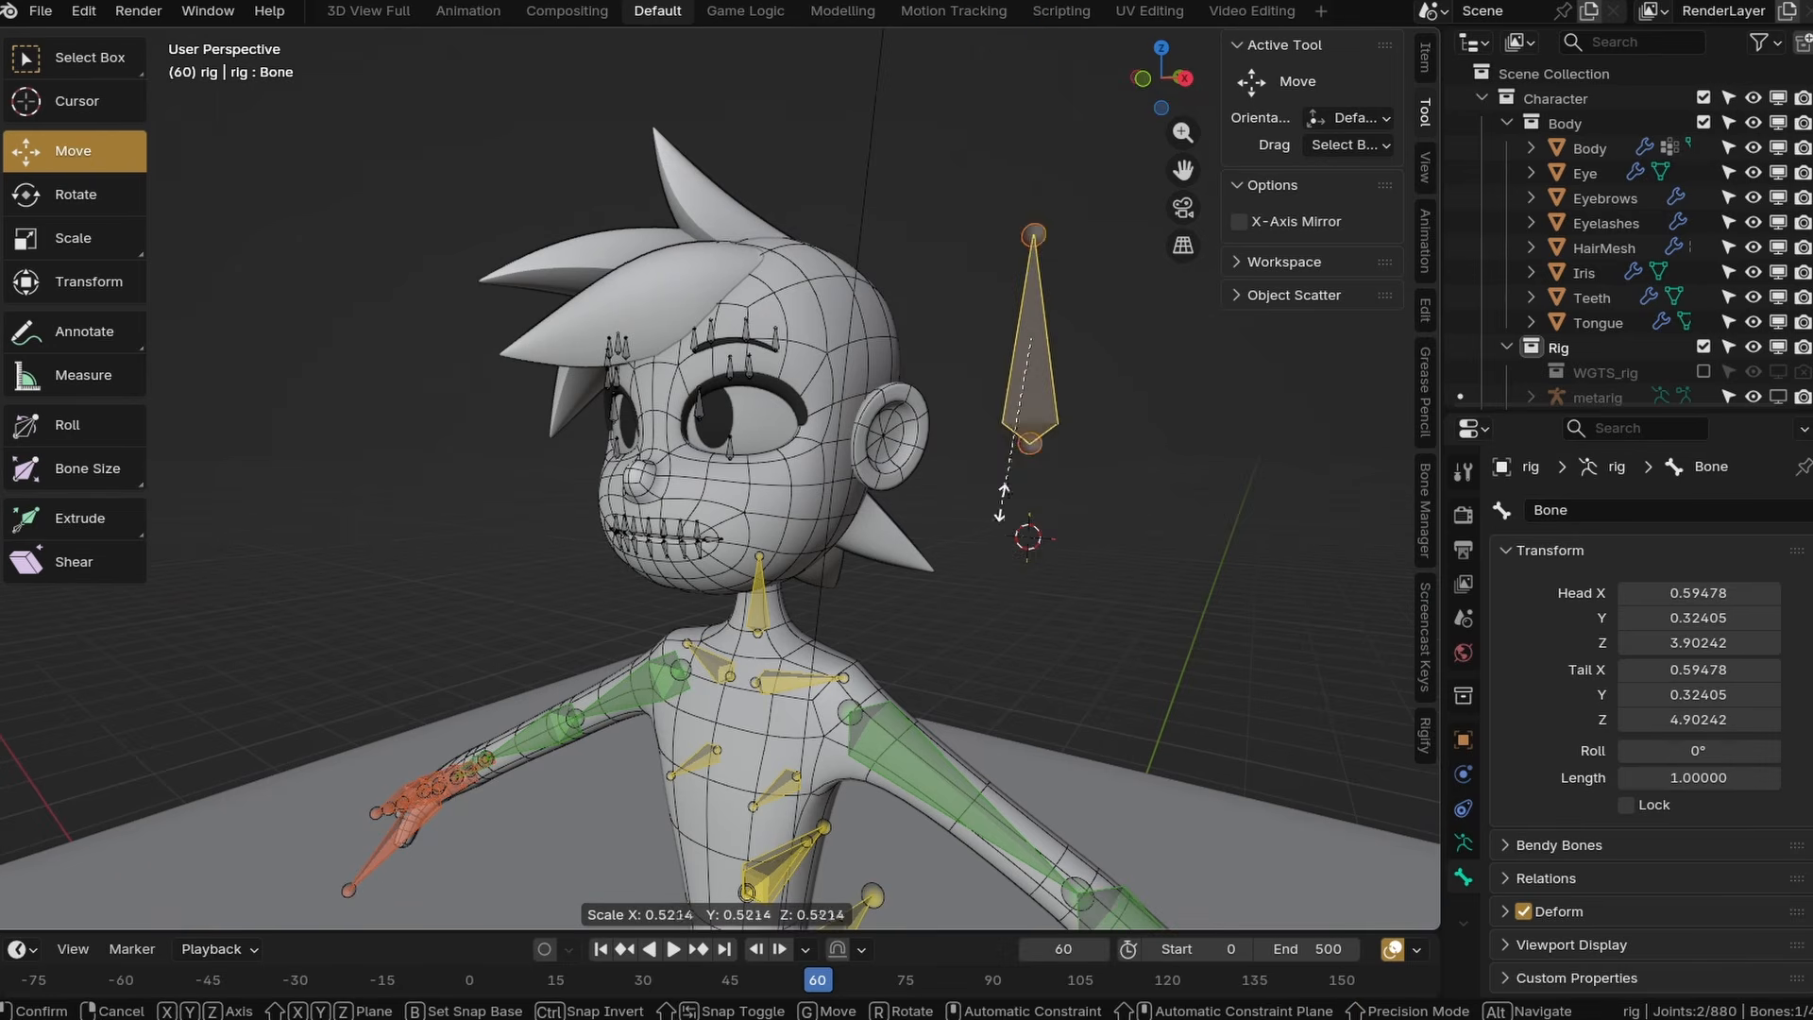
click(1020, 416)
middle_drag(1067, 453, 1015, 493)
key(g)
click(656, 620)
In side view, place the new bone's head below the ear and its tail at the chin, about 0.31 long.
key(KP_3)
scroll(652, 555, up, 3)
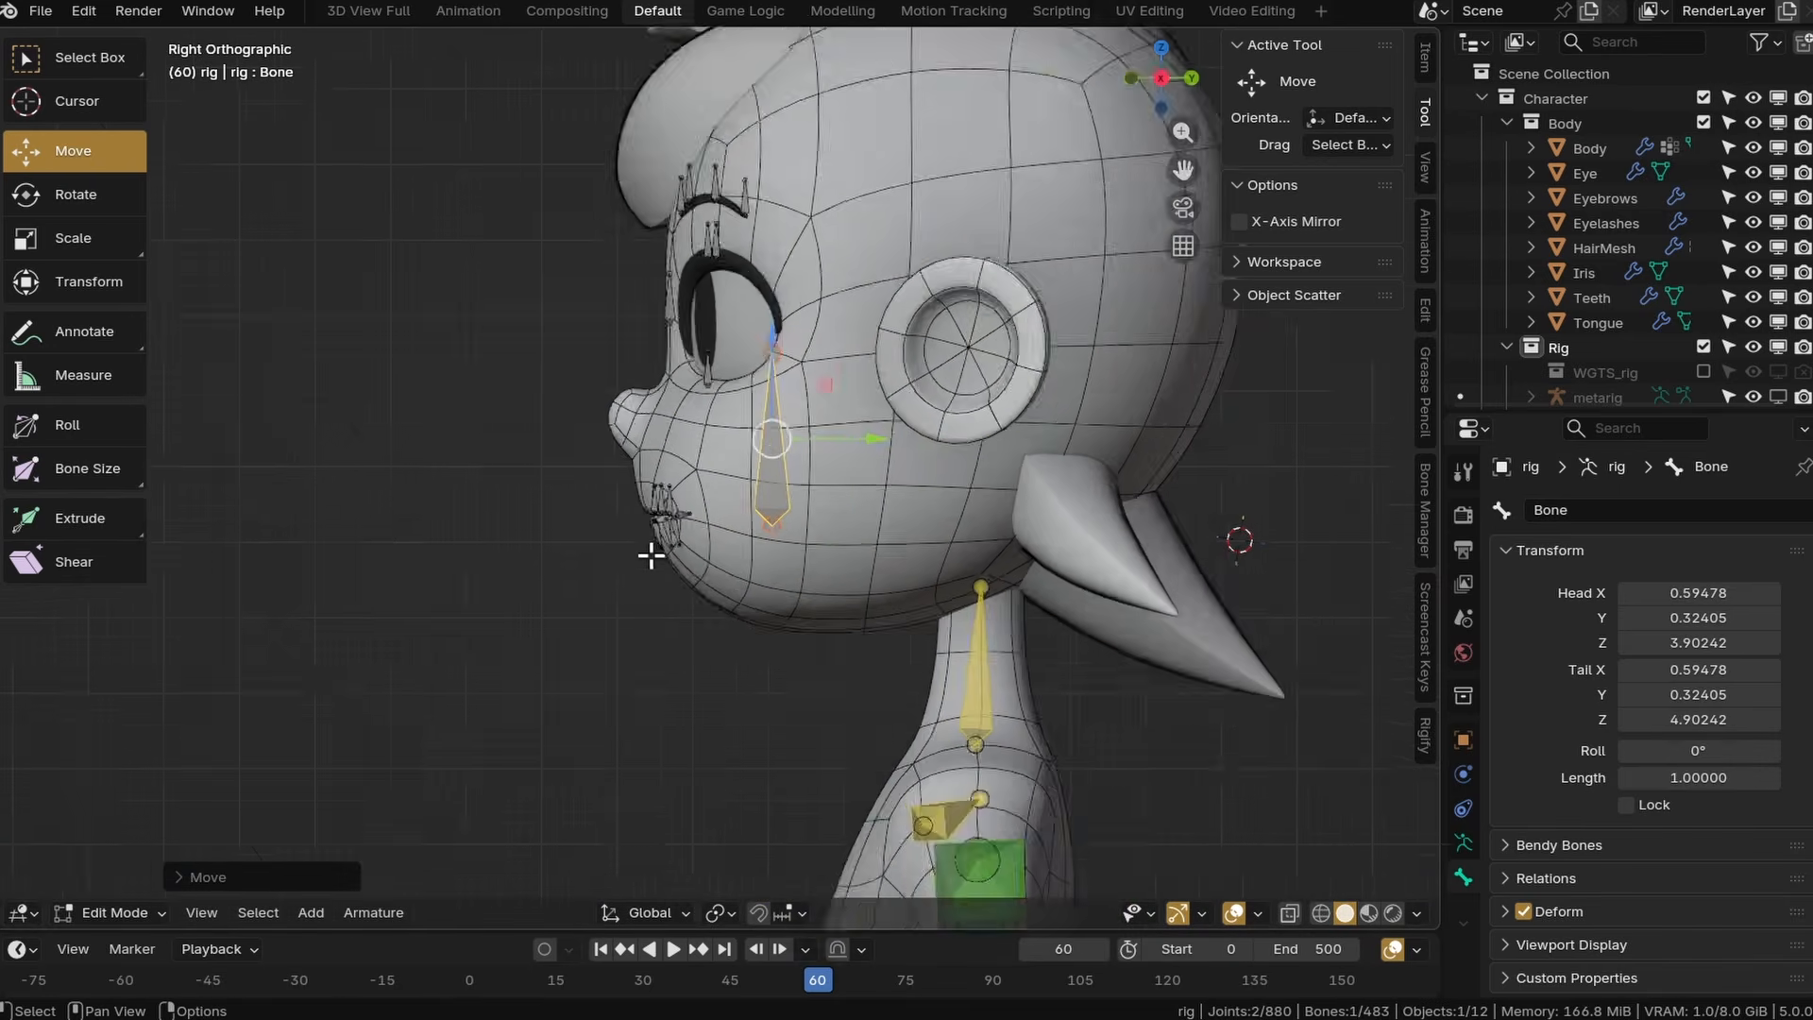
scroll(652, 555, up, 2)
shift+middle_drag(805, 414, 714, 497)
click(734, 605)
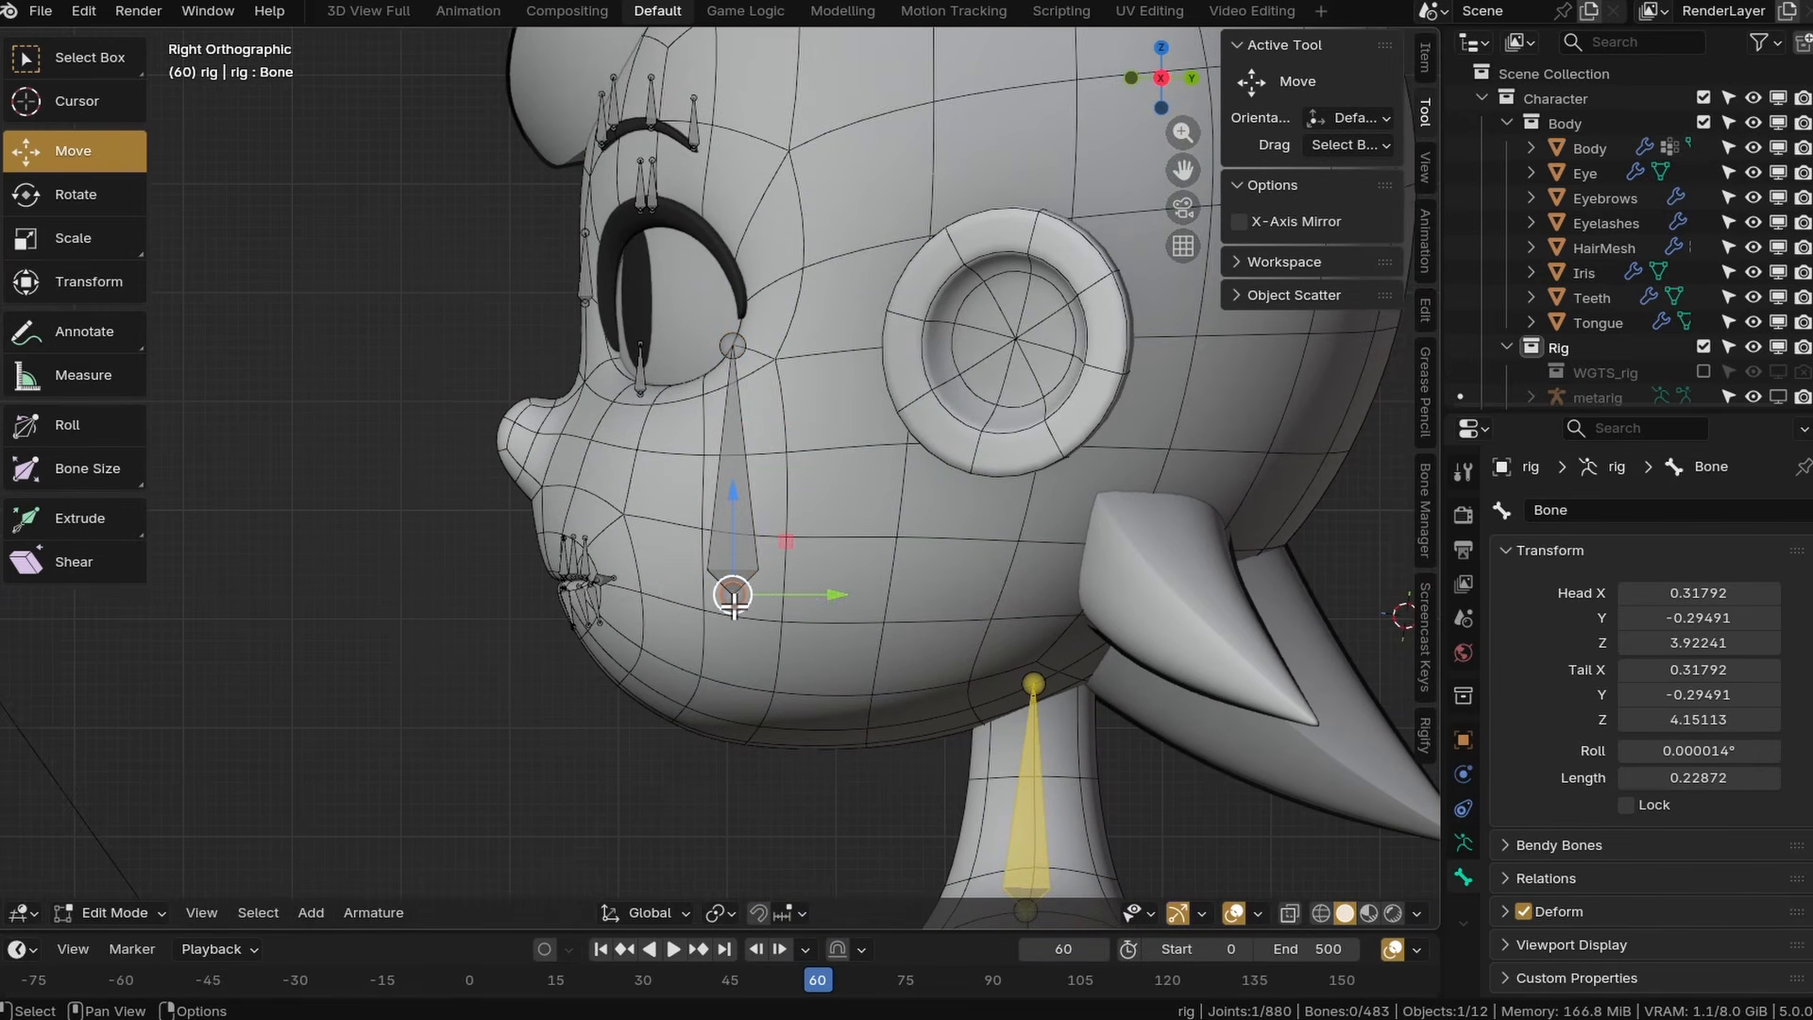
drag(730, 604, 904, 461)
drag(744, 354, 636, 657)
Centre the jaw bone by setting the X position of its head and tail to 0.
click(826, 500)
key(KP_1)
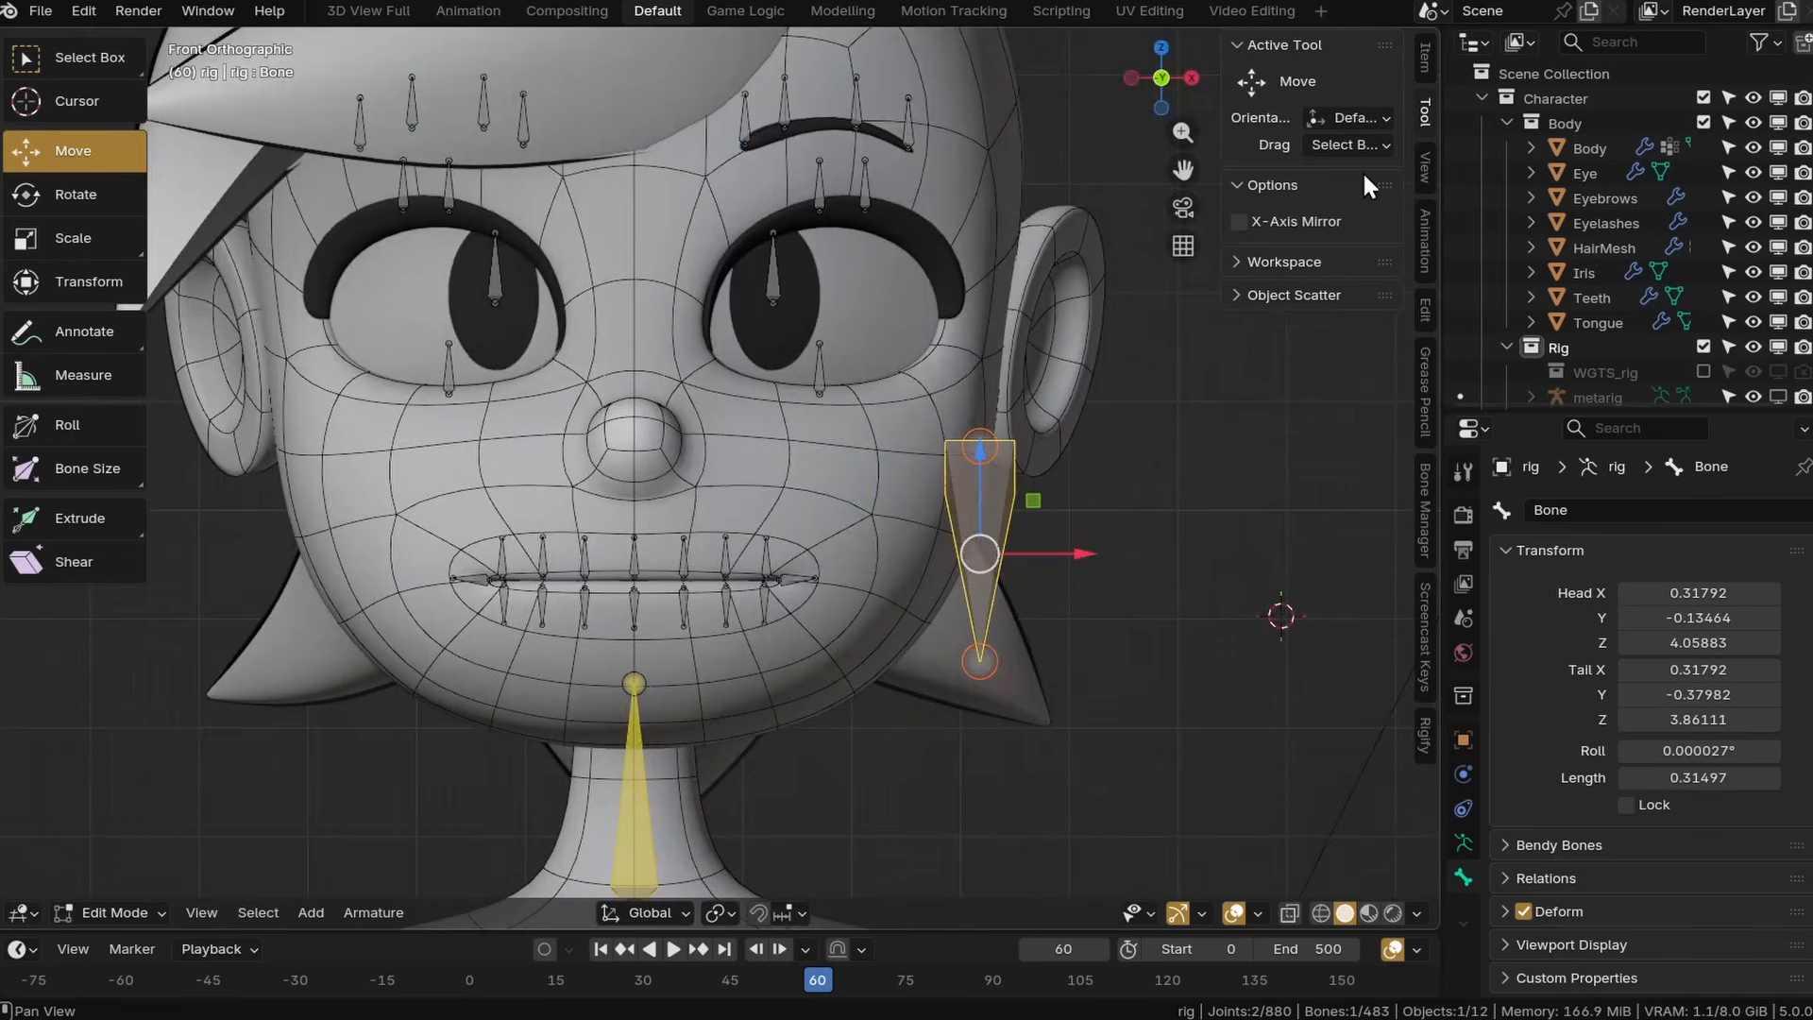
click(1425, 59)
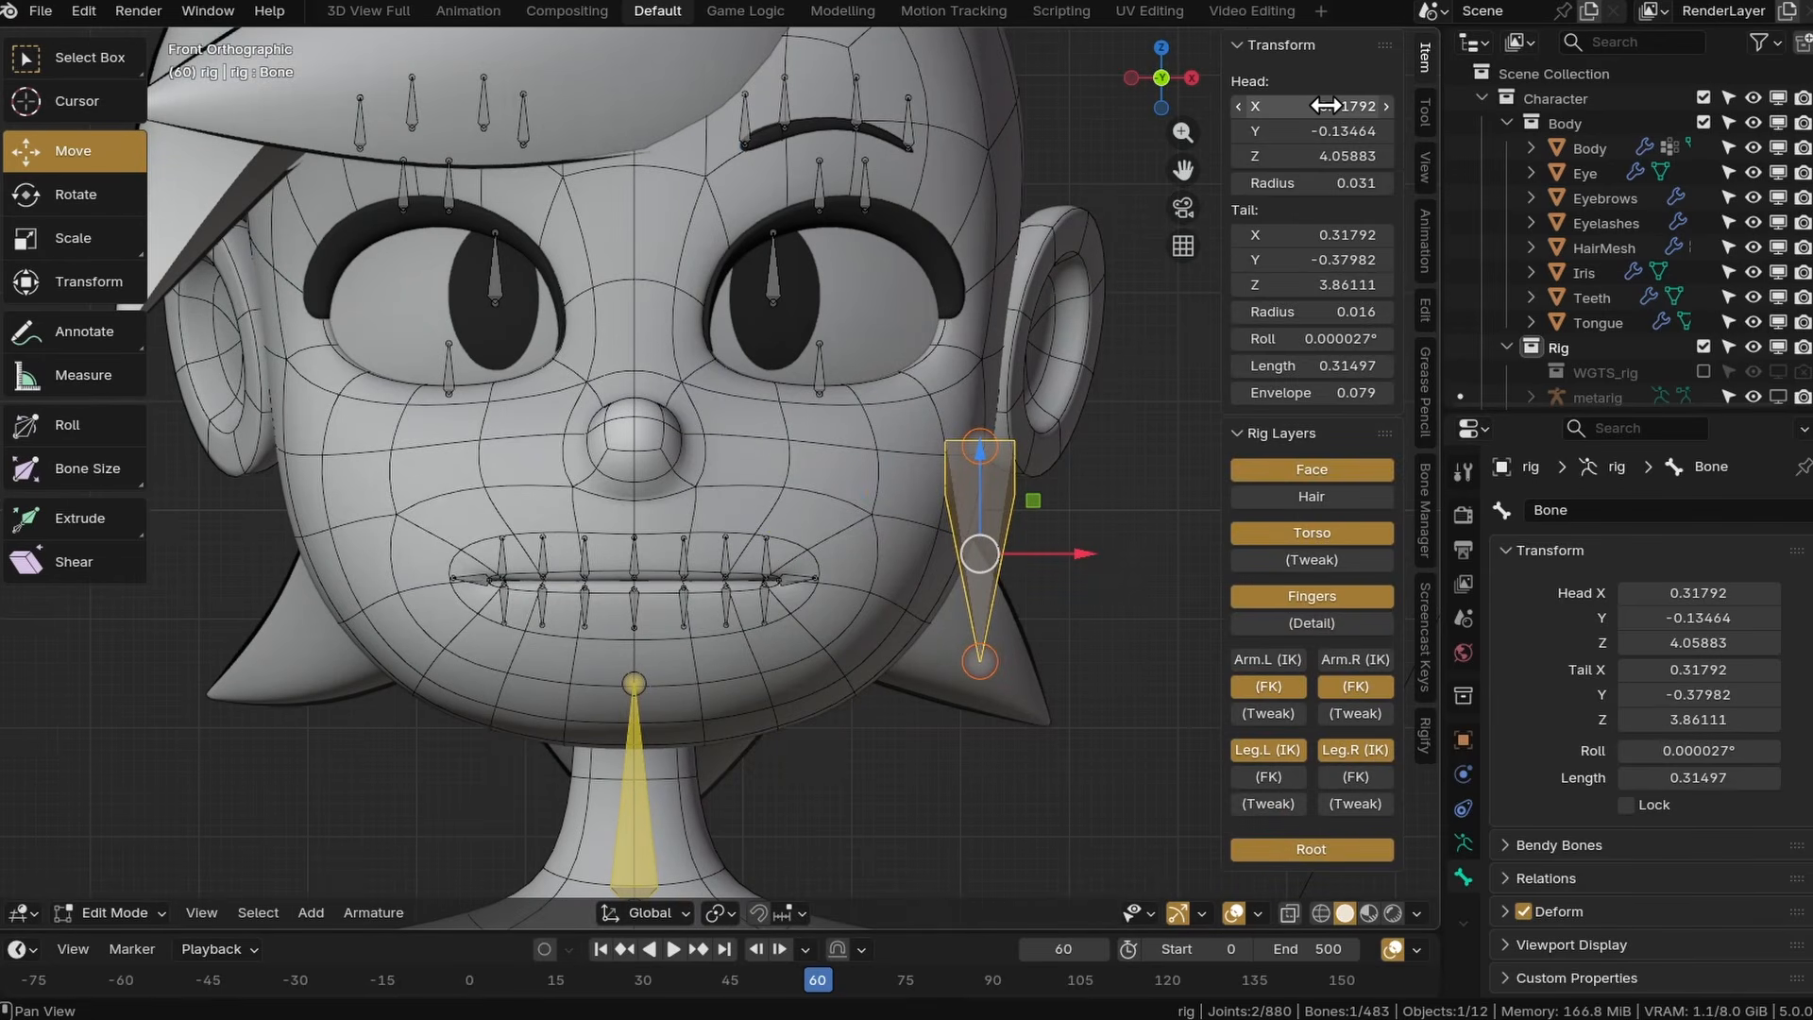
text(0)
key(Return)
key(BackSpace)
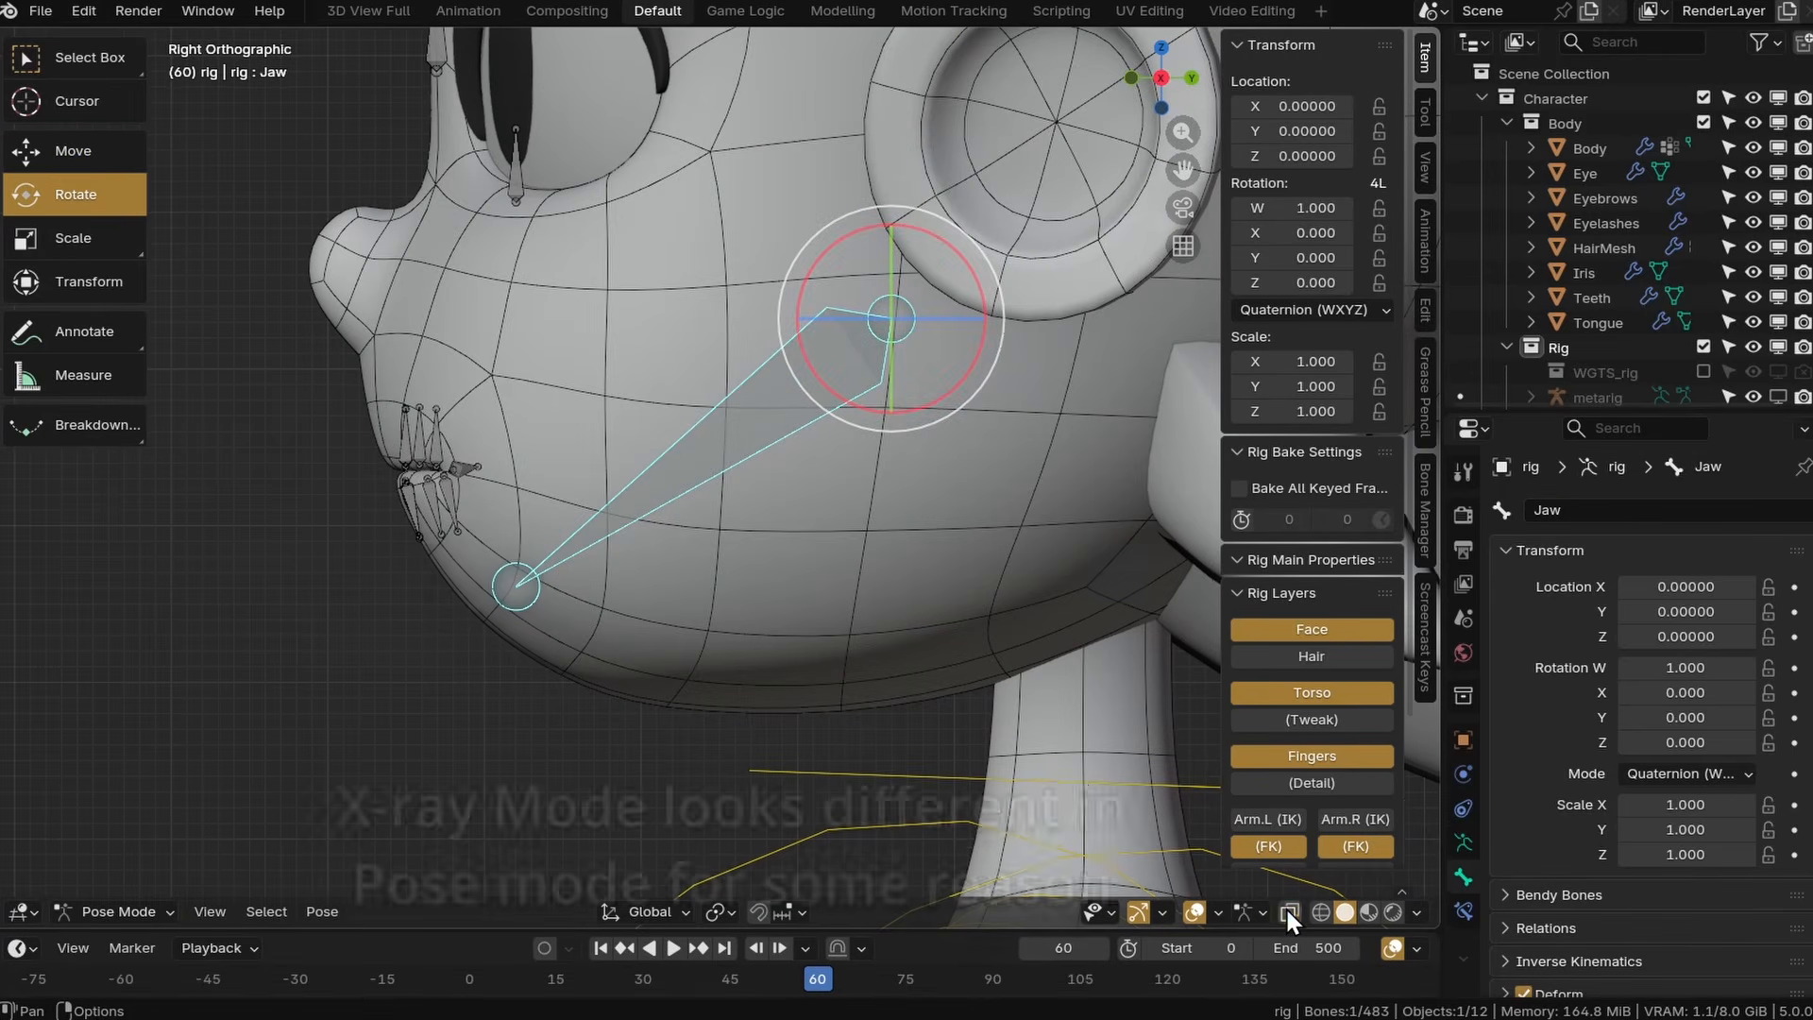
Return the rig to Edit Mode and turn on X-ray to see the teeth and tongue inside the head.
click(139, 915)
click(124, 856)
click(1289, 913)
scroll(866, 664, up, 5)
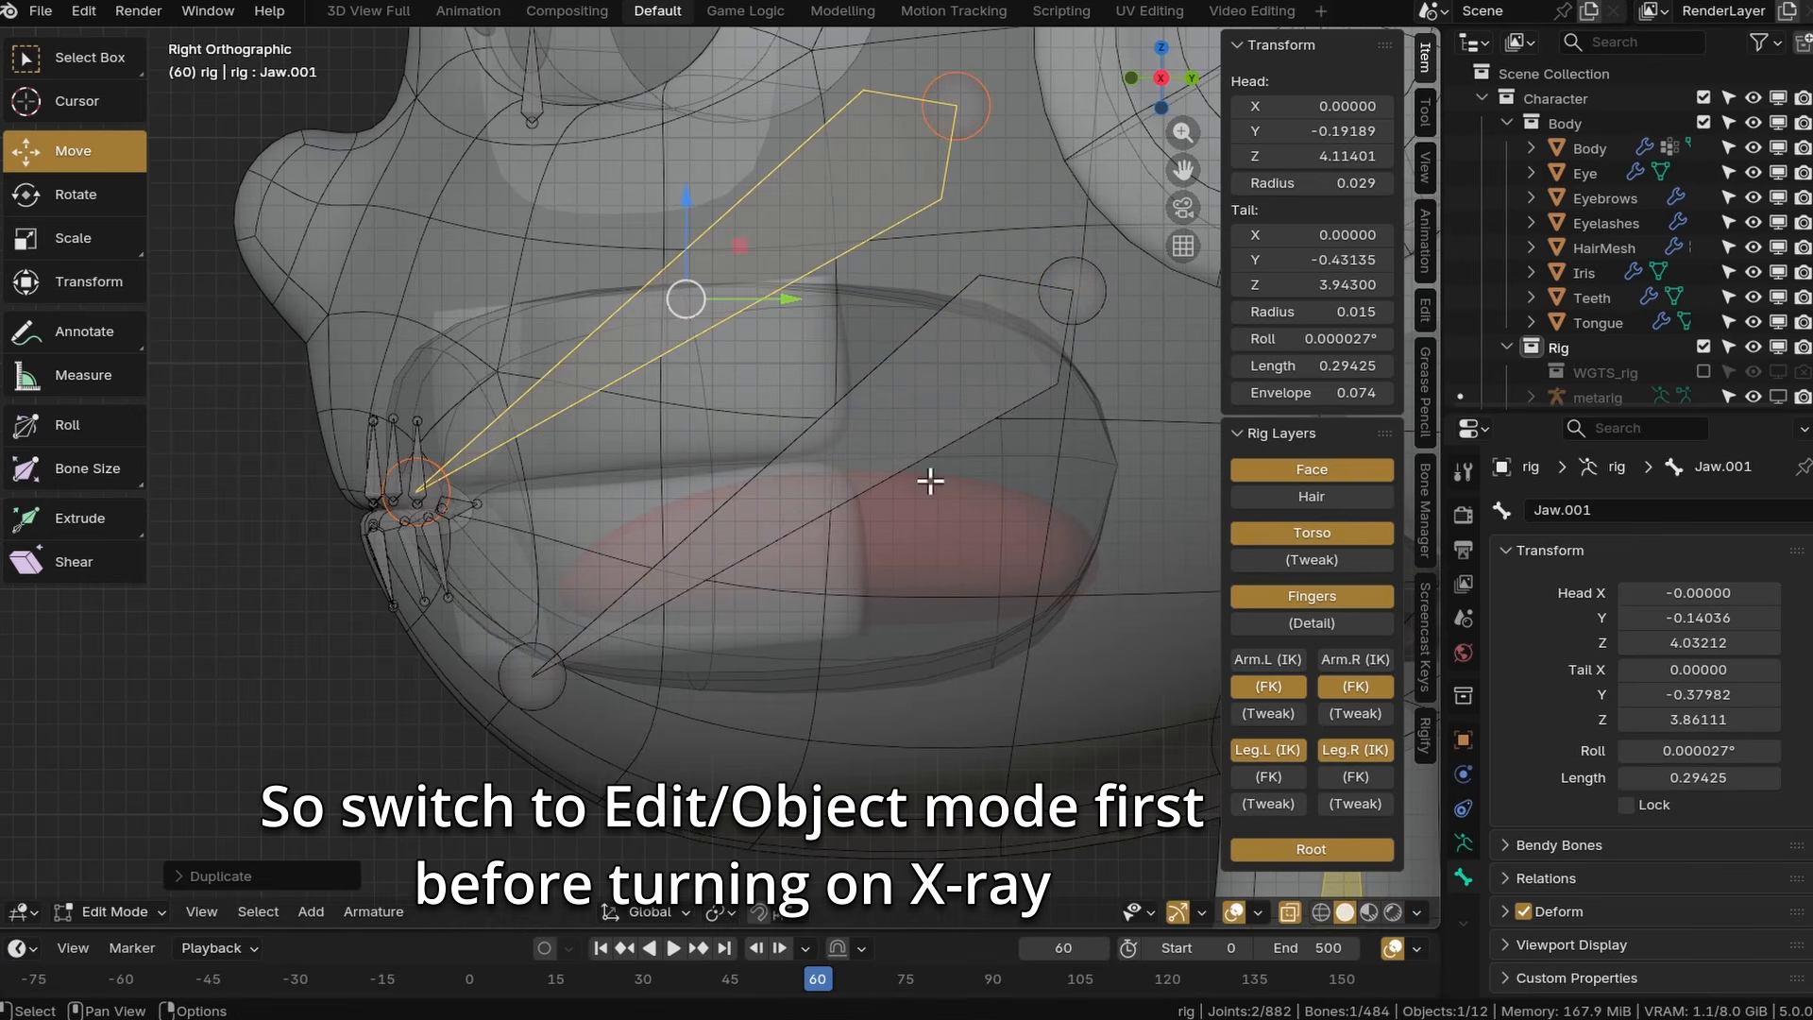
Duplicate the jaw bone, then scale, rotate and move the copy into the upper teeth, about 0.099 long.
key(s)
click(729, 405)
key(r)
click(830, 639)
key(g)
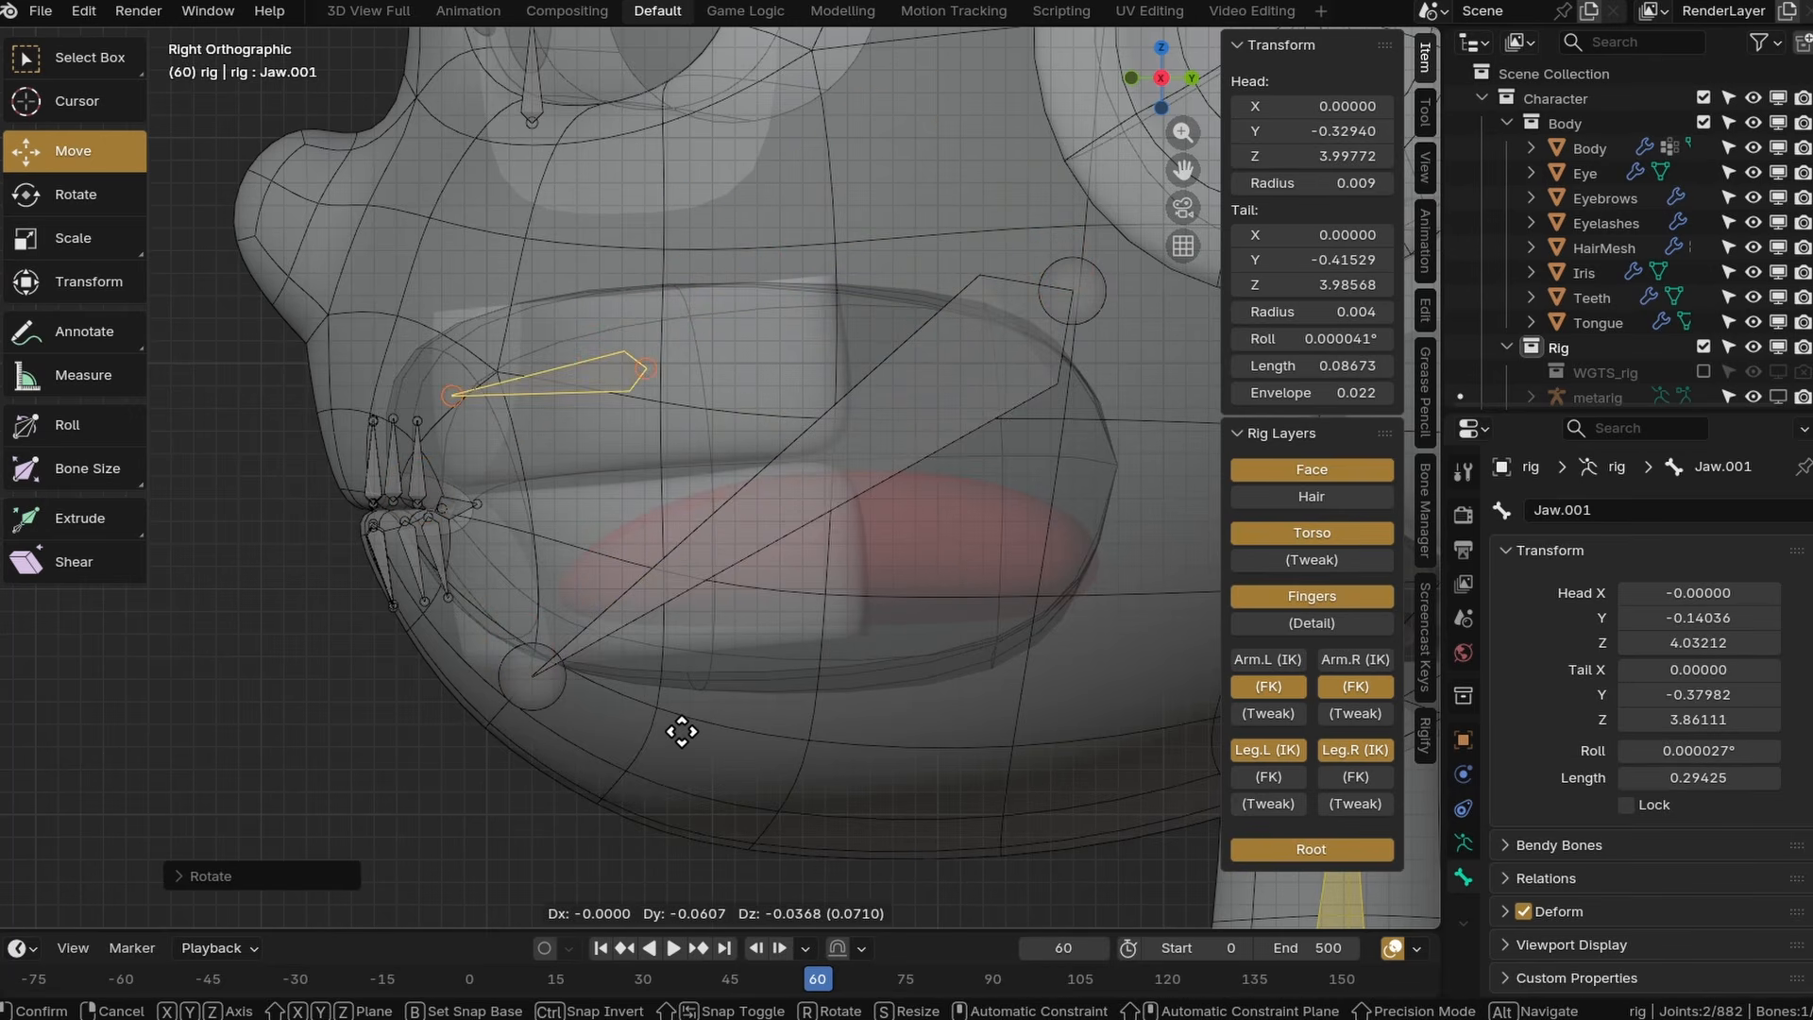
click(680, 733)
click(651, 401)
key(g)
click(665, 377)
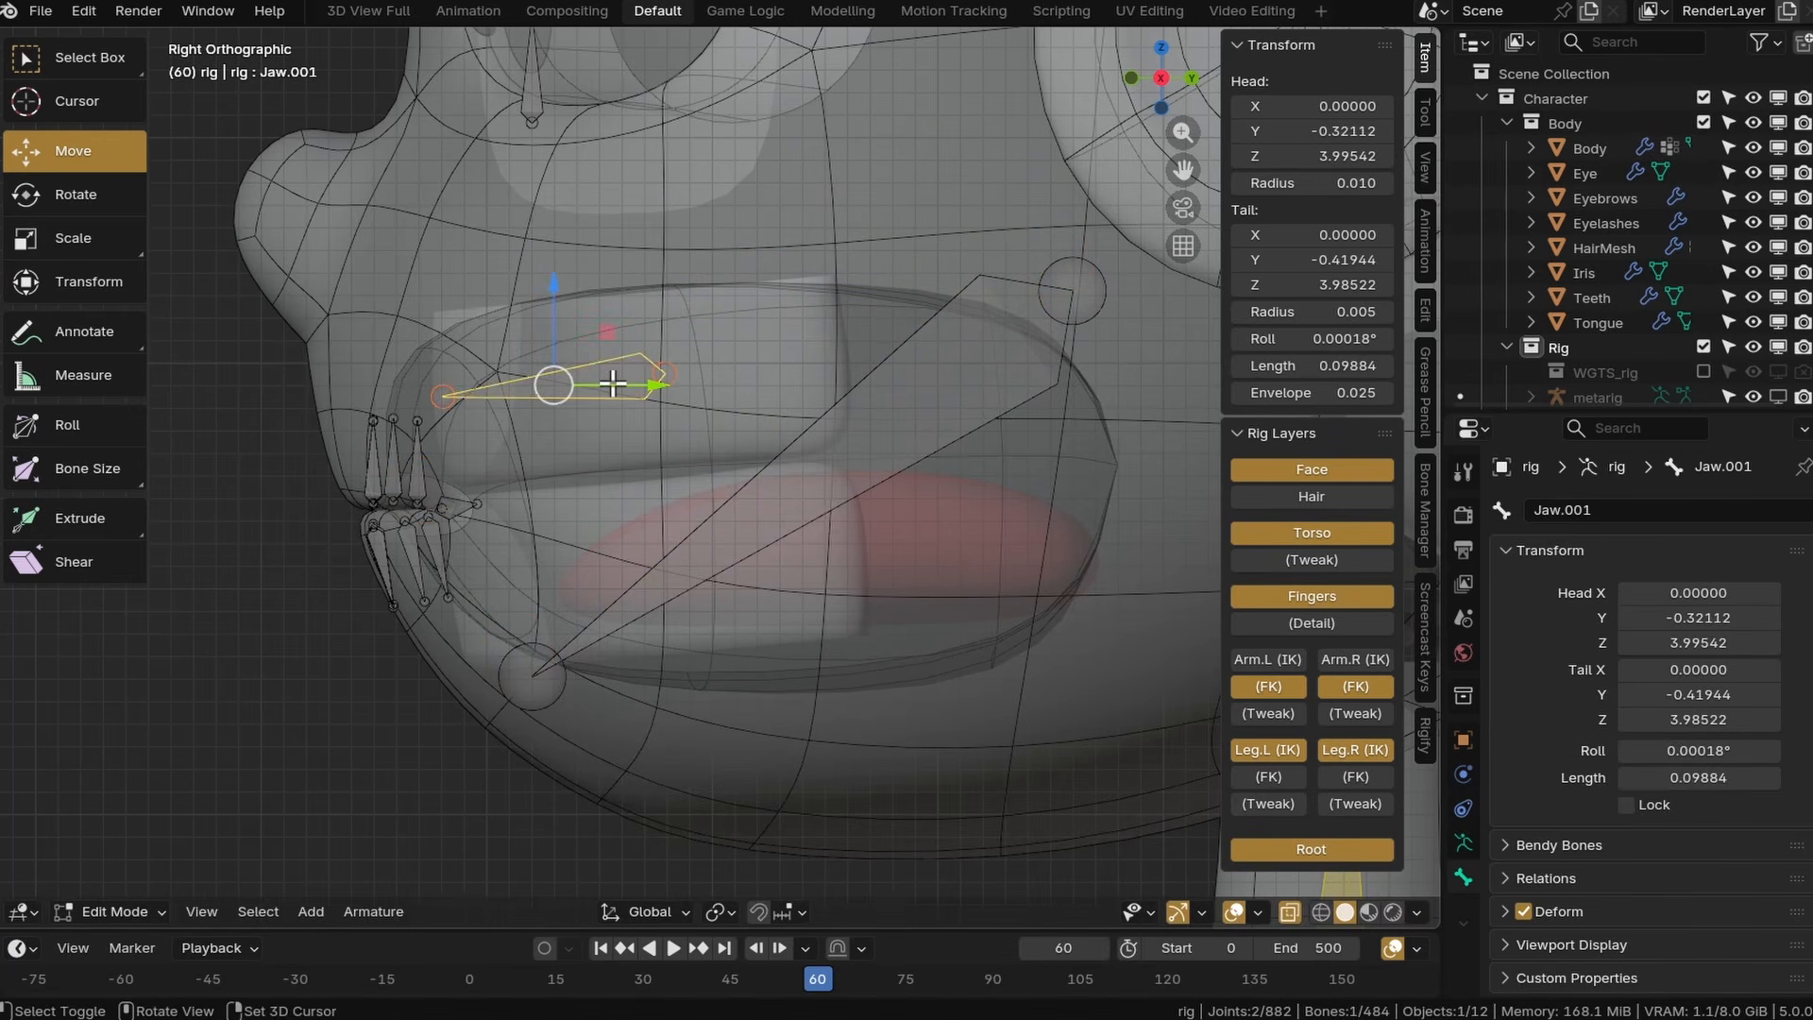
Duplicate the upper-teeth bone and place the copy down in the lower teeth.
key(shift+d)
click(628, 587)
key(shift+g)
key(Escape)
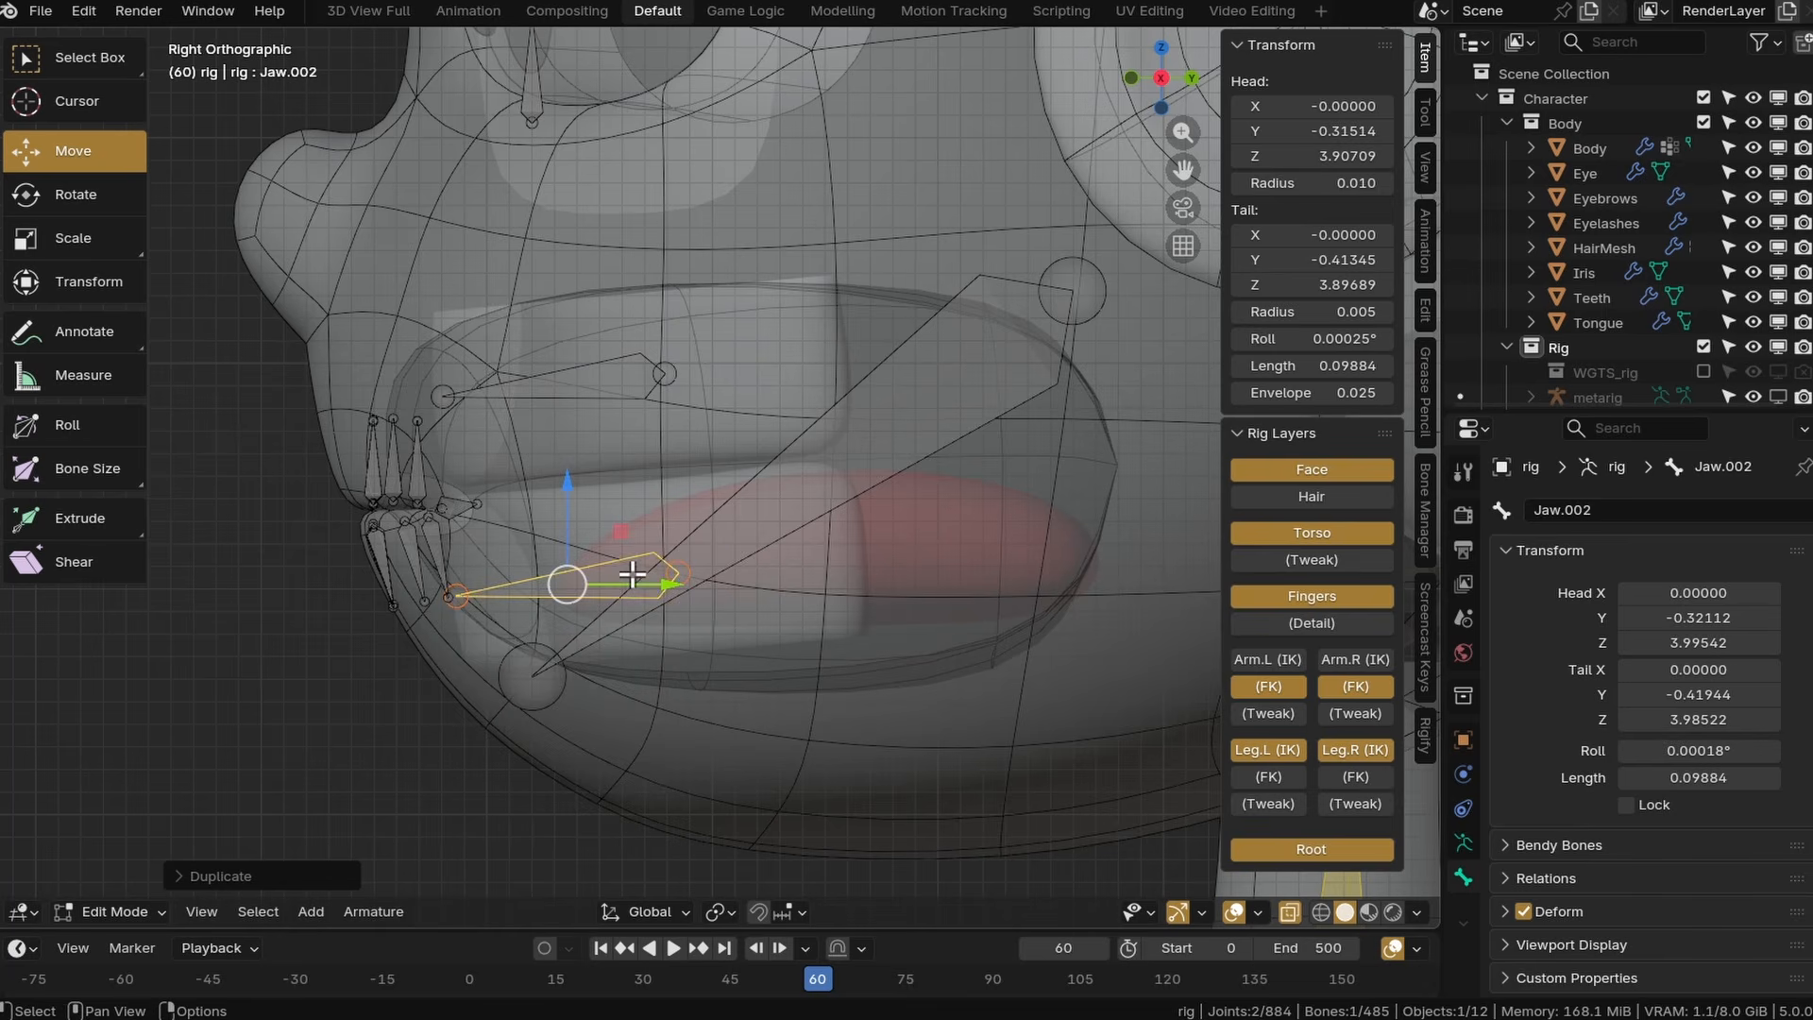
Duplicate the lower-teeth bone to the back of the tongue and extend its tail to the tongue tip, about 0.21 long.
key(shift+d)
click(843, 570)
click(842, 570)
key(g)
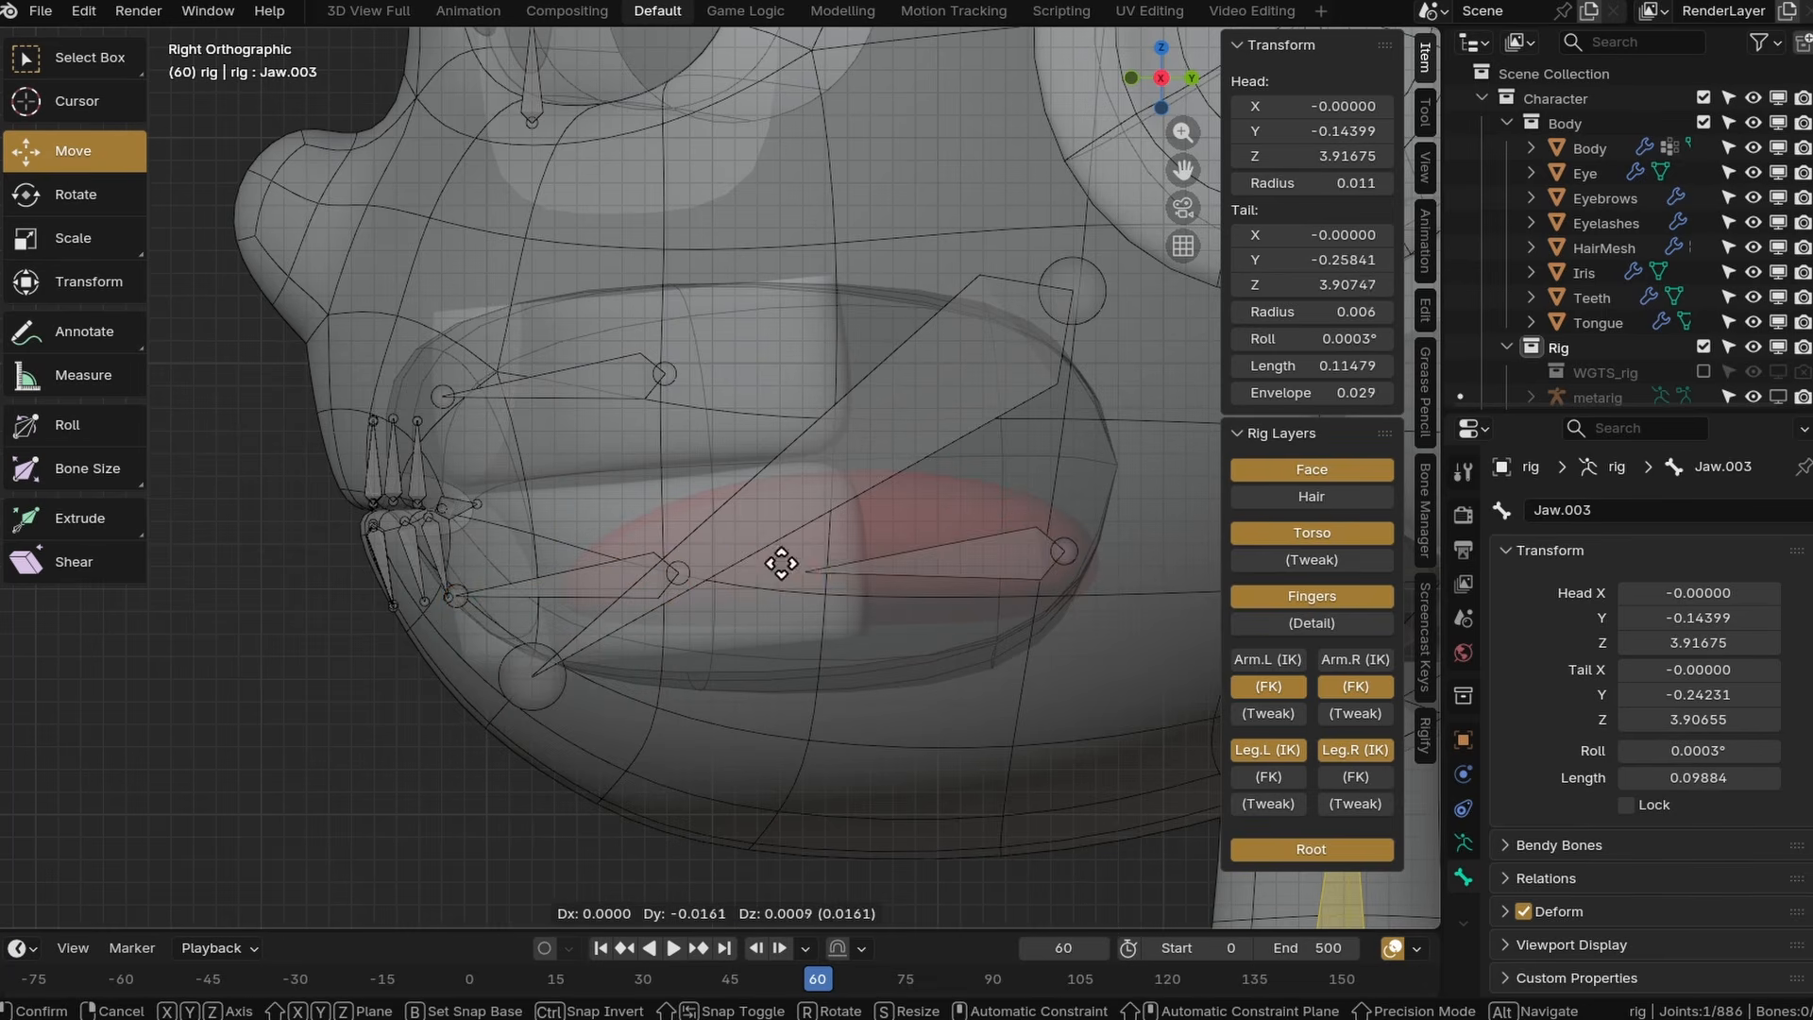
click(595, 591)
shift+middle_drag(787, 598, 817, 641)
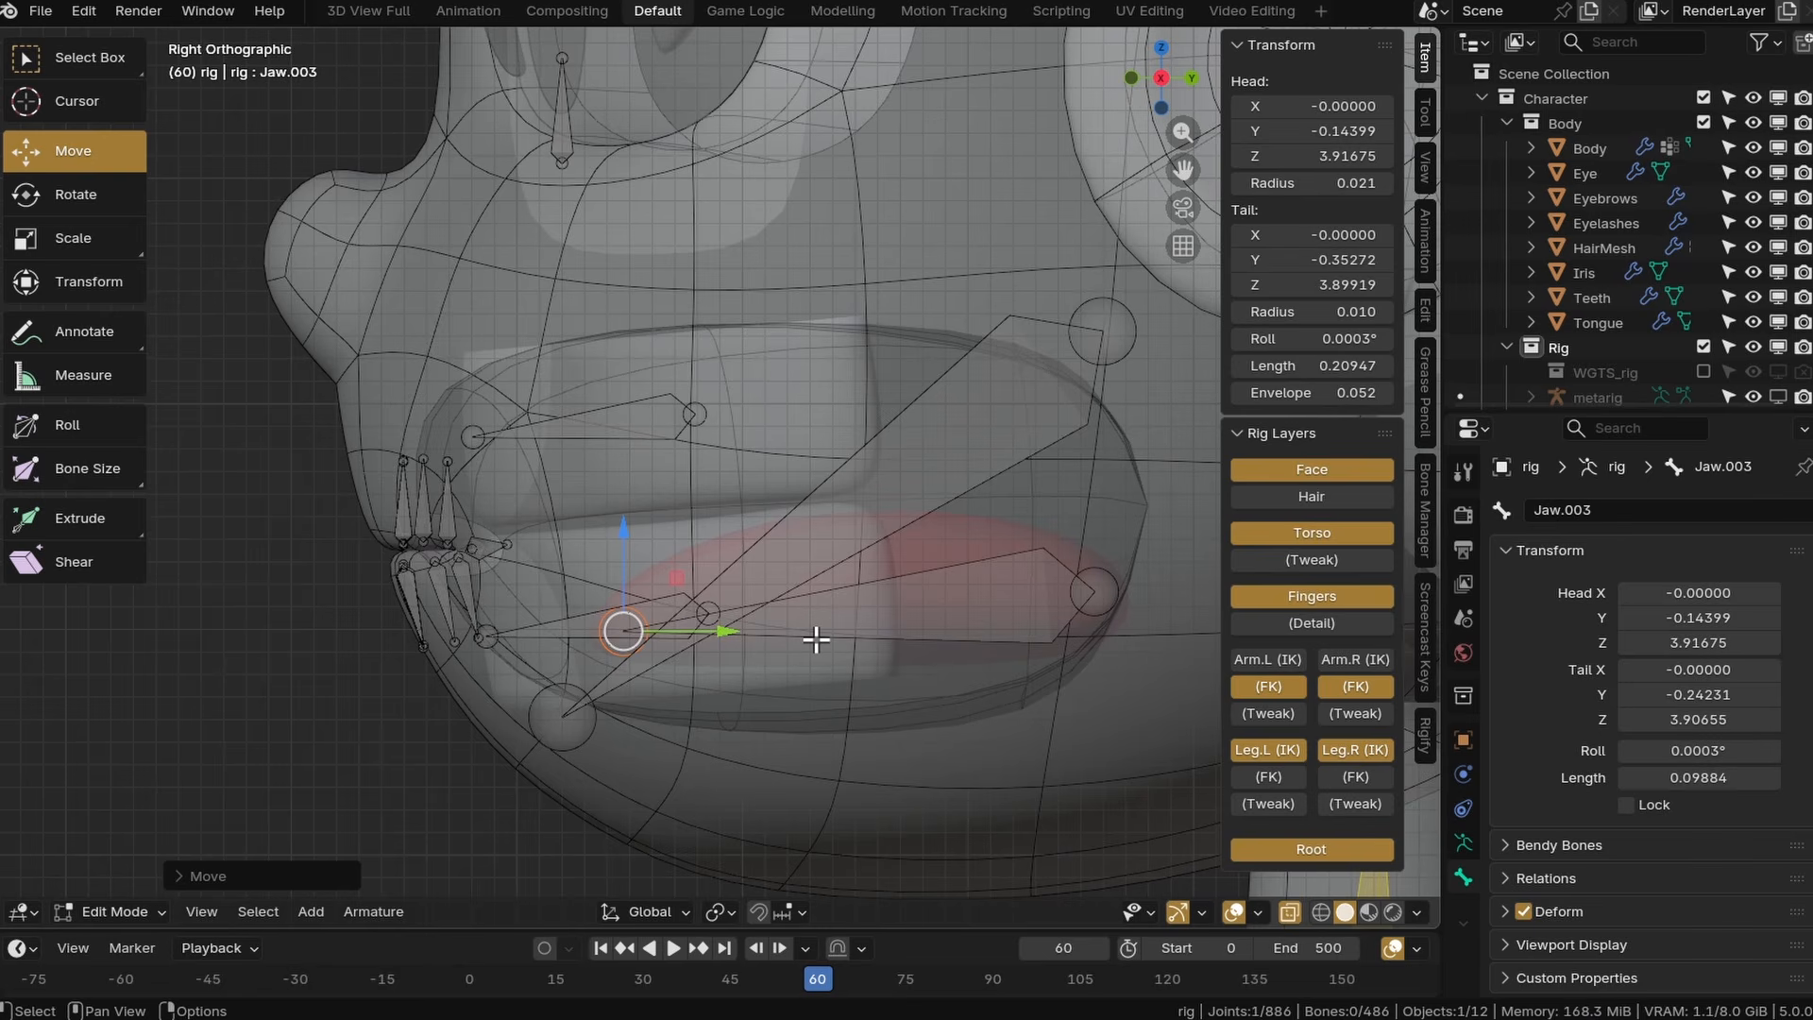
Rename the upper-teeth bone TeethT, the lower-teeth bone TeethB and the tongue bone Tongue.
click(604, 416)
click(1622, 510)
text(Teeth.T)
key(Return)
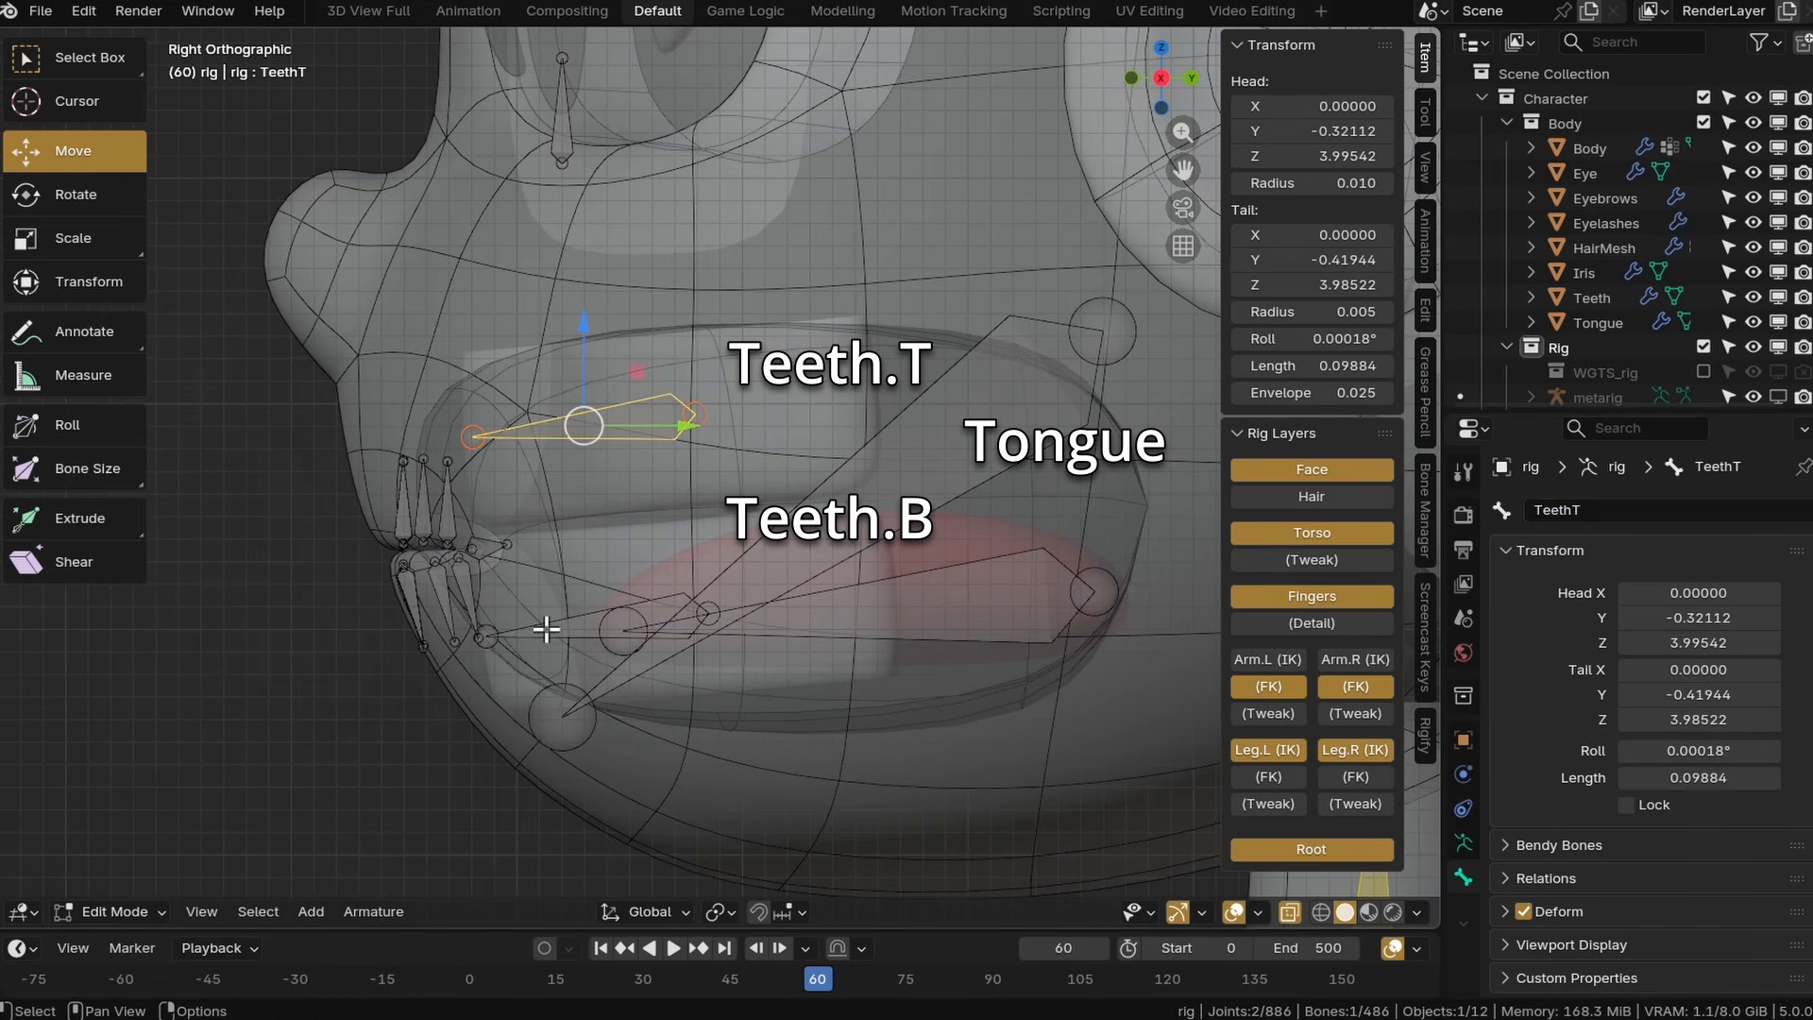
click(550, 627)
click(1647, 512)
text(Teet)
click(887, 605)
click(1603, 510)
text(Tongue)
key(Return)
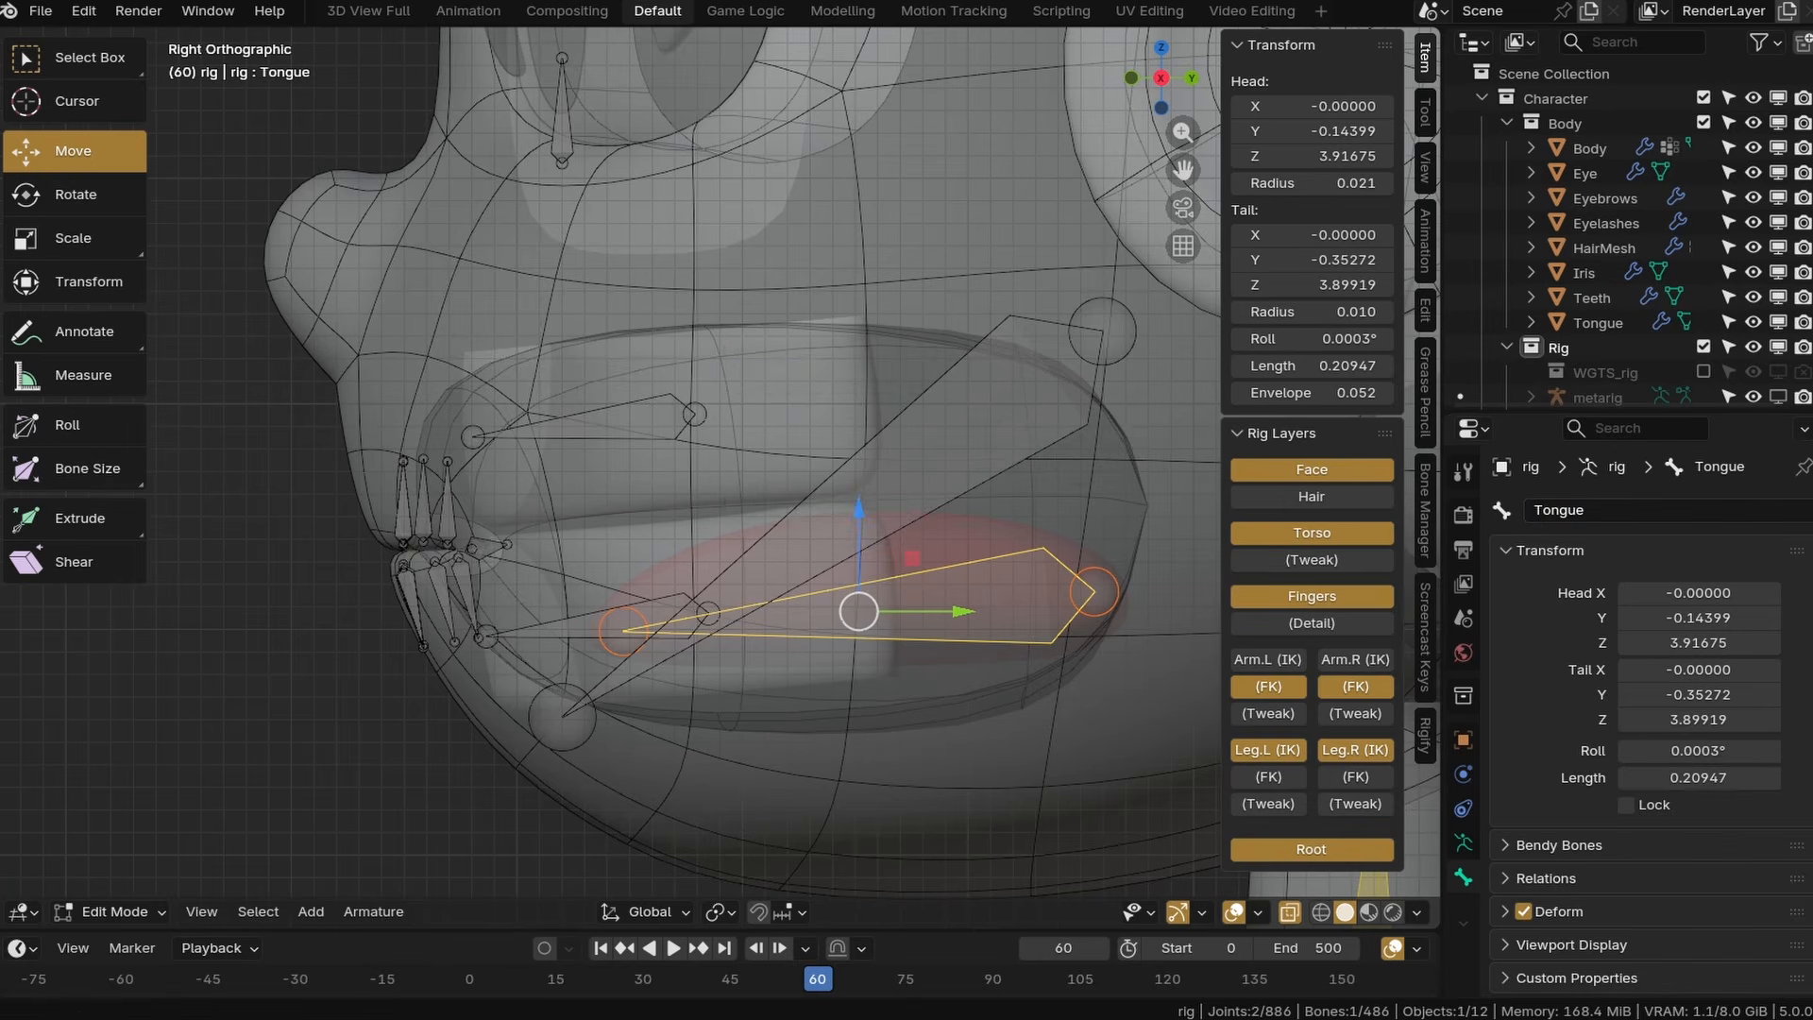
Switch to Object Mode, turn off X-ray and hide the Body mesh to expose the teeth and tongue.
scroll(623, 614, down, 4)
middle_drag(600, 619, 730, 654)
scroll(730, 654, down, 1)
click(113, 913)
click(123, 830)
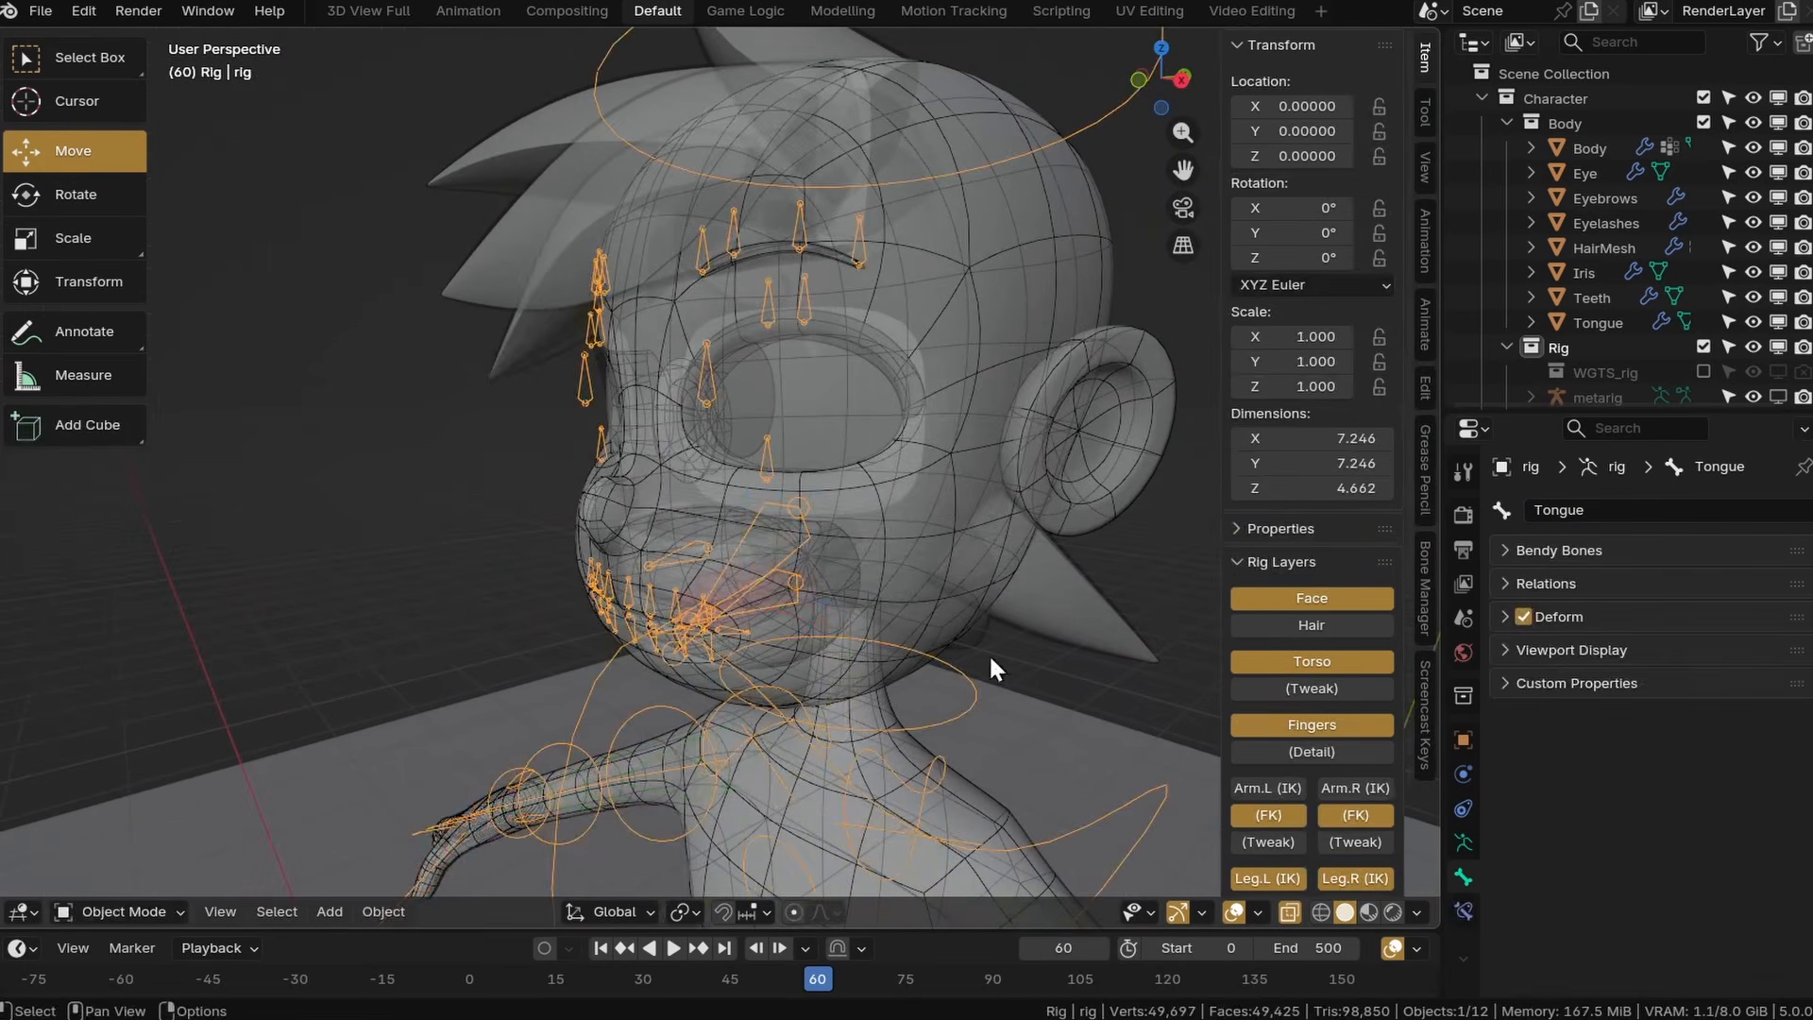
scroll(989, 654, up, 3)
click(1290, 912)
click(749, 559)
key(h)
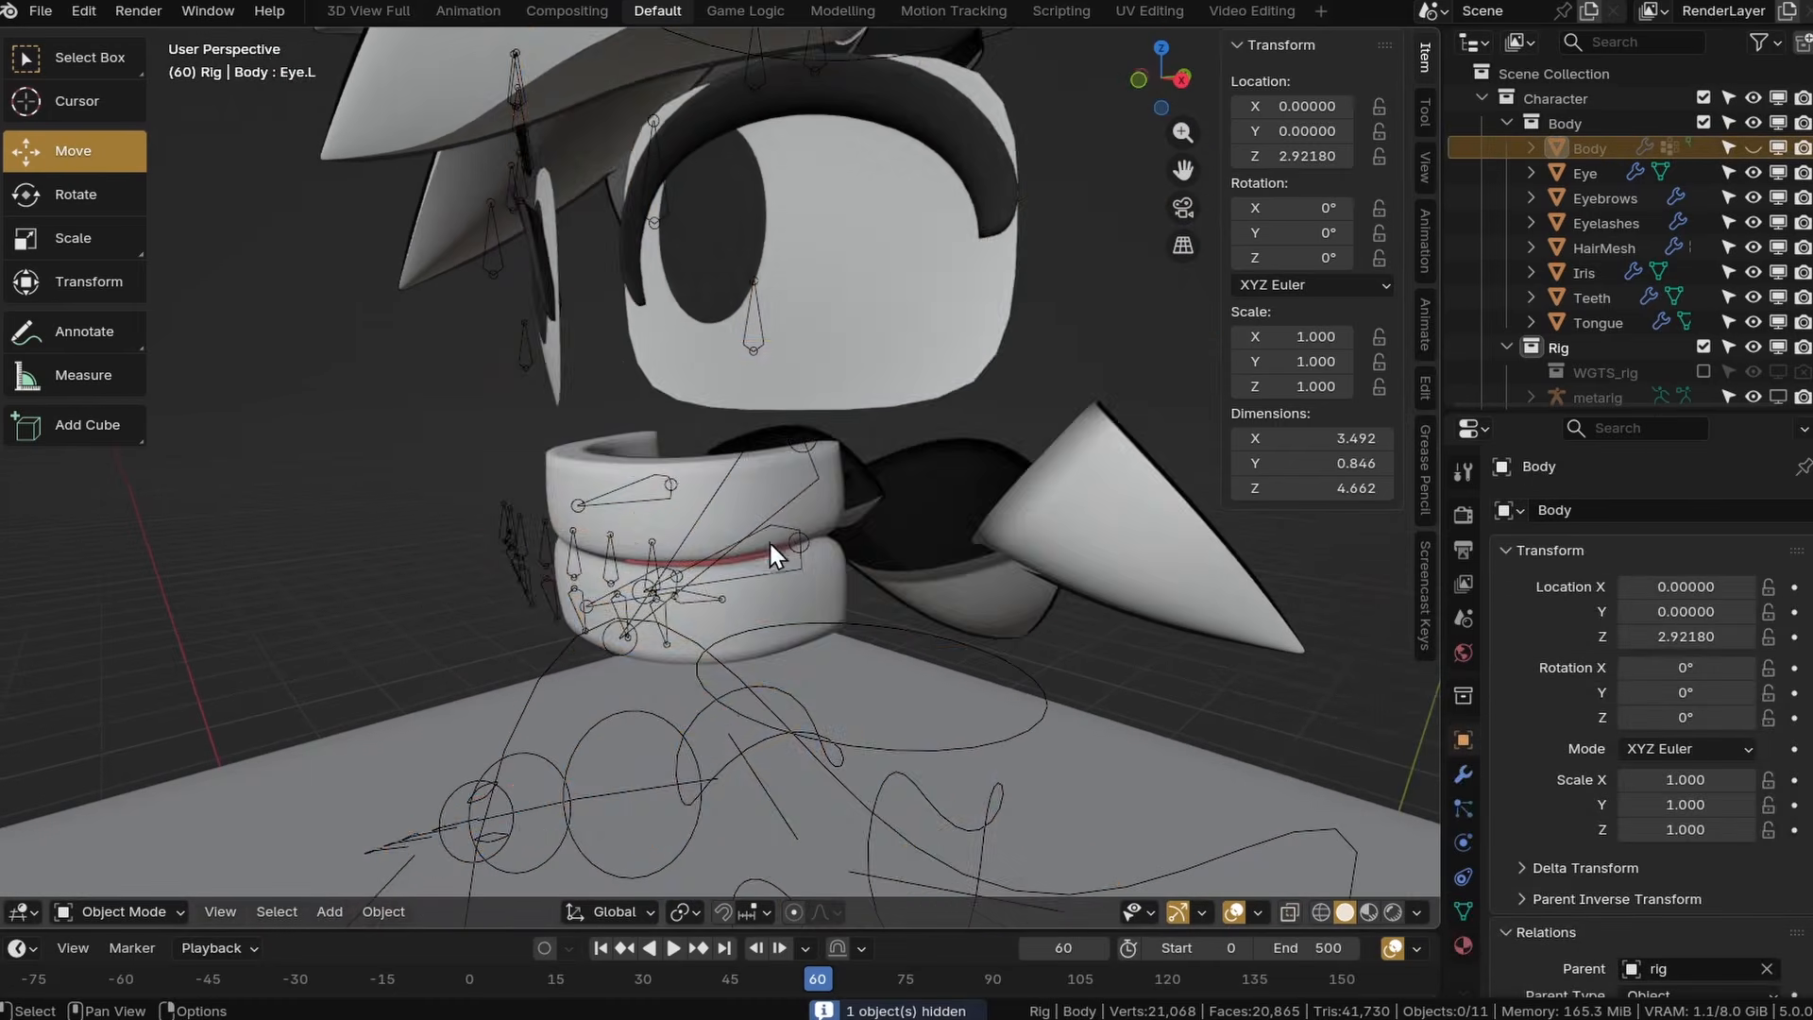
Select the teeth mesh together with the rig and parent the teeth to the rig.
mouse_move(768, 542)
middle_down()
mouse_move(875, 518)
mouse_move(789, 553)
middle_up()
click(823, 467)
middle_drag(823, 470, 780, 539)
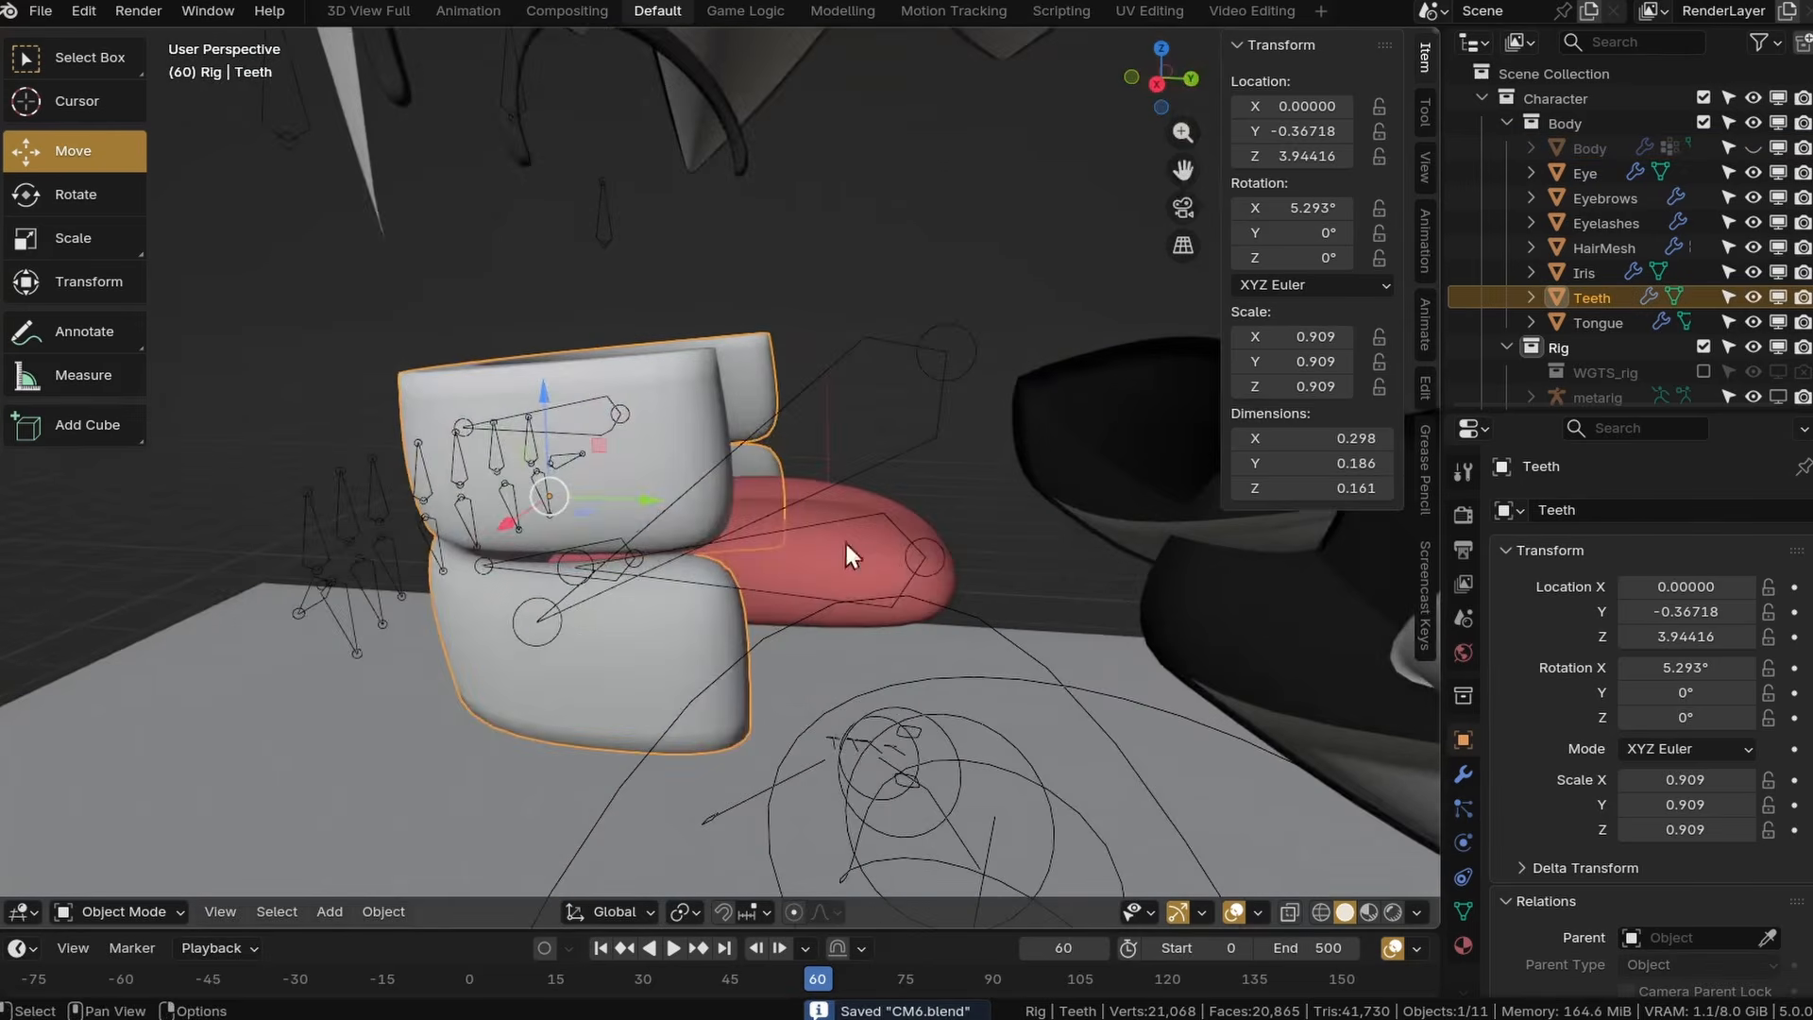
shift+click(933, 441)
key(ctrl+p)
click(842, 479)
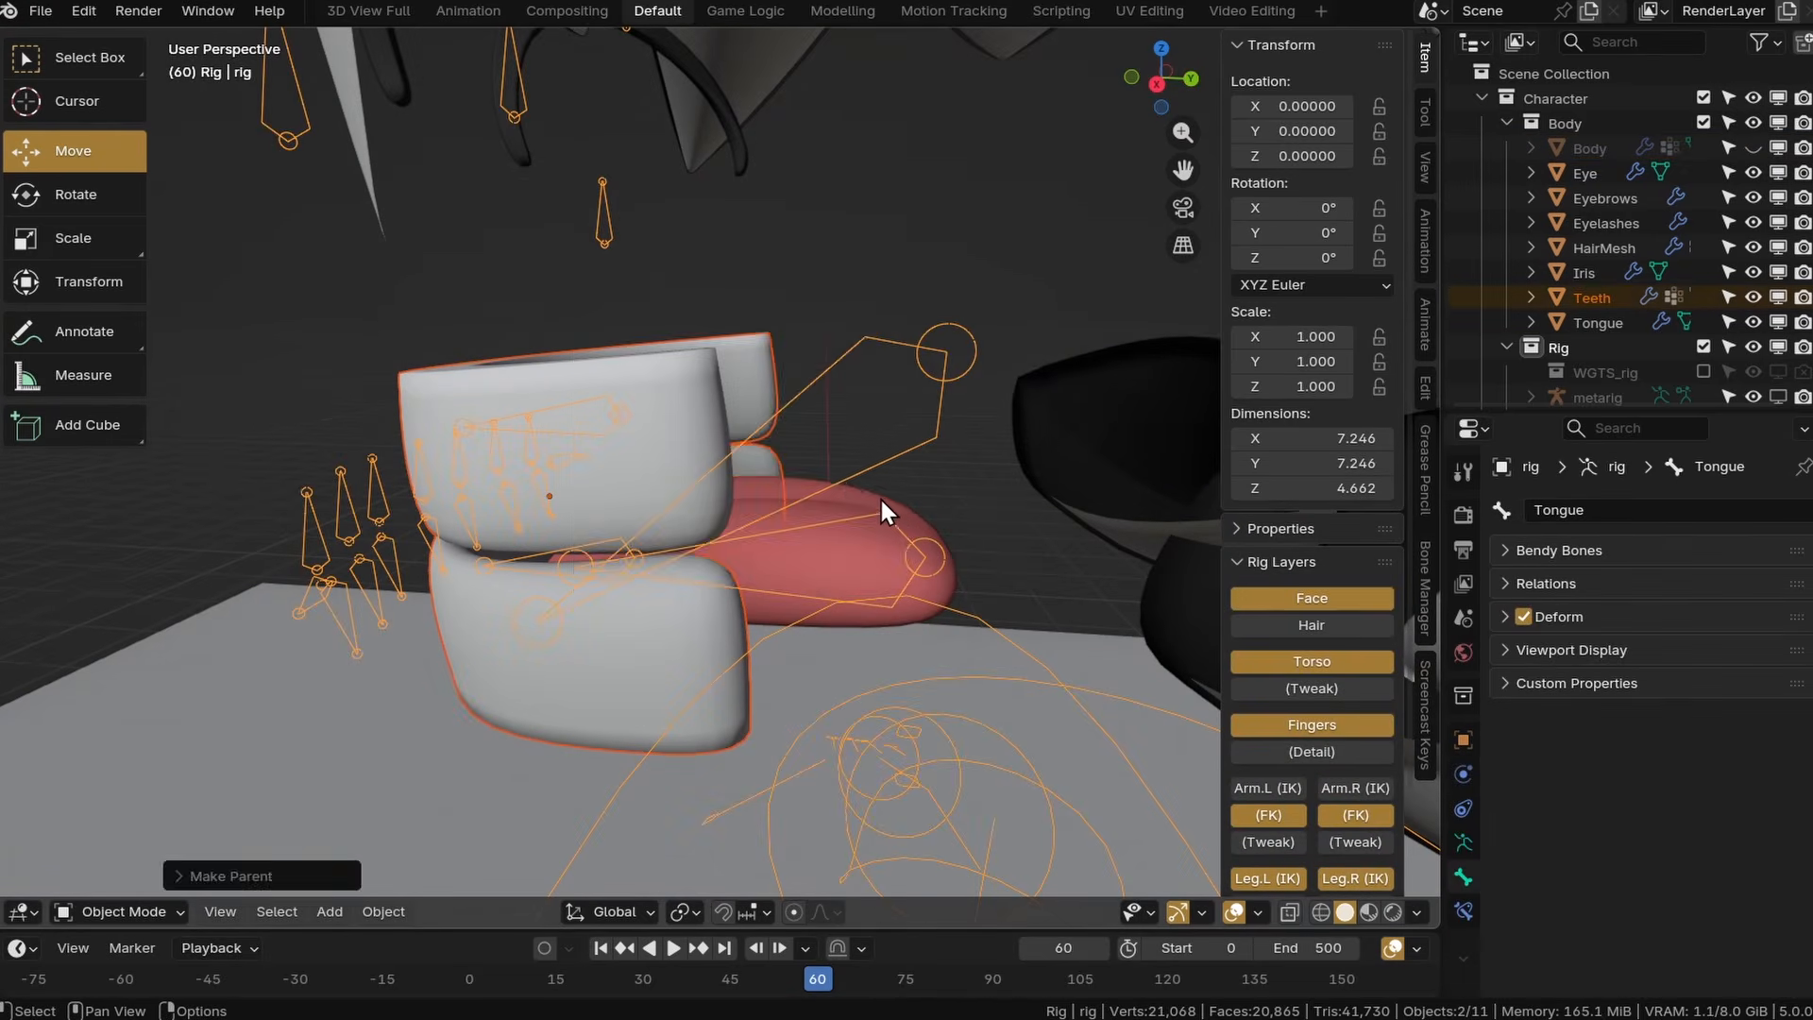
Select the tongue mesh together with the rig and parent the tongue to the rig.
click(881, 498)
shift+click(845, 461)
key(ctrl+p)
click(845, 461)
Delete all vertex groups of the teeth mesh except TeethT and TeethB.
click(844, 459)
middle_drag(844, 459, 776, 473)
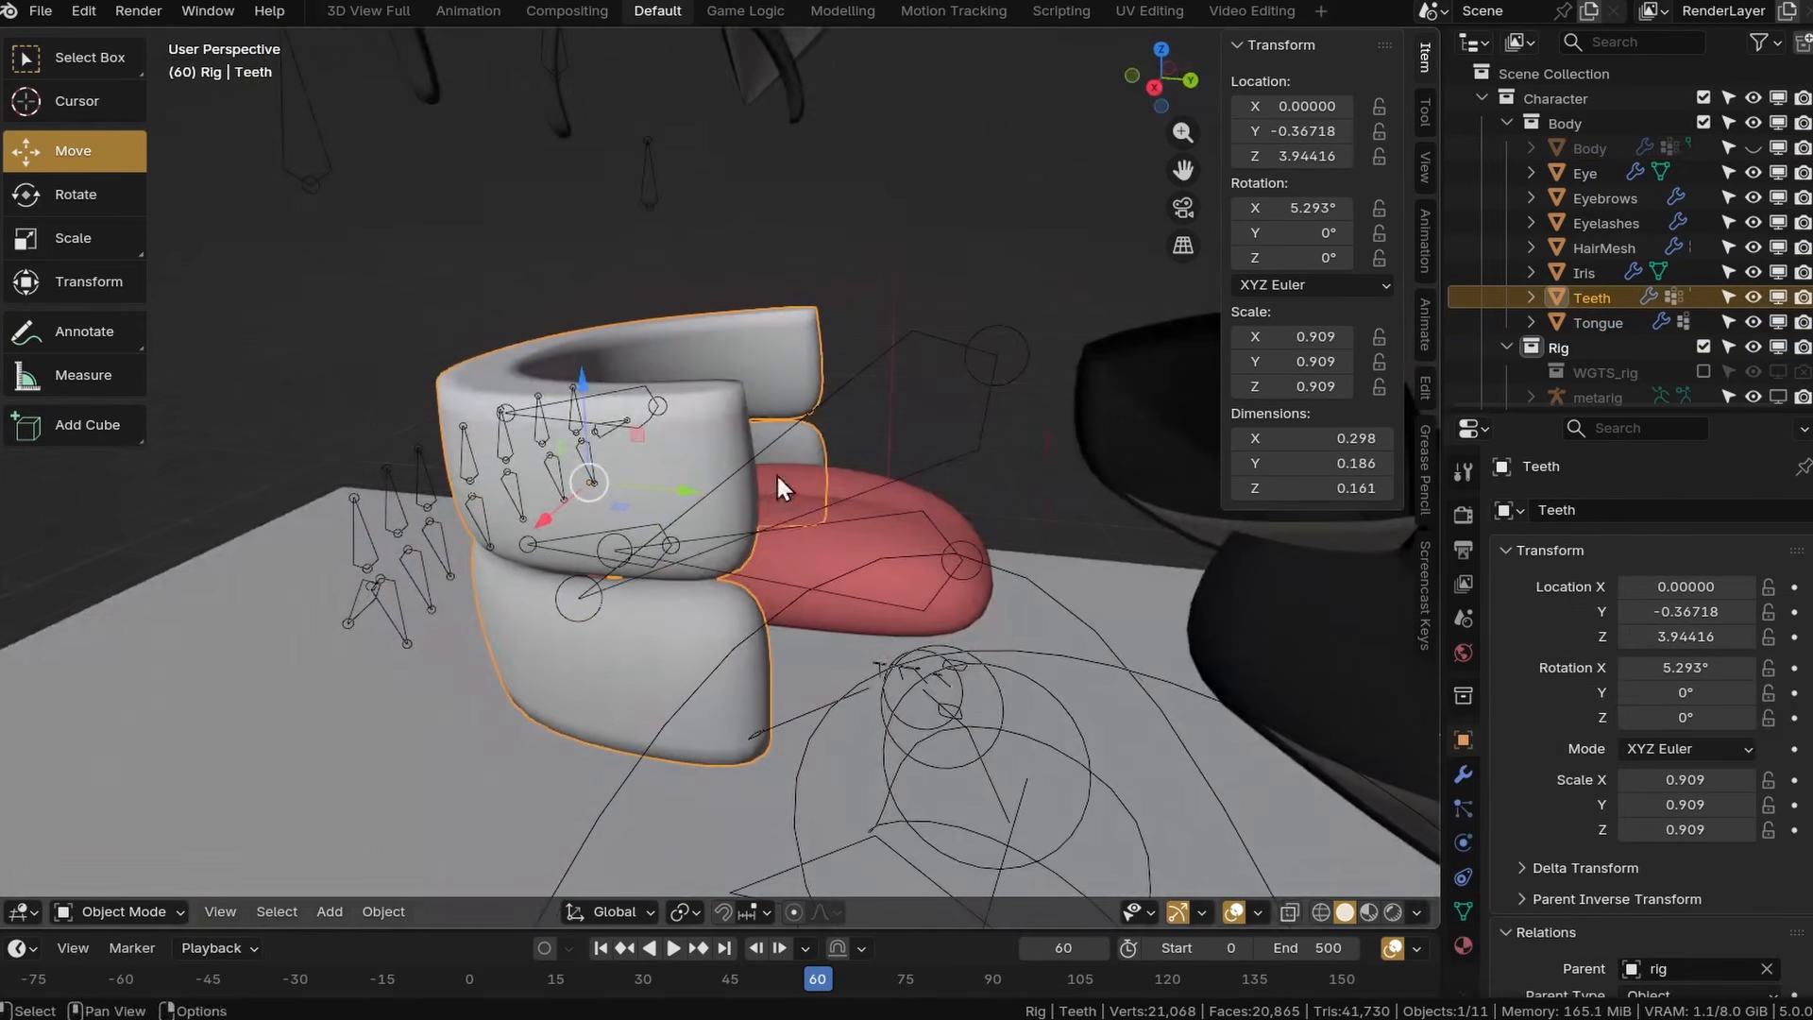
click(1463, 908)
scroll(1679, 798, down, 4)
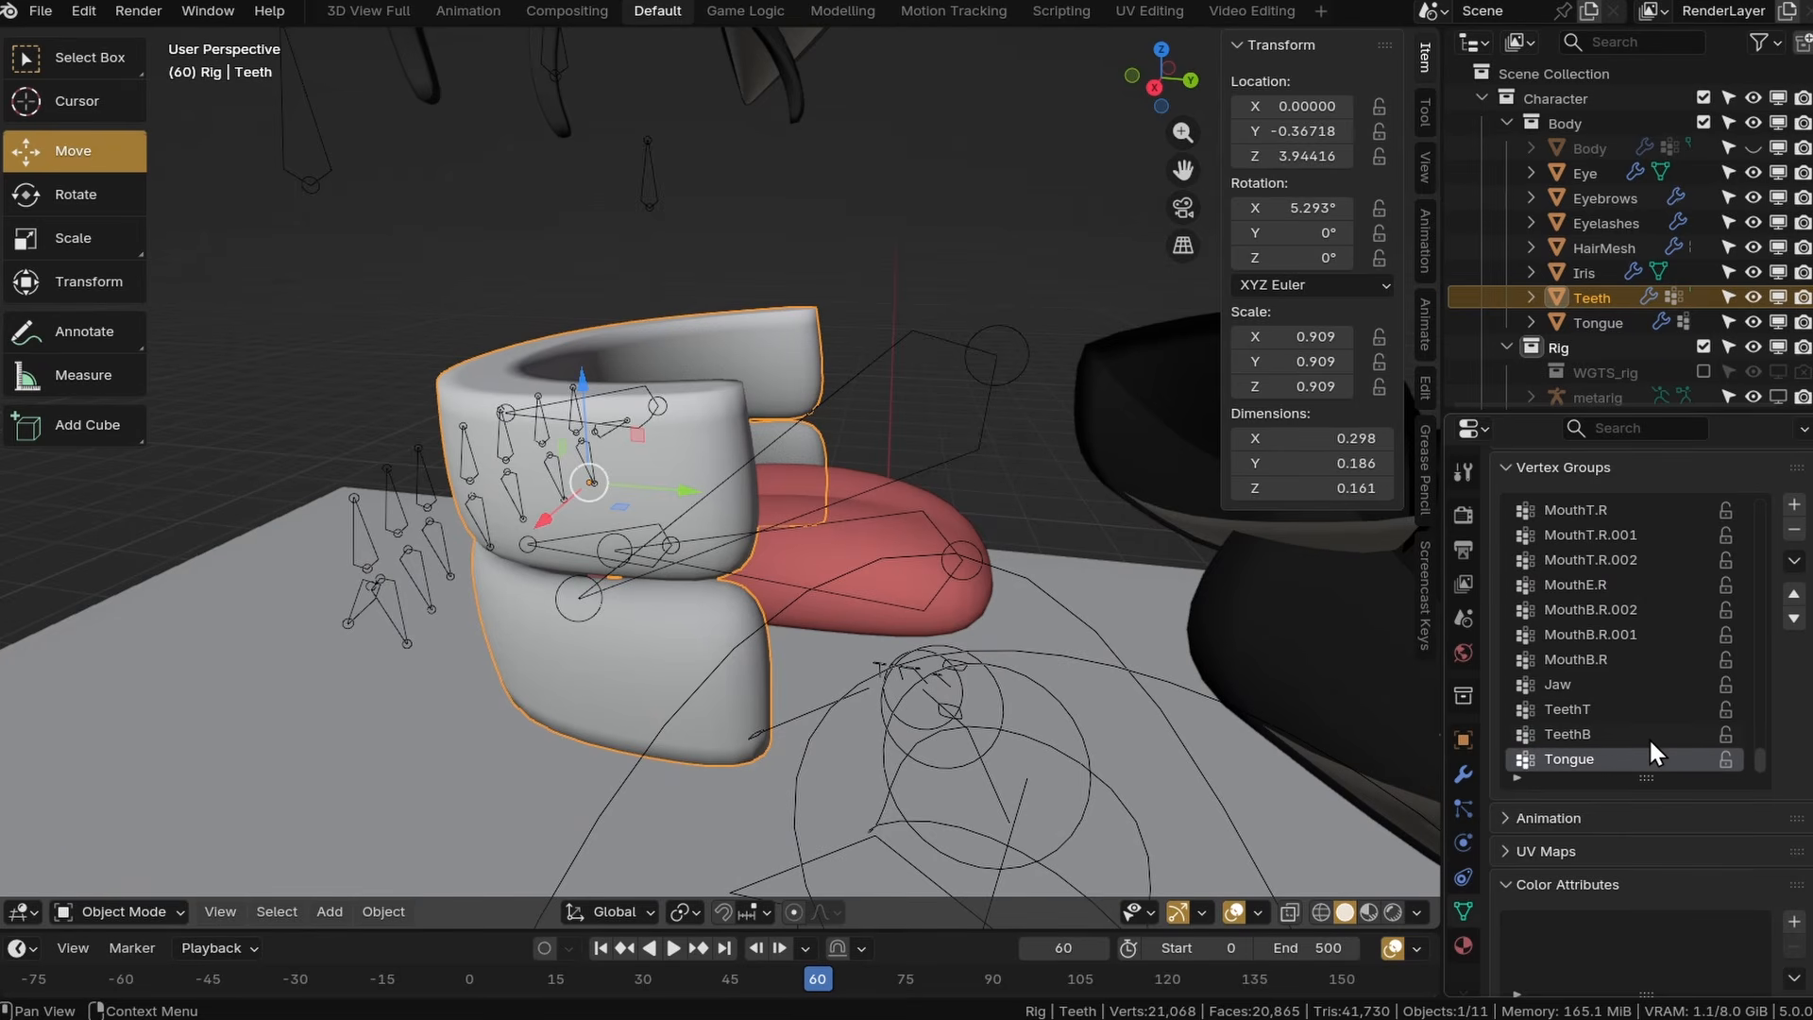
click(1793, 565)
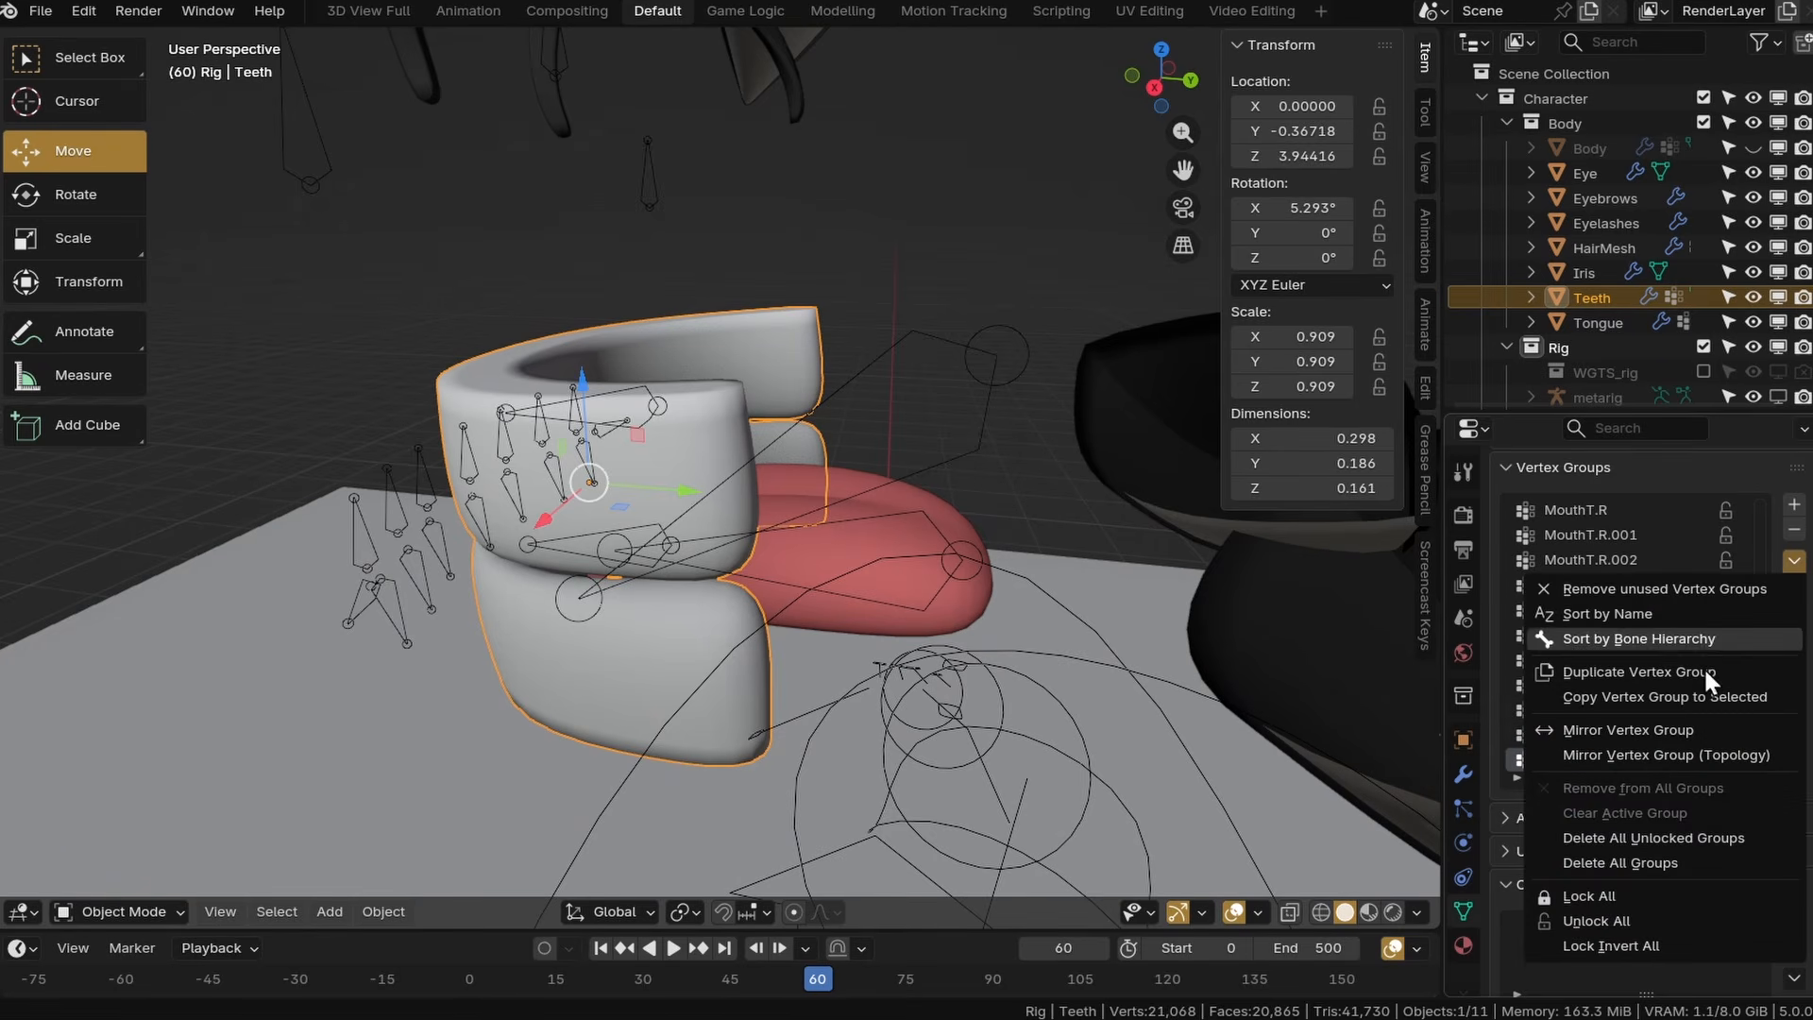
click(1652, 834)
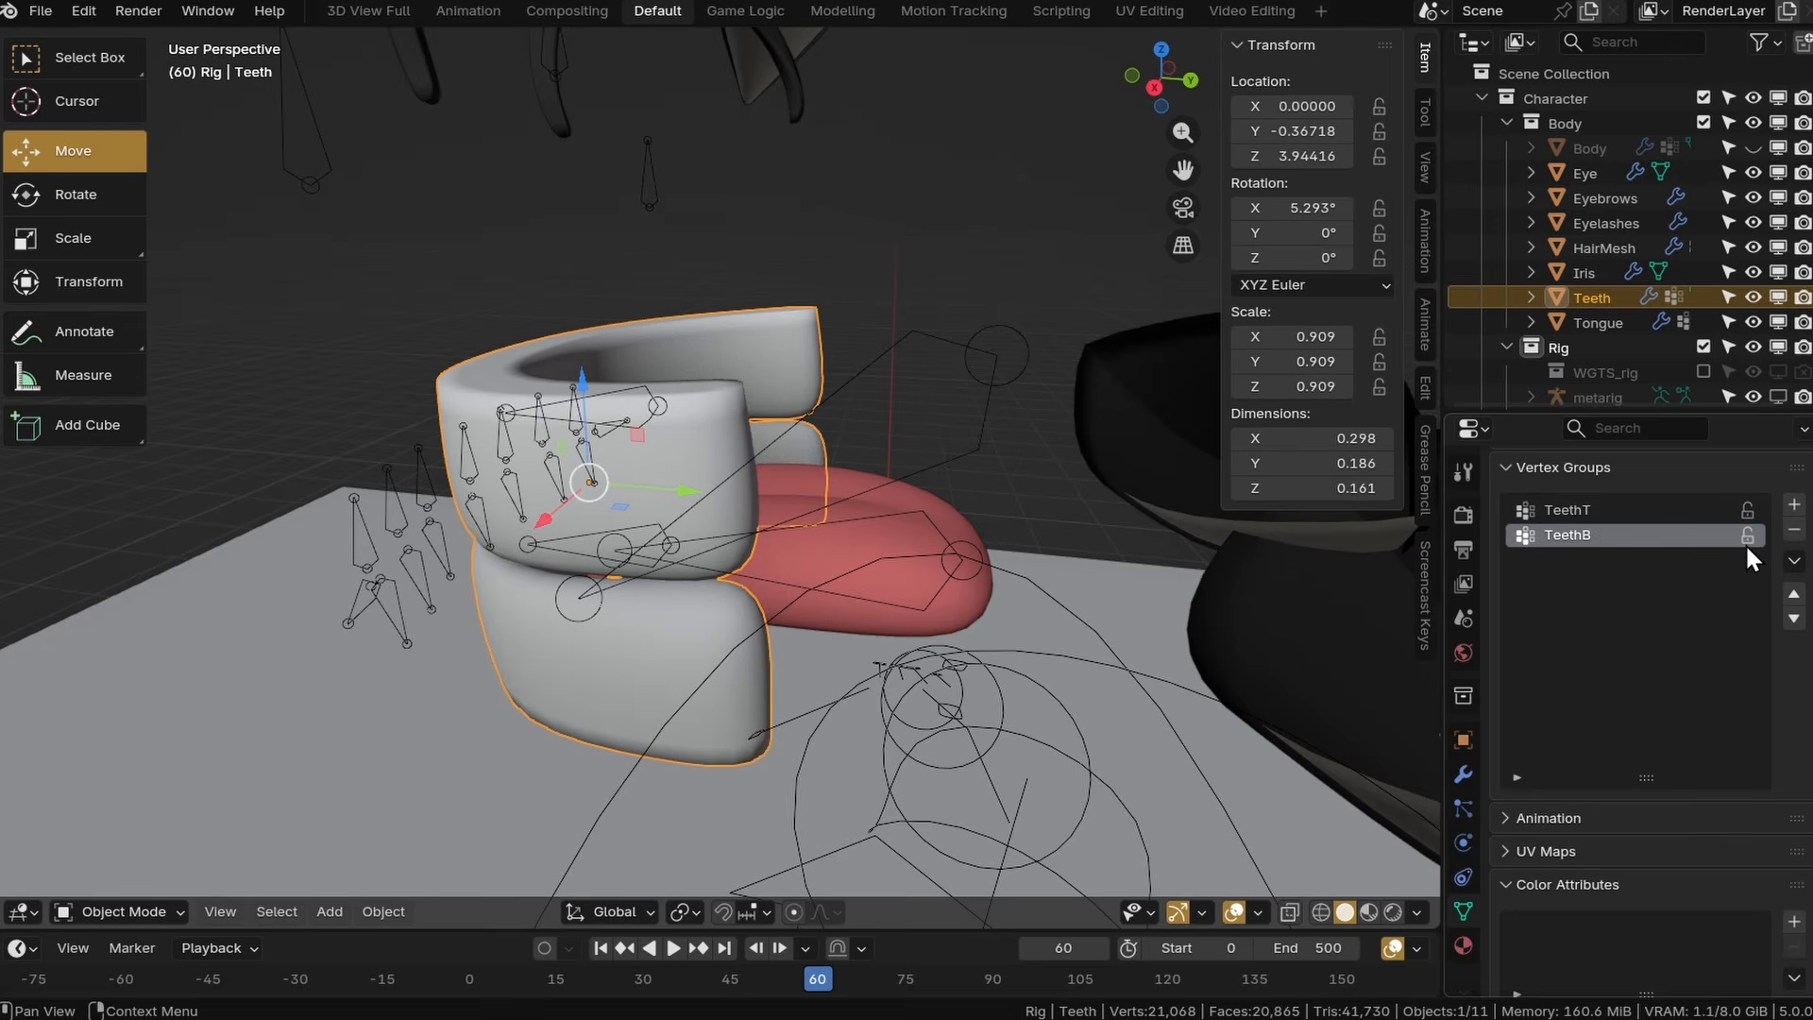
In Edit Mode, select the whole linked upper teeth and assign them to the TeethT vertex group at weight 1.000.
click(134, 911)
click(122, 777)
click(574, 415)
key(ctrl+l)
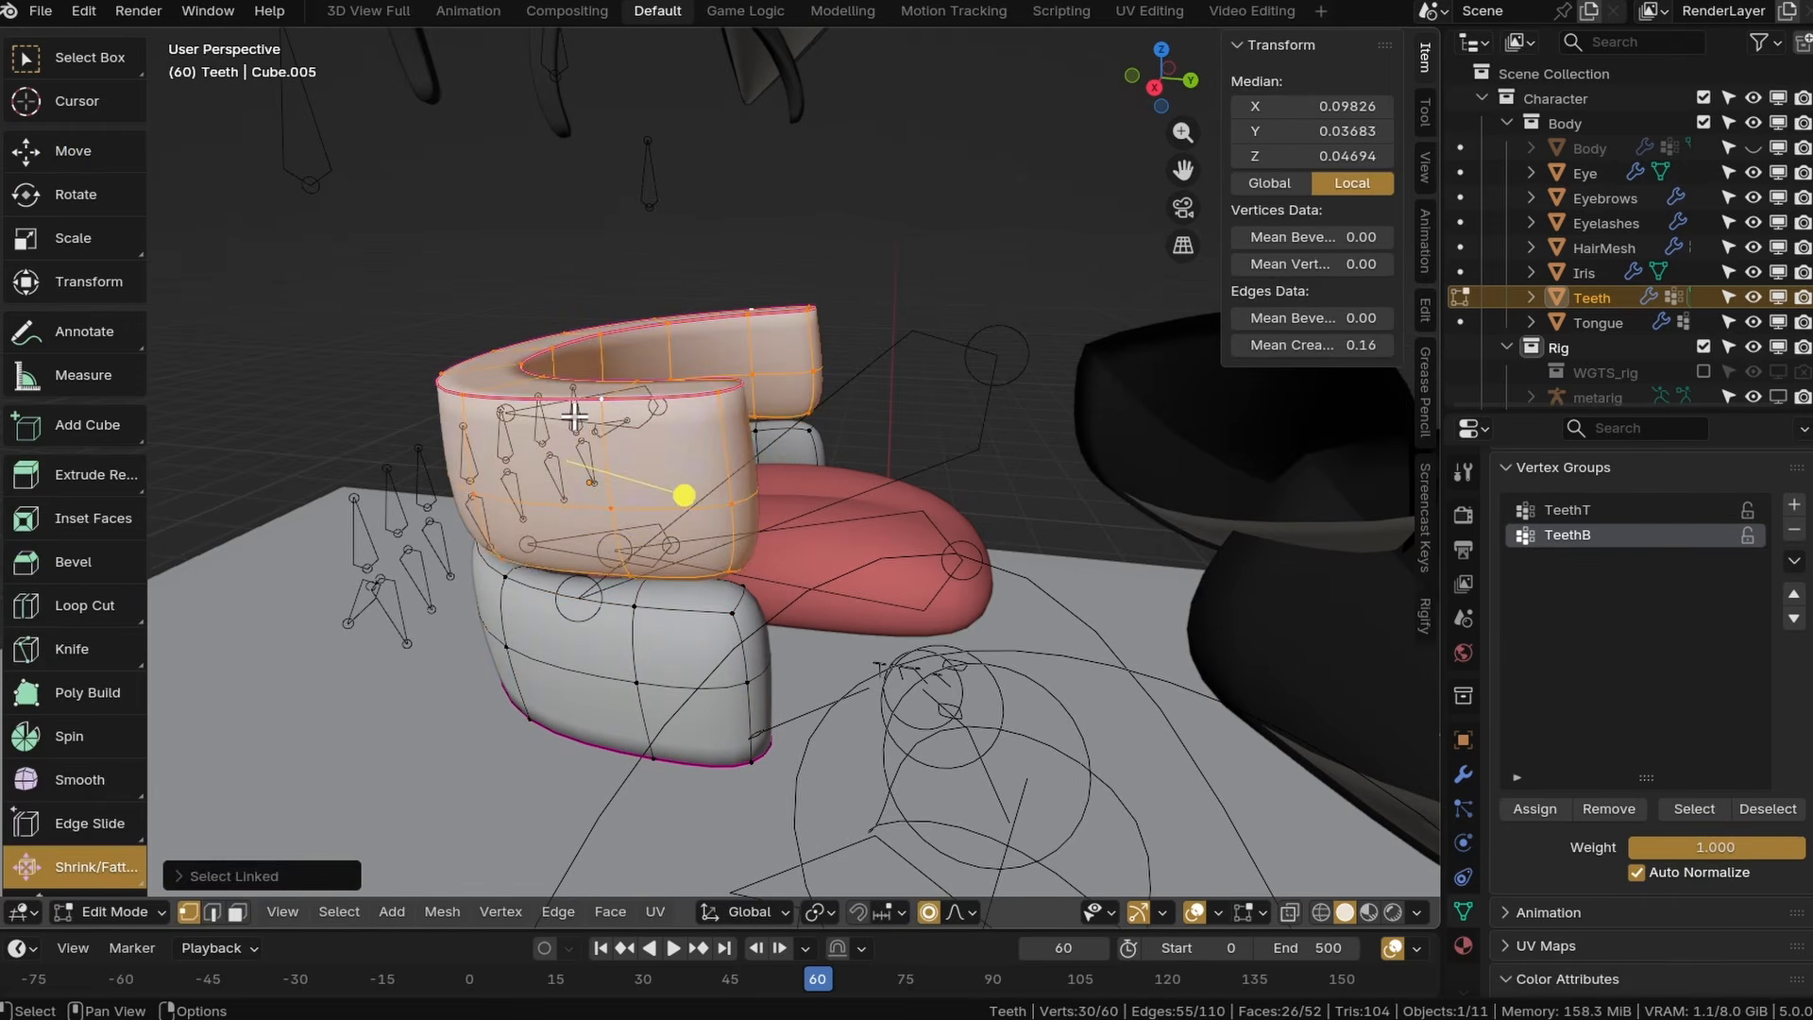
click(1574, 512)
click(1520, 807)
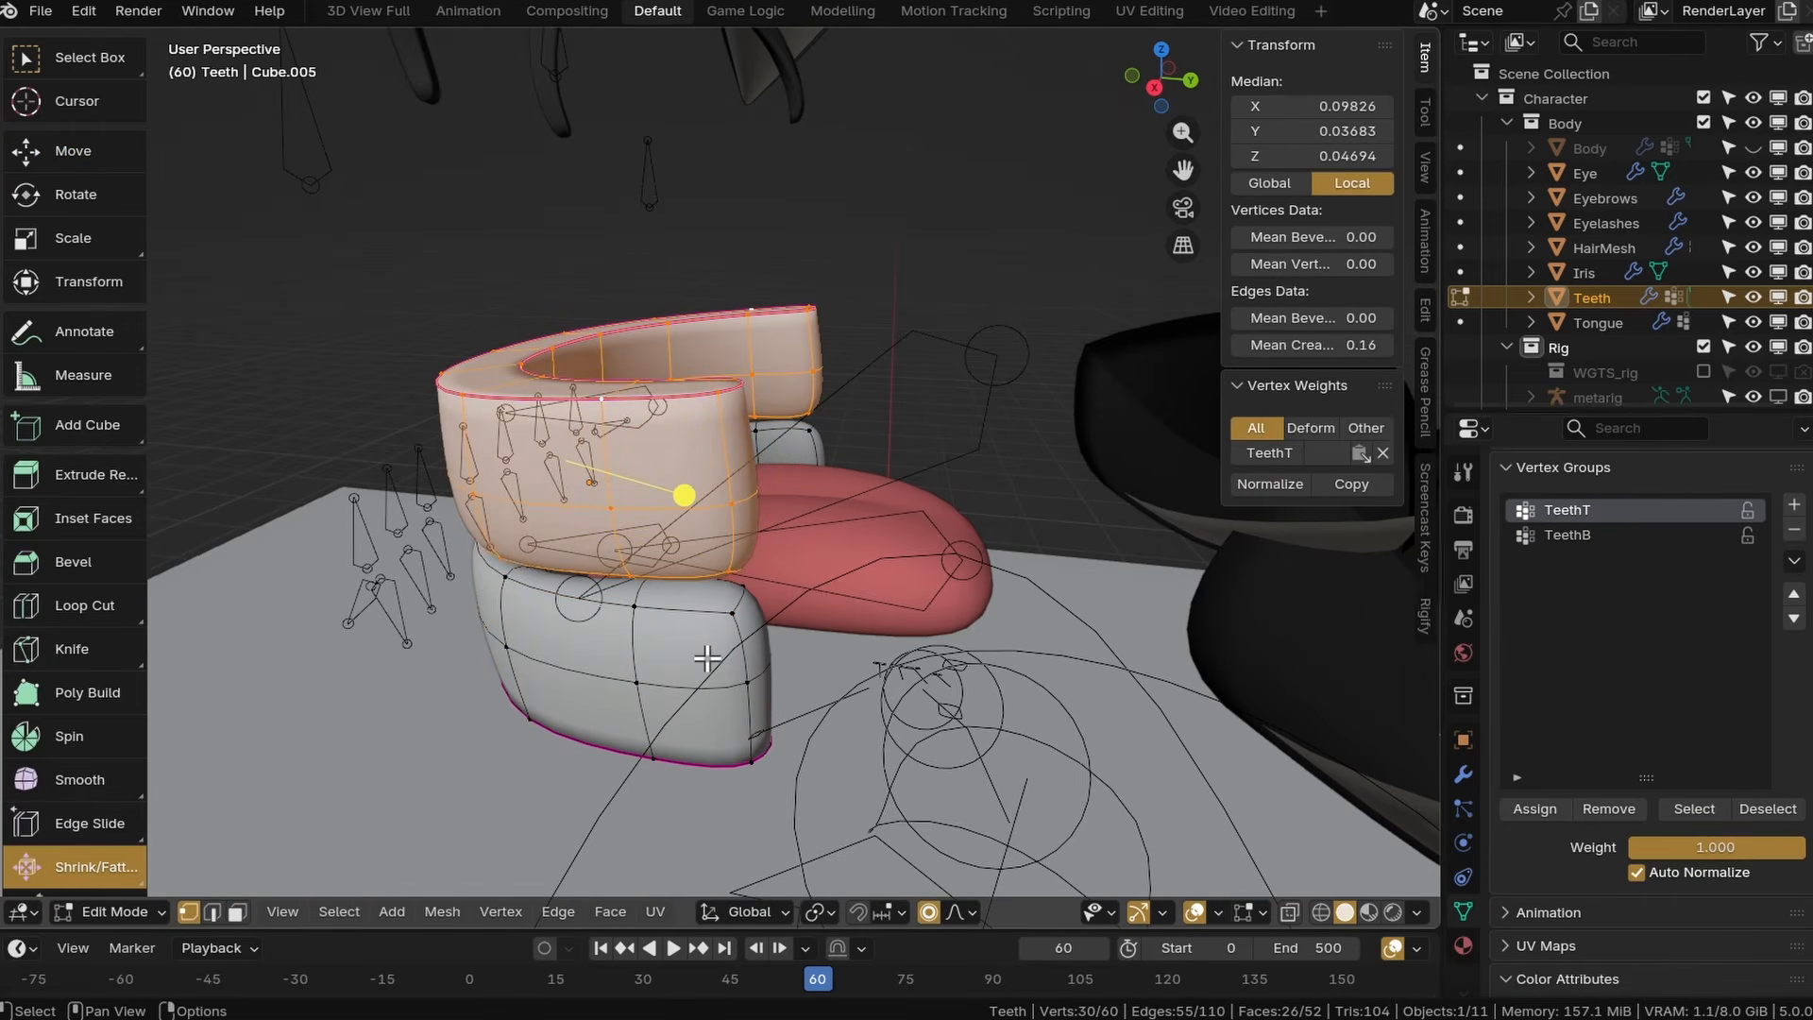
Assign the whole linked lower teeth to the TeethB vertex group at weight 1.000 and return to Object Mode.
click(705, 636)
key(ctrl+l)
click(1533, 813)
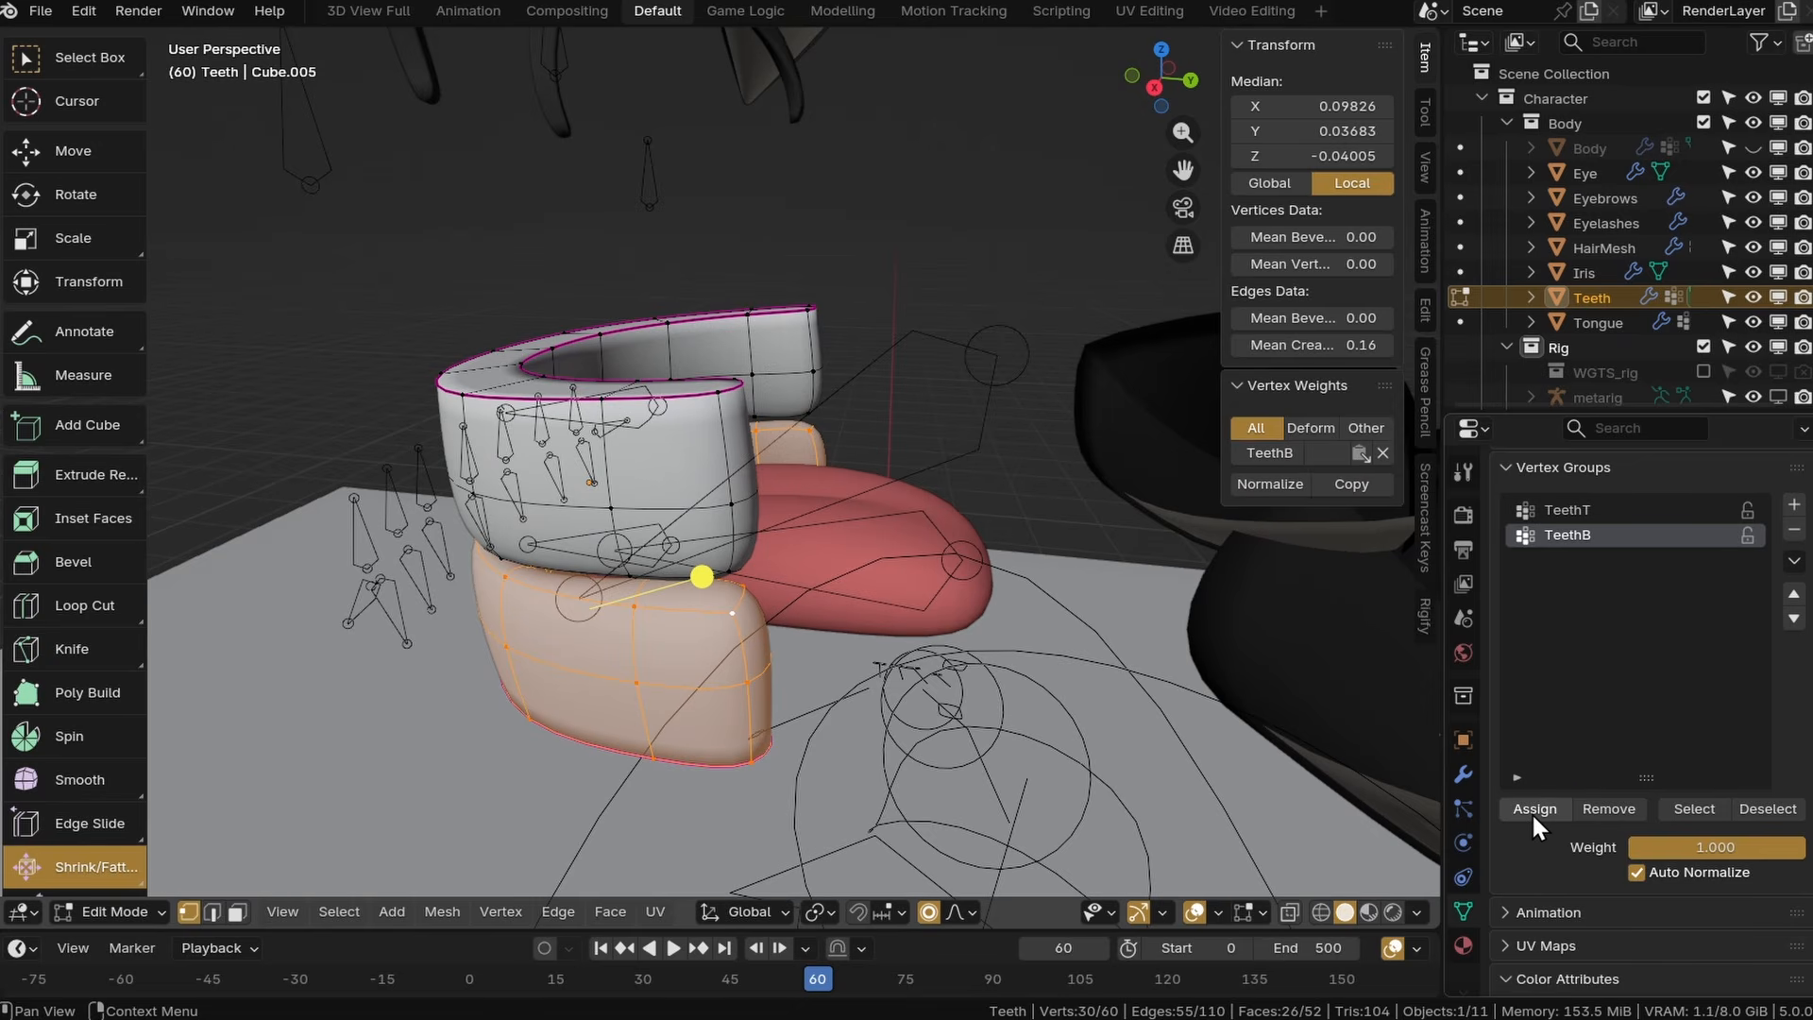
mouse_move(749, 514)
alt+mouse_down()
mouse_move(747, 603)
mouse_move(769, 495)
alt+mouse_up()
key(Tab)
Clear the unneeded vertex groups from the tongue mesh and select the Tongue bone in Pose Mode.
click(956, 553)
click(1795, 560)
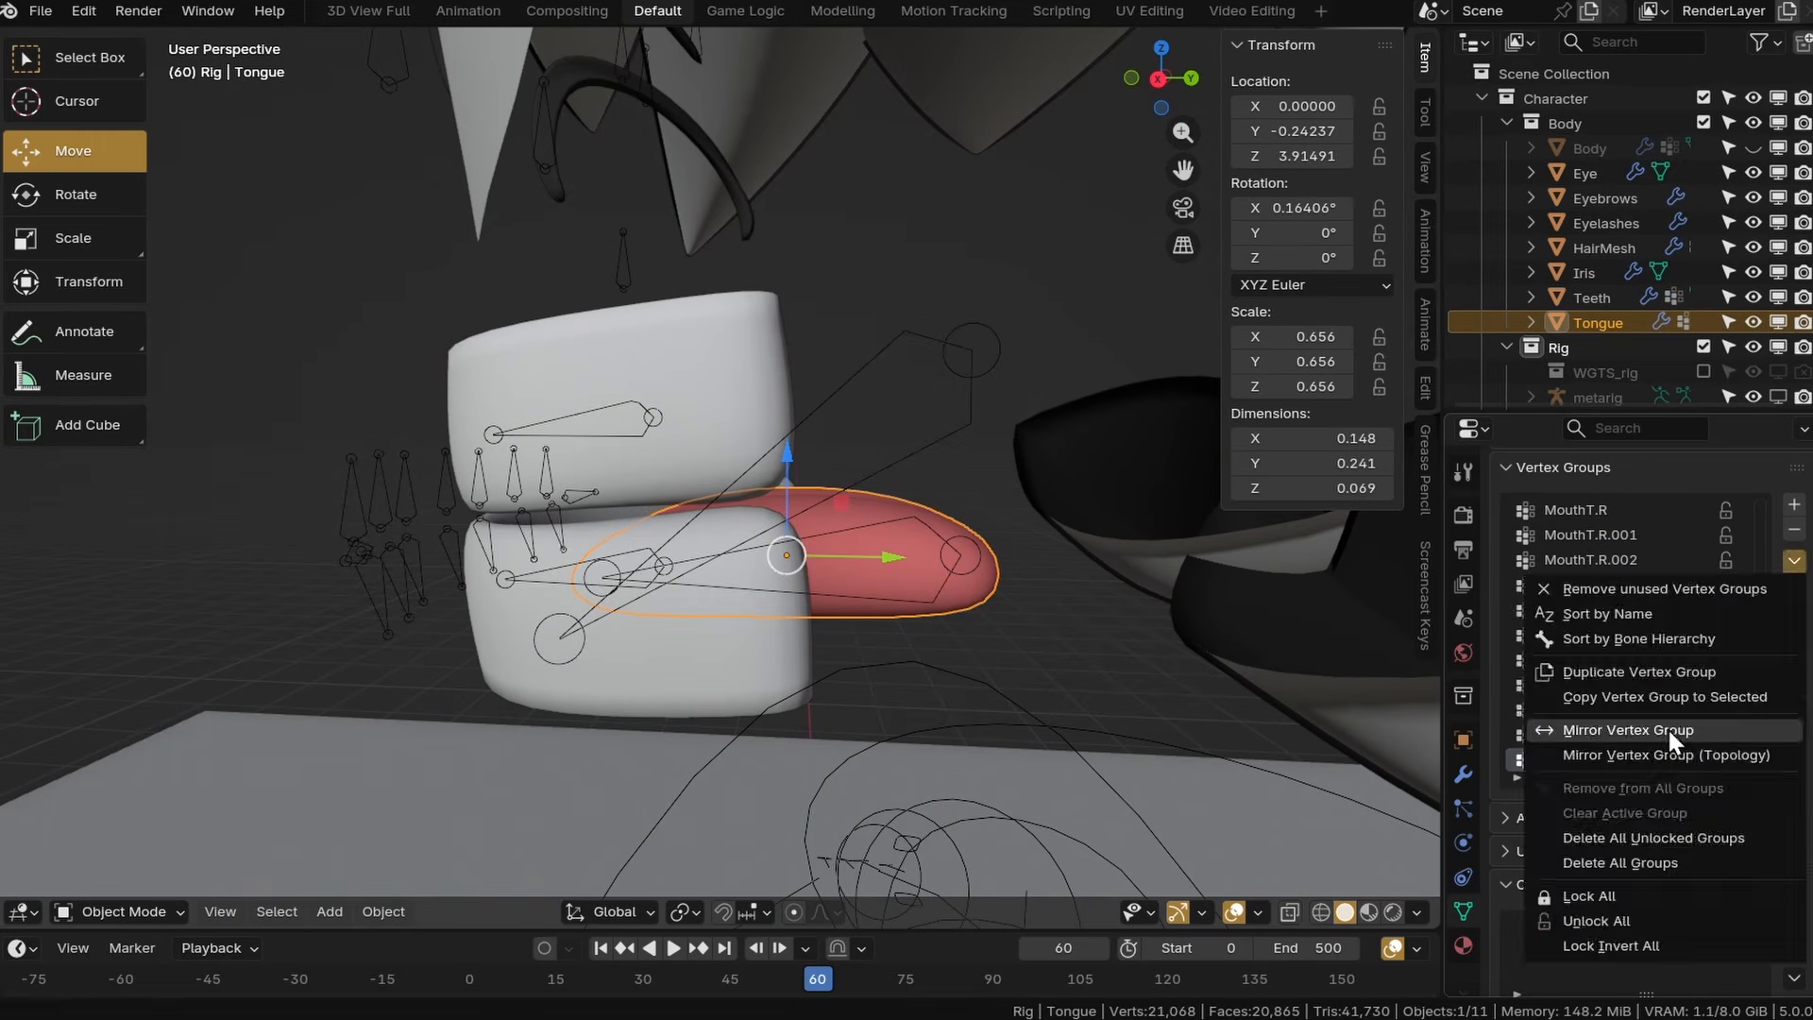
click(1606, 522)
click(123, 911)
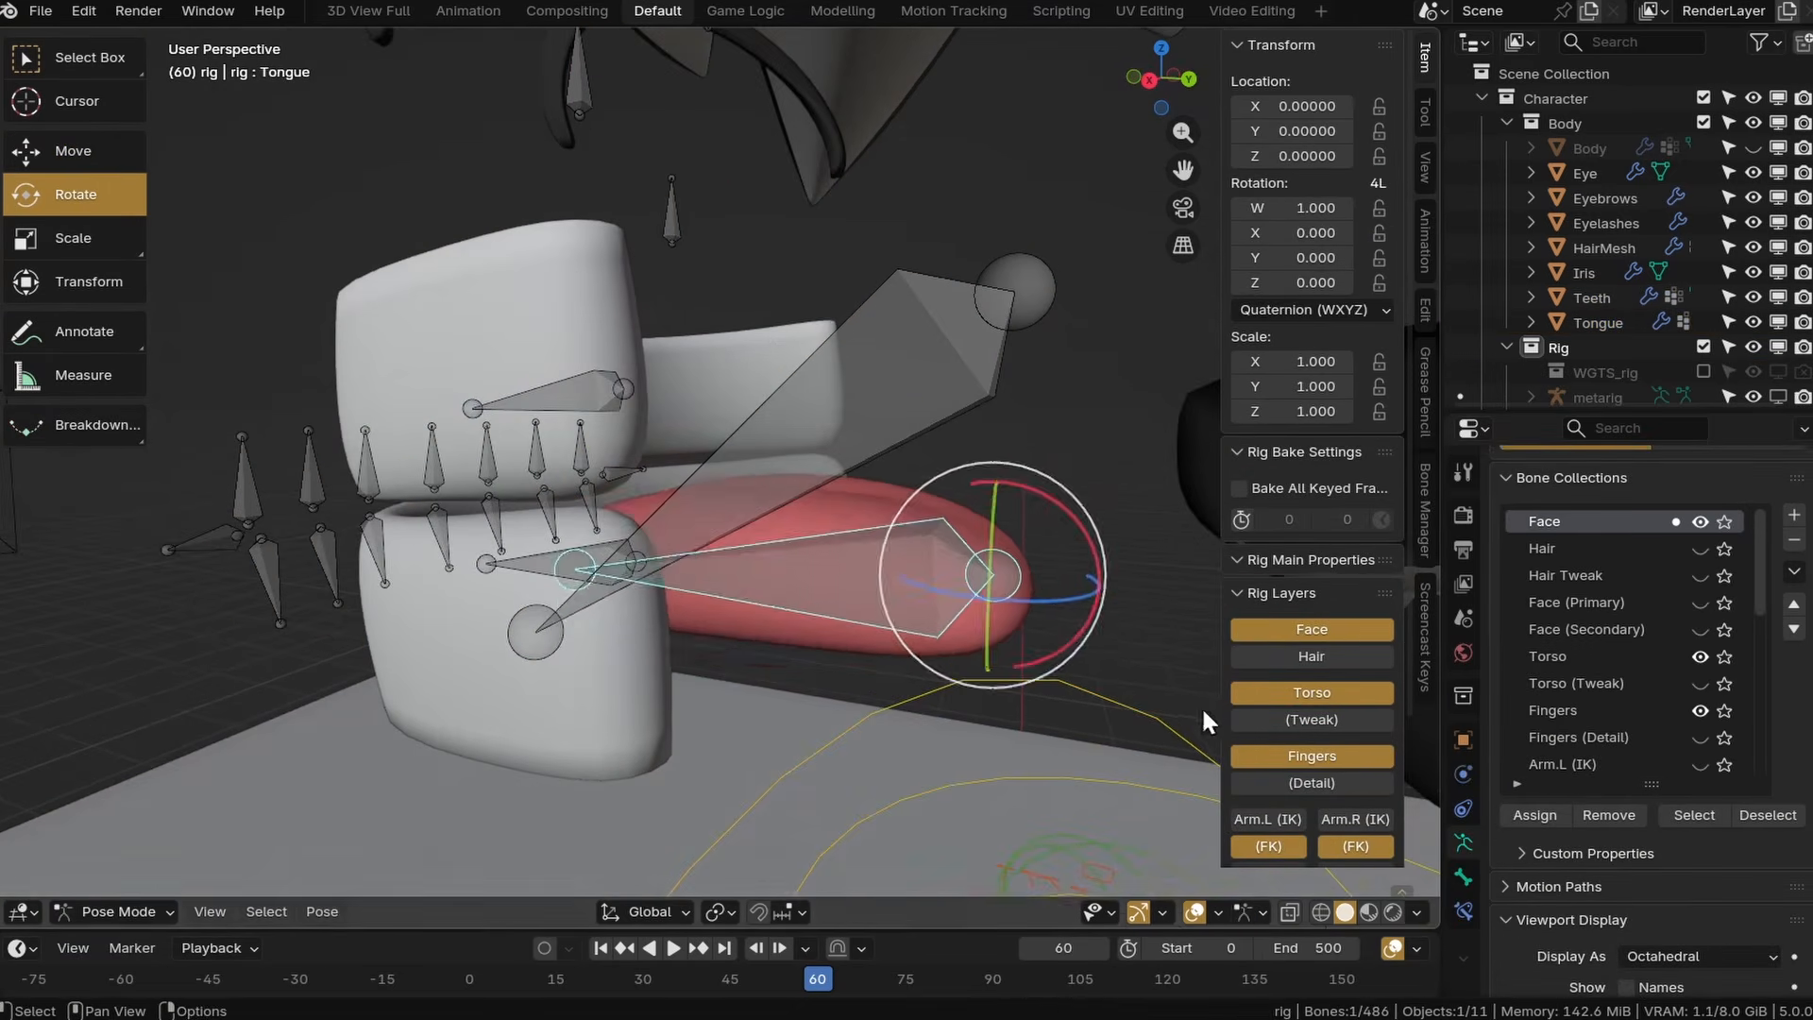
drag(1201, 706, 1098, 570)
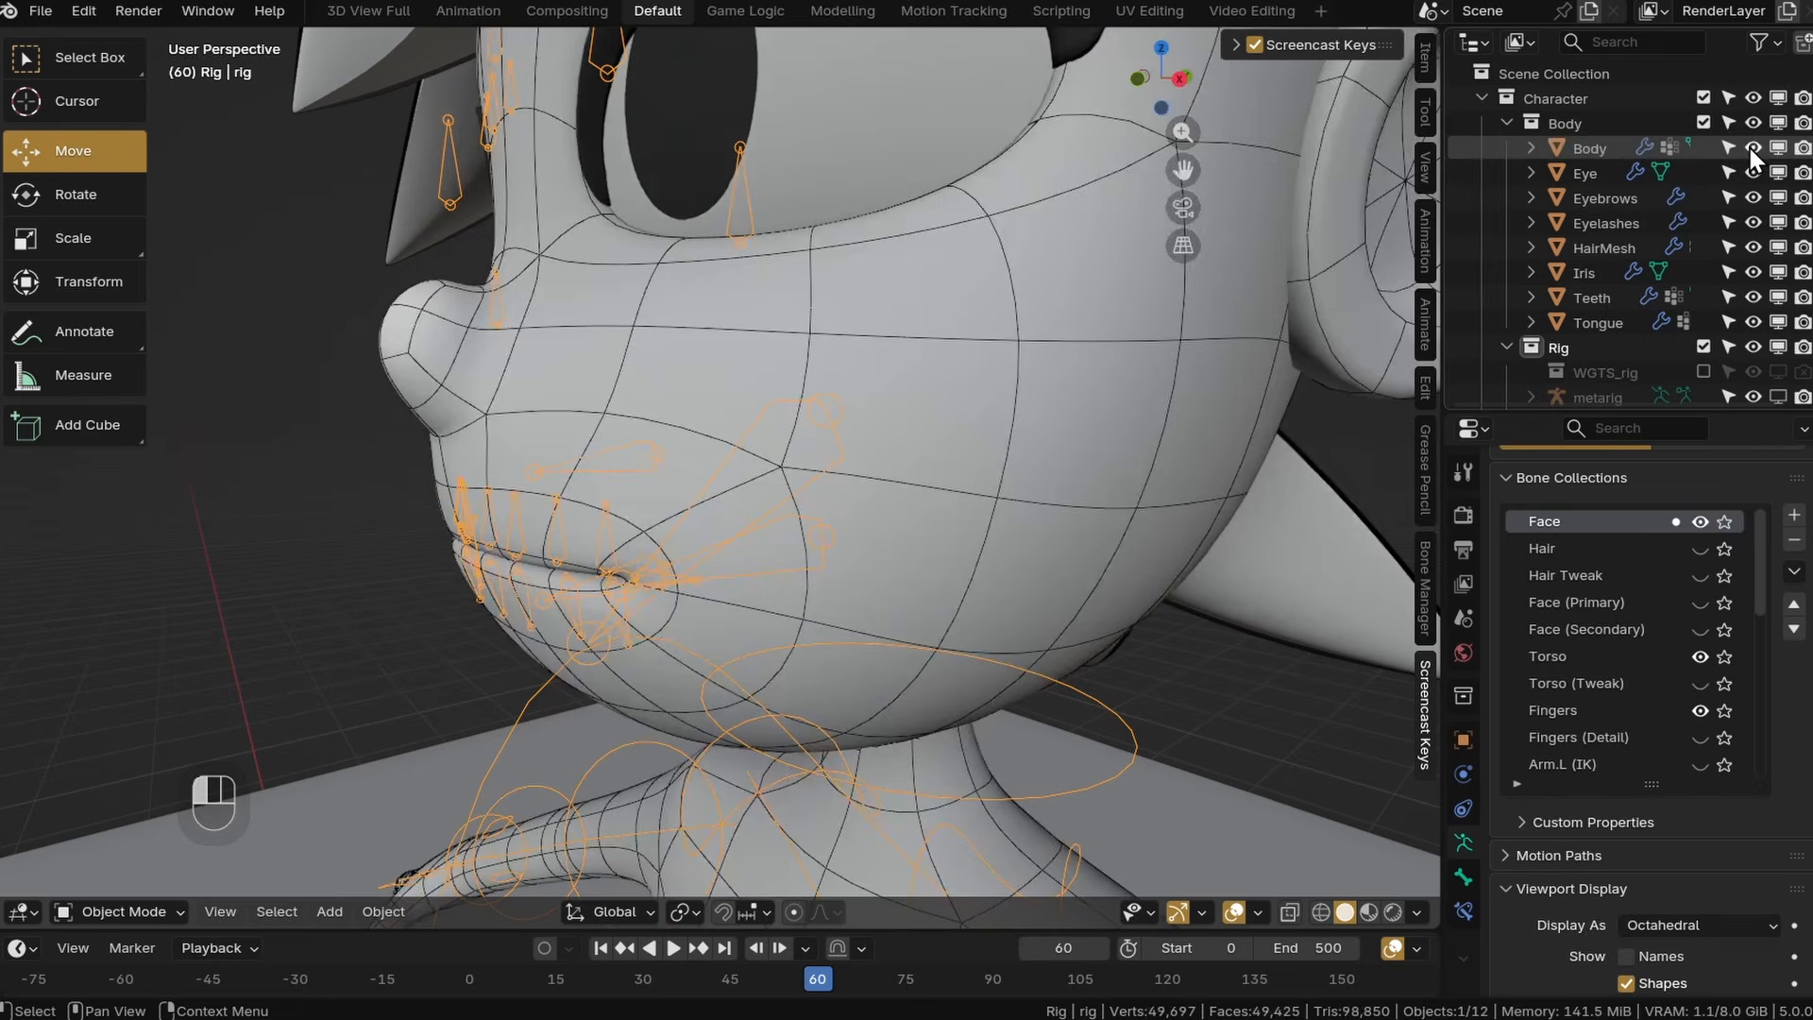
Save the file and parent the Body mesh to the rig using Armature Deform With Empty Groups.
click(862, 436)
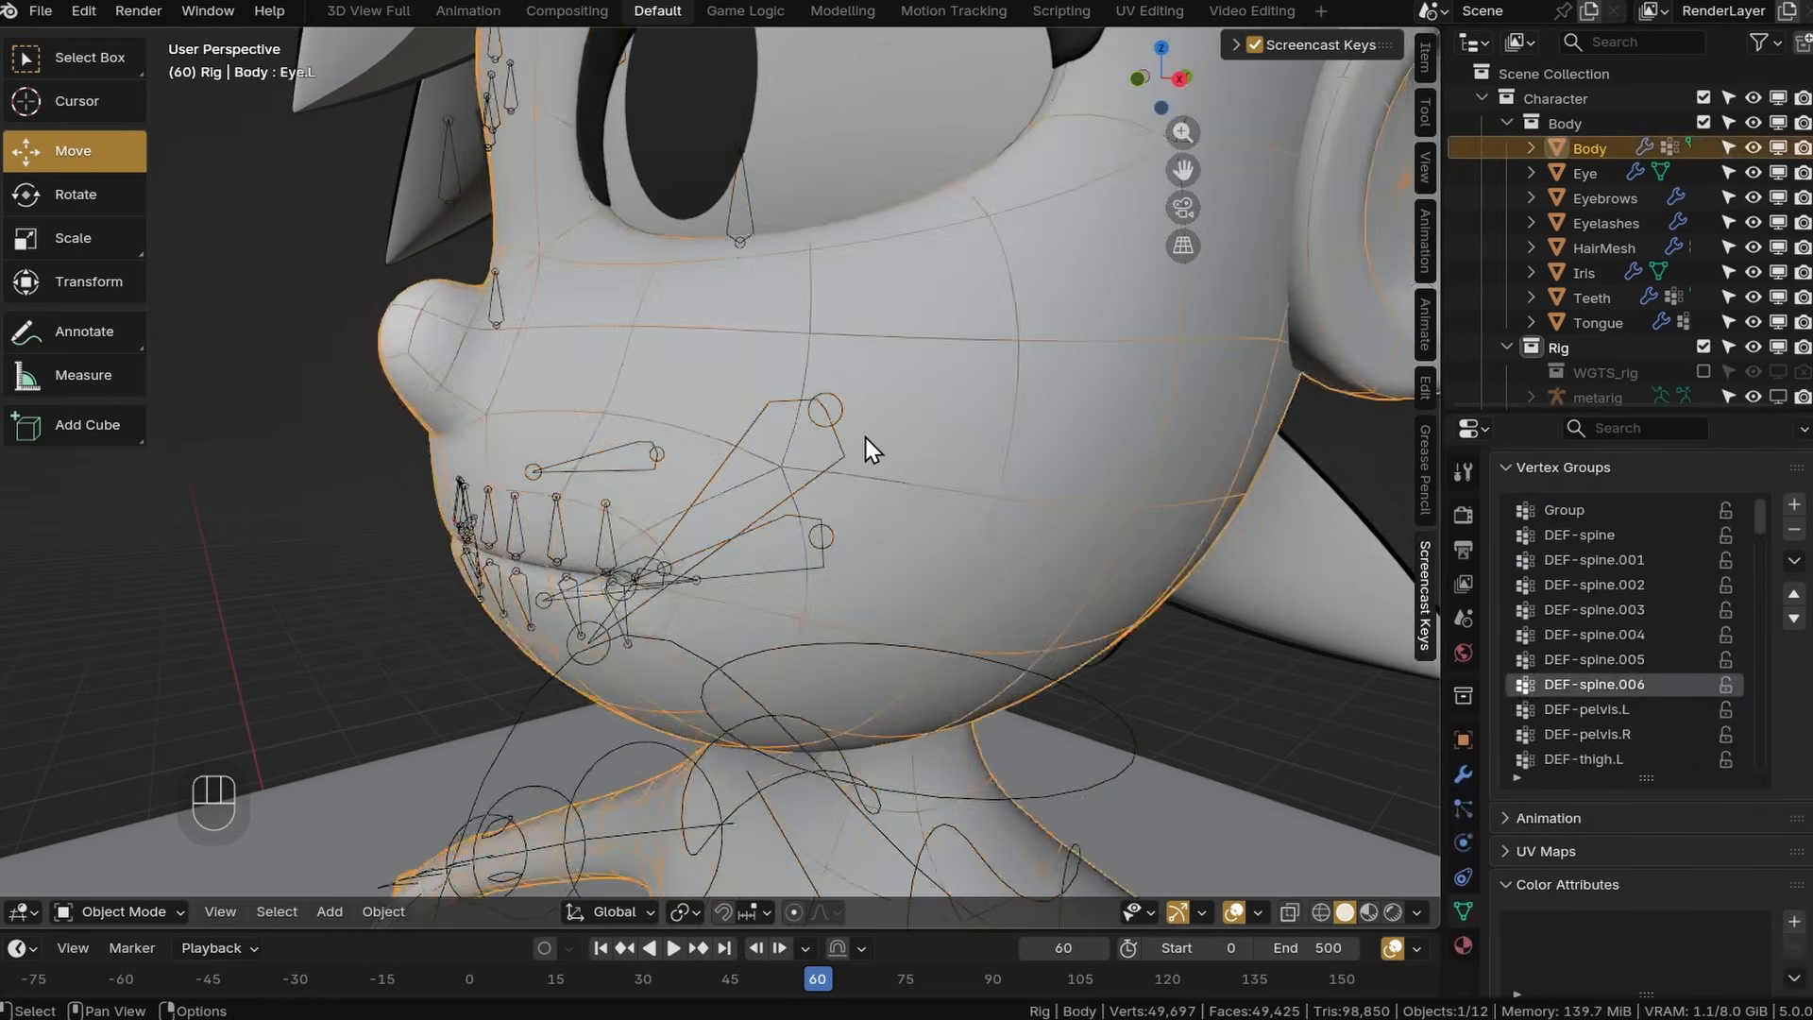
scroll(955, 462, down, 4)
middle_drag(863, 436, 548, 522)
key(ctrl+s)
scroll(684, 521, up, 3)
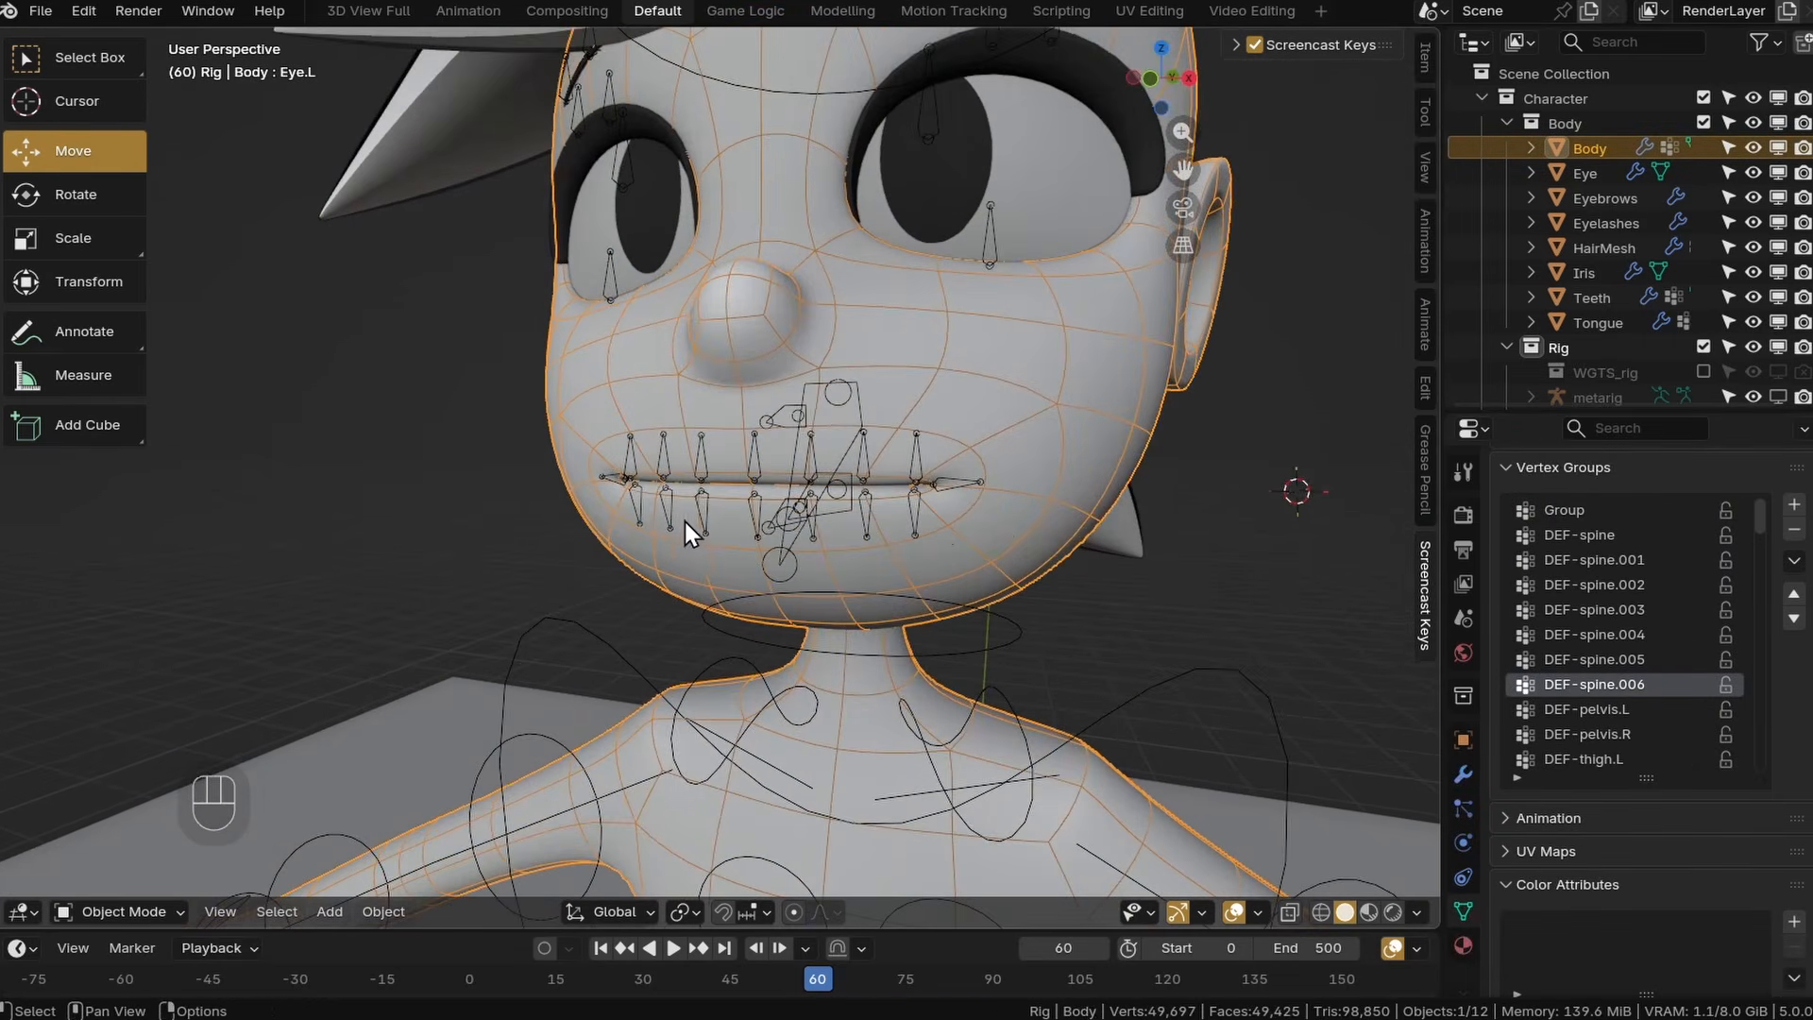
middle_drag(683, 521, 861, 433)
shift+click(833, 439)
scroll(833, 438, up, 2)
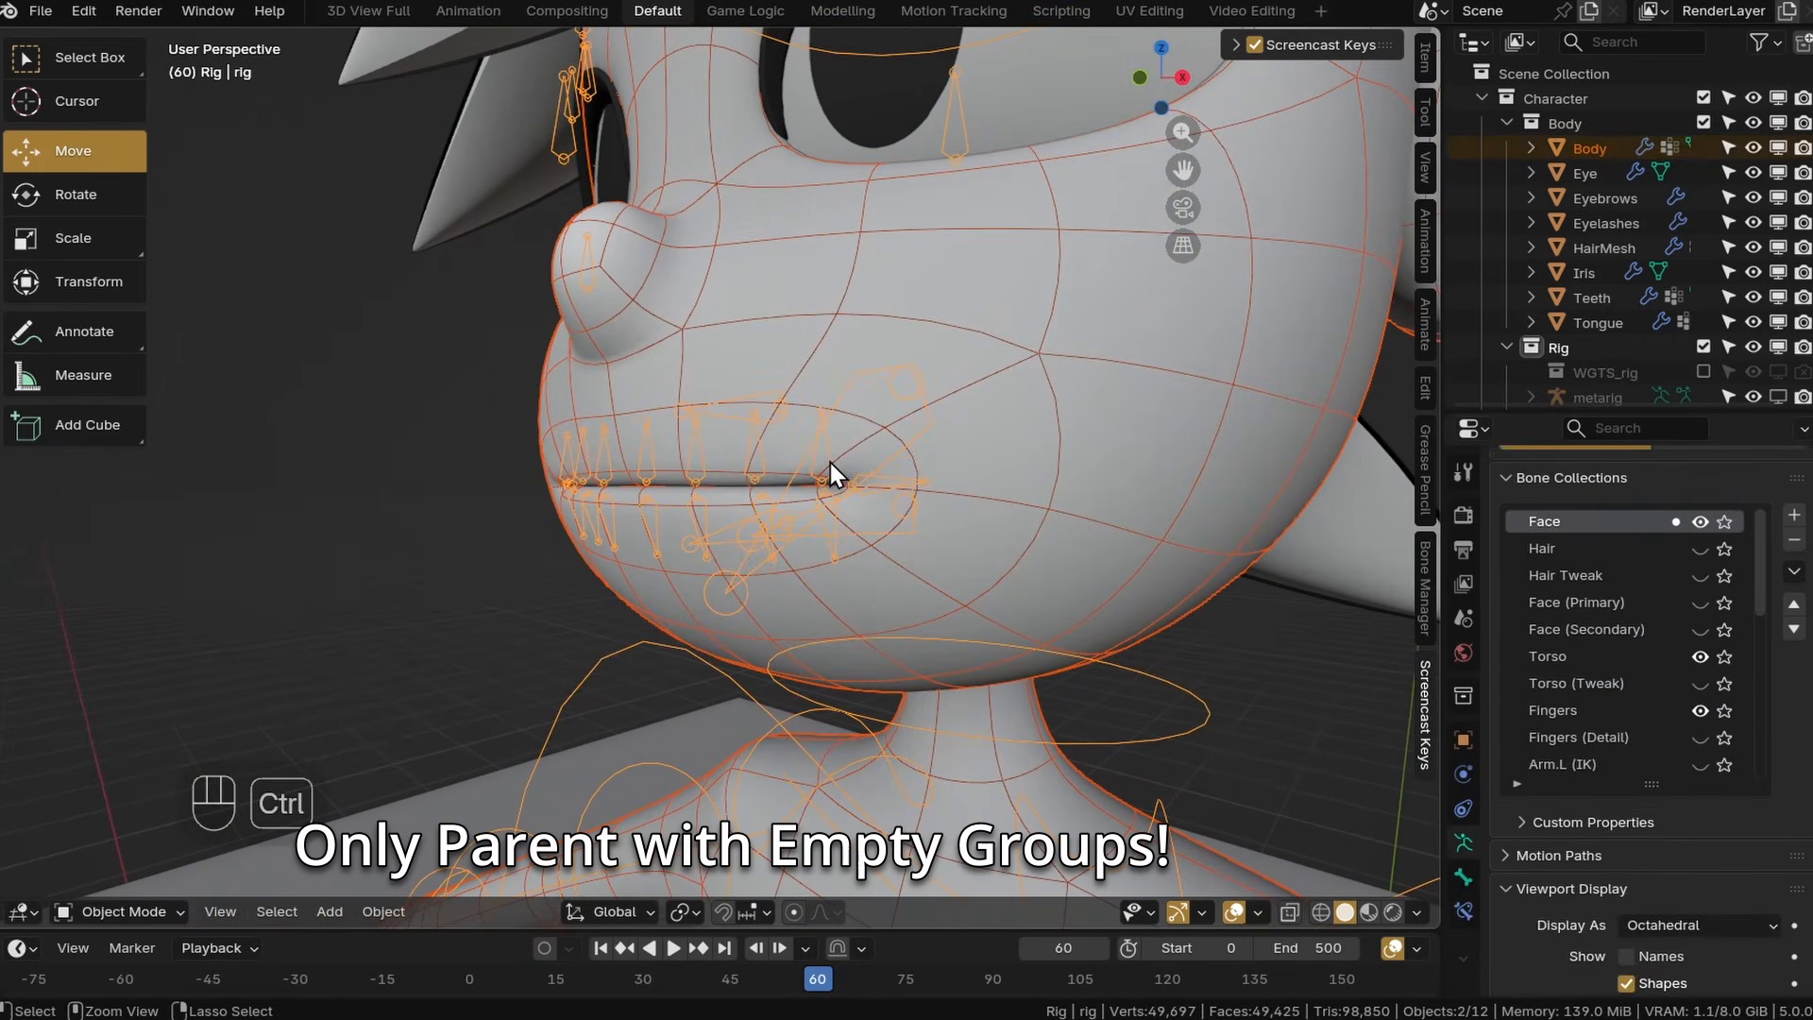
key(ctrl+p)
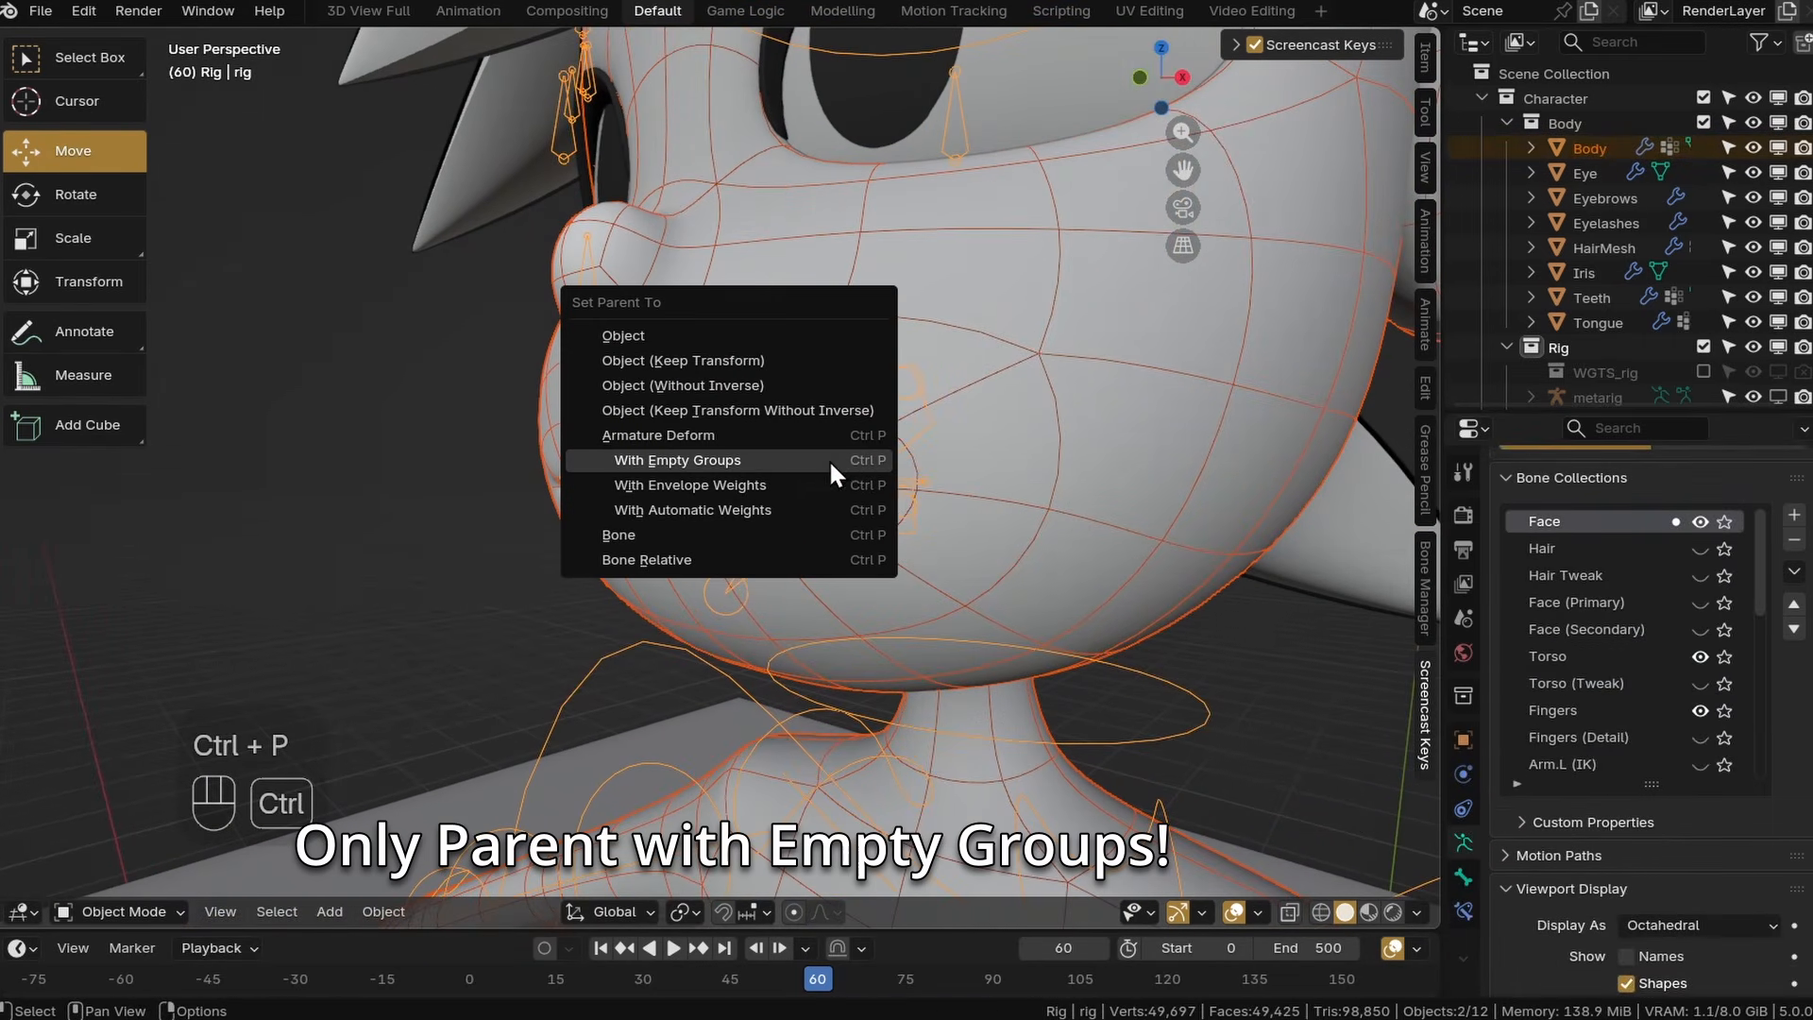
click(642, 461)
Select only the Body mesh and switch it to Weight Paint mode.
middle_drag(797, 422, 967, 480)
scroll(958, 425, down, 2)
click(967, 479)
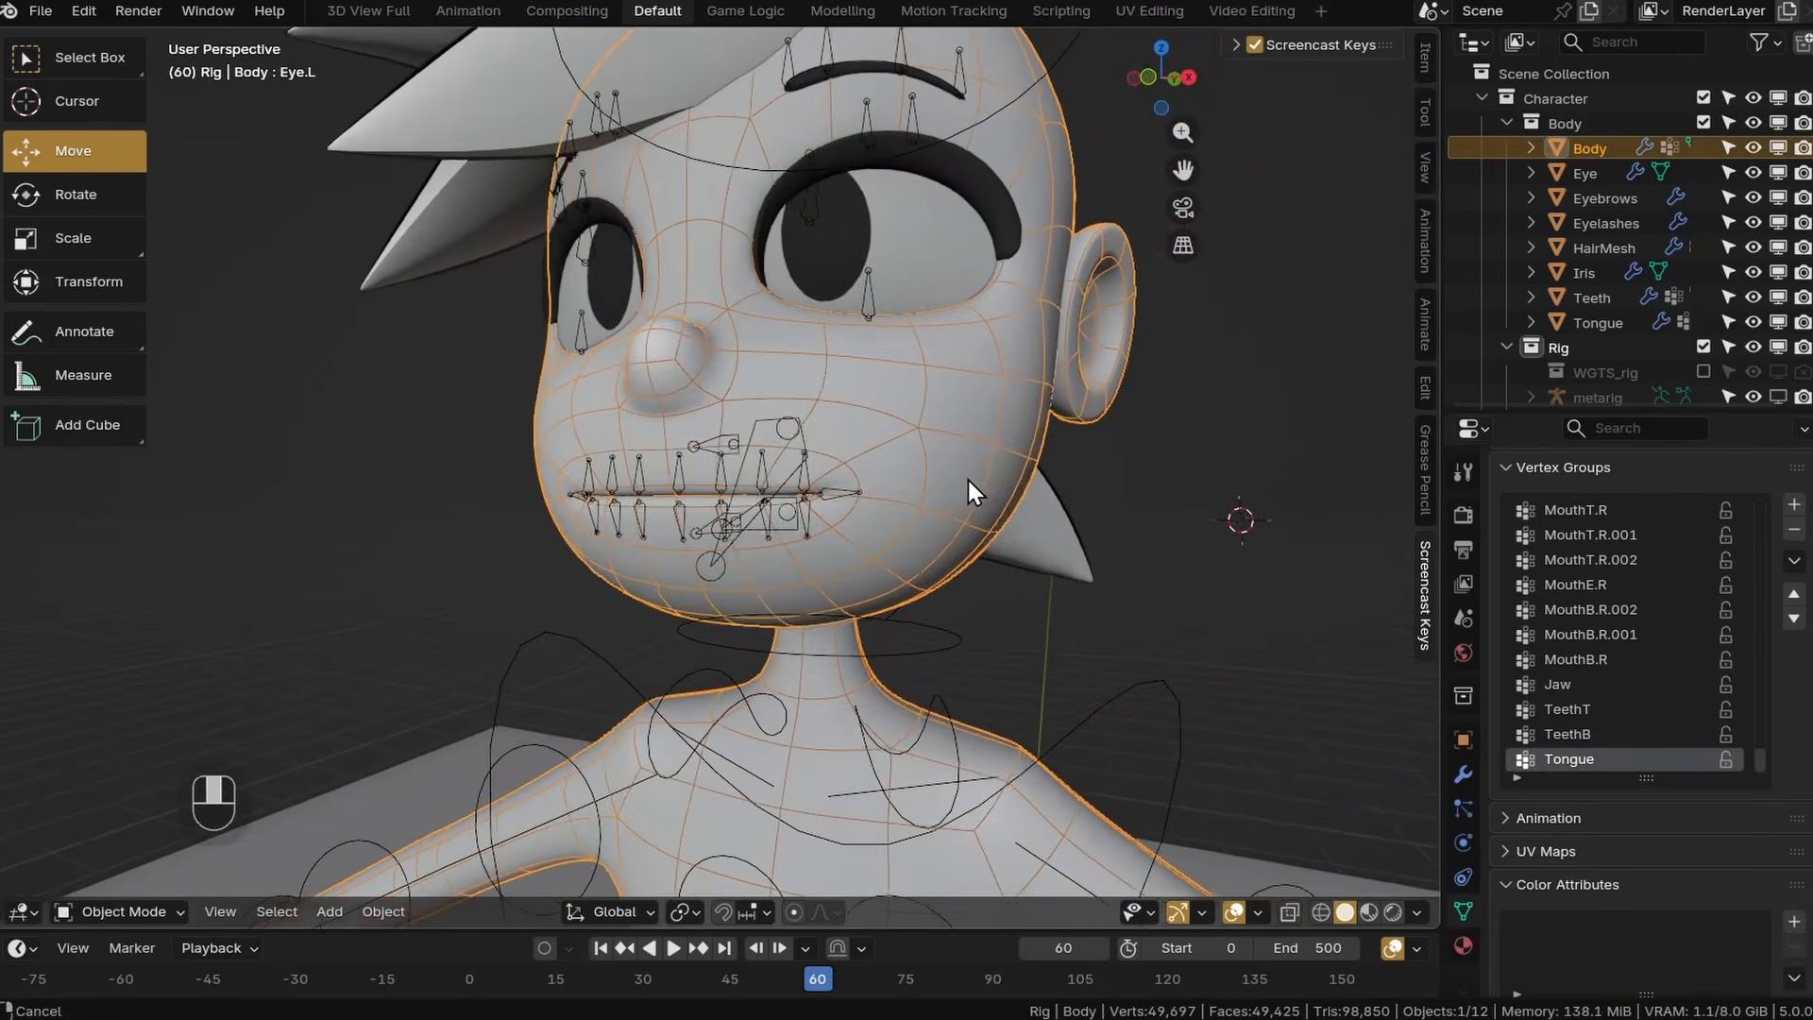
drag(1643, 785, 1640, 835)
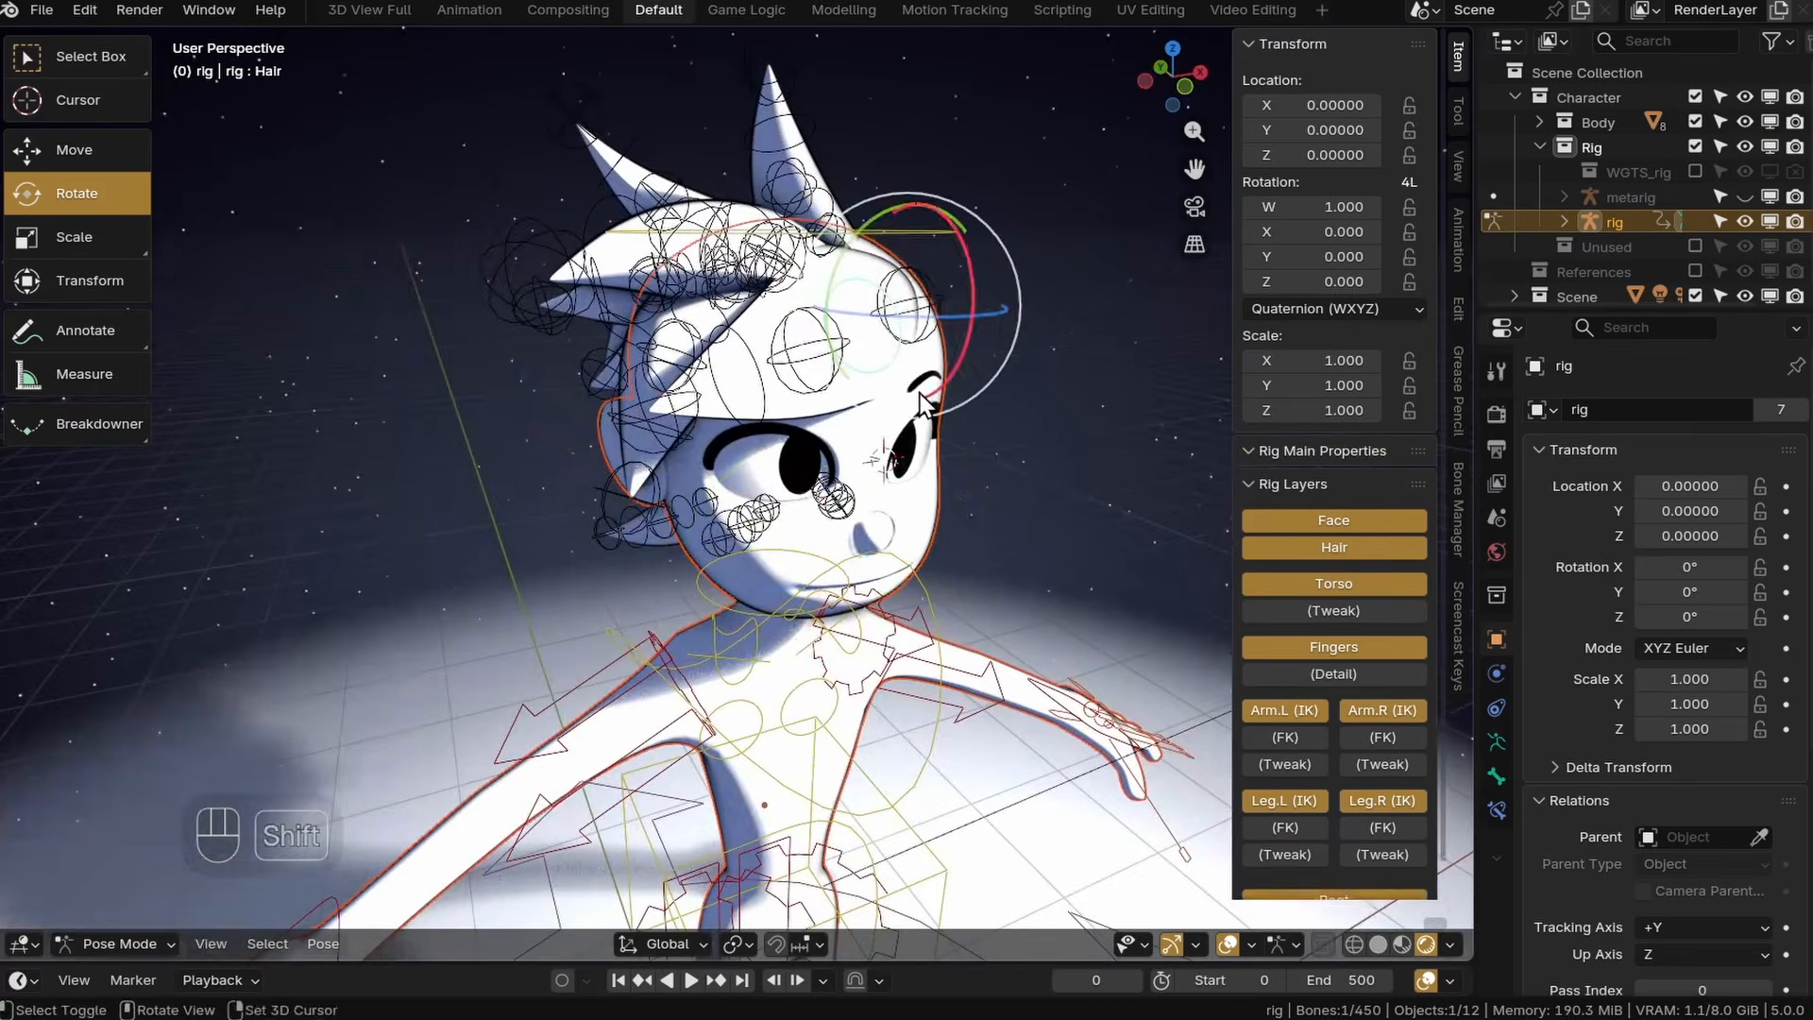
key(g)
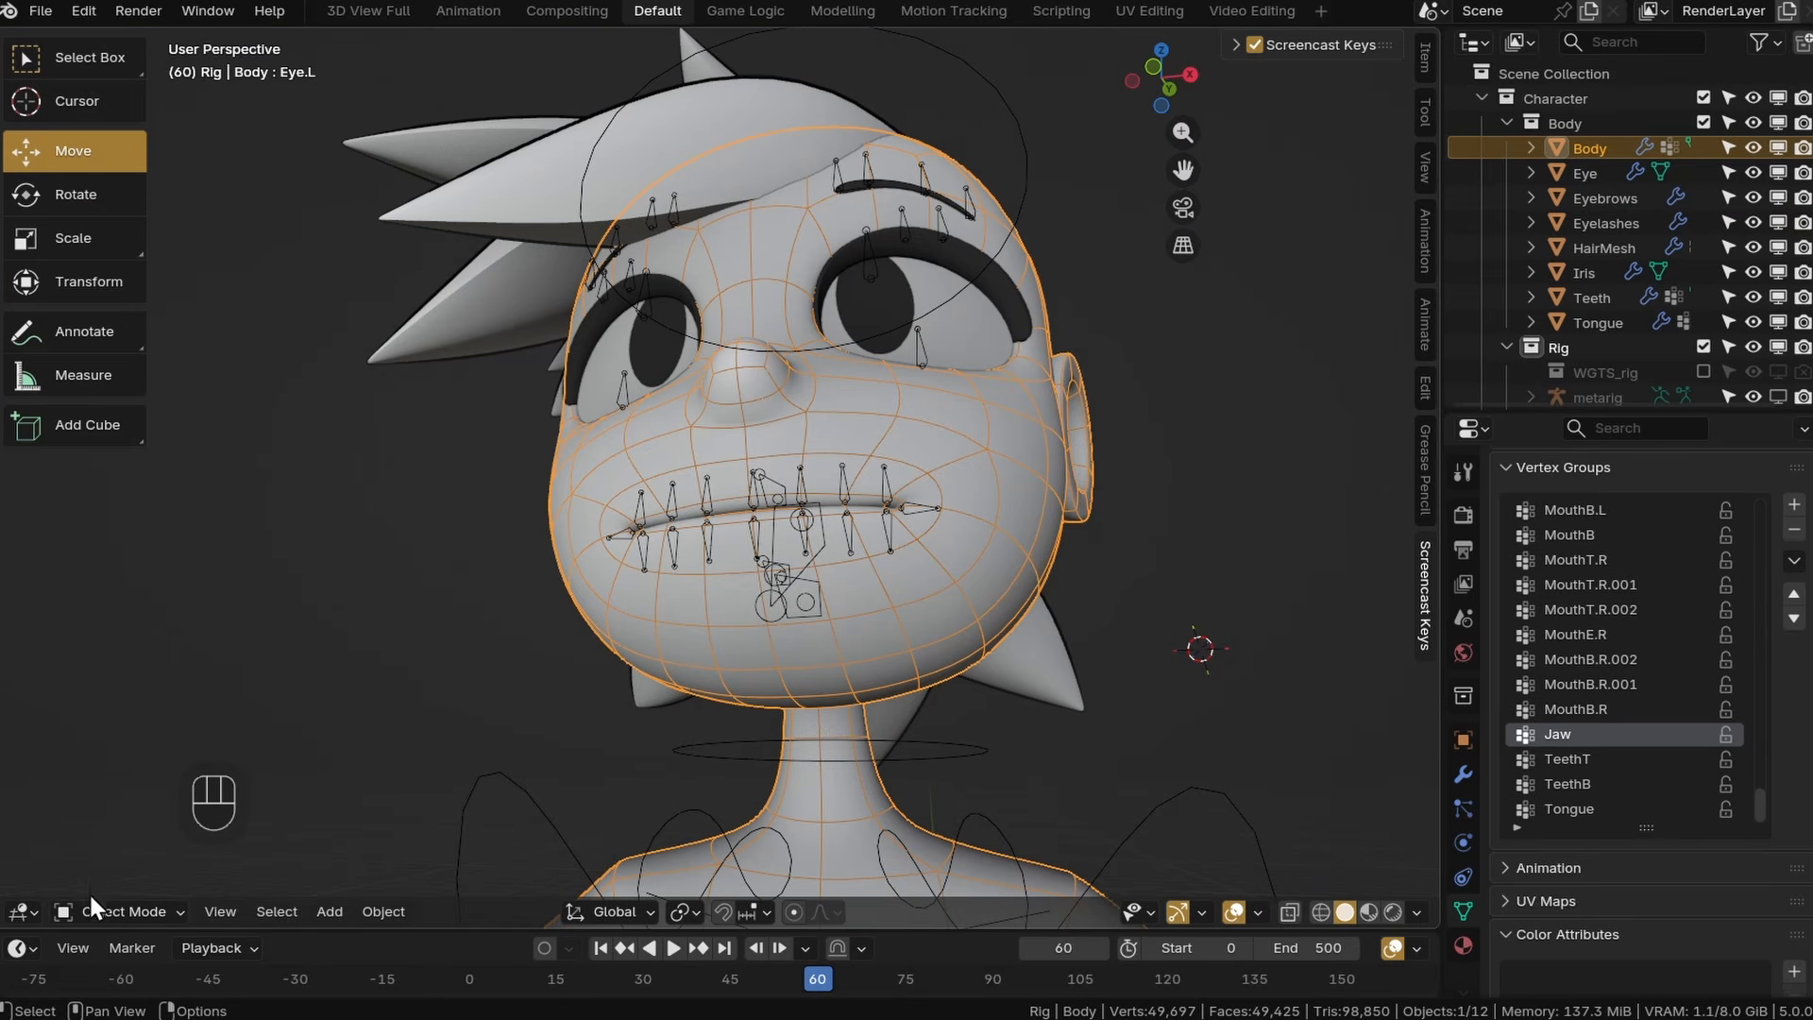
click(118, 912)
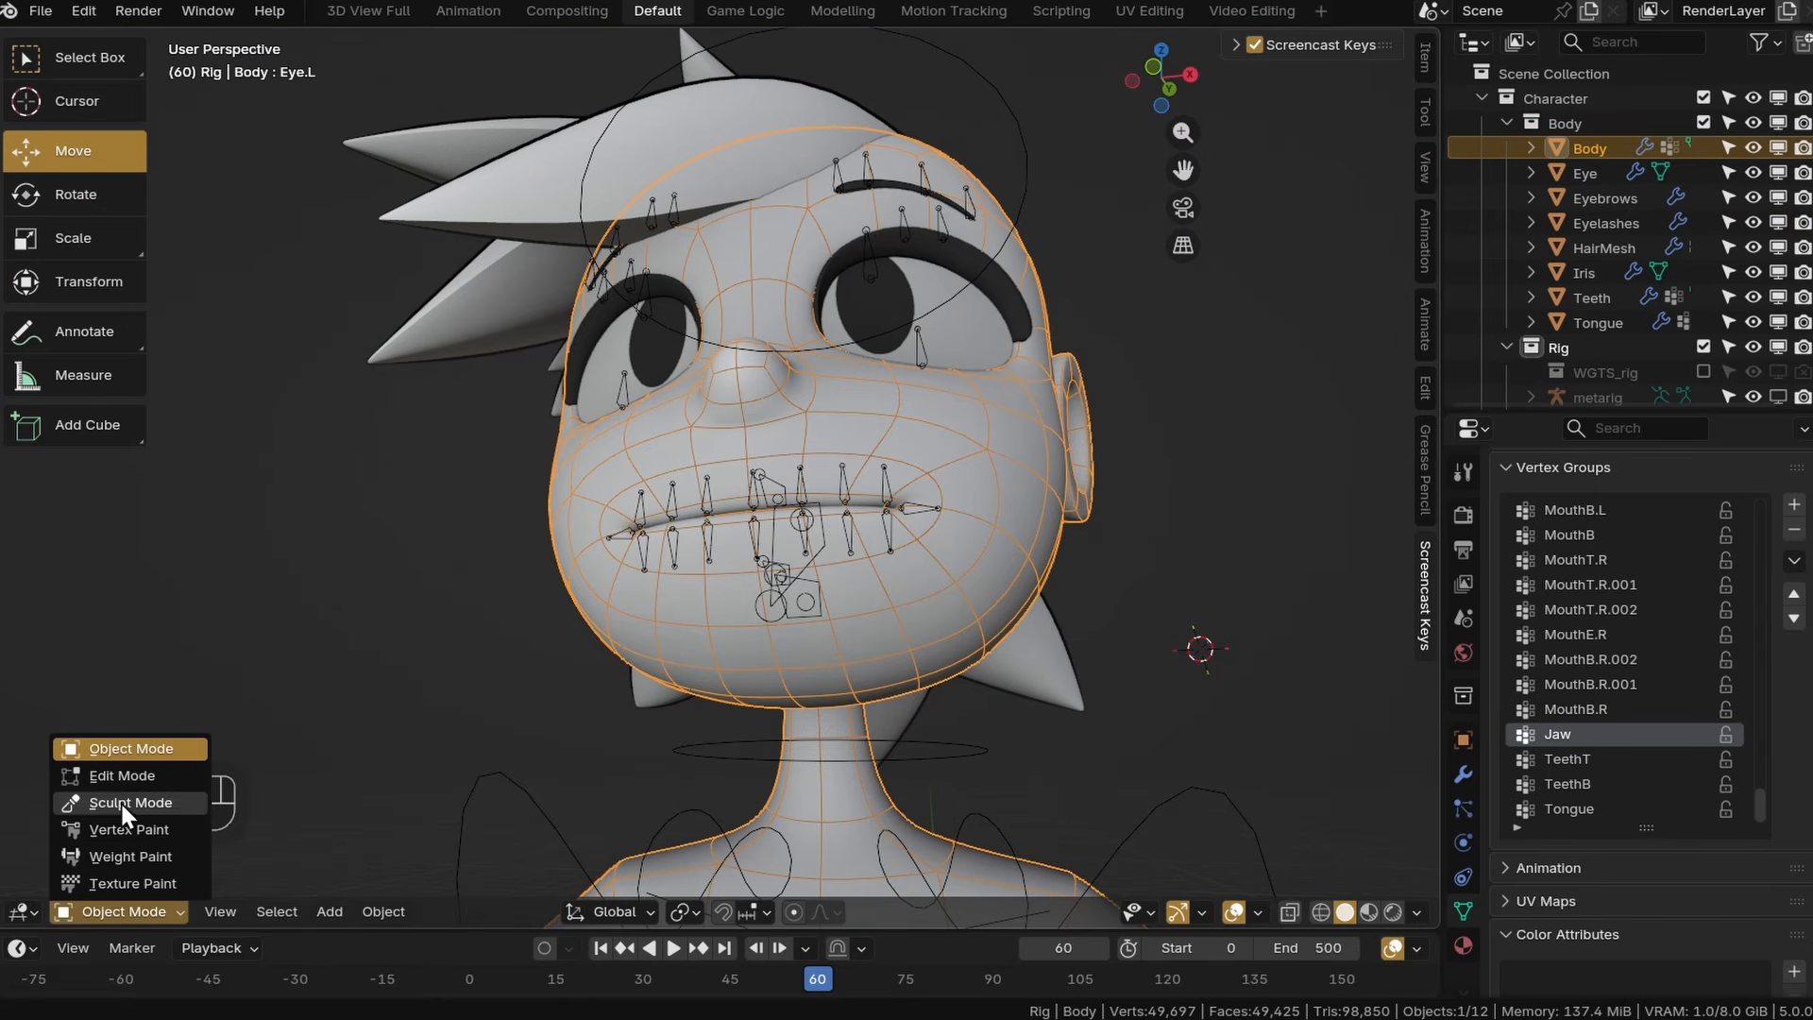
click(124, 860)
mouse_move(623, 680)
middle_down()
mouse_move(676, 561)
mouse_move(952, 595)
middle_up()
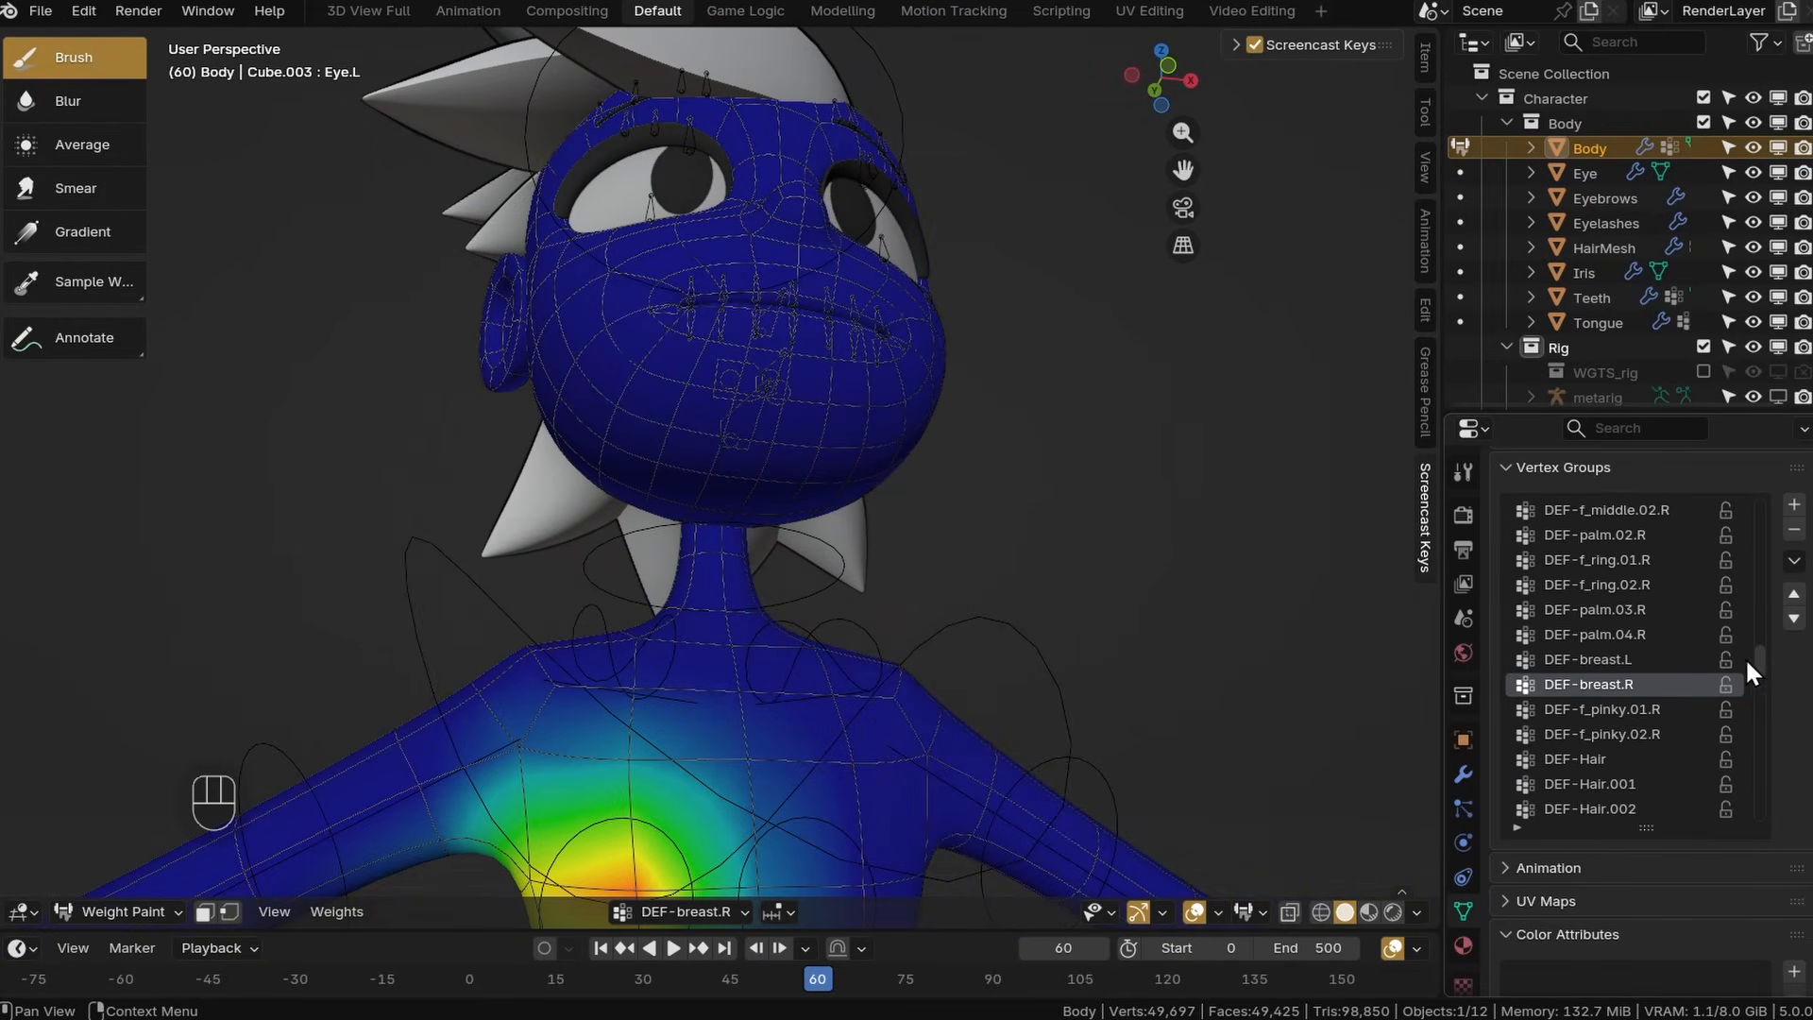
Make Jaw the active vertex group of the Body mesh and save the file.
drag(1747, 663, 1745, 822)
click(1568, 735)
middle_drag(983, 529, 1036, 496)
key(ctrl+s)
Show the weight brush settings in a wider sidebar, with X mirroring and Auto Normalize enabled.
click(1427, 116)
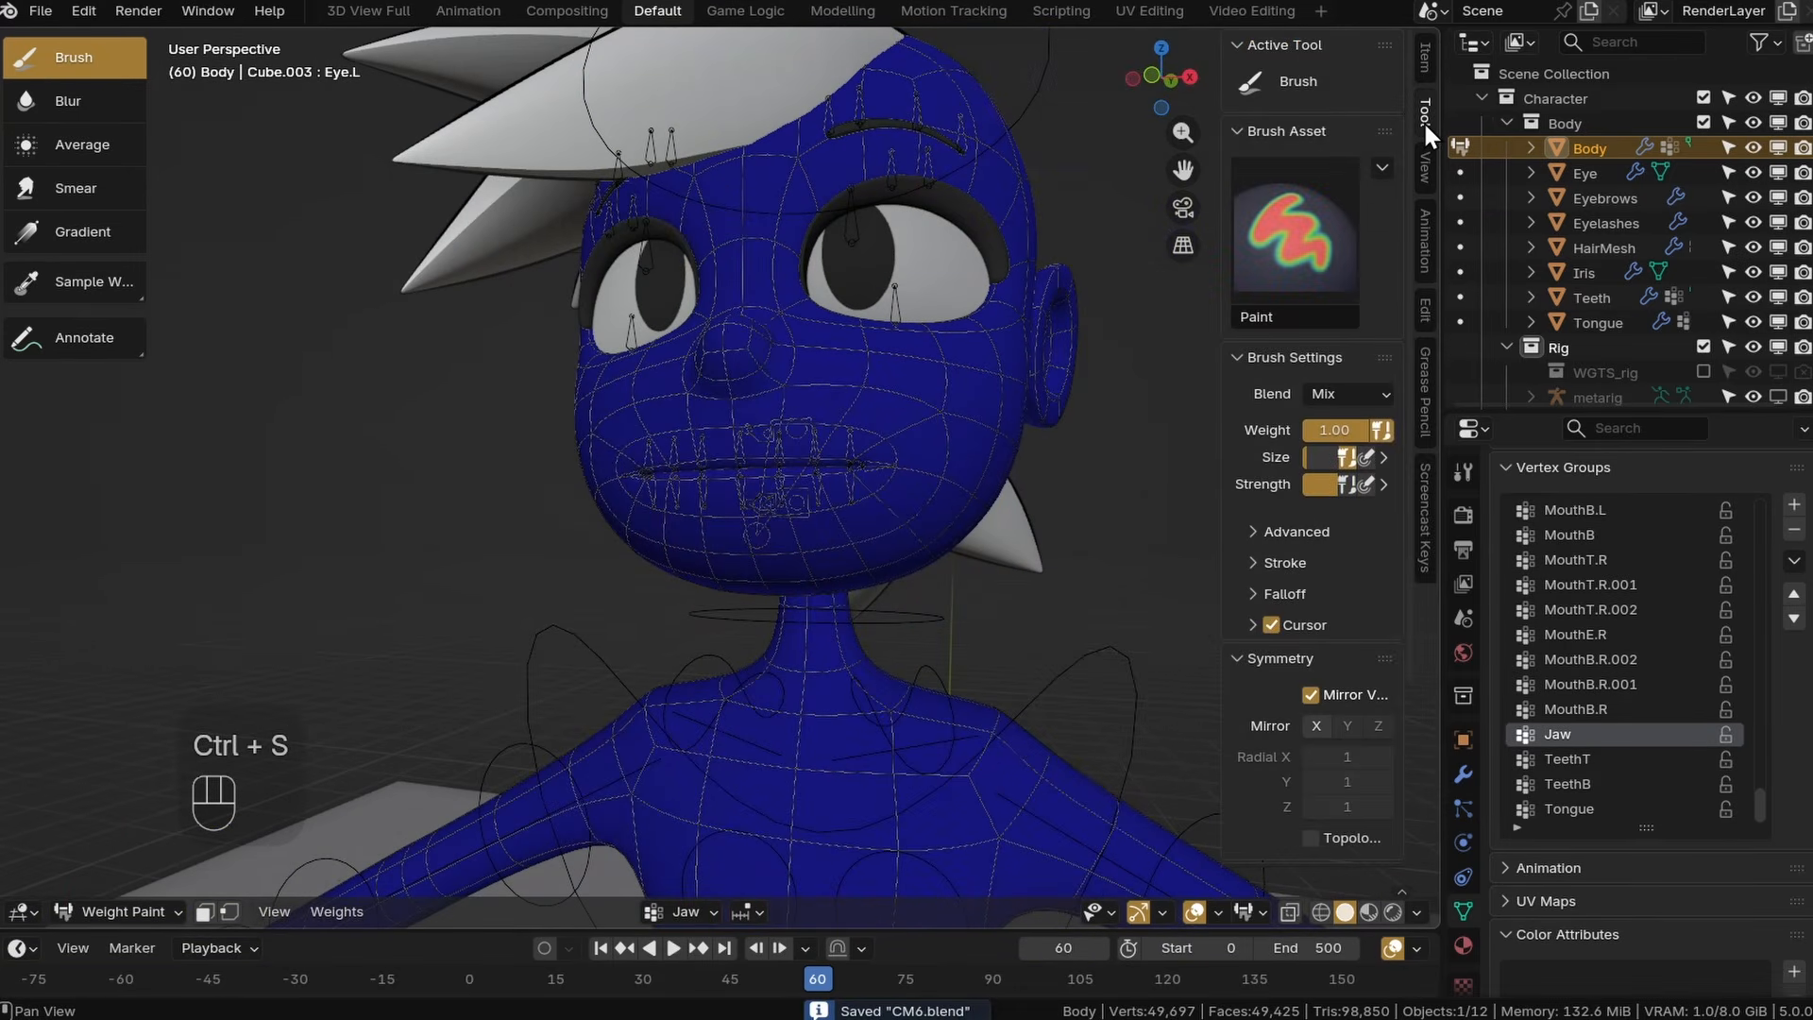
drag(1221, 509, 1148, 514)
drag(1442, 505, 1492, 501)
drag(1192, 555, 1143, 556)
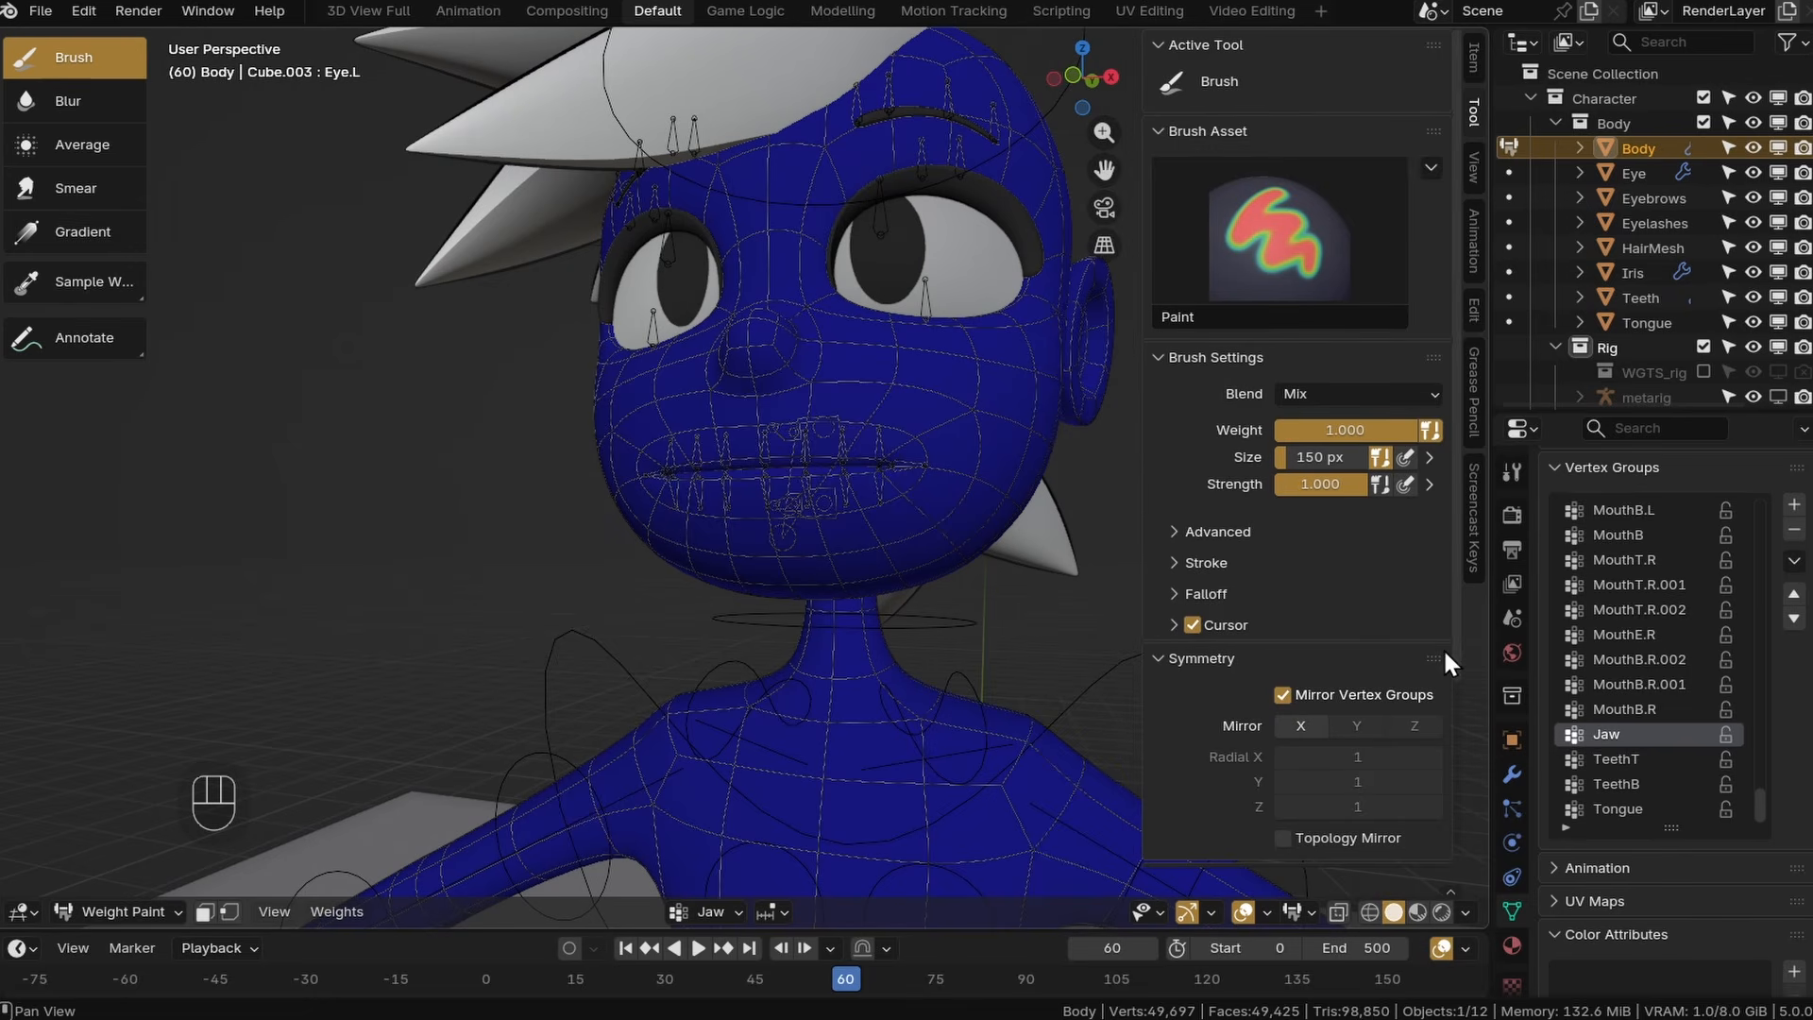
scroll(1169, 682, down, 5)
shift+middle_drag(895, 595, 967, 645)
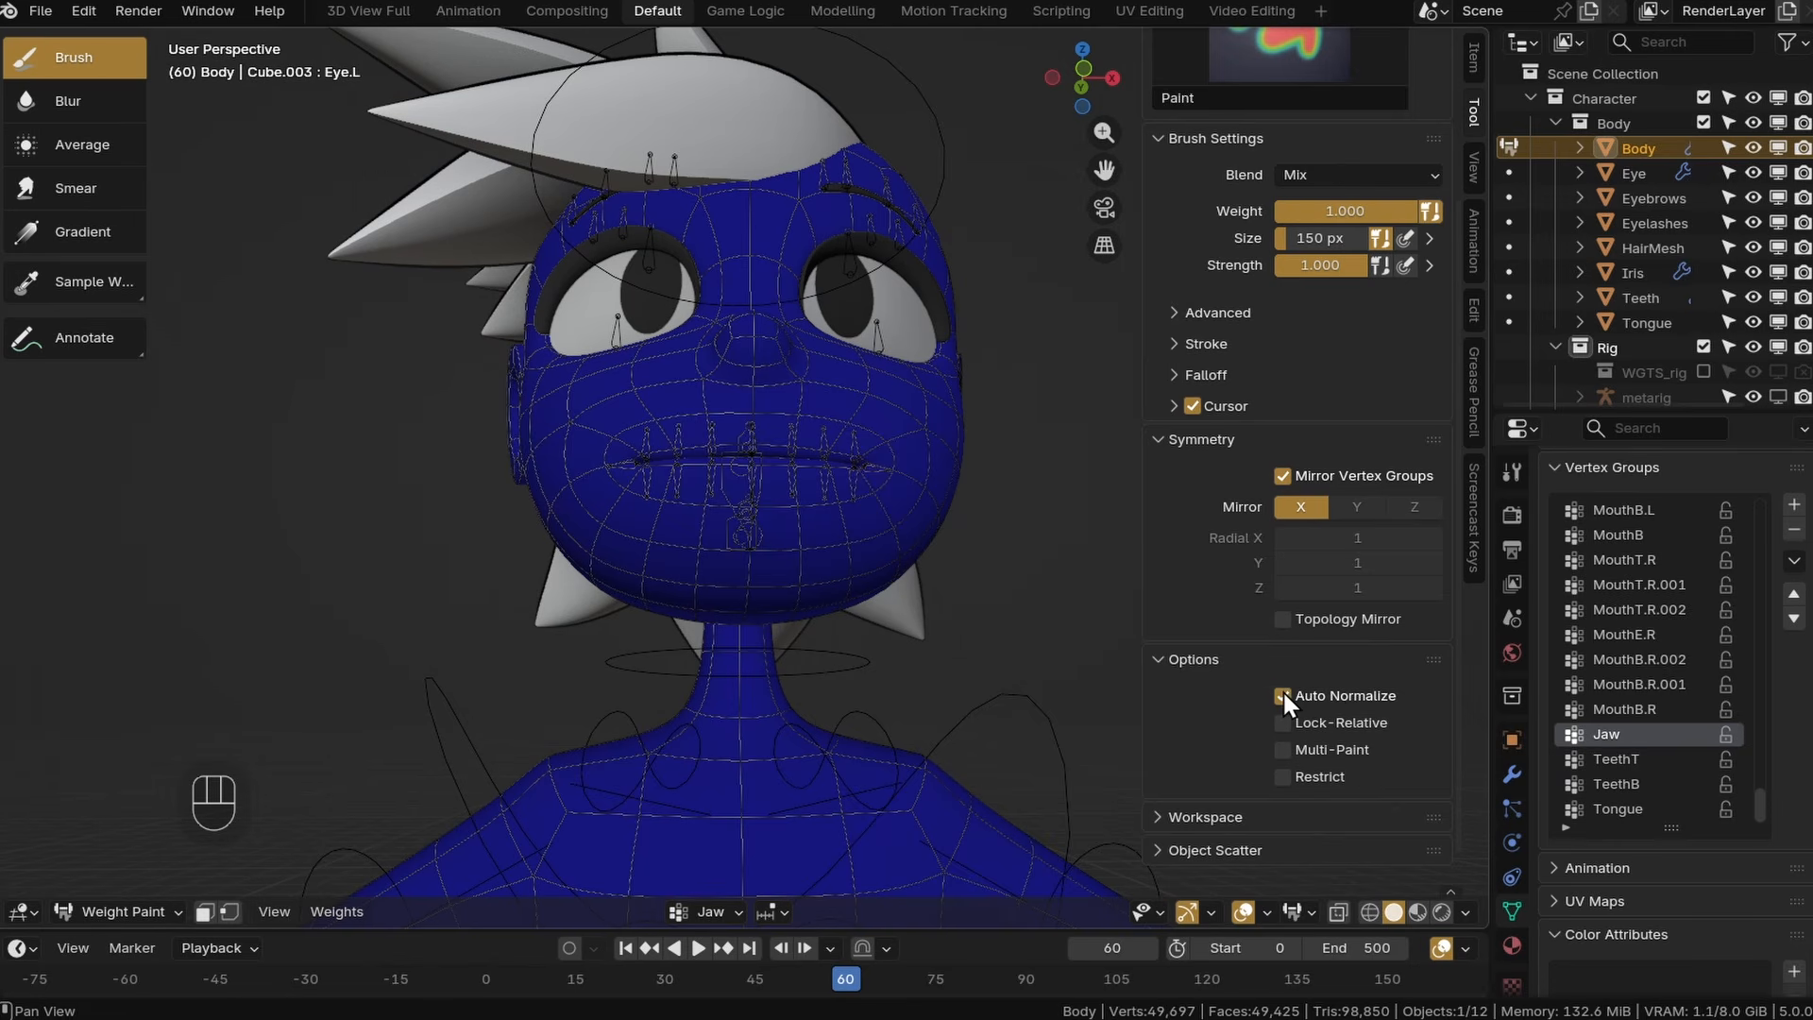
Paint Jaw weight on both sides below the mouth, and repaint that area with DEF-spine.006 weight.
mouse_move(782, 668)
middle_down()
mouse_move(717, 687)
mouse_move(855, 510)
middle_up()
mouse_move(854, 510)
mouse_down()
mouse_move(812, 492)
mouse_move(800, 544)
mouse_up()
drag(1761, 804, 1762, 601)
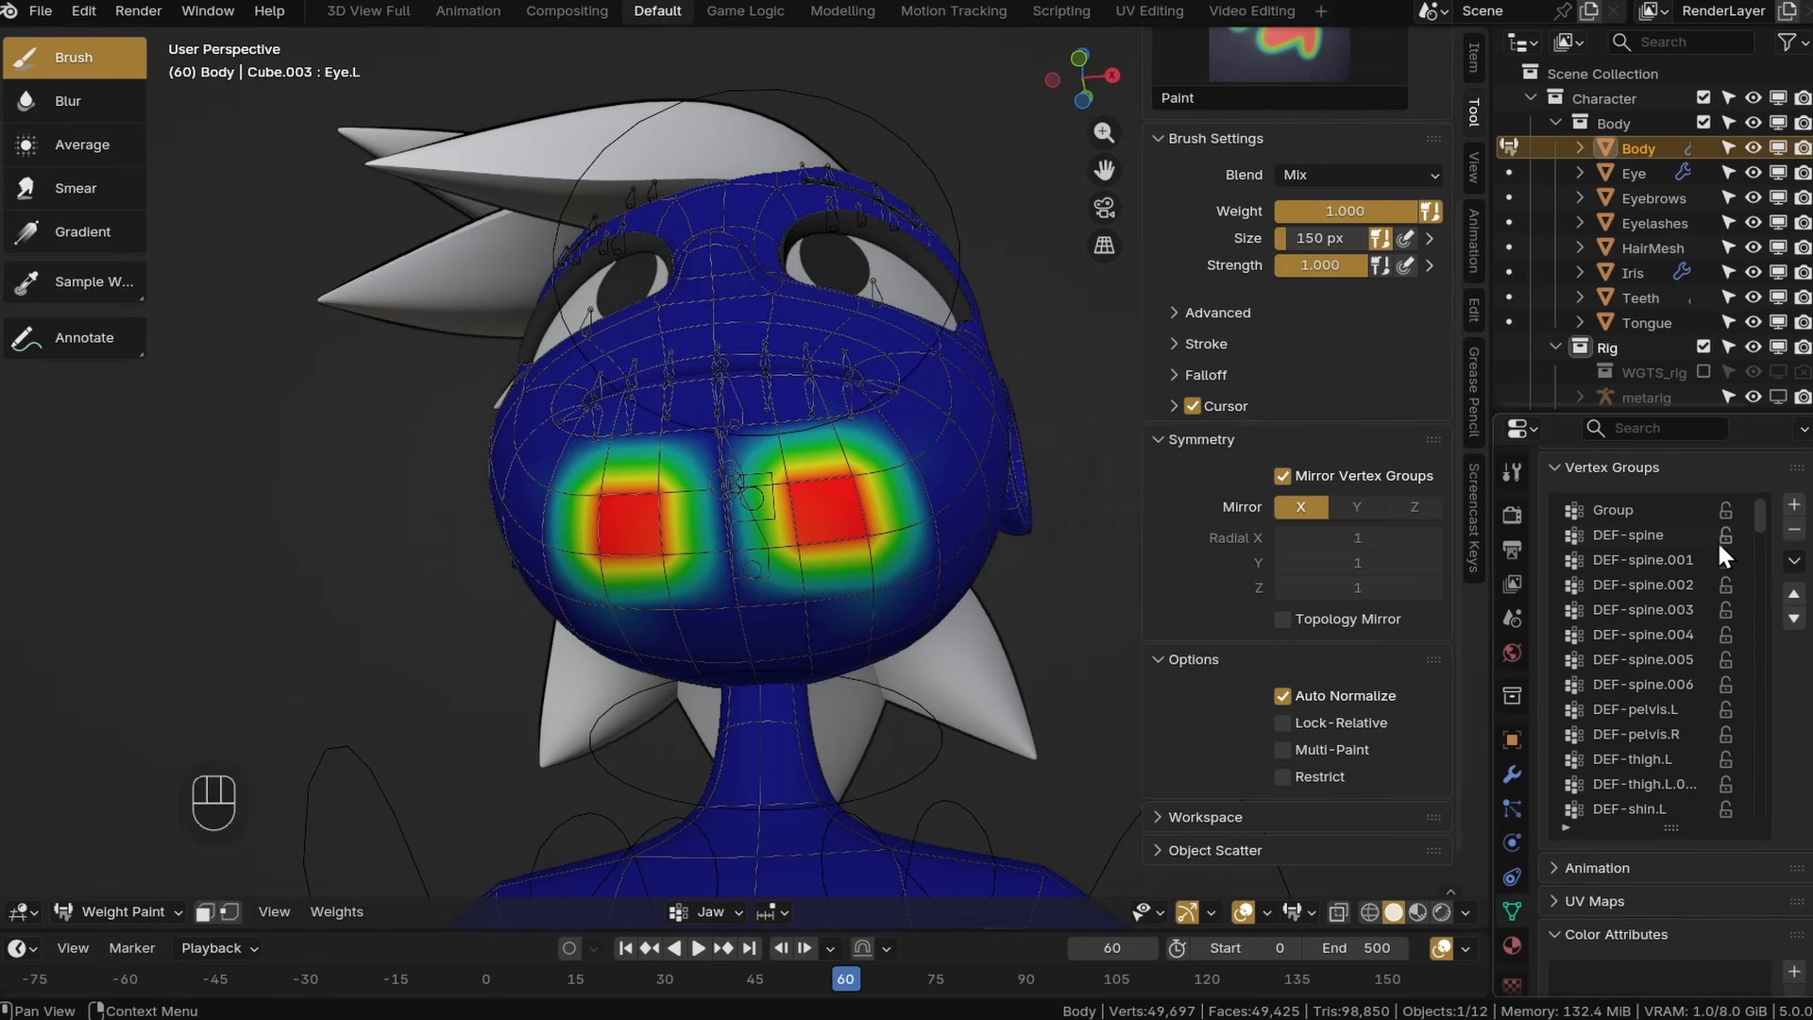
click(1643, 683)
middle_drag(812, 567, 881, 545)
mouse_move(889, 530)
mouse_down()
mouse_move(756, 576)
mouse_move(769, 586)
mouse_up()
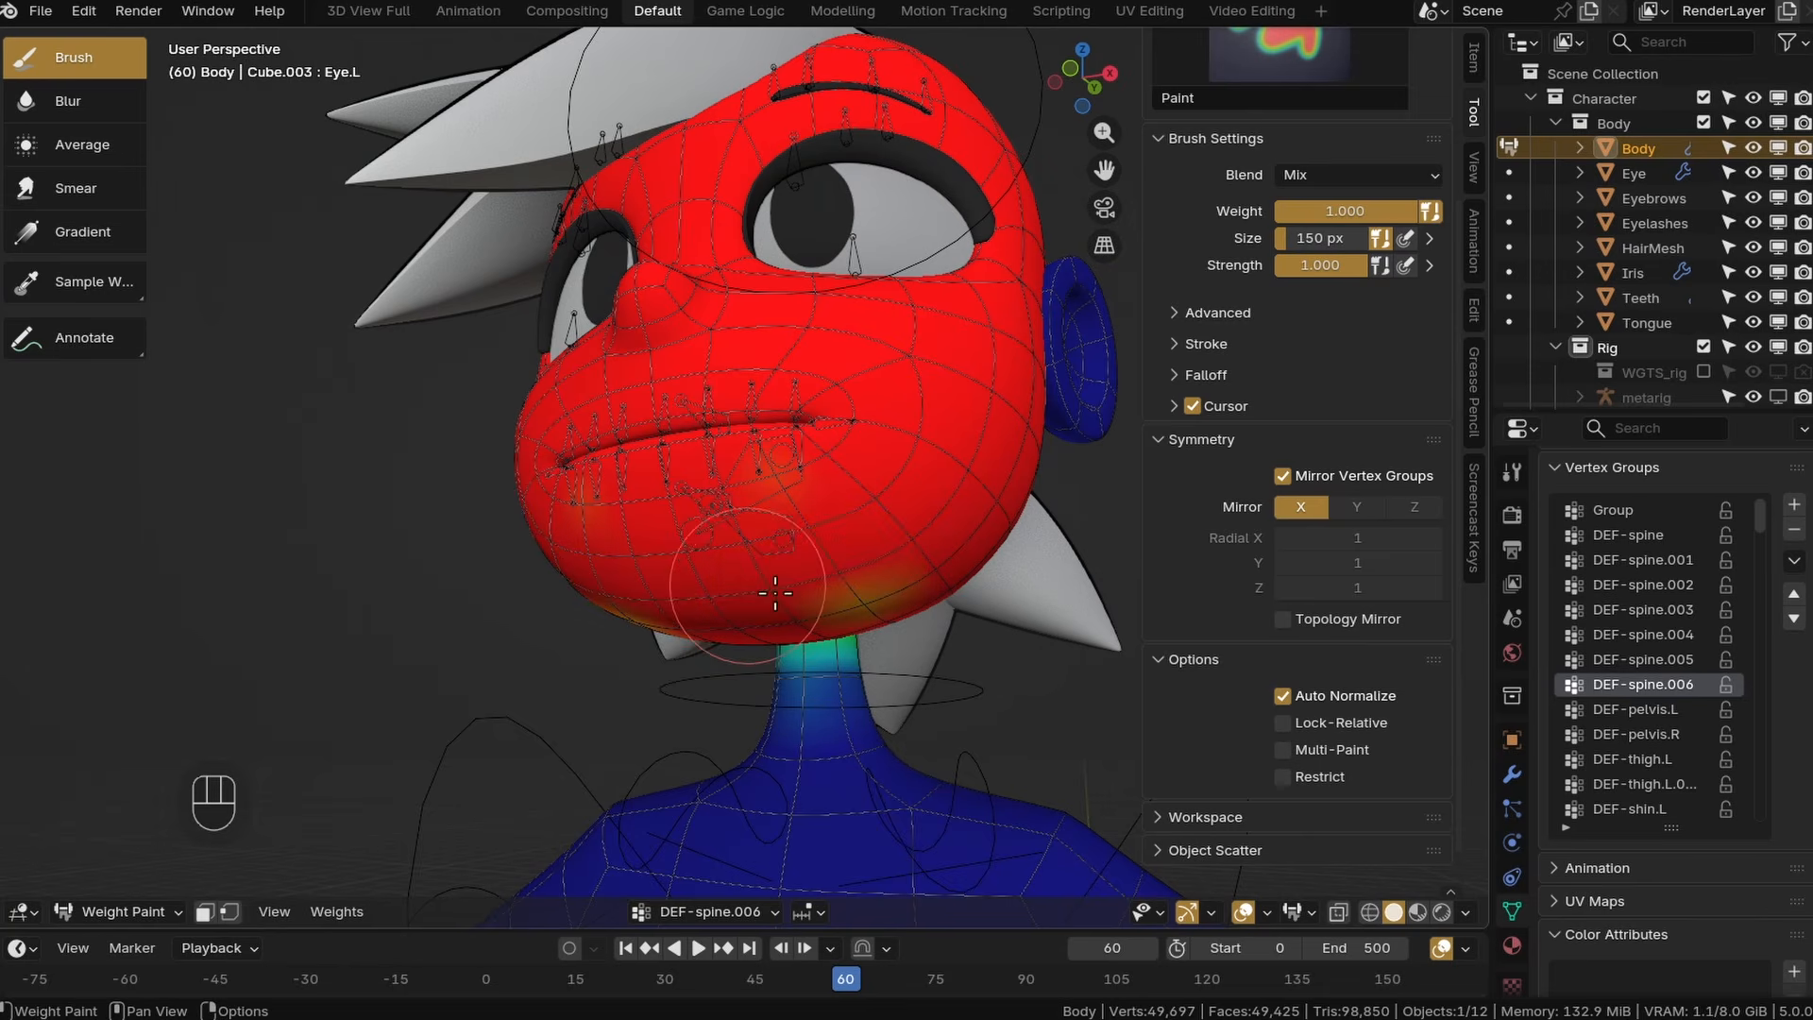
With Auto Normalize off, compare the Jaw and DEF-spine.006 weights on the lower face.
middle_drag(769, 586, 887, 539)
drag(1760, 517, 1601, 742)
click(1605, 735)
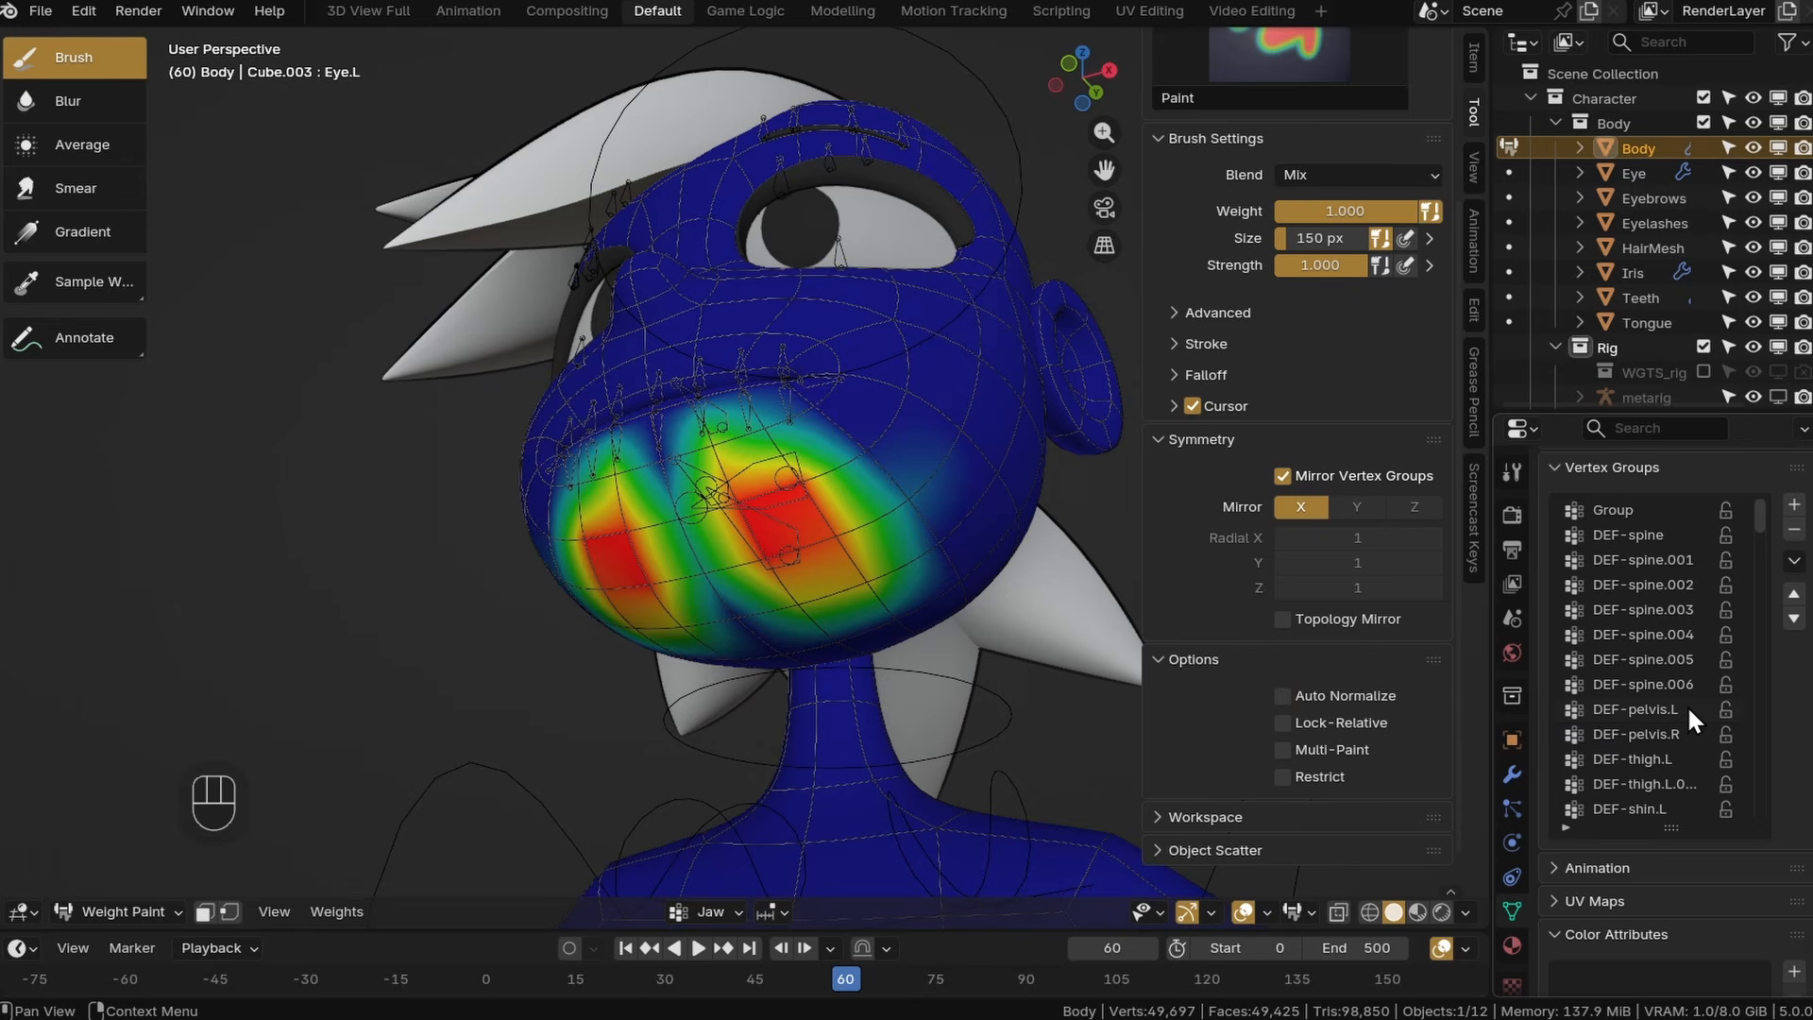
click(1666, 687)
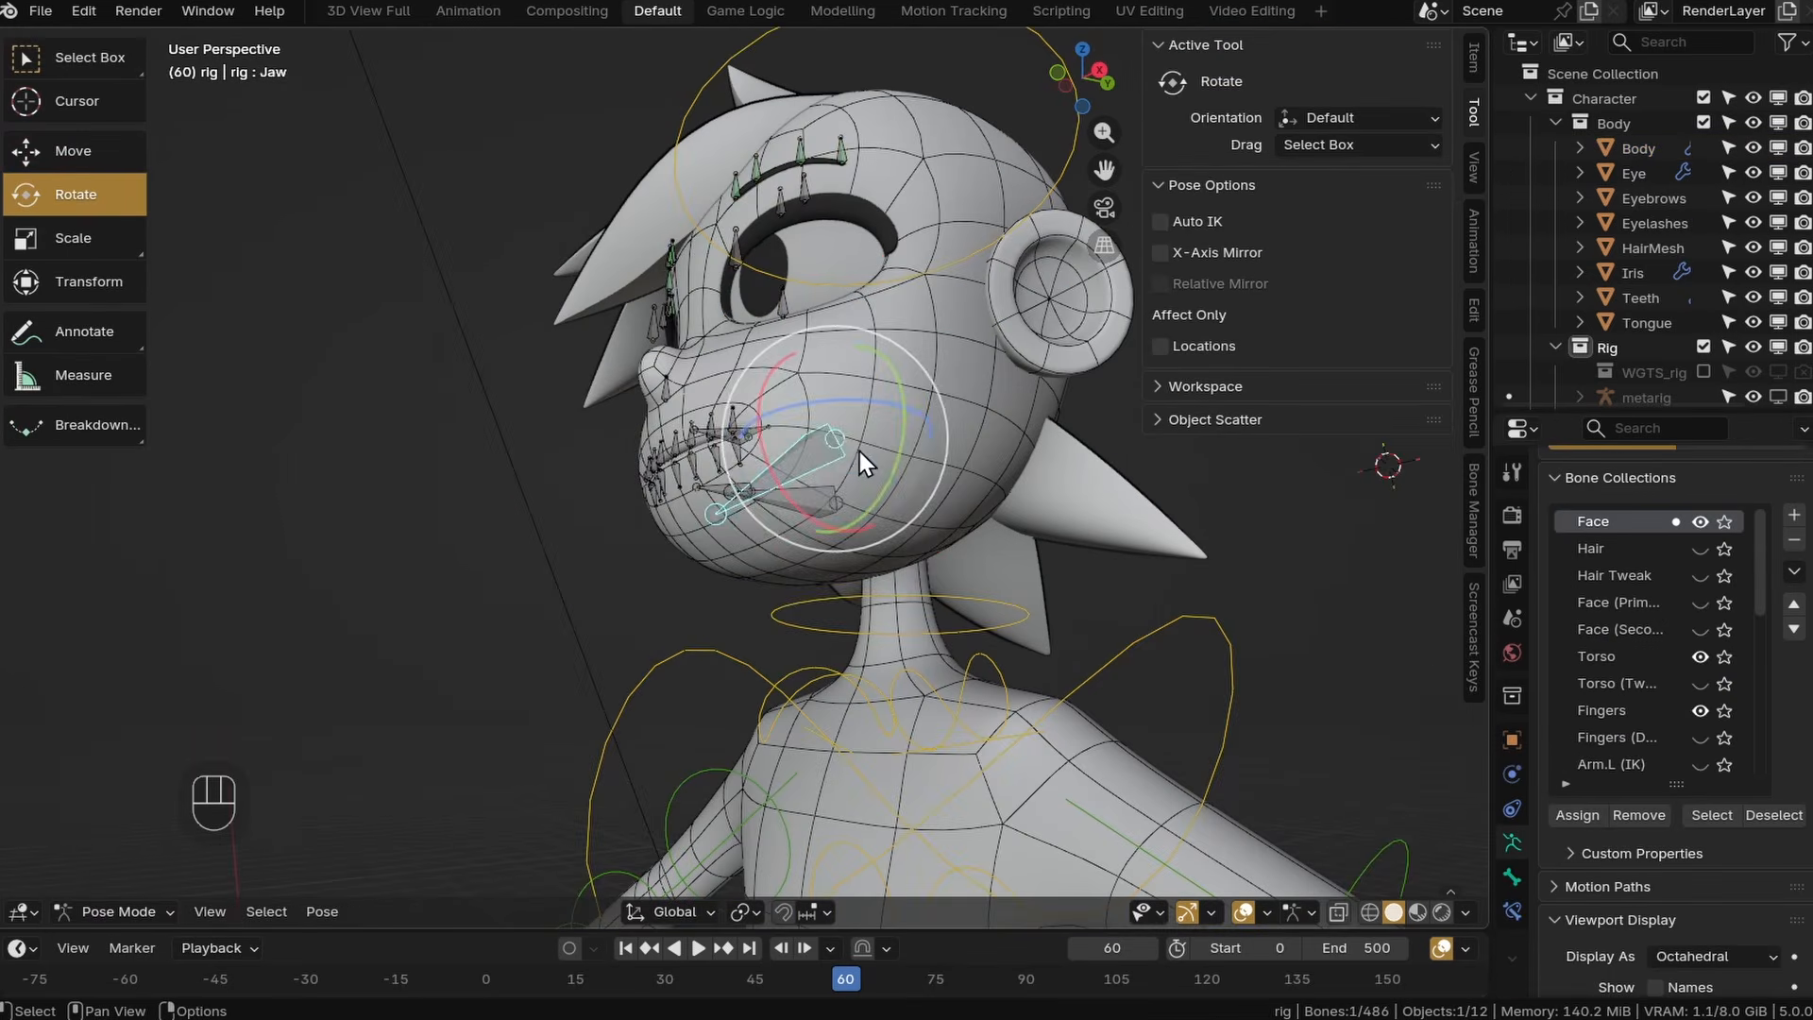
Test the deformation by moving the head and Jaw bones together, and undo the move.
shift+click(936, 308)
key(g)
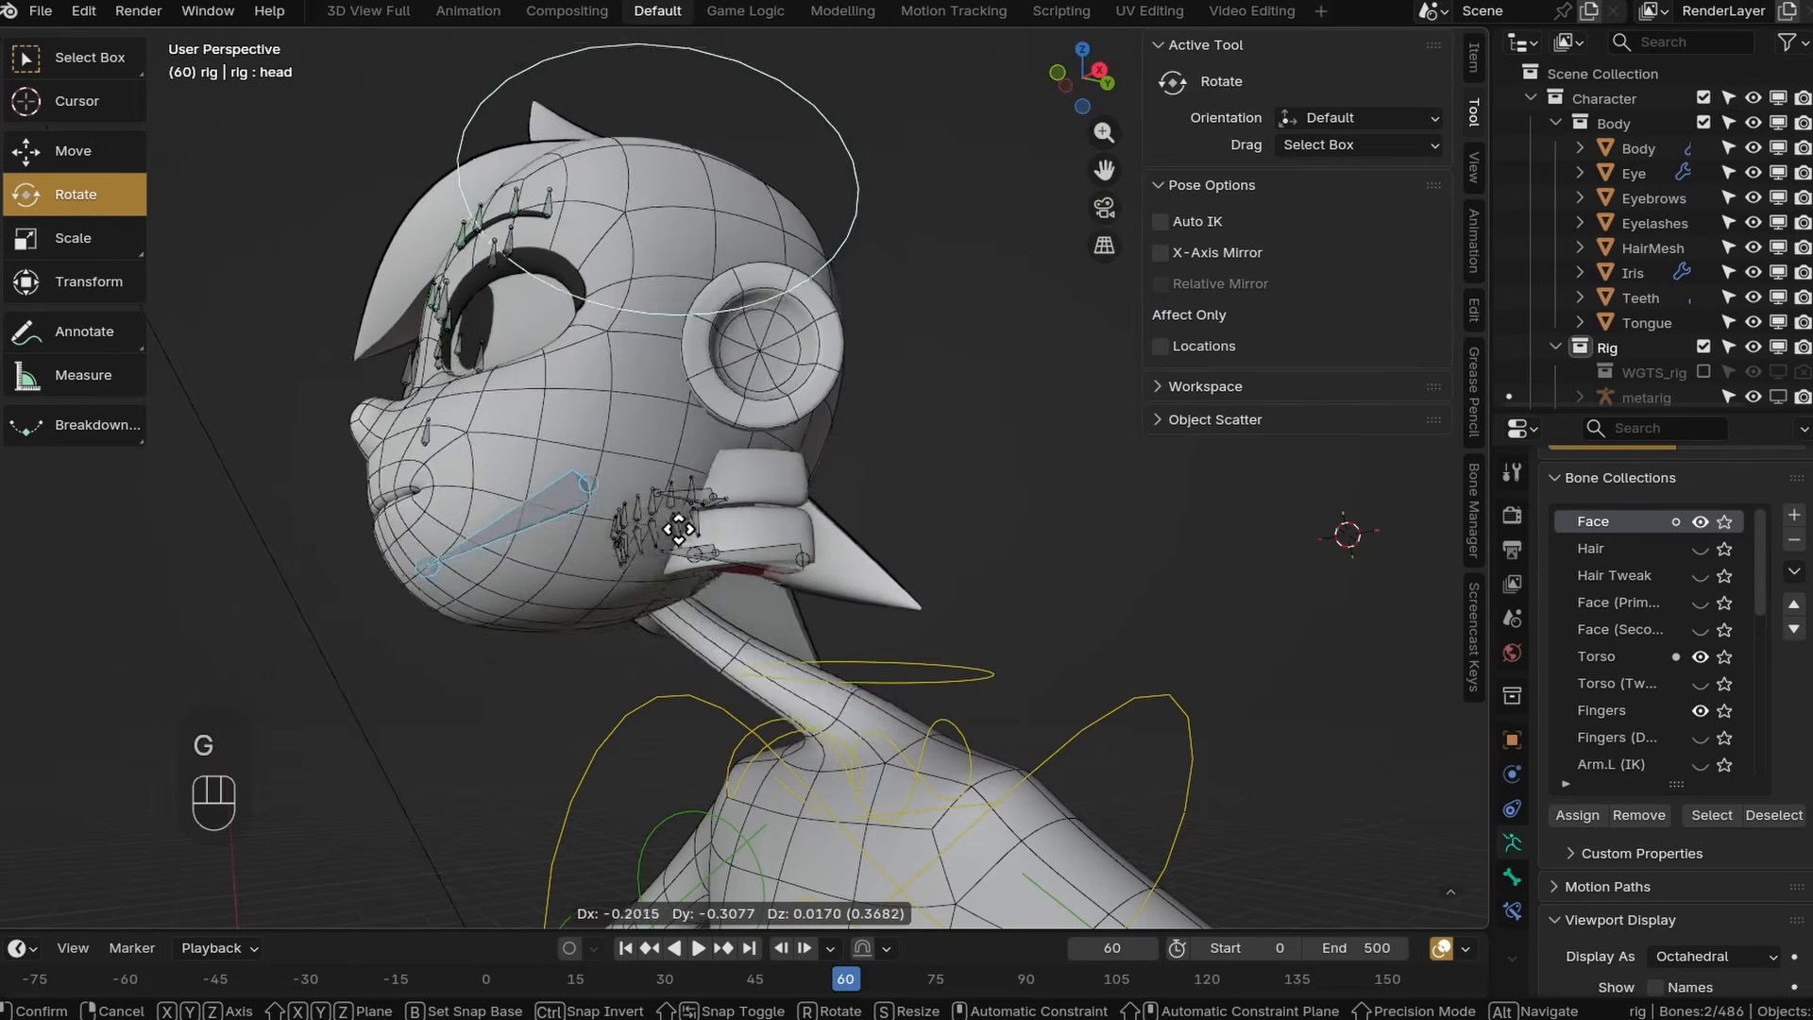
click(684, 536)
key(ctrl+z)
Test the face deformation by rotating only the Jaw bone, and undo the rotation.
click(767, 564)
key(r)
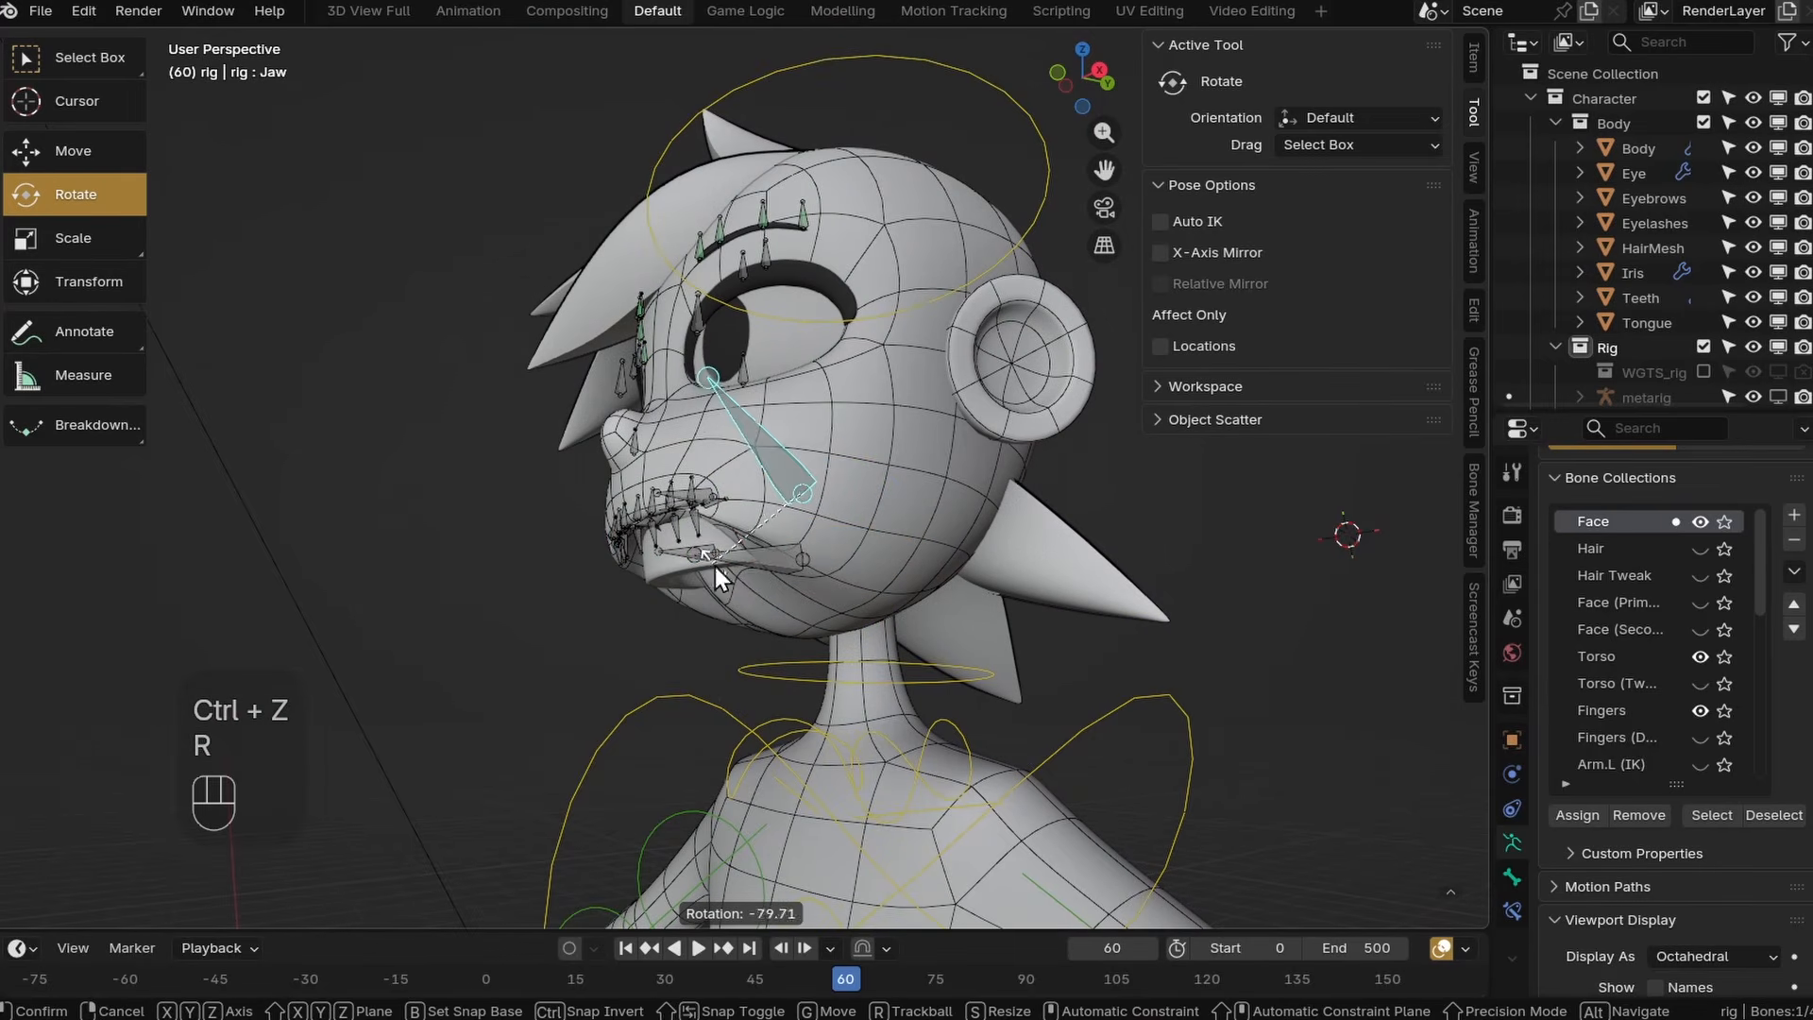
key(ctrl+z)
key(r)
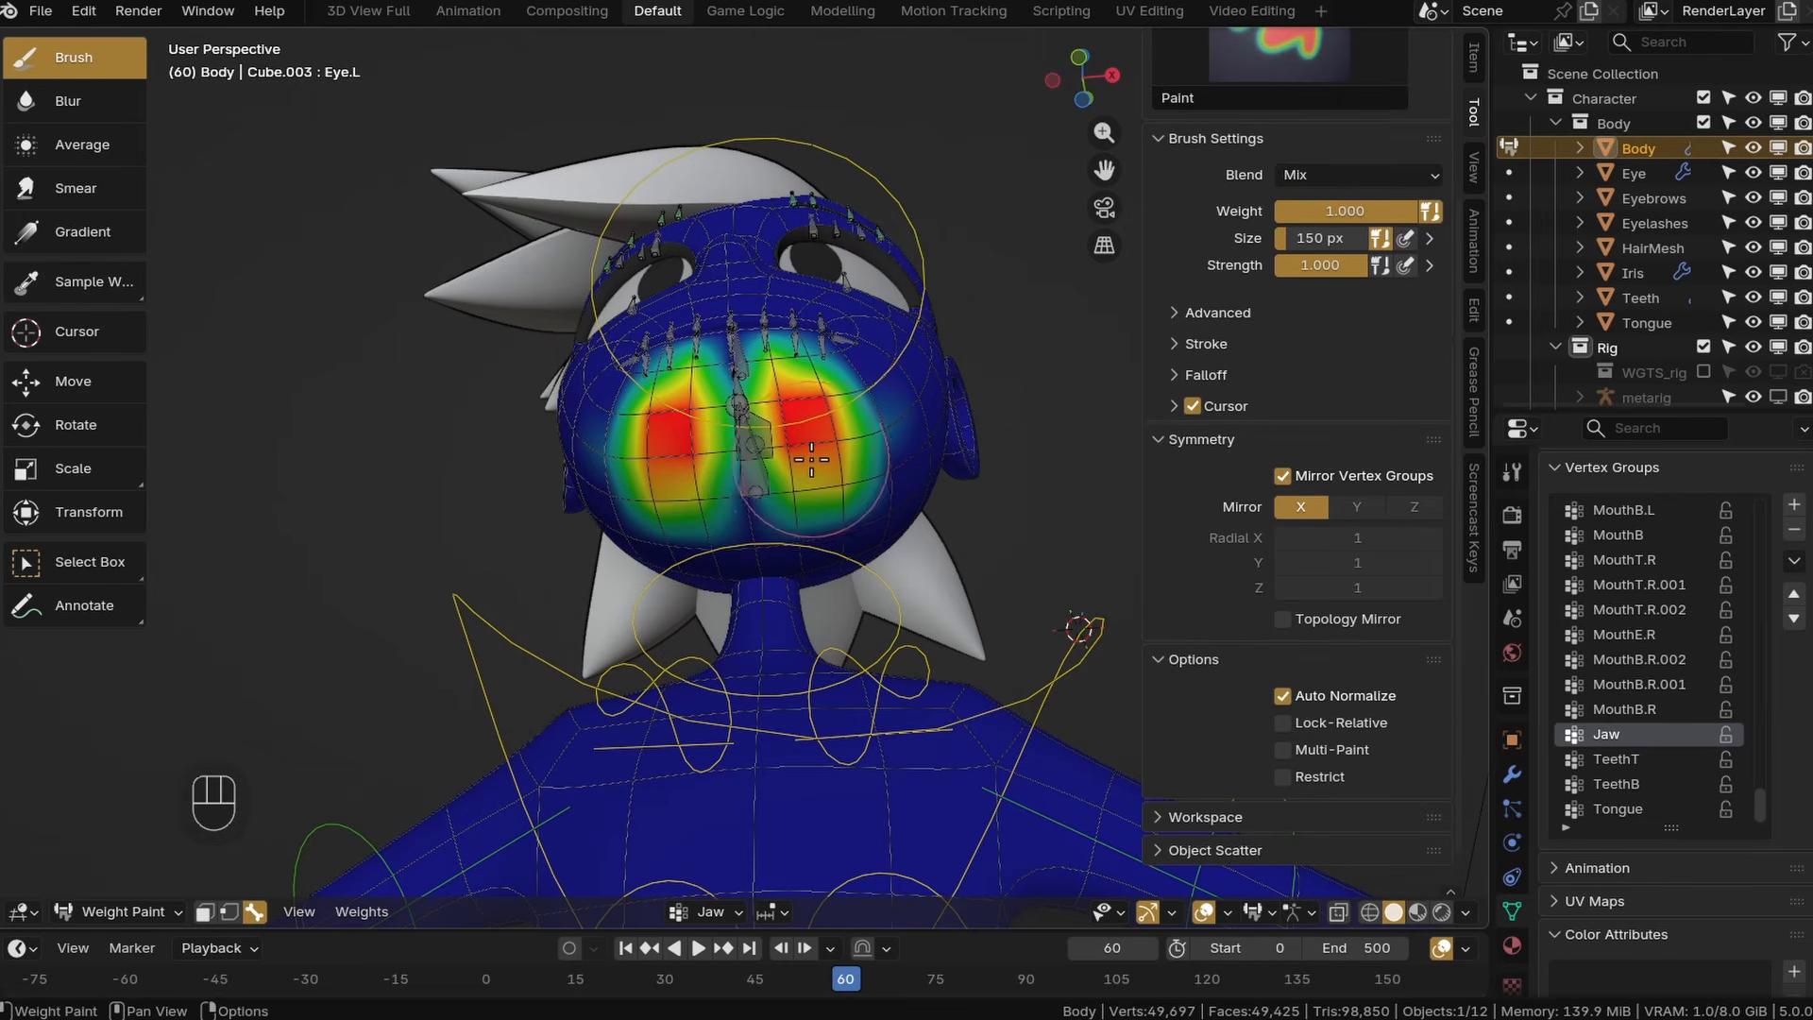
Paint Jaw weight 1.000 across the chin and the area below the mouth with the 150 px brush.
drag(811, 460, 740, 425)
middle_drag(740, 425, 699, 357)
scroll(699, 357, up, 3)
mouse_move(699, 357)
mouse_down()
mouse_move(878, 462)
mouse_move(713, 550)
mouse_up()
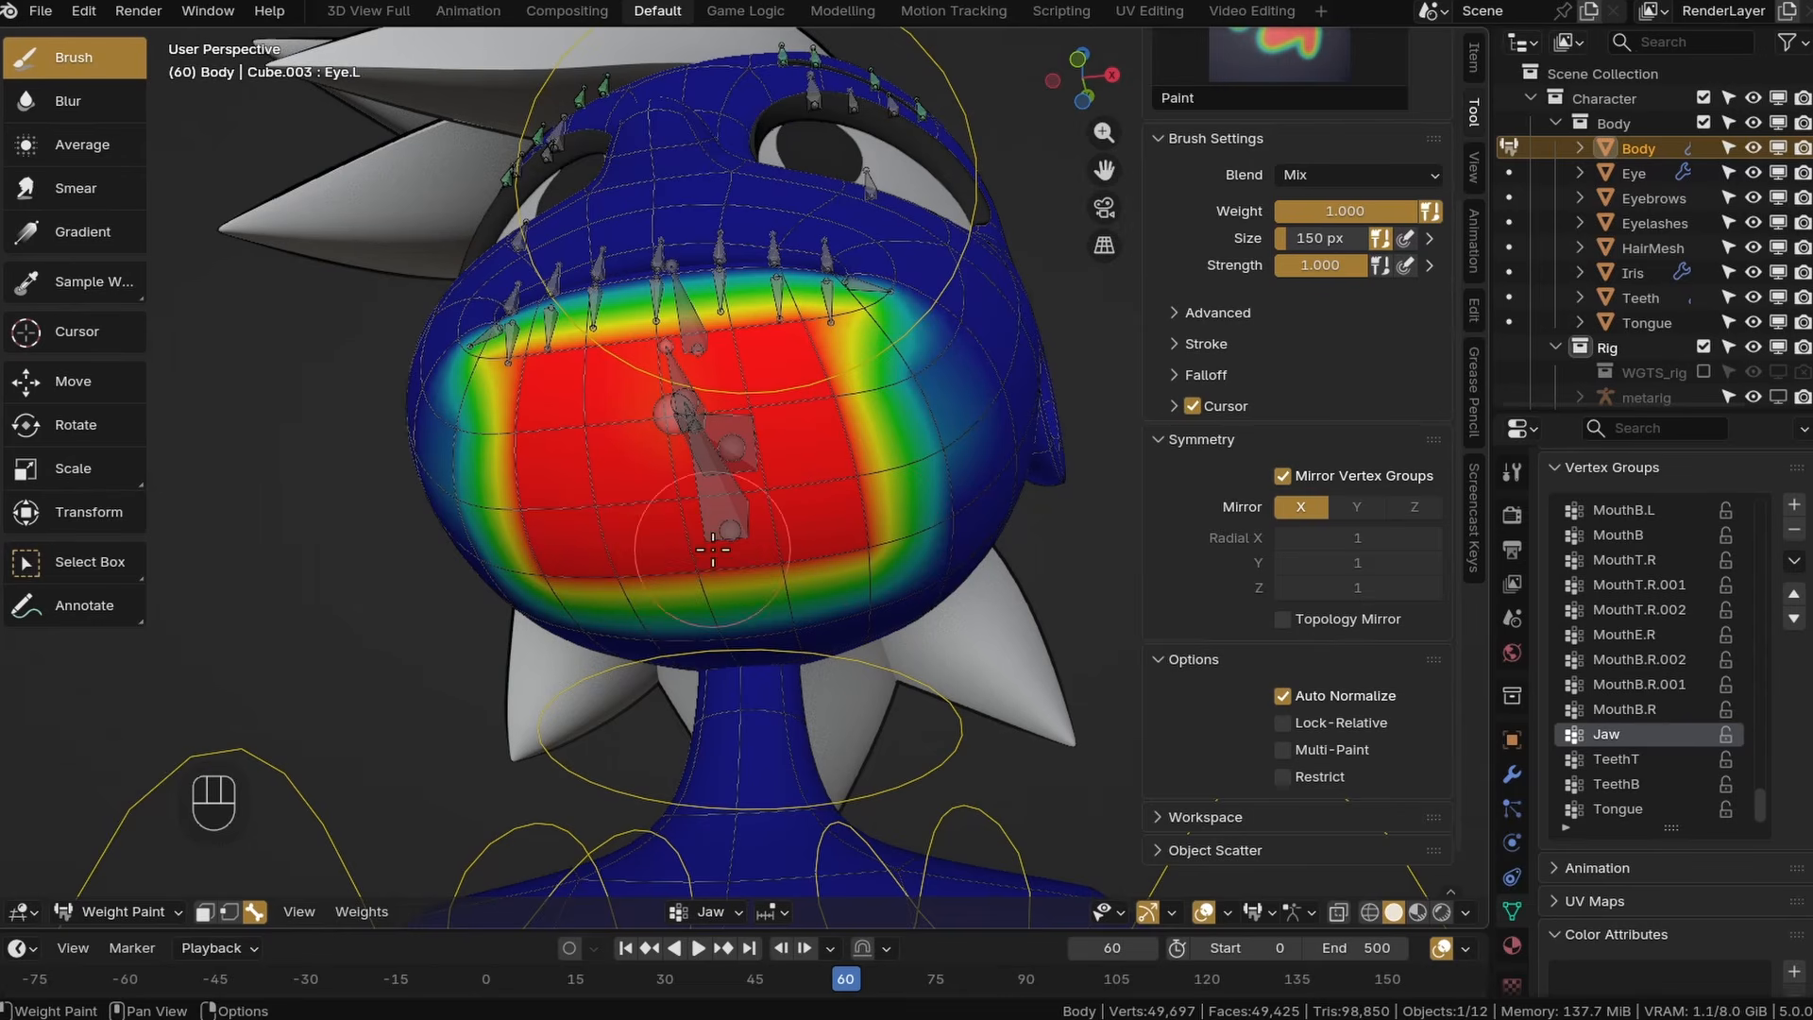
Check how DEF-spine.006 is weighted on the face and return to the Jaw vertex group.
scroll(1776, 808, up, 10)
click(1642, 684)
scroll(1770, 791, down, 10)
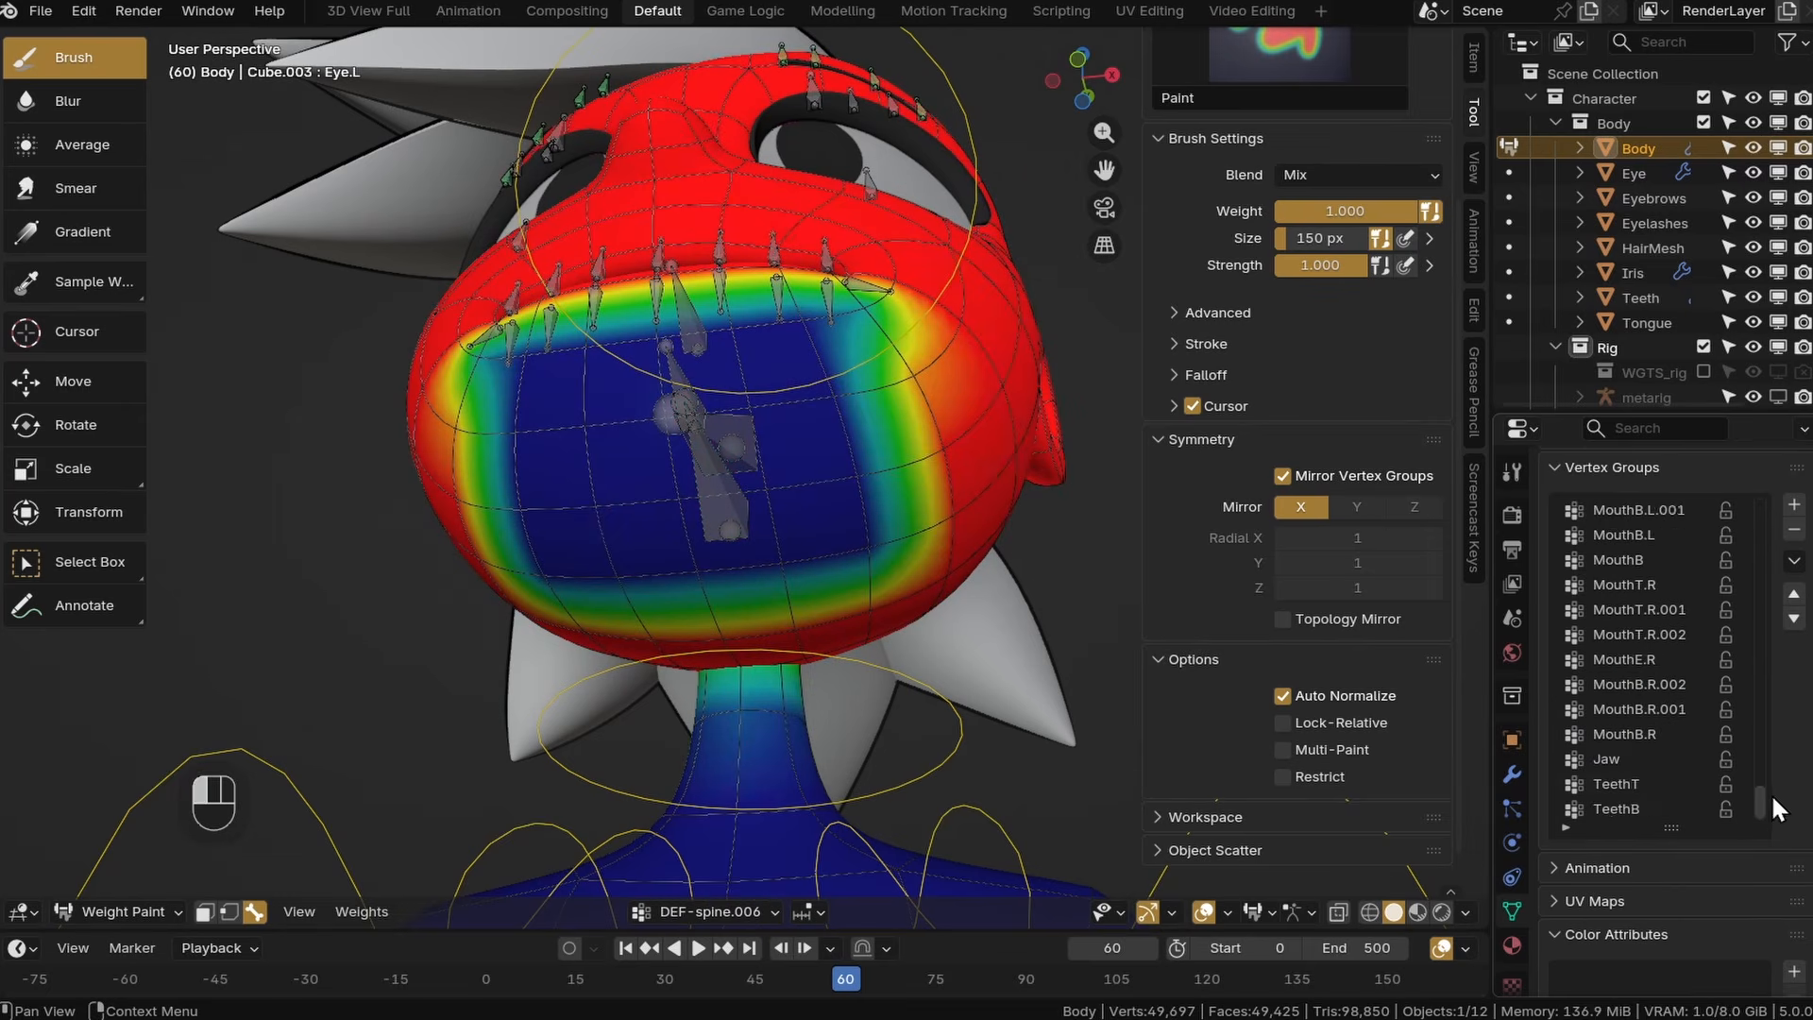
drag(1774, 798, 1774, 810)
click(1641, 734)
Extend the full Jaw weight along the side of the jaw and lower cheek.
middle_drag(831, 481, 623, 472)
drag(671, 463, 784, 510)
middle_drag(746, 529, 614, 420)
mouse_move(618, 424)
mouse_down()
mouse_move(691, 442)
mouse_move(576, 632)
mouse_move(590, 587)
mouse_move(716, 458)
mouse_up()
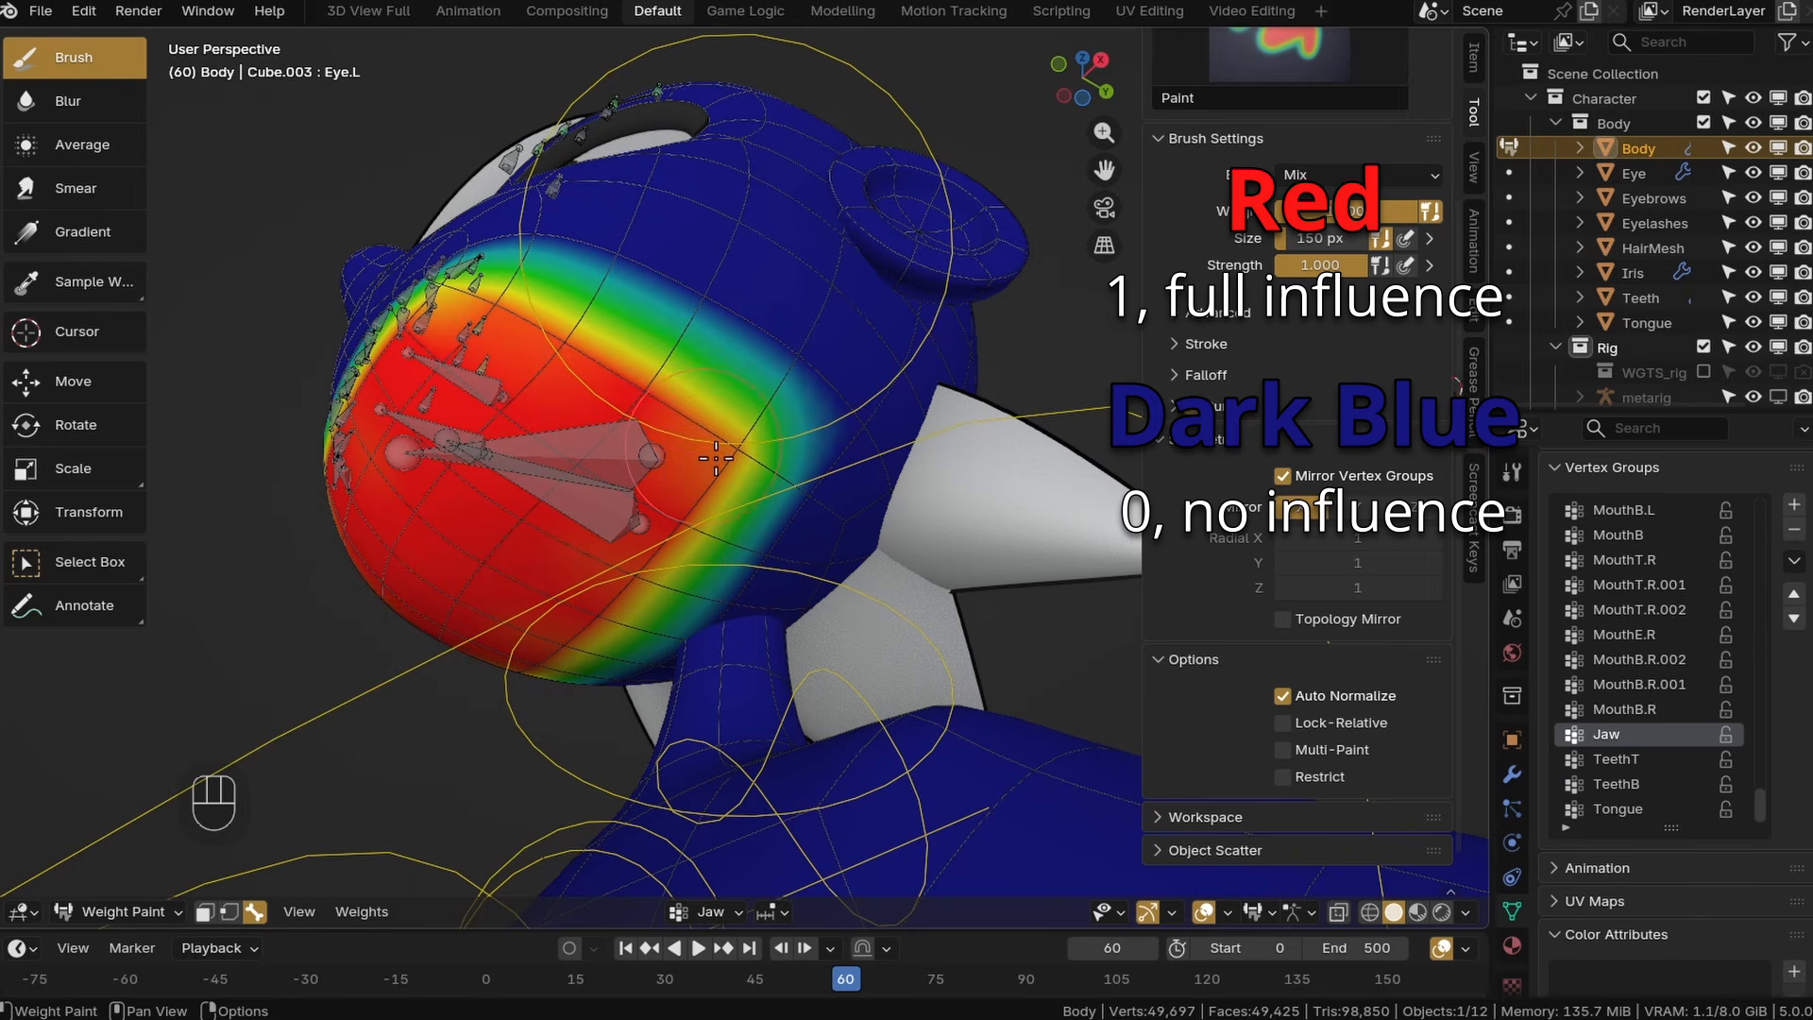
Soften the Jaw weight edges across the cheek and under the chin with a 254 px Blur brush.
mouse_move(699, 448)
middle_down()
mouse_move(798, 529)
mouse_move(798, 472)
mouse_move(727, 458)
middle_up()
mouse_move(727, 458)
shift+middle_down()
mouse_move(781, 449)
mouse_move(755, 382)
shift+middle_up()
click(68, 101)
key(f)
click(911, 392)
middle_drag(742, 595, 692, 515)
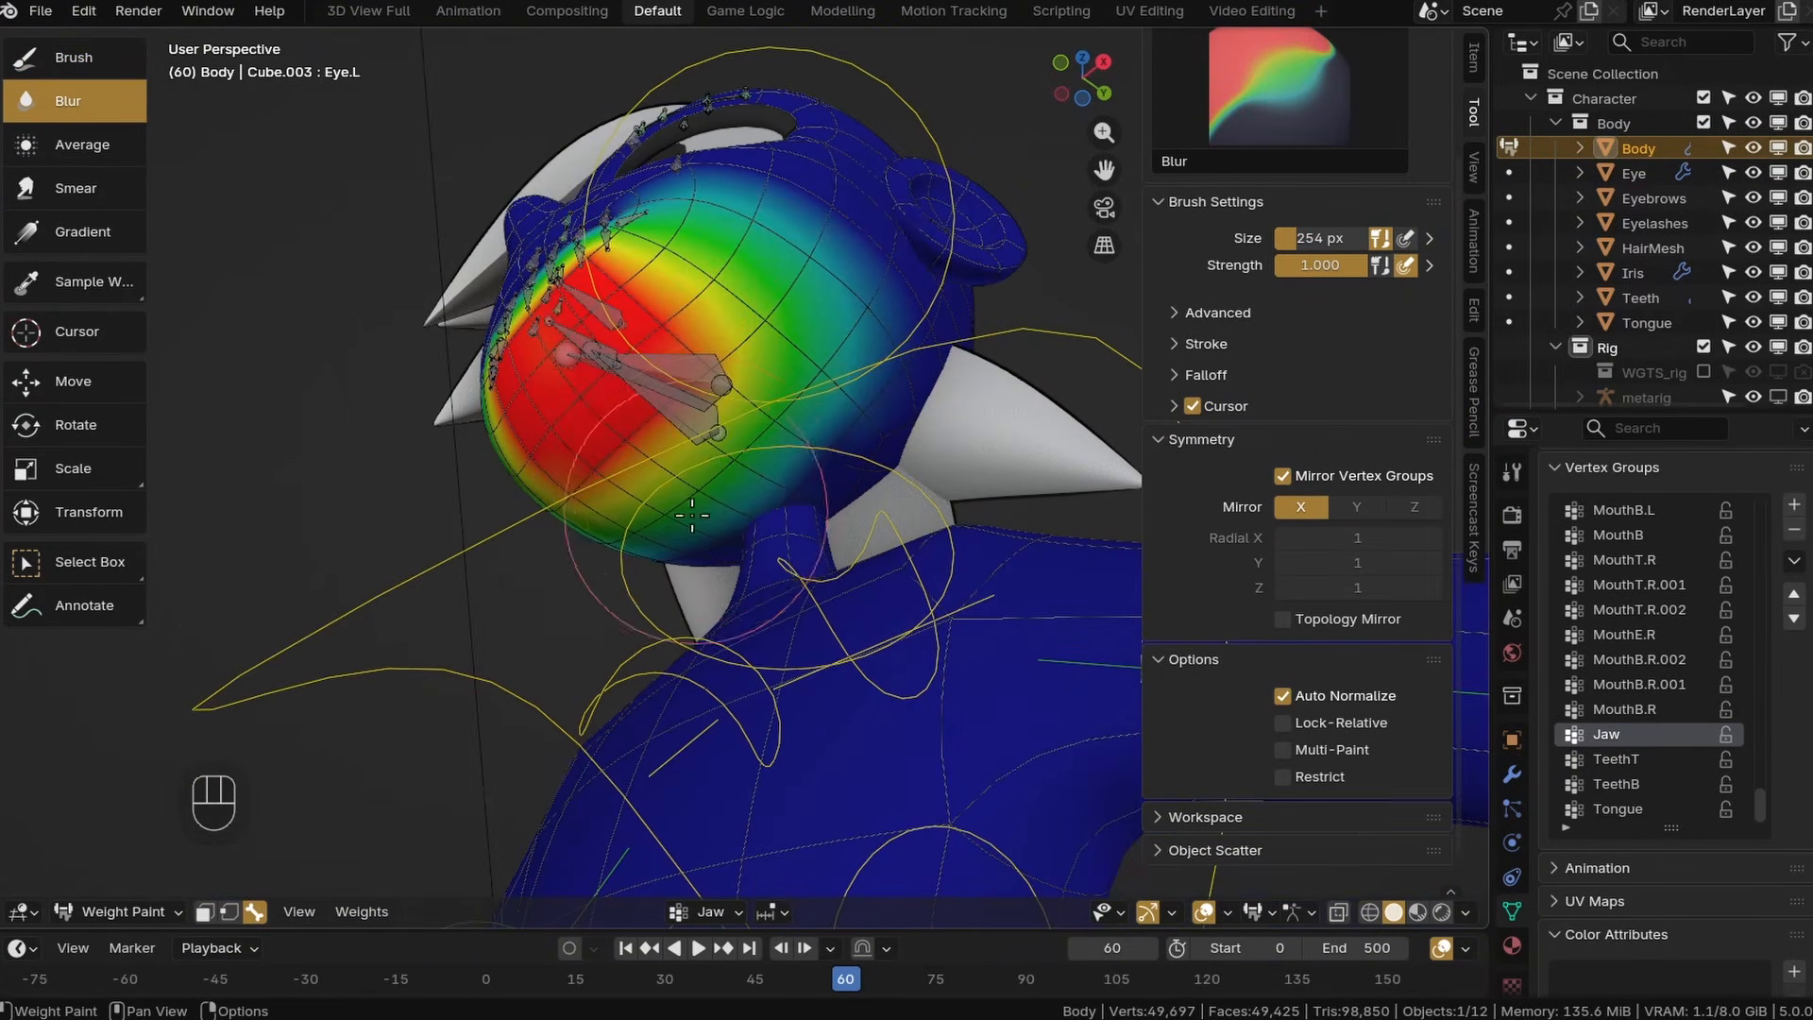
drag(692, 515, 876, 395)
Inspect the Jaw weights around the lips and mouth corner and blur the transition further.
mouse_move(876, 395)
middle_down()
mouse_move(756, 330)
mouse_move(652, 352)
mouse_move(819, 571)
middle_up()
scroll(652, 352, up, 2)
scroll(819, 570, up, 3)
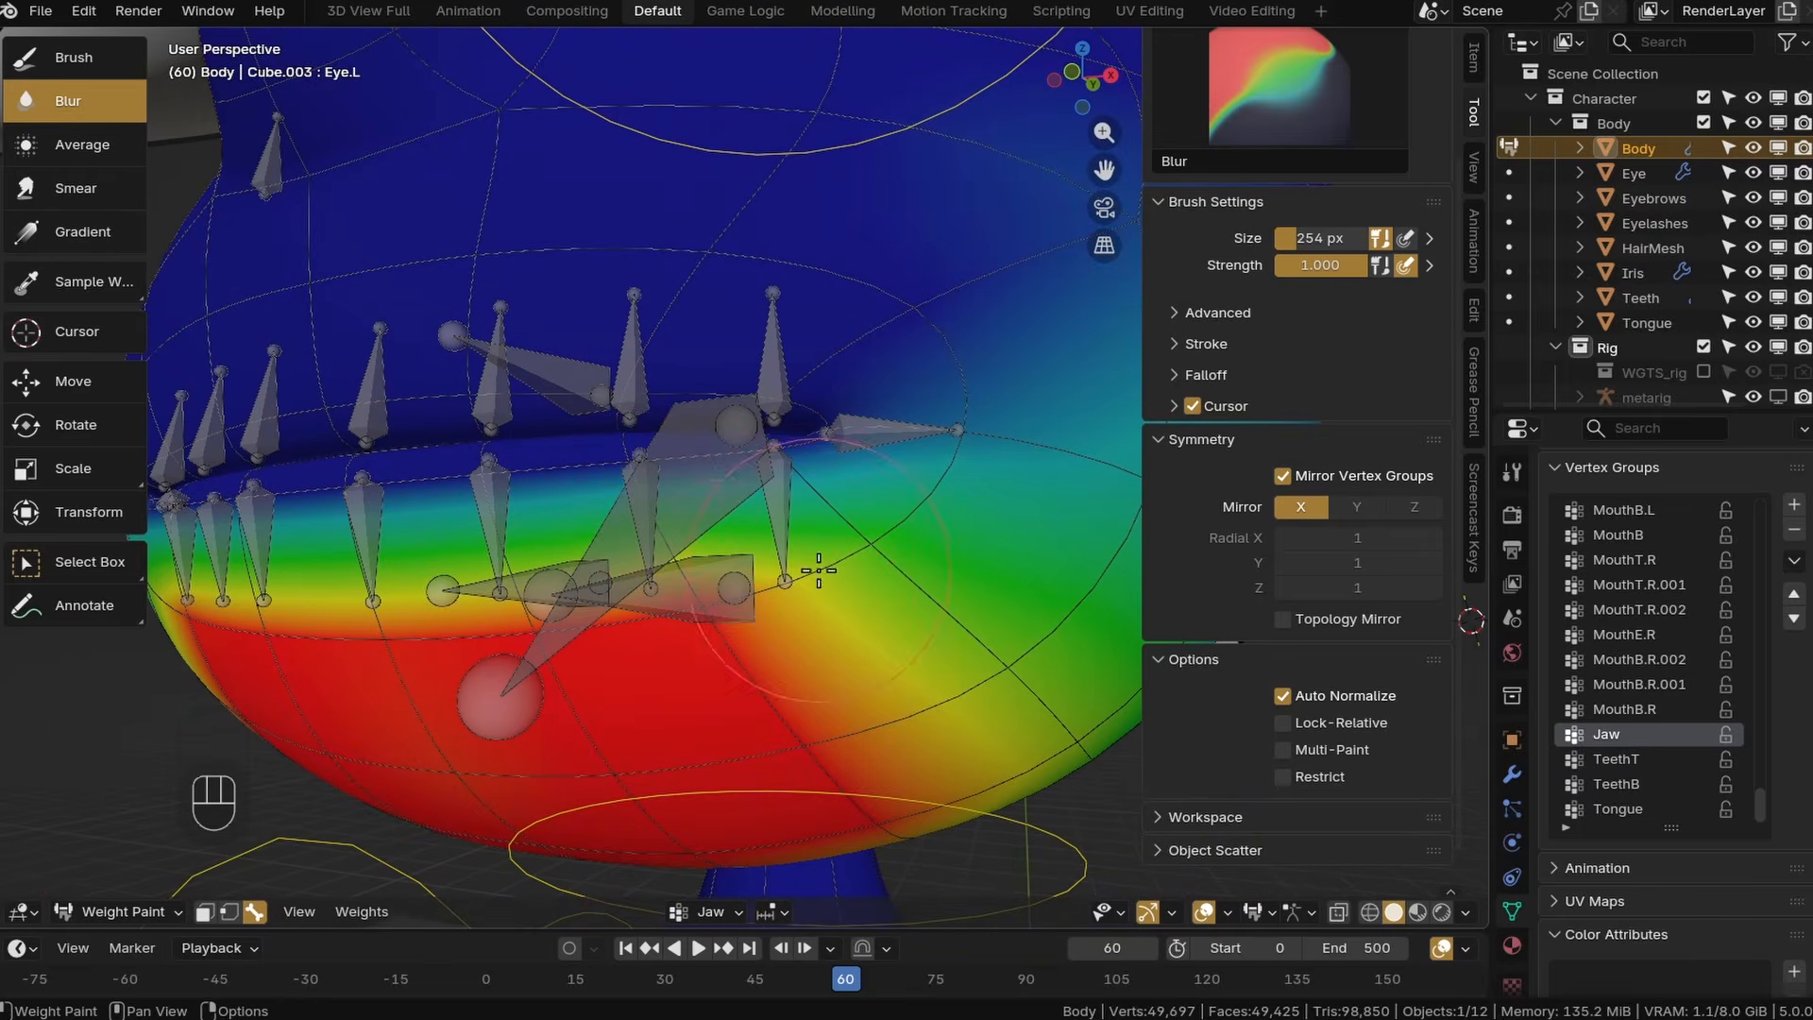
scroll(652, 482, down, 5)
middle_drag(651, 483, 823, 350)
drag(823, 350, 878, 411)
middle_drag(878, 411, 864, 473)
Leave Weight Paint for Object Mode and select the rig.
click(118, 911)
click(108, 884)
click(598, 557)
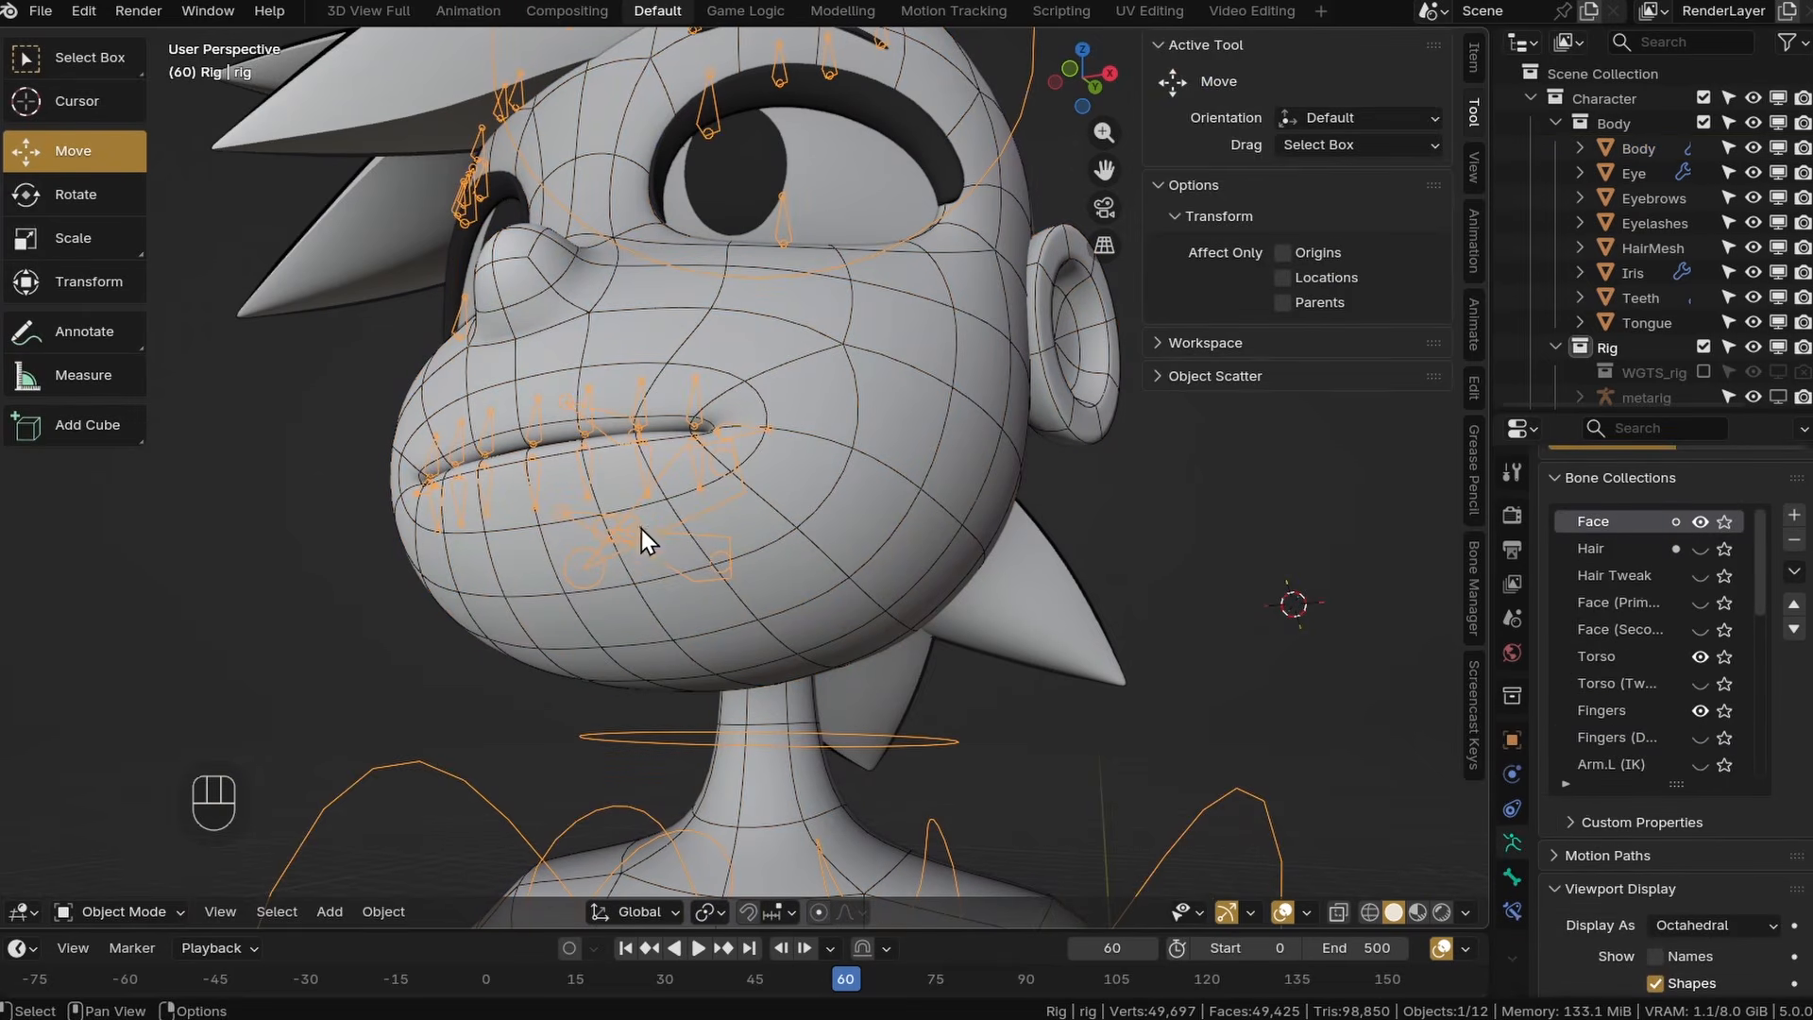
Pose the rig's jaw bone so the mouth opens, making the Body's Jaw weights workable inside the lips.
click(104, 886)
click(665, 510)
drag(691, 491, 710, 547)
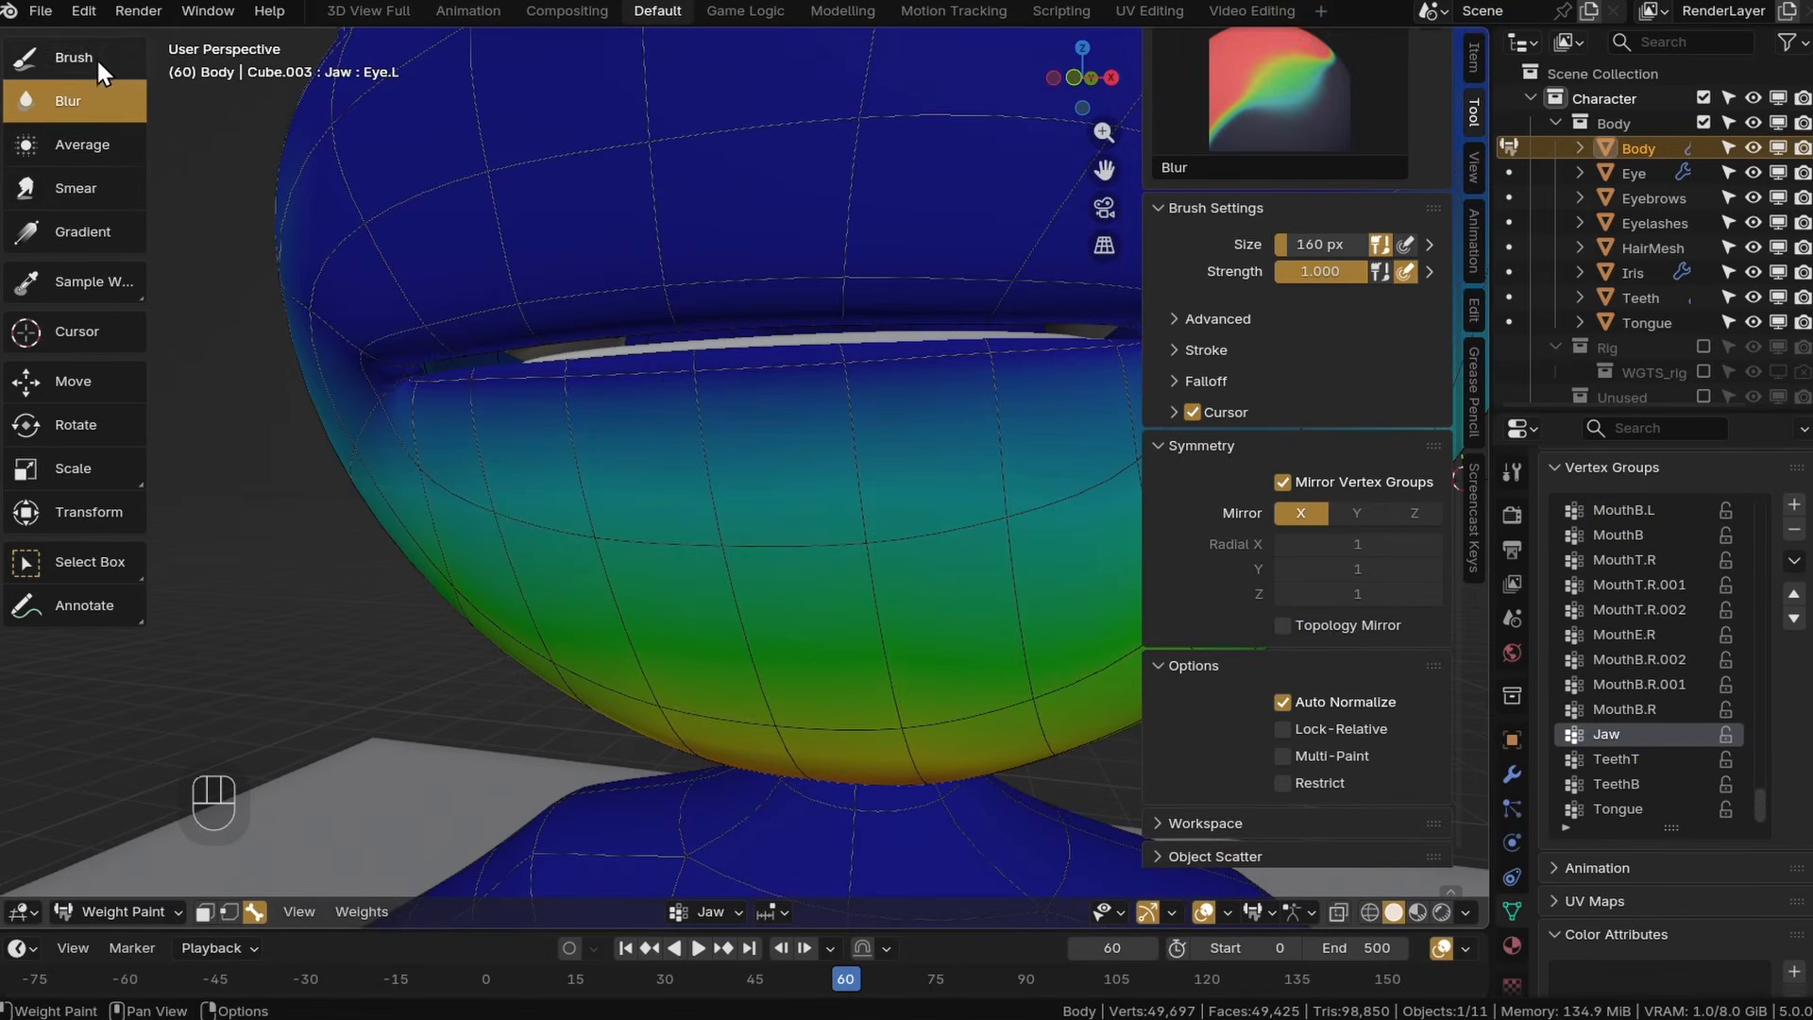
Set the Paint brush strength to 0.3 and undo the trial stroke on the lower lip.
click(99, 64)
click(1323, 436)
text(.3)
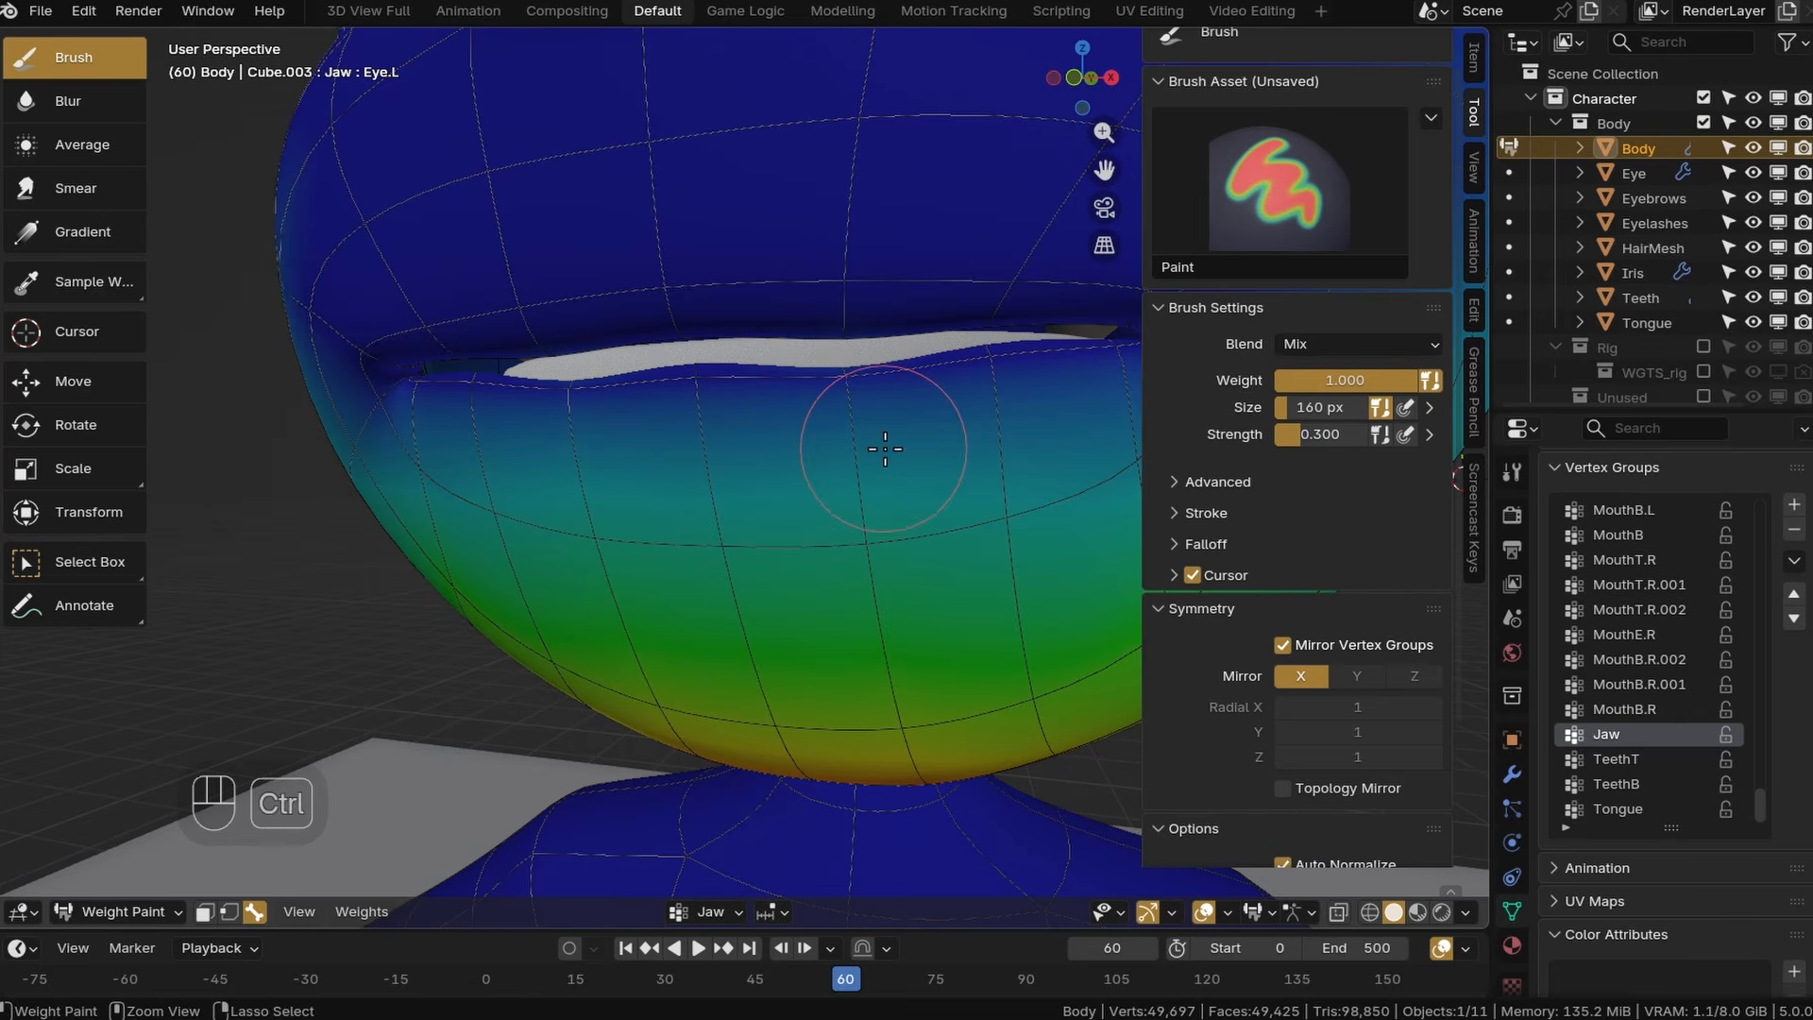
key(ctrl+z)
Hide the Body's Subdivision modifier in the viewport and disable the Teeth and Tongue meshes there.
click(1511, 776)
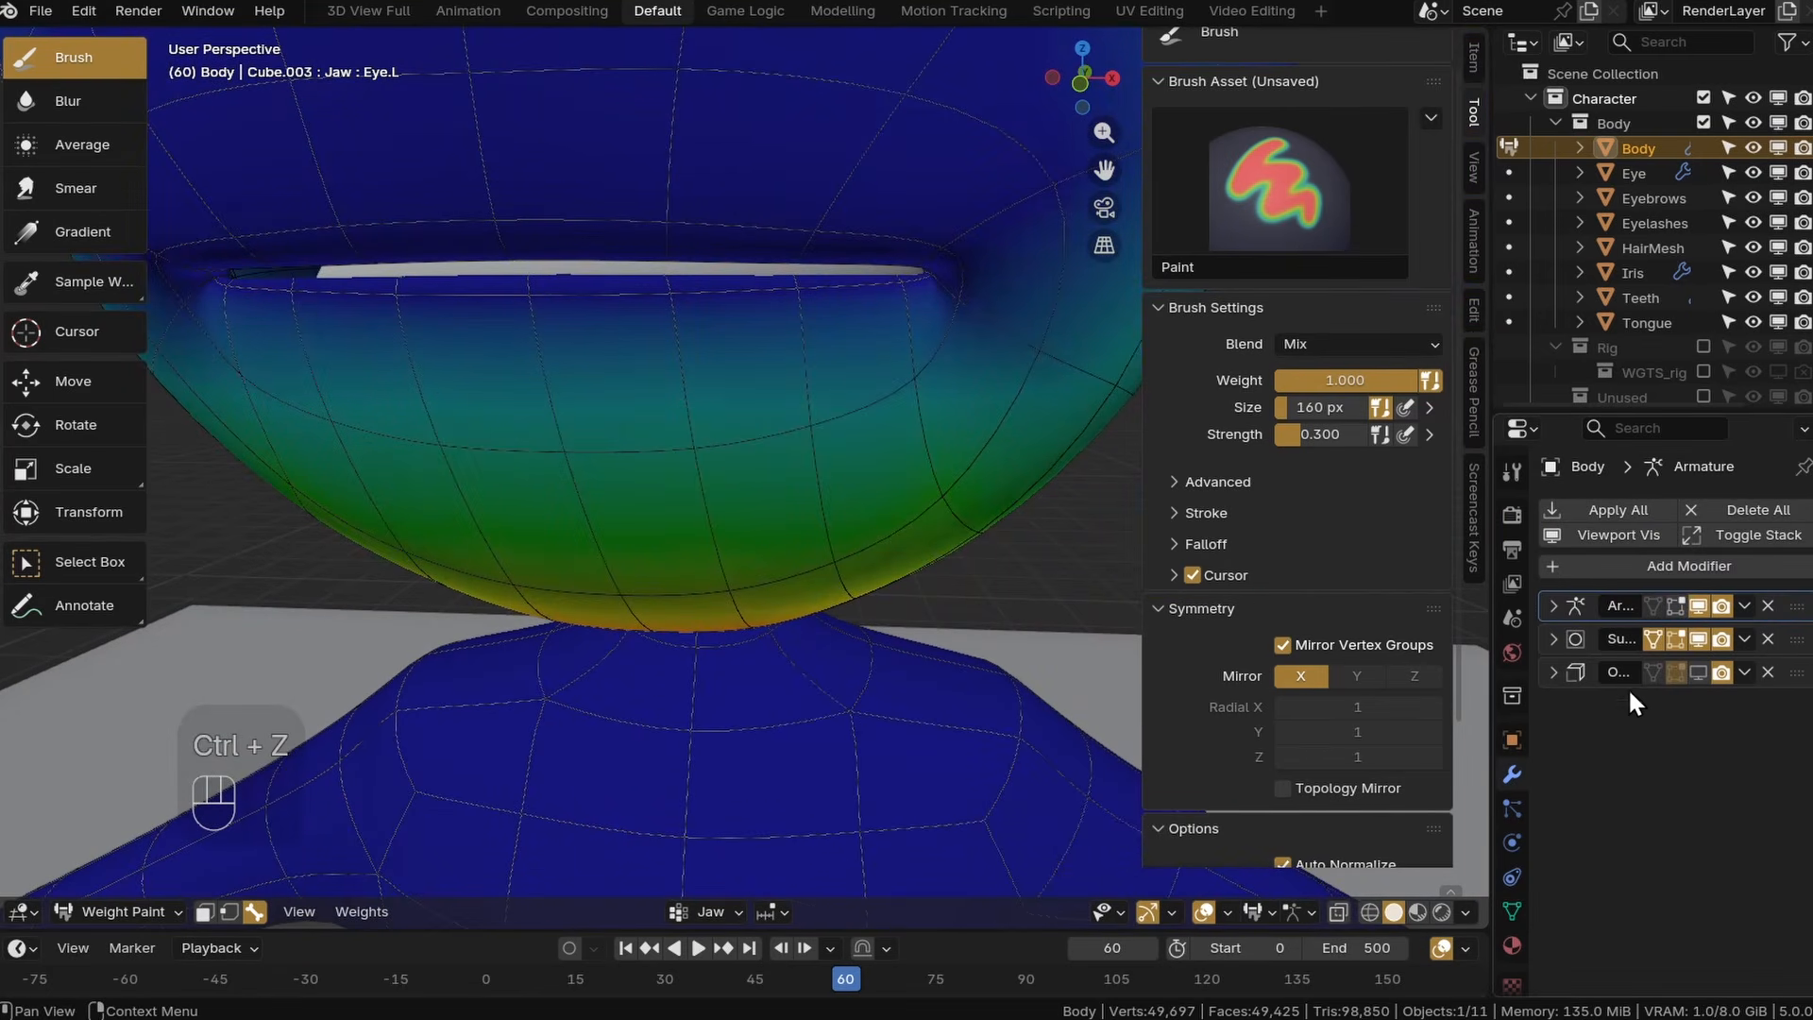
click(1698, 640)
mouse_move(830, 457)
middle_down()
mouse_move(793, 393)
mouse_move(811, 455)
middle_up()
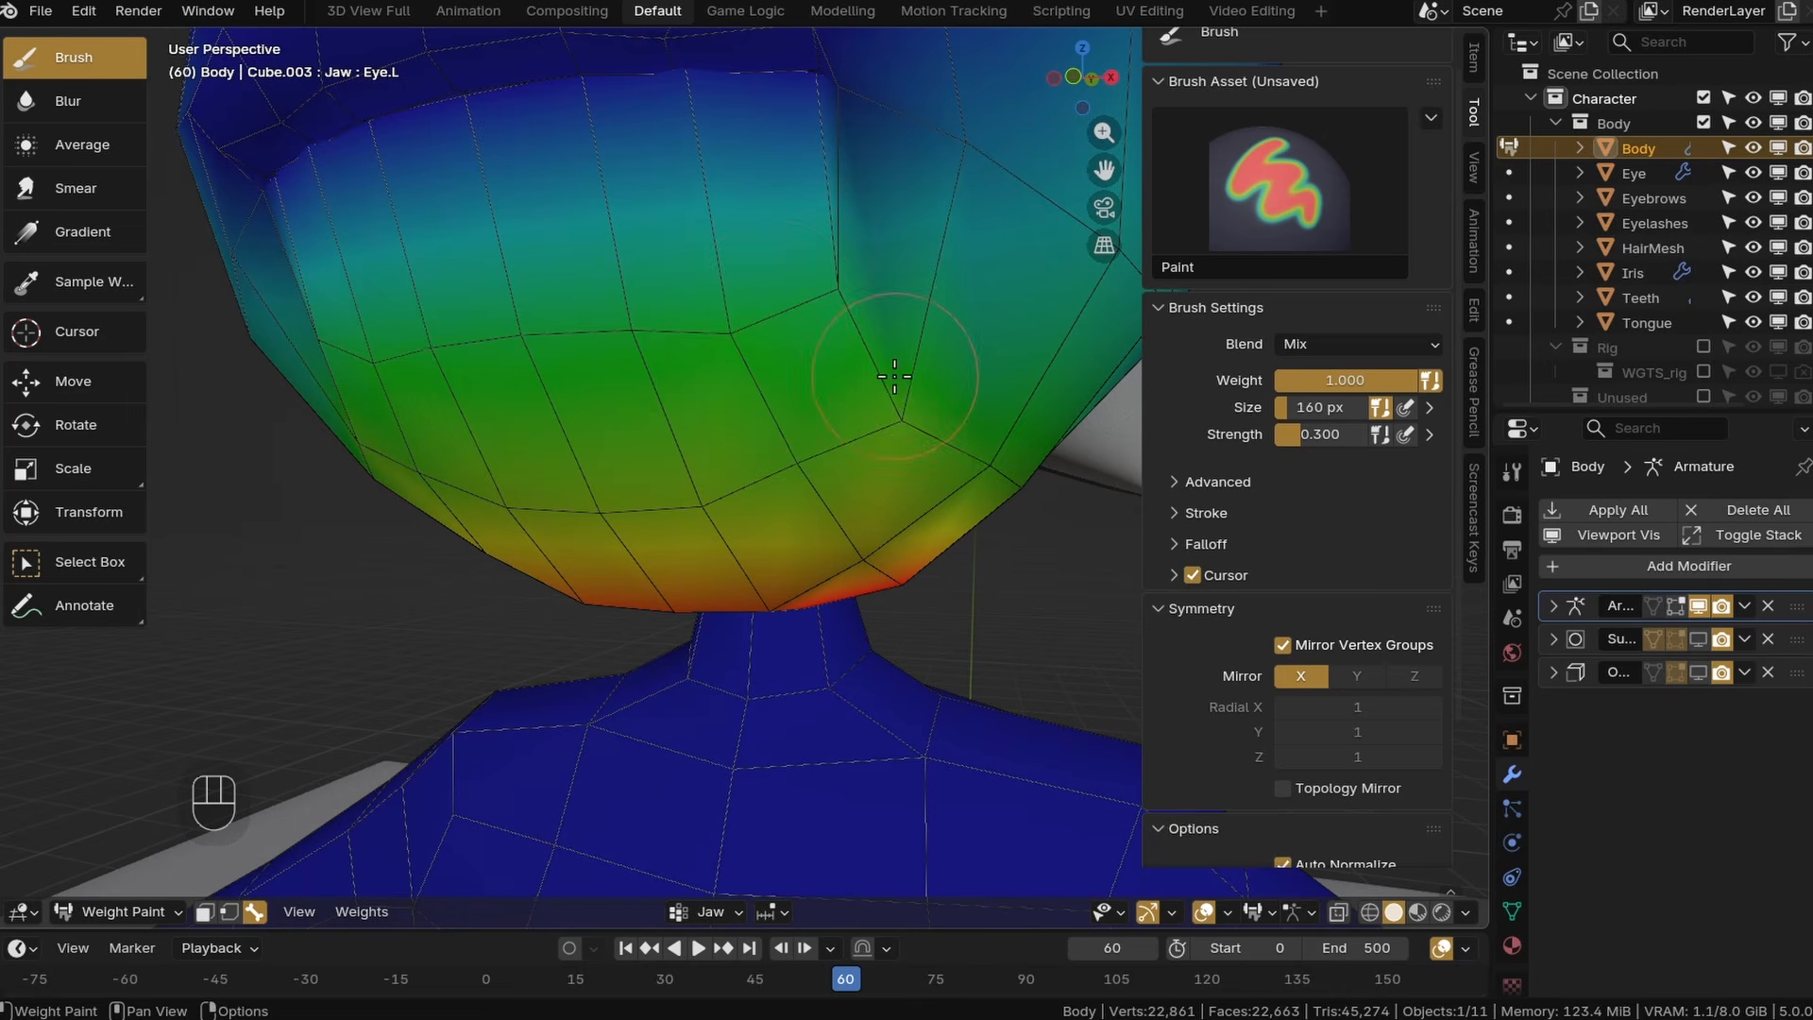
shift+middle_drag(895, 376, 551, 396)
scroll(543, 473, up, 4)
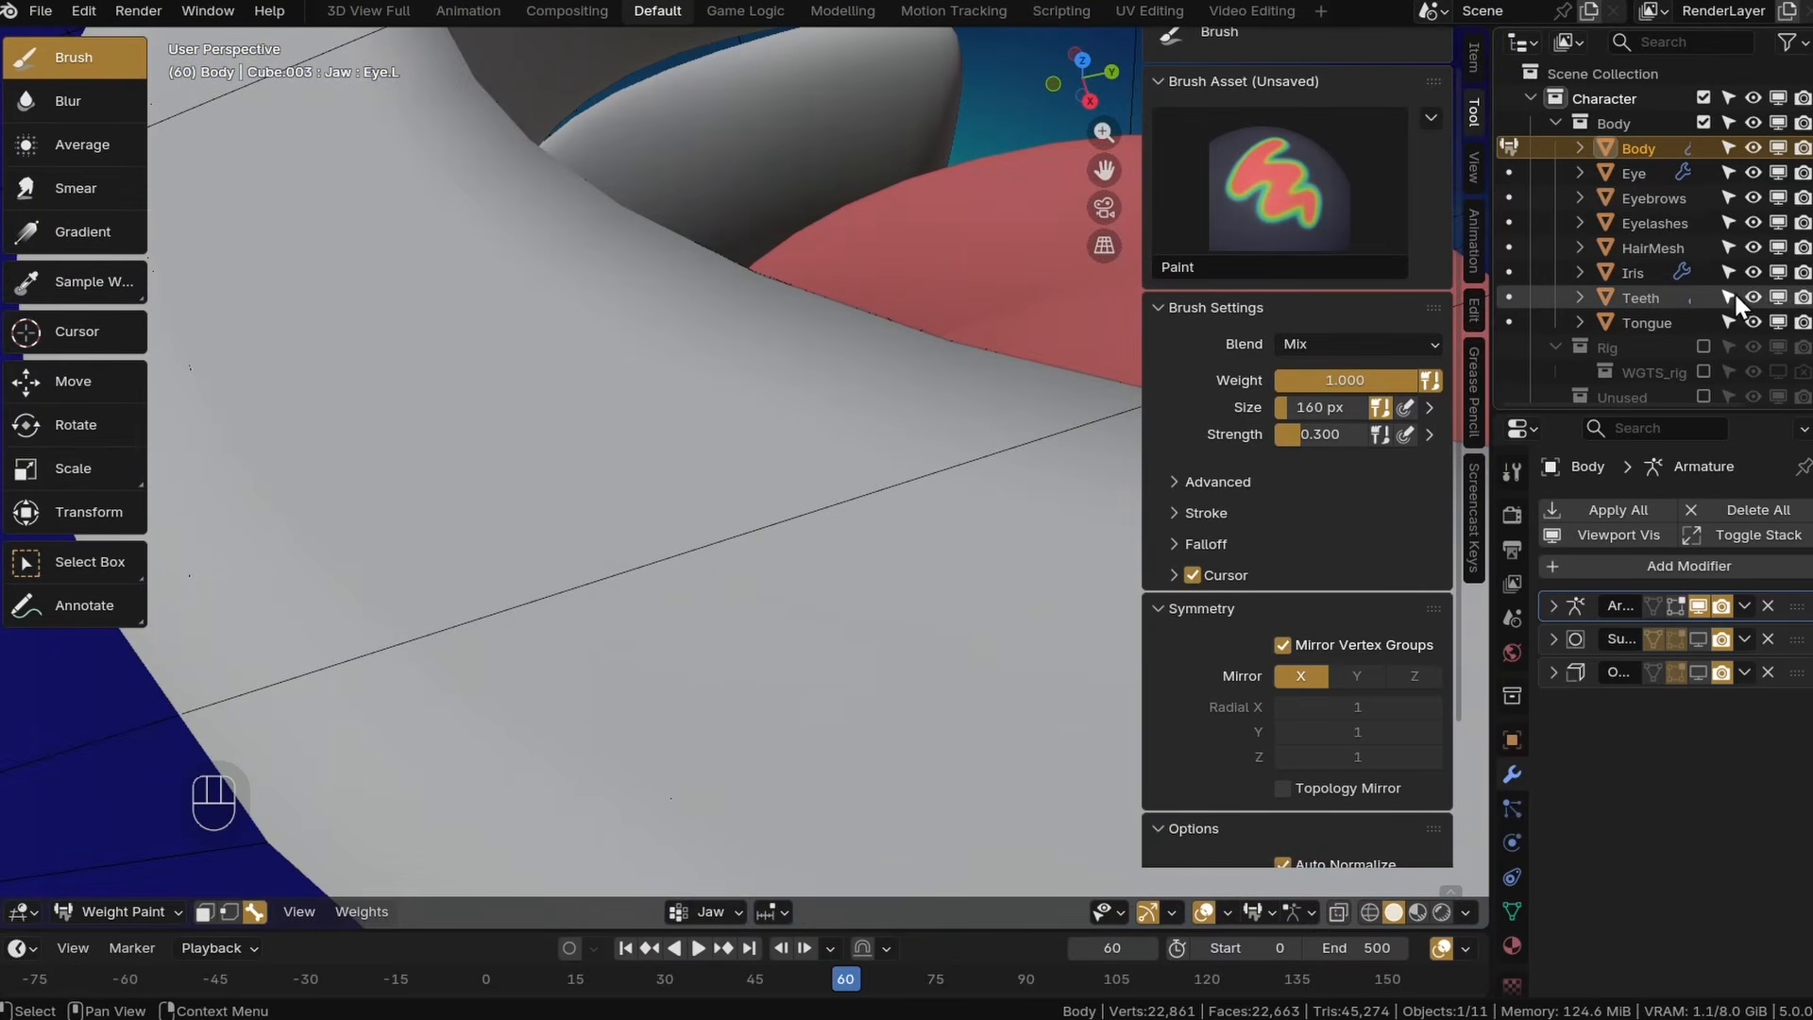
drag(1779, 298, 1779, 322)
mouse_move(982, 401)
middle_down()
mouse_move(938, 393)
mouse_move(955, 376)
mouse_move(883, 455)
mouse_move(836, 421)
middle_up()
scroll(836, 422, up, 2)
shift+middle_drag(636, 287, 702, 344)
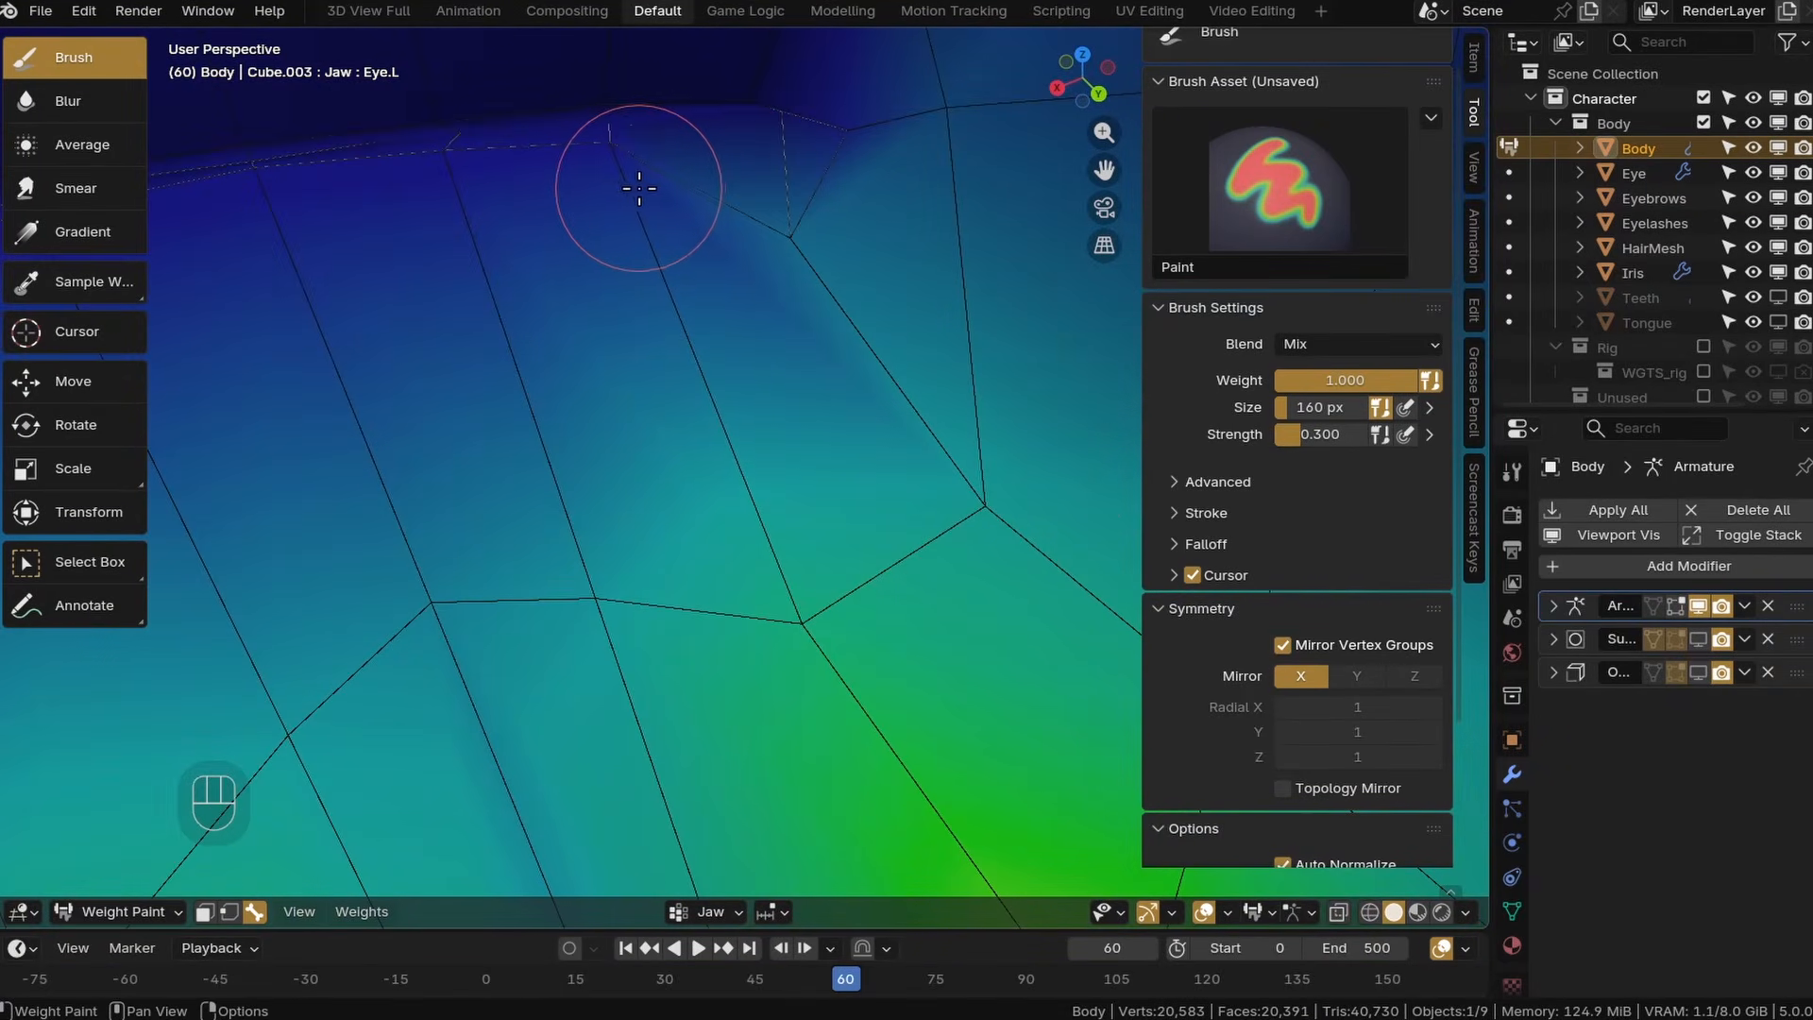
Paint Jaw weight along the lower lip rim with the 160 px brush at strength 0.300.
mouse_move(640, 188)
mouse_down()
mouse_move(507, 223)
mouse_move(433, 218)
mouse_up()
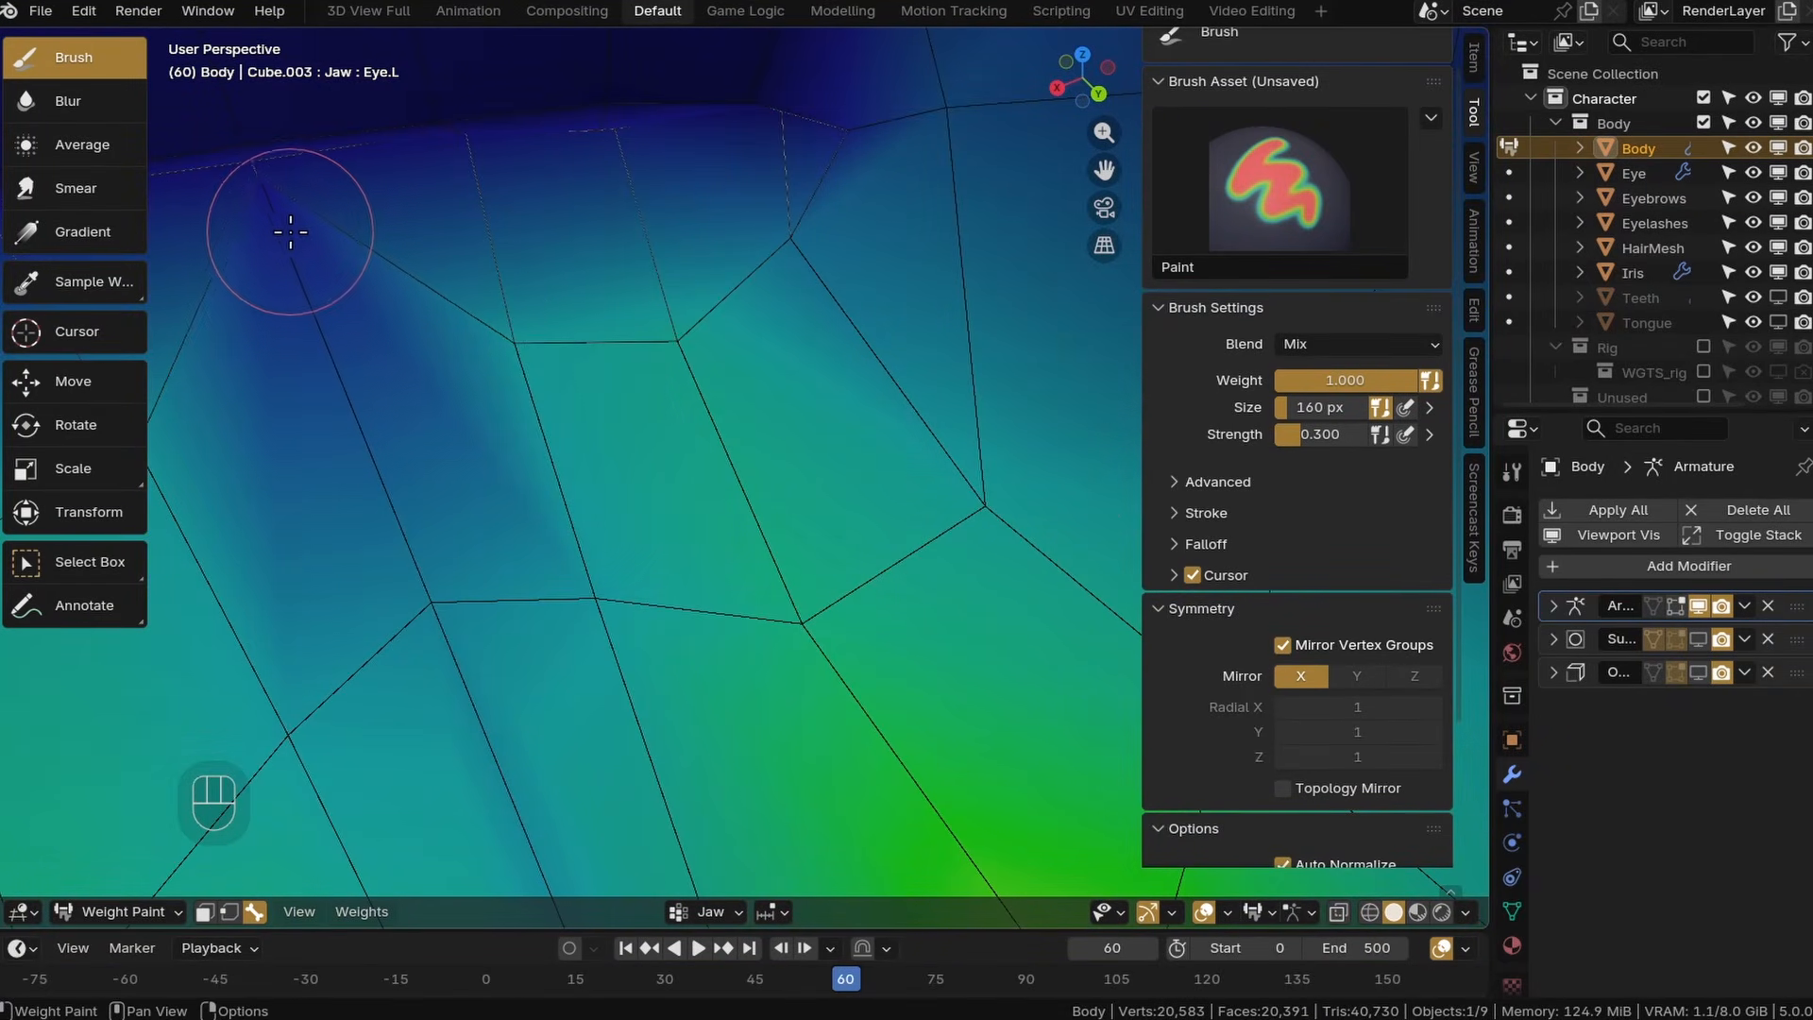
drag(290, 232, 283, 275)
middle_drag(284, 276, 510, 270)
mouse_move(510, 269)
mouse_down()
mouse_move(591, 235)
mouse_move(676, 376)
mouse_up()
mouse_move(677, 377)
middle_down()
mouse_move(737, 402)
mouse_move(746, 370)
middle_up()
drag(519, 340, 640, 308)
mouse_move(640, 308)
middle_down()
mouse_move(582, 397)
mouse_move(684, 364)
mouse_move(672, 380)
mouse_move(761, 417)
mouse_move(727, 426)
mouse_move(786, 444)
middle_up()
scroll(831, 494, up, 1)
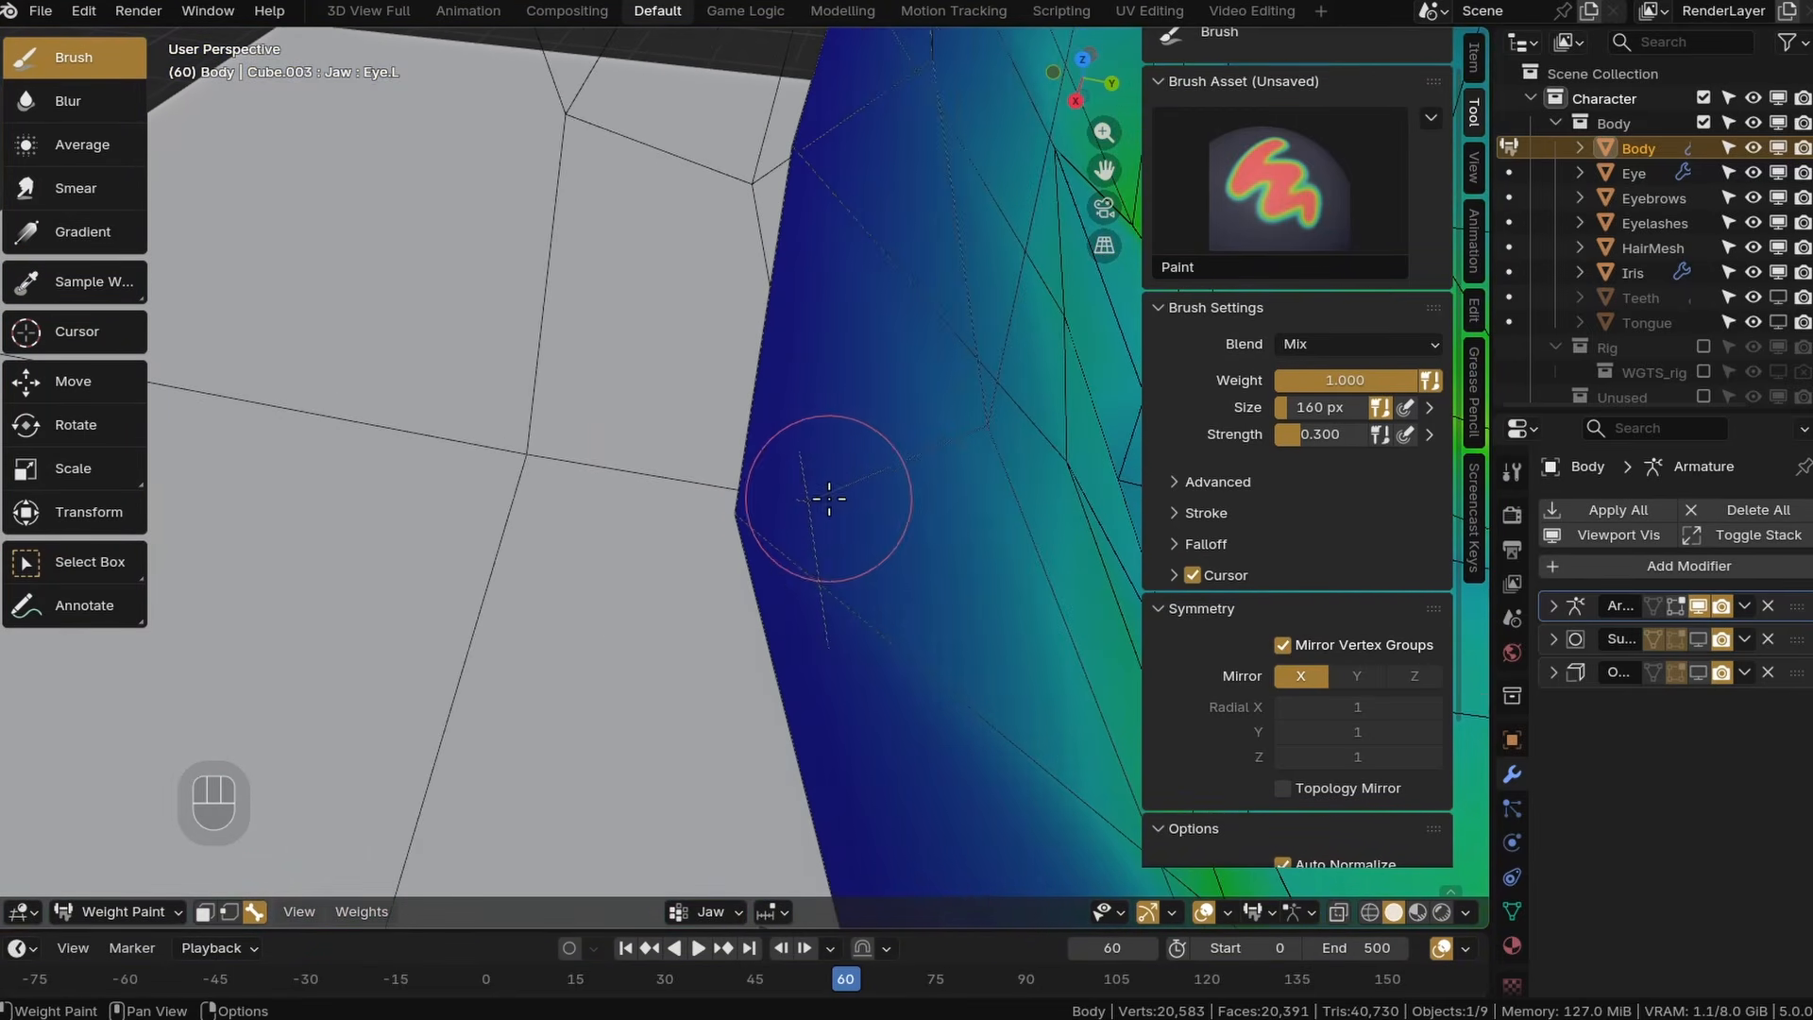
Turn off Backface Culling in the viewport shading to expose the faces inside the mouth.
click(1464, 912)
click(1385, 629)
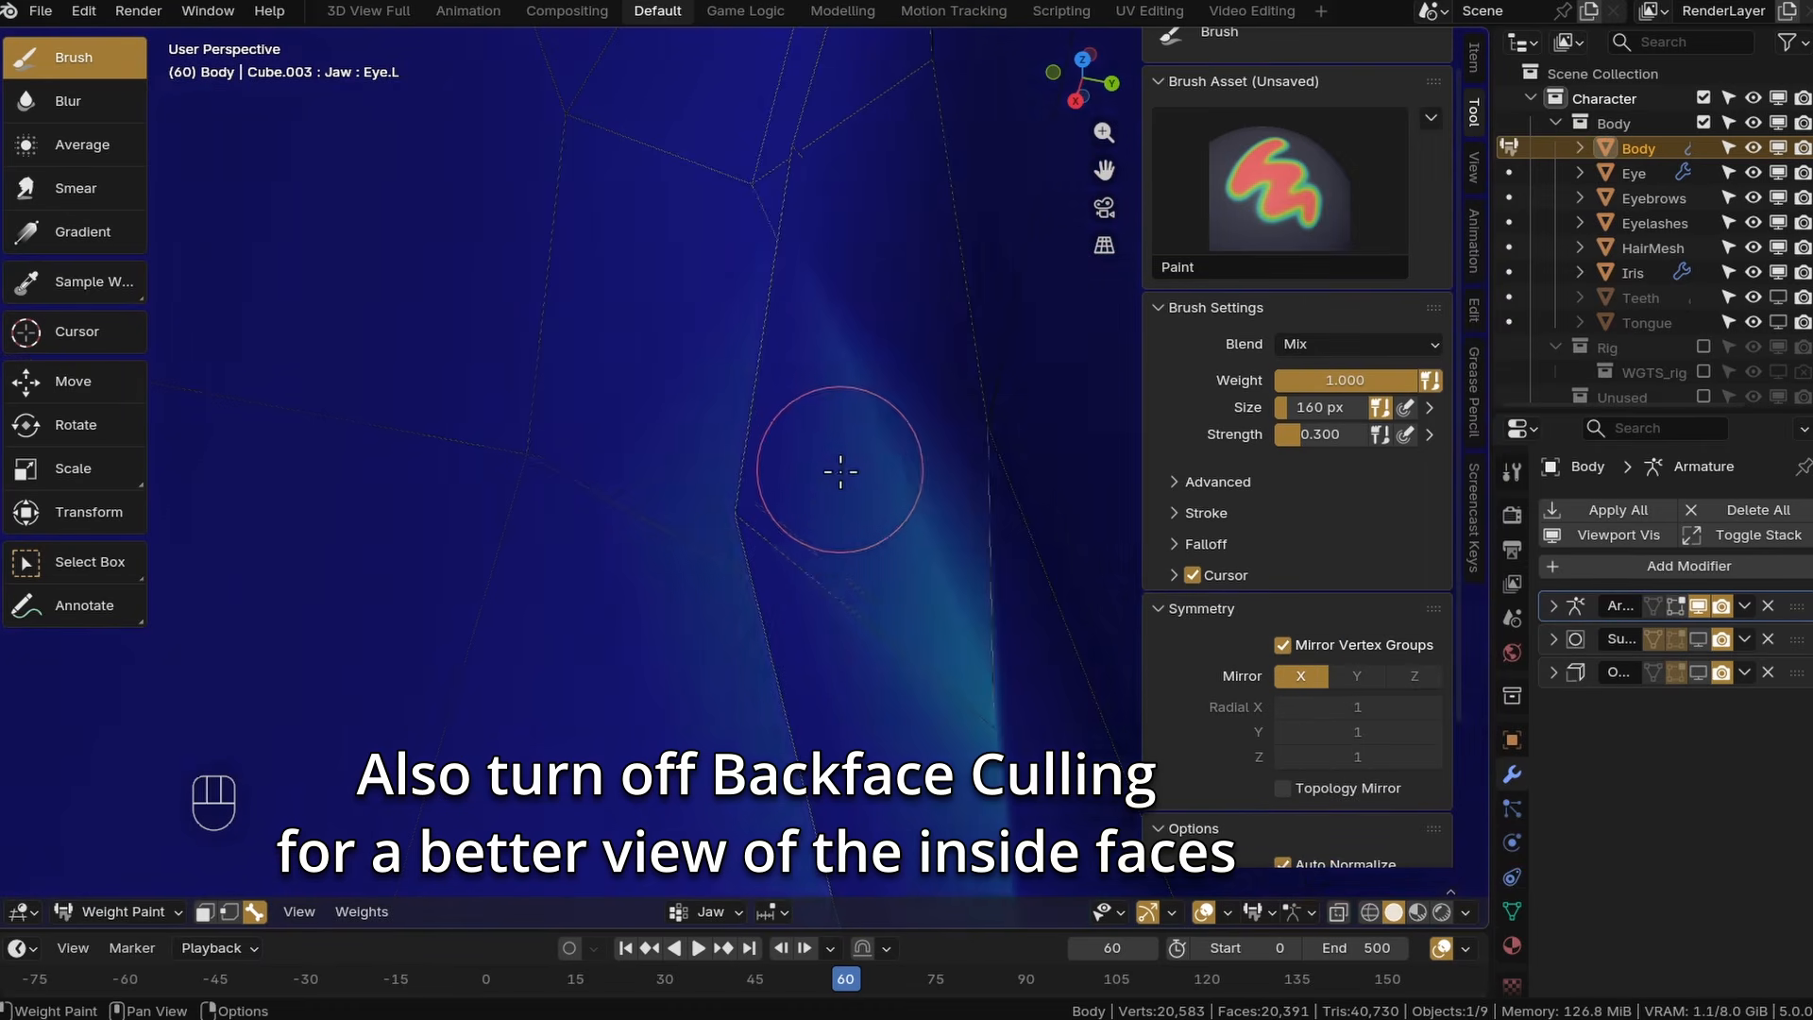
shift+middle_drag(841, 471, 840, 355)
middle_drag(738, 190, 741, 331)
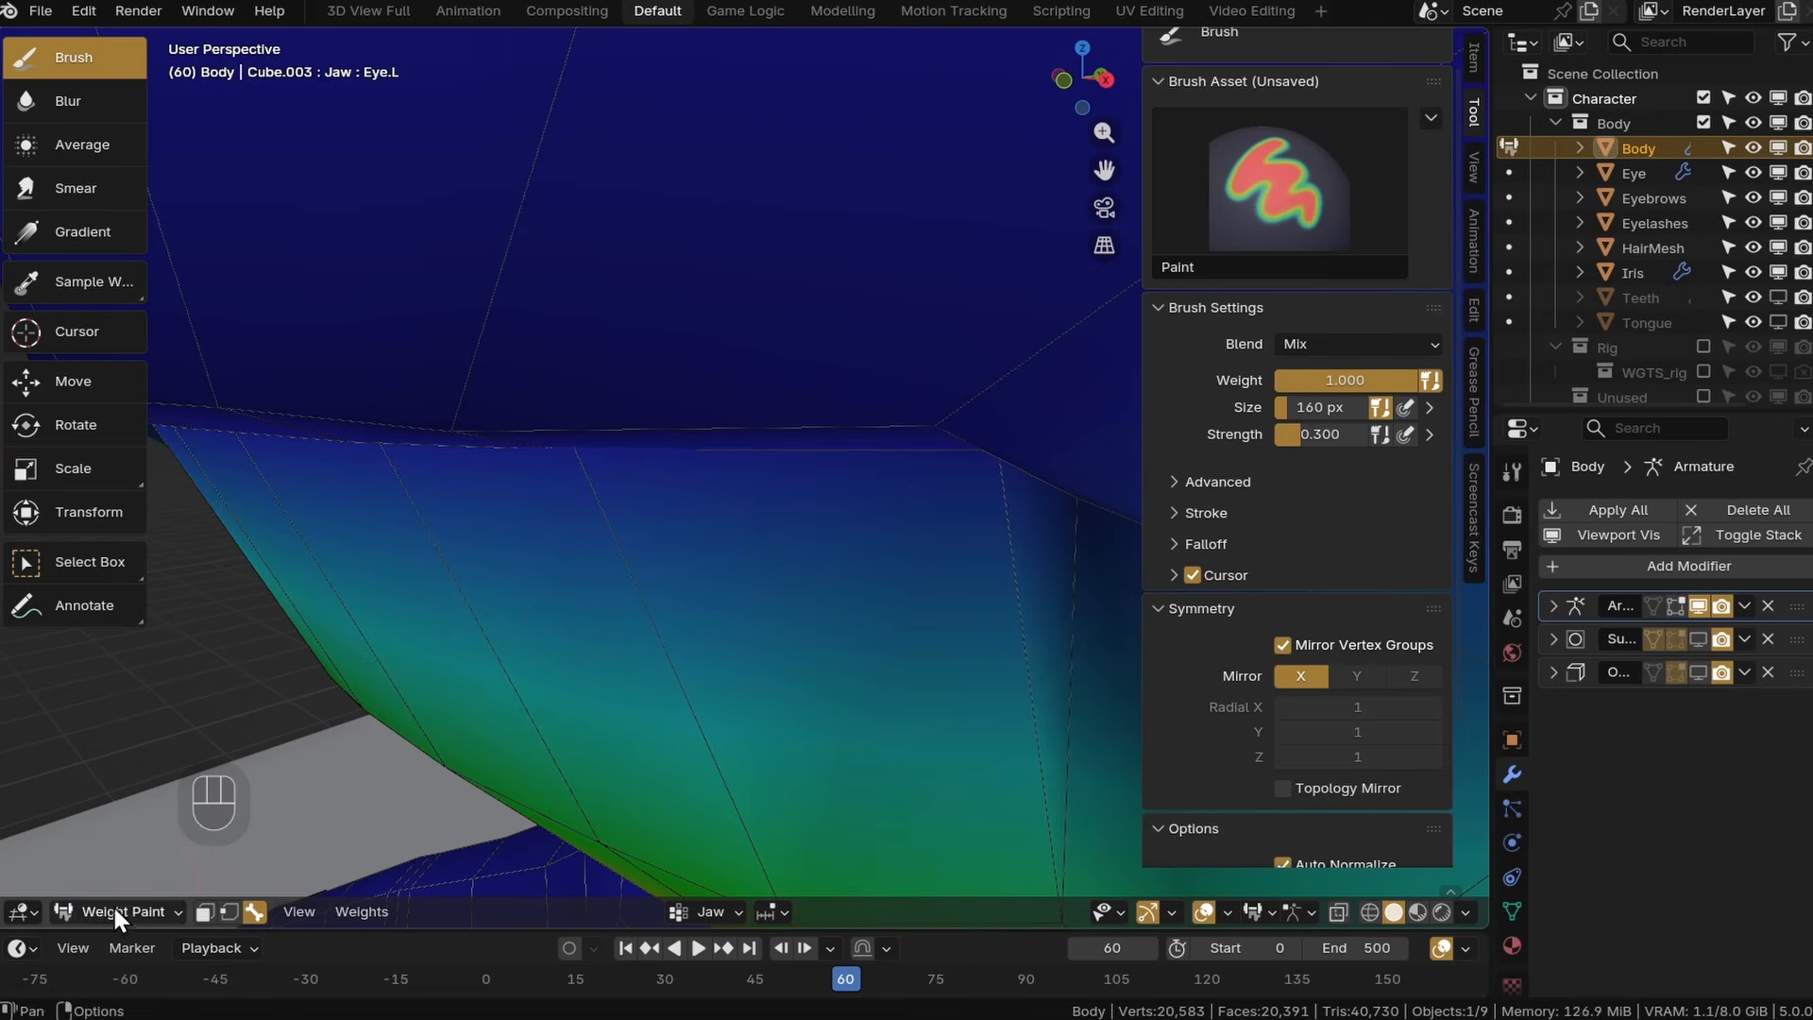
Switch the Body to Edit Mode and select the region inside the lower lip as a filled shortest path.
click(148, 775)
scroll(737, 530, down, 3)
middle_drag(737, 530, 675, 543)
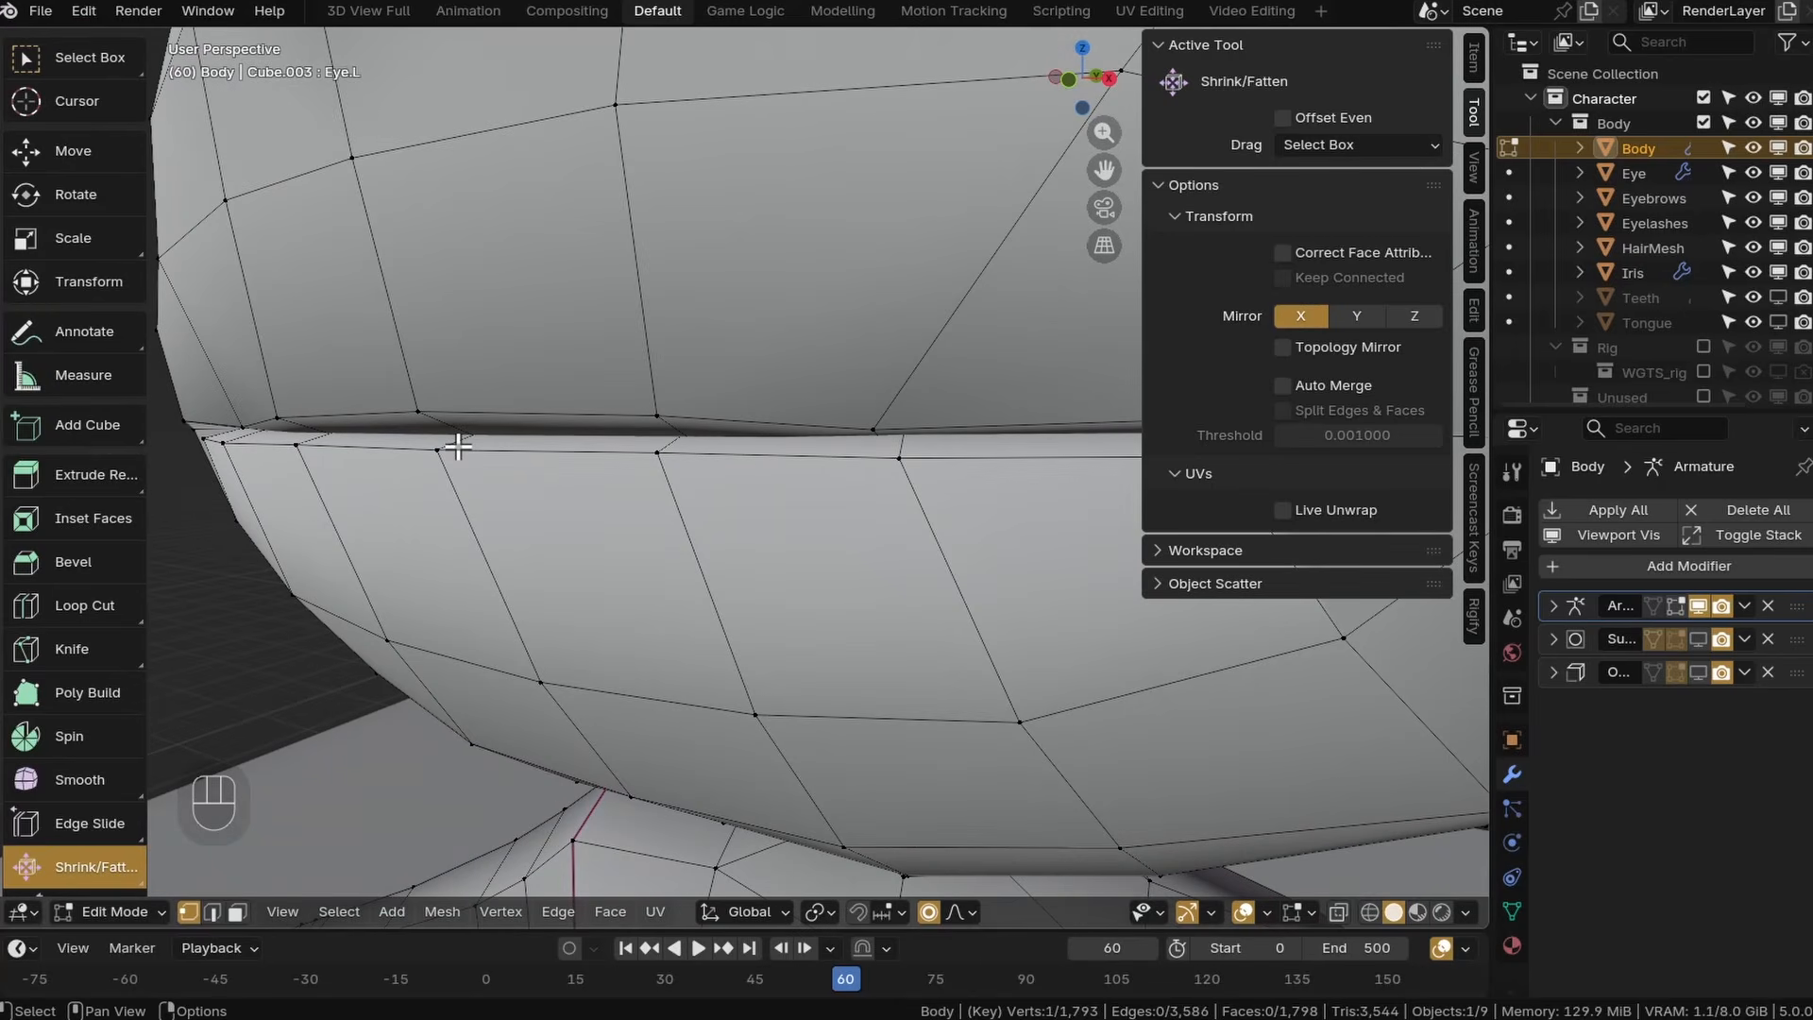
click(459, 444)
middle_drag(1114, 491, 888, 499)
click(997, 456)
shift+middle_drag(1101, 473, 827, 572)
shift+middle_drag(992, 568, 850, 490)
middle_drag(1003, 525, 1020, 473)
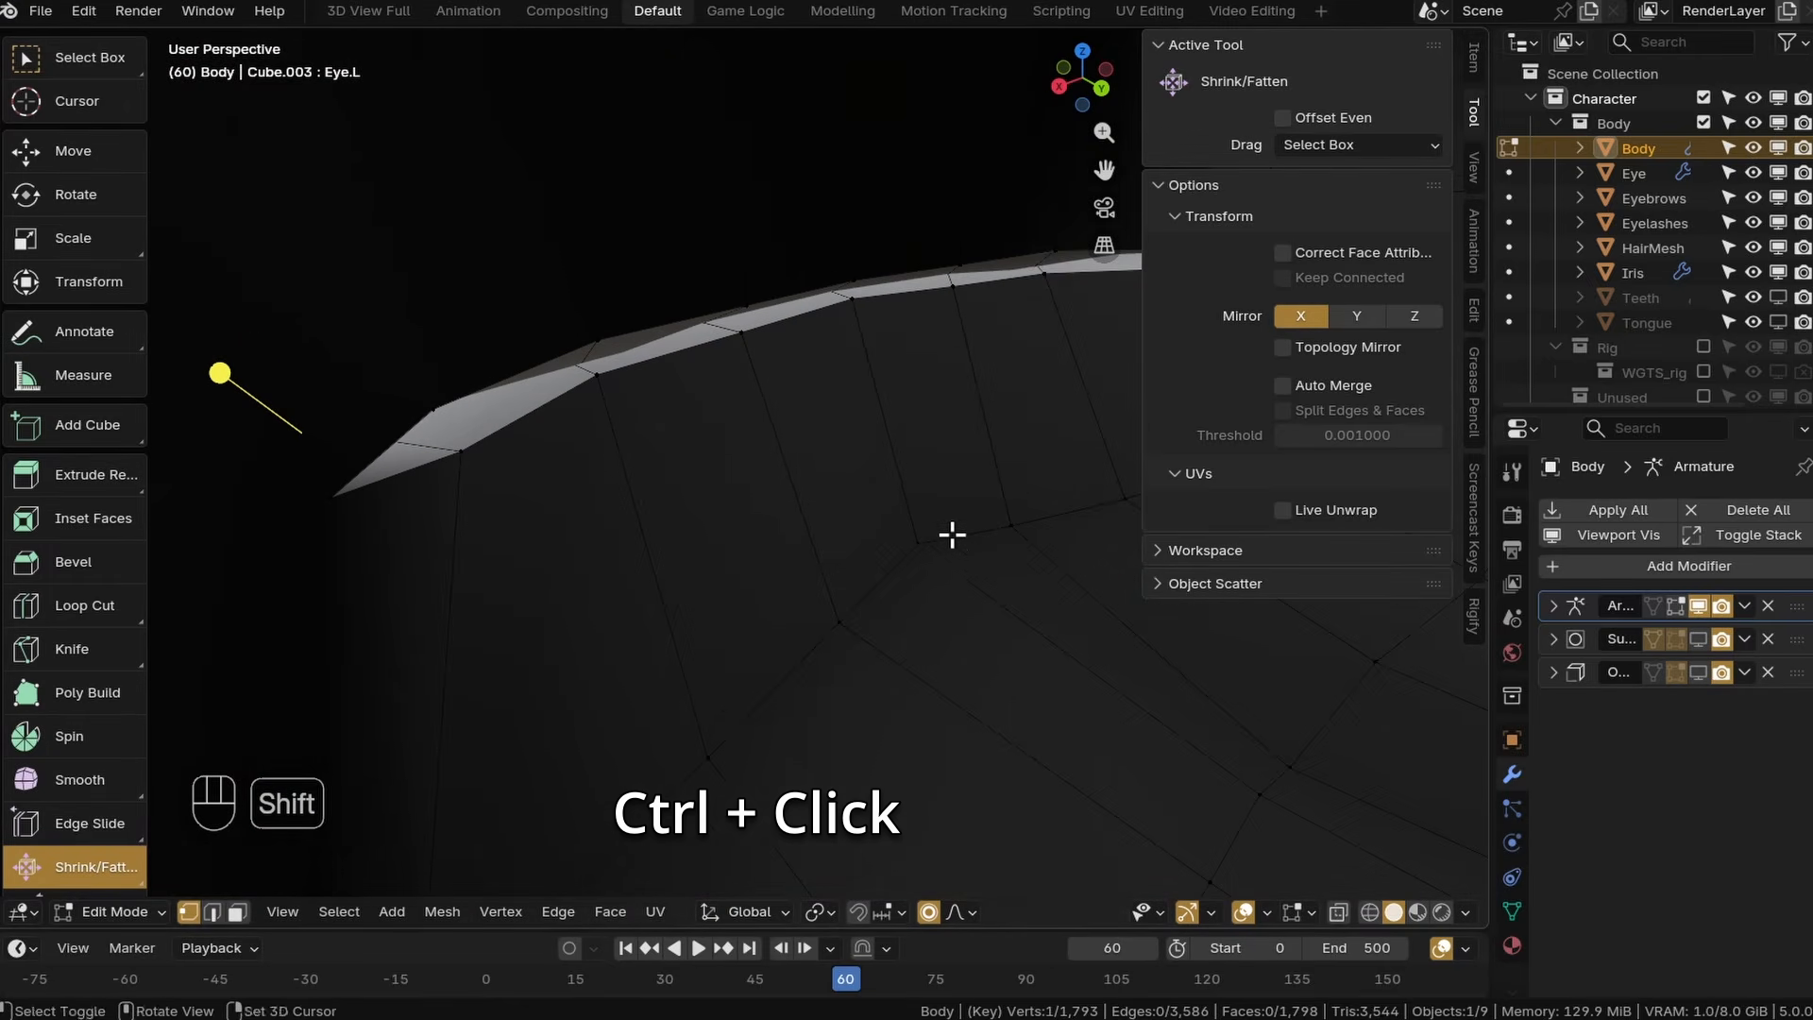
shift+middle_drag(1100, 517, 963, 504)
ctrl+shift+click(1095, 423)
Assign the selected inner lip vertices to the Jaw vertex group at weight 1.000 and return to Weight Paint.
click(1512, 911)
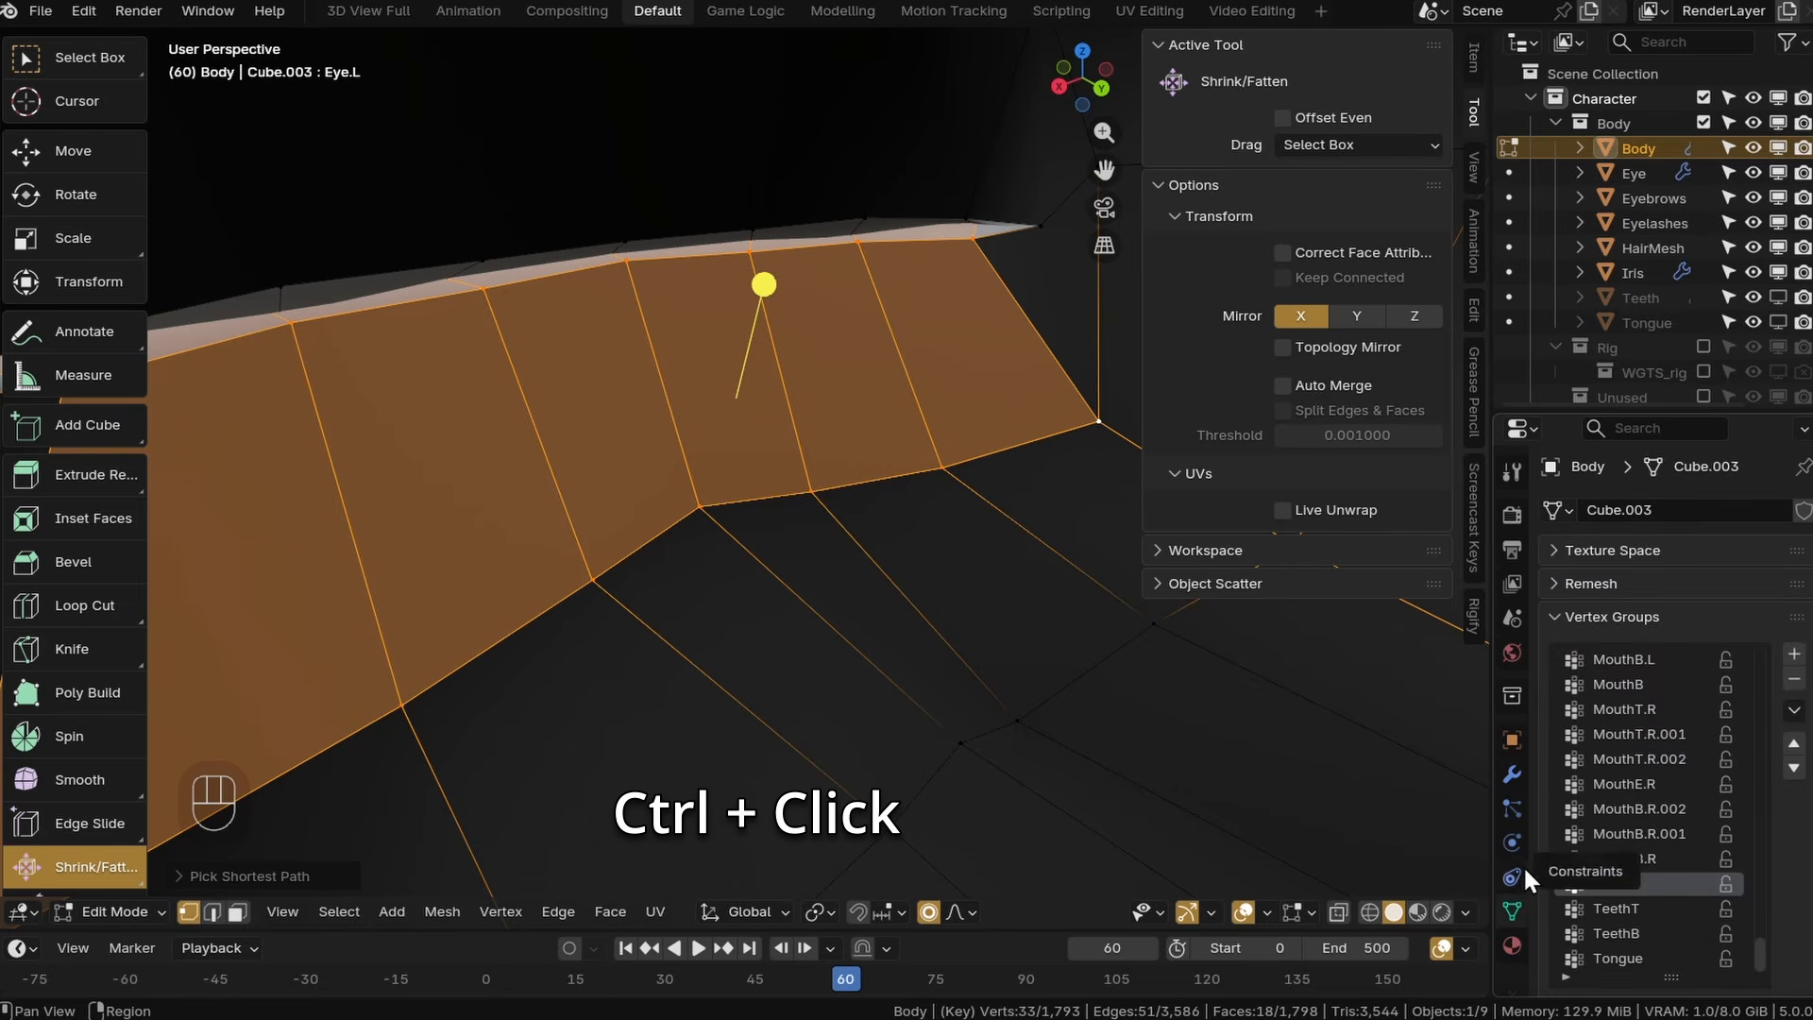
scroll(1747, 850, down, 5)
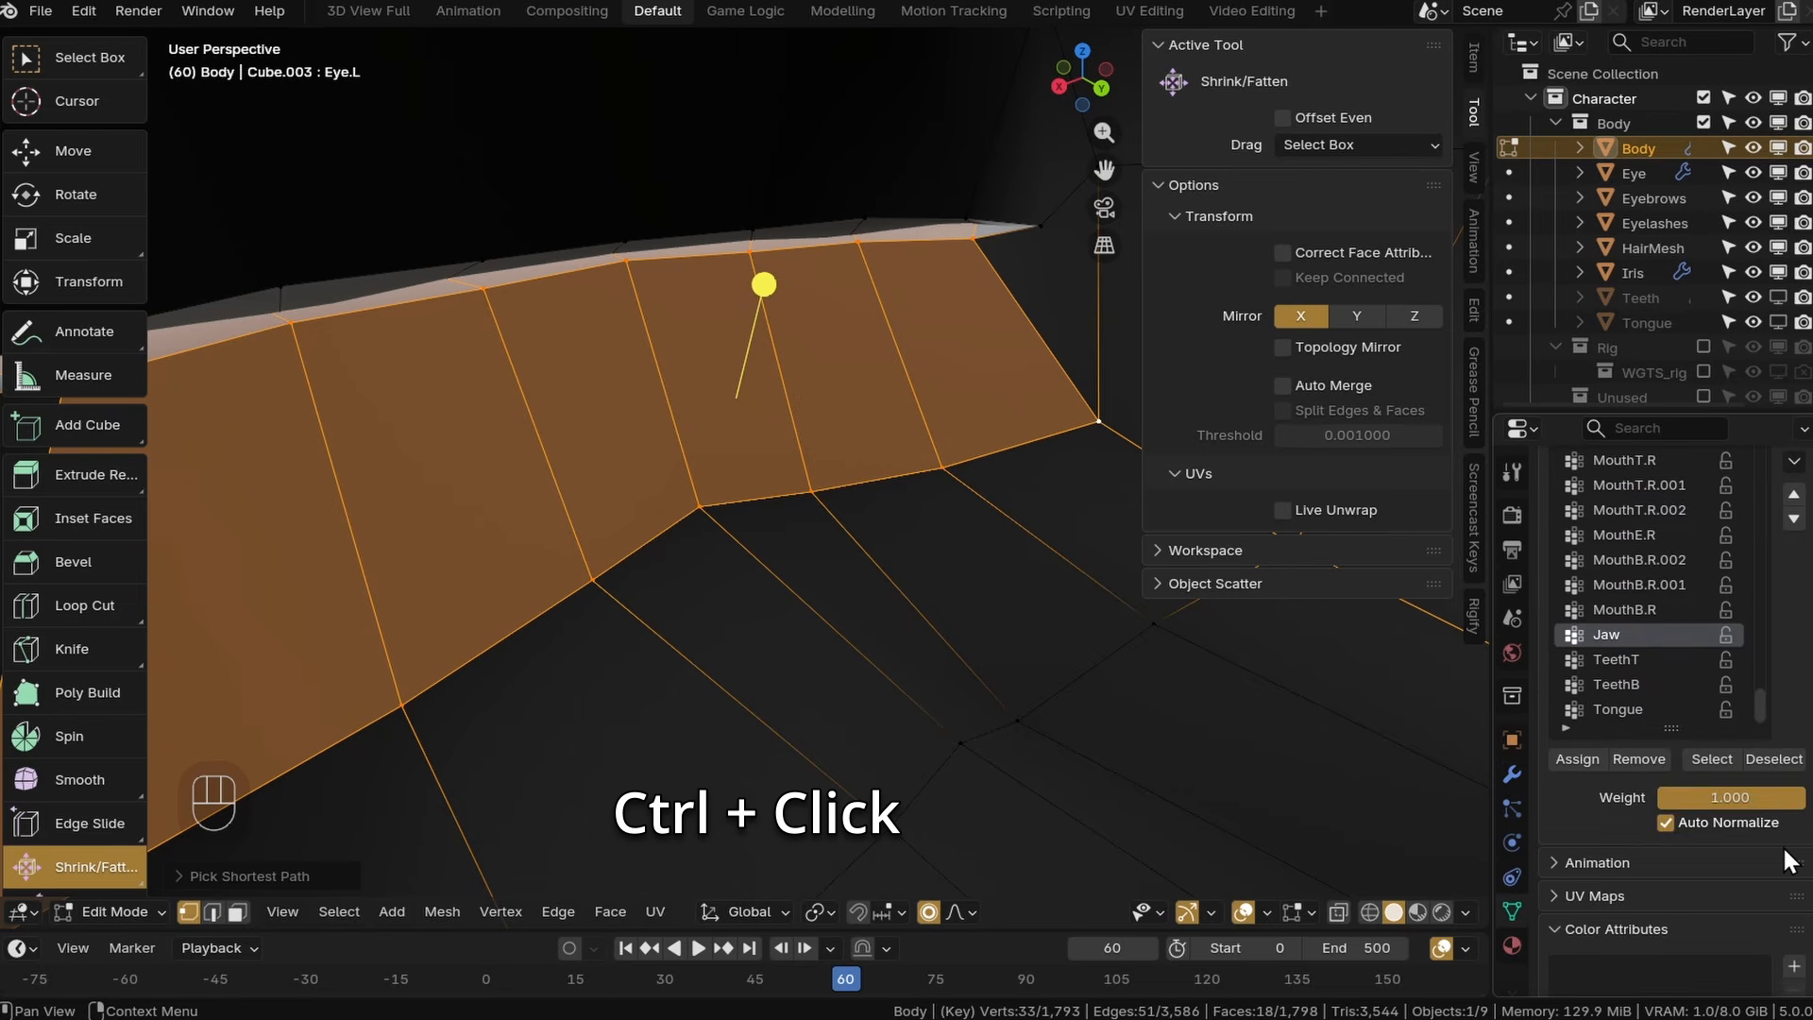
click(1578, 748)
click(111, 912)
click(133, 850)
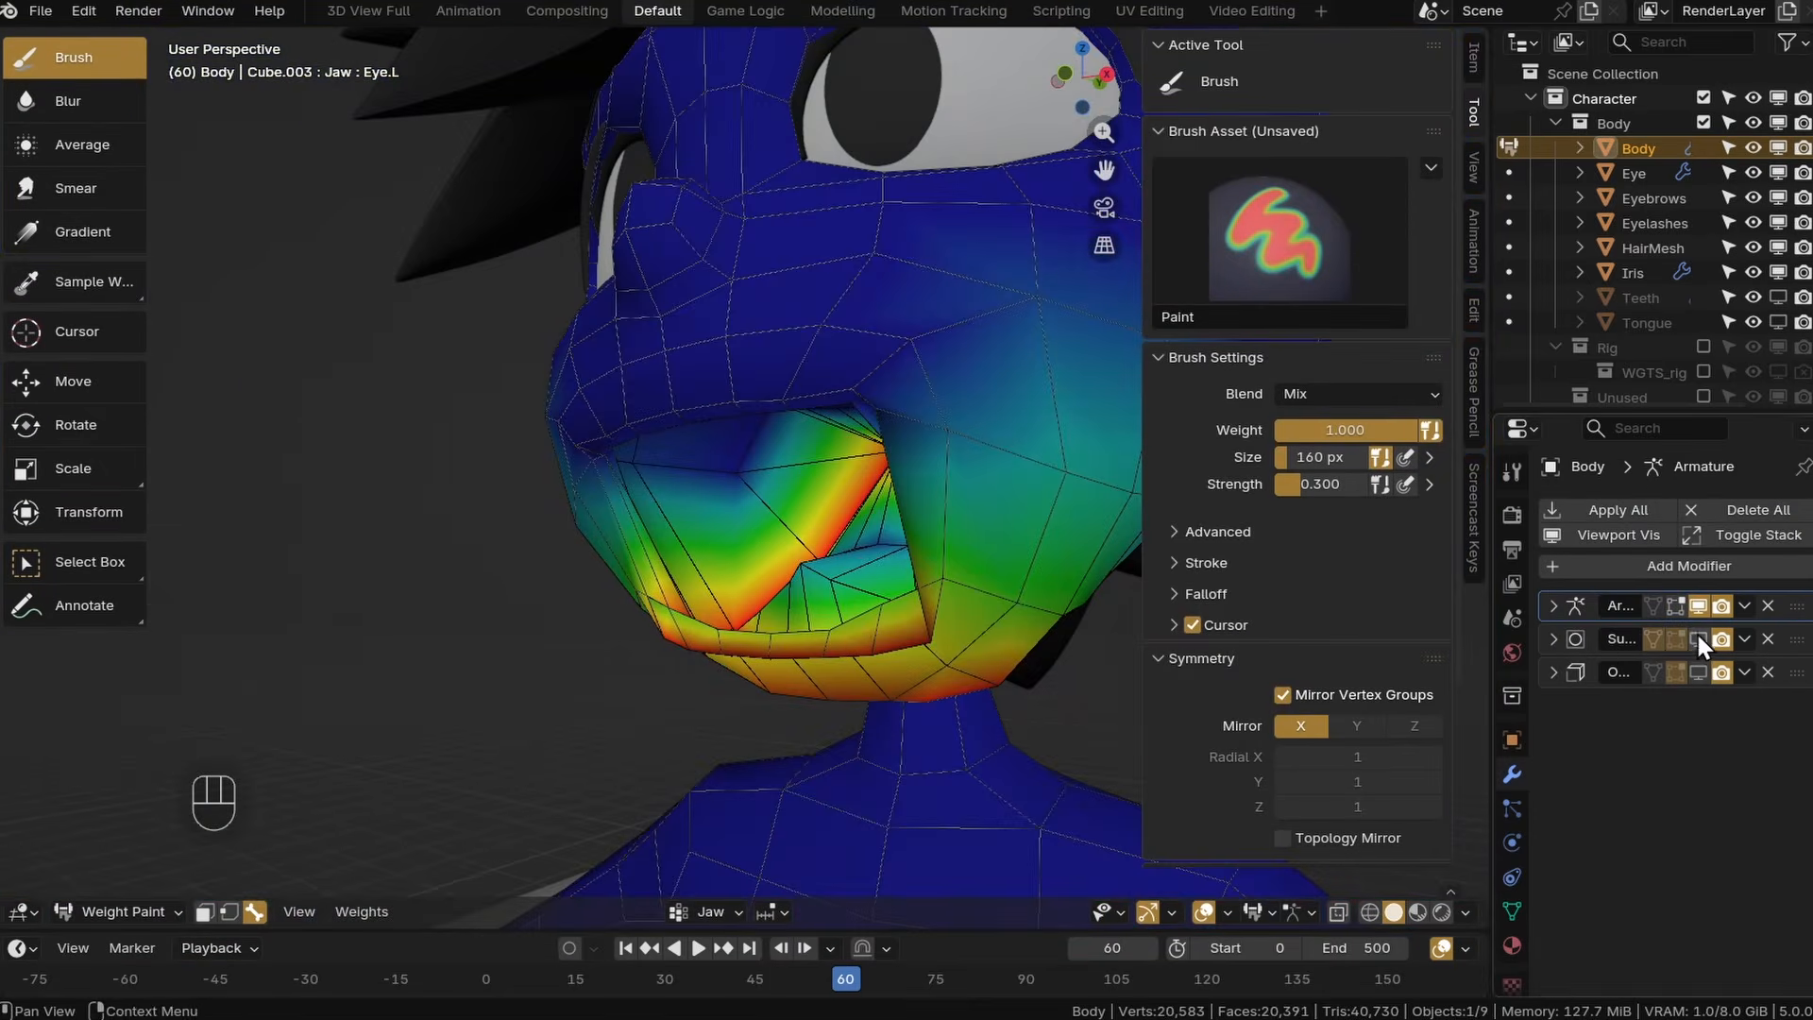
Show the Subdivision modifier and paint full Jaw weight over the lower mouth interior at brush strength 1.000.
click(1696, 630)
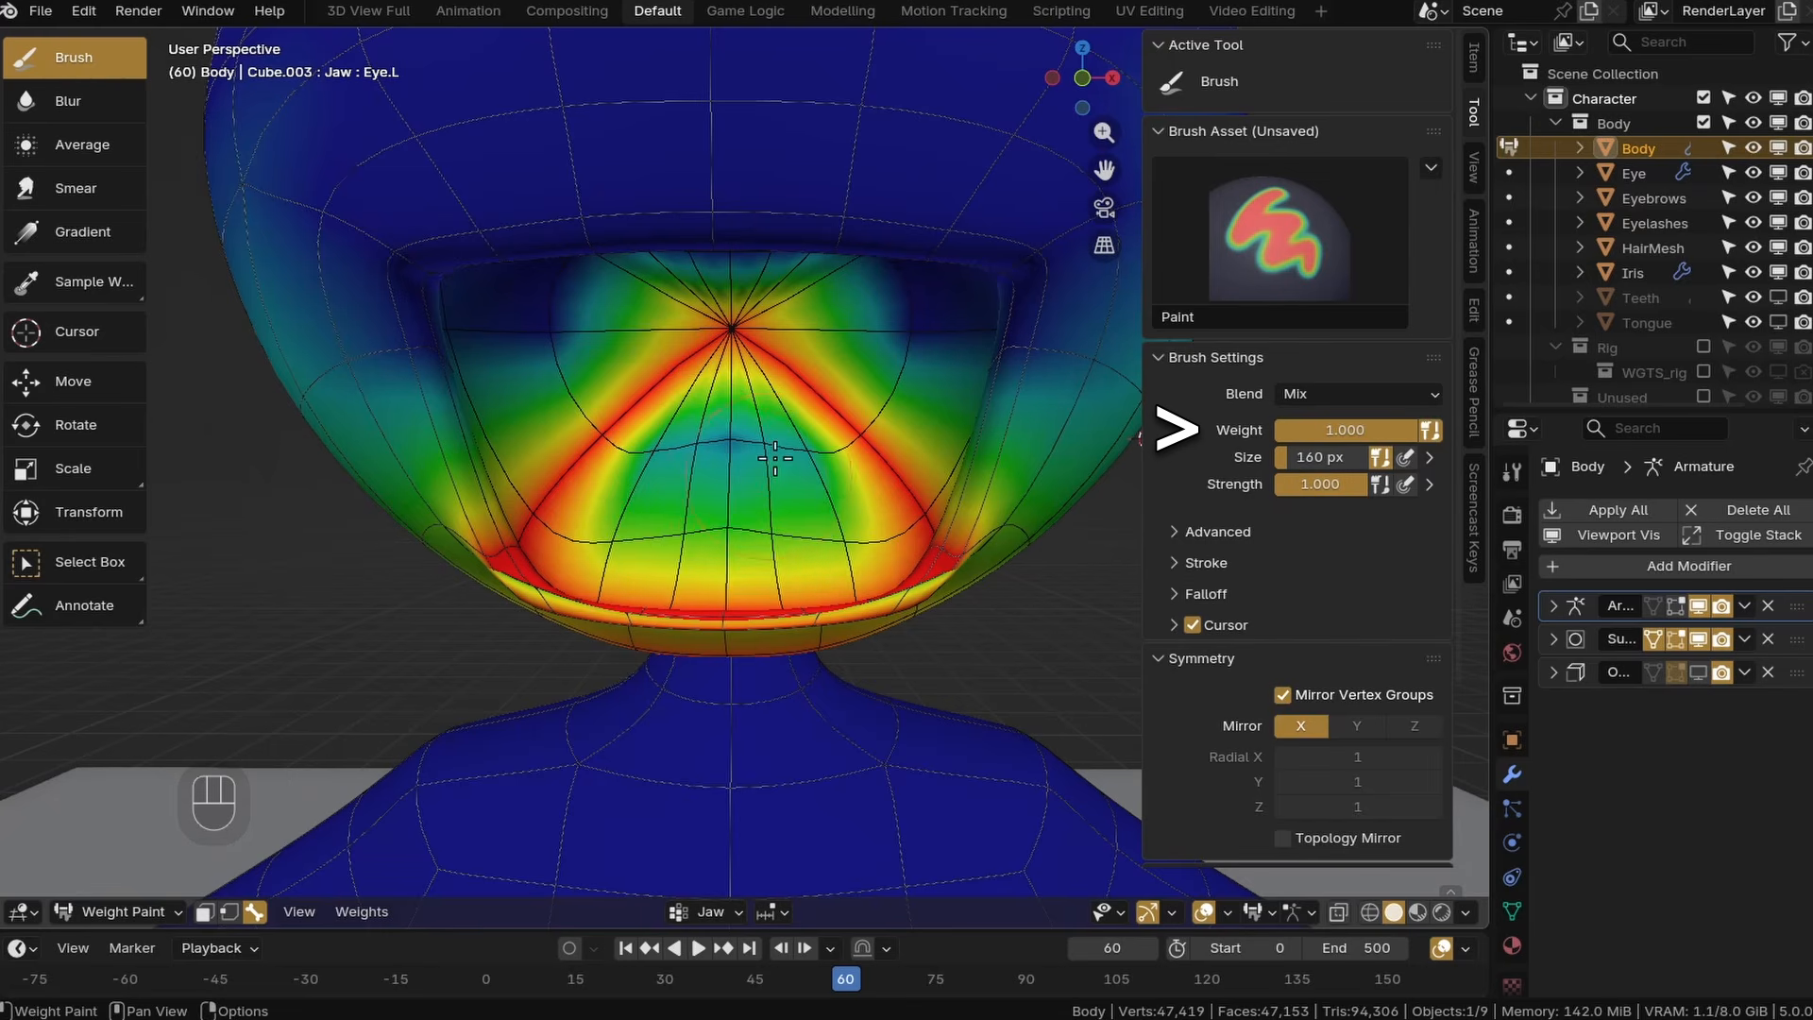
mouse_move(775, 459)
mouse_down()
mouse_move(680, 421)
mouse_move(850, 531)
mouse_up()
mouse_move(850, 531)
middle_down()
mouse_move(878, 455)
mouse_move(569, 480)
middle_up()
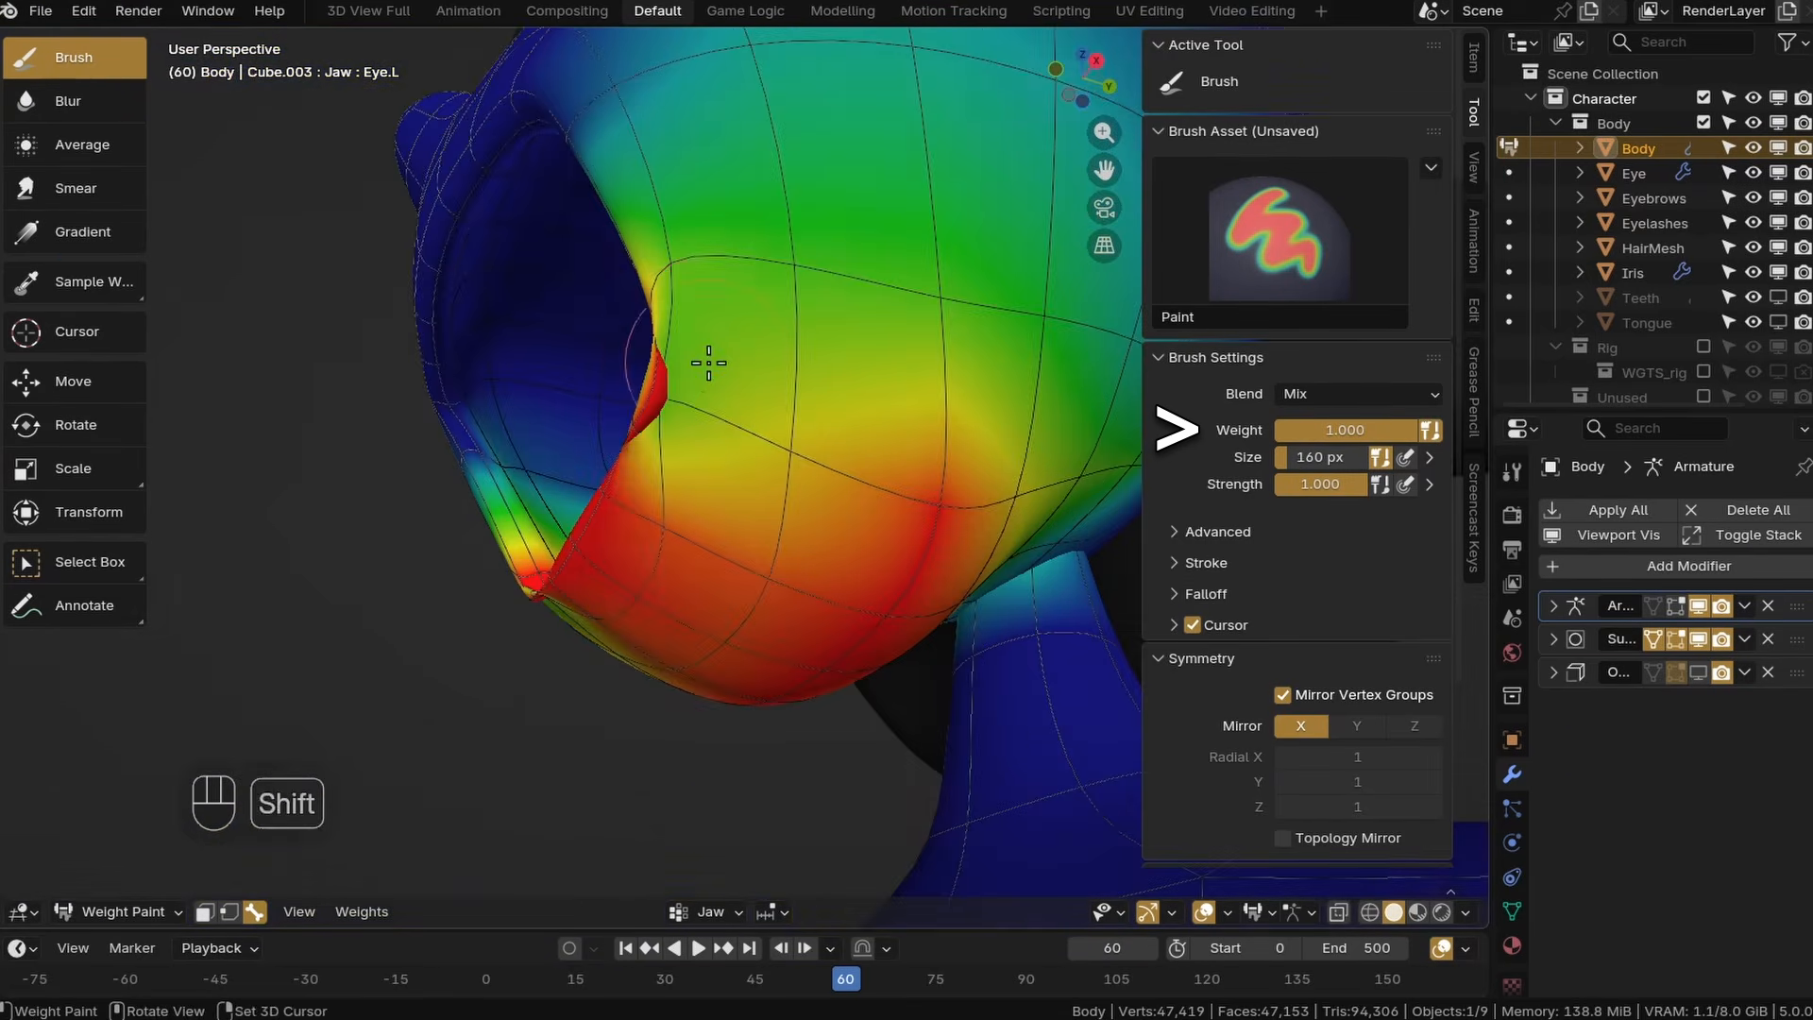
shift+middle_drag(709, 364, 824, 518)
scroll(887, 574, down, 4)
scroll(746, 457, down, 3)
scroll(740, 506, up, 2)
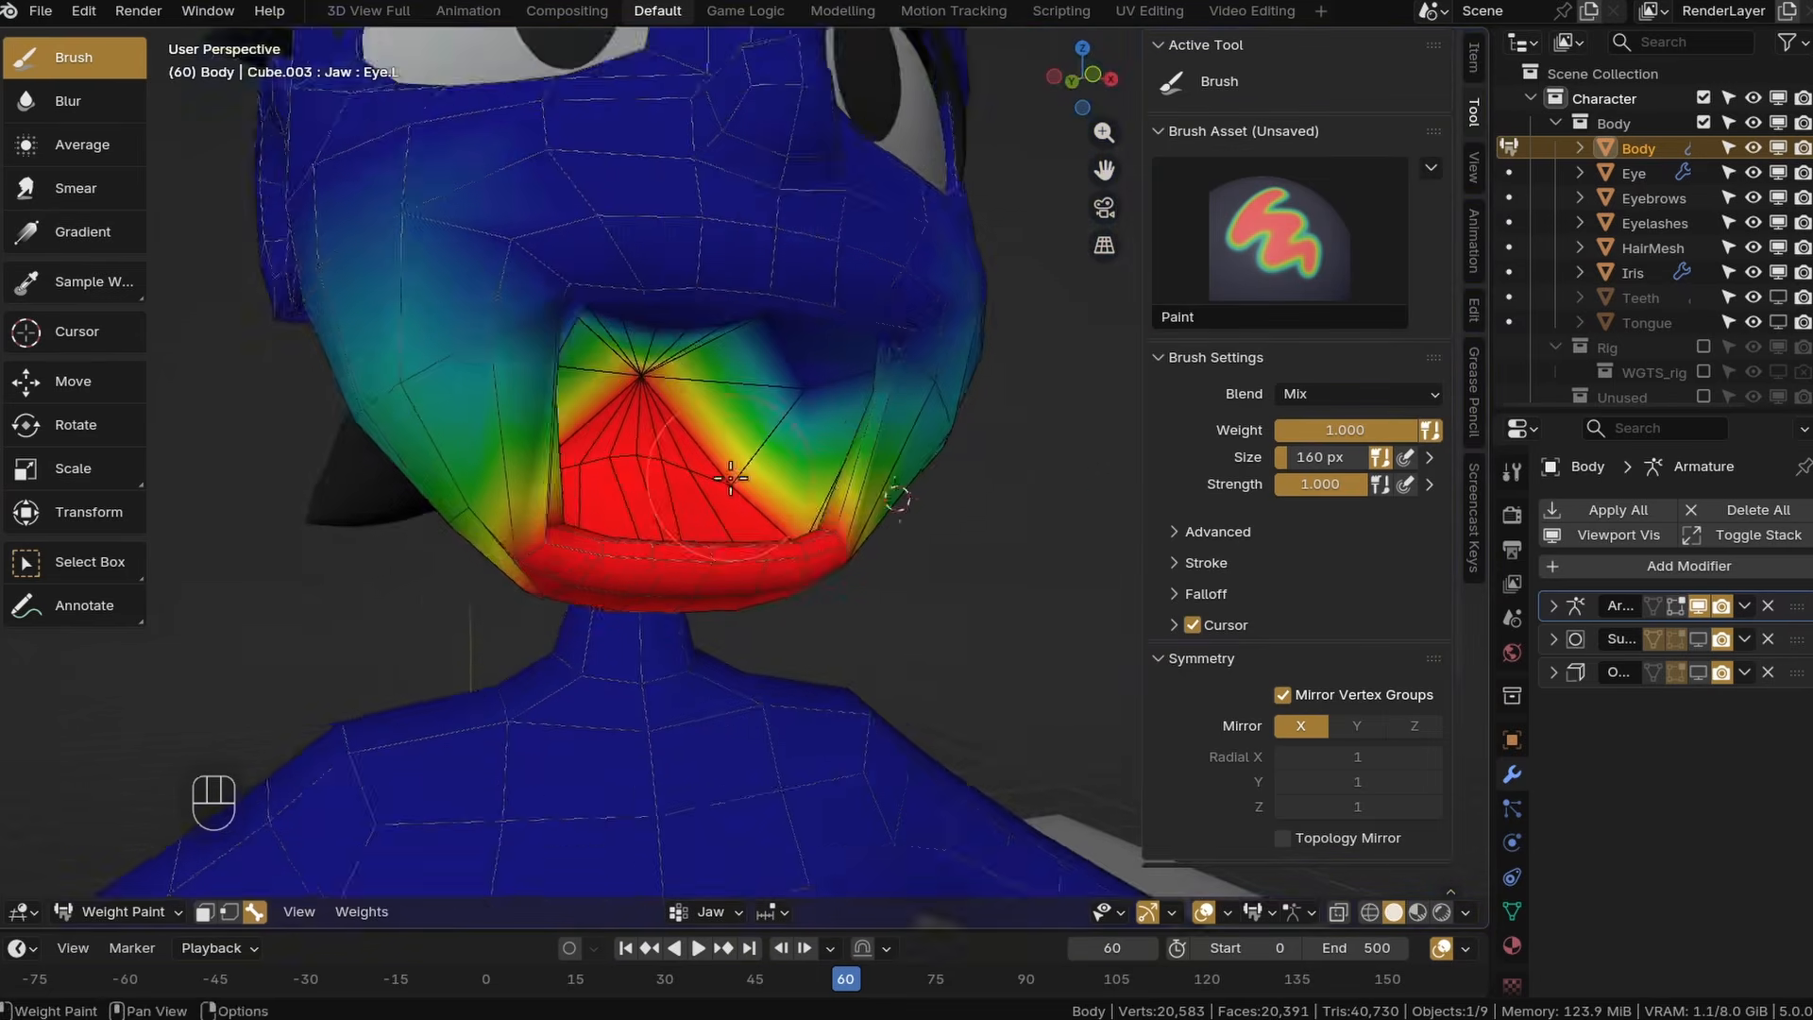
Blur the Jaw weight transition inside the mouth with a 160 px brush at strength 1.000.
scroll(822, 510, down, 2)
click(67, 101)
middle_drag(661, 425, 809, 458)
middle_drag(781, 345, 773, 401)
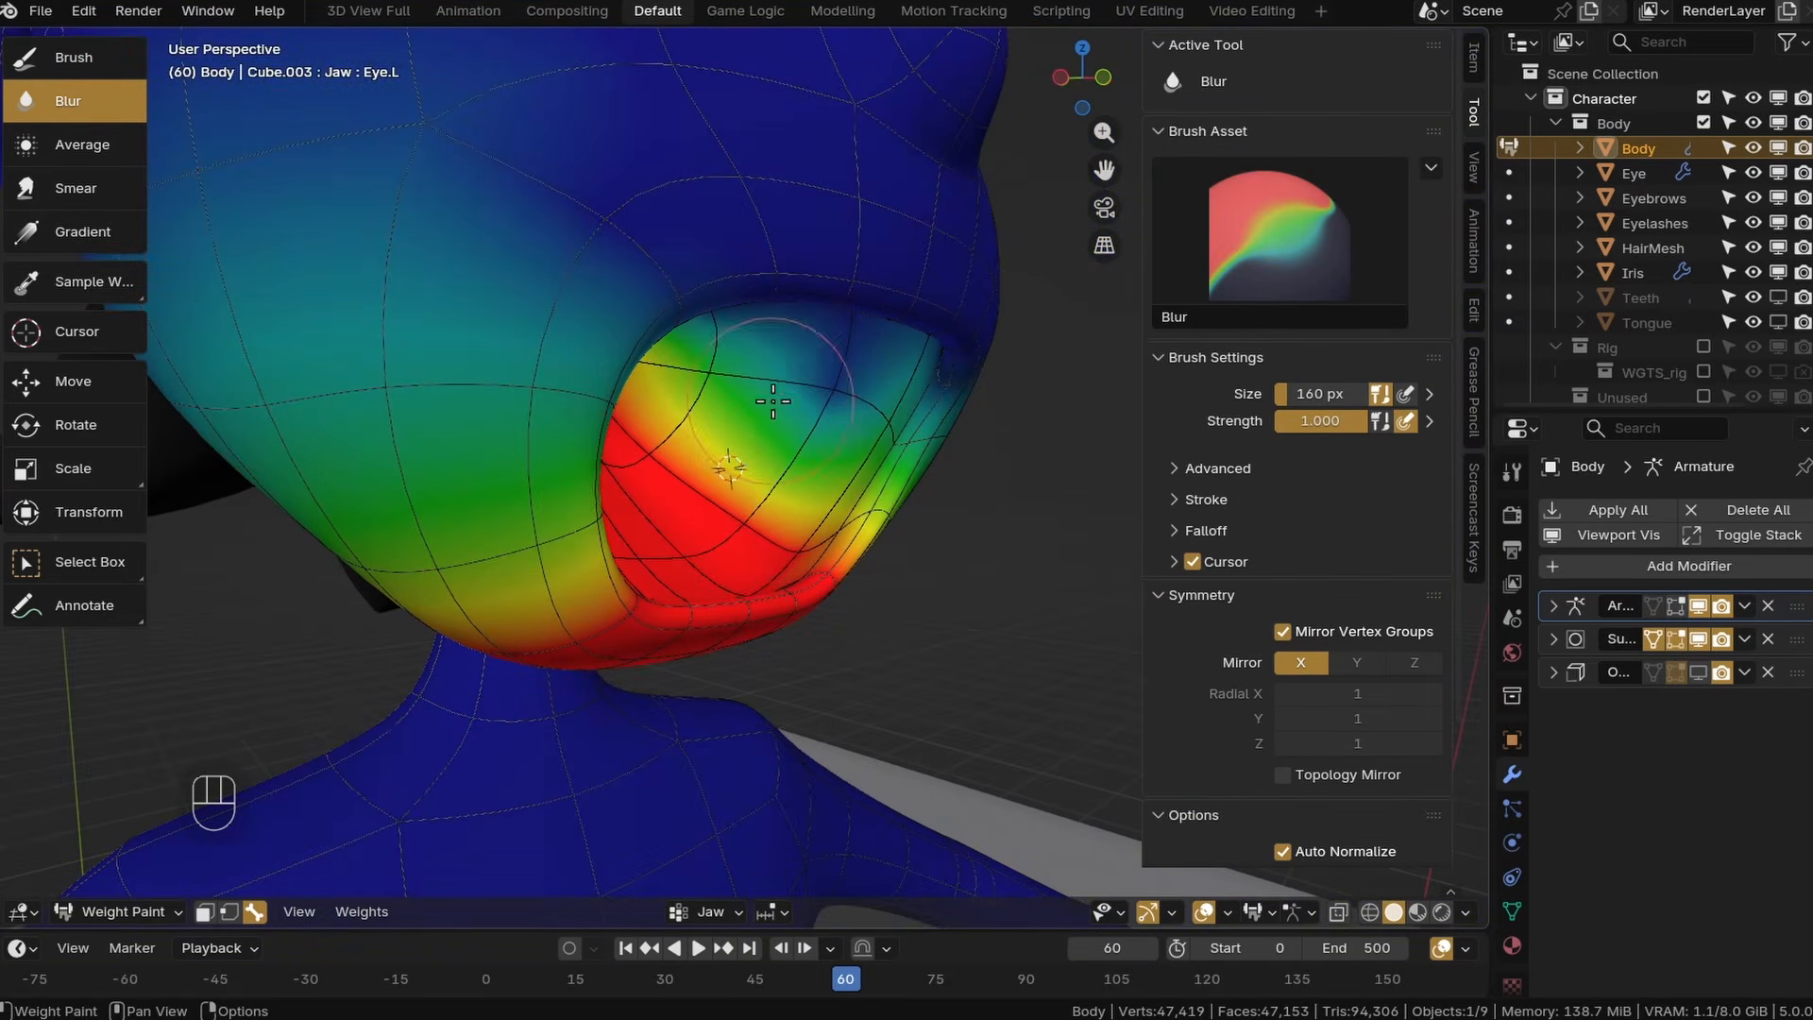
drag(841, 395, 796, 408)
mouse_move(795, 408)
shift+middle_down()
mouse_move(761, 462)
mouse_move(708, 462)
mouse_move(704, 429)
shift+middle_up()
scroll(755, 510, up, 3)
drag(827, 570, 708, 453)
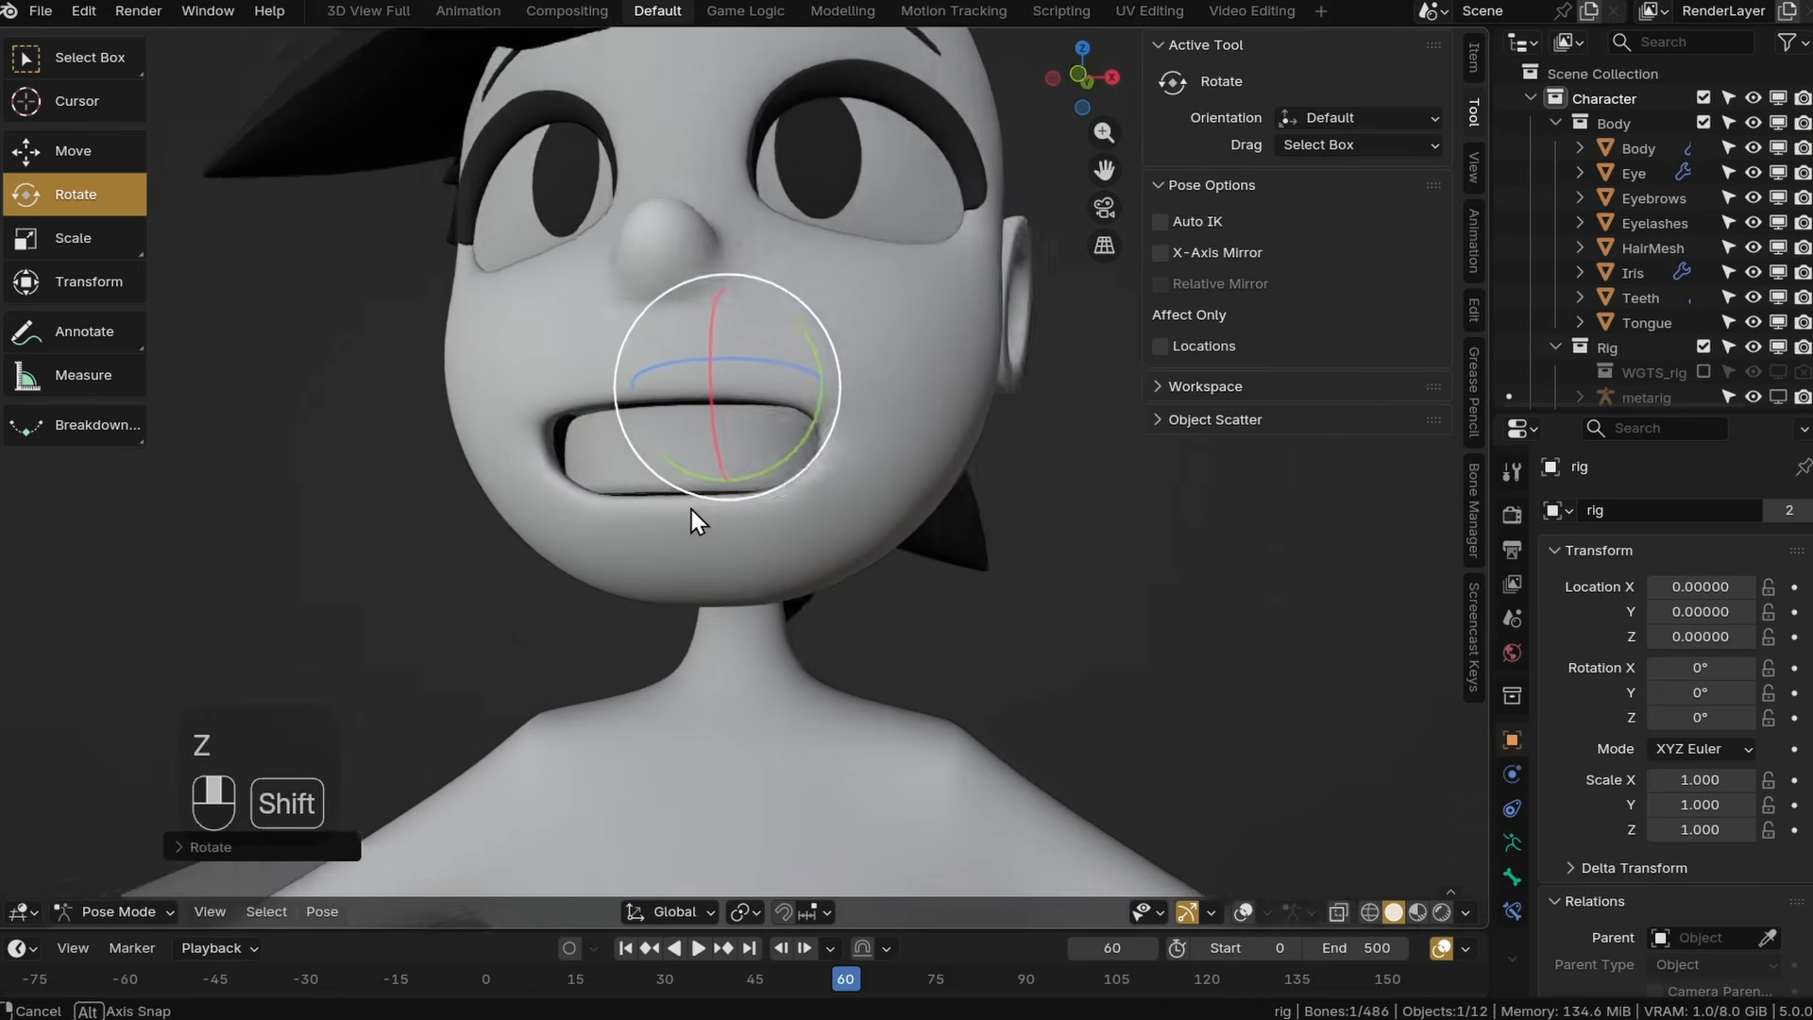
Test the jaw bone's Z rotation and refine the Jaw weights around the mouth corner and under the chin.
key(z)
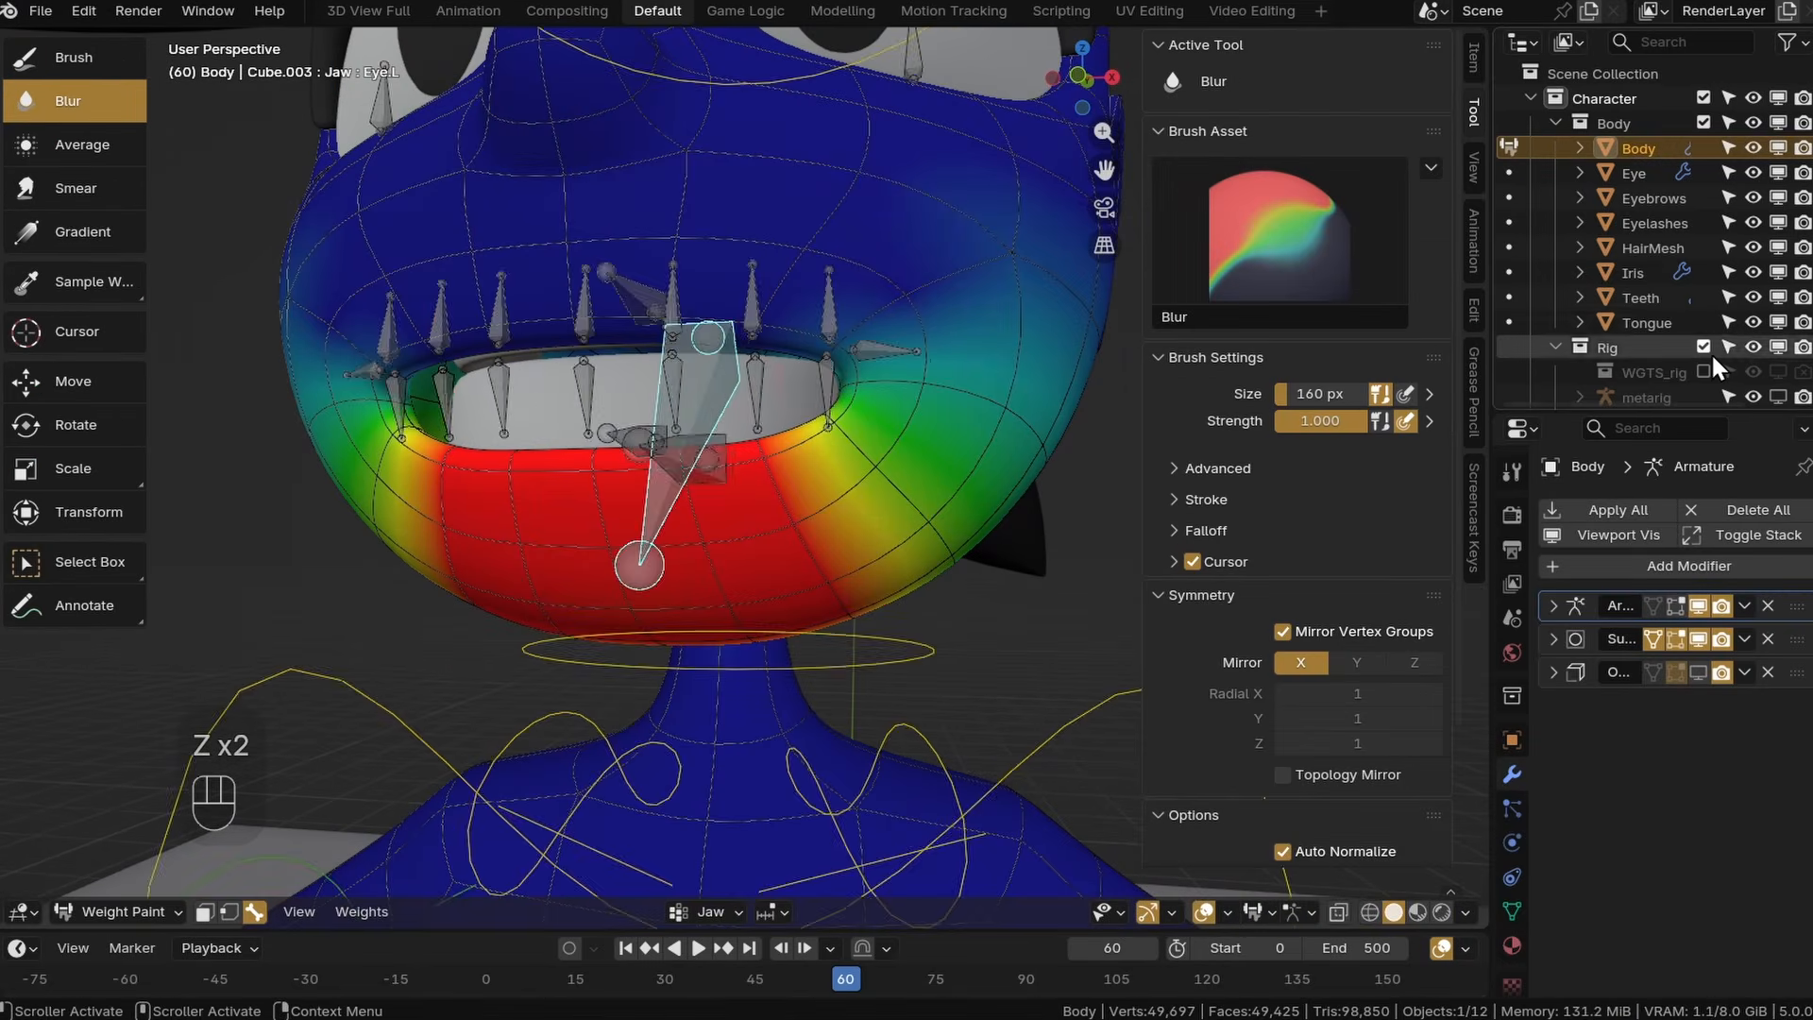
drag(930, 341, 944, 316)
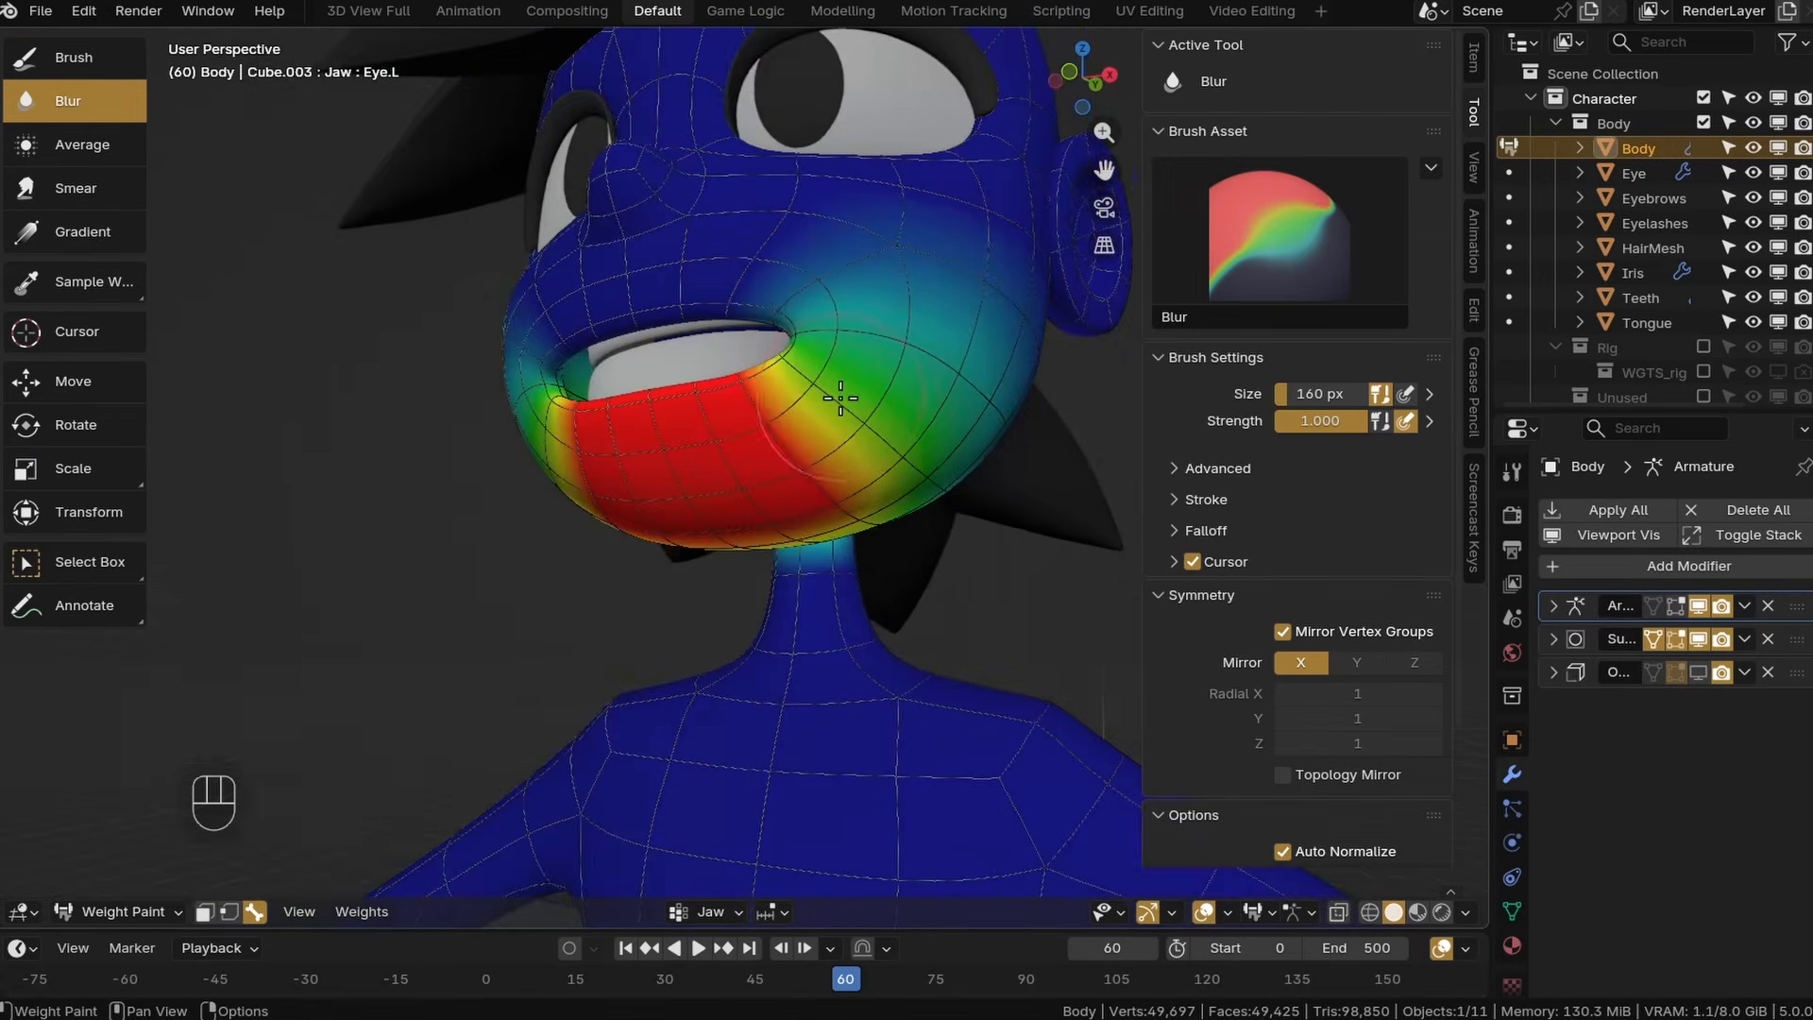
mouse_move(838, 397)
middle_down()
mouse_move(781, 445)
mouse_move(778, 406)
mouse_move(766, 473)
middle_up()
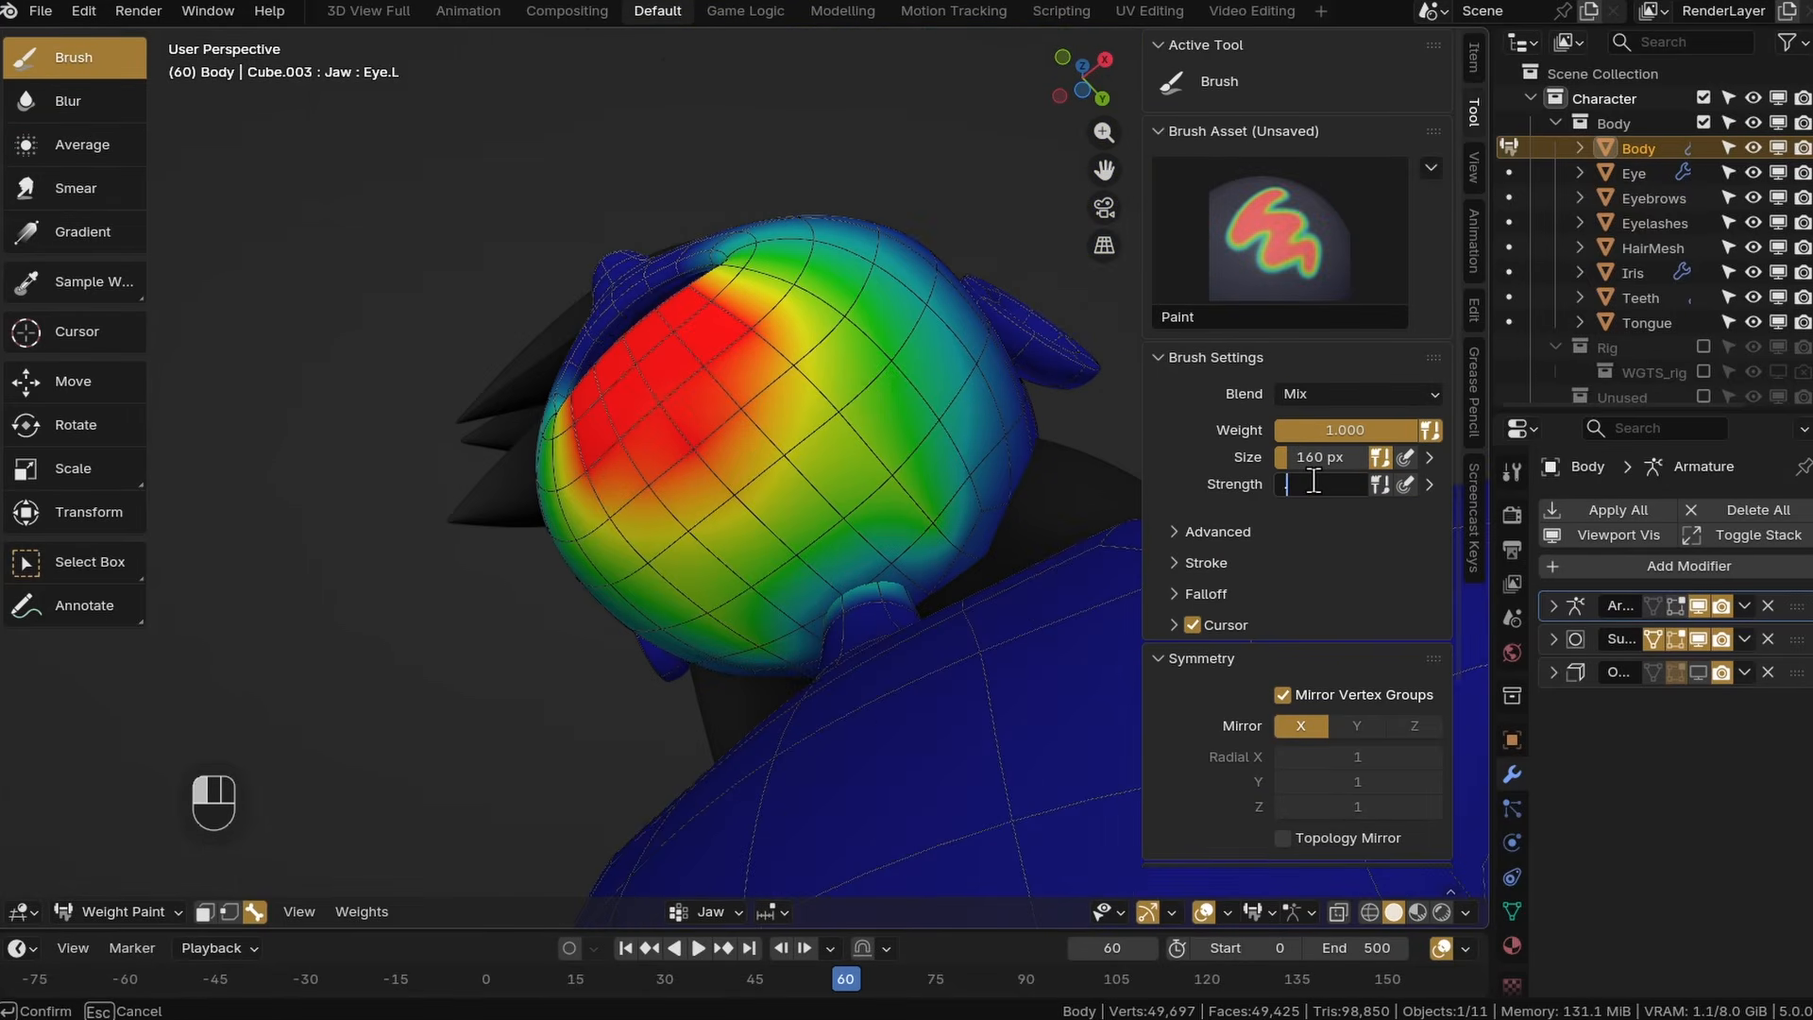
scroll(700, 518, up, 3)
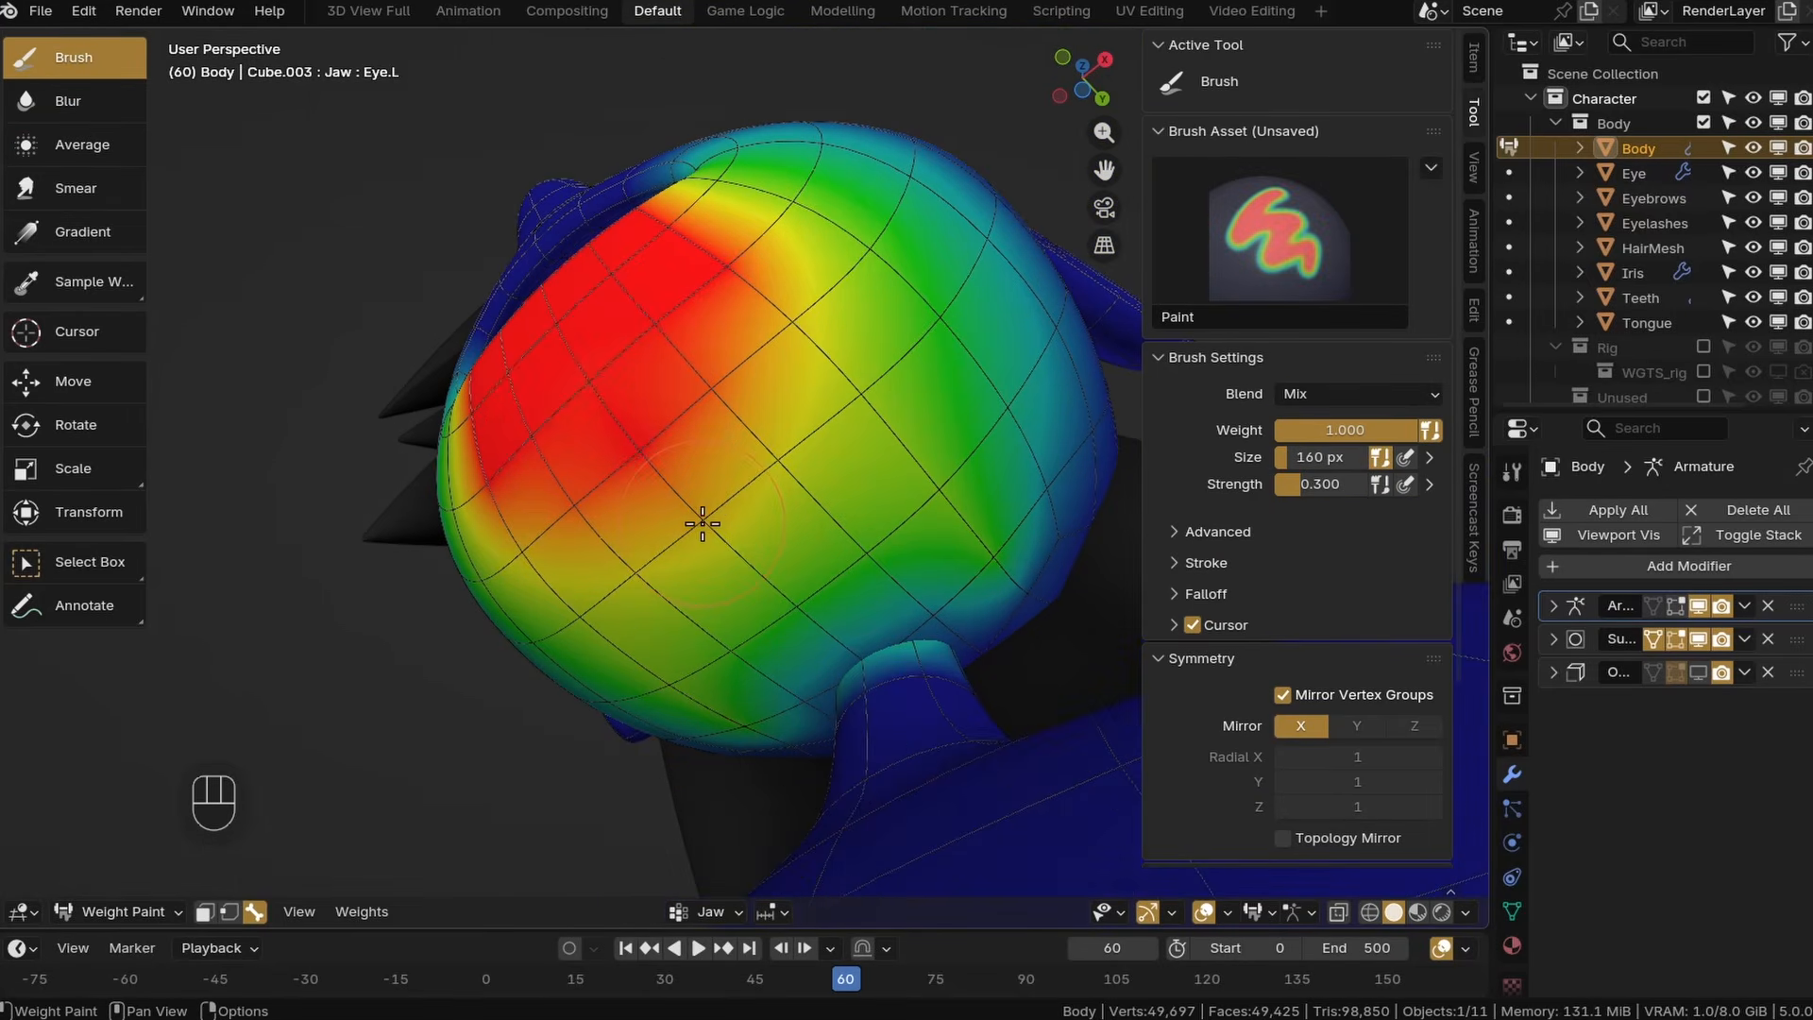
Enlarge the brush to 227 px for the underside of the jaw, undo the last two strokes, and save the file.
key(f)
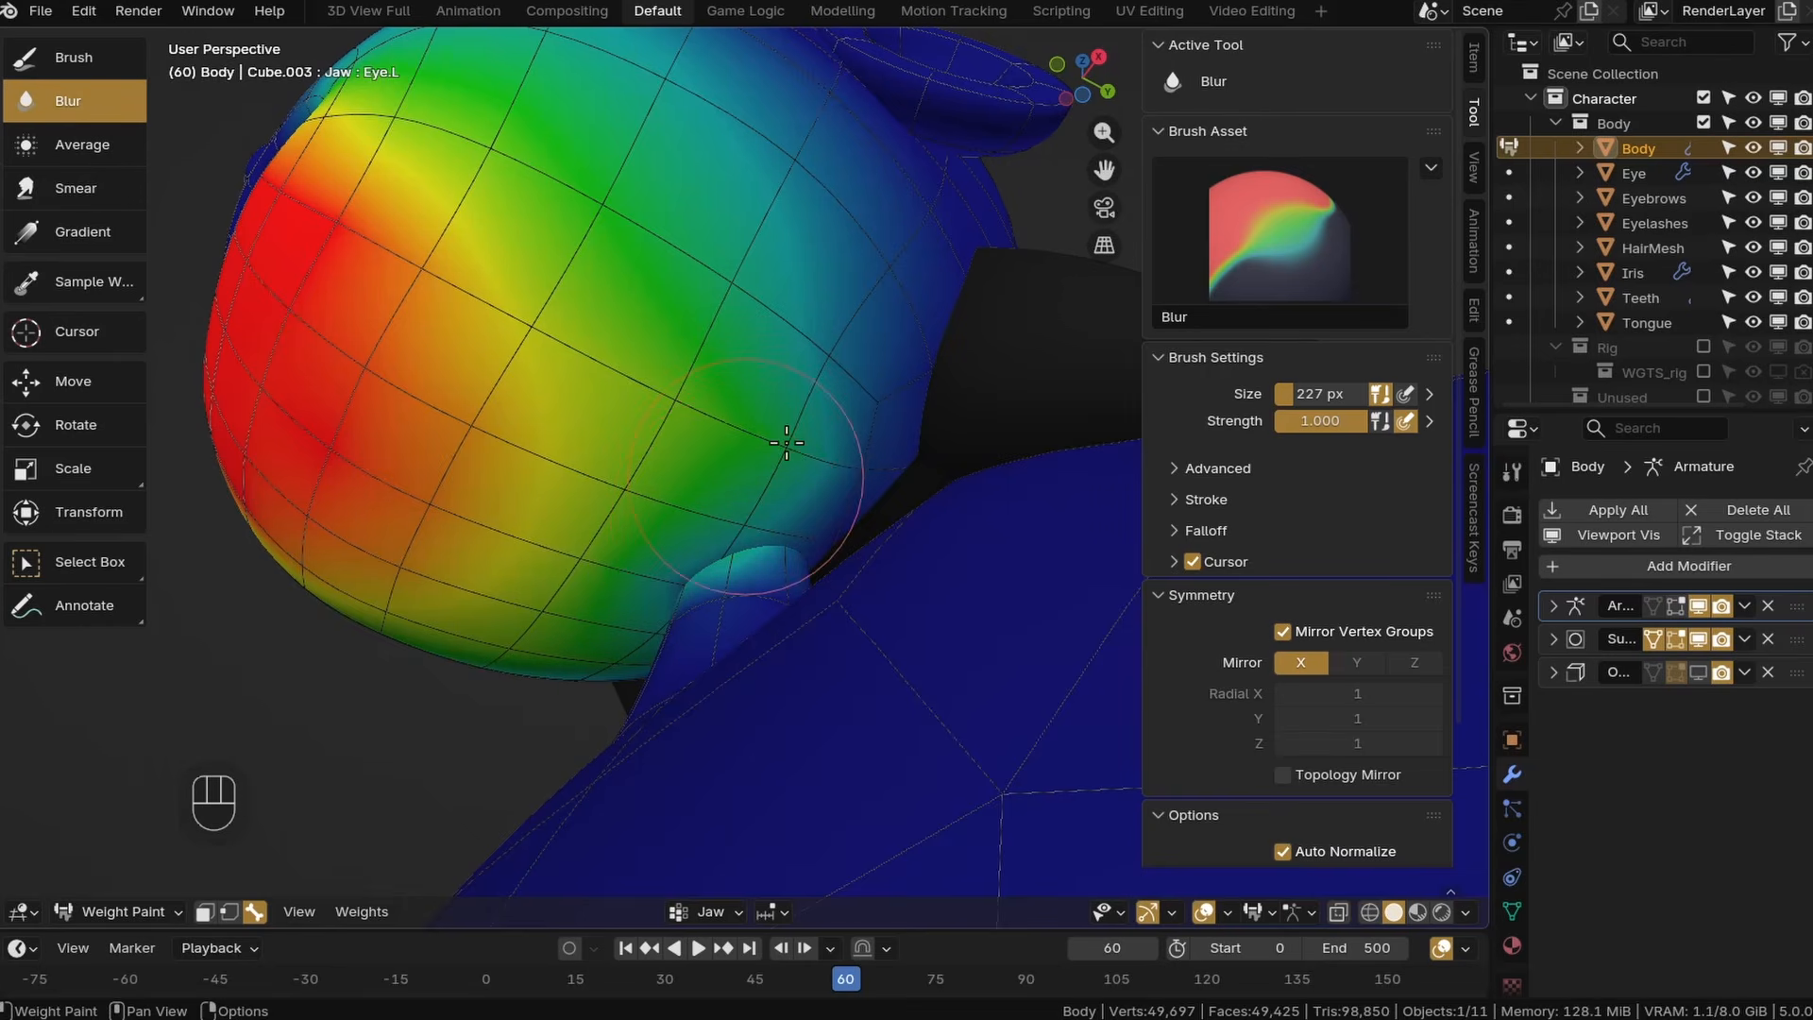
middle_drag(787, 443, 704, 510)
scroll(651, 567, down, 2)
key(ctrl+z)
key(ctrl+z)
middle_drag(652, 566, 849, 567)
key(ctrl+s)
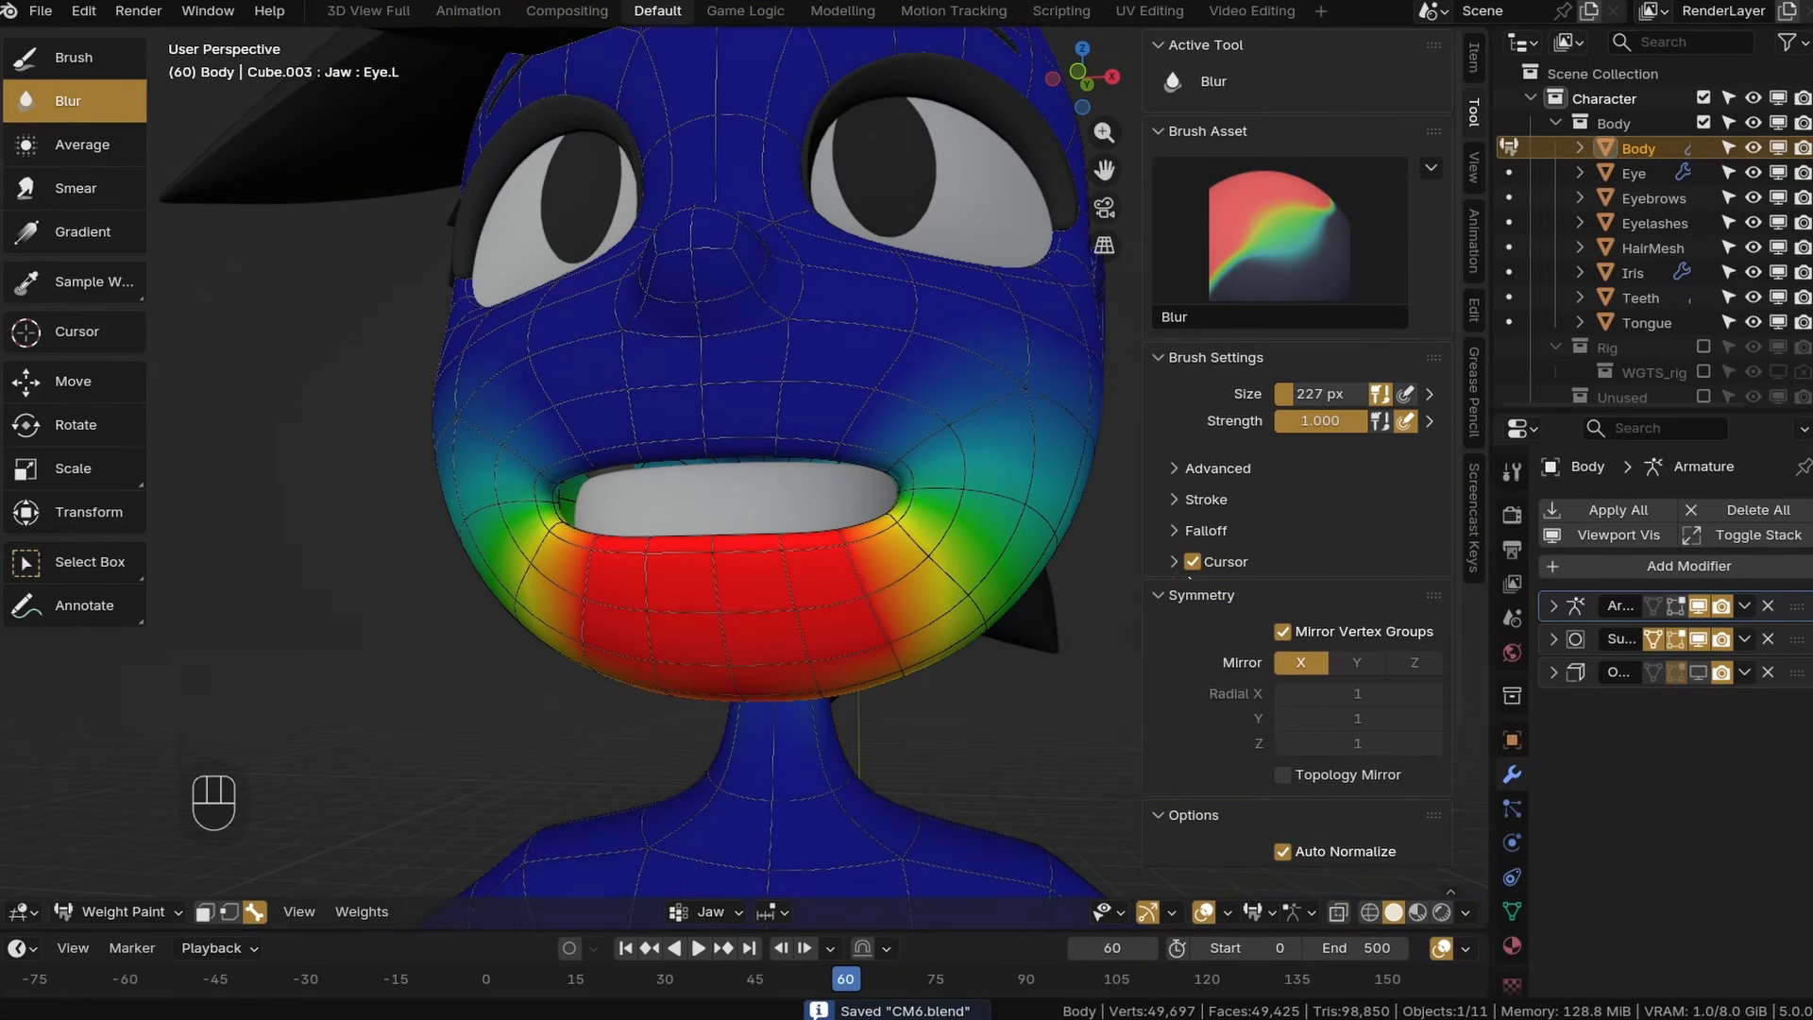
Switch the Body to Edit Mode, enable the Armature modifier's Edit Mode display, and save the file.
click(113, 911)
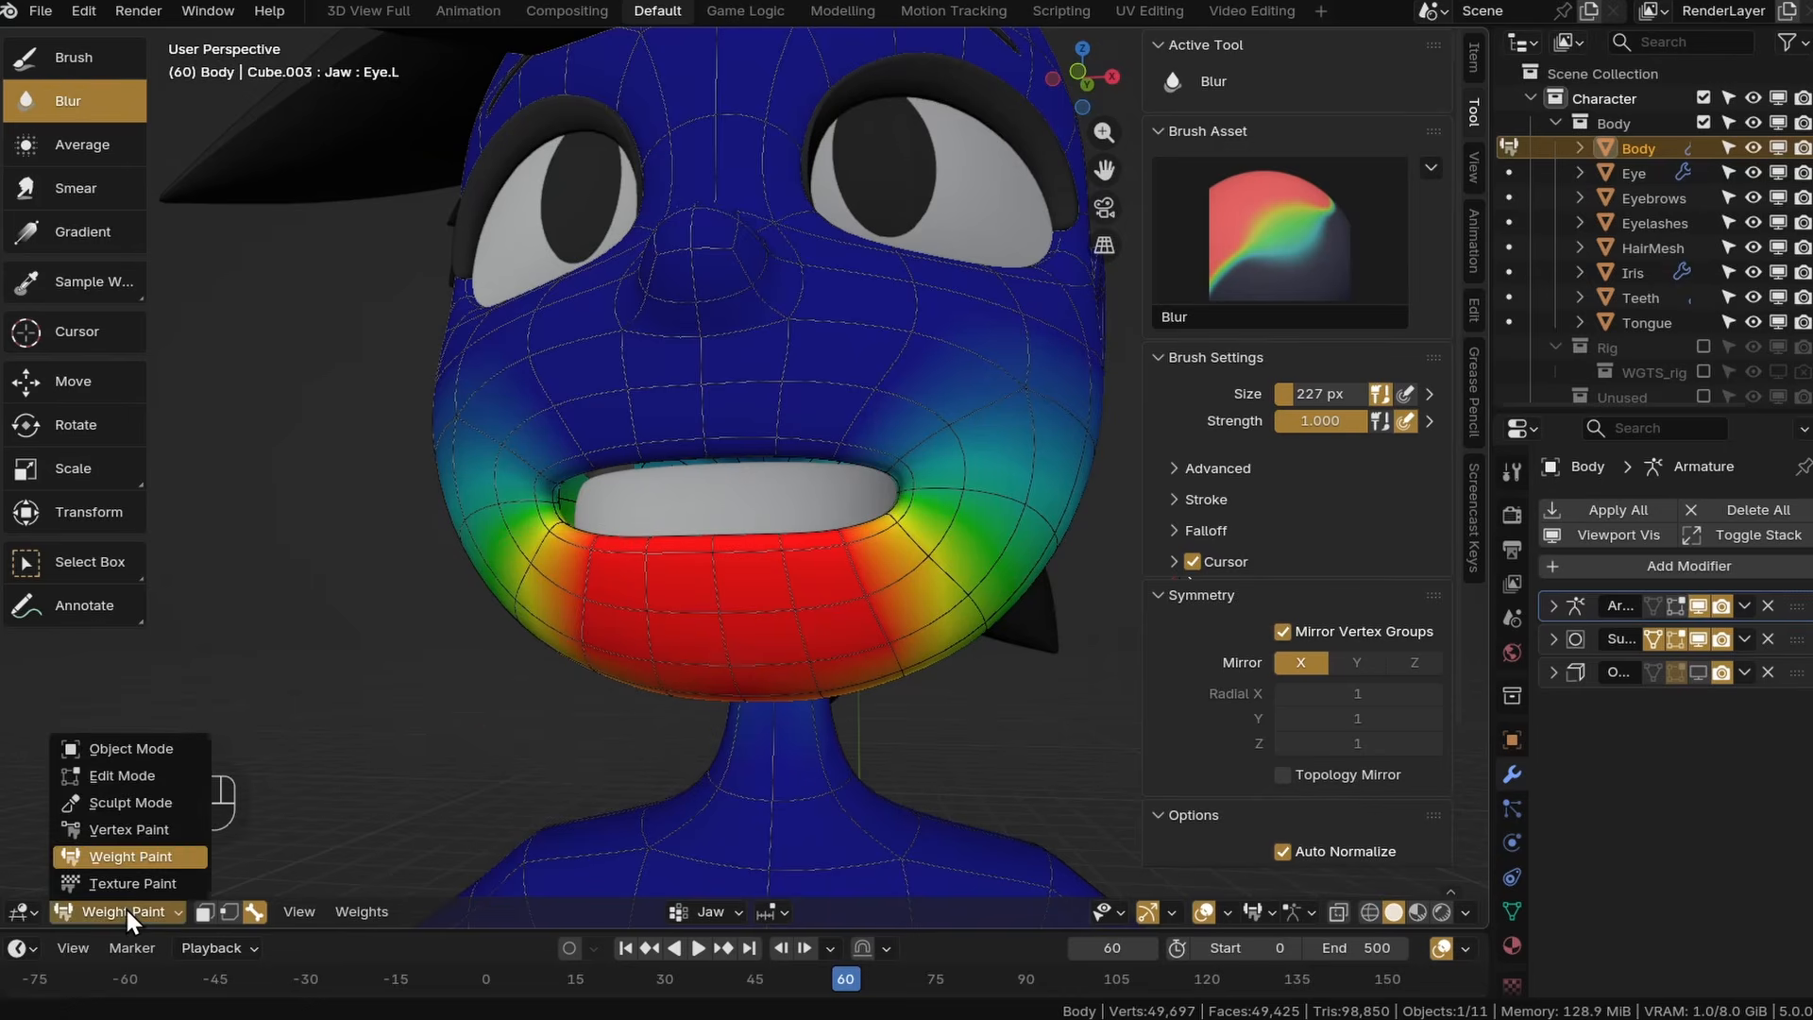
click(132, 774)
mouse_move(870, 636)
middle_down()
mouse_move(882, 648)
mouse_move(933, 571)
mouse_move(780, 545)
mouse_move(809, 481)
mouse_move(761, 501)
middle_up()
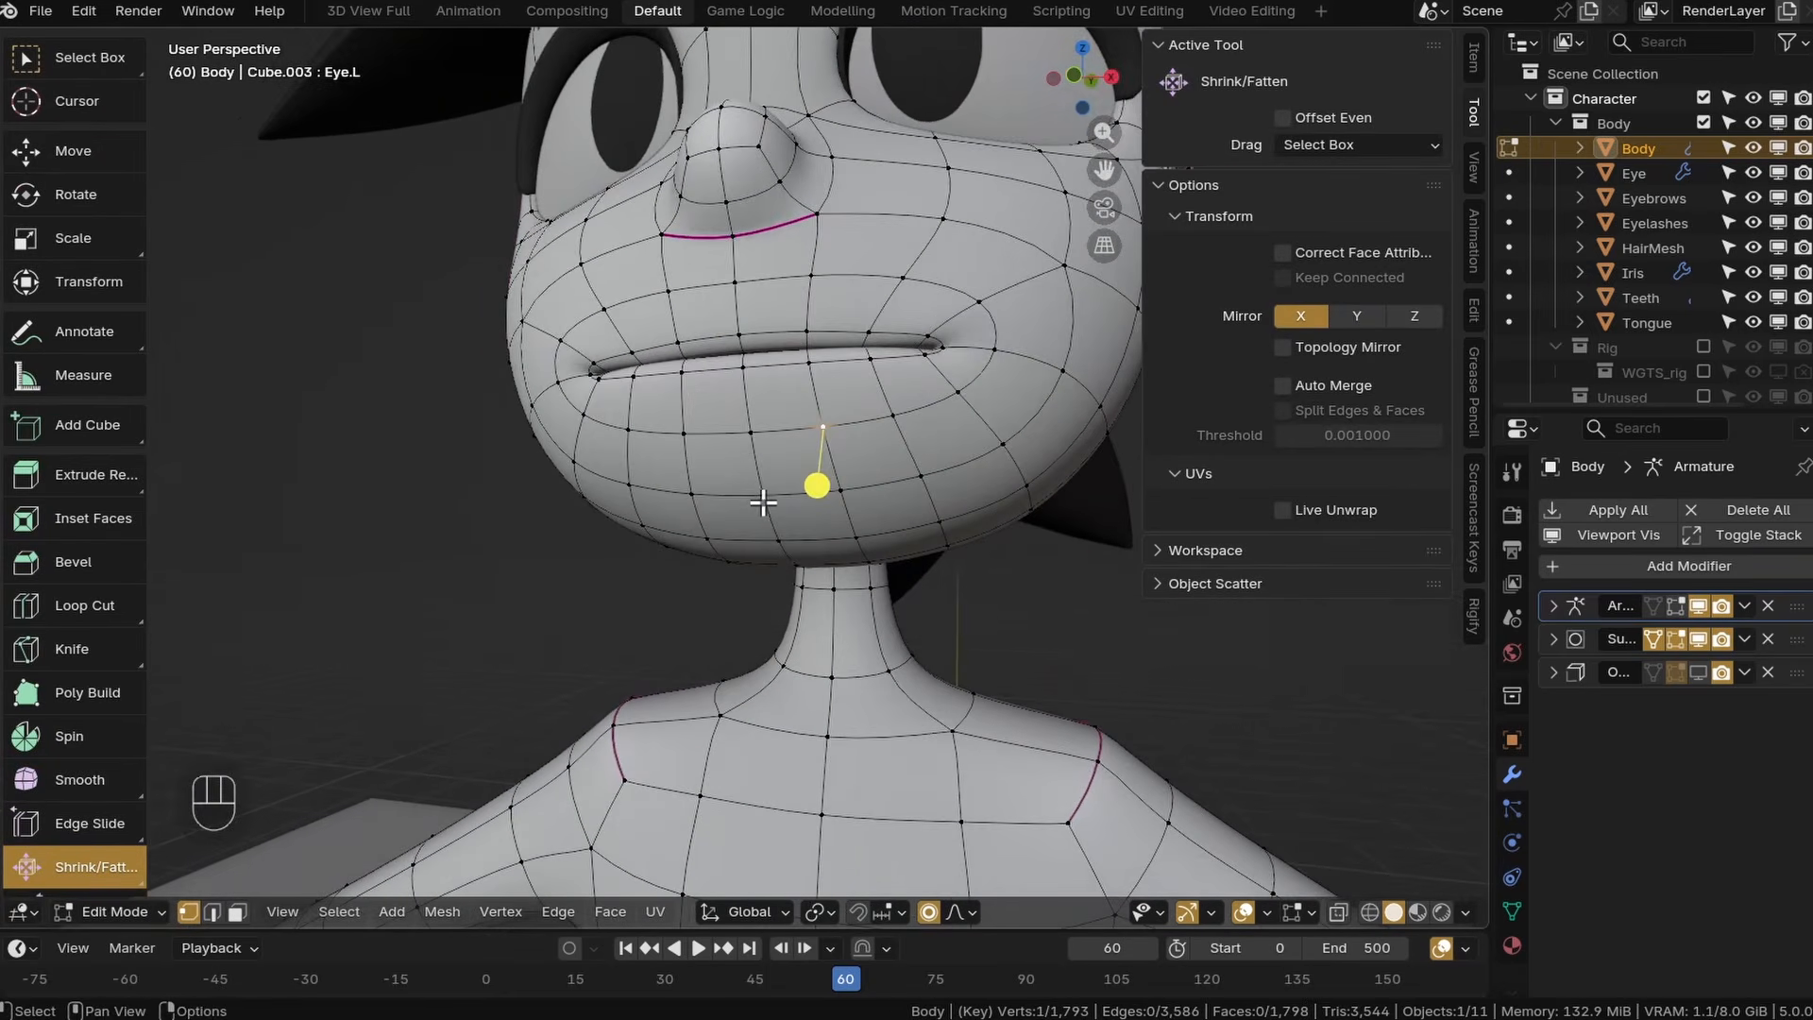
scroll(762, 501, up, 3)
shift+middle_drag(798, 420, 796, 540)
scroll(812, 586, down, 1)
shift+middle_drag(835, 671, 866, 612)
drag(1491, 652, 1412, 657)
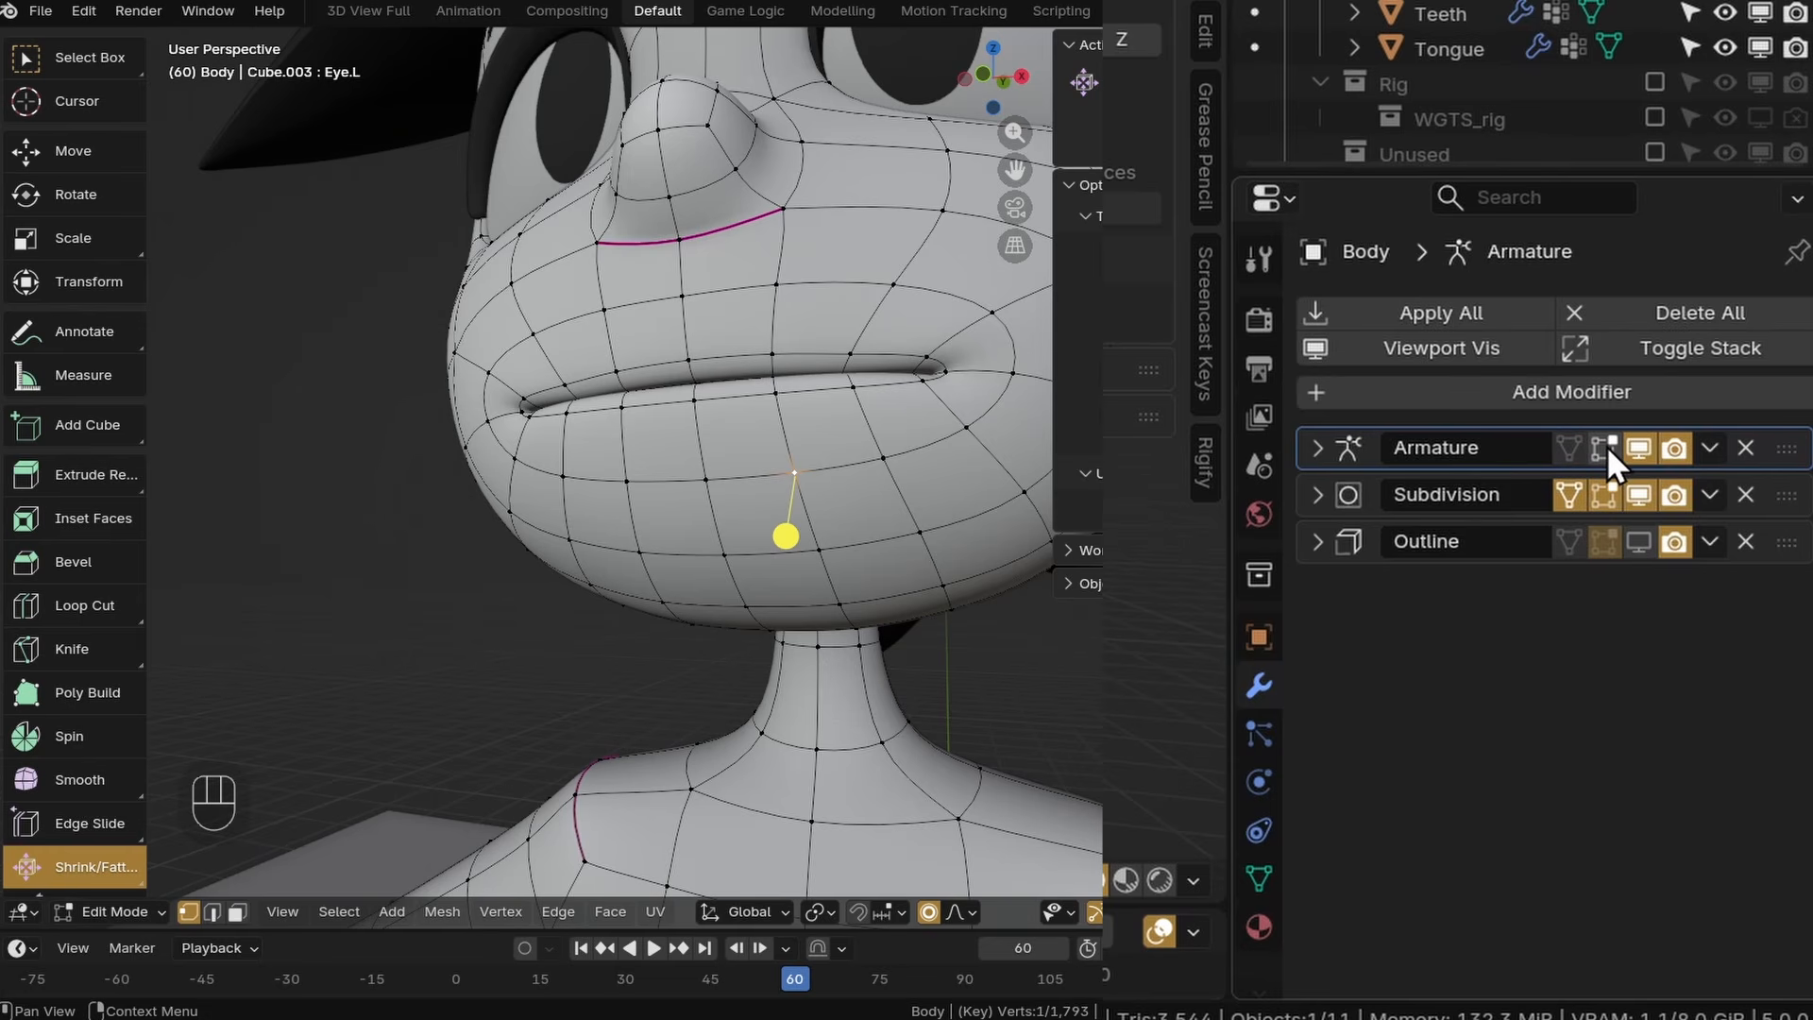
click(1604, 448)
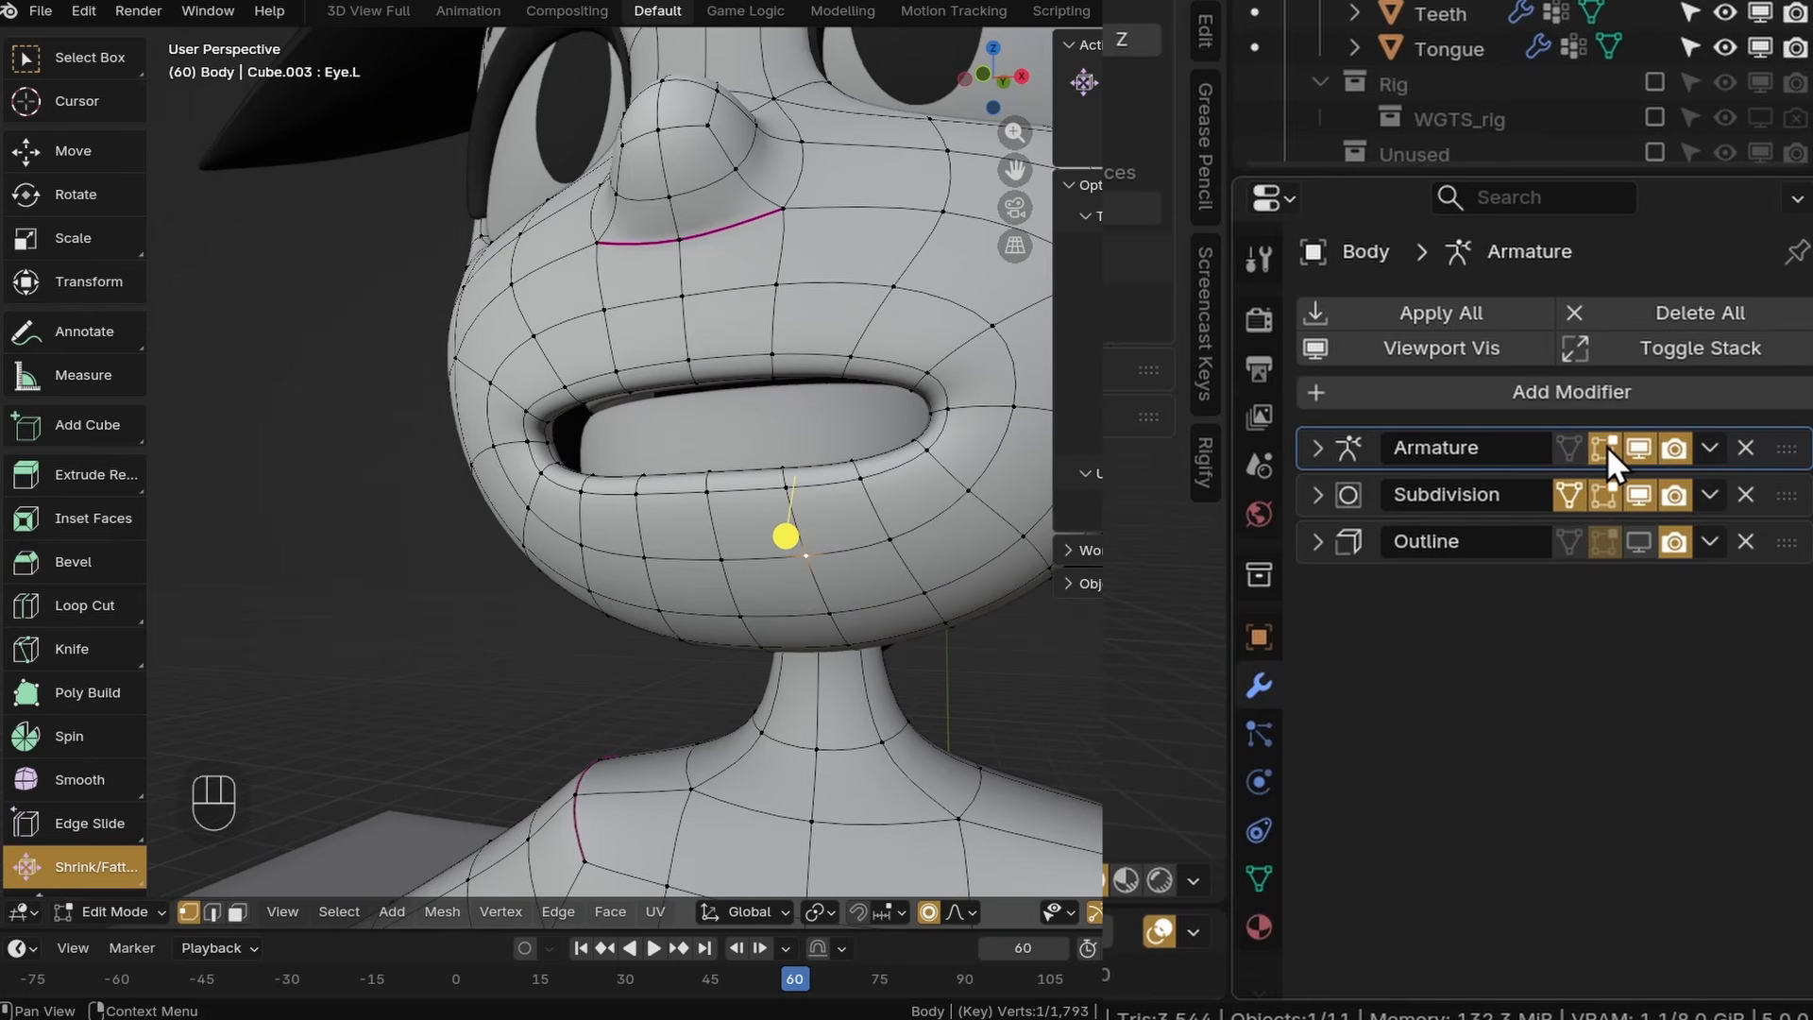
middle_drag(855, 377, 931, 425)
middle_drag(930, 425, 831, 538)
key(ctrl+s)
Make MouthT the active vertex group of the Body and switch to edge selection.
key(n)
click(1423, 911)
scroll(1806, 827, down, 3)
click(1549, 635)
click(212, 912)
scroll(708, 397, up, 3)
Select the centre edges running through the upper lip and assign them to MouthT at weight 1.000.
click(709, 397)
key(KP_Decimal)
middle_drag(708, 397, 898, 462)
shift+click(736, 421)
shift+click(745, 384)
shift+click(673, 400)
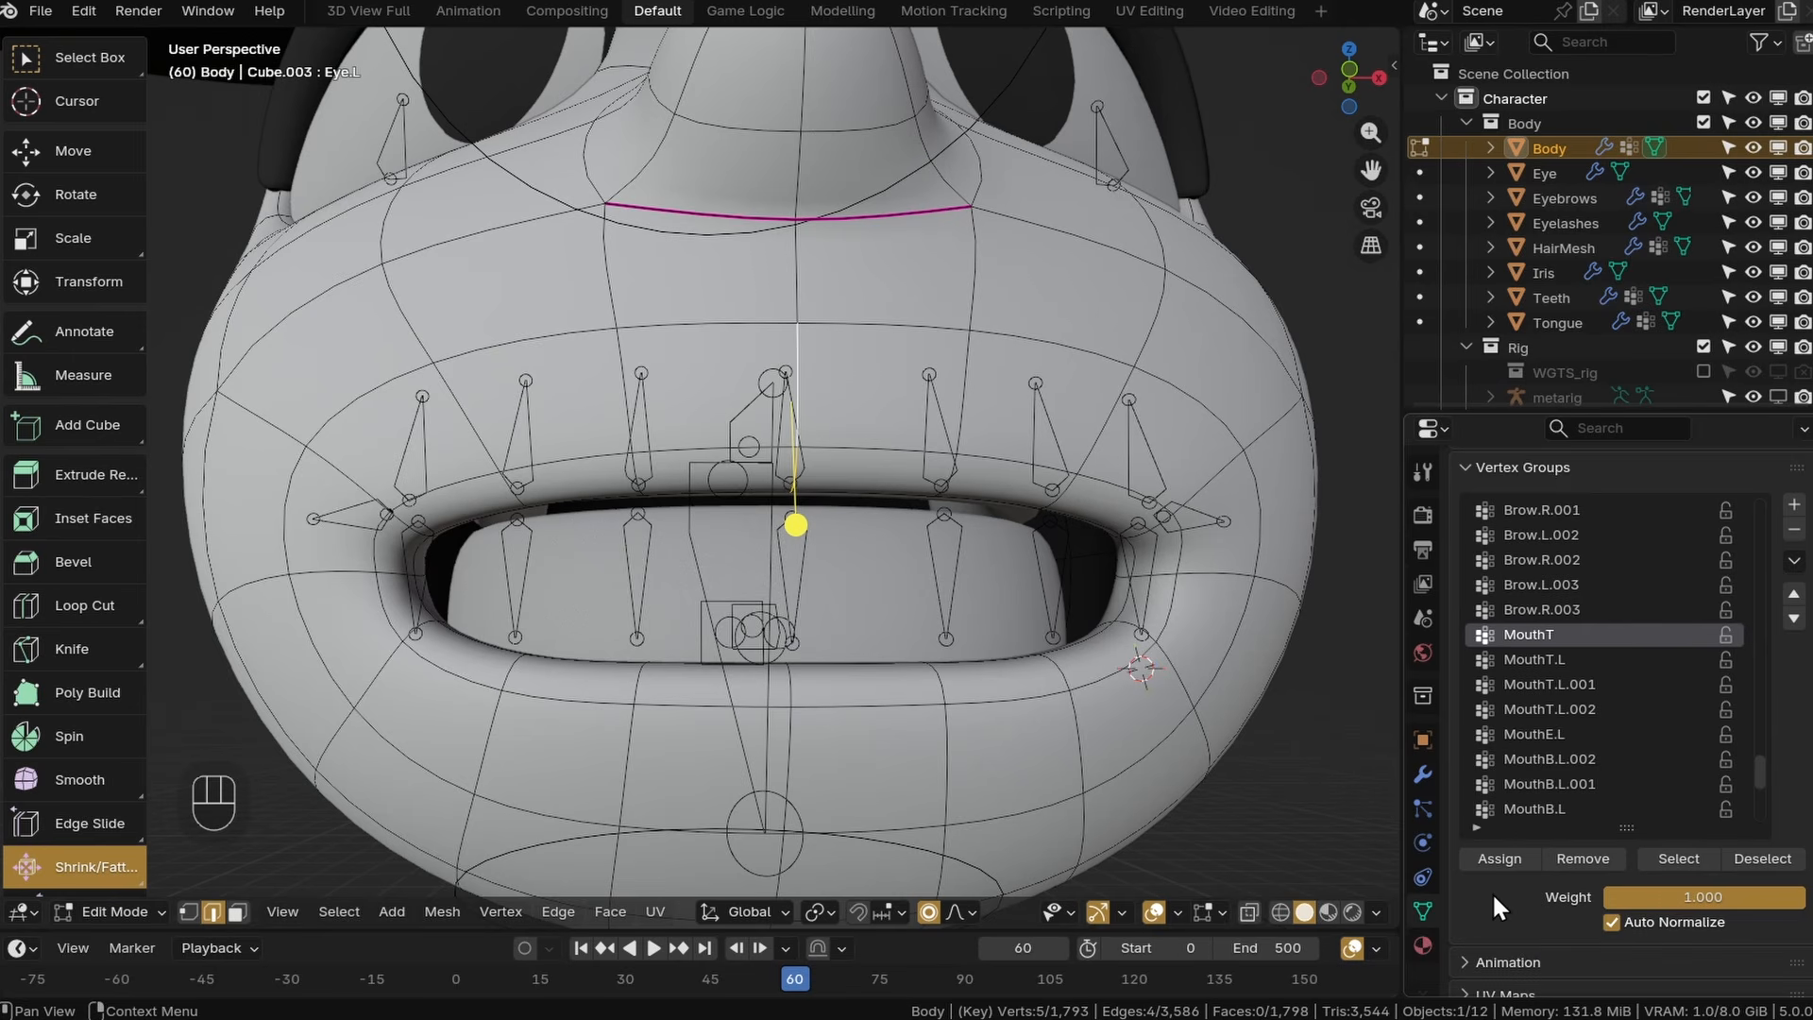
click(1491, 854)
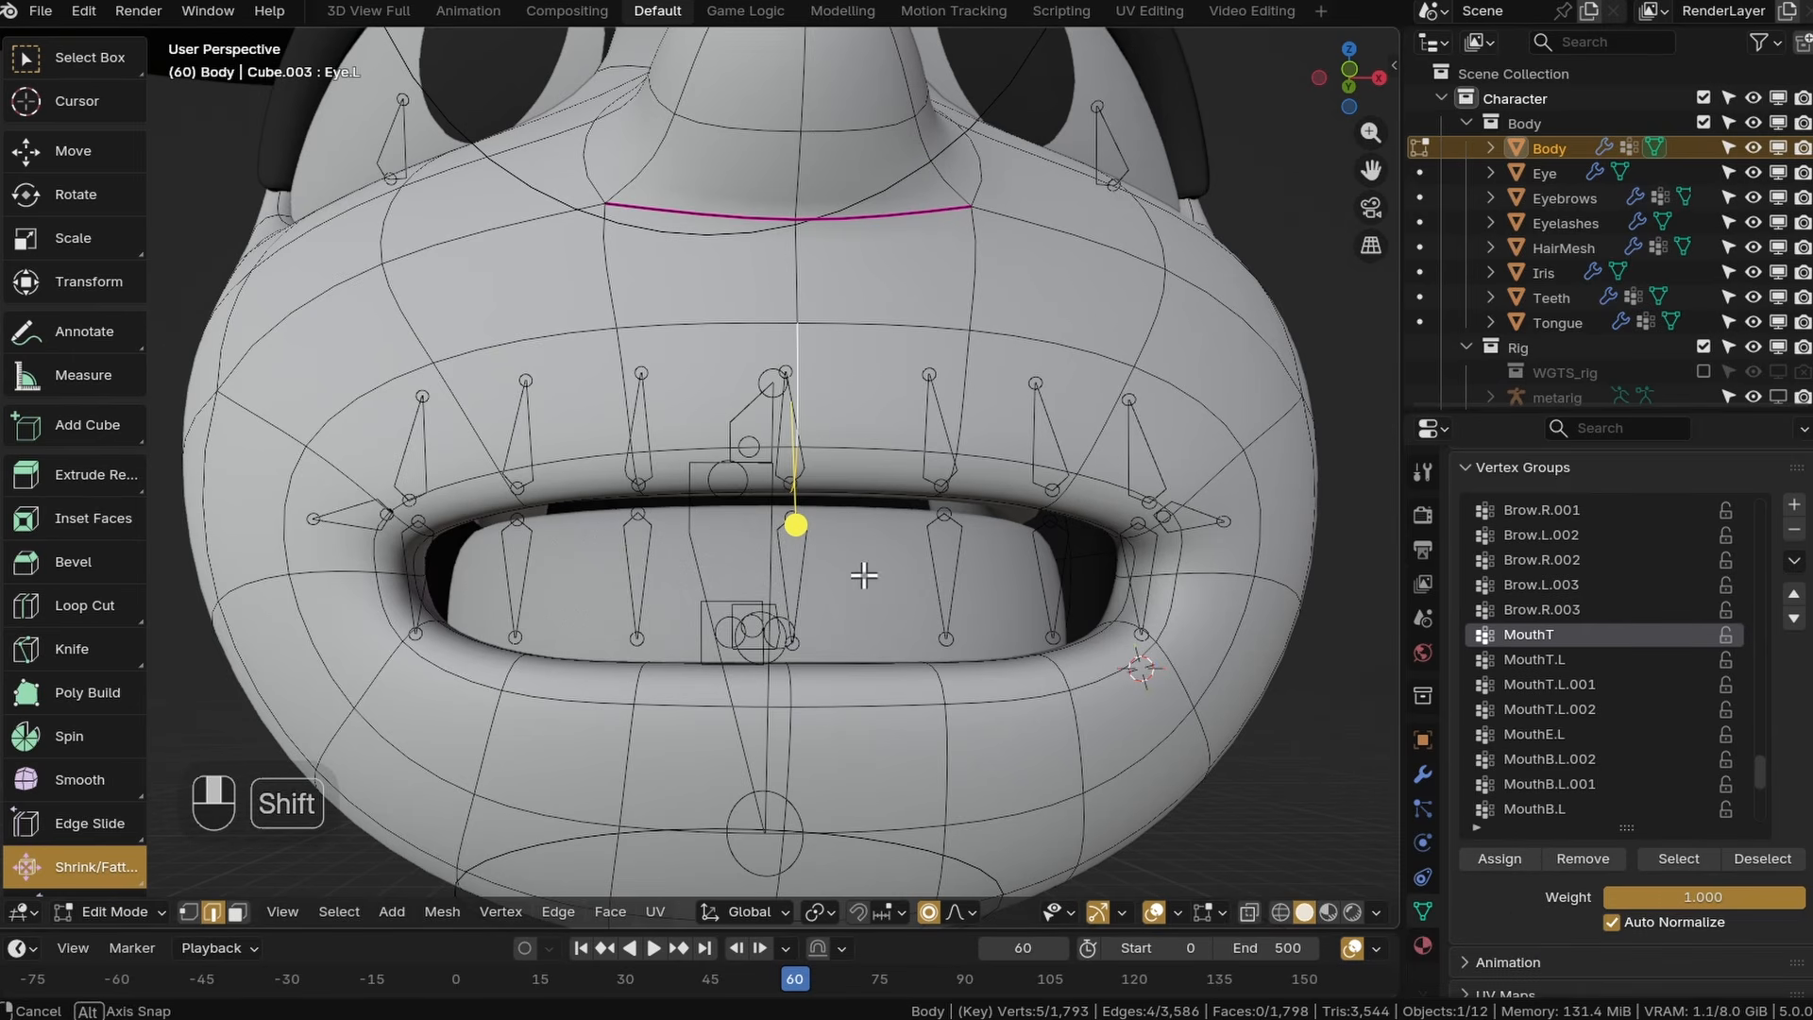
middle_drag(862, 570, 862, 425)
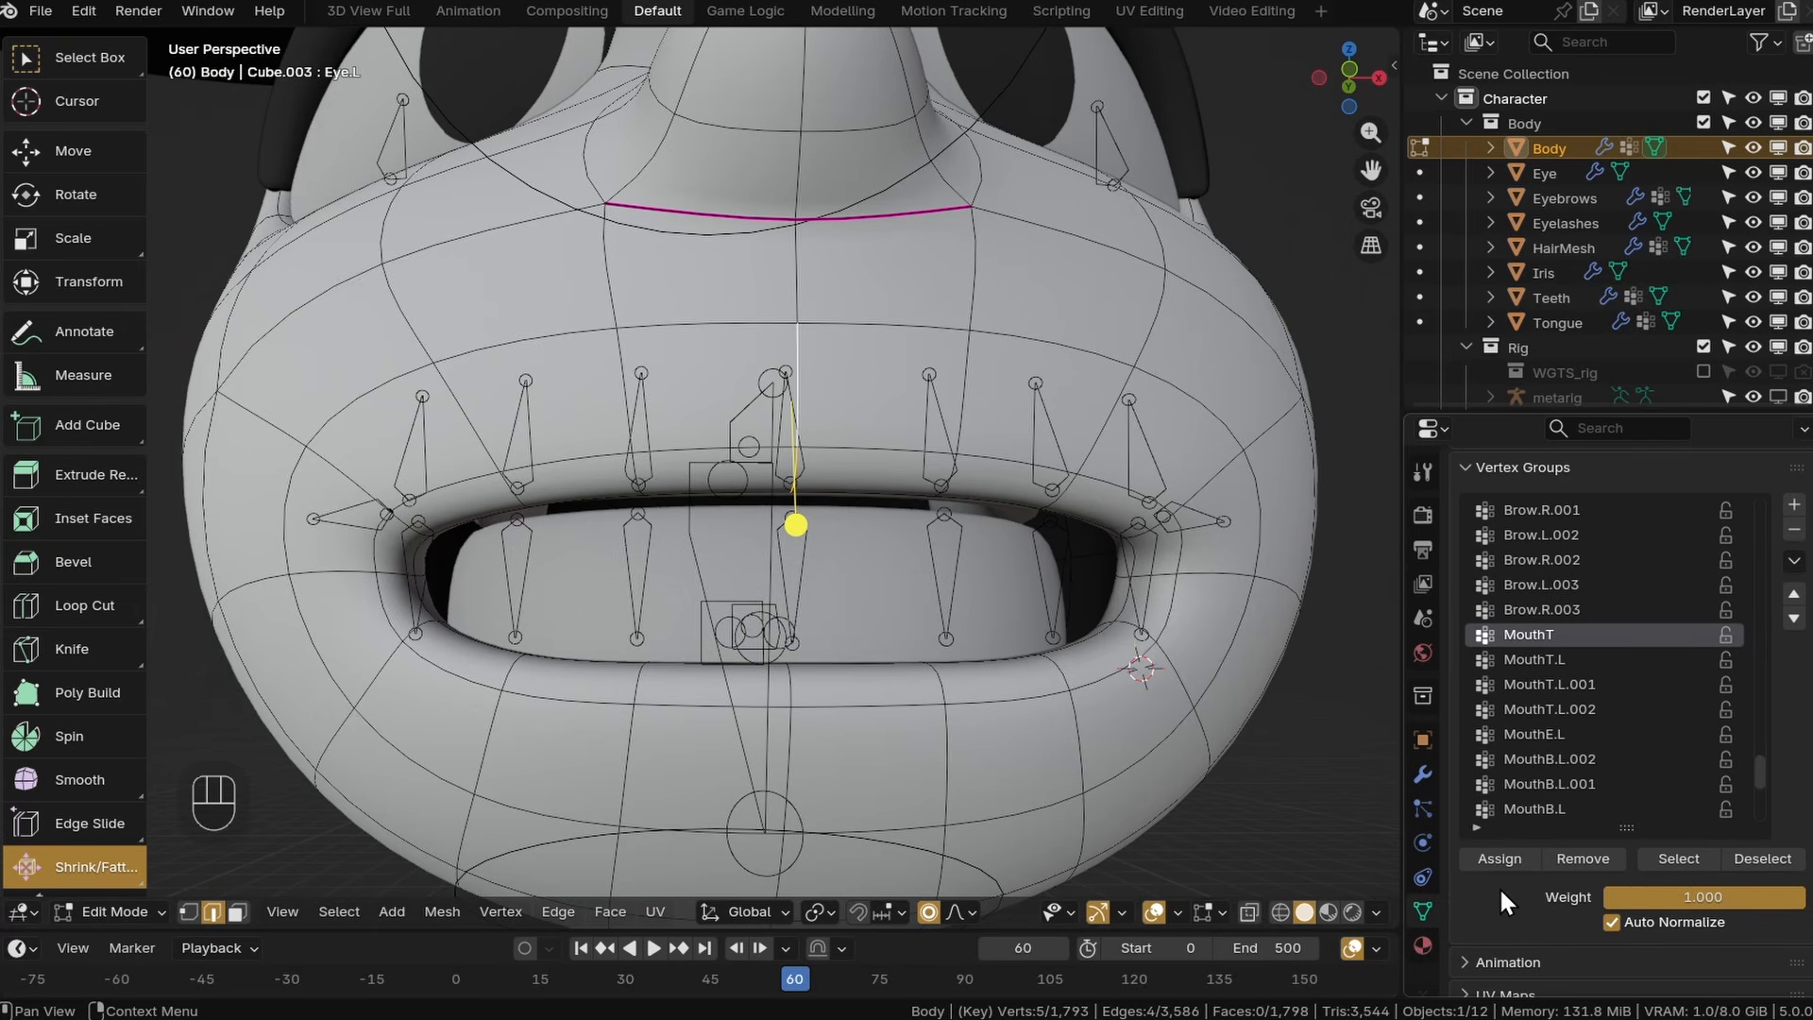
Select the upper-lip edge path beside the centre by shortest path and target the MouthT.L vertex group.
middle_drag(873, 604, 1117, 587)
click(829, 449)
ctrl+shift+click(700, 416)
click(1534, 659)
Select the next upper-lip edge path toward the mouth corner and target the MouthT.L.001 vertex group.
click(959, 393)
middle_drag(959, 393, 637, 472)
ctrl+shift+click(632, 482)
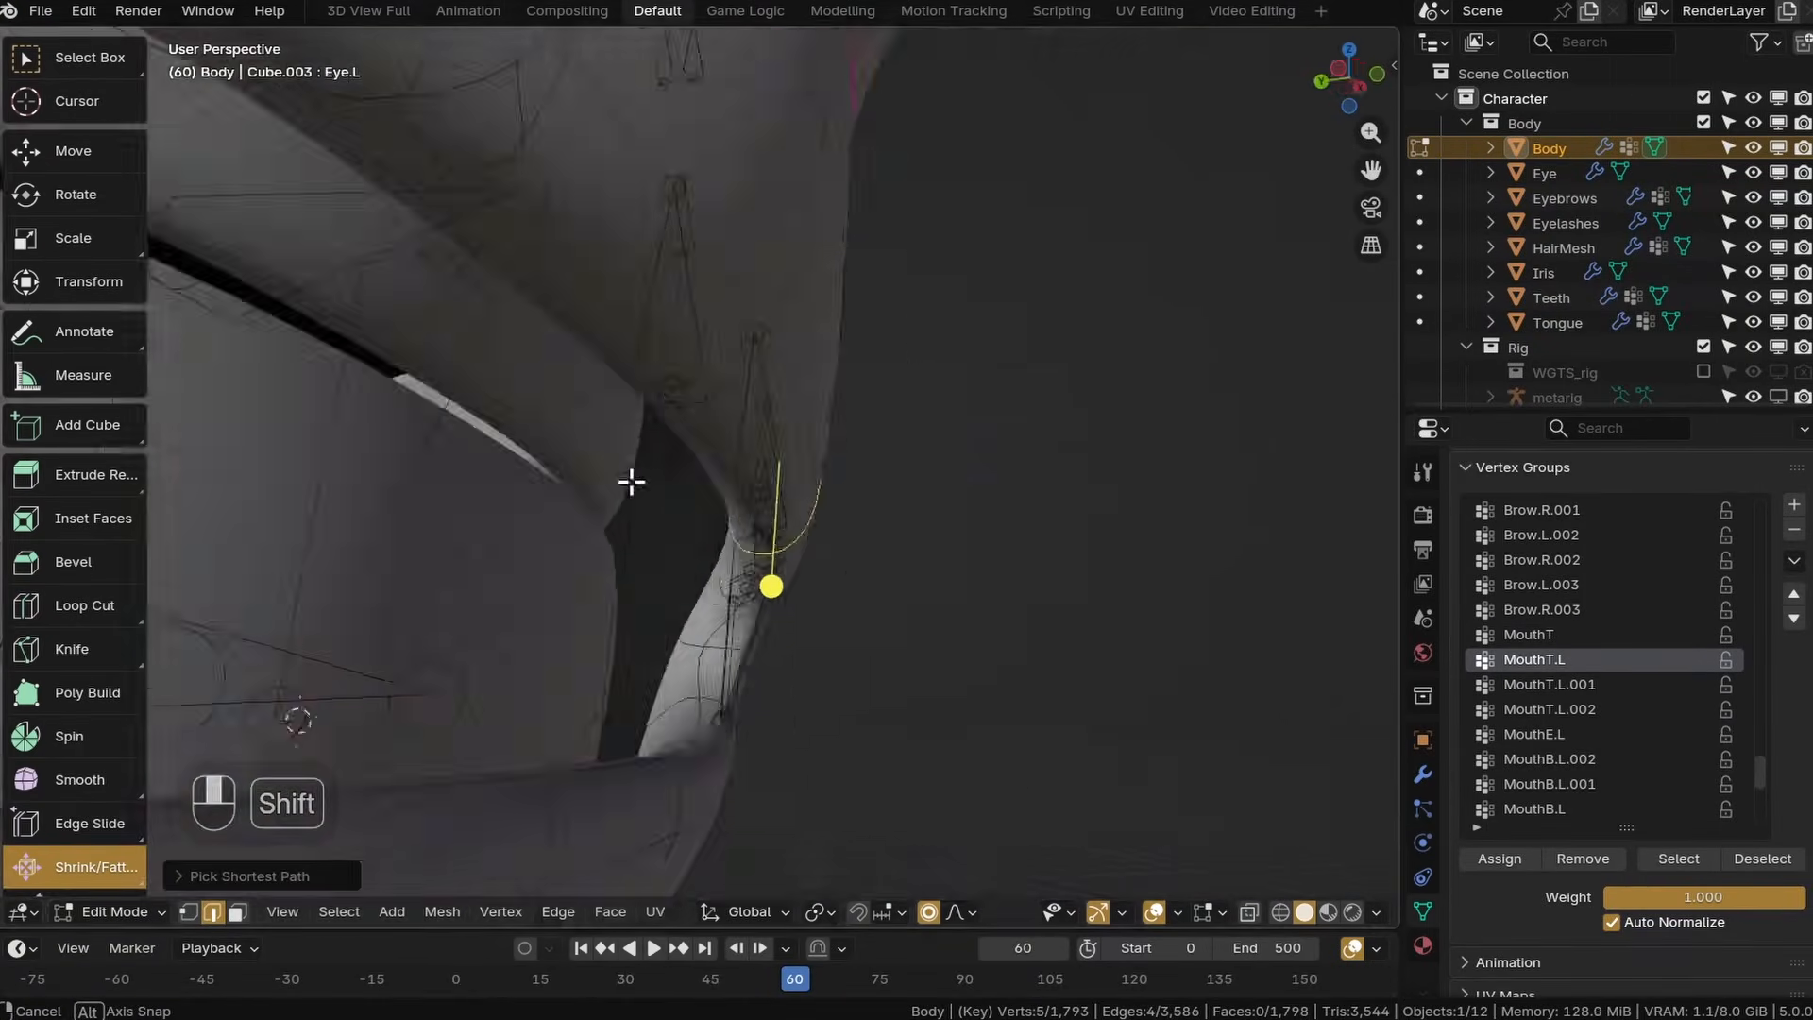
click(1550, 684)
Select the lower-lip edge path near the left mouth corner by shortest path and target the MouthB.L.002 vertex group.
click(887, 545)
middle_drag(887, 545, 614, 454)
ctrl+shift+click(614, 453)
middle_drag(989, 562, 1032, 632)
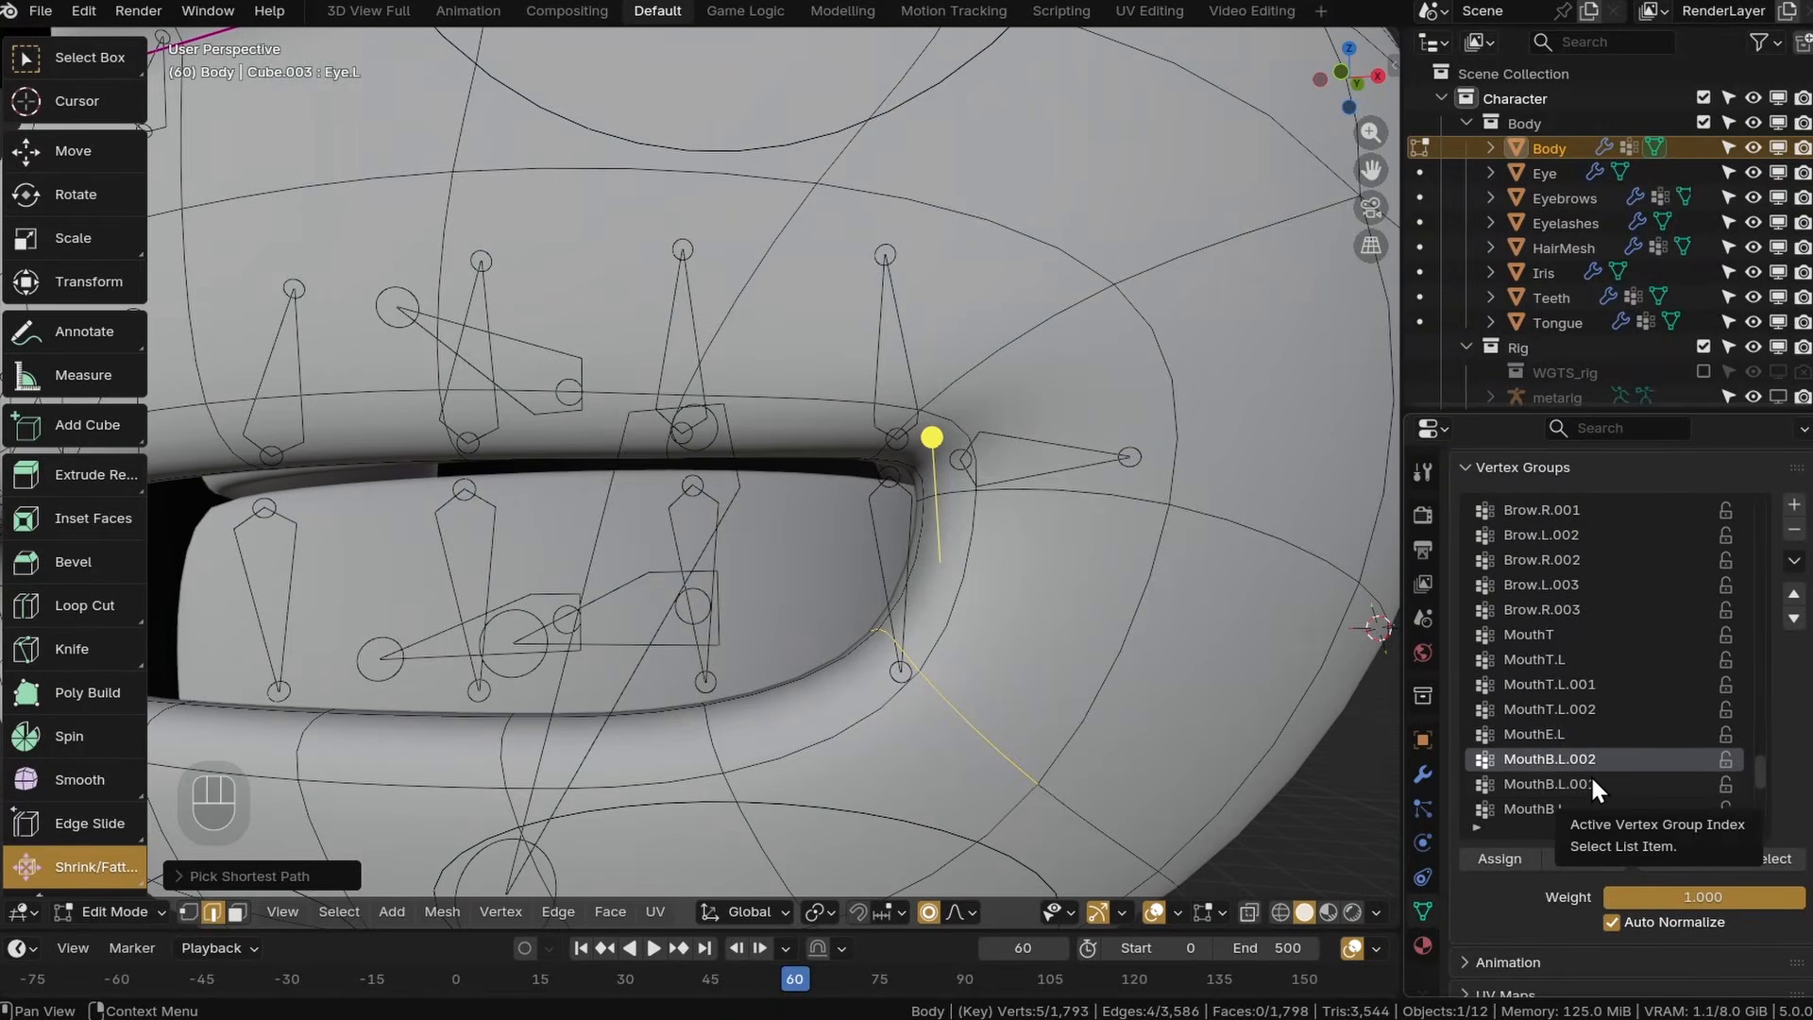
middle_drag(491, 675, 591, 688)
middle_drag(1115, 694, 1020, 676)
middle_drag(1020, 675, 1152, 661)
Hide the Teeth and Tongue meshes and make MouthB the active vertex group.
scroll(1755, 216, down, 3)
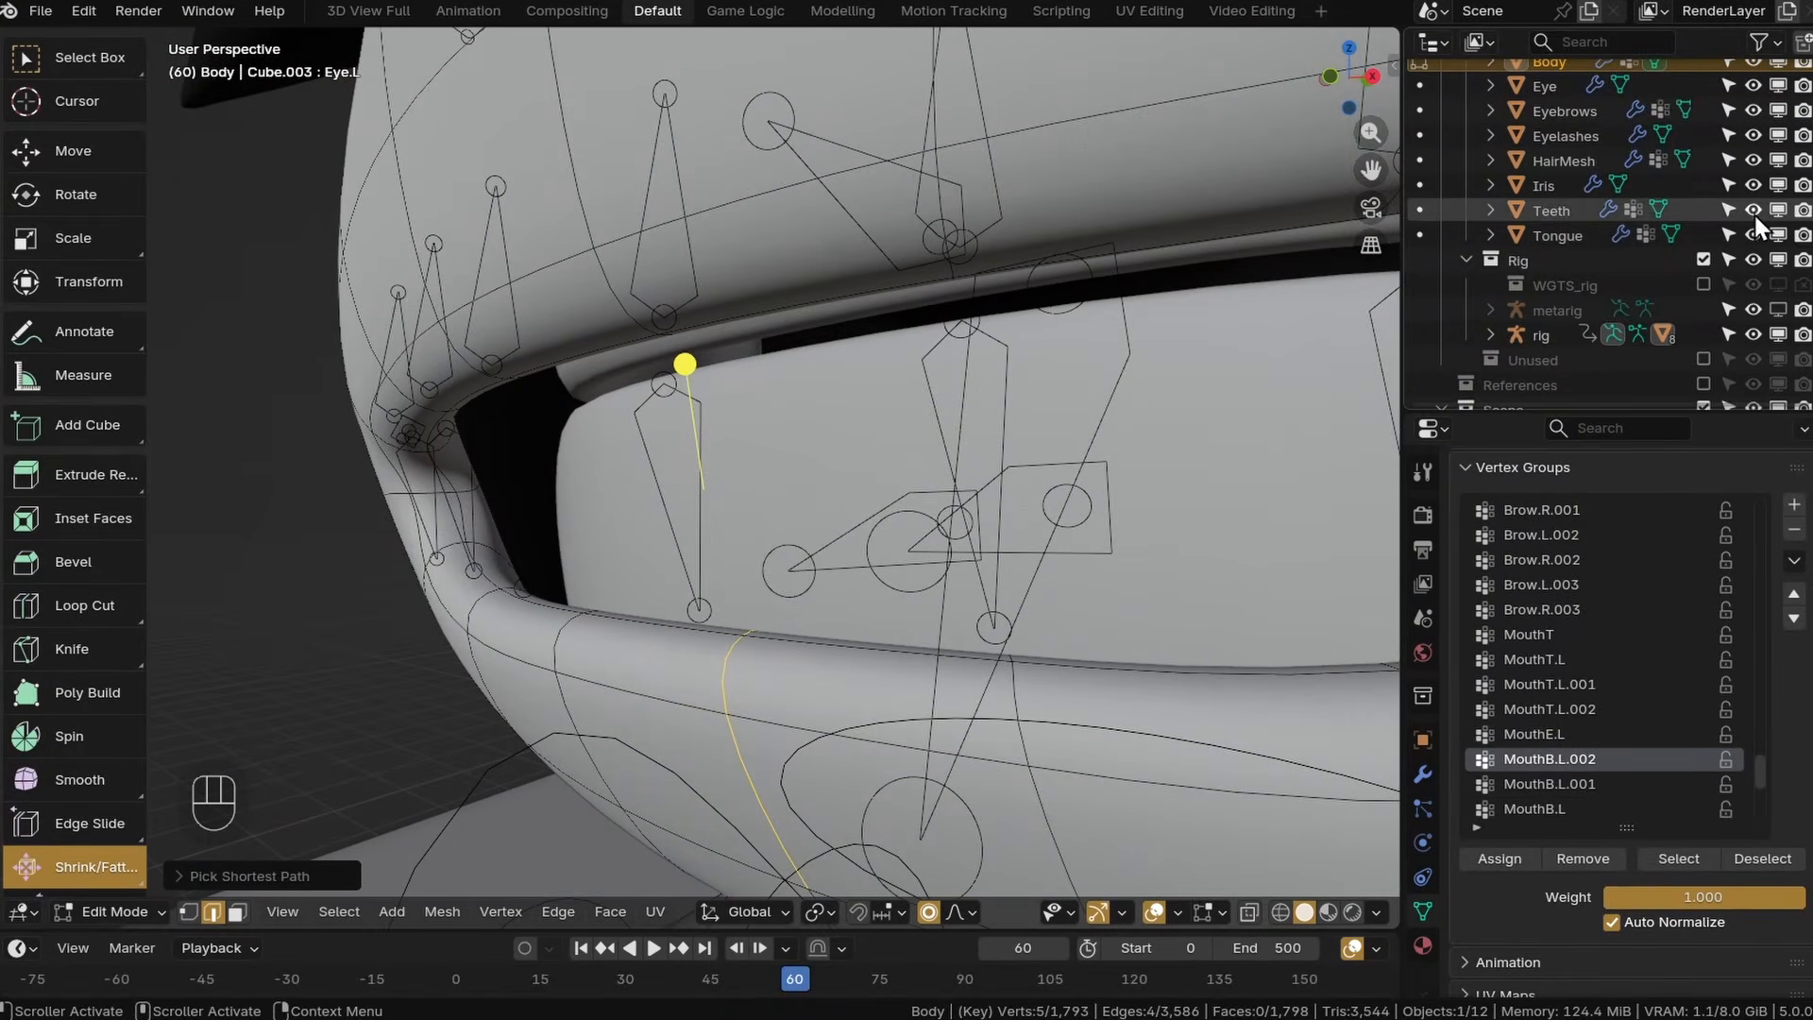
drag(1755, 212, 1754, 235)
middle_drag(1058, 529, 831, 557)
scroll(1639, 761, down, 2)
click(1624, 783)
middle_drag(944, 567, 942, 416)
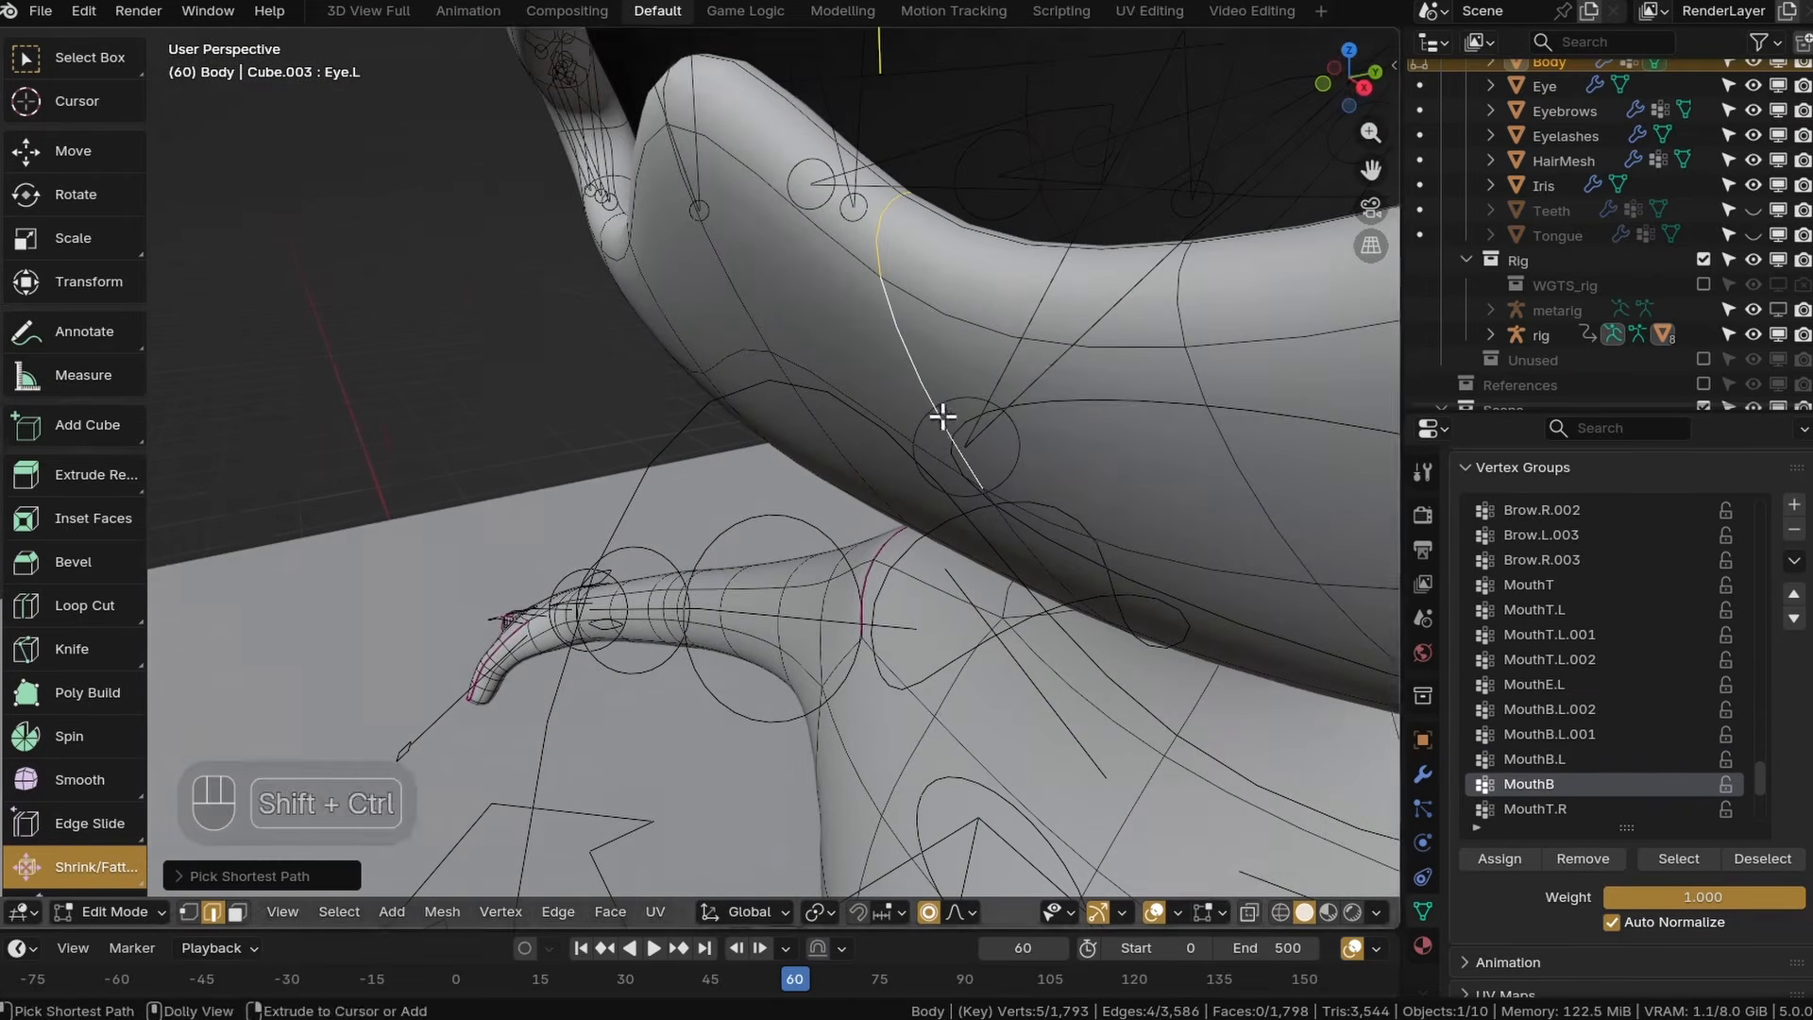
Select the lower-lip edge path beside the centre by shortest path and assign it to MouthB.L.
middle_drag(1020, 557, 878, 642)
click(824, 444)
shift+middle_drag(745, 445, 784, 510)
middle_drag(784, 510, 954, 387)
ctrl+click(968, 354)
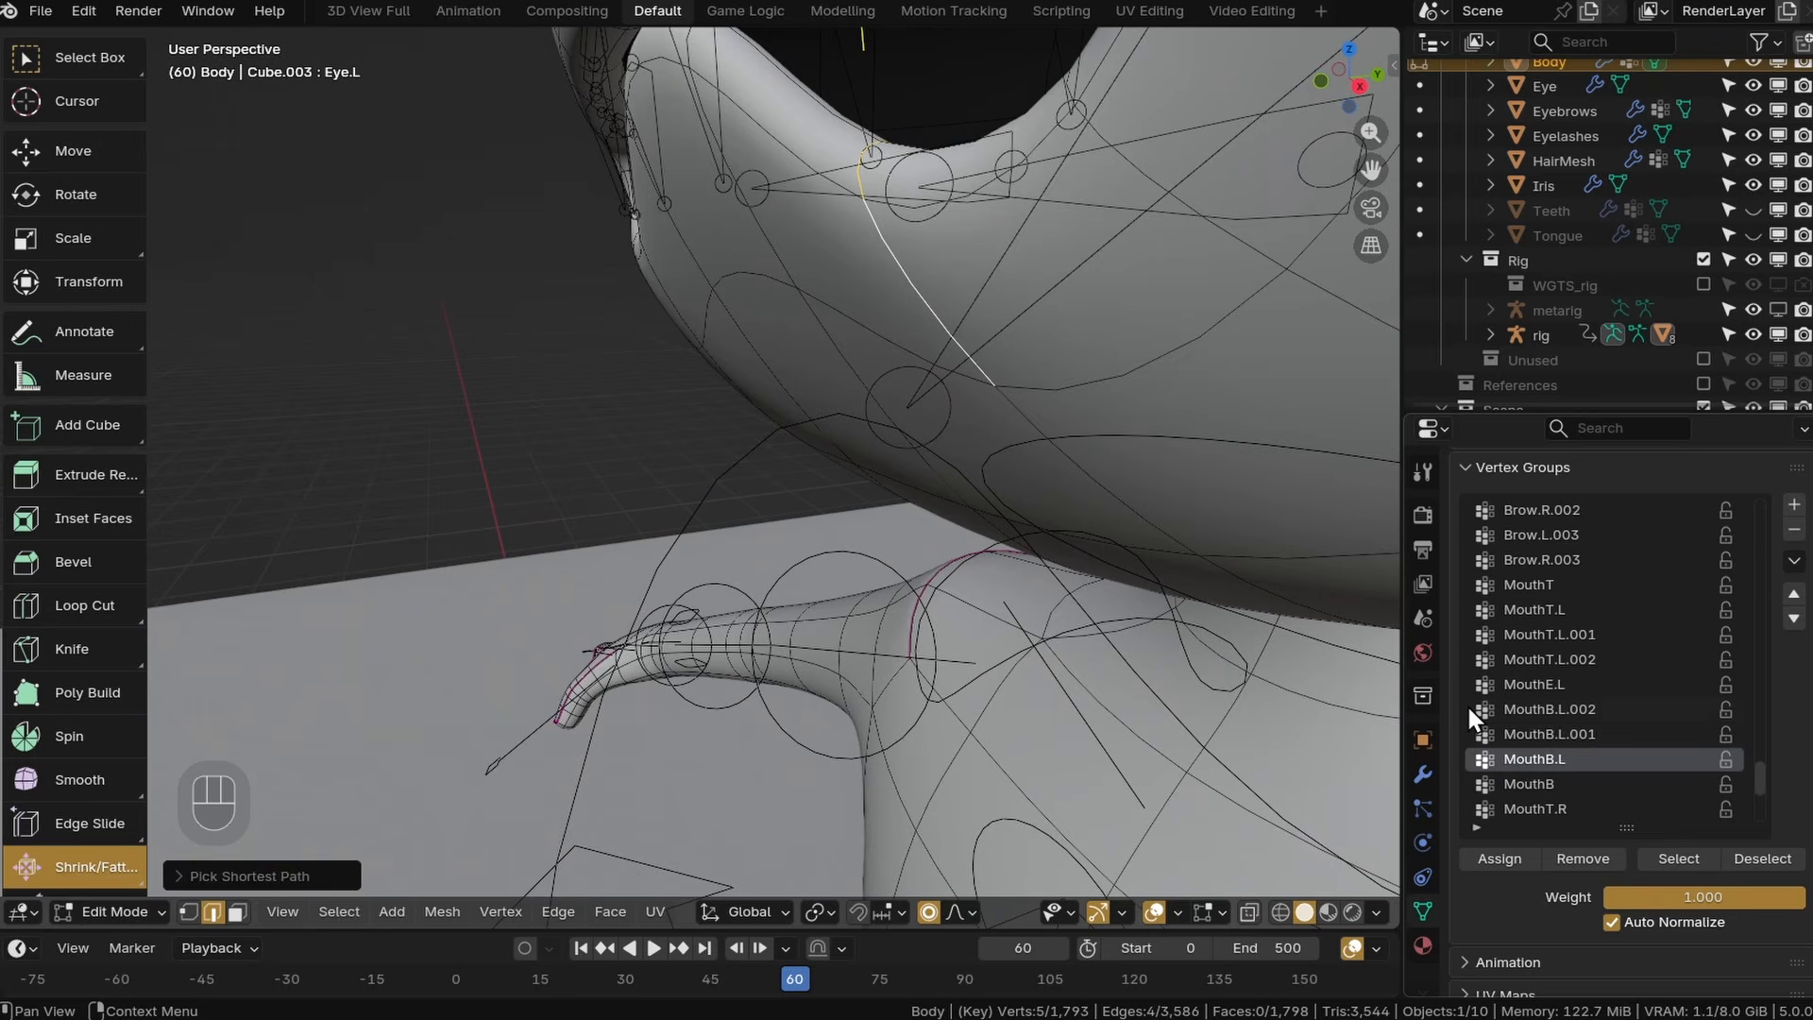
click(1513, 850)
Select the lower-lip edge paths nearest the left mouth corner from inside the mouth and assign them to MouthB.L.002.
shift+click(1204, 222)
middle_drag(1204, 222, 435, 425)
ctrl+shift+click(398, 461)
click(1502, 852)
shift+middle_drag(737, 472, 614, 441)
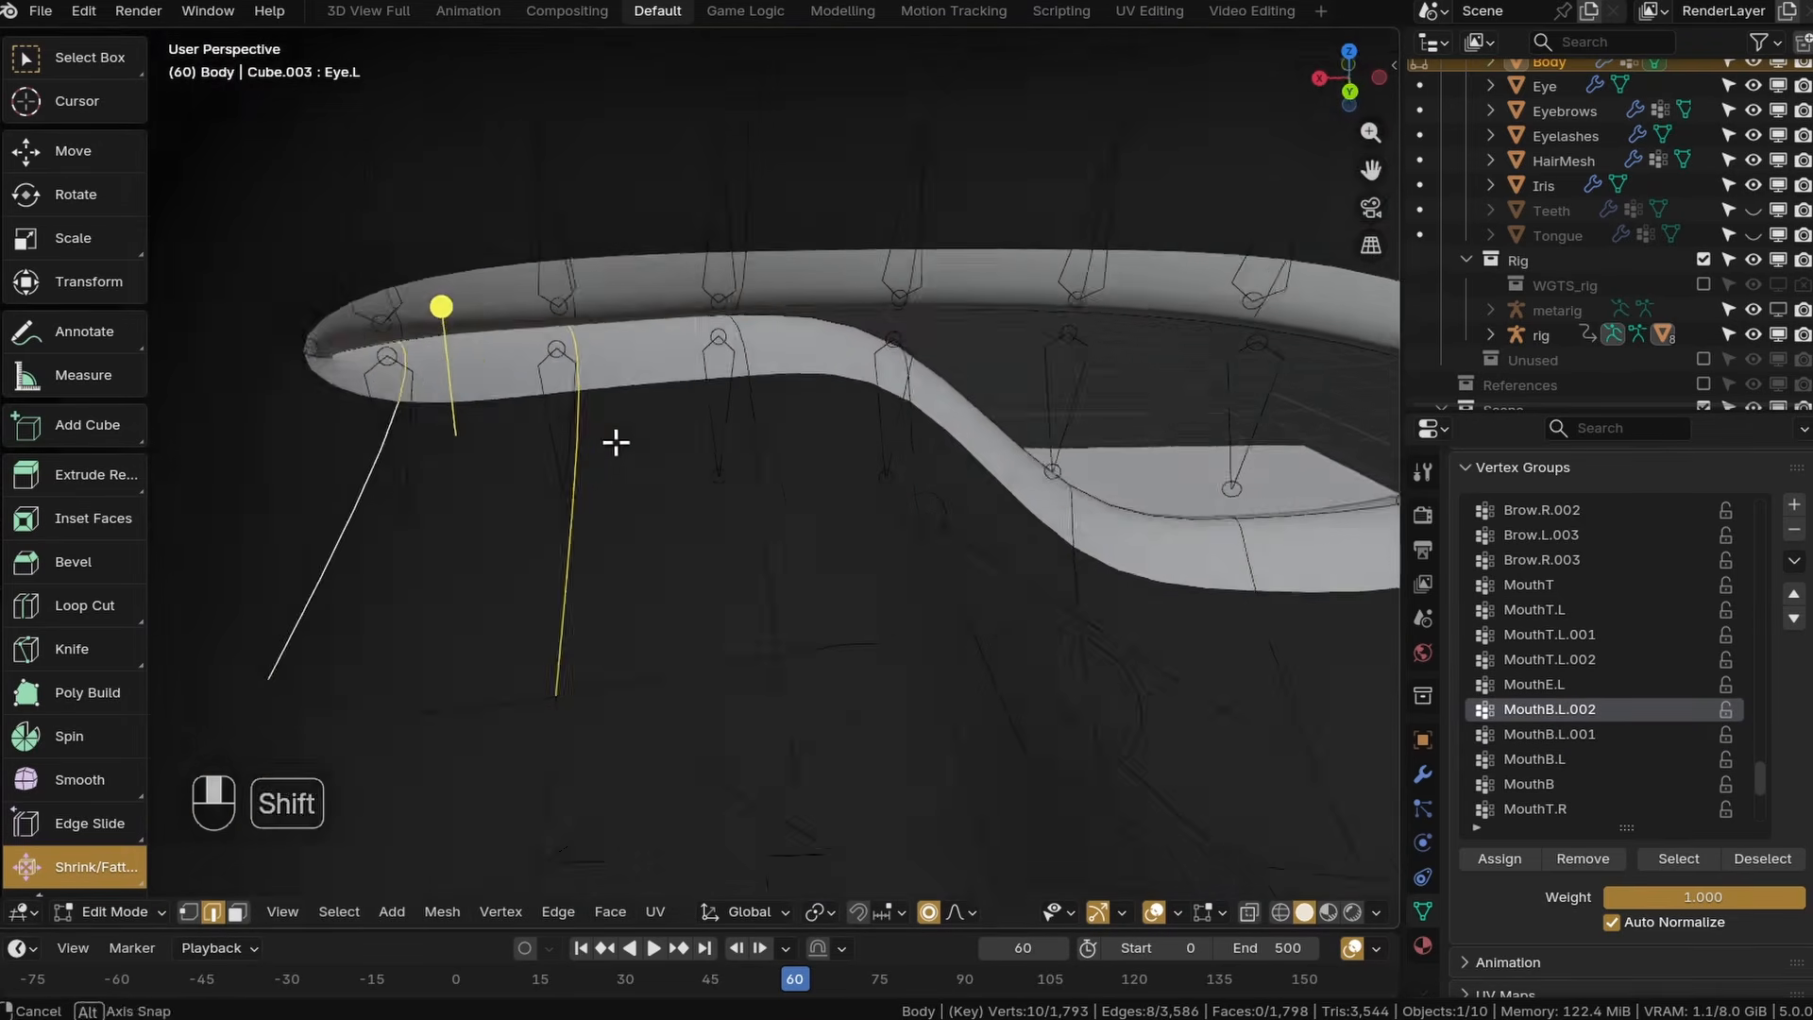
Try to assign upper-lip edge paths to the MouthT.R, MouthT.R.001 and MouthT.R.002 vertex groups.
scroll(1597, 699, down, 6)
ctrl+shift+click(563, 384)
click(1539, 659)
click(1500, 859)
click(1539, 690)
click(1543, 709)
click(1488, 859)
scroll(708, 501, down, 4)
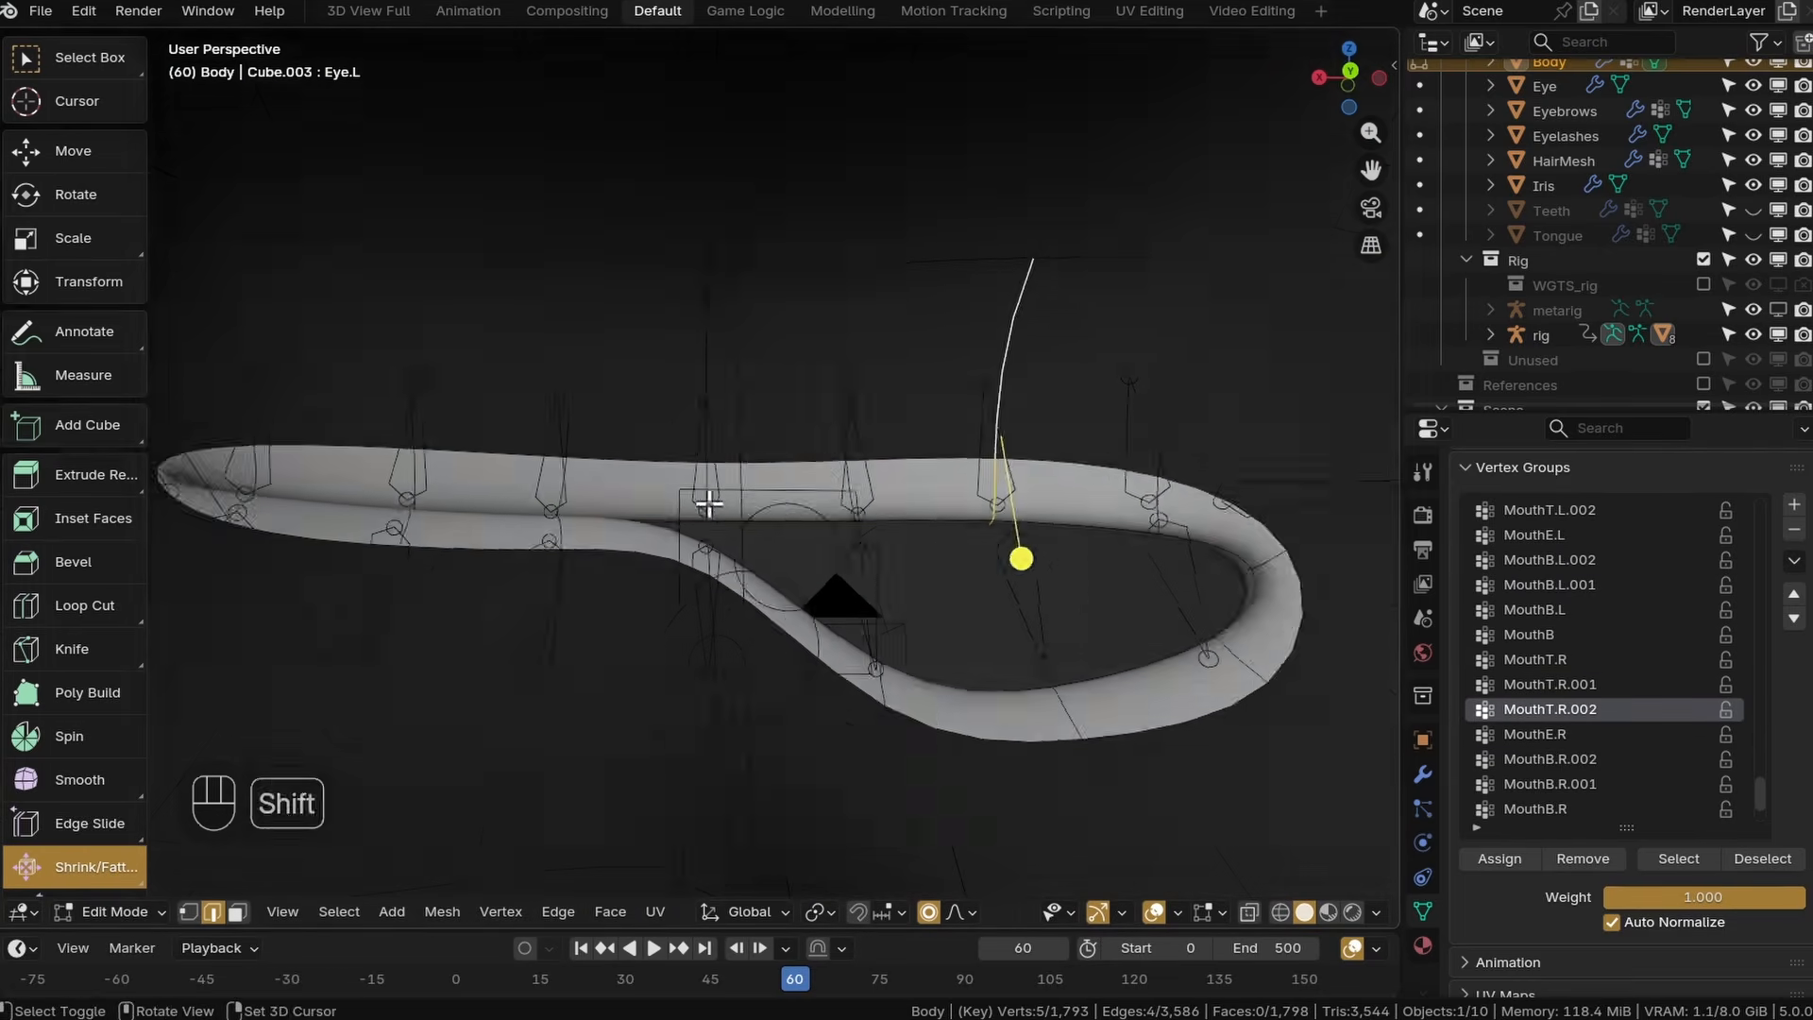
Select the centre upper-lip edge path from inside the mouth and assign it to MouthT again.
ctrl+click(708, 491)
key(n)
click(122, 914)
click(710, 472)
middle_drag(825, 501, 699, 510)
ctrl+click(701, 515)
scroll(1620, 661, up, 5)
click(1549, 560)
click(1500, 859)
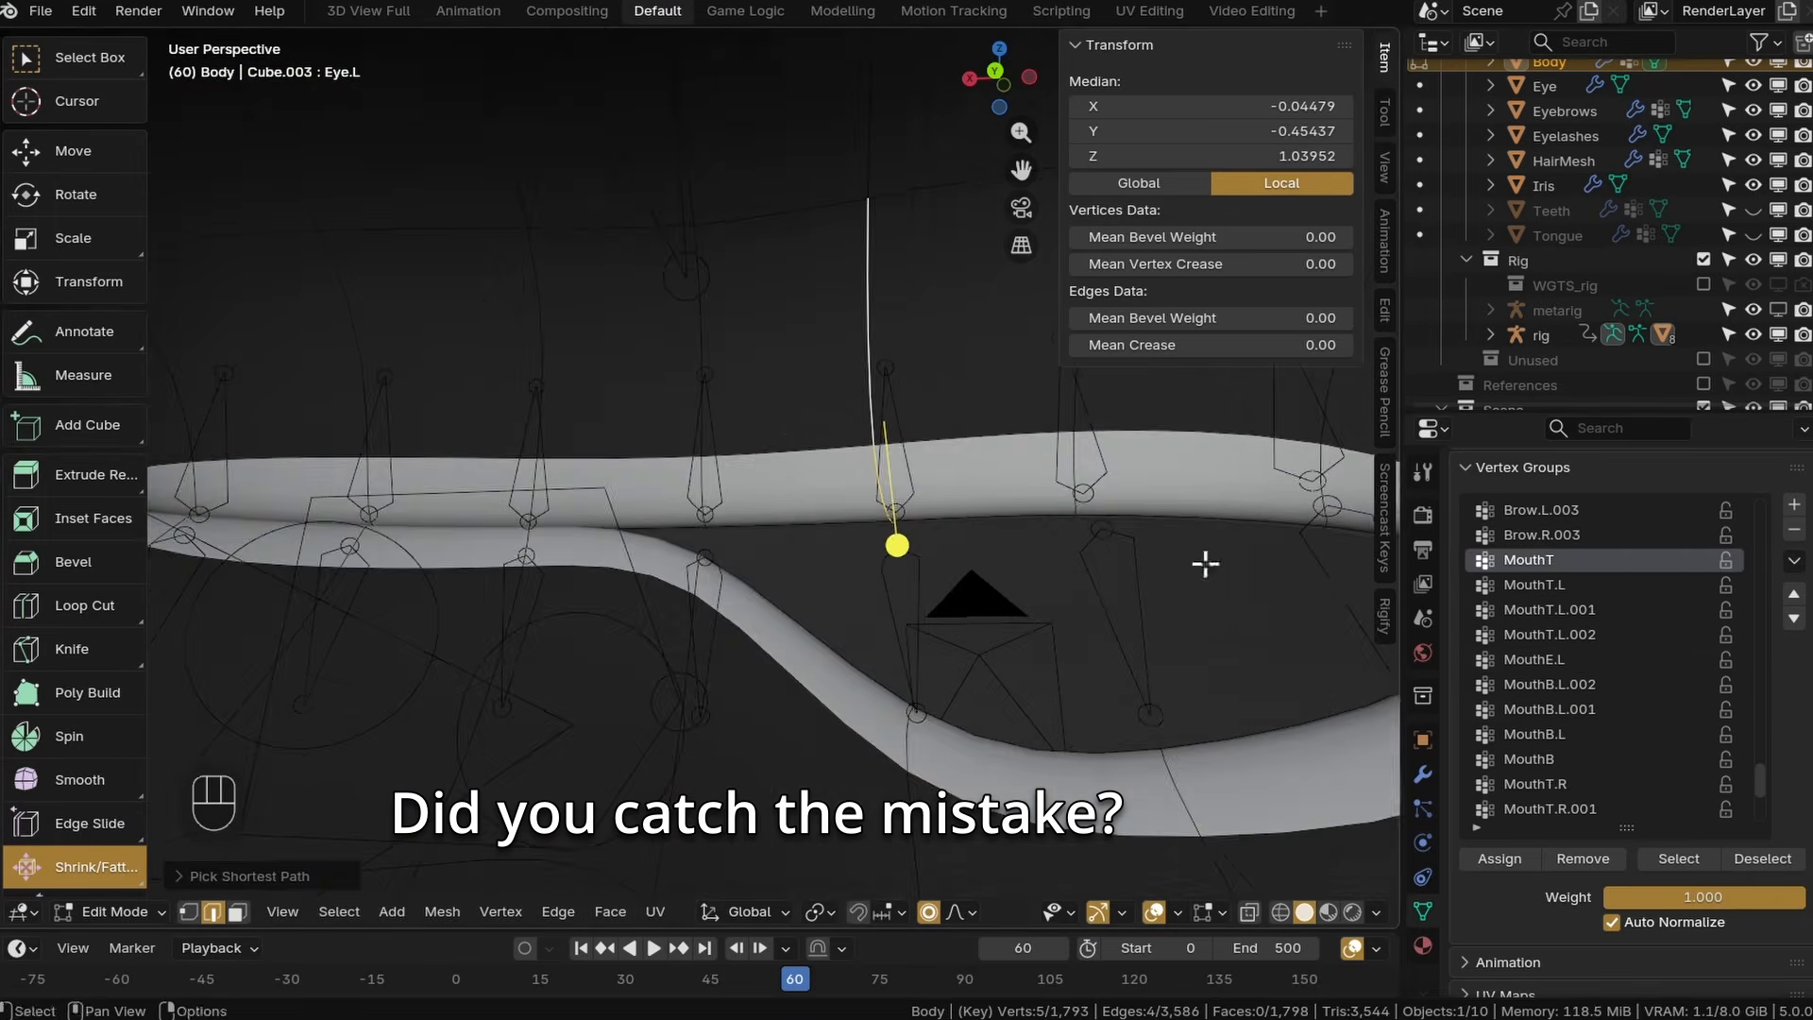
Assign the right upper-lip and mouth-corner edge paths to MouthT.R, MouthT.R.001, MouthT.R.002 and MouthE.R in order.
scroll(1596, 652, down, 5)
click(1549, 659)
click(1549, 684)
click(1549, 709)
click(391, 523)
click(1535, 734)
click(1500, 858)
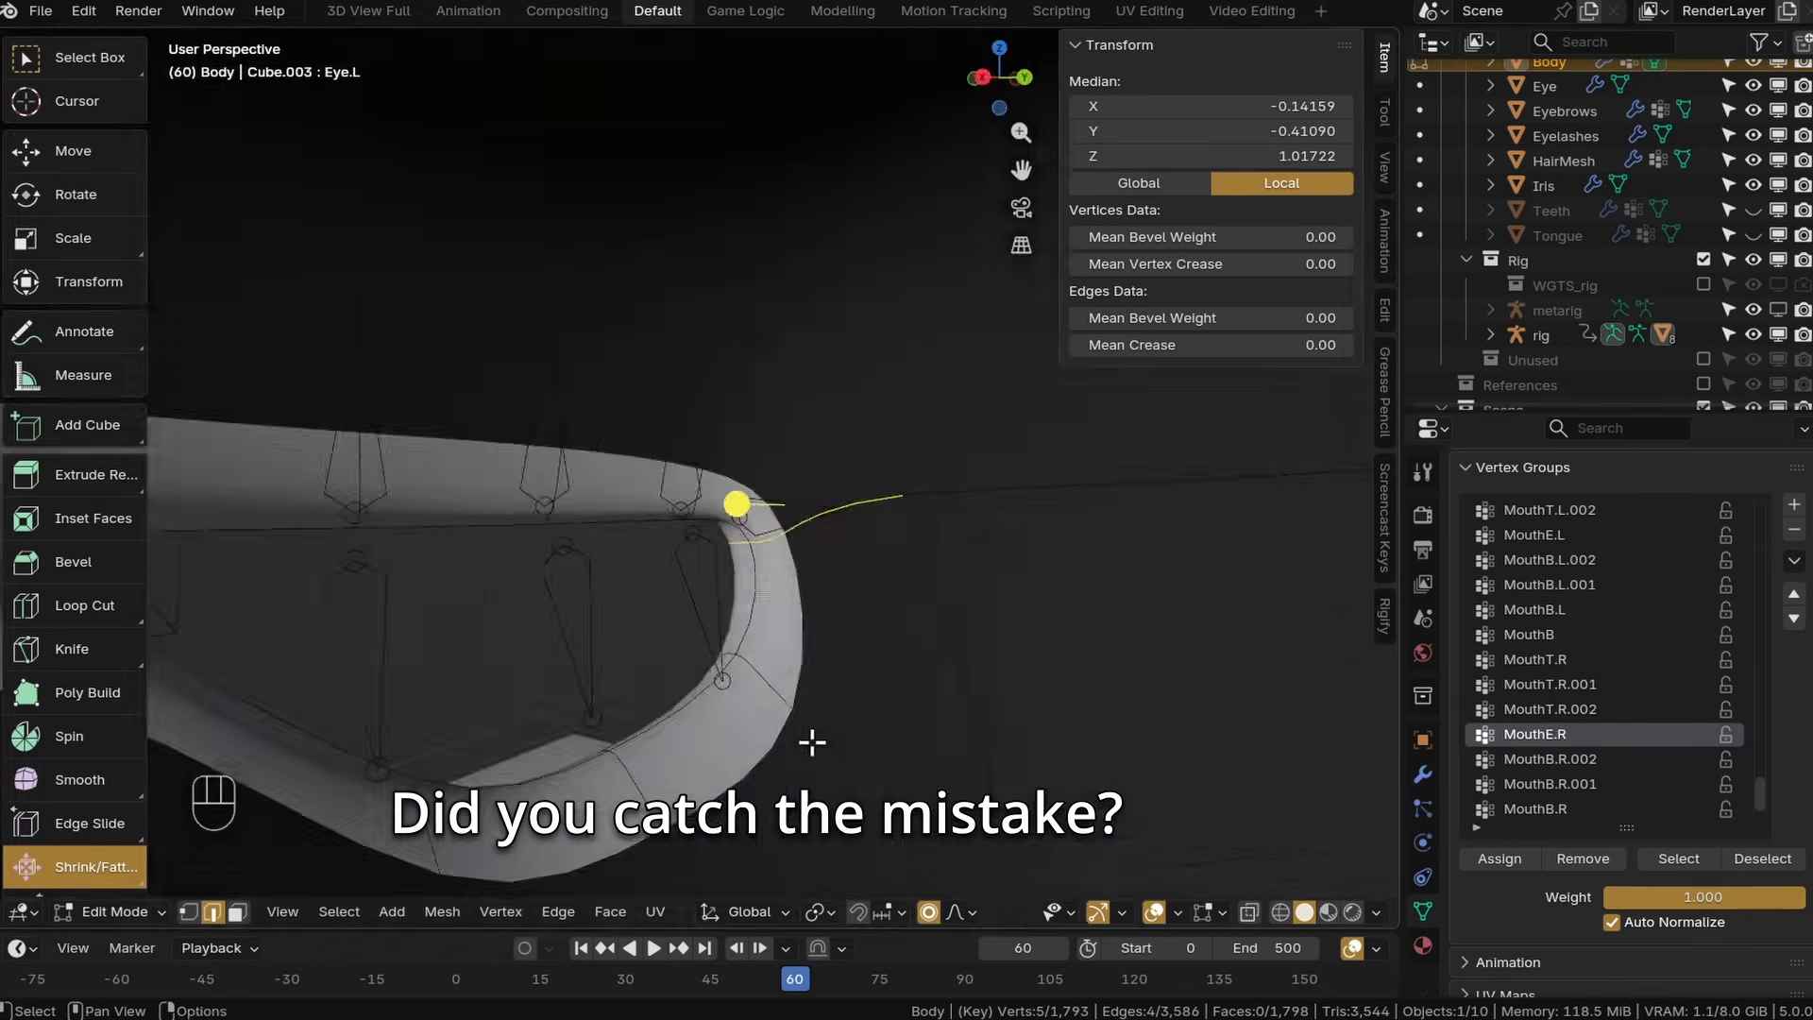
Assign the right lower-lip edge paths to MouthB.R.002, MouthB.R.001 and MouthB.R, working from the corner inward.
click(1549, 759)
click(1548, 784)
click(1534, 809)
click(1500, 859)
Leave mesh editing on the Body and put the rig into Pose Mode.
scroll(832, 566, down, 4)
click(116, 912)
click(167, 744)
click(115, 912)
click(129, 884)
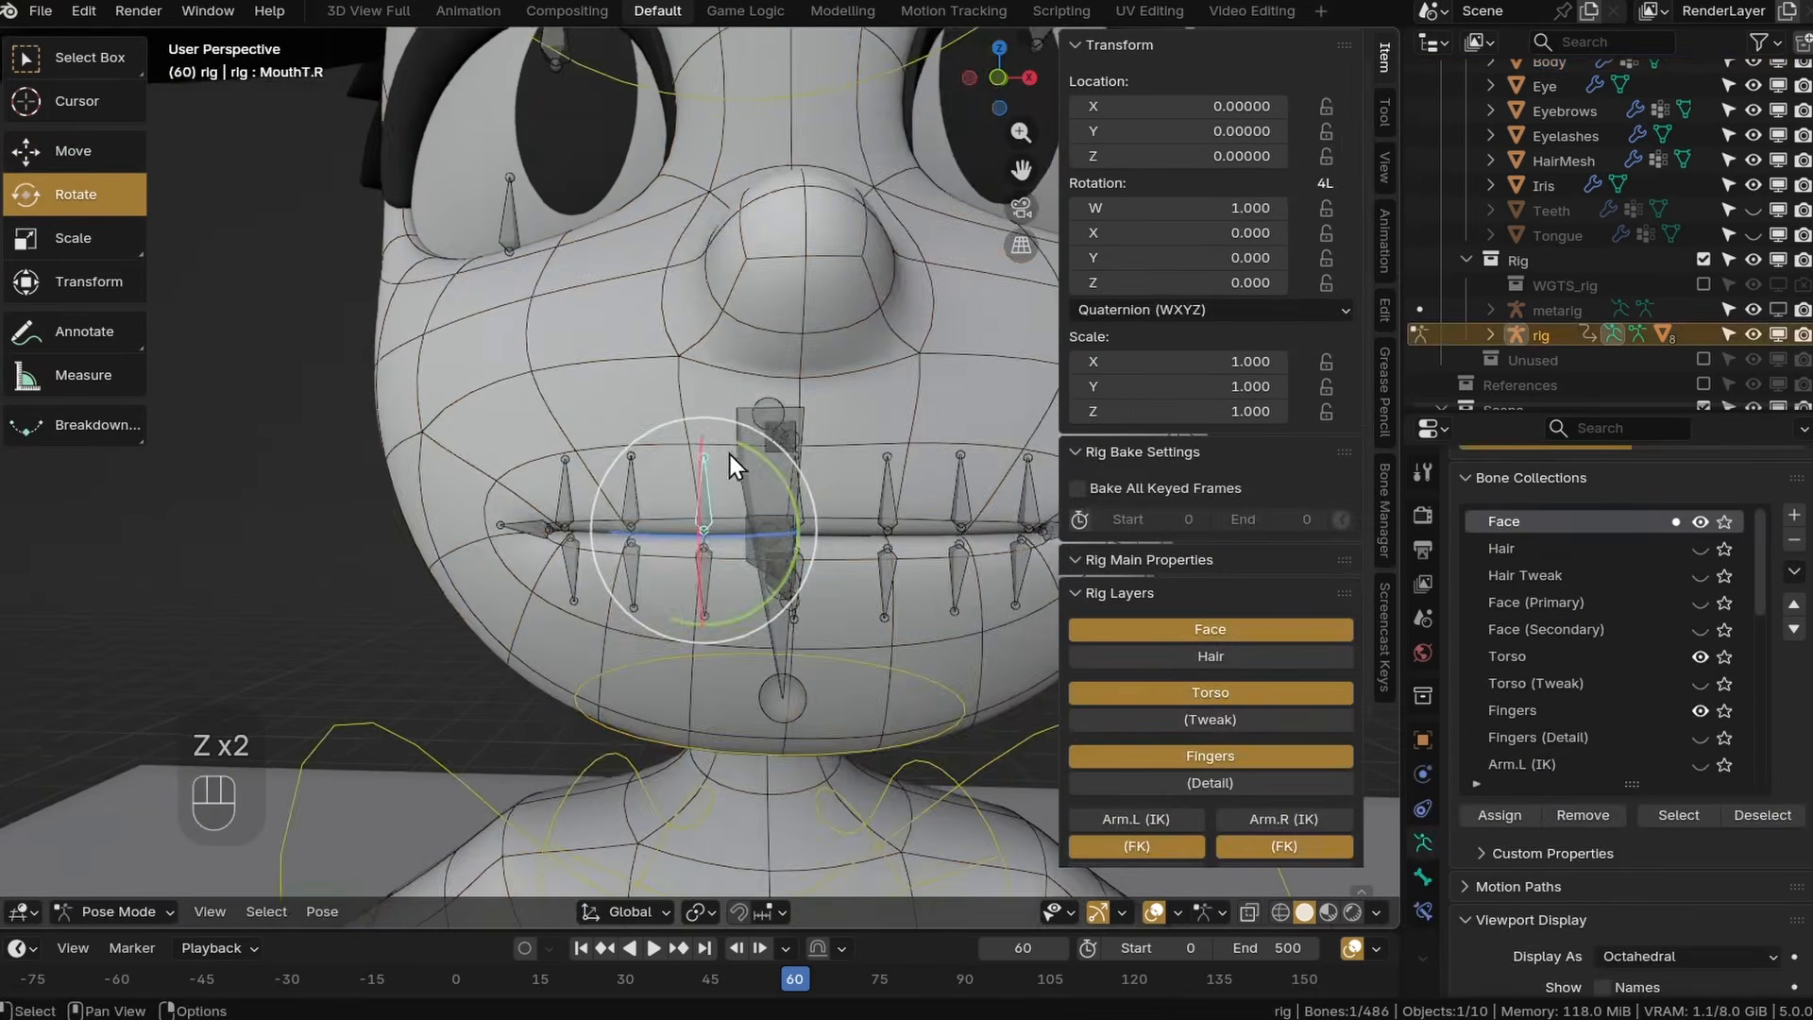
Test the right upper-lip weights by moving the MouthT.R, MouthT.R.001 and MouthT.R.002 bones.
key(g)
key(z)
key(z)
click(661, 431)
key(g)
click(551, 416)
click(464, 425)
key(g)
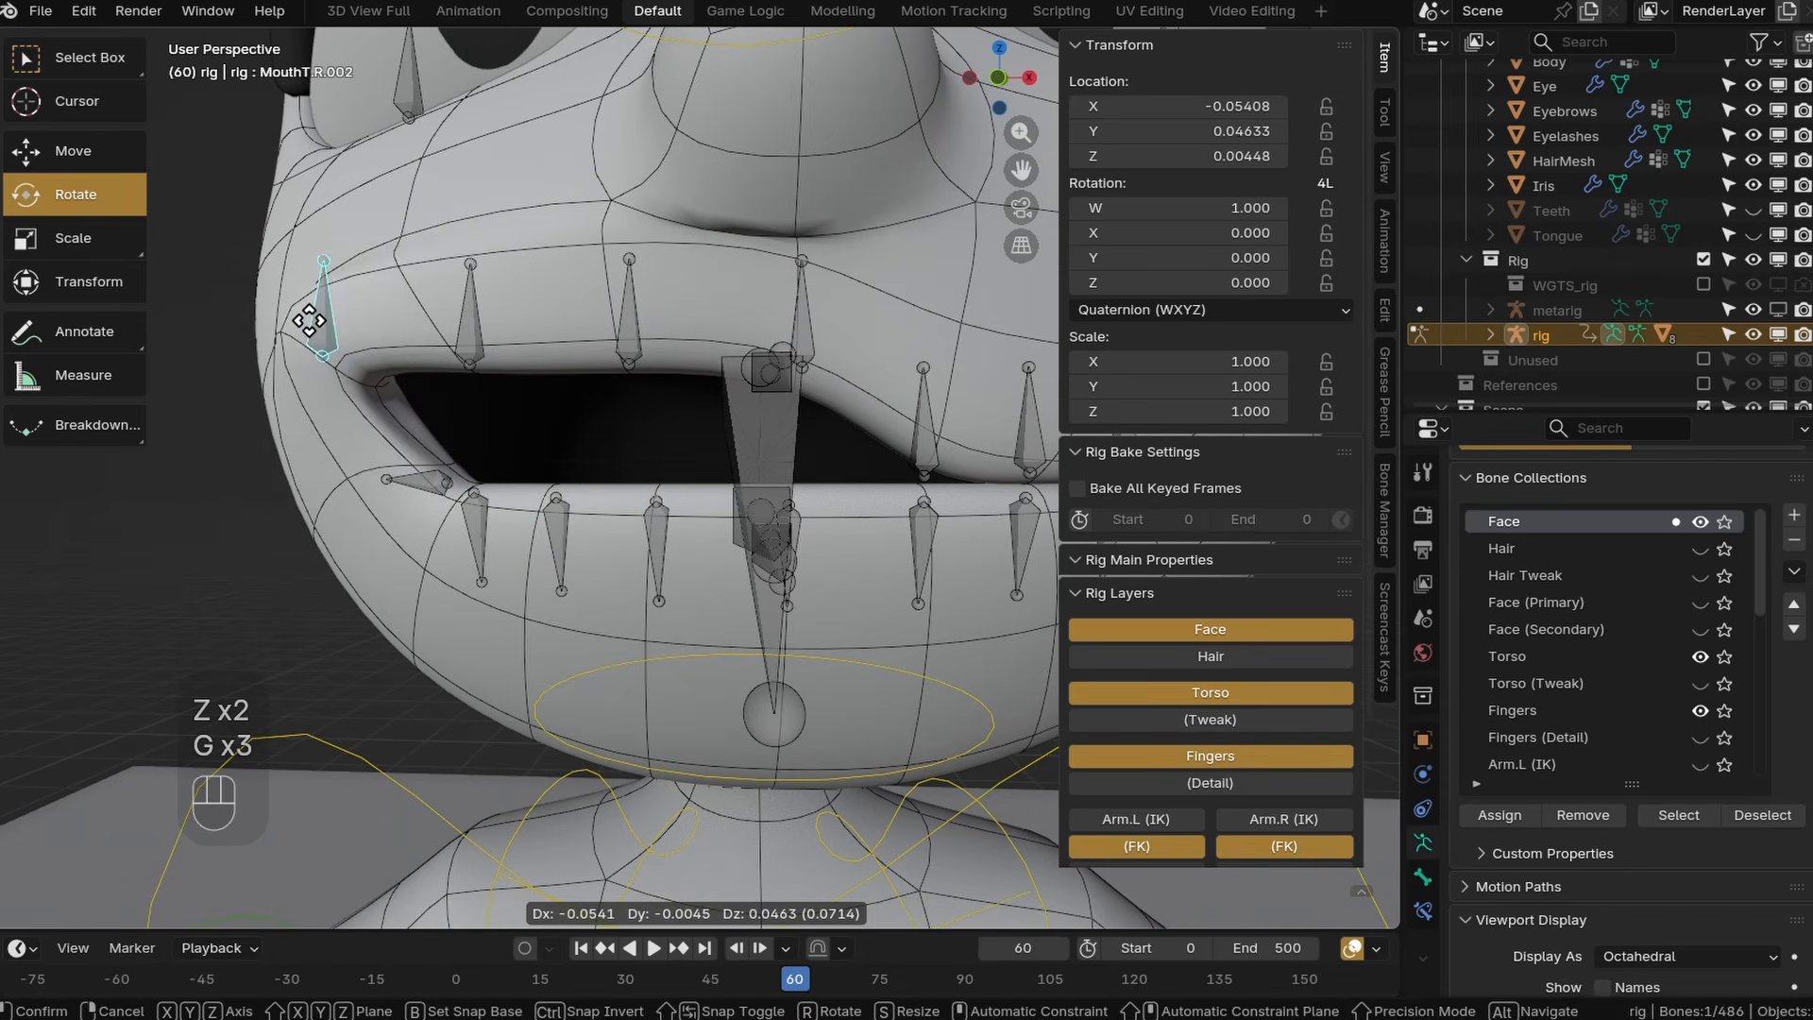
key(z)
key(z)
Test the mouth corners by moving the MouthE.R, MouthT.L.002 and MouthE.L bones.
click(425, 484)
key(g)
scroll(307, 497, down, 2)
click(729, 476)
key(g)
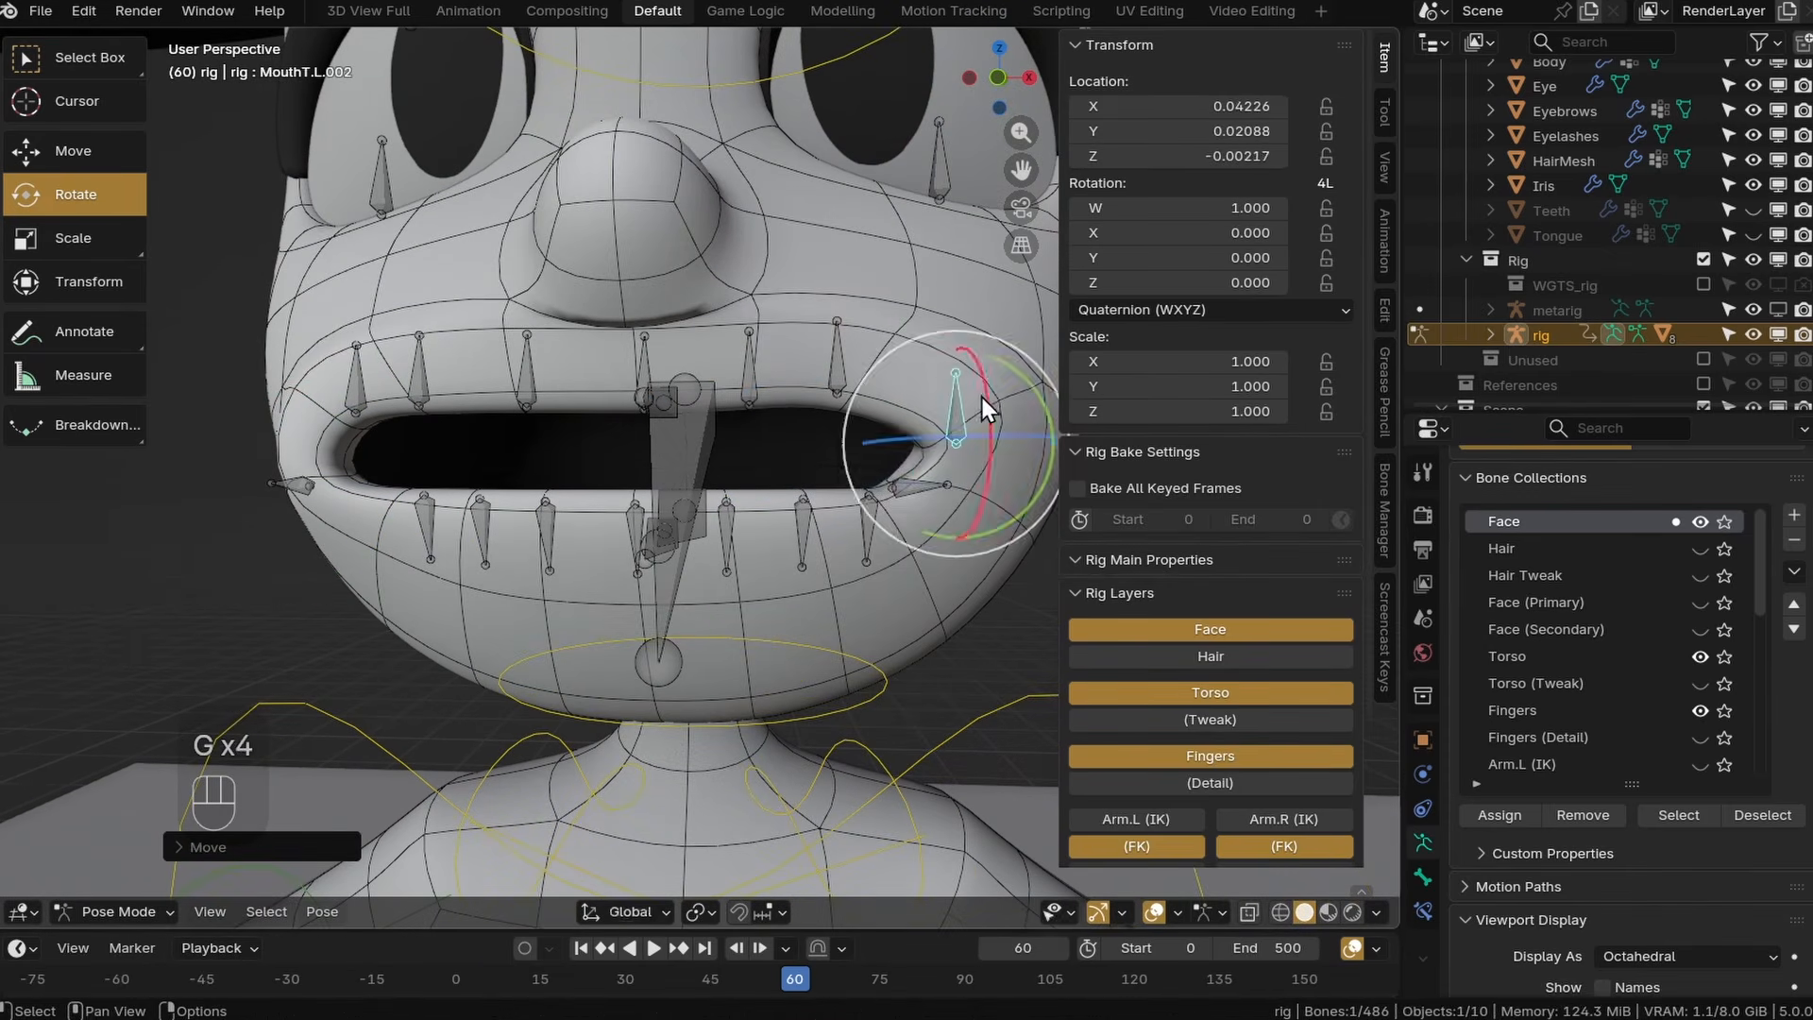
click(925, 488)
key(g)
click(994, 533)
Test the left lower lip by moving the MouthB.L.002 and MouthB.L.001 bones, undoing a move in between.
click(859, 546)
key(g)
click(856, 619)
click(785, 538)
key(g)
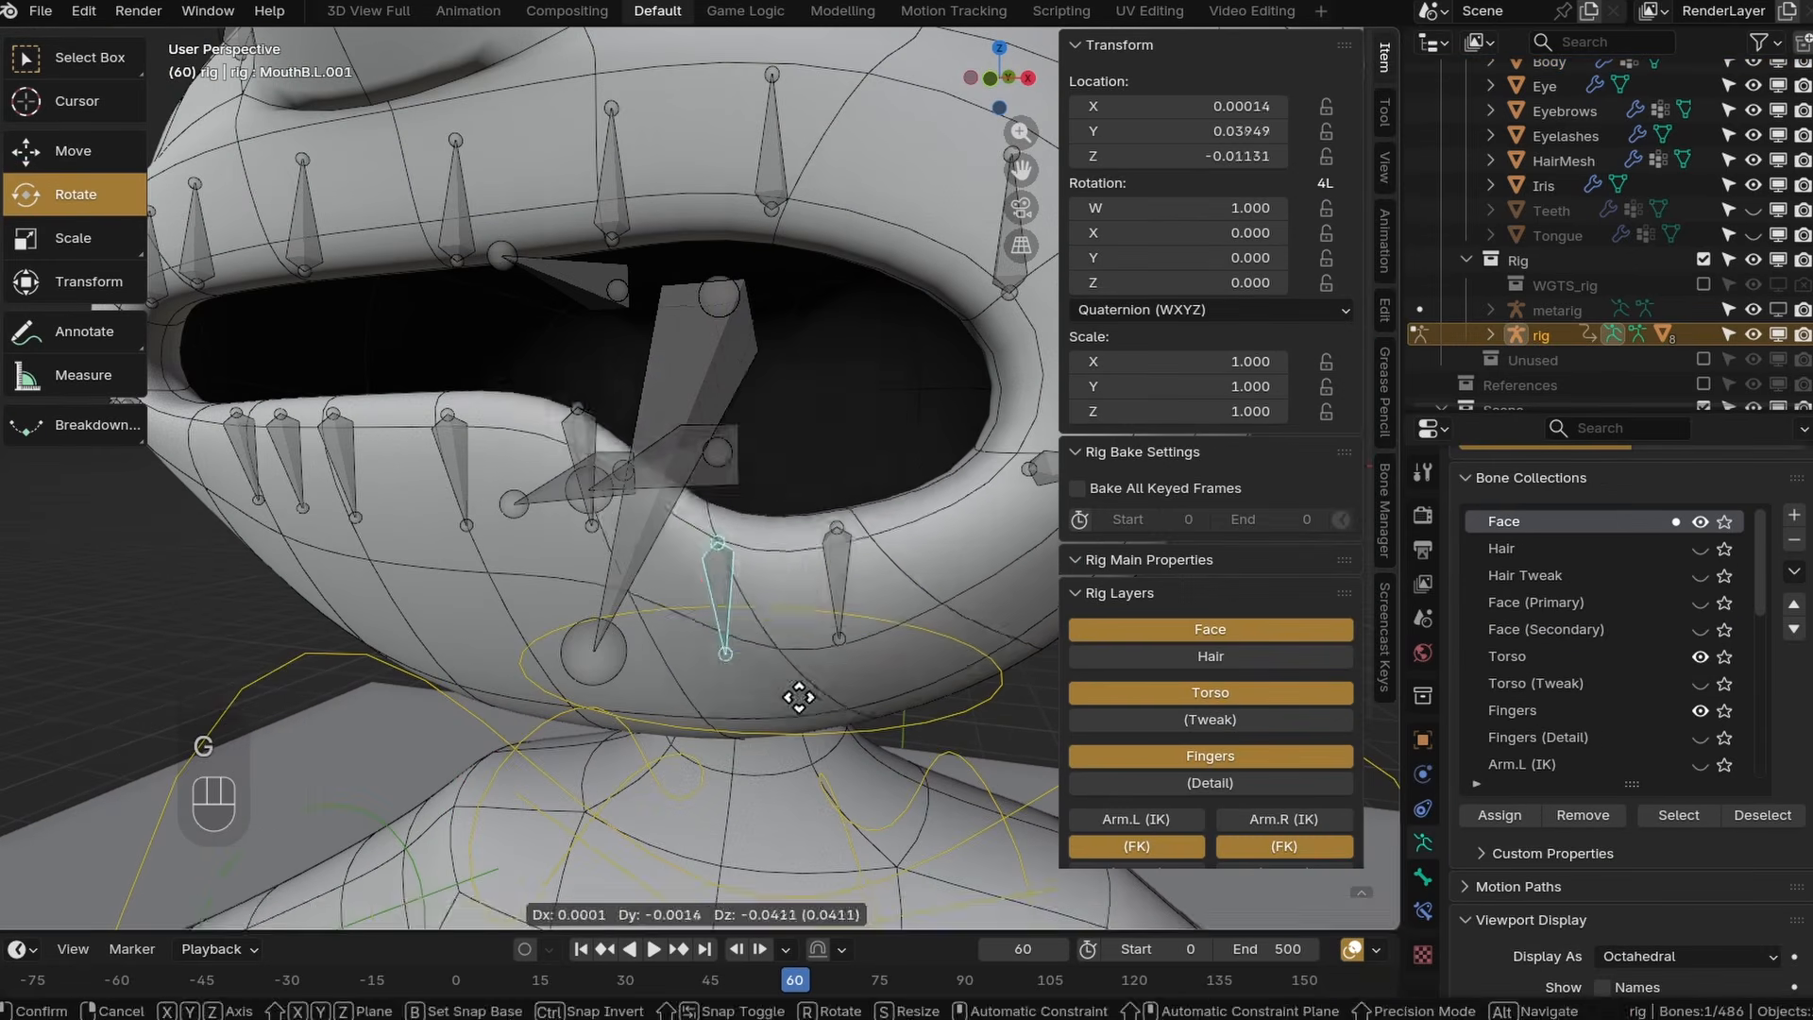
key(ctrl+z)
key(g)
key(g)
key(g)
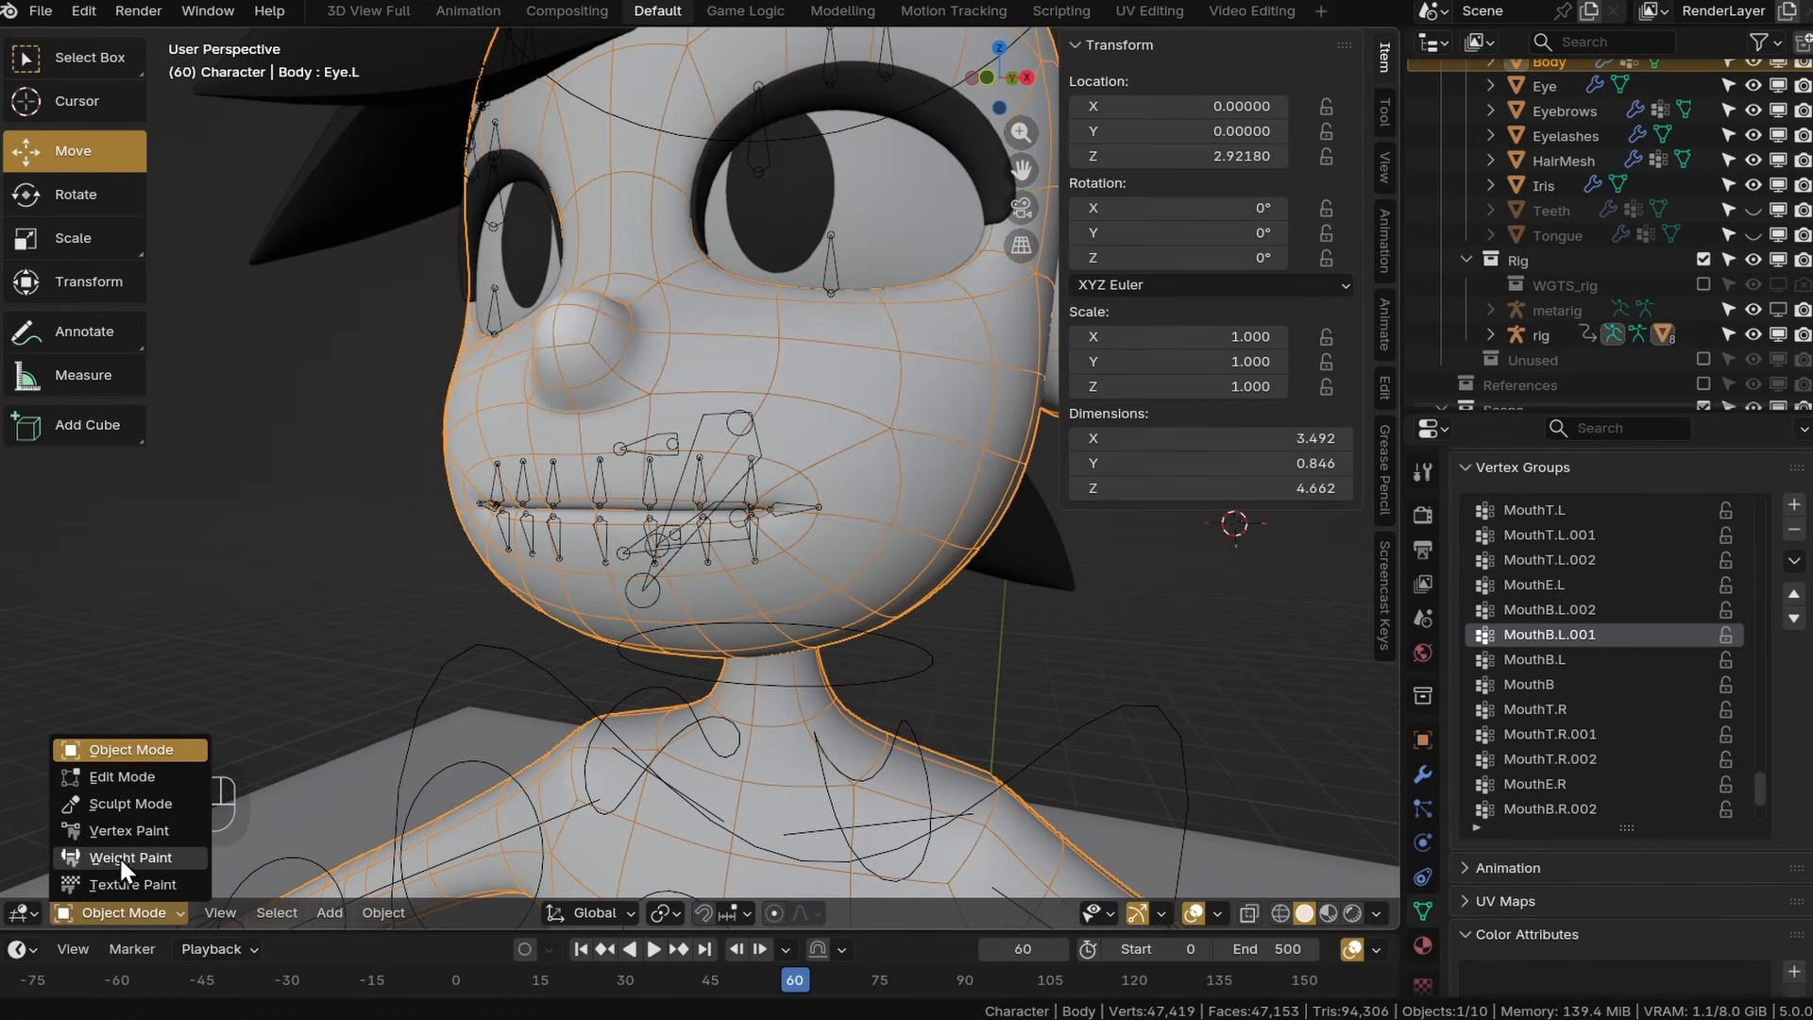
Switch the Body to Weight Paint and blur the MouthB.R.002 weights below the mouth corner with a 172 px brush.
click(119, 855)
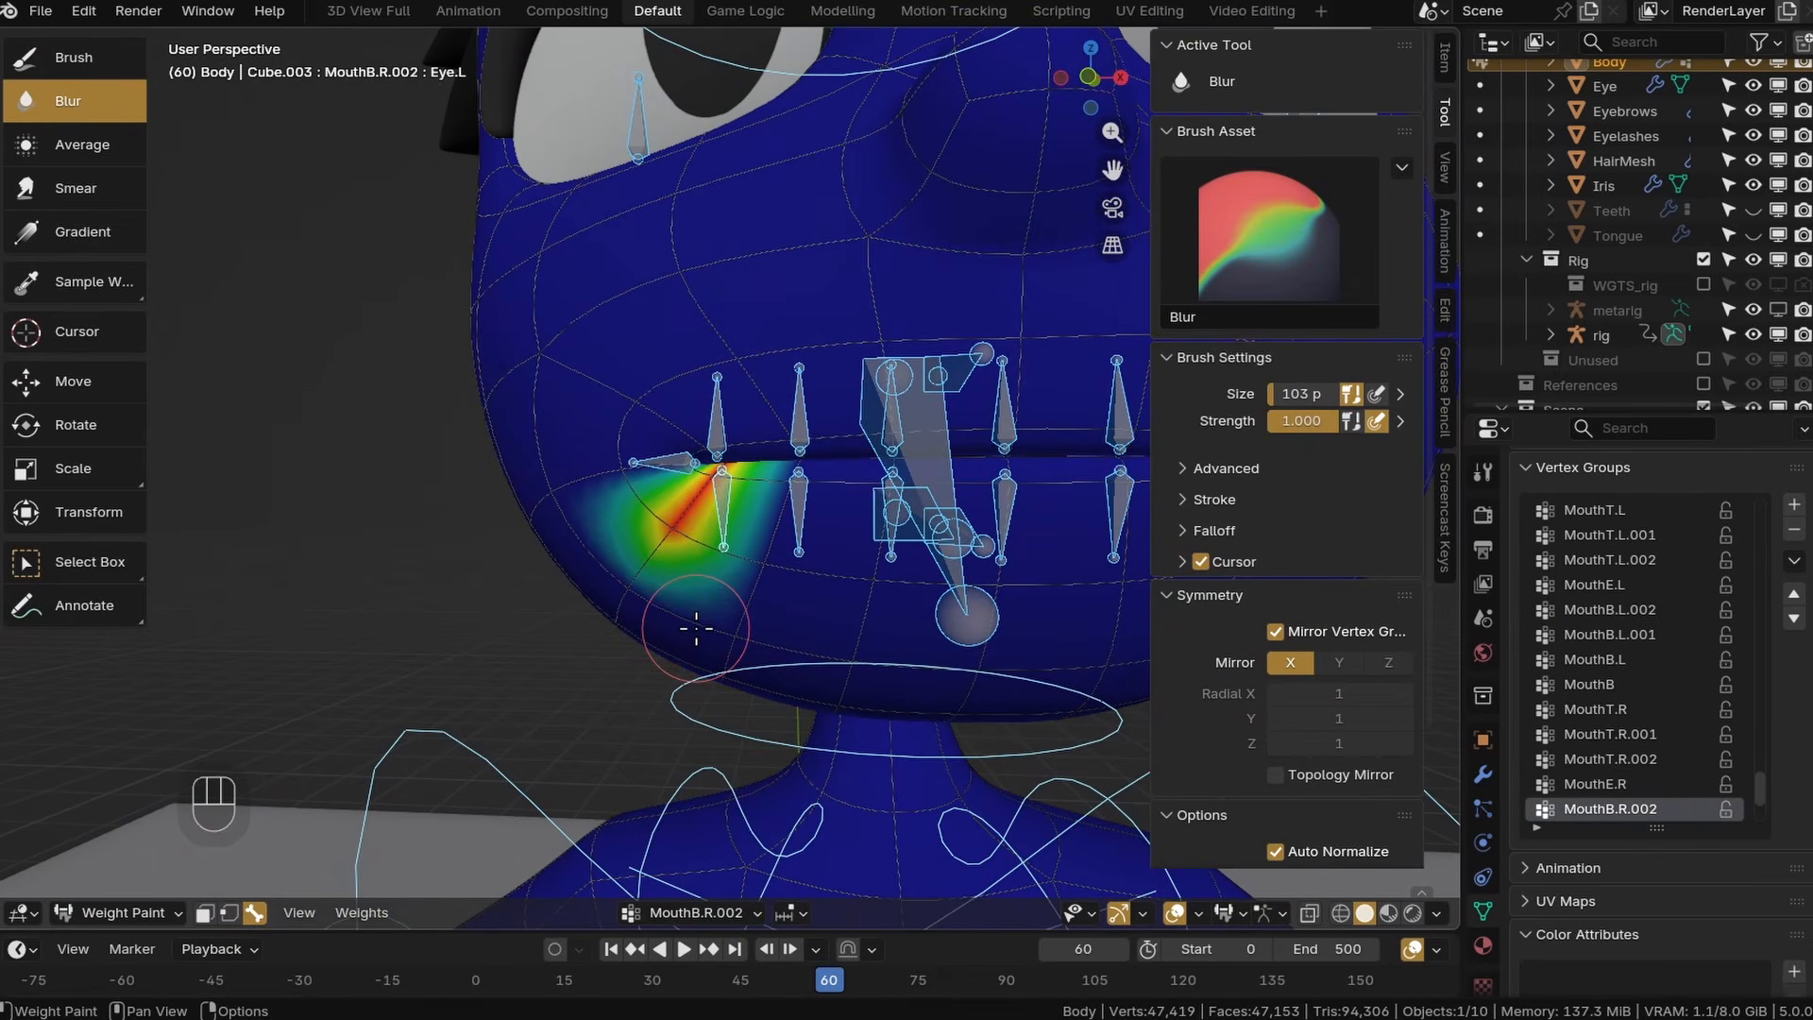
scroll(696, 625, down, 2)
middle_drag(697, 625, 702, 552)
scroll(702, 551, down, 2)
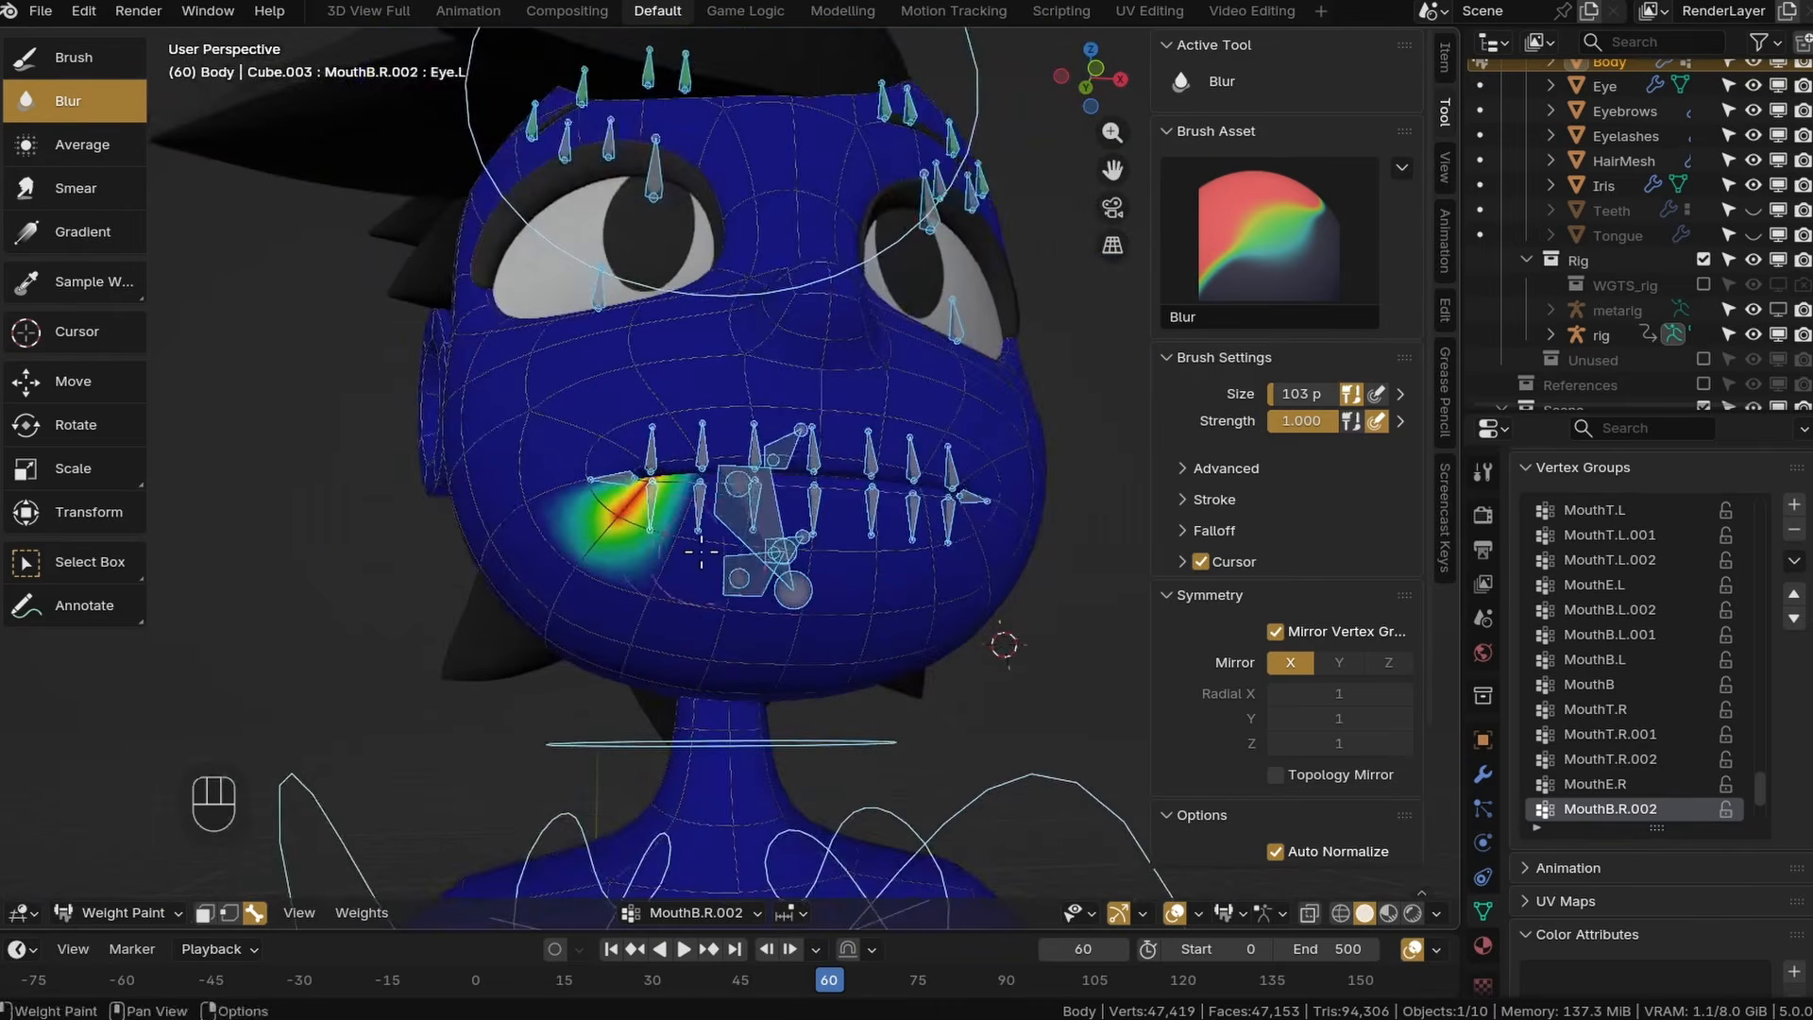
scroll(702, 551, up, 3)
key(f)
drag(681, 560, 505, 518)
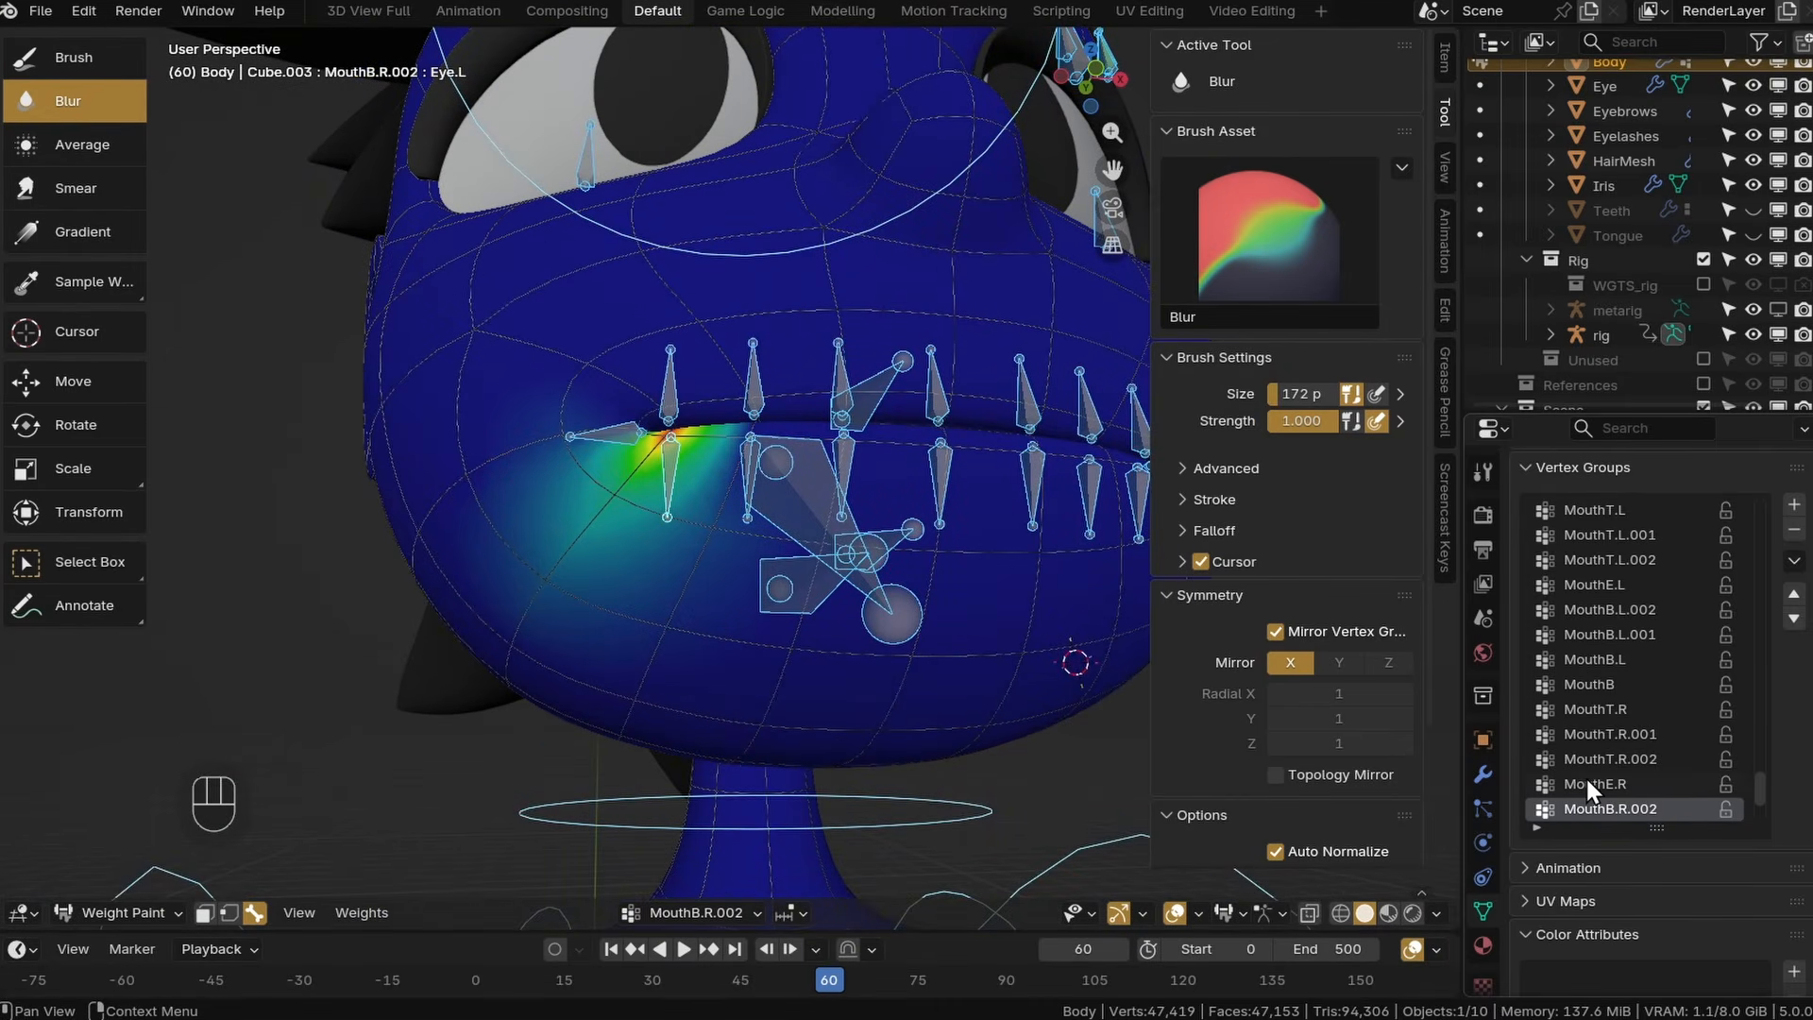
Check the MouthB.L.001 and MouthB.L.002 weights on the opposite side of the lower lip.
shift+middle_drag(923, 628, 732, 580)
click(1634, 639)
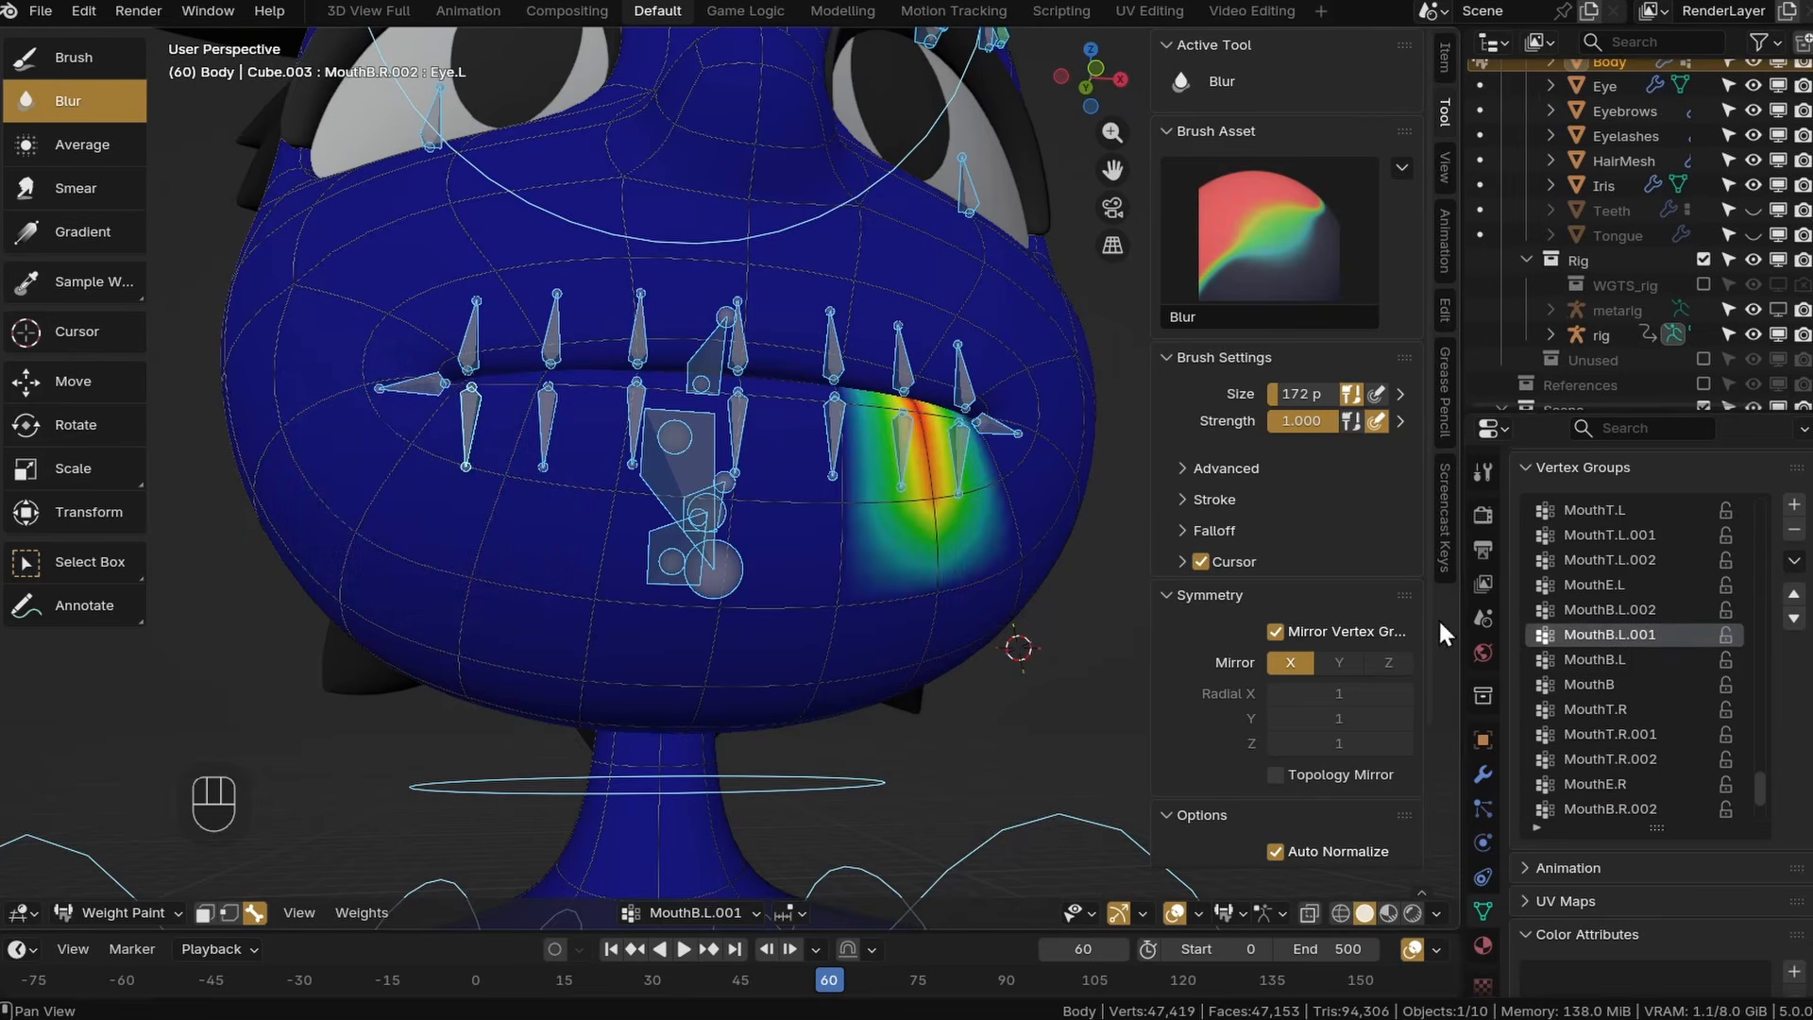
middle_drag(1076, 614, 991, 613)
click(1631, 609)
shift+middle_drag(1130, 420, 1056, 427)
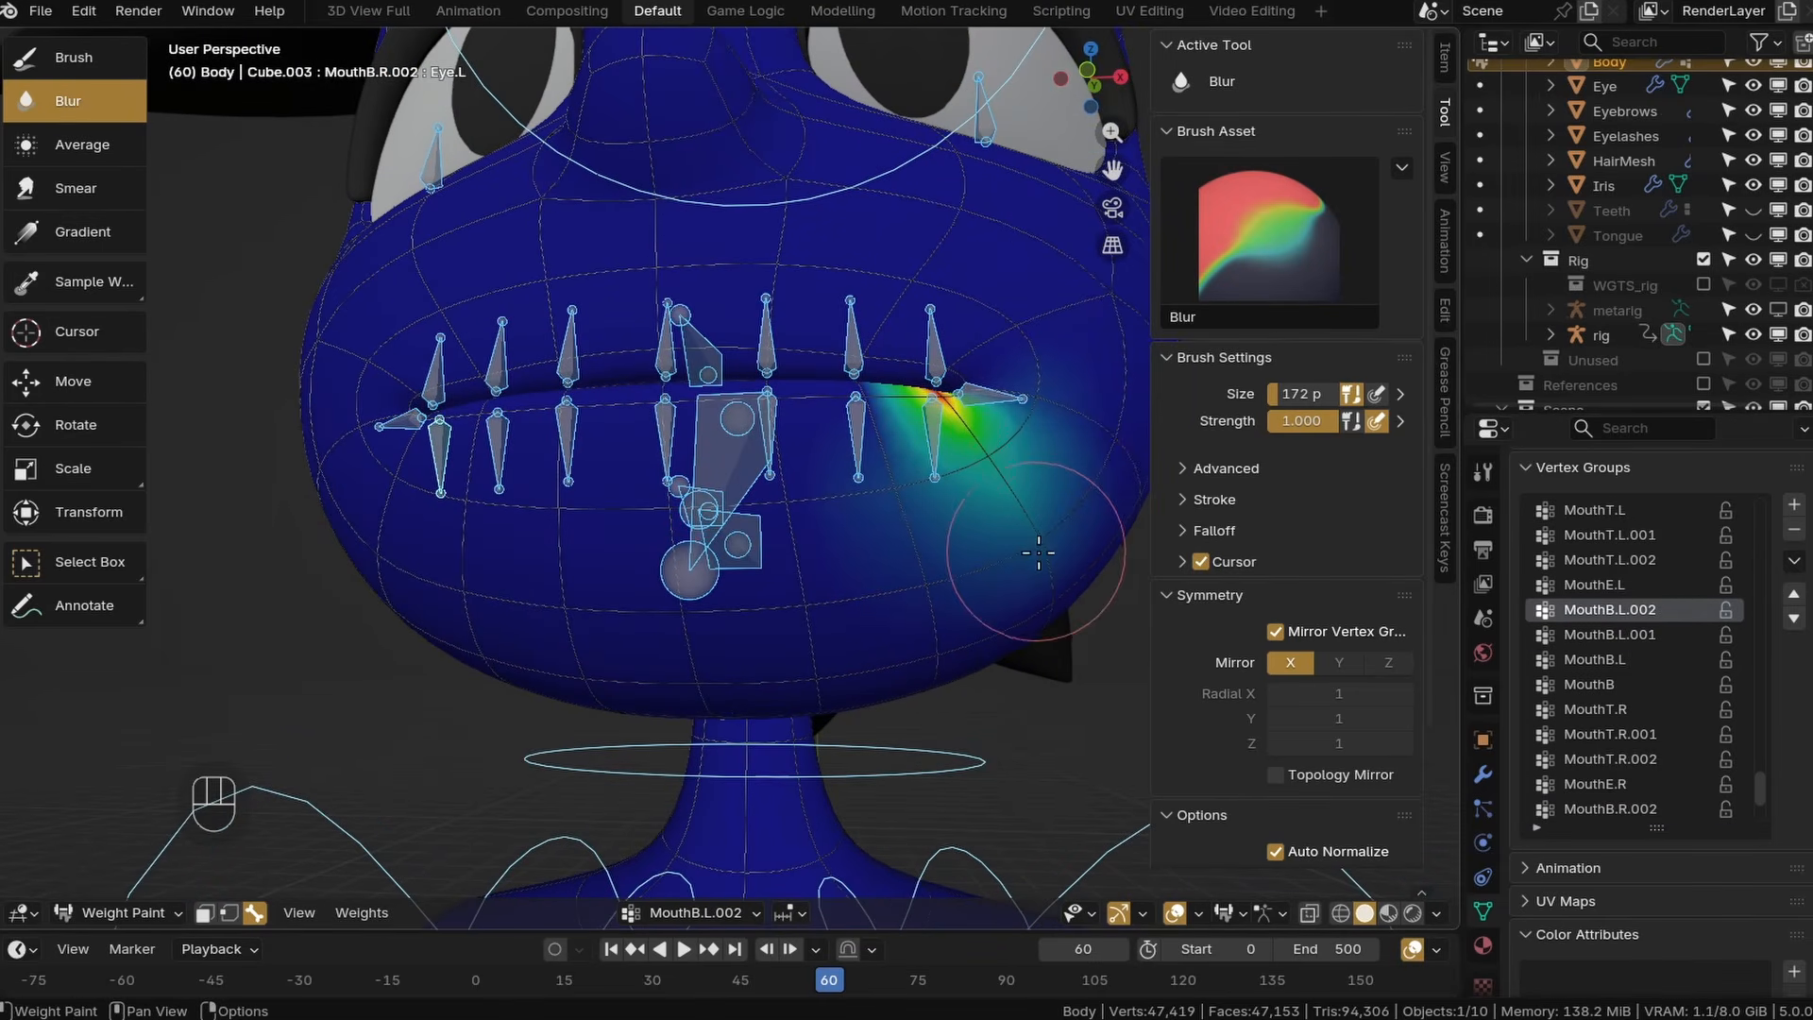
middle_drag(1039, 553, 735, 613)
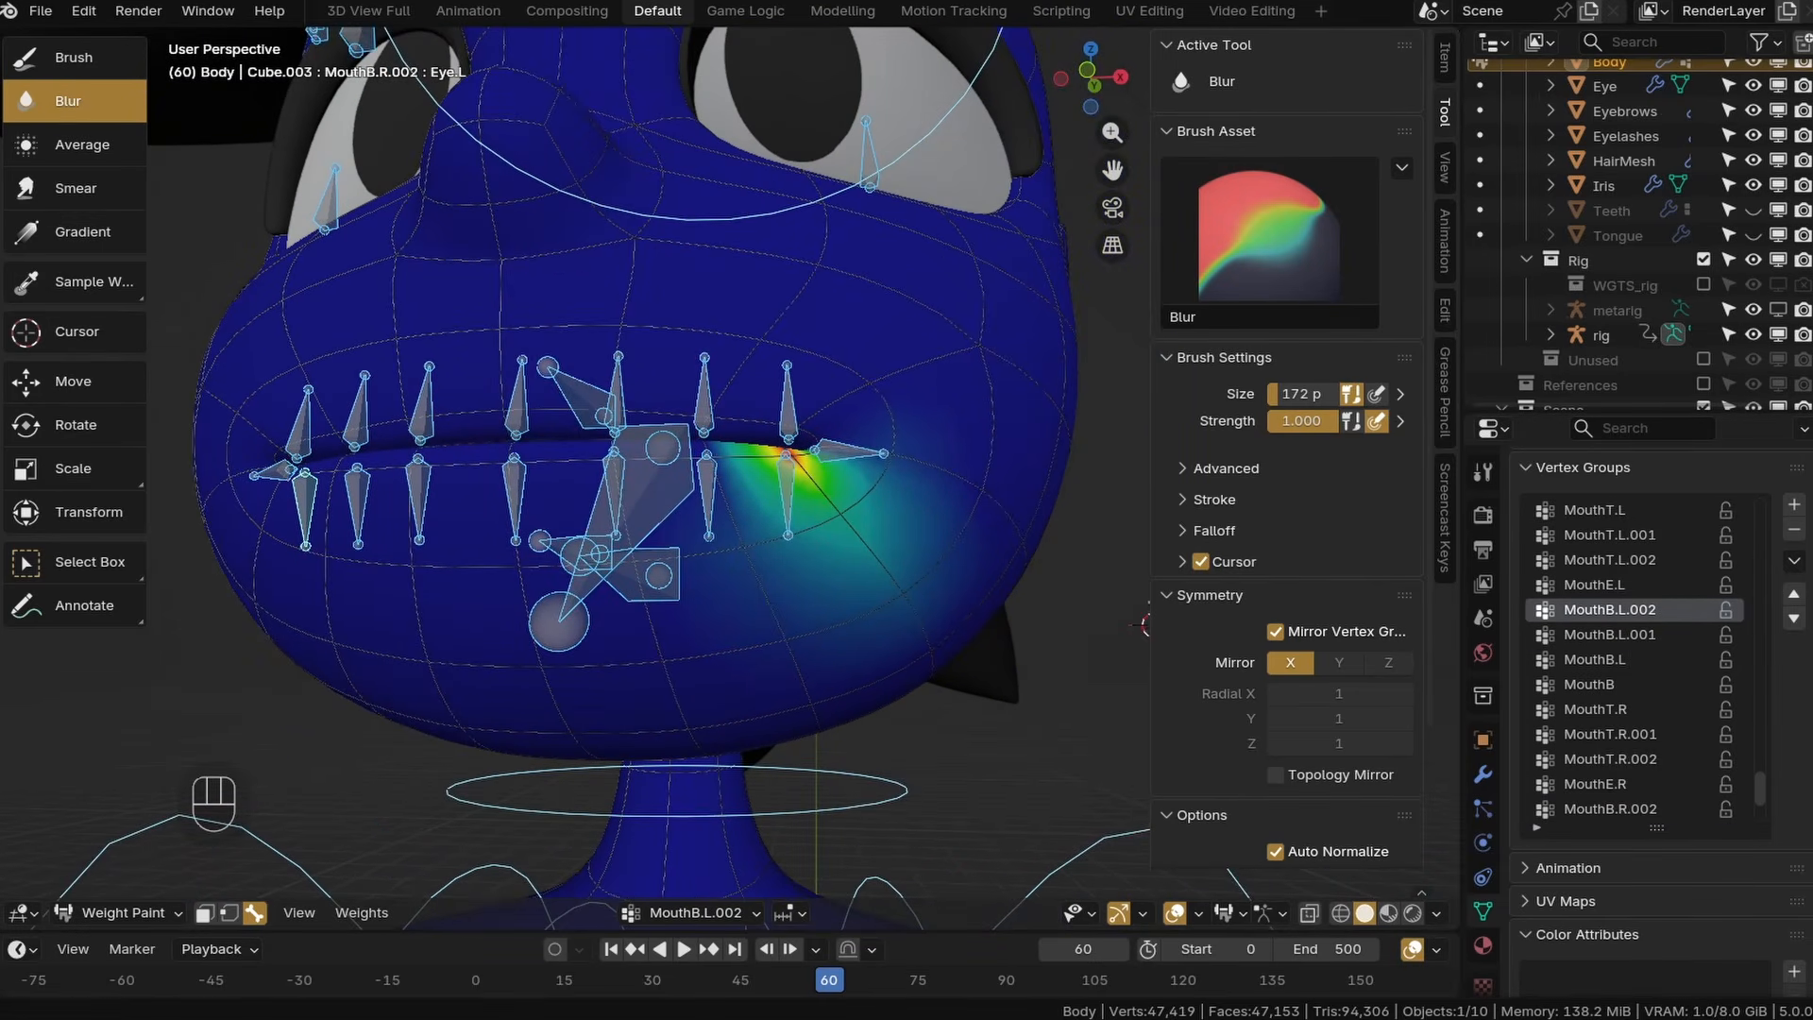
Blur the MouthE.L weights around the left mouth corner and undo the last change.
click(1605, 585)
middle_drag(1086, 566, 873, 364)
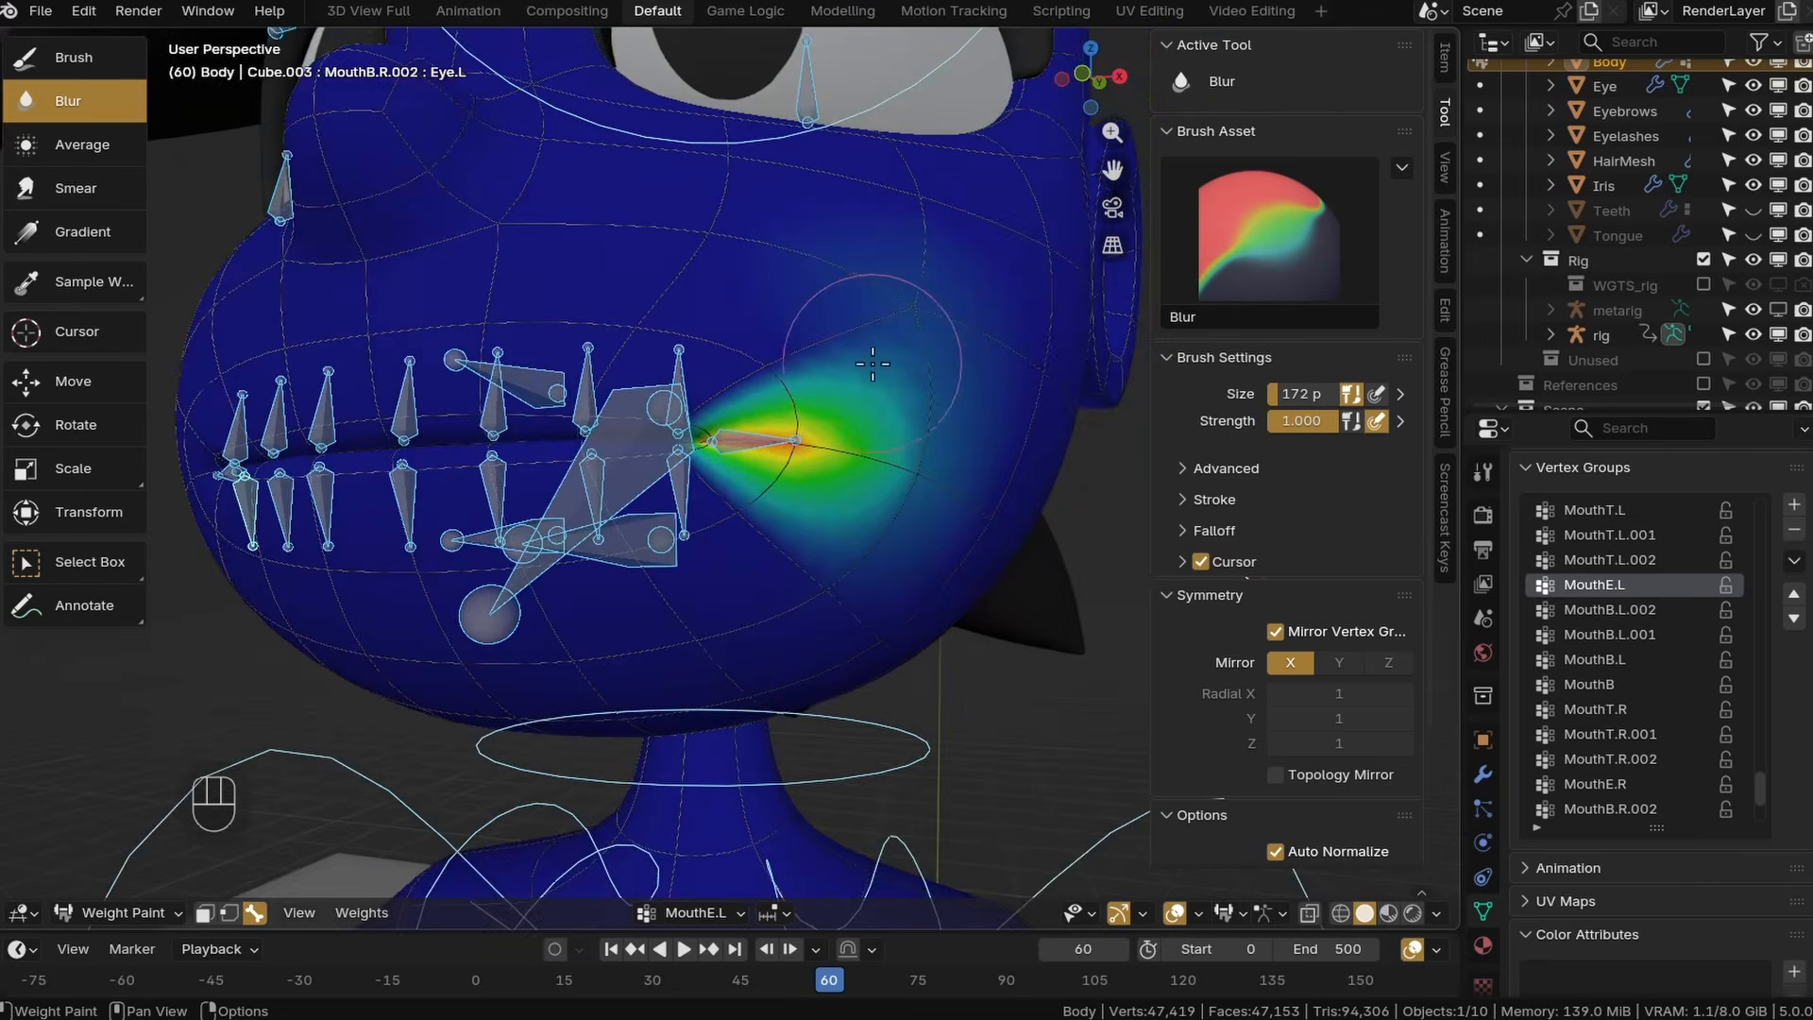
drag(781, 543, 814, 453)
click(1610, 610)
middle_drag(784, 585, 897, 491)
key(ctrl+z)
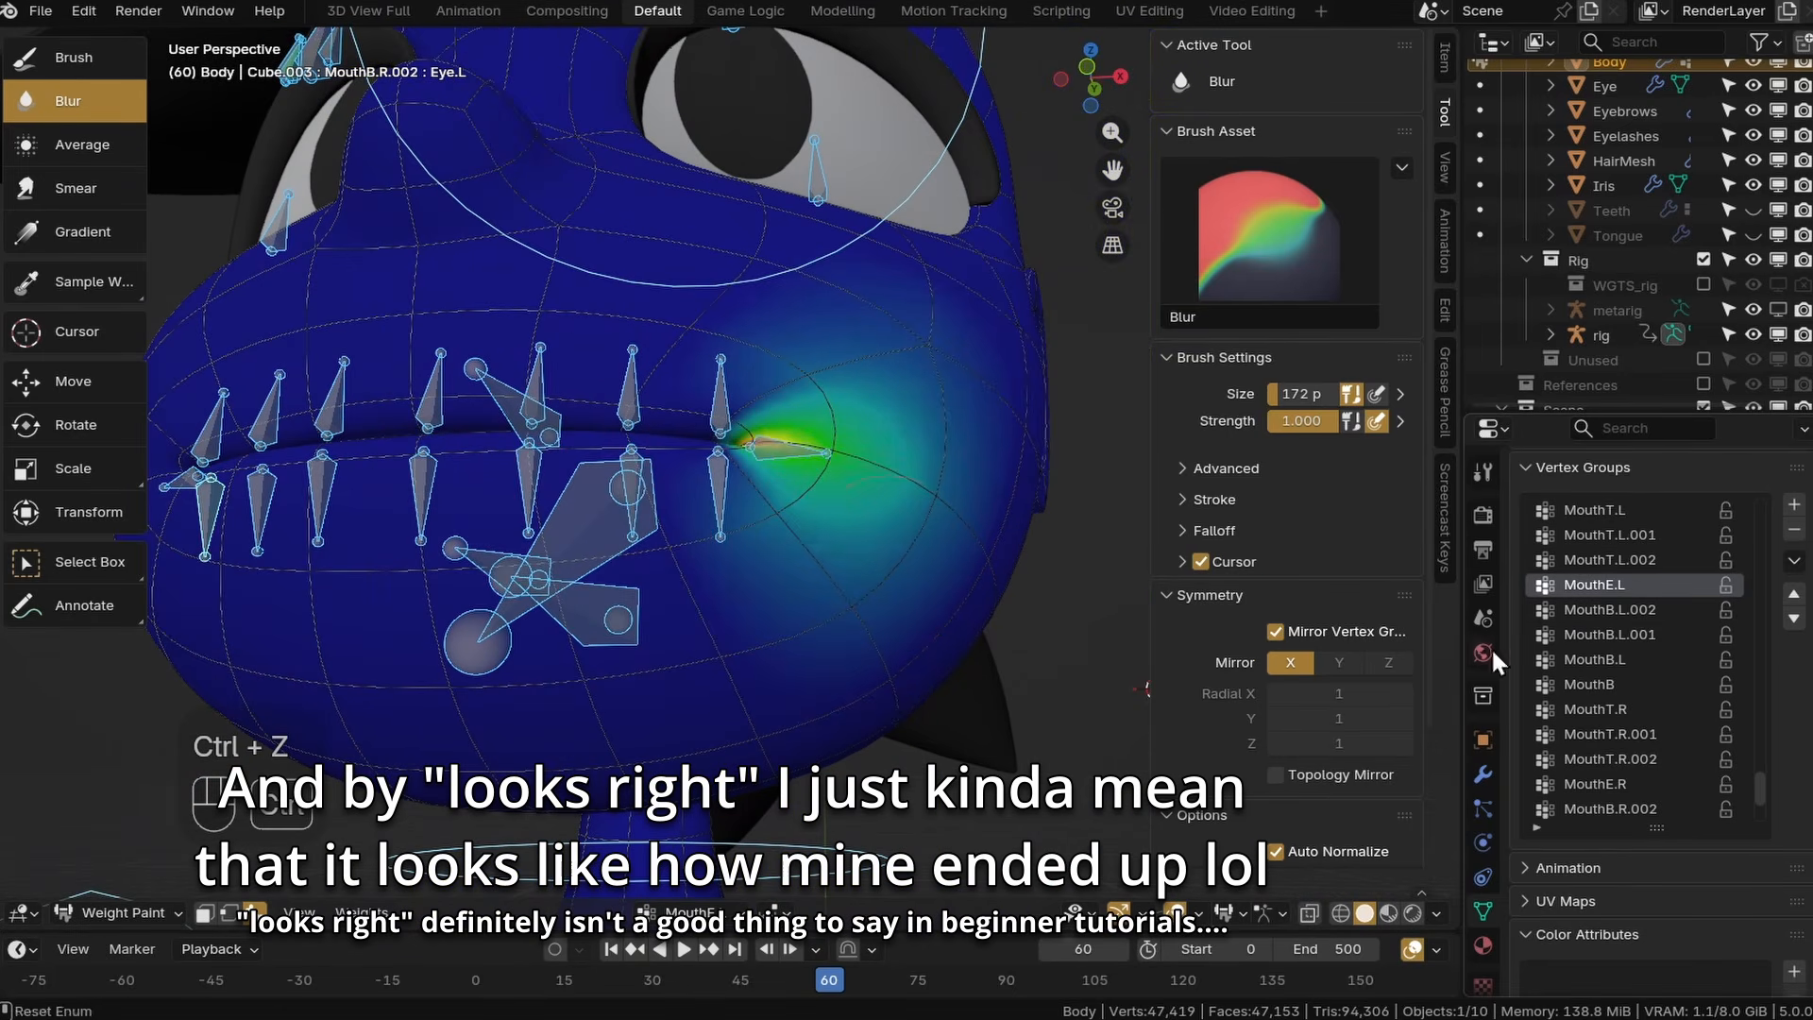
Blur the MouthB.L.001 weights on the left side of the lower lip.
click(1625, 628)
middle_drag(850, 586, 838, 660)
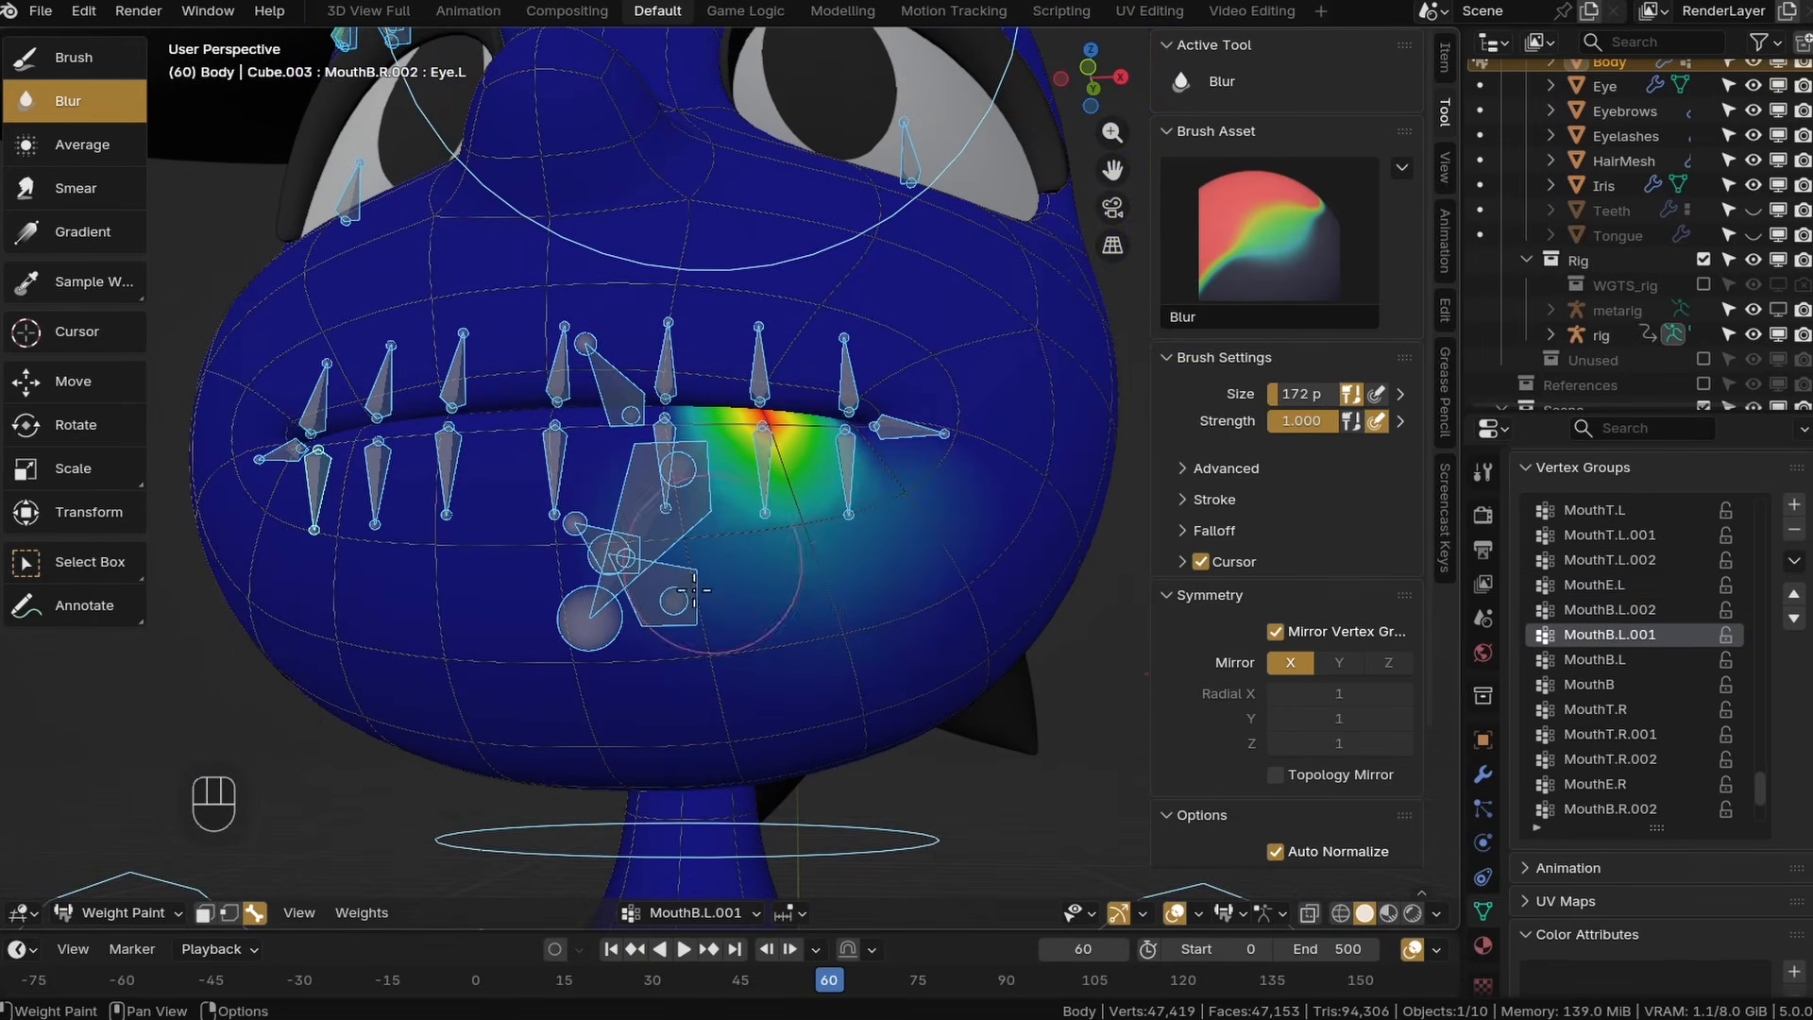
middle_drag(935, 539, 915, 611)
drag(850, 567, 802, 519)
click(1632, 636)
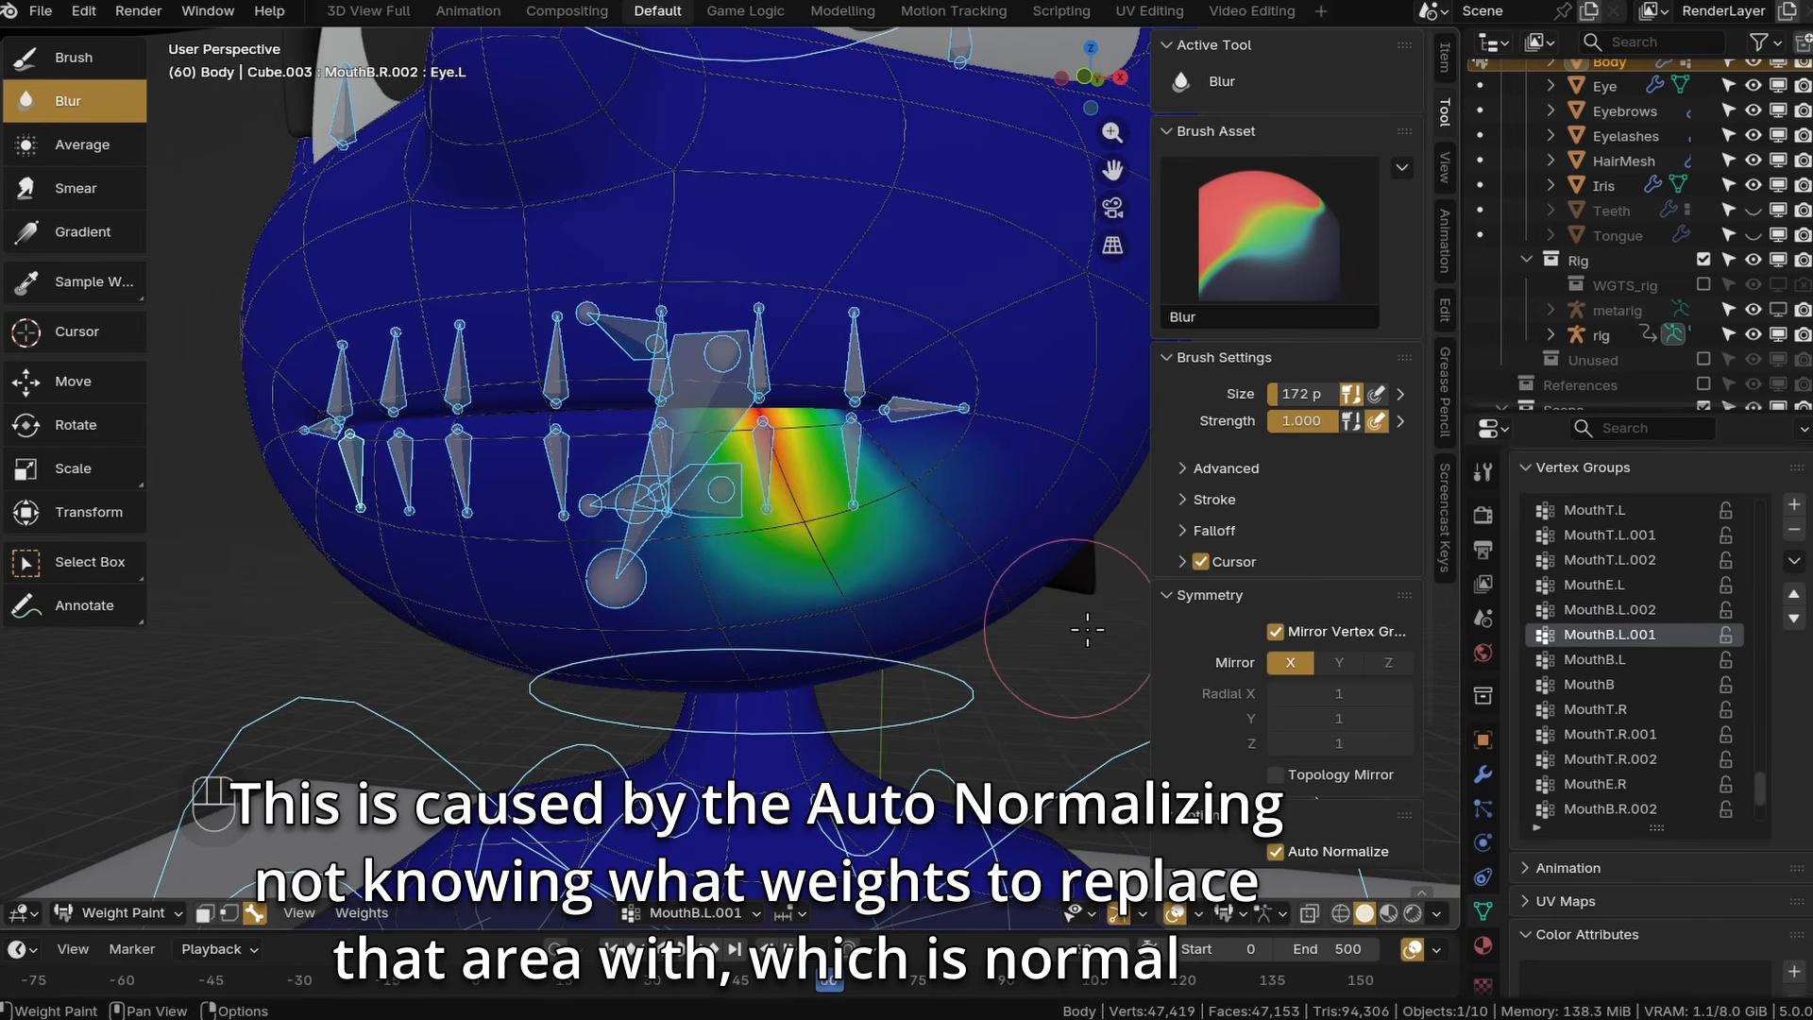
Review the weights of the MouthB.L, MouthB.L.001, MouthB.L.002, Jaw and MouthT.R vertex groups.
click(1606, 659)
middle_drag(718, 623, 746, 477)
click(1622, 636)
click(1621, 614)
scroll(1673, 763, down, 3)
click(1672, 763)
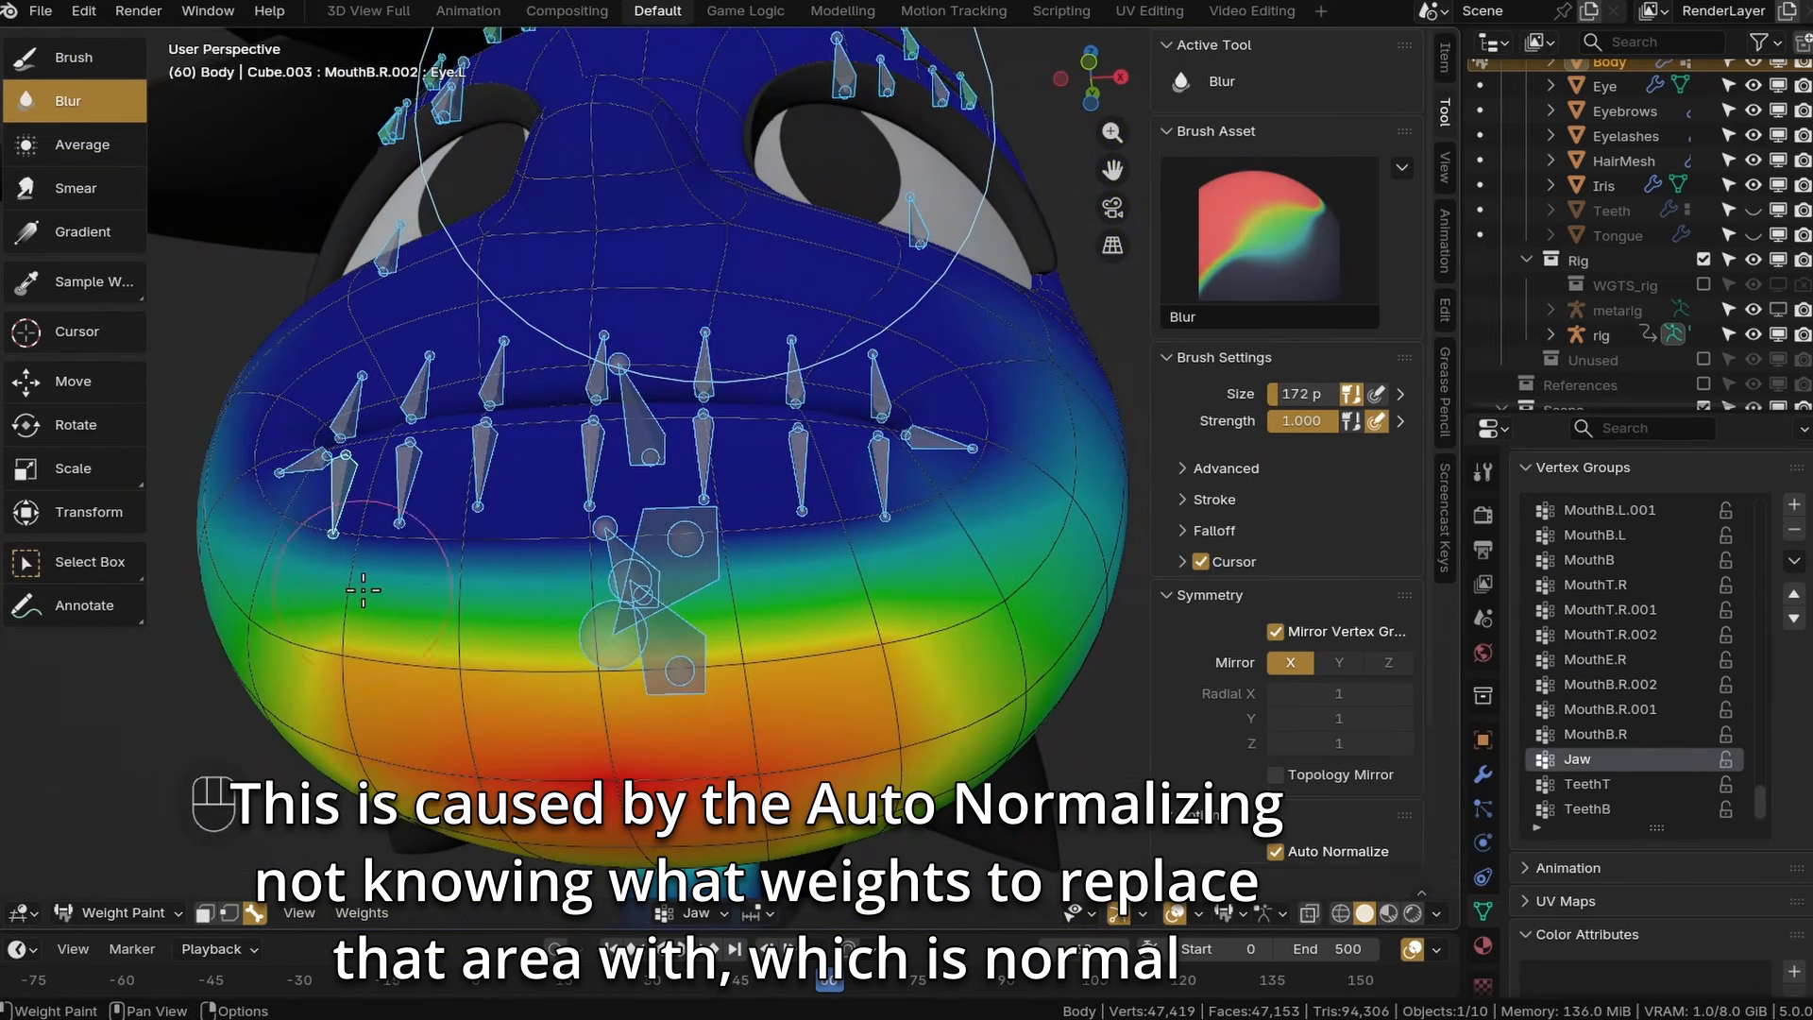
middle_drag(937, 534, 827, 599)
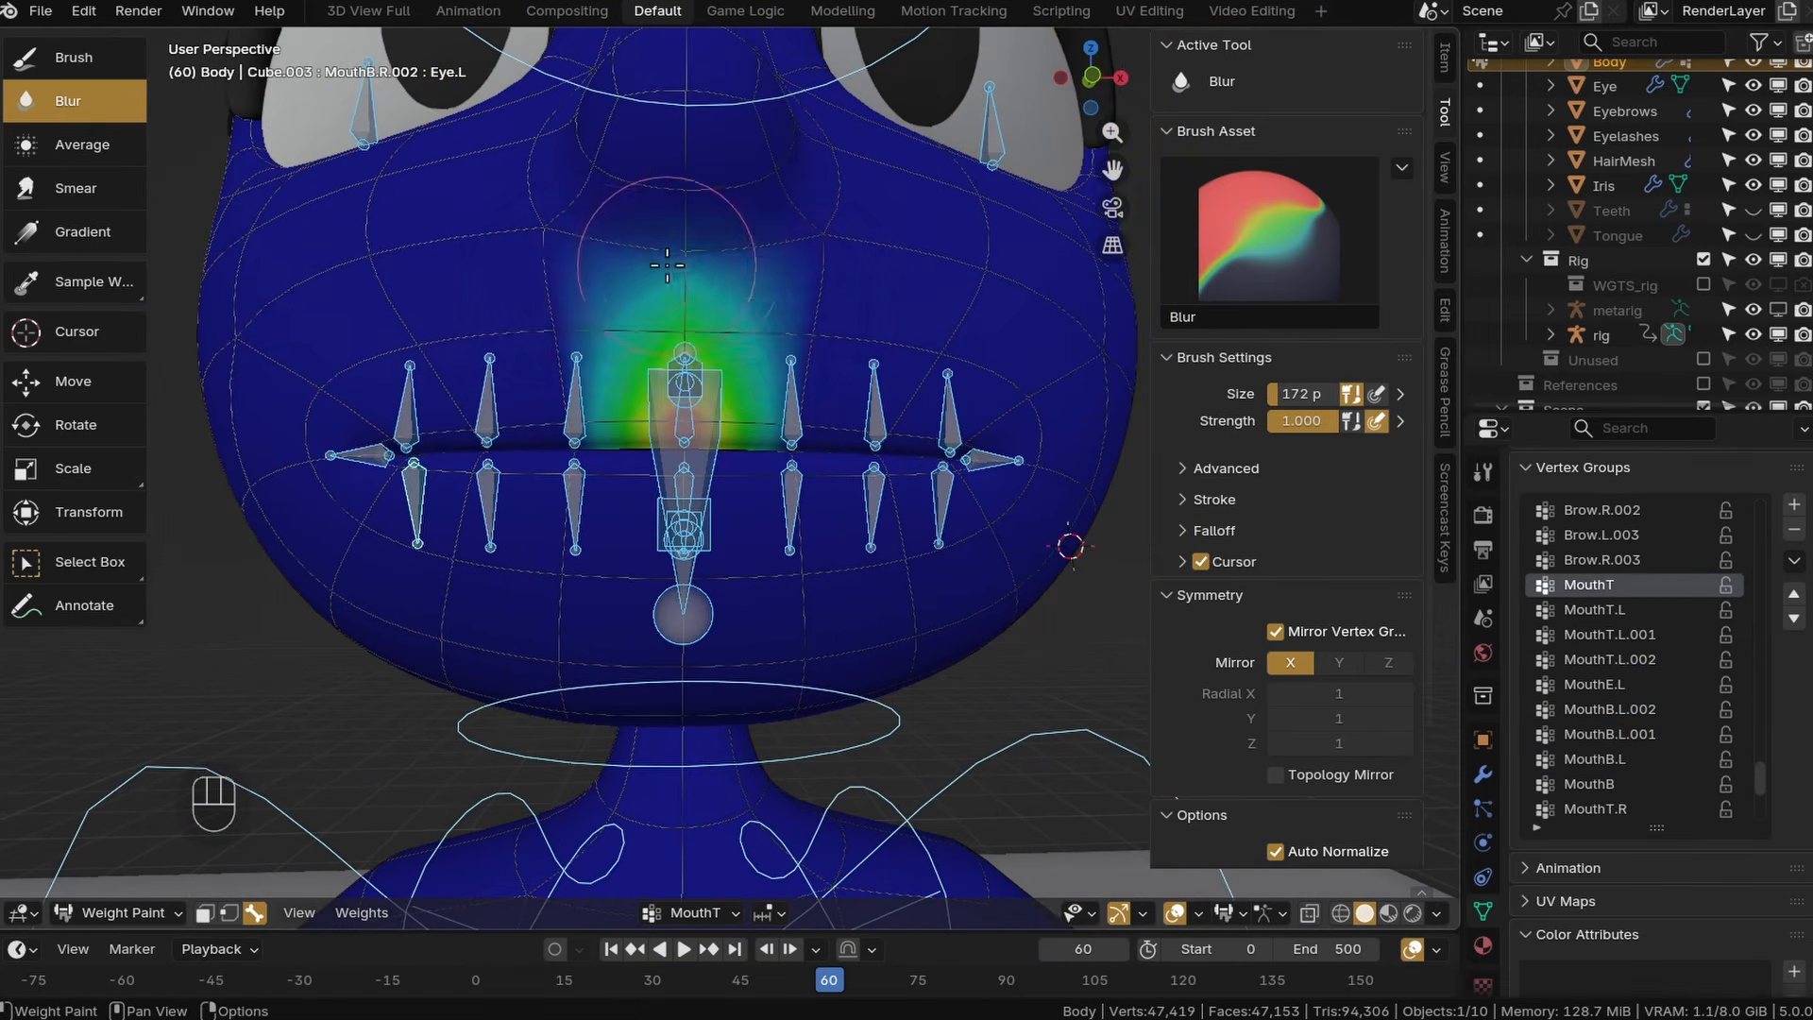
click(1605, 810)
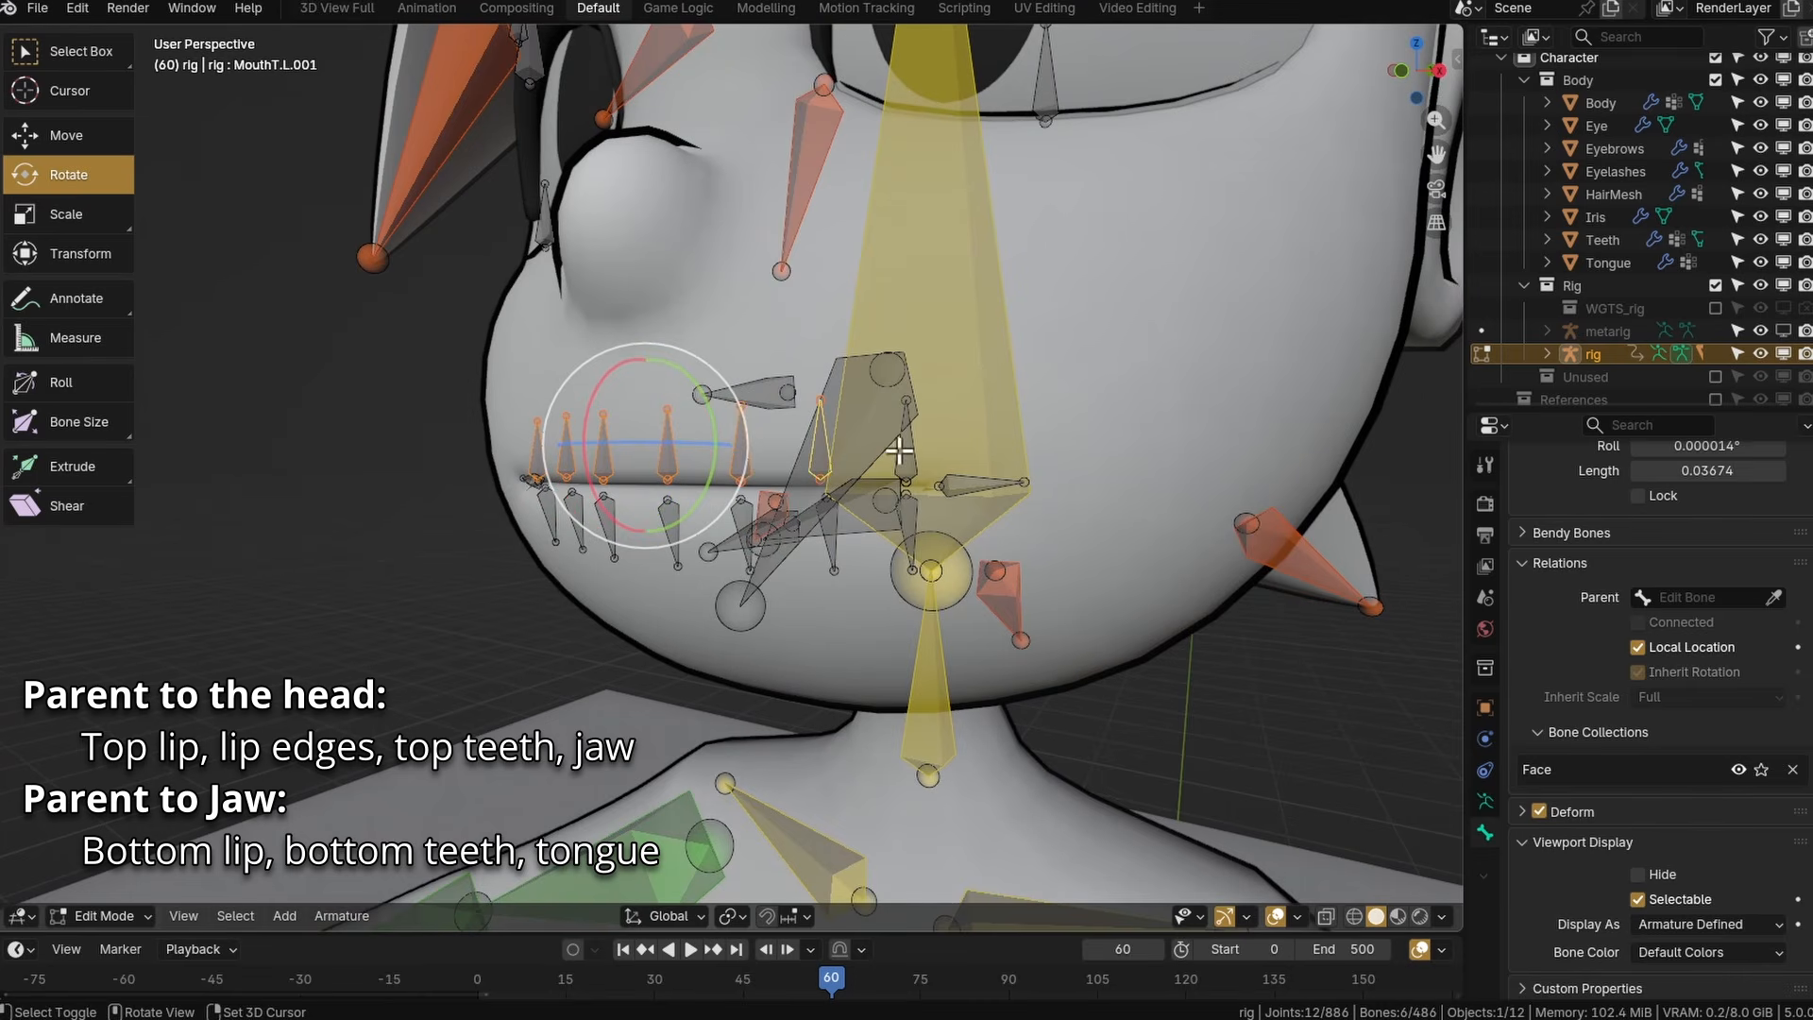
Parent the selected upper-lip, lip-edge and top-teeth bones to the head bone in the rig's Edit Mode.
middle_drag(647, 514, 853, 497)
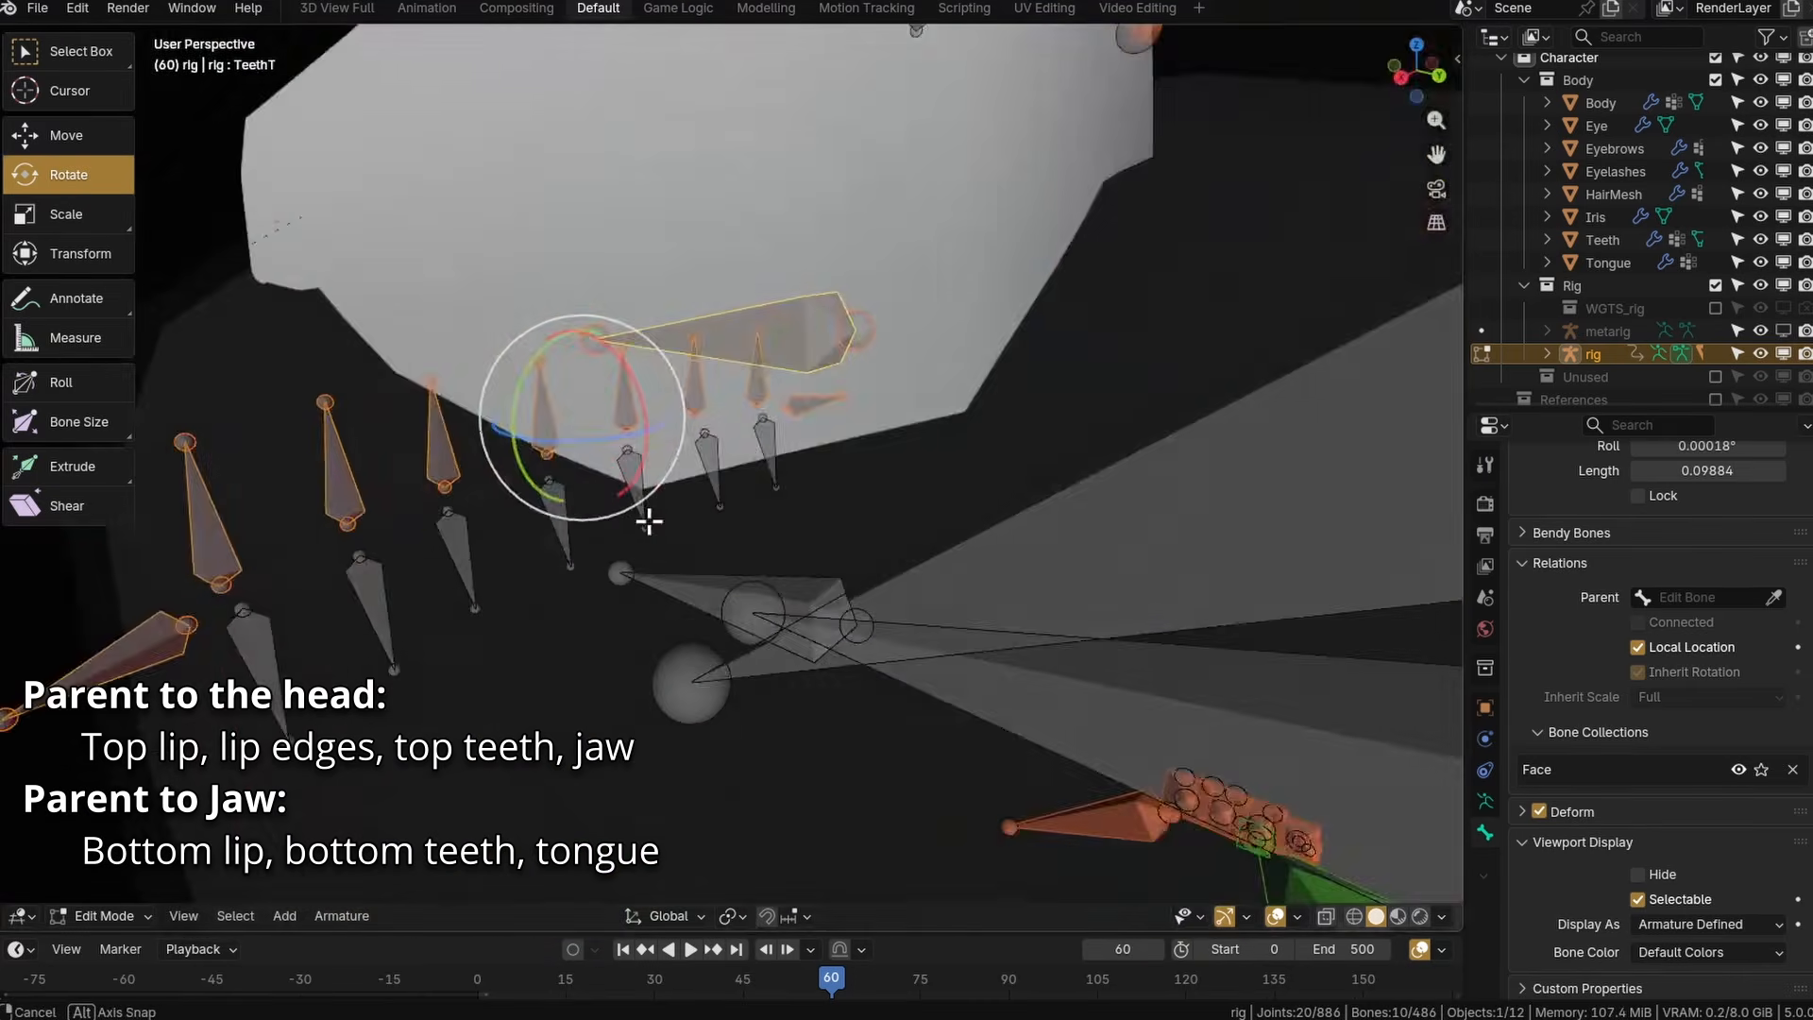
scroll(853, 497, down, 4)
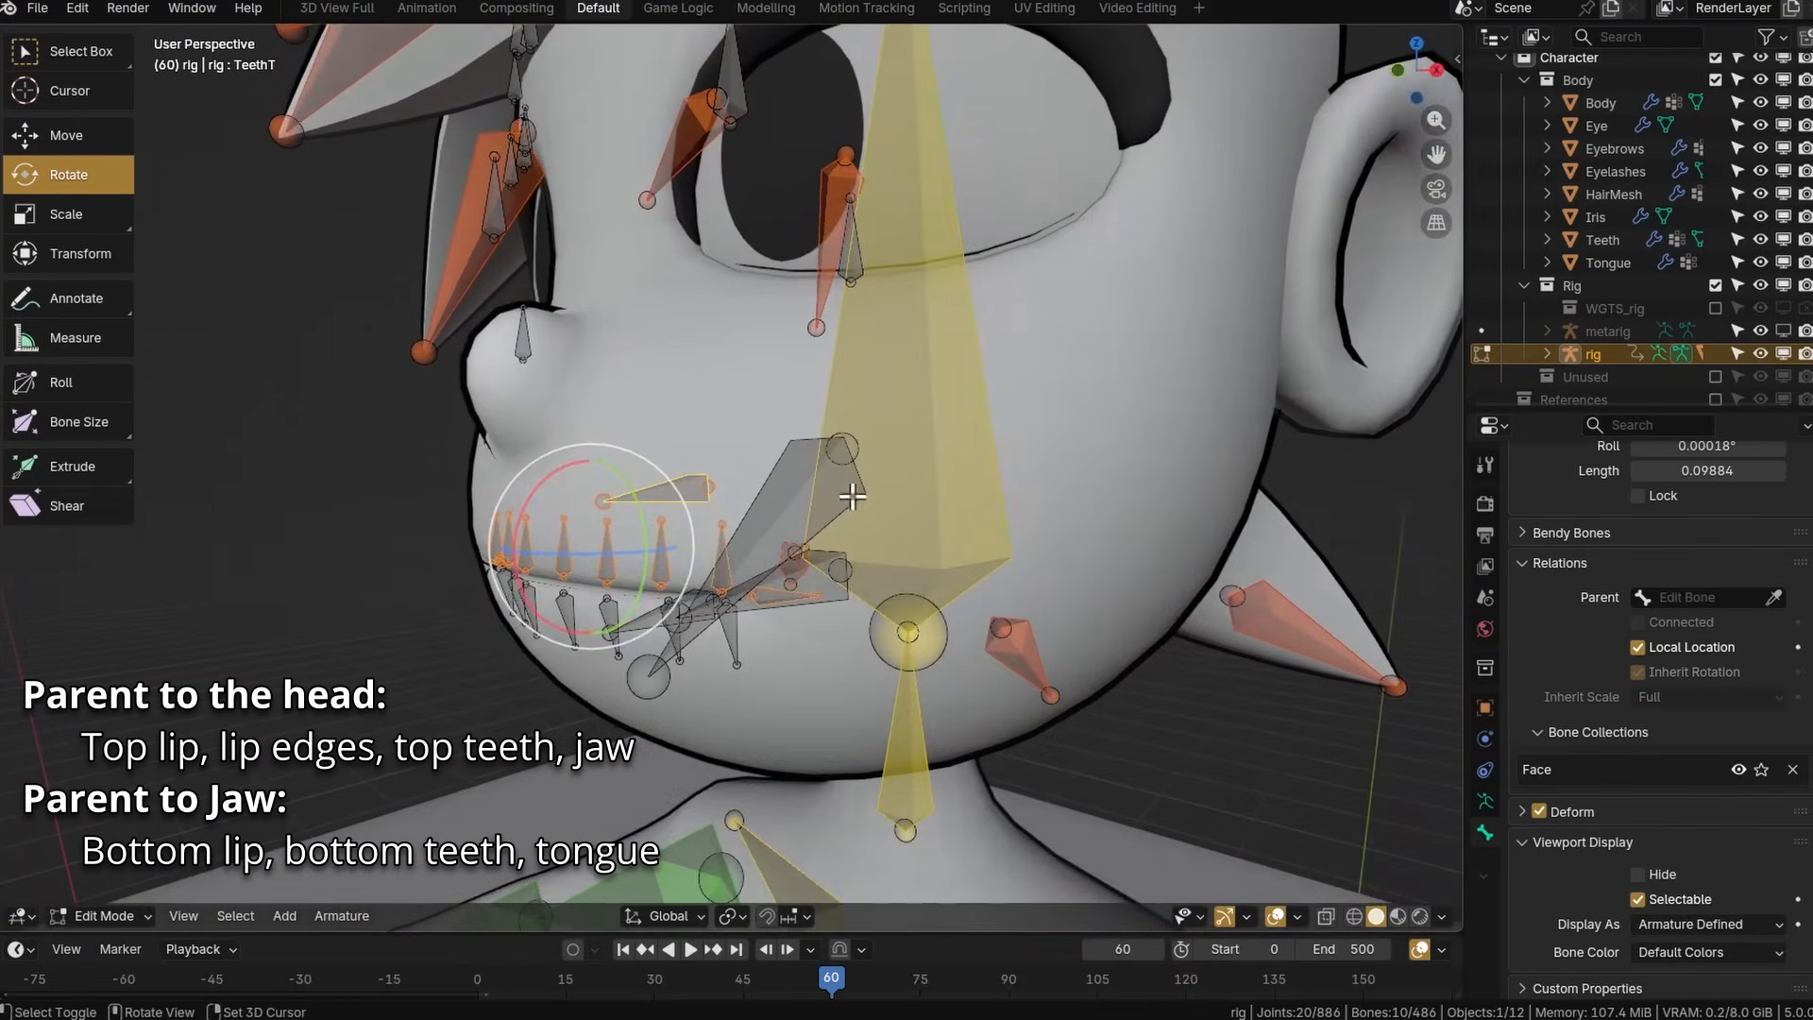
click(926, 423)
middle_drag(878, 417, 861, 531)
Parent the Jaw bone to the head bone without connecting it.
click(850, 533)
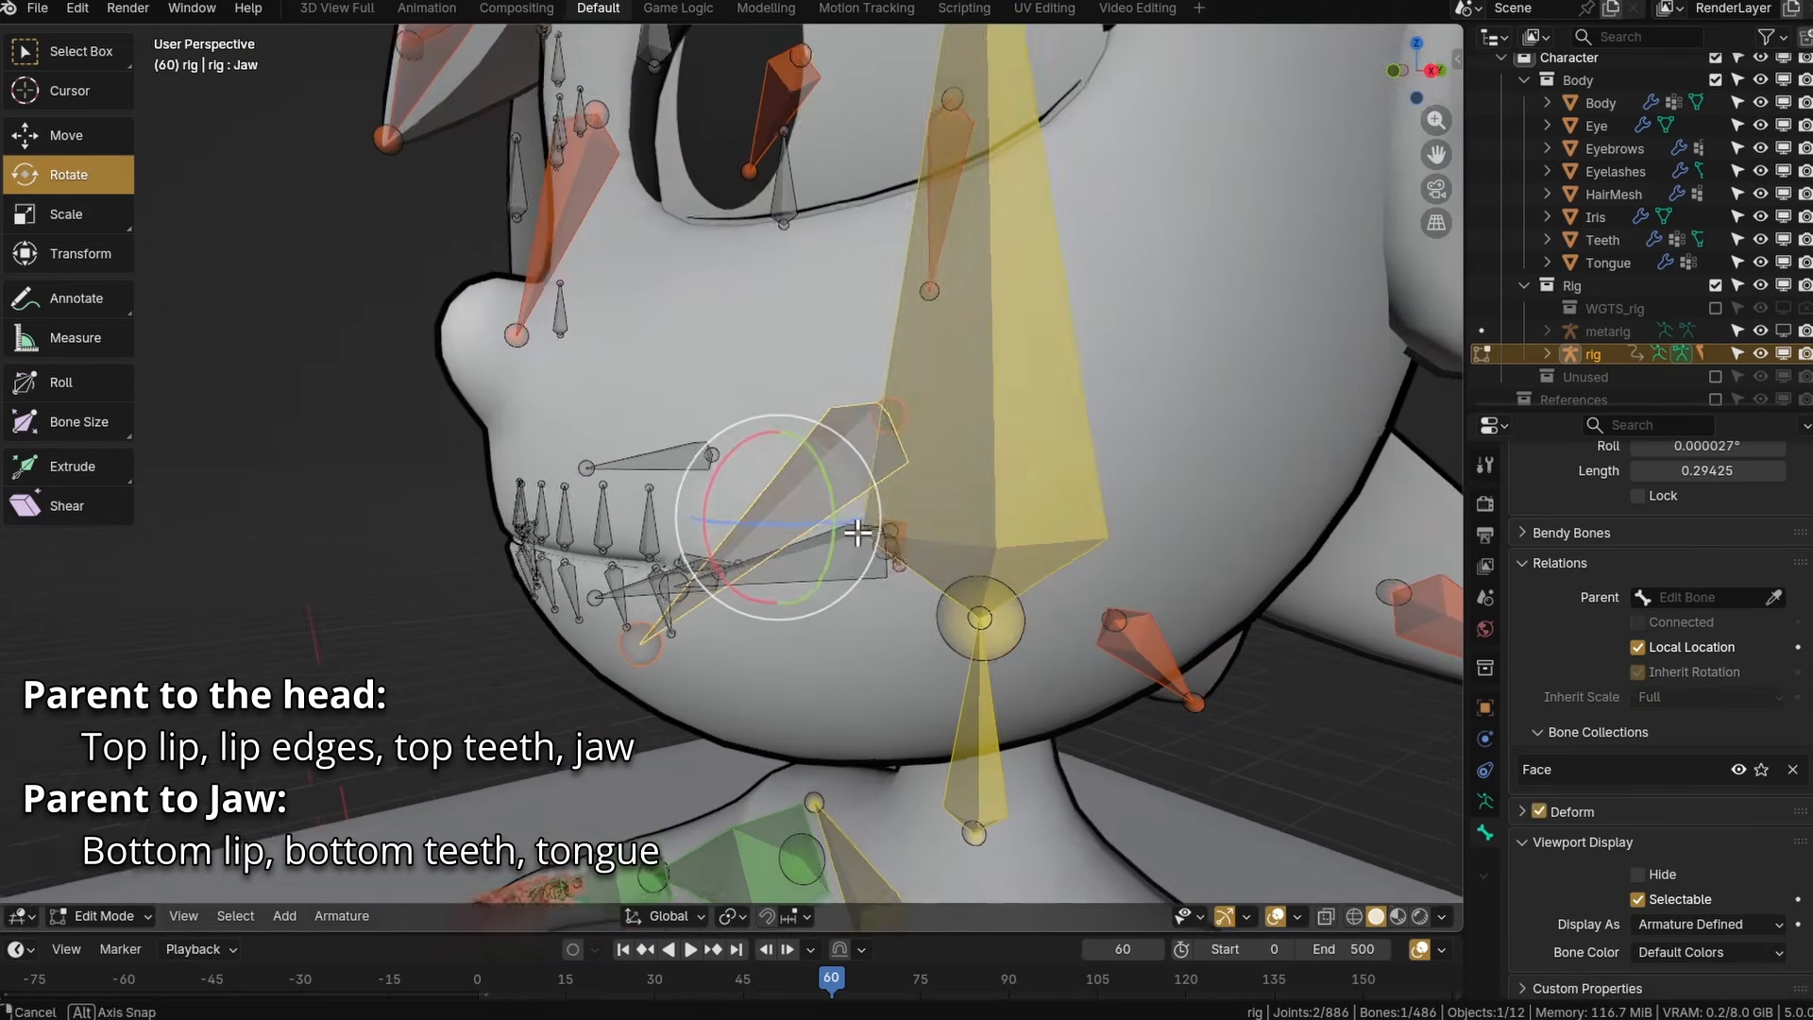
shift+click(1032, 422)
key(ctrl+p)
click(1032, 425)
middle_drag(1032, 425, 932, 579)
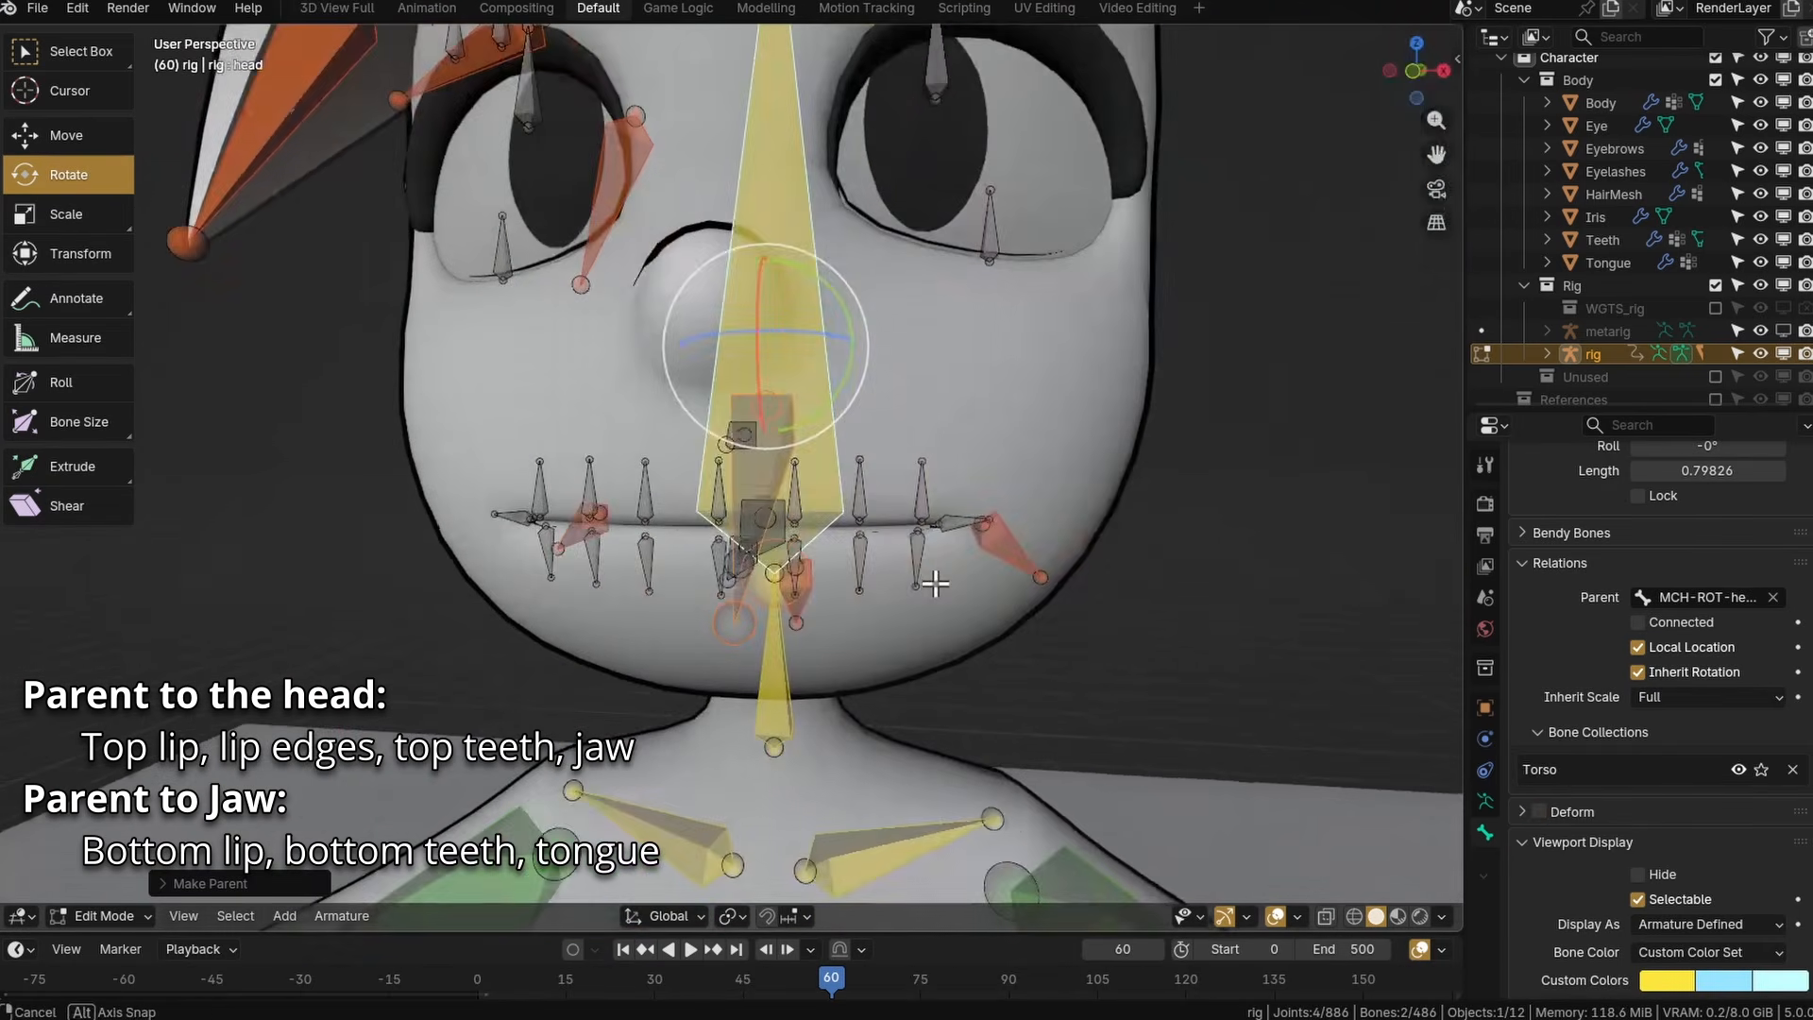
Select the lower-lip, bottom-teeth and tongue bones and parent them to the Jaw bone.
scroll(555, 508, up, 1)
click(555, 508)
middle_drag(555, 508, 668, 552)
shift+click(809, 548)
middle_drag(809, 548, 799, 584)
shift+click(1045, 543)
shift+click(876, 469)
key(ctrl+p)
click(876, 469)
middle_drag(890, 473, 849, 491)
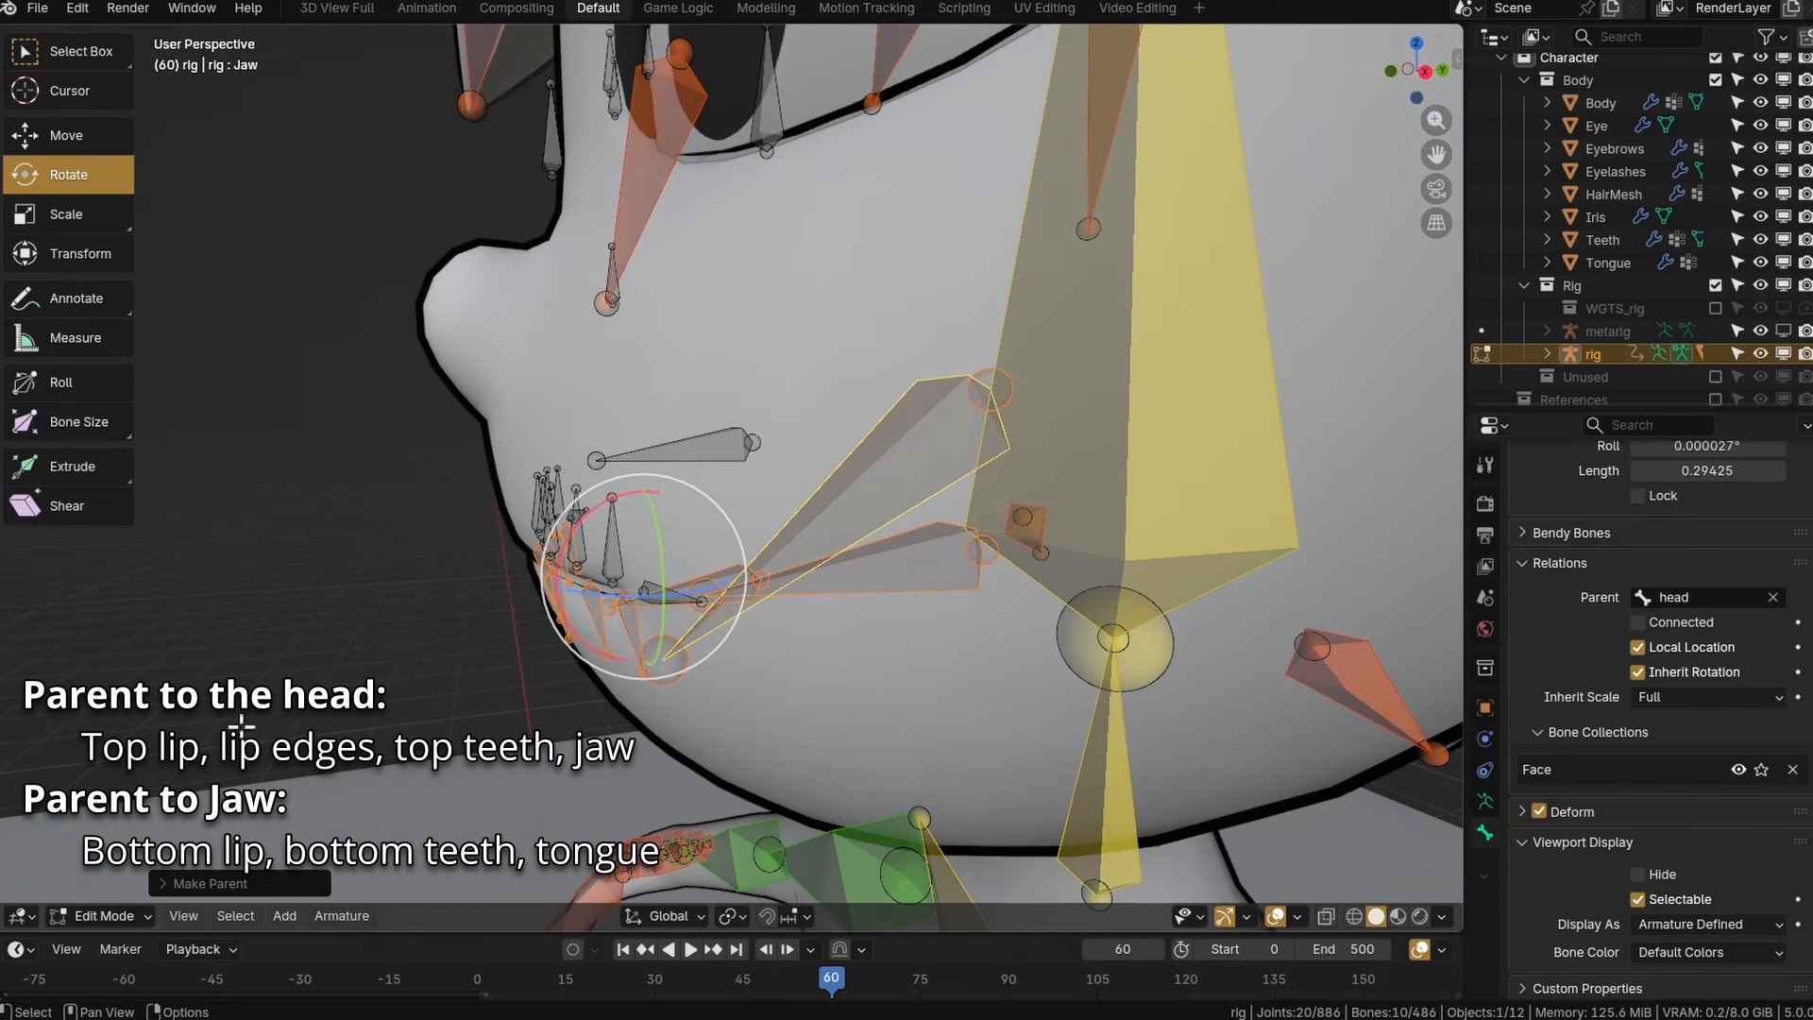
Switch the rig to Pose Mode and rotate the Jaw bone about the global X axis to open the mouth.
click(108, 889)
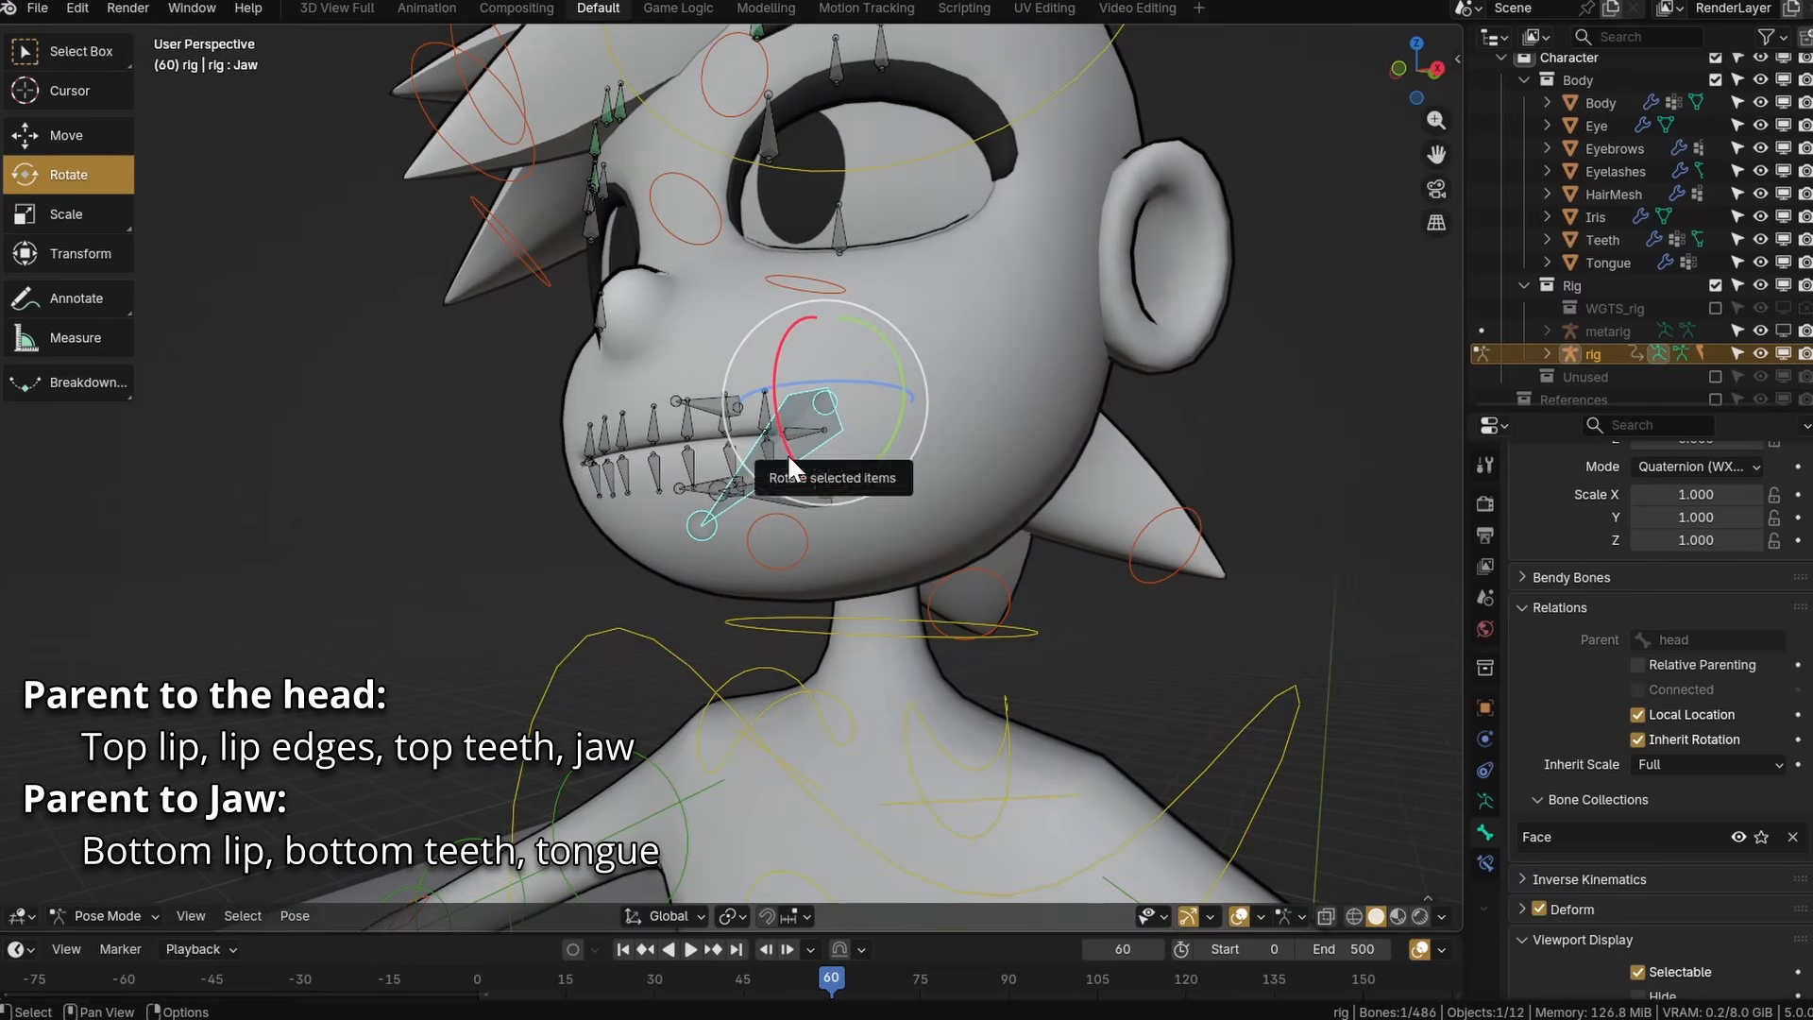
key(r)
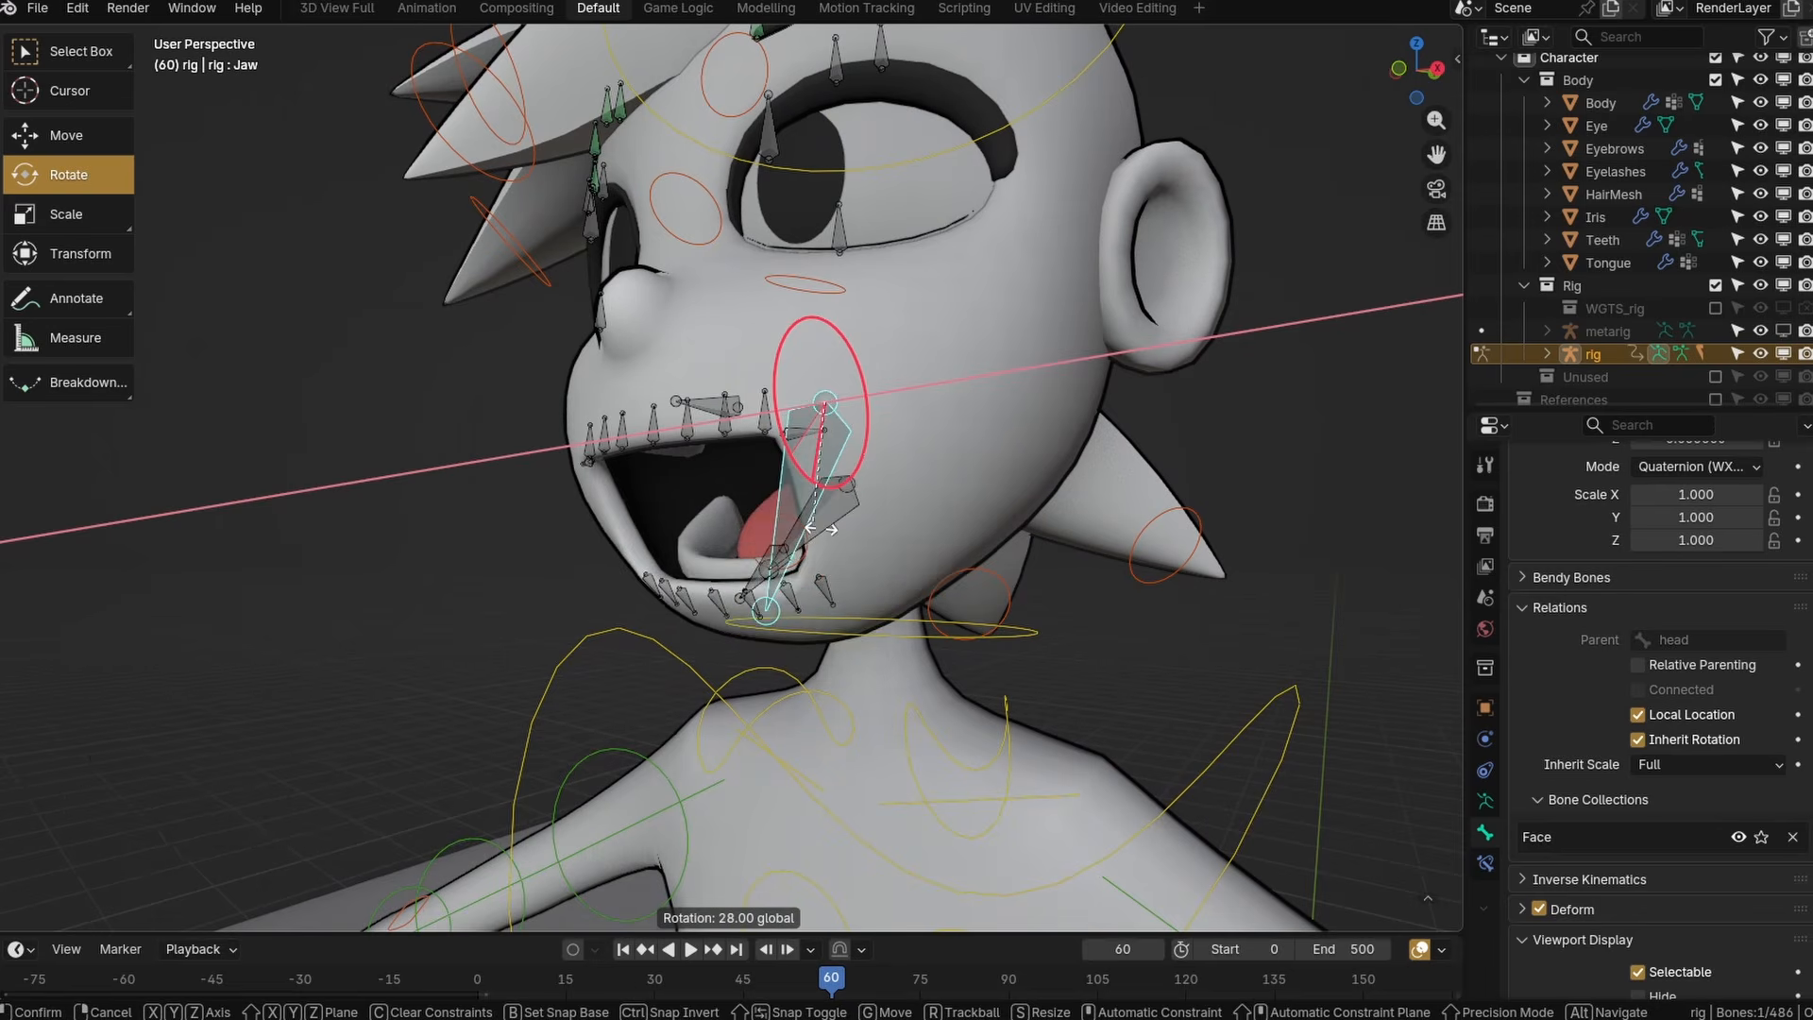
mouse_move(792, 462)
mouse_down()
mouse_move(808, 469)
mouse_move(784, 456)
mouse_up()
mouse_move(784, 456)
middle_down()
mouse_move(832, 476)
mouse_move(762, 453)
middle_up()
scroll(761, 453, up, 2)
drag(762, 454, 796, 441)
Move the left and right mouth-corner bones and the outer lower-lip bones to test the open mouth's deformation.
click(909, 591)
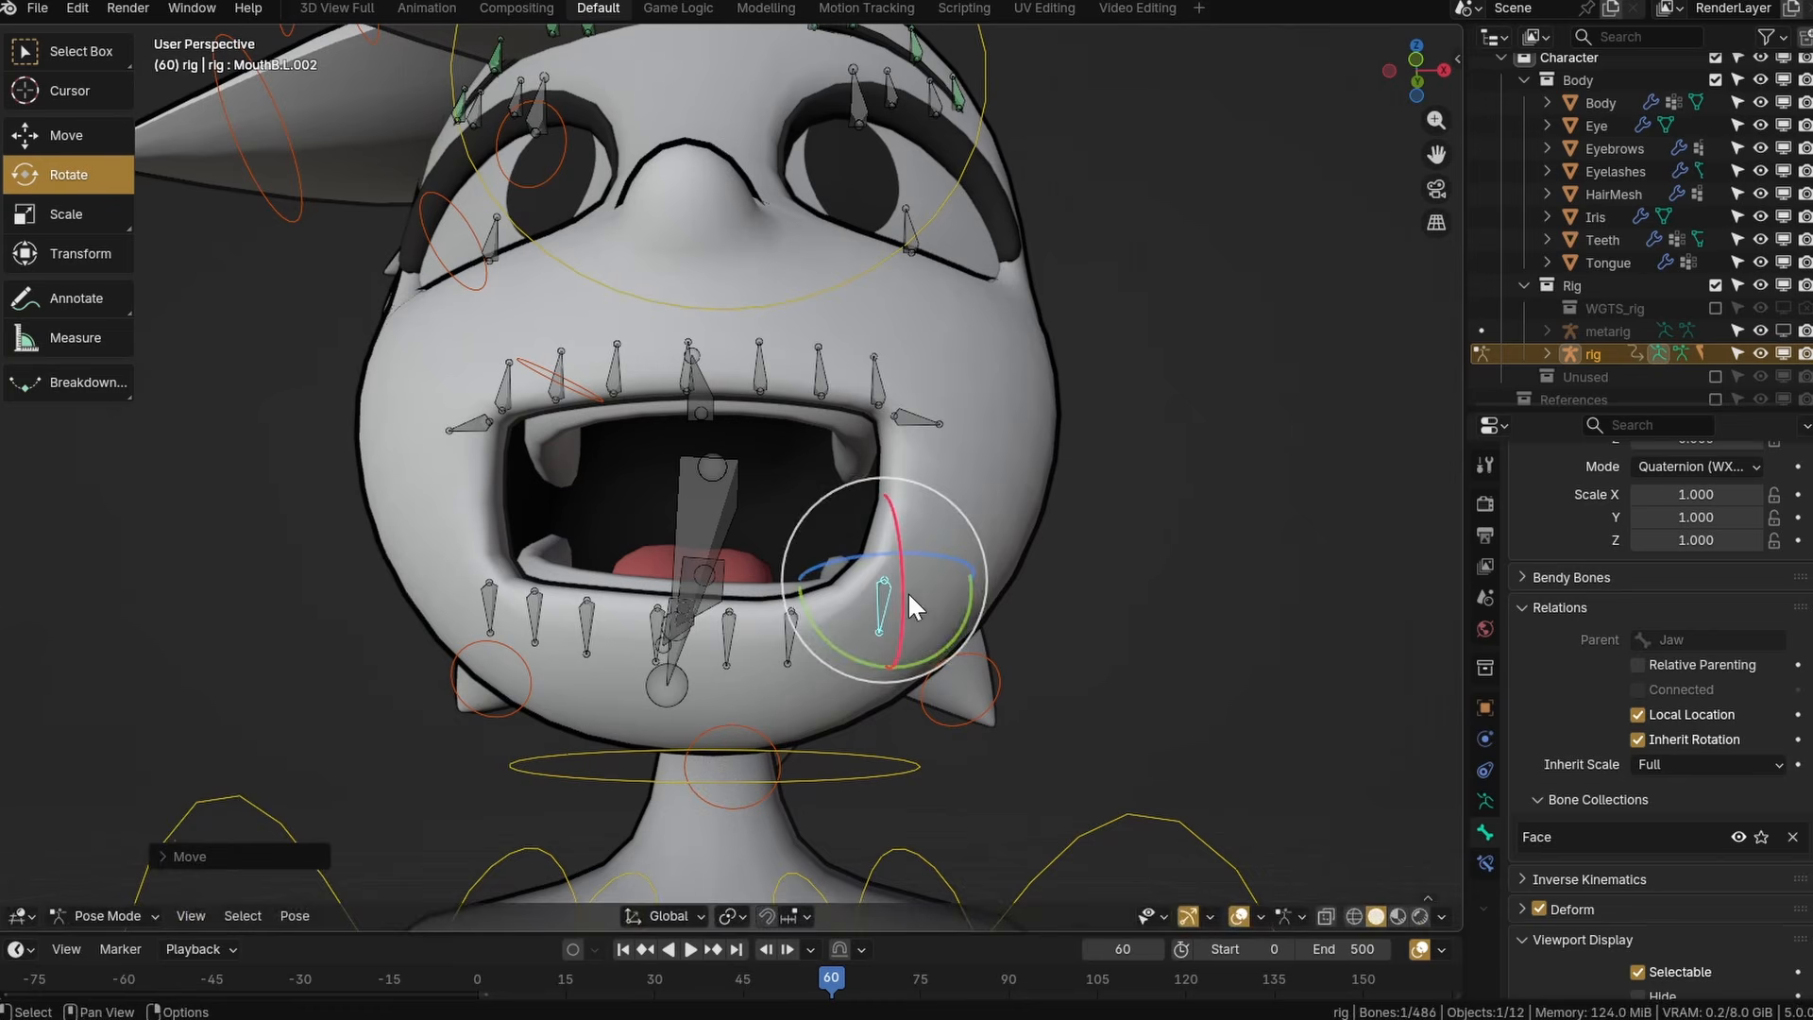
click(923, 413)
key(g)
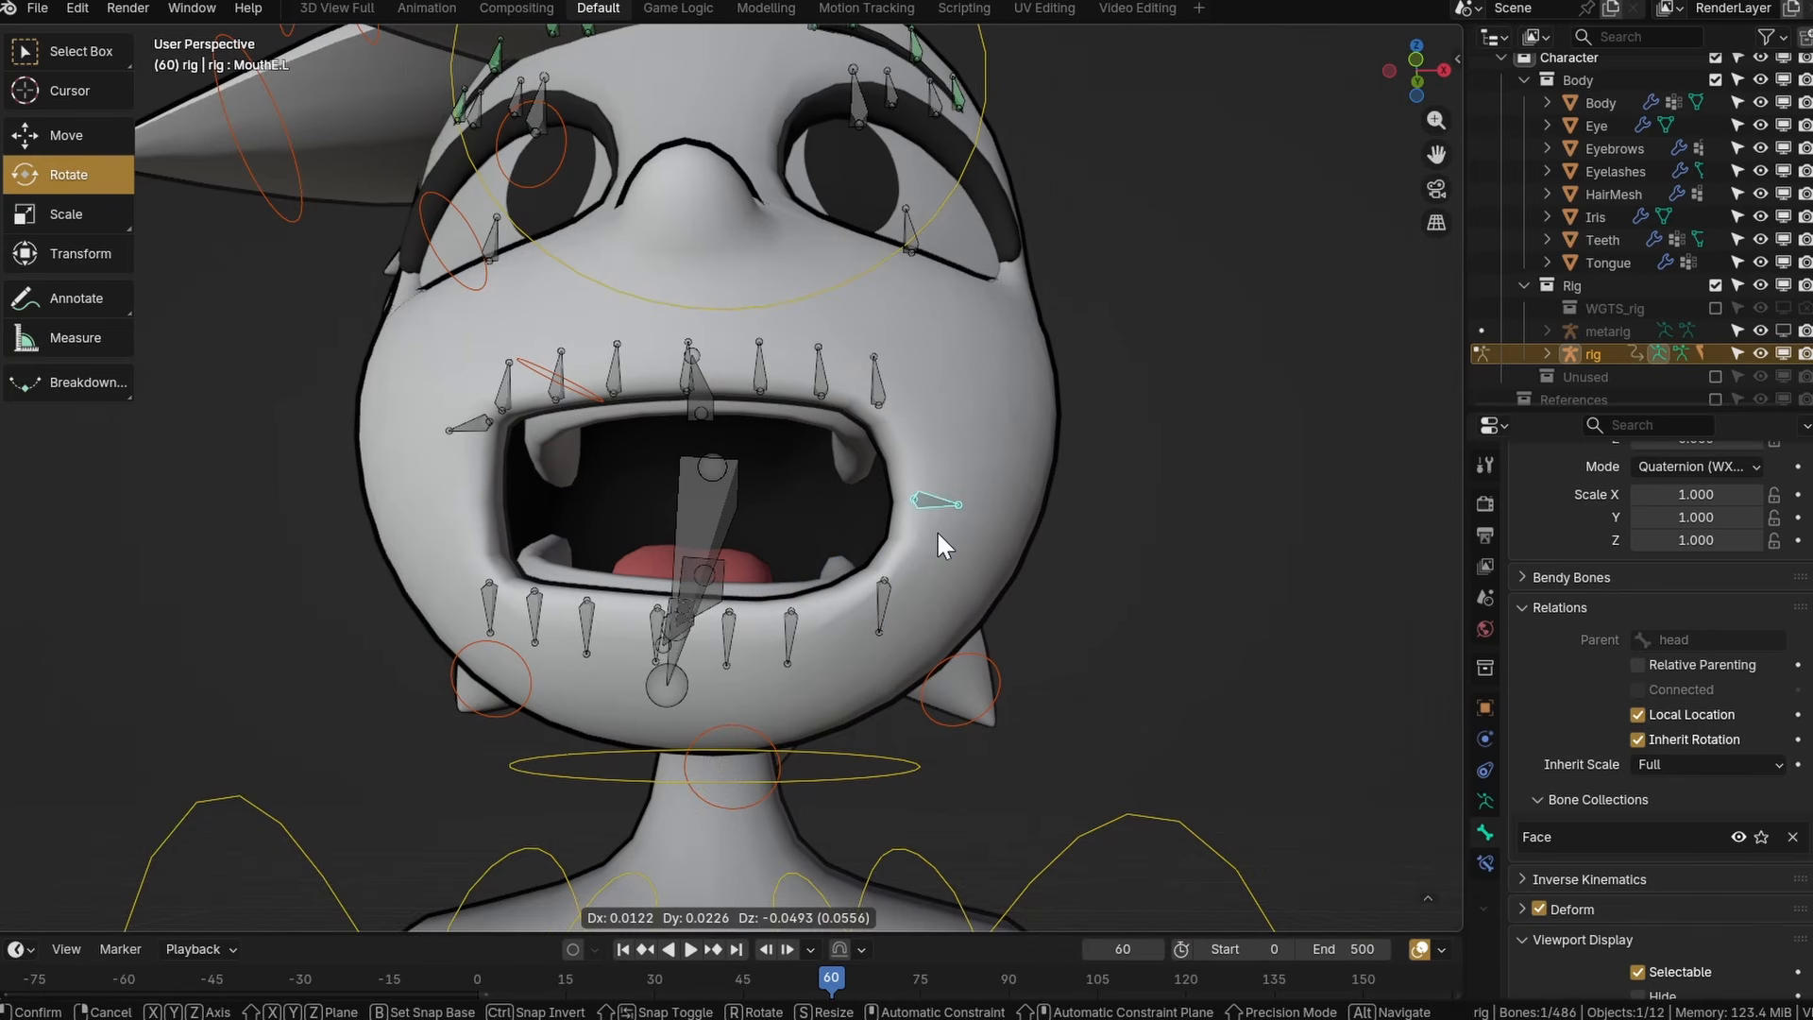
click(937, 530)
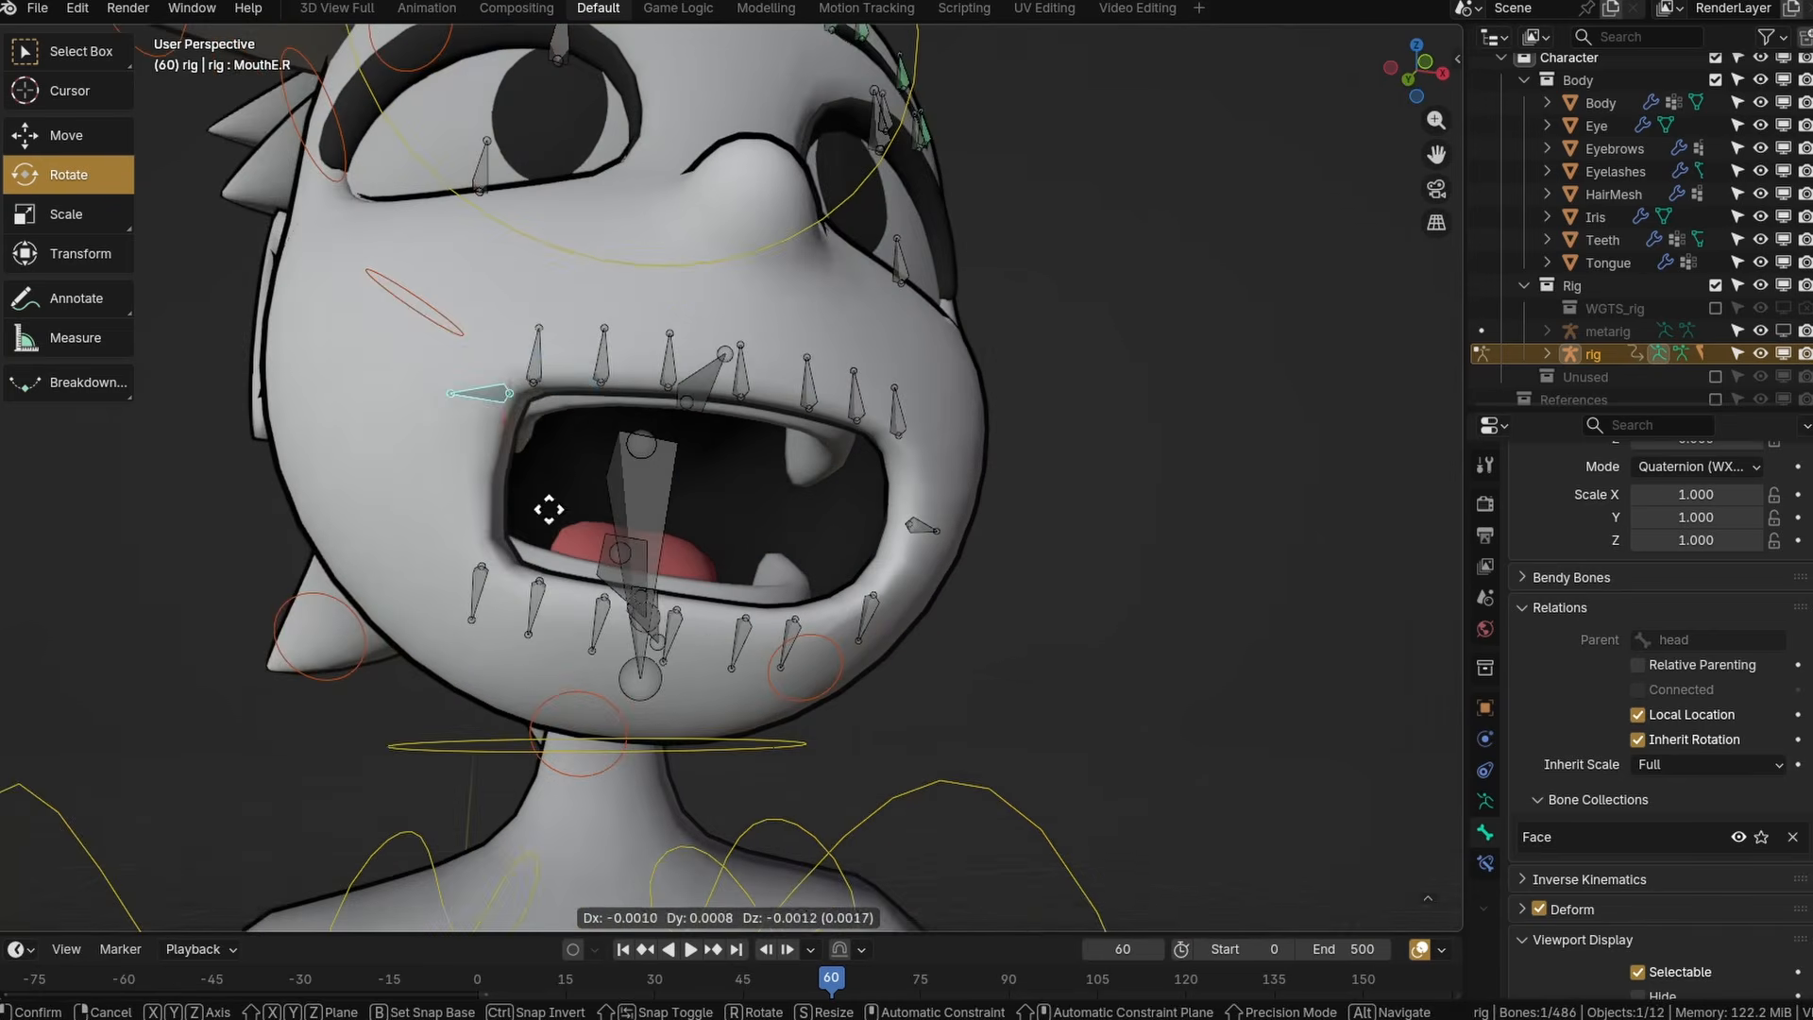
click(490, 593)
click(473, 585)
key(g)
click(465, 559)
Raise the three middle lower-lip bones and lower the MouthT.L upper-lip bone to test the lip shape.
middle_drag(868, 525, 797, 514)
click(846, 582)
middle_drag(846, 581, 673, 626)
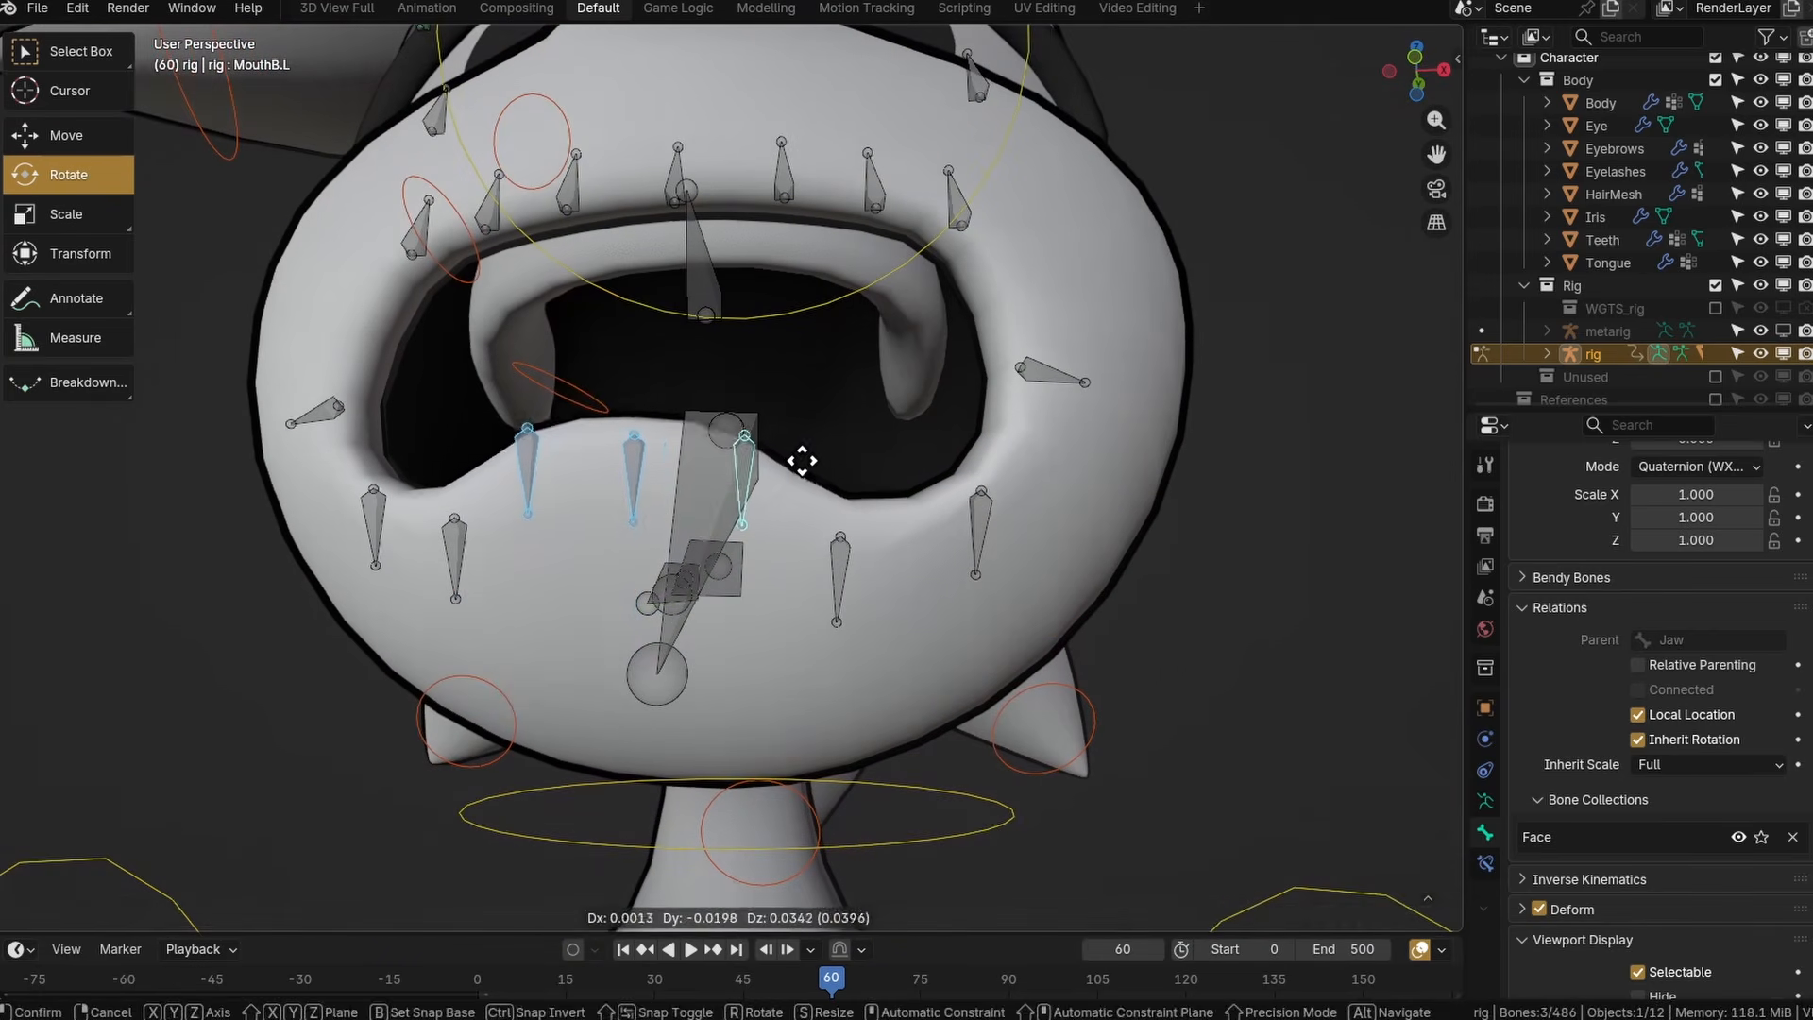
click(664, 437)
key(g)
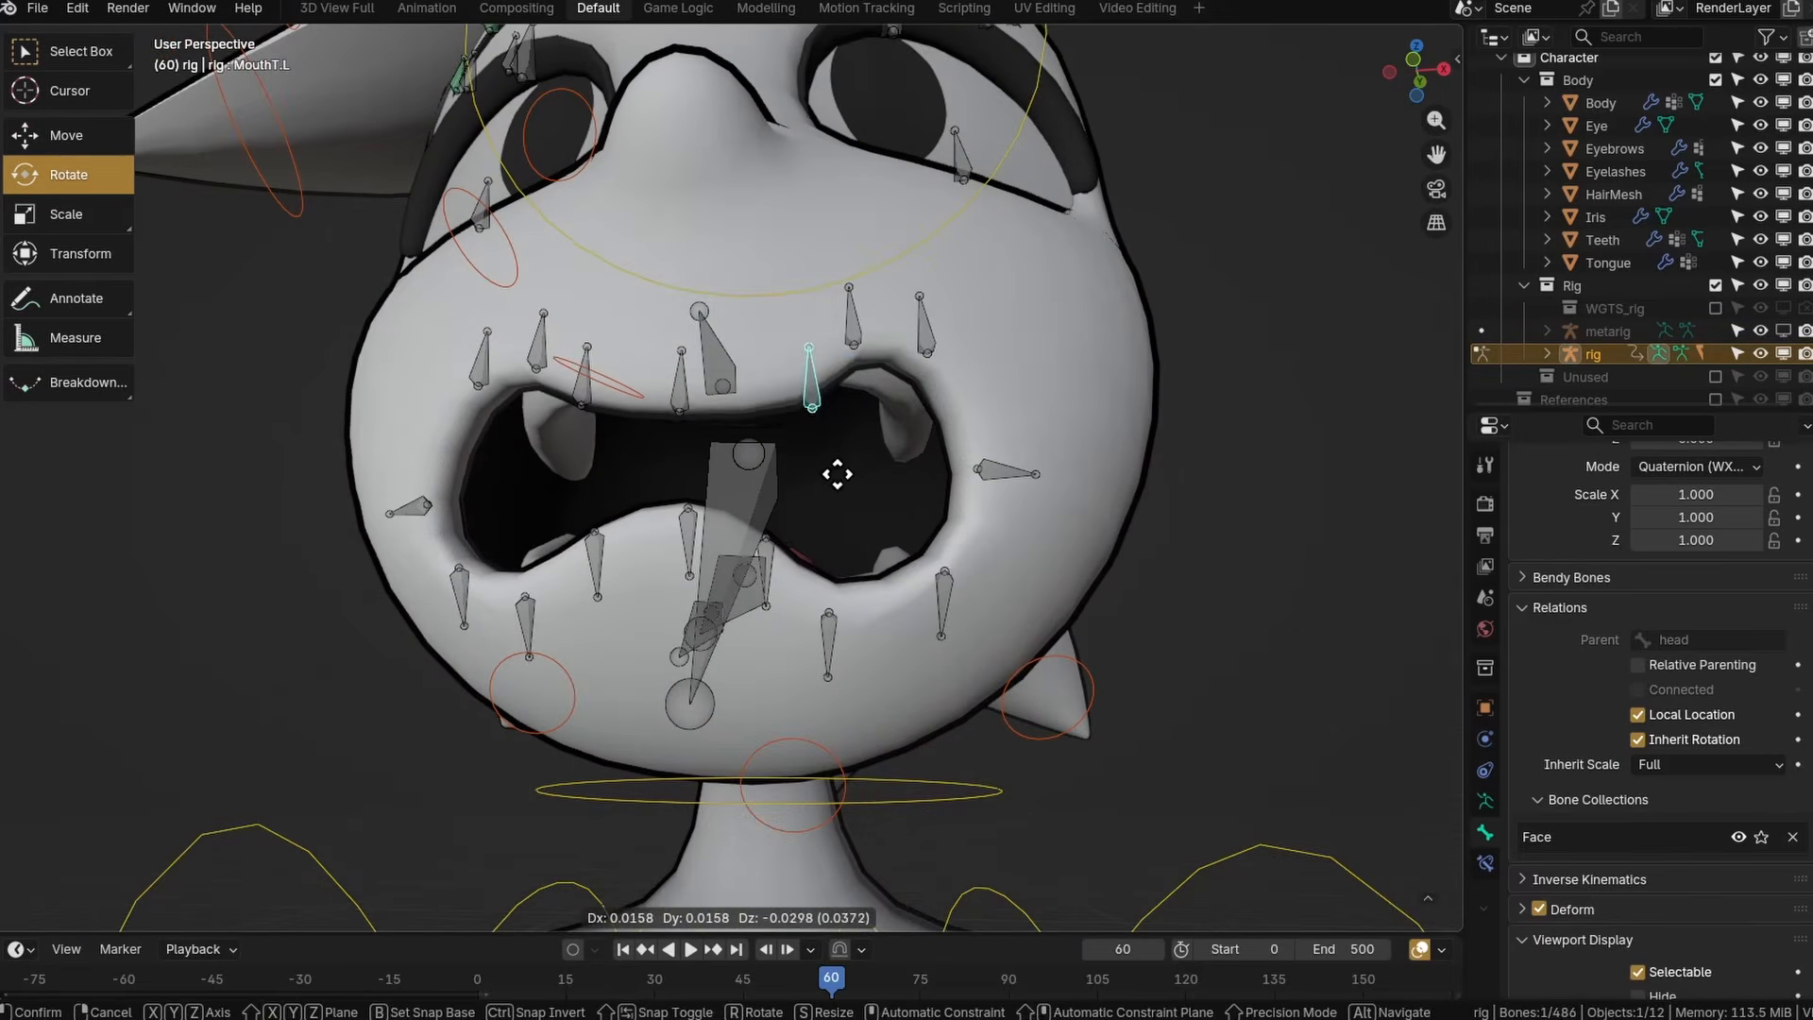
click(834, 473)
Move the teeth bones forward inside the mouth to test how the teeth follow.
middle_drag(834, 473, 908, 601)
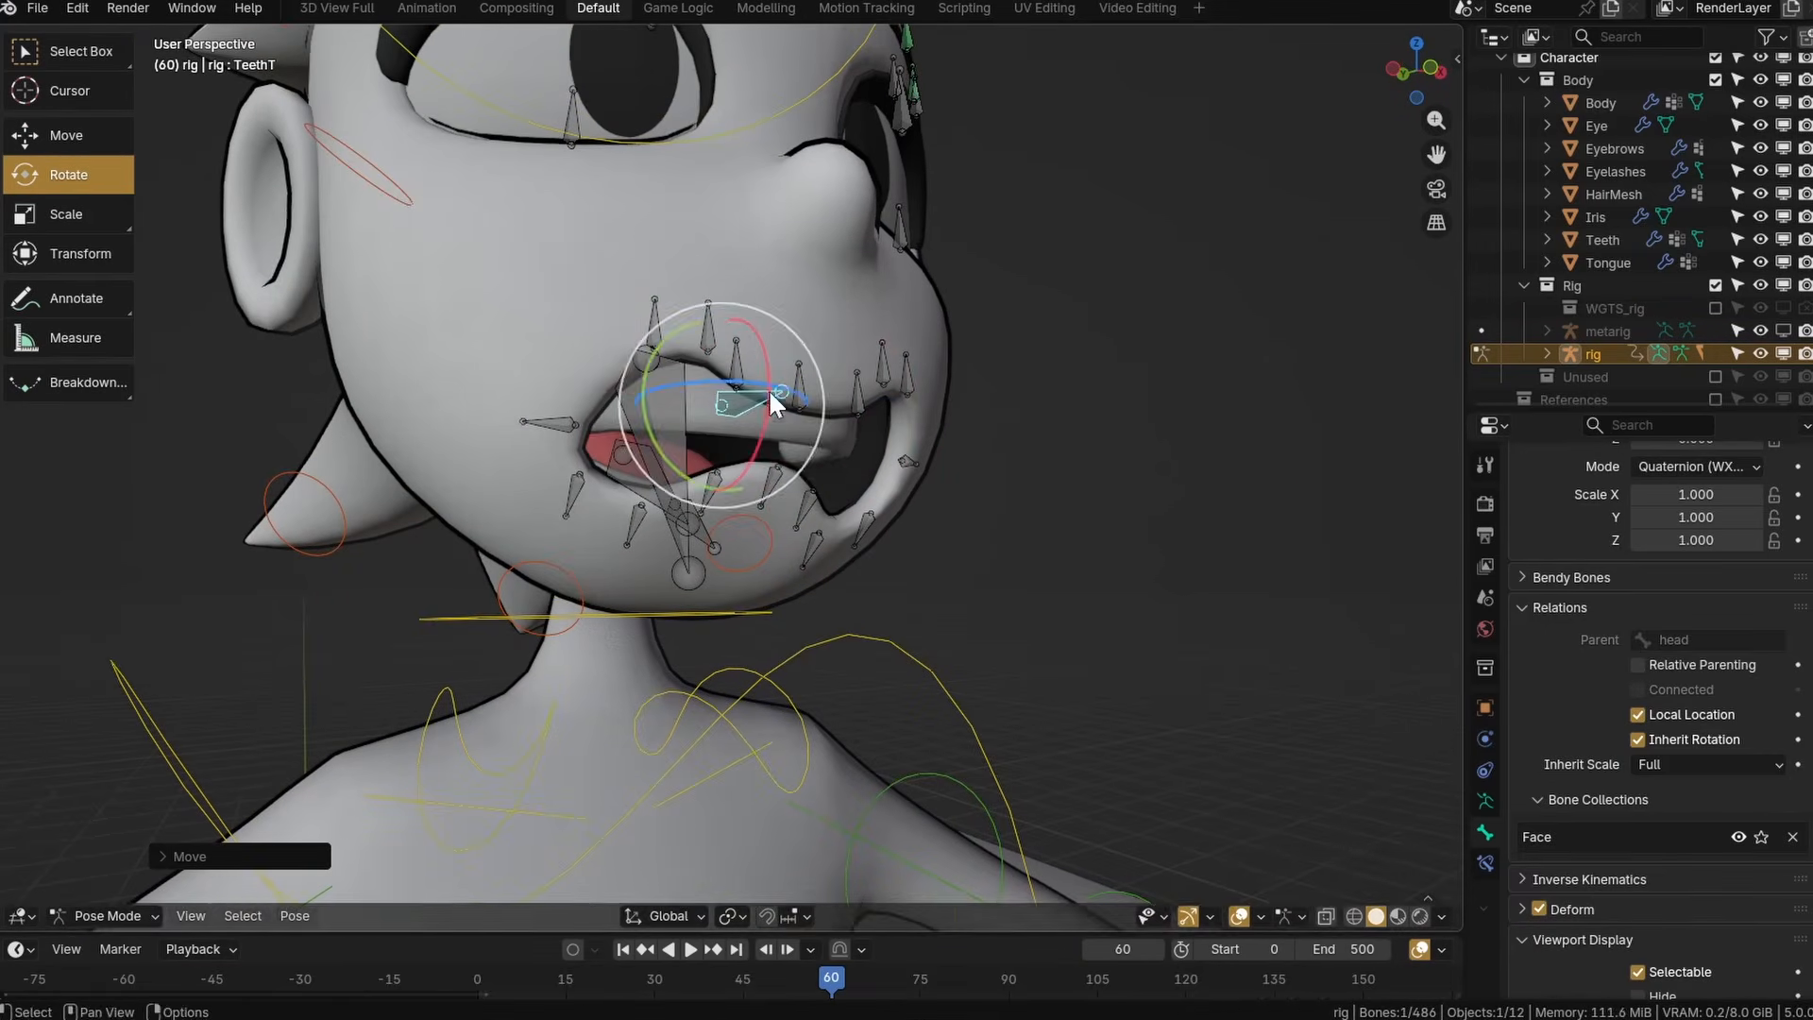
key(g)
click(862, 508)
middle_drag(862, 508, 792, 472)
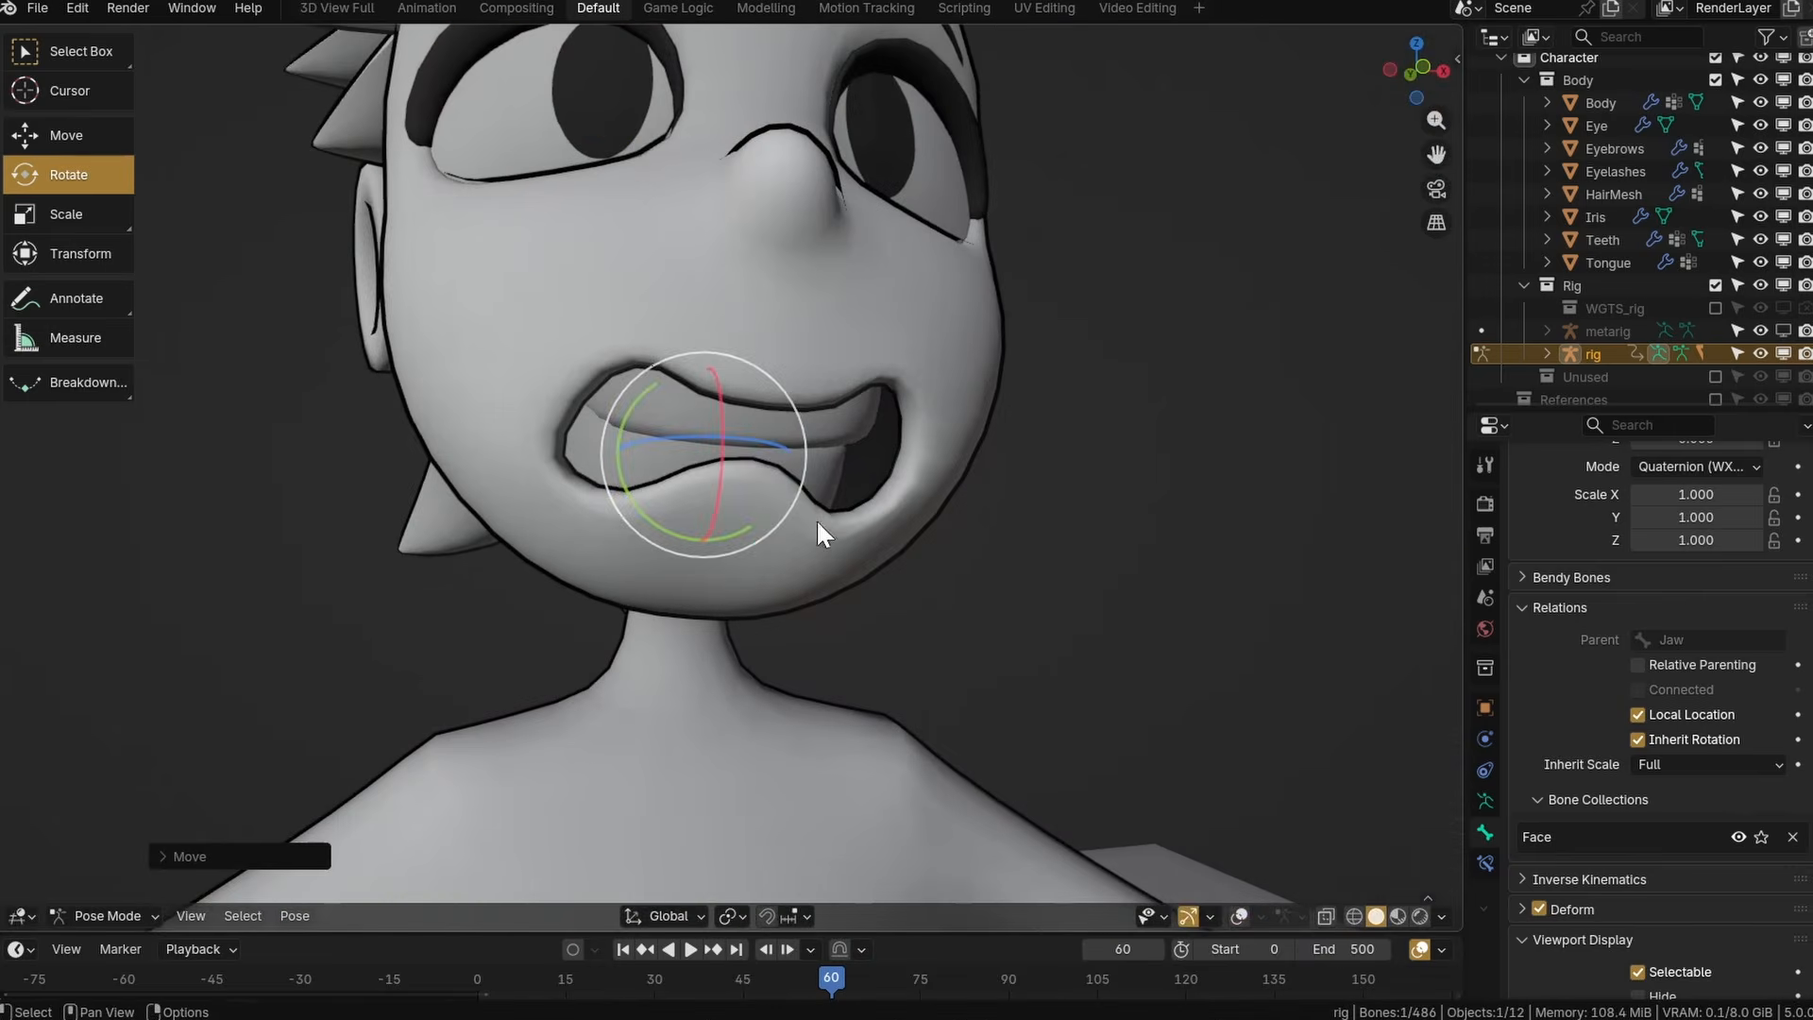
key(g)
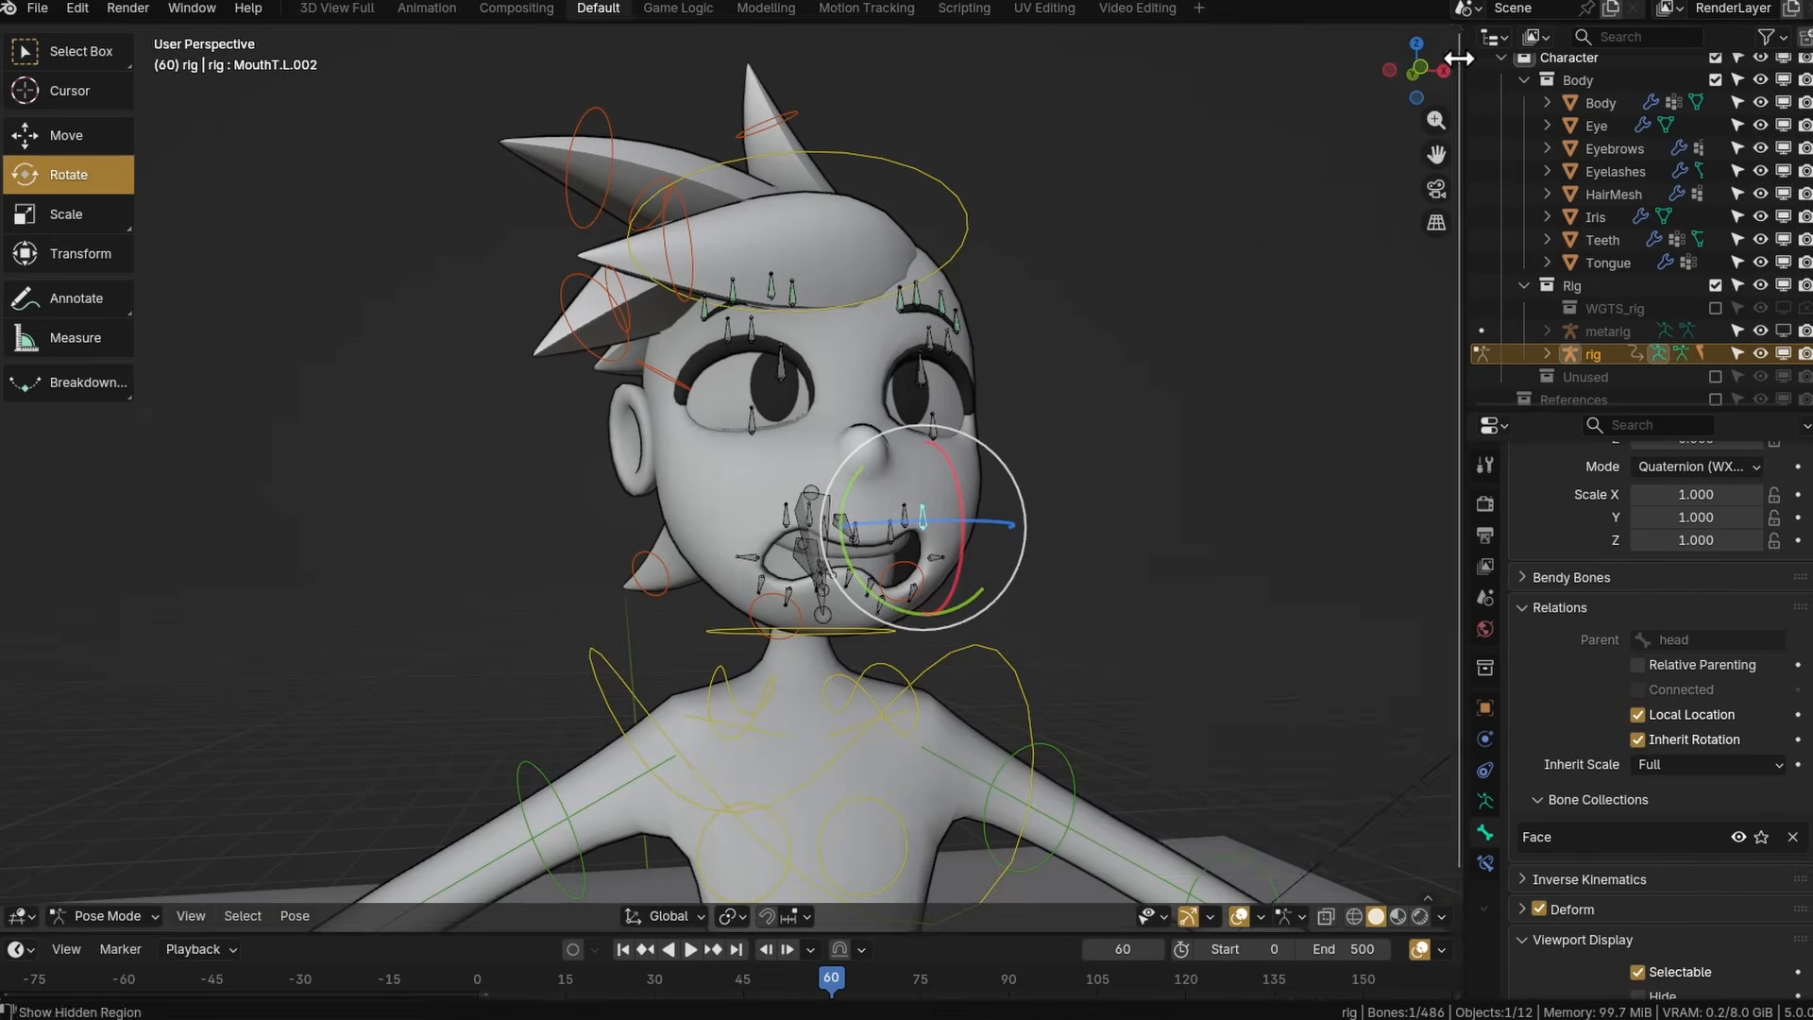
Show the rig layer toggles and check the Face layer's visibility switch.
key(n)
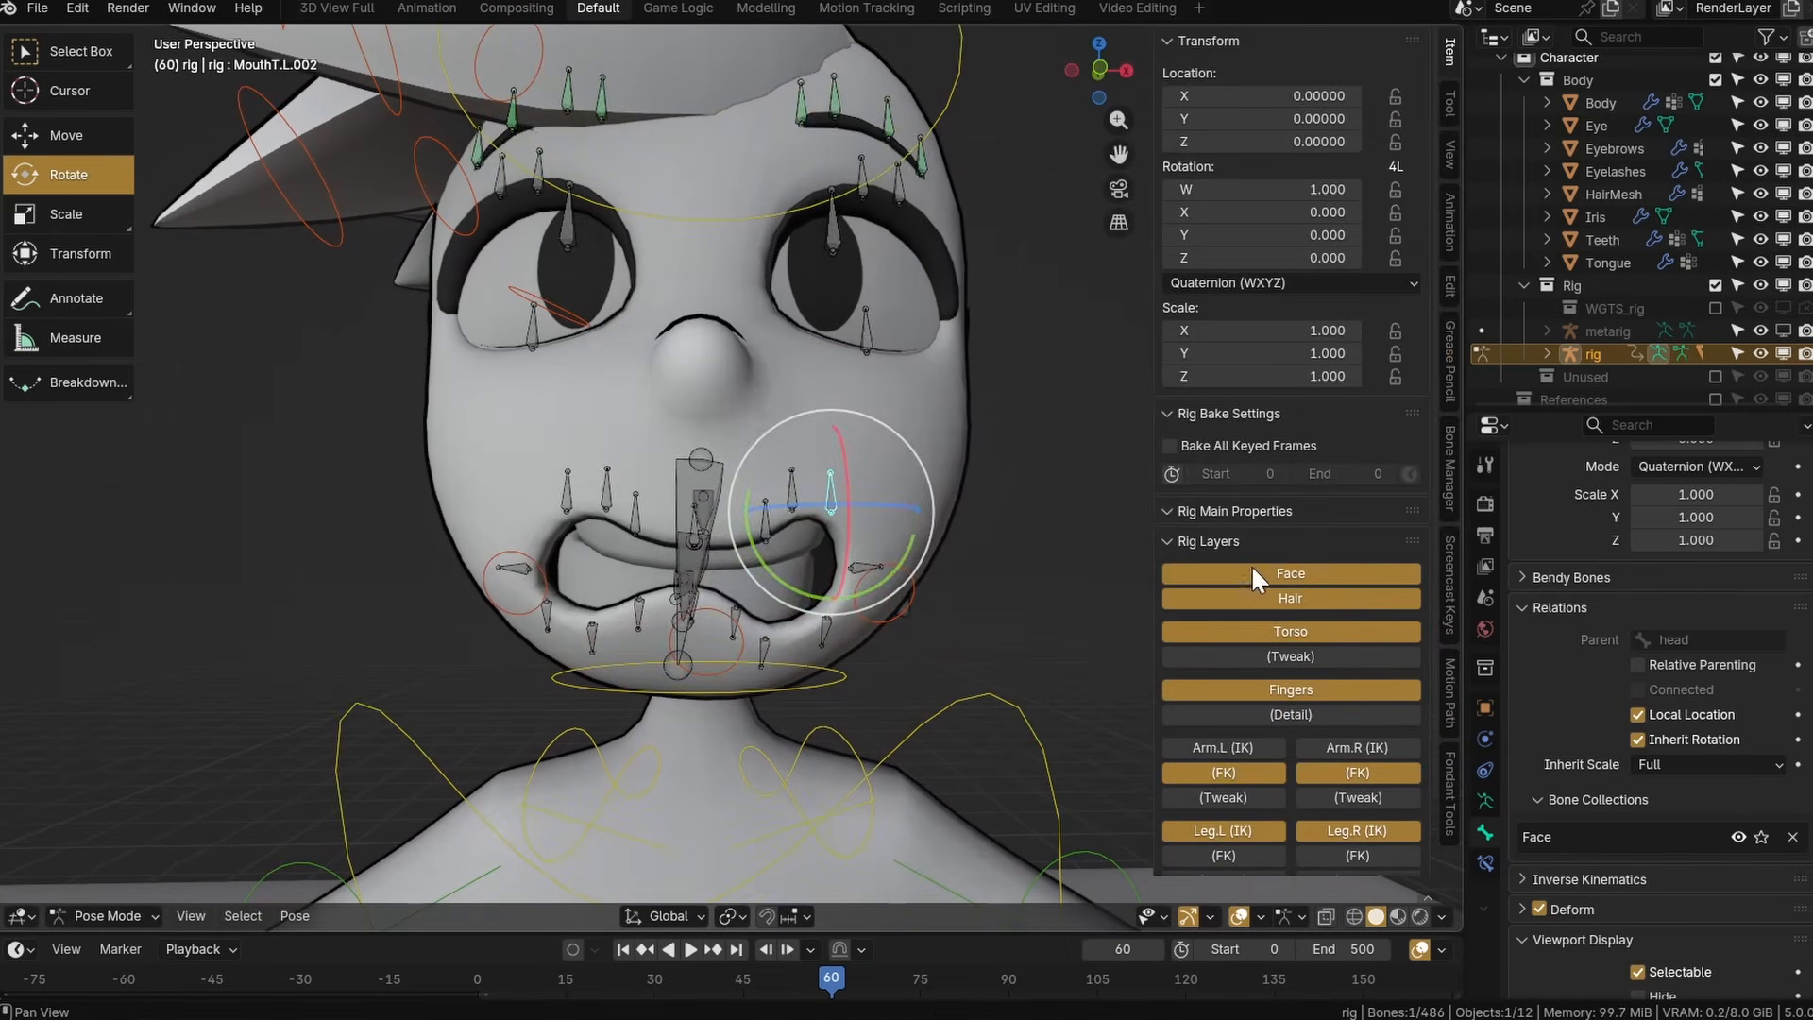
click(1250, 564)
click(1247, 271)
shift+middle_drag(921, 559, 973, 597)
Select the mouth bones, try adding them to the Hair bone collection, and toggle the Face layer.
click(1485, 801)
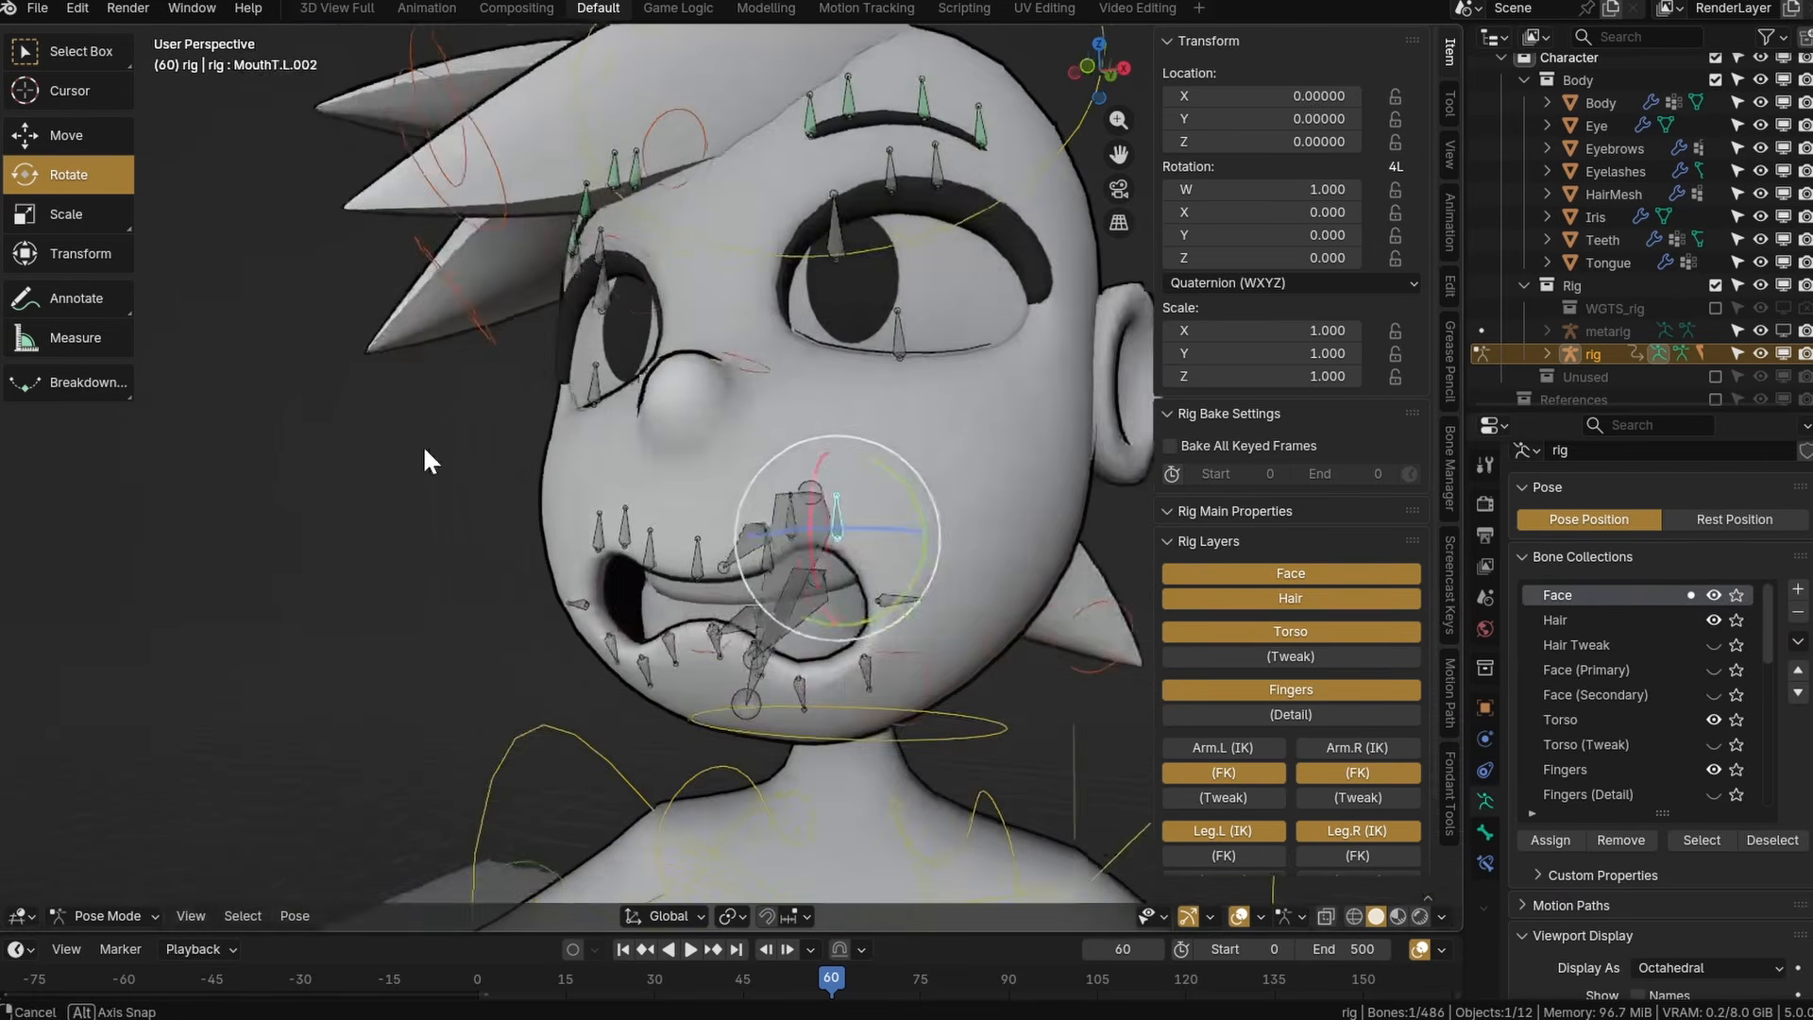
middle_drag(425, 453, 517, 477)
click(1685, 624)
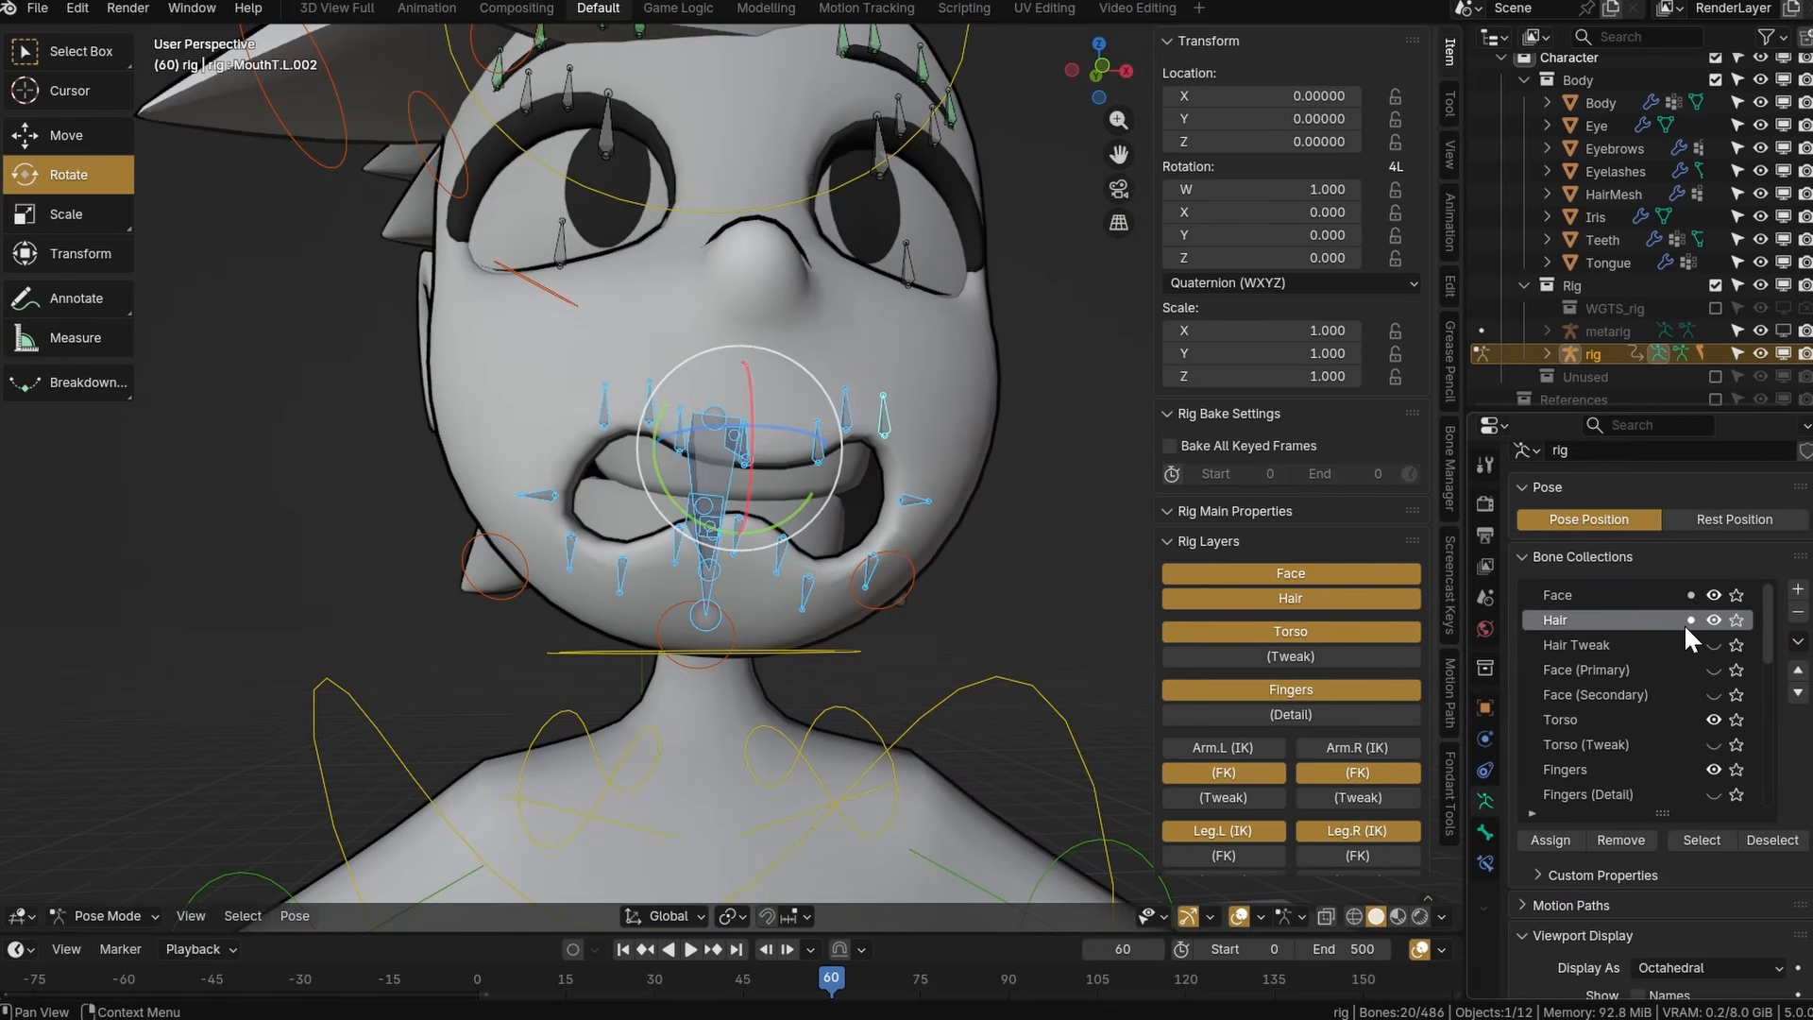
click(1271, 569)
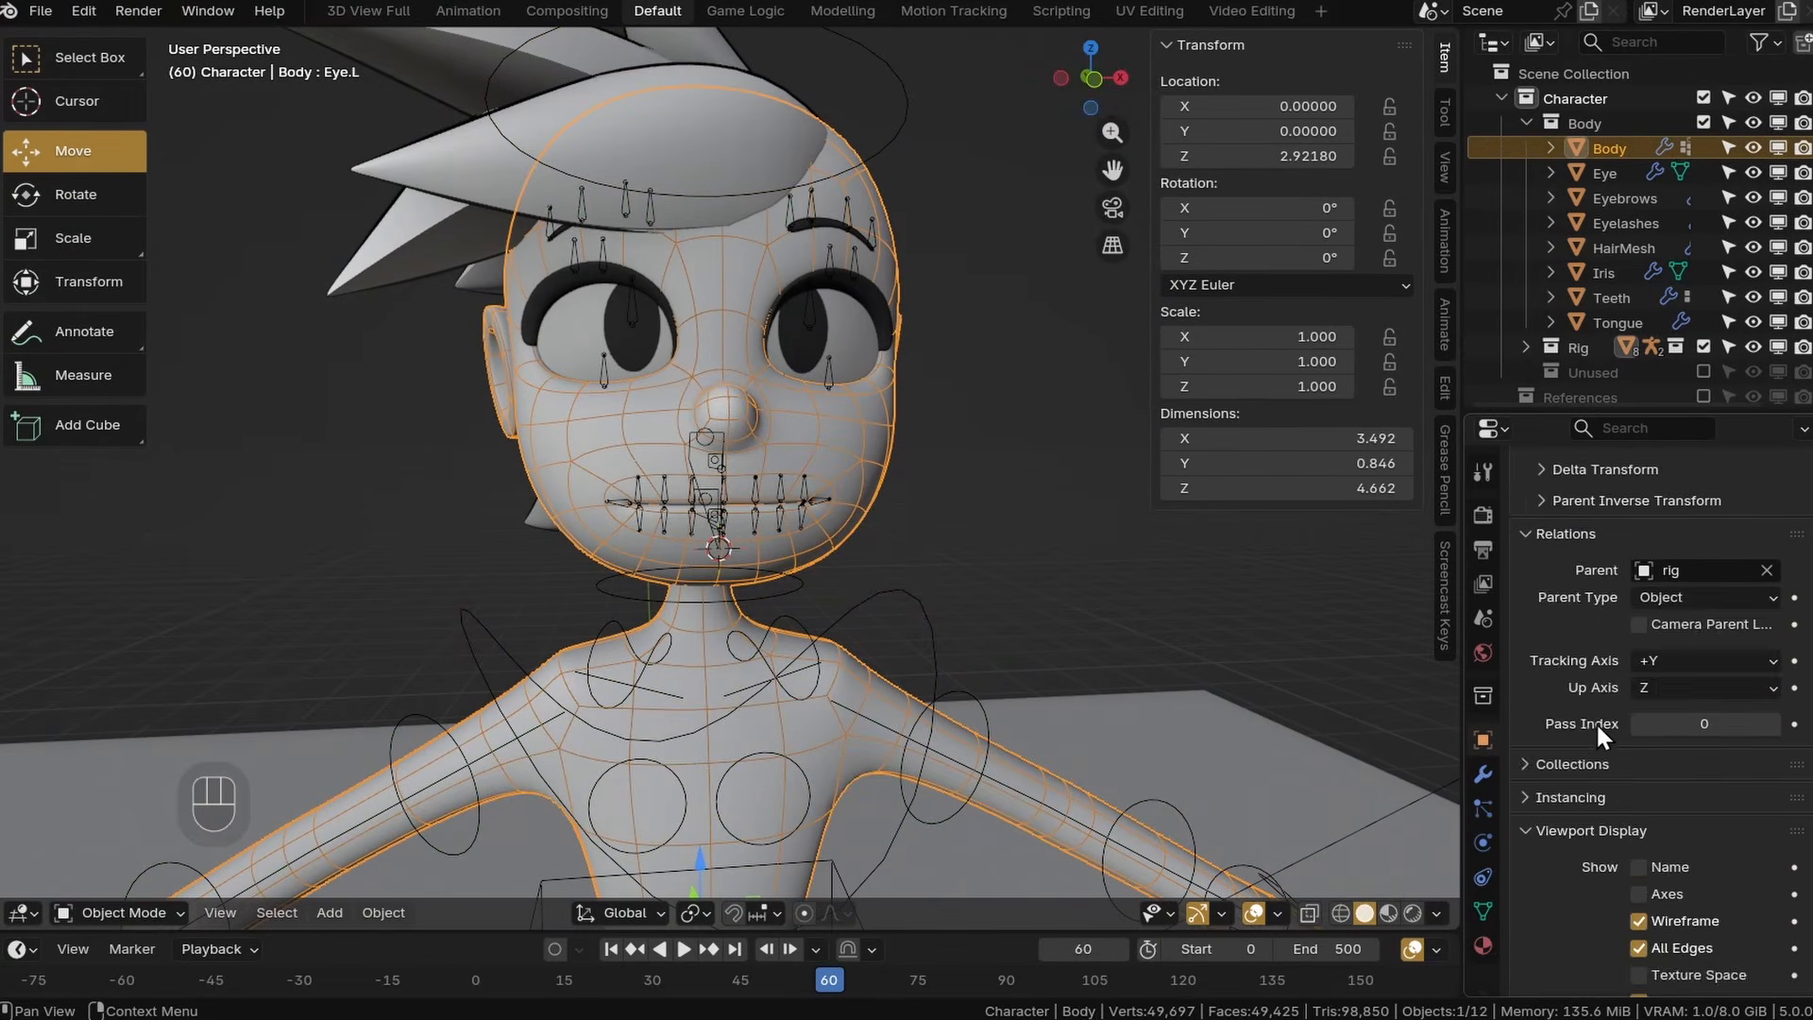
Turn off the Body mesh's wireframe display and show the rig in Pose Mode with rendered shading.
click(1638, 671)
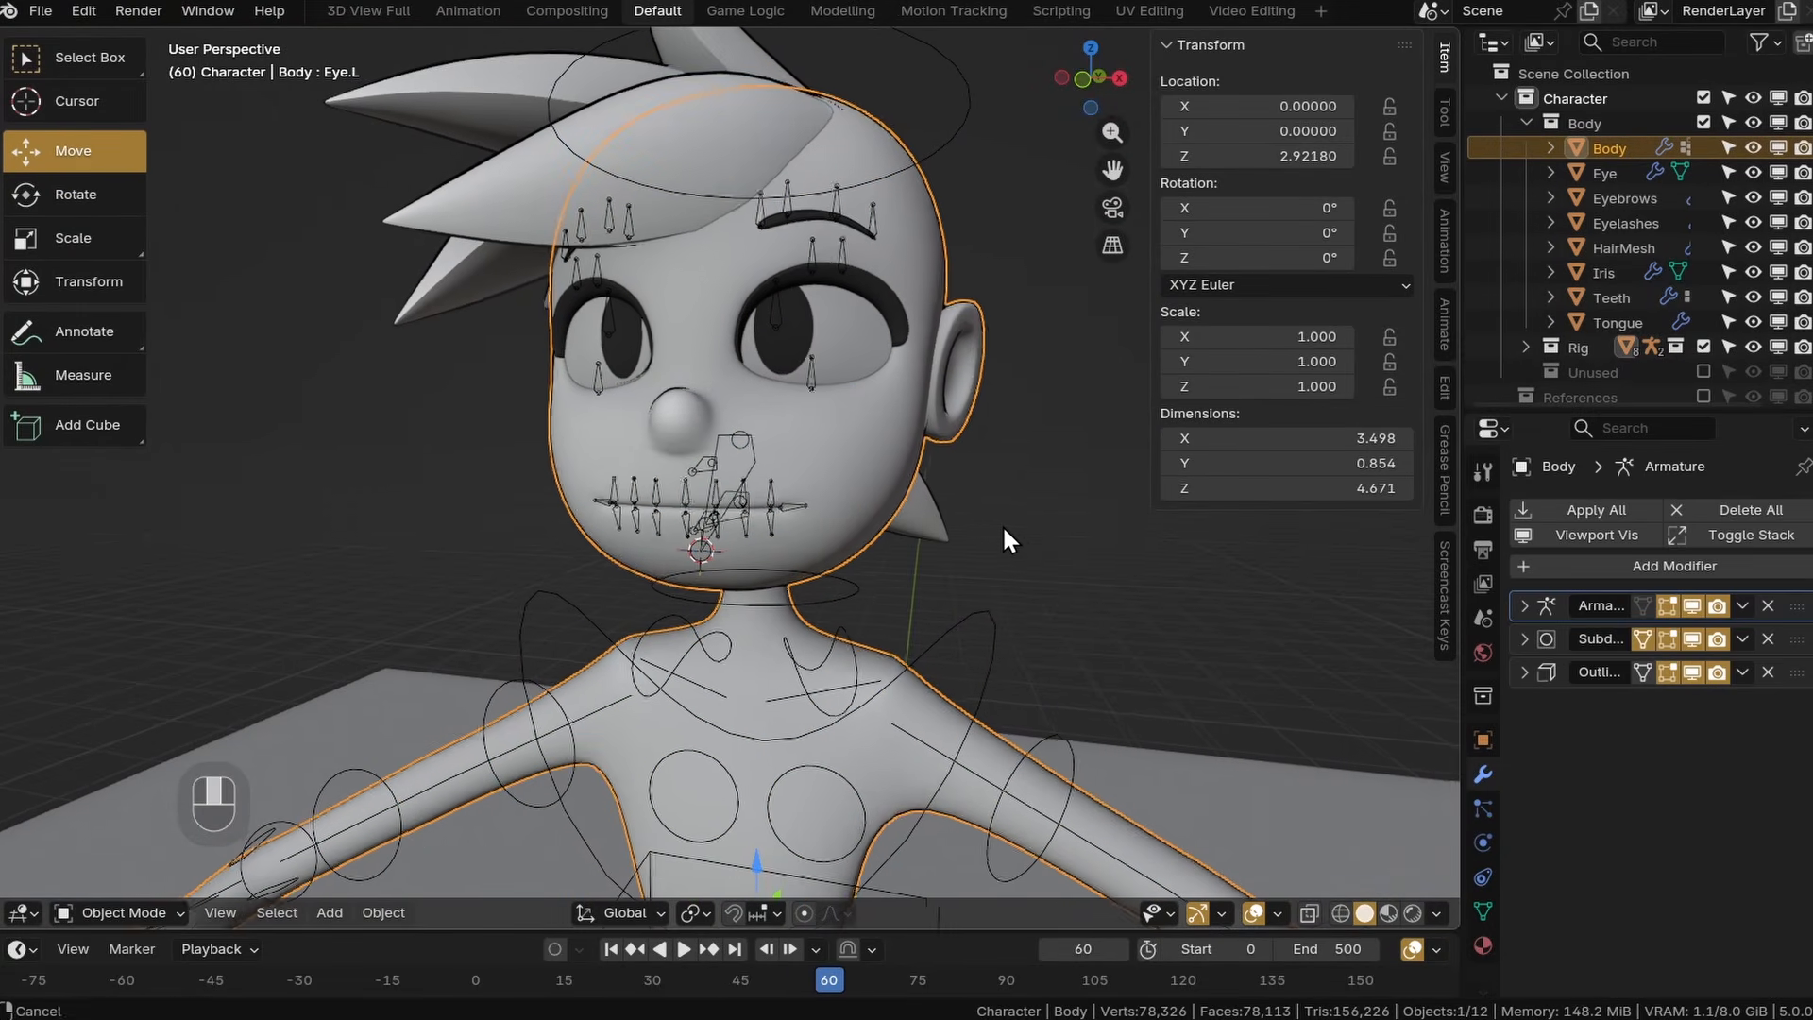
shift+middle_drag(1001, 524, 798, 582)
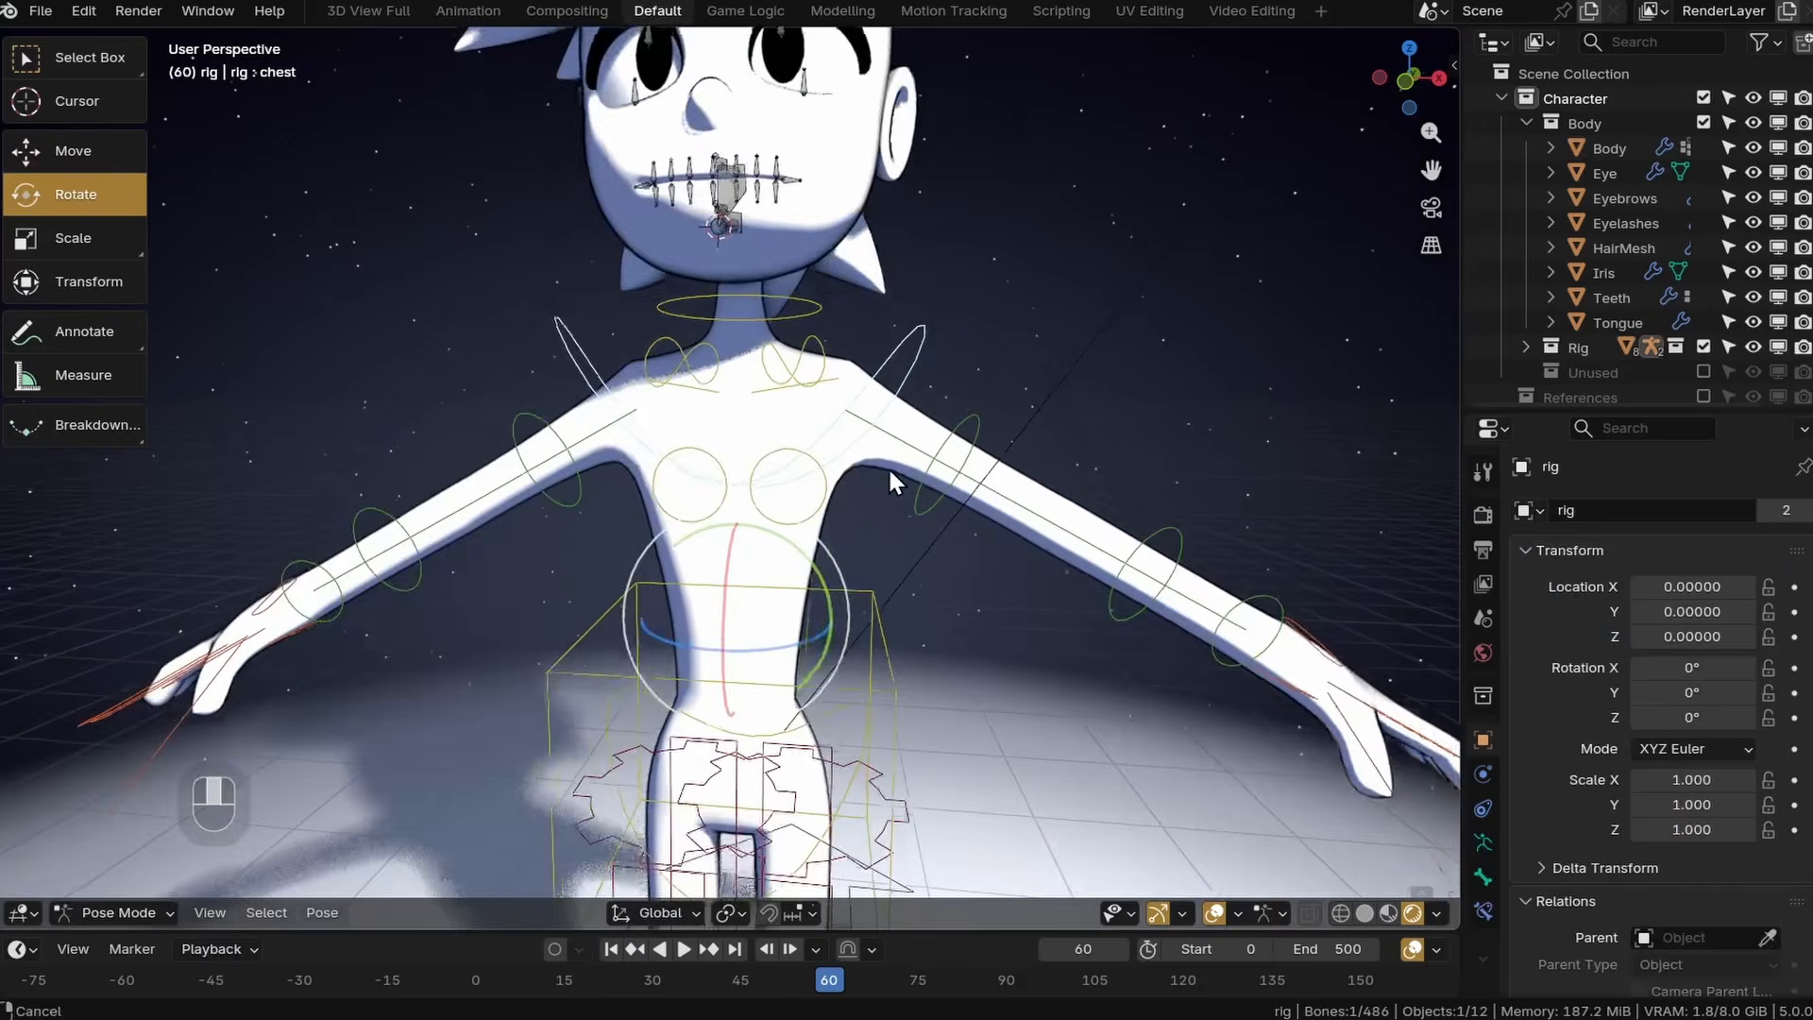
middle_drag(887, 467, 803, 463)
Enable Simplify with a maximum subdivision of 1 for the viewport and 3 for renders.
scroll(921, 503, up, 3)
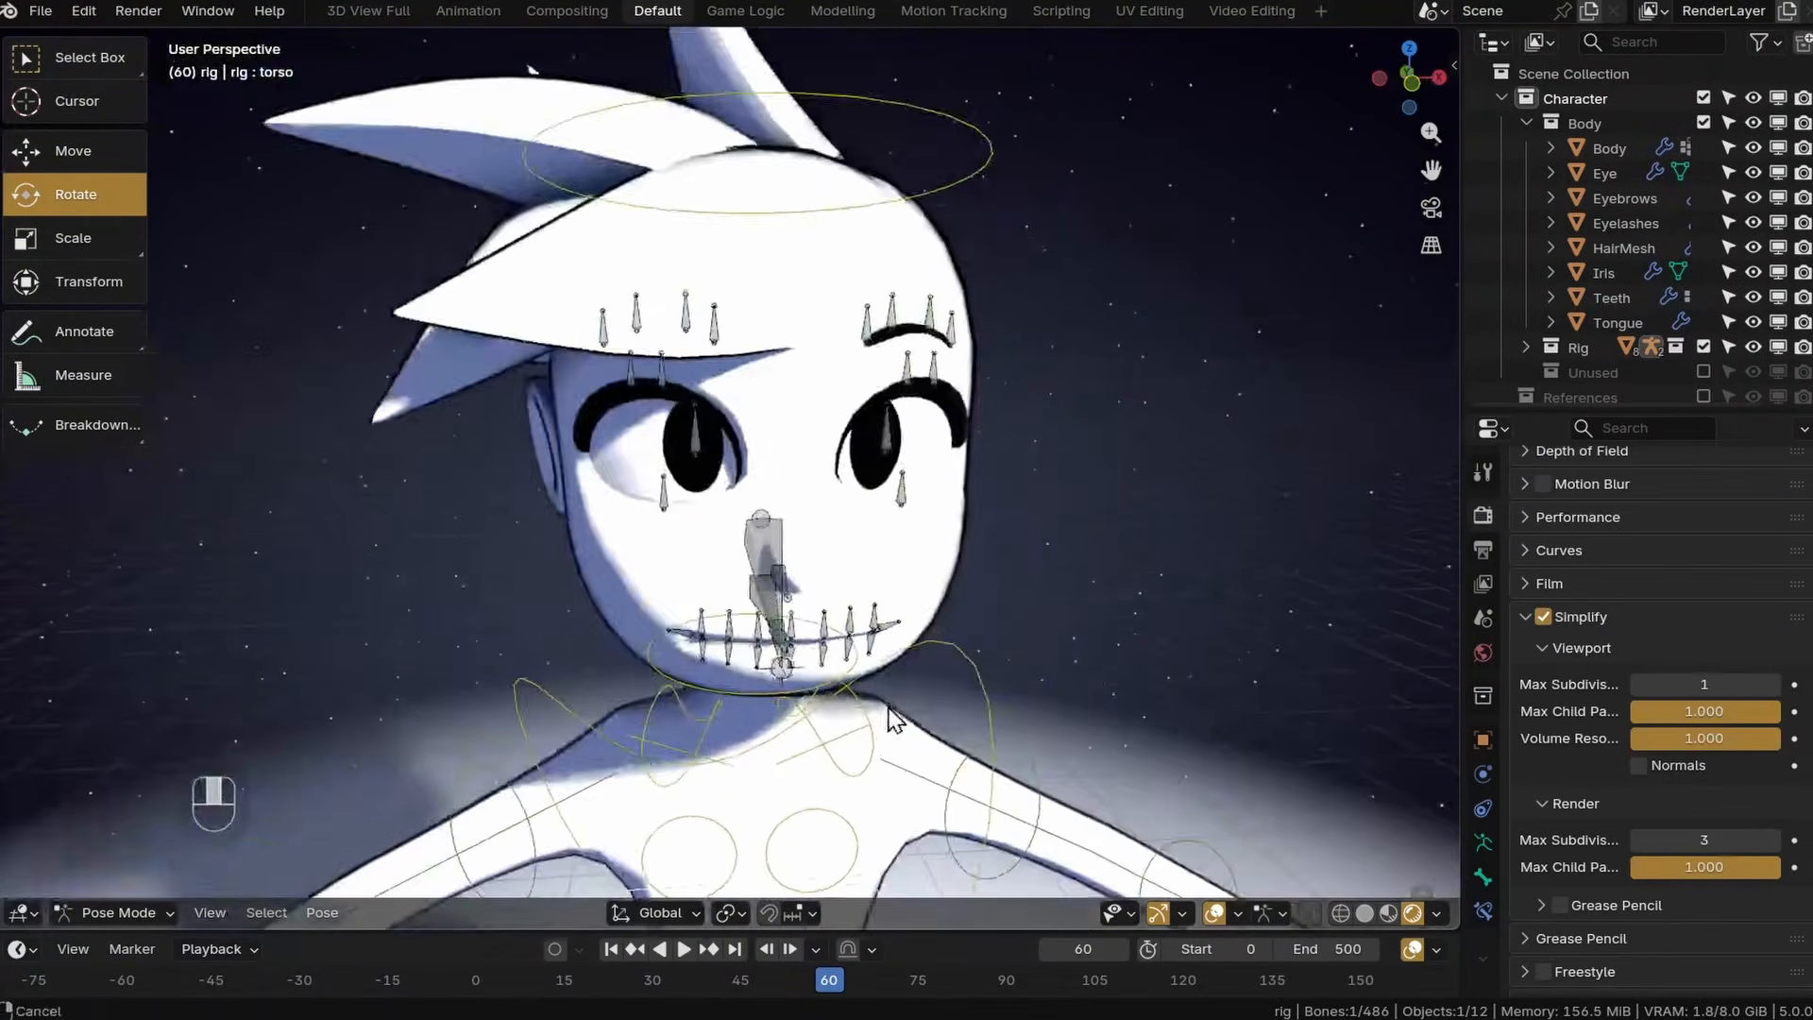
middle_drag(906, 528, 793, 531)
scroll(903, 566, down, 2)
middle_drag(900, 557, 903, 440)
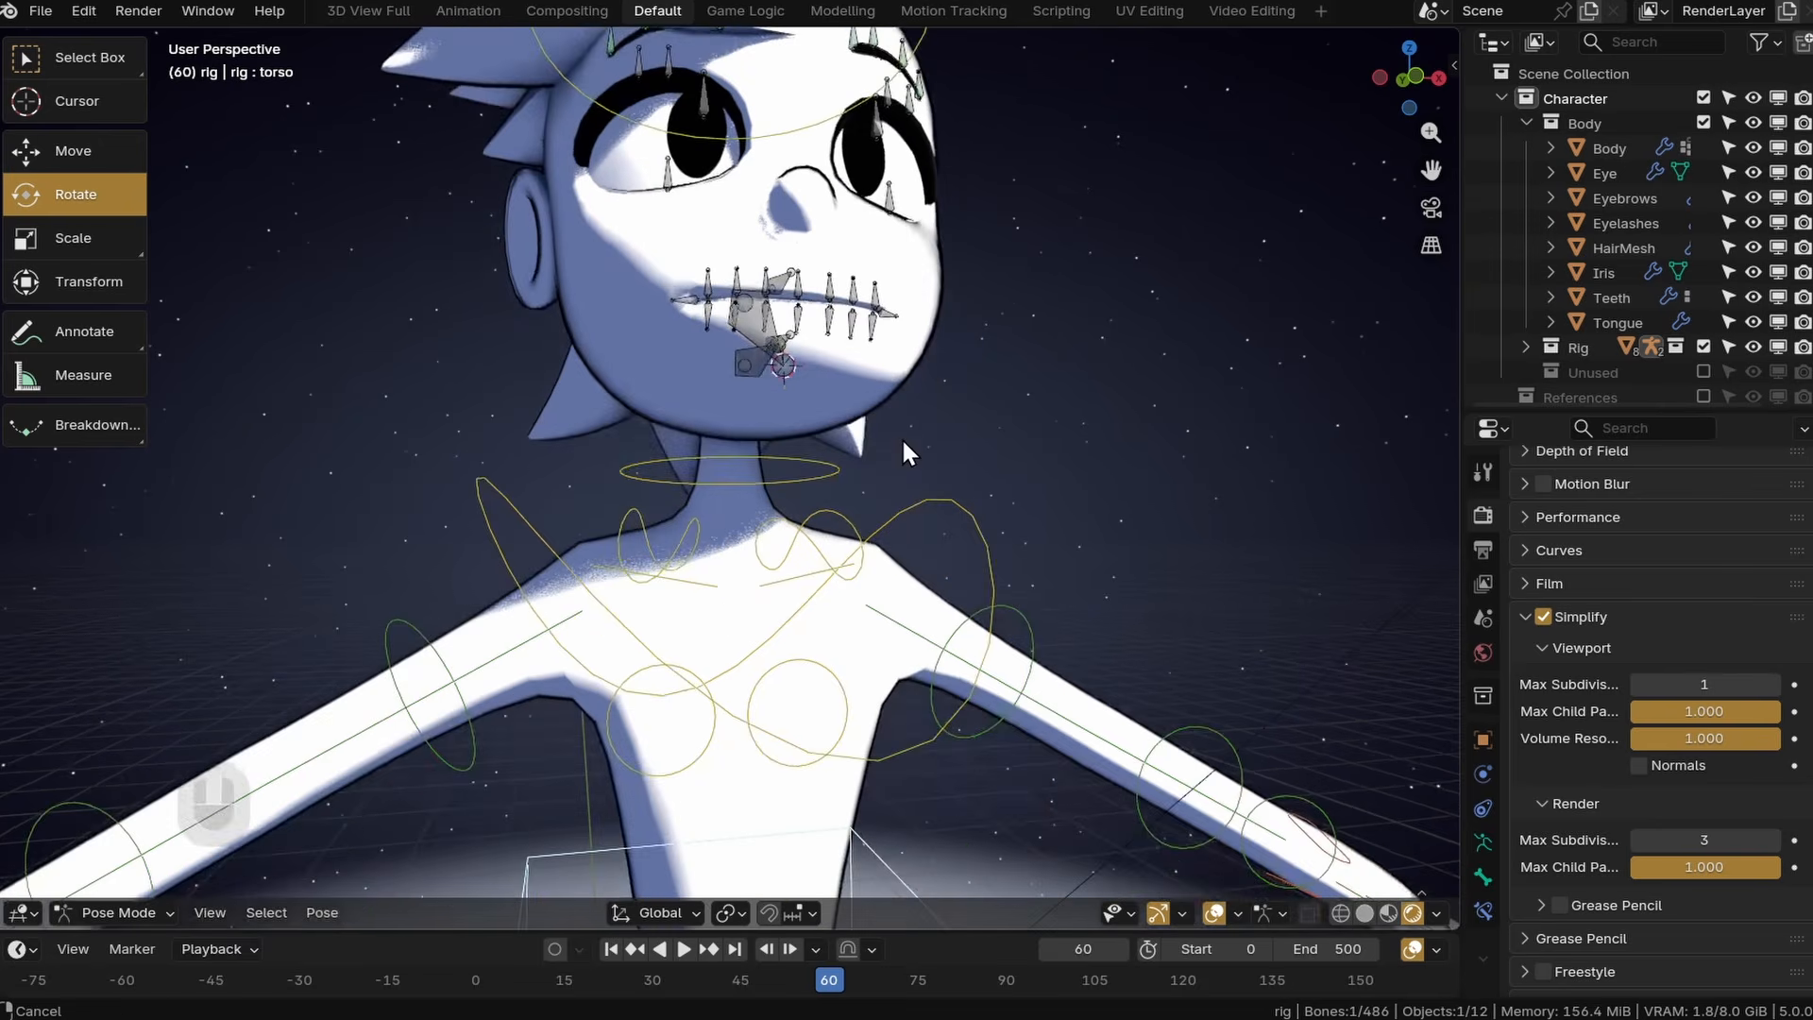
Expand the Rig collection, enable WGTS_rig to browse its widget objects, and exclude it again.
scroll(1569, 245, down, 3)
click(1524, 237)
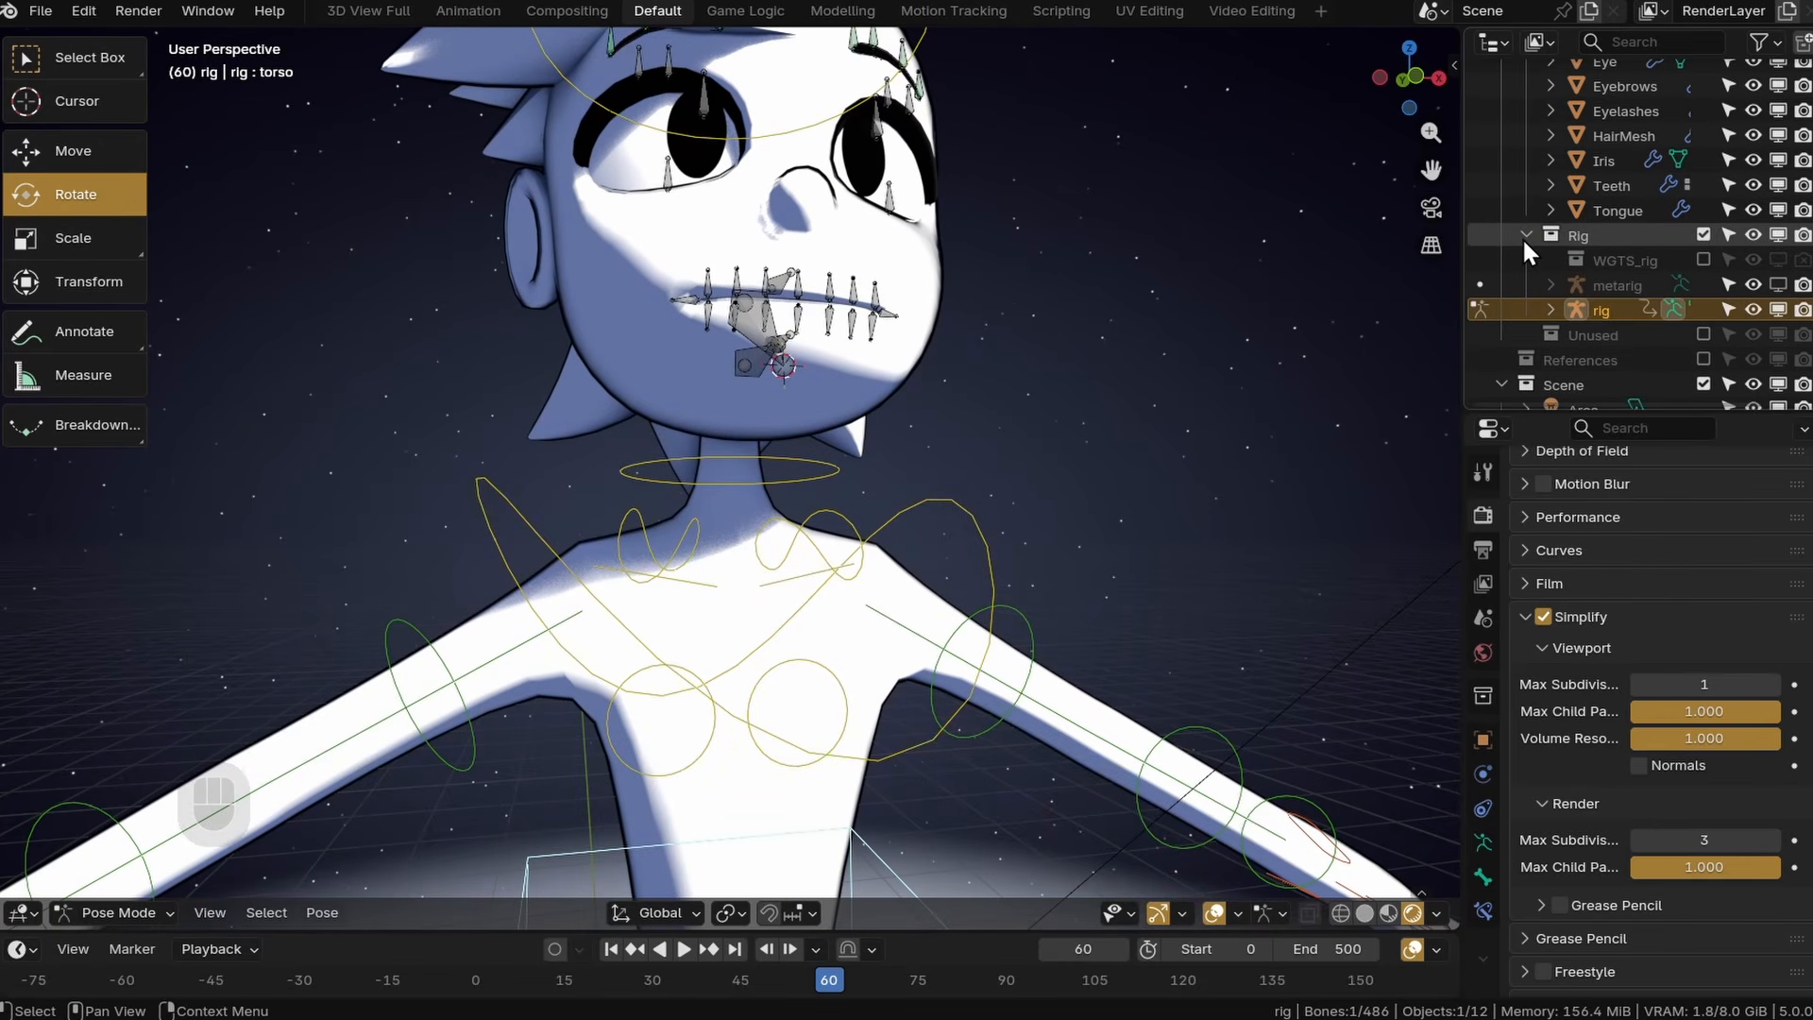
scroll(1525, 236, down, 2)
click(1699, 184)
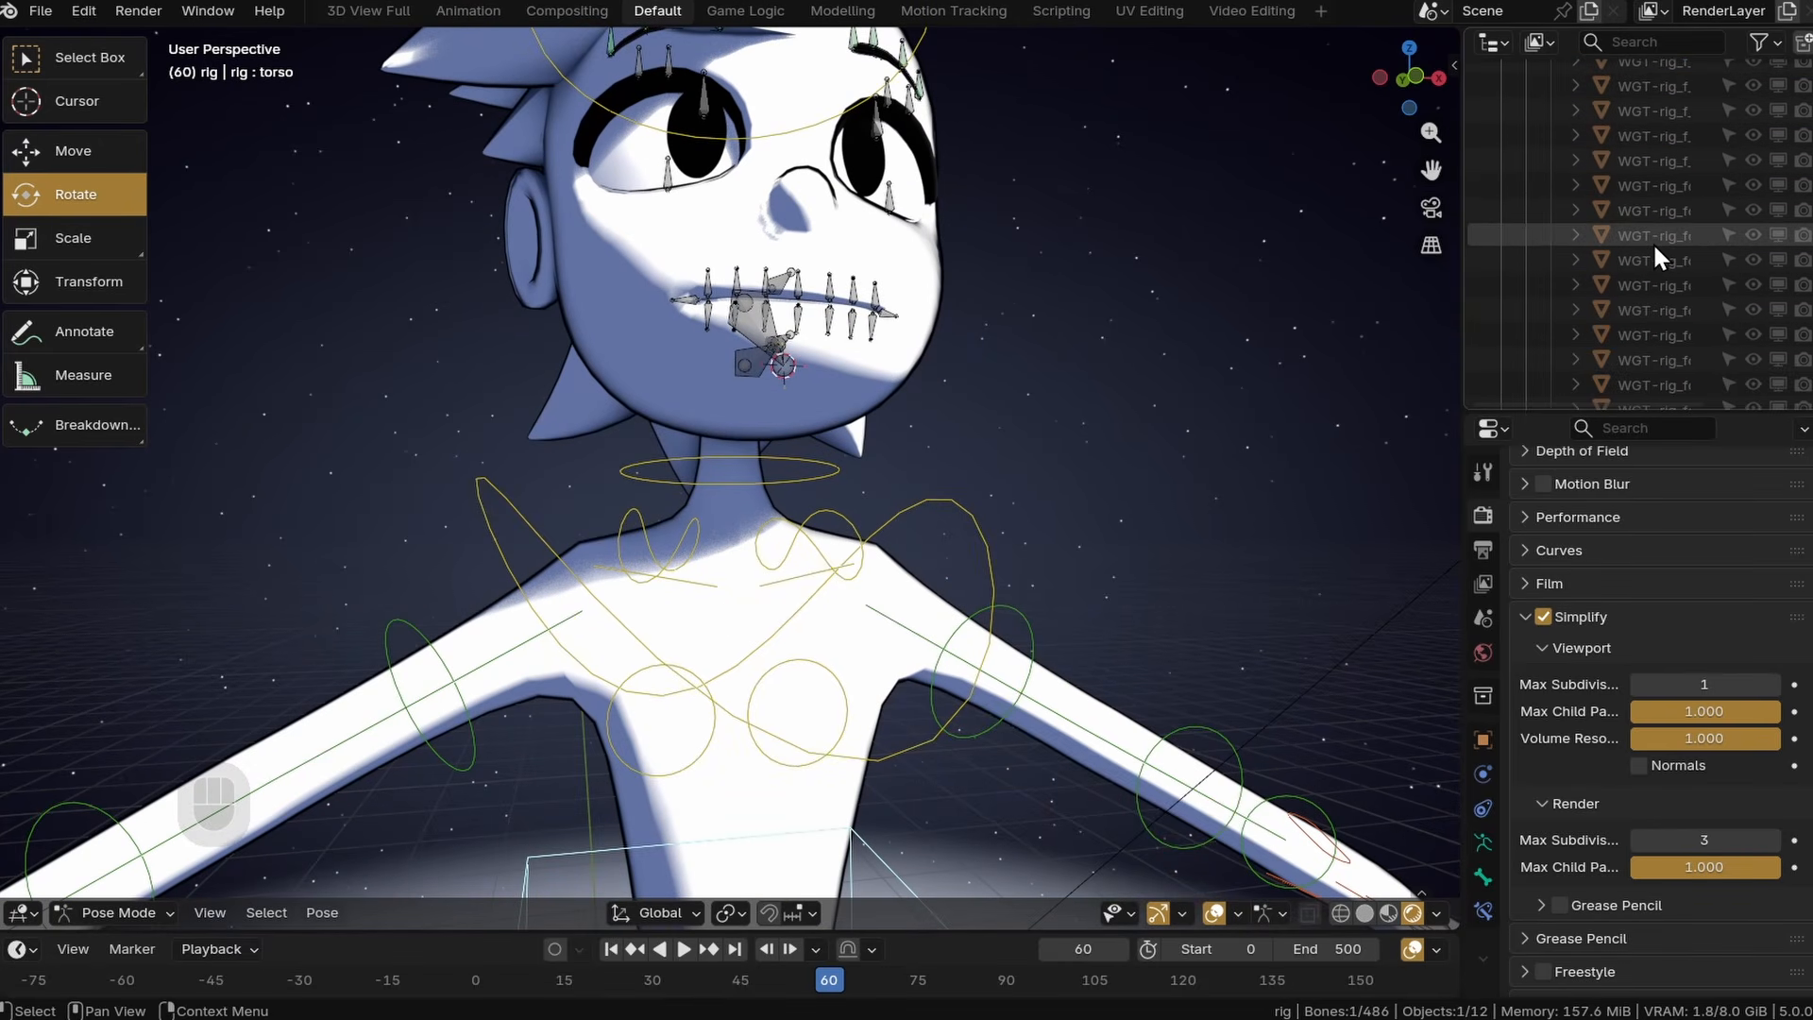
scroll(1634, 232, up, 20)
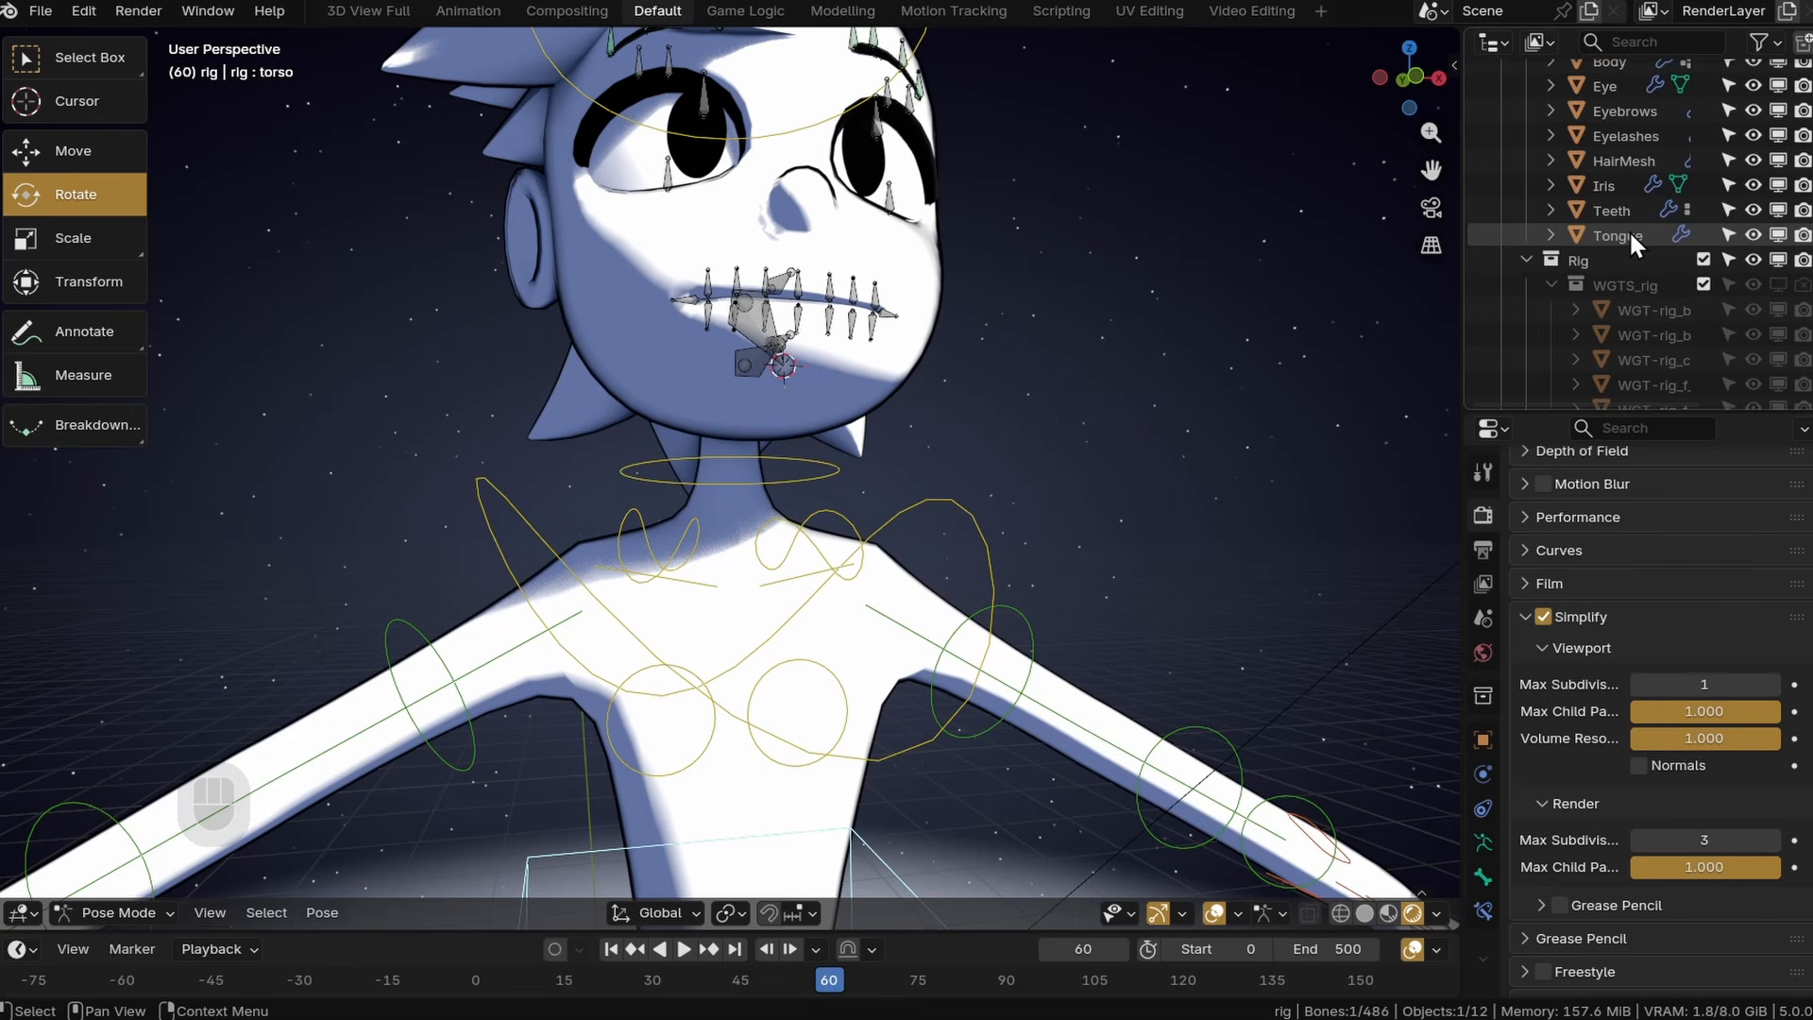
scroll(1628, 236, down, 10)
scroll(1620, 251, up, 5)
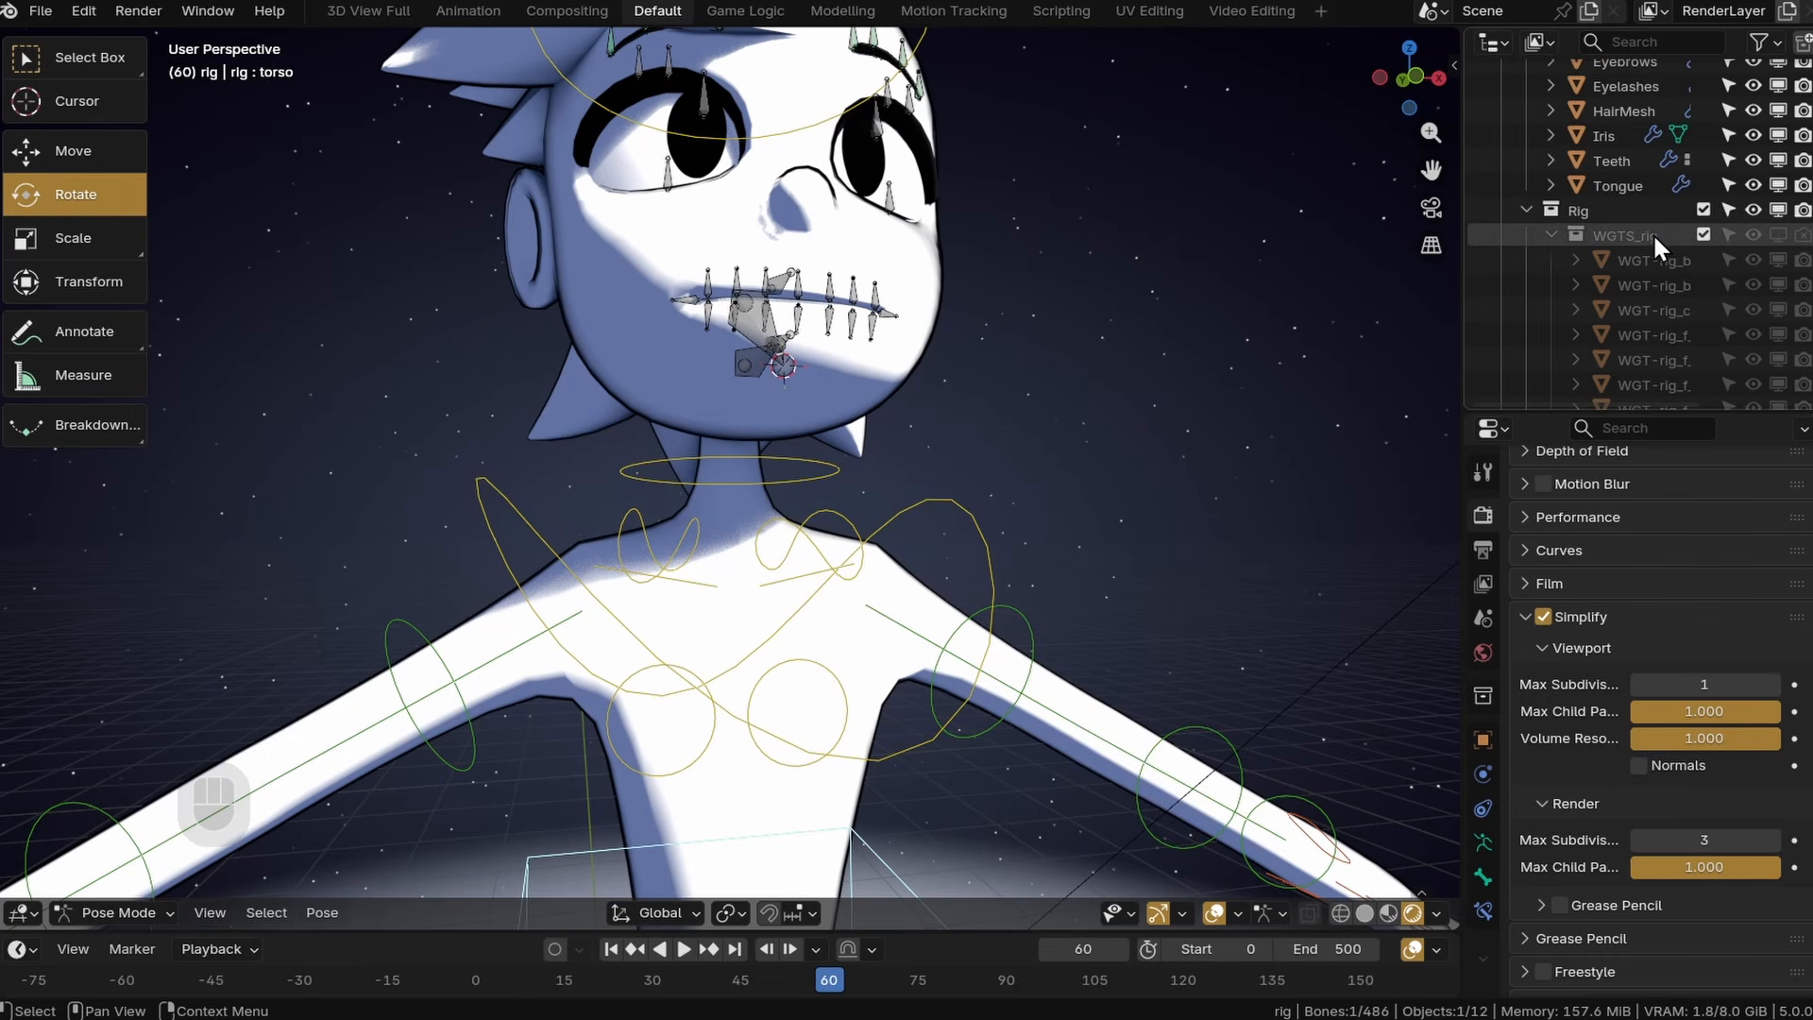
click(1703, 234)
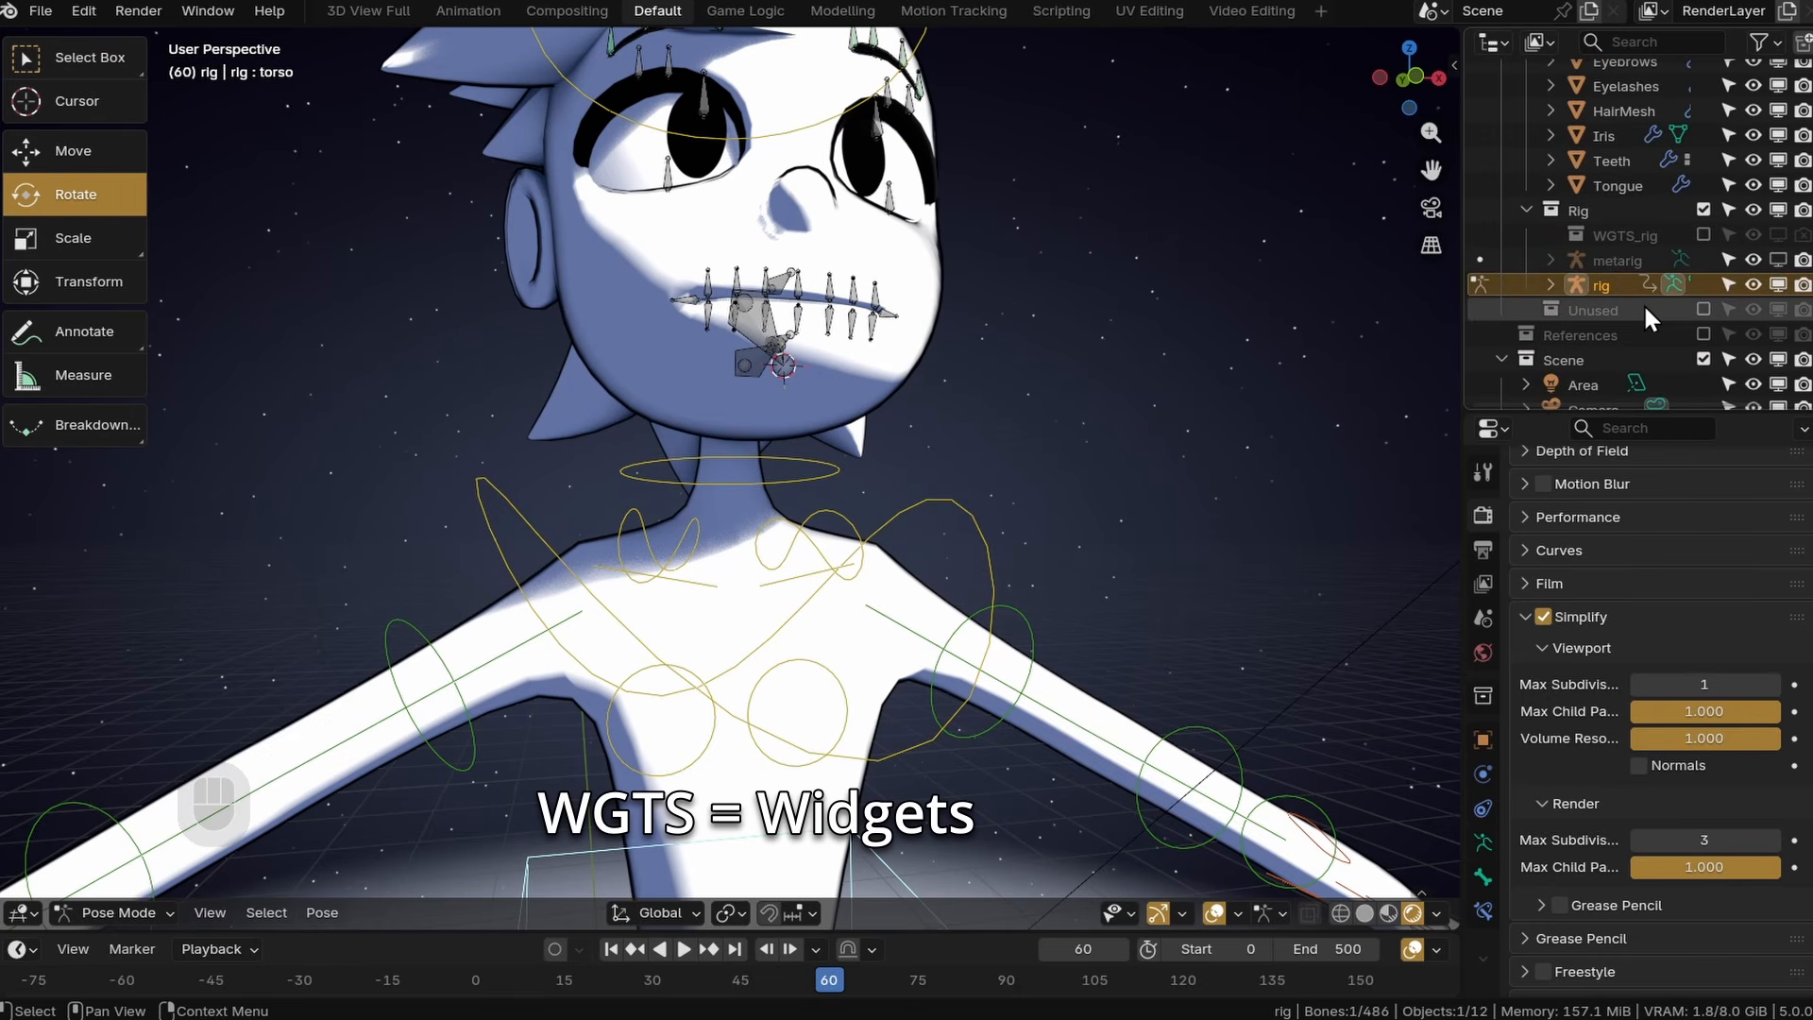
Frame the MouthT.L.002 bone in solid shading and open its custom shape settings under Viewport Display.
middle_drag(1001, 359, 1017, 599)
scroll(944, 585, up, 5)
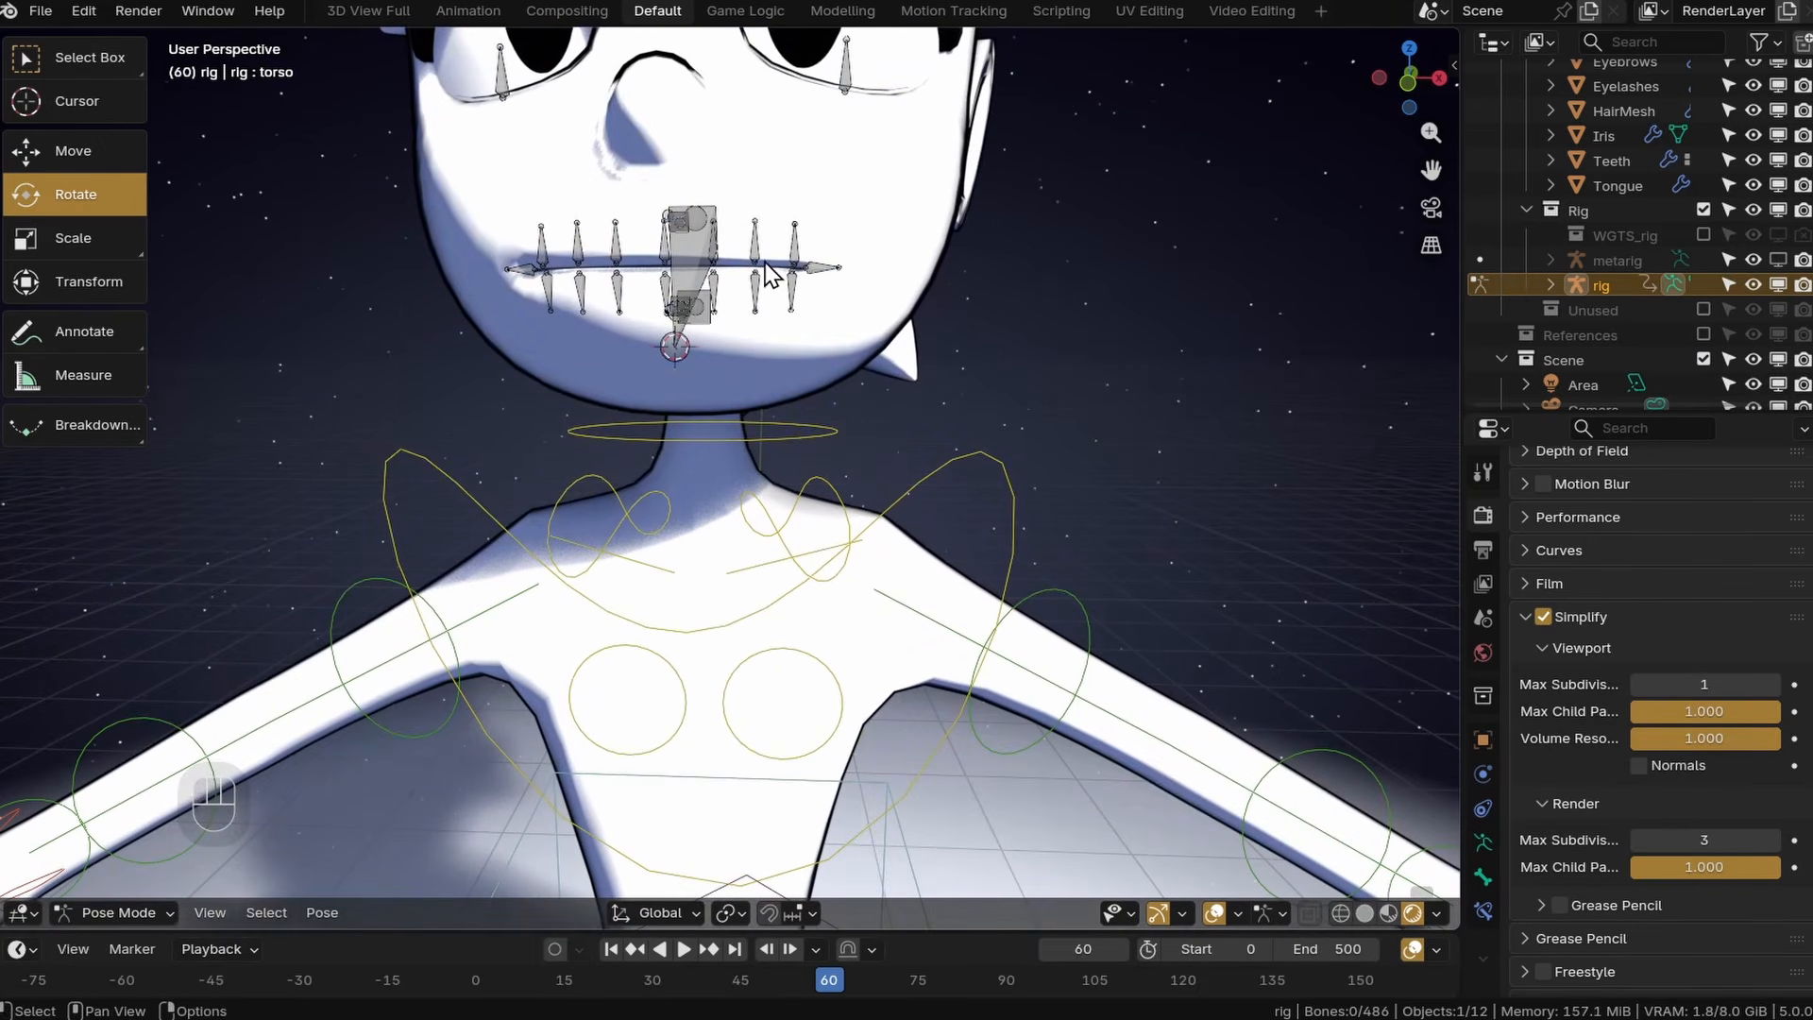
key(KP_Decimal)
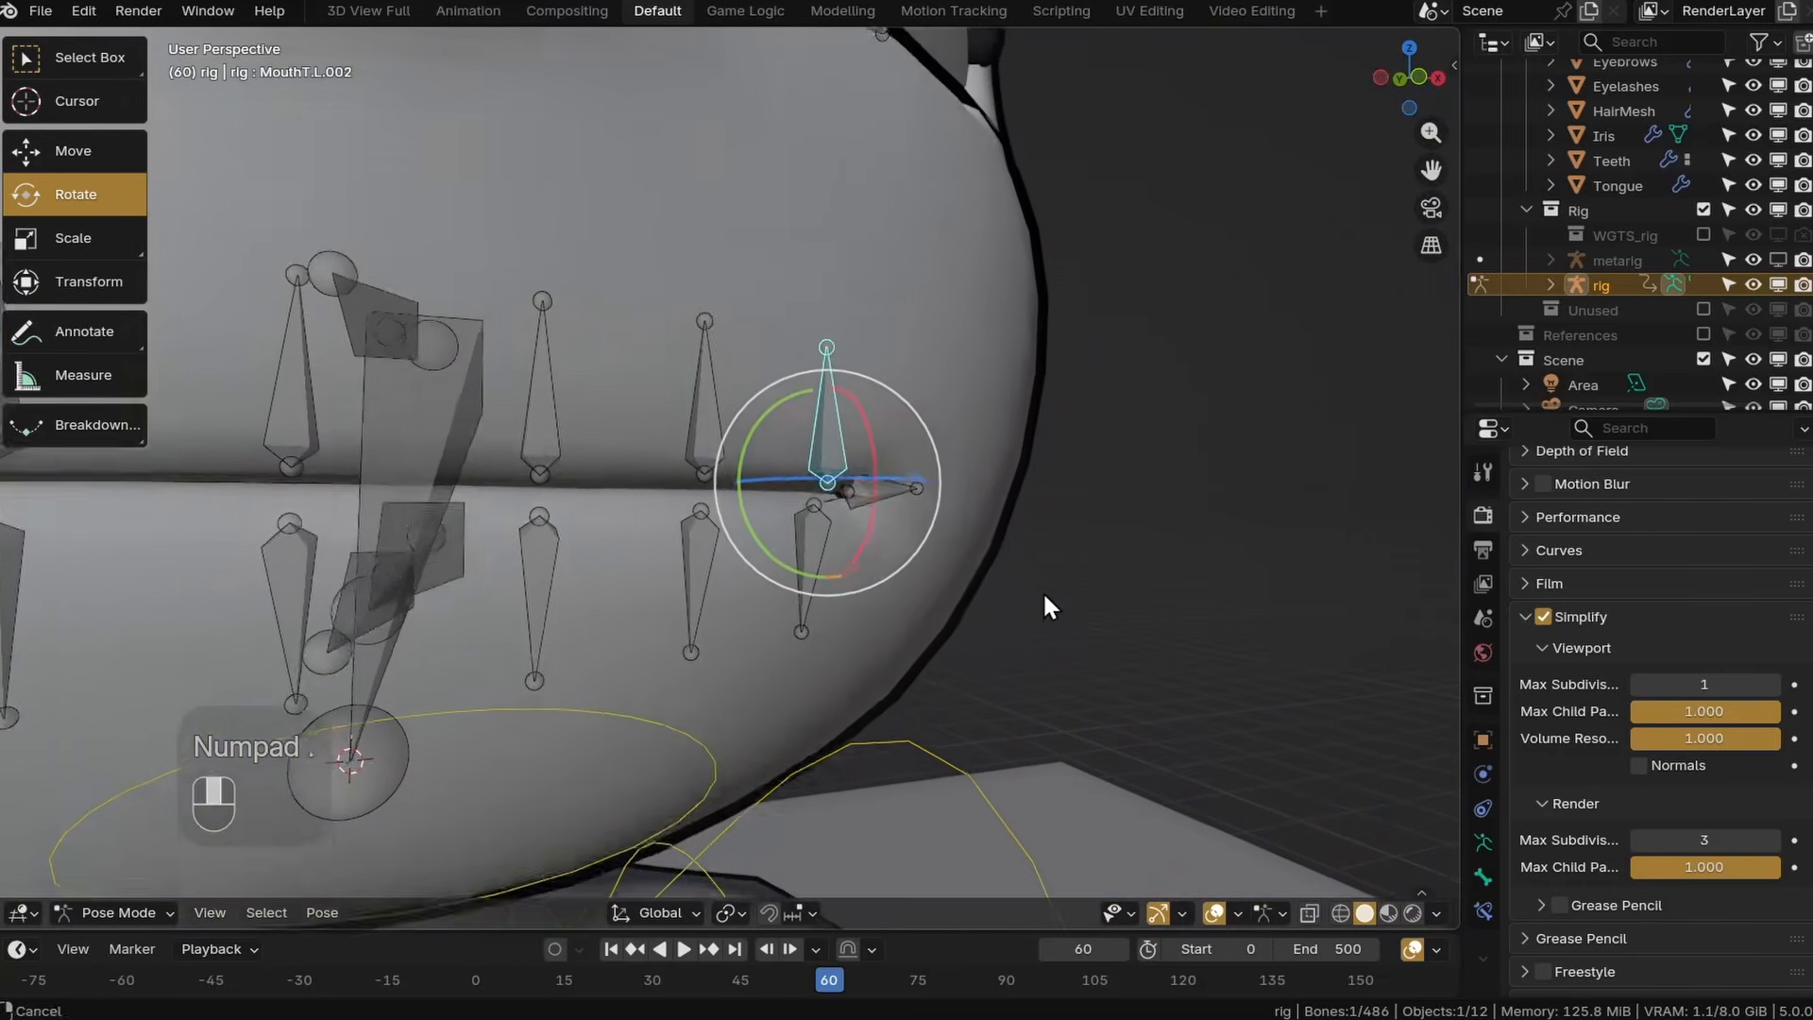
middle_drag(1042, 592, 1015, 491)
shift+middle_drag(1015, 491, 1128, 676)
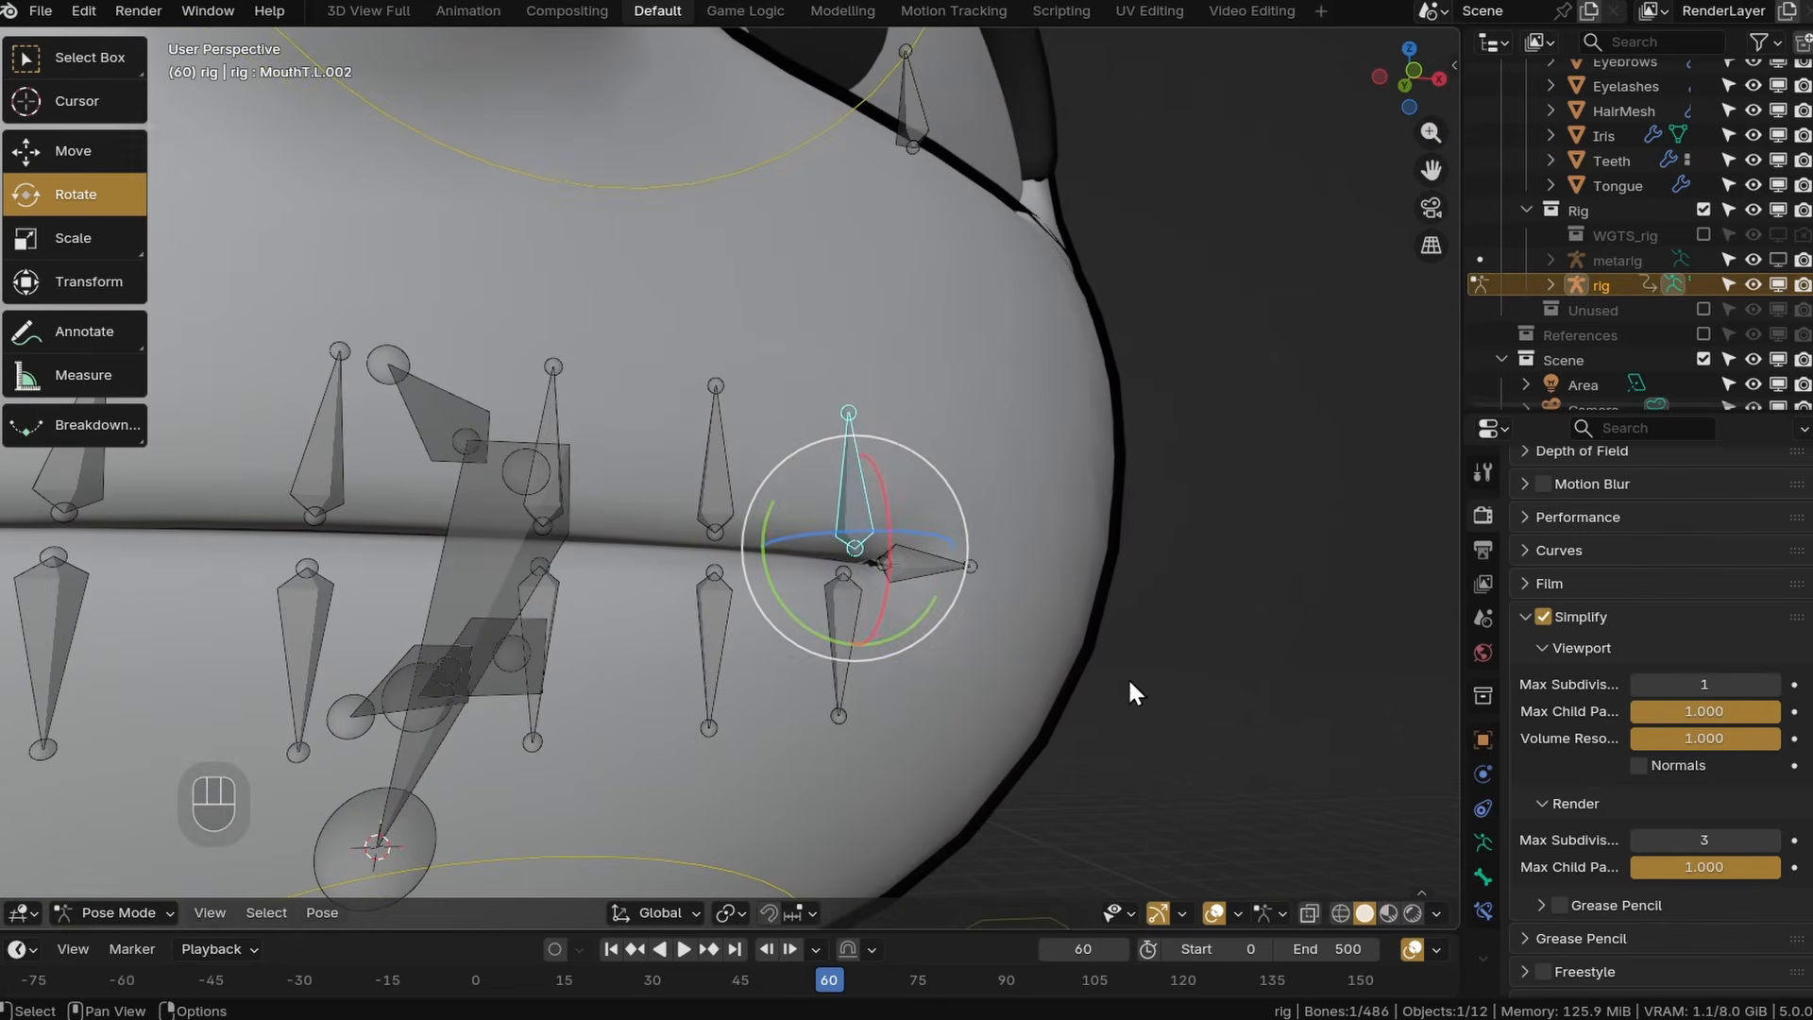
click(1481, 876)
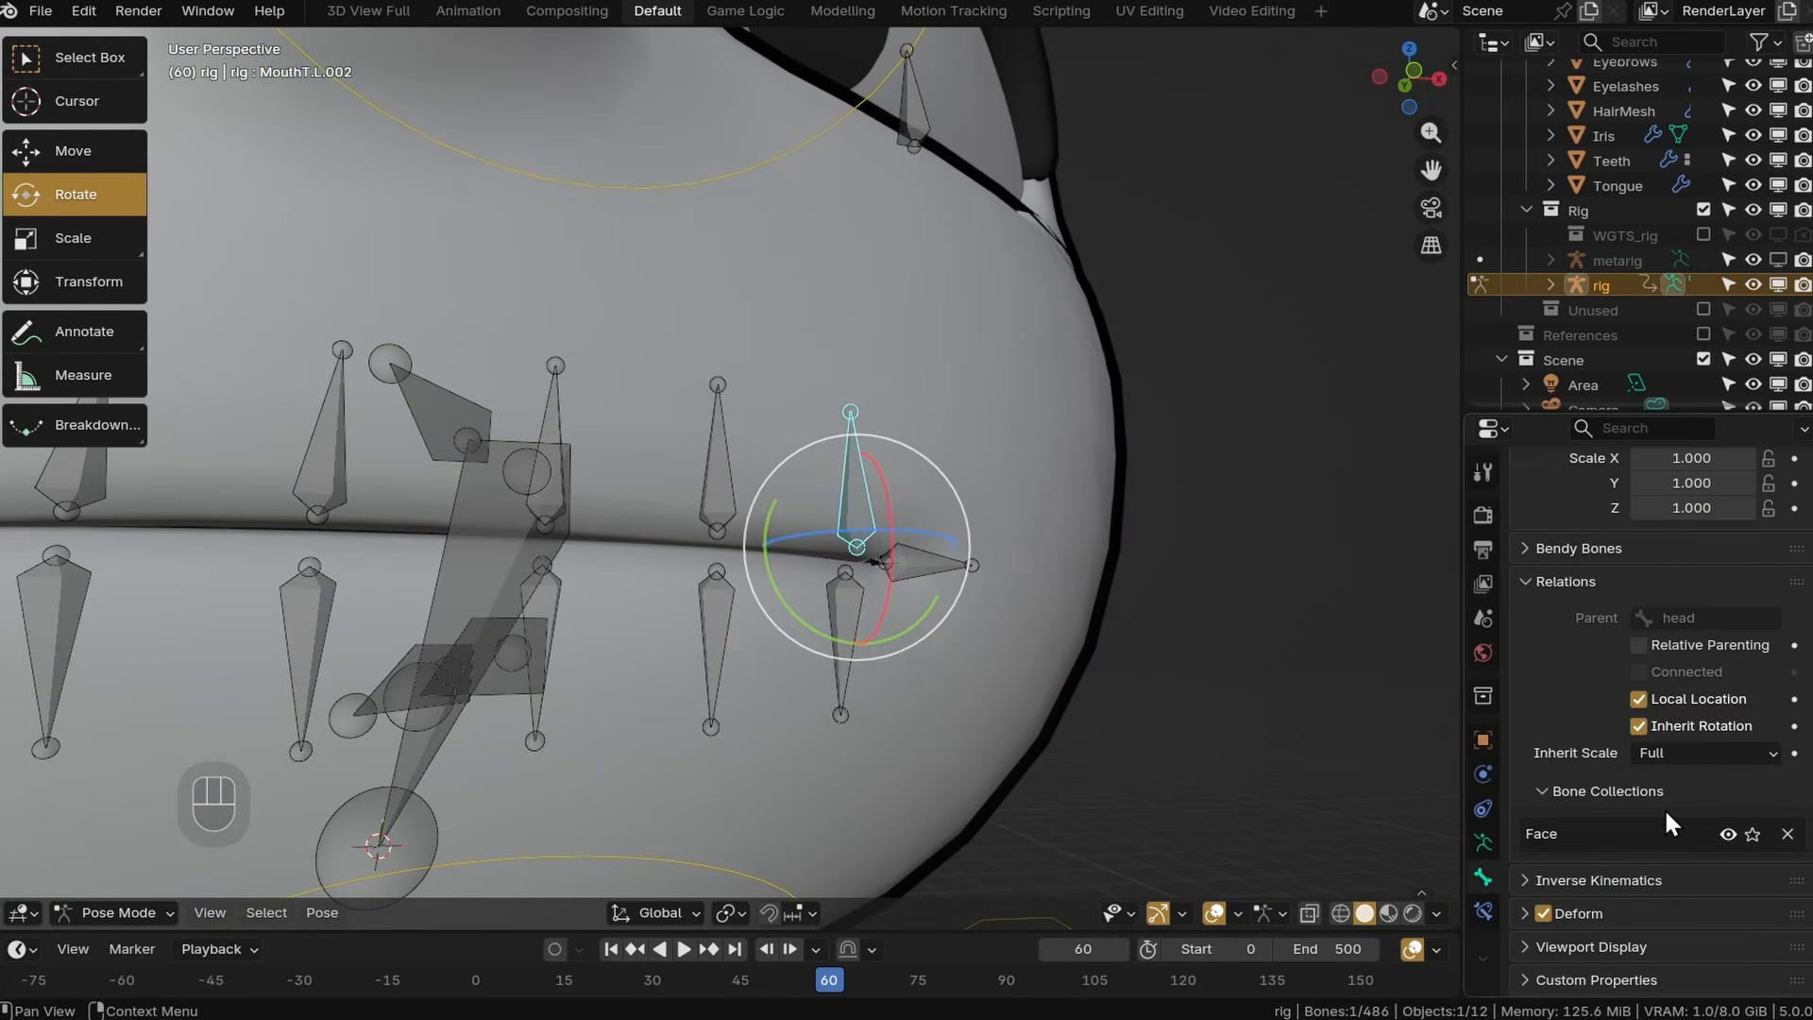
scroll(1513, 904, down, 12)
scroll(1439, 699, up, 3)
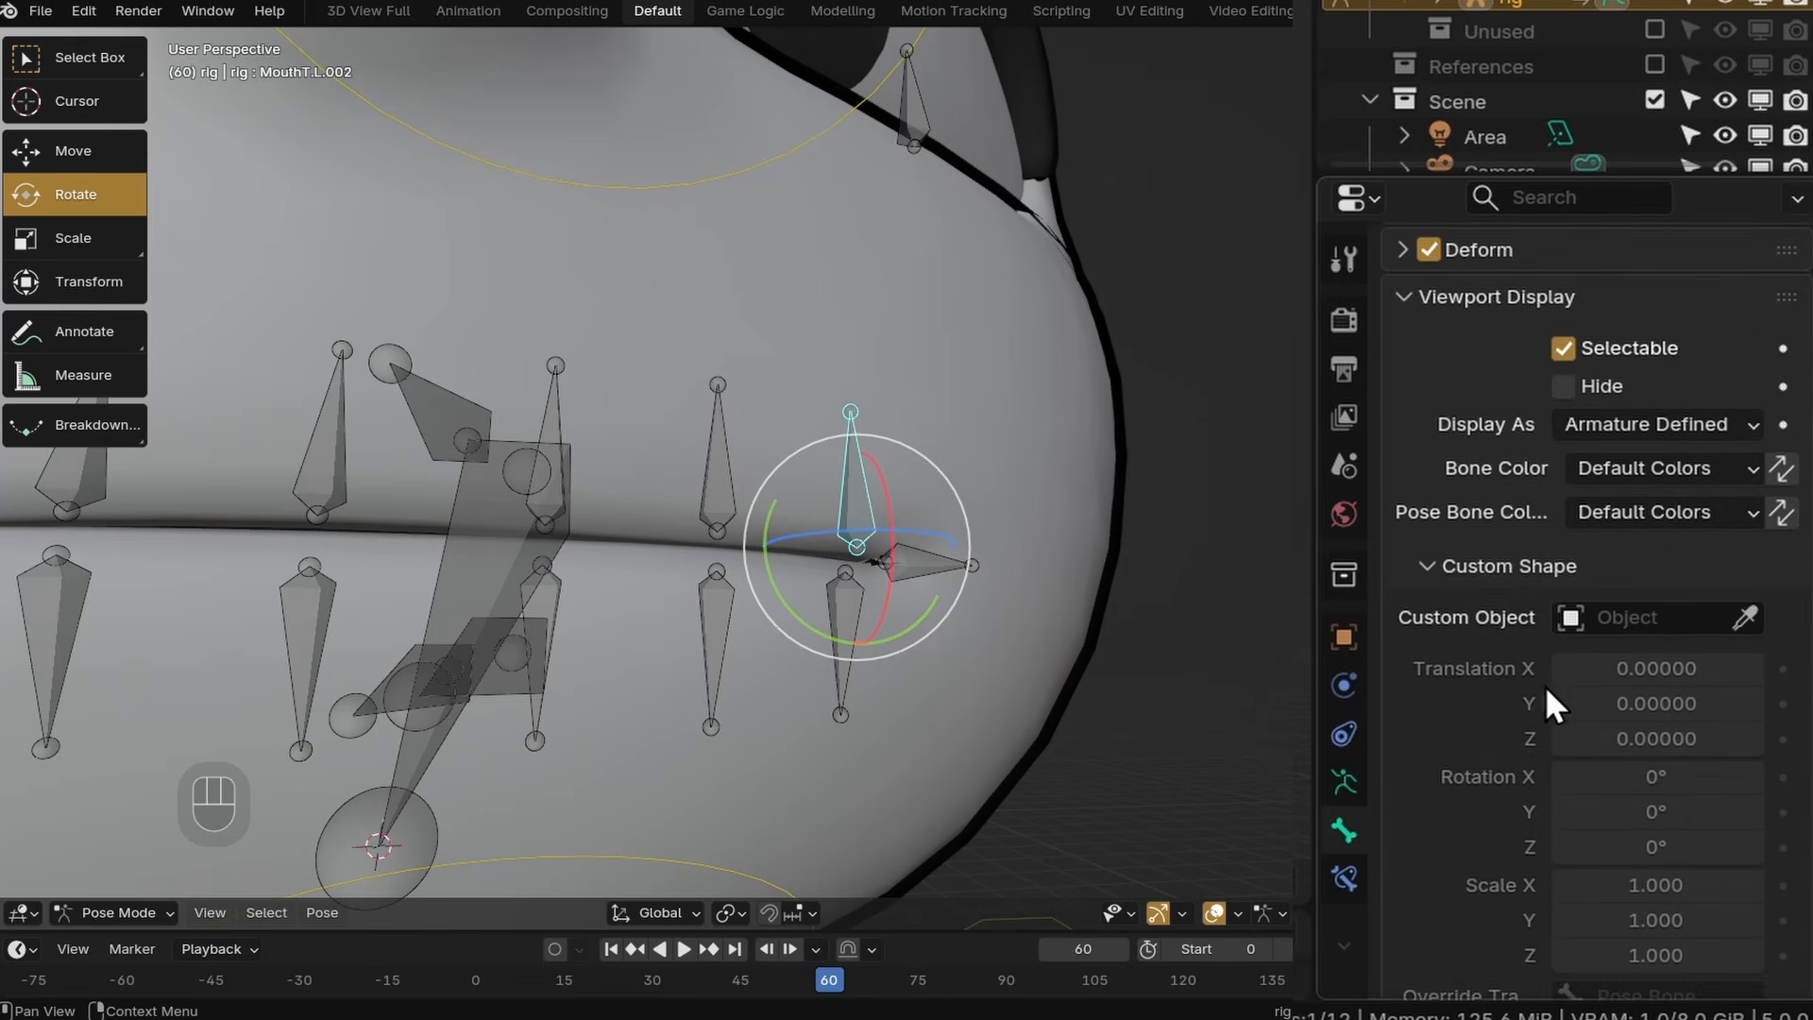
mouse_move(952, 605)
middle_down()
mouse_move(984, 637)
mouse_move(900, 421)
mouse_move(1065, 402)
mouse_move(956, 568)
mouse_move(958, 595)
middle_up()
Try the Body mesh as the MouthT.L.002 bone's custom shape and clear it again.
click(1629, 619)
click(1547, 713)
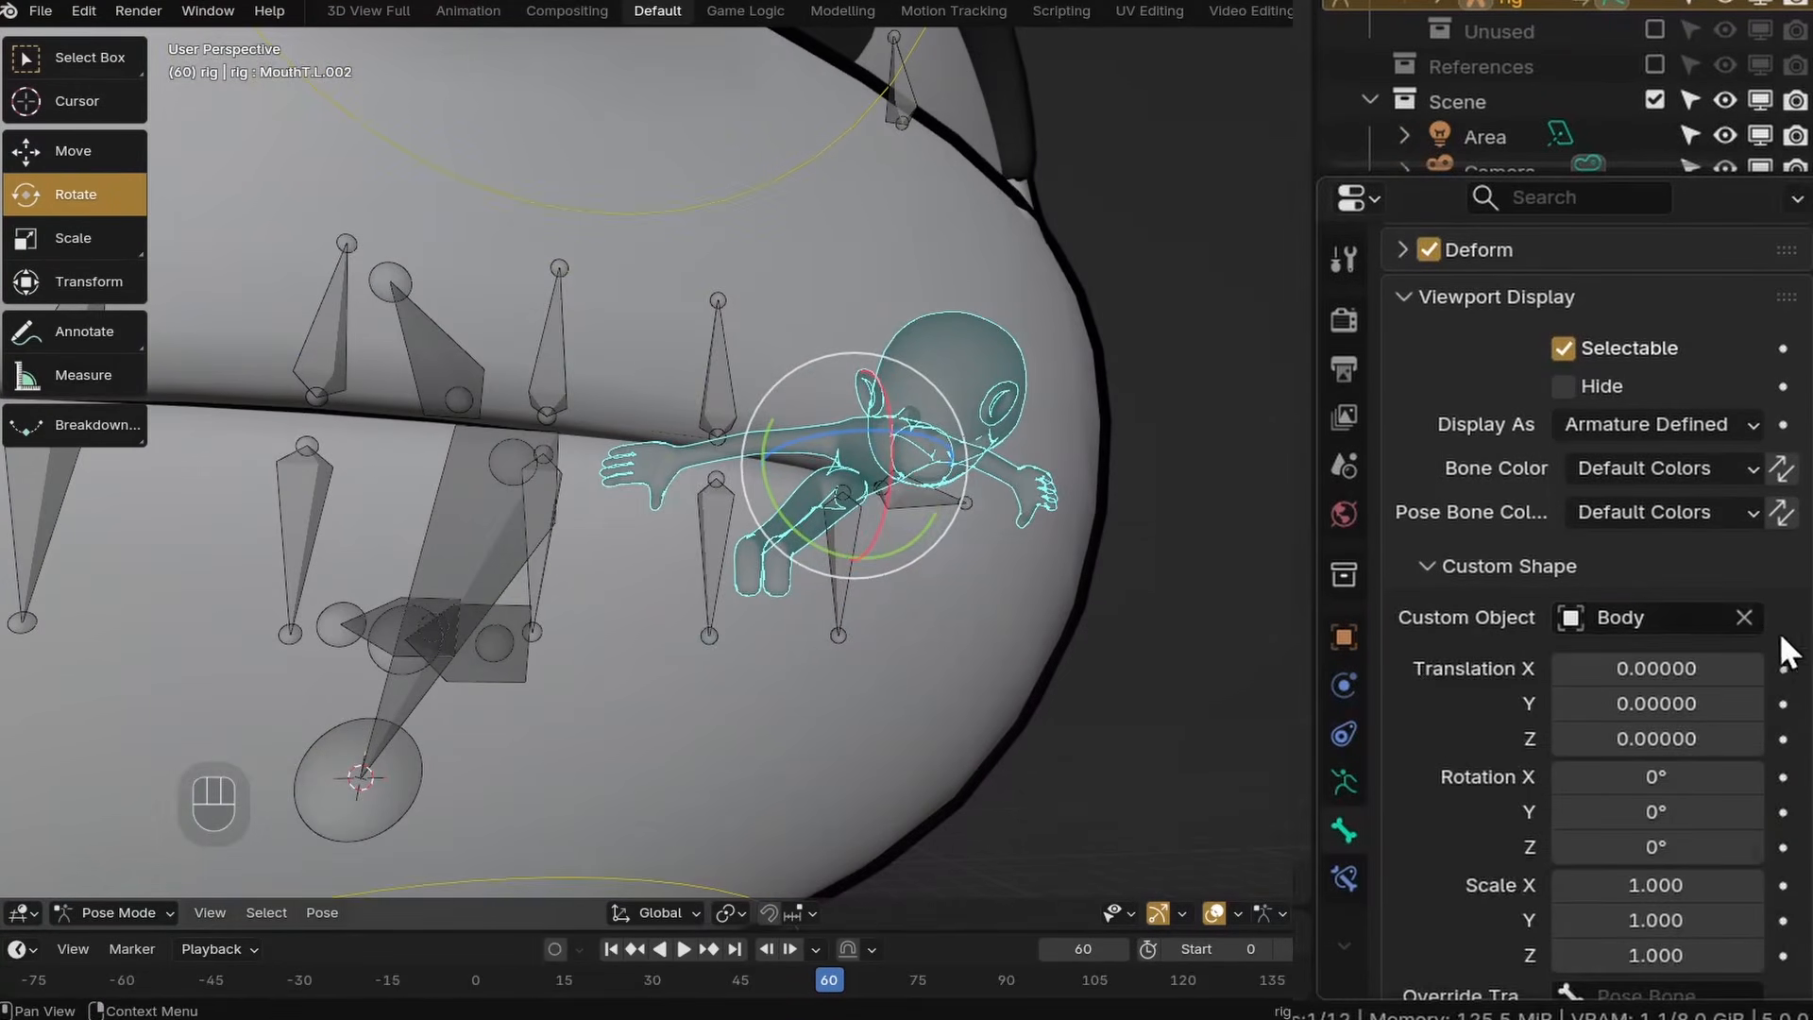
click(1734, 620)
click(1744, 618)
Select the torso control bone and check which custom object it uses.
shift+middle_drag(841, 557, 943, 478)
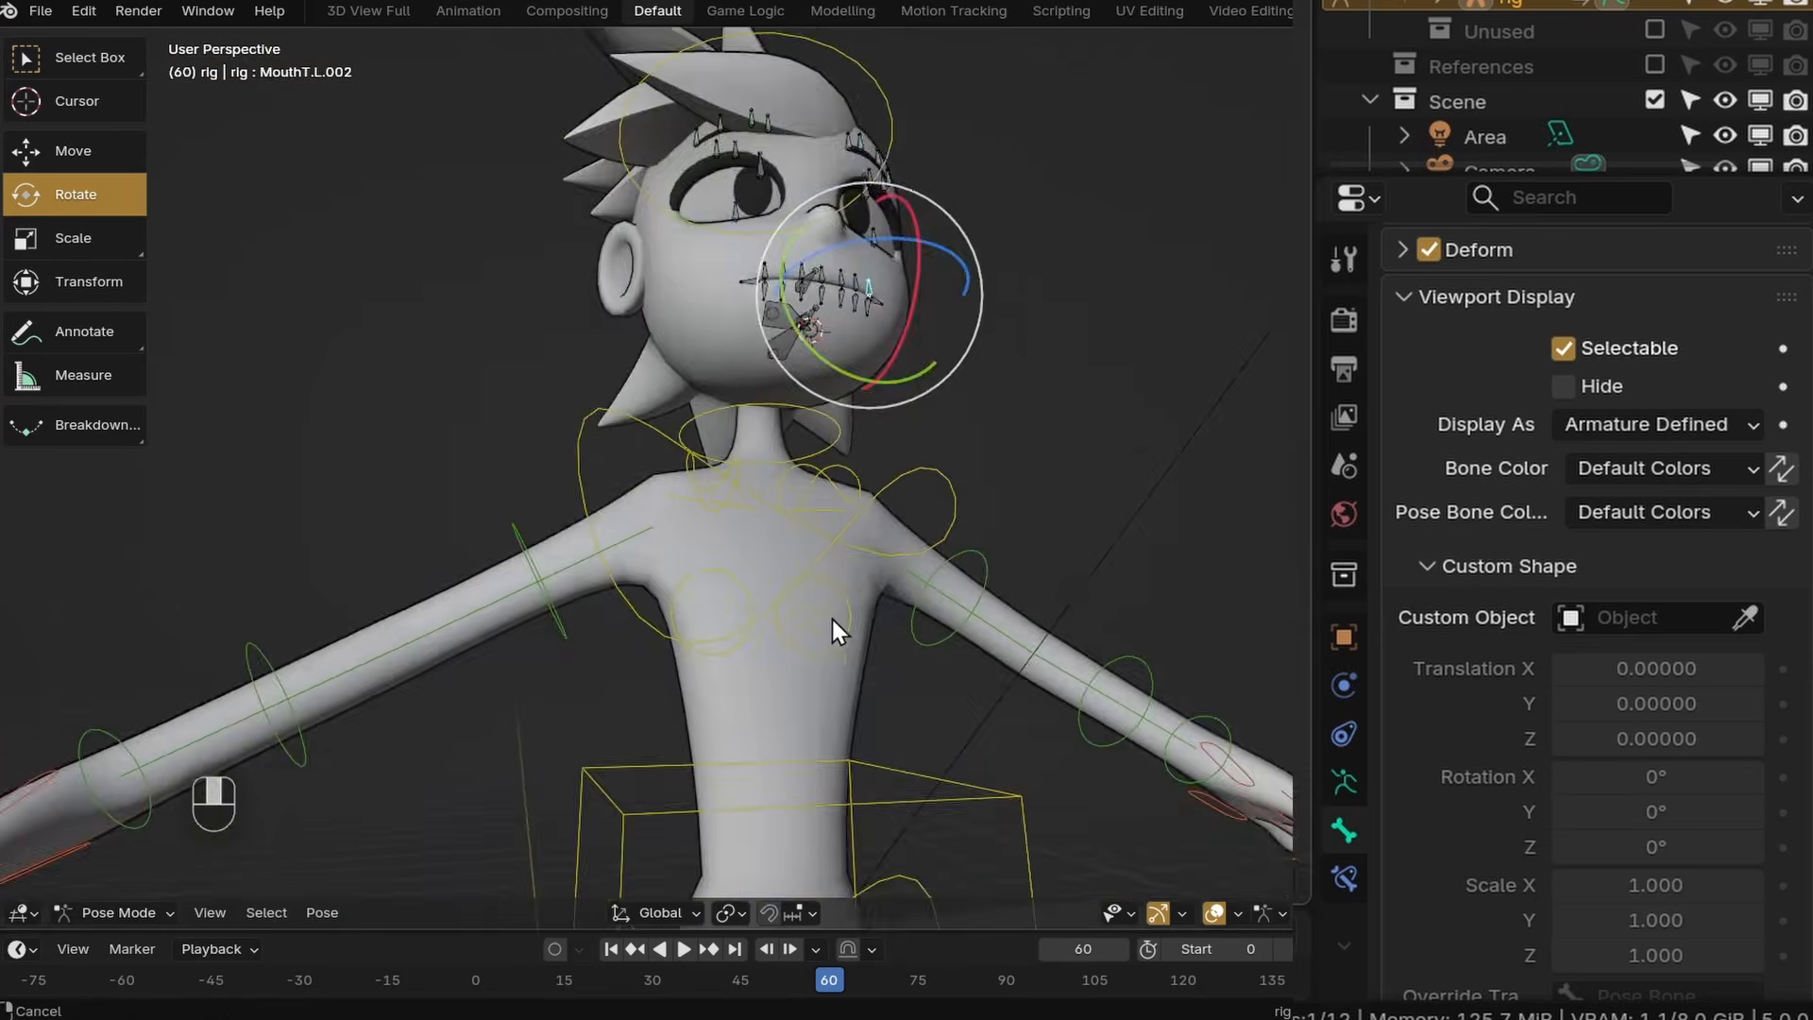
click(979, 371)
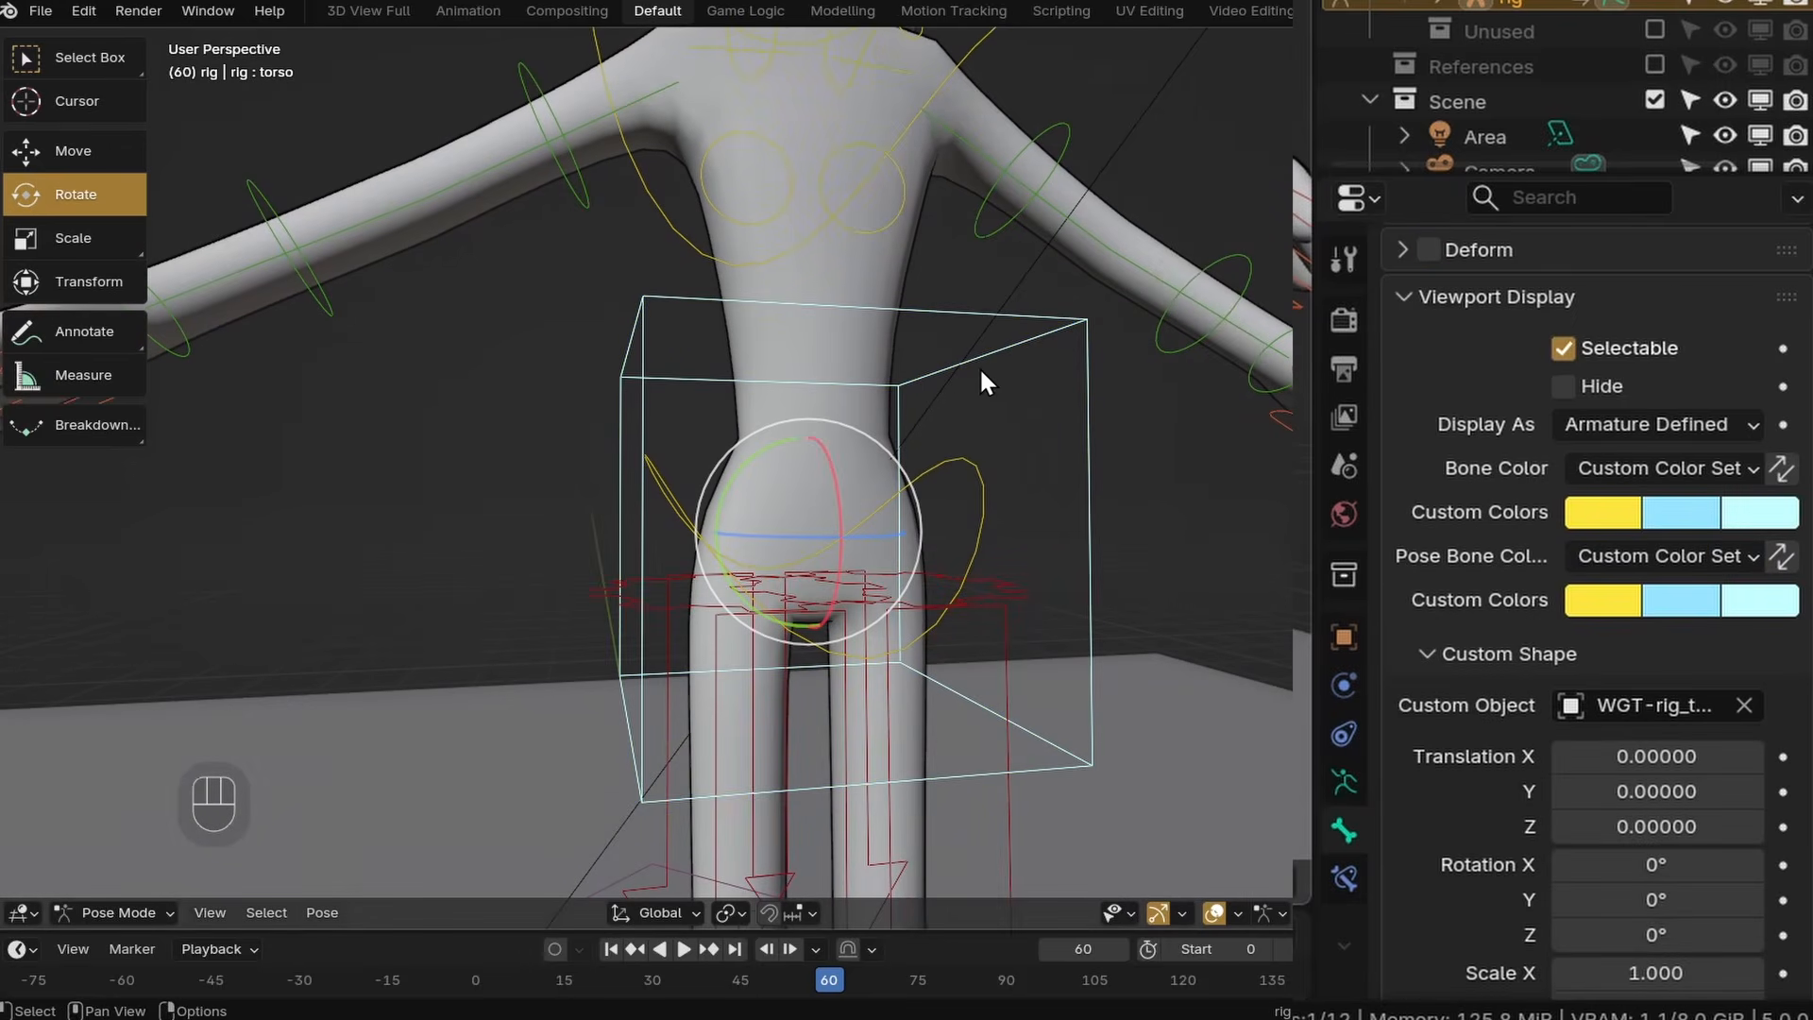
shift+middle_drag(812, 113, 878, 480)
scroll(916, 480, up, 6)
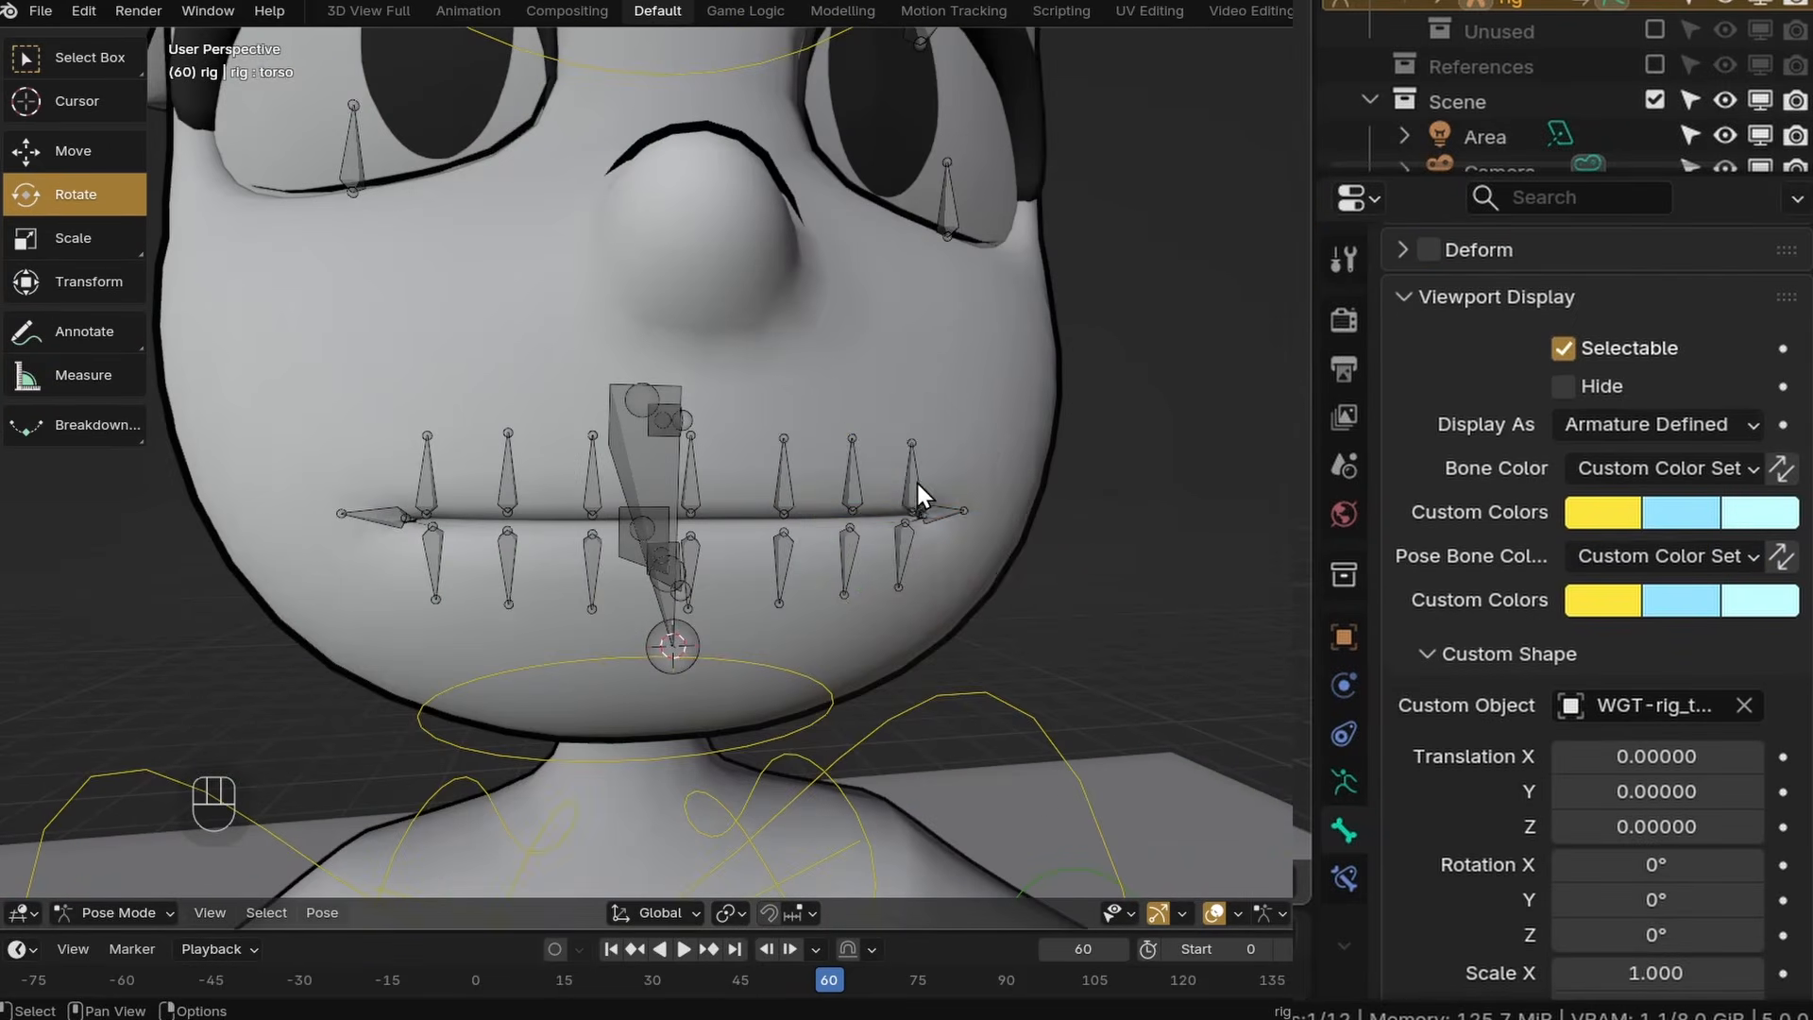
Select the MouthT.L.002 bone and set its custom shape object to WGT-rig_torso.
click(916, 479)
mouse_move(983, 510)
middle_down()
mouse_move(959, 461)
mouse_move(1001, 510)
middle_up()
scroll(959, 466, up, 5)
click(1629, 618)
text(tor)
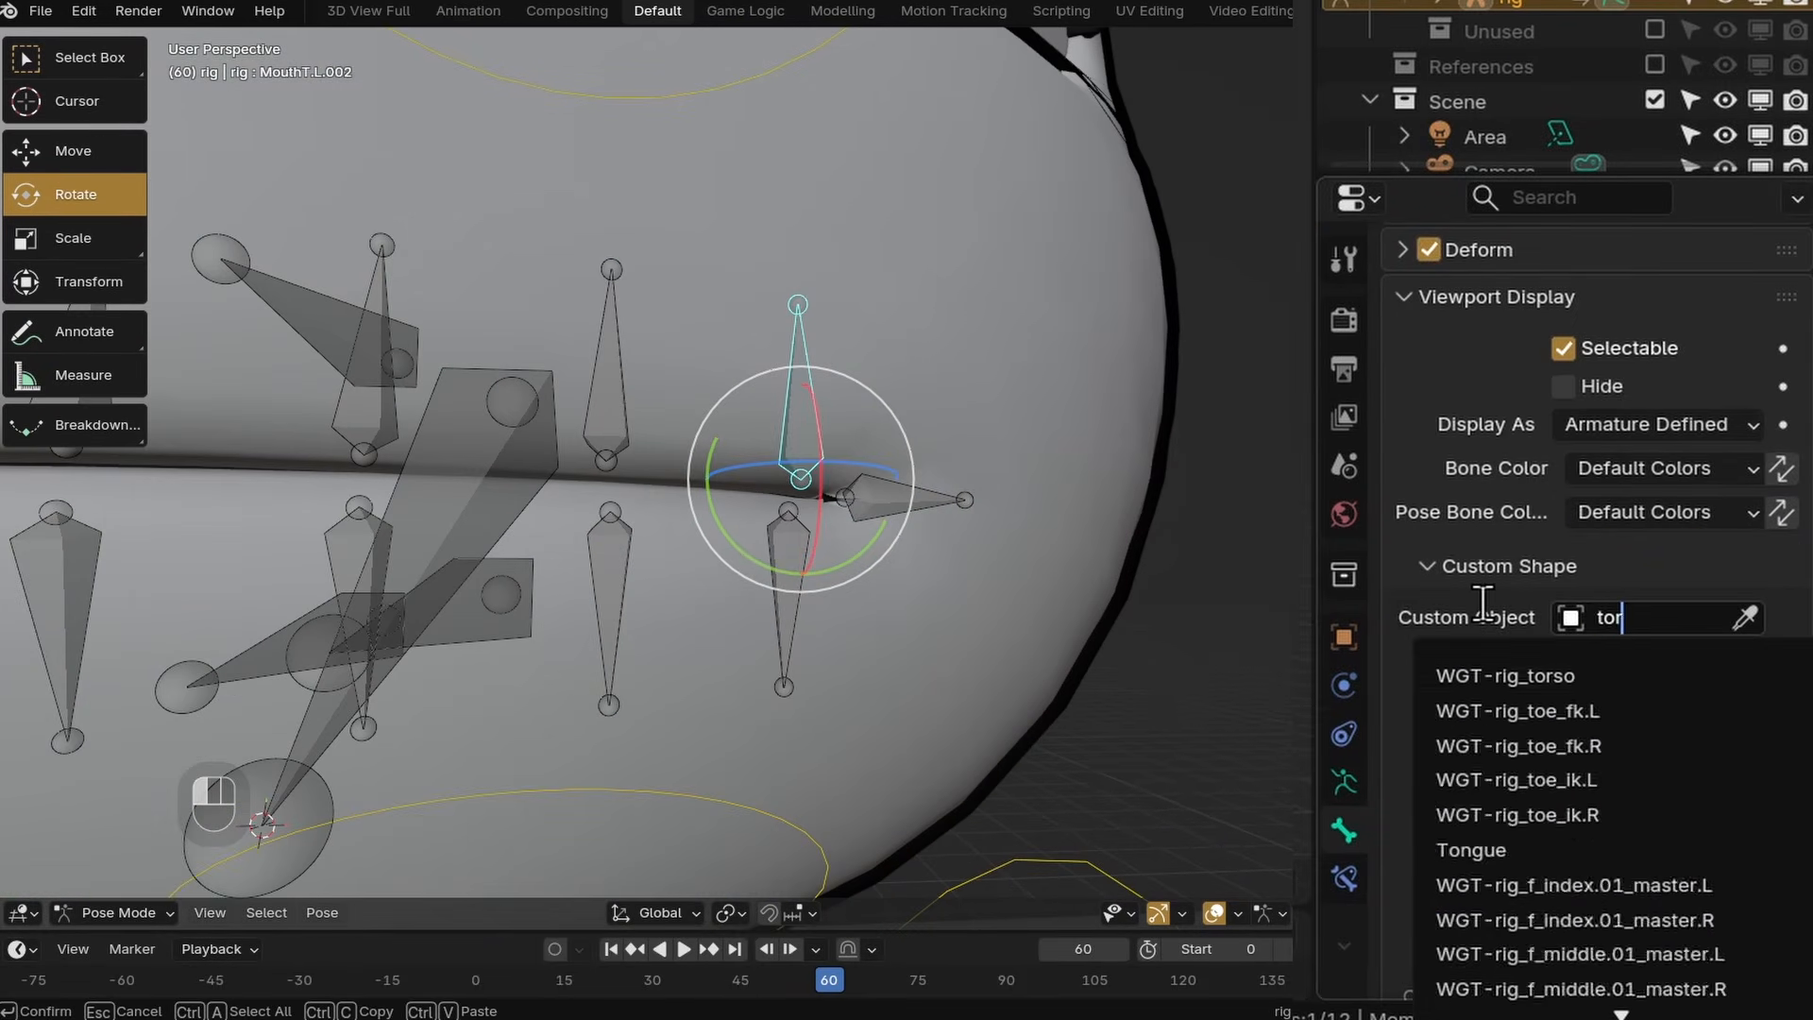
text(so)
click(1549, 676)
Scale the MouthT.L.002 custom shape to 0.370 on all axes and set its Y translation to 0.008.
scroll(1161, 647, down, 7)
mouse_move(1058, 623)
middle_down()
mouse_move(819, 594)
mouse_move(937, 611)
mouse_move(964, 576)
middle_up()
key(KP_Decimal)
scroll(912, 619, down, 5)
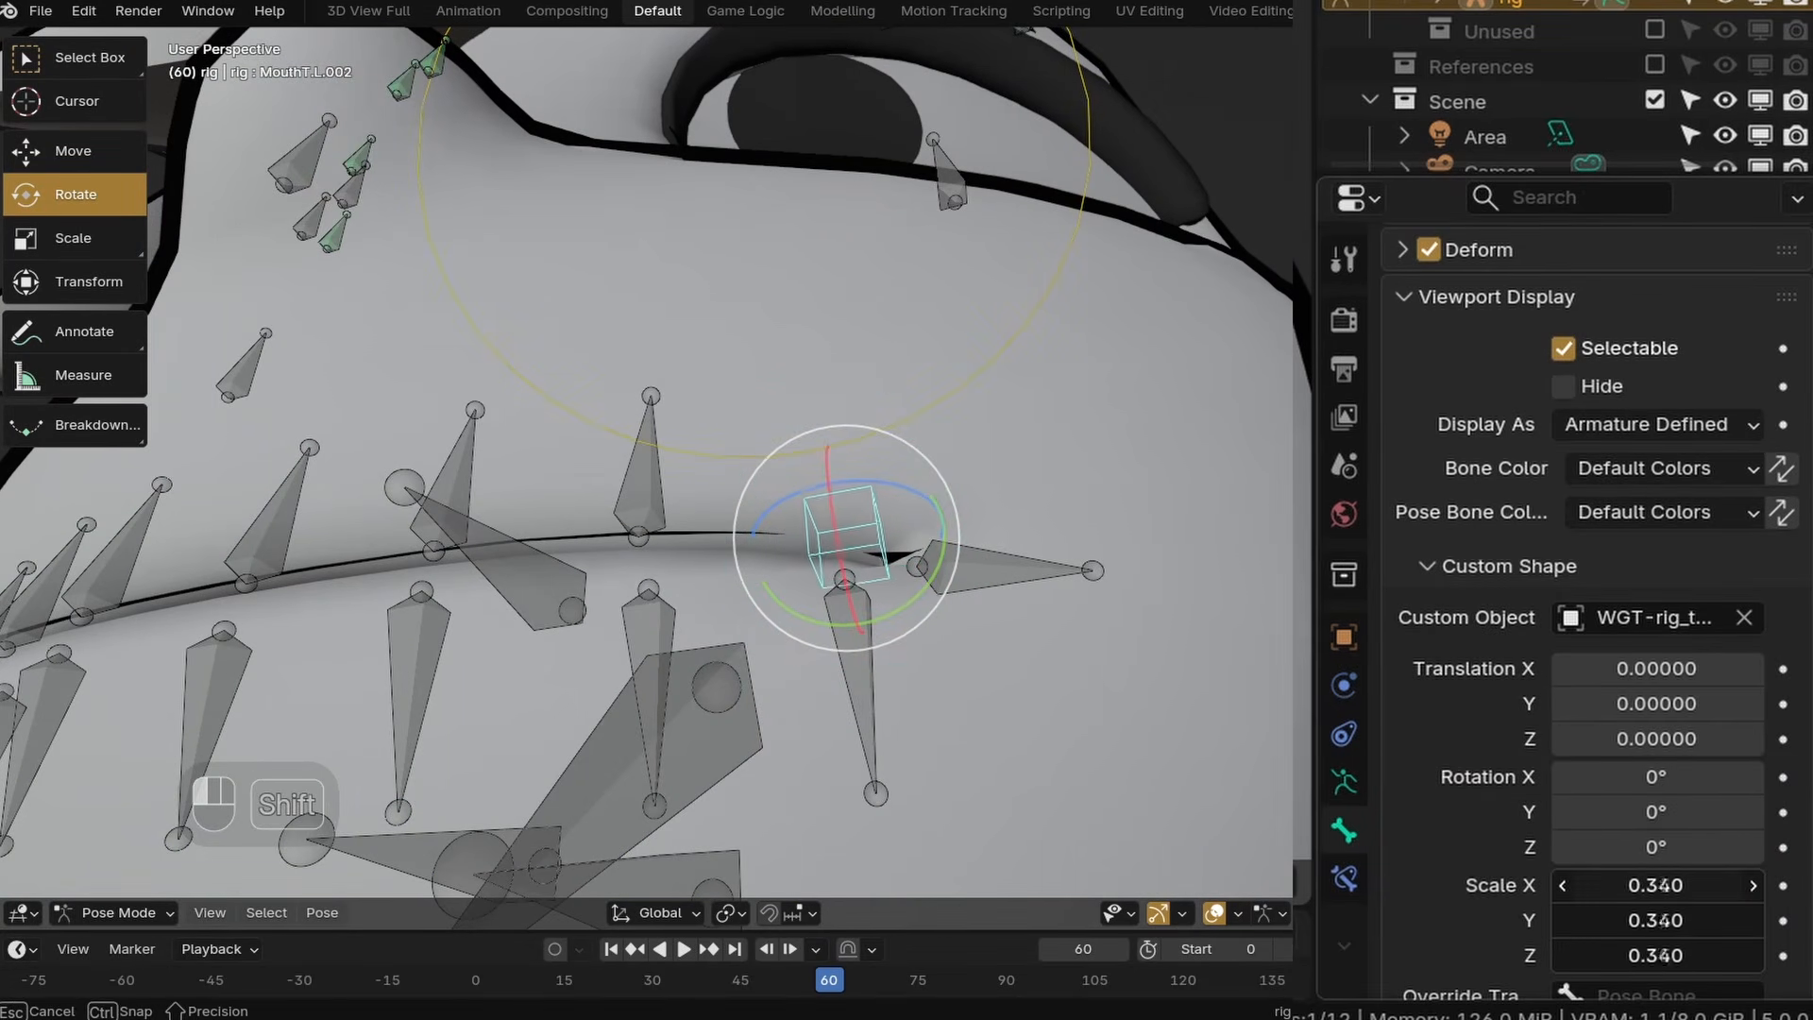
shift+drag(1657, 921, 1685, 921)
middle_drag(831, 458, 940, 475)
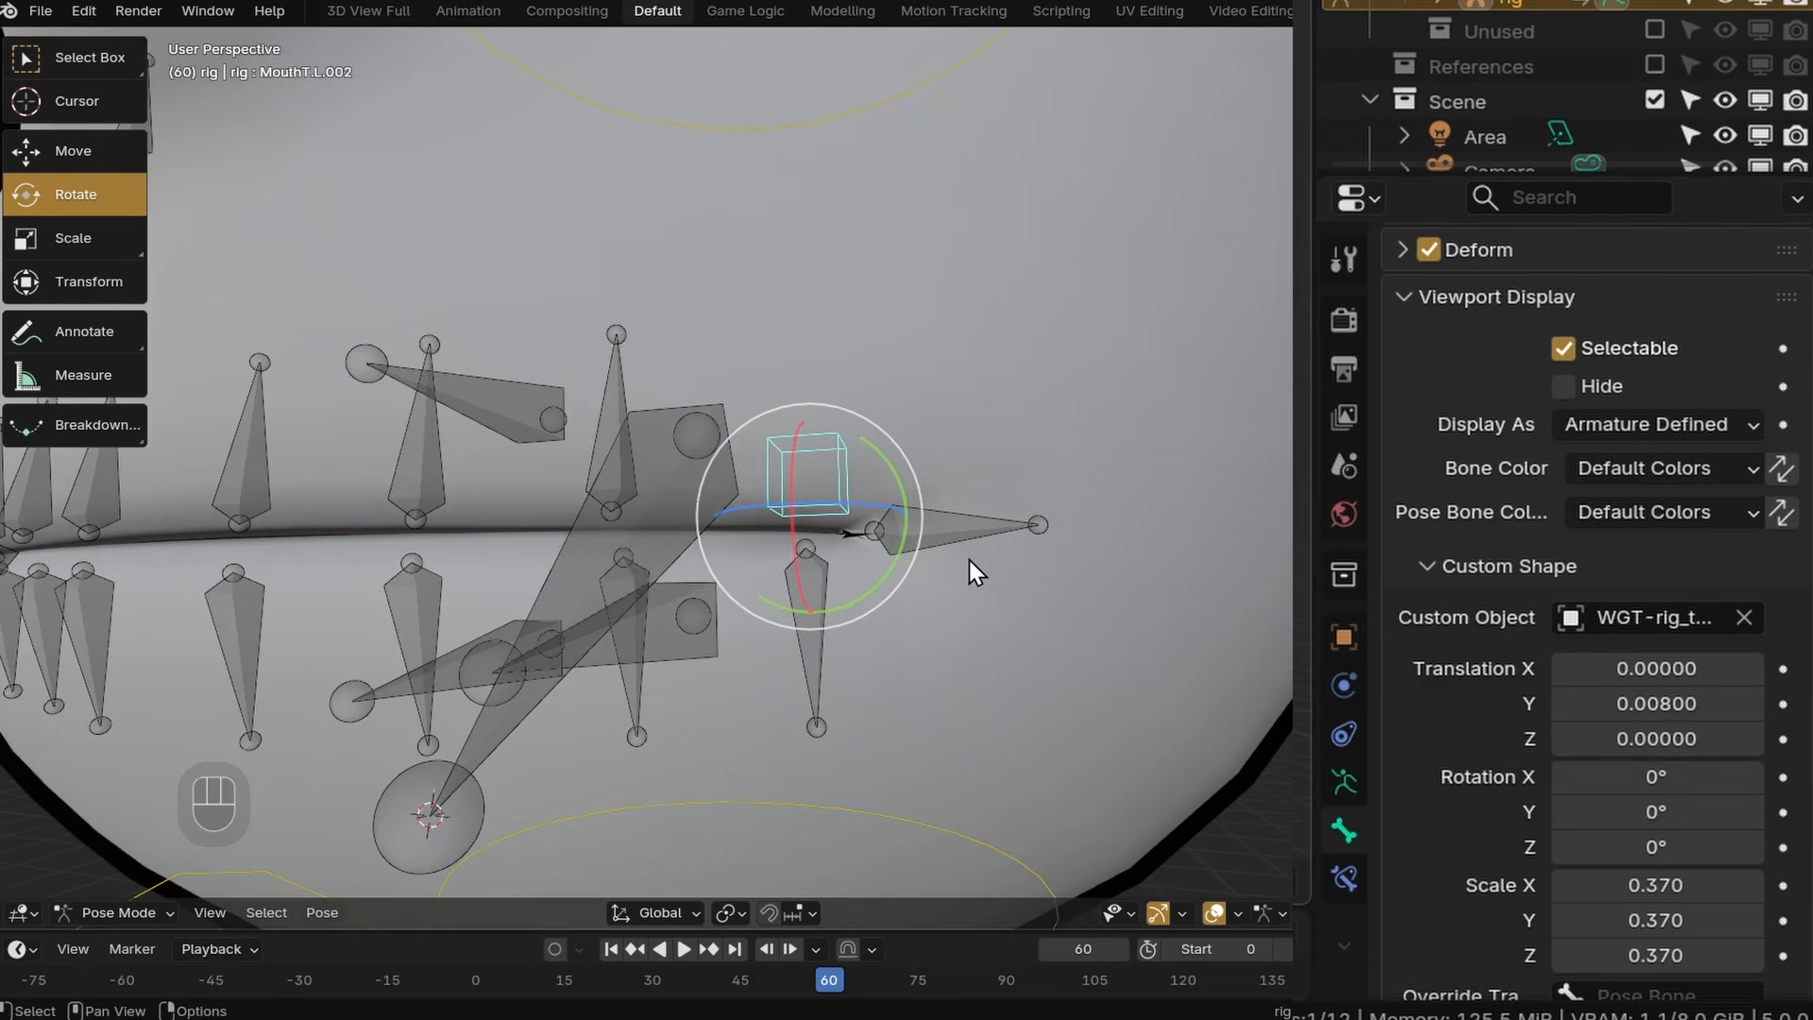
Rotate the MouthT.L.002 custom shape 17° about Y so the cube lines up with the lip surface.
middle_drag(970, 565, 1269, 760)
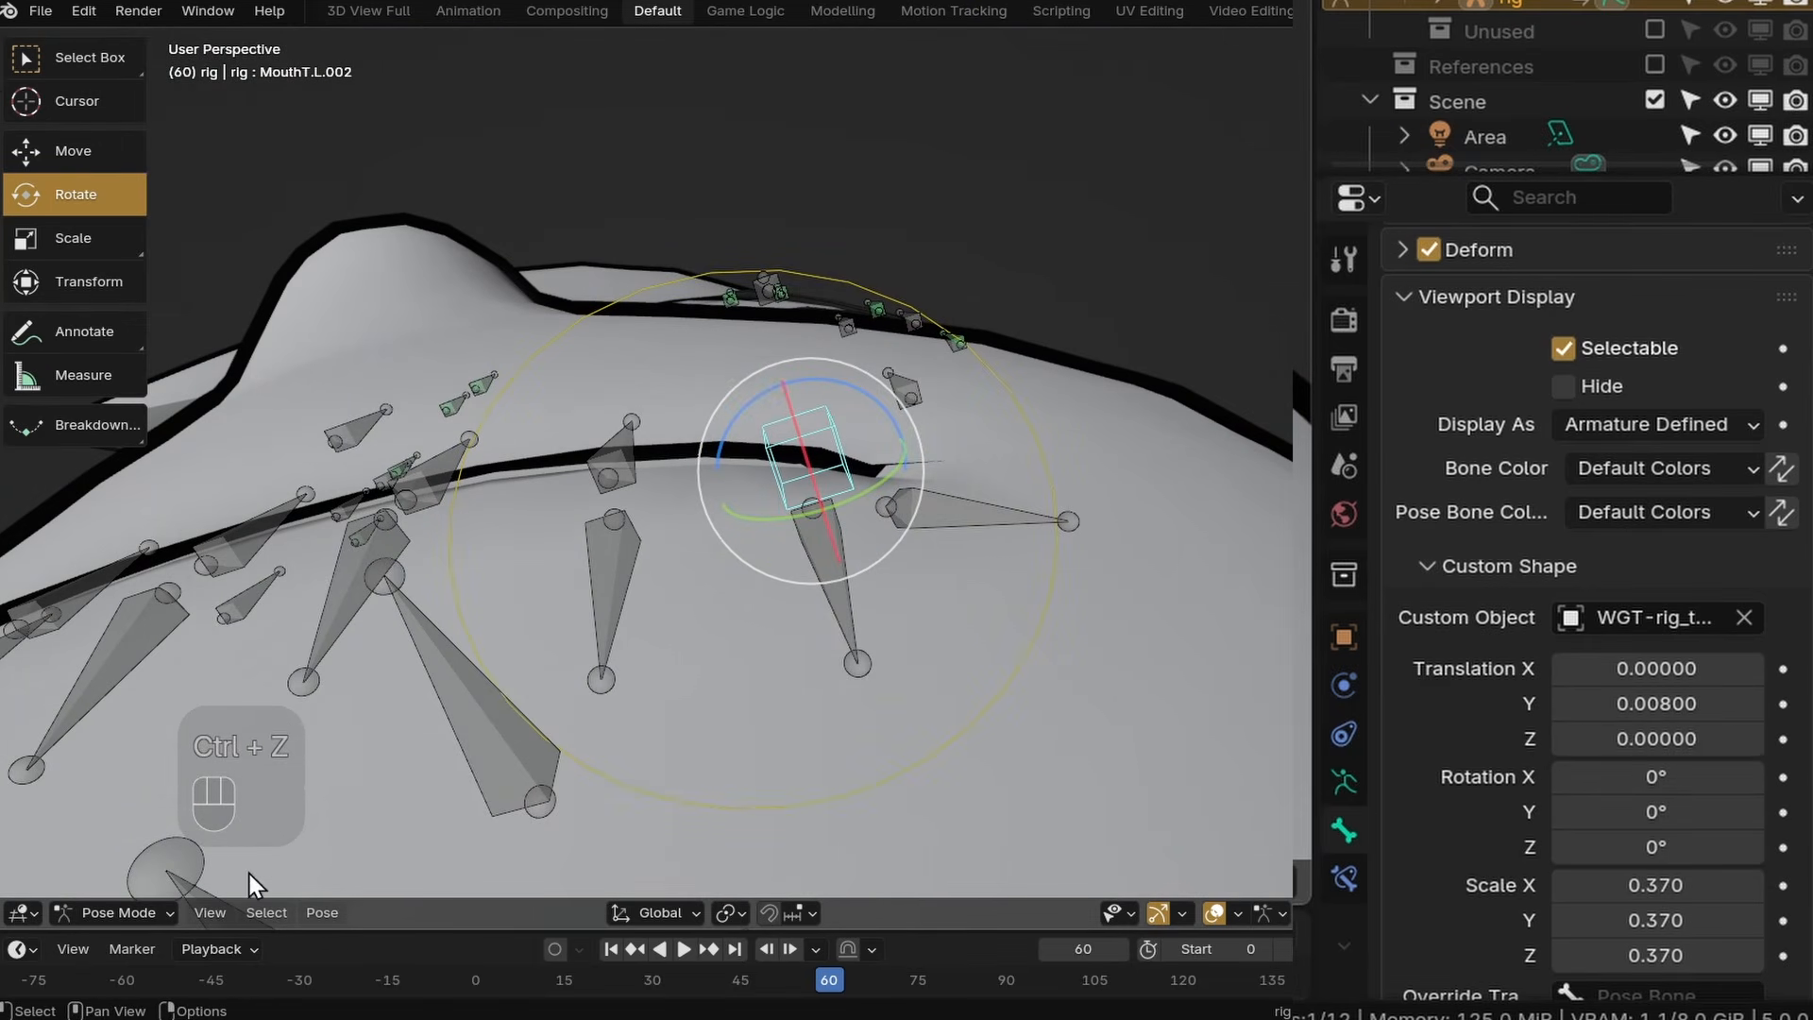
middle_drag(971, 508, 967, 548)
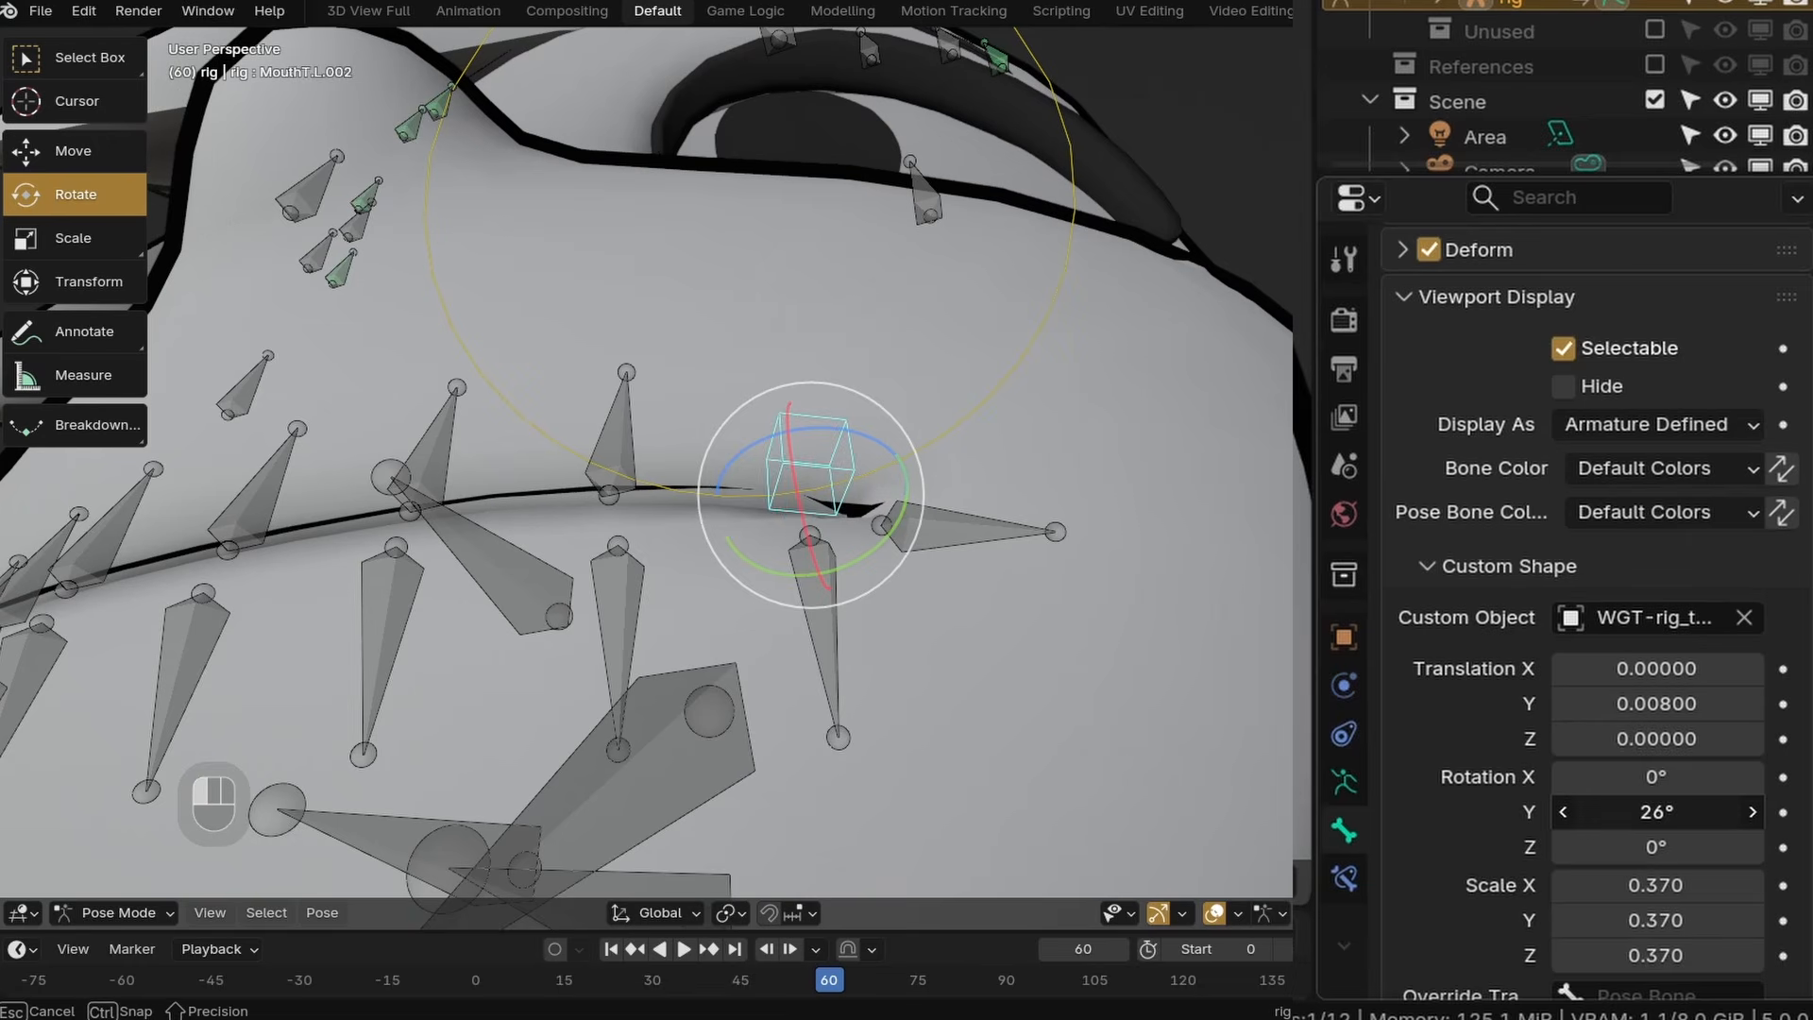
middle_drag(916, 651, 912, 591)
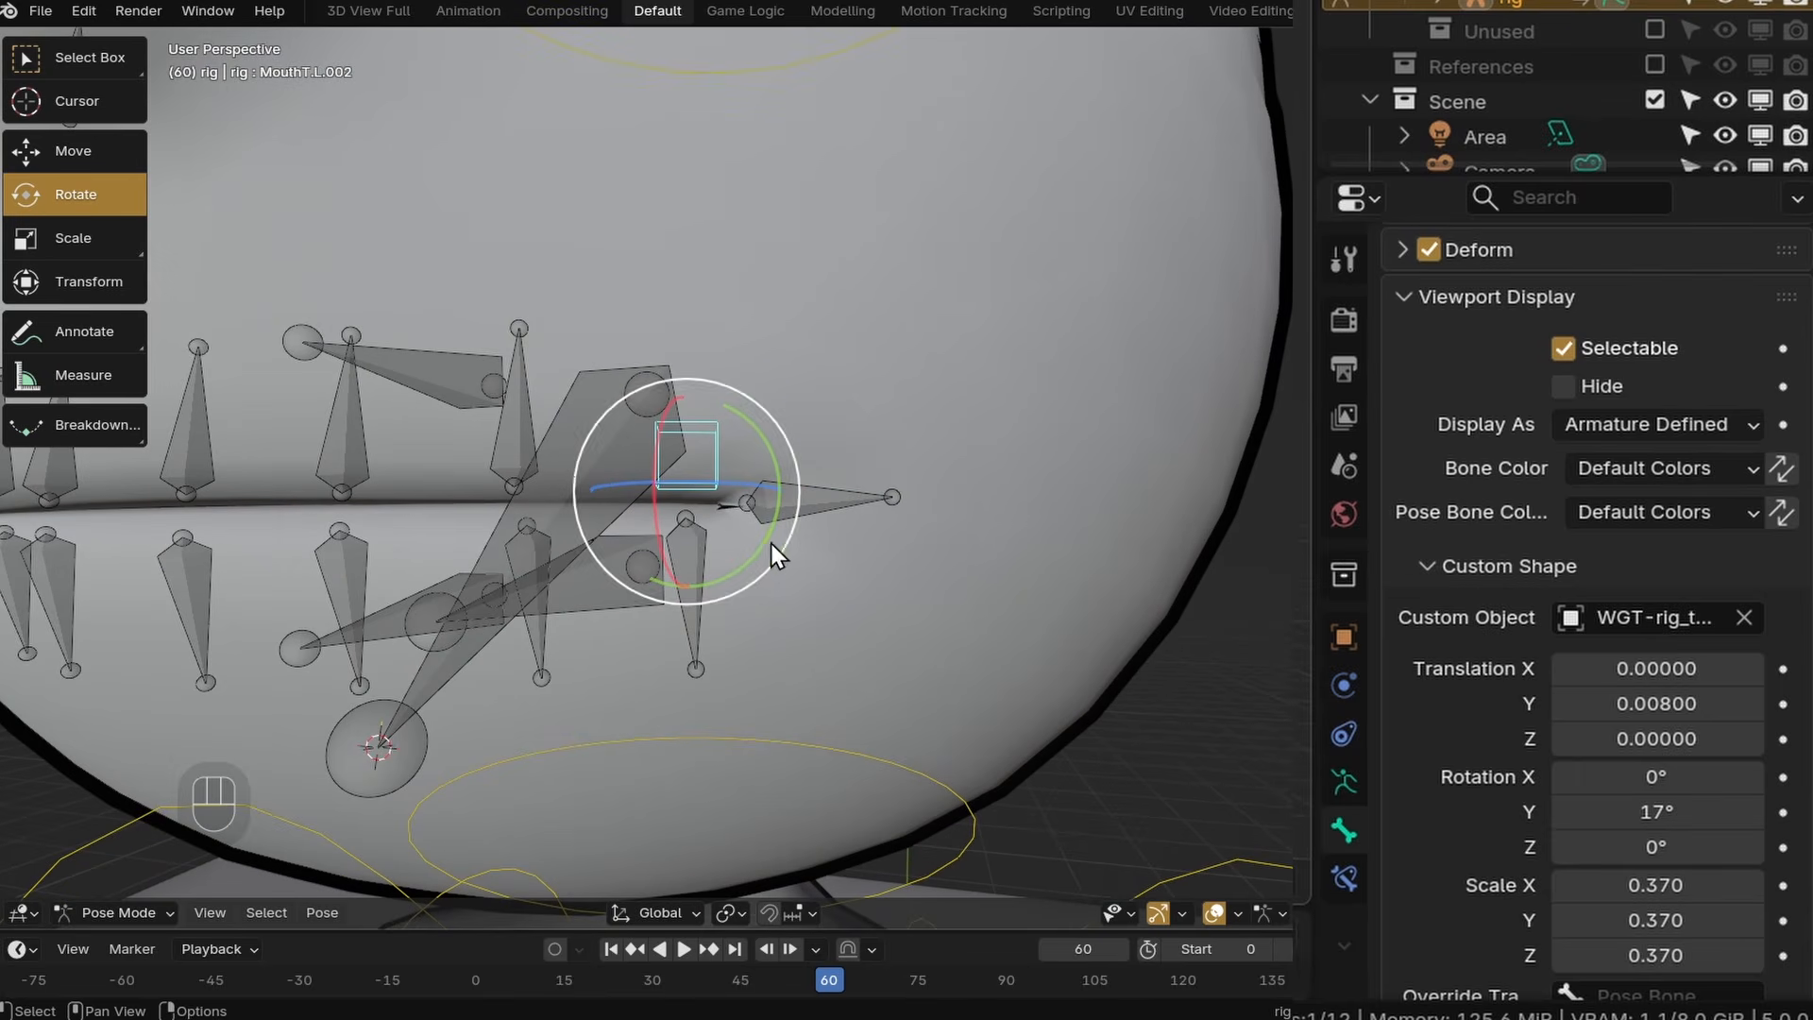
click(510, 480)
scroll(510, 472, up, 2)
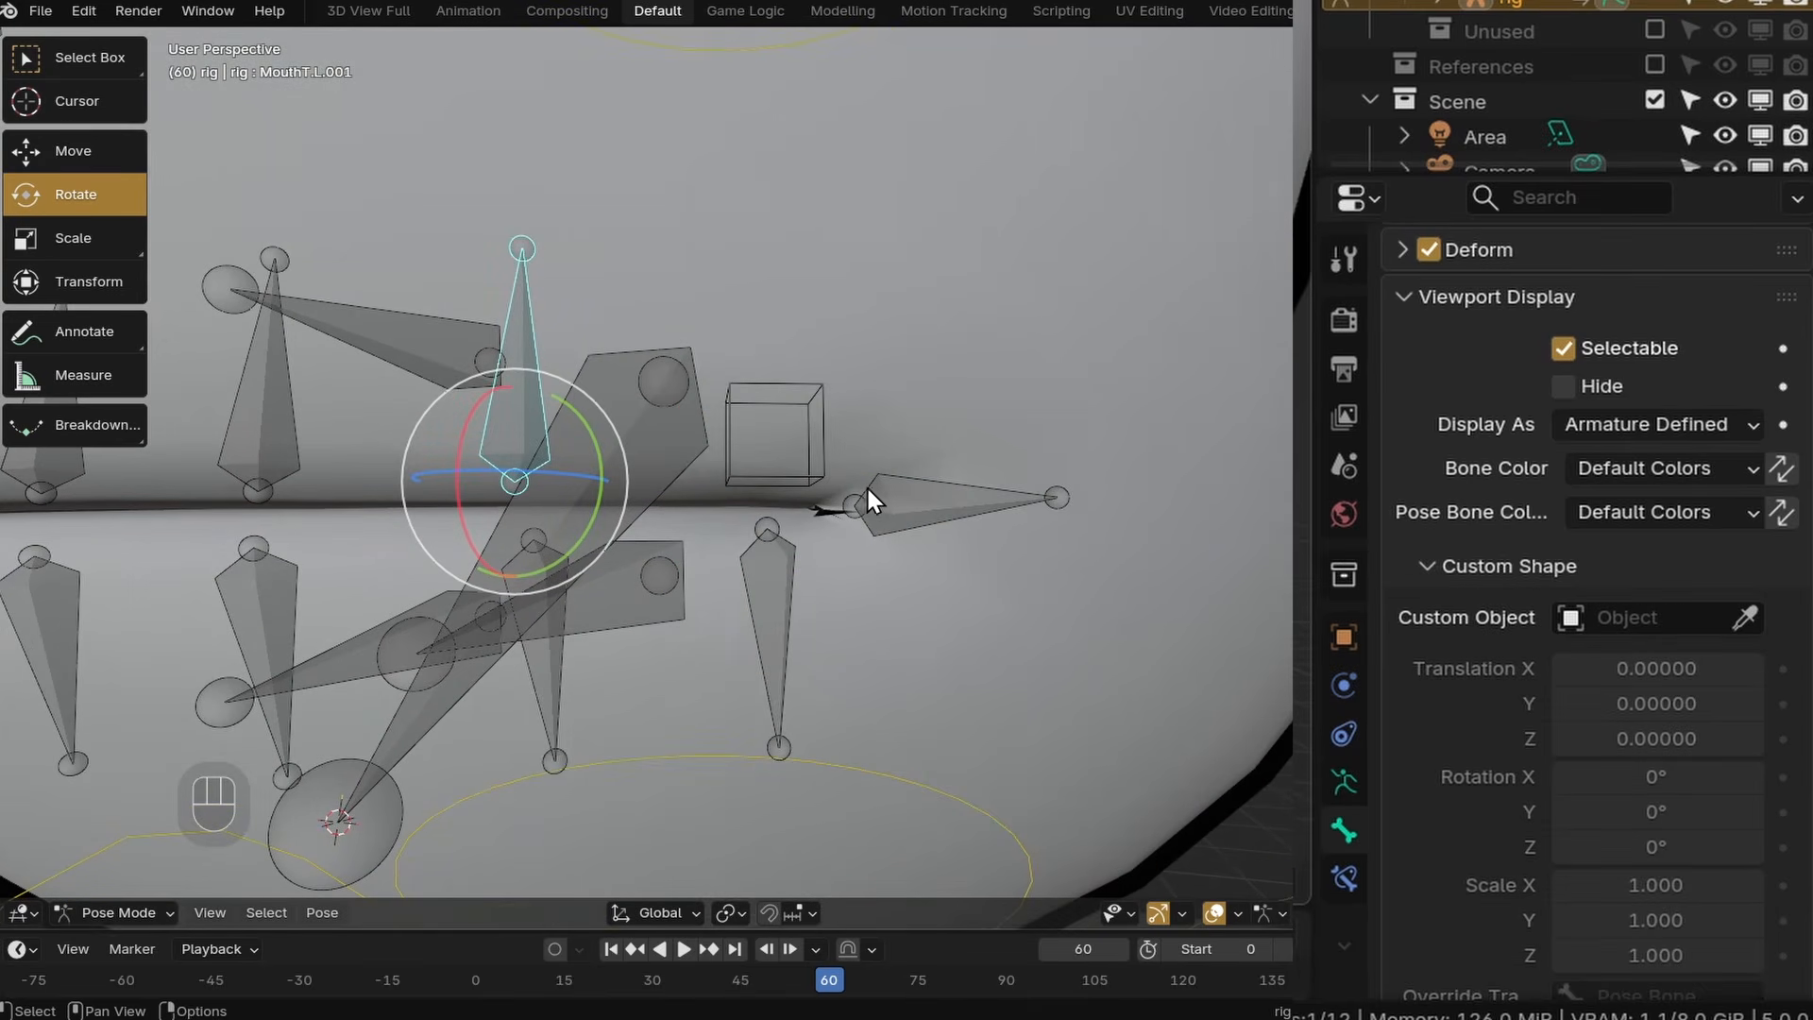
scroll(892, 486, down, 1)
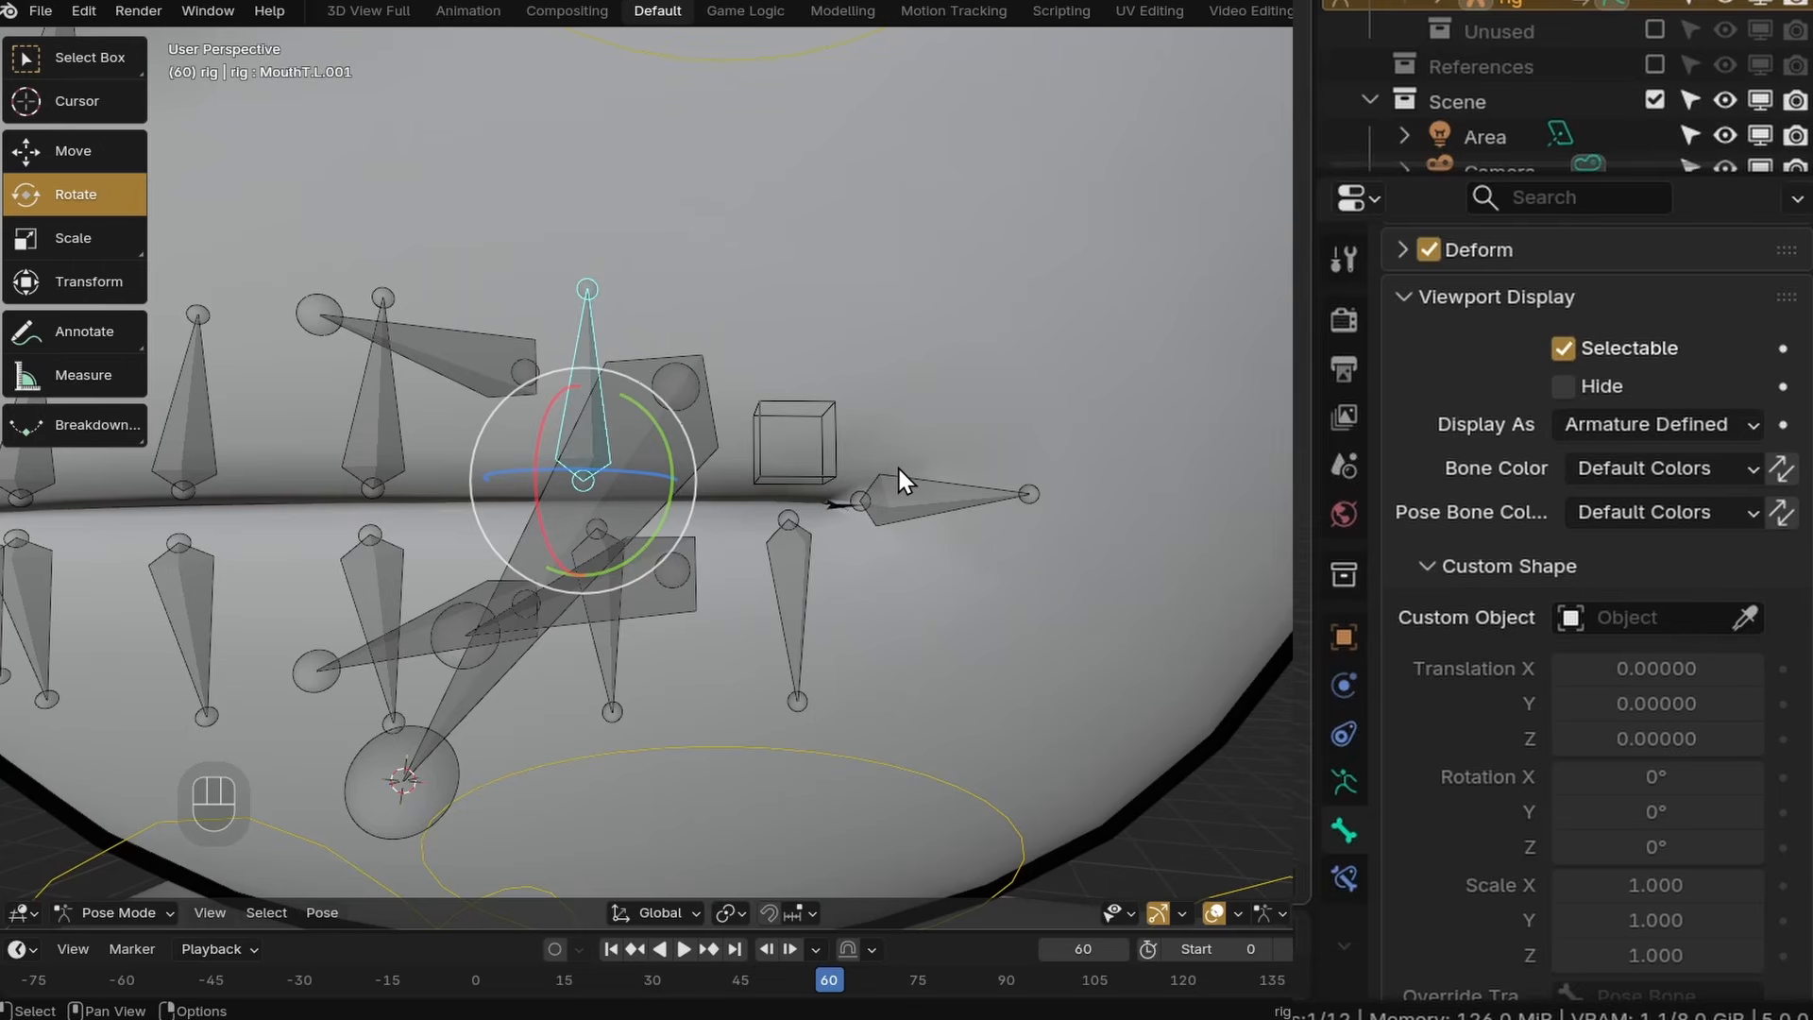
middle_drag(898, 469, 1082, 493)
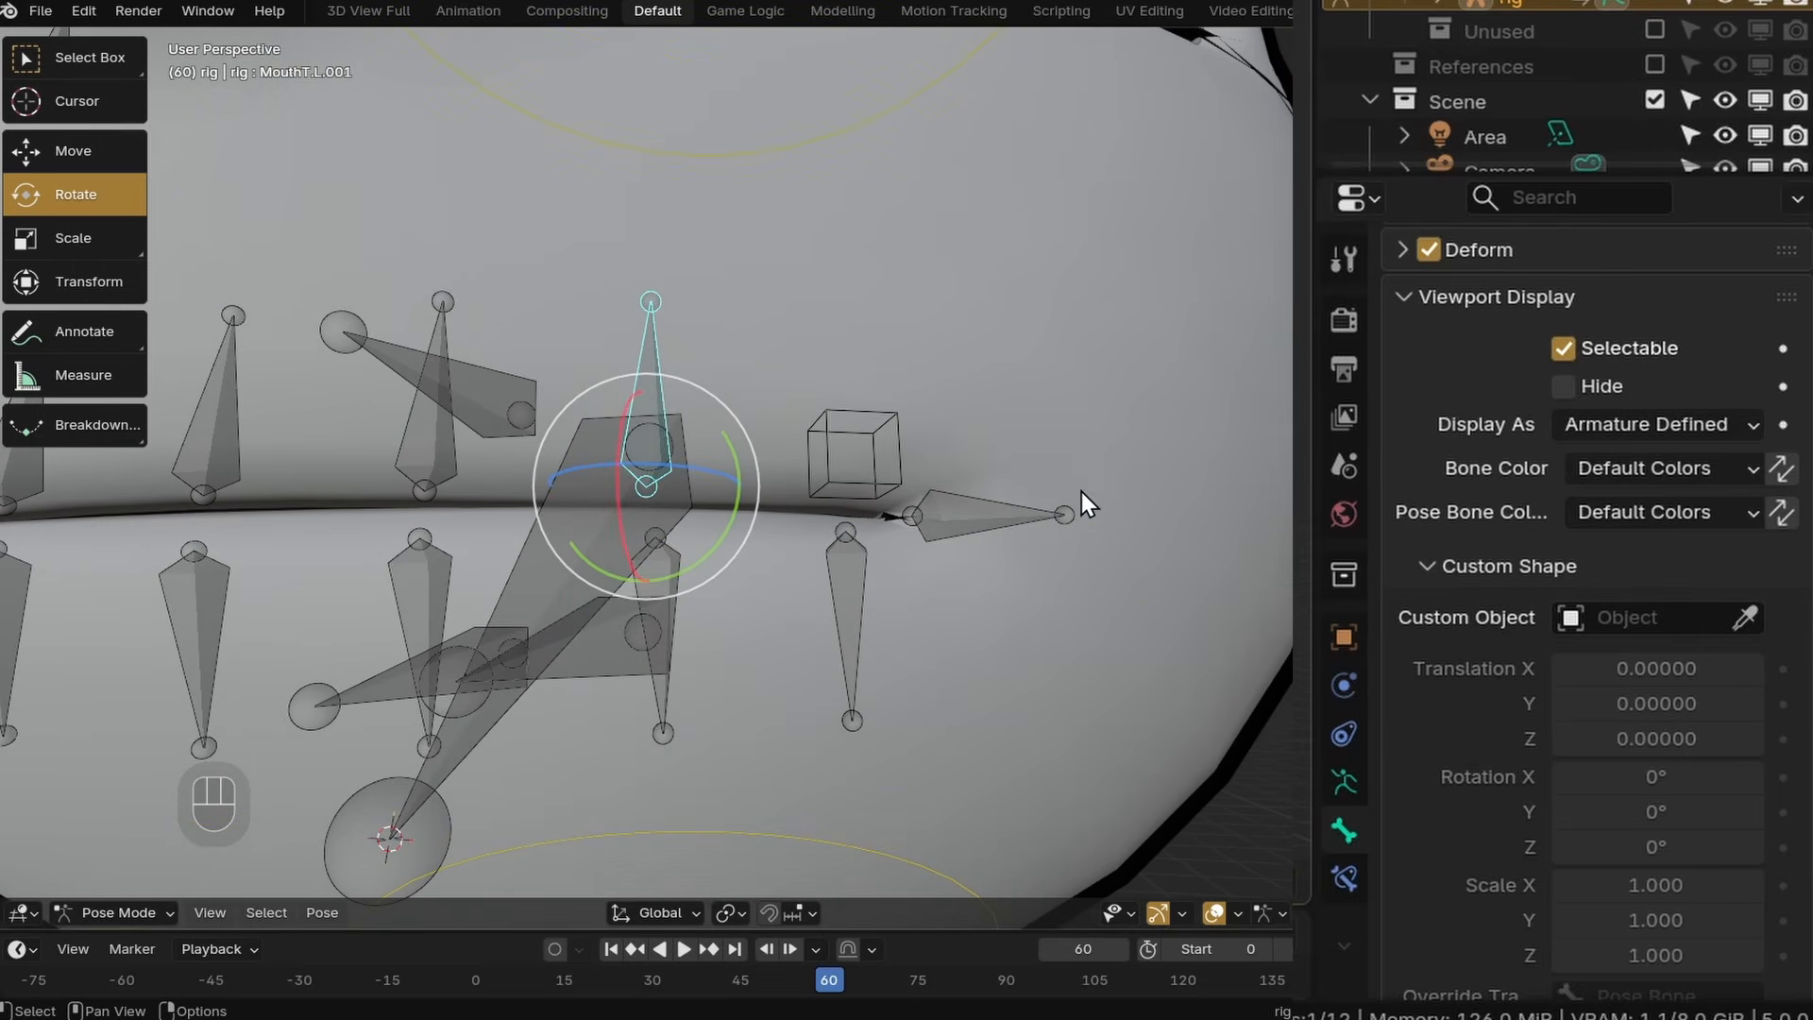
Give the MouthT.L.002 bone a custom bone color set of purple, red and light green.
click(872, 449)
scroll(1679, 576, up, 2)
scroll(1675, 604, down, 3)
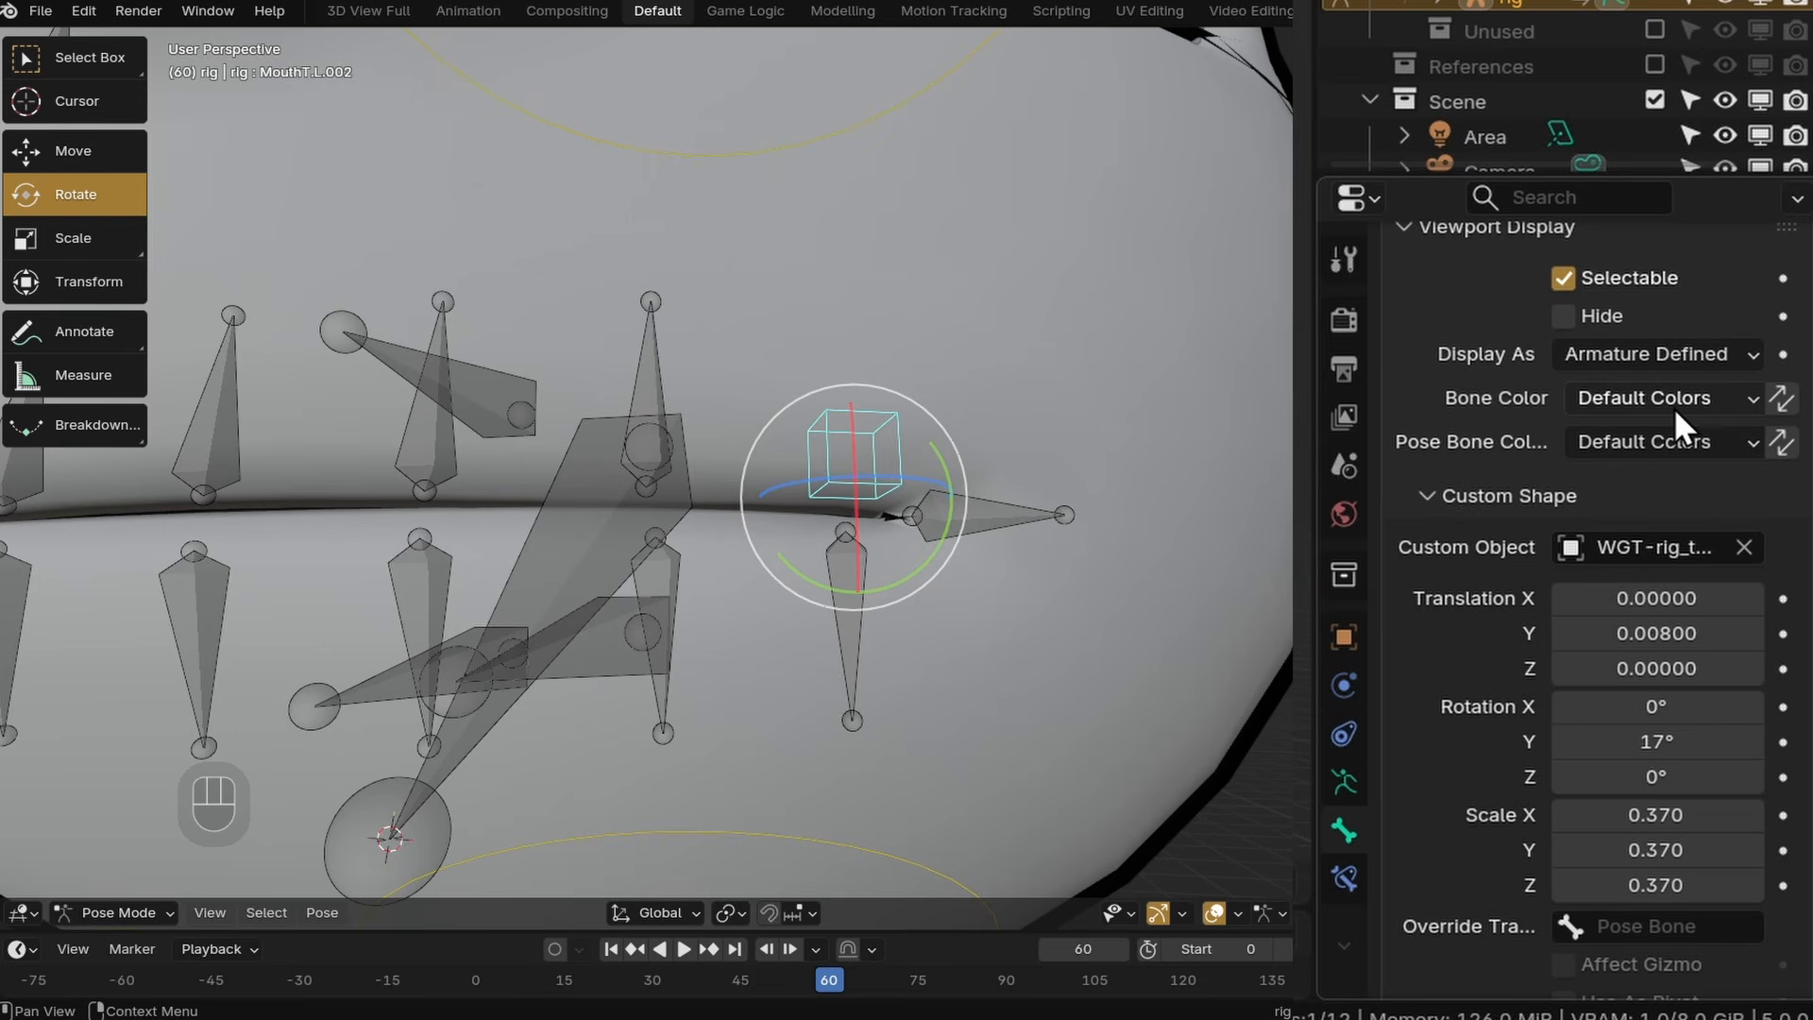
click(1673, 400)
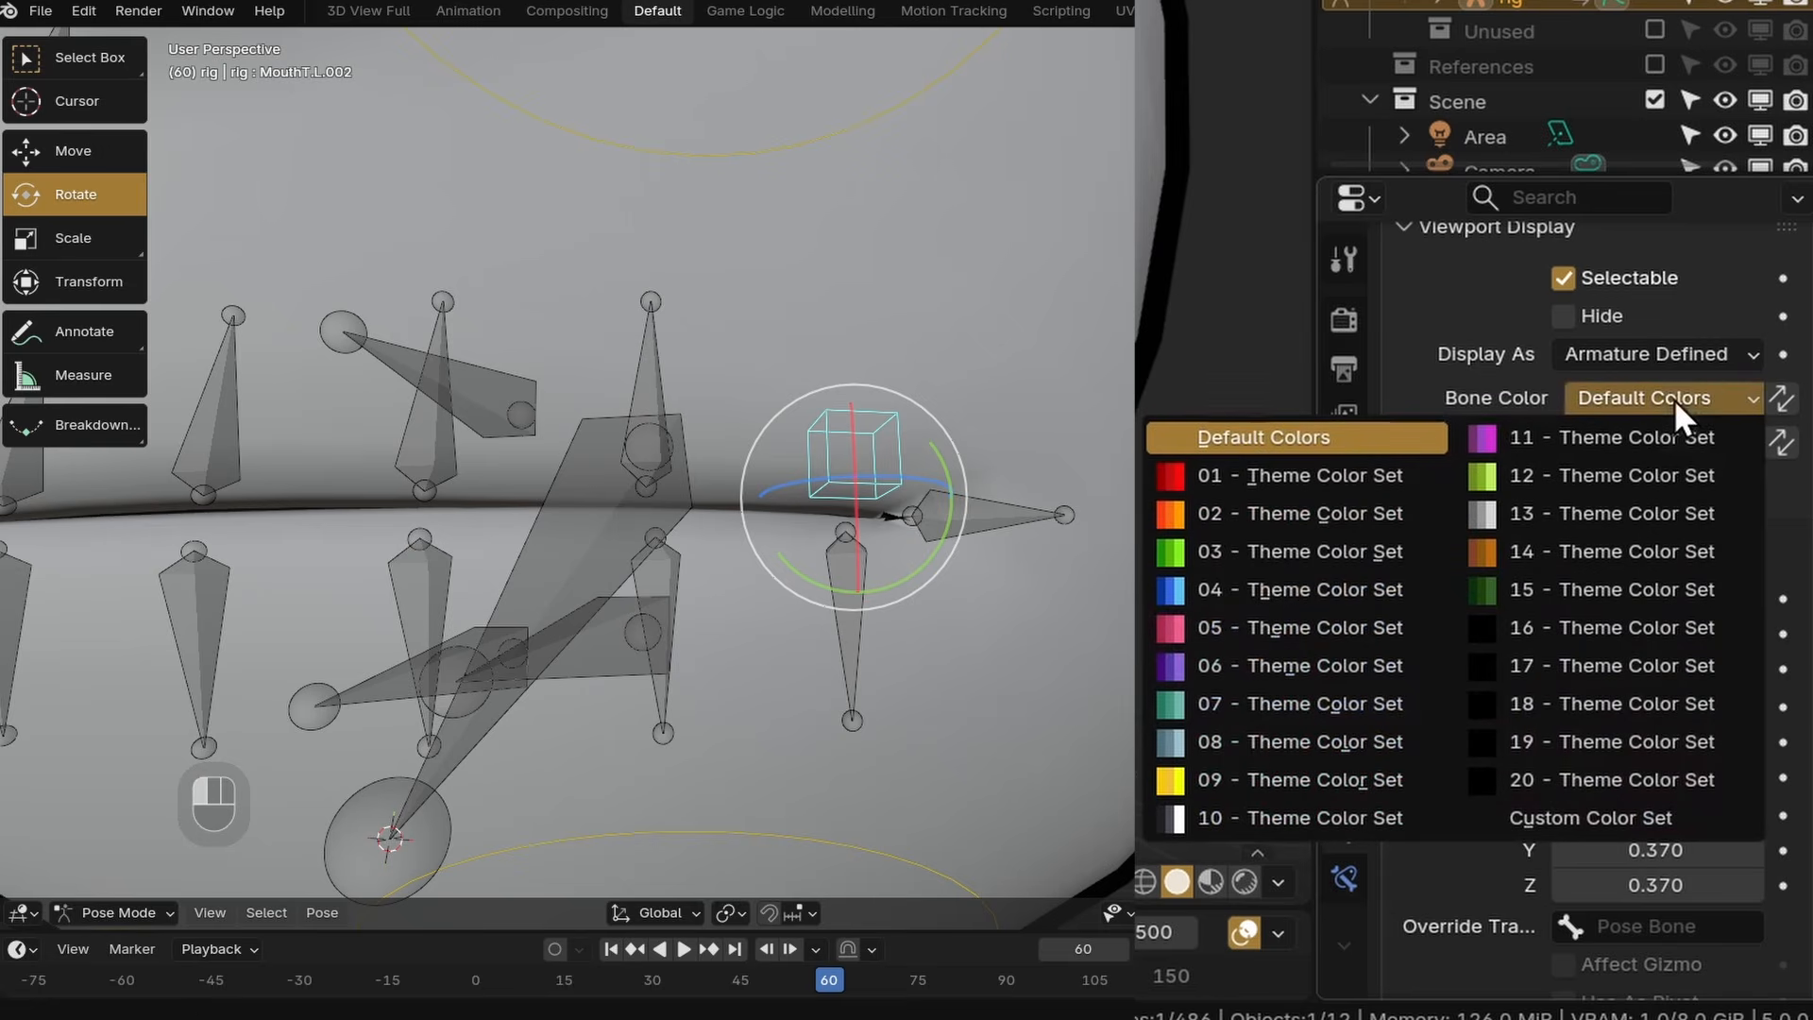
click(1573, 448)
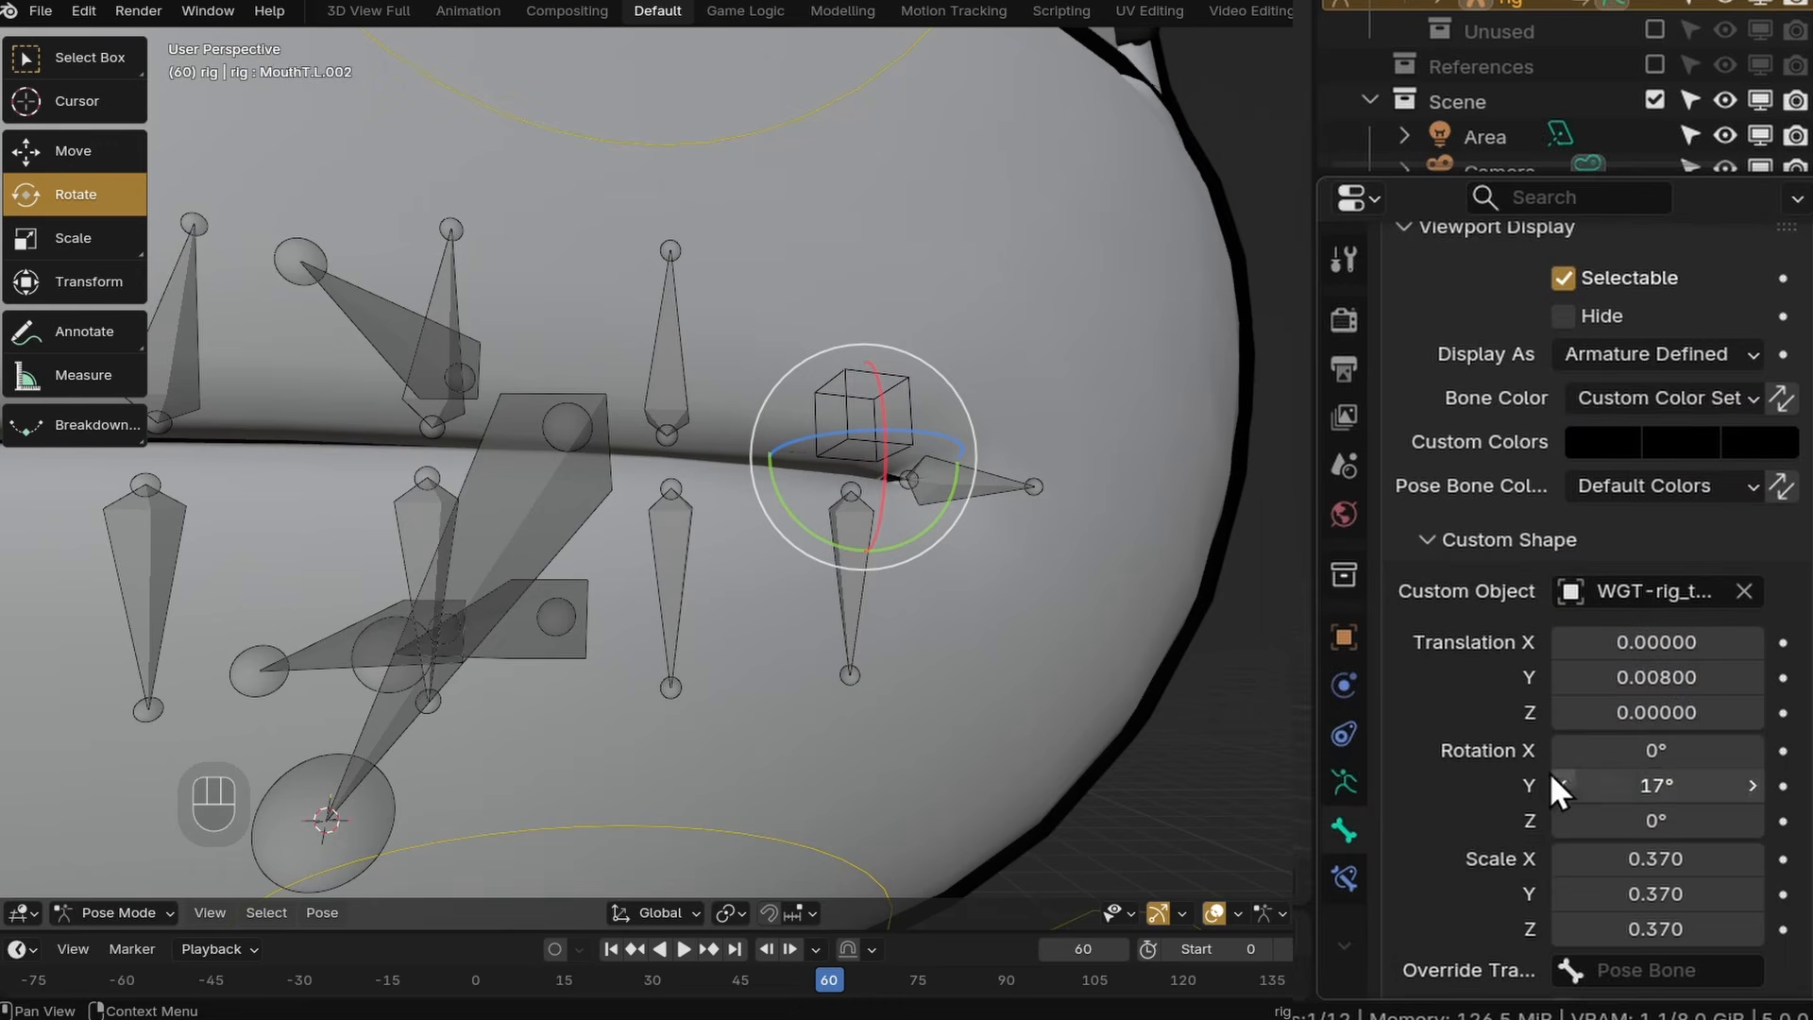
click(1579, 441)
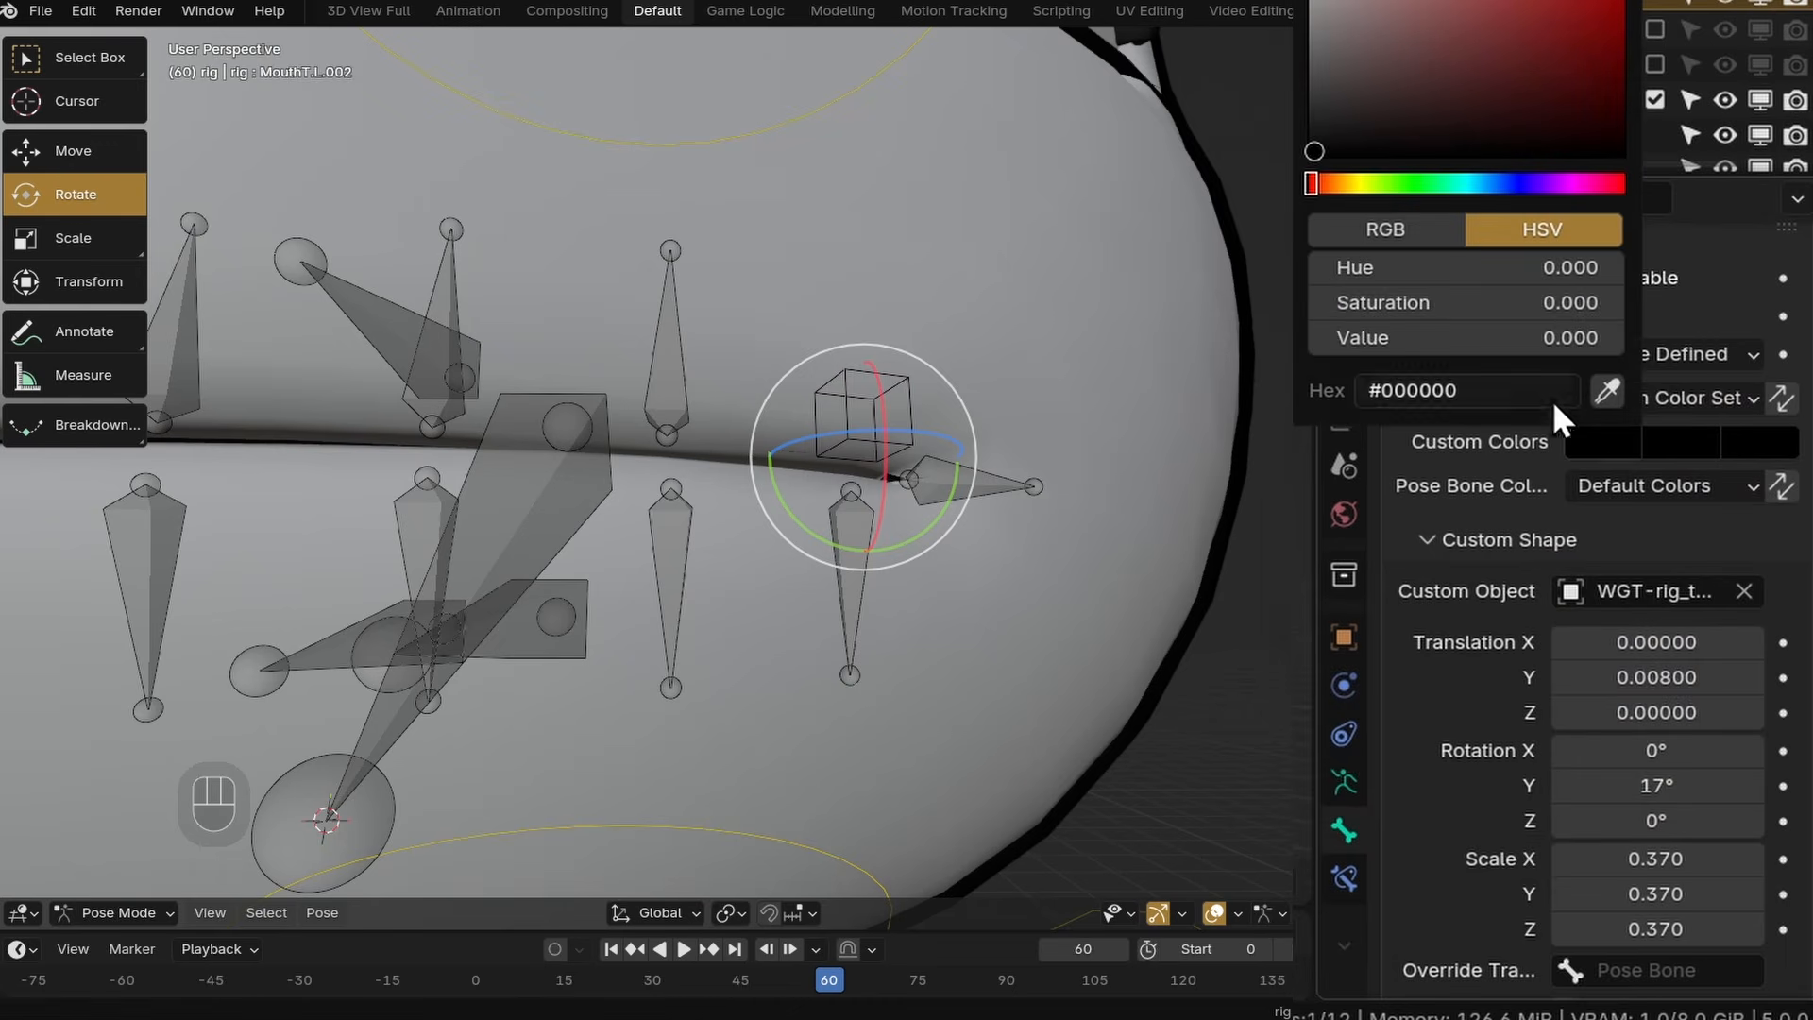
click(1672, 441)
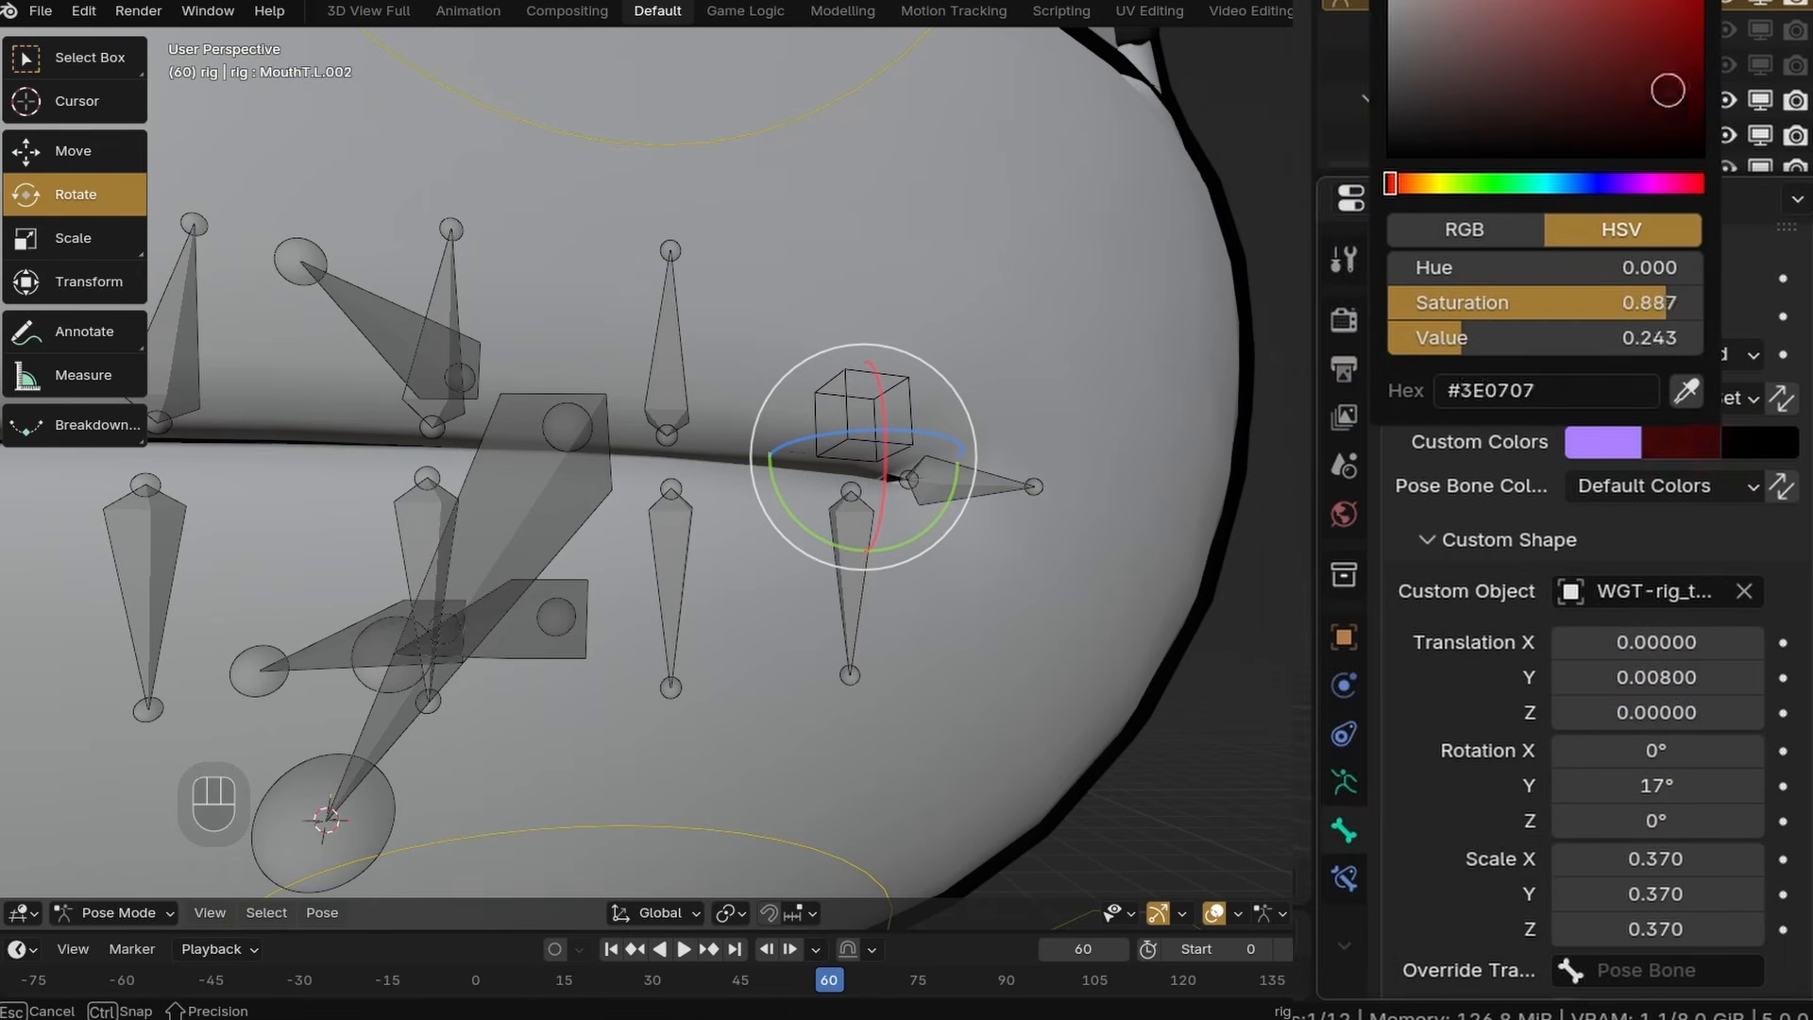
click(1754, 441)
click(1573, 183)
click(1633, 7)
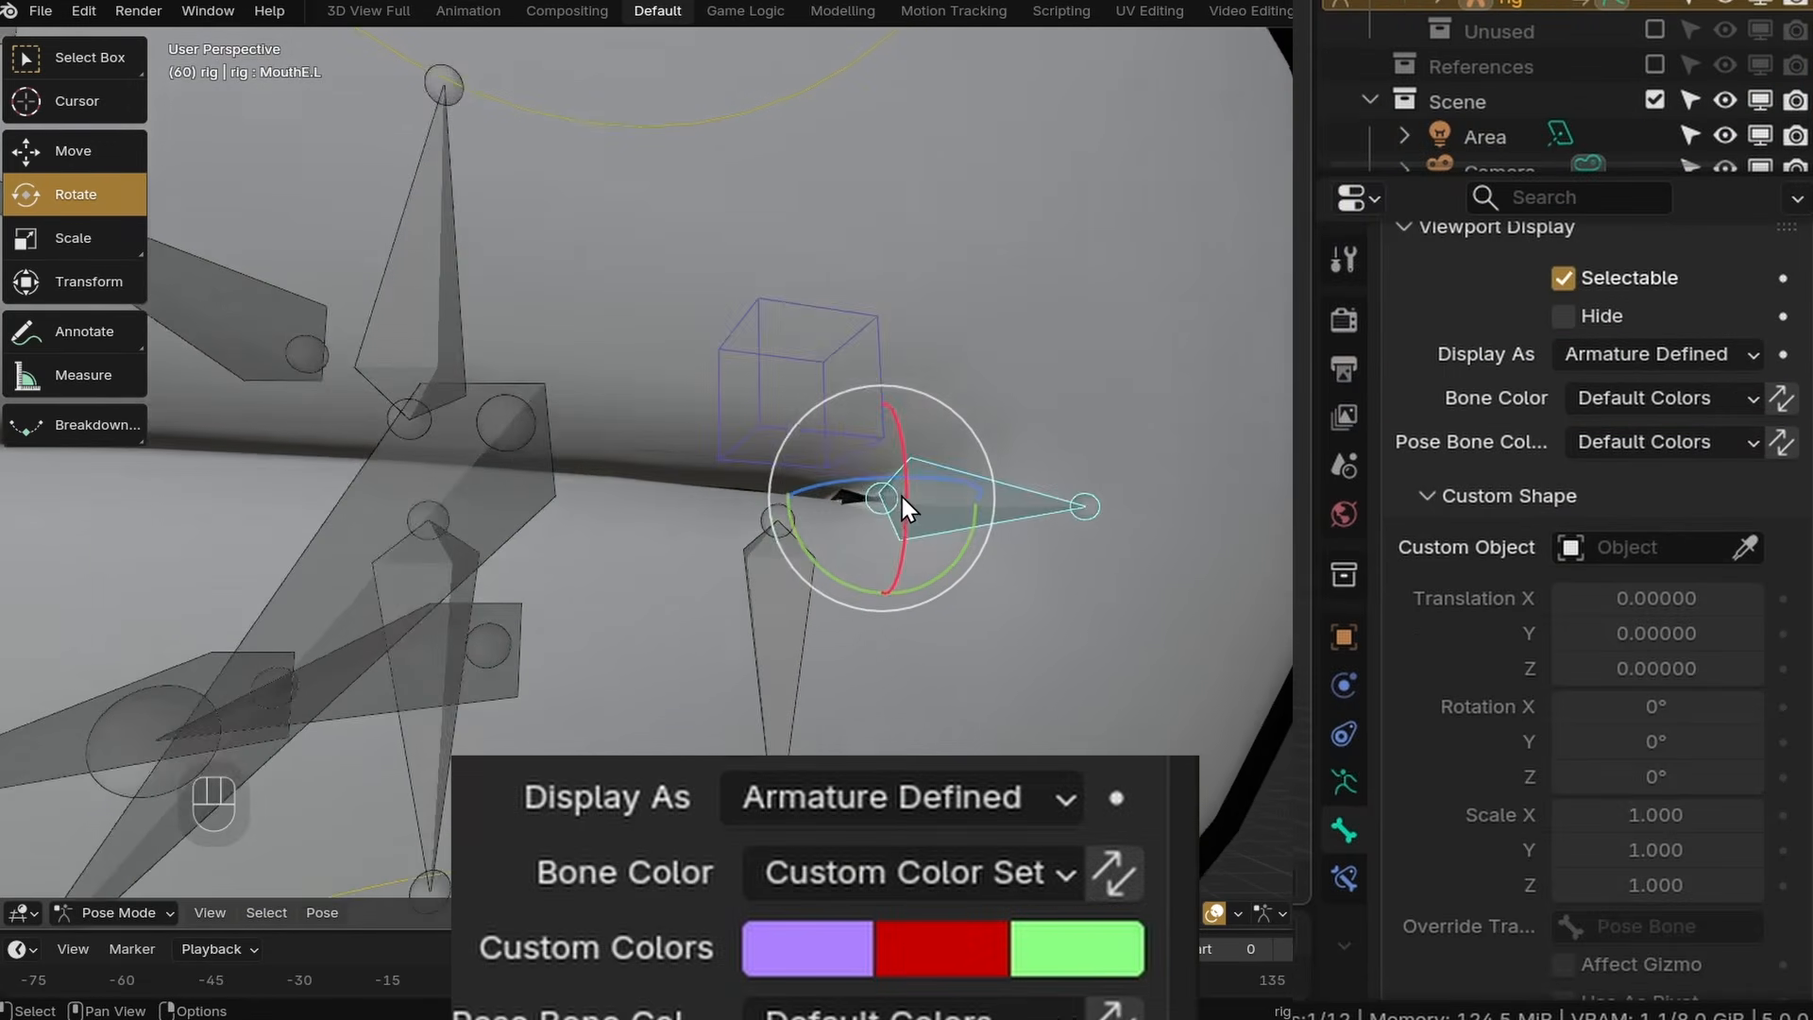
Select MouthT.L.002 together with MouthE.L and on its own to check its custom colors in each selection state.
middle_drag(903, 497, 918, 476)
shift+click(772, 456)
shift+click(946, 509)
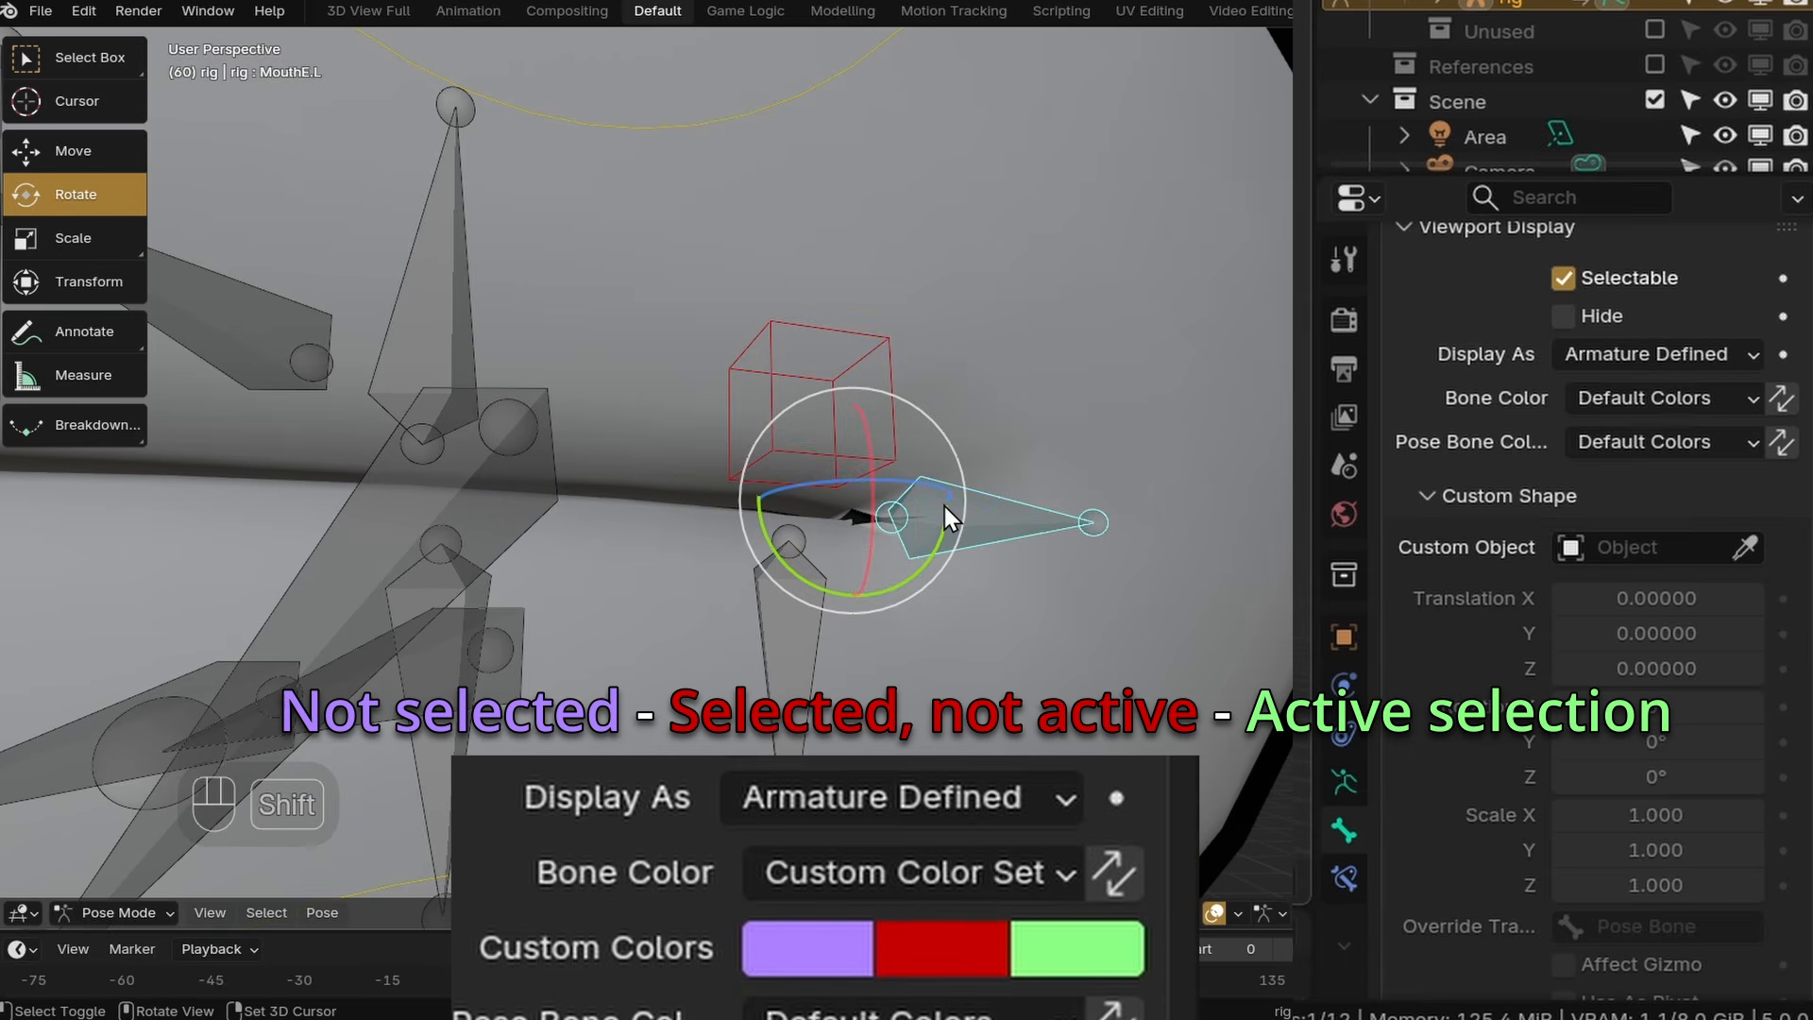
click(796, 453)
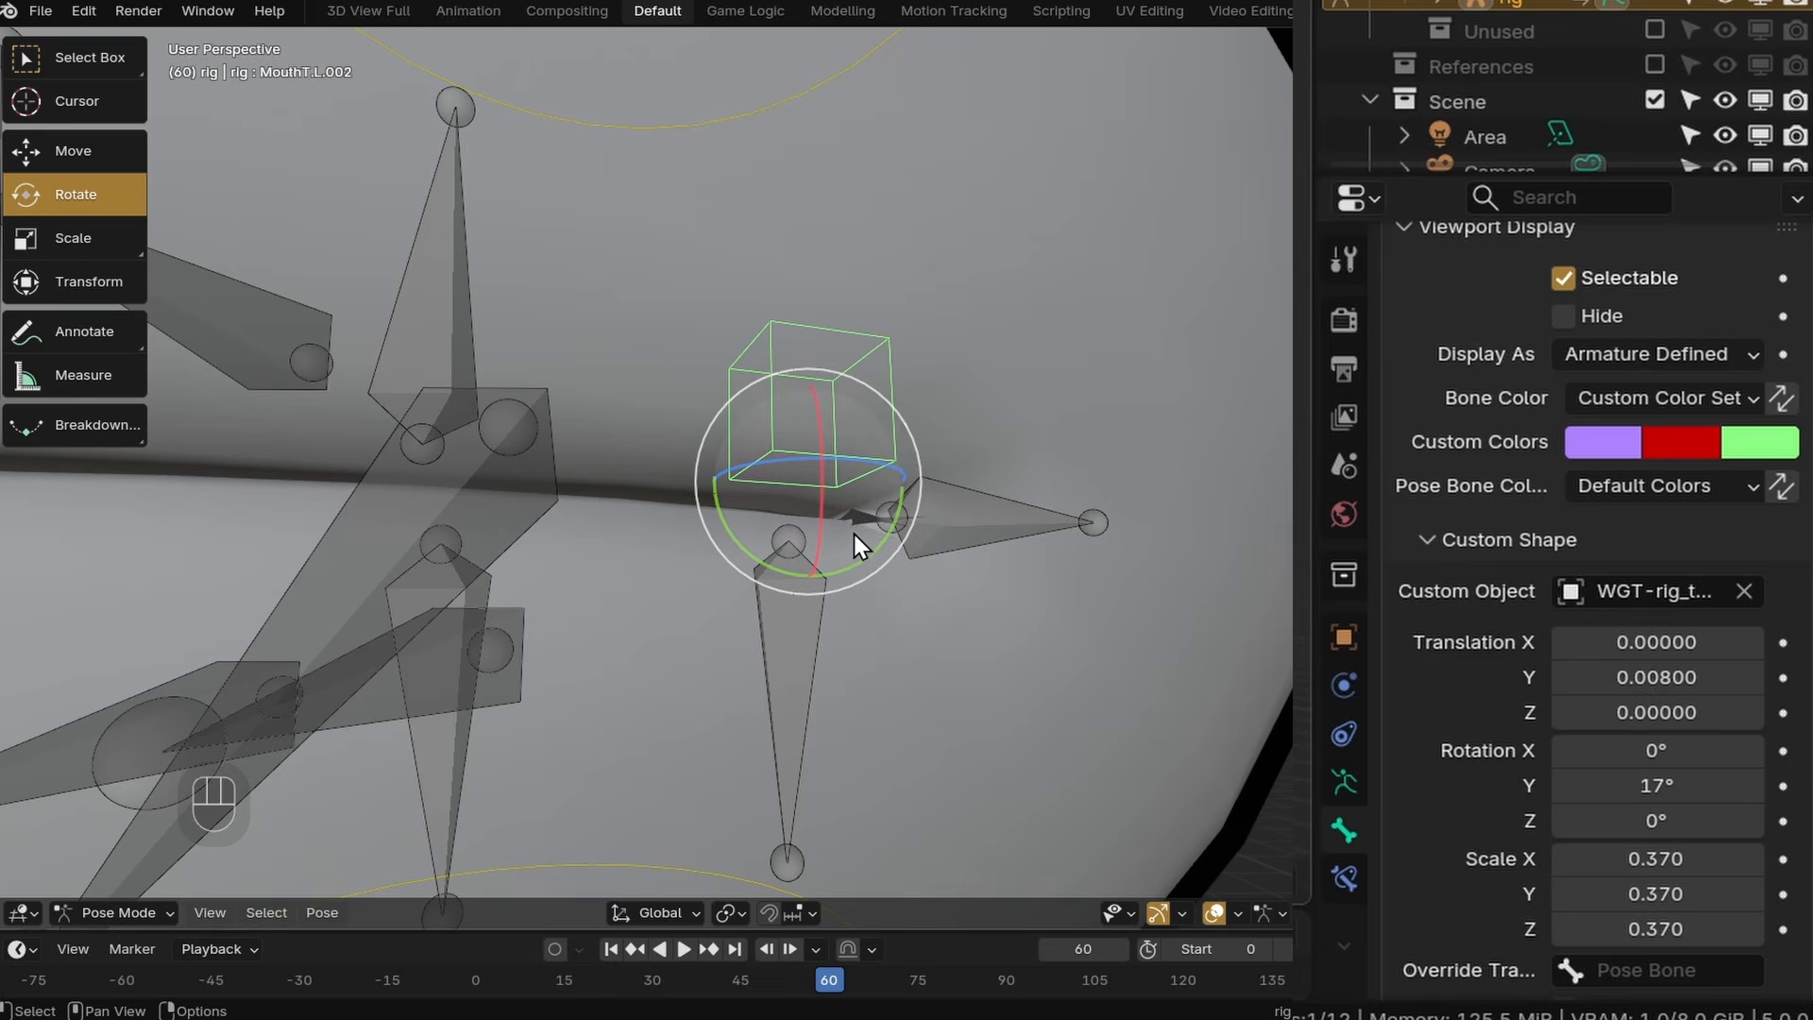
Copy the chest bone's custom bone colors and pose bone colors to the MouthT.L.002 bone.
scroll(809, 490, down, 6)
click(988, 693)
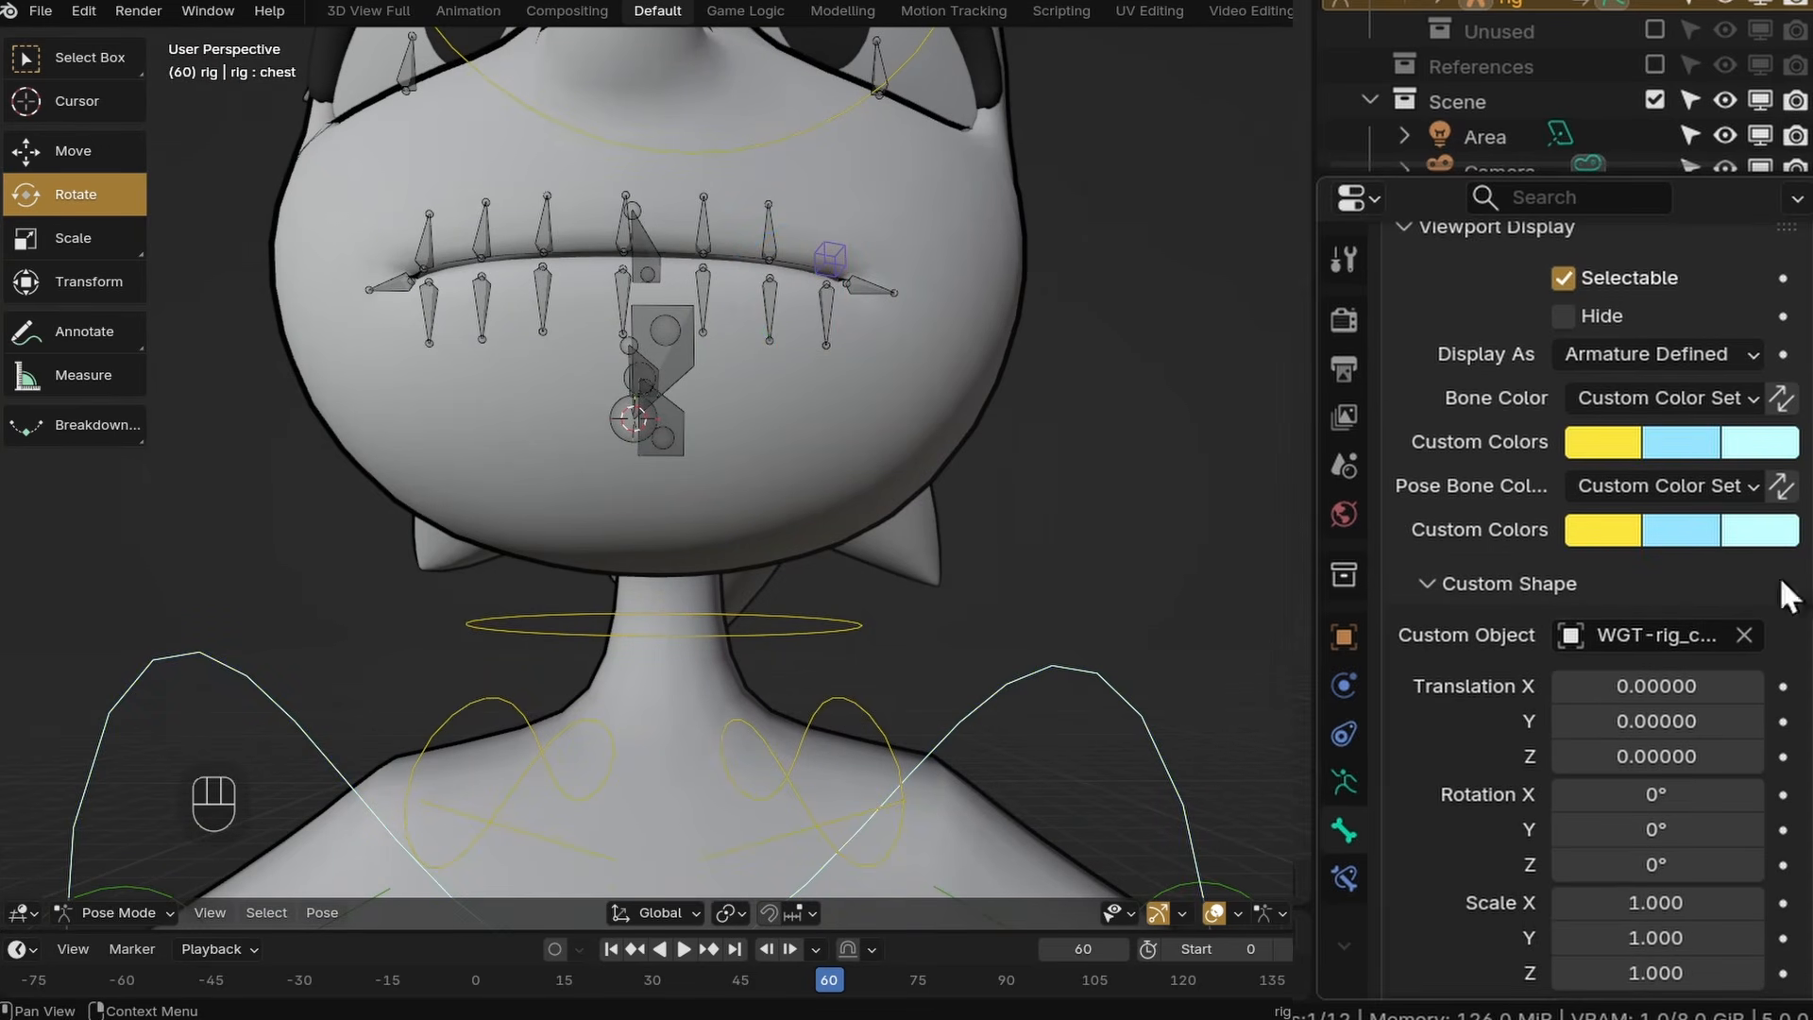
scroll(992, 500, up, 3)
shift+click(862, 405)
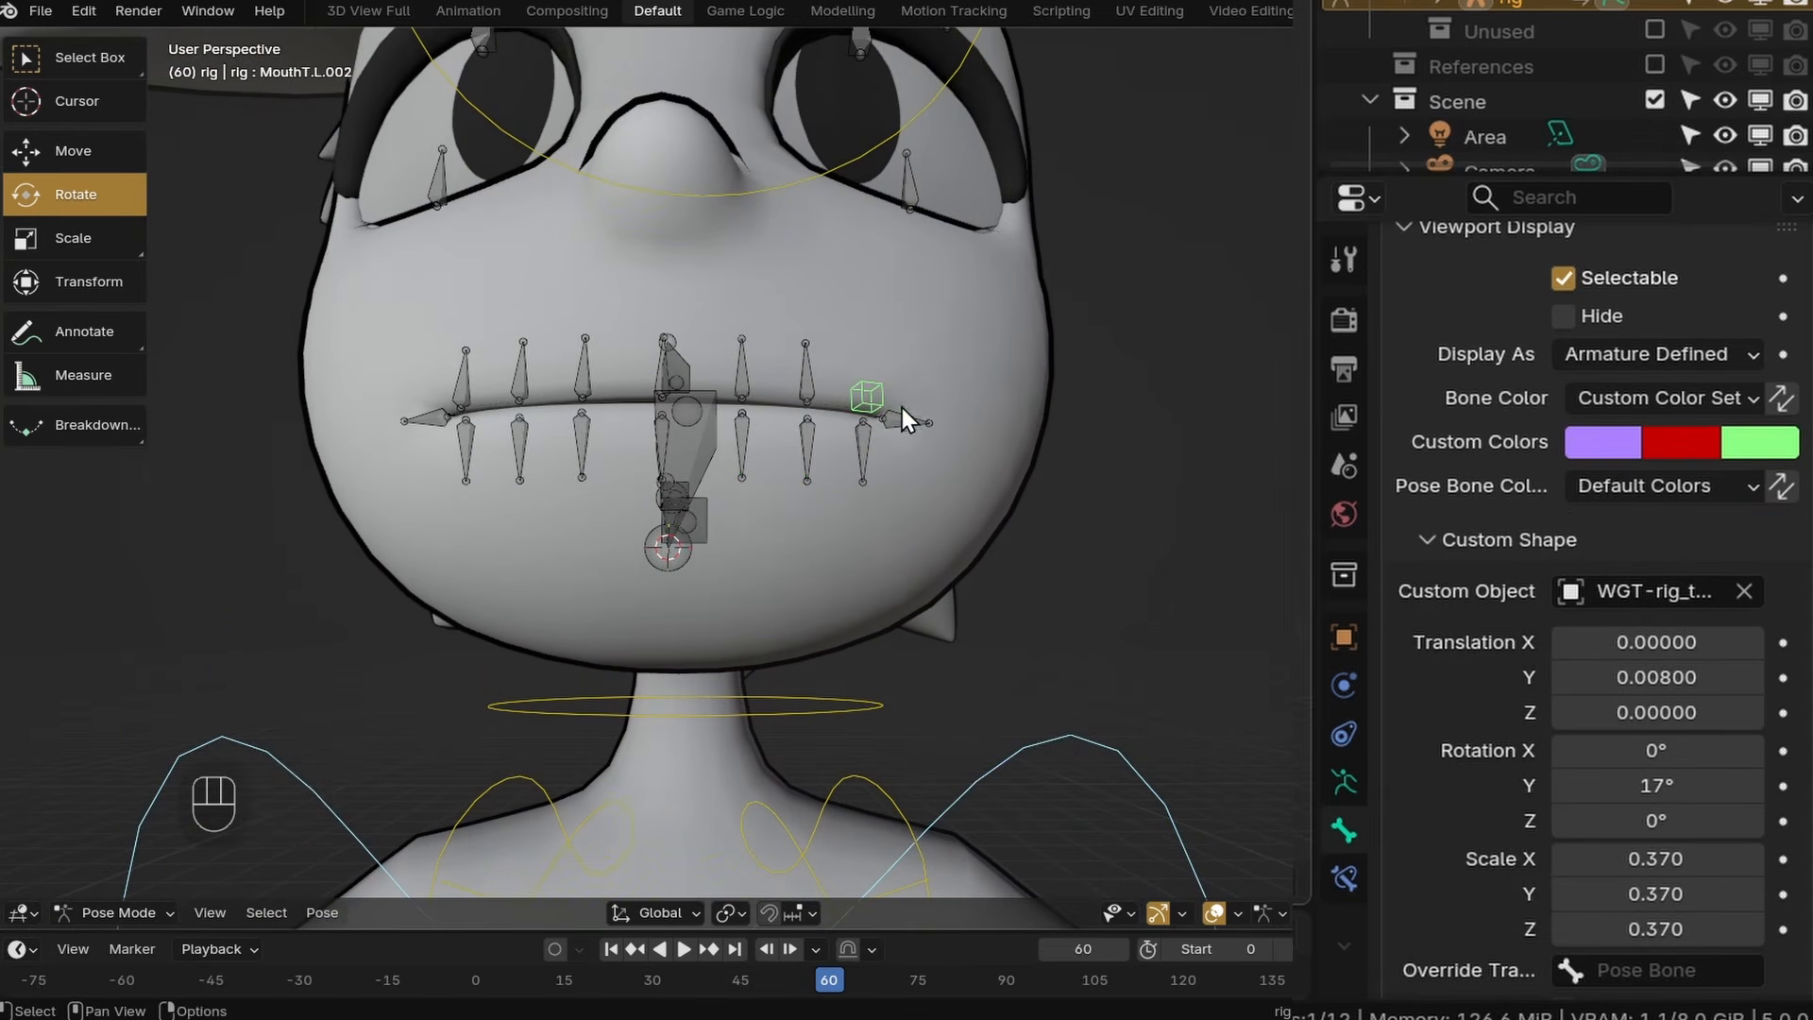
shift+middle_drag(1061, 733, 1001, 547)
shift+click(1016, 707)
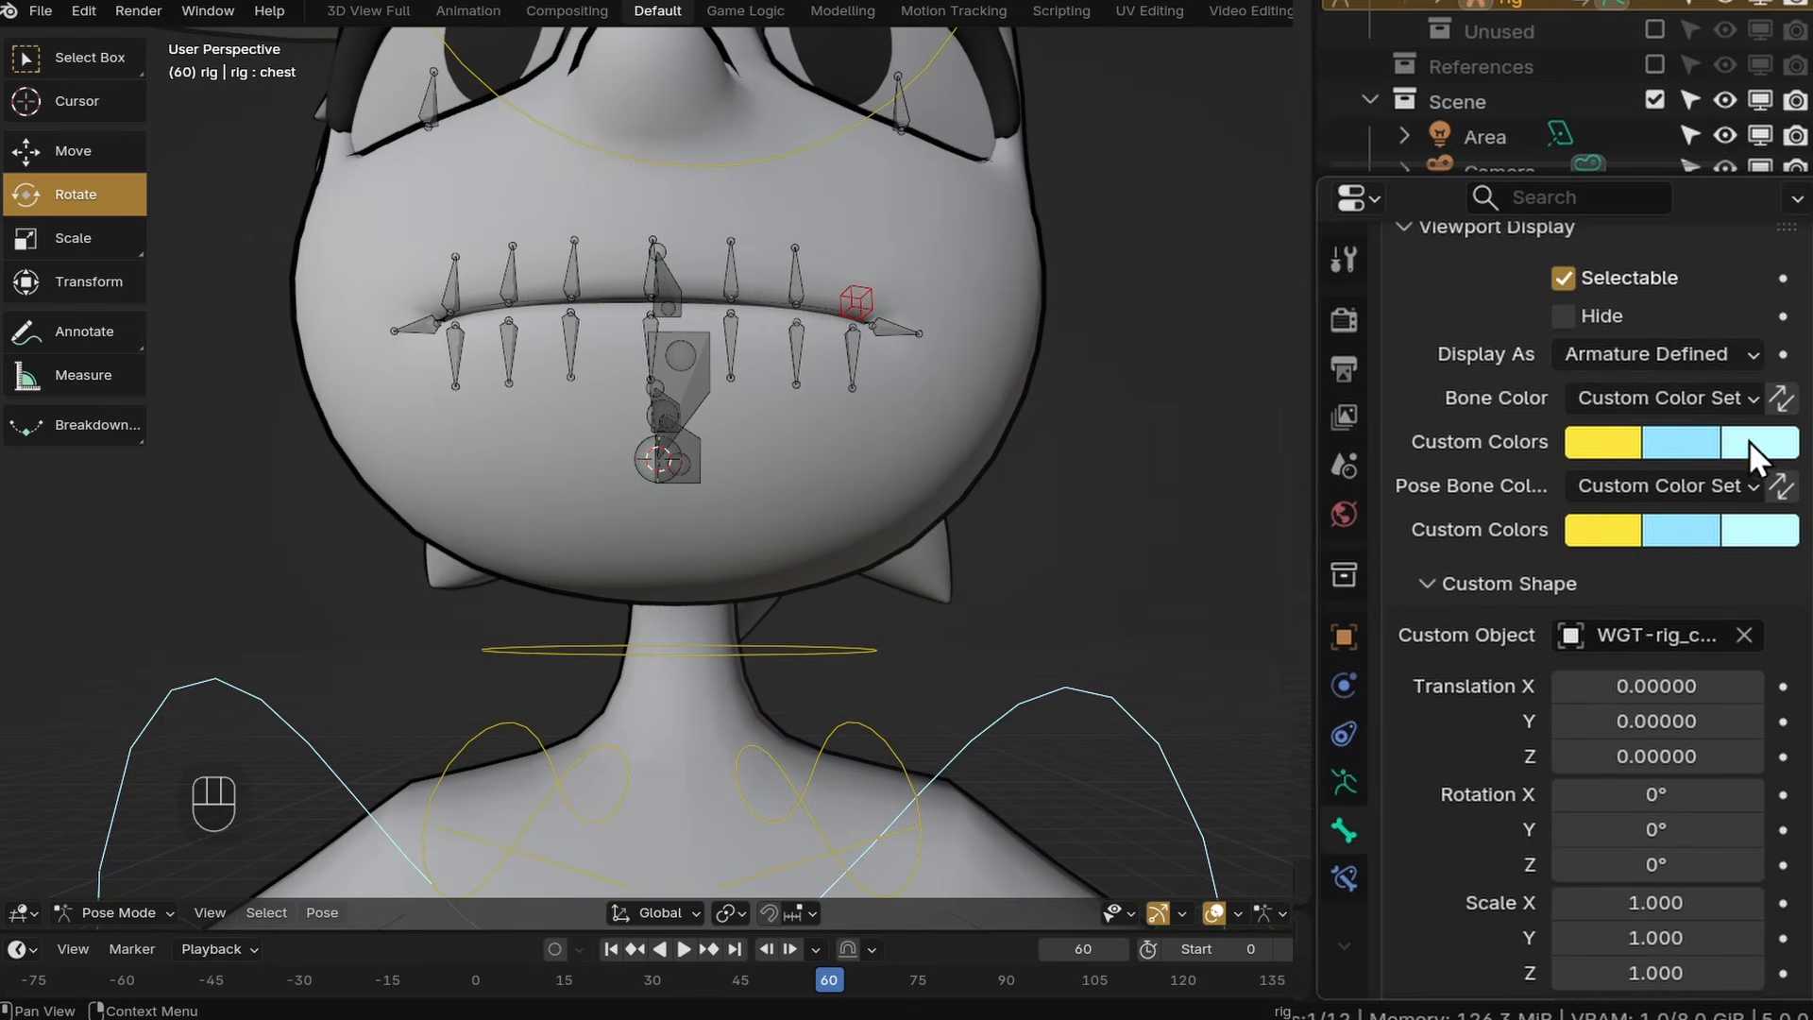
click(1780, 401)
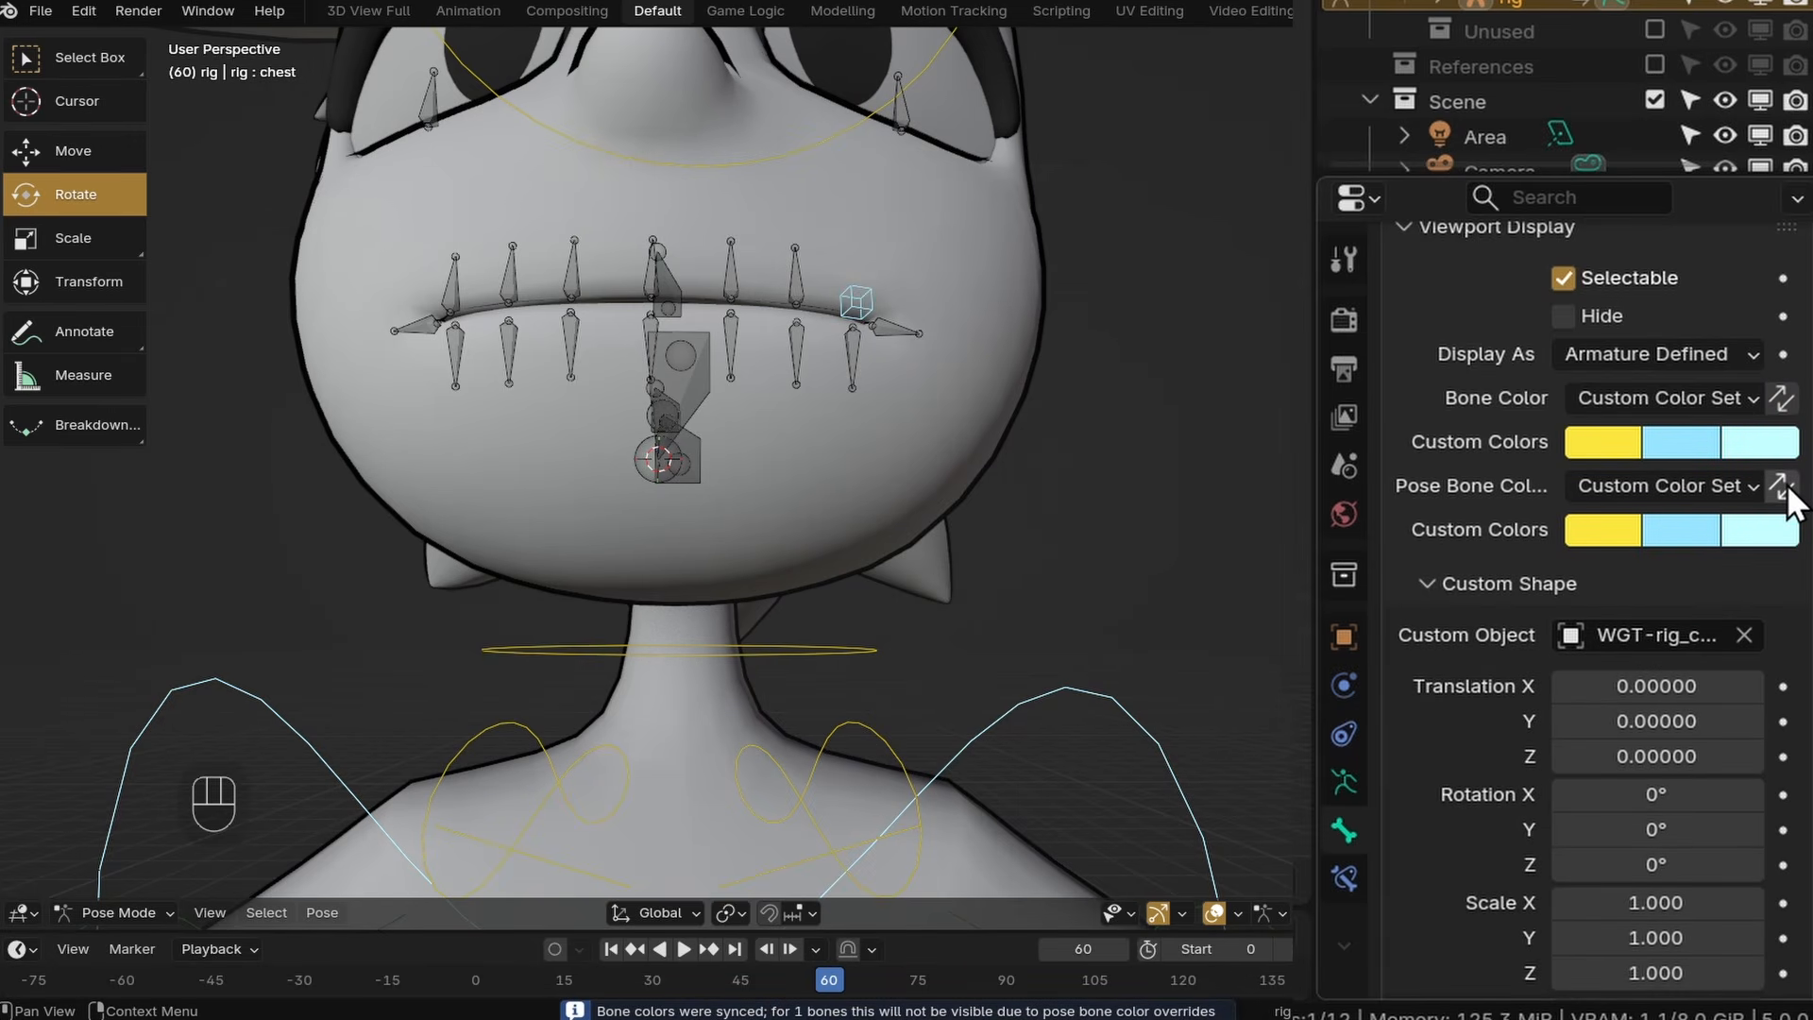
scroll(783, 588, up, 6)
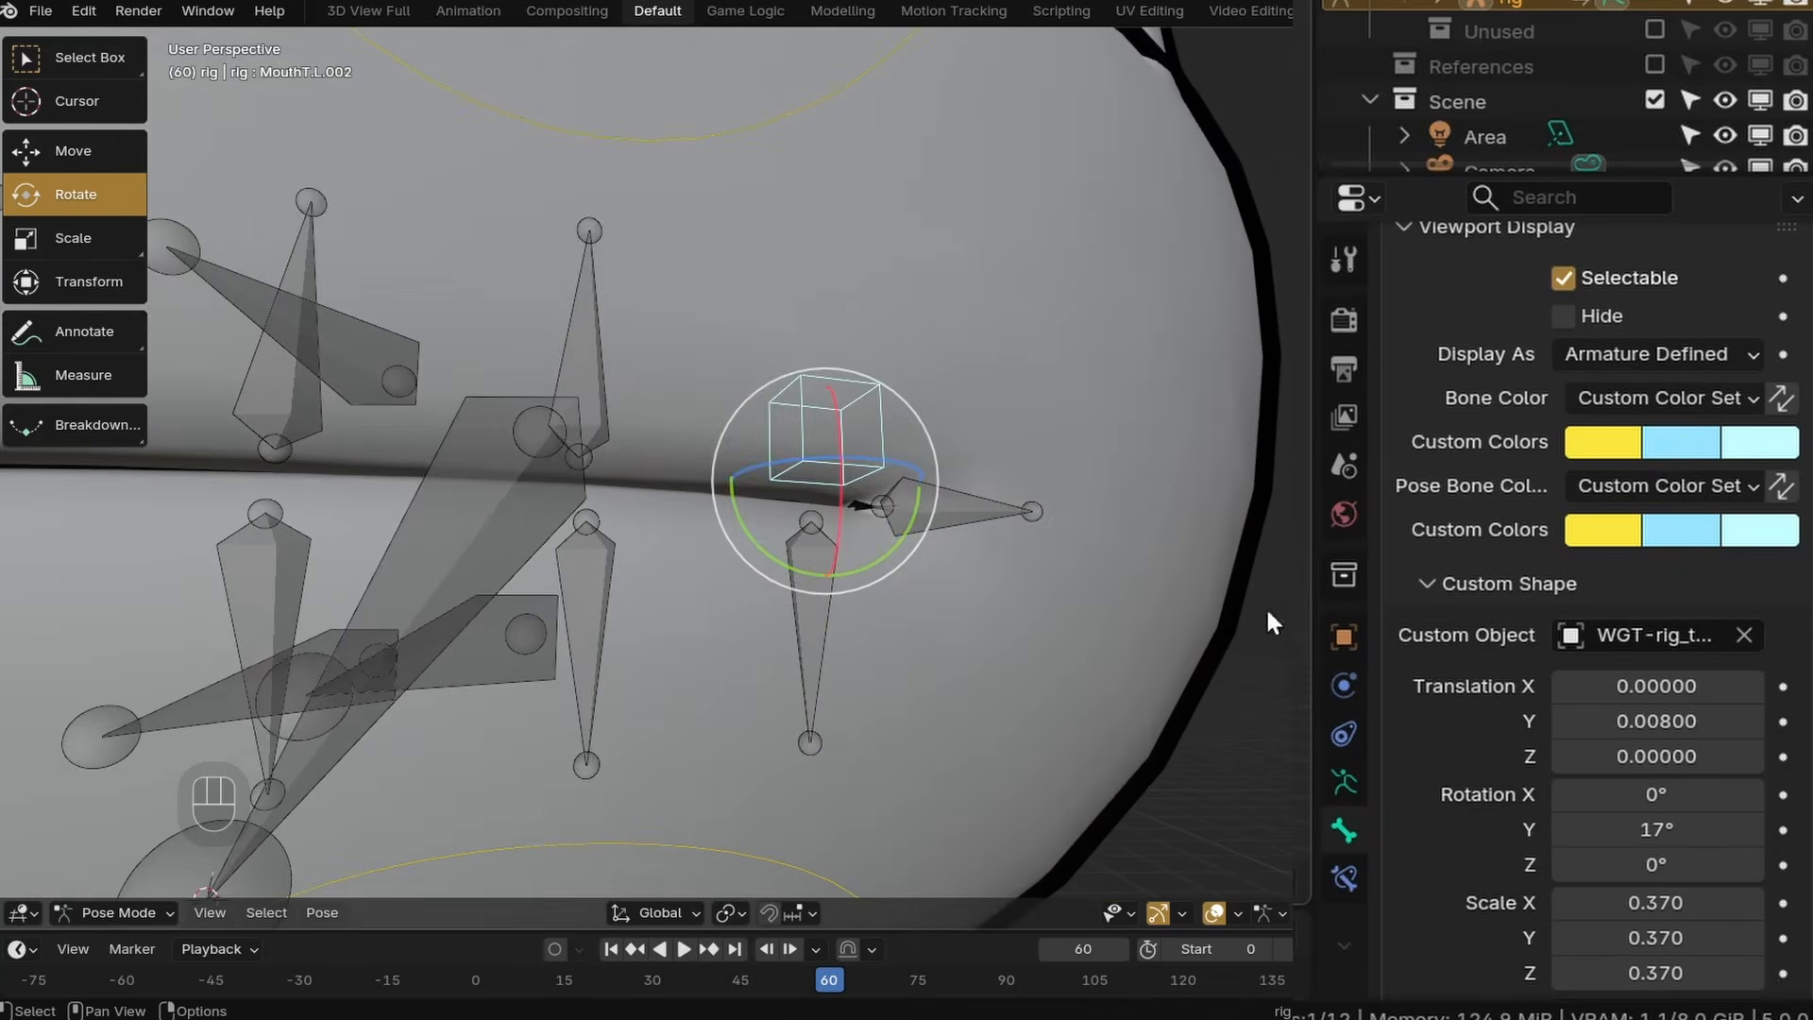
Change the first custom color of MouthT.L.002 to blue, reset its pose bone color to Default Colors, and save the file.
click(1617, 442)
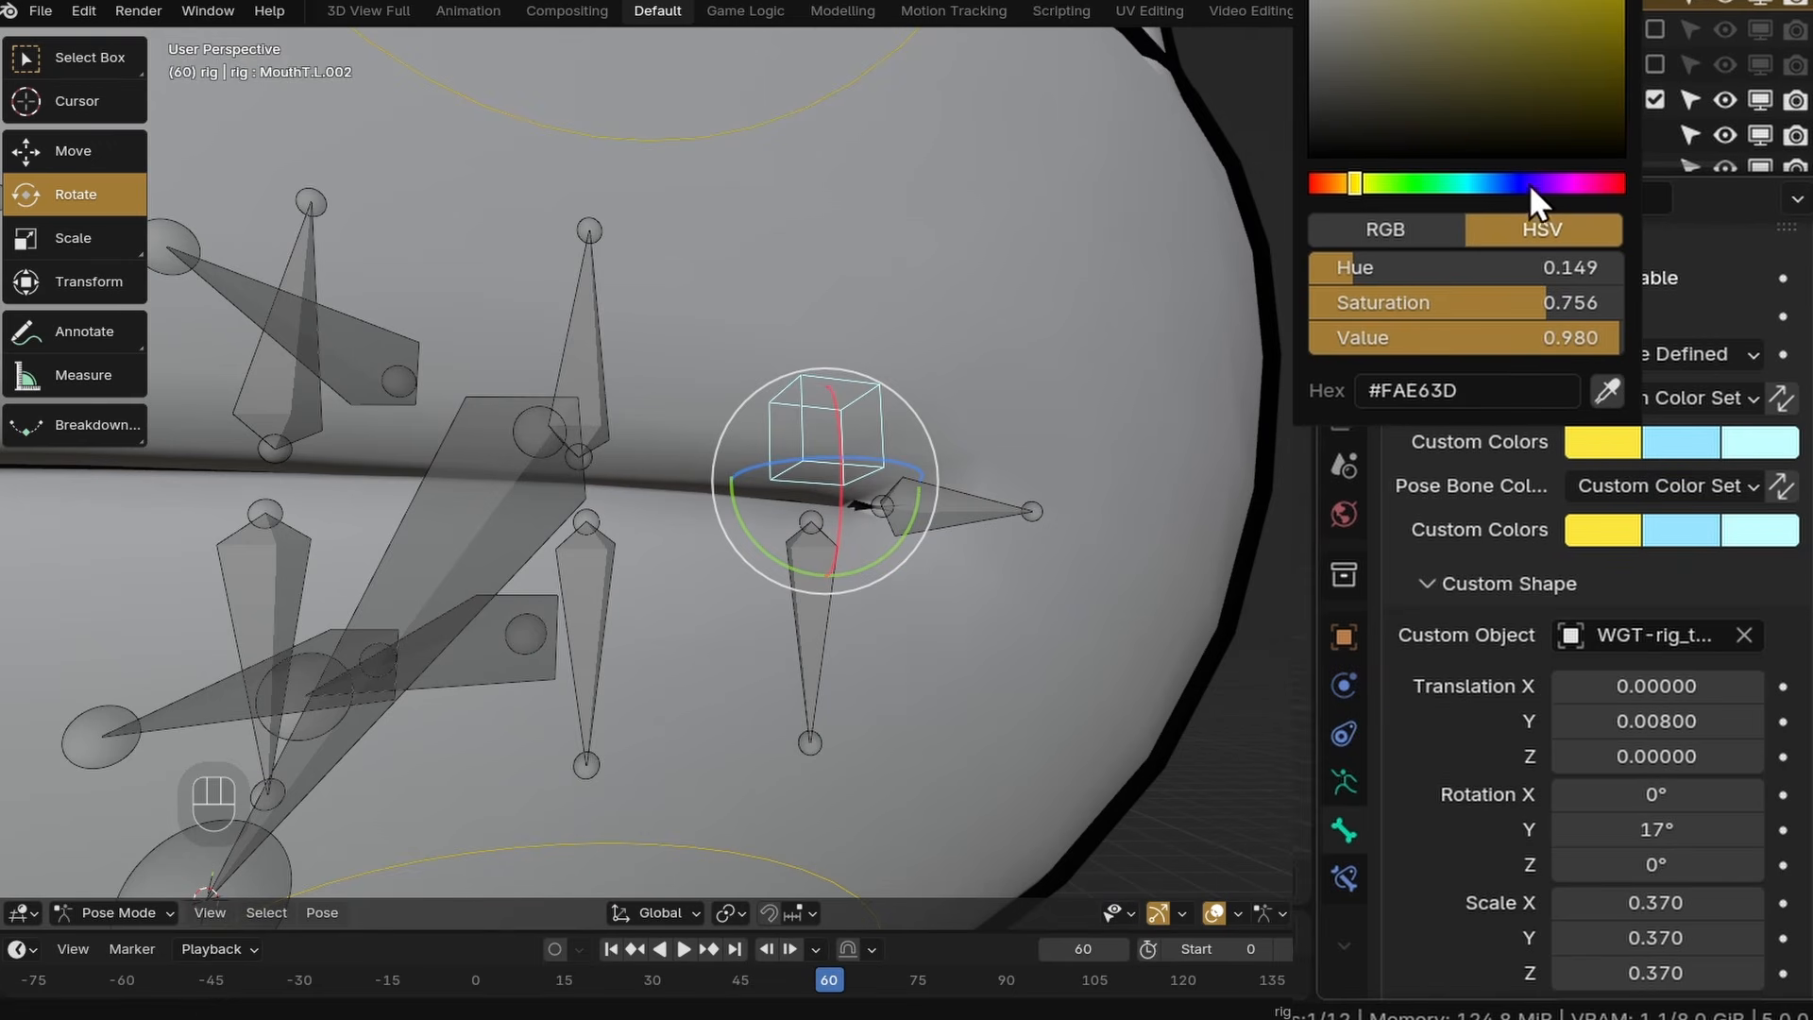
drag(1492, 184, 1488, 183)
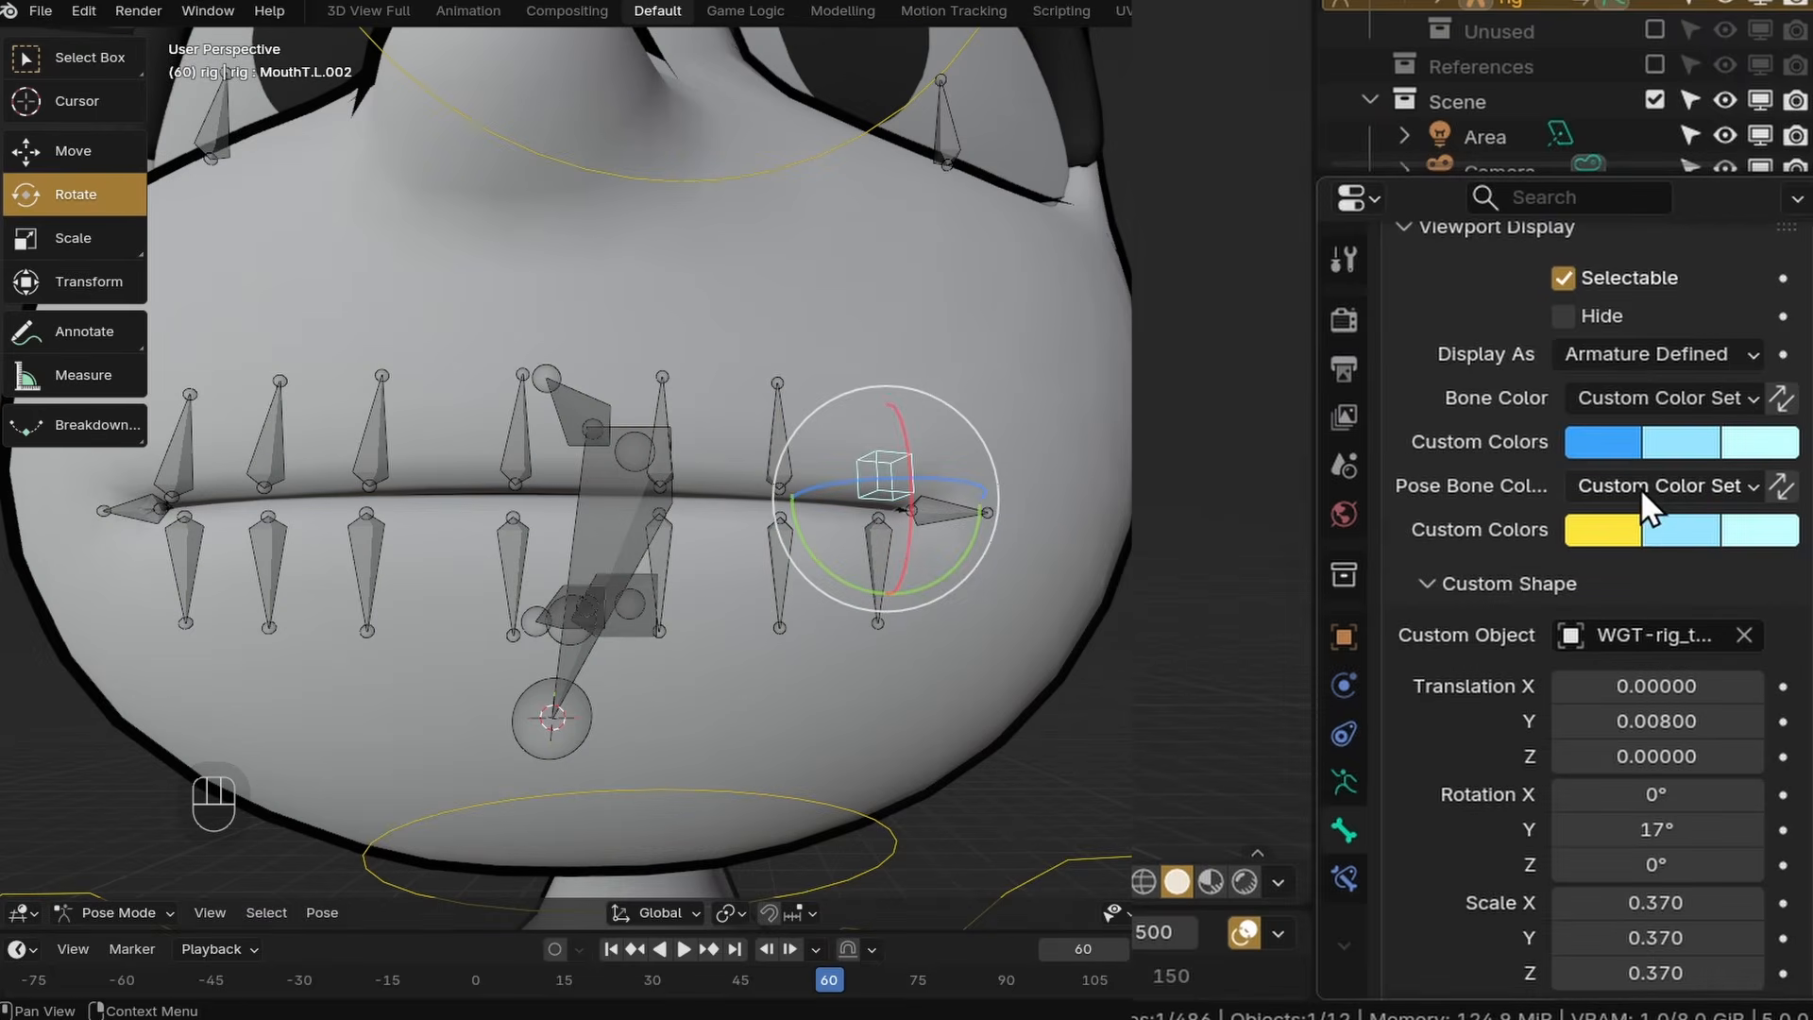
click(1640, 487)
click(1190, 526)
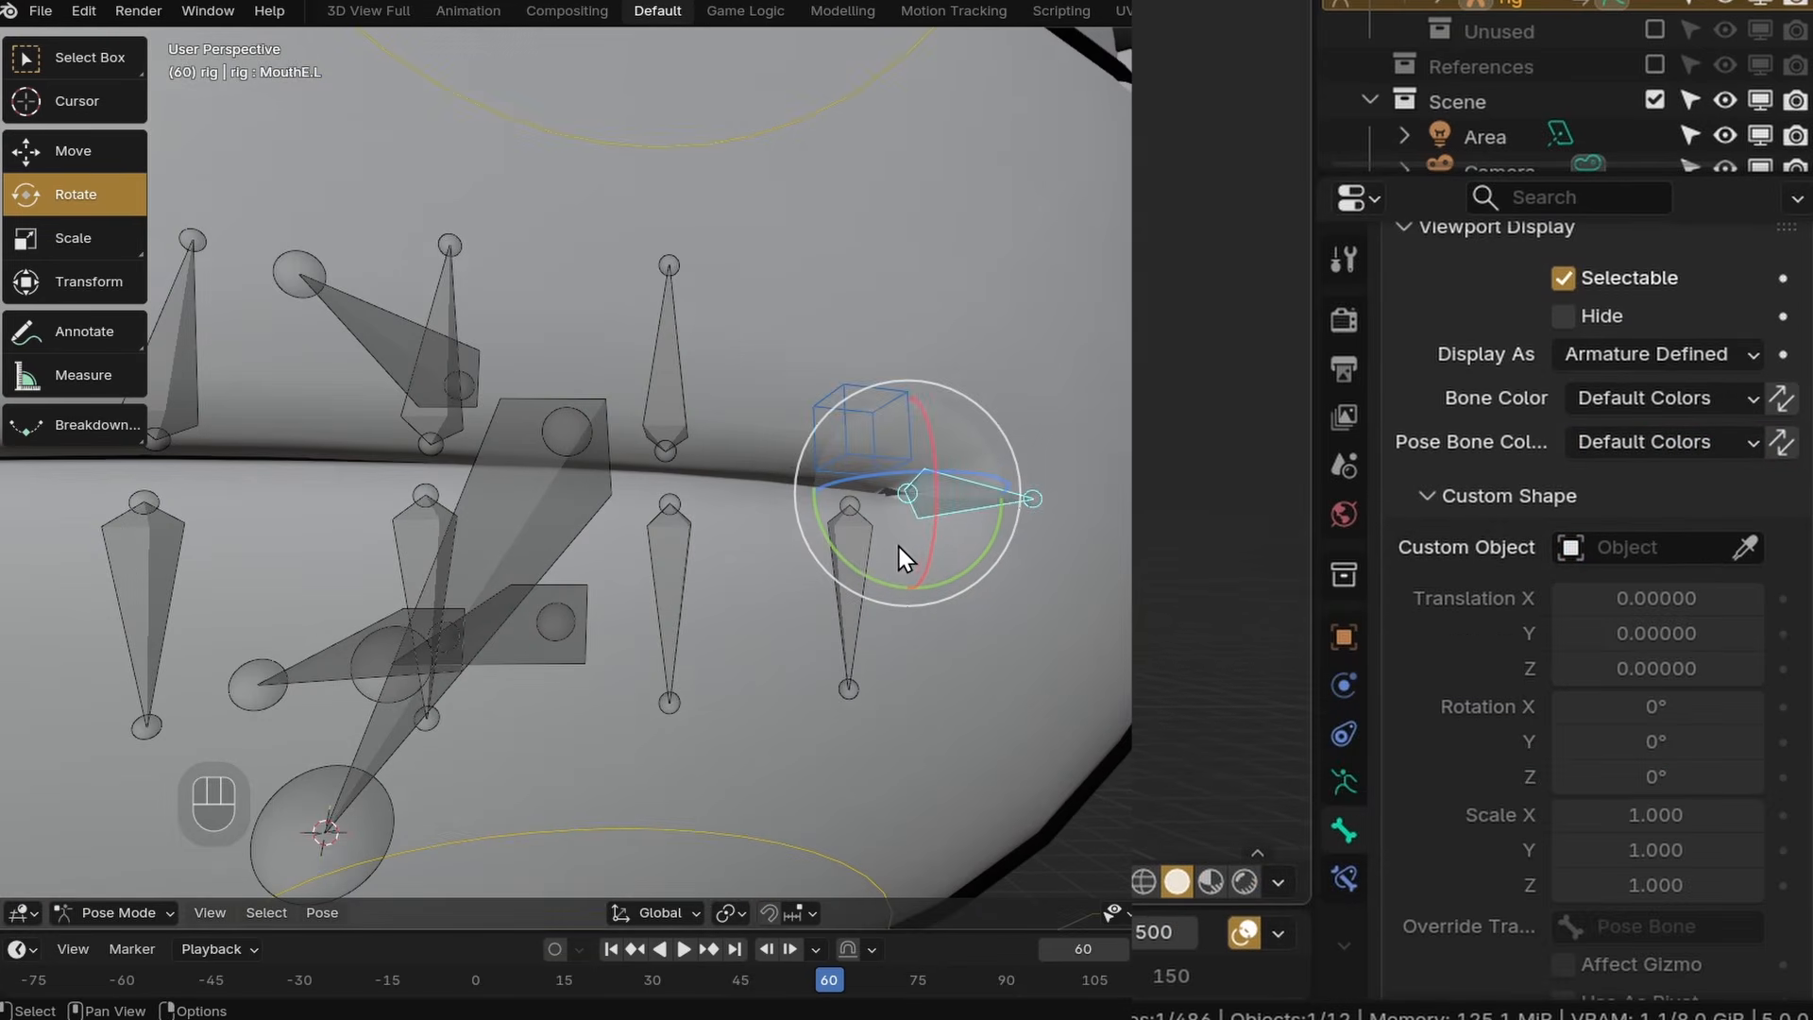
key(ctrl+s)
key(ctrl+s)
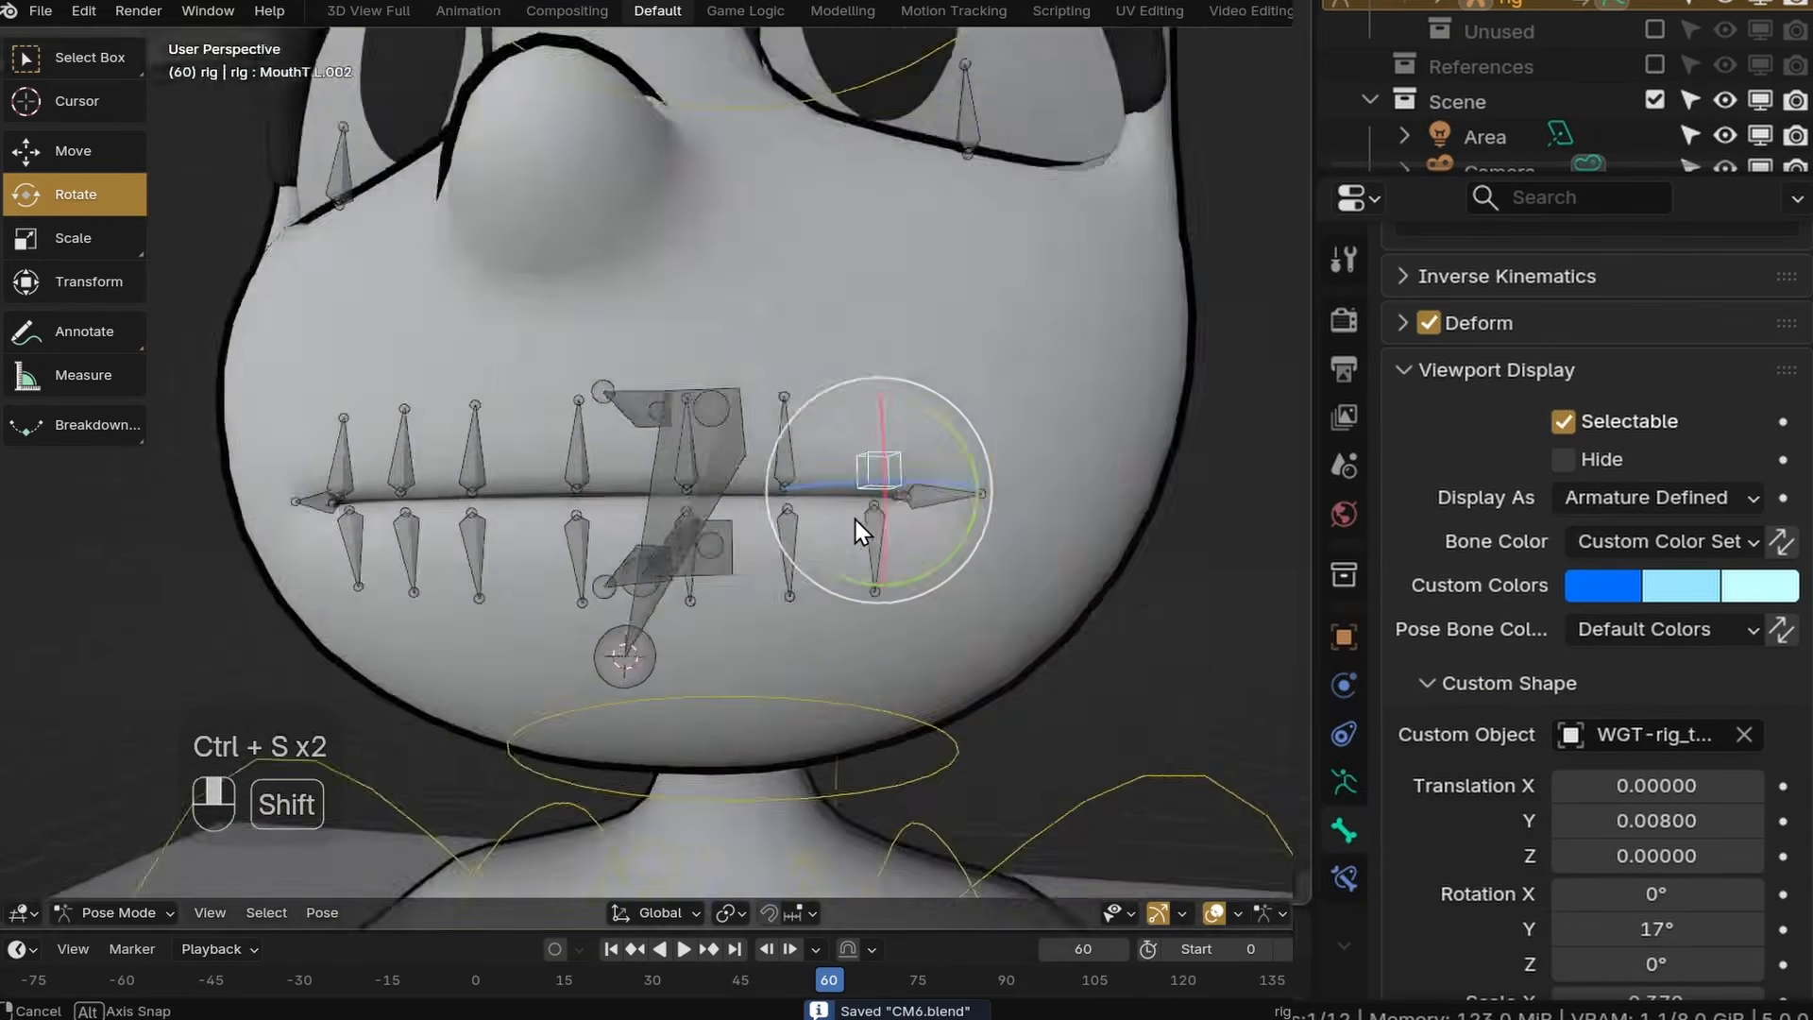
Select all the mouth bones with MouthT.L.002 active and copy its custom shape object to them.
middle_drag(858, 518, 911, 455)
key(c)
right_click(619, 508)
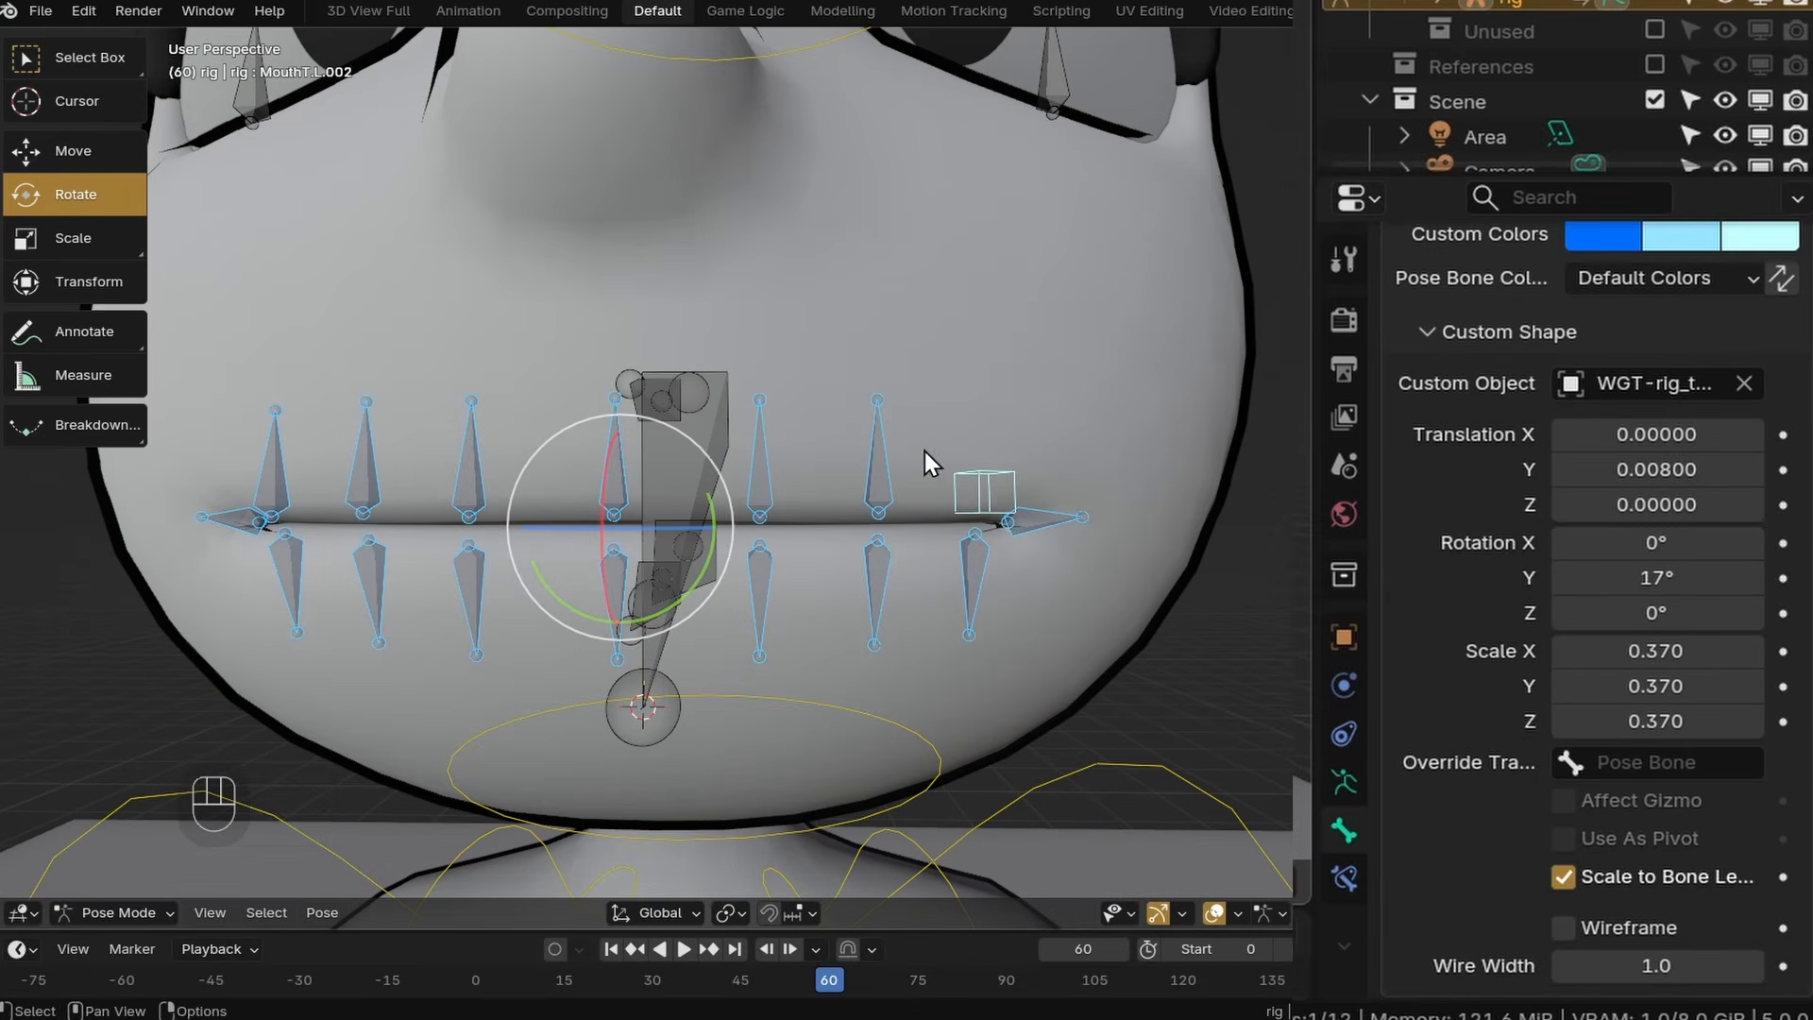
shift+click(980, 479)
shift+click(980, 479)
right_click(1613, 380)
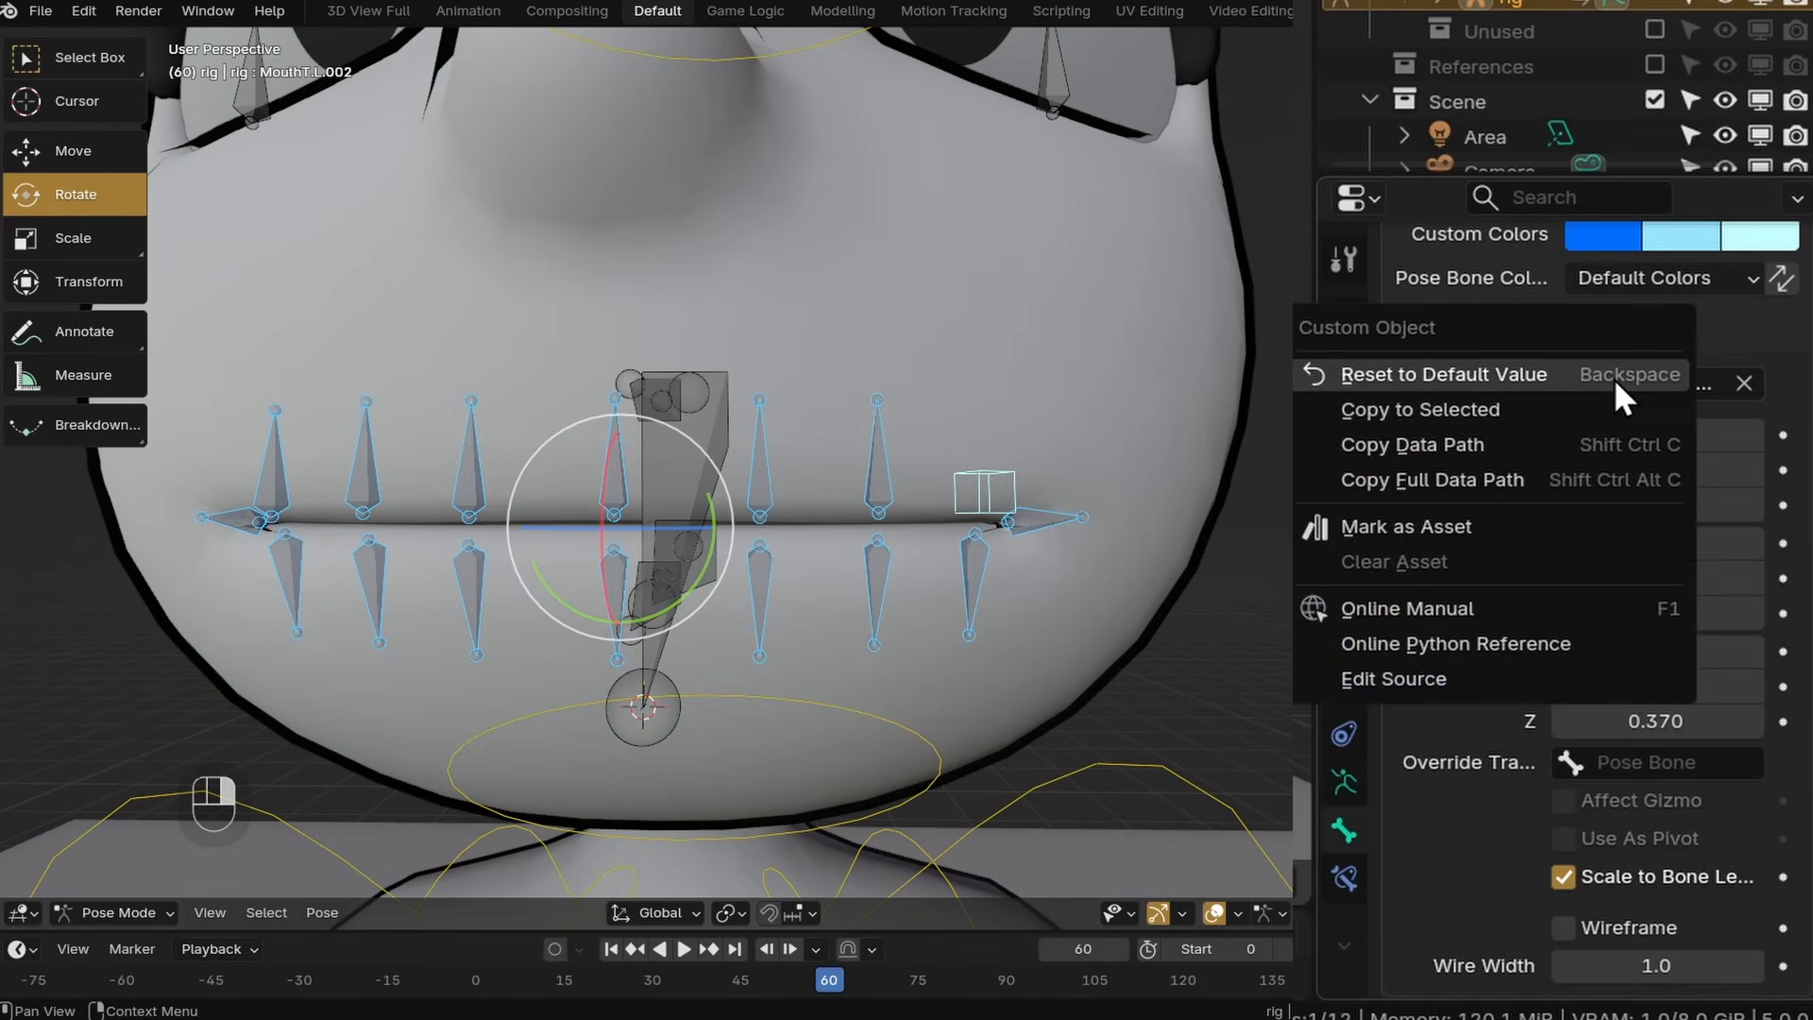
click(1453, 415)
Copy the custom shape translation, rotation and scale of MouthT.L.002 to all selected mouth bones.
right_click(1514, 436)
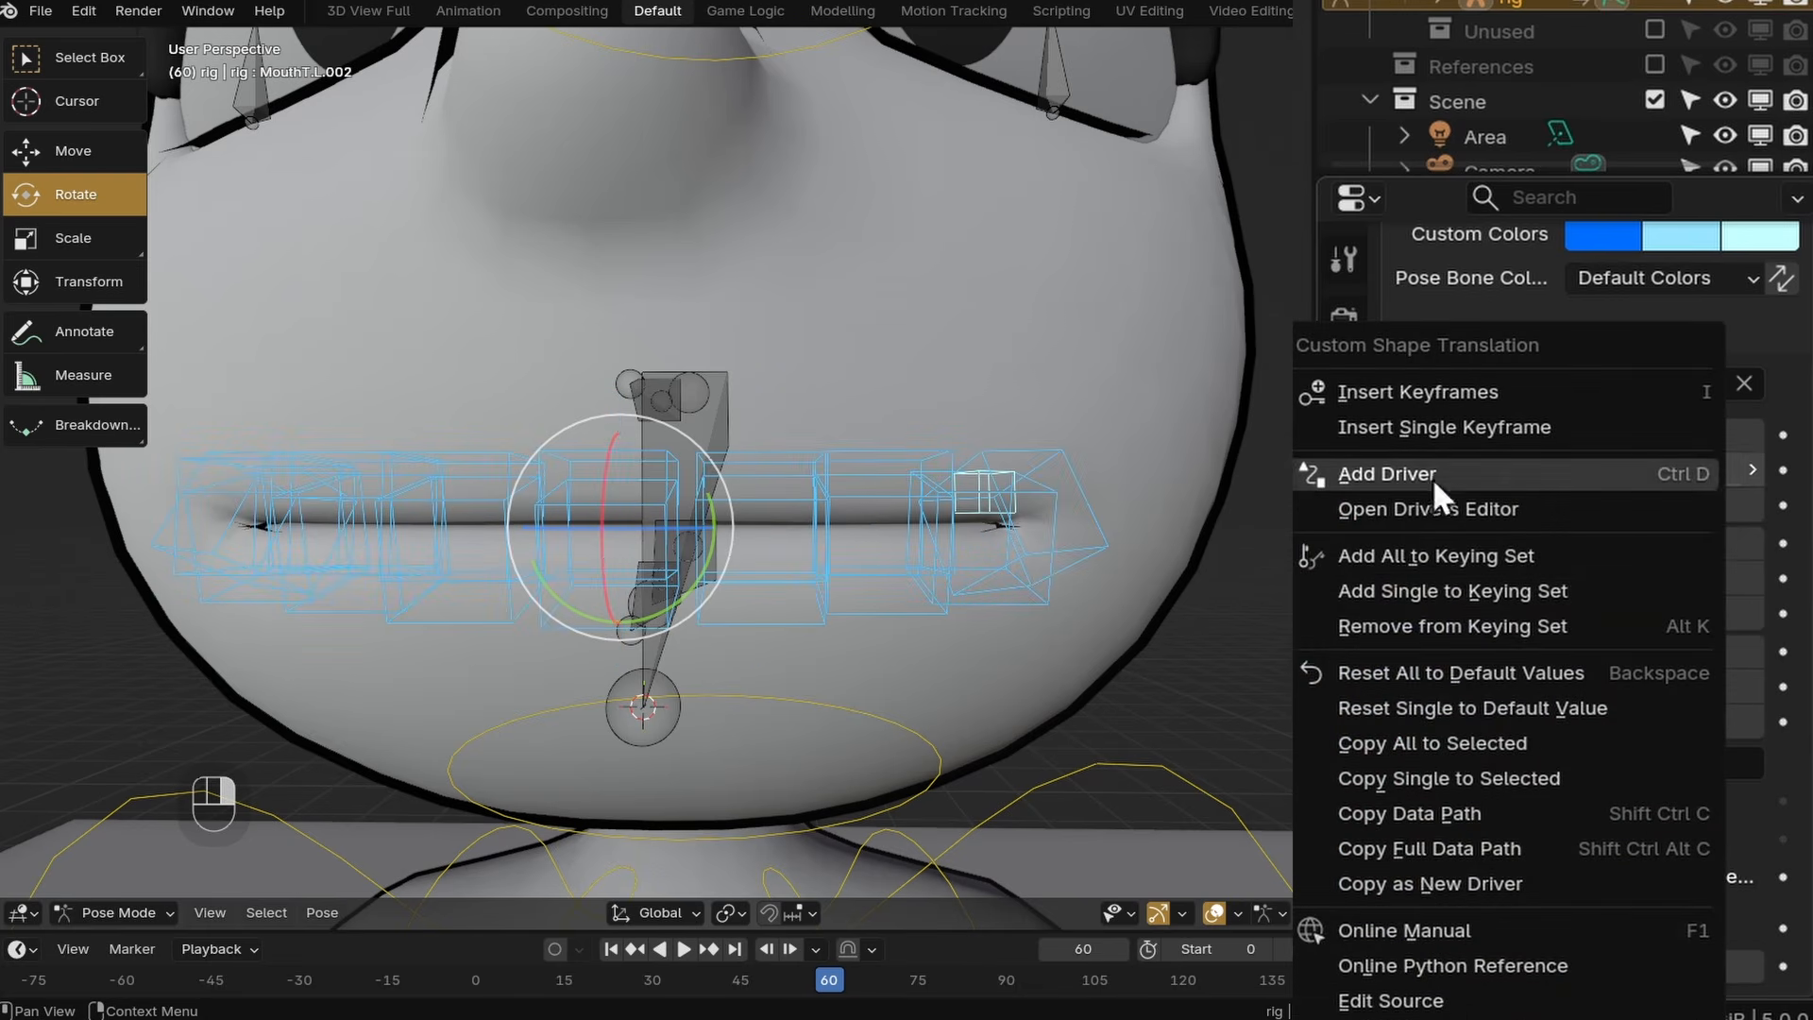
click(1417, 743)
right_click(1623, 561)
click(1421, 745)
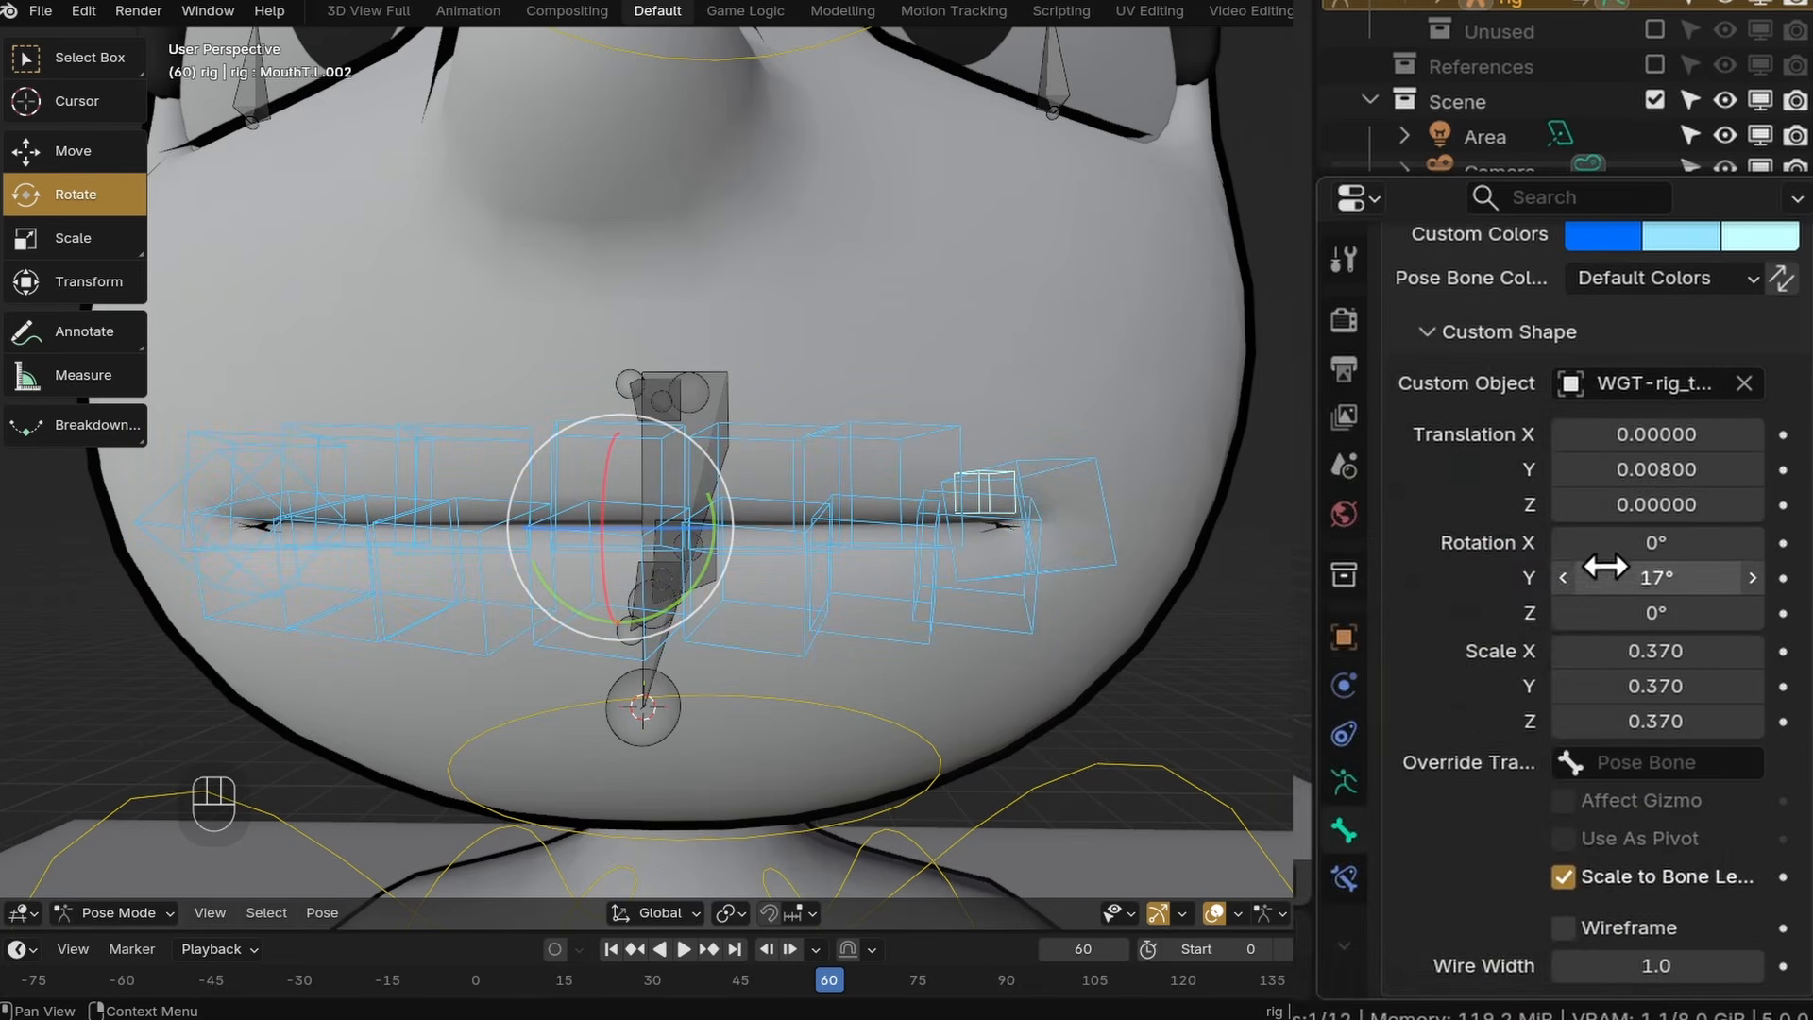
right_click(1632, 658)
click(1497, 744)
Select the upper mouth bones on the character's R side and set their custom shape Y rotation to -17°.
middle_drag(944, 586, 1029, 326)
click(765, 357)
shift+click(650, 357)
shift+click(535, 368)
double_click(1605, 535)
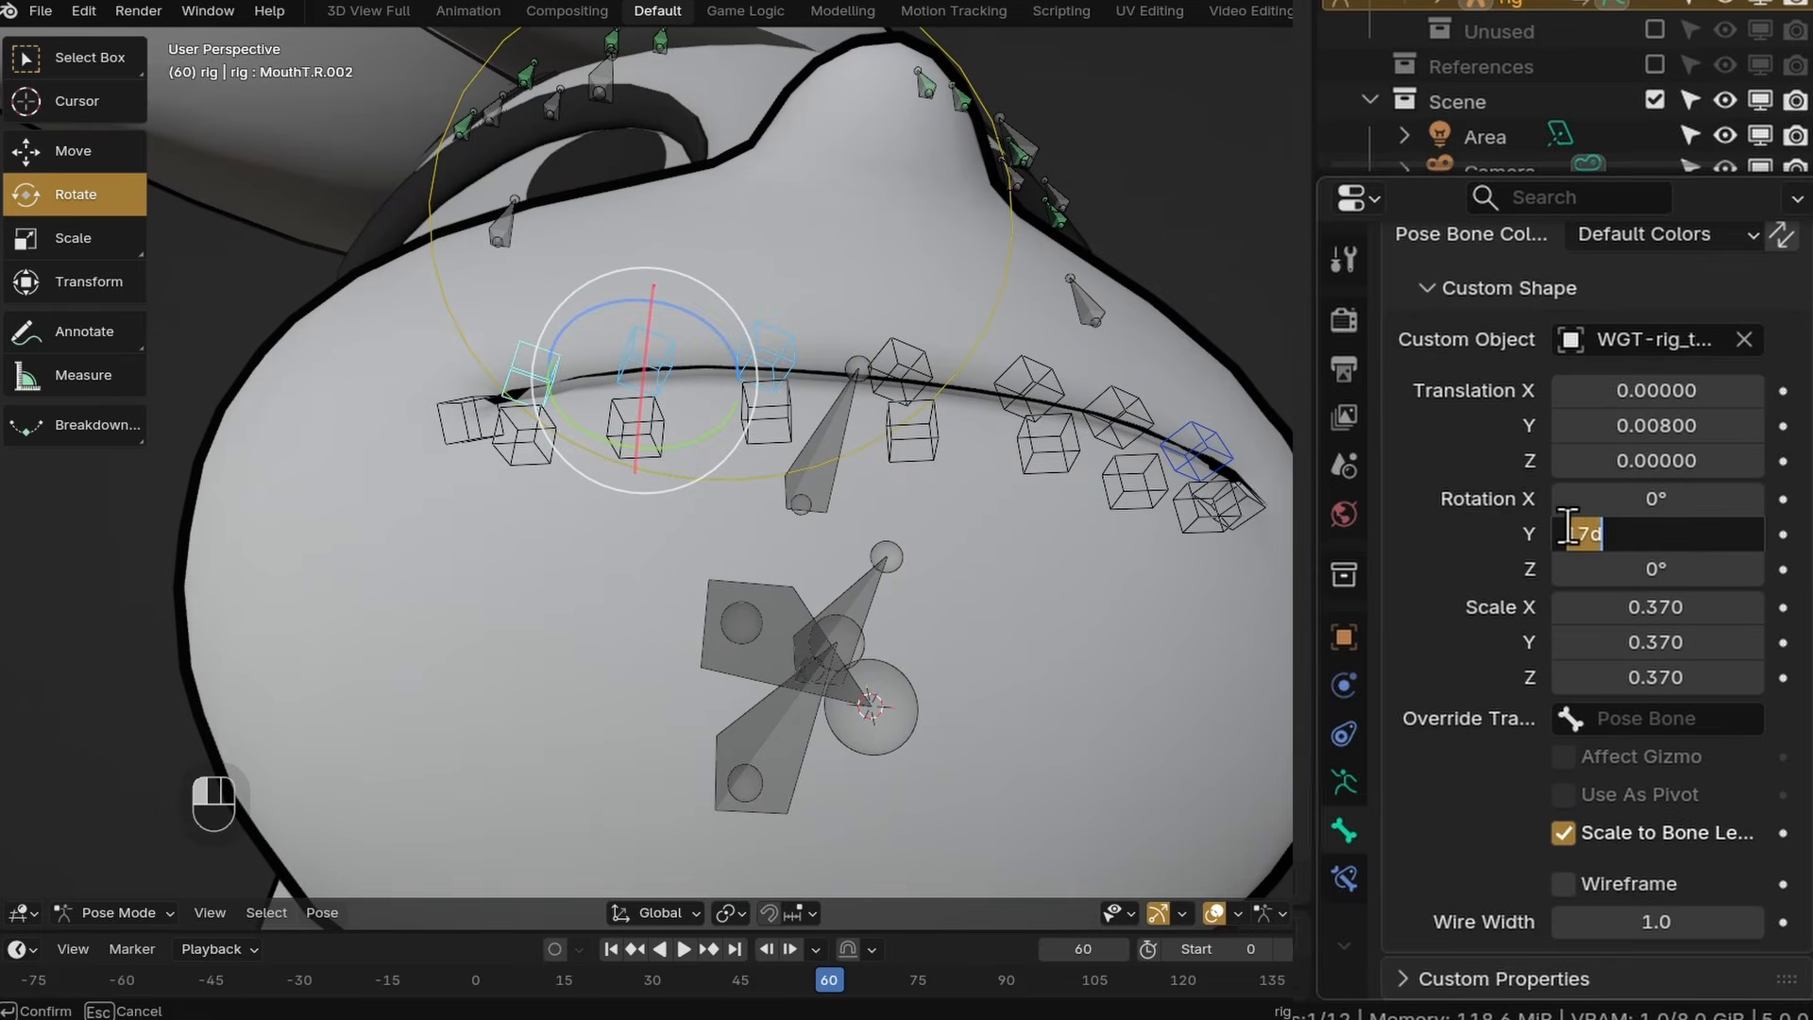
text(-17)
key(Return)
right_click(1602, 537)
click(1600, 536)
Set the custom shape Y rotation of the upper and lower centre mouth bones to 0°.
middle_drag(982, 473, 718, 444)
mouse_move(954, 529)
middle_down()
mouse_move(969, 383)
mouse_move(944, 529)
middle_up()
click(711, 418)
click(1672, 533)
text(0)
key(Return)
click(710, 500)
click(1635, 533)
Set the custom shape Y rotation of MouthE.L to 37.8° and that of the opposite mouth corner to -38°.
drag(1670, 535, 1747, 535)
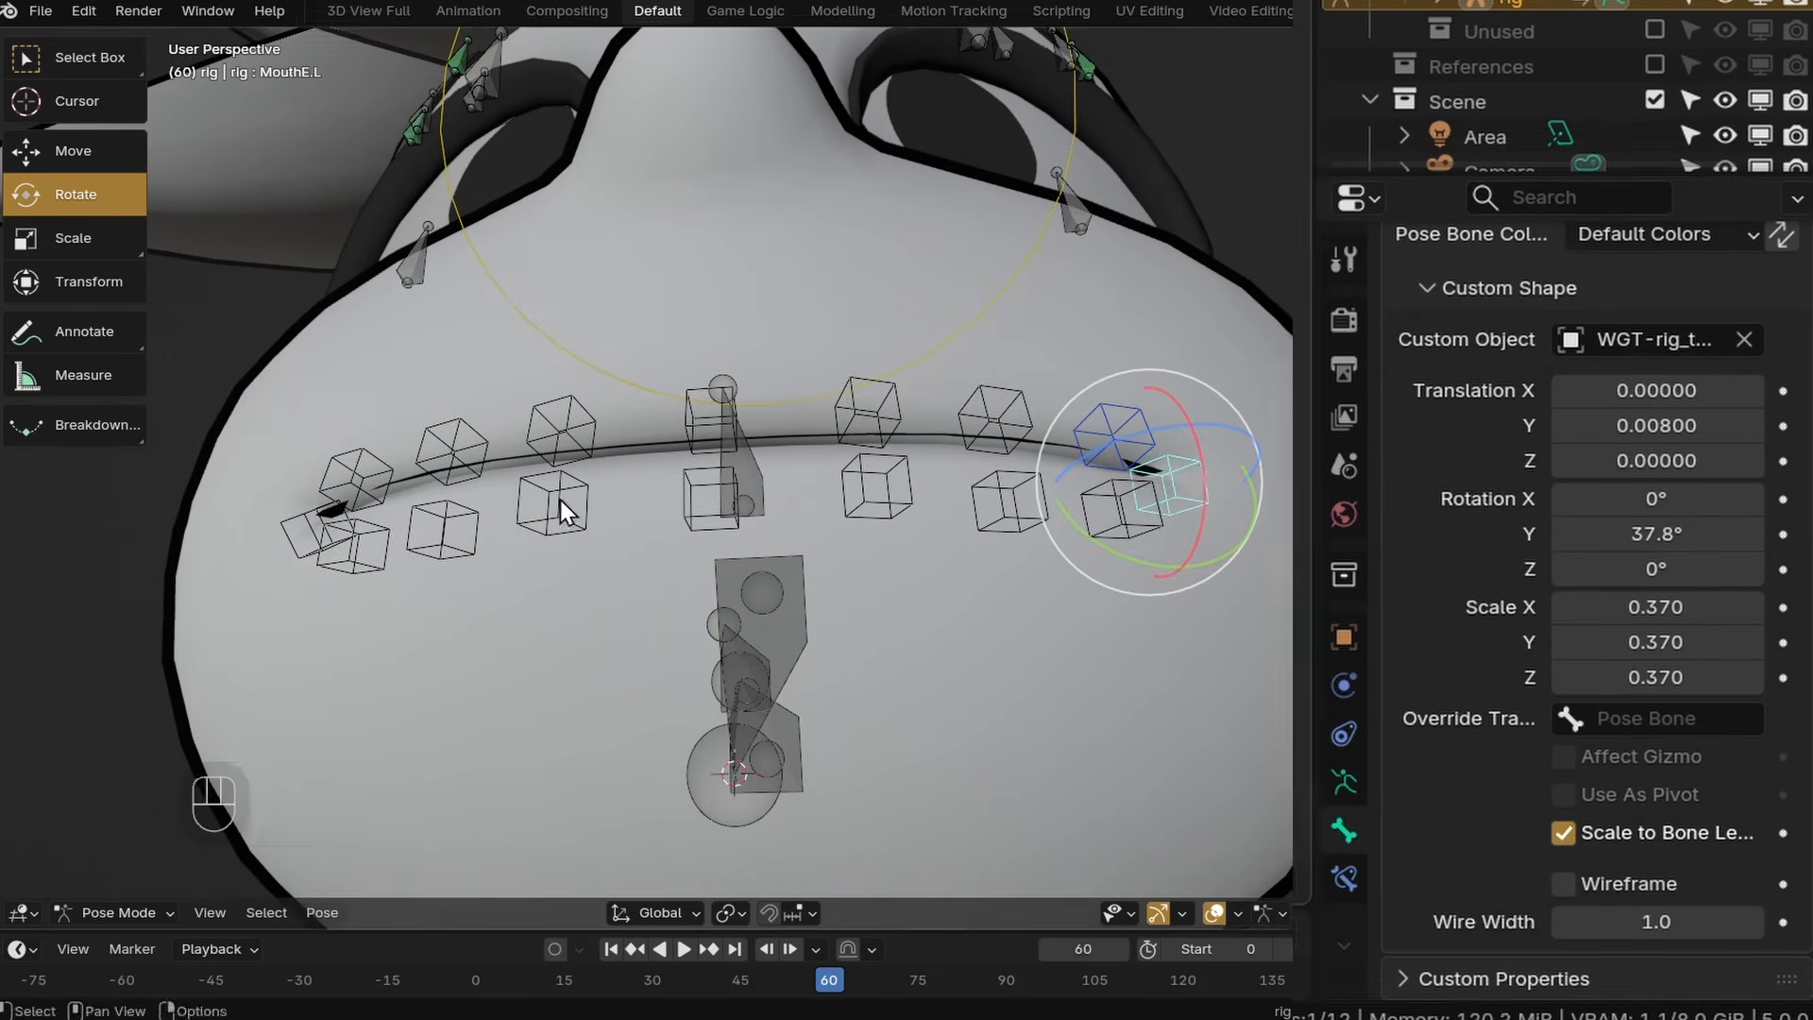
middle_drag(559, 500, 718, 472)
click(545, 431)
text(-38)
Select all the mouth control bones with MouthT.L.002 active and copy its blue bone color set to them.
key(c)
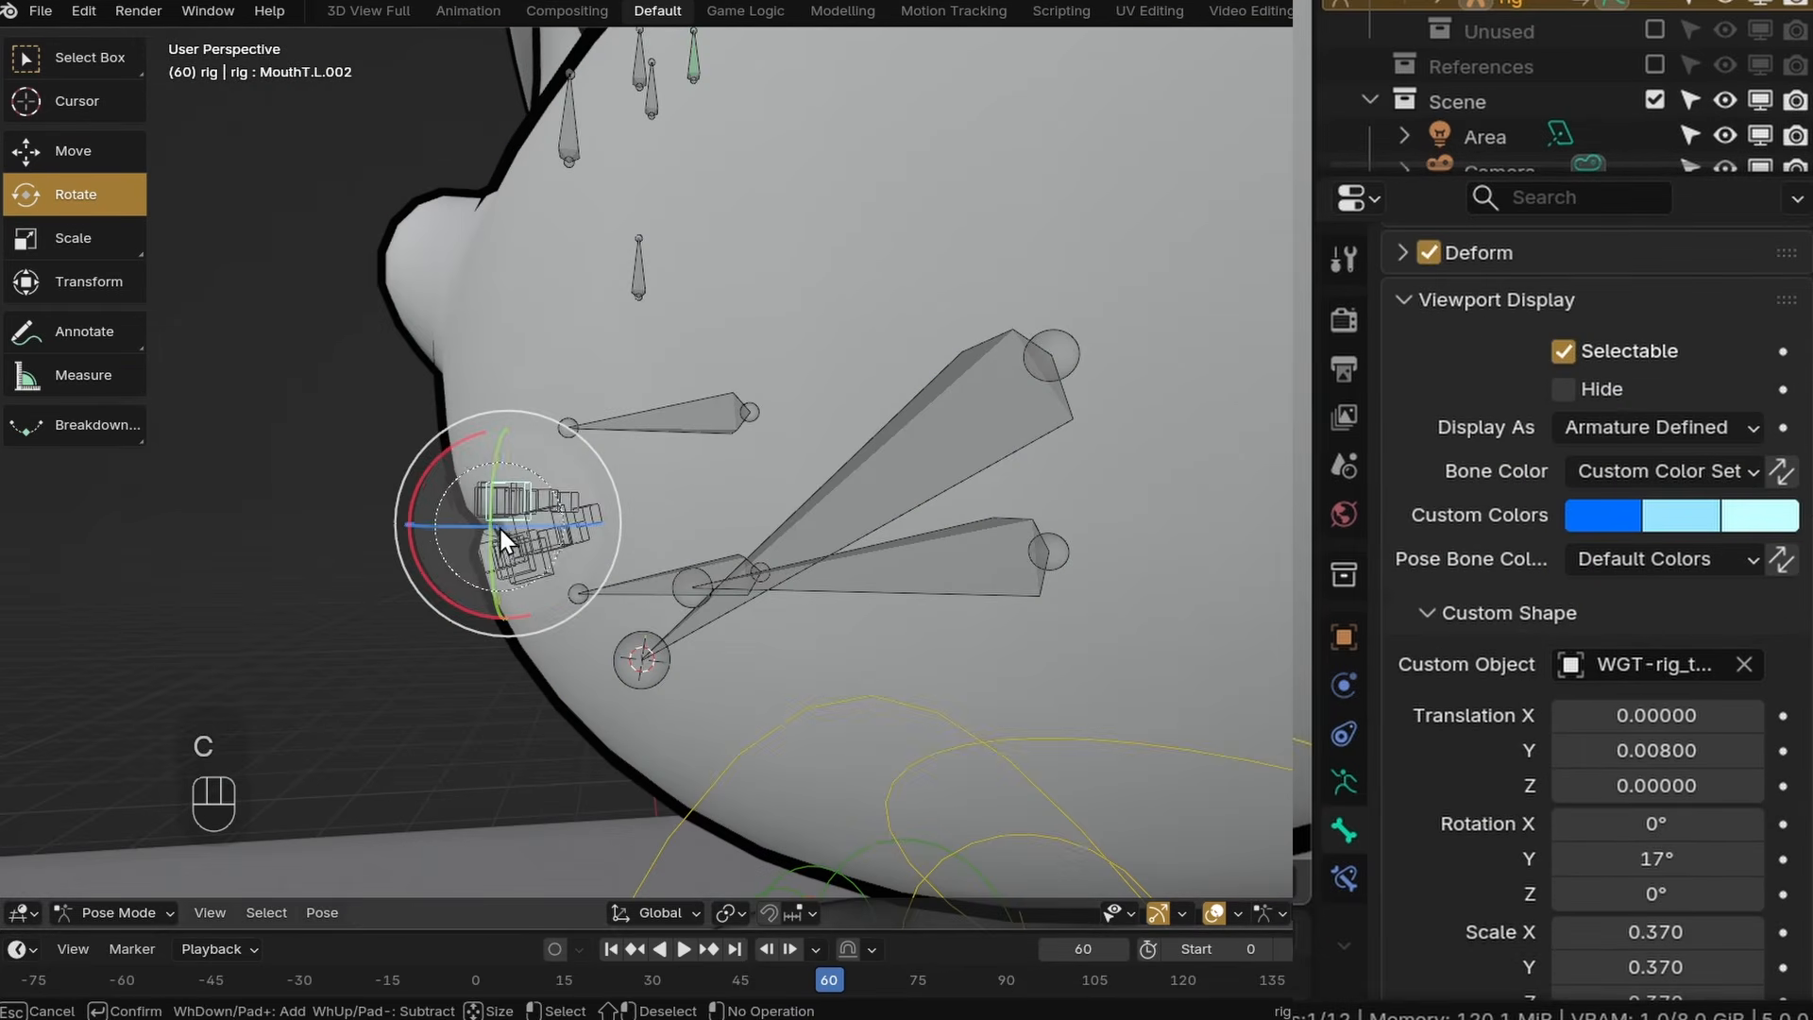
drag(498, 525, 567, 547)
key(Escape)
middle_drag(586, 538, 1101, 513)
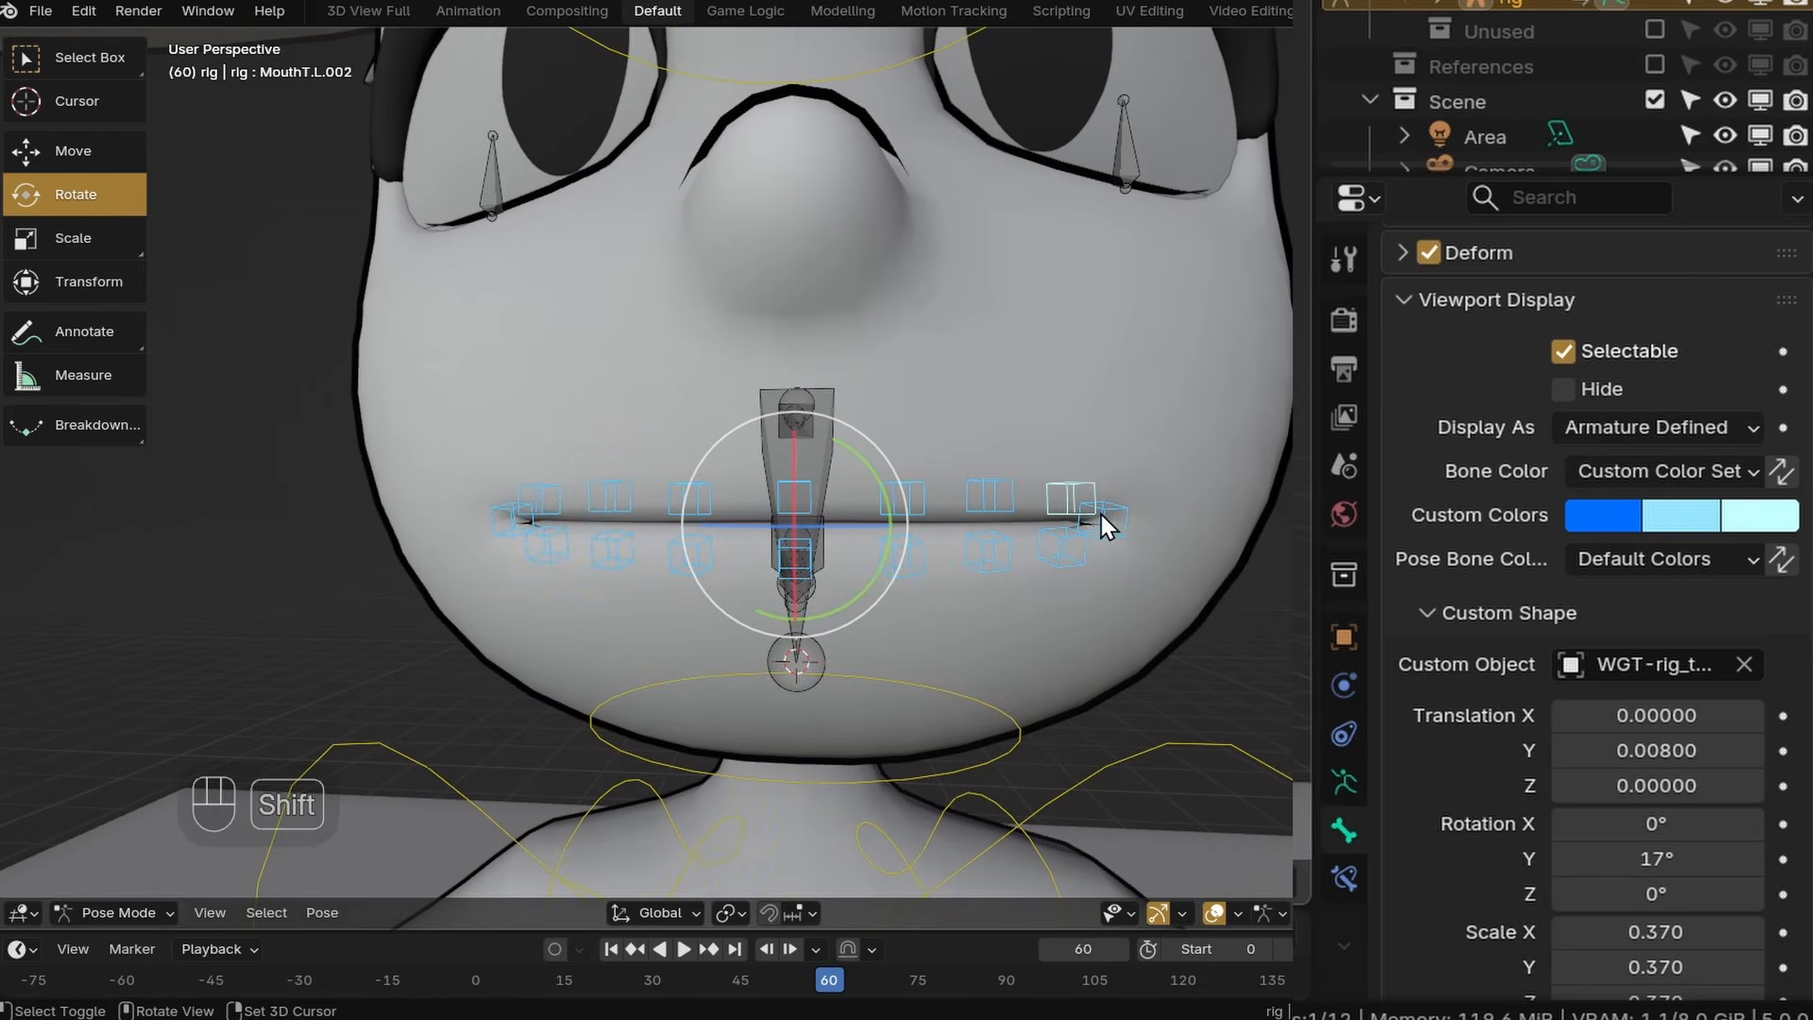
click(989, 485)
shift+middle_drag(989, 485, 871, 467)
shift+middle_drag(871, 467, 931, 472)
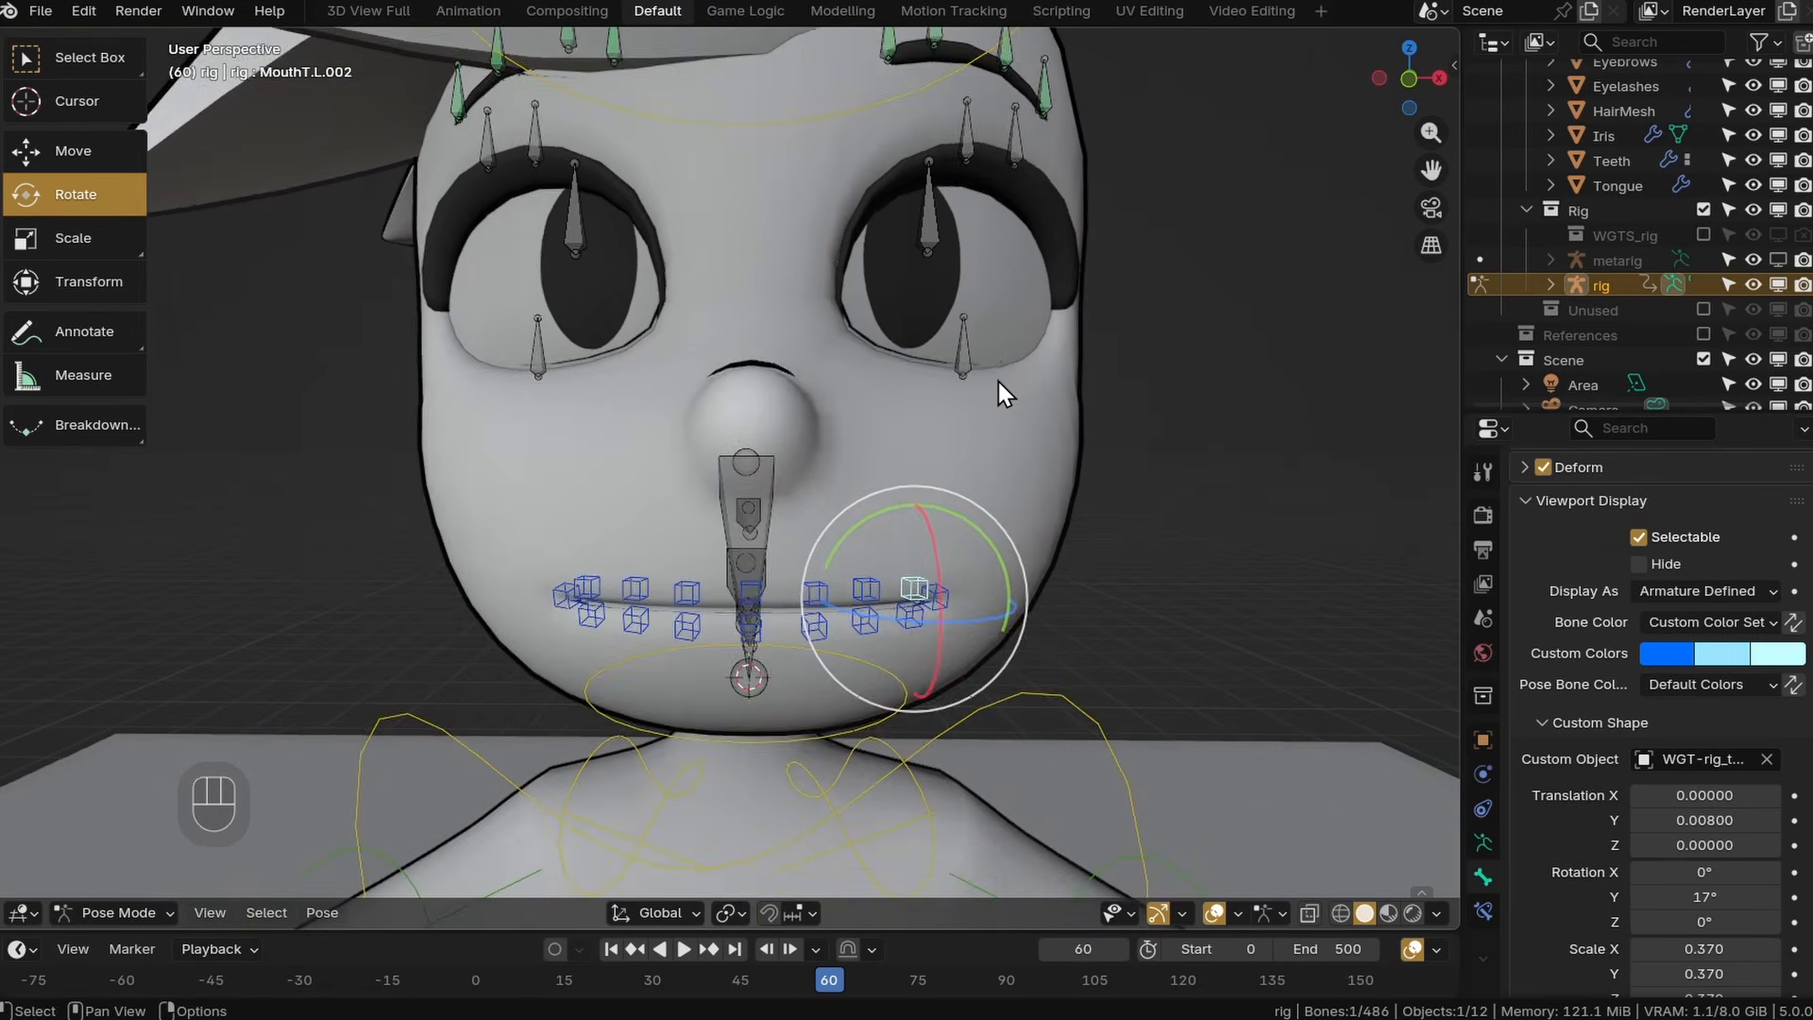
Select the eyebrow and eyelid bones with MouthT.L.002 active and copy its custom shape object to them.
shift+middle_drag(999, 381, 1017, 455)
shift+click(955, 444)
shift+click(957, 231)
key(c)
drag(897, 145, 1035, 134)
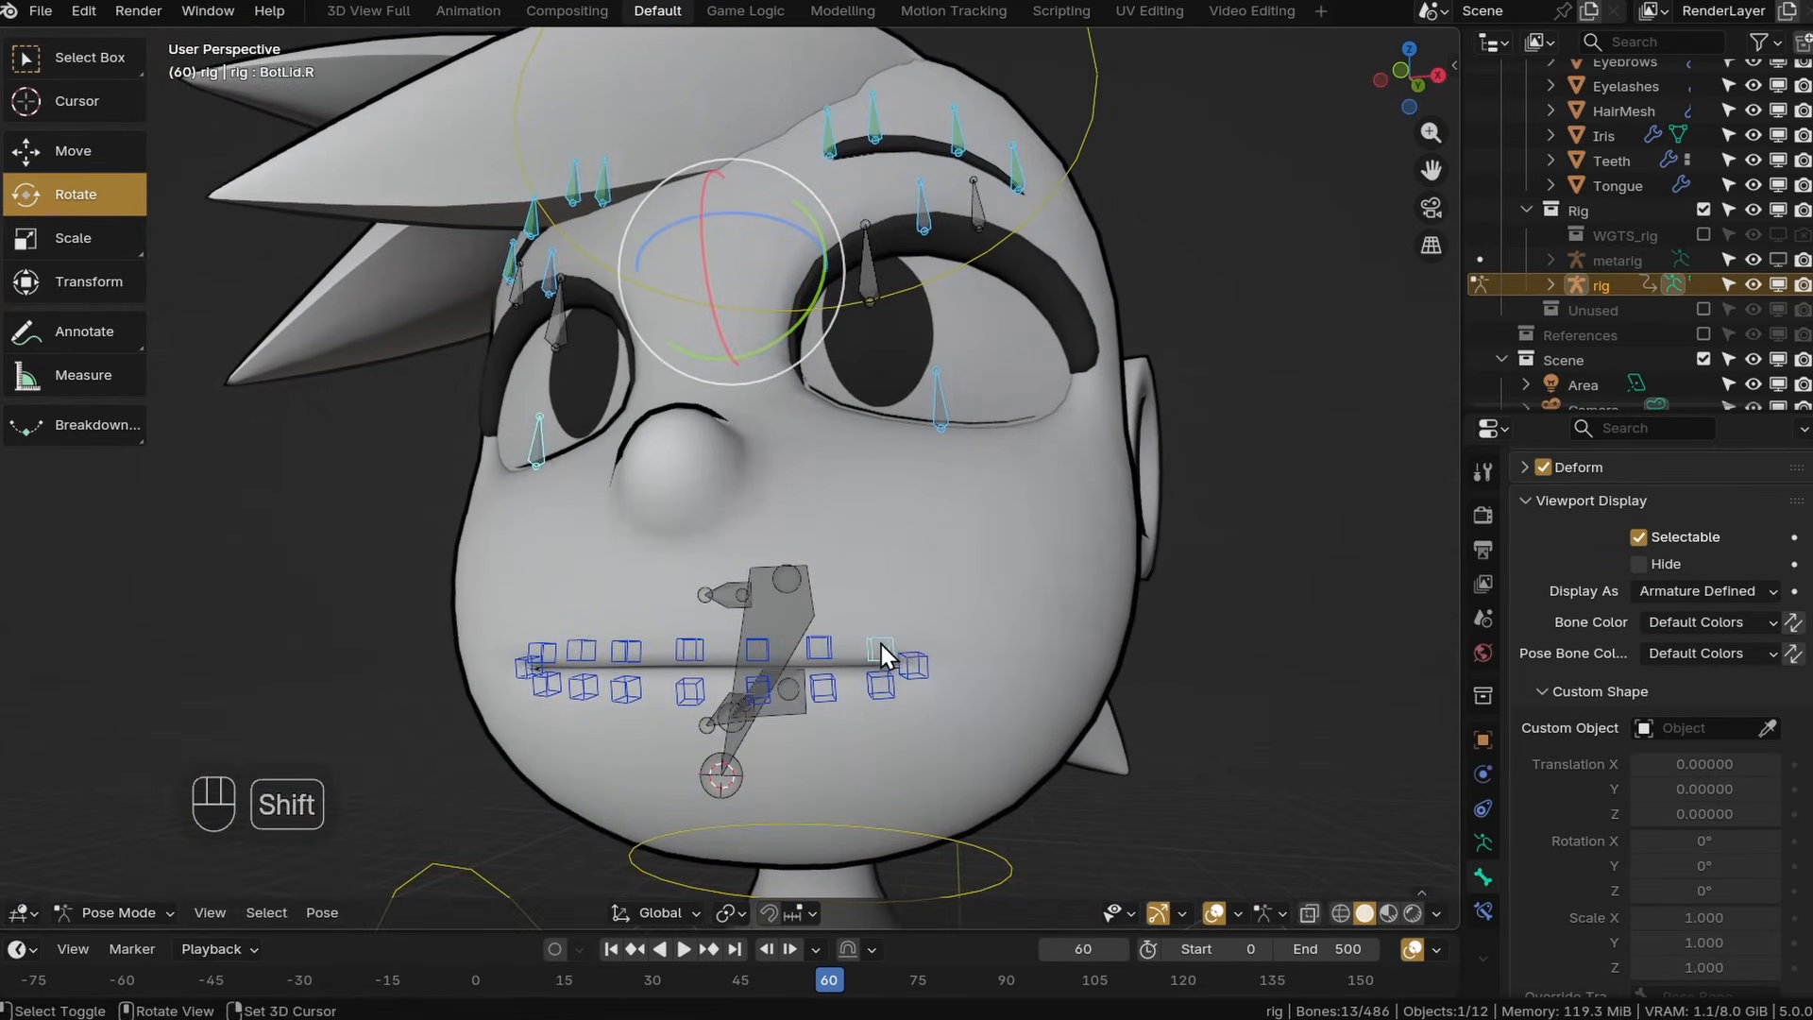
right_click(1702, 750)
click(1599, 858)
Copy the custom shape transform values of MouthT.L.002 to the selected eyebrow and eyelid bones.
scroll(1623, 795, down, 5)
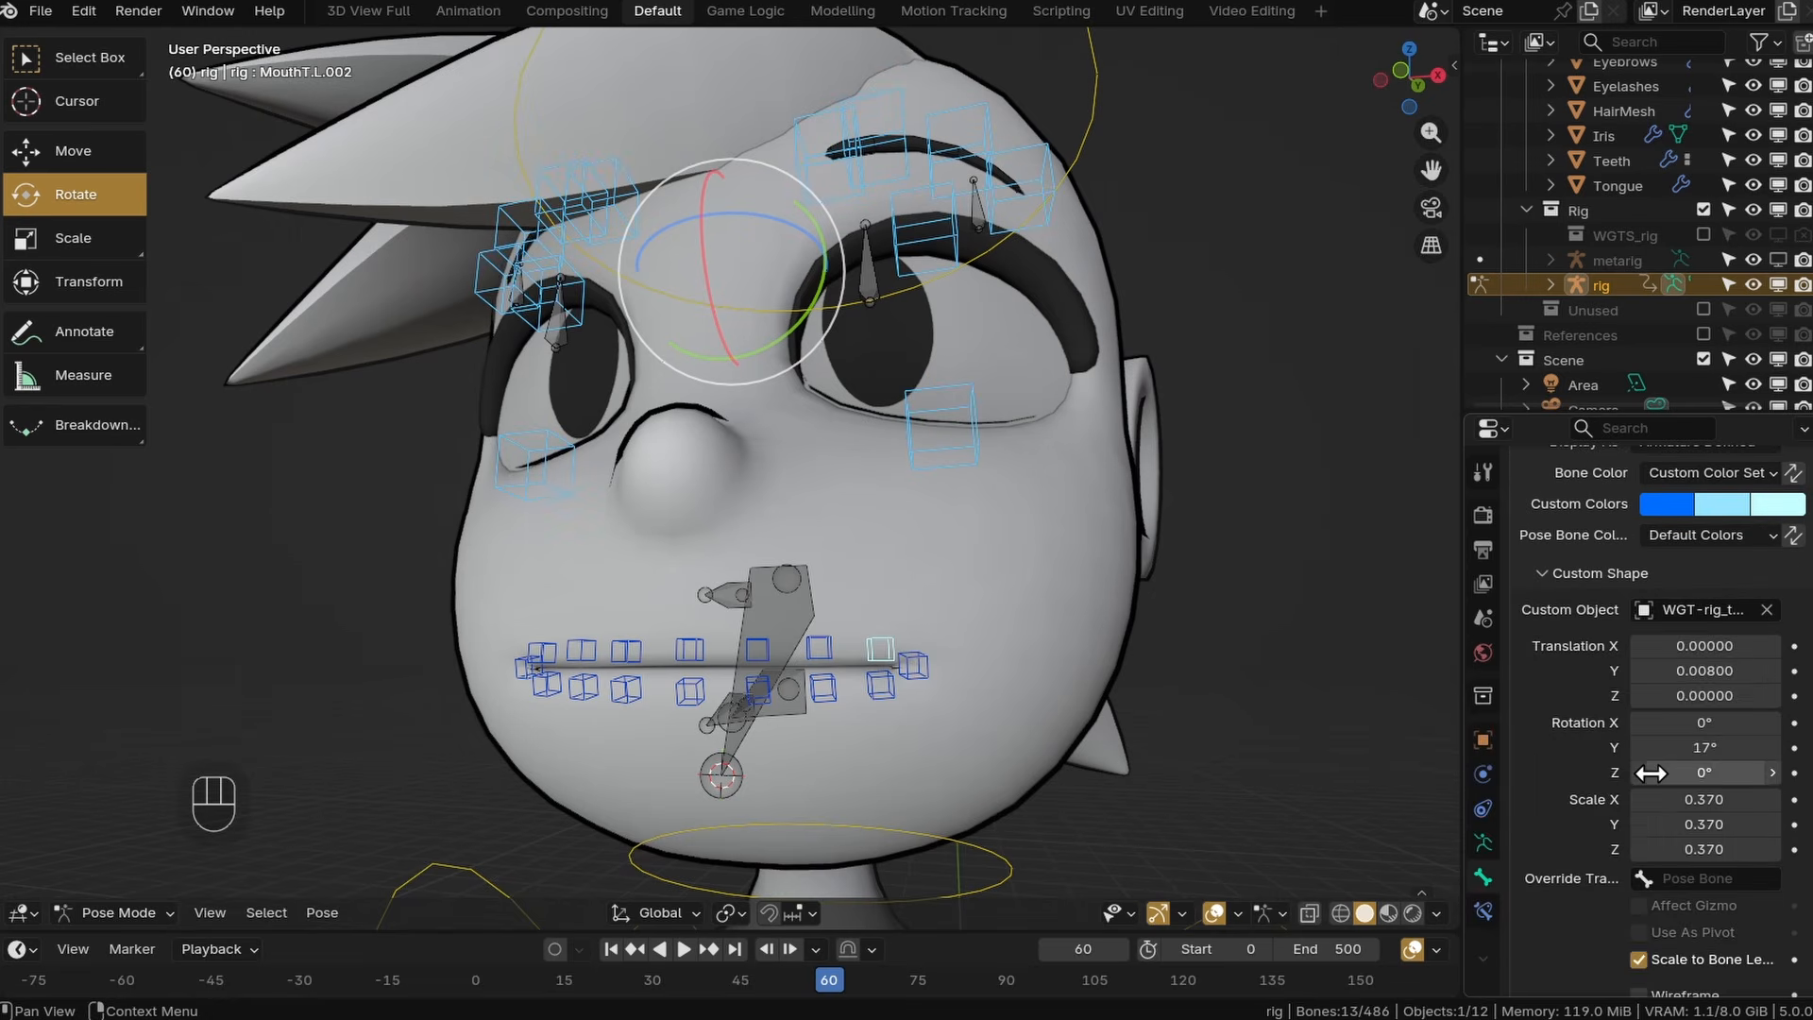
right_click(1674, 746)
click(1674, 746)
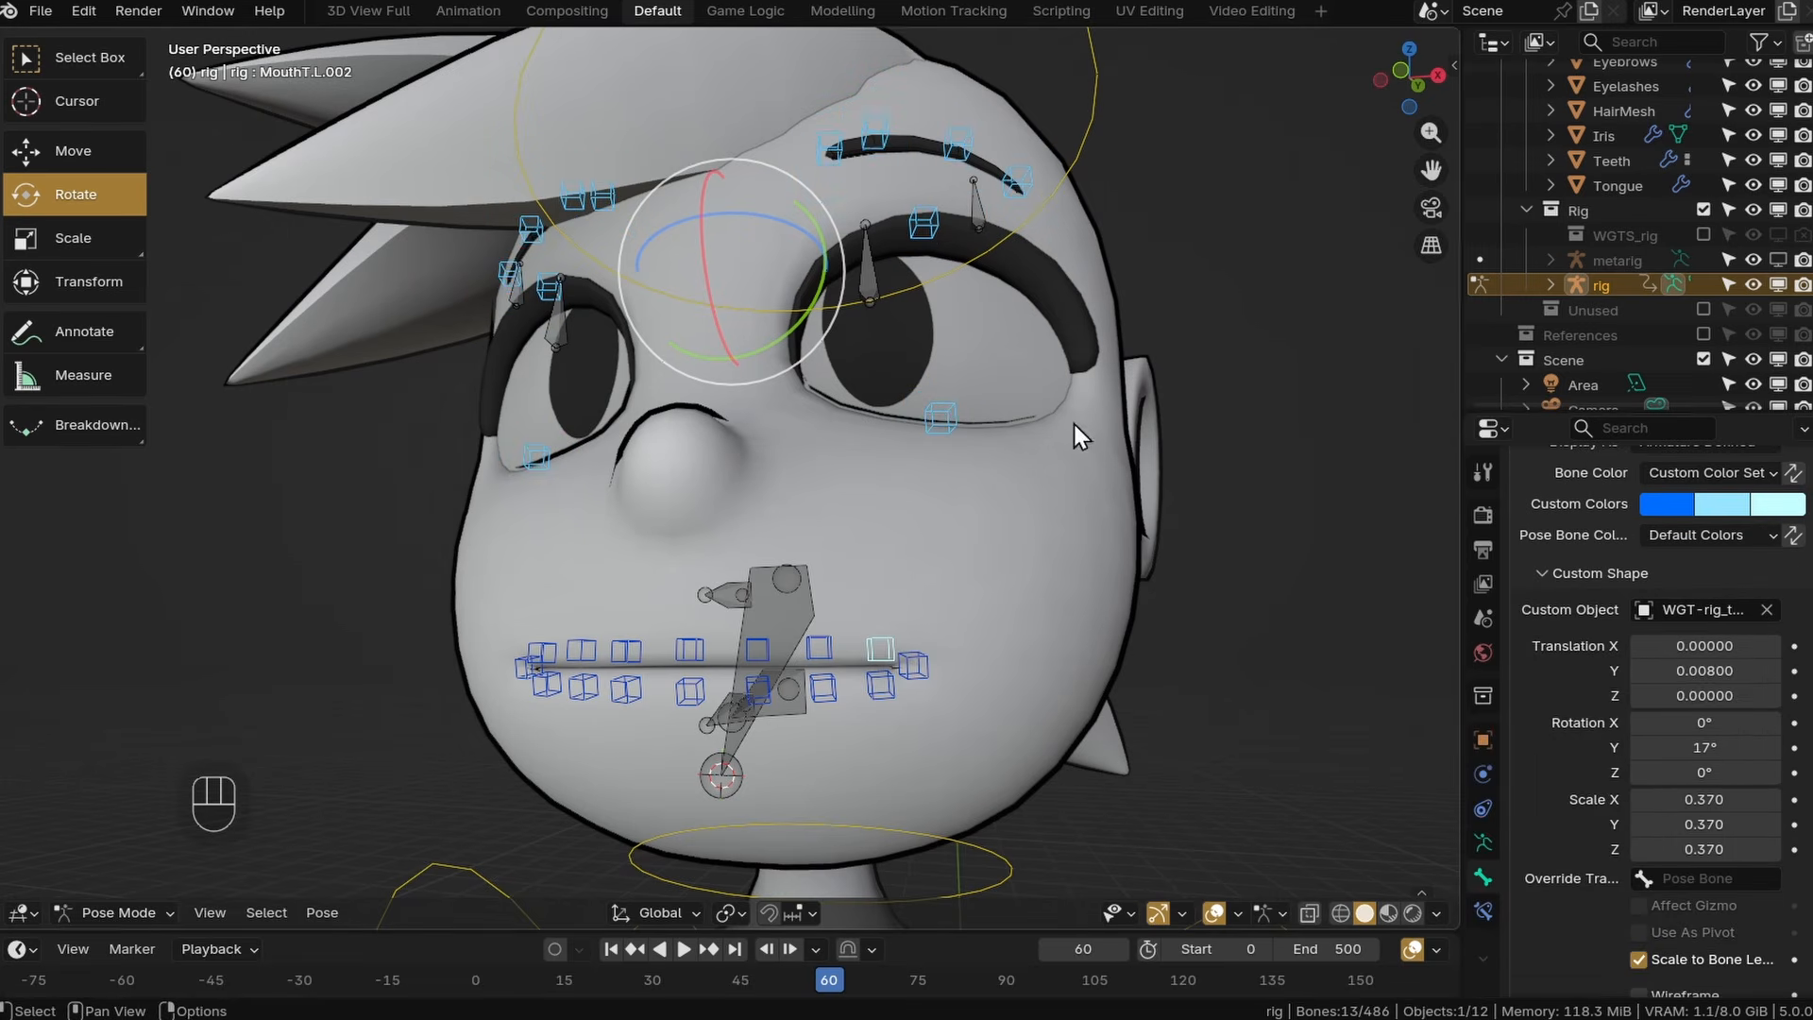
Fit the eyebrow custom shapes: Y rotation 23° on Brow.L.002, and Z rotation 9° with scale X 0.160 and Y 0.450 on Brow.L.001.
click(1648, 716)
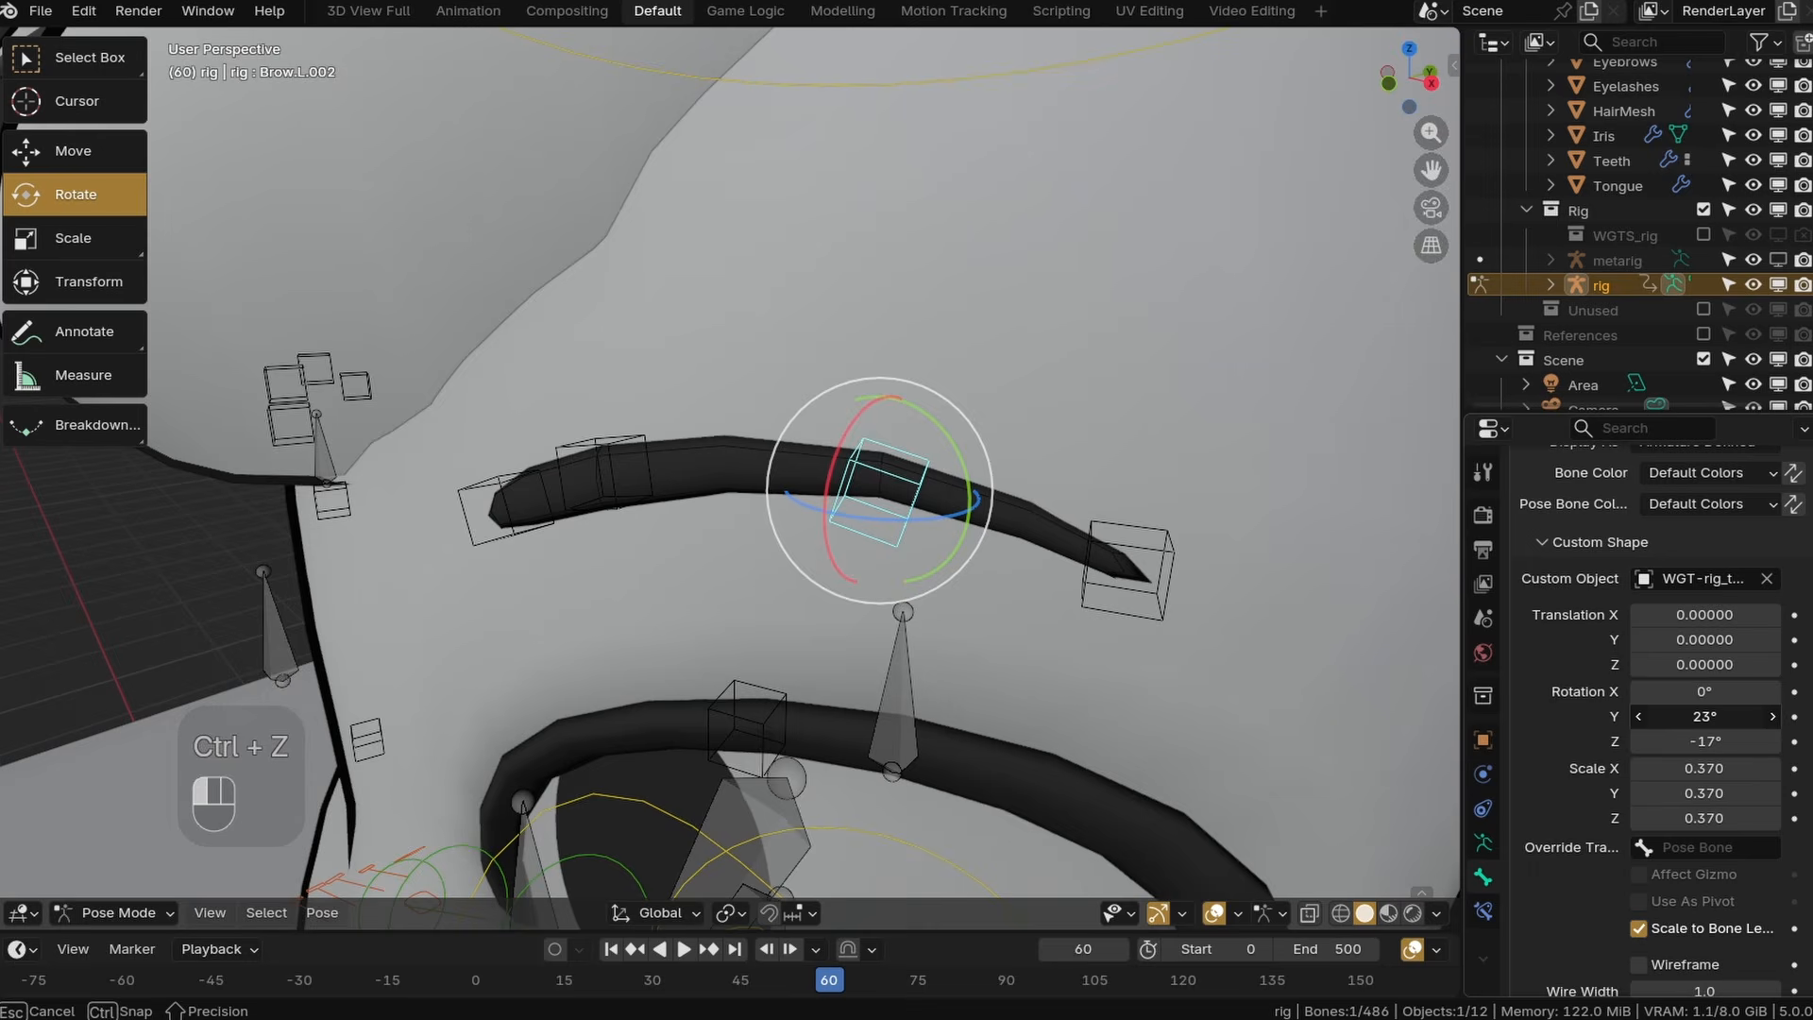
drag(1705, 740, 1738, 740)
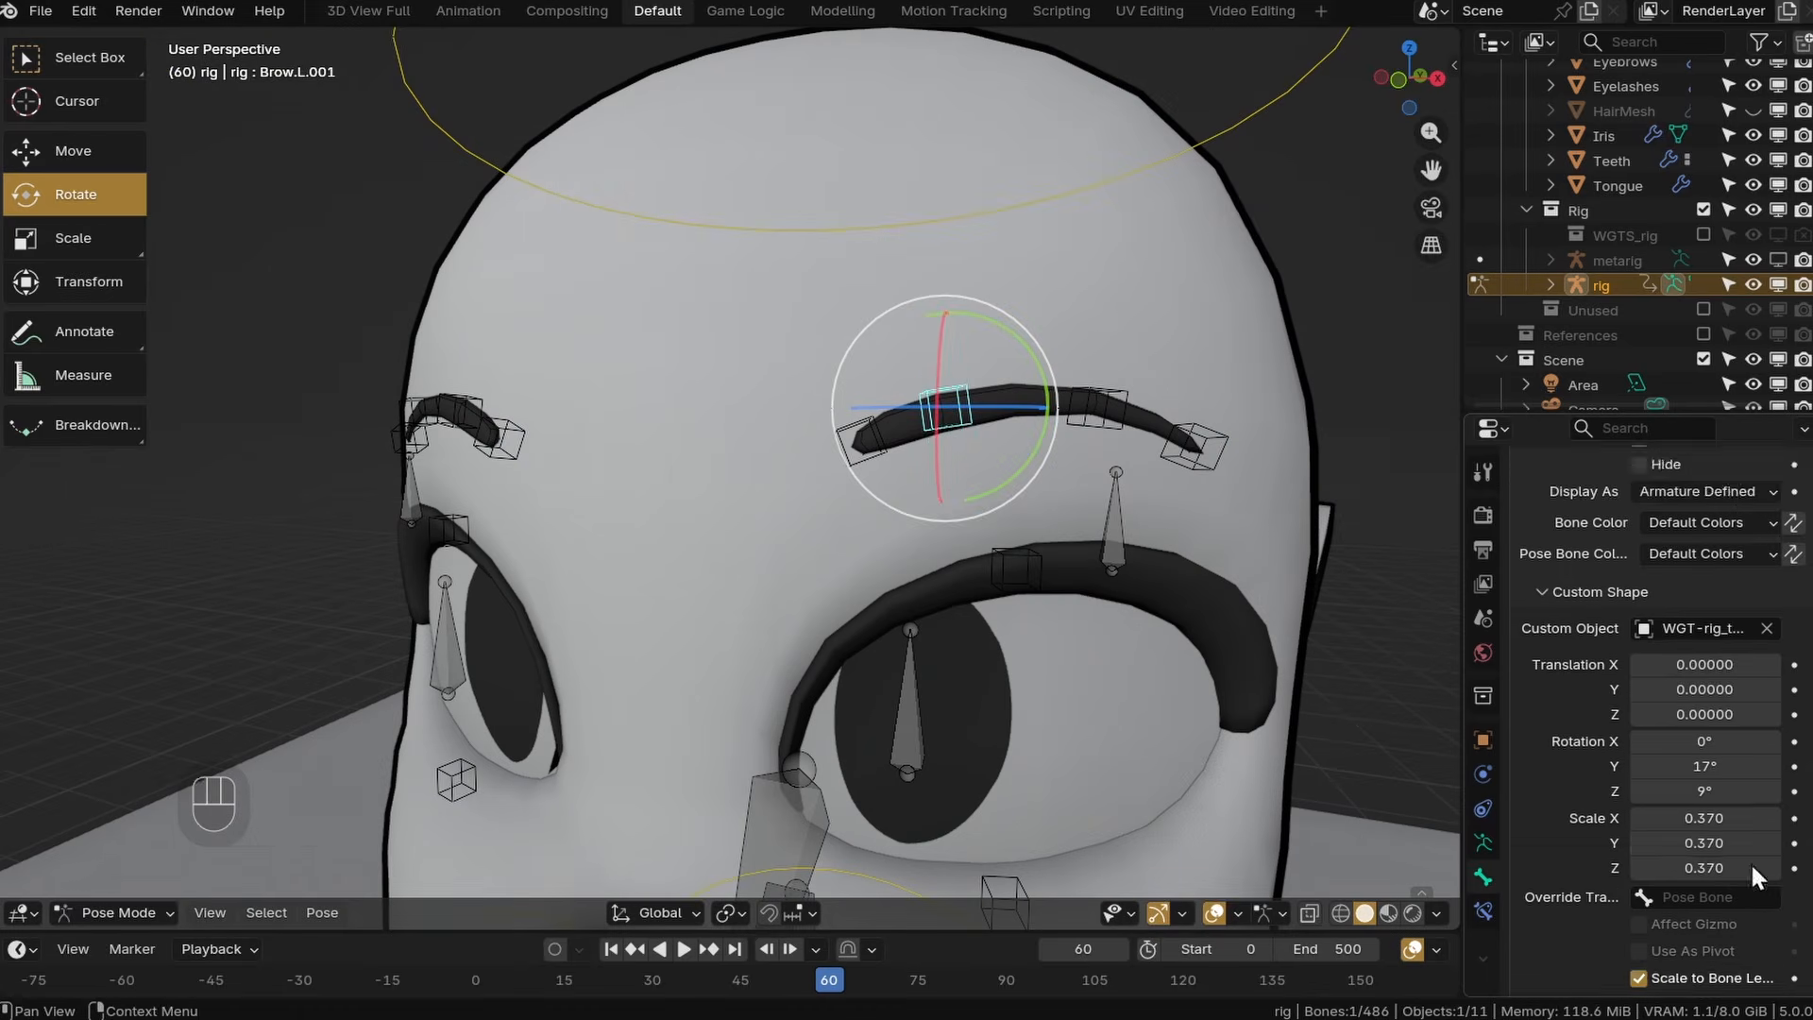
shift+click(944, 414)
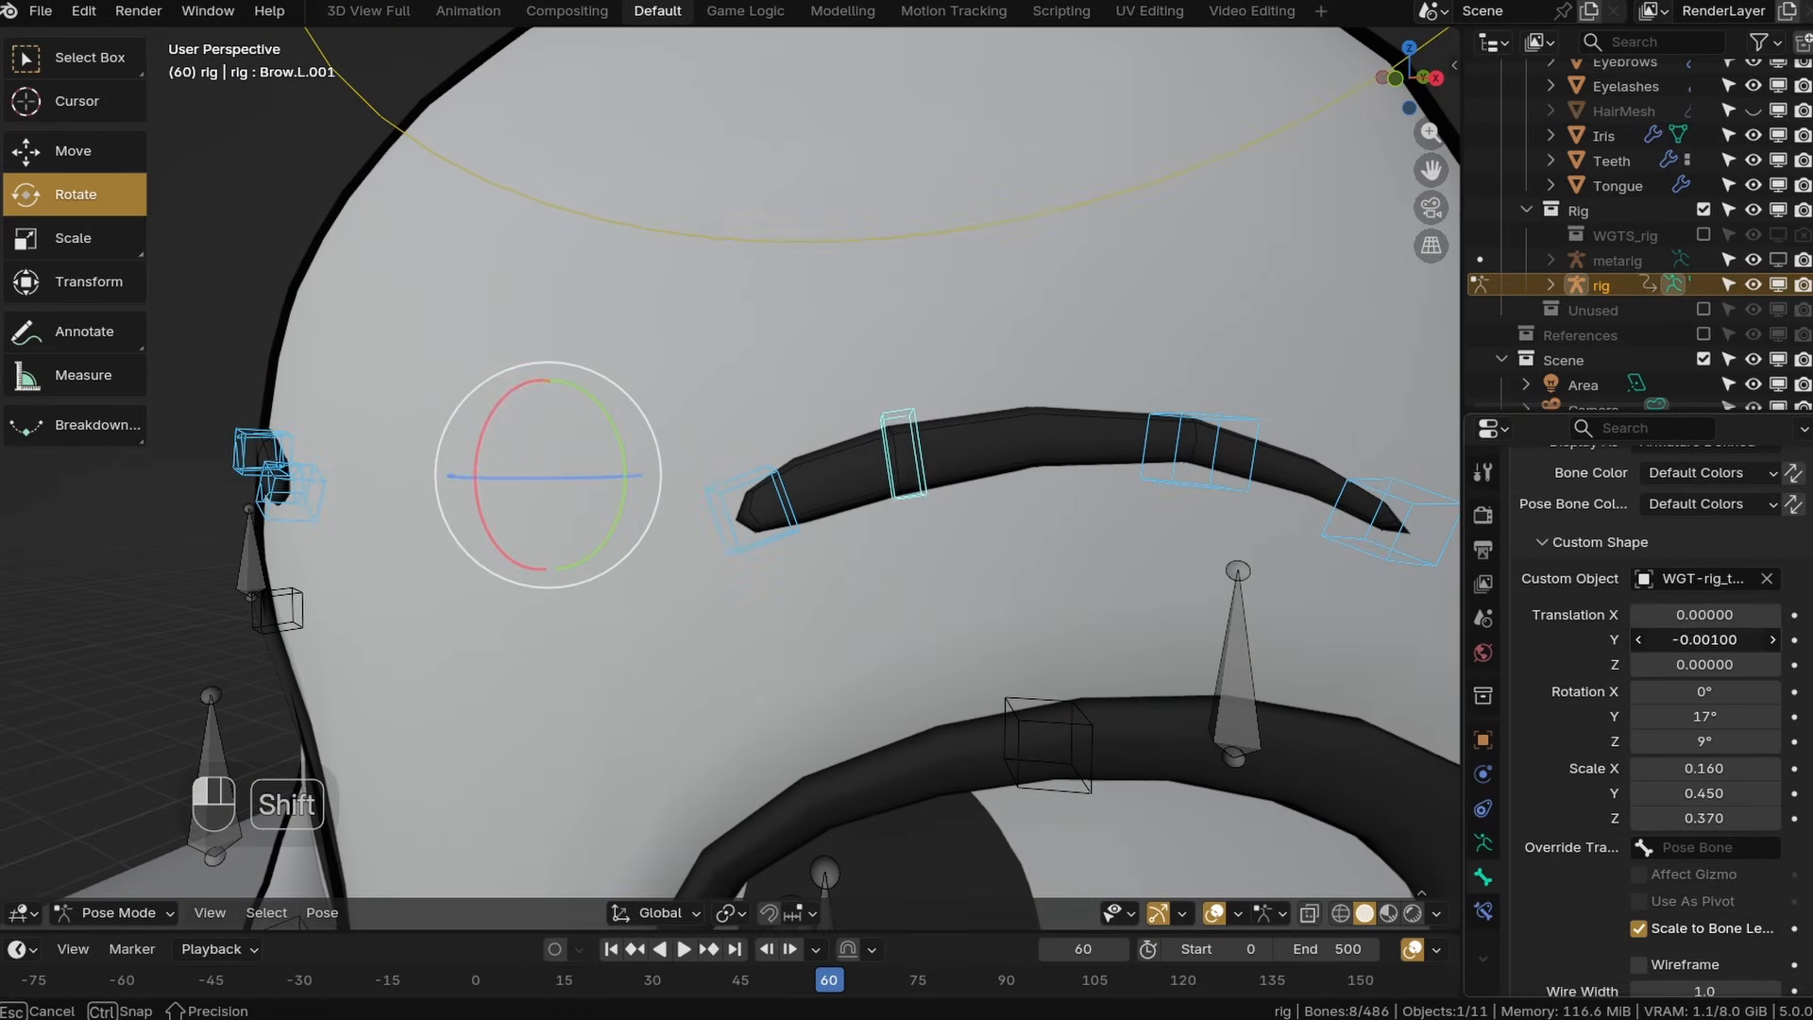
key(ctrl+z)
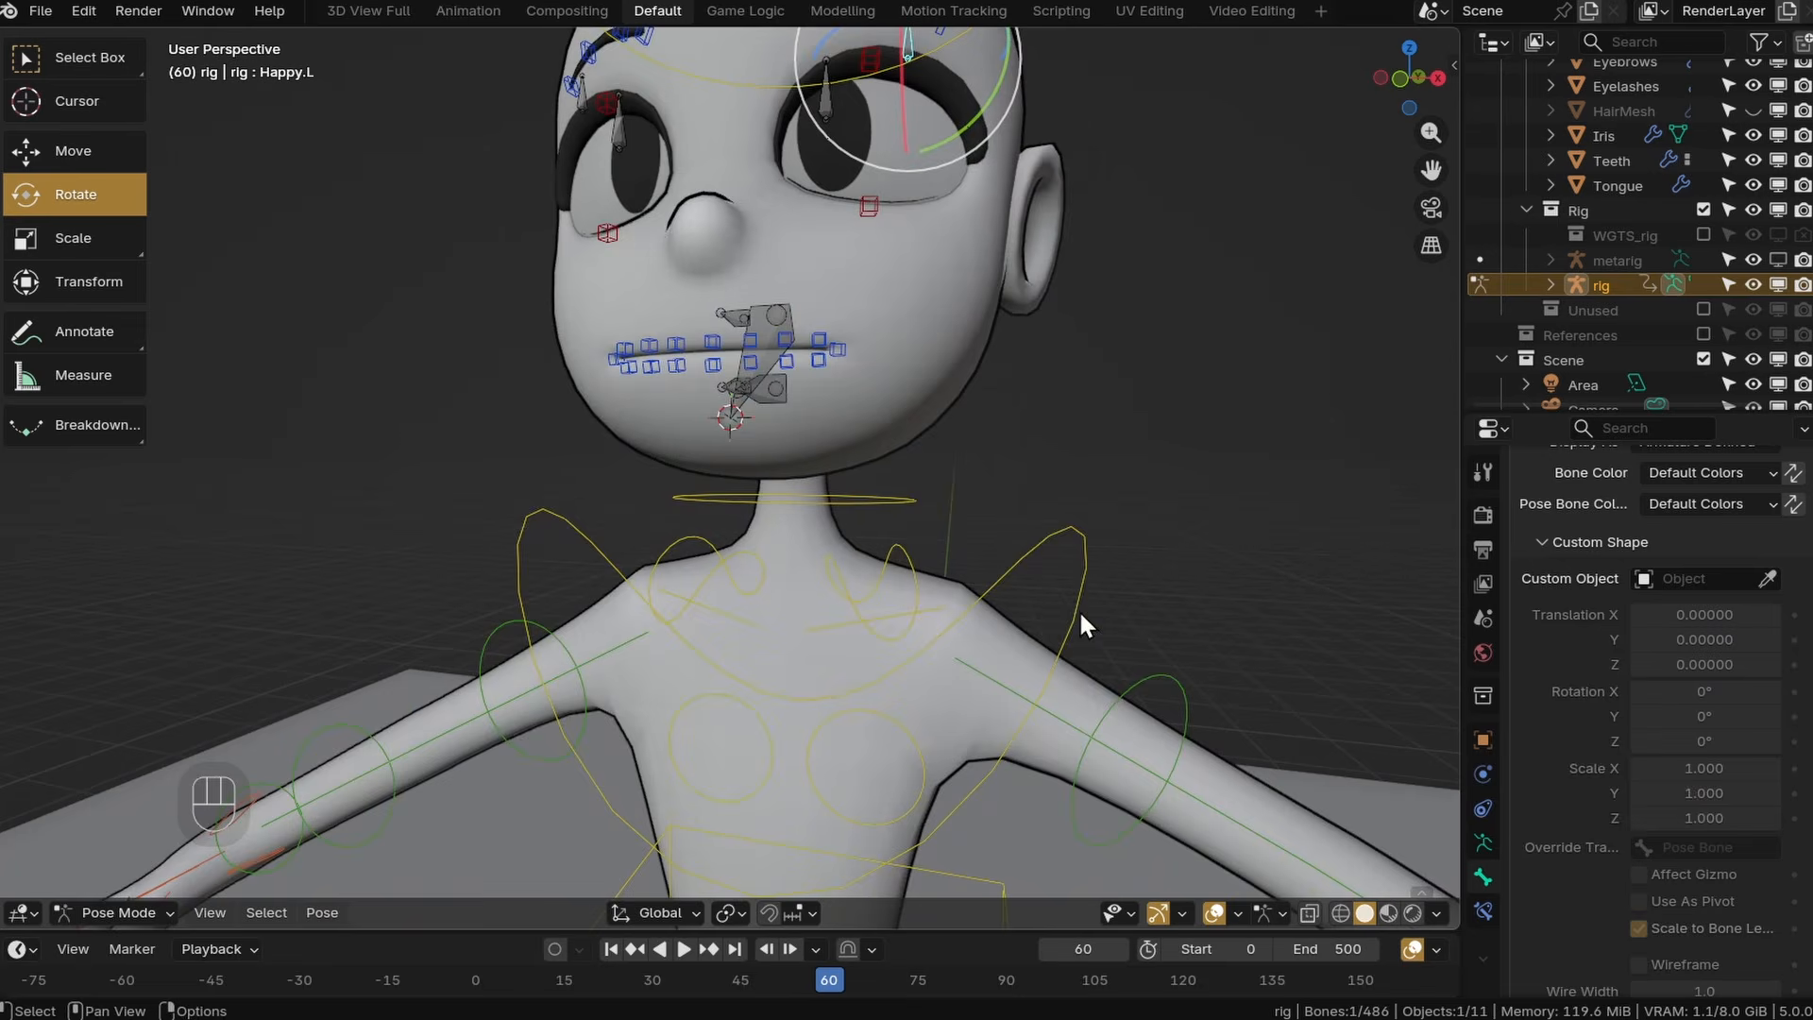
Assign the chest control's widget as the custom shape object of the Happy.L bone and adjust the shape's Z scale.
click(1039, 612)
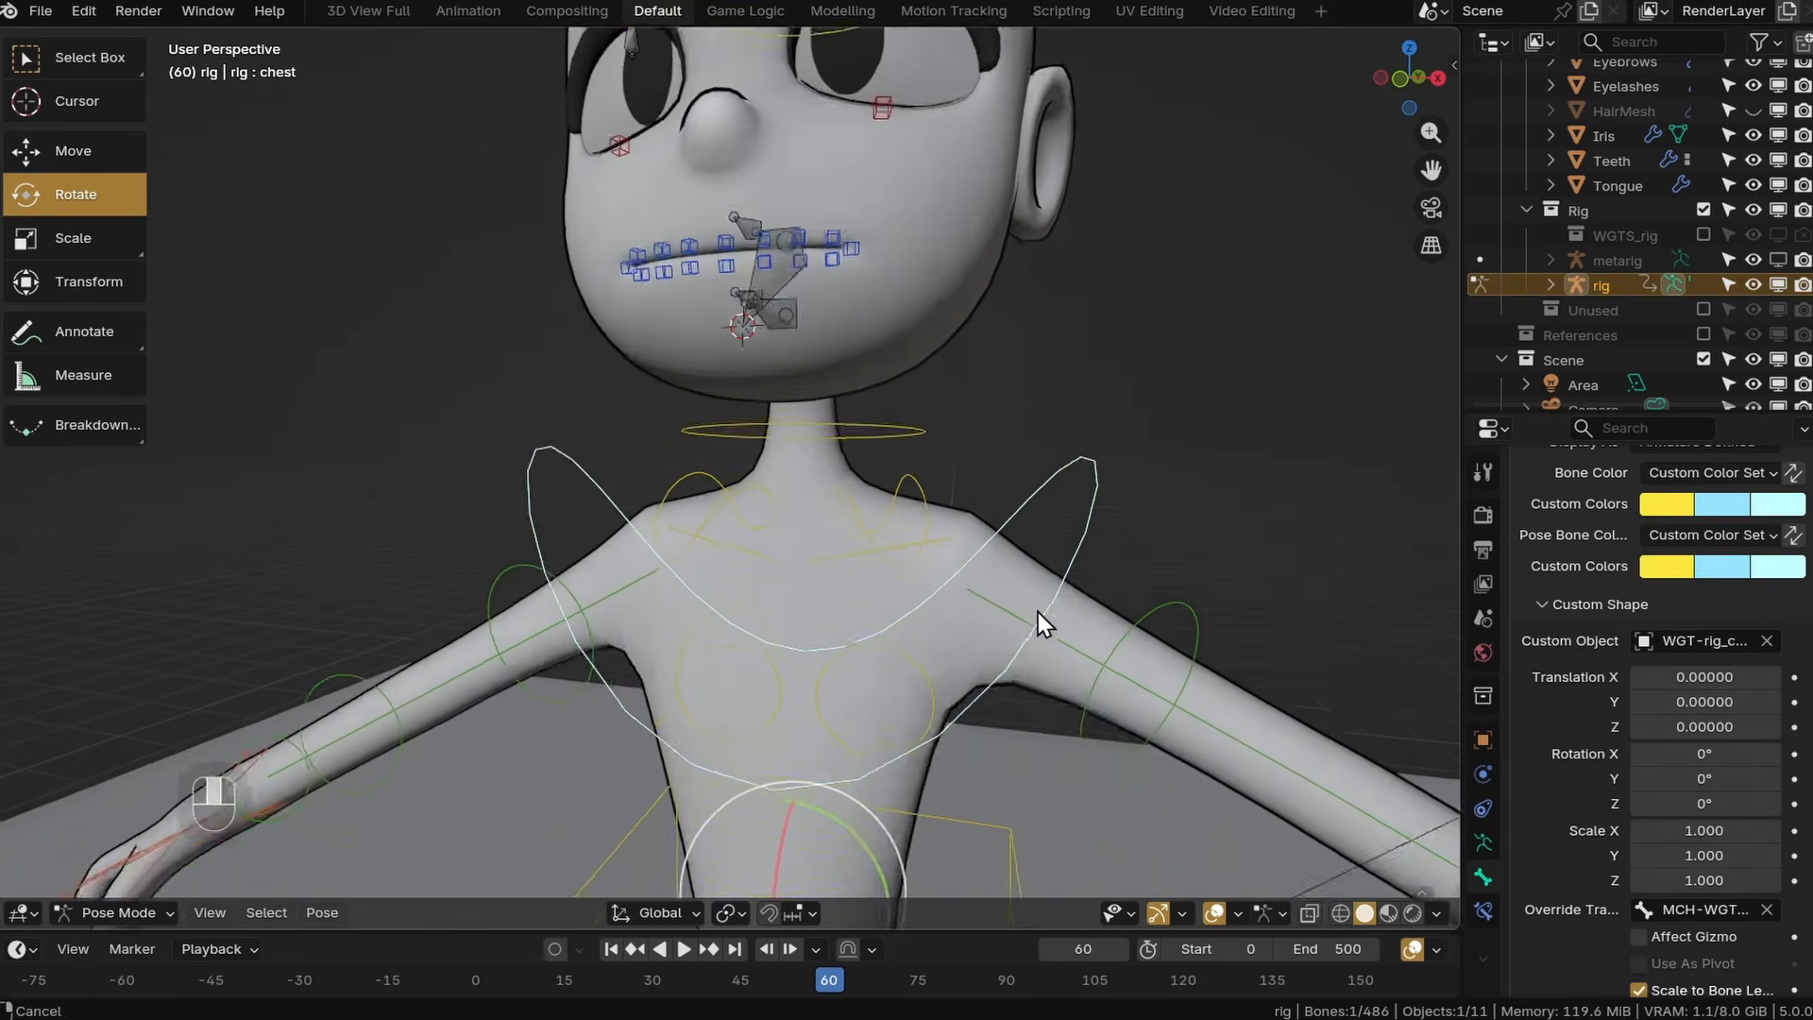
shift+middle_drag(1039, 612, 952, 489)
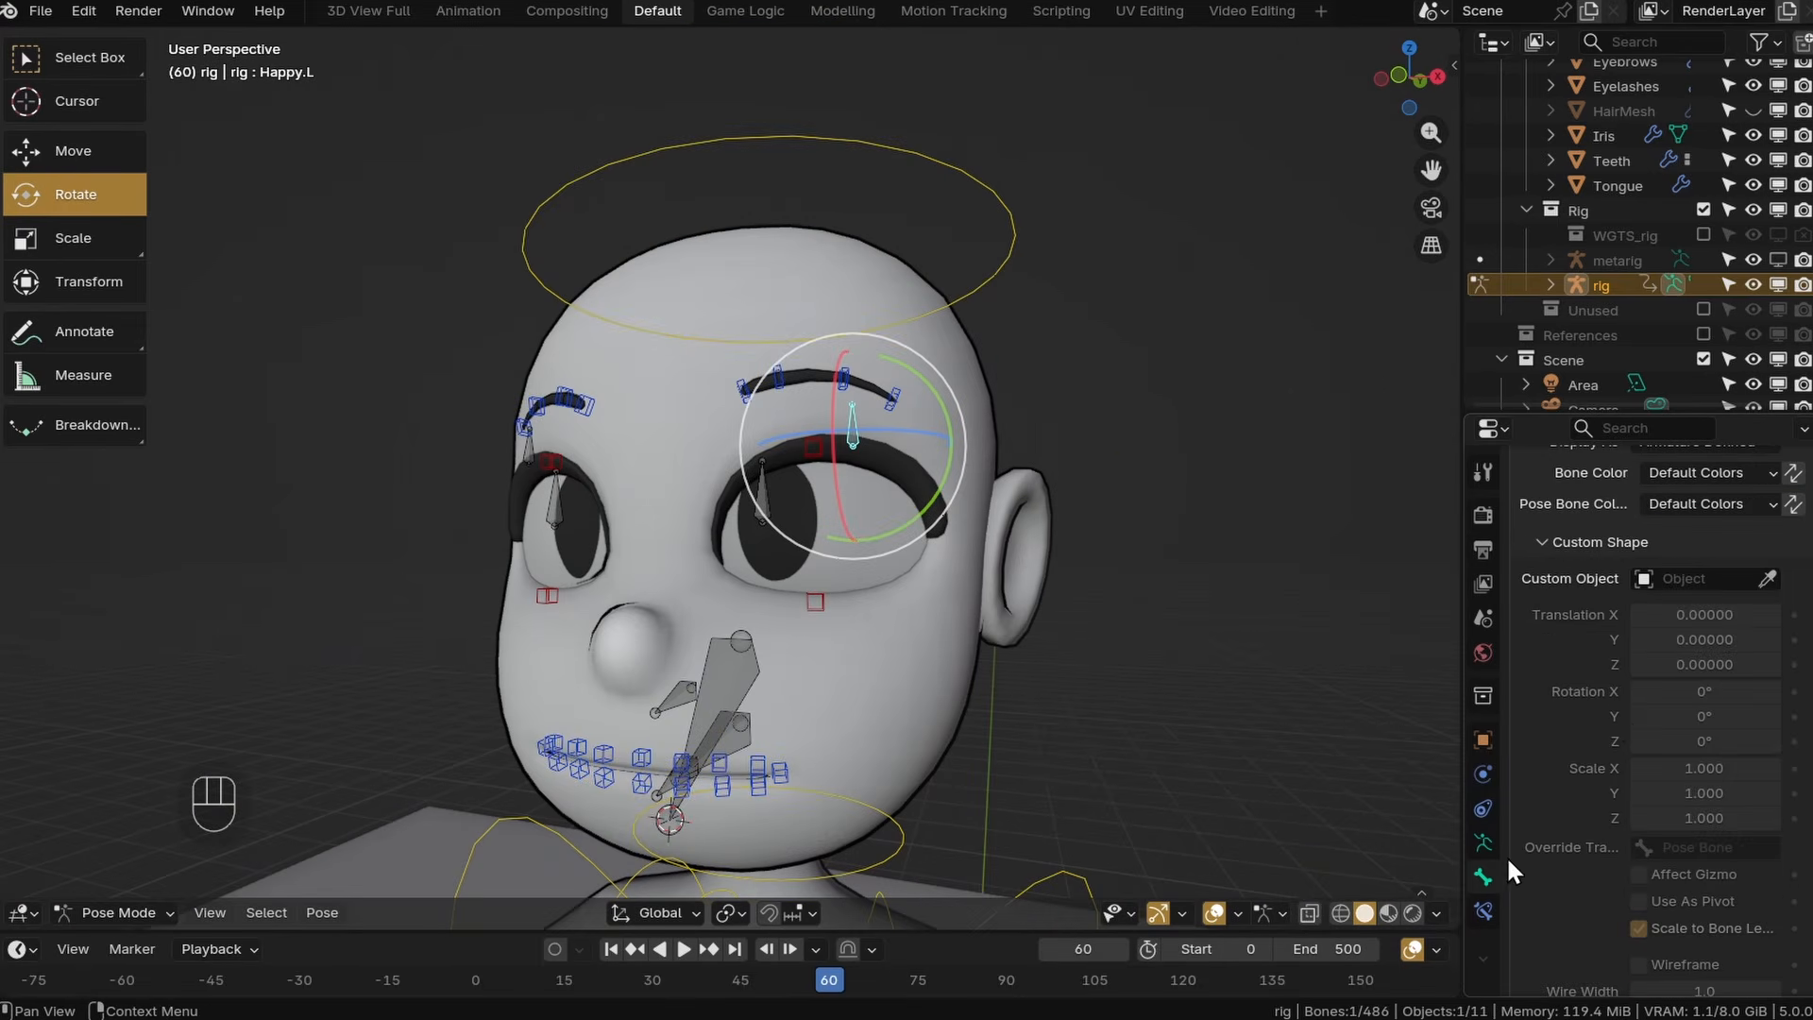
click(1697, 578)
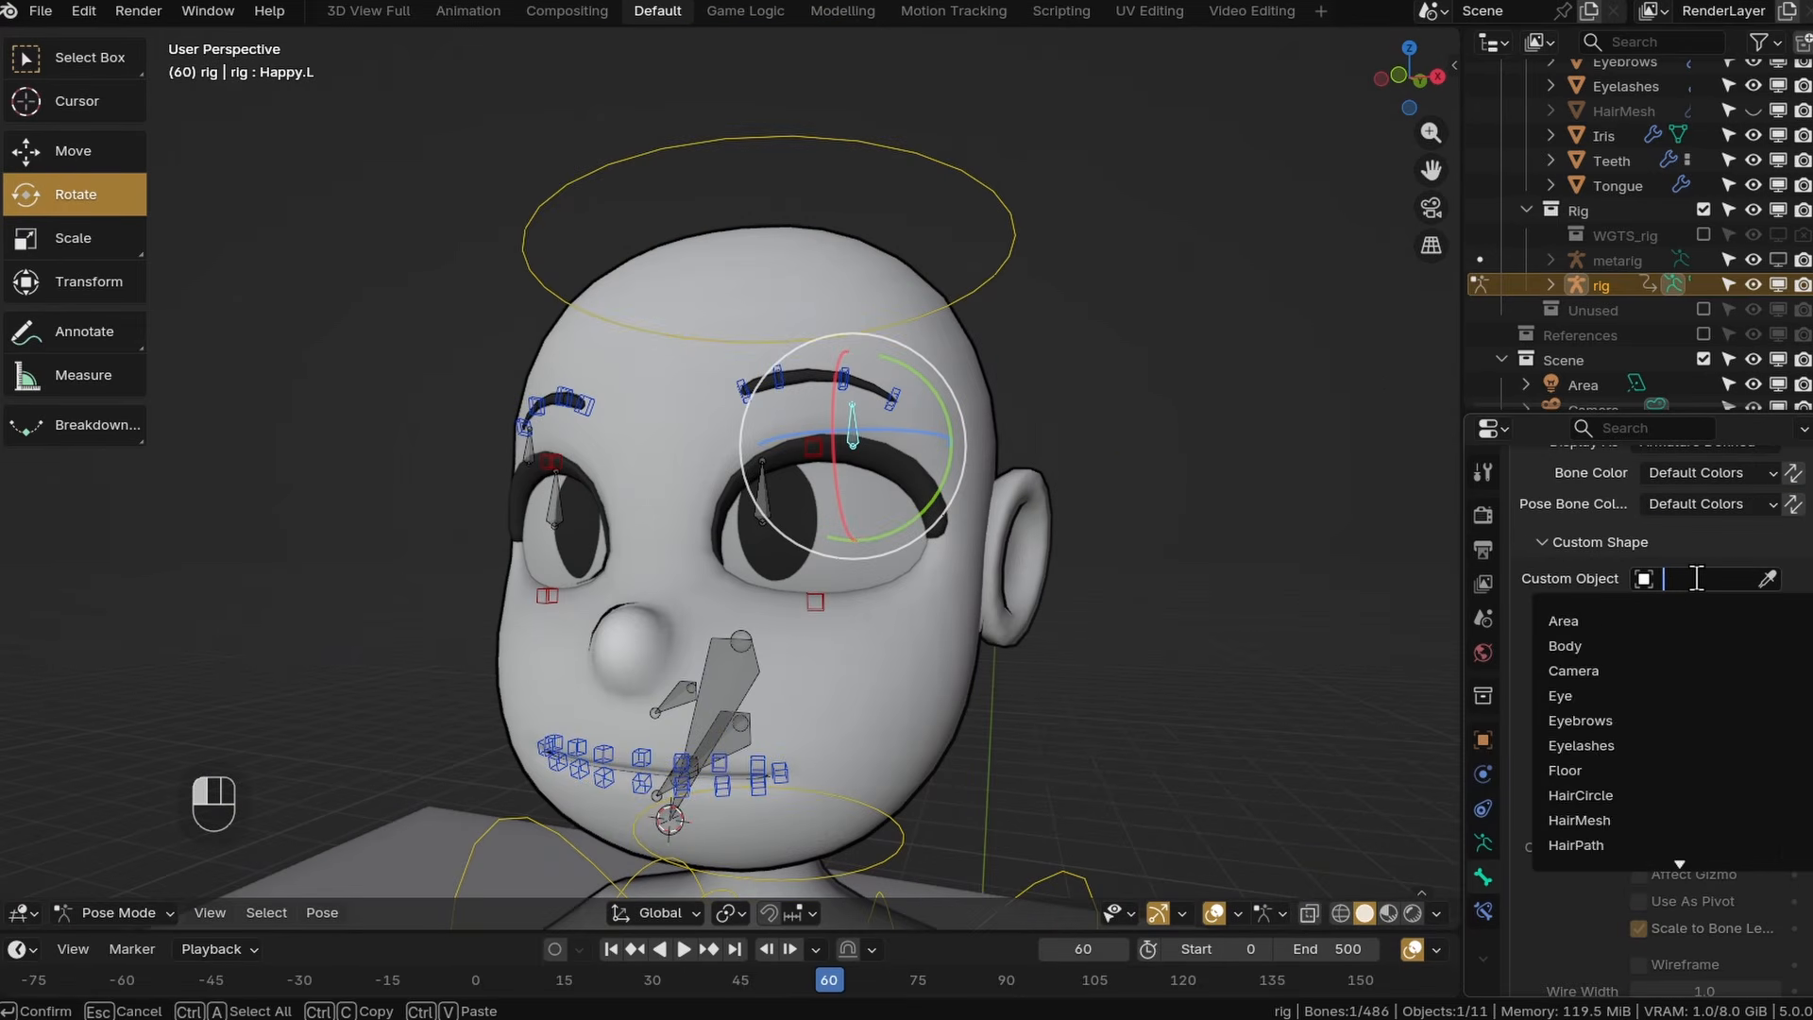
click(1658, 624)
shift+drag(1704, 818, 1707, 818)
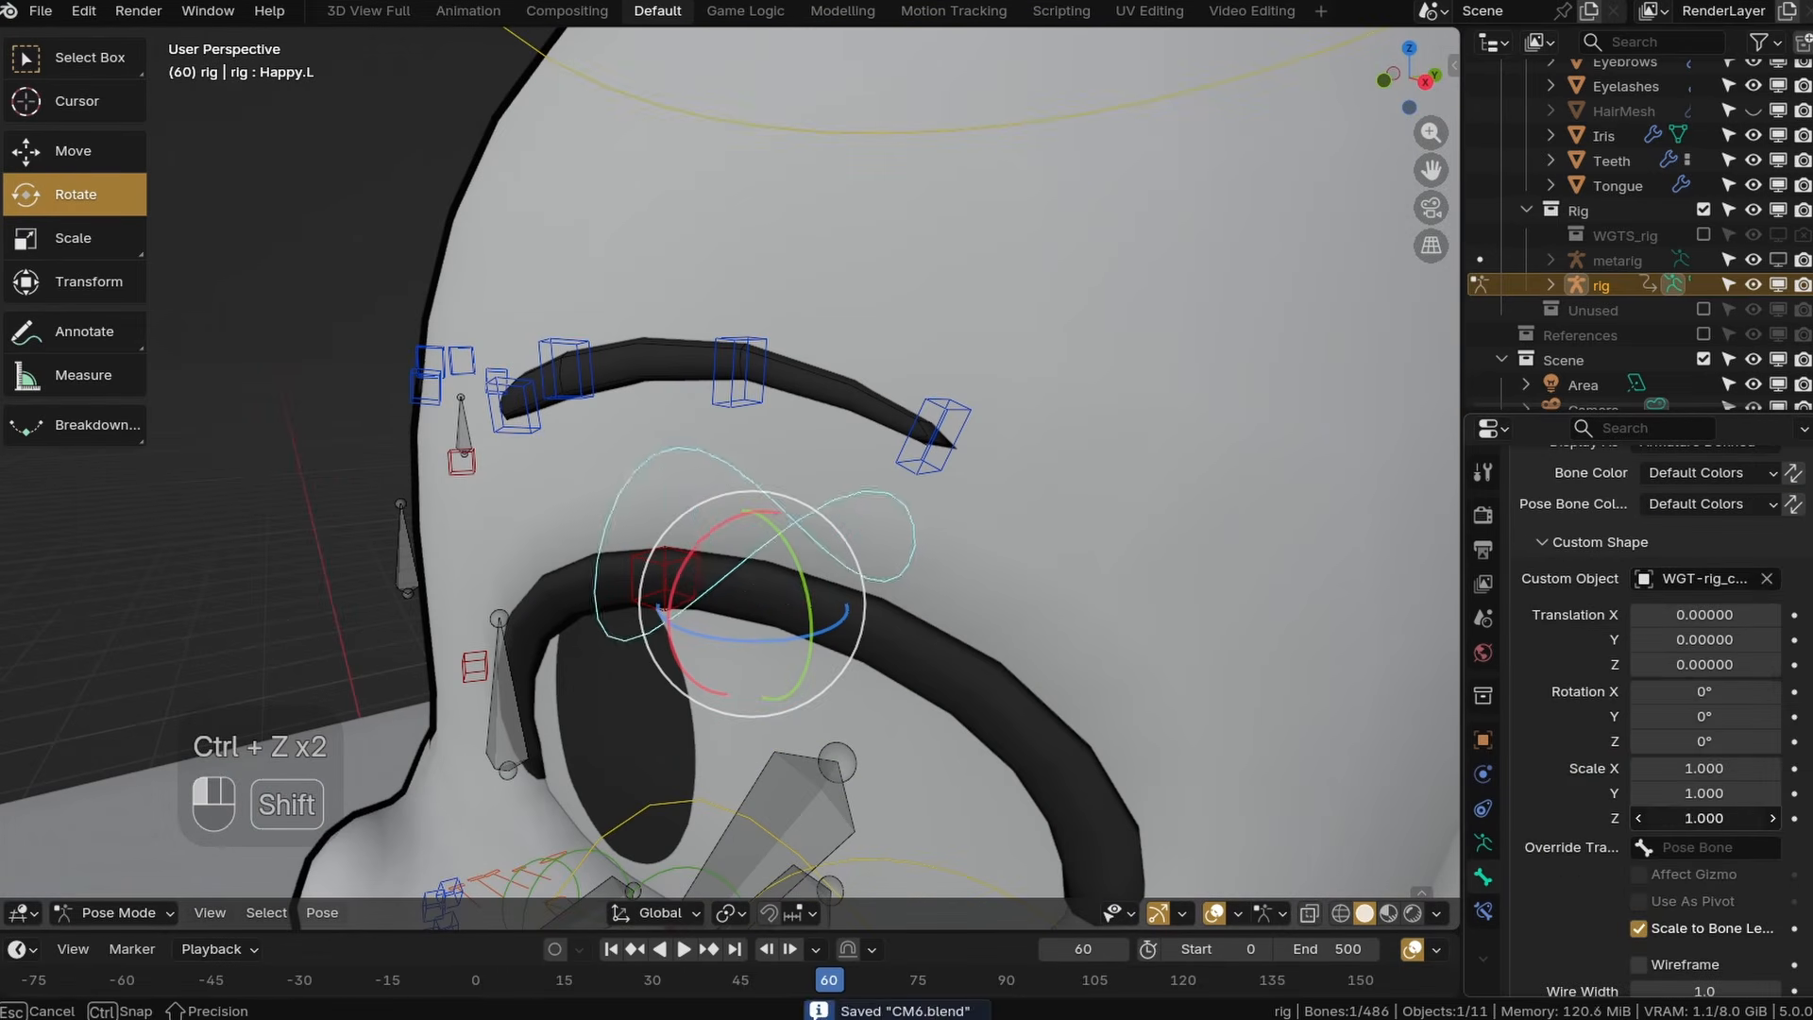
shift+drag(1704, 817, 1707, 818)
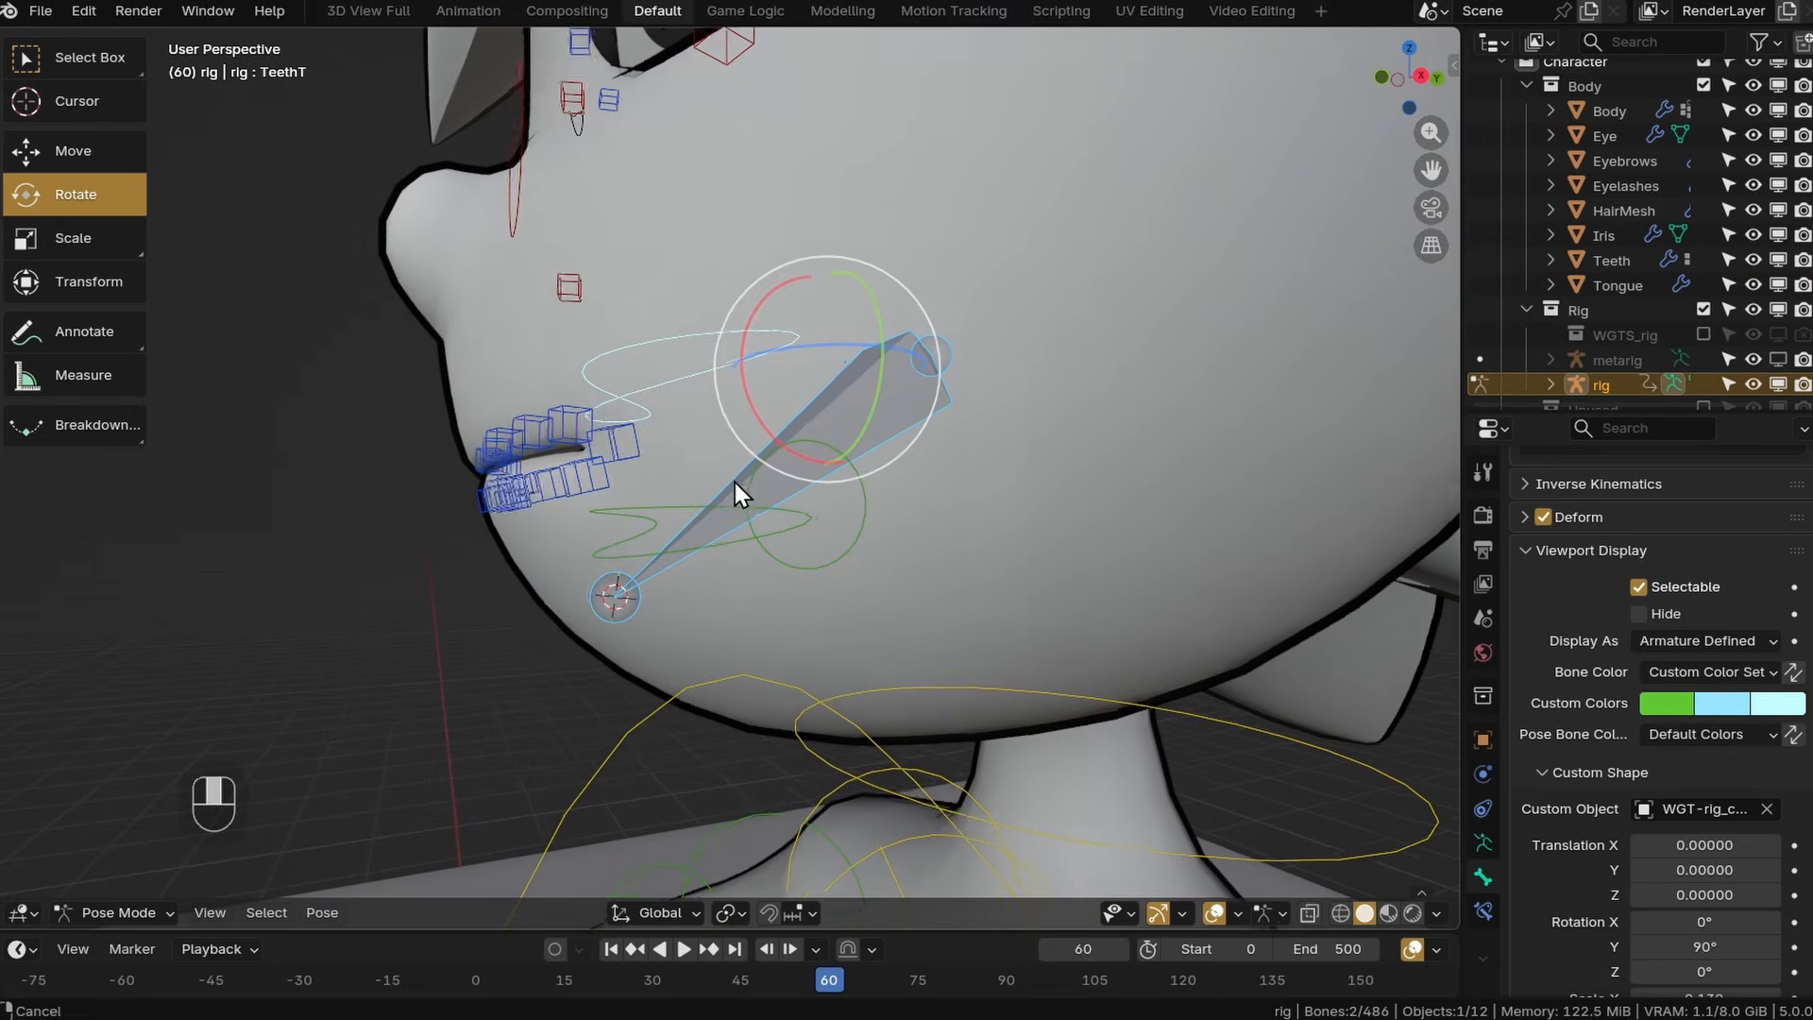
Copy TeethT's custom shape object to the jaw bone and fit it with Y translation 0.318, Y rotation 90° and Z scale 0.320.
right_click(1606, 810)
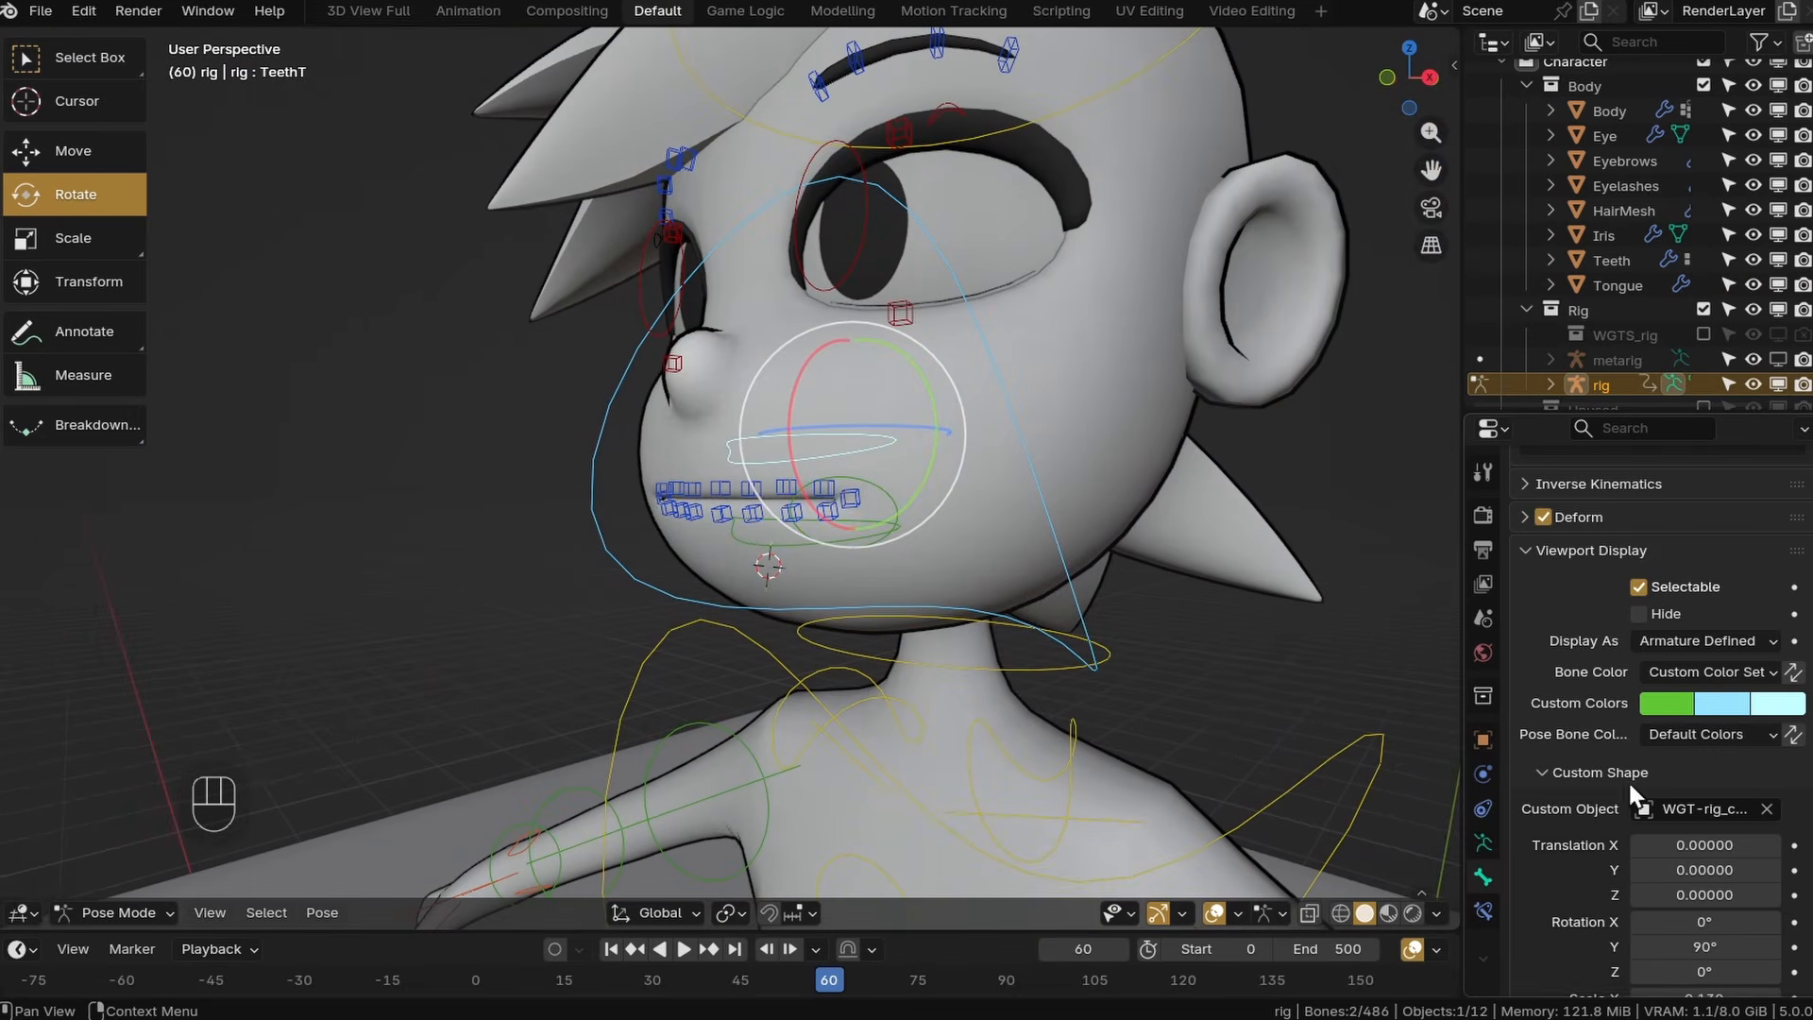
right_click(1690, 750)
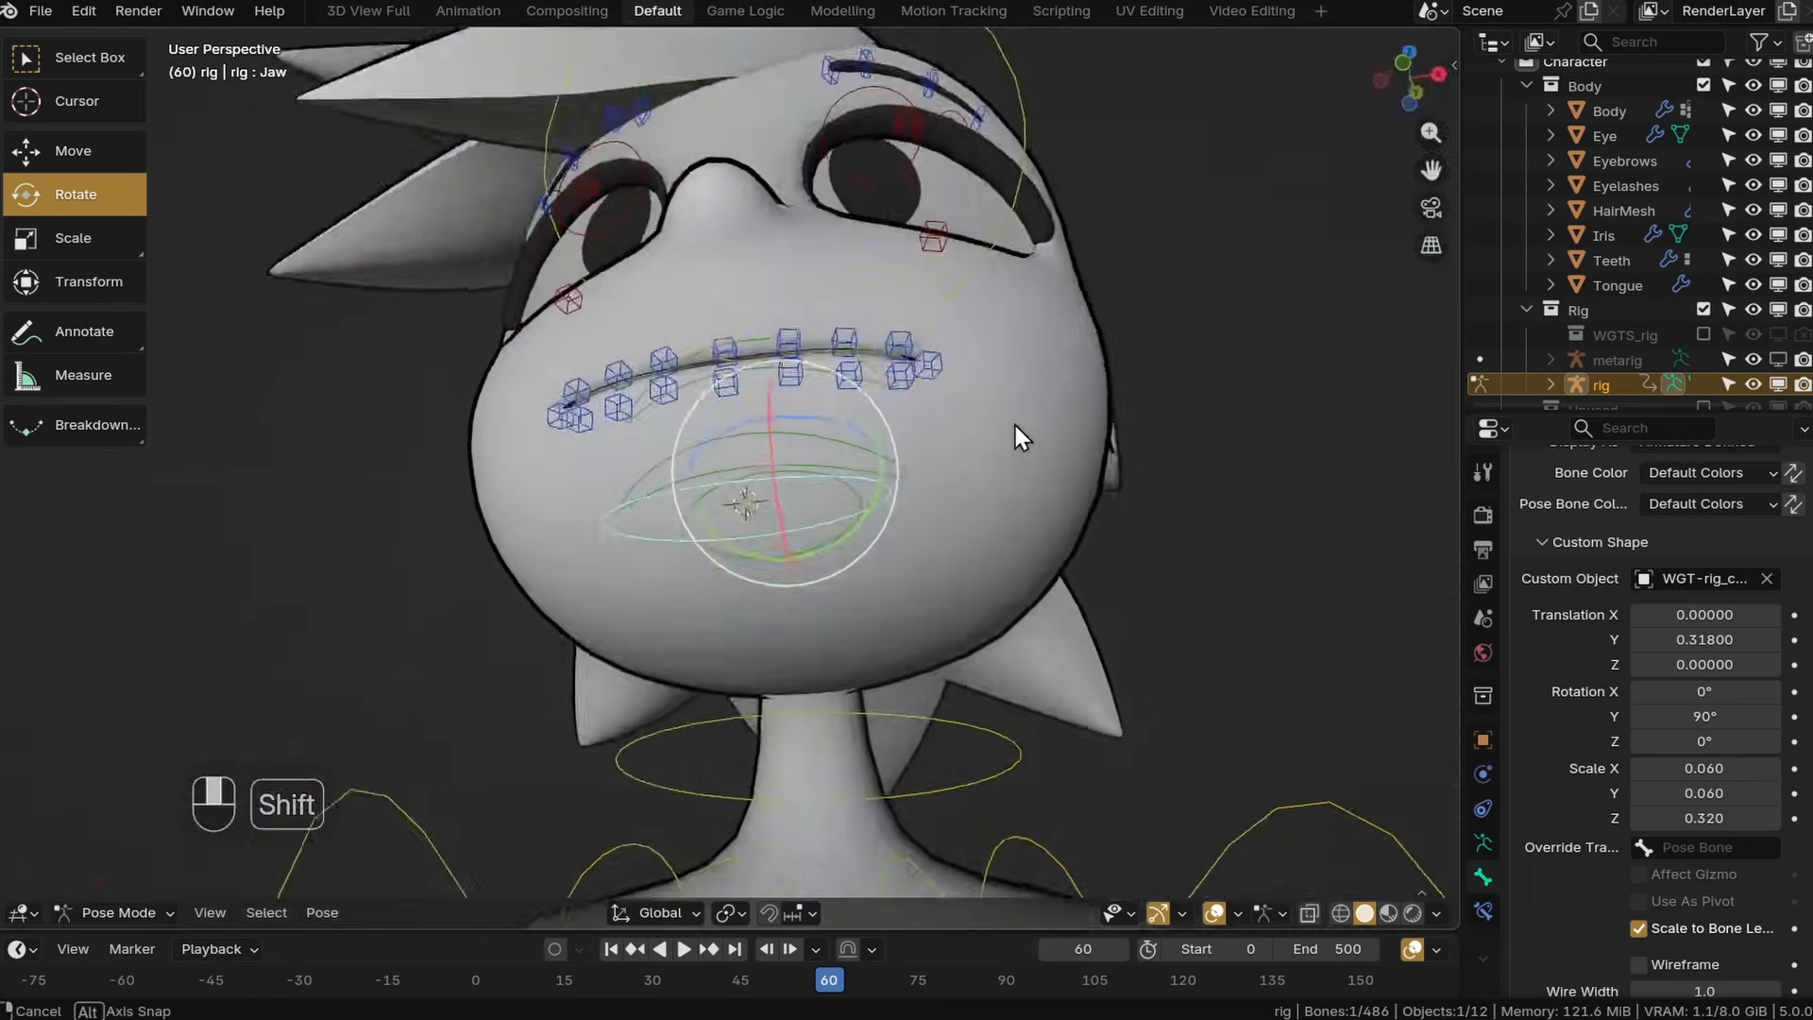
middle_drag(1016, 433, 863, 587)
drag(1706, 768, 1711, 782)
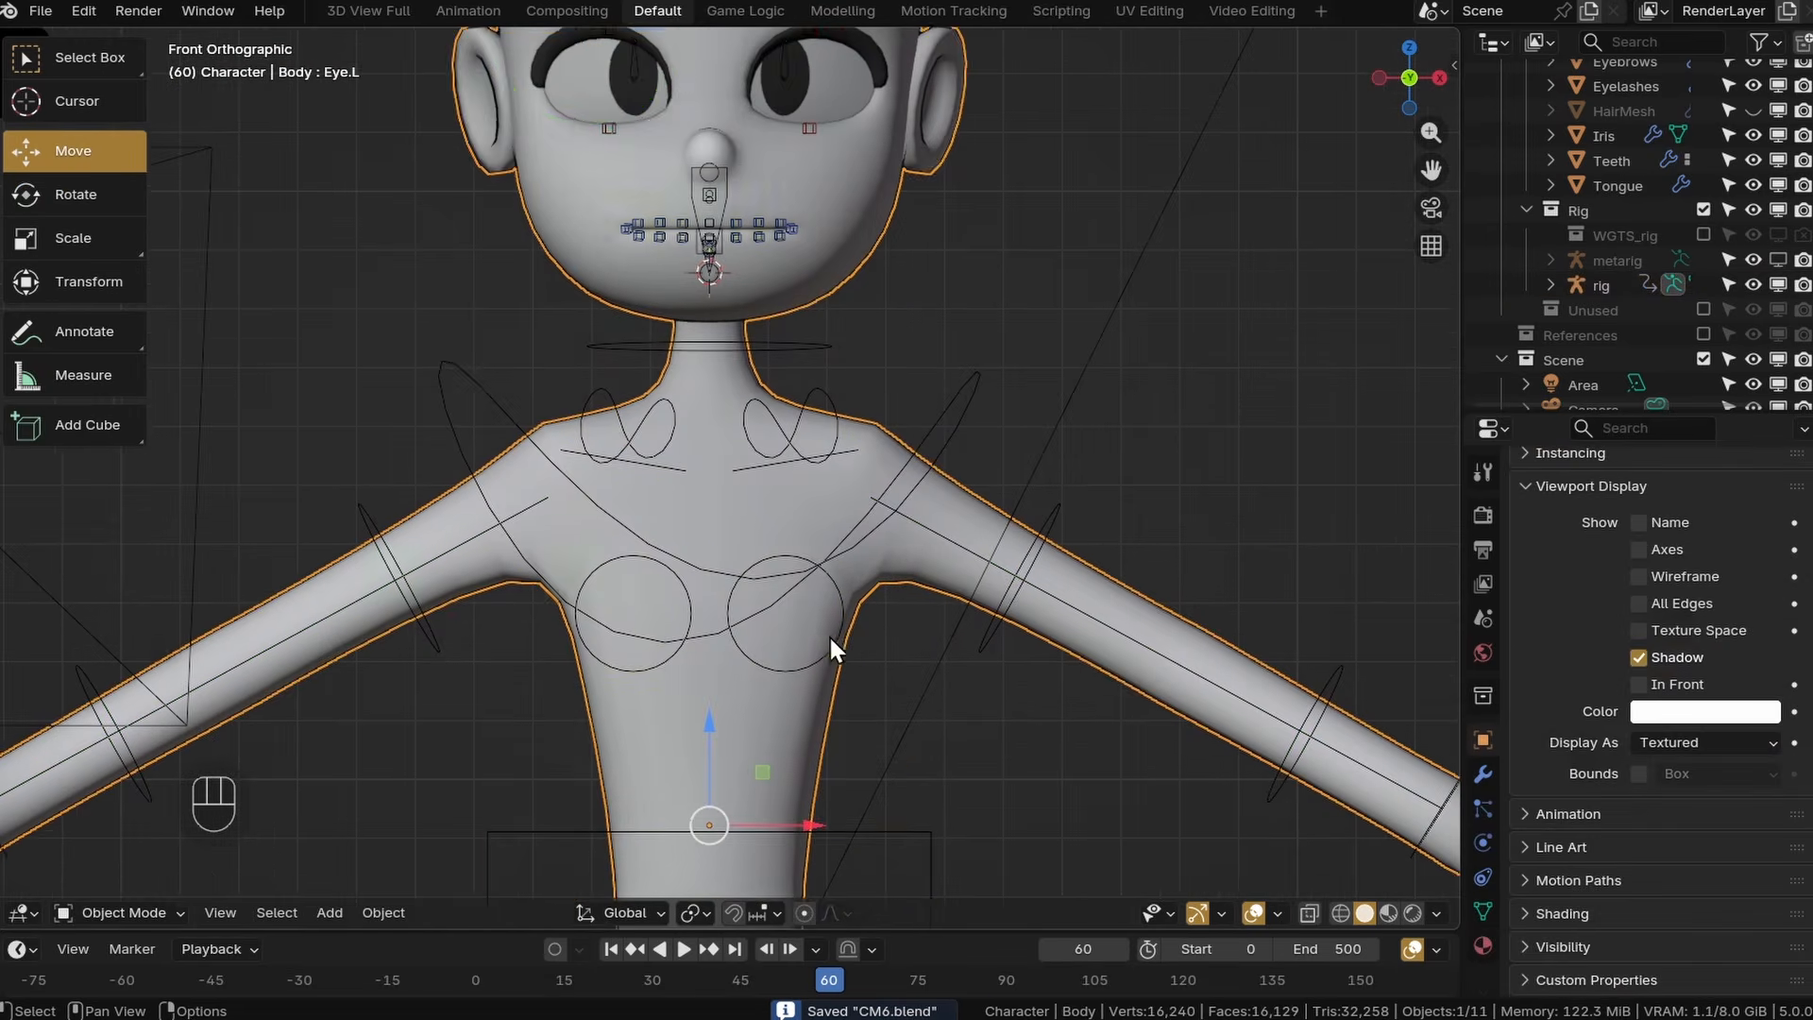
Give Iris.L the breast control's circle widget with X rotation 90°, scale X 1.320 and Y 1.440, and adjust its Z scale.
shift+middle_drag(829, 635, 846, 543)
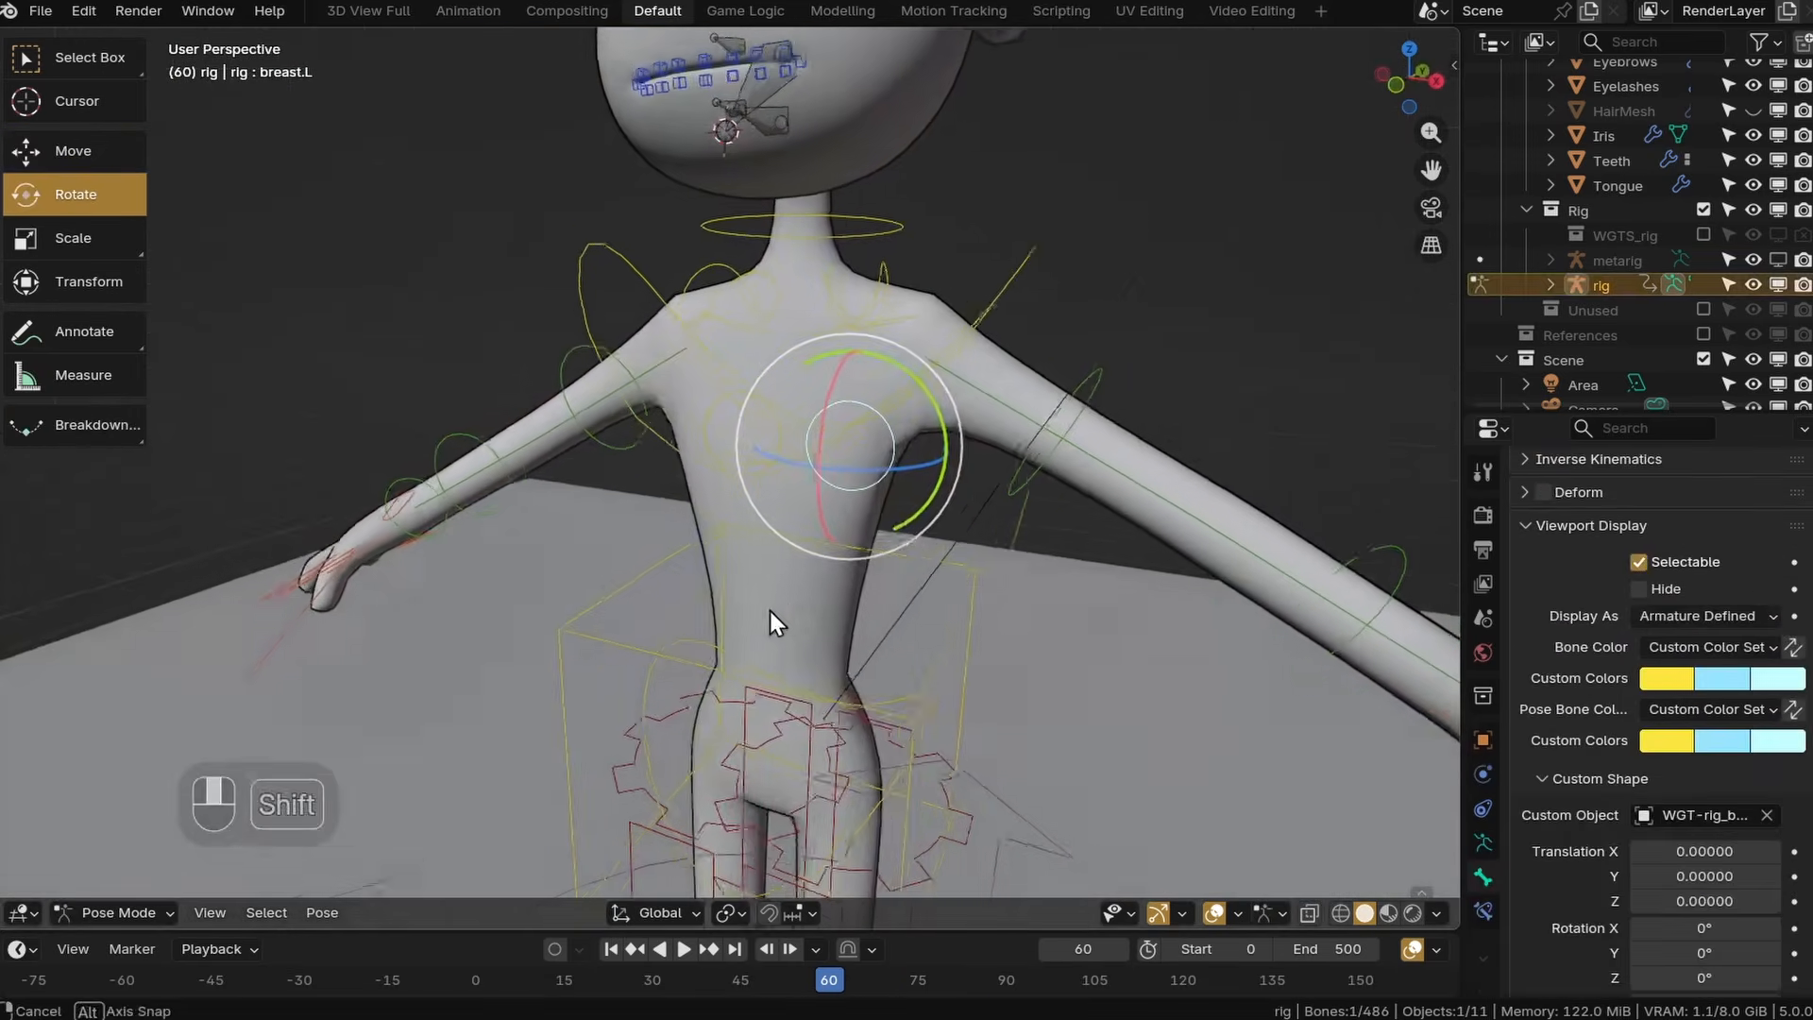
shift+middle_drag(770, 619, 757, 189)
click(716, 680)
scroll(790, 615, down, 3)
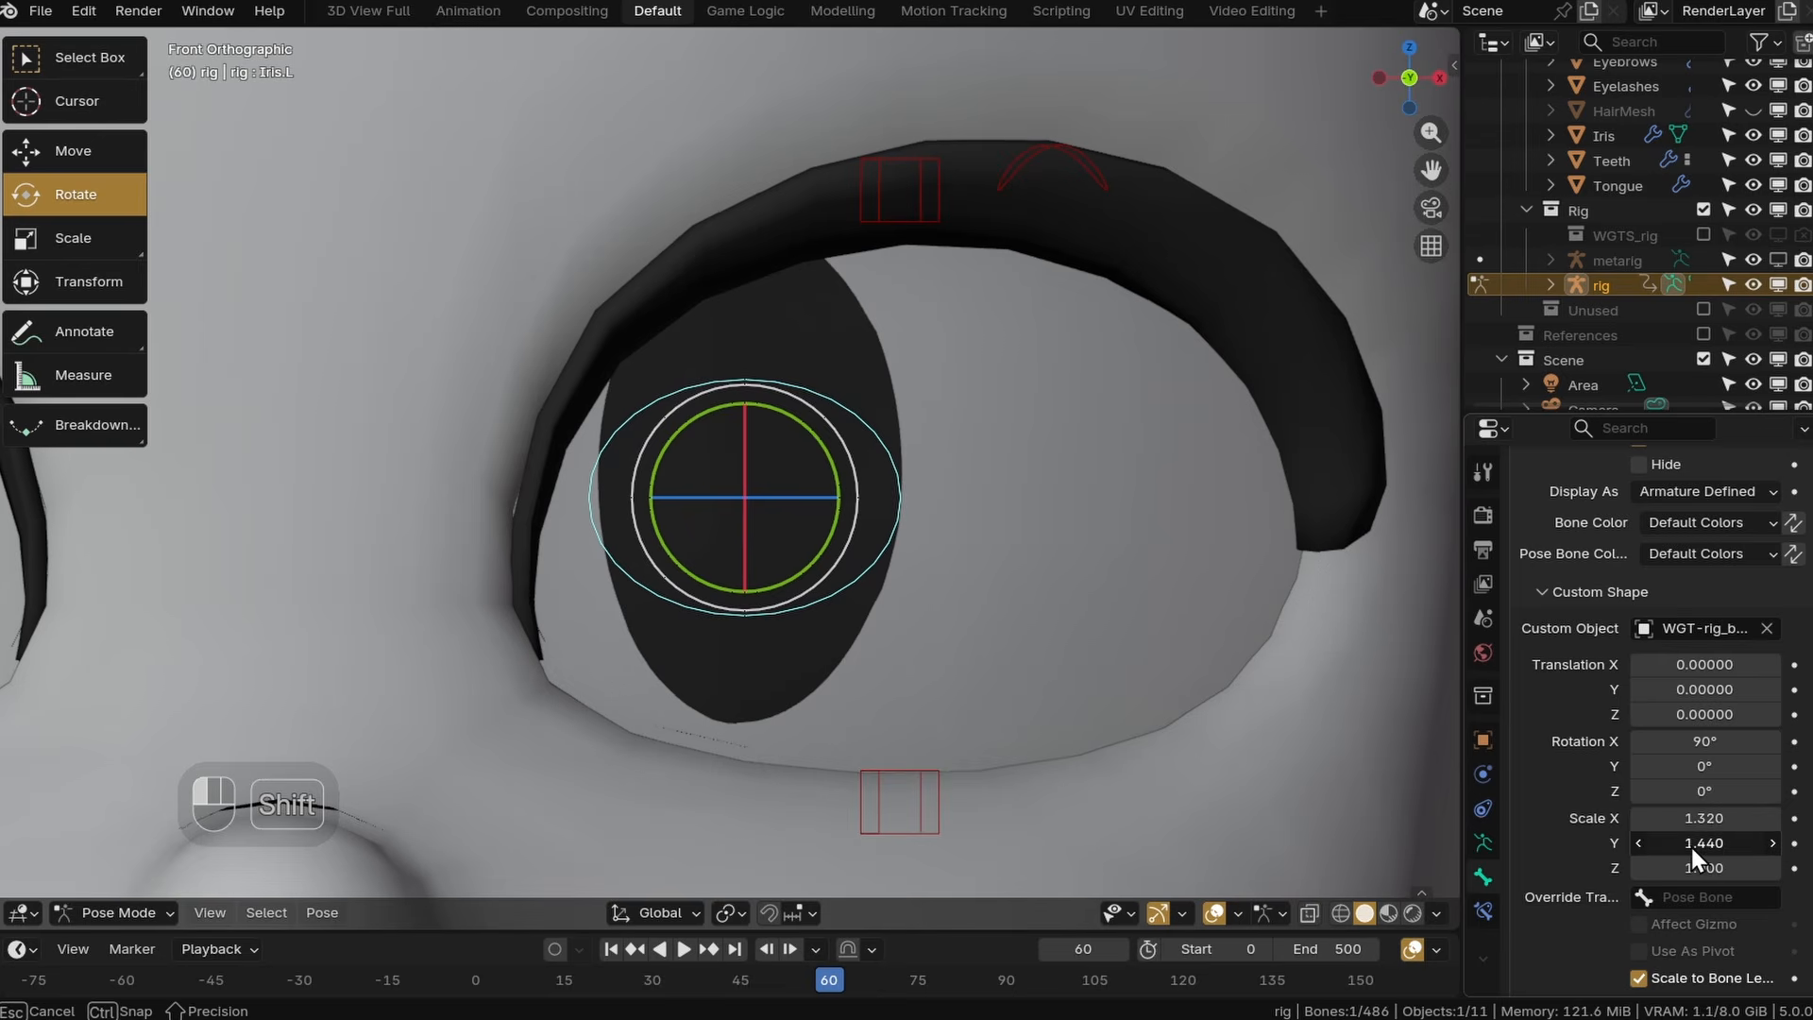
drag(1705, 867, 1714, 867)
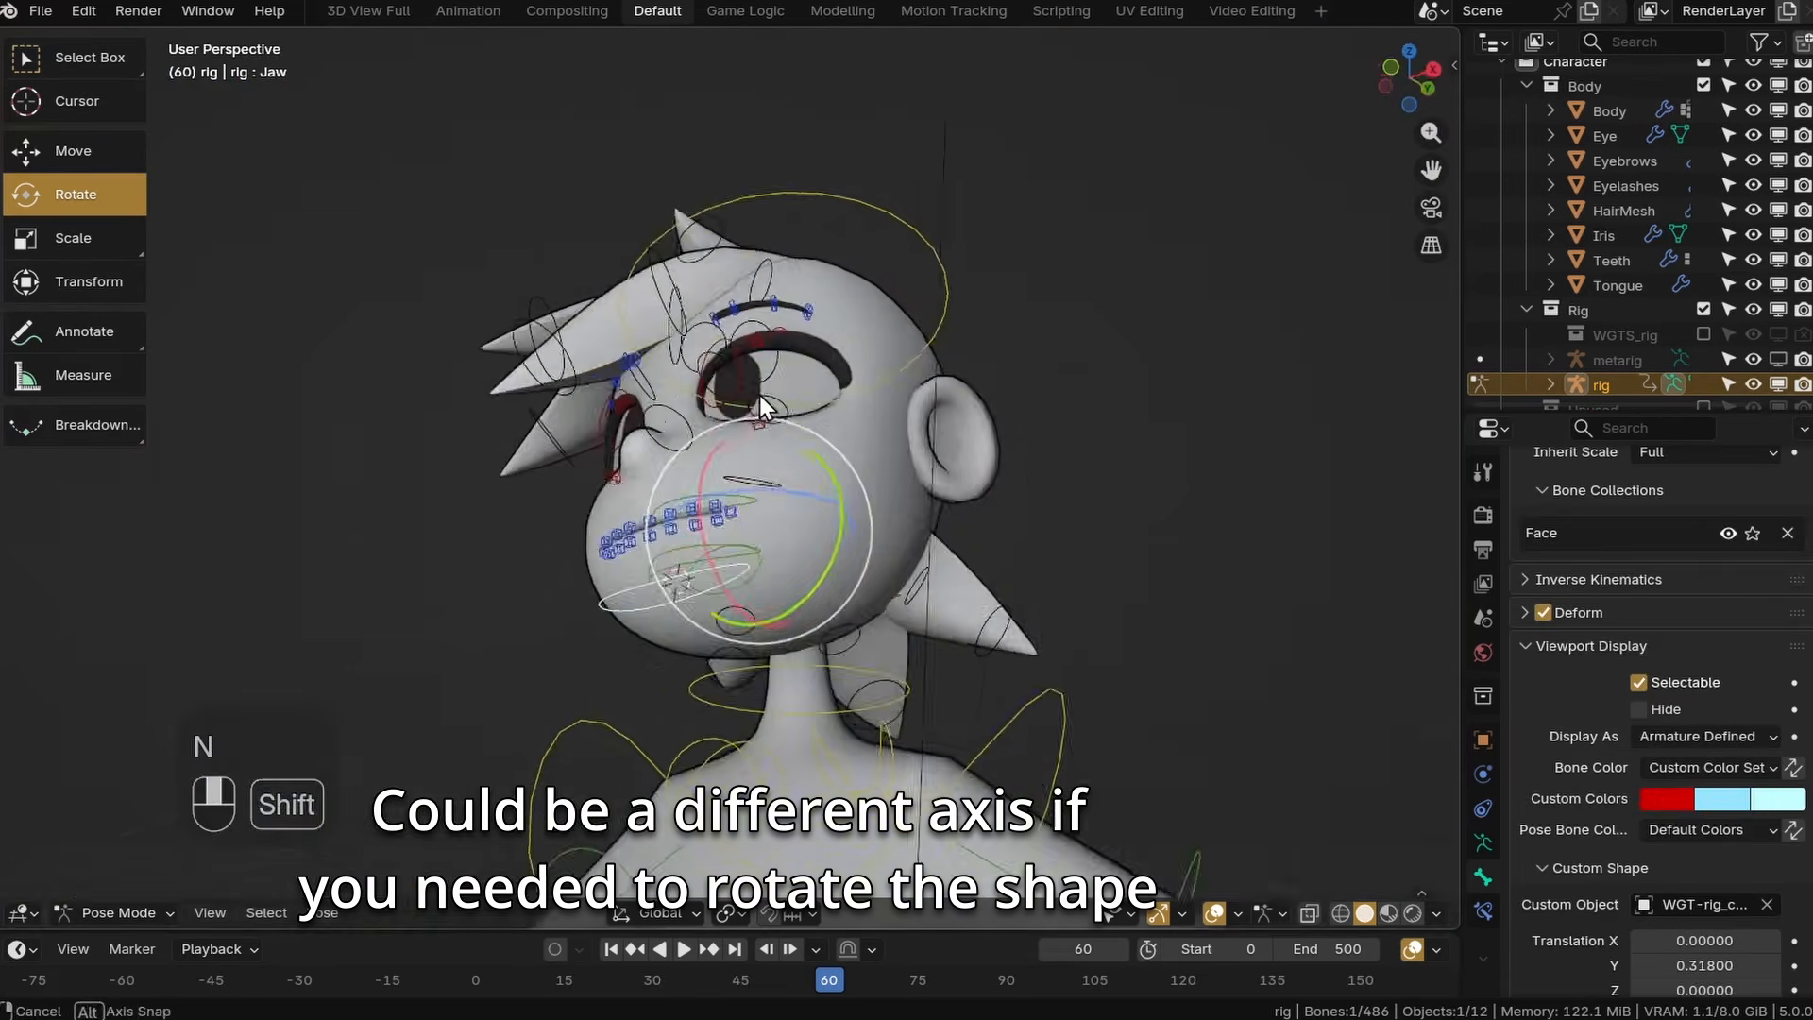
Select the bones of the Hair collection with the chest bone active and copy its custom bone color set to them.
middle_drag(761, 401, 713, 401)
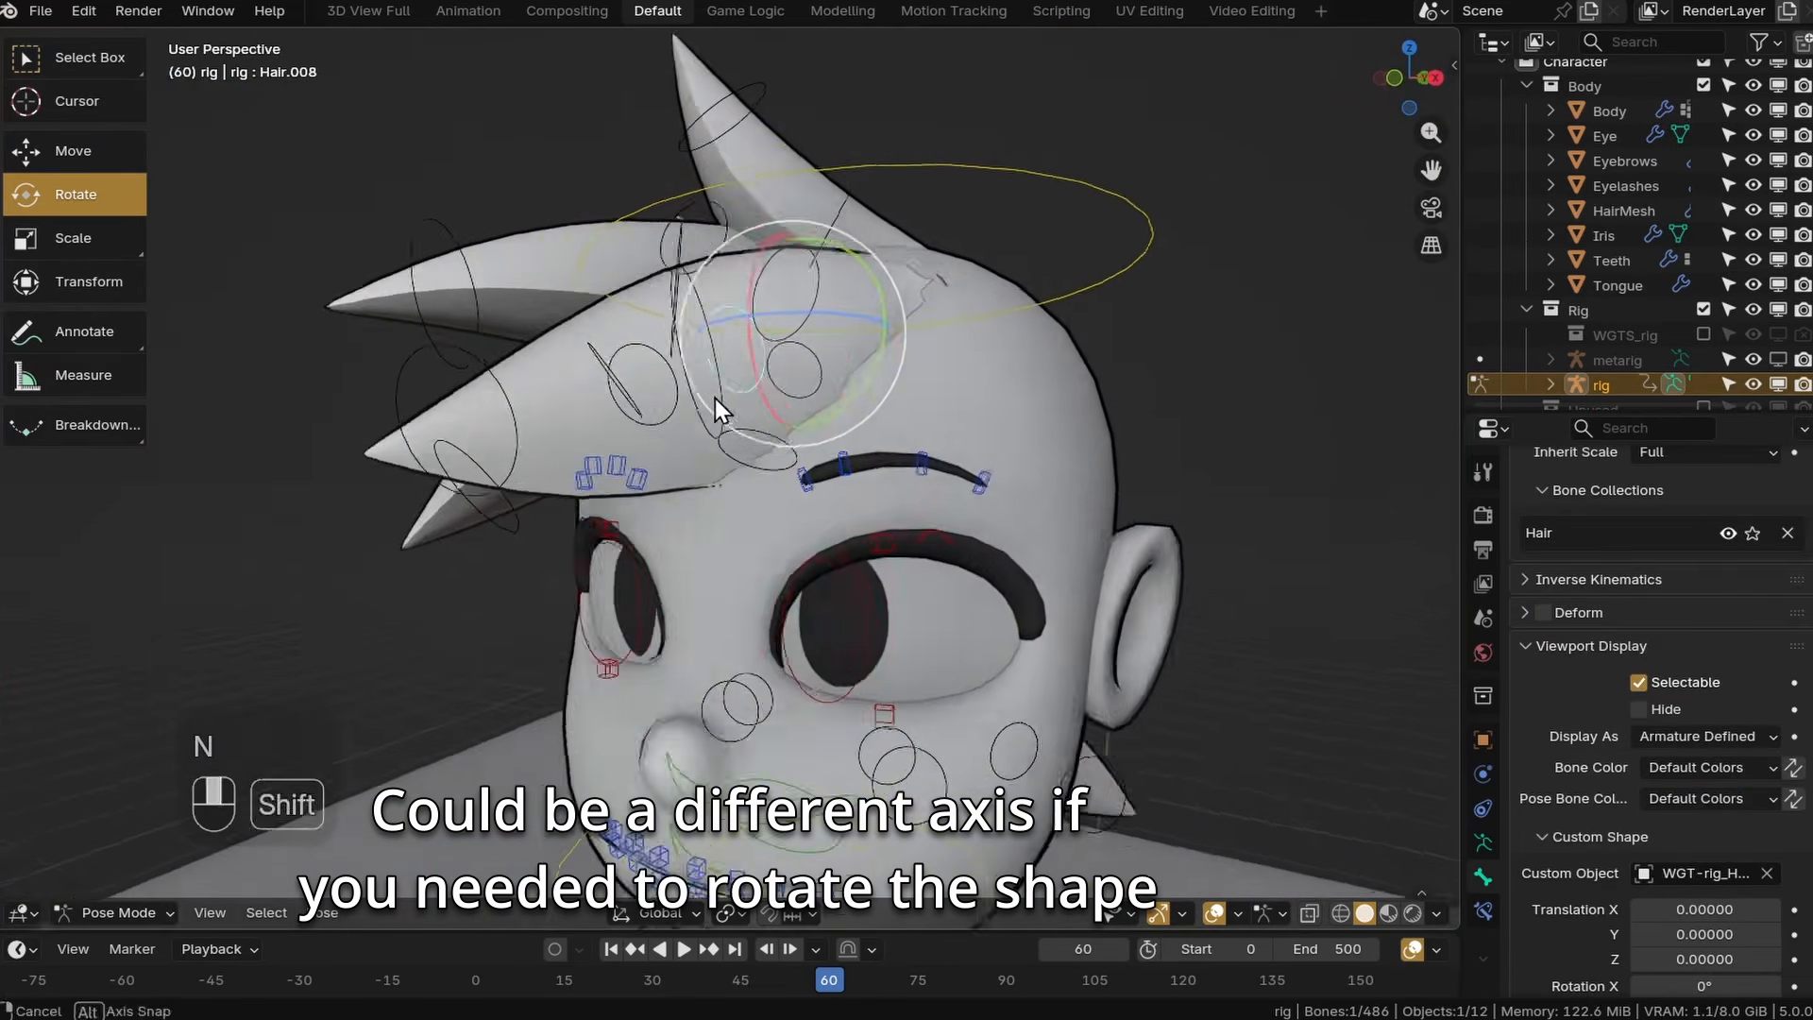
click(1484, 840)
click(1578, 556)
scroll(1285, 563, down, 5)
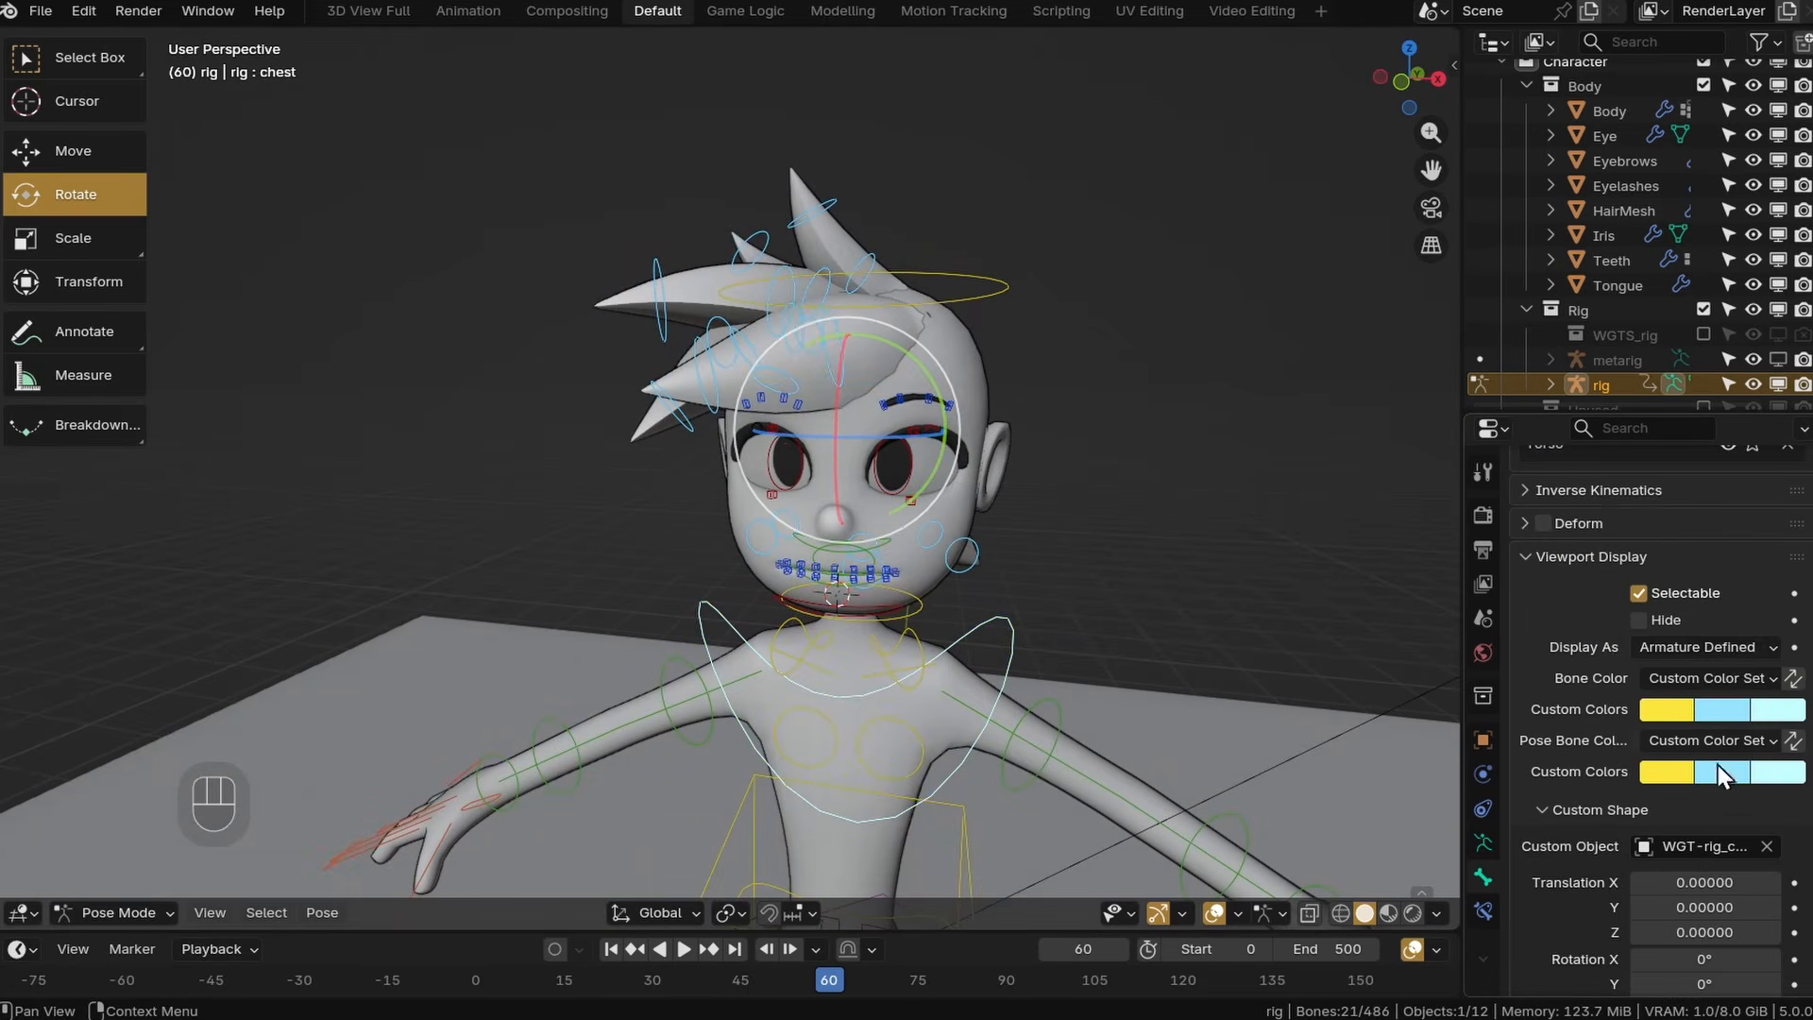
click(1793, 678)
scroll(999, 433, up, 3)
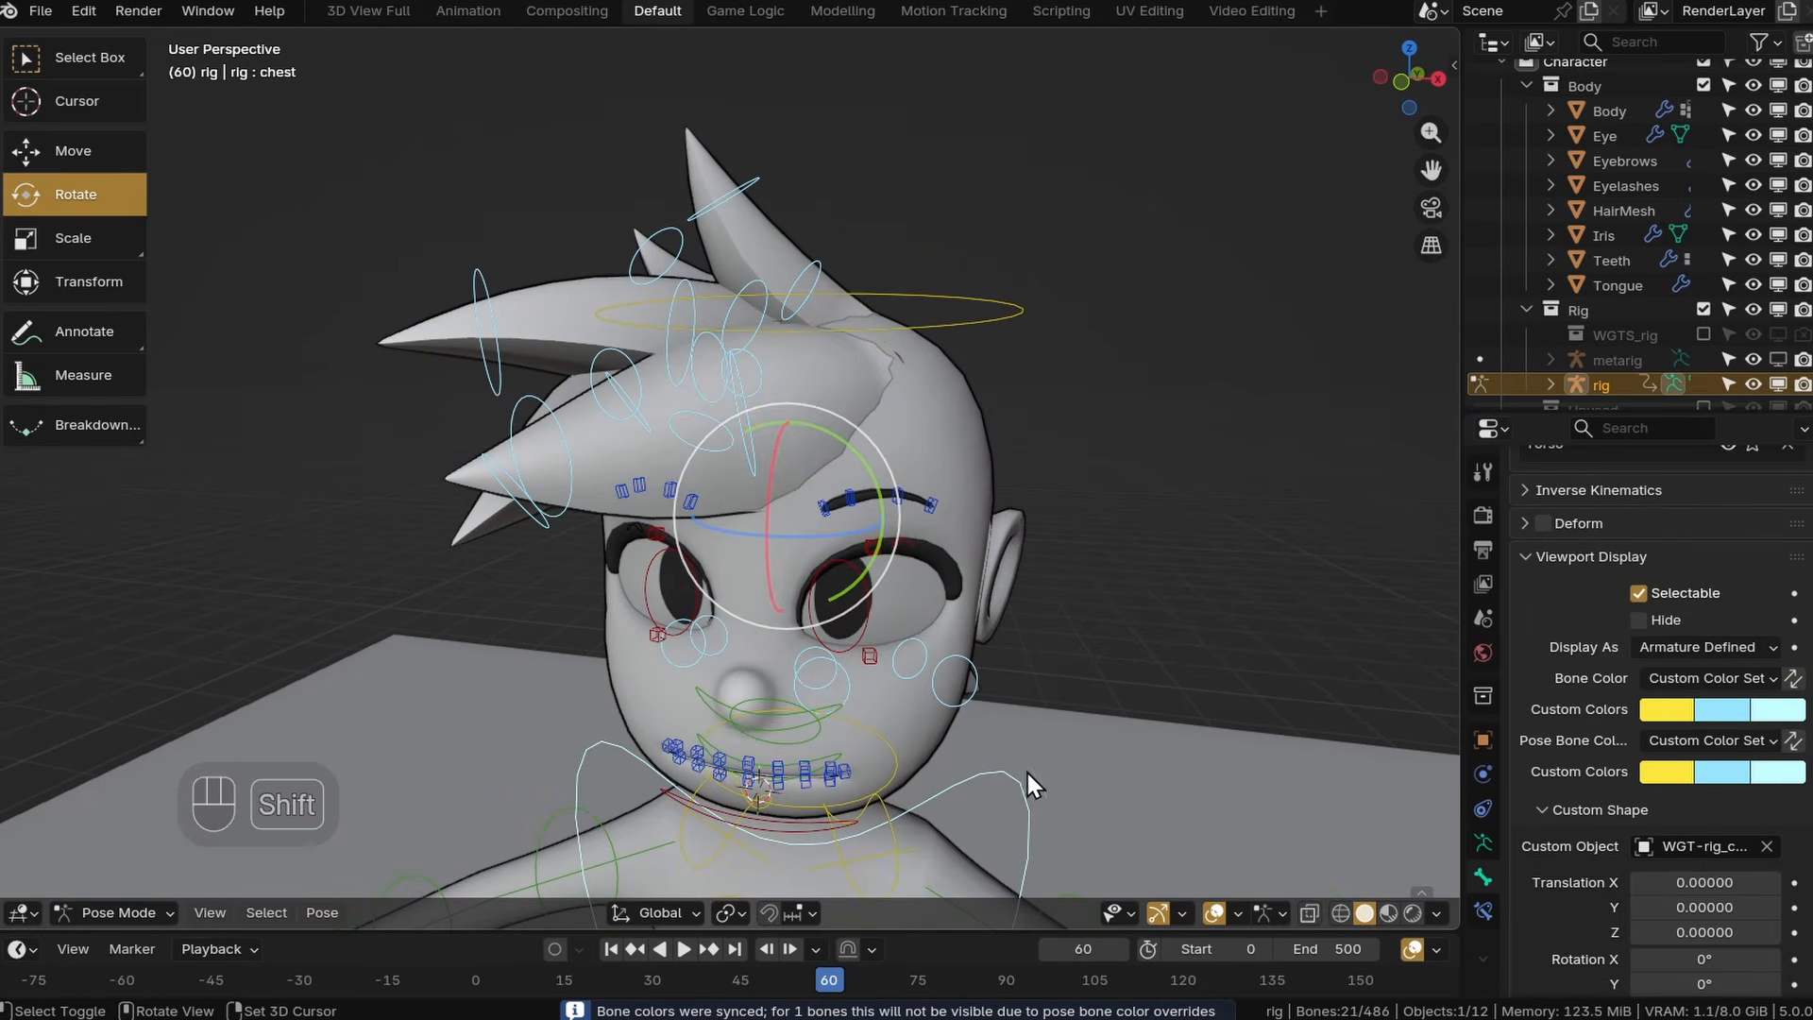
Change the custom color of the Hair bone to orange and copy the color to all selected hair bones.
shift+click(757, 466)
click(1663, 708)
drag(1492, 526, 1472, 526)
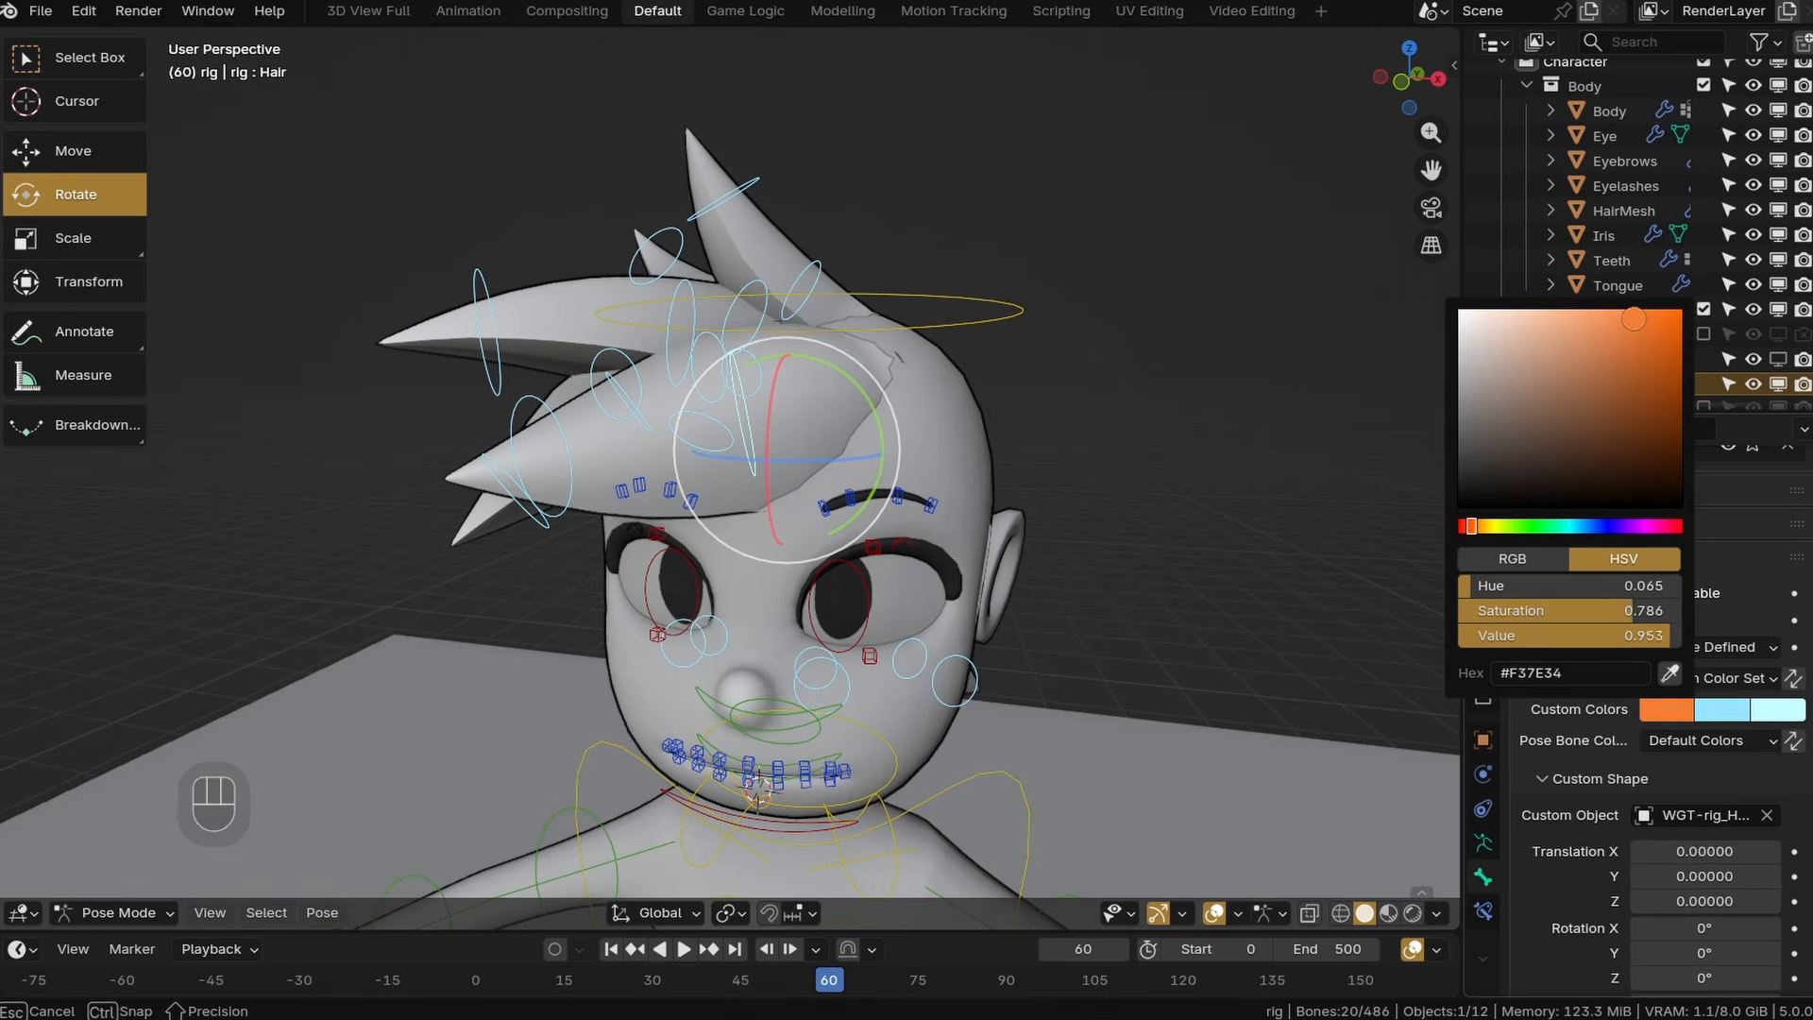
drag(1634, 318, 1638, 317)
click(1794, 678)
Examine the colored face and hair controls on the whole character from several angles.
click(1020, 317)
middle_drag(1043, 444, 761, 537)
click(609, 456)
scroll(609, 457, down, 3)
click(689, 378)
middle_drag(689, 378, 888, 565)
scroll(1710, 721, down, 5)
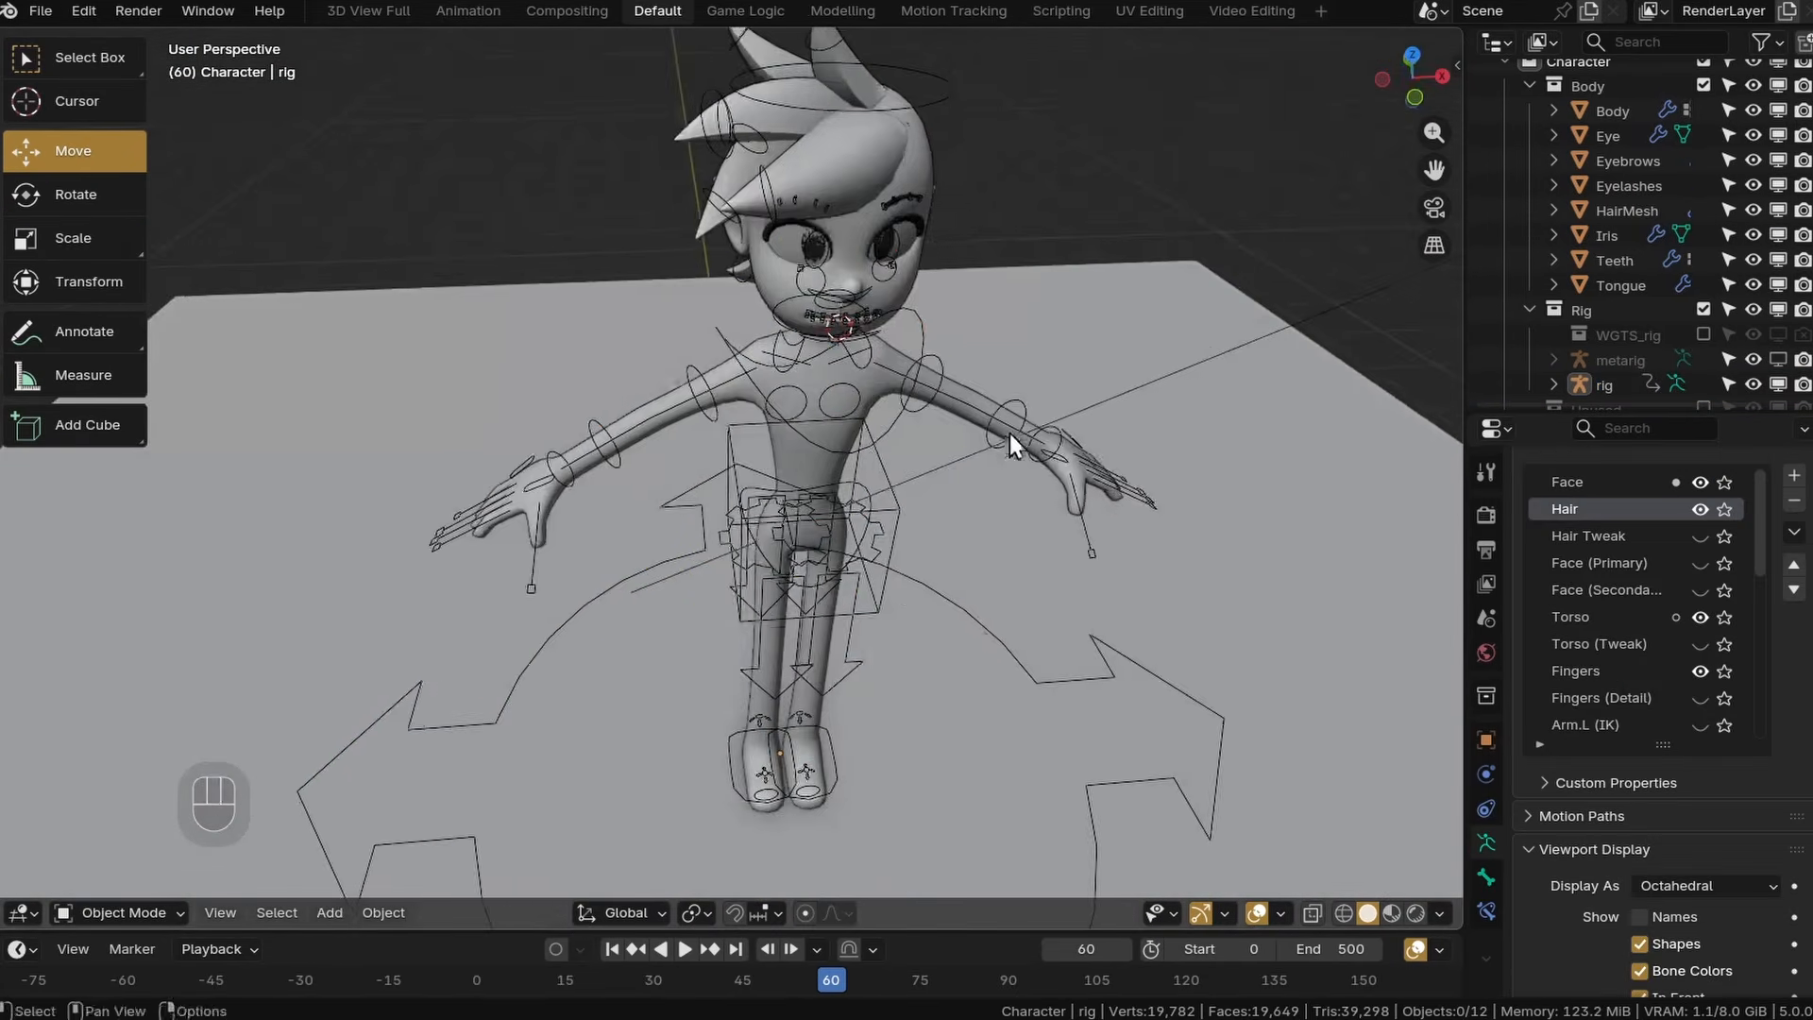
Add a Bézier circle on the floor beside the character and move its control points to bend it into a freeform shape.
middle_drag(1010, 433, 843, 354)
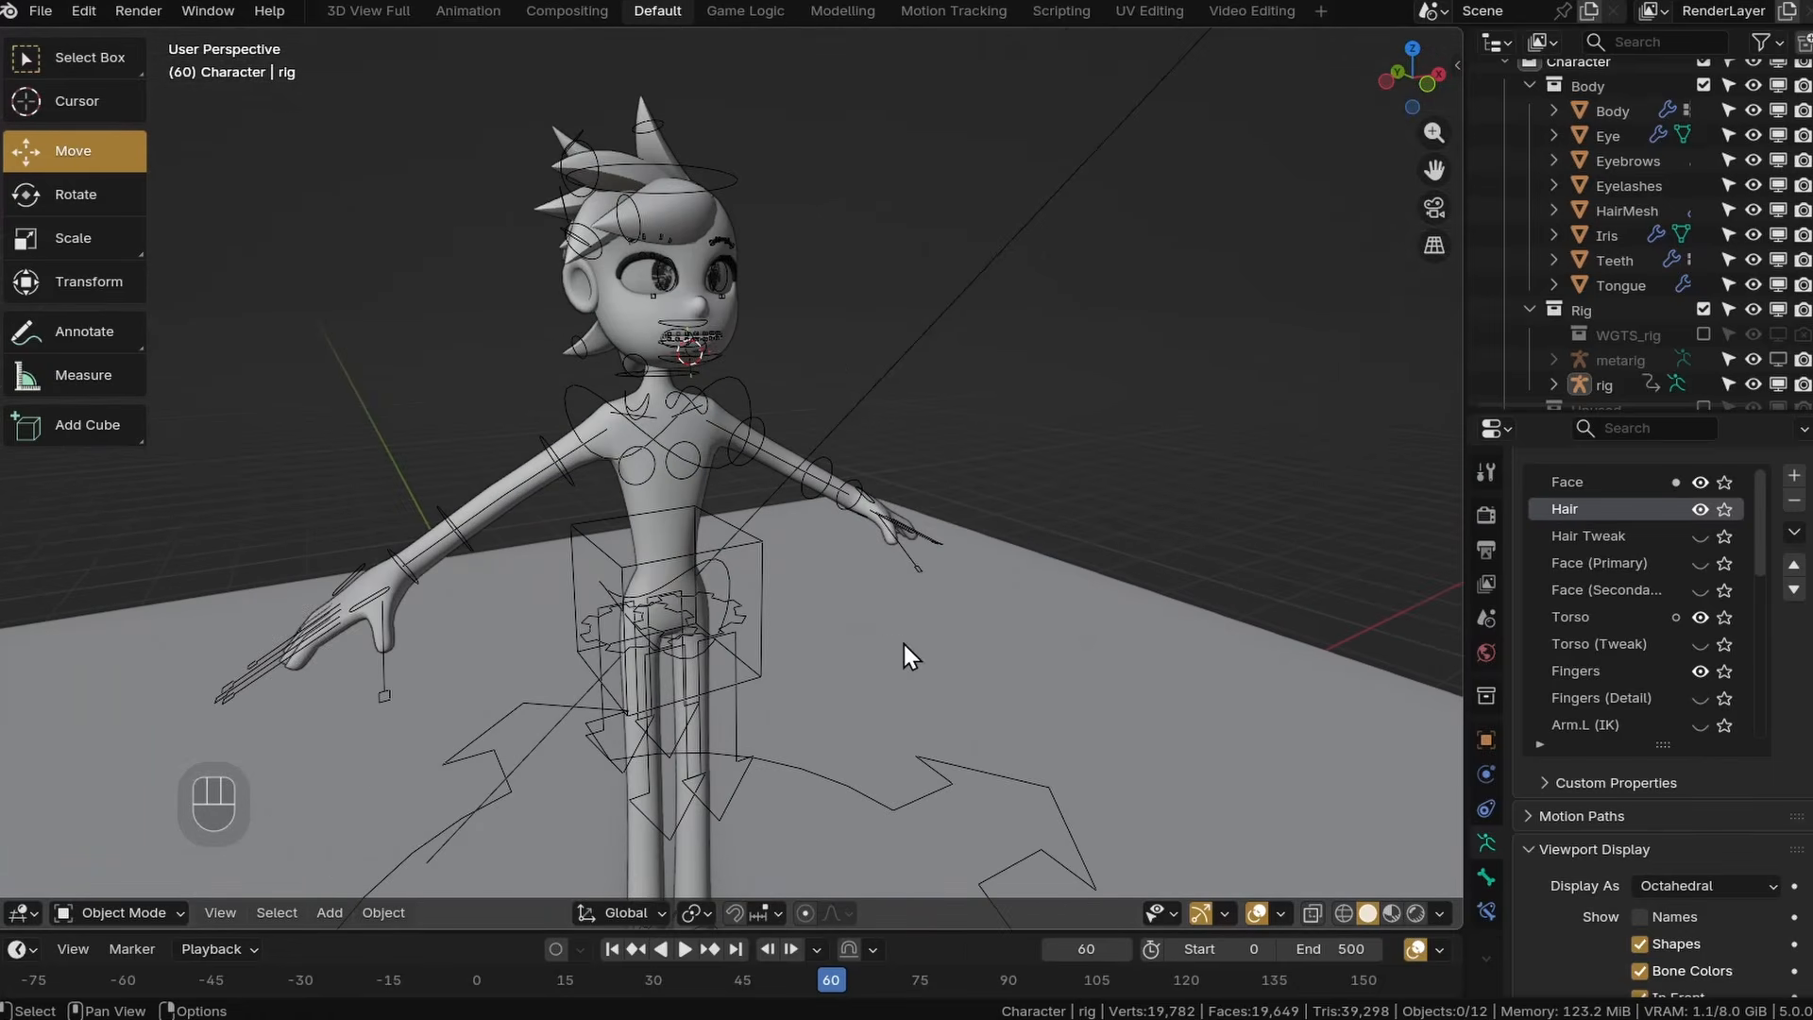
key(shift+a)
mouse_move(850, 472)
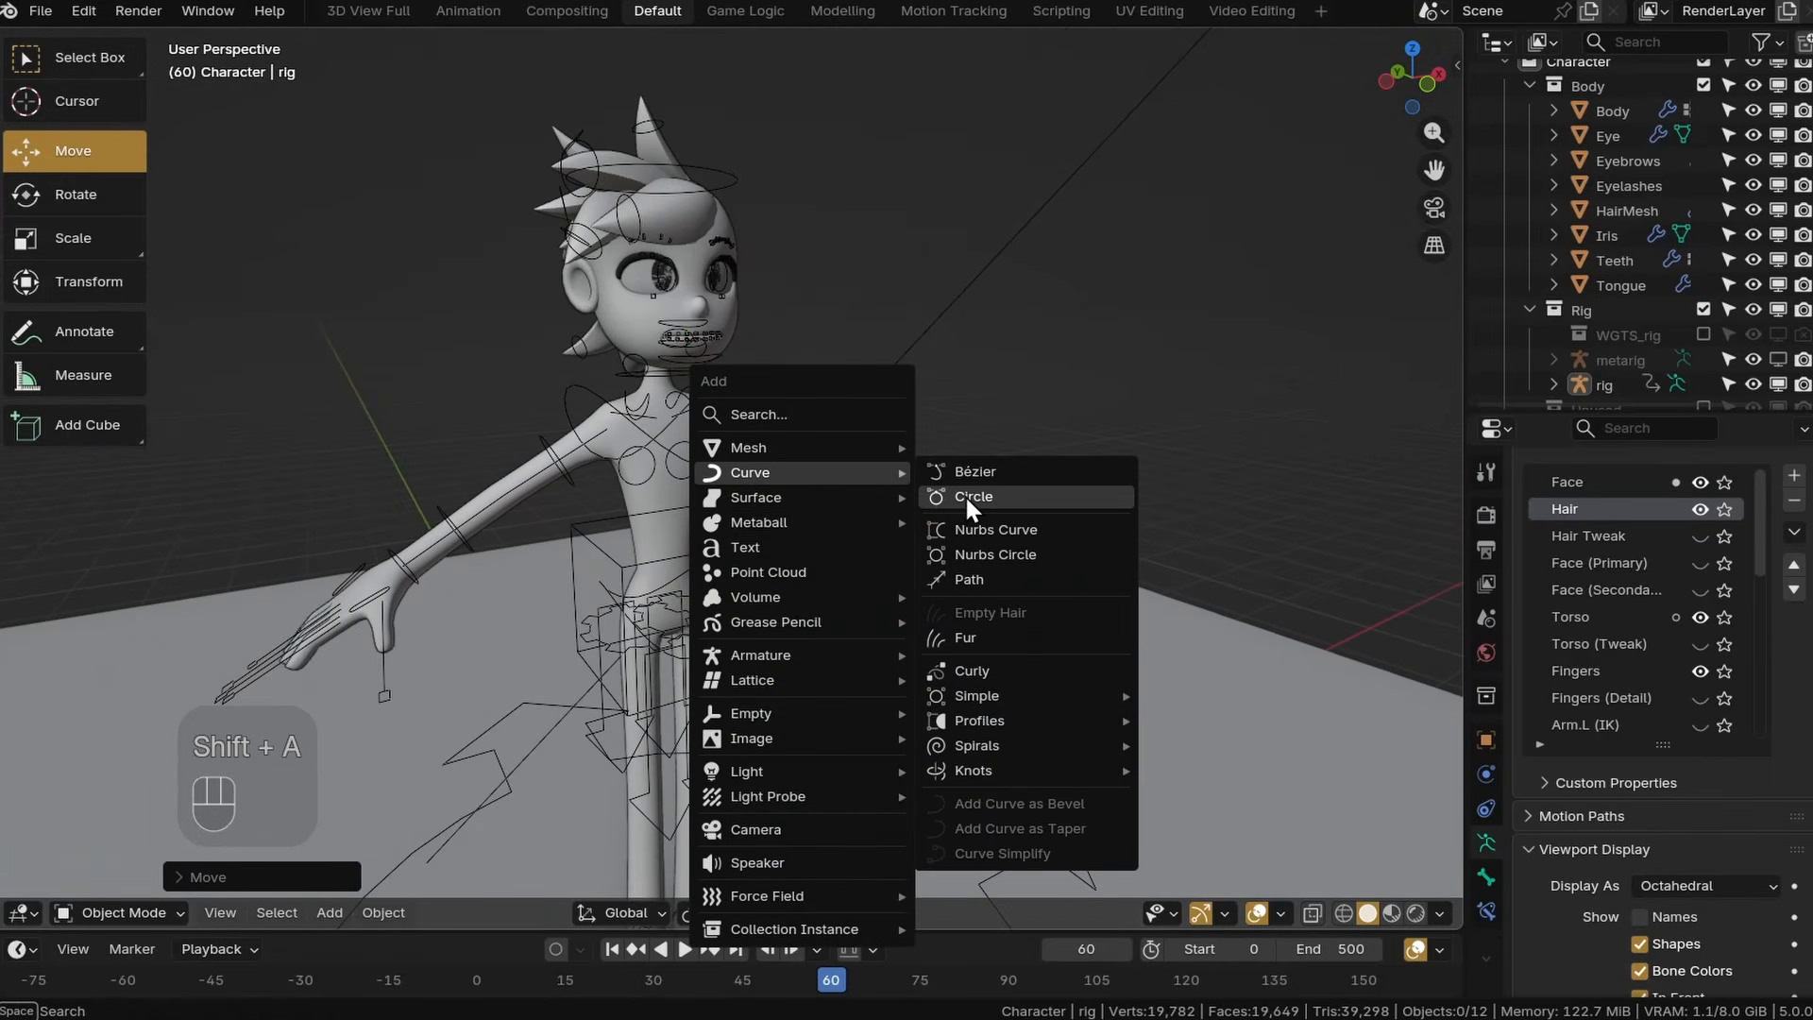
click(965, 495)
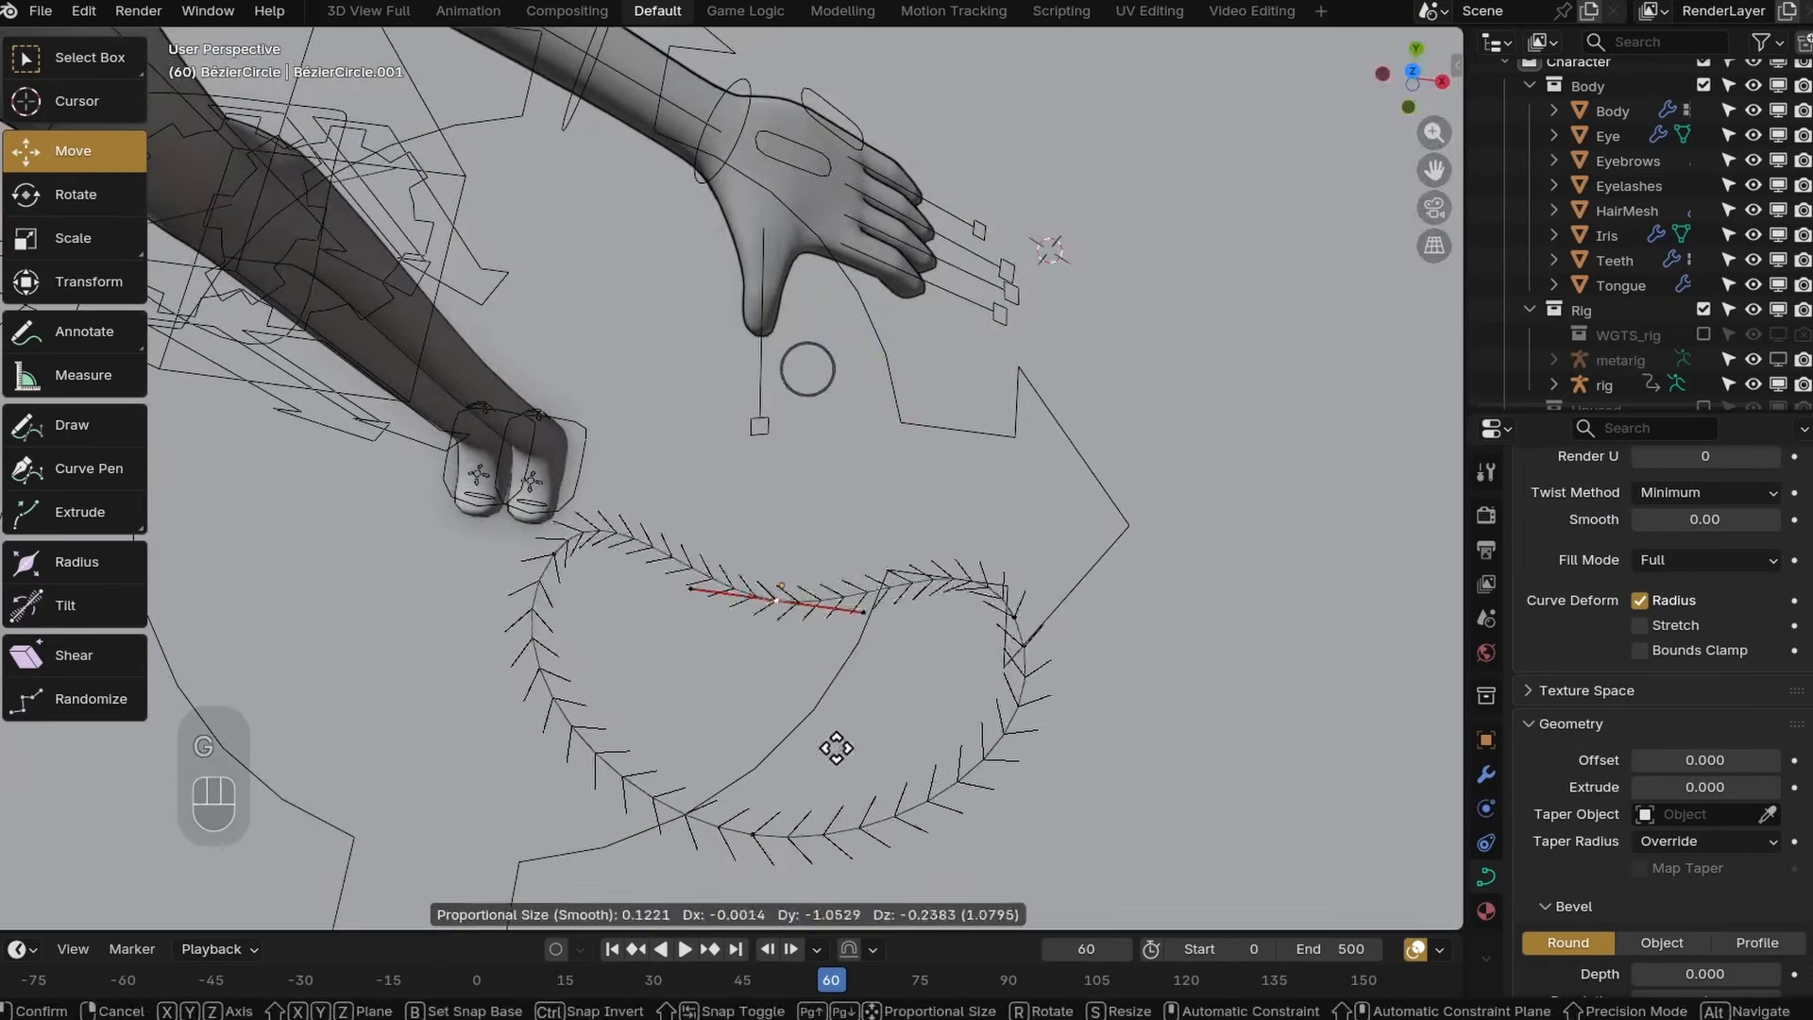
click(1029, 647)
key(g)
key(g)
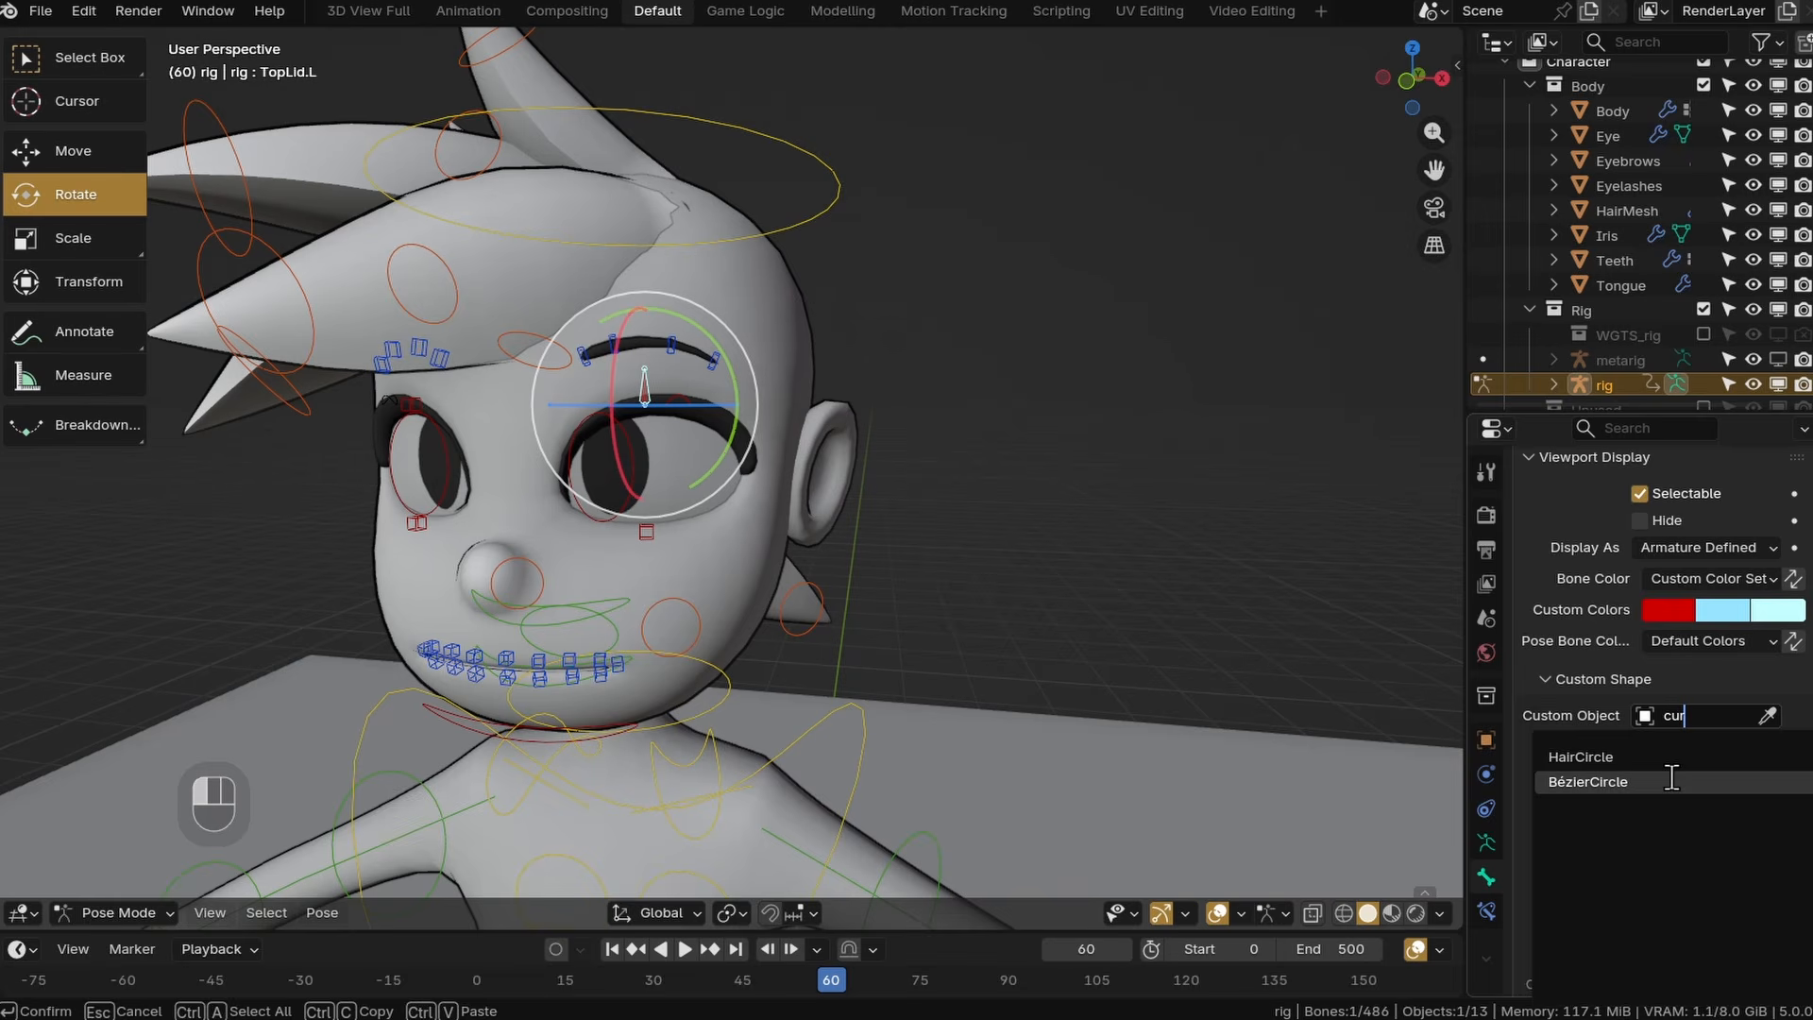
Assign the BézierCircle curve as the custom shape object of the TopLid.L bone.
click(1606, 781)
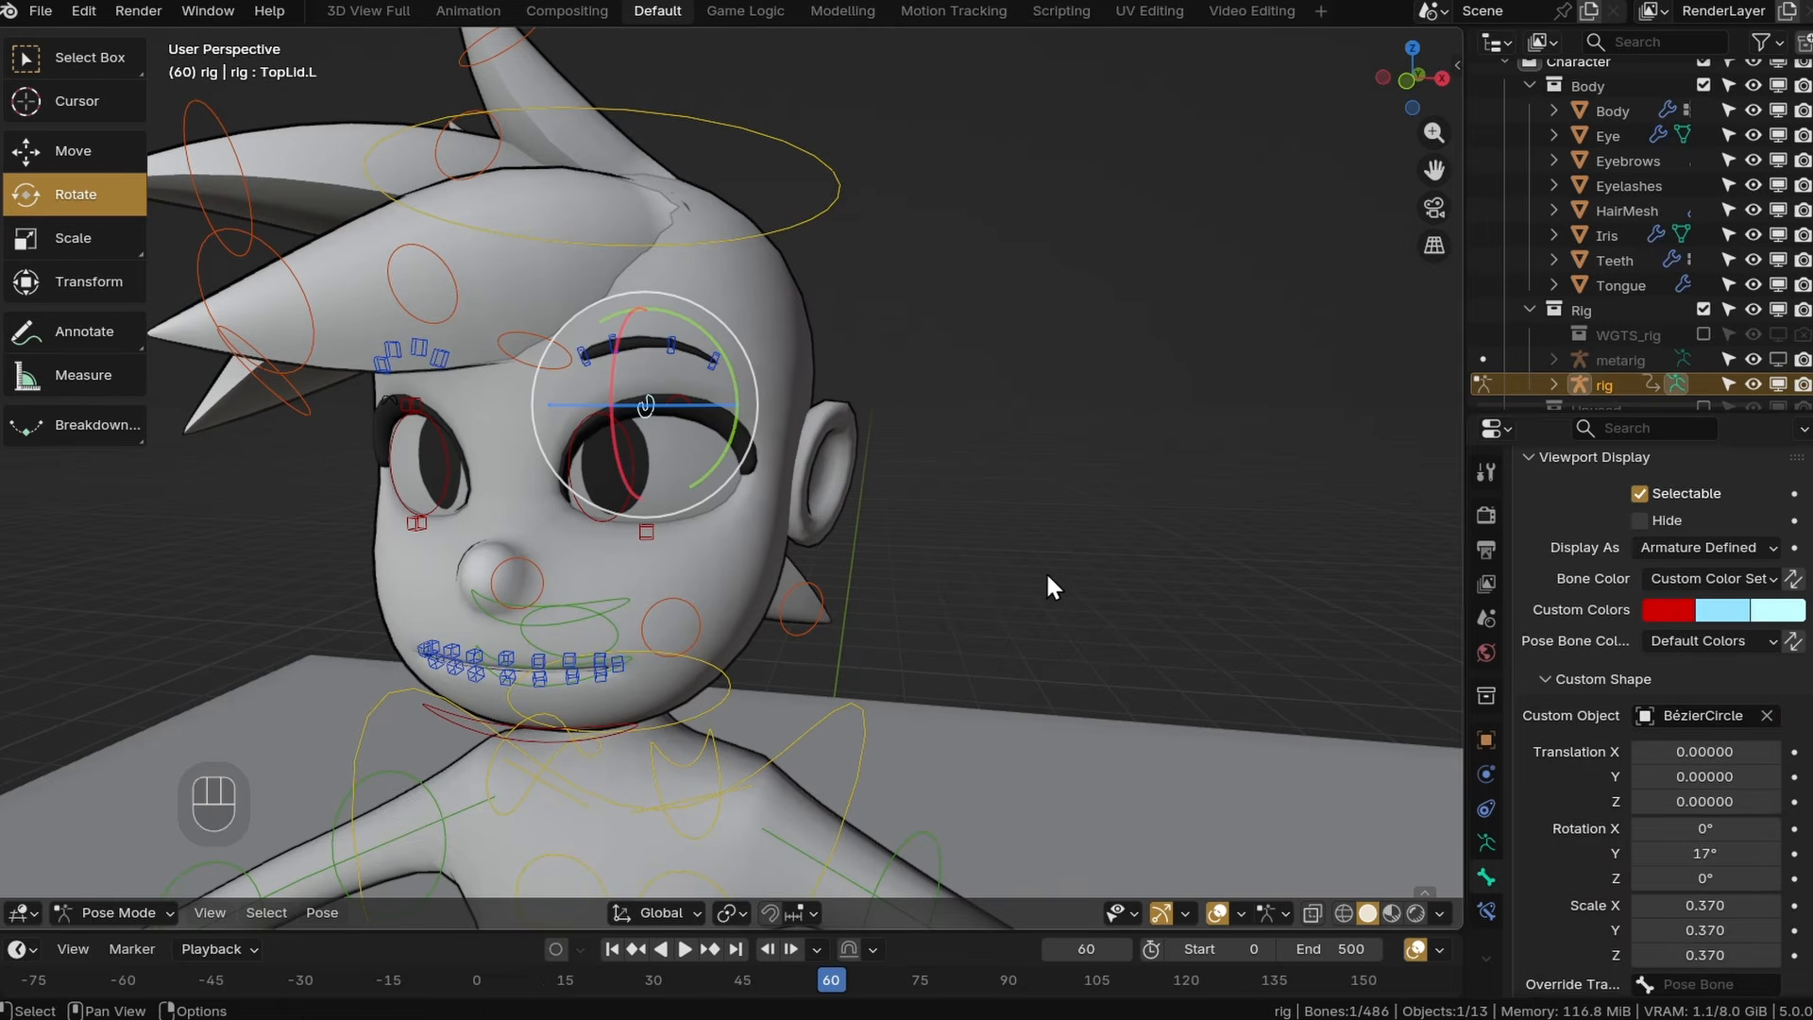
key(KP_Decimal)
Add a cube mesh beside the character and move it up along Z above the floor.
key(shift+a)
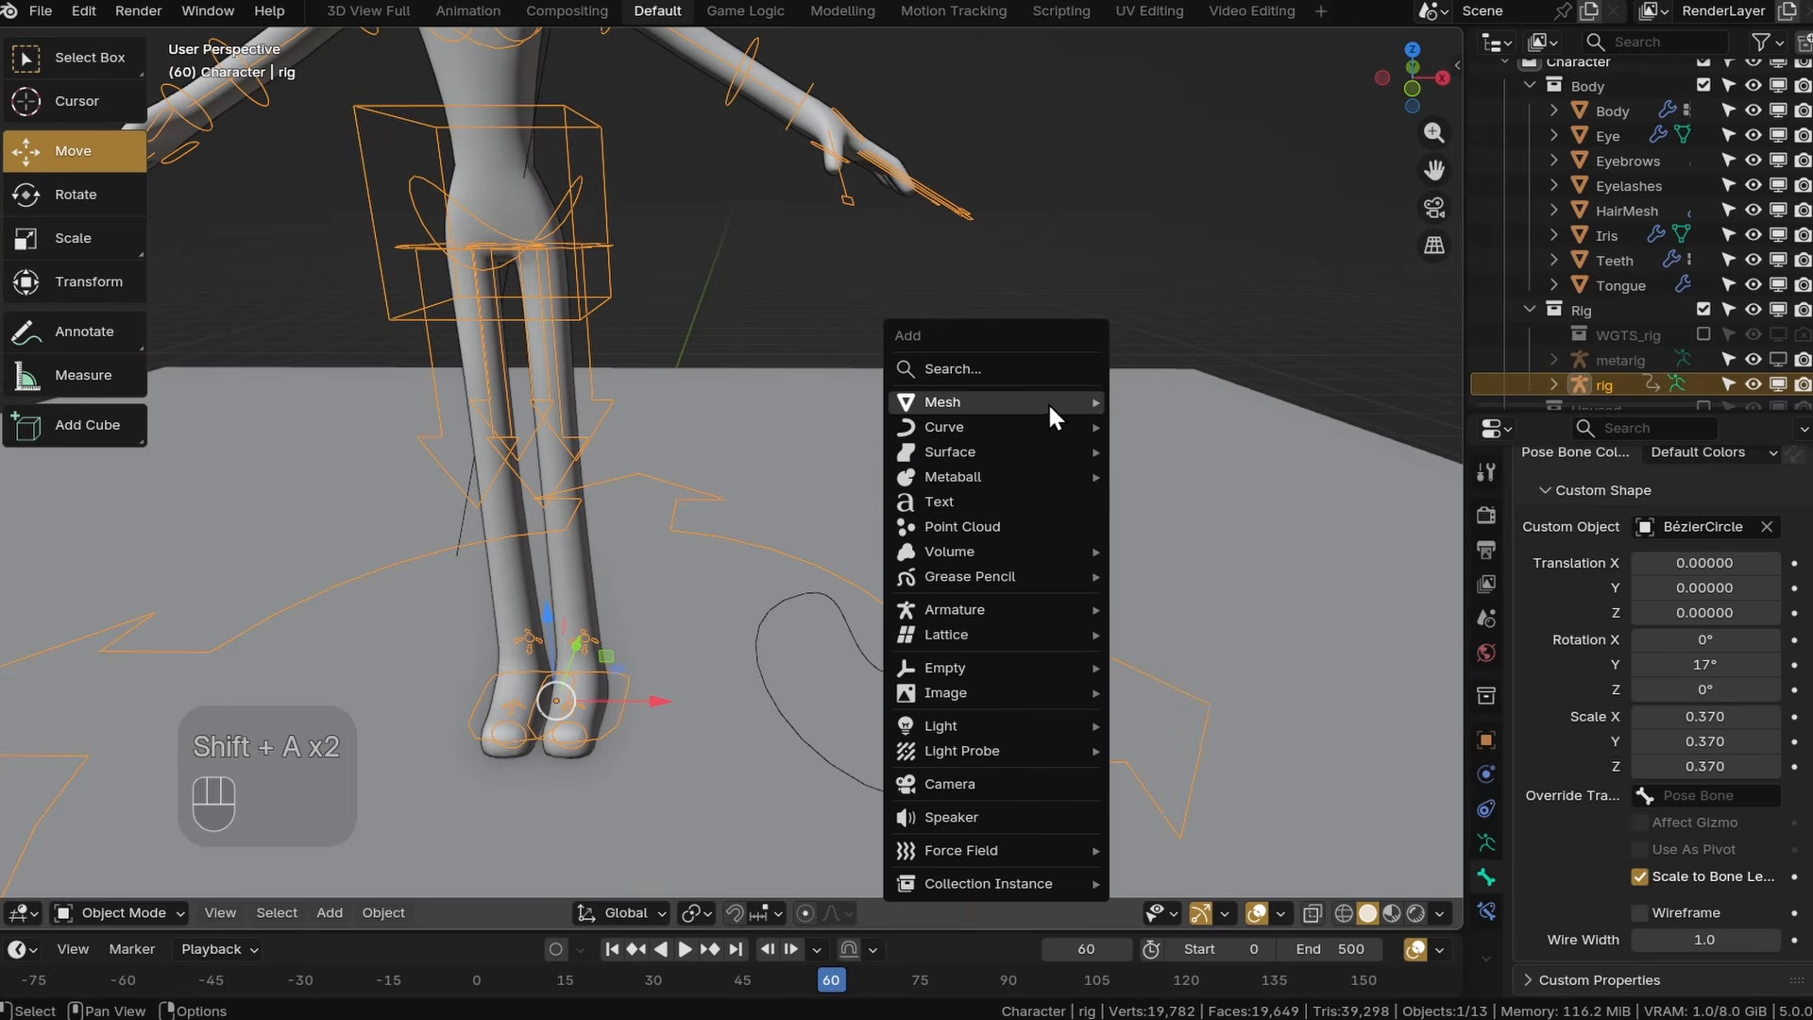
mouse_move(1046, 401)
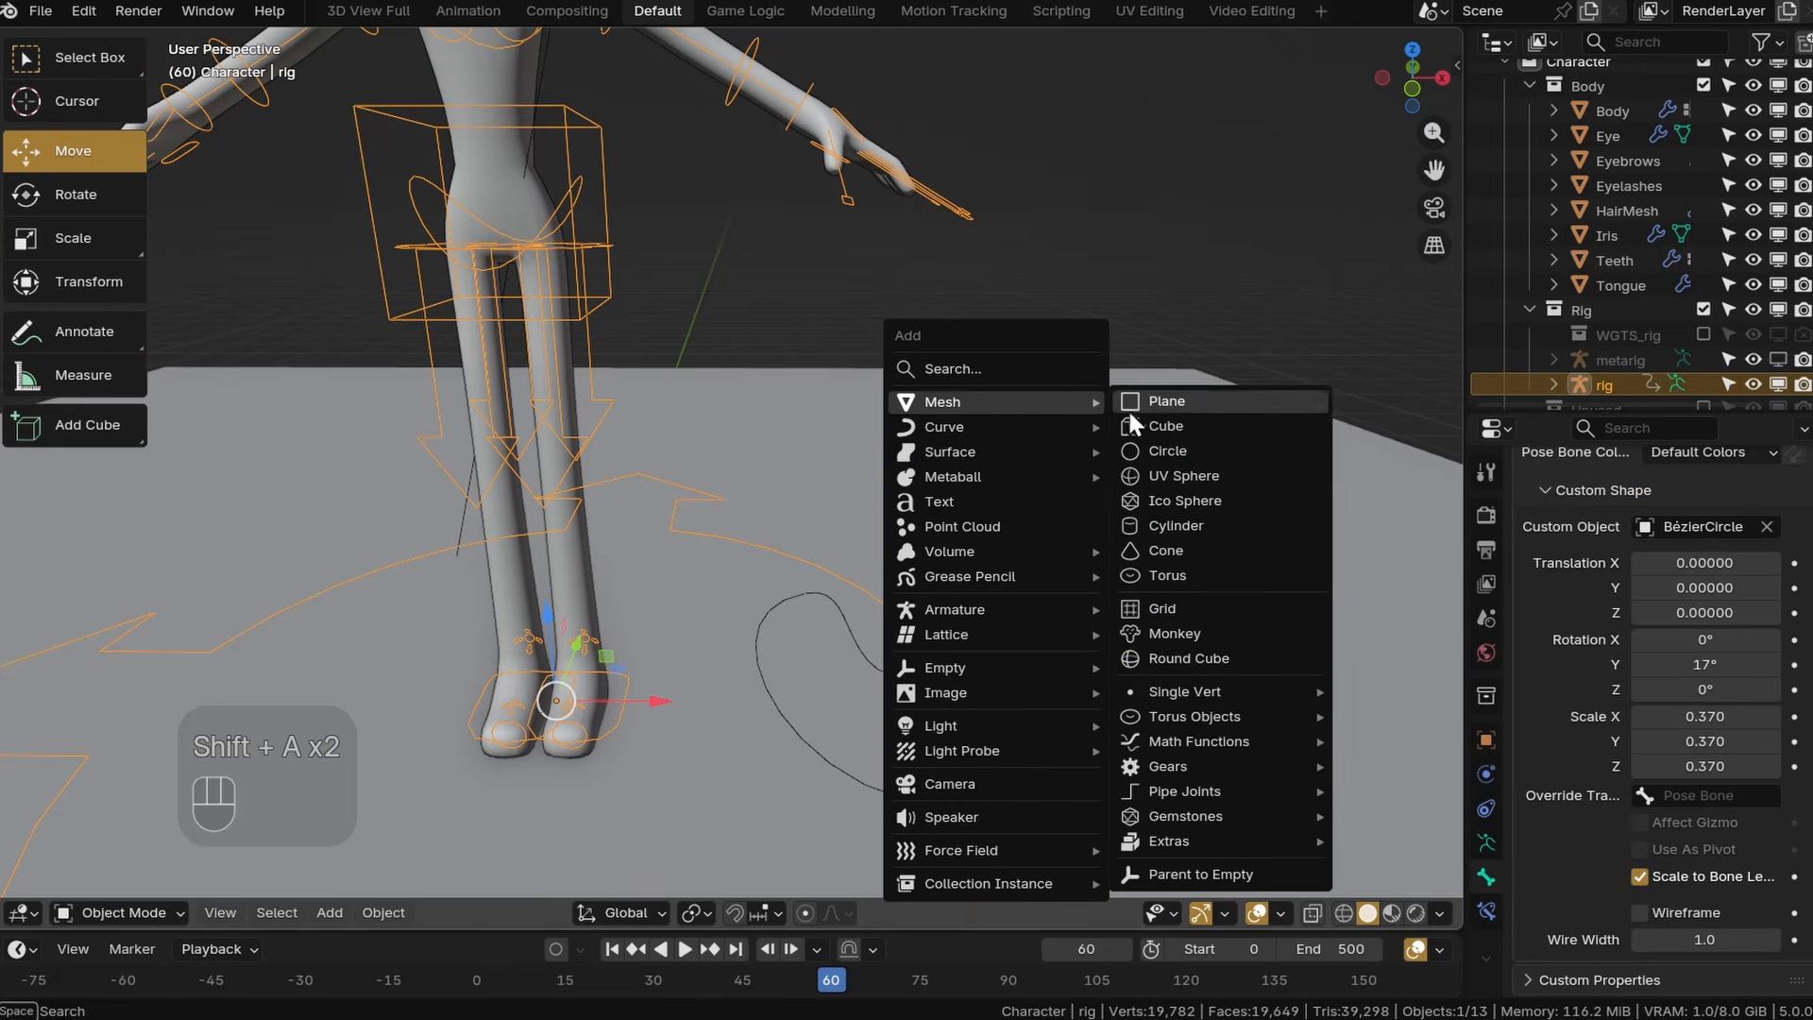
click(1134, 427)
key(KP_Decimal)
key(g)
key(z)
drag(950, 240, 952, 202)
shift+middle_drag(948, 210, 835, 421)
Delete only the cube's faces, keeping its edges, and assign the cube as TopLid.L's custom shape object.
click(123, 913)
click(124, 776)
key(x)
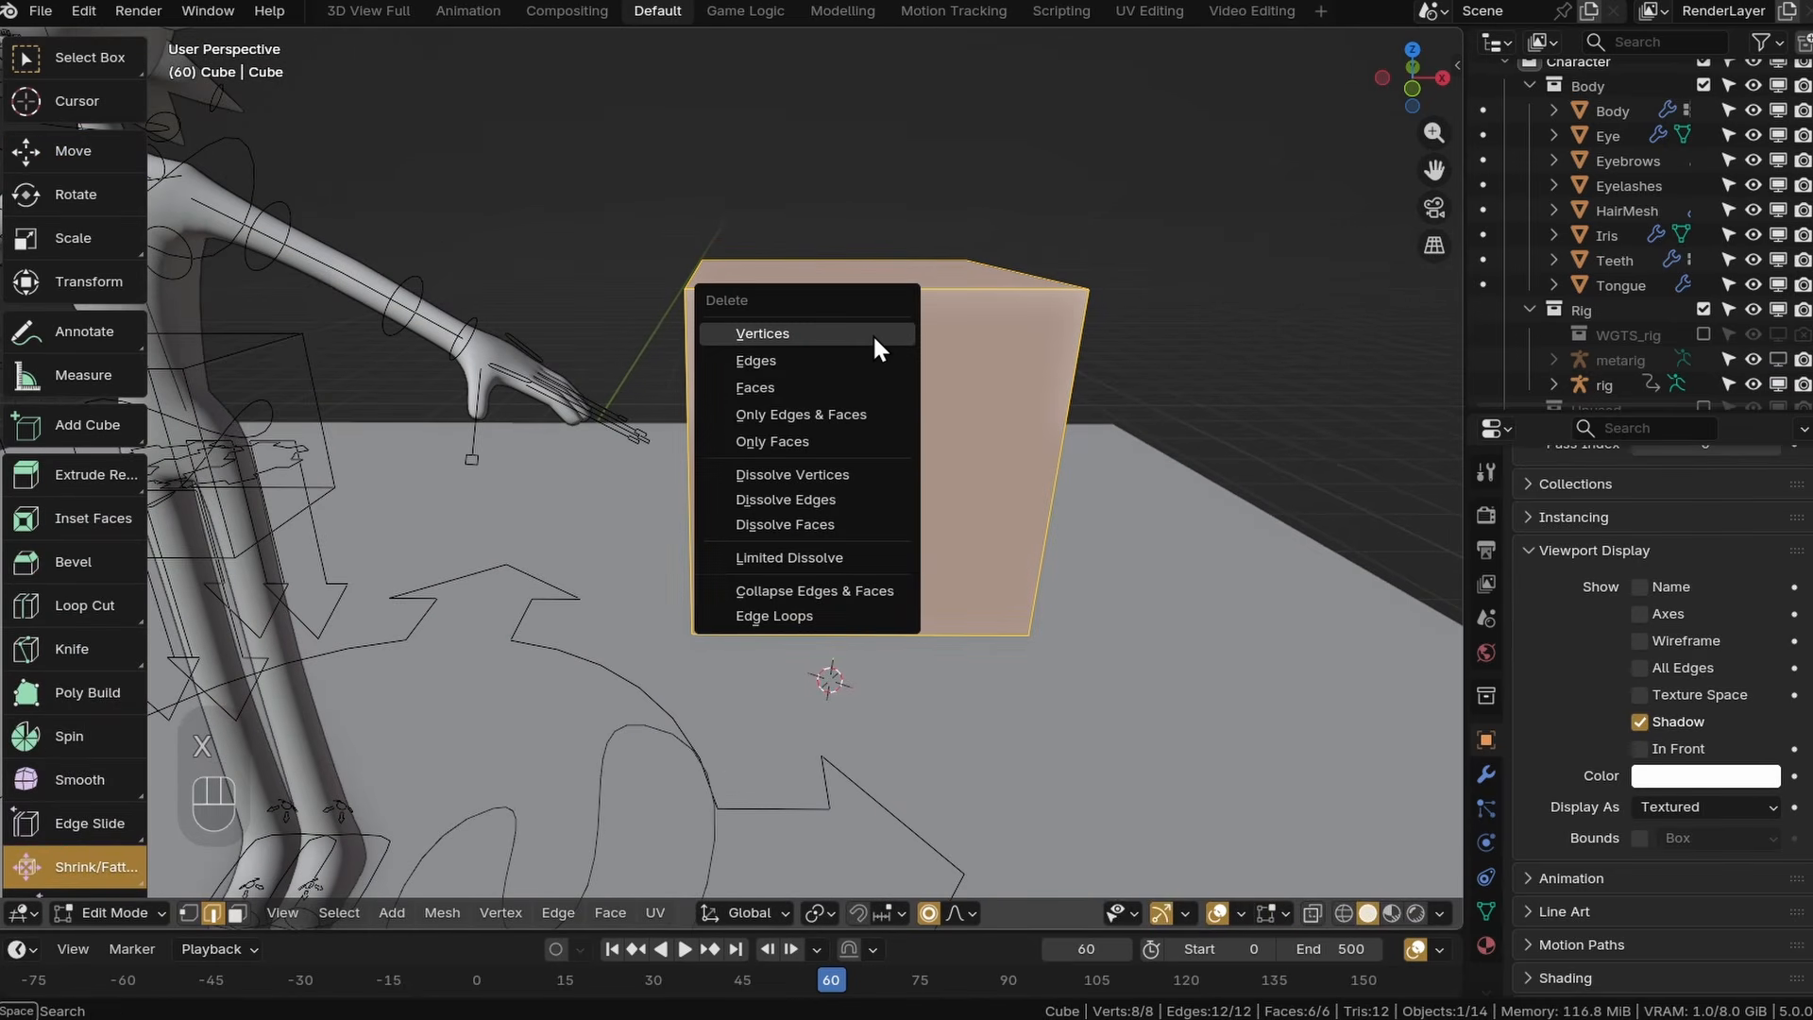
click(769, 442)
shift+middle_drag(948, 416, 868, 546)
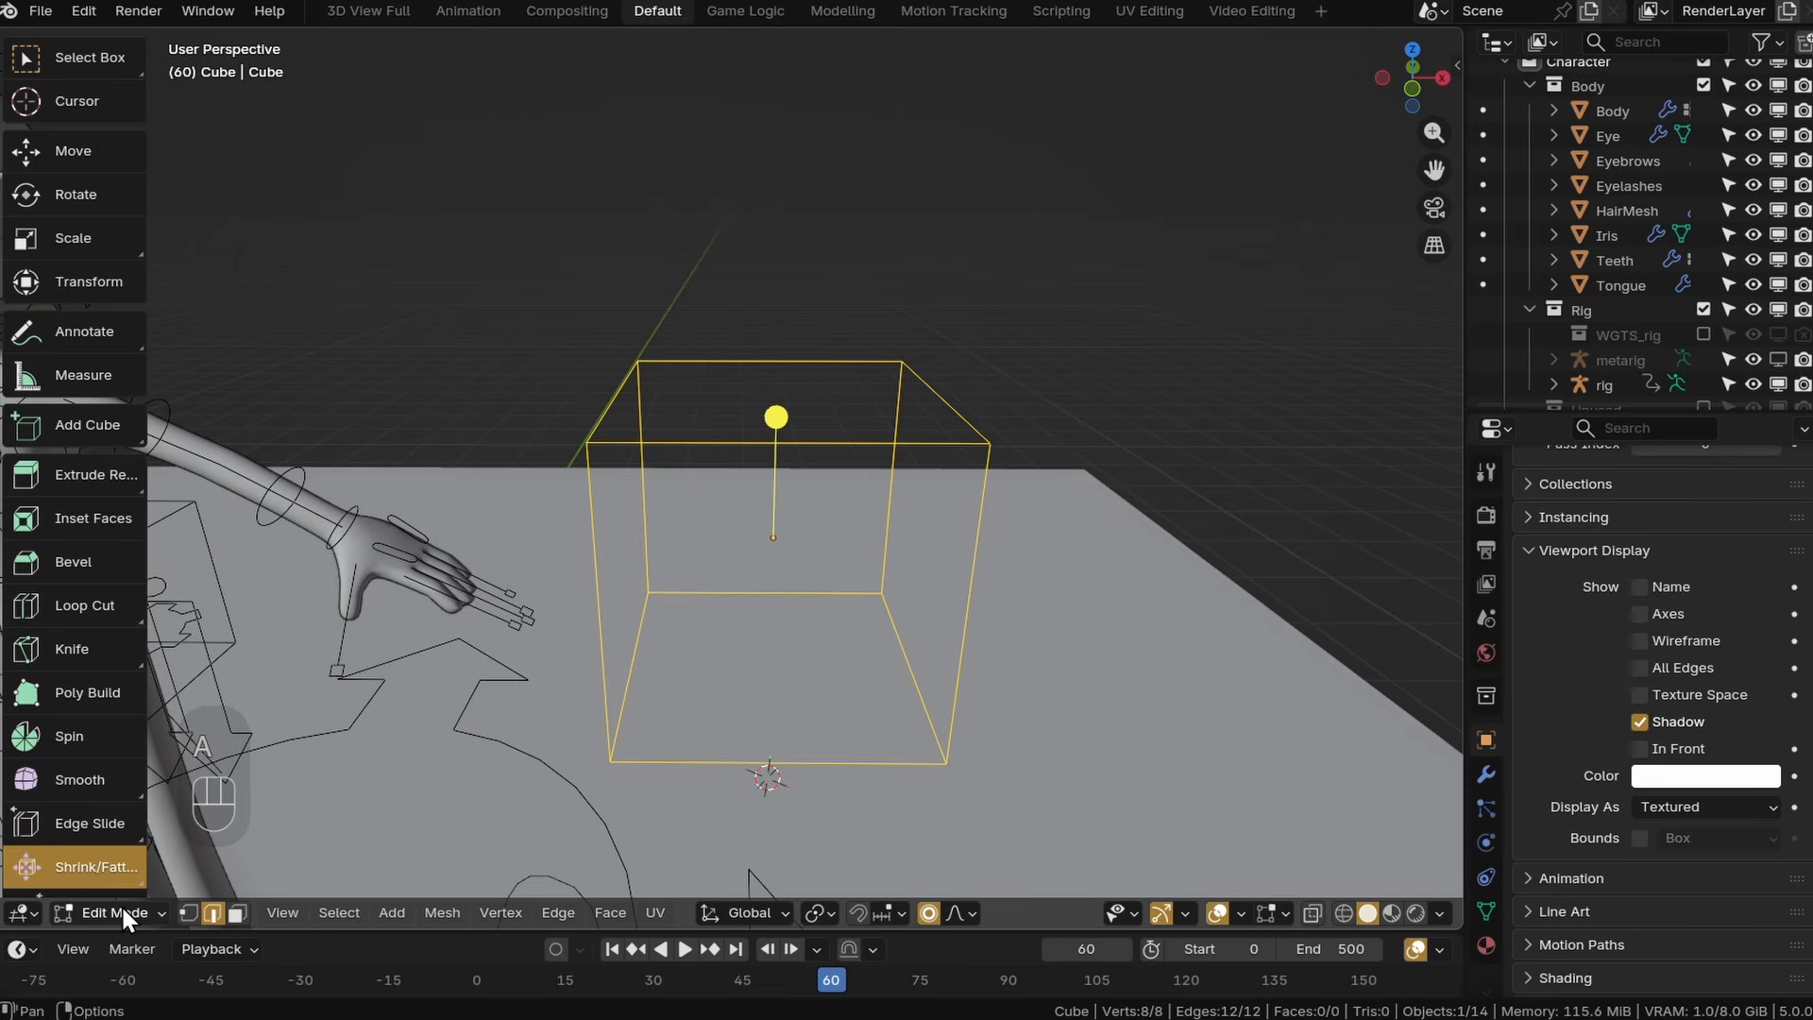
click(119, 747)
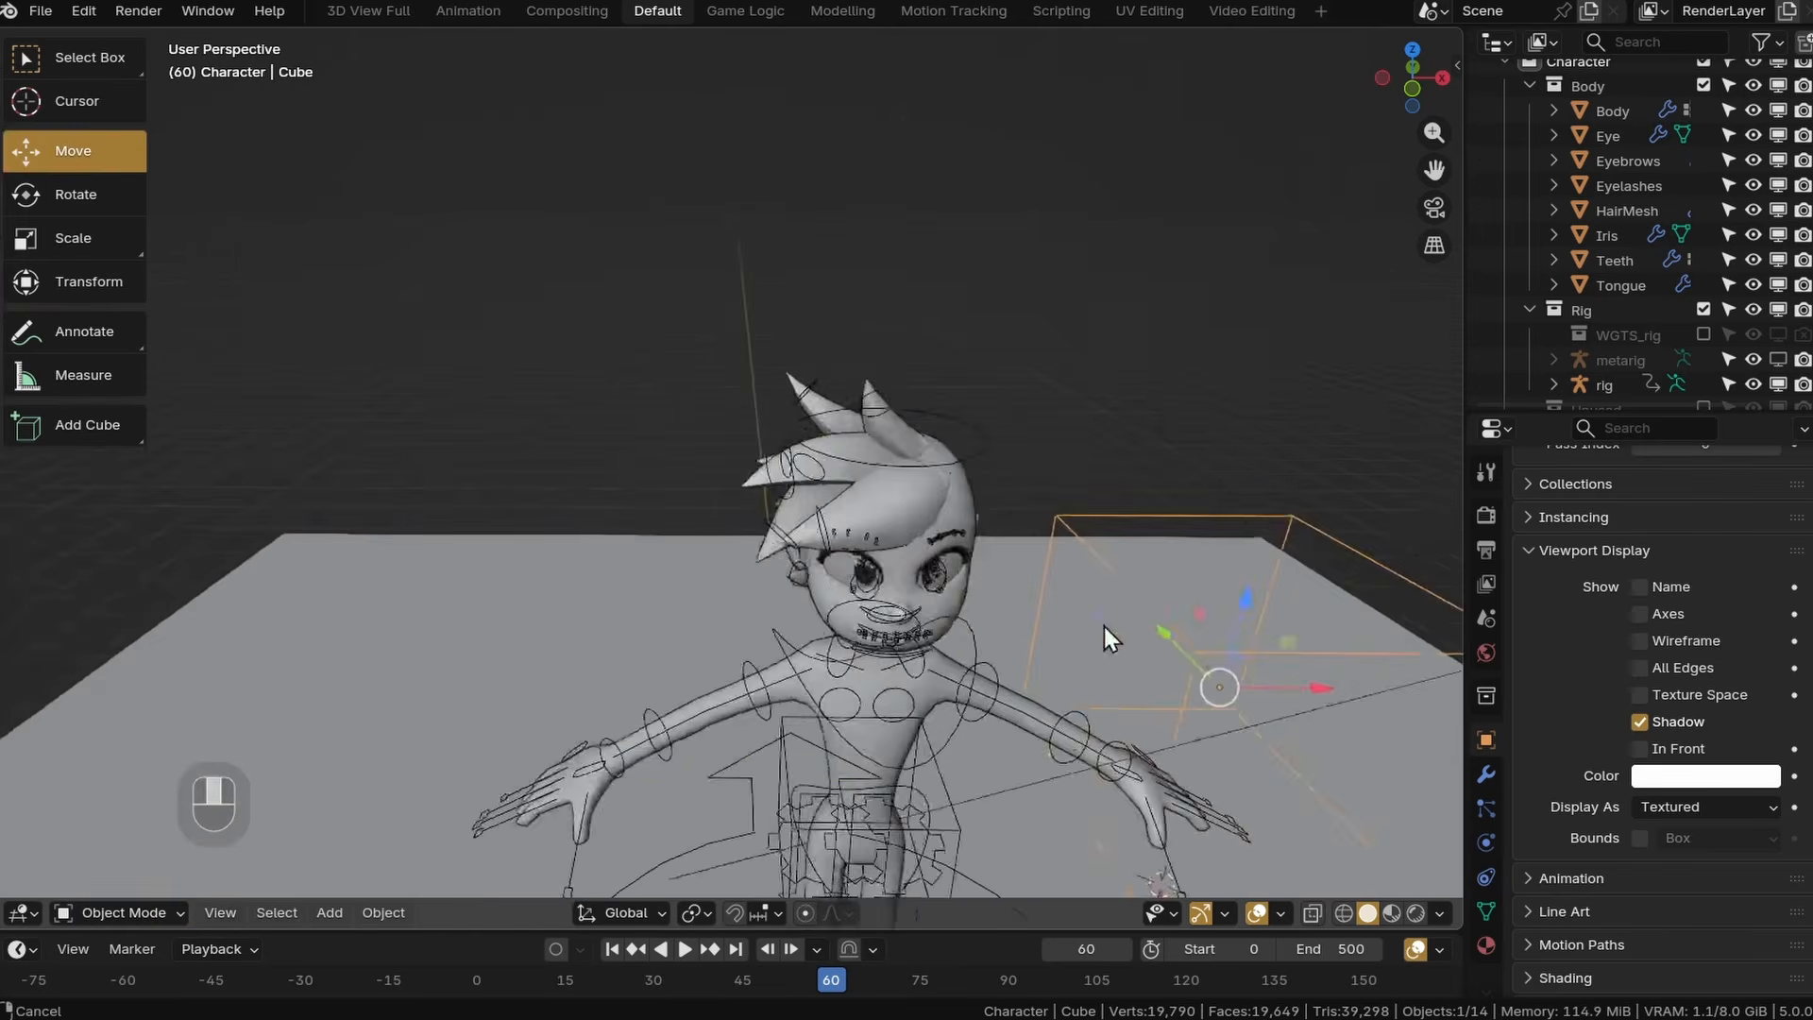
scroll(825, 472, up, 6)
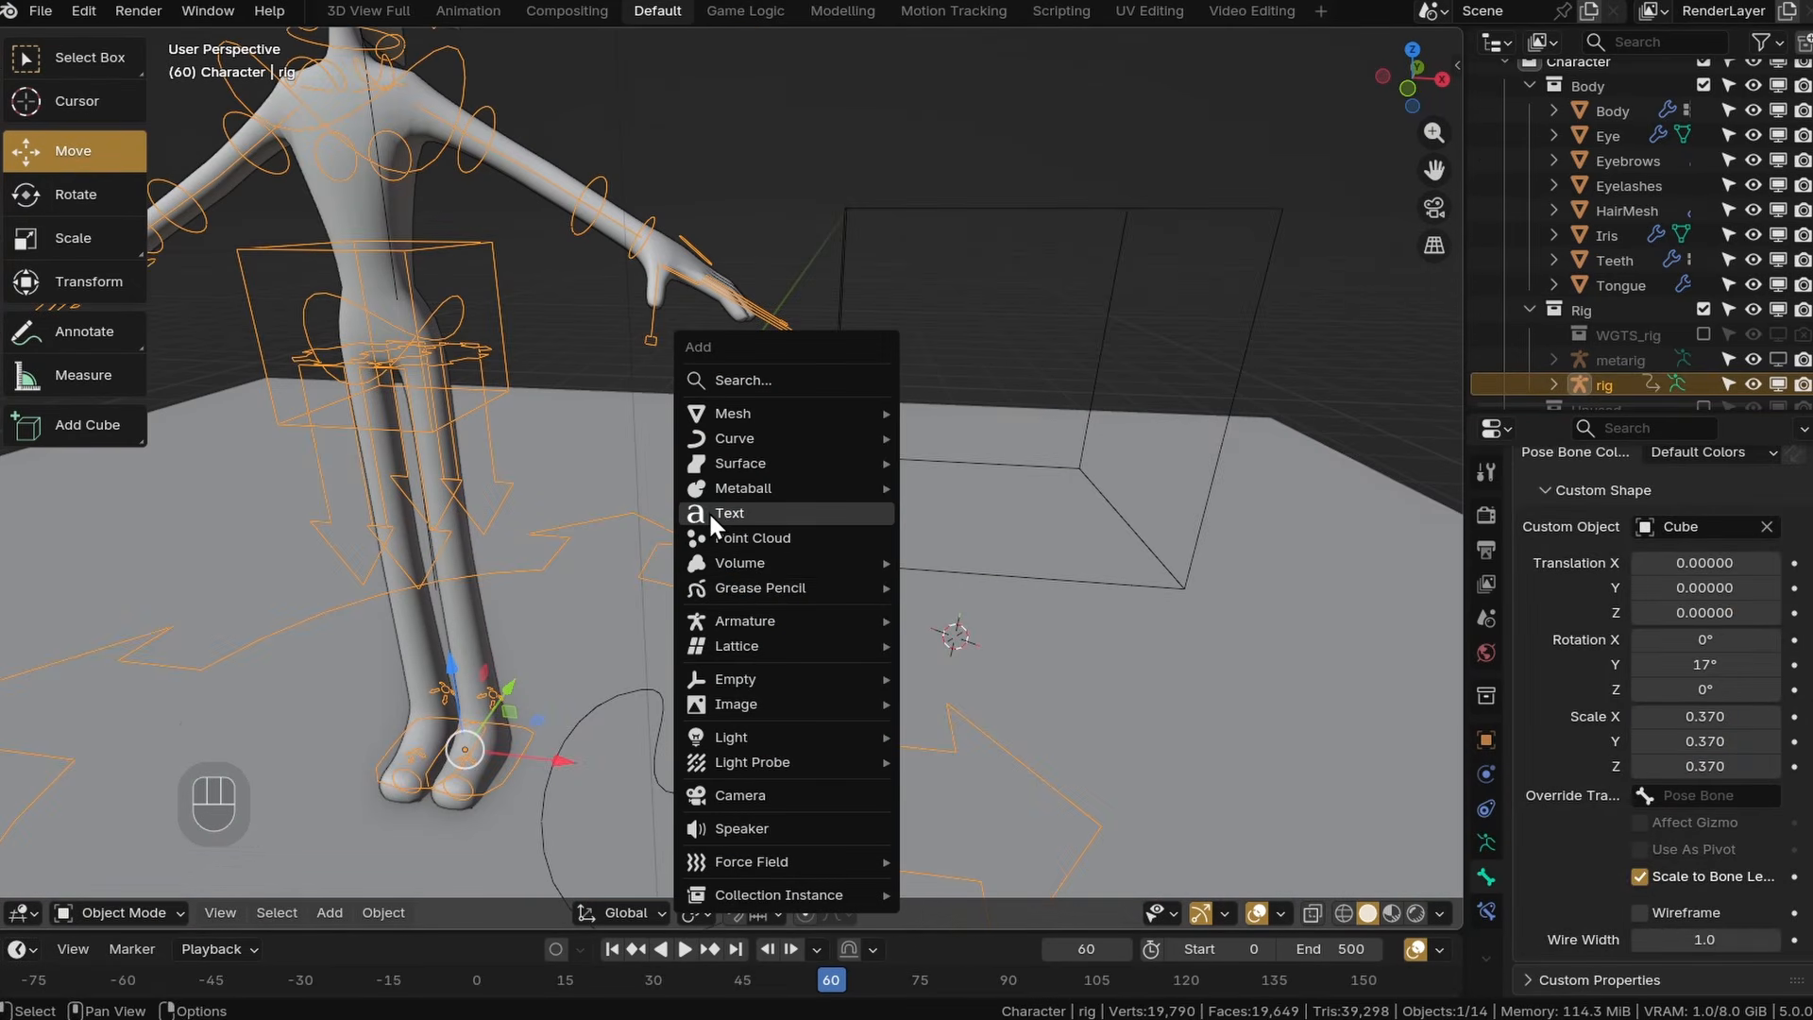
Add a text object and move it onto the open floor beside the cube and the curve.
click(711, 516)
drag(961, 558, 980, 363)
shift+middle_drag(980, 364, 727, 543)
drag(916, 413, 567, 522)
middle_drag(597, 542, 840, 593)
scroll(840, 593, up, 2)
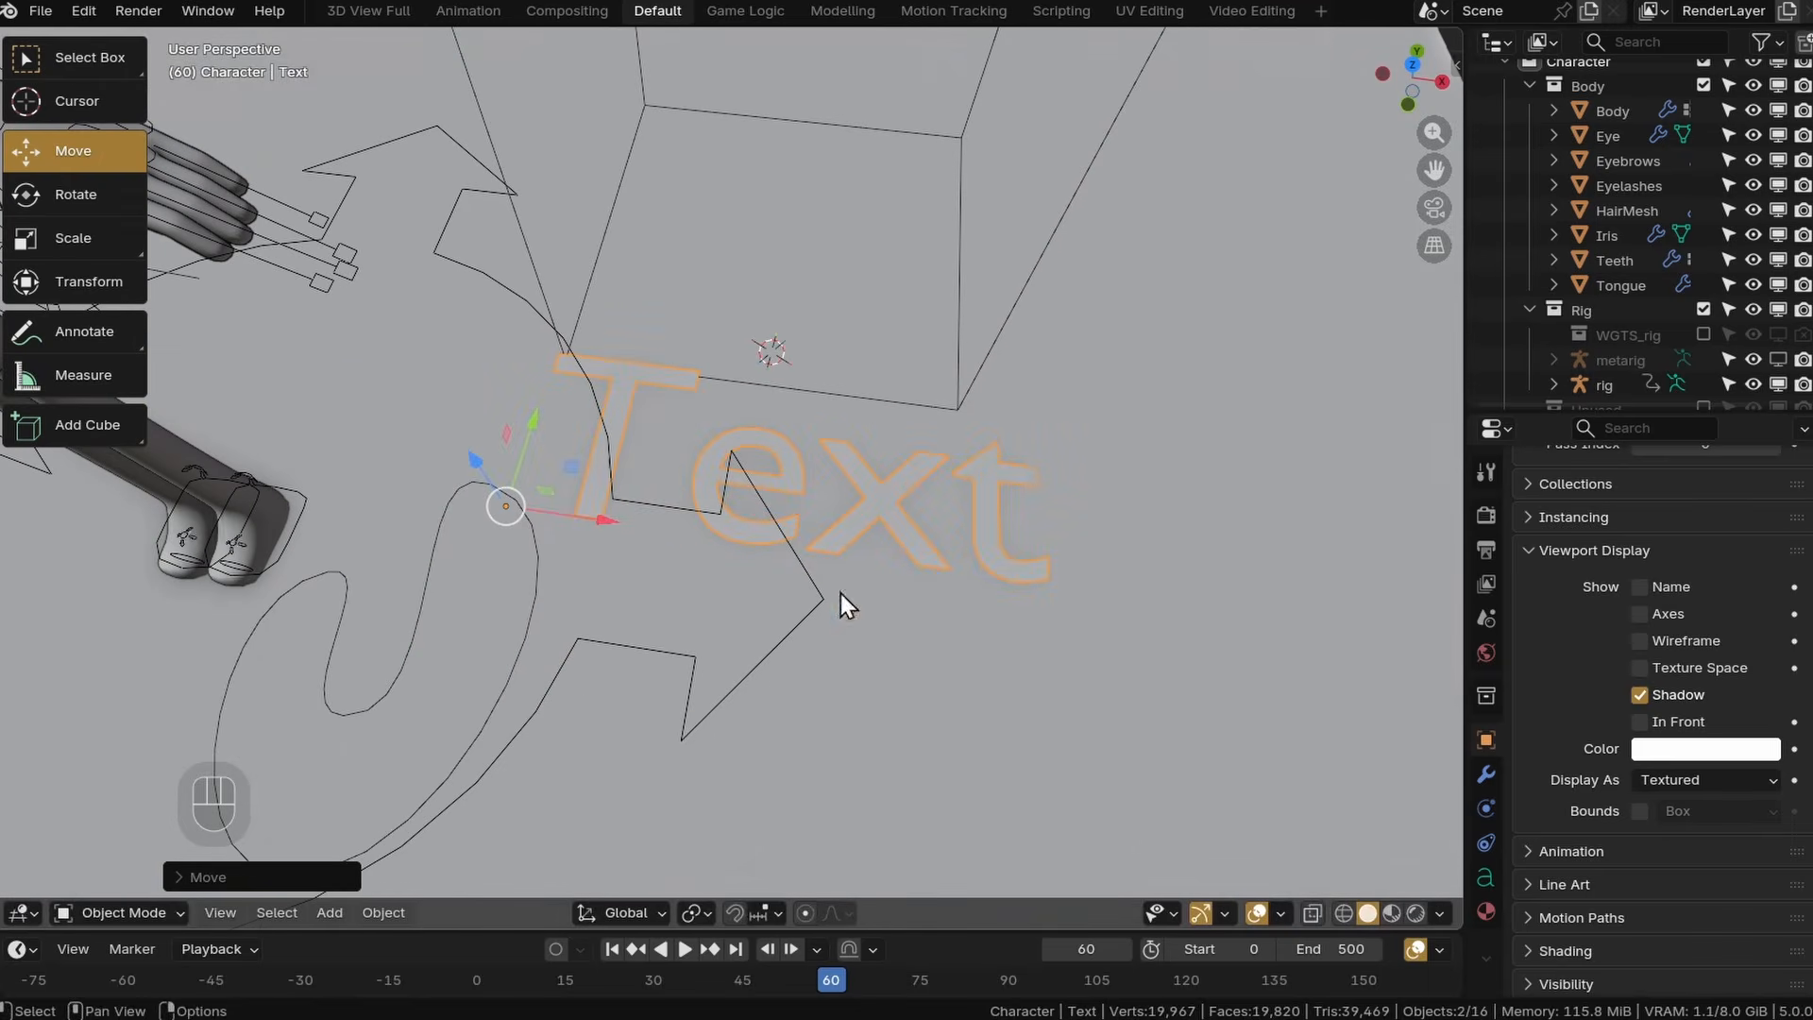
Replace the text object's content with "Anything" and return to Object Mode.
click(121, 884)
key(BackSpace)
key(BackSpace)
key(BackSpace)
key(BackSpace)
text(Anything)
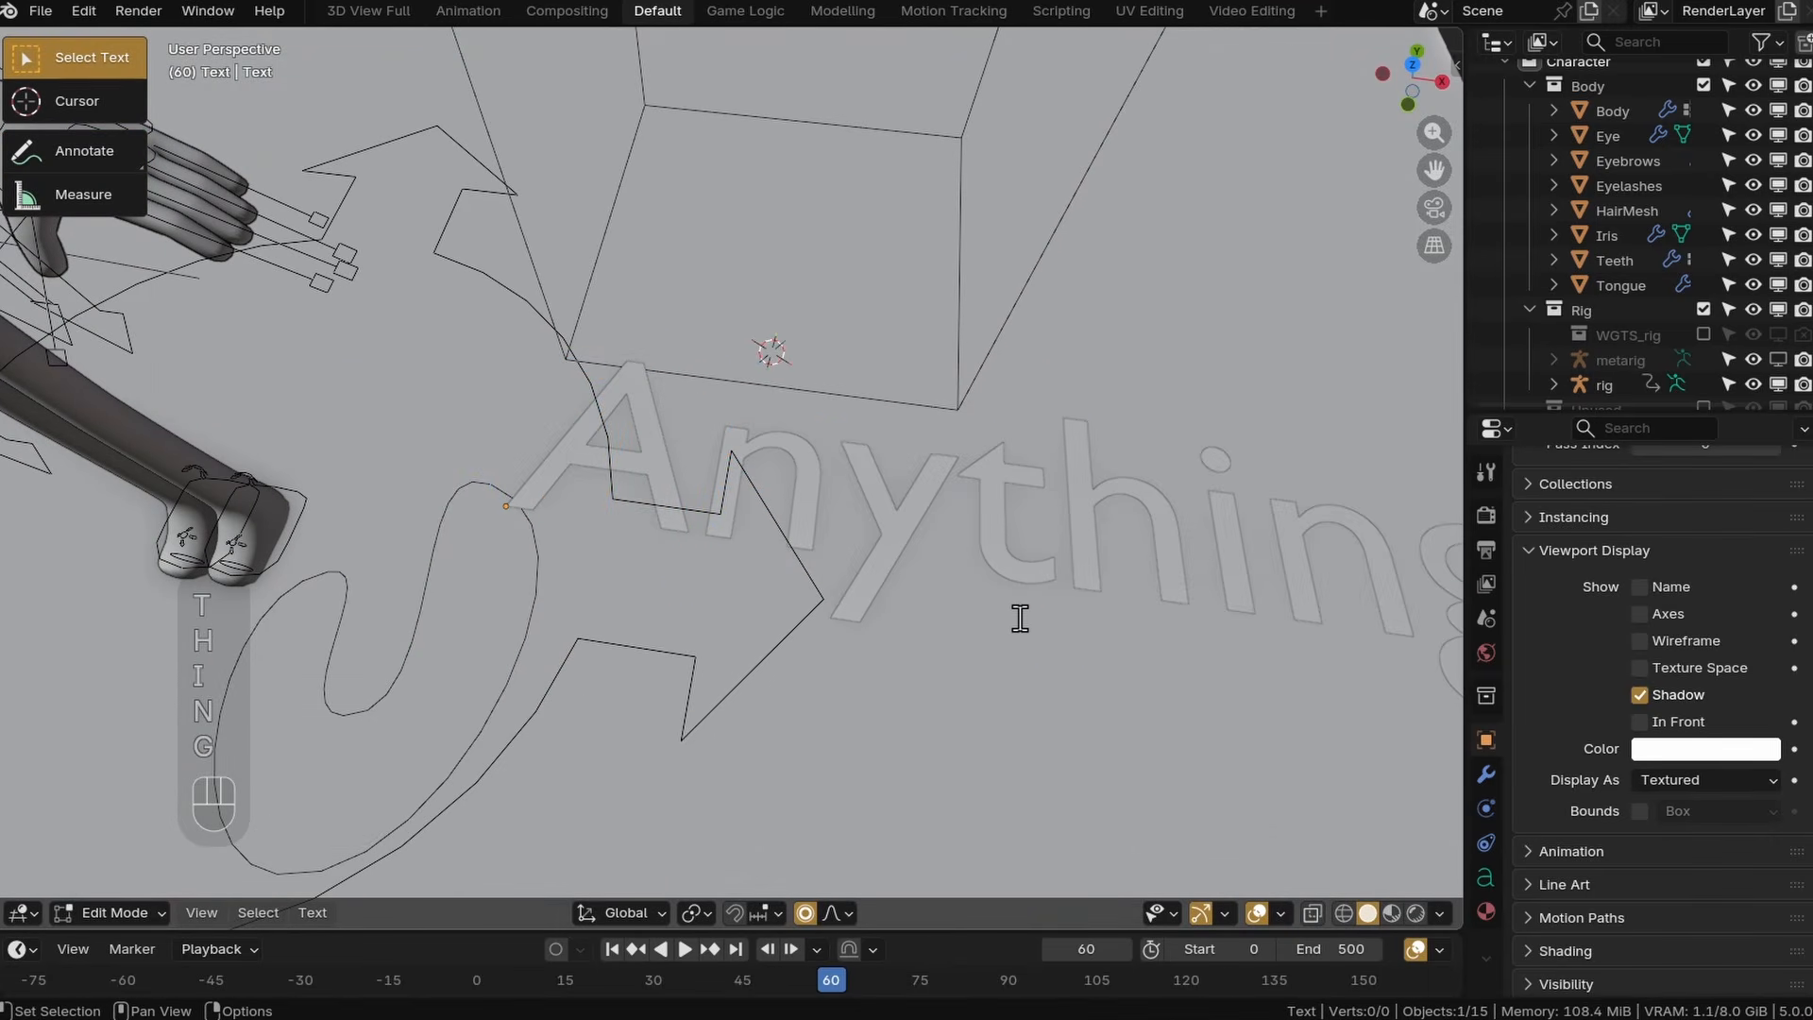
middle_drag(1020, 620, 1105, 593)
key(Tab)
Set the text object's Fill Mode to None so only the letter outlines are drawn.
click(1483, 878)
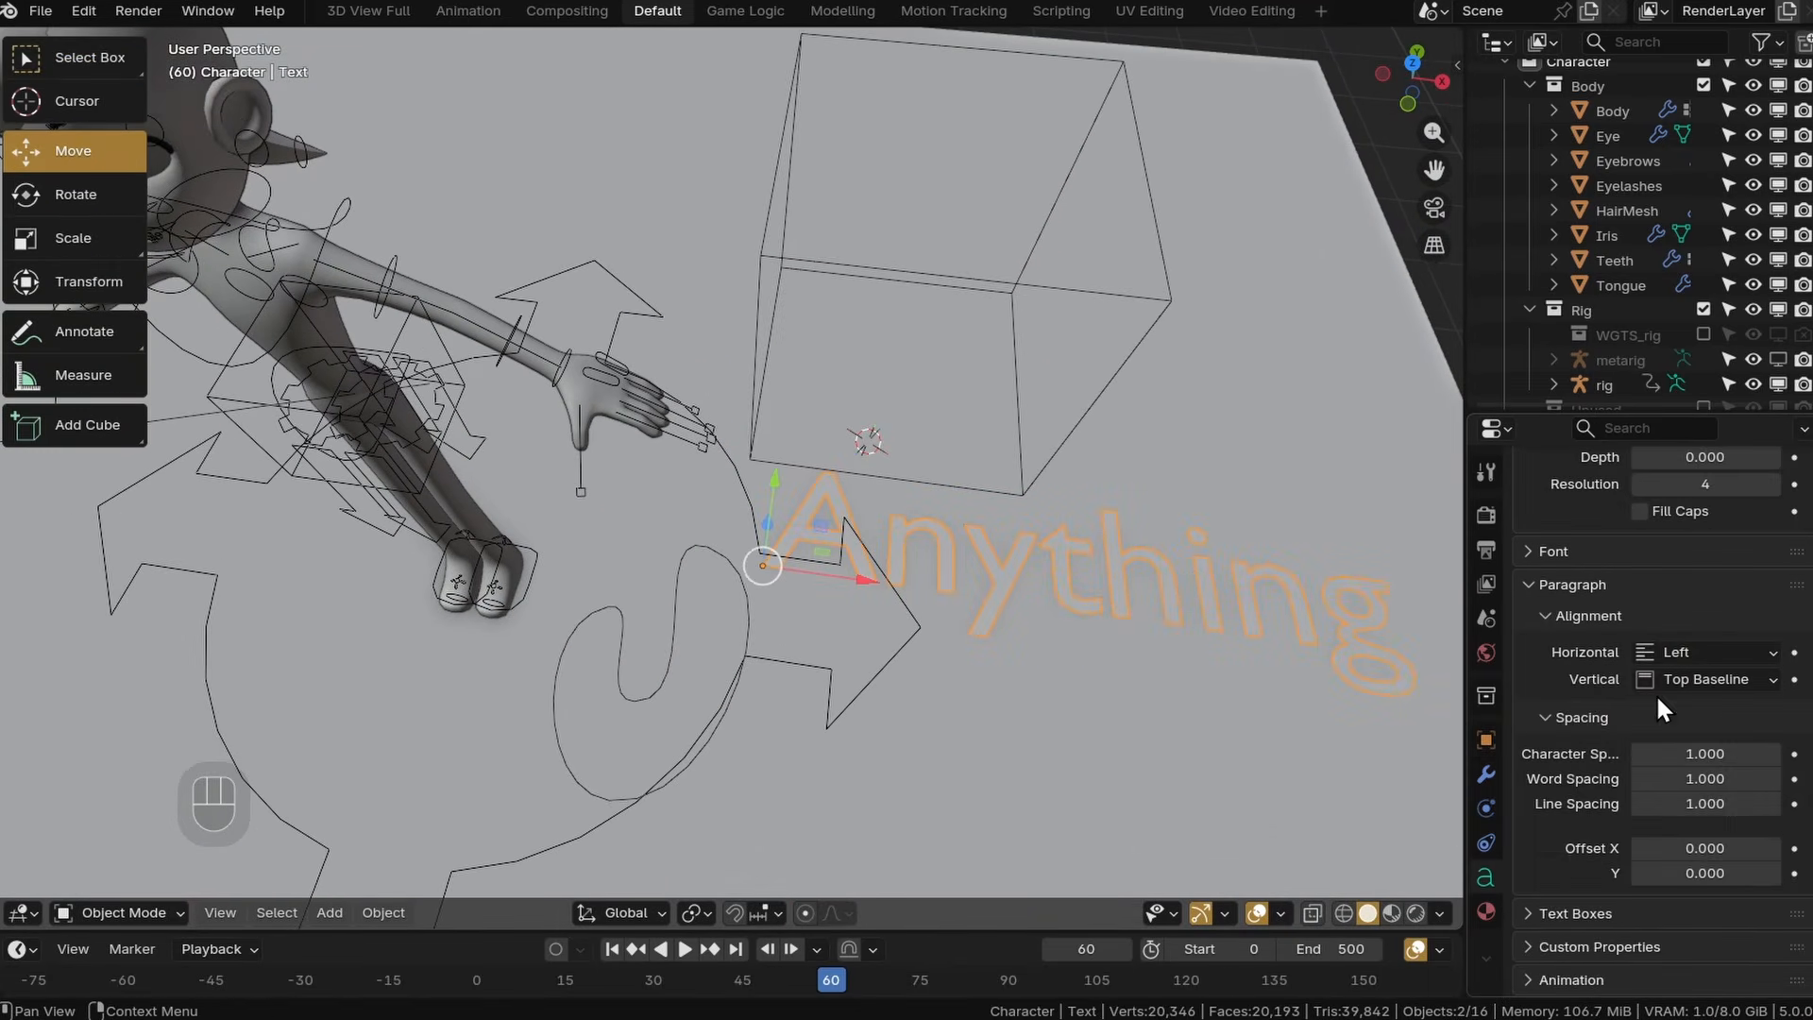
scroll(1625, 728, up, 10)
click(1664, 719)
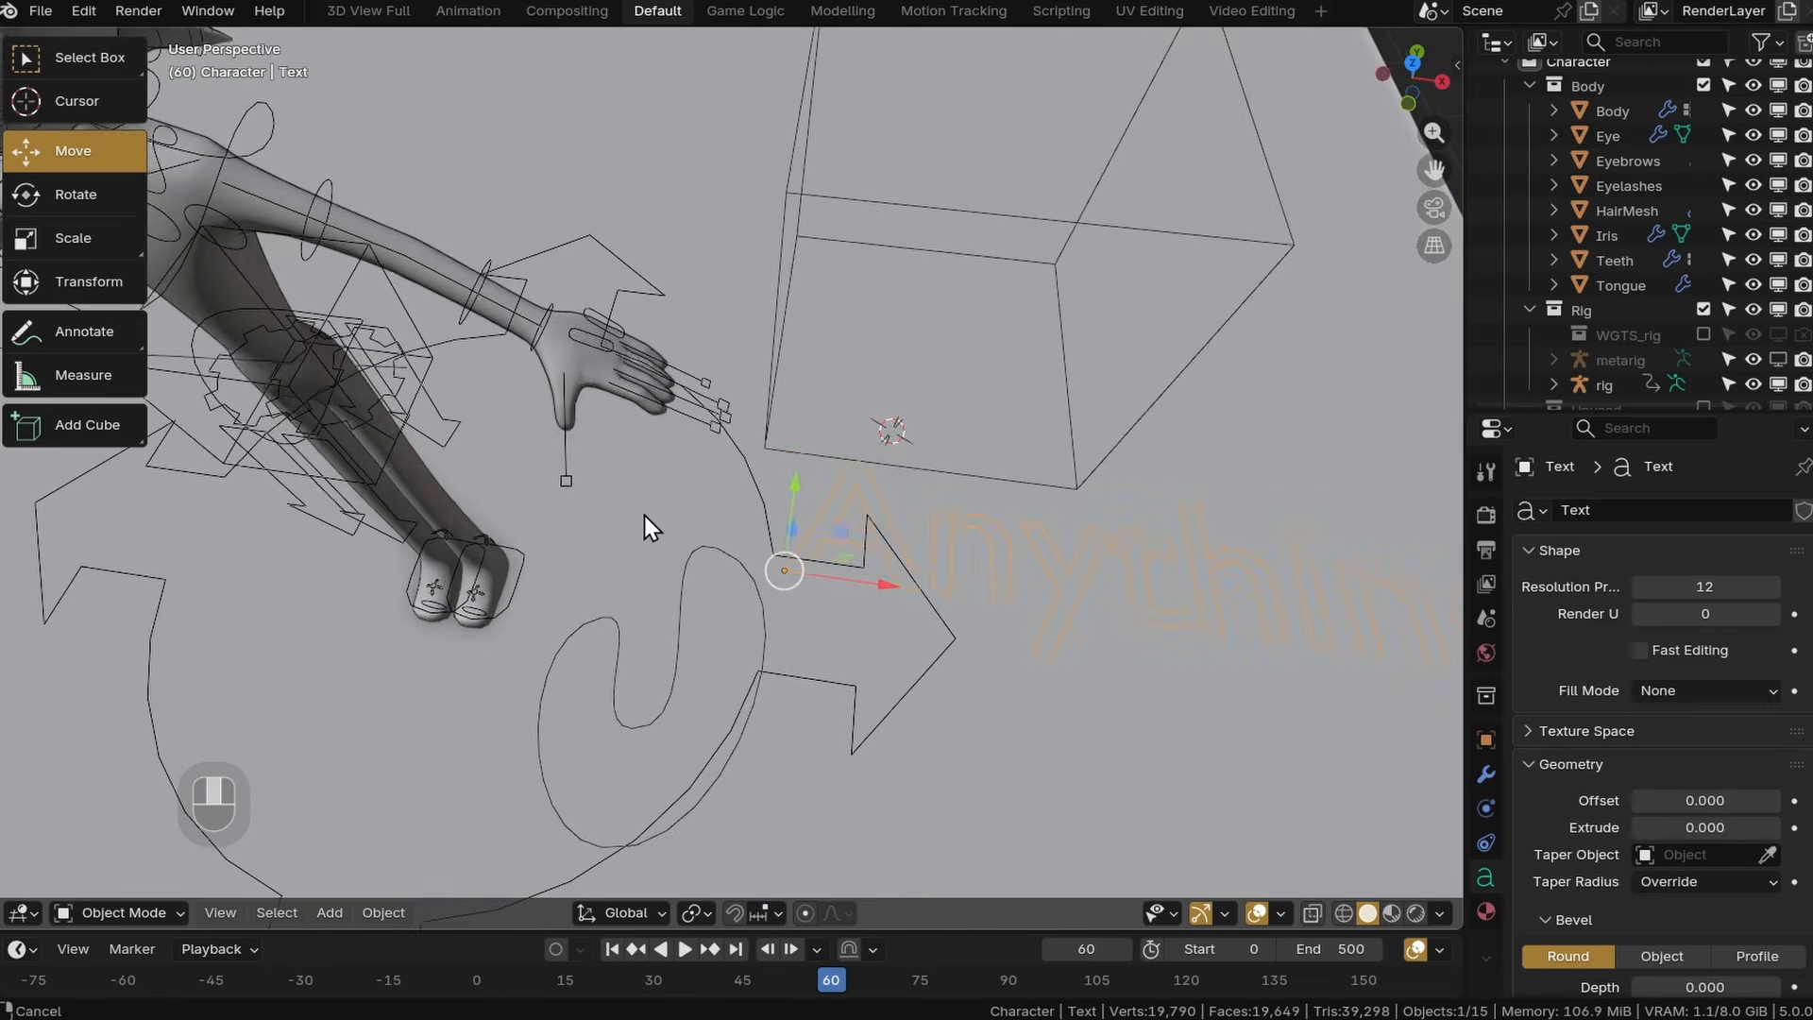
Assign the Text object as the custom shape of the TopLid.L bone and frame the bone for a close check.
middle_drag(644, 514, 843, 638)
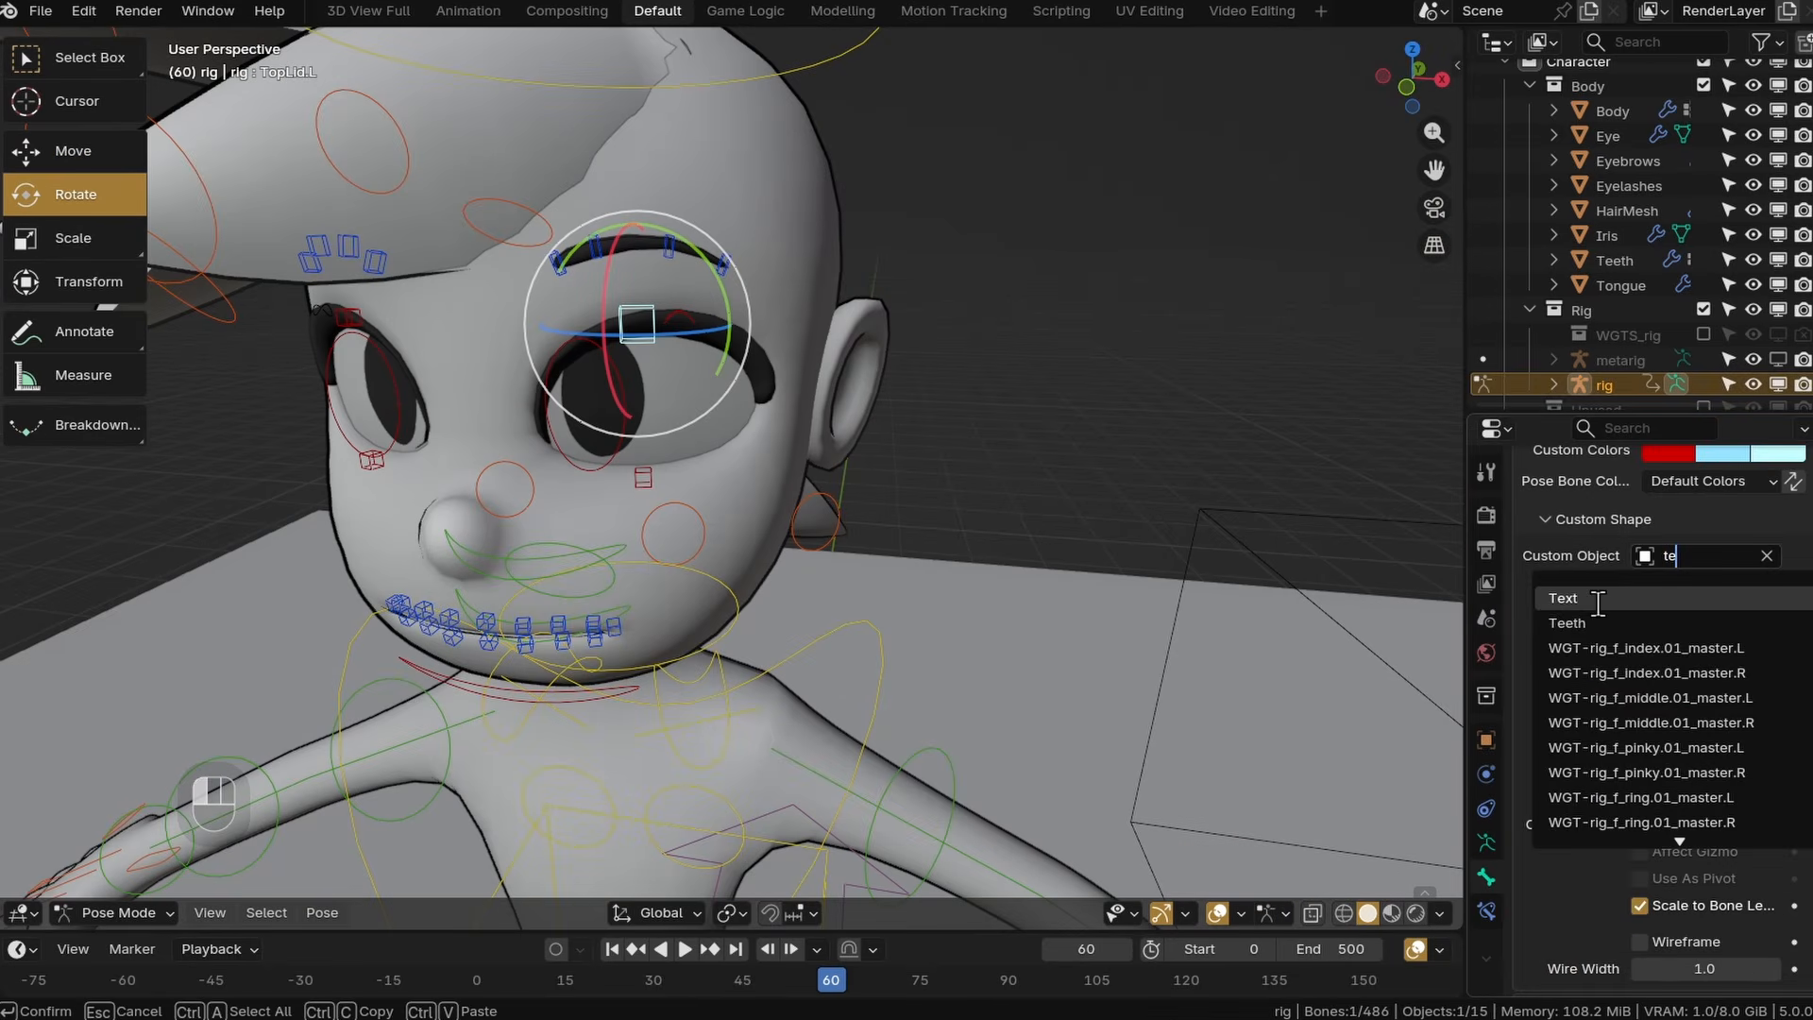
click(1596, 601)
key(KP_Decimal)
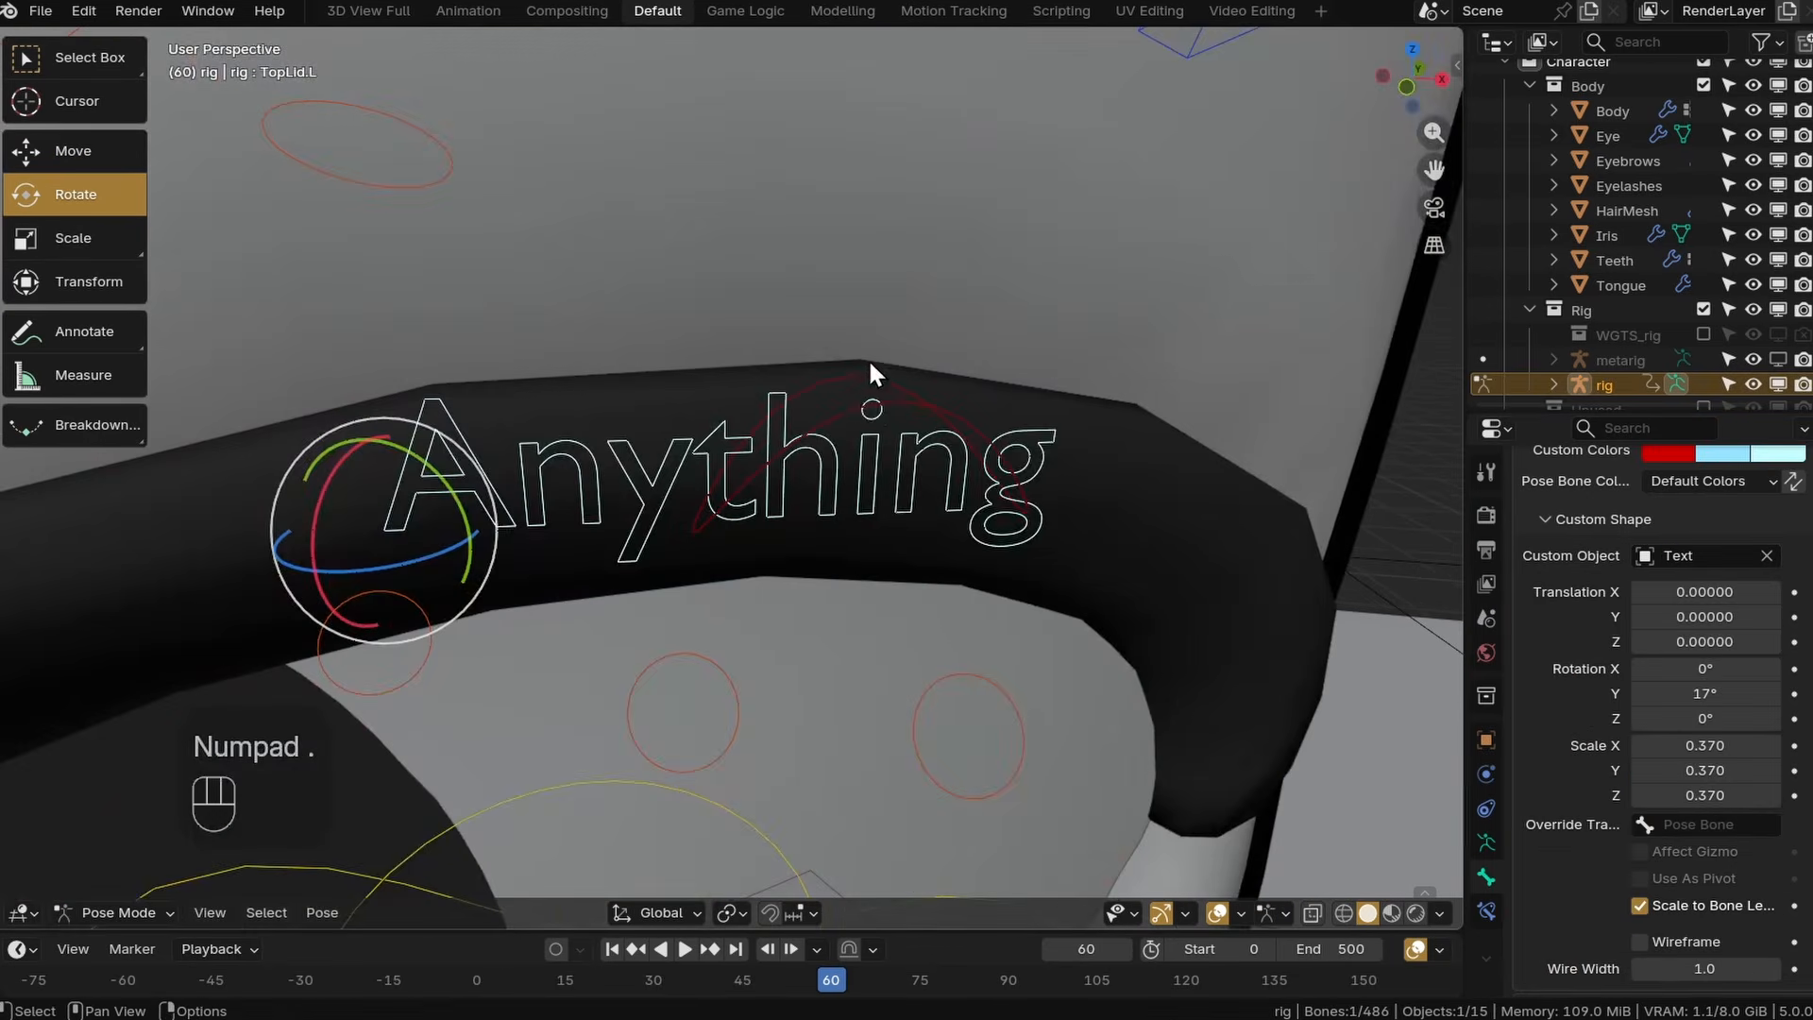
middle_drag(870, 365, 813, 283)
Add a sphere empty near the character's feet, raise it above the floor and scale it down.
key(shift+a)
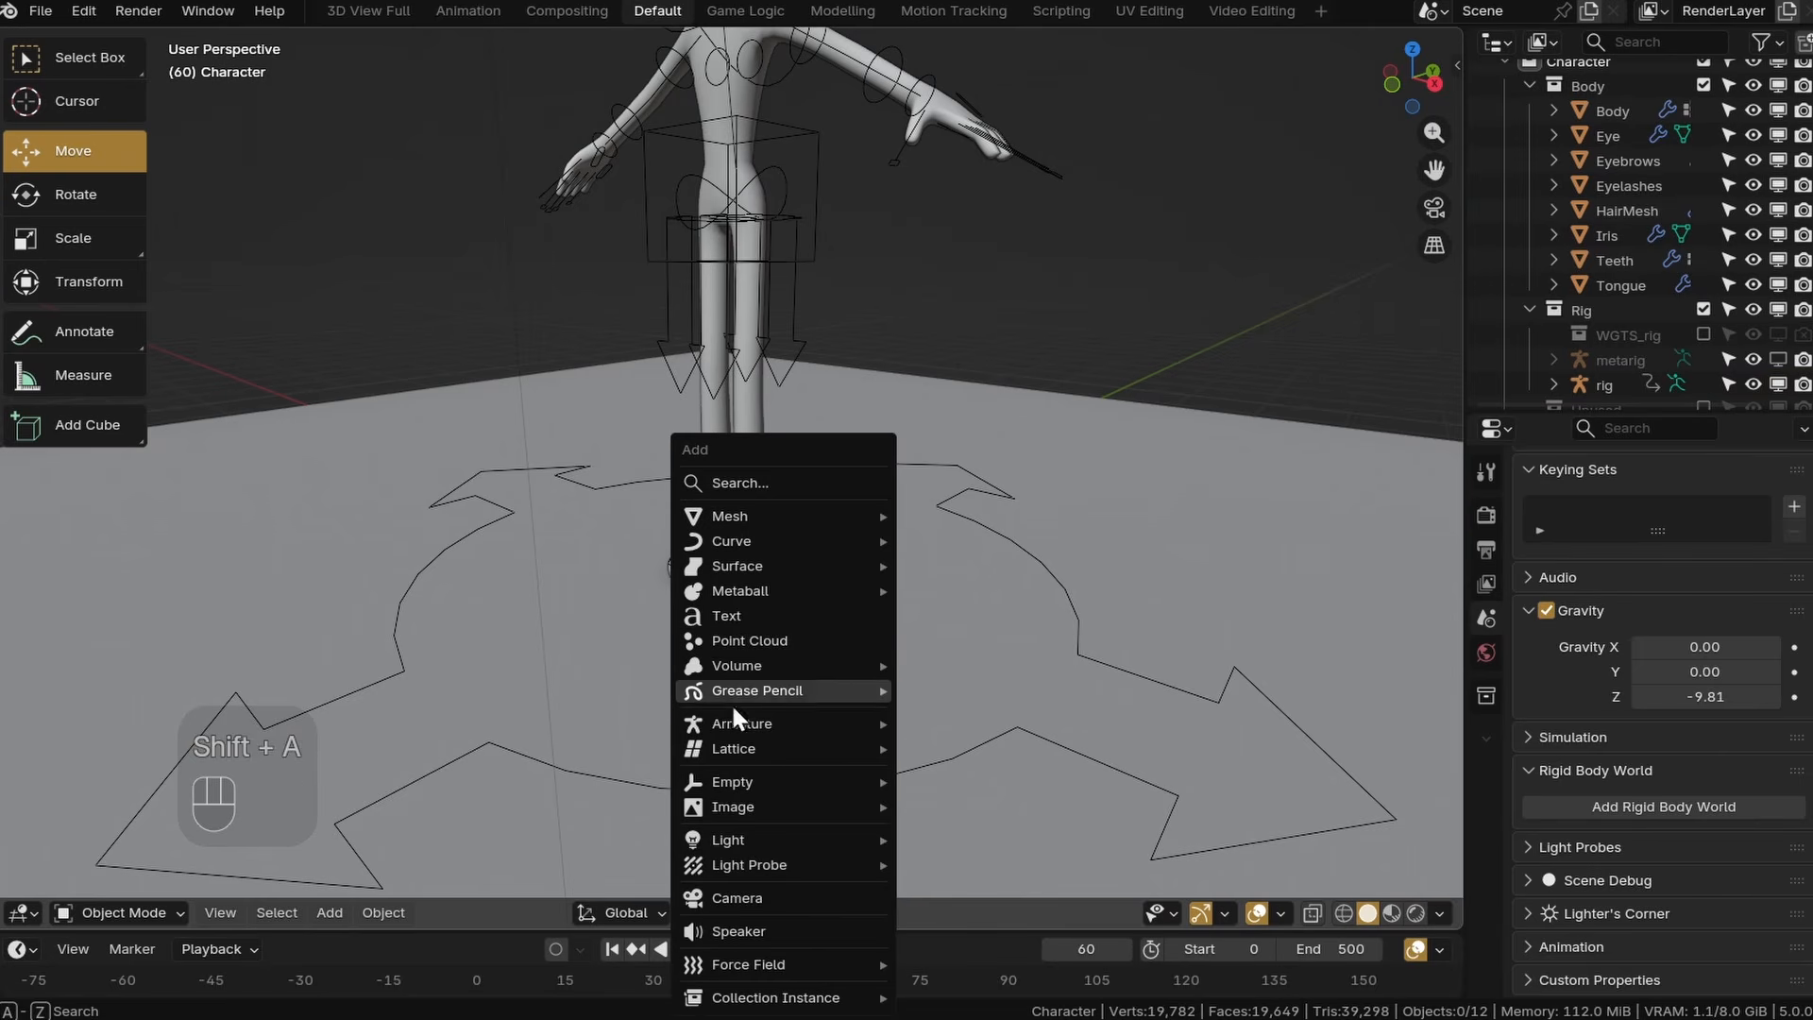
mouse_move(779, 788)
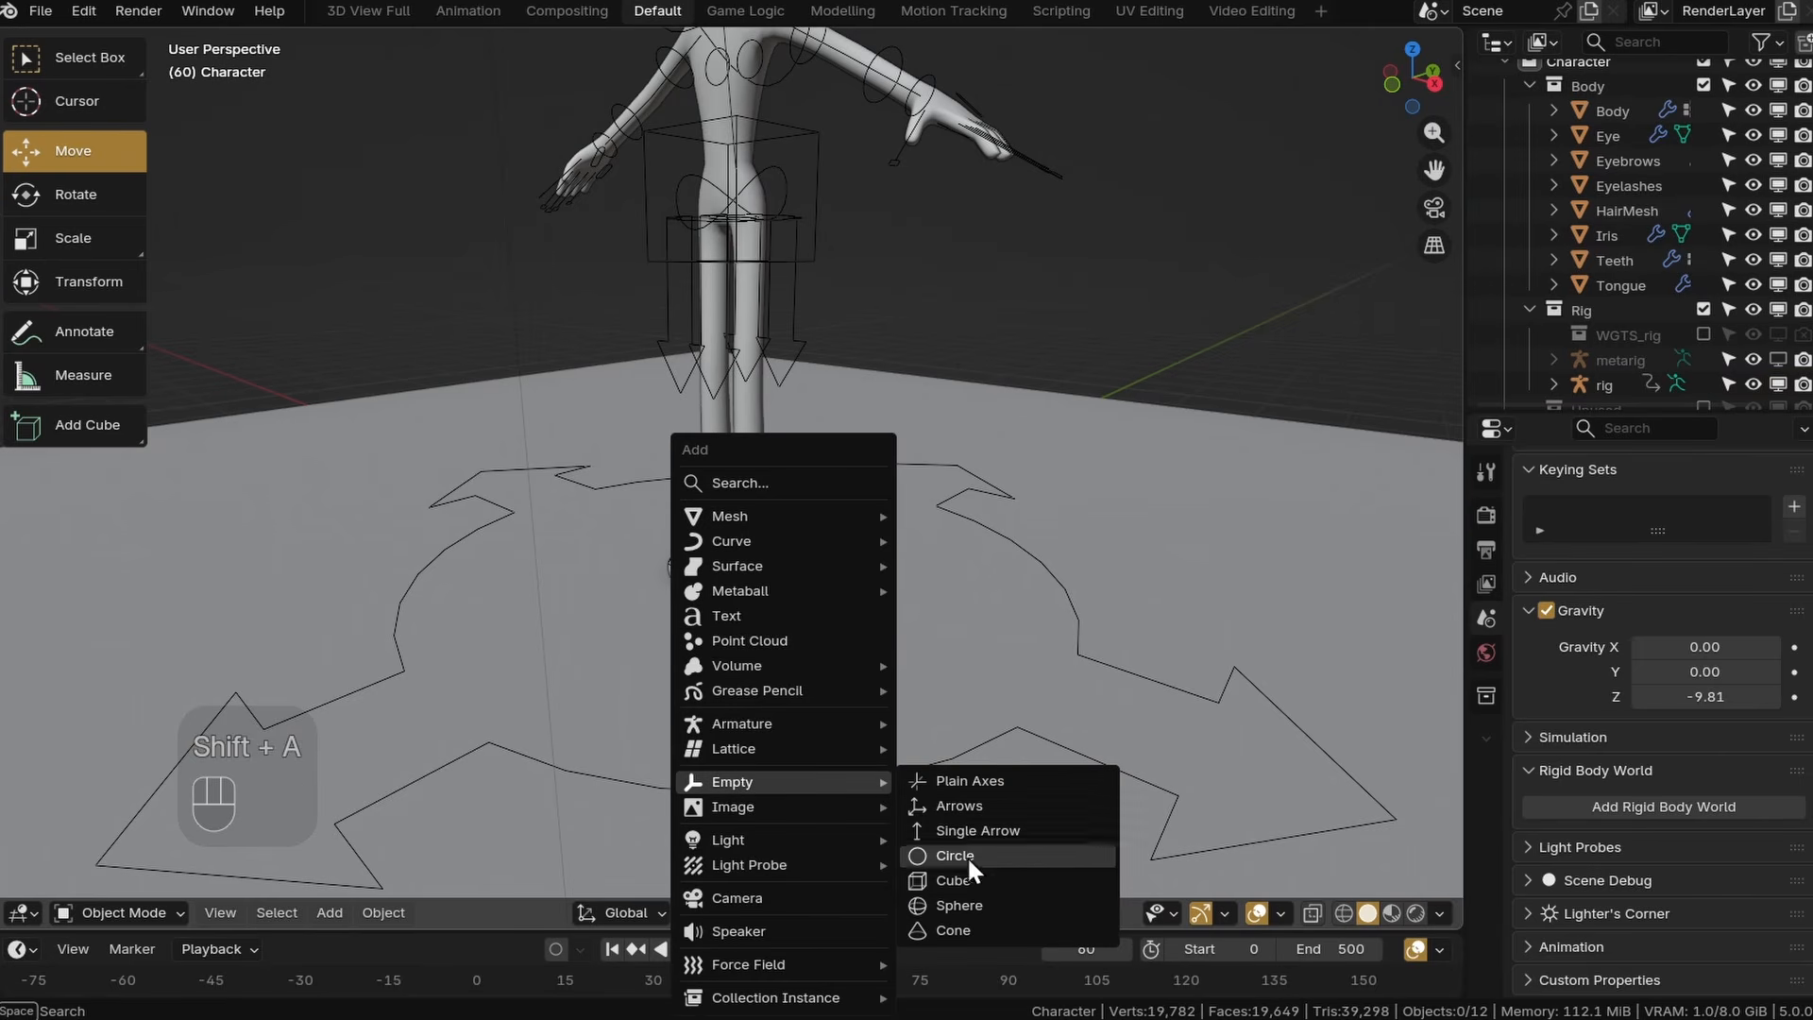
click(965, 909)
middle_drag(907, 604, 822, 581)
drag(831, 567, 807, 355)
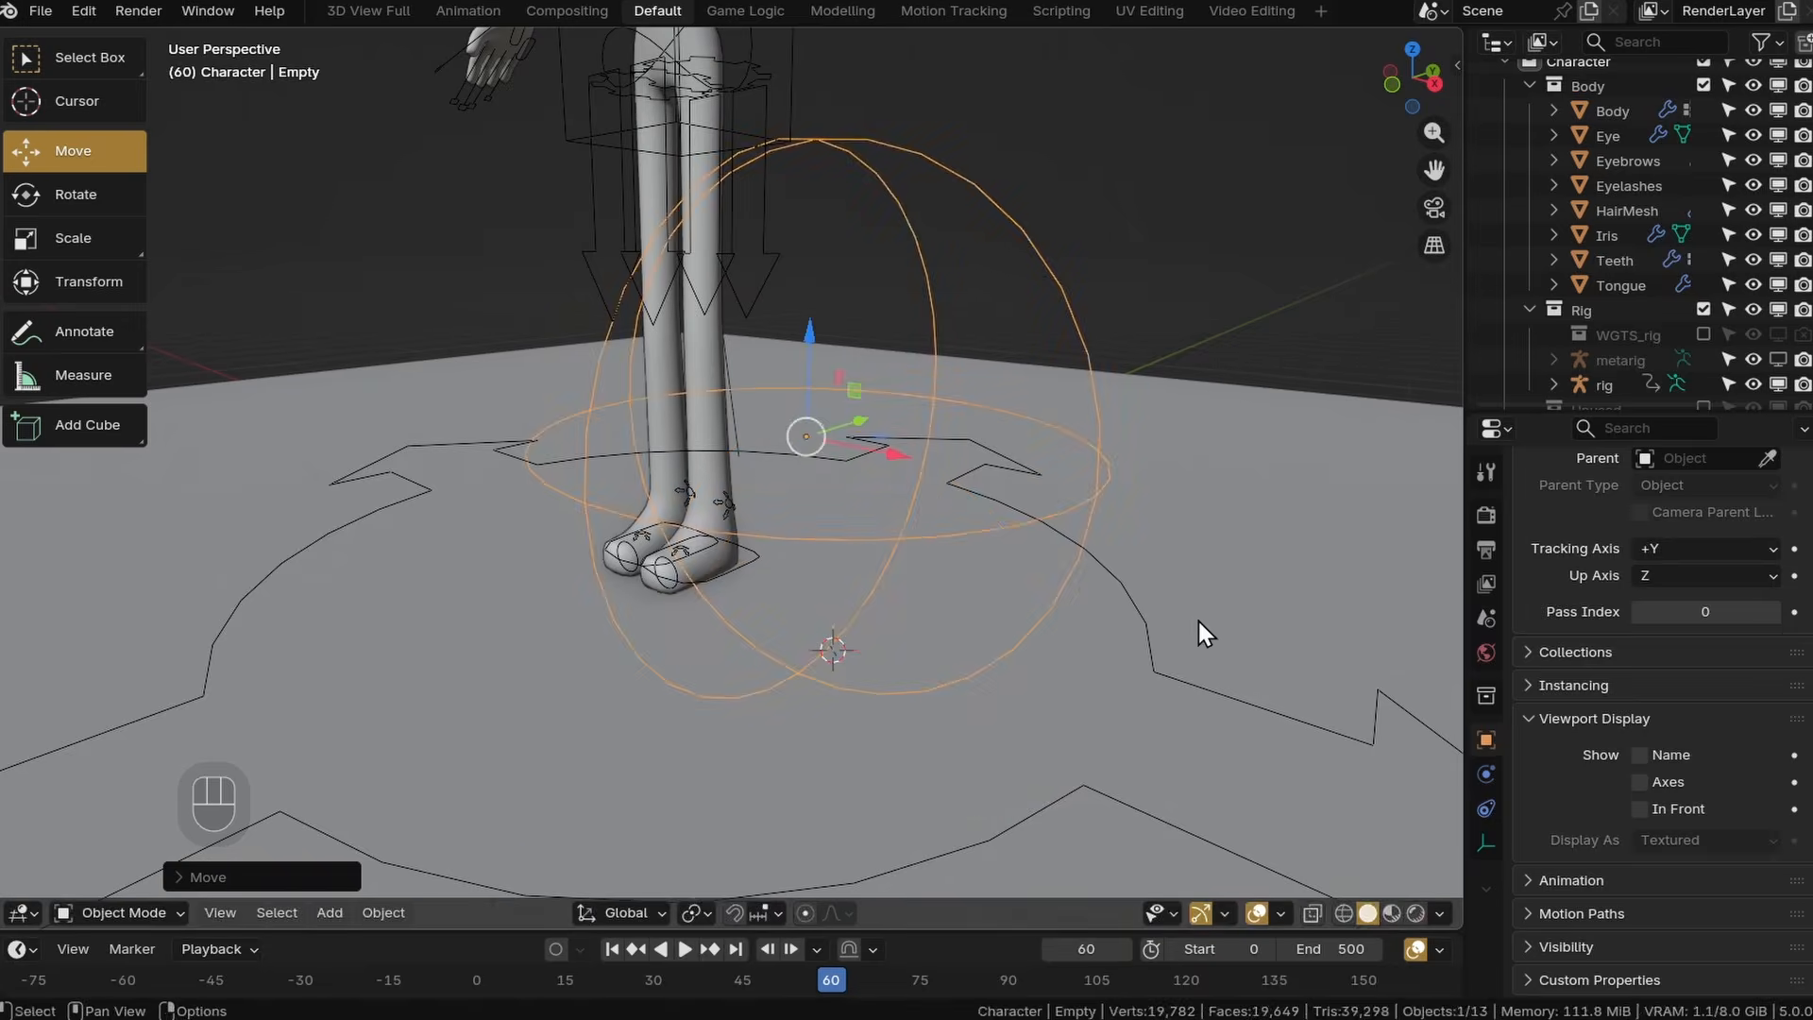
key(s)
click(881, 477)
middle_drag(881, 478, 915, 481)
key(KP_Decimal)
middle_drag(716, 543, 796, 495)
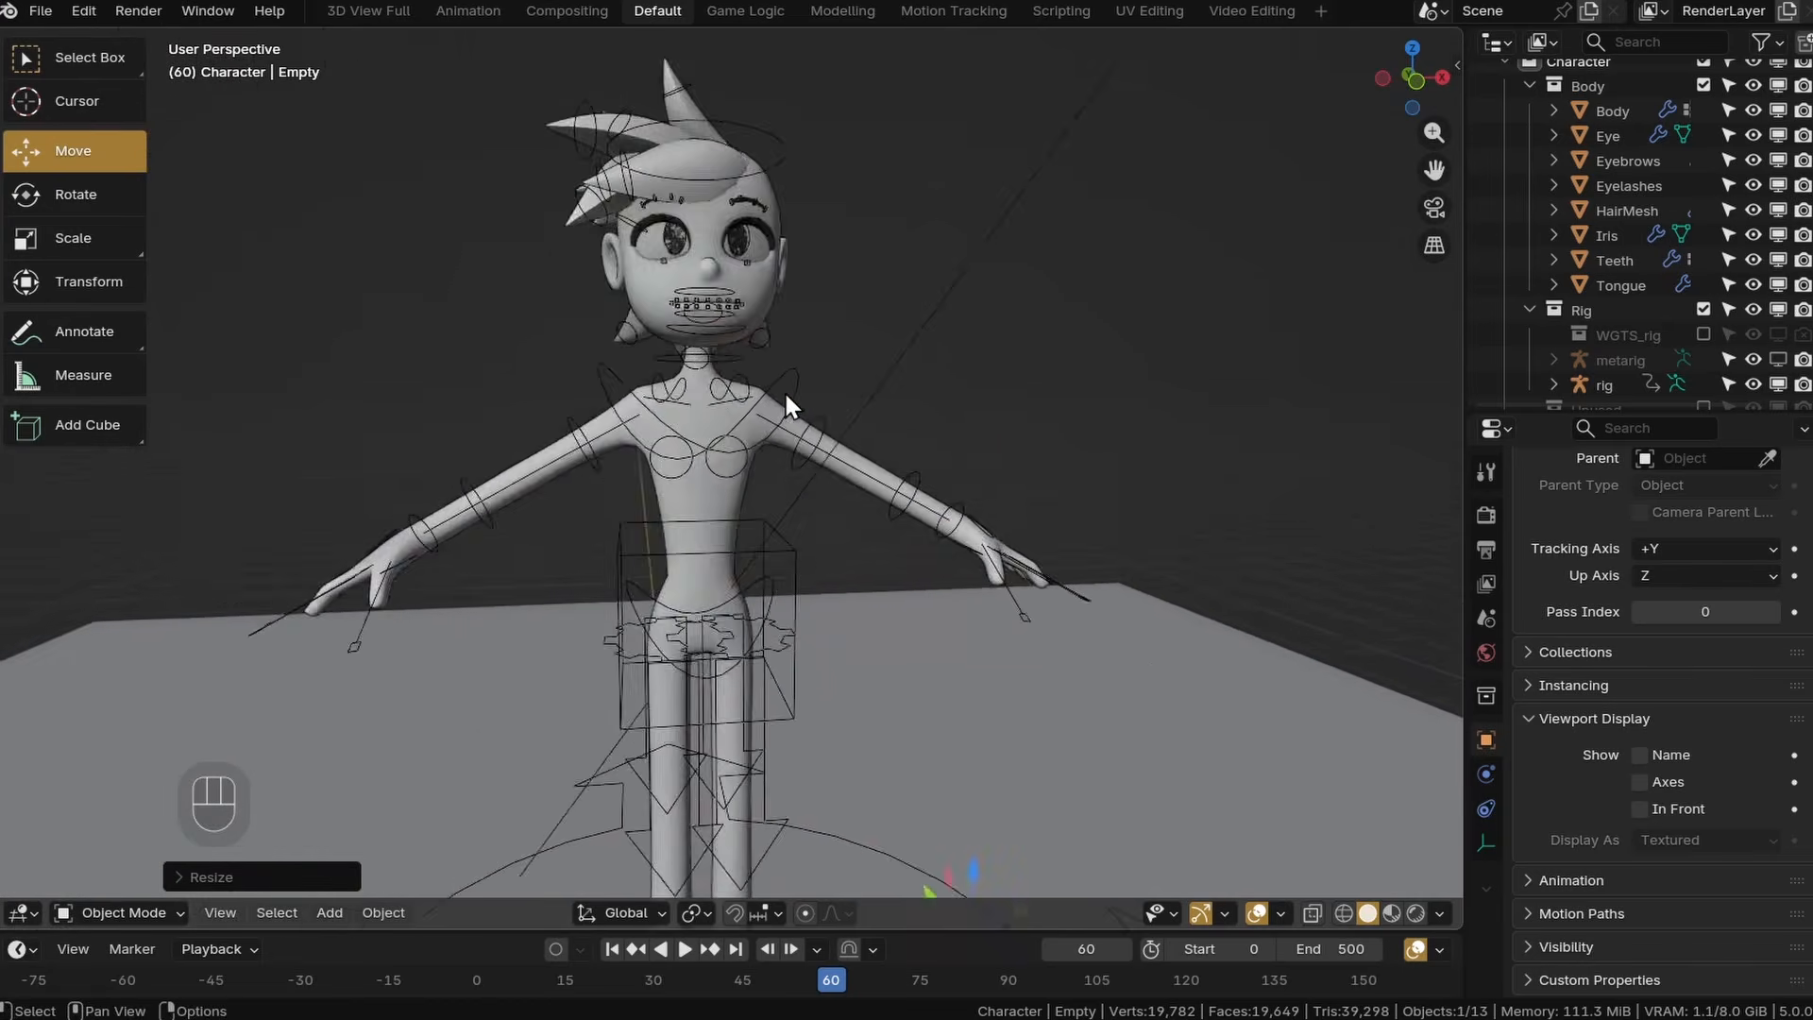
scroll(784, 389, up, 3)
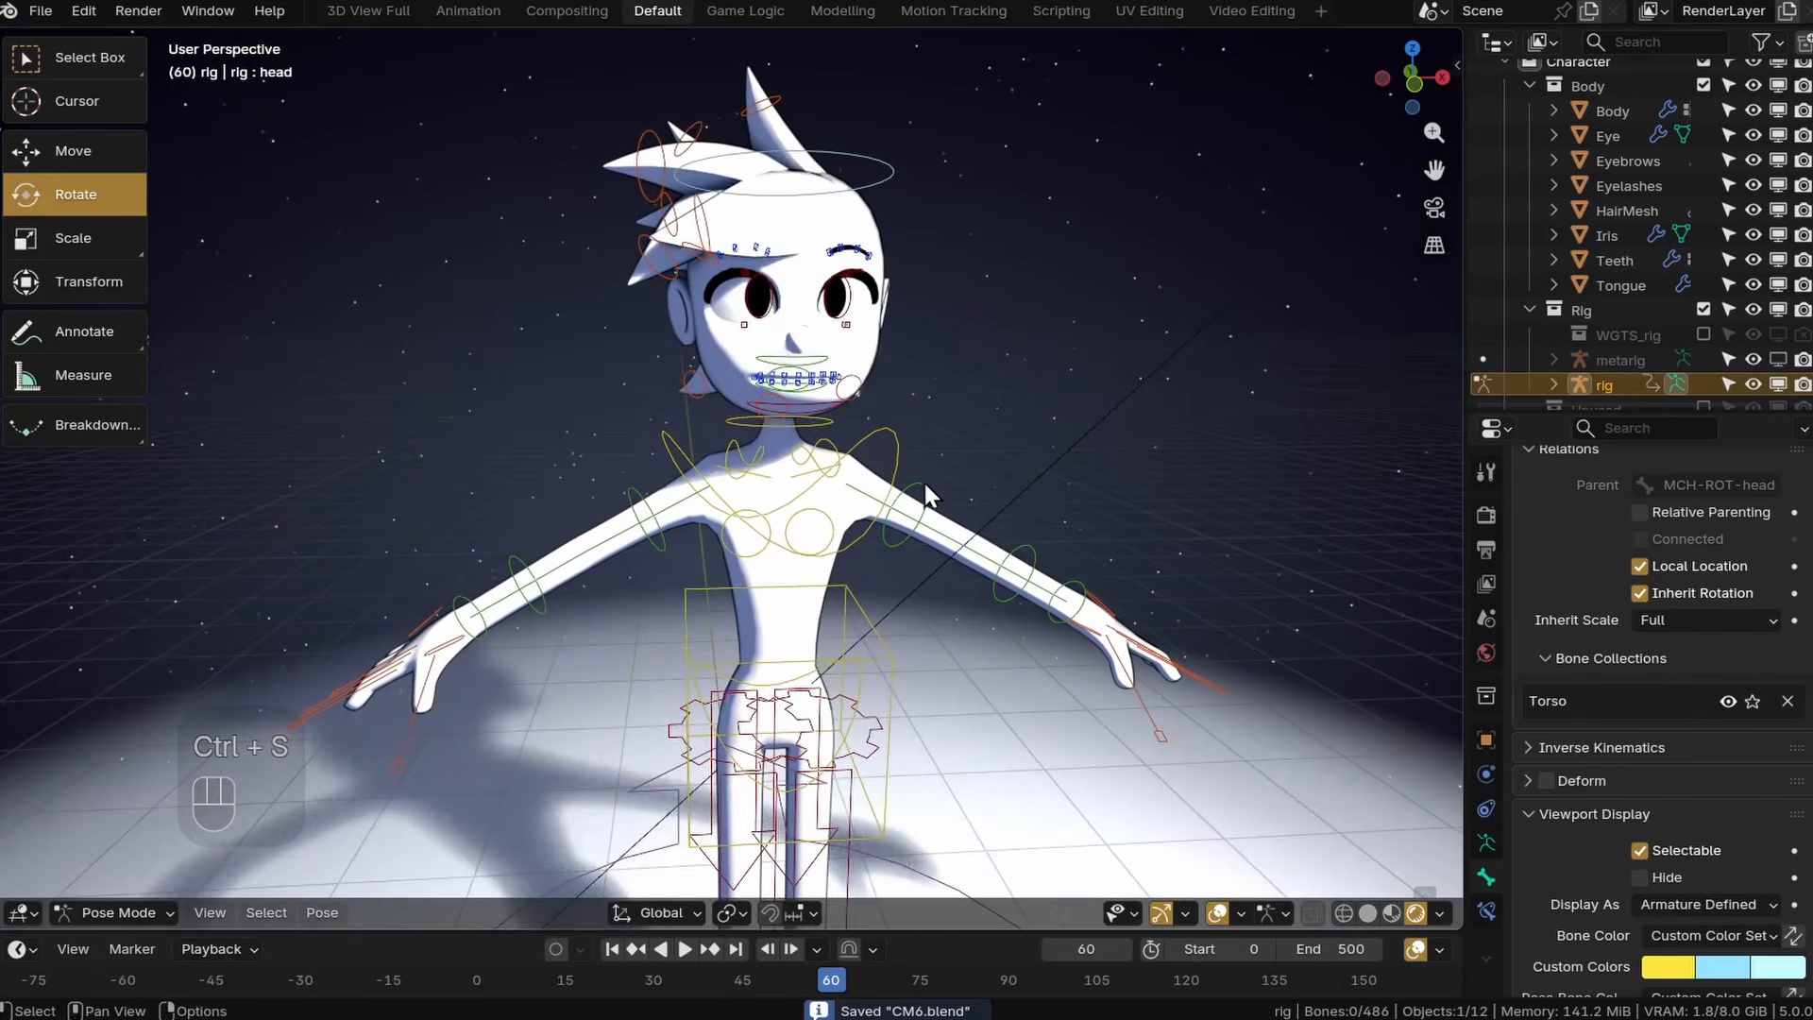
Examine the rendered character through the scene camera and from a free angle with the viewport overlays hidden.
key(KP_0)
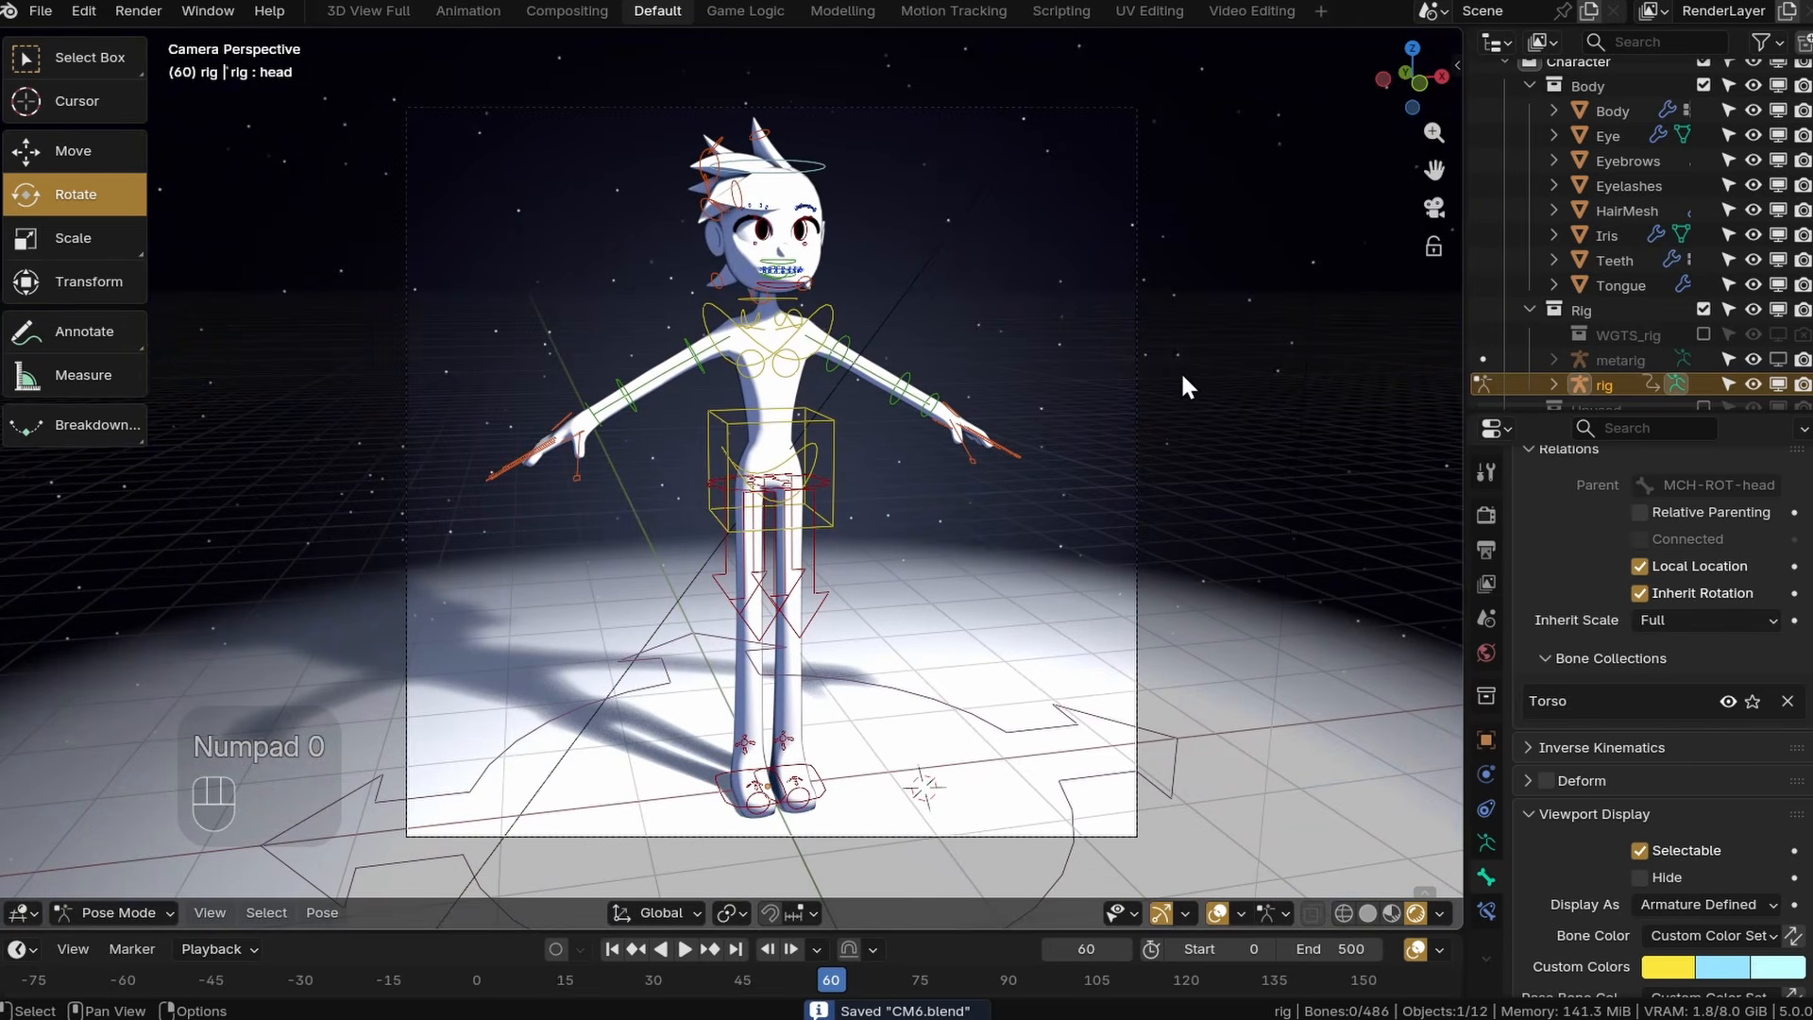
key(KP_0)
key(shift+alt+z)
middle_drag(1060, 470, 892, 429)
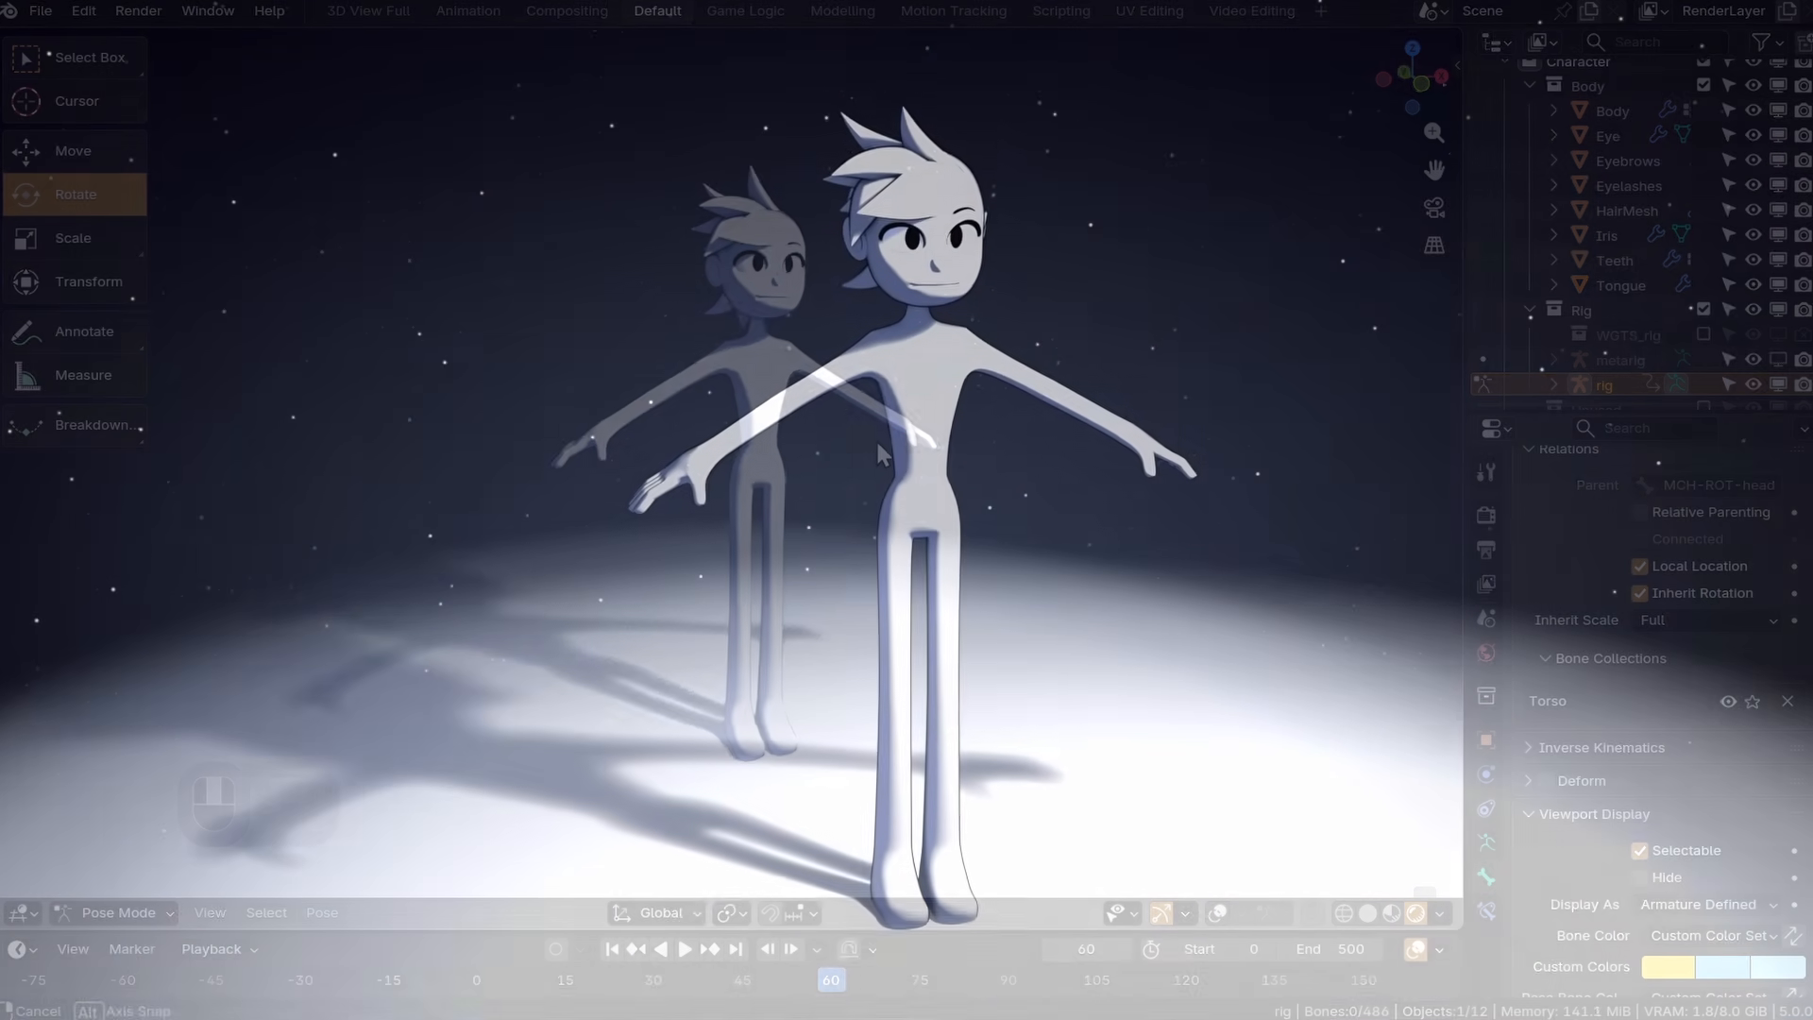